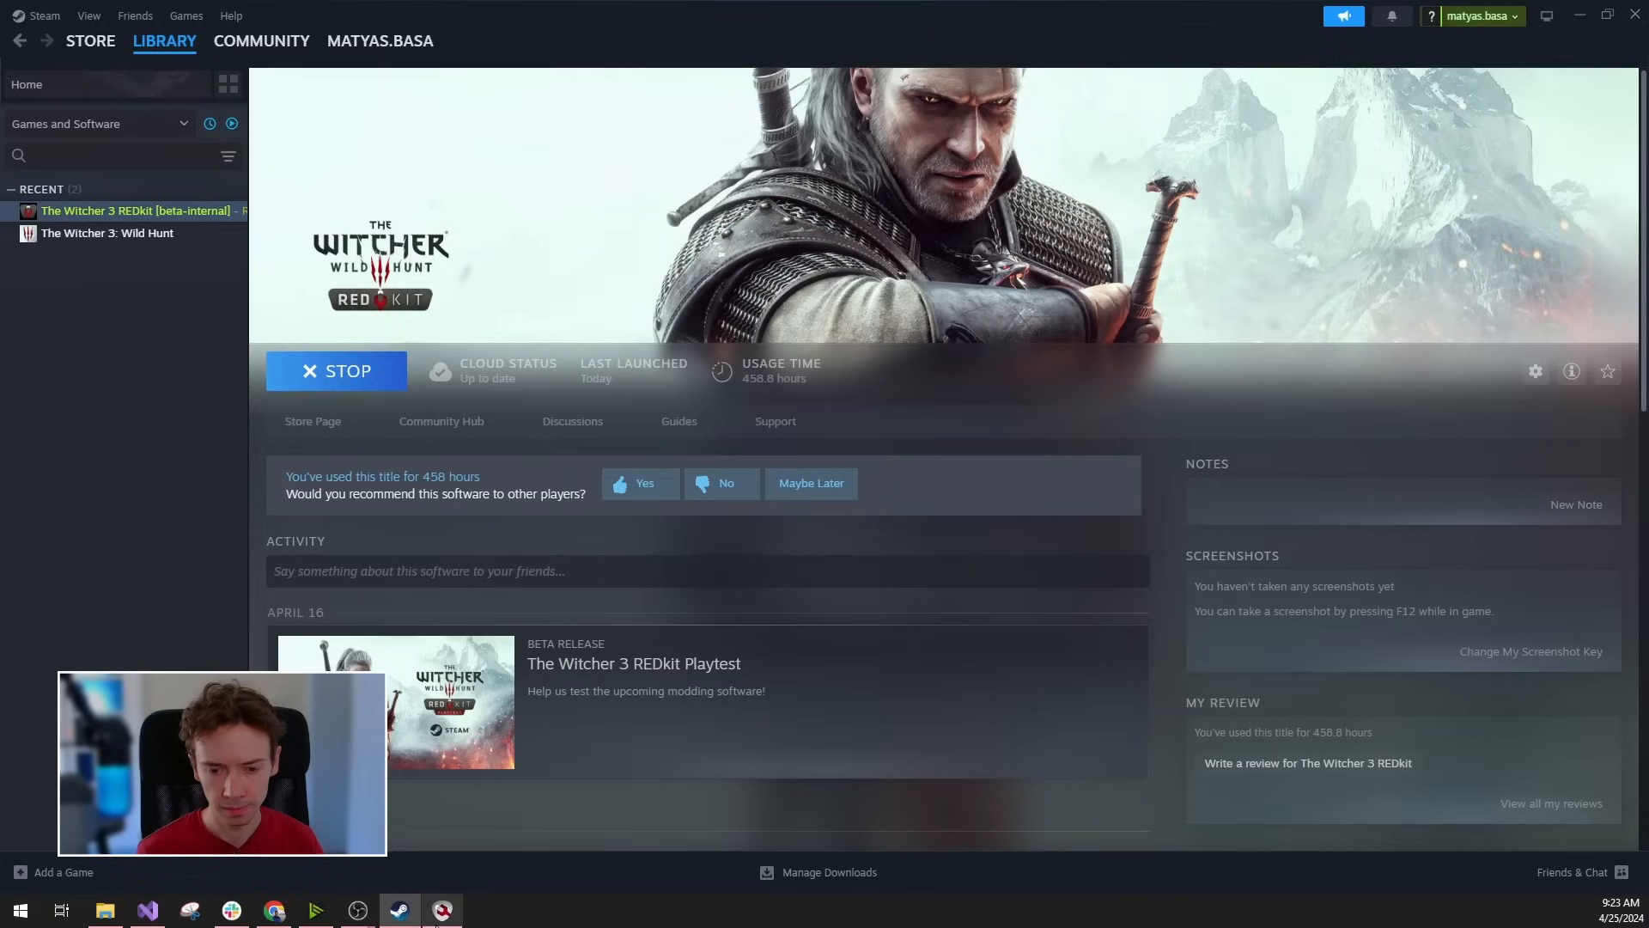
# Name the new project tutorial_quest.
pyautogui.moveTo(636, 324); pyautogui.dragTo(538, 319)
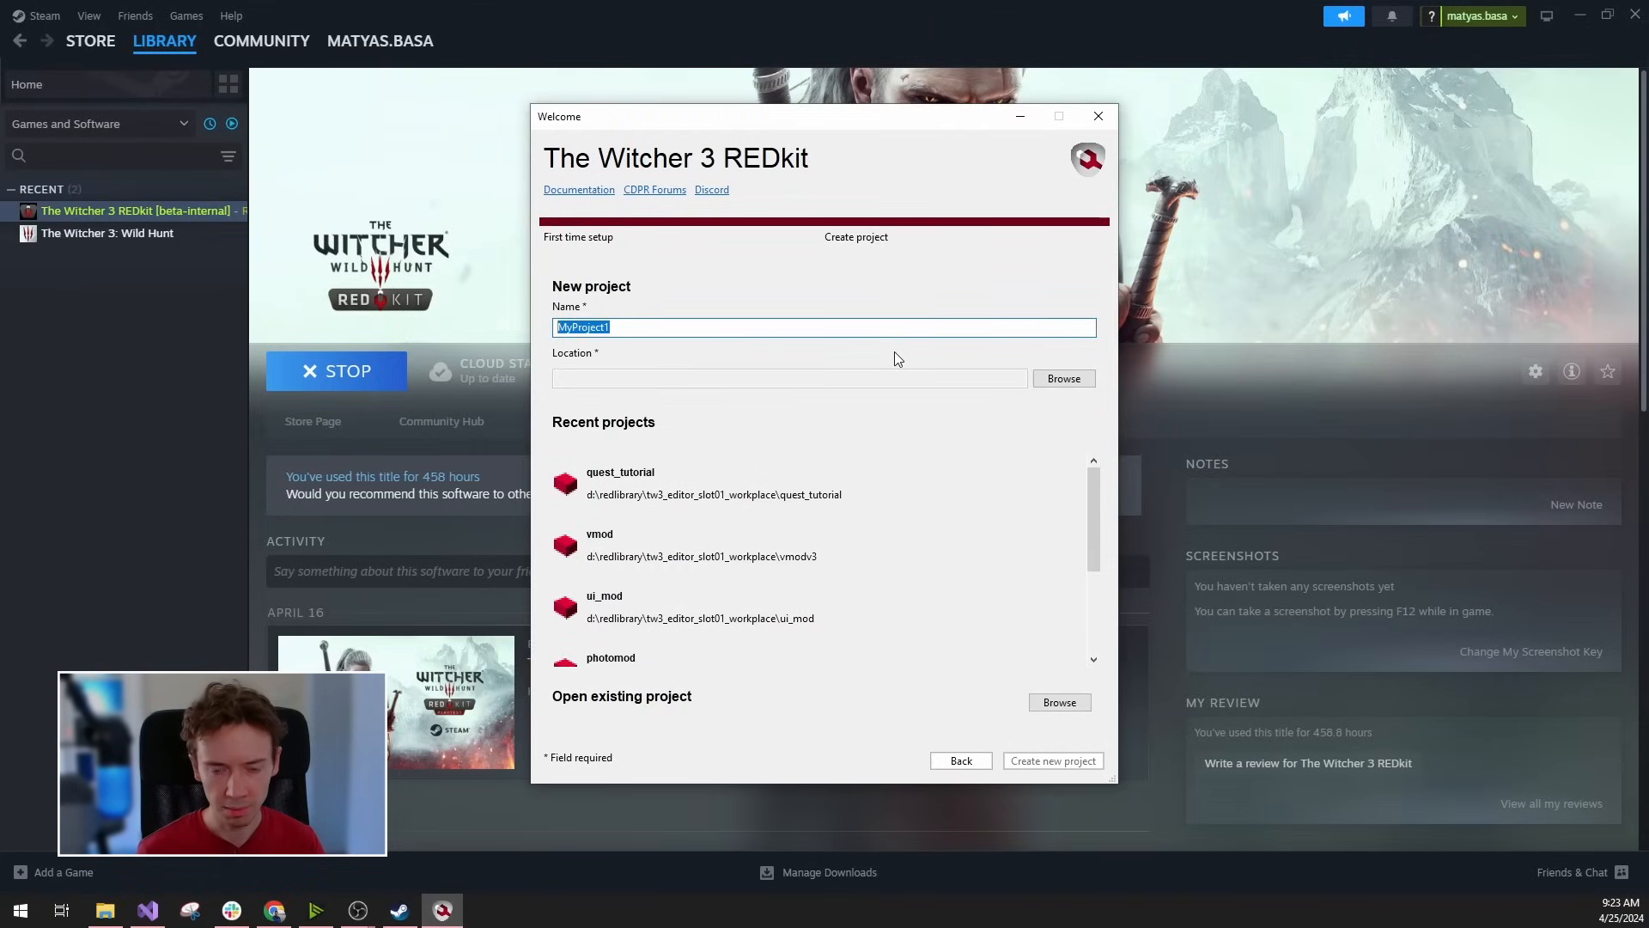
pyautogui.write('TUTO')
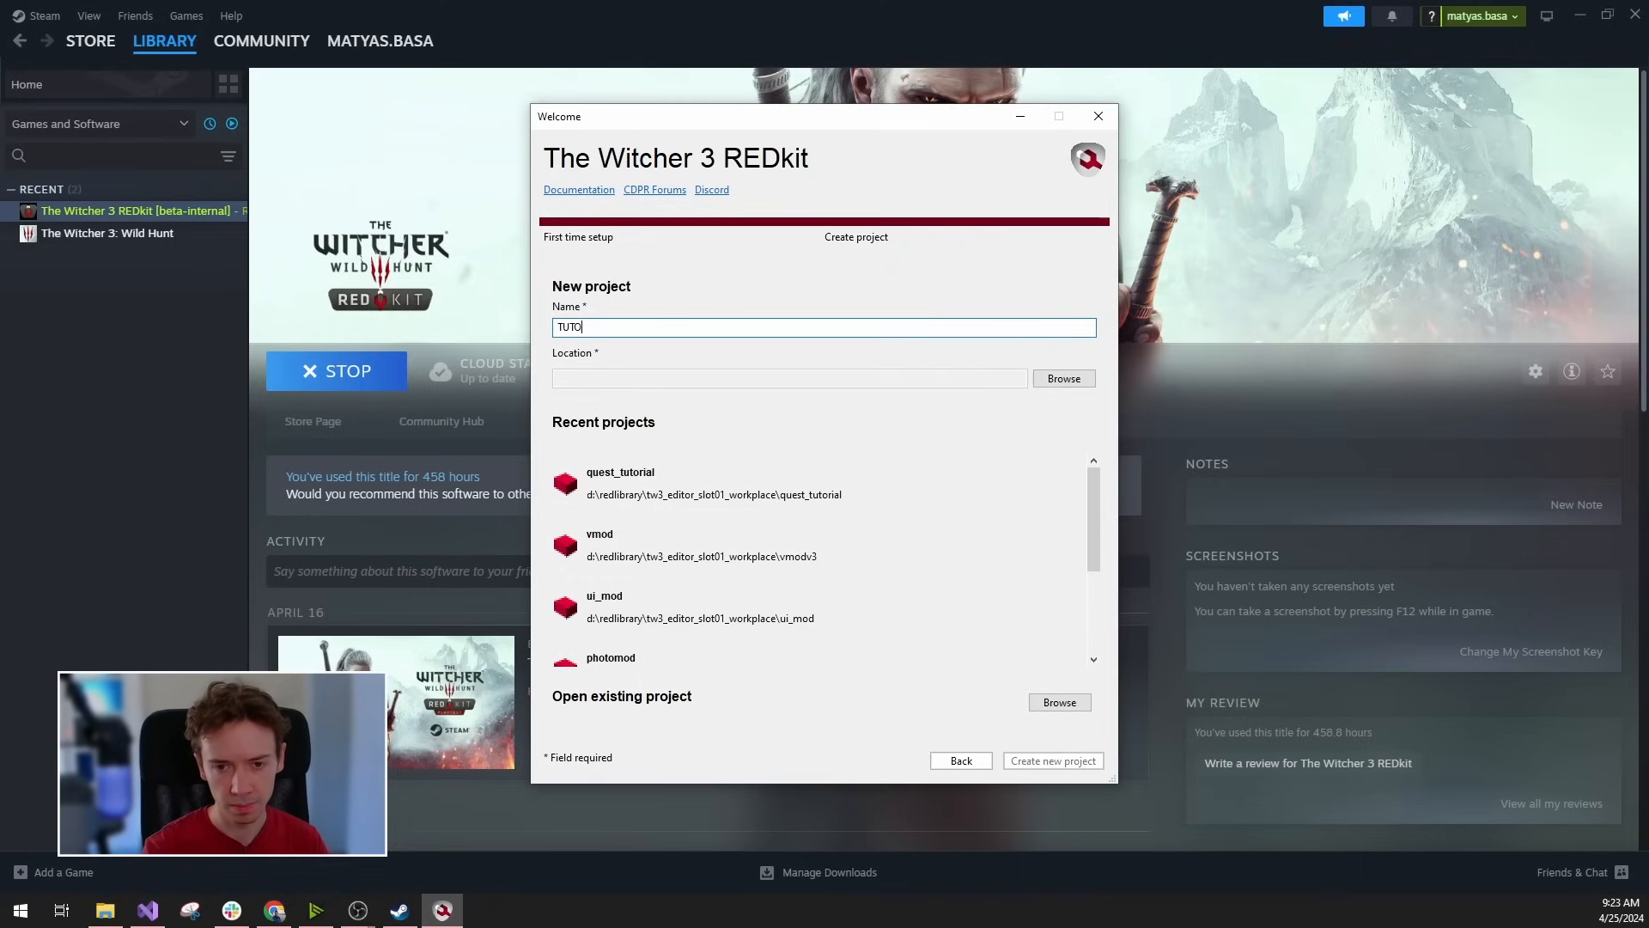
pyautogui.press('BackSpace')
pyautogui.press('BackSpace')
pyautogui.press('BackSpace')
pyautogui.press('BackSpace')
pyautogui.write('tutorial_quest')
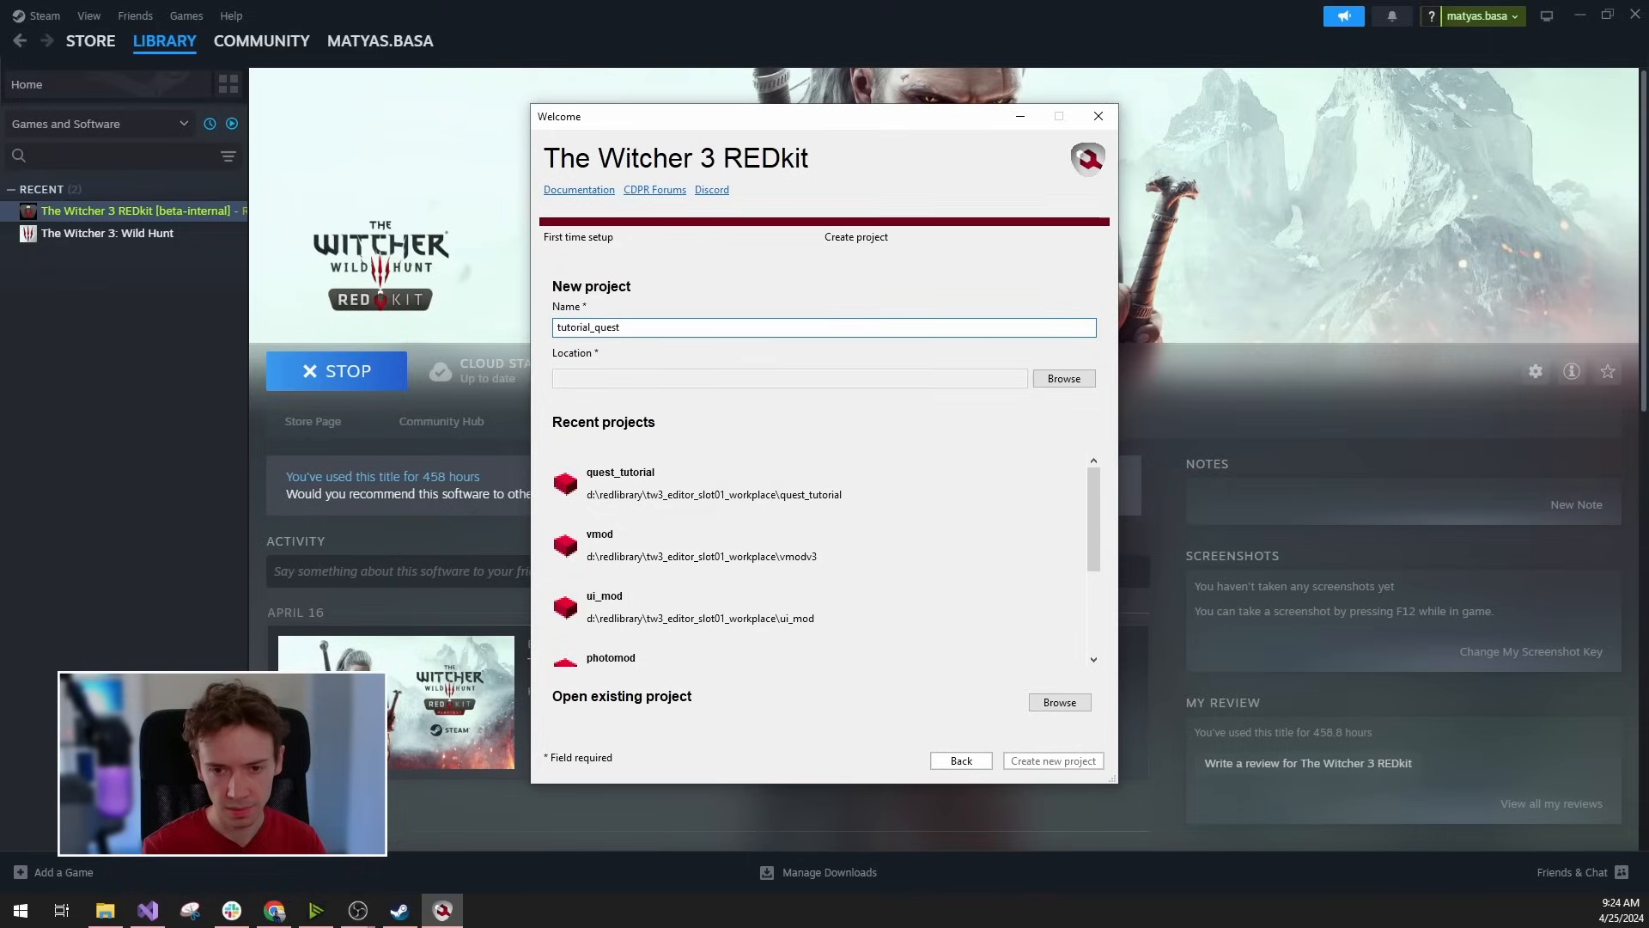
# Create a folder named tutorial_q inside TW3_Editor_Slot01_Workplace while choosing the project location.
pyautogui.click(1064, 378)
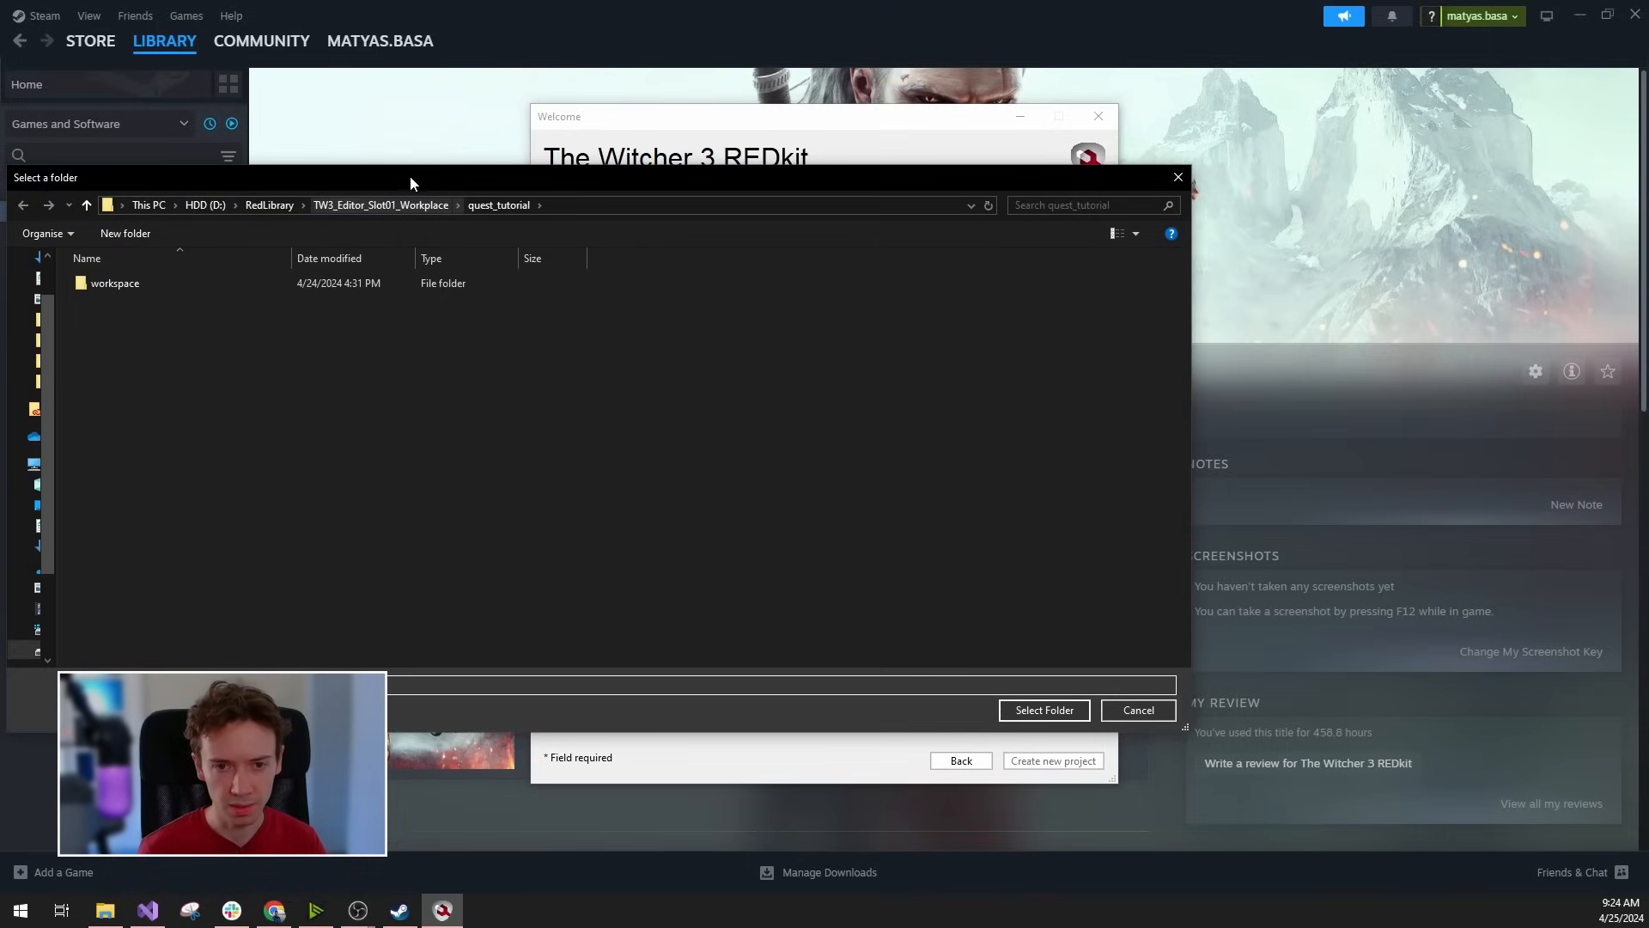
pyautogui.moveTo(410, 176); pyautogui.dragTo(563, 186)
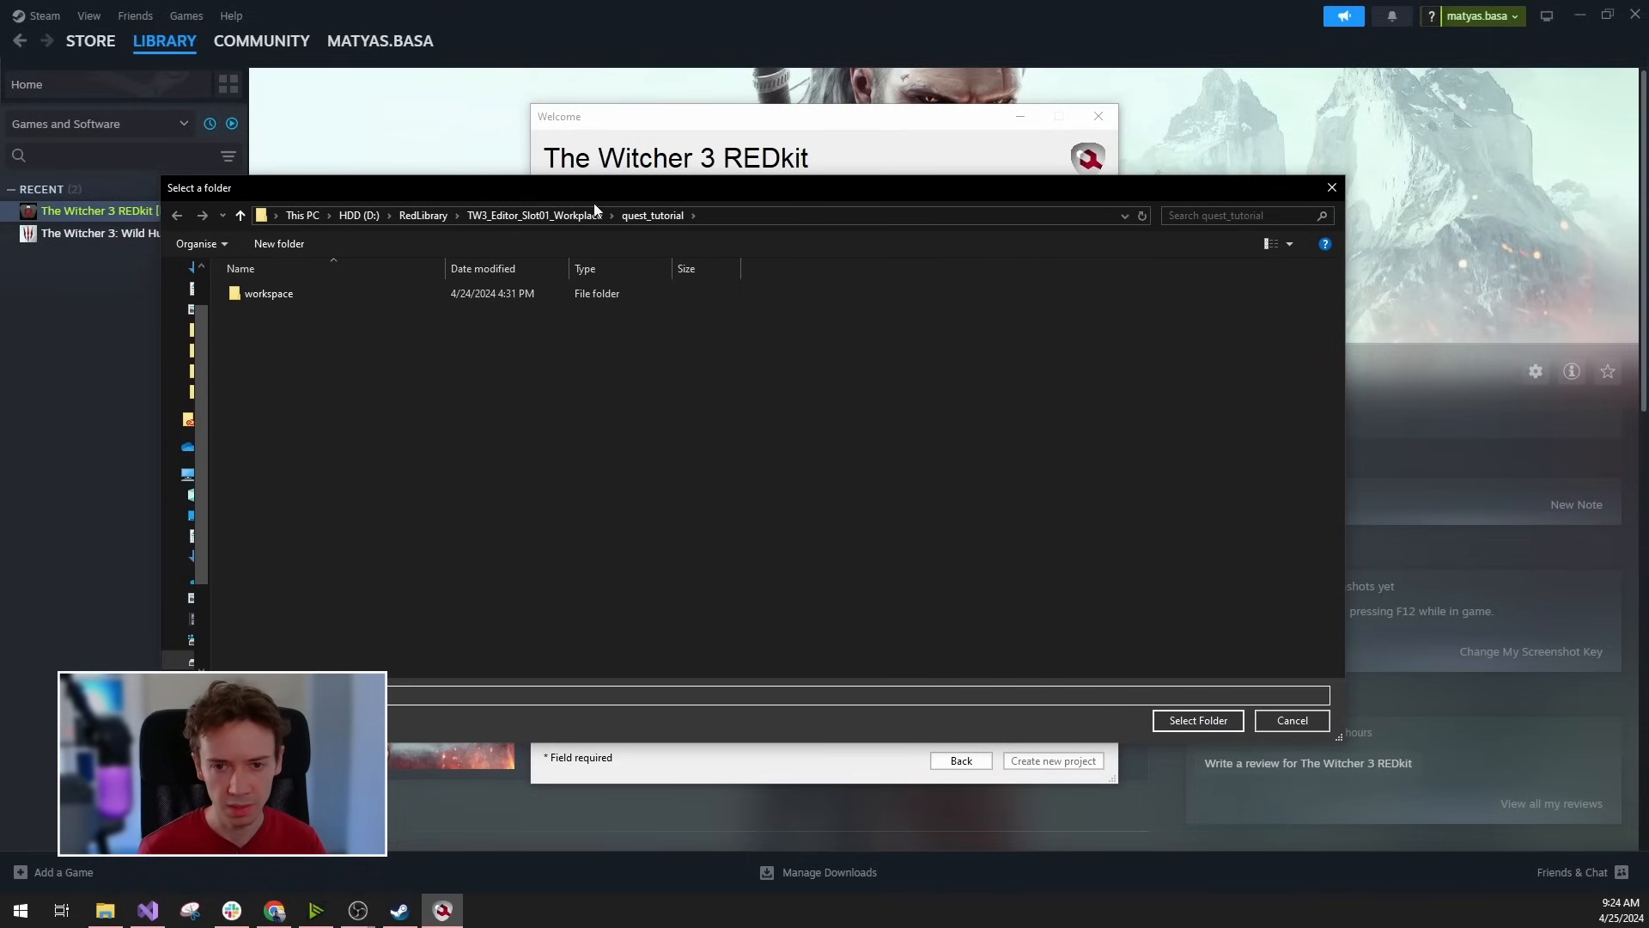
pyautogui.click(552, 216)
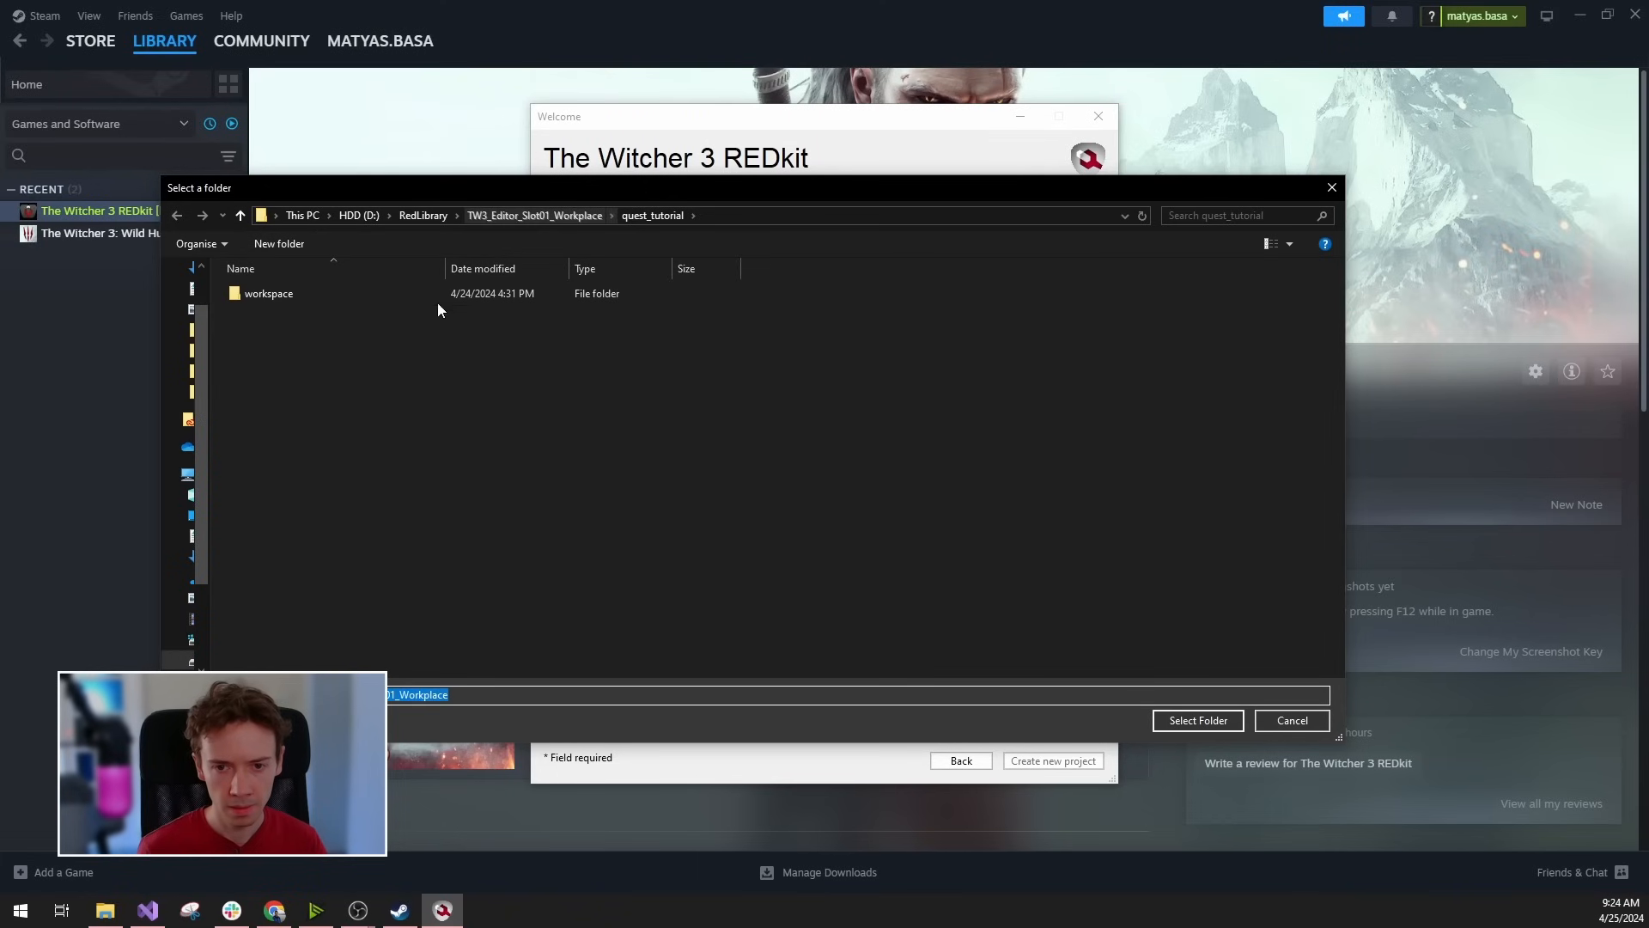
pyautogui.click(279, 244)
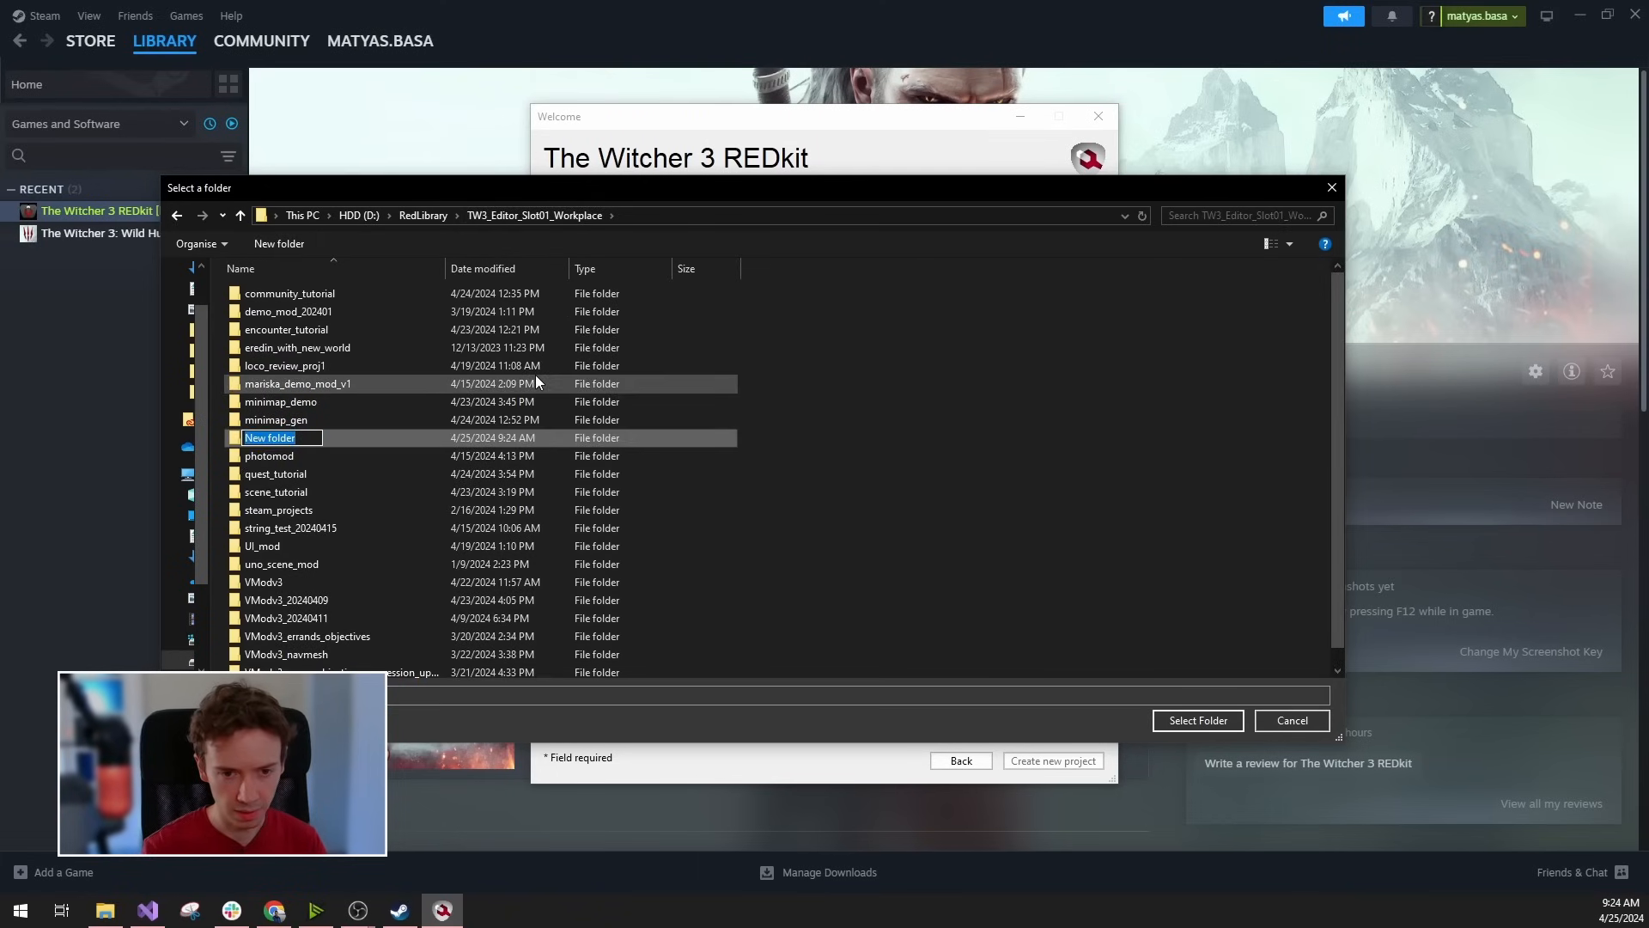
pyautogui.write('tutorial_')
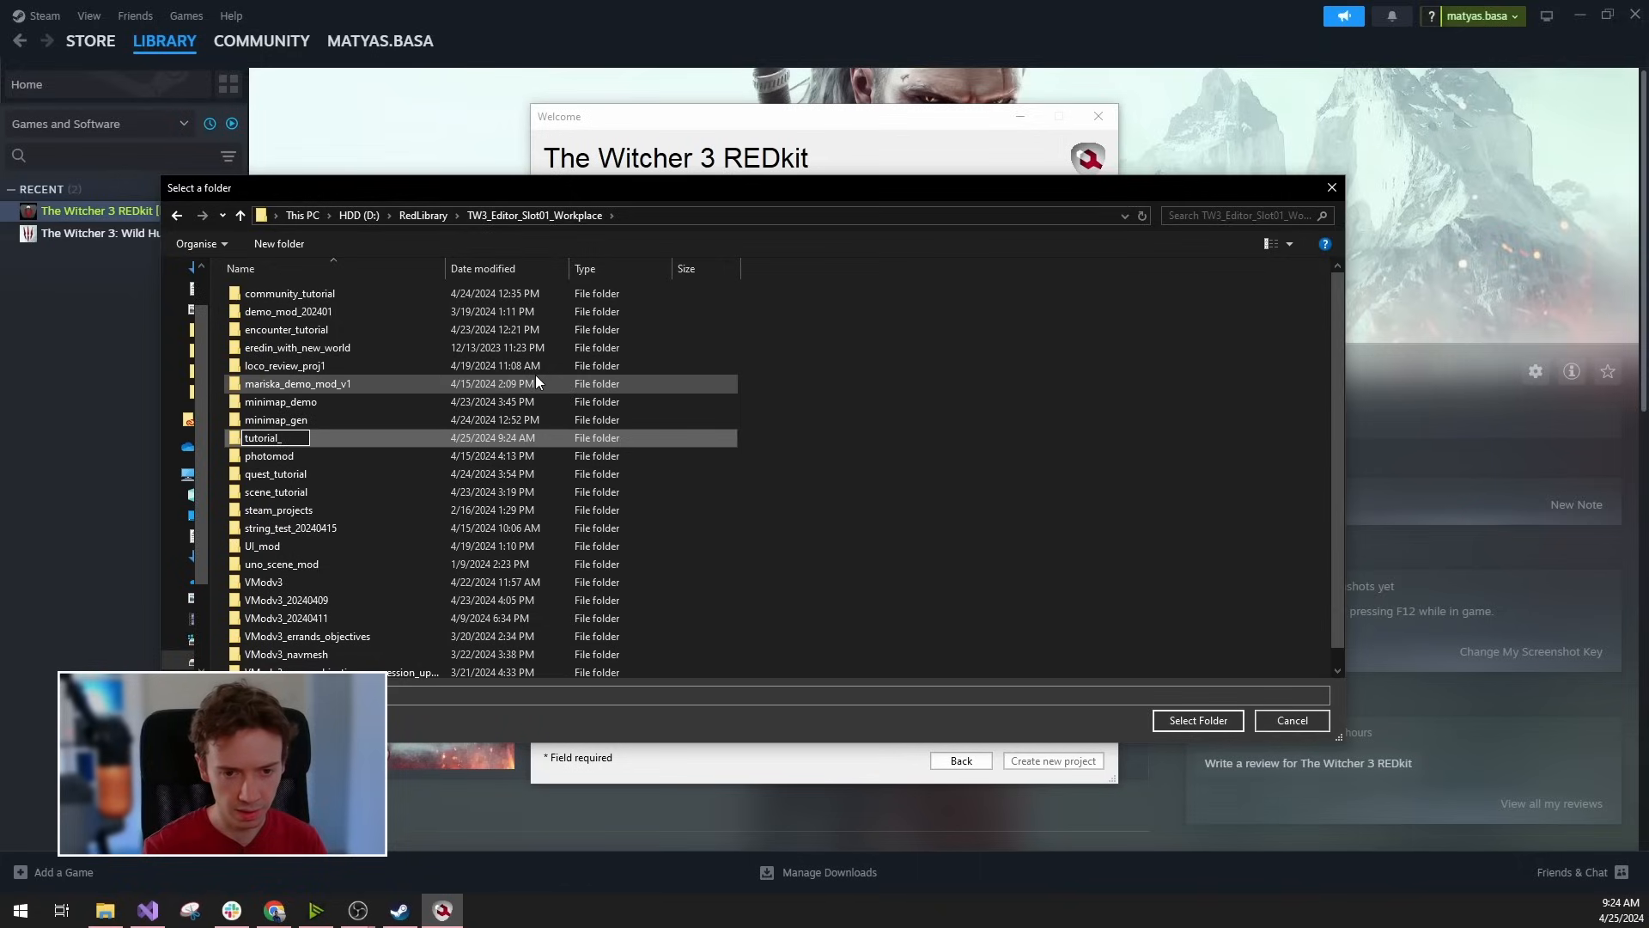
pyautogui.write('q')
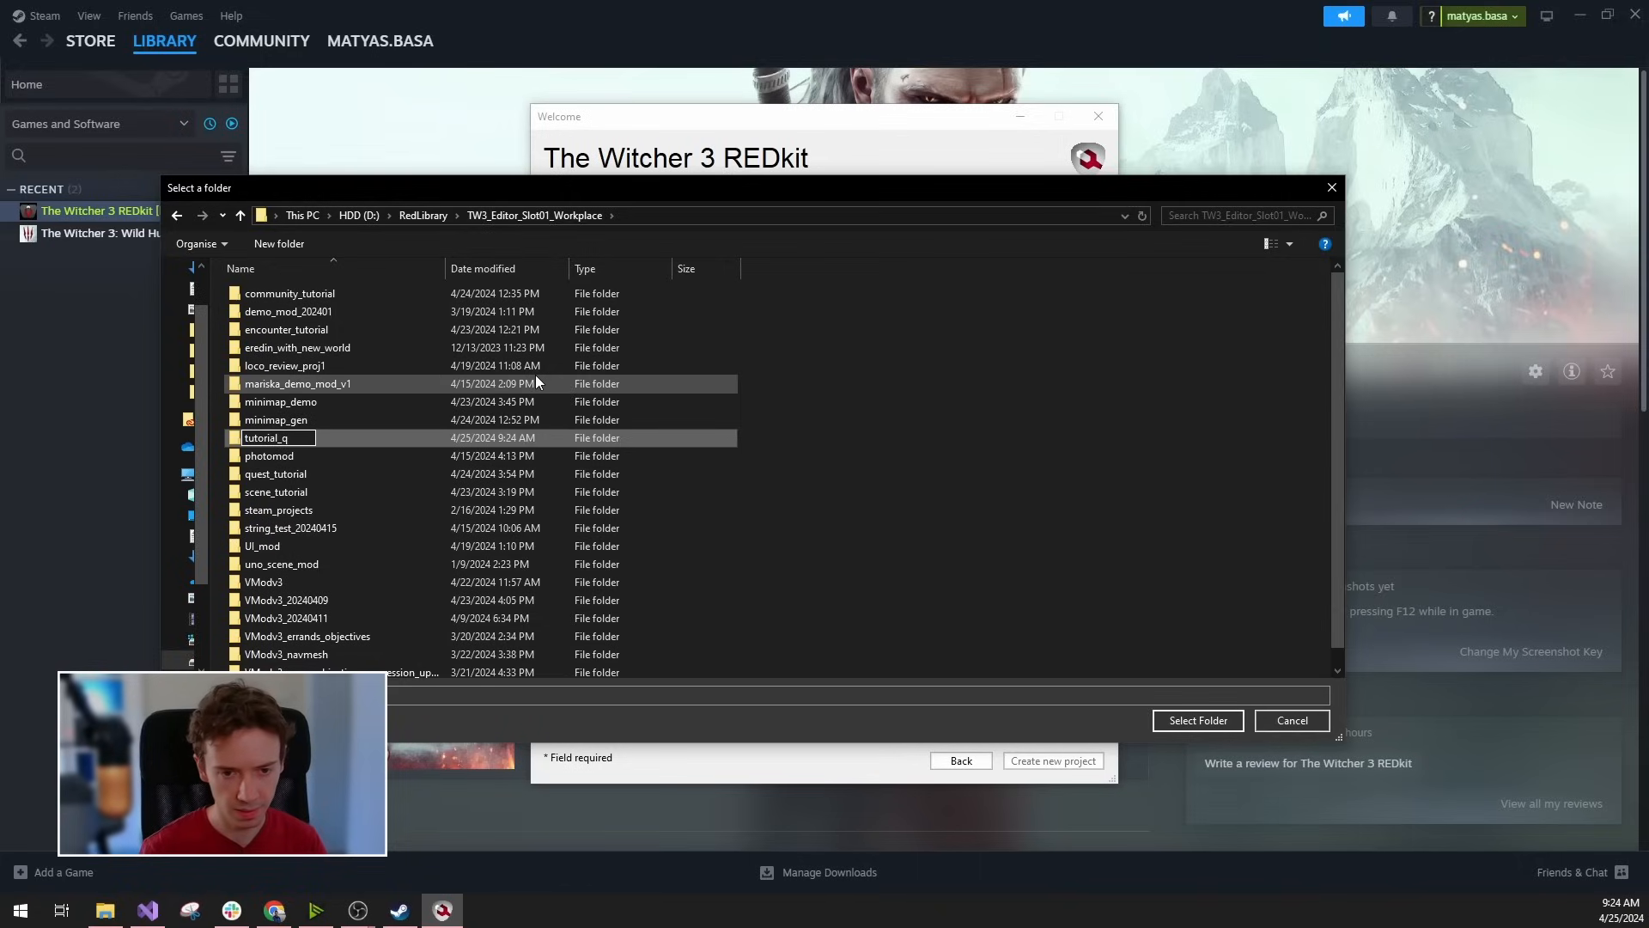
pyautogui.press('Return')
# Set the tutorial_q folder as the project location and create the new project.
pyautogui.doubleClick(300, 529)
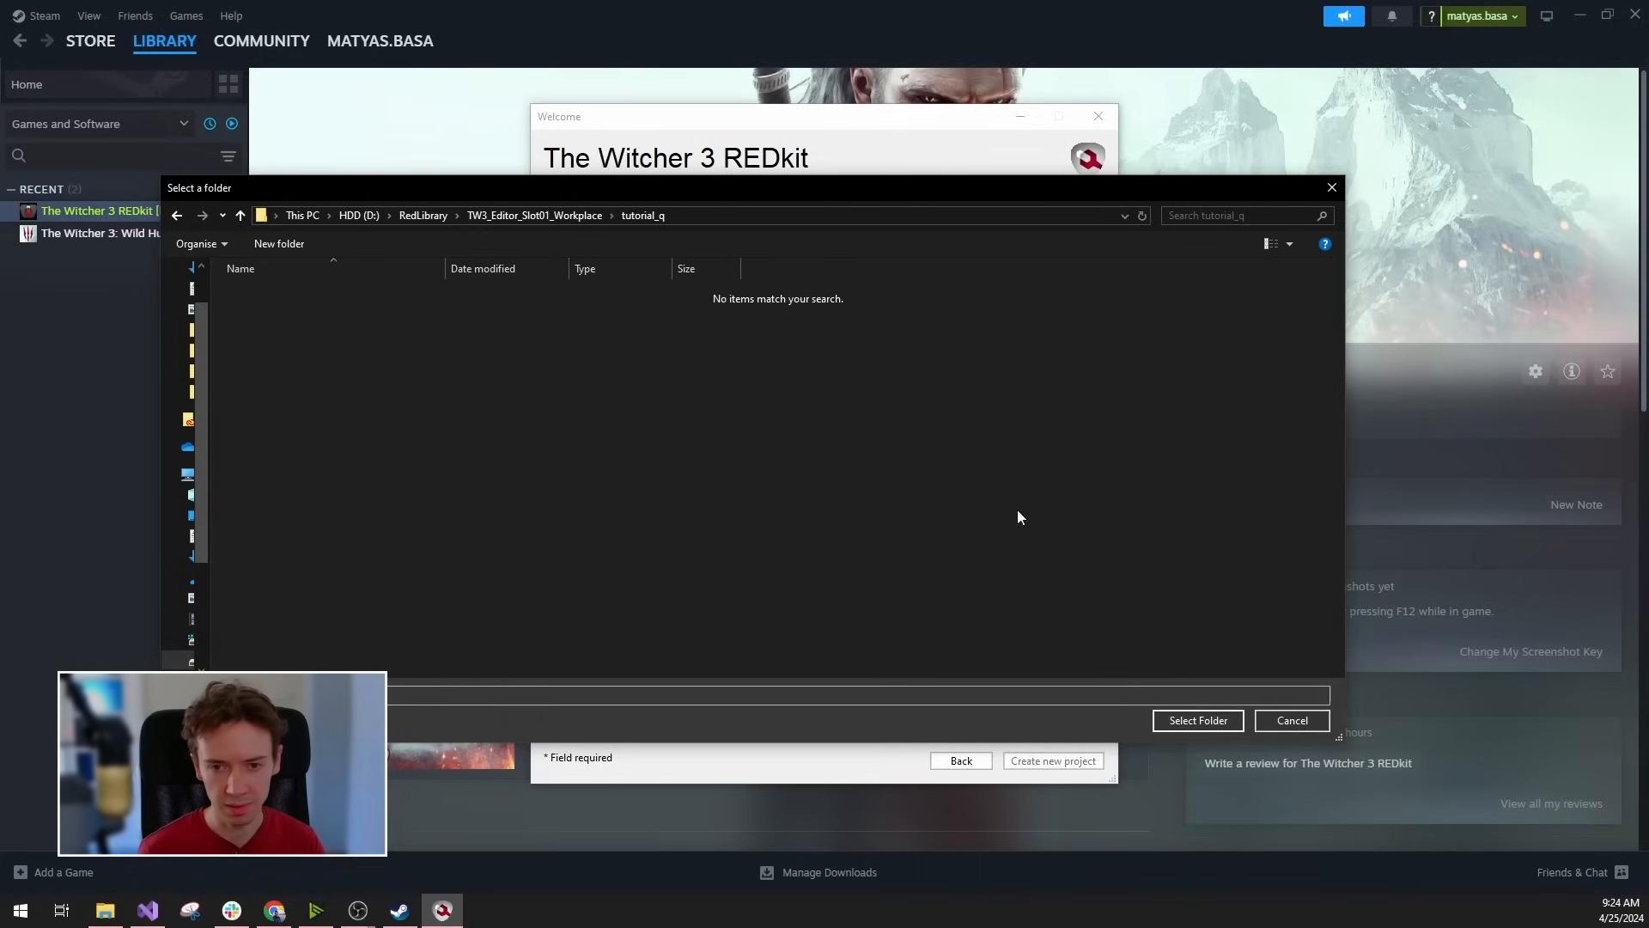
pyautogui.click(1197, 721)
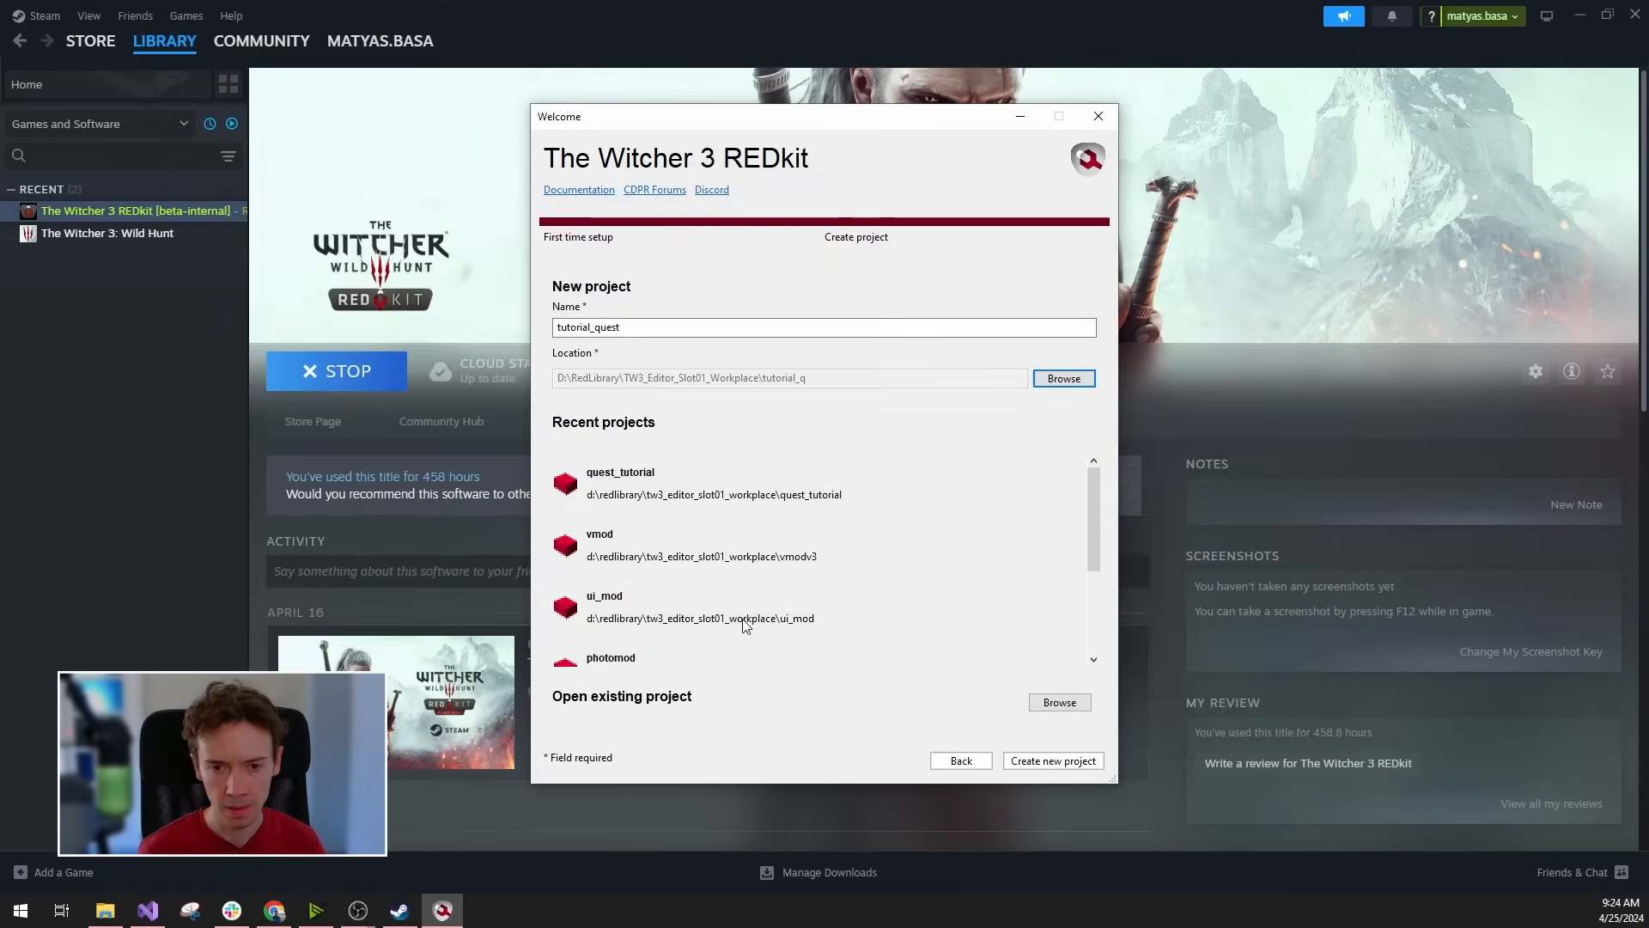
pyautogui.click(1046, 764)
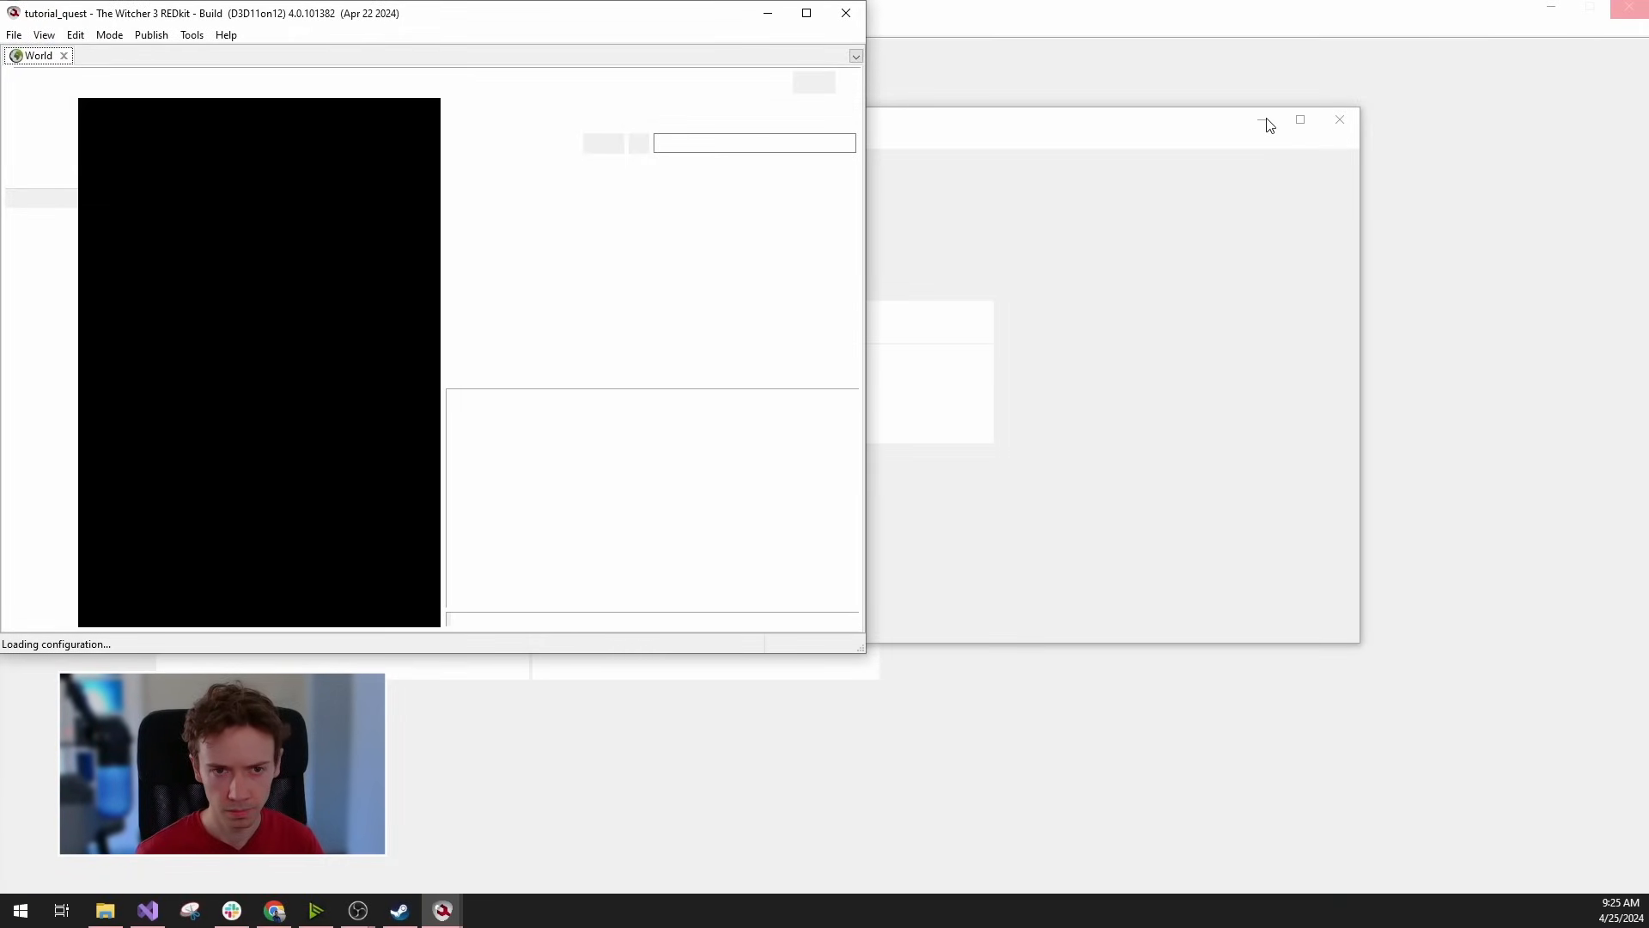
# Minimize the bob_quest.w2quest Quest Editor window and maximize the main editor window of tutorial_quest.
pyautogui.click(1265, 120)
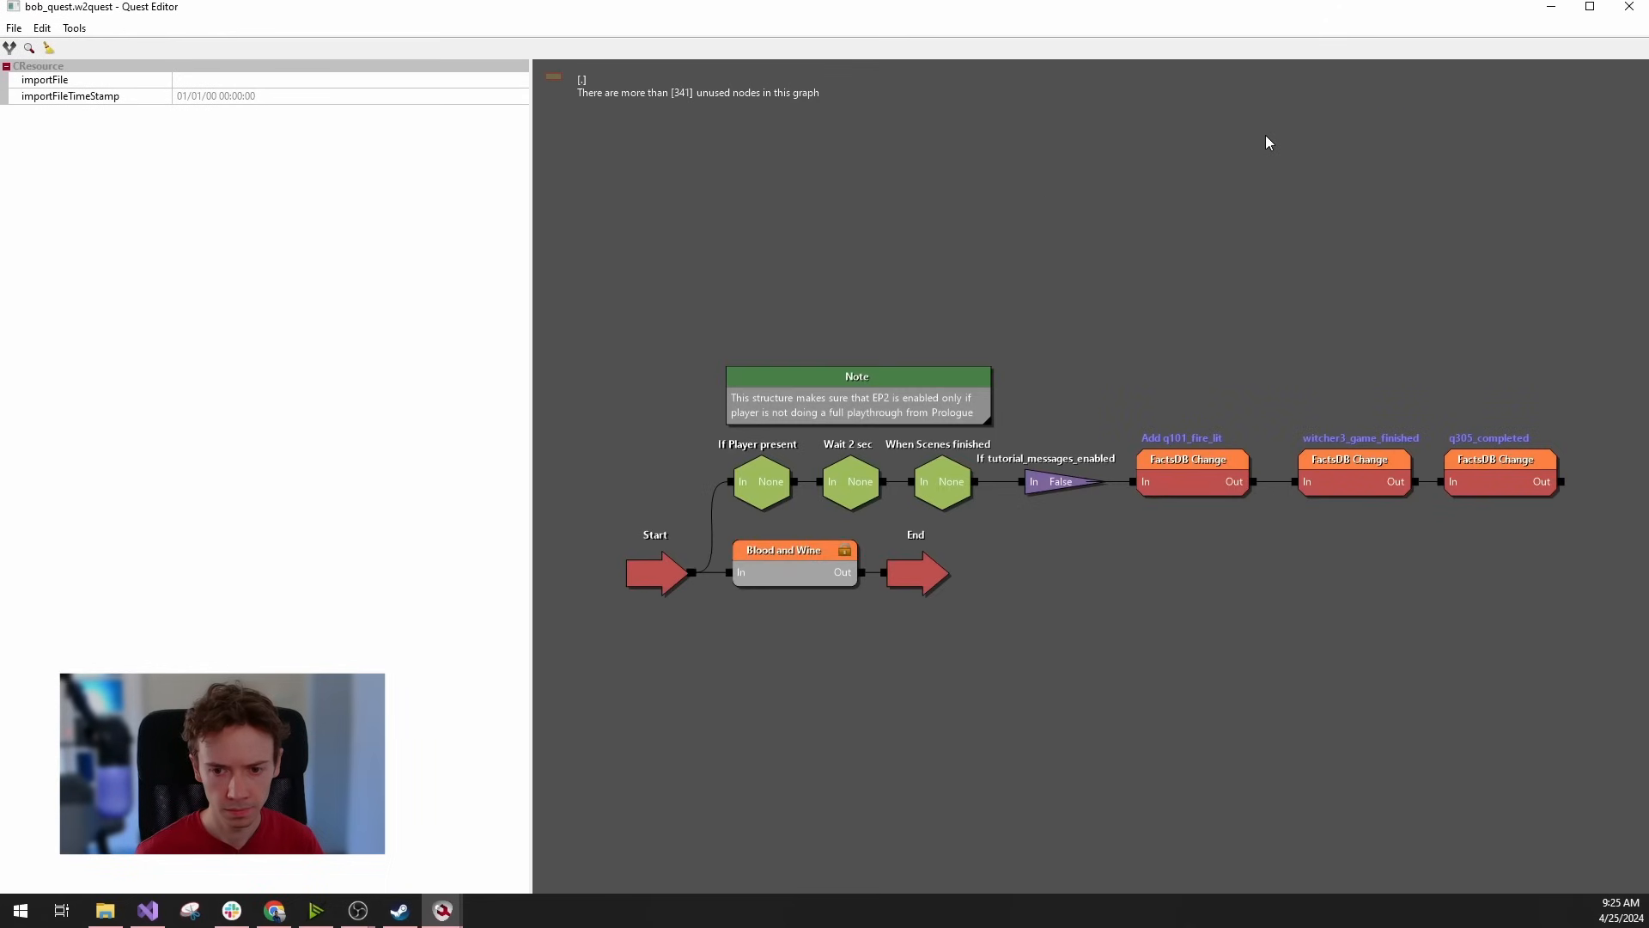
pyautogui.click(1551, 7)
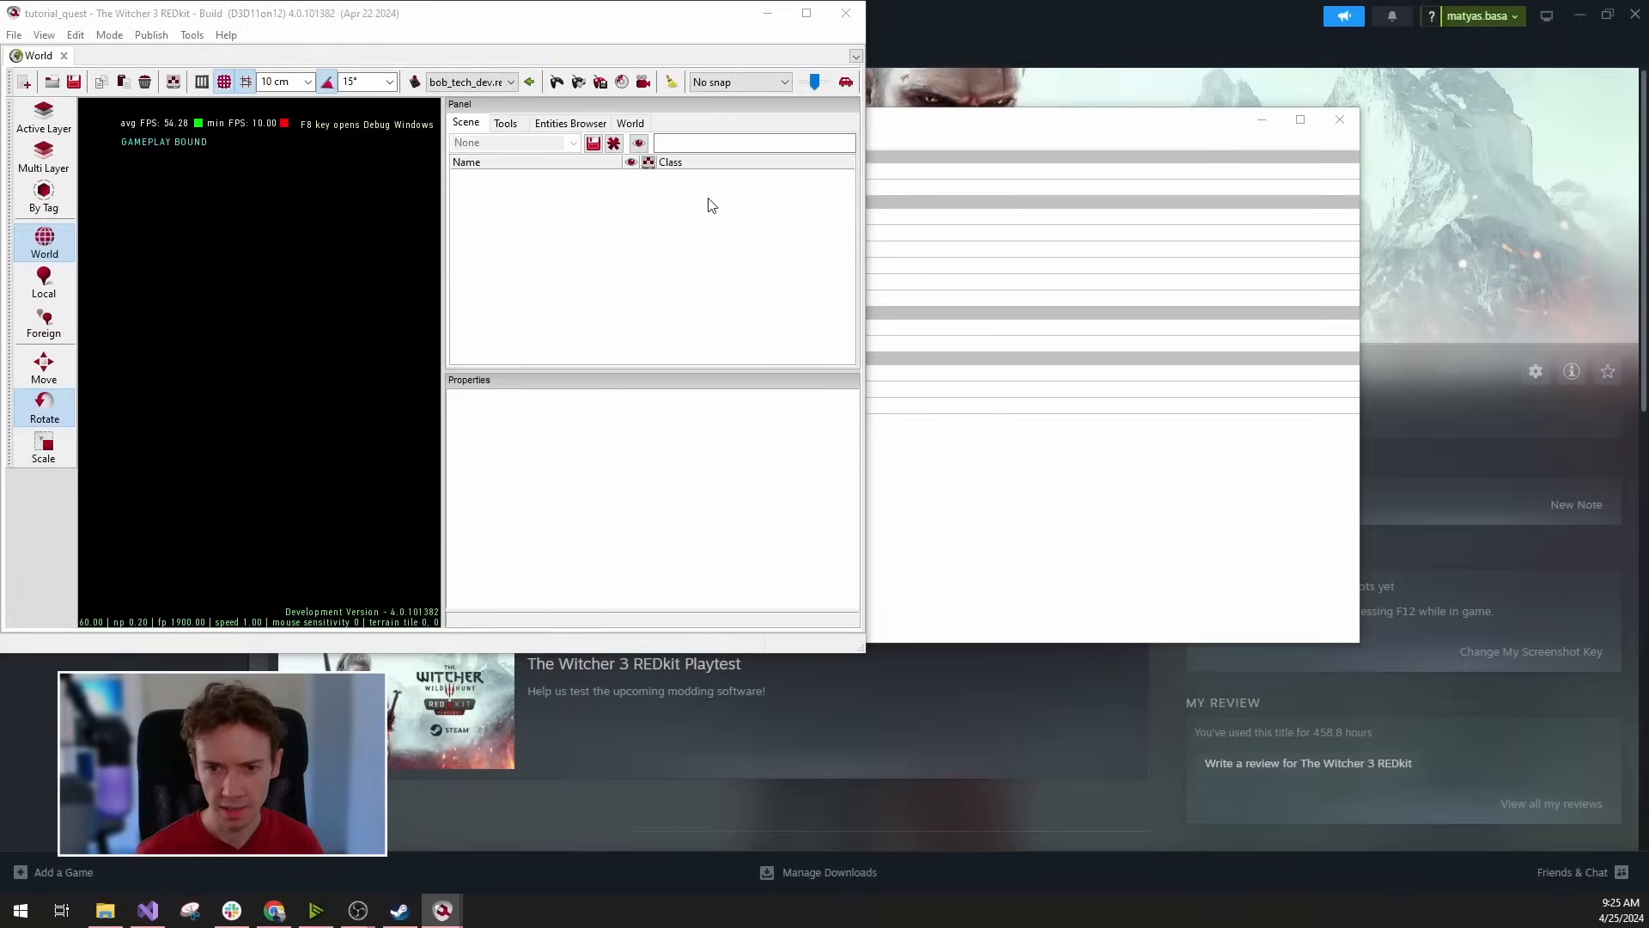
pyautogui.click(807, 8)
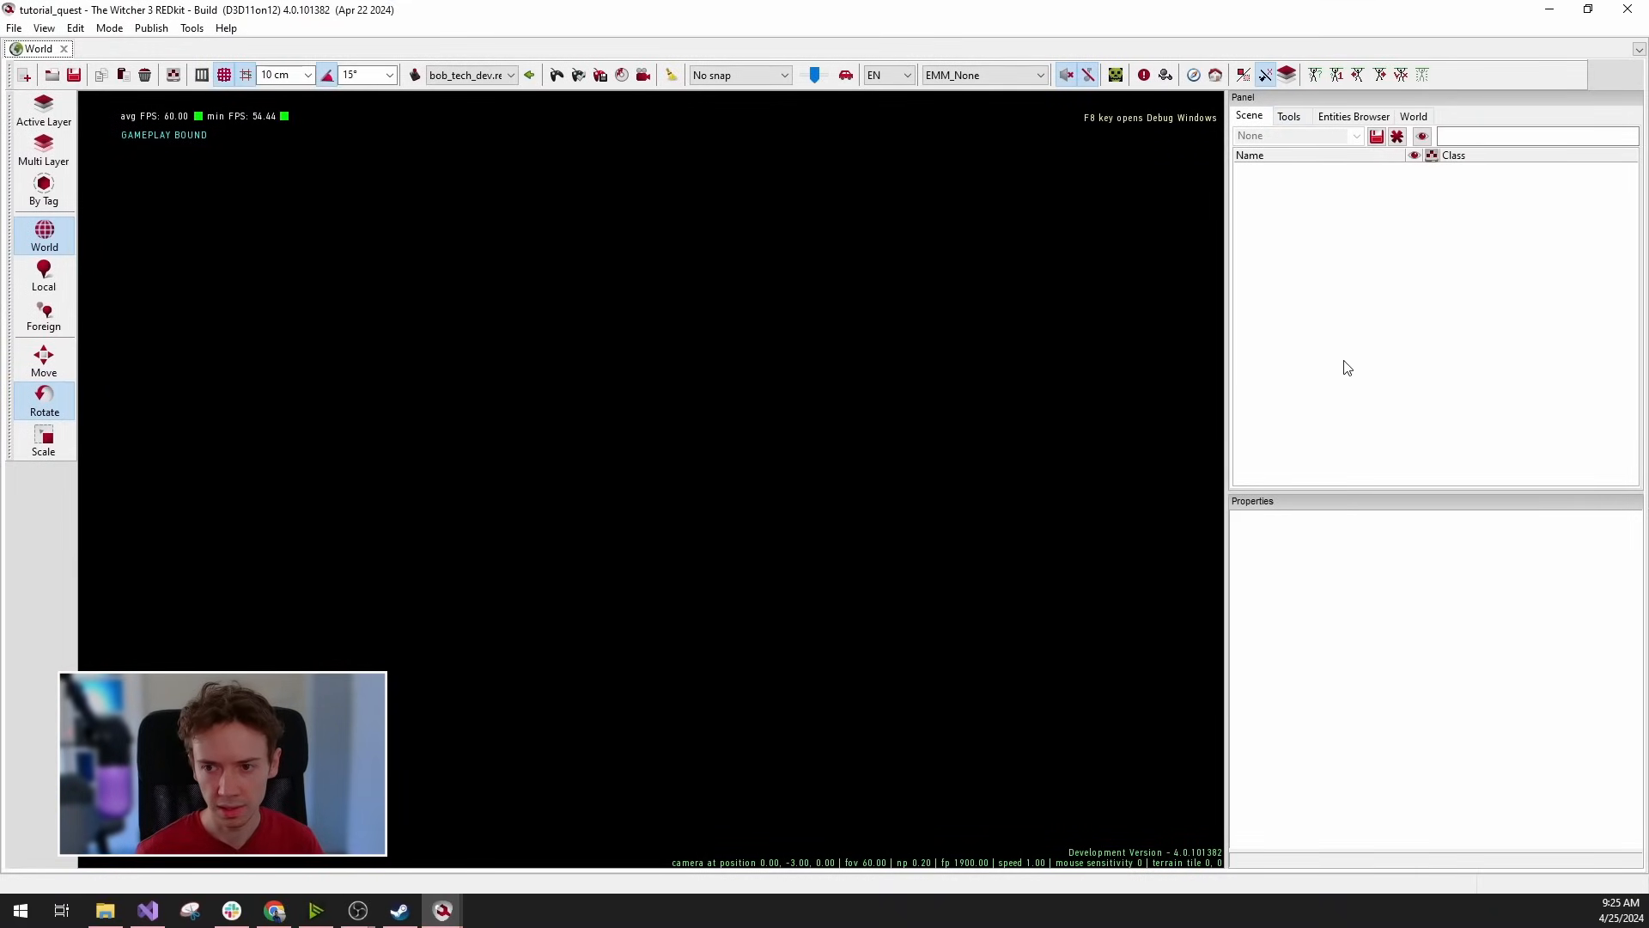
pyautogui.click(325, 76)
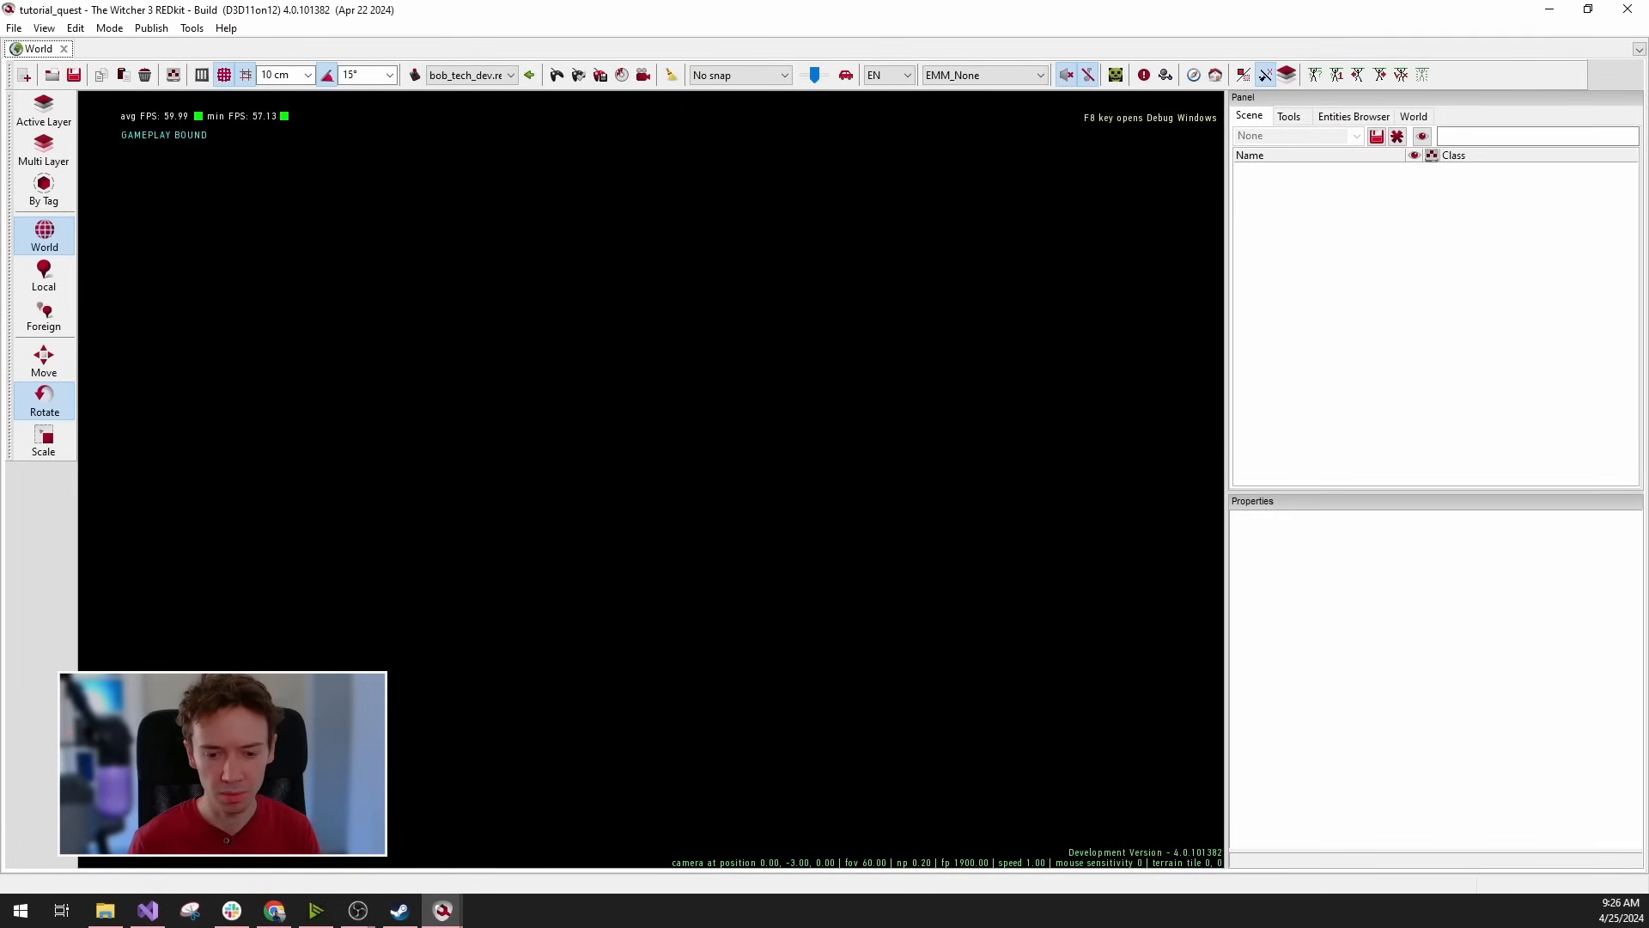
# Bring up the Asset Browser, move its window fully into view, and keep its depot folder tree shown.
pyautogui.moveTo(443, 910)
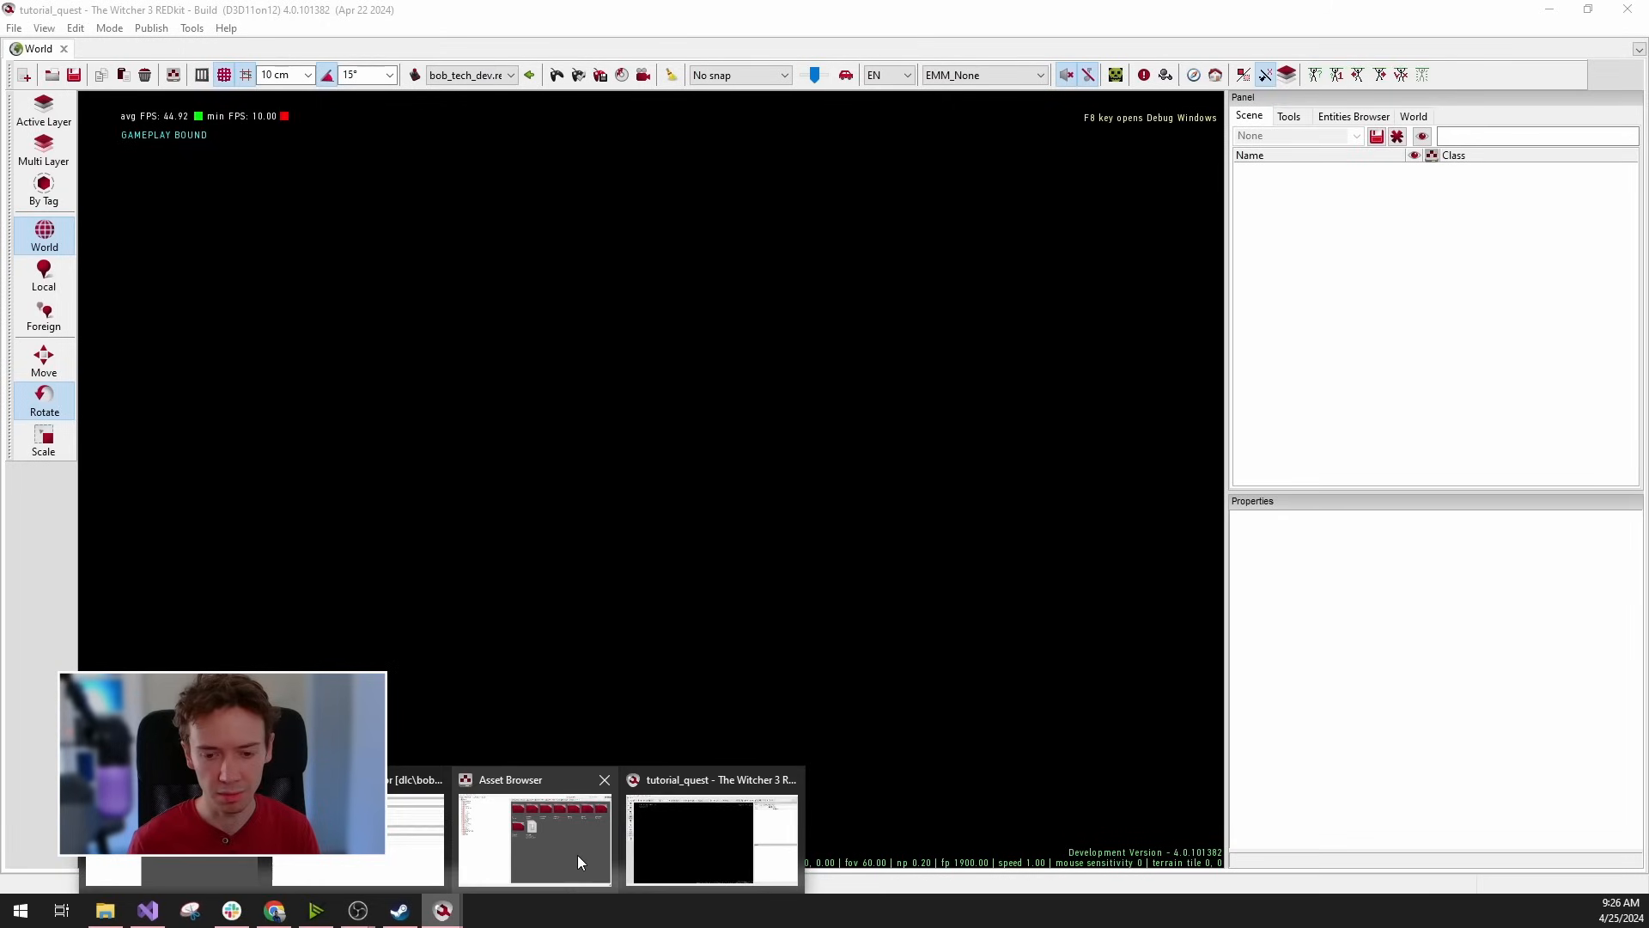
pyautogui.click(575, 850)
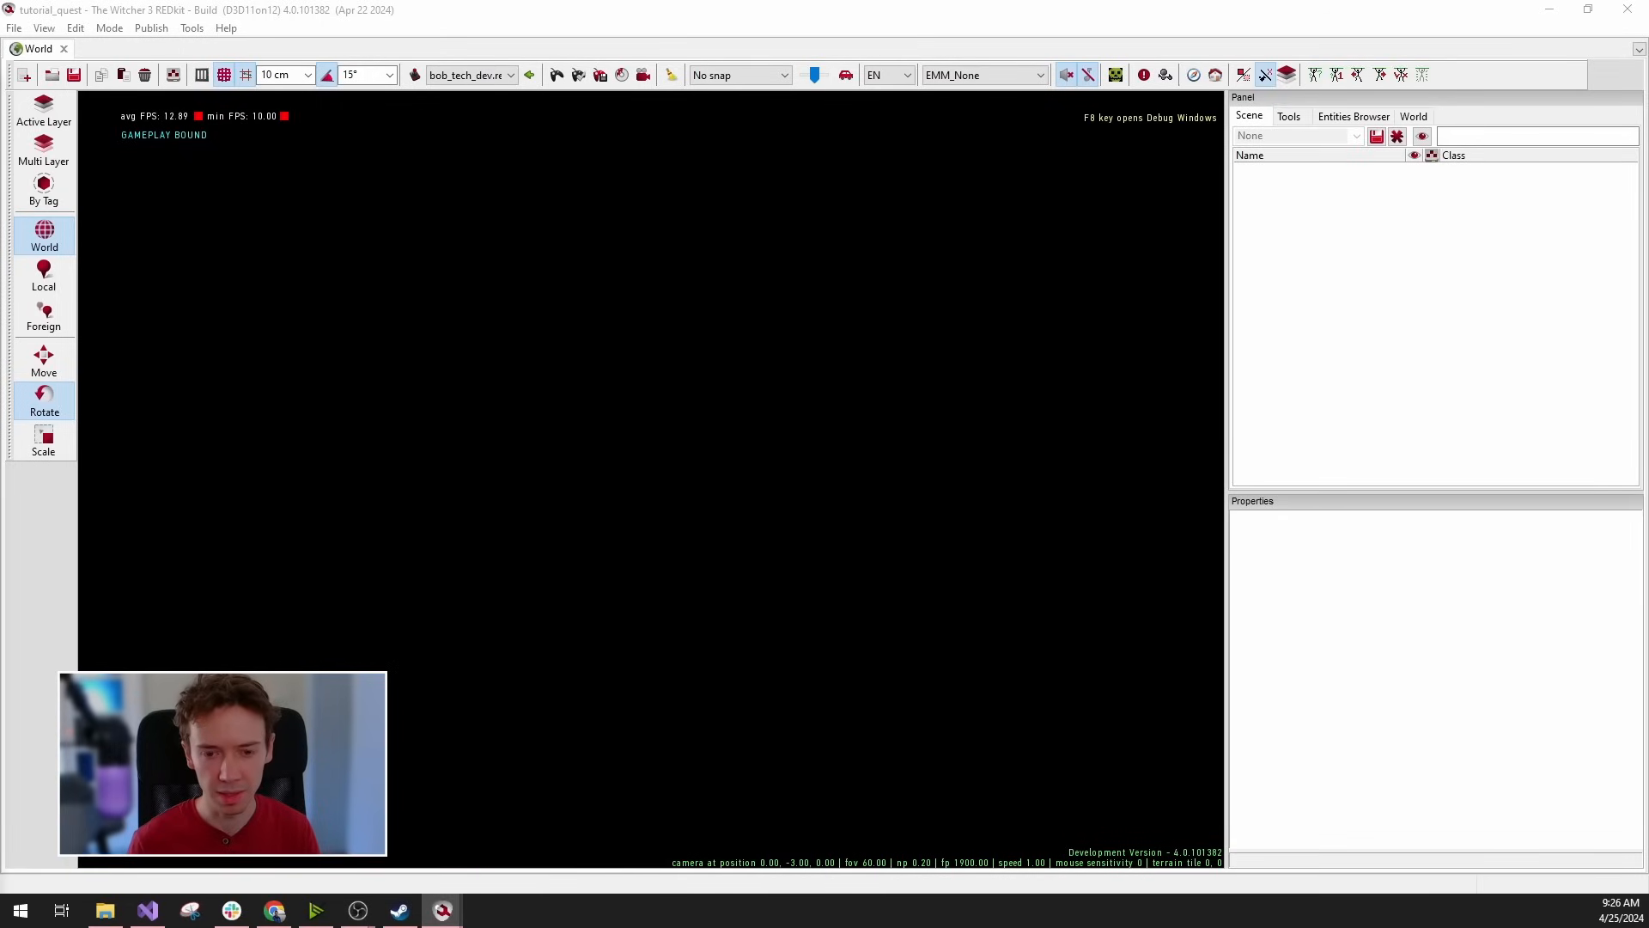
pyautogui.moveTo(442, 910)
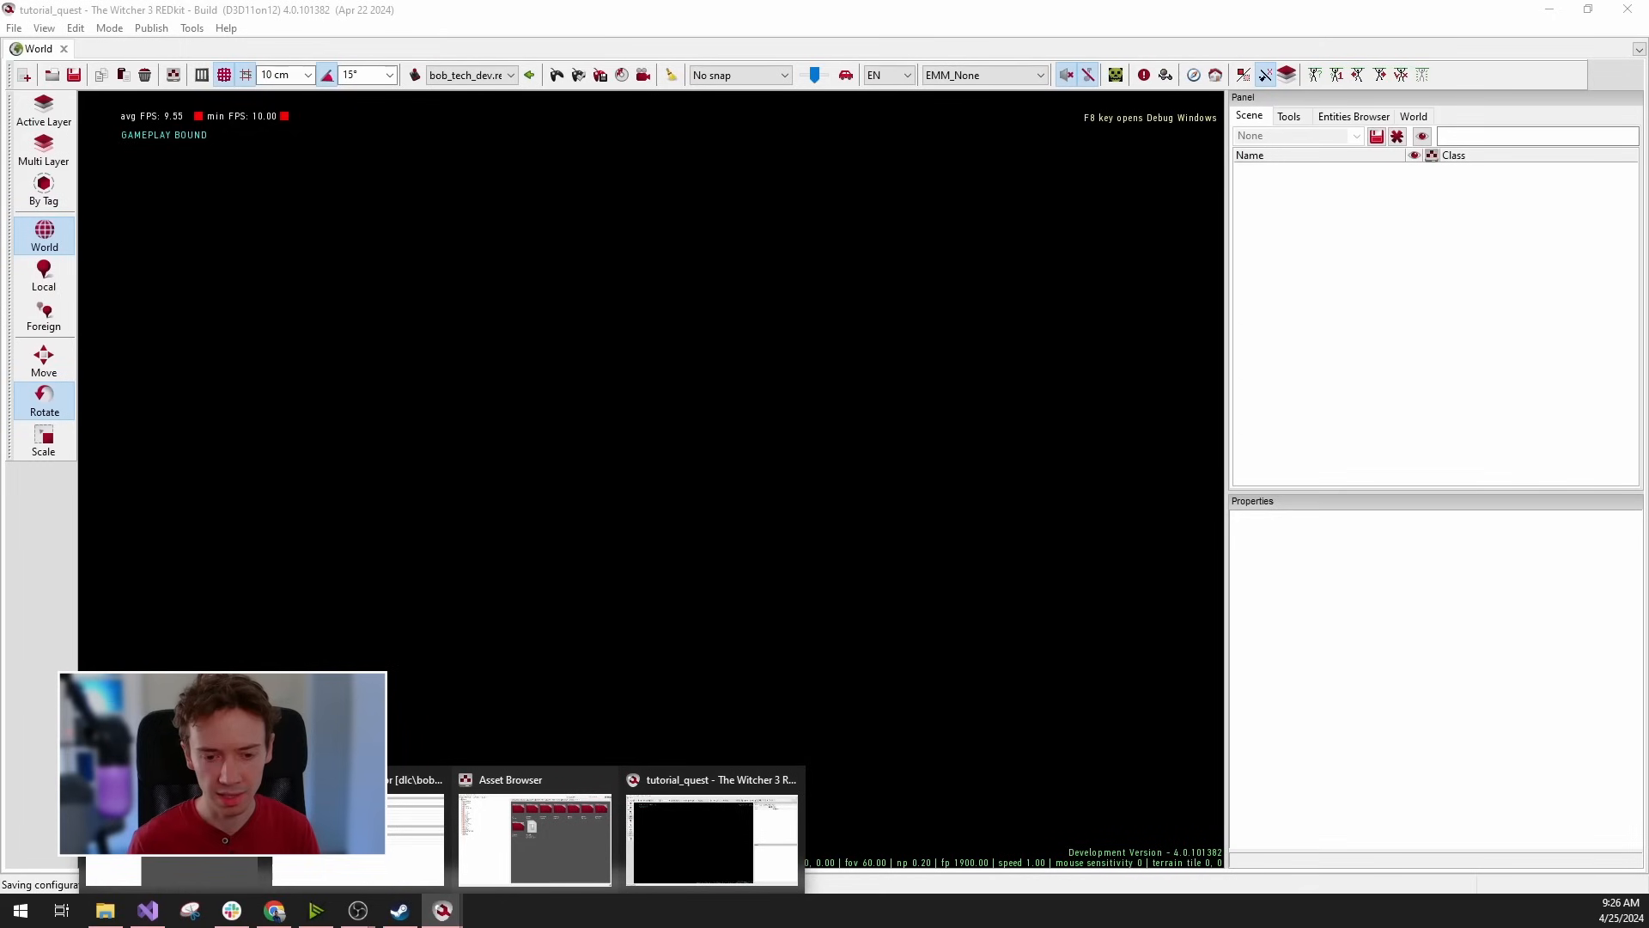
pyautogui.click(523, 808)
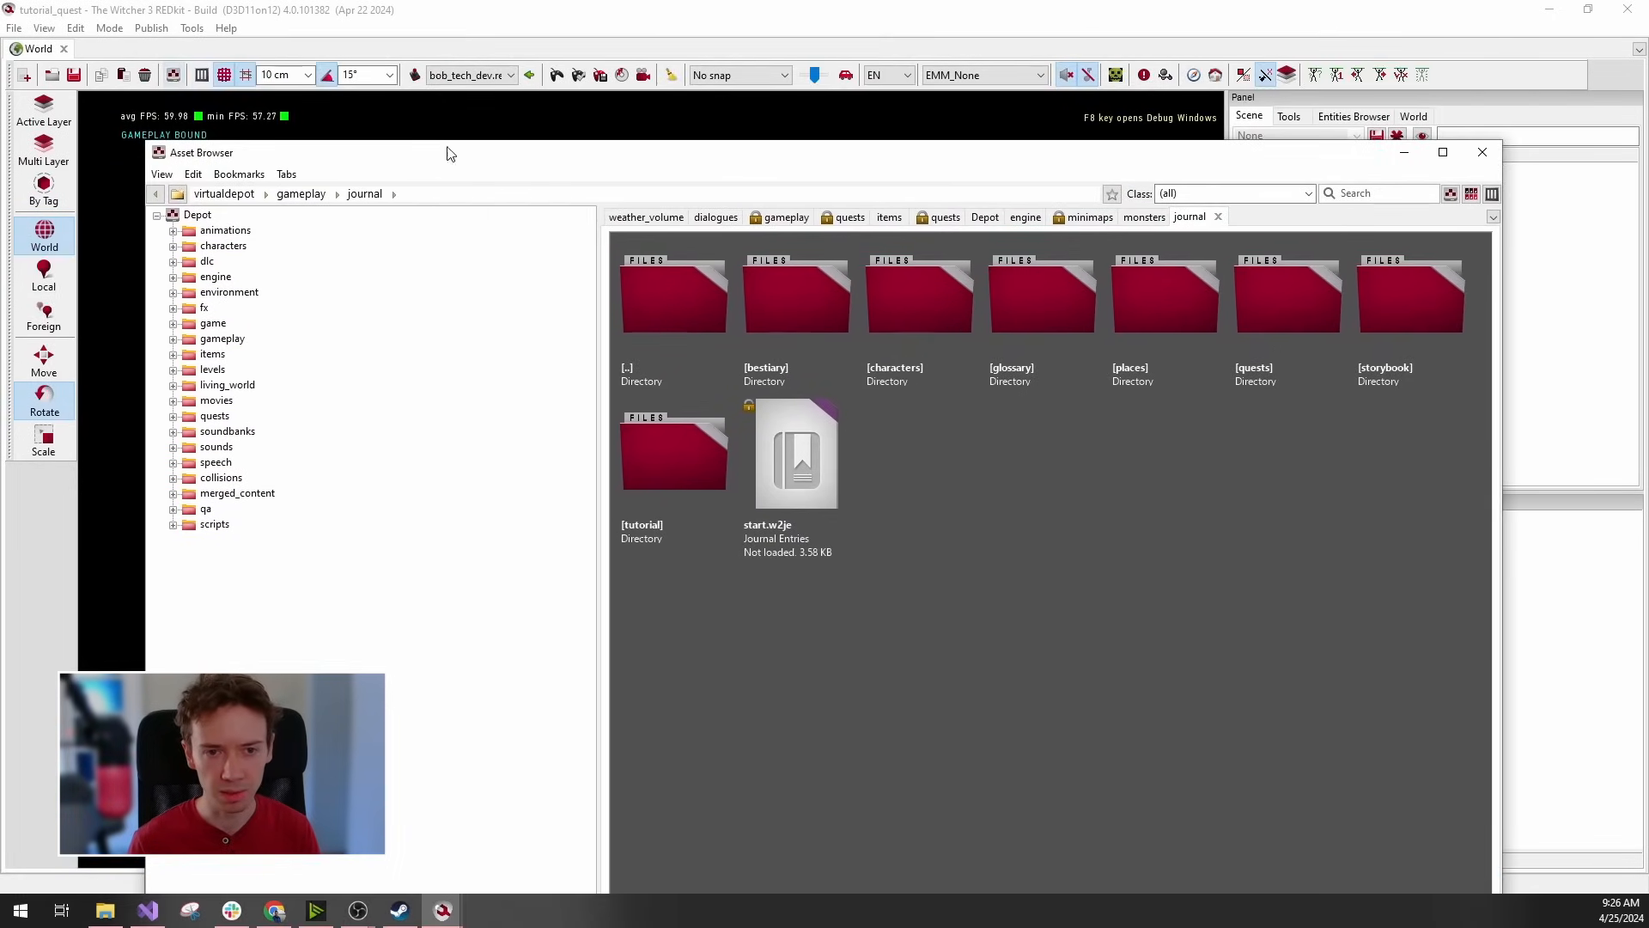
pyautogui.moveTo(447, 153); pyautogui.dragTo(413, 41)
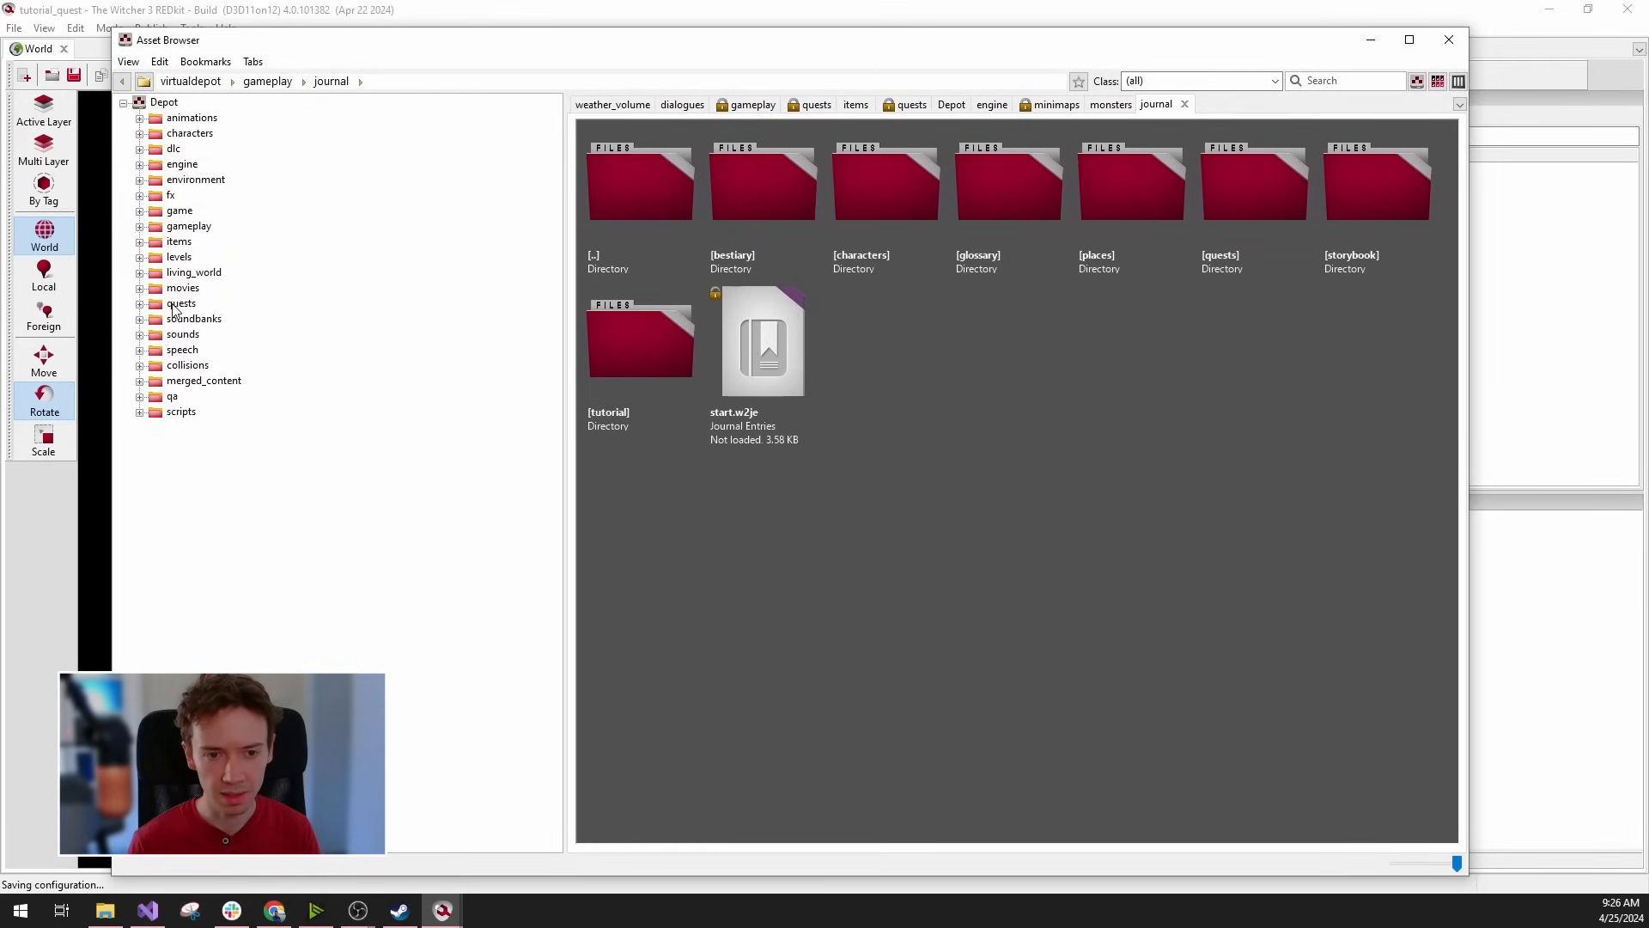
pyautogui.click(122, 82)
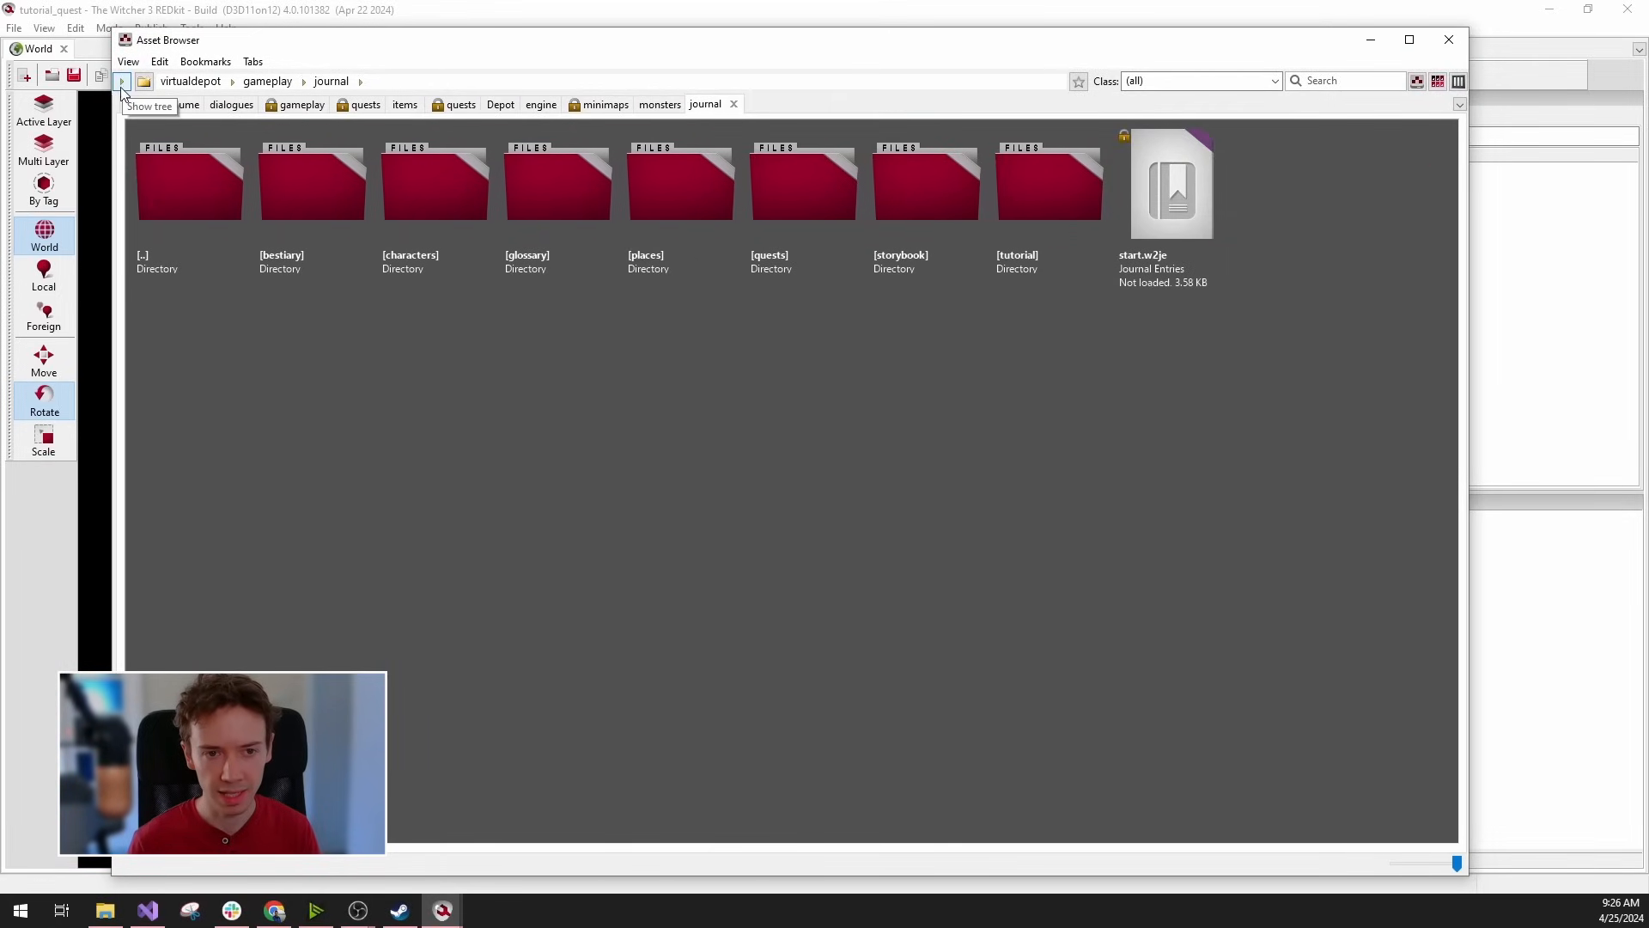
pyautogui.click(122, 82)
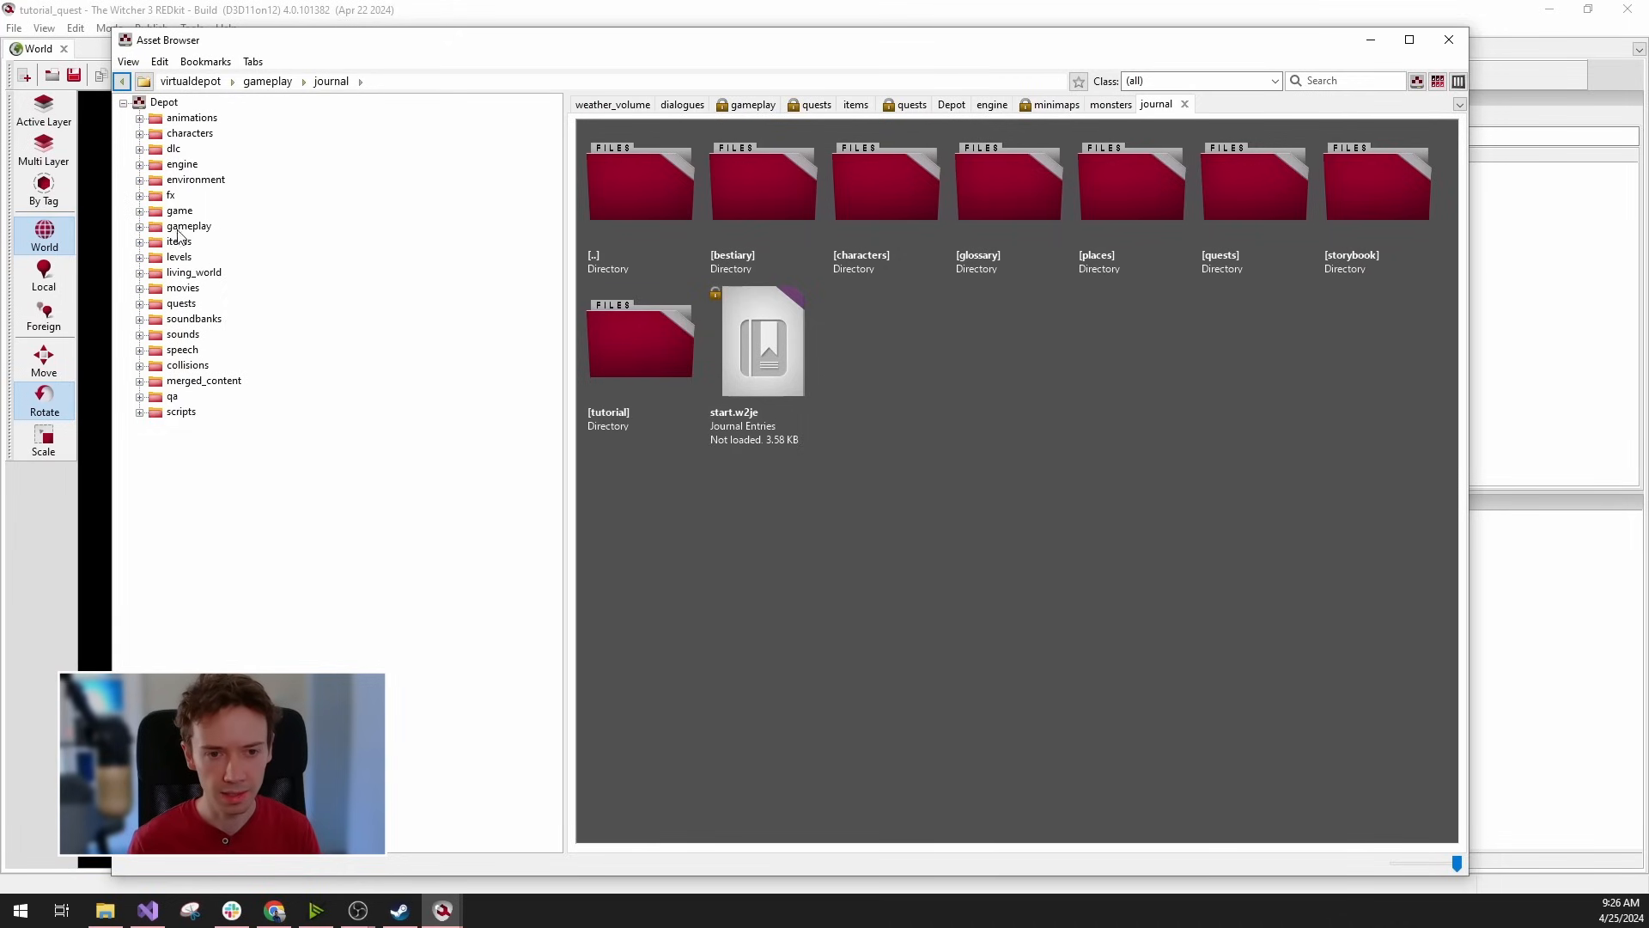
# Expand the depot's quests folder and look through its part_1, part_2, part_3 and prologue subfolders.
pyautogui.click(178, 305)
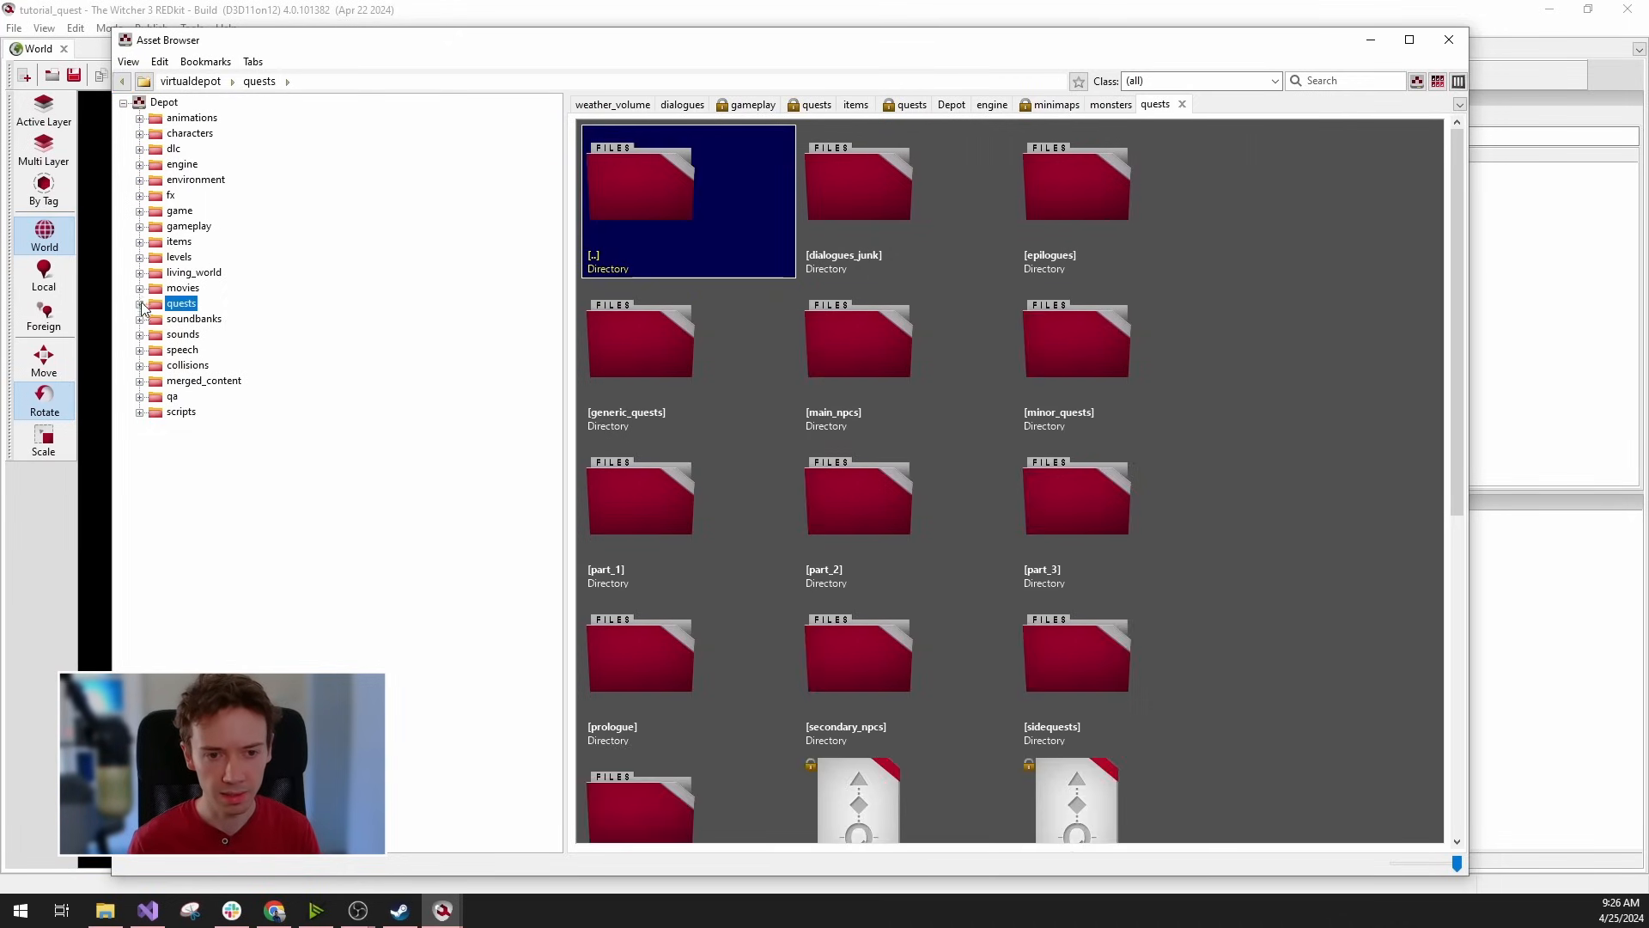
pyautogui.click(140, 304)
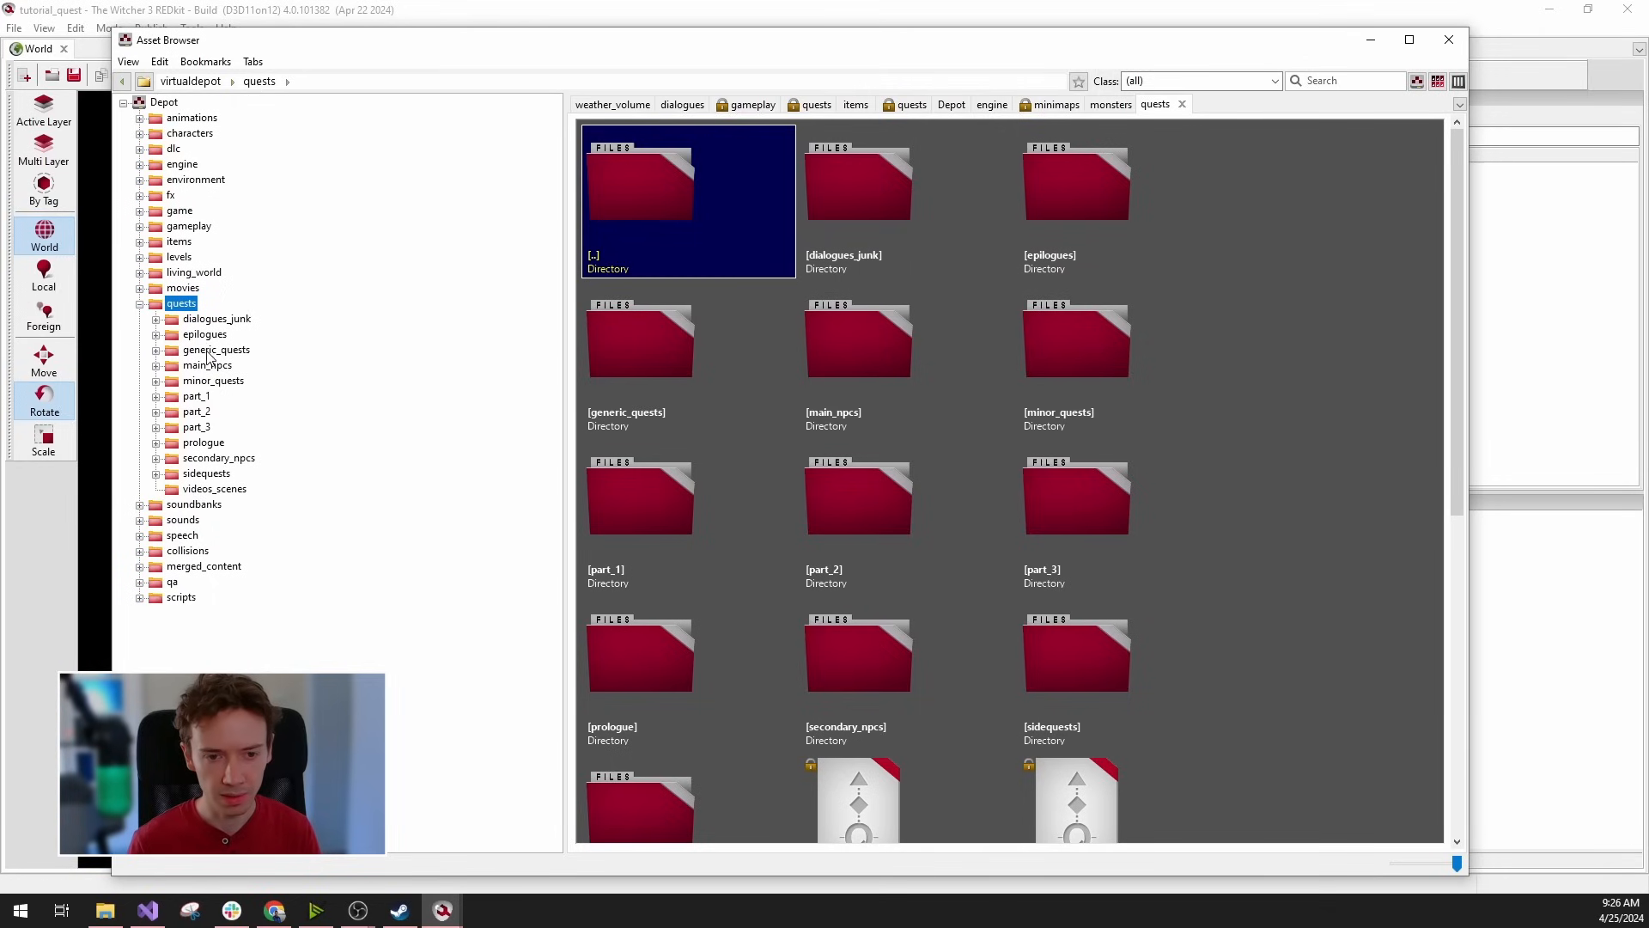
pyautogui.click(198, 398)
pyautogui.click(199, 413)
pyautogui.click(203, 440)
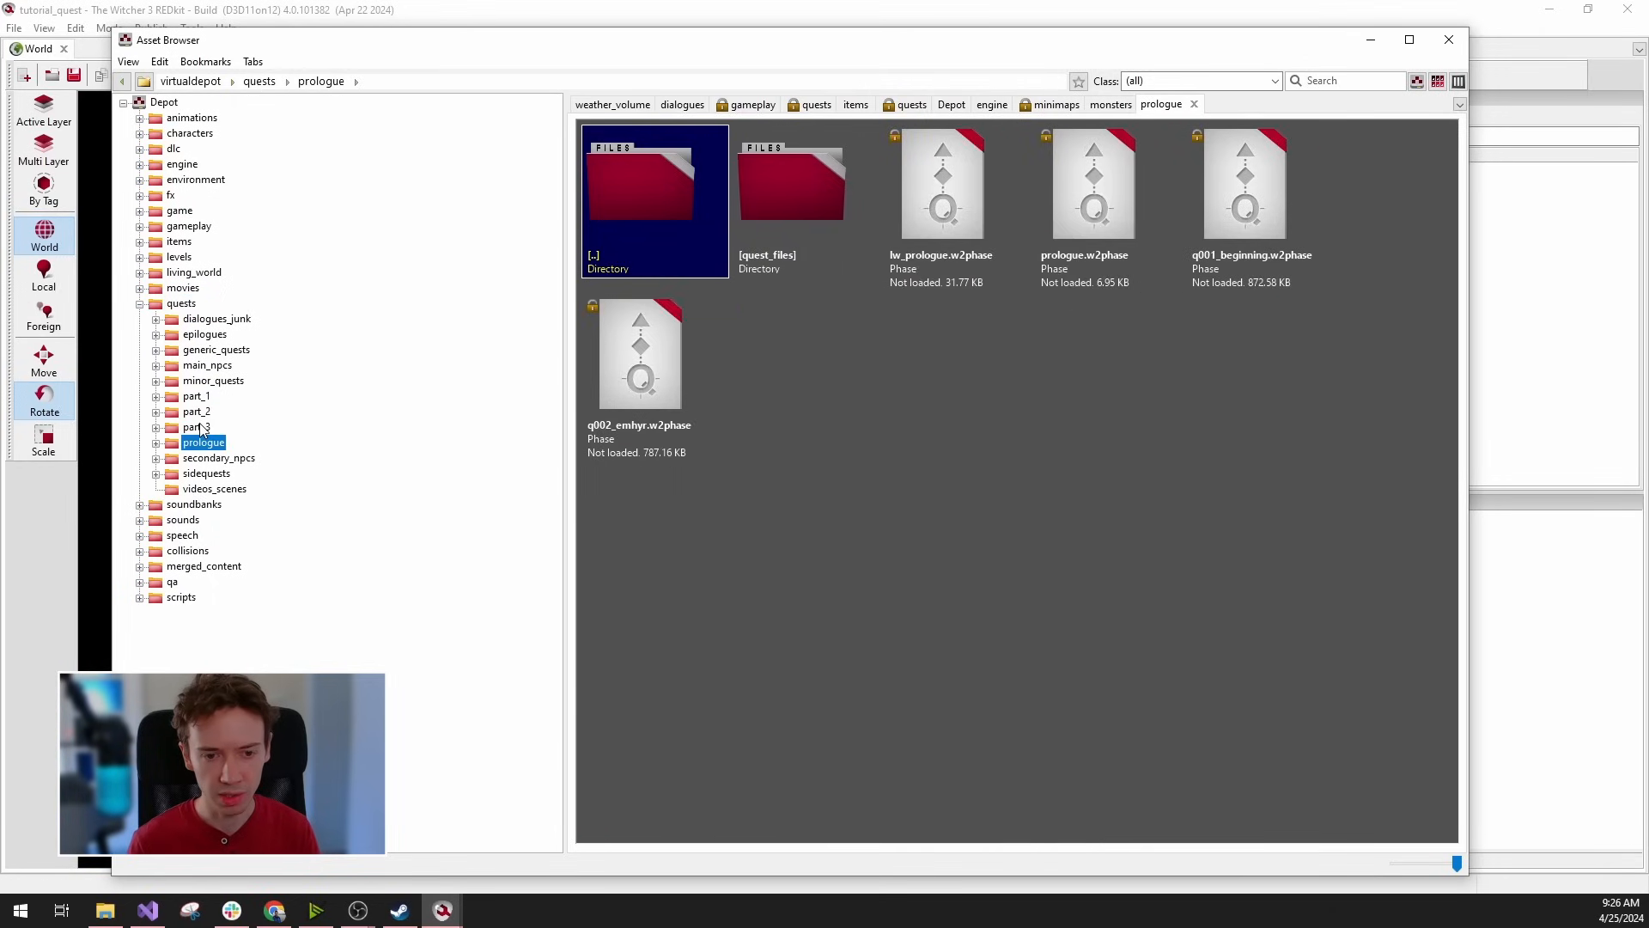
pyautogui.click(201, 429)
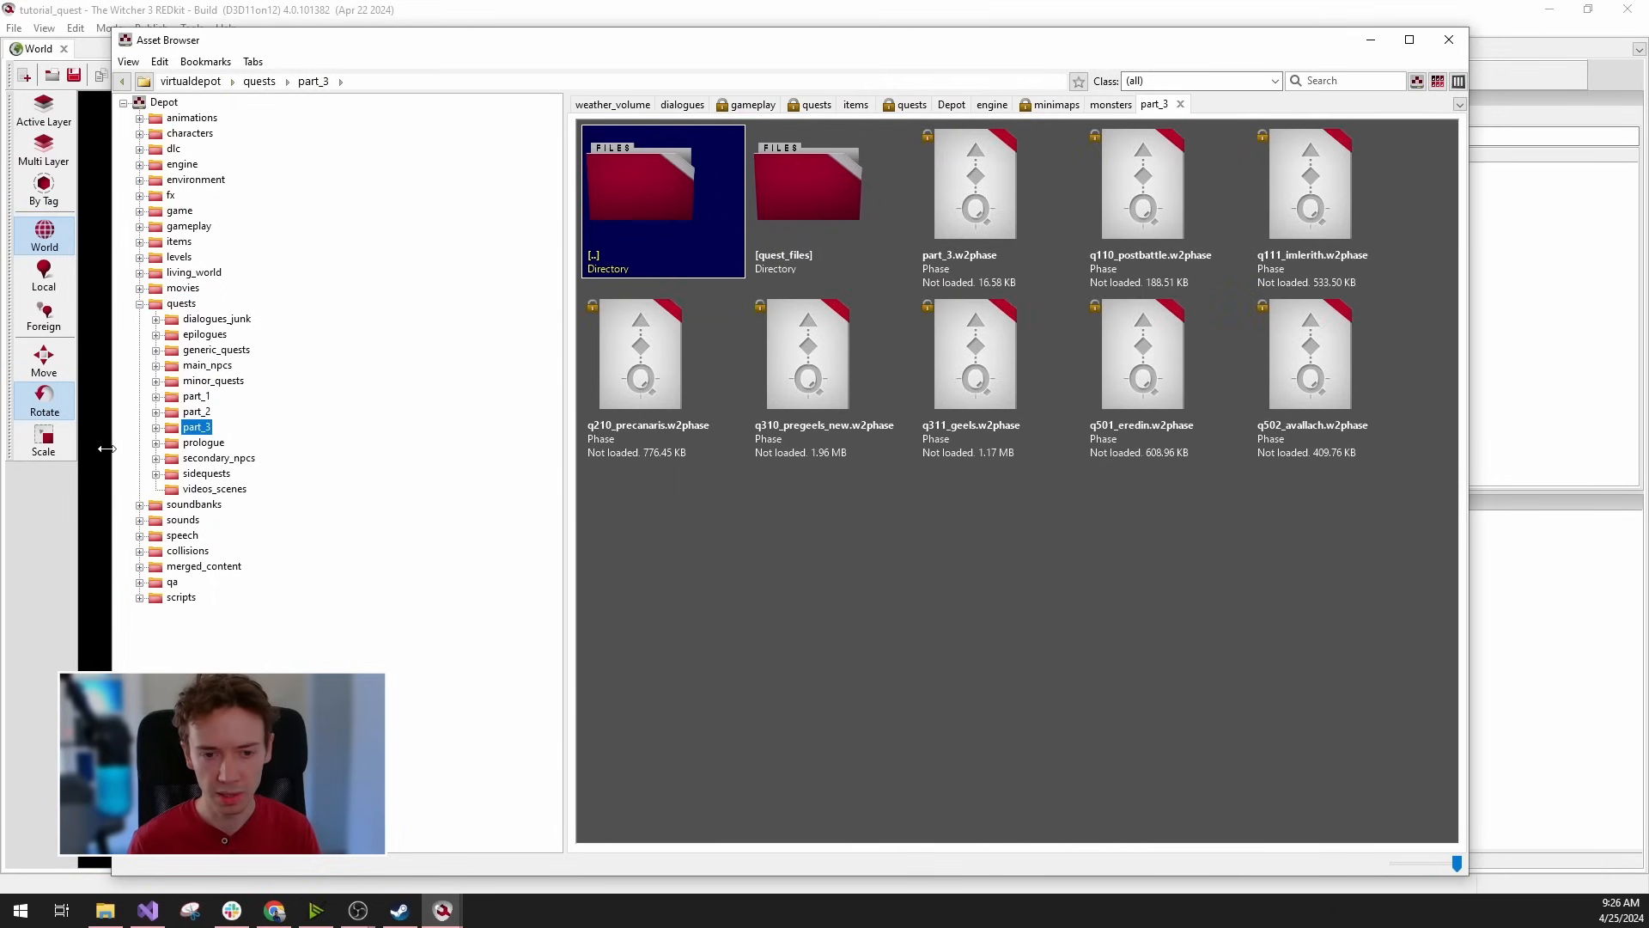
pyautogui.click(196, 414)
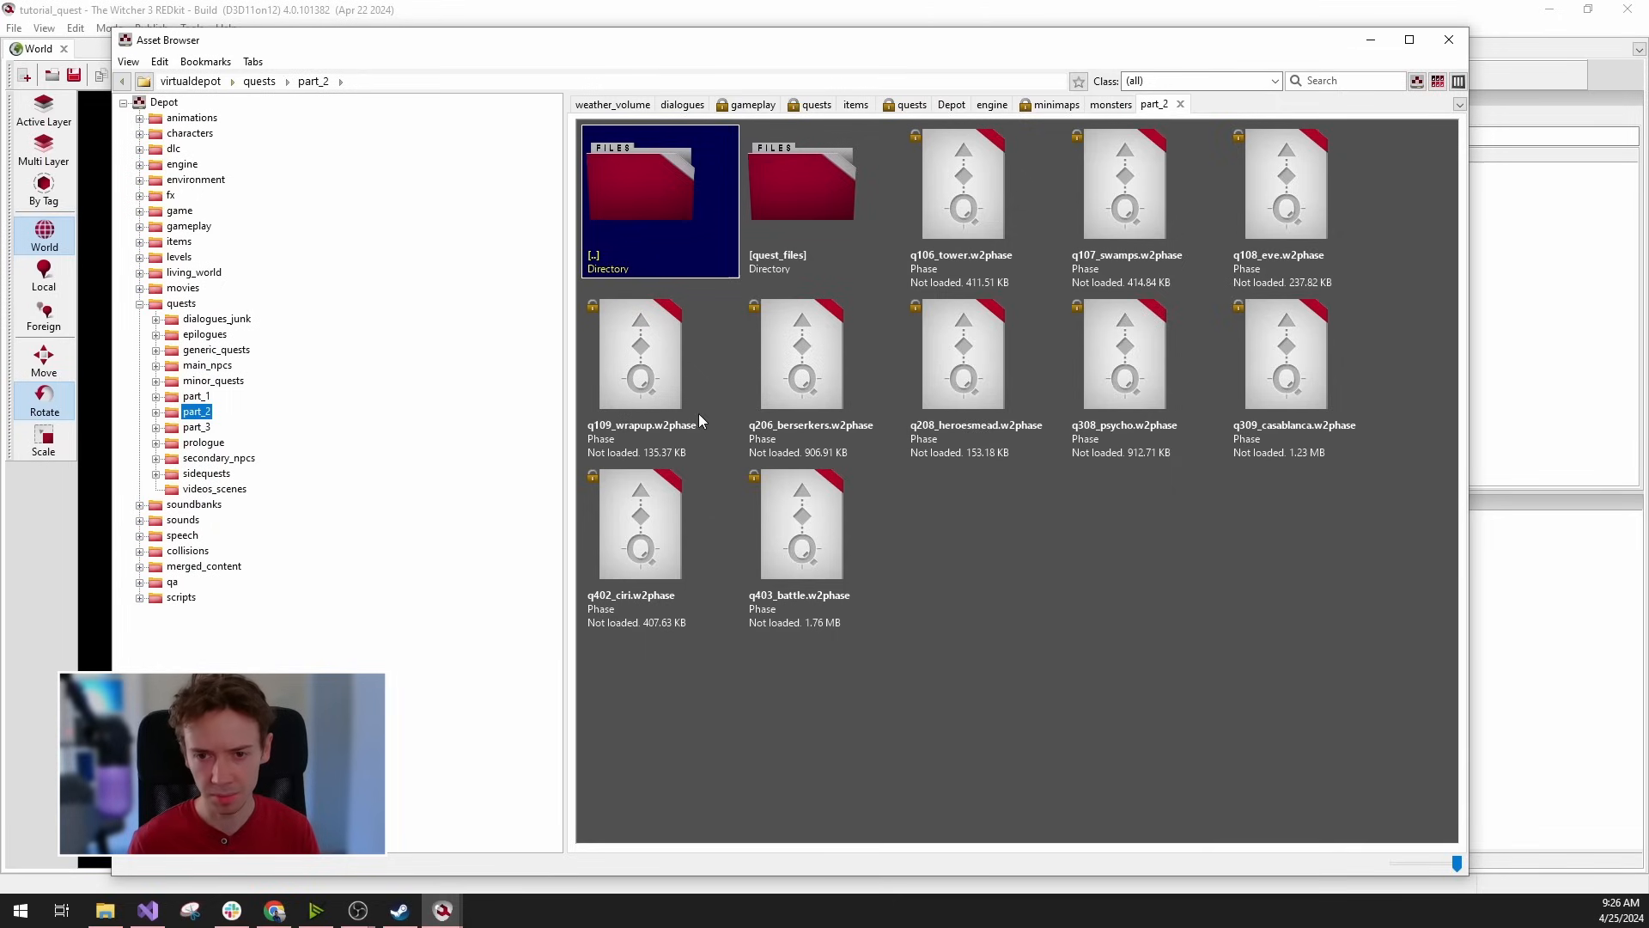
# Examine how the quest phase files in part_2 are named and numbered, comparing q107_swamps, q308_psycho, q109_wrapup and q206_berserkers.
pyautogui.click(815, 212)
pyautogui.click(1023, 244)
pyautogui.click(1138, 273)
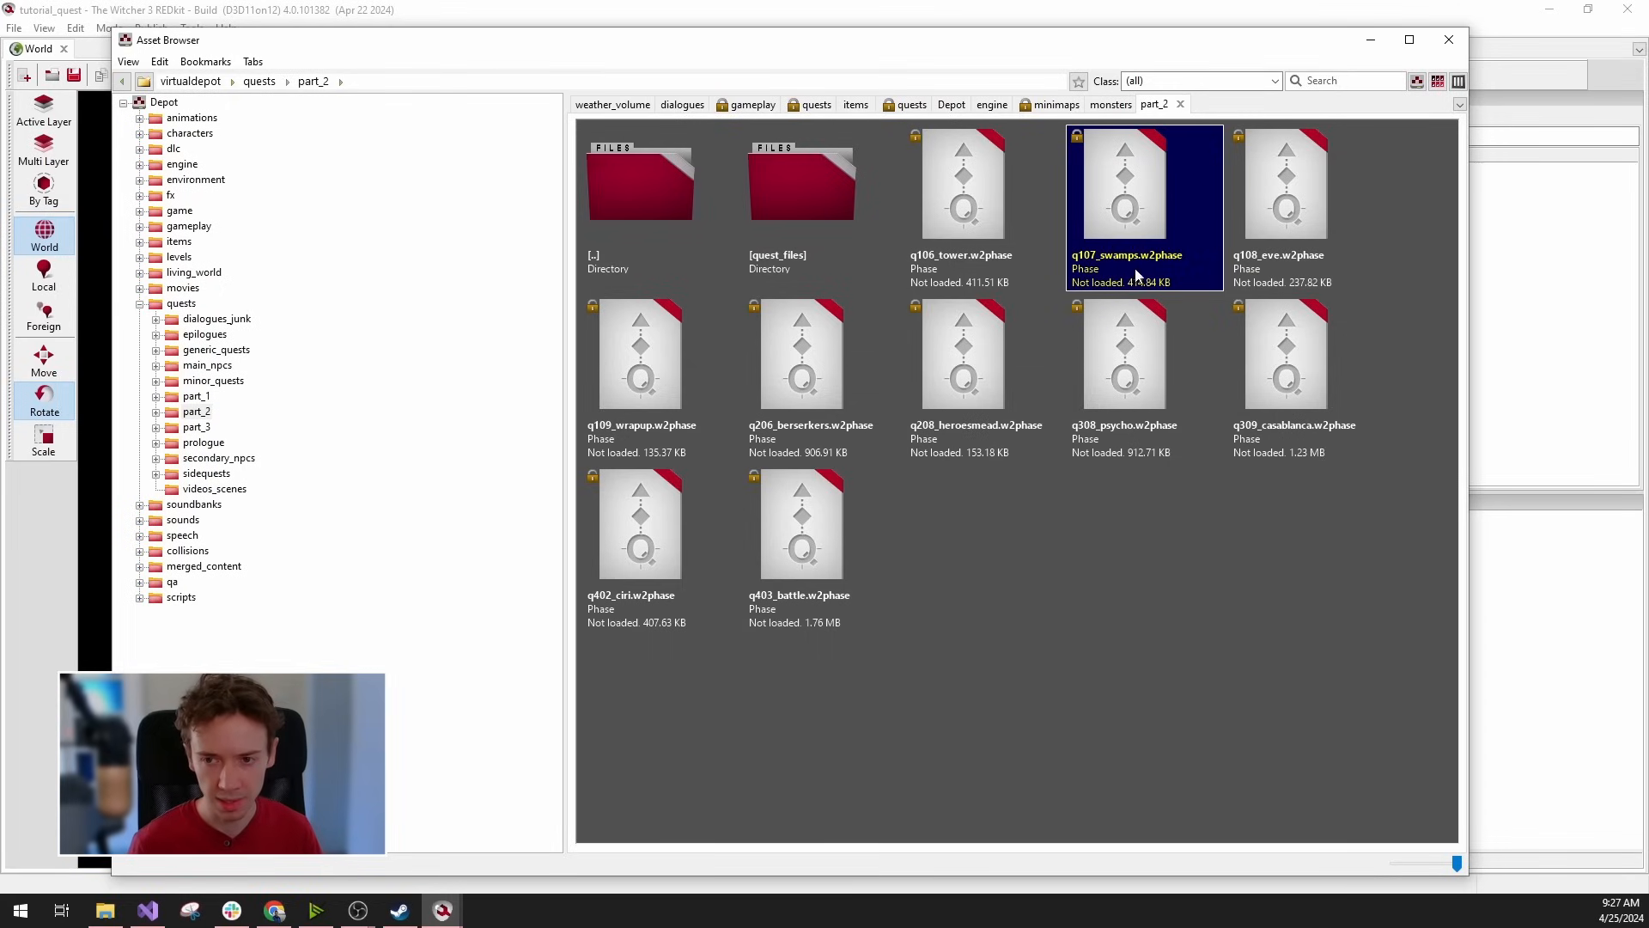
pyautogui.click(1136, 394)
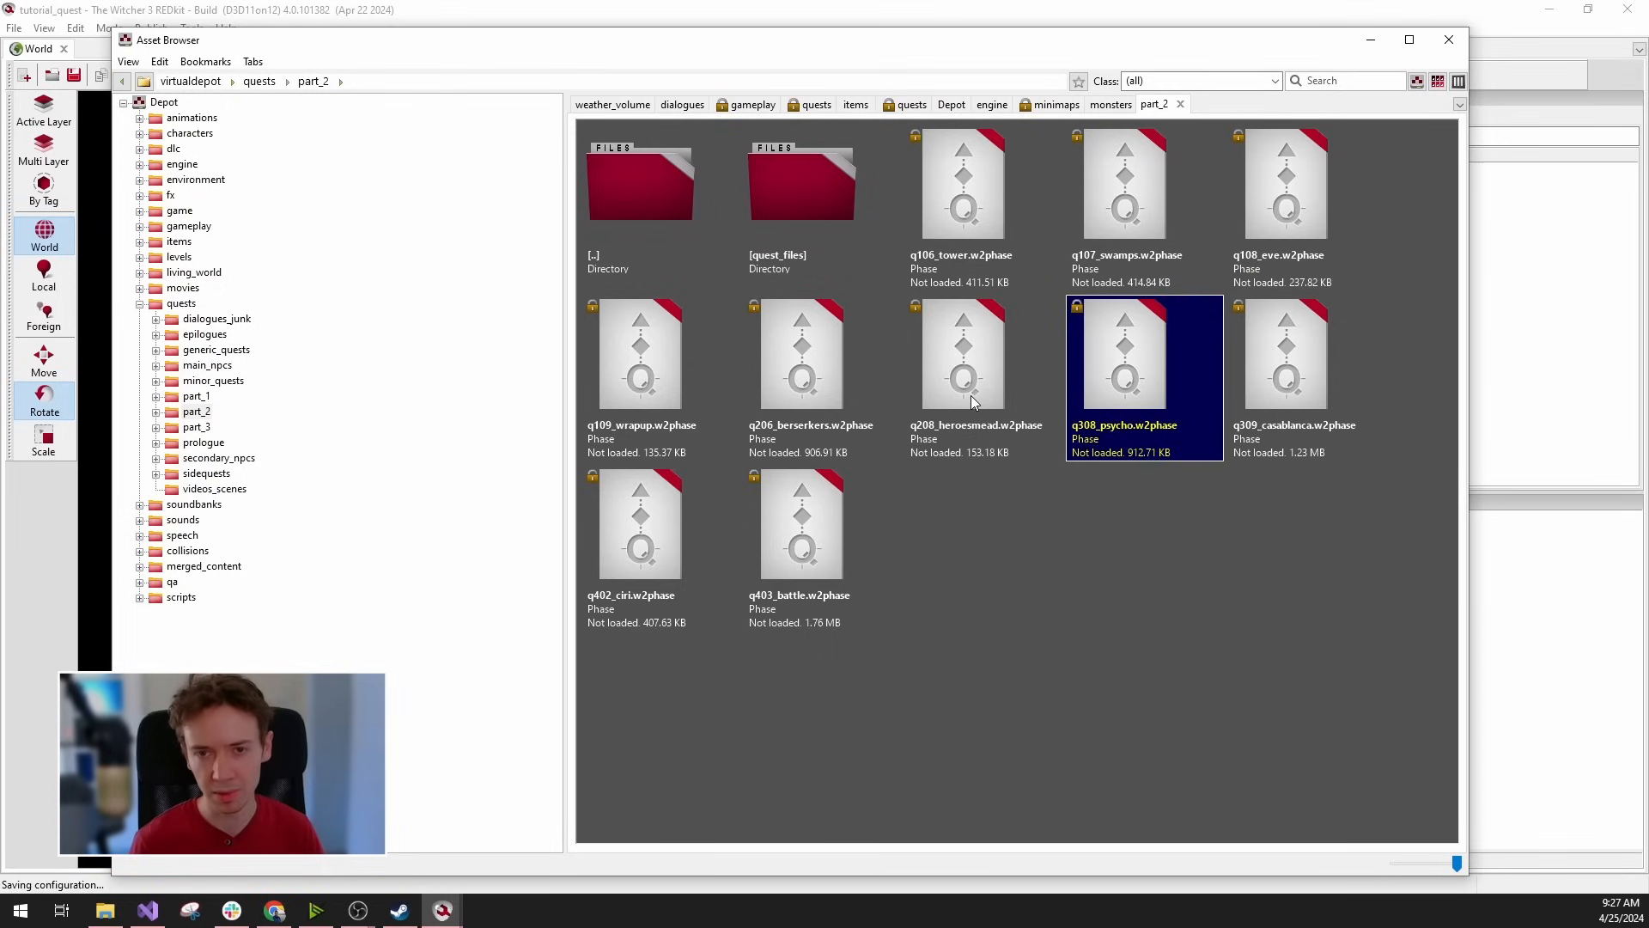
pyautogui.click(973, 399)
pyautogui.click(746, 352)
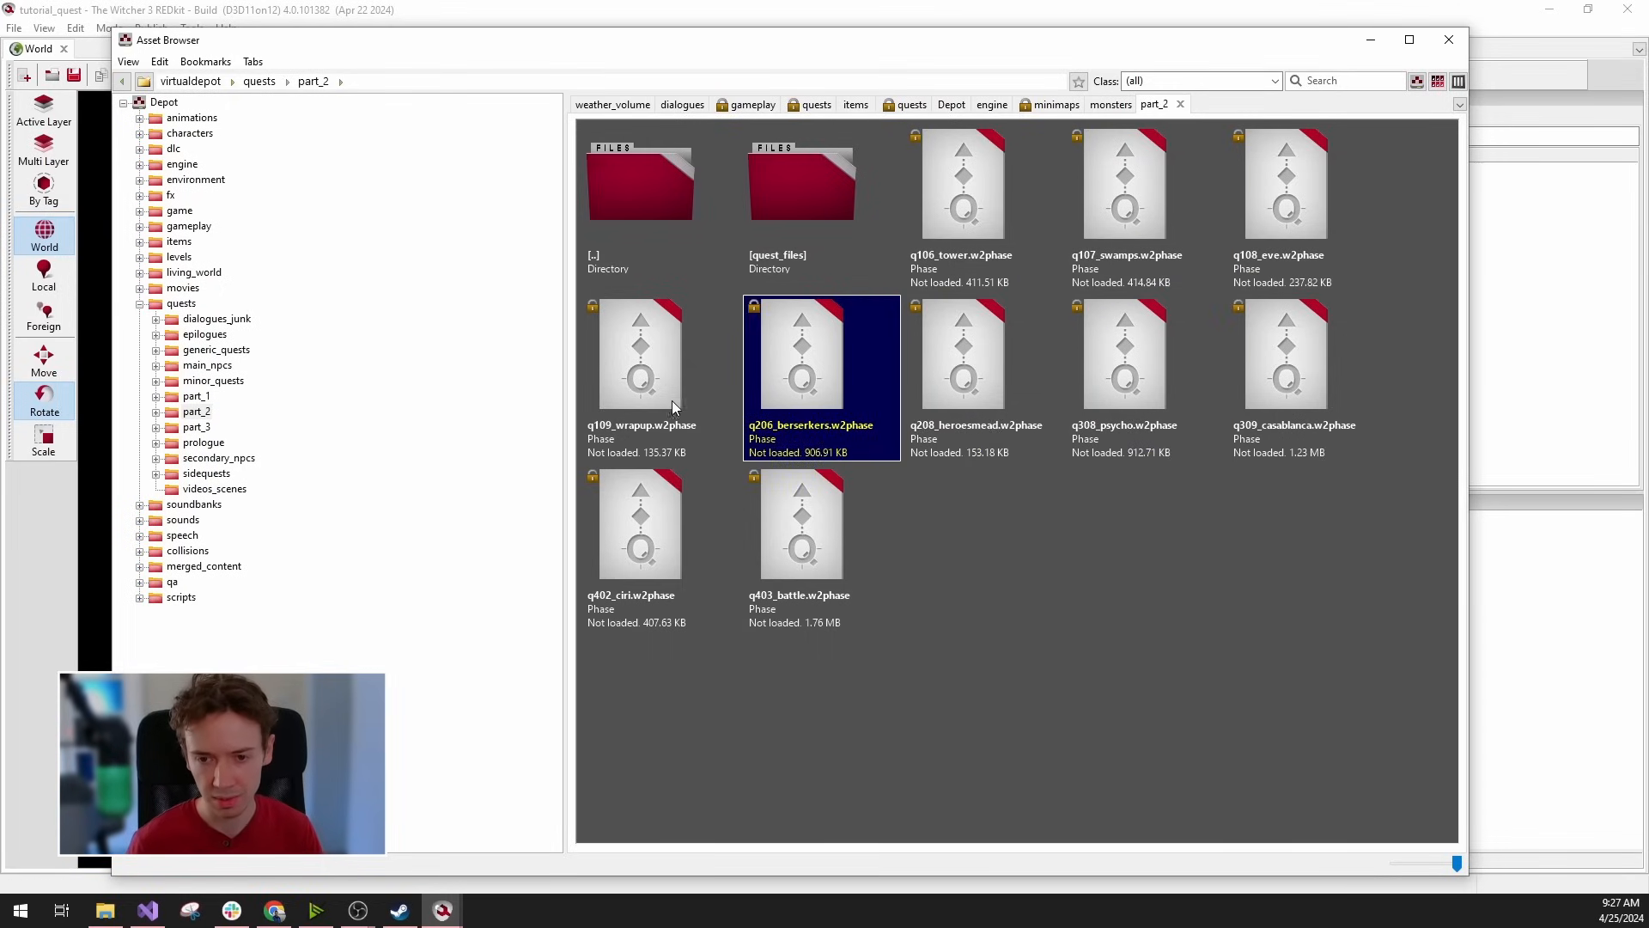
pyautogui.click(669, 409)
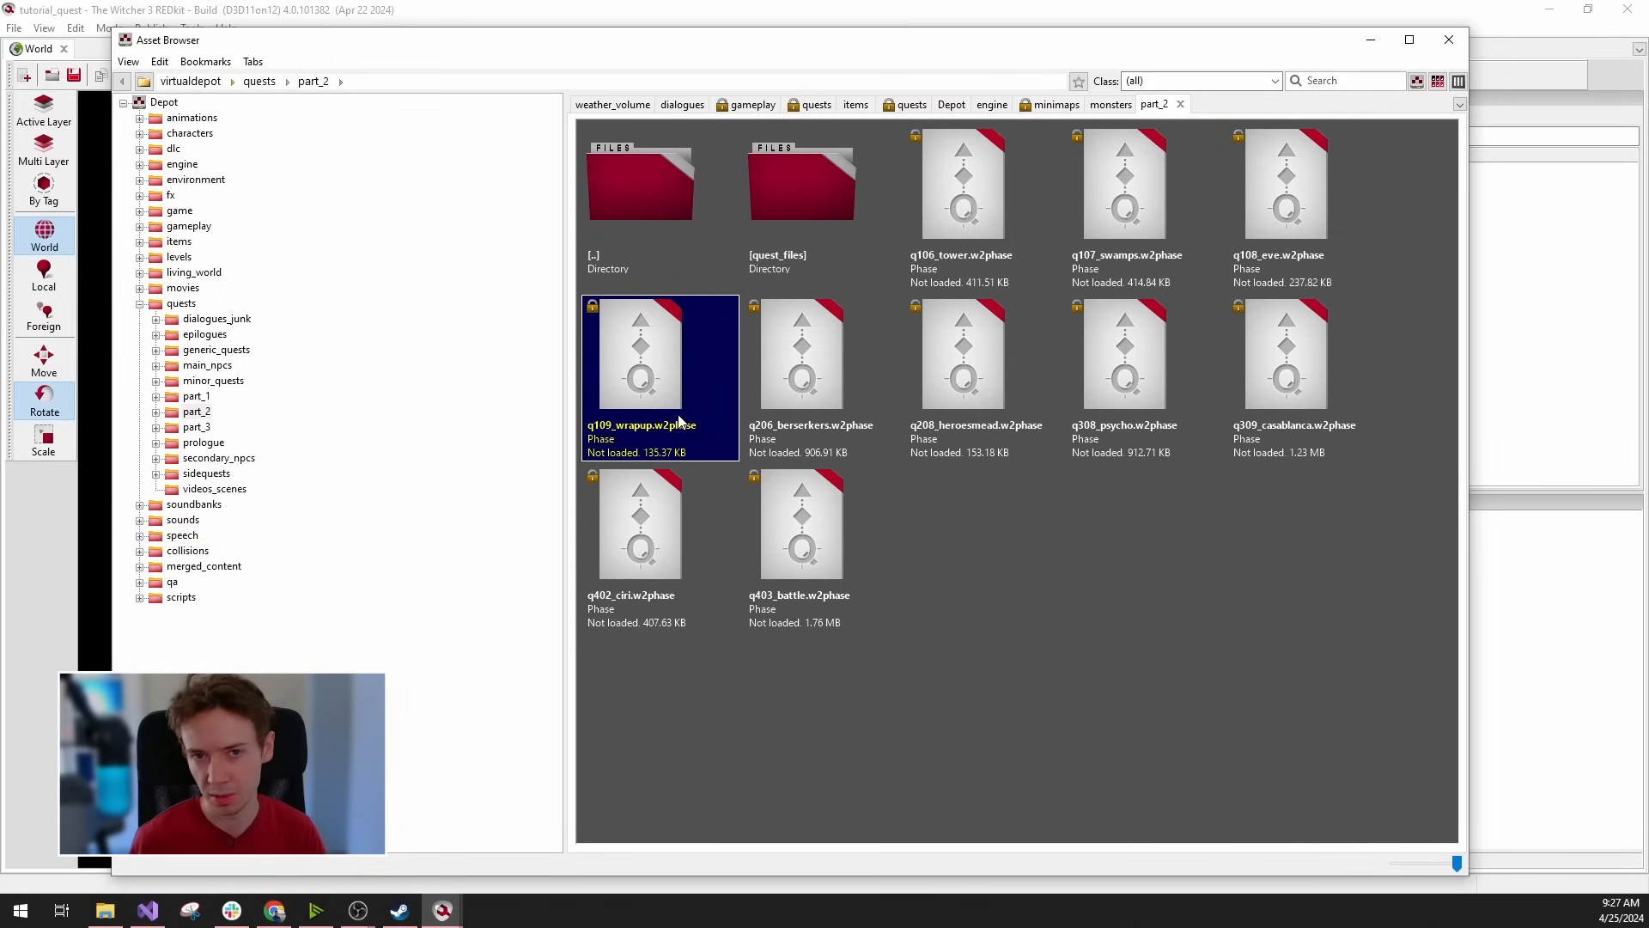
pyautogui.click(833, 460)
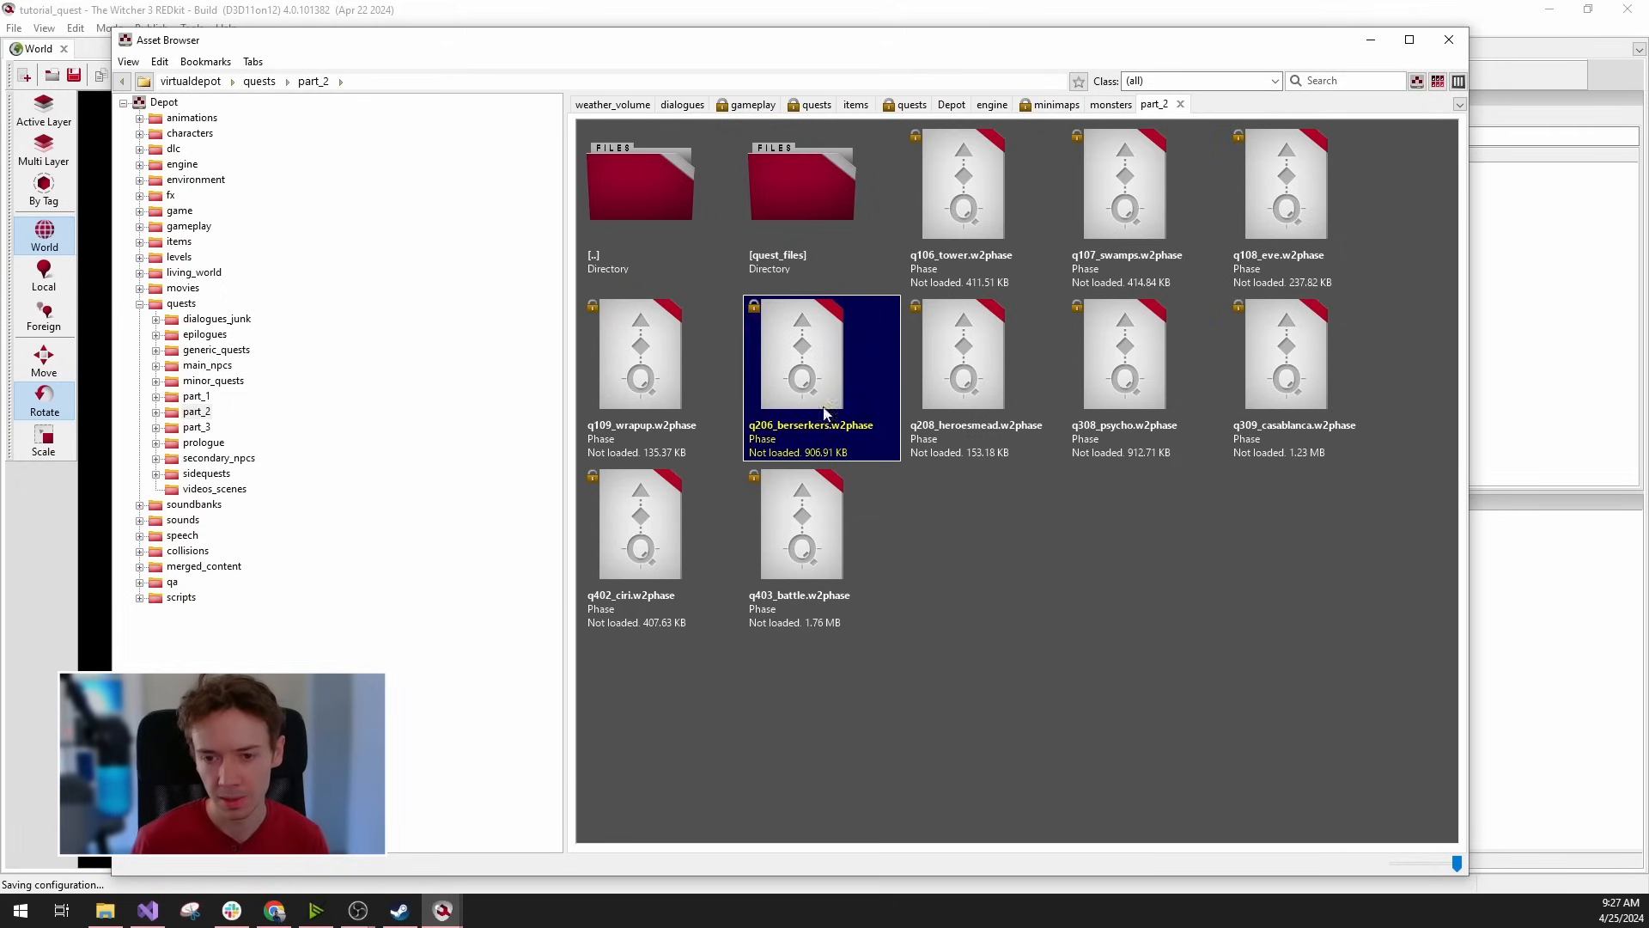
pyautogui.click(727, 396)
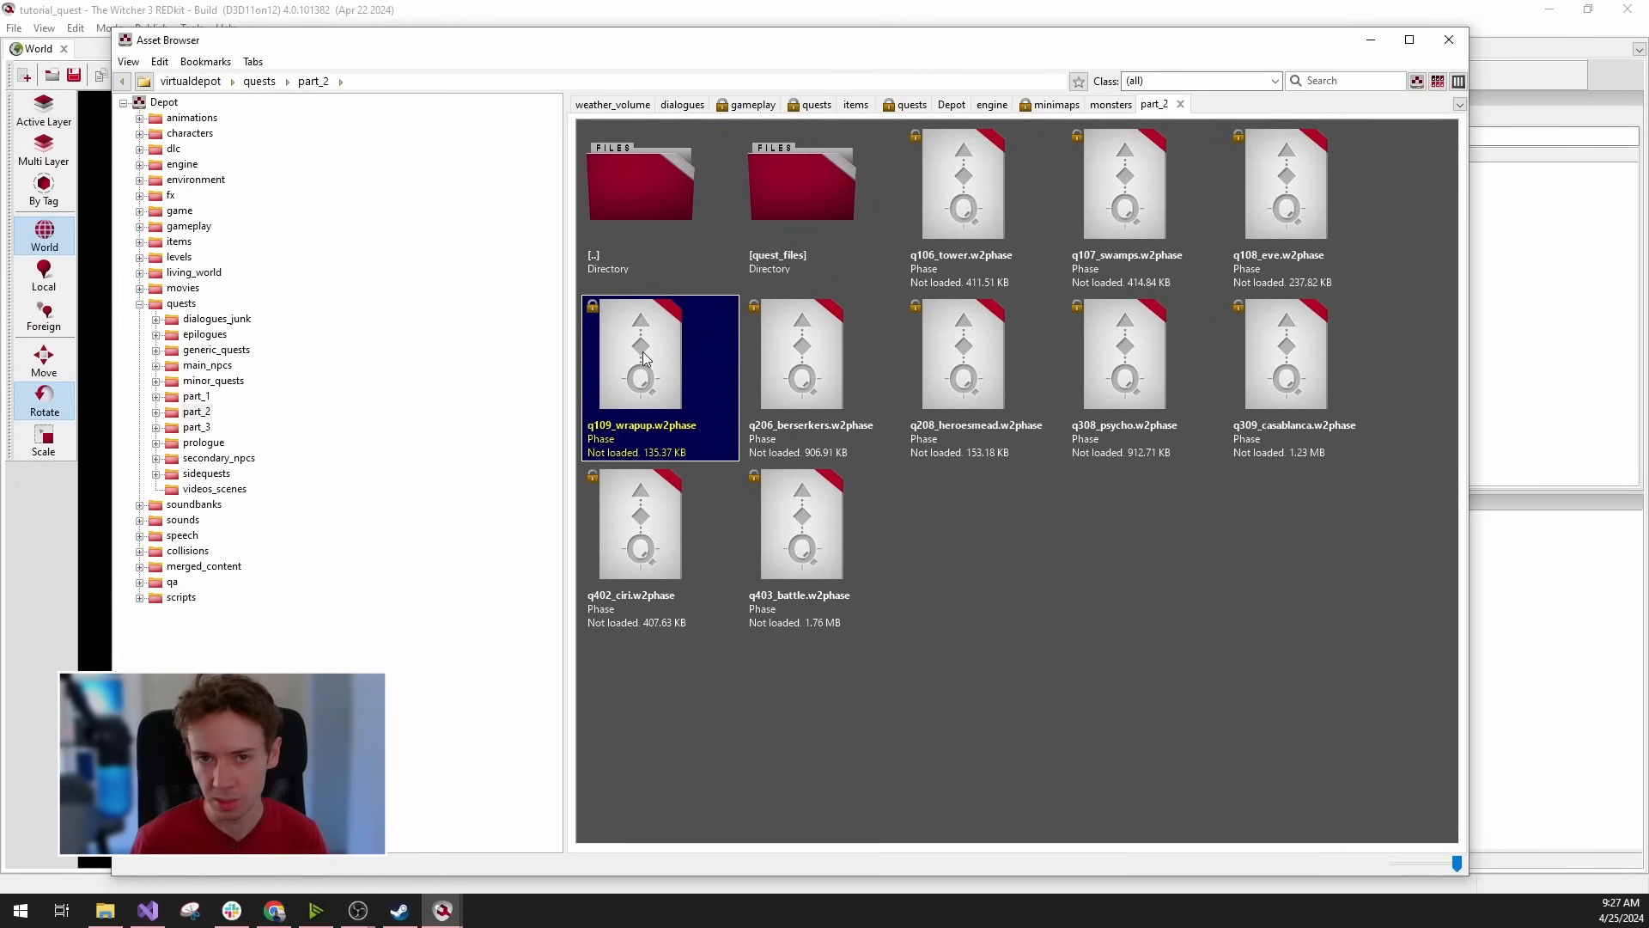
pyautogui.click(812, 385)
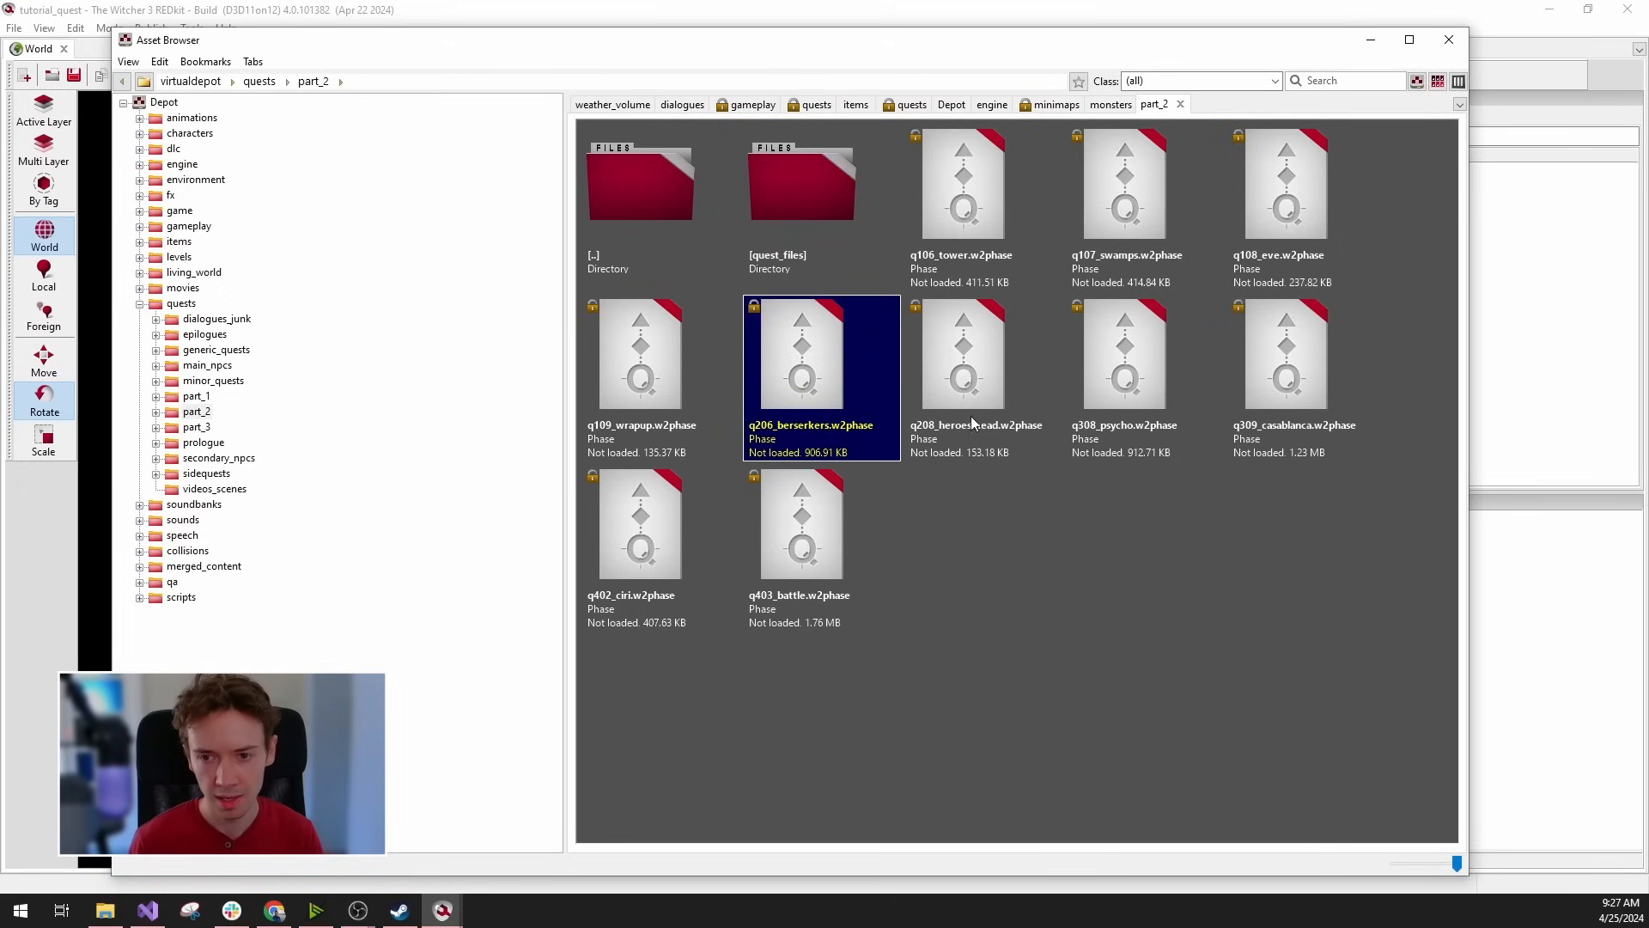
# Look through part_2's quest_files folder, opening the q108_eve folder and its characters subfolder.
pyautogui.click(1000, 396)
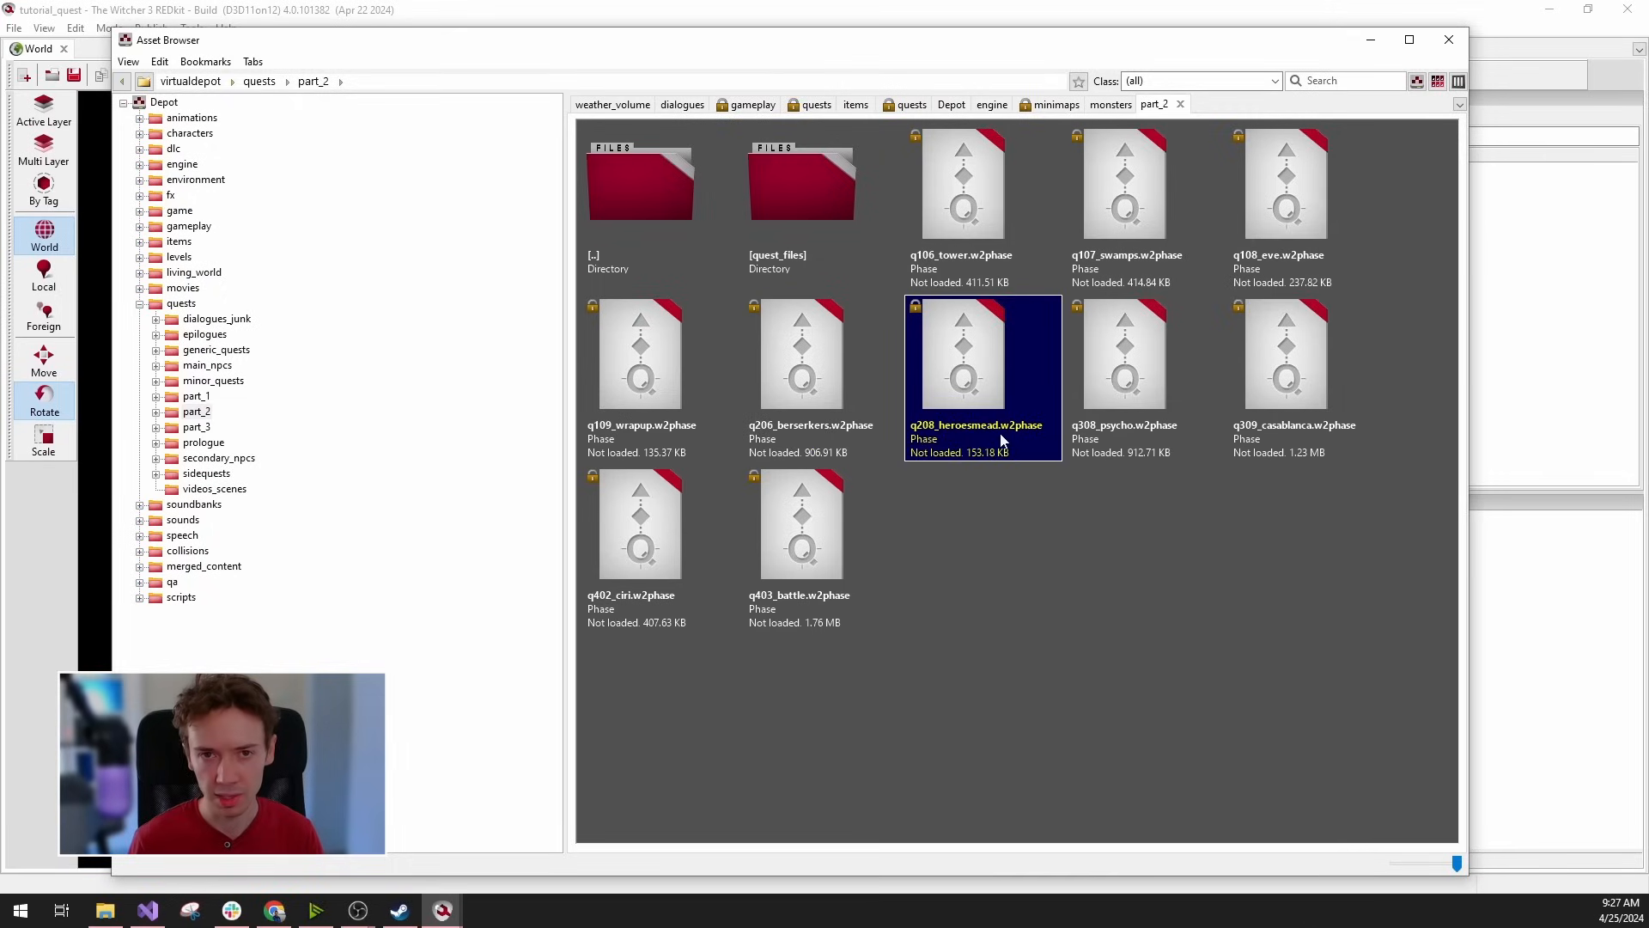
pyautogui.click(861, 219)
pyautogui.doubleClick(809, 219)
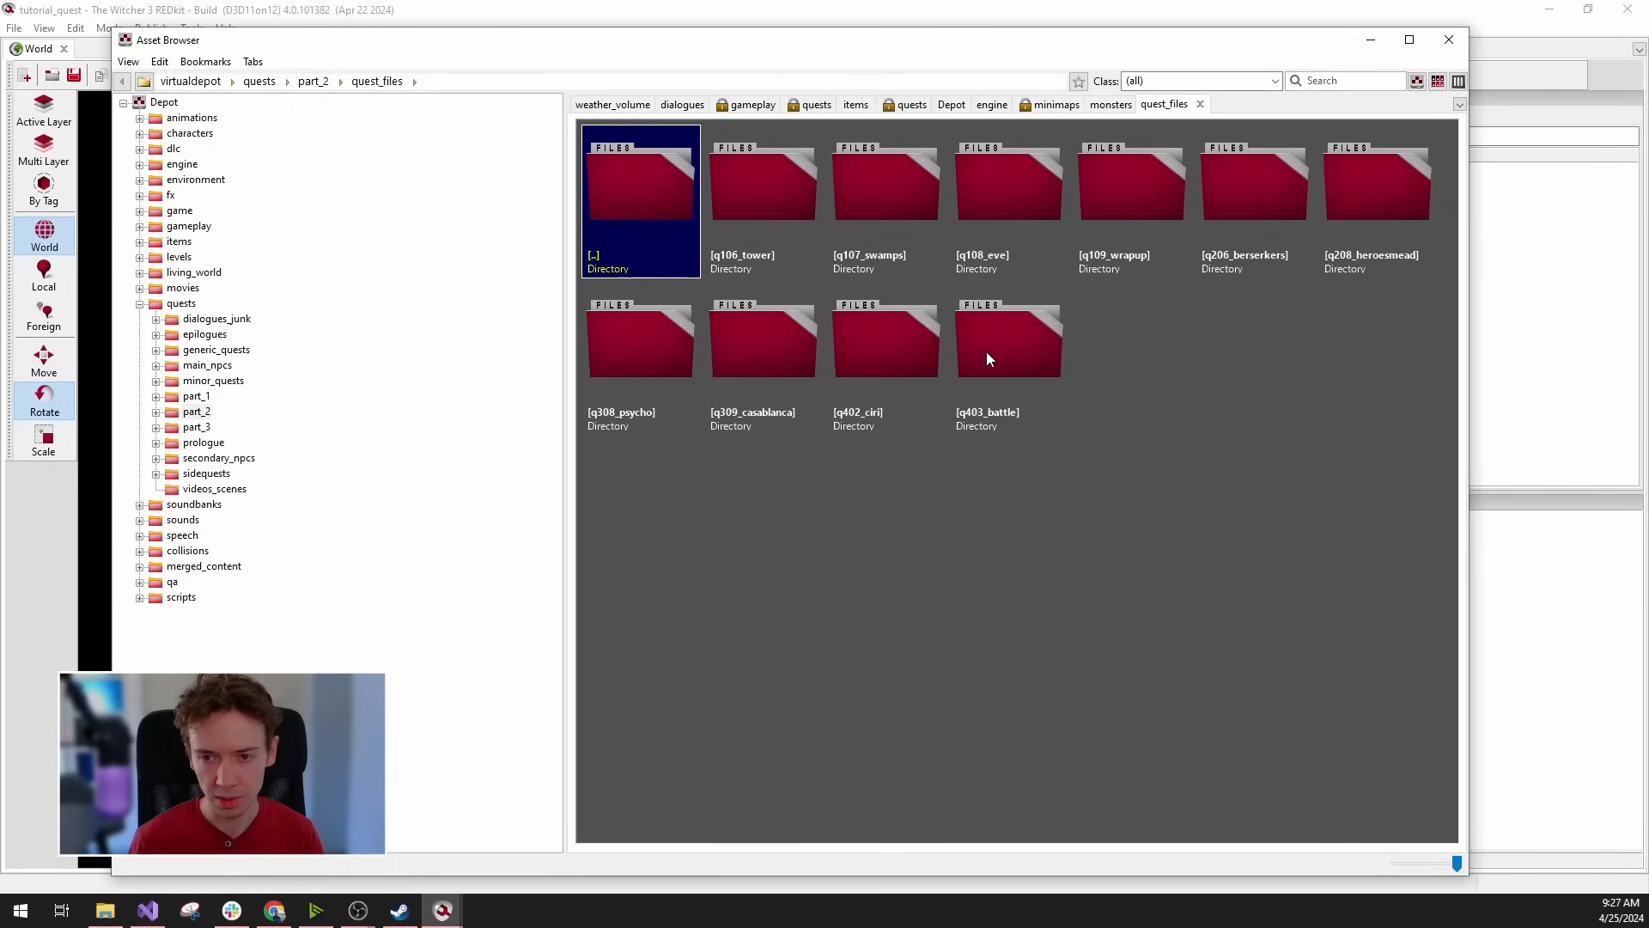
pyautogui.doubleClick(996, 241)
pyautogui.doubleClick(818, 206)
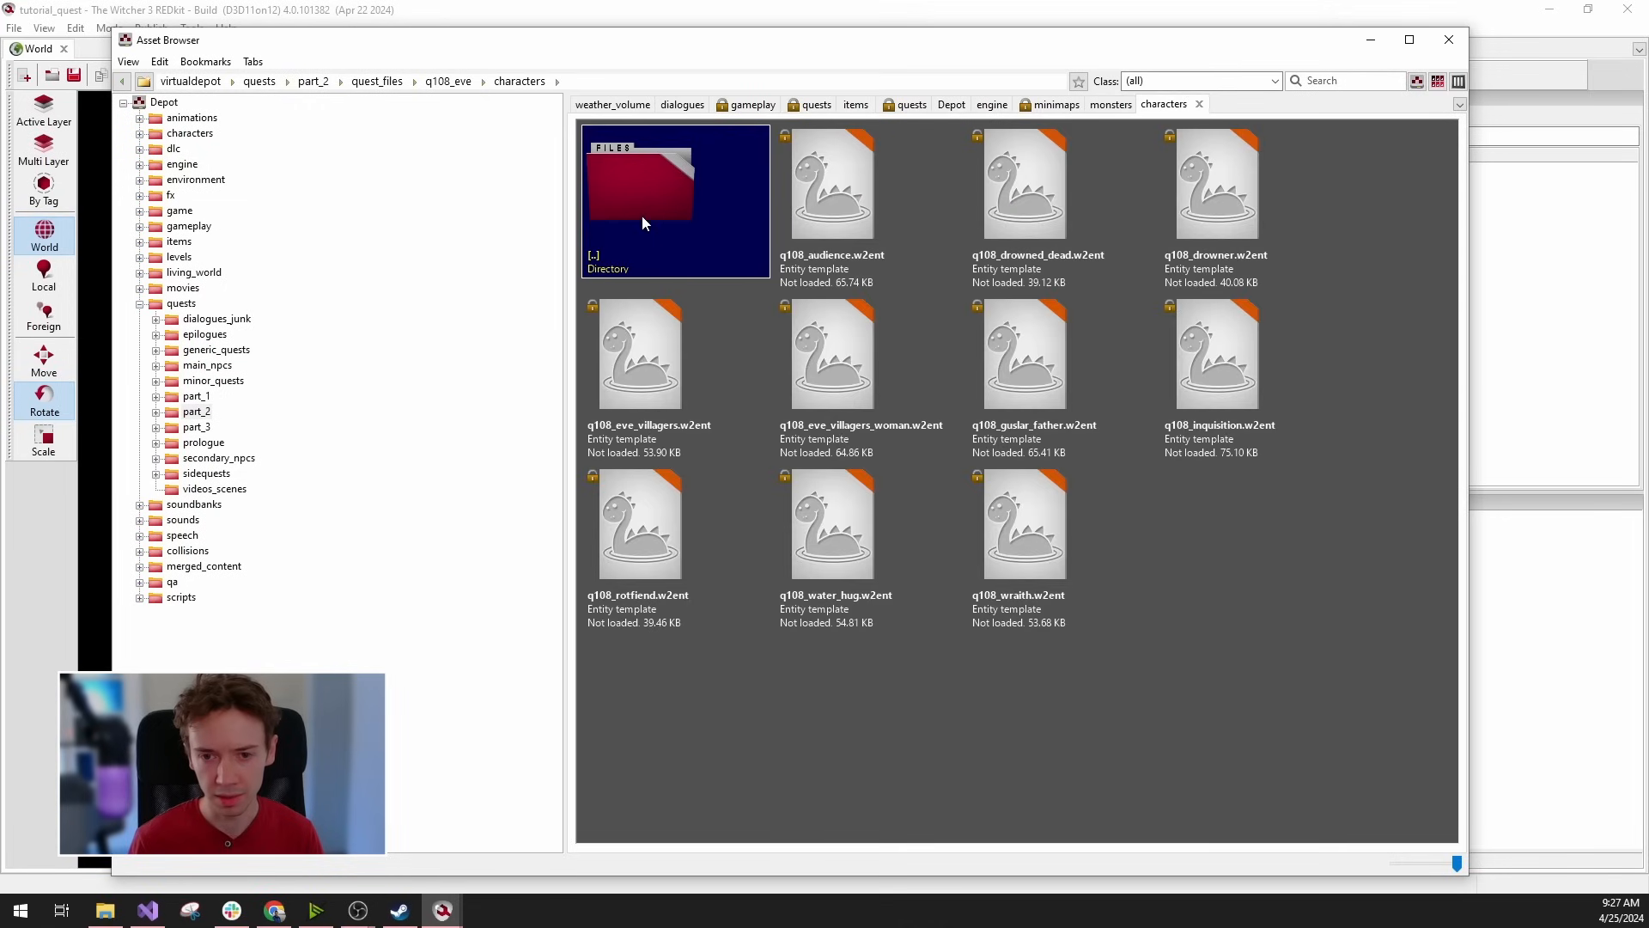
# Open witcher3_quest.w2quest from the depot's quests folder and maximize its Quest Editor window.
pyautogui.click(188, 306)
pyautogui.scroll(-7, 853, 378)
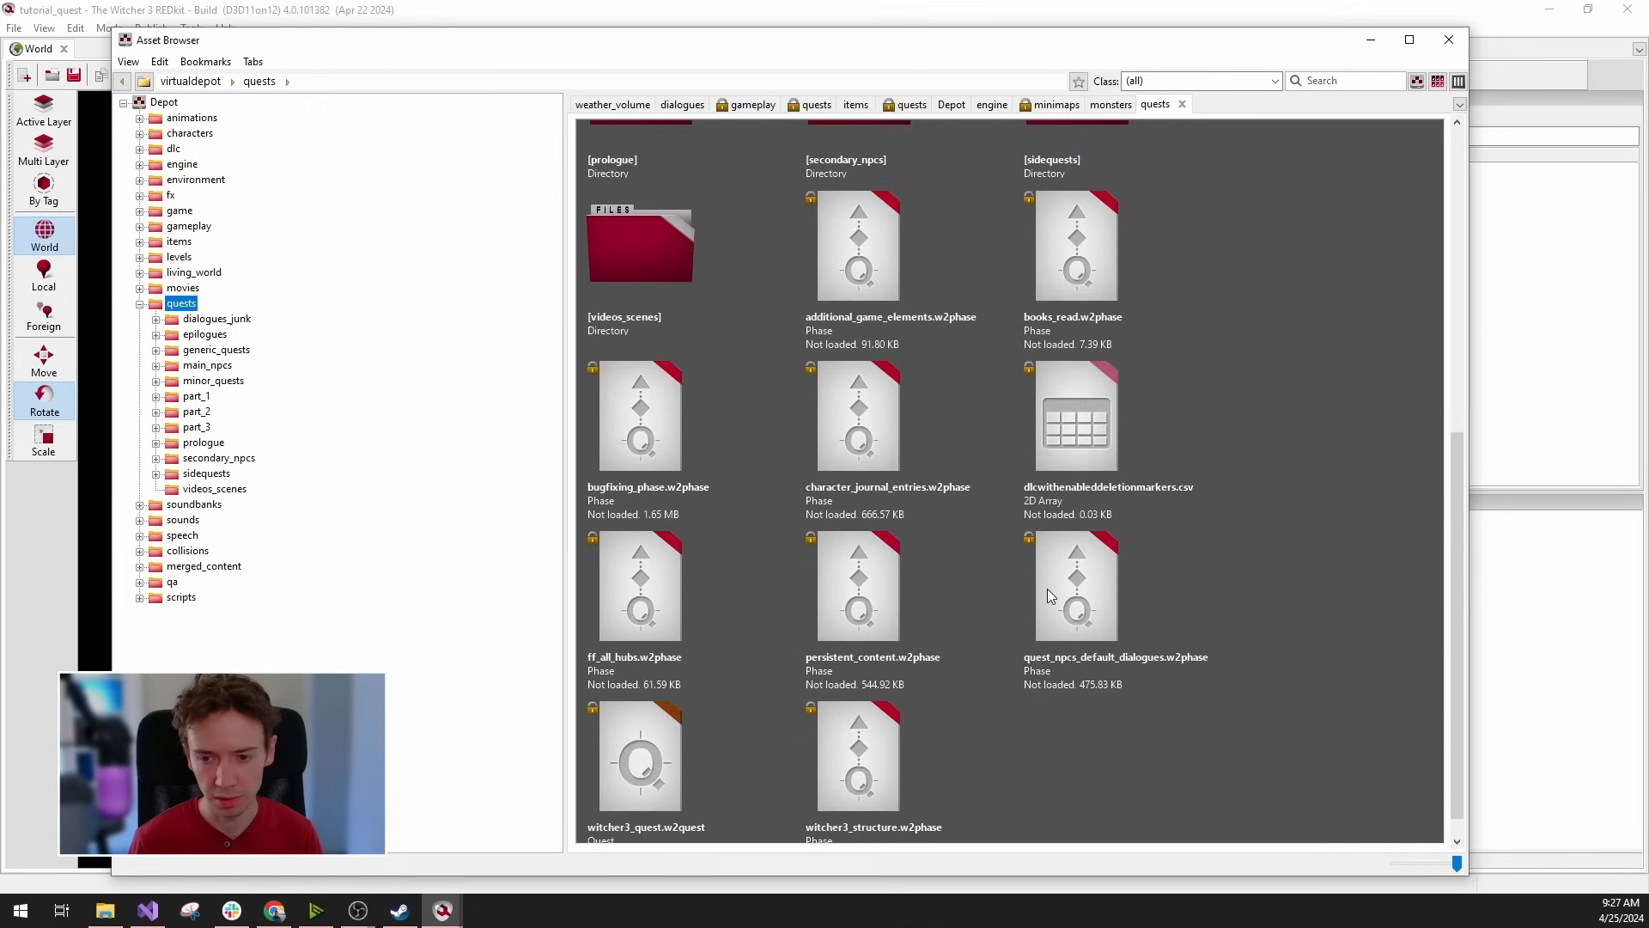
pyautogui.click(634, 791)
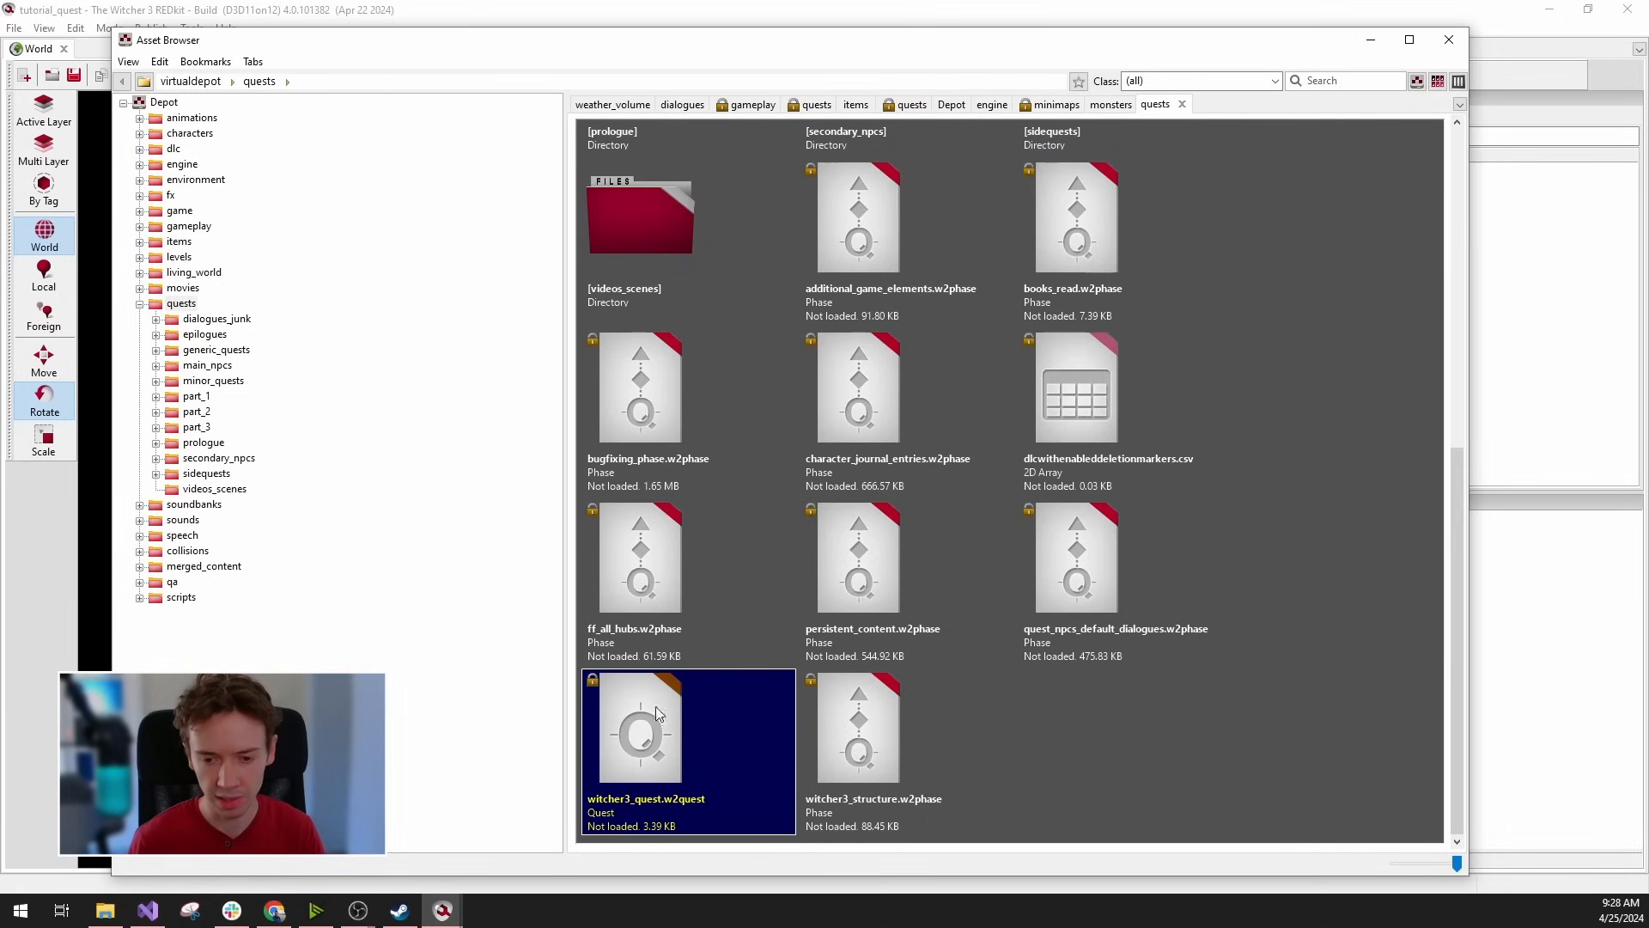
pyautogui.doubleClick(671, 763)
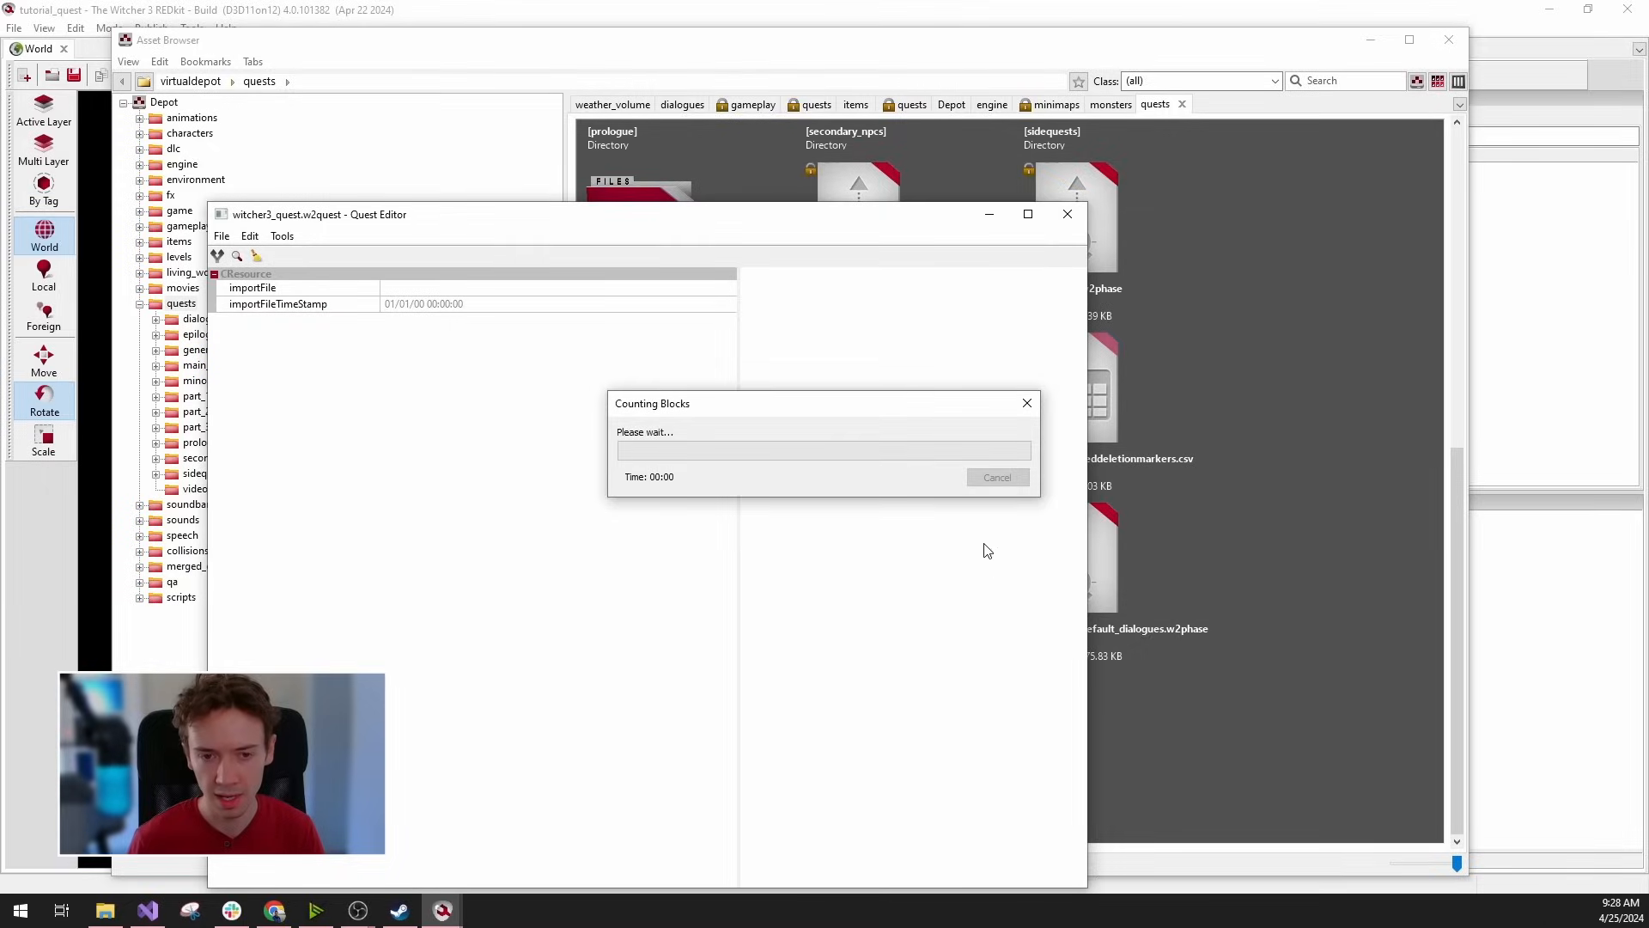
pyautogui.click(1028, 216)
# Open the witcher 3 game structure block and look over its whole graph of start points and connected blocks.
pyautogui.scroll(3, 769, 430)
pyautogui.moveTo(773, 468); pyautogui.dragTo(1044, 546, button='right')
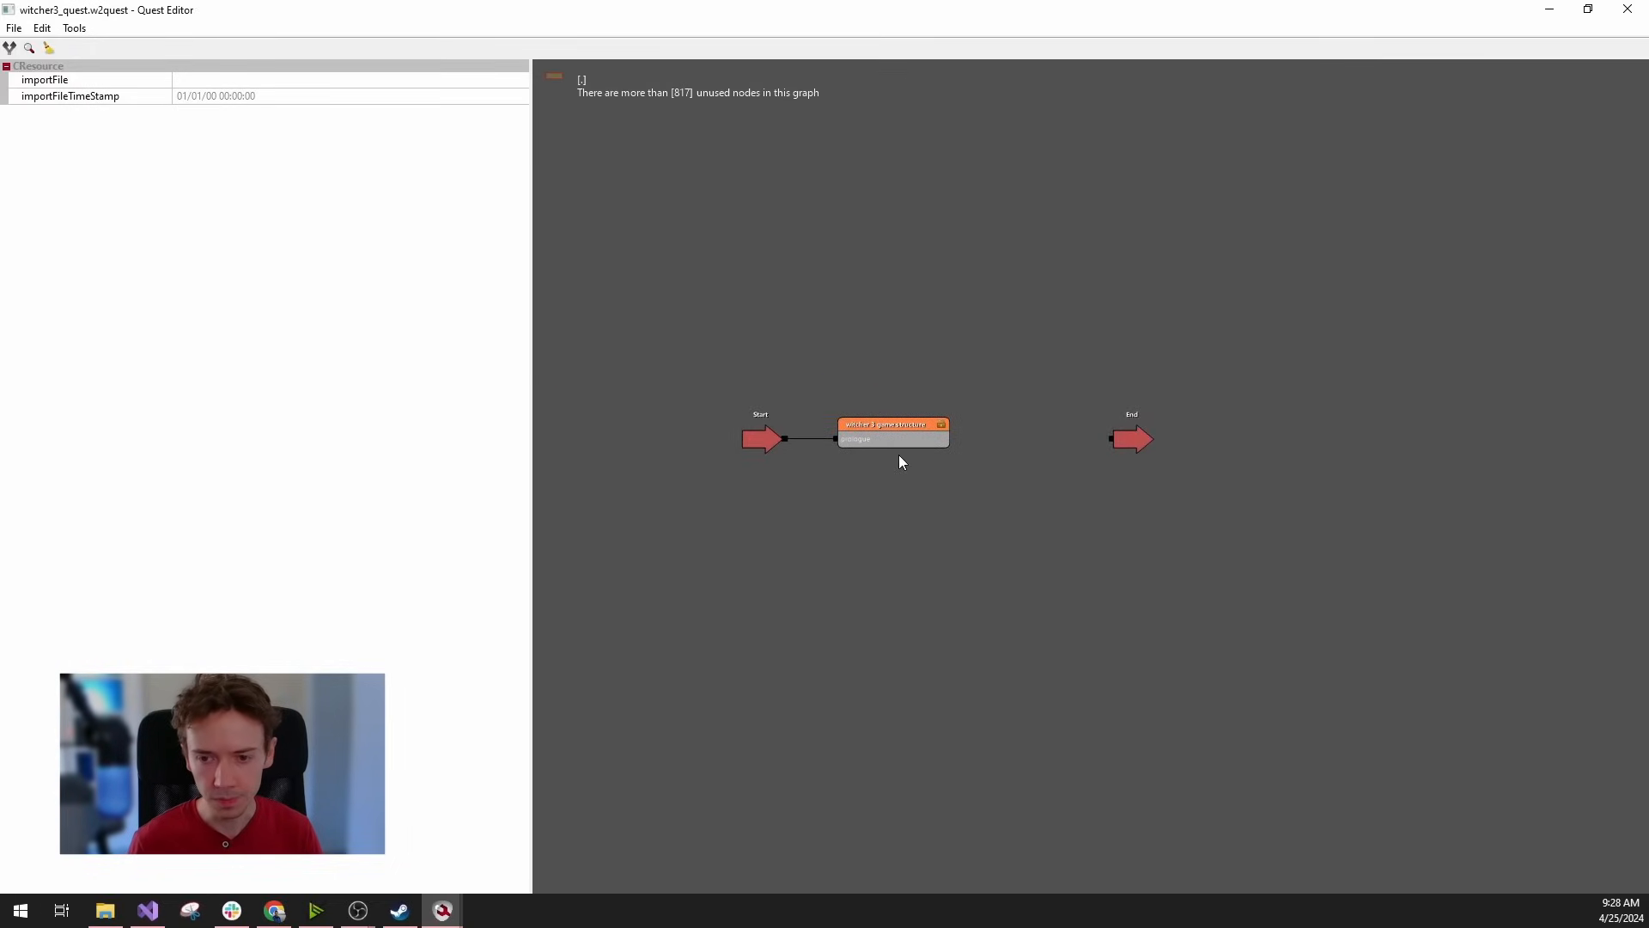
pyautogui.scroll(1, 940, 506)
pyautogui.scroll(1, 940, 507)
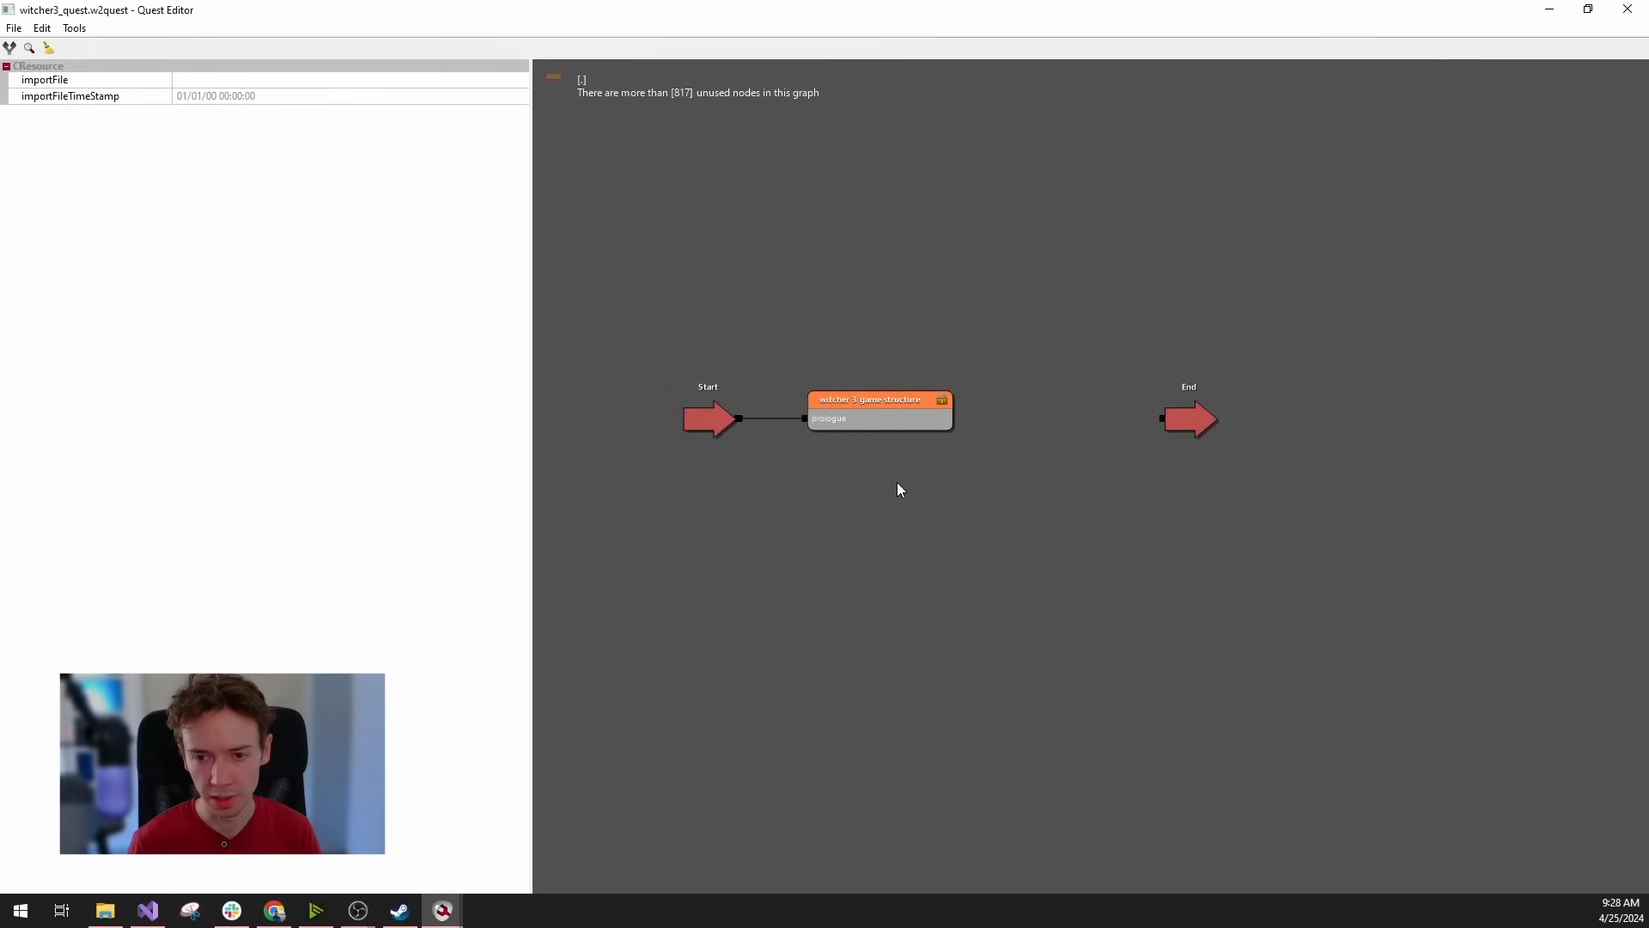
pyautogui.moveTo(942, 519); pyautogui.dragTo(996, 534, button='right')
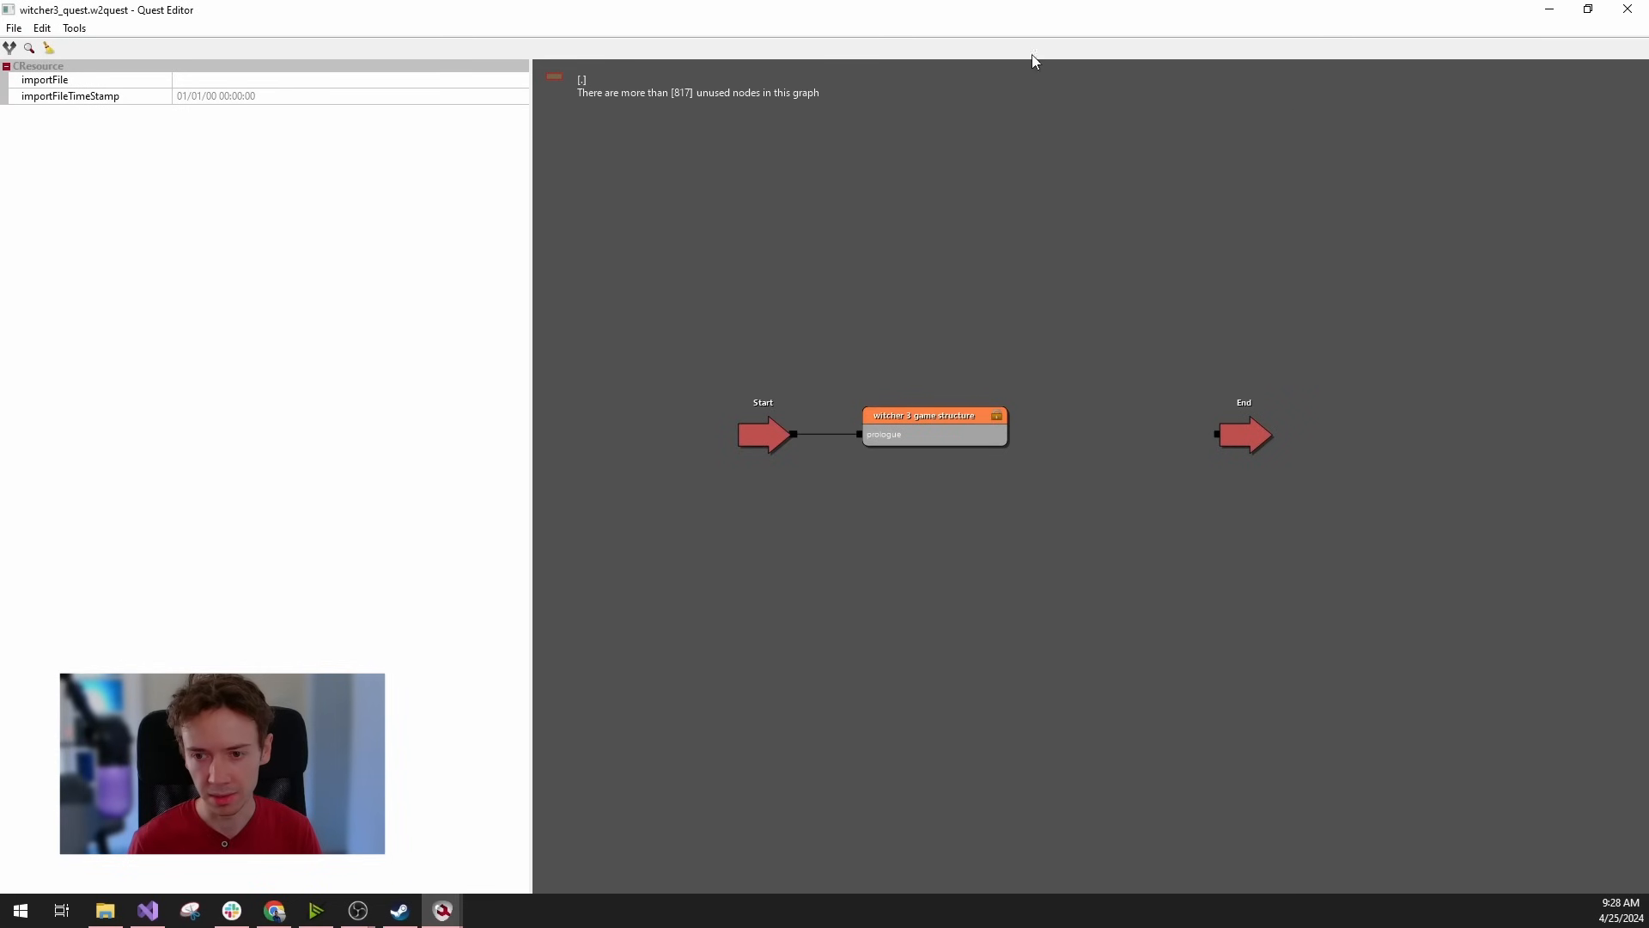
pyautogui.doubleClick(946, 441)
pyautogui.scroll(3, 925, 338)
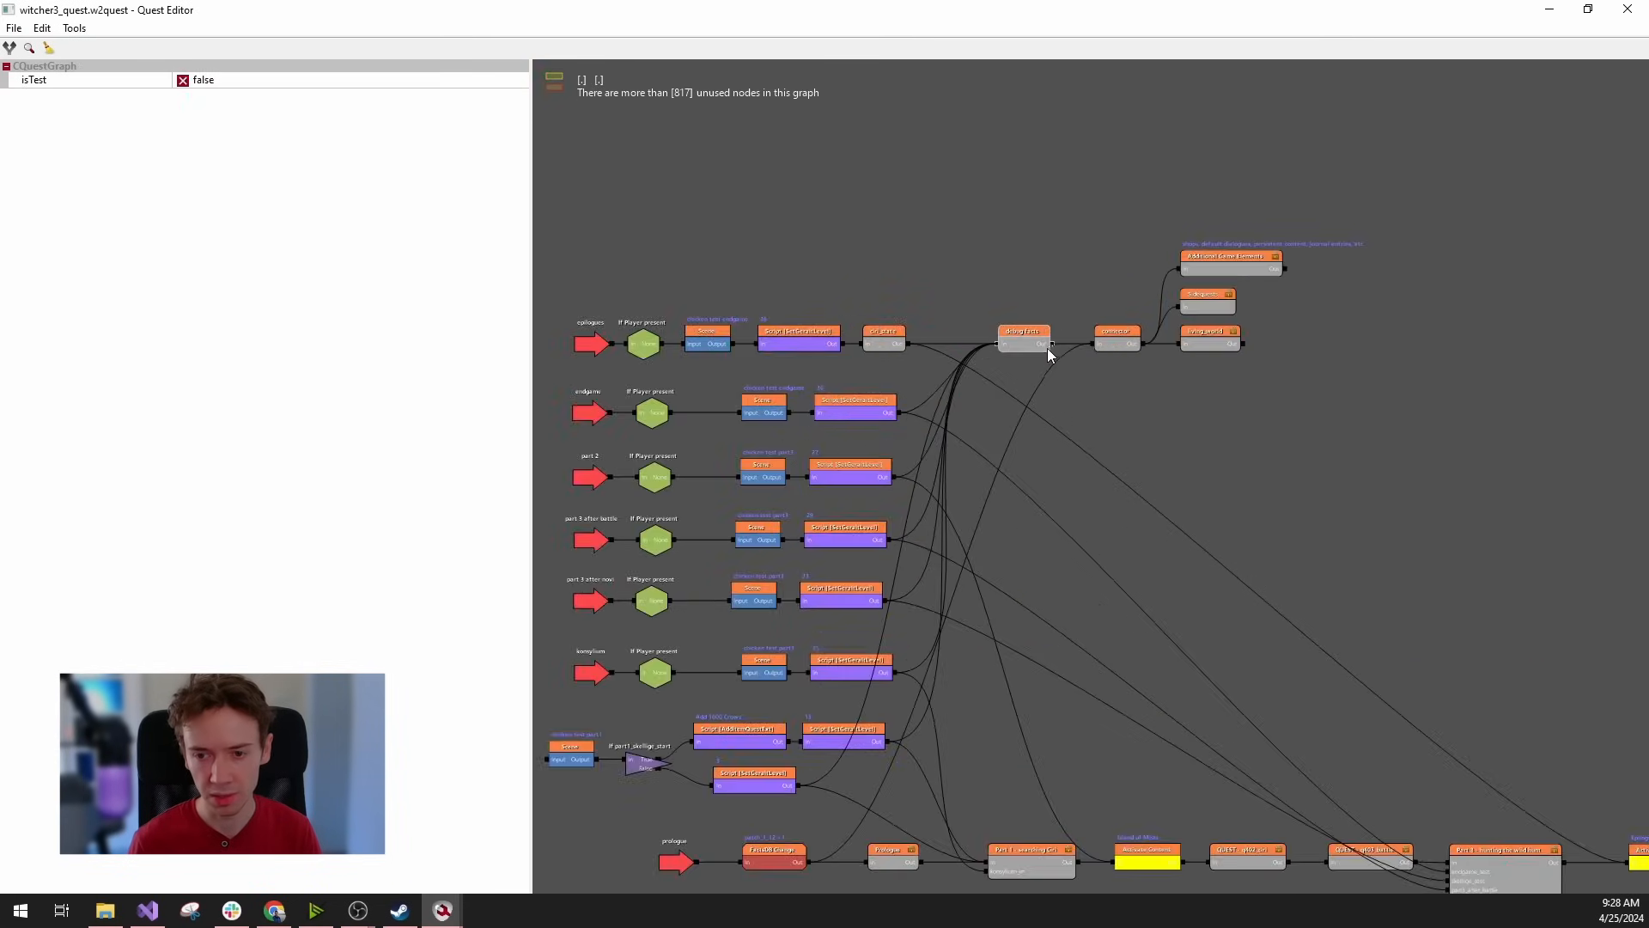
pyautogui.scroll(-4, 996, 372)
pyautogui.scroll(3, 768, 342)
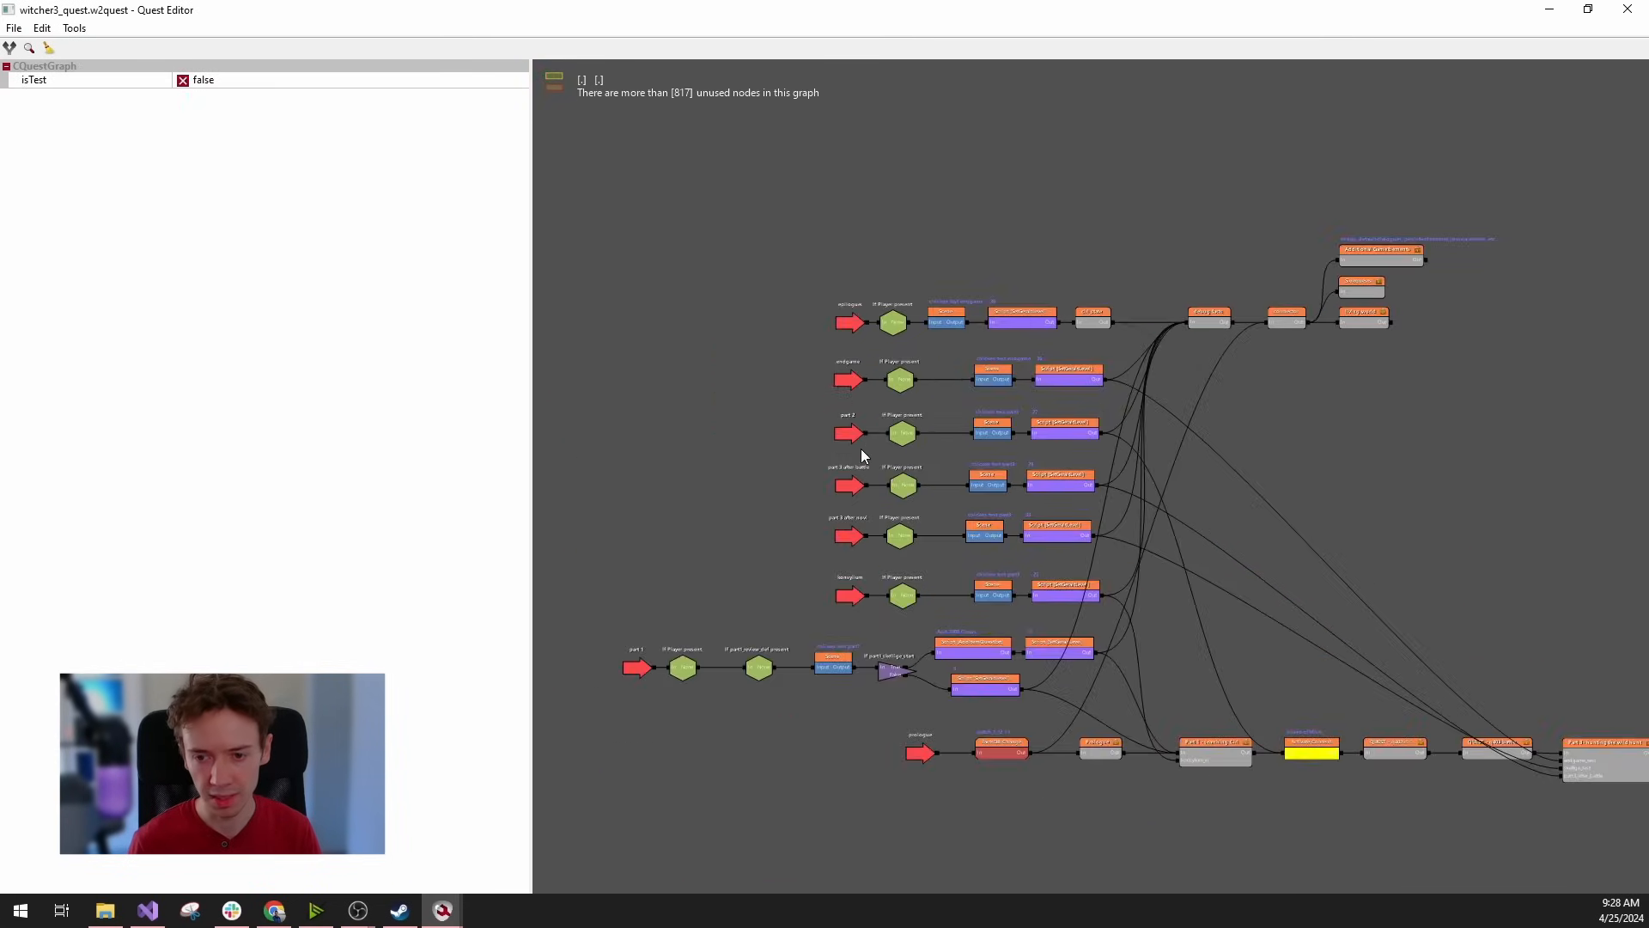
pyautogui.moveTo(768, 562); pyautogui.dragTo(701, 461)
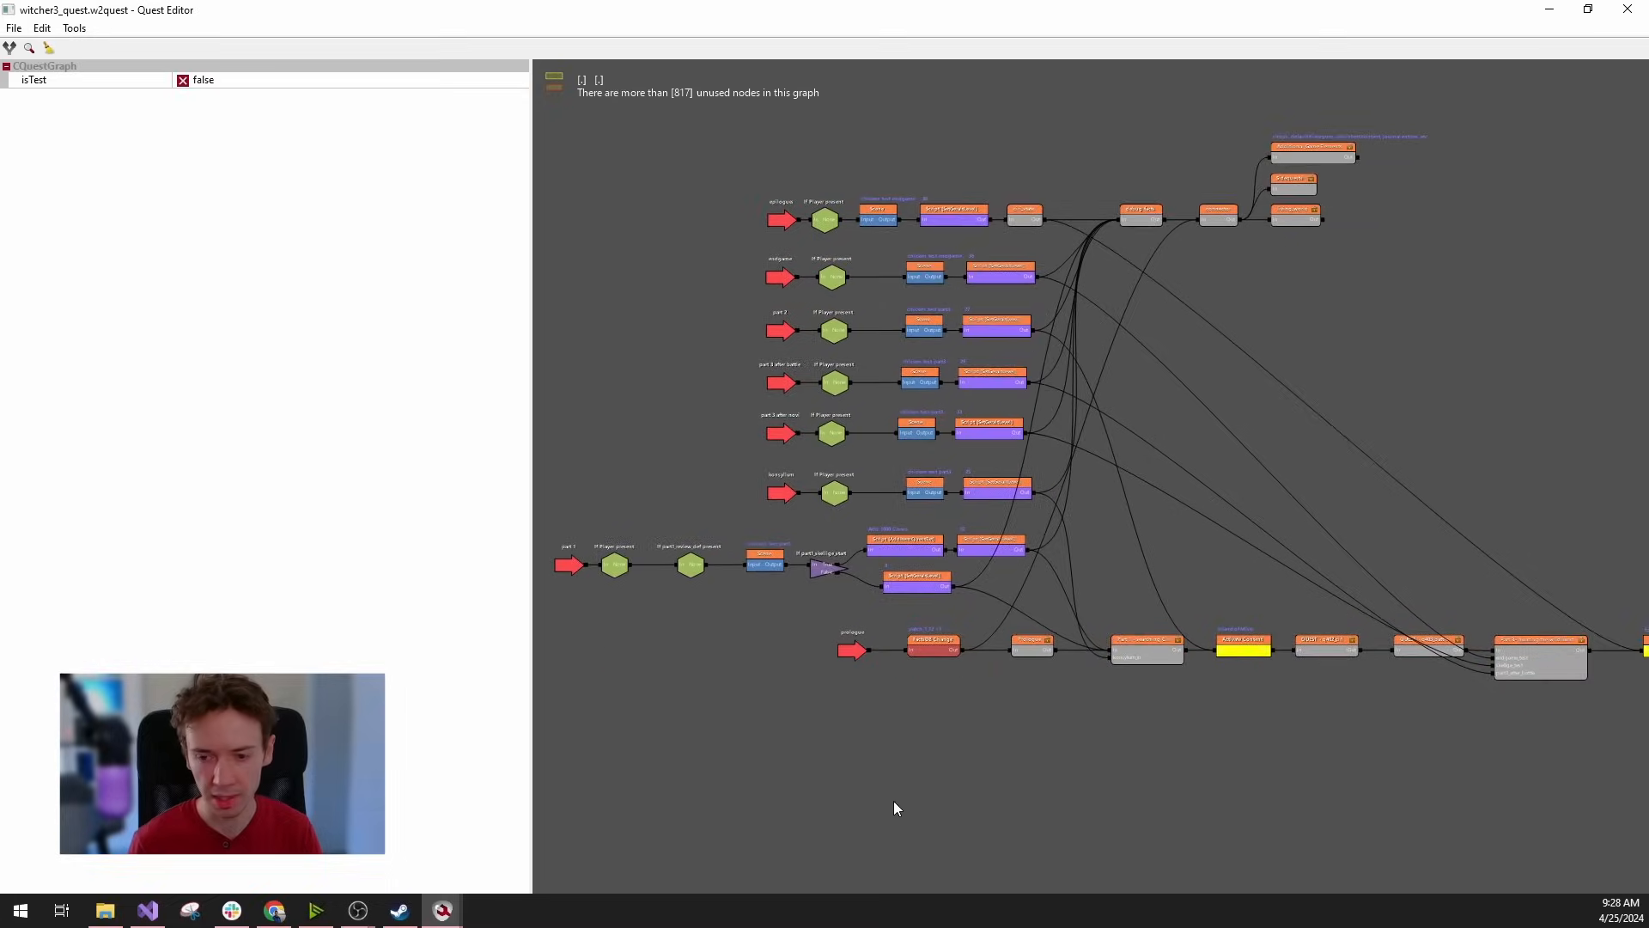
# Go back to the quest's top-level graph, view its Start and End, and reopen the witcher 3 game structure block.
pyautogui.doubleClick(884, 741)
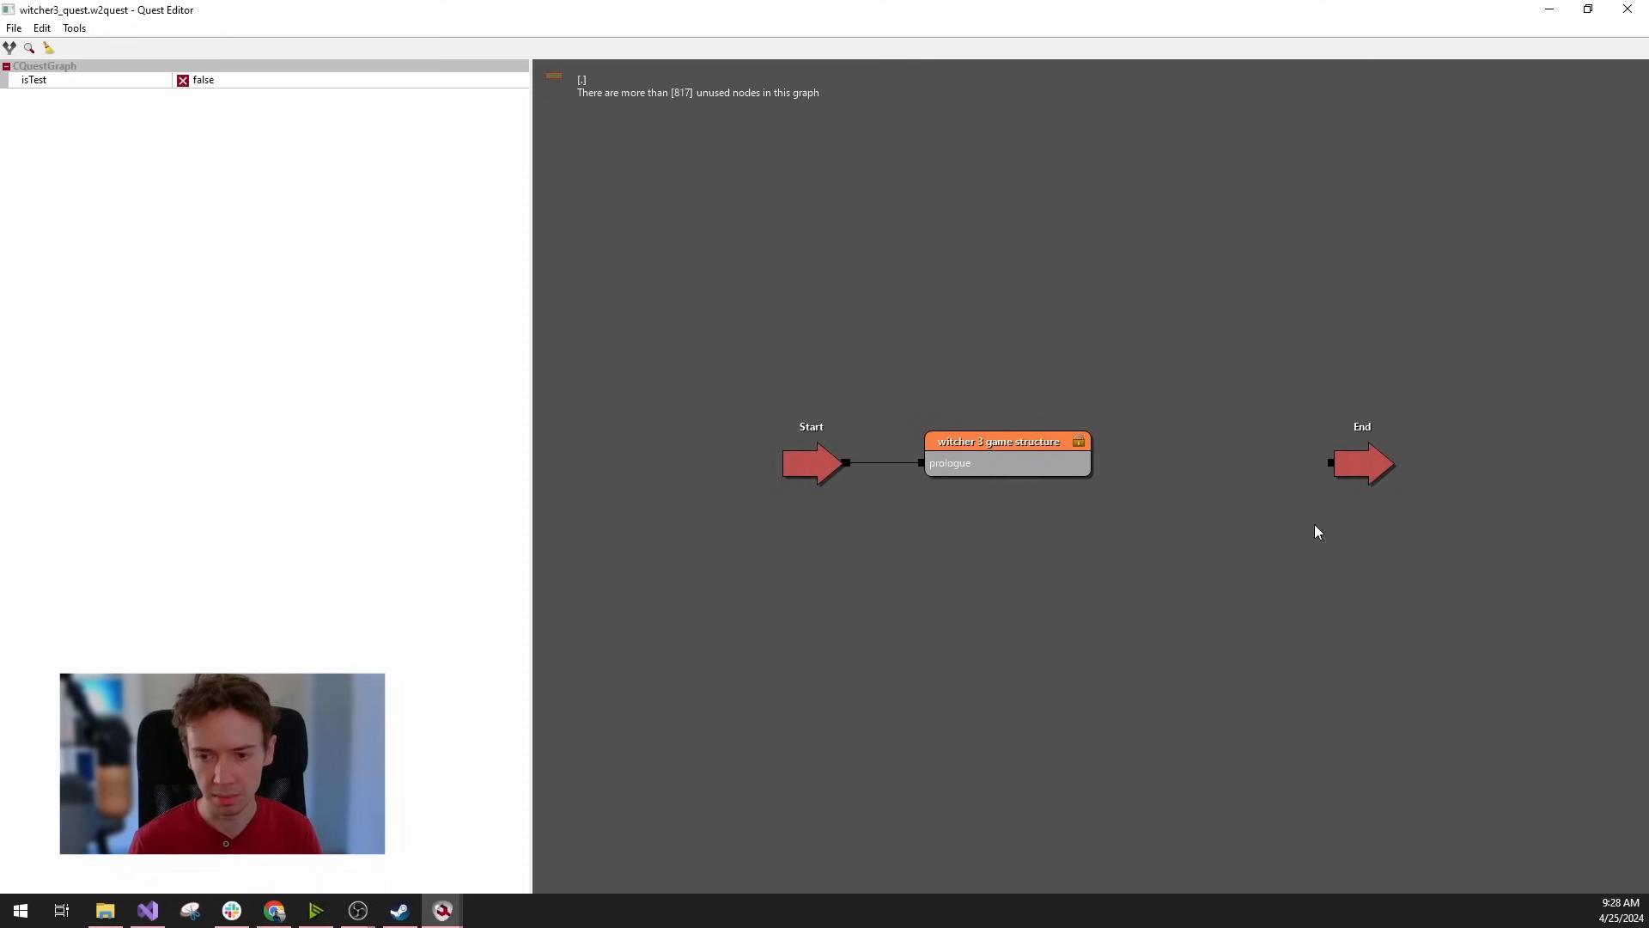
pyautogui.doubleClick(941, 436)
pyautogui.scroll(1, 781, 326)
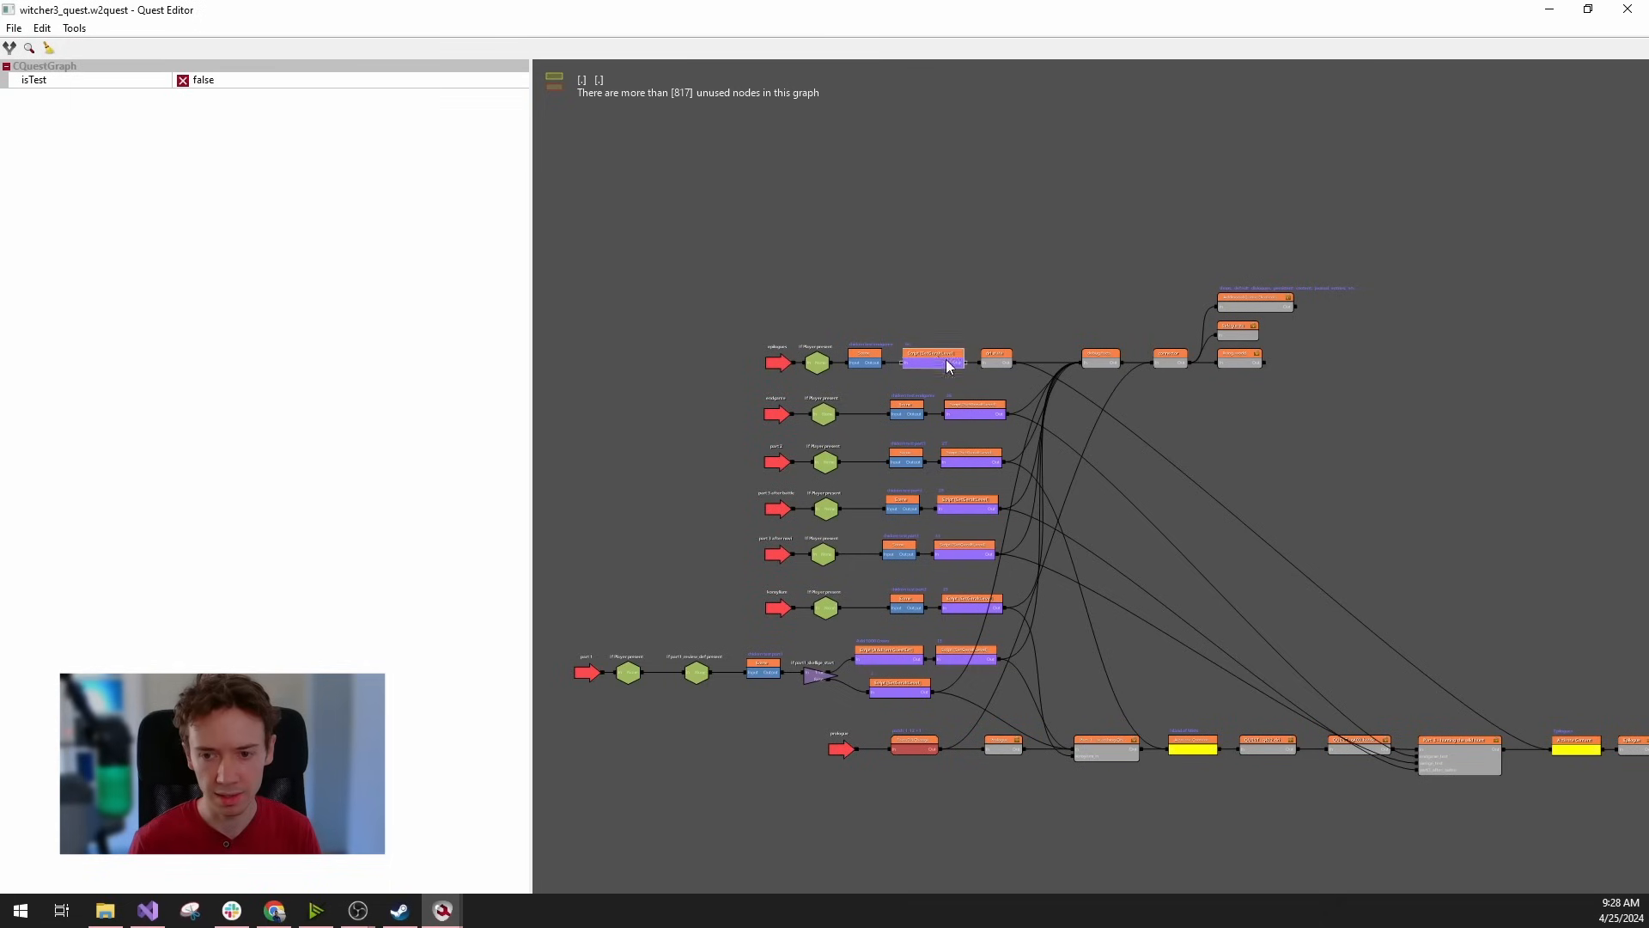
# Inspect the properties of the If Player present blocks on the endgame, part 2 and part 3 after battle branches.
pyautogui.click(821, 419)
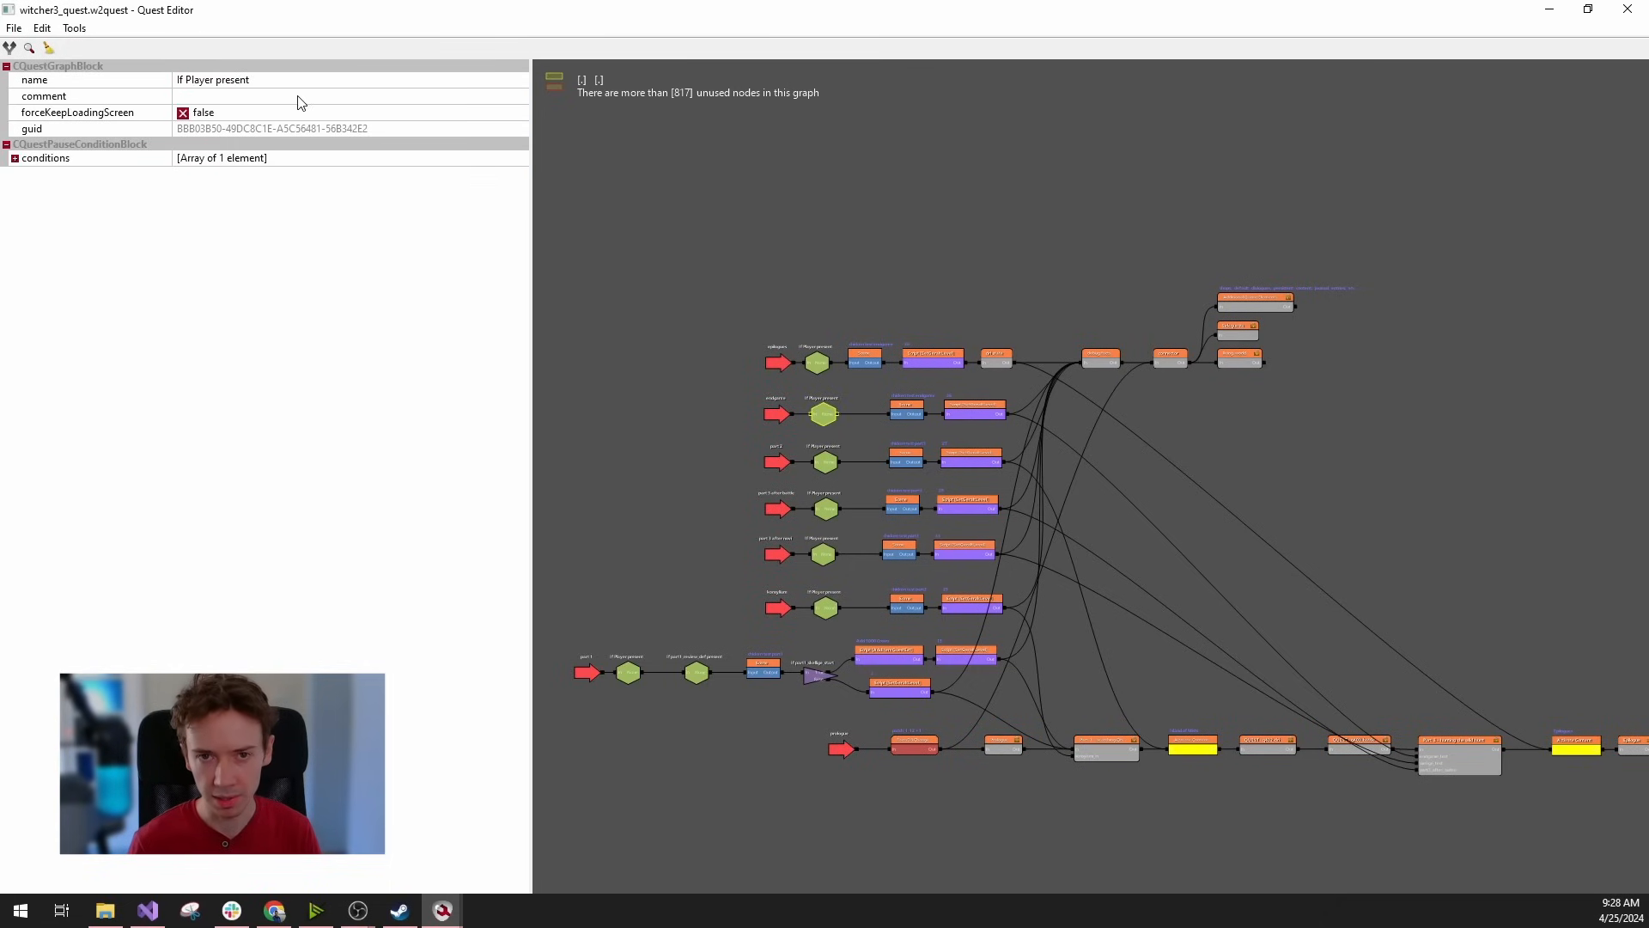
pyautogui.scroll(2, 823, 428)
pyautogui.click(822, 494)
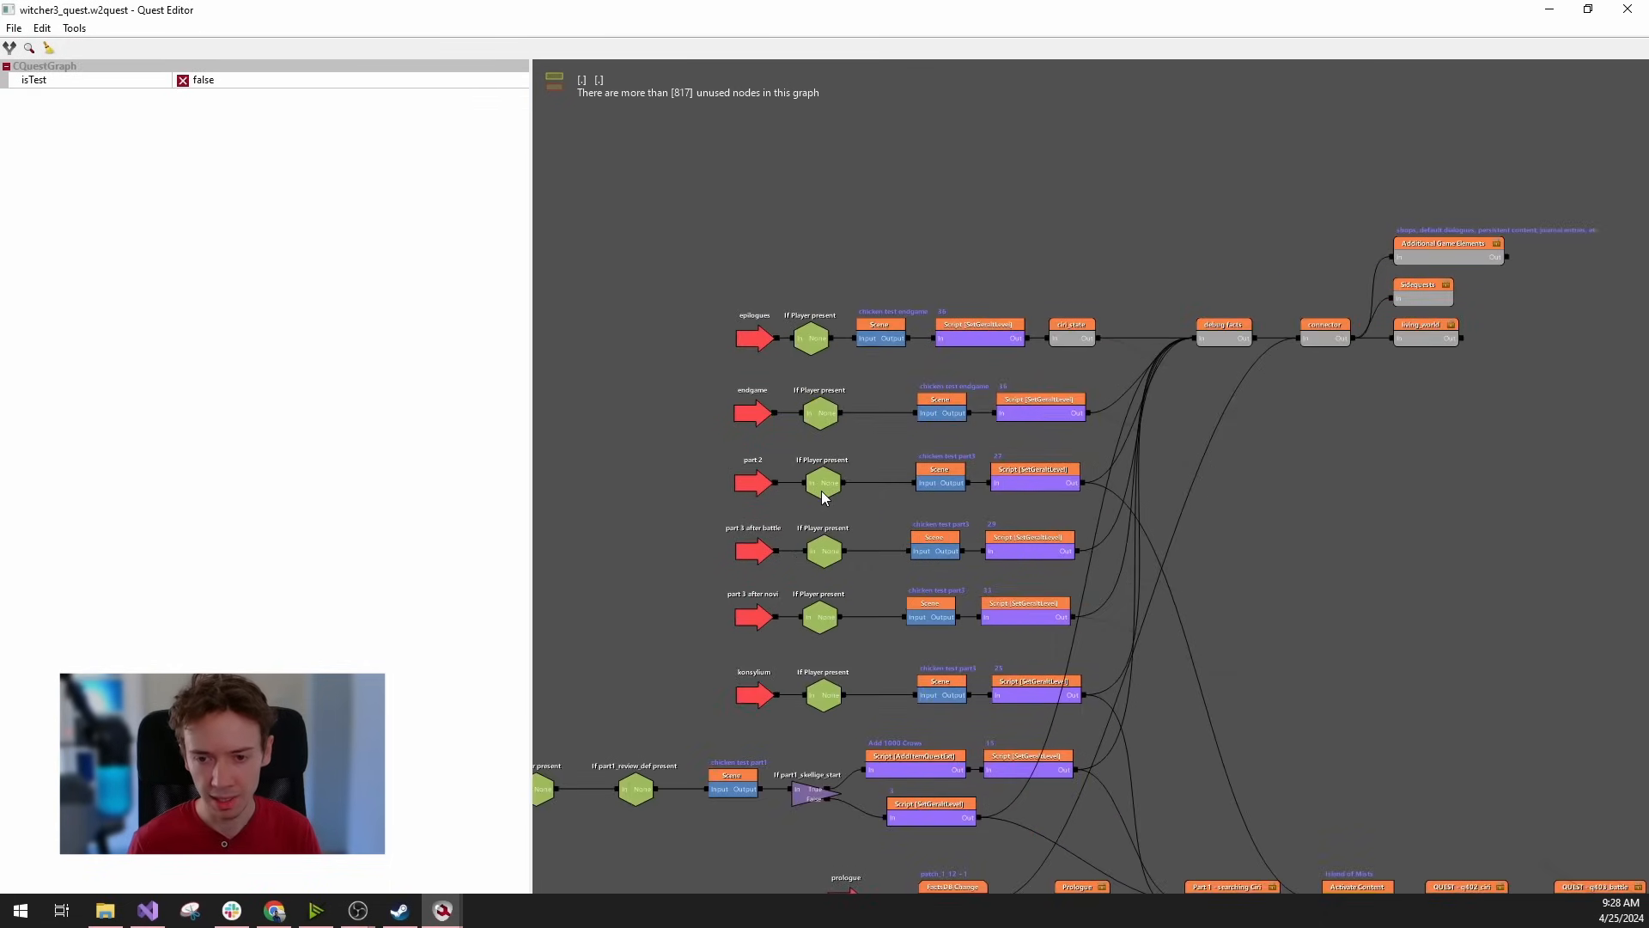
pyautogui.click(822, 496)
pyautogui.click(818, 556)
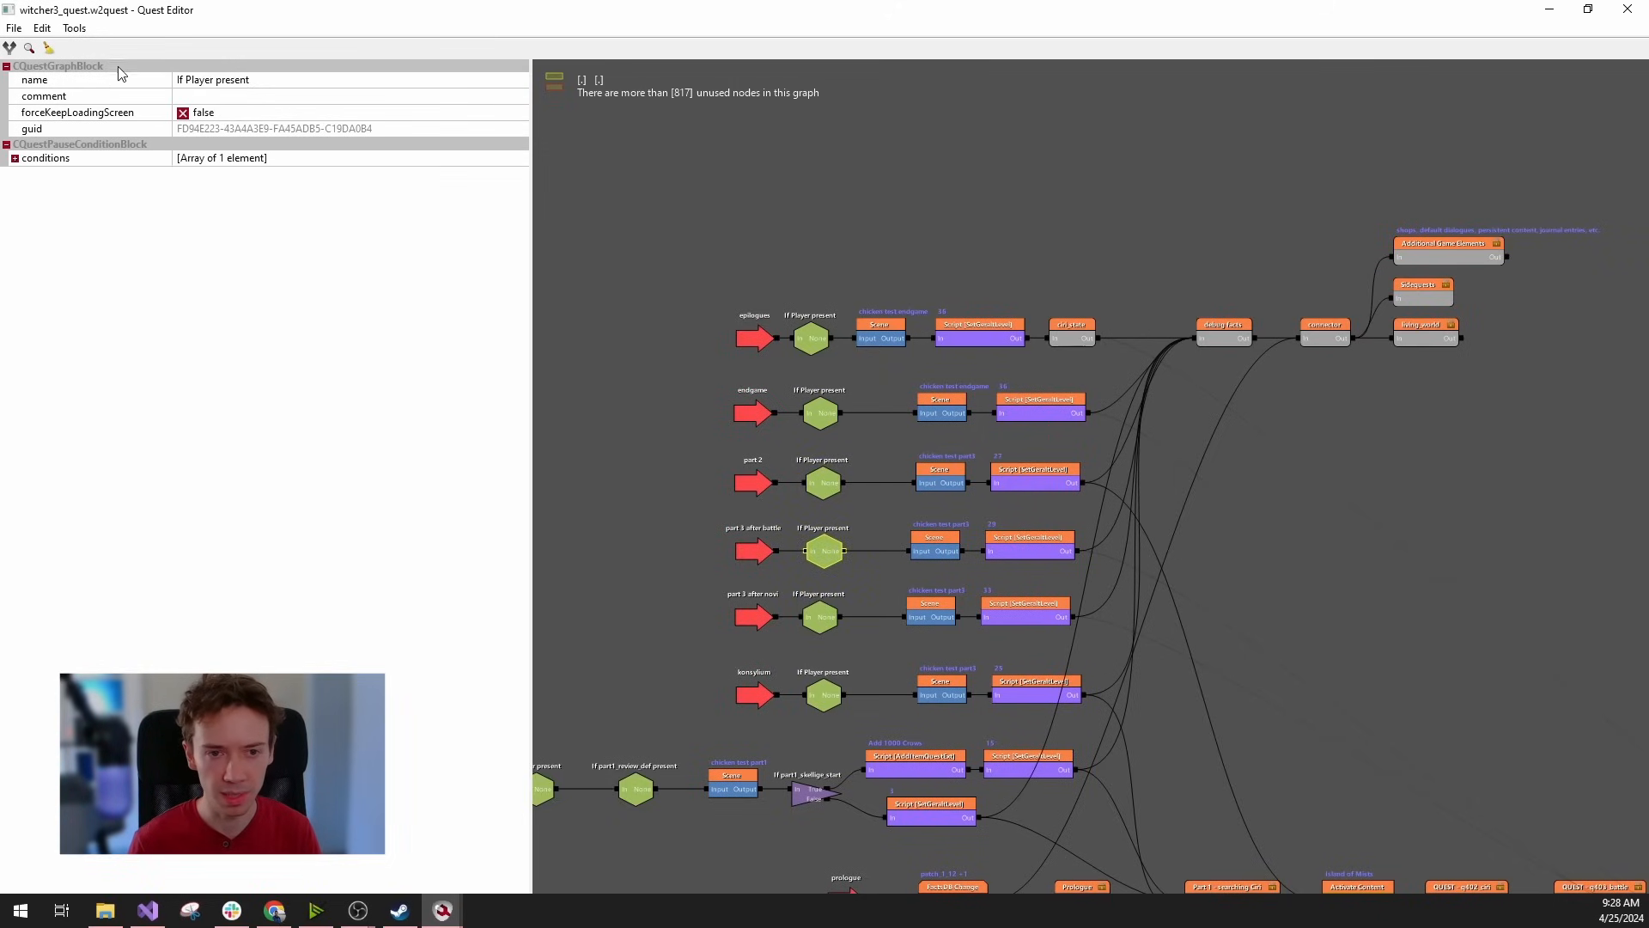
pyautogui.click(749, 196)
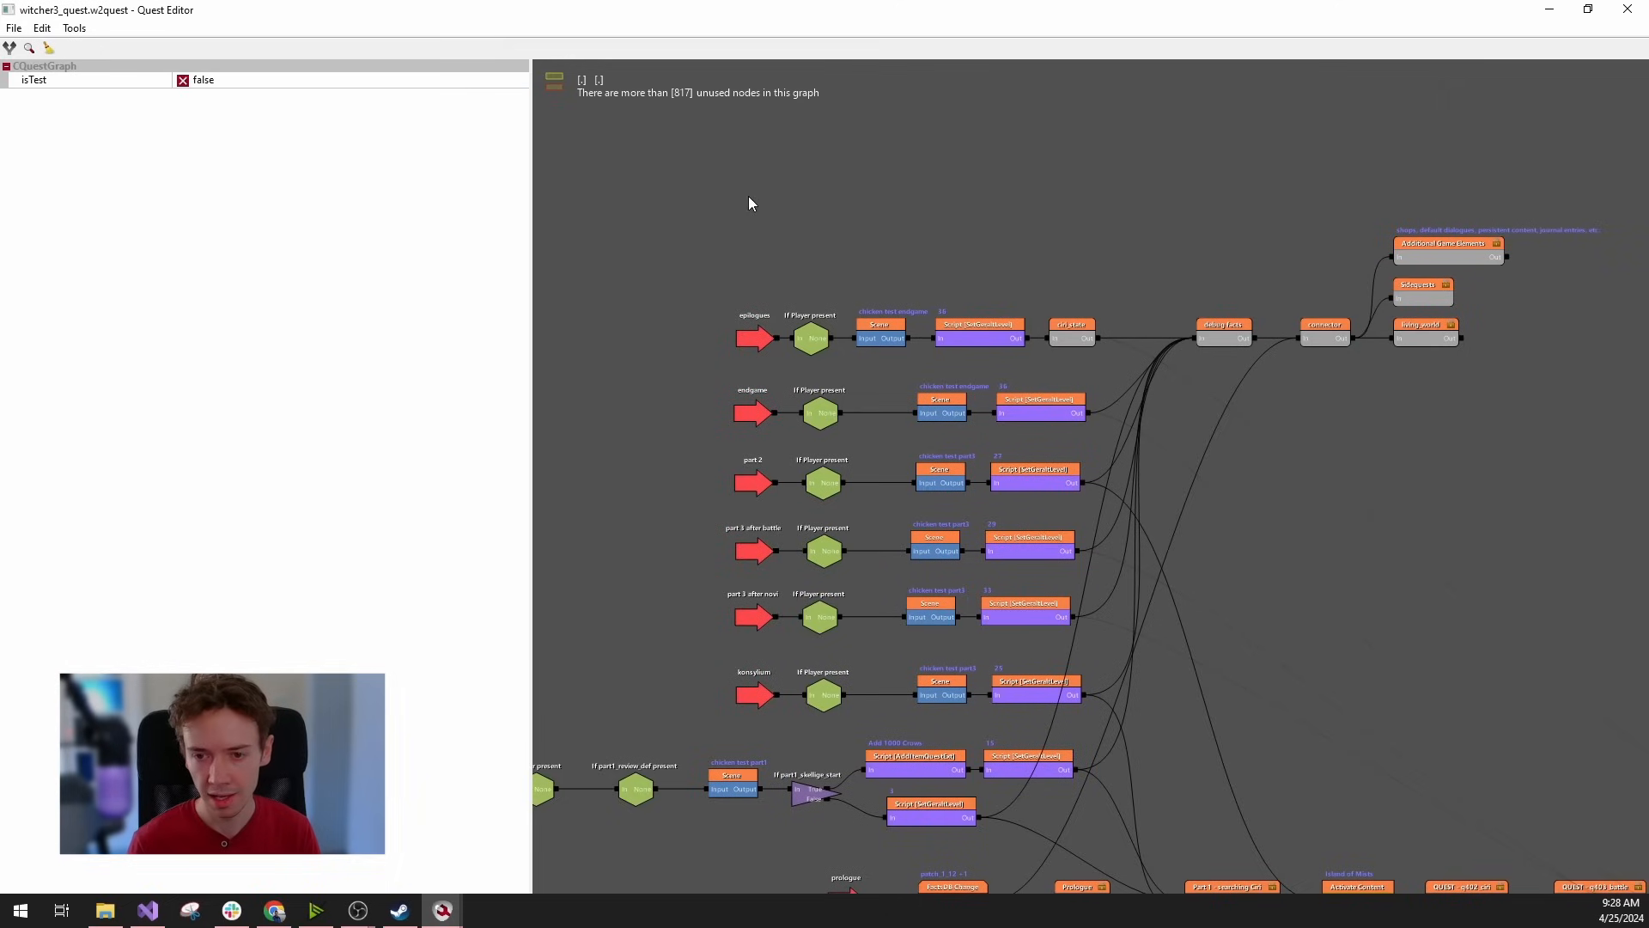
# Examine the epilogues branch by selecting its row of blocks and inspecting its Scene and If Player present properties.
pyautogui.moveTo(749, 196); pyautogui.dragTo(1087, 348)
pyautogui.click(764, 192)
pyautogui.moveTo(694, 178); pyautogui.dragTo(1109, 375)
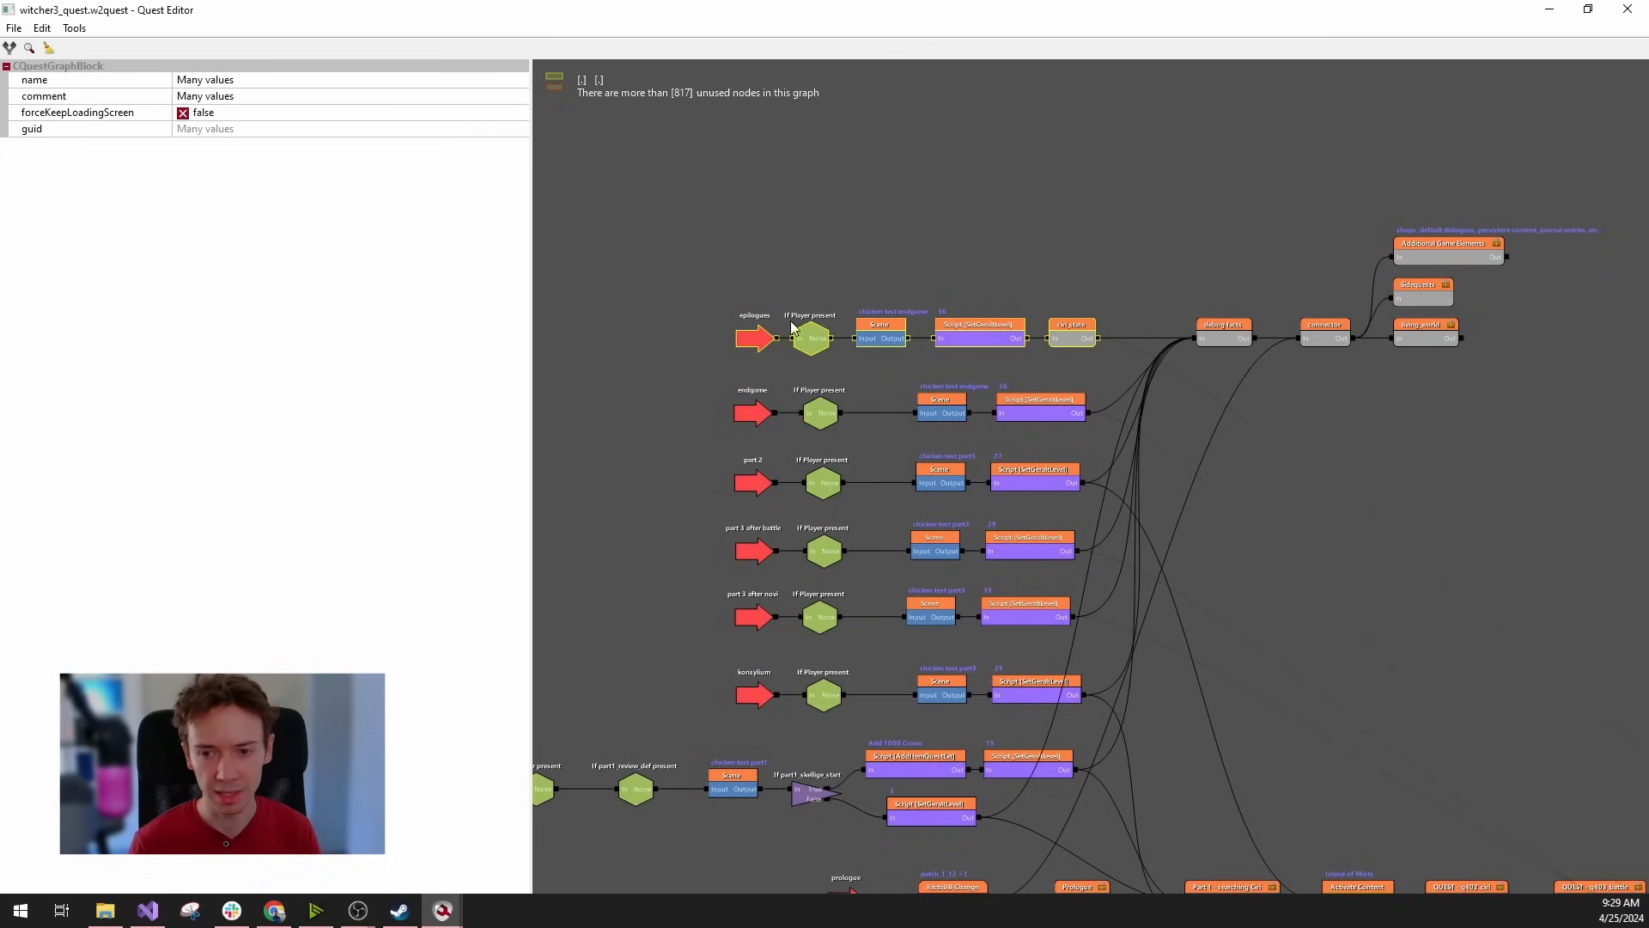
pyautogui.click(907, 359)
pyautogui.click(870, 341)
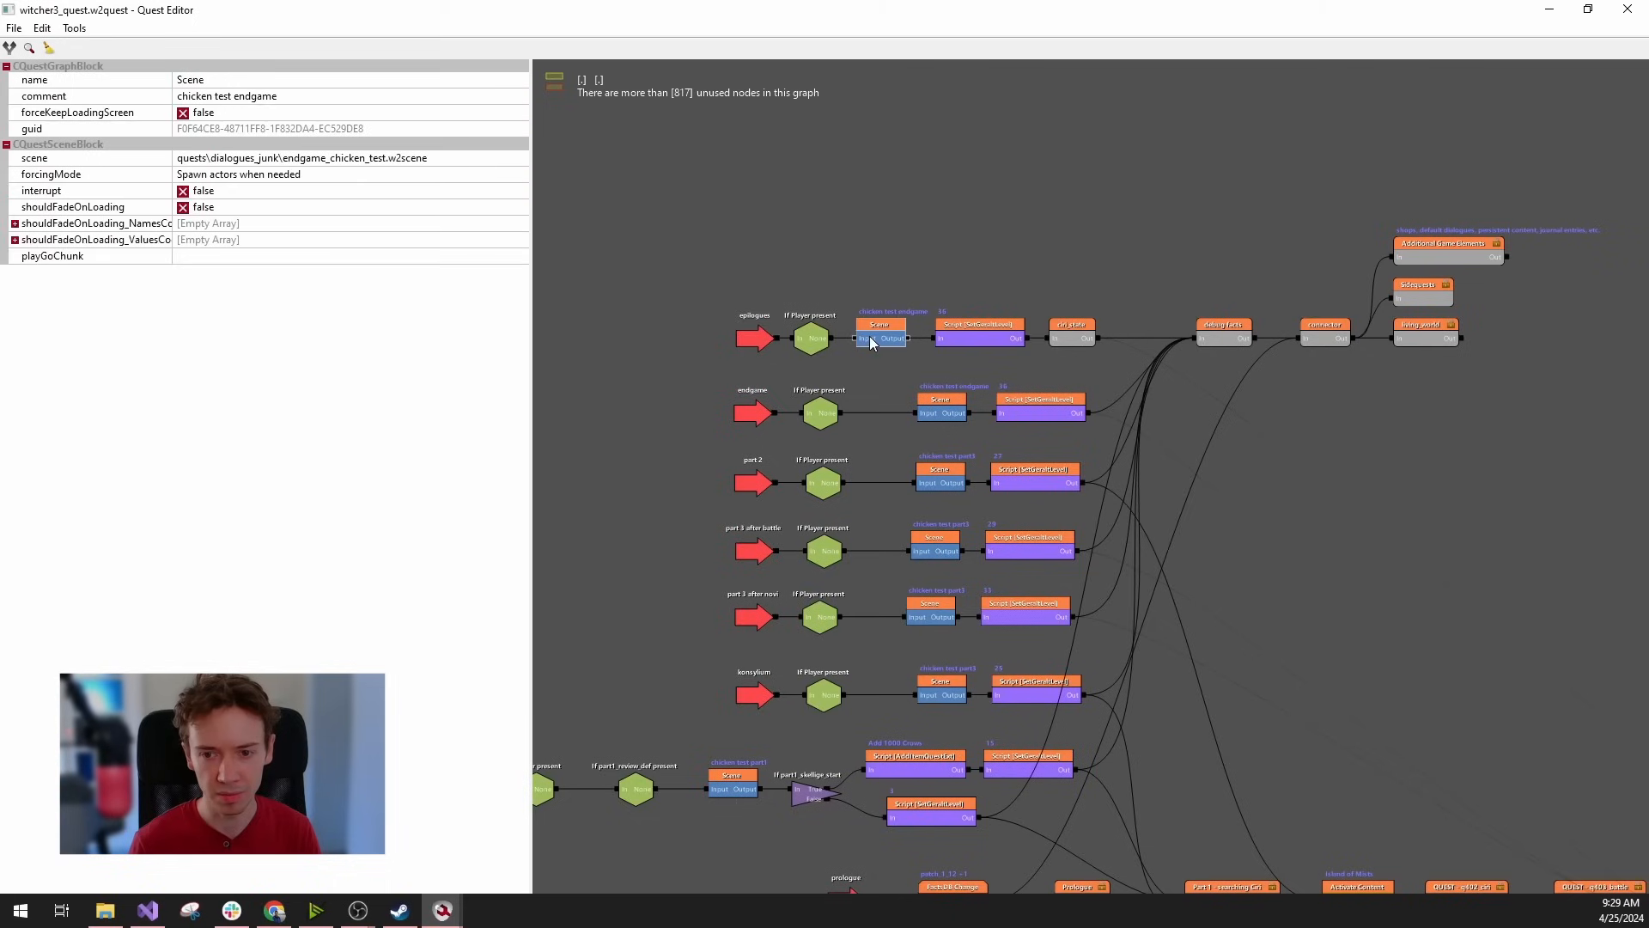
pyautogui.click(803, 343)
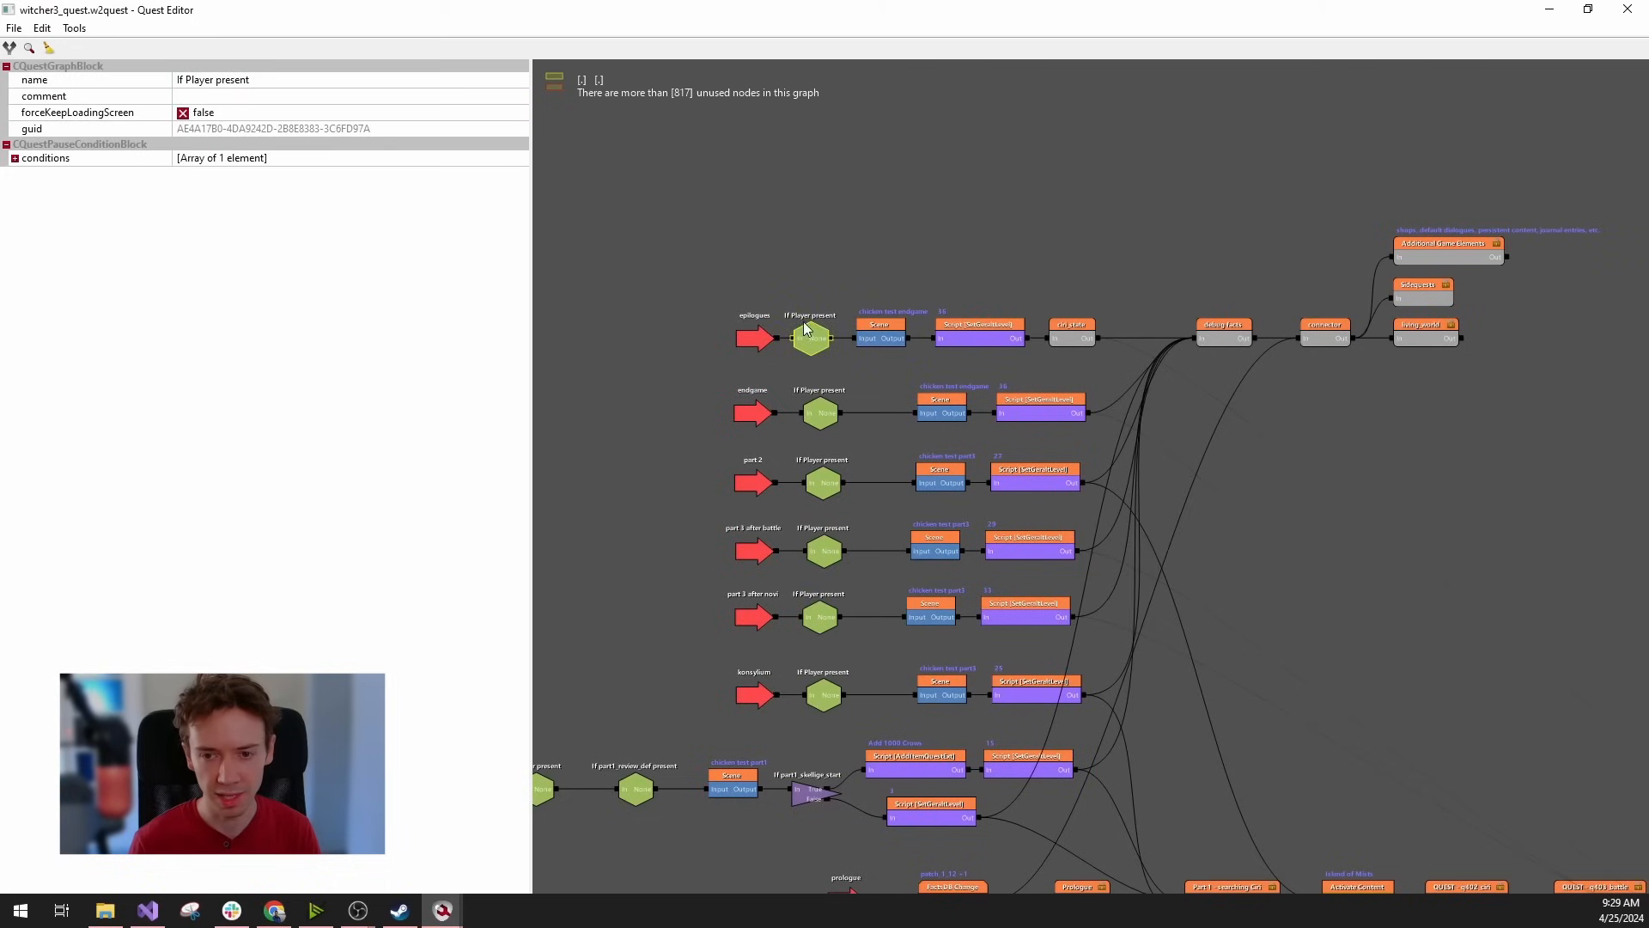
pyautogui.click(880, 335)
pyautogui.click(808, 344)
pyautogui.click(816, 215)
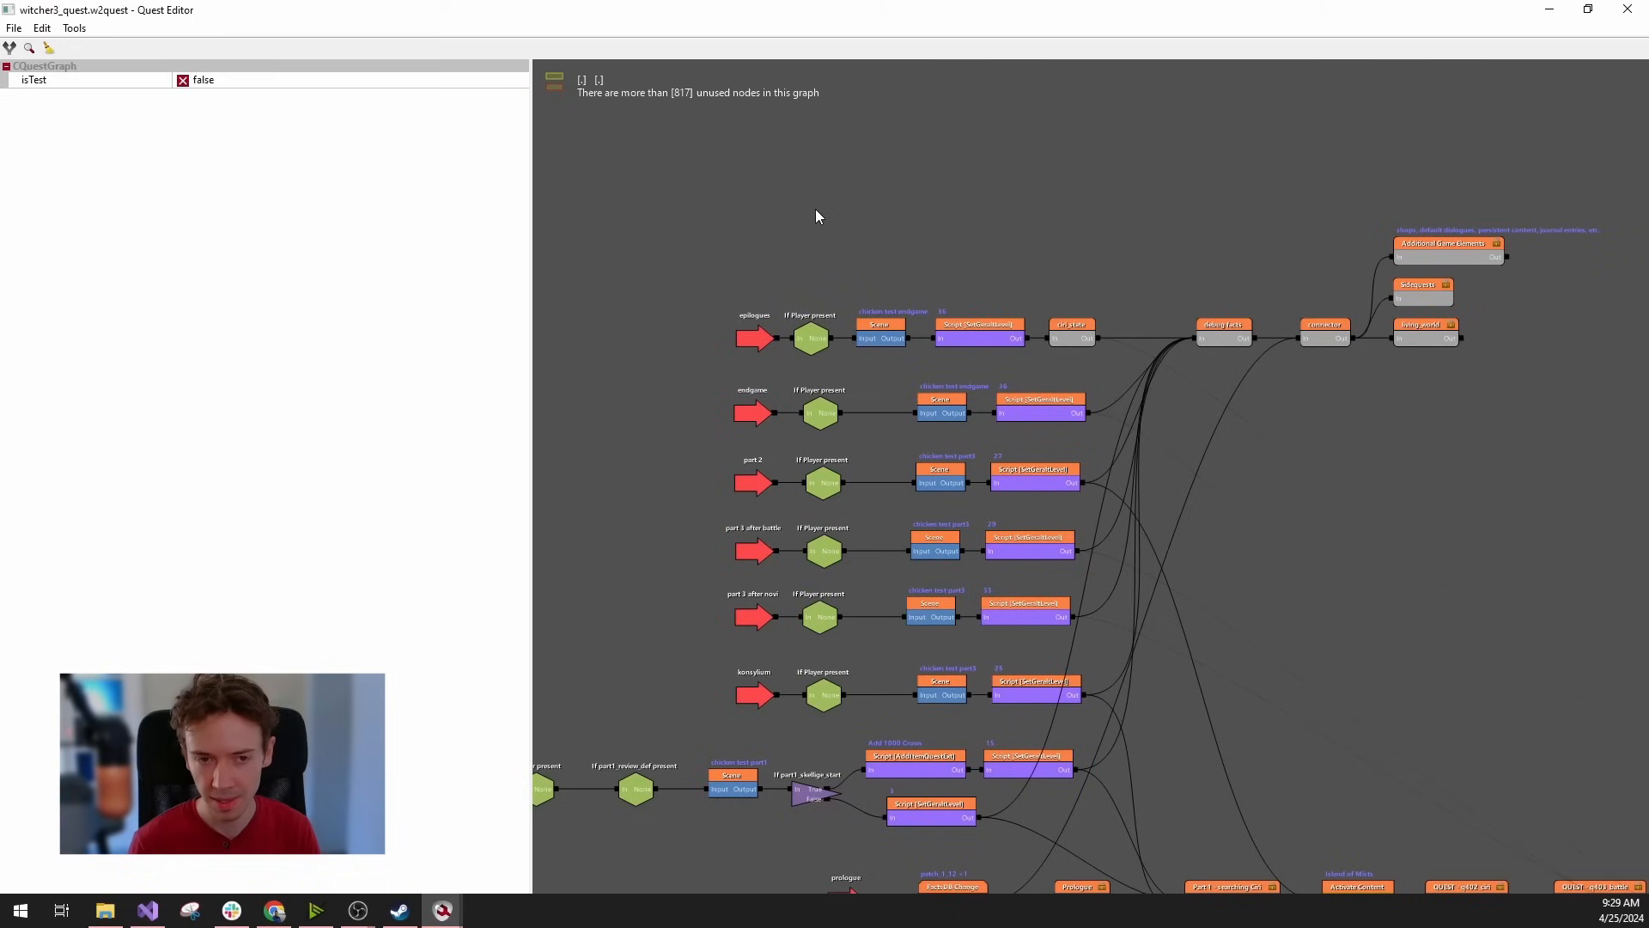
pyautogui.moveTo(720, 253); pyautogui.dragTo(1084, 371)
pyautogui.click(1059, 255)
# Move the If Player present block on the part 1 branch closer to the If part1_review_def present block.
pyautogui.moveTo(690, 575); pyautogui.dragTo(903, 422, button='middle')
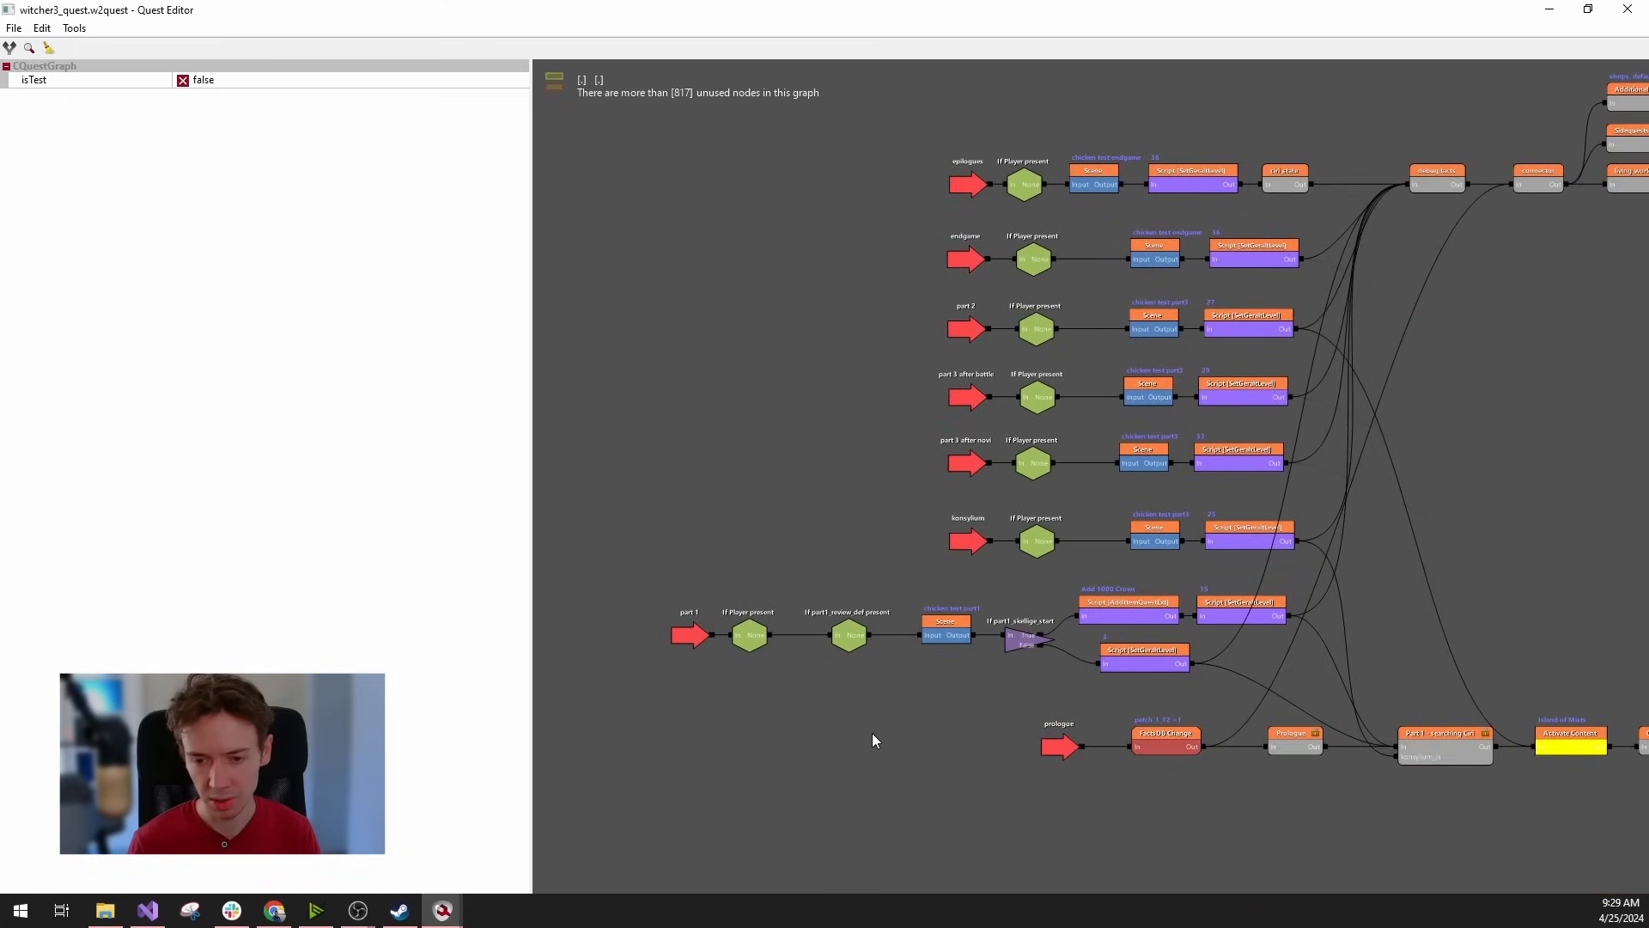
pyautogui.click(753, 639)
pyautogui.moveTo(755, 646)
pyautogui.mouseDown()
pyautogui.moveTo(770, 562)
pyautogui.moveTo(772, 634)
pyautogui.mouseUp()
pyautogui.moveTo(773, 694); pyautogui.dragTo(771, 660)
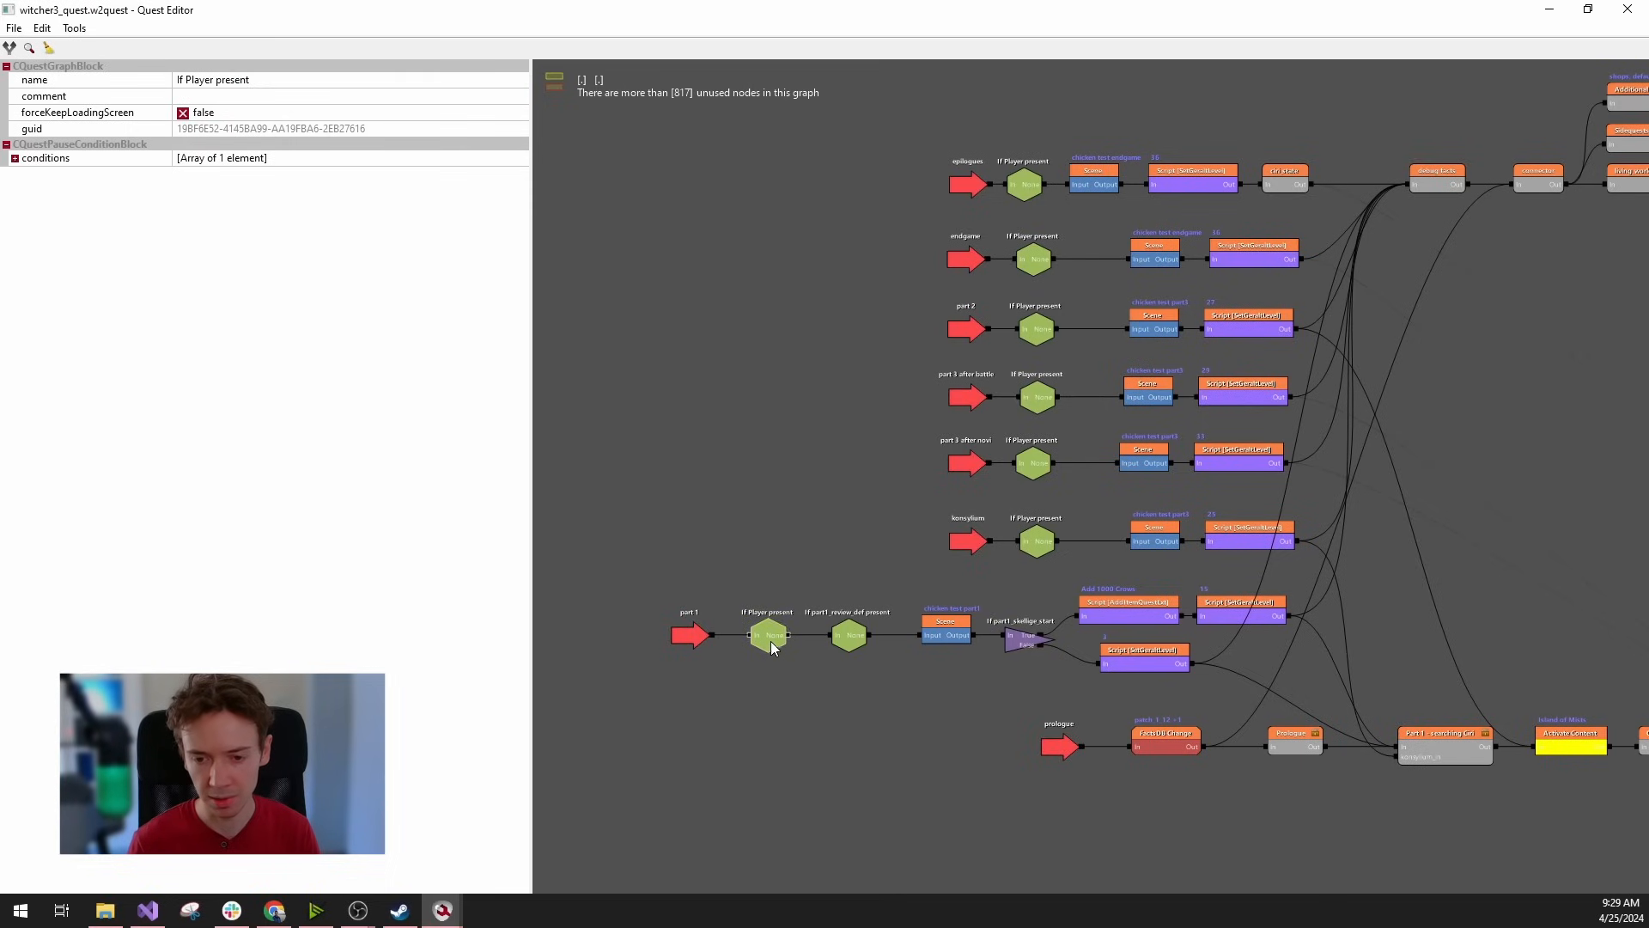
# Select the part 1 branch's If Player present and If part1_review_def present blocks together, shift both slightly, and deselect them.
pyautogui.scroll(-5, 900, 738)
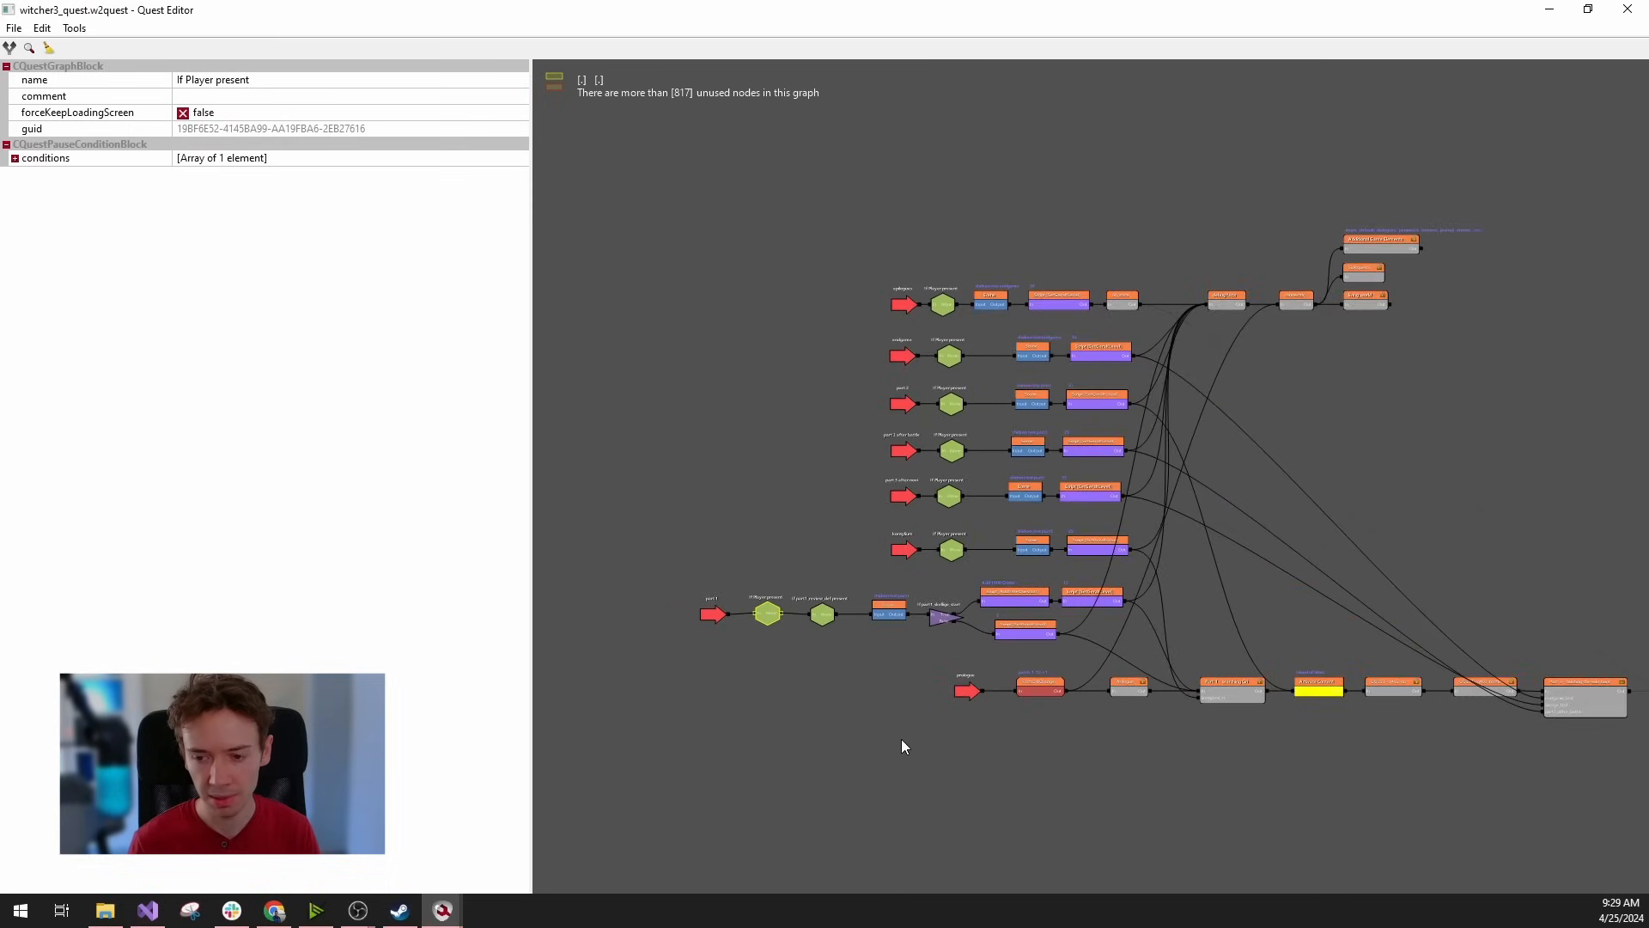
pyautogui.scroll(2, 900, 739)
pyautogui.moveTo(673, 477); pyautogui.dragTo(811, 620)
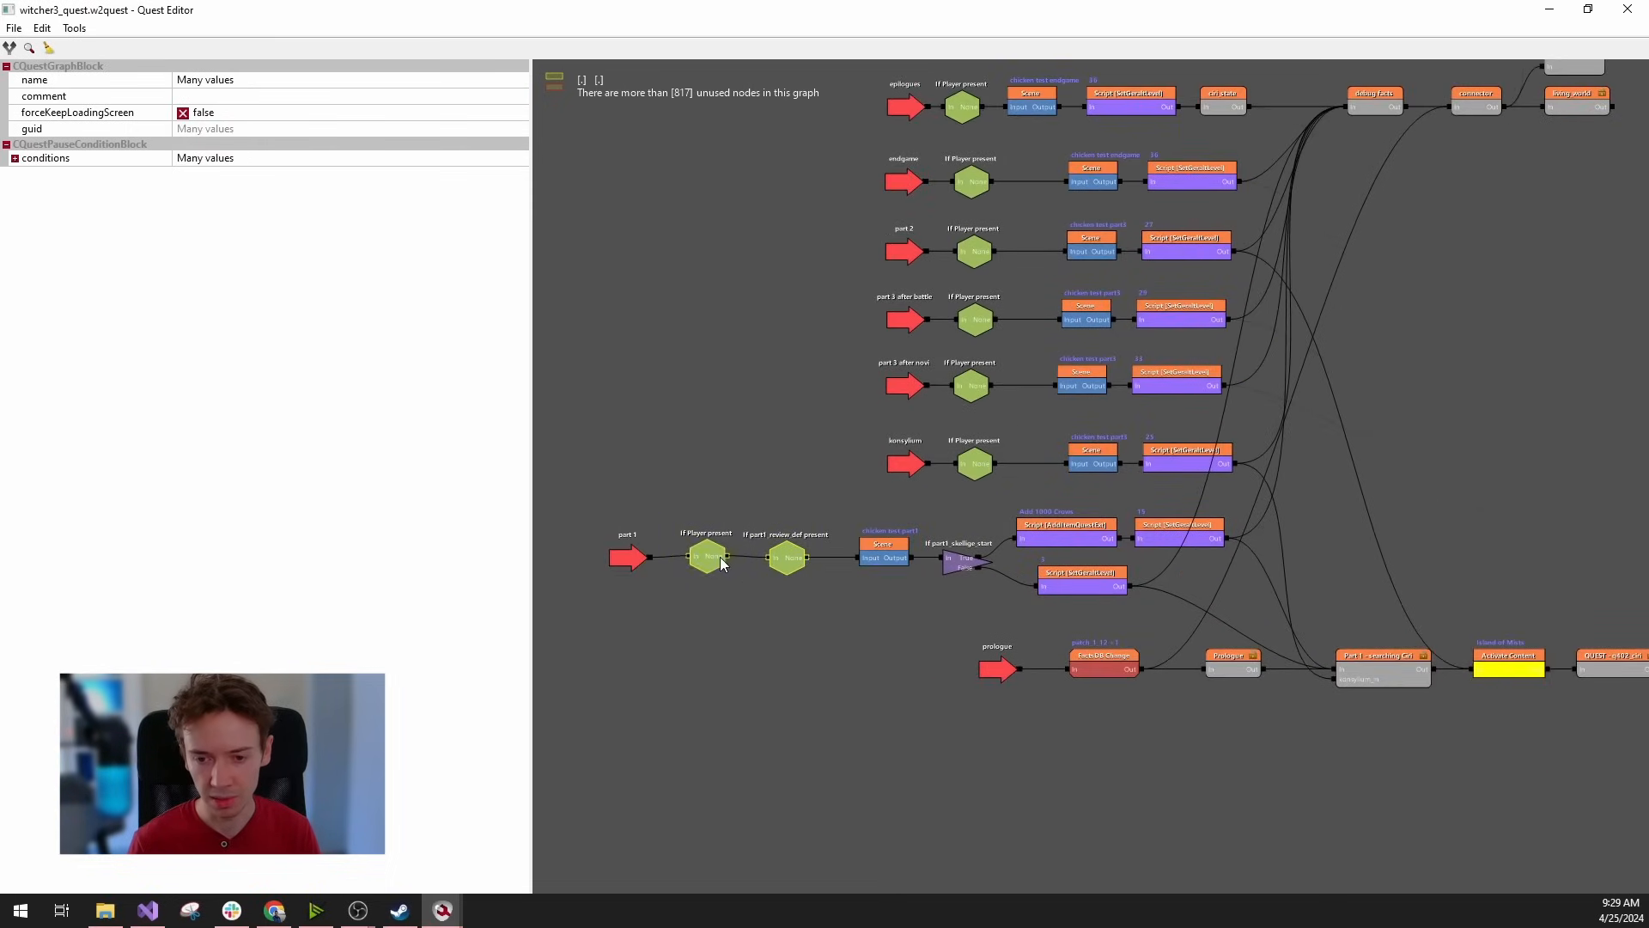
pyautogui.moveTo(717, 558); pyautogui.dragTo(722, 596)
pyautogui.click(911, 777)
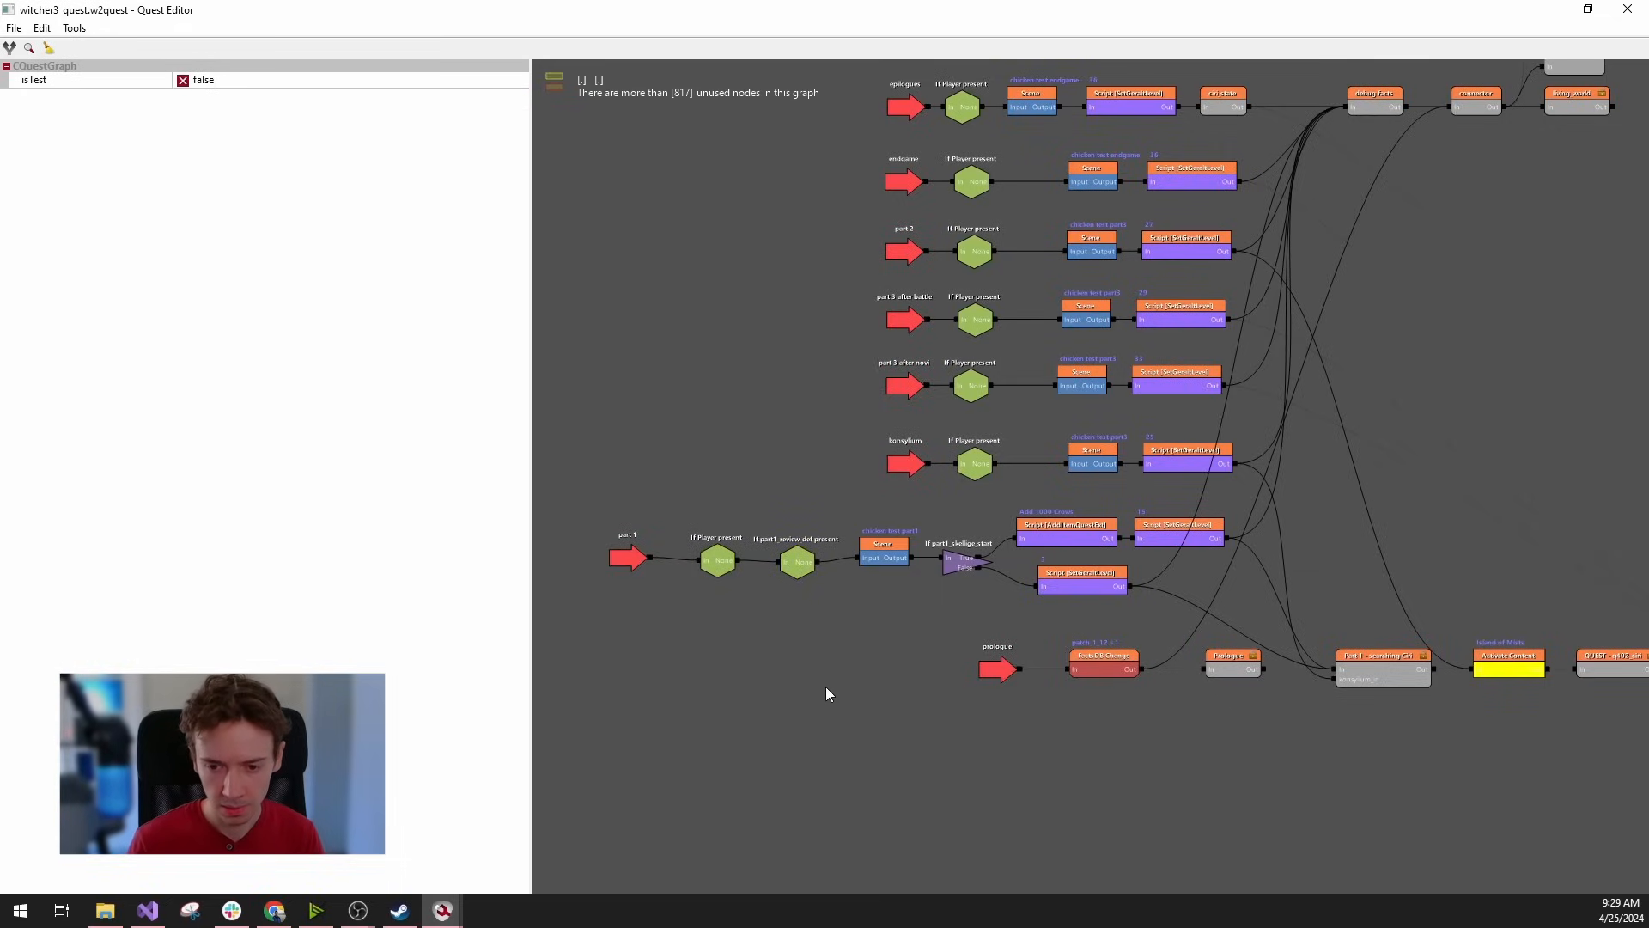
# Compare the top-level quest graph with the nested witcher 3 game structure graph, ending at the top level.
pyautogui.scroll(-4, 755, 421)
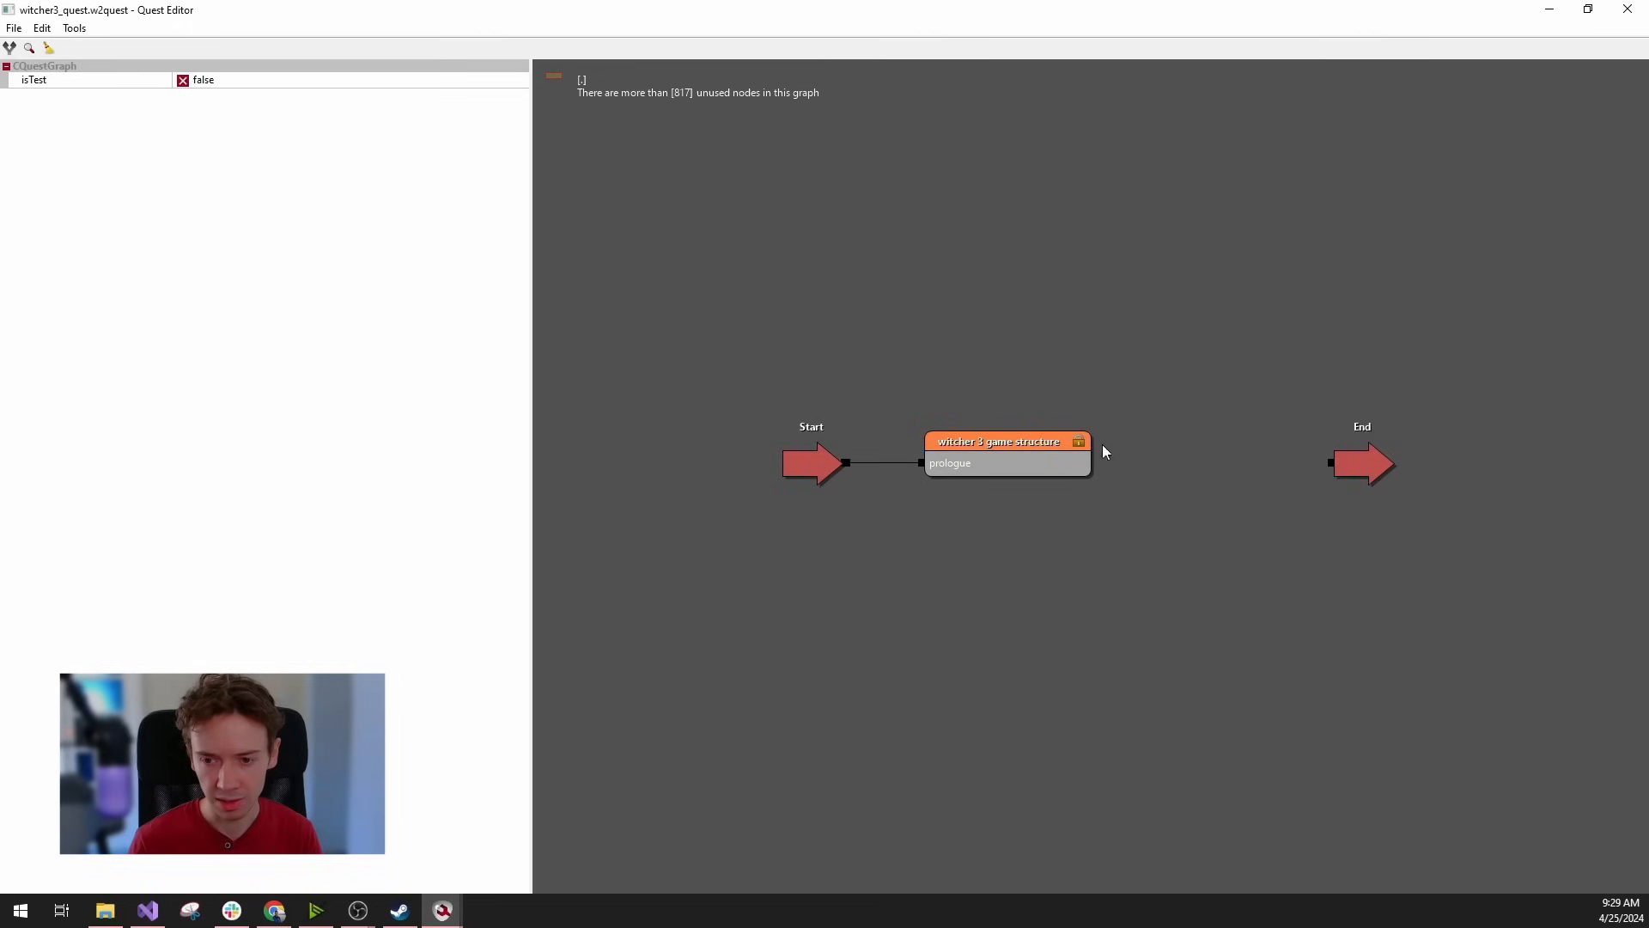
pyautogui.doubleClick(1031, 461)
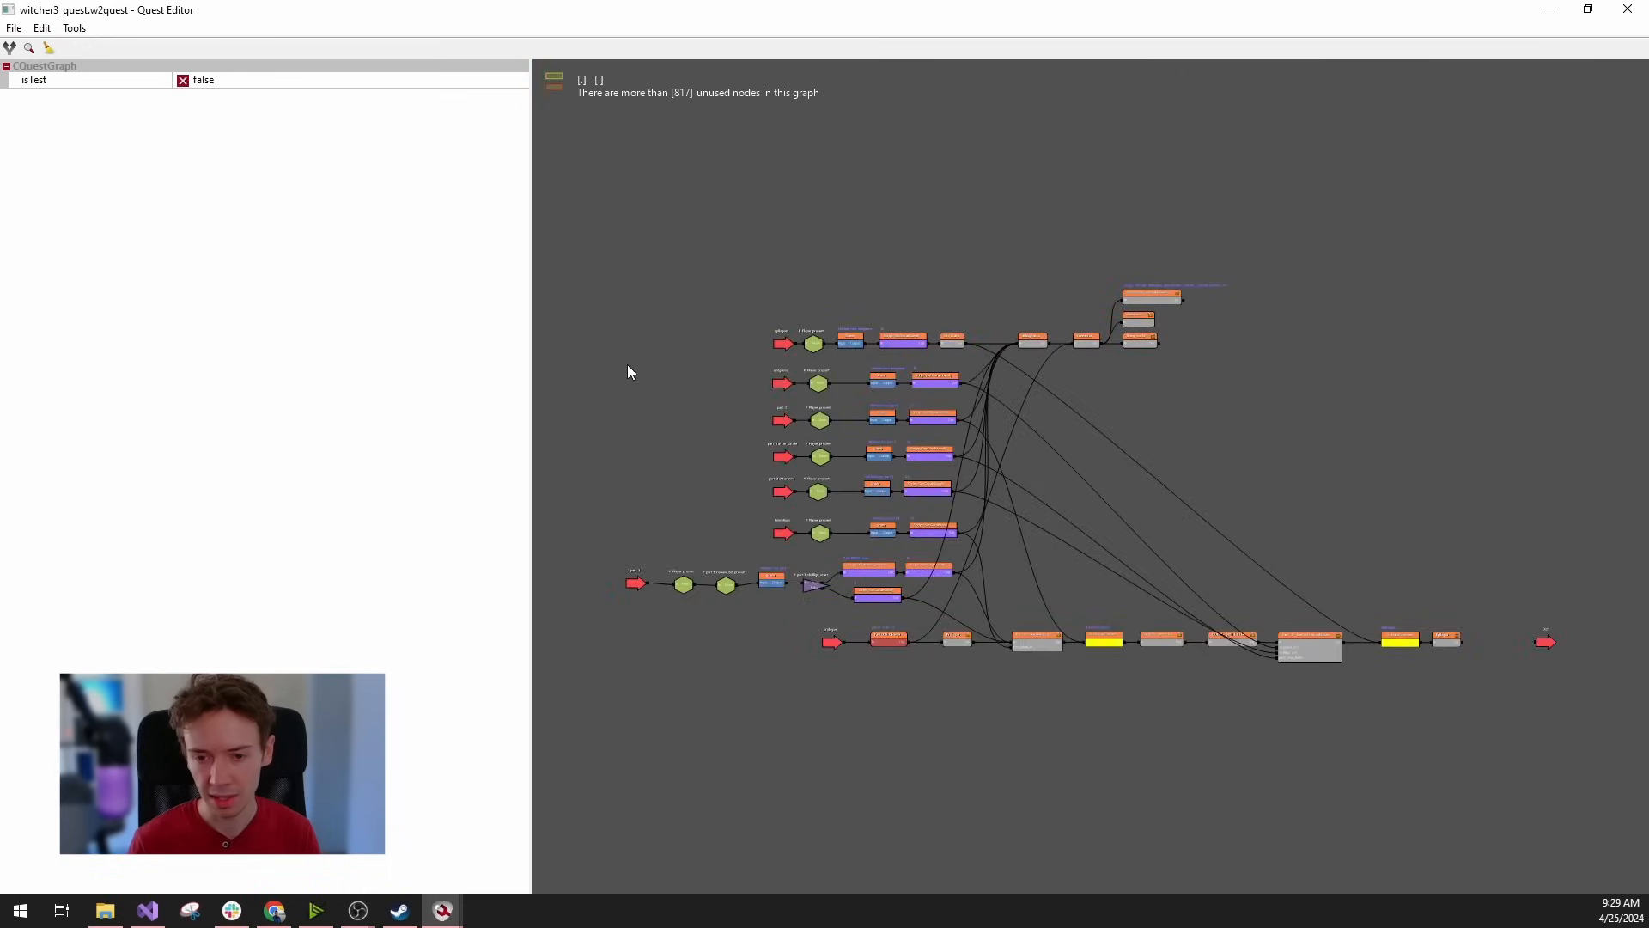
pyautogui.doubleClick(776, 273)
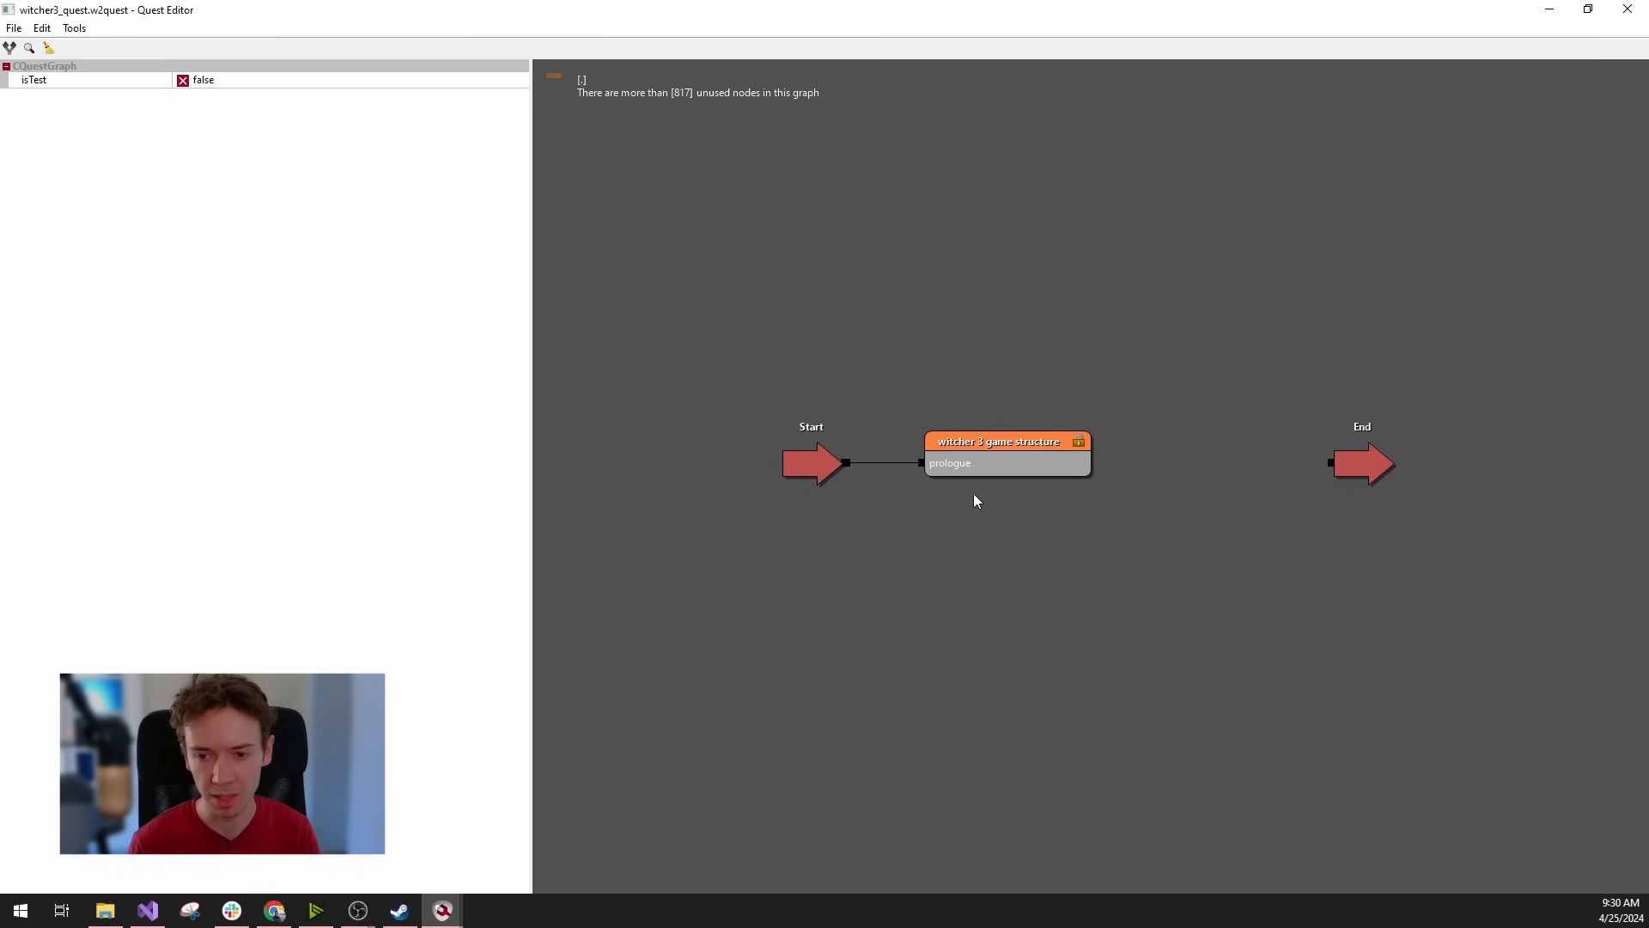
# Reenter the witcher 3 game structure block and open its Prologue block to view the quests inside.
pyautogui.doubleClick(1009, 466)
pyautogui.scroll(5, 901, 313)
pyautogui.scroll(-6, 1108, 479)
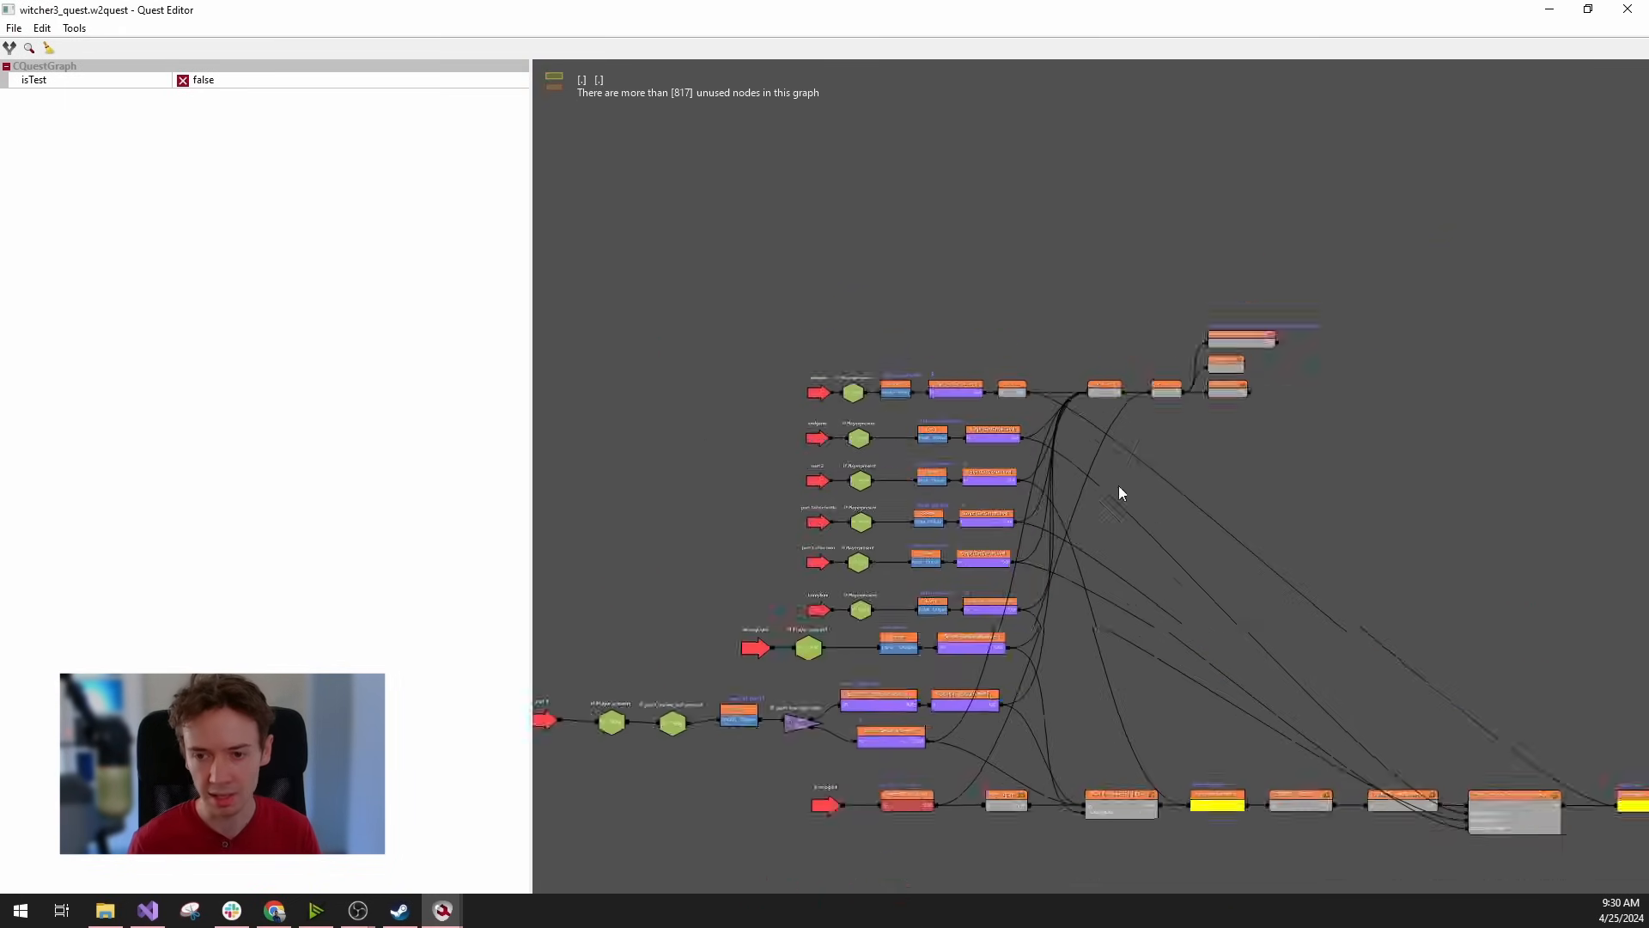
pyautogui.scroll(6, 1157, 559)
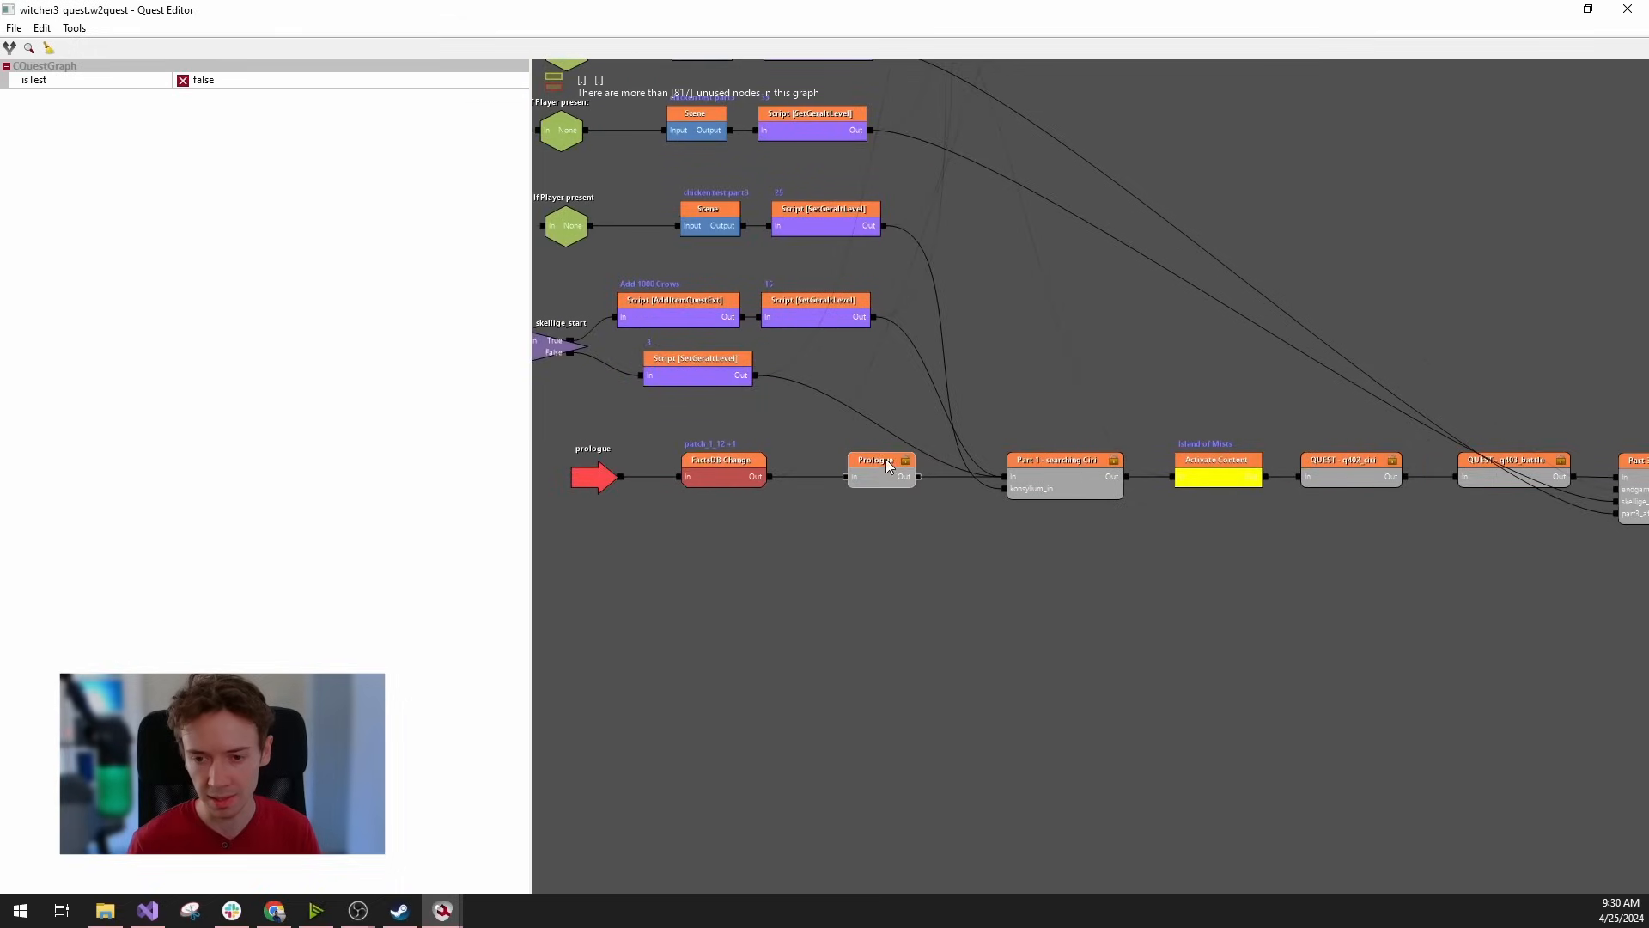
pyautogui.doubleClick(887, 476)
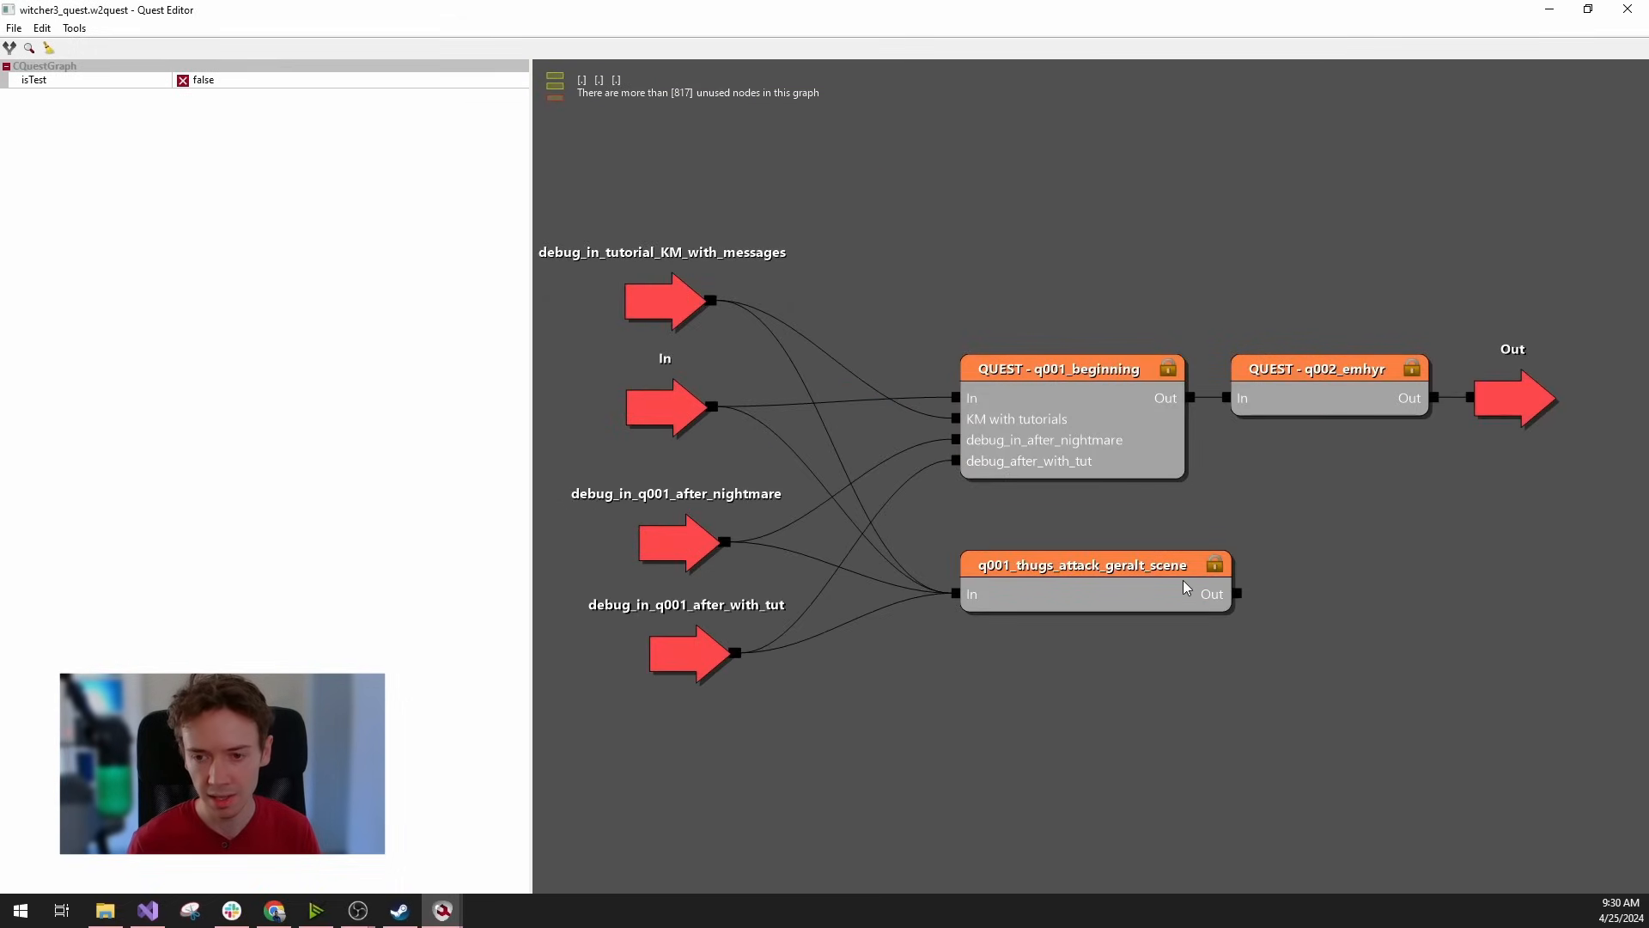
# Leave the Prologue graph, survey the witcher 3 game structure graph, and select its Prologue block to view its properties.
pyautogui.doubleClick(991, 280)
pyautogui.scroll(-5, 1065, 560)
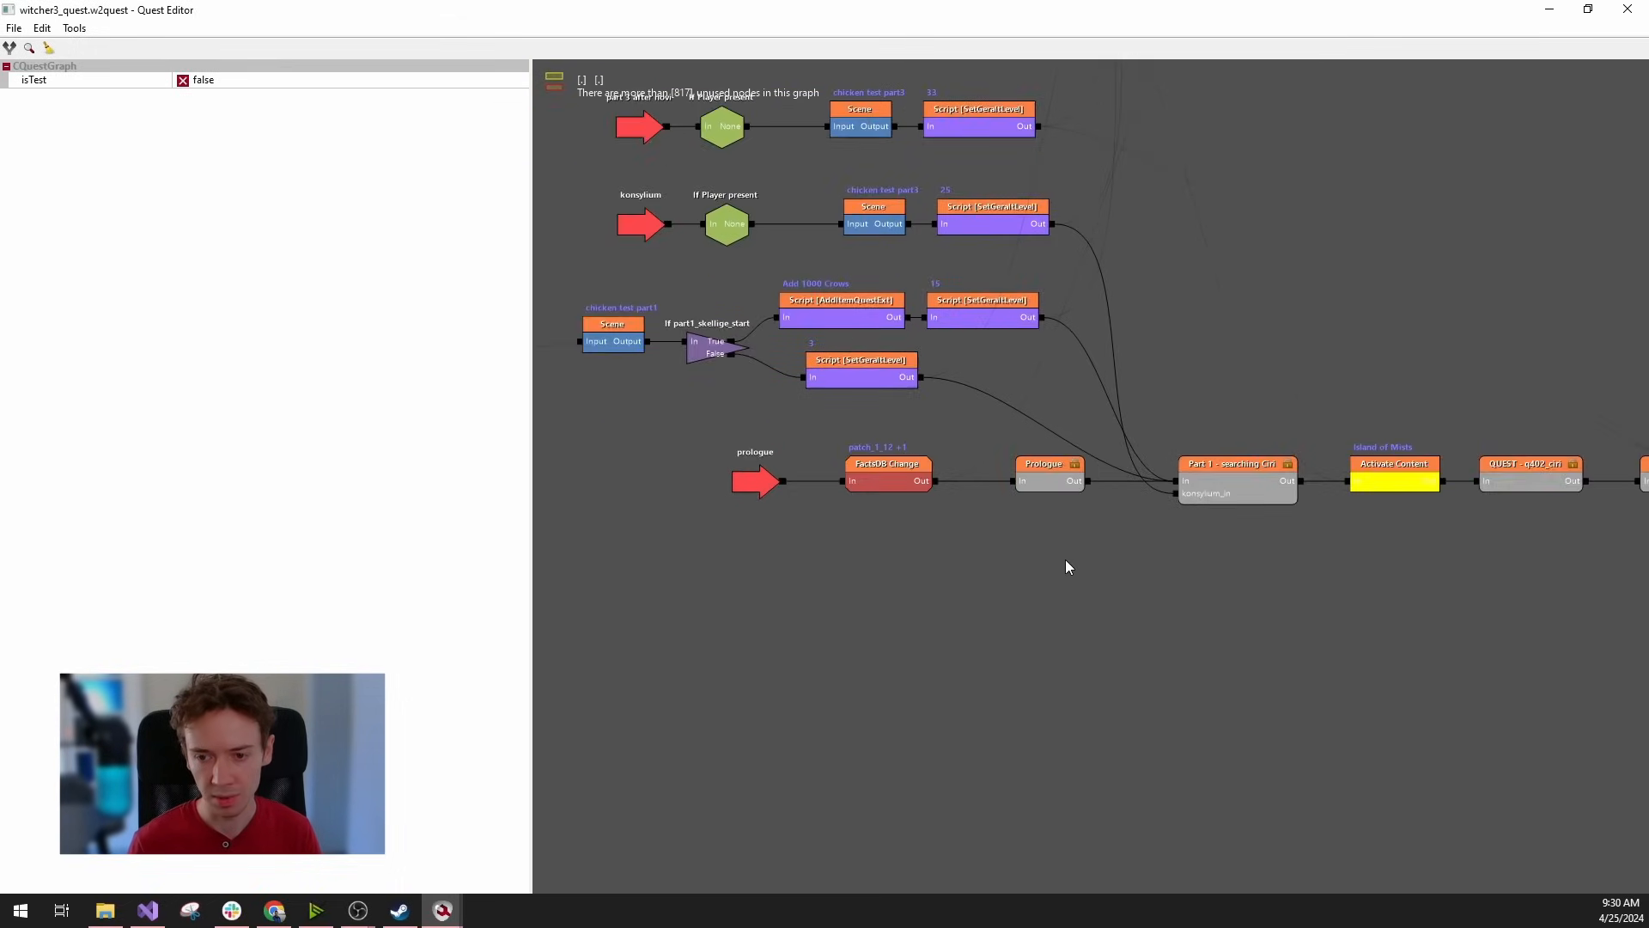
pyautogui.scroll(-4, 1066, 559)
pyautogui.scroll(6, 1079, 317)
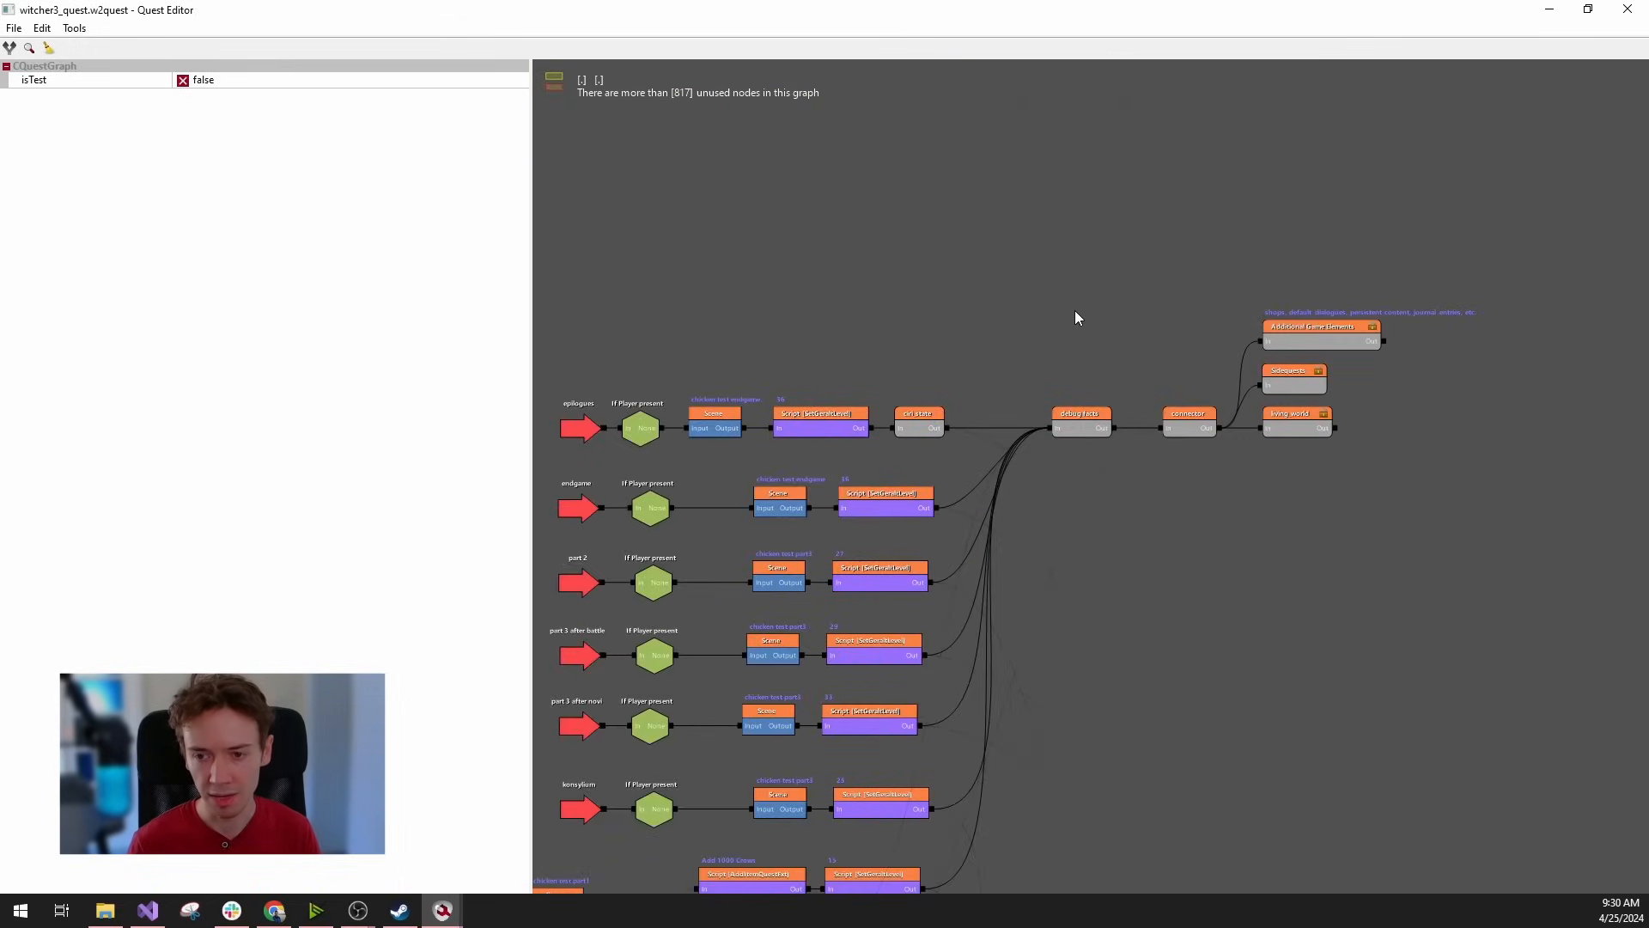
pyautogui.scroll(-3, 934, 314)
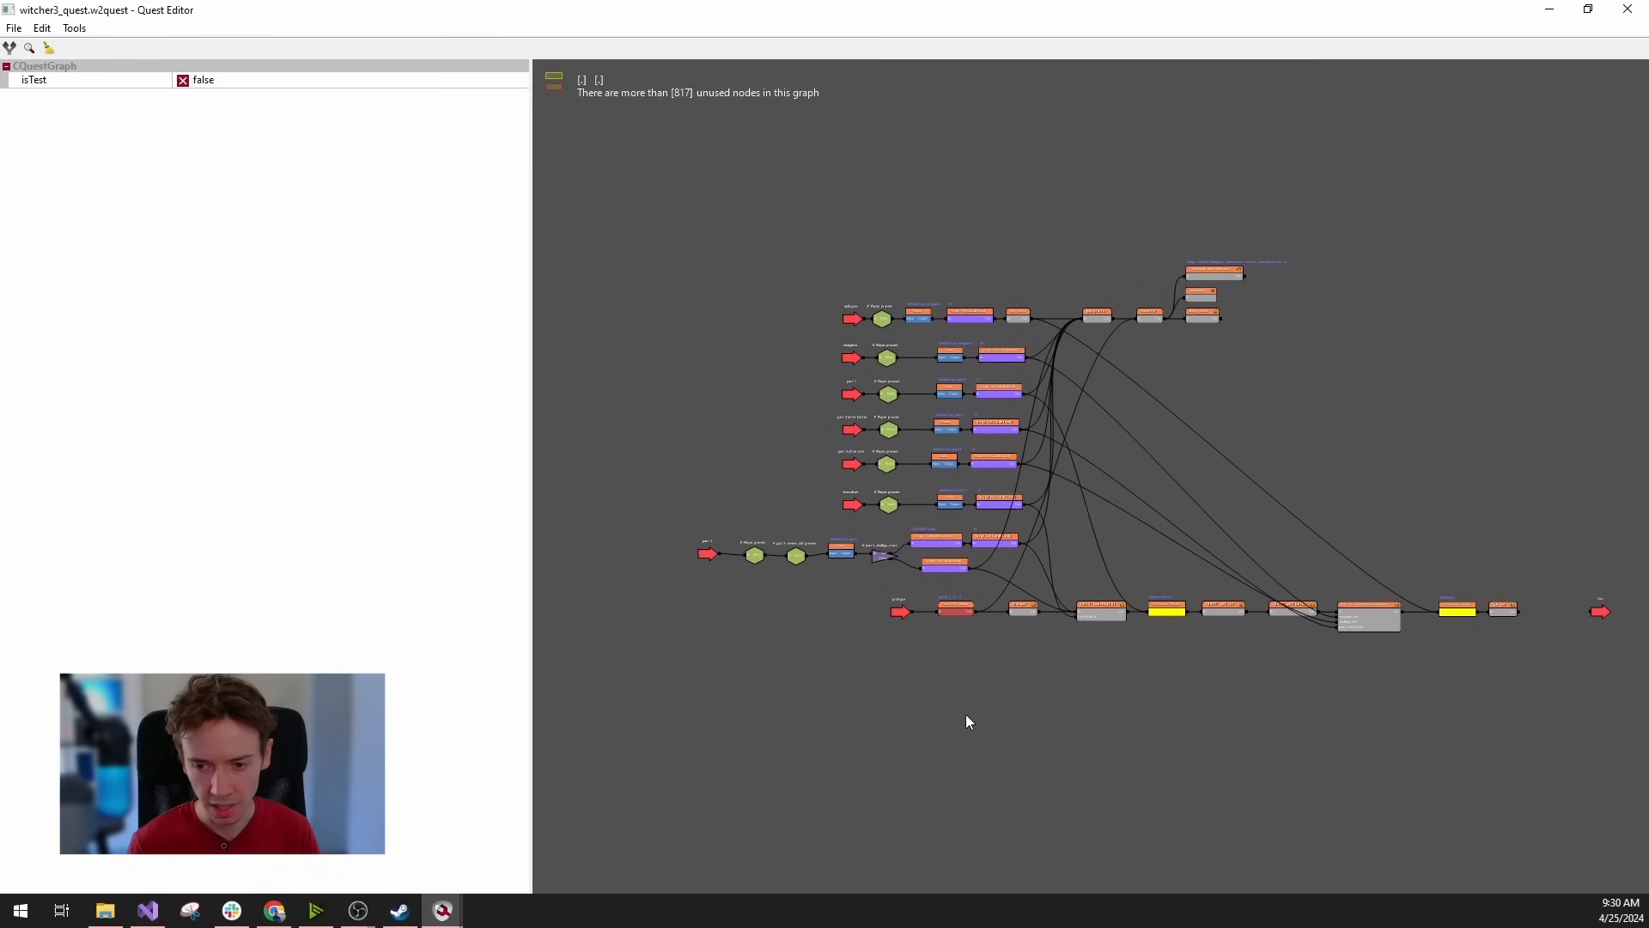
pyautogui.scroll(2, 1034, 640)
pyautogui.click(1017, 584)
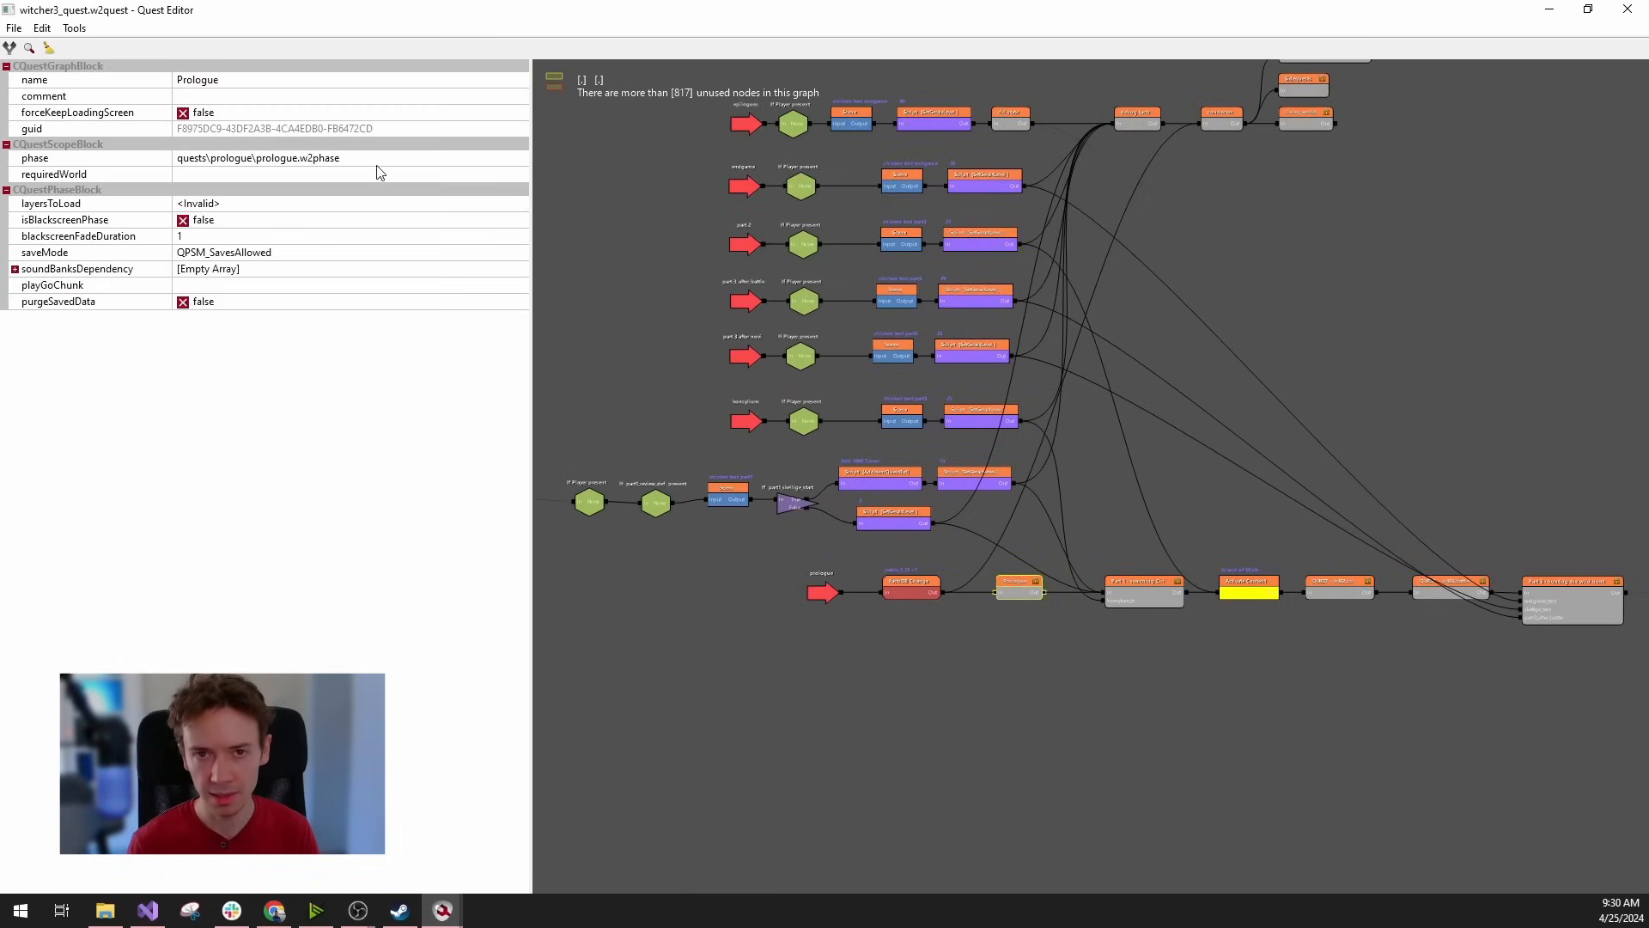
# Switch to the Asset Browser, look over the phase files in the quests folder, and return to the quest graph.
pyautogui.click(443, 909)
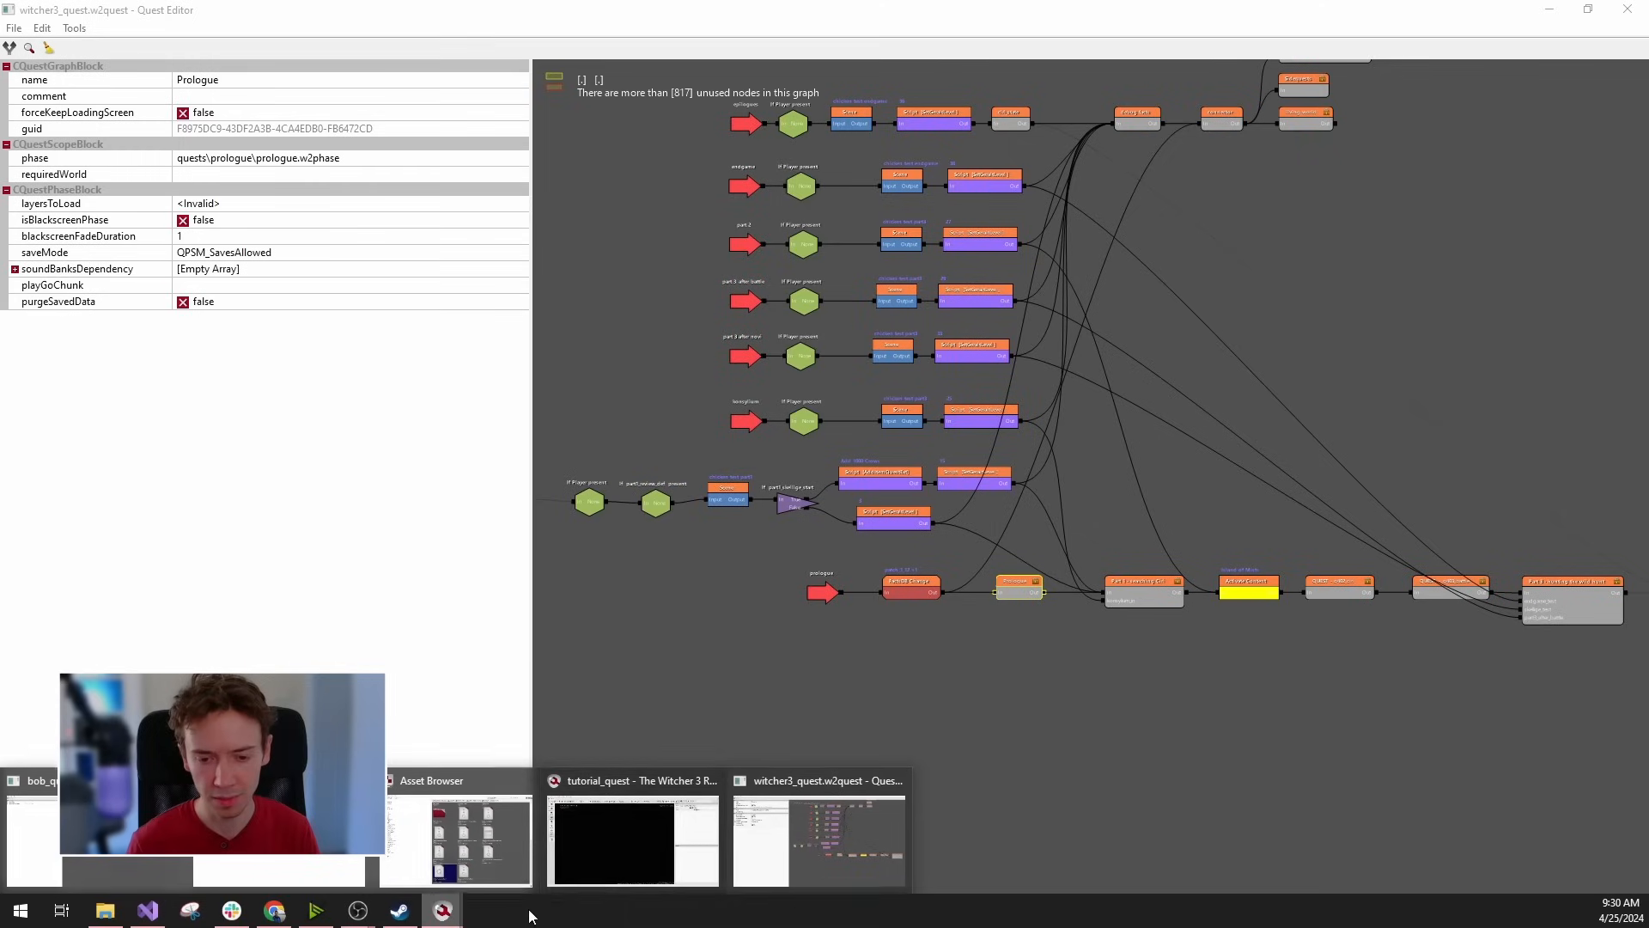
pyautogui.click(481, 847)
pyautogui.click(889, 572)
pyautogui.click(663, 521)
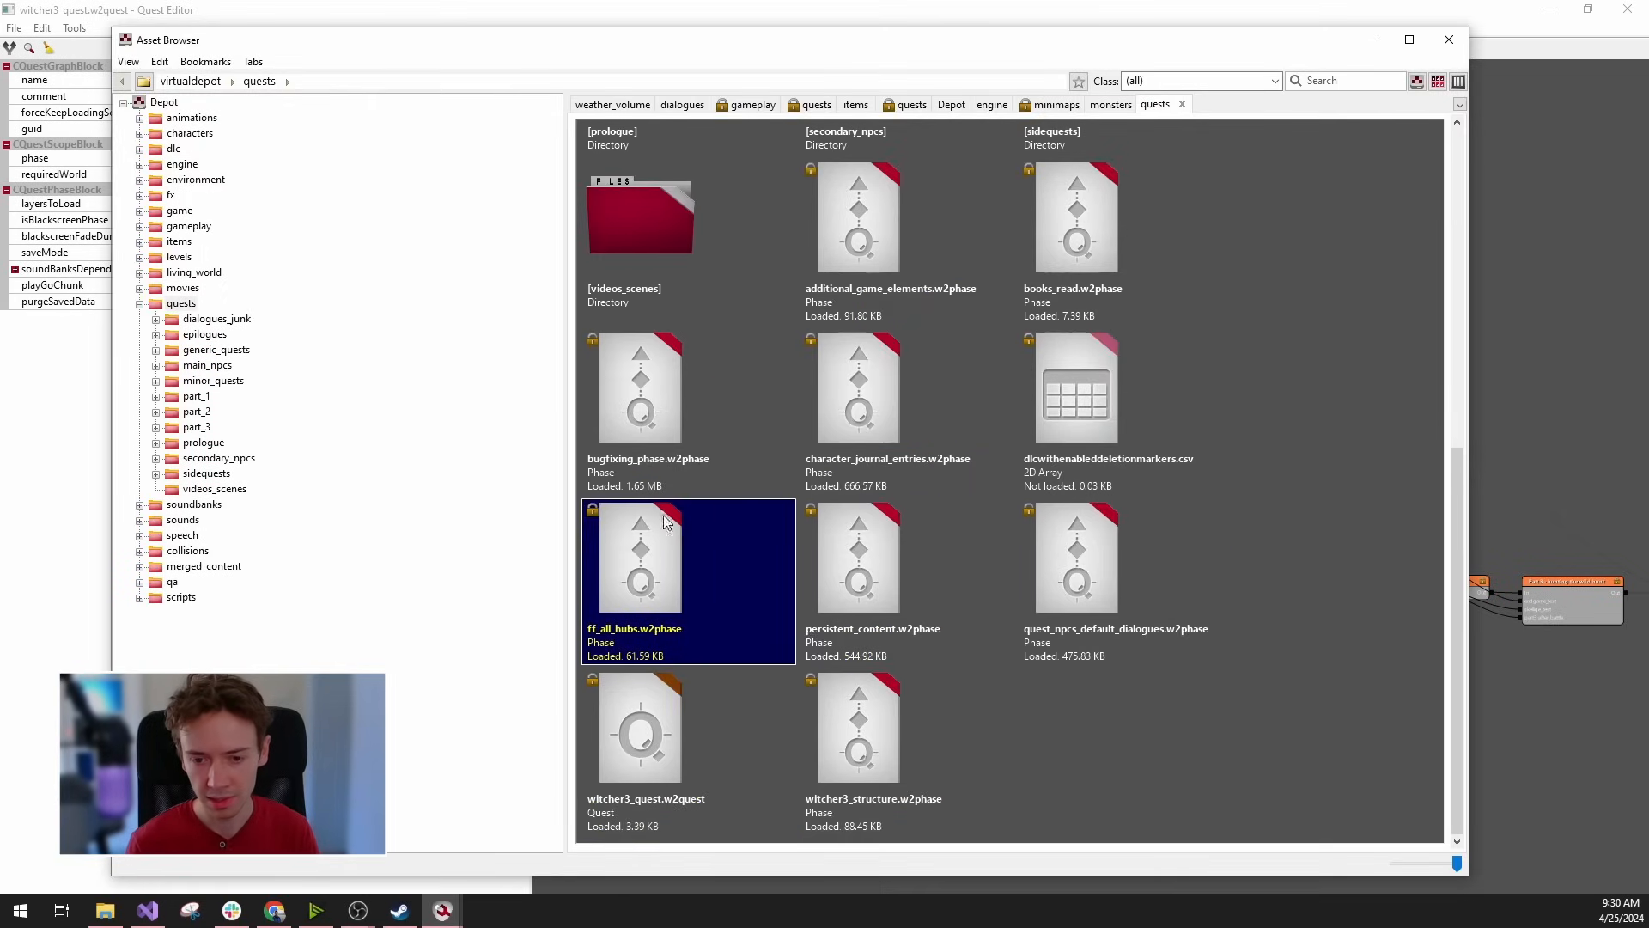
pyautogui.click(608, 354)
pyautogui.click(840, 412)
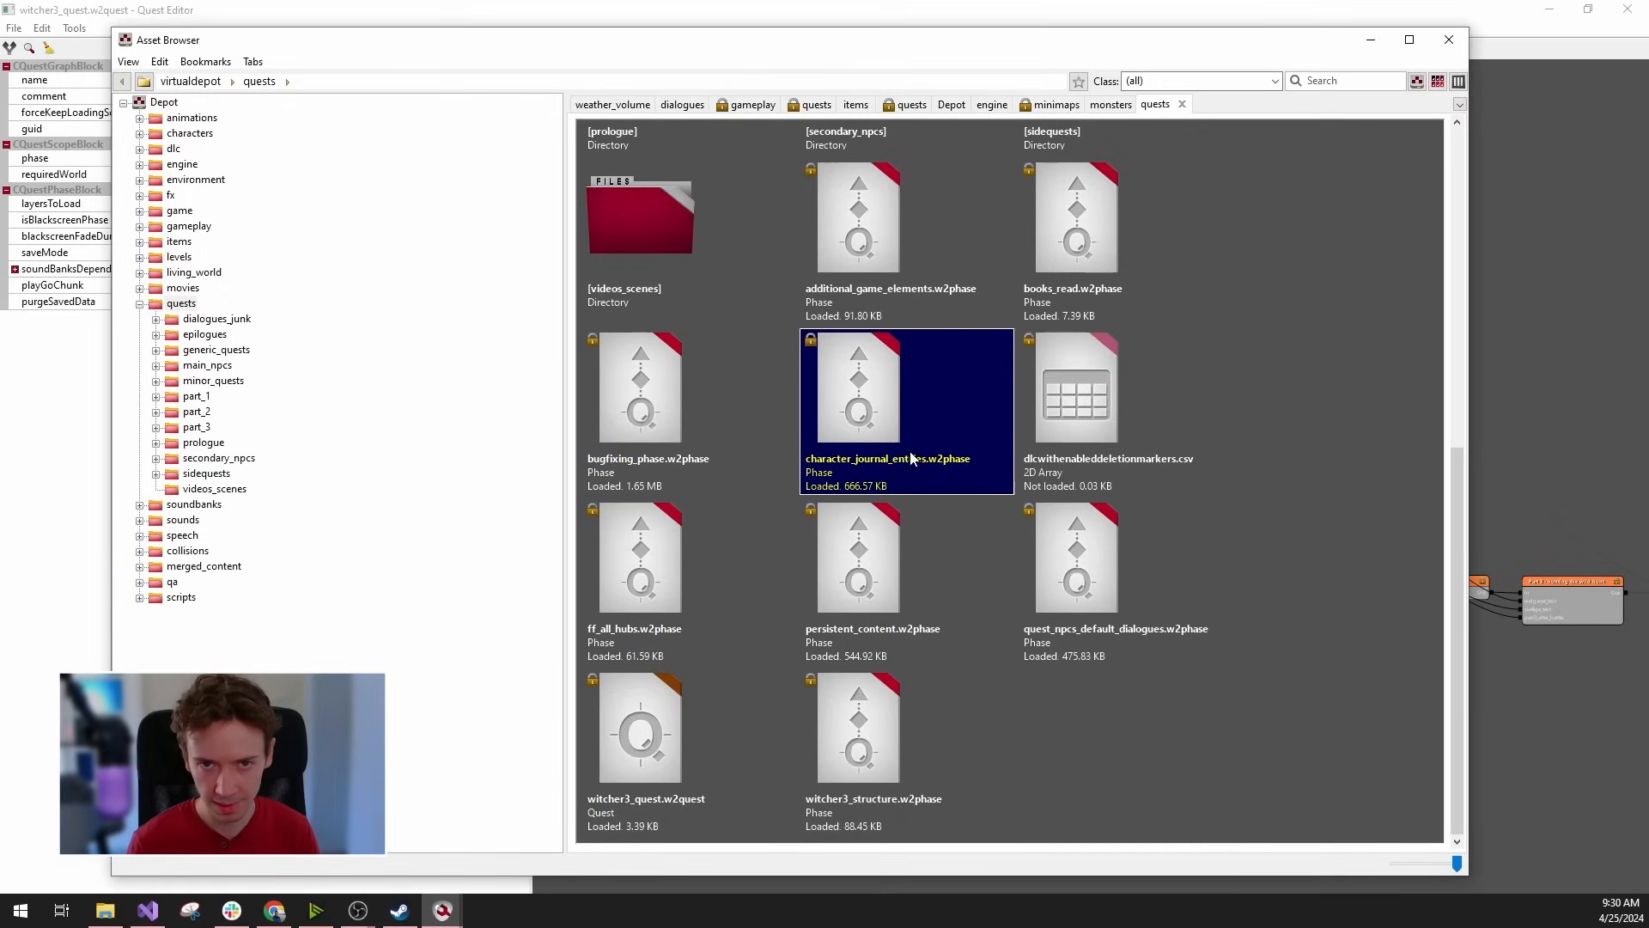
pyautogui.click(1370, 40)
# Locate the Prologue block's phase file in the Asset Browser, view it in the prologue folder, and return to the graph.
pyautogui.click(1015, 589)
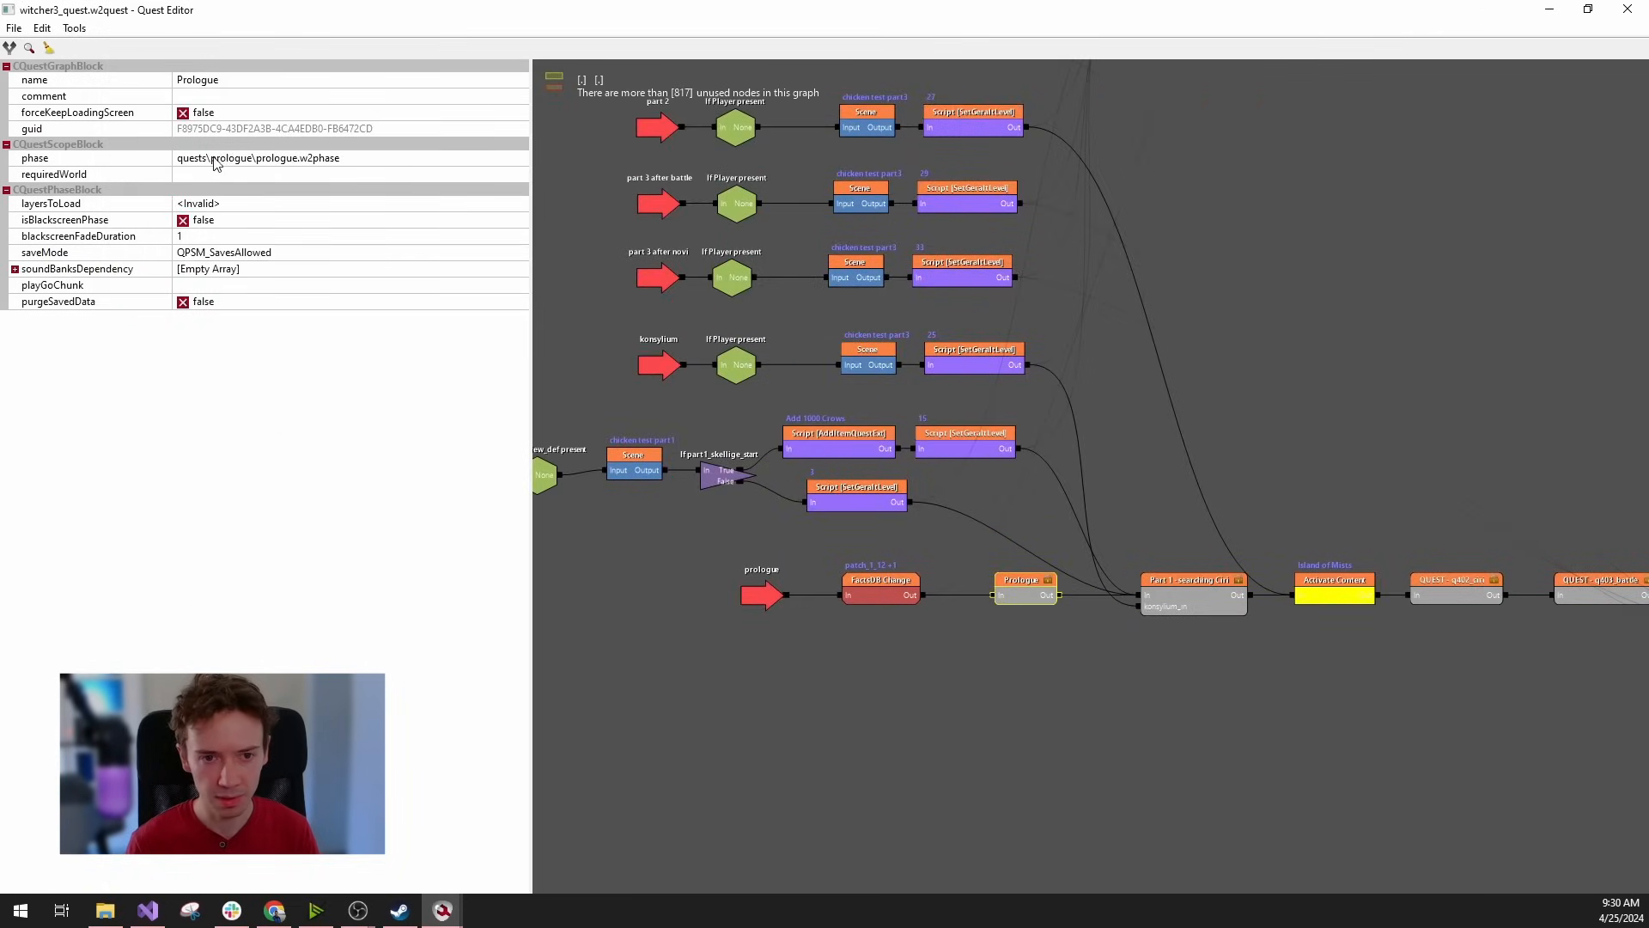
pyautogui.click(36, 162)
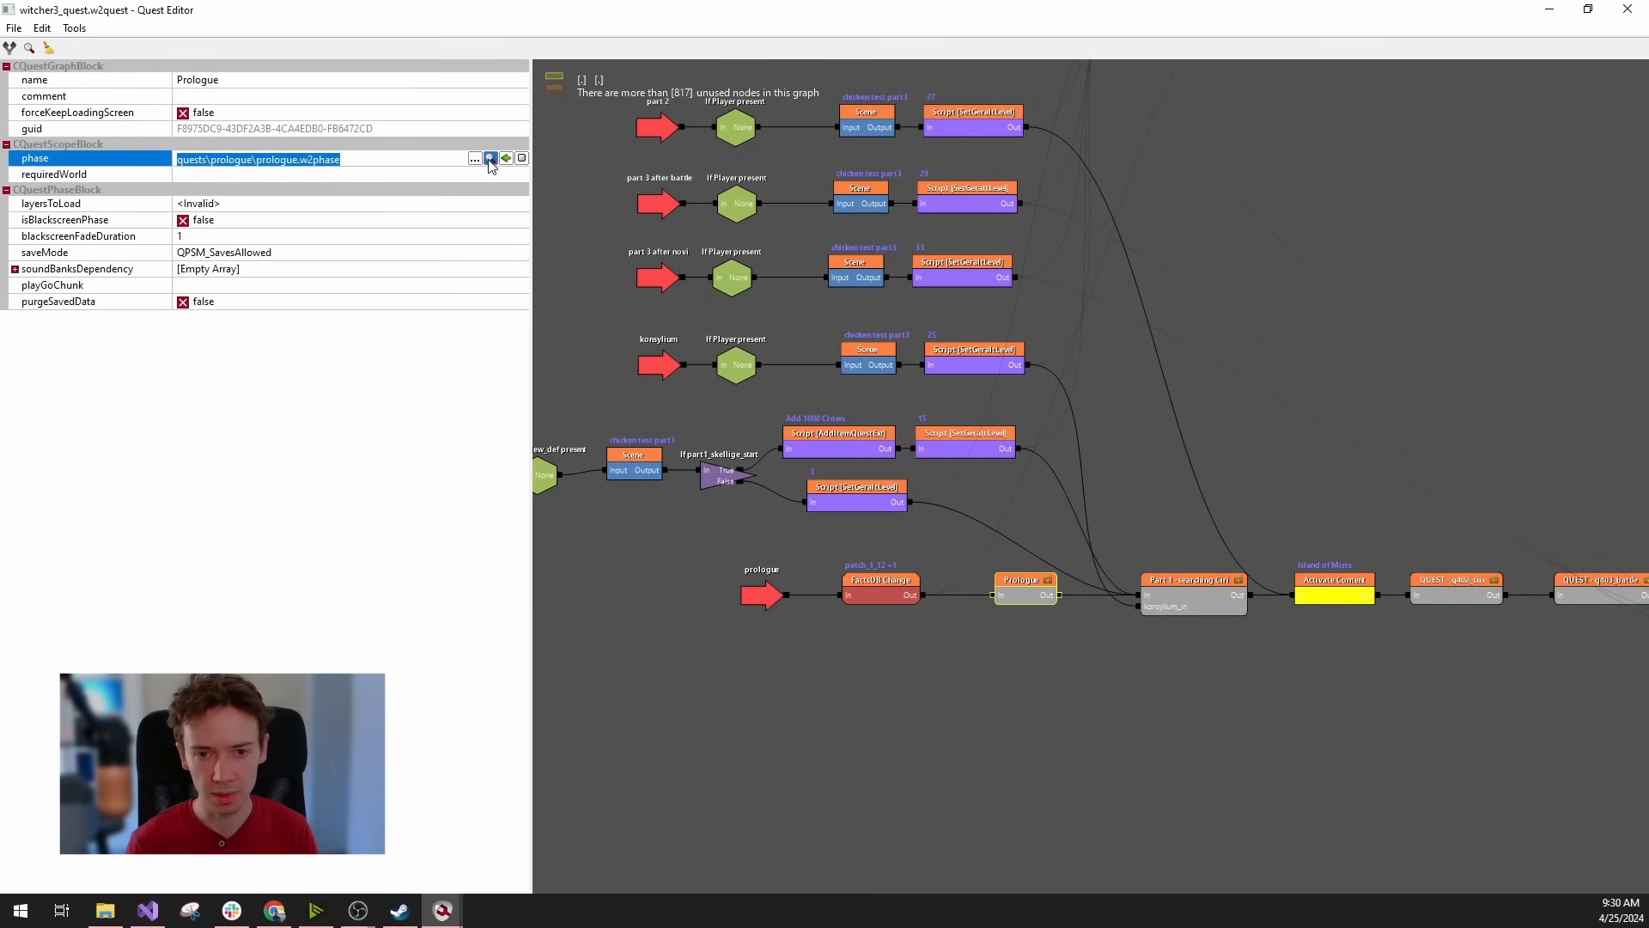
pyautogui.click(442, 910)
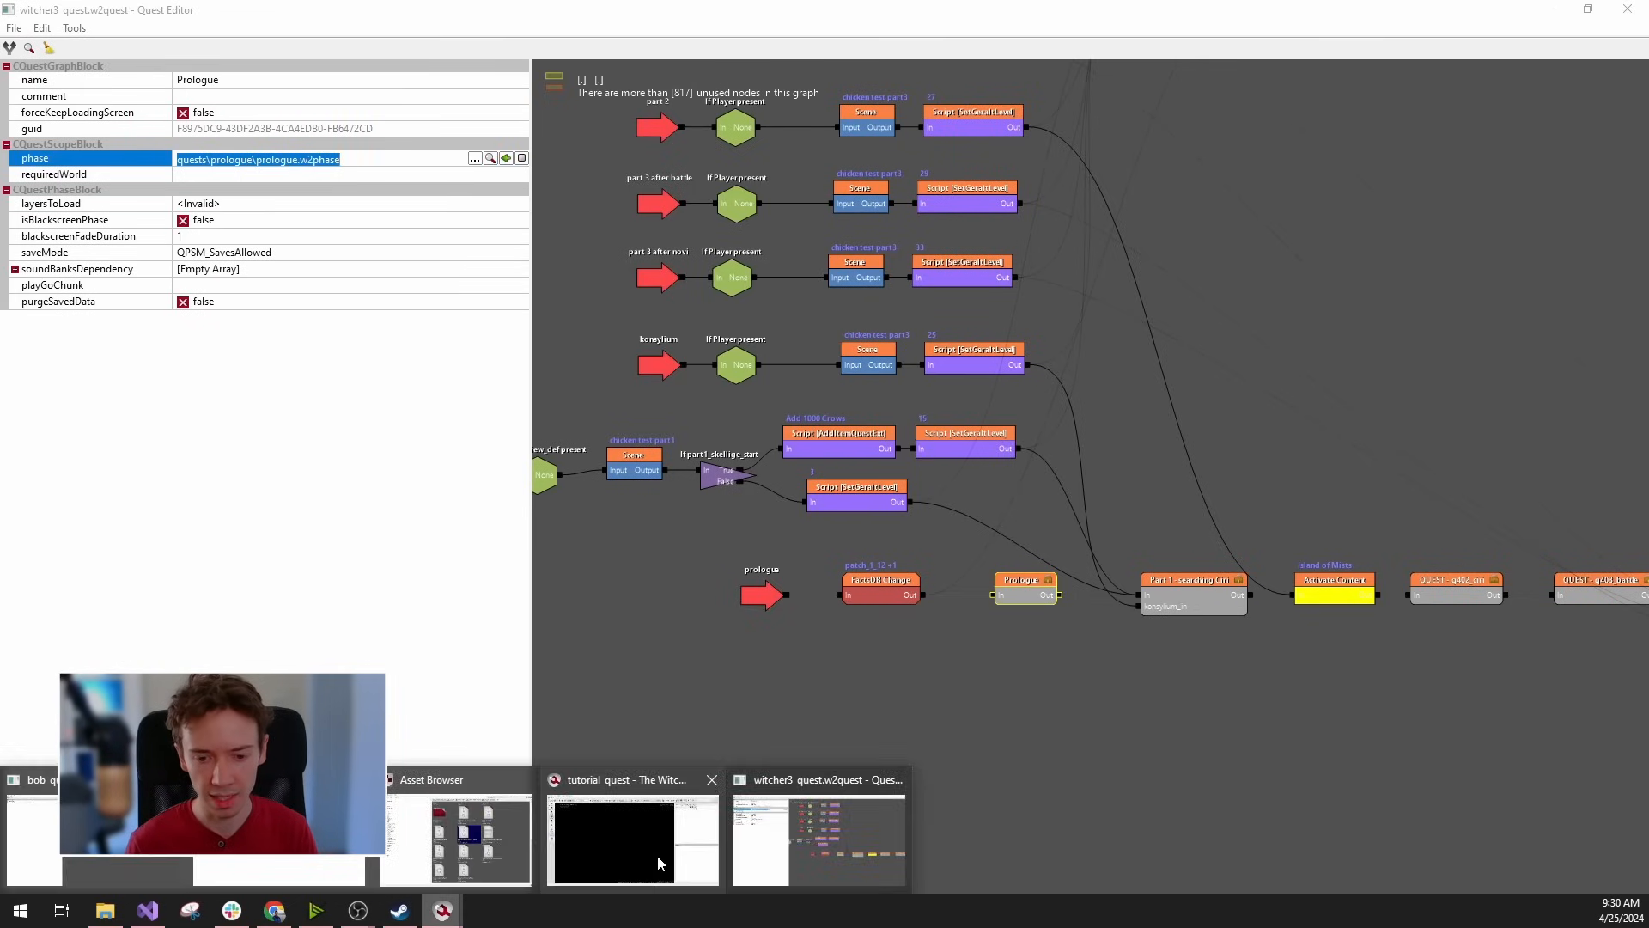
pyautogui.click(514, 865)
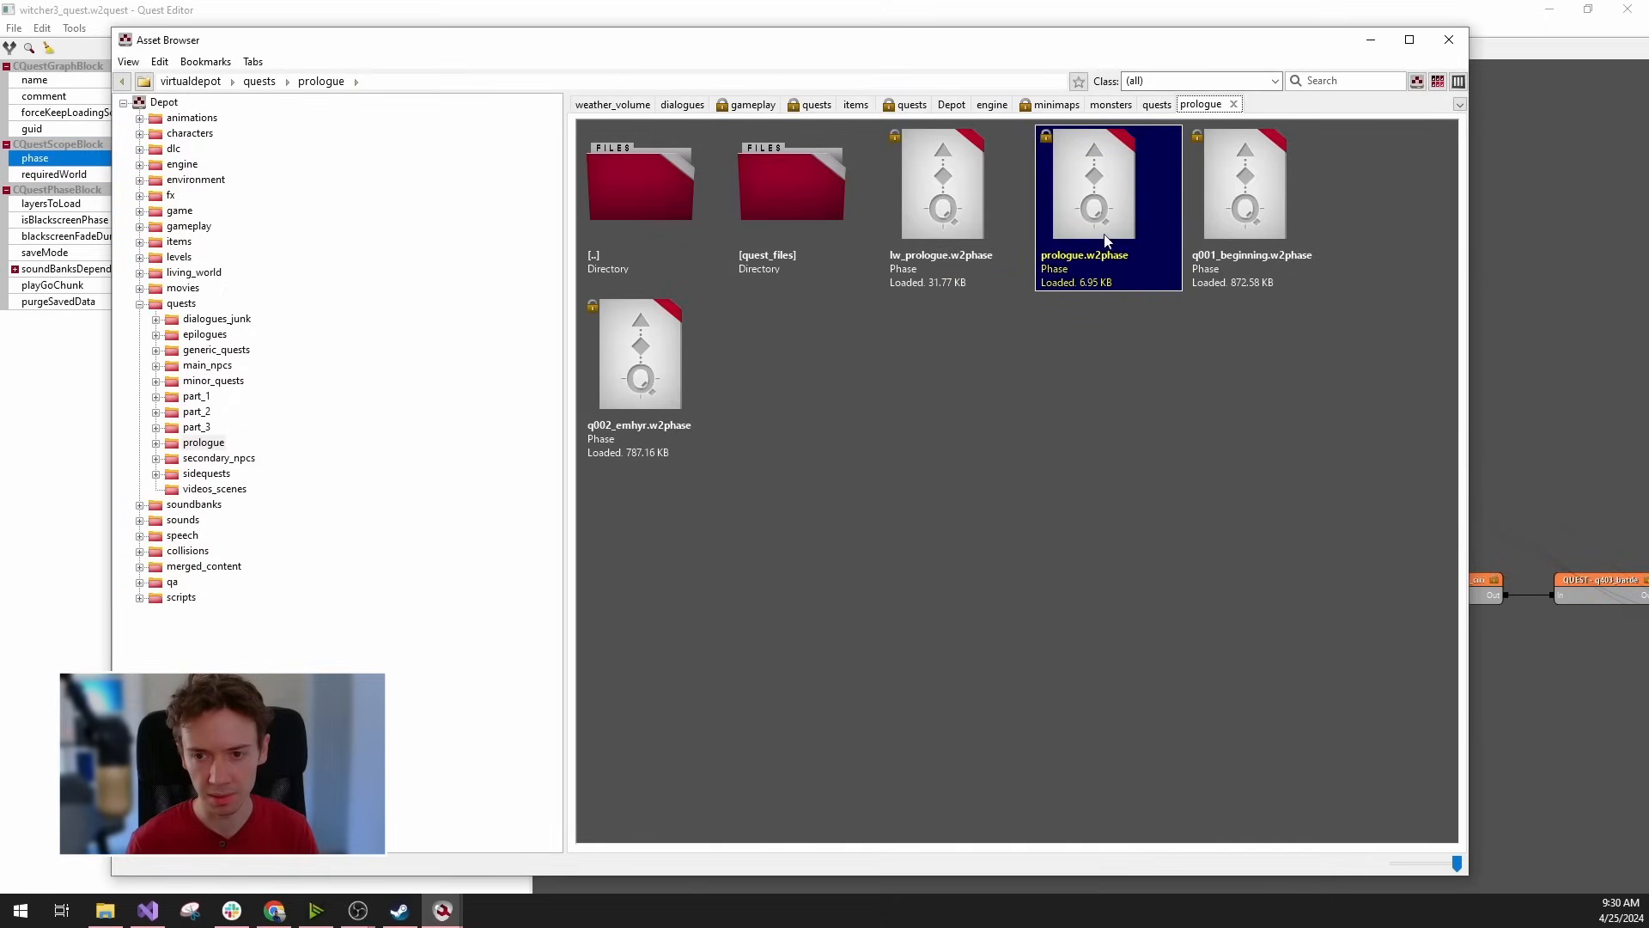
pyautogui.click(1369, 41)
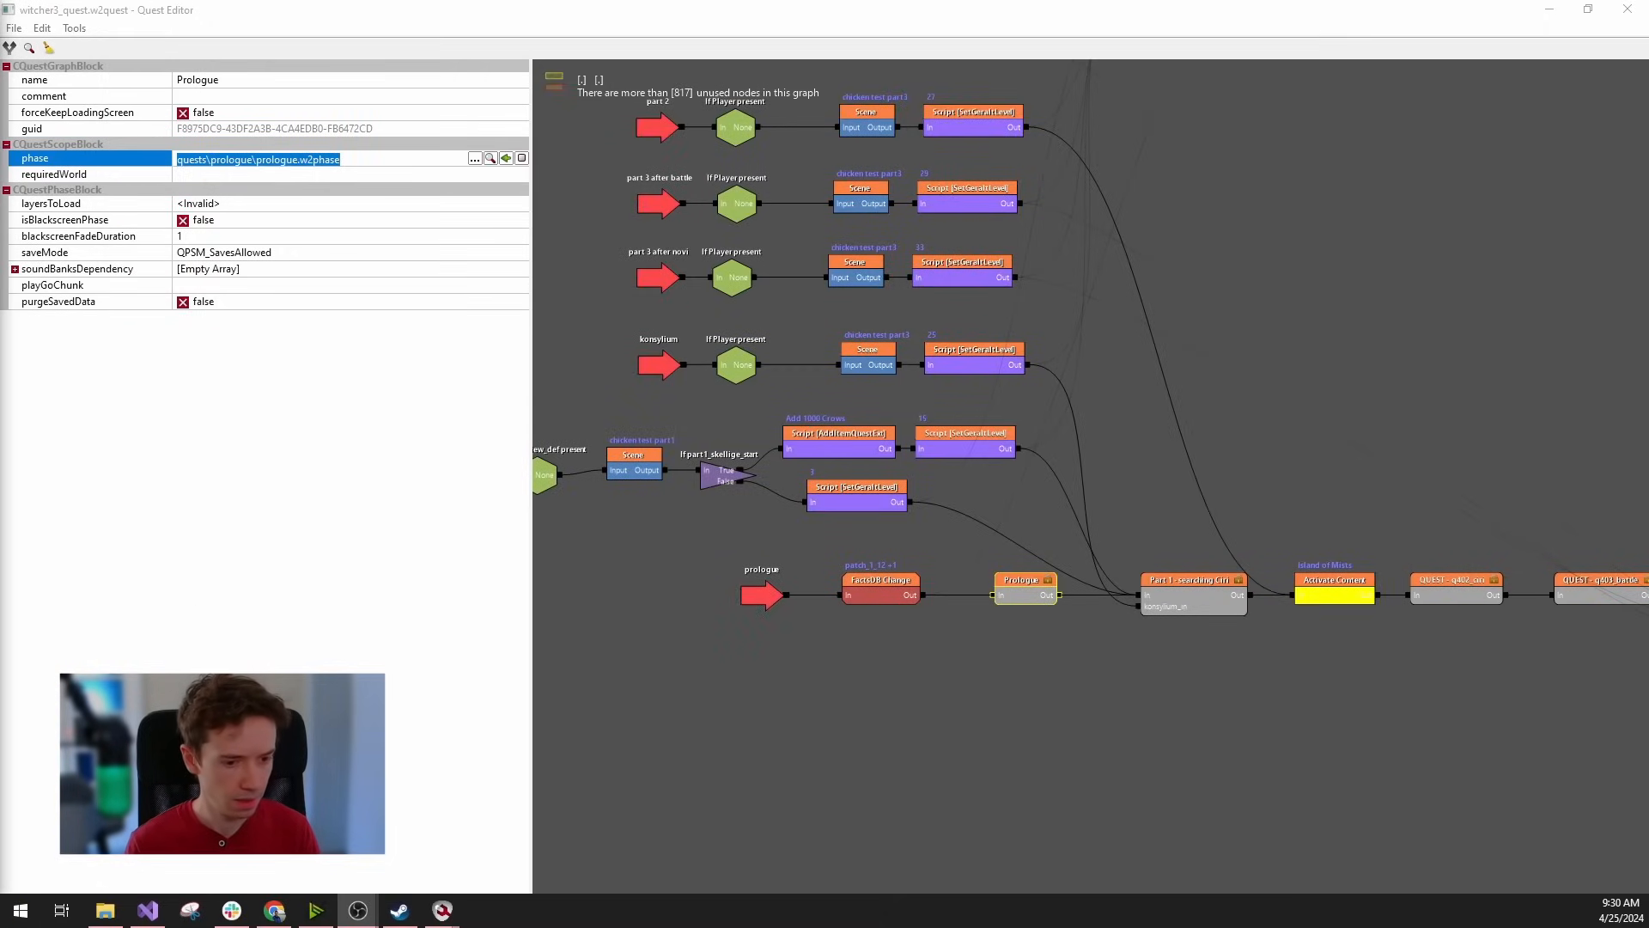
# Open the ciri_state block on the epilogues branch, examine its condition and fact-change nodes, and return to the structure graph.
pyautogui.click(1034, 782)
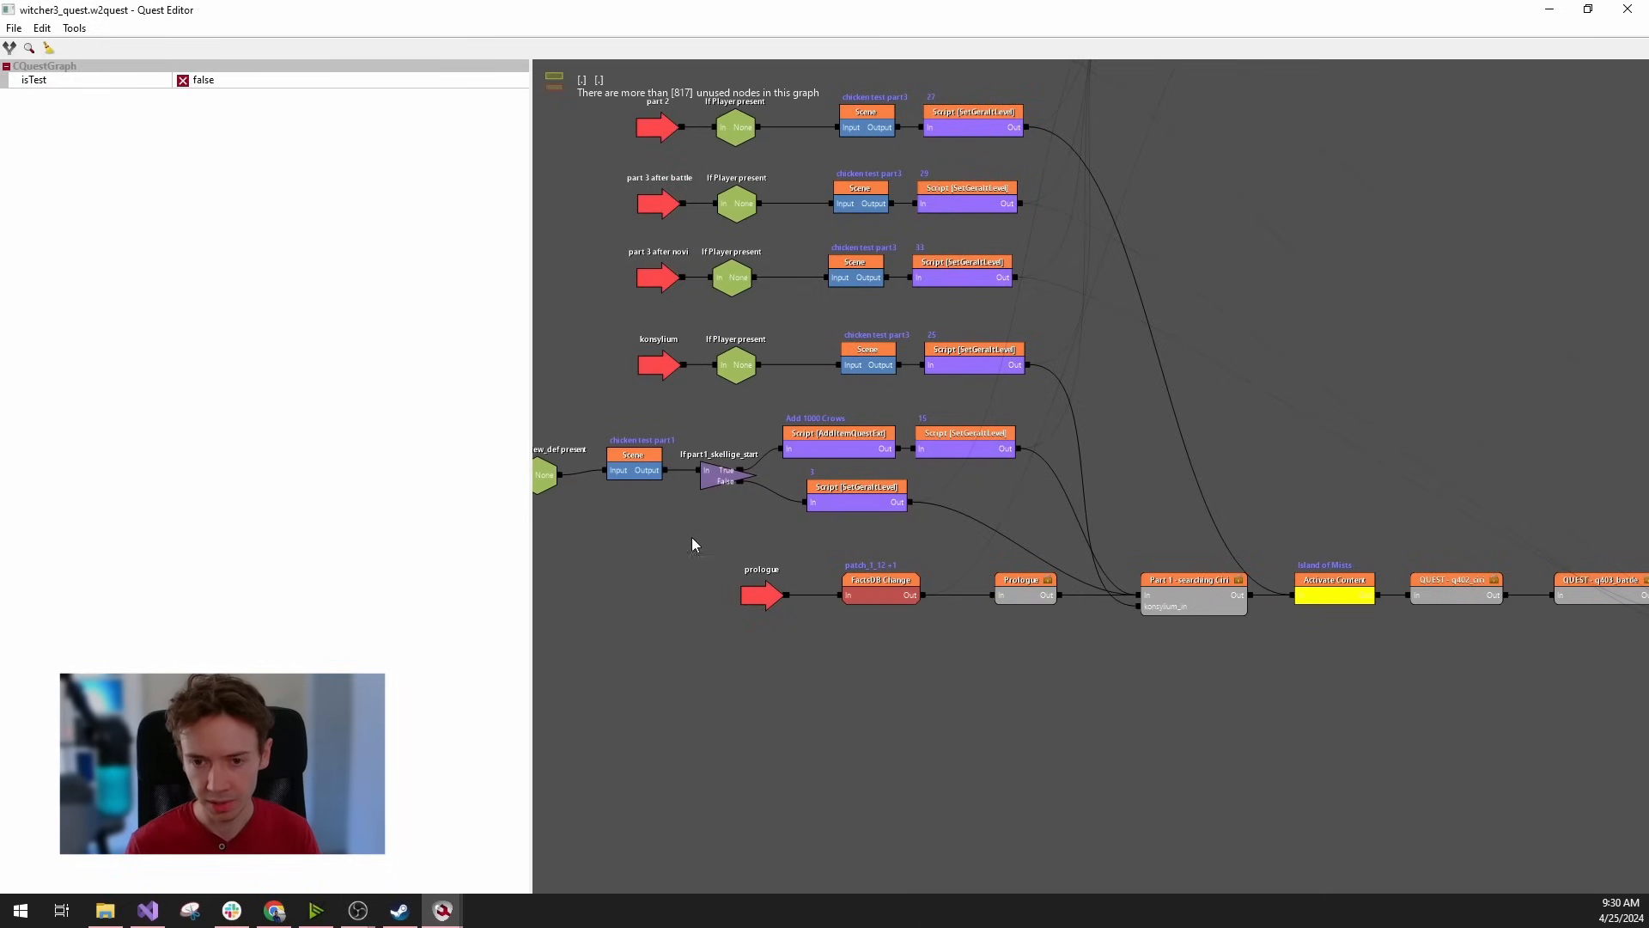
pyautogui.moveTo(692, 537); pyautogui.dragTo(909, 769)
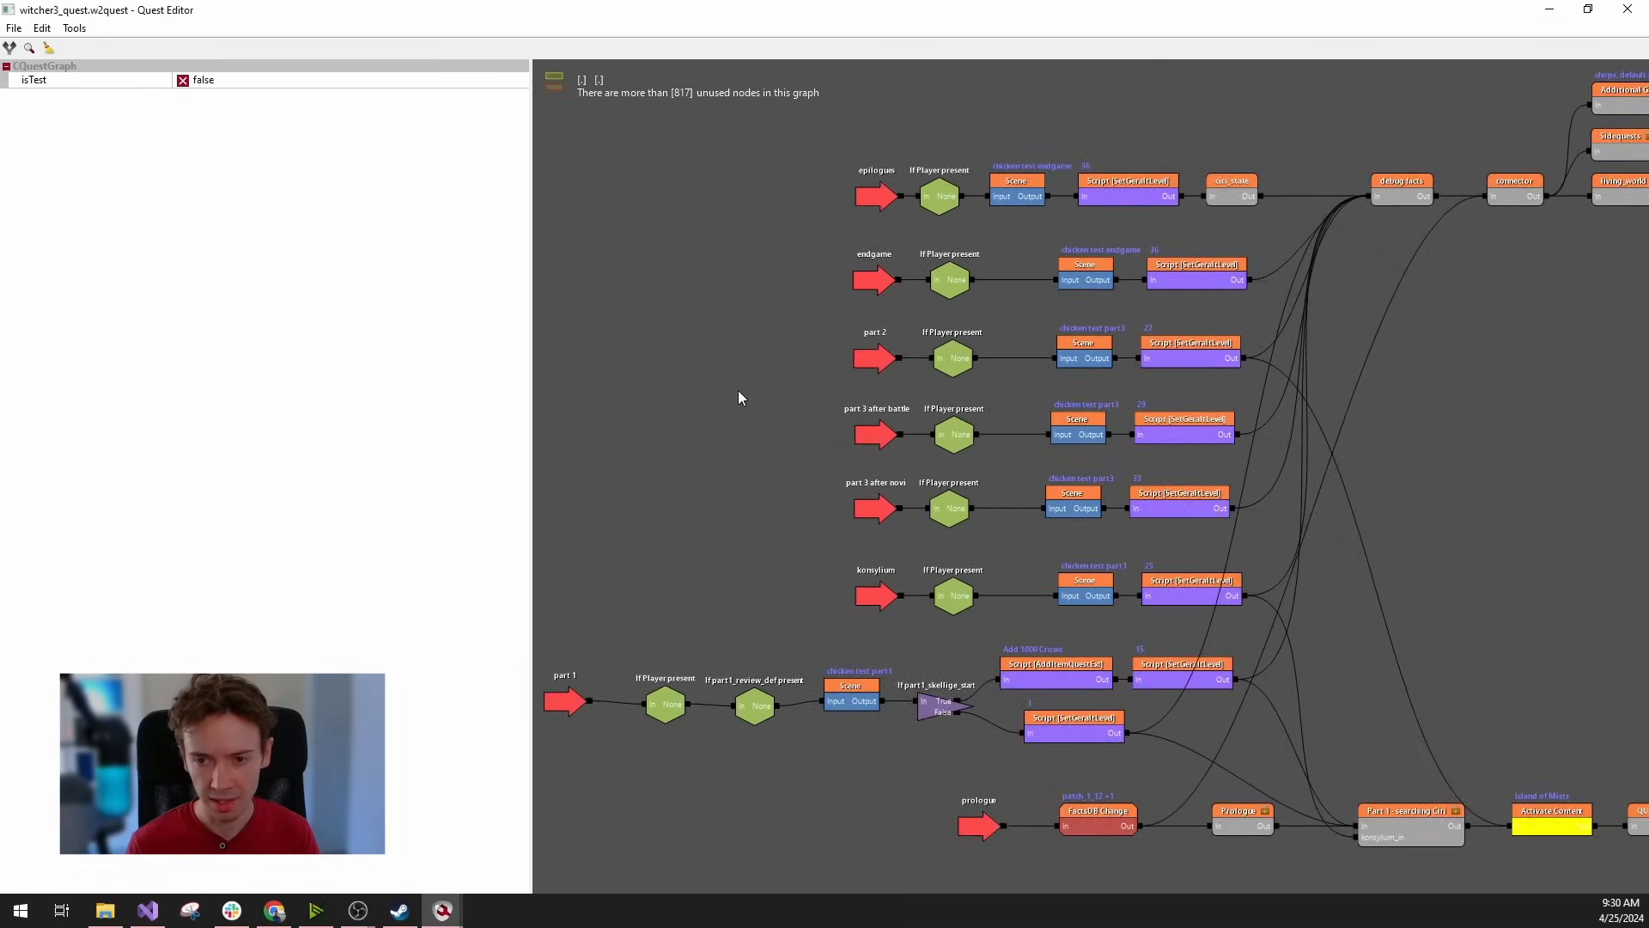
pyautogui.doubleClick(1234, 195)
pyautogui.scroll(3, 902, 386)
pyautogui.moveTo(986, 457); pyautogui.dragTo(1171, 362)
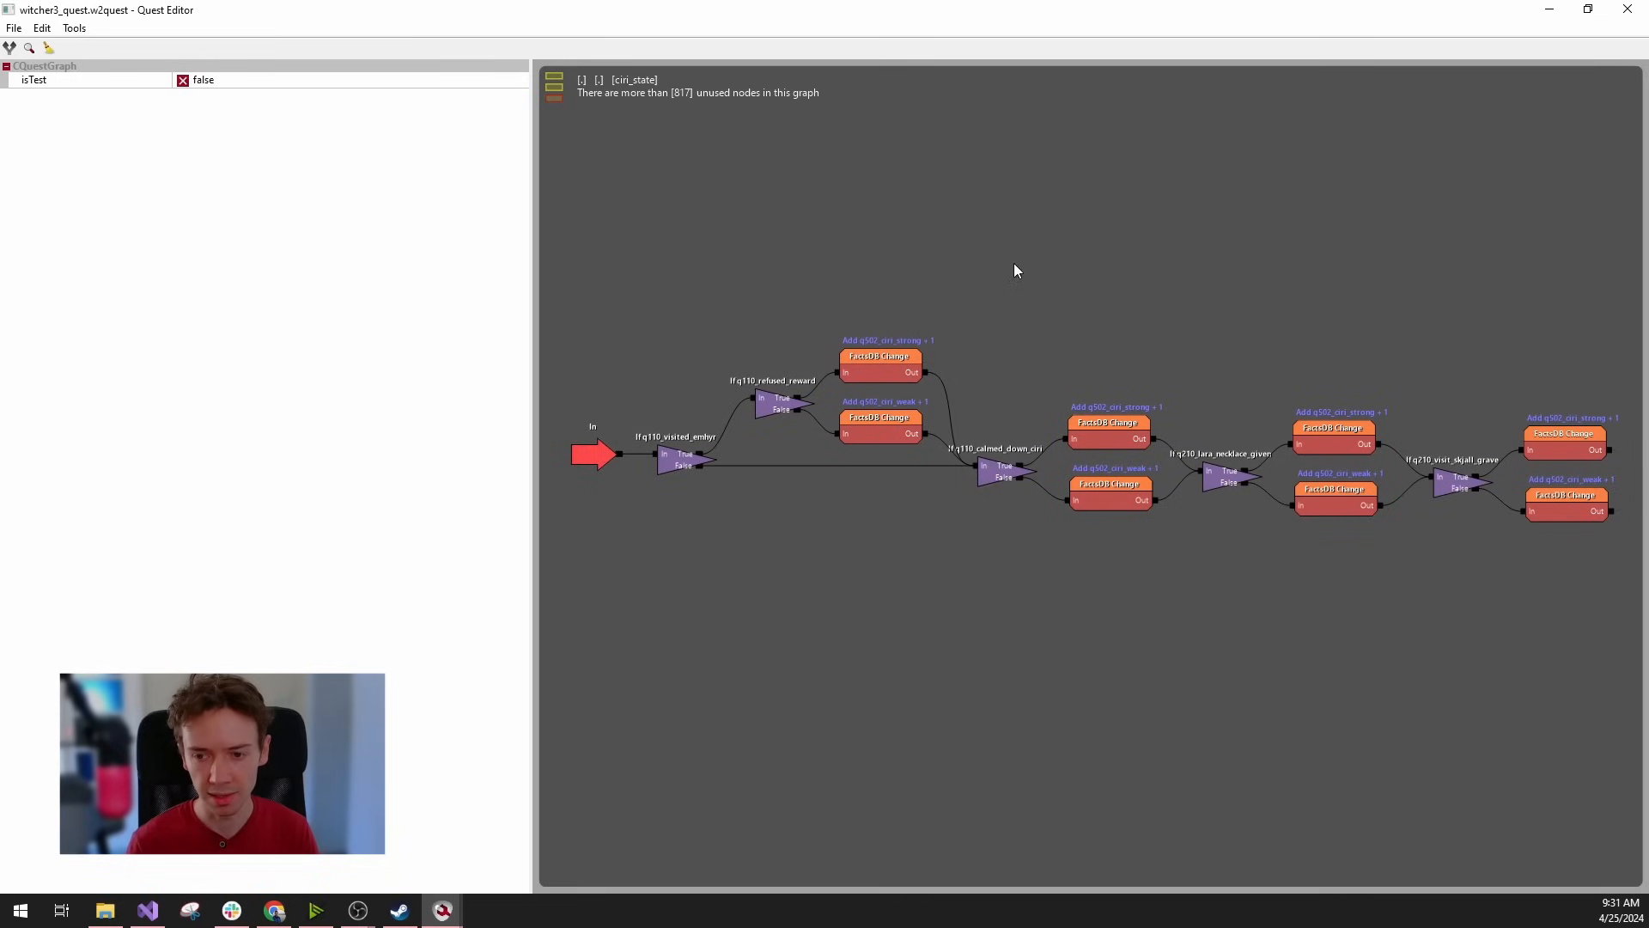
pyautogui.doubleClick(1117, 222)
pyautogui.scroll(-6, 1040, 314)
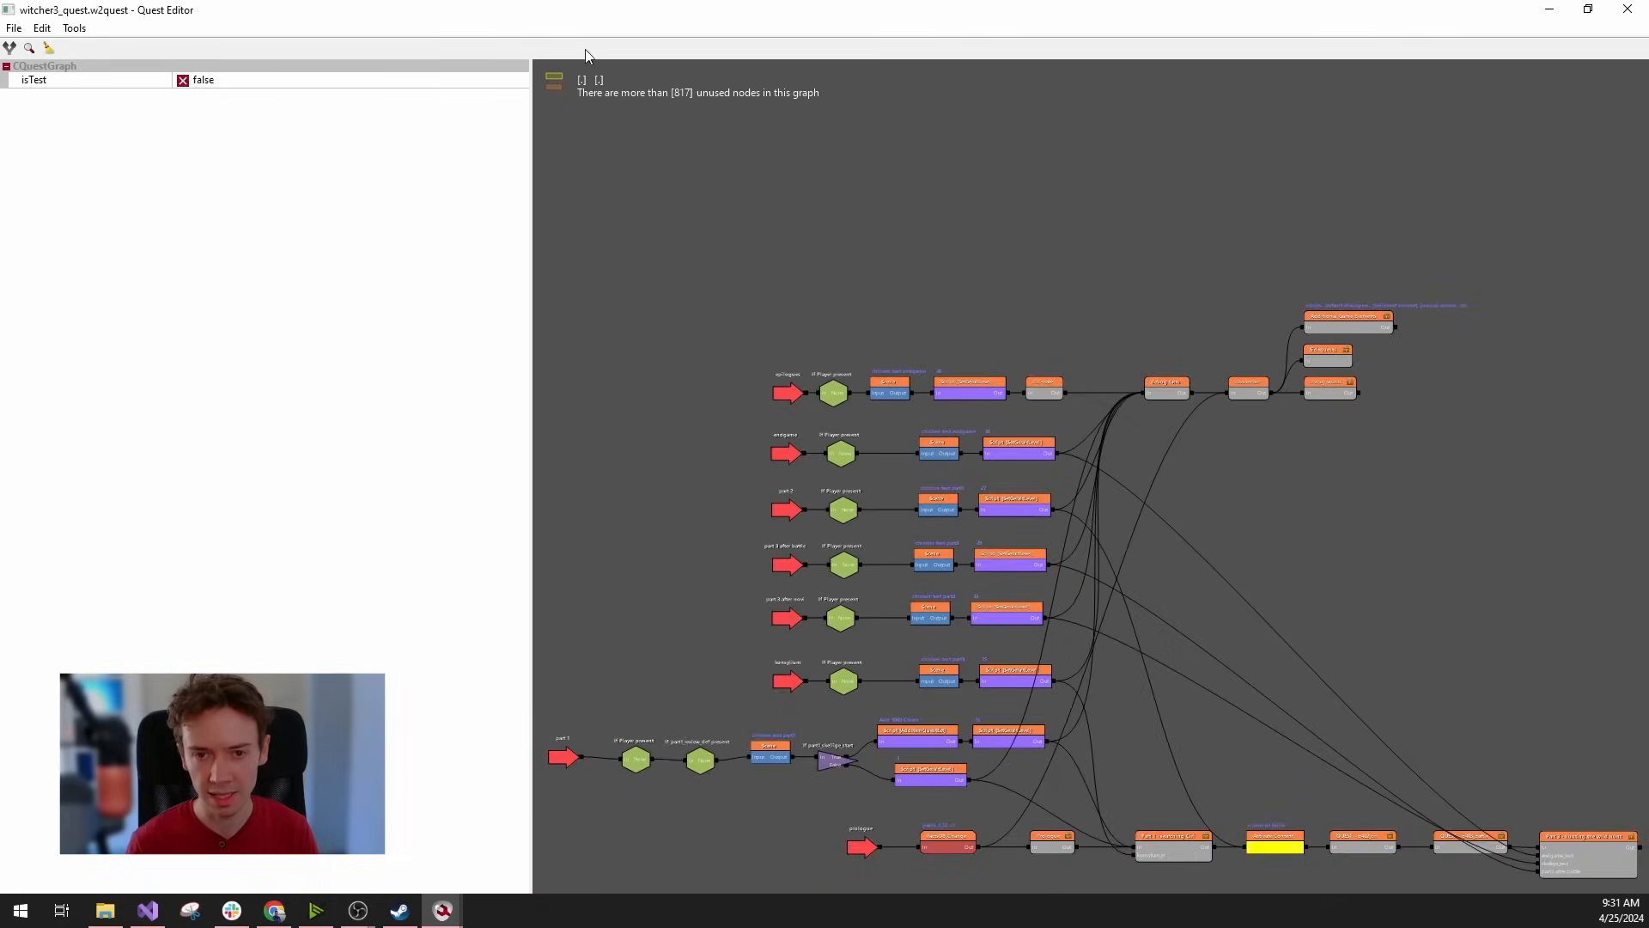
# Go up to the top-level quest graph, view the witcher 3 game structure block's properties, and deselect it.
pyautogui.doubleClick(1004, 267)
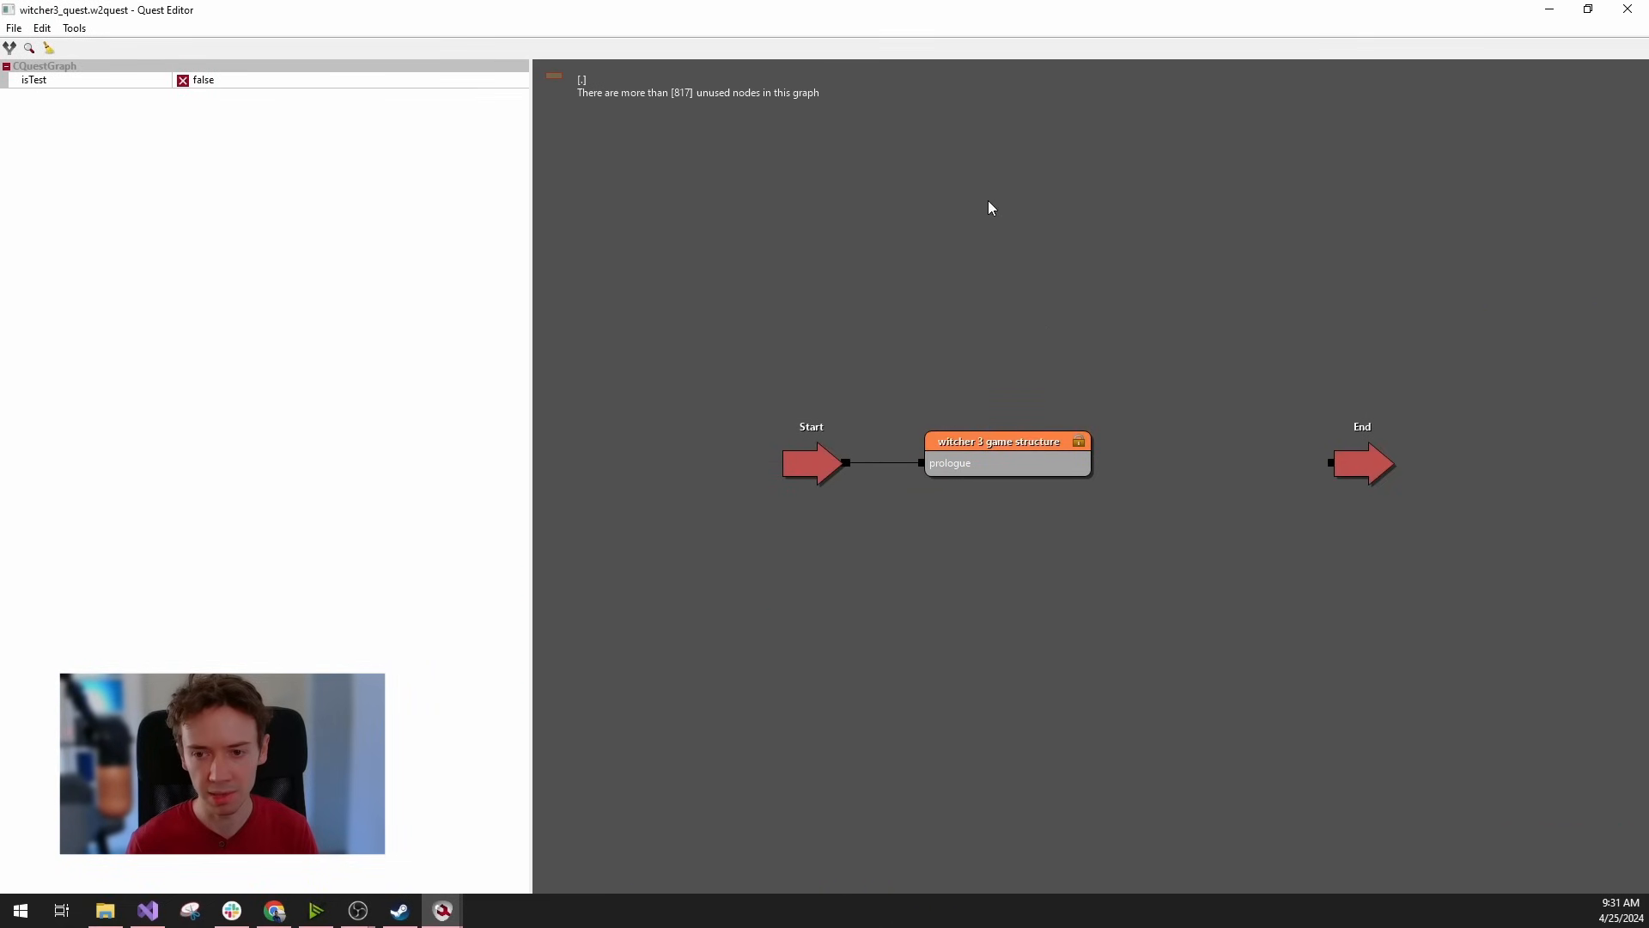
pyautogui.click(999, 468)
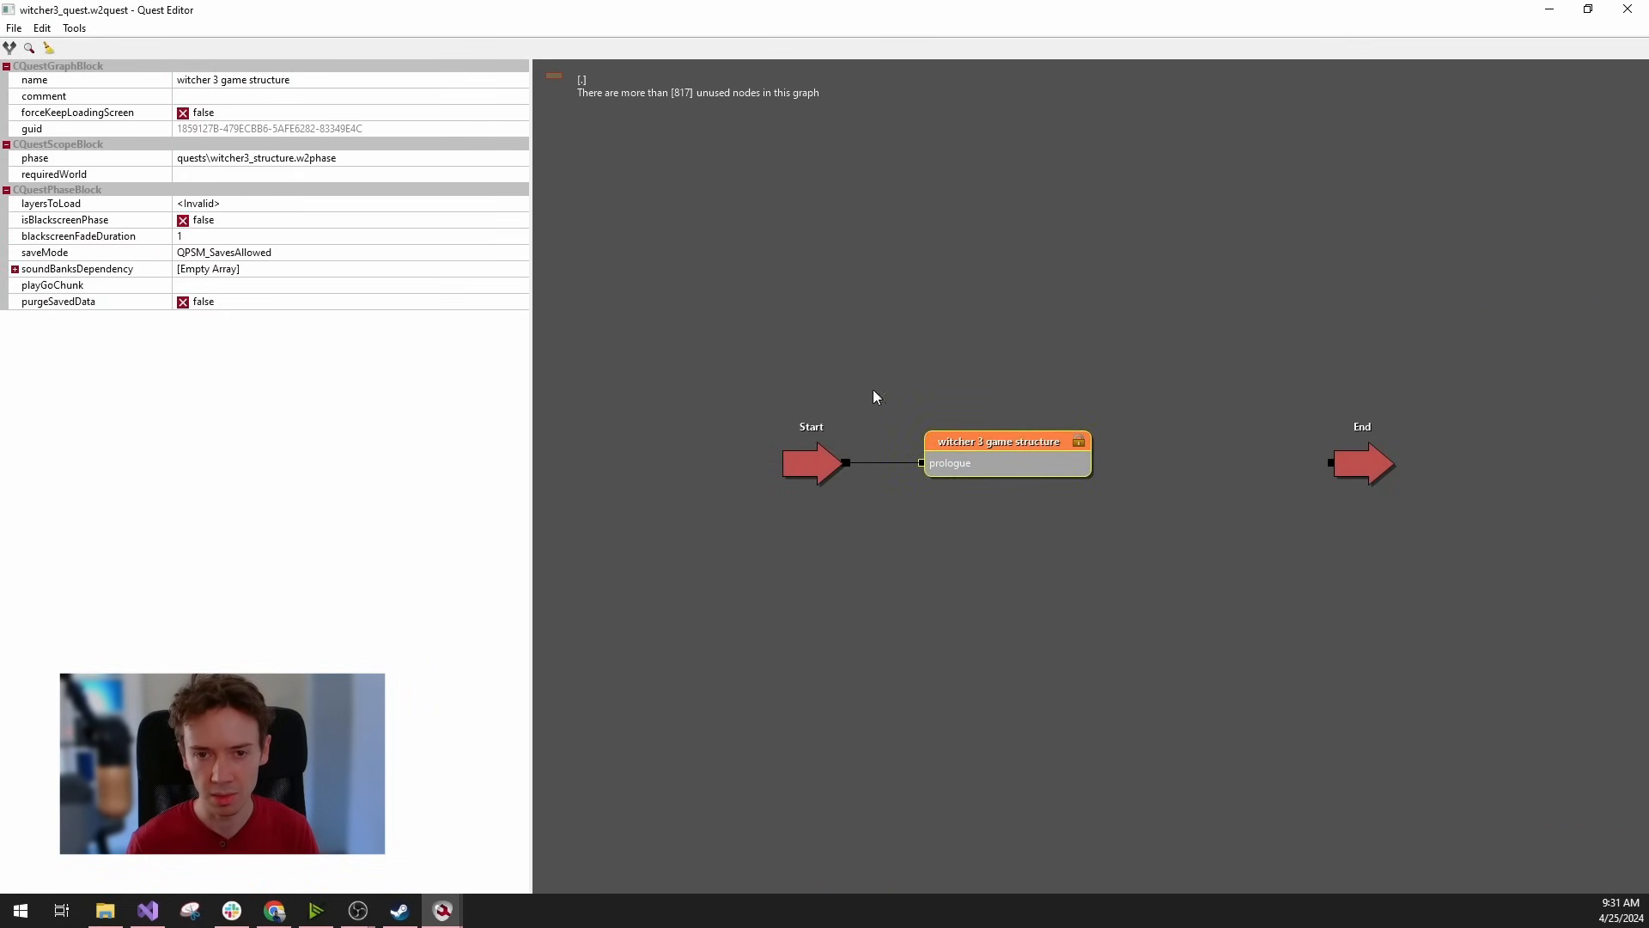
pyautogui.click(987, 367)
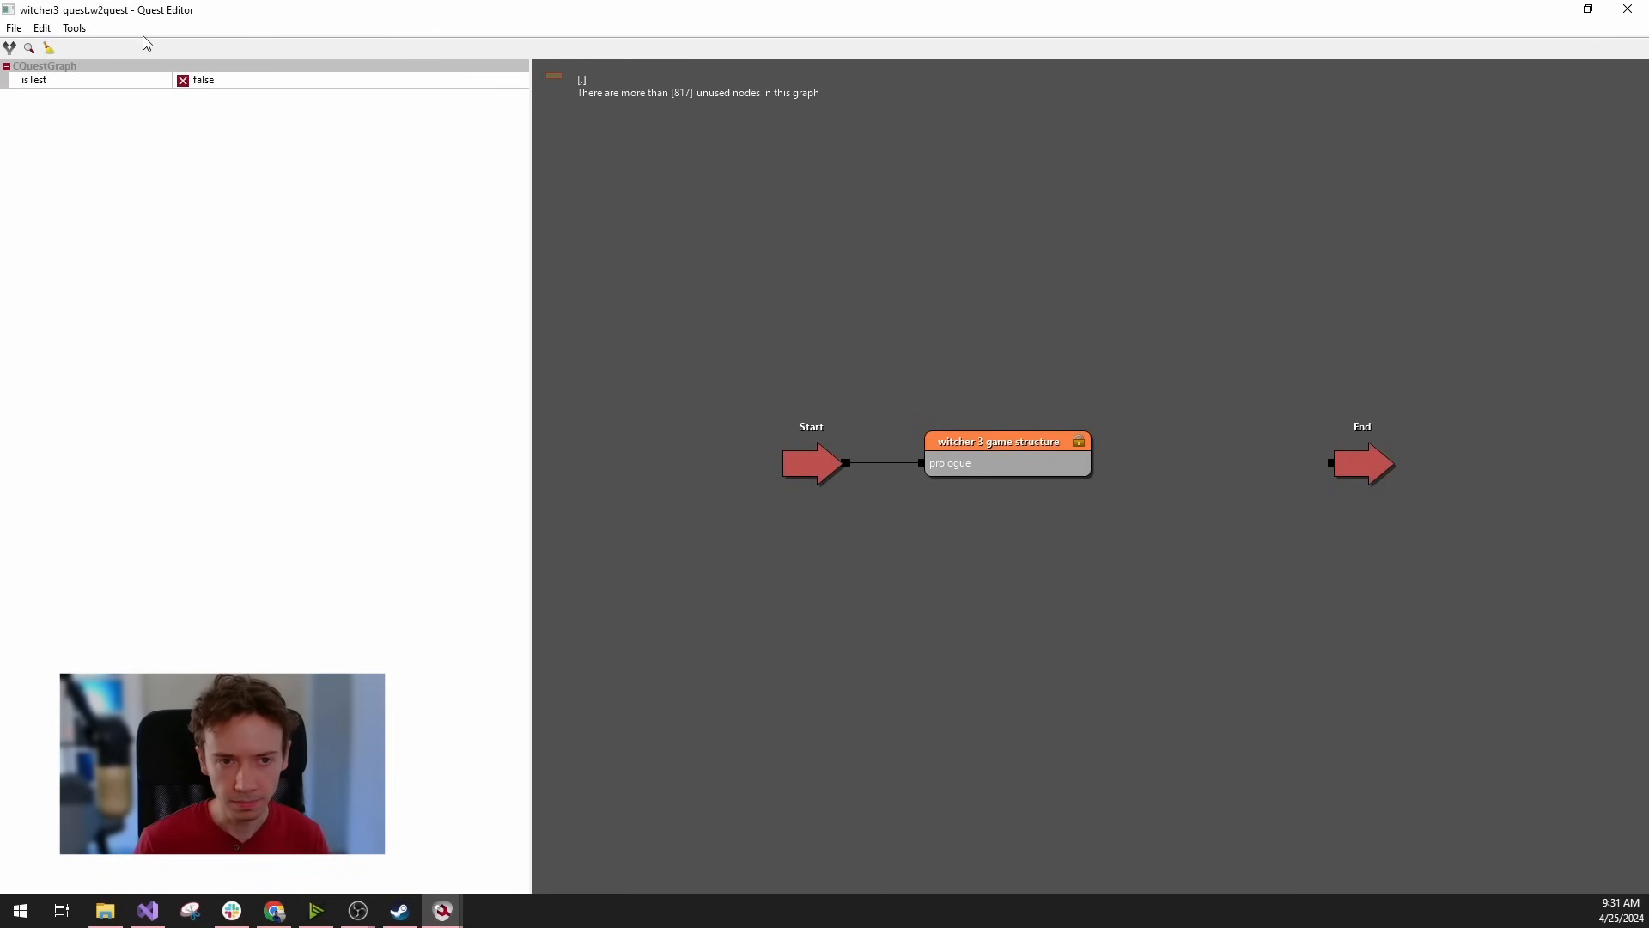
# Reenter the witcher 3 game structure block and inspect the part 1 input and its adjoining If Player present block.
pyautogui.doubleClick(991, 464)
pyautogui.scroll(4, 1132, 581)
pyautogui.moveTo(664, 695); pyautogui.dragTo(903, 658)
pyautogui.scroll(3, 806, 680)
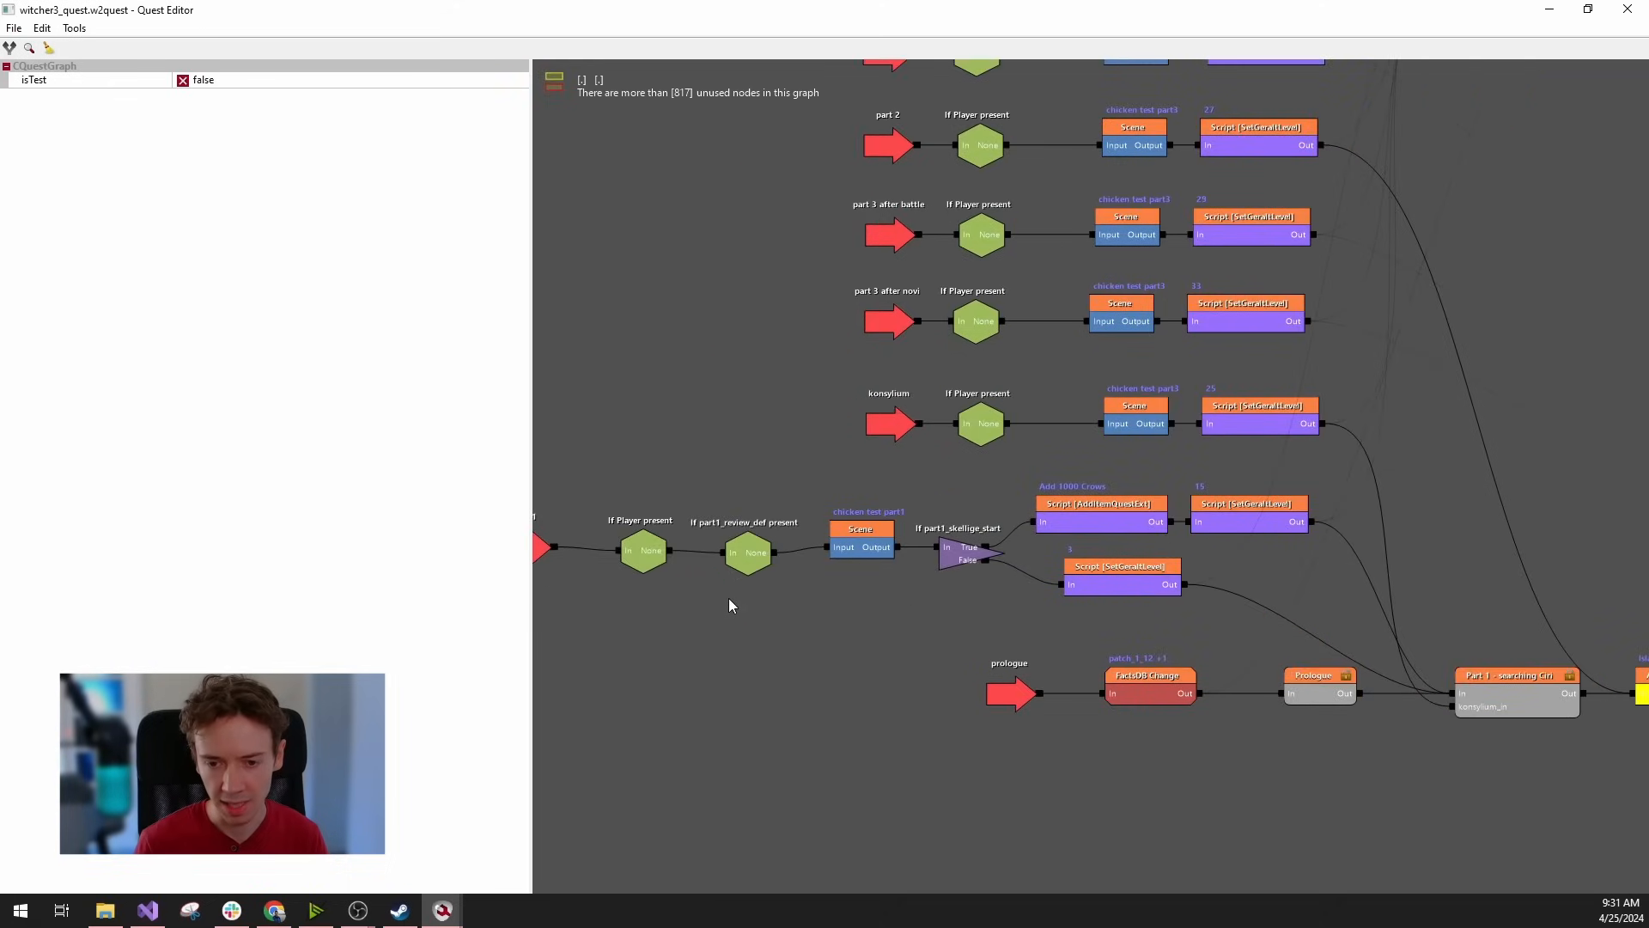
pyautogui.moveTo(729, 599); pyautogui.dragTo(937, 620)
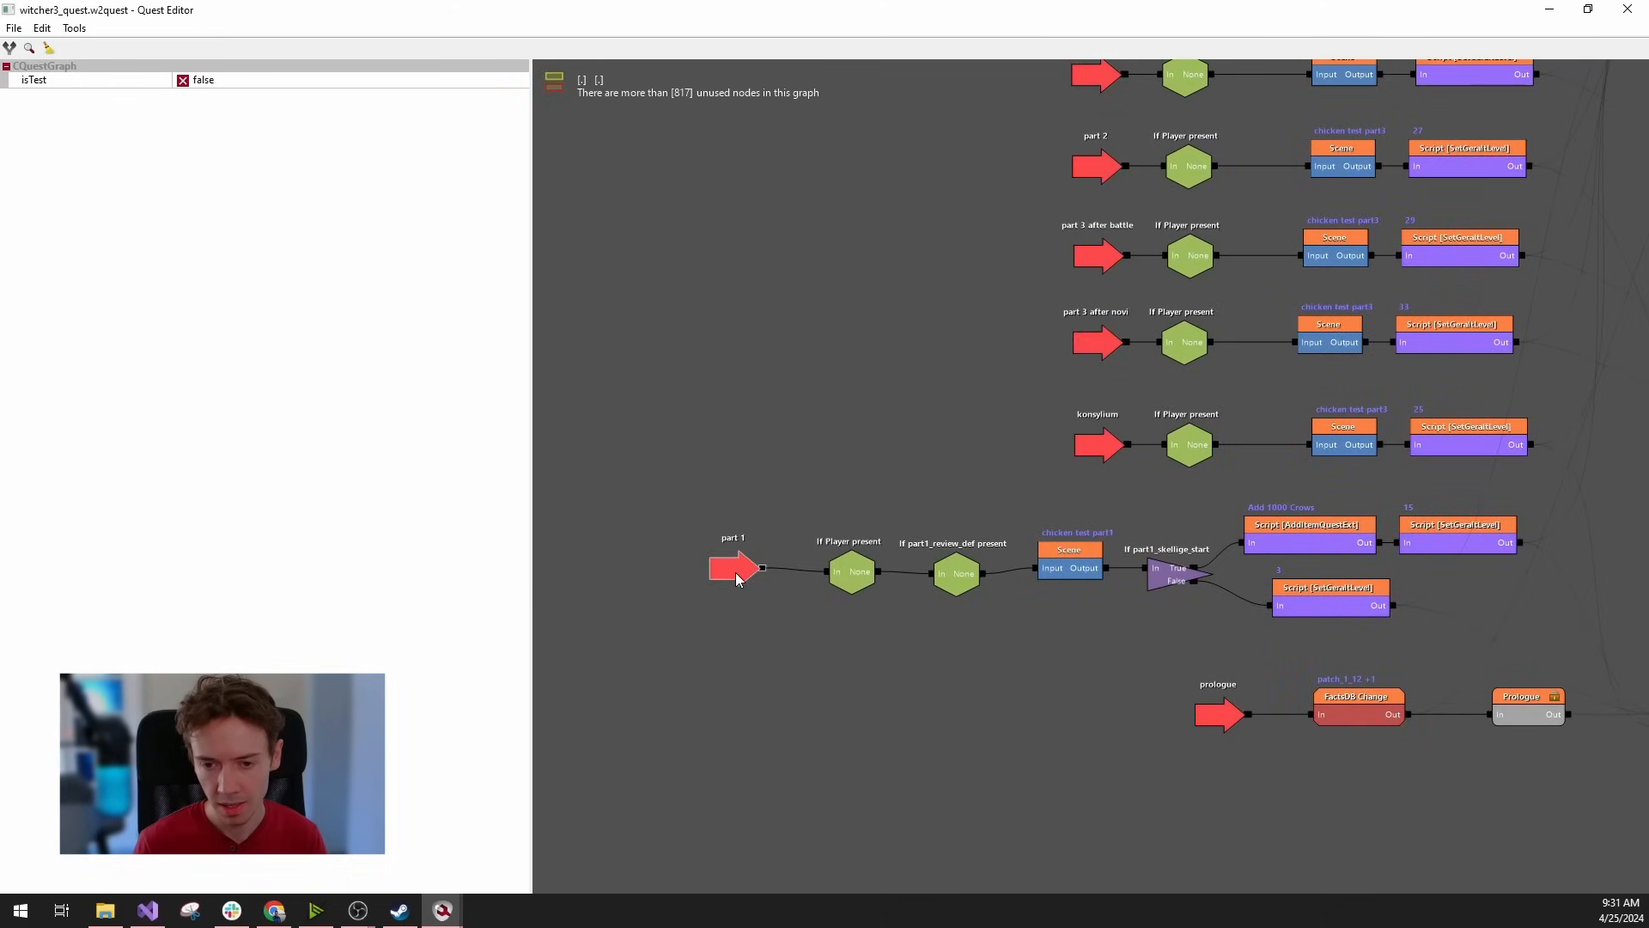
pyautogui.click(735, 572)
pyautogui.click(850, 571)
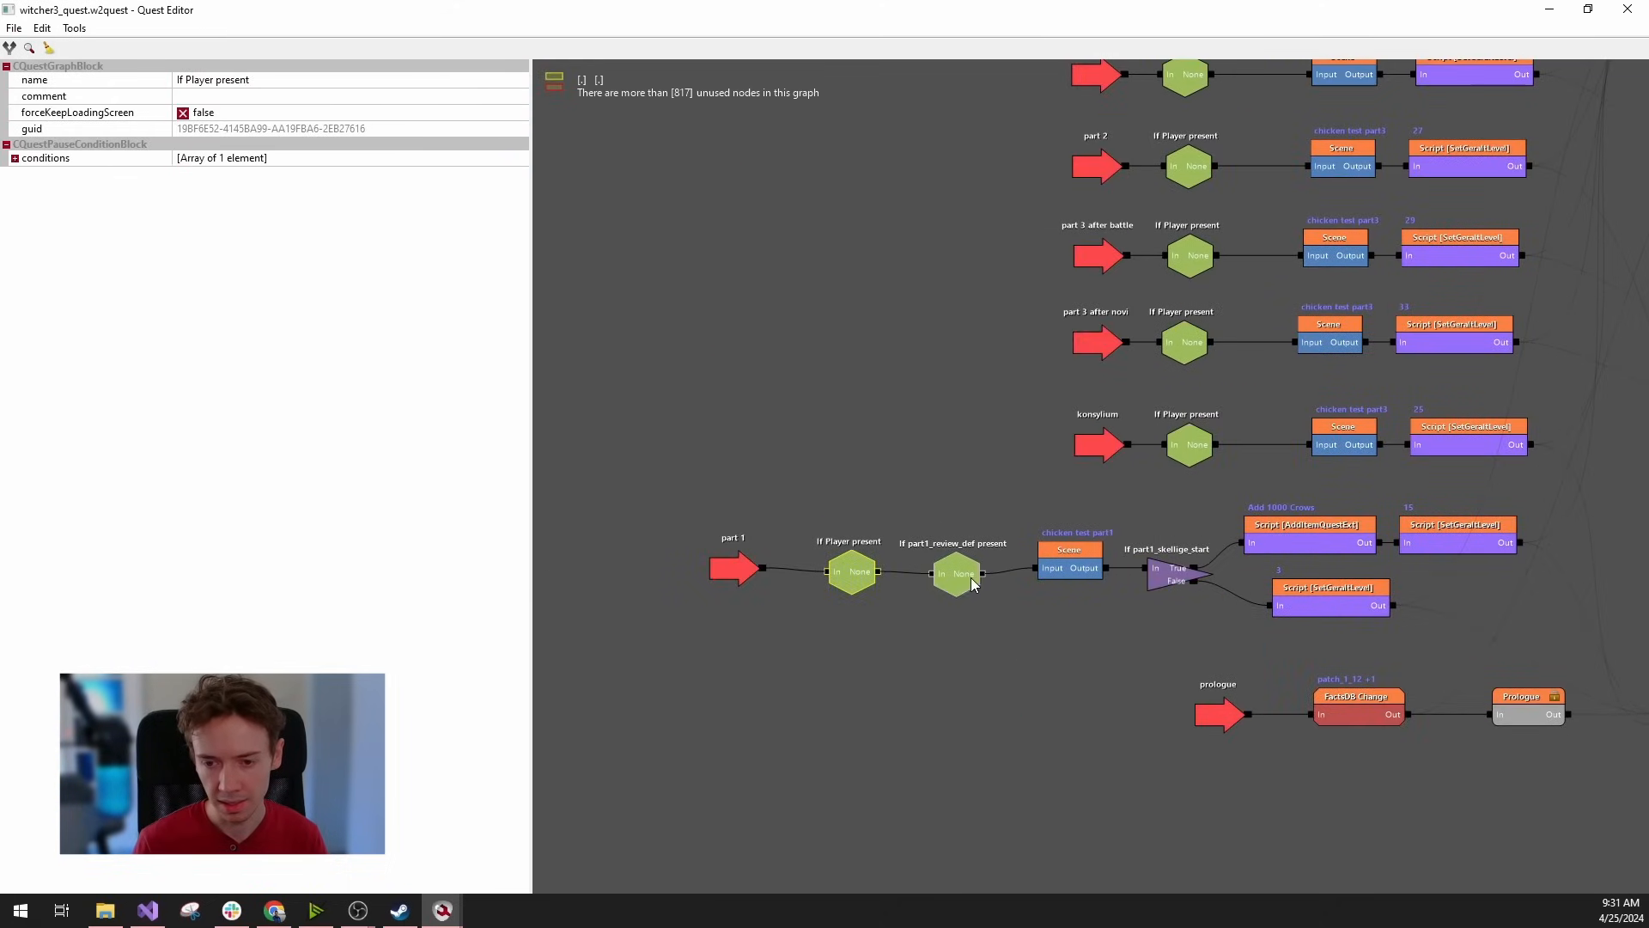
# Inspect the epilogues and part 1 inputs and the Out block of the structure graph, viewing their socket properties.
pyautogui.moveTo(897, 457); pyautogui.dragTo(704, 648)
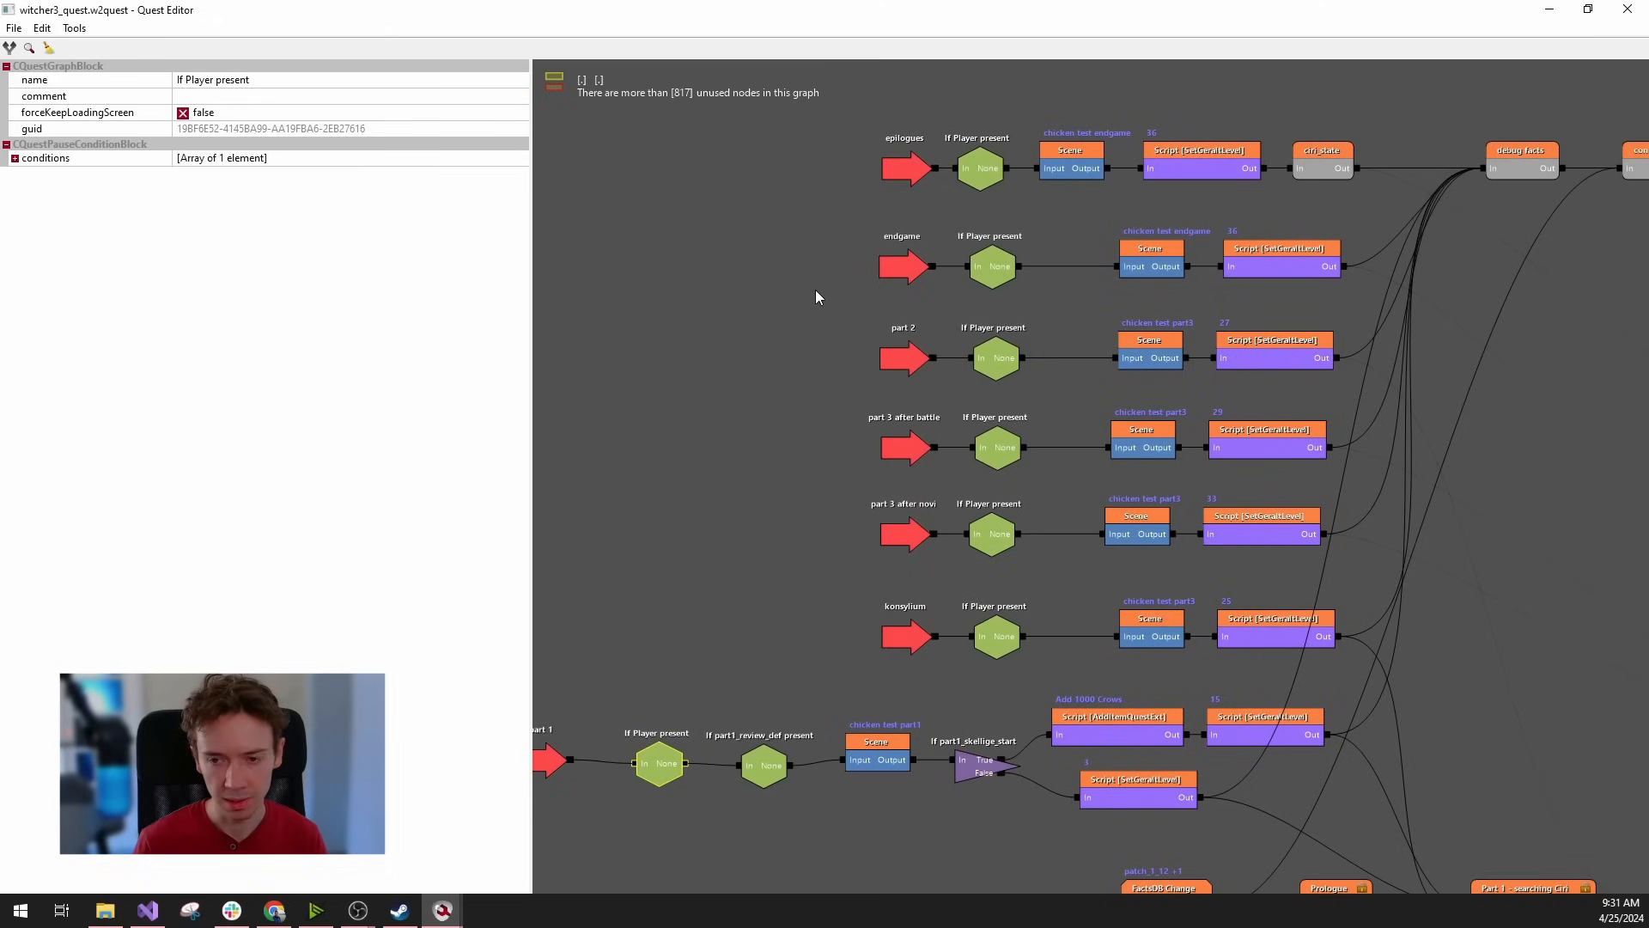
pyautogui.moveTo(877, 157); pyautogui.dragTo(827, 291)
pyautogui.scroll(2, 961, 291)
pyautogui.click(827, 320)
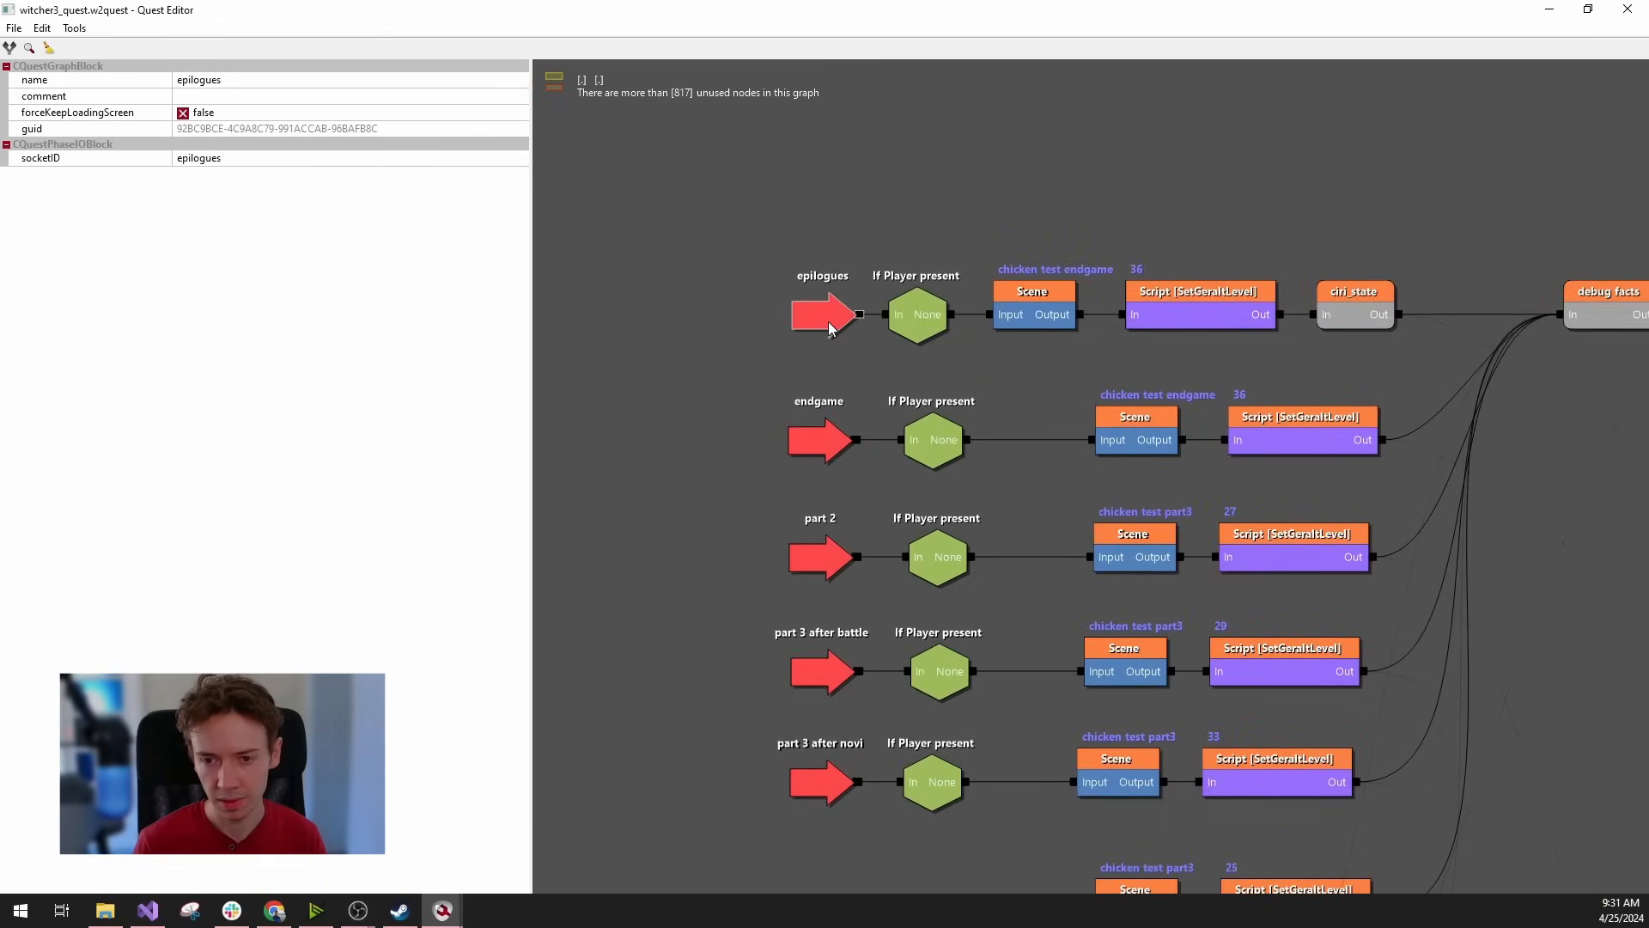
pyautogui.scroll(-2, 754, 416)
pyautogui.moveTo(773, 413); pyautogui.dragTo(1081, 299)
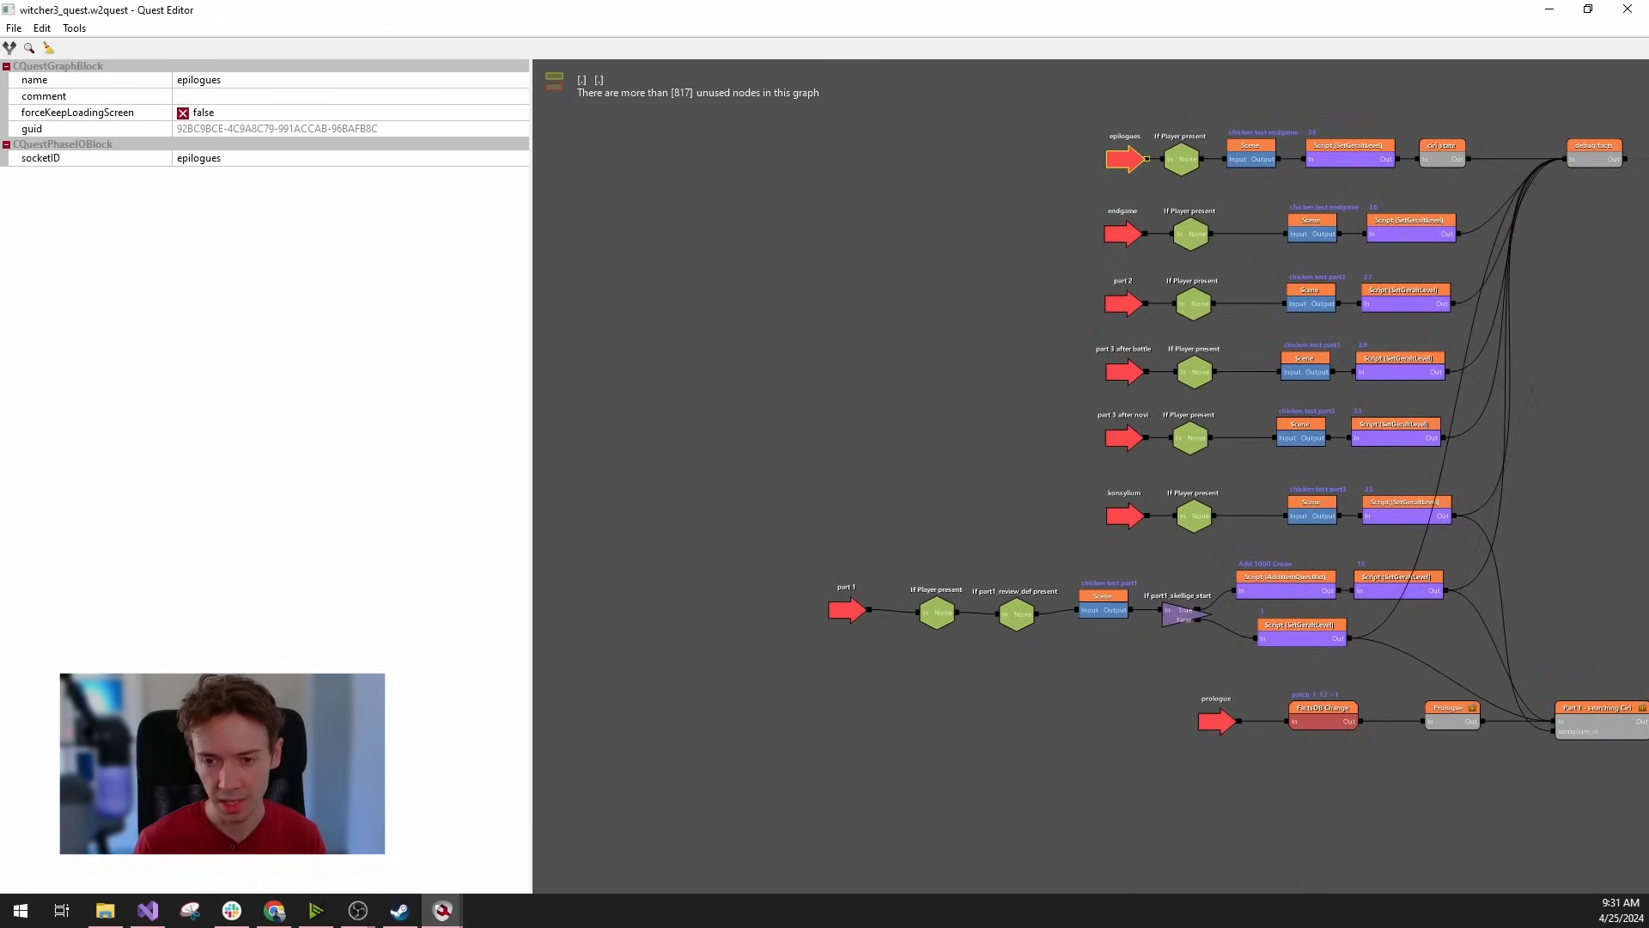
pyautogui.click(843, 608)
pyautogui.moveTo(1509, 606); pyautogui.dragTo(85, 449)
pyautogui.click(1396, 564)
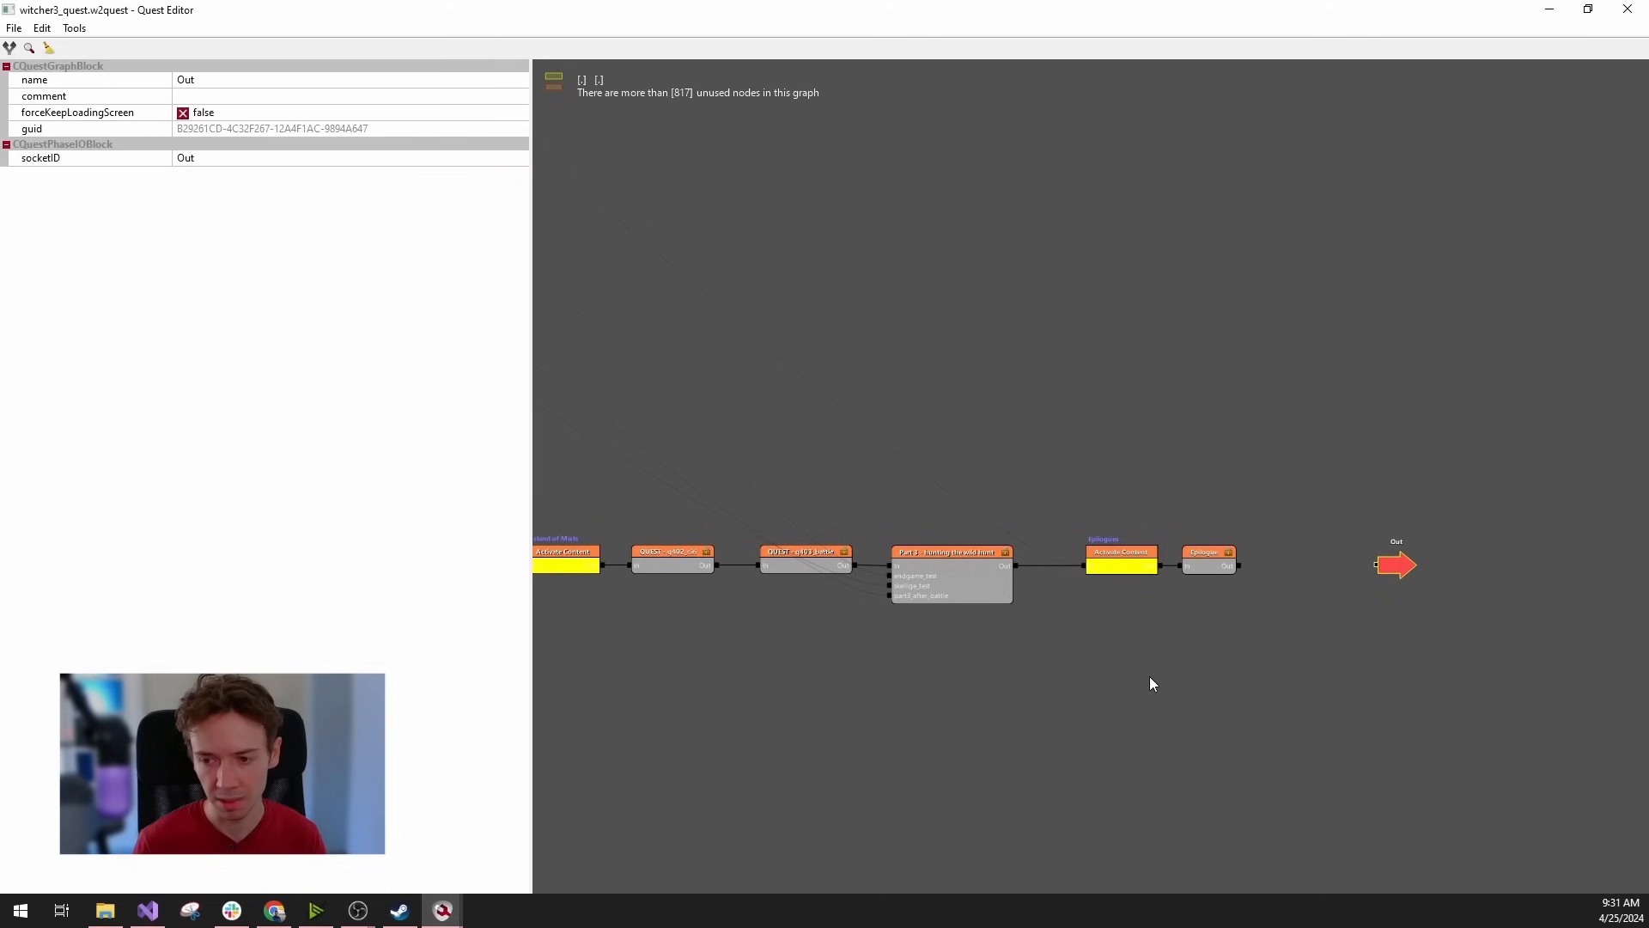
# Return to the top-level quest graph and view the properties of its Start and End blocks.
pyautogui.moveTo(1150, 677); pyautogui.dragTo(1648, 717)
pyautogui.moveTo(734, 706); pyautogui.dragTo(879, 682)
pyautogui.doubleClick(879, 682)
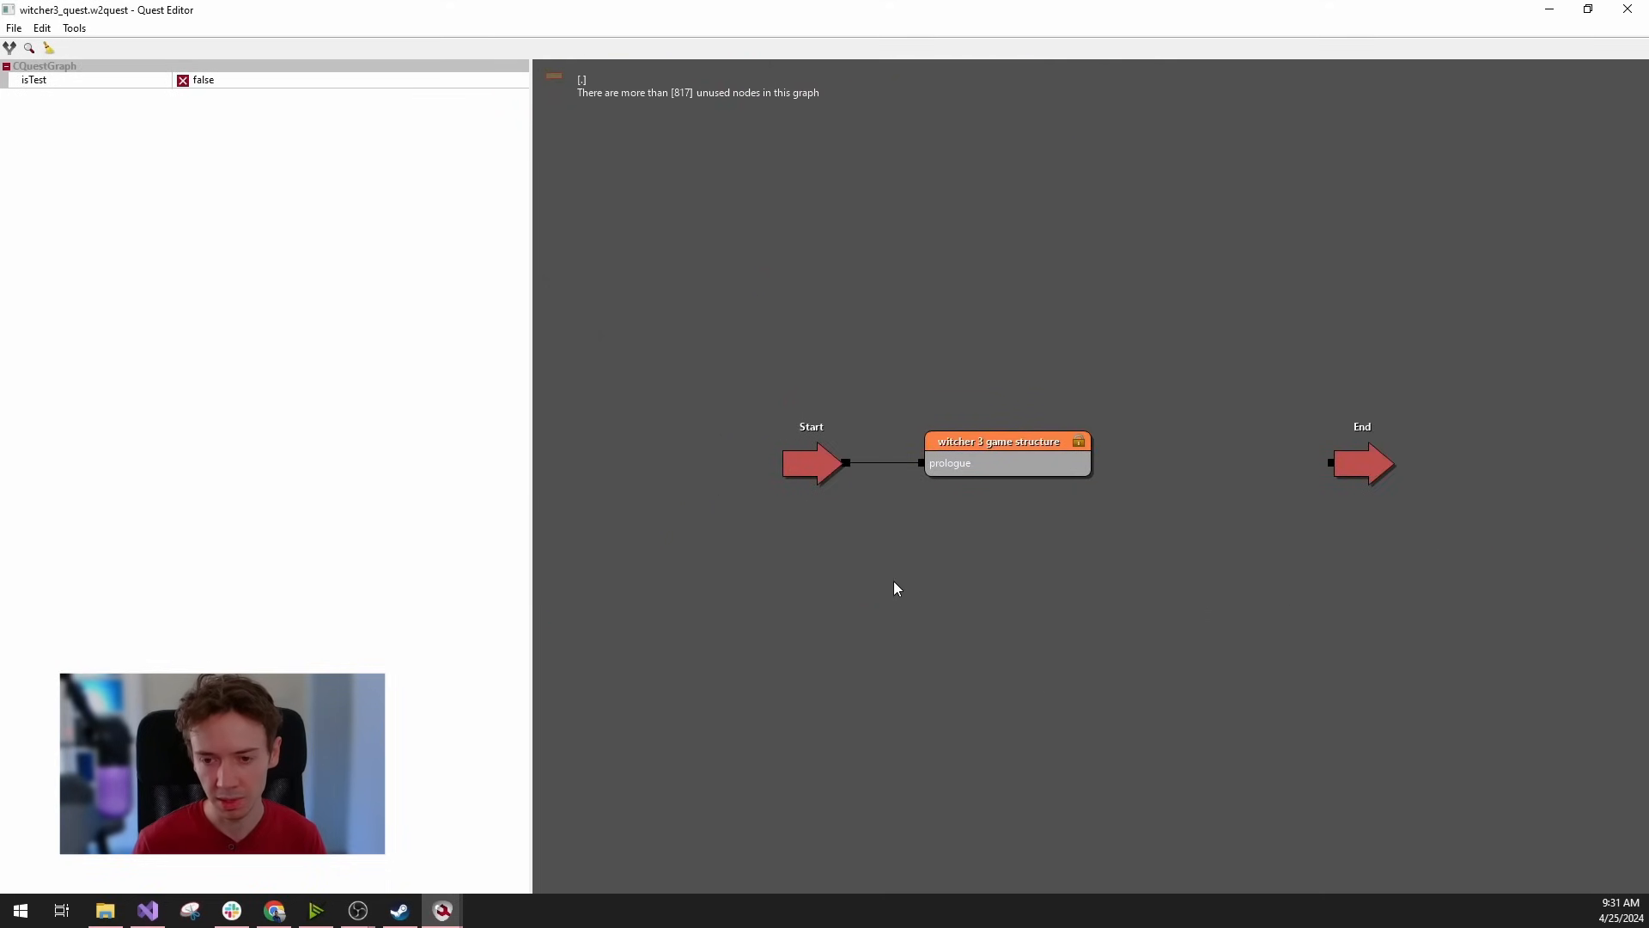
pyautogui.click(815, 460)
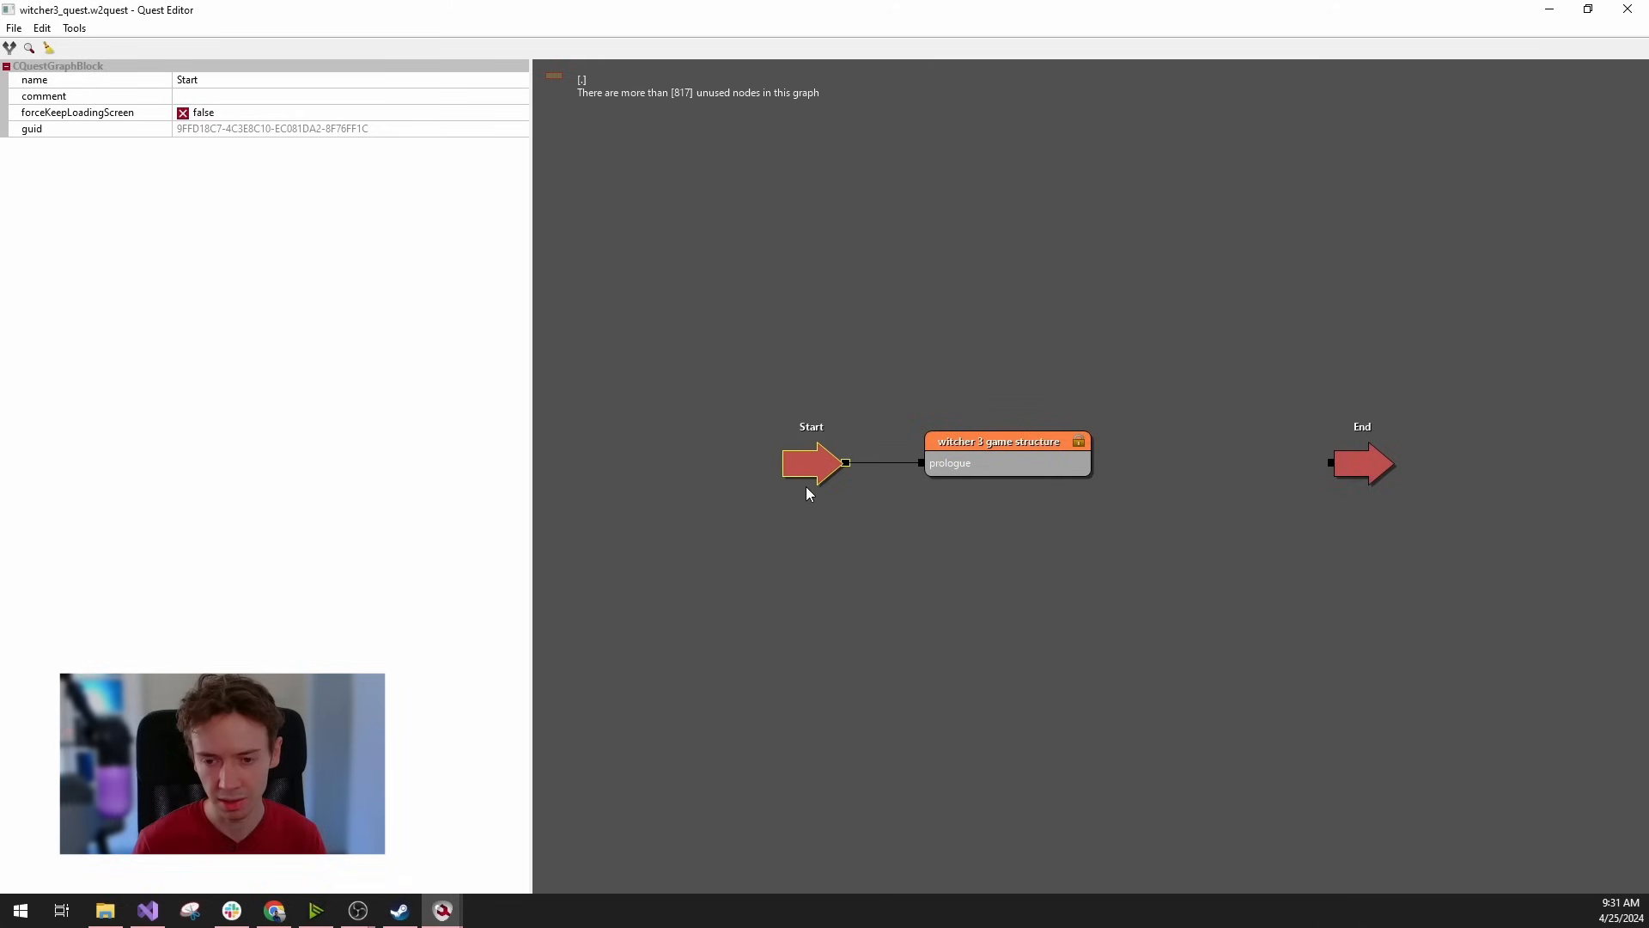
pyautogui.click(1370, 475)
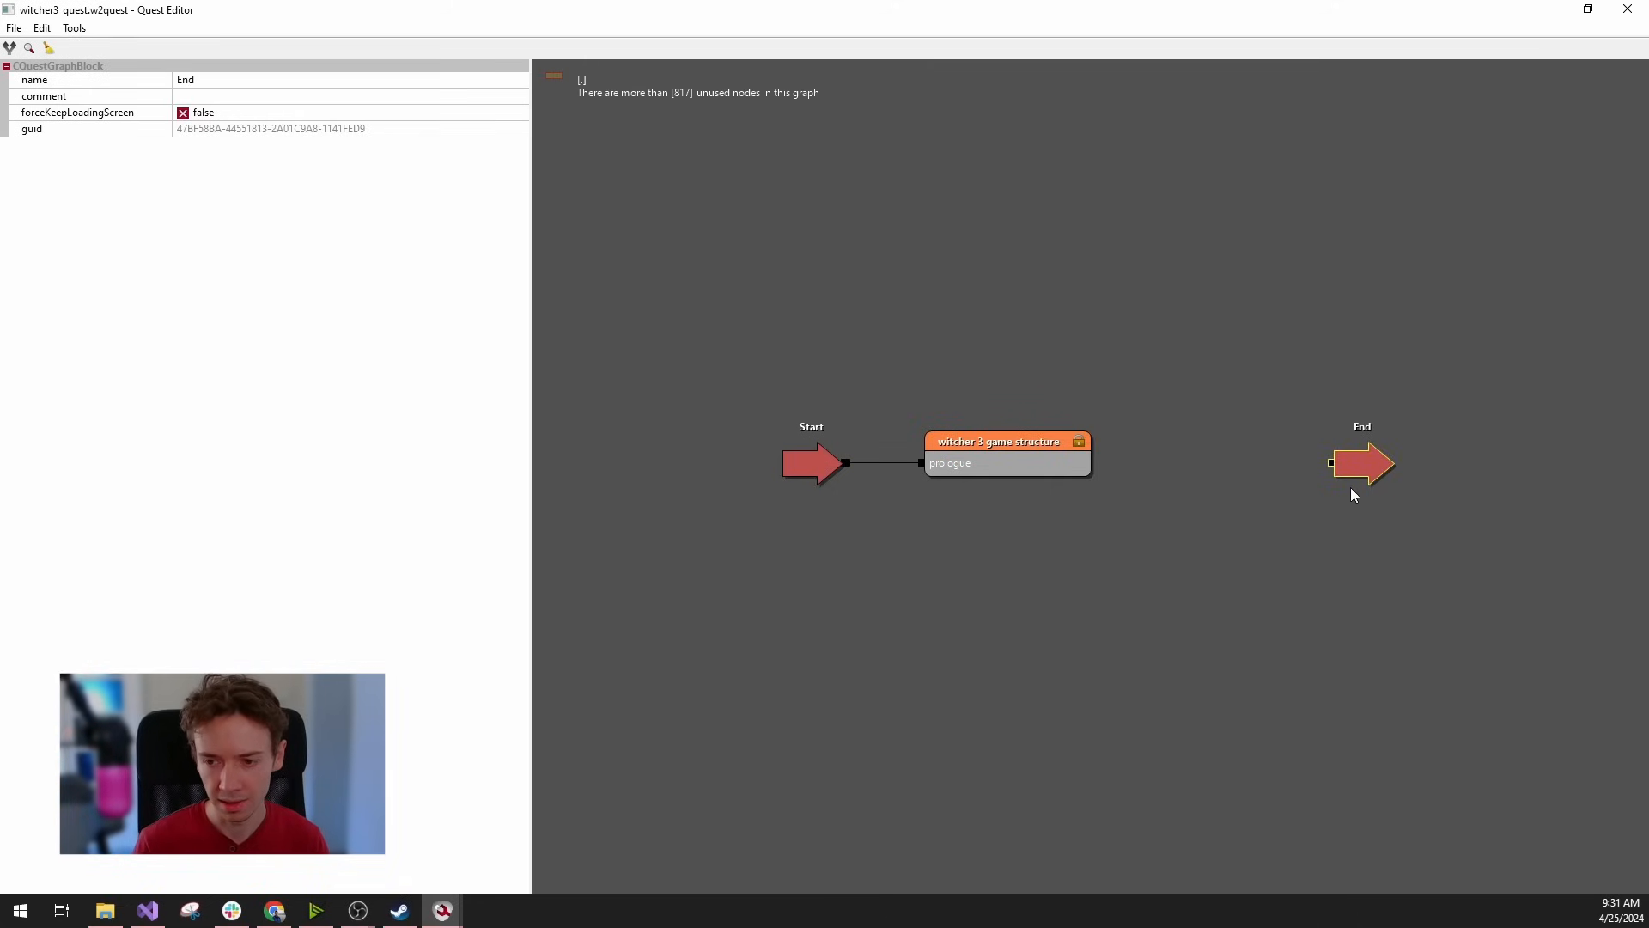
pyautogui.scroll(1, 1005, 470)
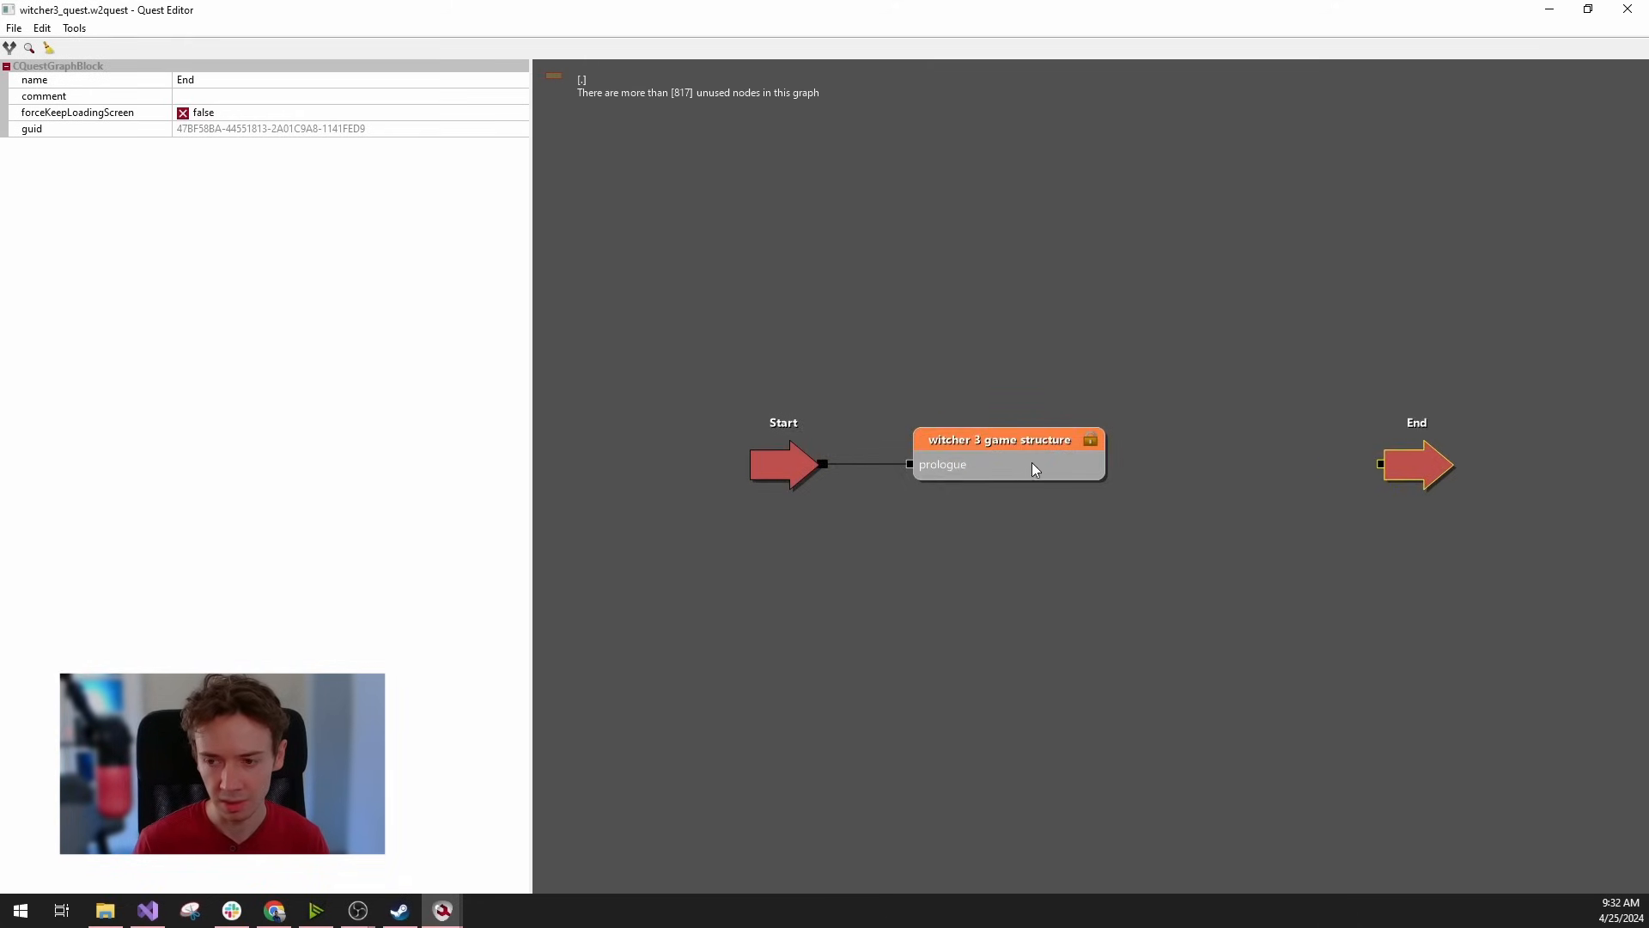
# Open the witcher 3 game structure block, view the prologue input's socketID, and return to the top-level graph.
pyautogui.doubleClick(957, 459)
pyautogui.scroll(-3, 868, 616)
pyautogui.scroll(4, 888, 687)
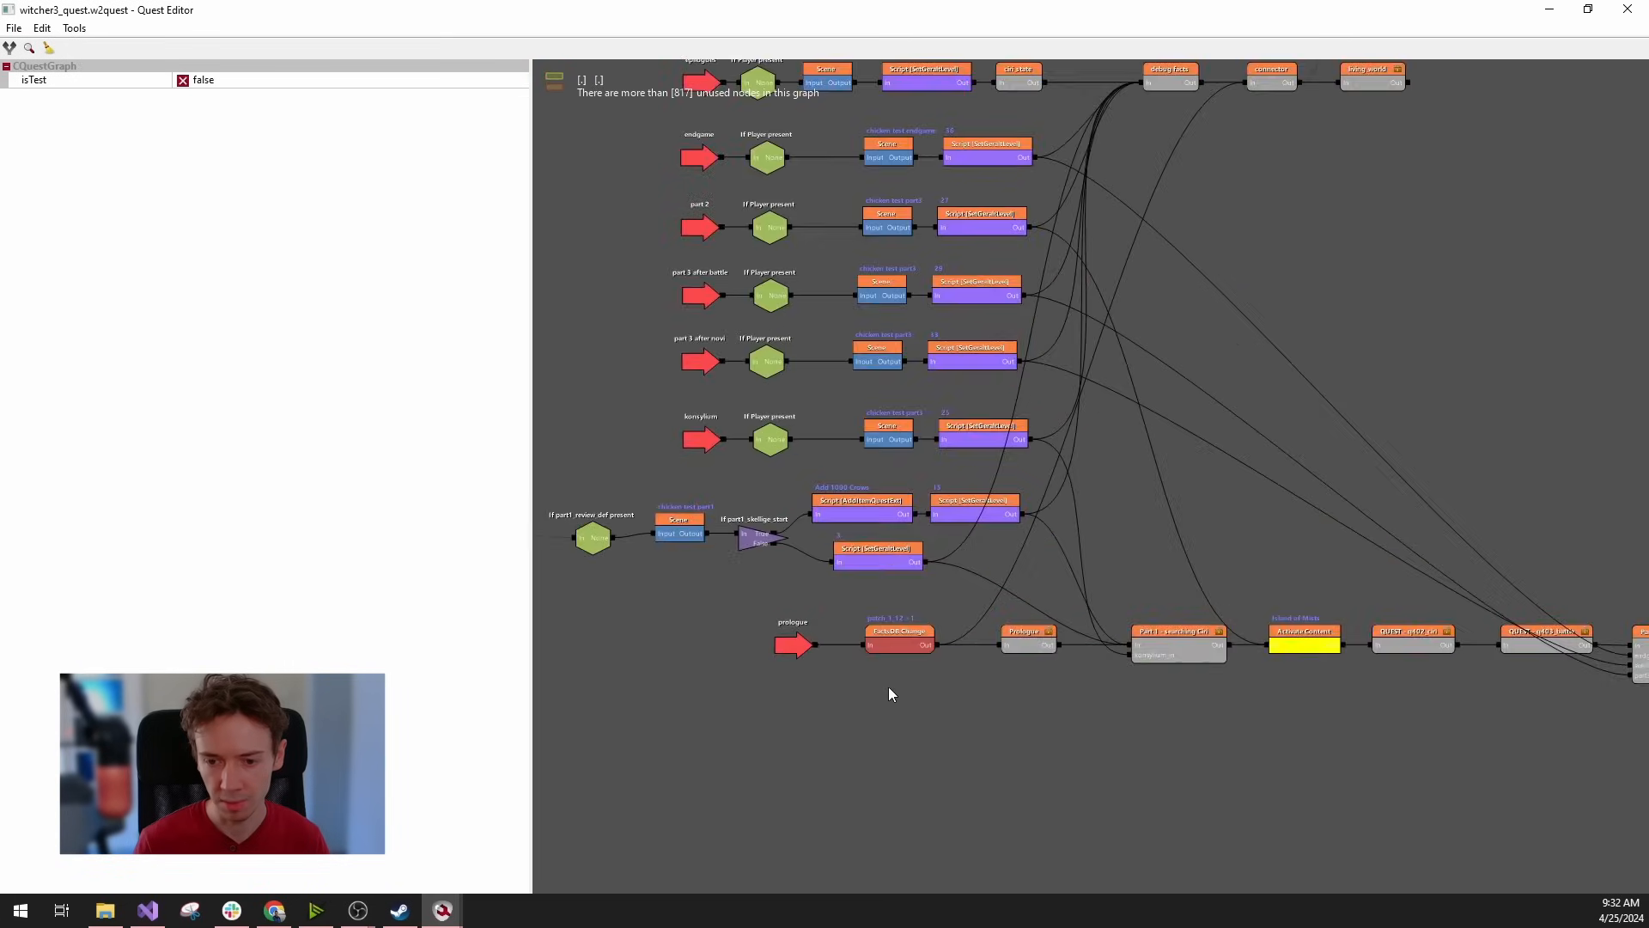
pyautogui.scroll(2, 888, 687)
pyautogui.click(783, 636)
pyautogui.moveTo(718, 660); pyautogui.dragTo(839, 684)
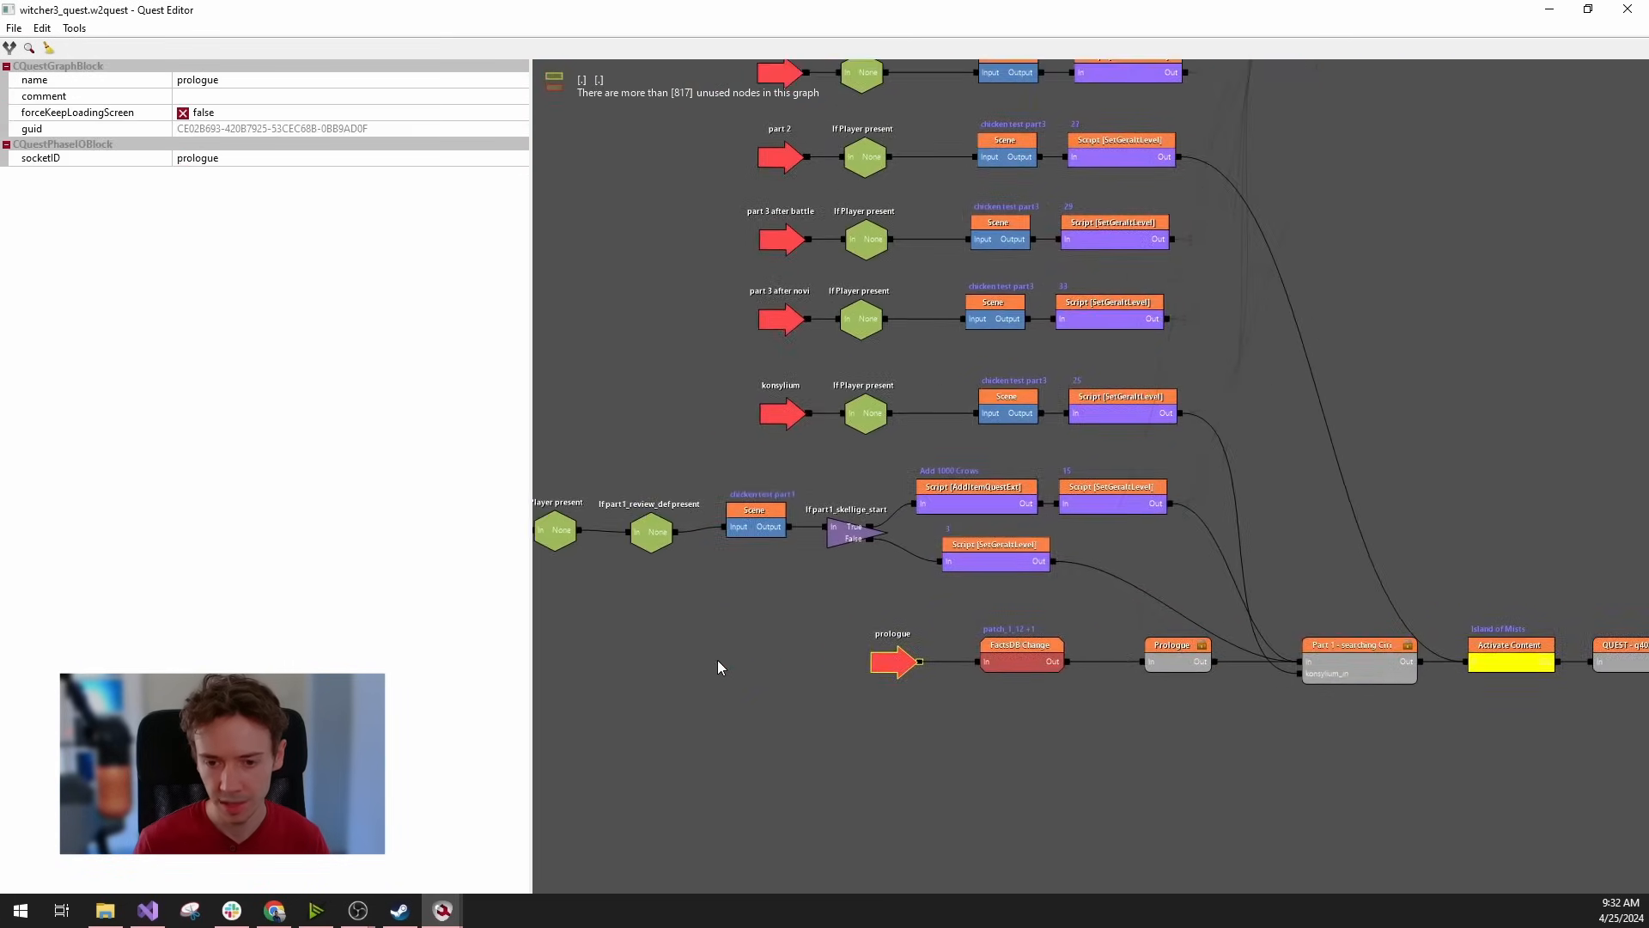
pyautogui.doubleClick(718, 660)
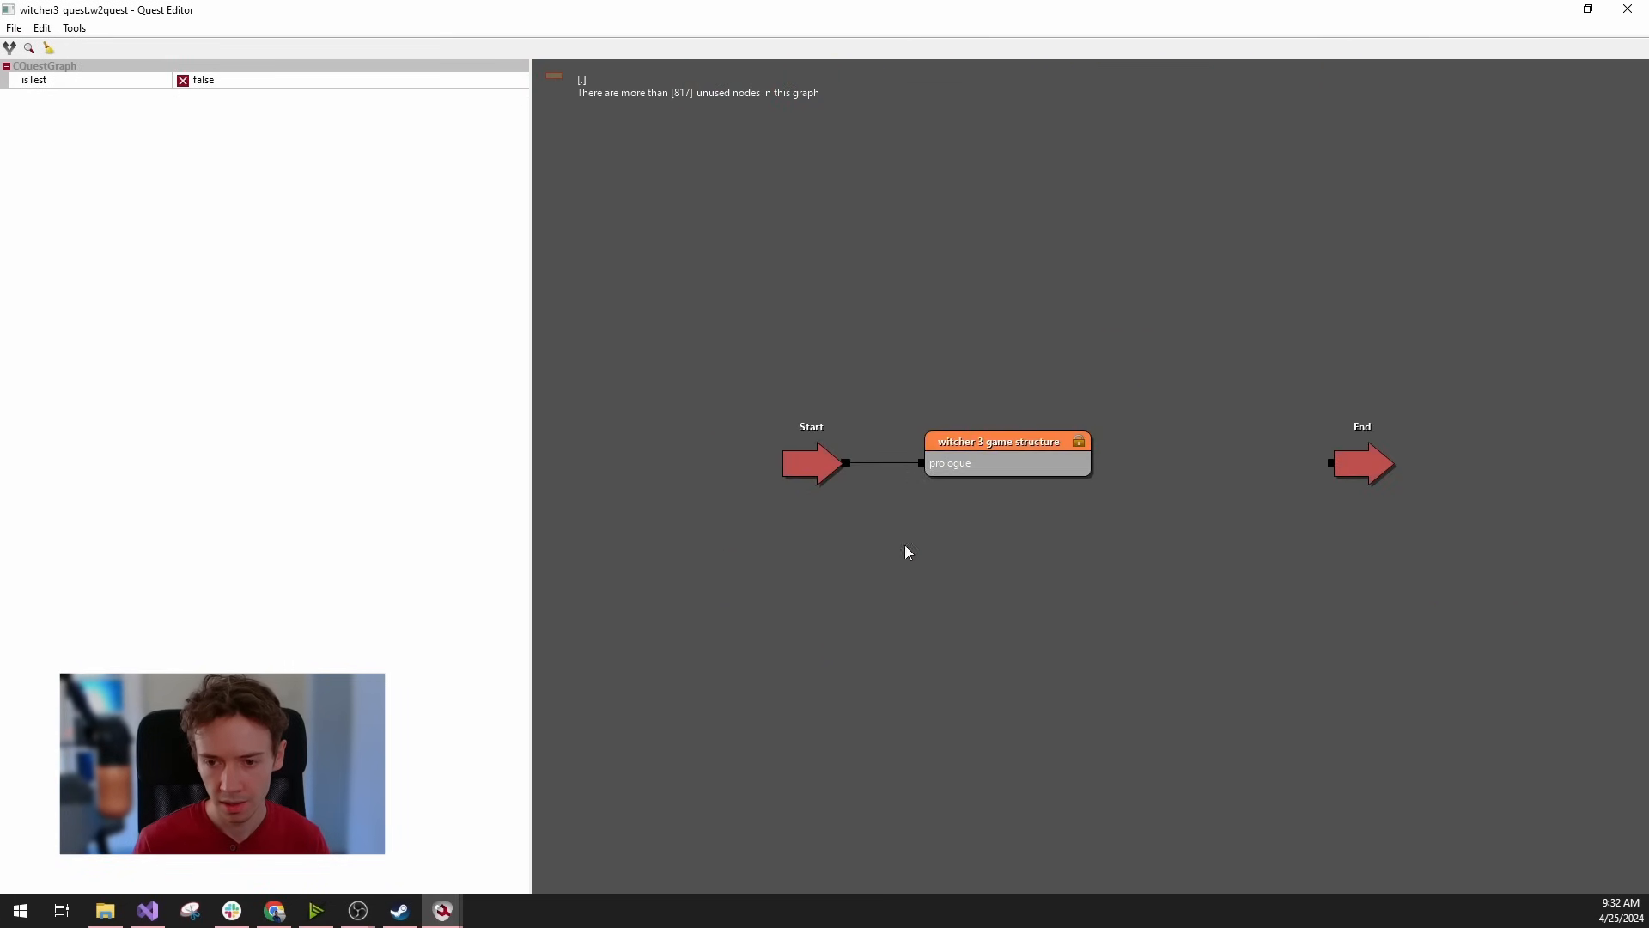
# Reopen the witcher 3 game structure block and survey its input branches, focusing on the part 1 branch.
pyautogui.click(999, 464)
pyautogui.doubleClick(999, 453)
pyautogui.scroll(-3, 656, 564)
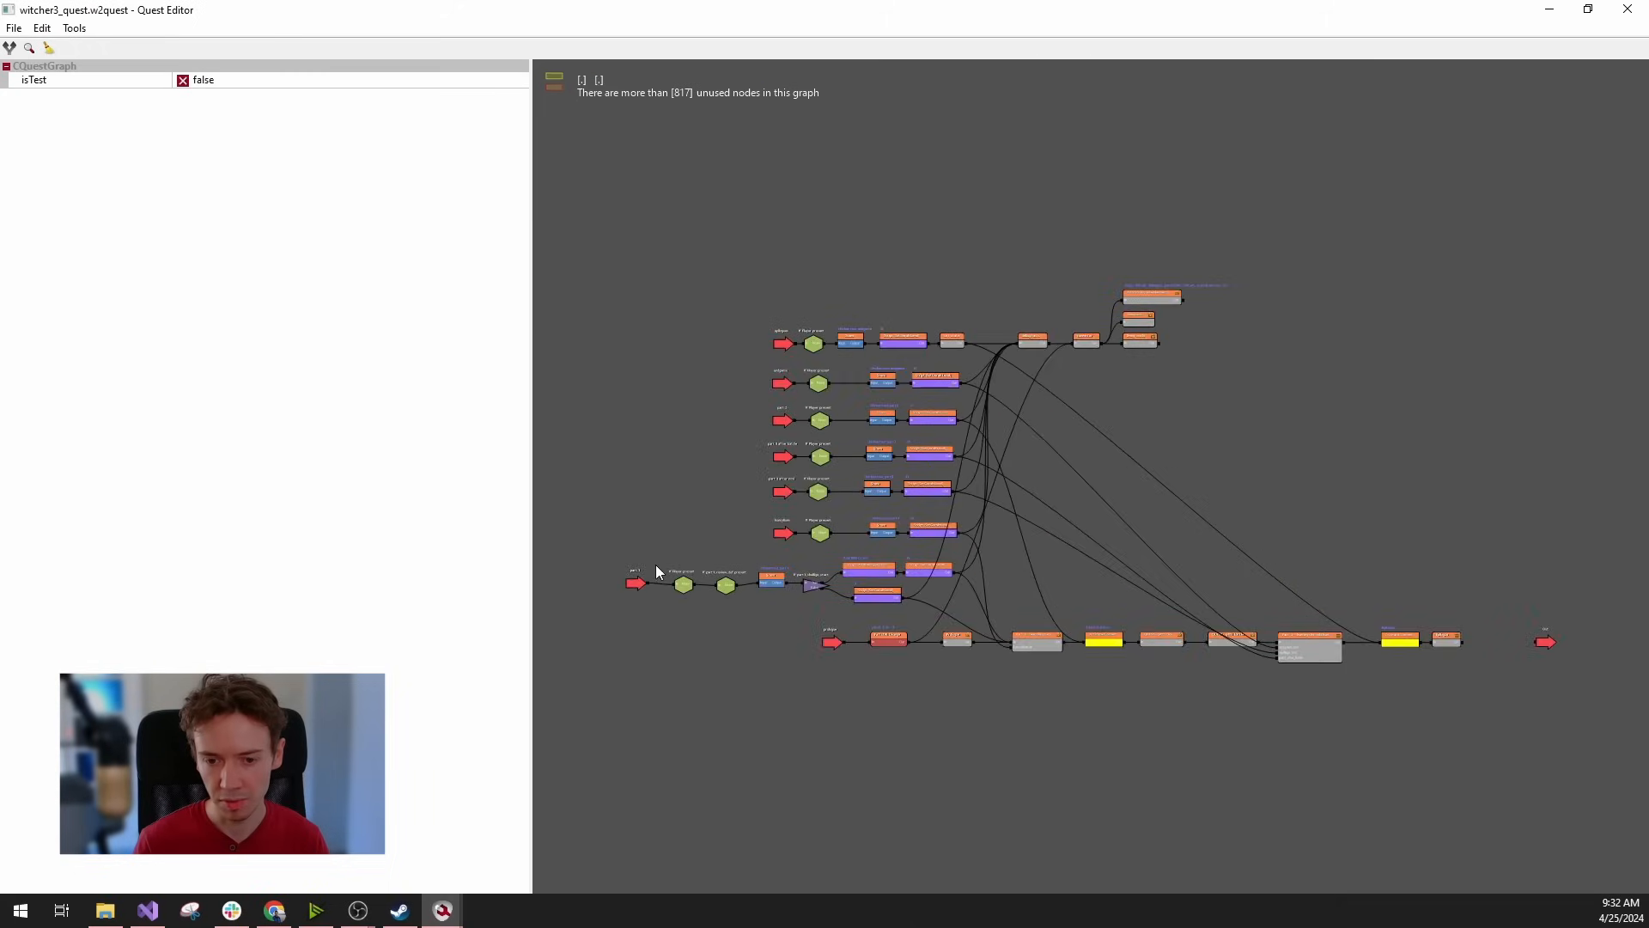
pyautogui.scroll(3, 657, 569)
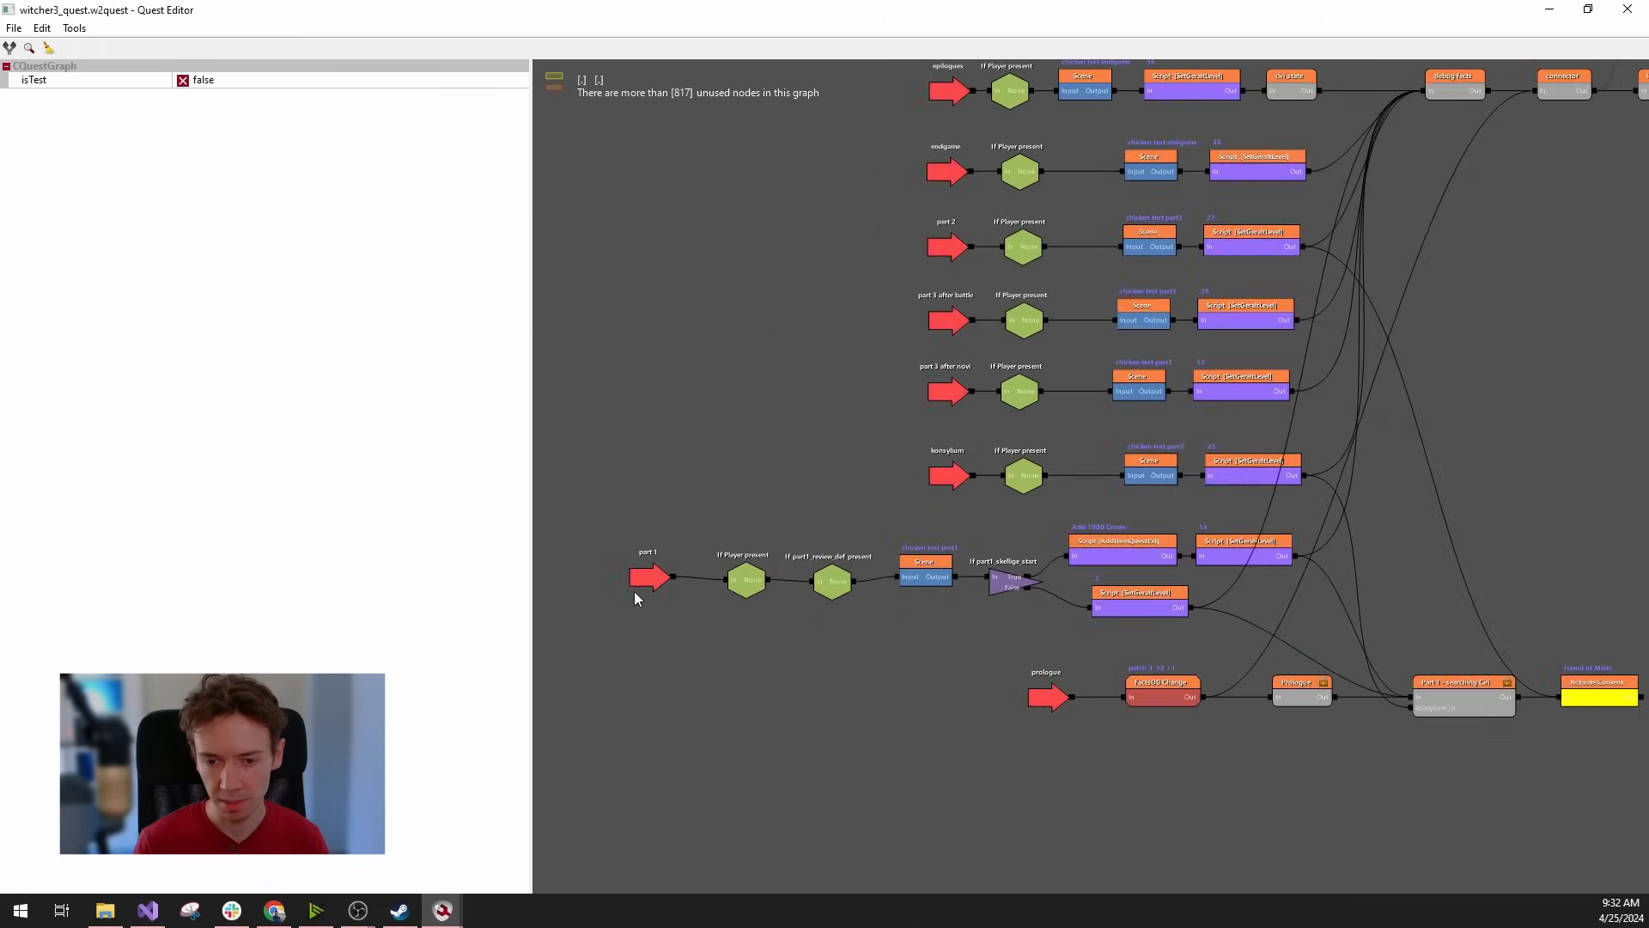
# Return to the top-level quest graph to check the prologue socket, then reopen the witcher 3 game structure block.
pyautogui.click(1061, 707)
pyautogui.scroll(-2, 1116, 786)
pyautogui.doubleClick(931, 687)
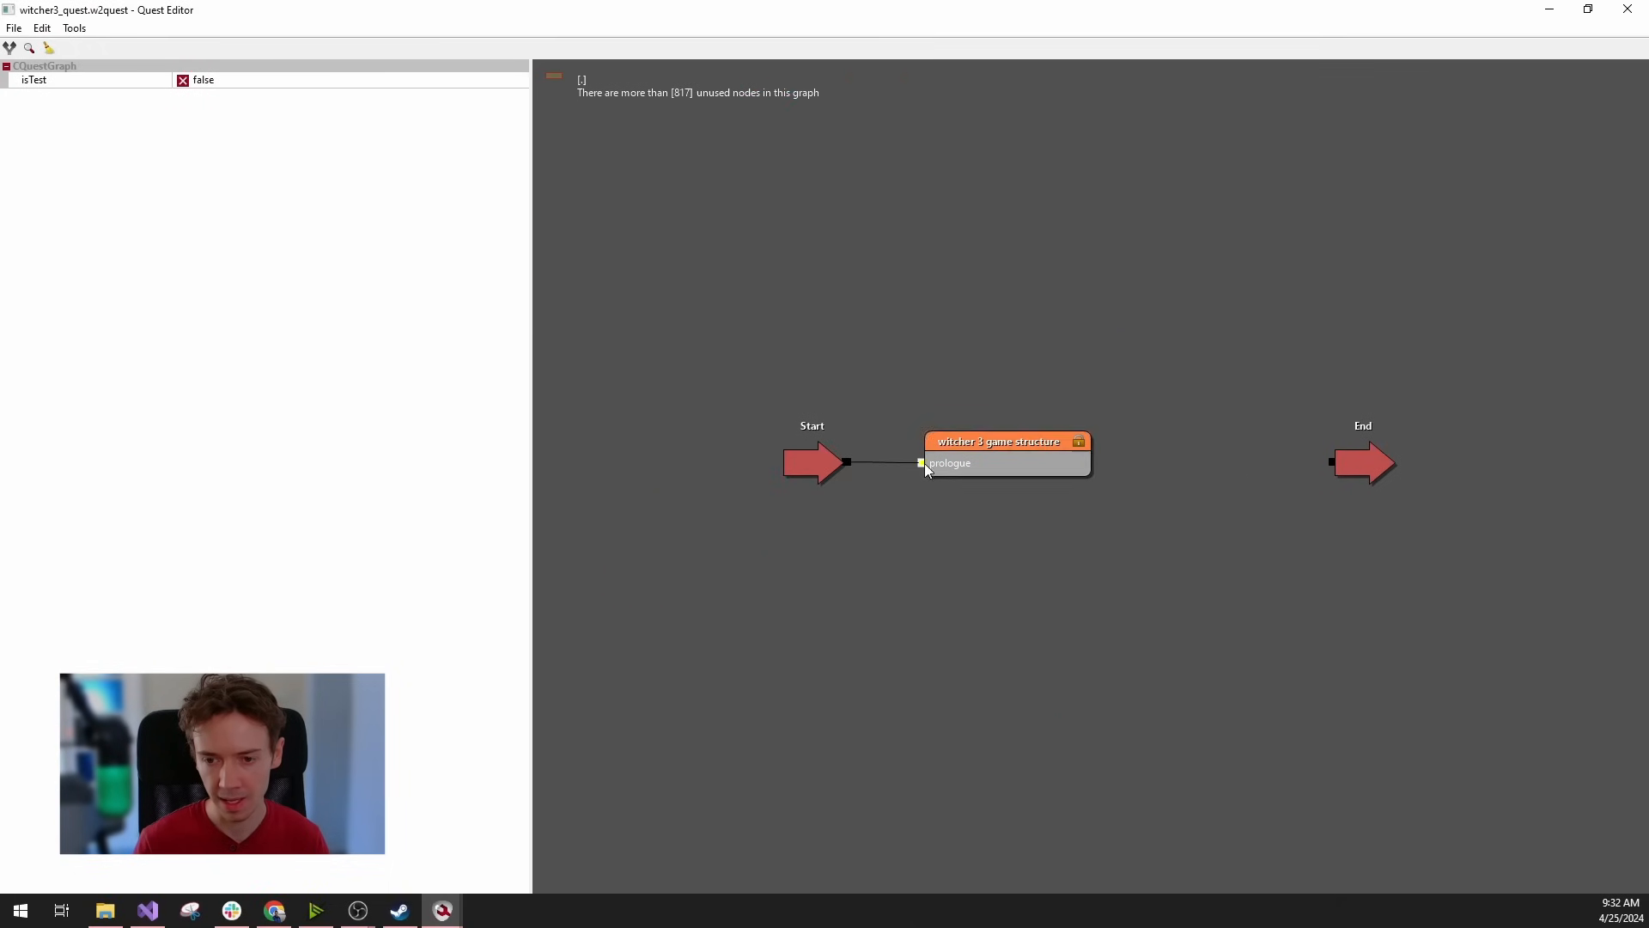
pyautogui.doubleClick(977, 465)
# Examine the Complexity management block types that can be added to the structure graph: In, Out and Phase.
pyautogui.scroll(-4, 987, 467)
pyautogui.scroll(3, 859, 698)
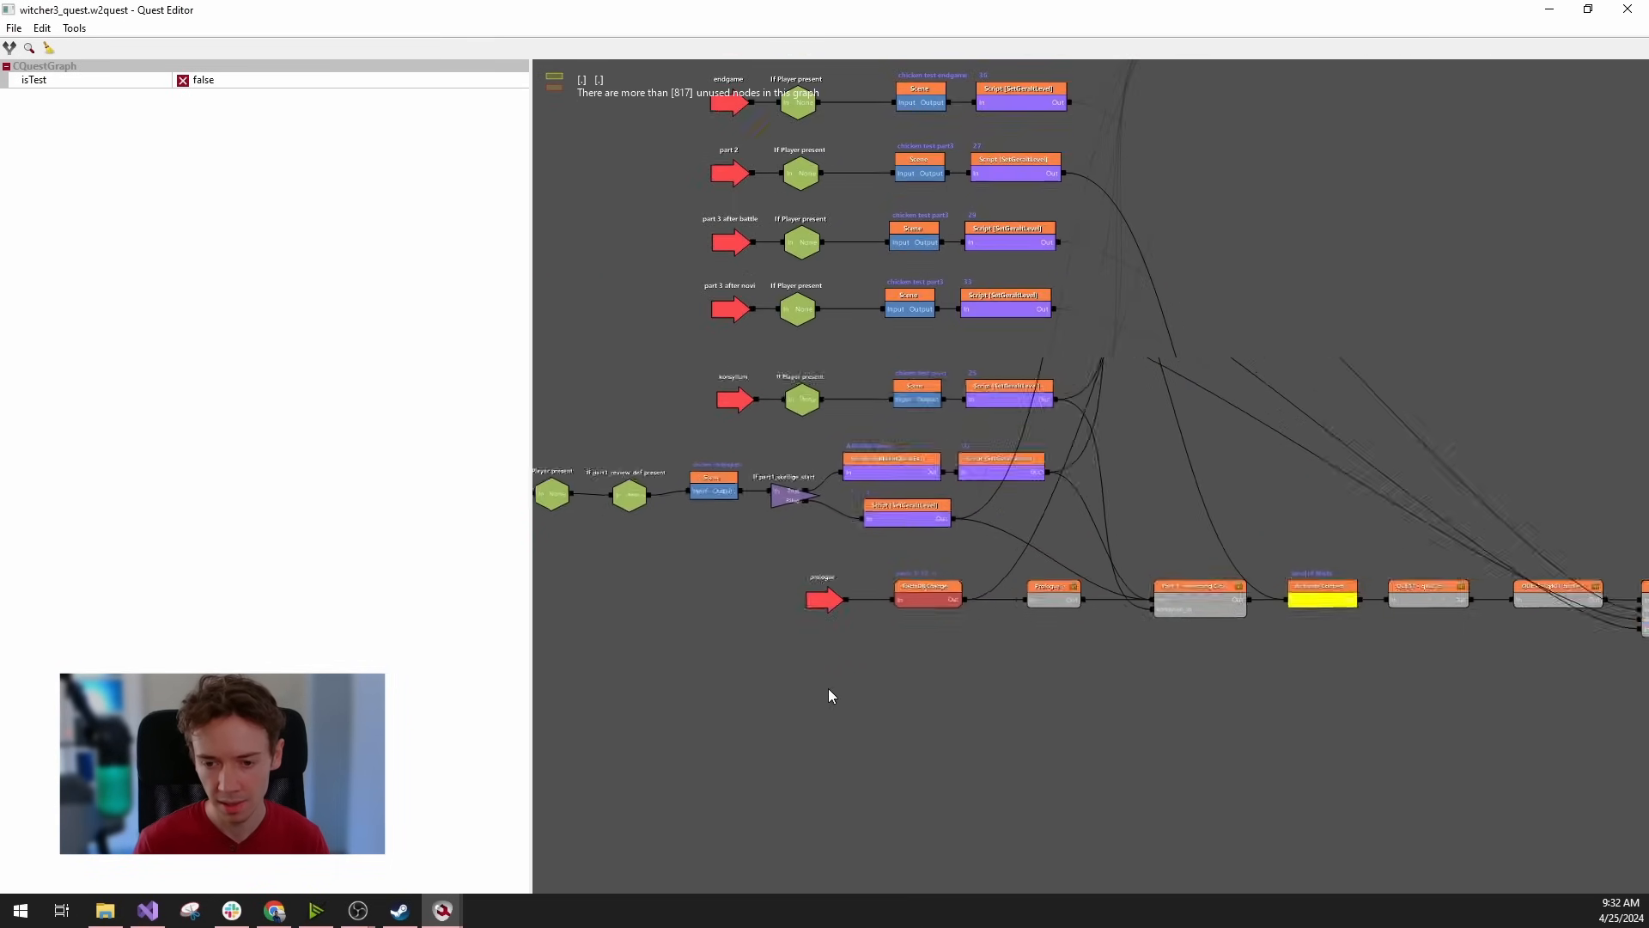
pyautogui.moveTo(764, 609); pyautogui.dragTo(852, 625, button='middle')
pyautogui.moveTo(646, 598); pyautogui.dragTo(720, 607, button='middle')
pyautogui.rightClick(720, 606)
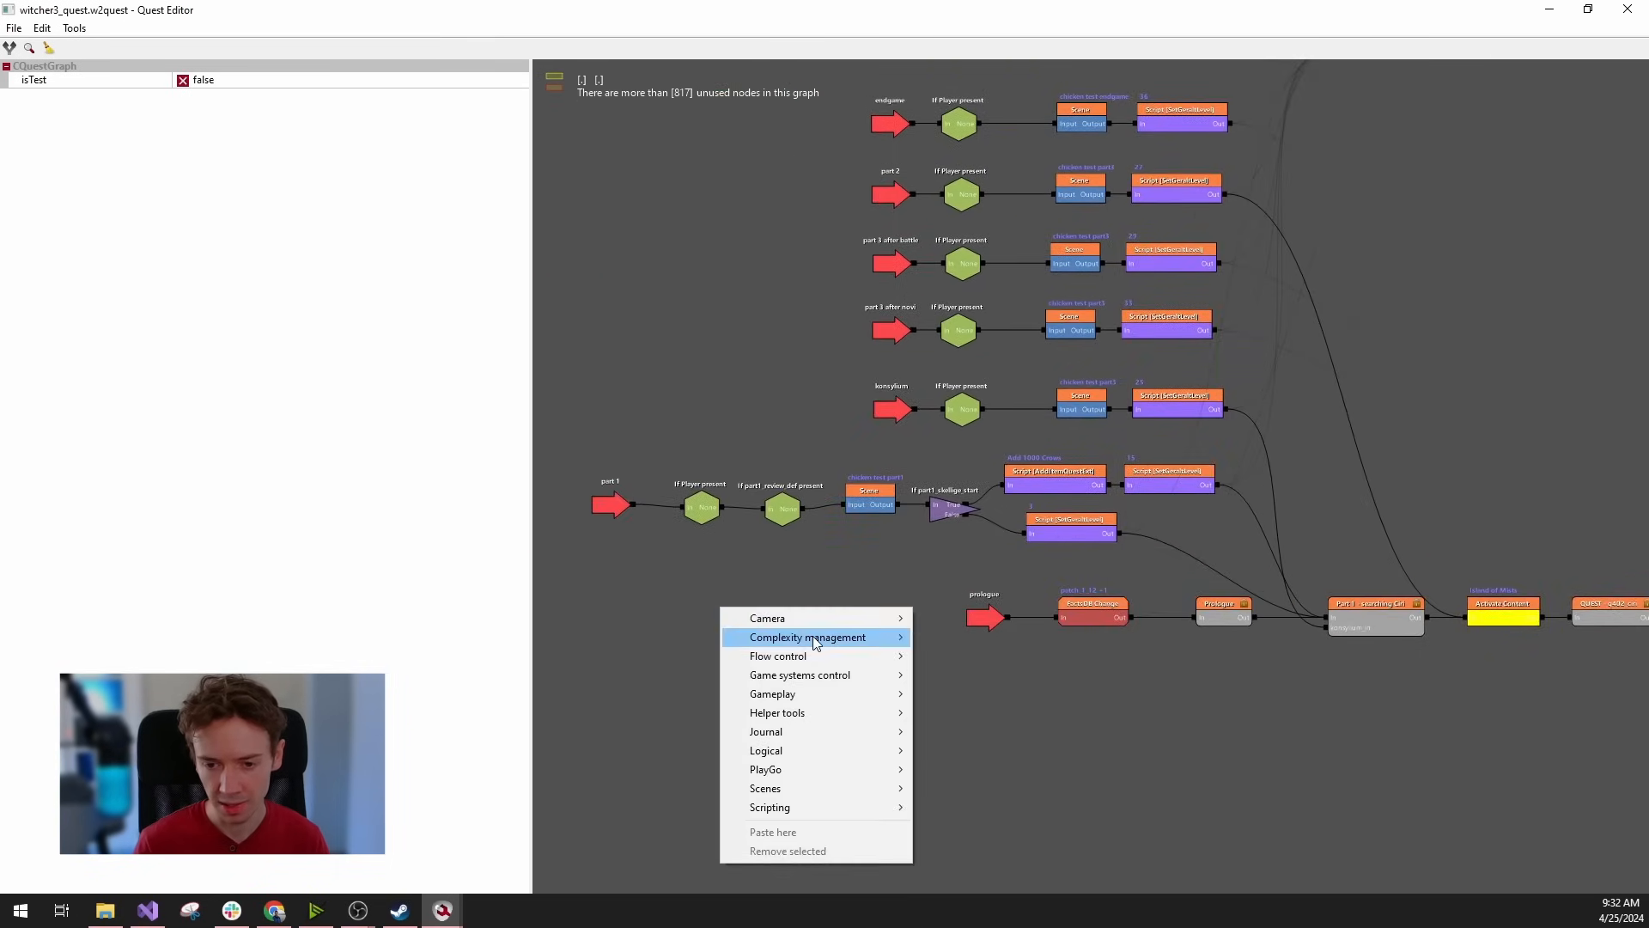
pyautogui.click(750, 565)
pyautogui.scroll(2, 808, 632)
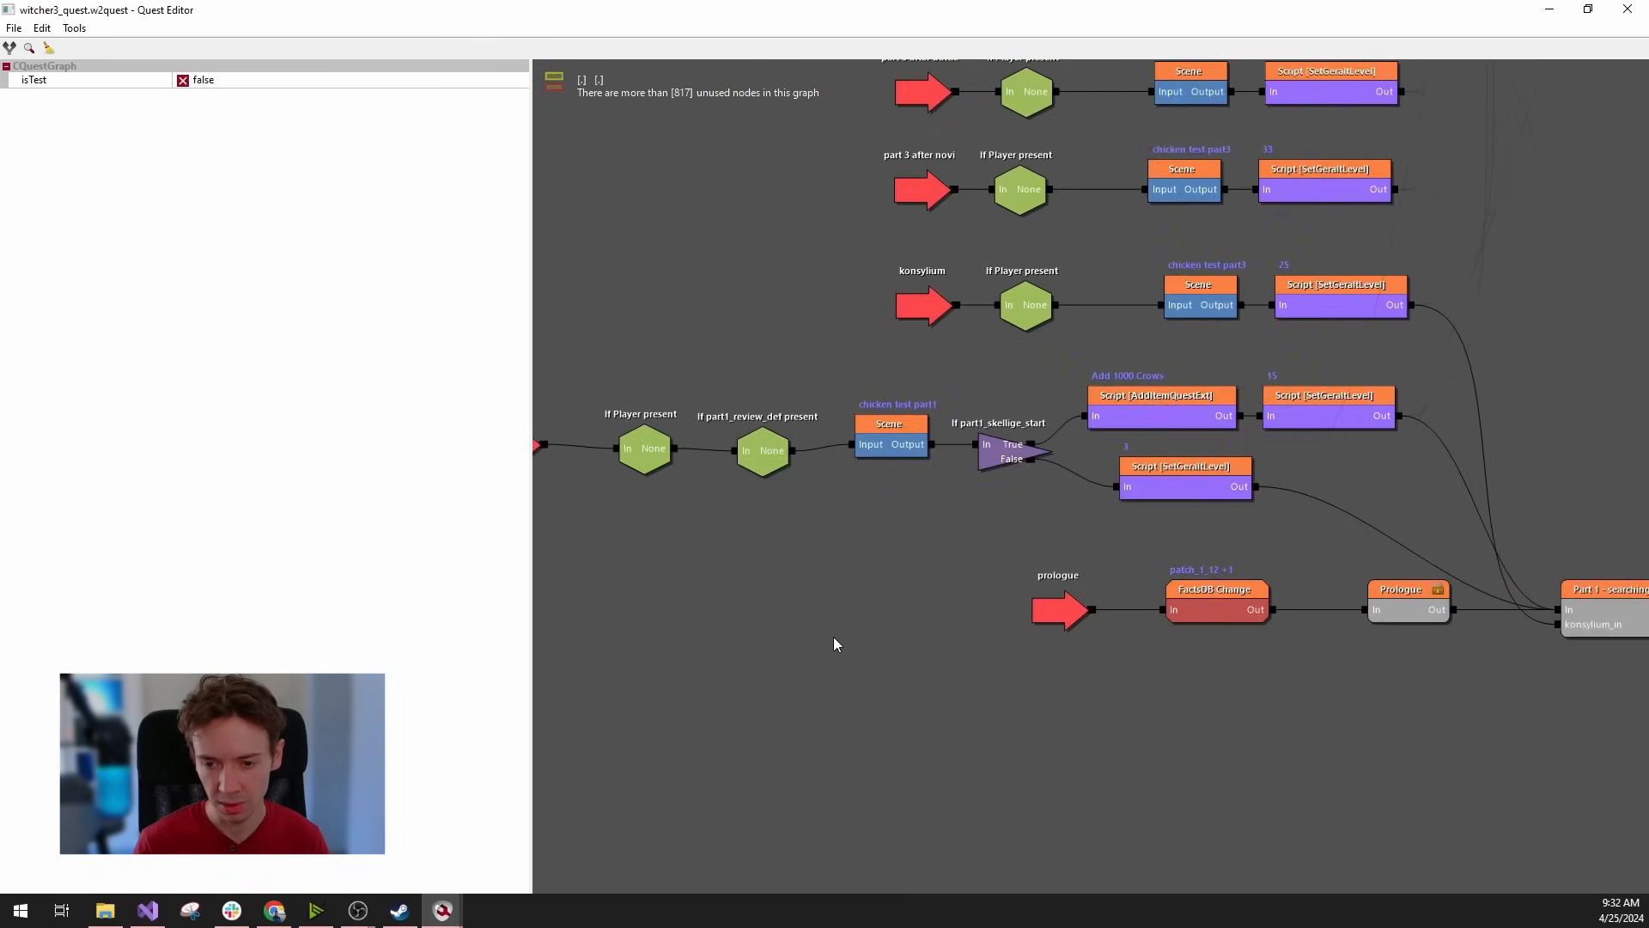
pyautogui.rightClick(835, 595)
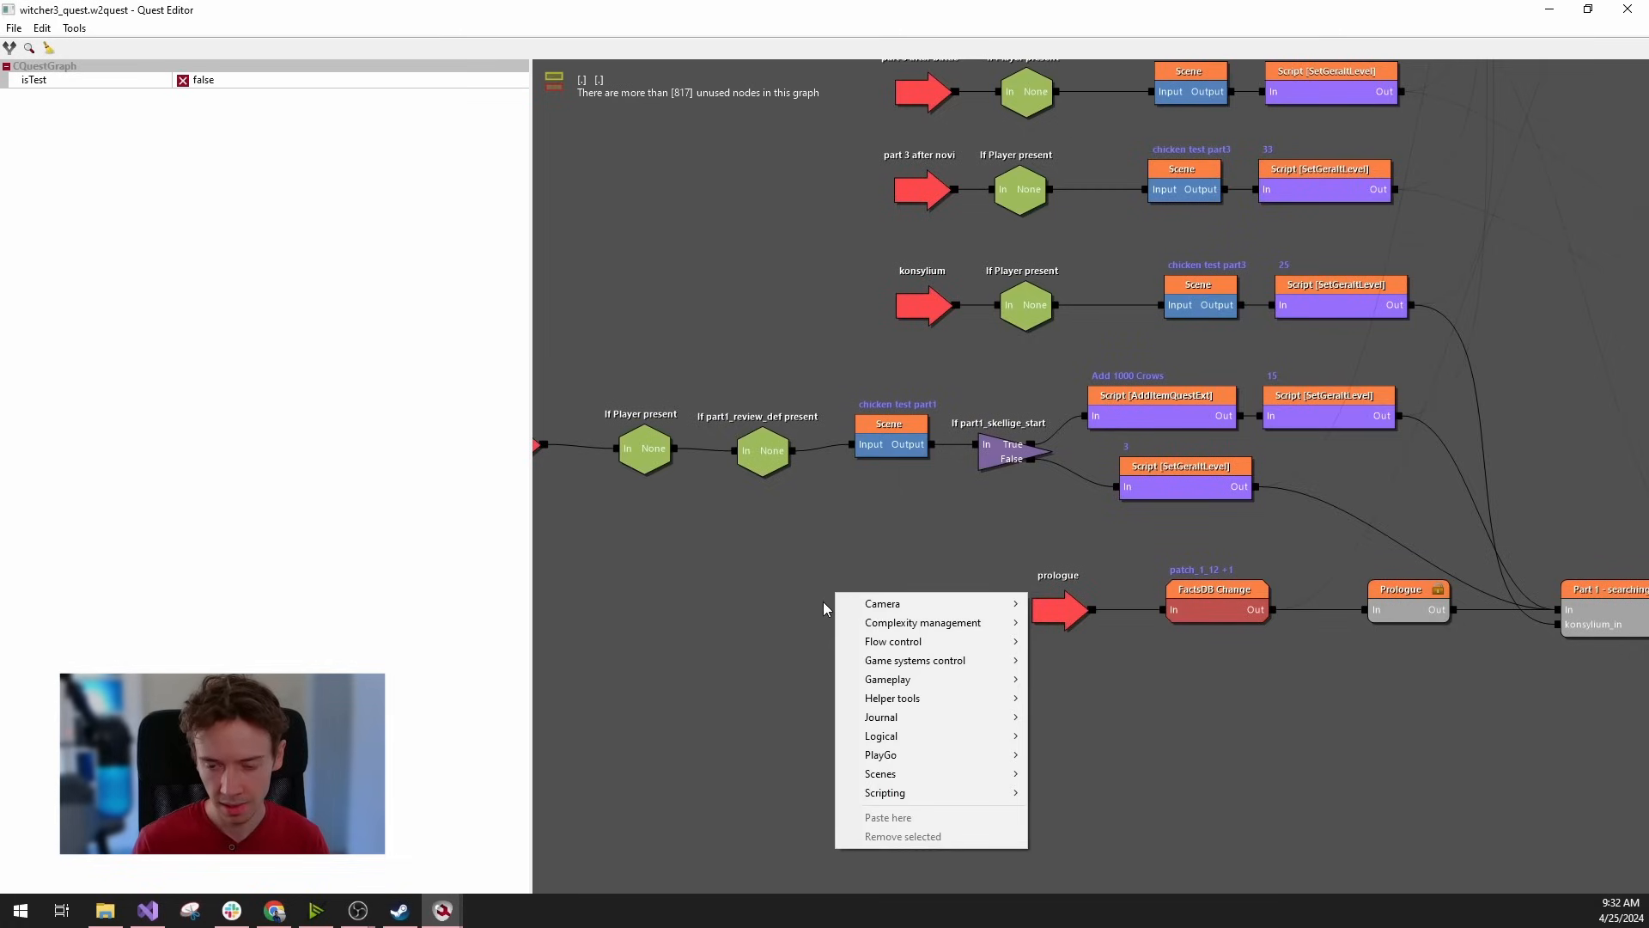
pyautogui.click(777, 576)
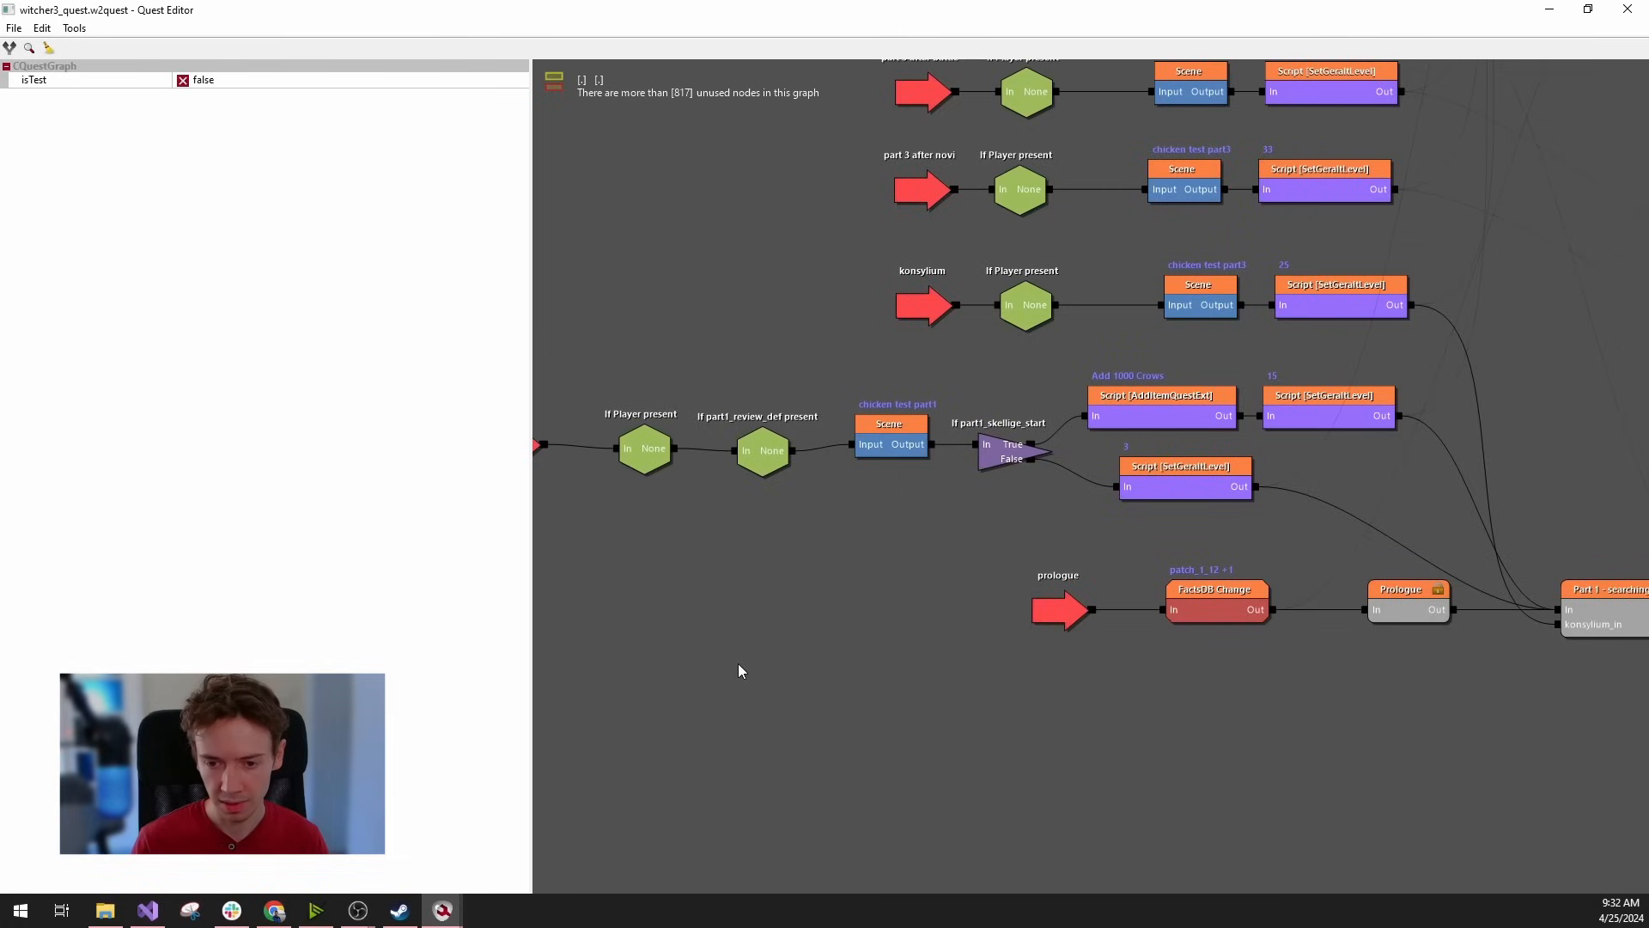
pyautogui.rightClick(719, 593)
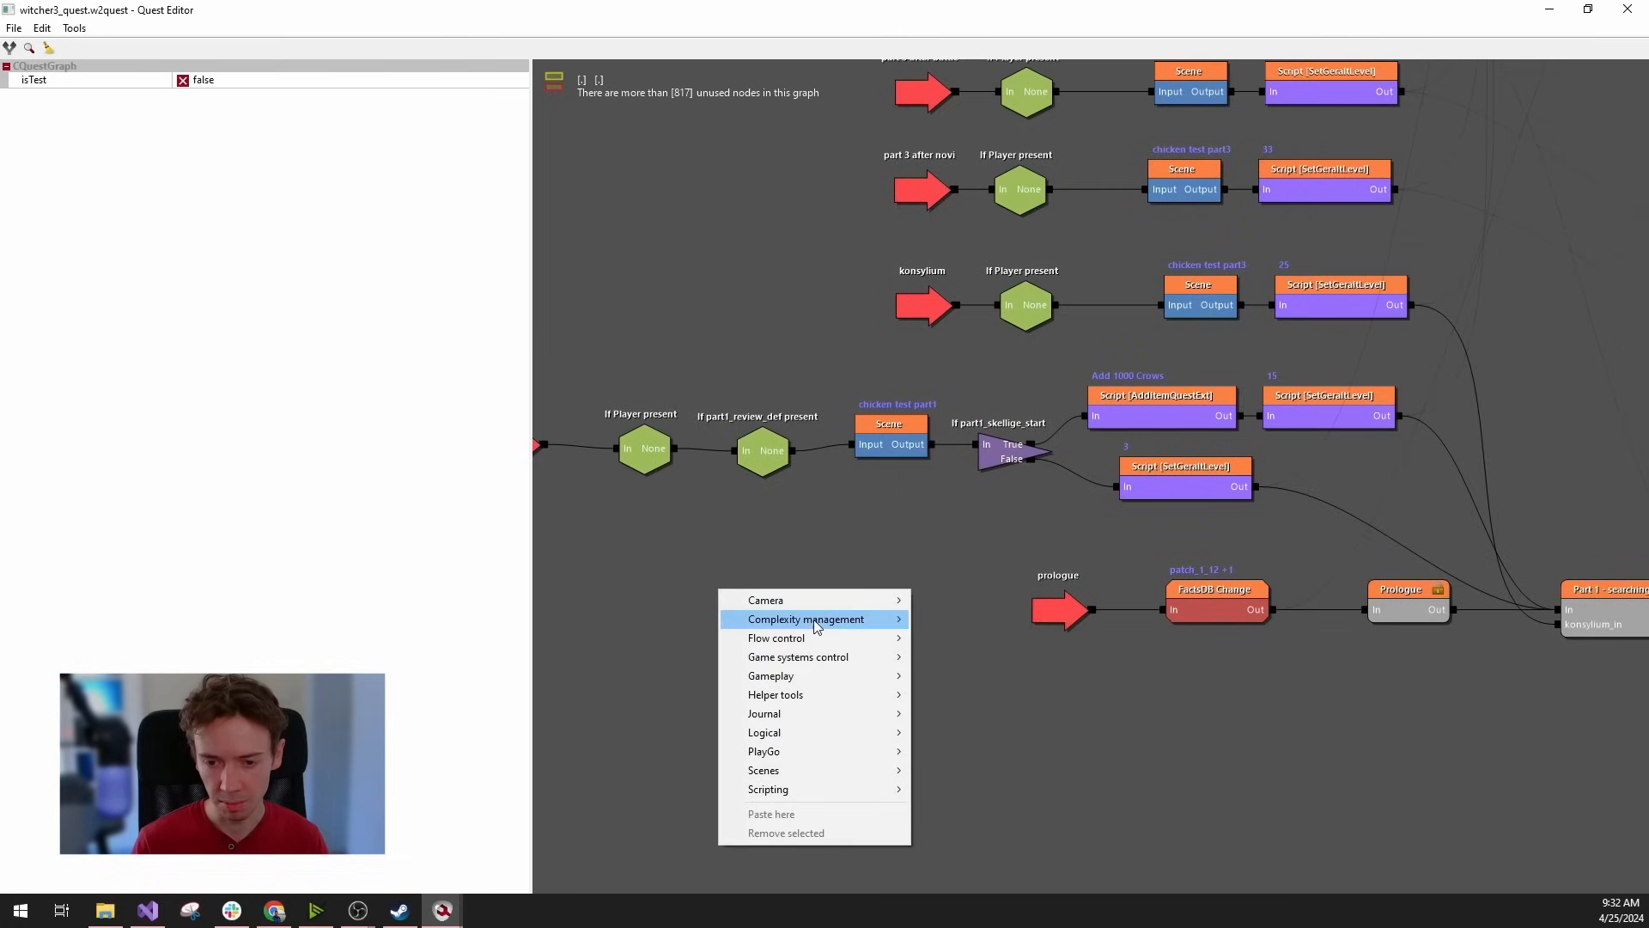
pyautogui.moveTo(822, 628)
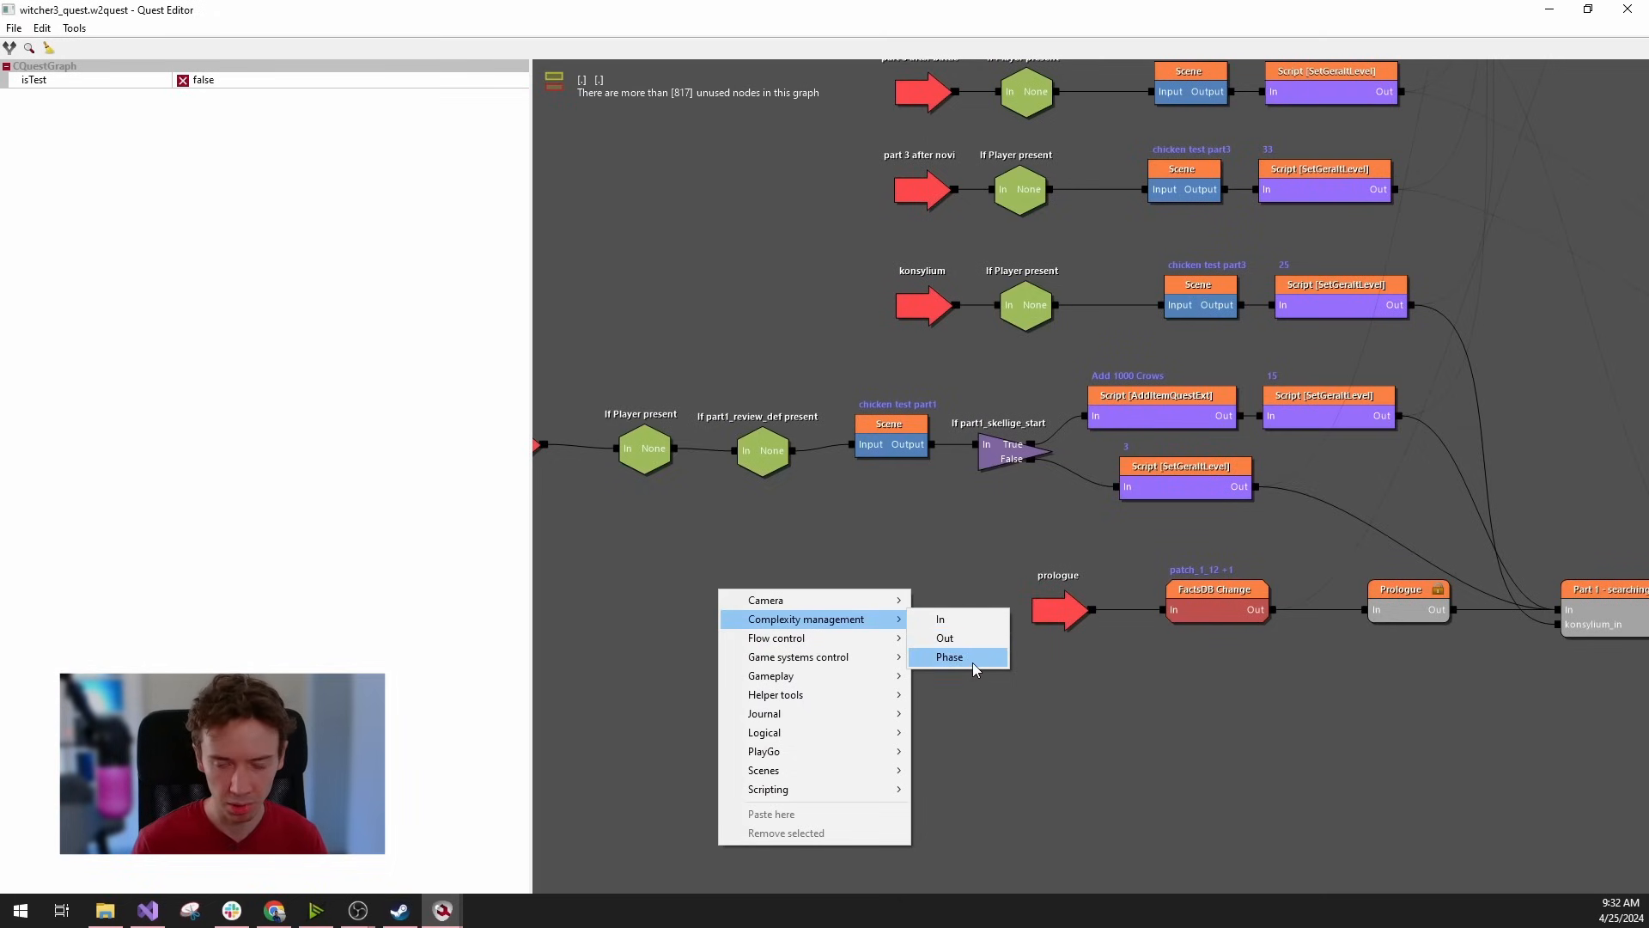
pyautogui.click(1084, 681)
# Return to the top-level graph and examine the link from Start to the structure block's prologue socket.
pyautogui.moveTo(1134, 684); pyautogui.dragTo(719, 683)
pyautogui.scroll(-2, 1134, 683)
pyautogui.moveTo(840, 605); pyautogui.dragTo(1608, 692)
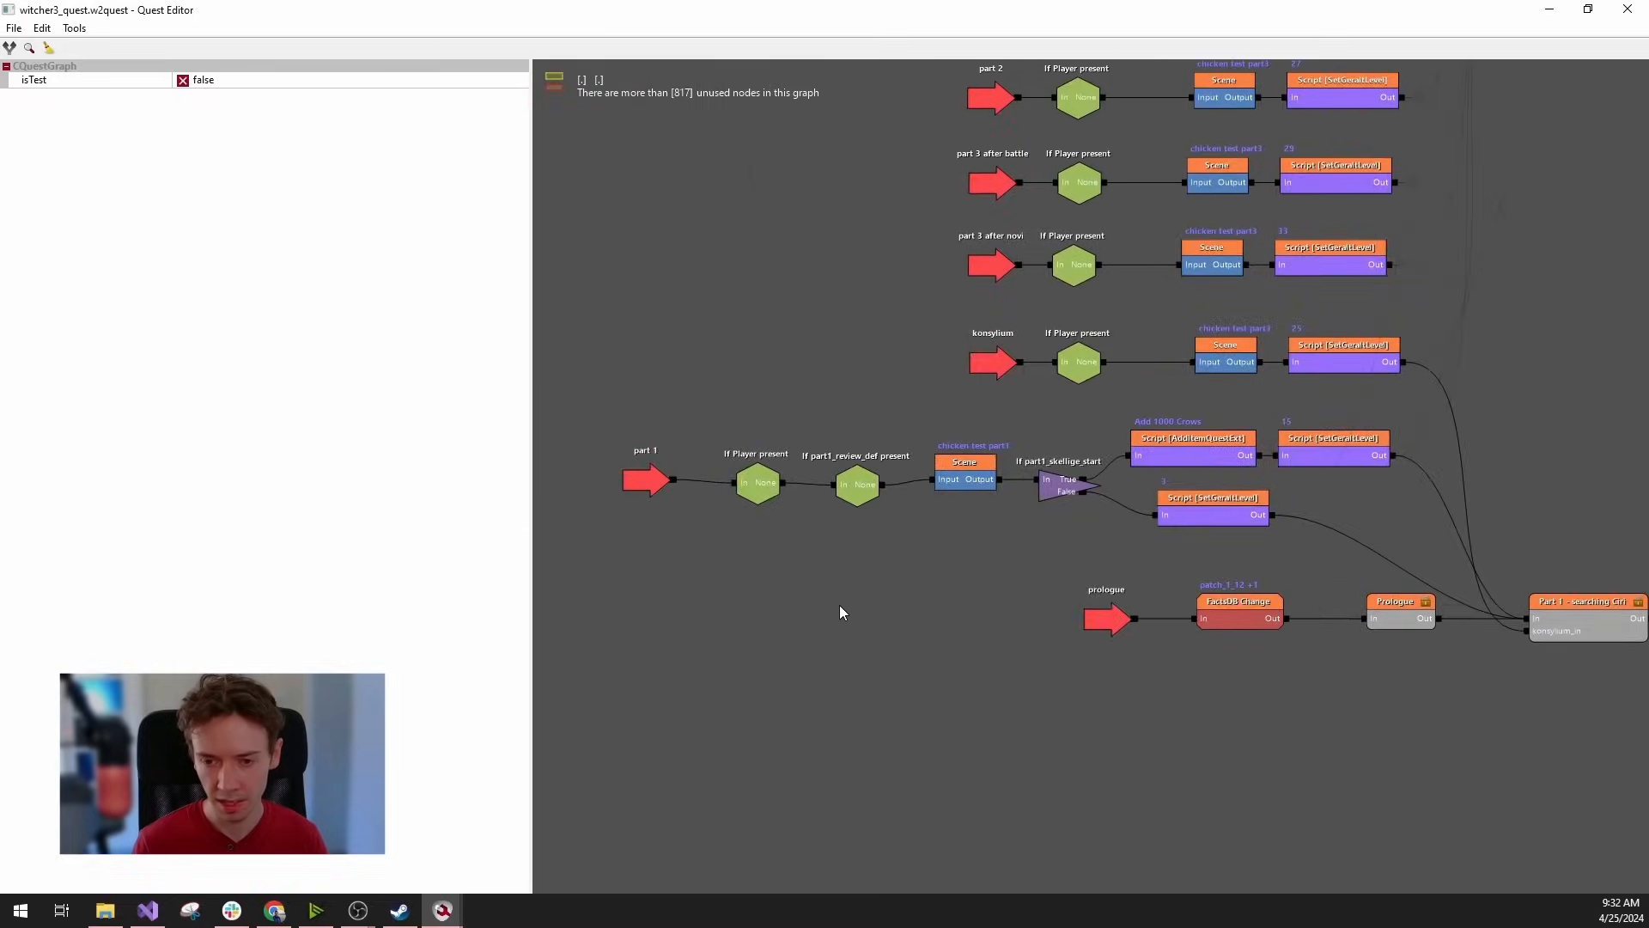
pyautogui.doubleClick(840, 605)
pyautogui.scroll(2, 808, 478)
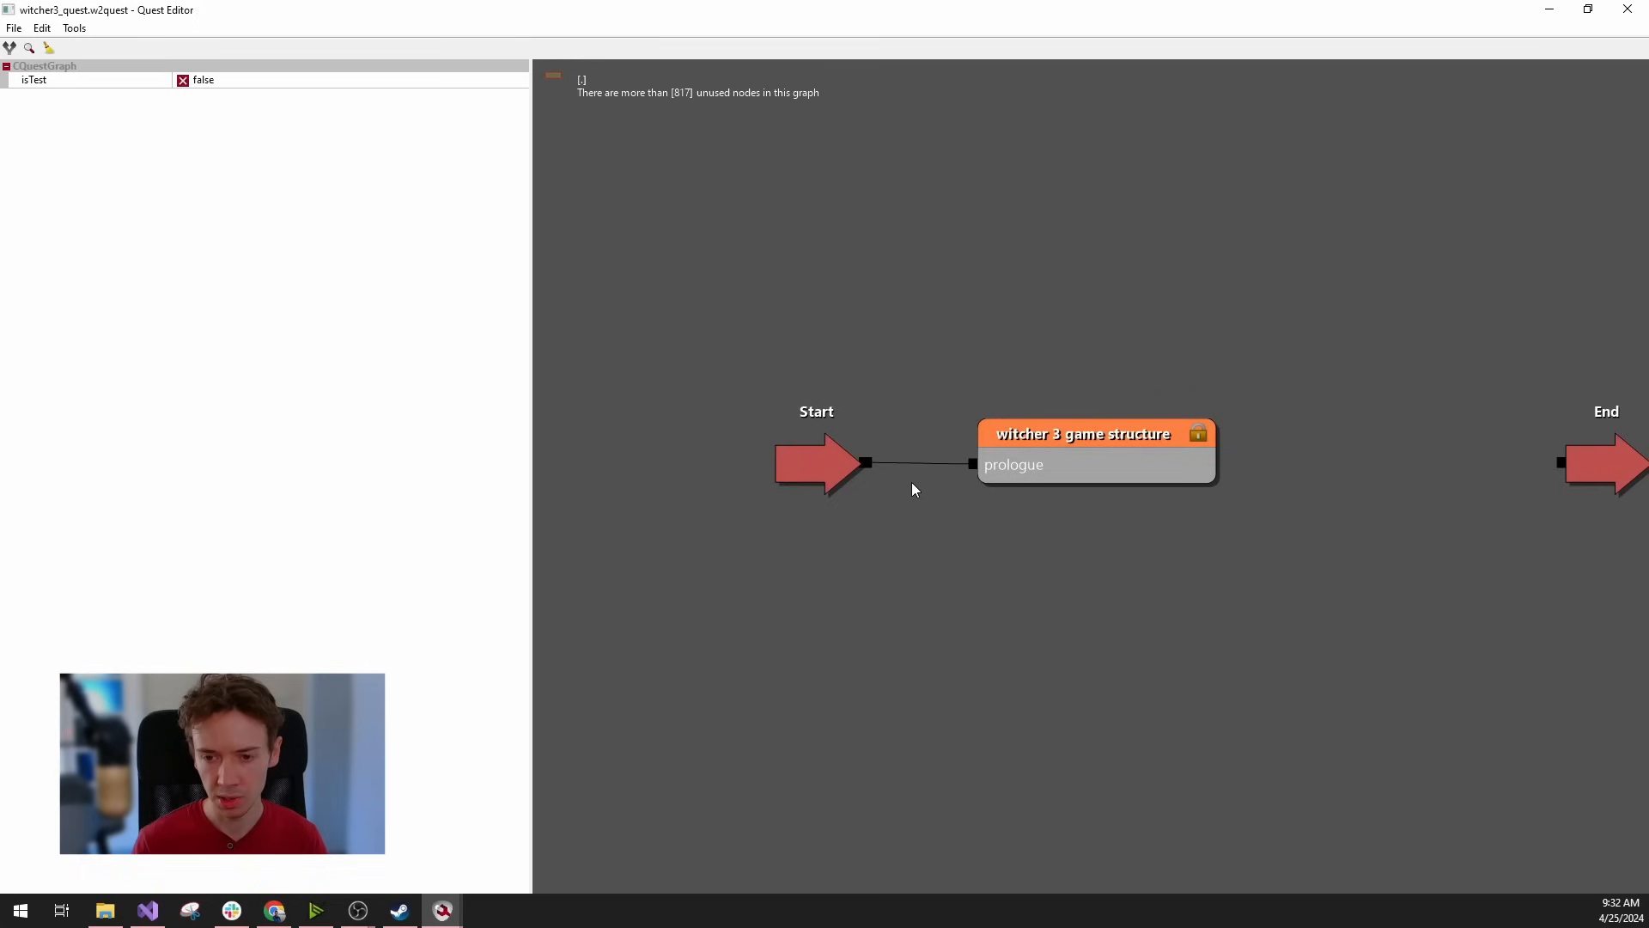
pyautogui.scroll(2, 866, 461)
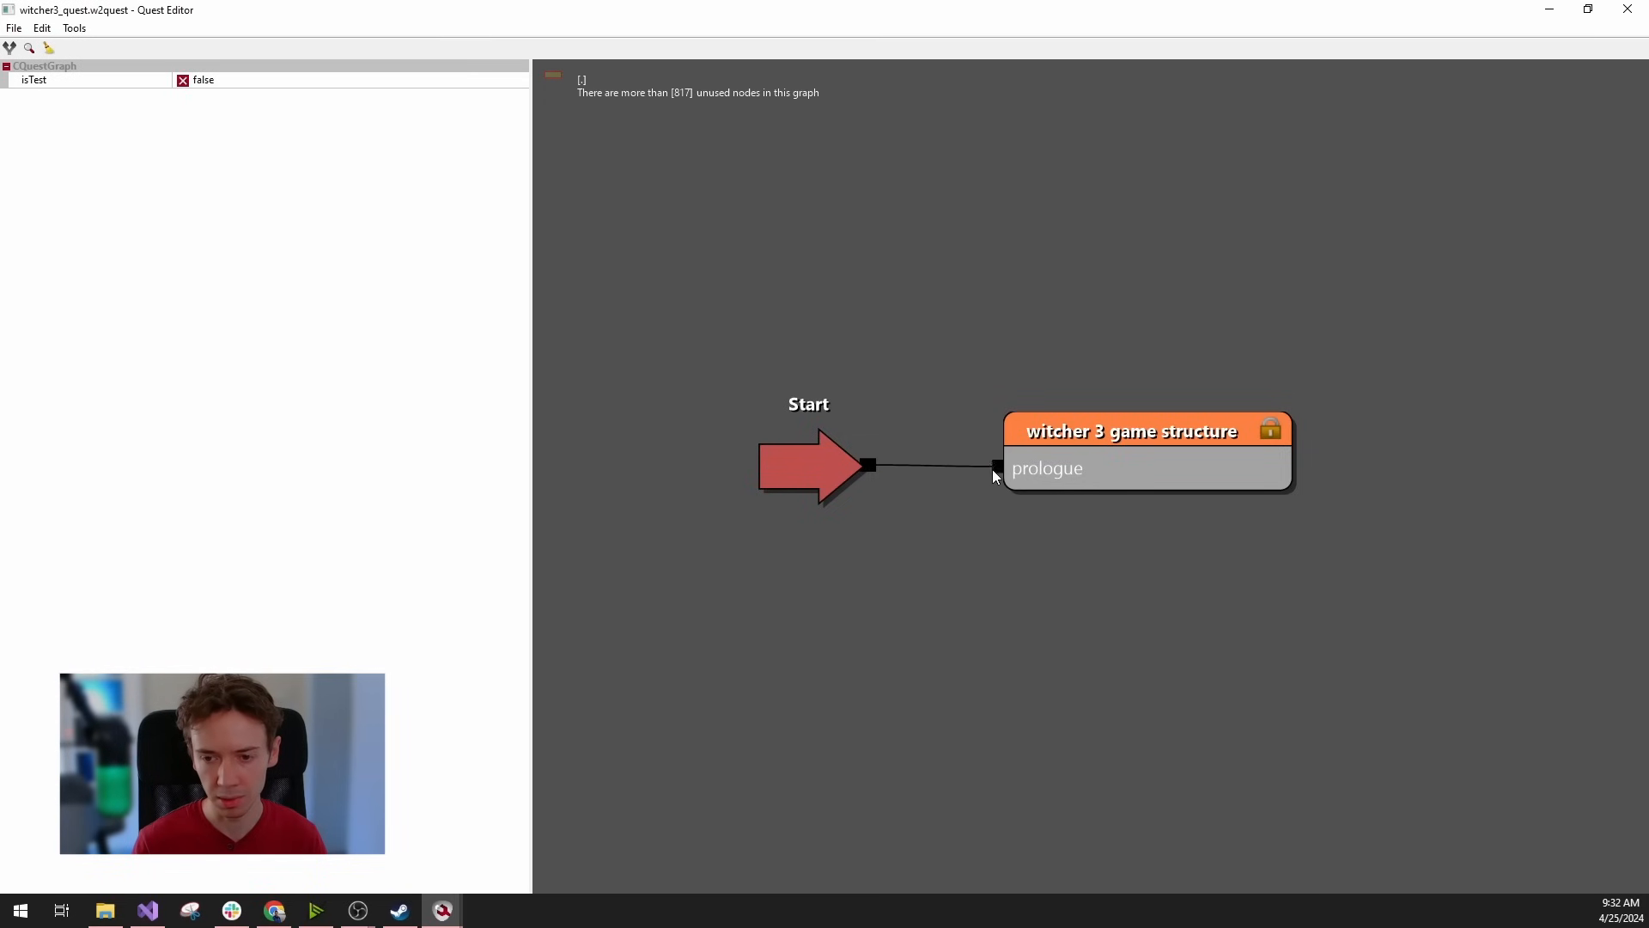
# Open the witcher 3 game structure block and follow the prologue branch to the Part 1 - searching Ciri block.
pyautogui.doubleClick(1161, 456)
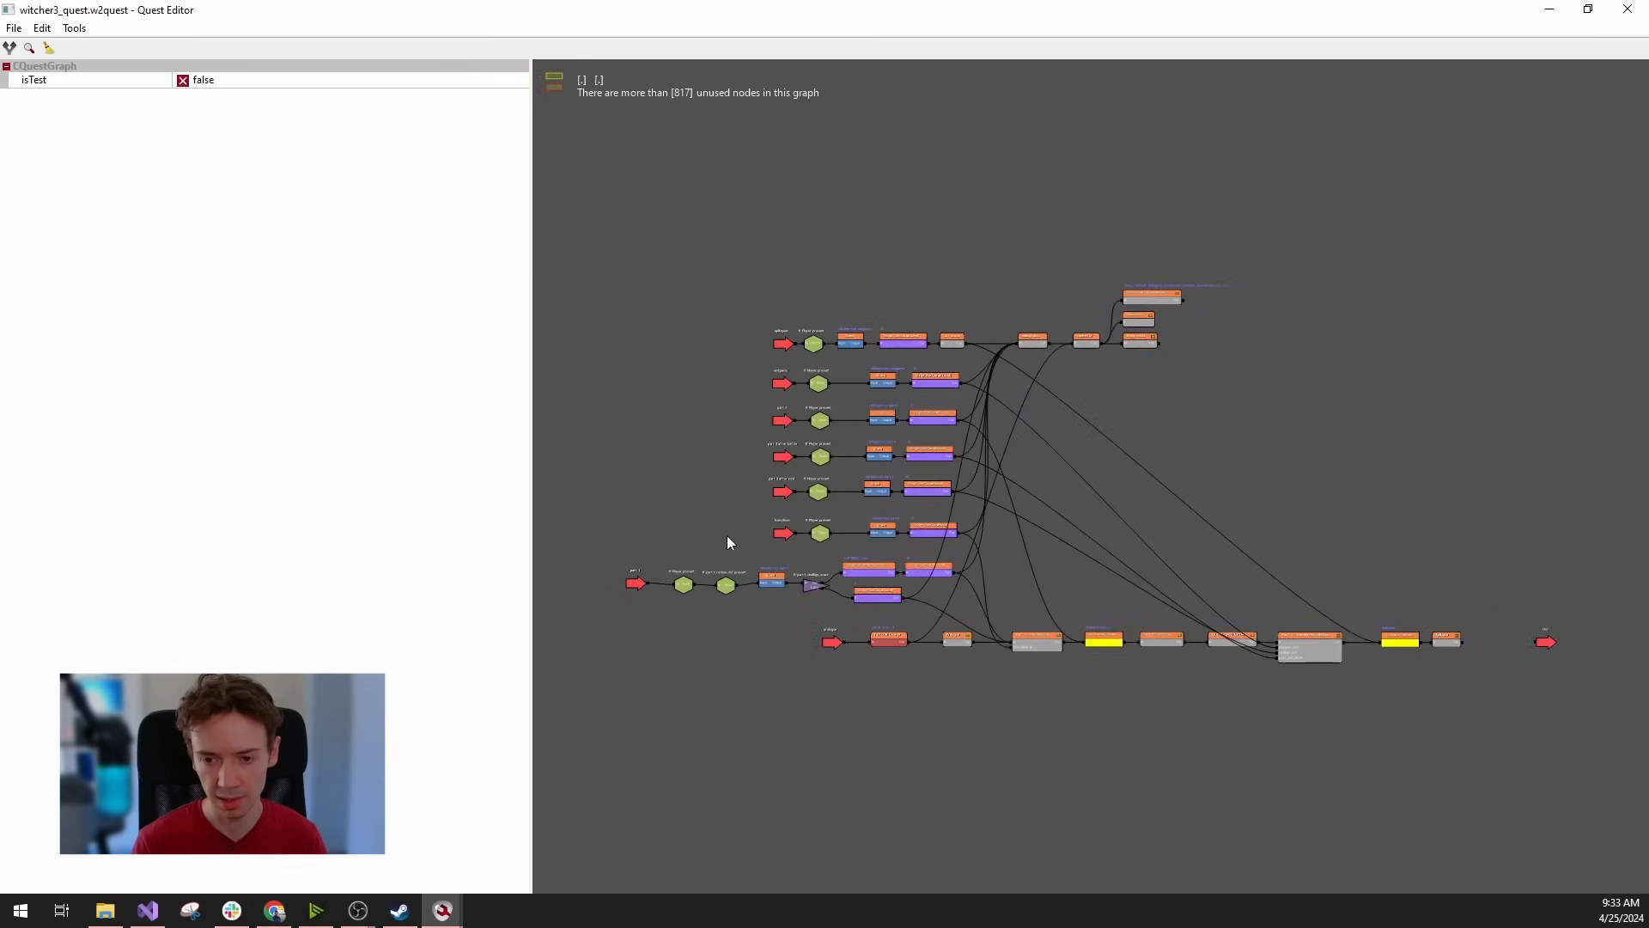
pyautogui.scroll(5, 950, 739)
pyautogui.scroll(3, 1050, 754)
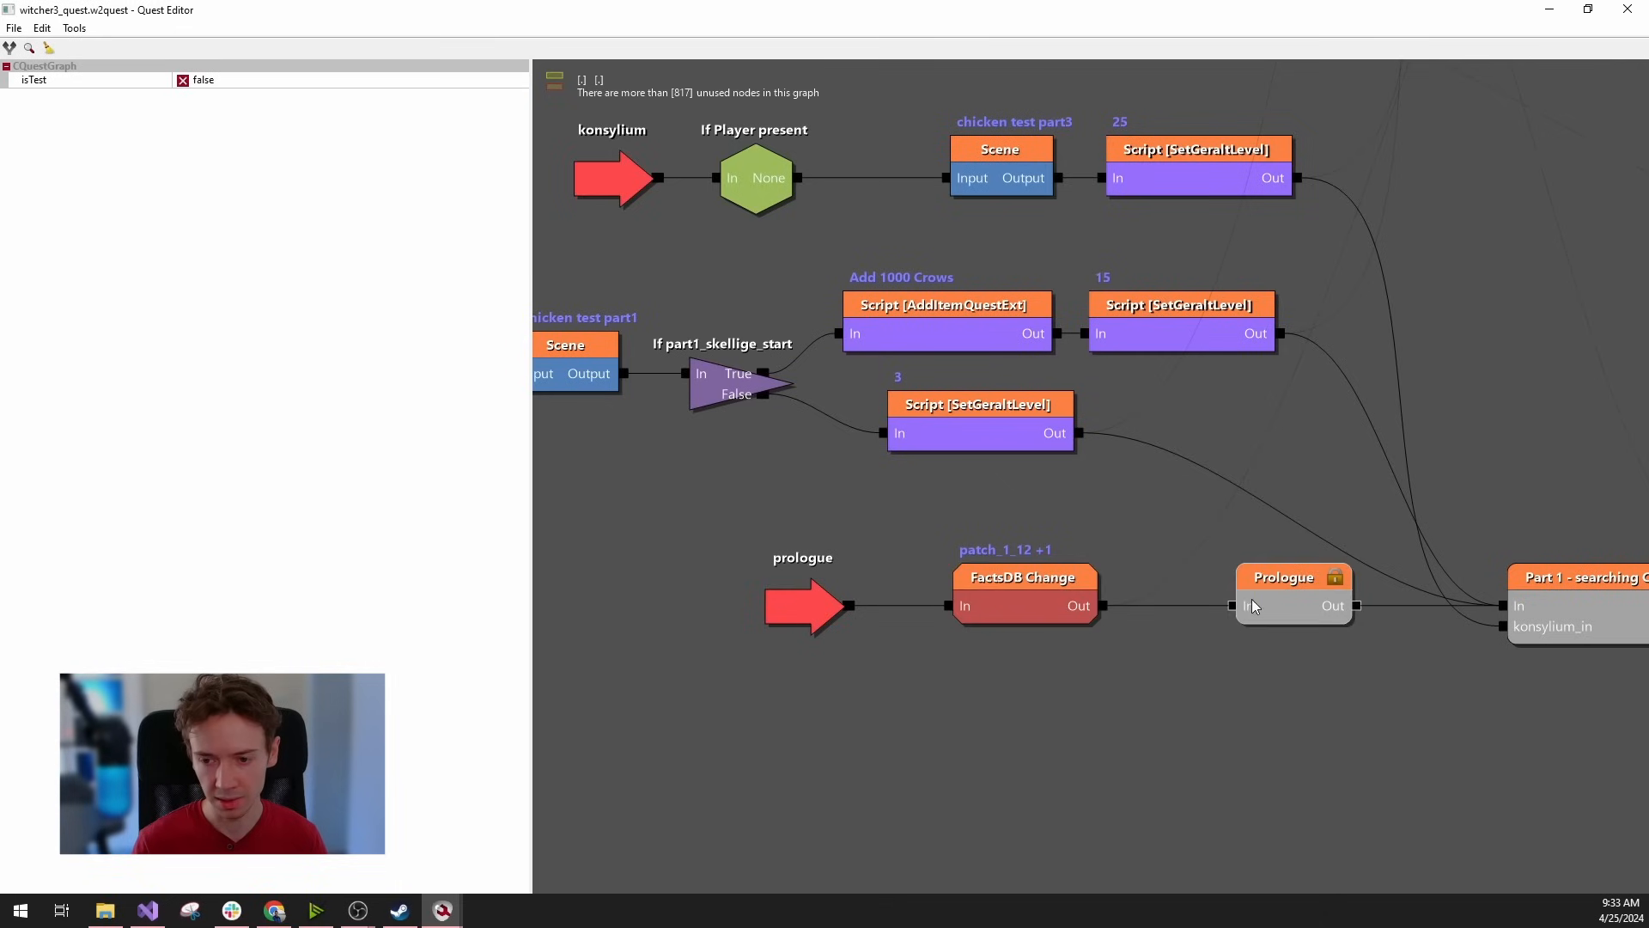
pyautogui.moveTo(1328, 703); pyautogui.dragTo(1175, 653)
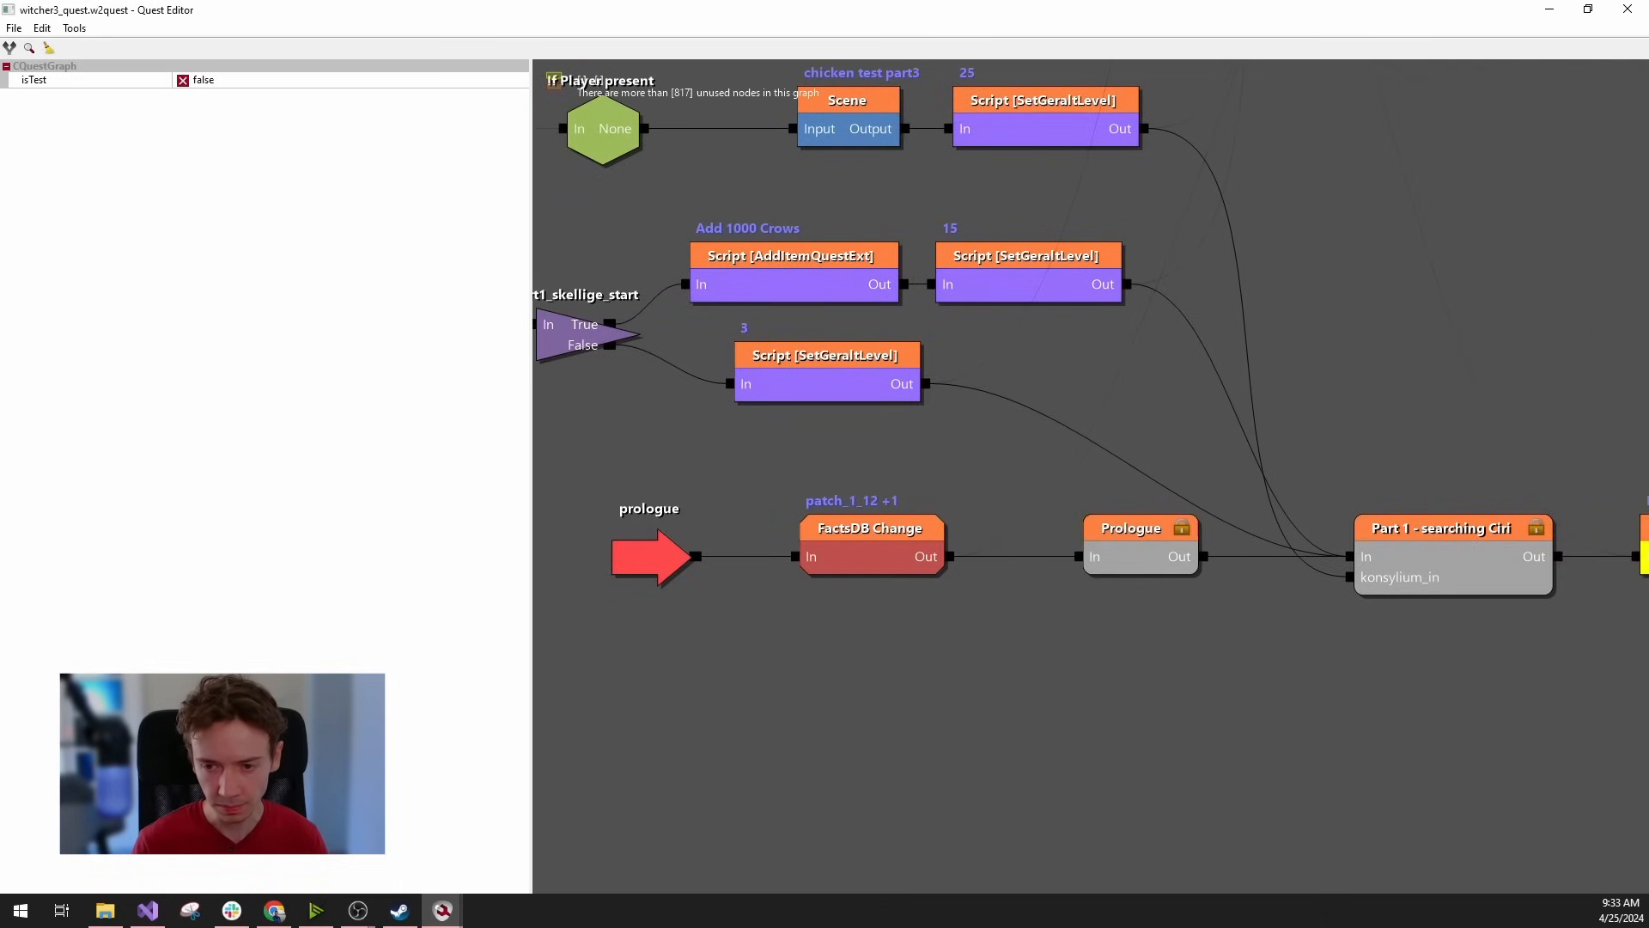
pyautogui.scroll(-3, 1012, 636)
pyautogui.moveTo(876, 453); pyautogui.dragTo(939, 528)
pyautogui.moveTo(1006, 597); pyautogui.dragTo(734, 526)
pyautogui.scroll(3, 1082, 663)
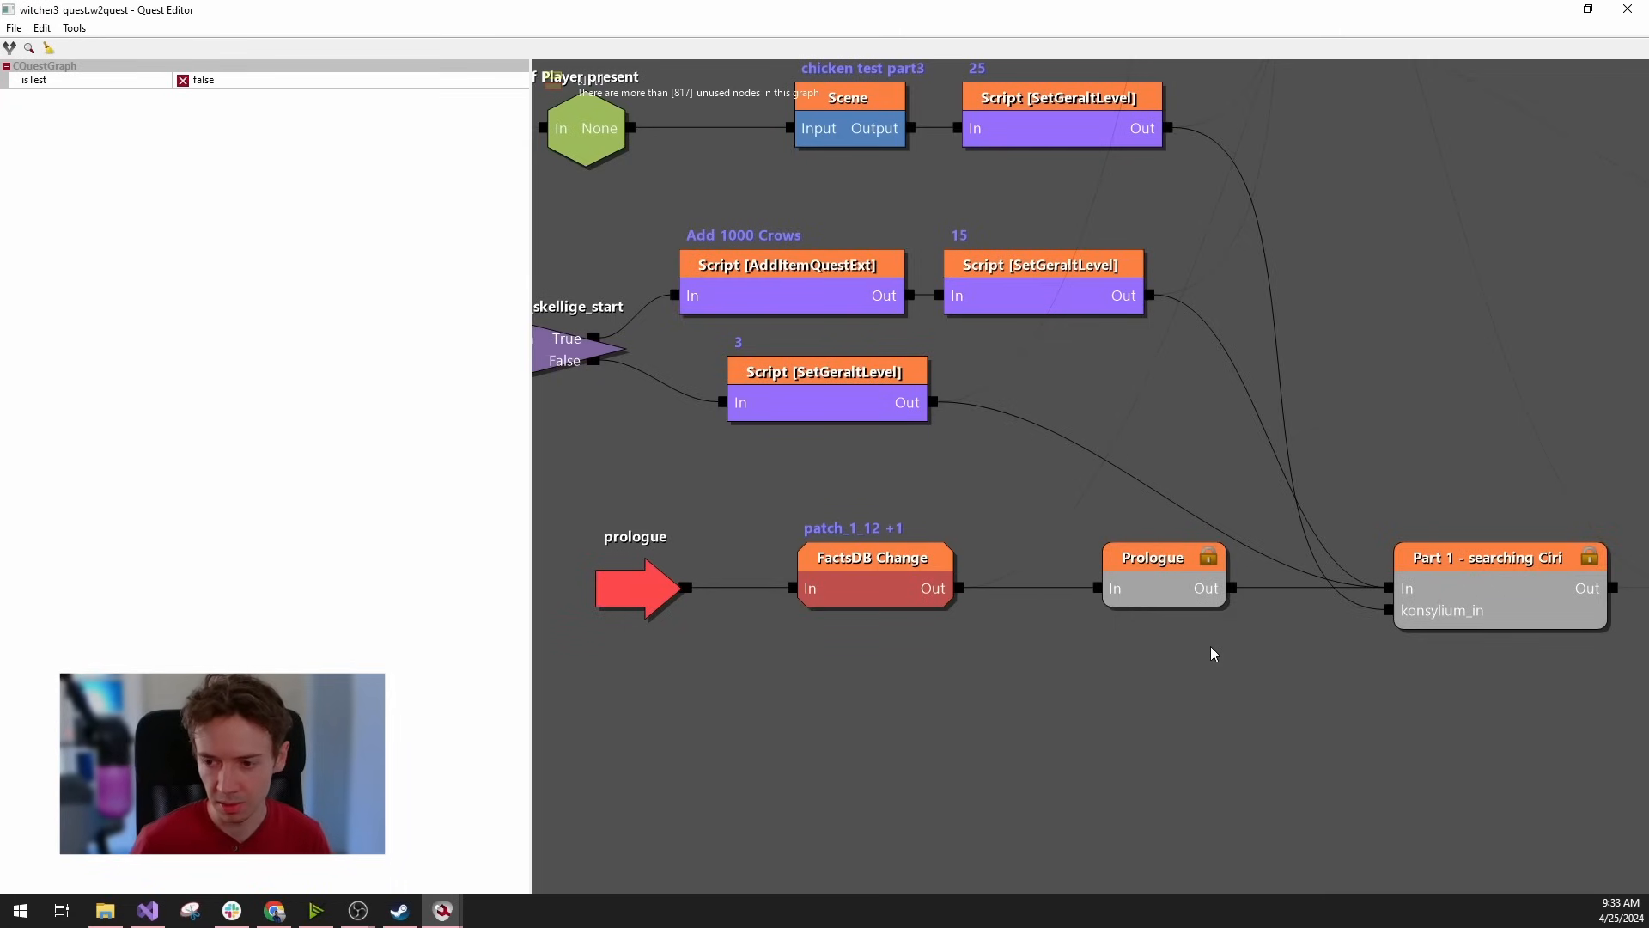
pyautogui.moveTo(1355, 677); pyautogui.dragTo(1103, 623)
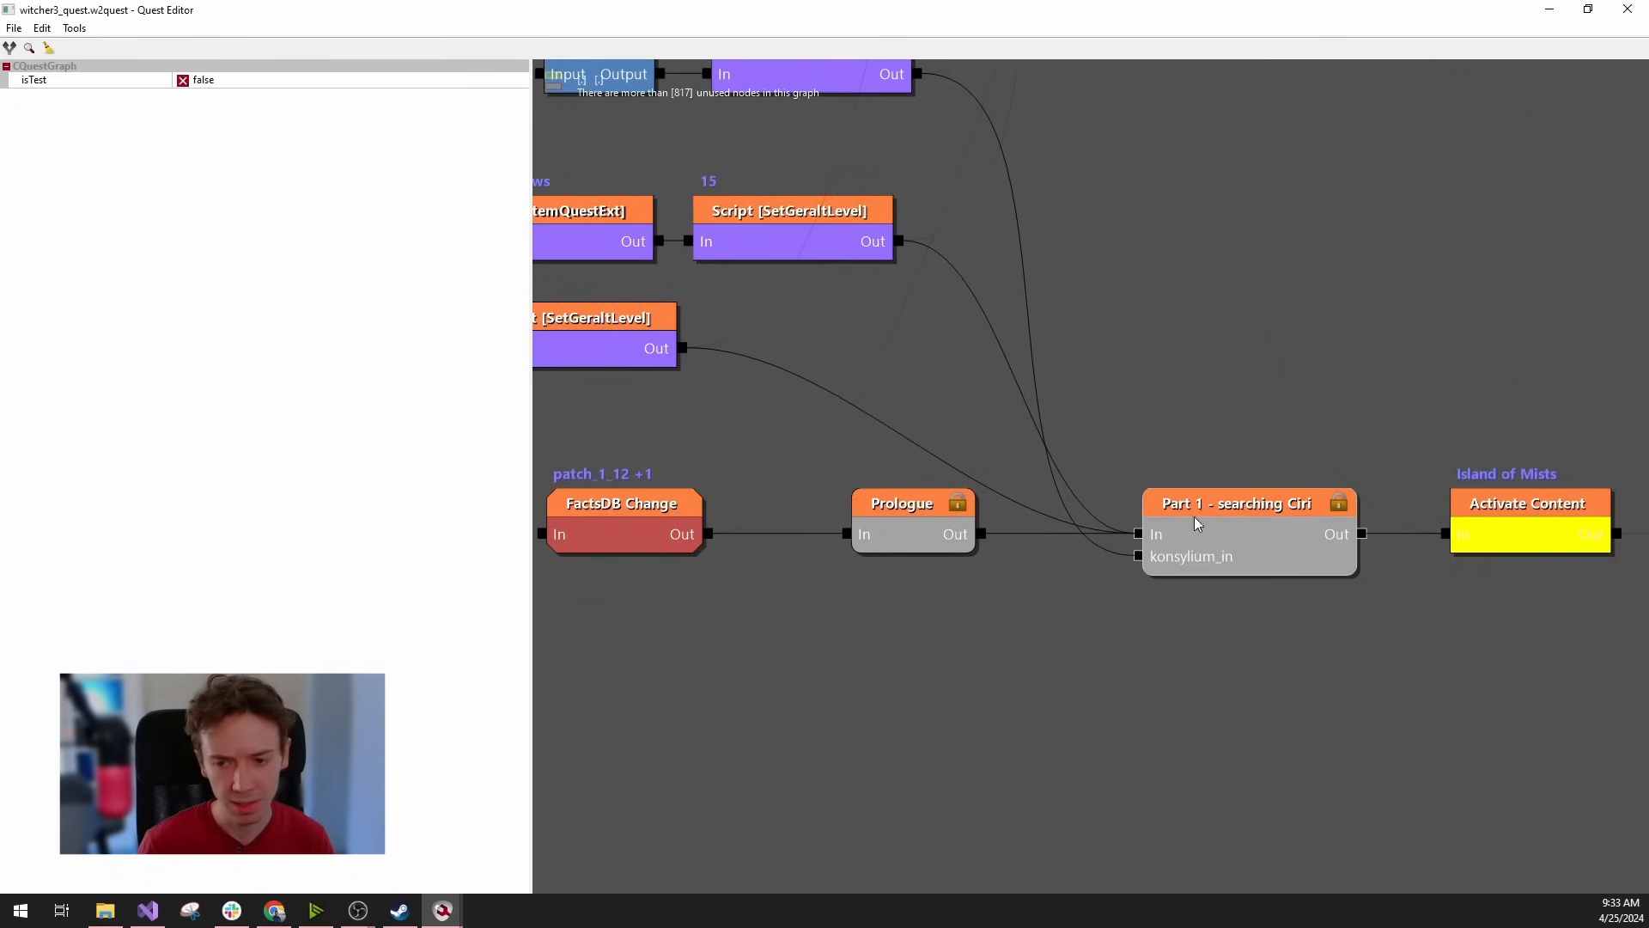
# Open the Part 1 - searching Ciri block, view the konsylium_in input's socketID, and return to the structure graph.
pyautogui.doubleClick(1234, 554)
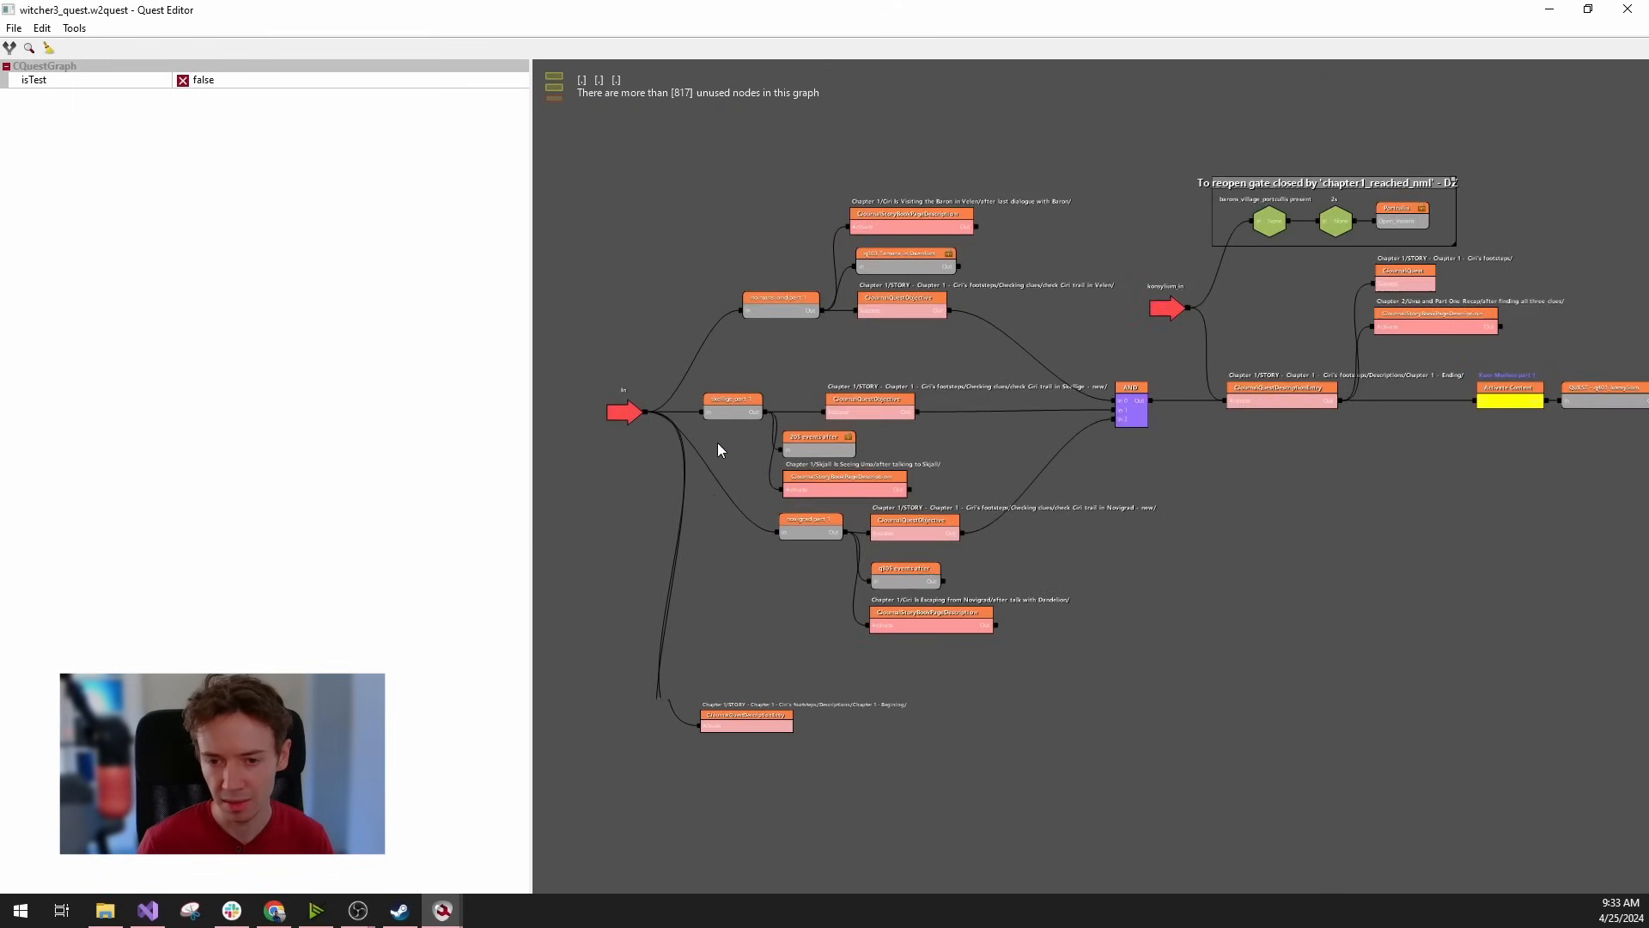
pyautogui.scroll(3, 651, 427)
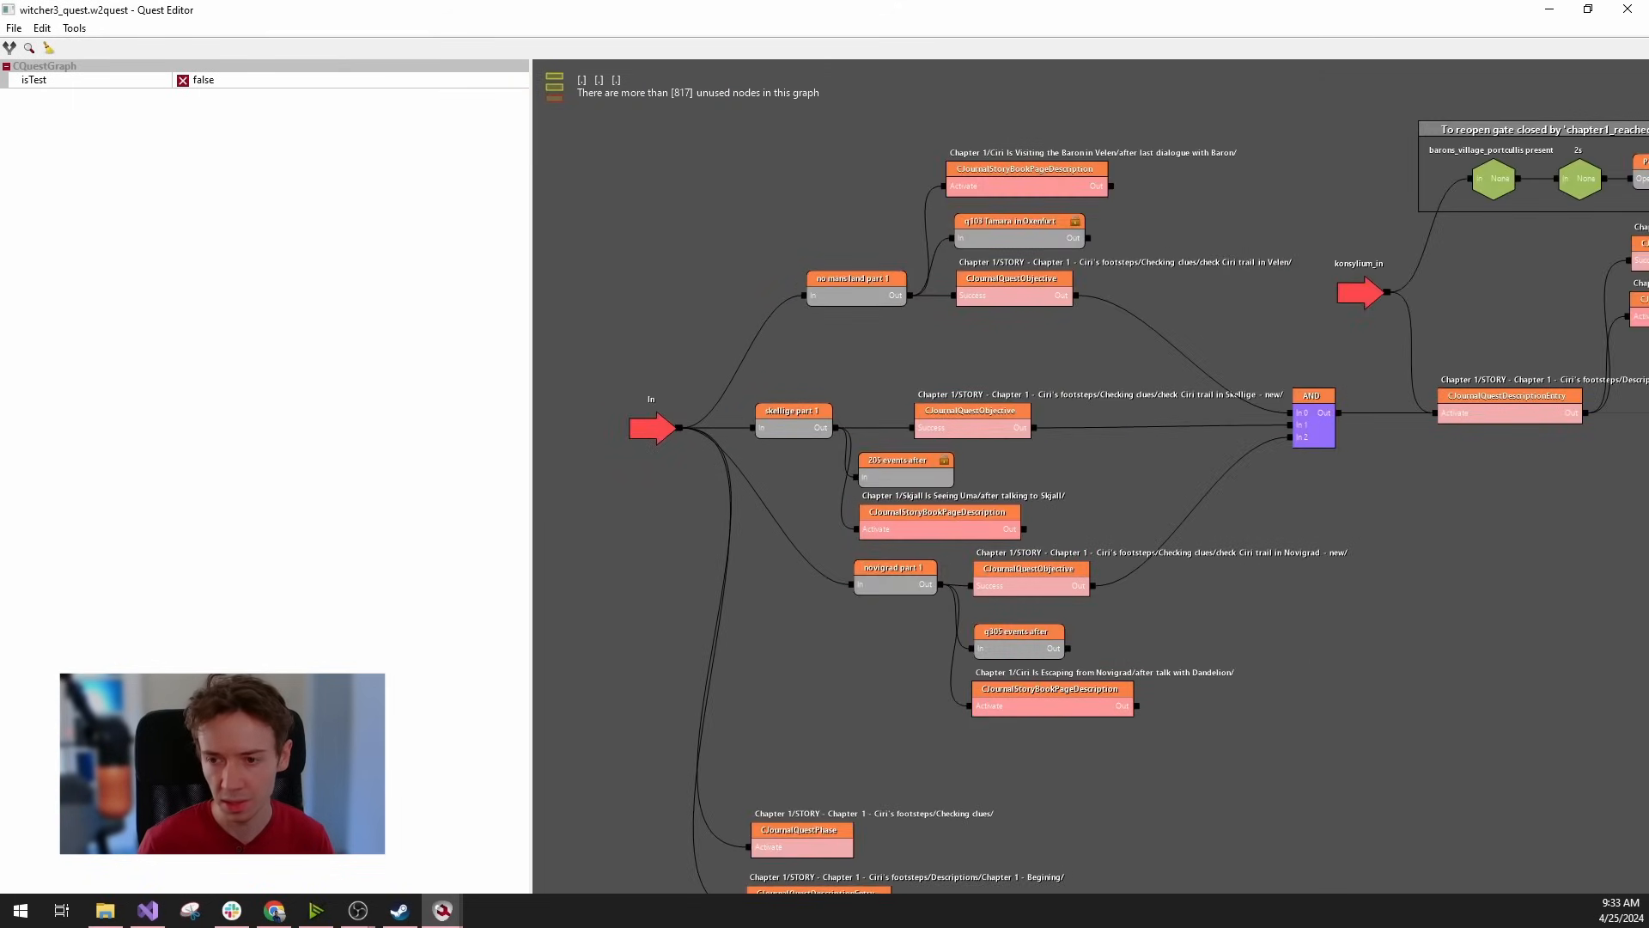
pyautogui.moveTo(1333, 332); pyautogui.dragTo(1042, 338)
pyautogui.click(1063, 302)
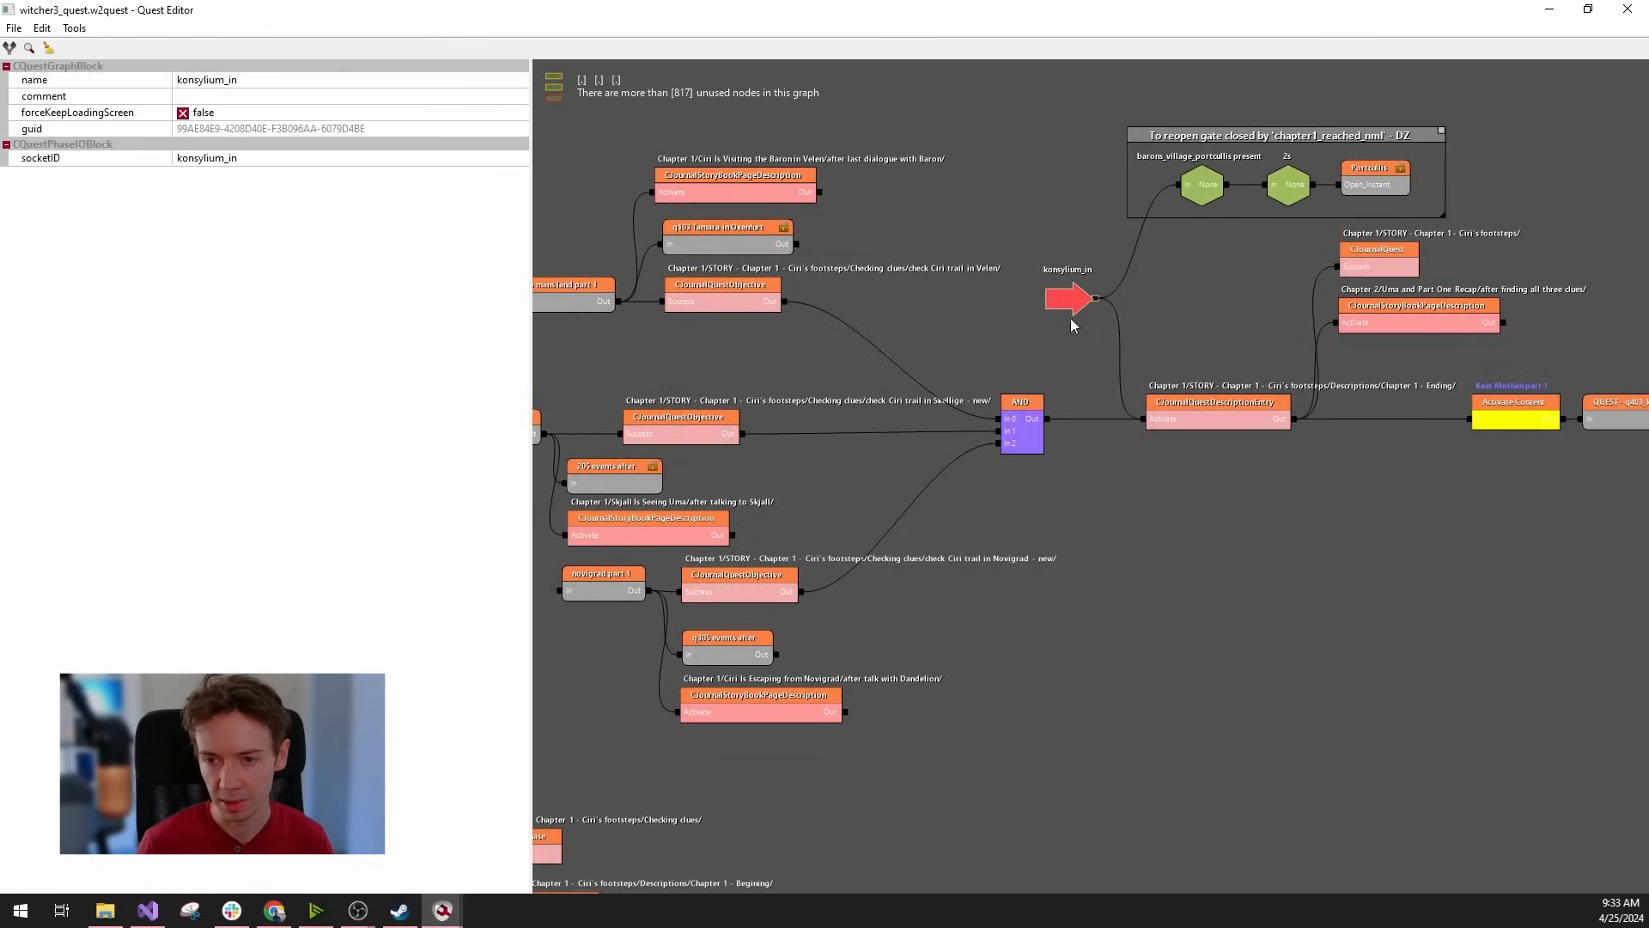
pyautogui.doubleClick(1022, 231)
pyautogui.scroll(1, 983, 453)
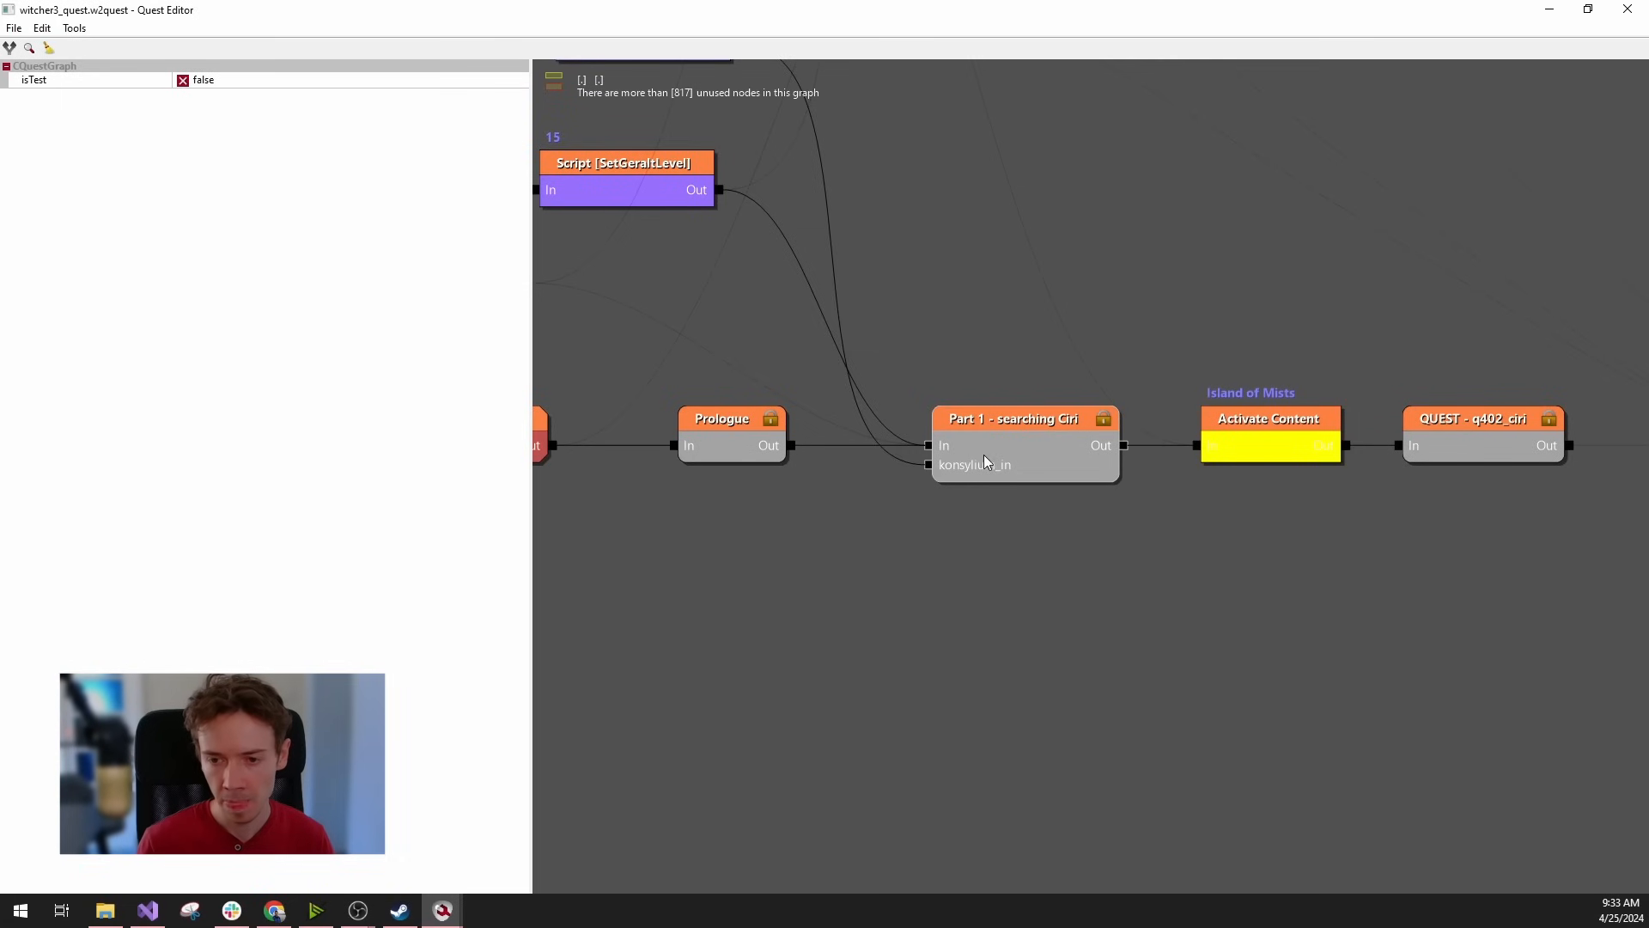
# Examine the block operations available for Part 1 - searching Ciri, including the socket options.
pyautogui.rightClick(985, 461)
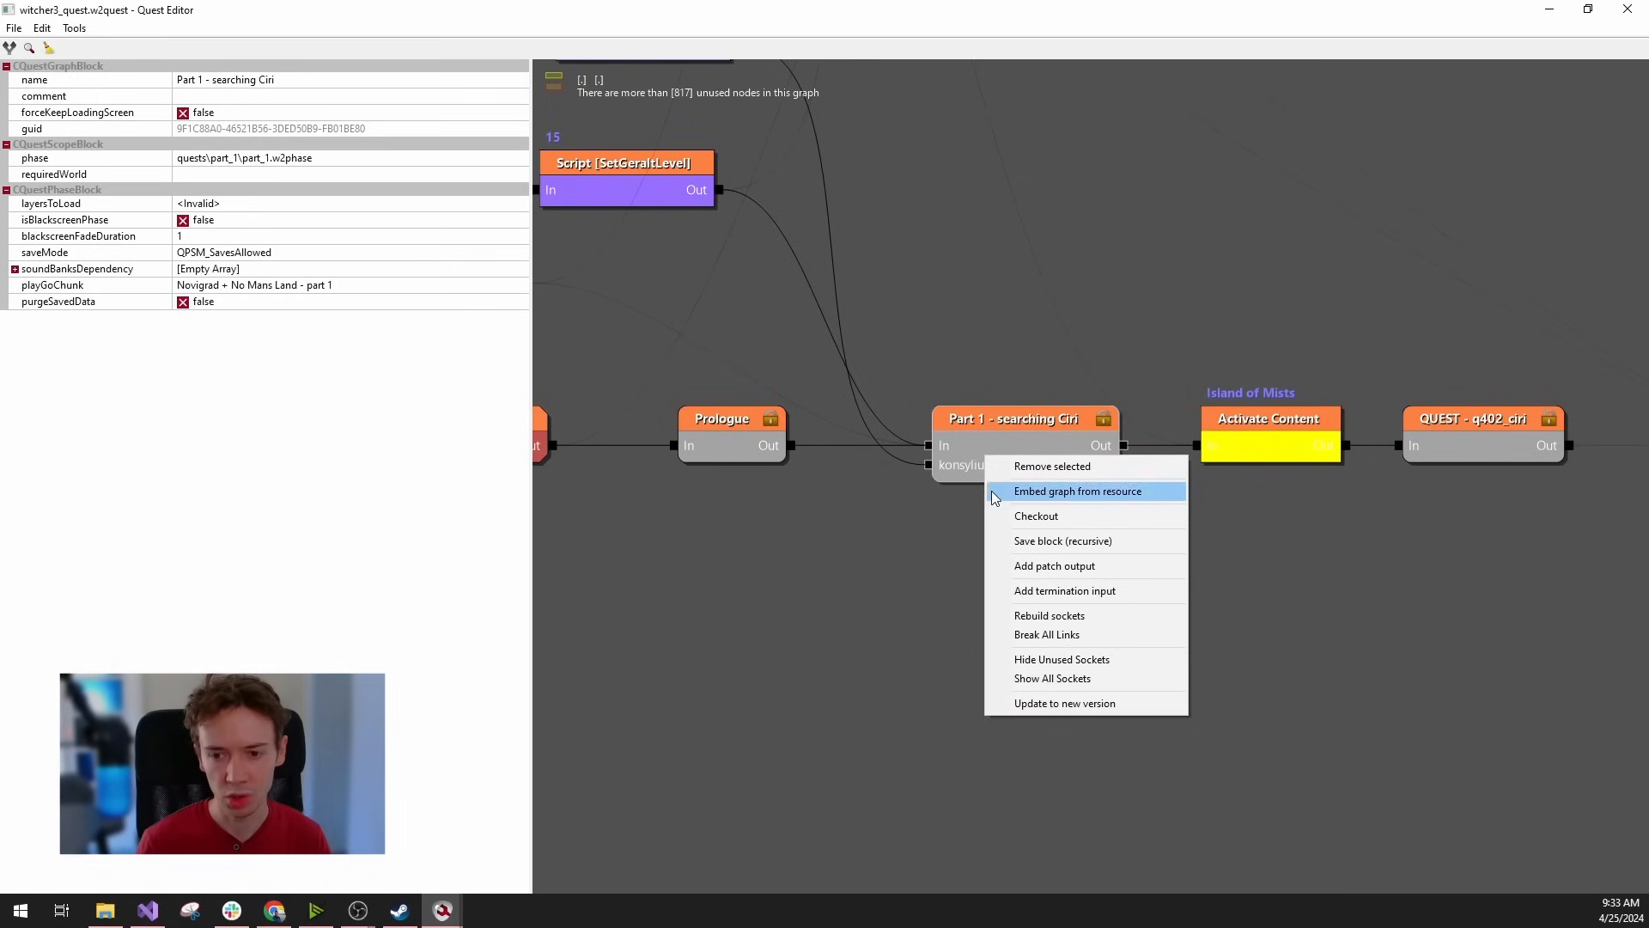
pyautogui.click(967, 453)
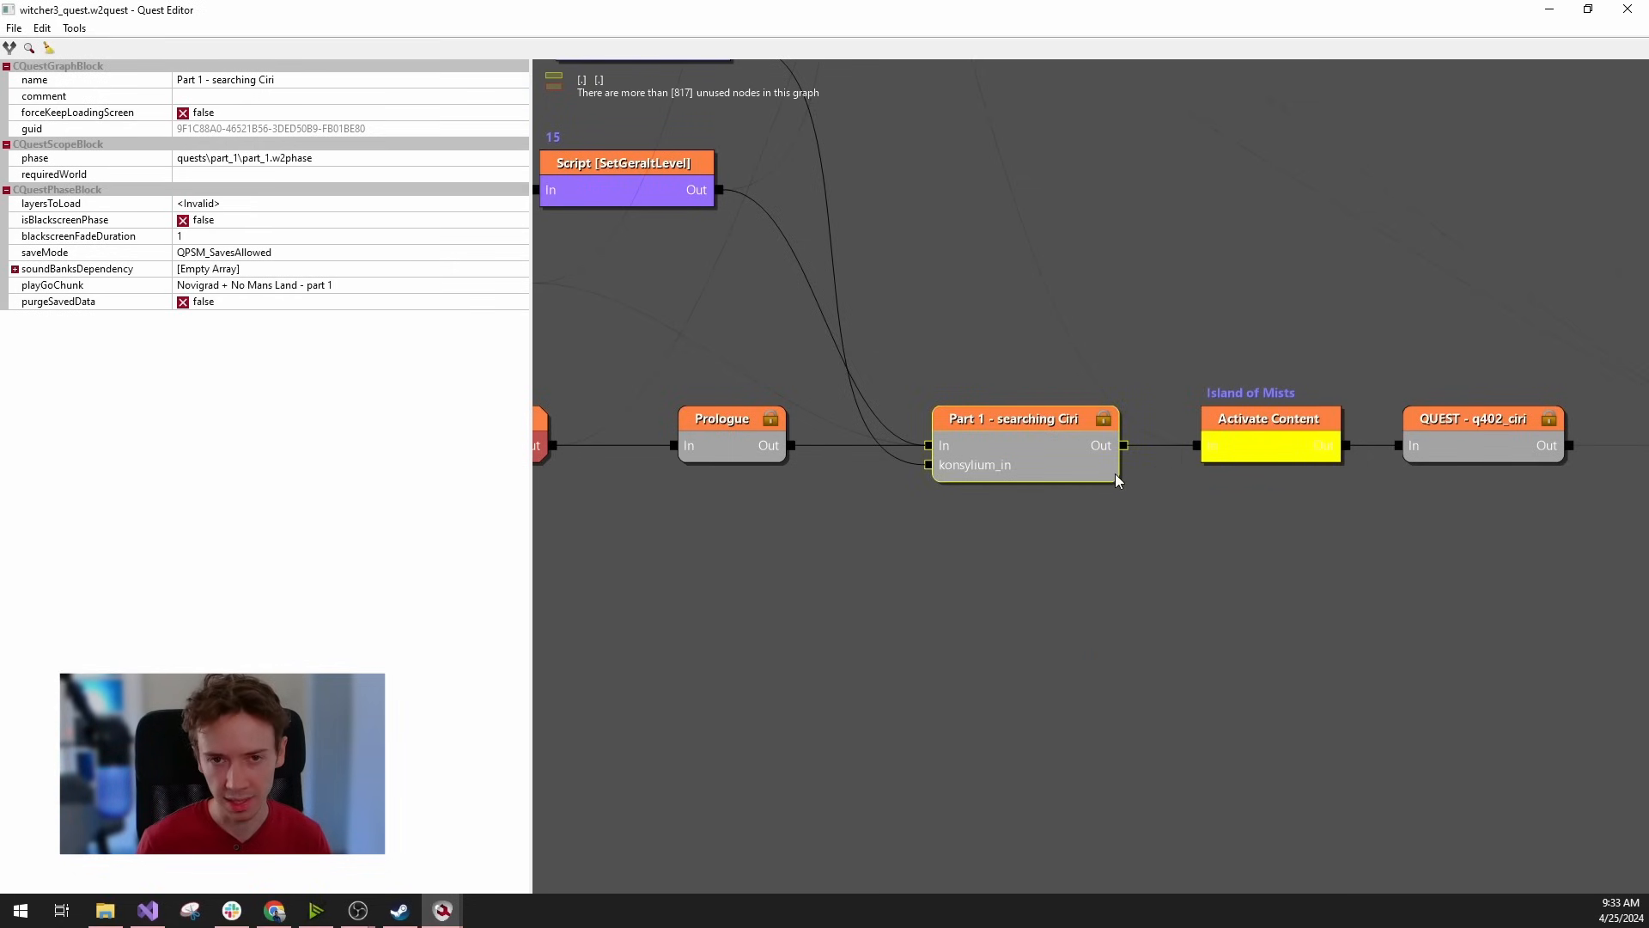
pyautogui.rightClick(1035, 464)
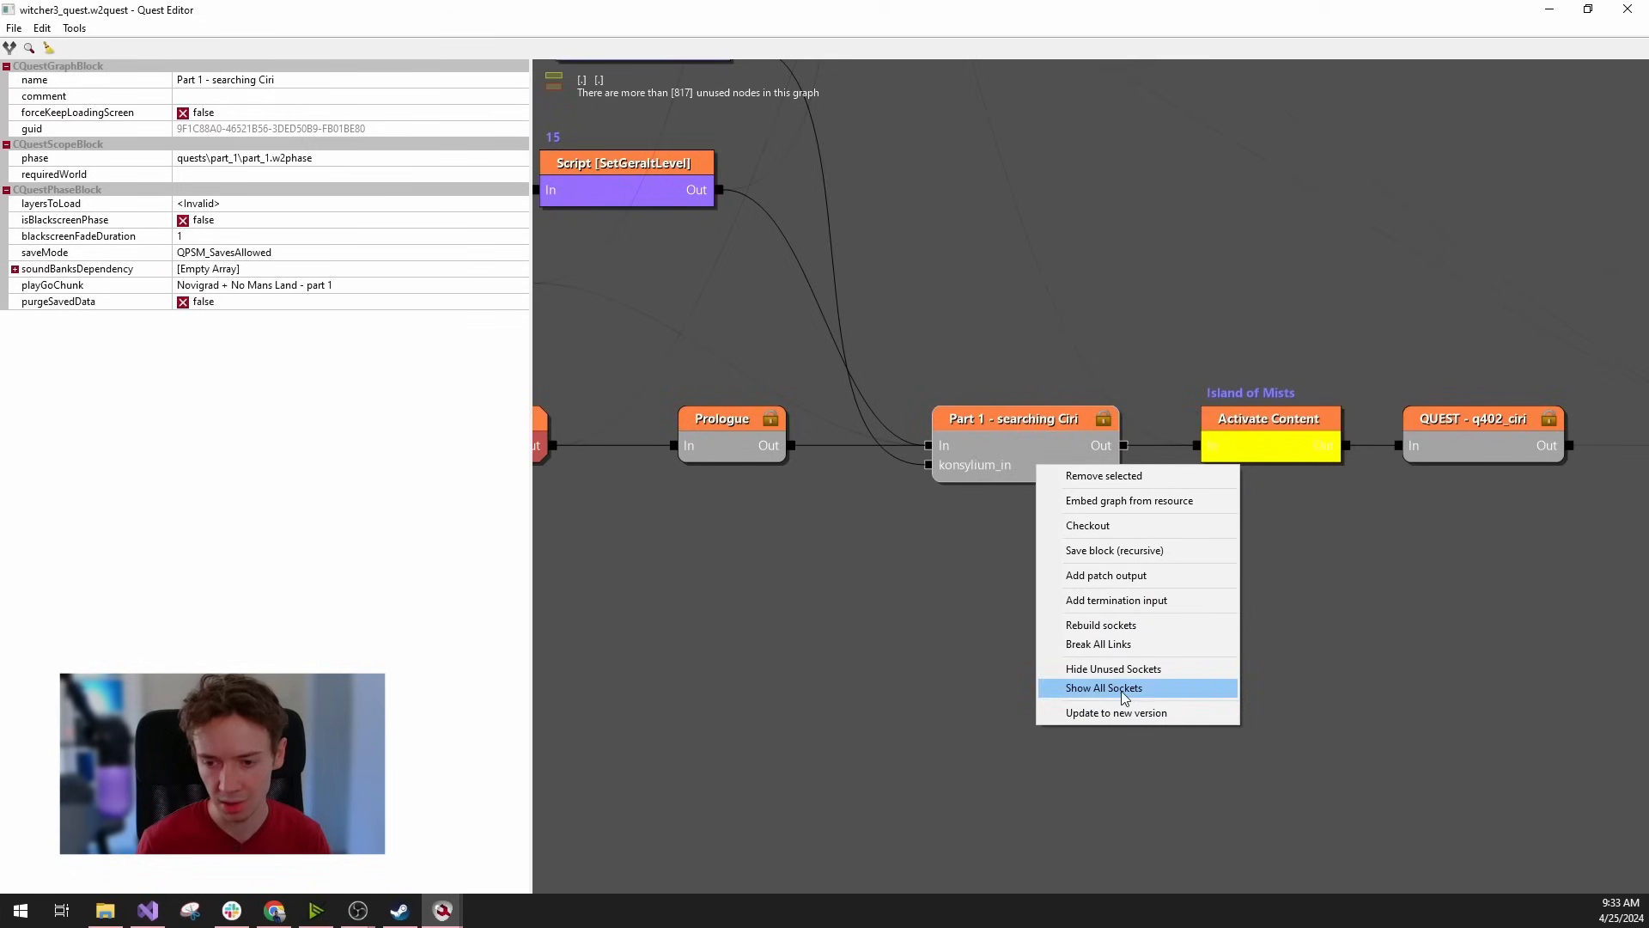
pyautogui.click(980, 467)
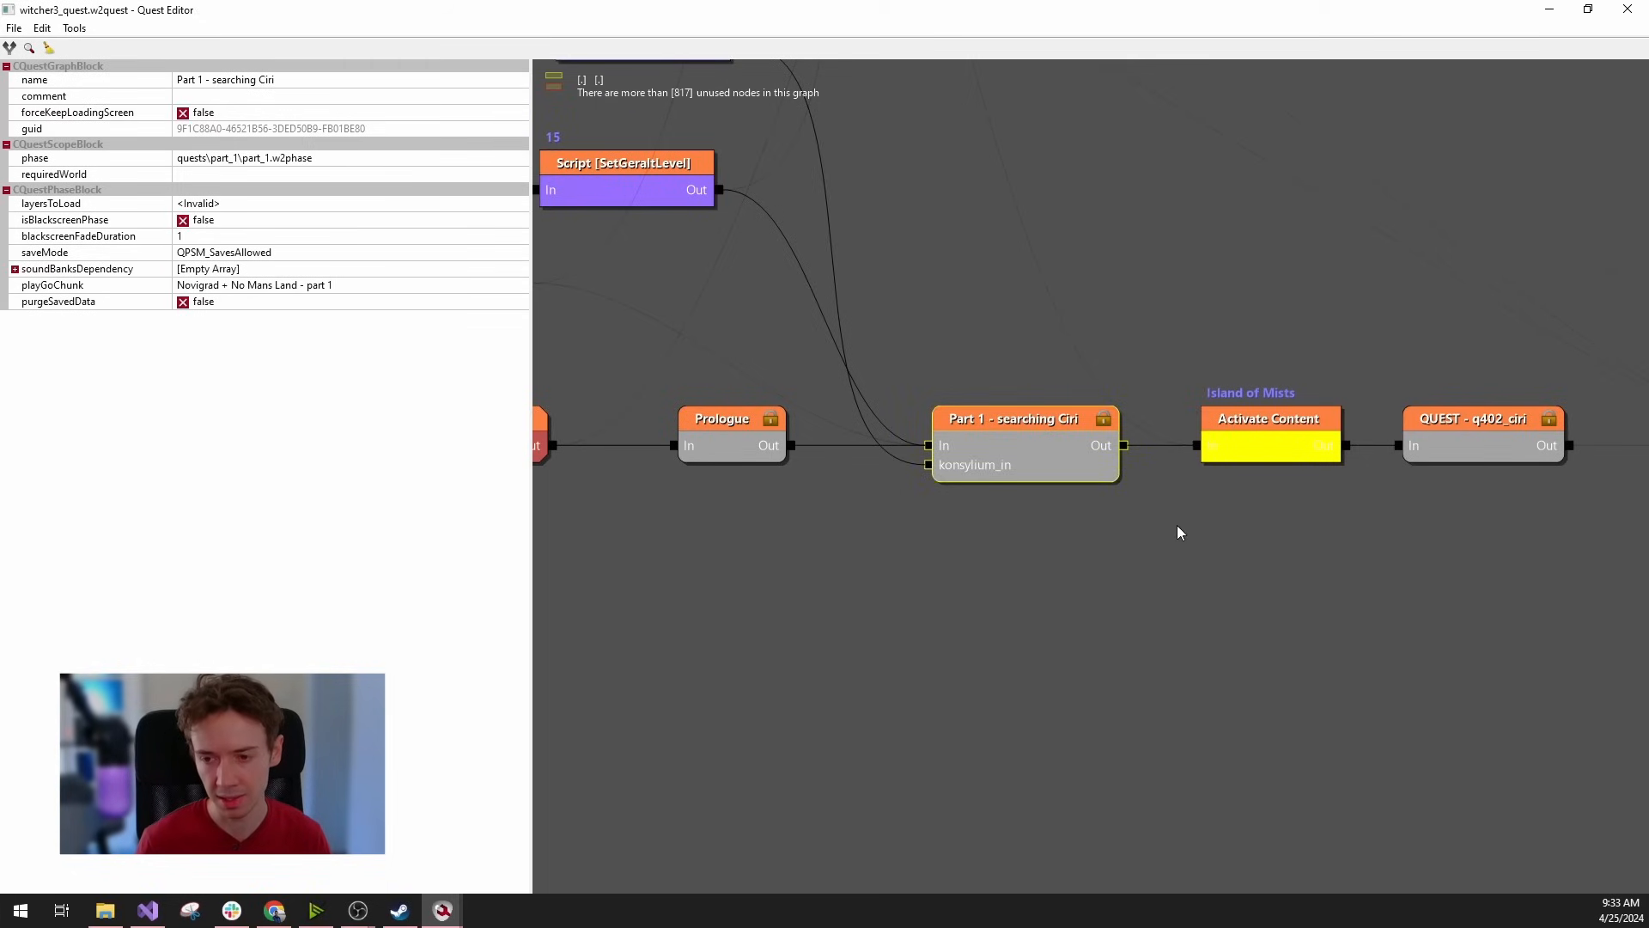
# View the properties of the If Player present and If part1_review_def present blocks on the part 1 branch.
pyautogui.moveTo(1403, 475); pyautogui.dragTo(1153, 519)
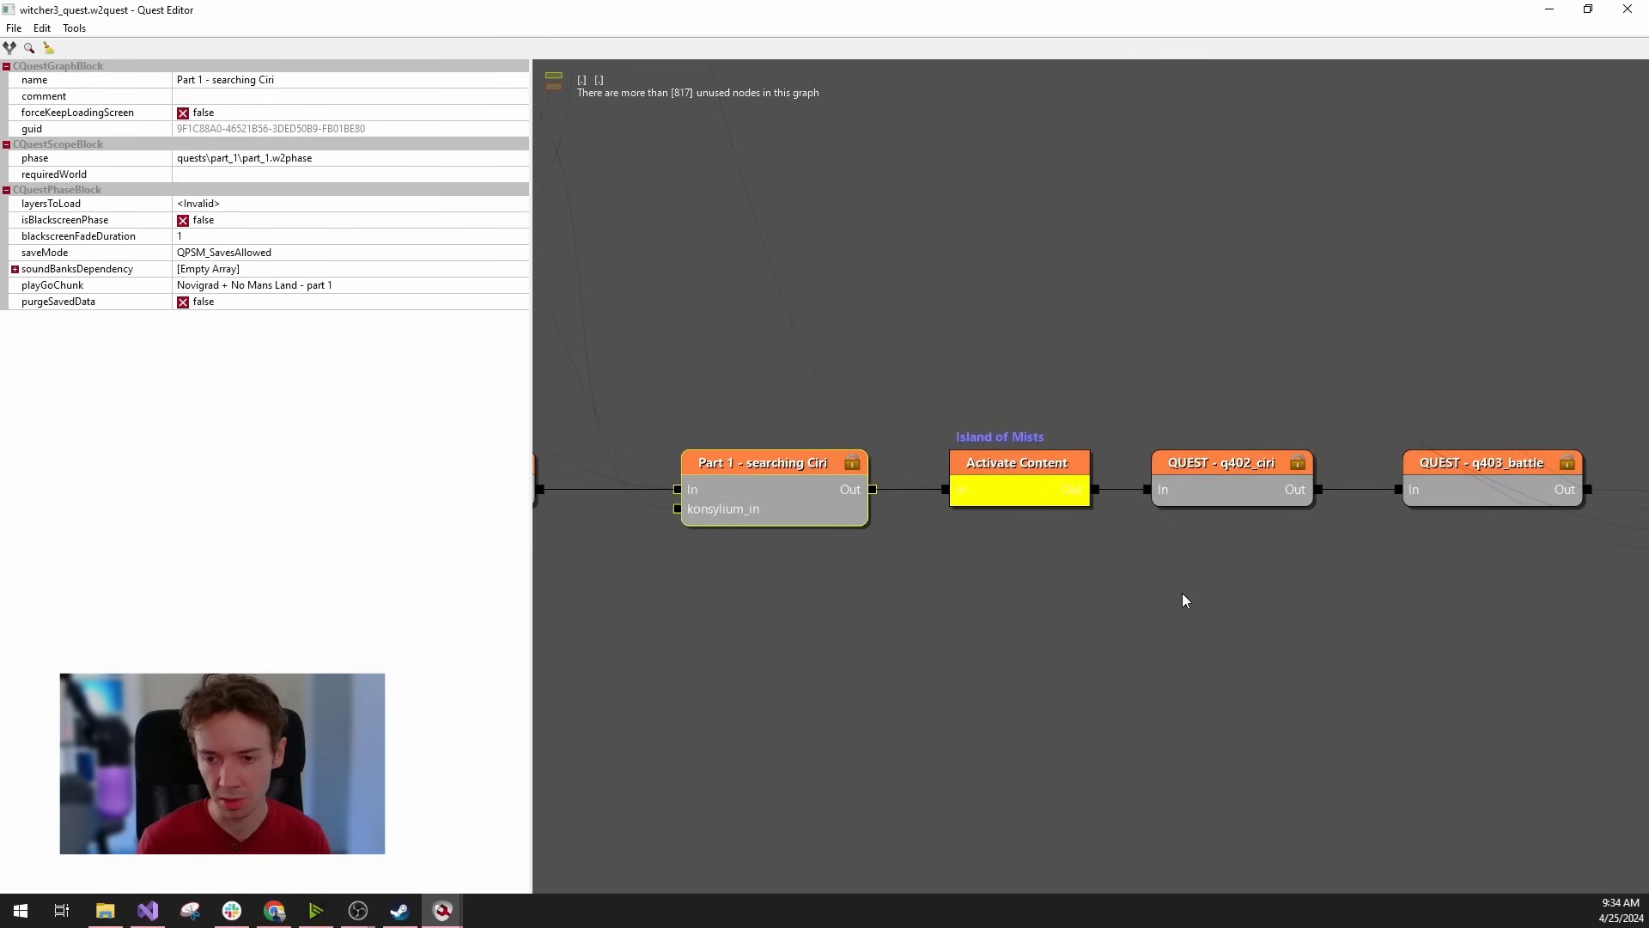
pyautogui.scroll(-3, 1182, 593)
pyautogui.moveTo(1623, 680); pyautogui.dragTo(1645, 745)
pyautogui.moveTo(812, 563); pyautogui.dragTo(1022, 690)
pyautogui.scroll(1, 794, 592)
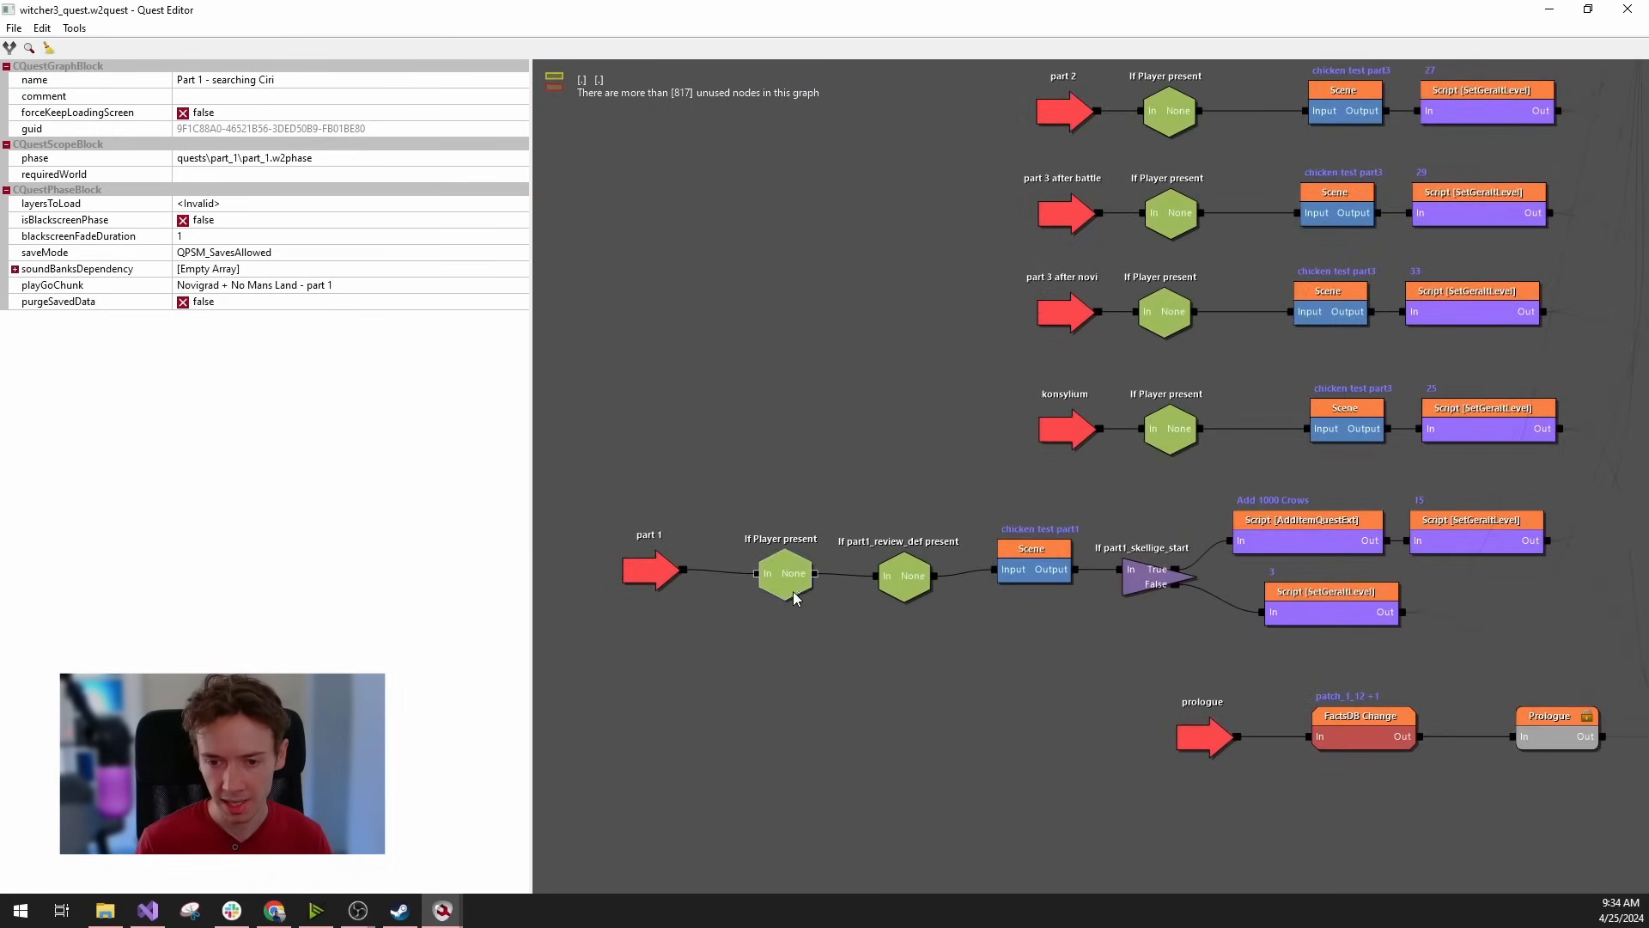
pyautogui.click(783, 572)
pyautogui.click(908, 588)
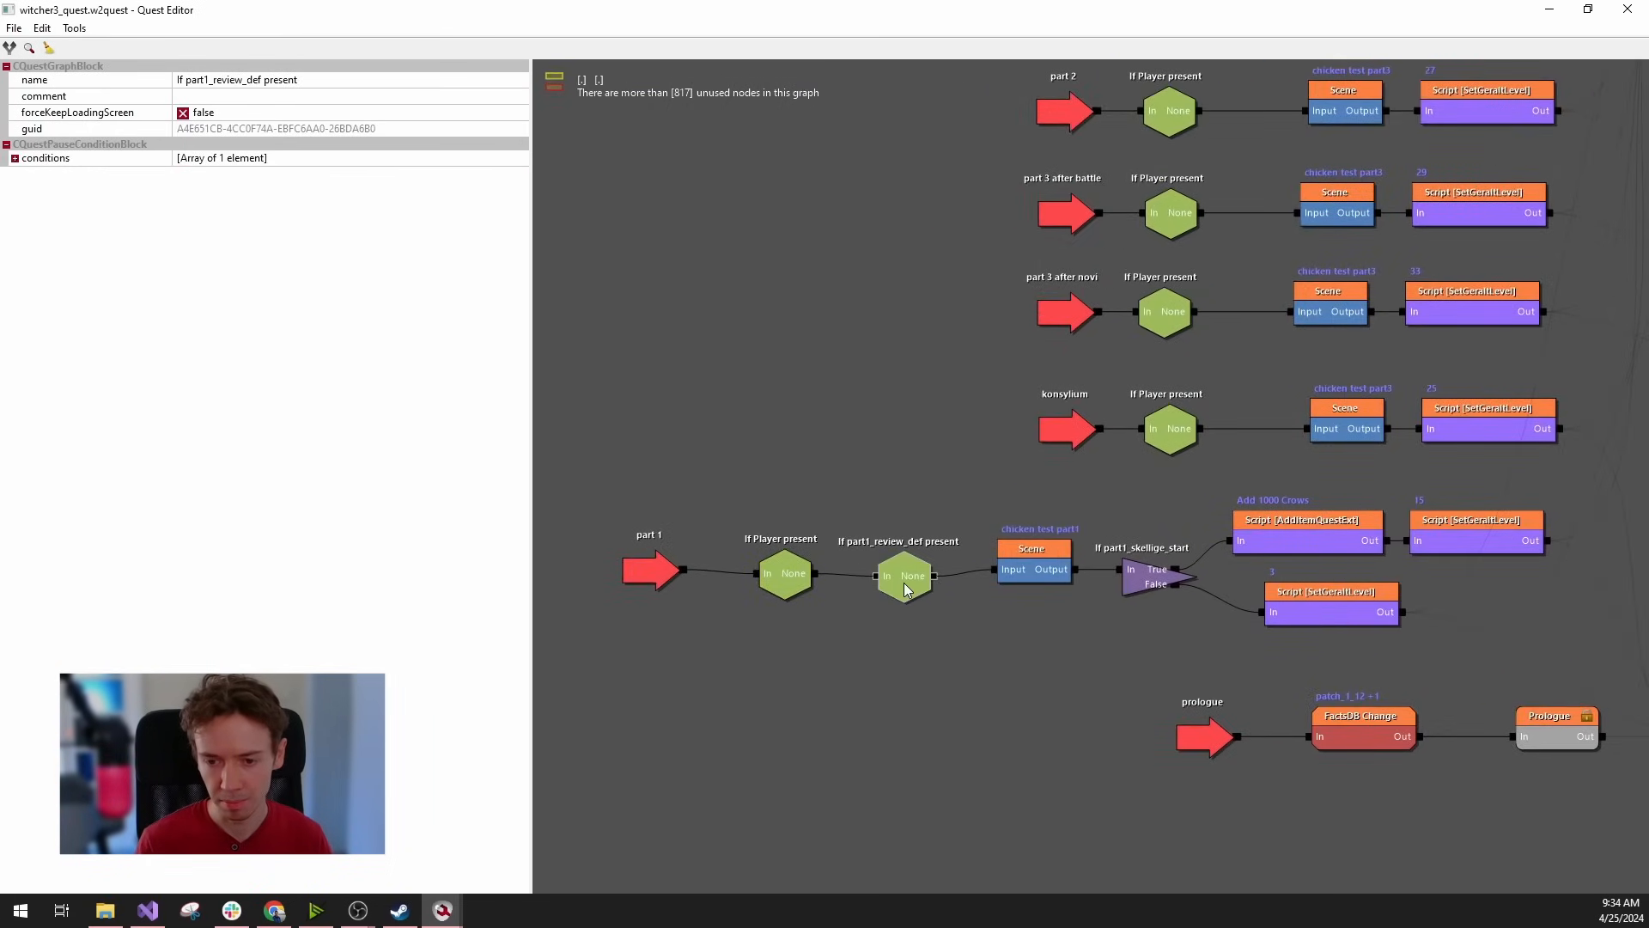
pyautogui.click(791, 587)
pyautogui.scroll(2, 827, 661)
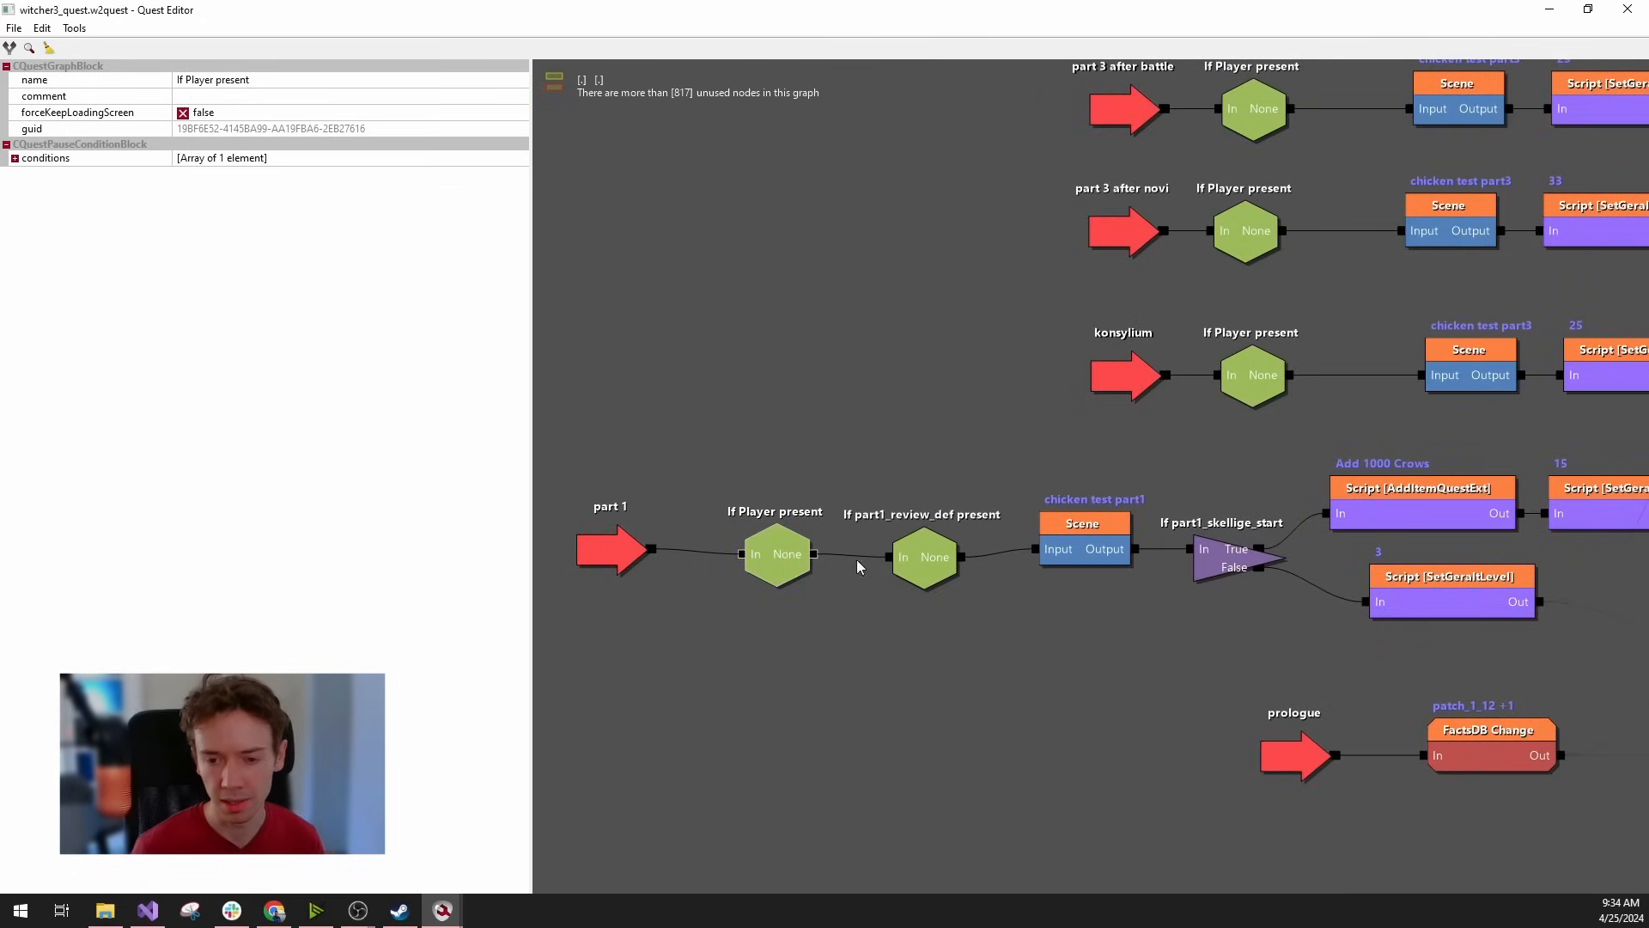
pyautogui.click(935, 559)
pyautogui.click(758, 558)
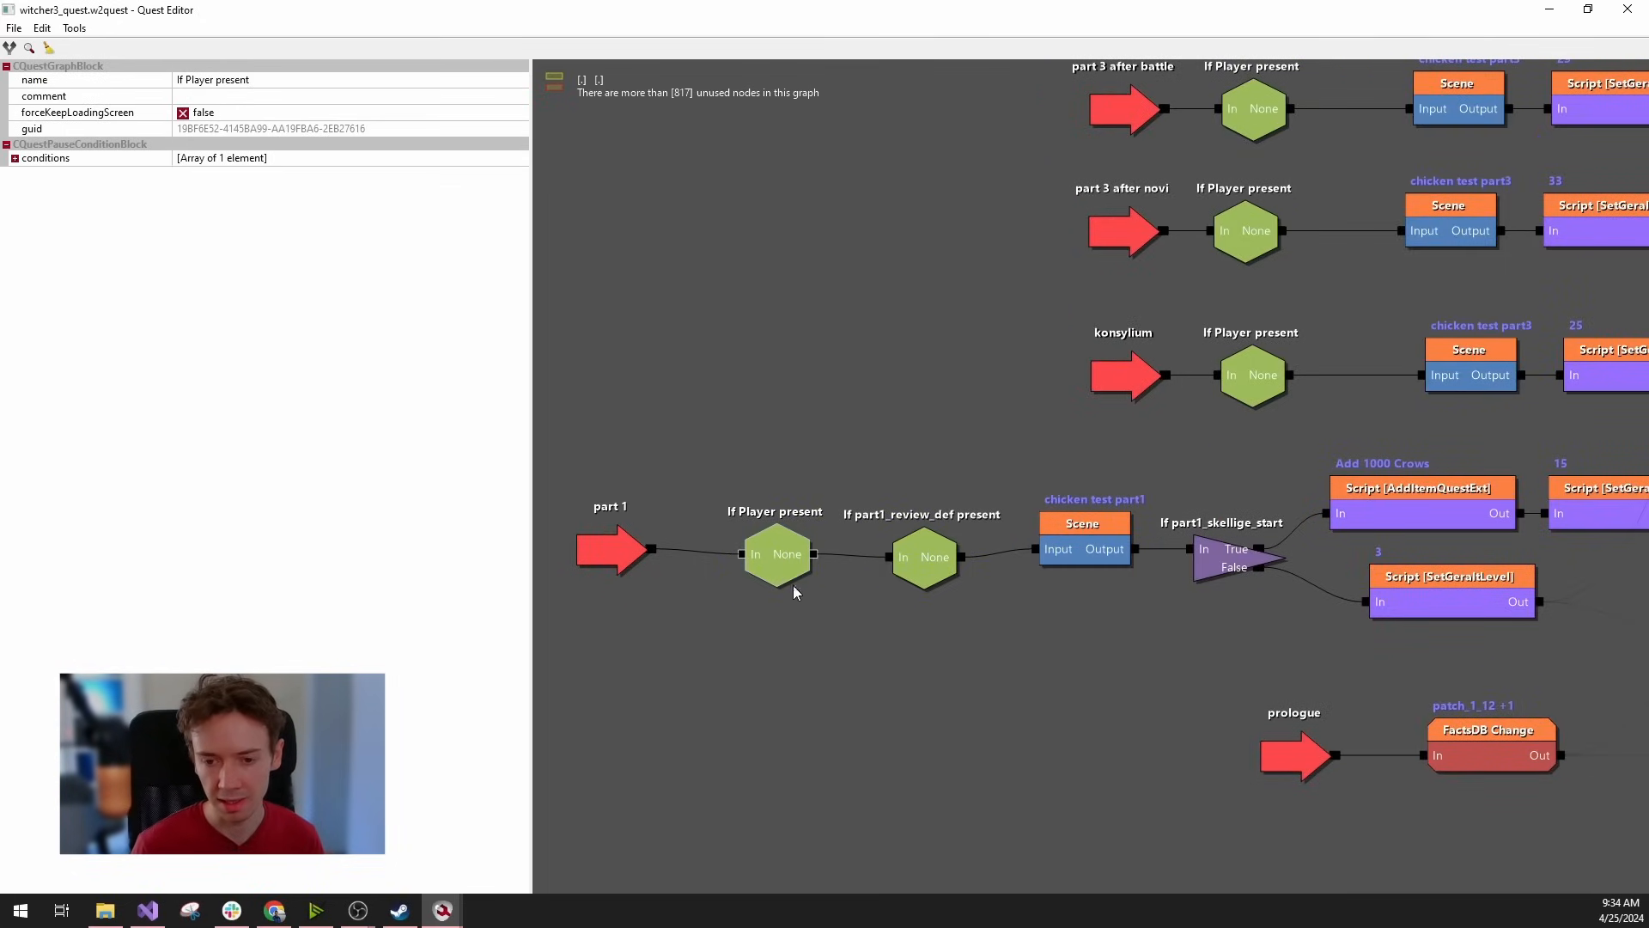
# Expand the condition of the part 1 branch's If Player present block and compare its tags with If part1_review_def present.
pyautogui.scroll(1, 796, 615)
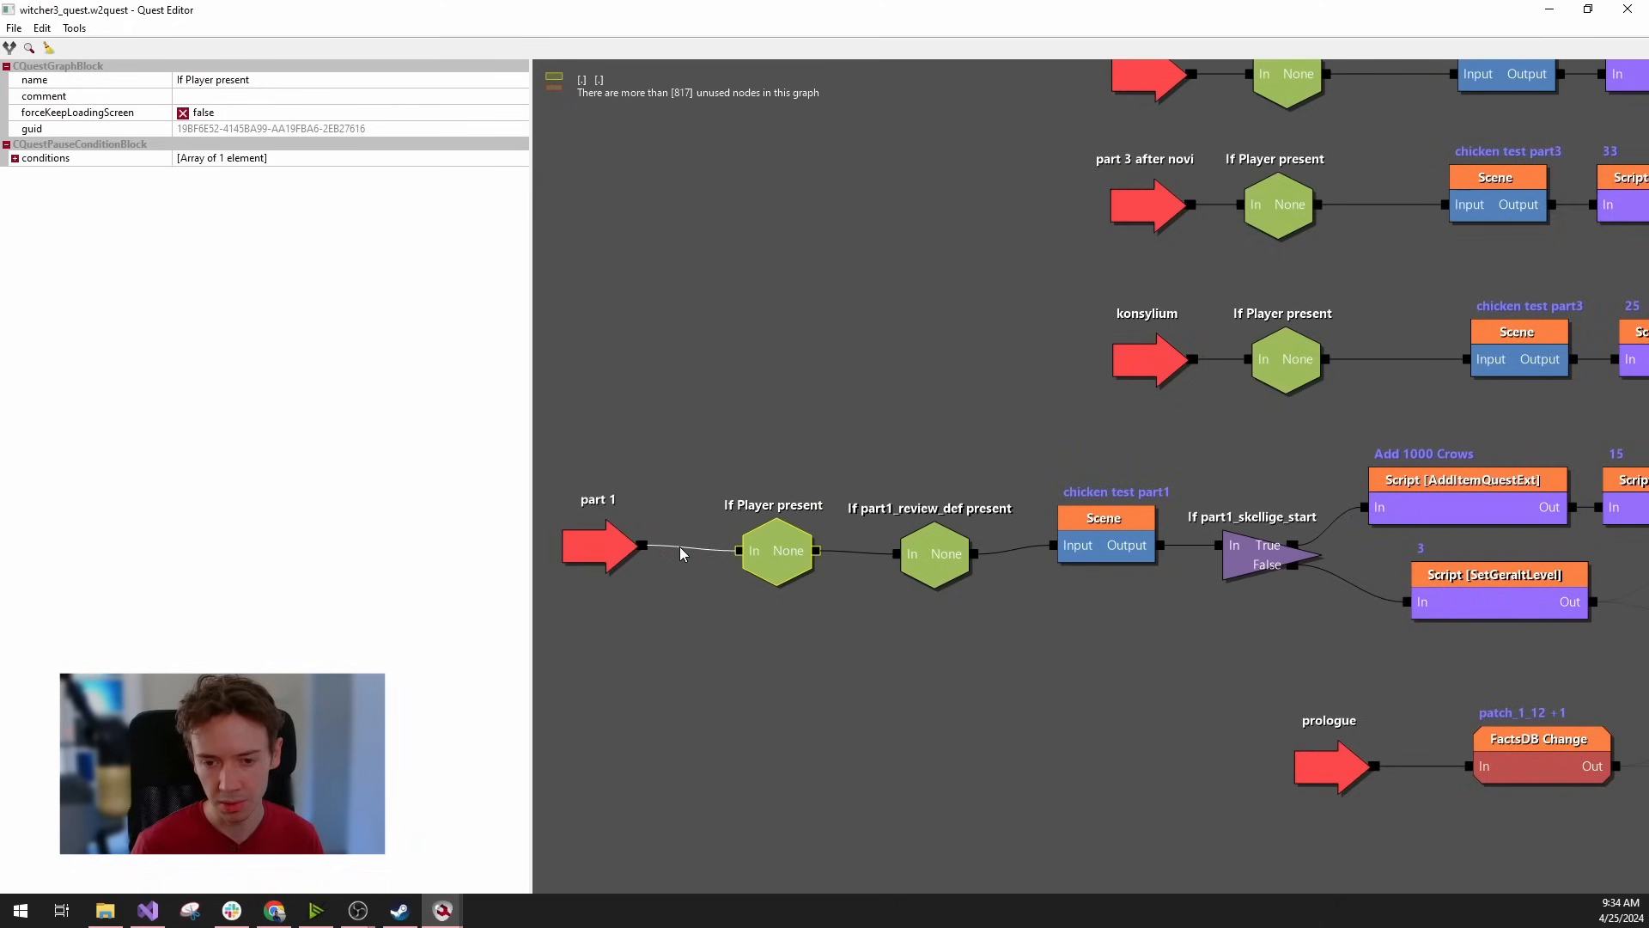
pyautogui.scroll(1, 744, 560)
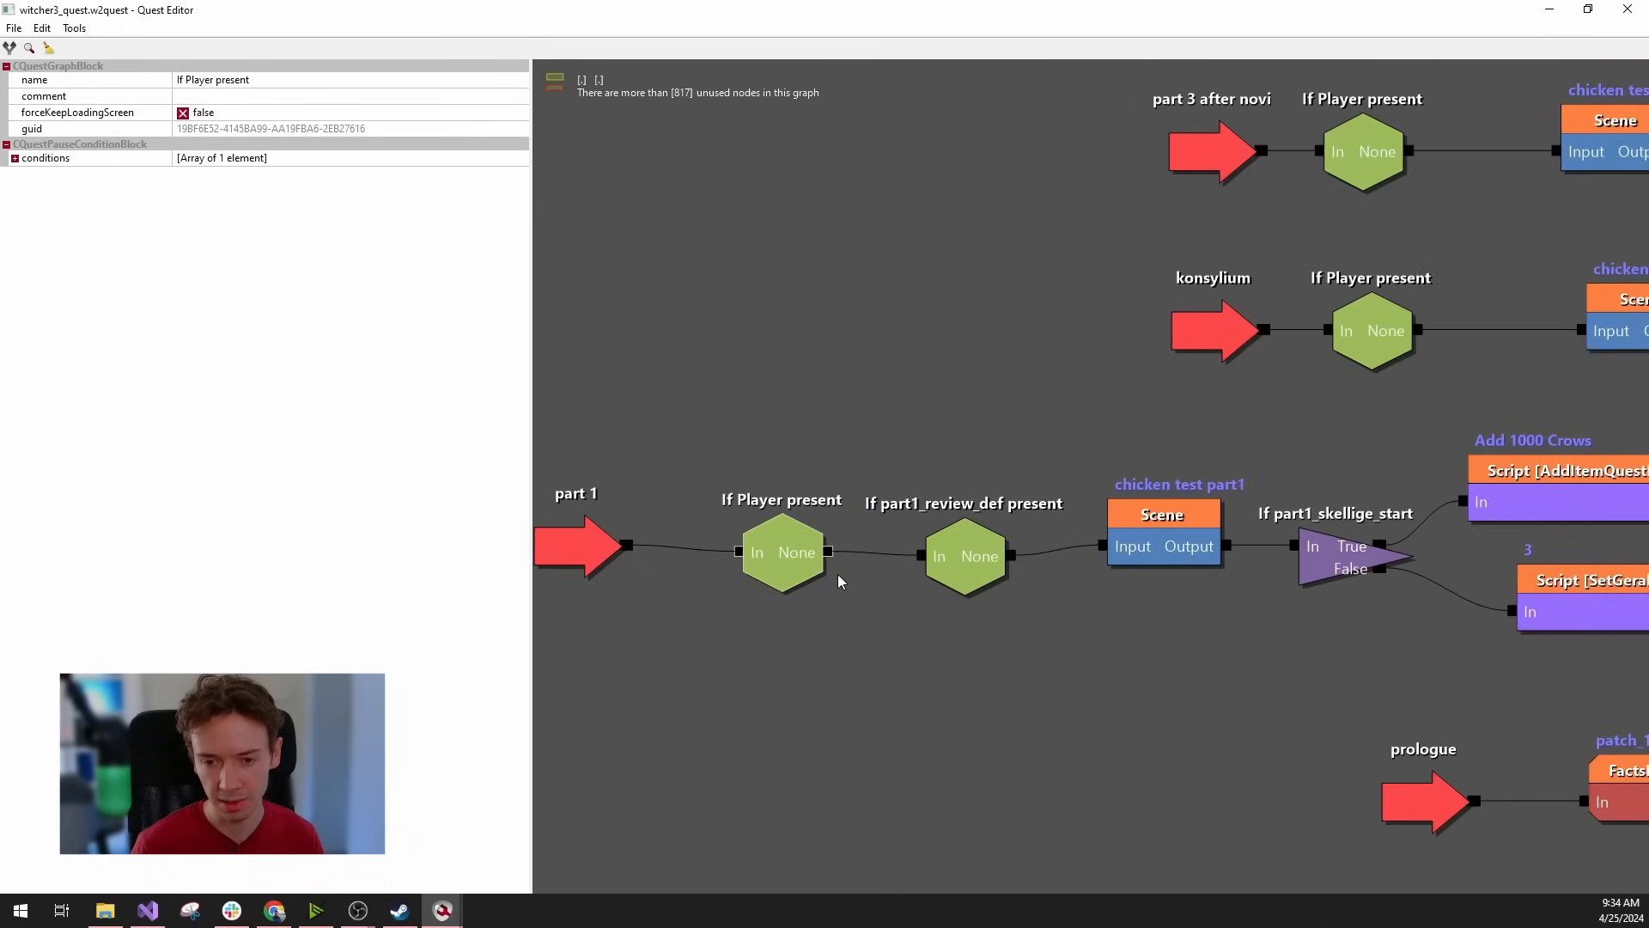
pyautogui.scroll(-1, 834, 570)
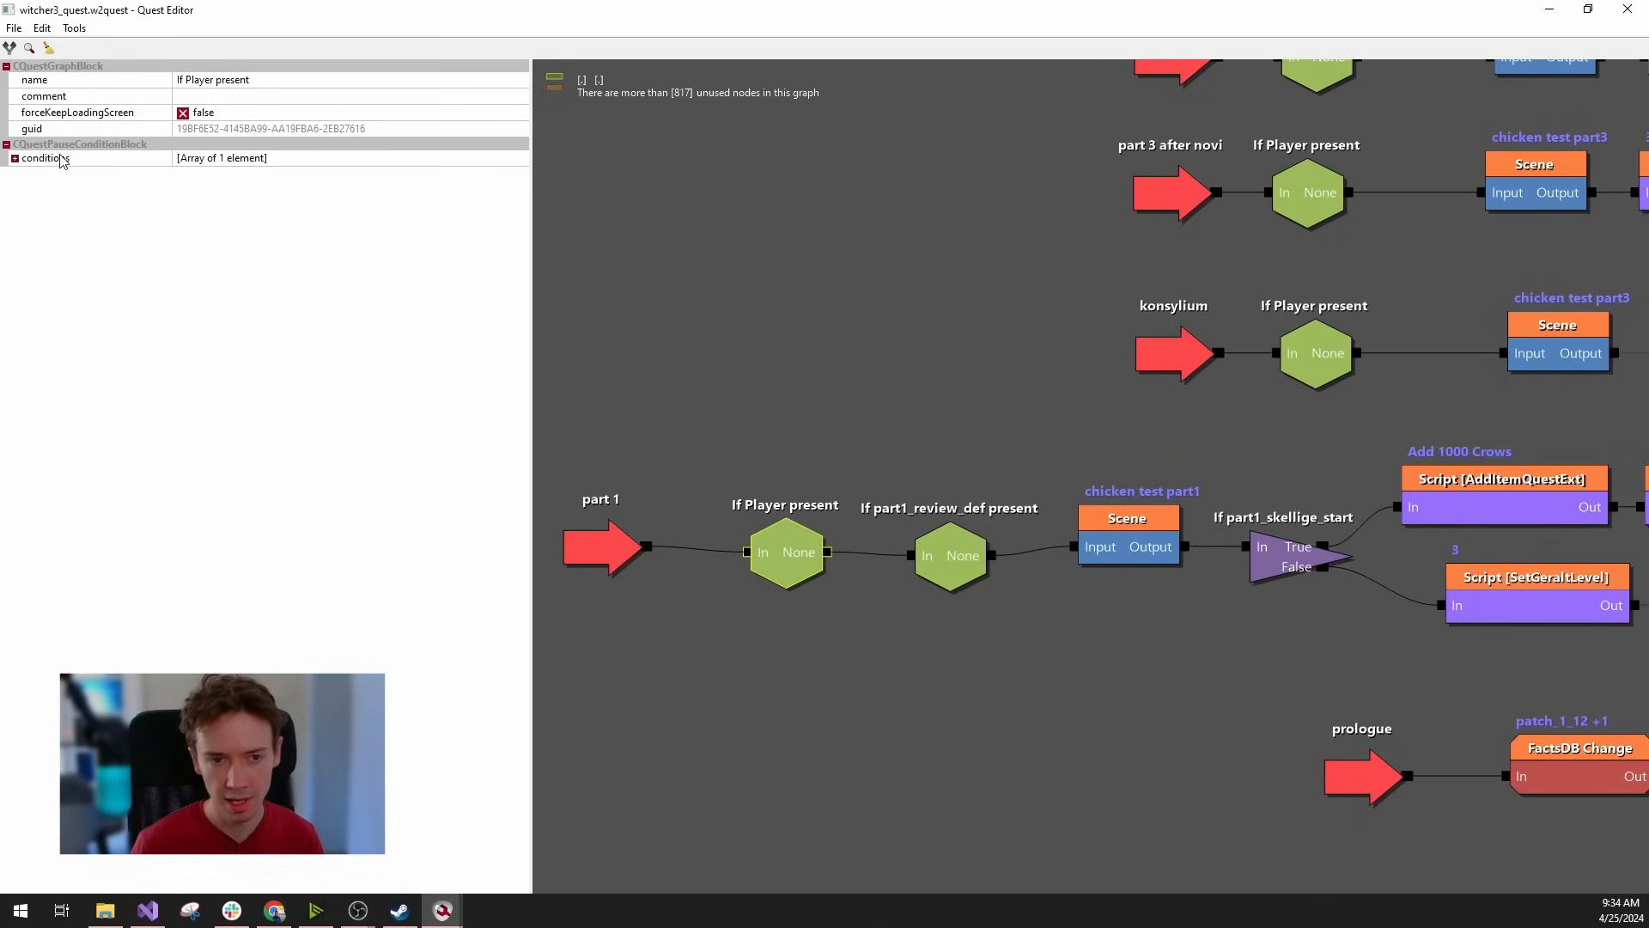
pyautogui.click(16, 158)
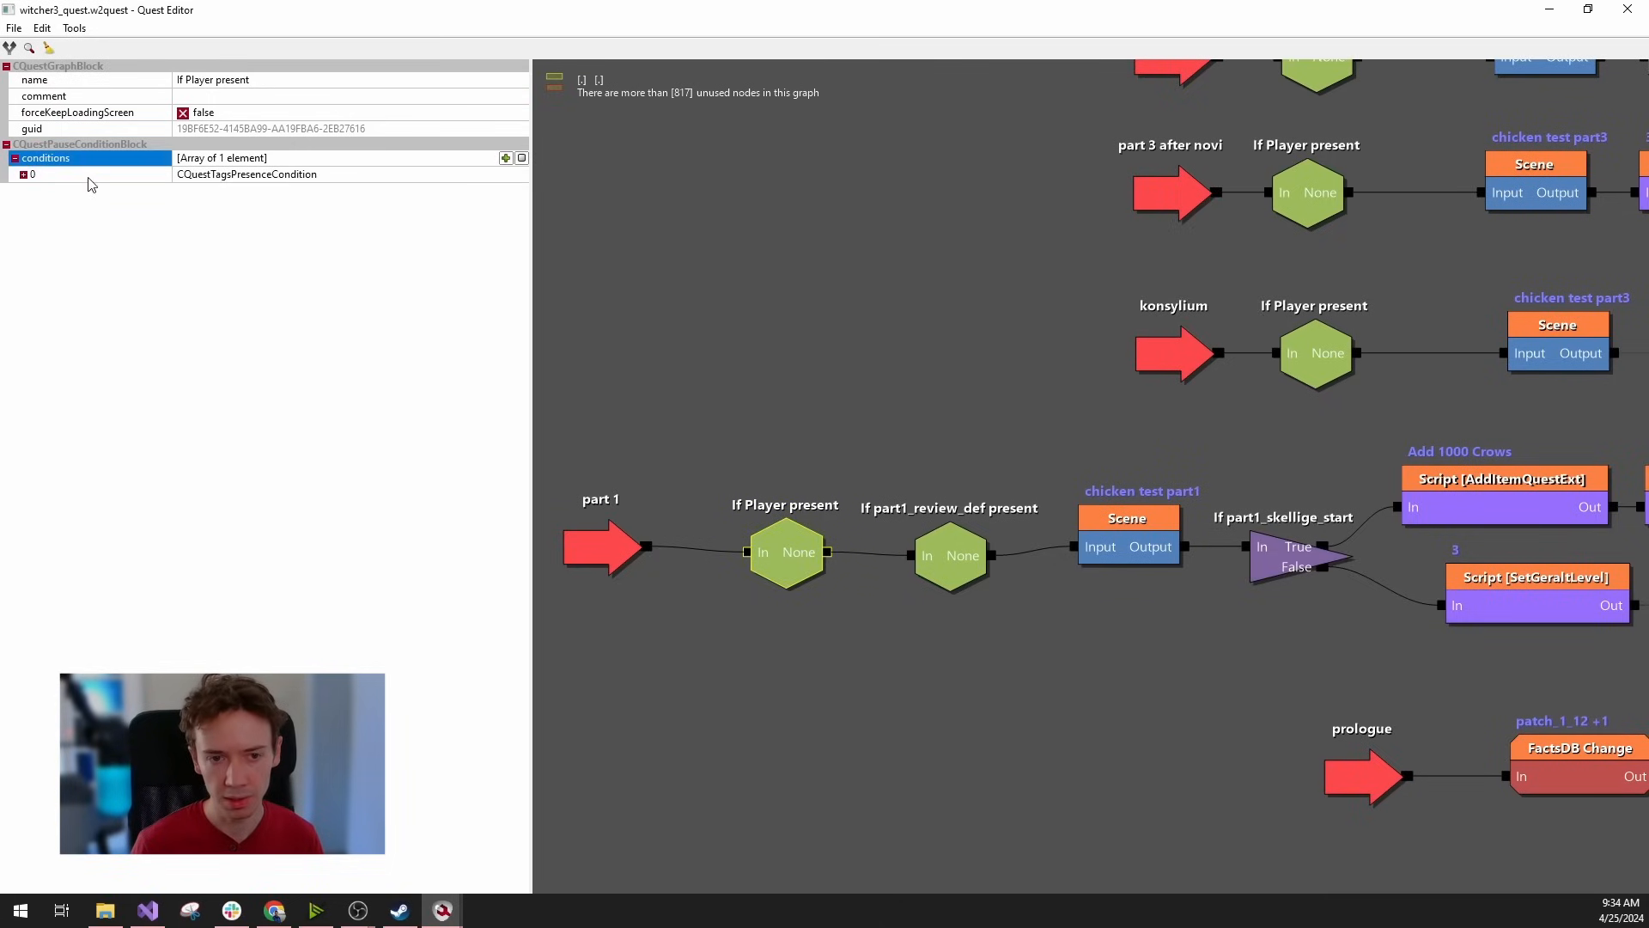
pyautogui.click(24, 174)
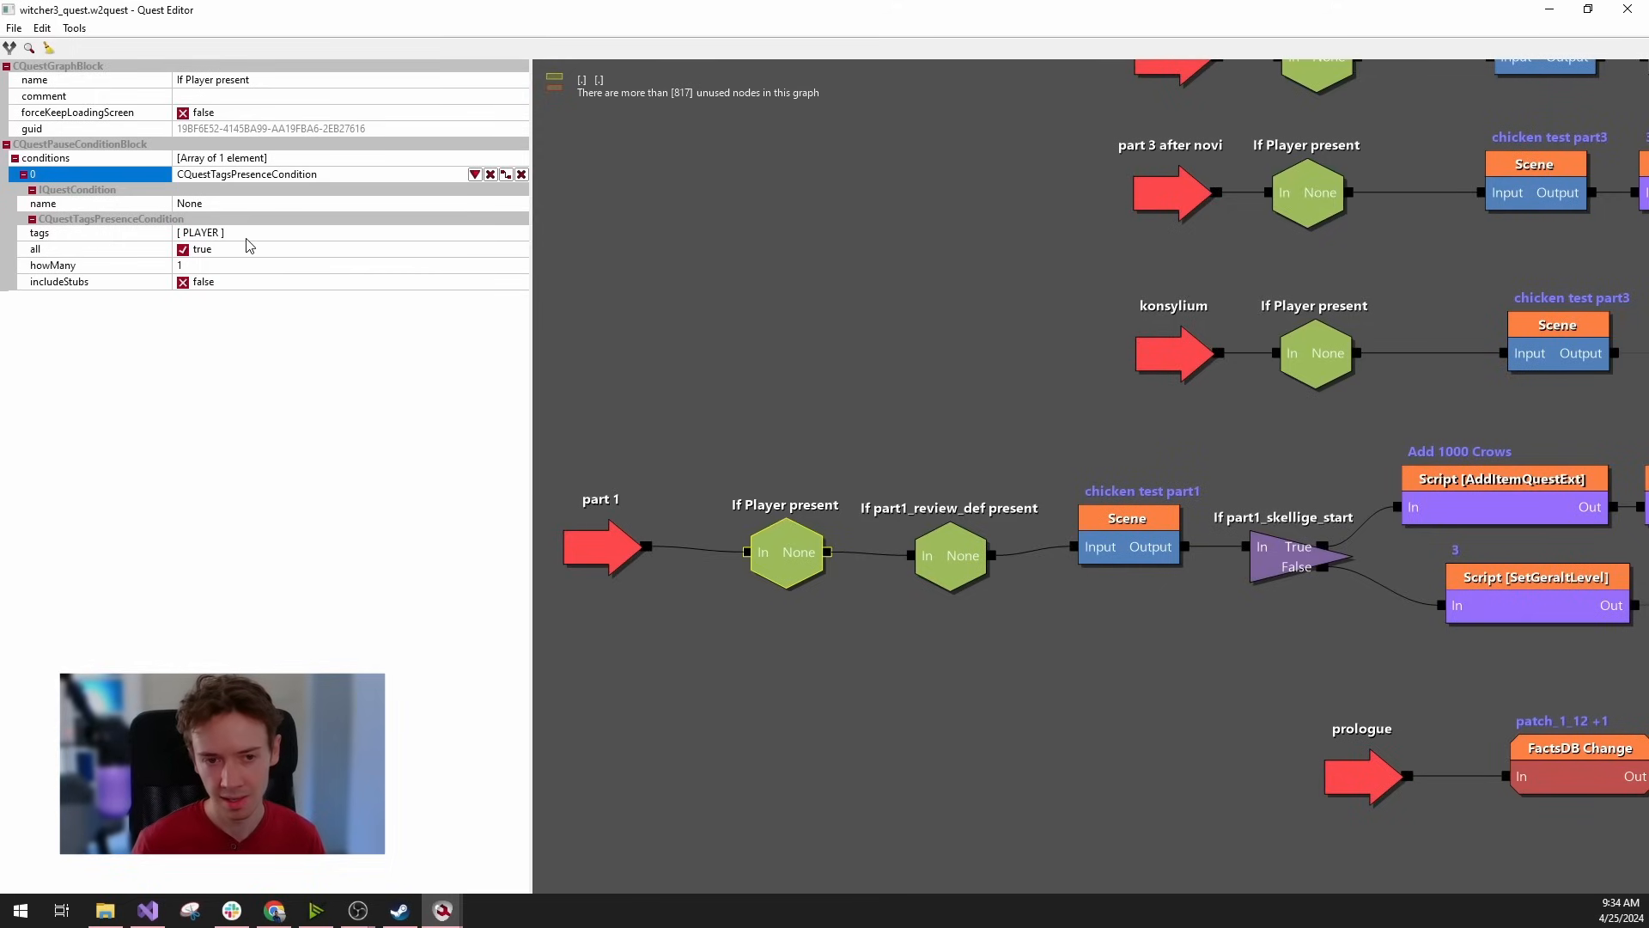
pyautogui.click(1086, 651)
pyautogui.click(806, 559)
pyautogui.click(938, 577)
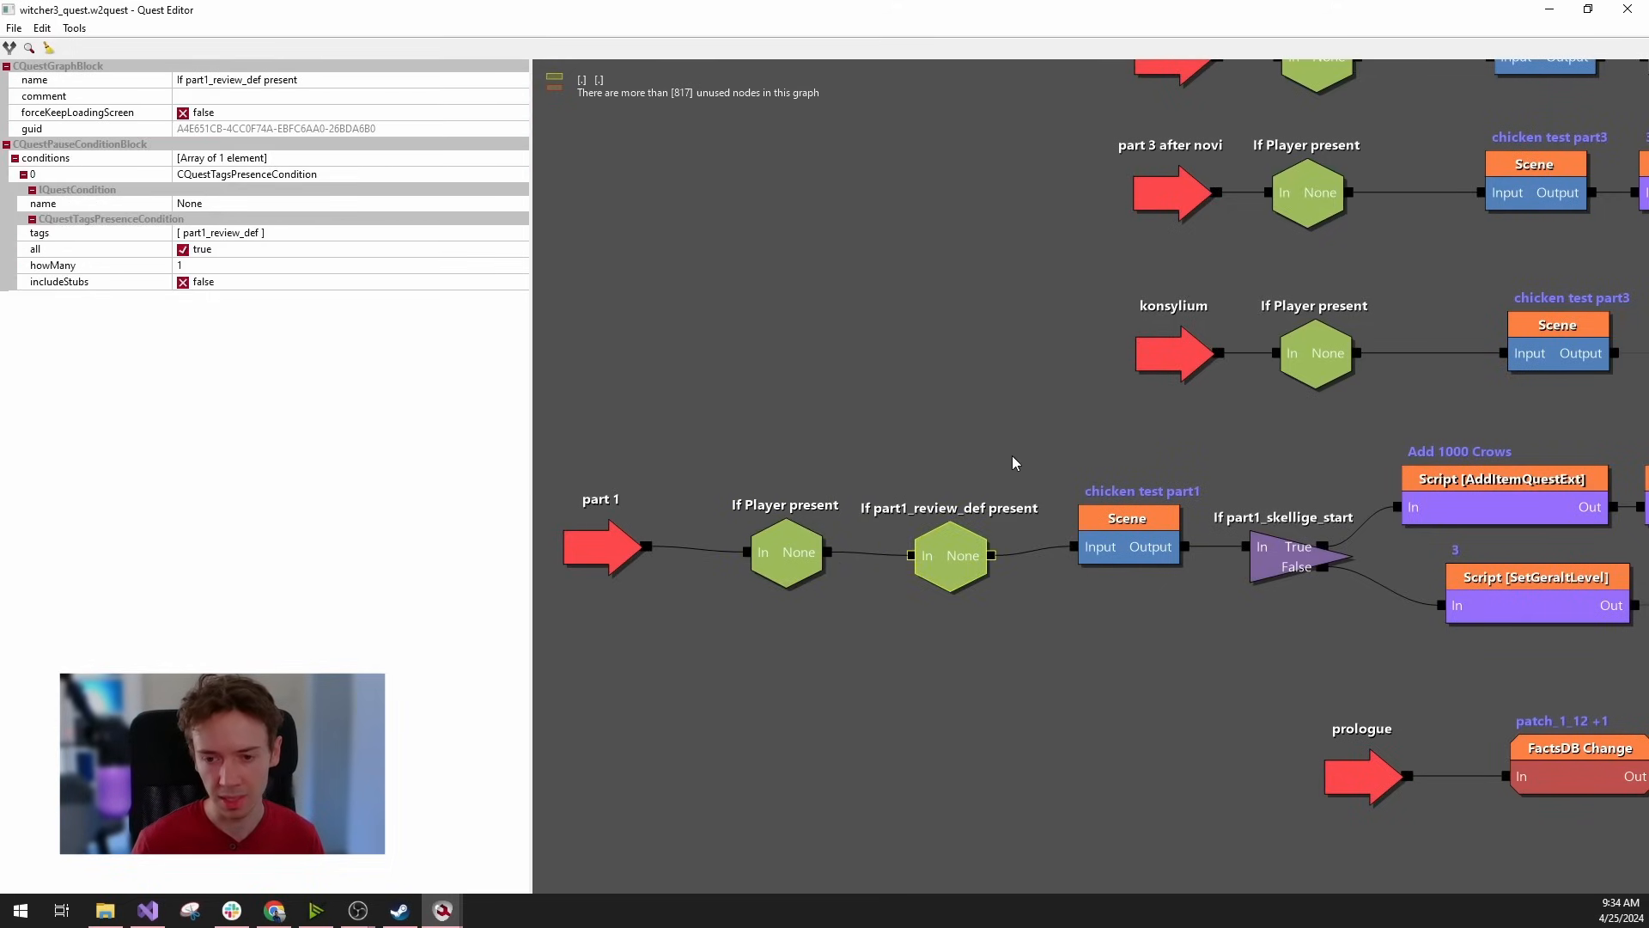
# View the properties of the chicken test part1 Scene block on the part 1 branch.
pyautogui.scroll(-3, 952, 421)
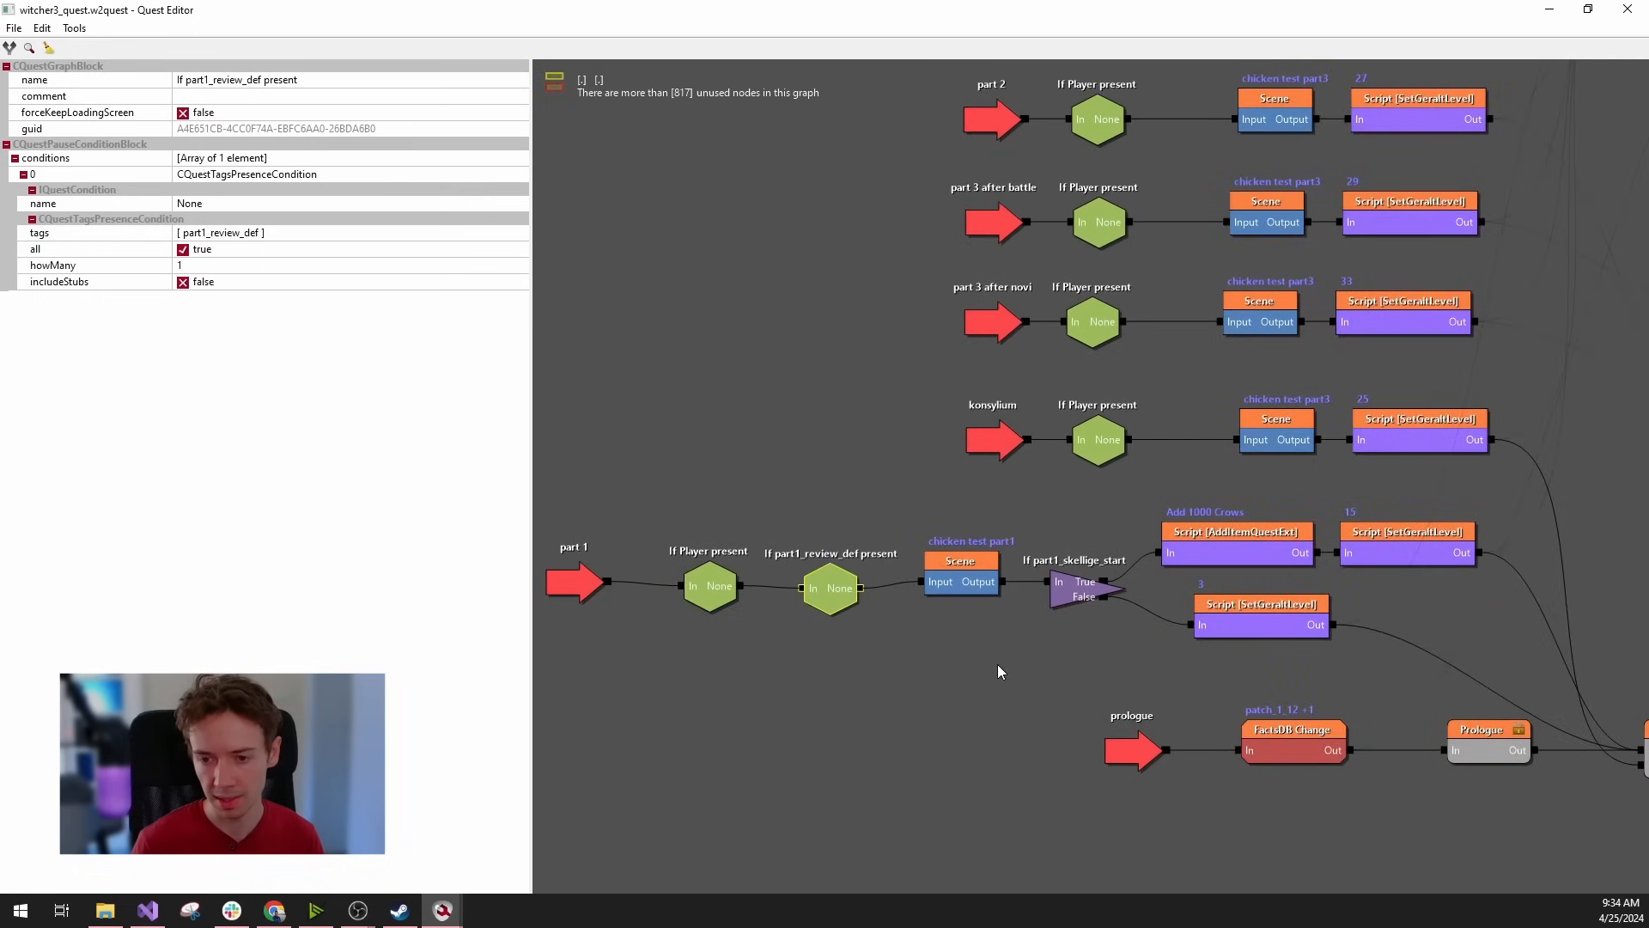
pyautogui.click(955, 587)
pyautogui.scroll(1, 1044, 675)
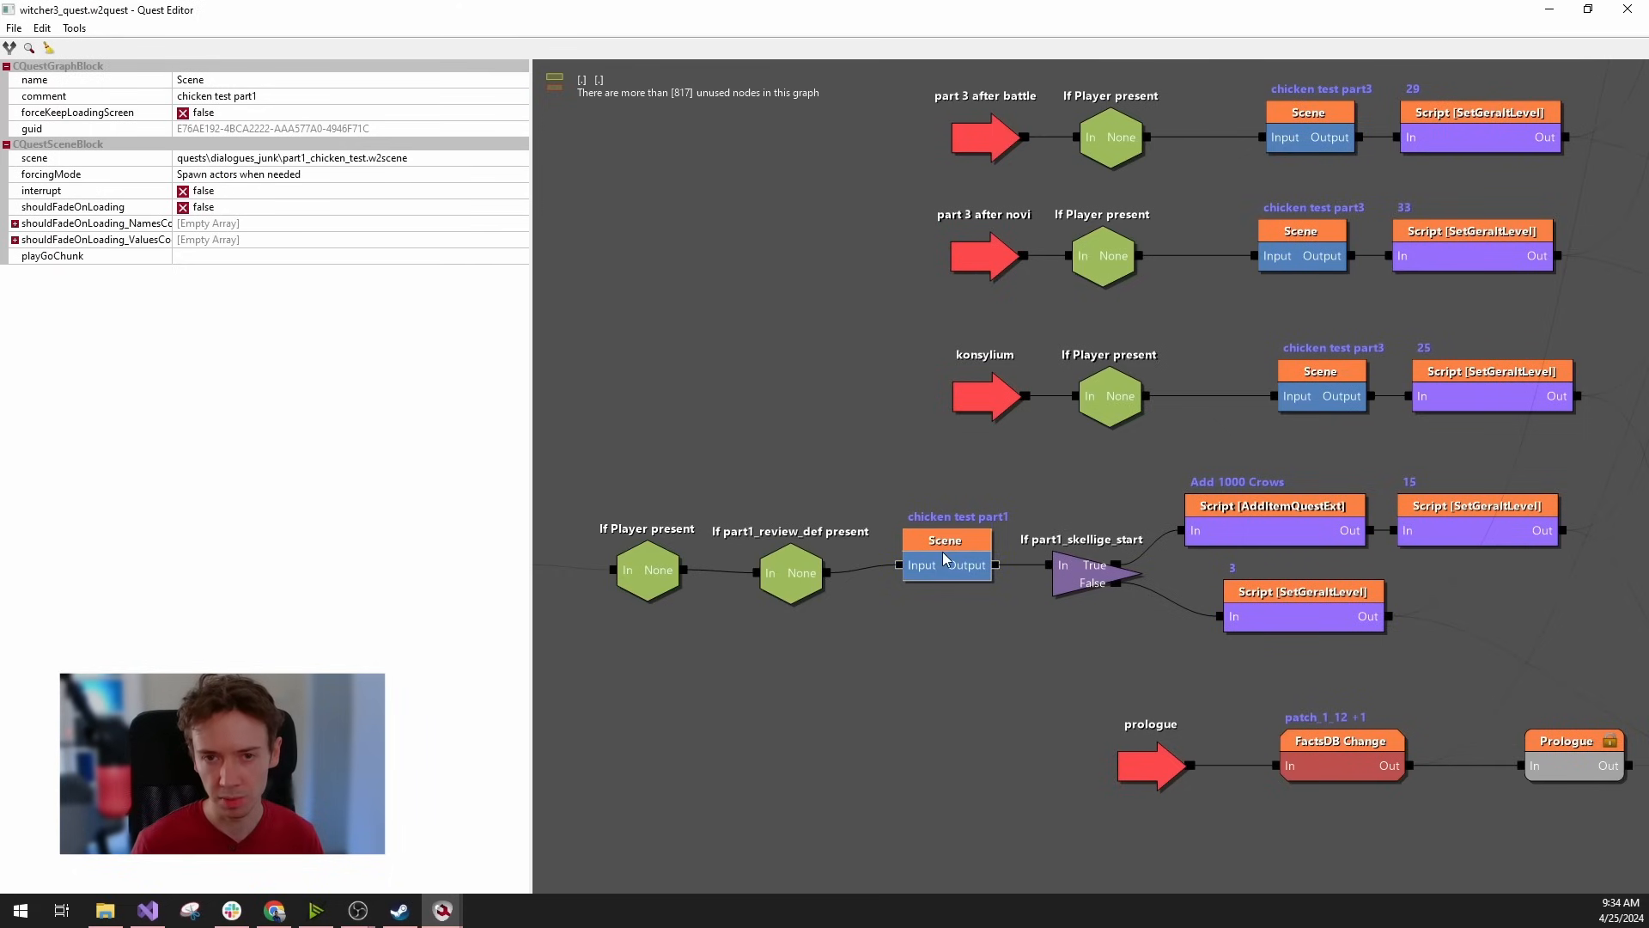
pyautogui.scroll(1, 940, 538)
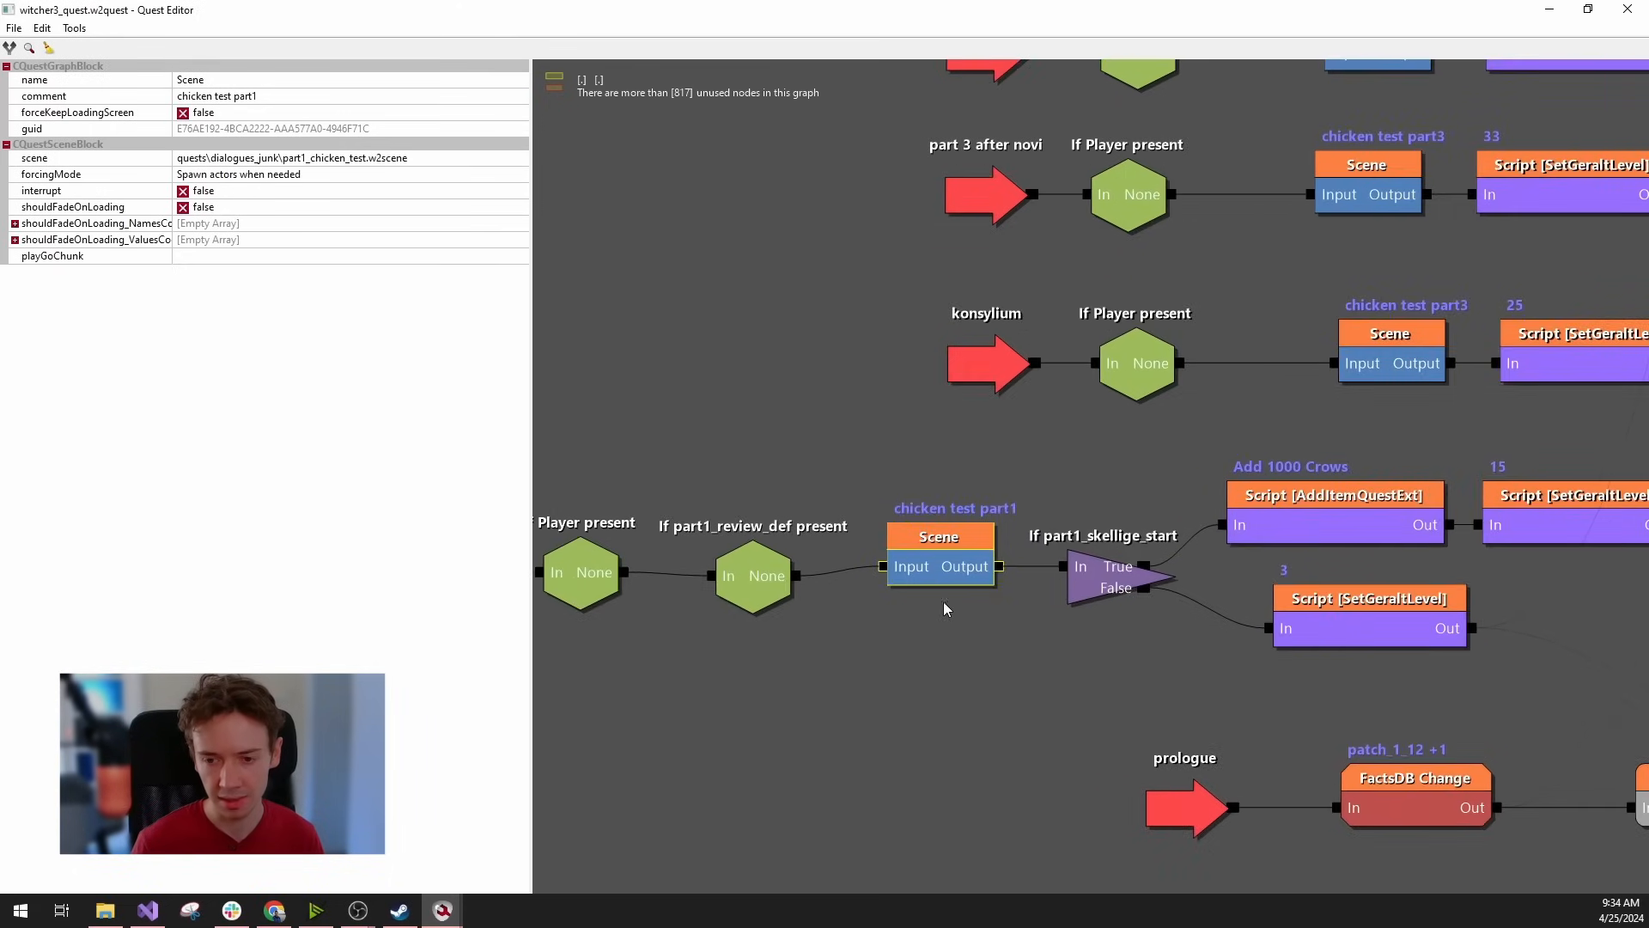
# View the properties of the If part1_skellige_start condition block and its True and False branches.
pyautogui.scroll(-2, 1084, 646)
pyautogui.click(1090, 574)
pyautogui.scroll(2, 1173, 669)
pyautogui.scroll(-1, 1114, 661)
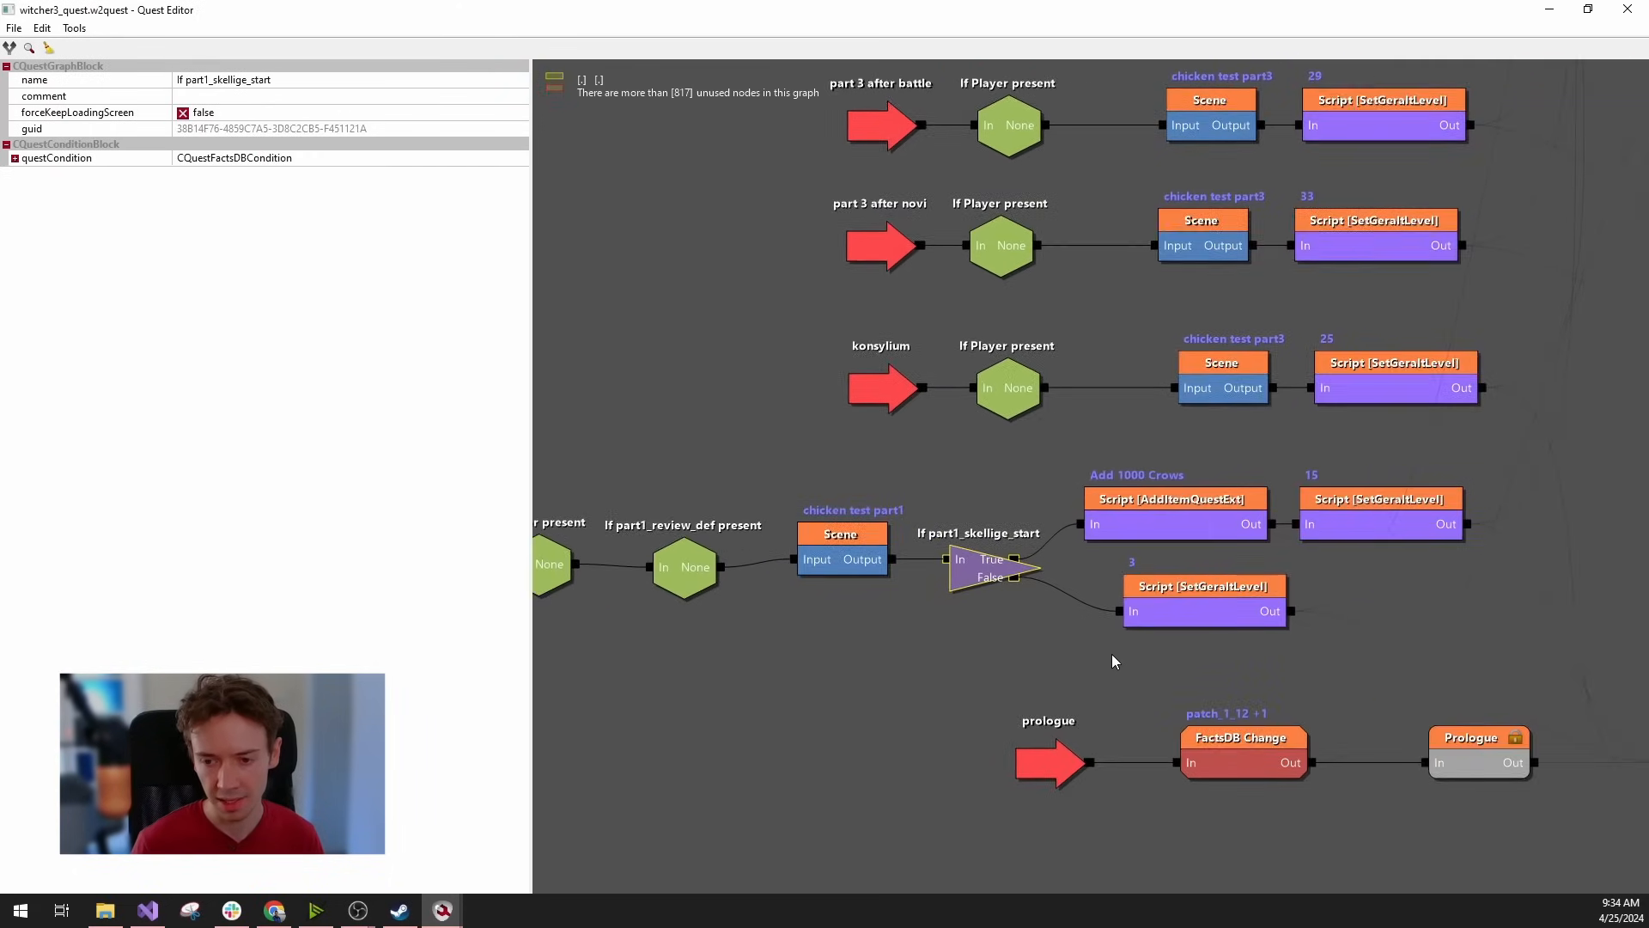
pyautogui.scroll(1, 1009, 639)
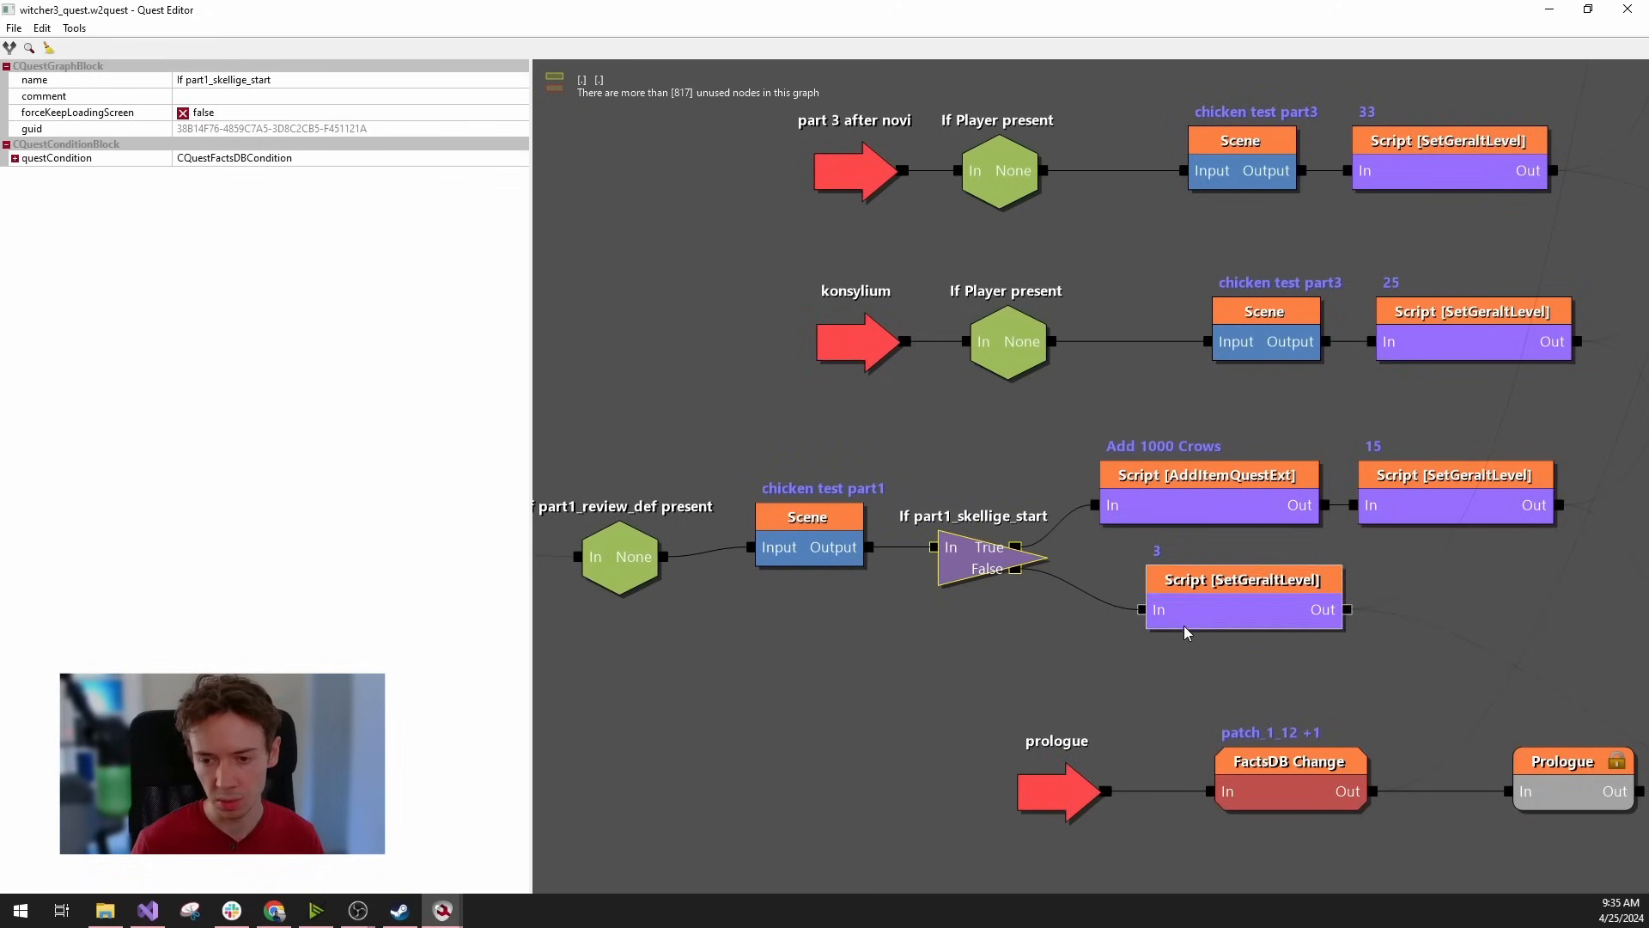
# Compare the SetGeraltLevel Script blocks on the endgame and part 2 branches, including the endgame block's functionName.
pyautogui.scroll(-6, 1079, 697)
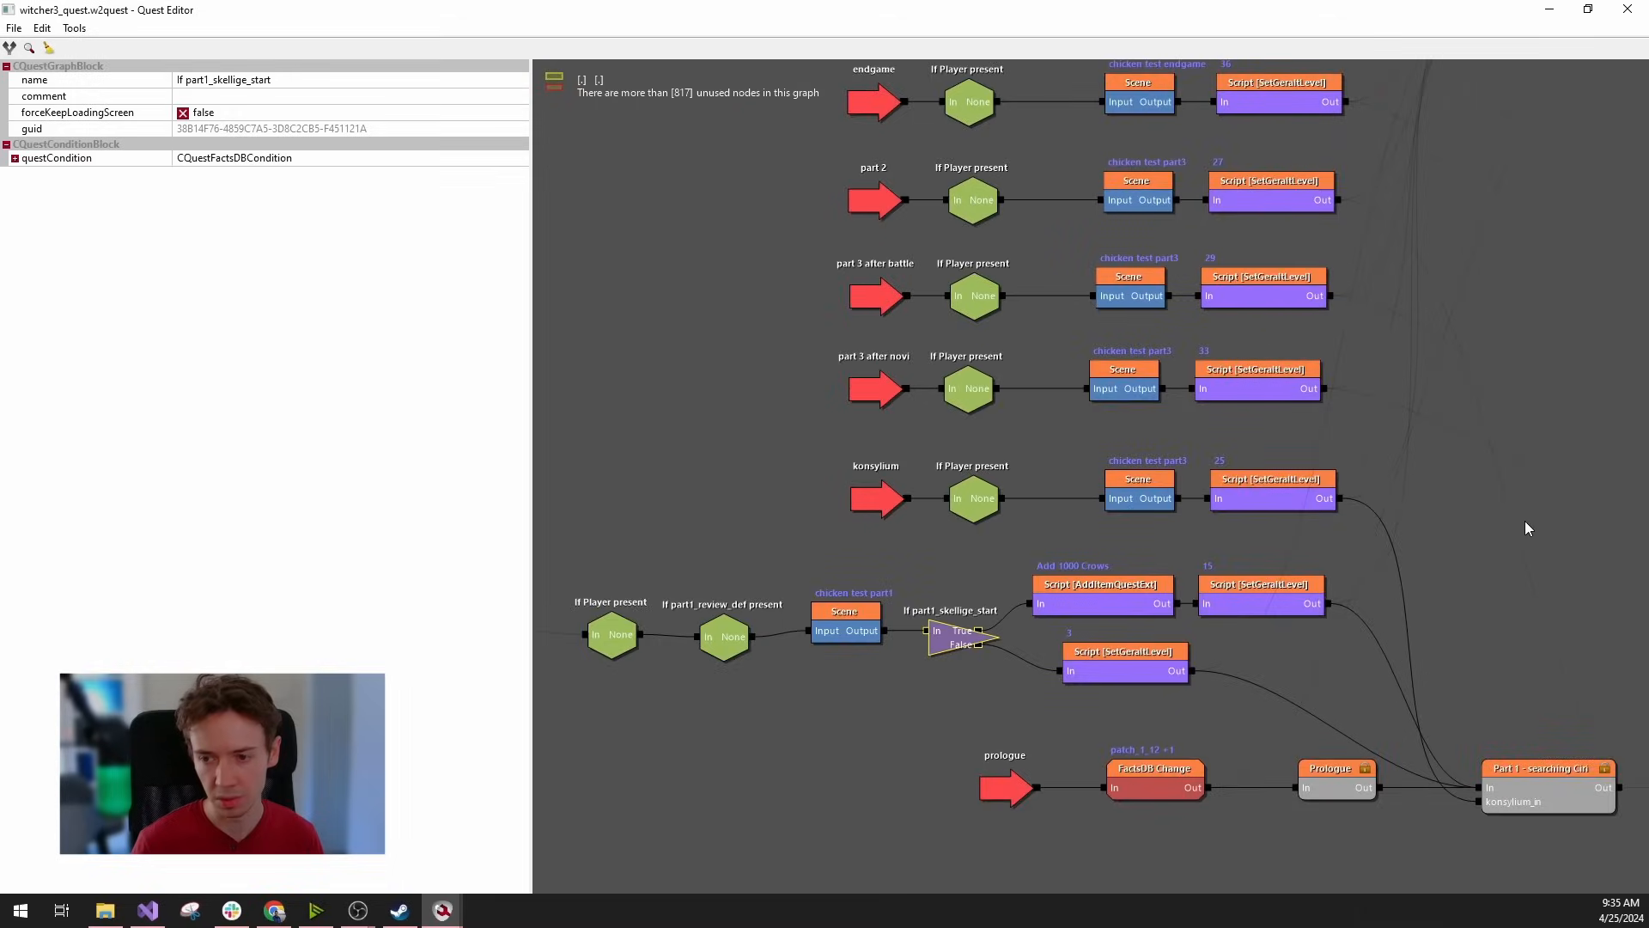
pyautogui.moveTo(1526, 522); pyautogui.dragTo(719, 911, button='middle')
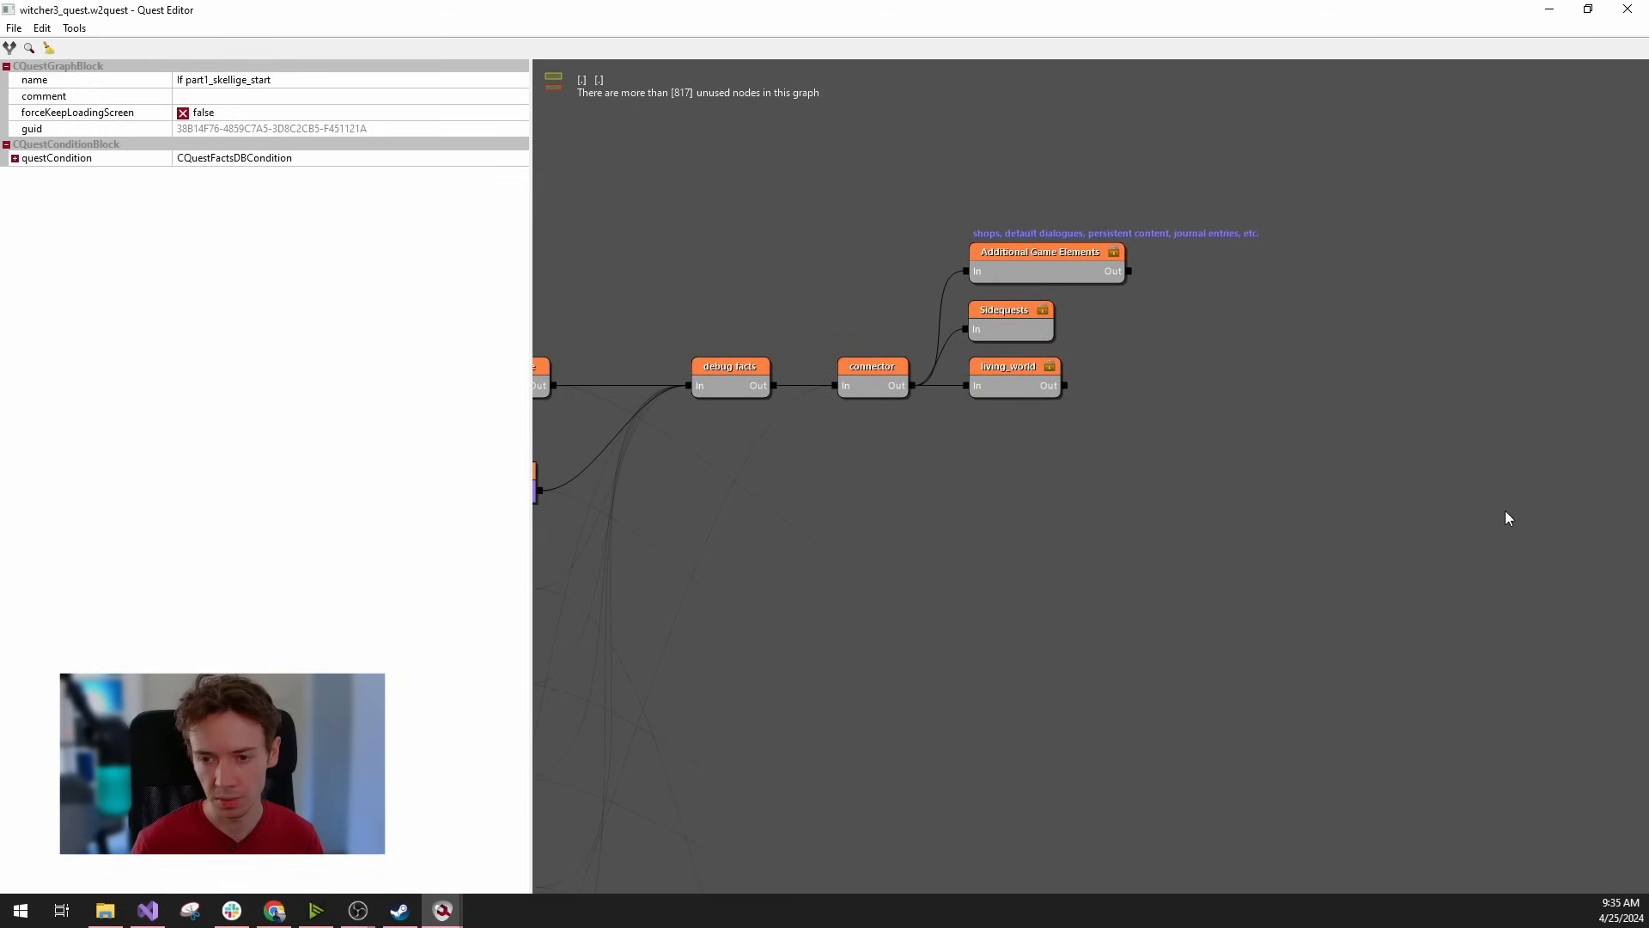
pyautogui.moveTo(824, 319); pyautogui.dragTo(1437, 311, button='middle')
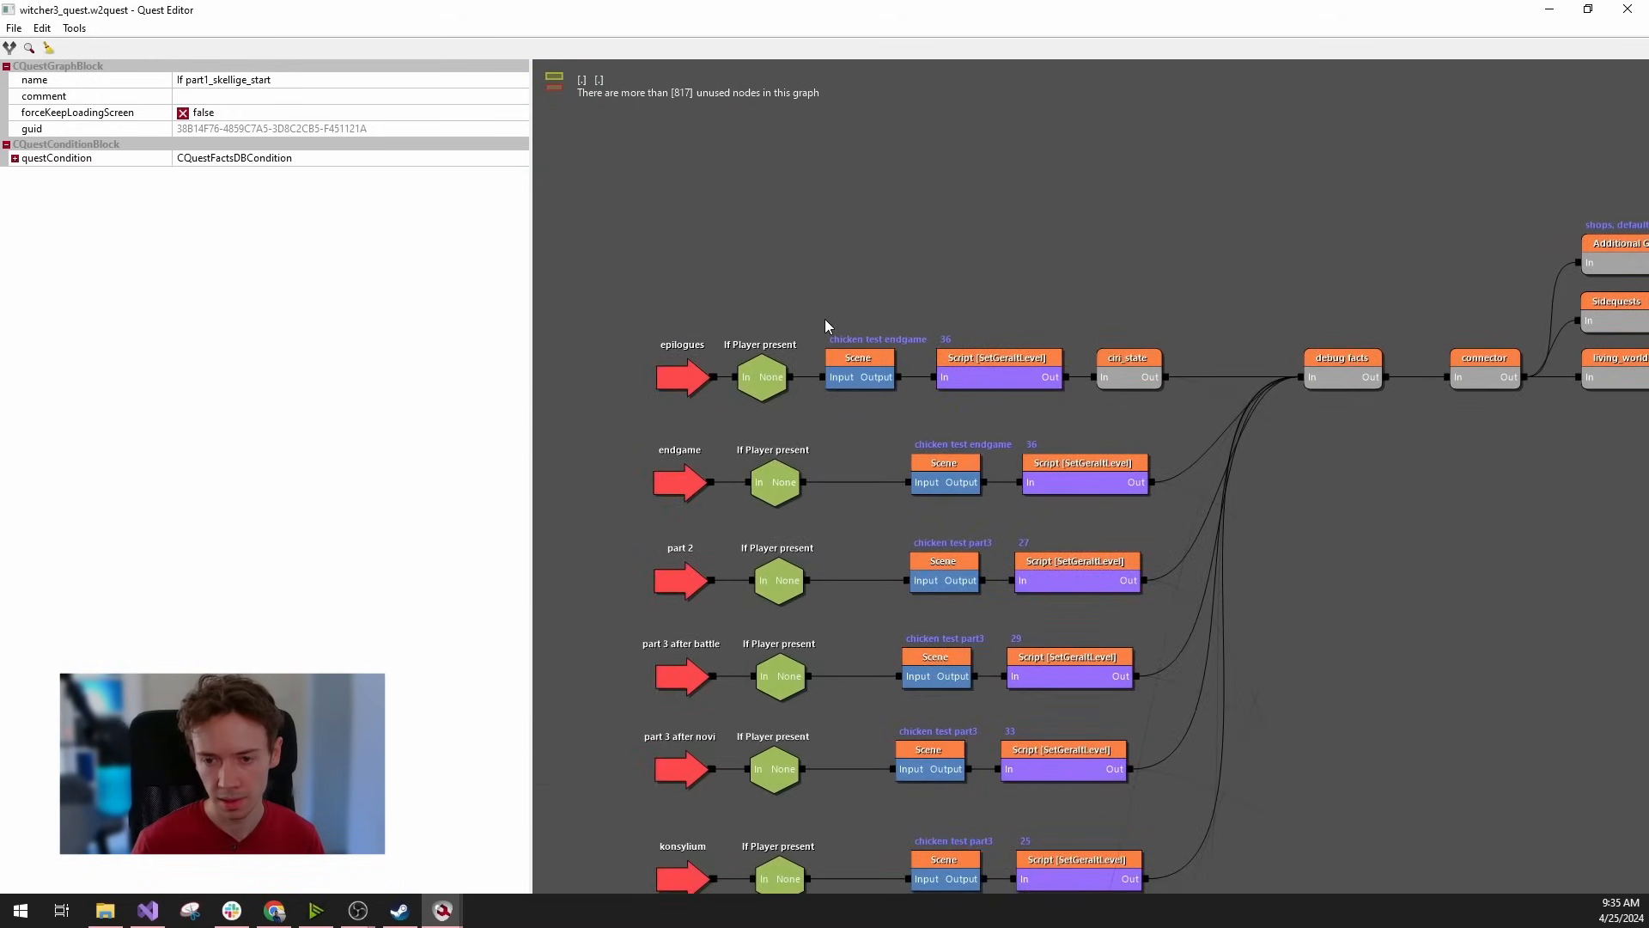
pyautogui.click(1074, 471)
pyautogui.scroll(1, 1475, 566)
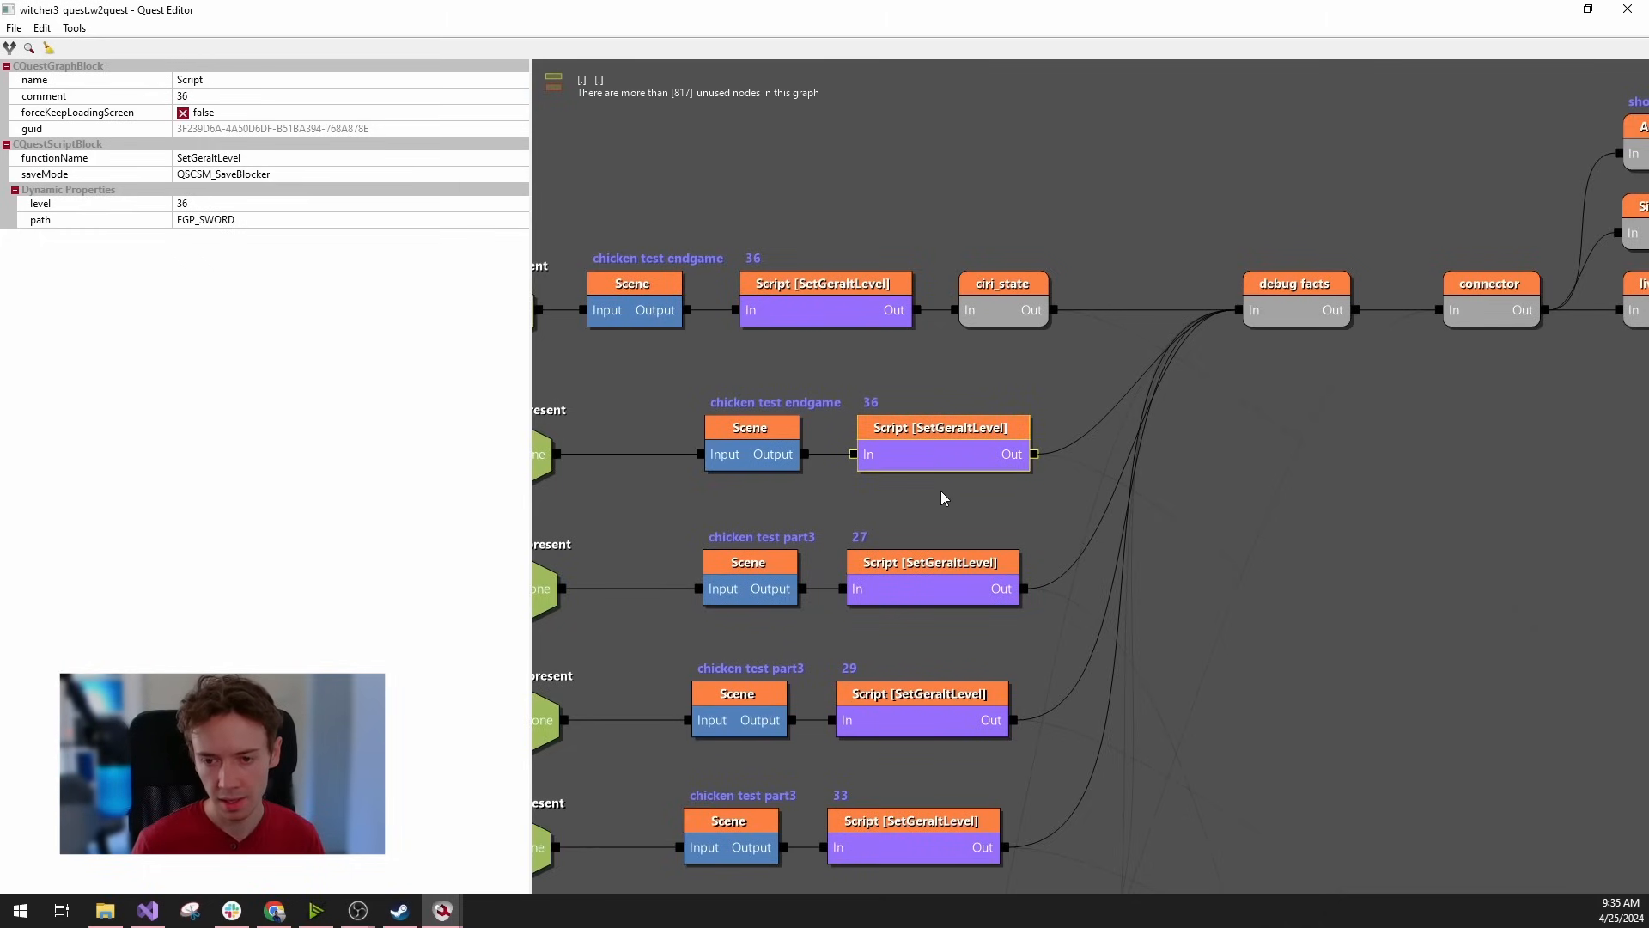
pyautogui.click(951, 591)
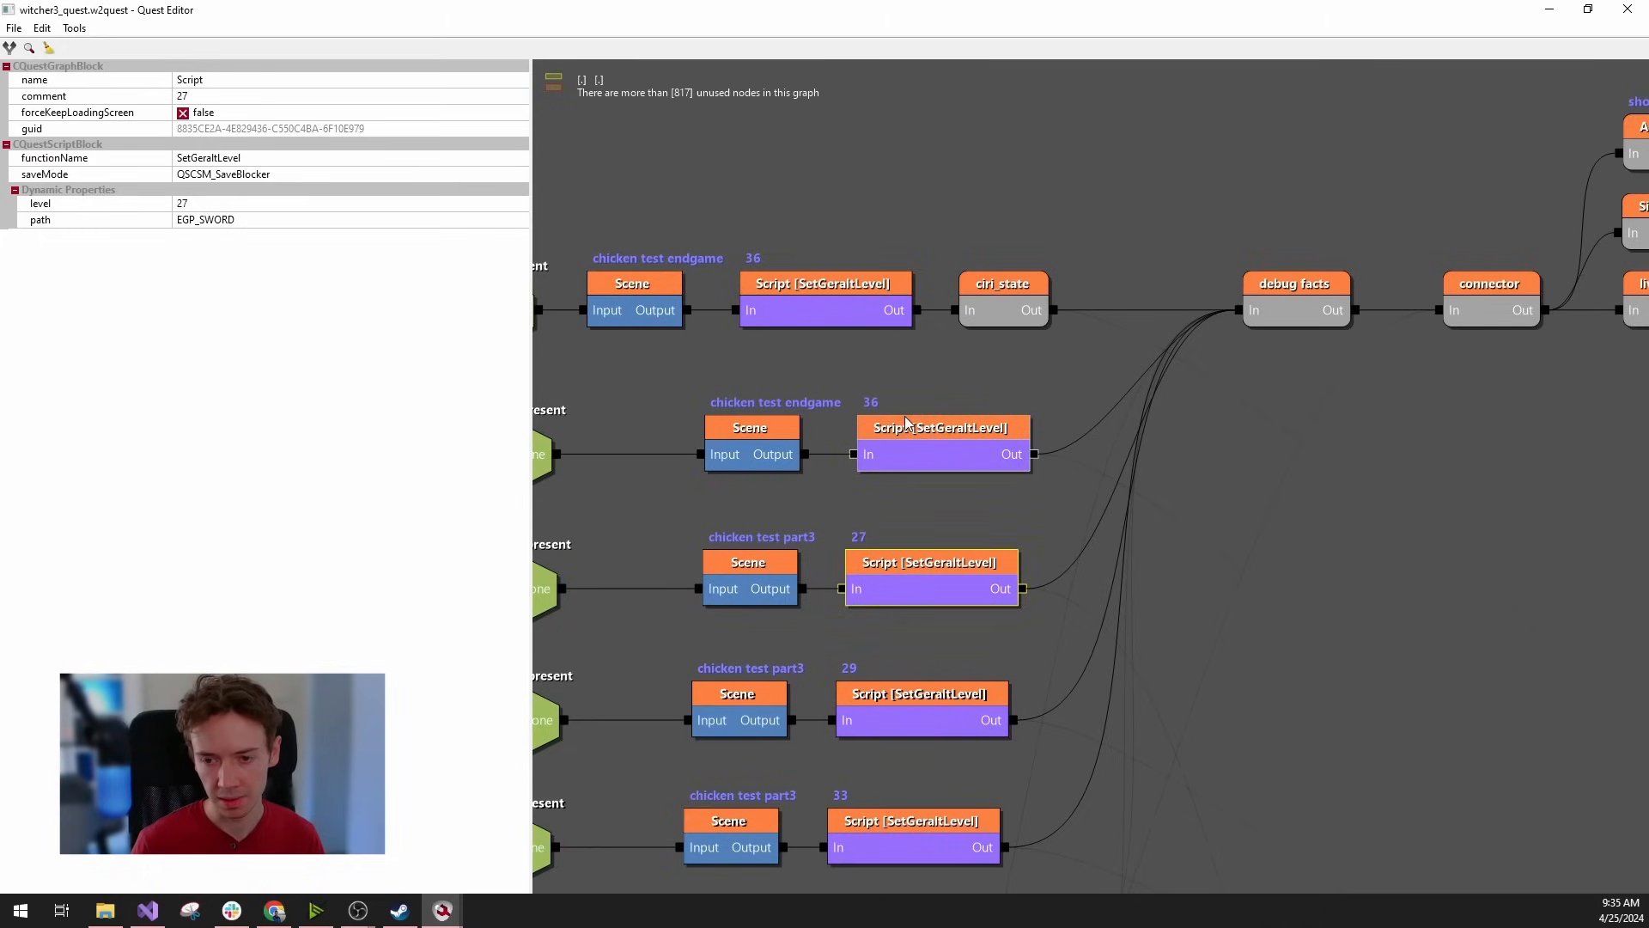
pyautogui.click(968, 455)
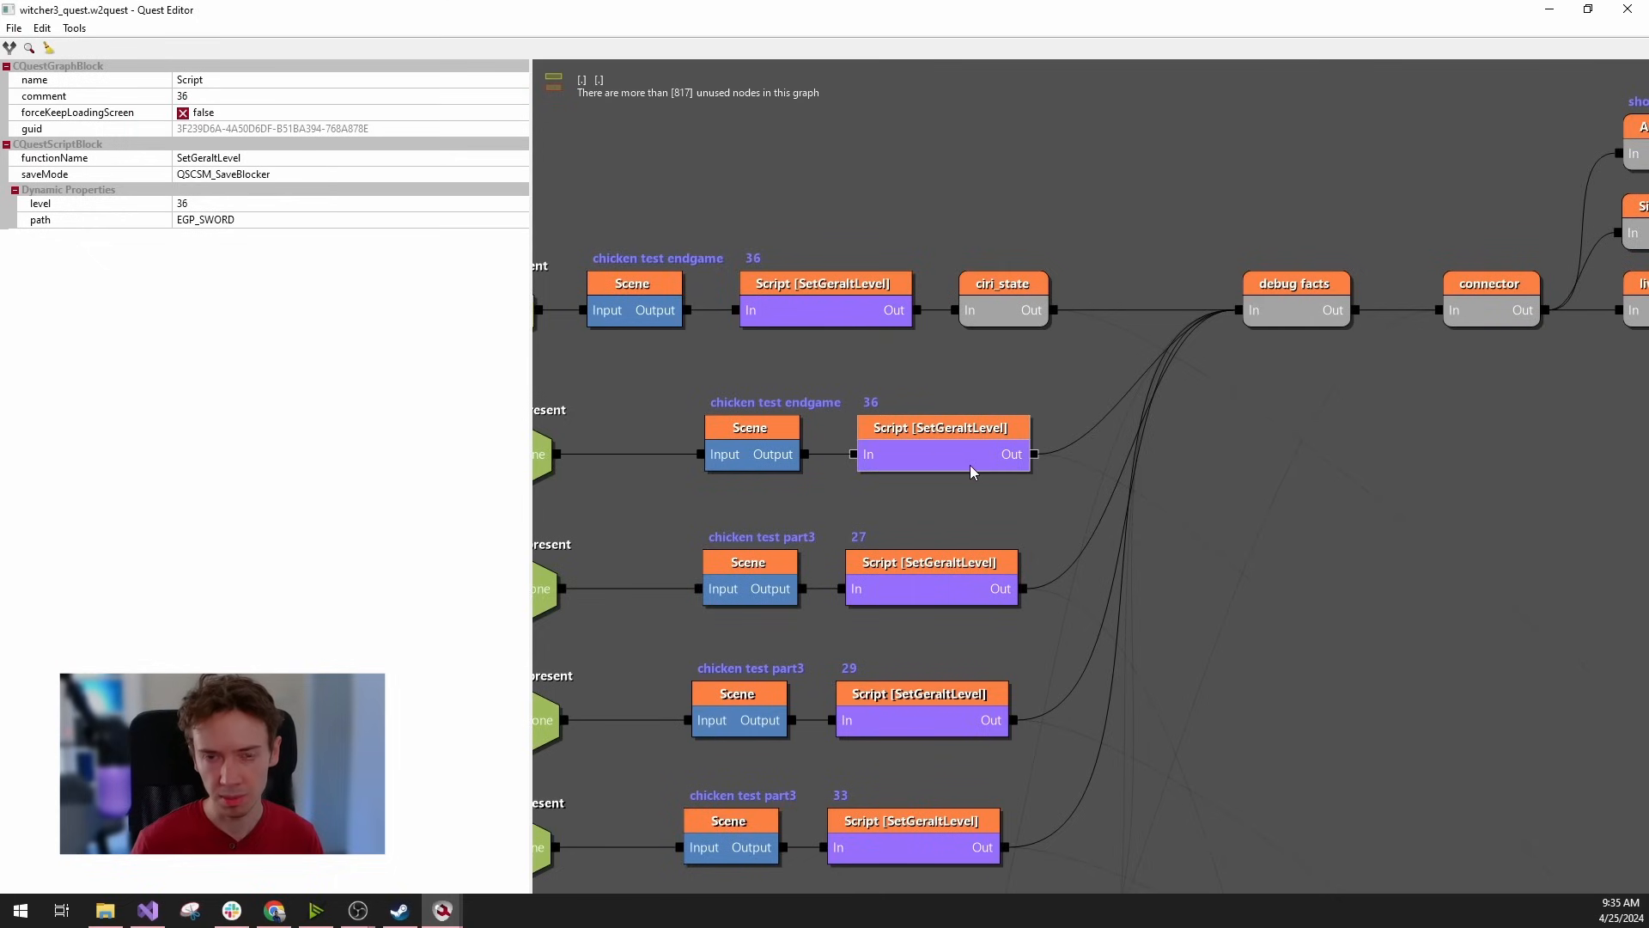
pyautogui.click(284, 158)
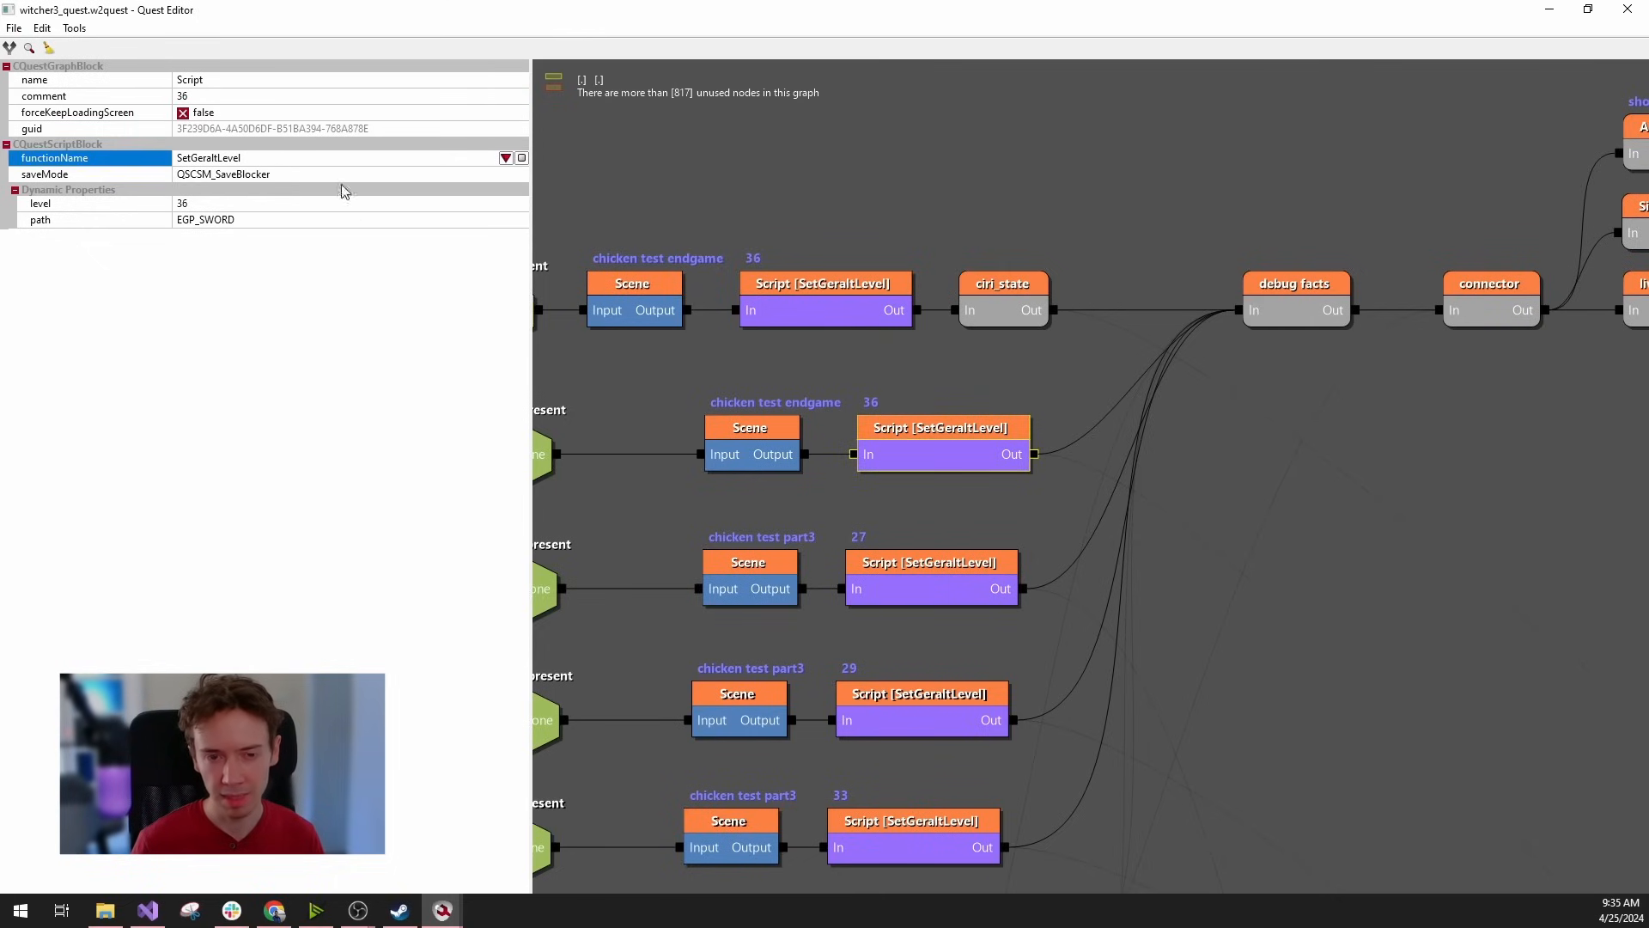
# Compare the SetGeraltLevel Script block on the endgame branch with the one on the epilogues branch.
pyautogui.click(952, 392)
pyautogui.scroll(-2, 1230, 608)
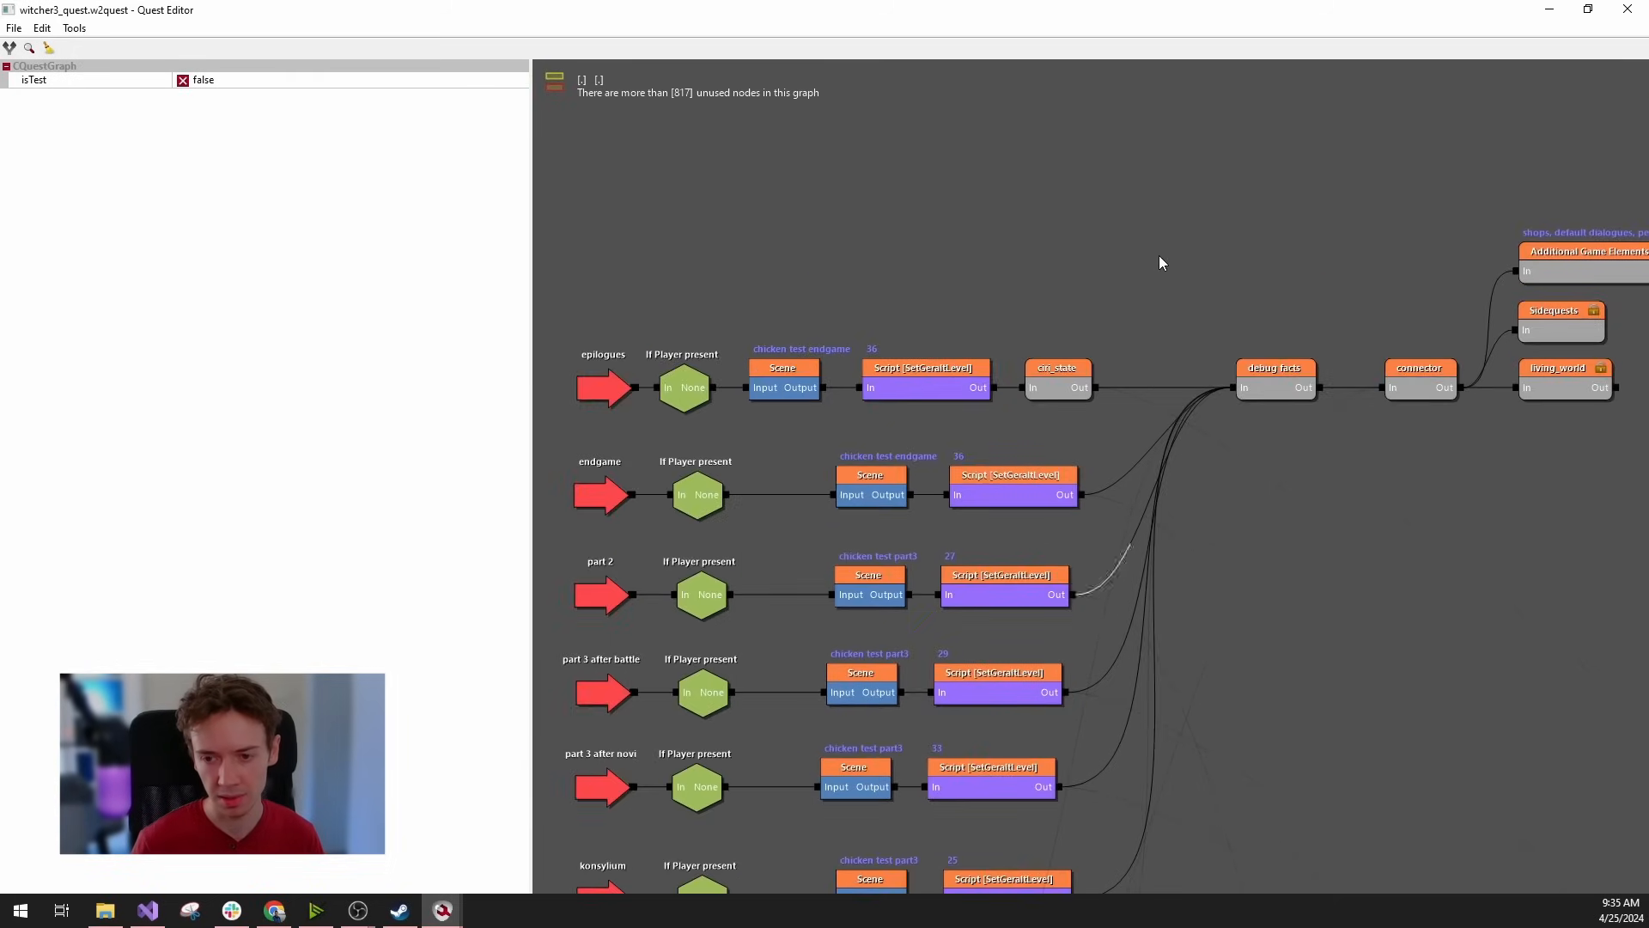
pyautogui.moveTo(1285, 278); pyautogui.dragTo(1188, 320)
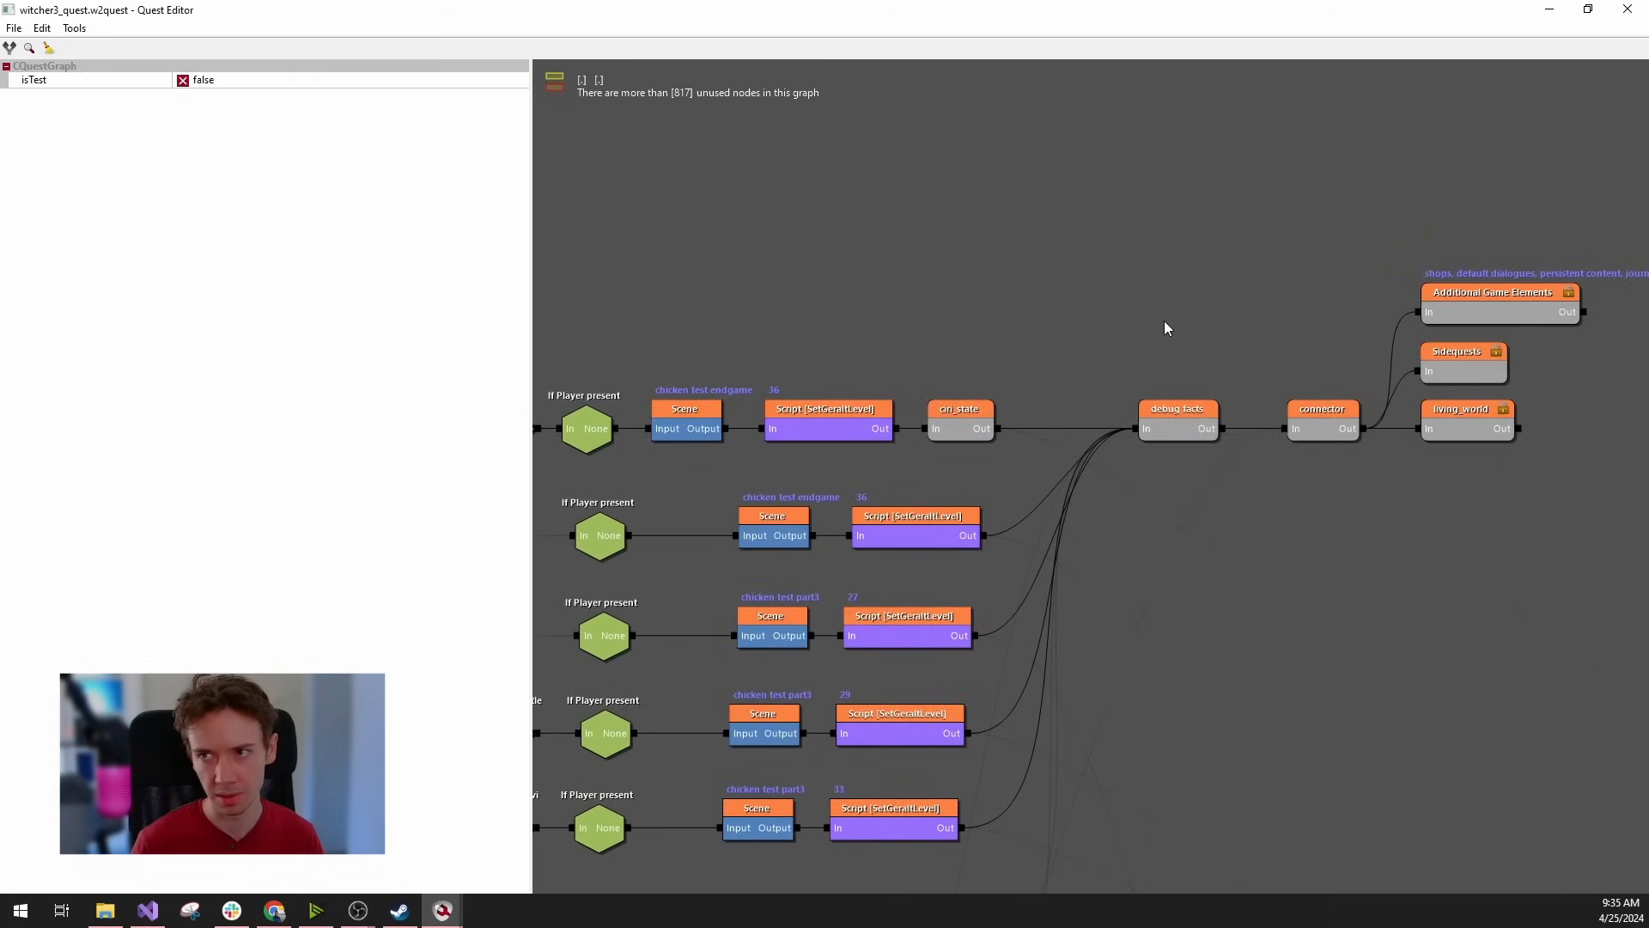
pyautogui.scroll(1, 1094, 457)
pyautogui.click(998, 487)
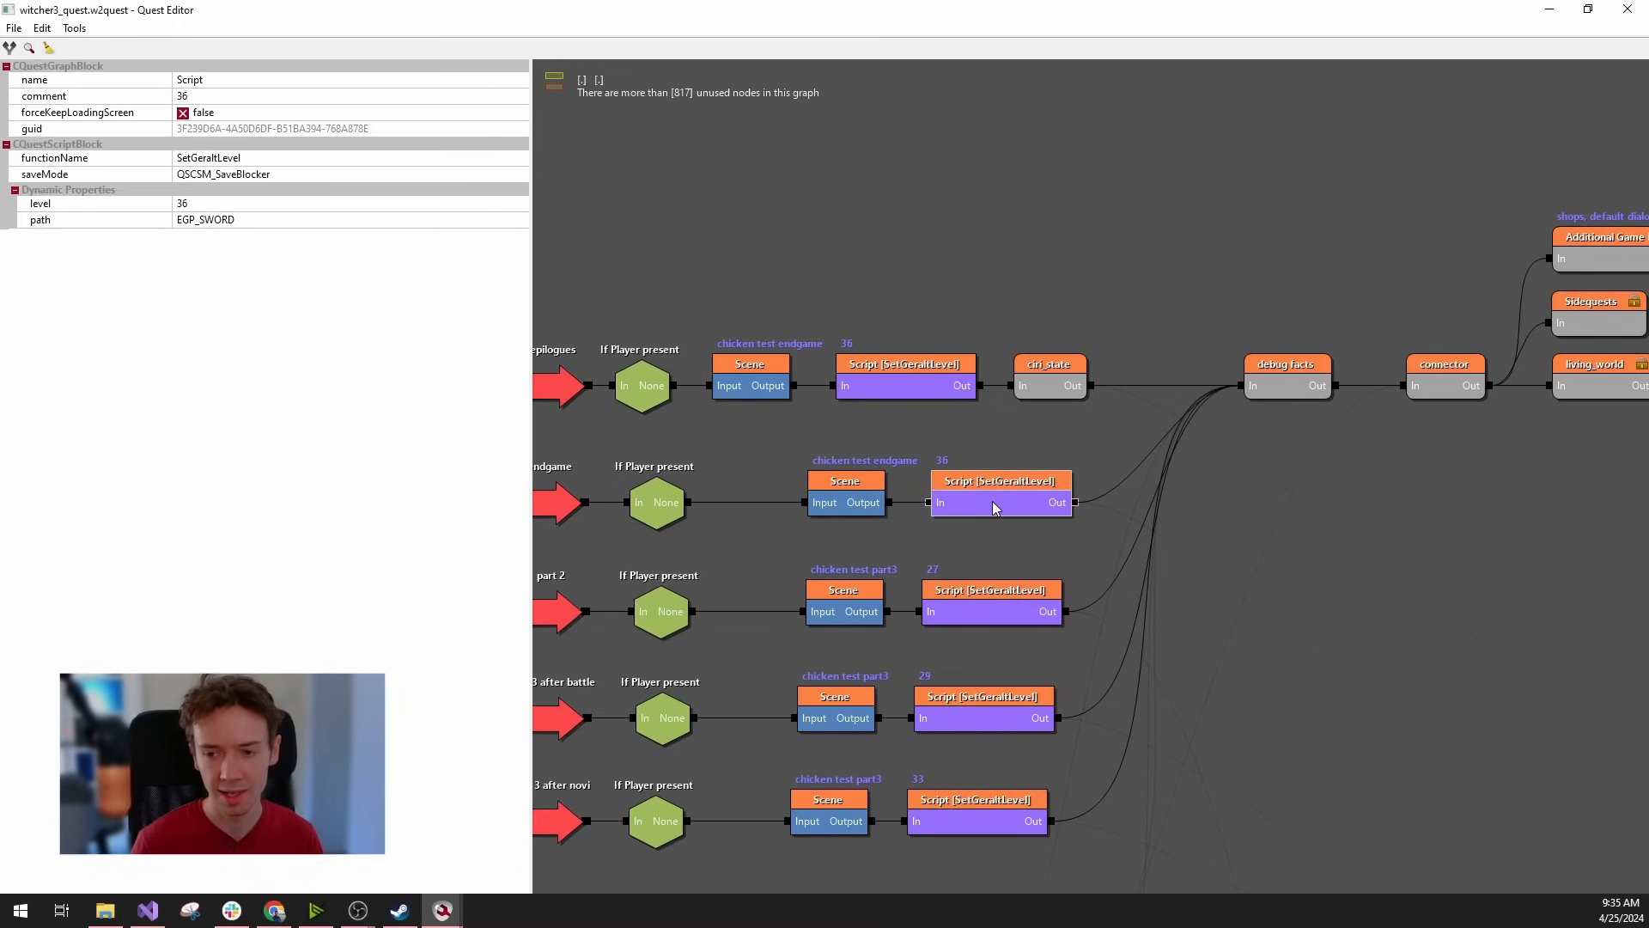
pyautogui.click(899, 364)
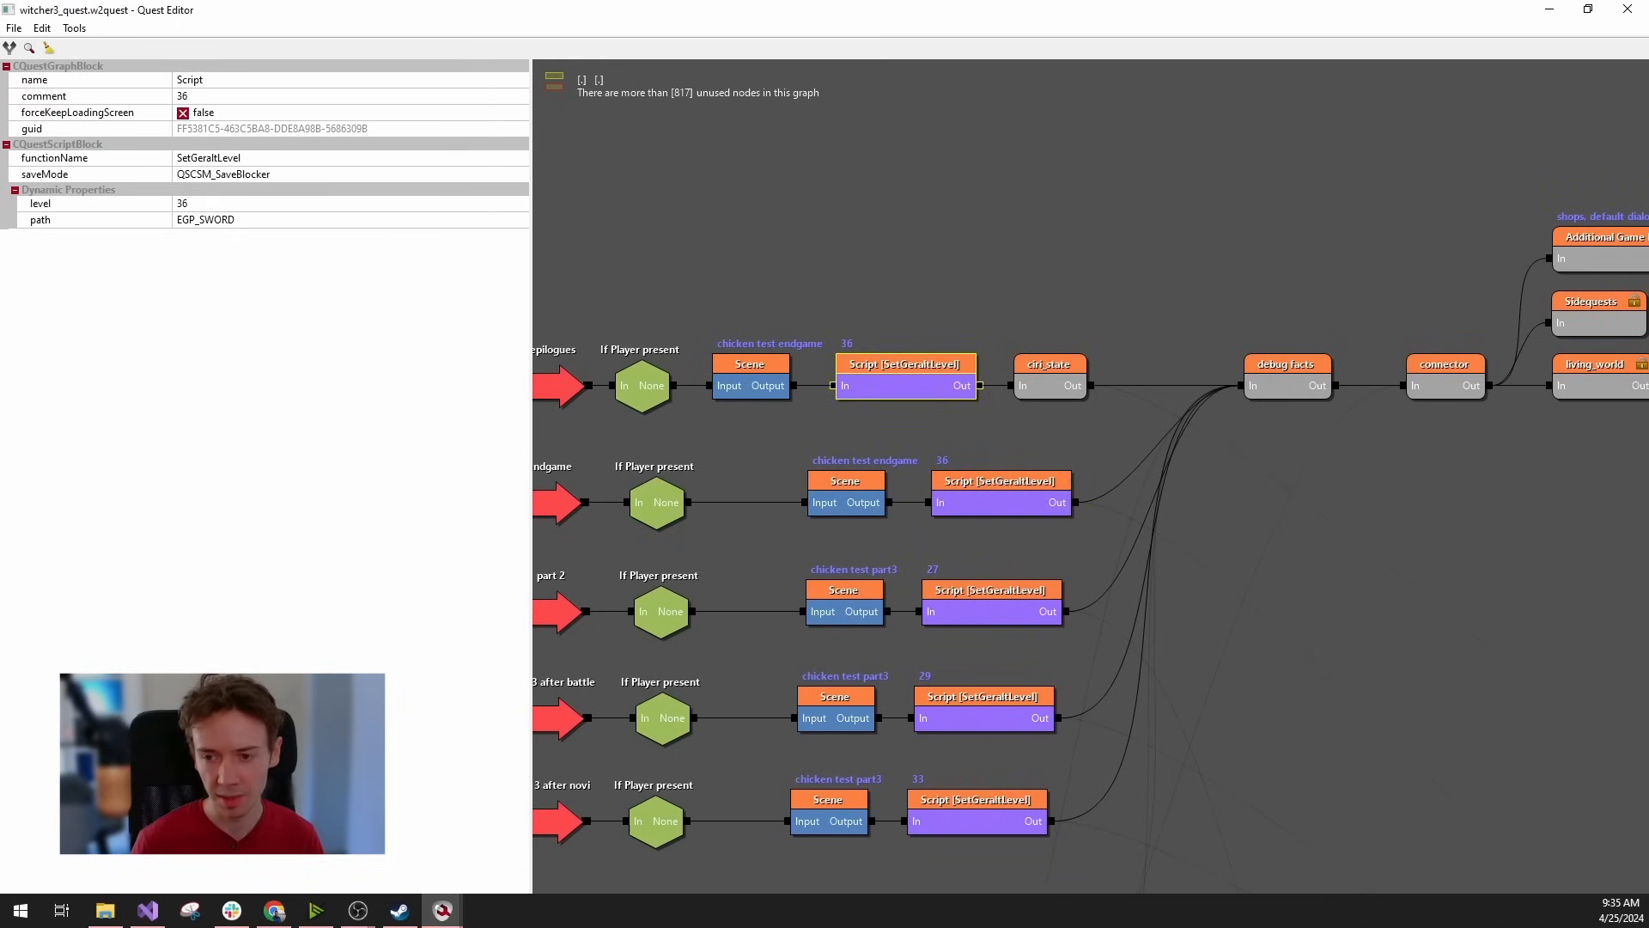
# View the properties of the Sidequests and connector phase blocks that follow debug facts.
pyautogui.moveTo(1216, 428); pyautogui.dragTo(628, 562, button='right')
pyautogui.scroll(1, 1091, 499)
pyautogui.click(817, 523)
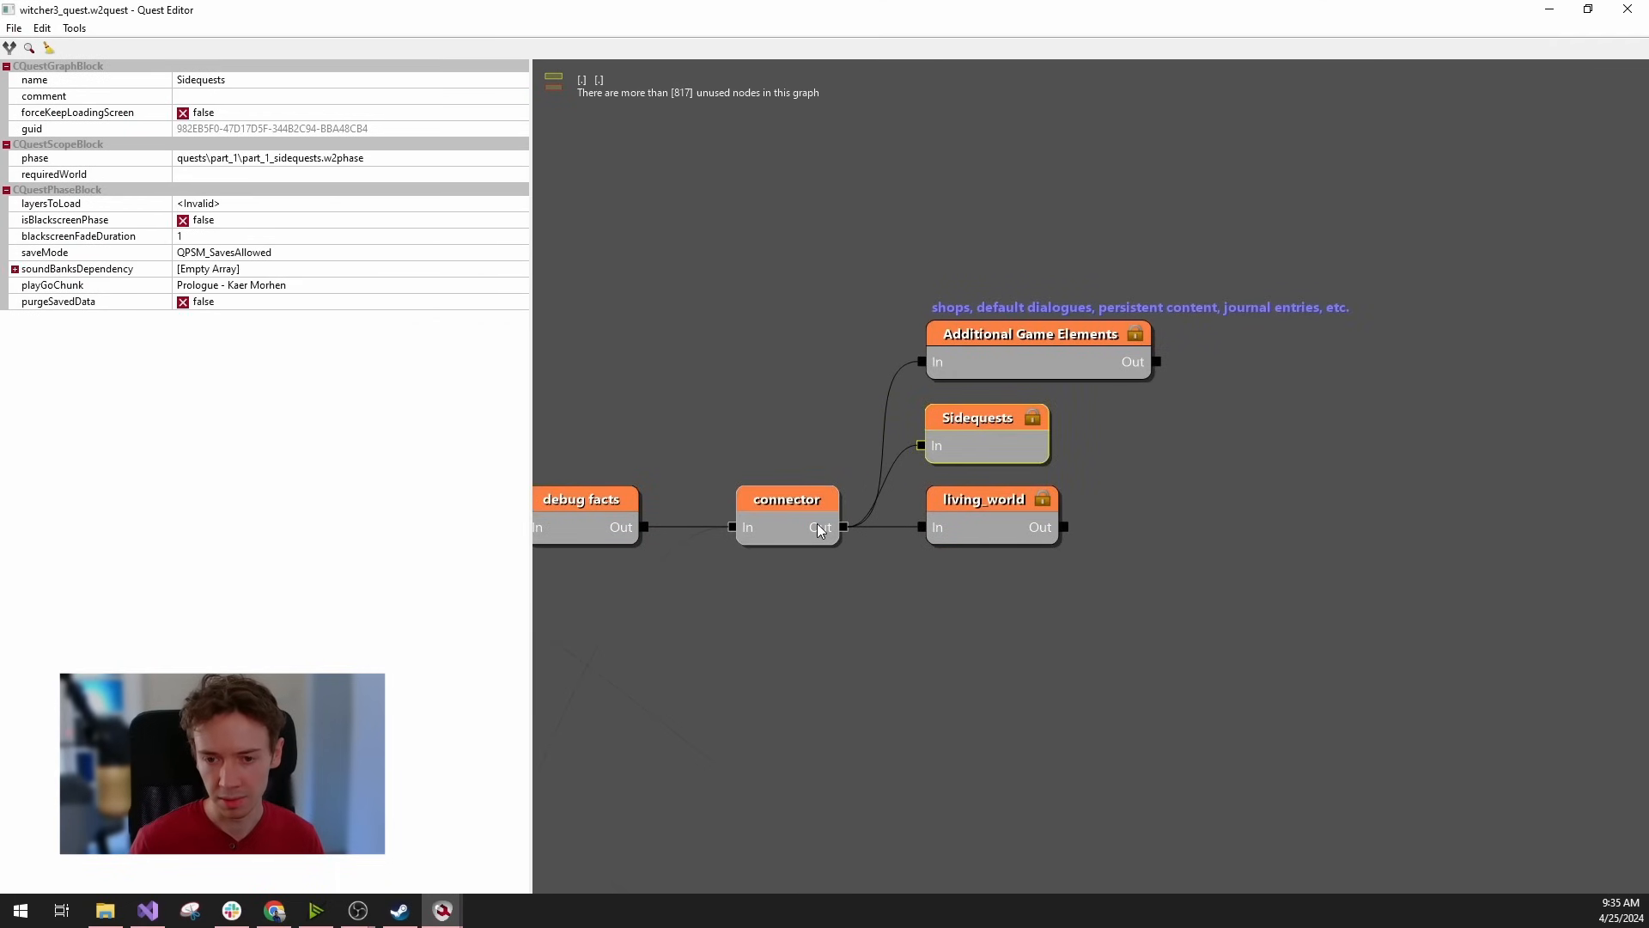
pyautogui.scroll(-3, 1056, 642)
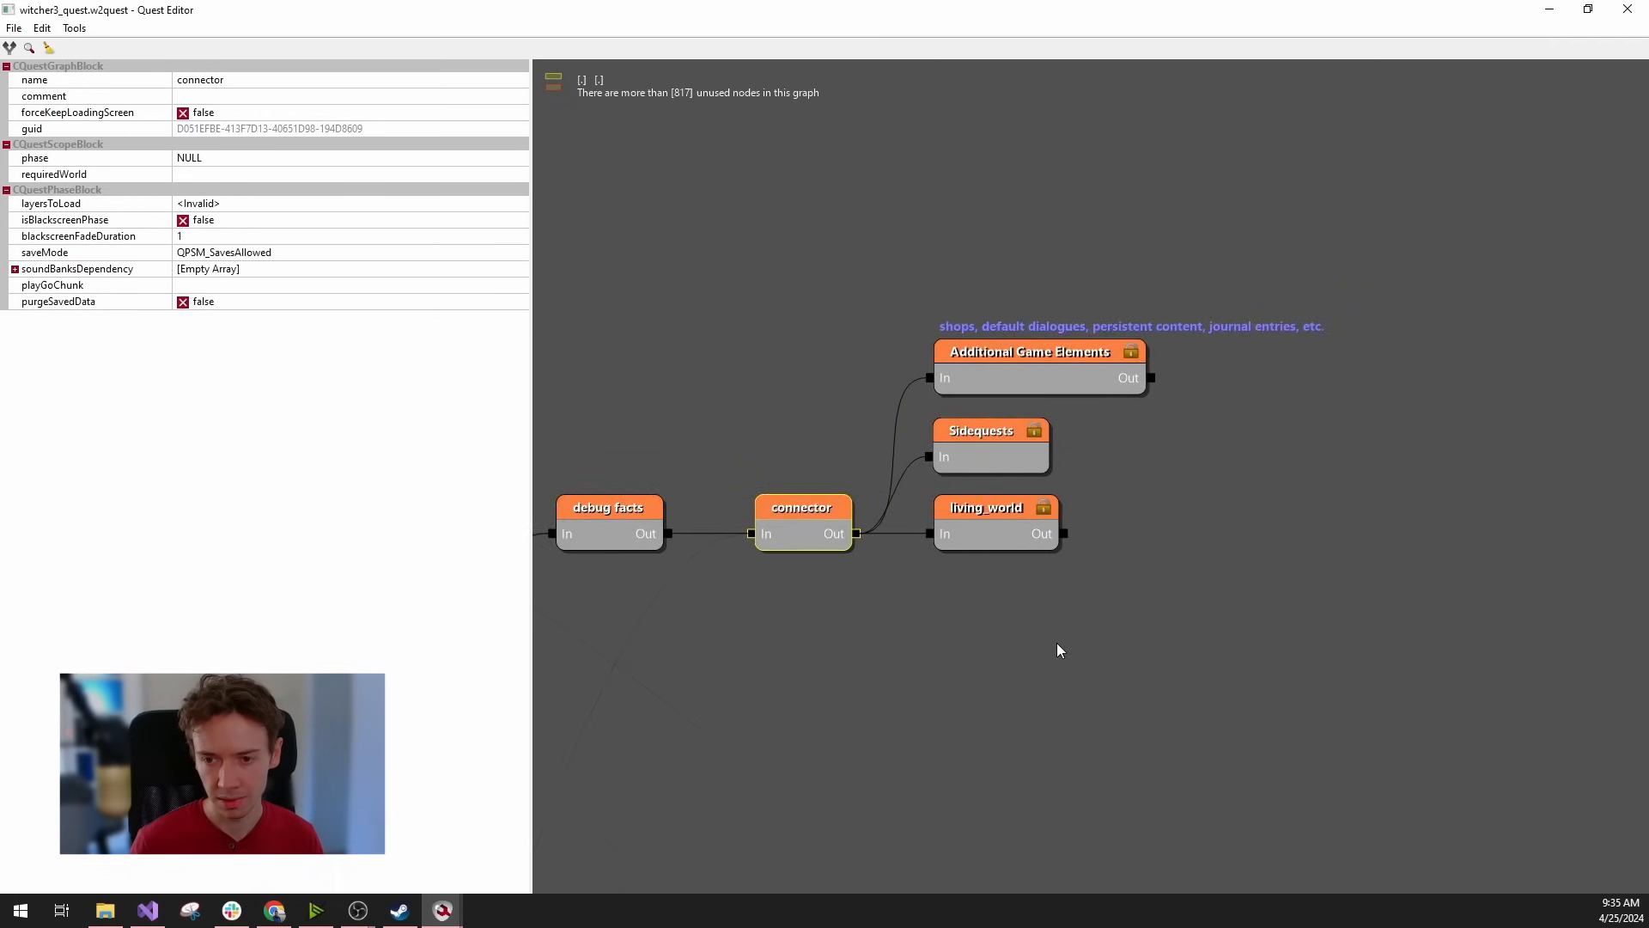
# View the properties of the FactsDB Change block on the prologue branch.
pyautogui.moveTo(848, 529); pyautogui.dragTo(1509, 244, button='right')
pyautogui.scroll(-5, 797, 476)
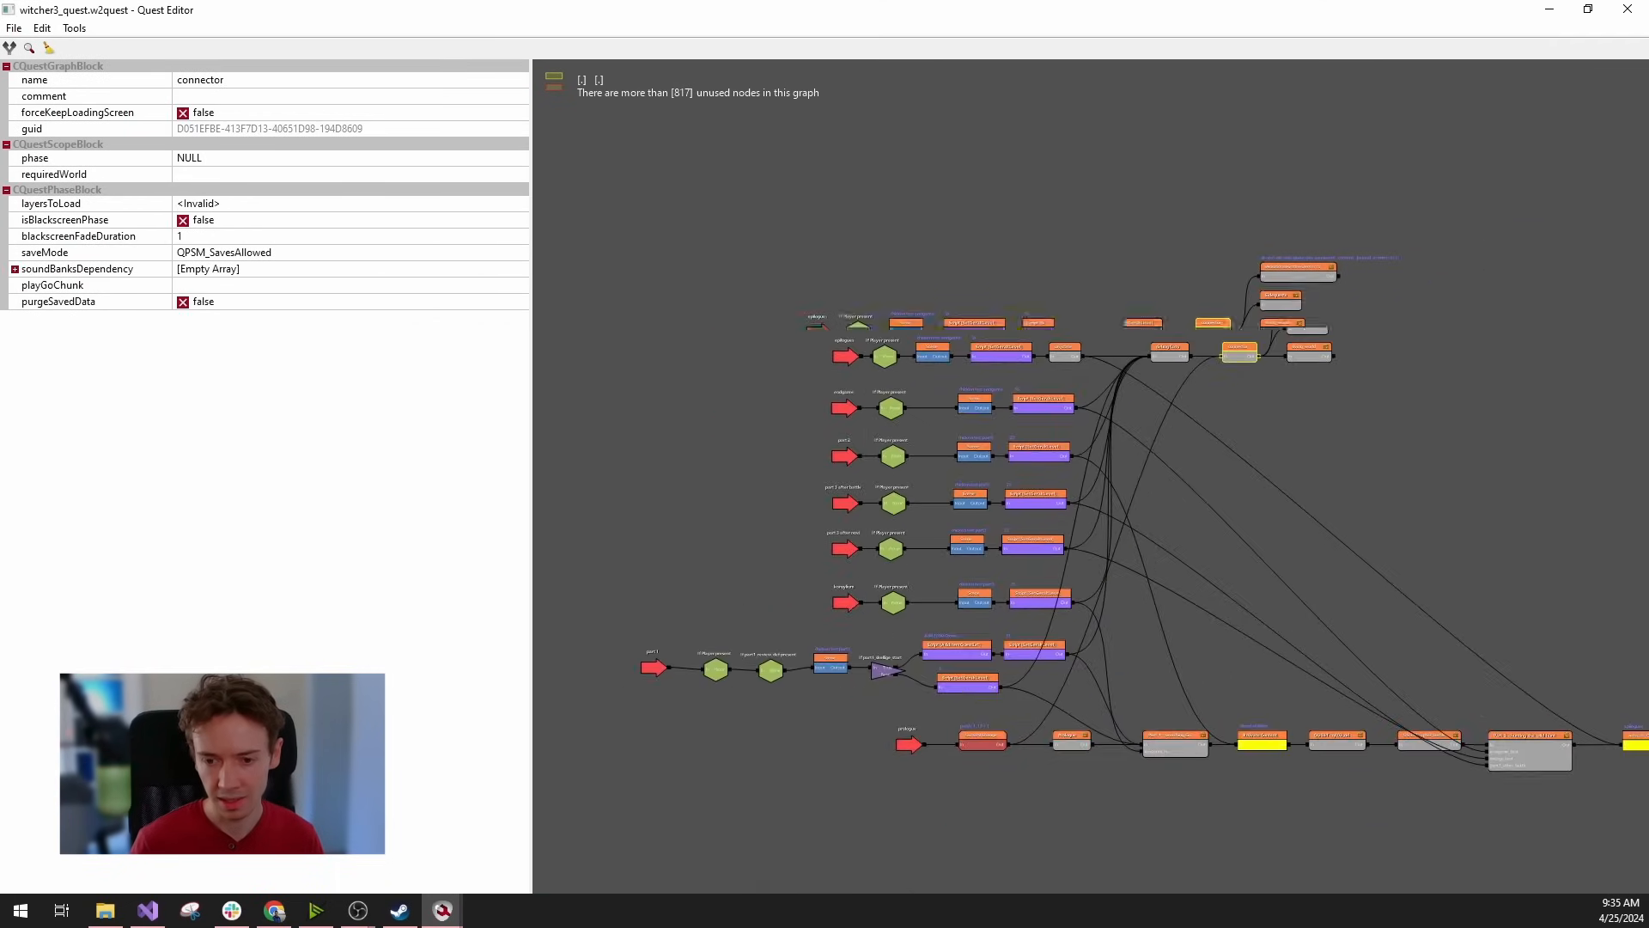
pyautogui.moveTo(797, 657); pyautogui.dragTo(719, 569, button='right')
pyautogui.scroll(1, 1116, 728)
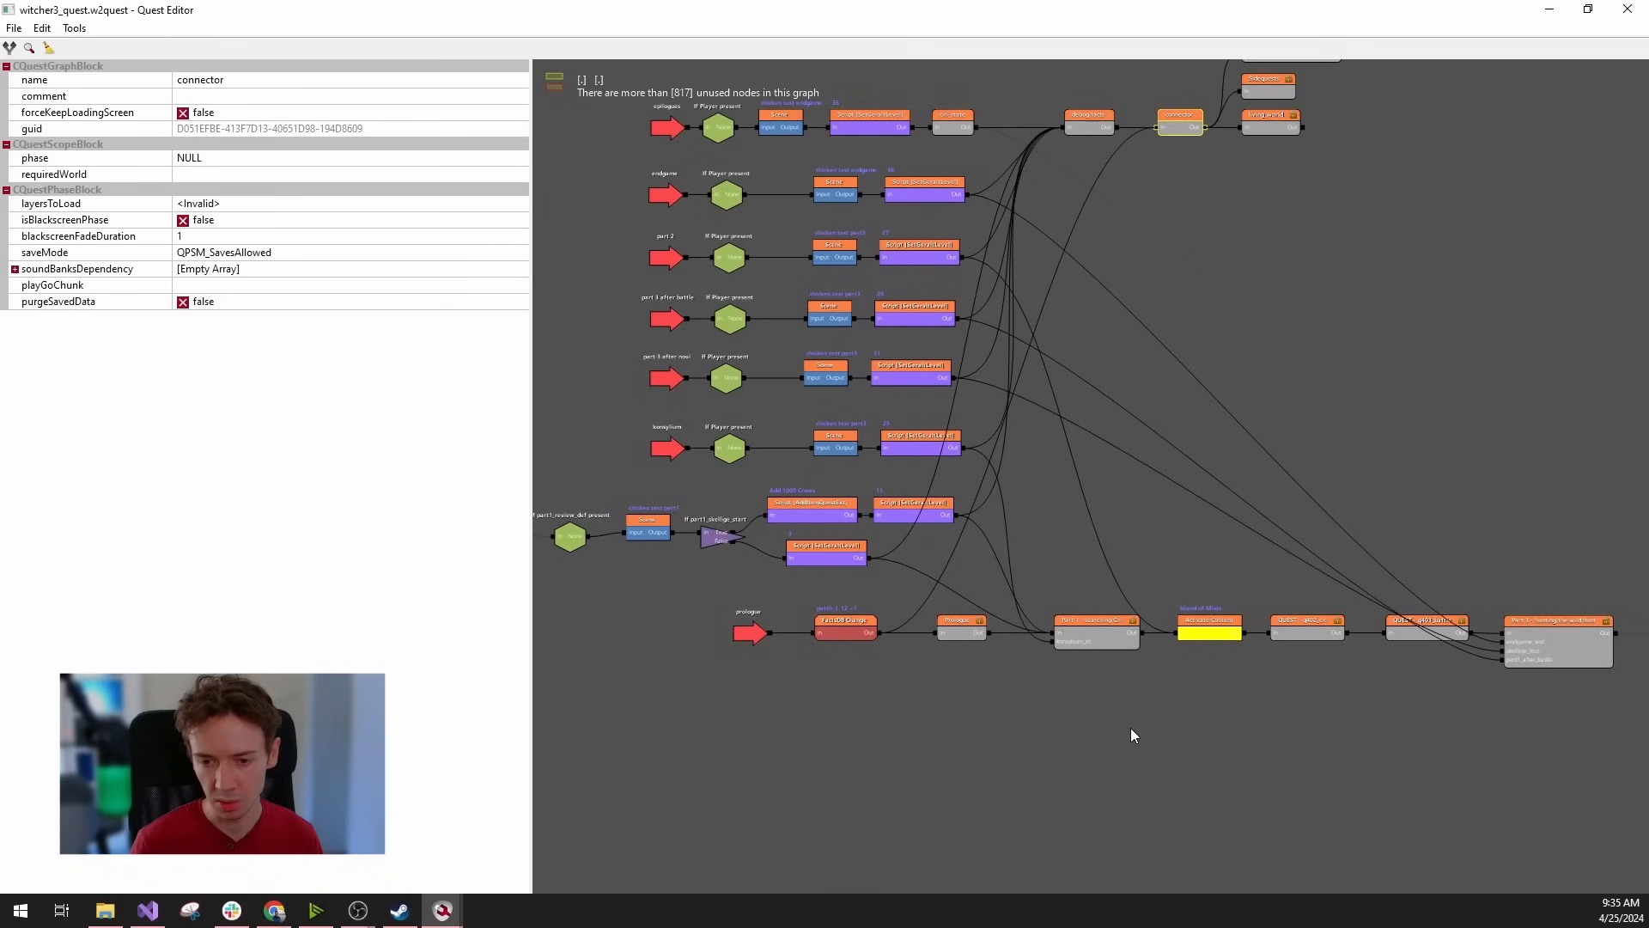
pyautogui.click(853, 634)
pyautogui.scroll(3, 850, 661)
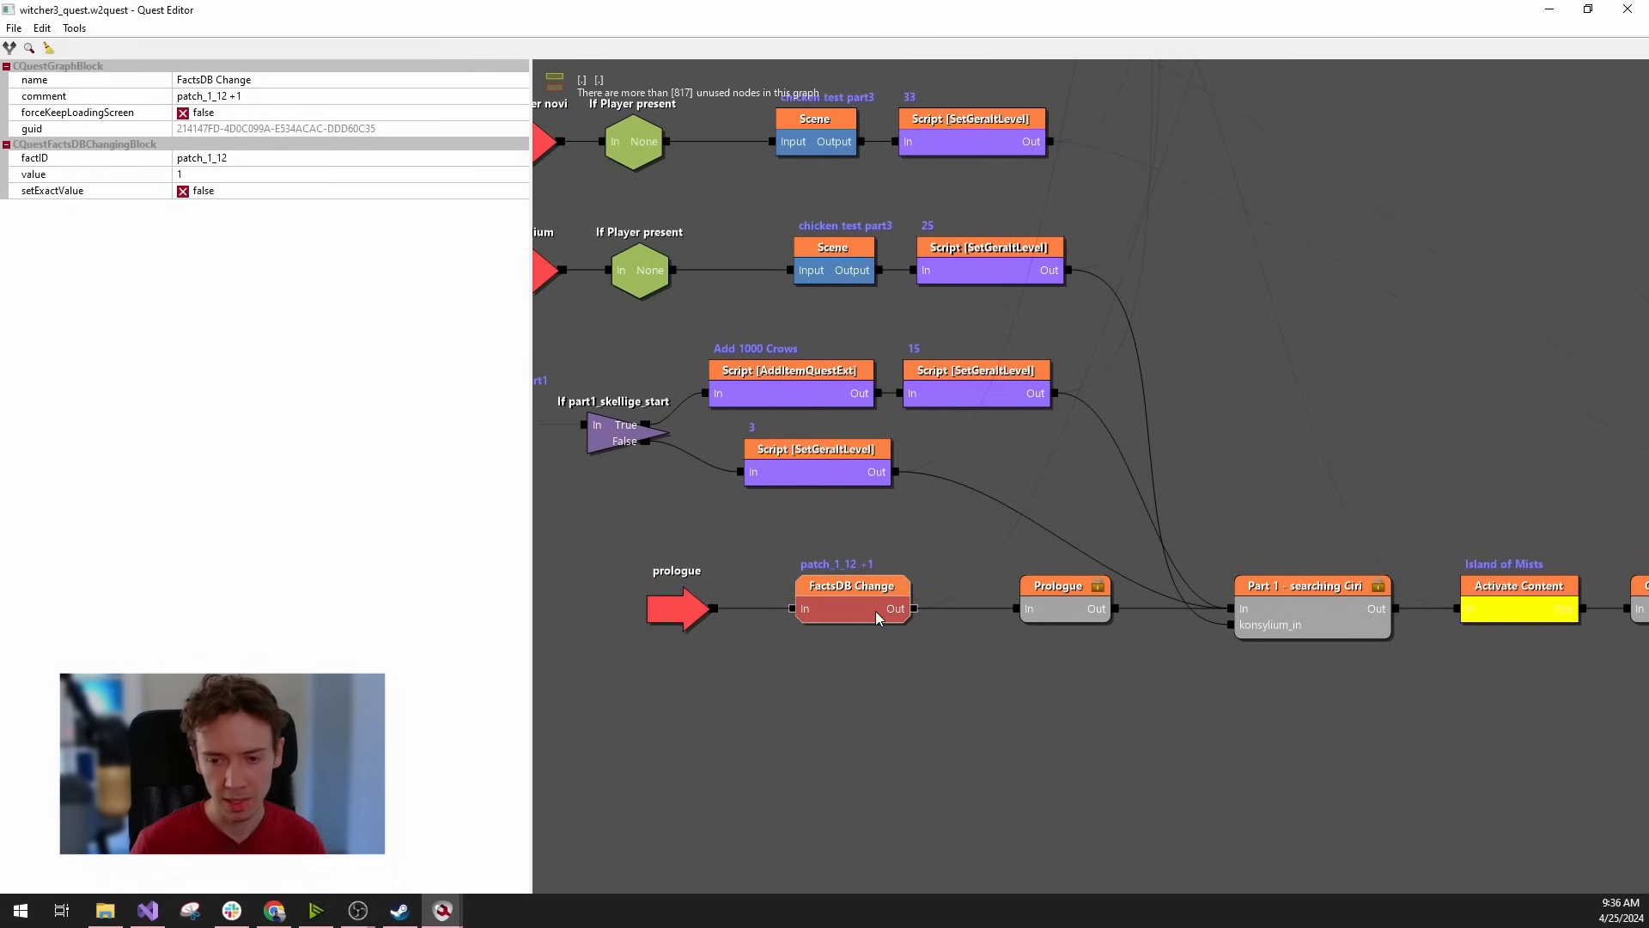
pyautogui.scroll(-3, 953, 601)
pyautogui.scroll(2, 960, 636)
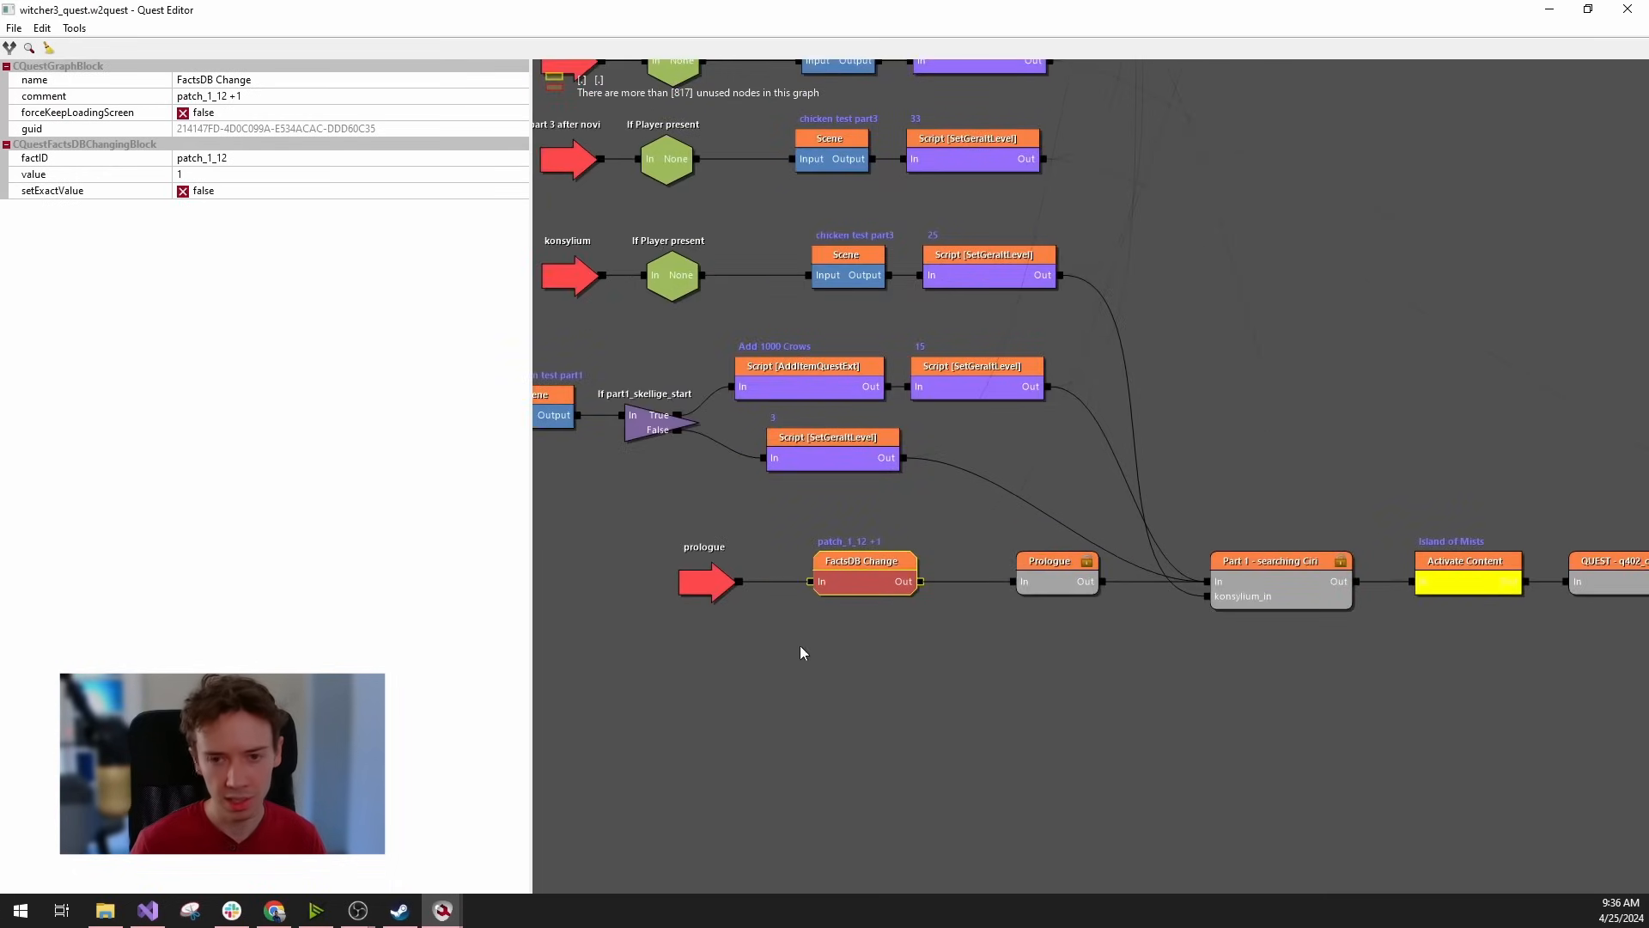
# Recheck the FactsDB Change block's factID and value, and review its place in the whole quest graph.
pyautogui.click(1019, 703)
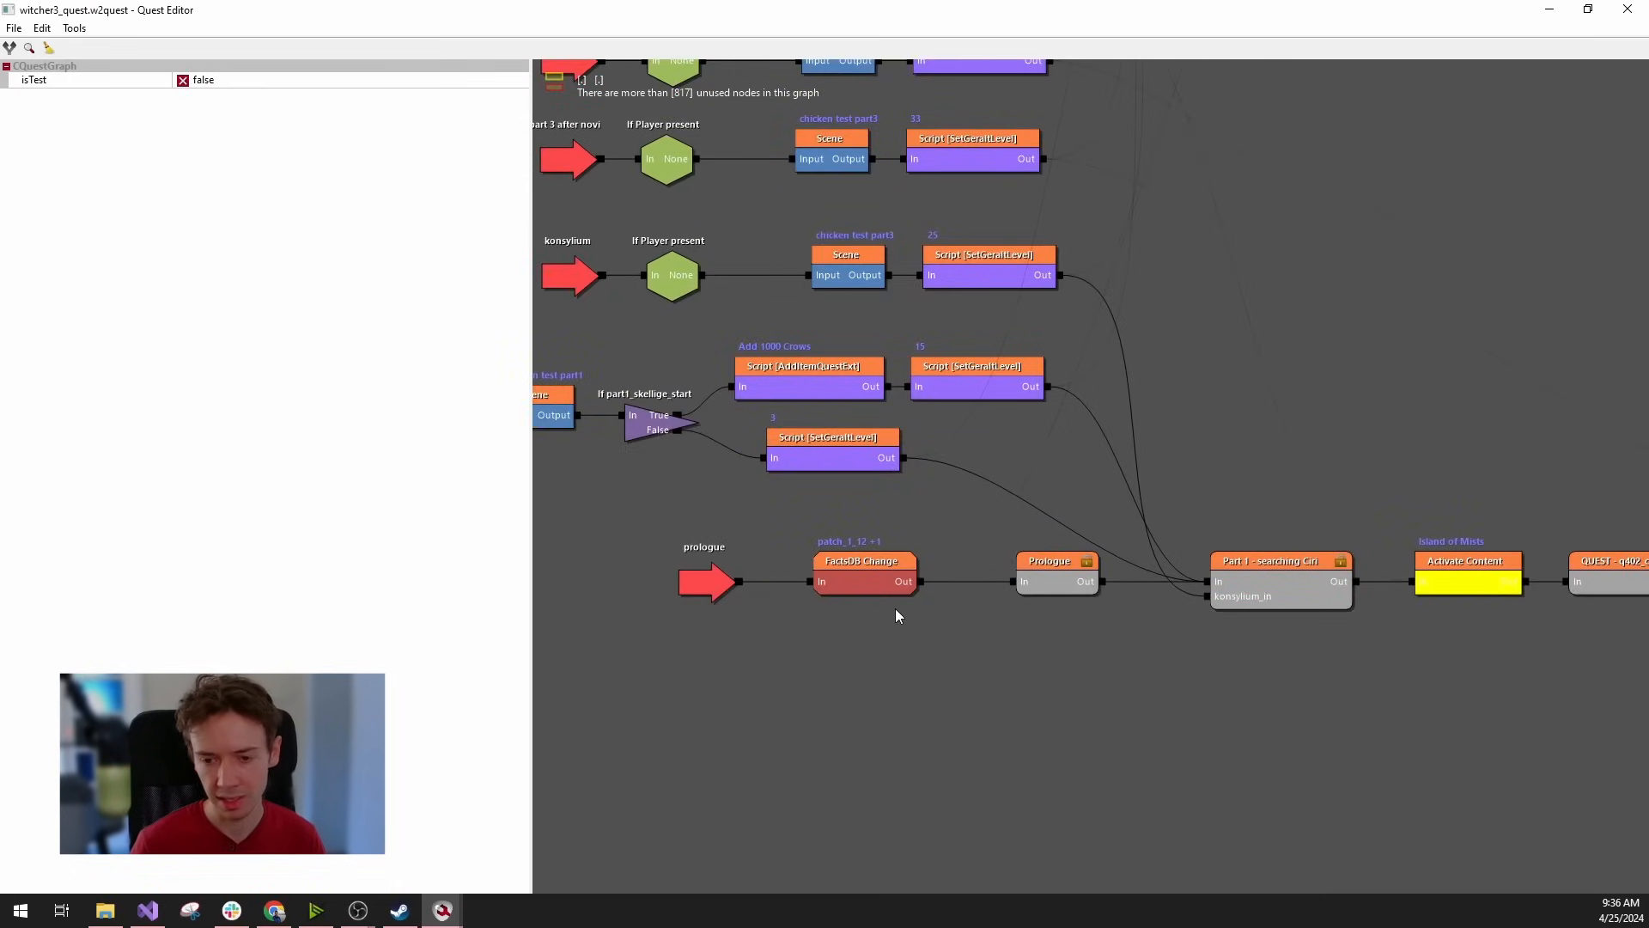
pyautogui.click(896, 587)
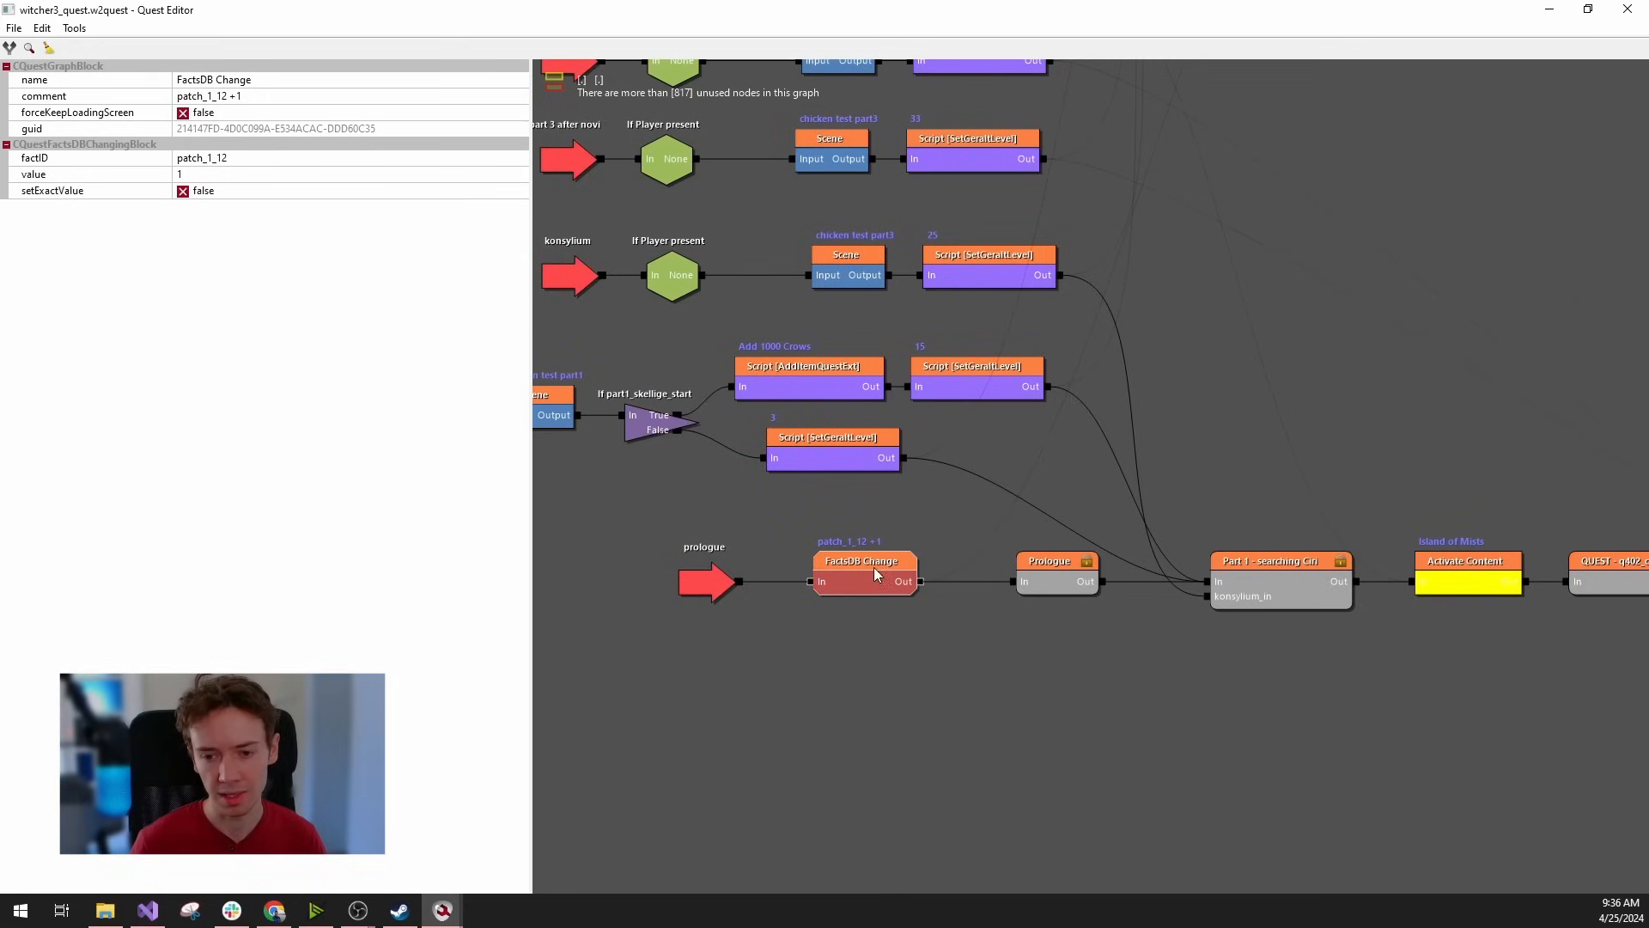
pyautogui.click(943, 729)
pyautogui.scroll(-4, 1050, 700)
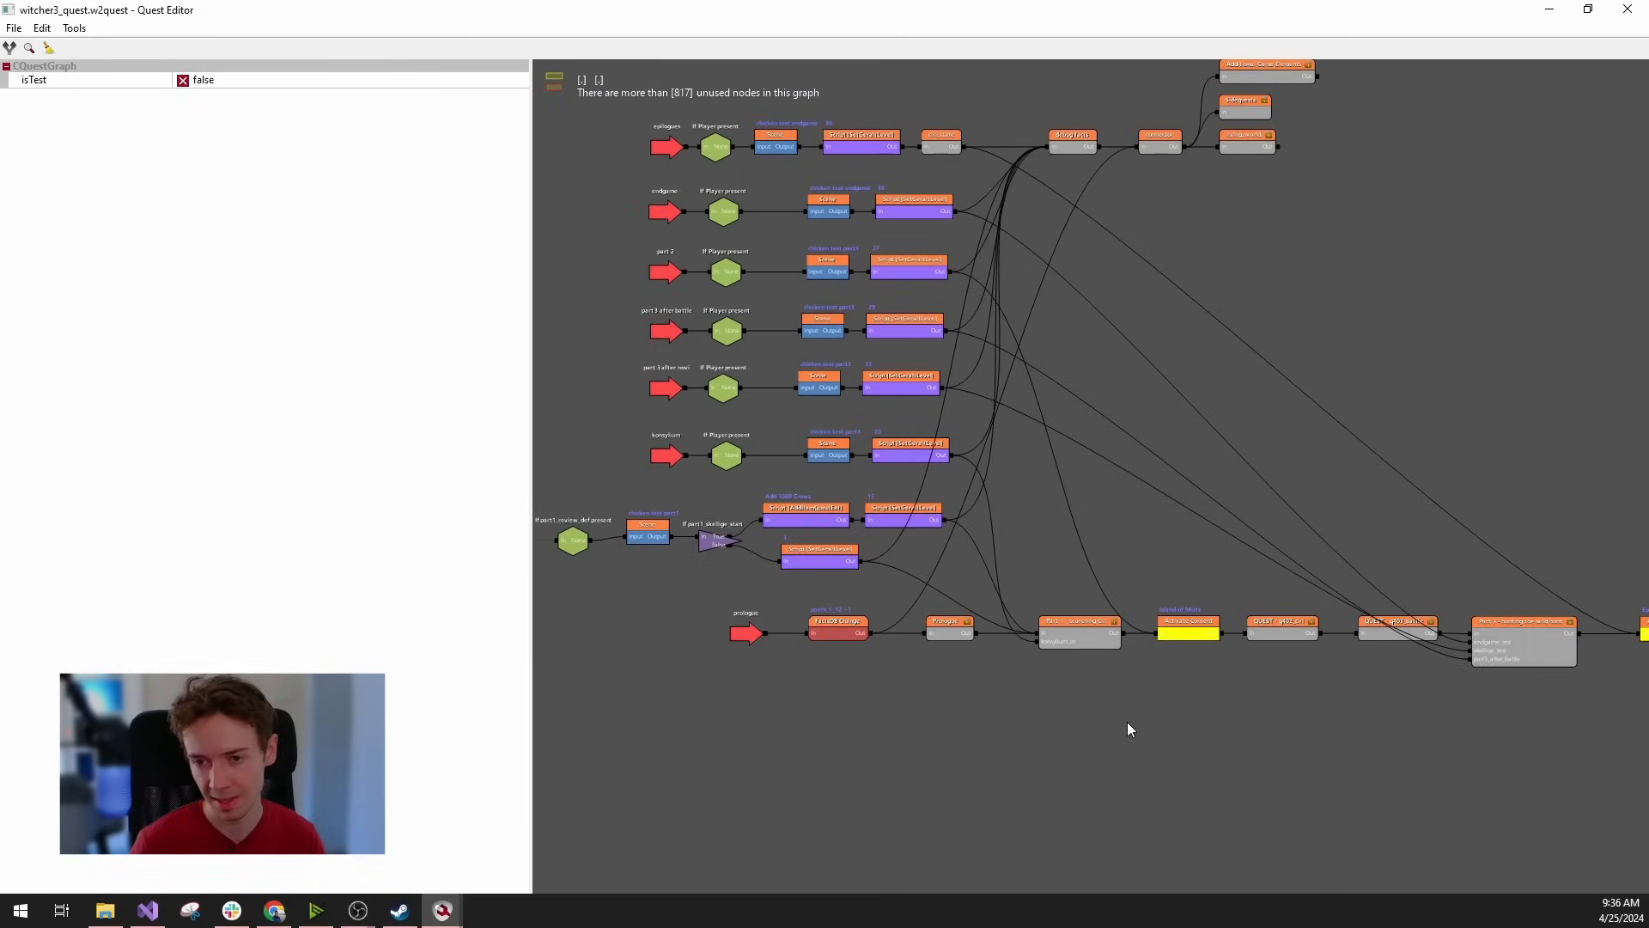
pyautogui.scroll(5, 853, 668)
pyautogui.click(854, 604)
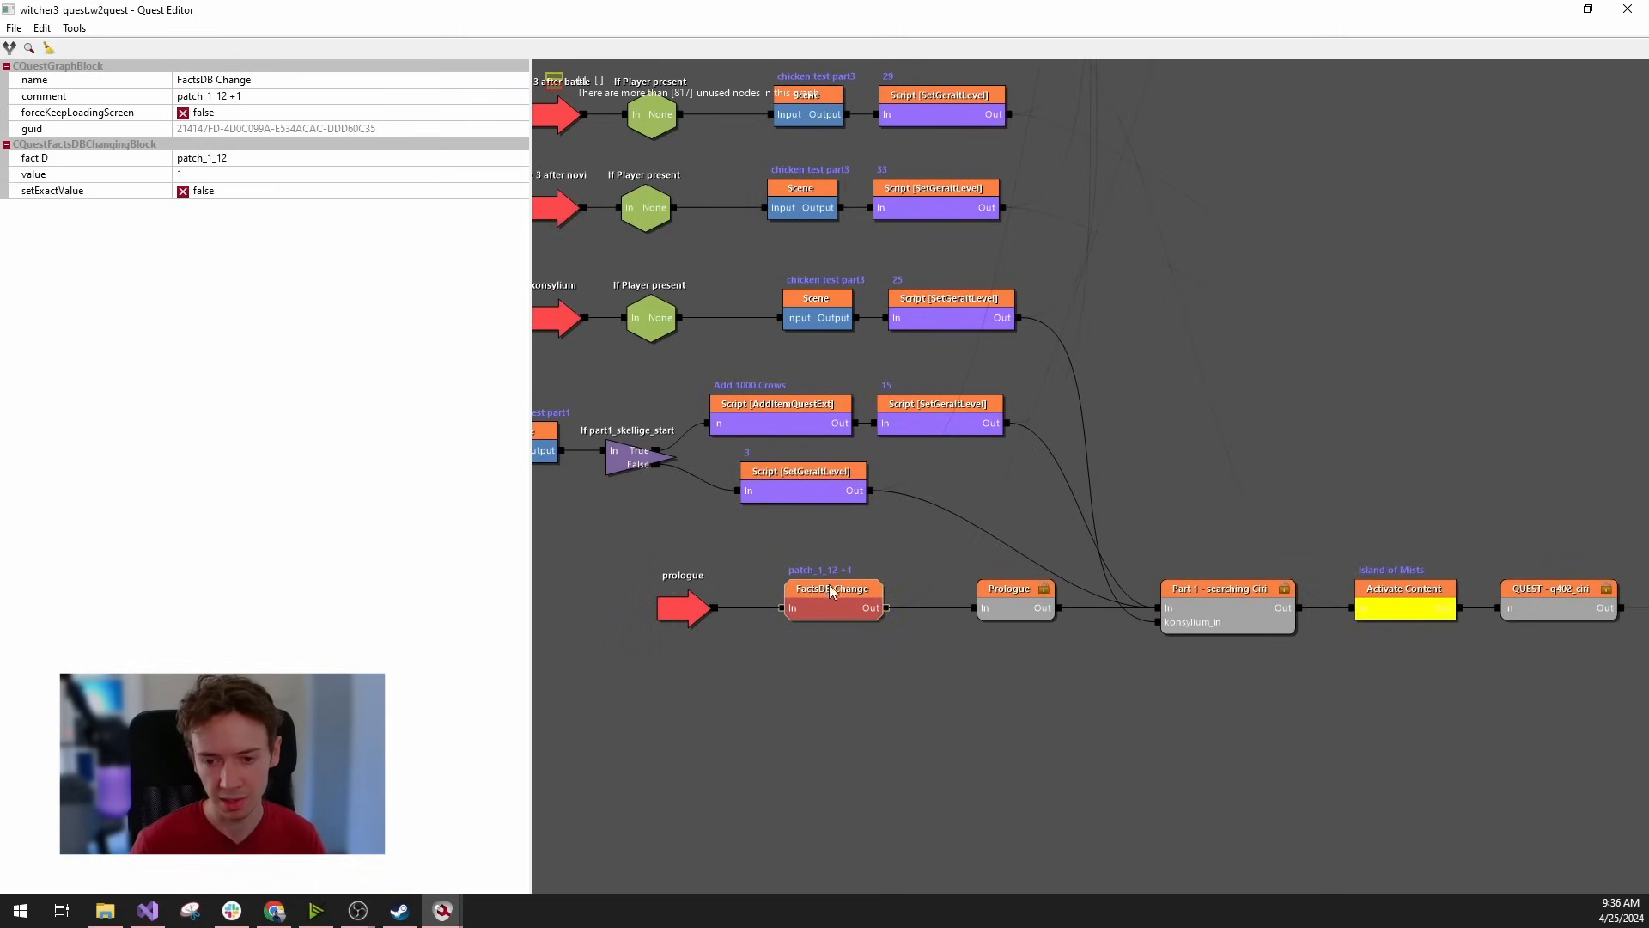
pyautogui.scroll(2, 827, 617)
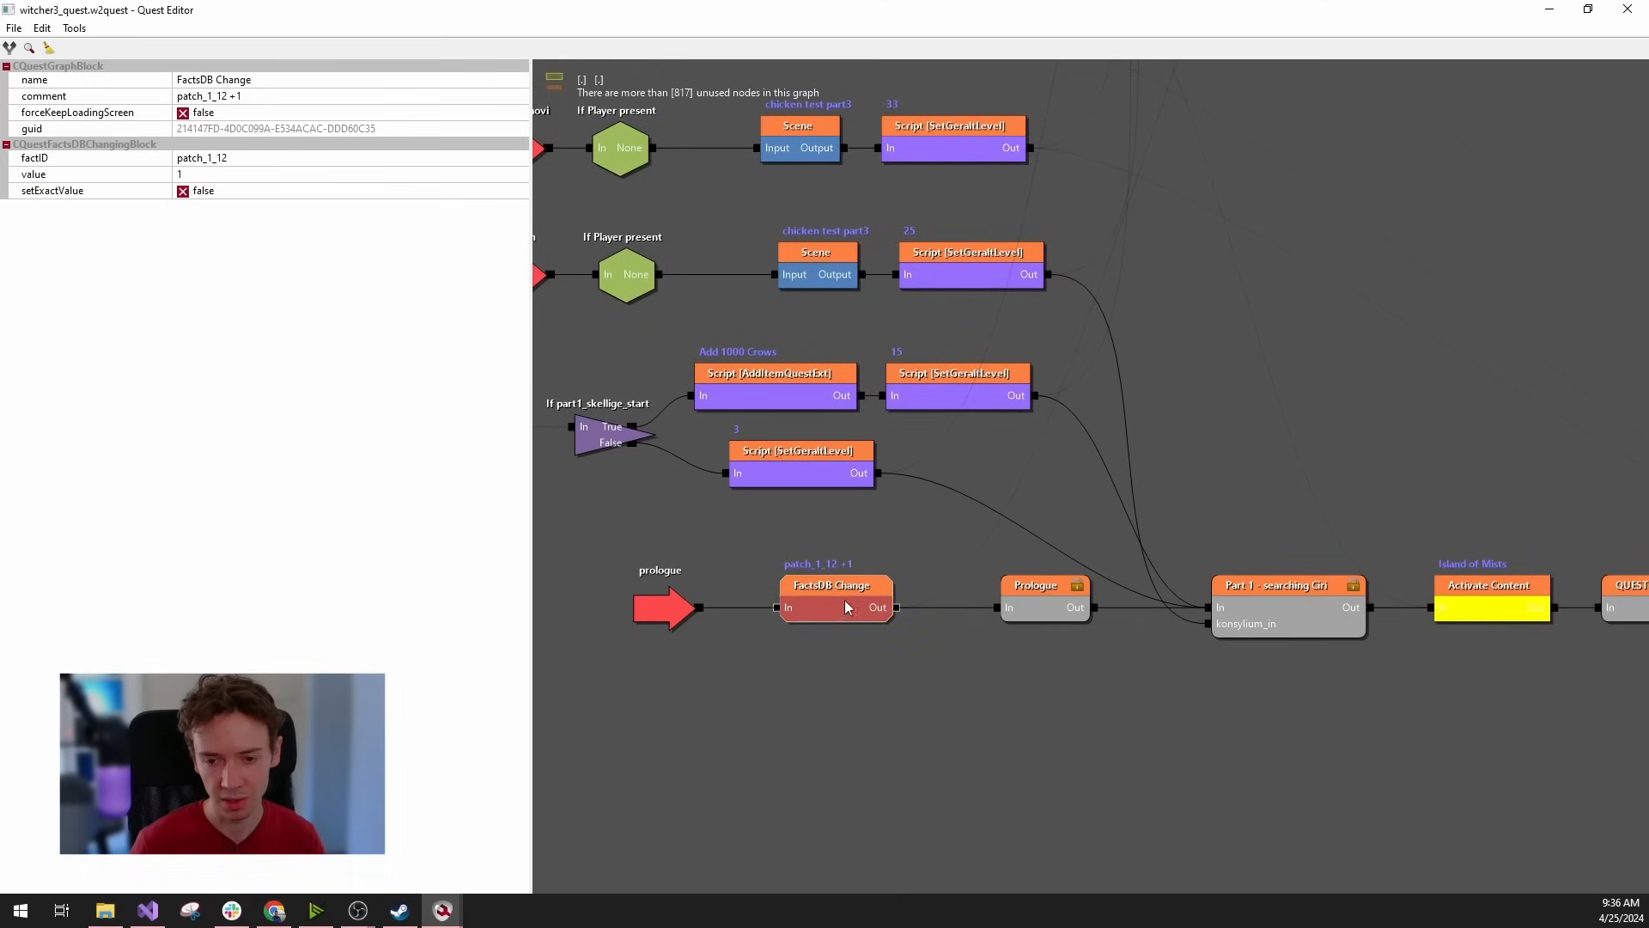
pyautogui.scroll(-3, 938, 712)
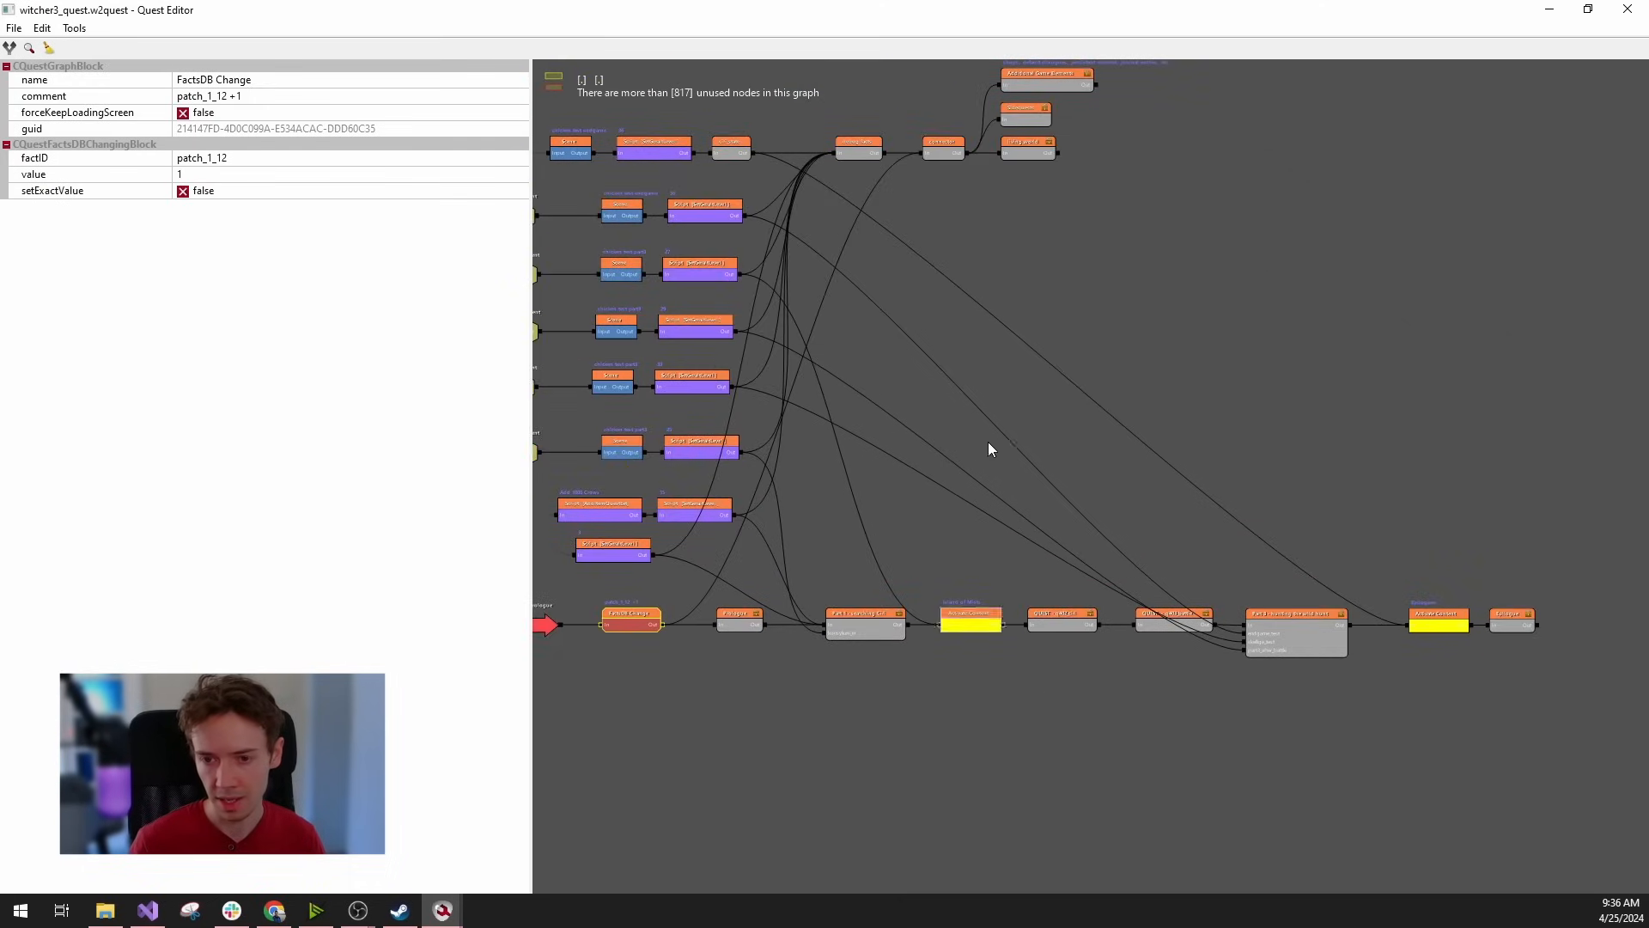
pyautogui.moveTo(1071, 283); pyautogui.dragTo(1196, 574, button='right')
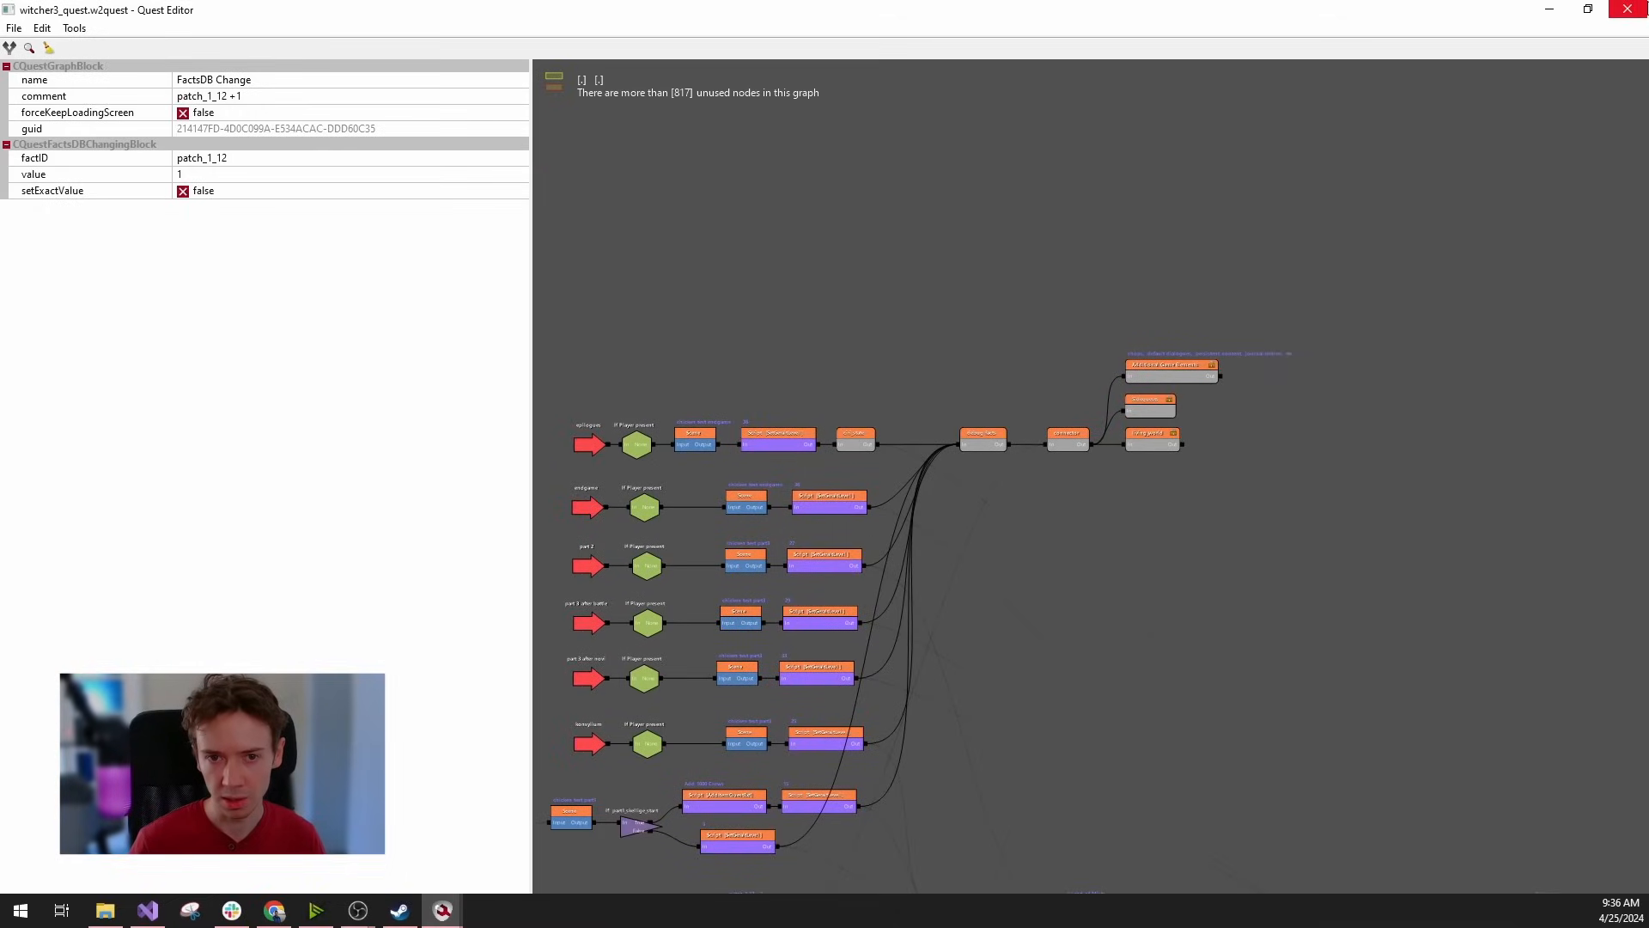
# Close the quest graph, switch to the Asset Browser and open the depot's quests folder with its subfolders expanded.
pyautogui.click(1627, 10)
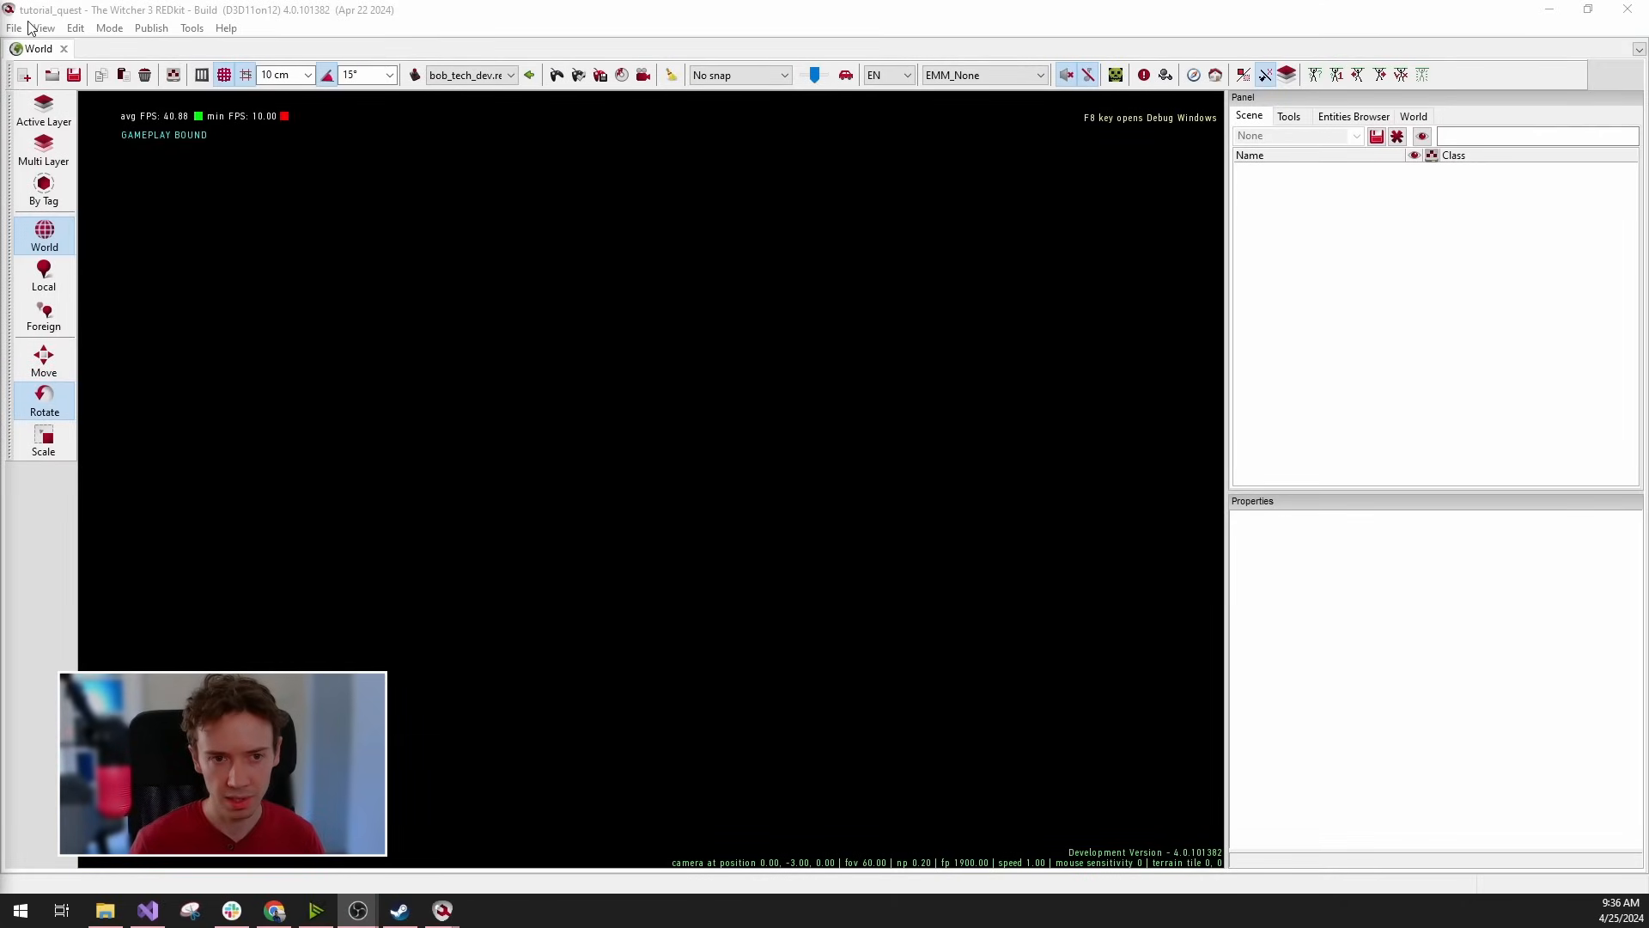
pyautogui.click(15, 28)
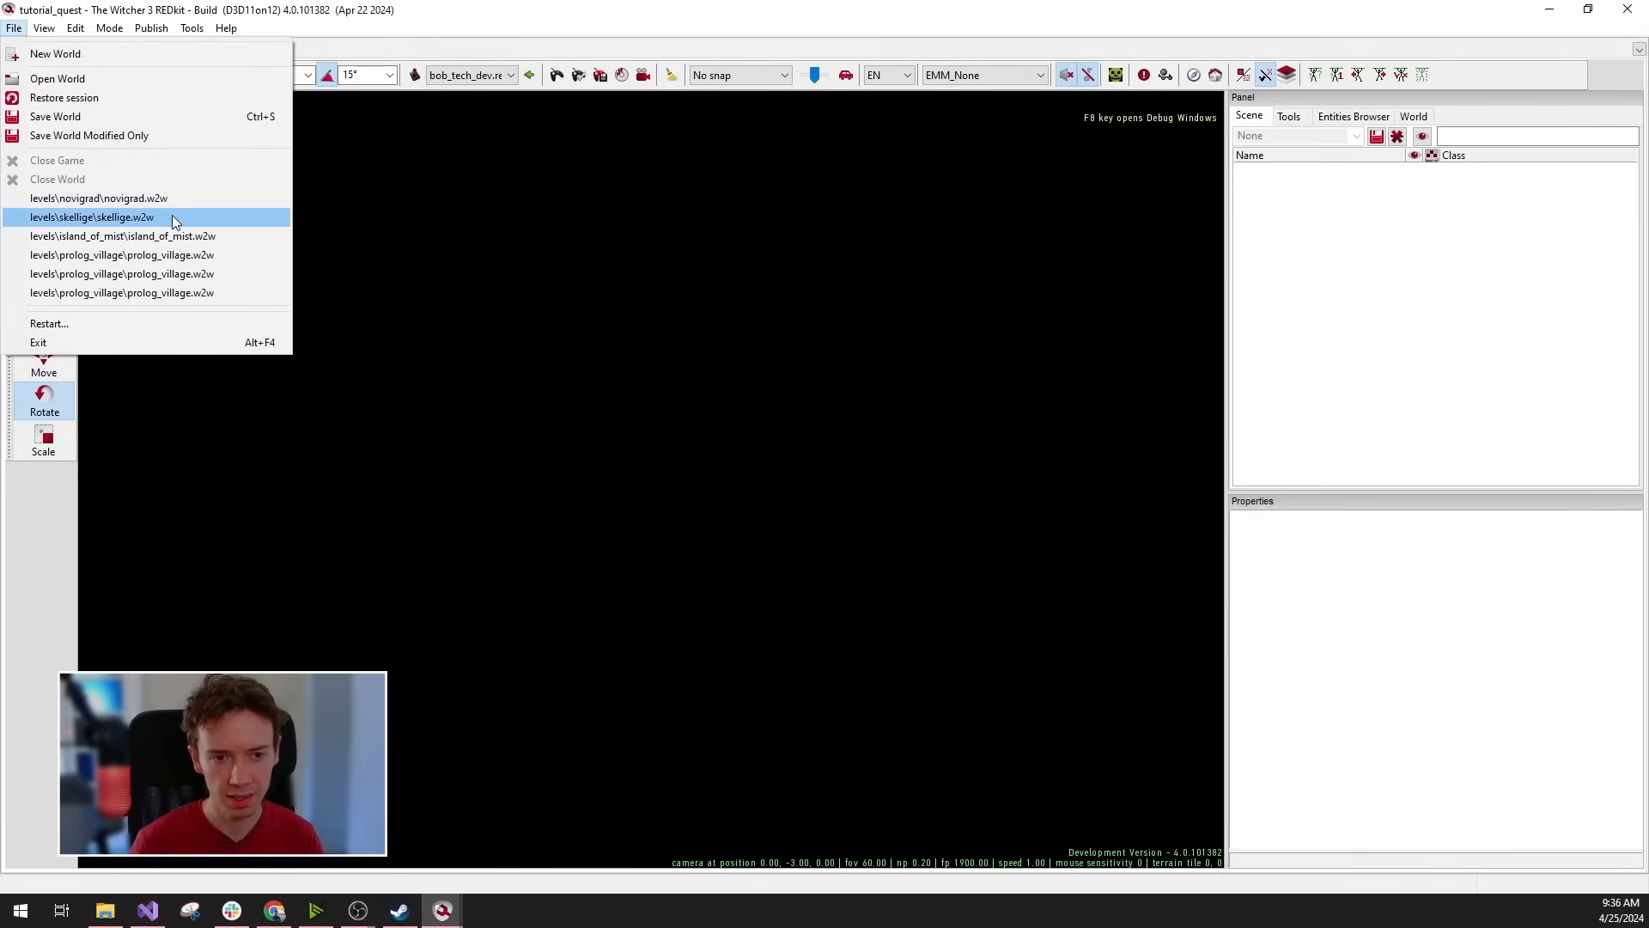
pyautogui.click(442, 911)
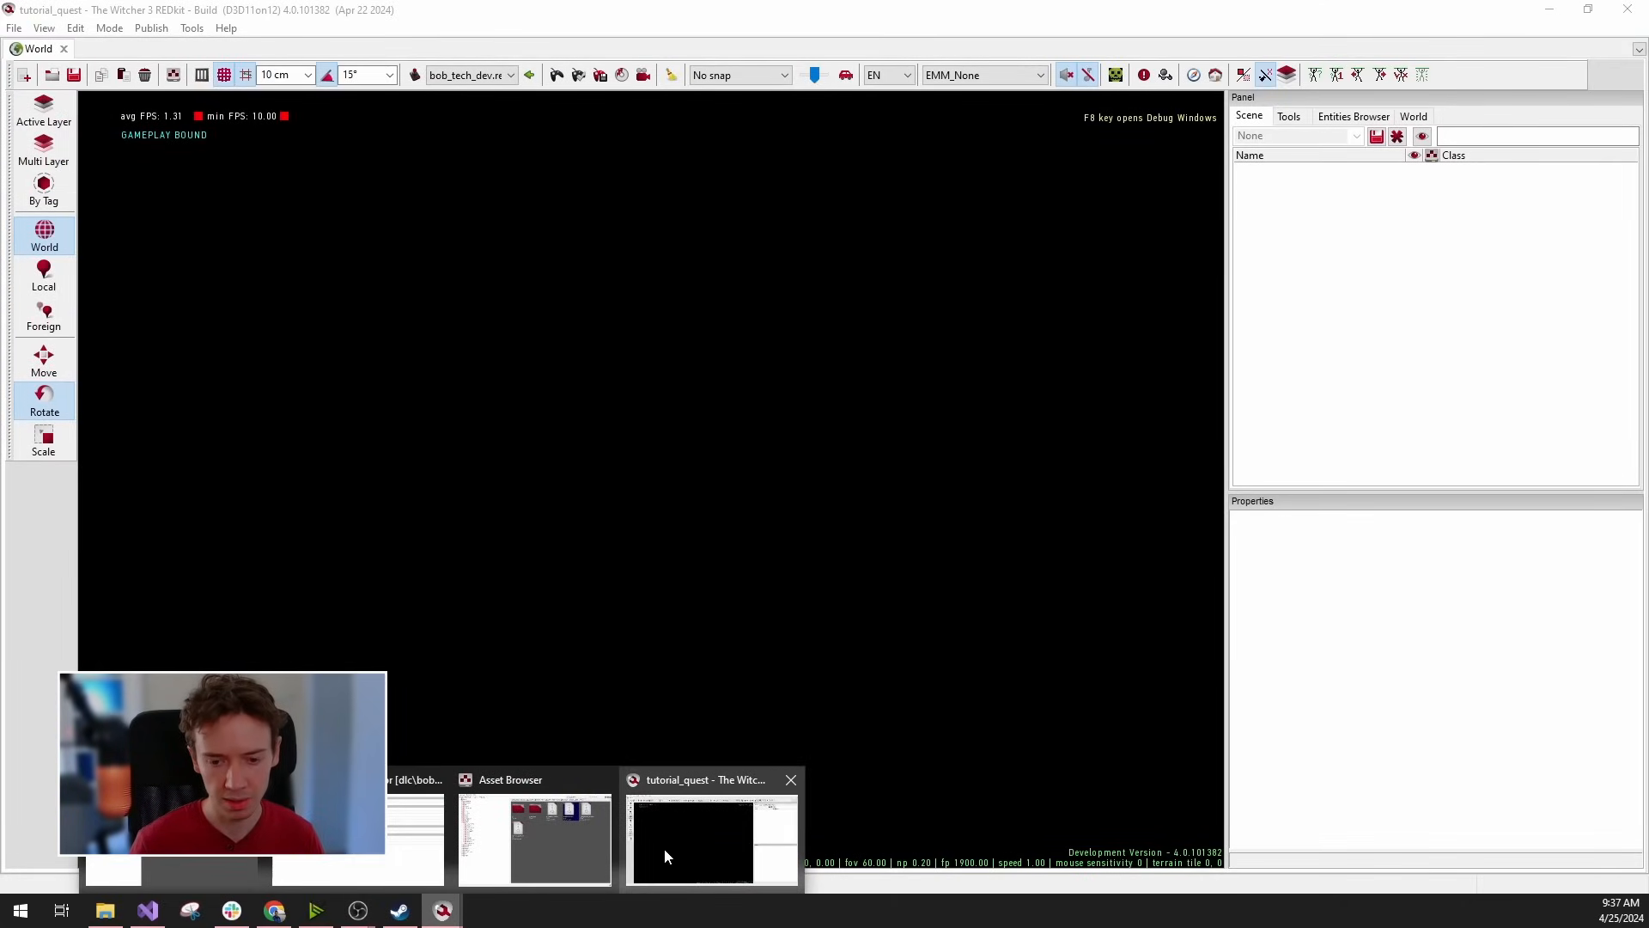
pyautogui.click(571, 837)
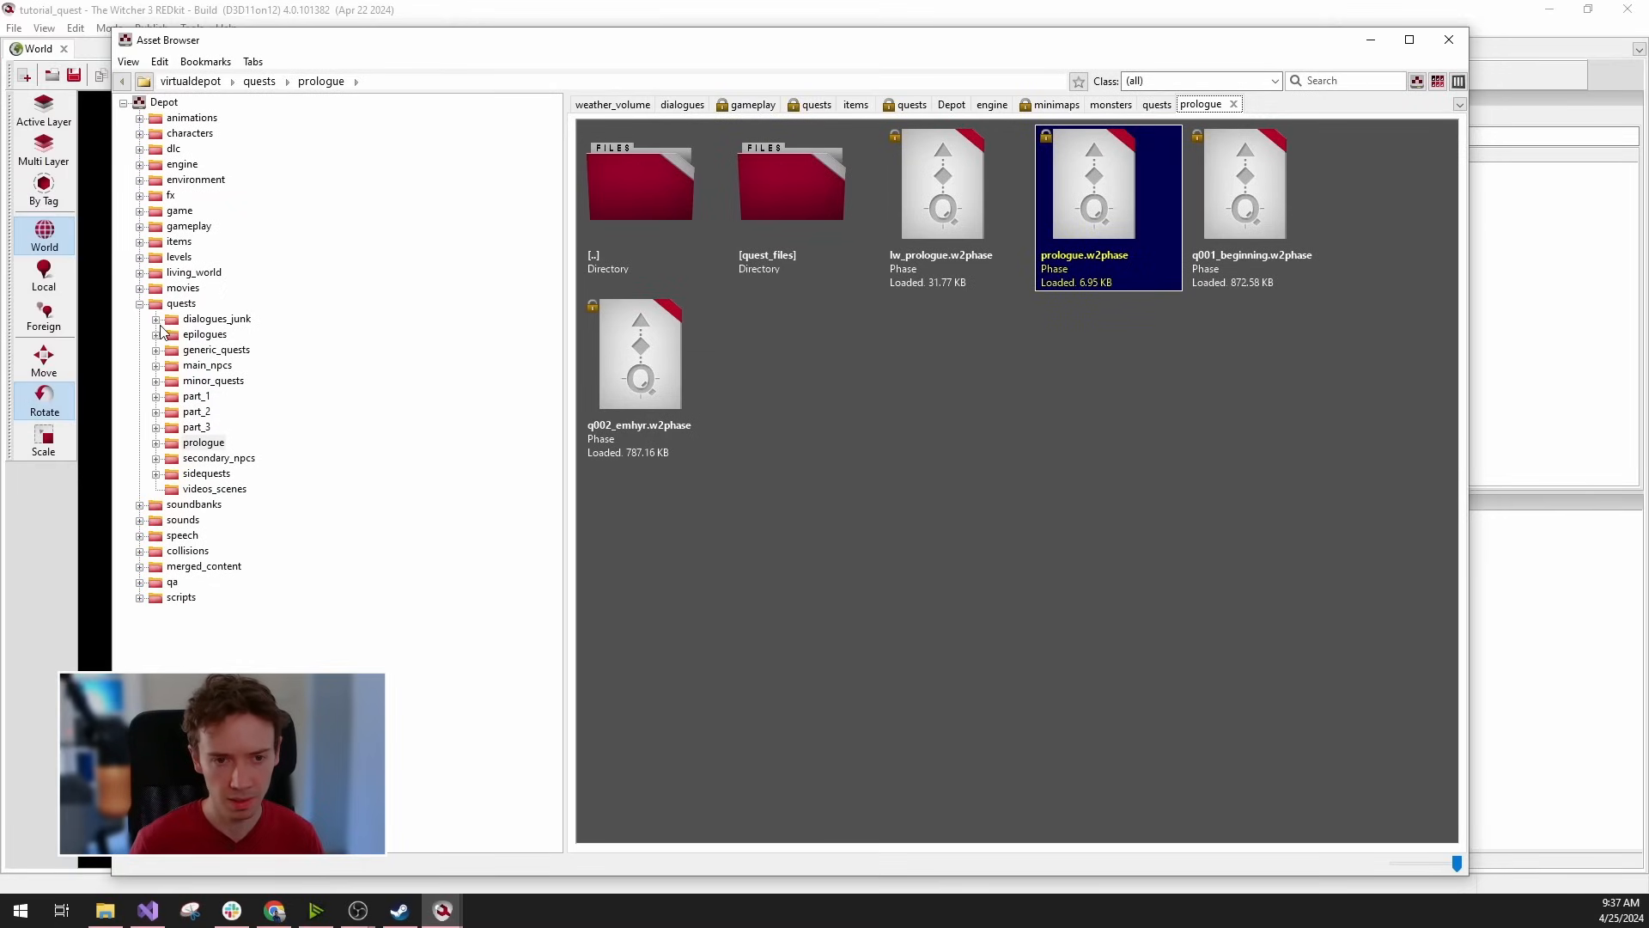
pyautogui.click(139, 303)
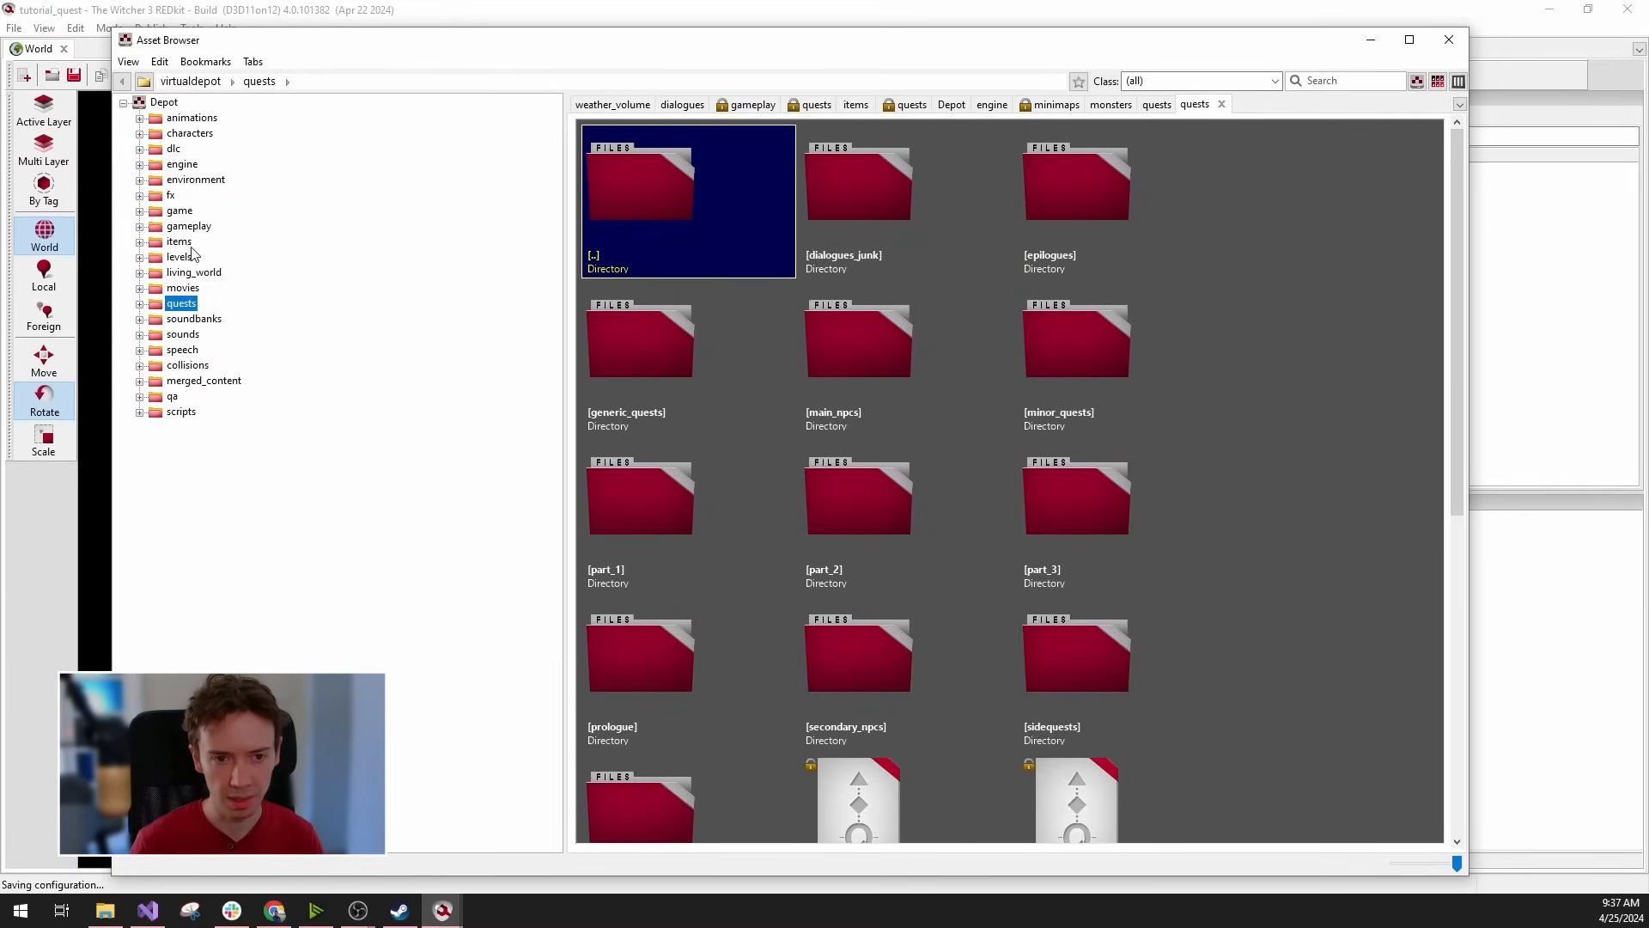
pyautogui.click(140, 305)
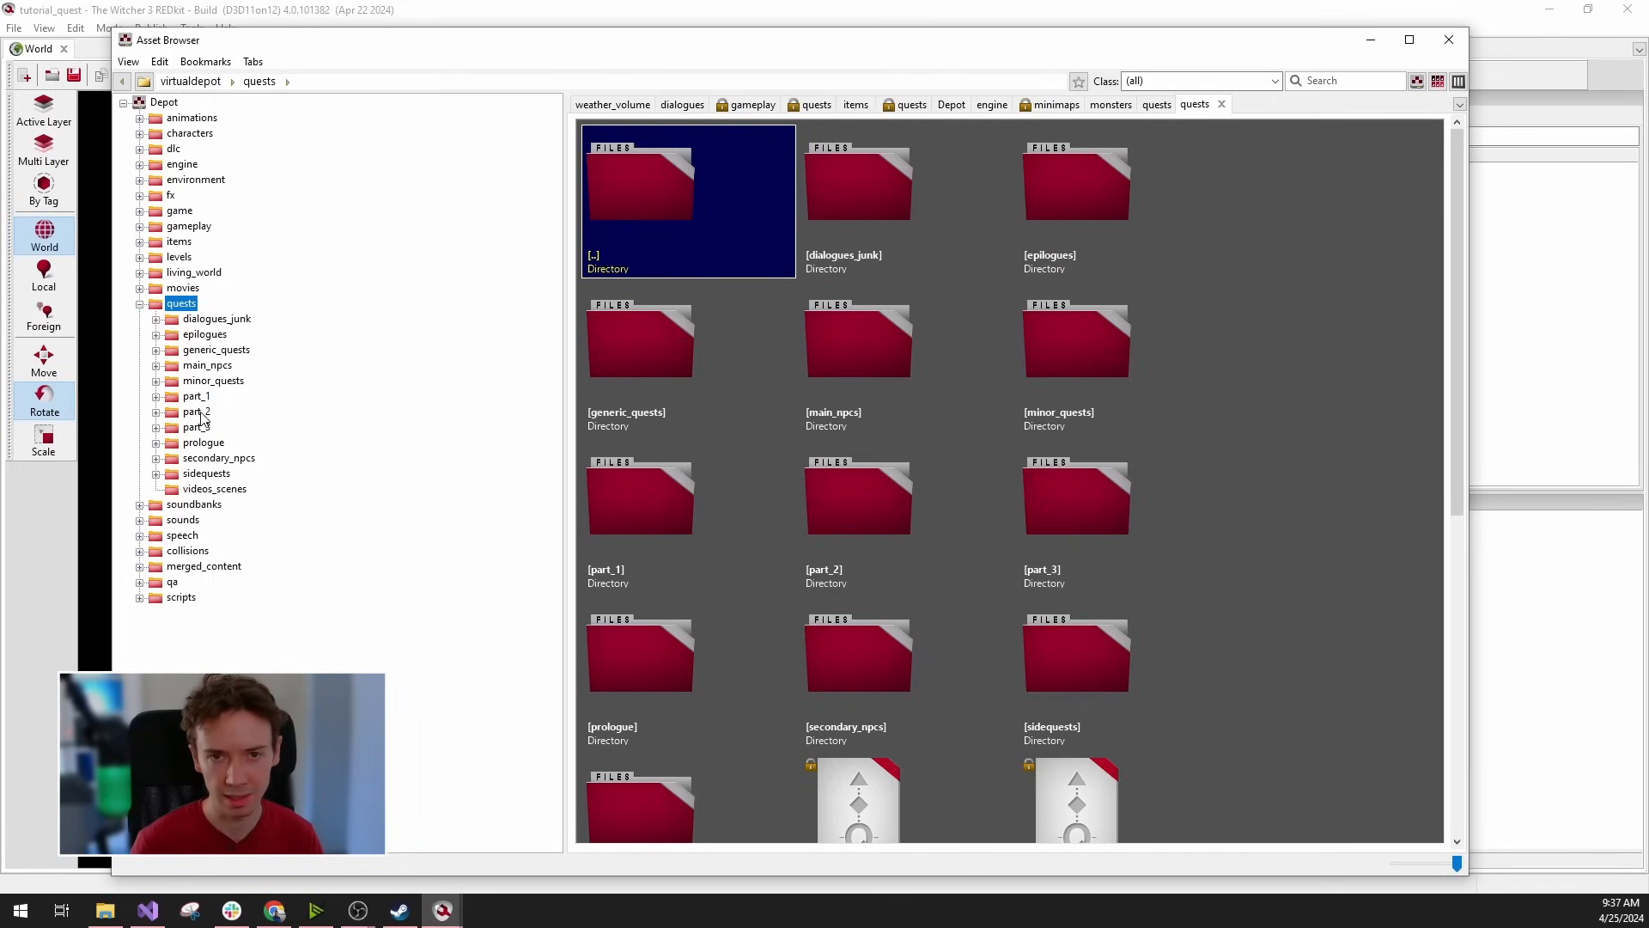
# Collapse the depot's quests folder and open the data folder of the bob DLC under dlc.
pyautogui.click(139, 305)
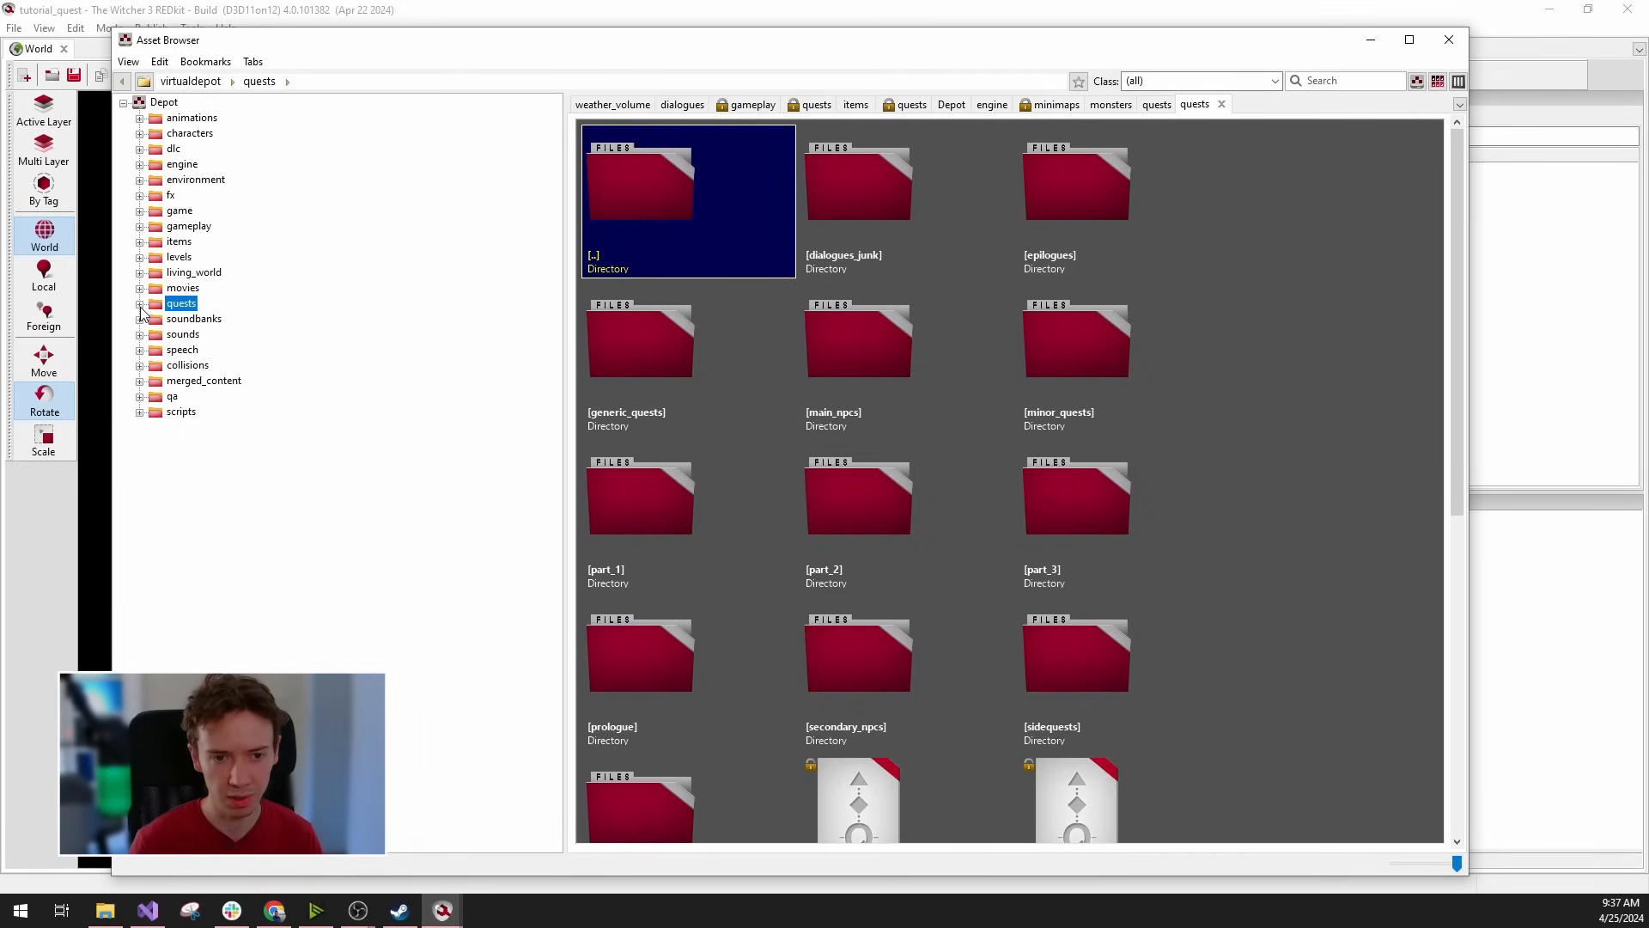
pyautogui.click(161, 149)
pyautogui.click(139, 149)
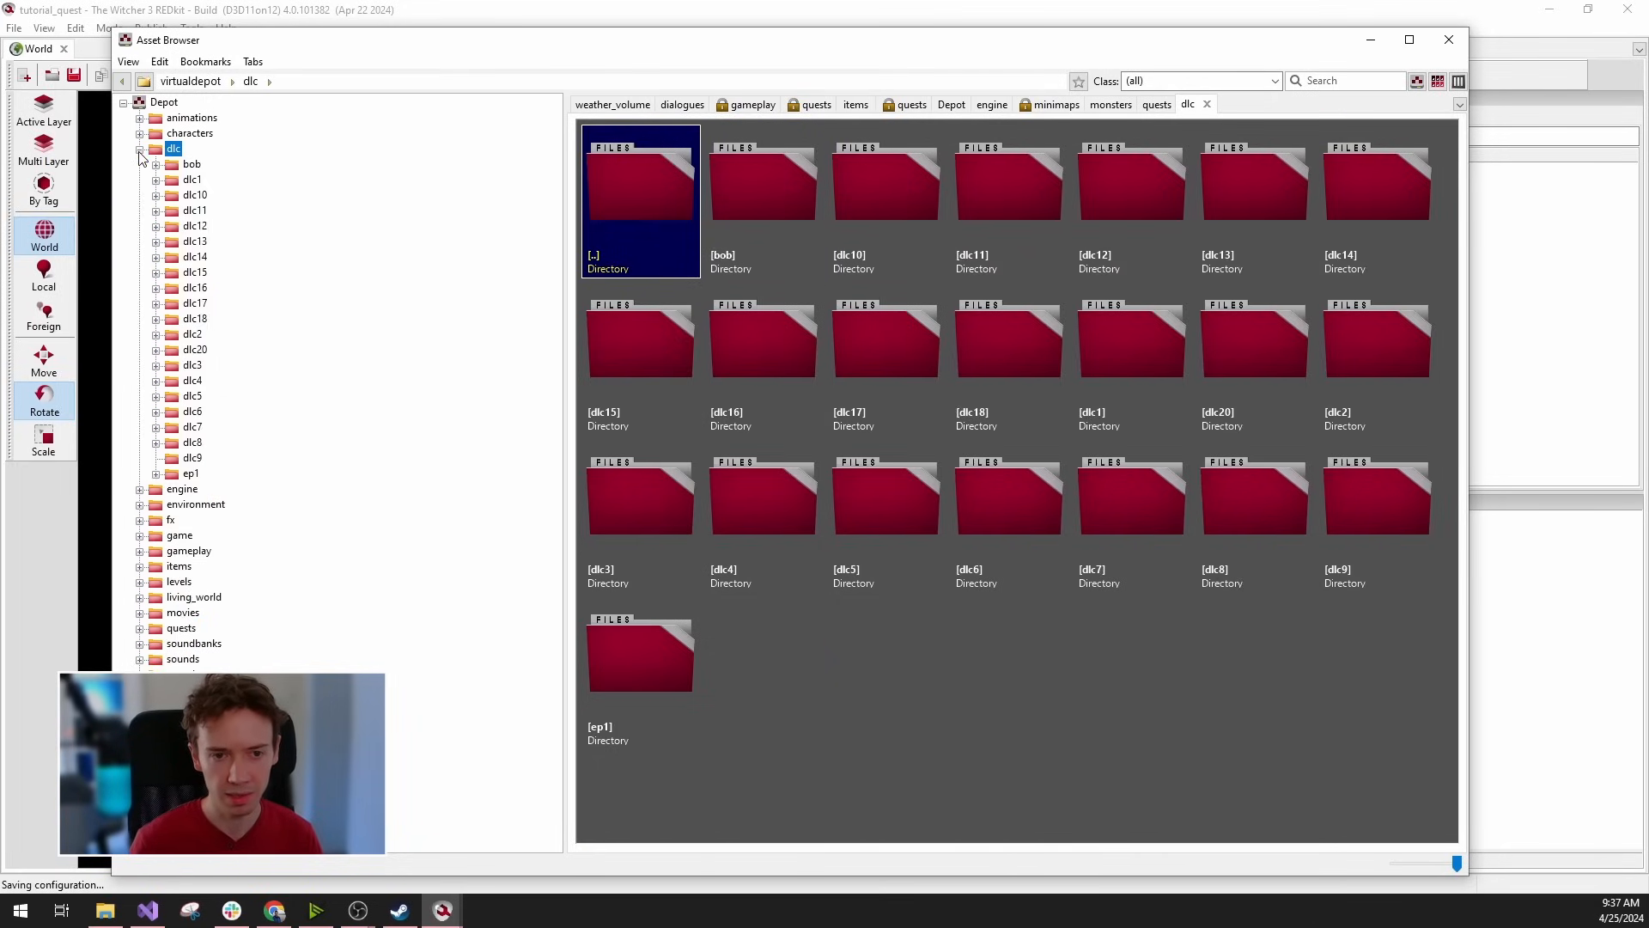
pyautogui.click(192, 164)
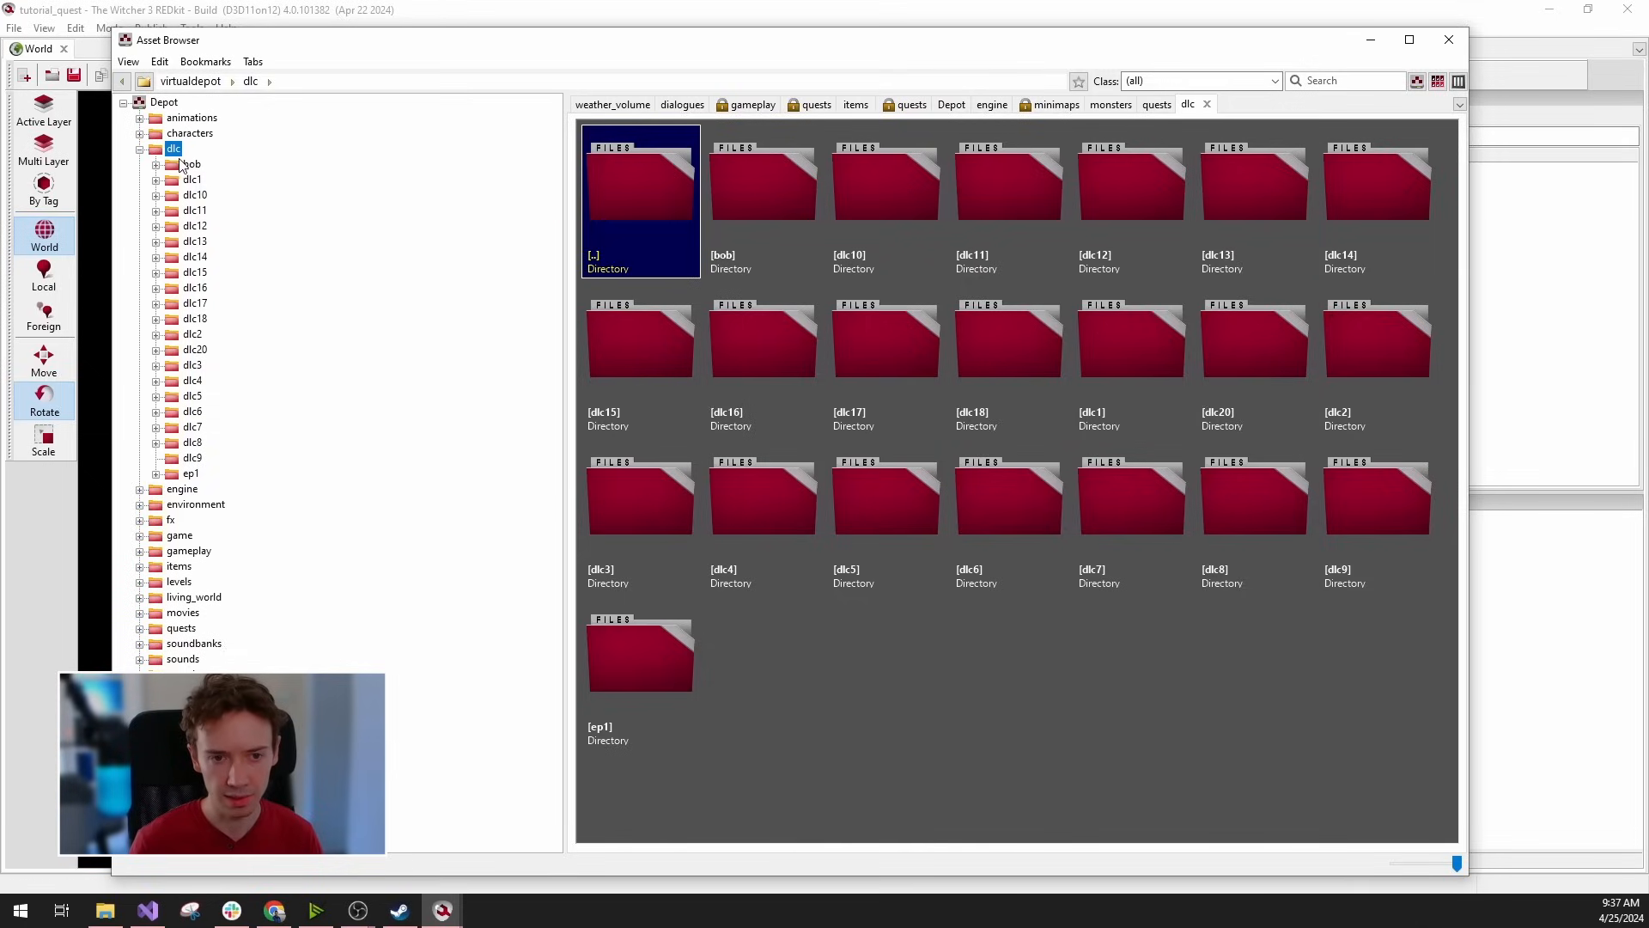
pyautogui.click(156, 165)
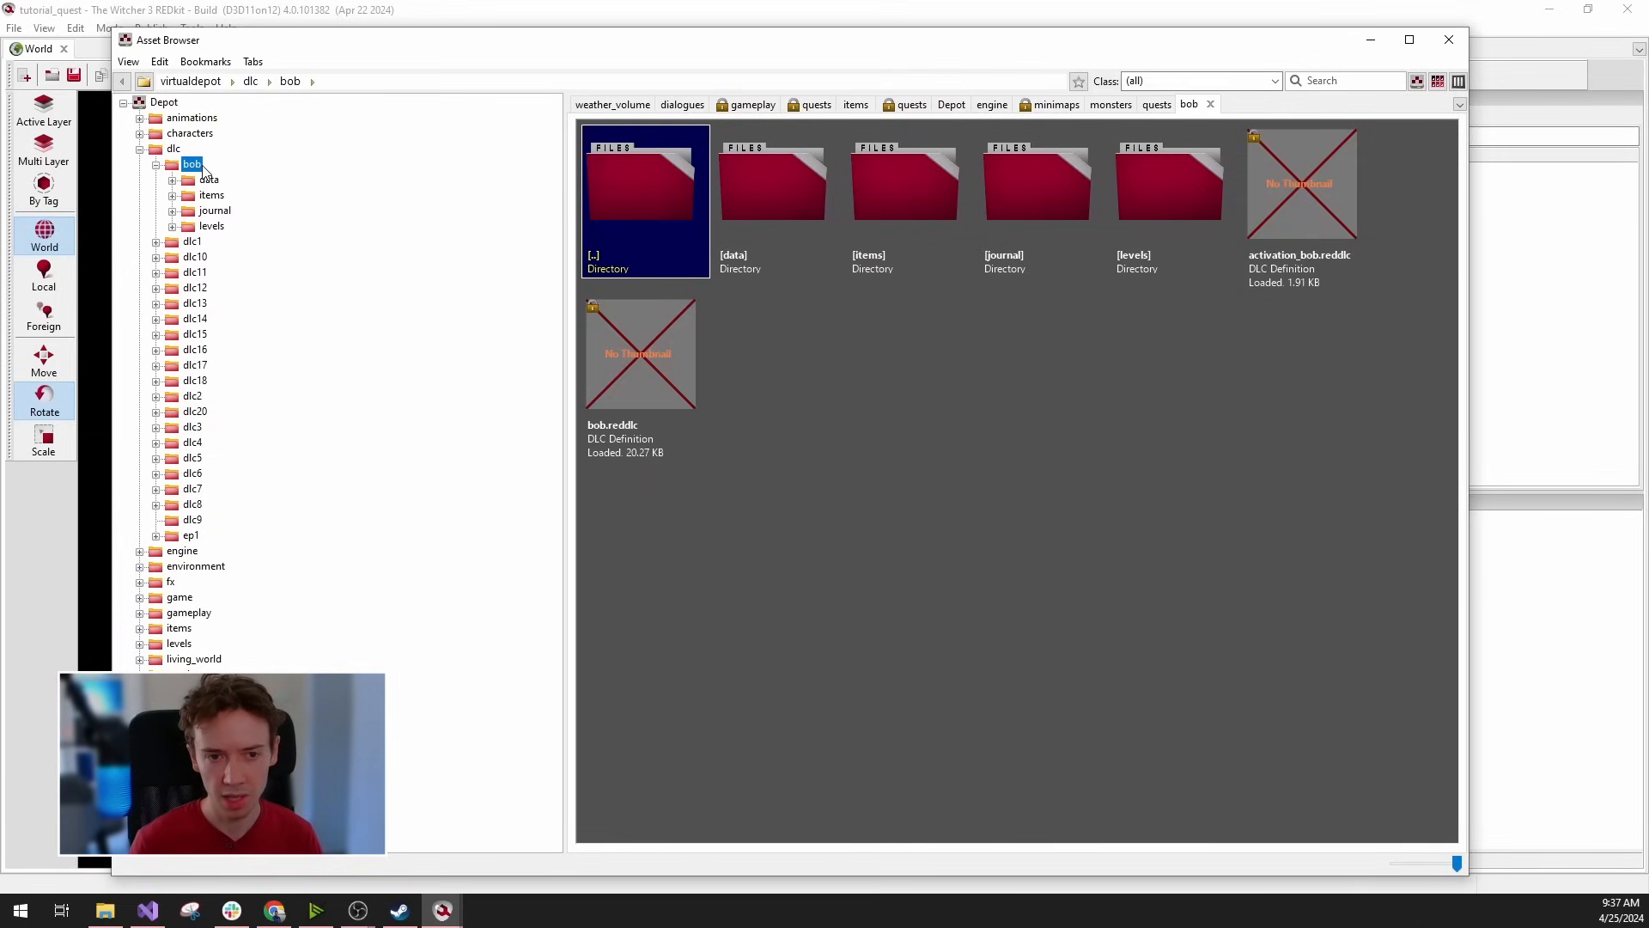
pyautogui.doubleClick(757, 209)
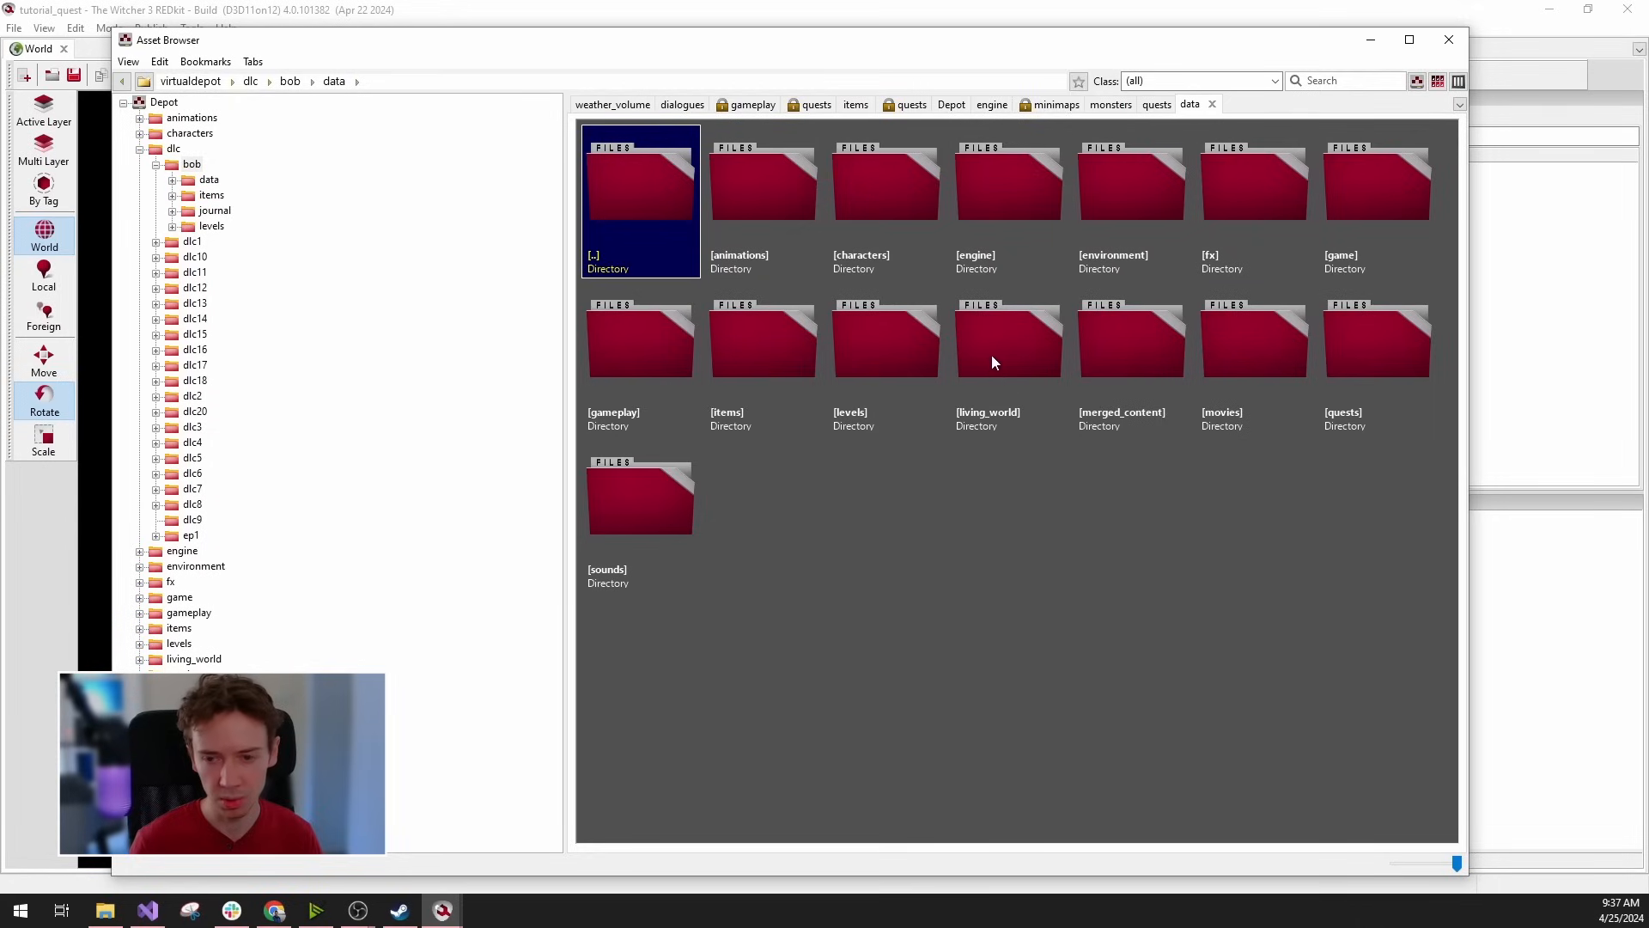
# Look over the bob data subfolders, including animations, characters, items, levels and quests, and compare them with the base depot's structure.
pyautogui.click(765, 222)
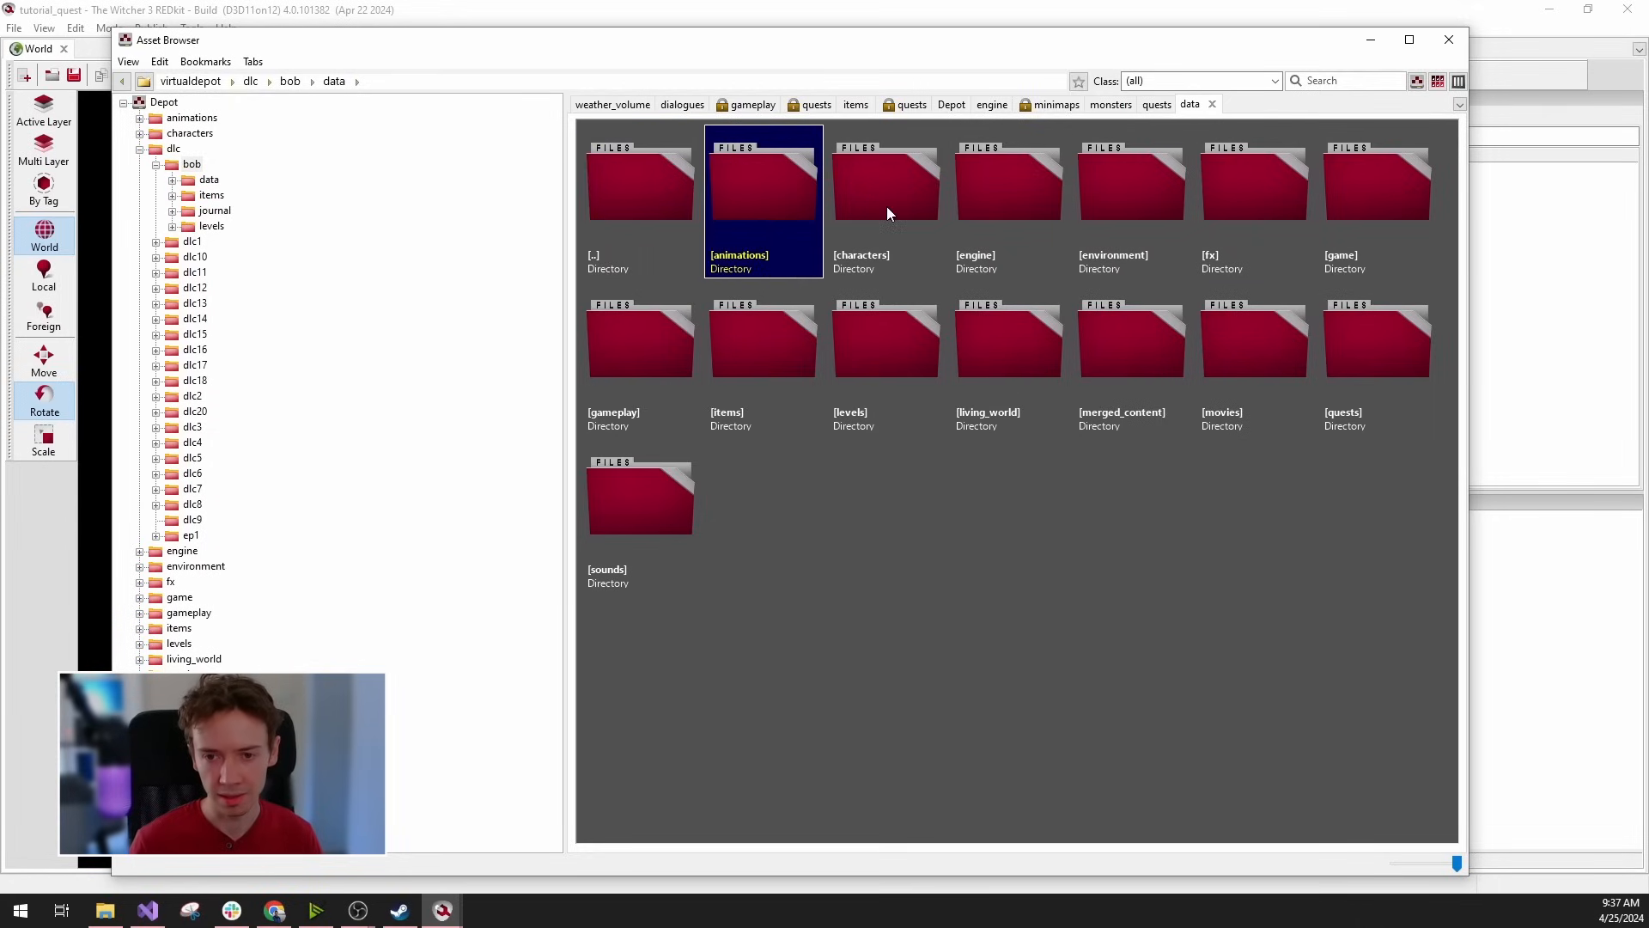
pyautogui.click(886, 206)
pyautogui.click(744, 373)
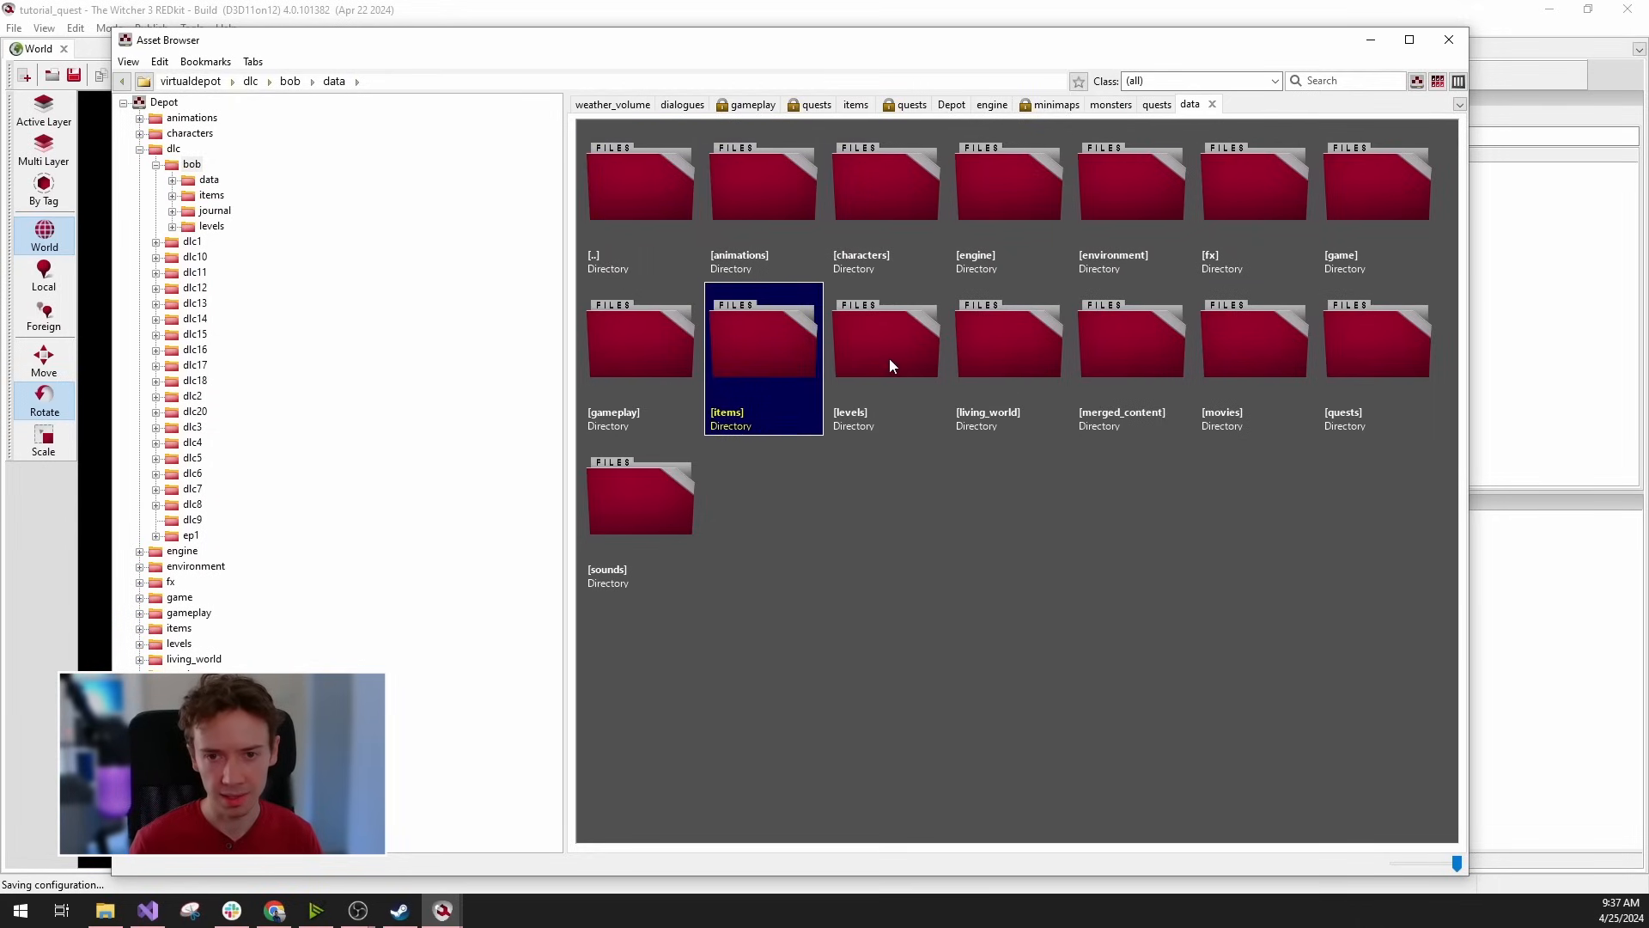
pyautogui.click(889, 358)
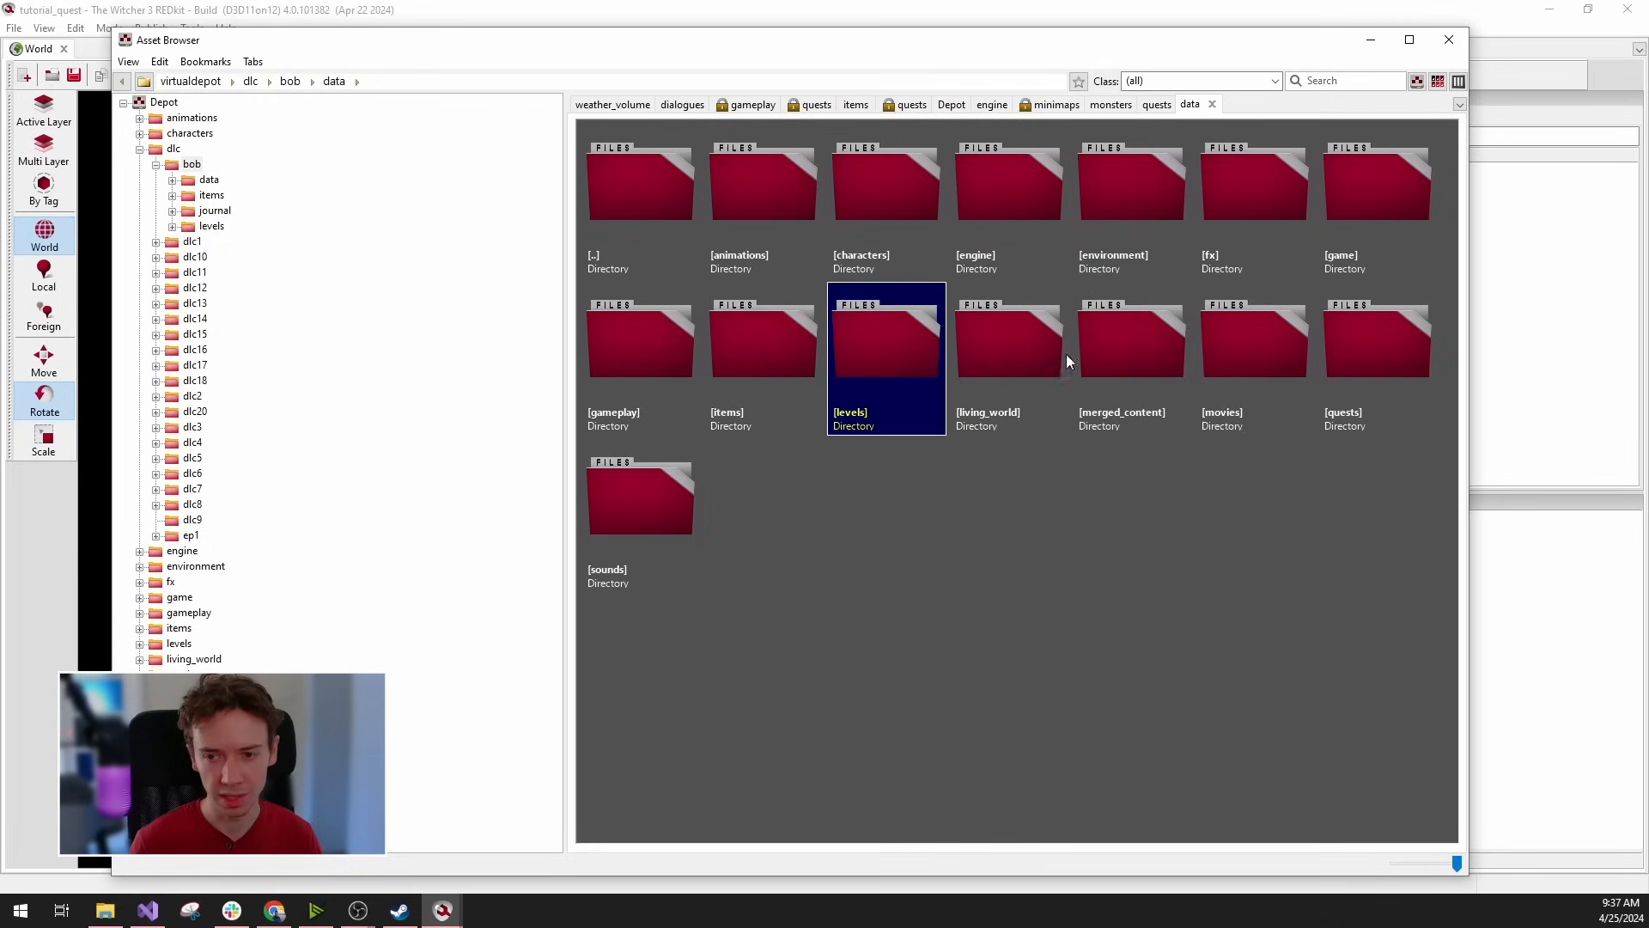
pyautogui.click(1023, 375)
pyautogui.click(857, 363)
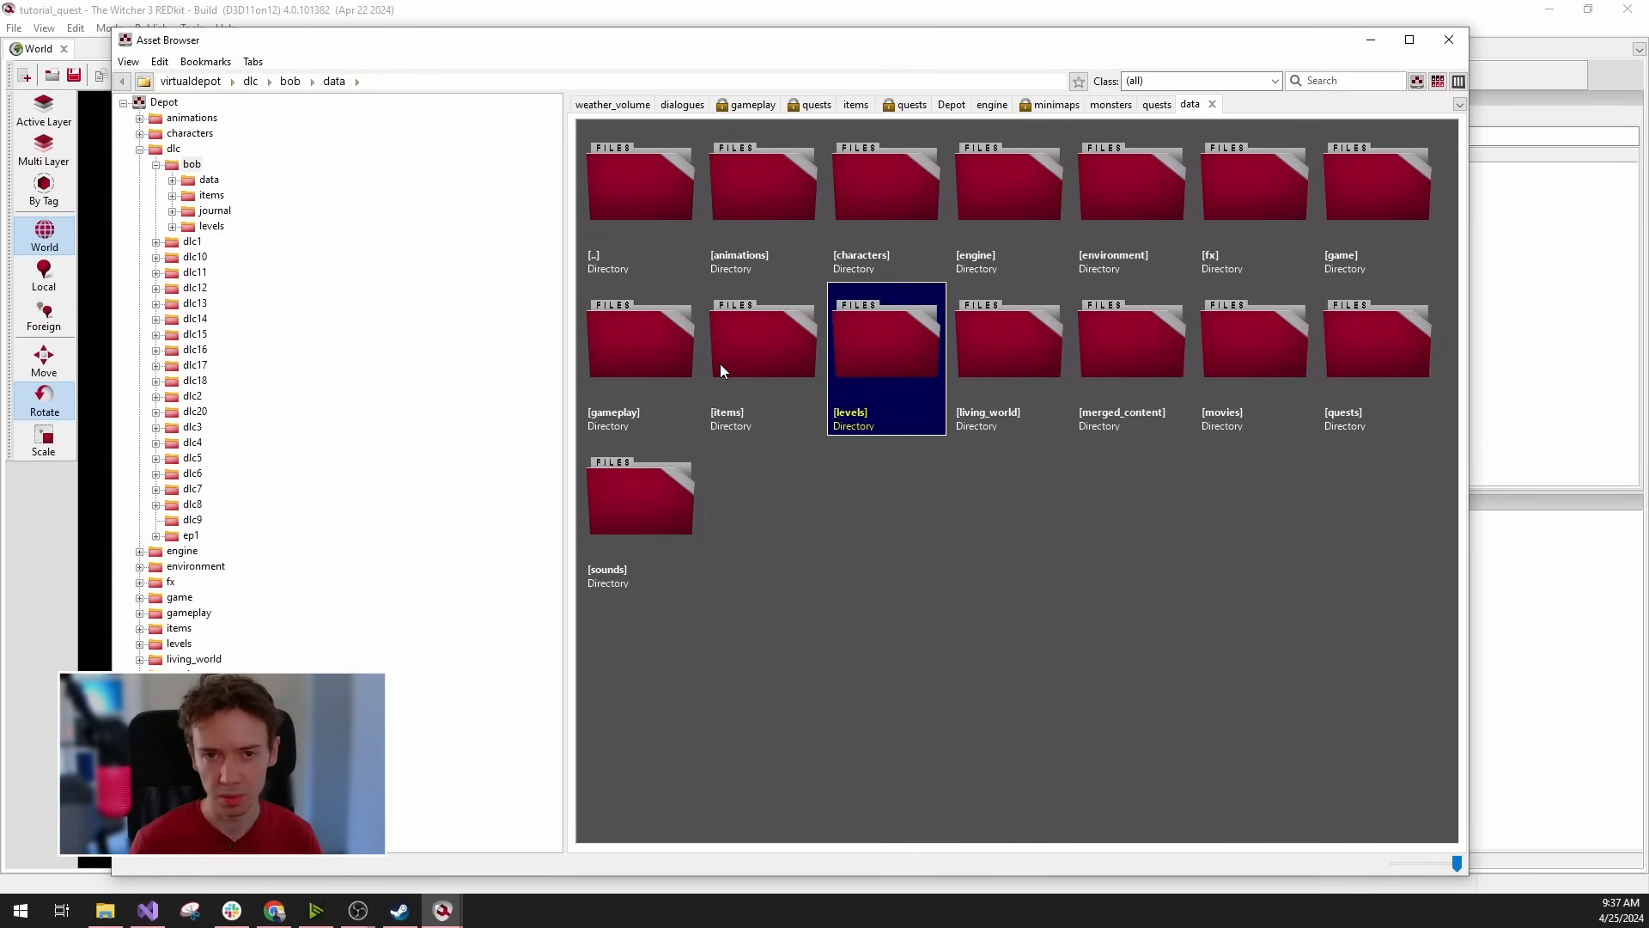
pyautogui.click(721, 367)
pyautogui.click(639, 364)
pyautogui.click(788, 239)
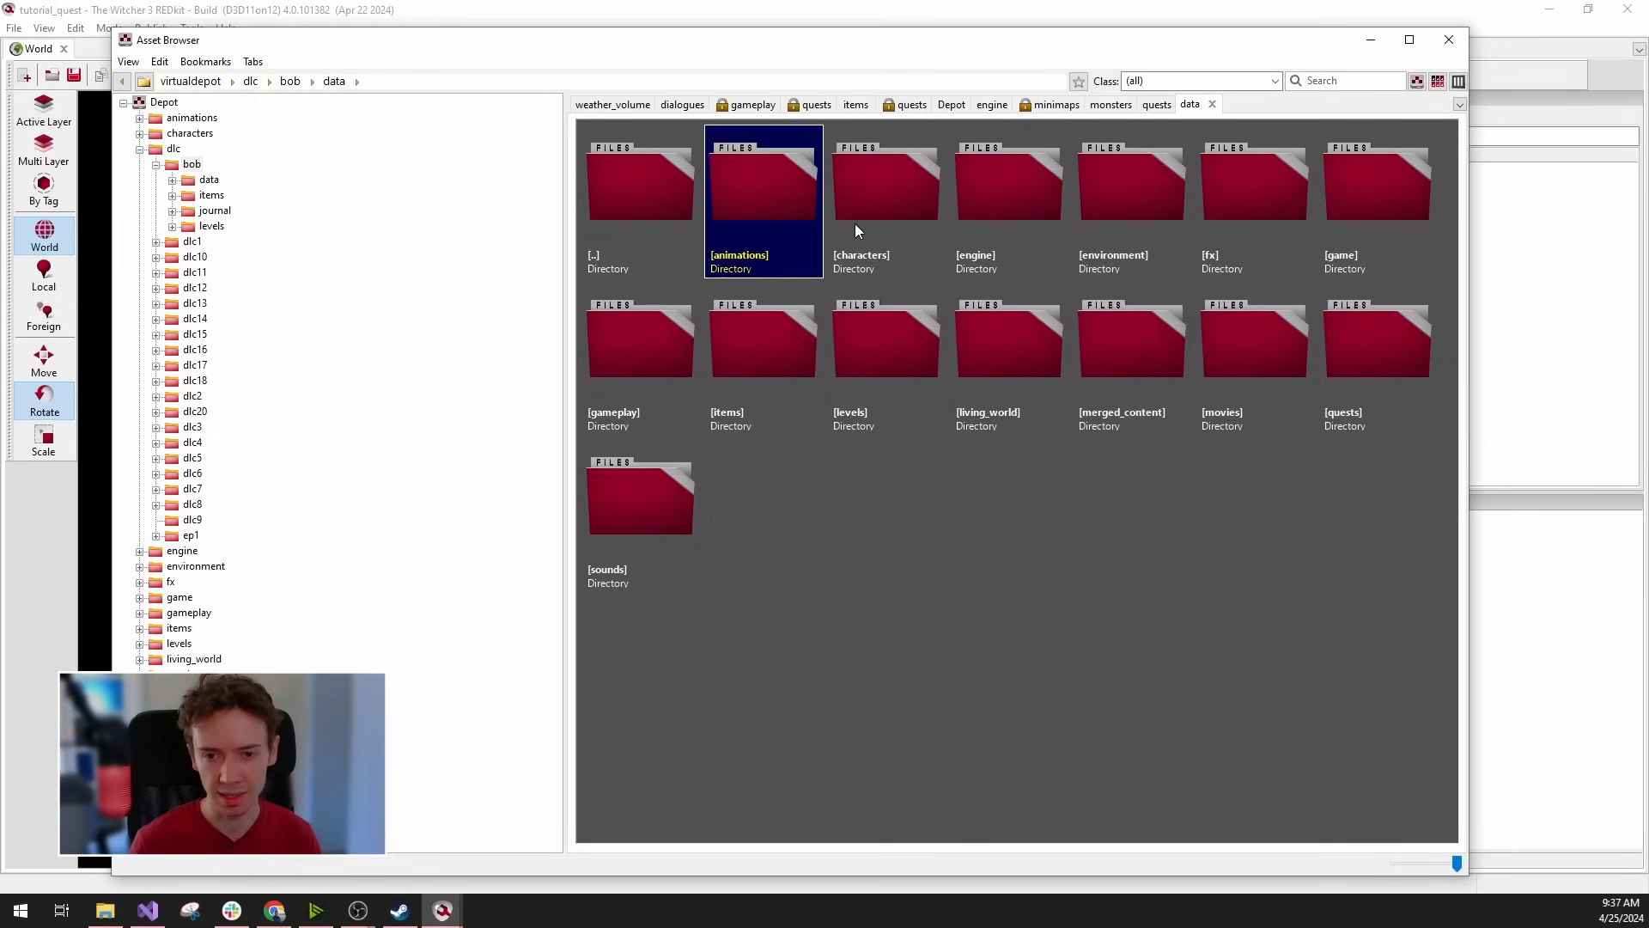
pyautogui.click(856, 225)
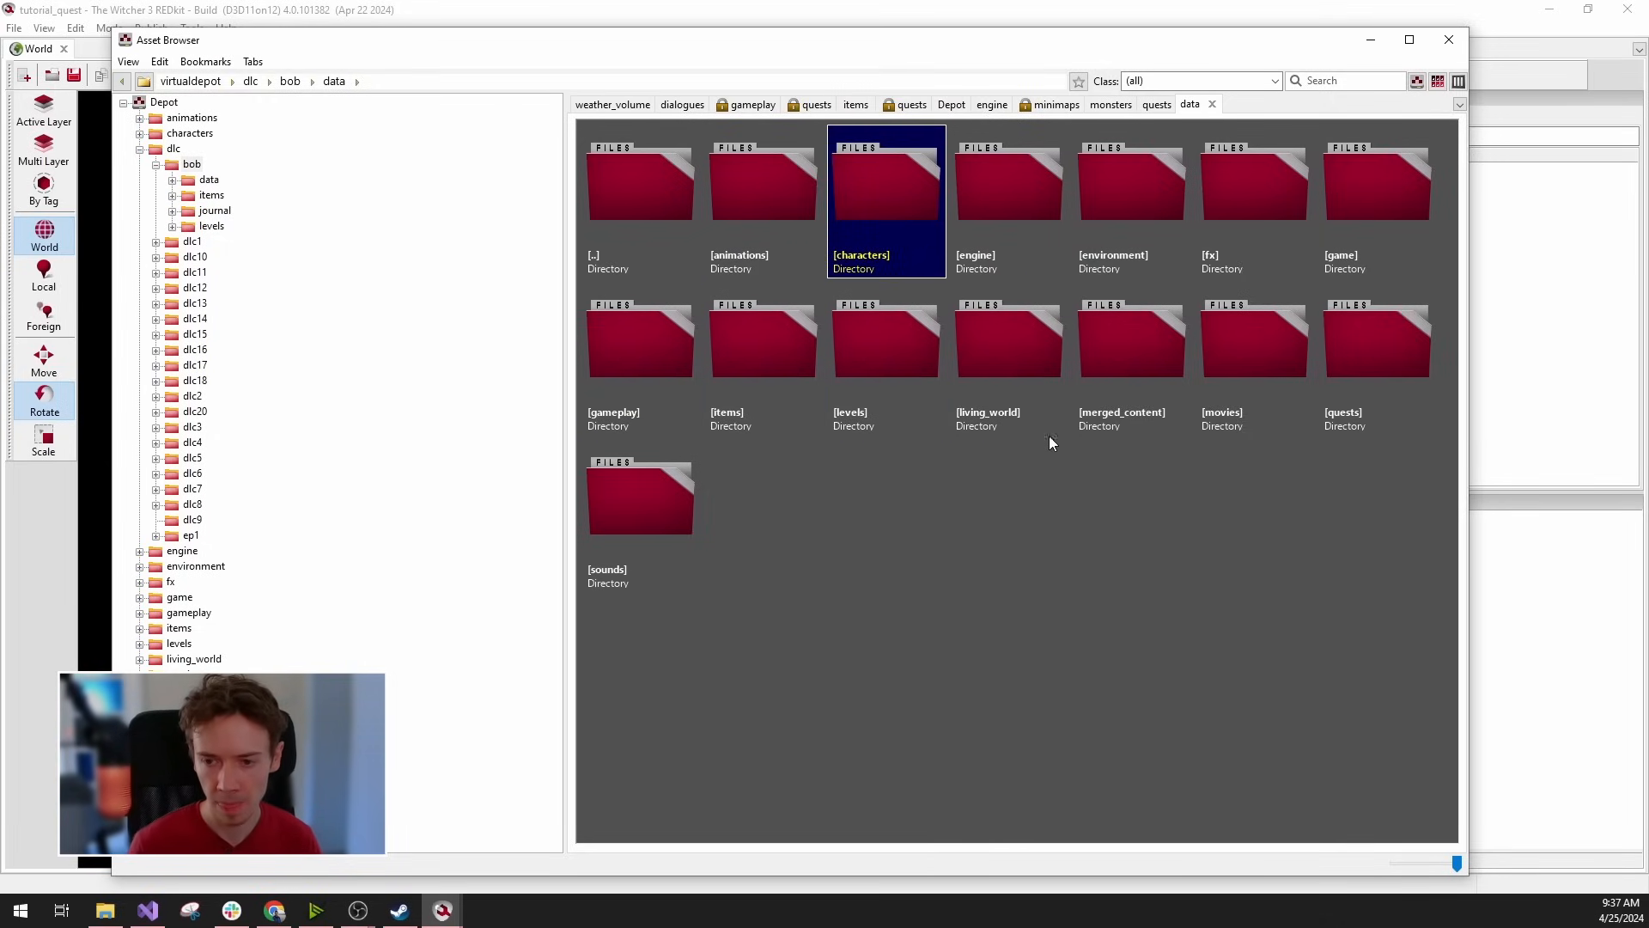
pyautogui.click(1369, 372)
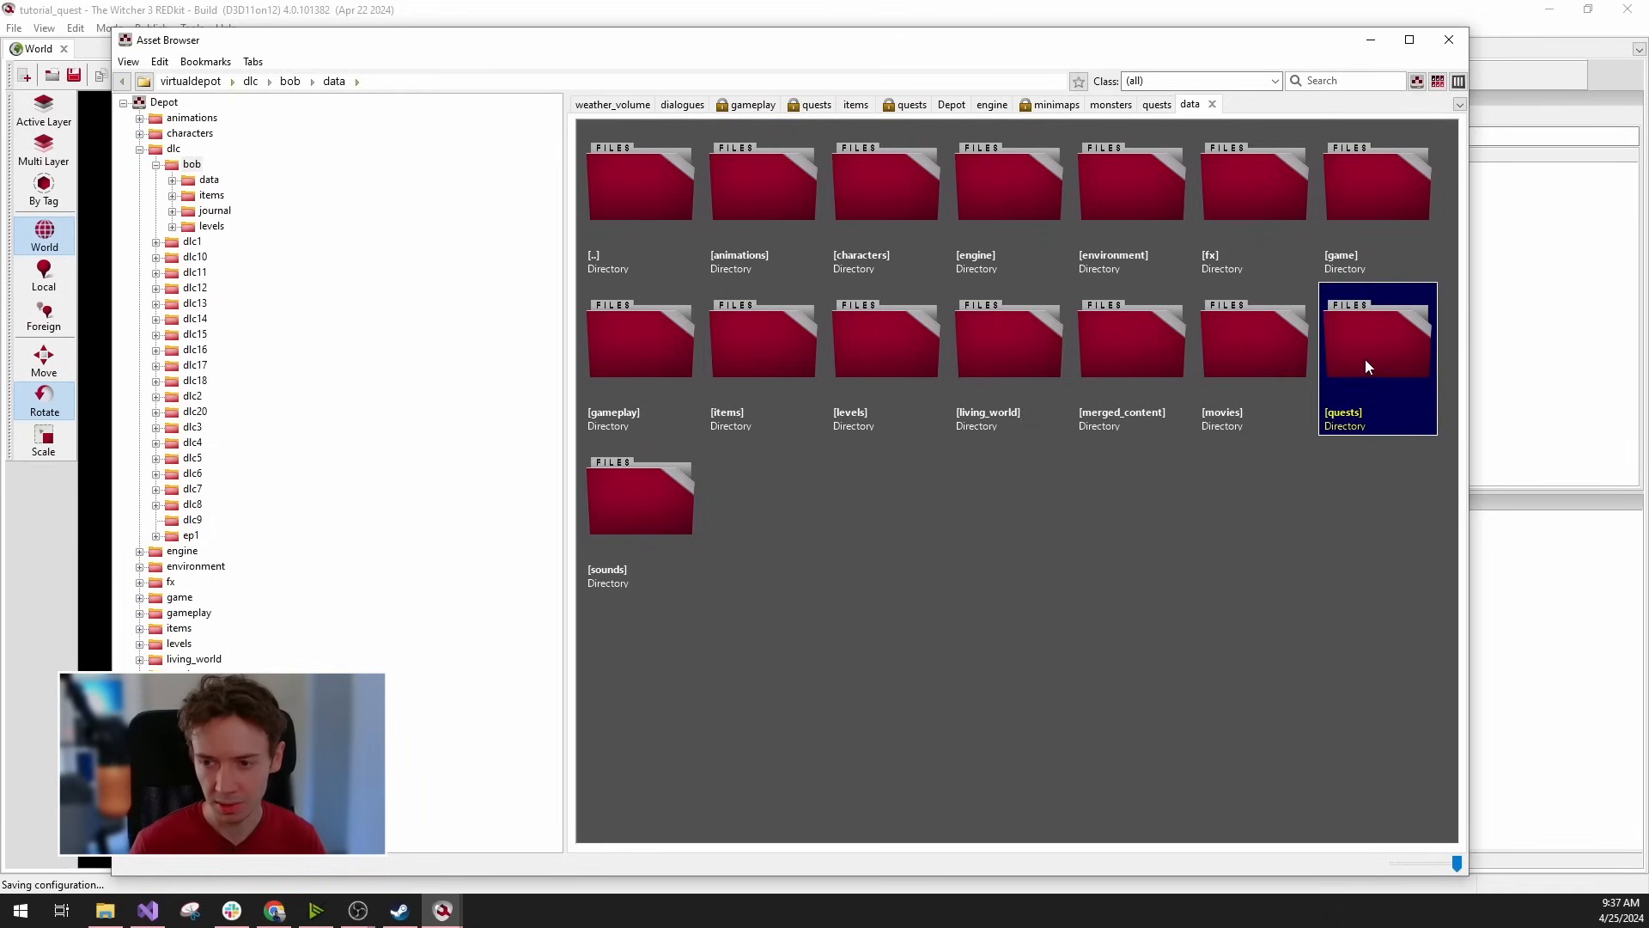
# Show the assets as a list and open bob_quest.w2quest from the bob data quests folder.
pyautogui.click(1459, 82)
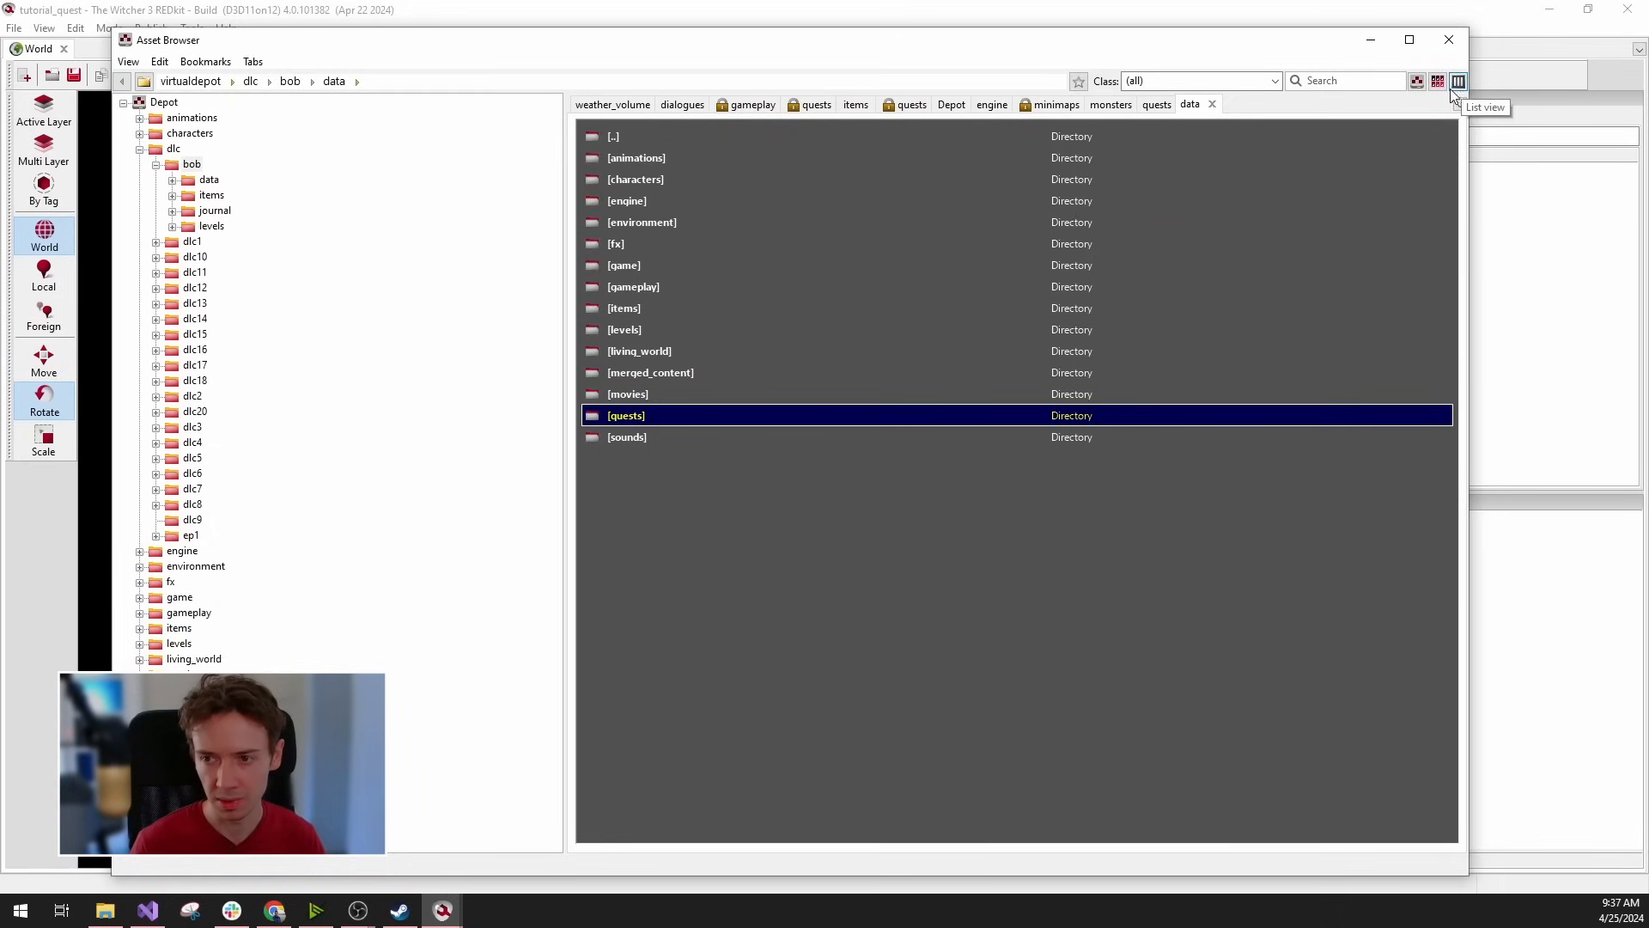
pyautogui.doubleClick(667, 418)
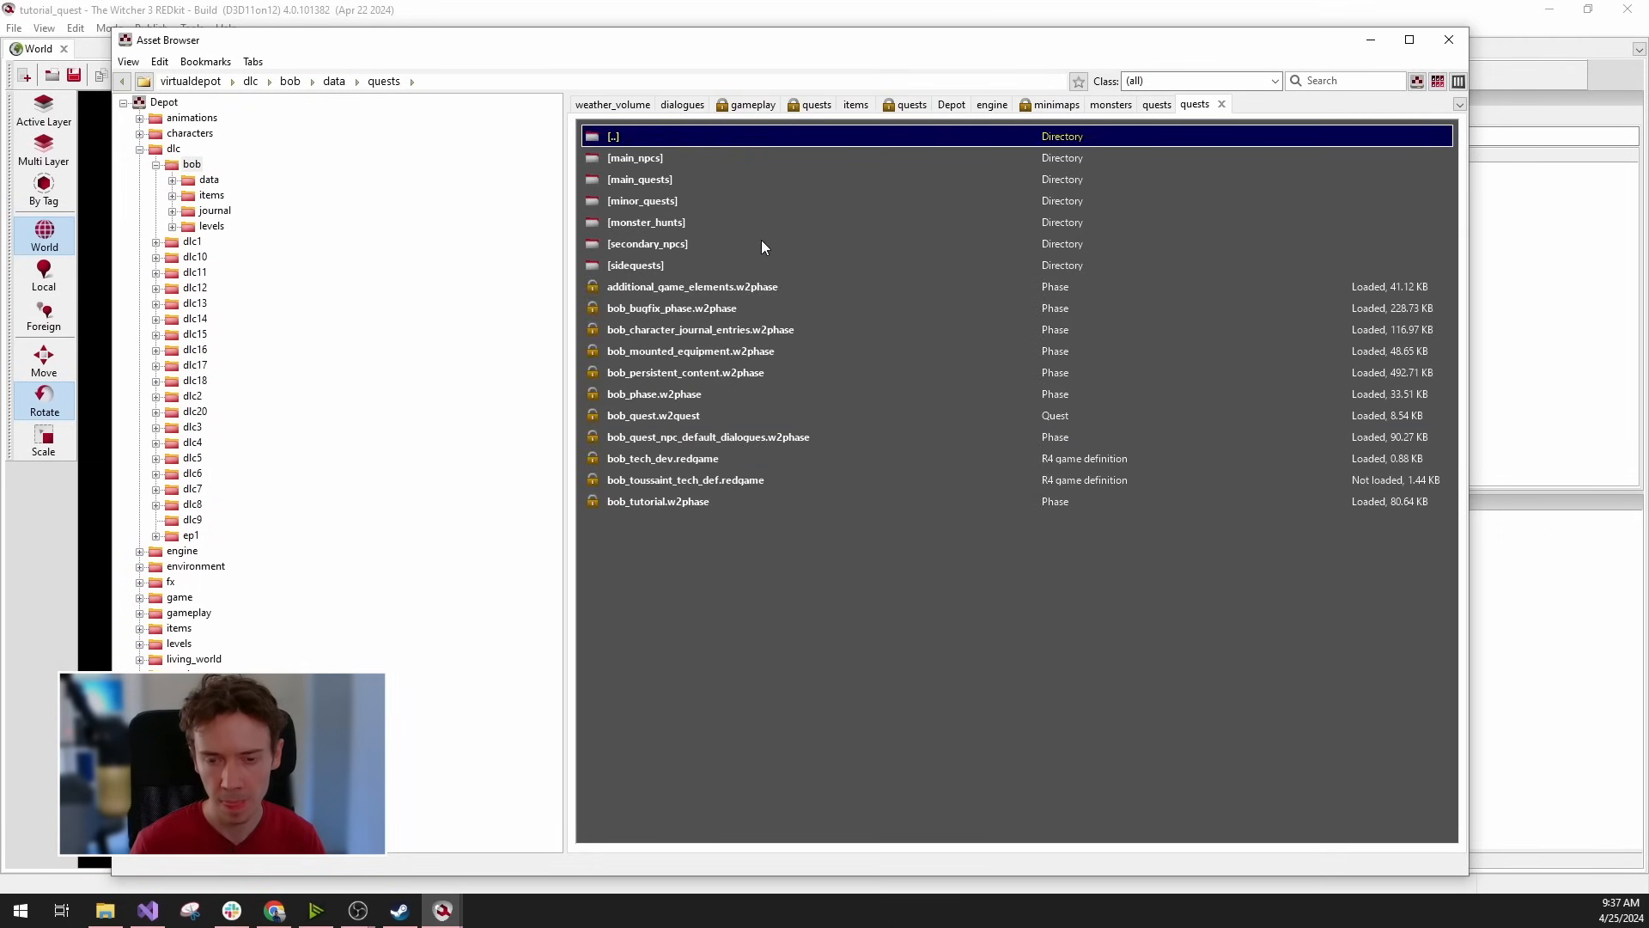
pyautogui.click(714, 420)
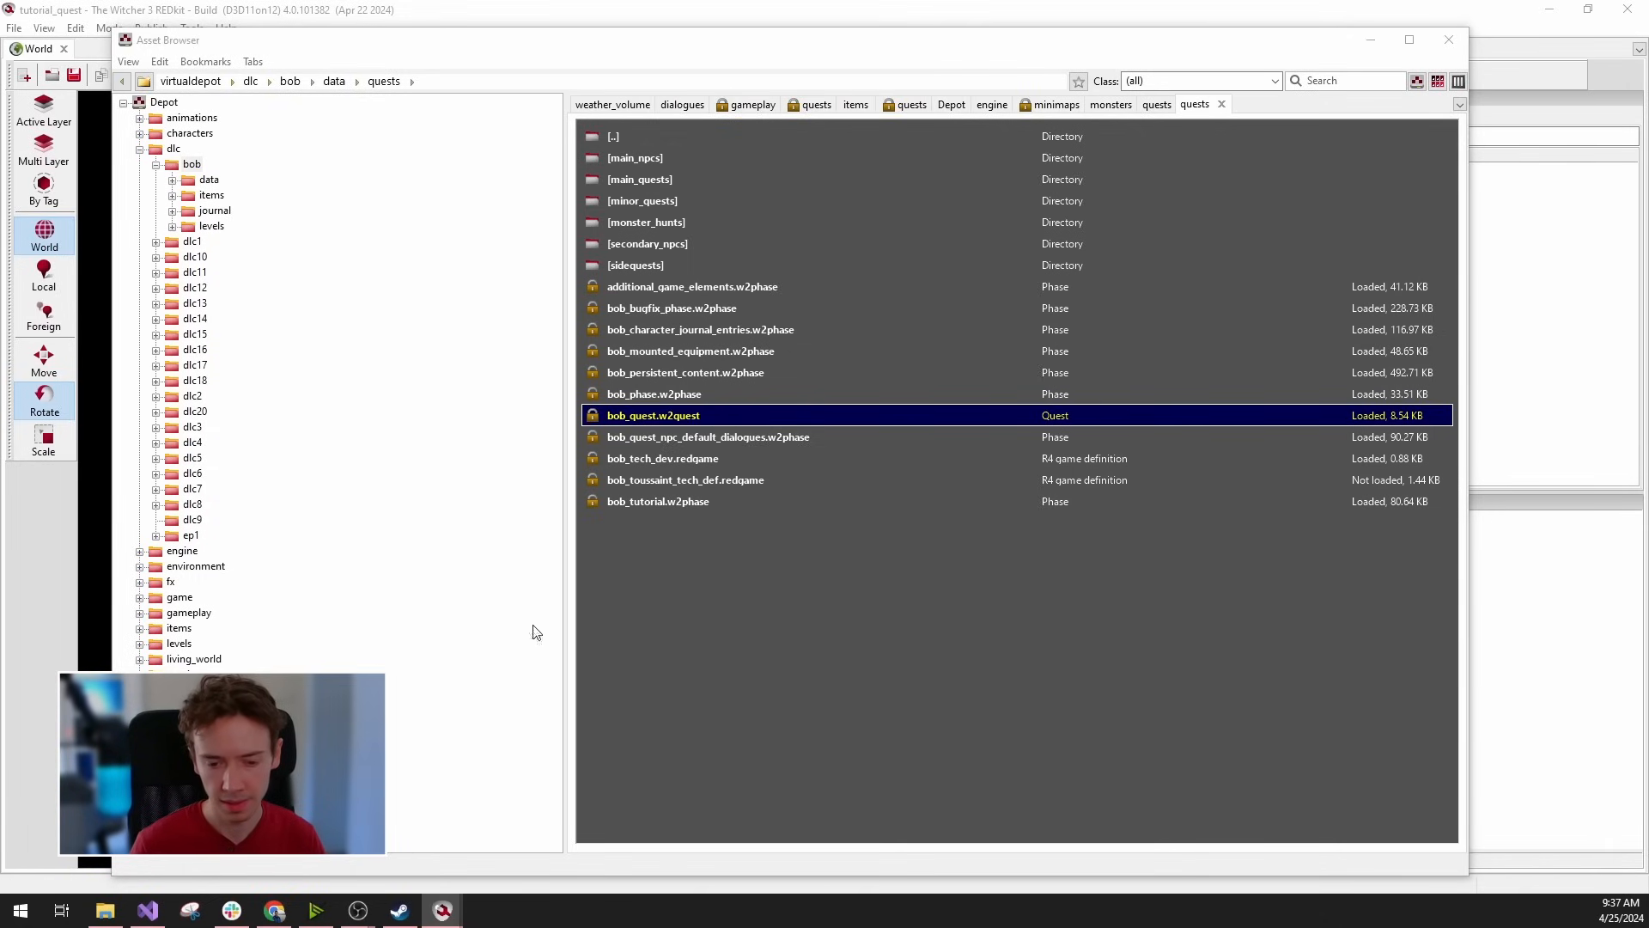
pyautogui.moveTo(447, 914)
pyautogui.click(179, 849)
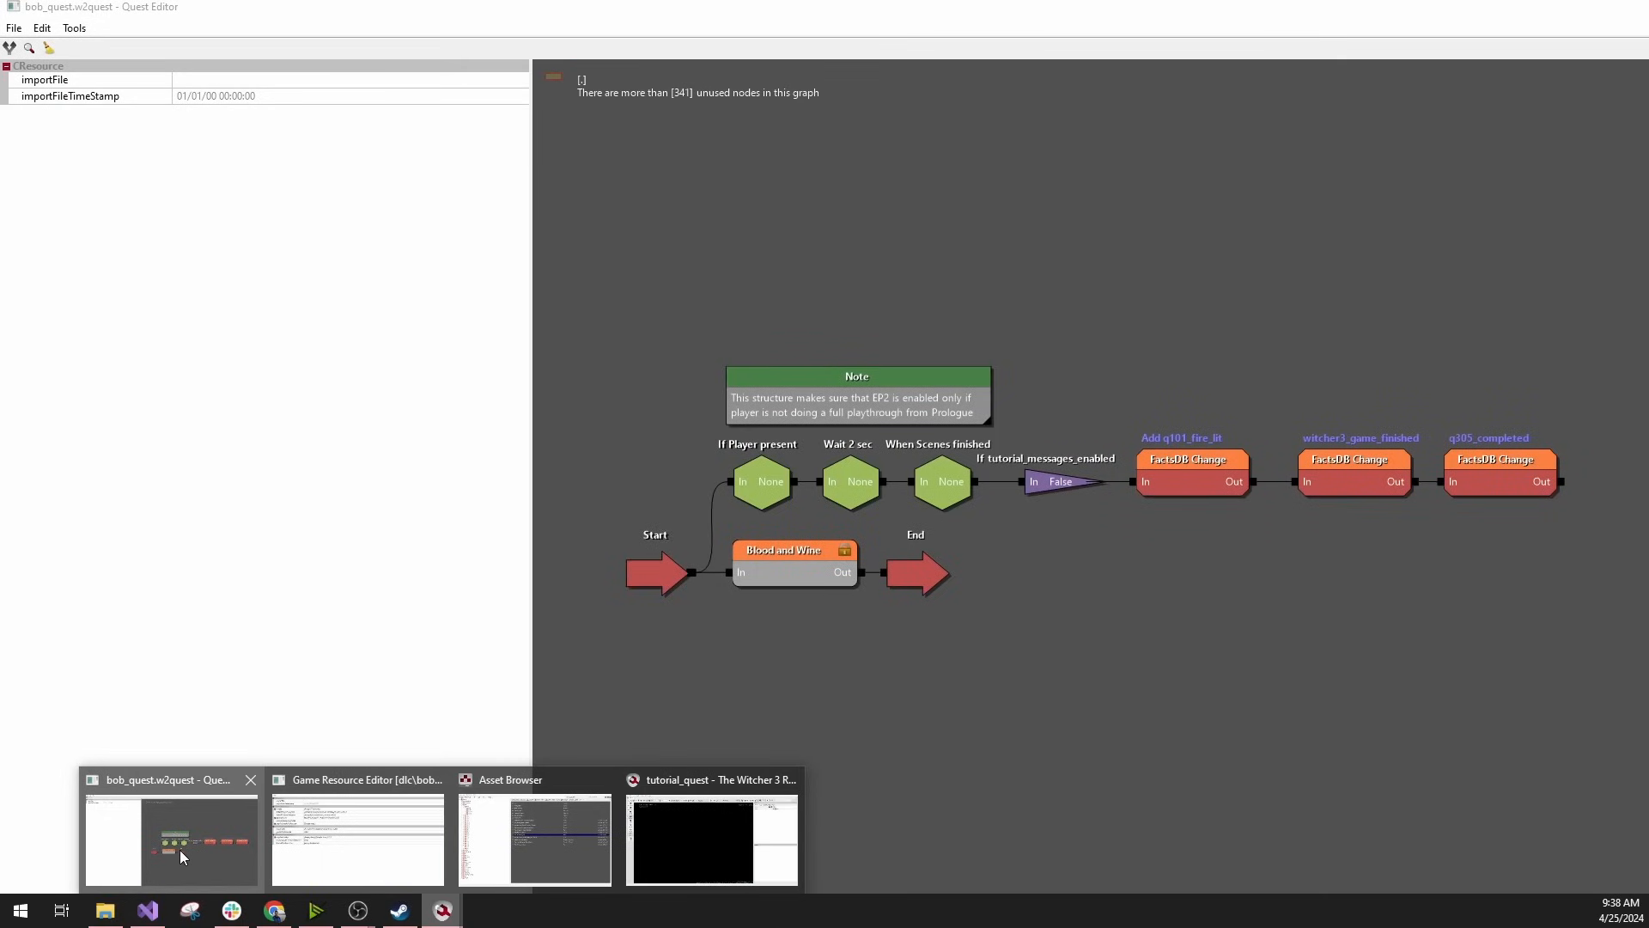
# Examine the graph inside the Blood and Wine phase block and return to the top level of bob_quest.
pyautogui.moveTo(802, 679); pyautogui.dragTo(782, 583)
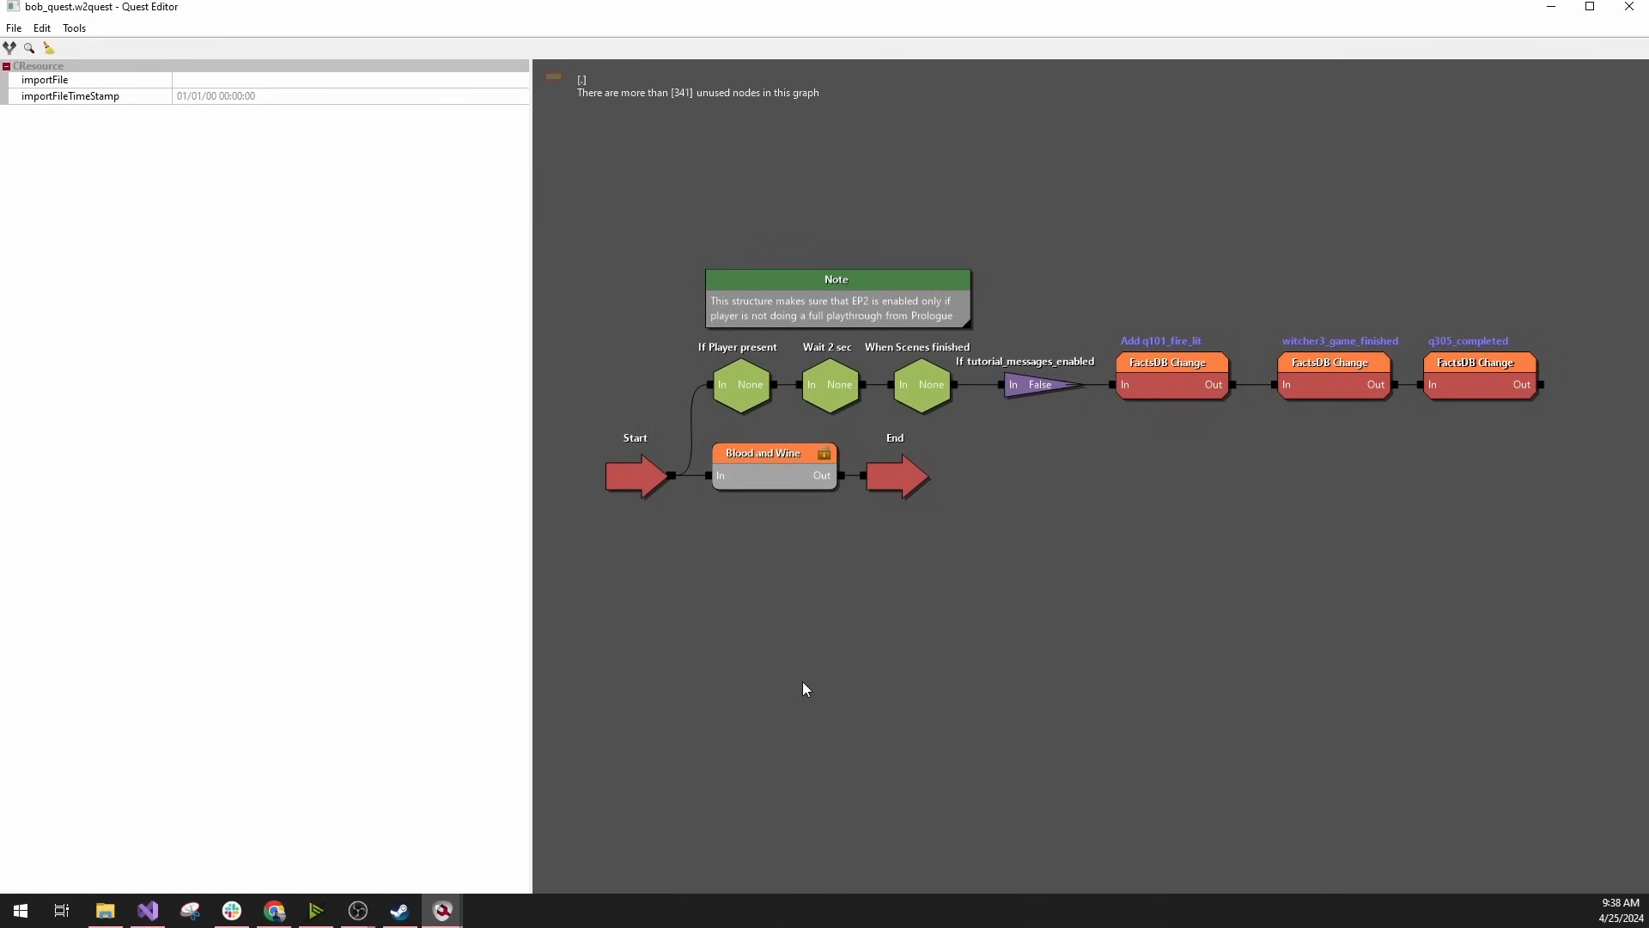
pyautogui.doubleClick(770, 471)
pyautogui.scroll(3, 735, 208)
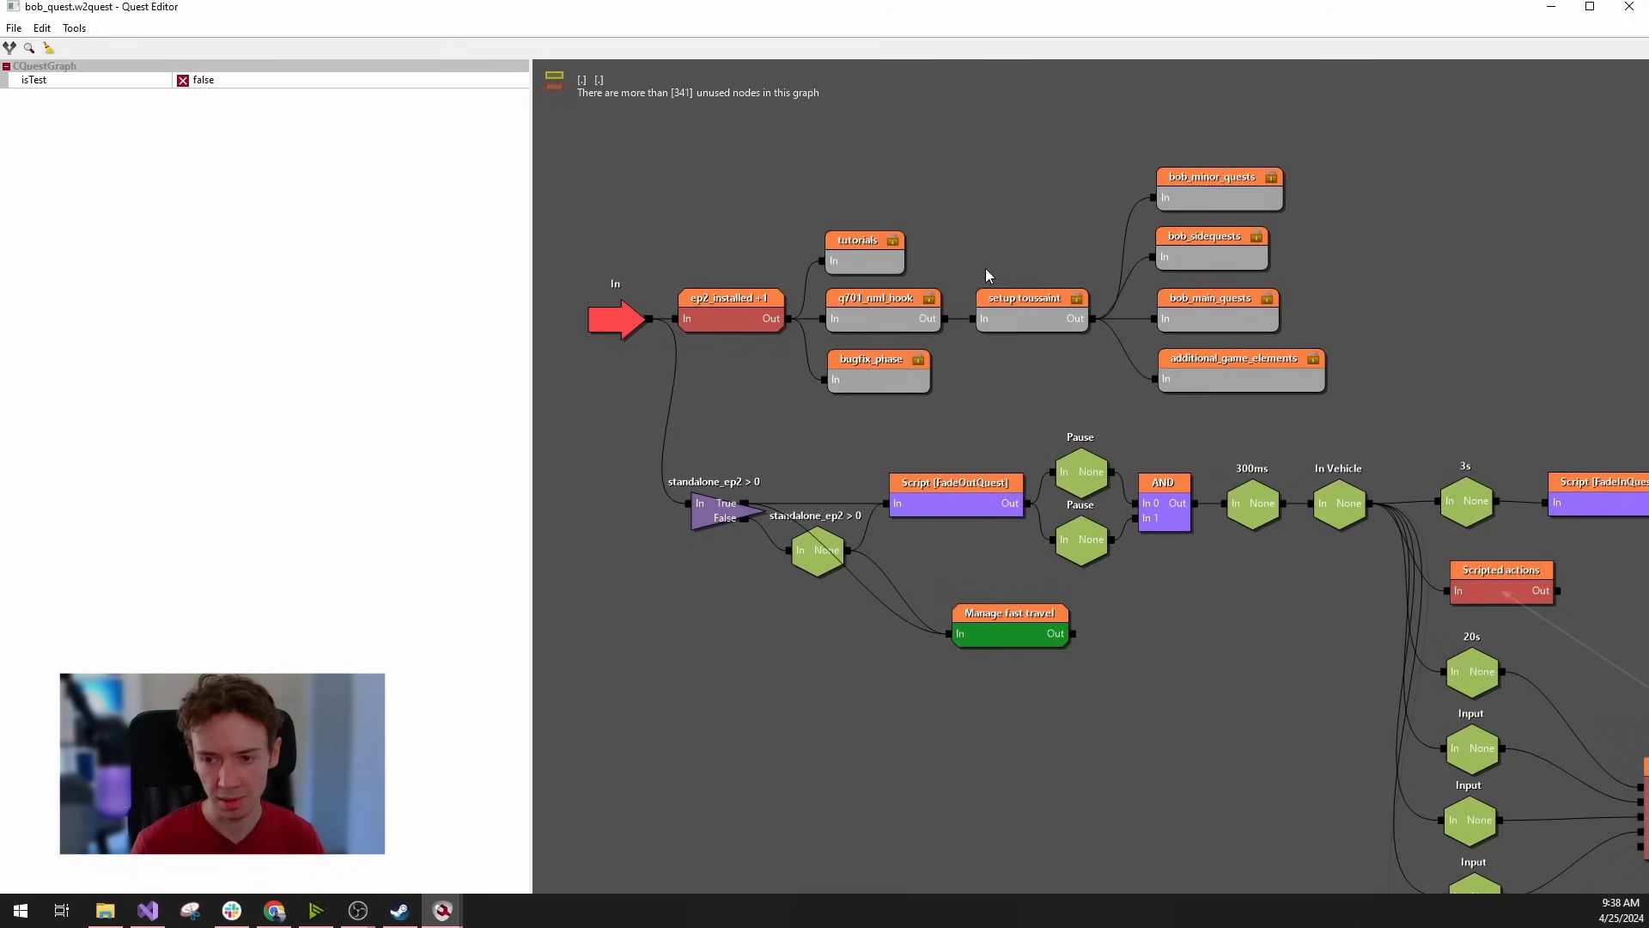
pyautogui.scroll(-3, 993, 369)
pyautogui.moveTo(917, 424); pyautogui.dragTo(830, 463)
pyautogui.doubleClick(800, 329)
pyautogui.scroll(3, 997, 528)
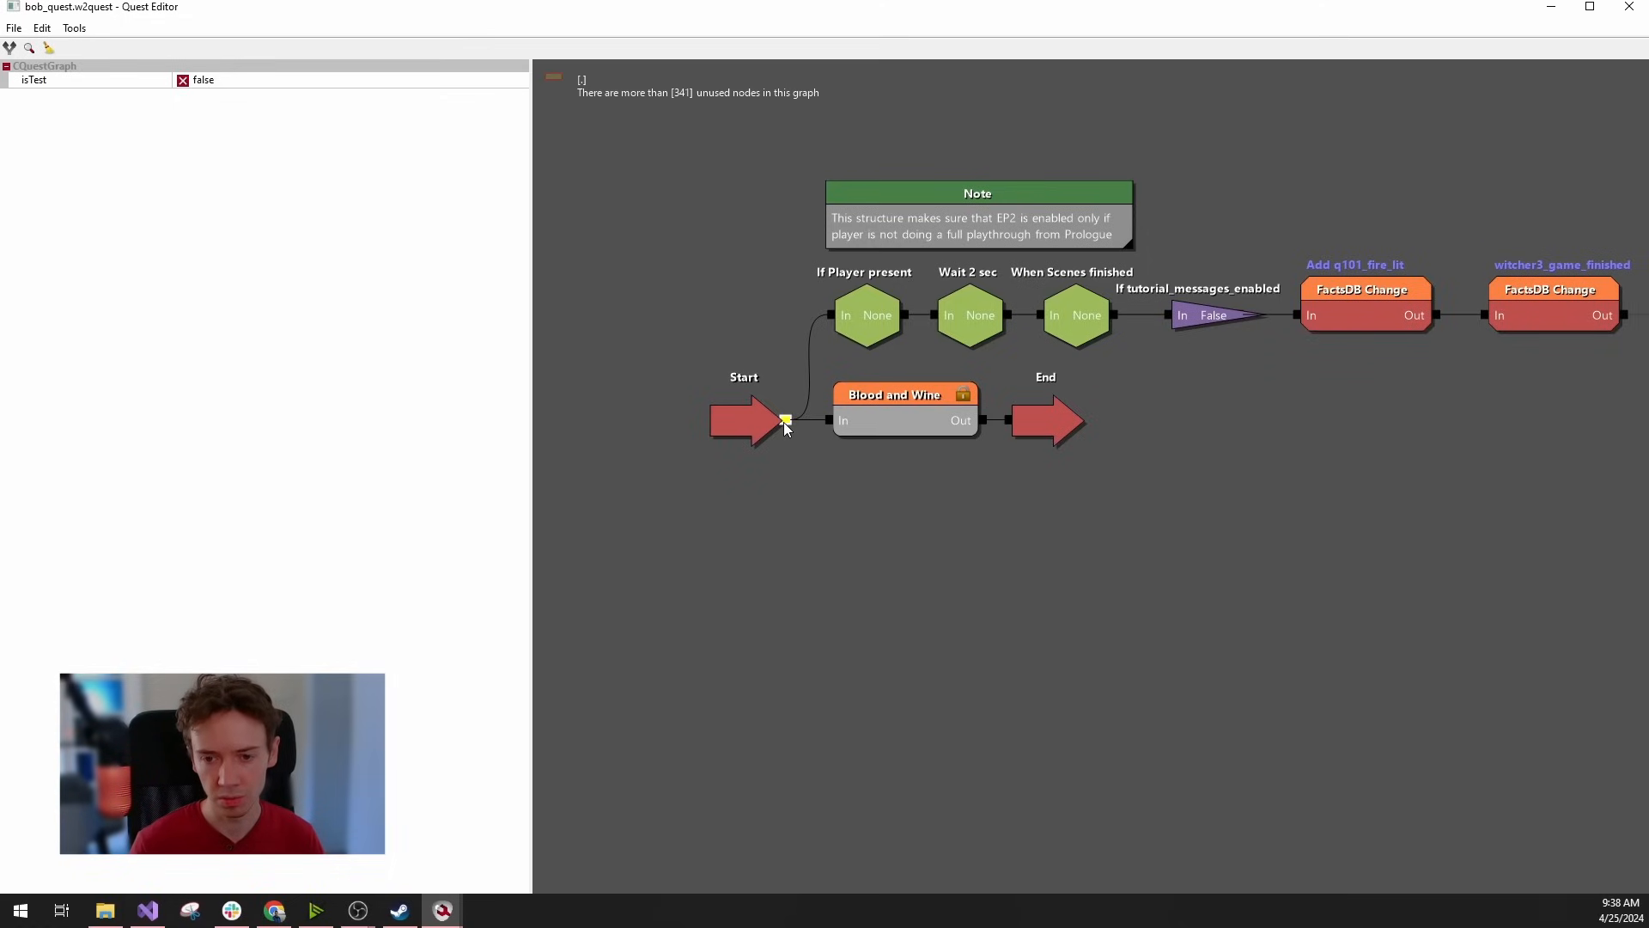
# Minimize the bob_quest graph and the Asset Browser, and open the Journal Editor.
pyautogui.click(1550, 11)
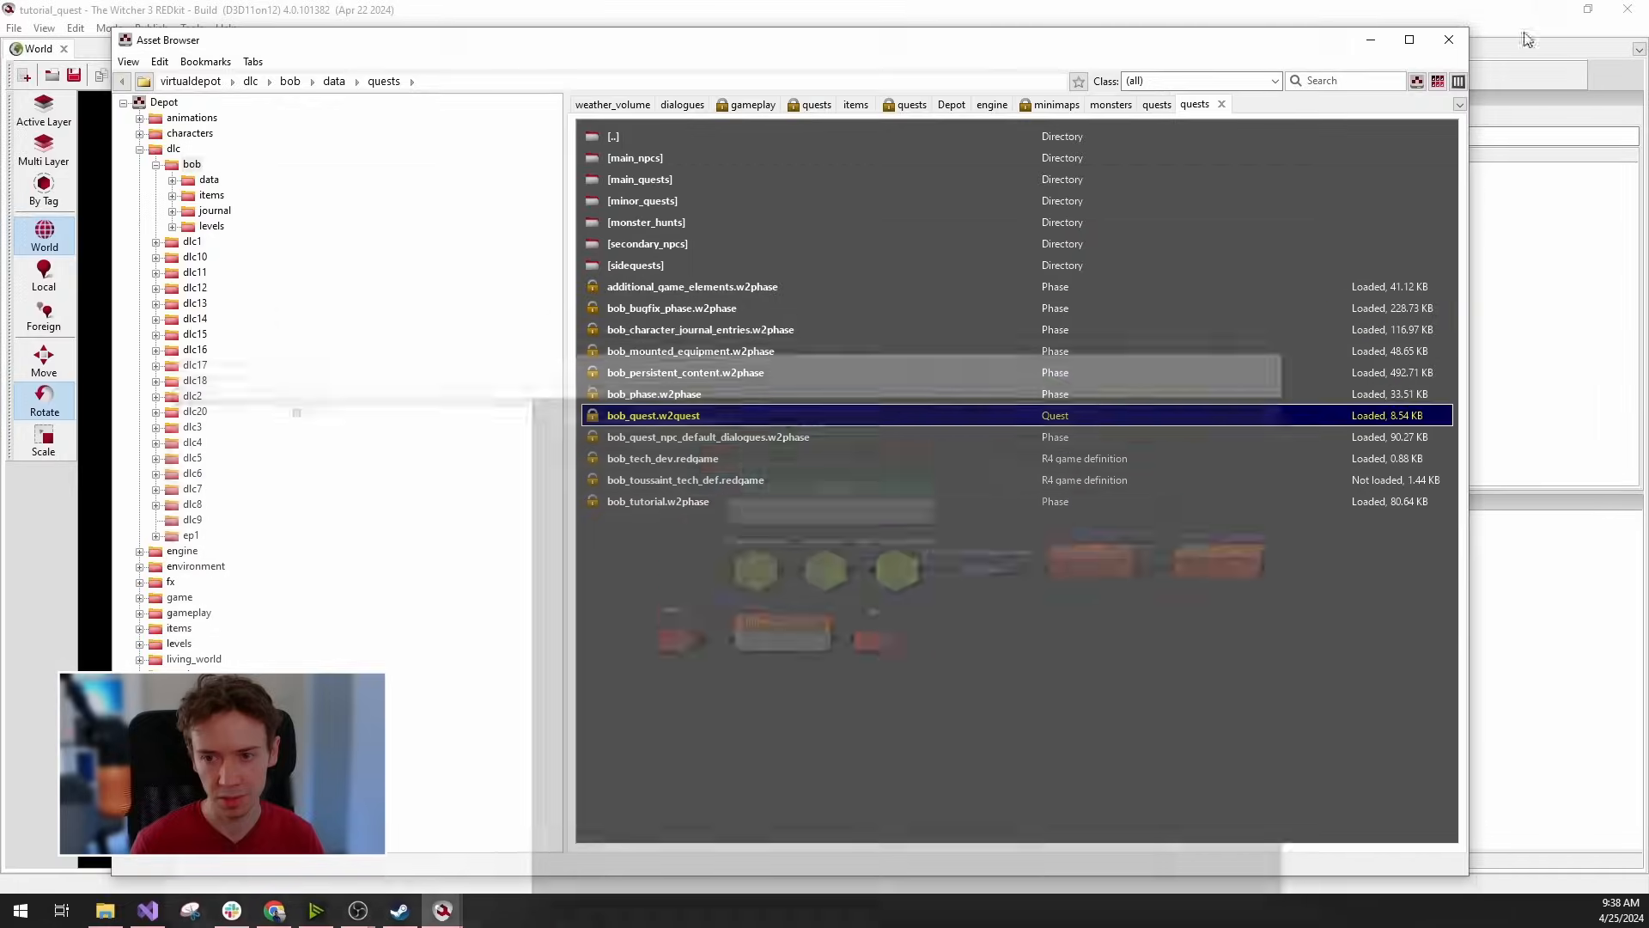
pyautogui.click(1366, 43)
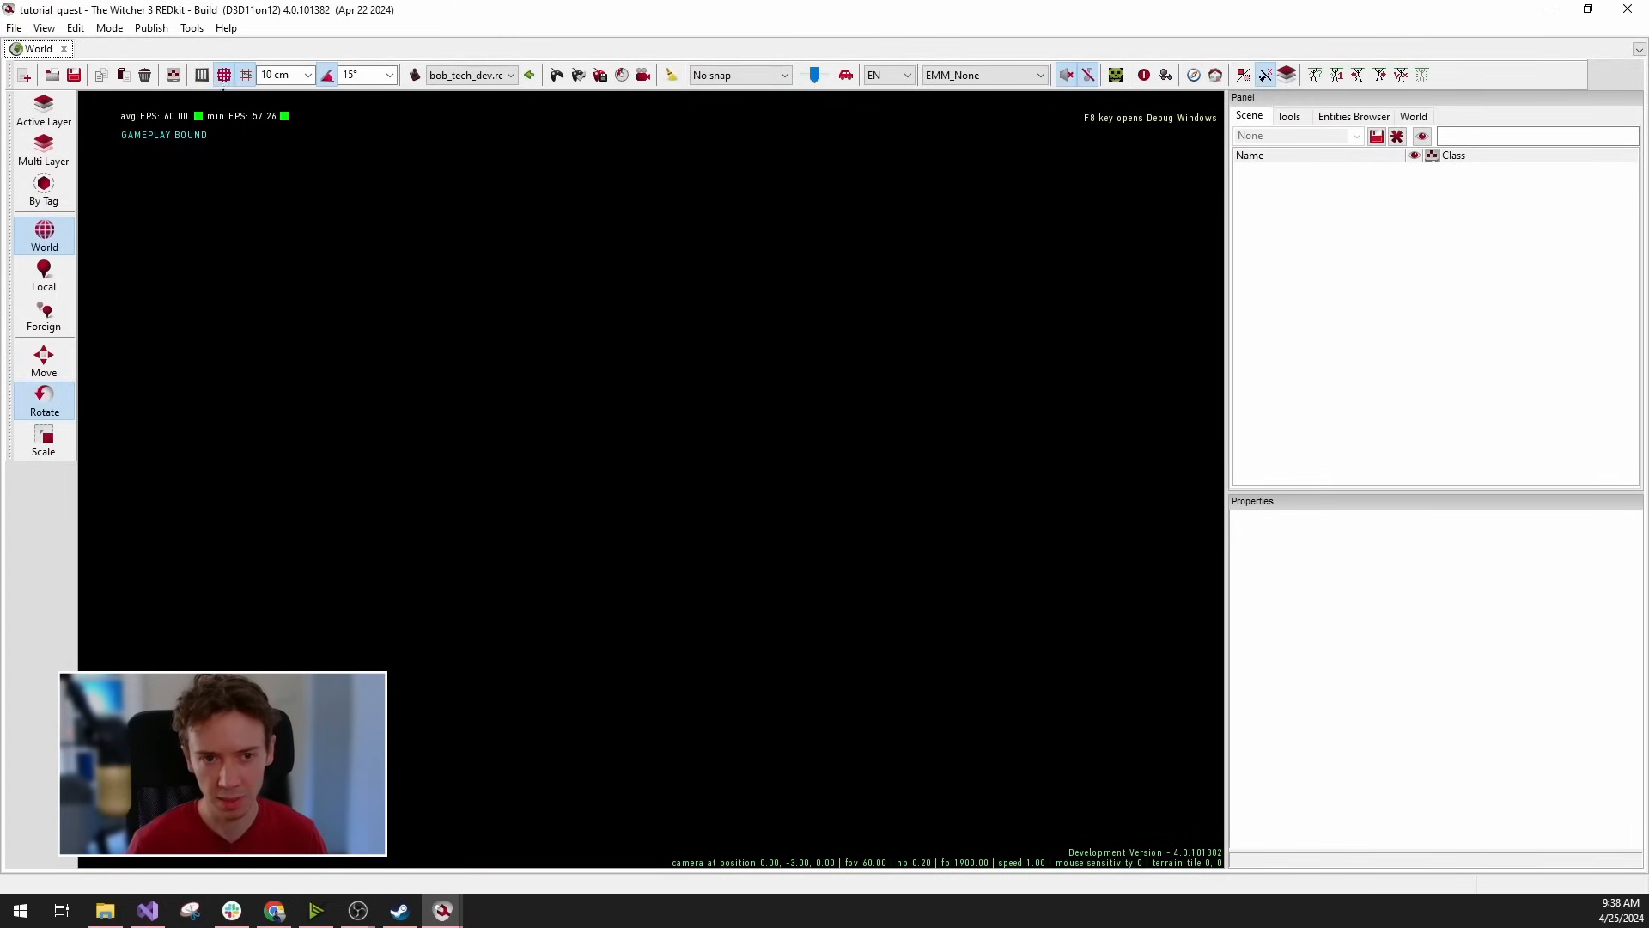
pyautogui.click(191, 29)
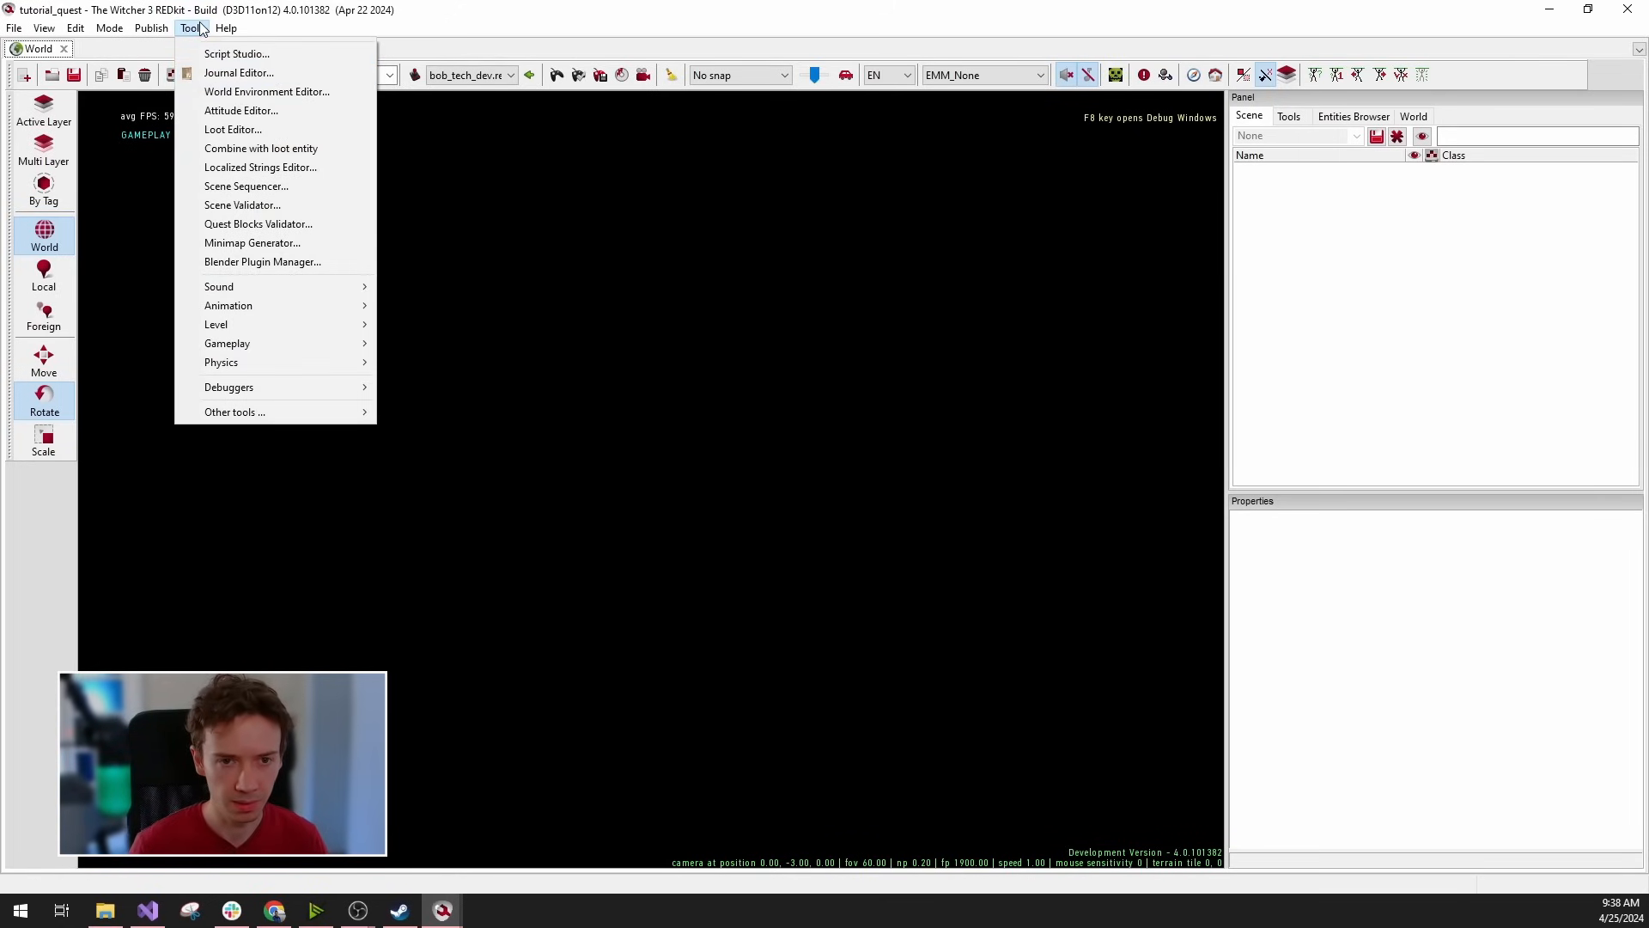
pyautogui.click(299, 77)
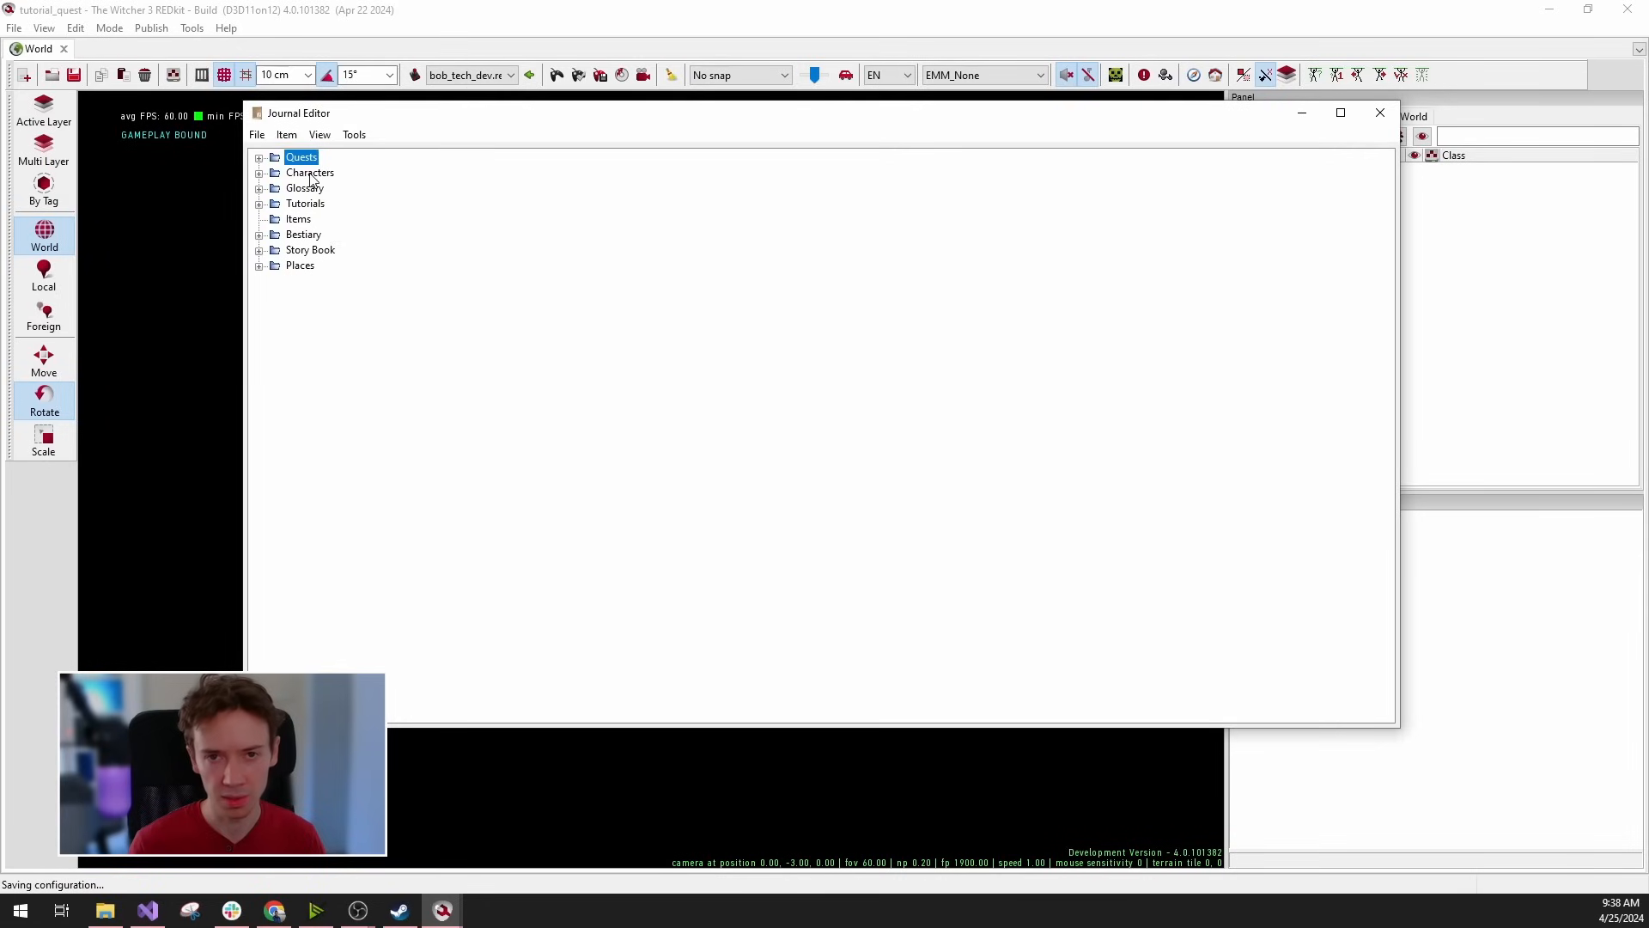
# View the DebugGlossaryGroup entry under the journal's Glossary category and collapse the category again.
pyautogui.click(309, 174)
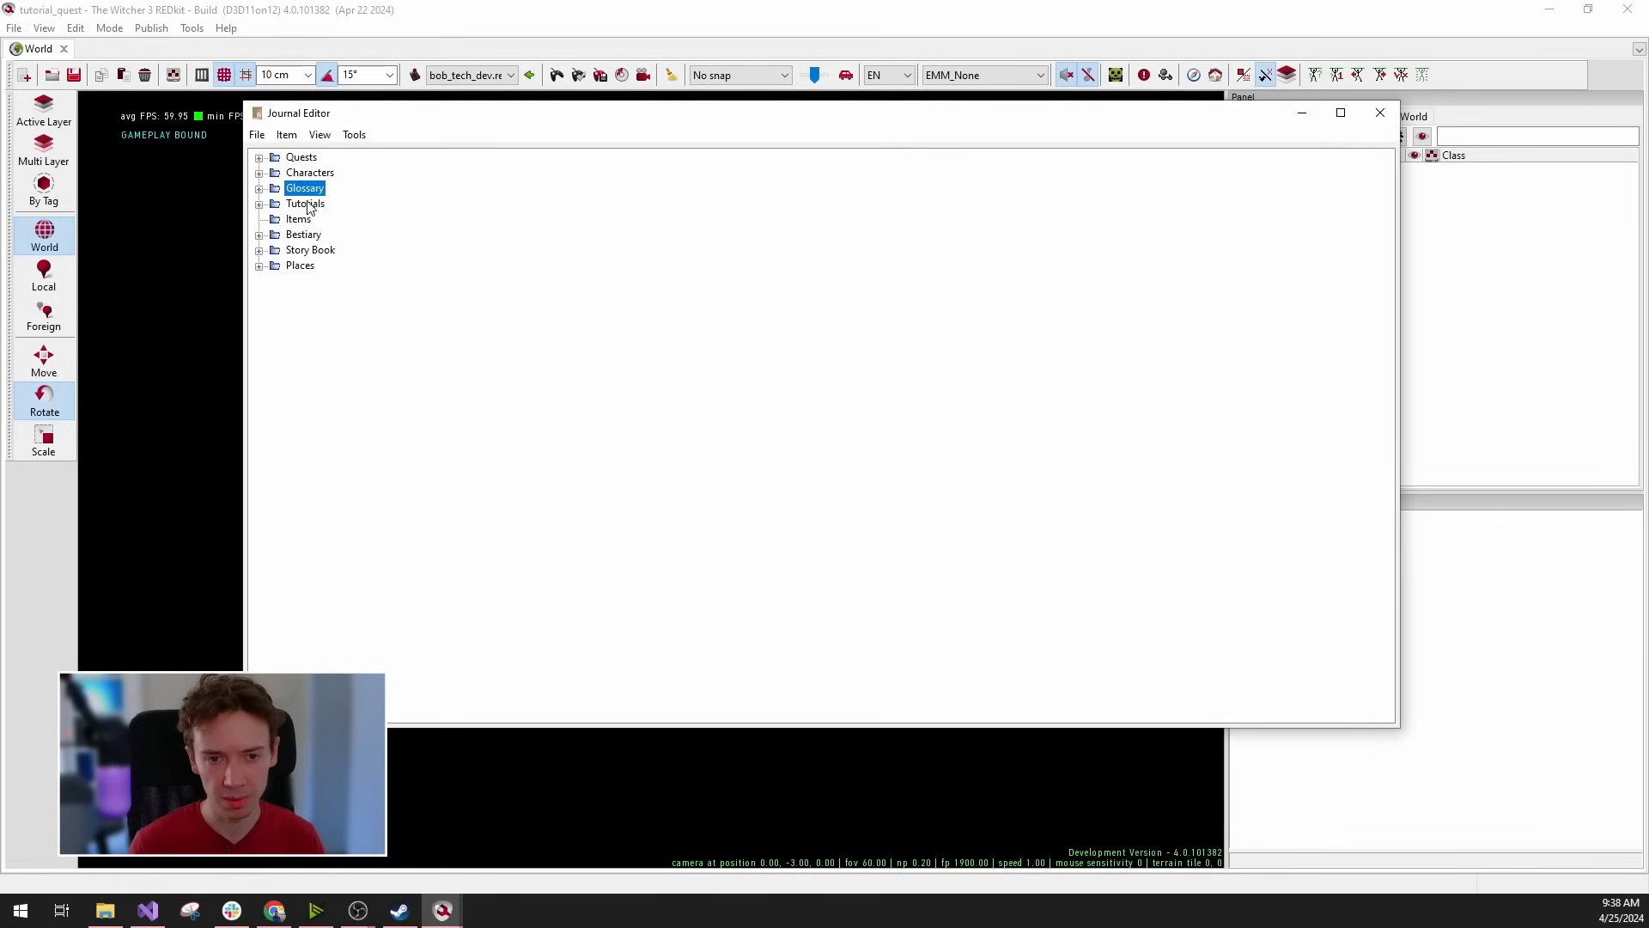
pyautogui.click(260, 189)
pyautogui.click(302, 207)
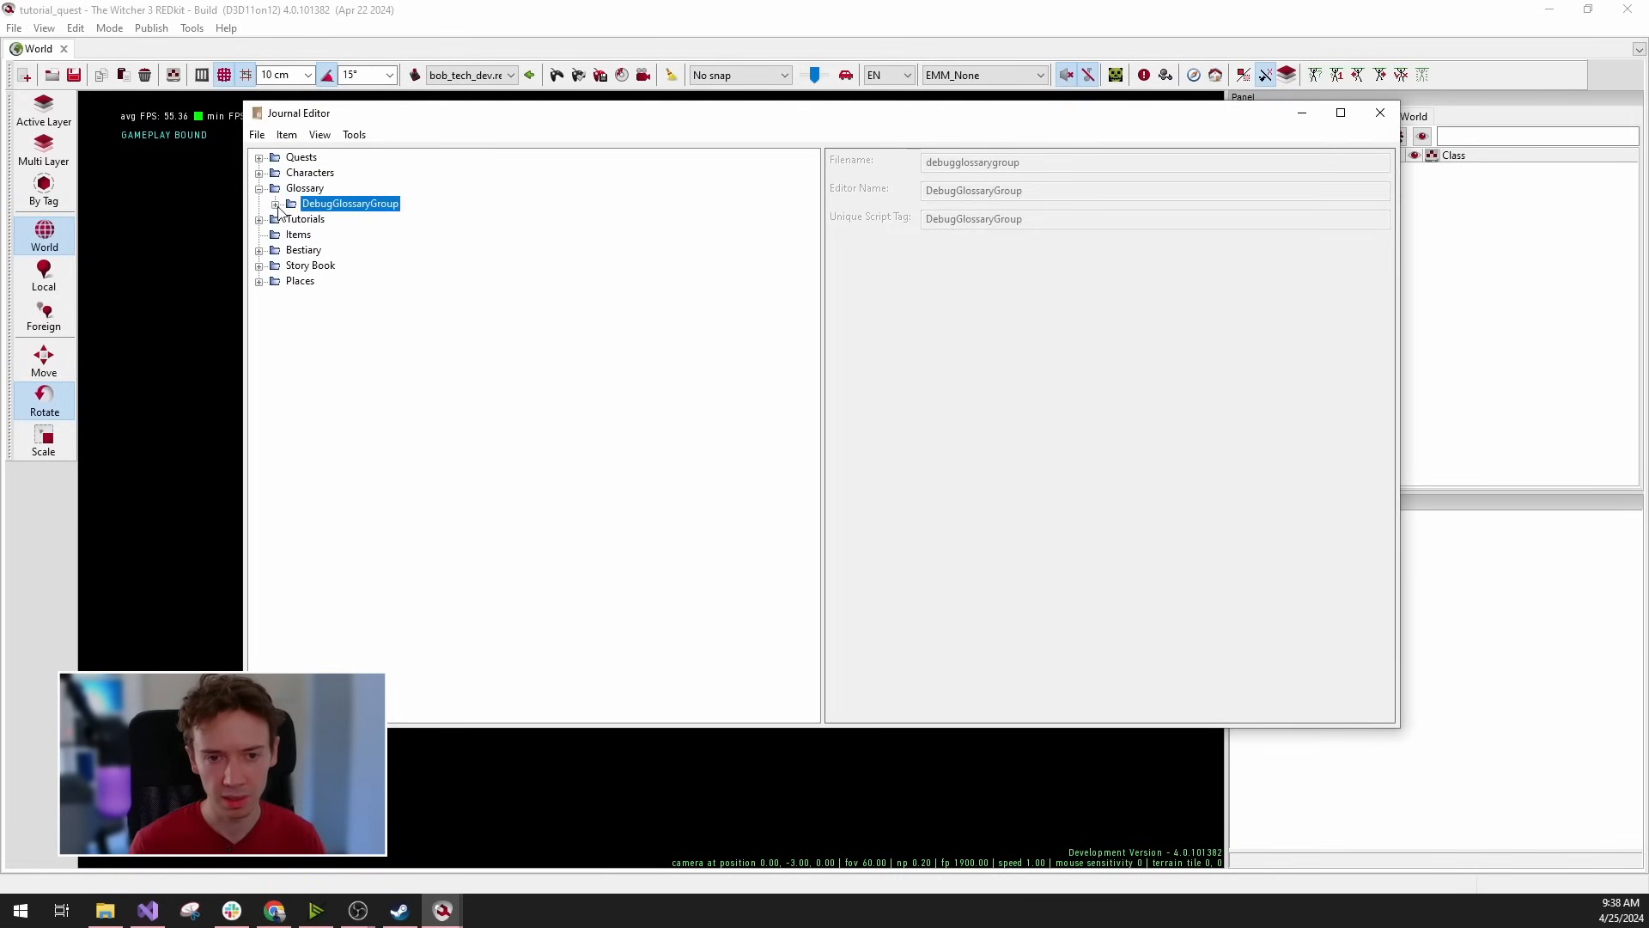
pyautogui.click(275, 204)
pyautogui.click(275, 205)
pyautogui.click(260, 188)
# View the Main Characters entries in the journal's Characters category and collapse the category again.
pyautogui.click(259, 173)
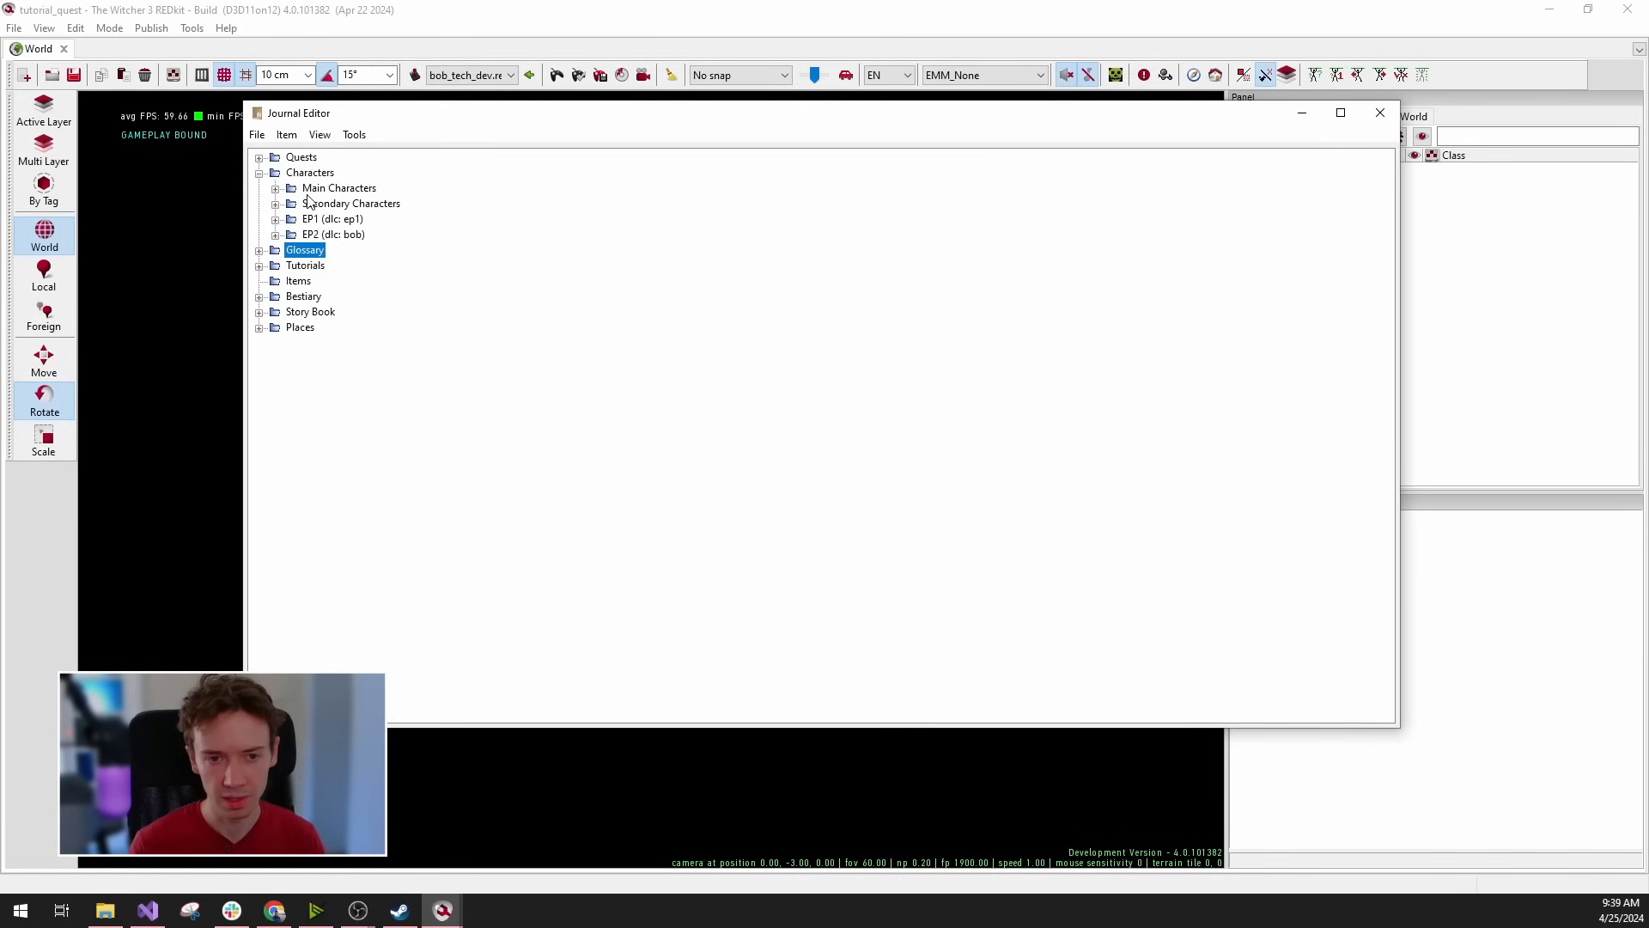
pyautogui.click(331, 189)
pyautogui.click(275, 188)
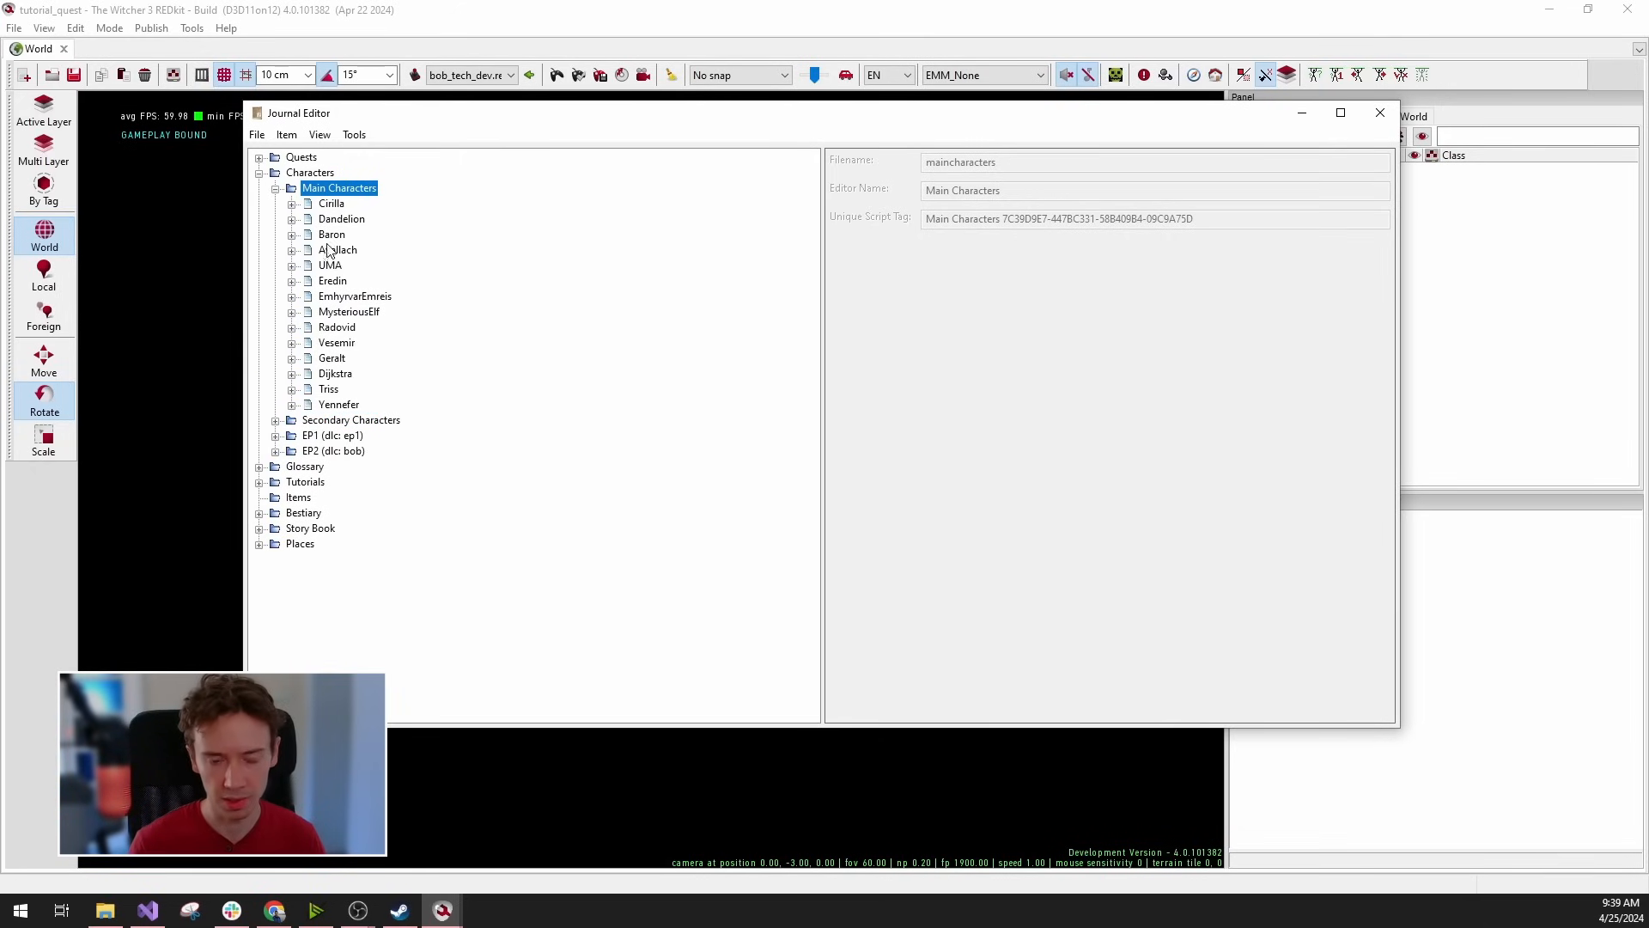
pyautogui.click(276, 188)
pyautogui.click(260, 173)
# Expand the journal's Quests category and view the properties of the Prologue and Chapter groups.
pyautogui.click(291, 158)
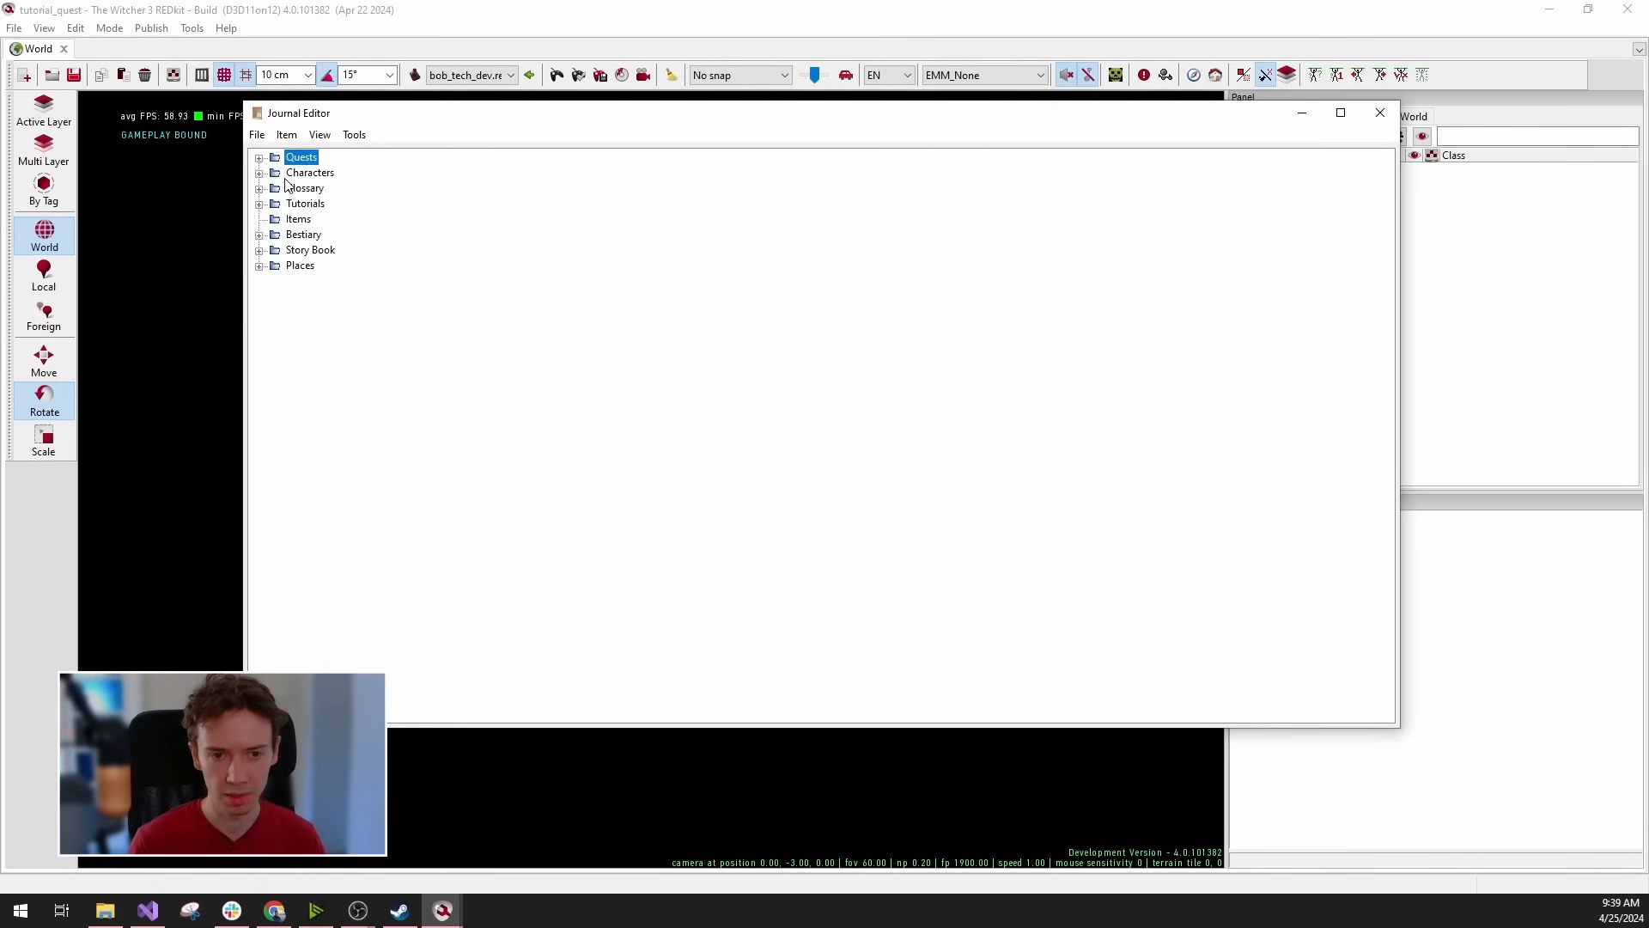
pyautogui.click(259, 158)
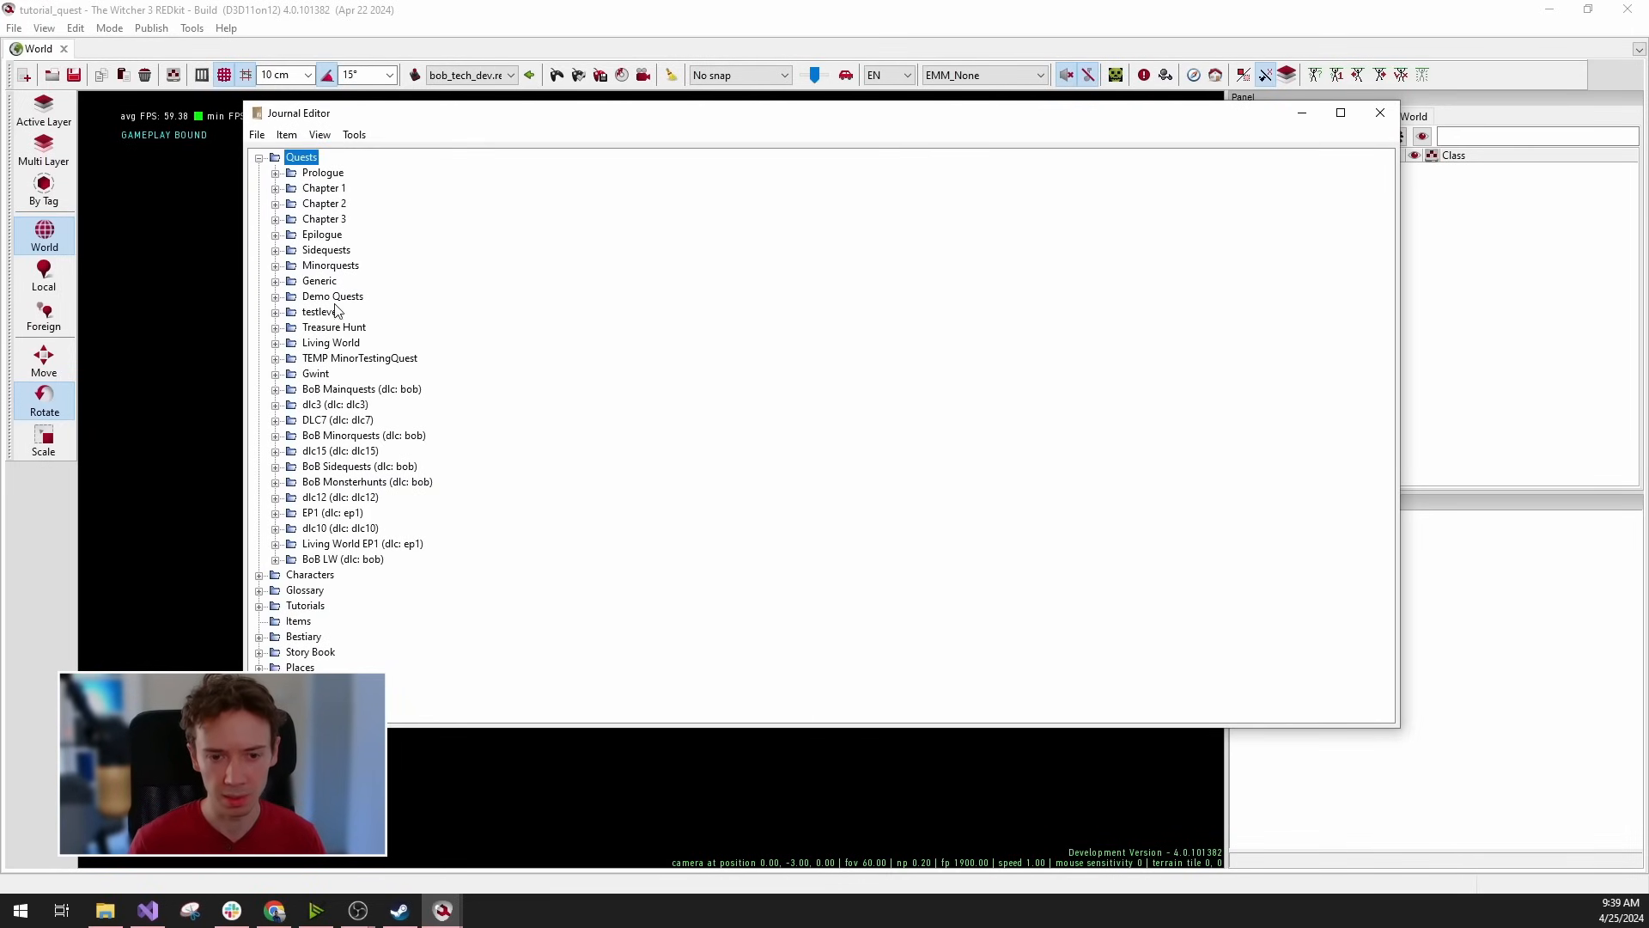
pyautogui.click(313, 173)
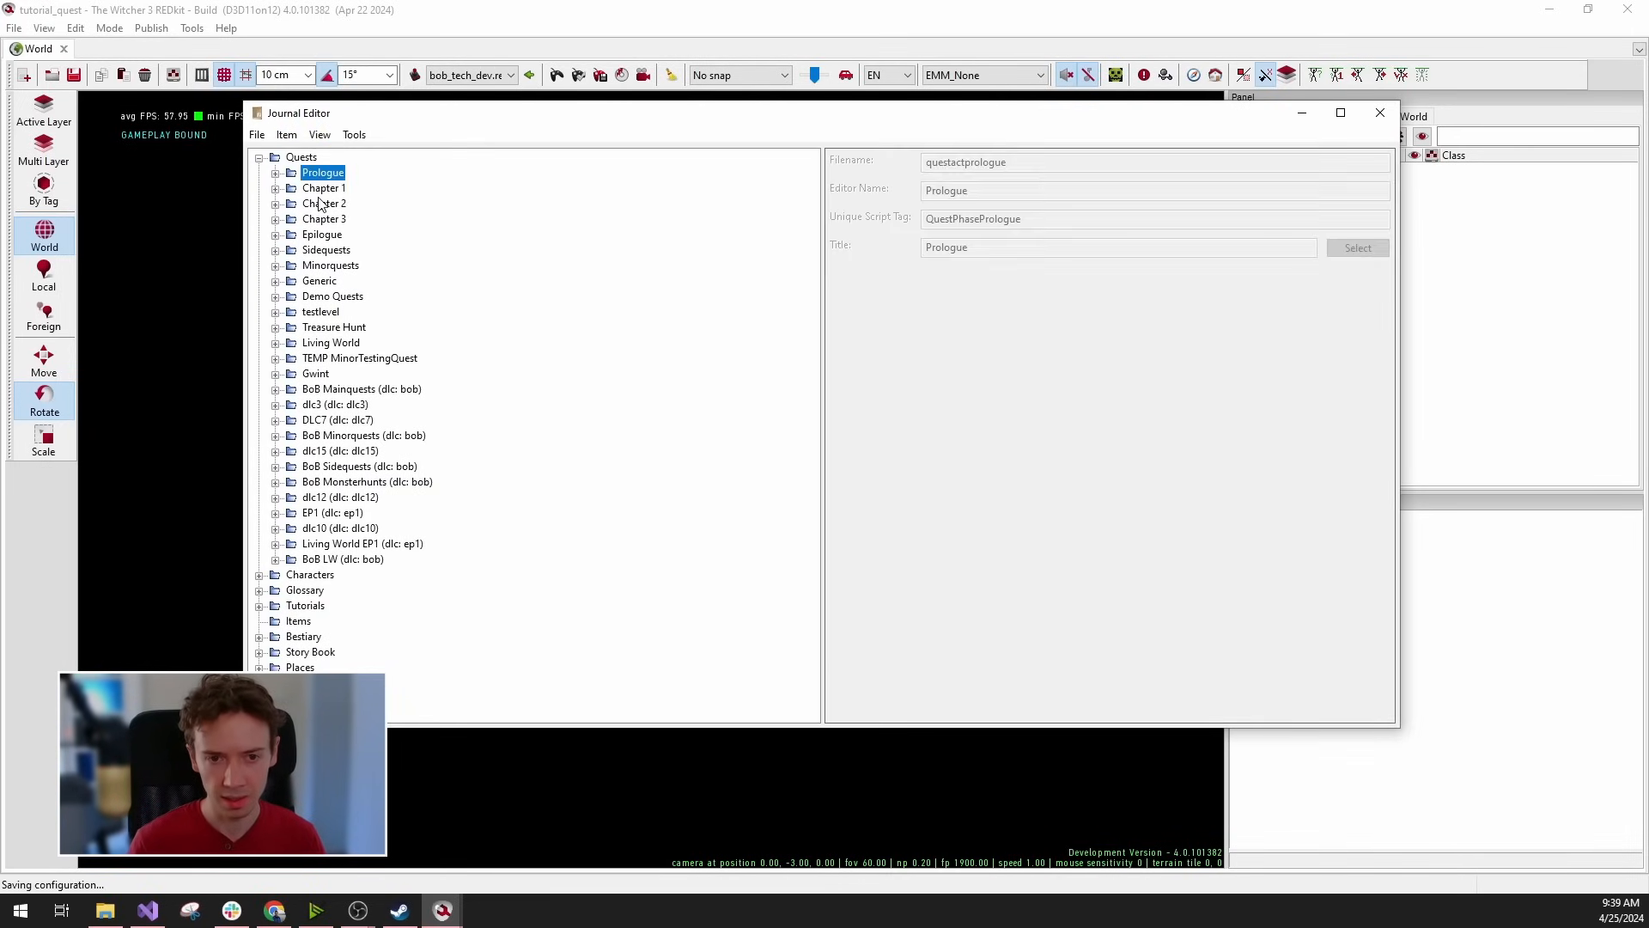
pyautogui.click(319, 204)
pyautogui.click(324, 219)
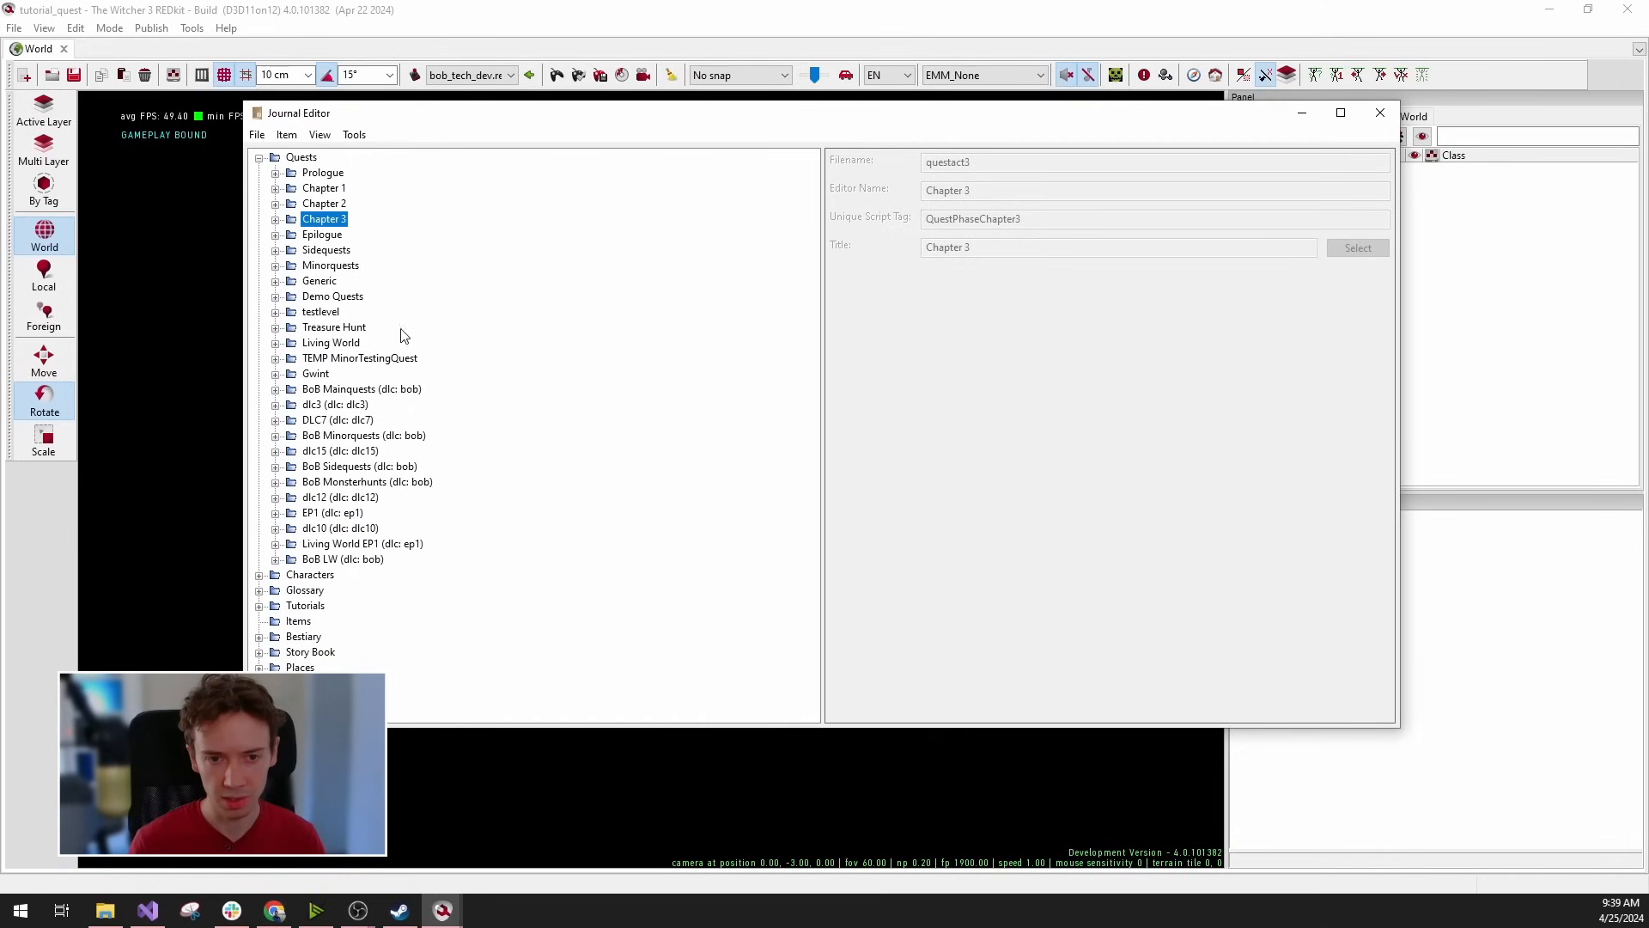
pyautogui.click(326, 250)
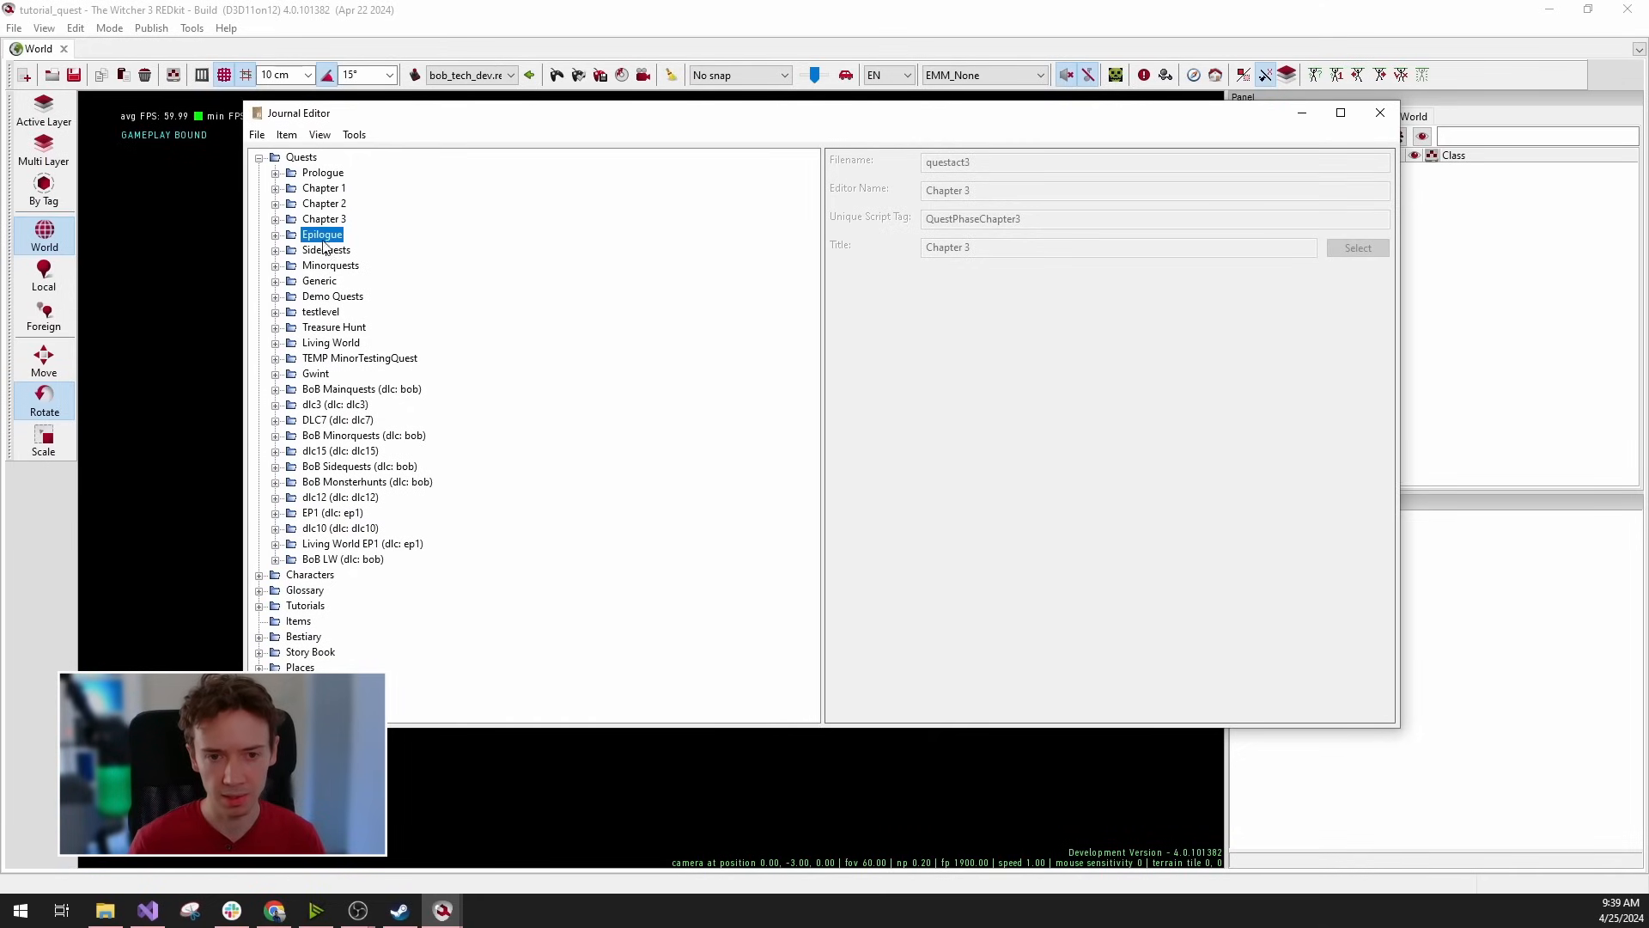
pyautogui.click(329, 188)
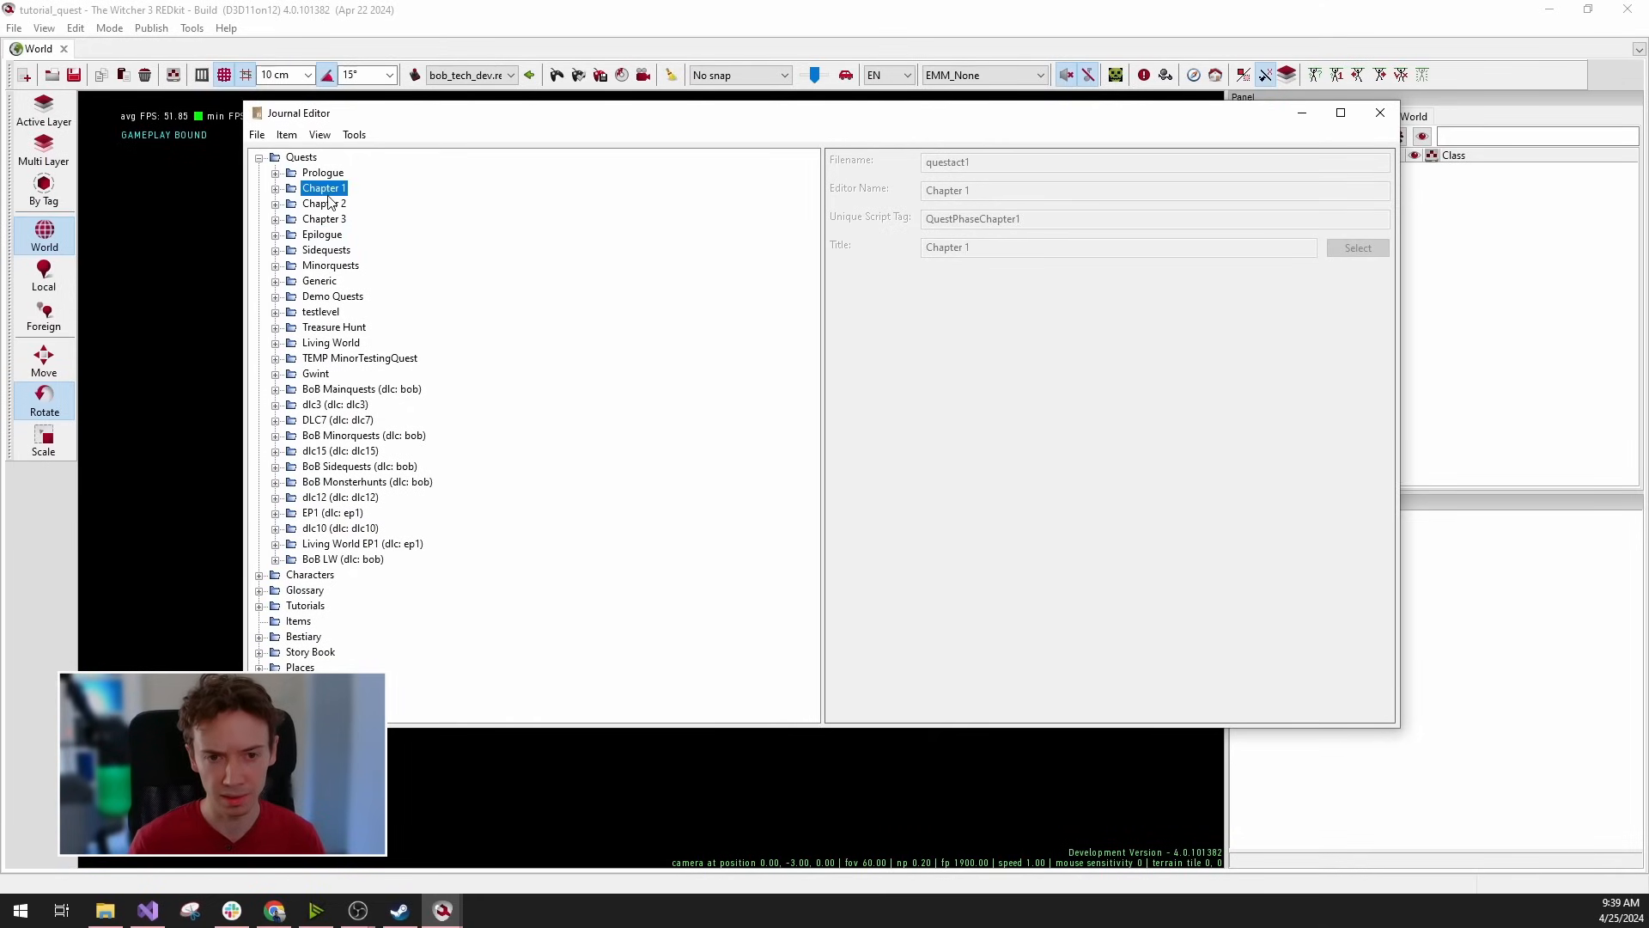
# View the properties of the DLC quest groups, including BoB Minorquests, BoB Monsterhunts and BoB Sidequests.
pyautogui.click(313, 436)
pyautogui.click(314, 456)
pyautogui.click(354, 483)
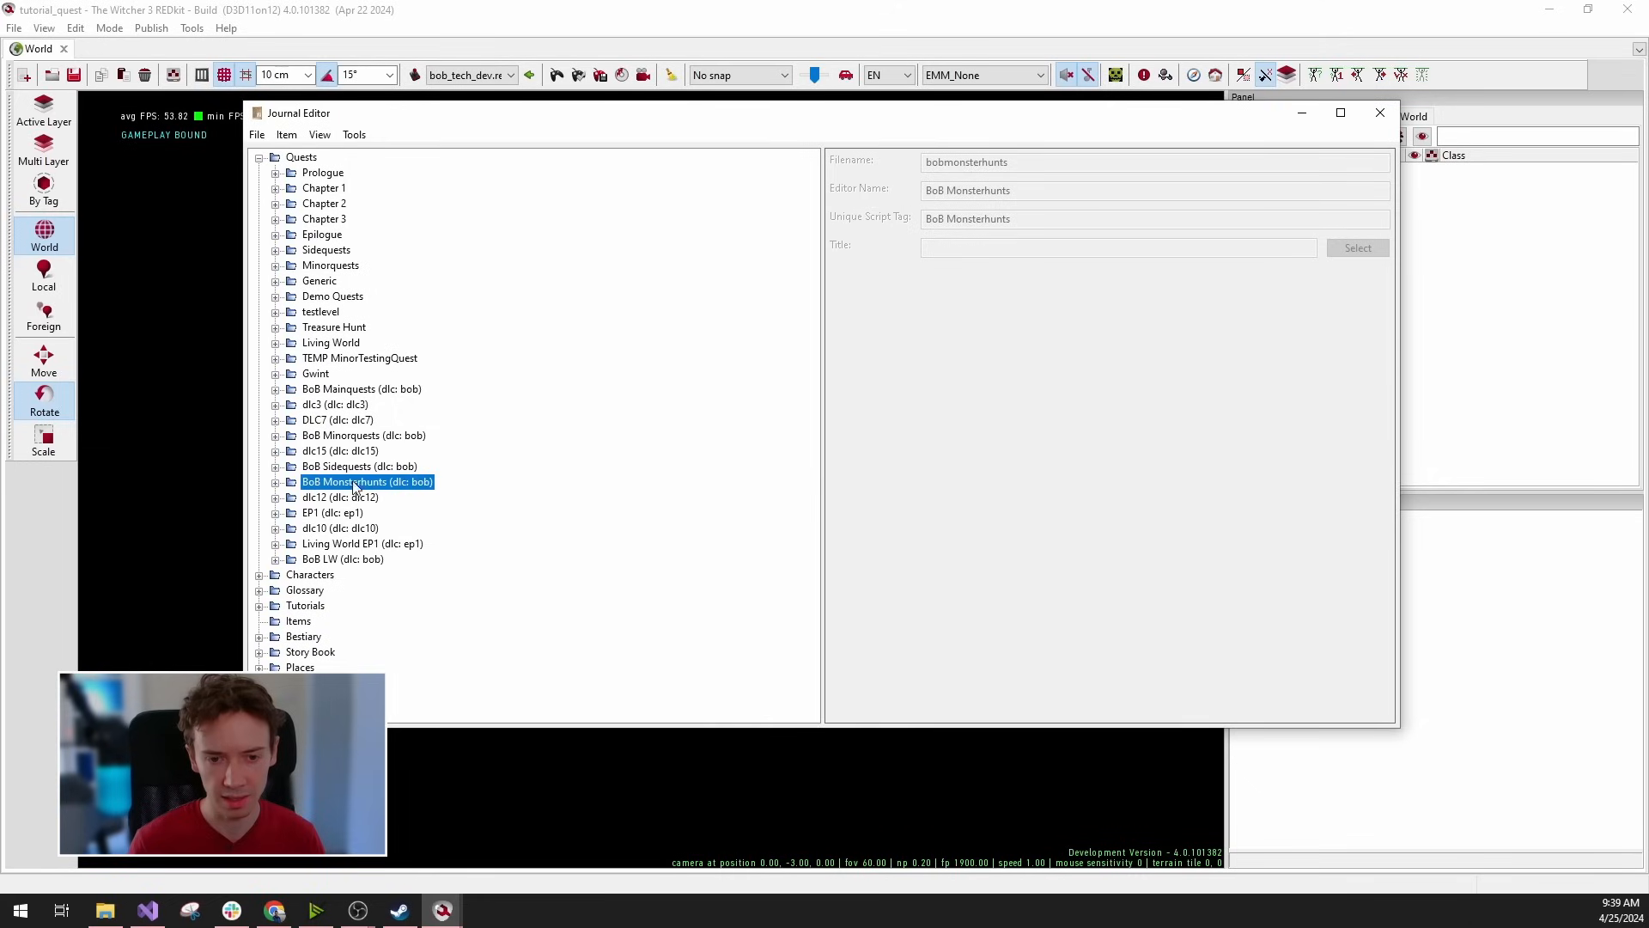
pyautogui.click(355, 470)
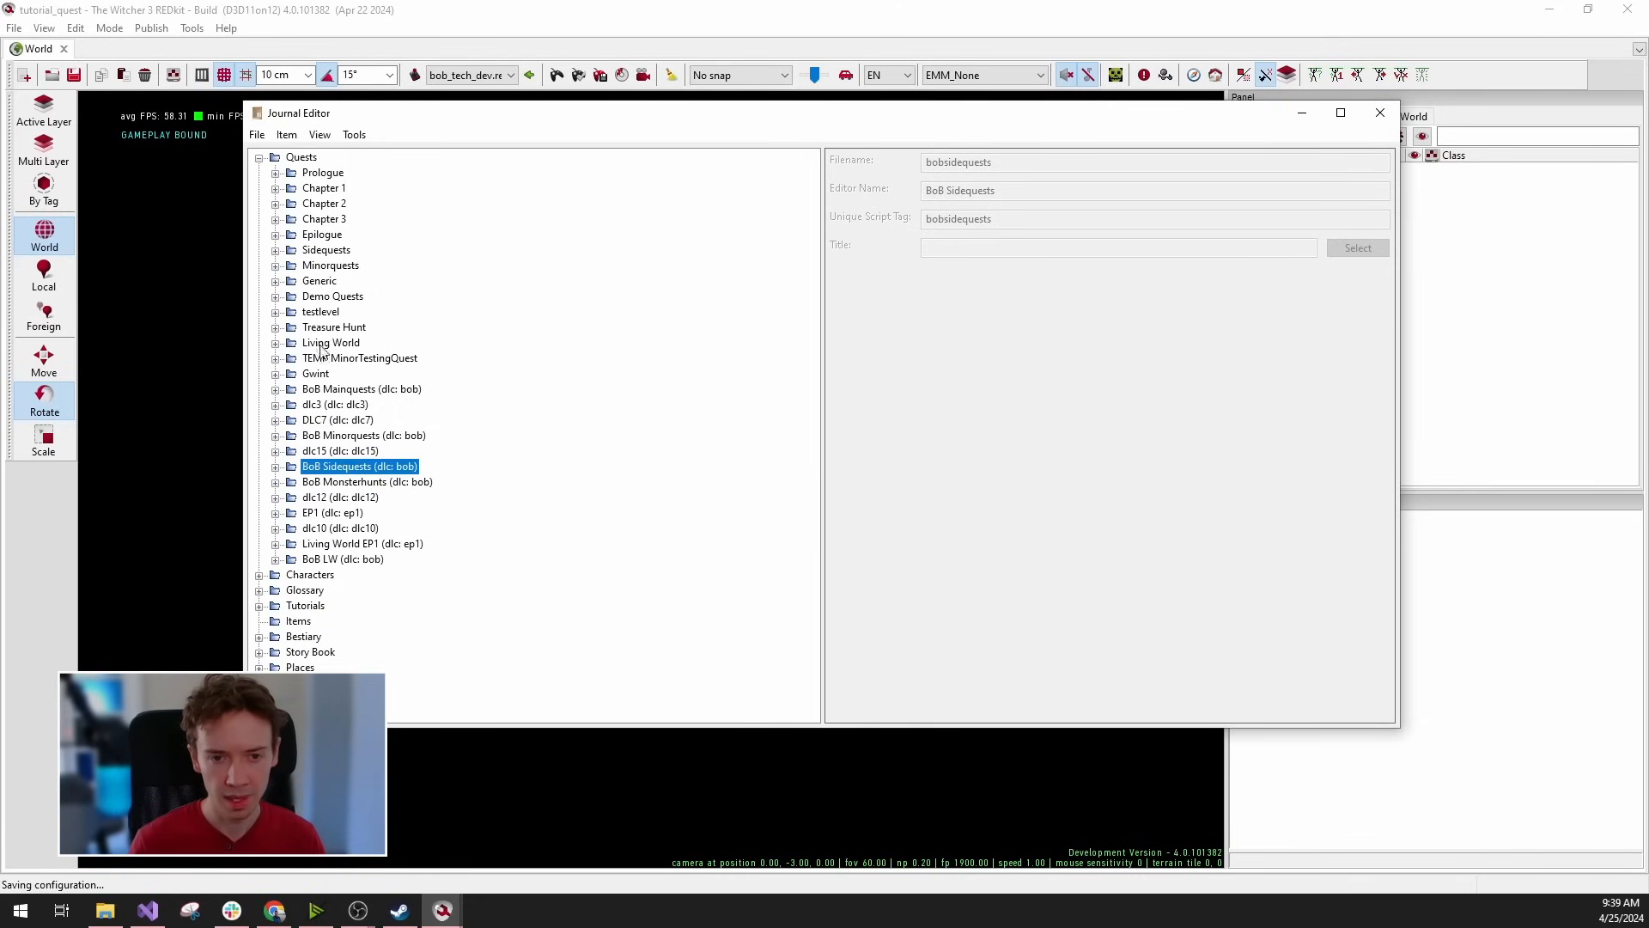
# View the properties of the Epilogue, Generic and Sidequests quest groups and expand the Sidequests group.
pyautogui.click(321, 238)
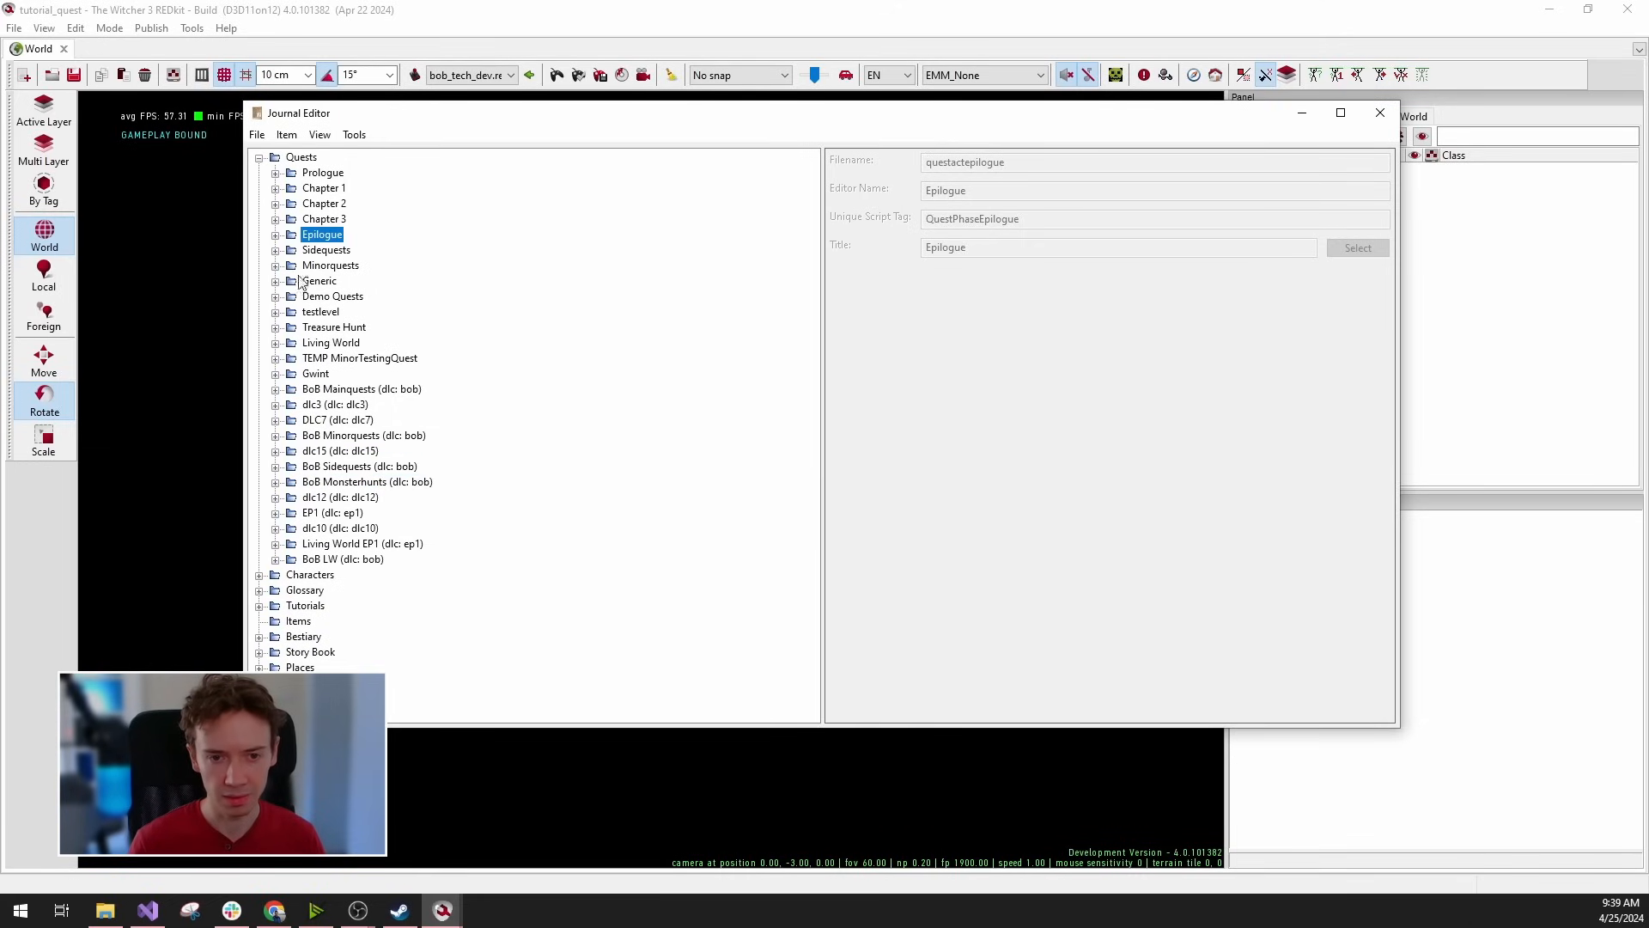
pyautogui.click(301, 284)
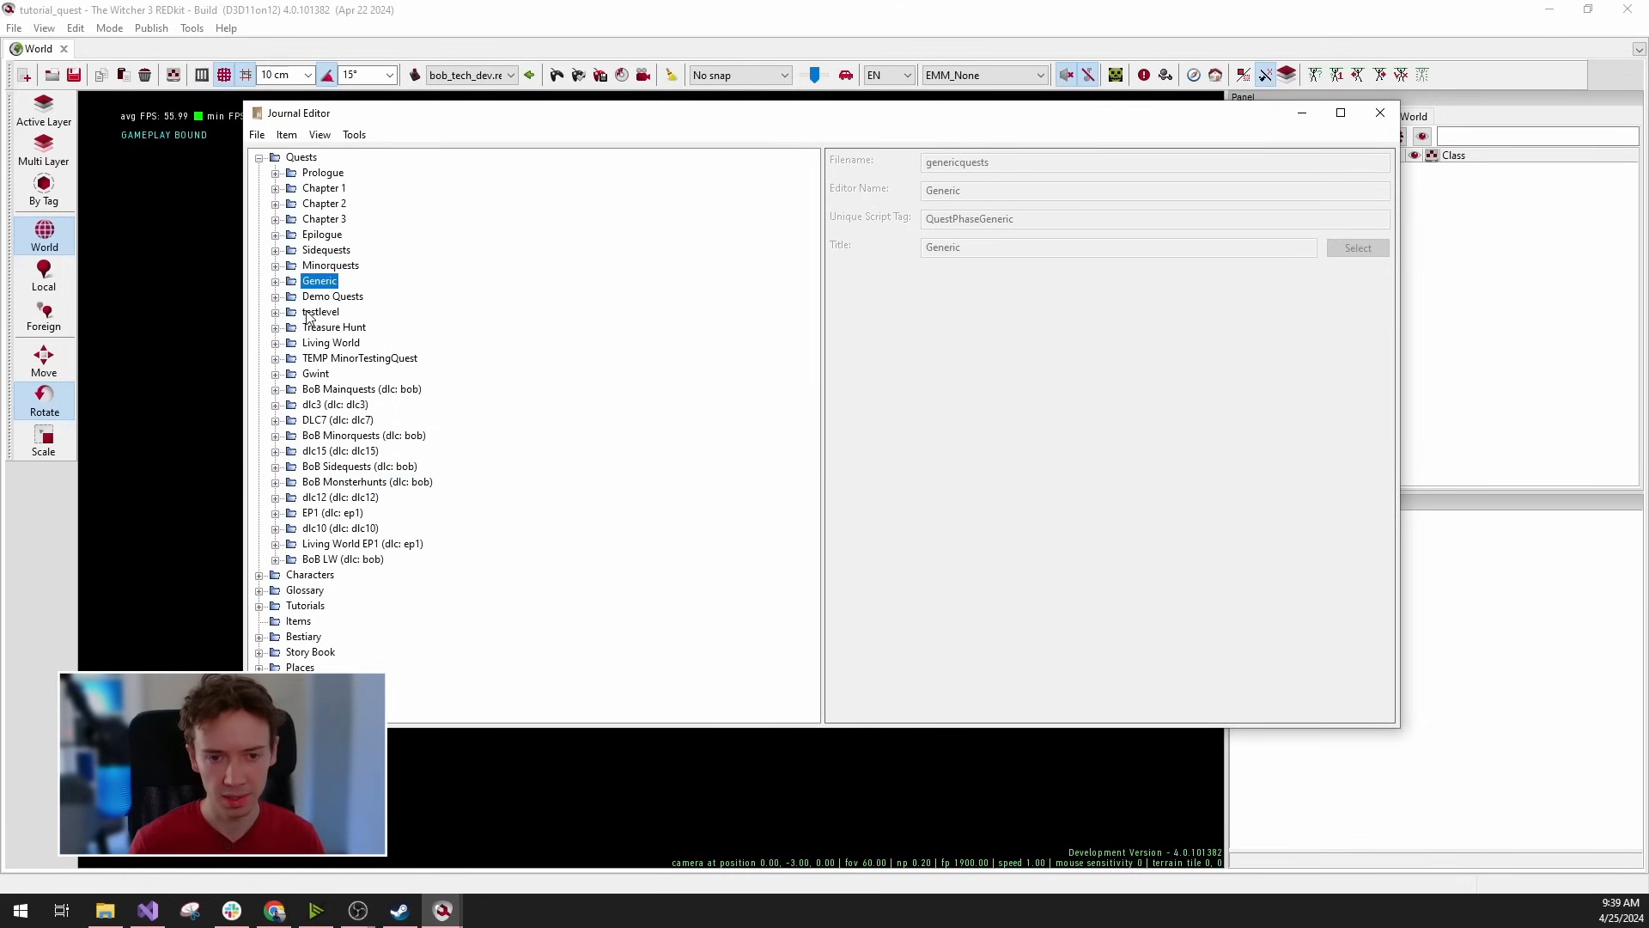
pyautogui.click(316, 250)
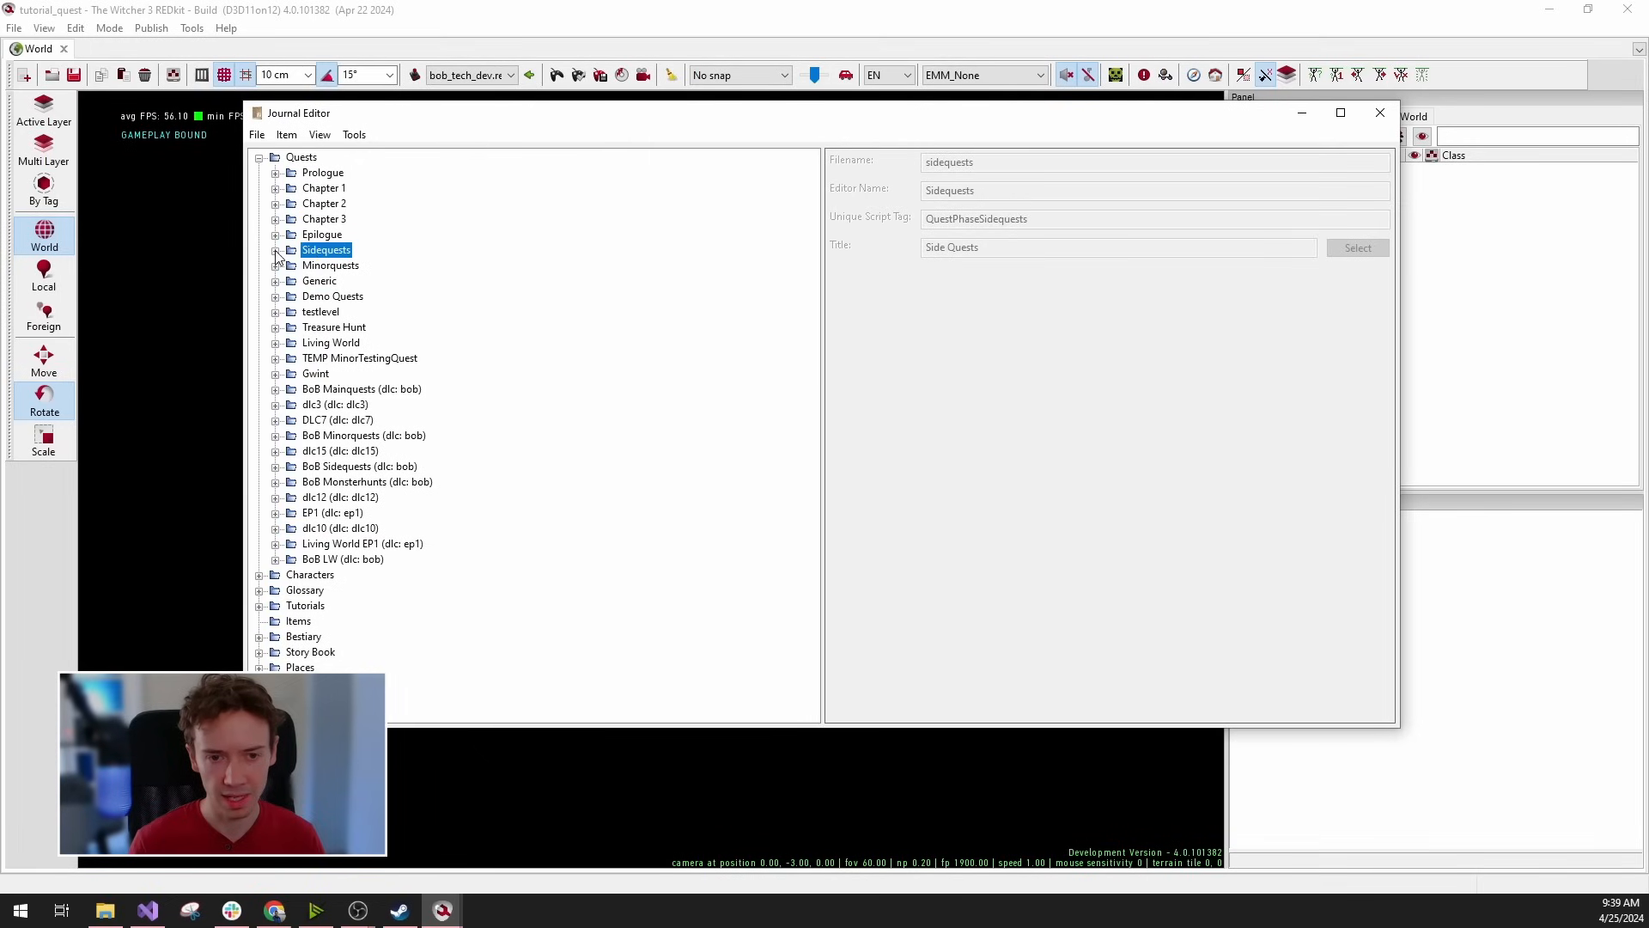
pyautogui.click(276, 251)
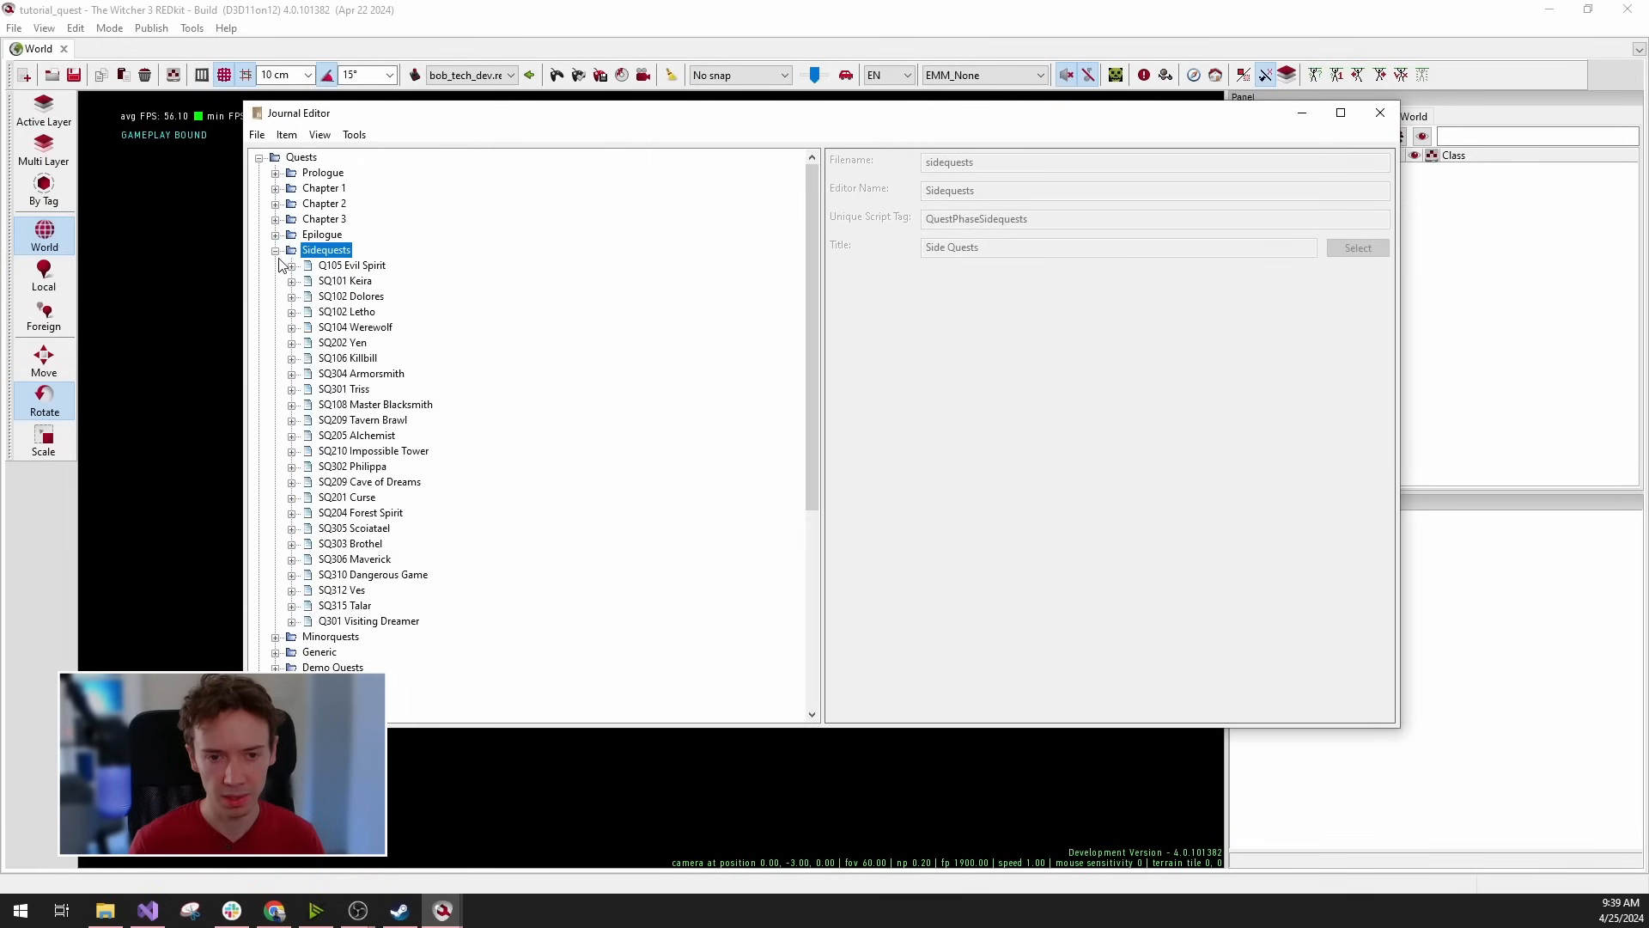
# View the properties of the first side quests in the Sidequests group, from SQ101 Keira through SQ202 Yen.
pyautogui.click(359, 281)
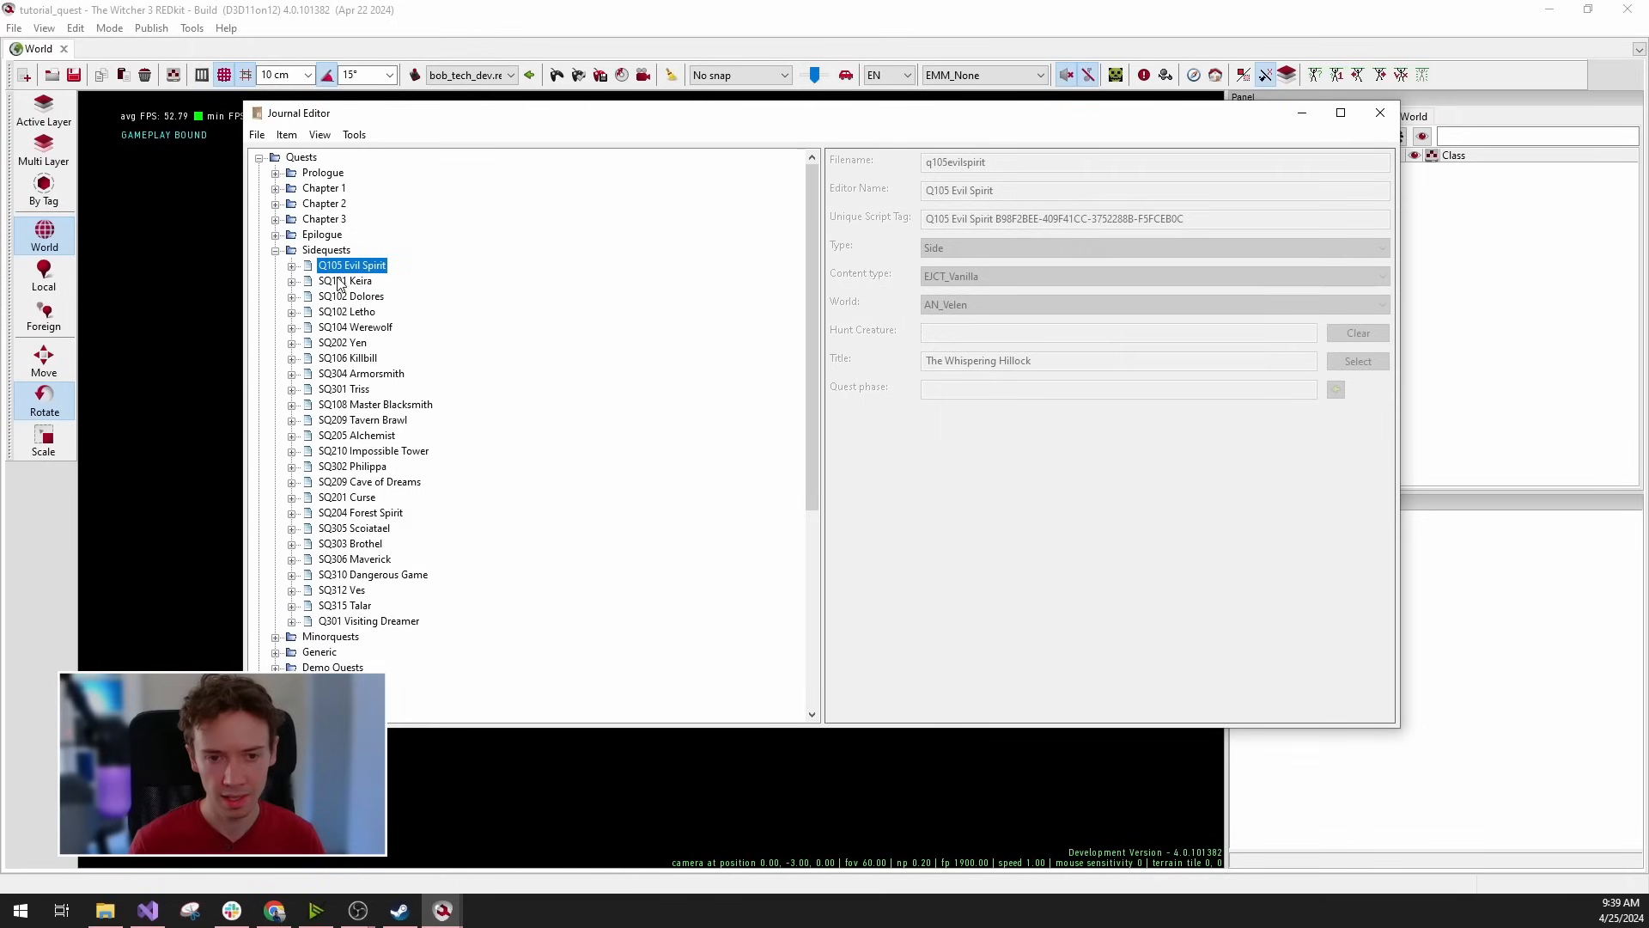
pyautogui.click(334, 298)
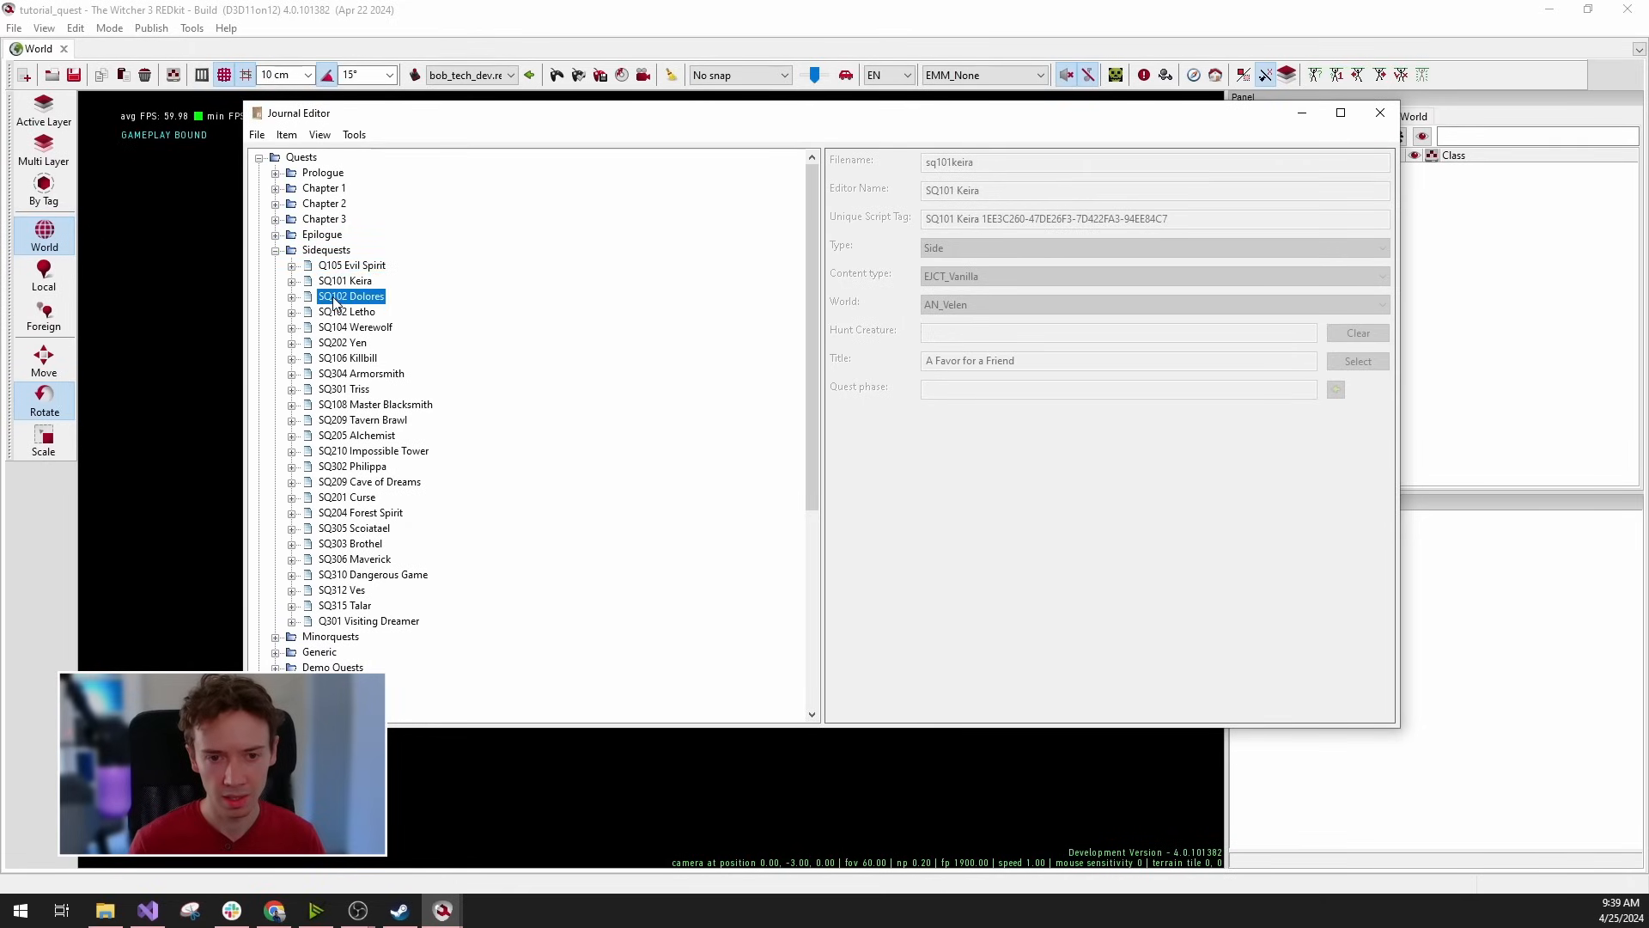
pyautogui.click(335, 313)
pyautogui.click(336, 329)
pyautogui.click(340, 345)
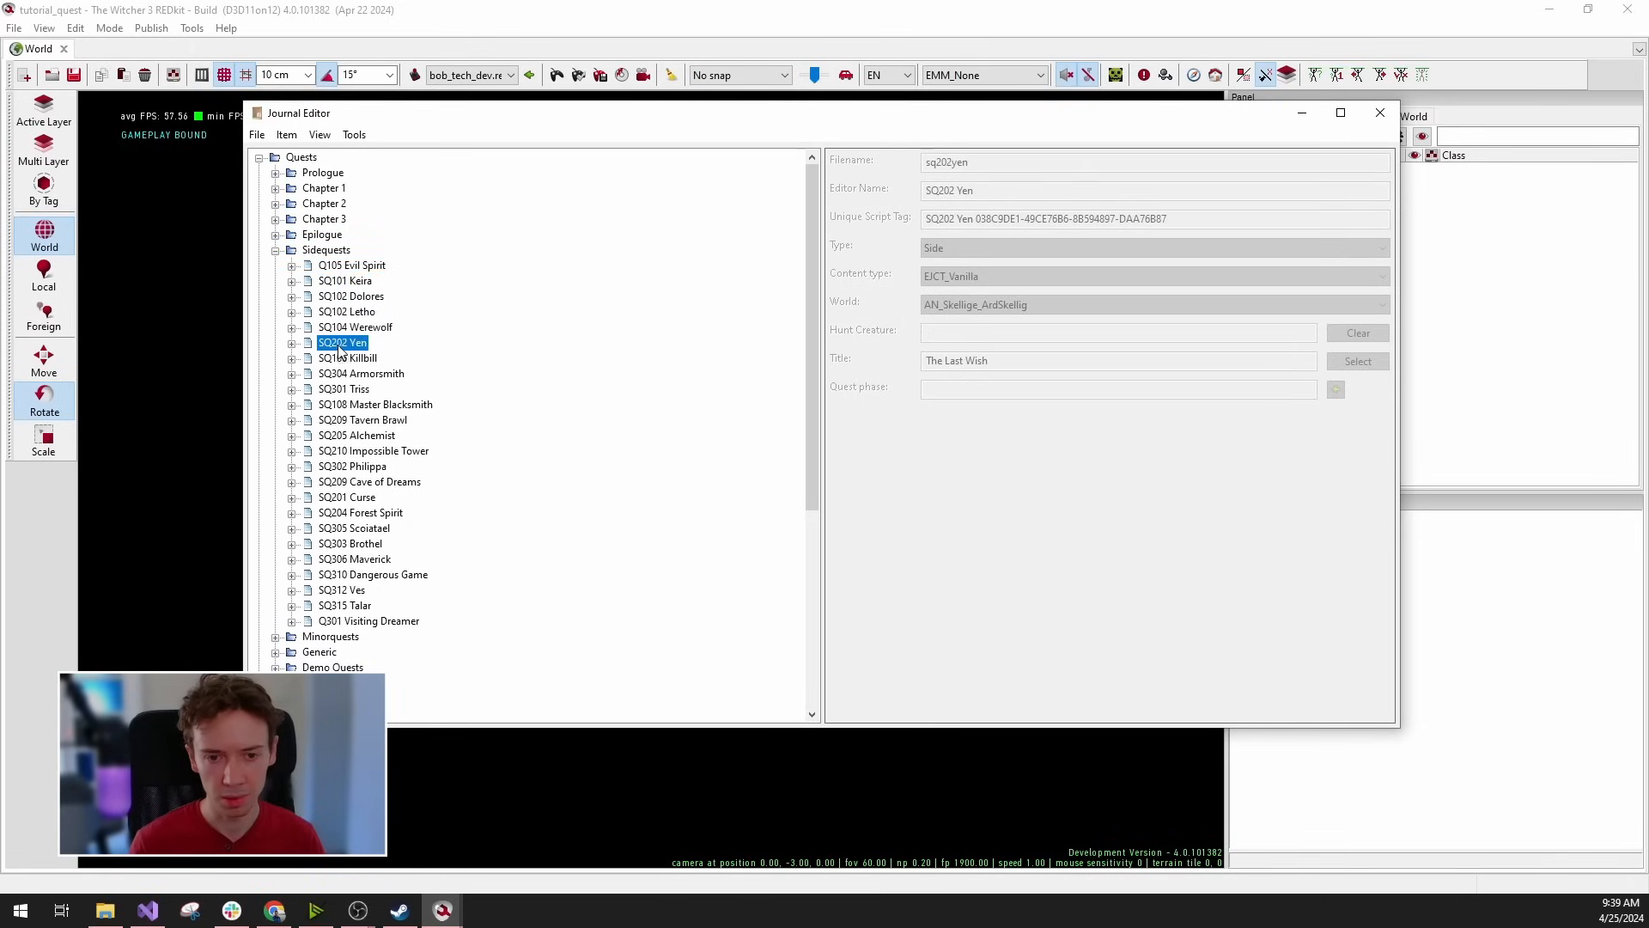
# Expand the SQ202 Yen quest, look over the objectives in its Yen phase and collapse that phase again.
pyautogui.click(292, 344)
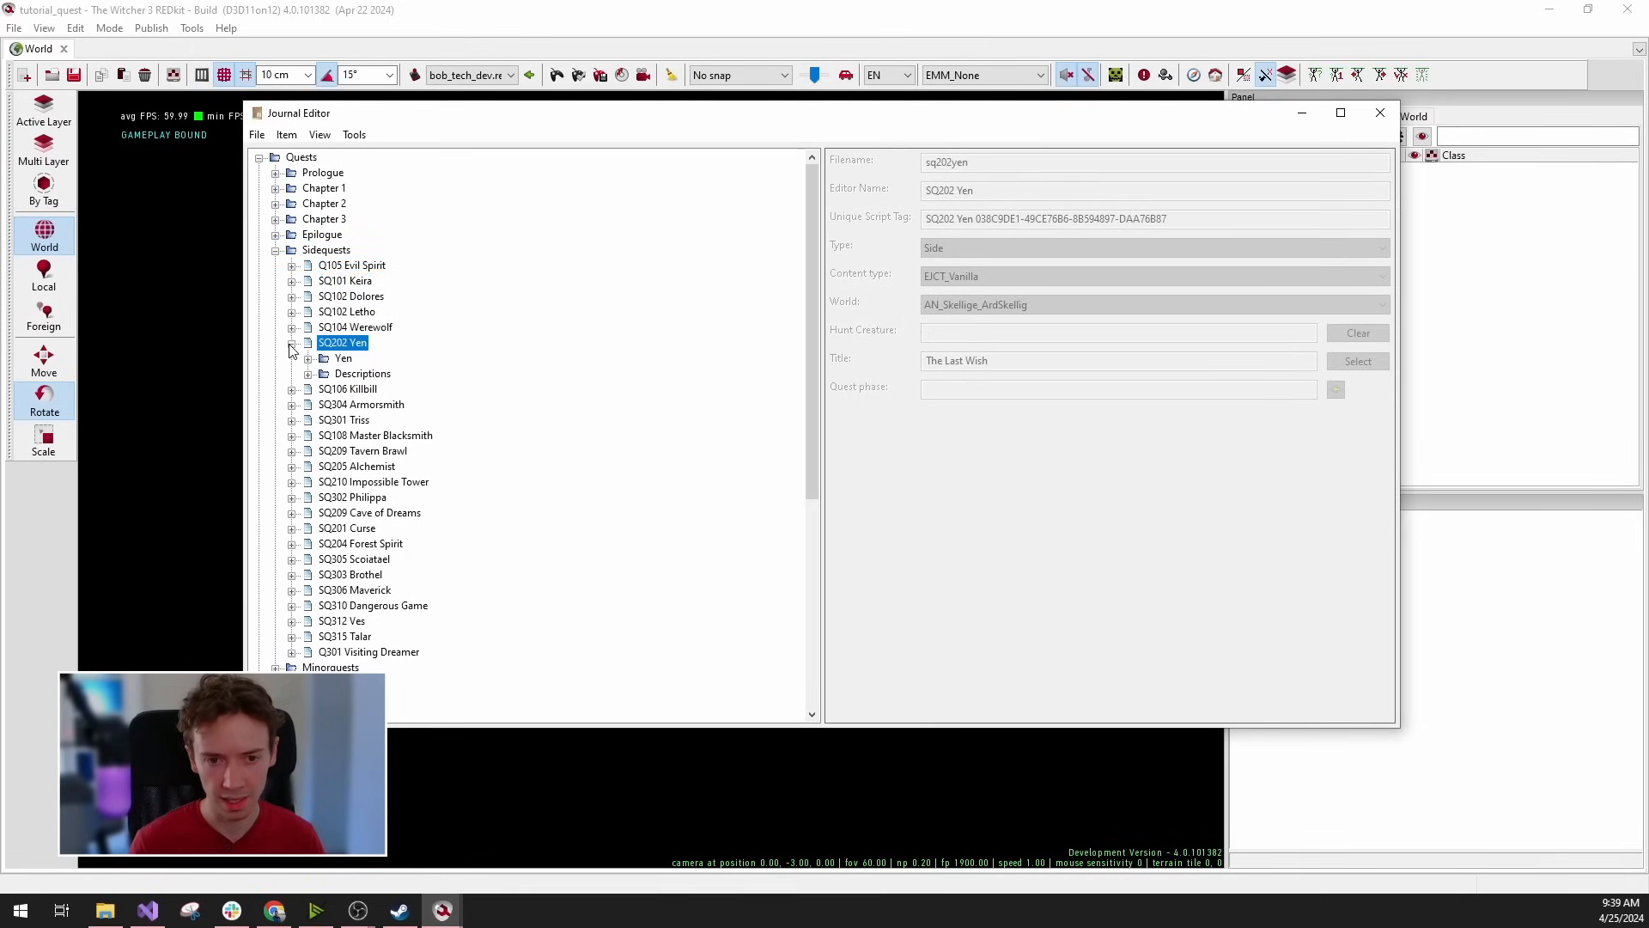
pyautogui.click(343, 358)
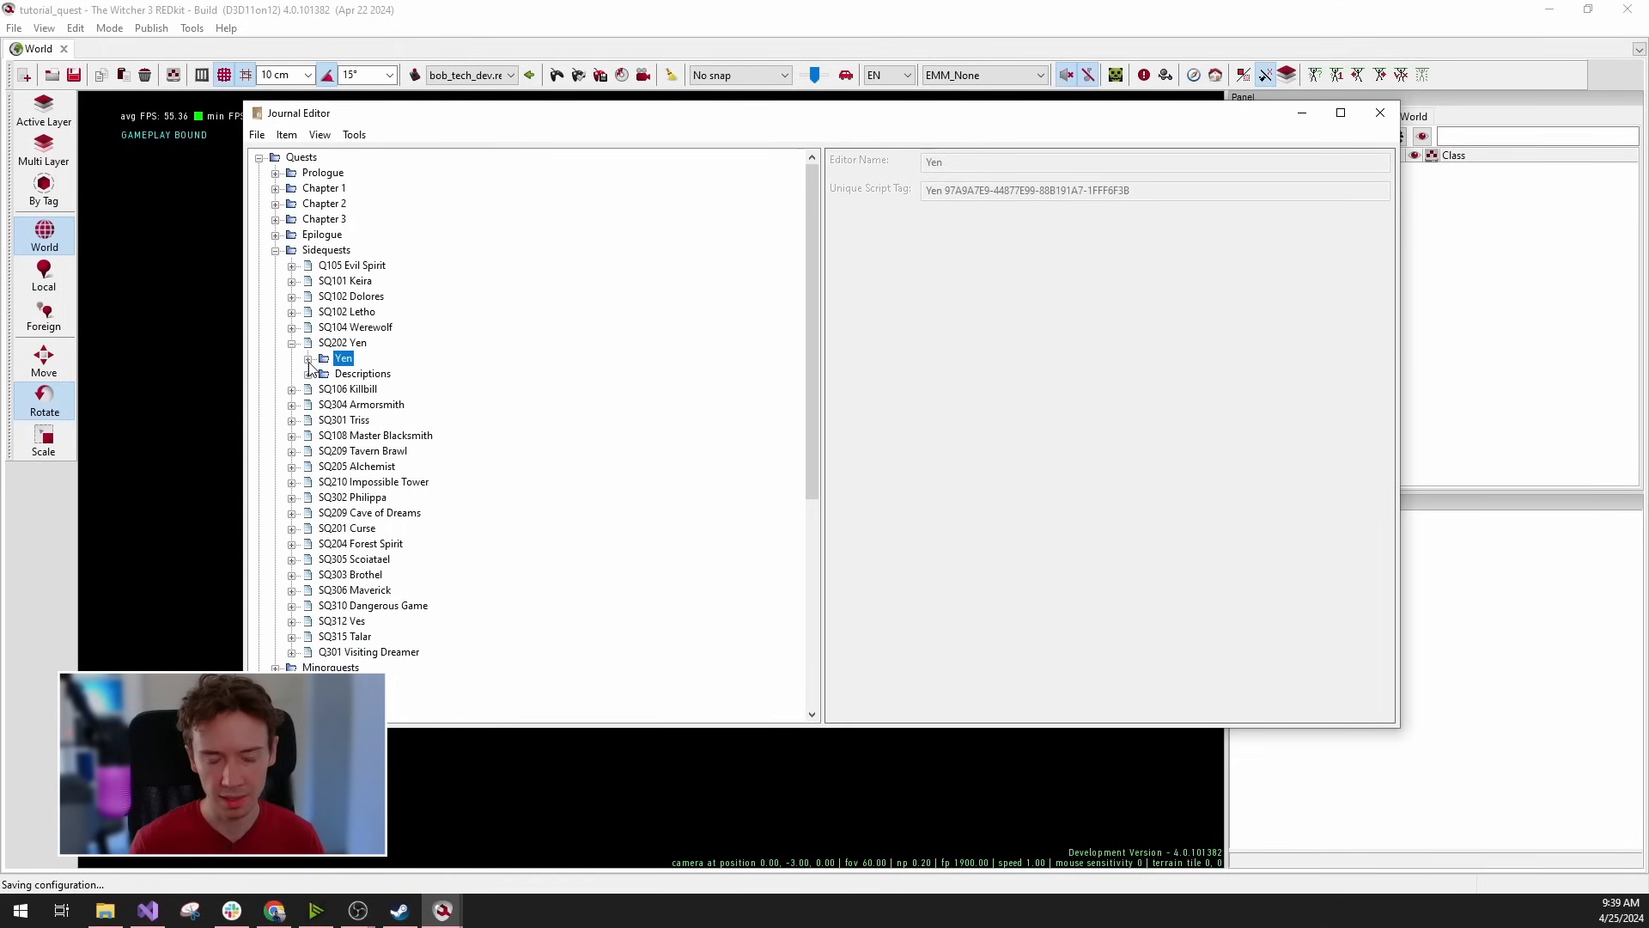
pyautogui.click(308, 358)
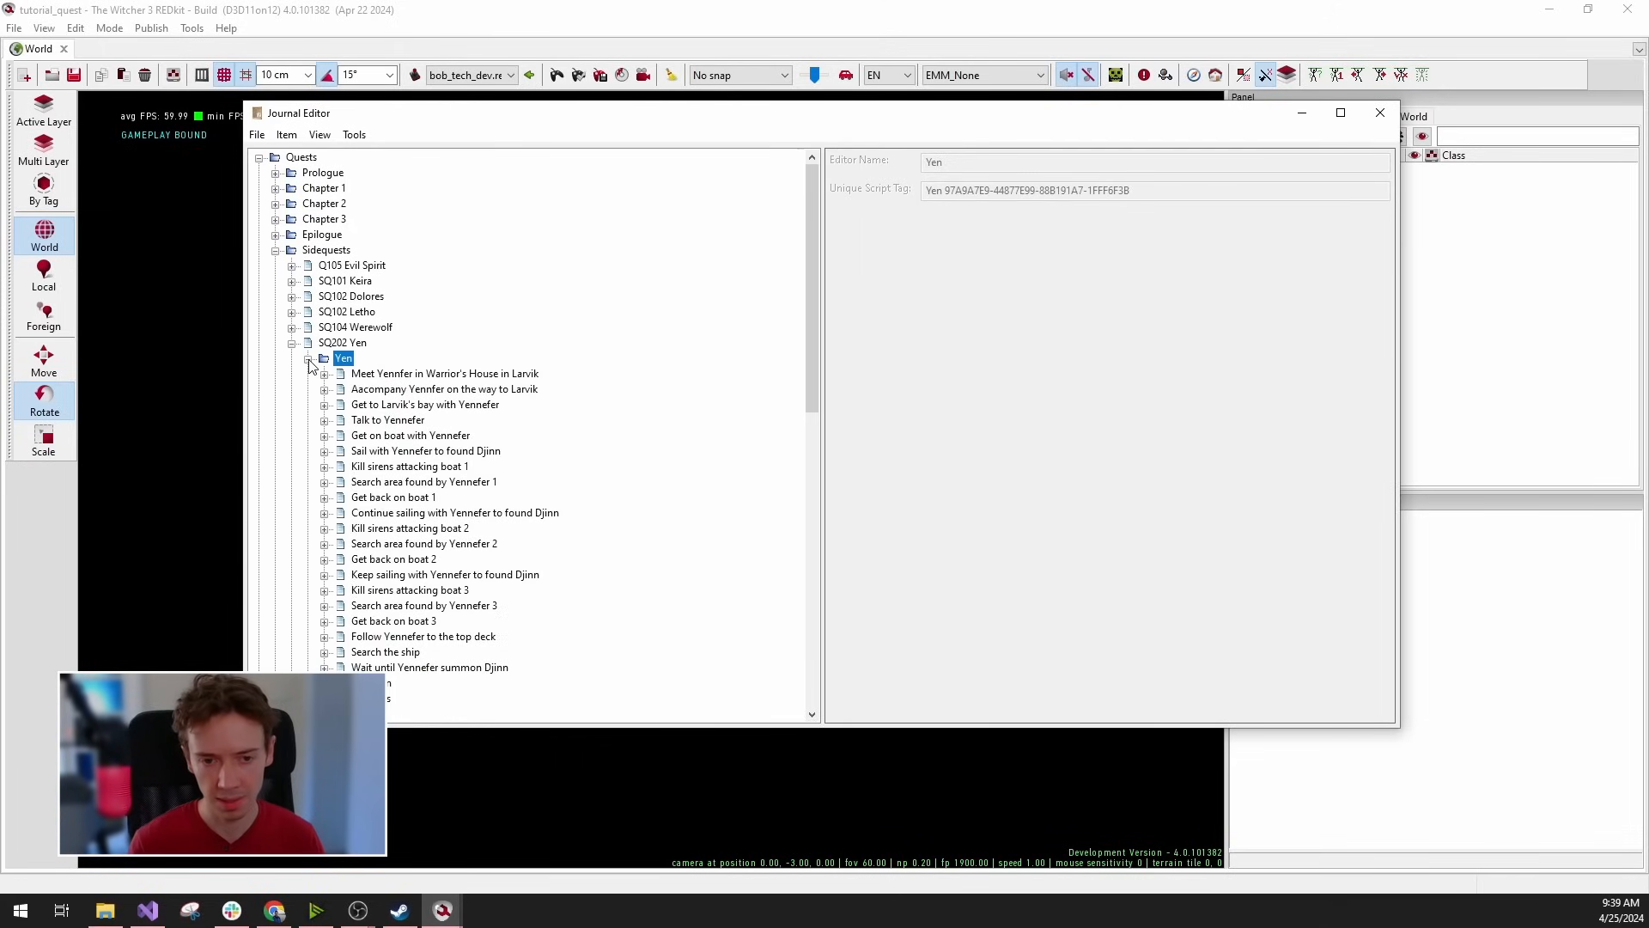
pyautogui.click(309, 359)
pyautogui.click(345, 344)
pyautogui.click(339, 374)
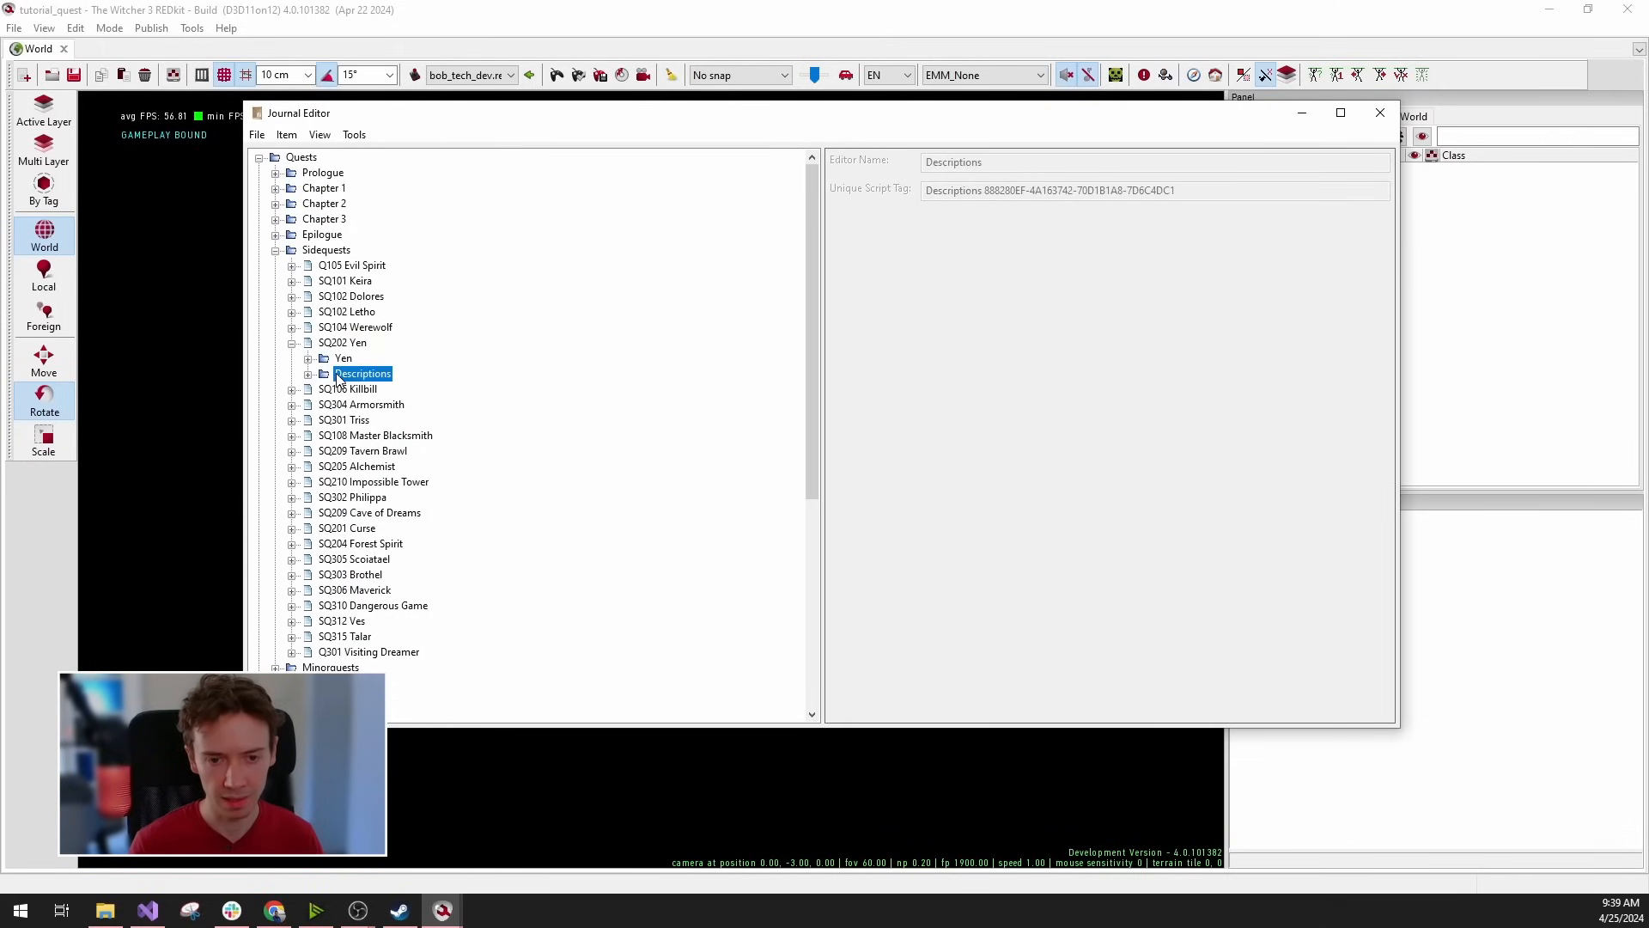
# Read the SQ202 Yen description entries from SQ202 Beginning to SQ202 Failed and collapse the Descriptions folder again.
pyautogui.click(307, 374)
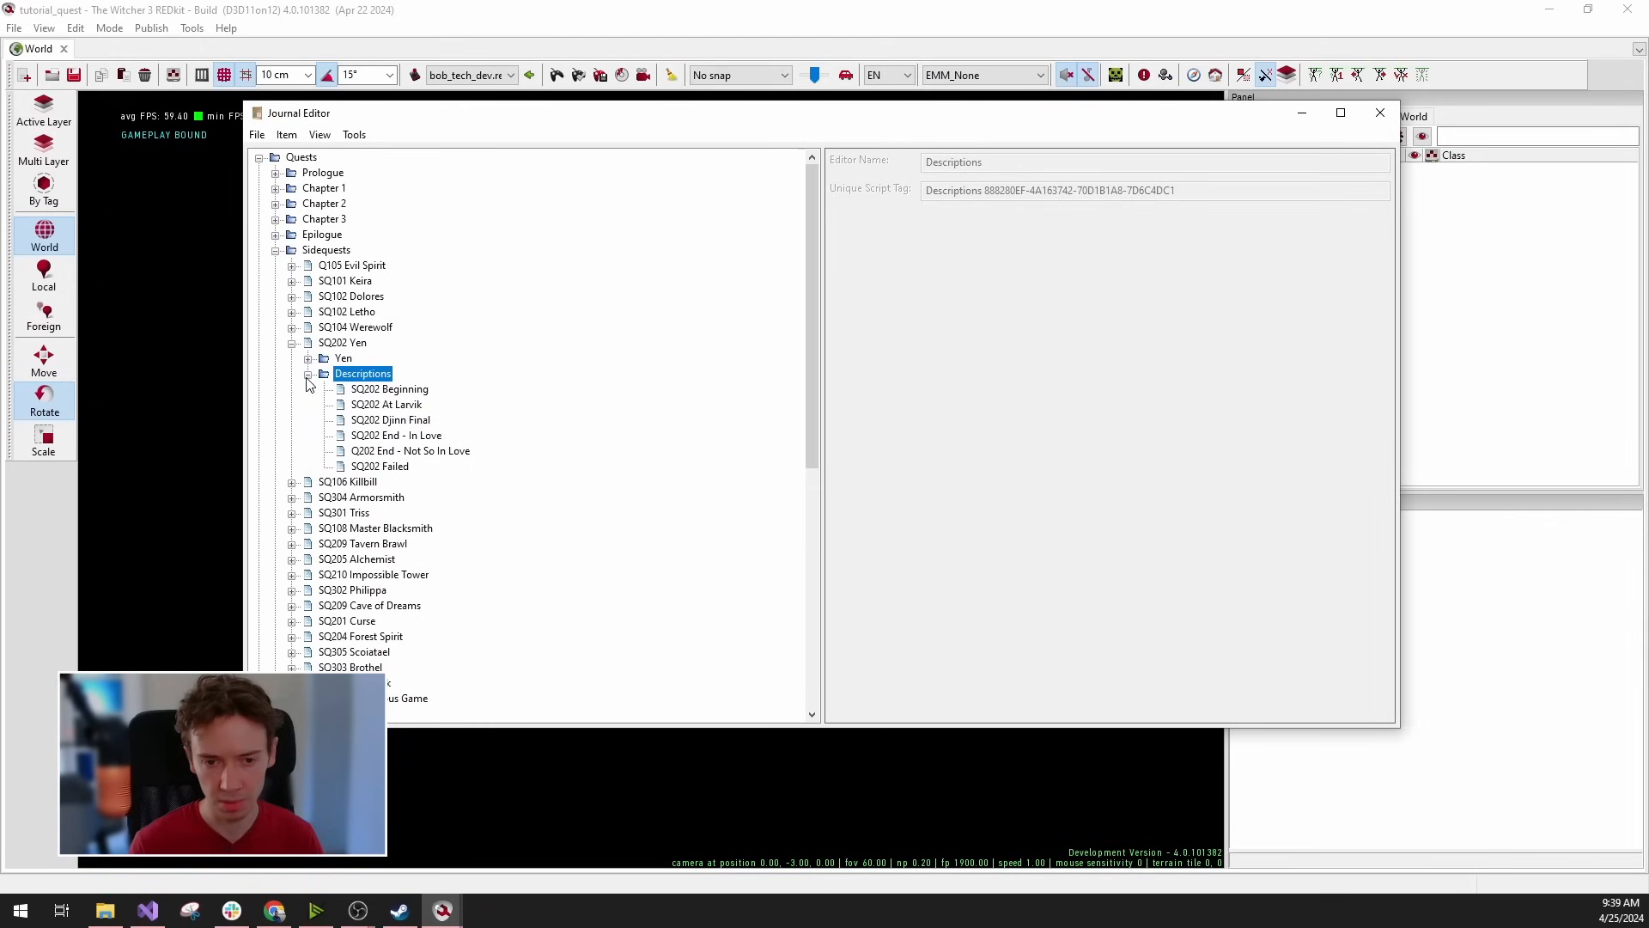
pyautogui.click(396, 391)
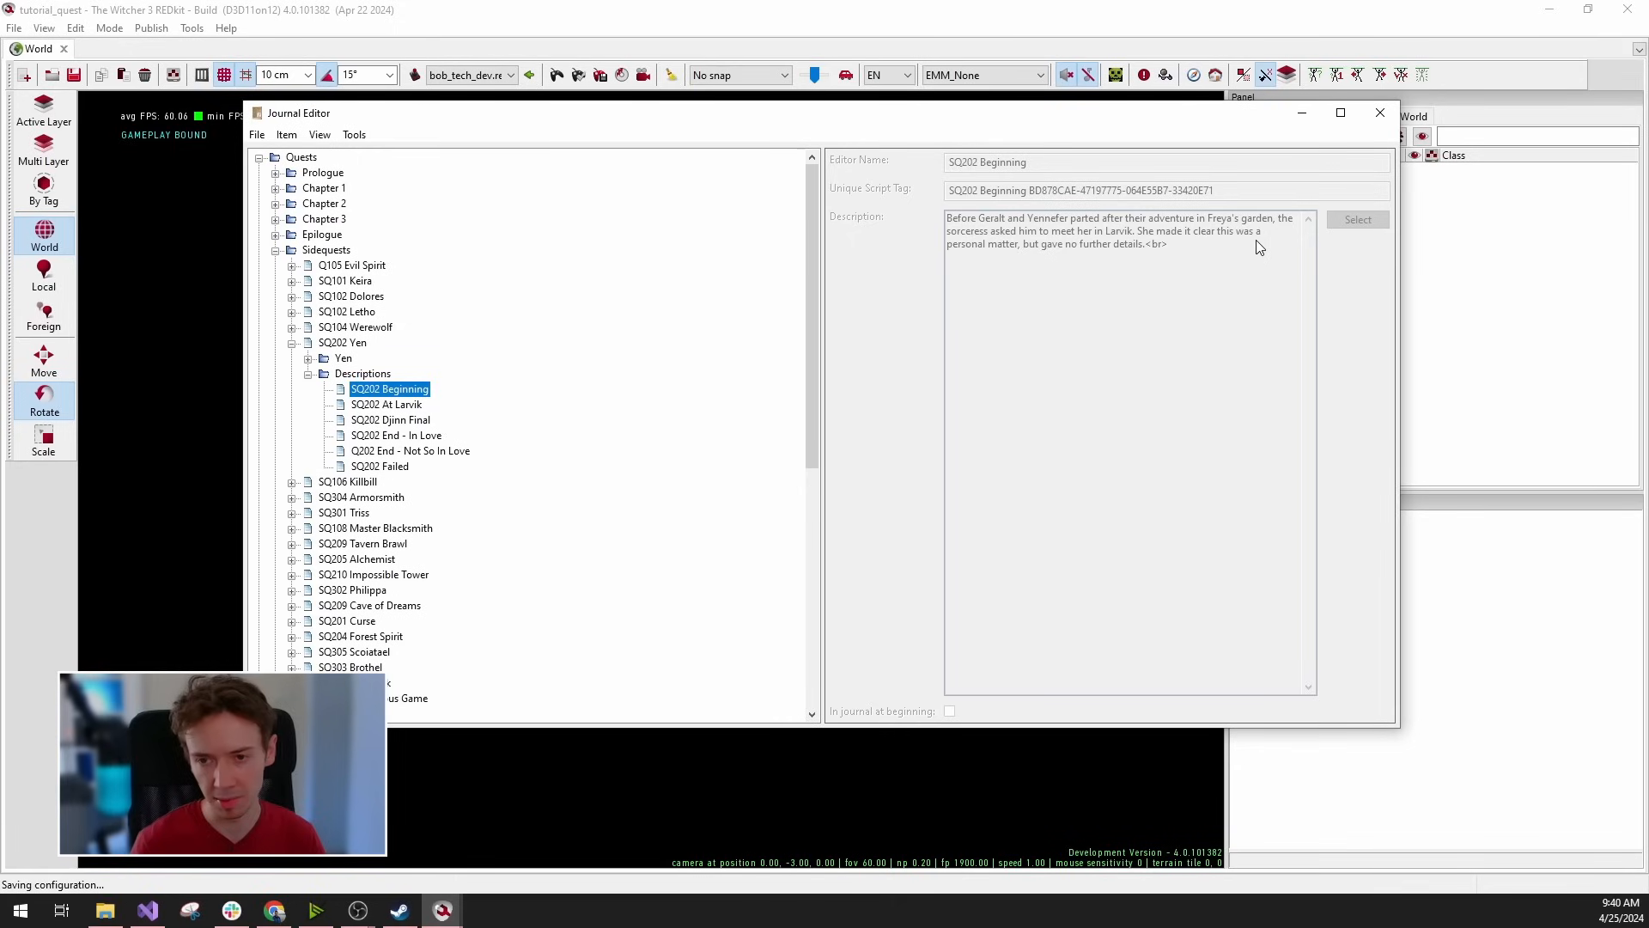
pyautogui.click(411, 404)
pyautogui.click(419, 391)
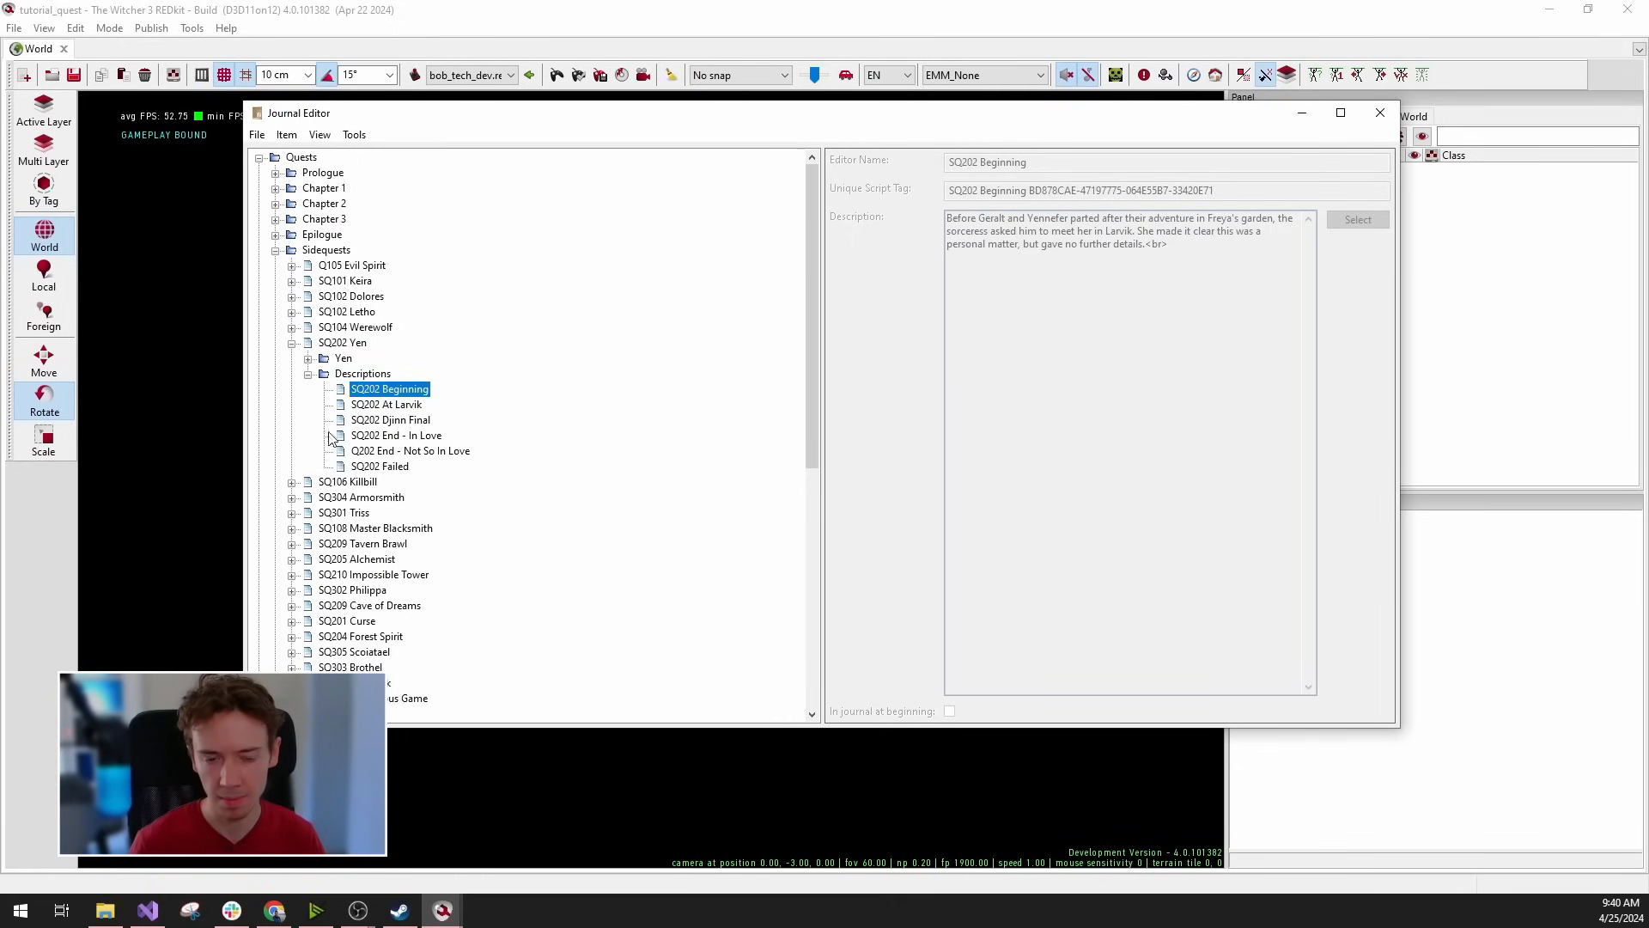
pyautogui.click(376, 405)
pyautogui.click(390, 420)
pyautogui.click(398, 436)
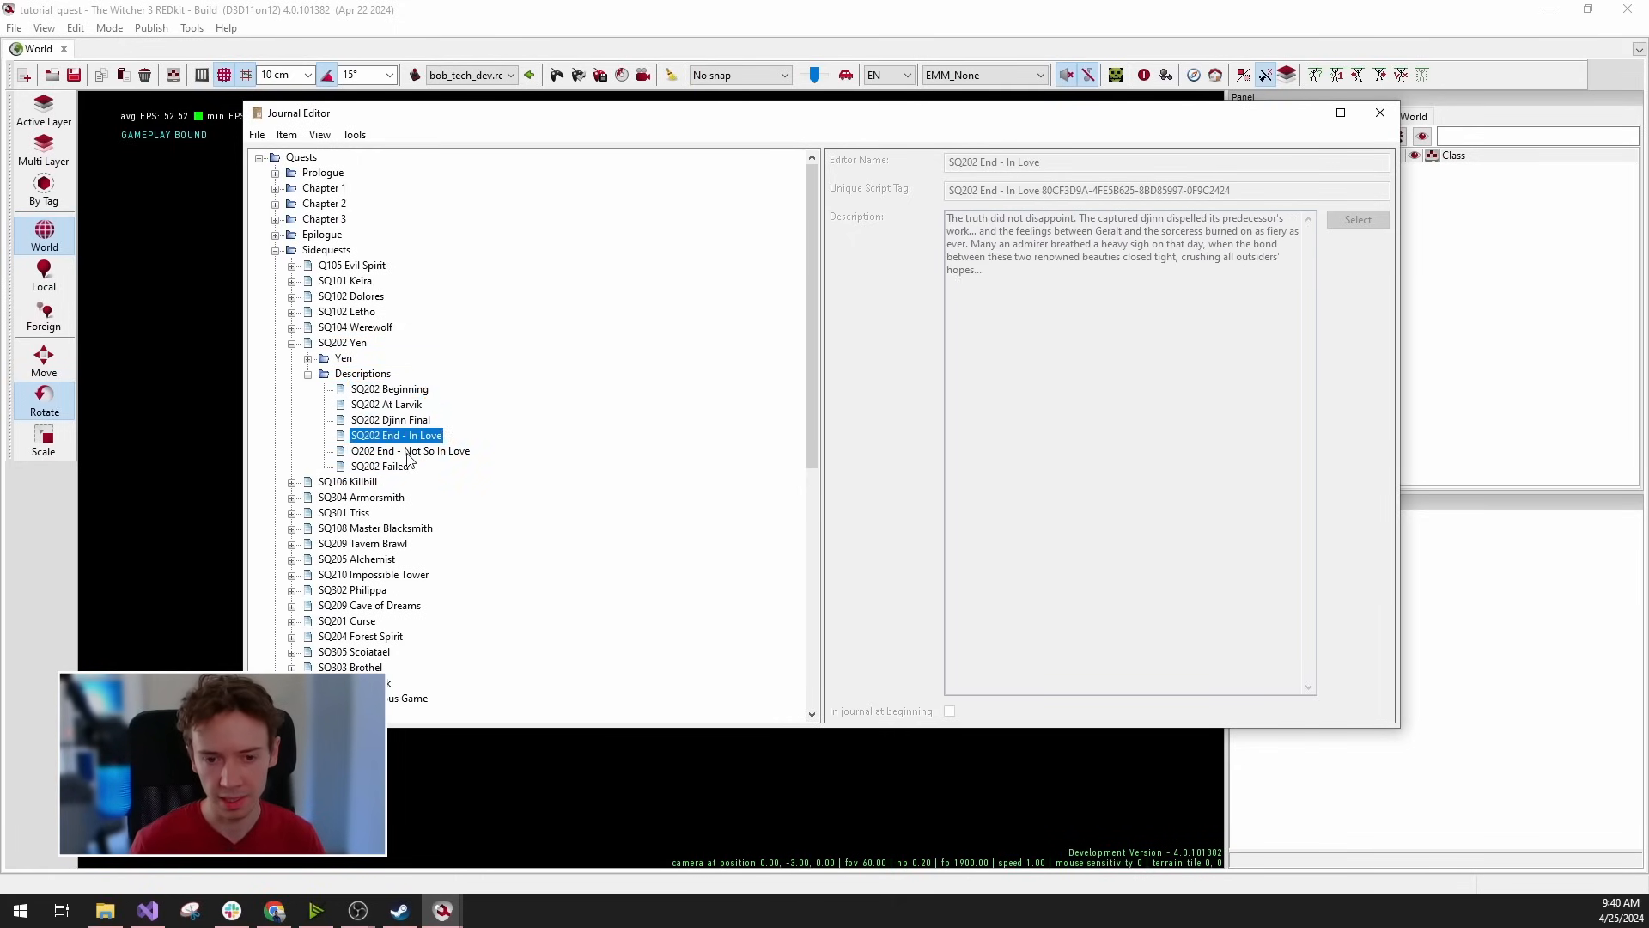
pyautogui.click(407, 452)
pyautogui.click(386, 468)
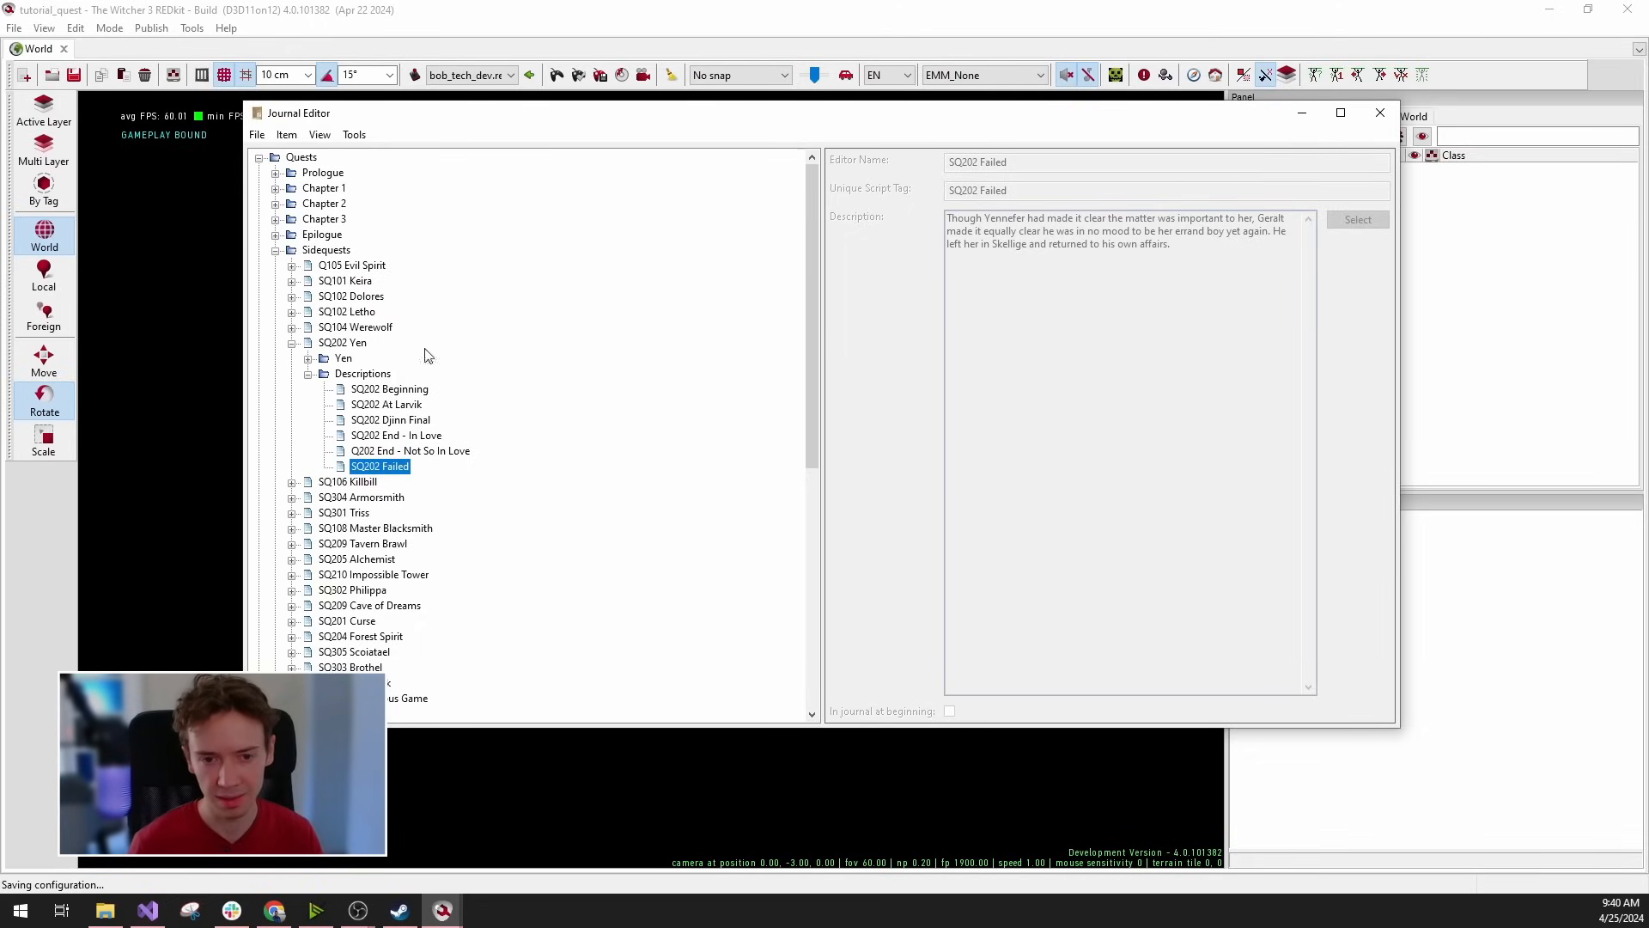
pyautogui.click(346, 375)
pyautogui.click(309, 375)
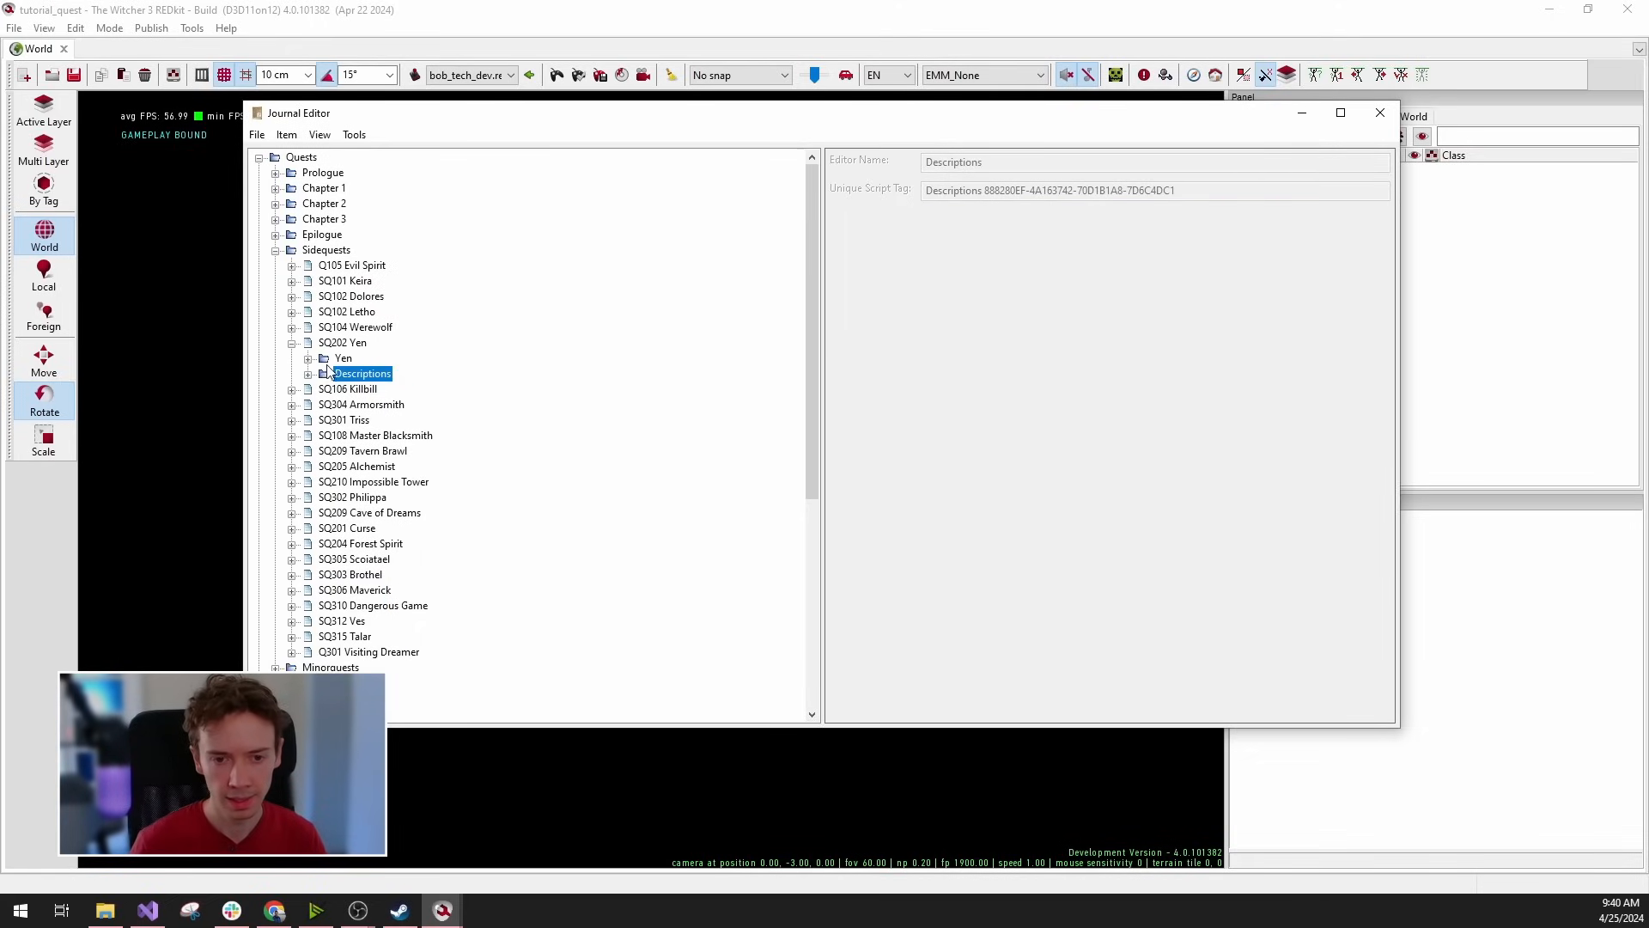
# Compare the properties of the SQ202 Yen quest with those of its Yen phase and Descriptions folder.
pyautogui.click(337, 361)
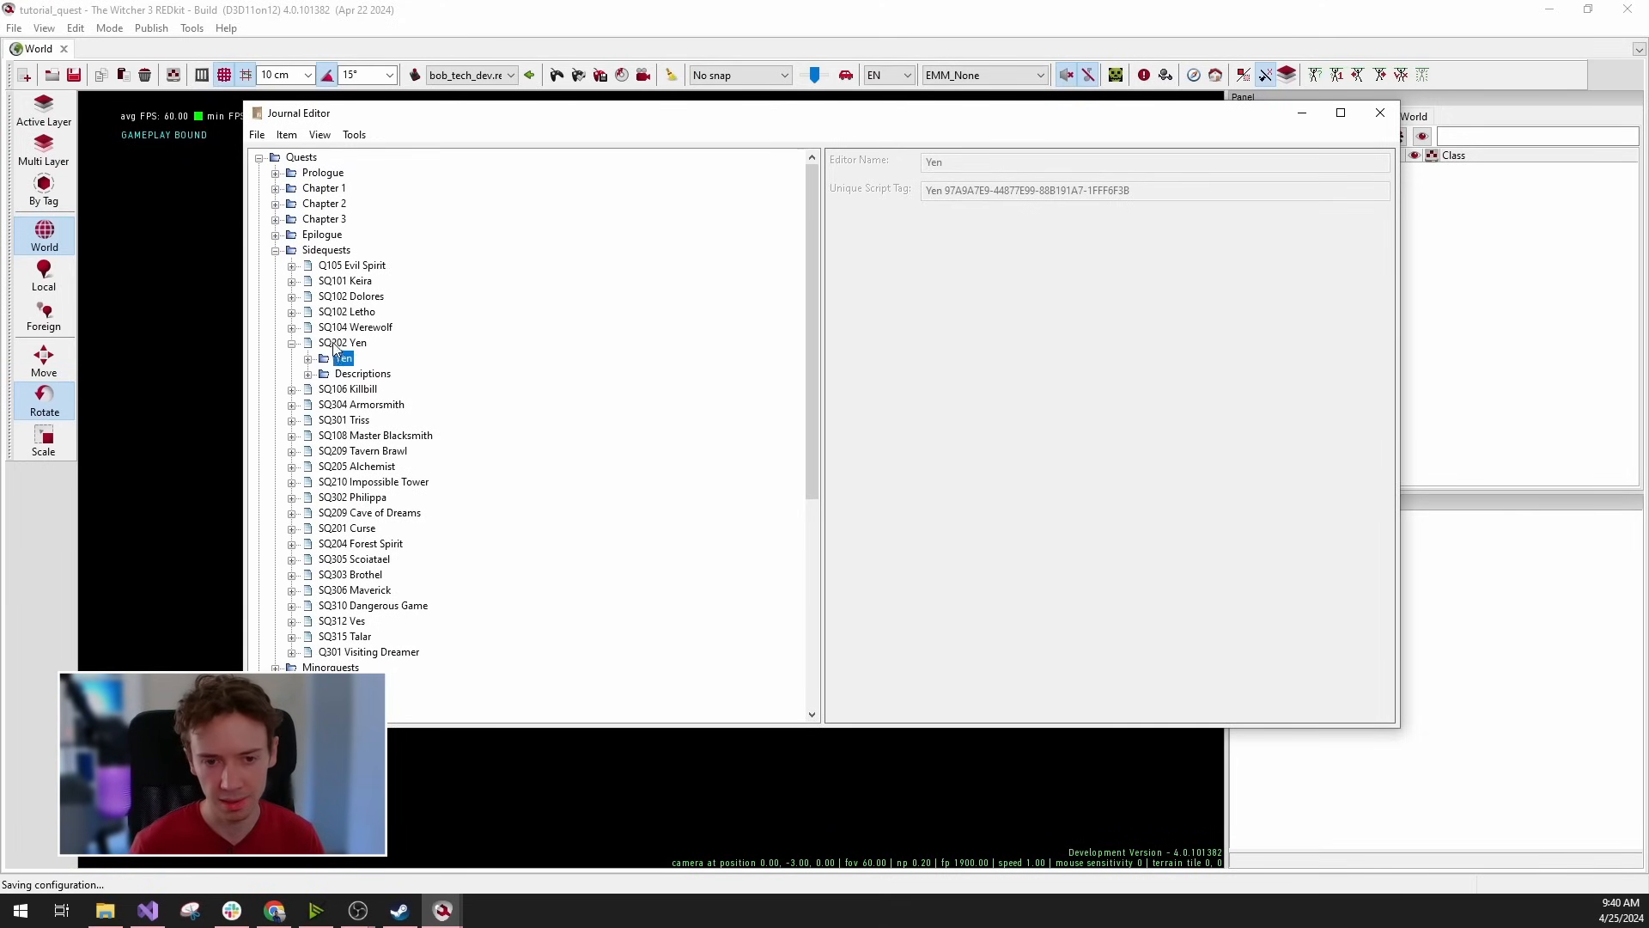
pyautogui.rightClick(332, 342)
pyautogui.click(325, 347)
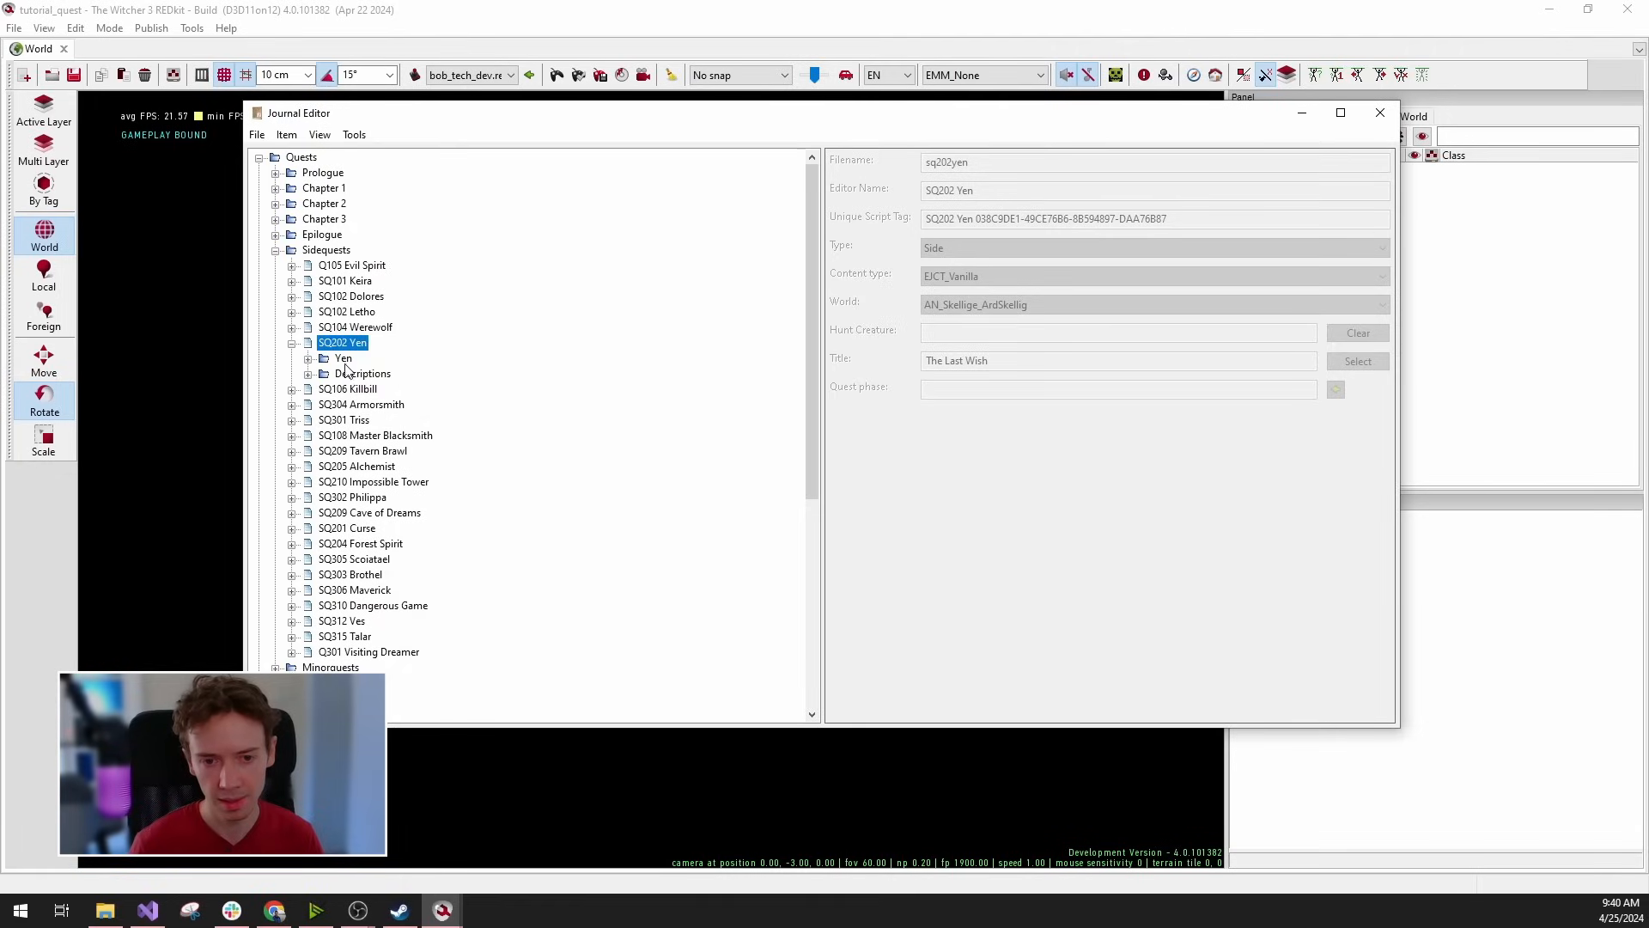
pyautogui.click(330, 359)
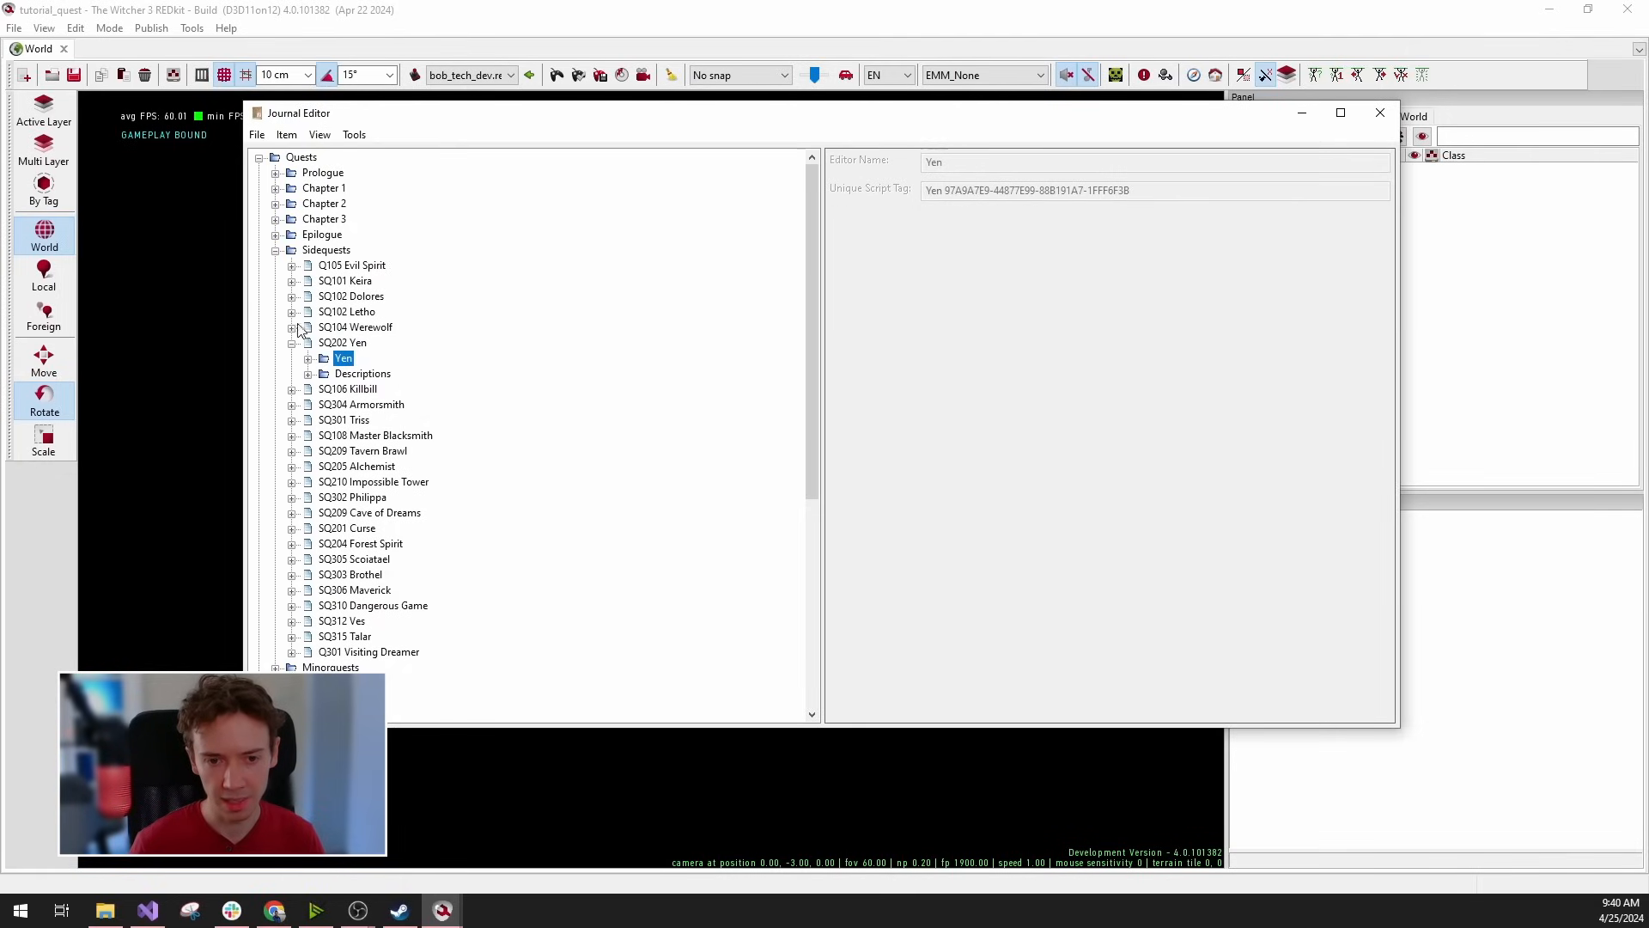
pyautogui.click(292, 343)
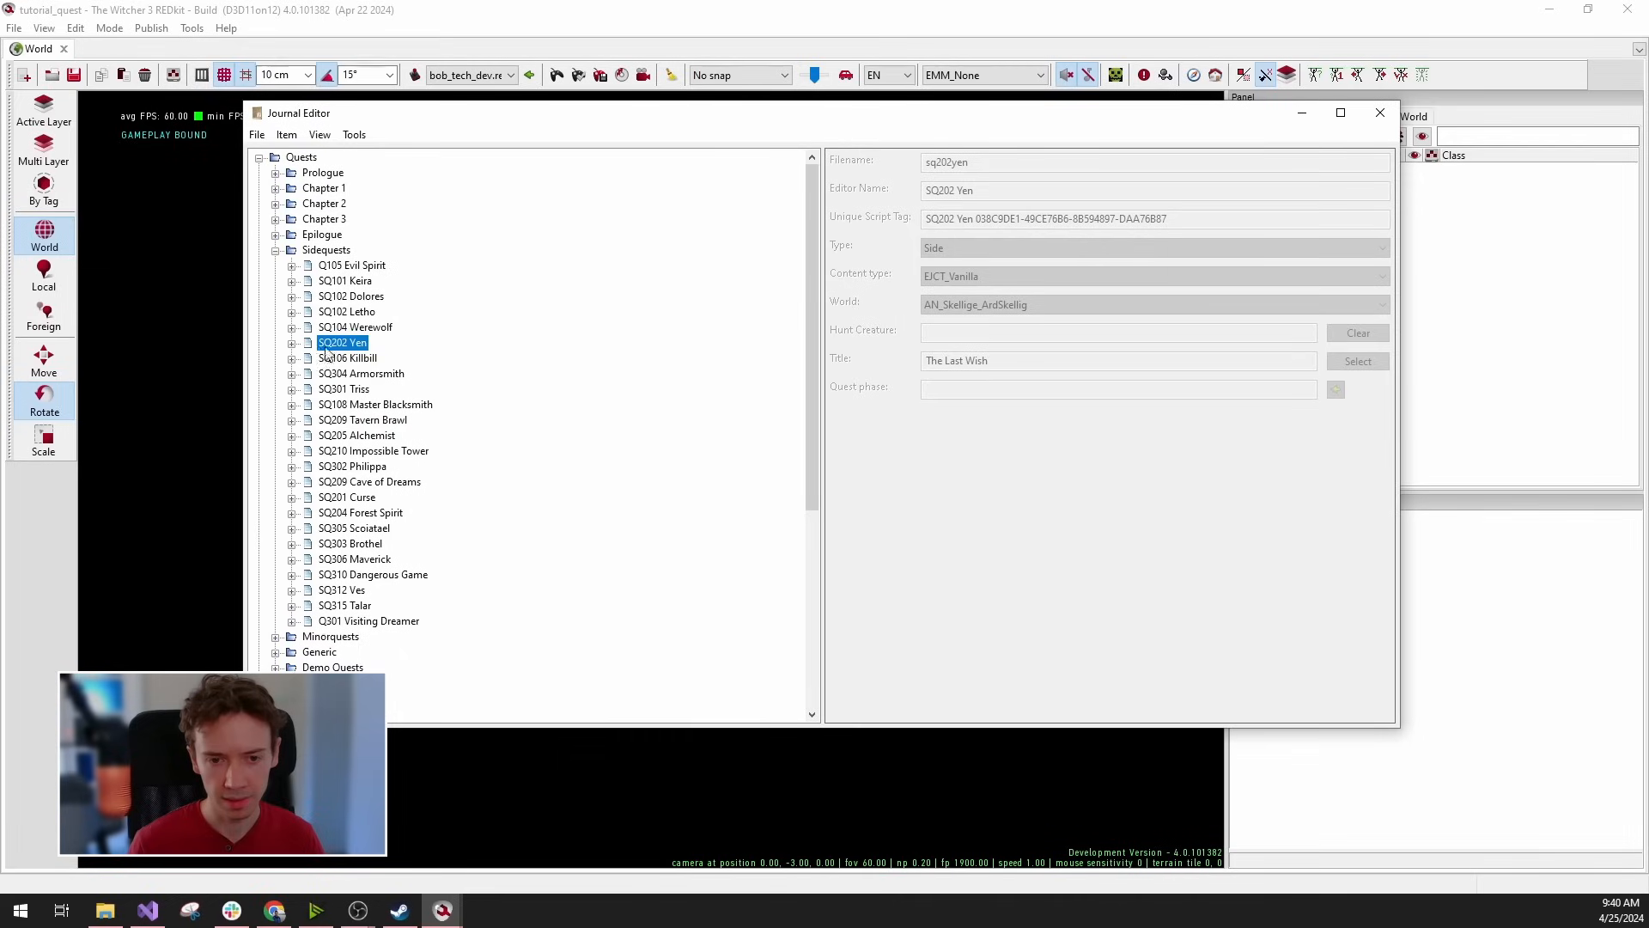
pyautogui.click(292, 343)
pyautogui.click(337, 360)
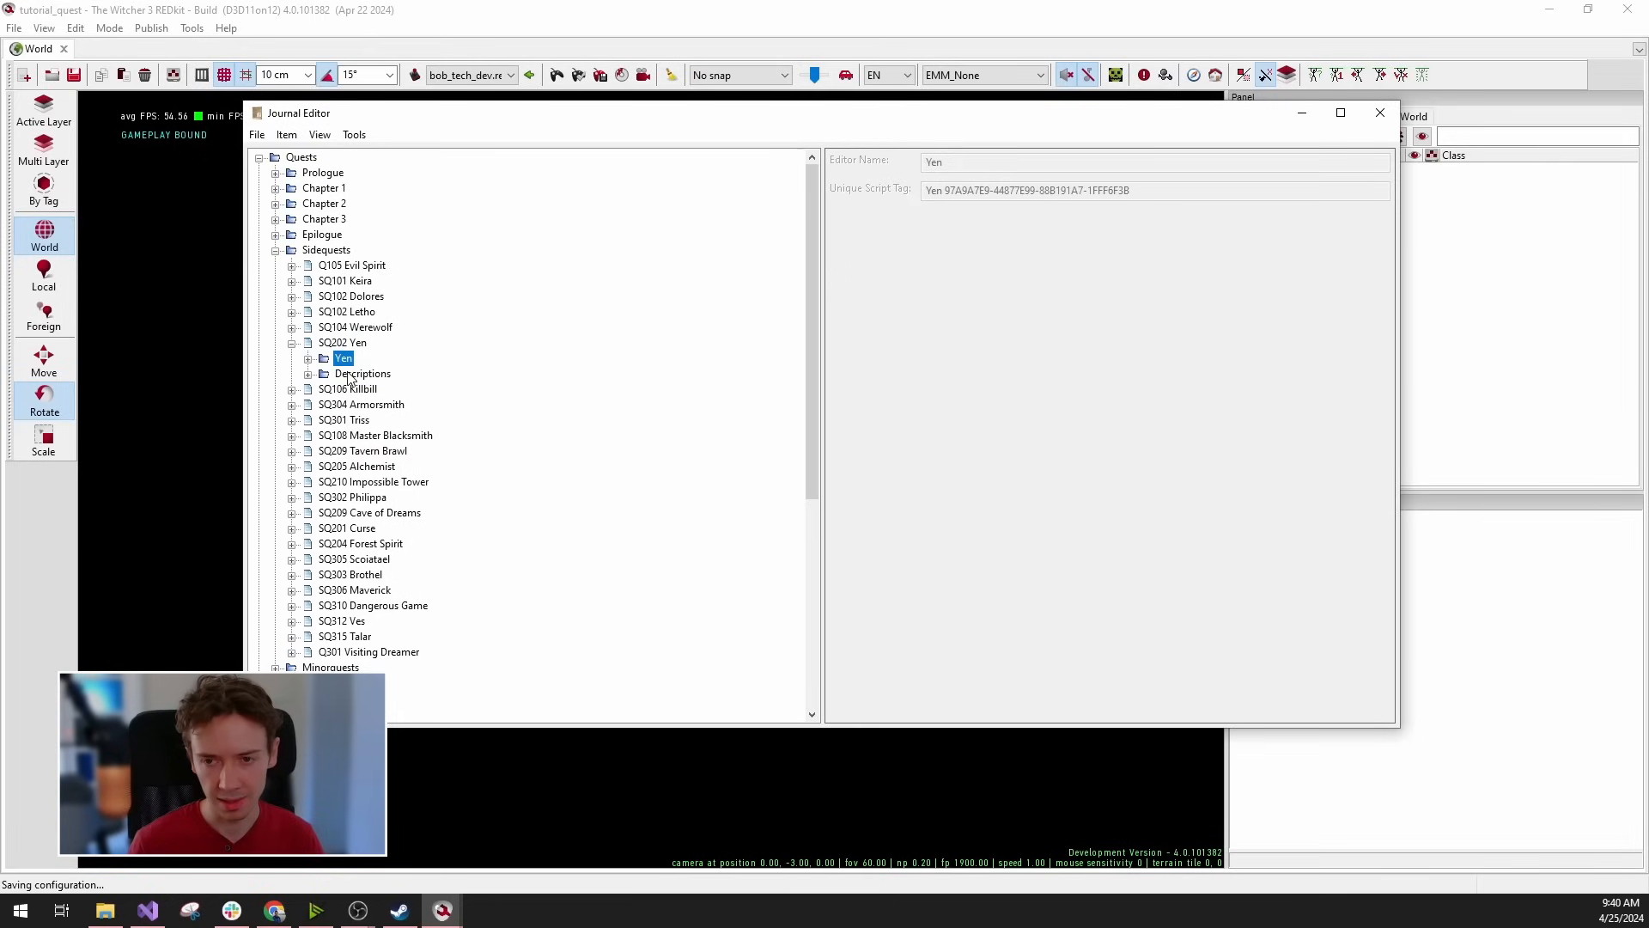
pyautogui.click(351, 376)
pyautogui.click(332, 345)
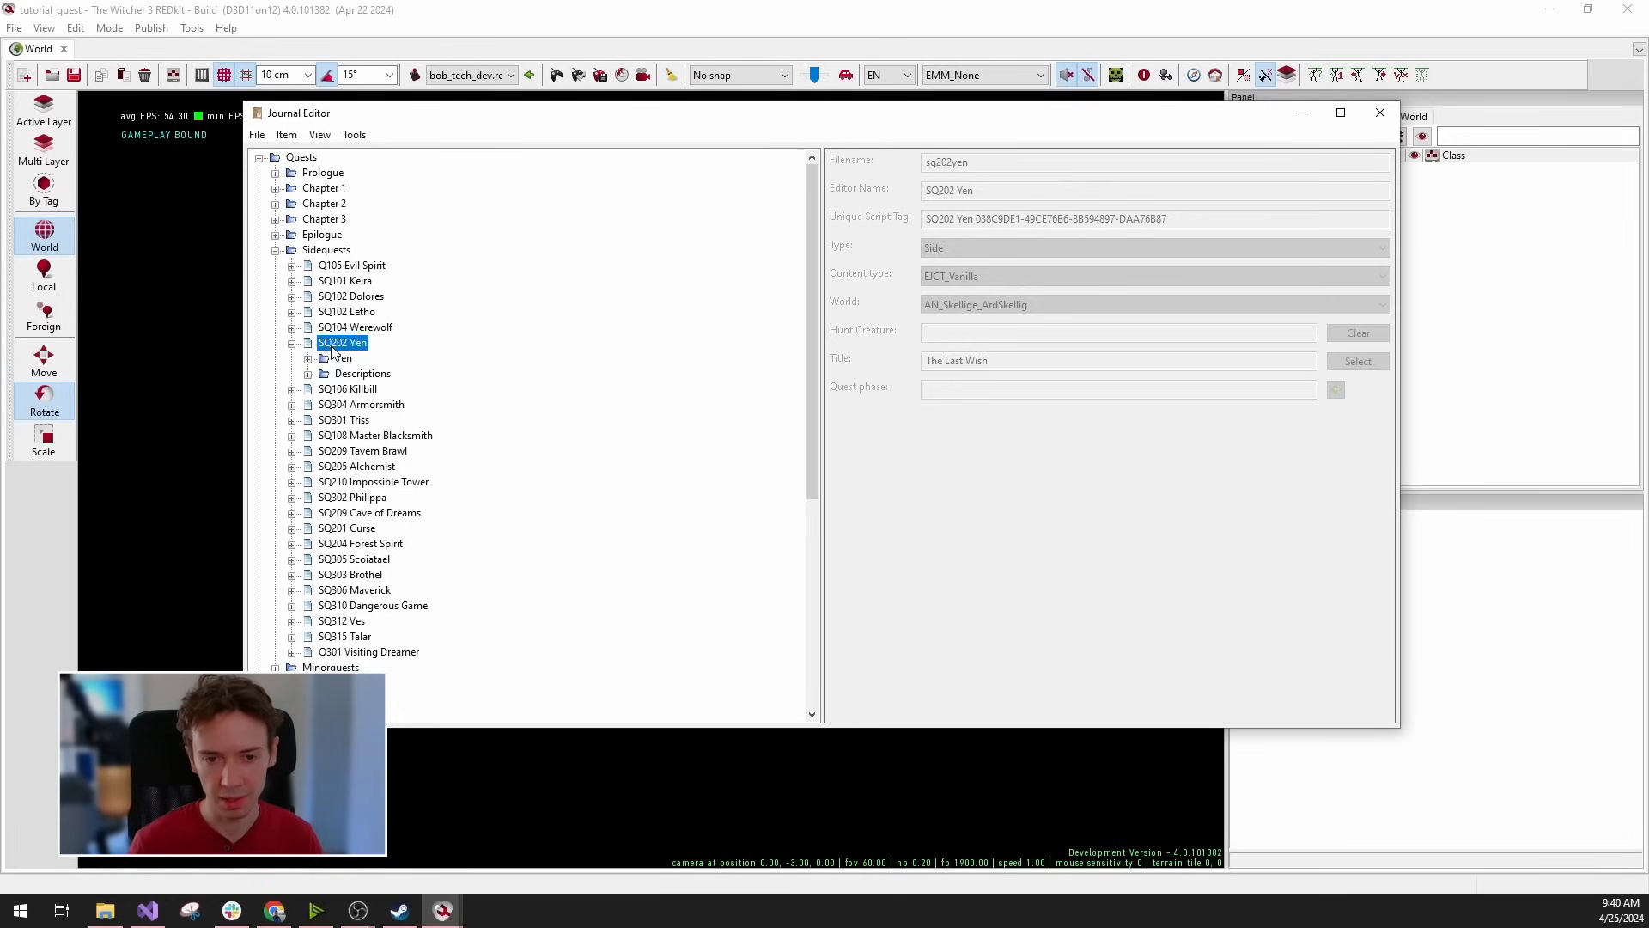
# Try to check out the SQ202 Yen quest for editing.
pyautogui.rightClick(339, 345)
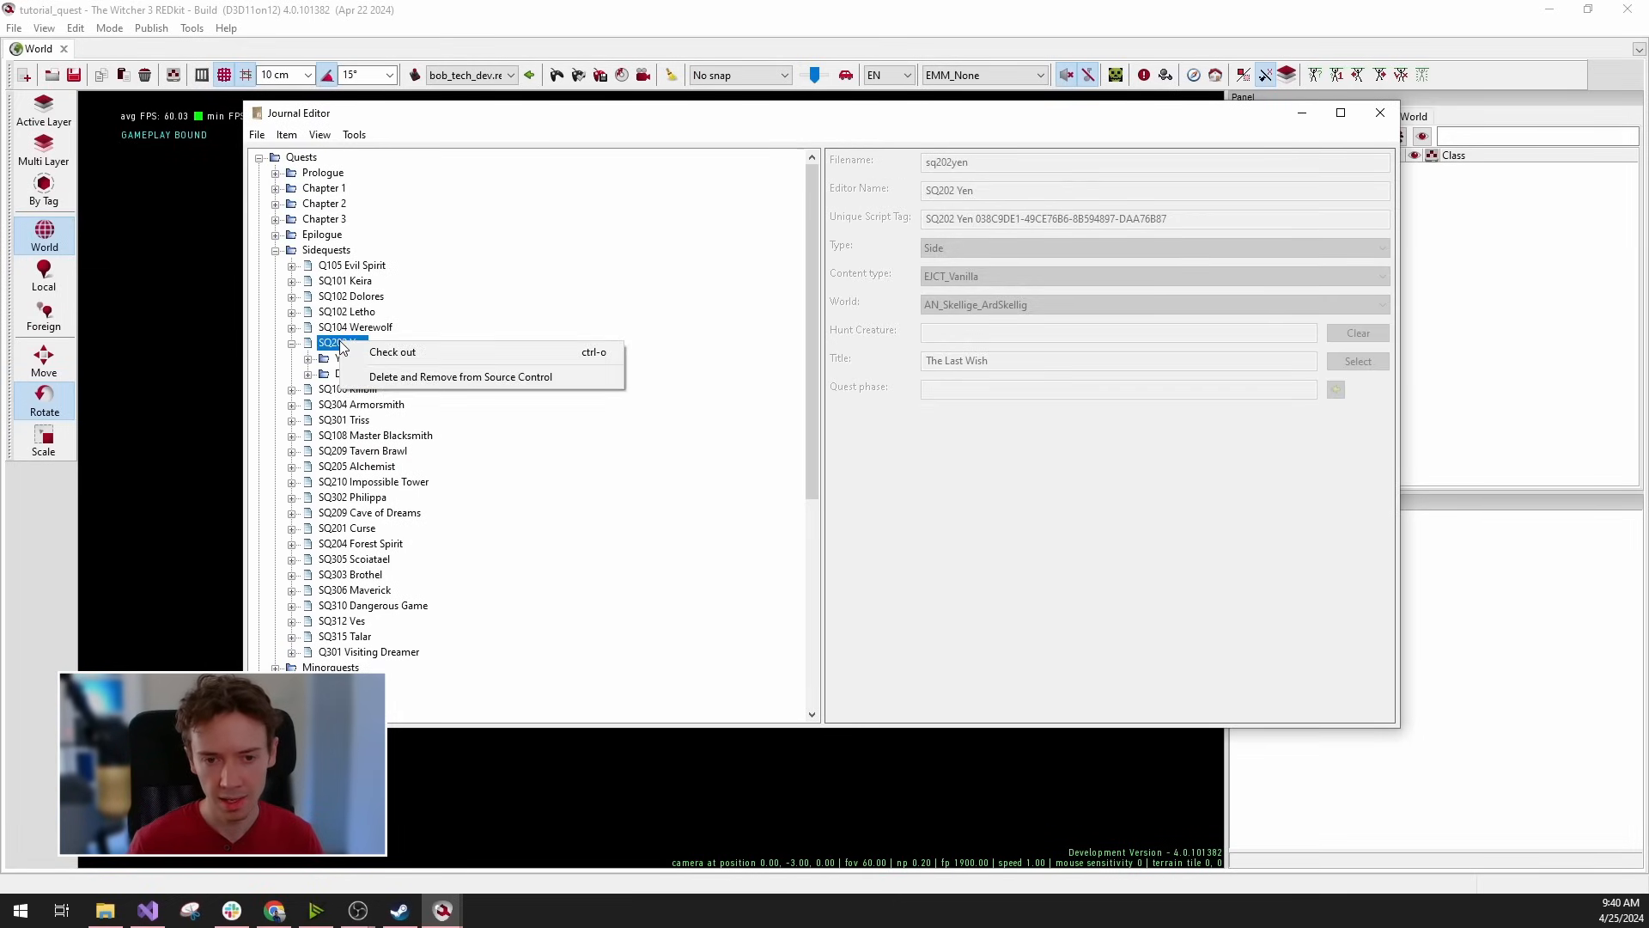
pyautogui.click(440, 353)
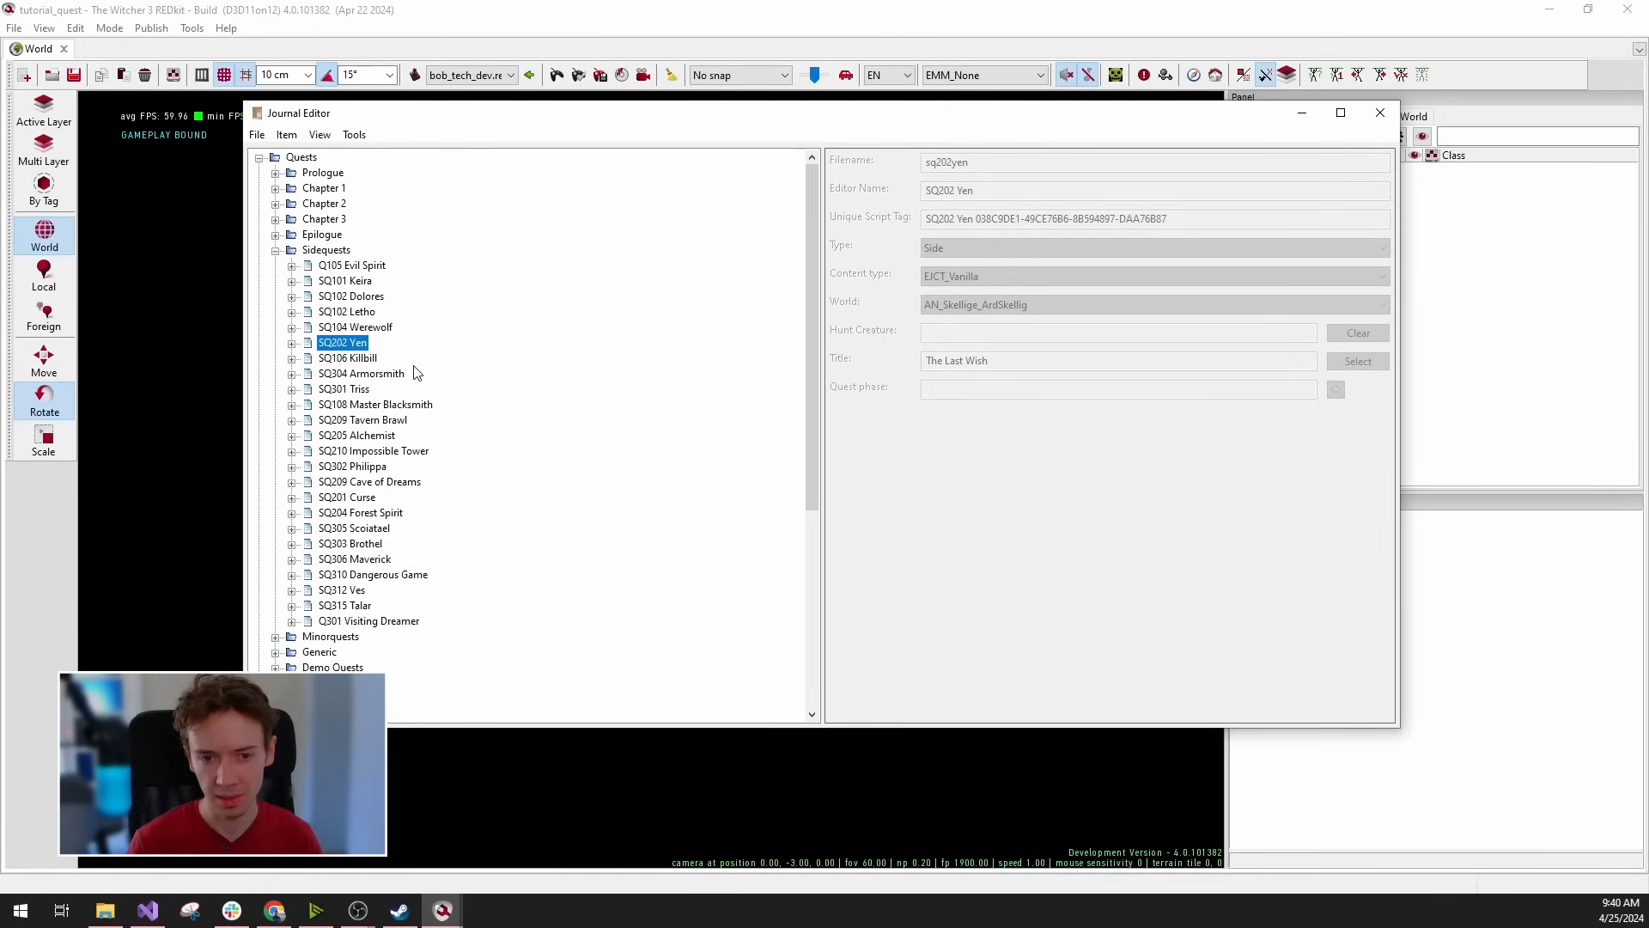
pyautogui.rightClick(327, 344)
pyautogui.click(1122, 248)
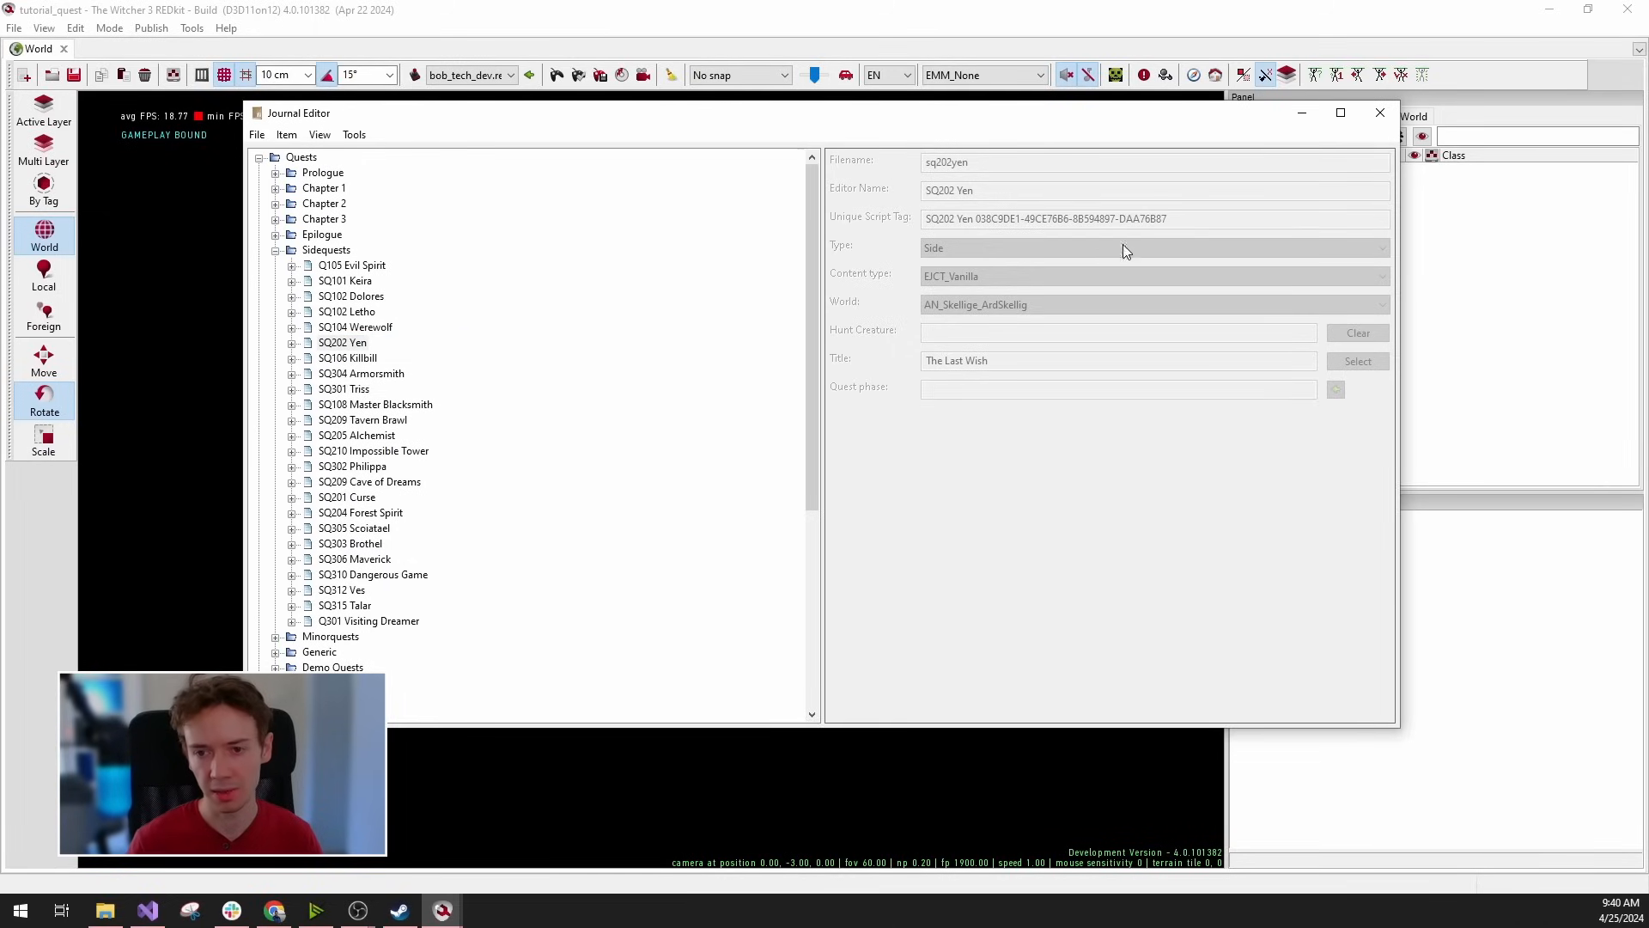
# Check out the Sidequests group and create a new quest inside it.
pyautogui.click(307, 252)
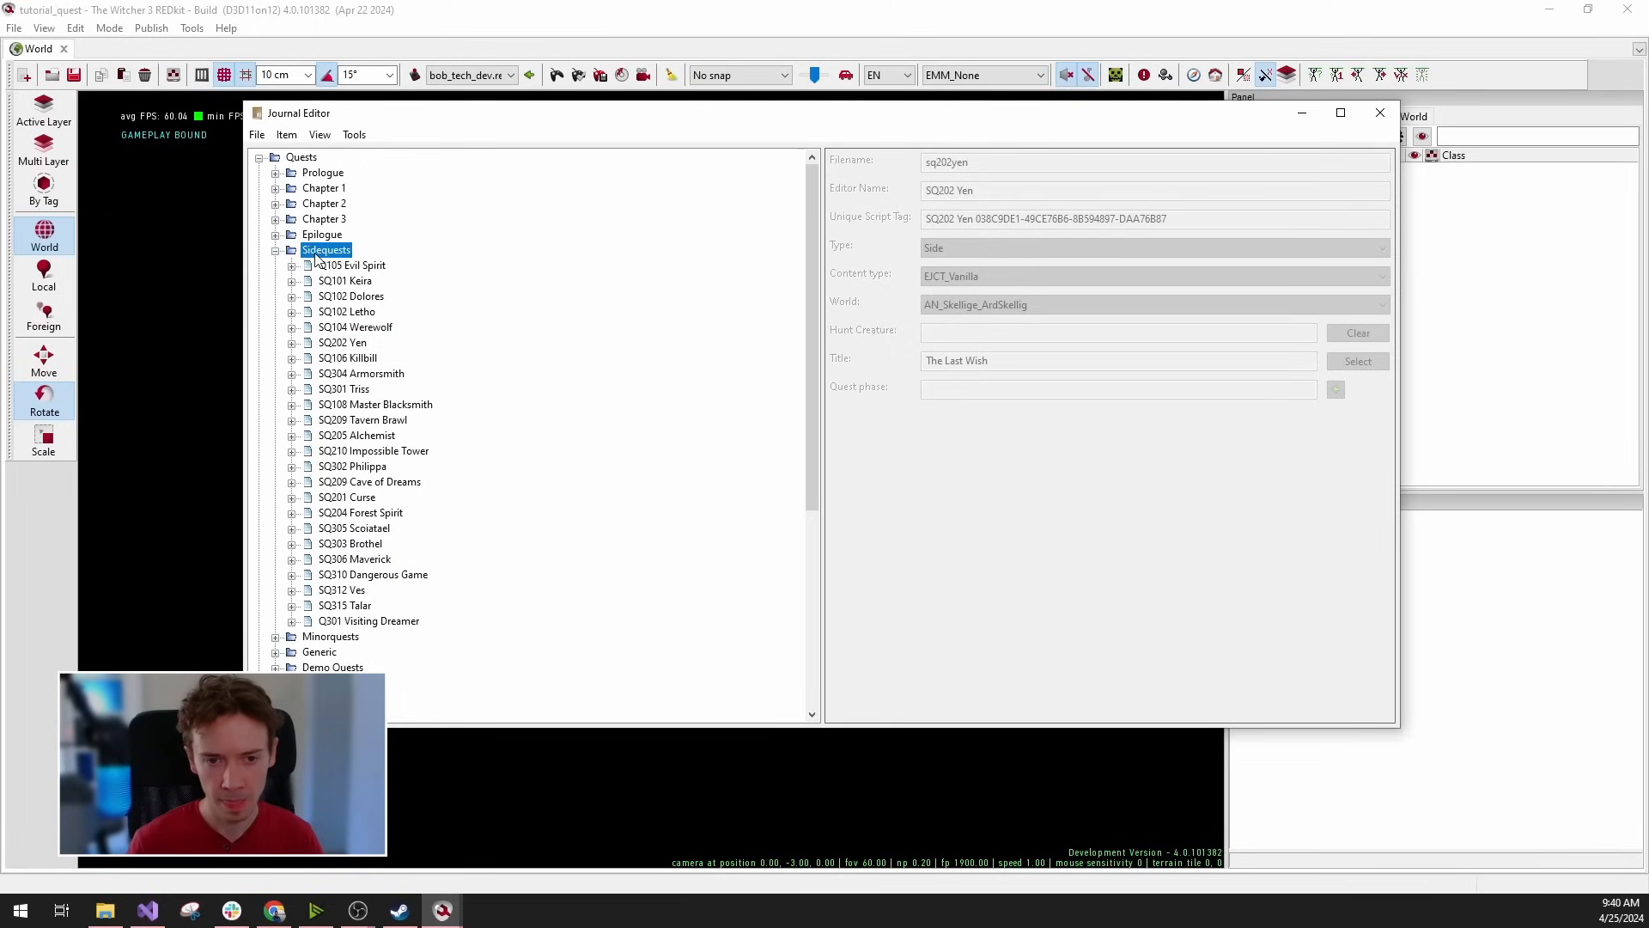
pyautogui.rightClick(306, 255)
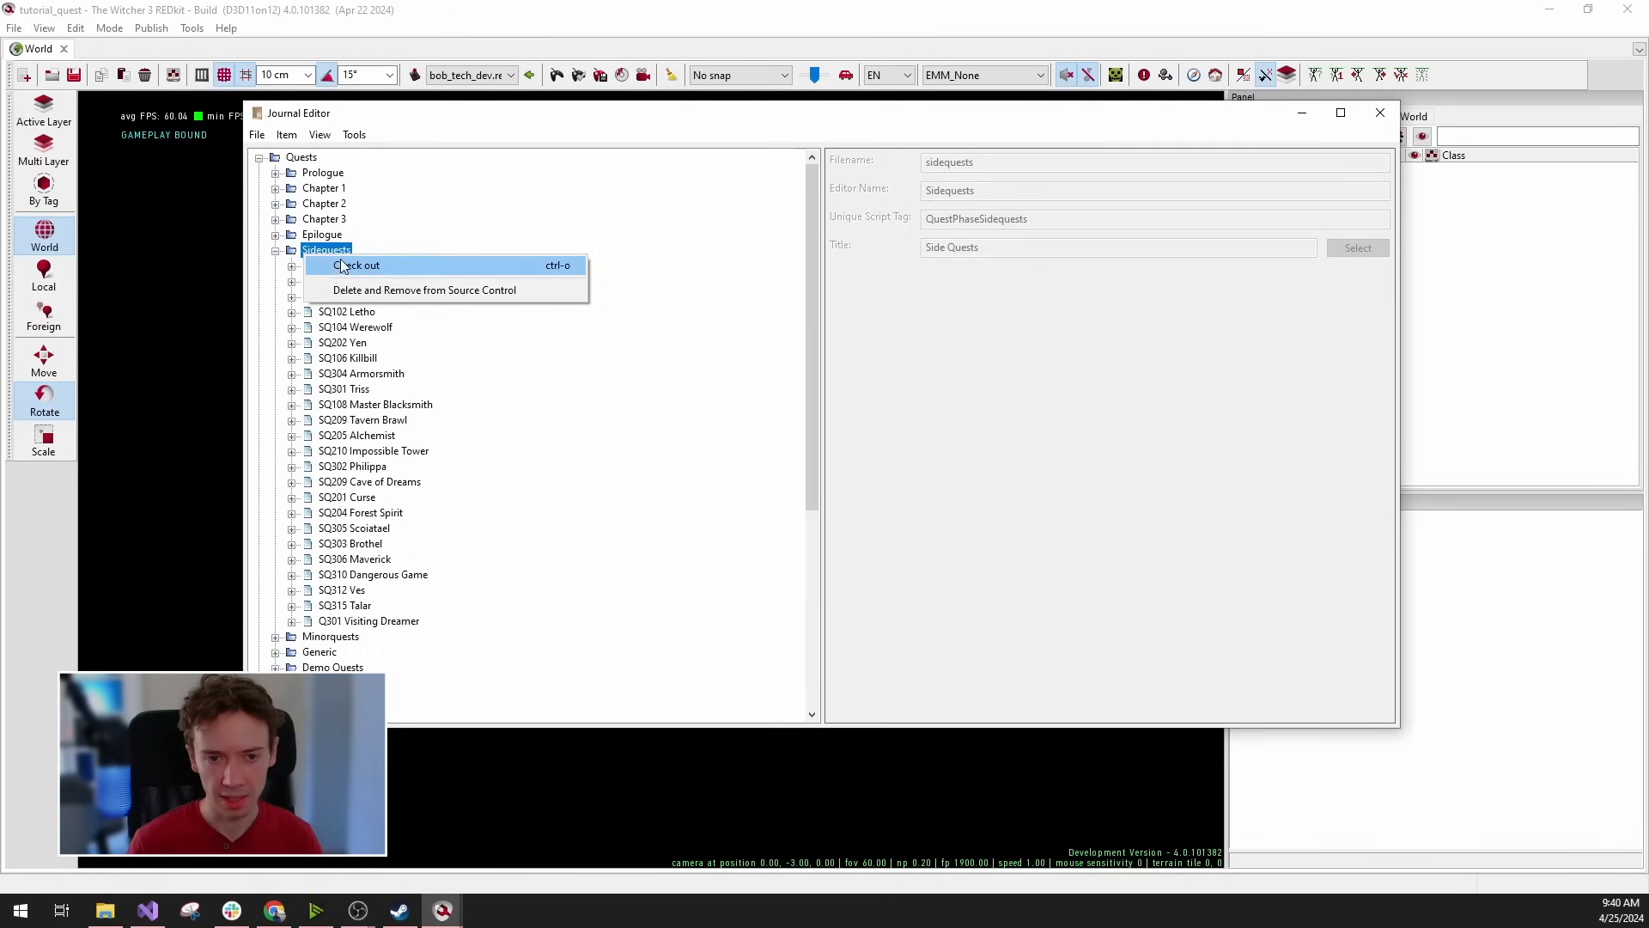
pyautogui.click(351, 268)
pyautogui.rightClick(316, 249)
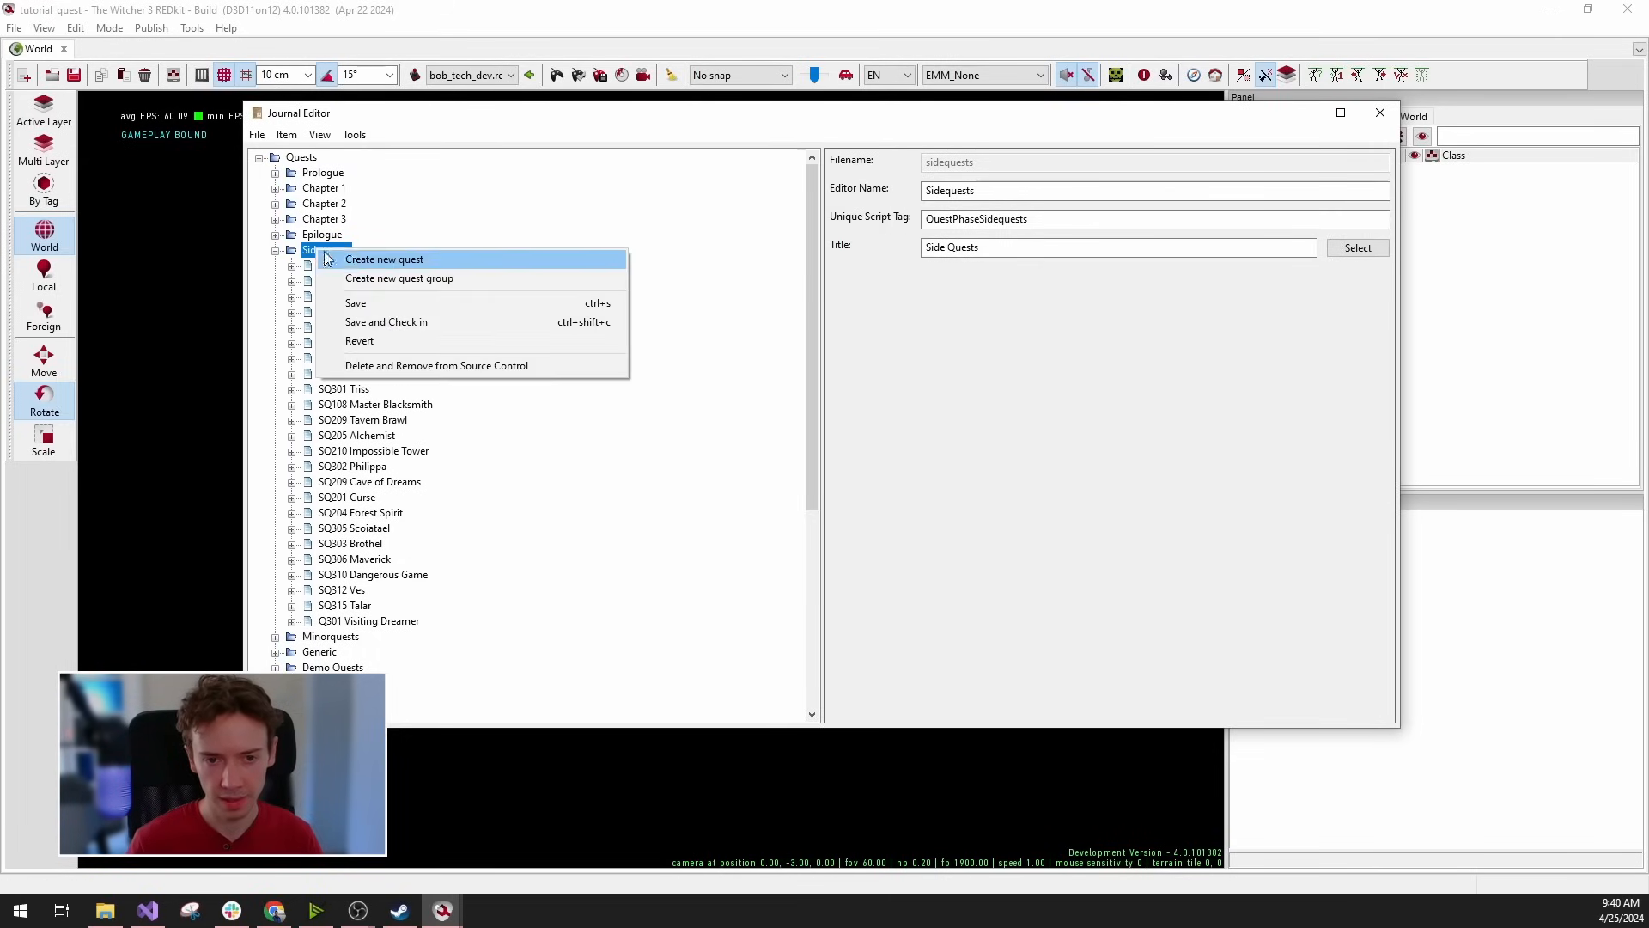
pyautogui.click(437, 259)
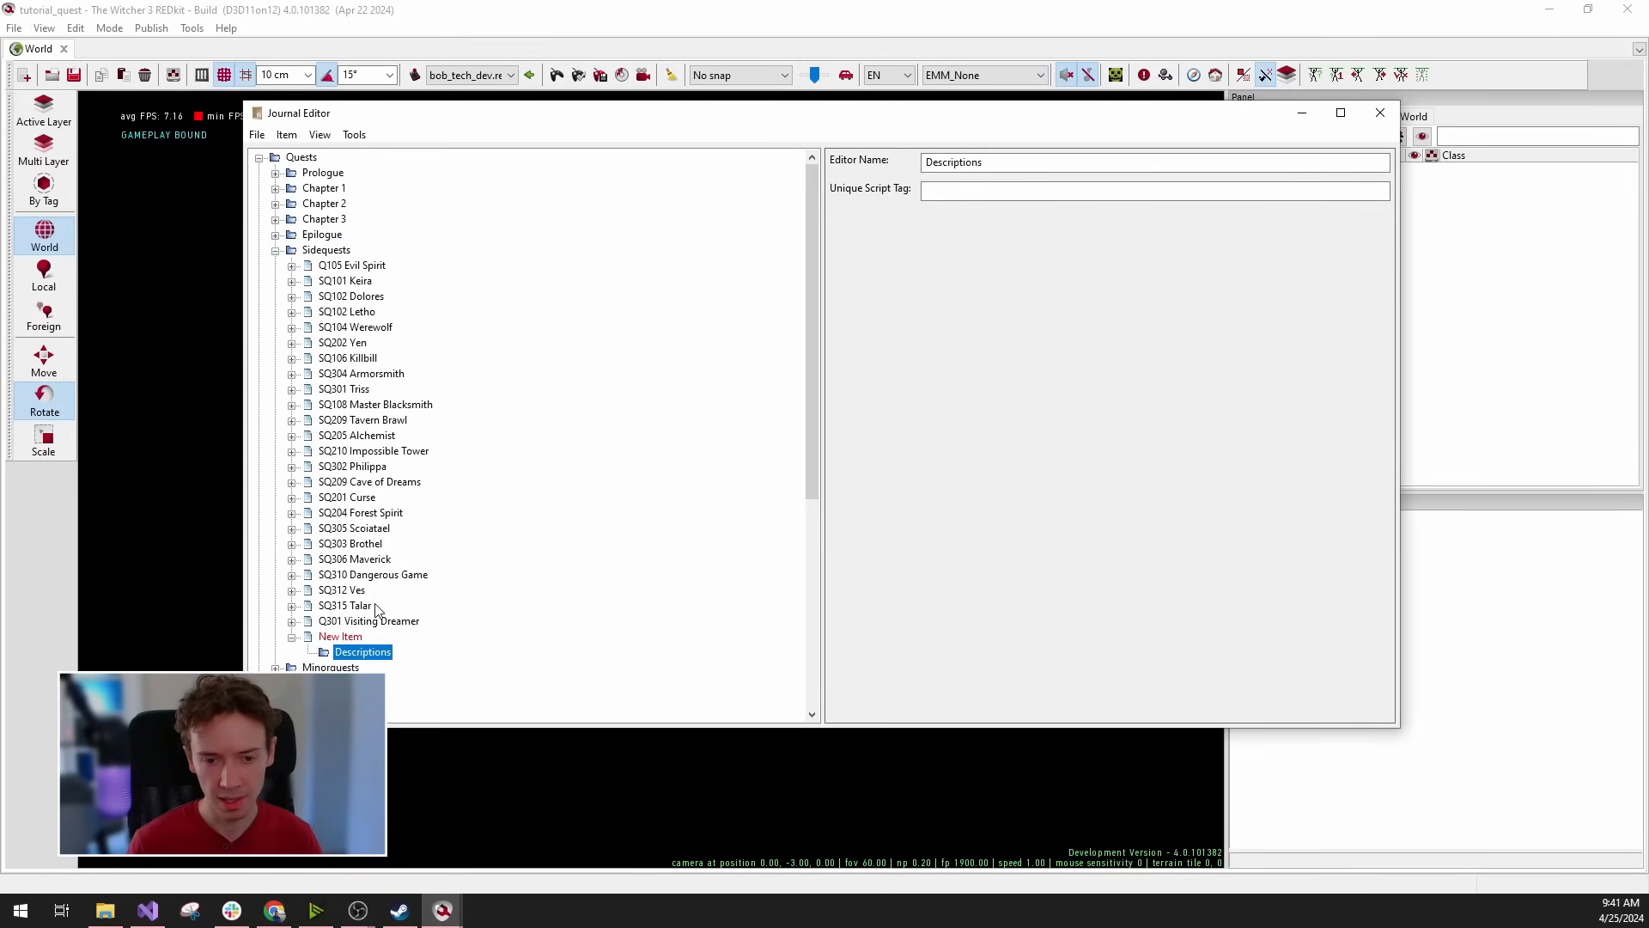
# Examine the editable properties of the new side quest and its Descriptions folder.
pyautogui.click(352, 653)
pyautogui.click(340, 637)
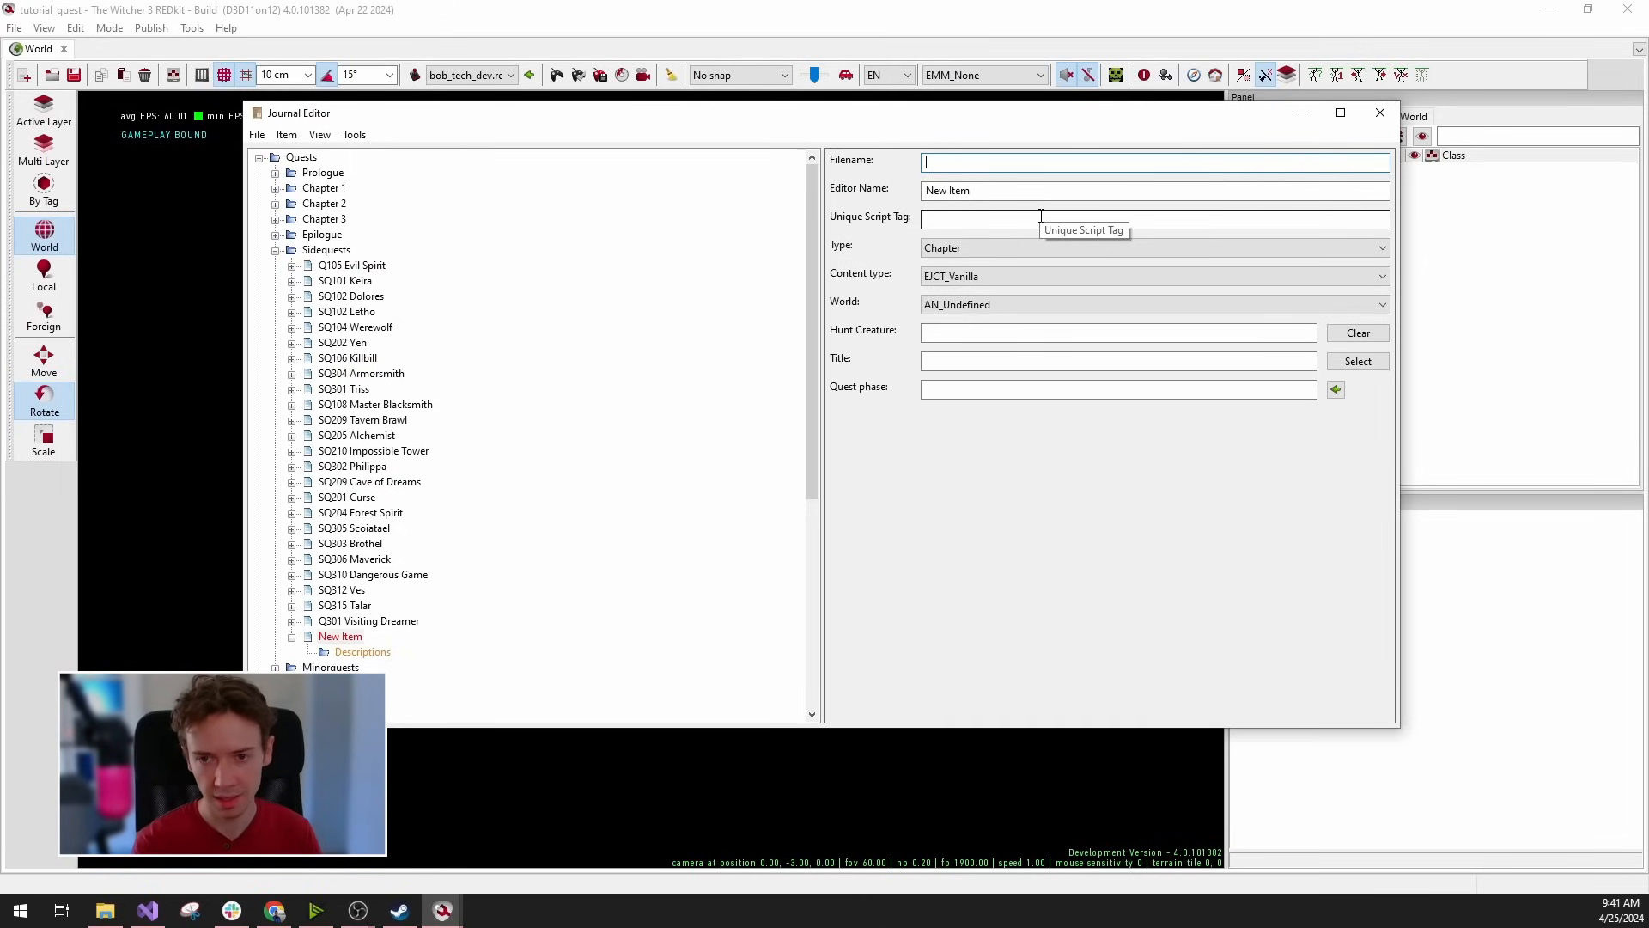
pyautogui.click(1010, 215)
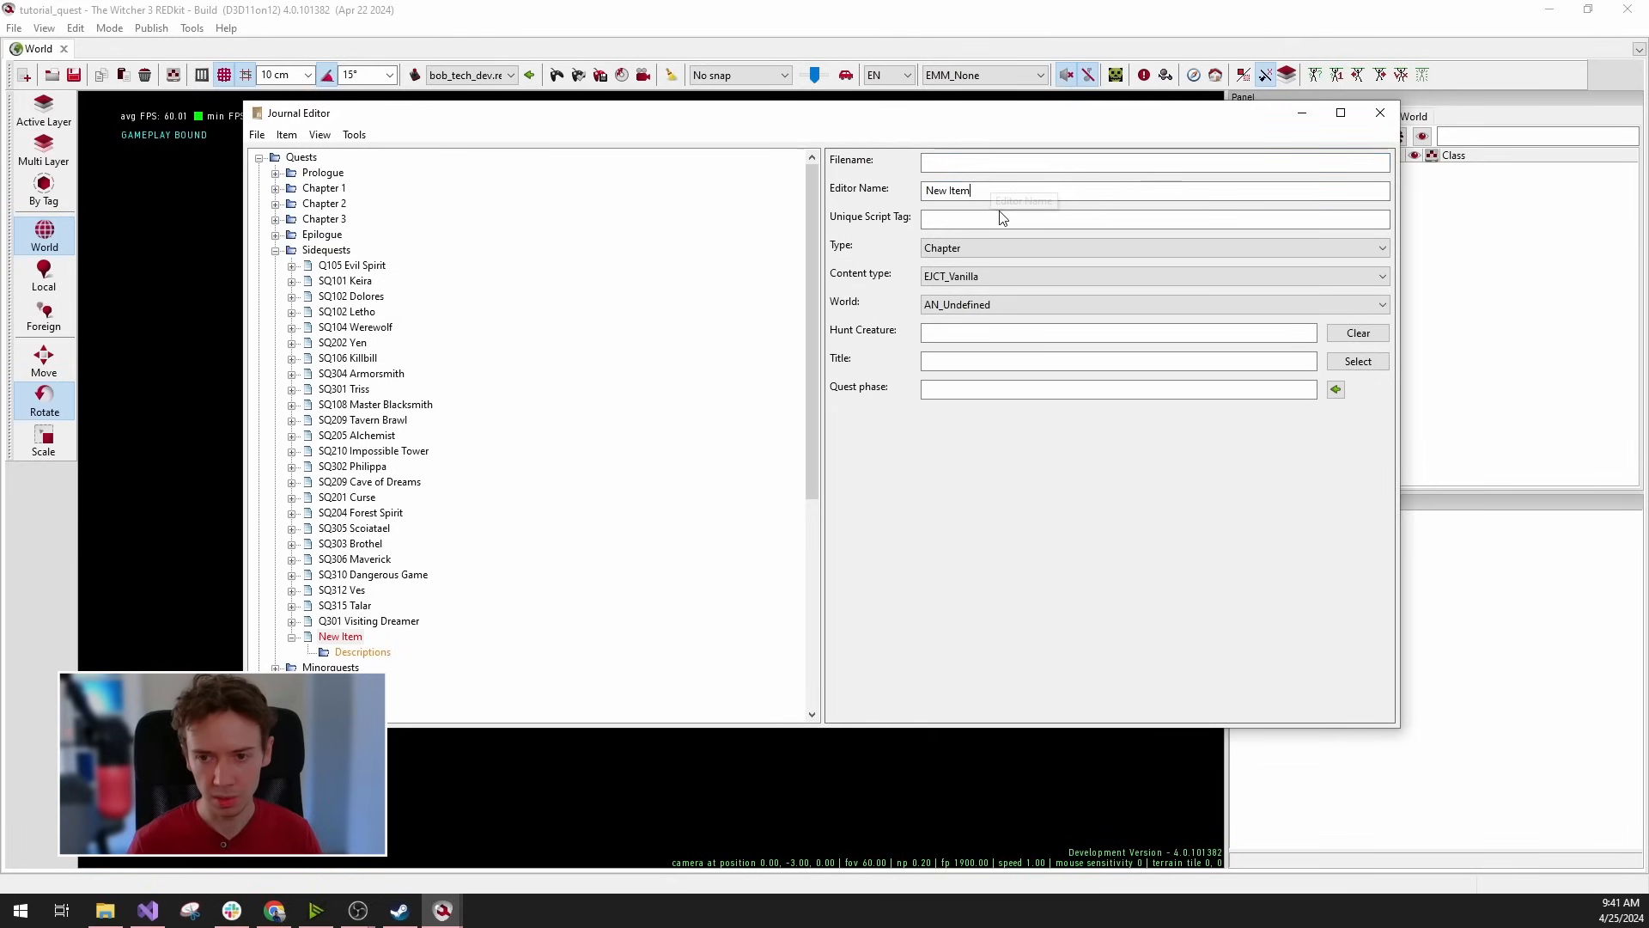
pyautogui.click(968, 160)
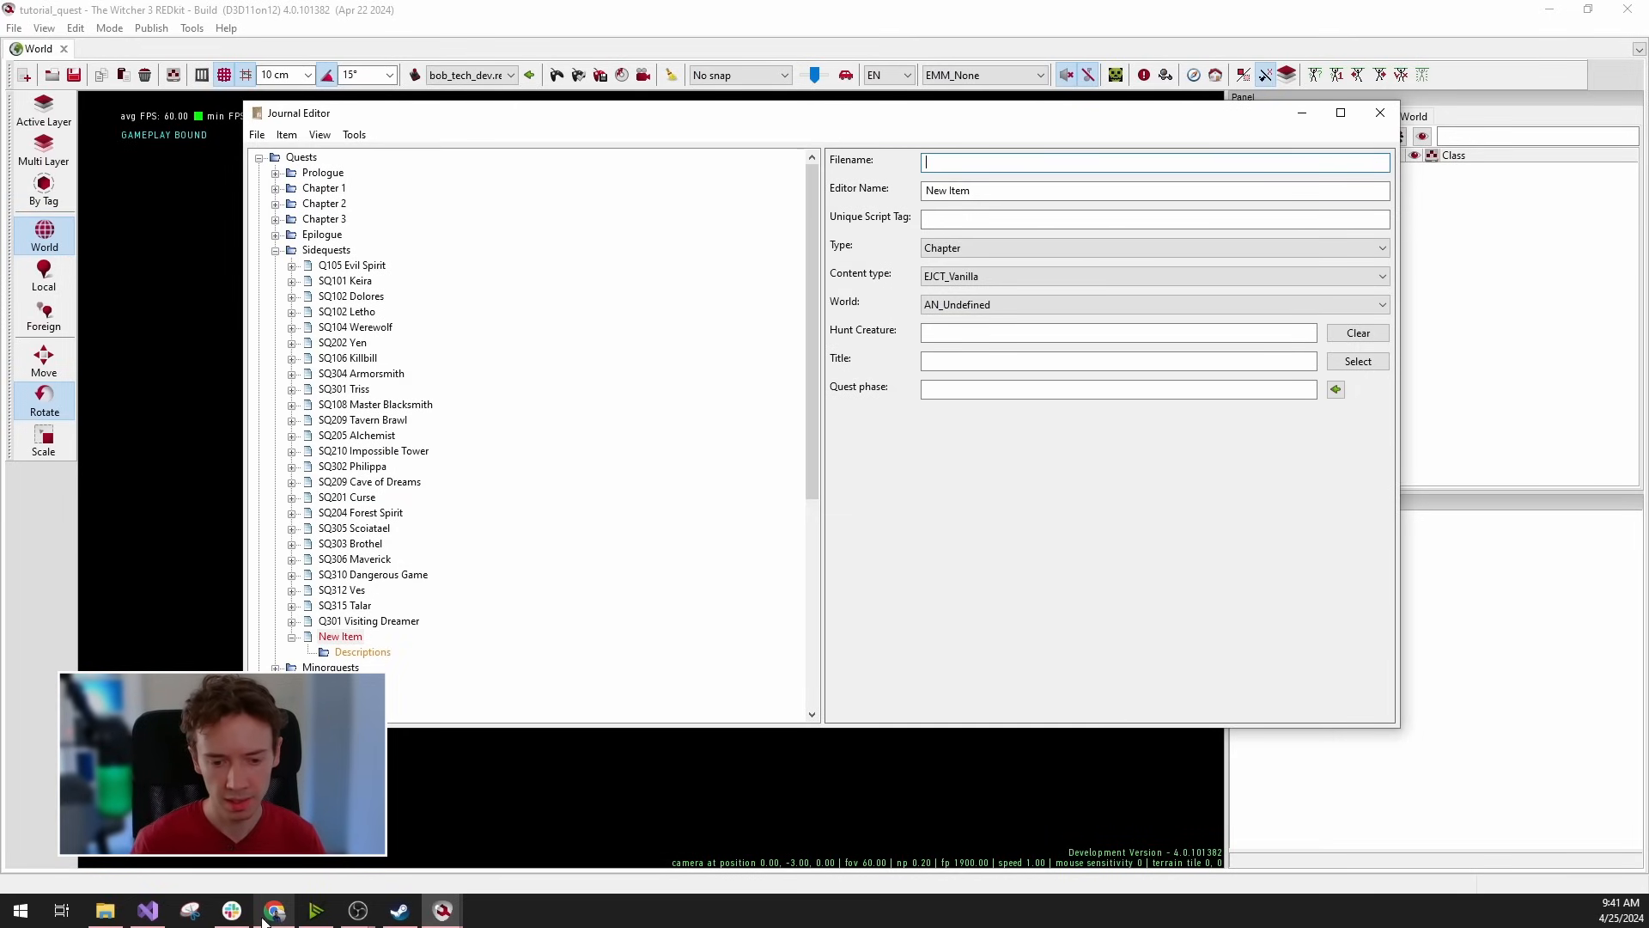
# Switch to the Asset Browser and open the depot's dlc folder.
pyautogui.moveTo(441, 910)
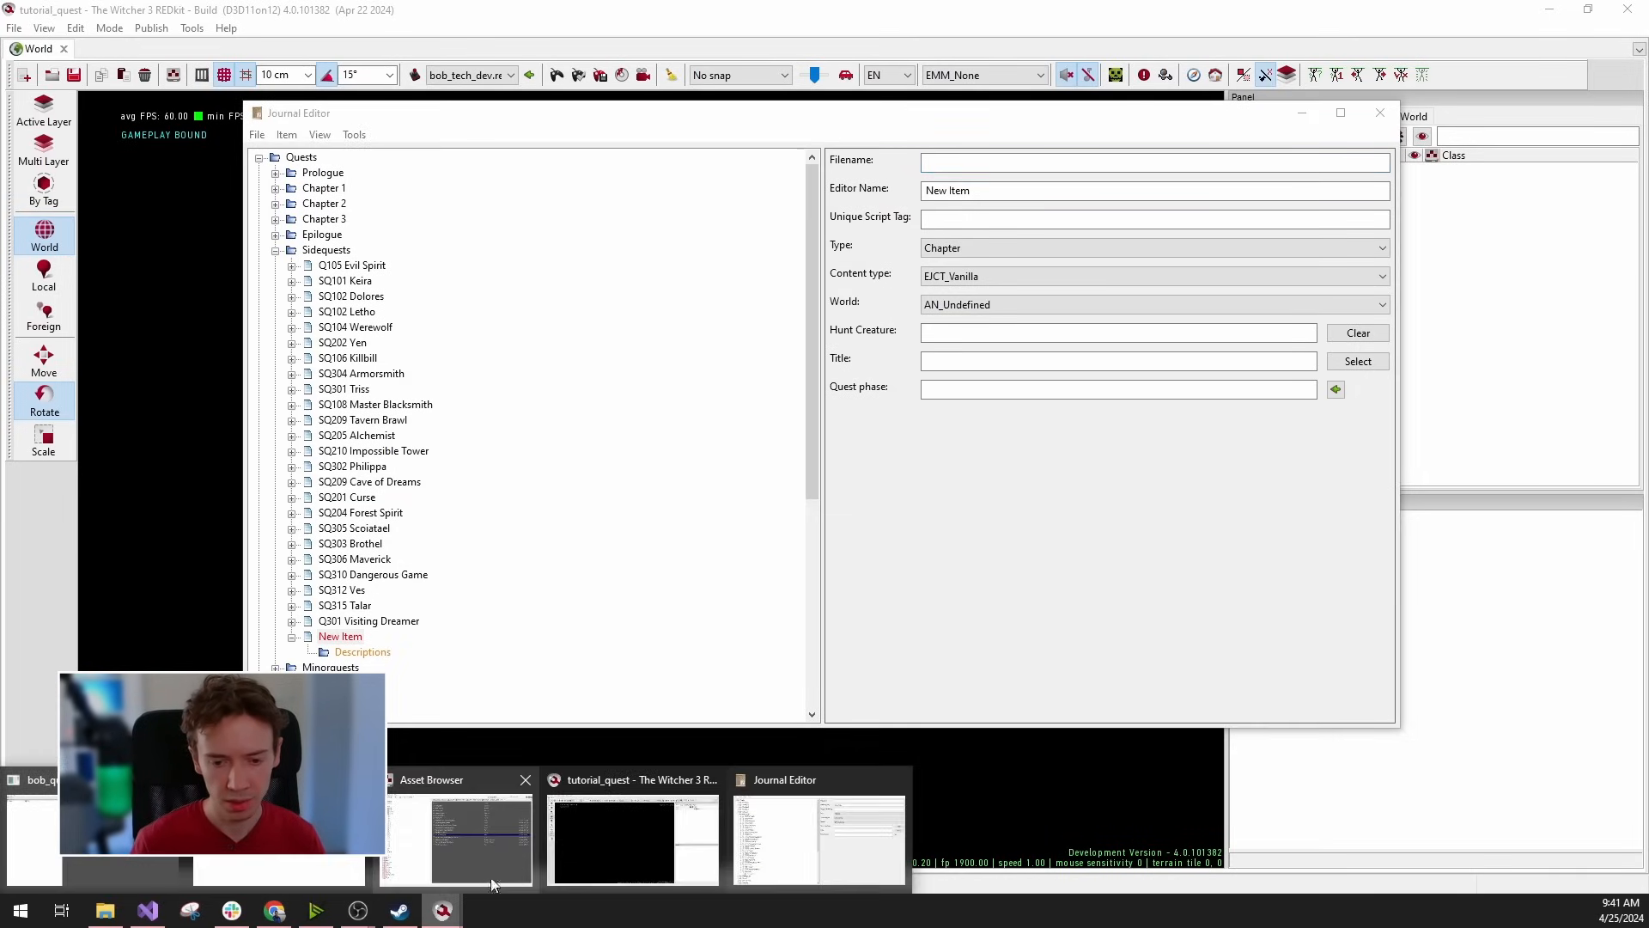
pyautogui.click(447, 856)
pyautogui.doubleClick(153, 149)
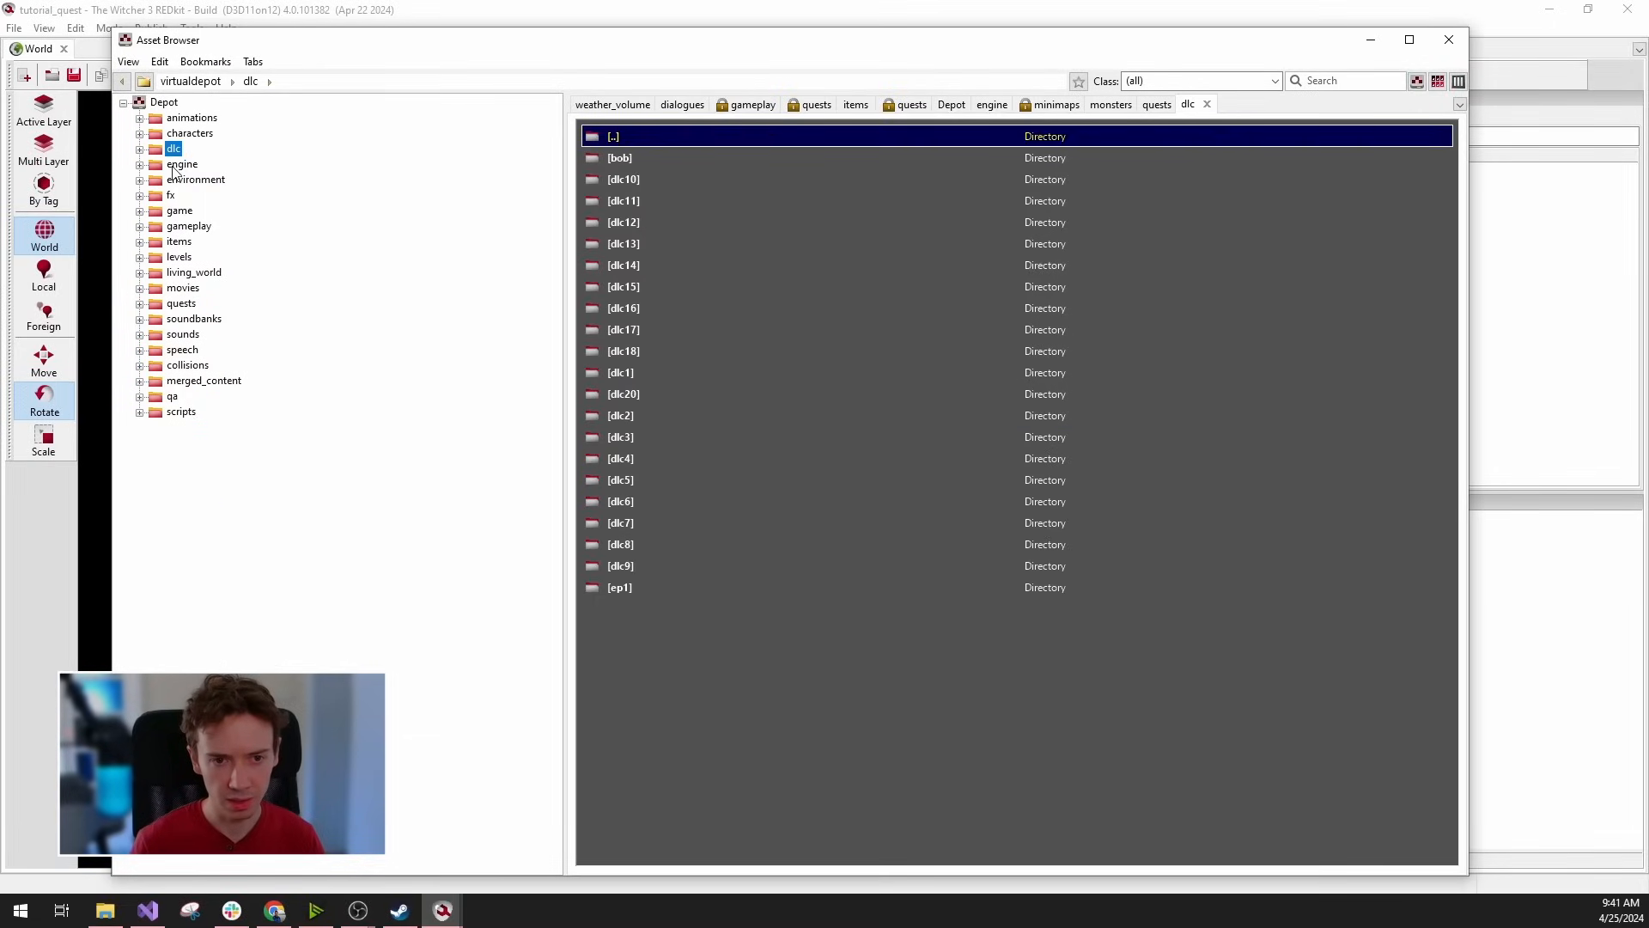
# Open the depot's gameplay\journal folder and compare its contents with the quest groups in the Journal Editor.
pyautogui.click(188, 227)
pyautogui.click(140, 227)
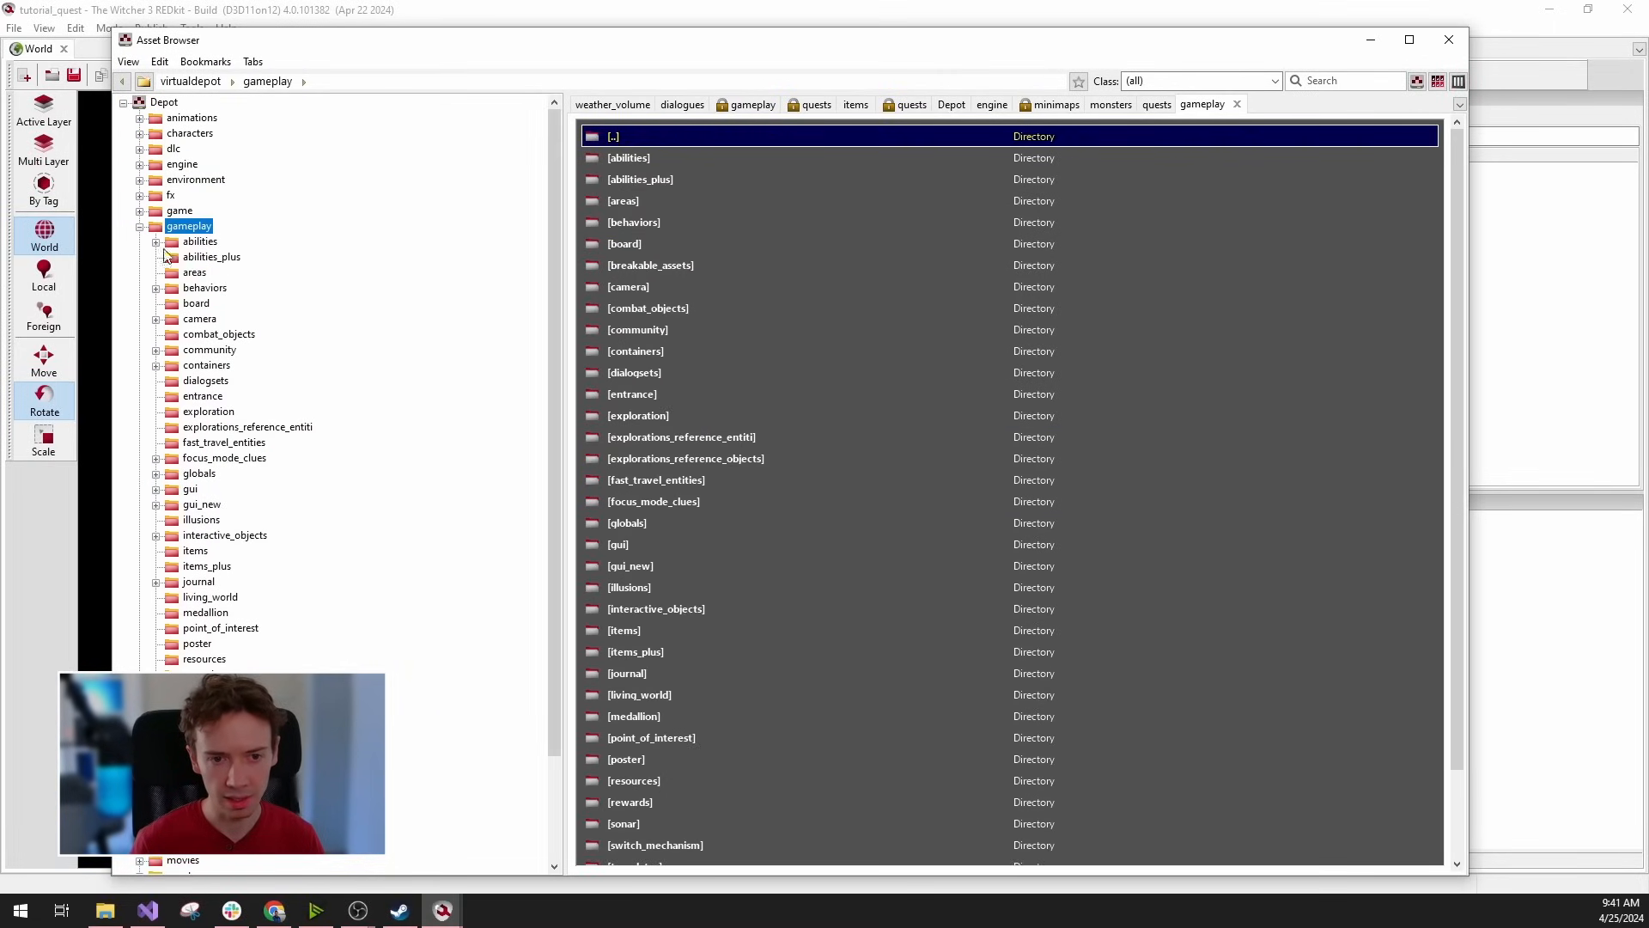
pyautogui.click(204, 583)
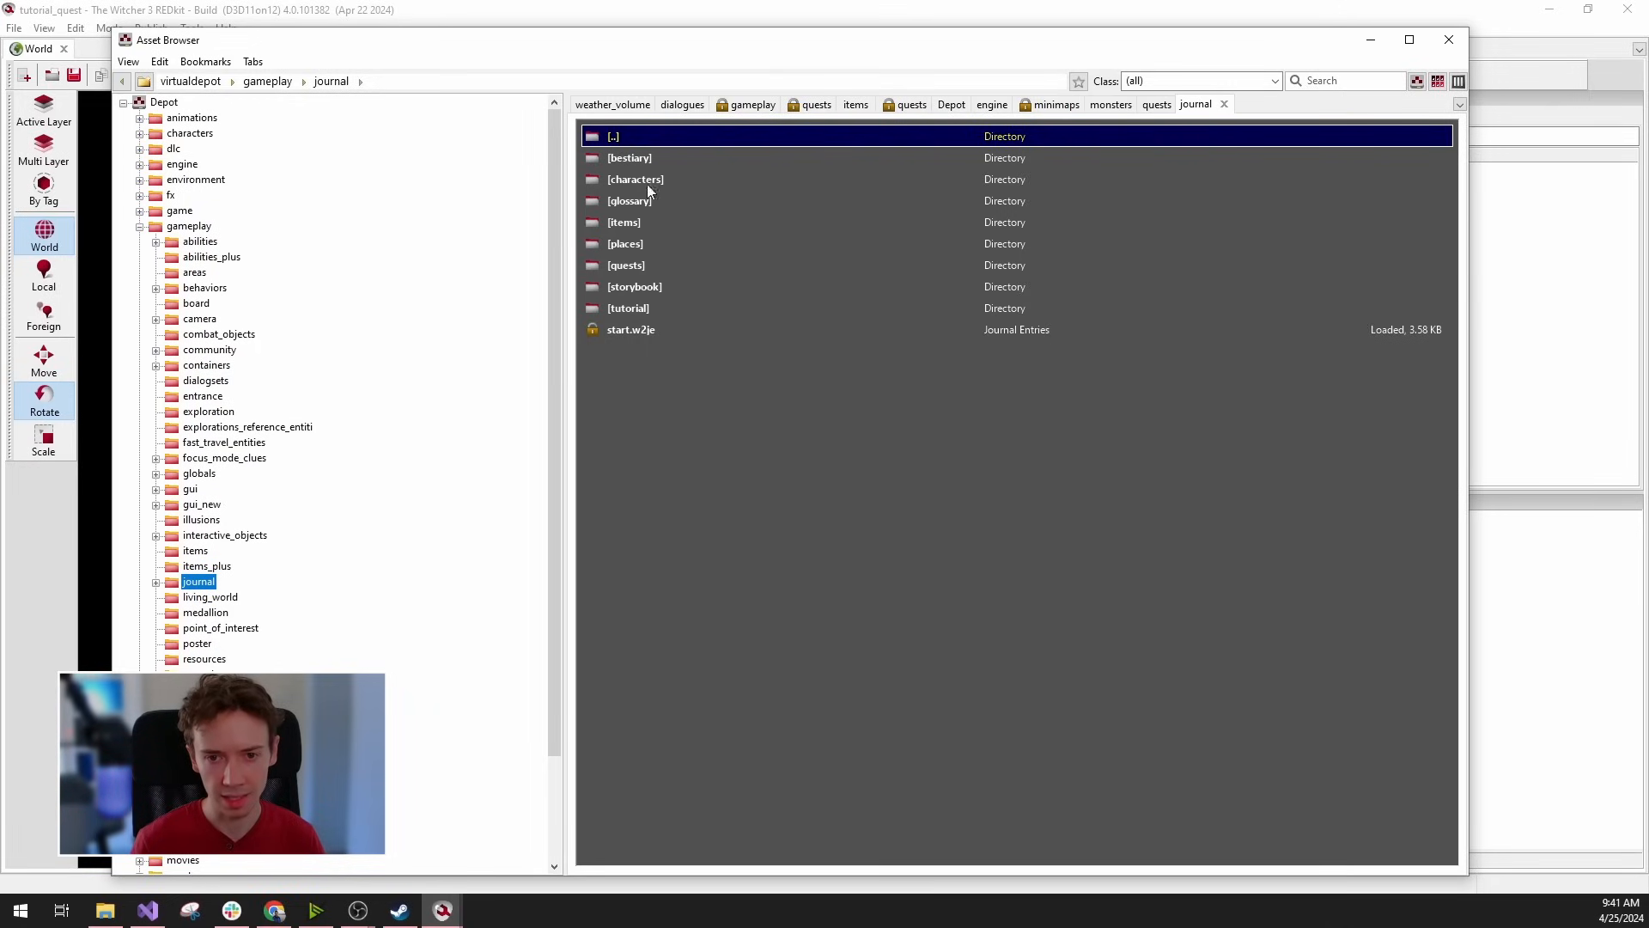
pyautogui.click(1370, 40)
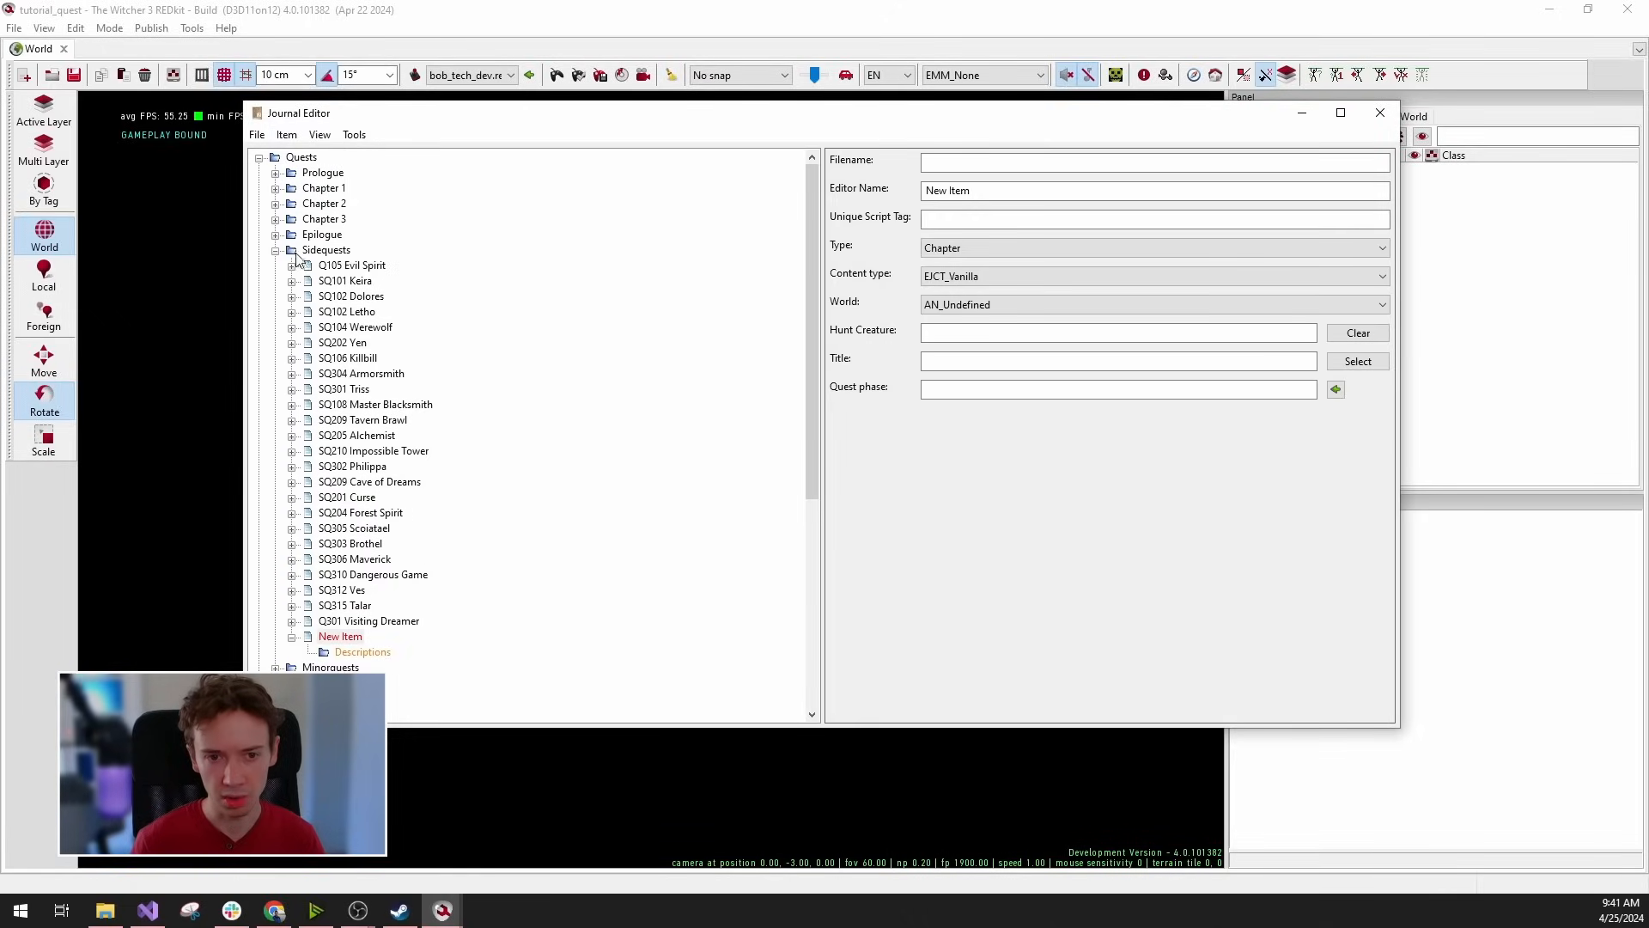
pyautogui.scroll(-4, 343, 601)
pyautogui.scroll(3, 347, 631)
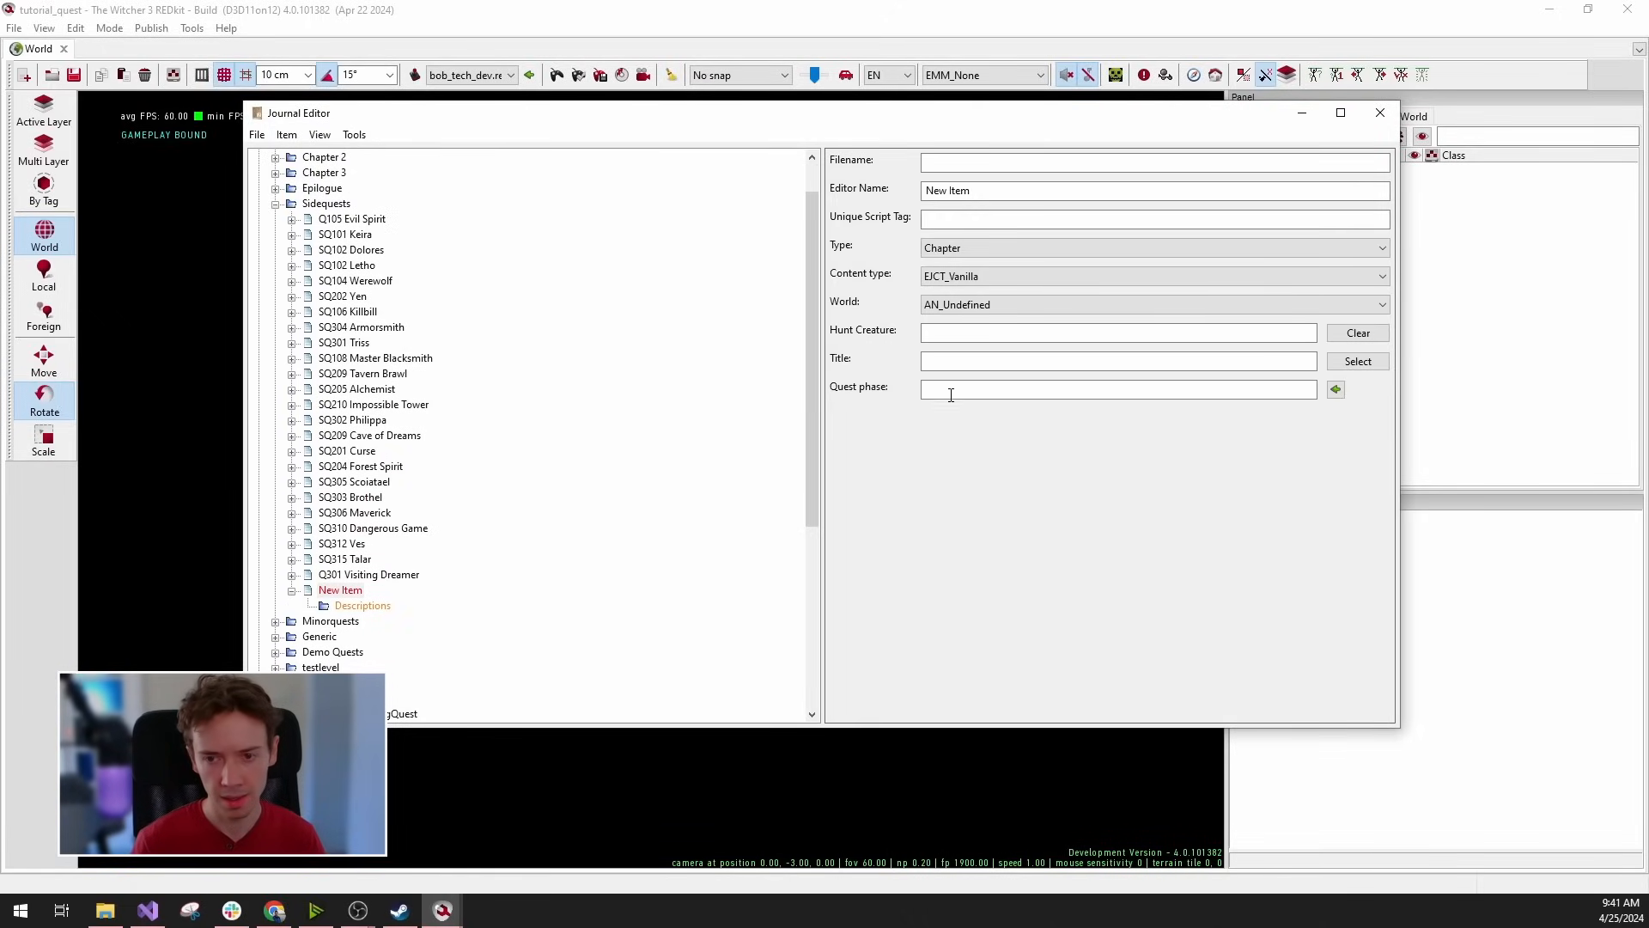
# Examine the journal entry files in the depot's gameplay\journal\quests folder and return to the Journal Editor.
pyautogui.click(442, 910)
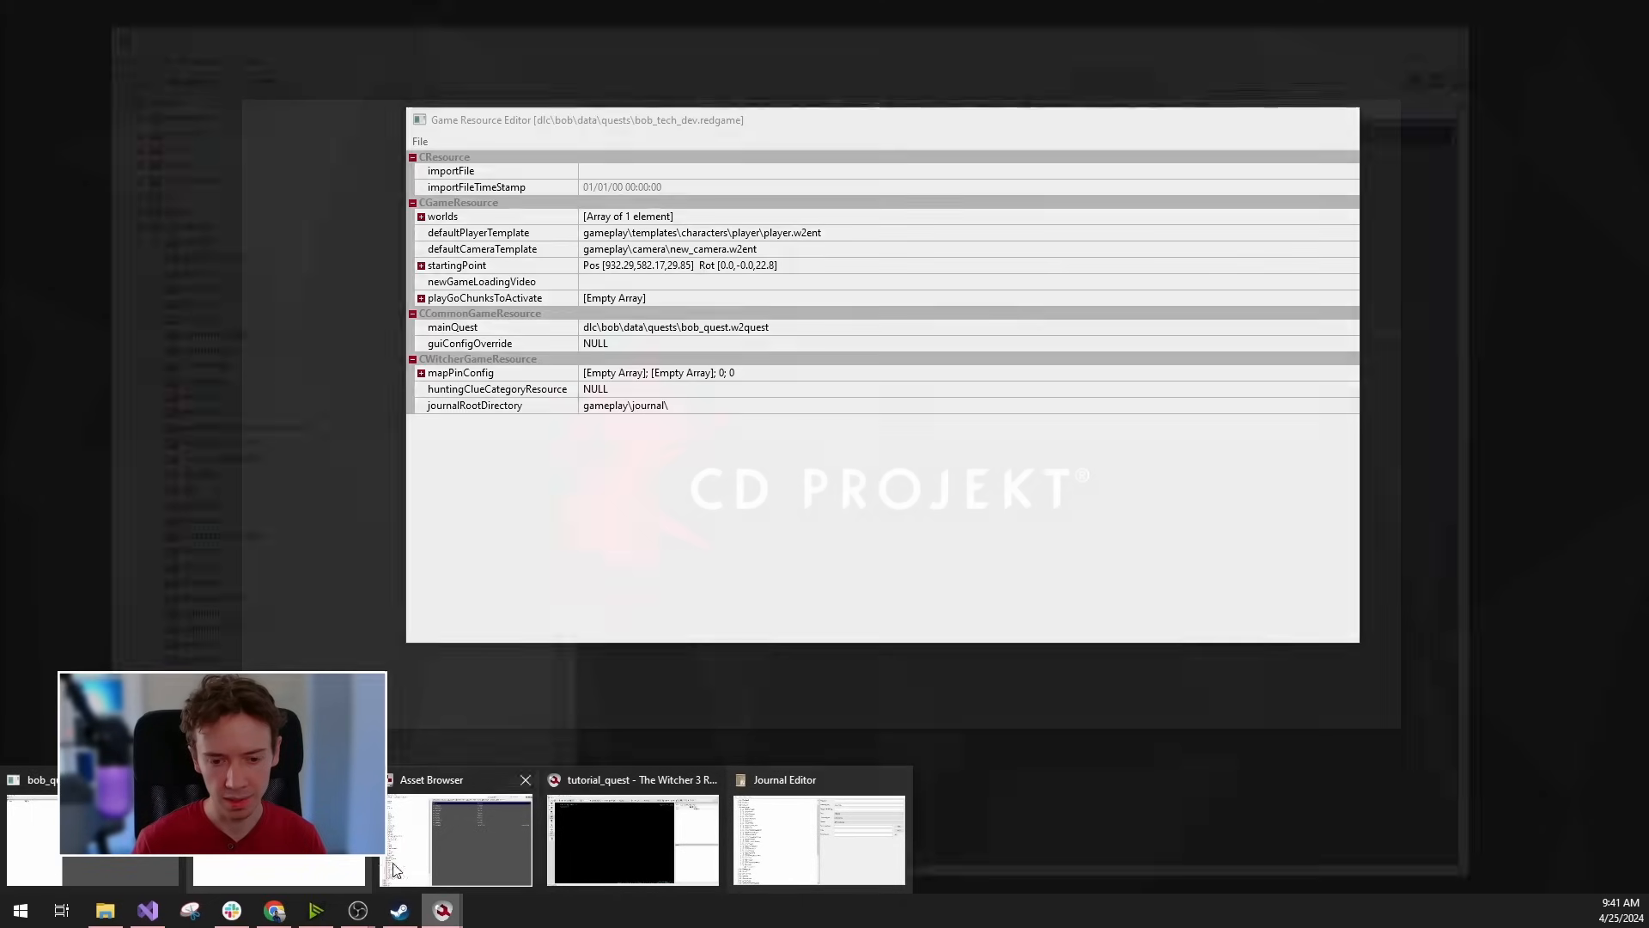
pyautogui.click(429, 863)
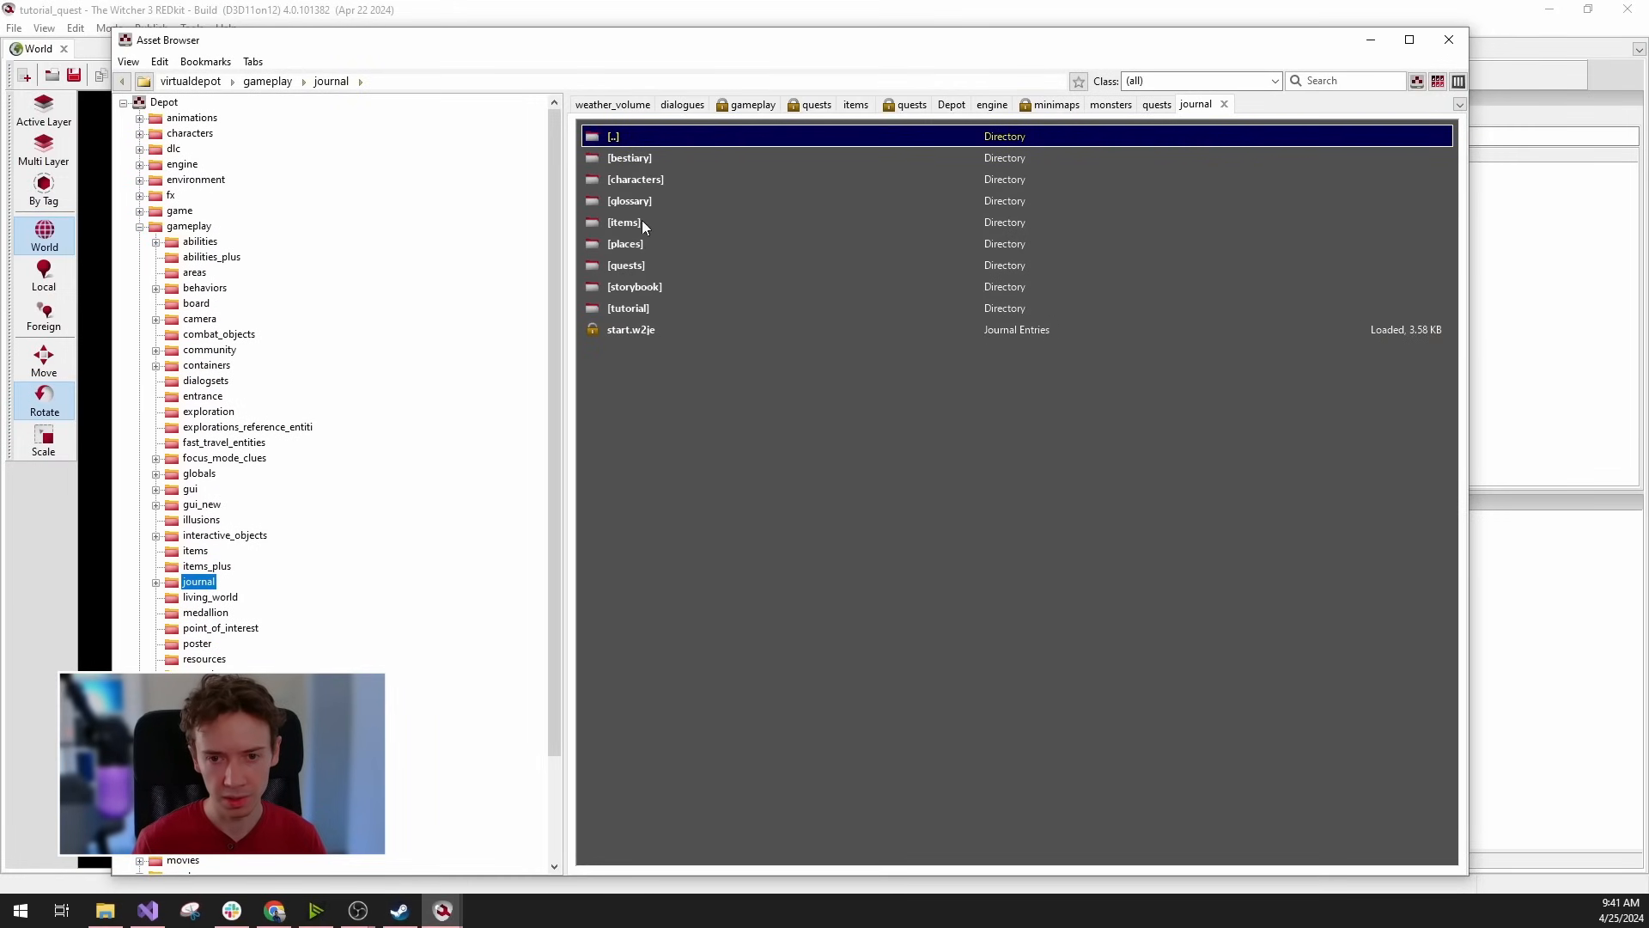
pyautogui.doubleClick(655, 267)
pyautogui.click(673, 161)
pyautogui.moveTo(673, 162); pyautogui.dragTo(713, 273)
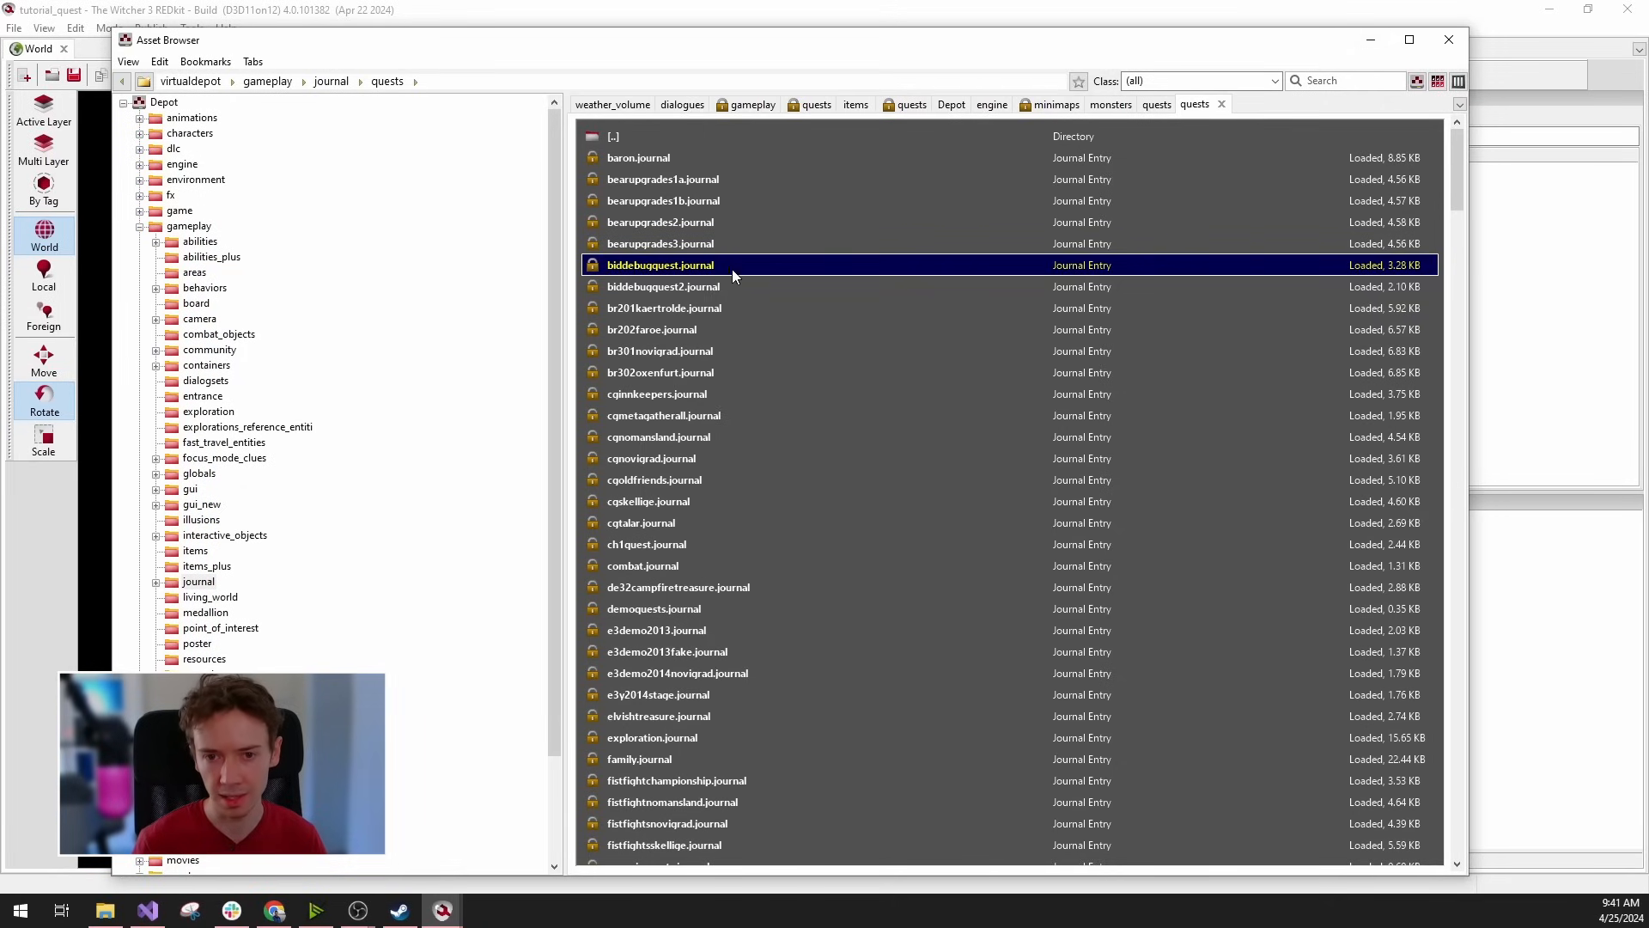
pyautogui.click(1371, 39)
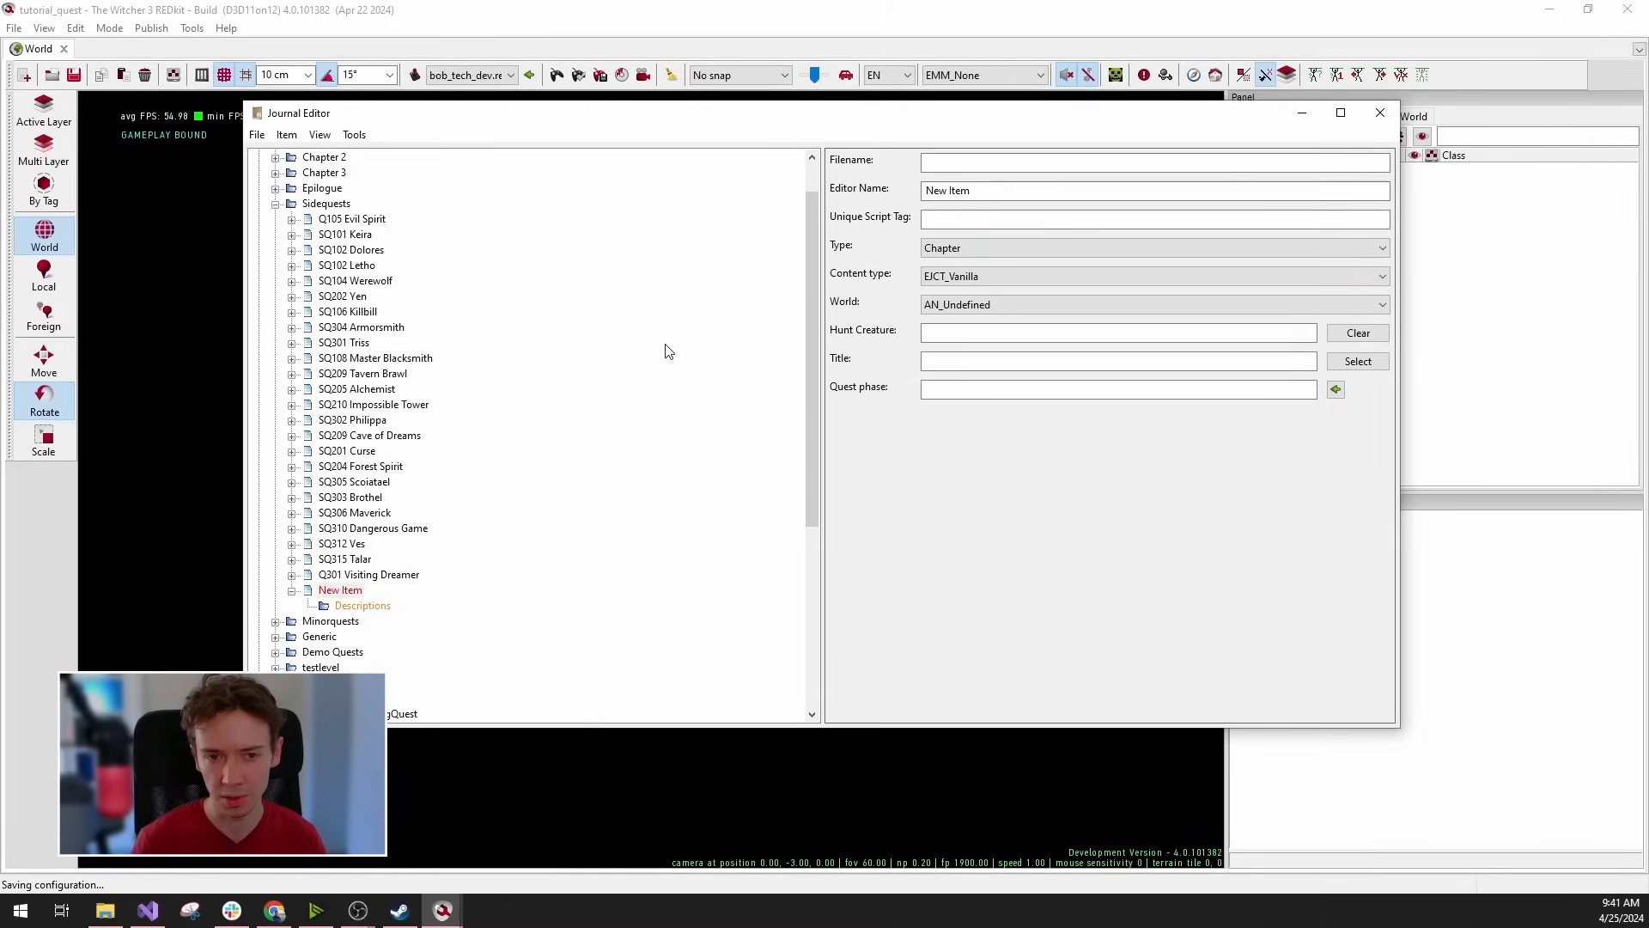
# Set the new side quest's filename to questtutorial01 and its editor name to "quest tutorial 01".
pyautogui.click(928, 163)
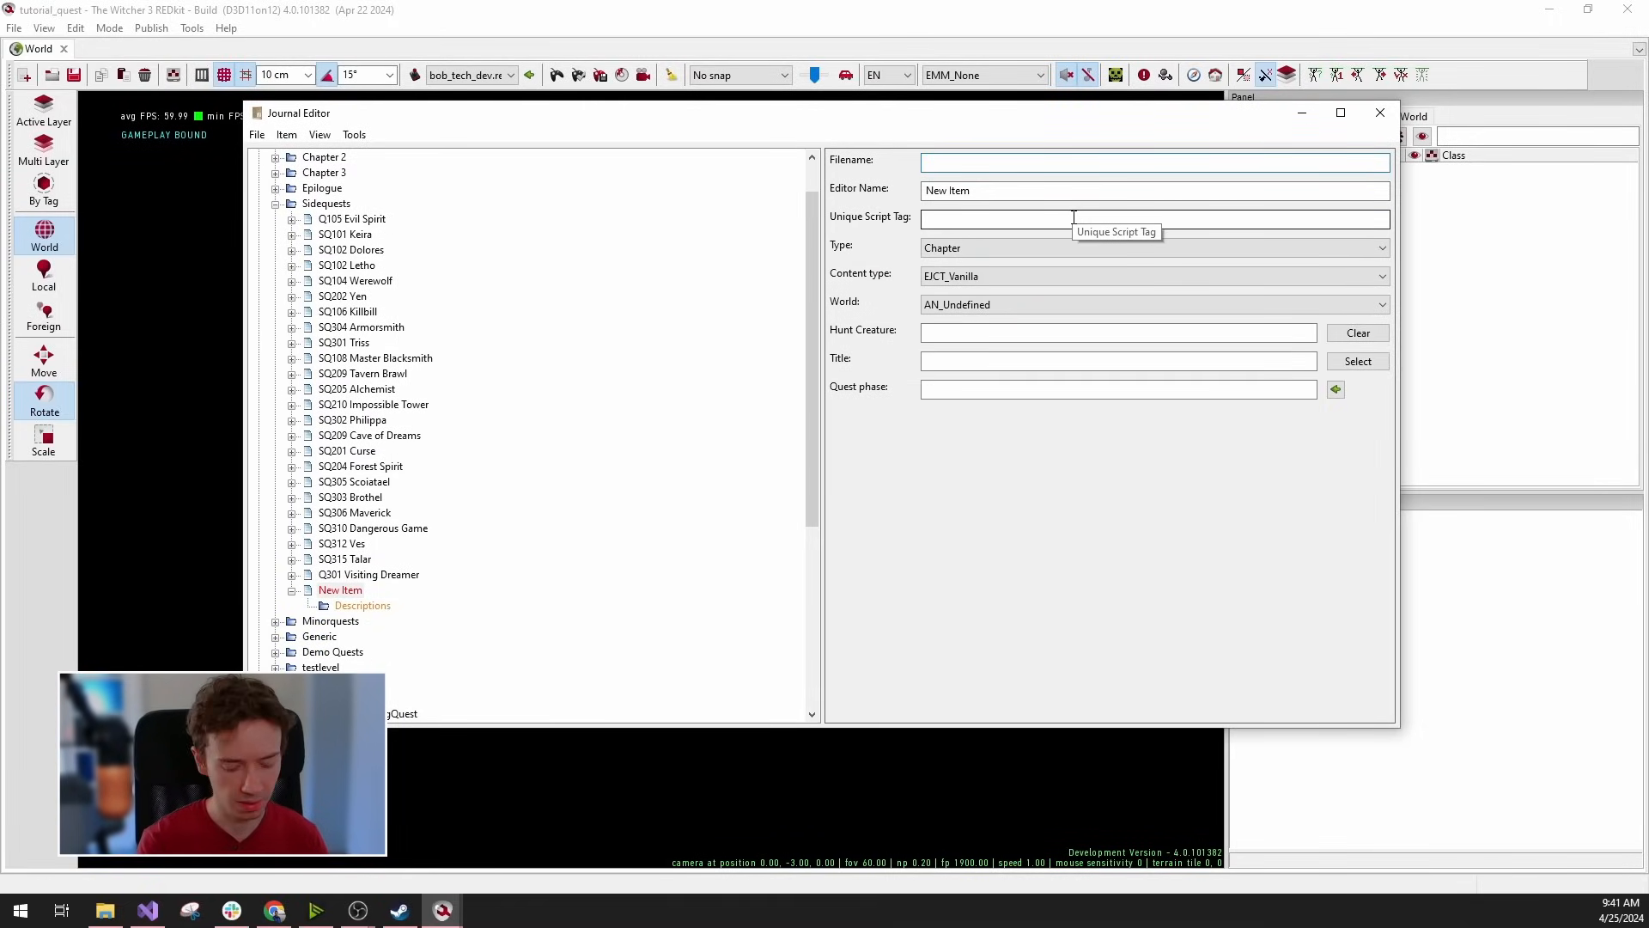
pyautogui.write('questt')
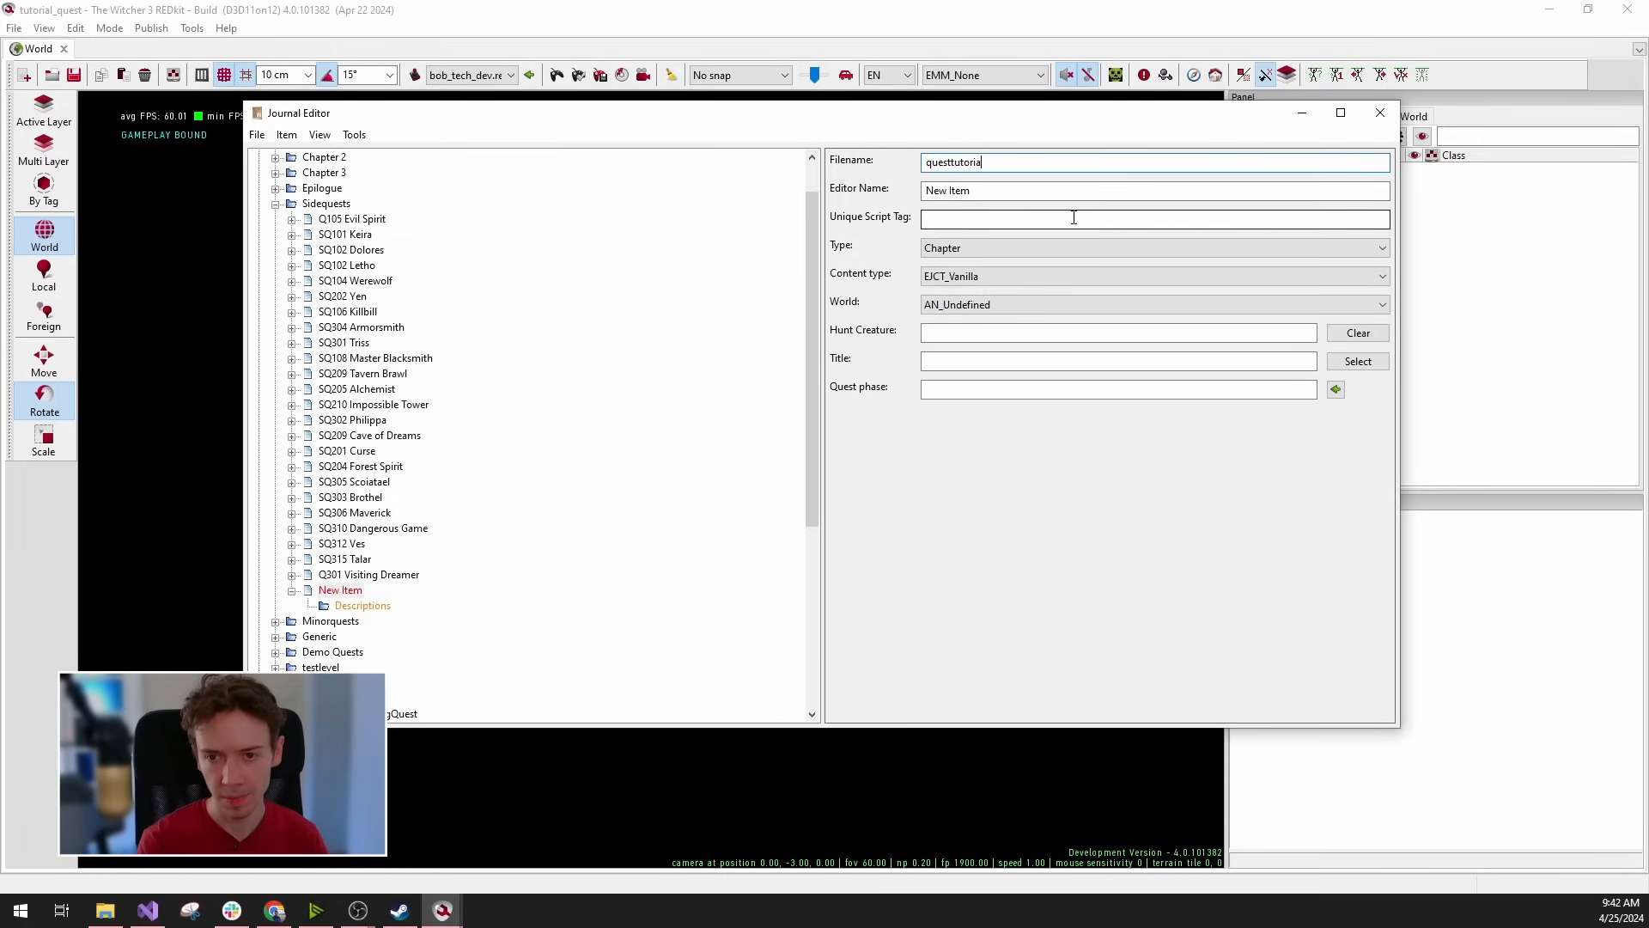
pyautogui.write('utorial')
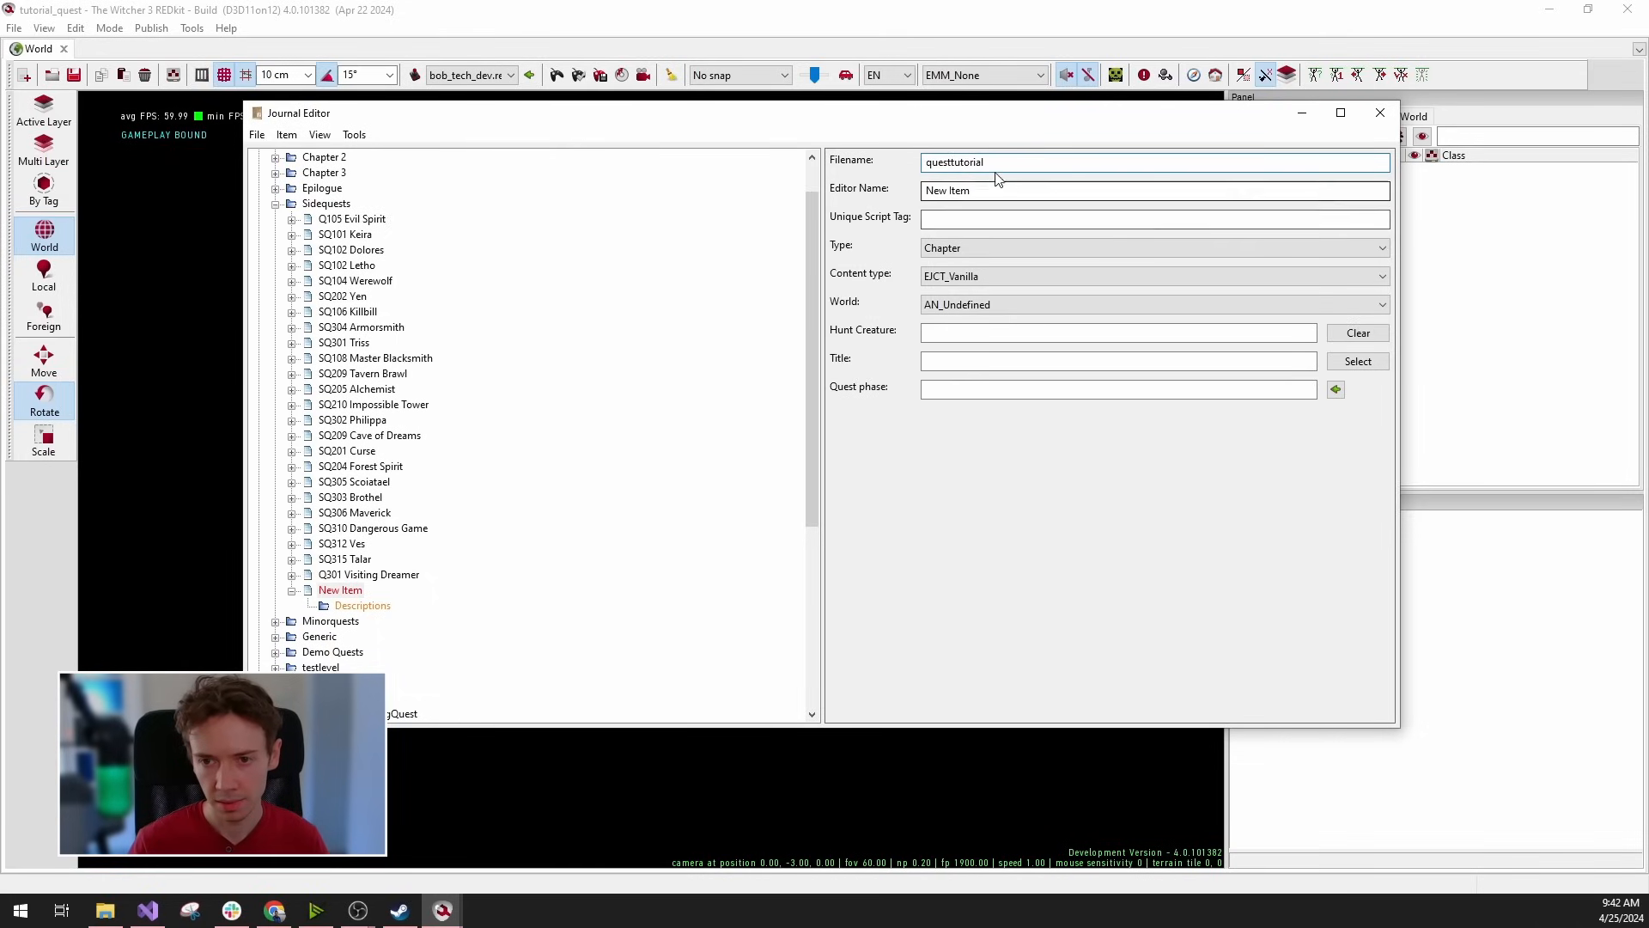
pyautogui.write('01')
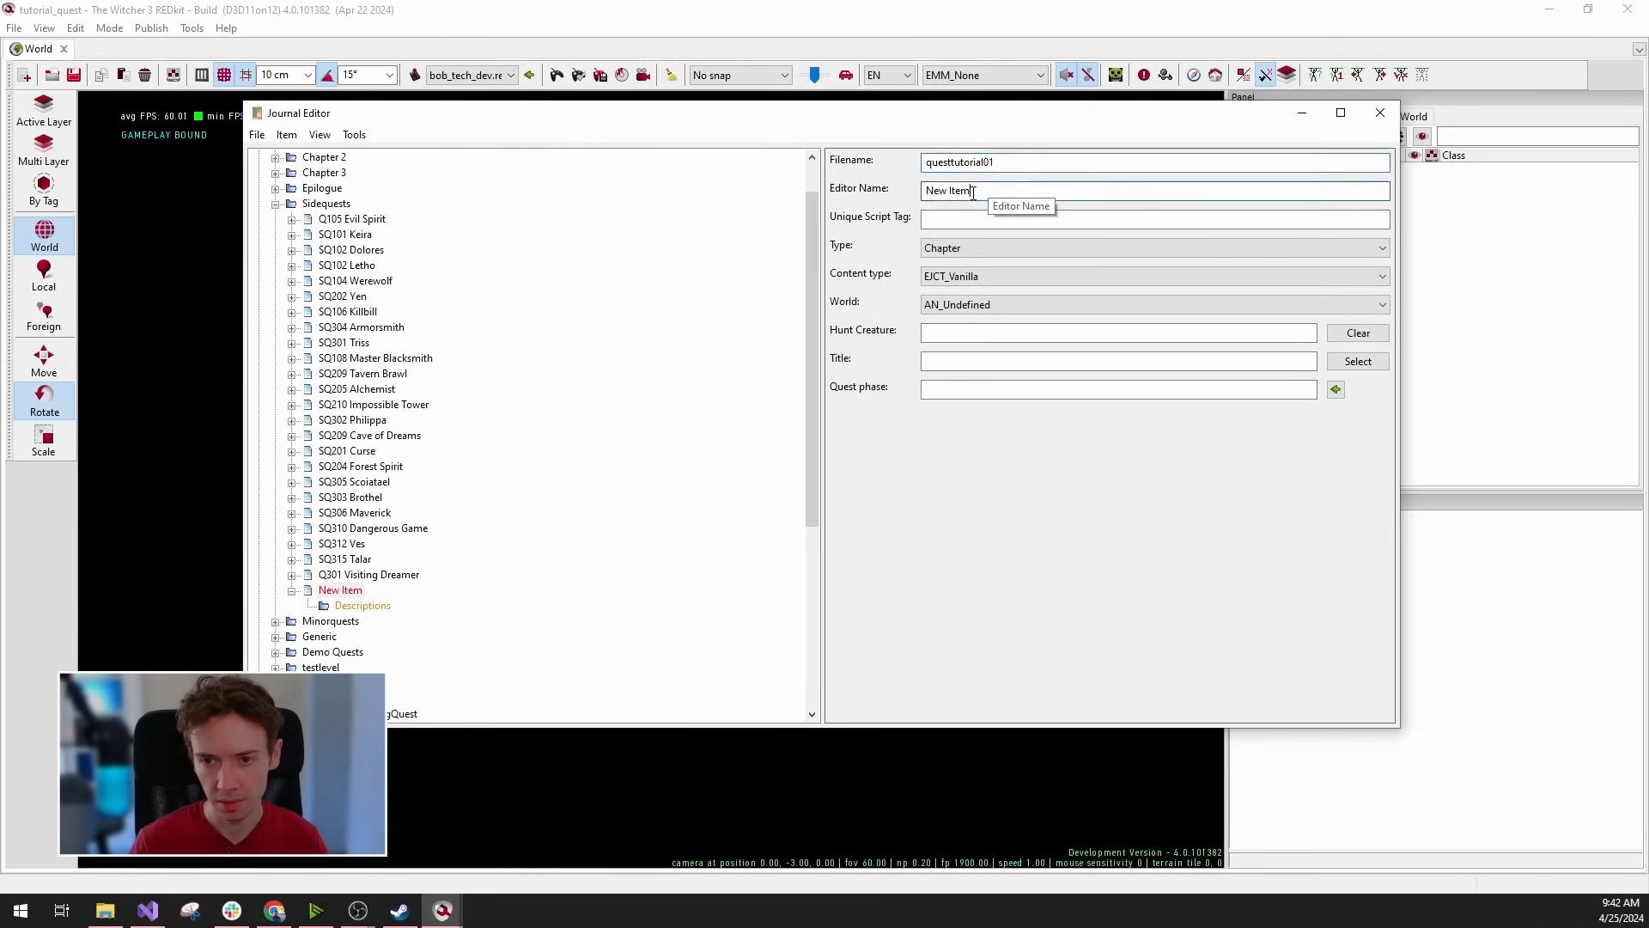
pyautogui.tripleClick(969, 190)
pyautogui.press('BackSpace')
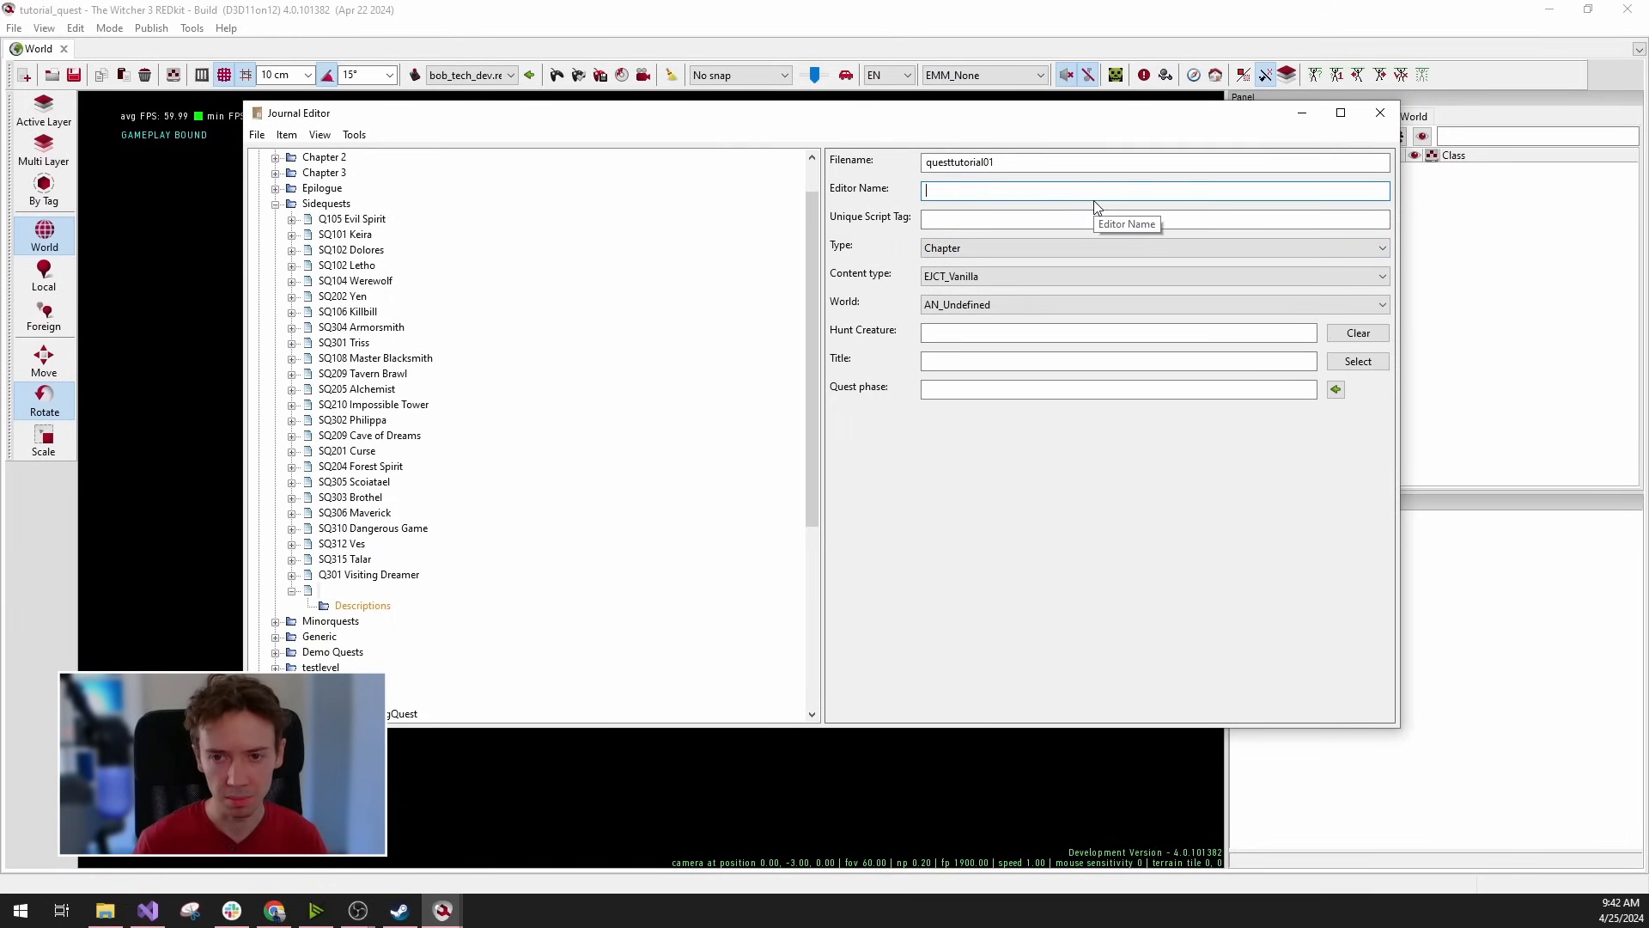
pyautogui.write('quest tutorial 01')
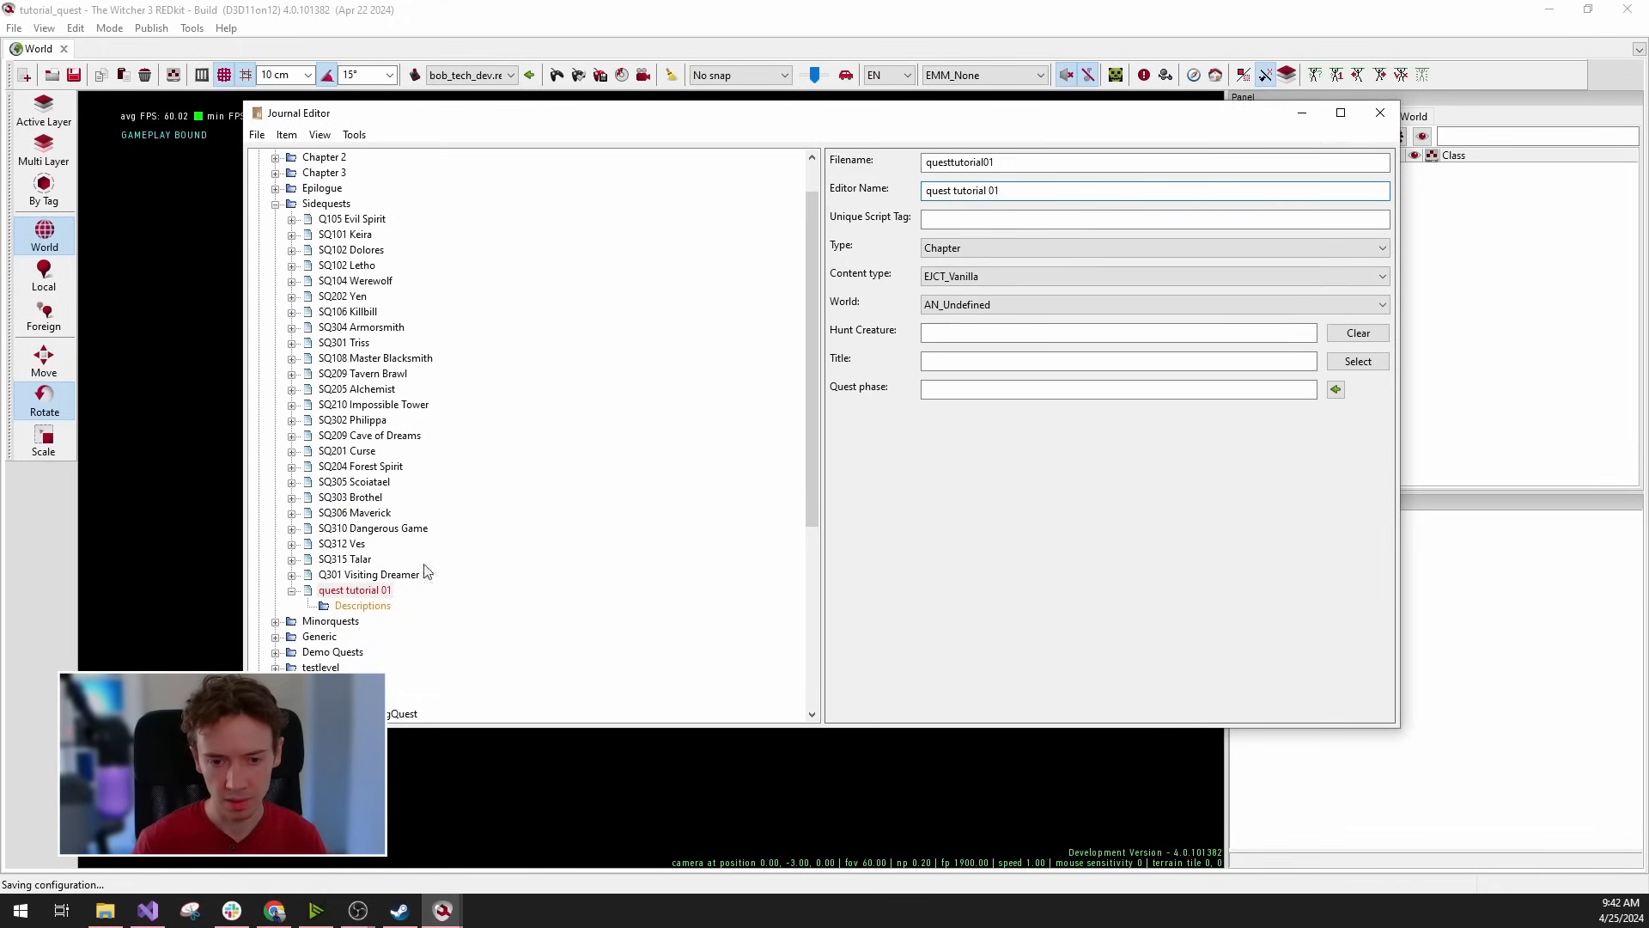
# Set the quest's unique script tag to quest_tutorial_01_a.
pyautogui.click(952, 213)
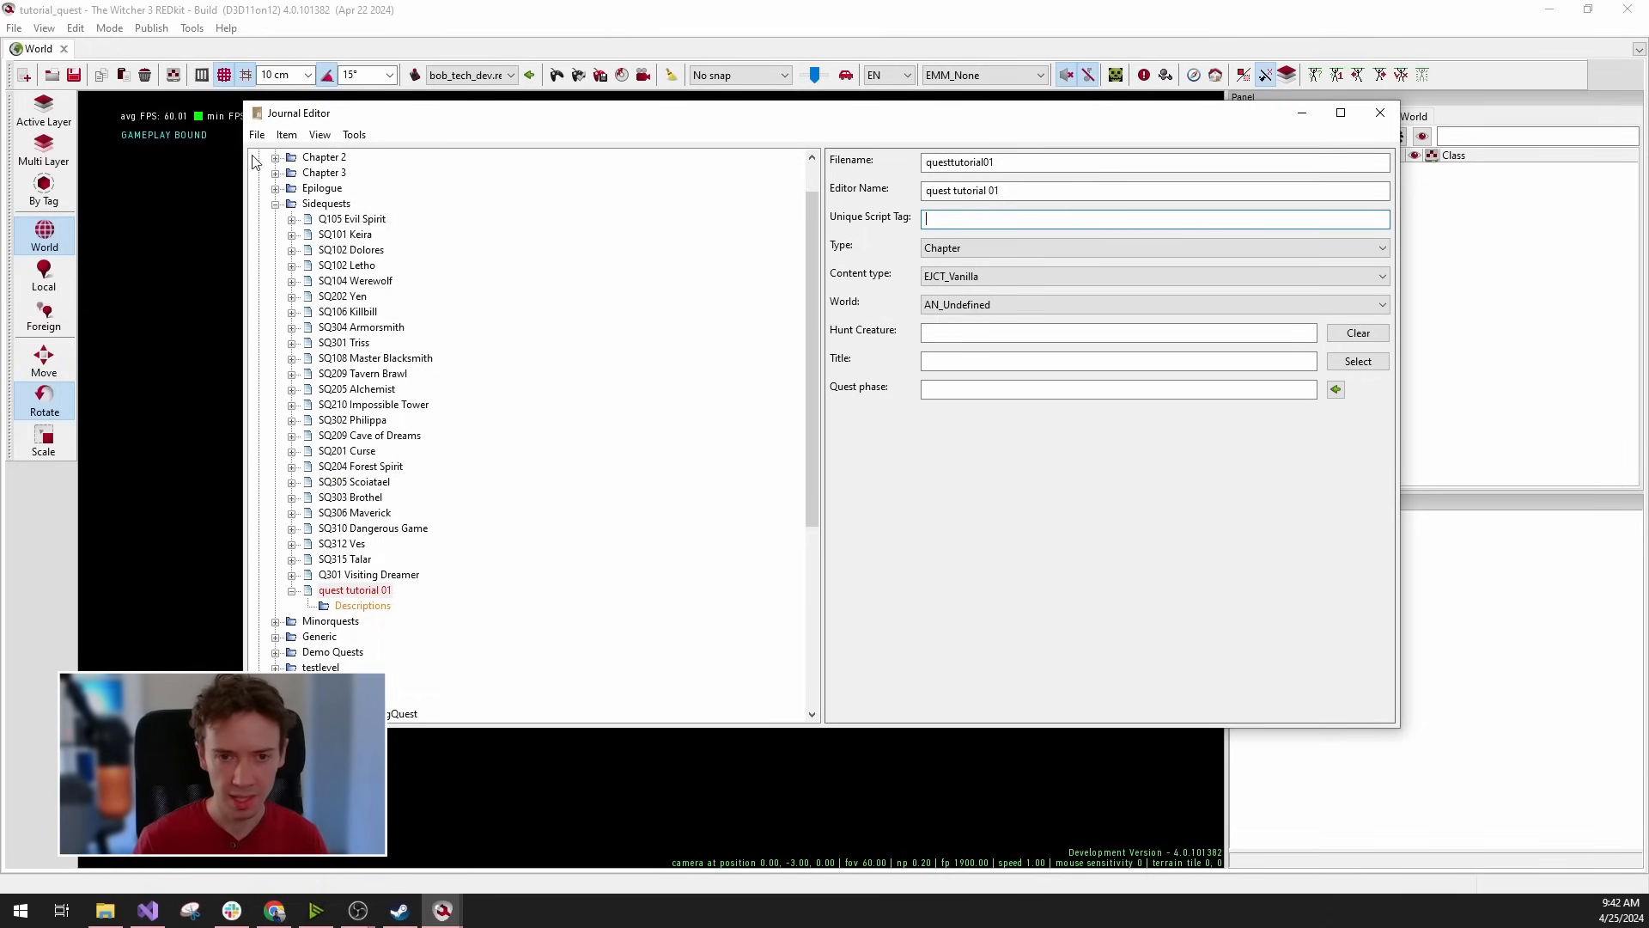
pyautogui.click(354, 135)
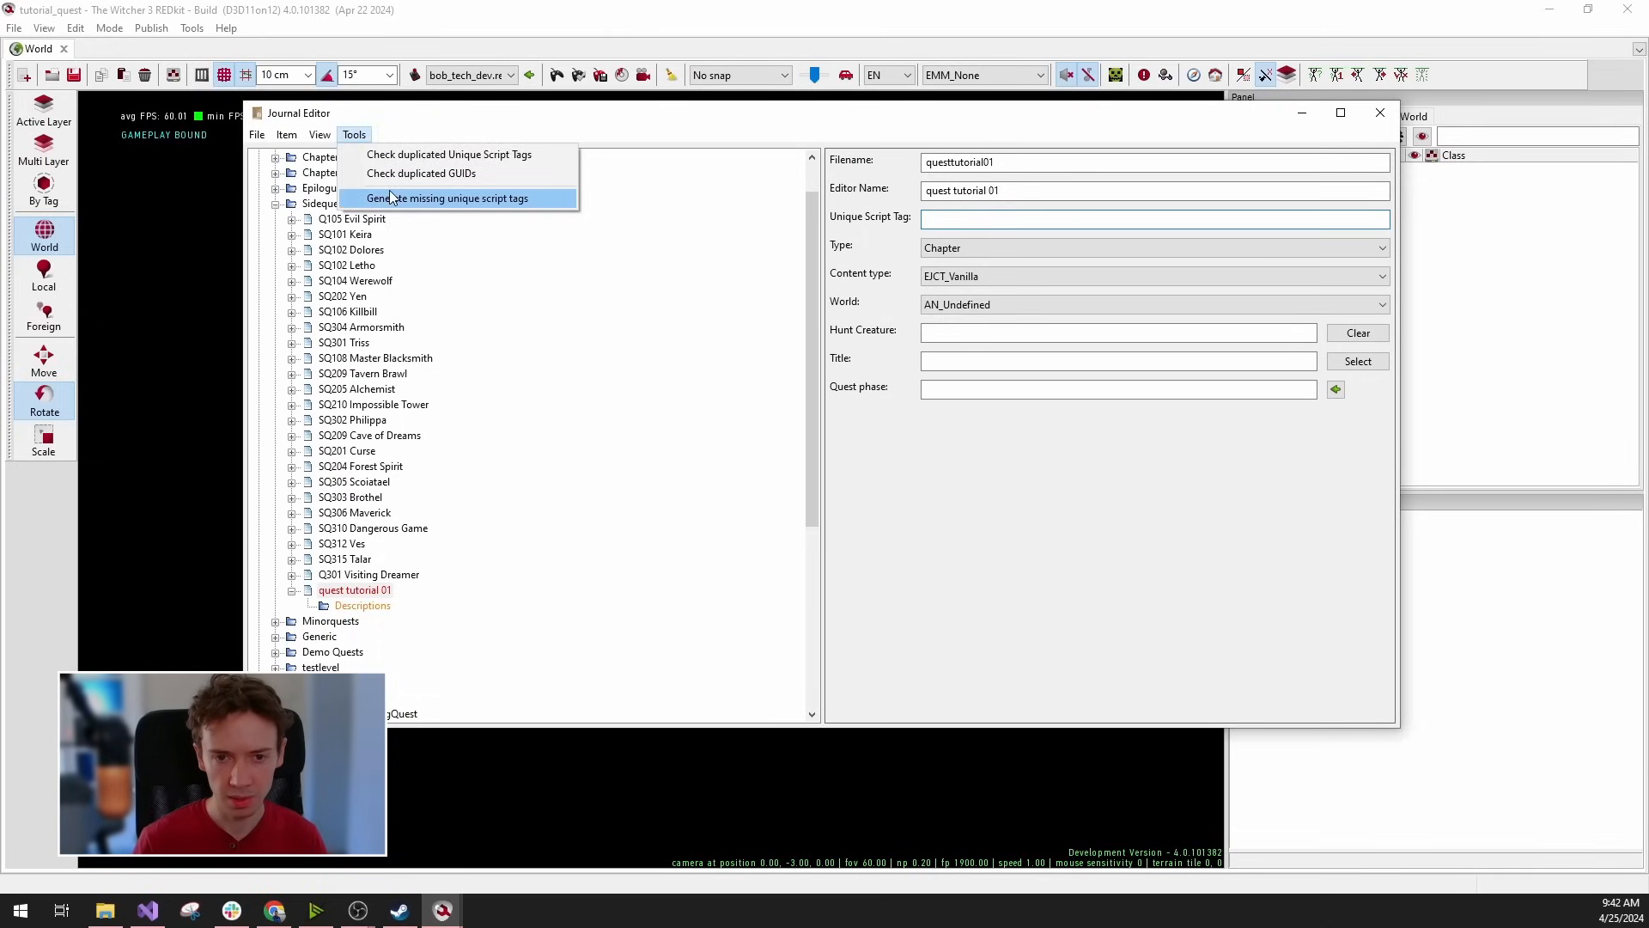
pyautogui.click(462, 198)
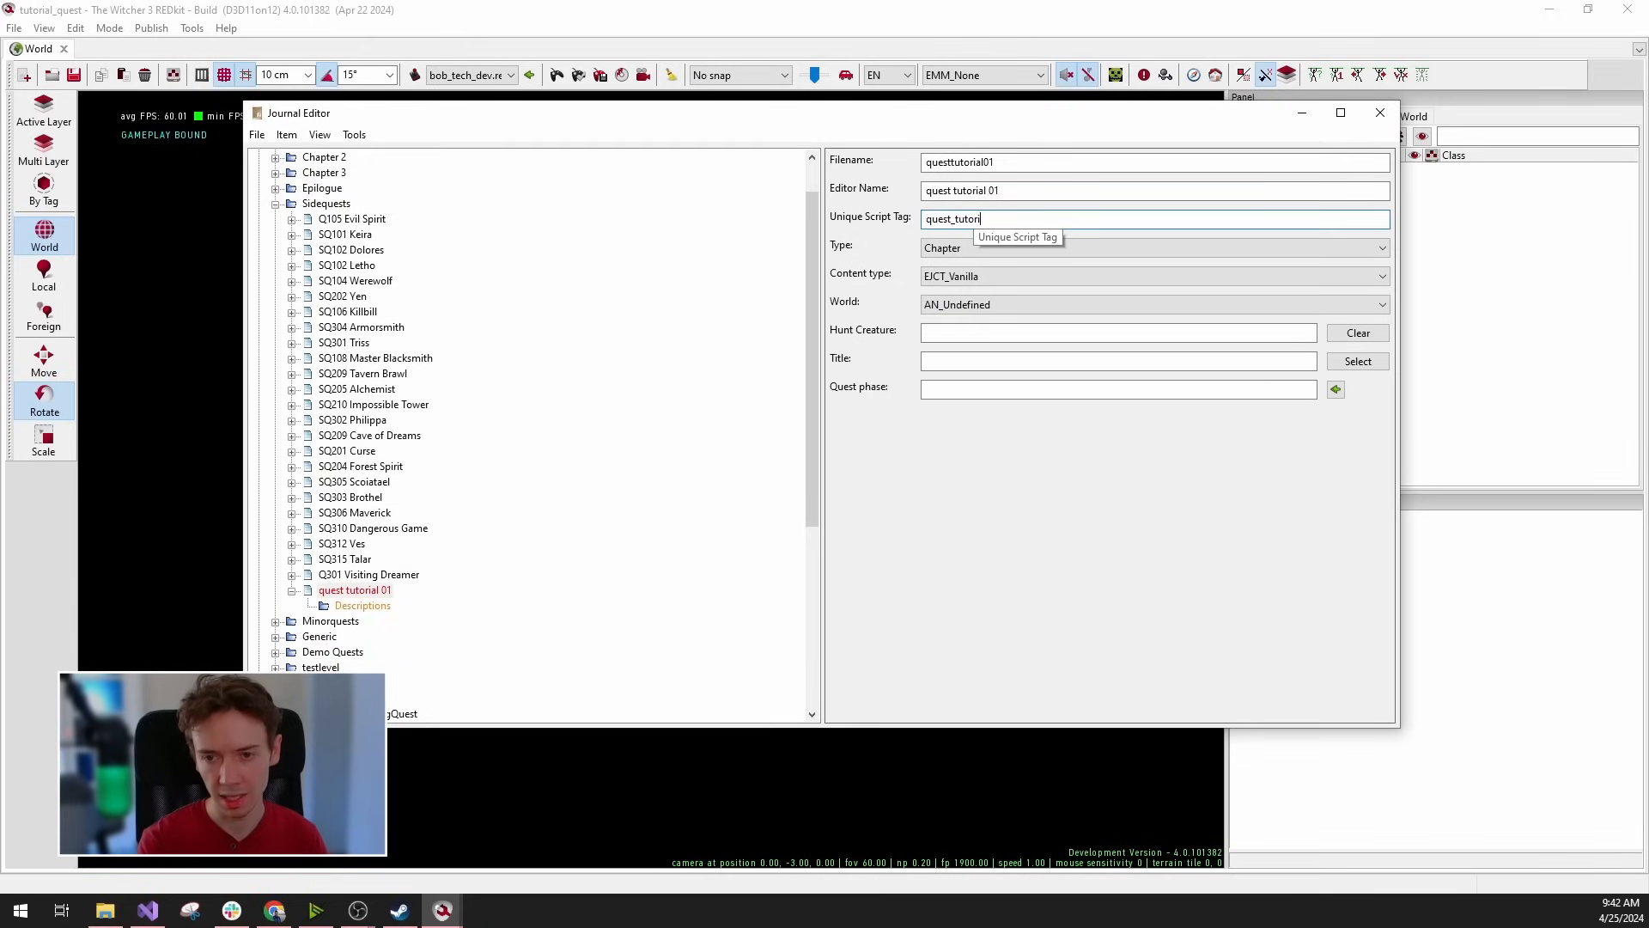
pyautogui.write('al_')
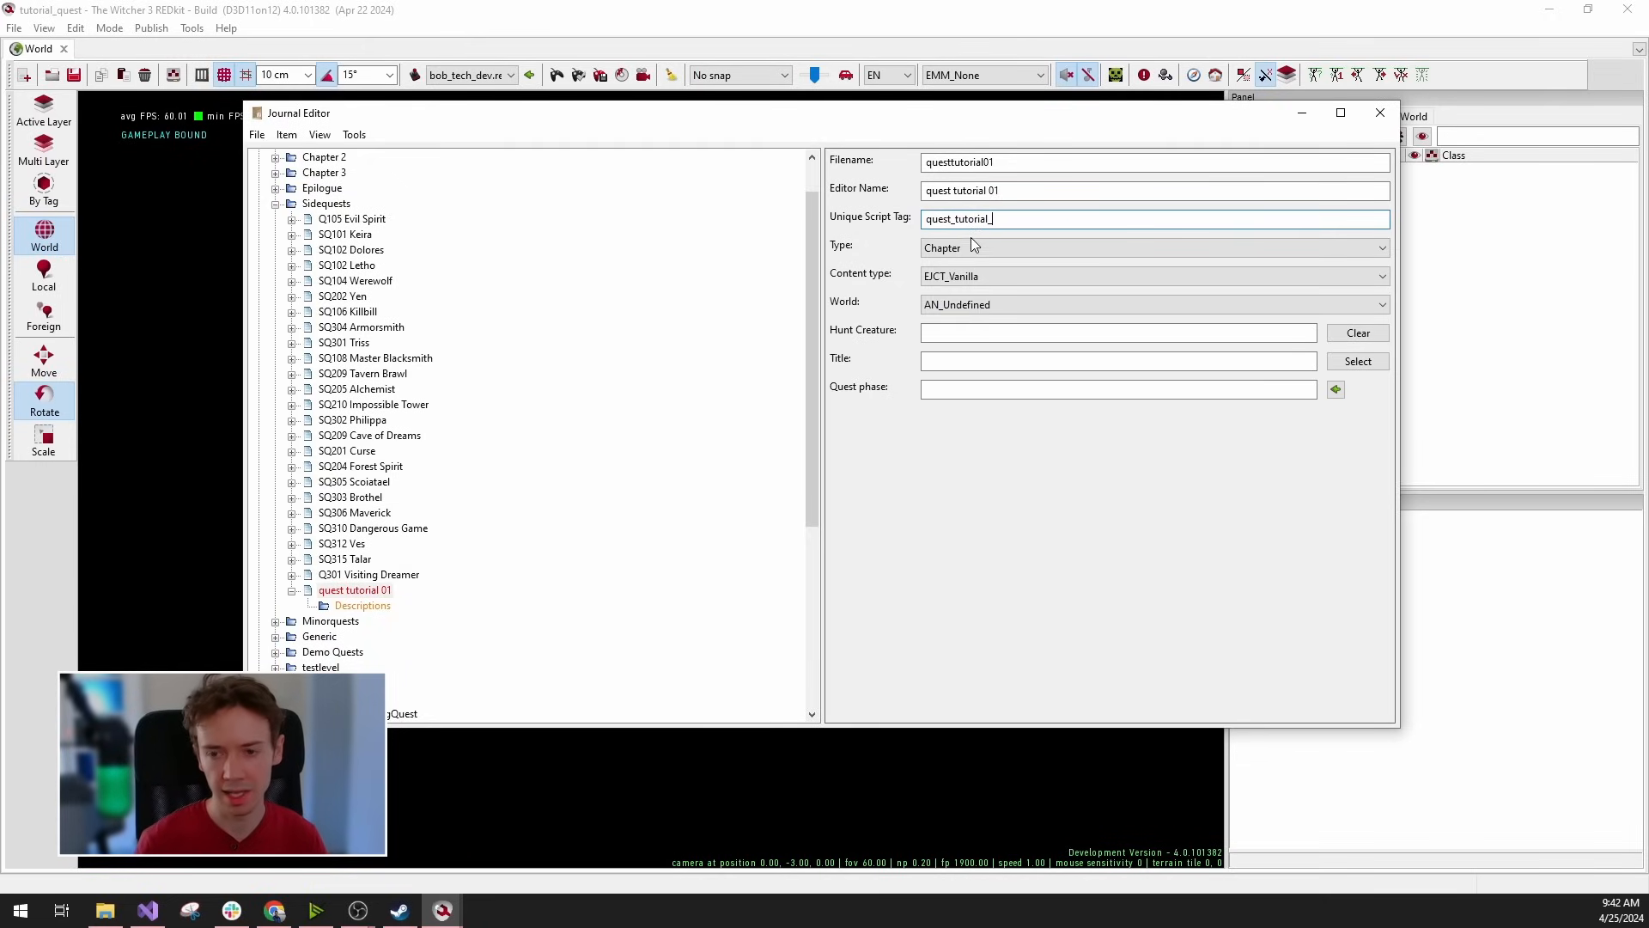
pyautogui.write('01')
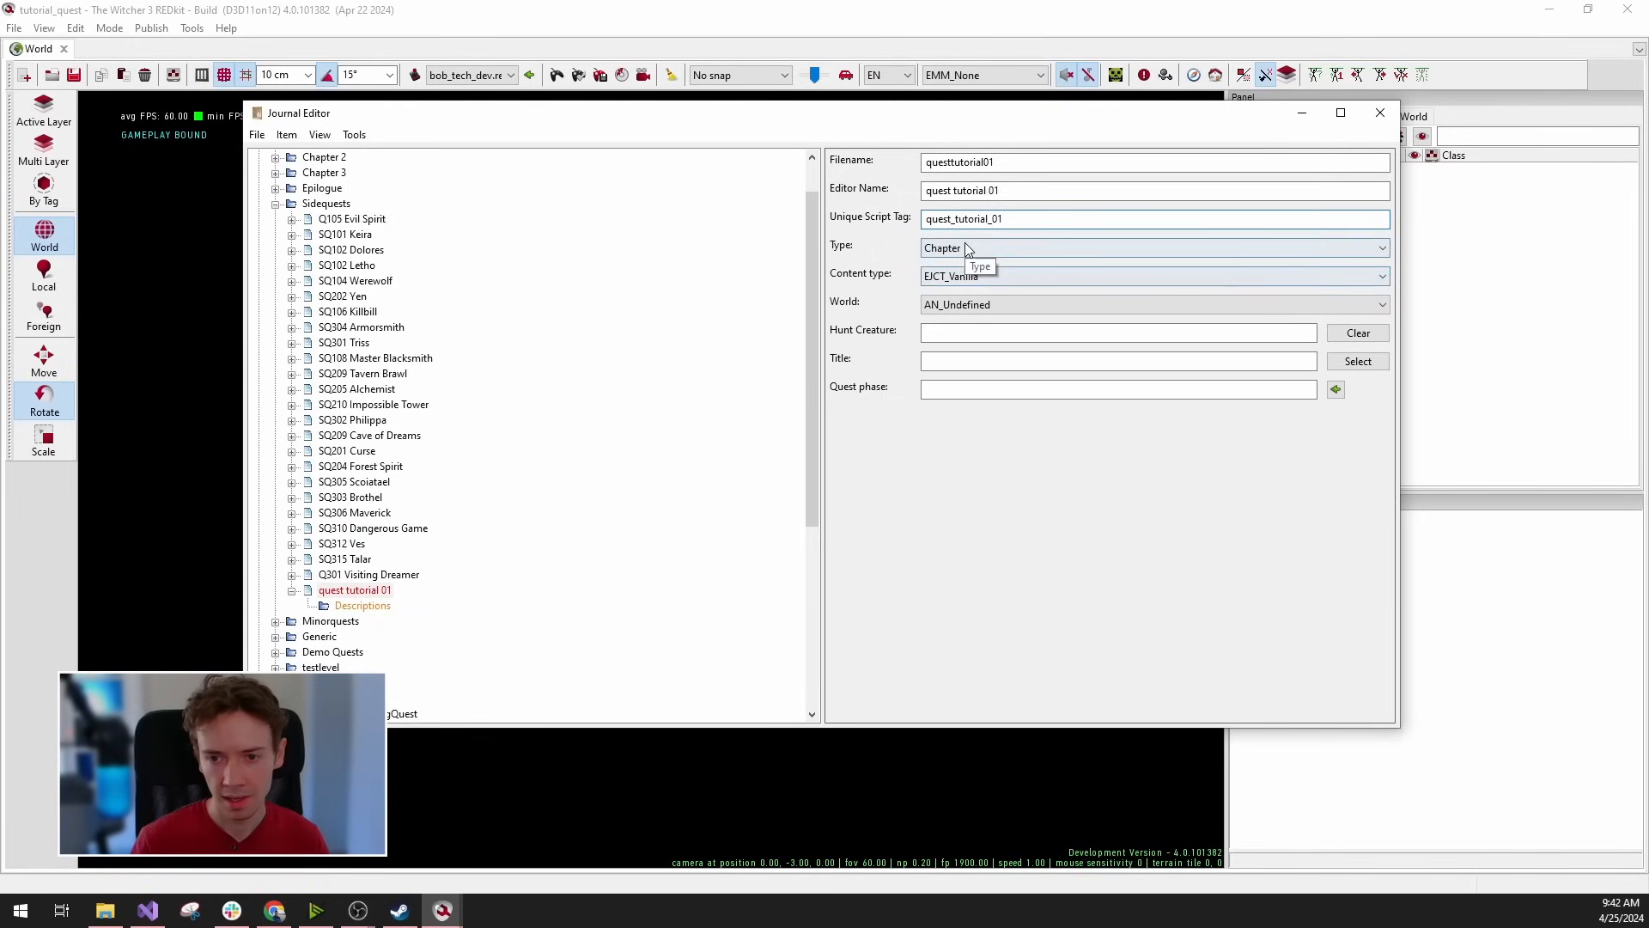
pyautogui.write('_a')
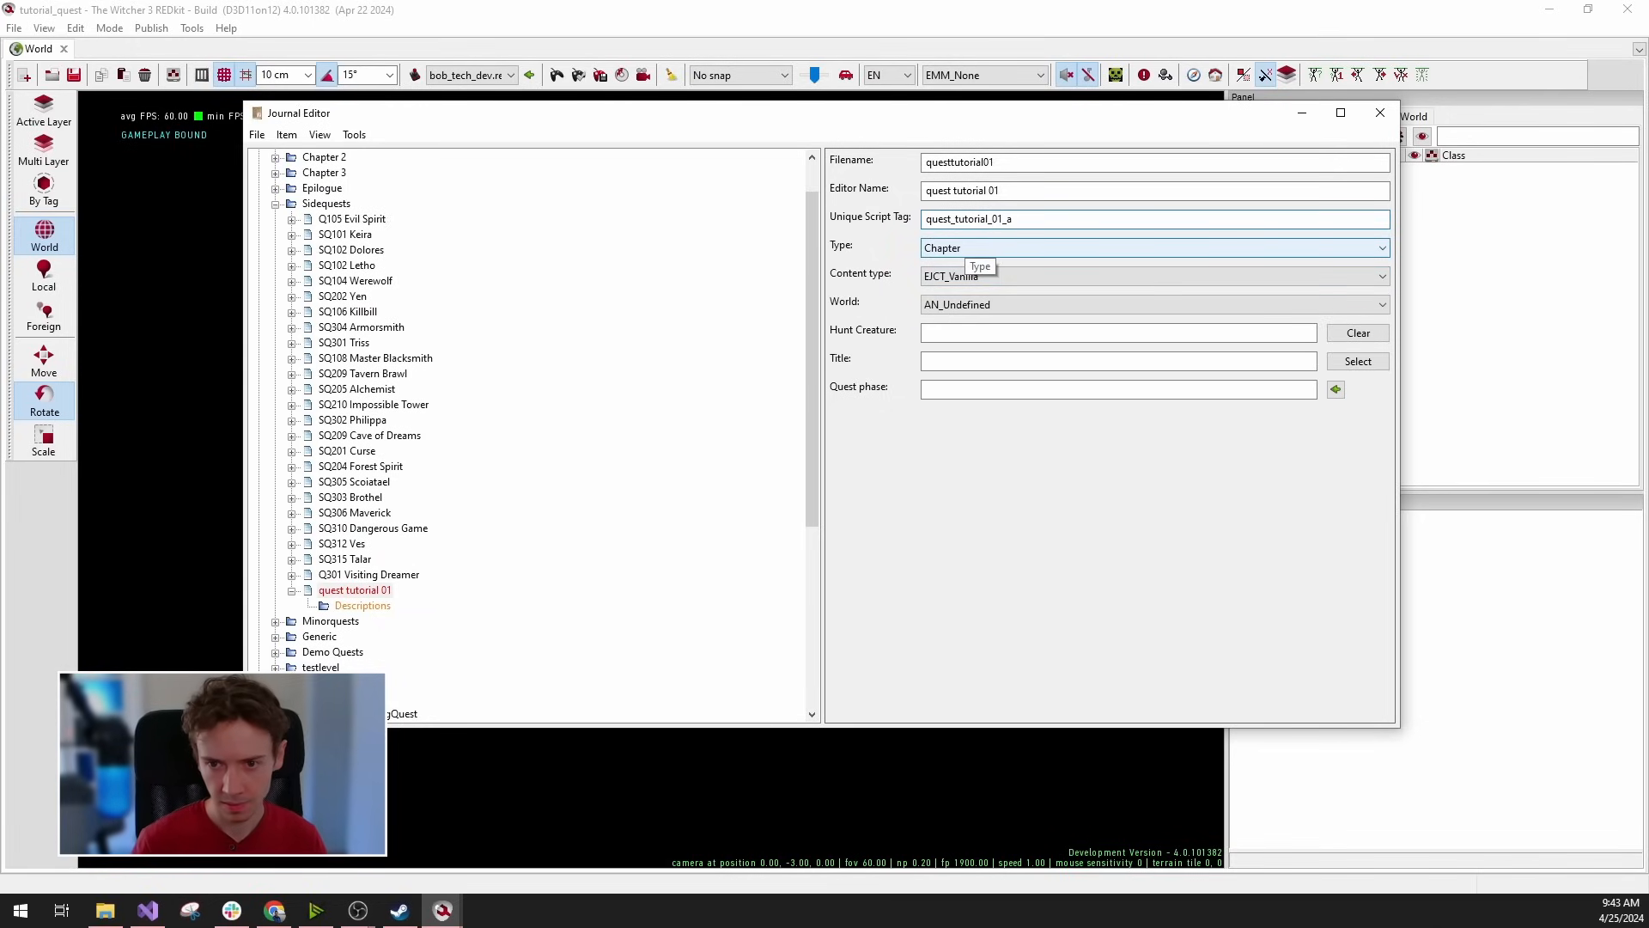
# Set the quest type to Side and check out the journal file start.w2je.
pyautogui.click(981, 249)
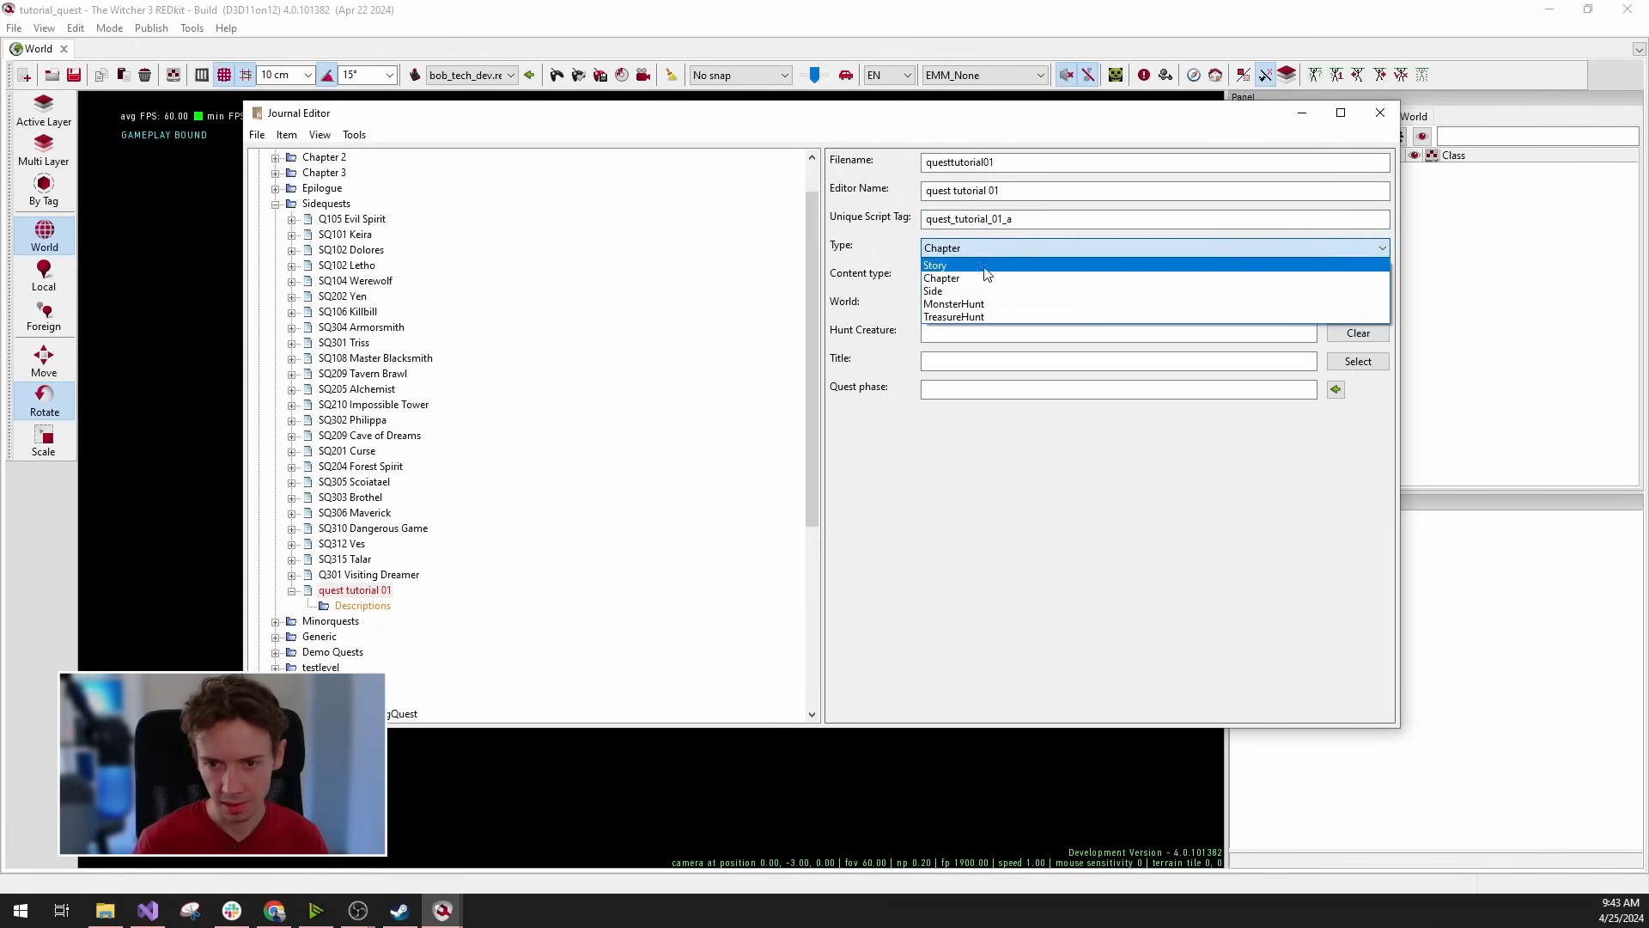
pyautogui.click(947, 293)
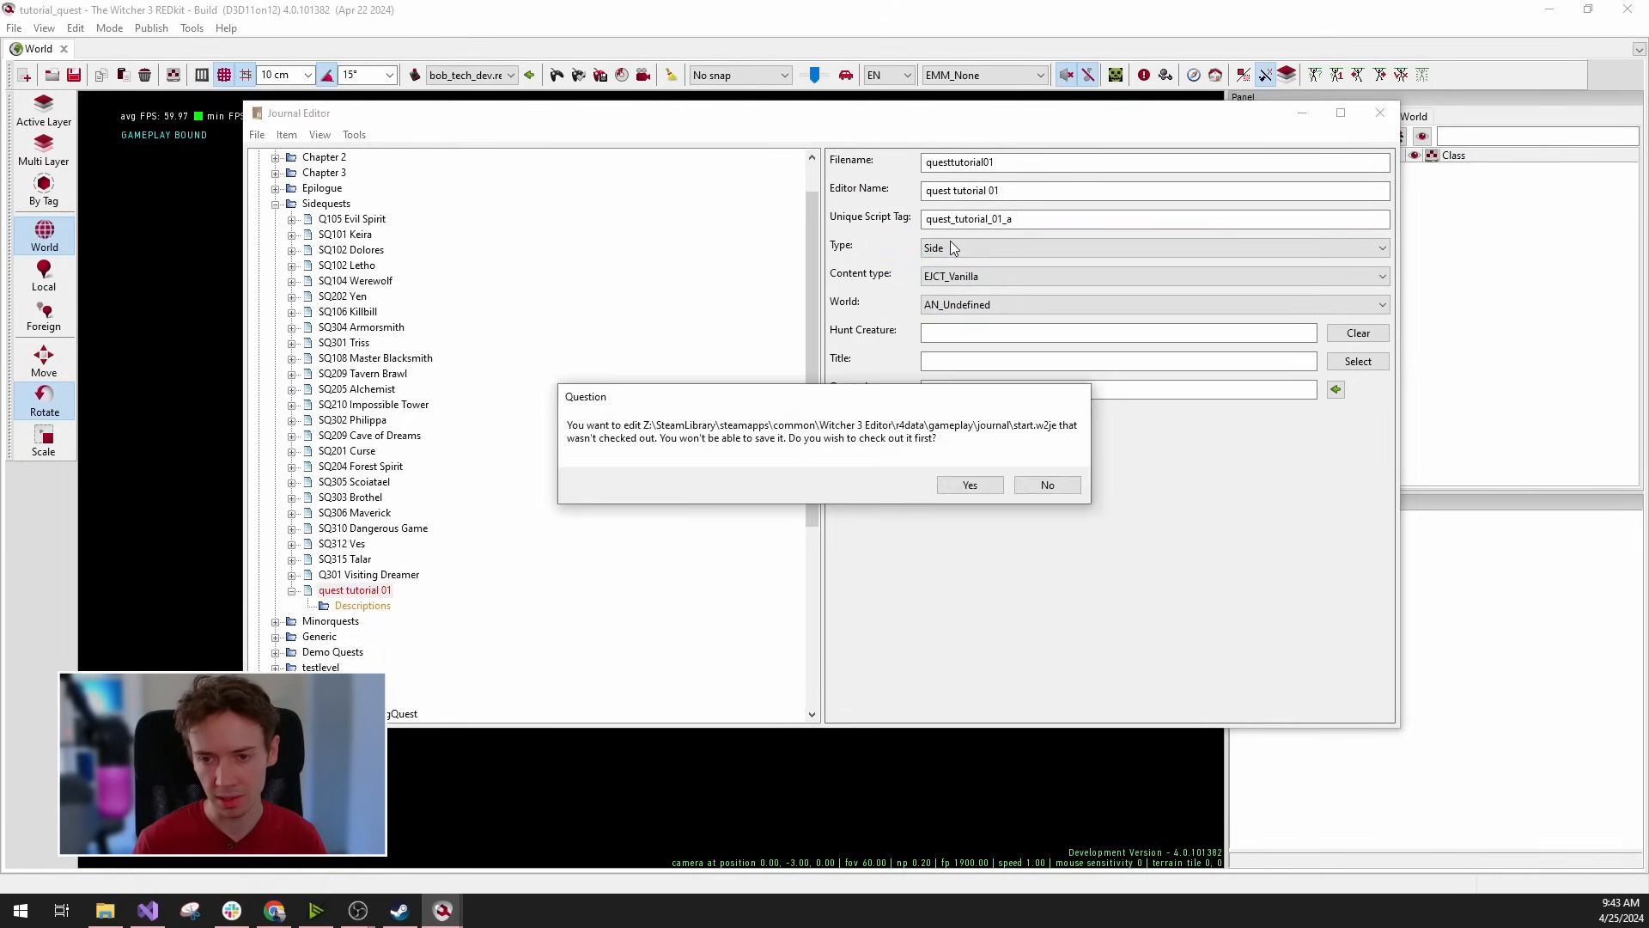
pyautogui.click(969, 486)
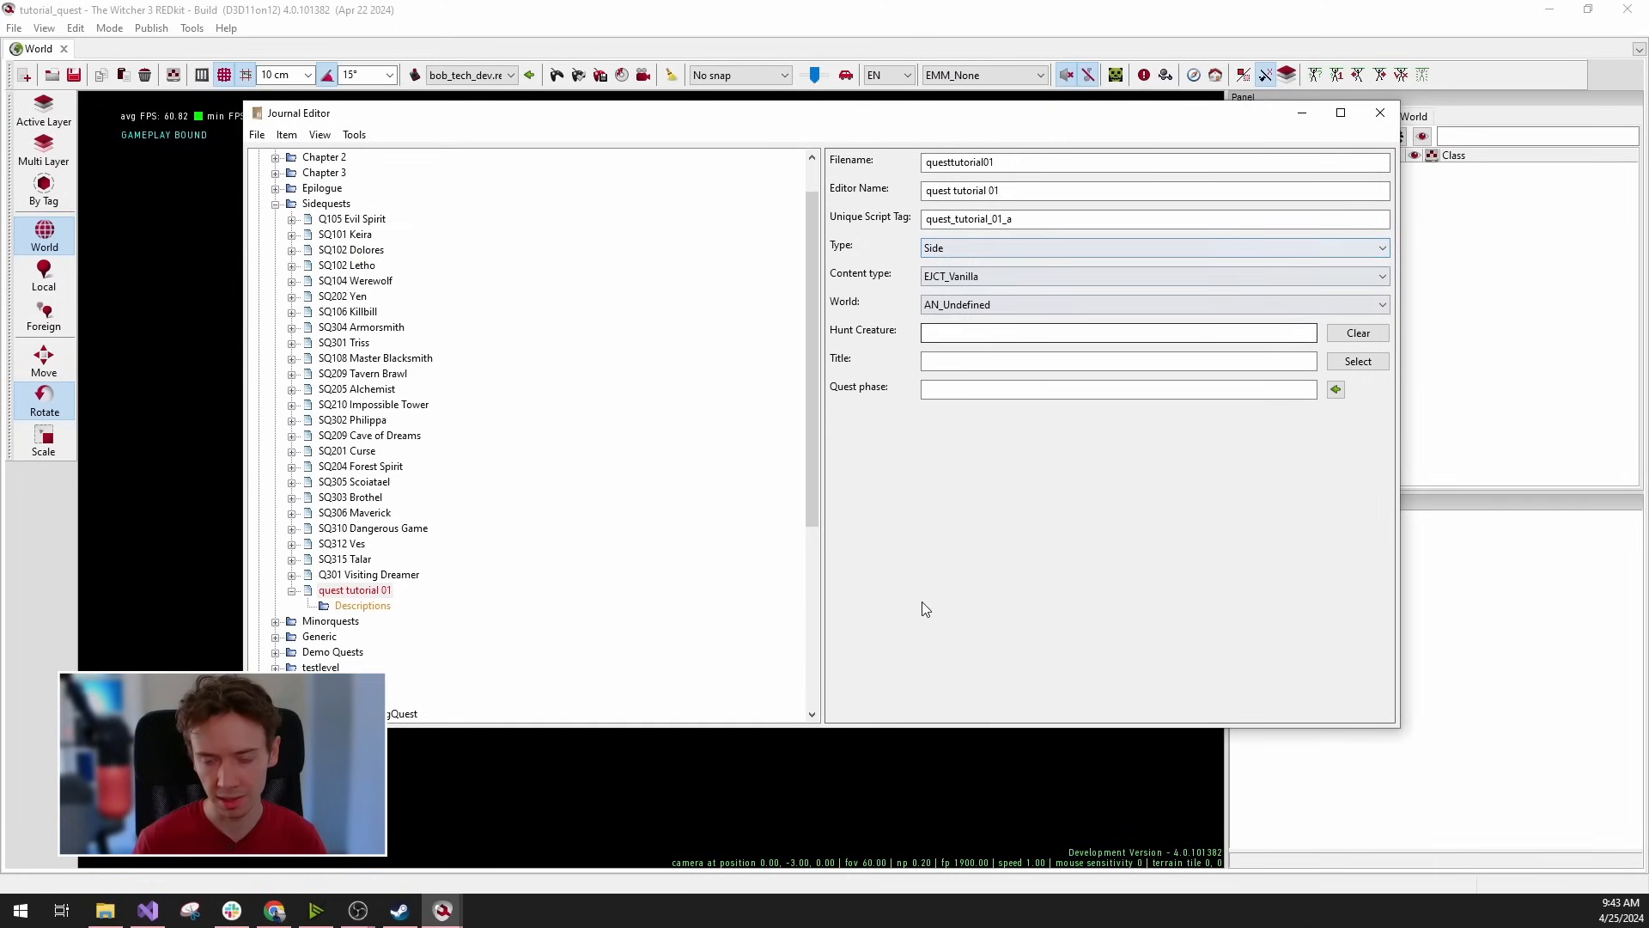
# Set the quest's content type to EJCT_EP2 and its world to AN_NMLandNovigrad.
pyautogui.click(1013, 276)
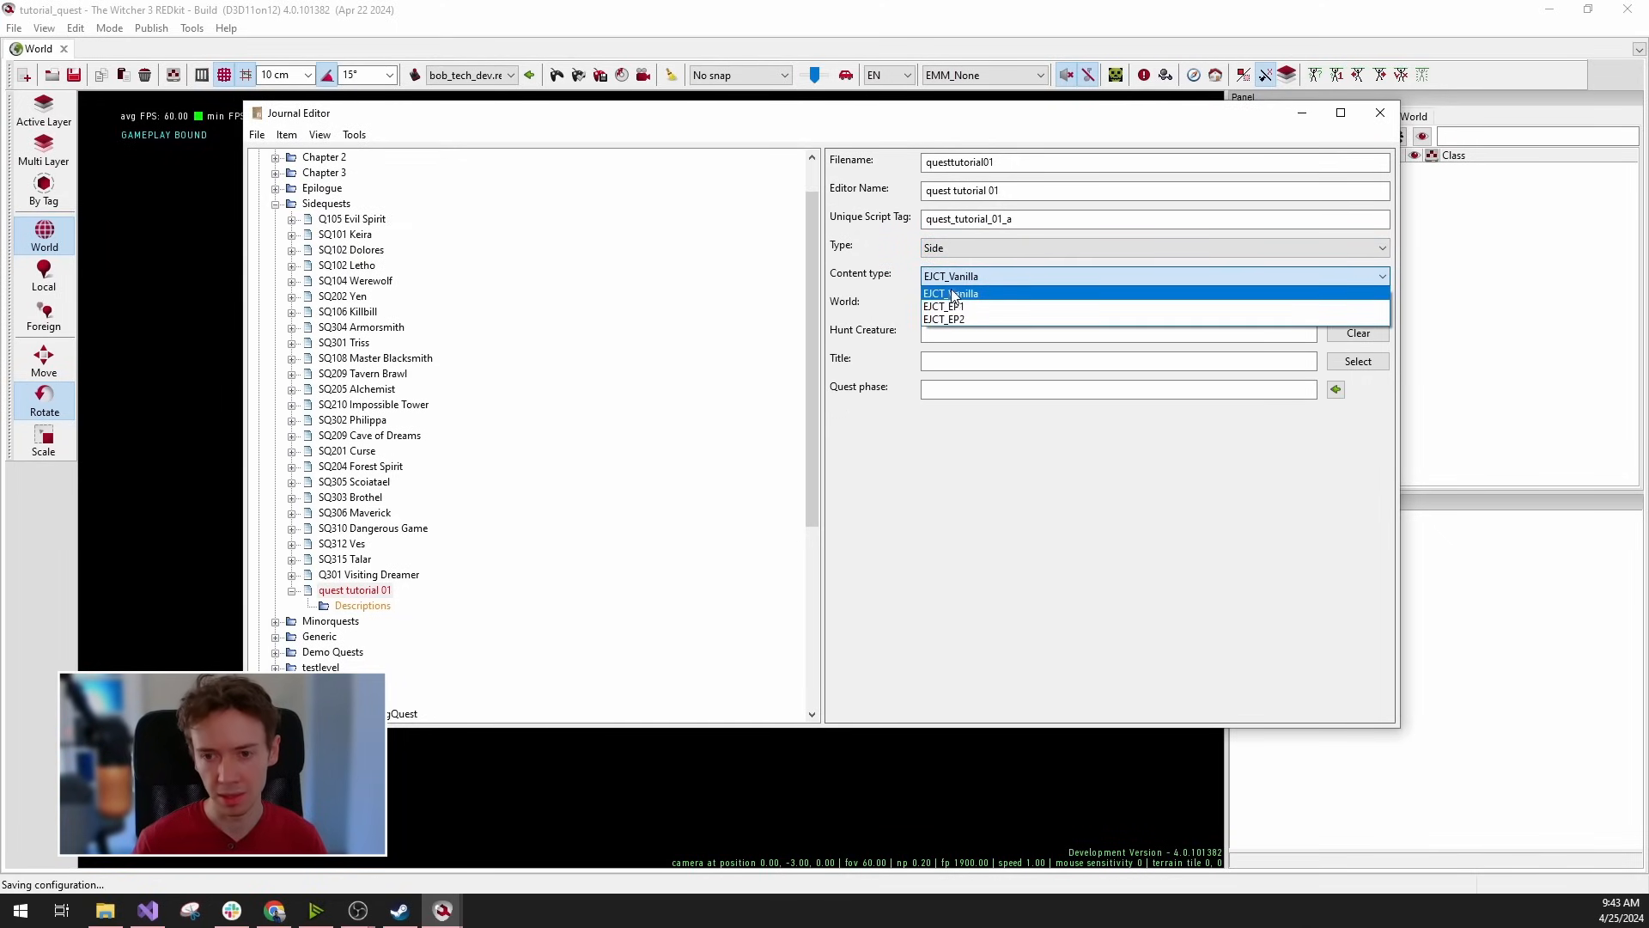
pyautogui.click(993, 320)
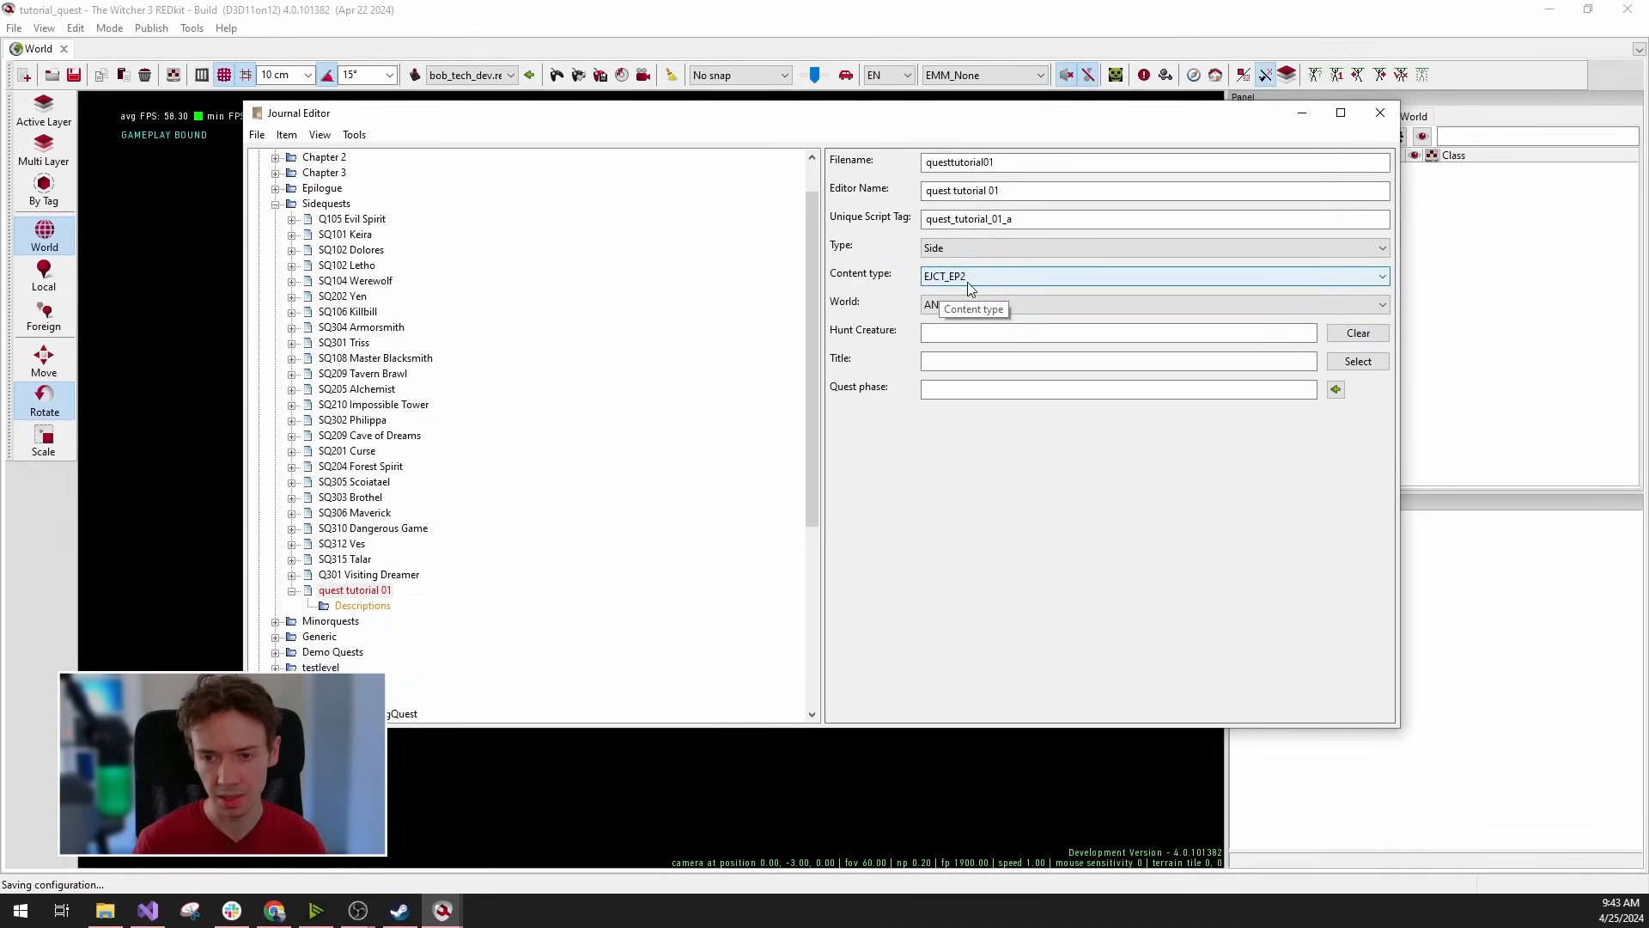
pyautogui.click(1002, 311)
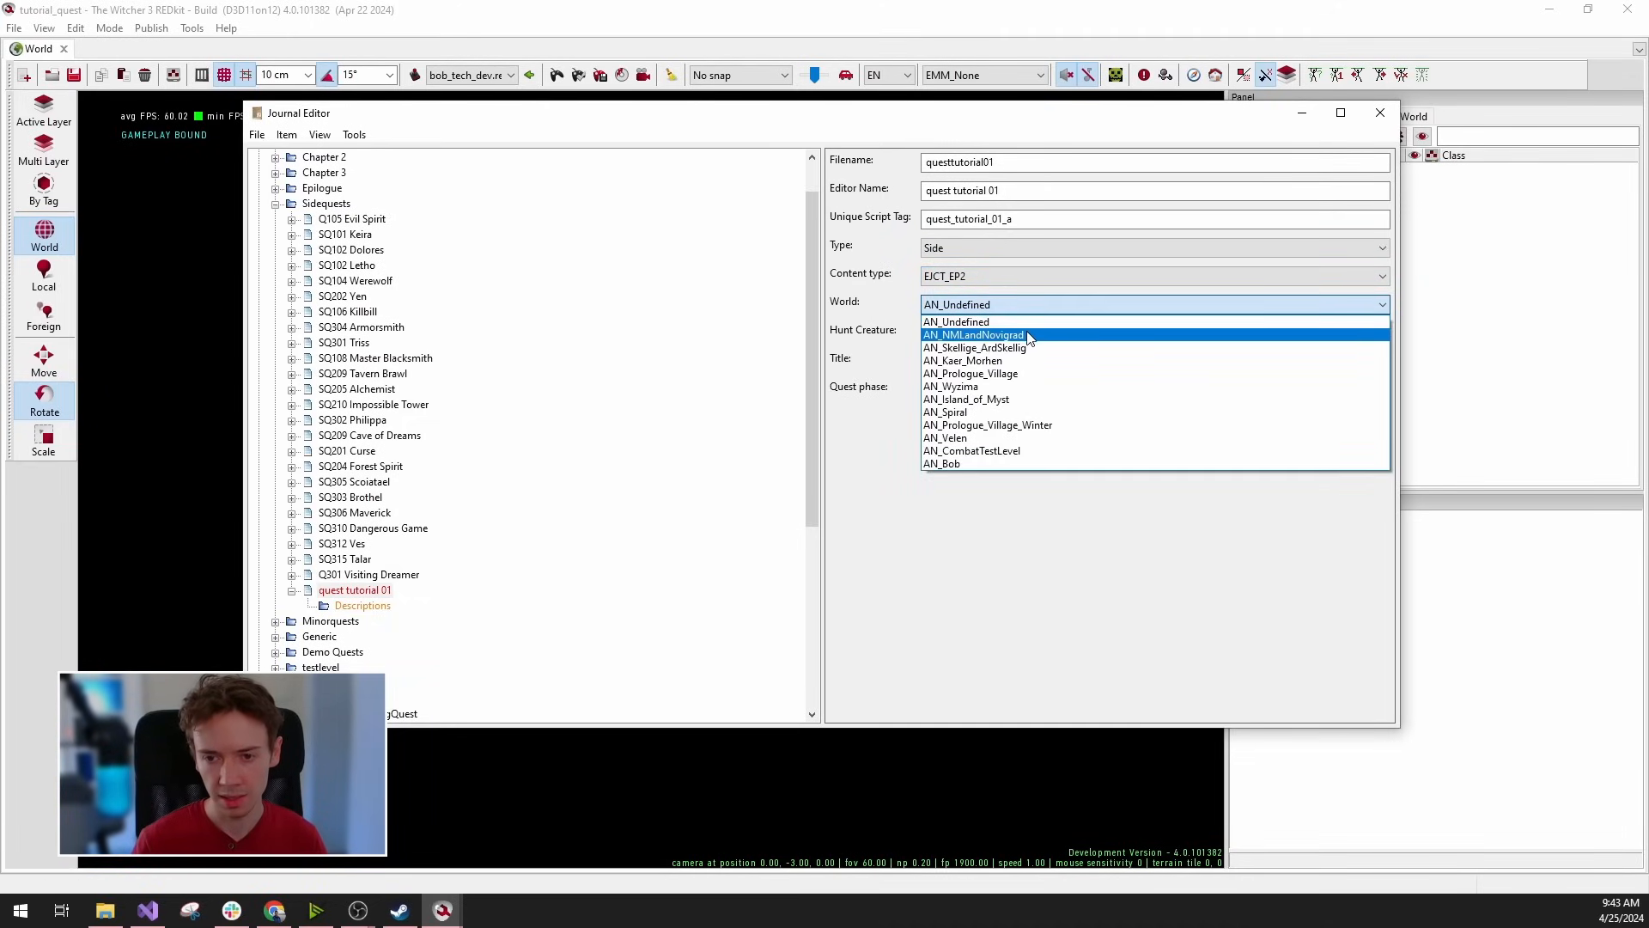
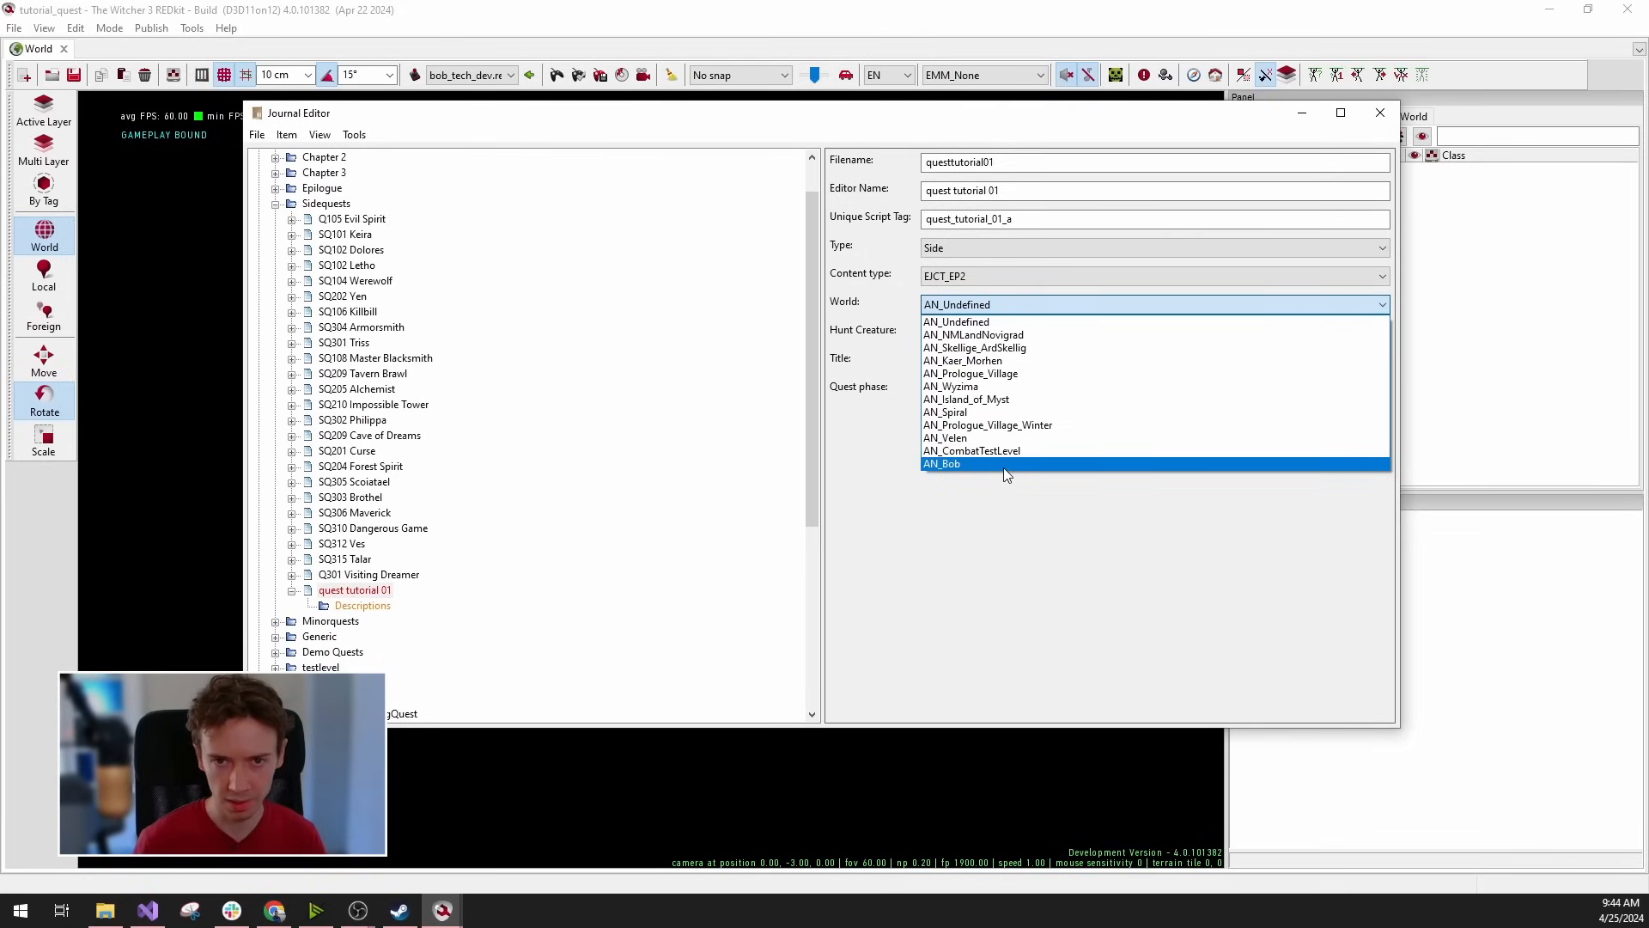
pyautogui.click(1043, 335)
pyautogui.click(1046, 306)
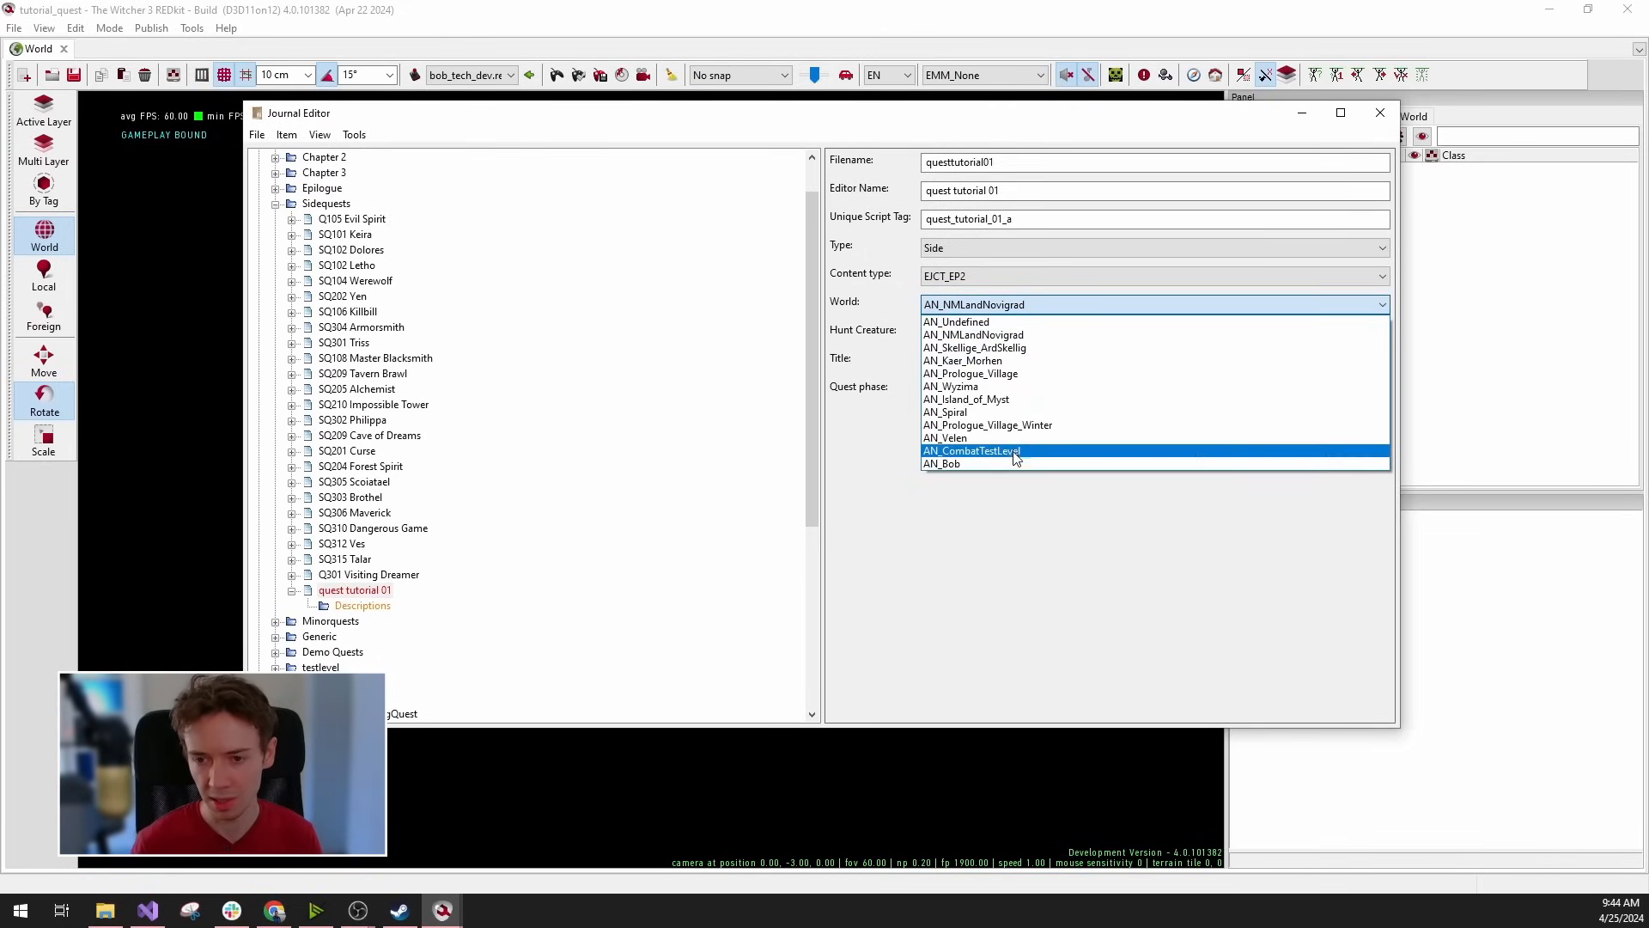
pyautogui.click(966, 335)
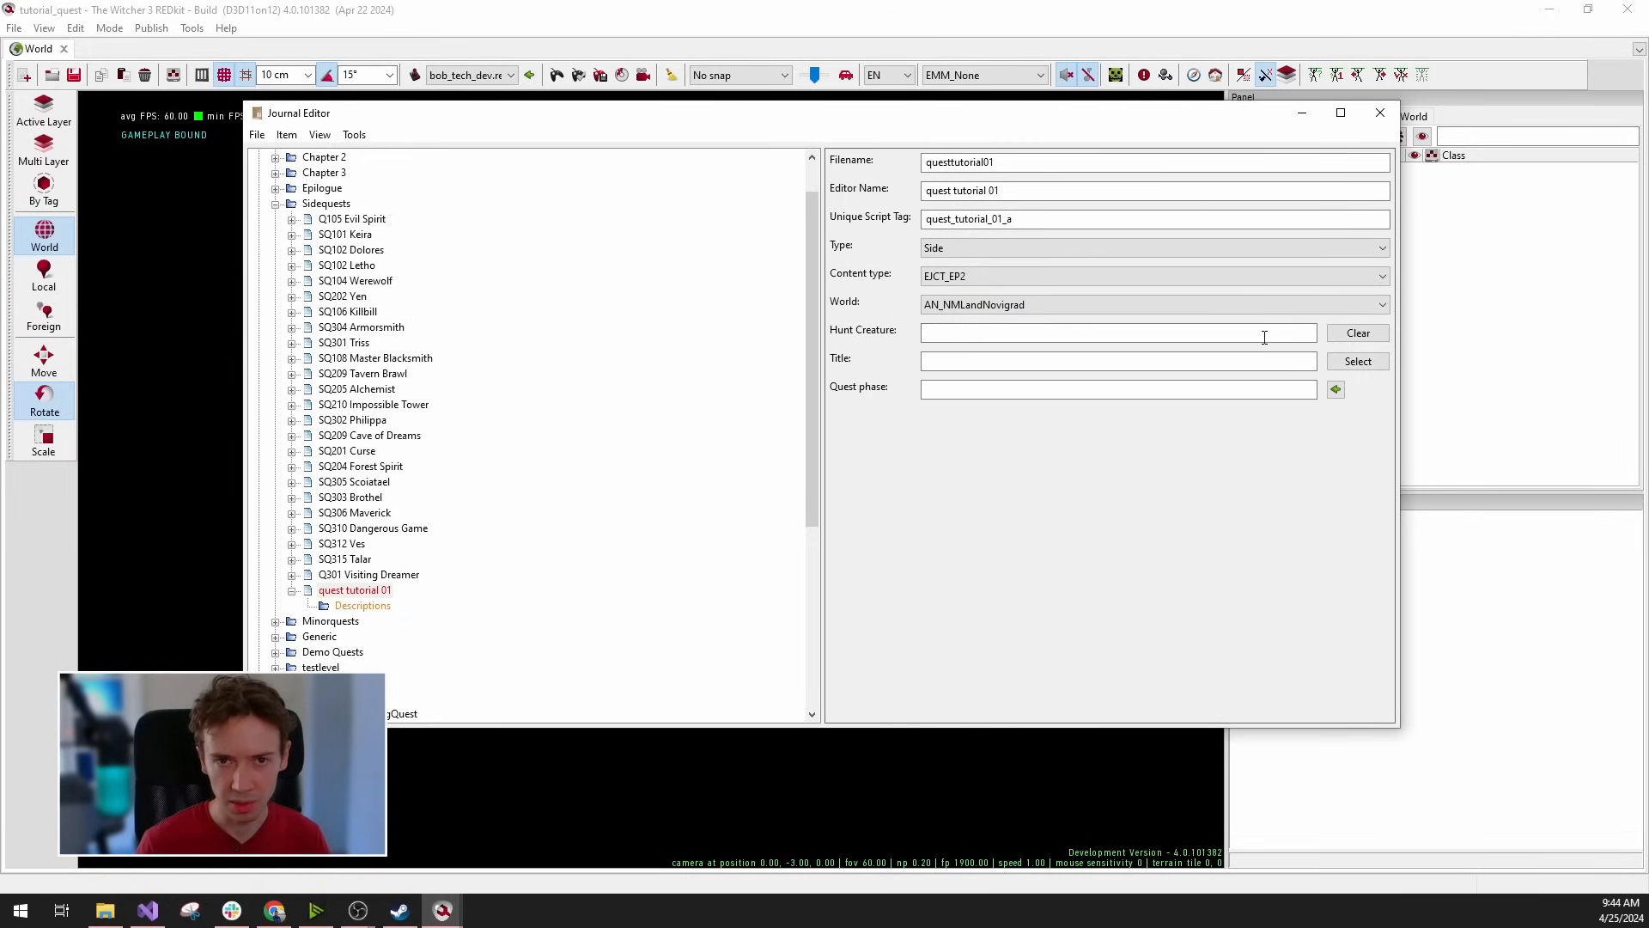
# Examine the selectable hunt creature categories, including the Spectre entries, and leave the hunt creature empty.
pyautogui.click(953, 334)
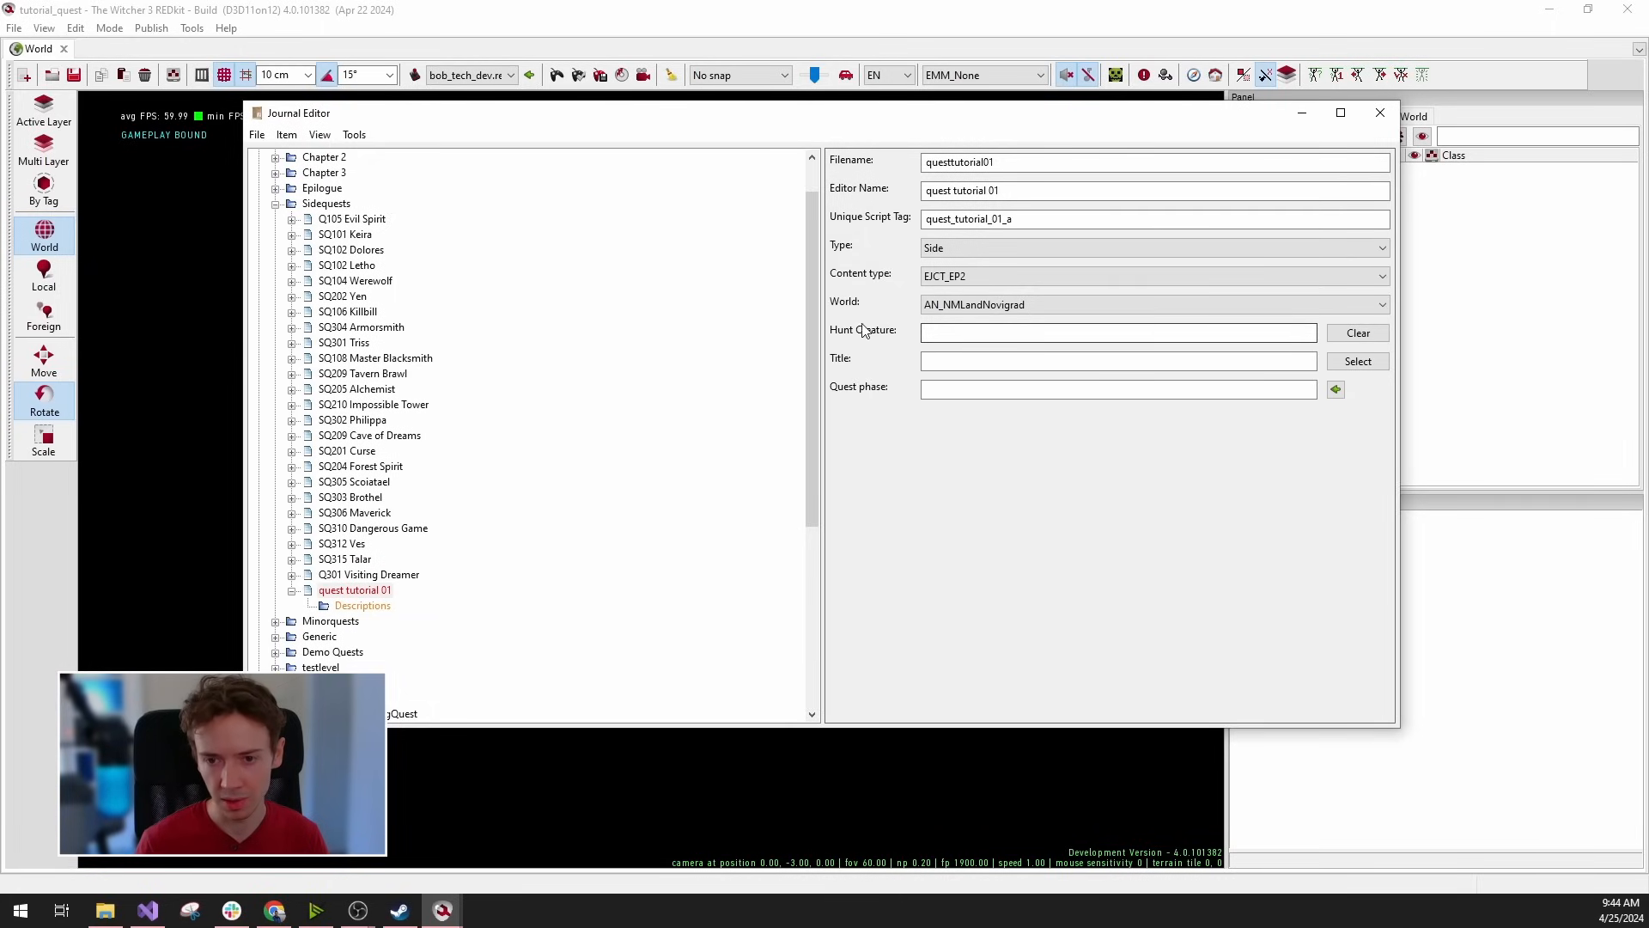
pyautogui.click(963, 337)
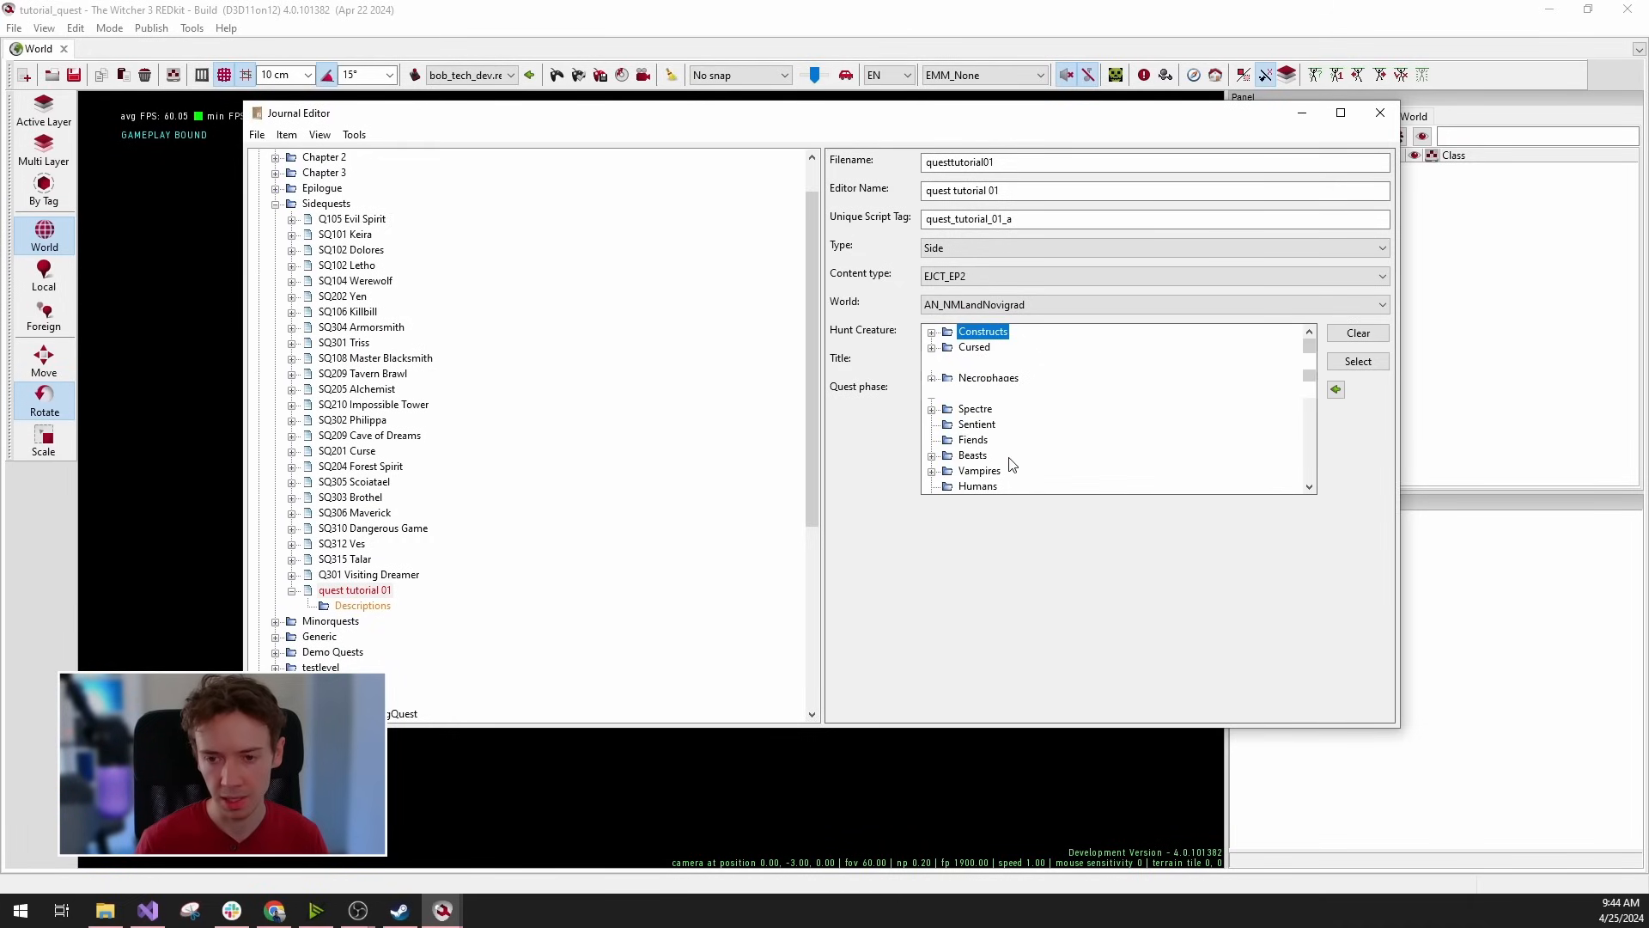
pyautogui.scroll(-4, 1001, 456)
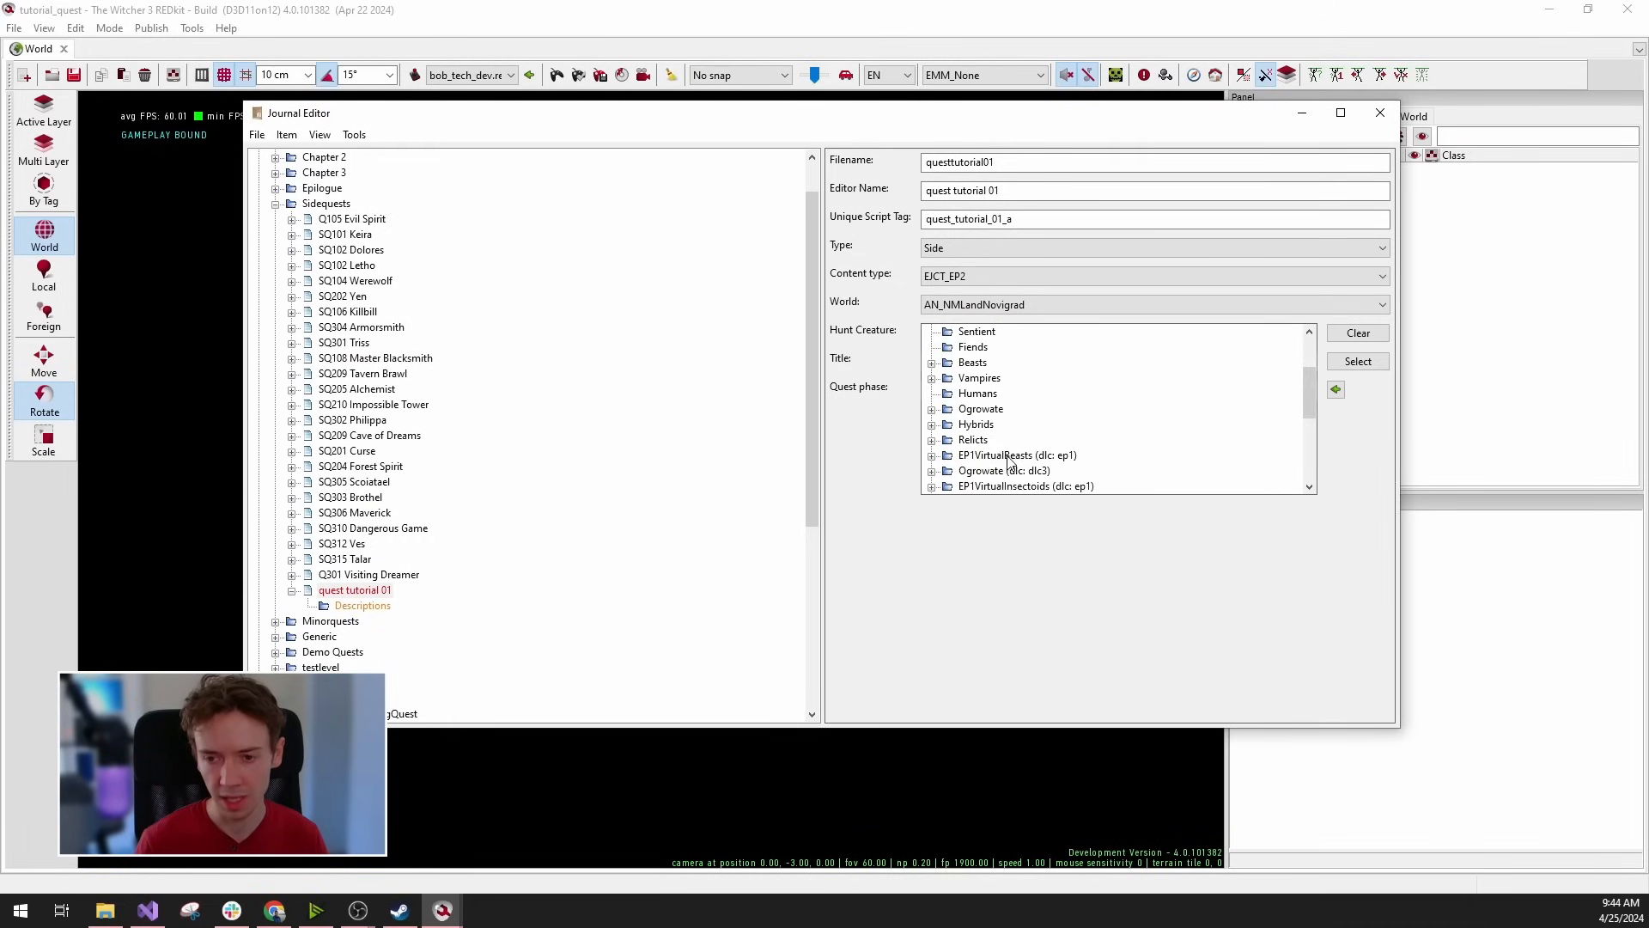
pyautogui.scroll(4, 996, 462)
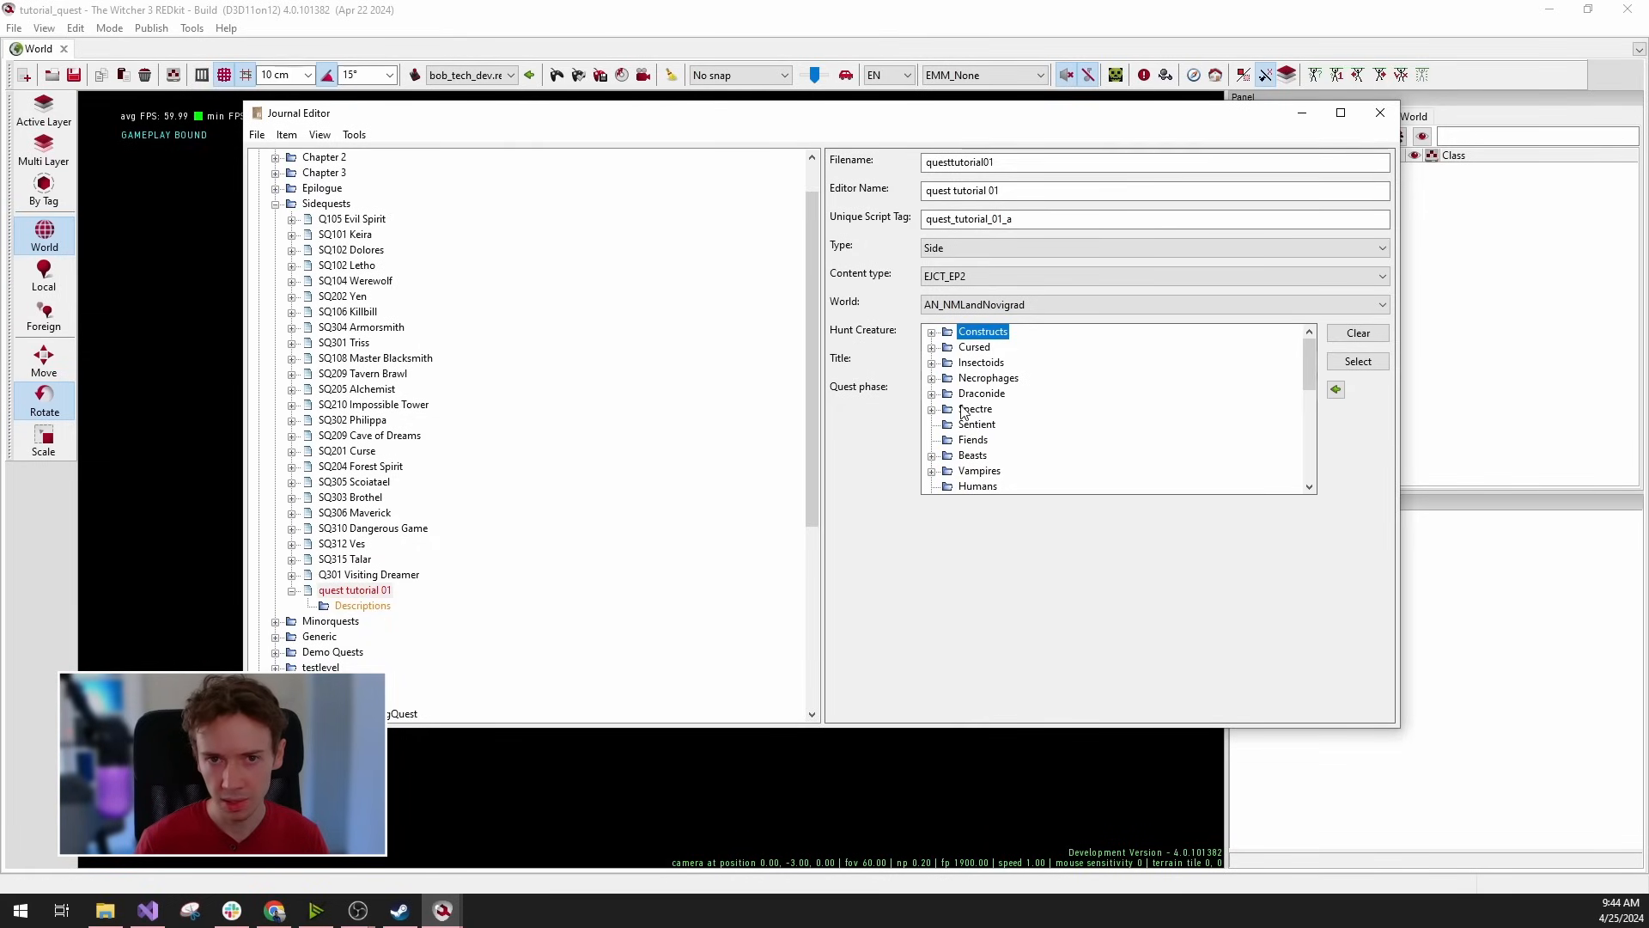
pyautogui.click(932, 410)
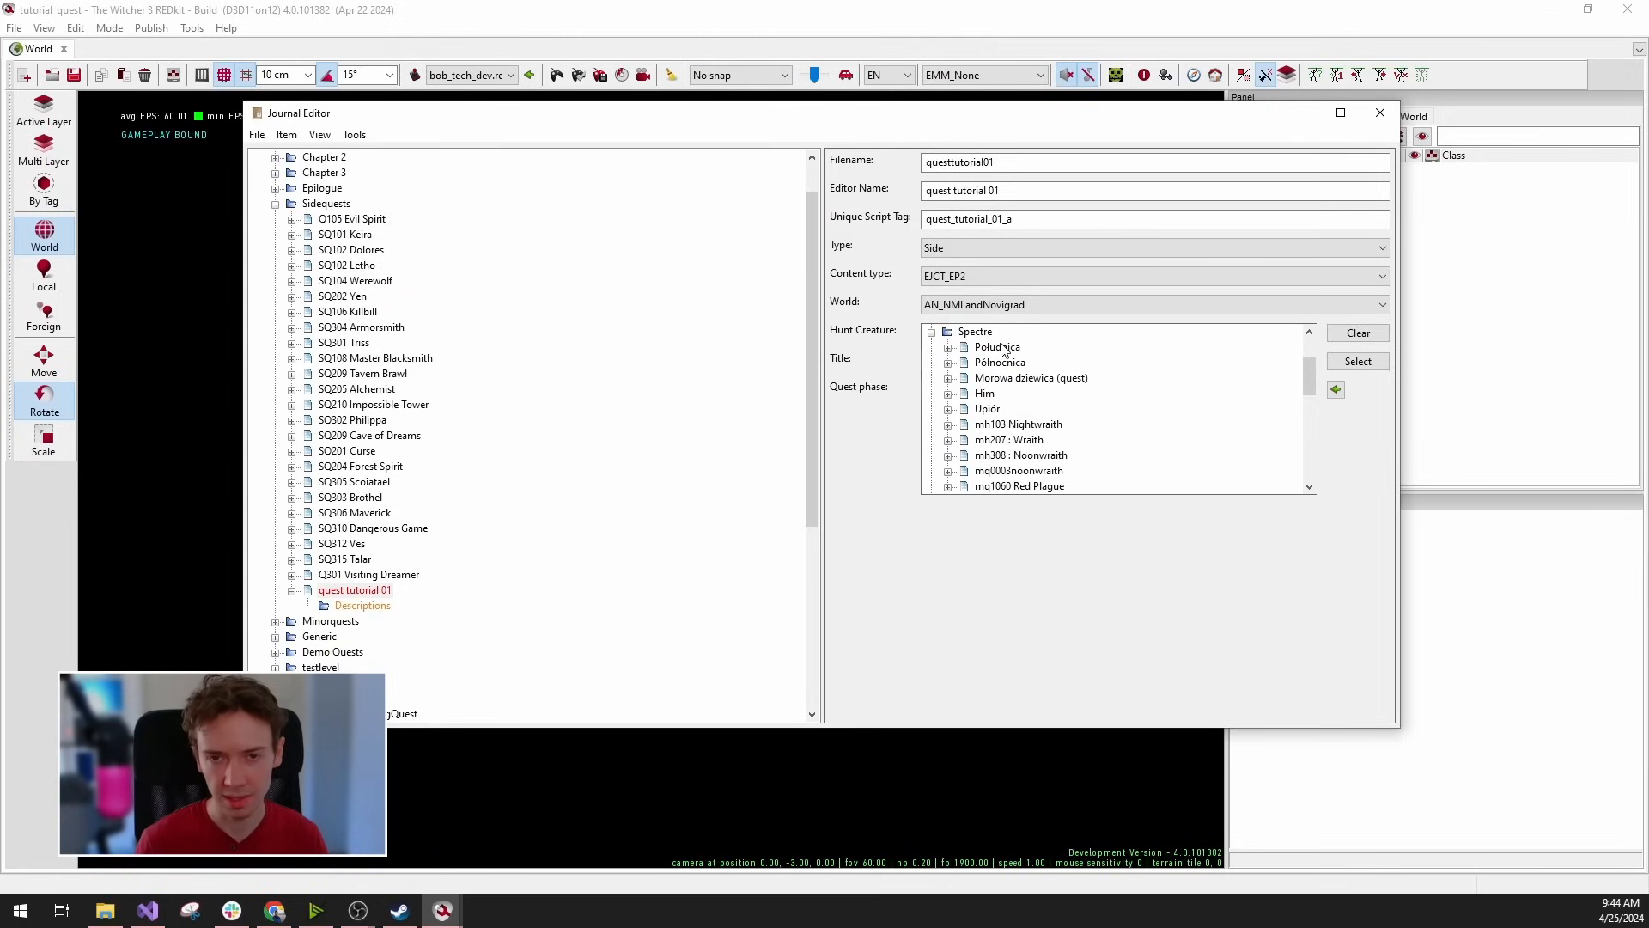
pyautogui.click(1373, 337)
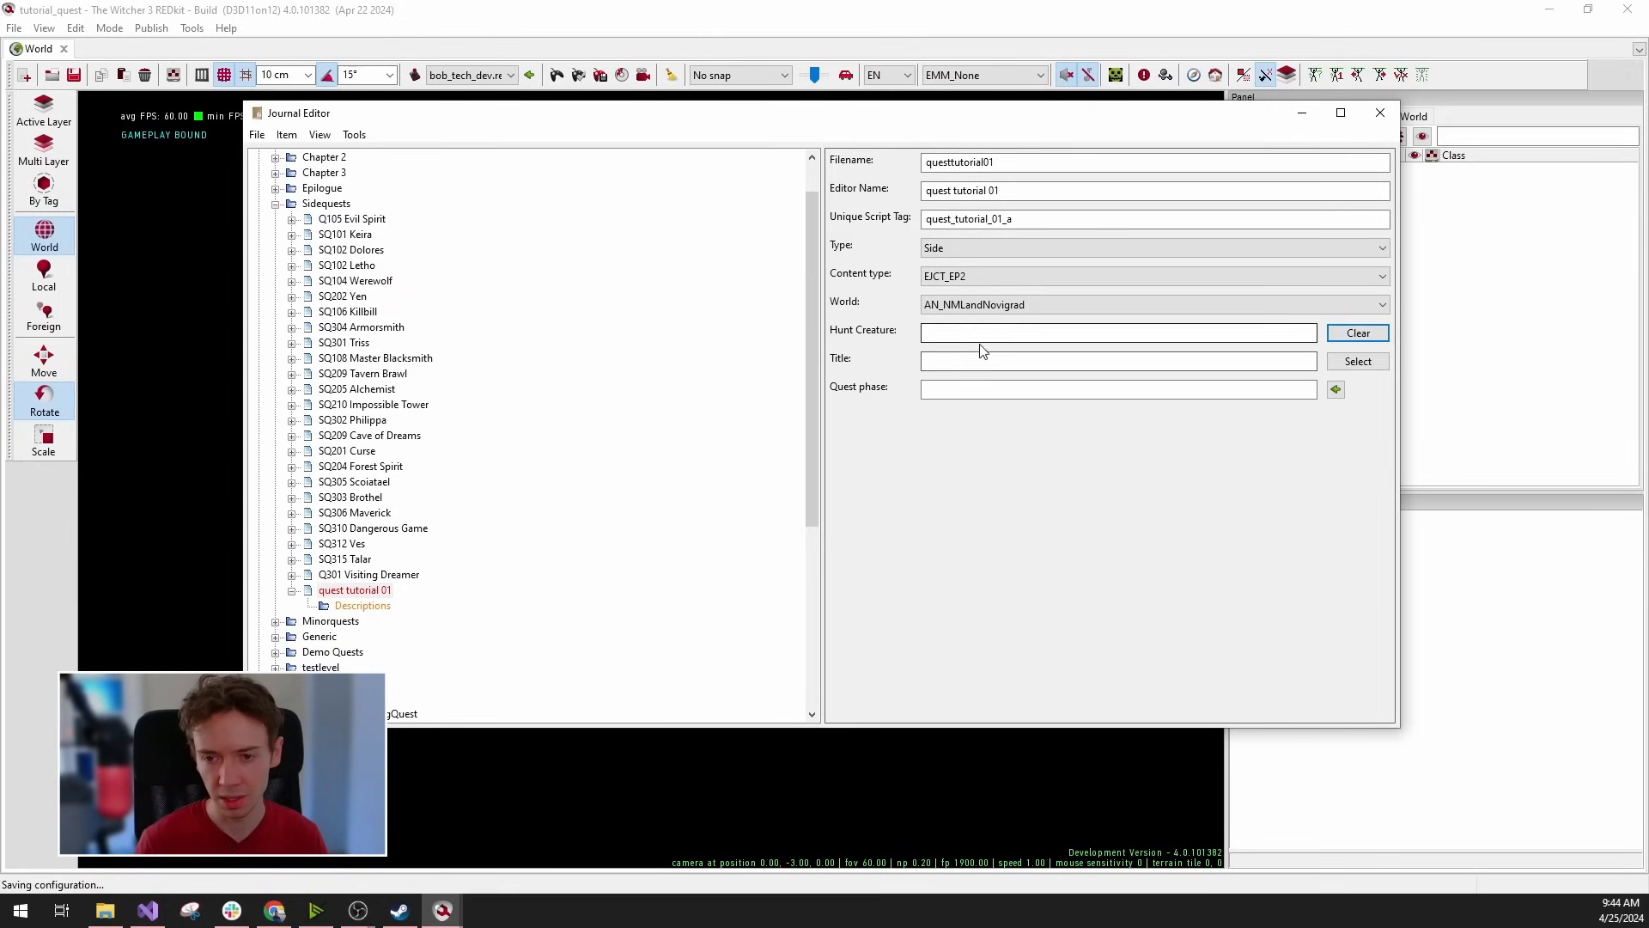
# Set the quest's title to Tutorial Quest Demo.
pyautogui.click(960, 360)
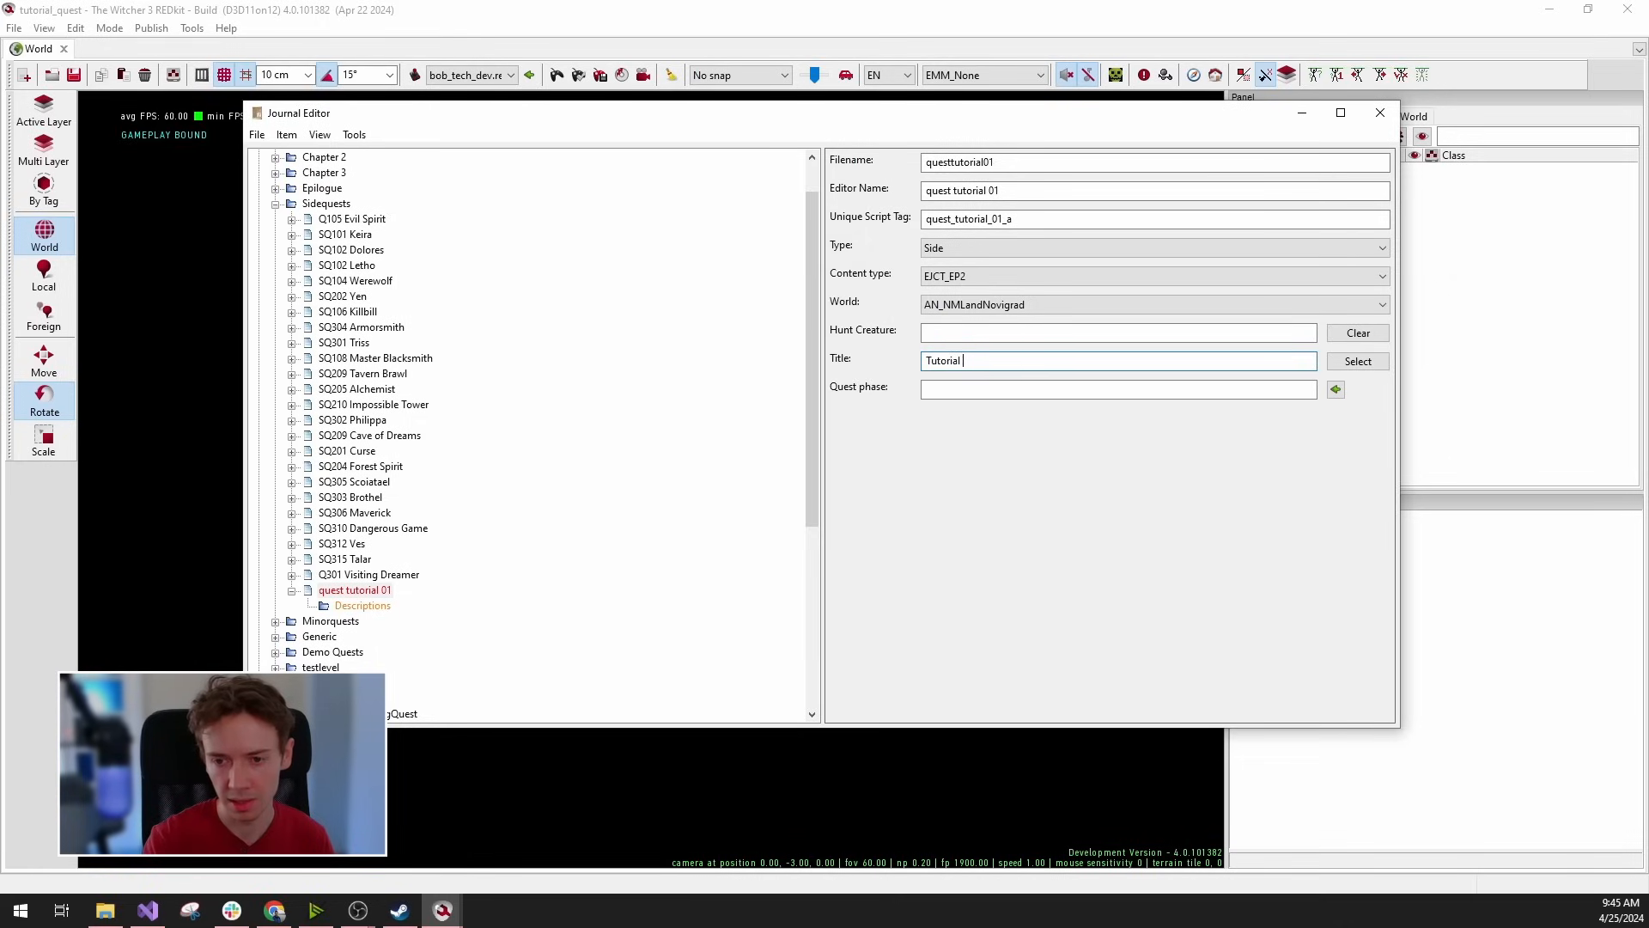
pyautogui.write('emo')
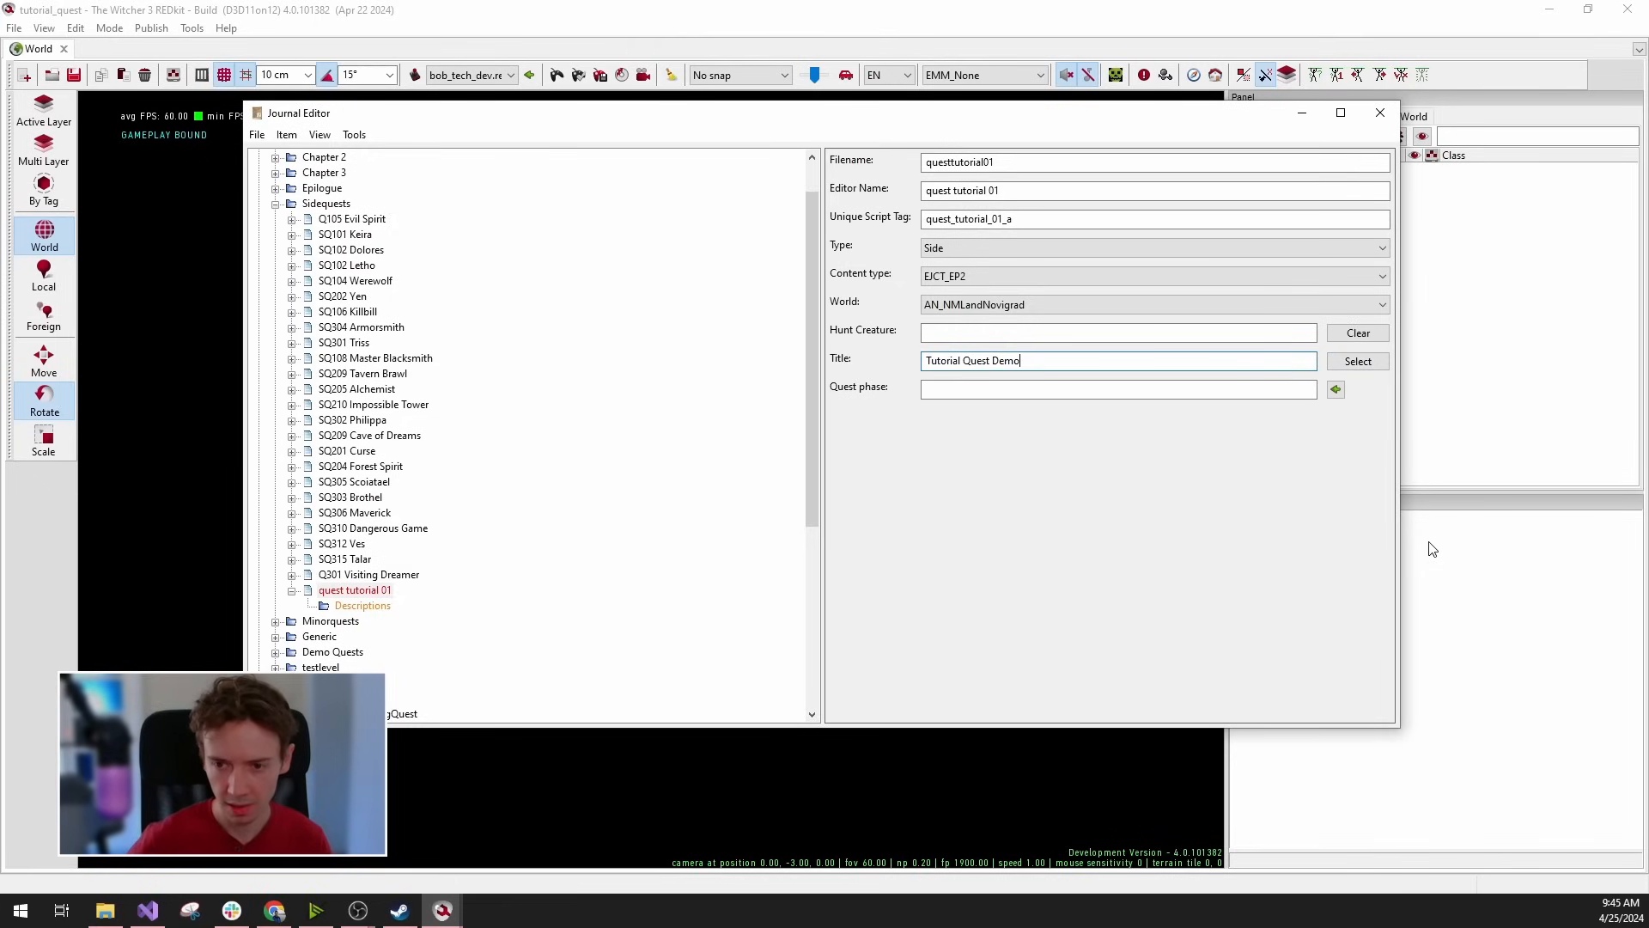
pyautogui.moveTo(1022, 361); pyautogui.dragTo(926, 368)
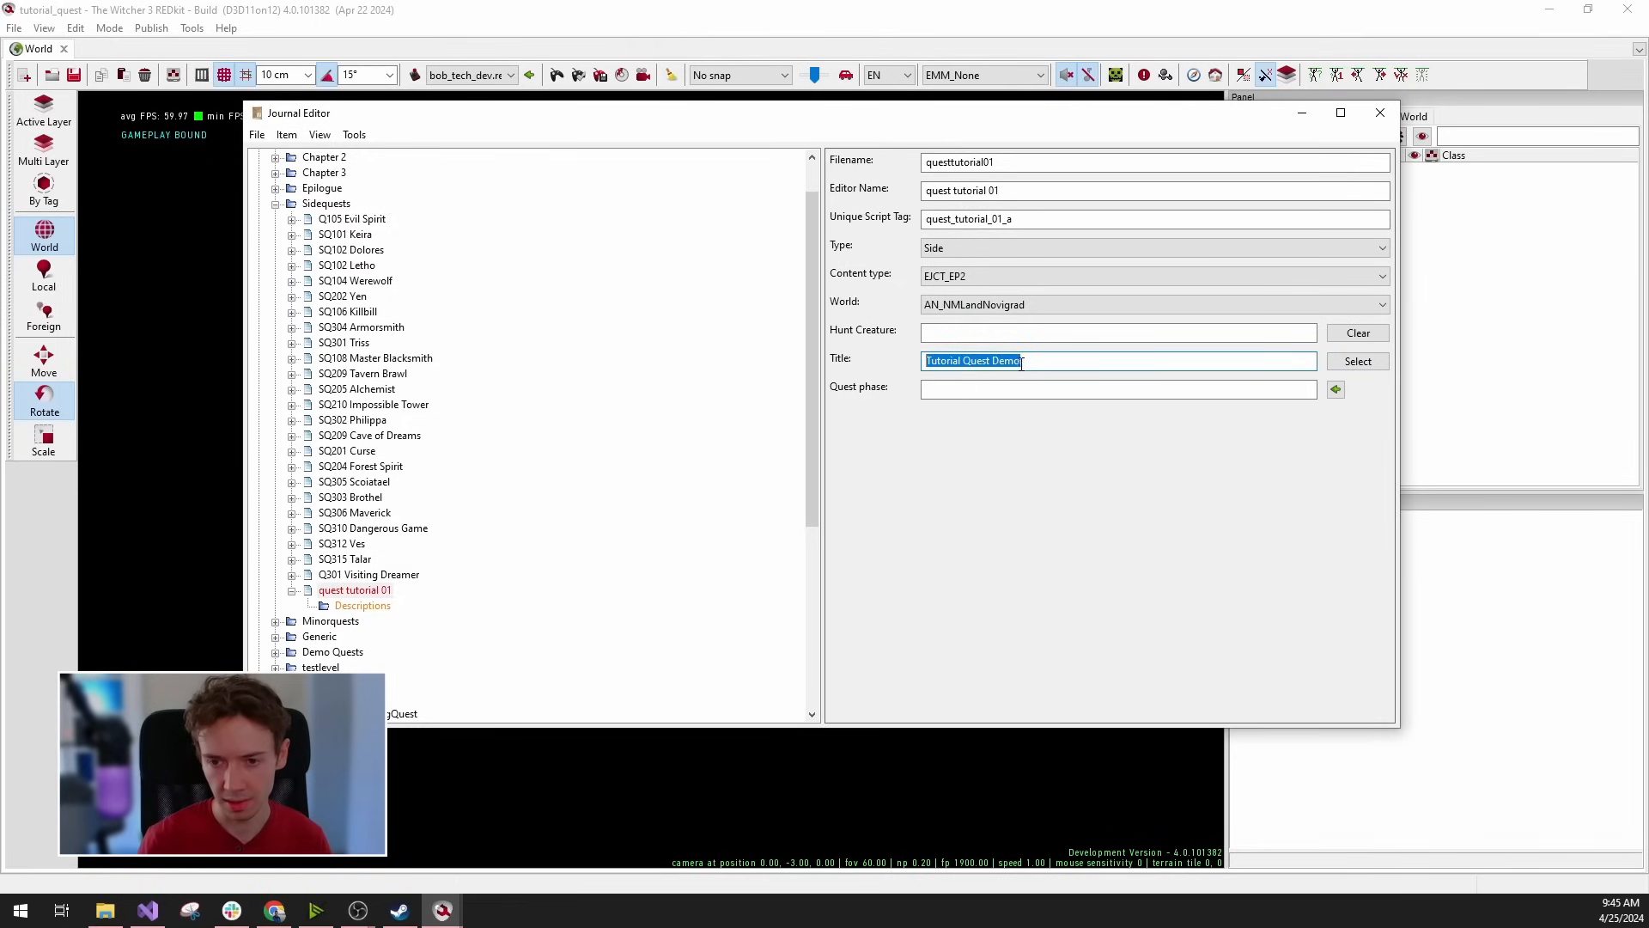
pyautogui.click(1034, 361)
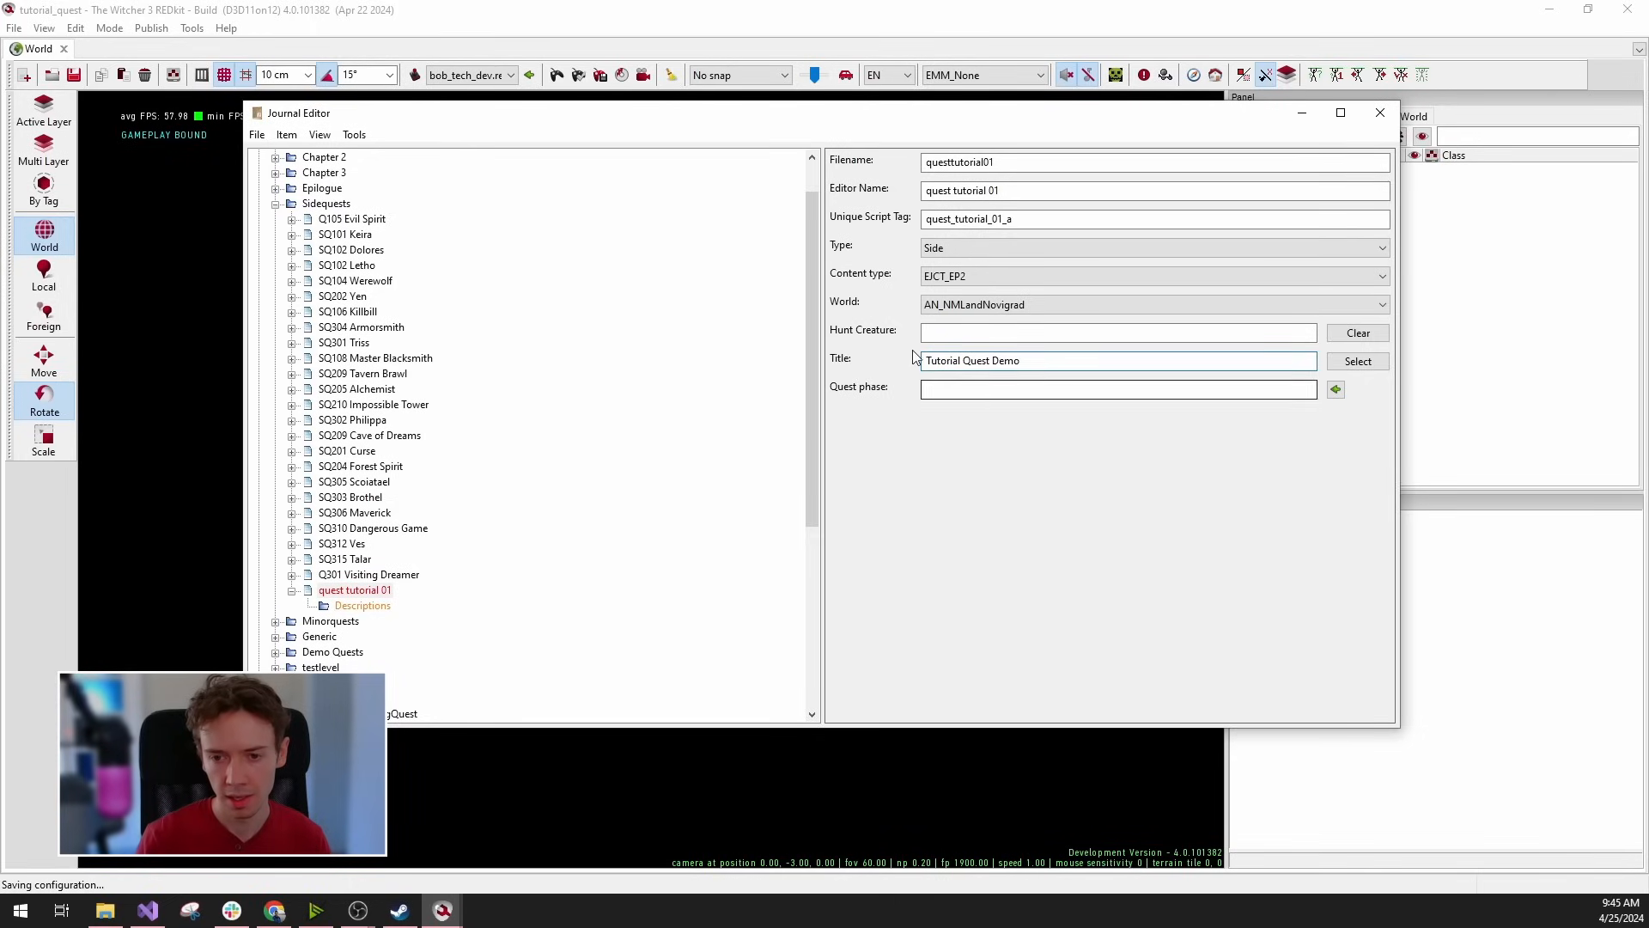
pyautogui.moveTo(924, 361); pyautogui.dragTo(1038, 359)
pyautogui.click(1037, 359)
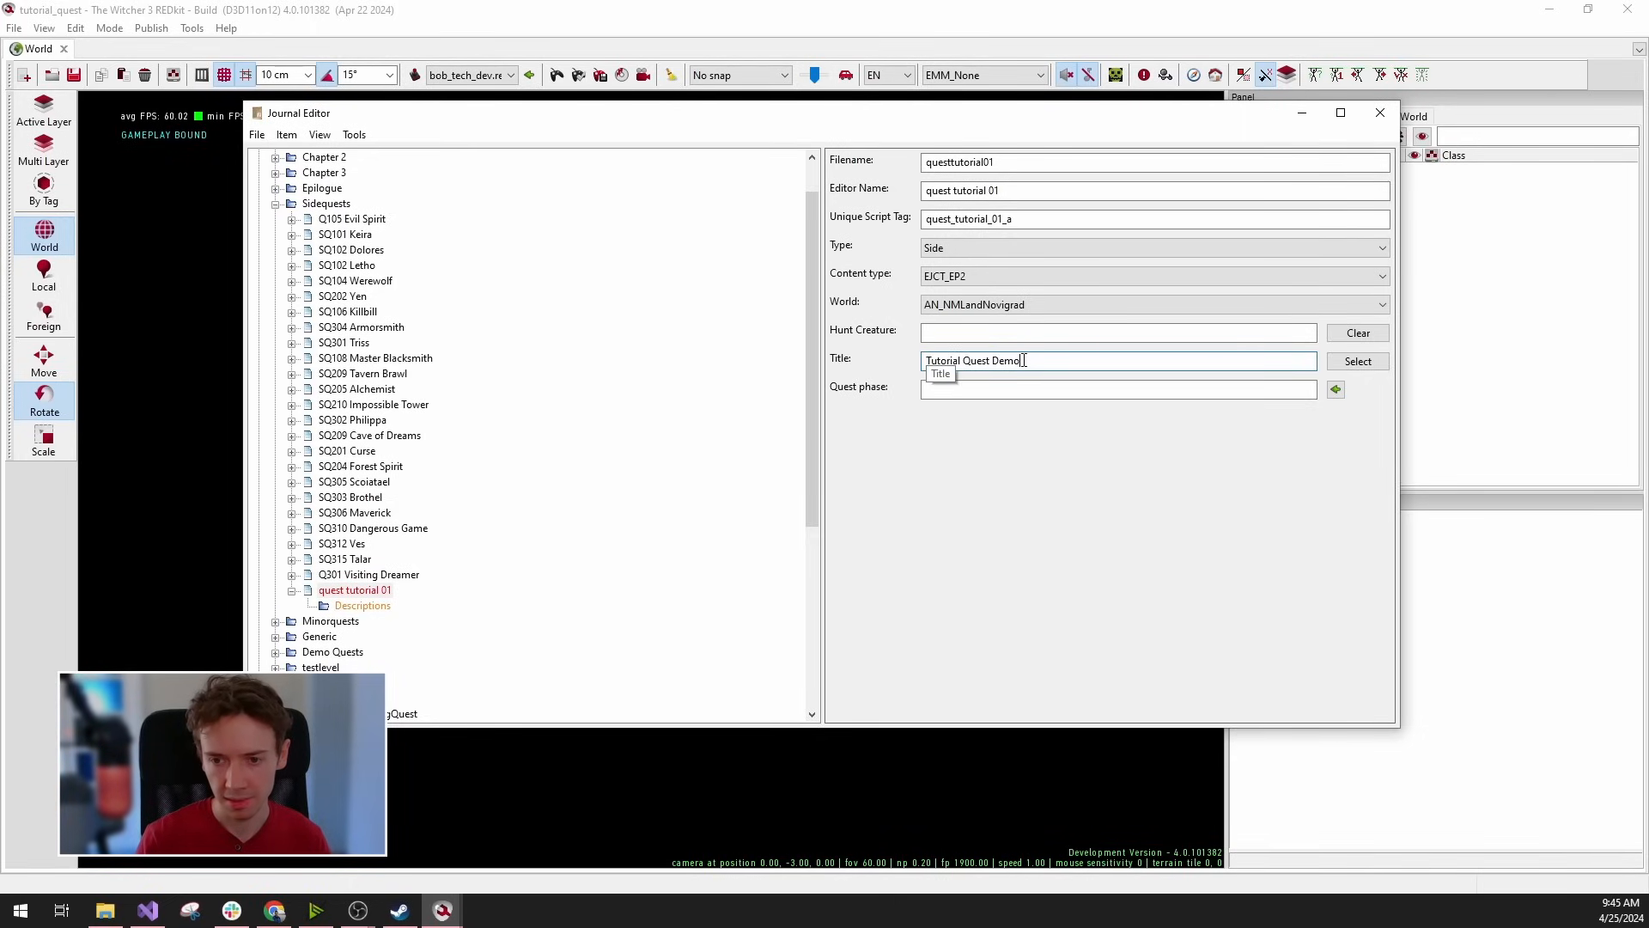
pyautogui.moveTo(1023, 360); pyautogui.dragTo(925, 362)
pyautogui.click(1036, 368)
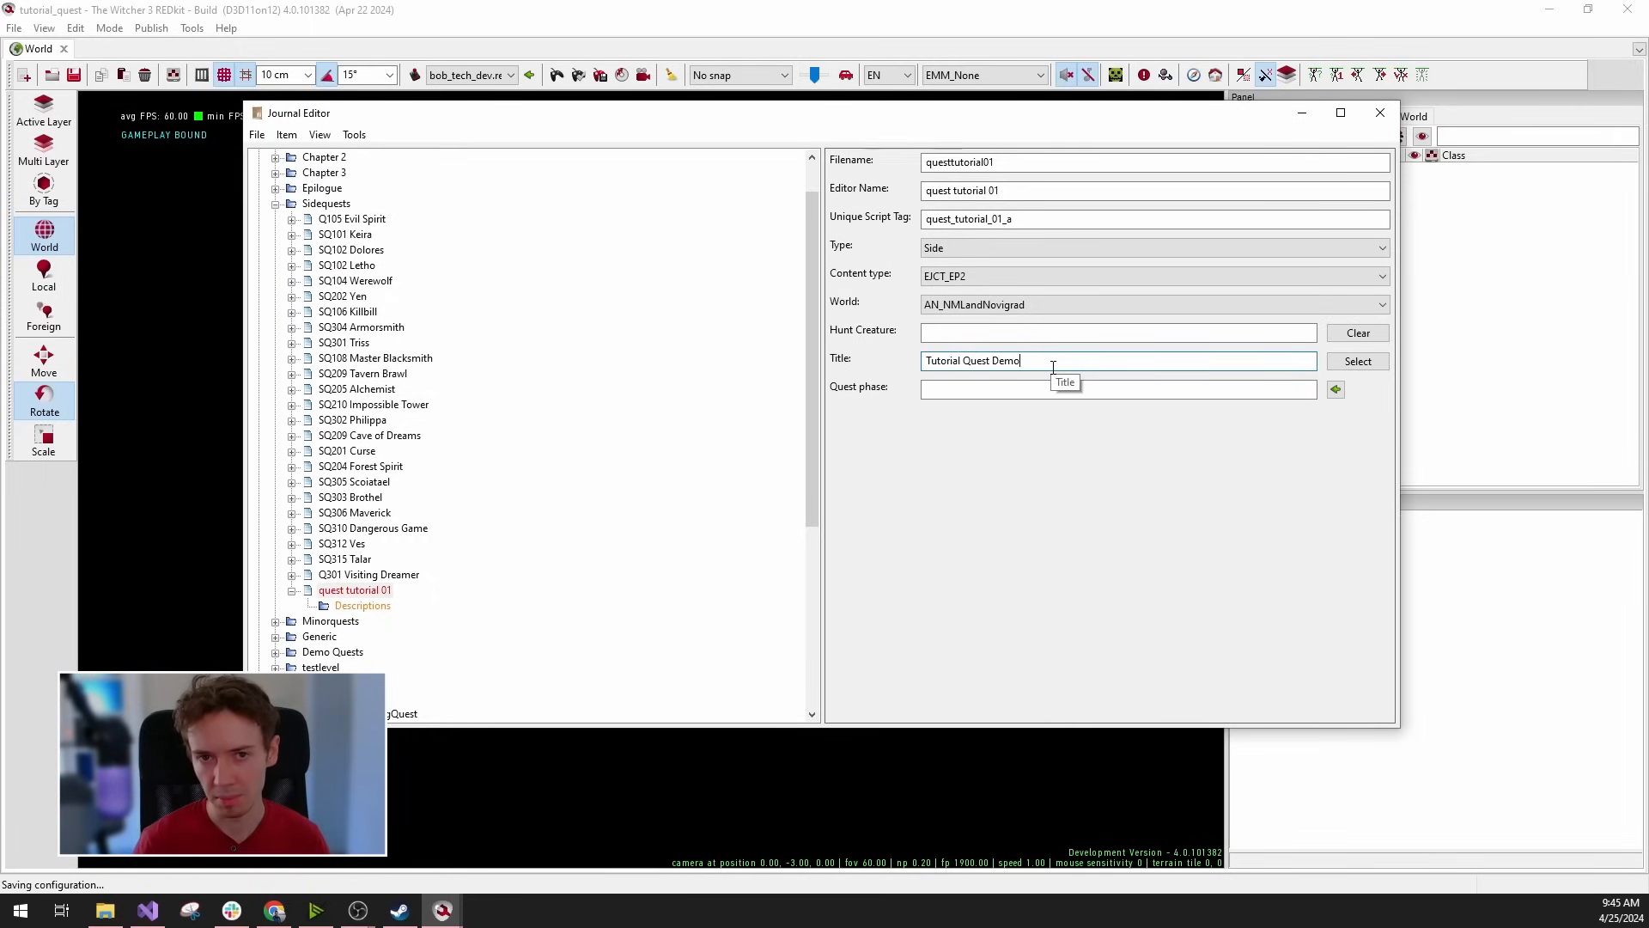
# Examine the string categories and search modes available for choosing an existing title string, and cancel the selection without picking one.
pyautogui.click(1375, 364)
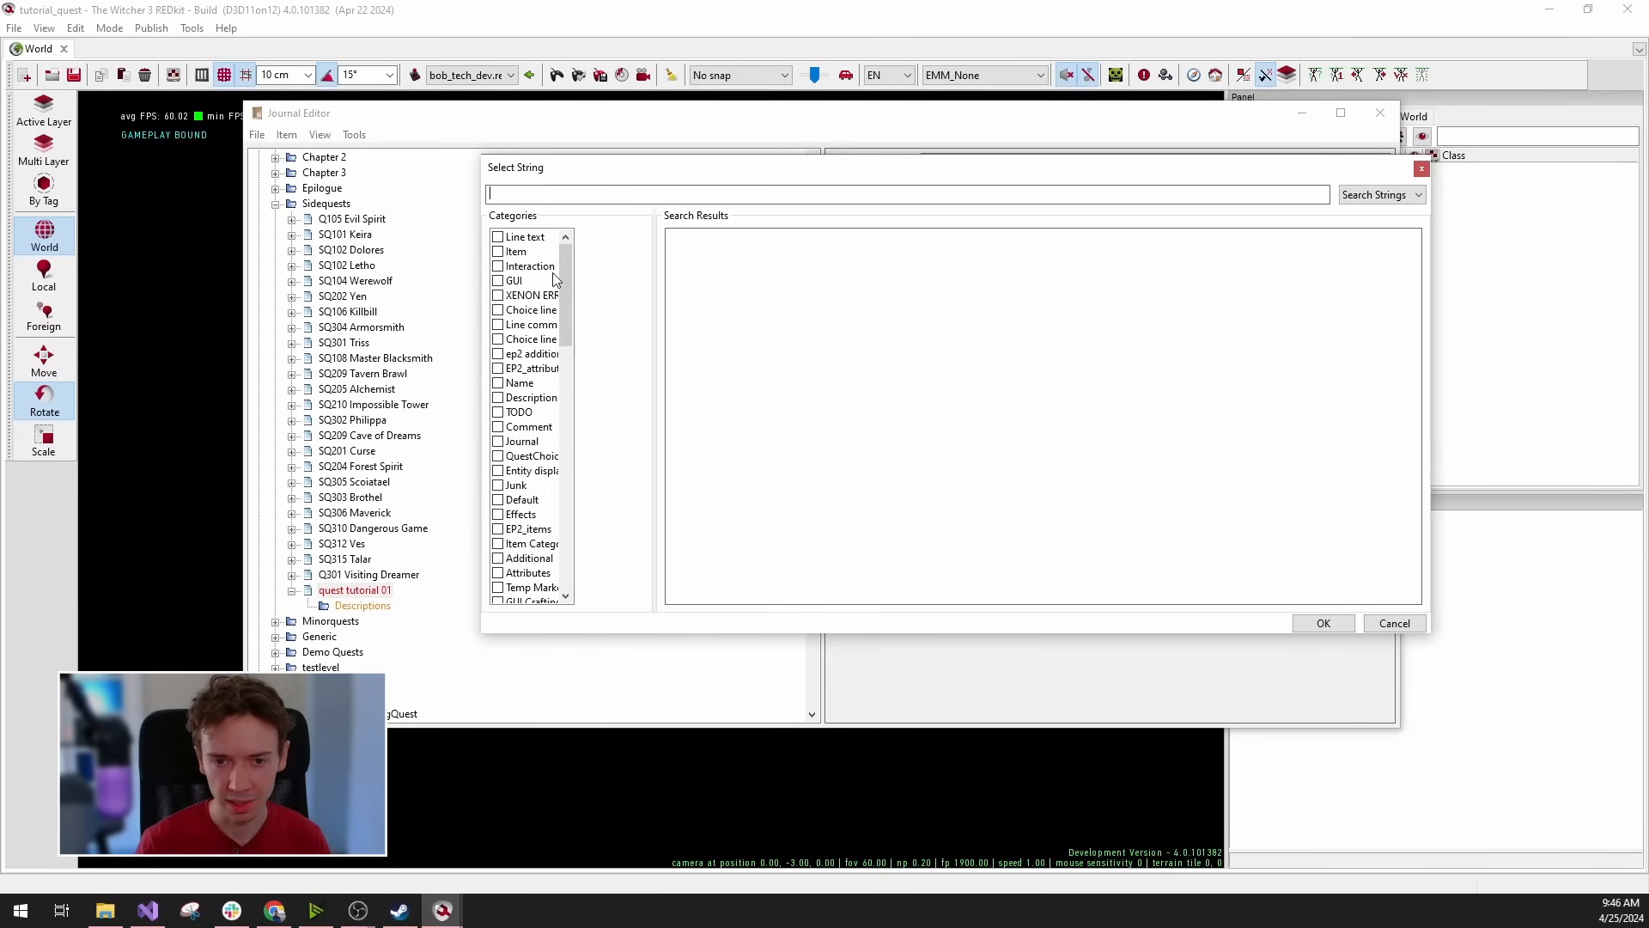
pyautogui.scroll(-4, 537, 360)
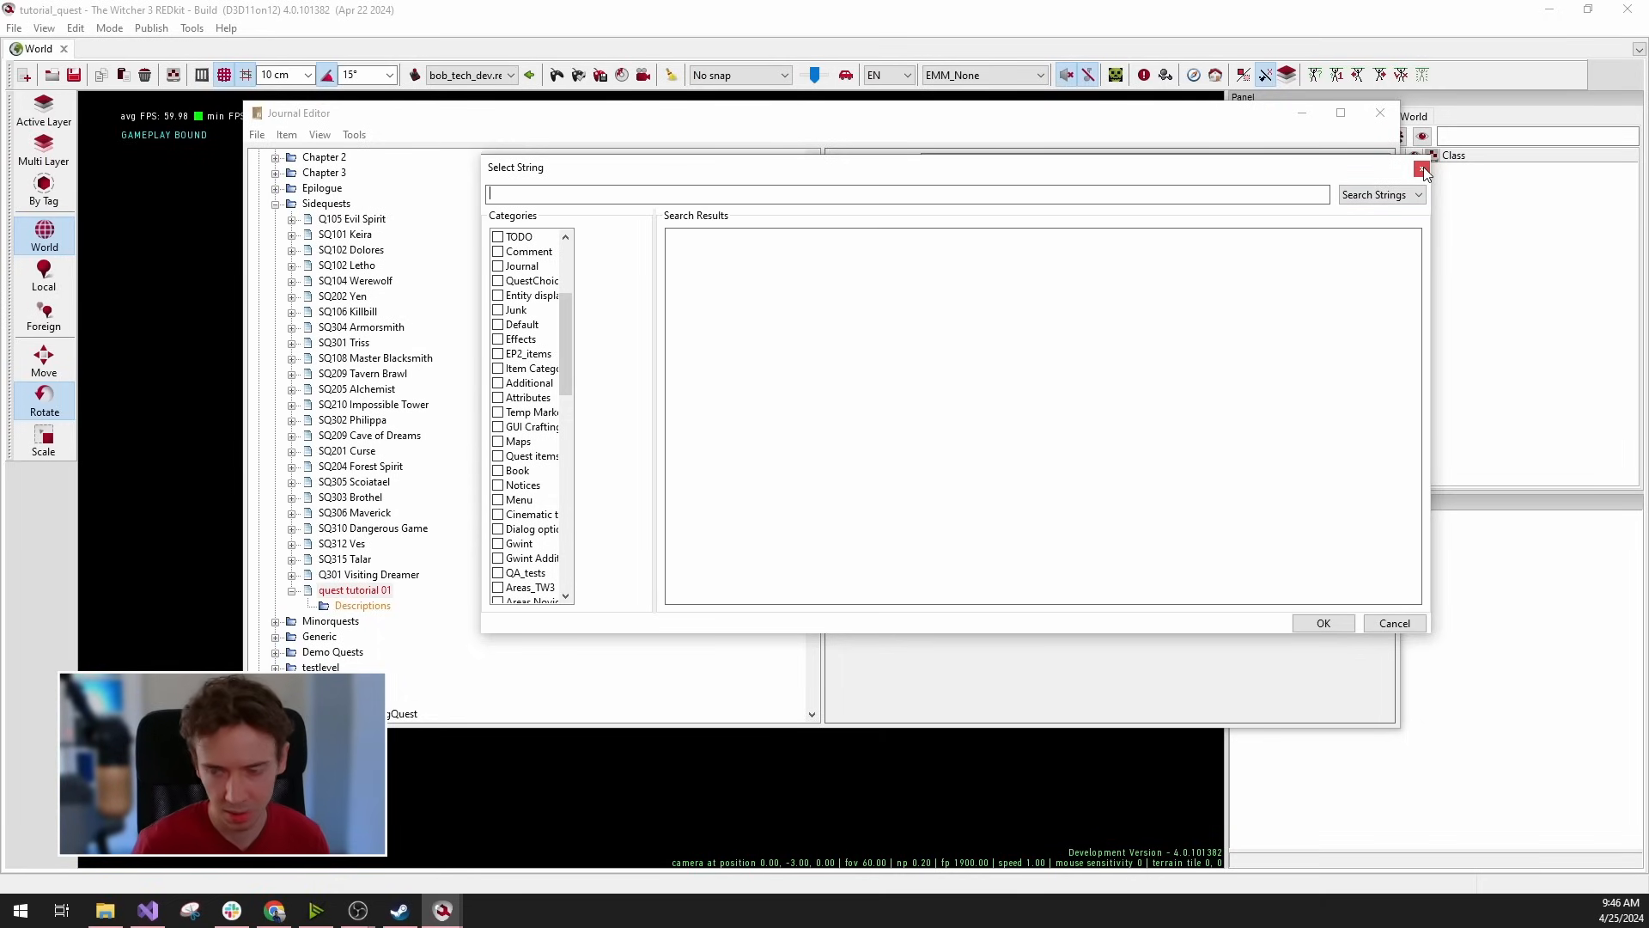
pyautogui.scroll(-5, 515, 360)
pyautogui.click(498, 382)
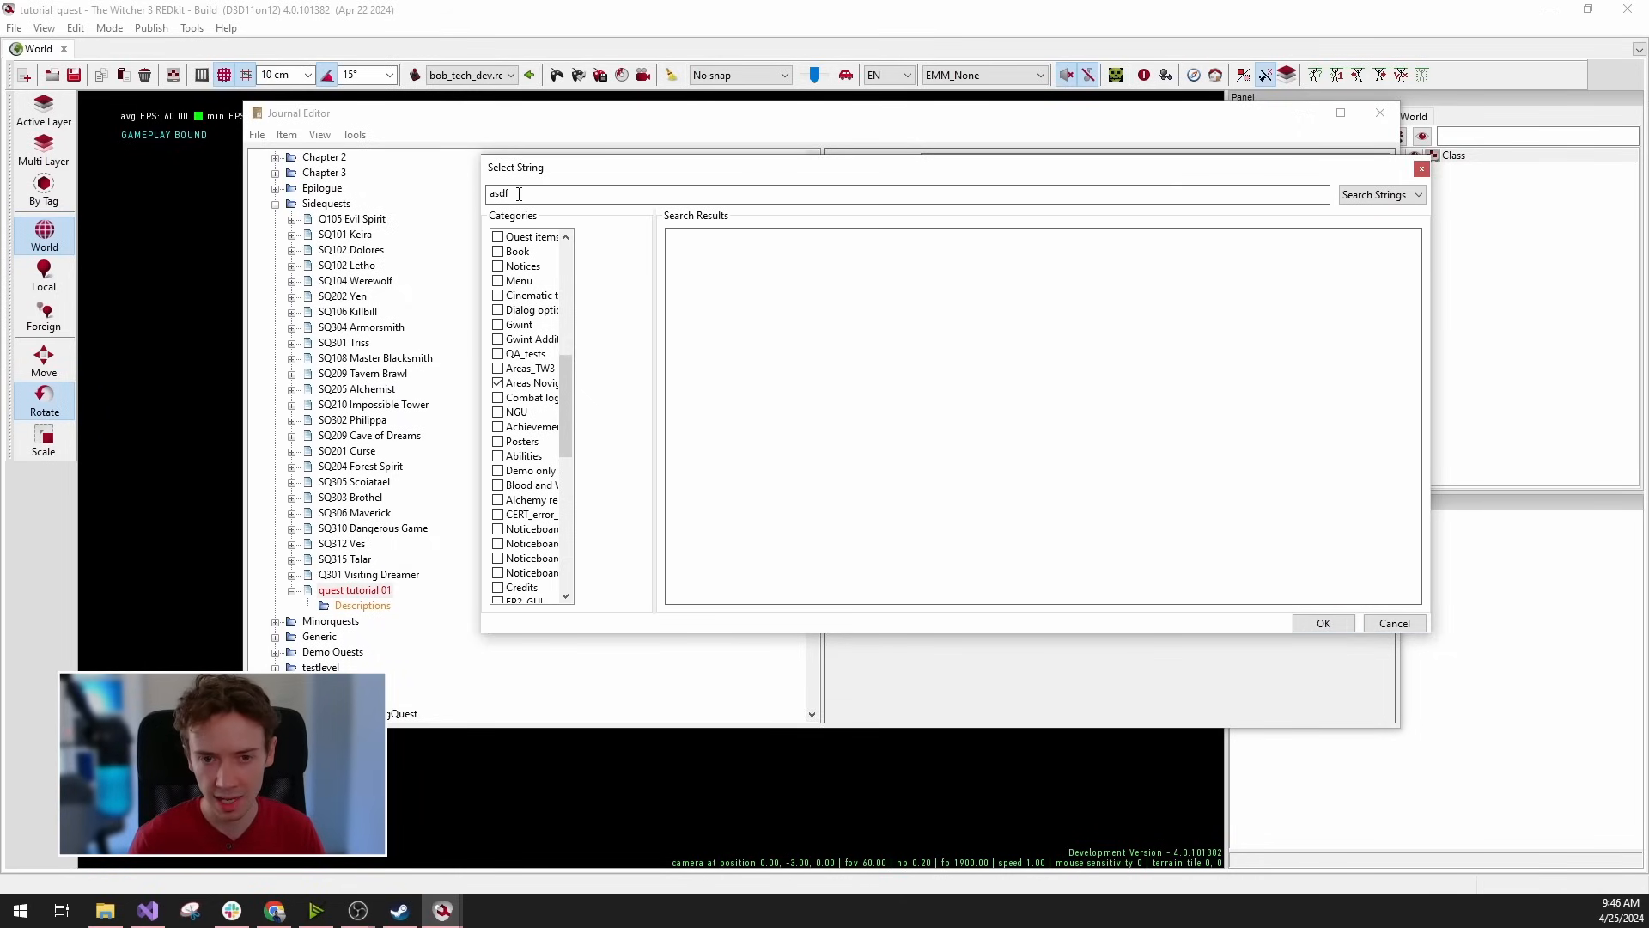
pyautogui.hotkey('ctrl', 'a')
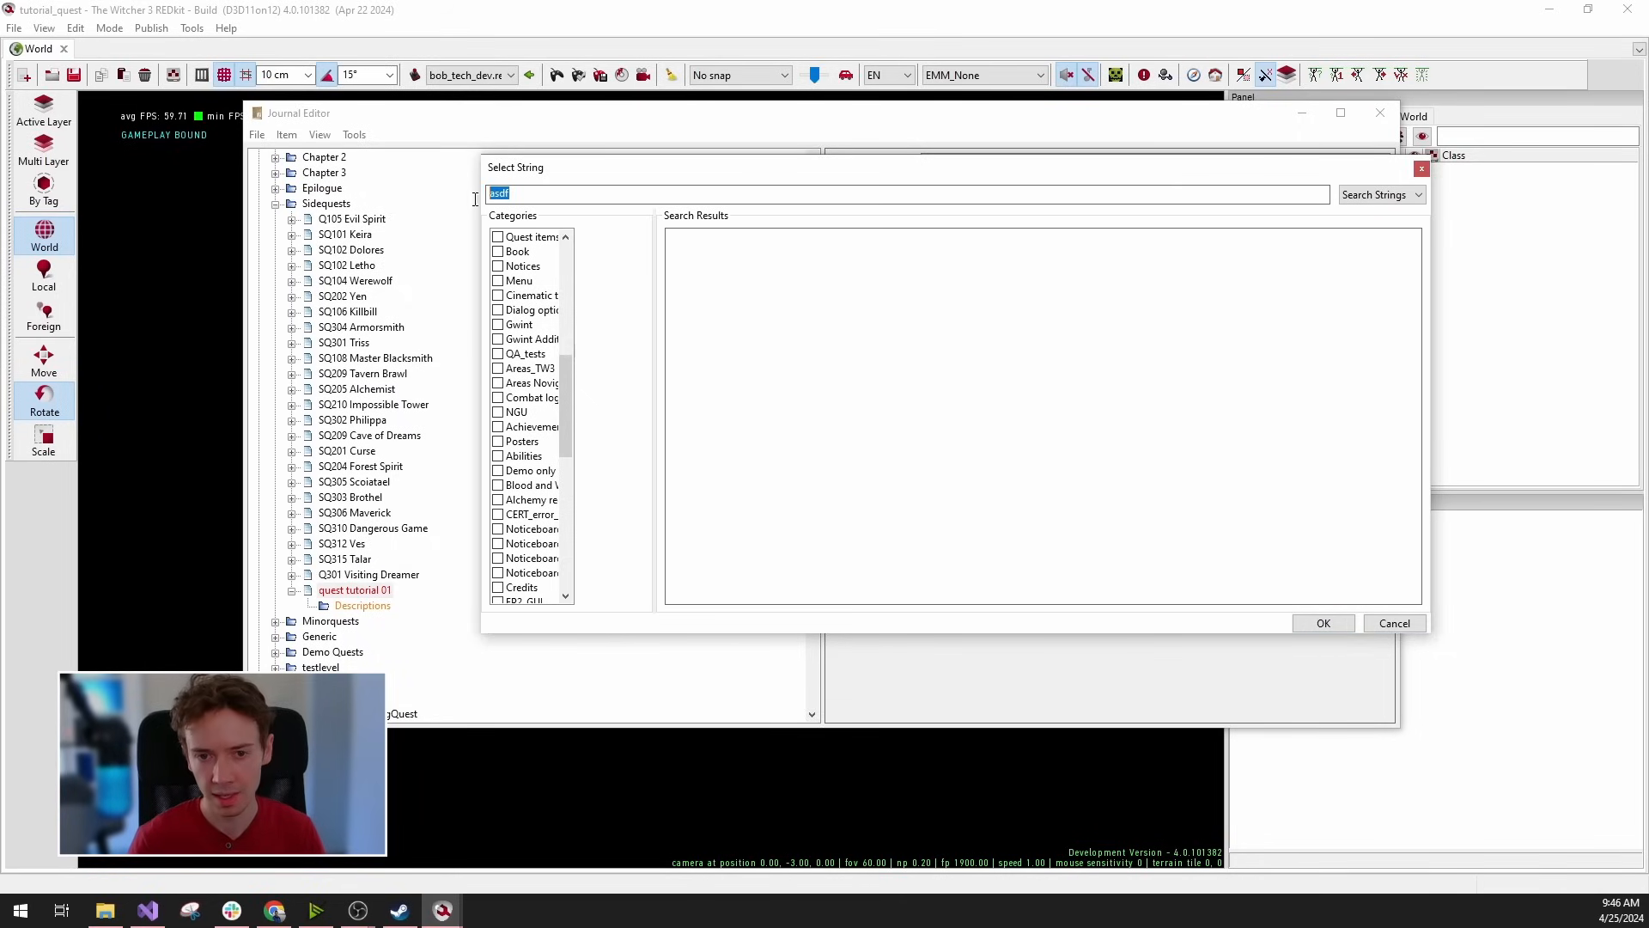
pyautogui.press('BackSpace')
pyautogui.click(1384, 197)
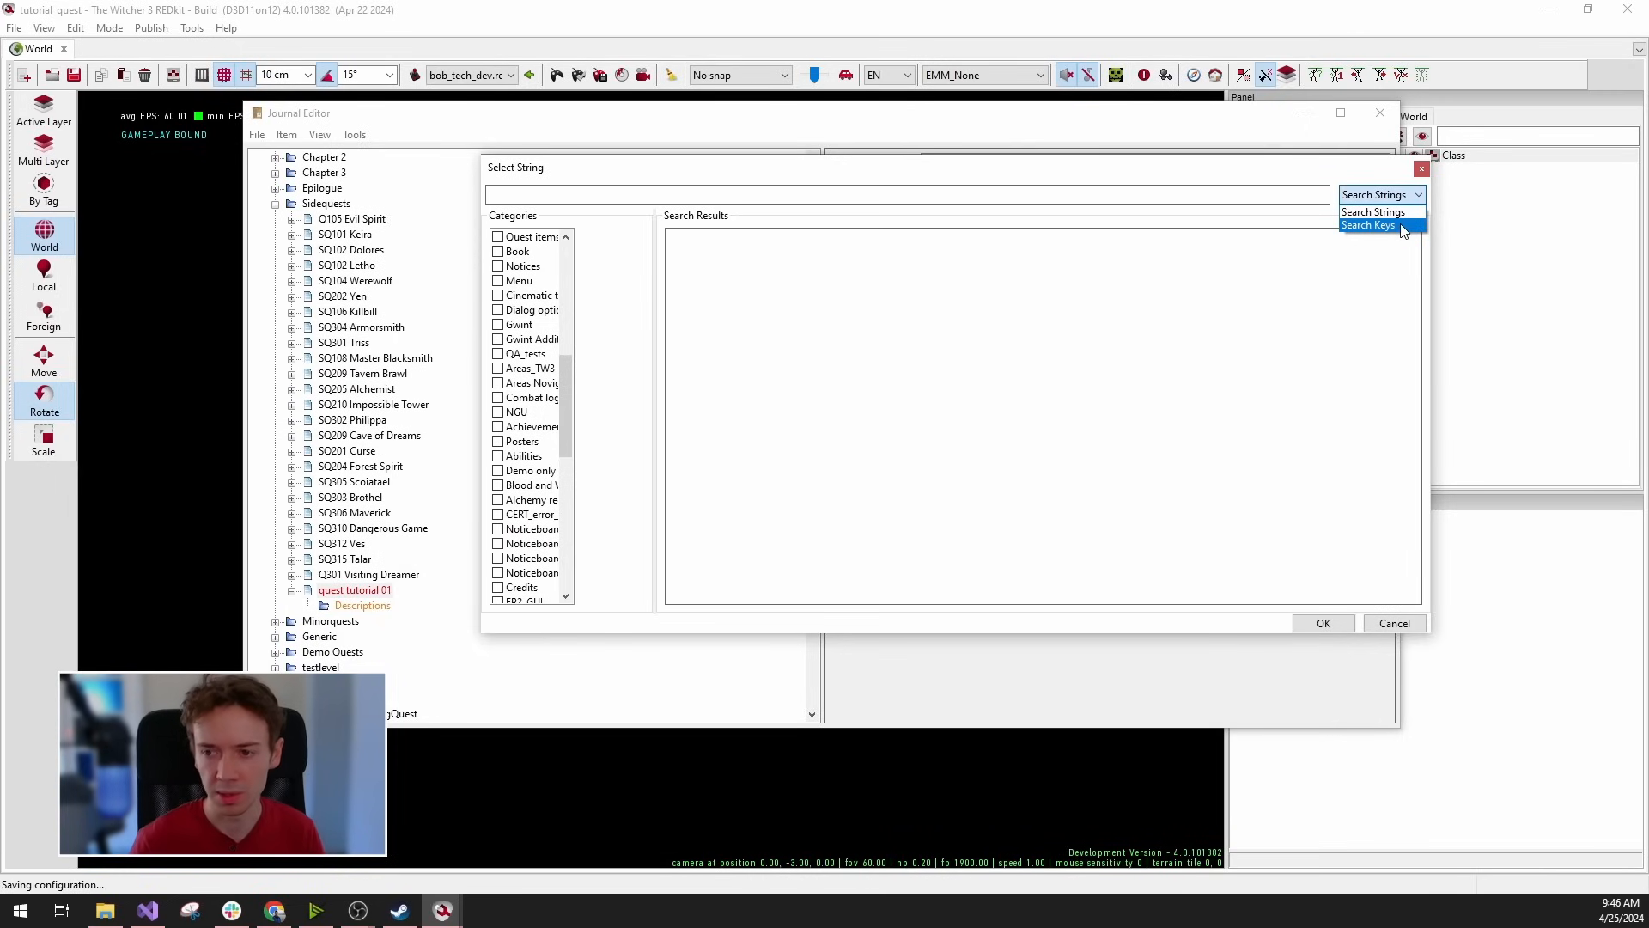
pyautogui.click(1272, 163)
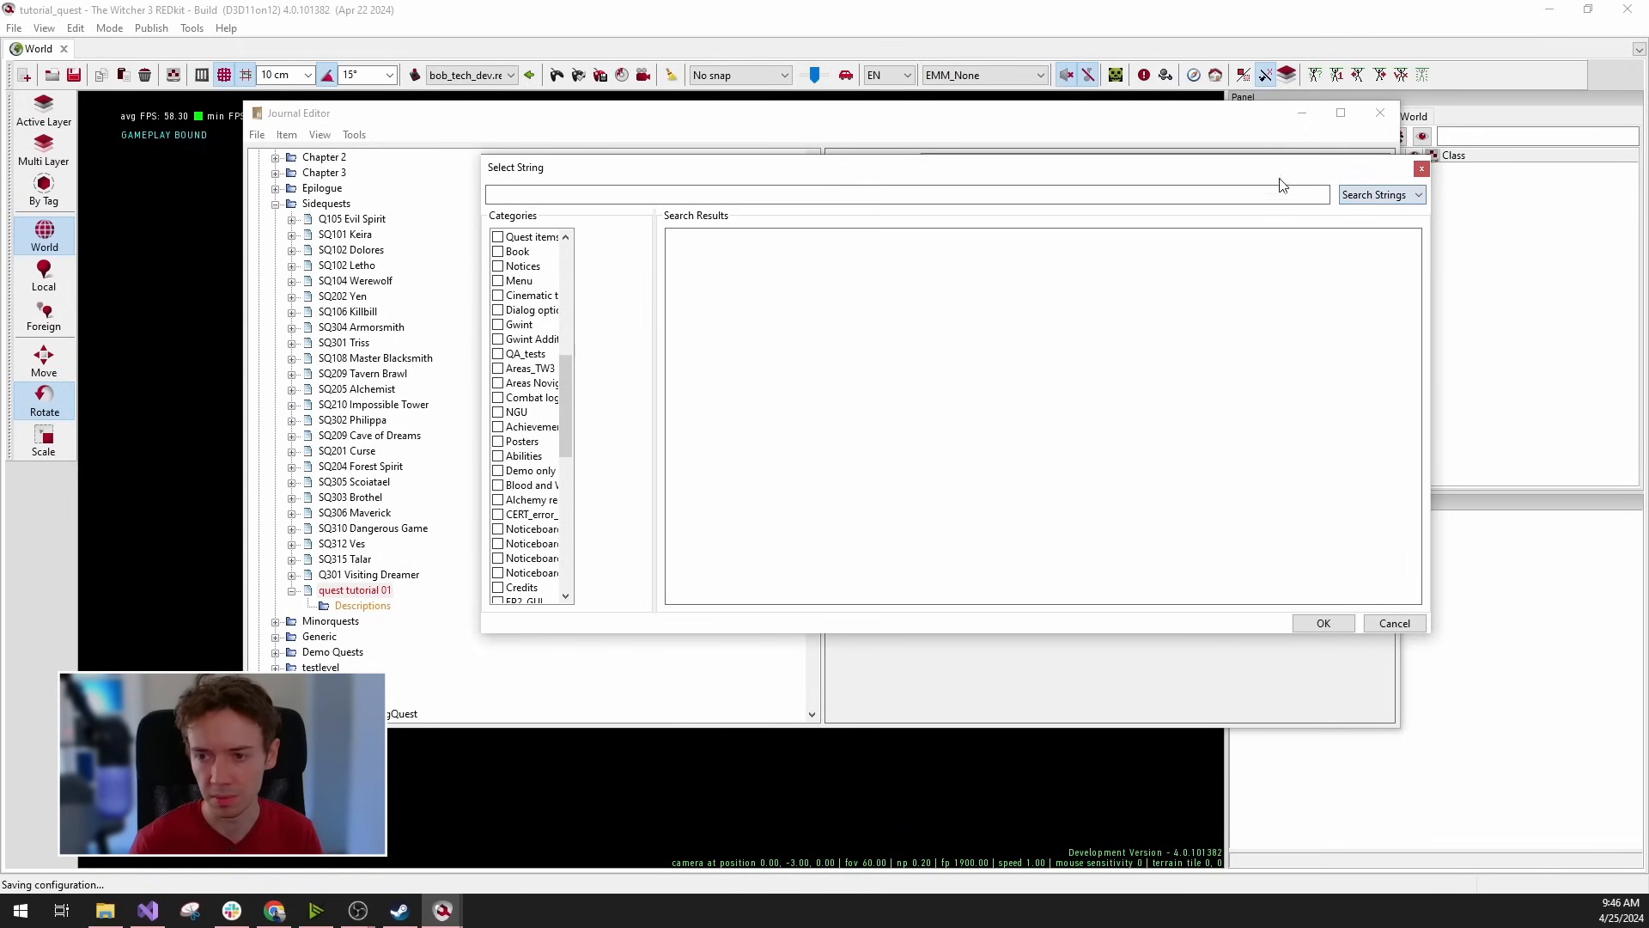
pyautogui.click(1394, 623)
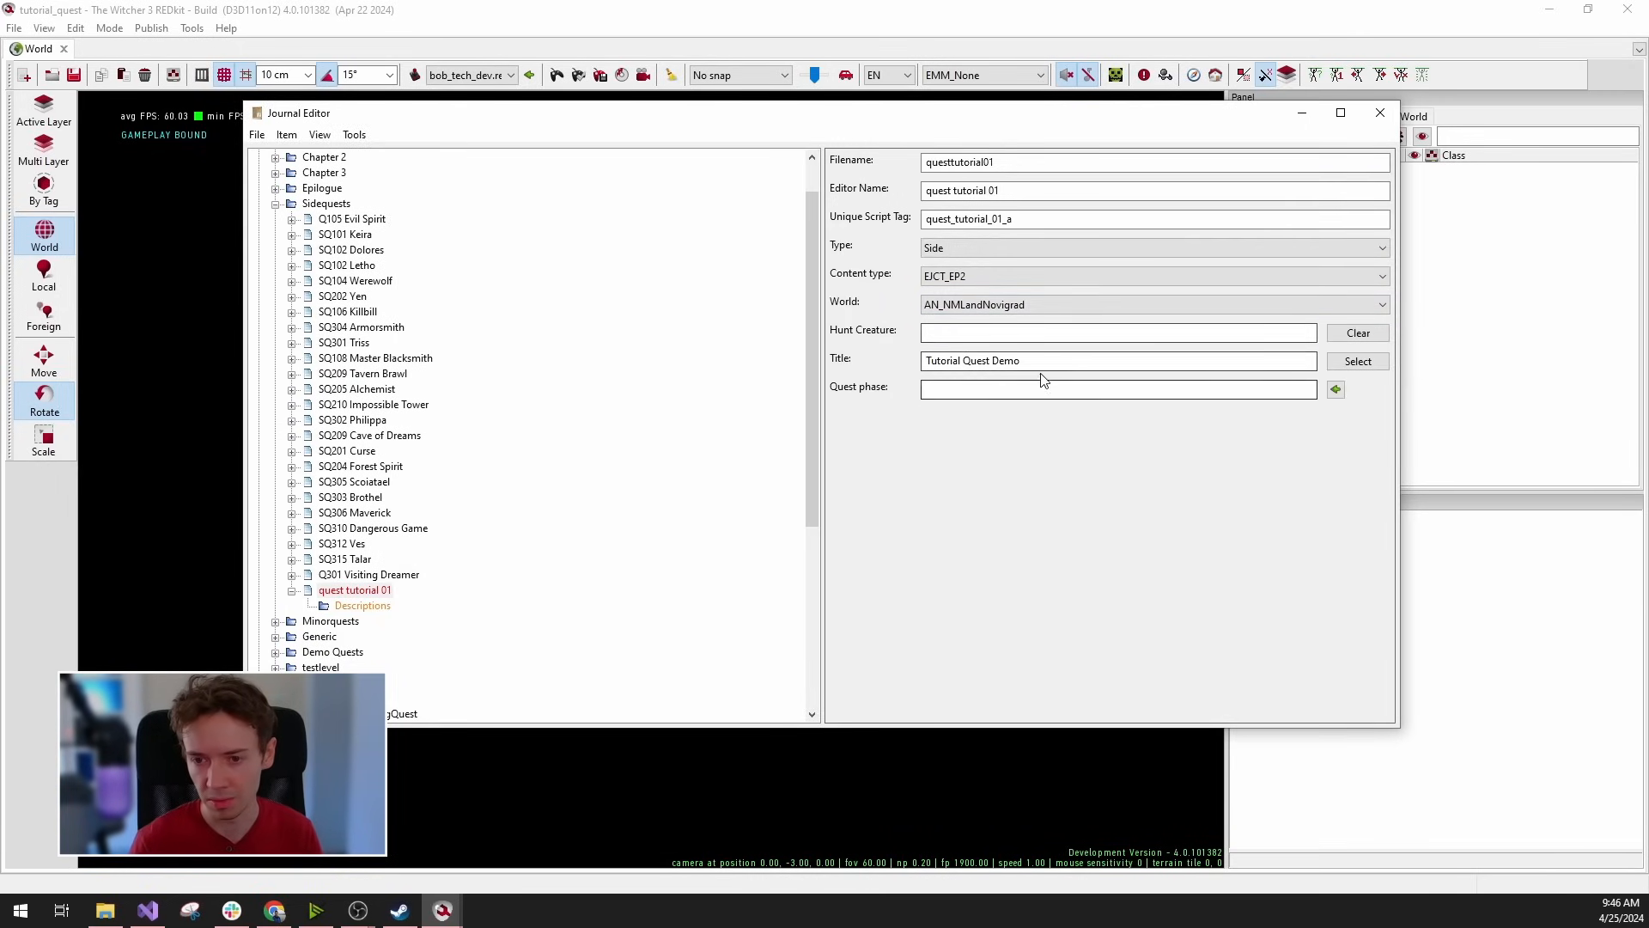
pyautogui.moveTo(1042, 361); pyautogui.dragTo(924, 361)
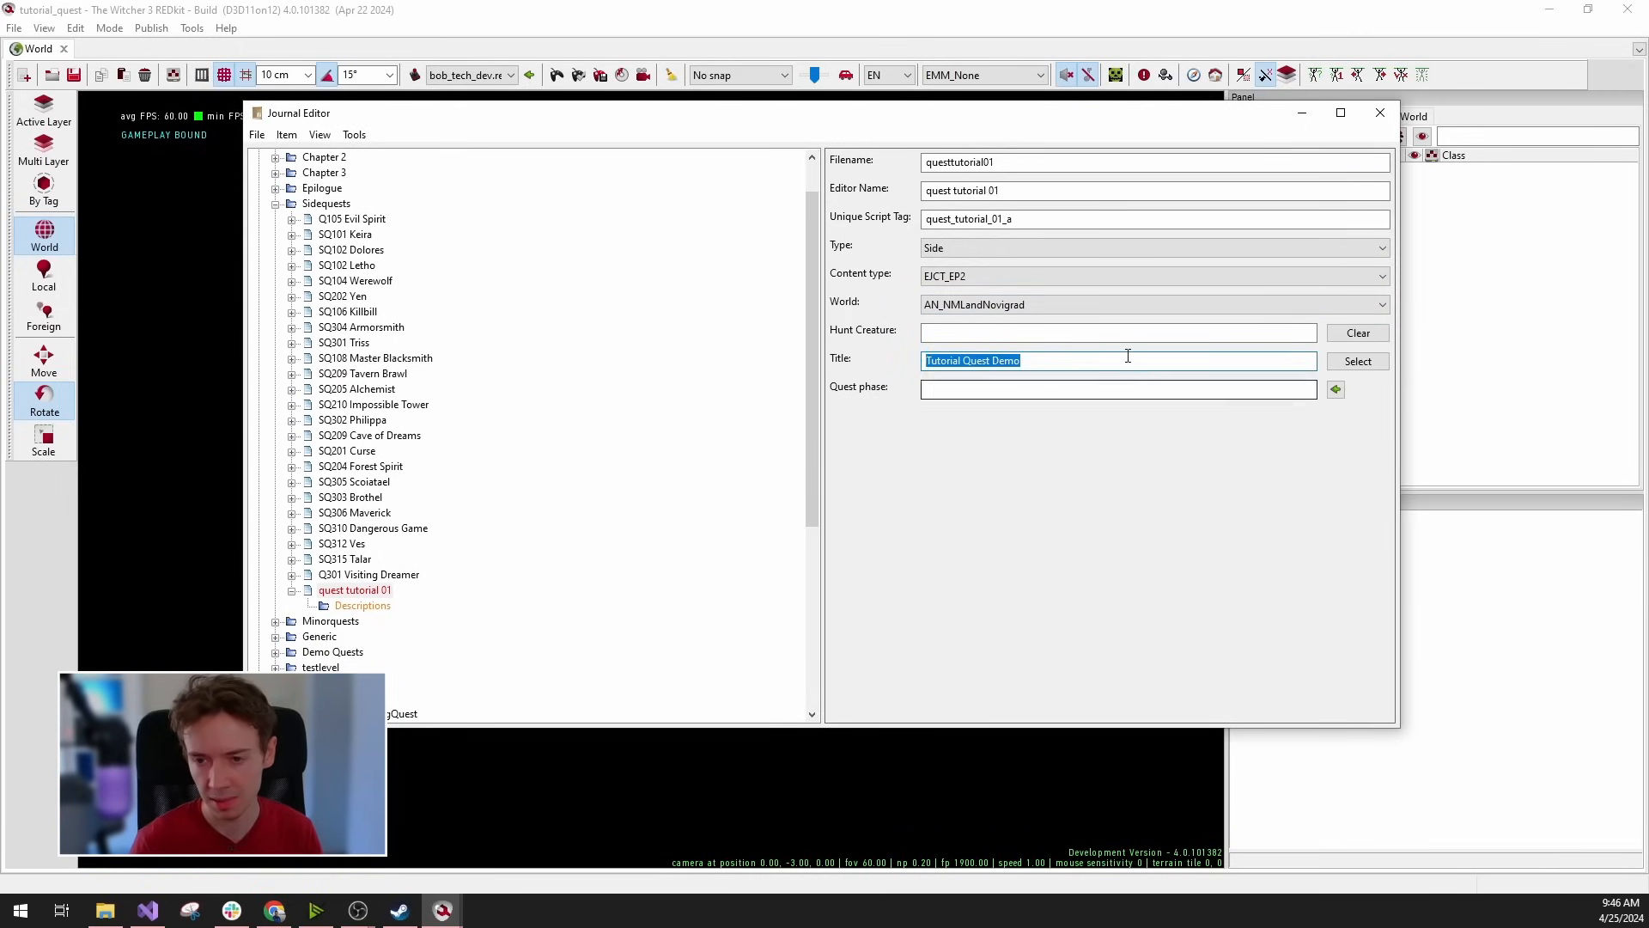
pyautogui.click(1041, 361)
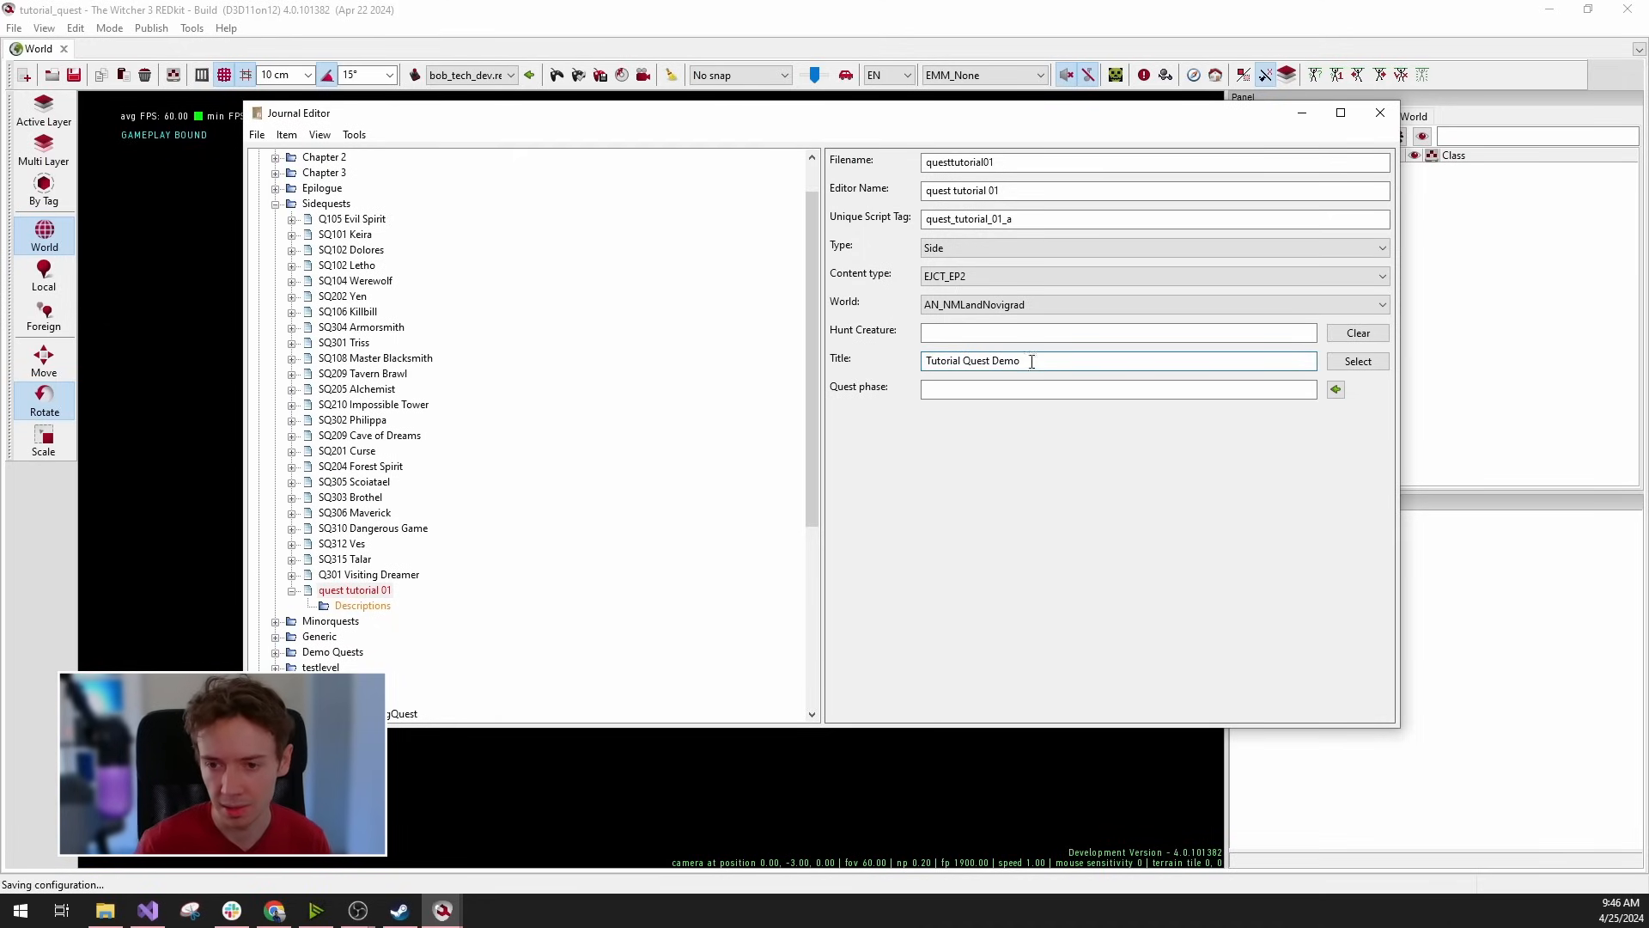
# Set the unique script tag of the Descriptions folder under quest tutorial 01 to desc_tutorial_1.
pyautogui.click(363, 606)
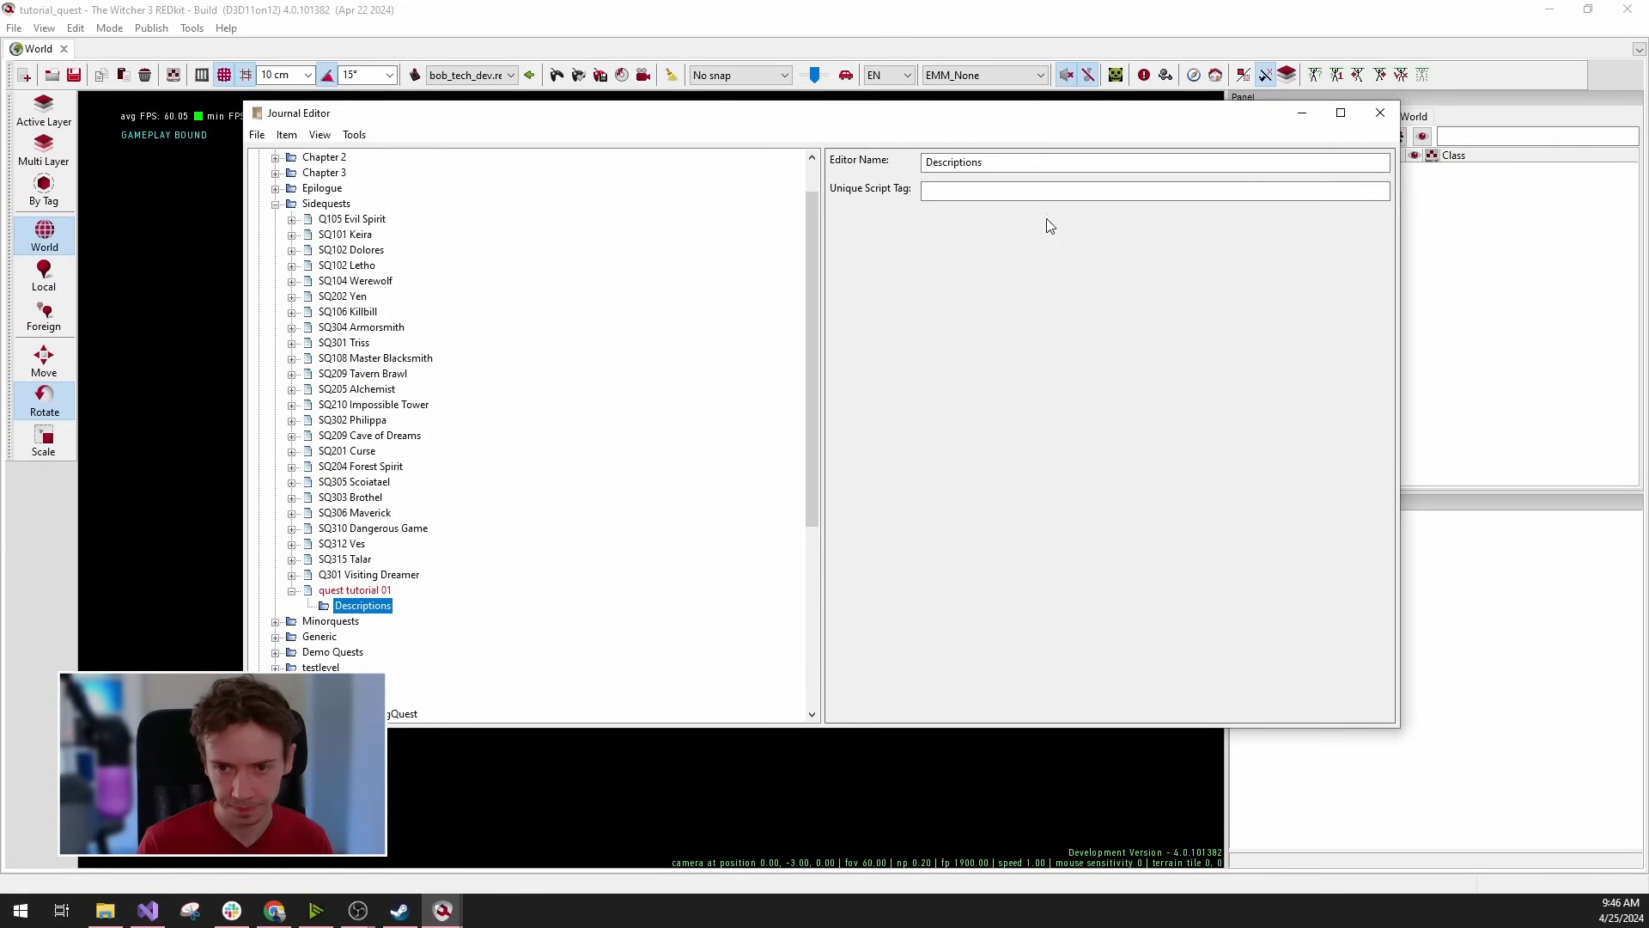
pyautogui.moveTo(994, 162); pyautogui.dragTo(902, 164)
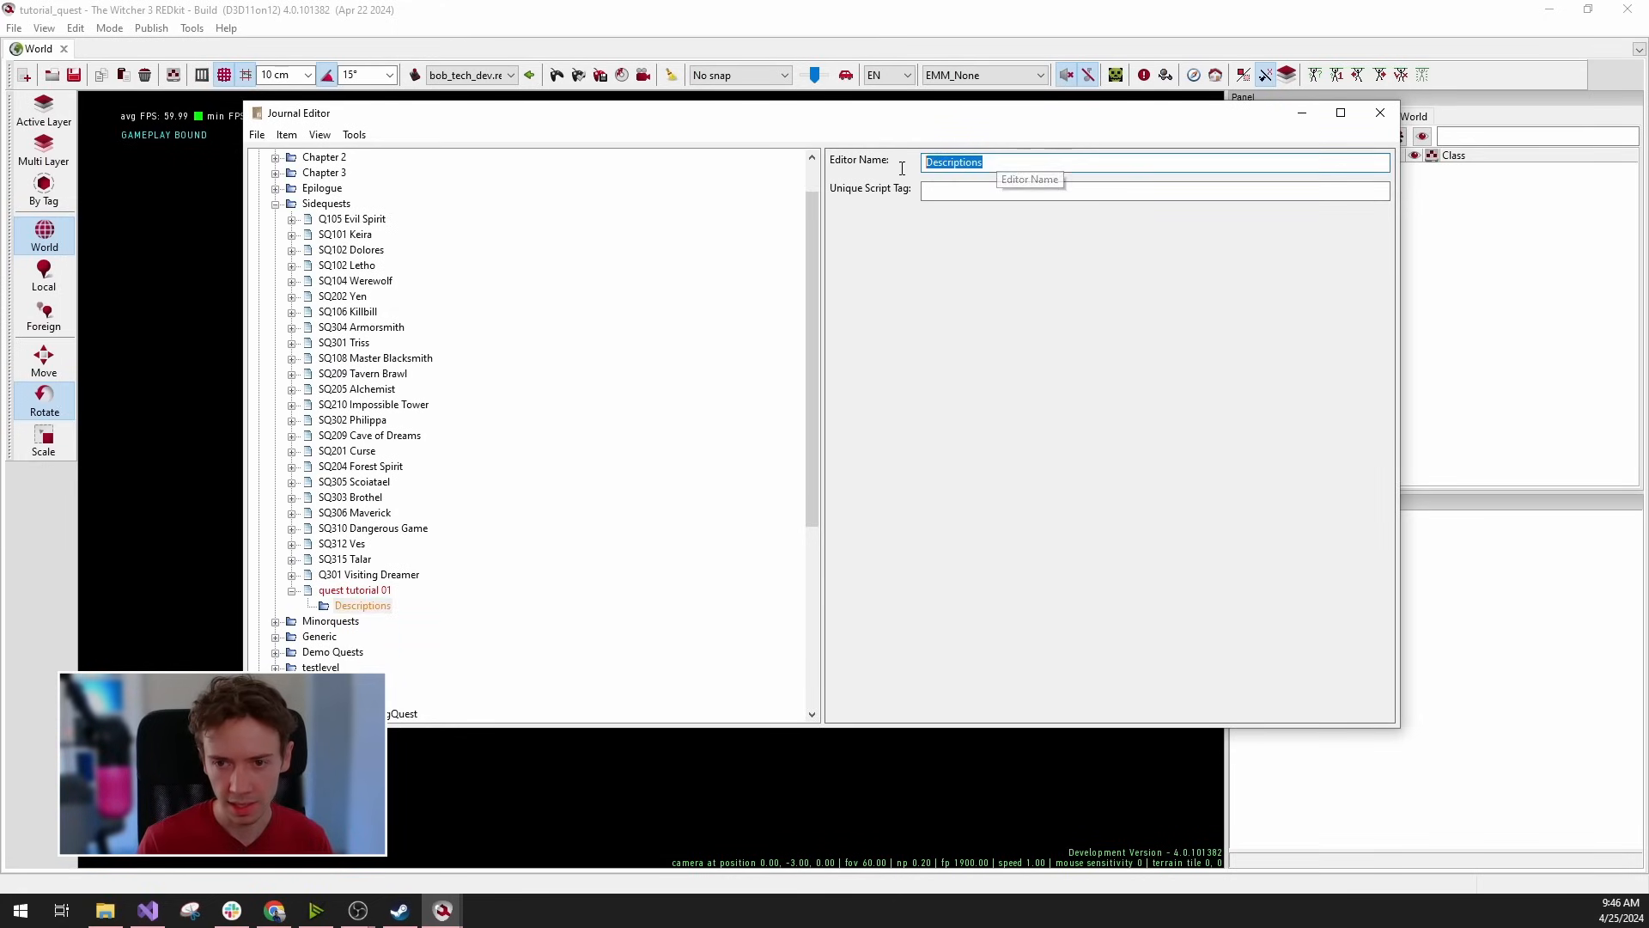
pyautogui.rightClick(378, 606)
pyautogui.click(1094, 189)
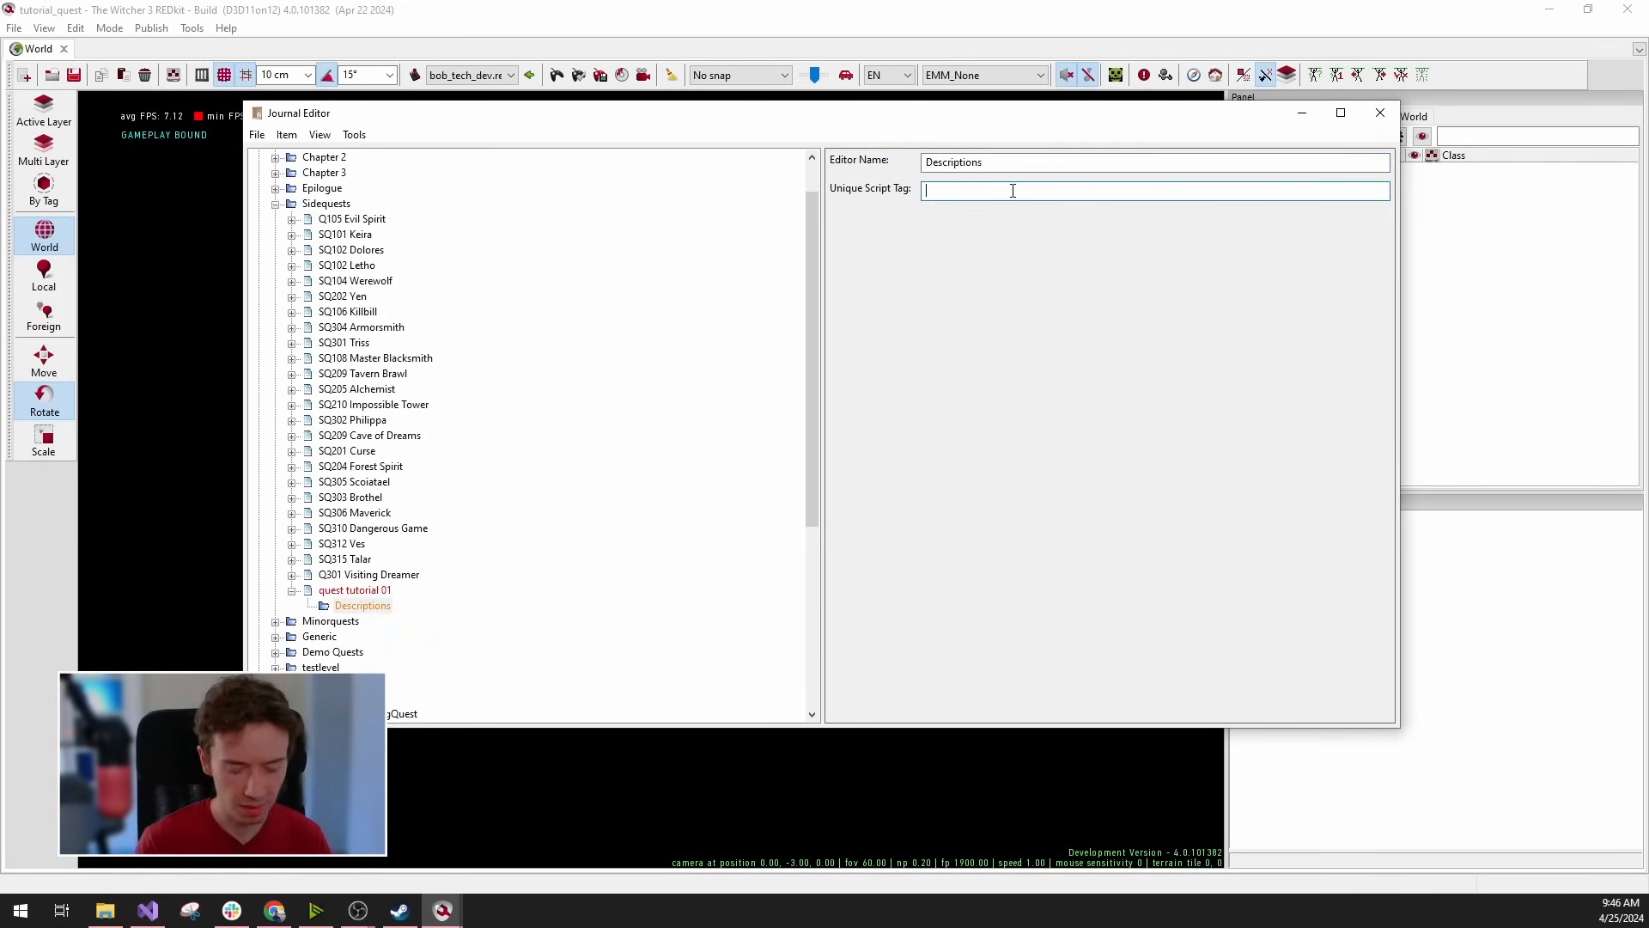
pyautogui.write('desc_')
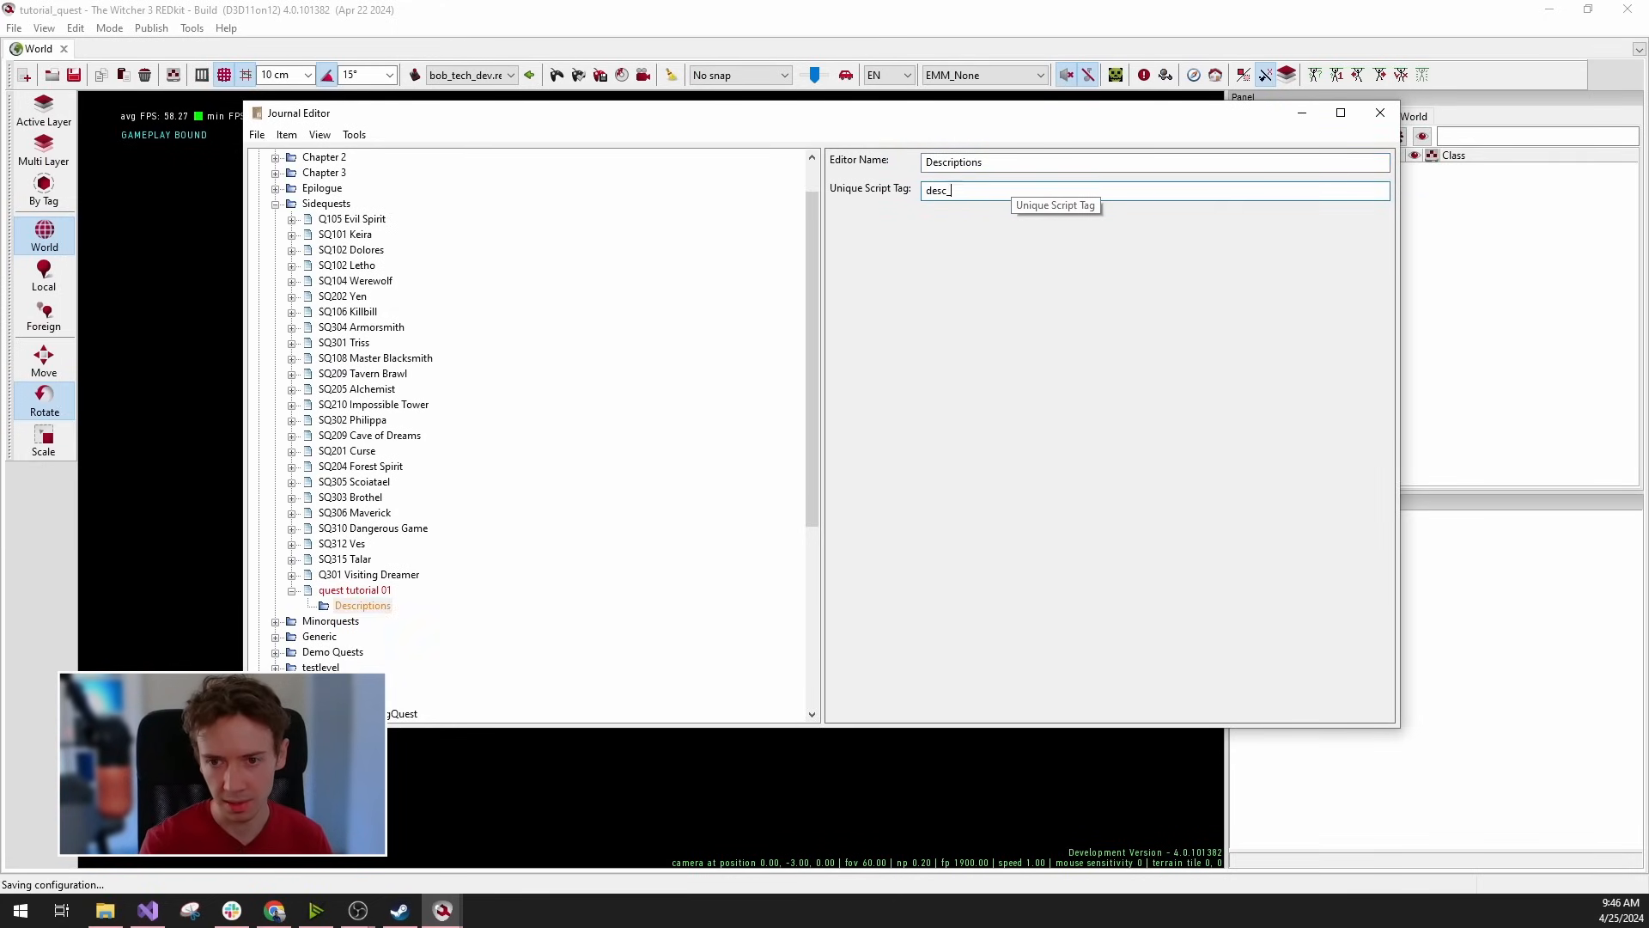
pyautogui.write('tutoria')
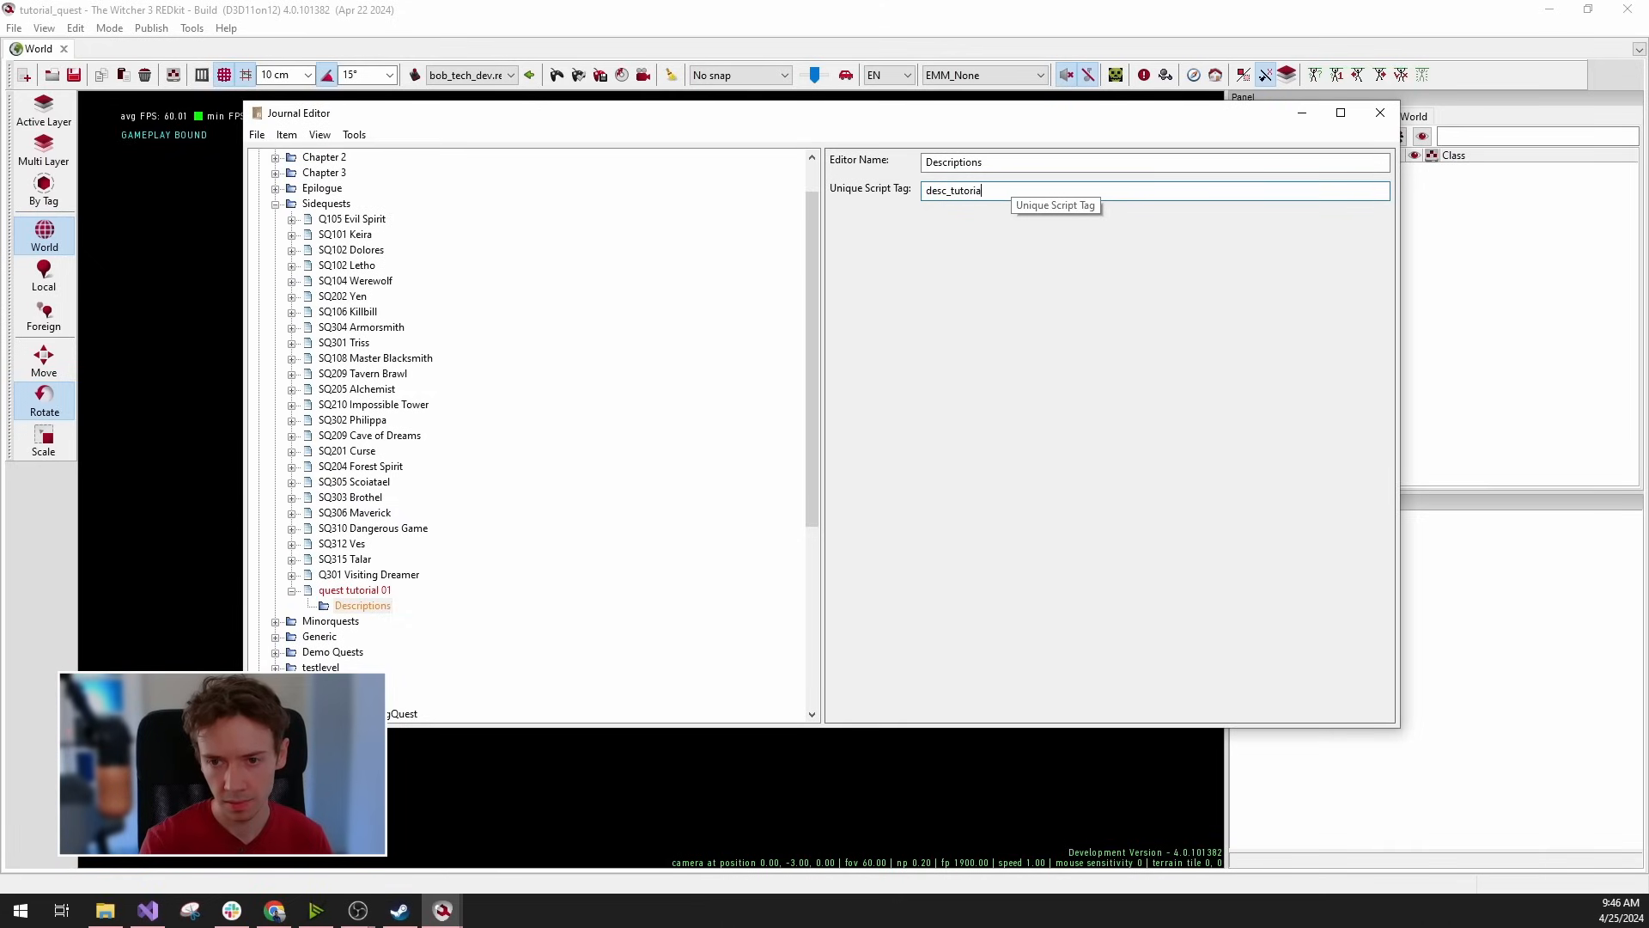
pyautogui.write('l_1')
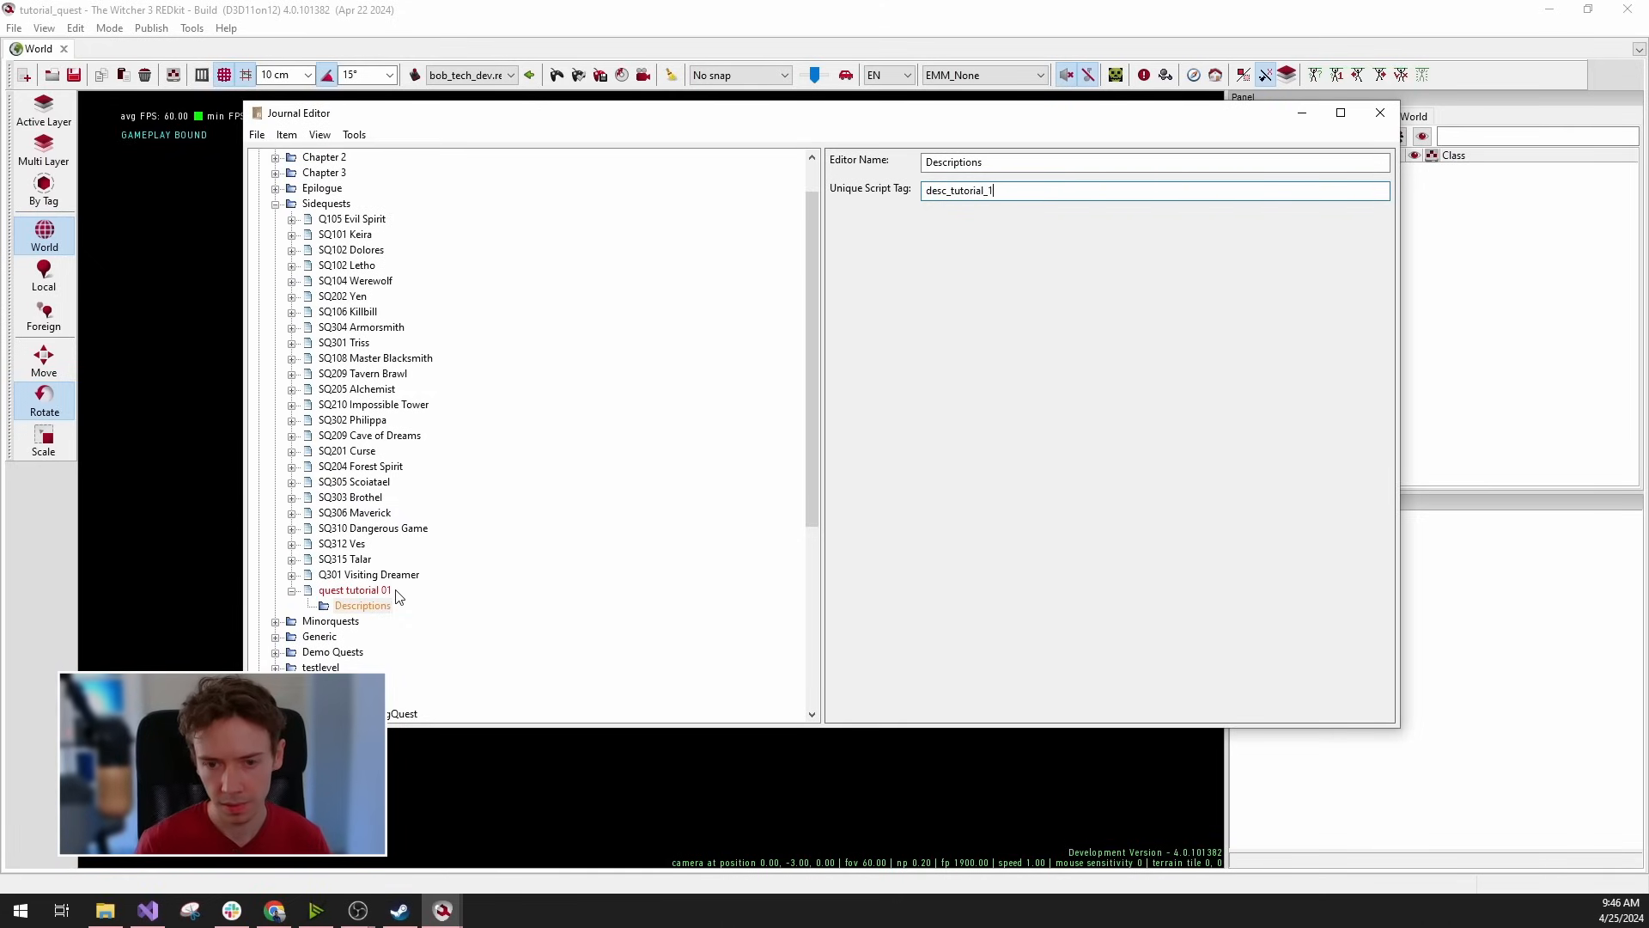
# Create a new description in the quest's Descriptions folder with editor name Start and unique script tag start_desc_1.
pyautogui.click(355, 605)
pyautogui.rightClick(355, 613)
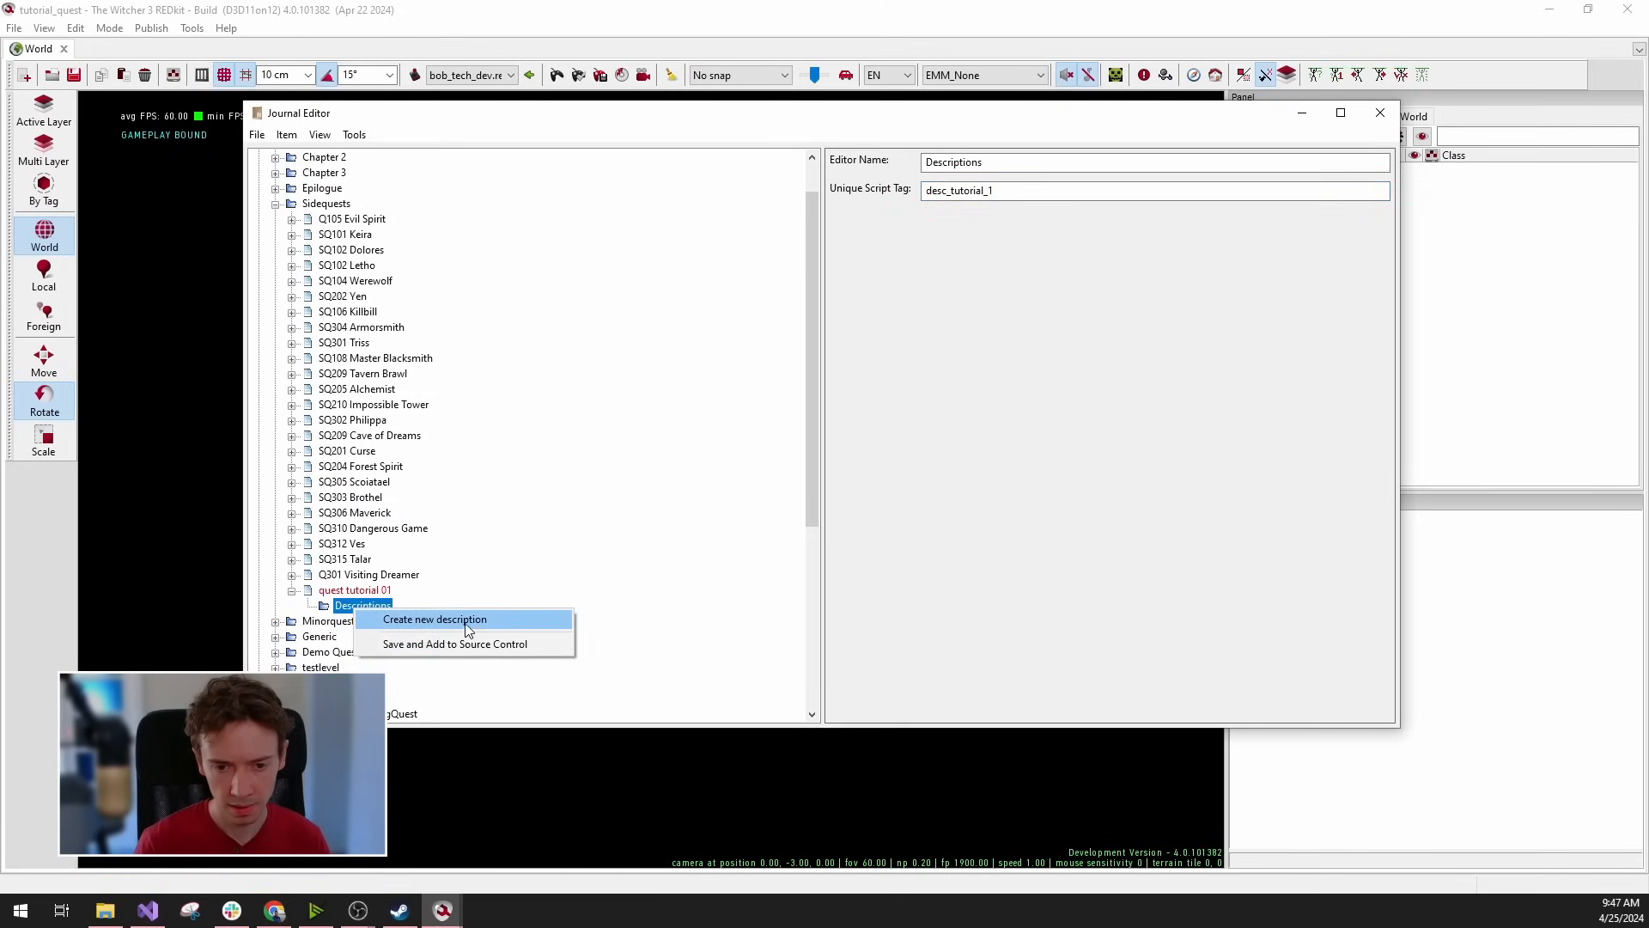
pyautogui.click(413, 622)
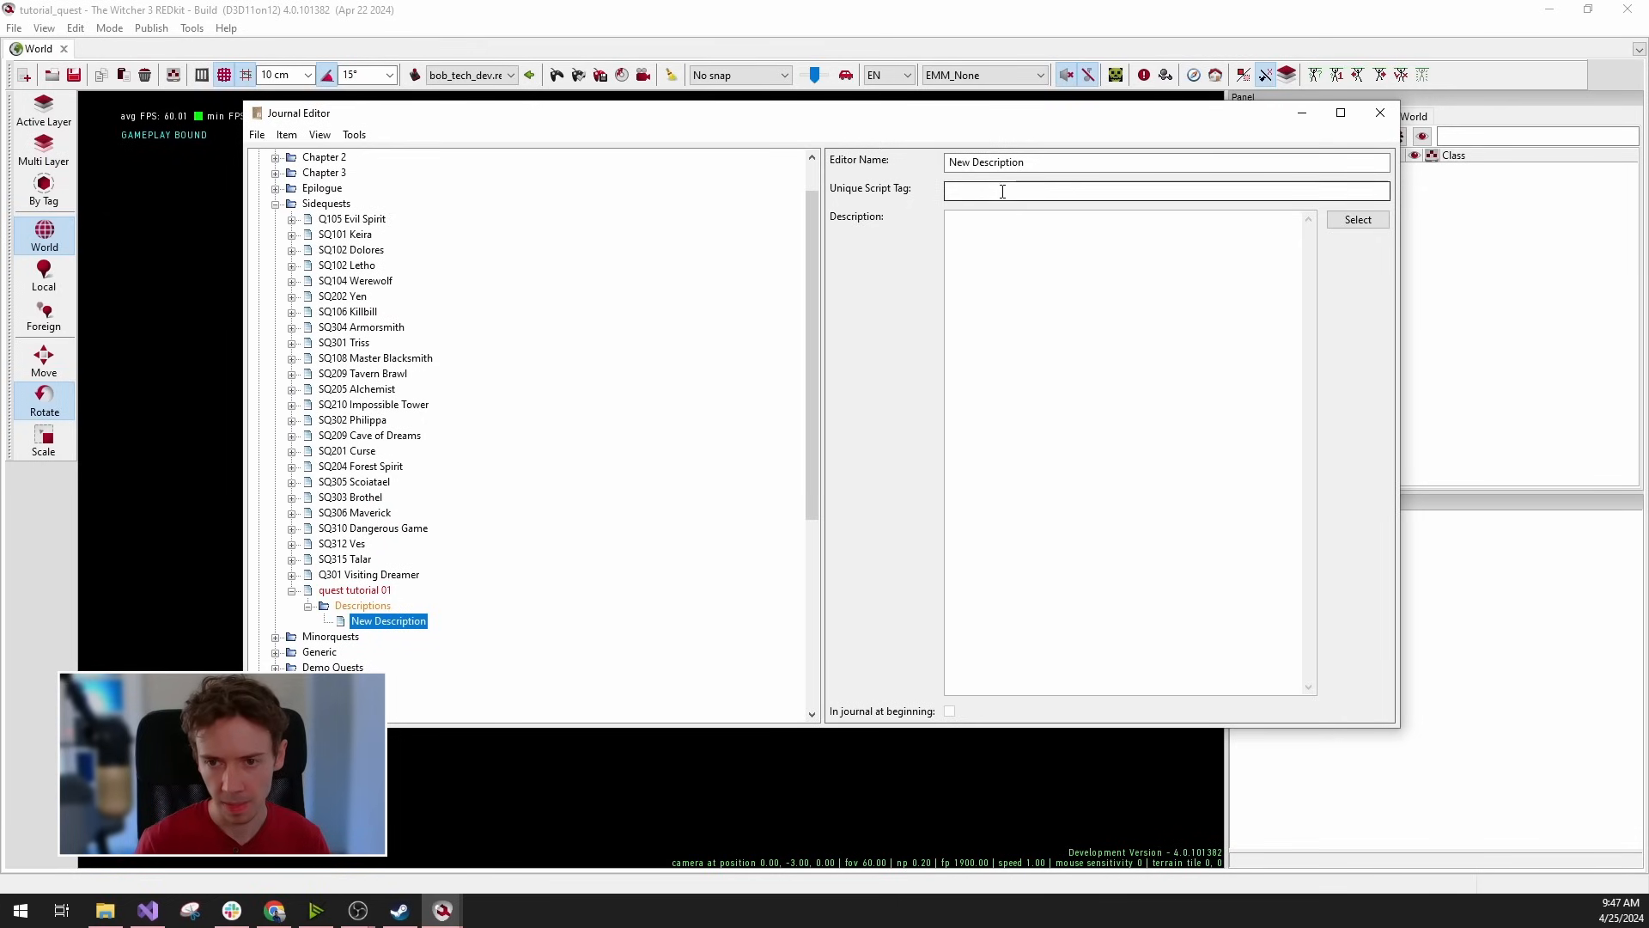
pyautogui.moveTo(1026, 162); pyautogui.dragTo(884, 160)
pyautogui.press('BackSpace')
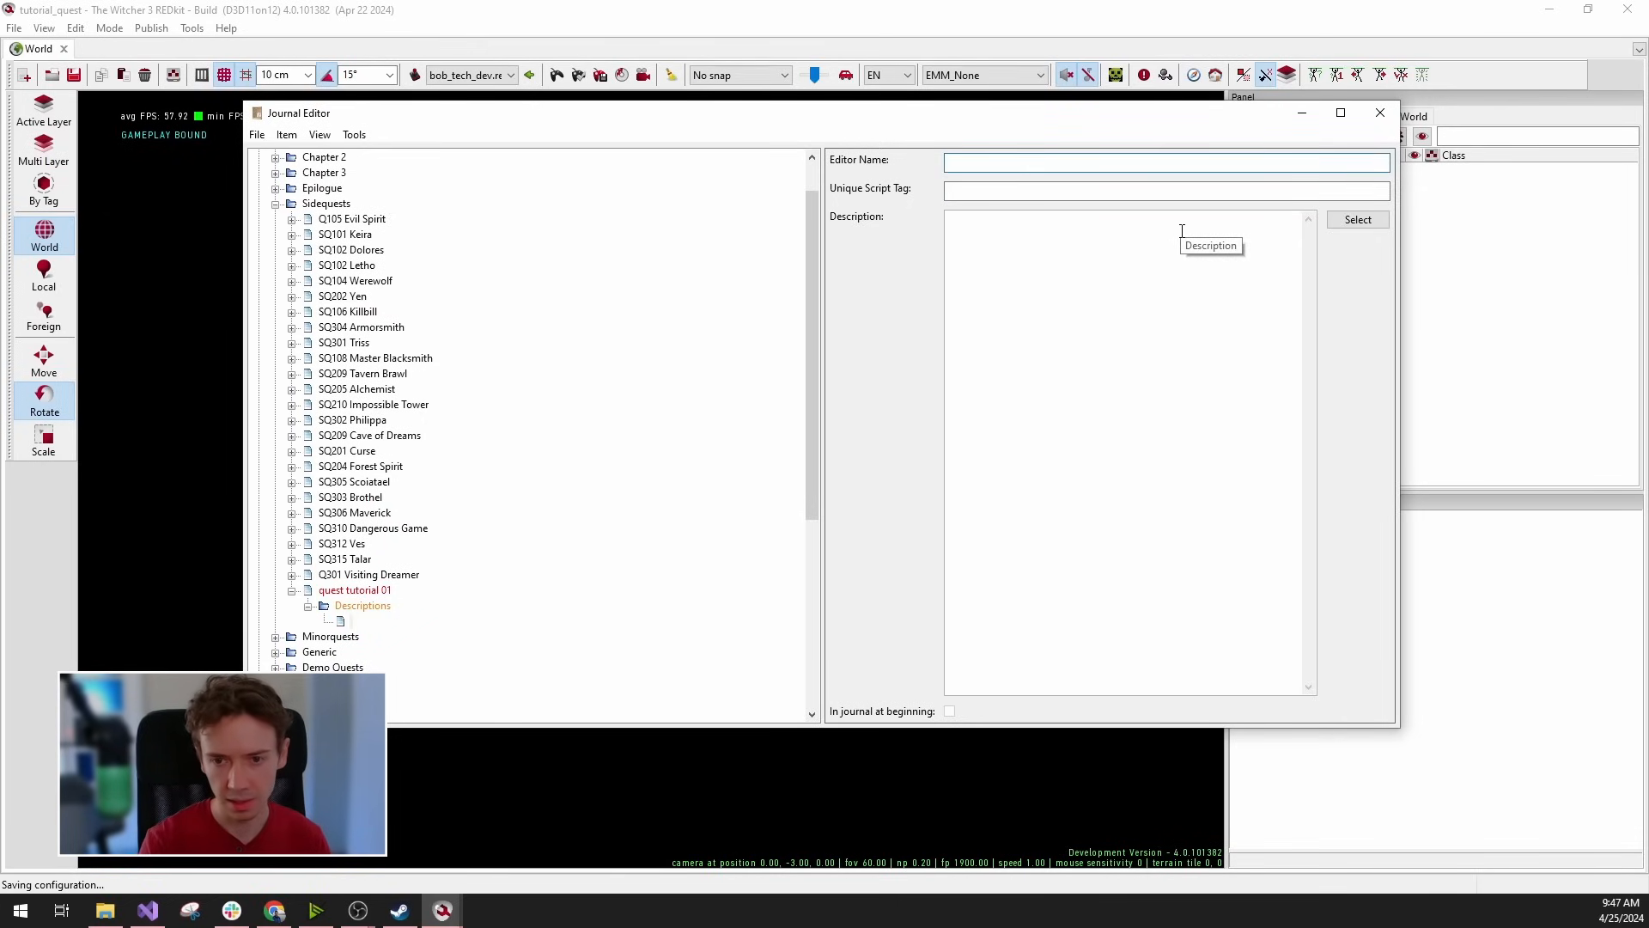
pyautogui.write('Sta')
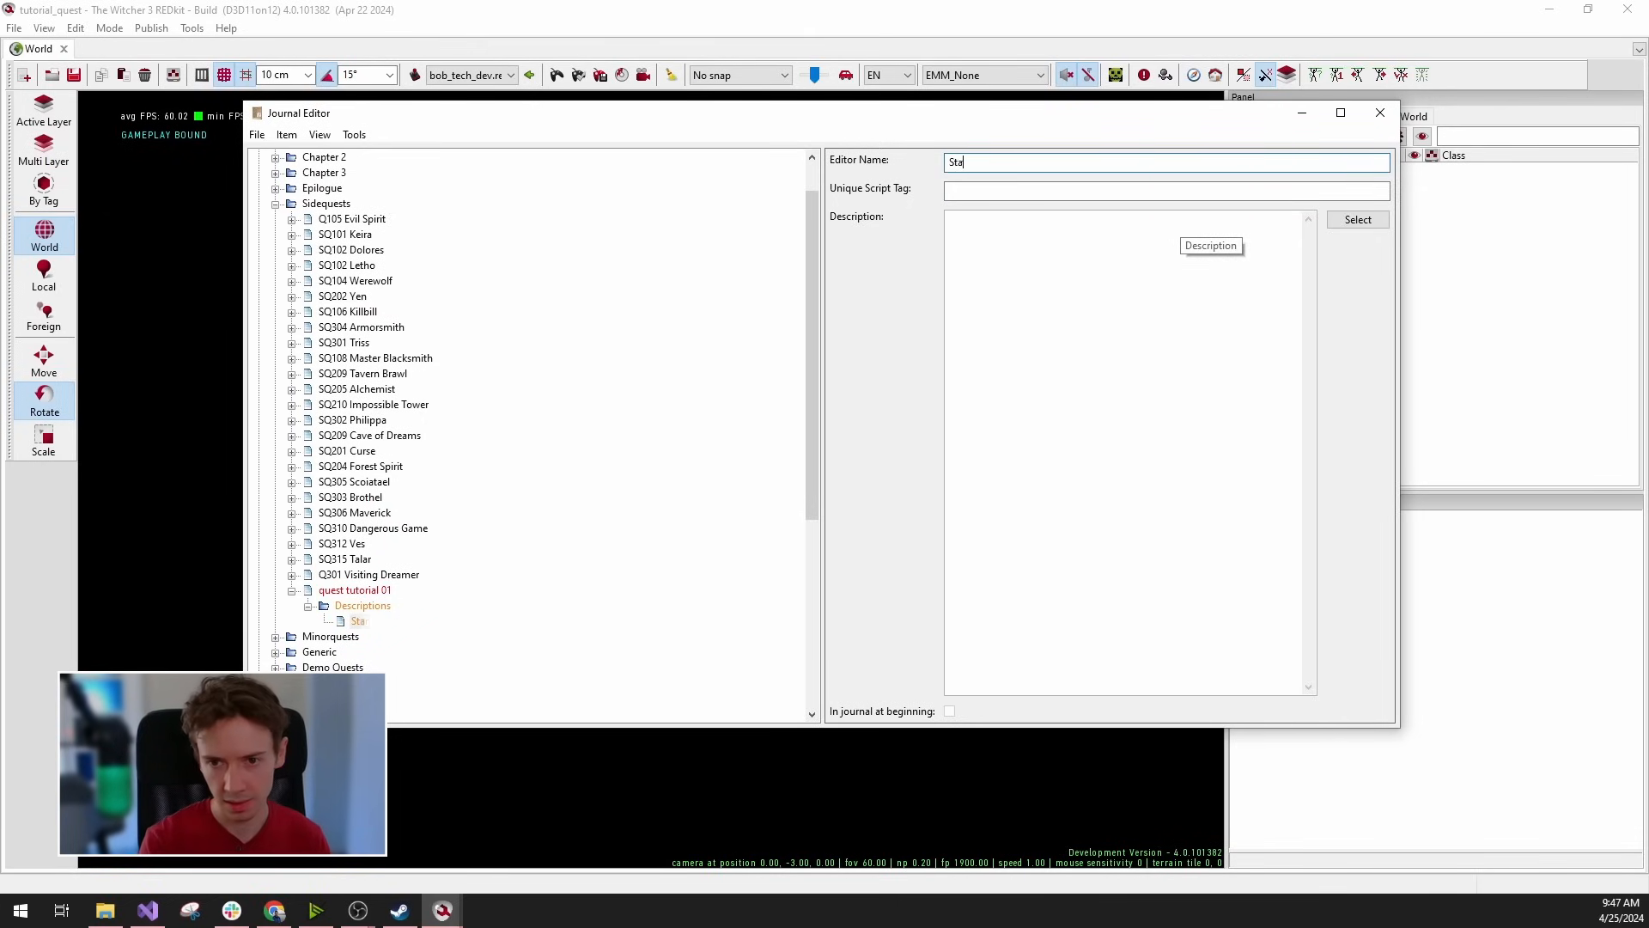
pyautogui.write('rt')
pyautogui.click(972, 190)
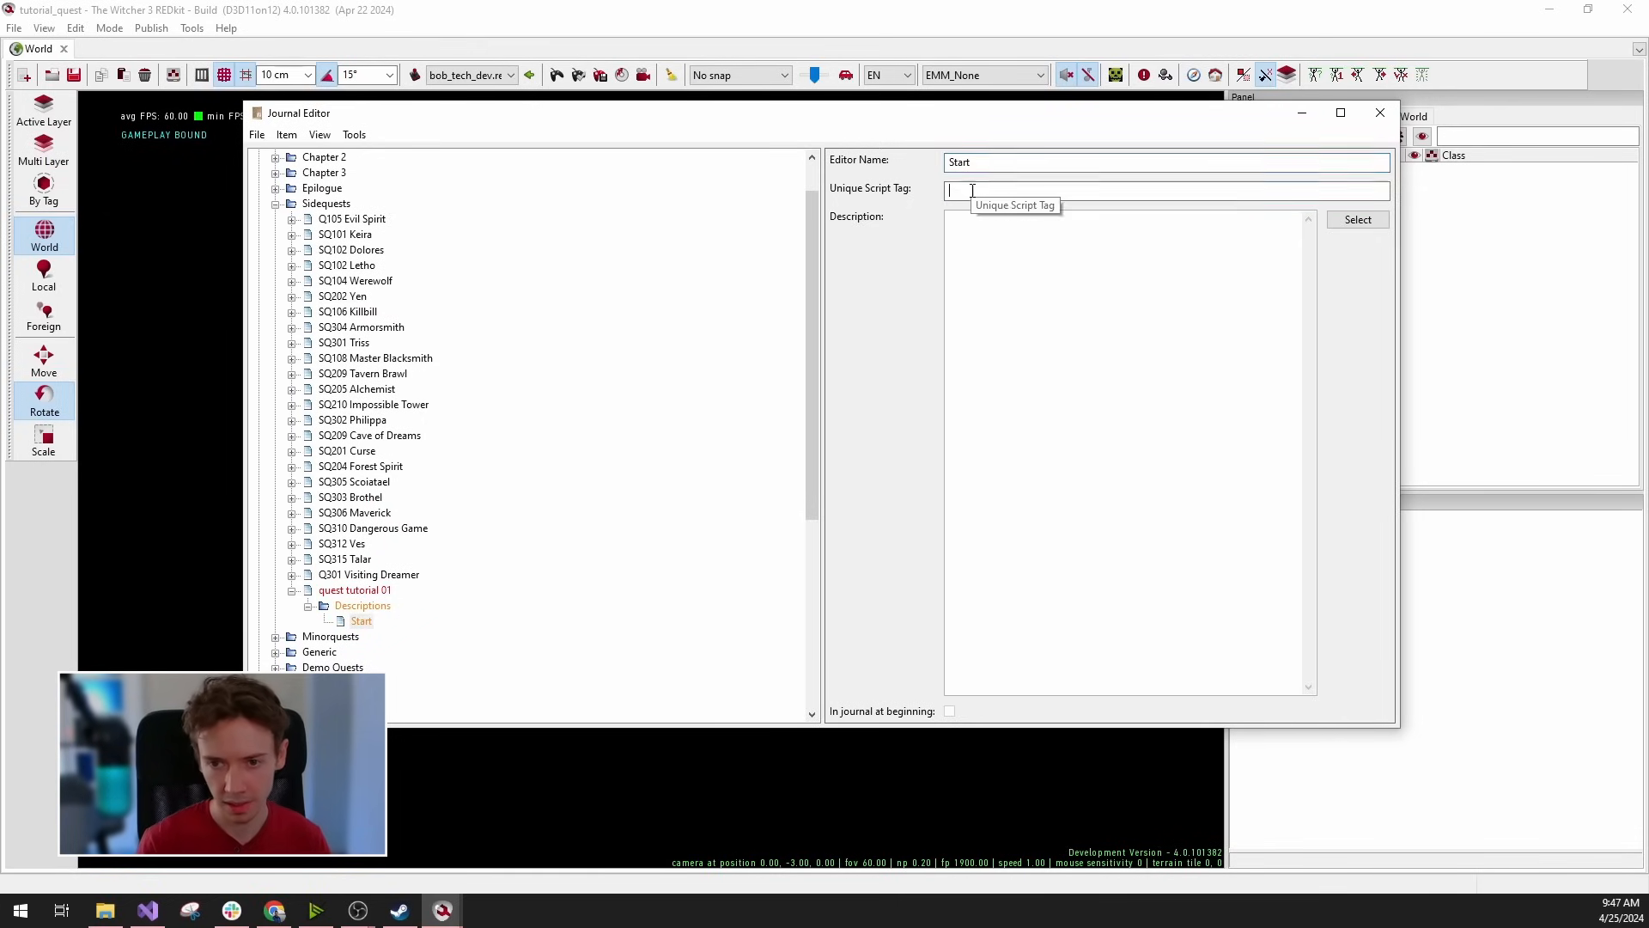
pyautogui.write('start_desc_1')
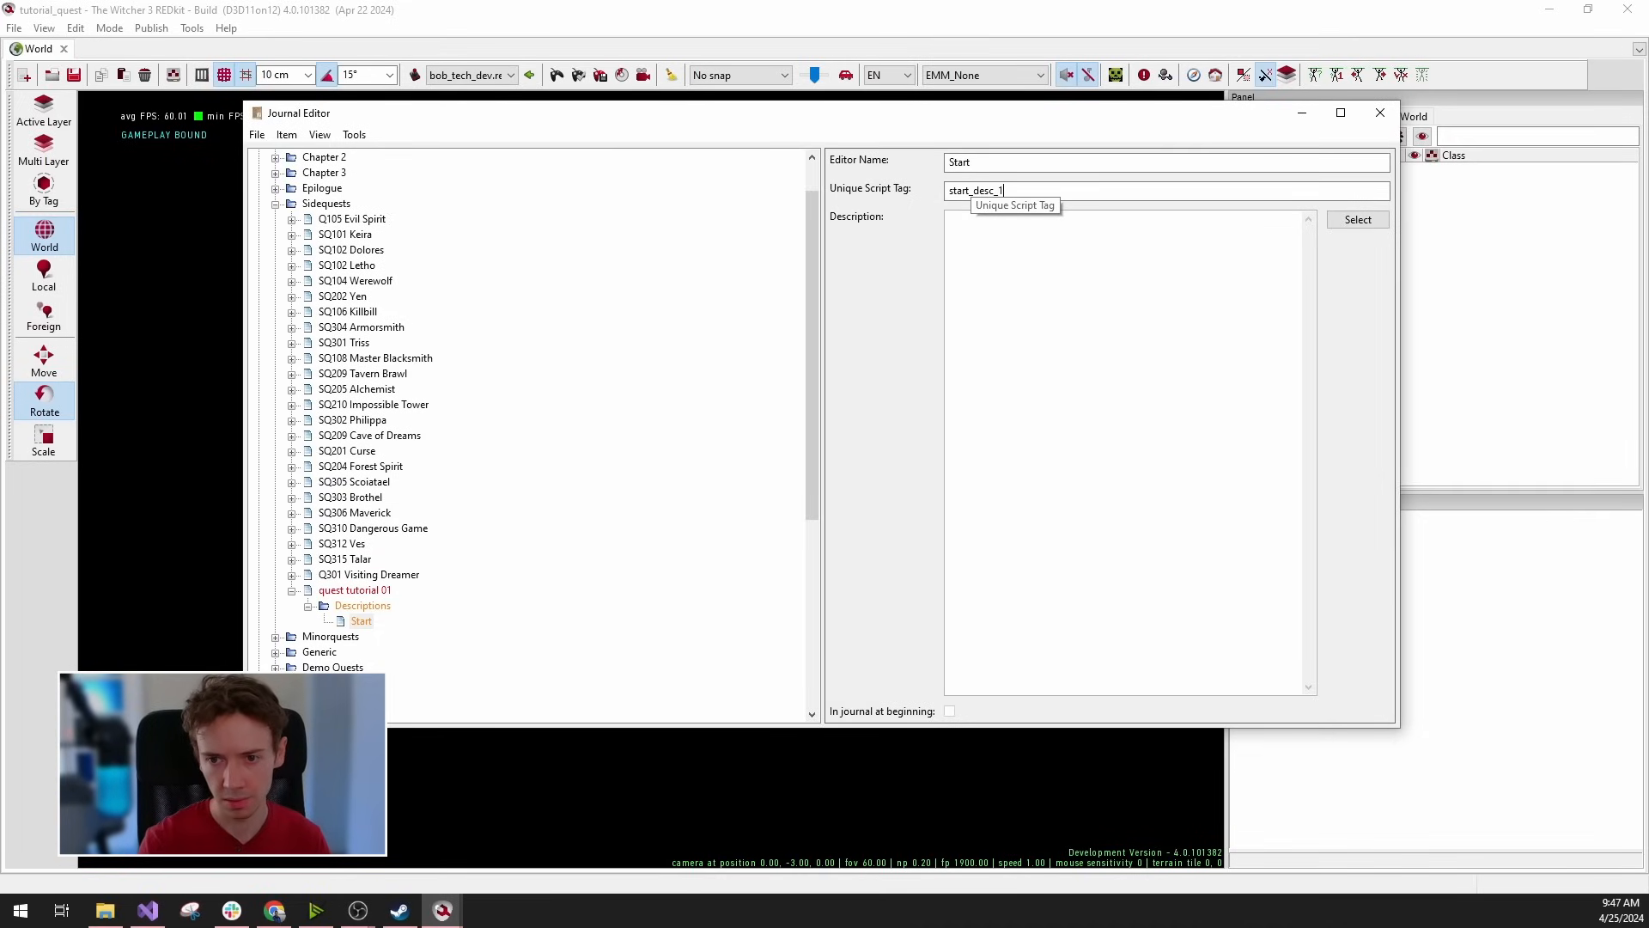
# Enter "Demo quest started, Geralt is on the search." as the description text of the Start entry.
pyautogui.click(1040, 296)
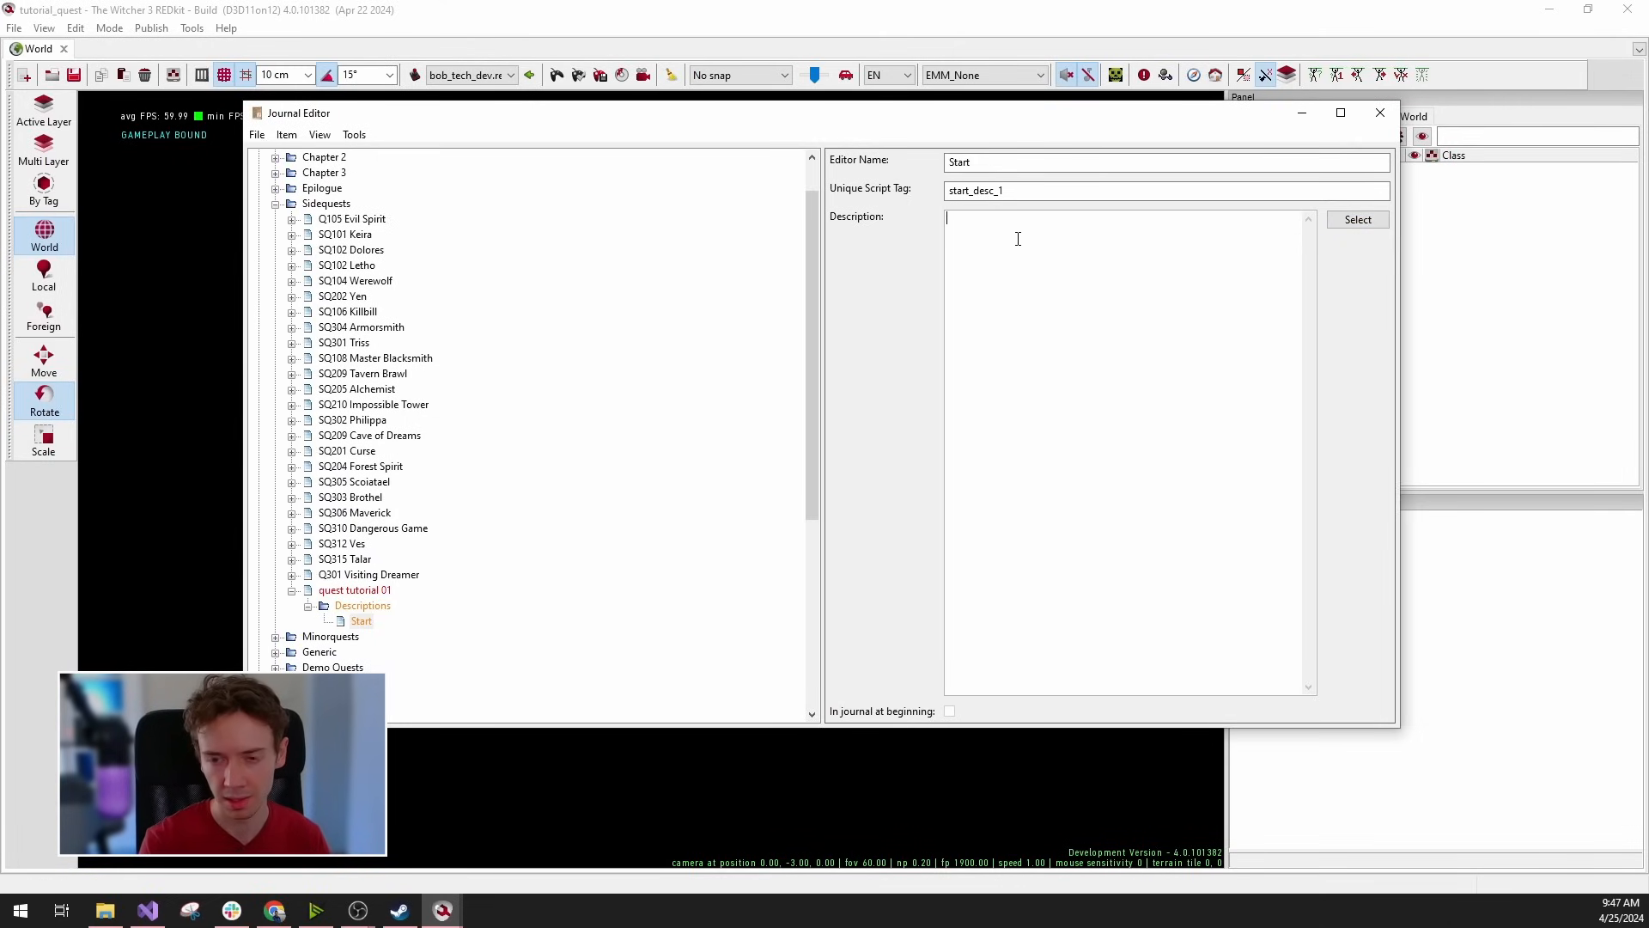
pyautogui.write('o quest start')
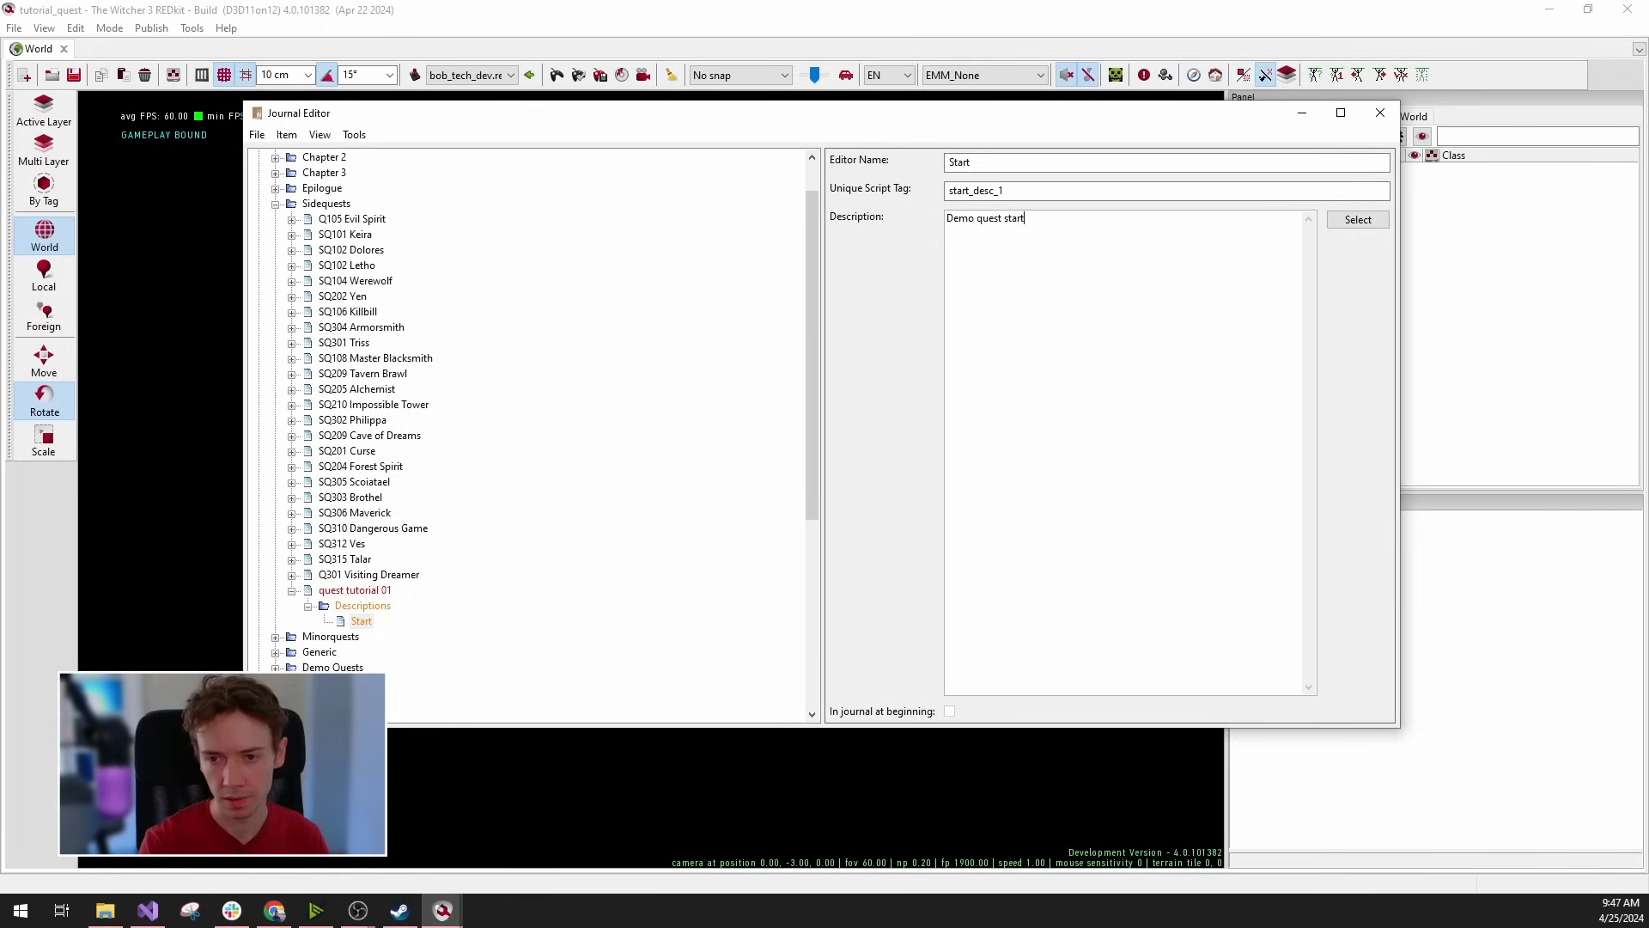
pyautogui.write('ed, Gera')
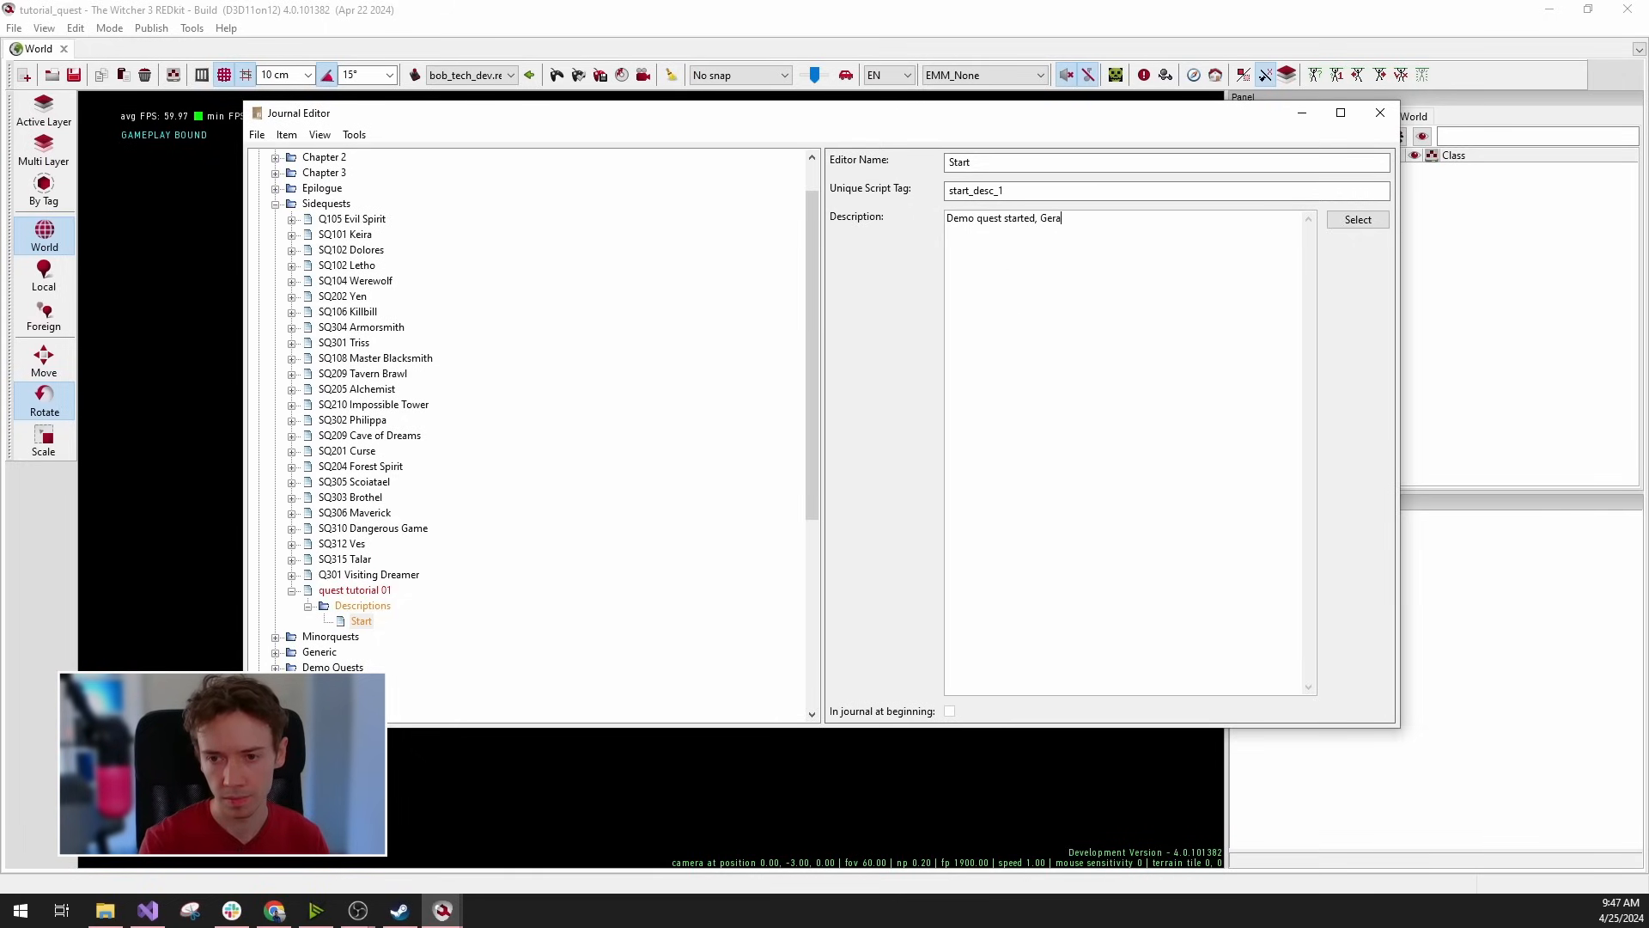
pyautogui.write('lt is on the search.')
pyautogui.click(1063, 280)
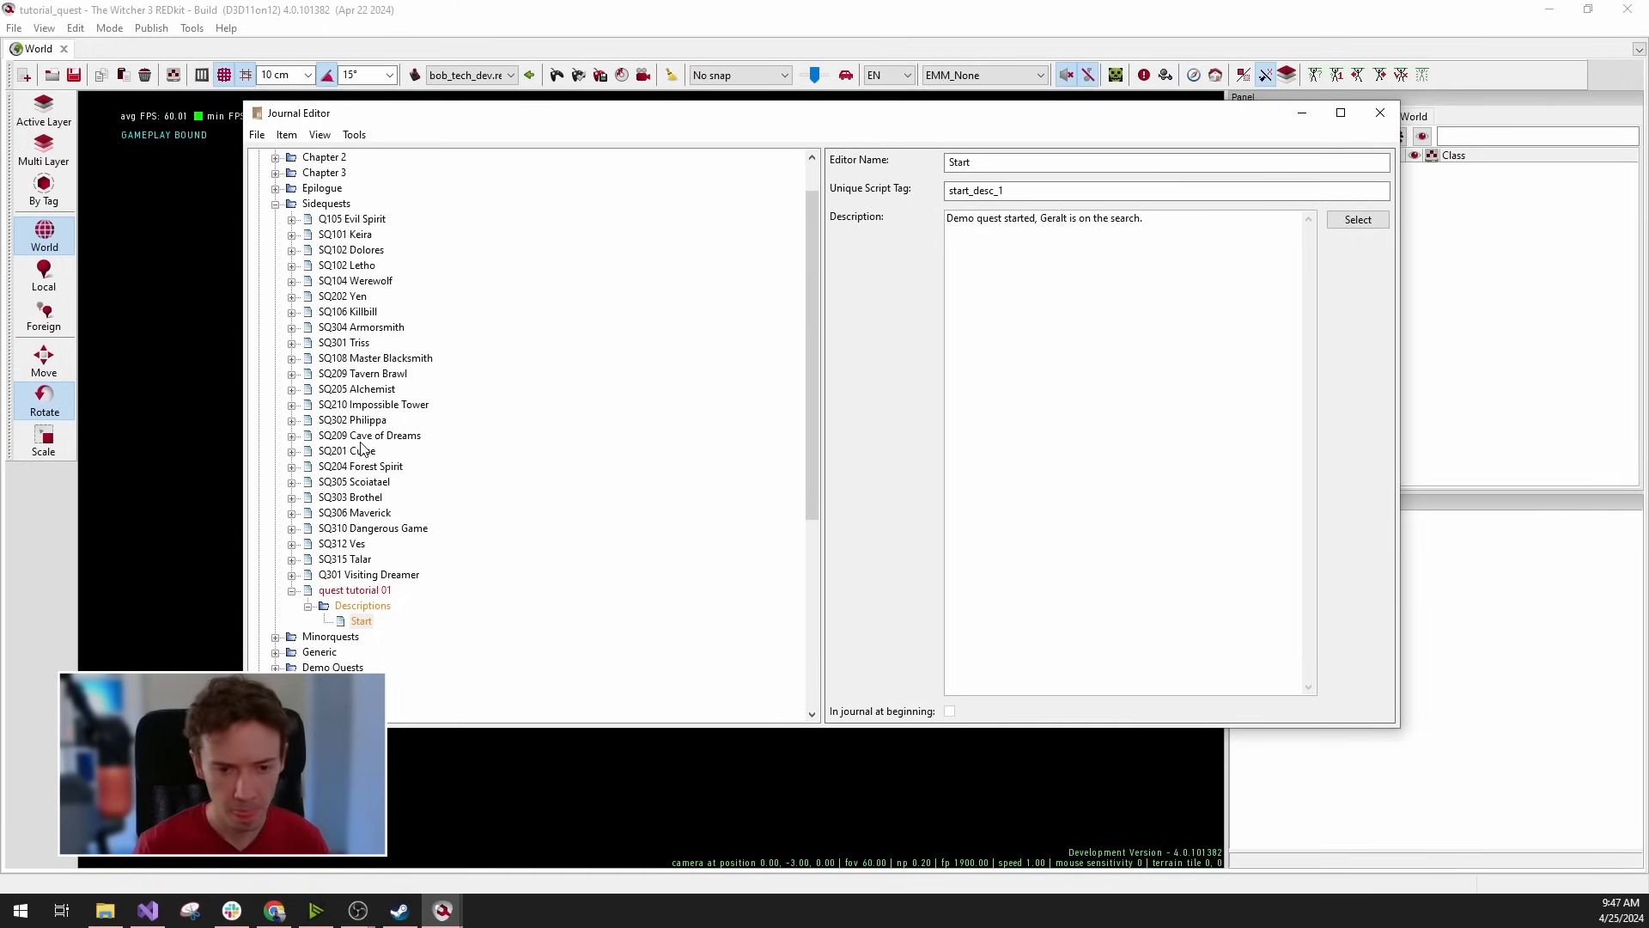
pyautogui.click(357, 619)
pyautogui.click(362, 606)
pyautogui.rightClick(364, 606)
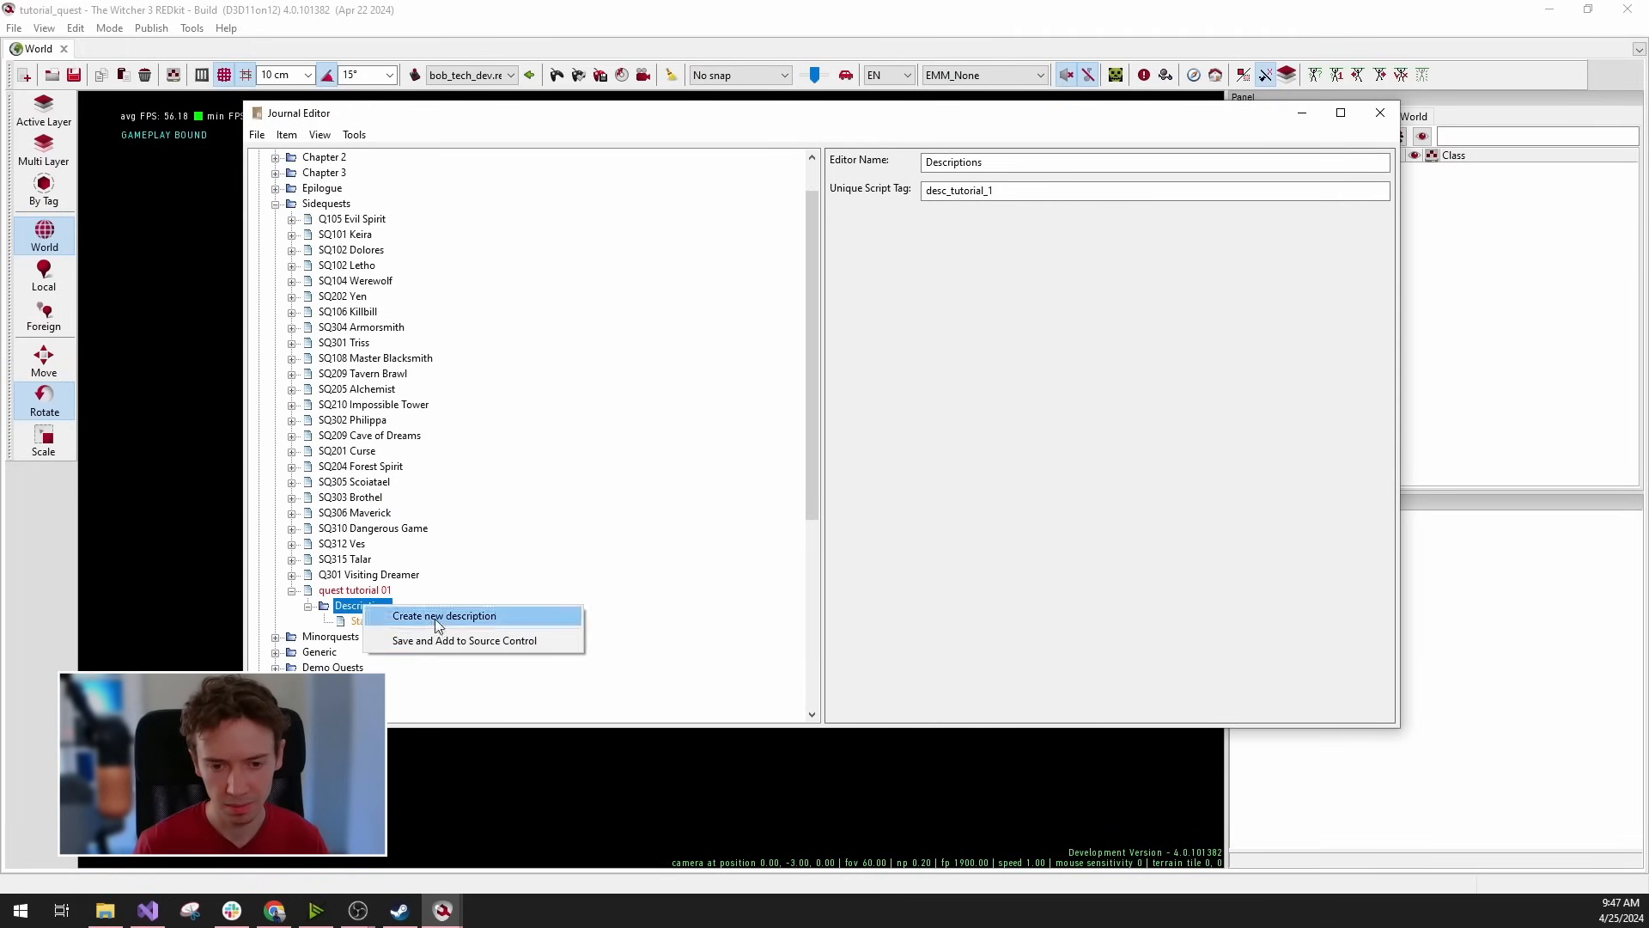
pyautogui.click(341, 592)
pyautogui.click(362, 622)
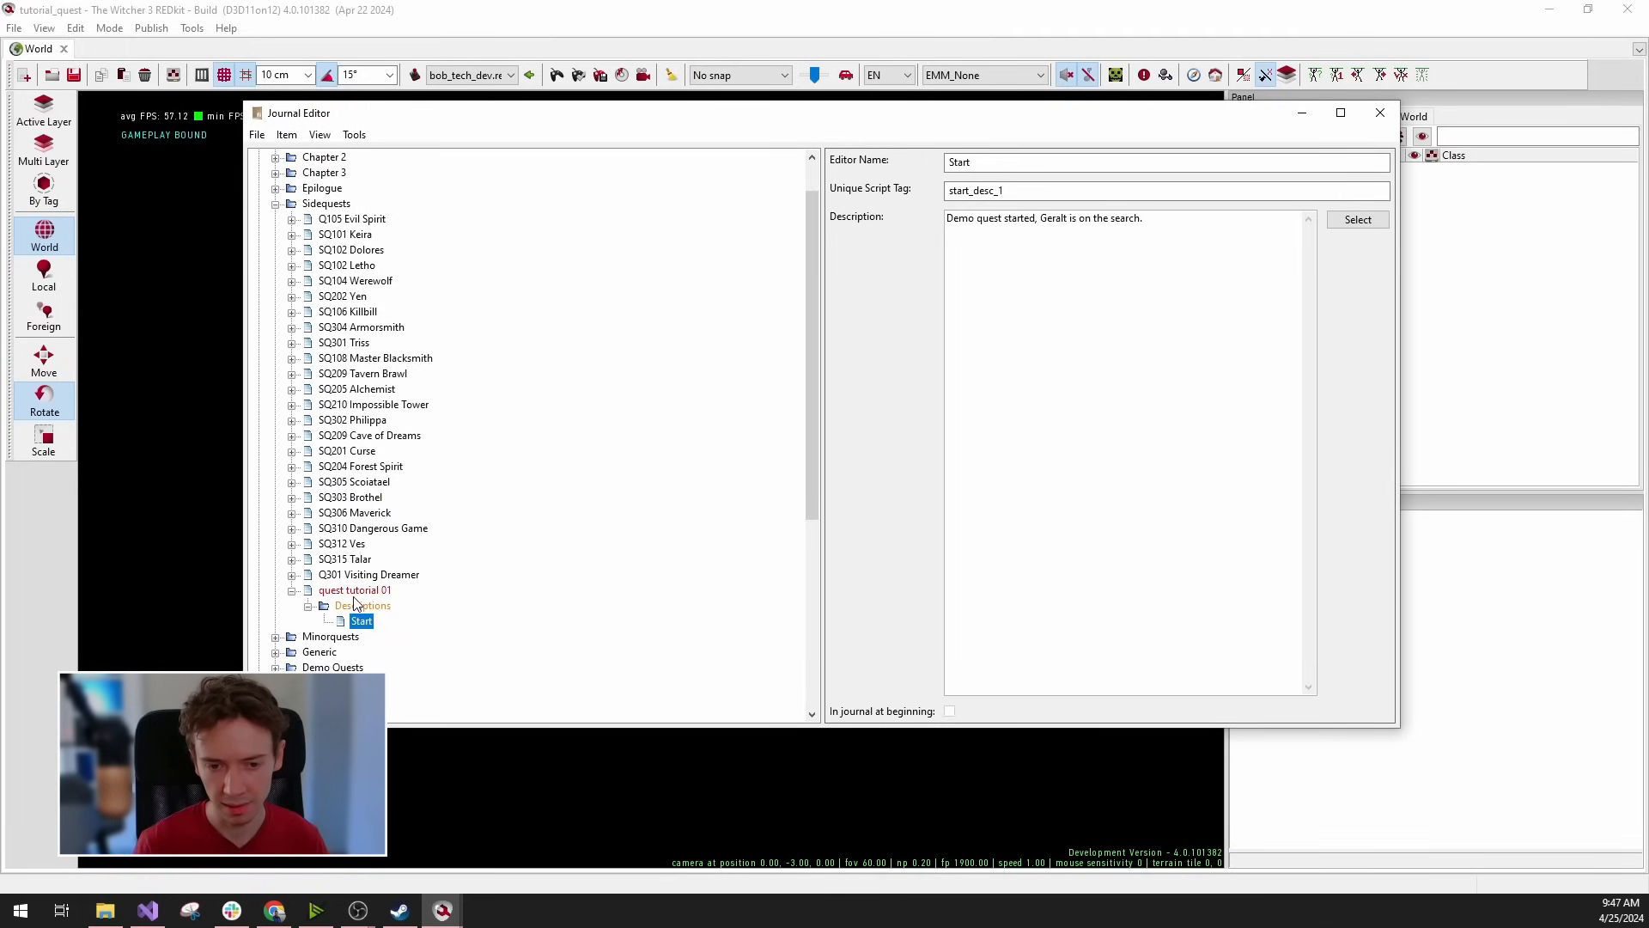
# Create a new phase under quest tutorial 01 and set its editor name to tutorial_phase_1.
pyautogui.click(346, 593)
pyautogui.rightClick(345, 597)
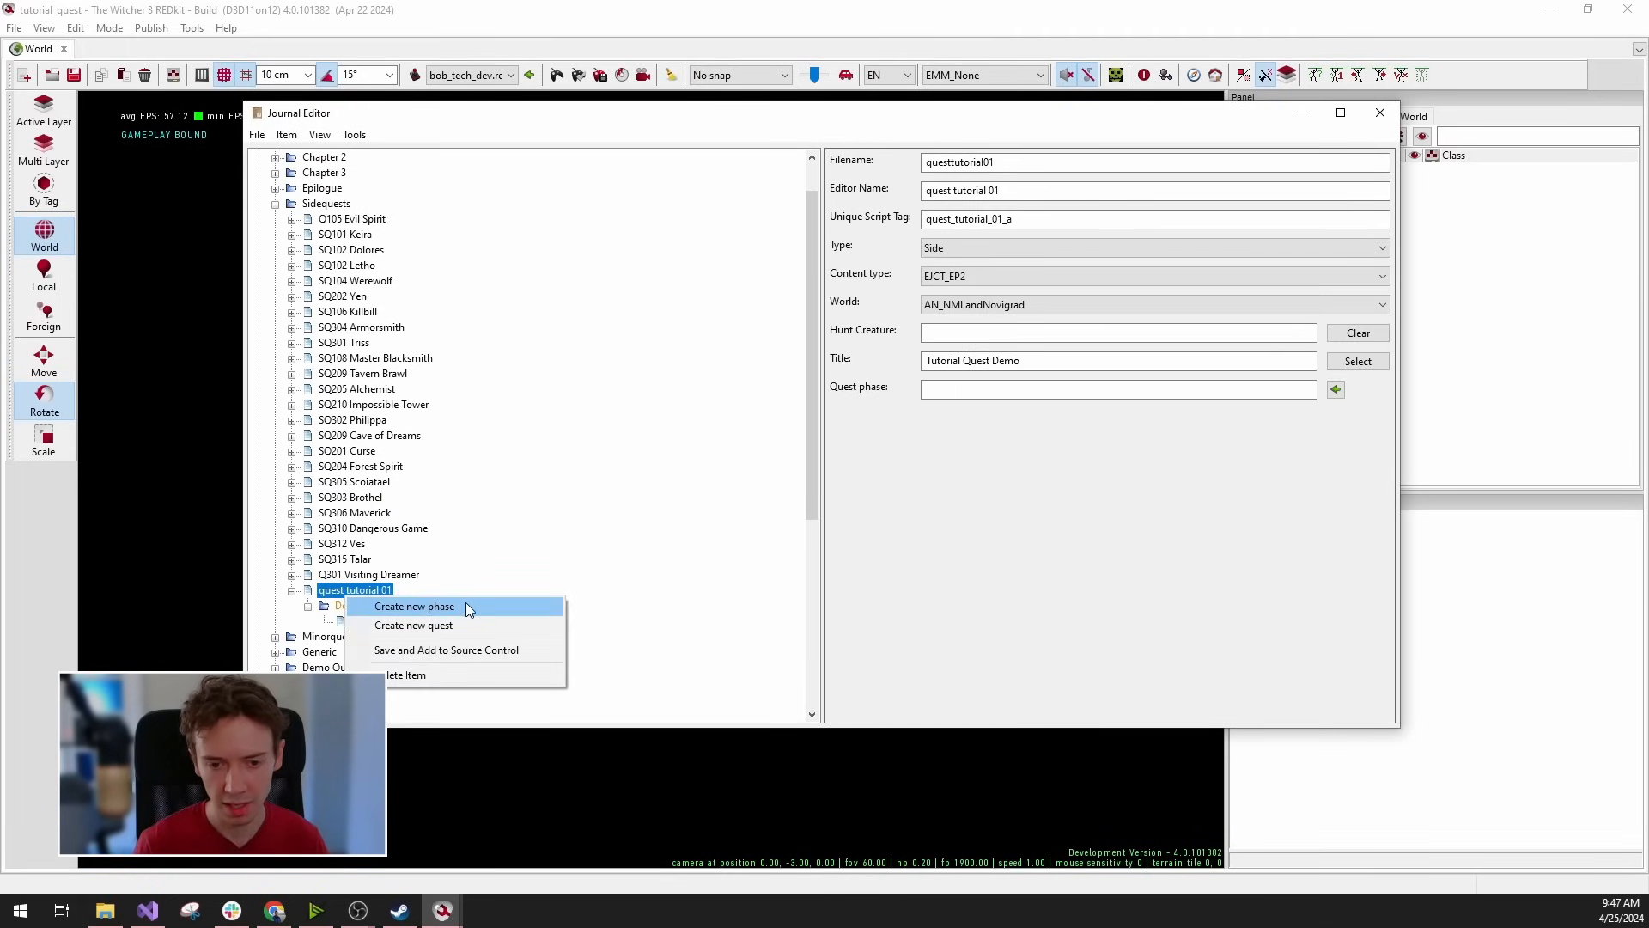
pyautogui.click(467, 607)
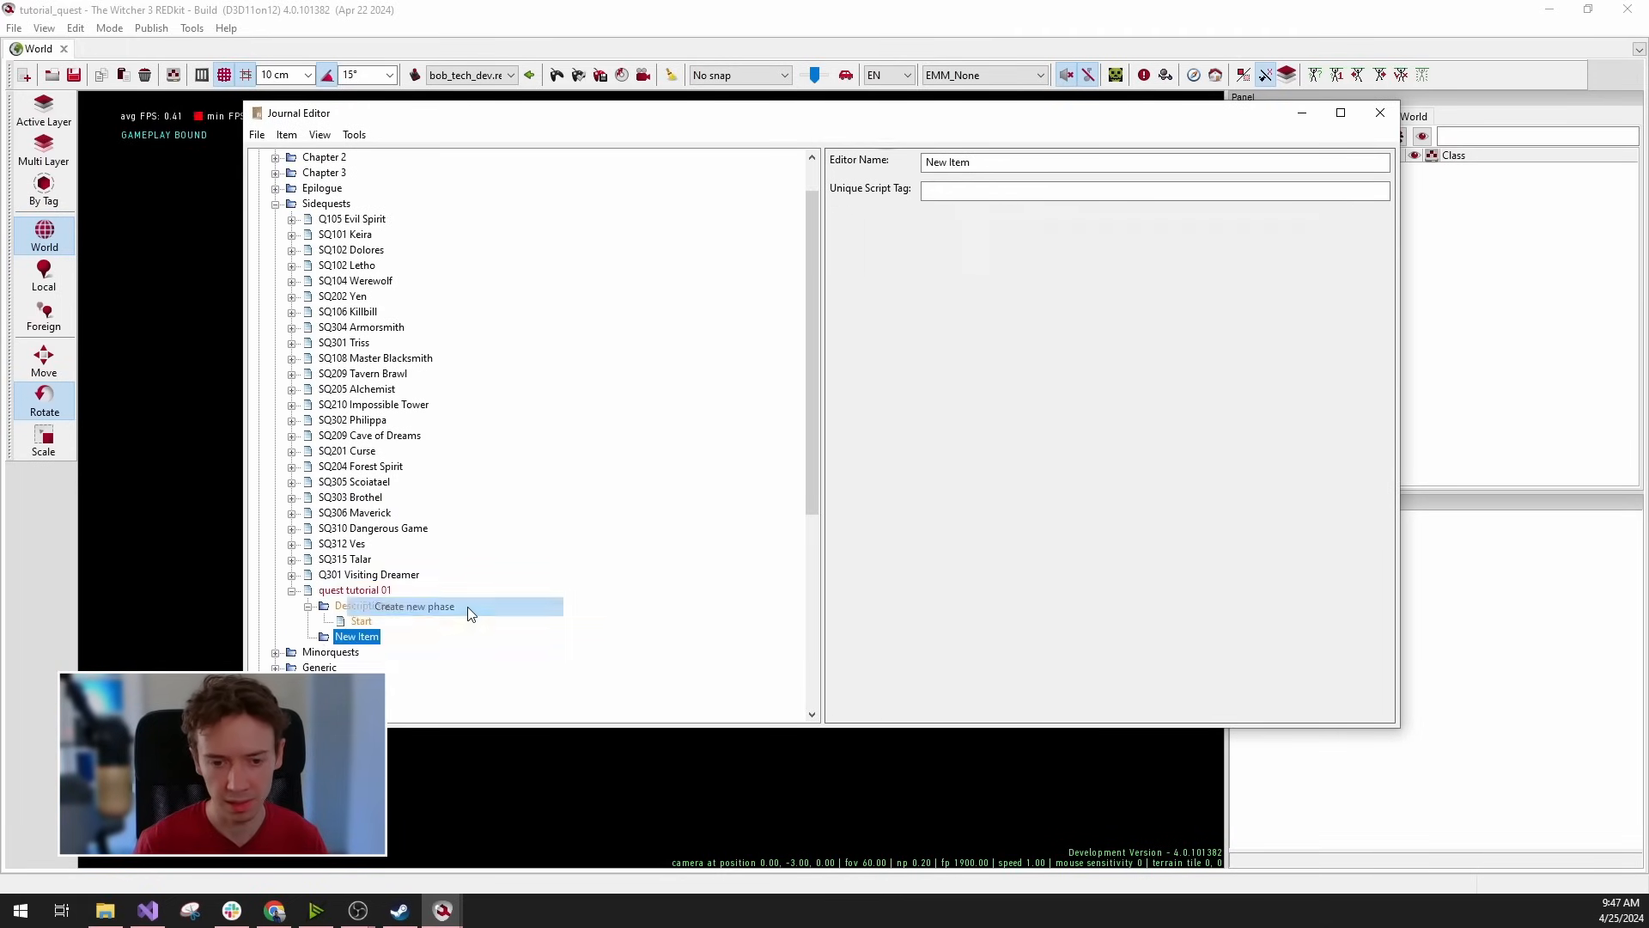
pyautogui.rightClick(364, 644)
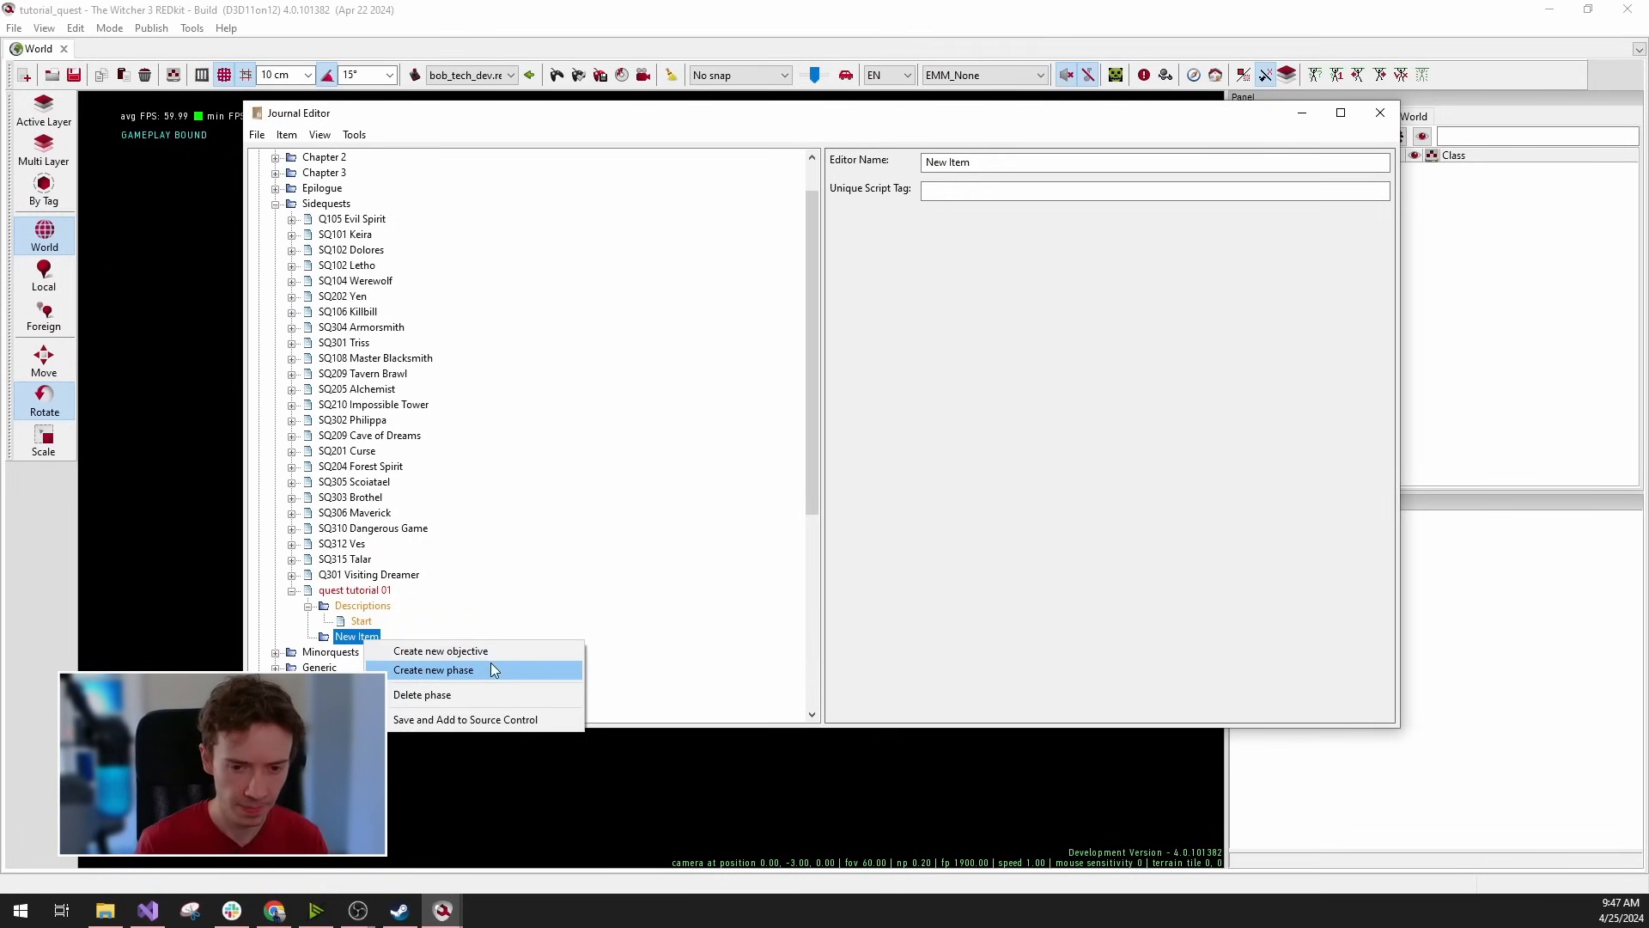
pyautogui.click(344, 635)
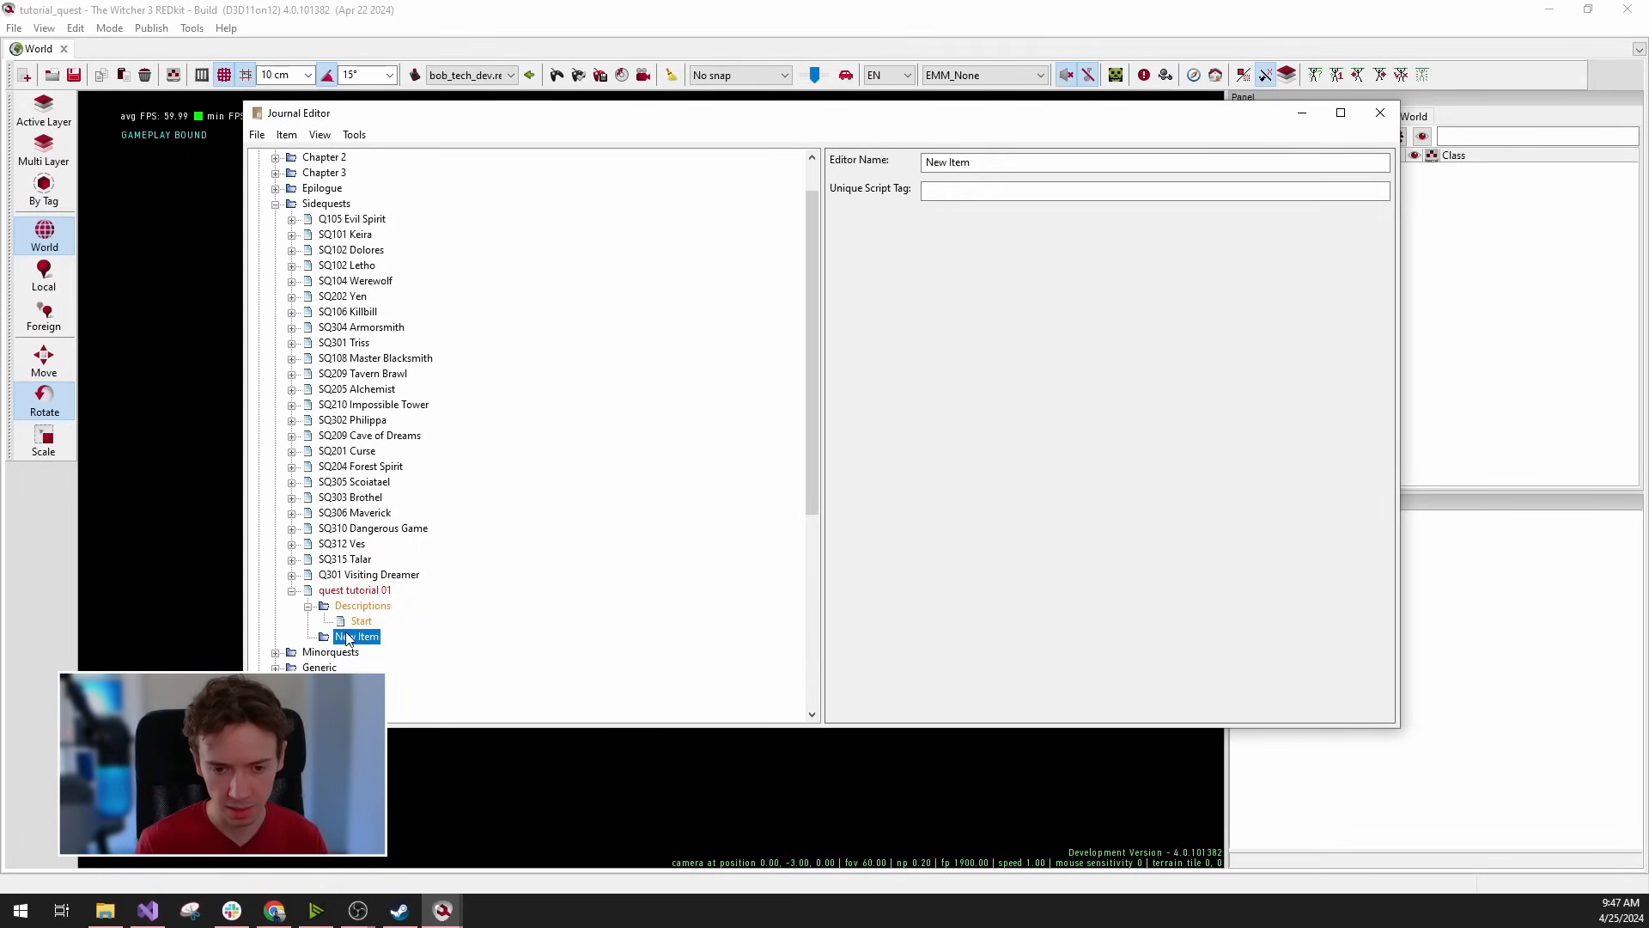
pyautogui.moveTo(981, 161); pyautogui.dragTo(919, 180)
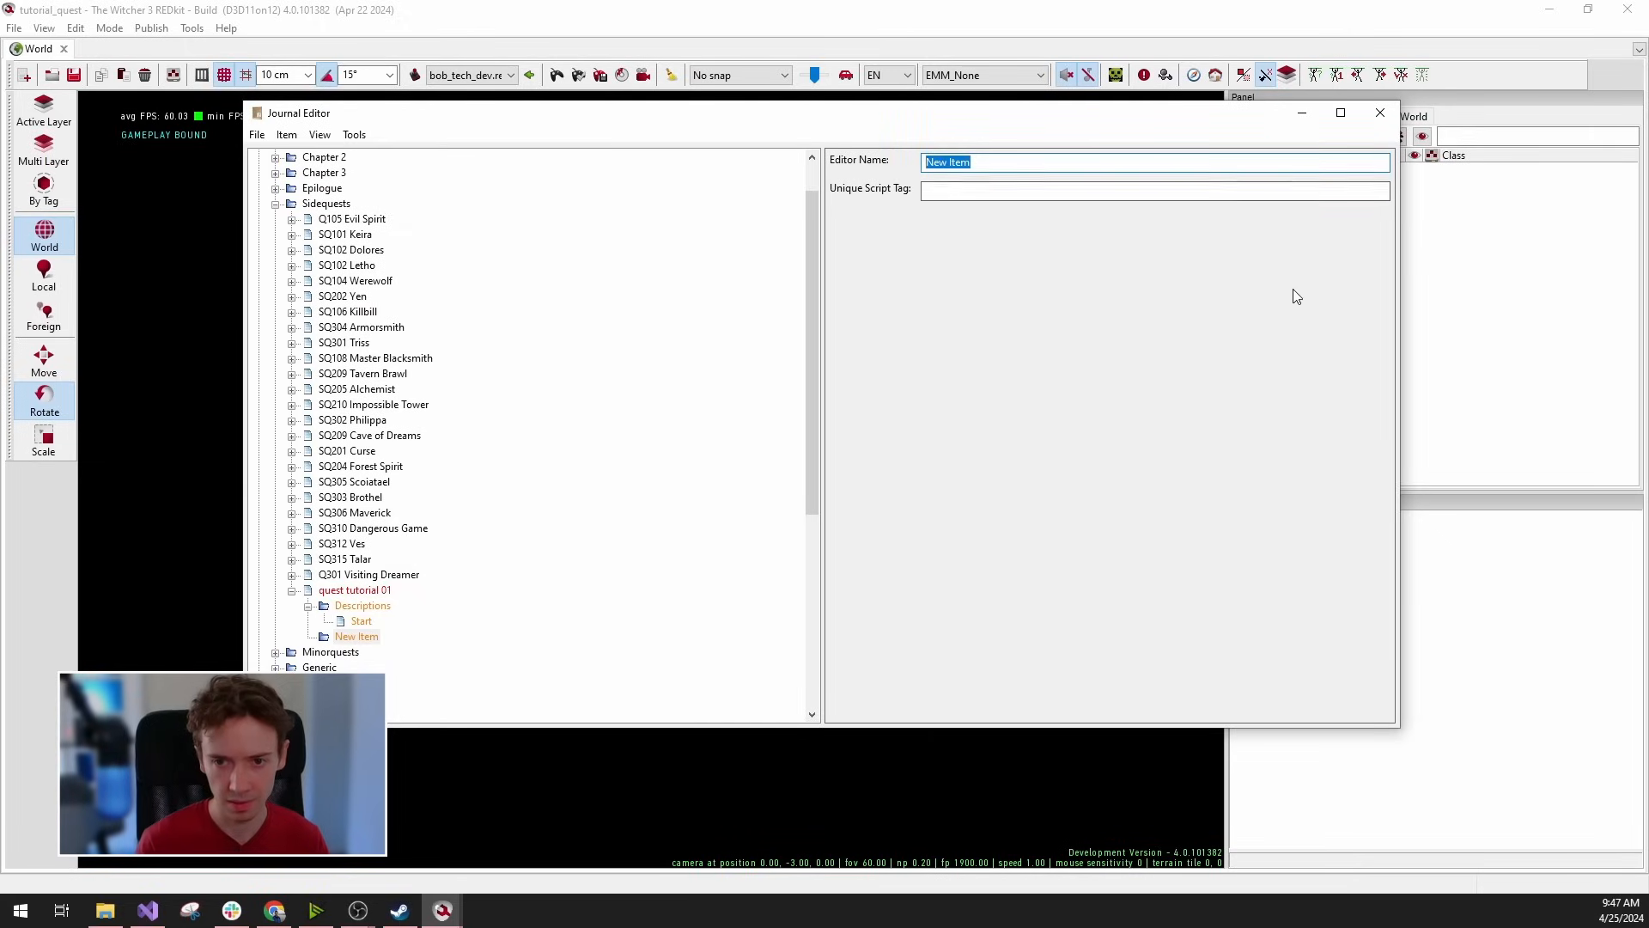
pyautogui.write('ph')
pyautogui.press('BackSpace')
pyautogui.press('BackSpace')
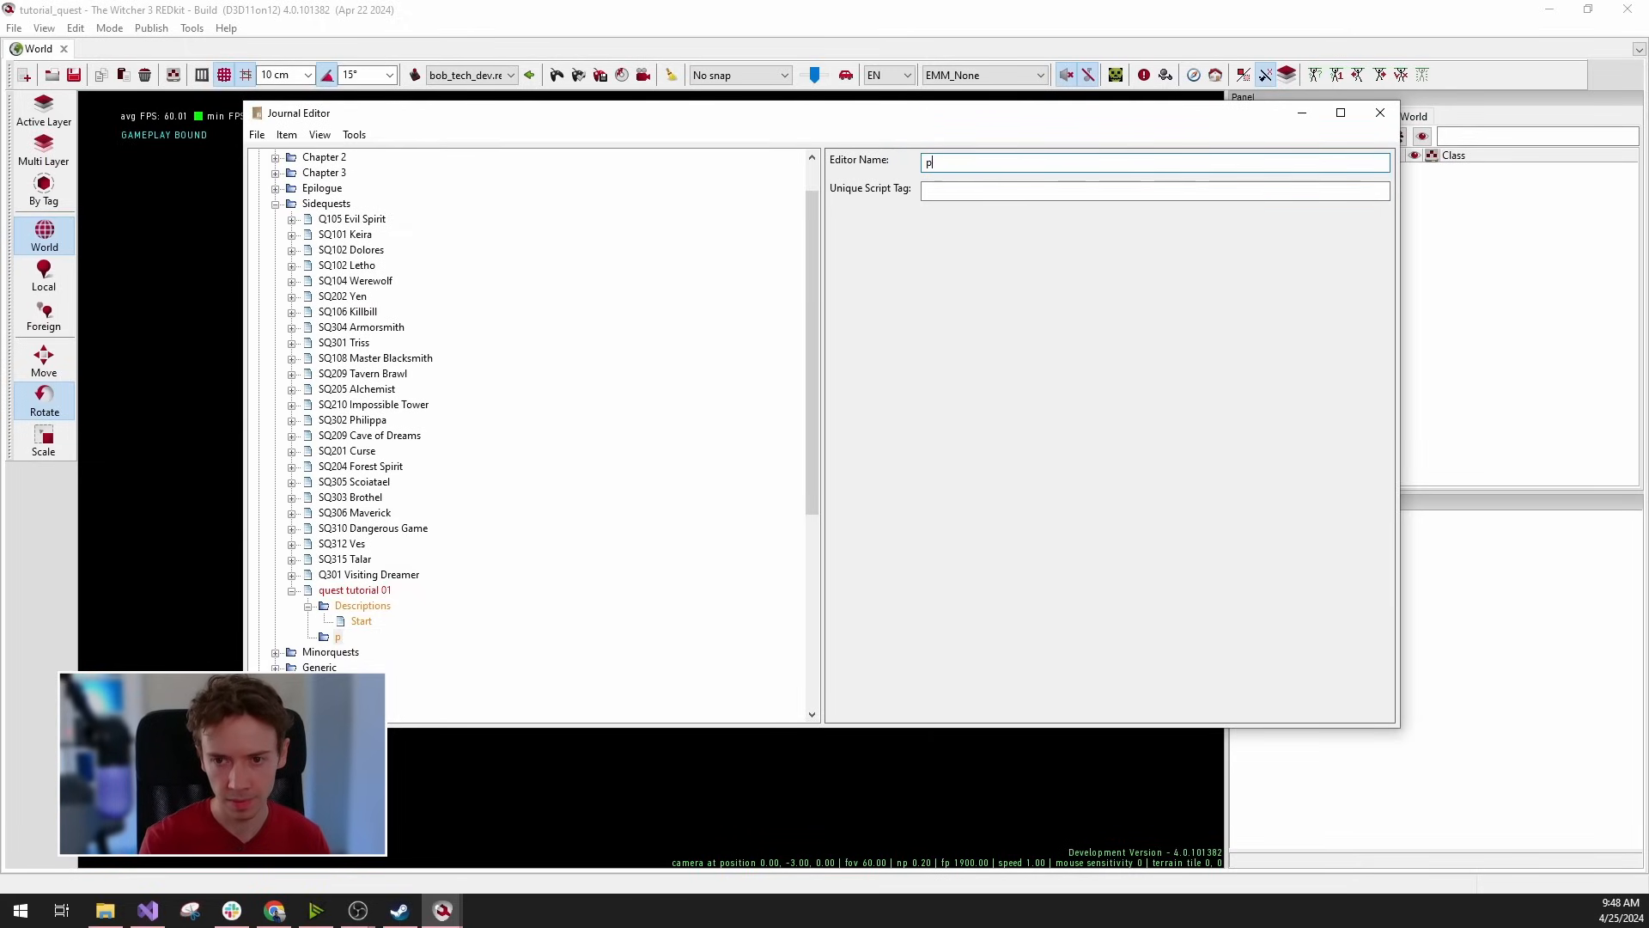
pyautogui.write('tutorial_phase_1')
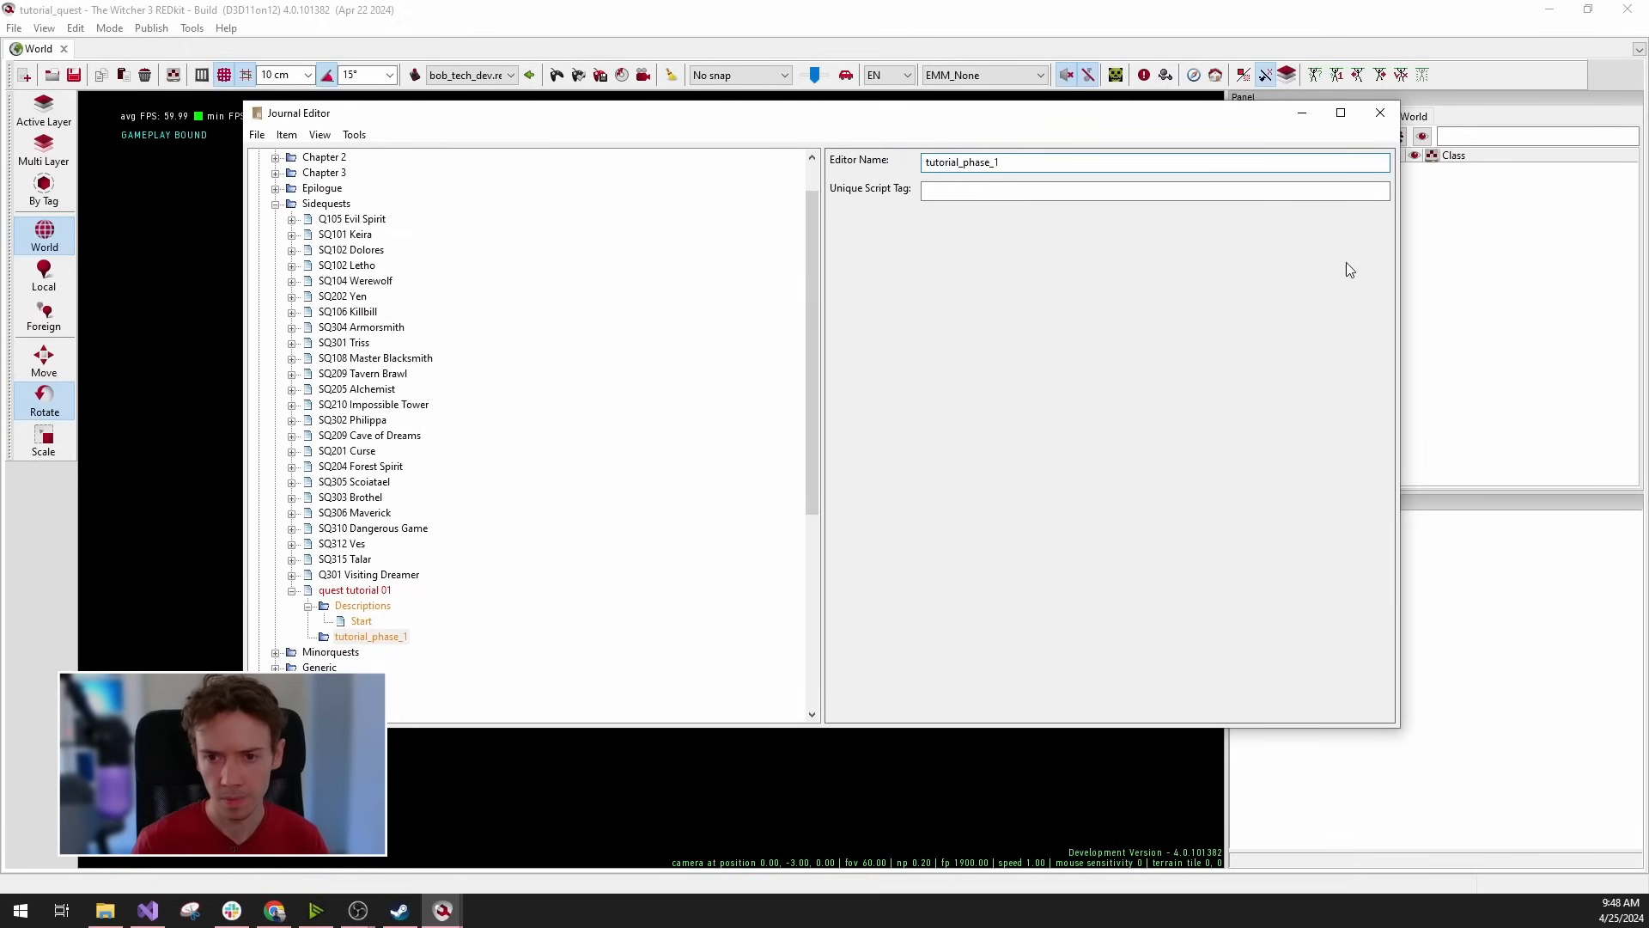
# Set the new phase's unique script tag to tutorial_phase_1.
pyautogui.click(958, 192)
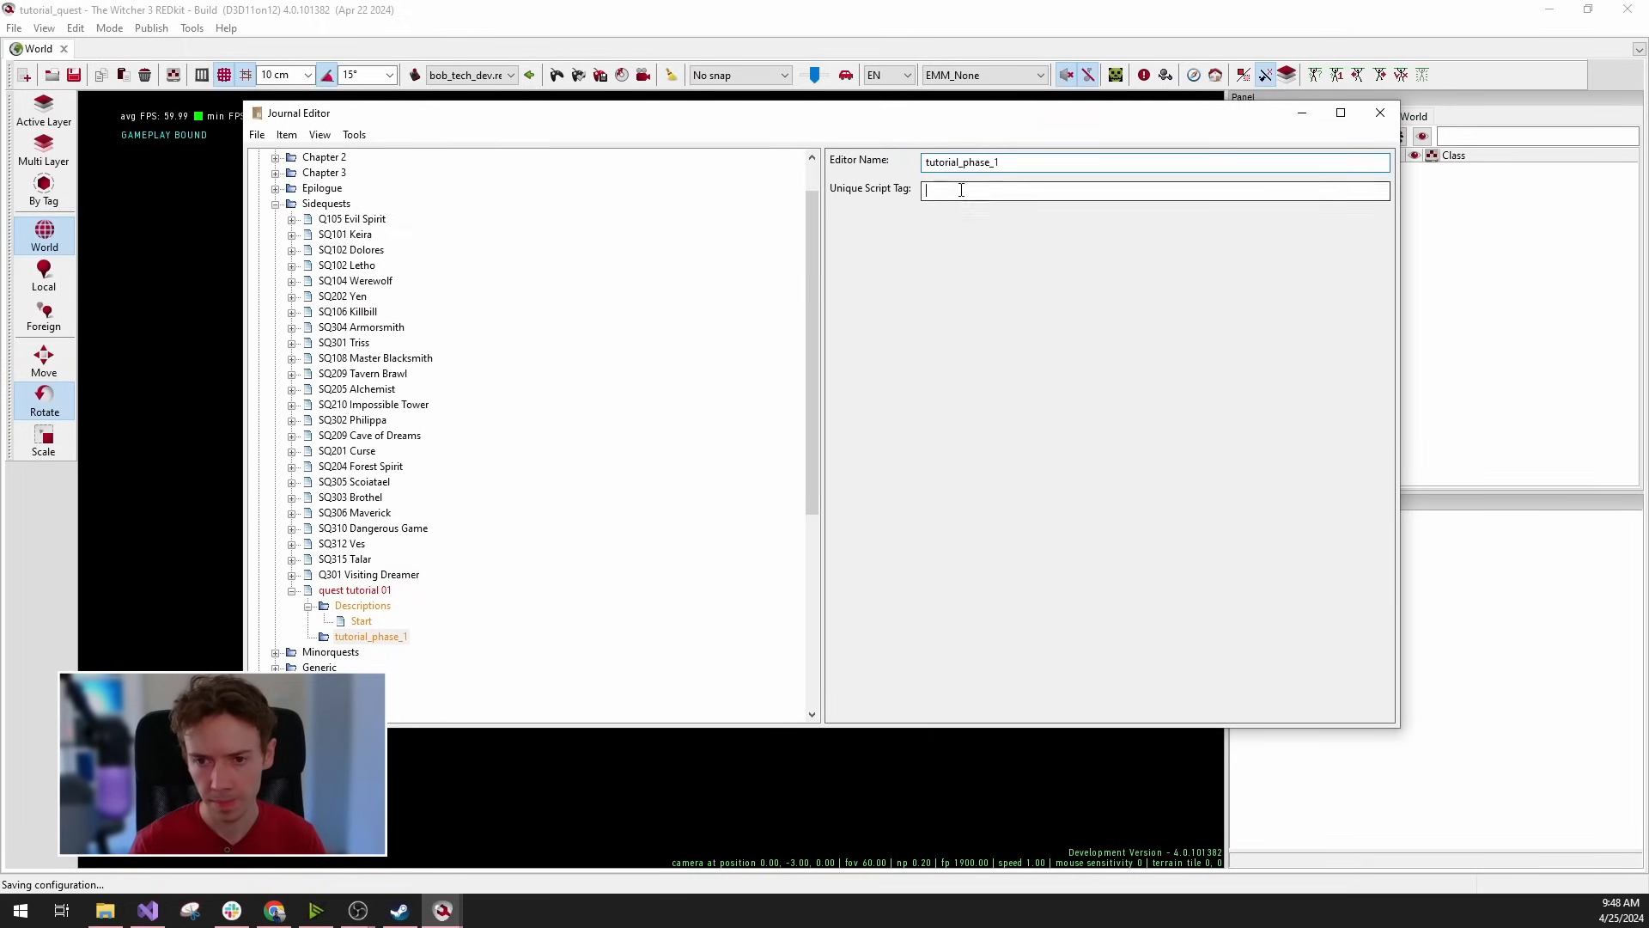
pyautogui.write('tutoria')
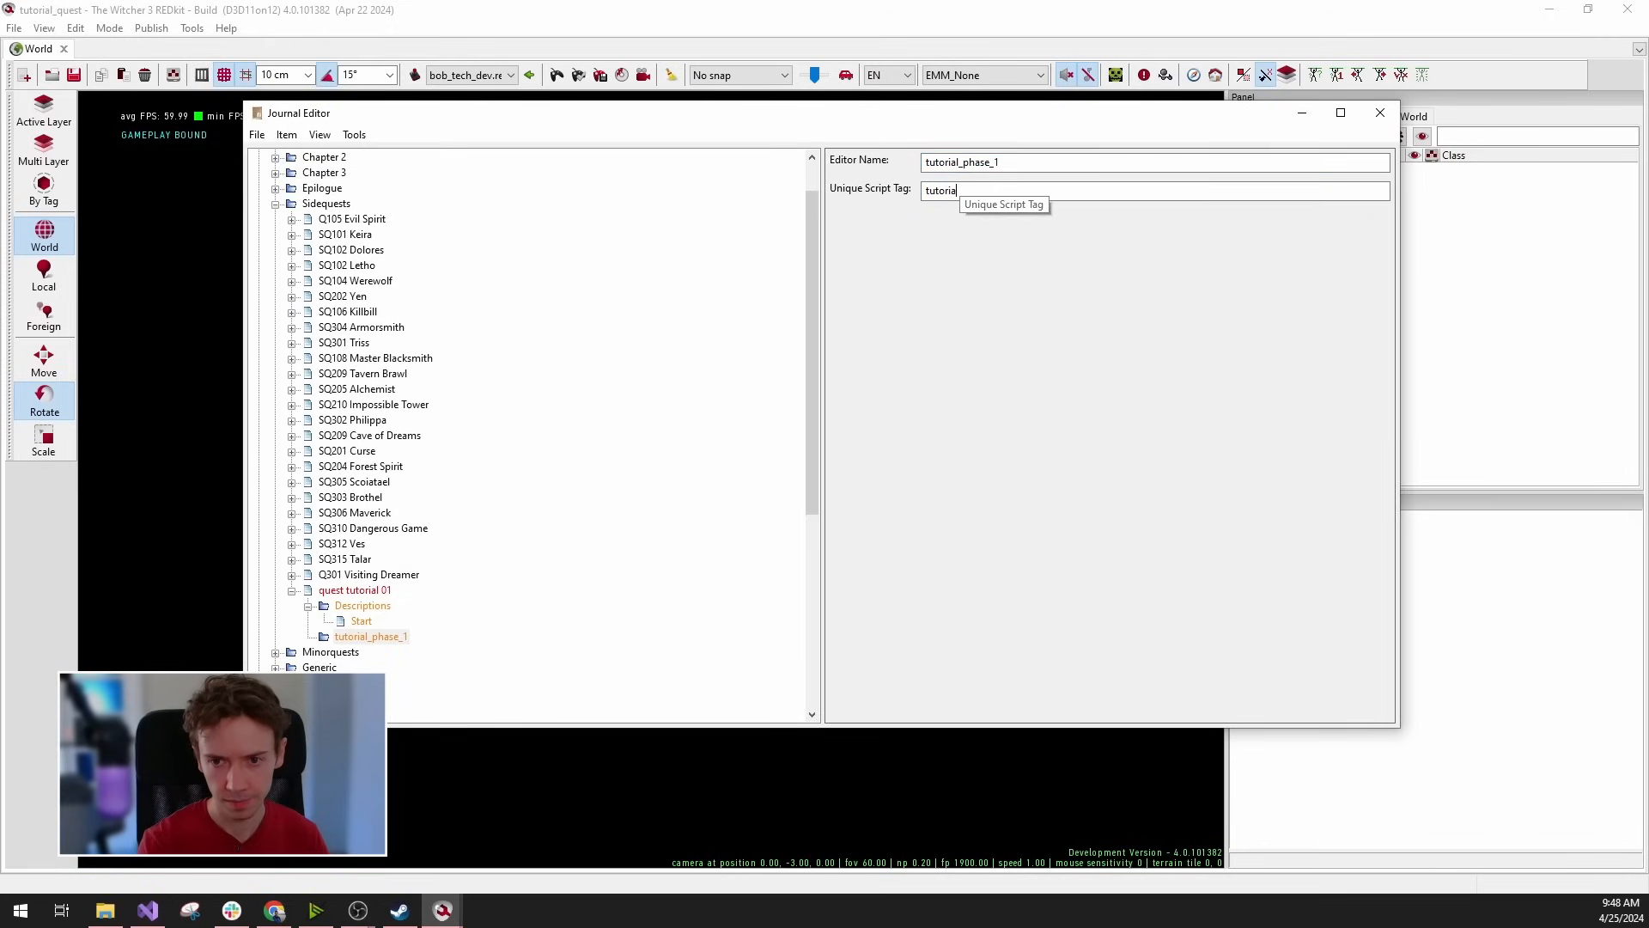
pyautogui.write('l_phase')
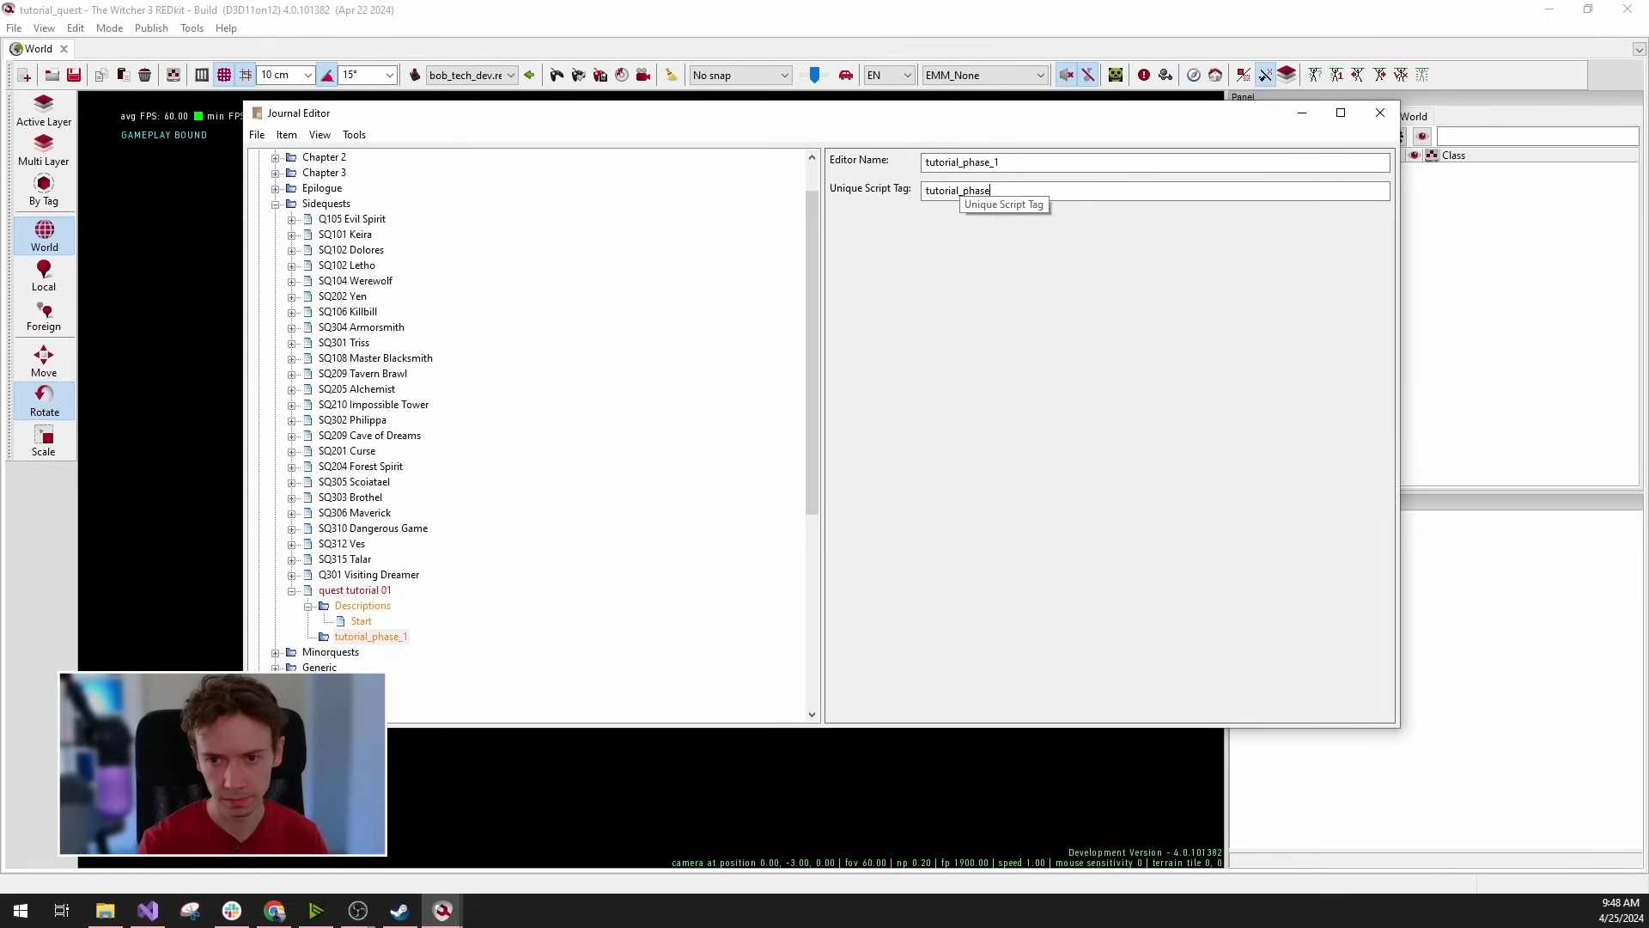
pyautogui.write('_1')
# Create a new objective under the tutorial_phase_1 phase and set its editor name to tutorial_phase_1.
pyautogui.rightClick(388, 638)
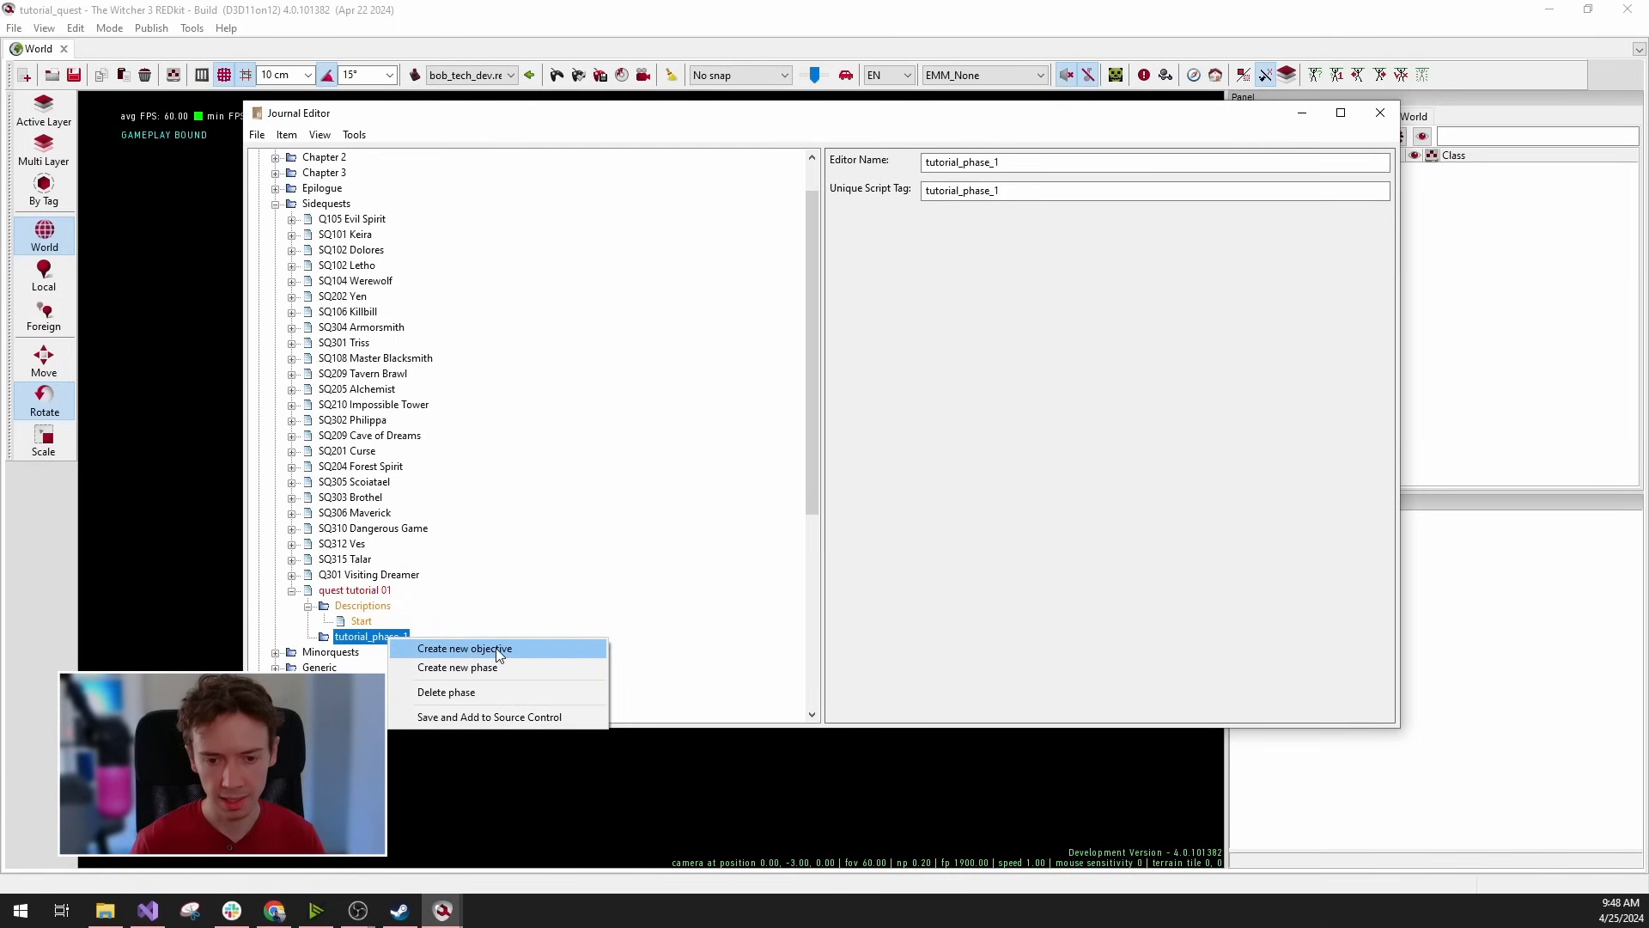
pyautogui.click(523, 654)
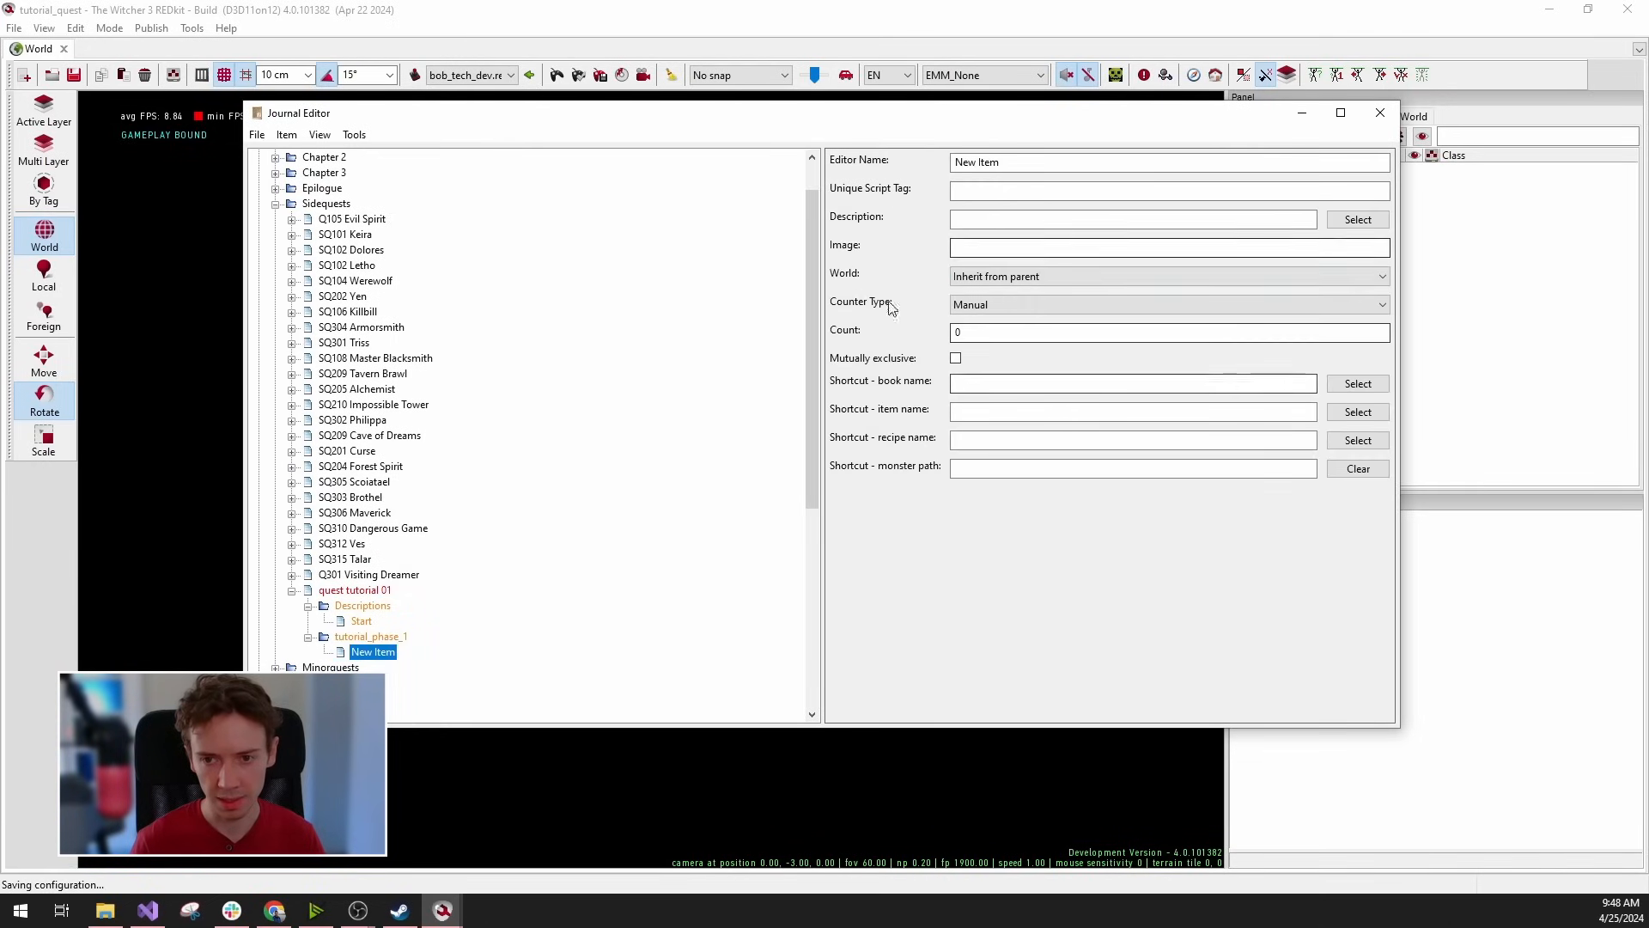
pyautogui.click(1053, 164)
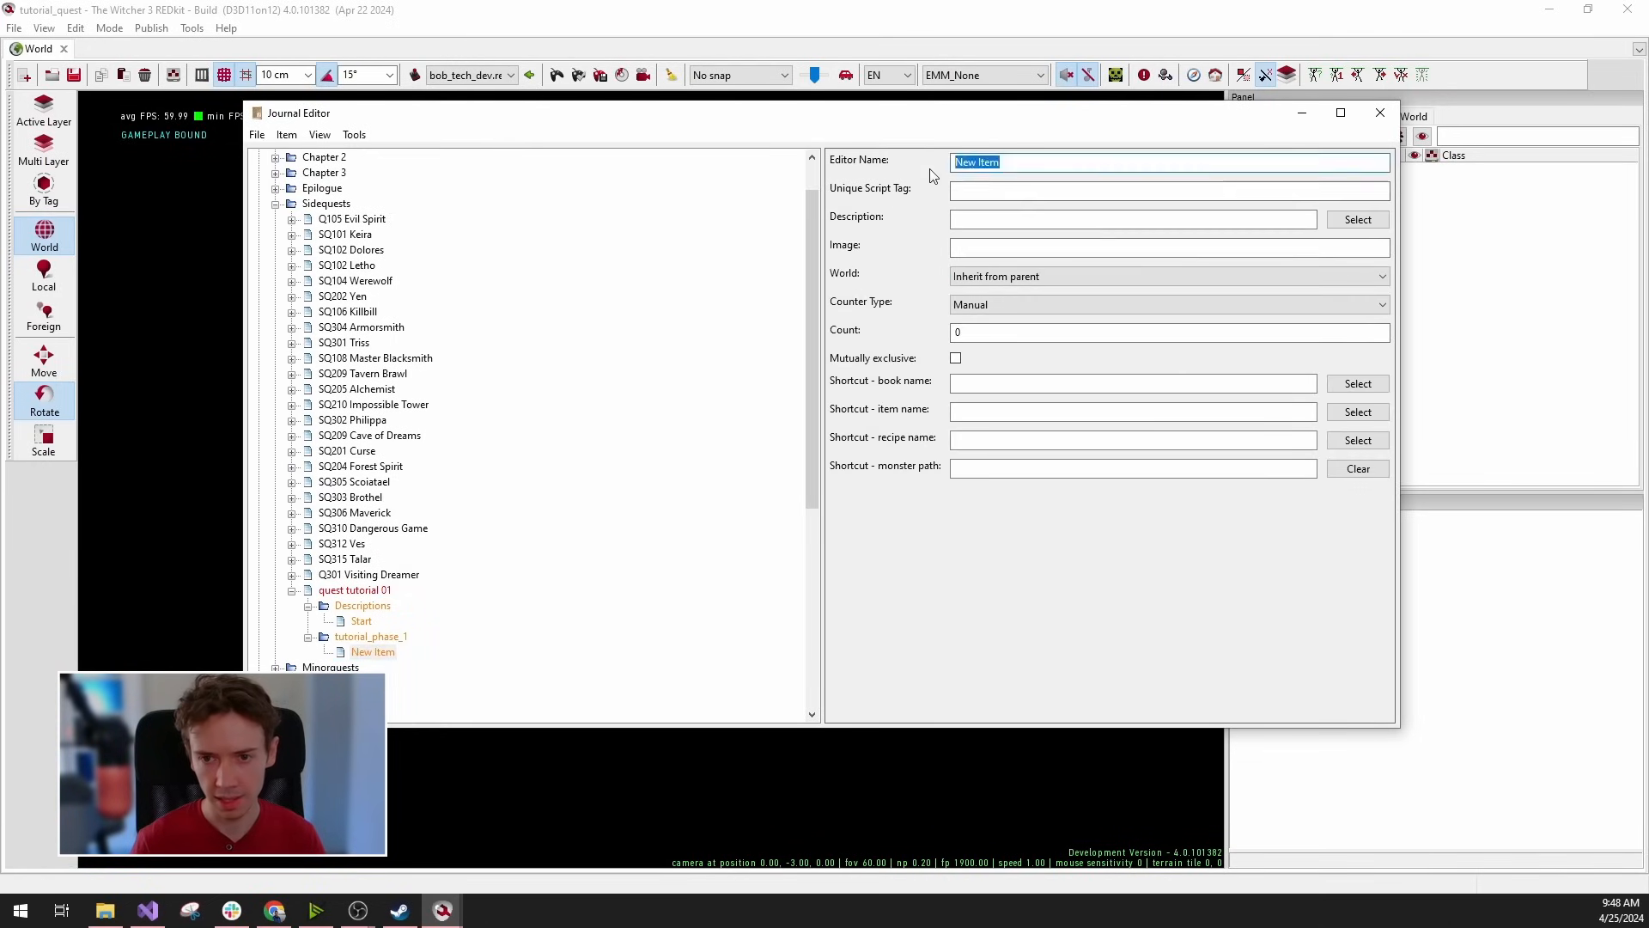
pyautogui.press('BackSpace')
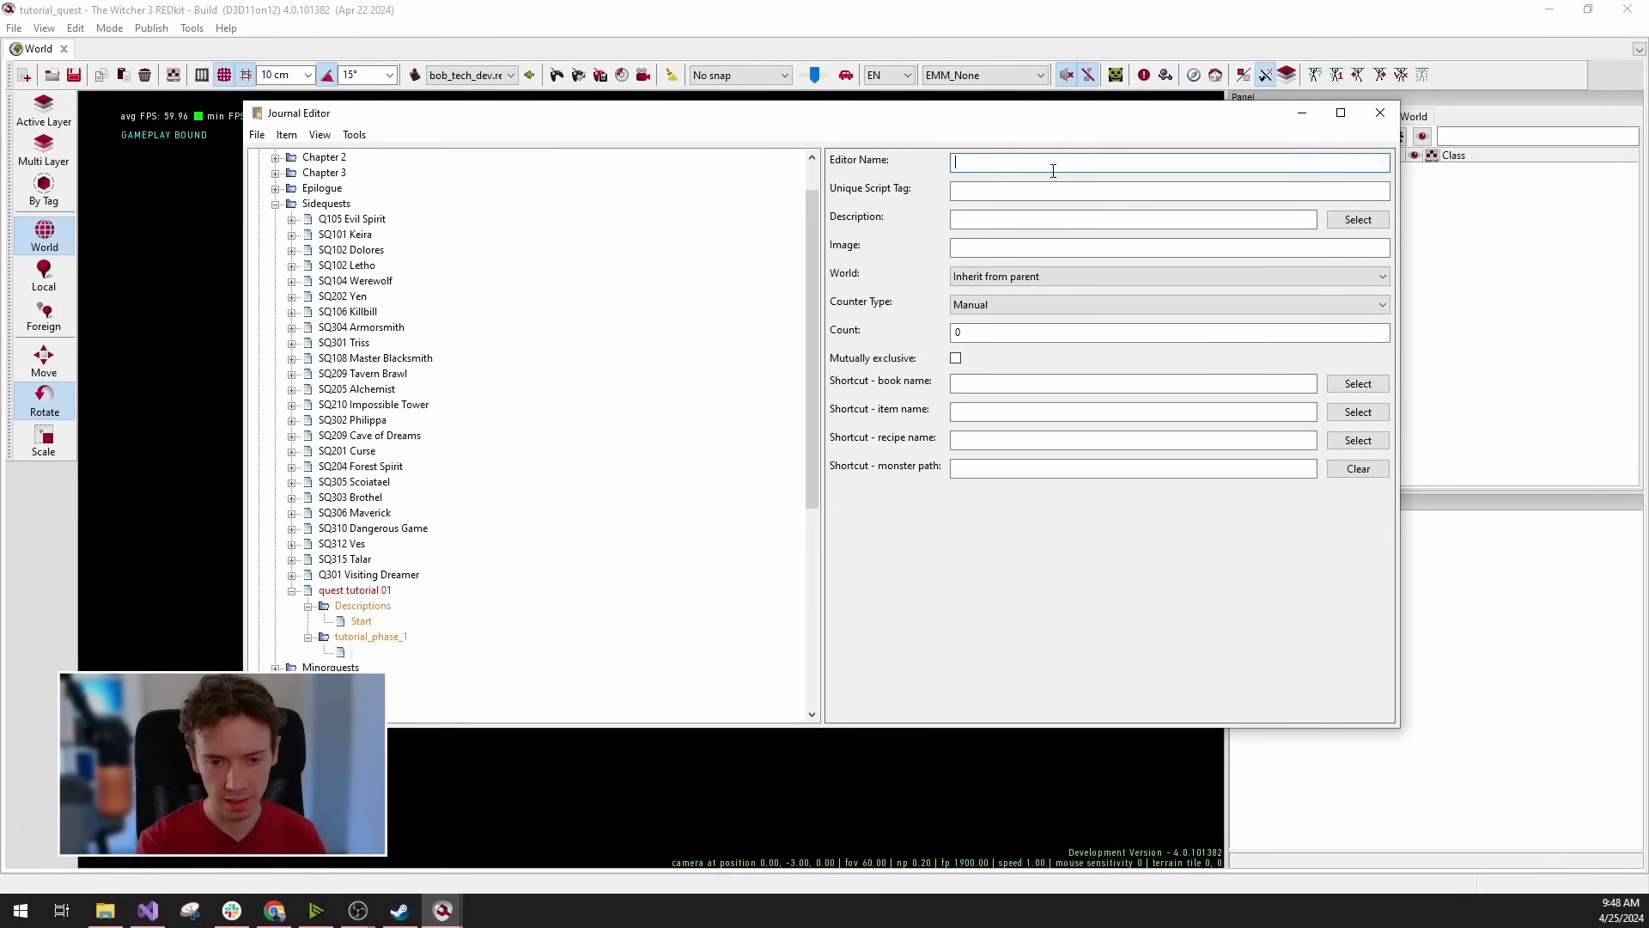
pyautogui.write('tutorial_phase_1')
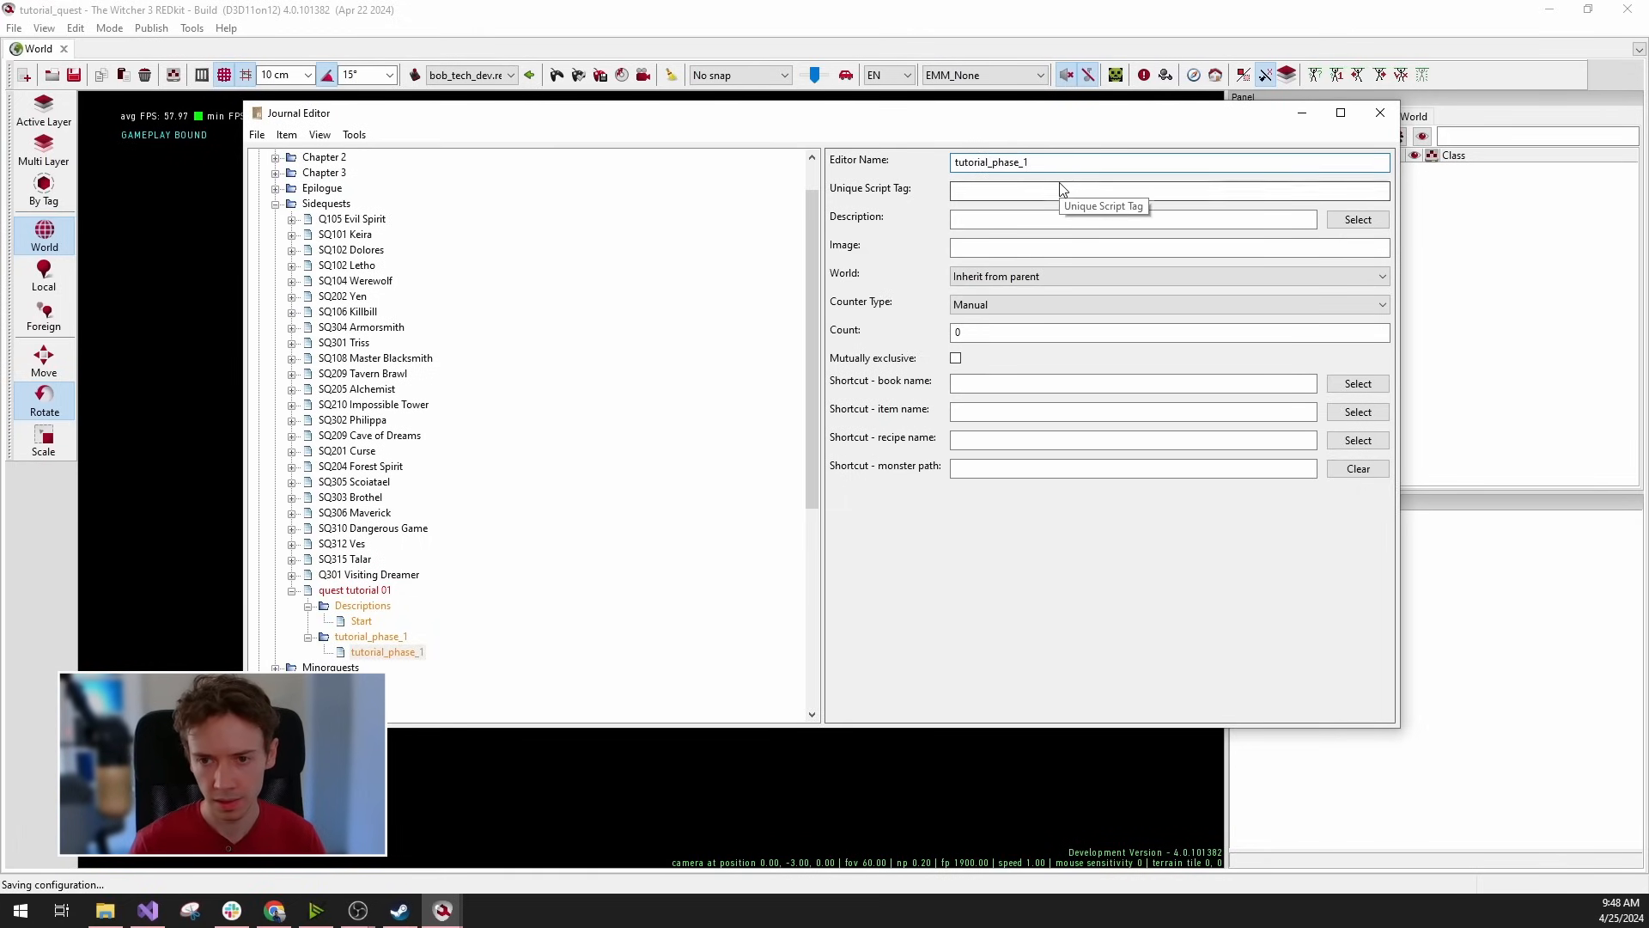
# Change the new objective's editor name to tutorial_obj_1.
pyautogui.press('BackSpace')
pyautogui.press('BackSpace')
pyautogui.press('BackSpace')
pyautogui.press('BackSpace')
pyautogui.press('BackSpace')
pyautogui.press('BackSpace')
pyautogui.press('BackSpace')
pyautogui.write('obj_1')
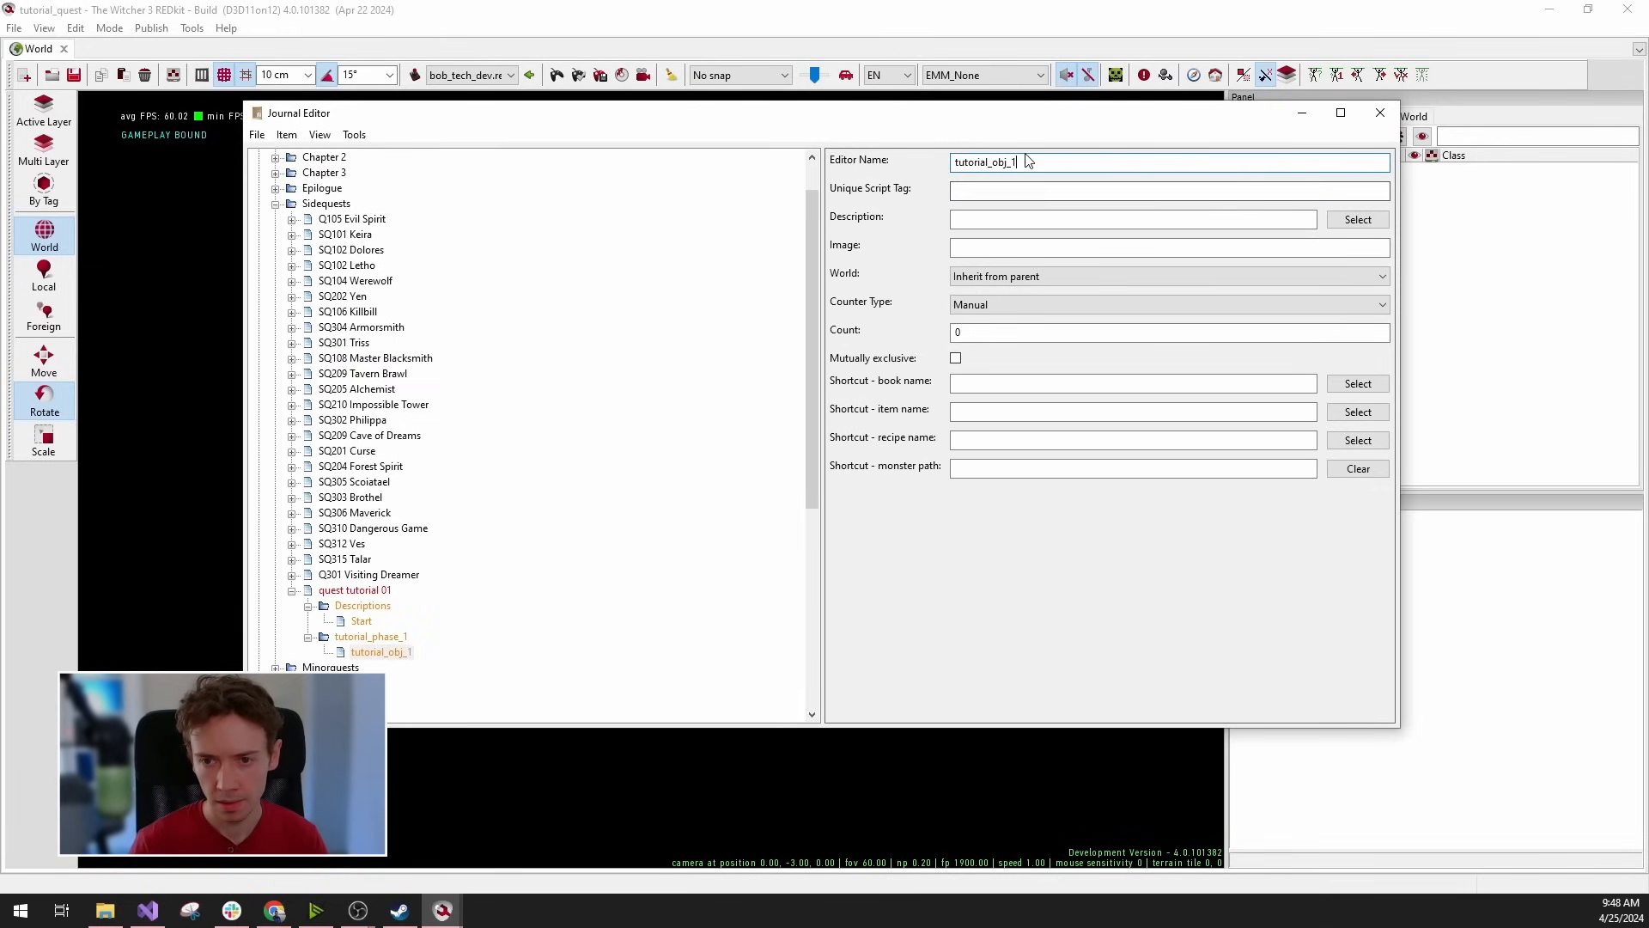
# Set the objective's unique script tag to tutorial_obj_1 and its description to "Kill the monster".
pyautogui.moveTo(1021, 162); pyautogui.dragTo(944, 188)
pyautogui.hotkey('ctrl', 'c')
pyautogui.click(955, 190)
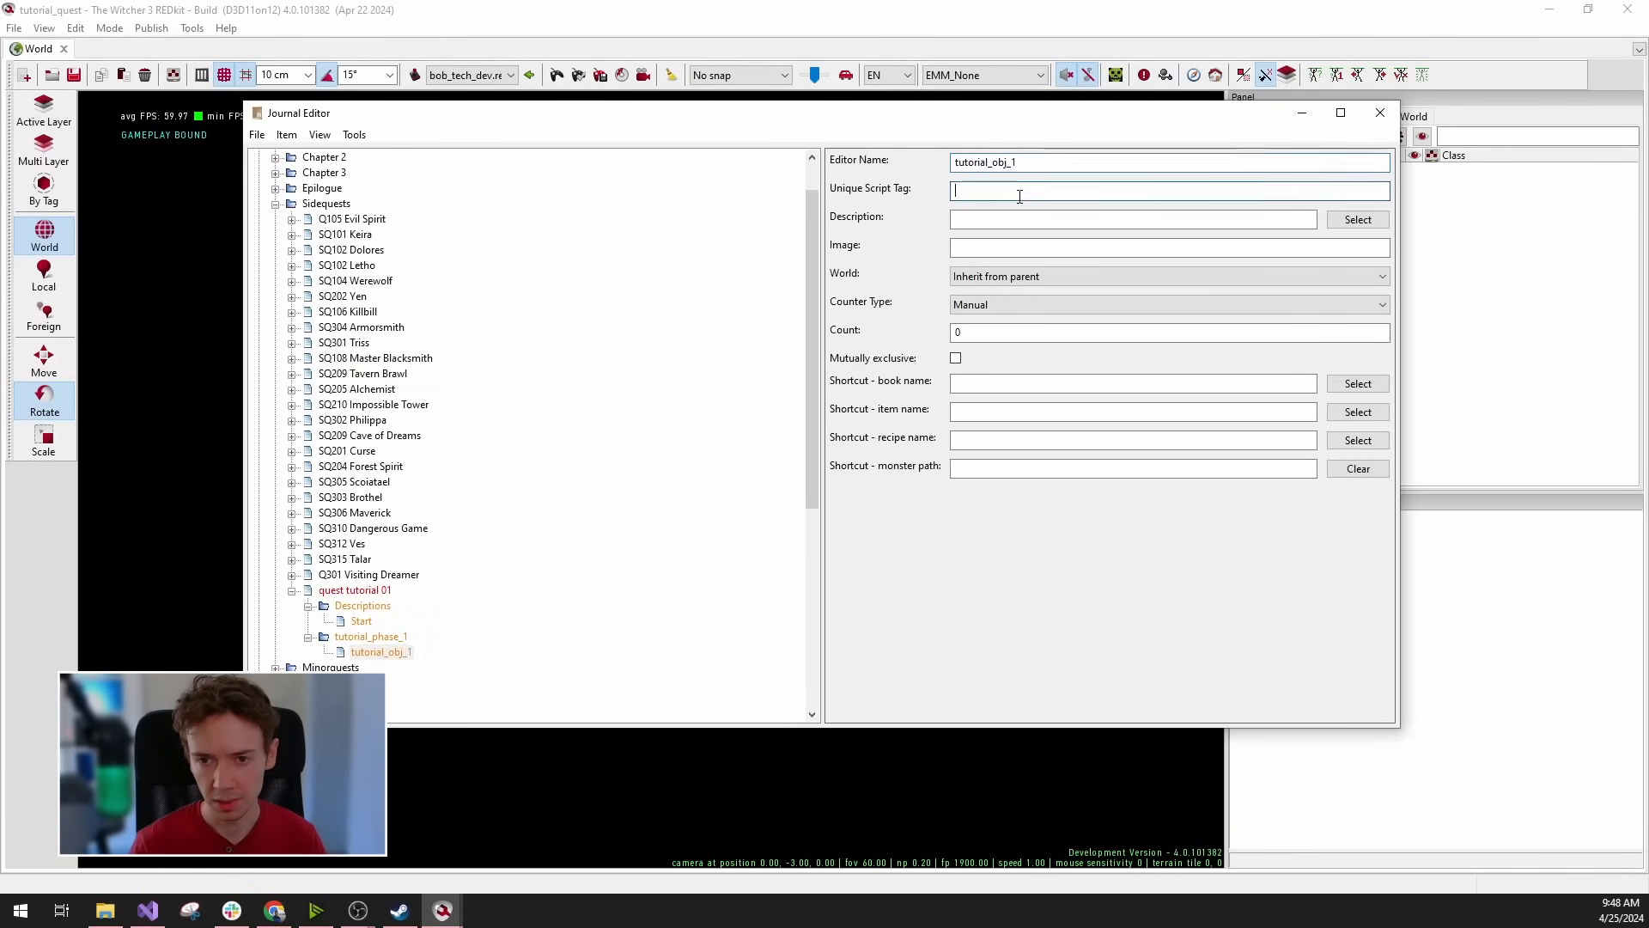
pyautogui.hotkey('ctrl', 'v')
pyautogui.click(1048, 220)
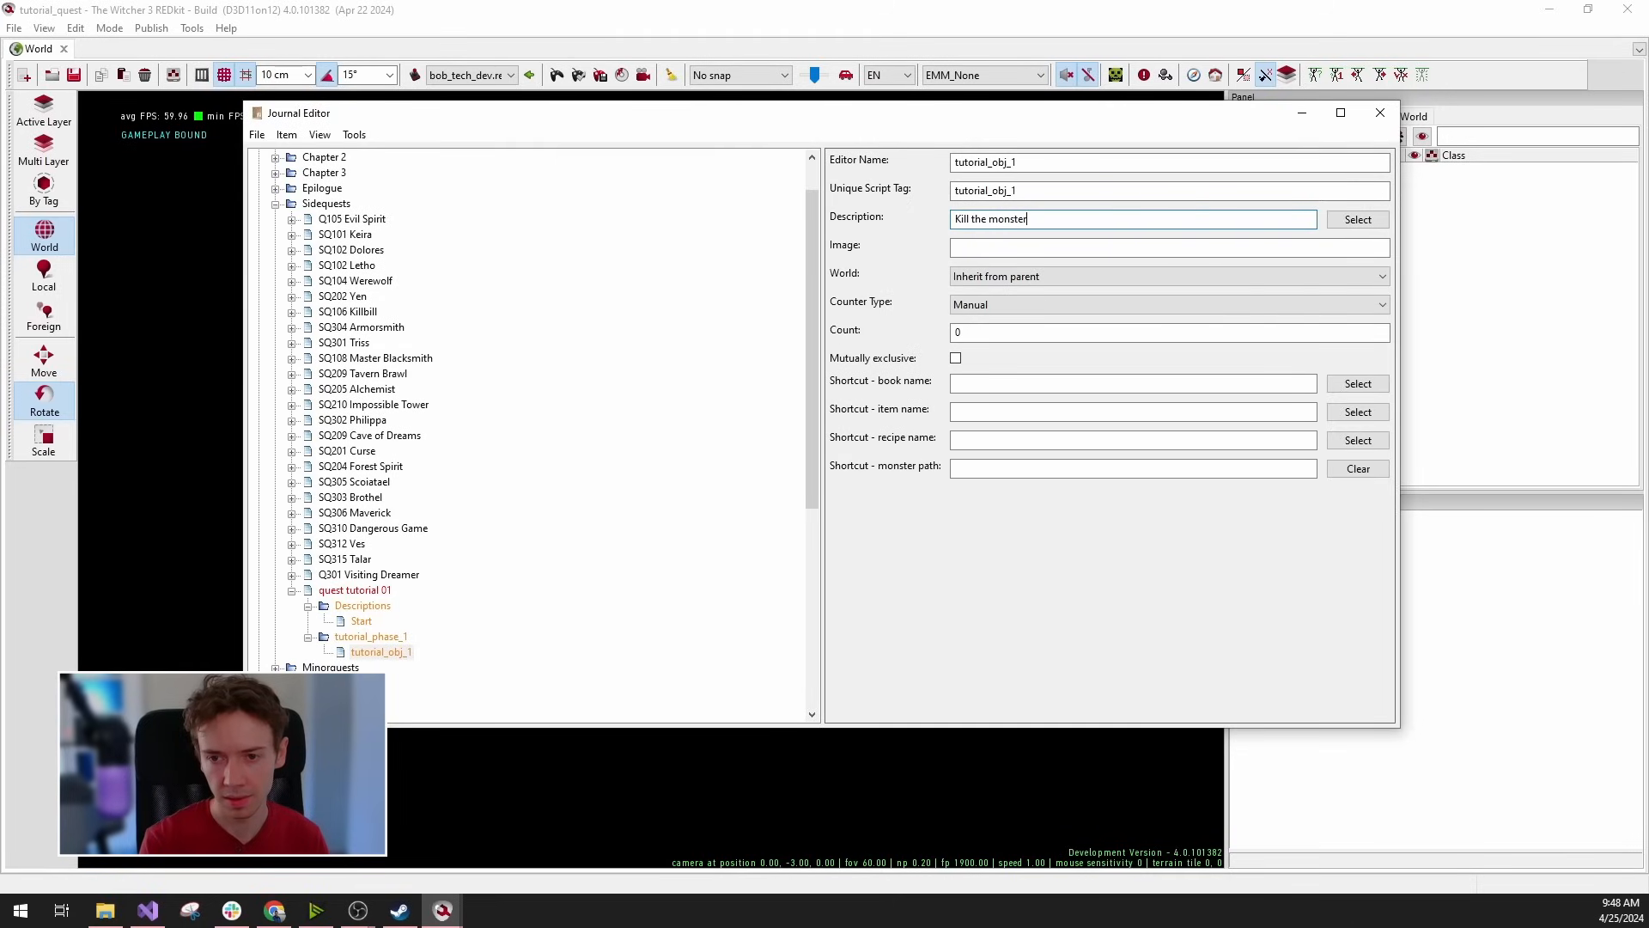
pyautogui.press('Tab')
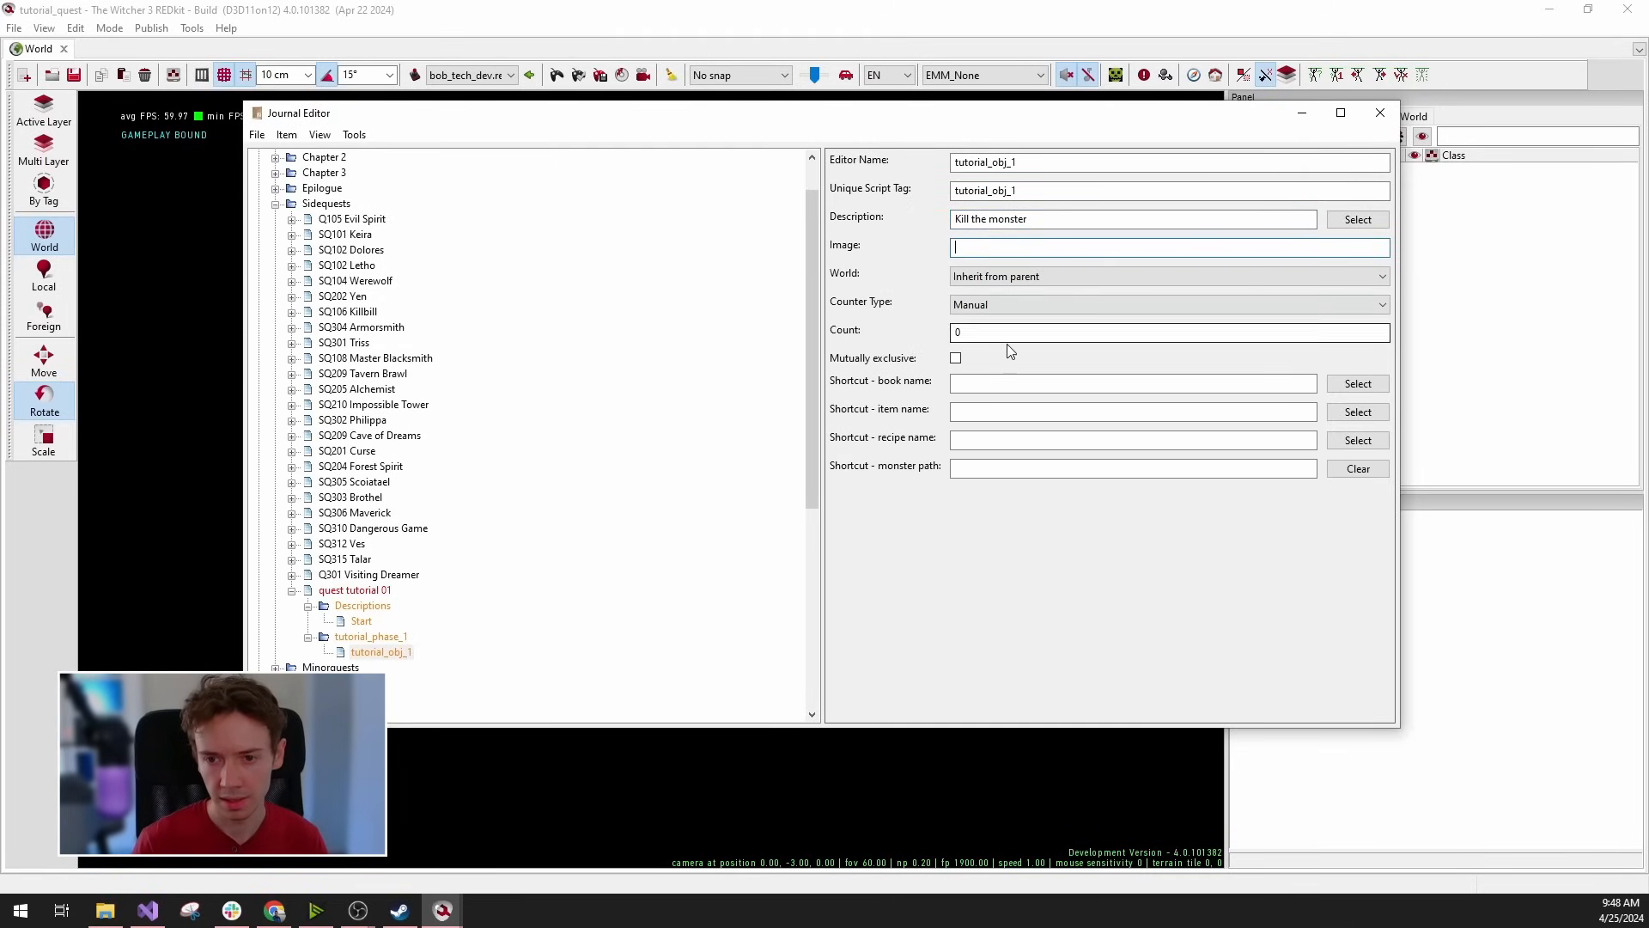
pyautogui.rightClick(371, 638)
pyautogui.click(365, 653)
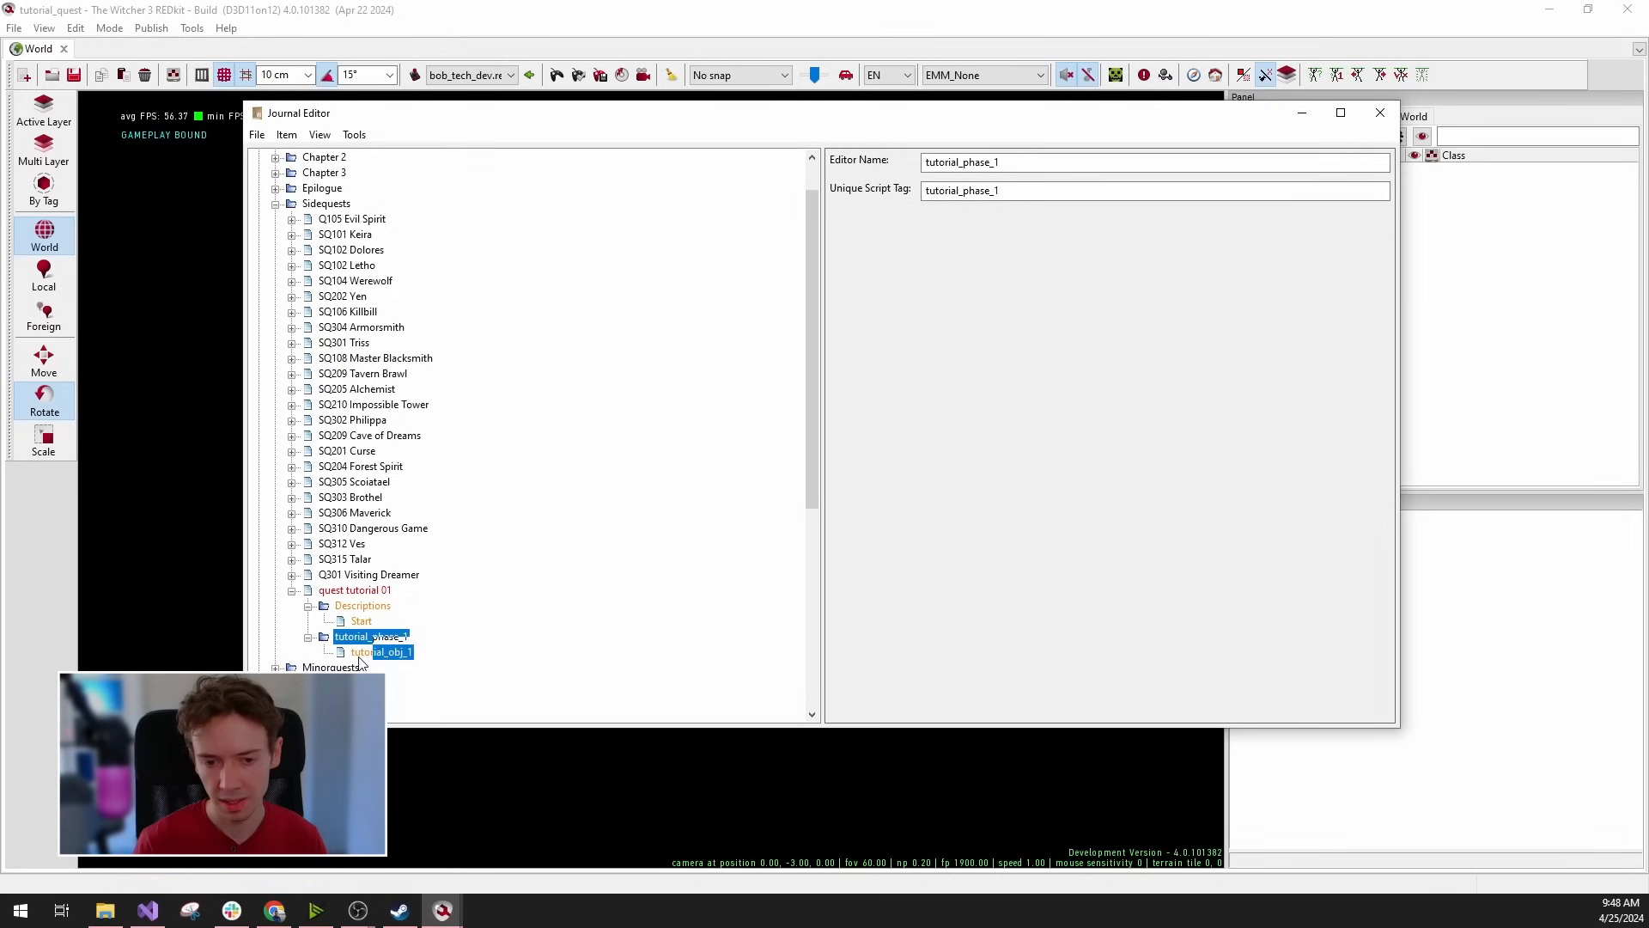
pyautogui.rightClick(363, 638)
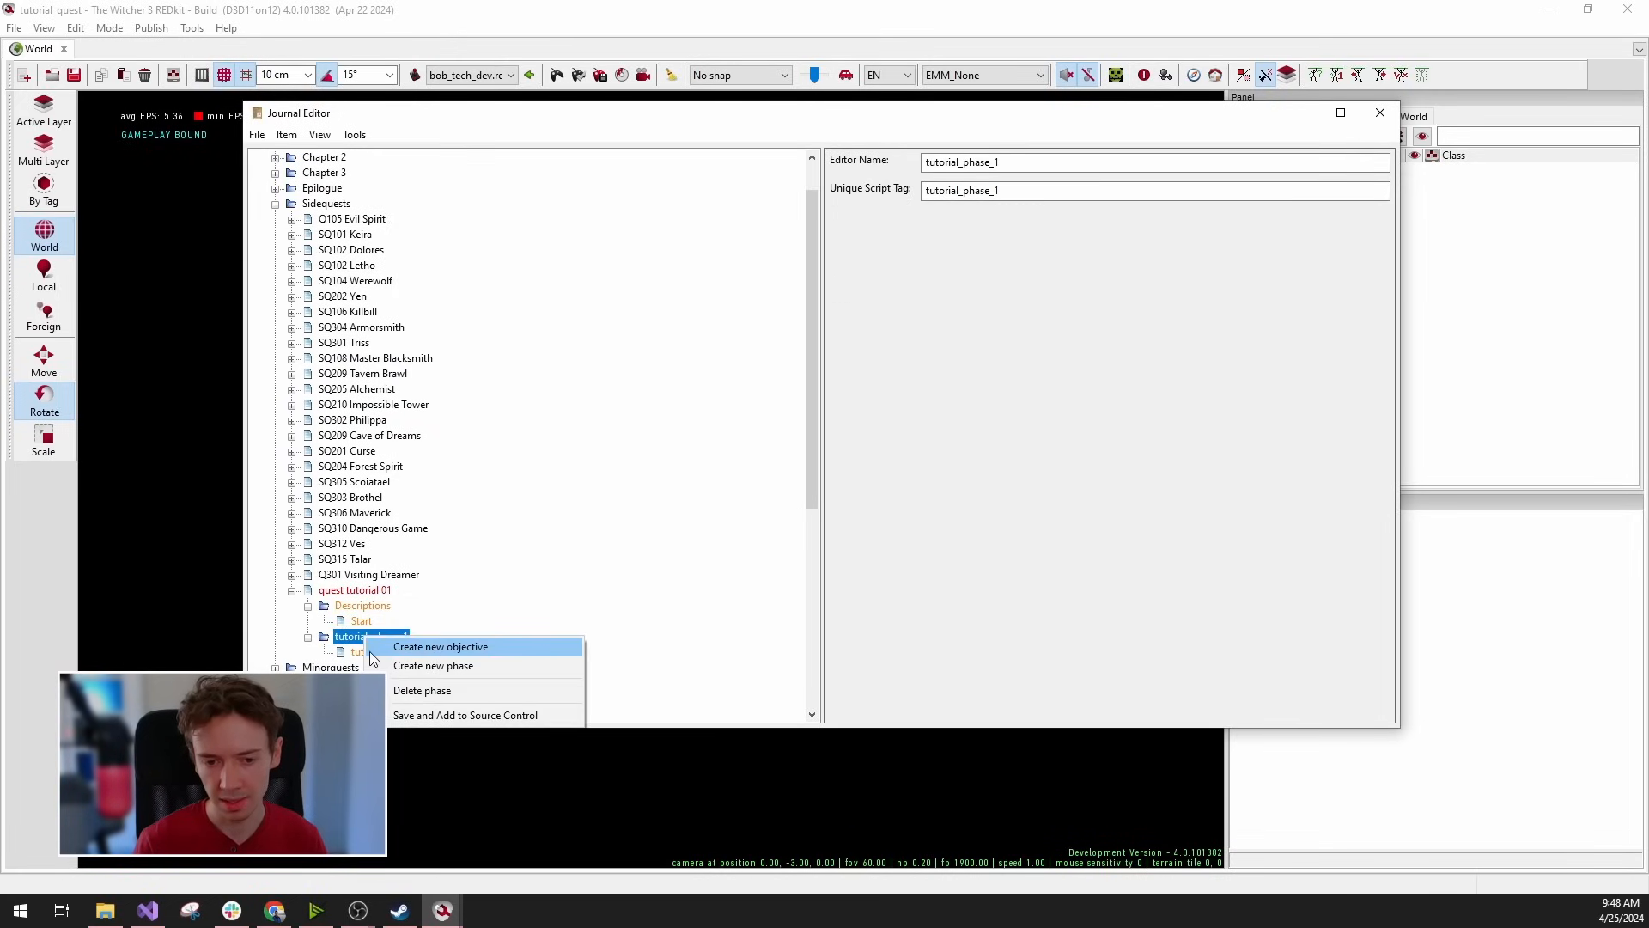
pyautogui.click(367, 653)
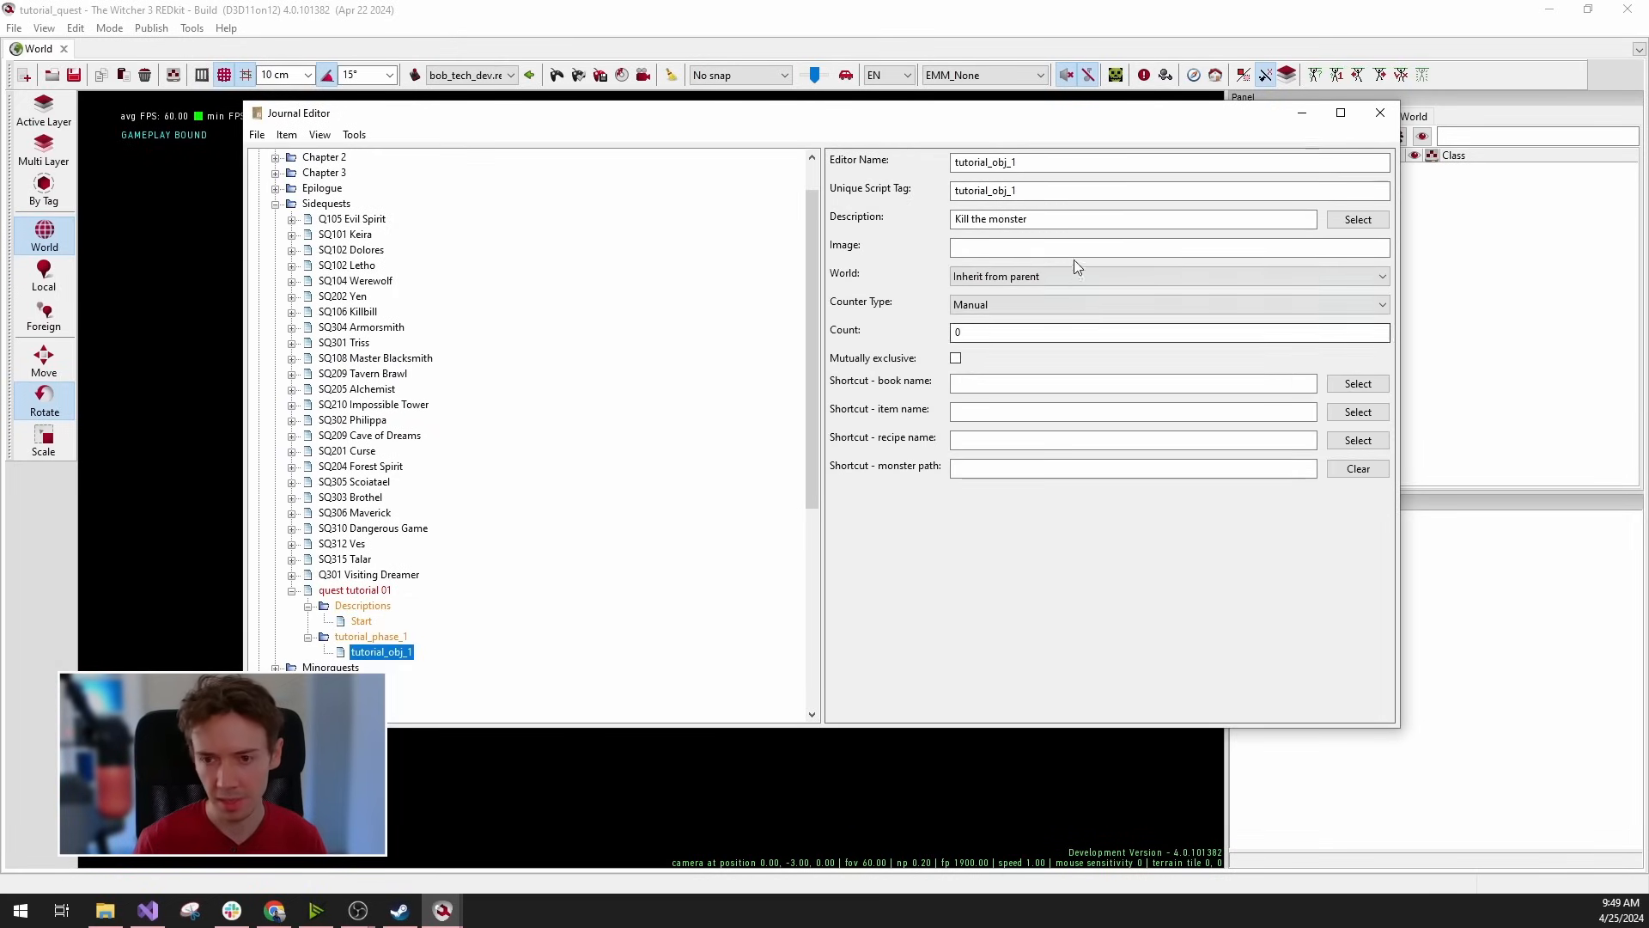
pyautogui.click(395, 637)
pyautogui.click(393, 652)
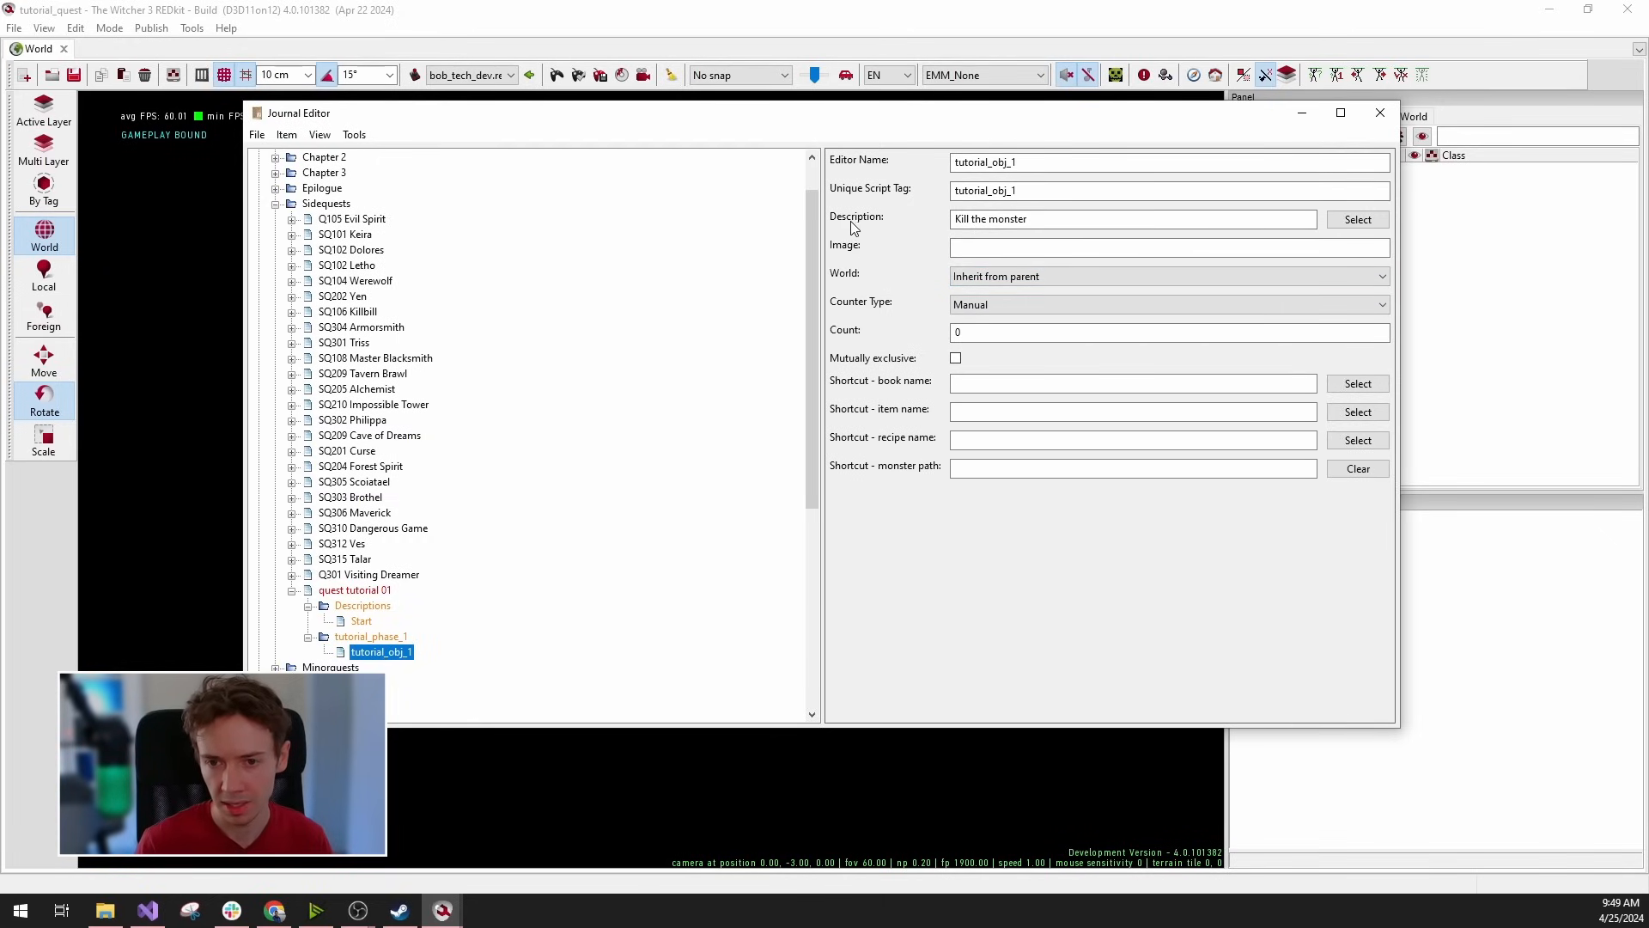
# Examine the World and Counter Type options available for the tutorial_obj_1 objective, keeping Inherit from parent and Manual.
pyautogui.click(1004, 247)
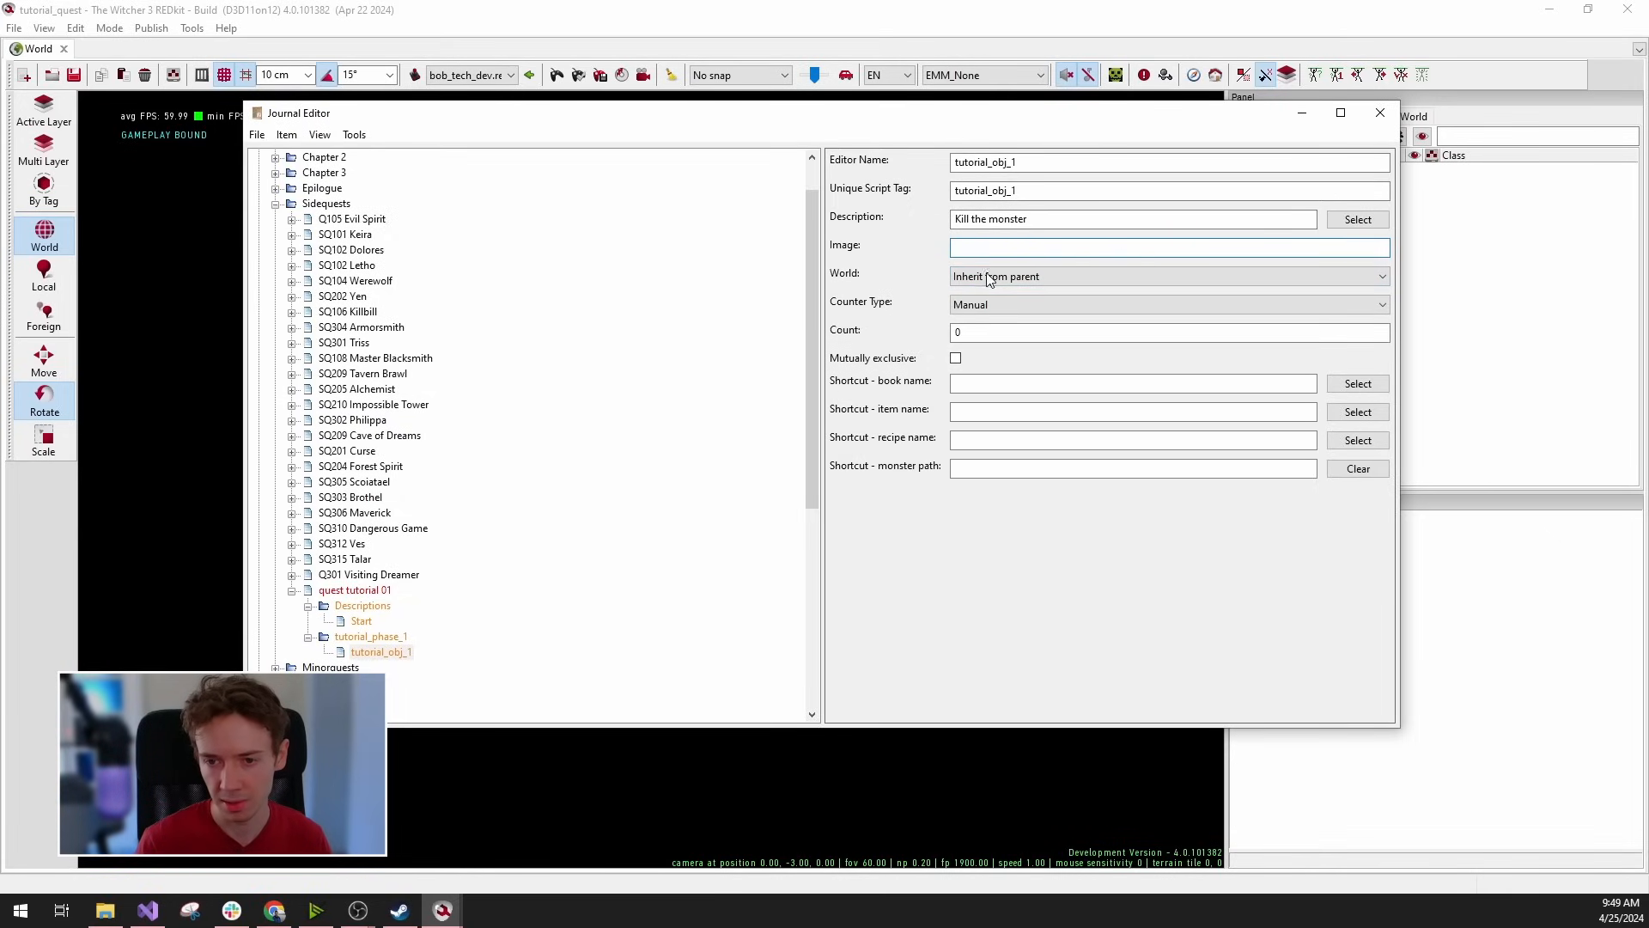
pyautogui.click(1044, 284)
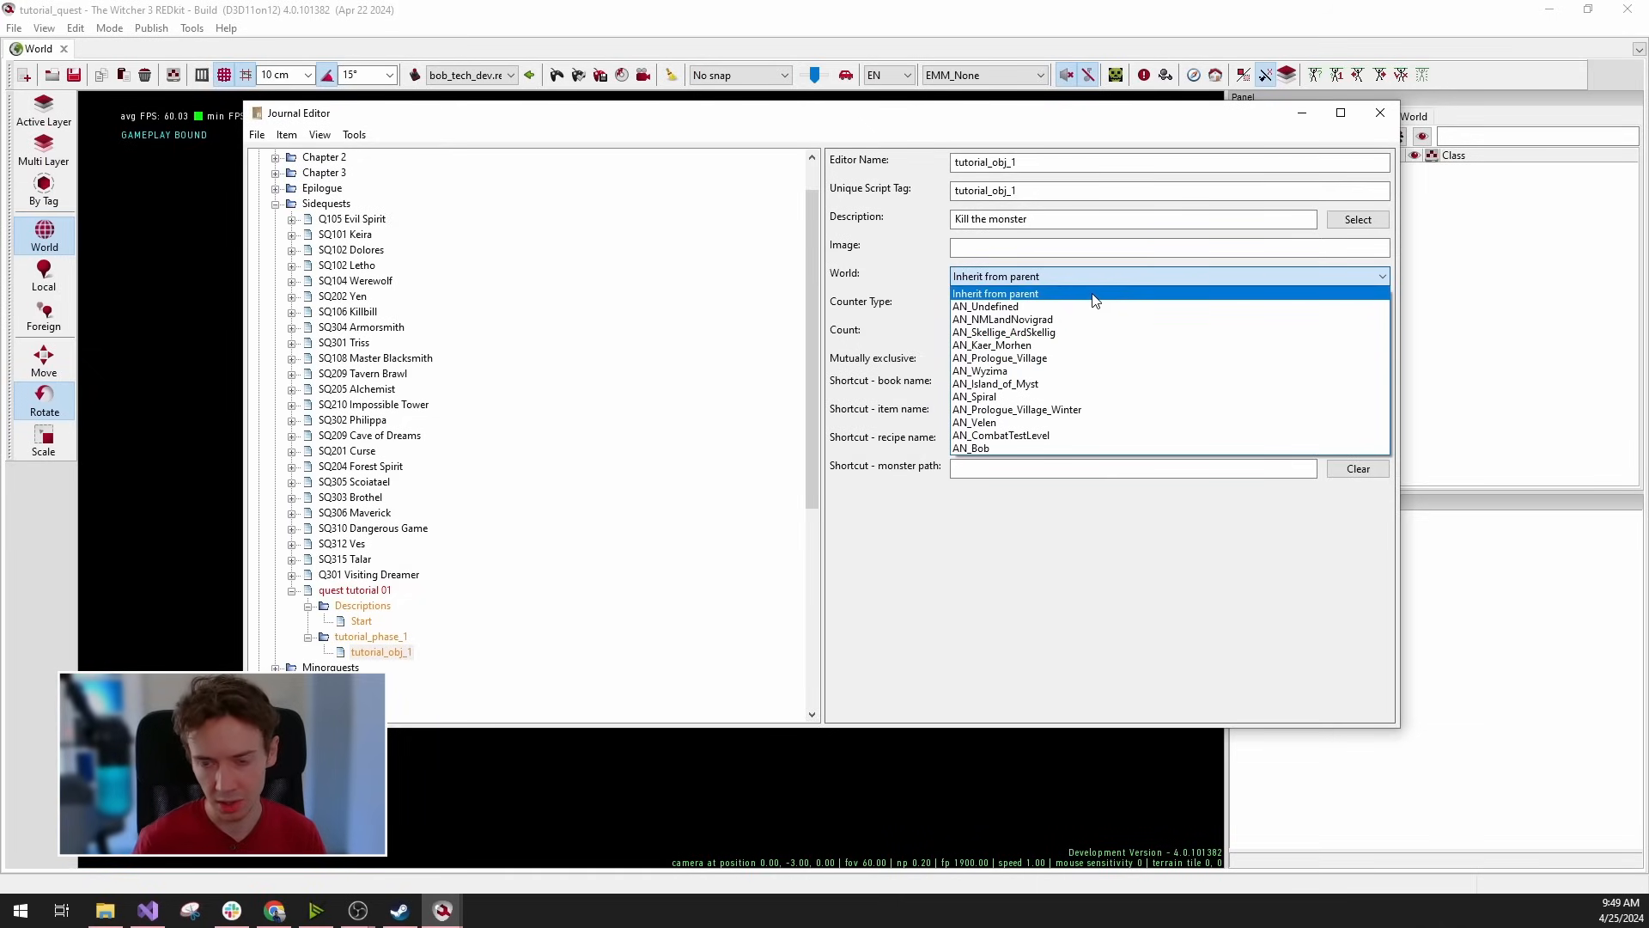
pyautogui.click(972, 294)
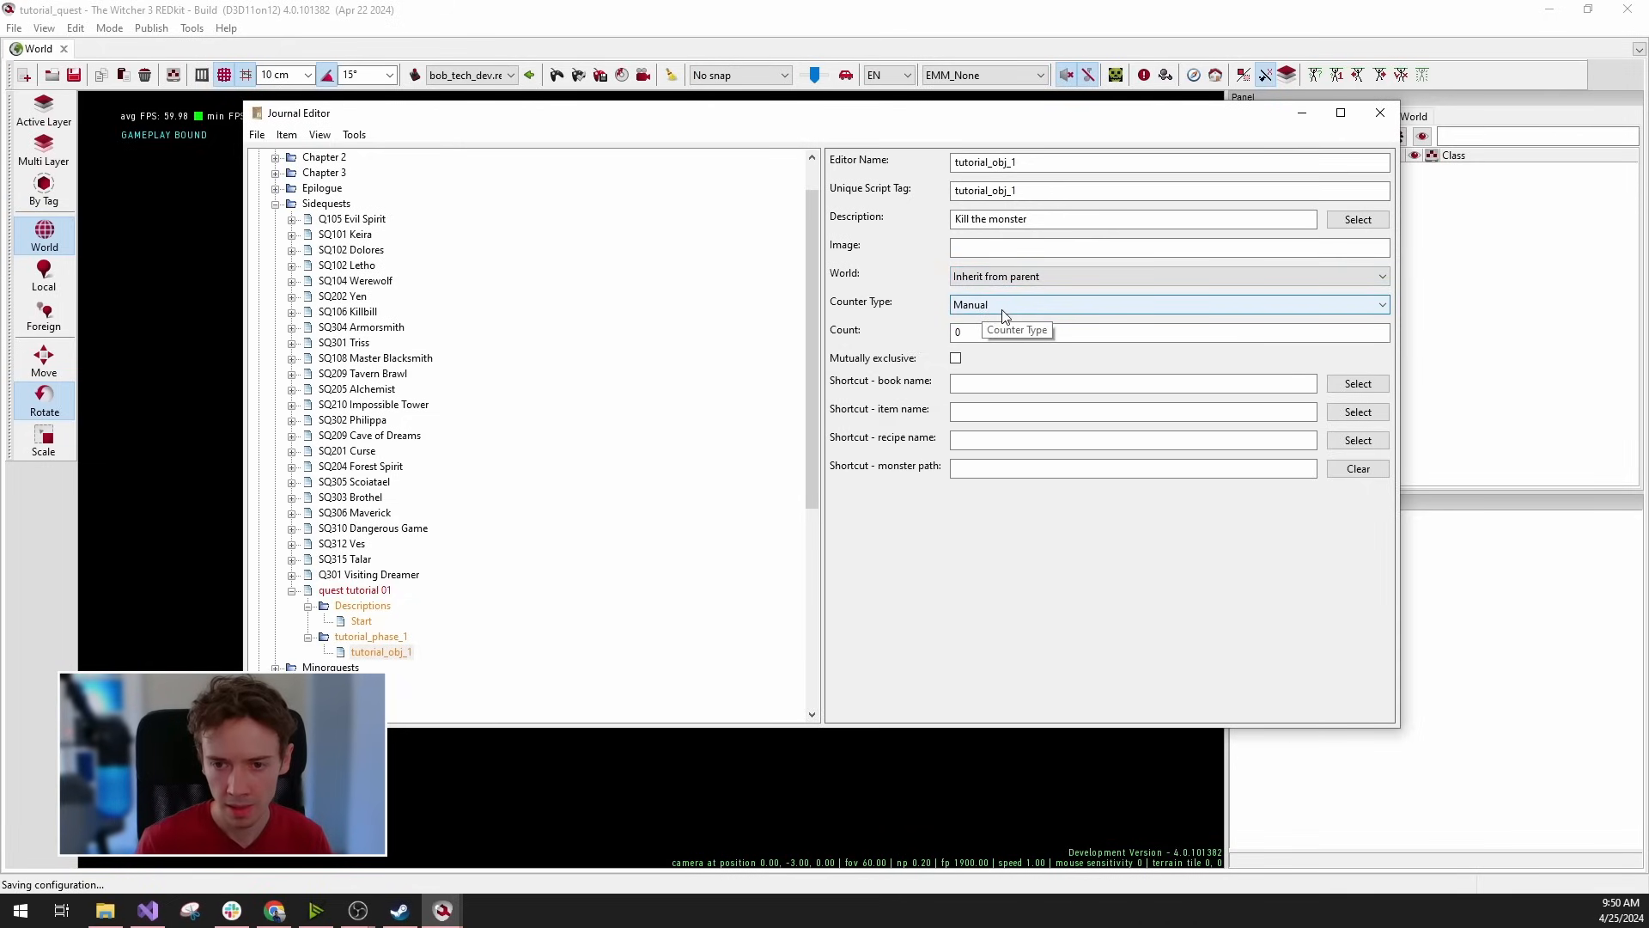
pyautogui.click(1003, 305)
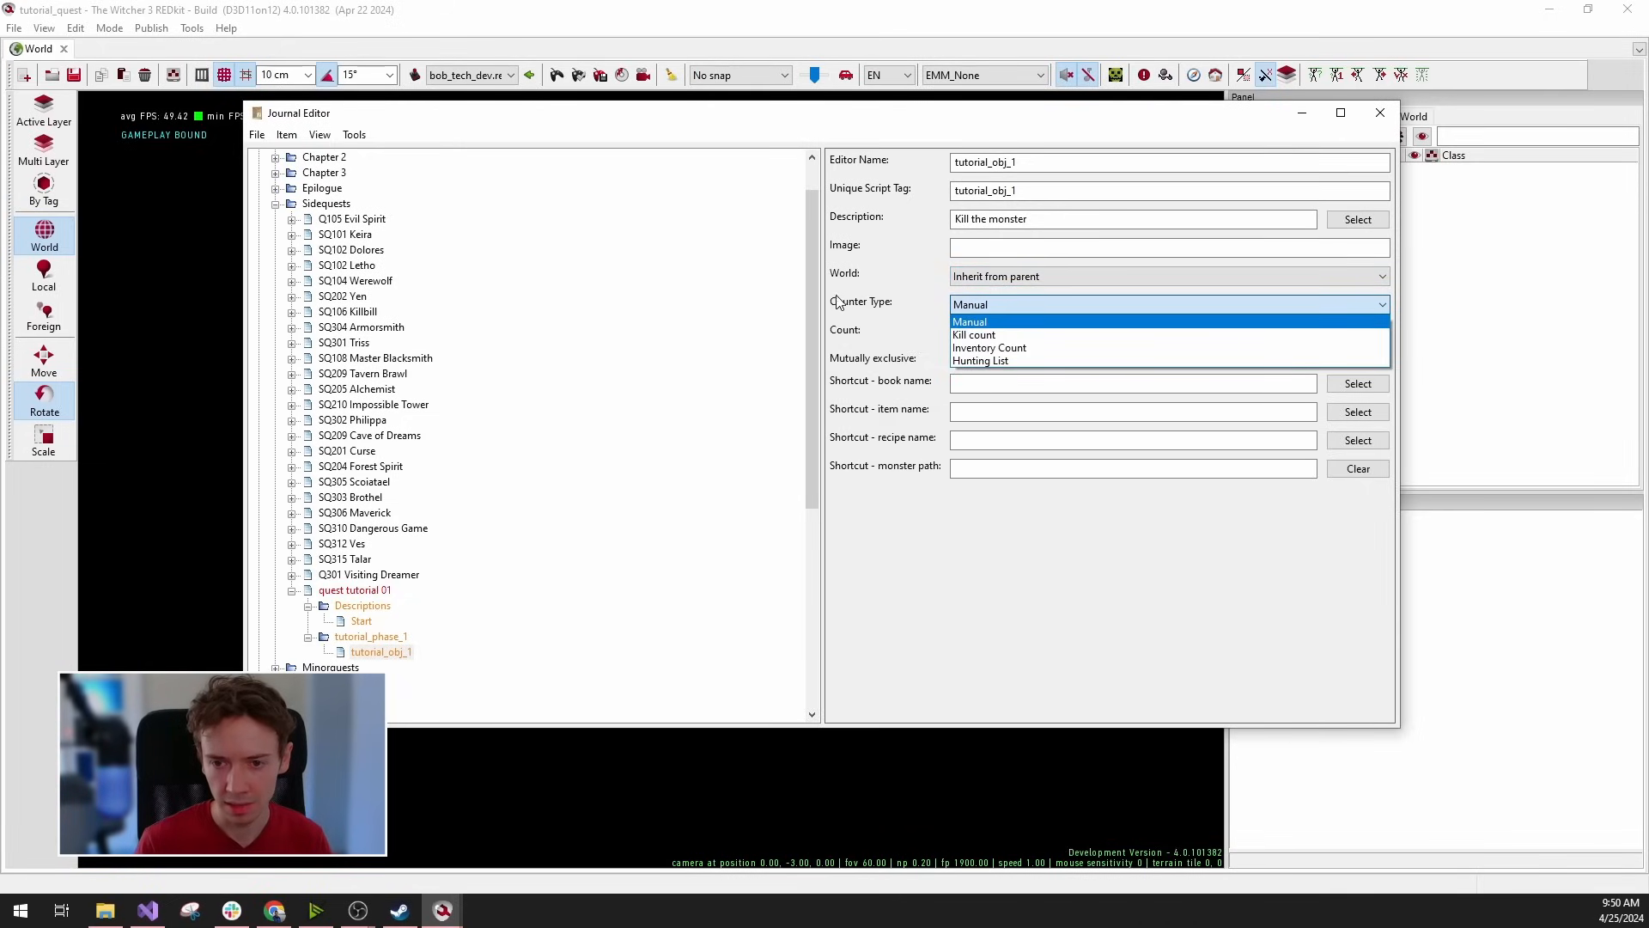
pyautogui.click(838, 302)
pyautogui.click(1003, 306)
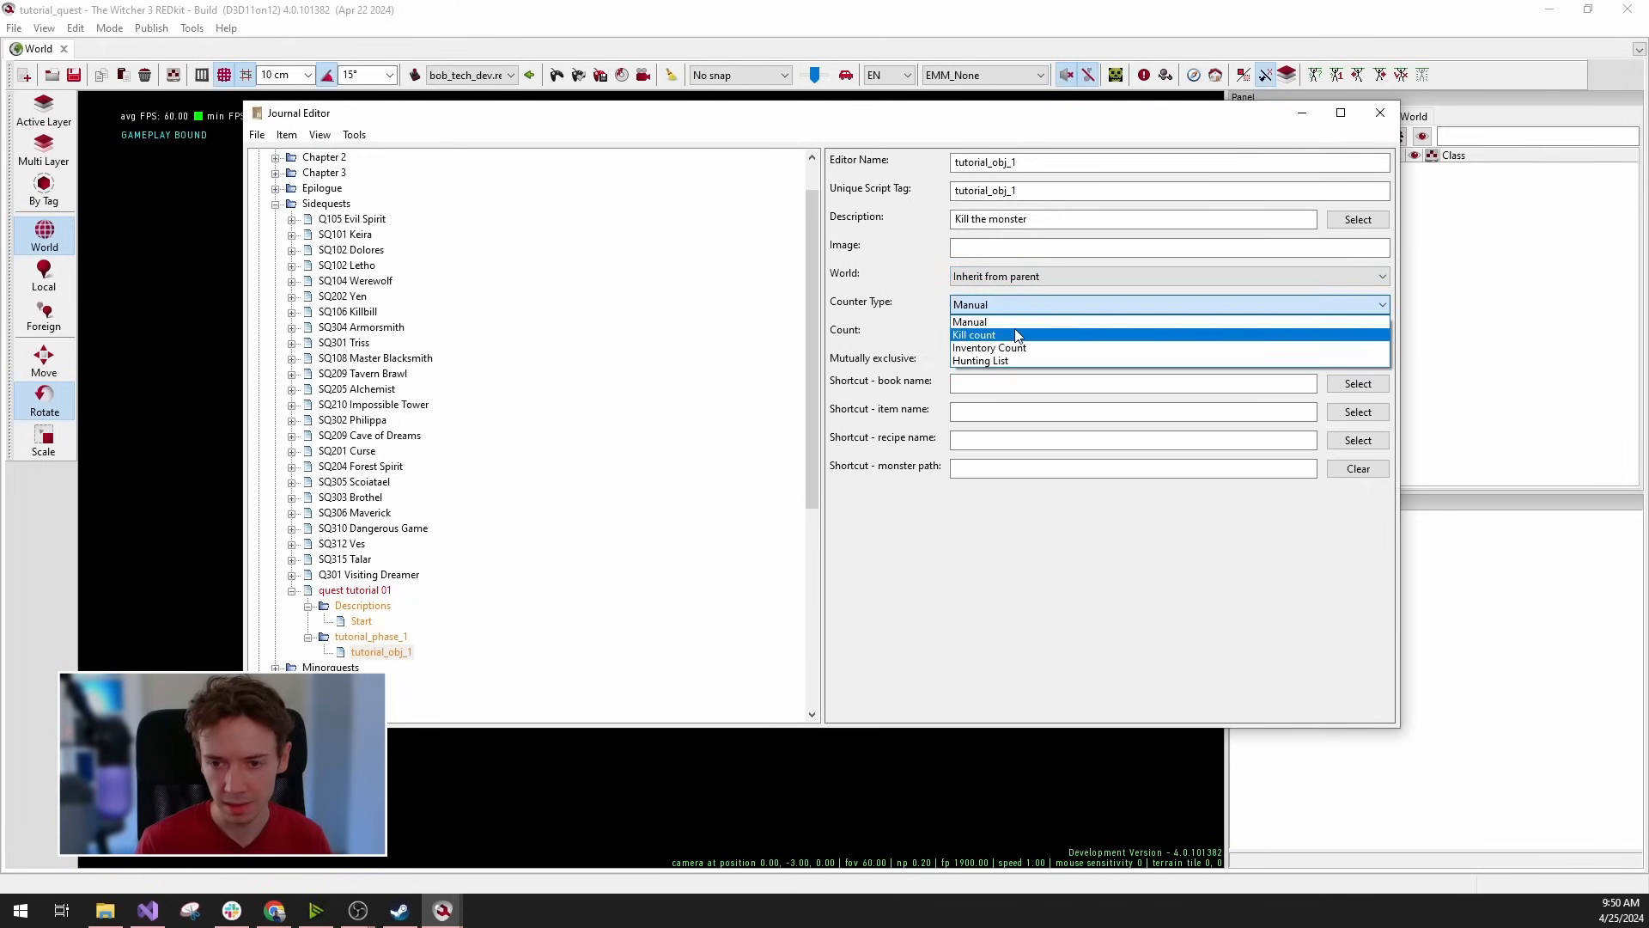
pyautogui.click(898, 323)
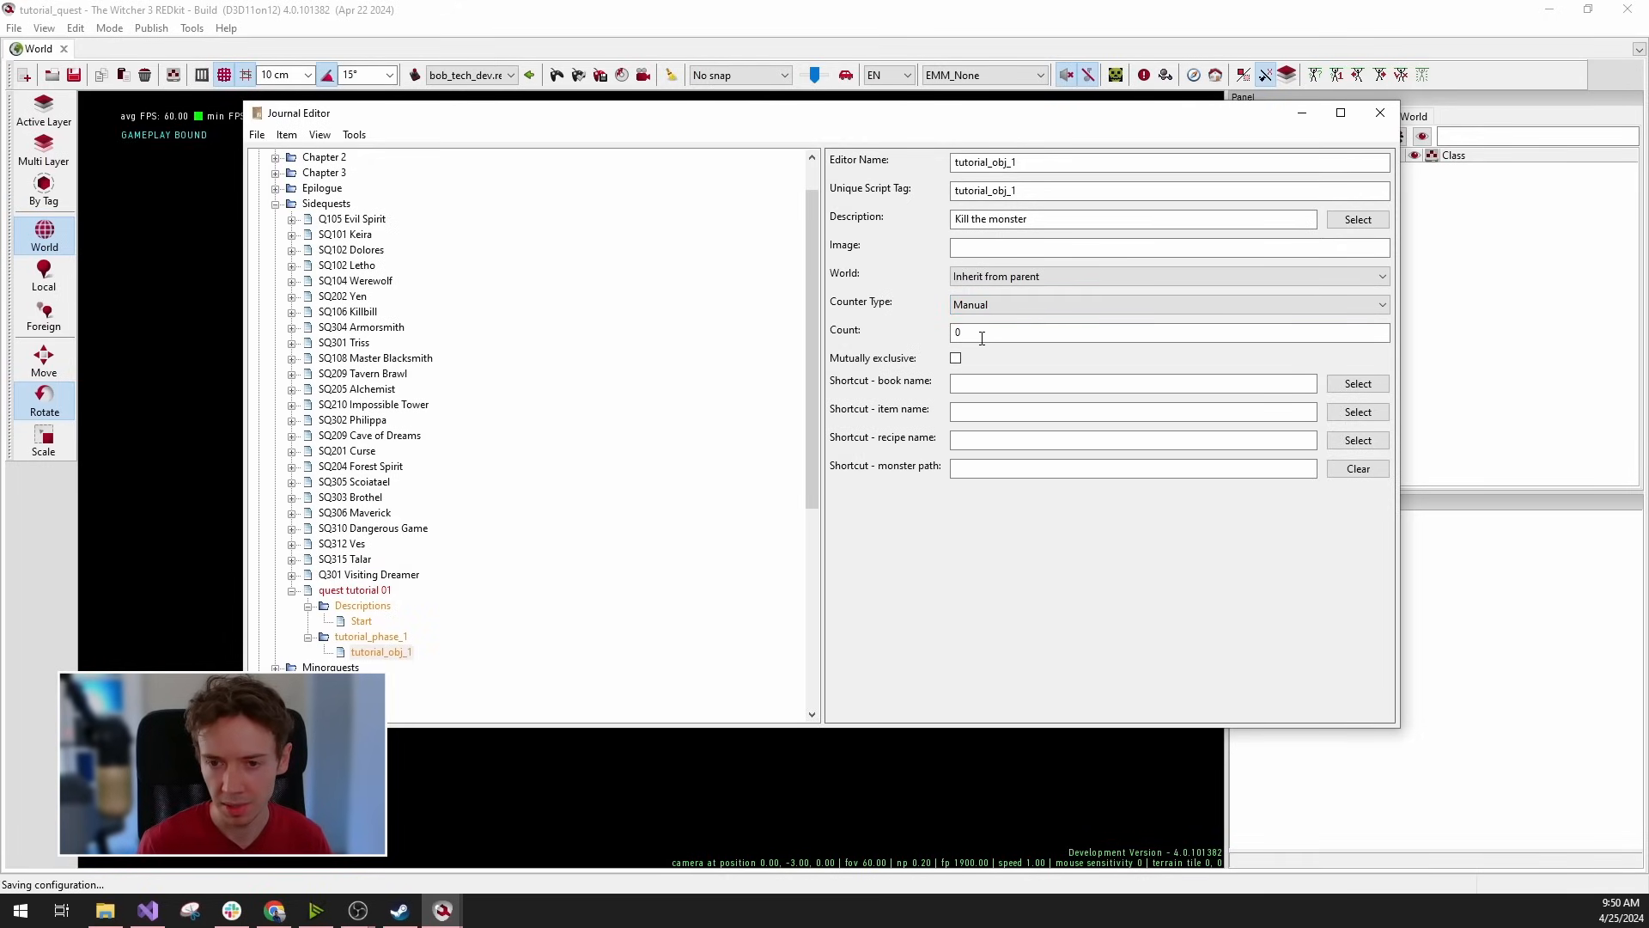
pyautogui.click(1000, 305)
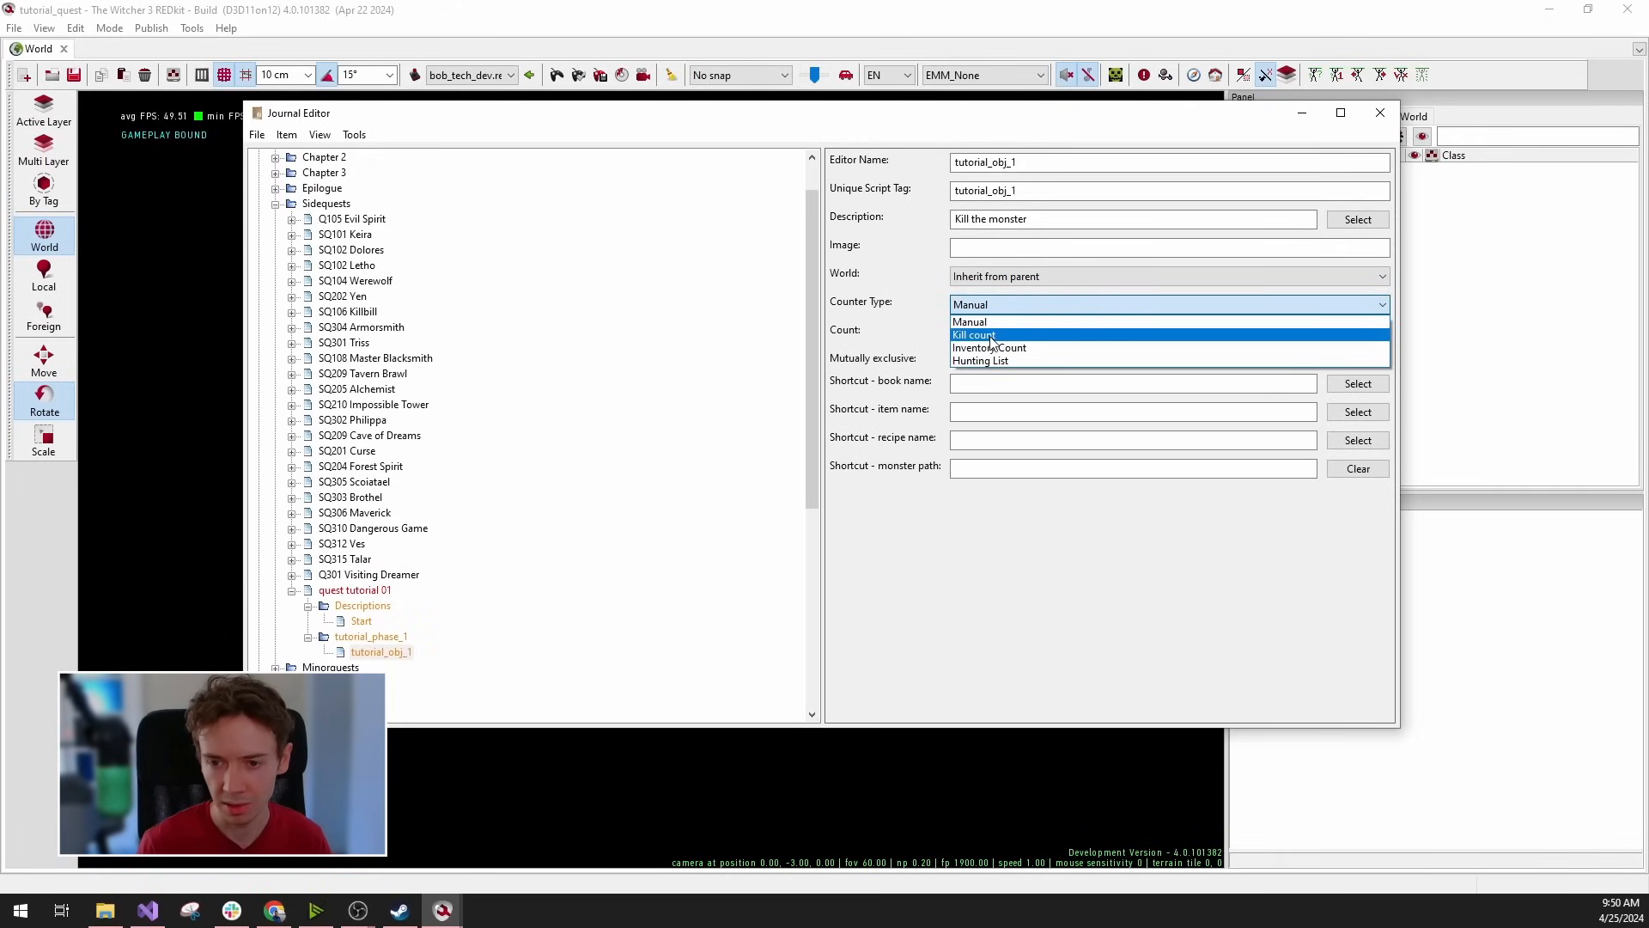
pyautogui.click(890, 306)
pyautogui.click(993, 336)
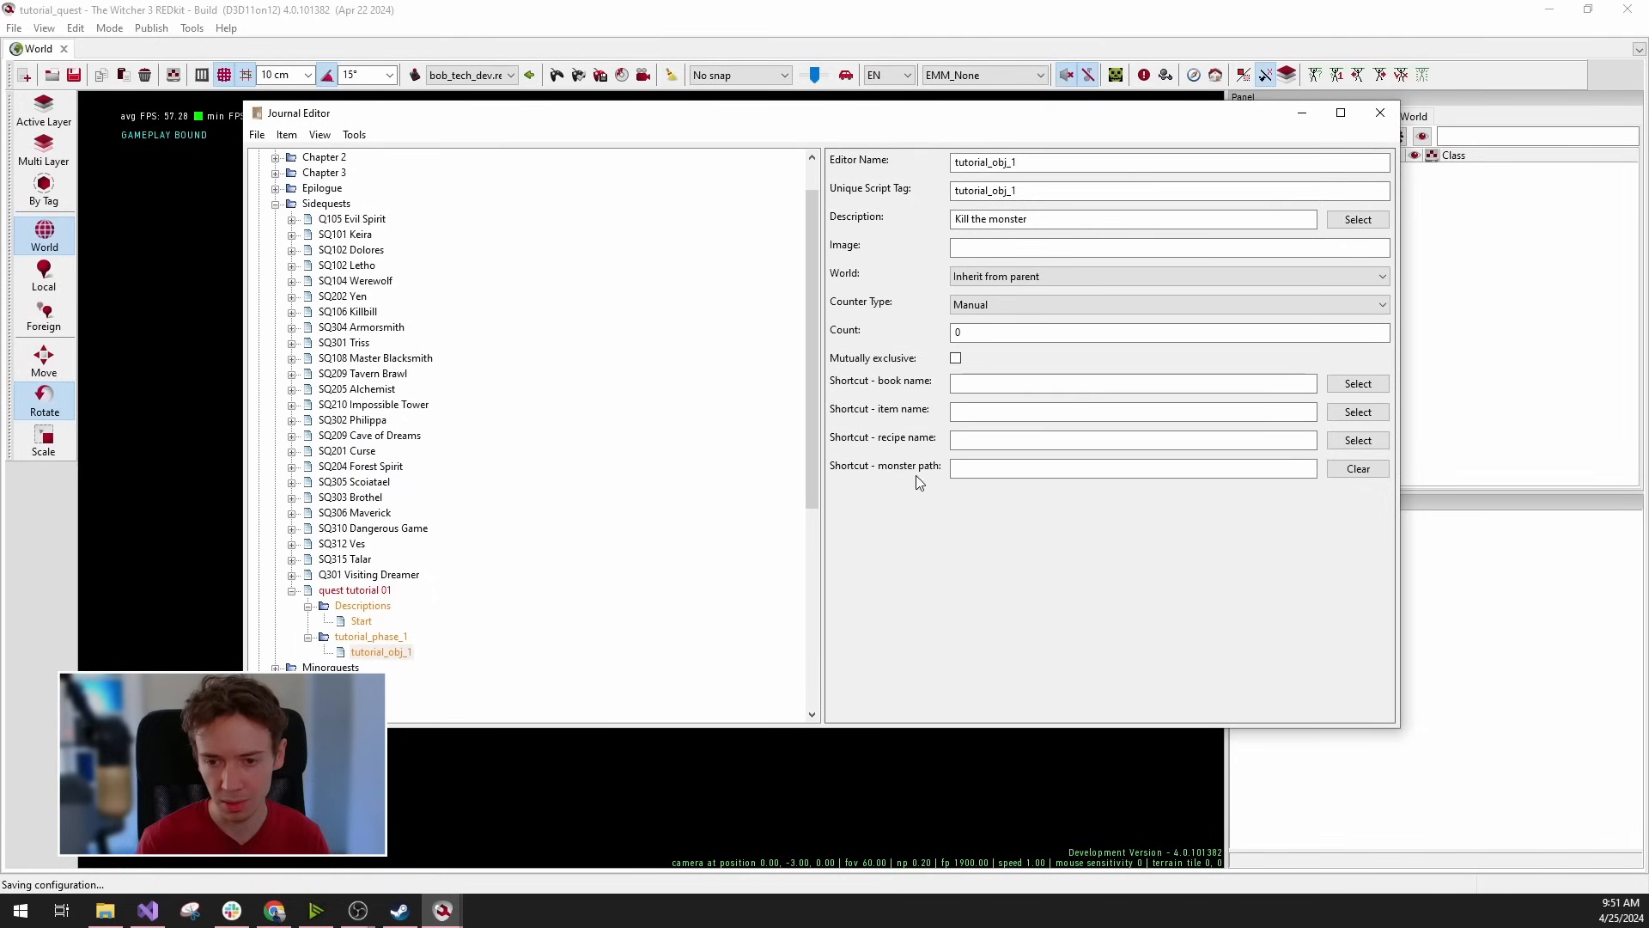
# Try a count of 4 for the objective and look through the monster categories offered for its monster path shortcut.
pyautogui.click(1036, 331)
pyautogui.press('BackSpace')
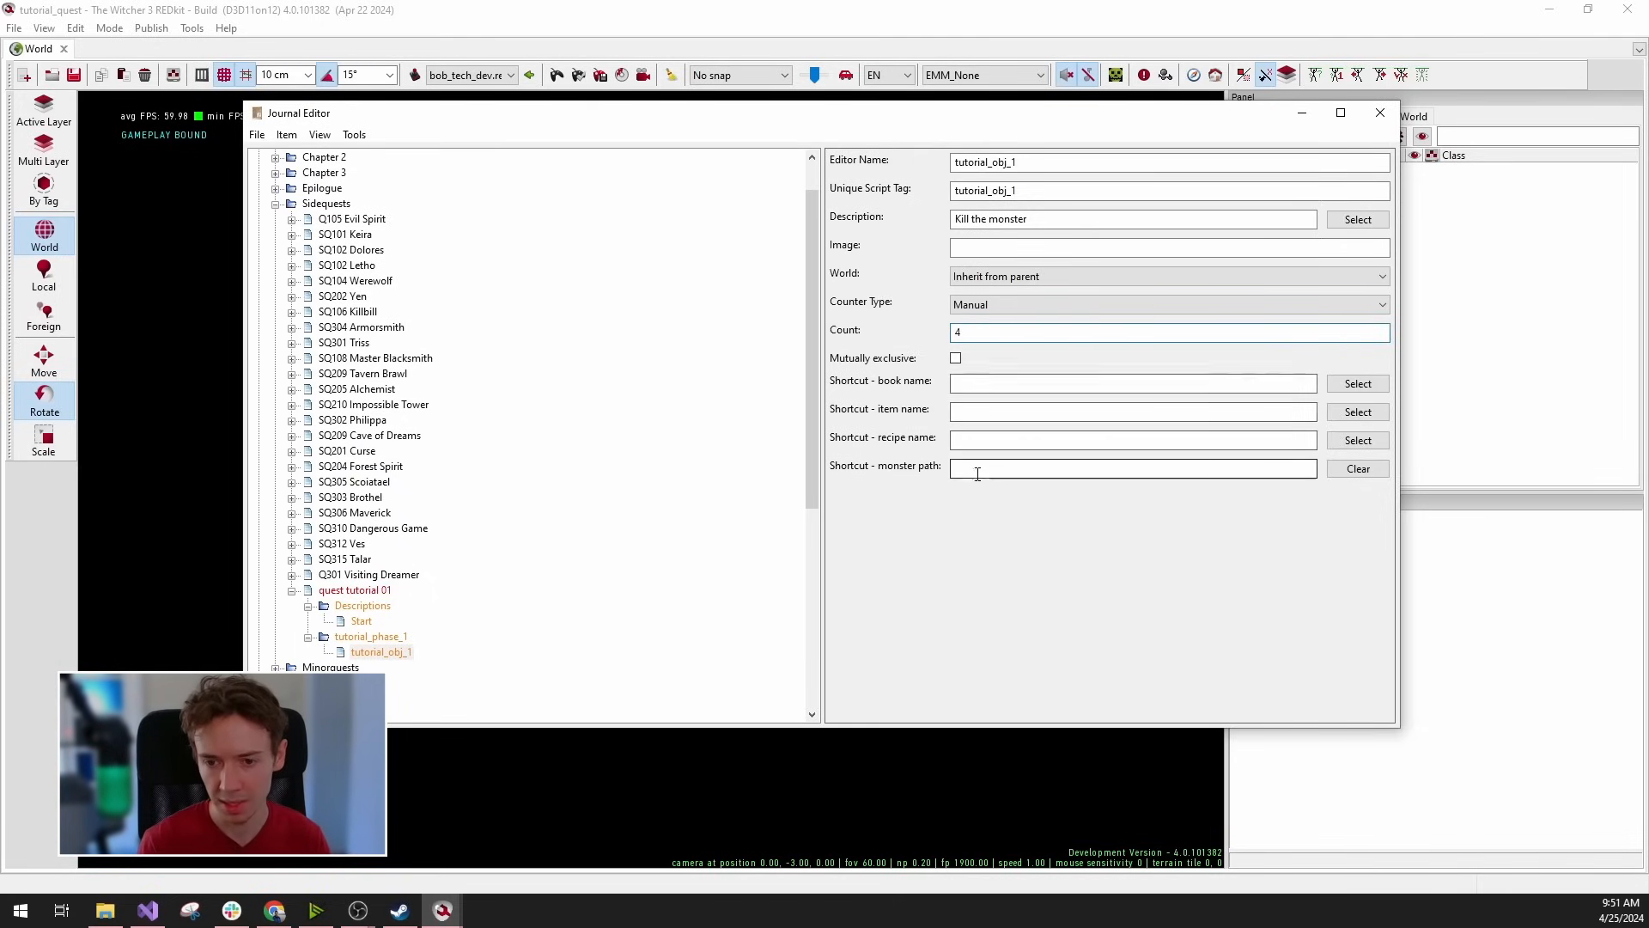
pyautogui.doubleClick(955, 333)
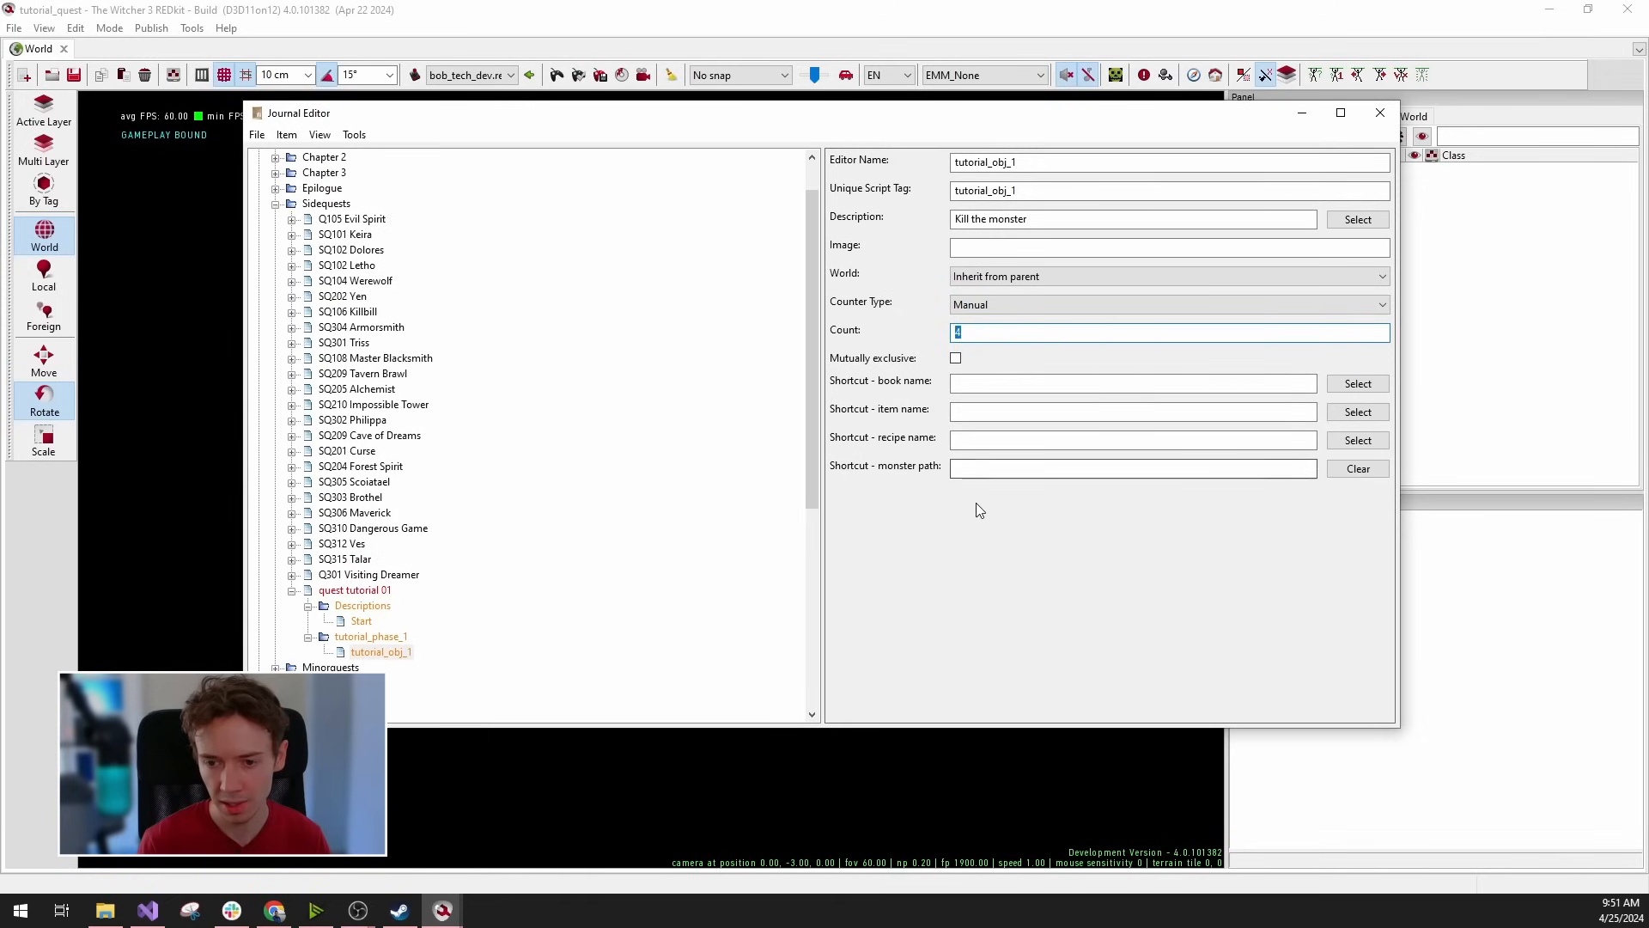
pyautogui.click(977, 466)
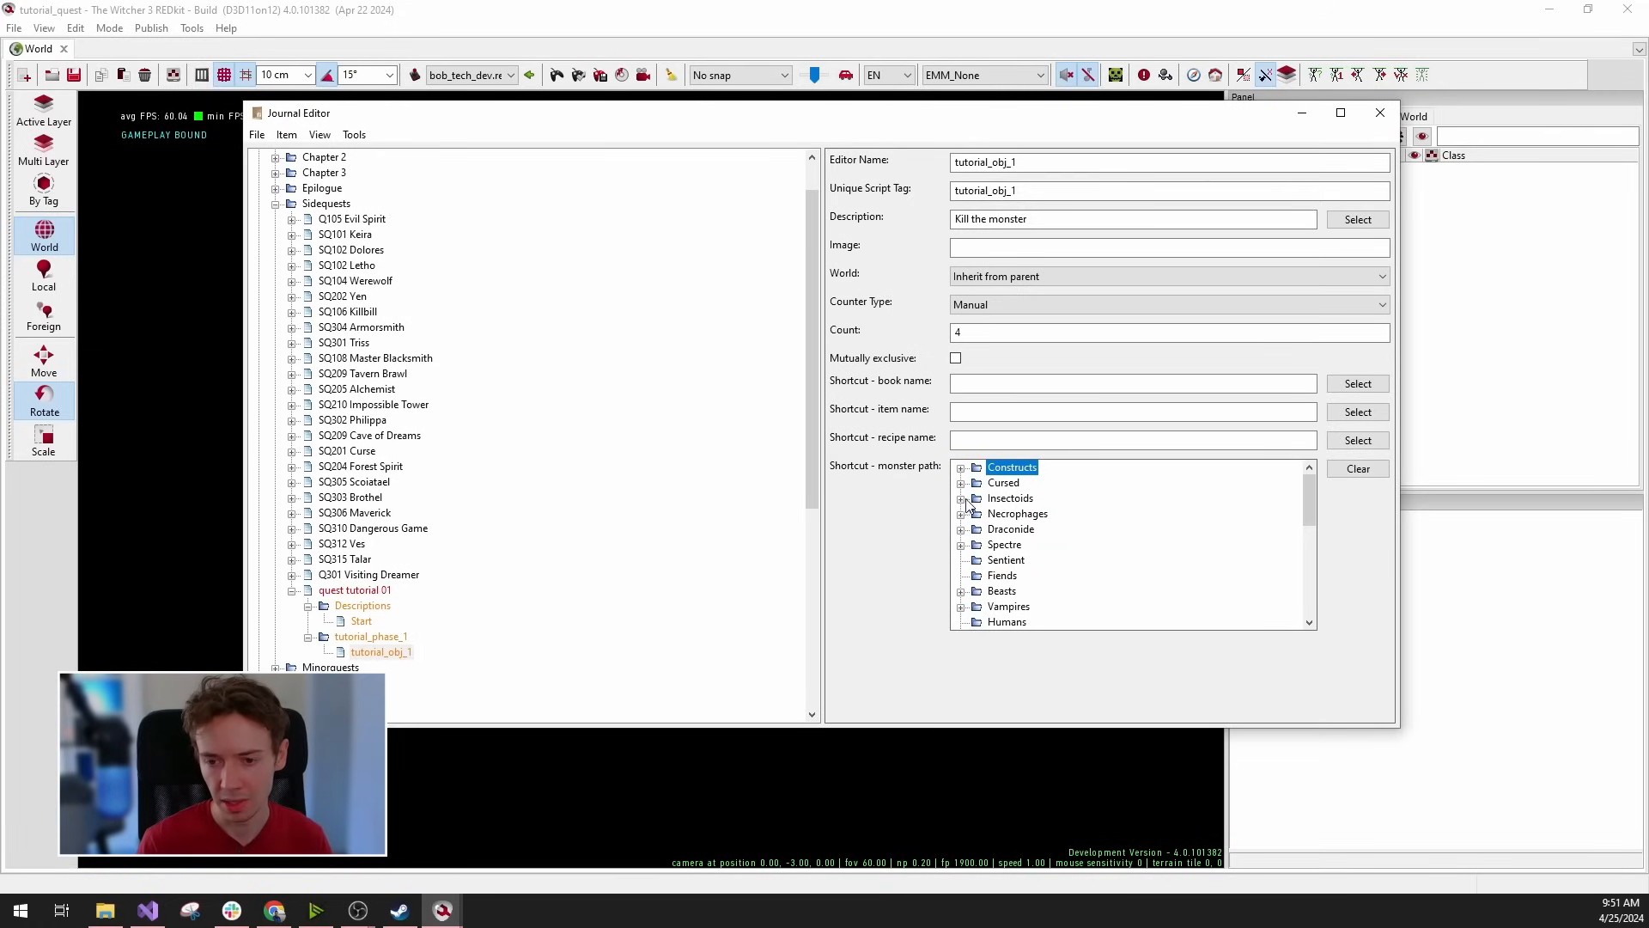
pyautogui.click(1345, 472)
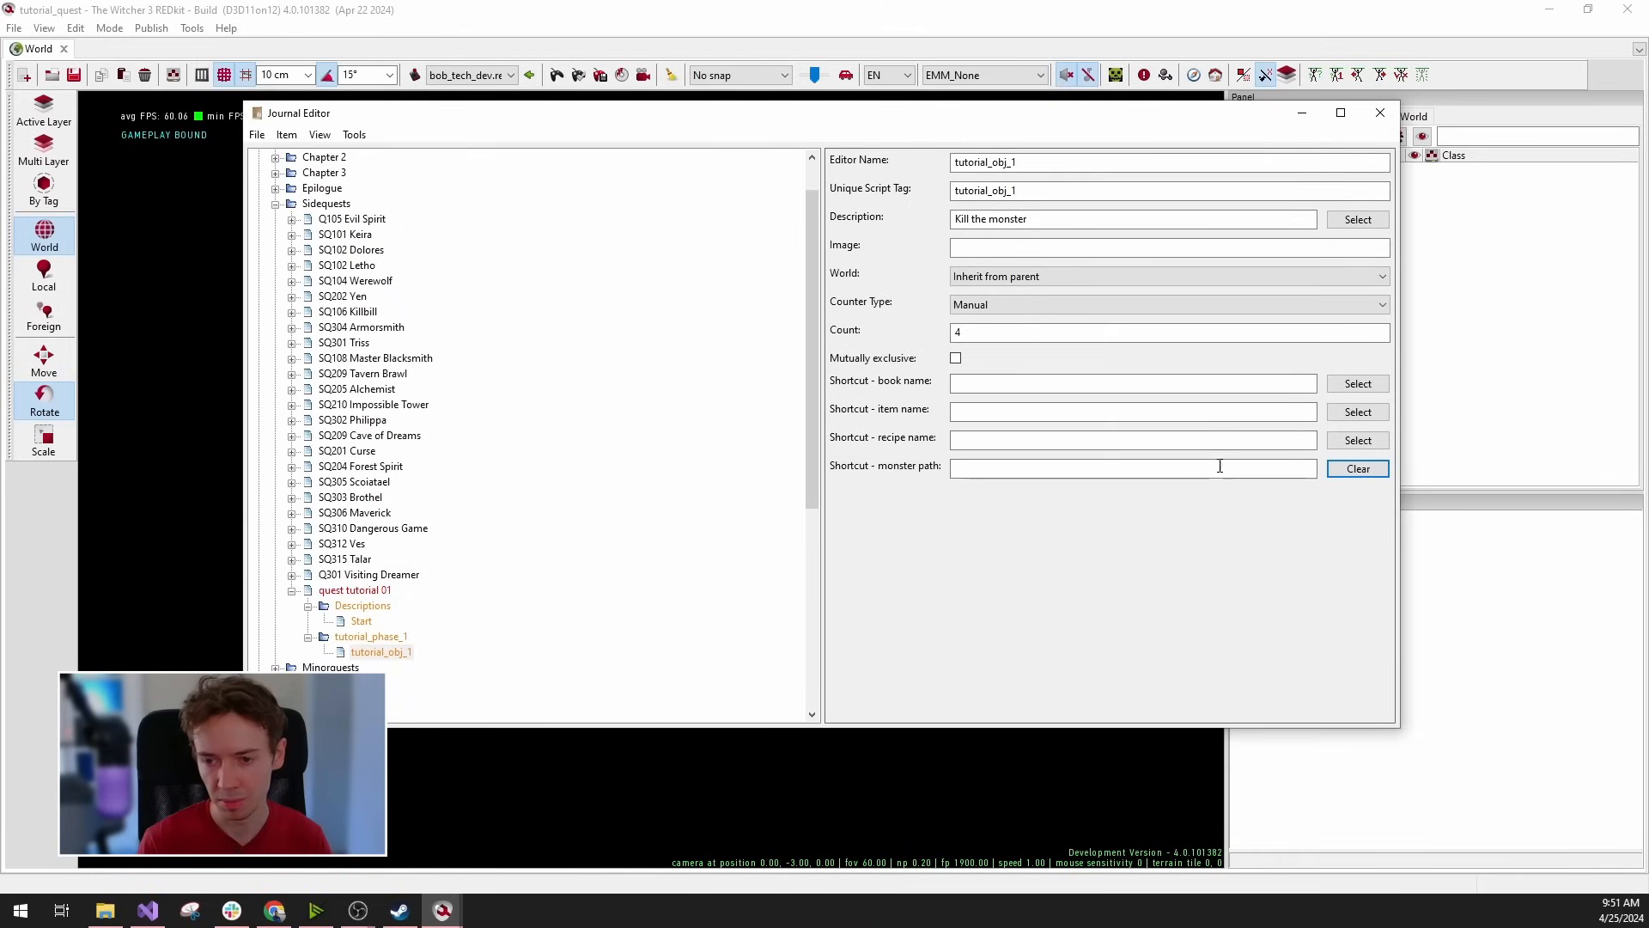
# Clear the count value of the tutorial_obj_1 objective.
pyautogui.click(957, 333)
pyautogui.press('BackSpace')
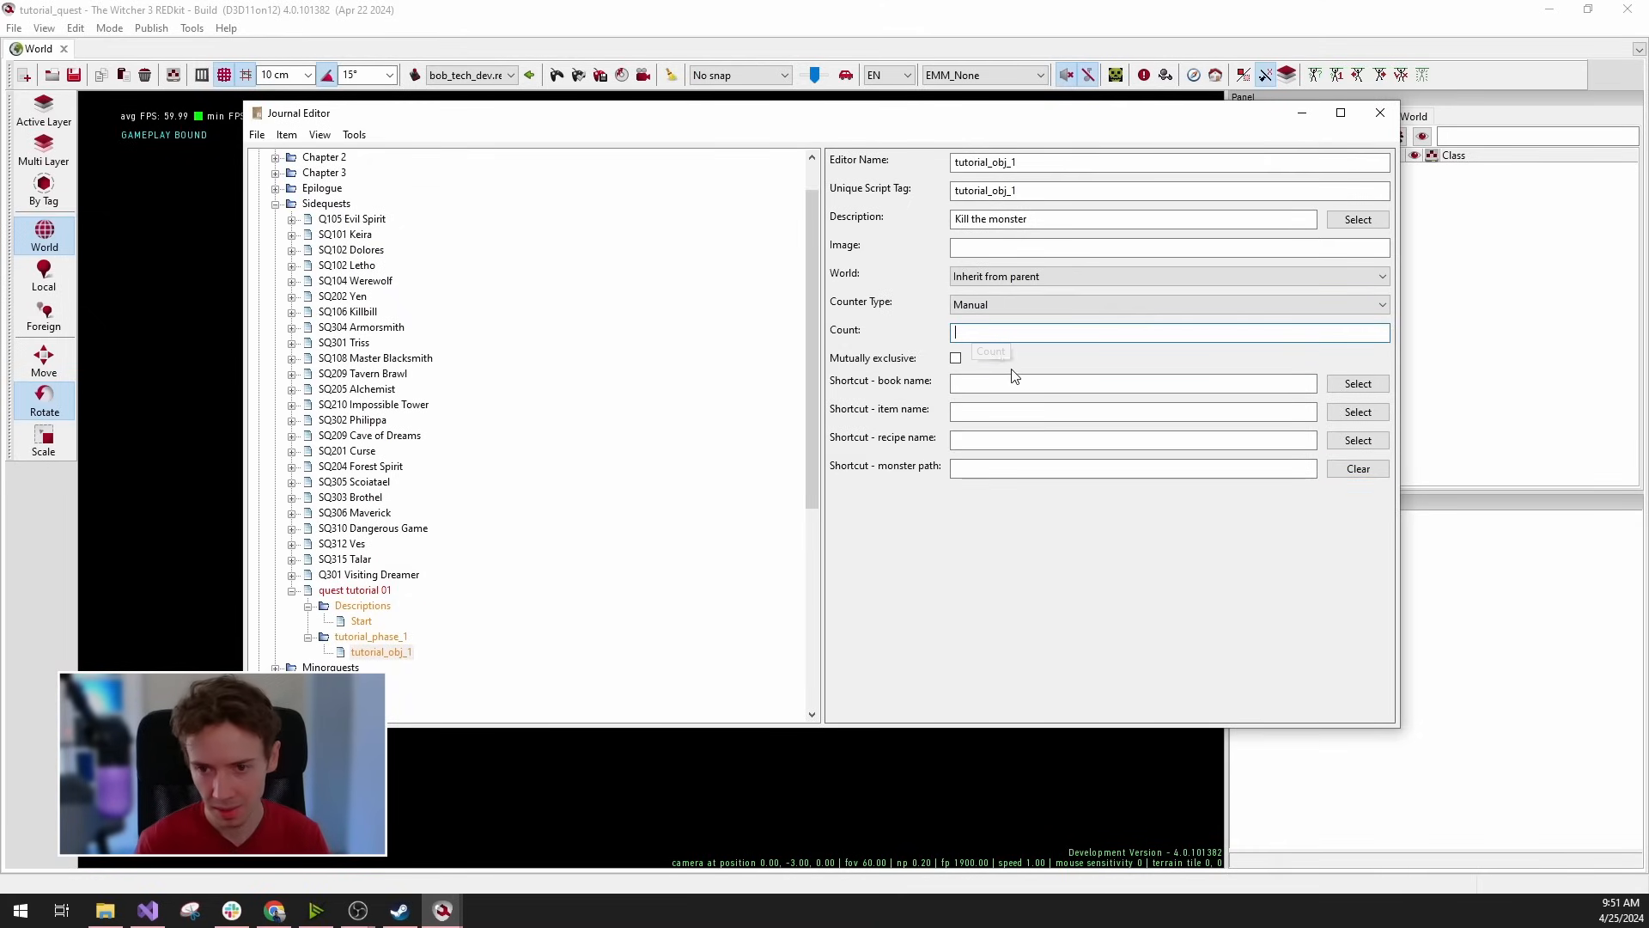
pyautogui.click(1017, 355)
pyautogui.click(954, 359)
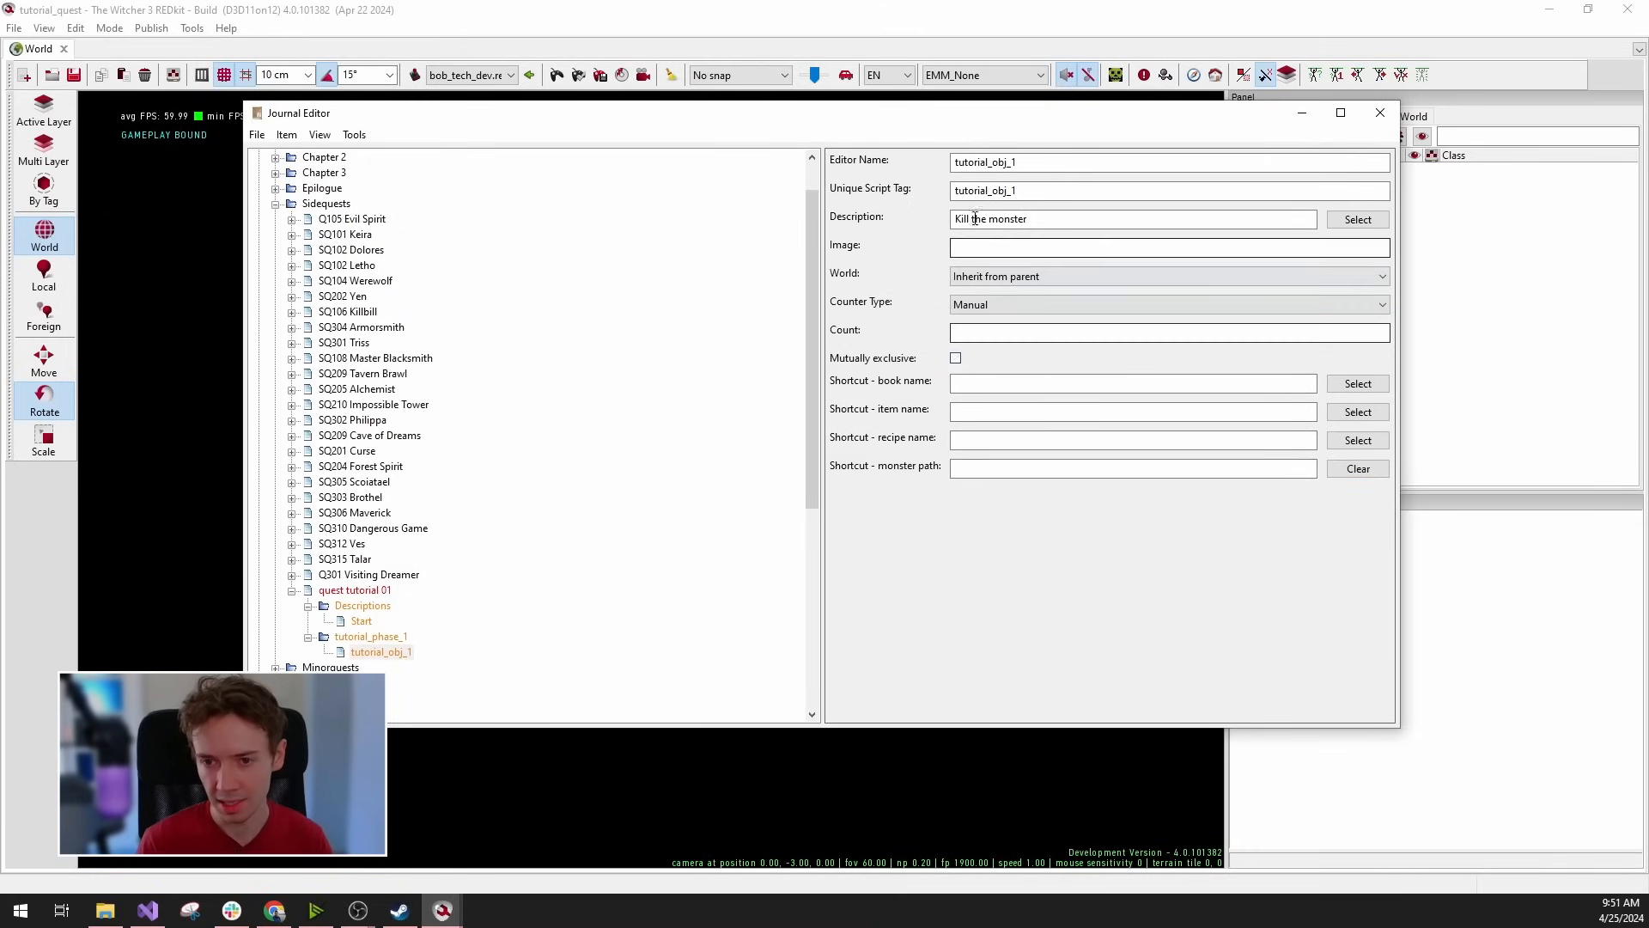
pyautogui.click(1040, 223)
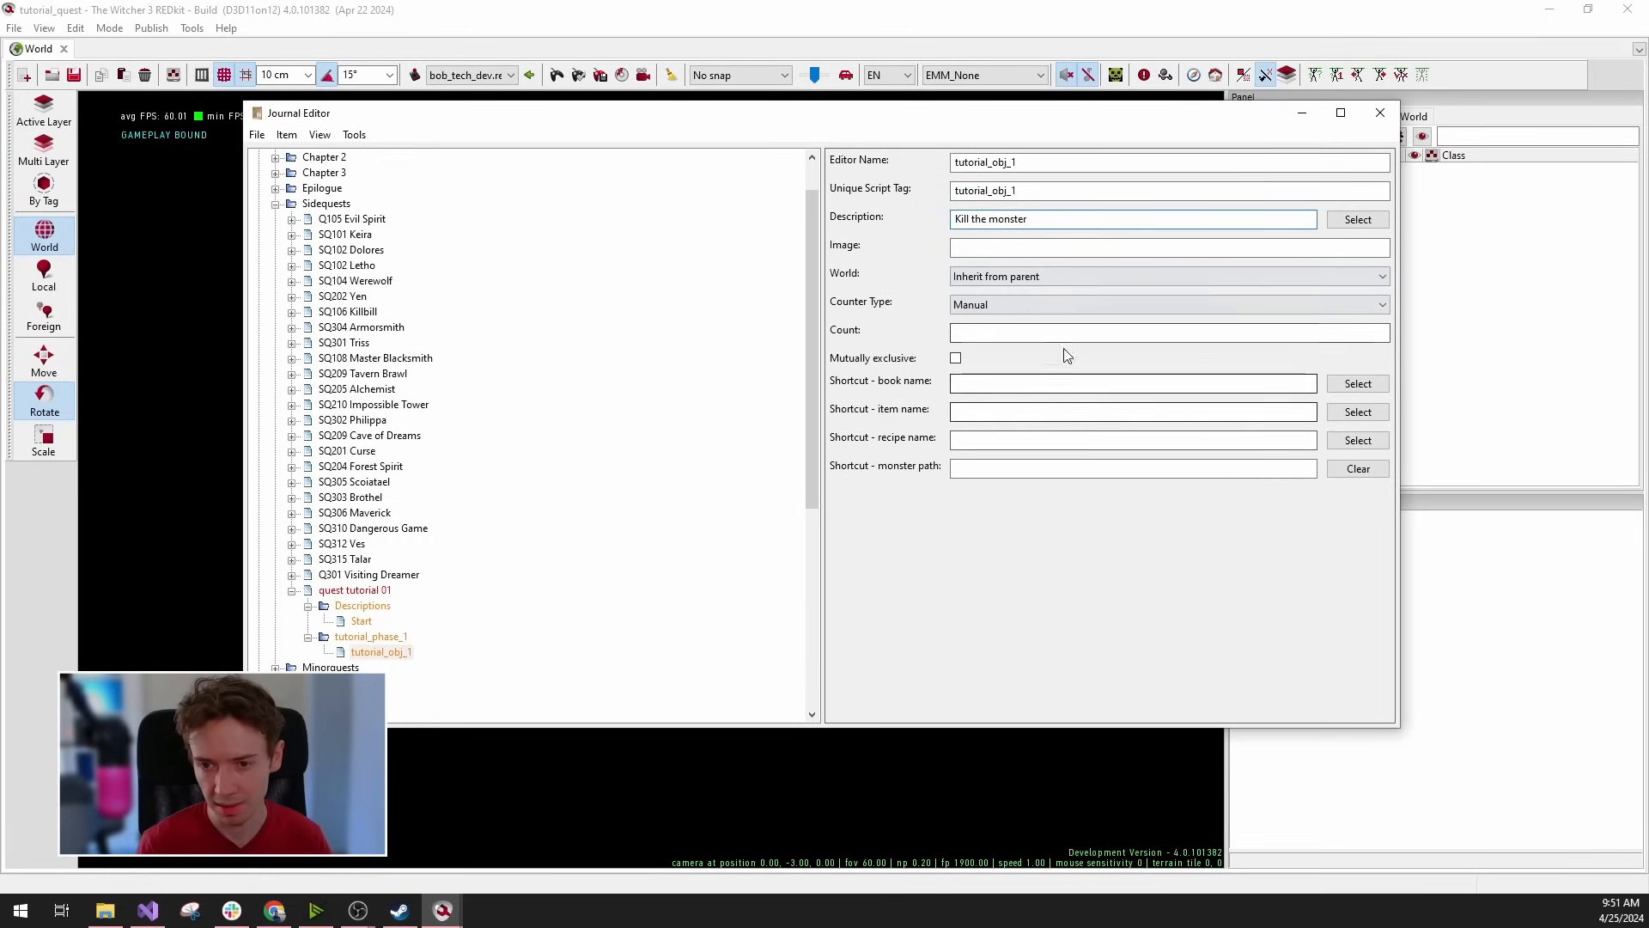
# Review the properties of quest tutorial 01 and of its Descriptions, tutorial_phase_1 and tutorial_obj_1 entries.
pyautogui.click(391, 652)
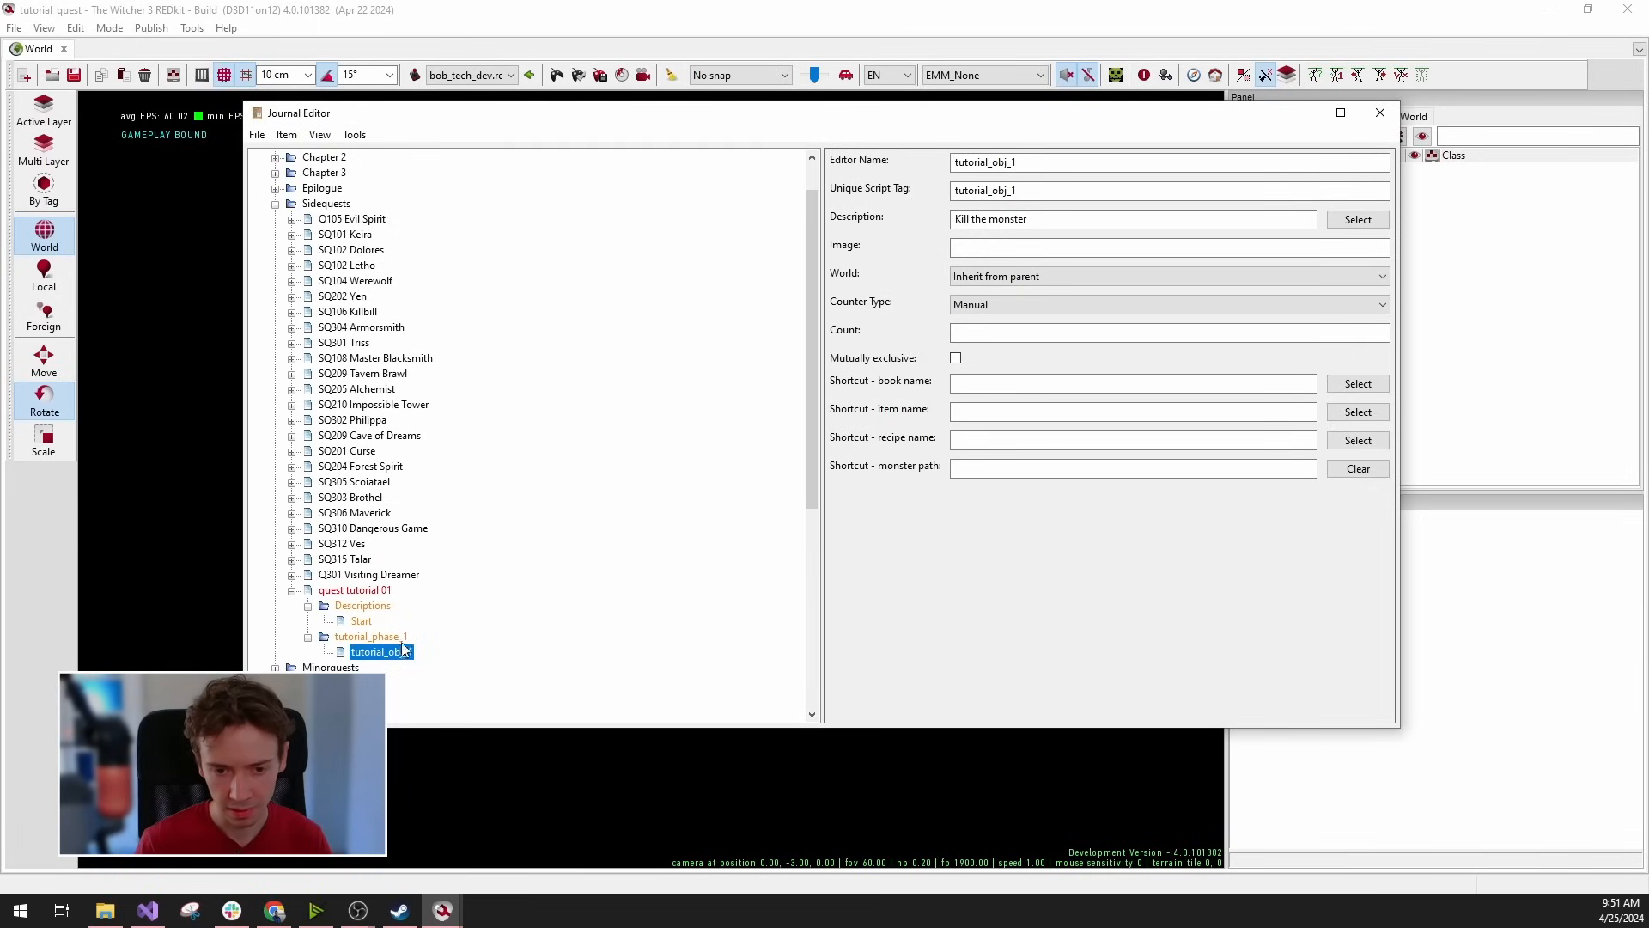
pyautogui.click(375, 595)
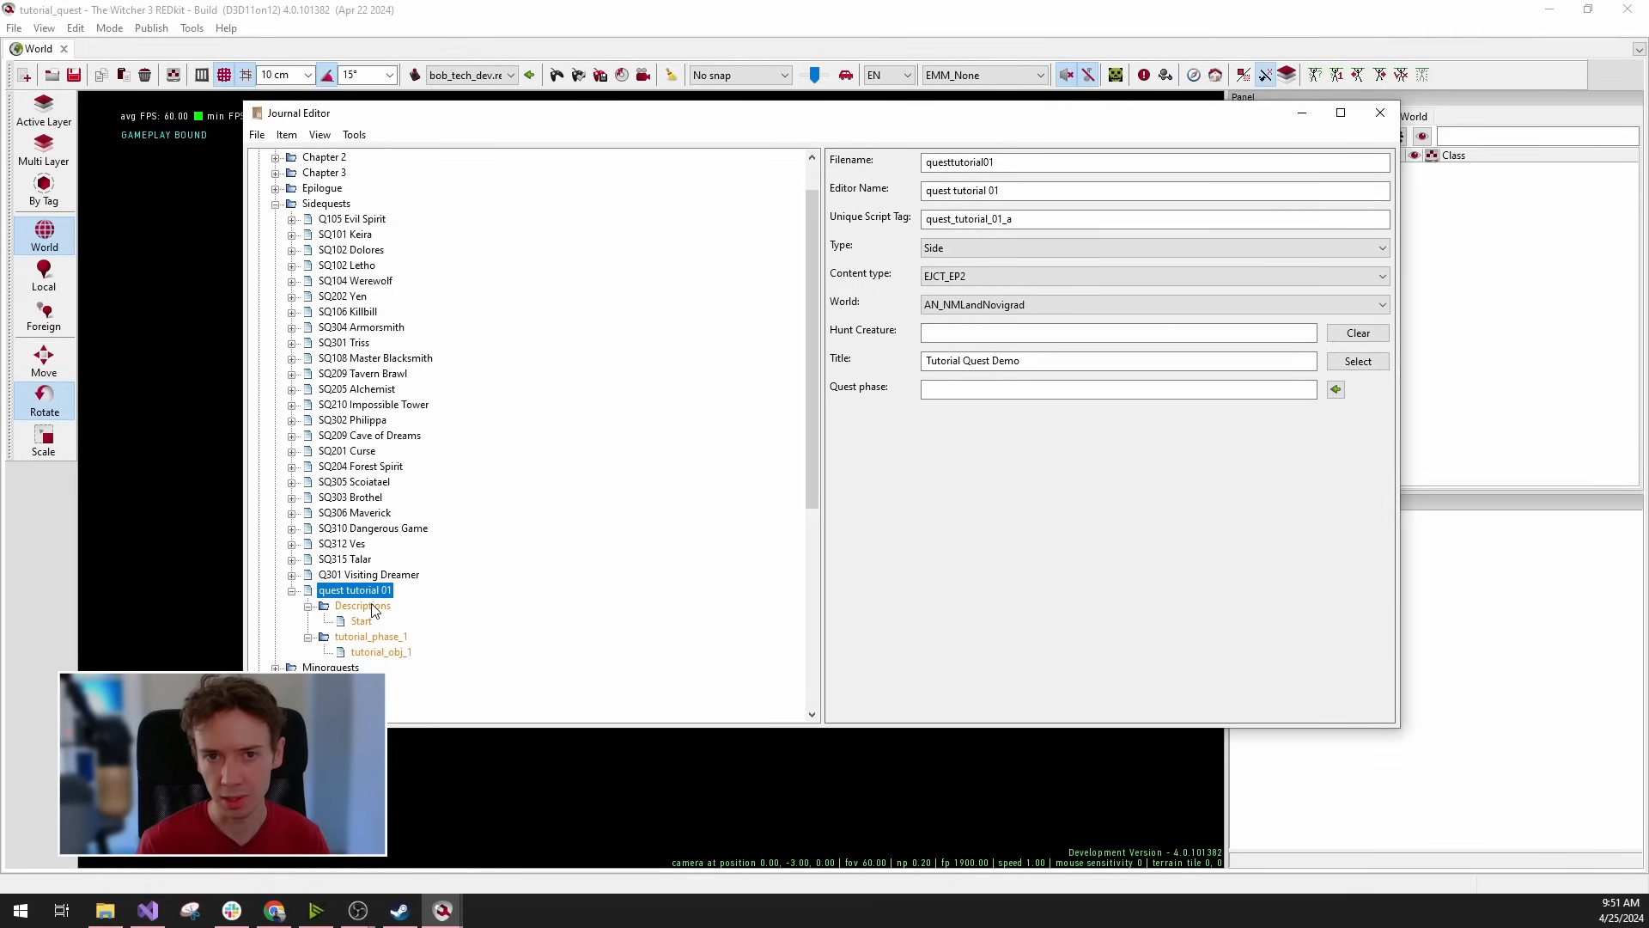
pyautogui.click(372, 608)
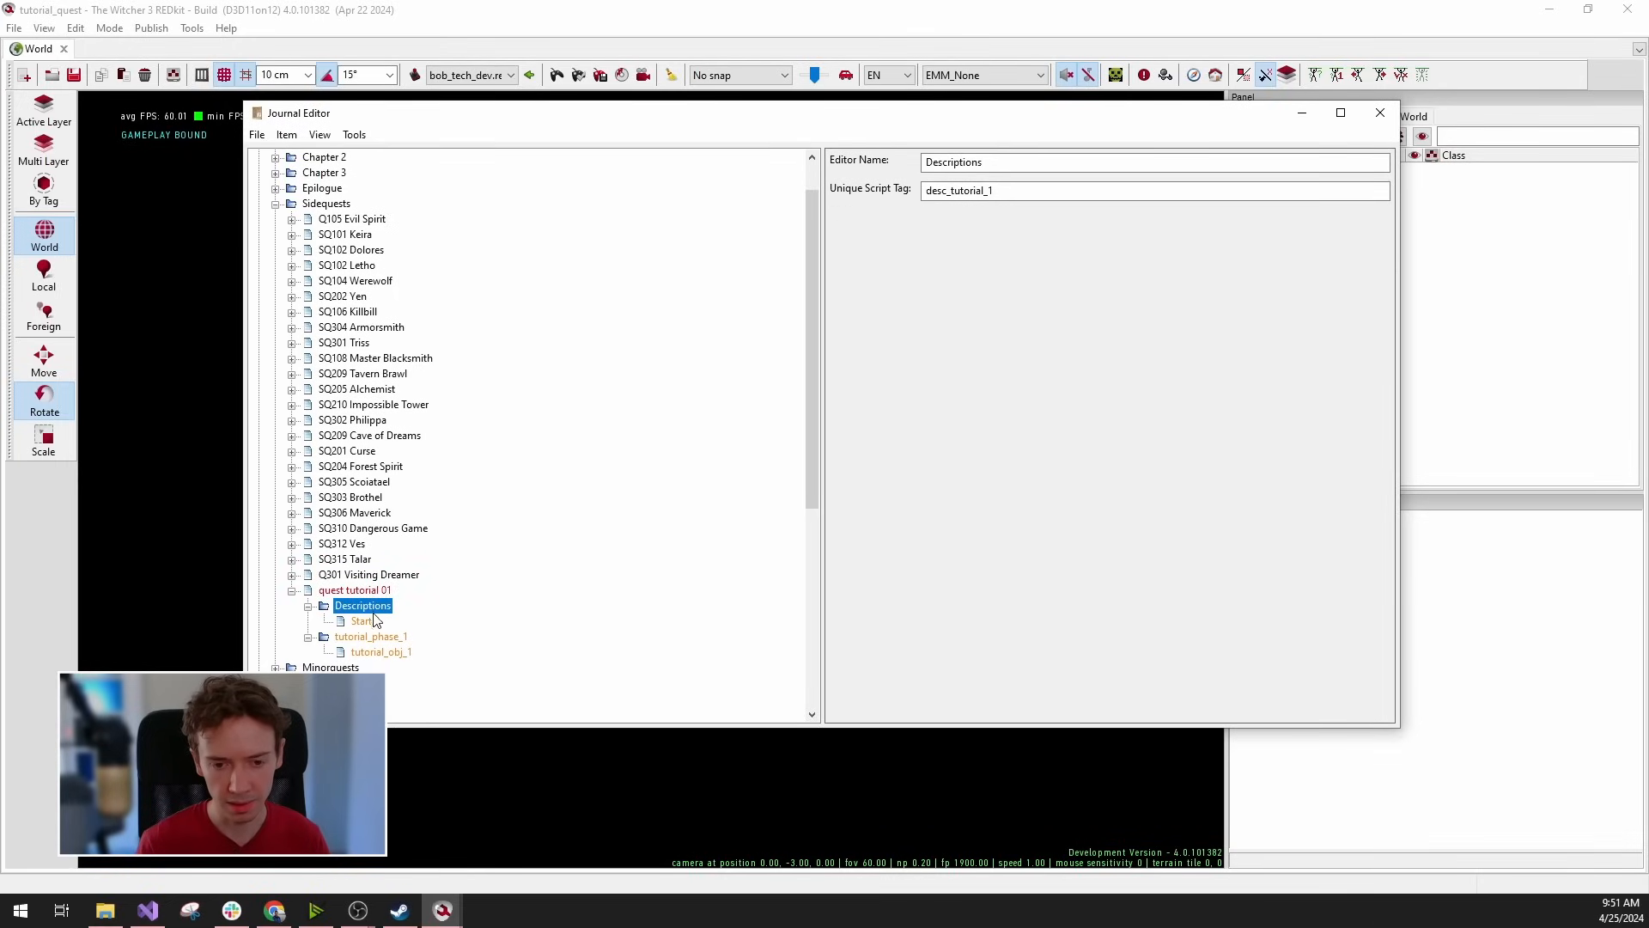
pyautogui.click(359, 592)
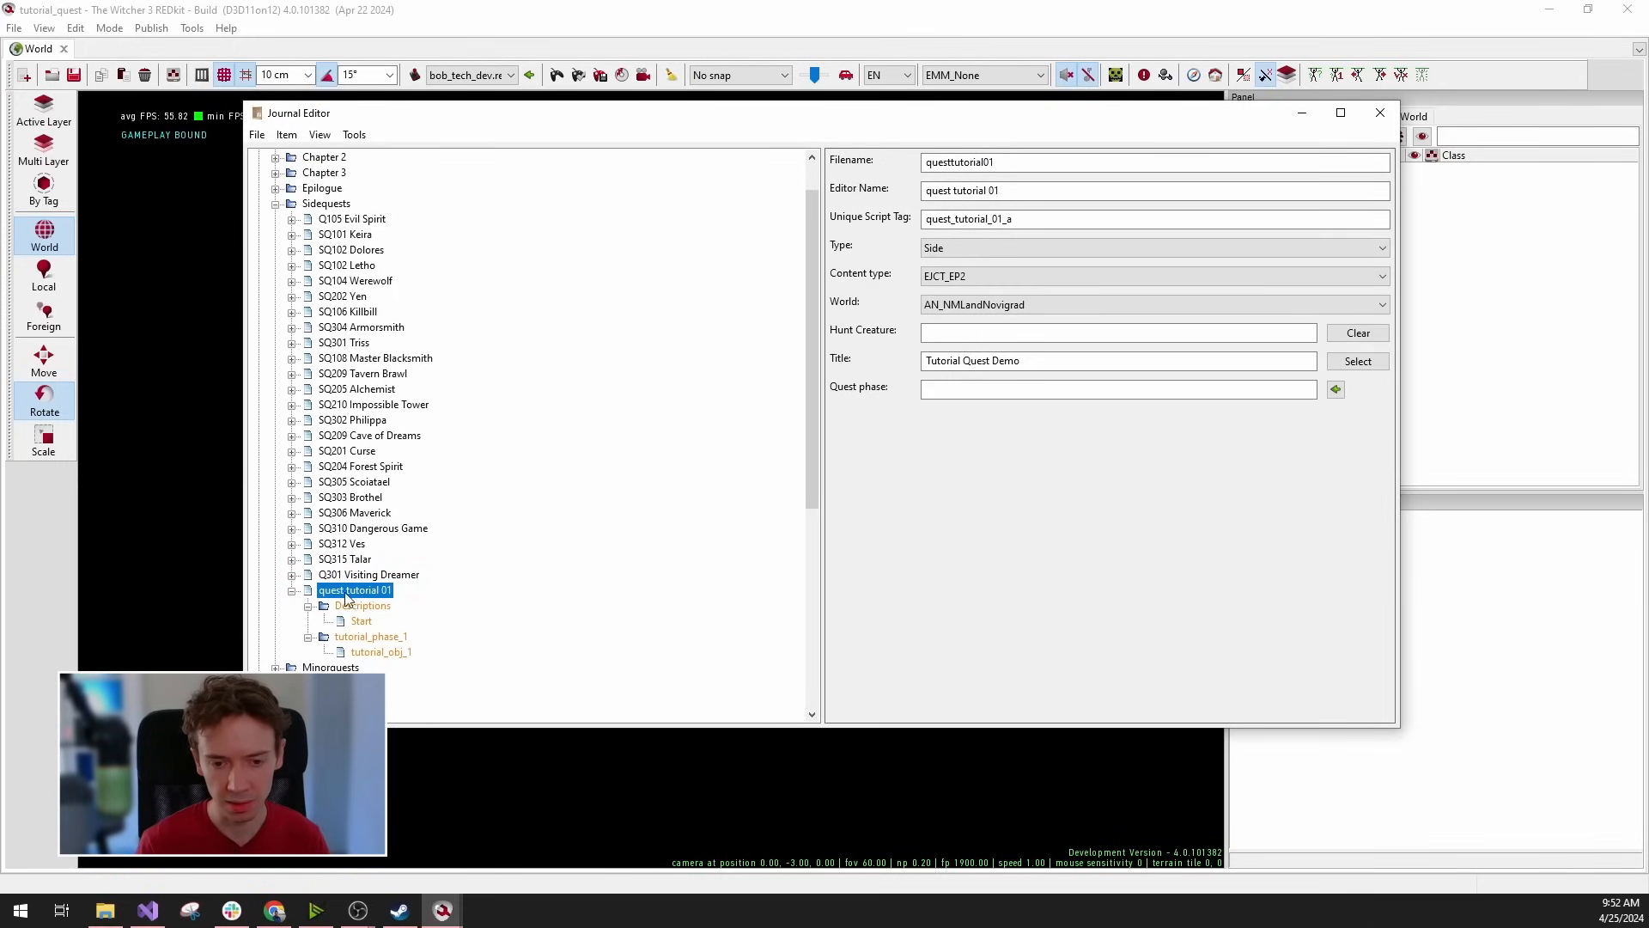
pyautogui.click(378, 637)
pyautogui.click(382, 652)
pyautogui.click(382, 637)
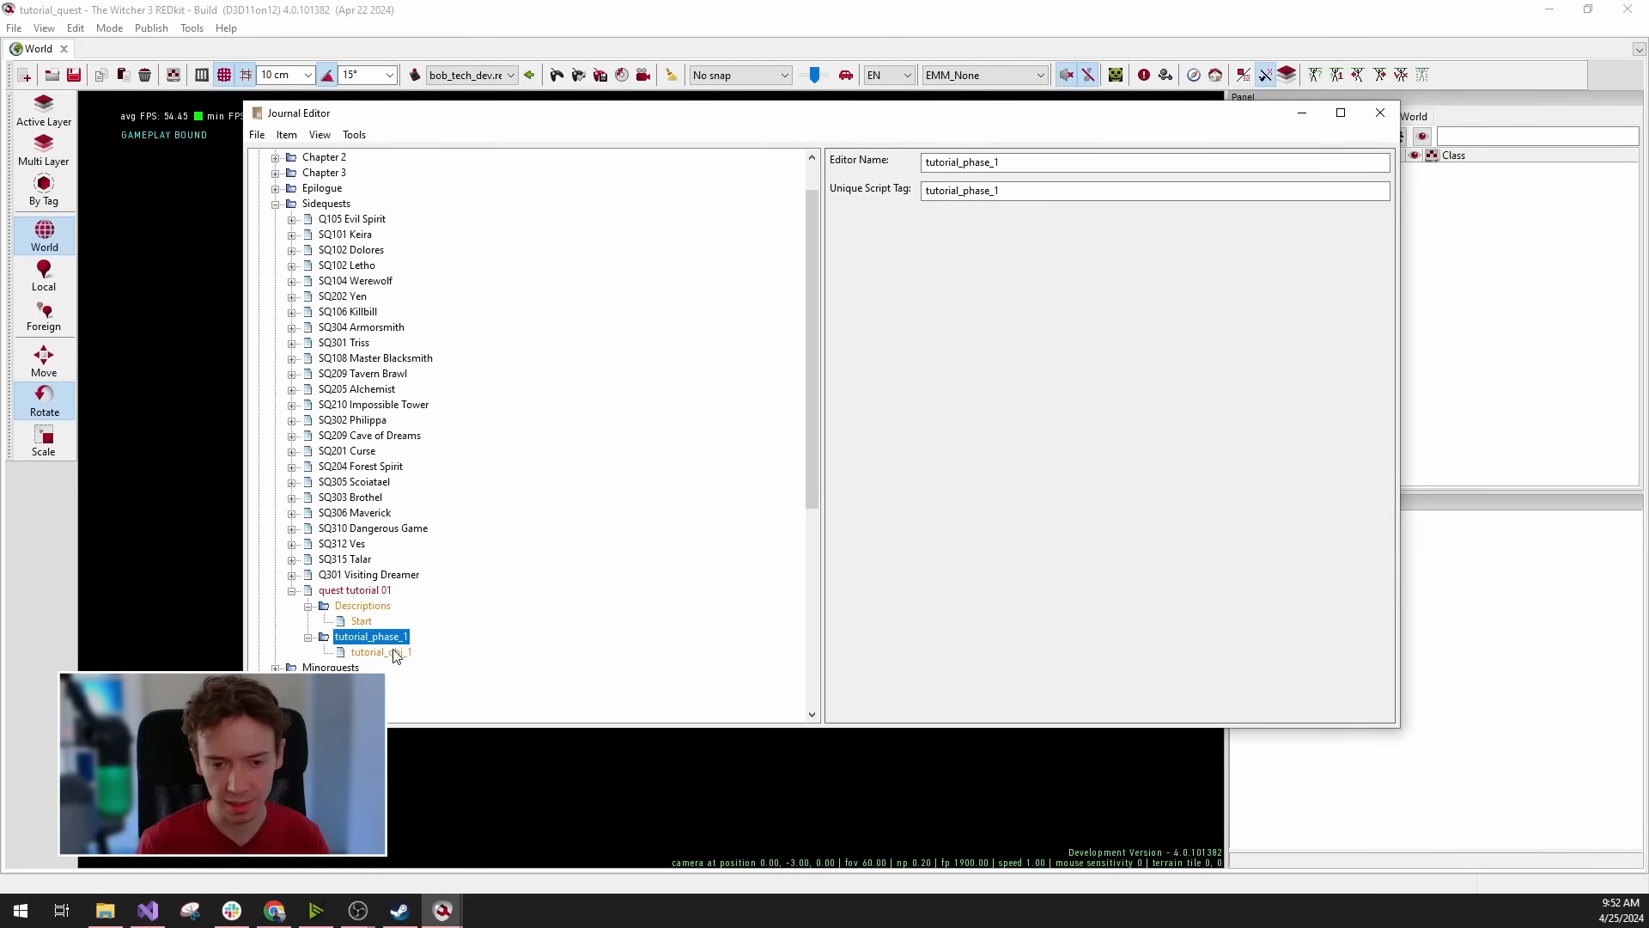
pyautogui.click(353, 591)
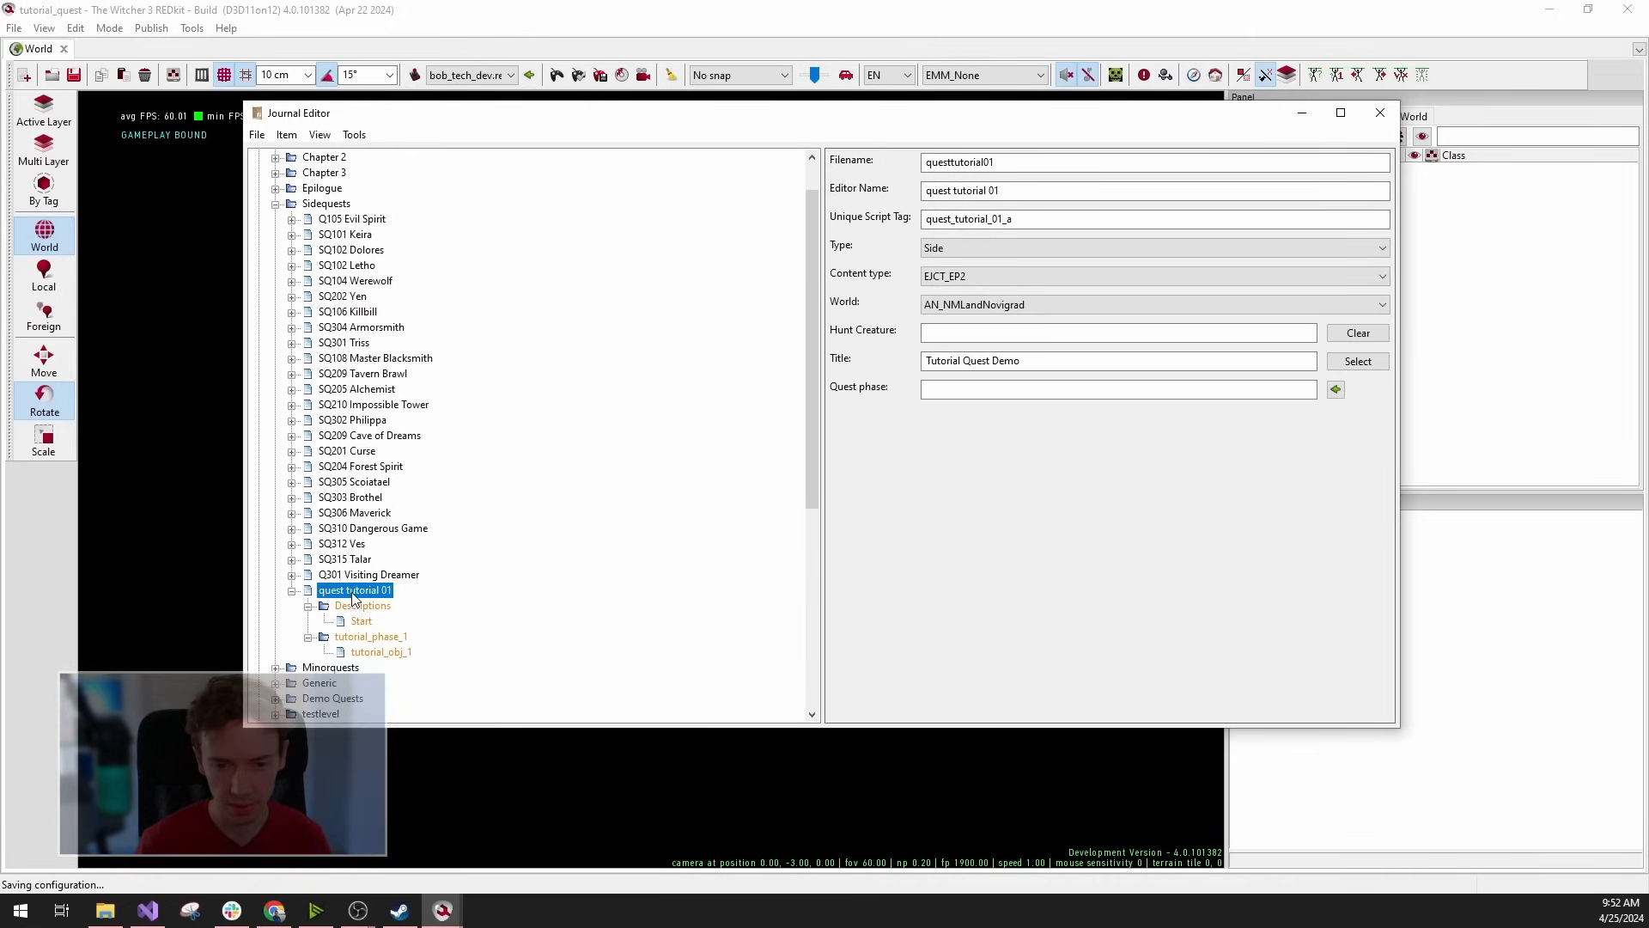
# Save the quest tutorial 01 entry and add it to source control.
pyautogui.rightClick(352, 594)
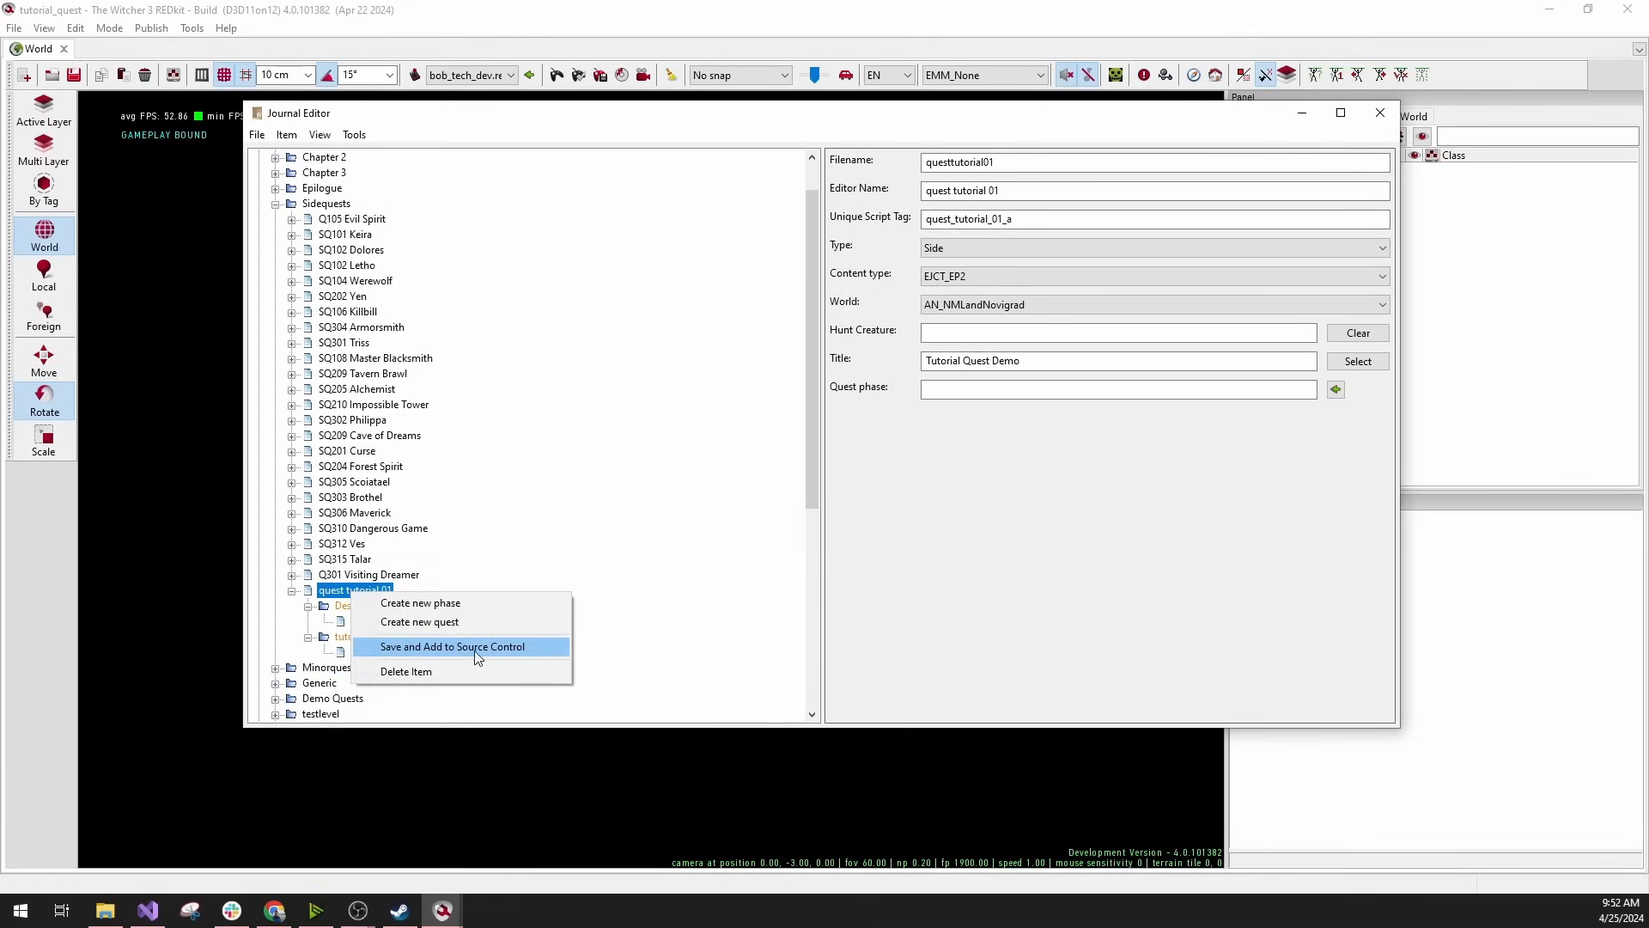
pyautogui.click(508, 650)
pyautogui.click(361, 606)
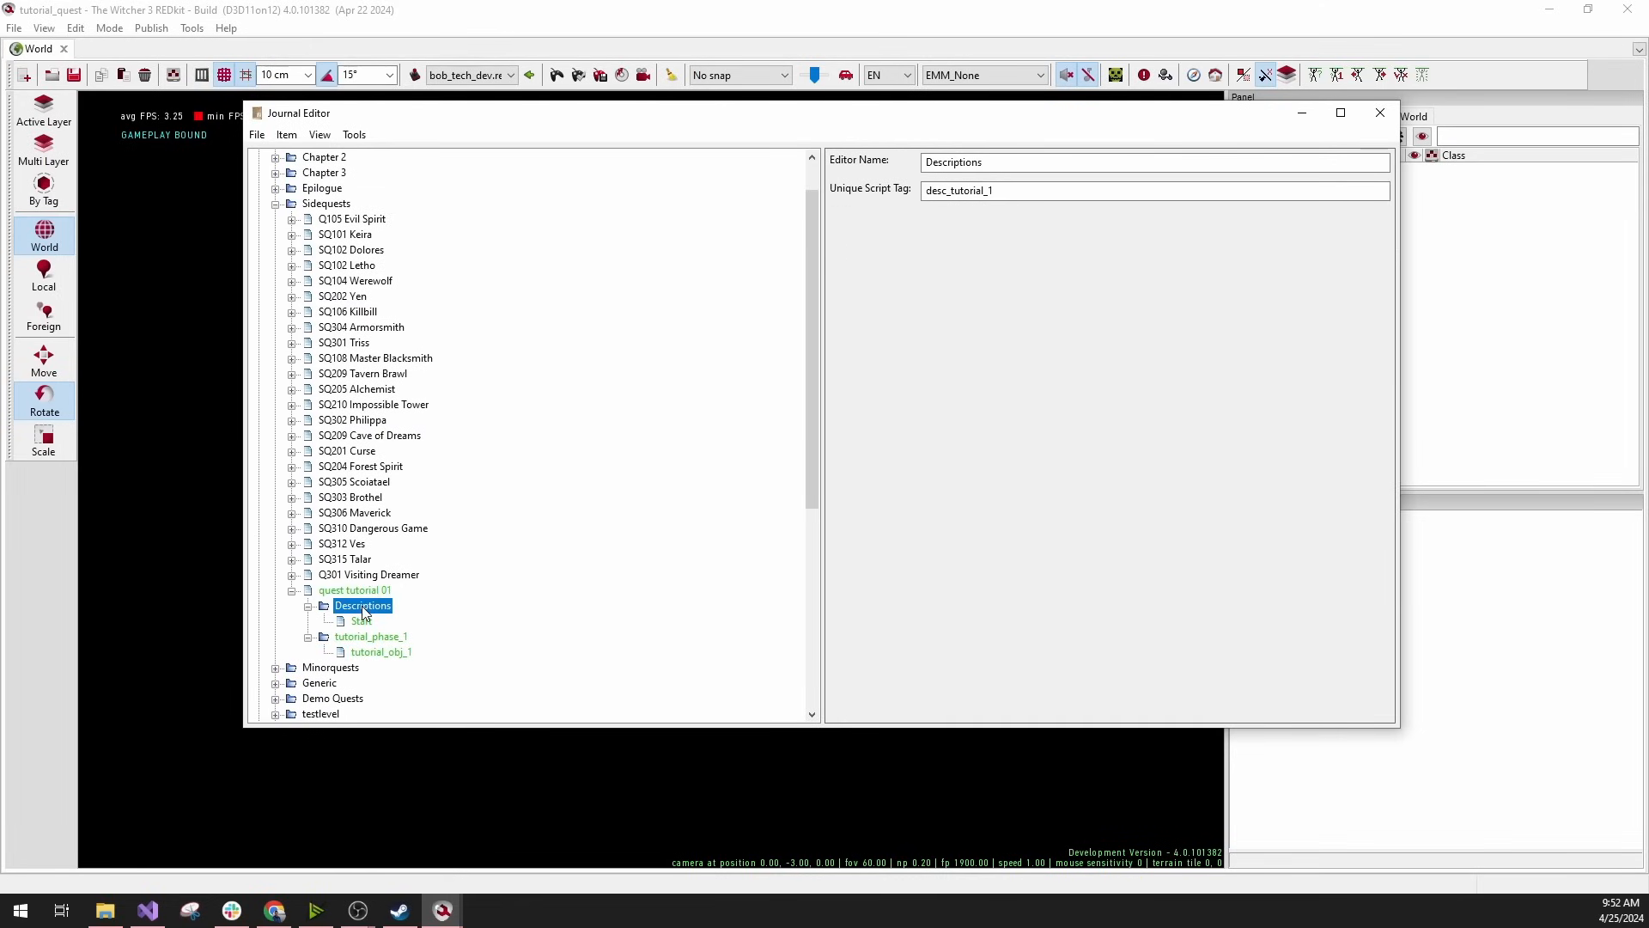
# Save and check in quest tutorial 01, and show its tutorial_obj_1 objective.
pyautogui.rightClick(356, 592)
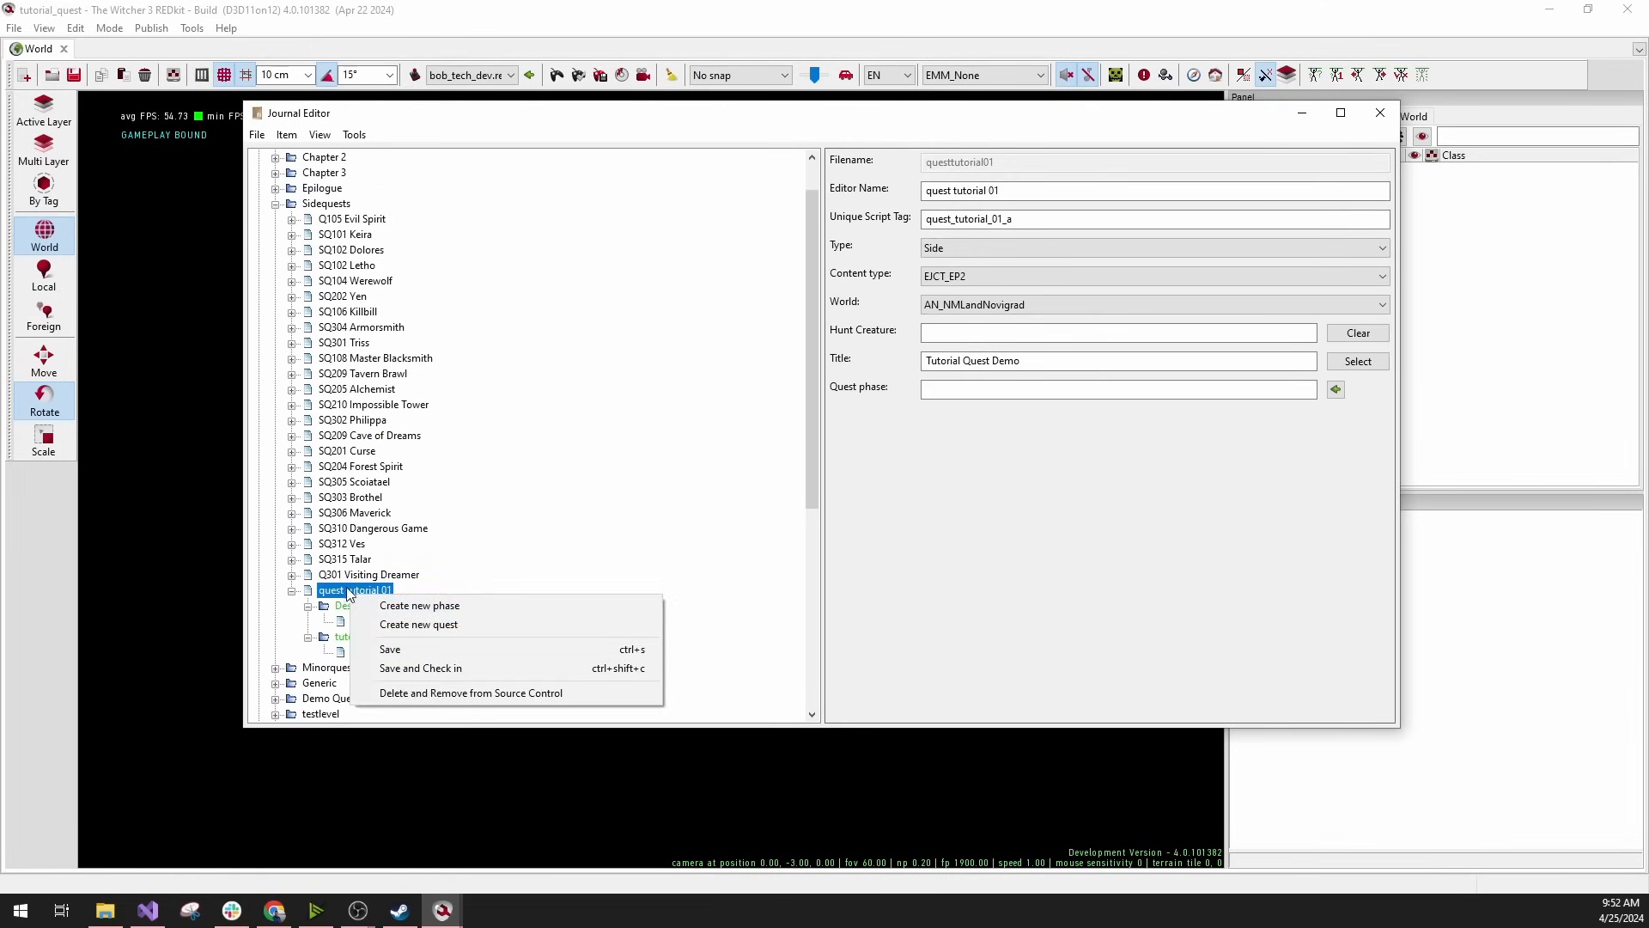
pyautogui.click(467, 668)
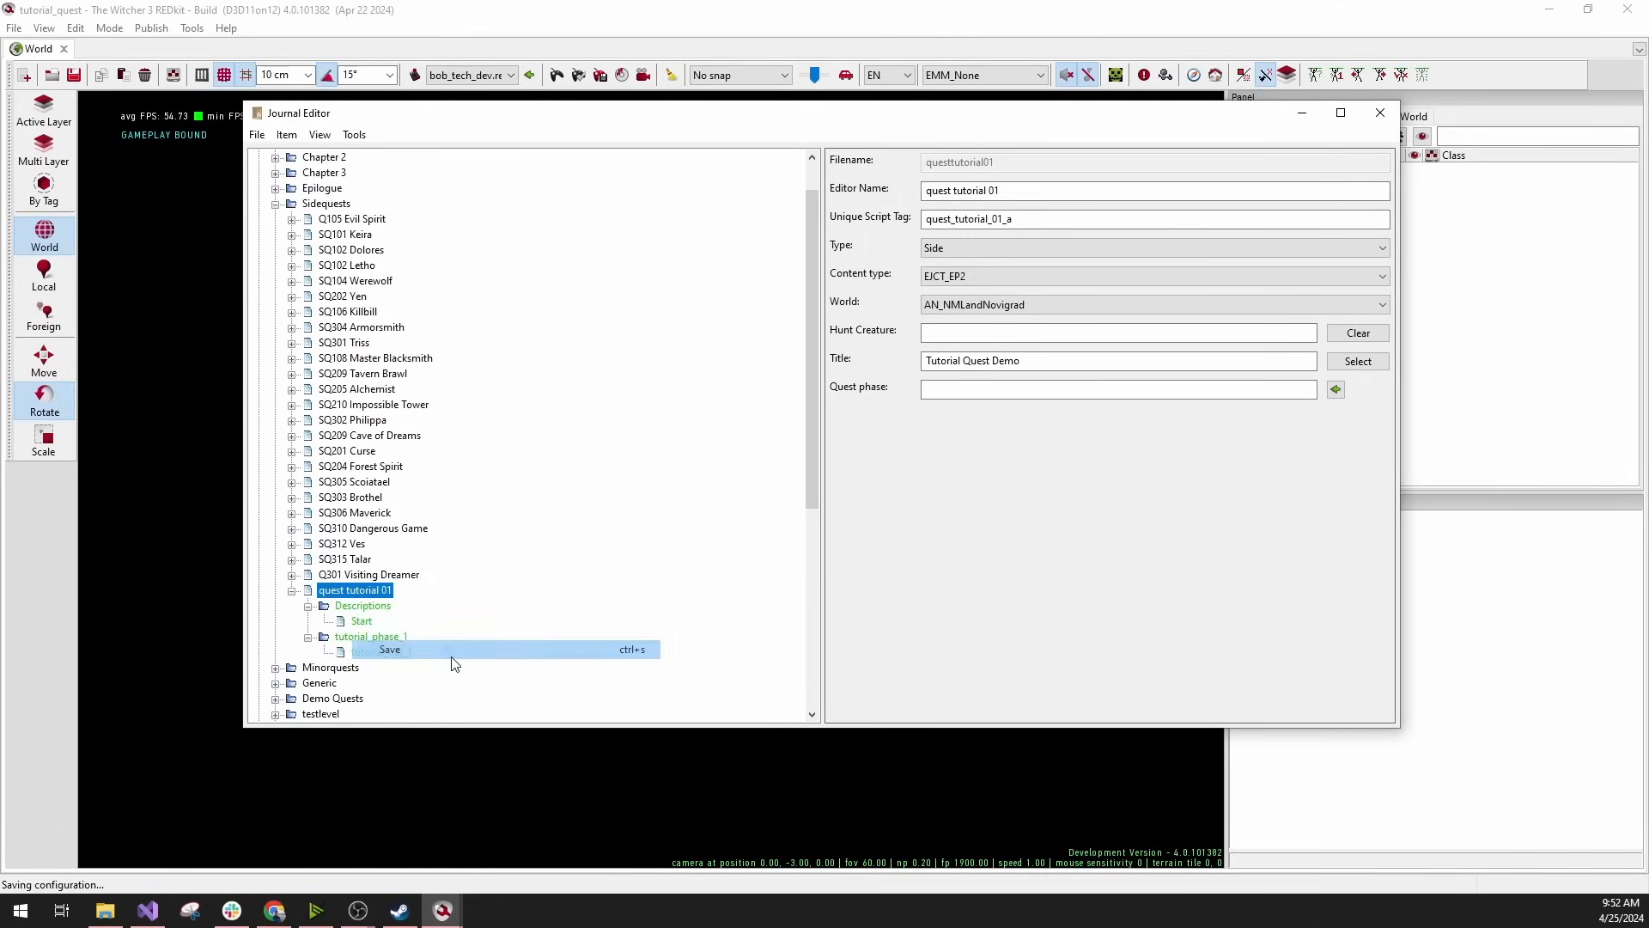
pyautogui.rightClick(371, 596)
pyautogui.click(441, 672)
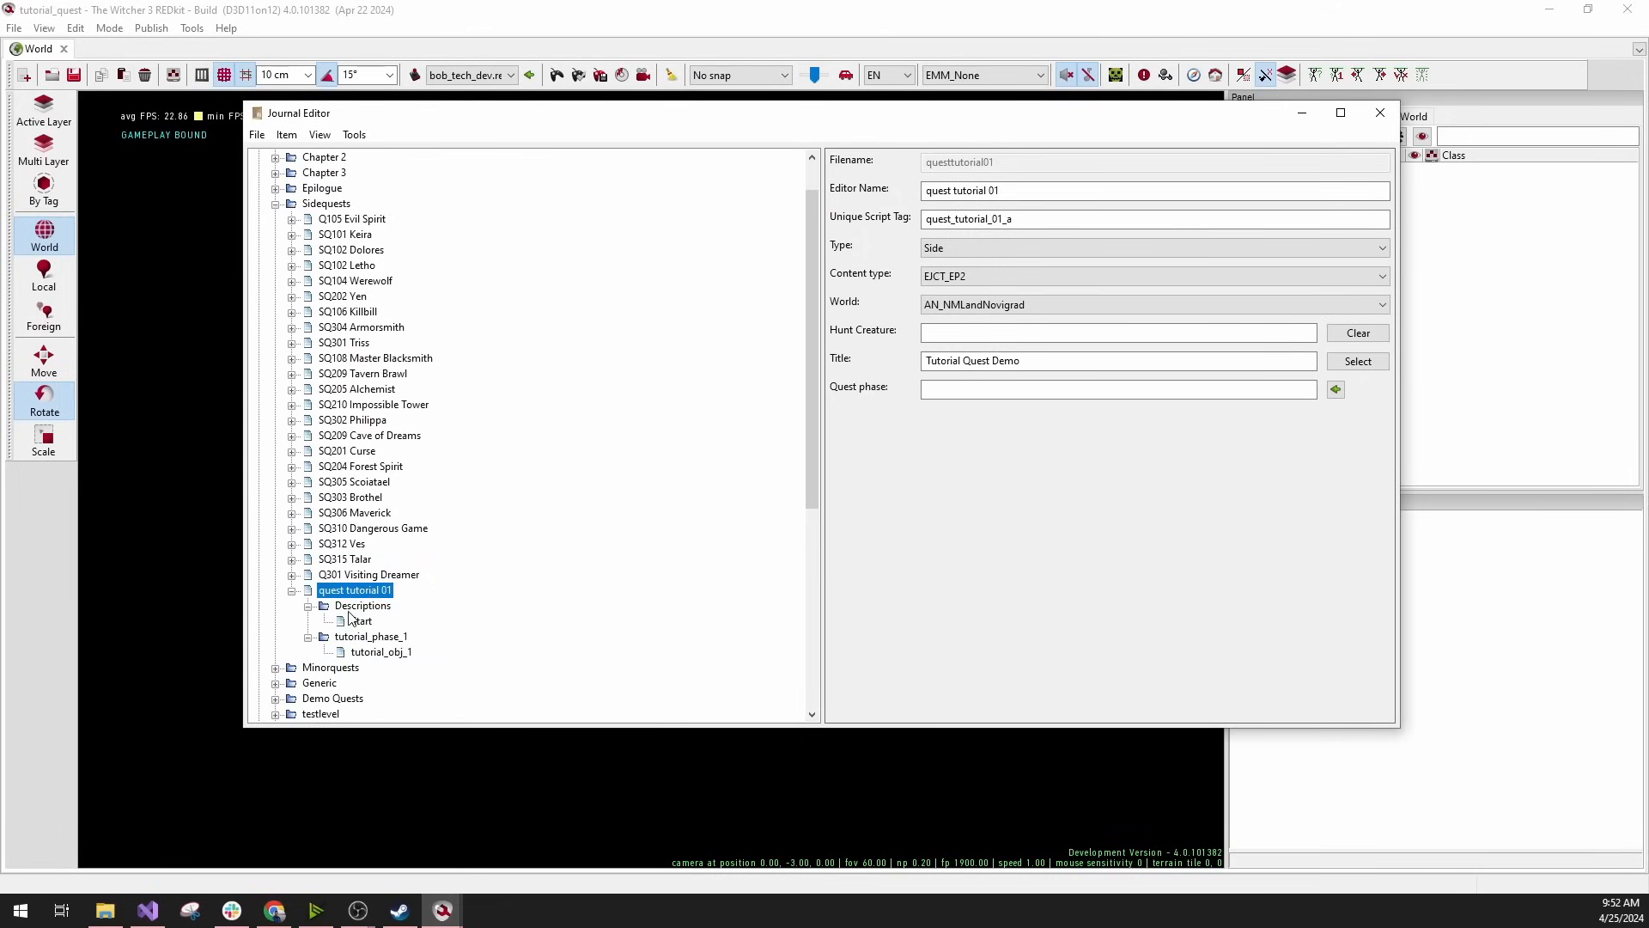
pyautogui.press('Down')
pyautogui.press('Down')
pyautogui.click(382, 652)
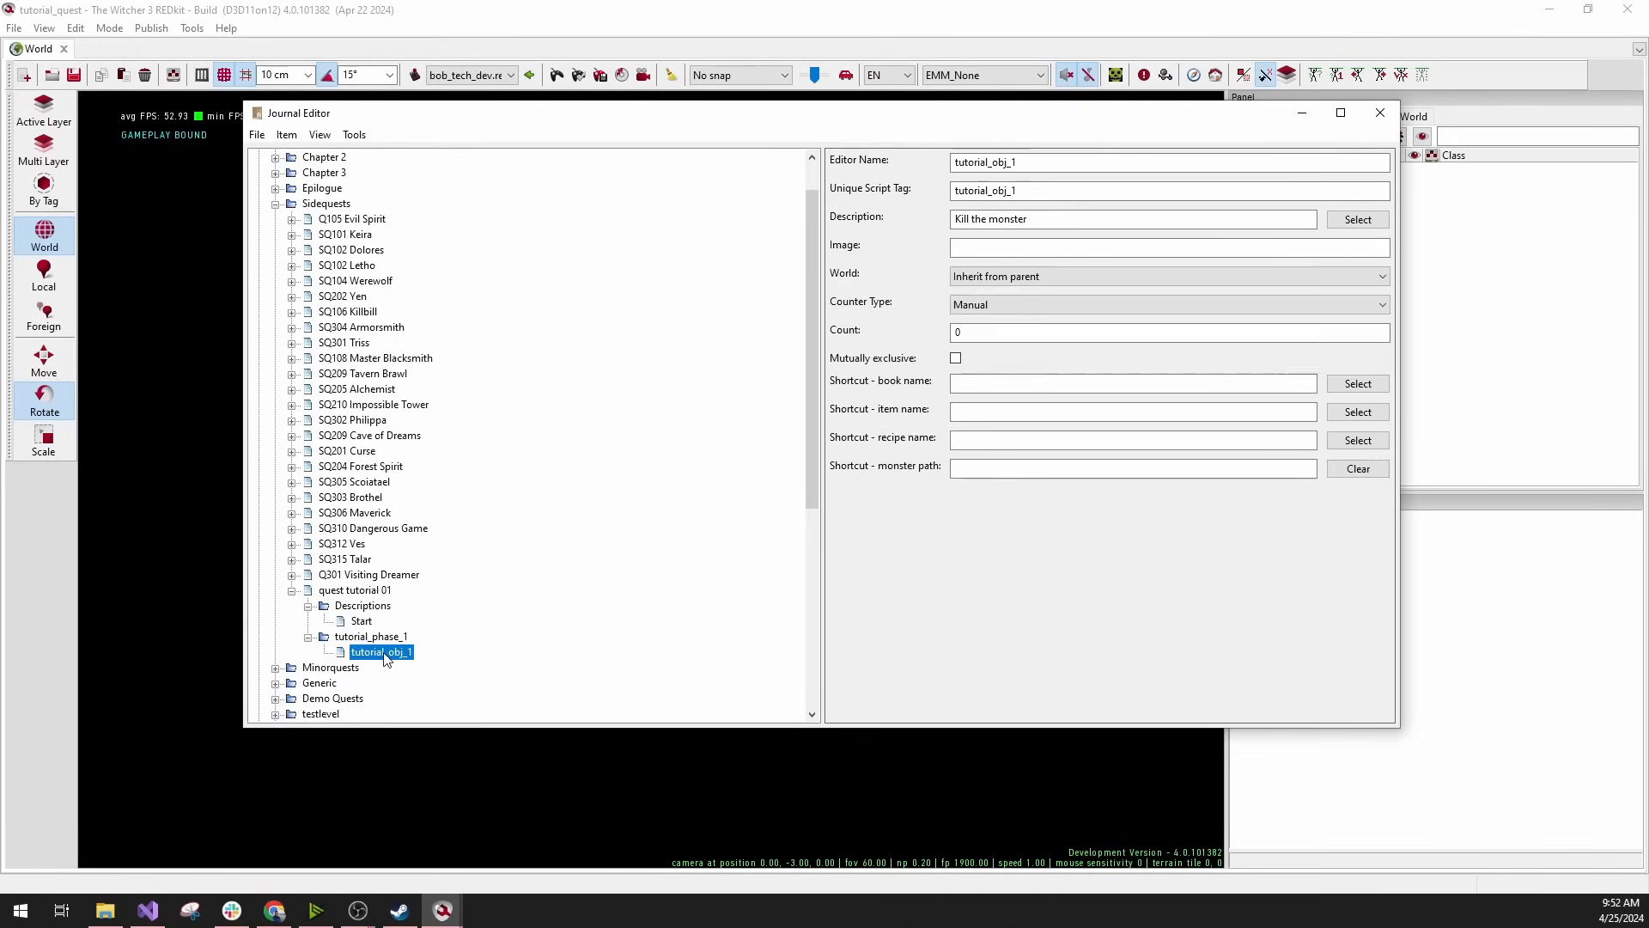
# Show the quest tutorial 01 entry, minimize the Journal Editor, and switch to the Quest Editor with bob_quest.w2quest.
pyautogui.click(371, 590)
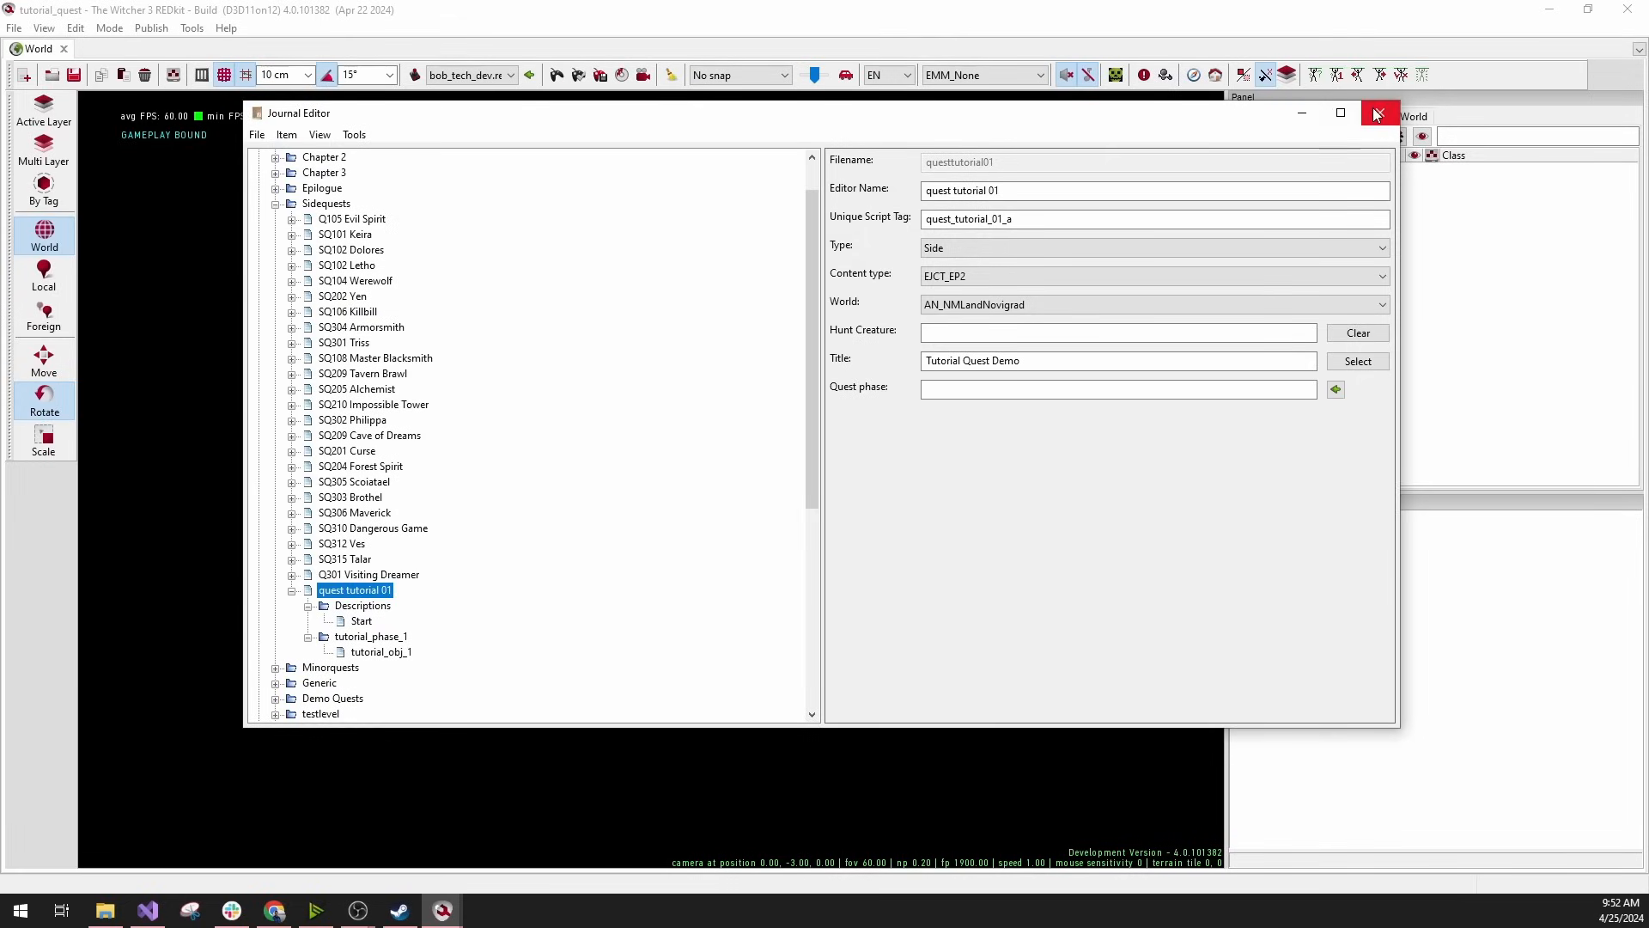
pyautogui.click(1302, 112)
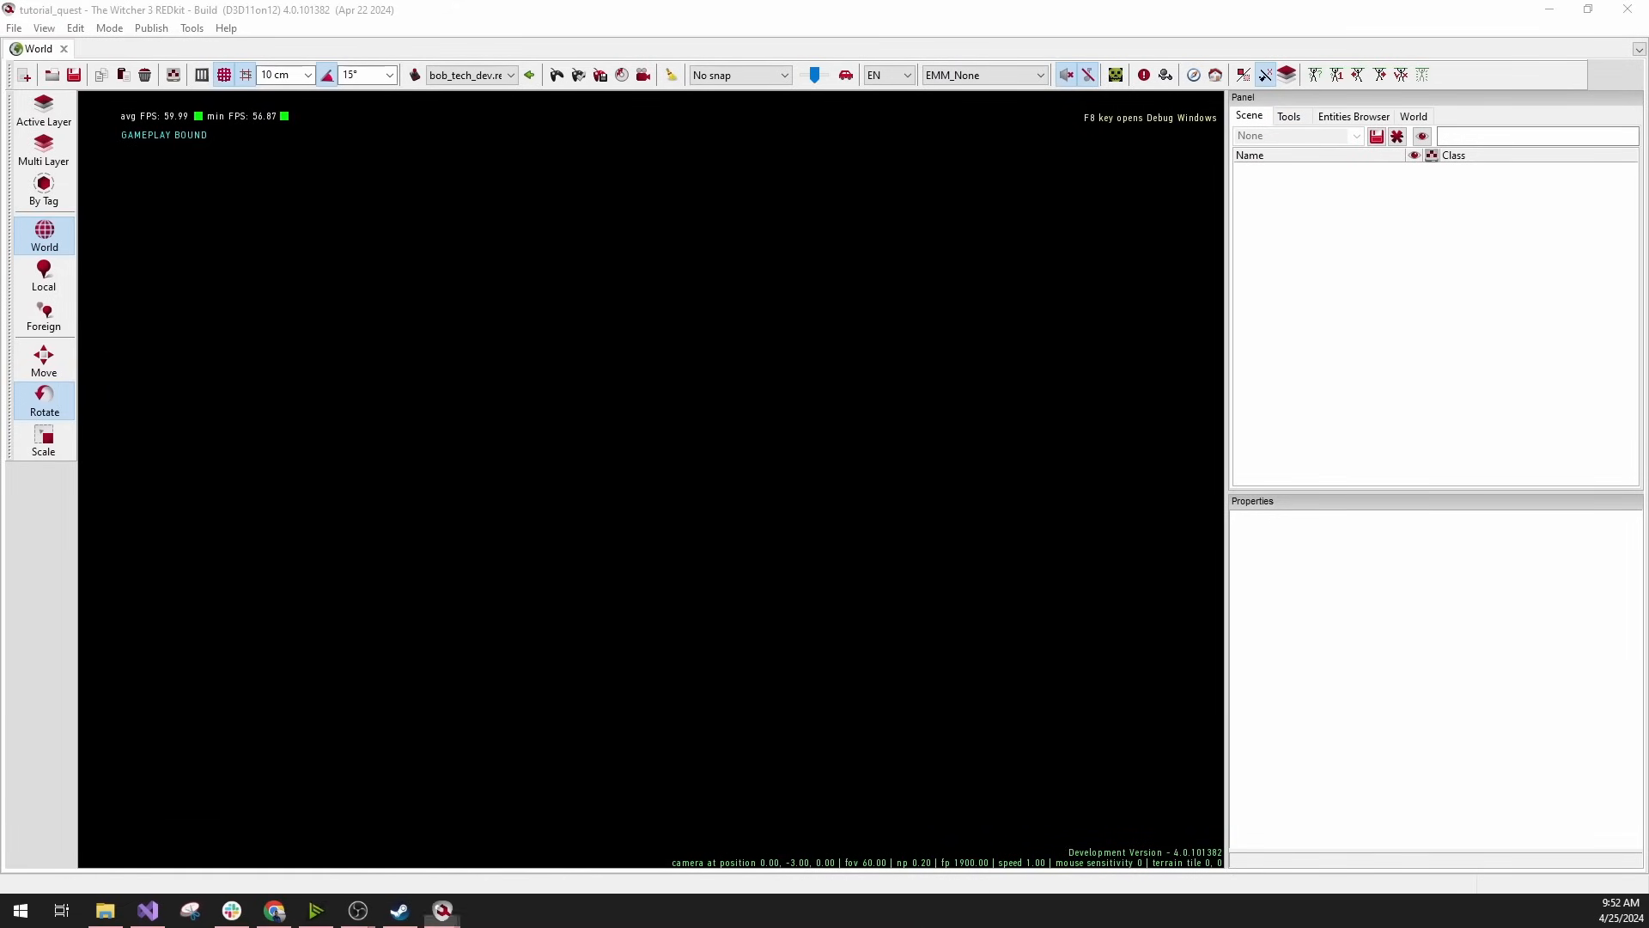
pyautogui.moveTo(455, 917)
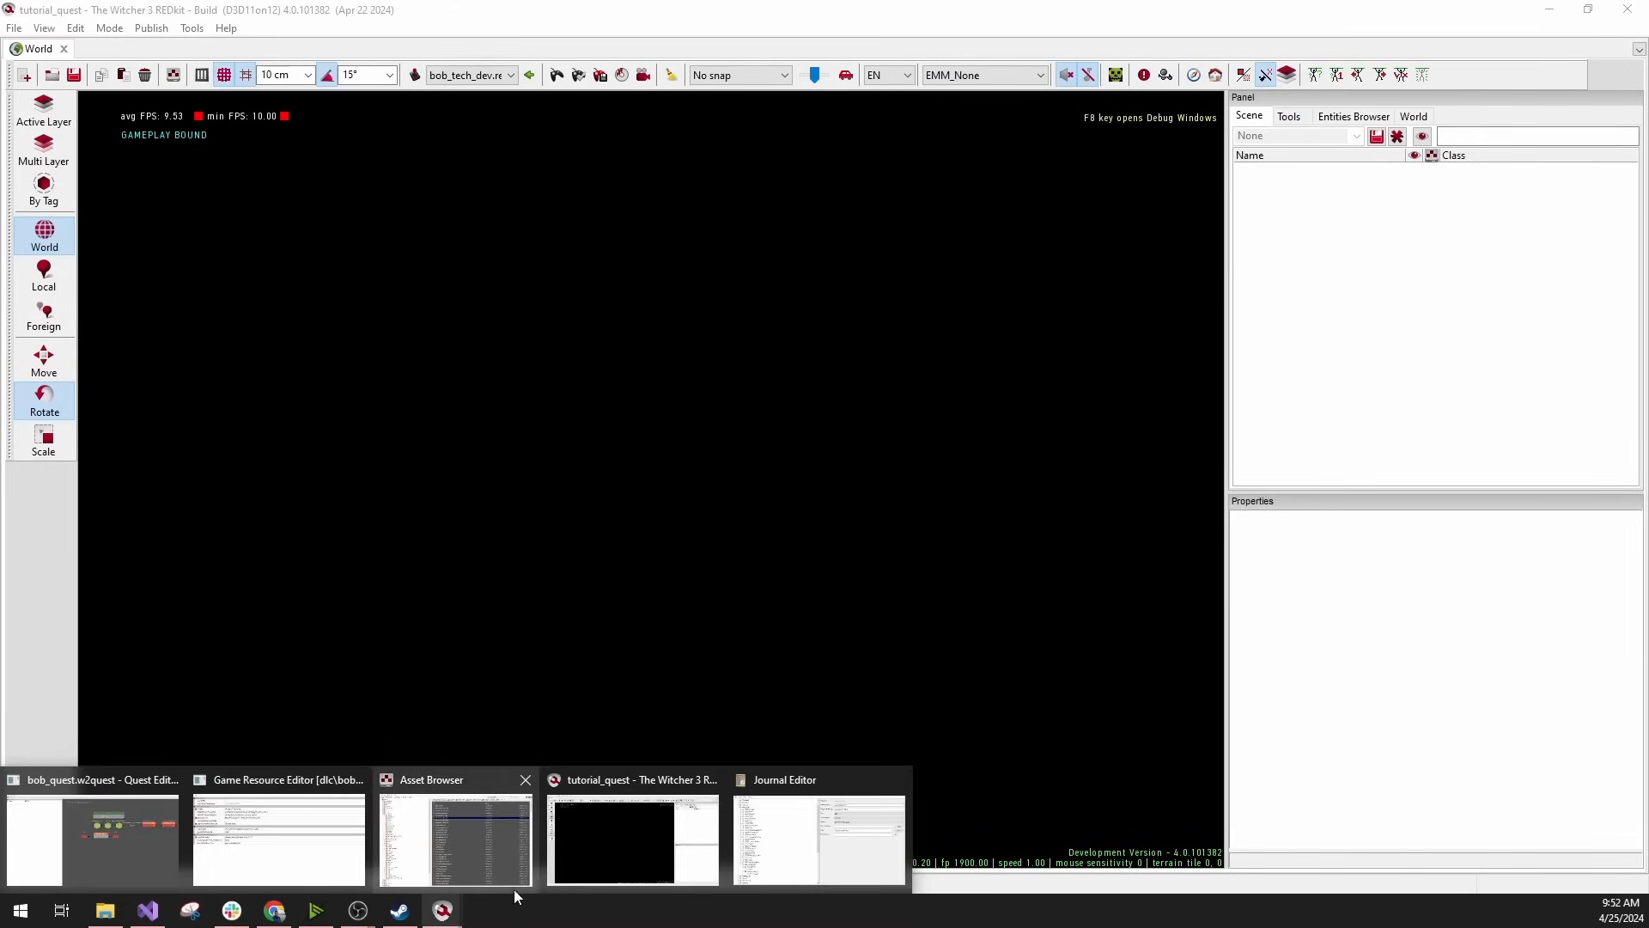
pyautogui.click(65, 855)
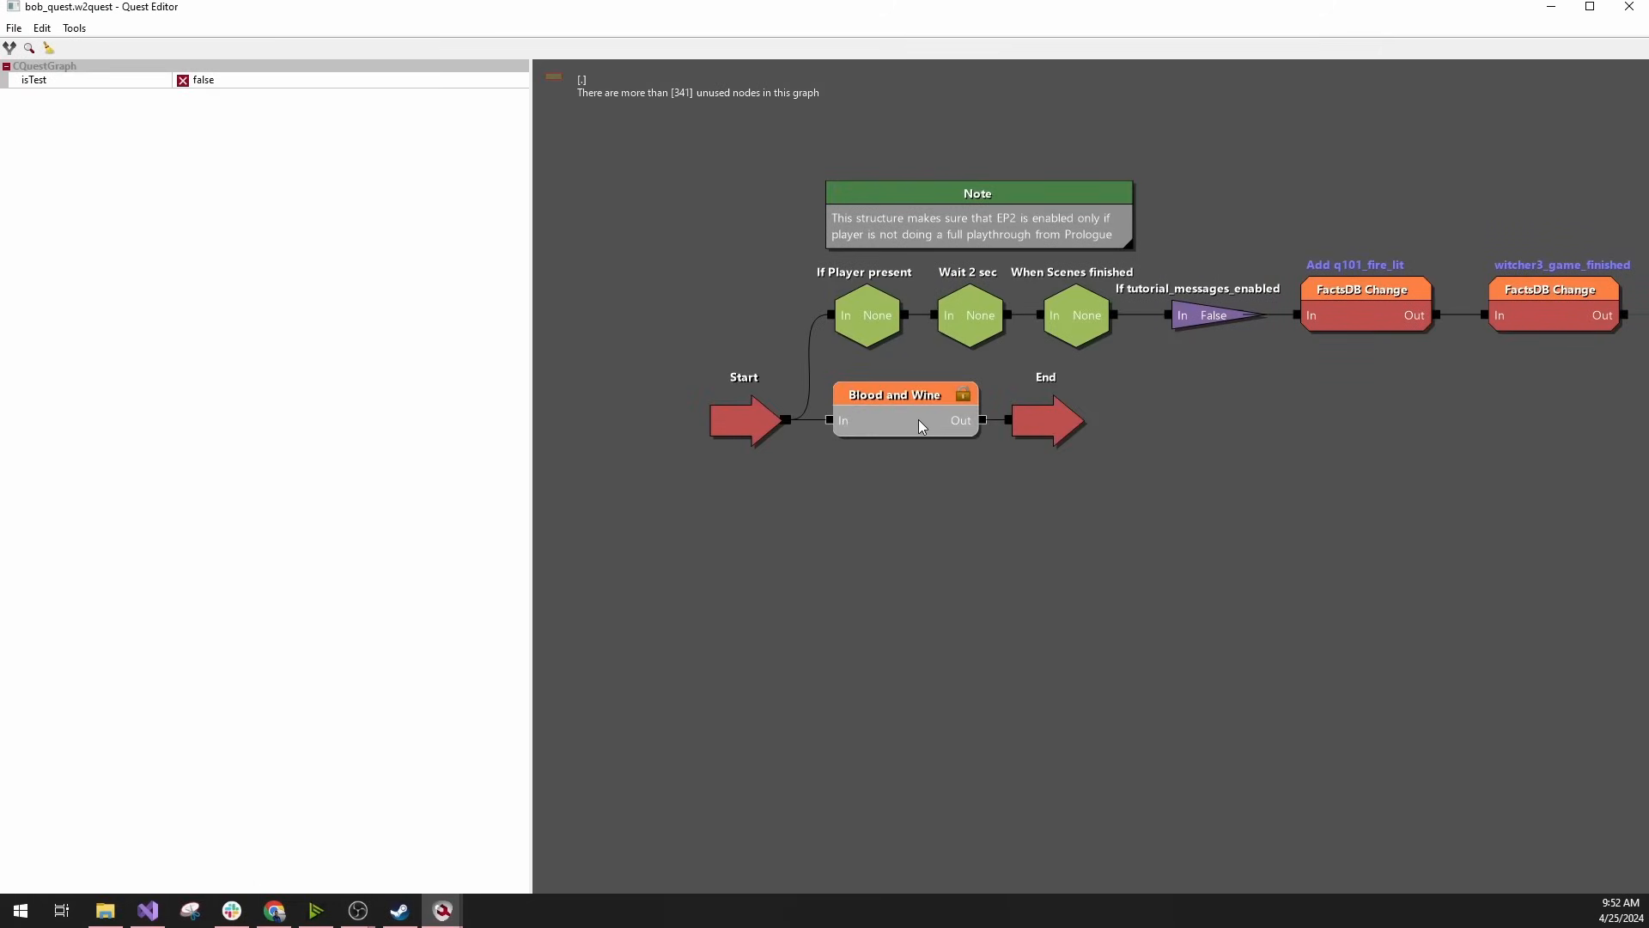
# Check out bob_quest.w2quest and add a journal Quest block below the Blood and Wine block.
pyautogui.rightClick(846, 518)
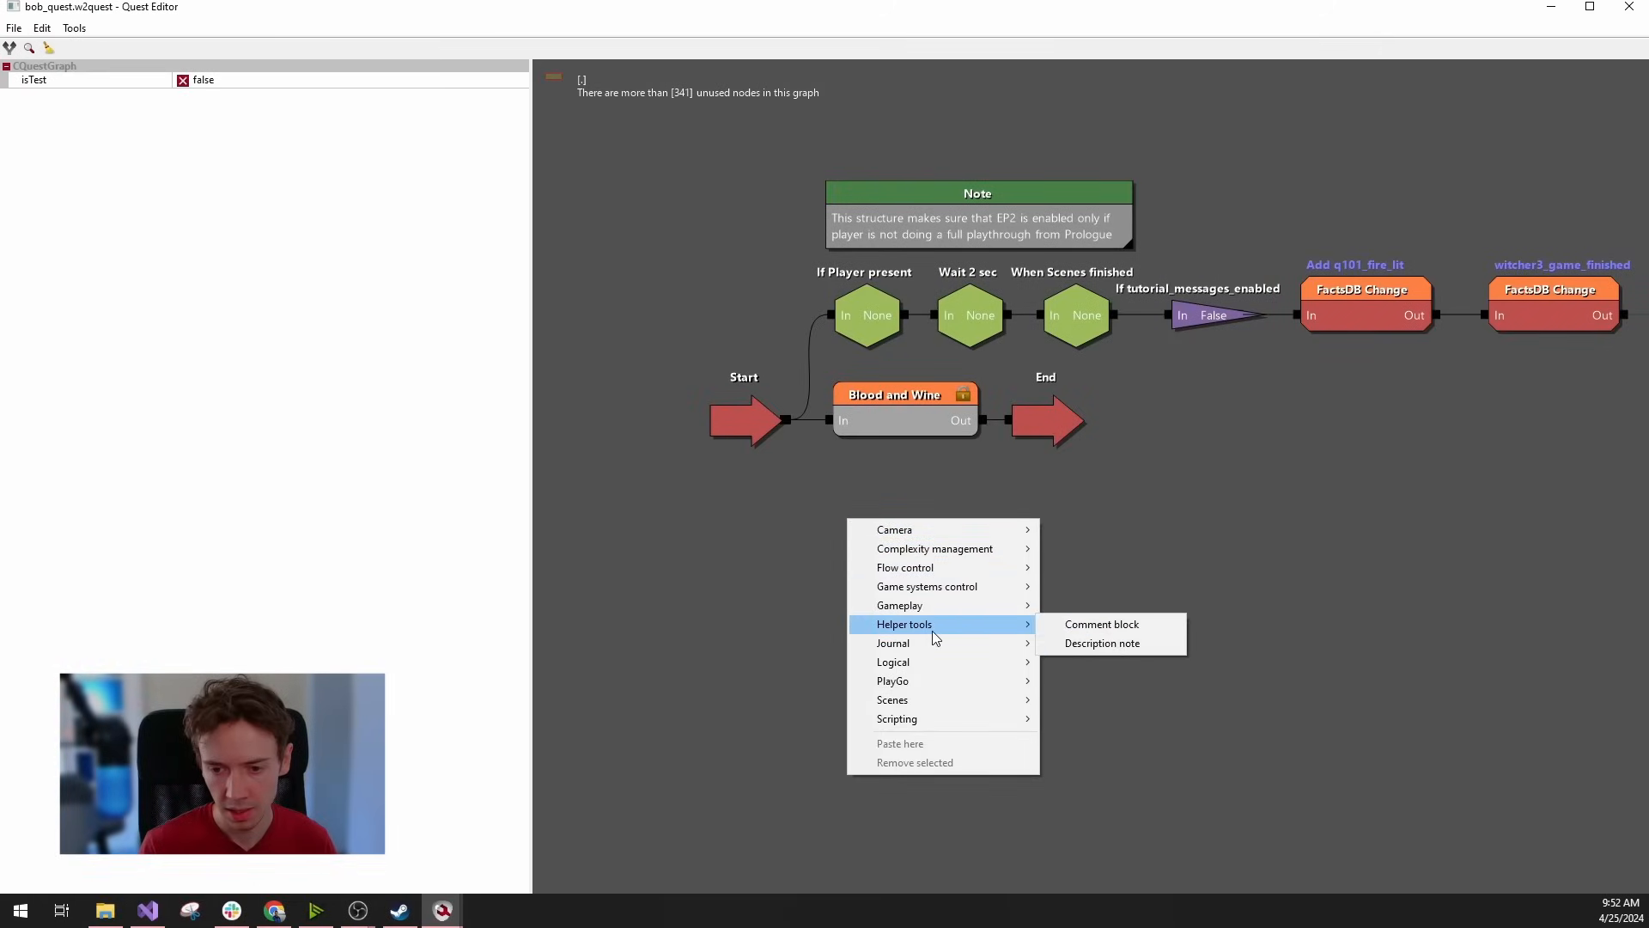
pyautogui.moveTo(930, 644)
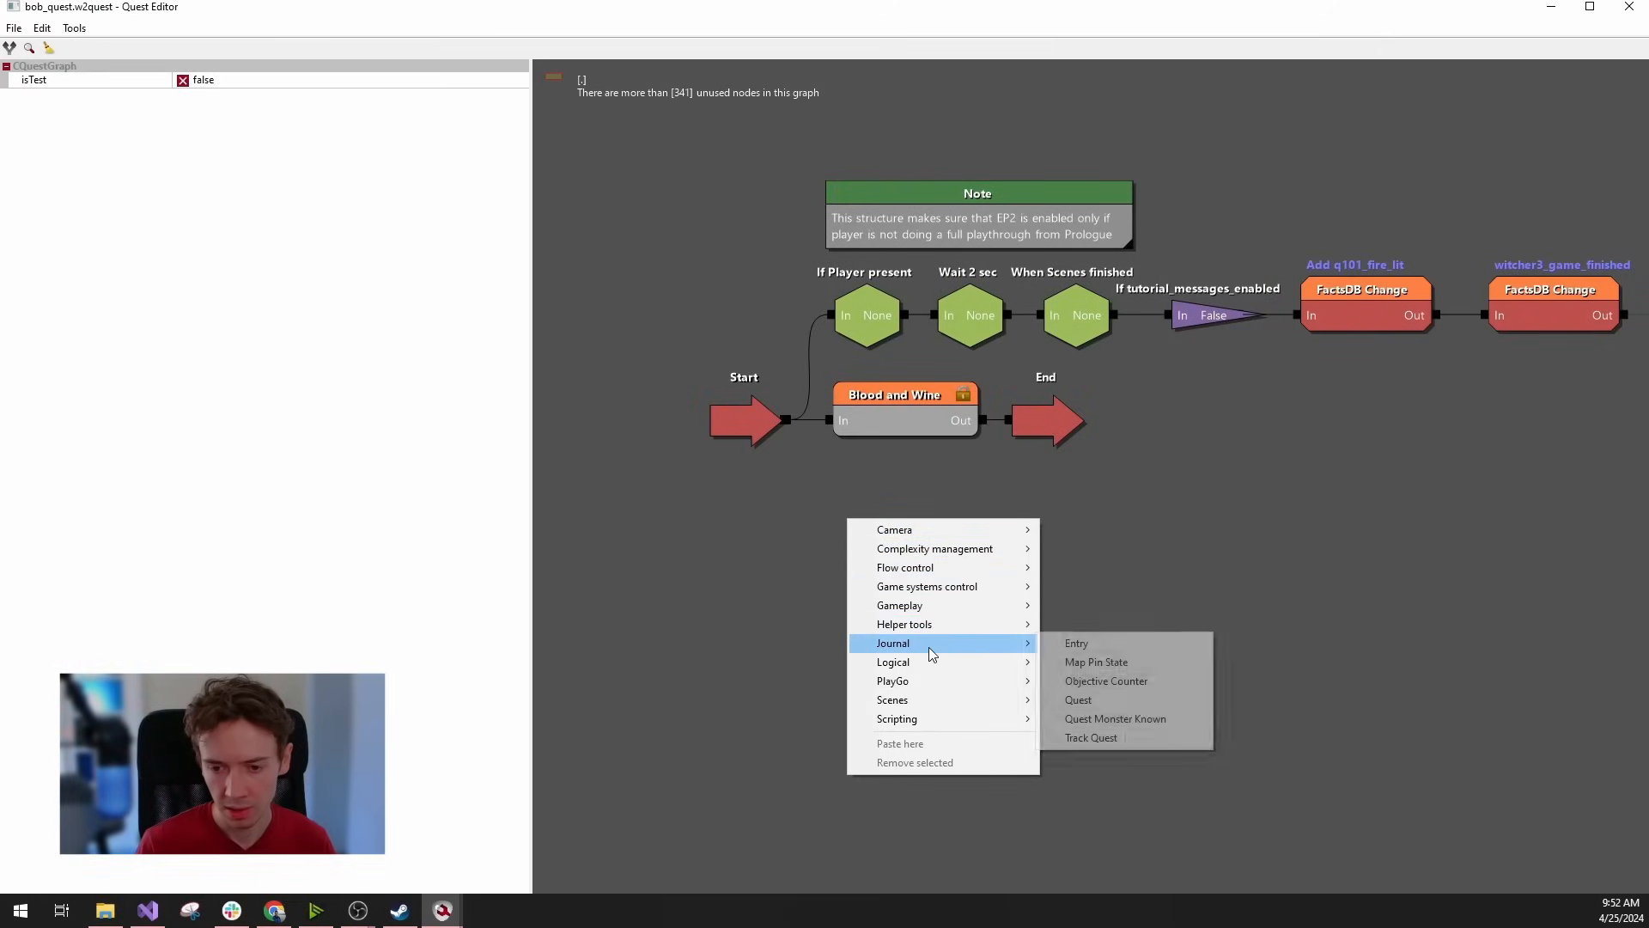
pyautogui.click(1113, 702)
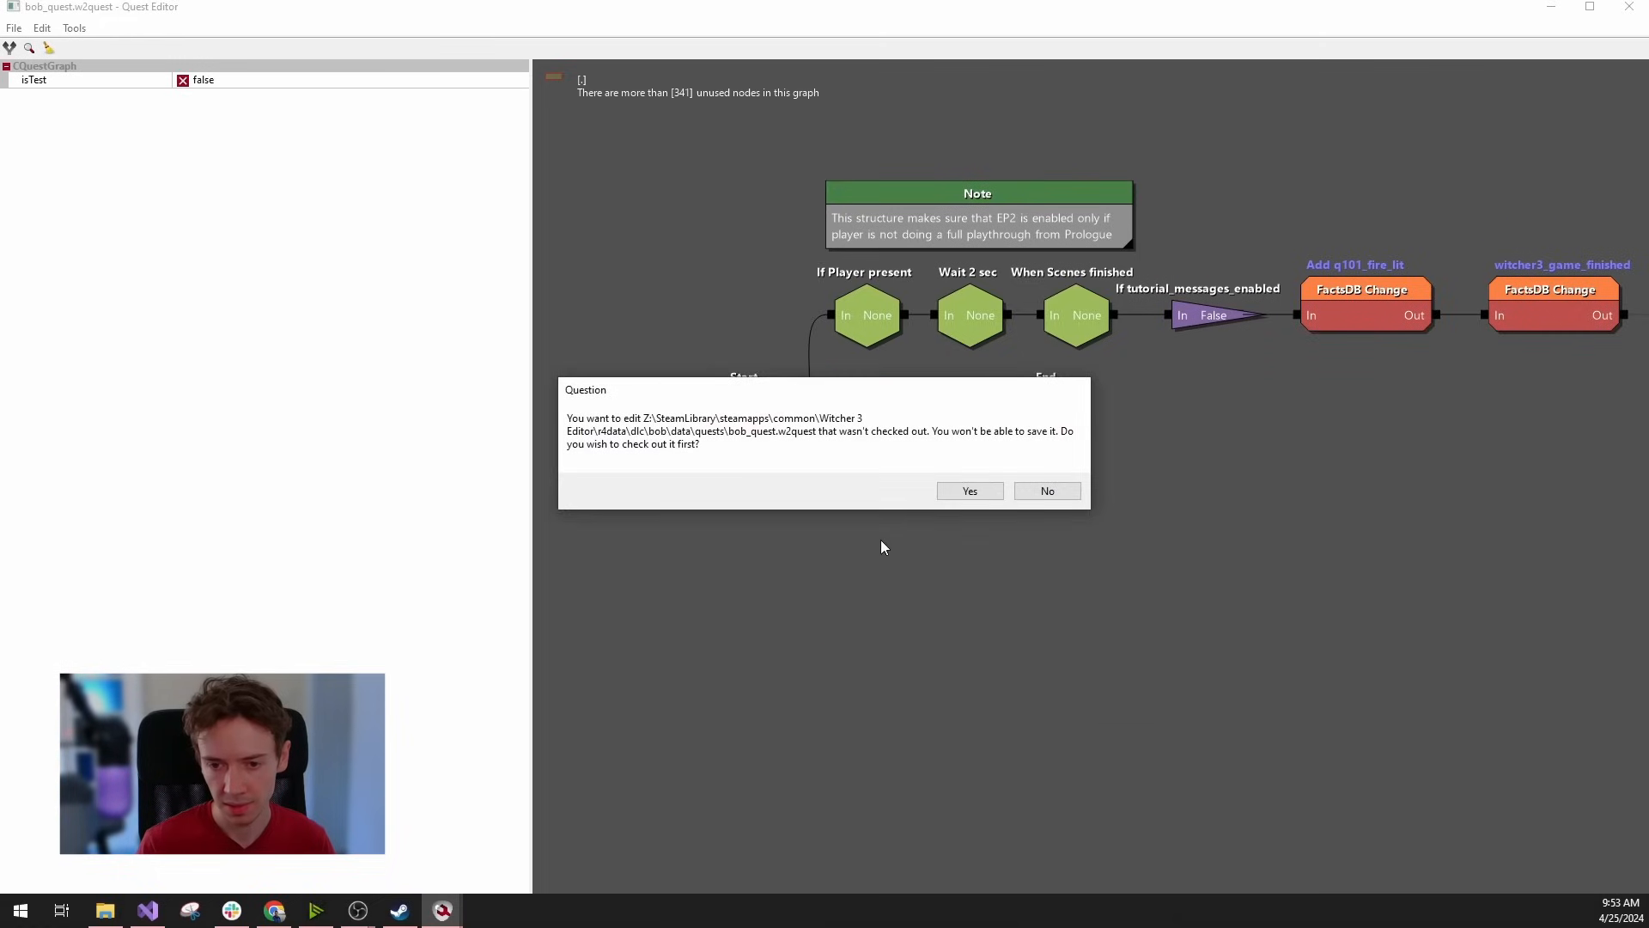
pyautogui.click(970, 491)
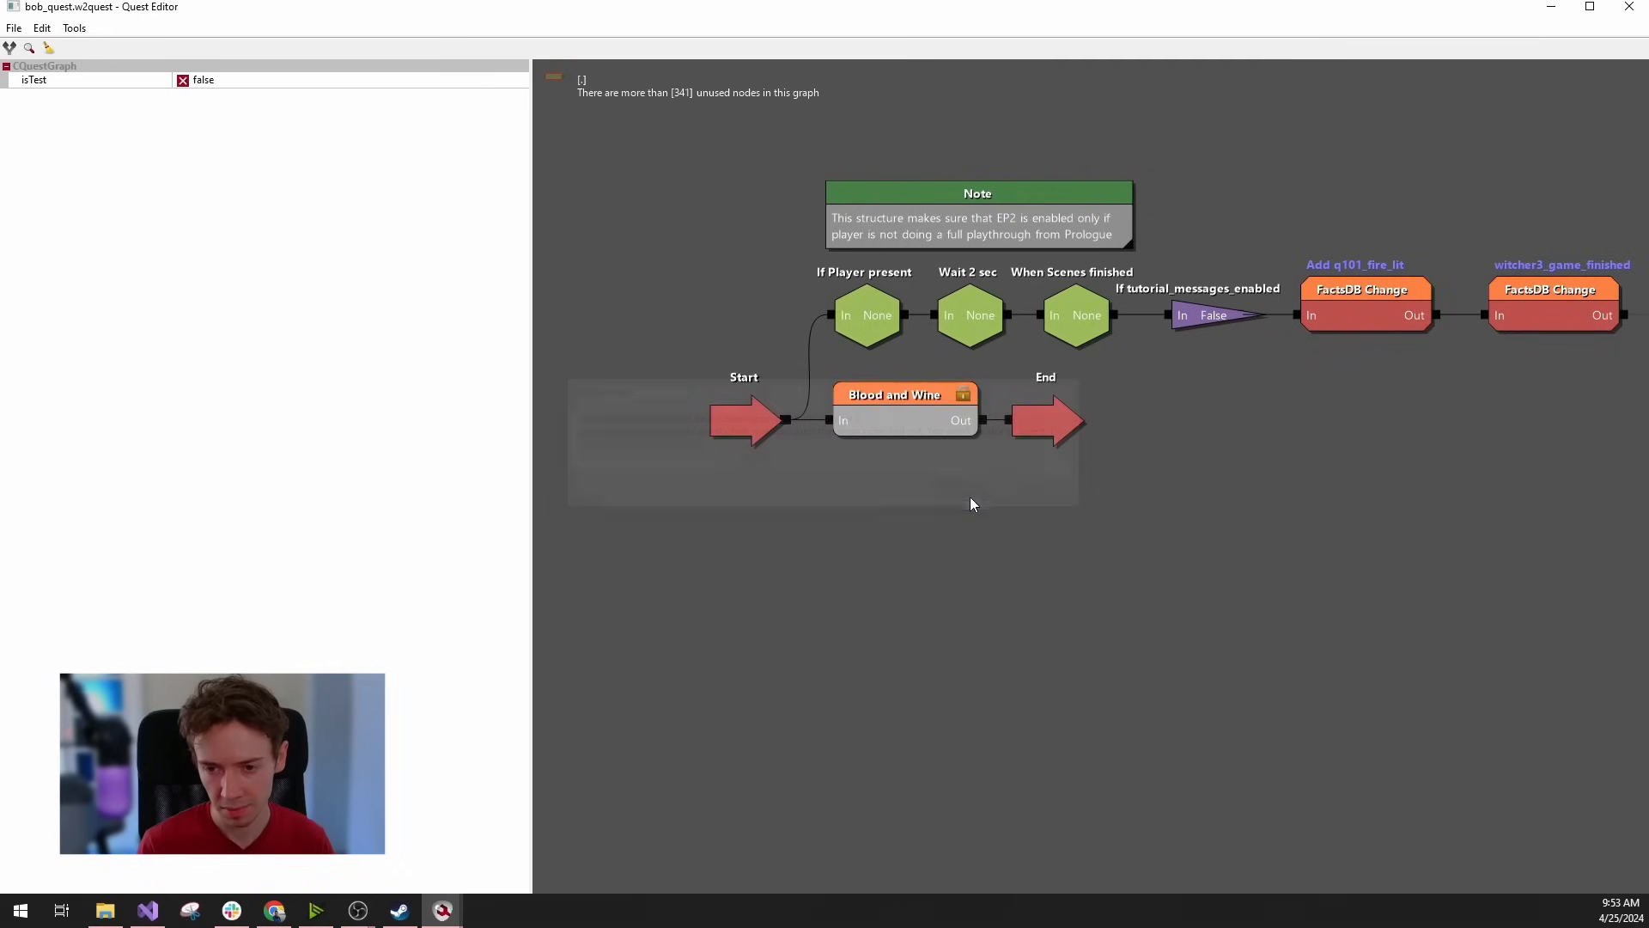
pyautogui.click(919, 541)
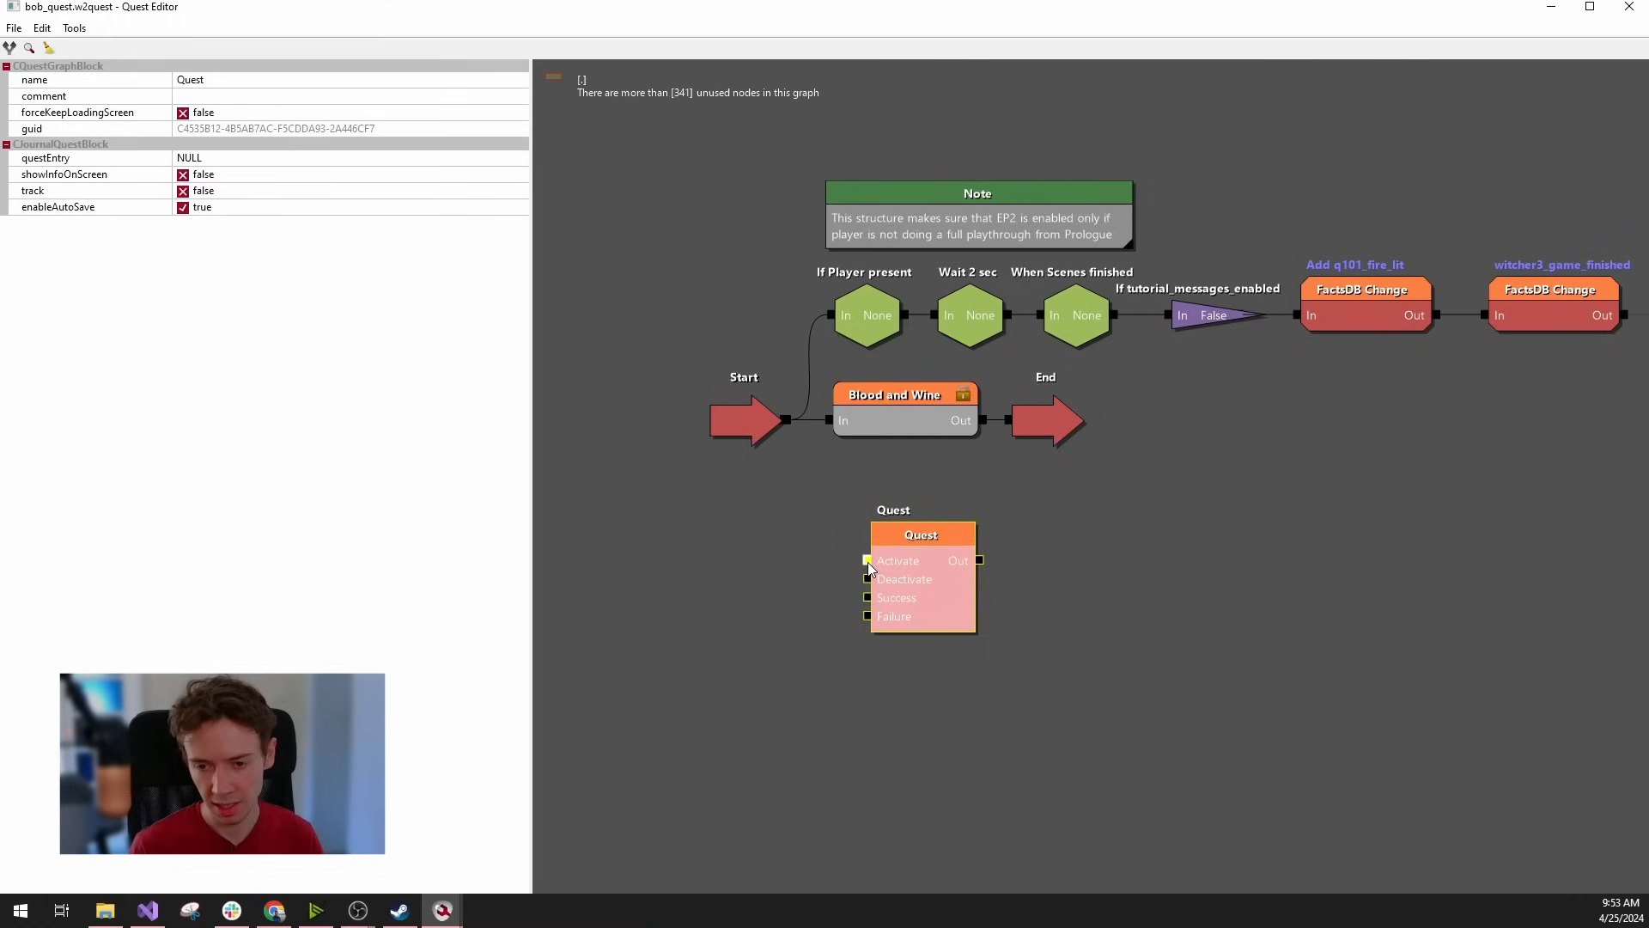
pyautogui.moveTo(918, 531); pyautogui.dragTo(940, 528)
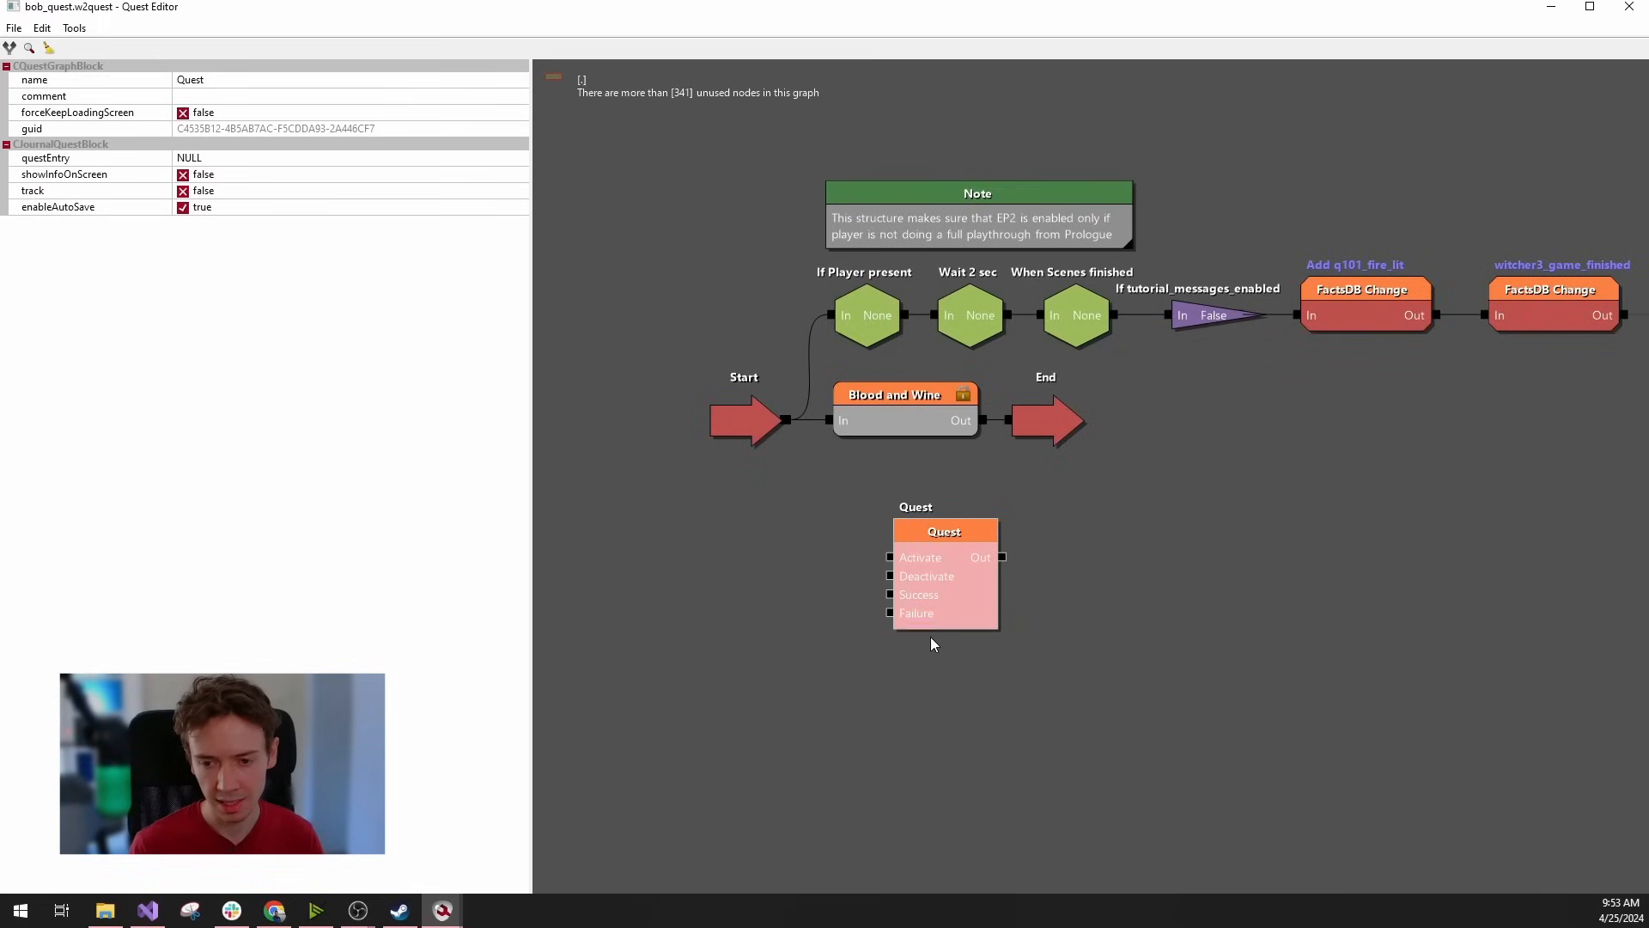
pyautogui.moveTo(939, 538); pyautogui.dragTo(923, 547)
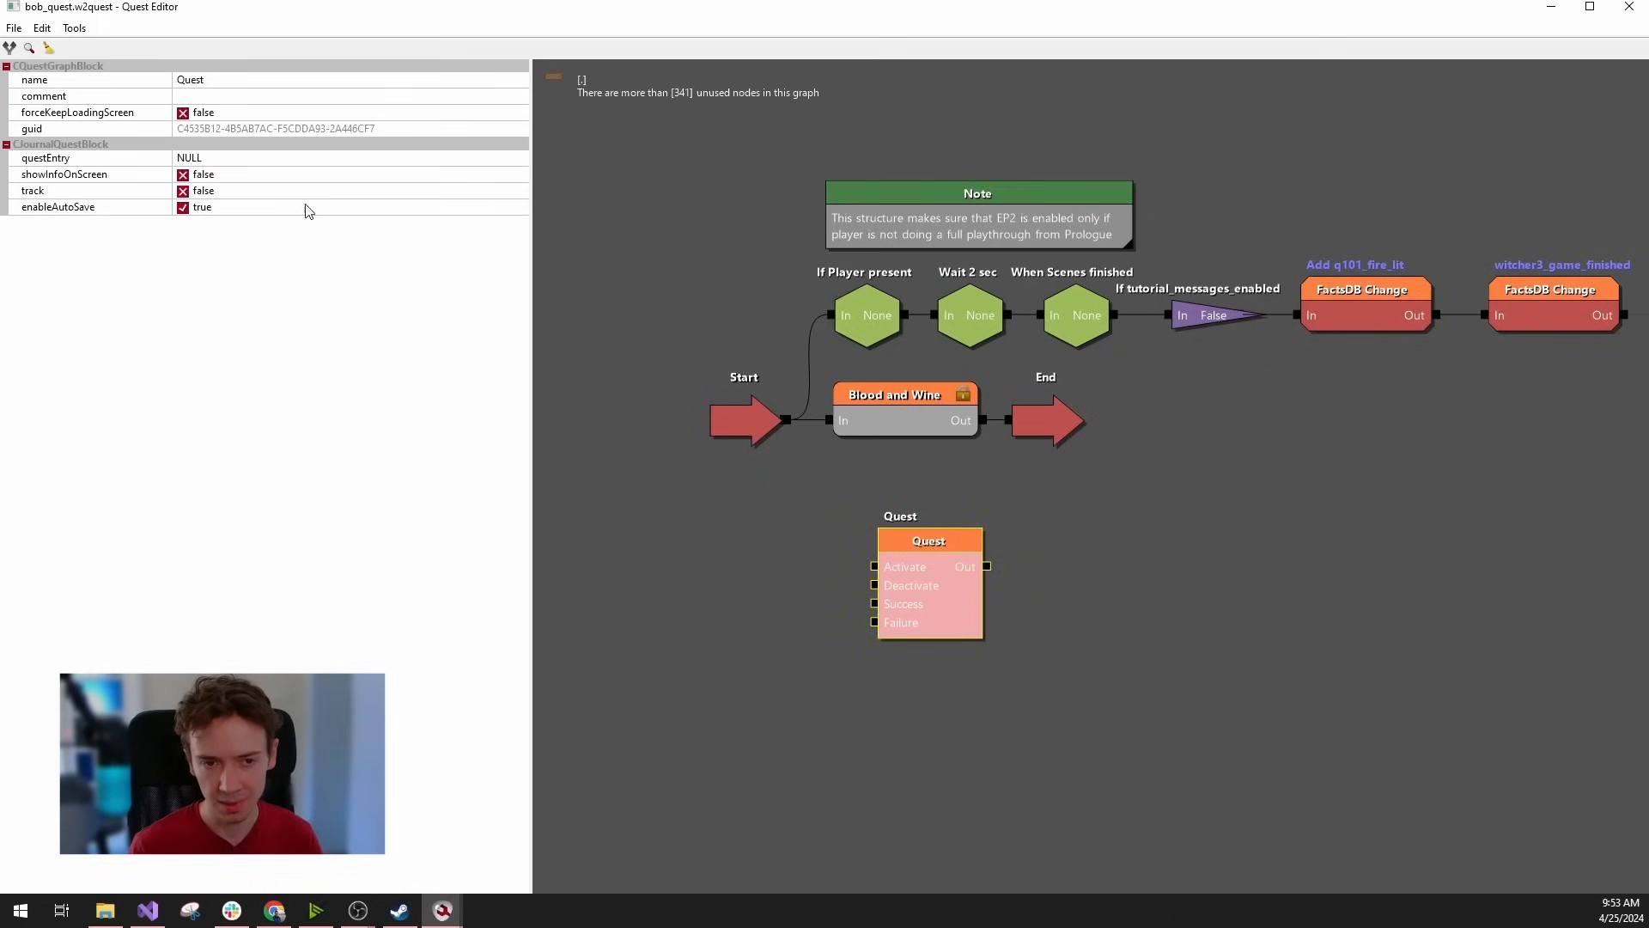
# Set the new Quest block's questEntry to quest tutorial 01 from Sidequests.
pyautogui.click(207, 158)
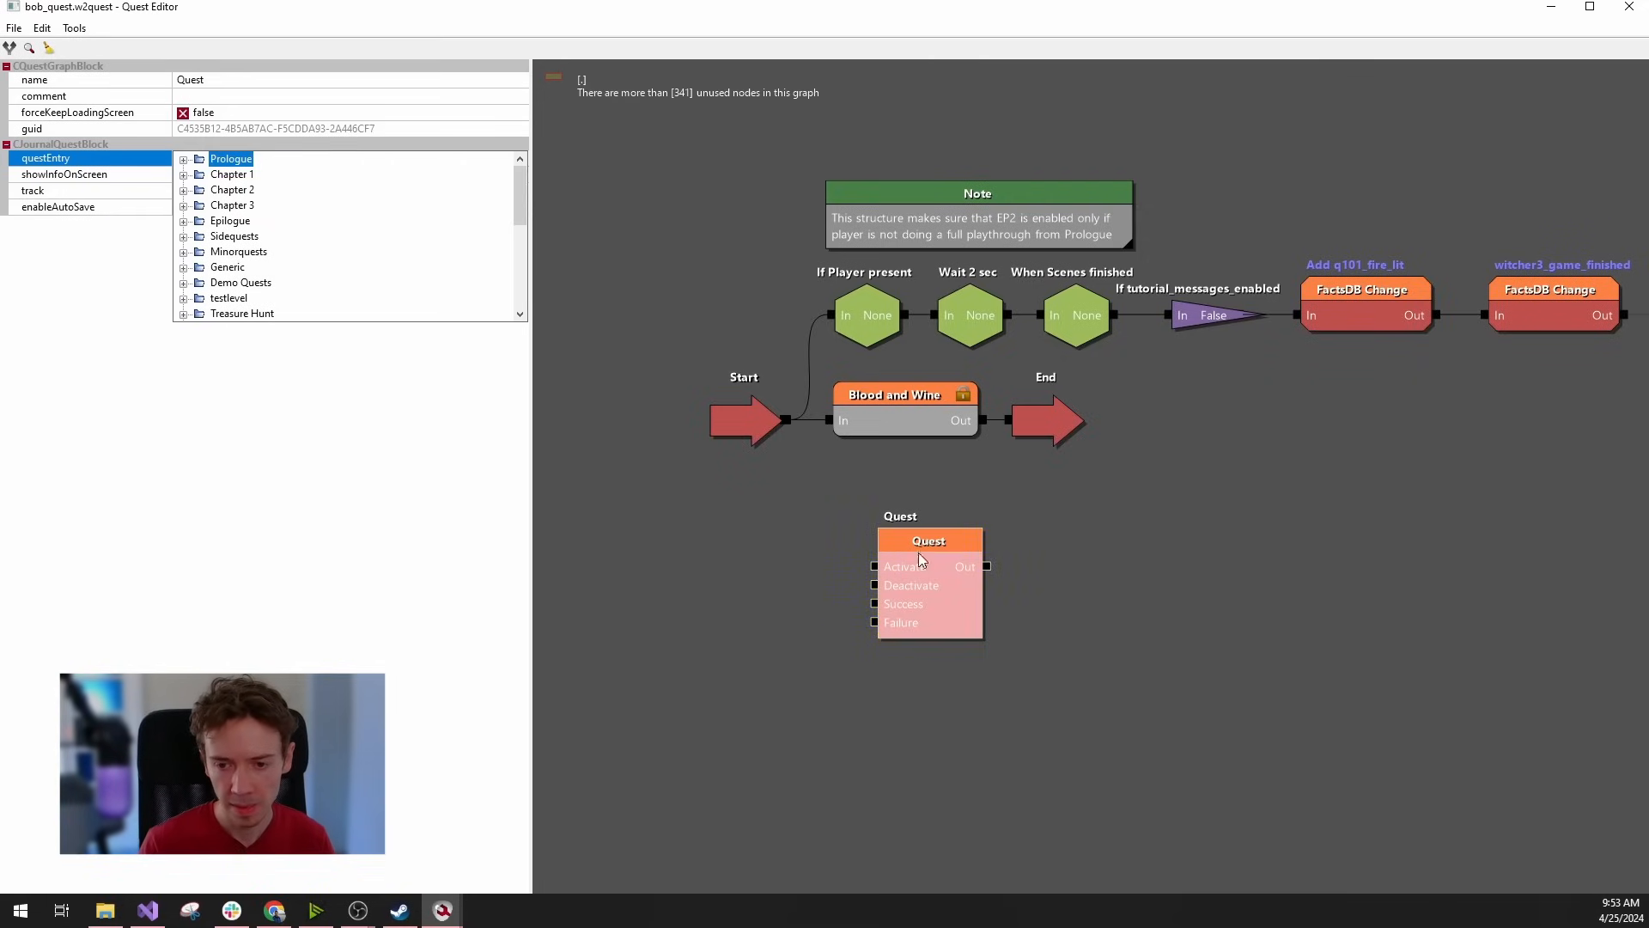
pyautogui.scroll(-2, 233, 260)
pyautogui.scroll(-4, 255, 249)
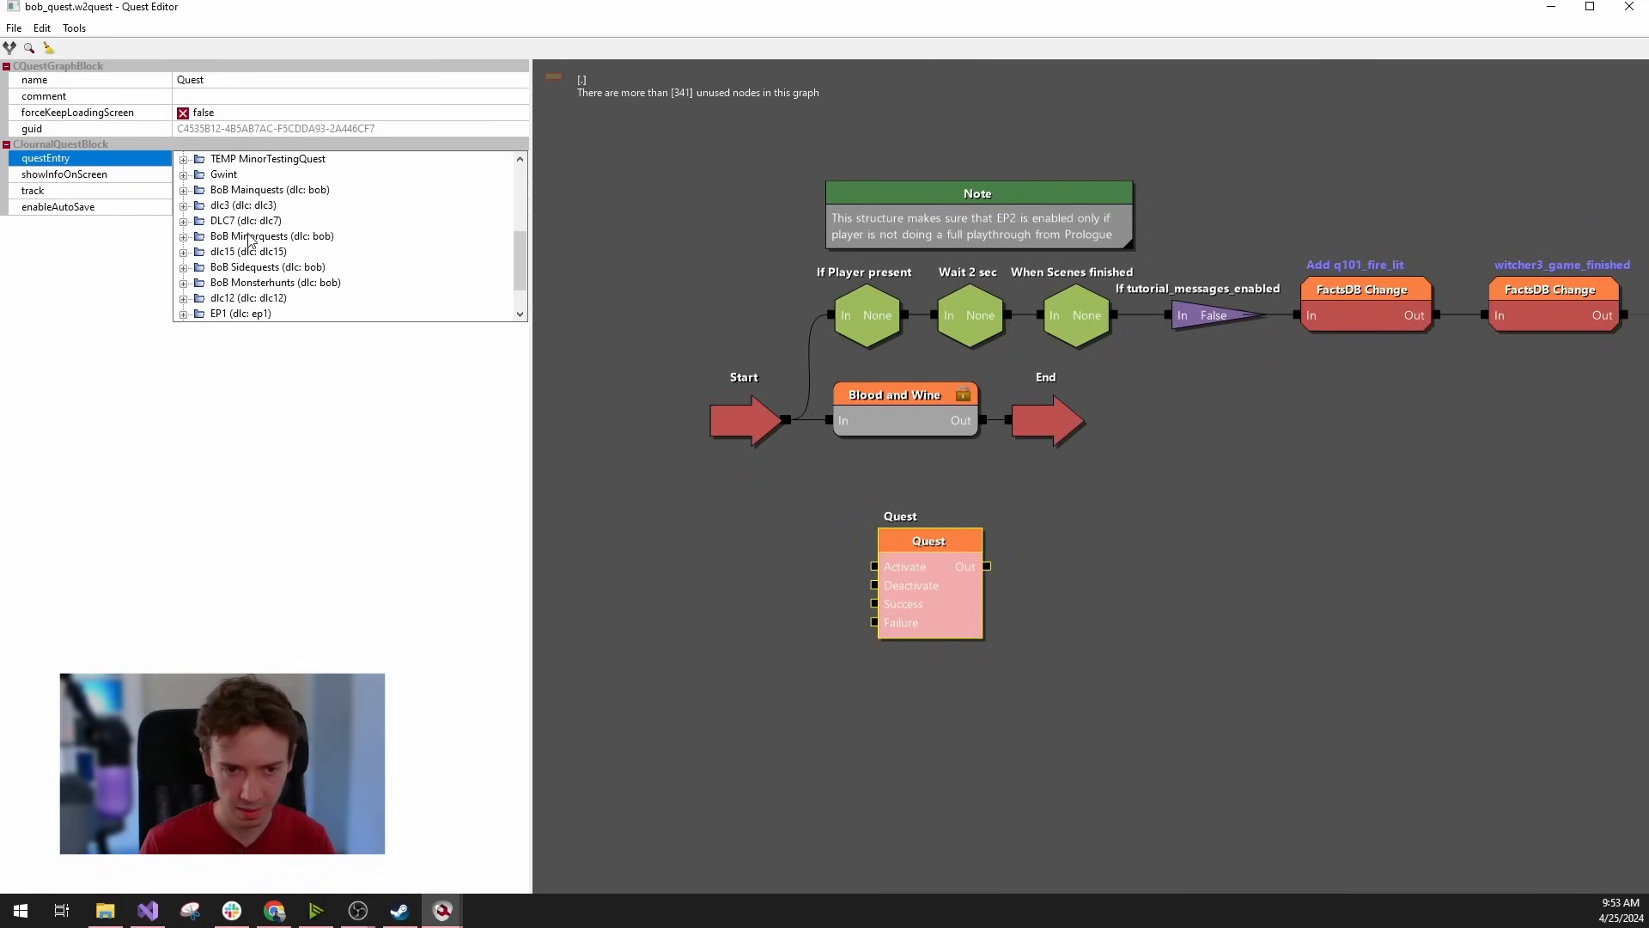
pyautogui.scroll(8, 258, 283)
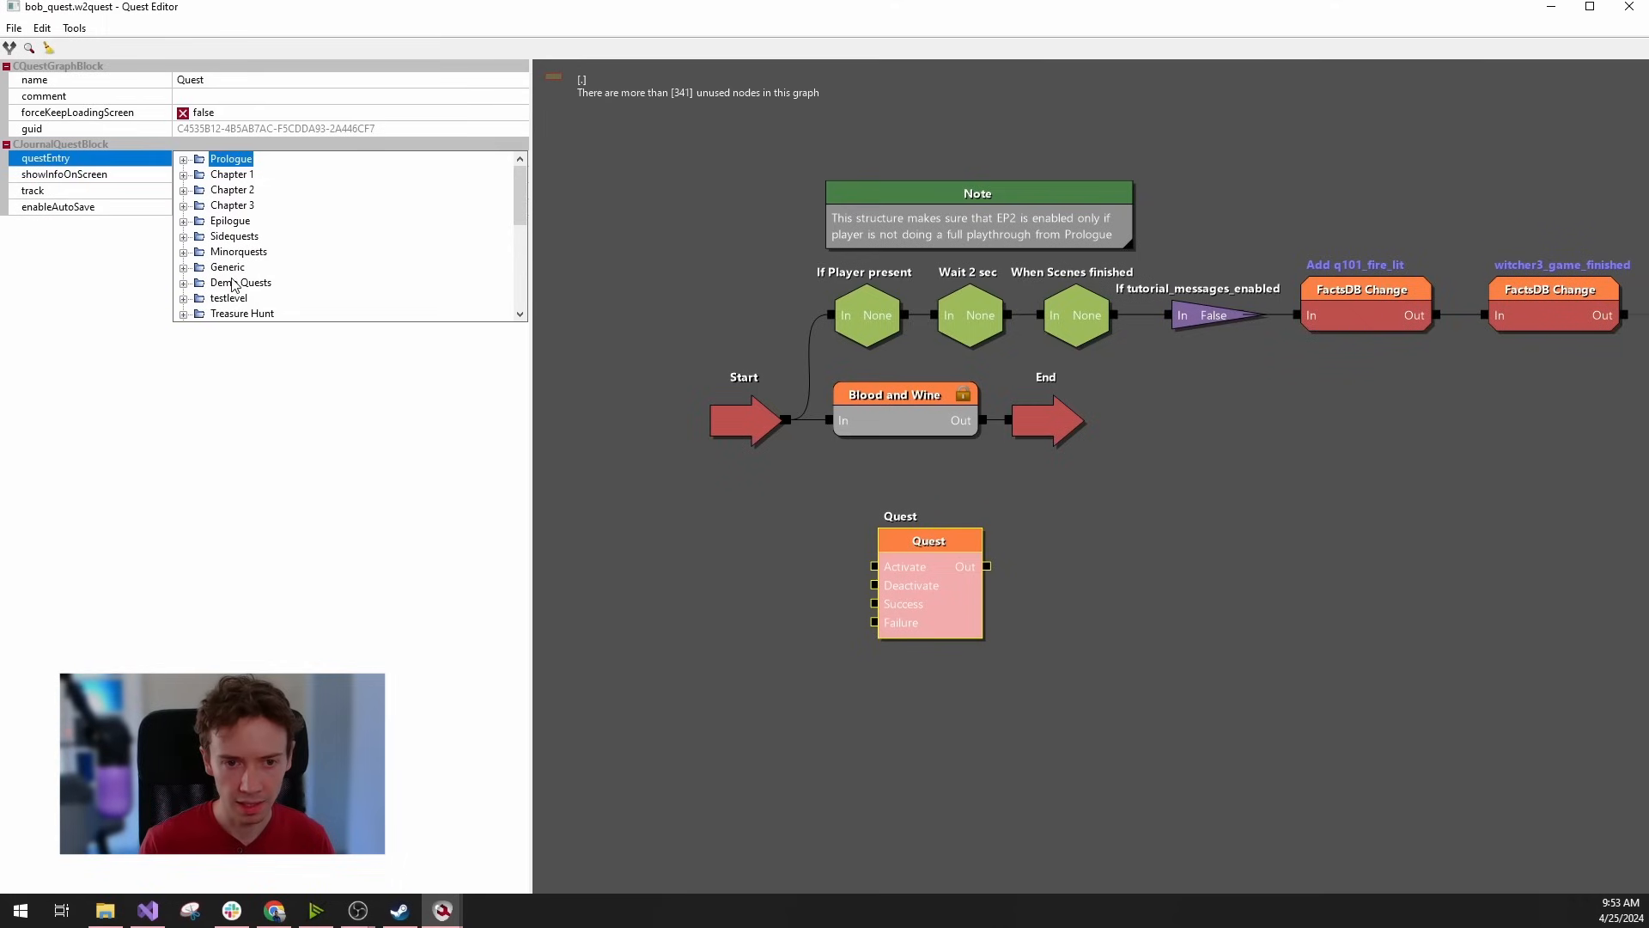
pyautogui.click(216, 239)
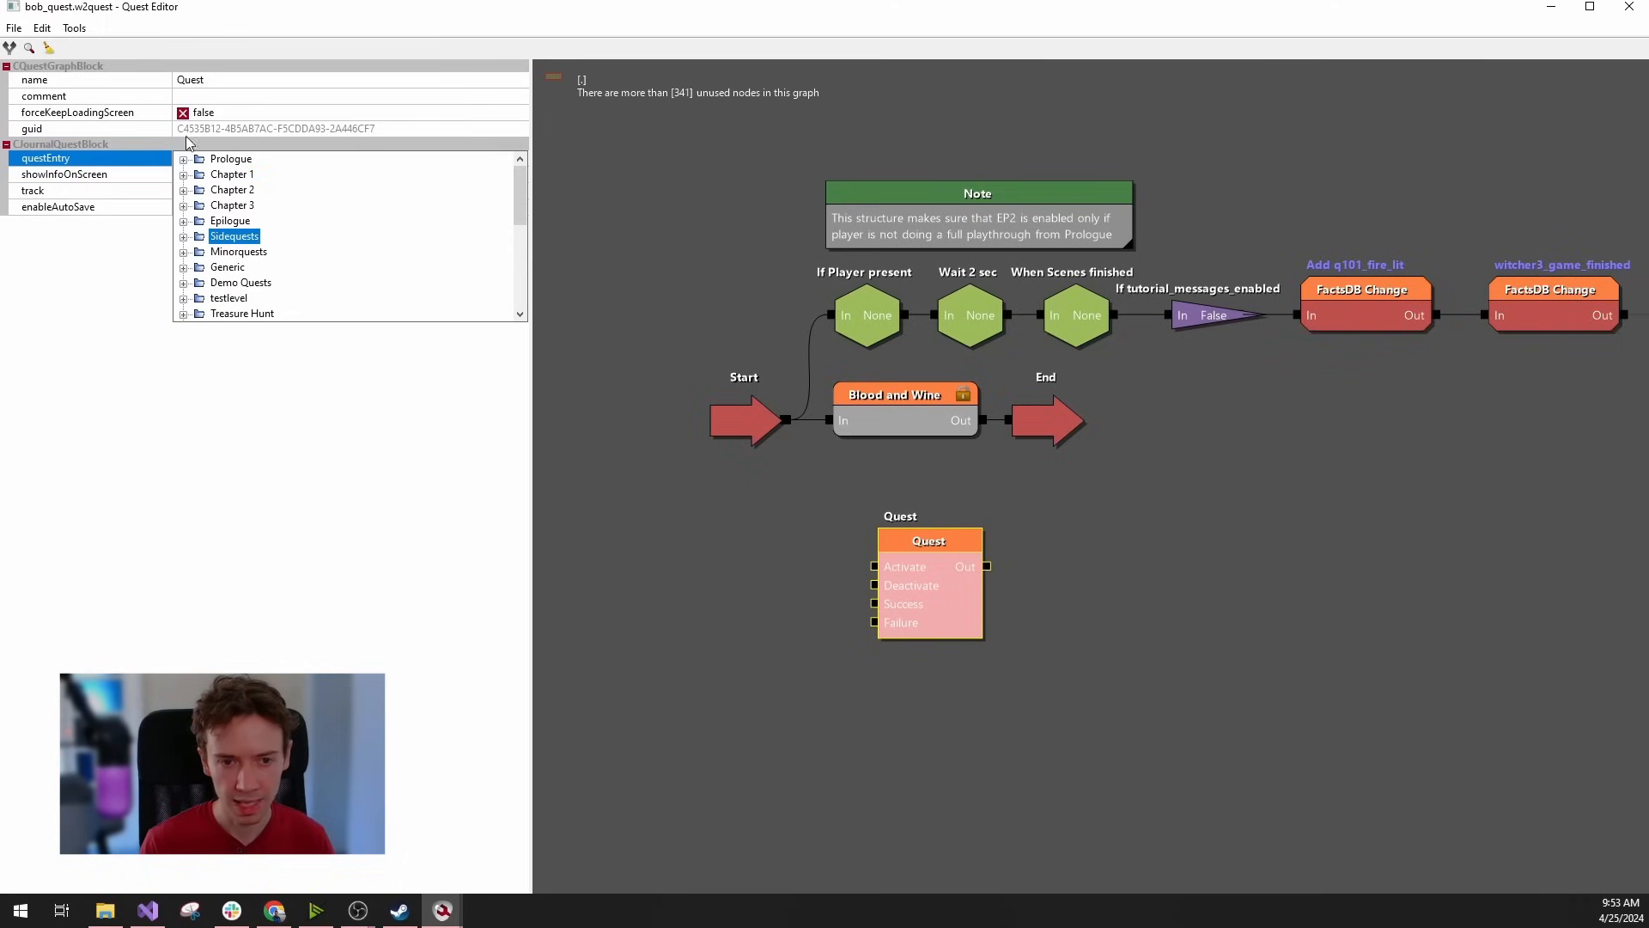
pyautogui.click(183, 237)
pyautogui.scroll(-6, 249, 267)
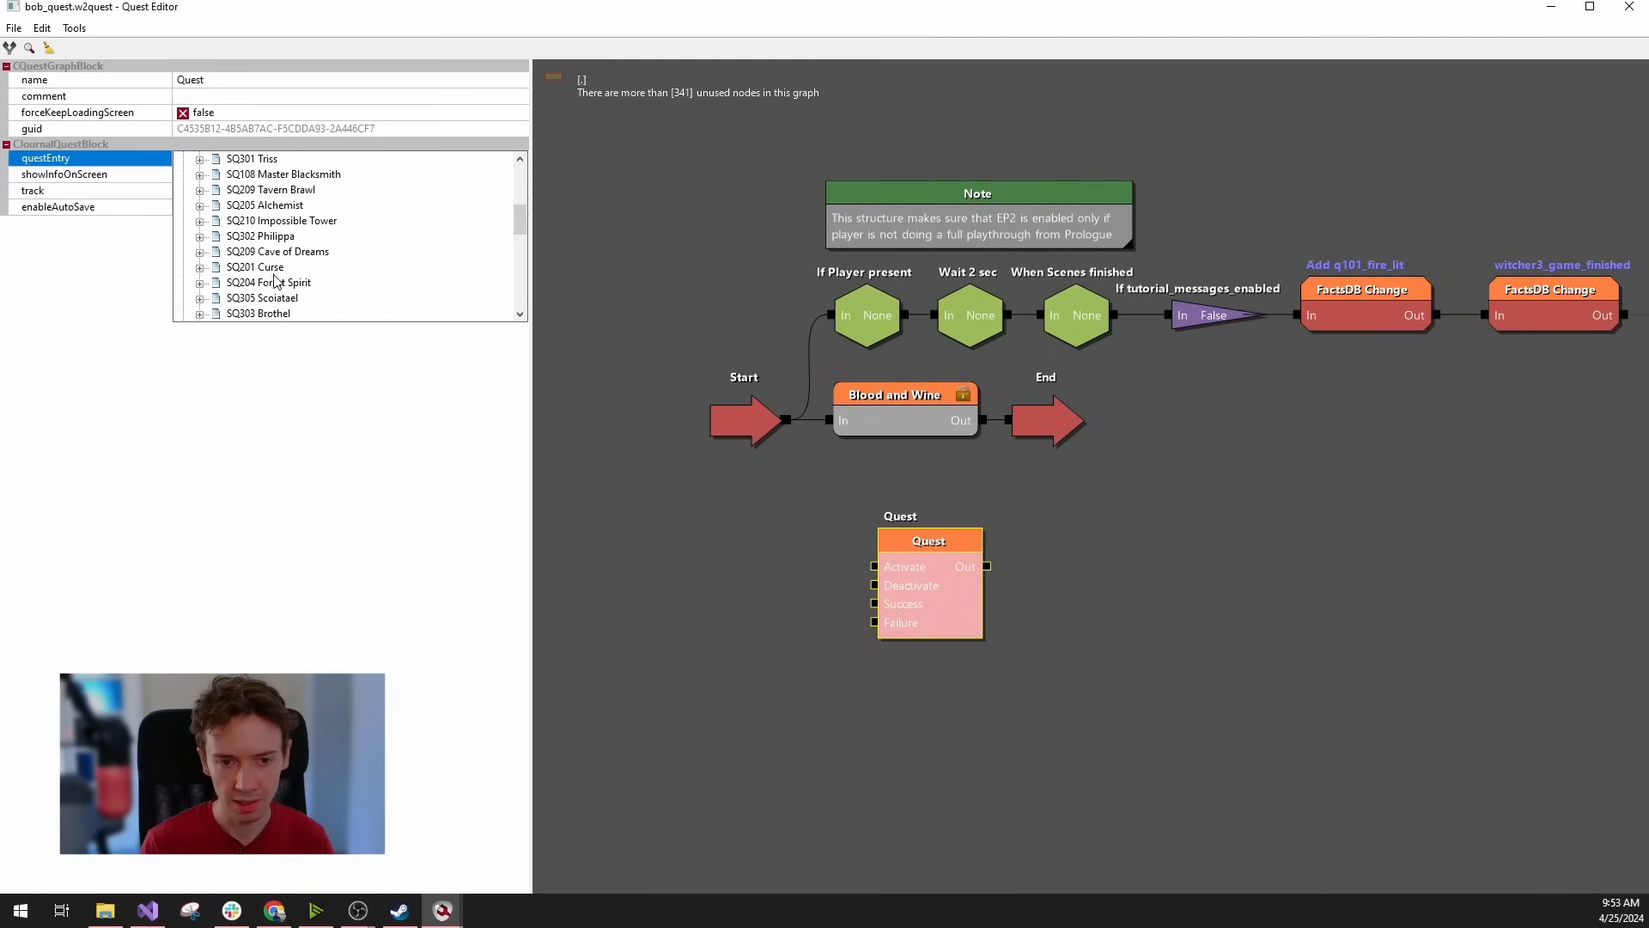
pyautogui.click(238, 222)
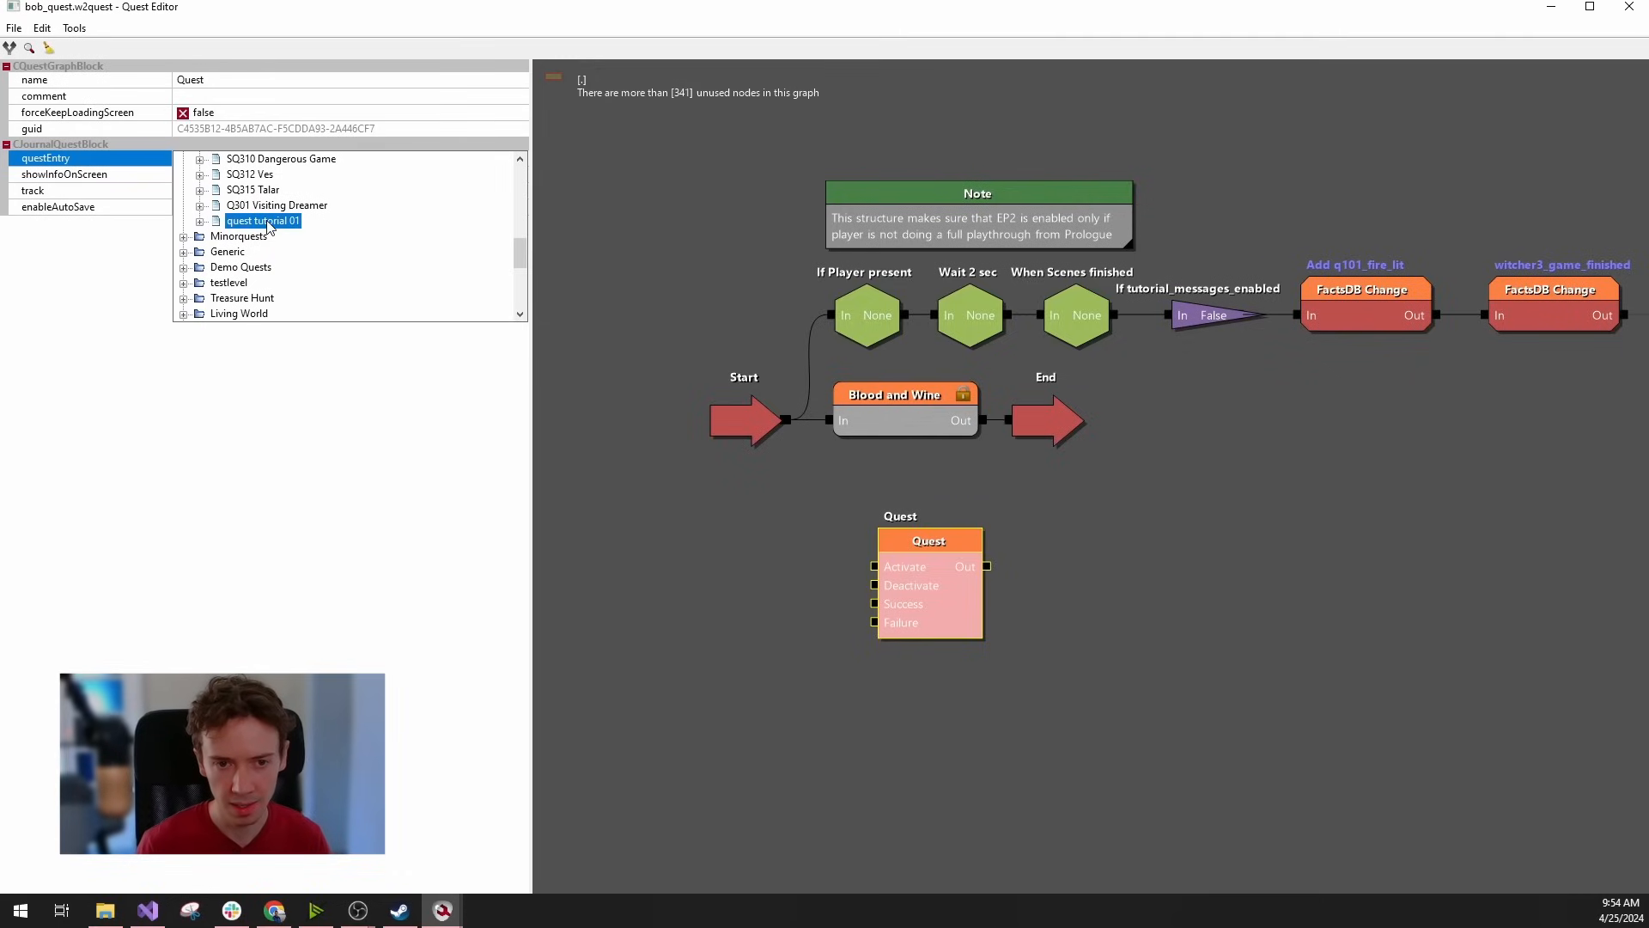
pyautogui.doubleClick(262, 221)
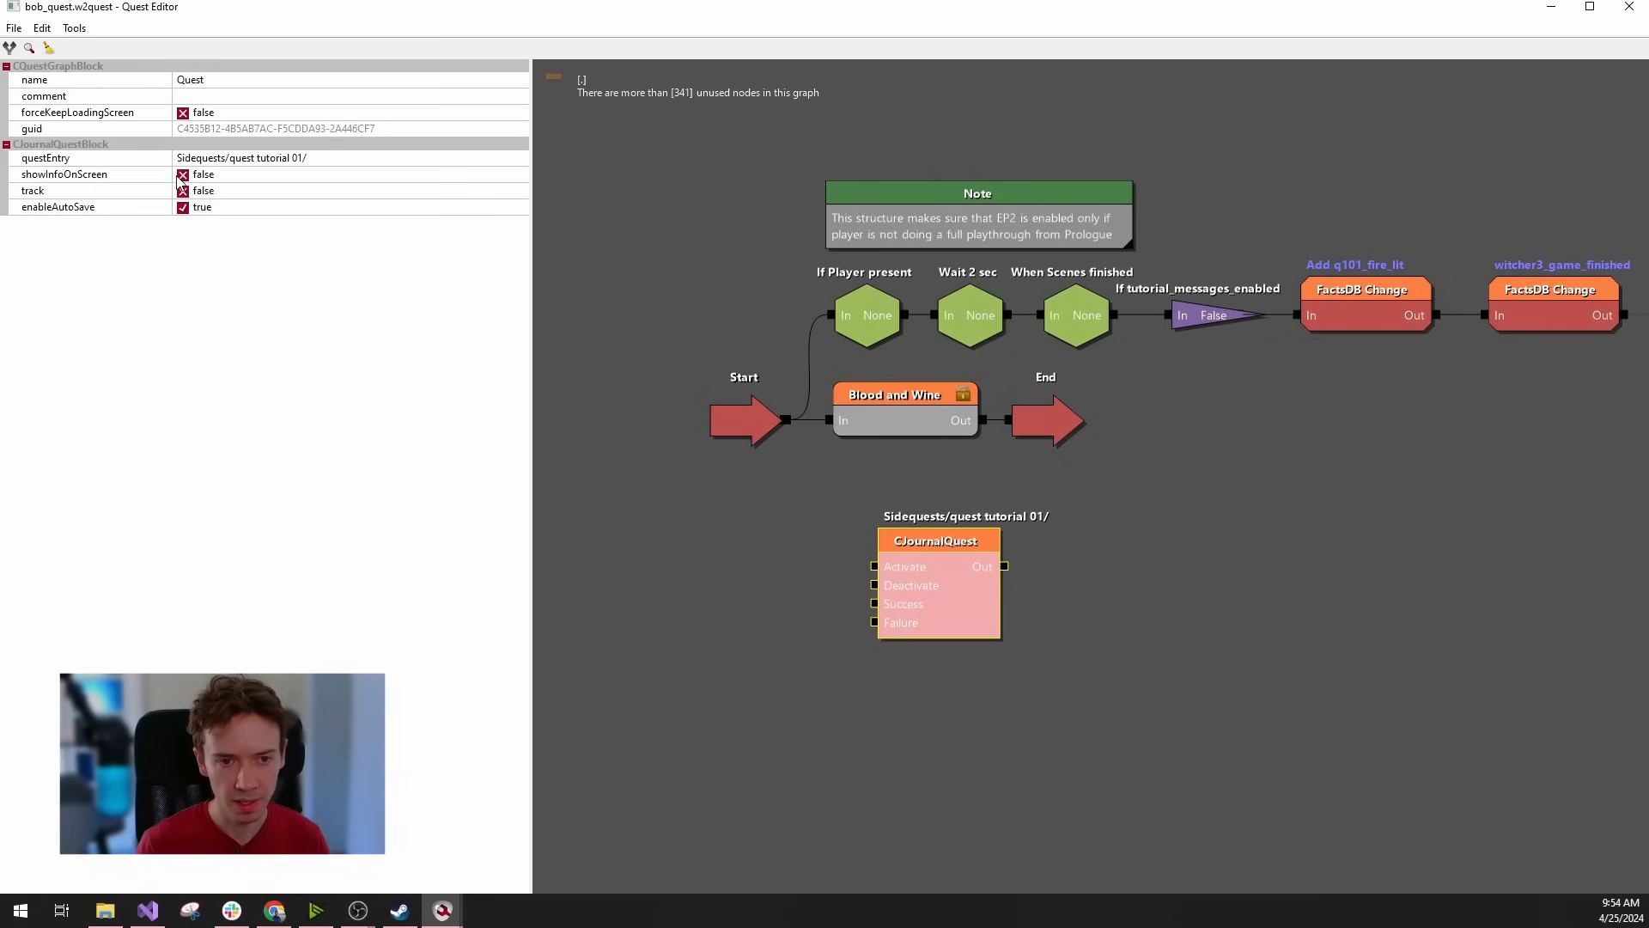
# Enable showInfoOnScreen on the quest tutorial 01 block, and move the block farther from the Start node.
pyautogui.click(245, 177)
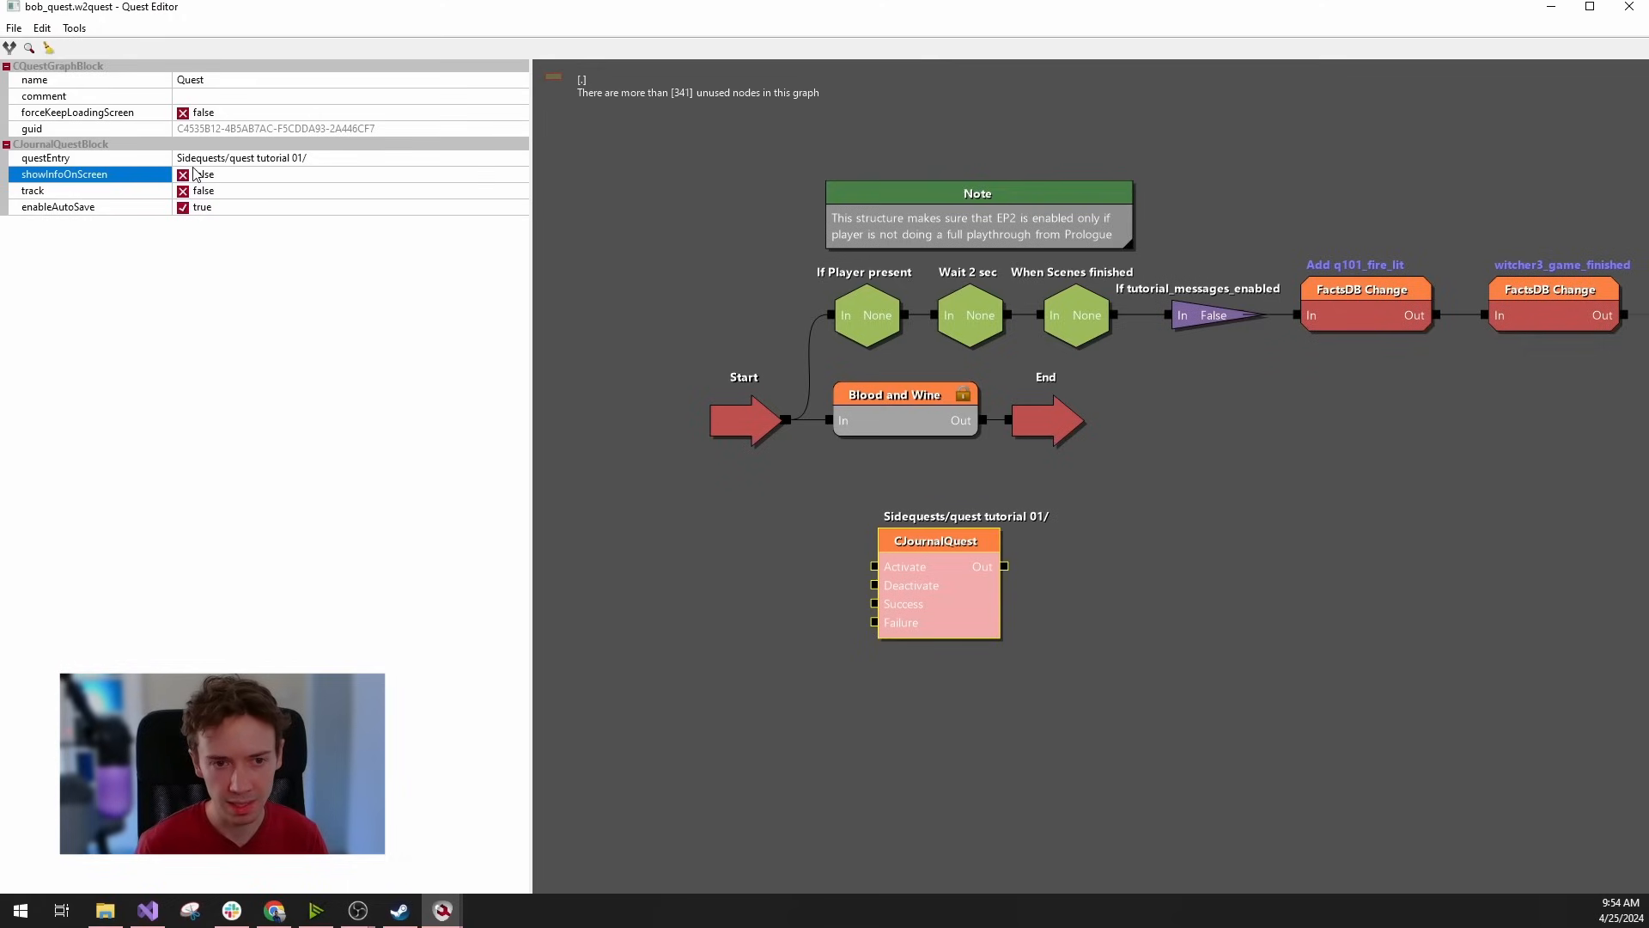
pyautogui.click(54, 192)
pyautogui.click(51, 201)
pyautogui.click(48, 194)
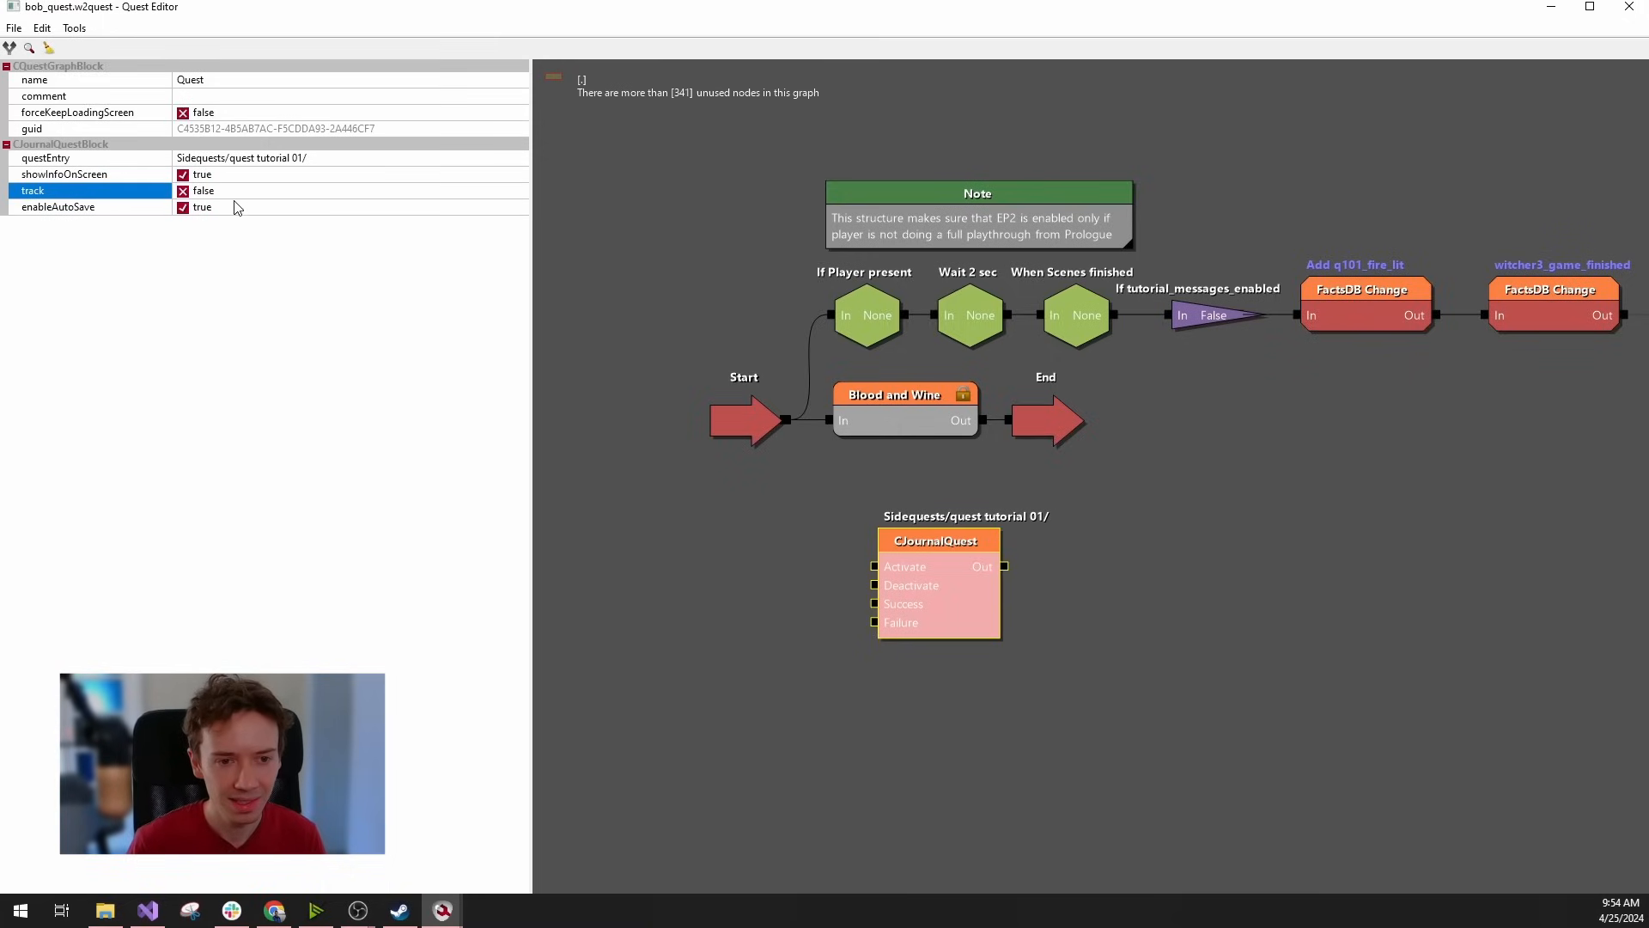
pyautogui.click(232, 209)
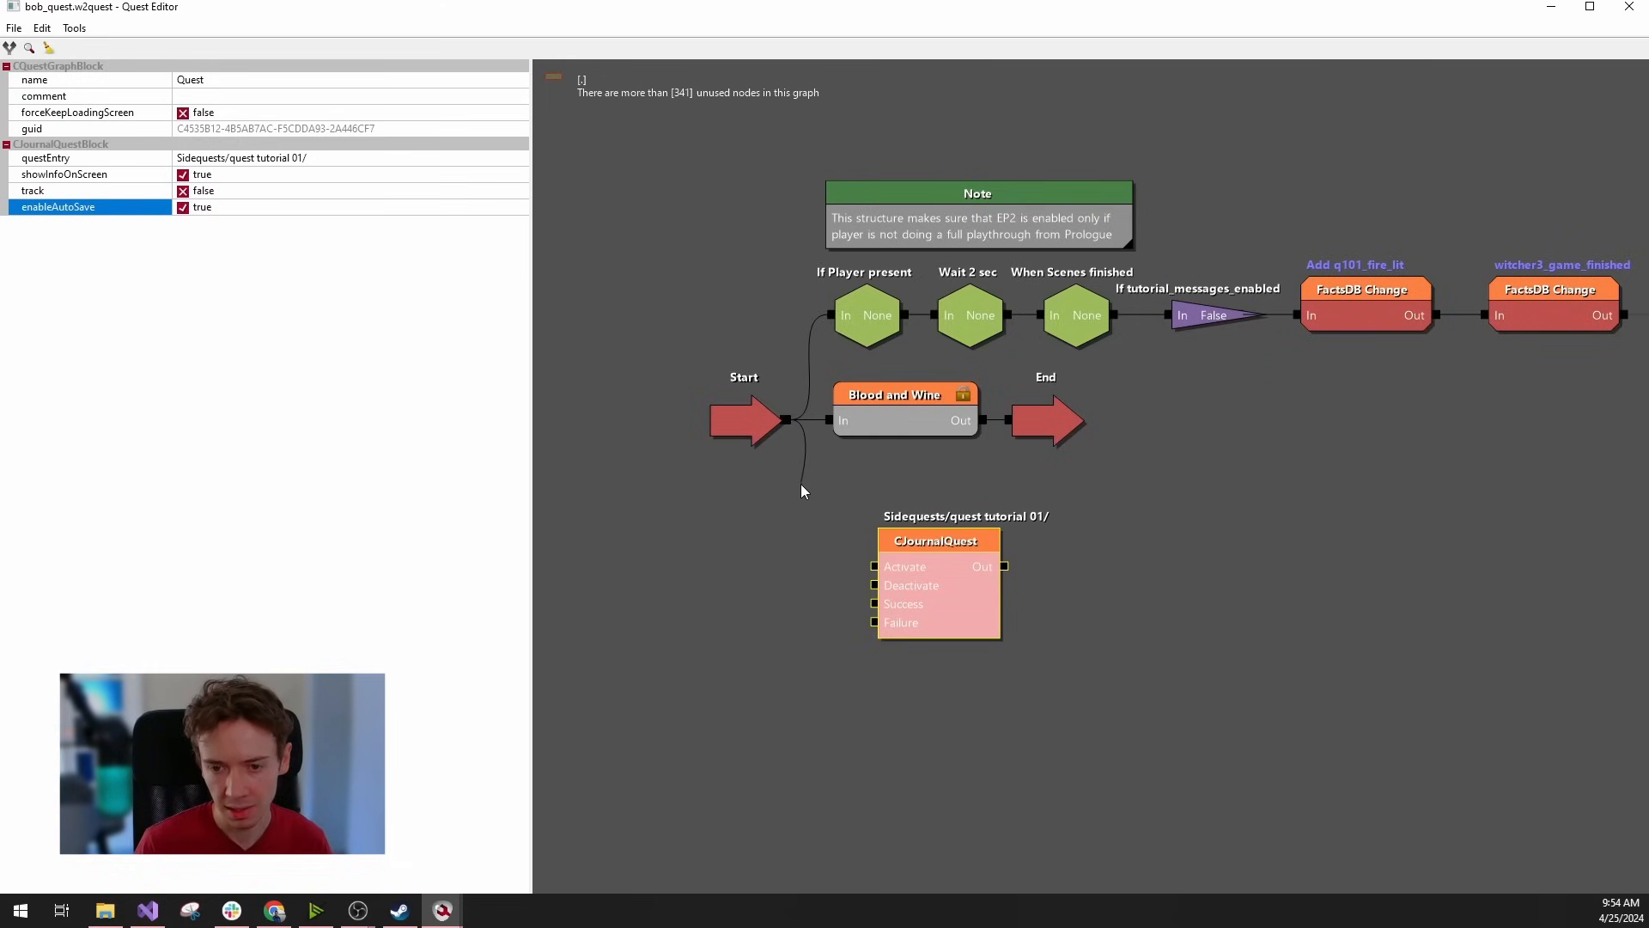
pyautogui.moveTo(803, 491); pyautogui.dragTo(830, 525)
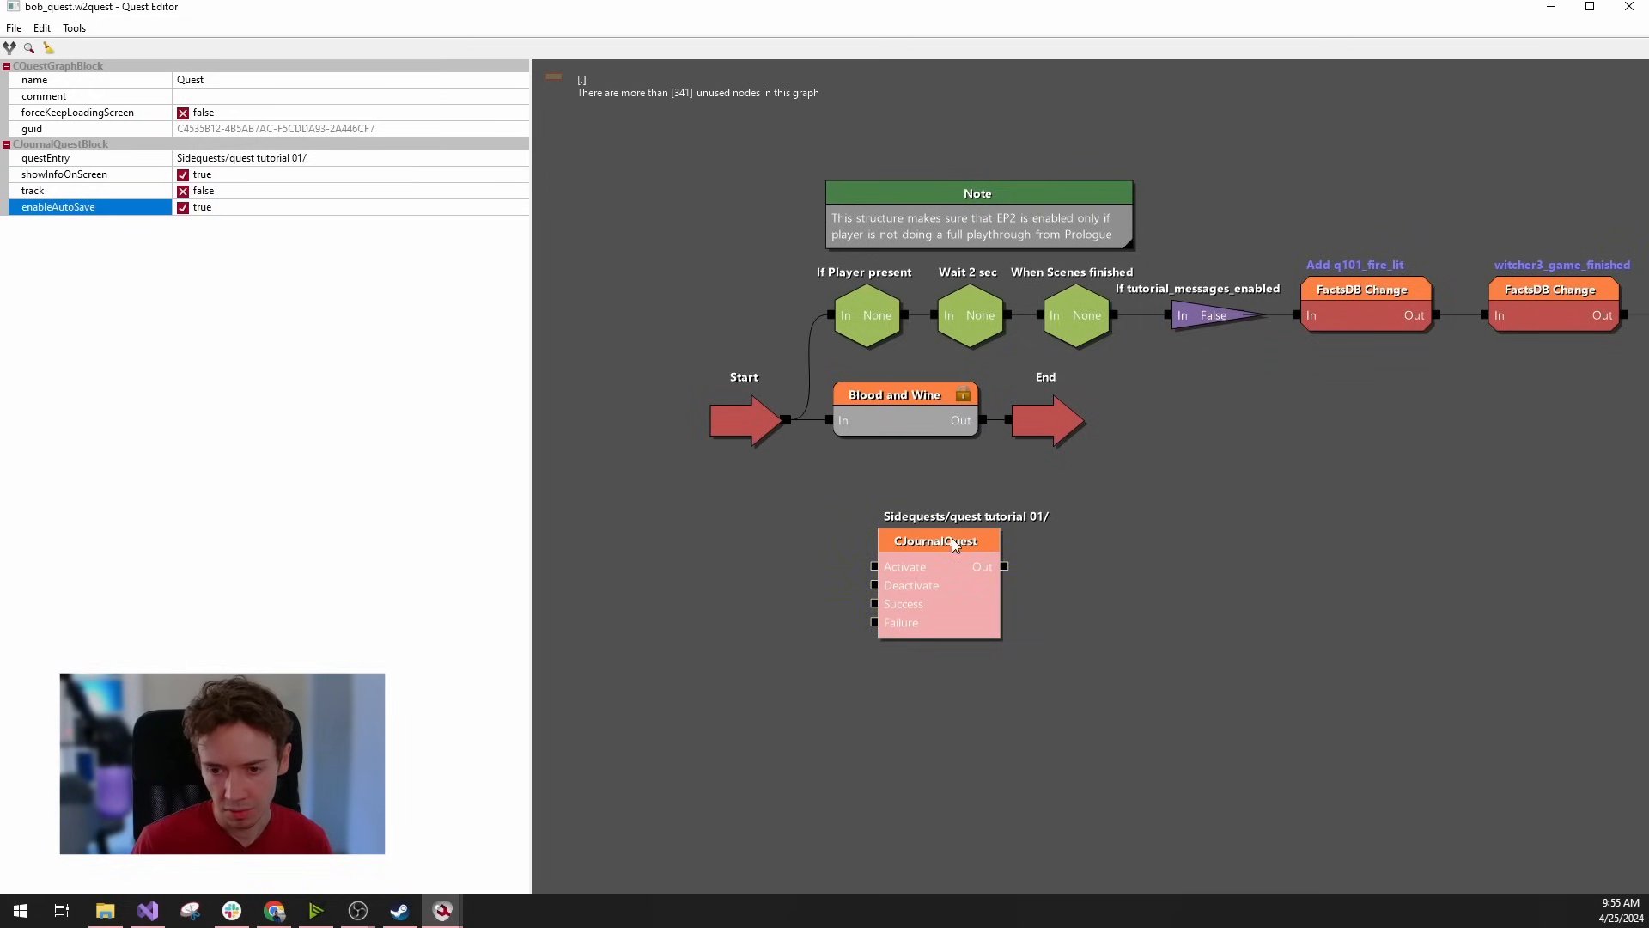
pyautogui.moveTo(956, 541); pyautogui.dragTo(1031, 539)
# Switch to the main world editor and open the recent world levels\novigrad\novigrad.w2w.
pyautogui.moveTo(442, 910)
pyautogui.click(636, 850)
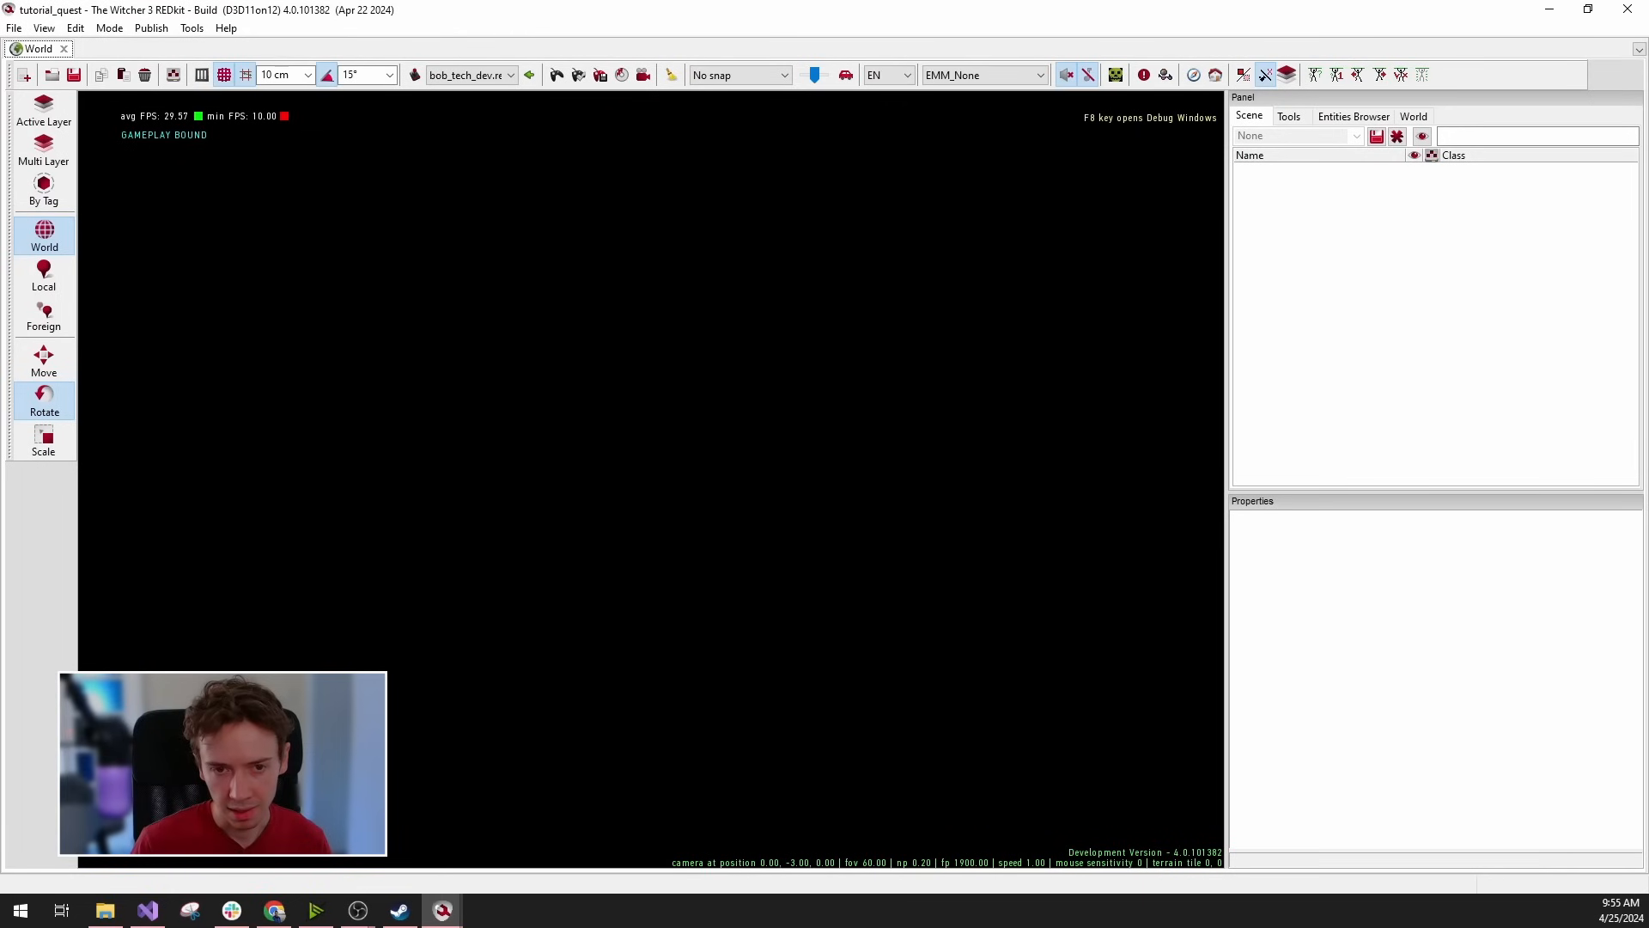
pyautogui.click(15, 28)
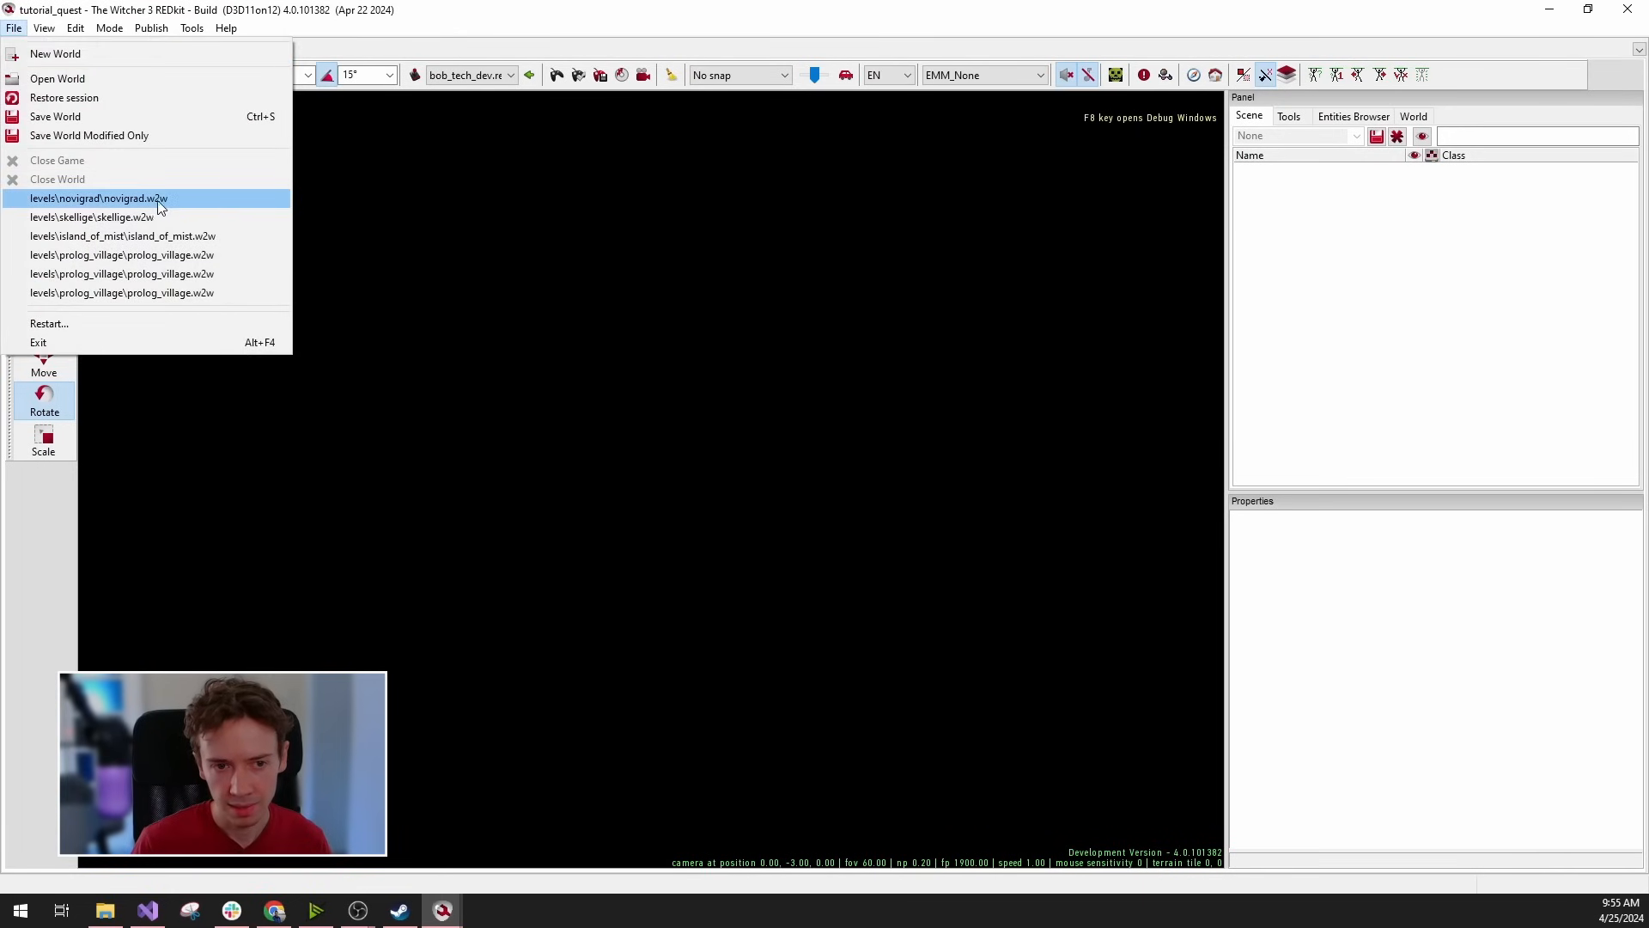
pyautogui.click(187, 197)
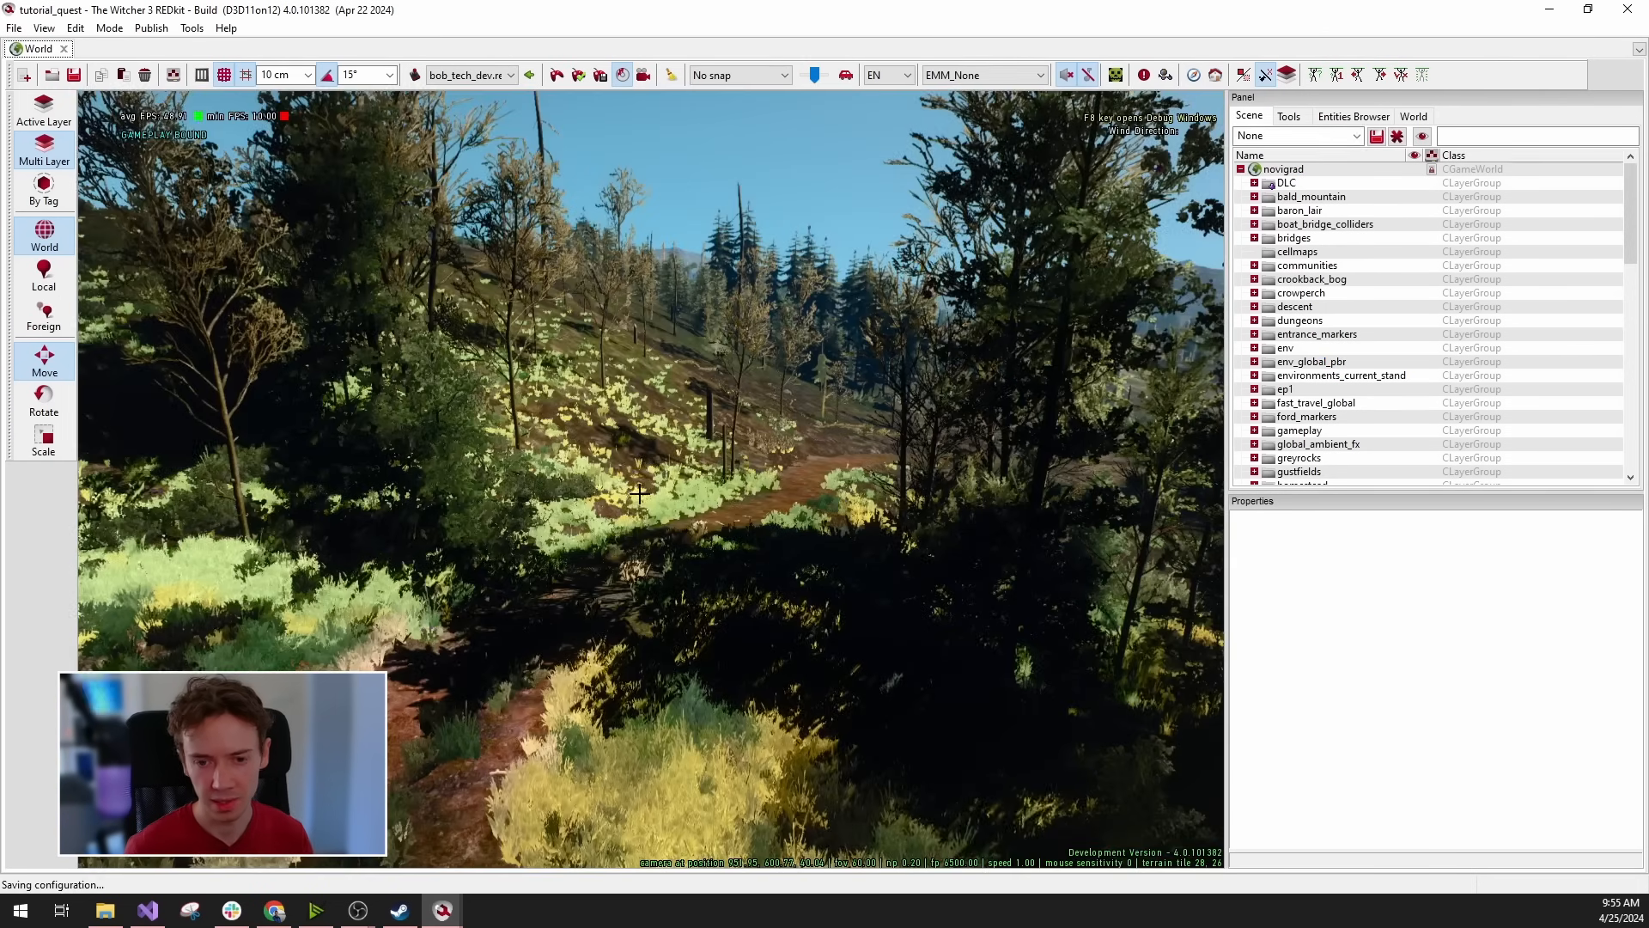
# Look around the novigrad terrain and examine the DLC, bald_mountain and baron_lair layer groups in the scene.
pyautogui.moveTo(639, 500); pyautogui.dragTo(257, 529, button='right')
pyautogui.moveTo(1163, 316); pyautogui.dragTo(1120, 306, button='right')
pyautogui.press('s')
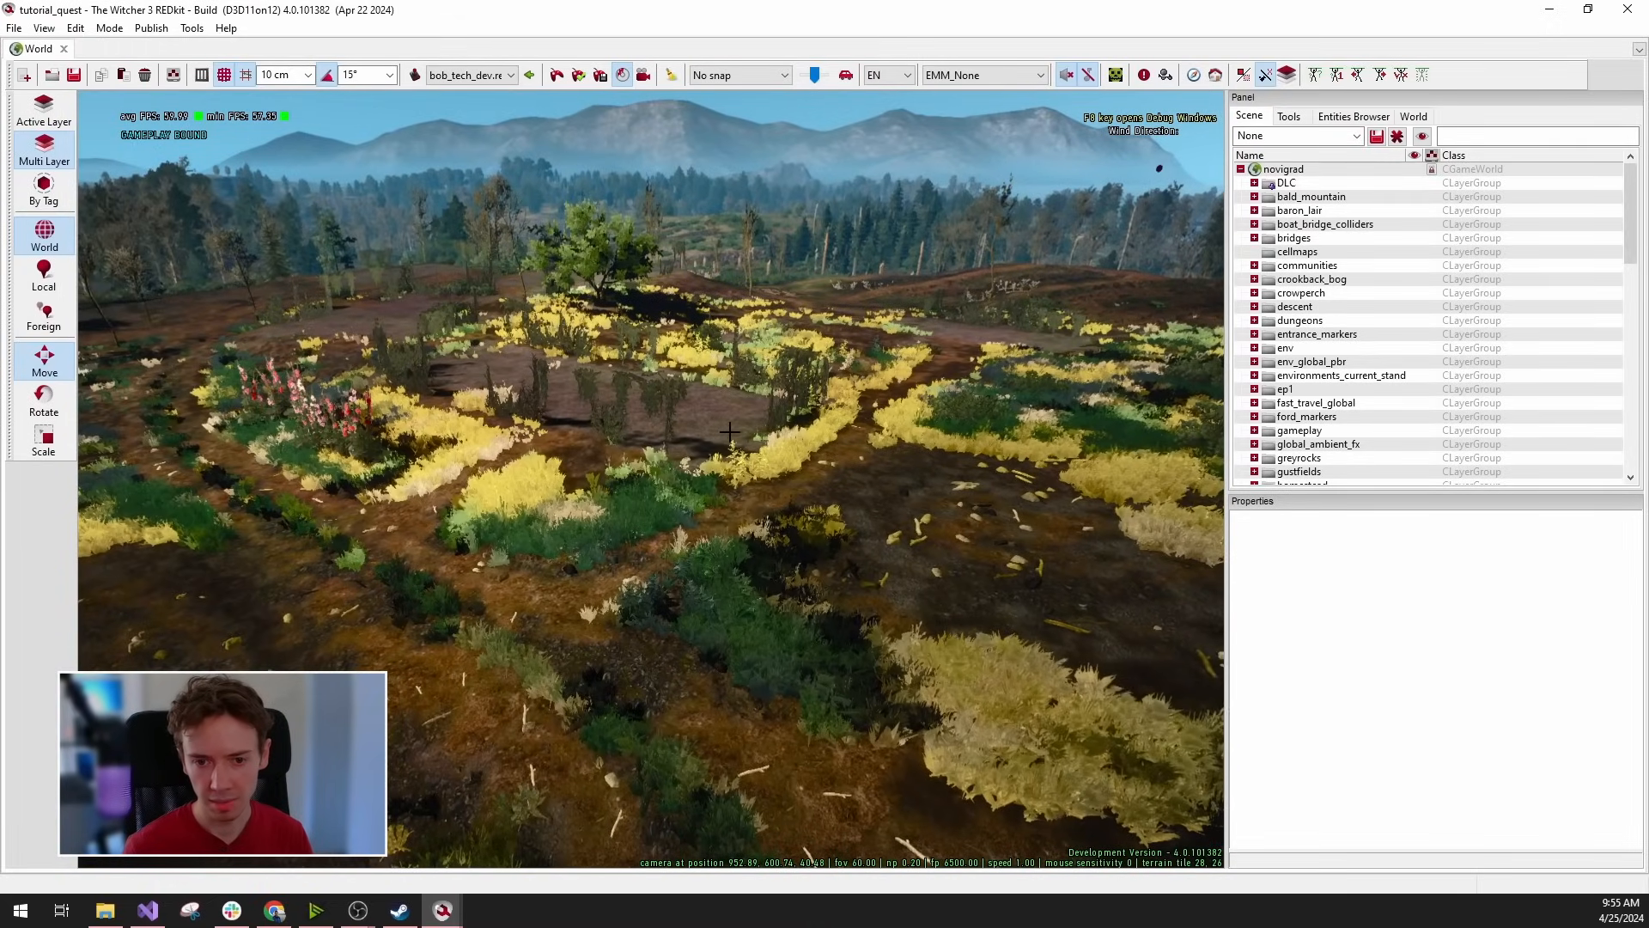
pyautogui.click(1286, 184)
pyautogui.click(1290, 197)
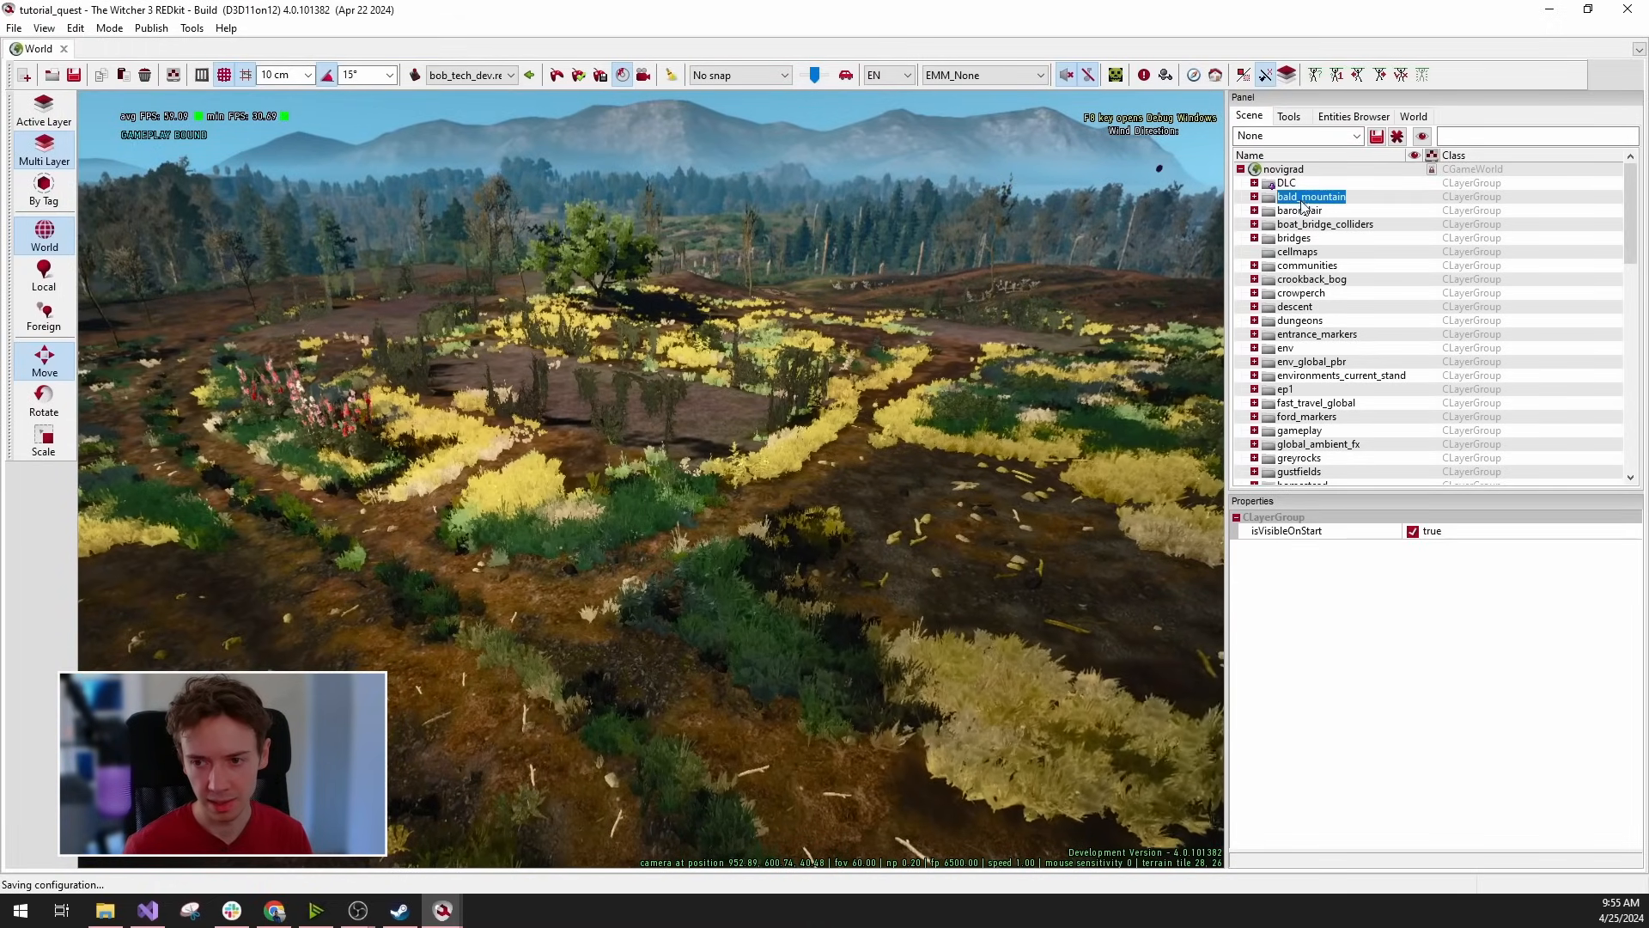
pyautogui.click(1291, 213)
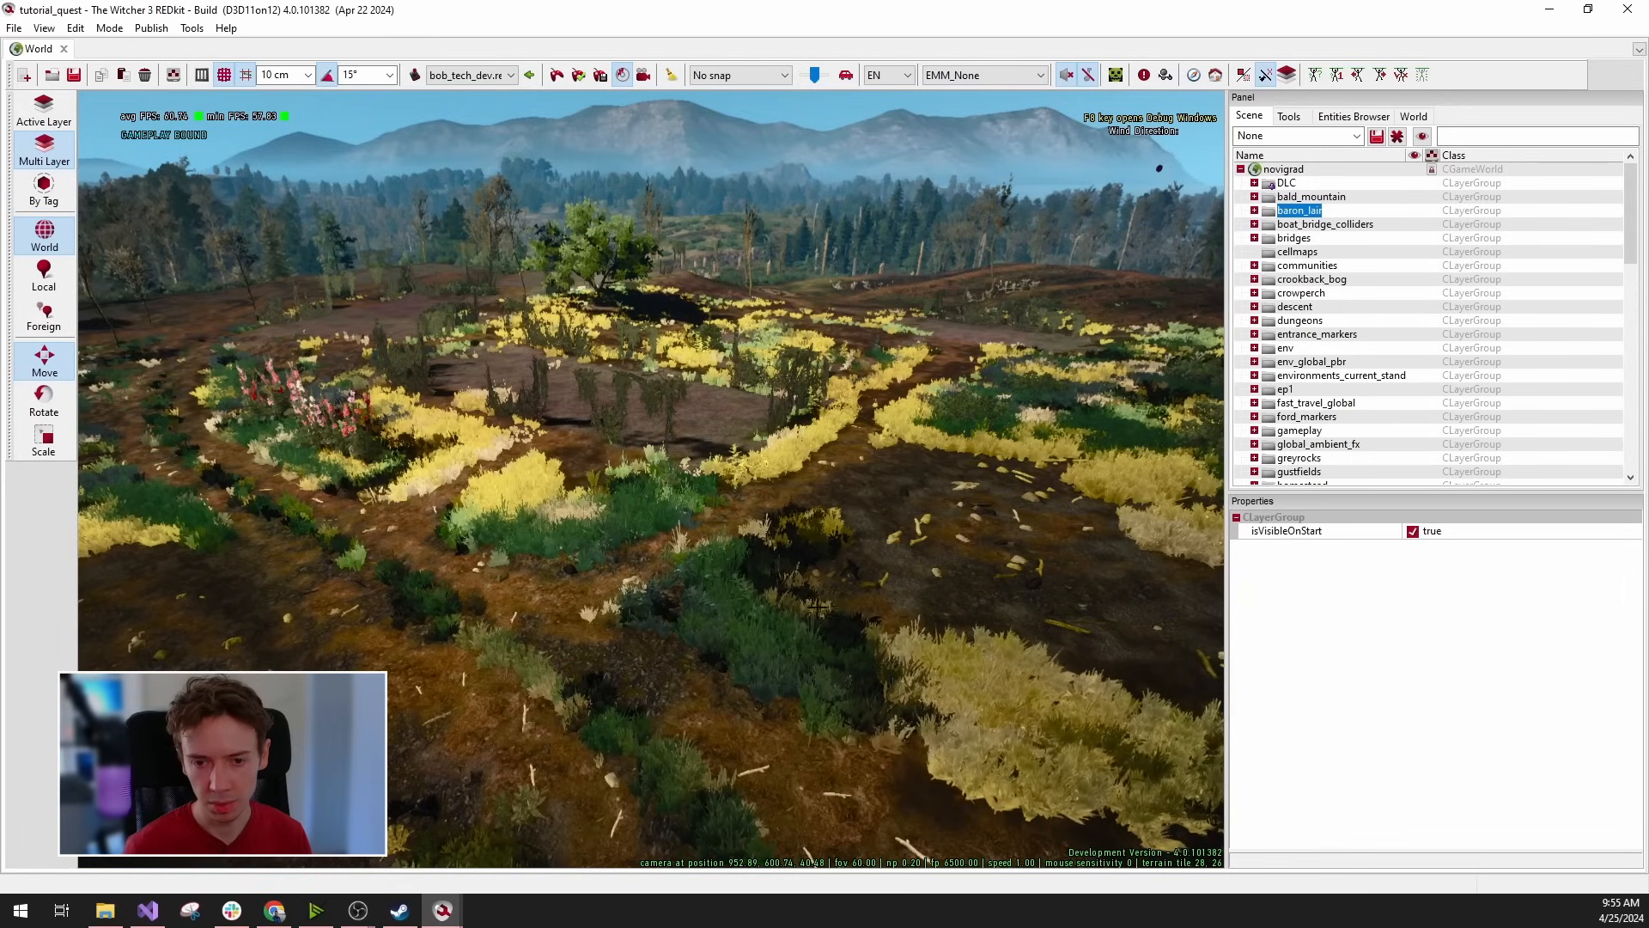
pyautogui.scroll(-1, 1342, 365)
pyautogui.scroll(1, 1343, 365)
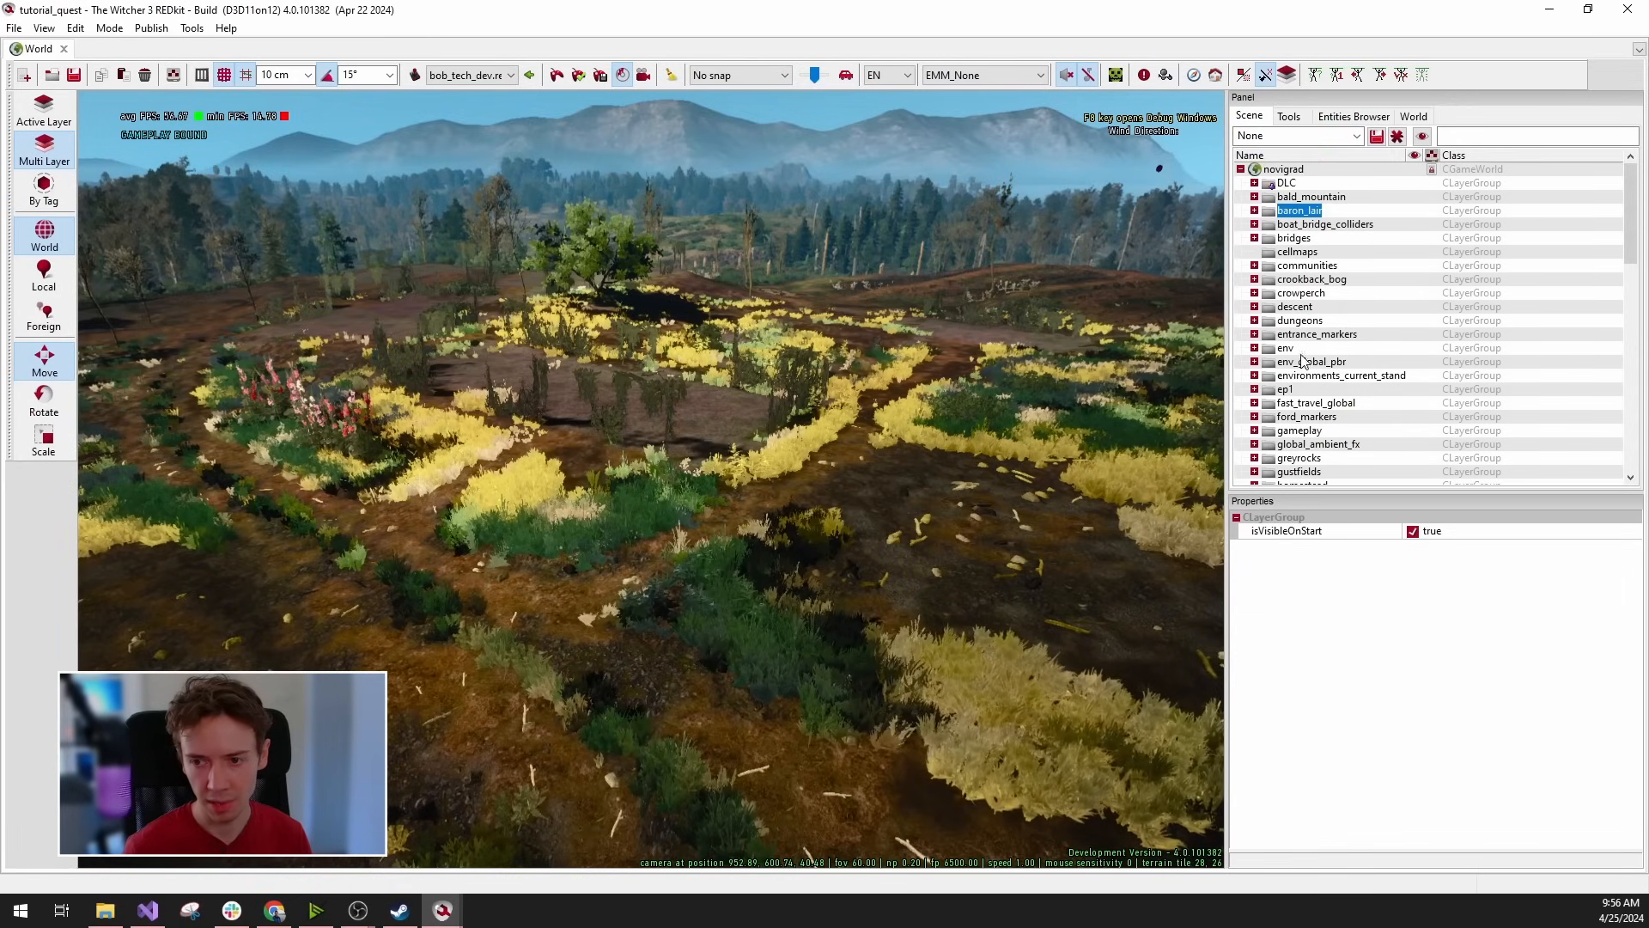
# Load all layers in the root group of the novigrad world.
pyautogui.rightClick(1288, 169)
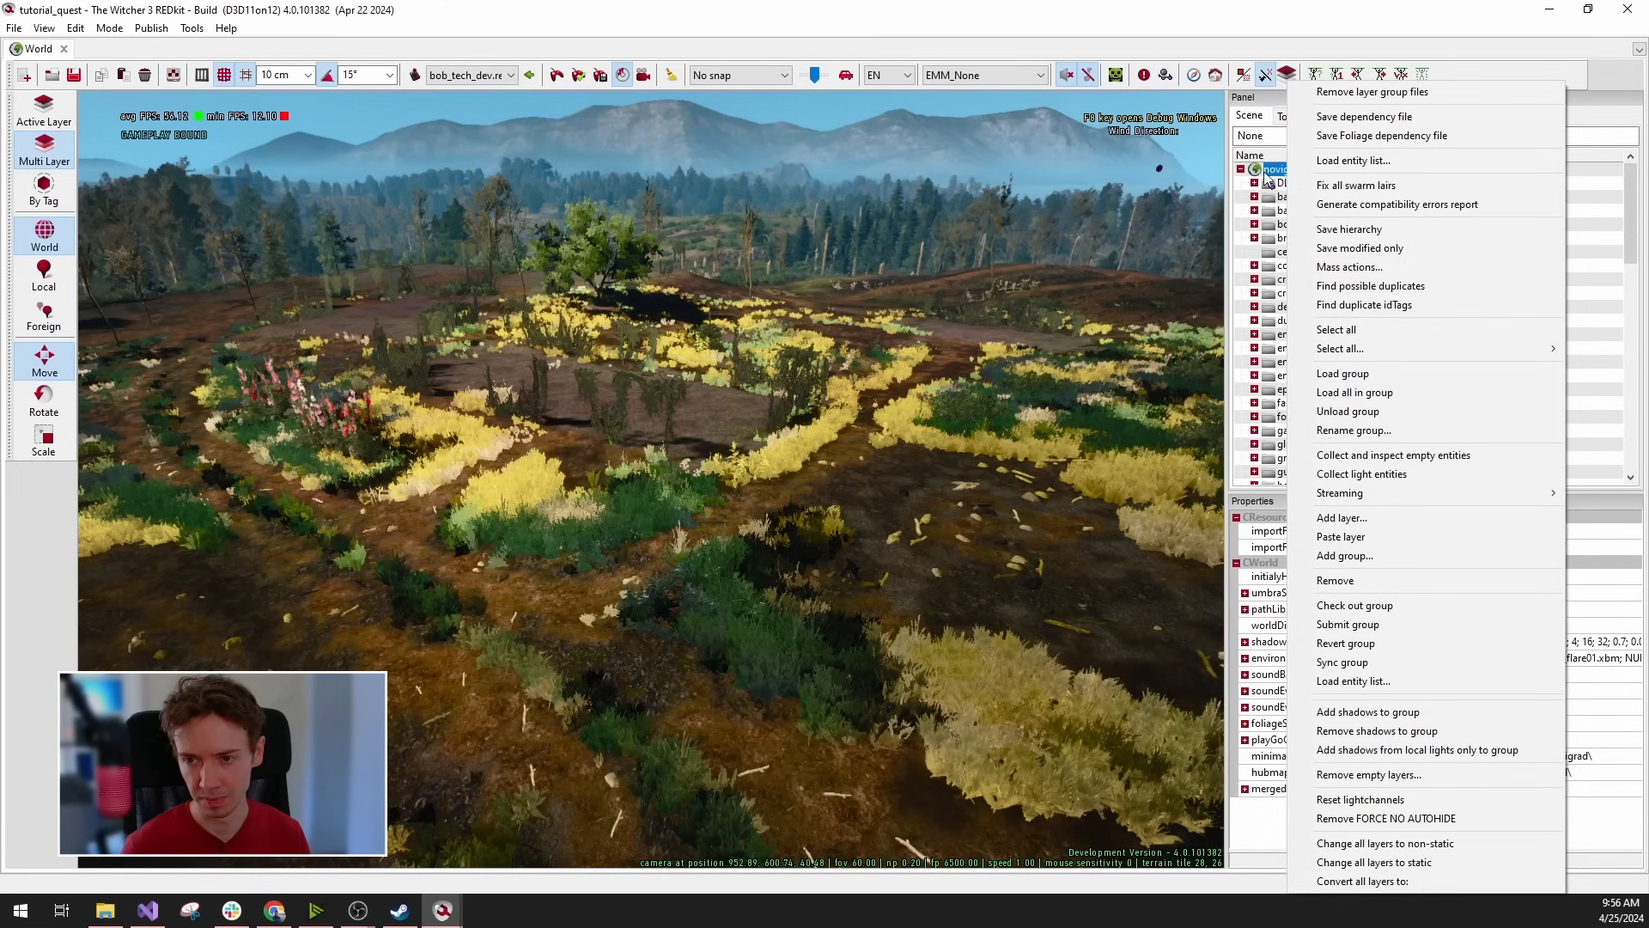
pyautogui.click(1265, 172)
pyautogui.rightClick(1305, 173)
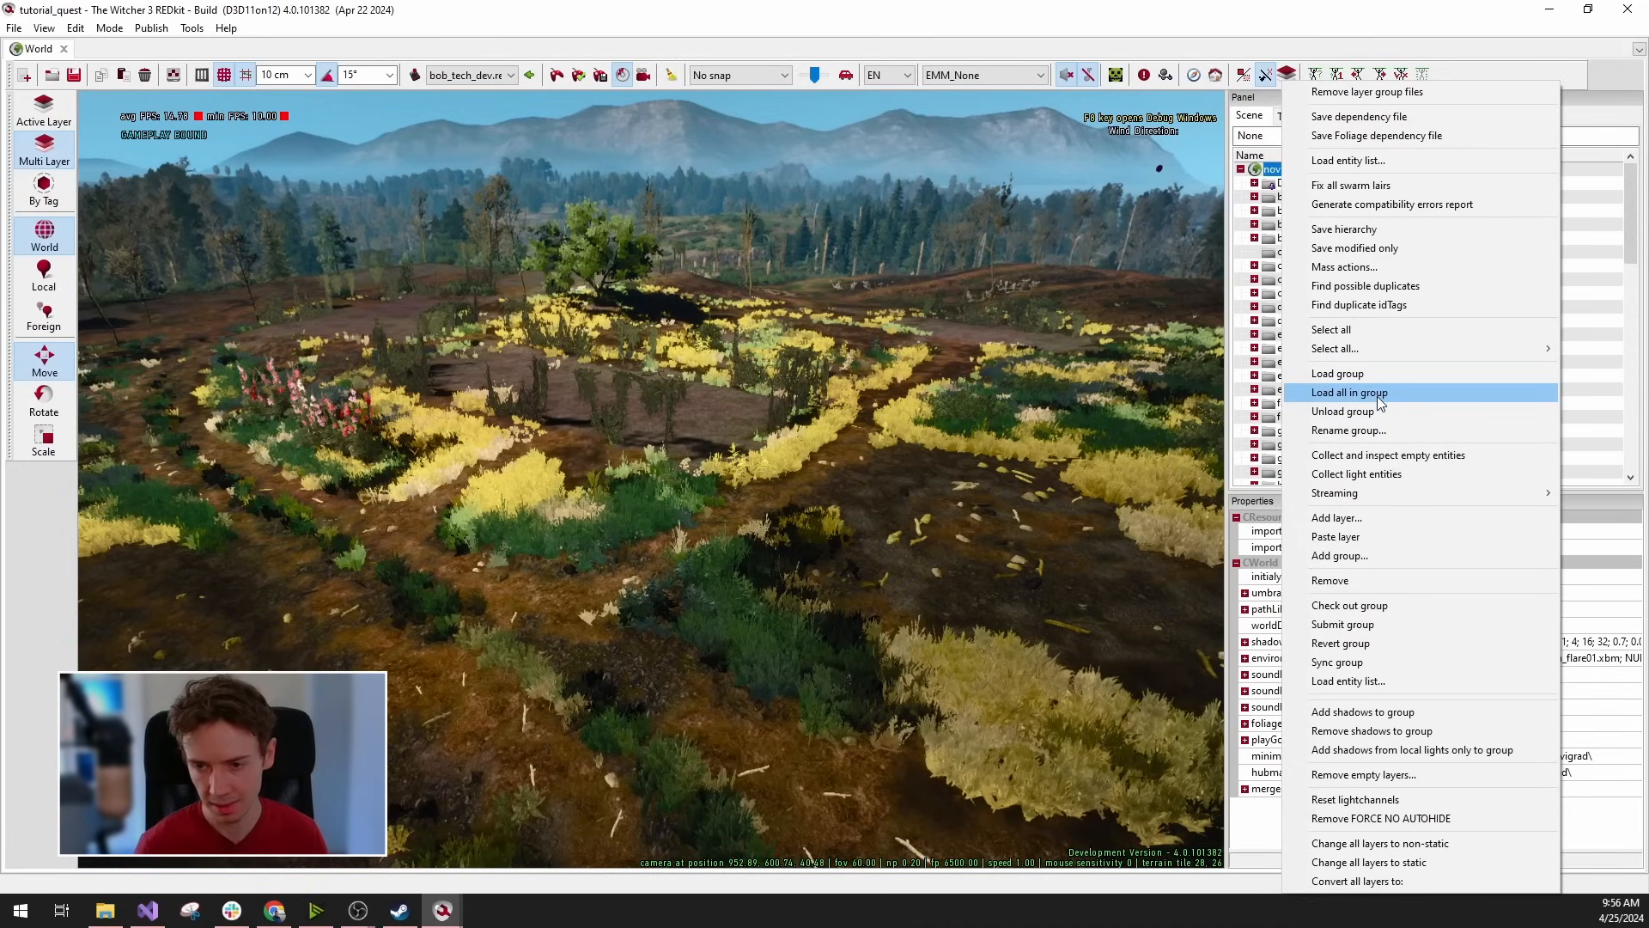
pyautogui.click(1386, 393)
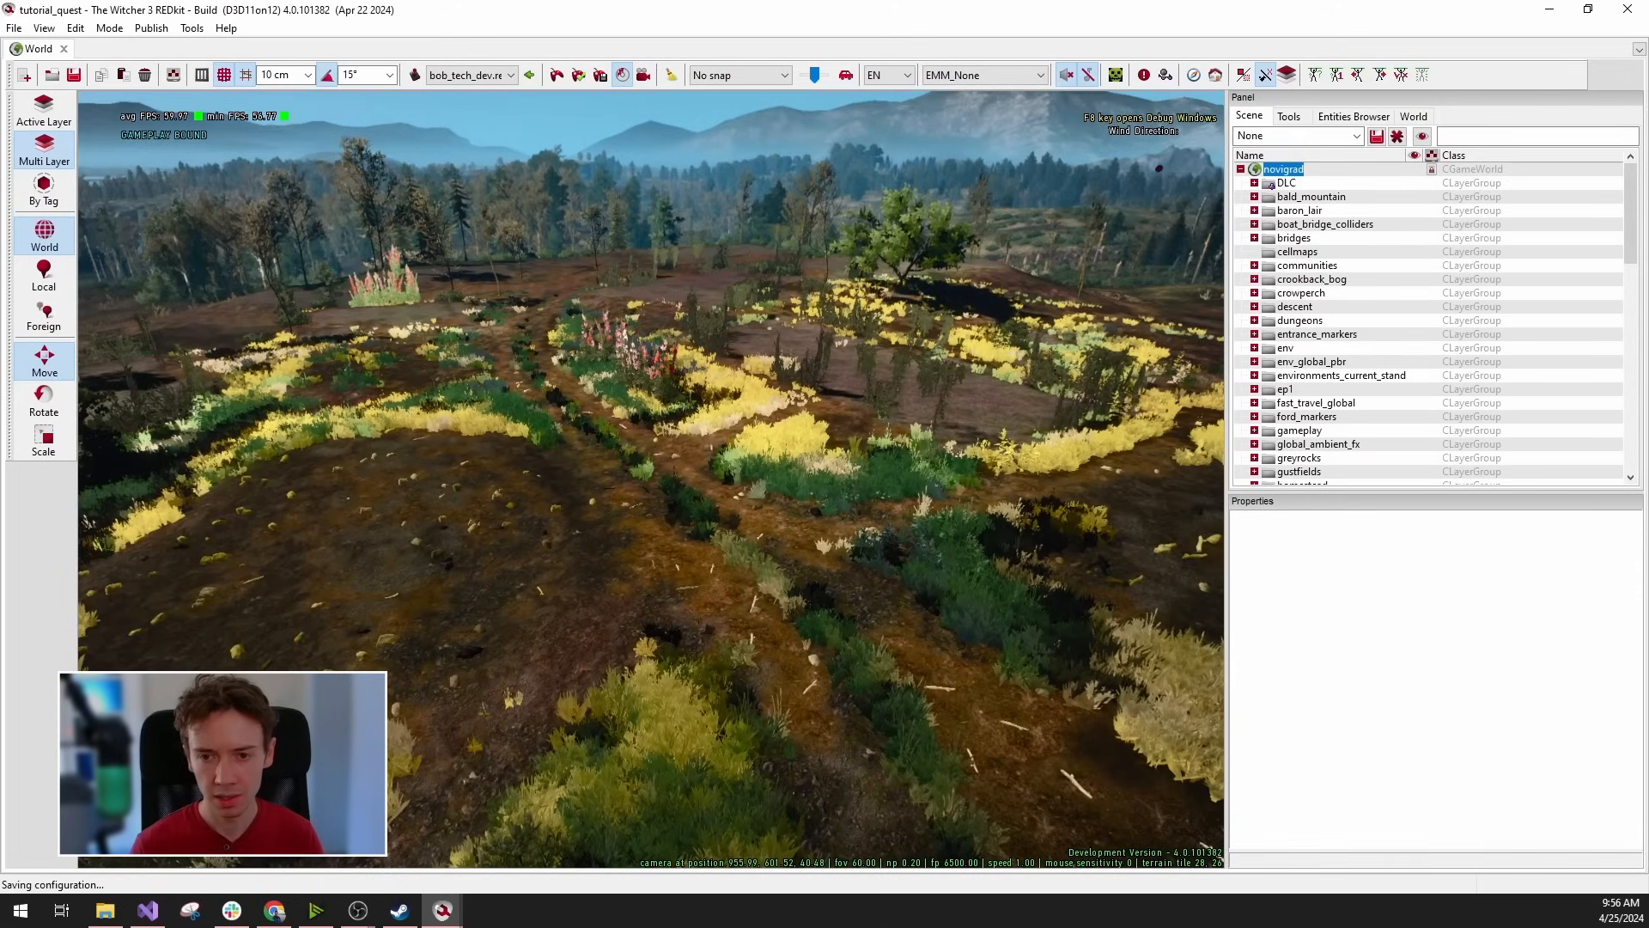
# Load all layers in the global_ambient_fx layer group.
pyautogui.scroll(-2, 1320, 229)
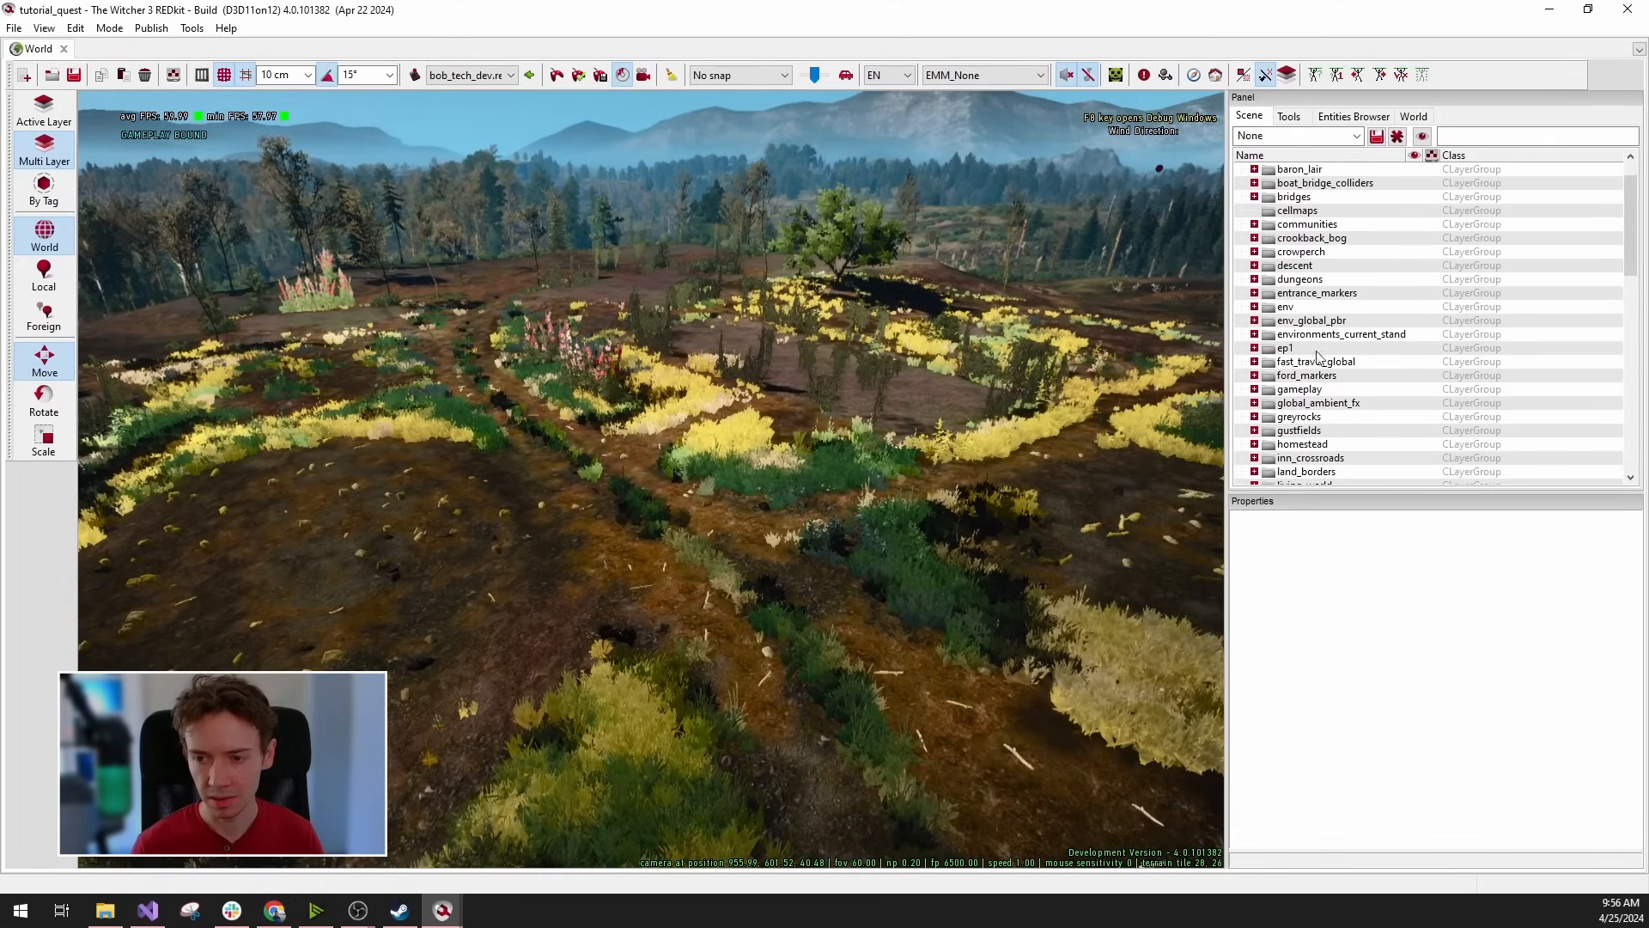
pyautogui.click(1289, 362)
pyautogui.rightClick(1293, 365)
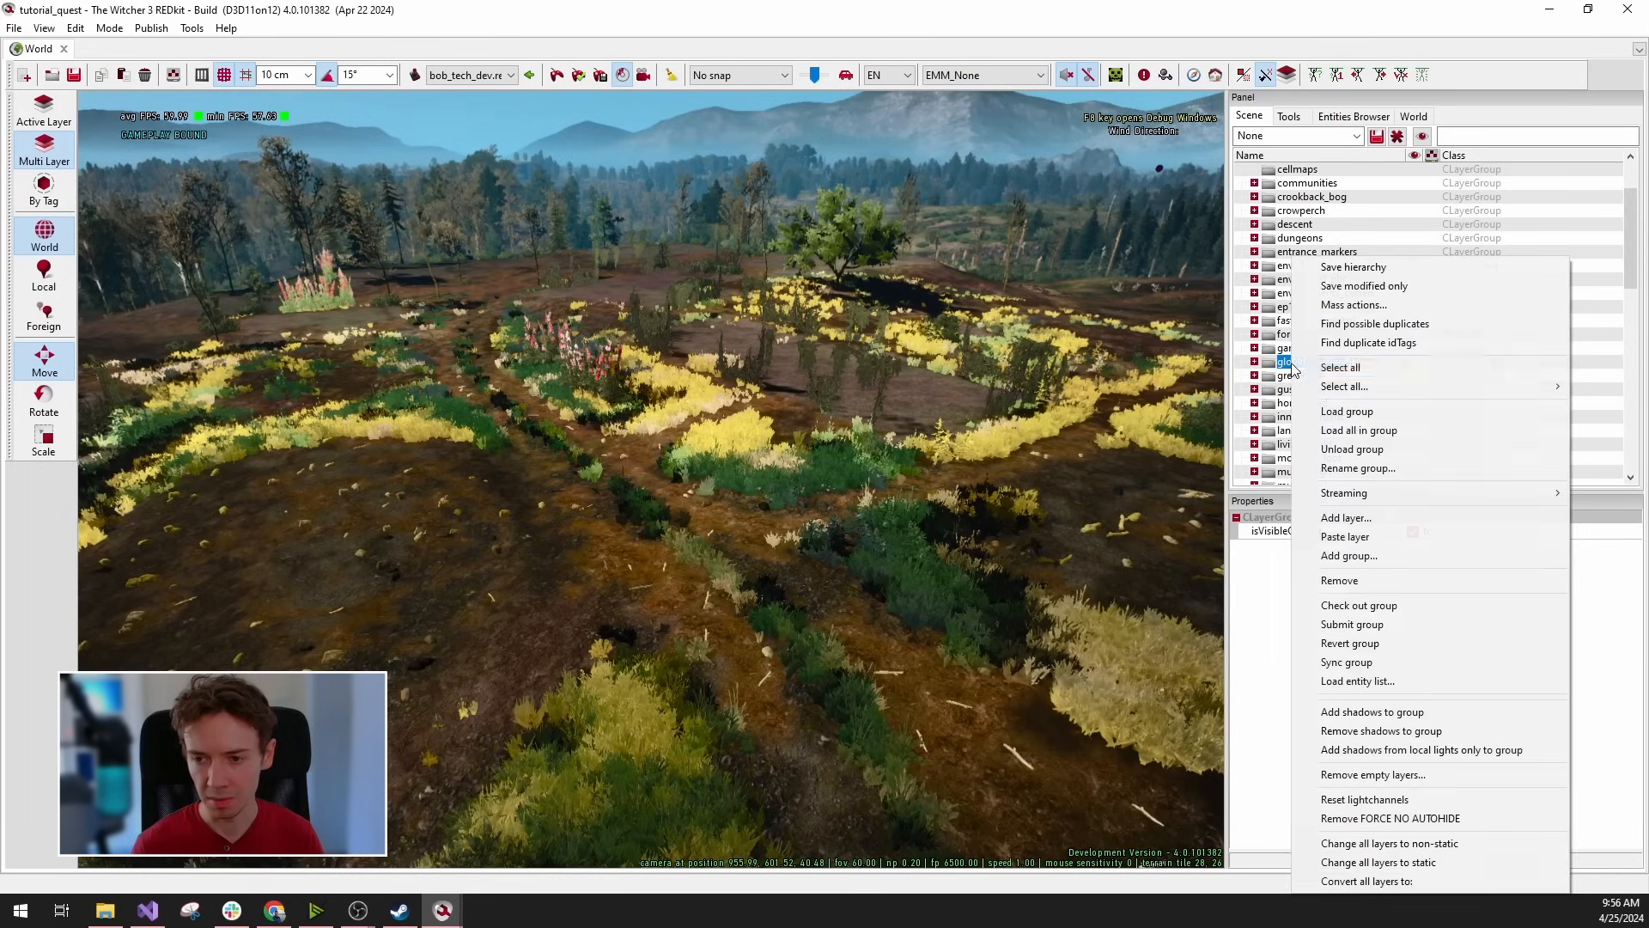
pyautogui.click(1375, 434)
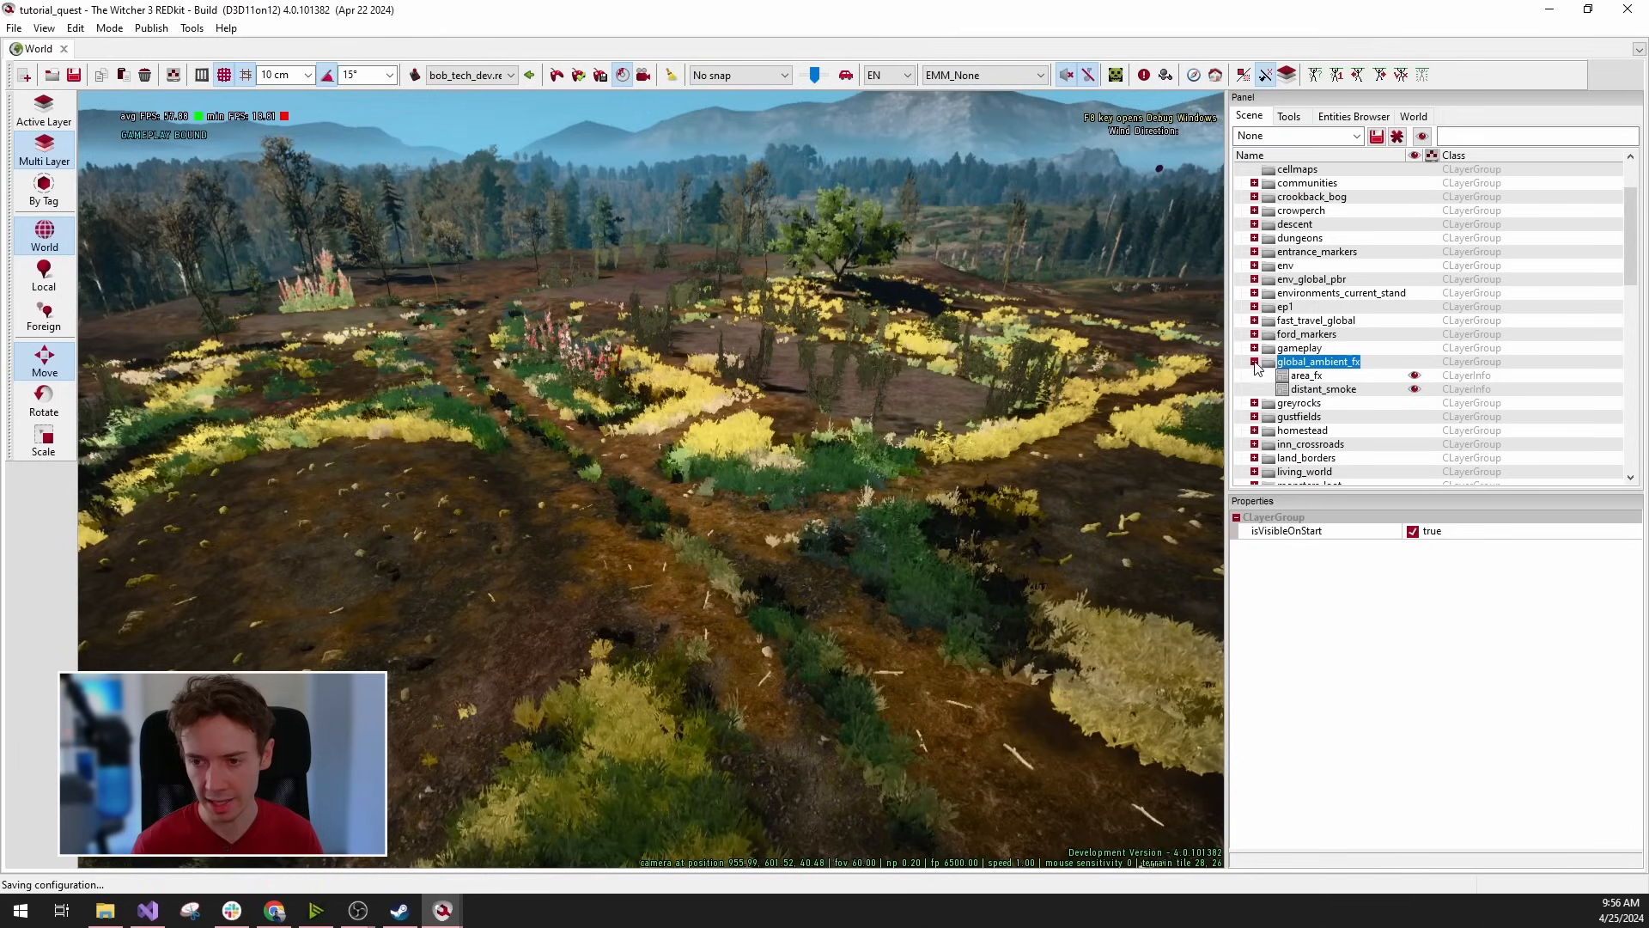
# Collapse the global_ambient_fx group and load the layers within range around the camera.
pyautogui.click(1255, 363)
pyautogui.click(45, 30)
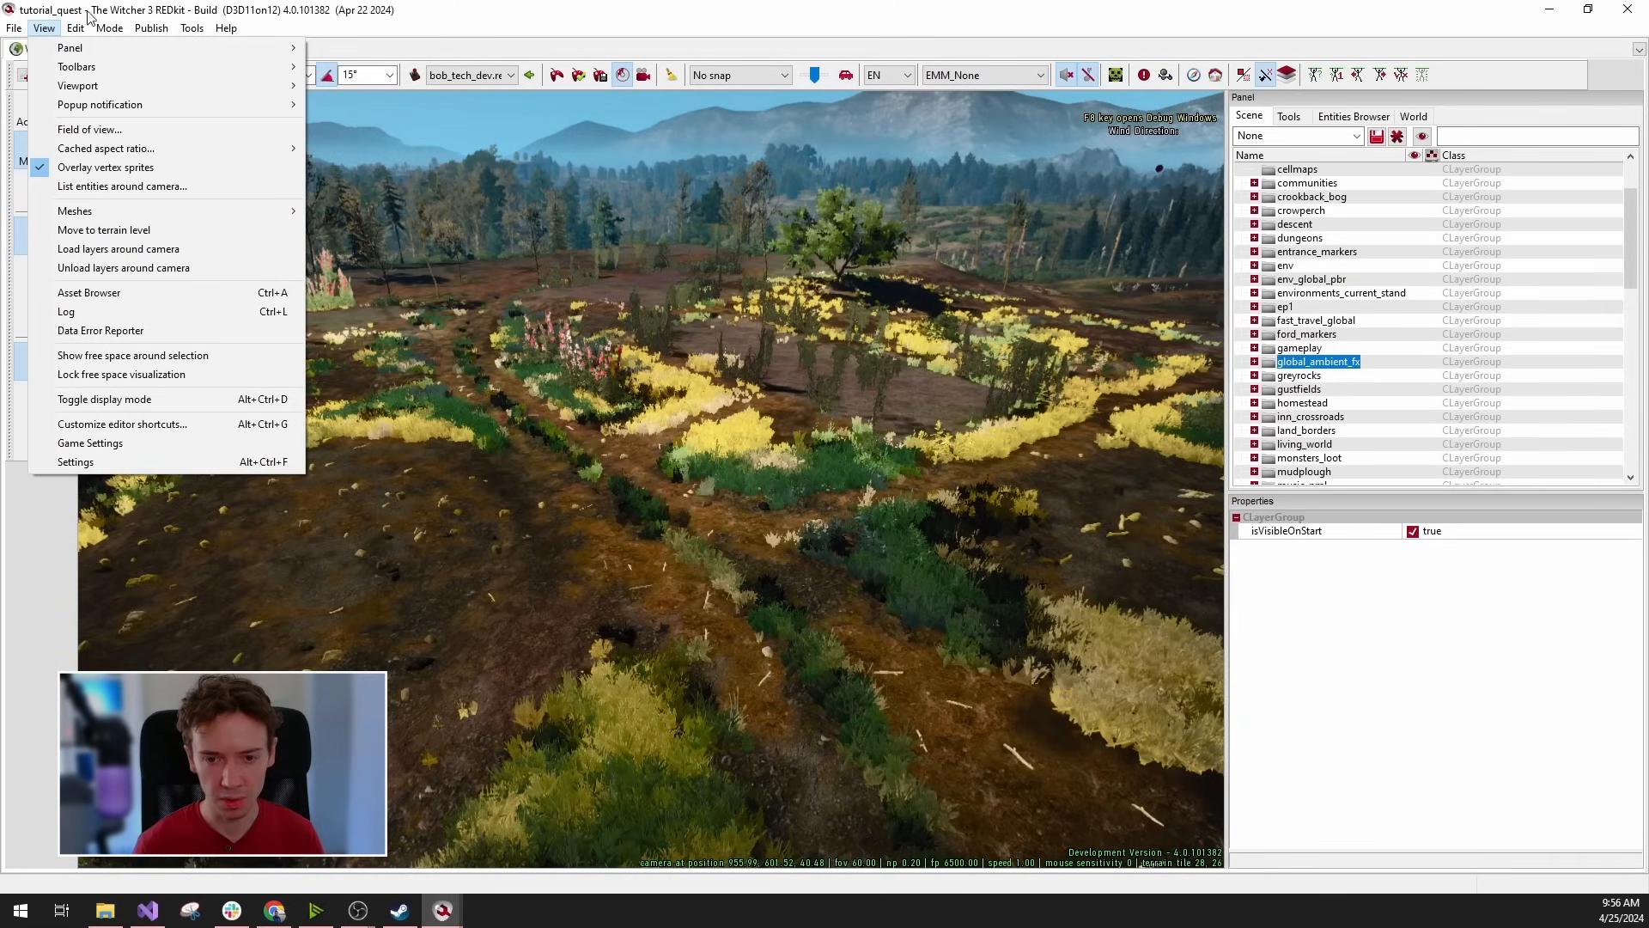
pyautogui.moveTo(344, 258); pyautogui.dragTo(412, 245, button='right')
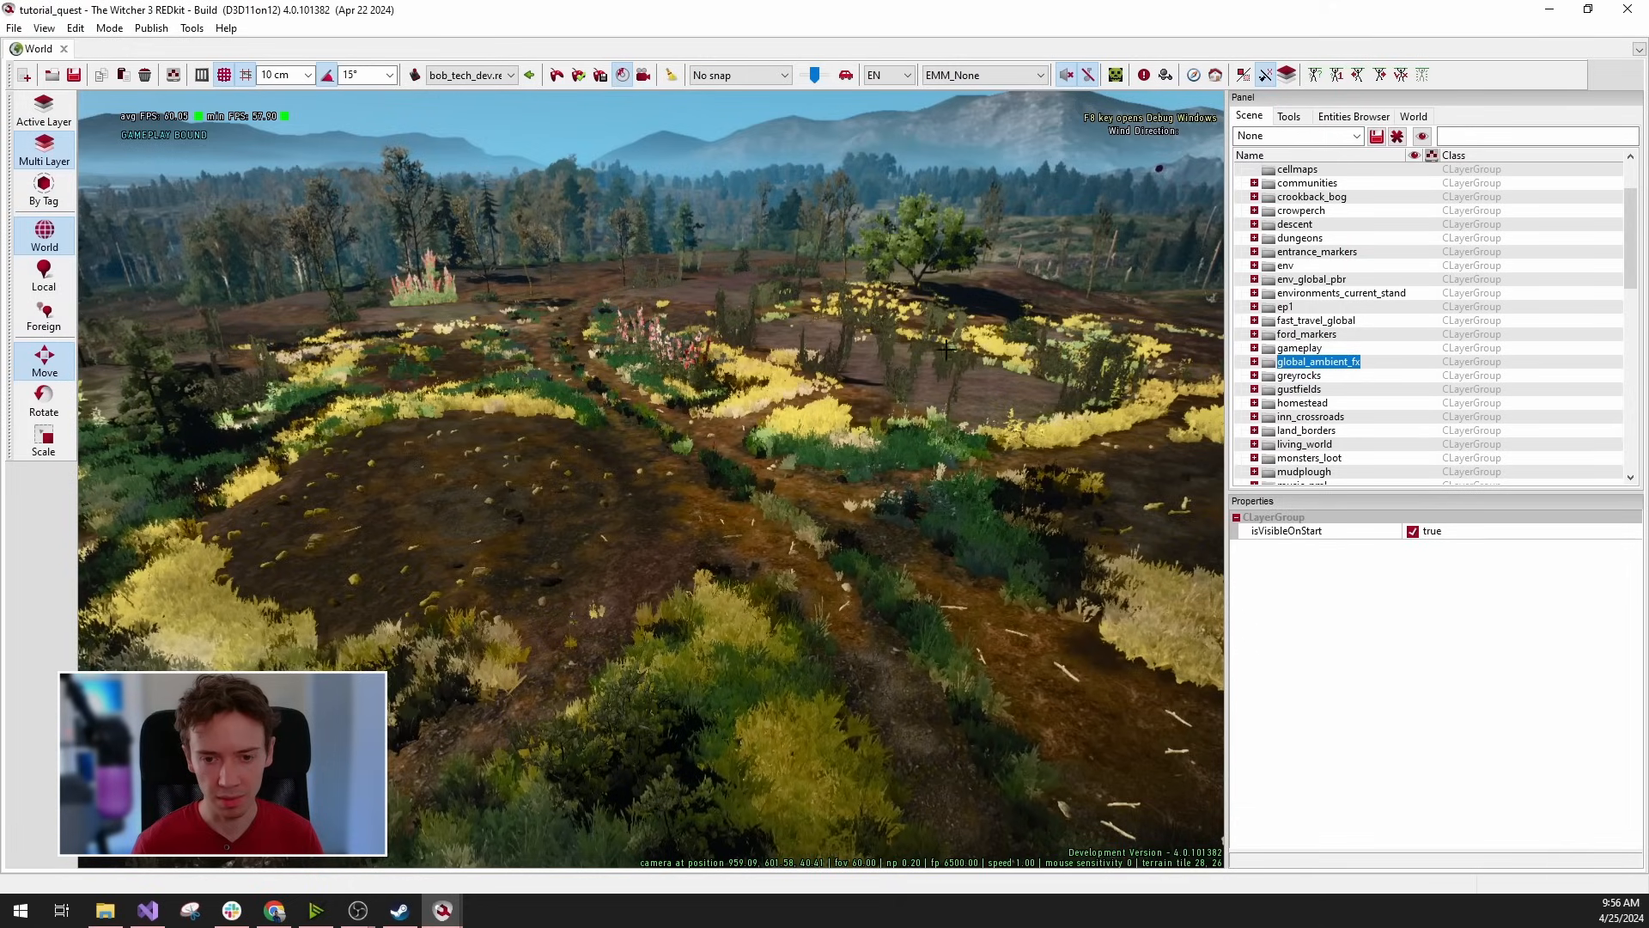
pyautogui.moveTo(946, 350); pyautogui.dragTo(799, 607, button='right')
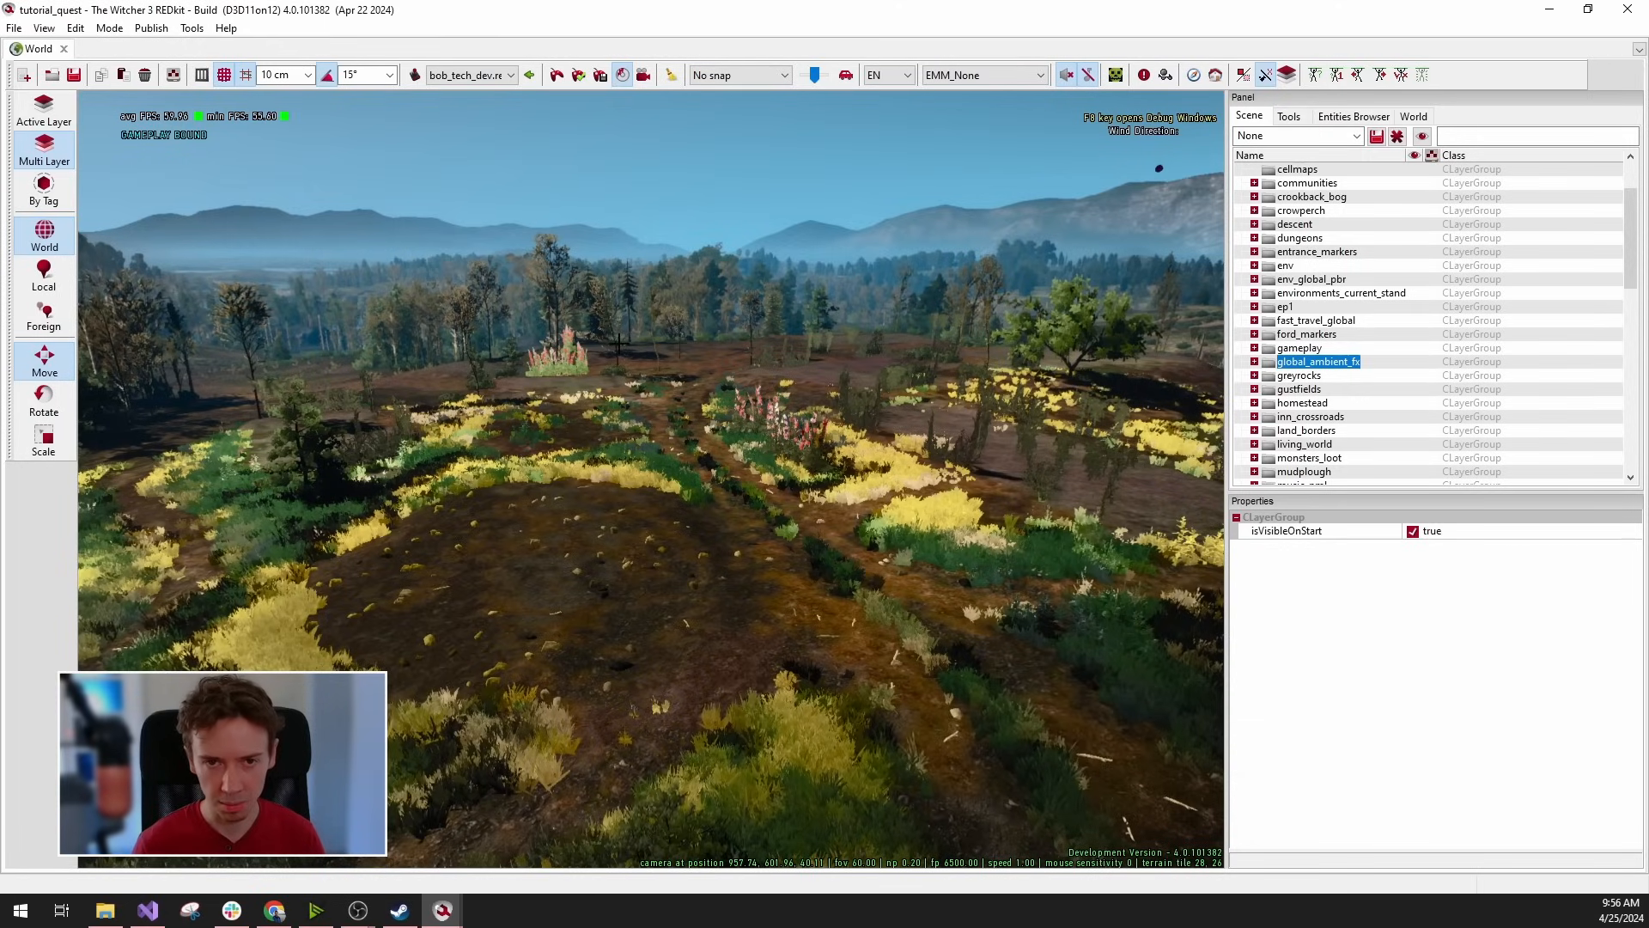
pyautogui.click(44, 27)
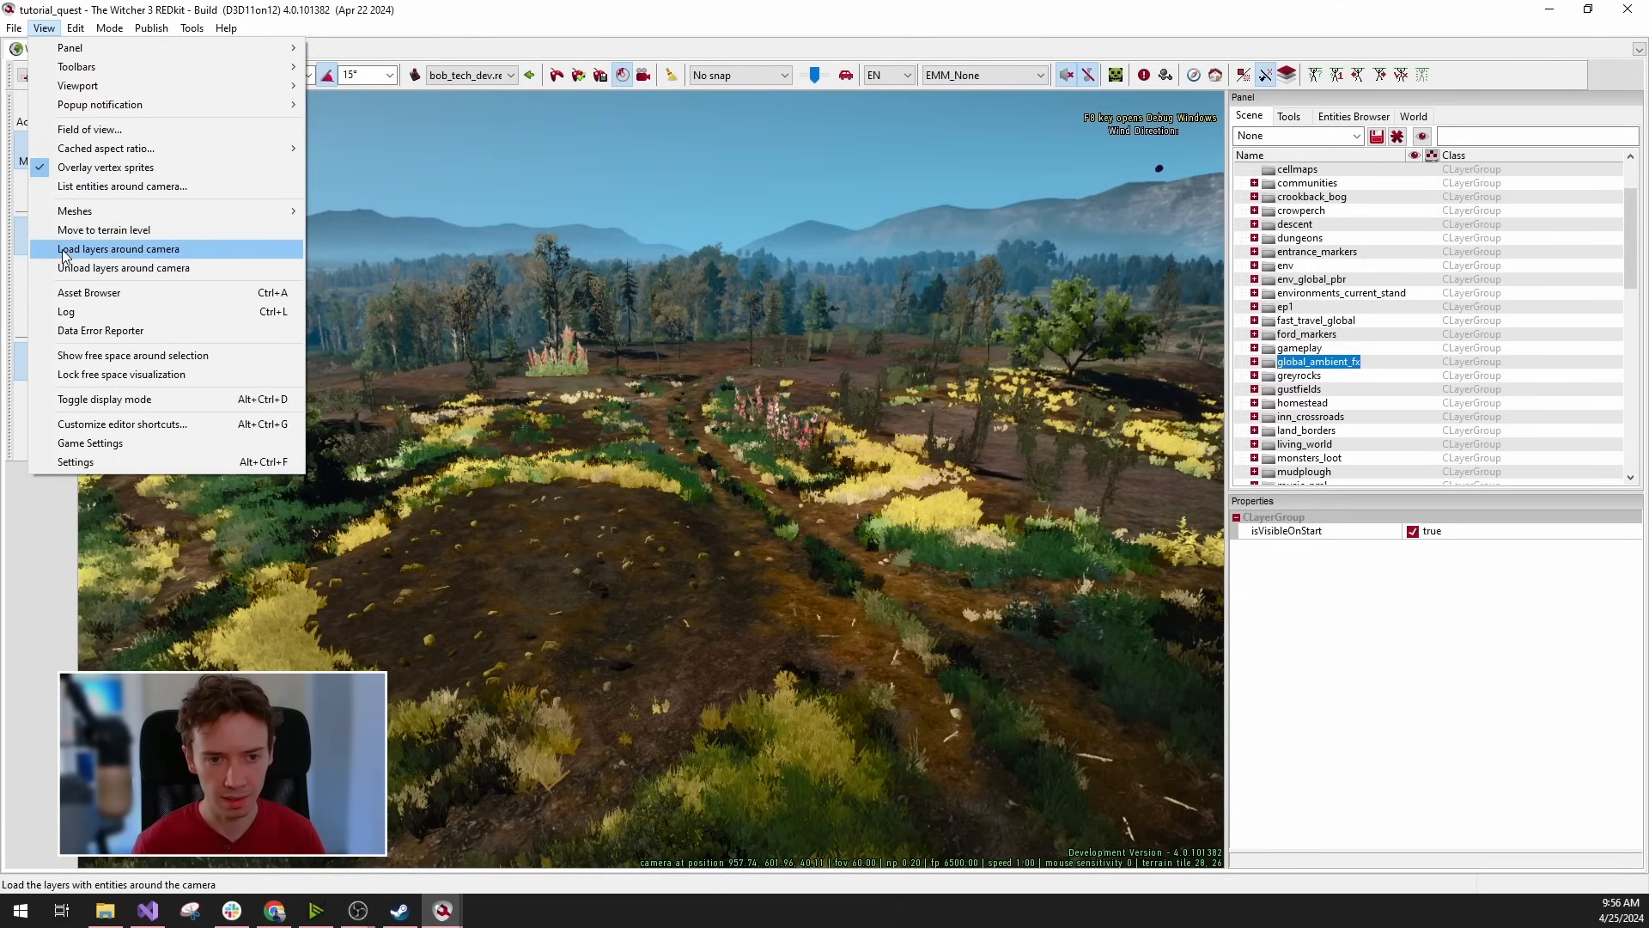
pyautogui.click(194, 258)
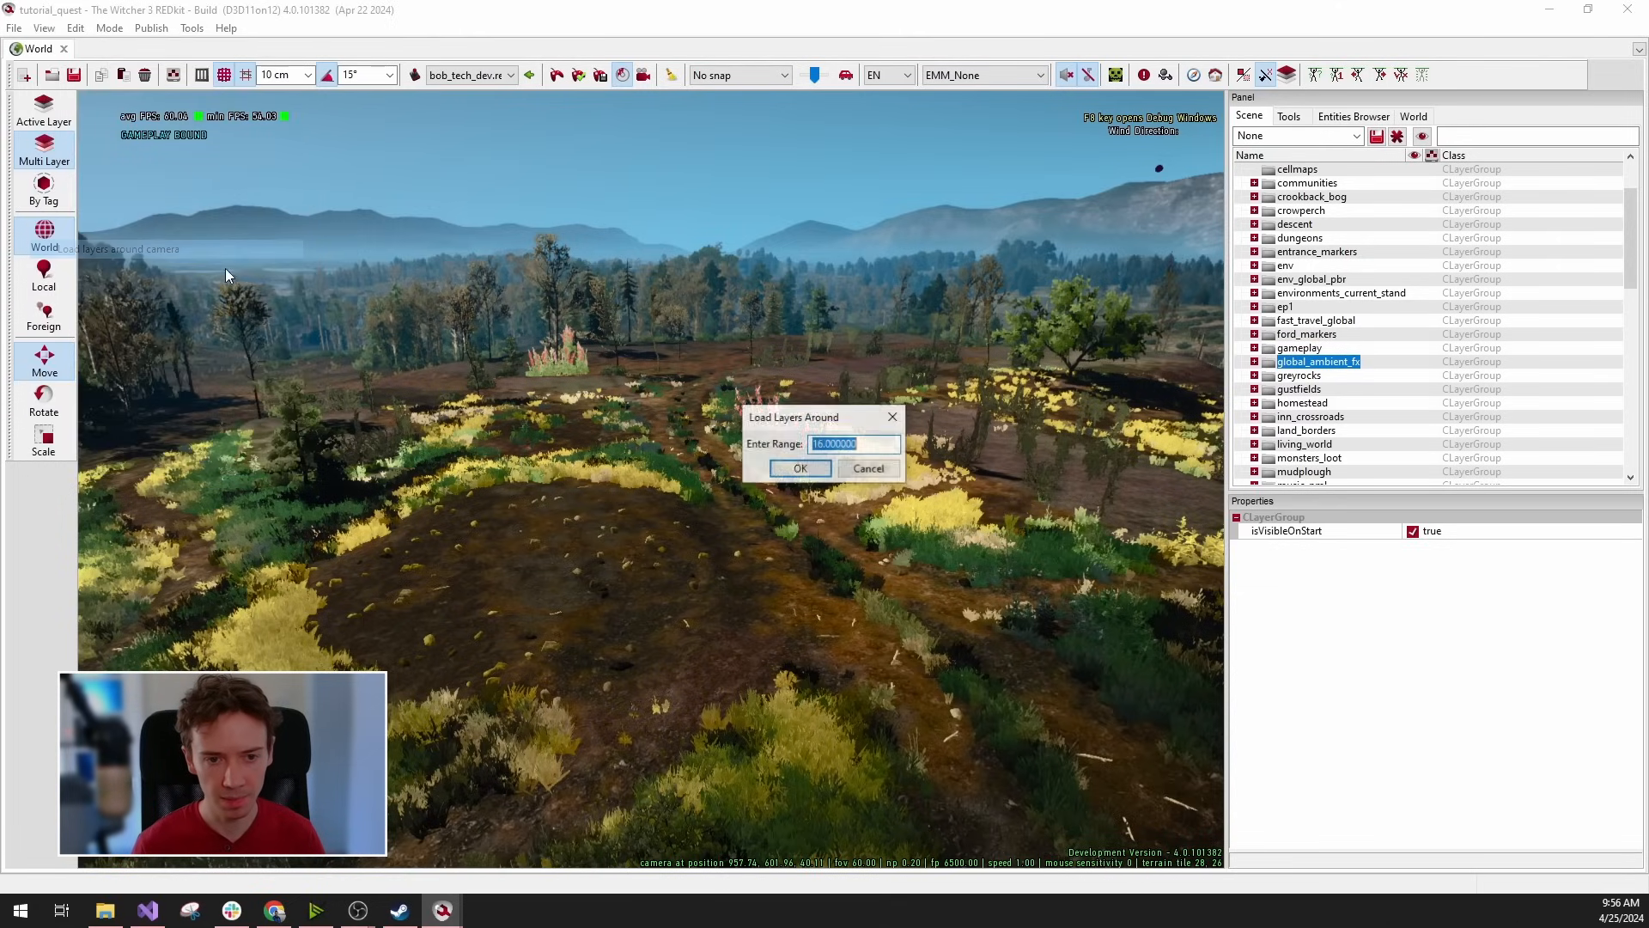
pyautogui.click(853, 445)
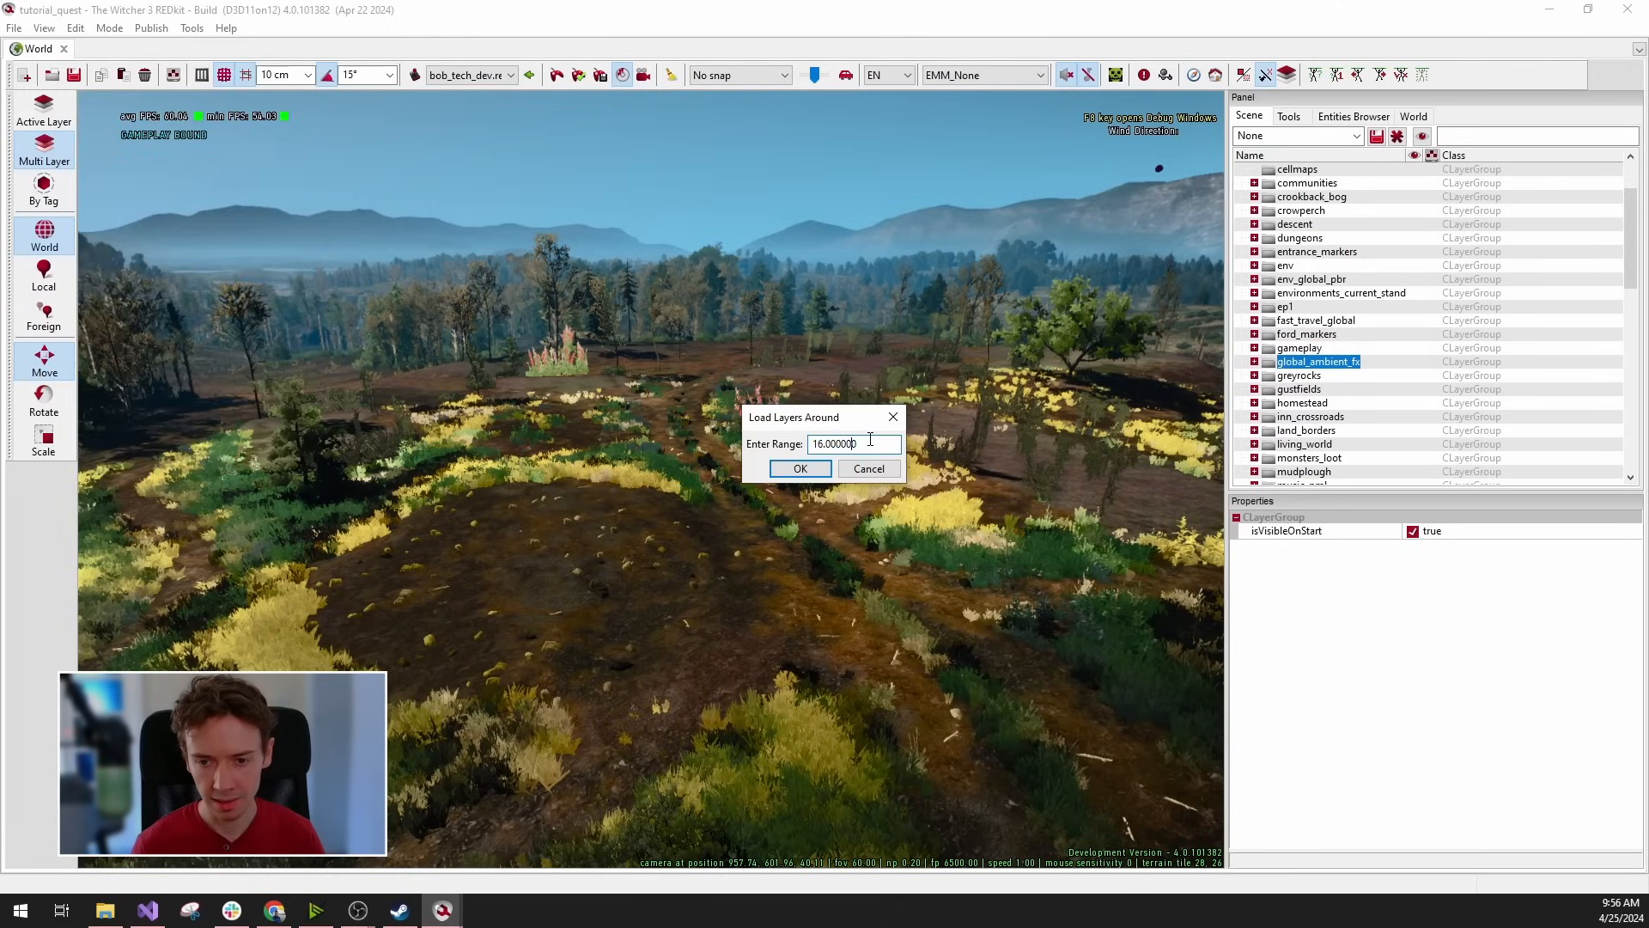
pyautogui.click(818, 443)
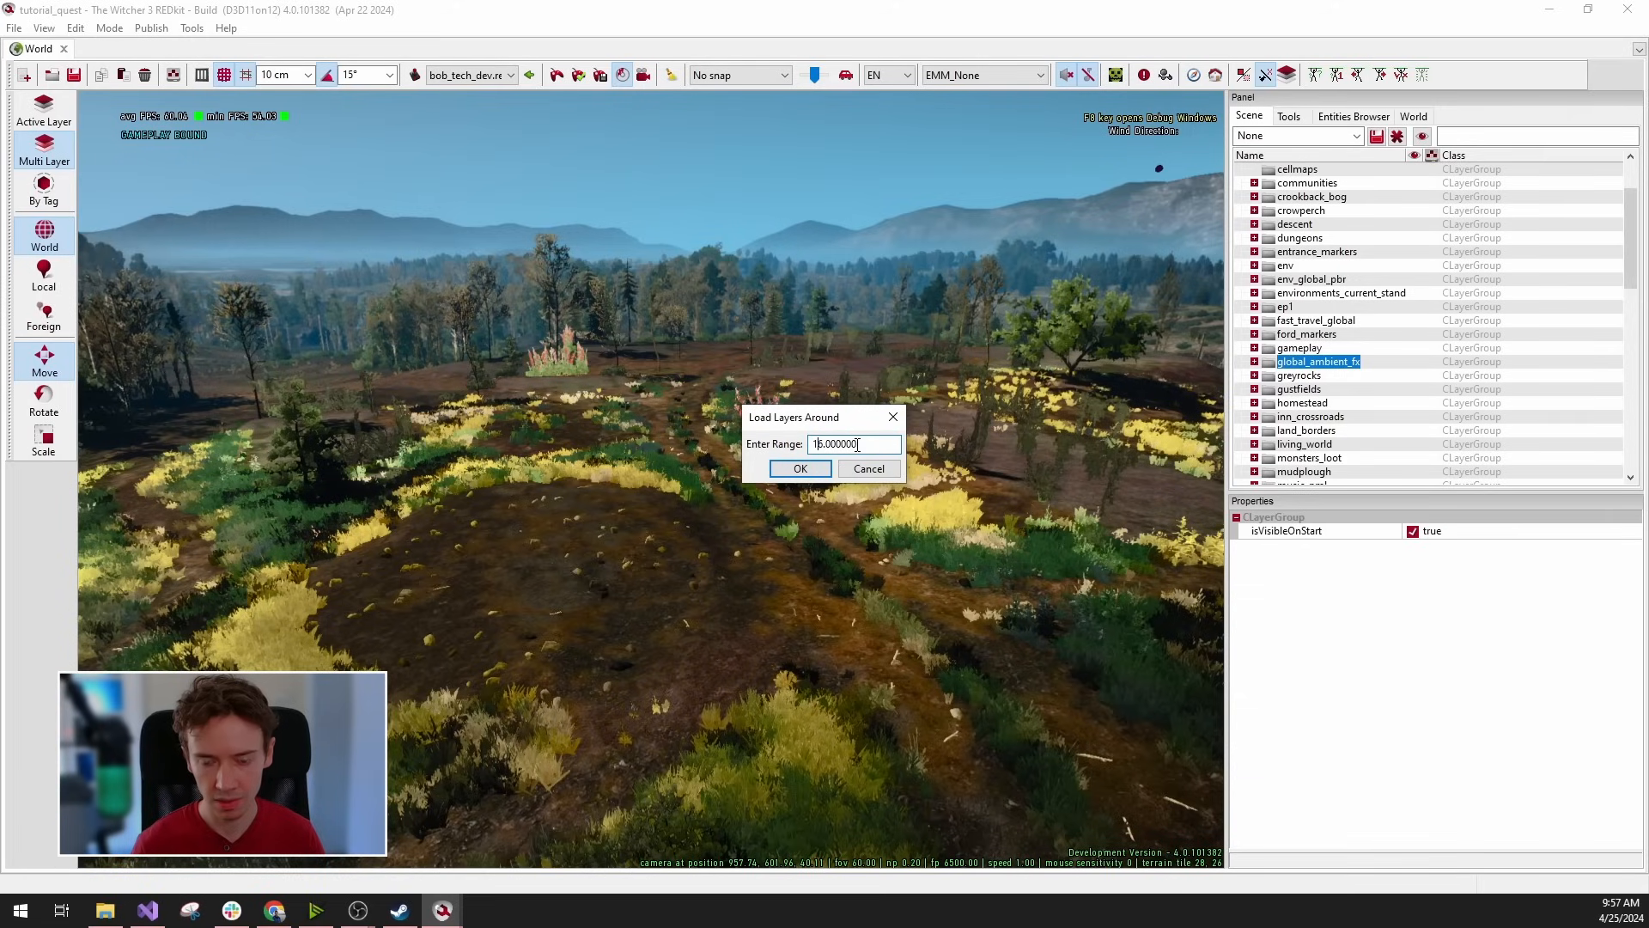
pyautogui.click(800, 470)
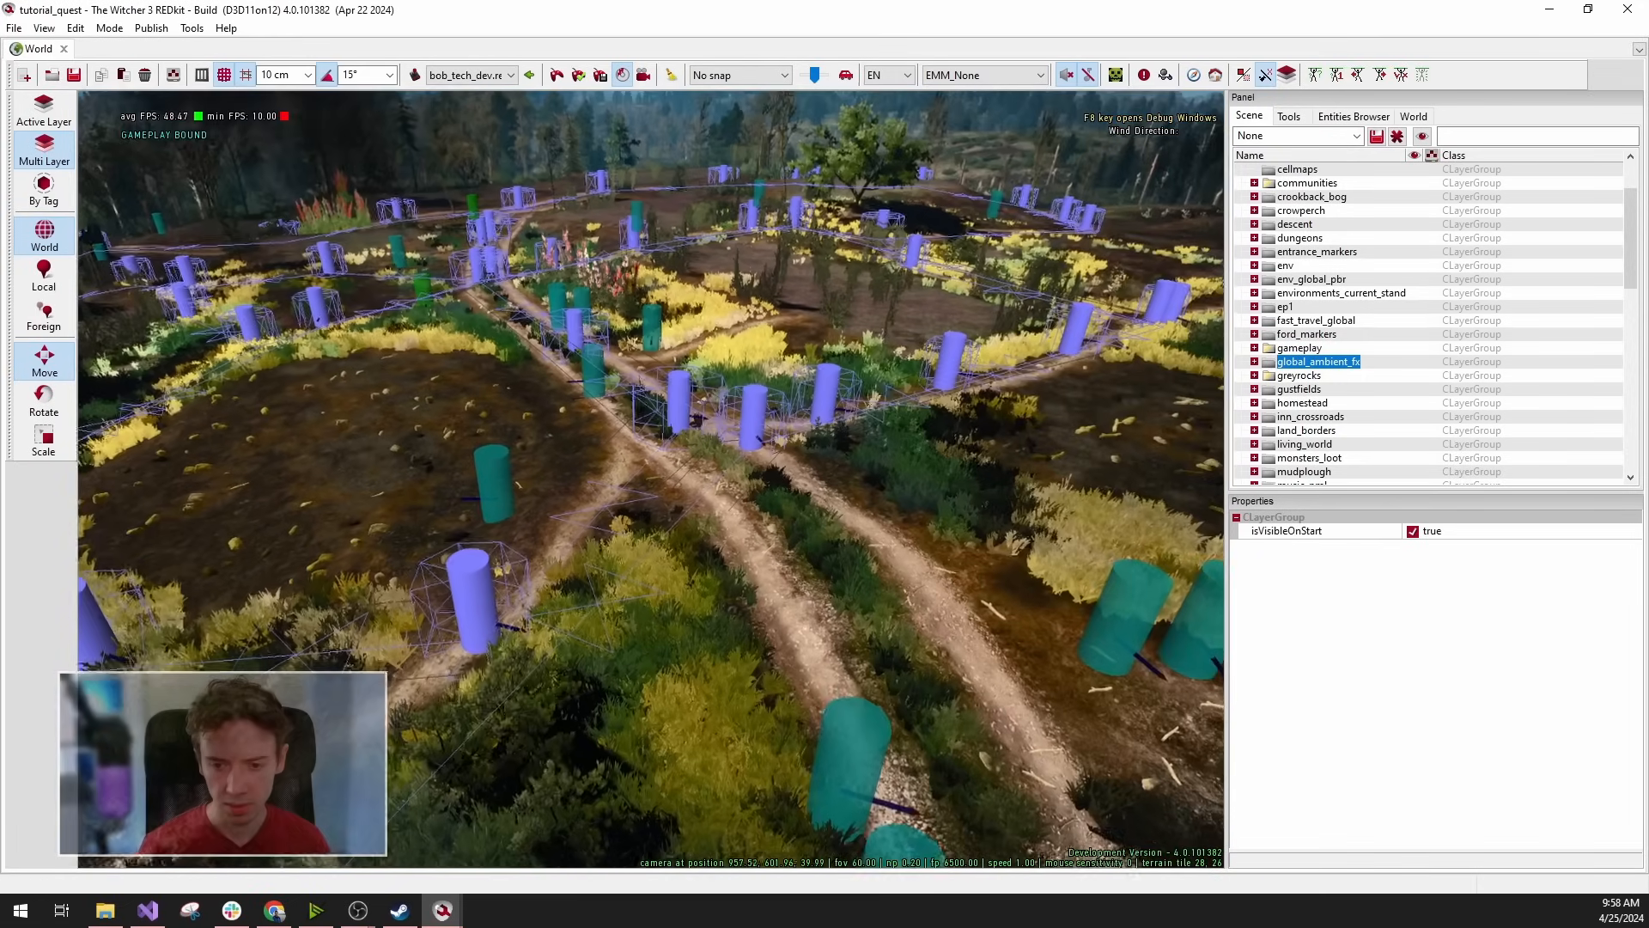
# Turn the Waypoints display off and back on in the editor's debug options, and close the settings.
pyautogui.moveTo(651, 479); pyautogui.dragTo(584, 439, button='right')
pyautogui.moveTo(859, 653); pyautogui.dragTo(1065, 678, button='right')
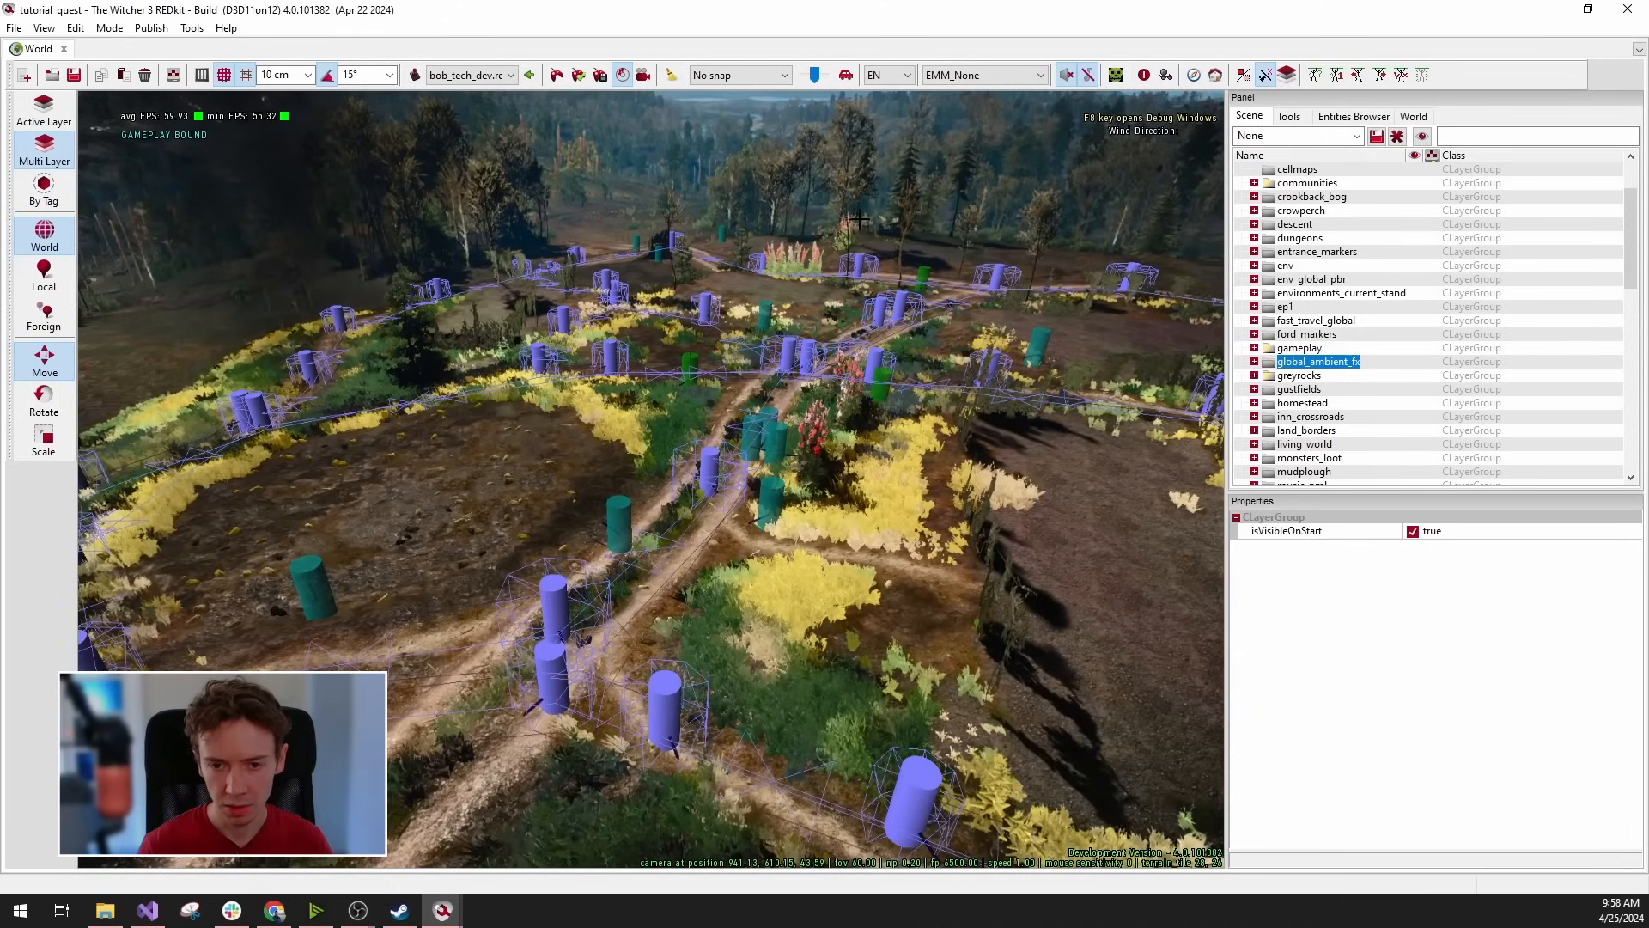
pyautogui.click(44, 28)
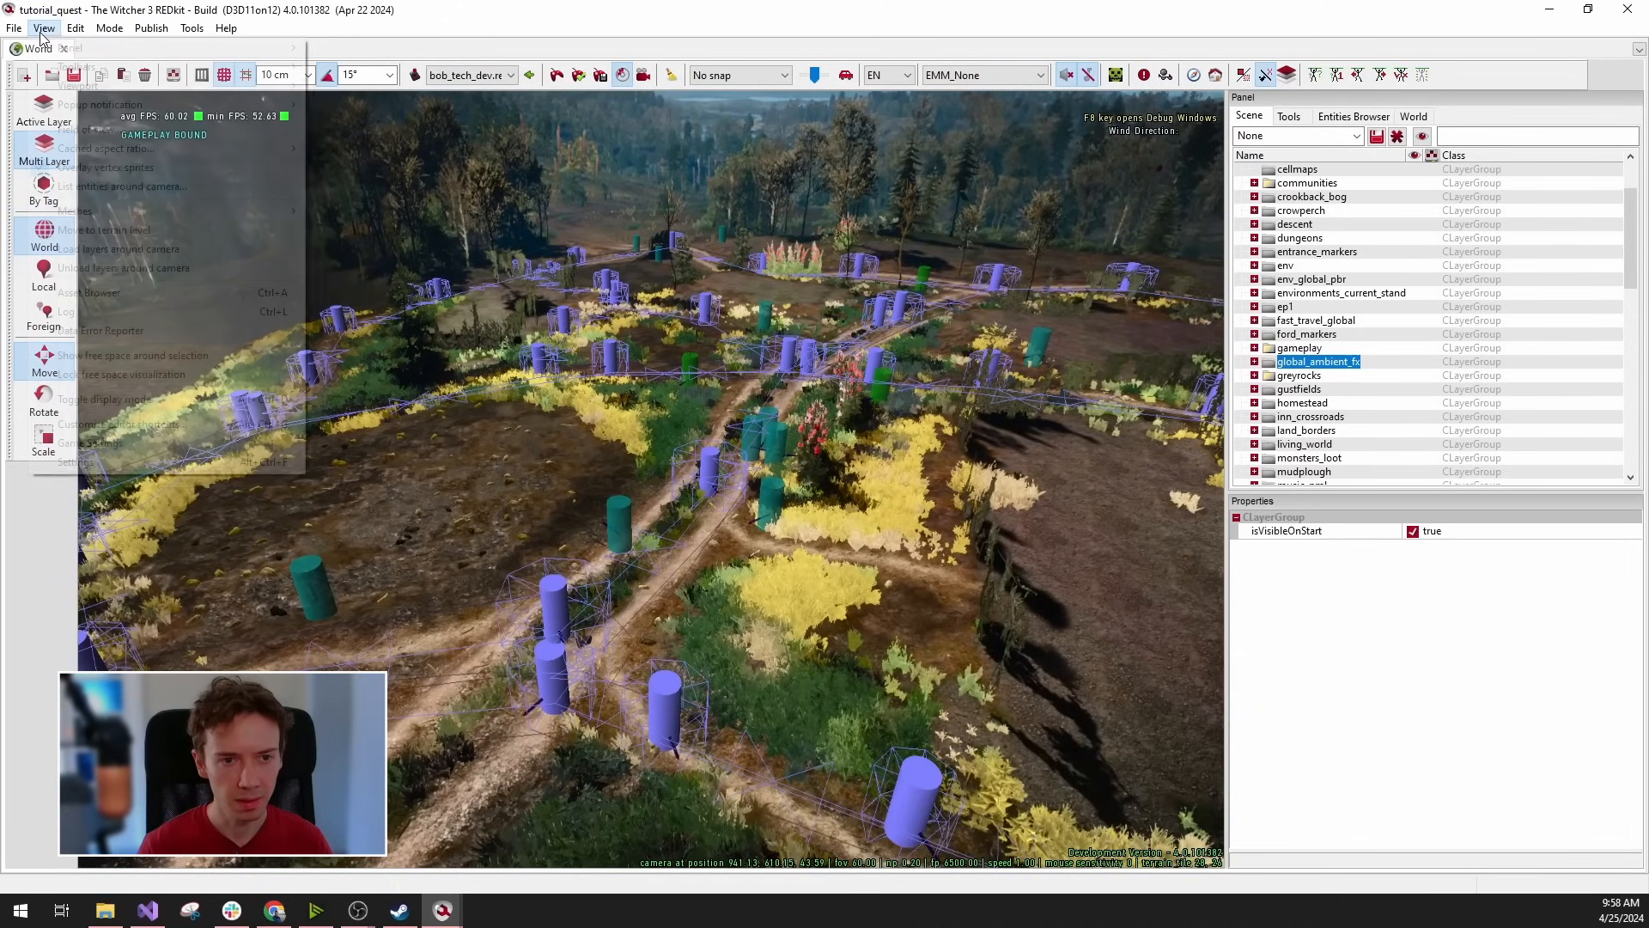
pyautogui.click(126, 463)
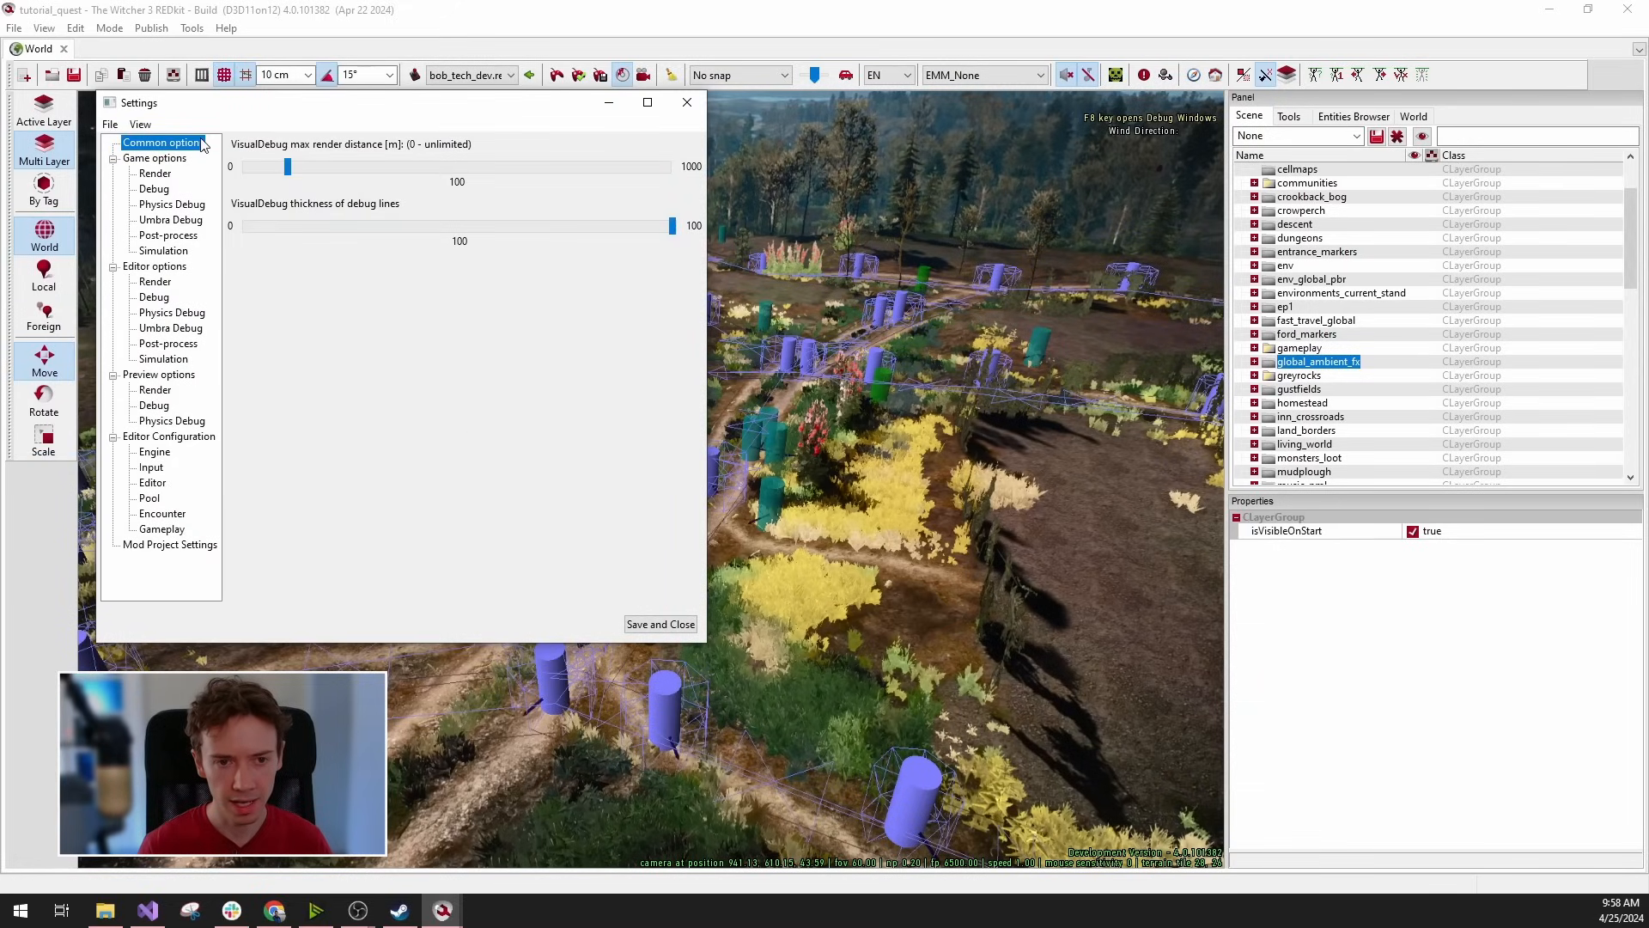
pyautogui.click(155, 297)
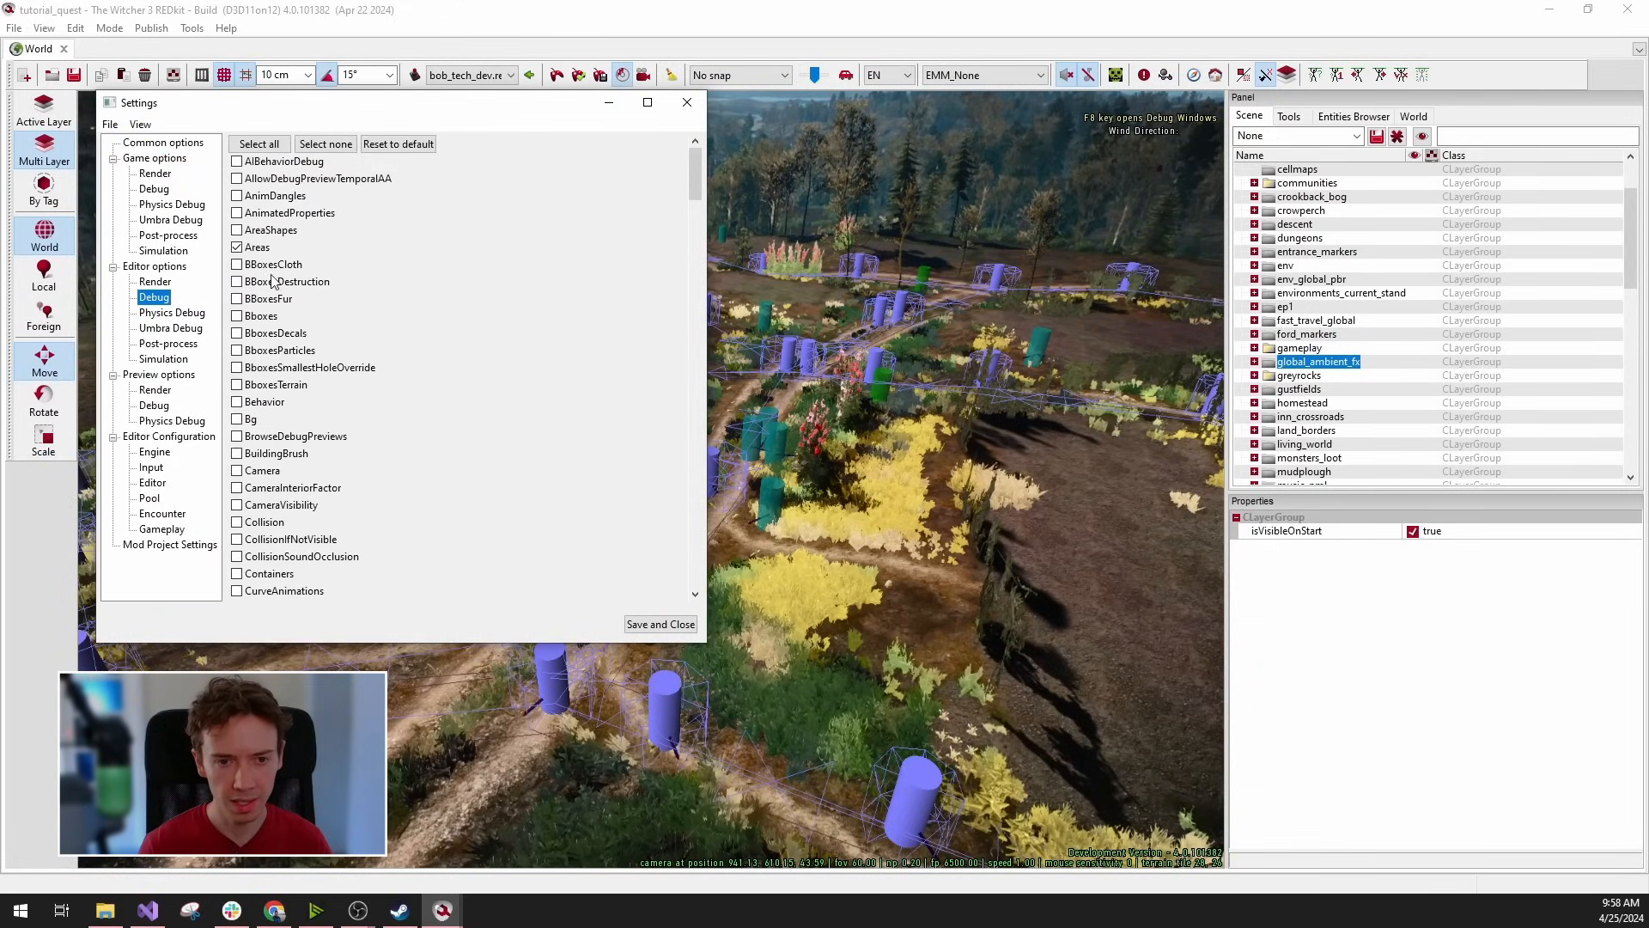
pyautogui.scroll(-20, 232, 344)
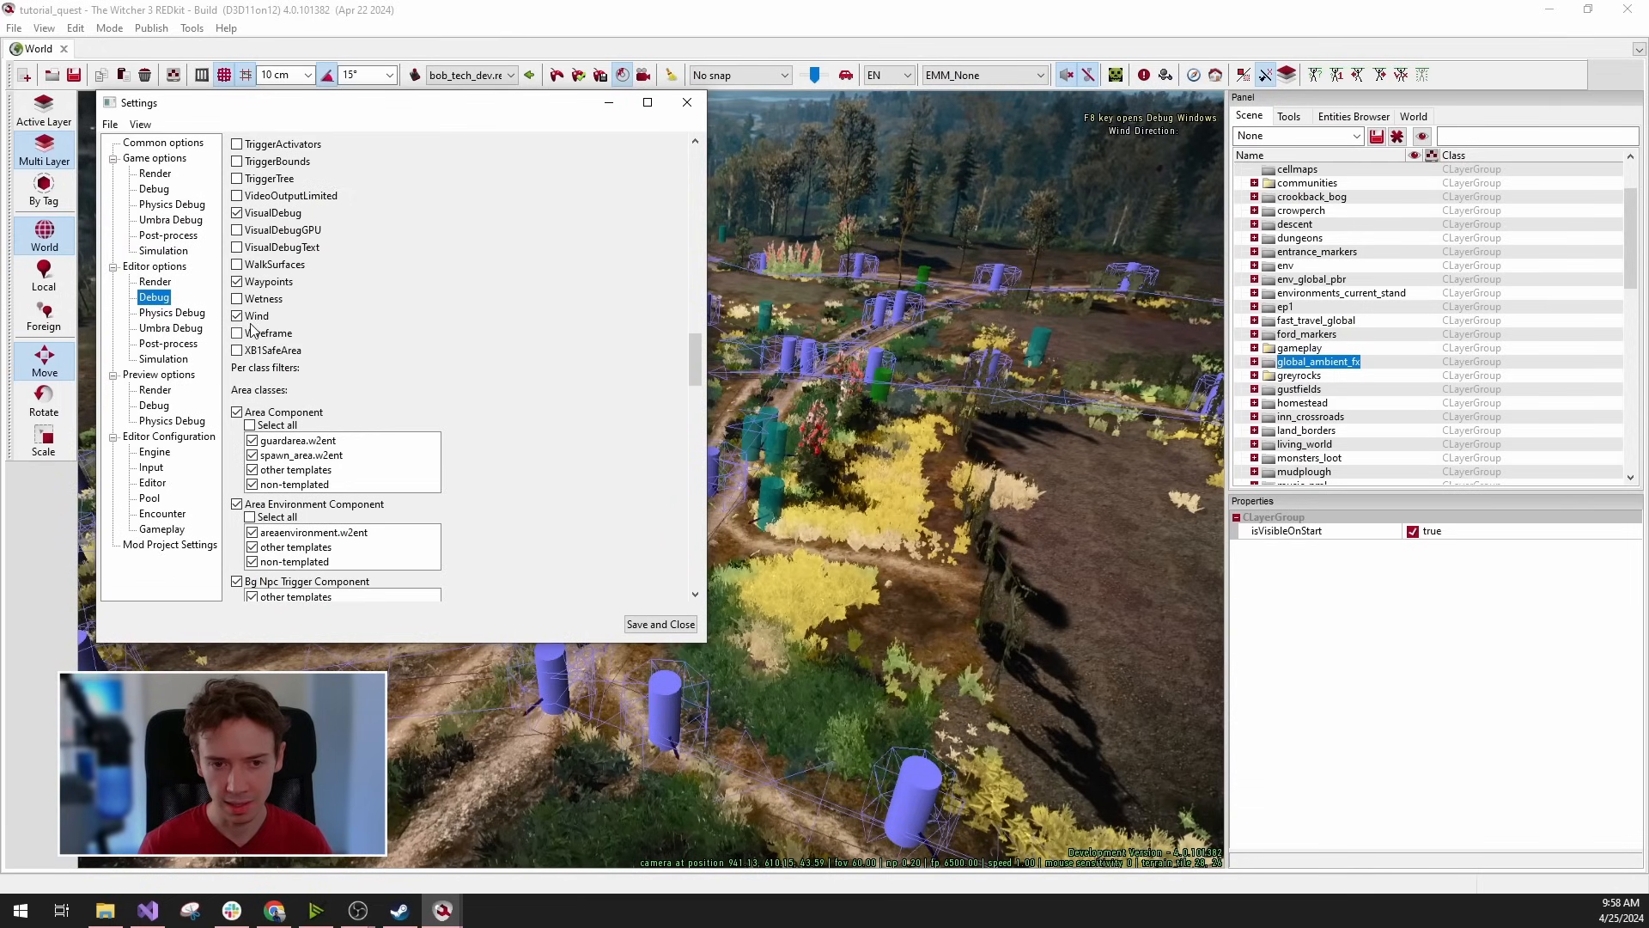
pyautogui.click(237, 282)
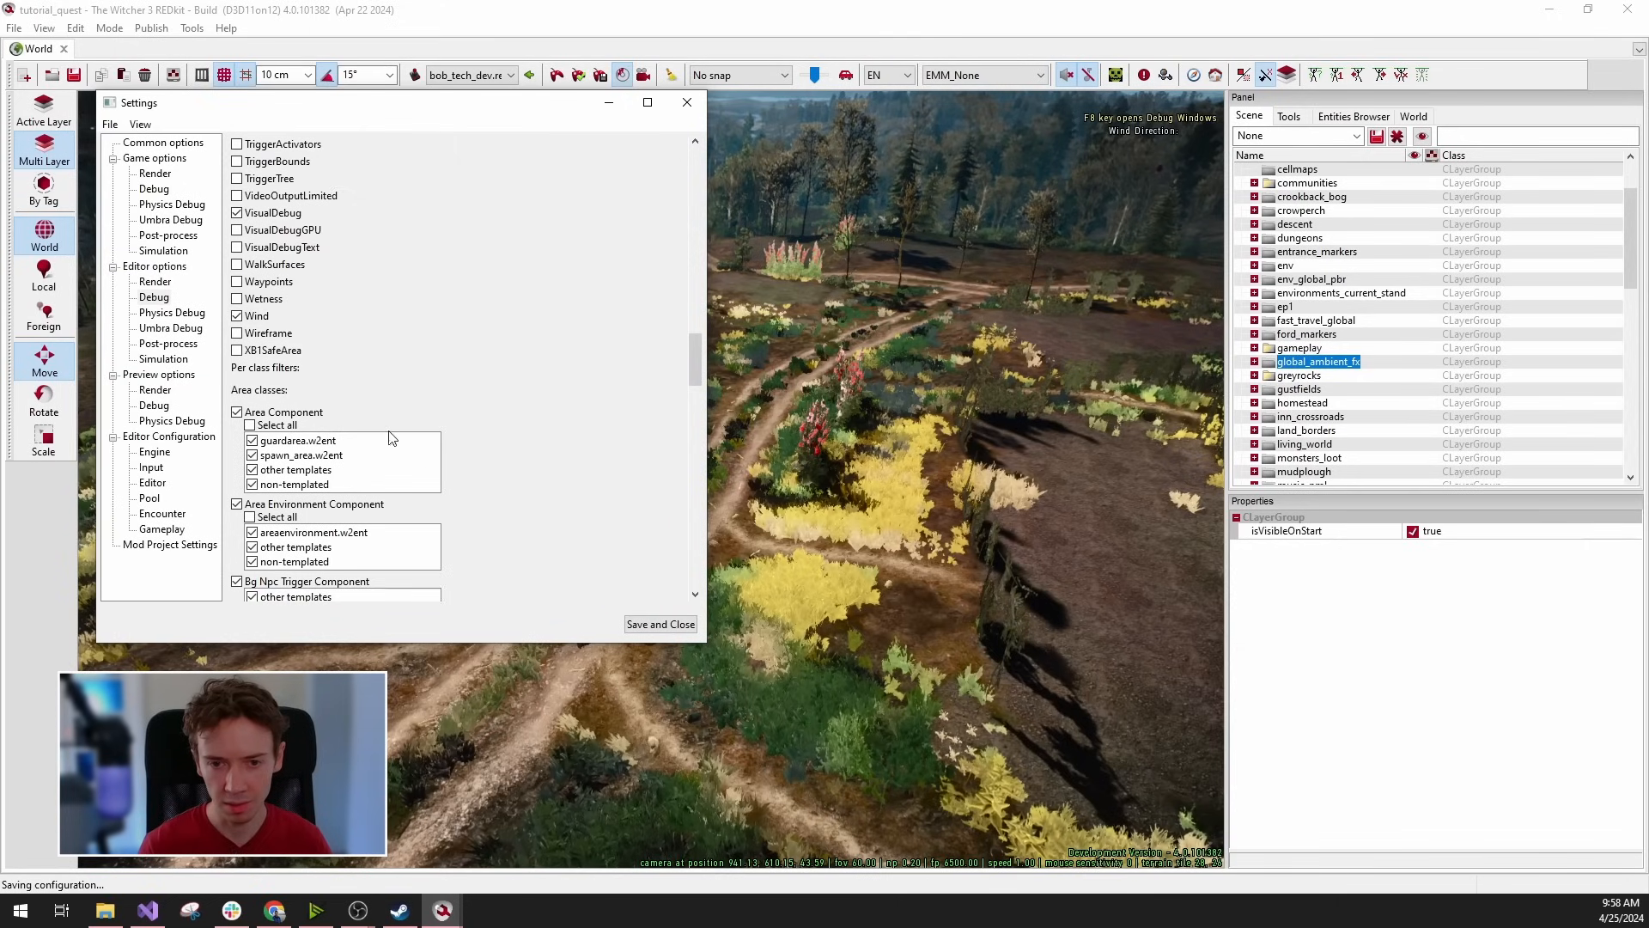
pyautogui.click(237, 282)
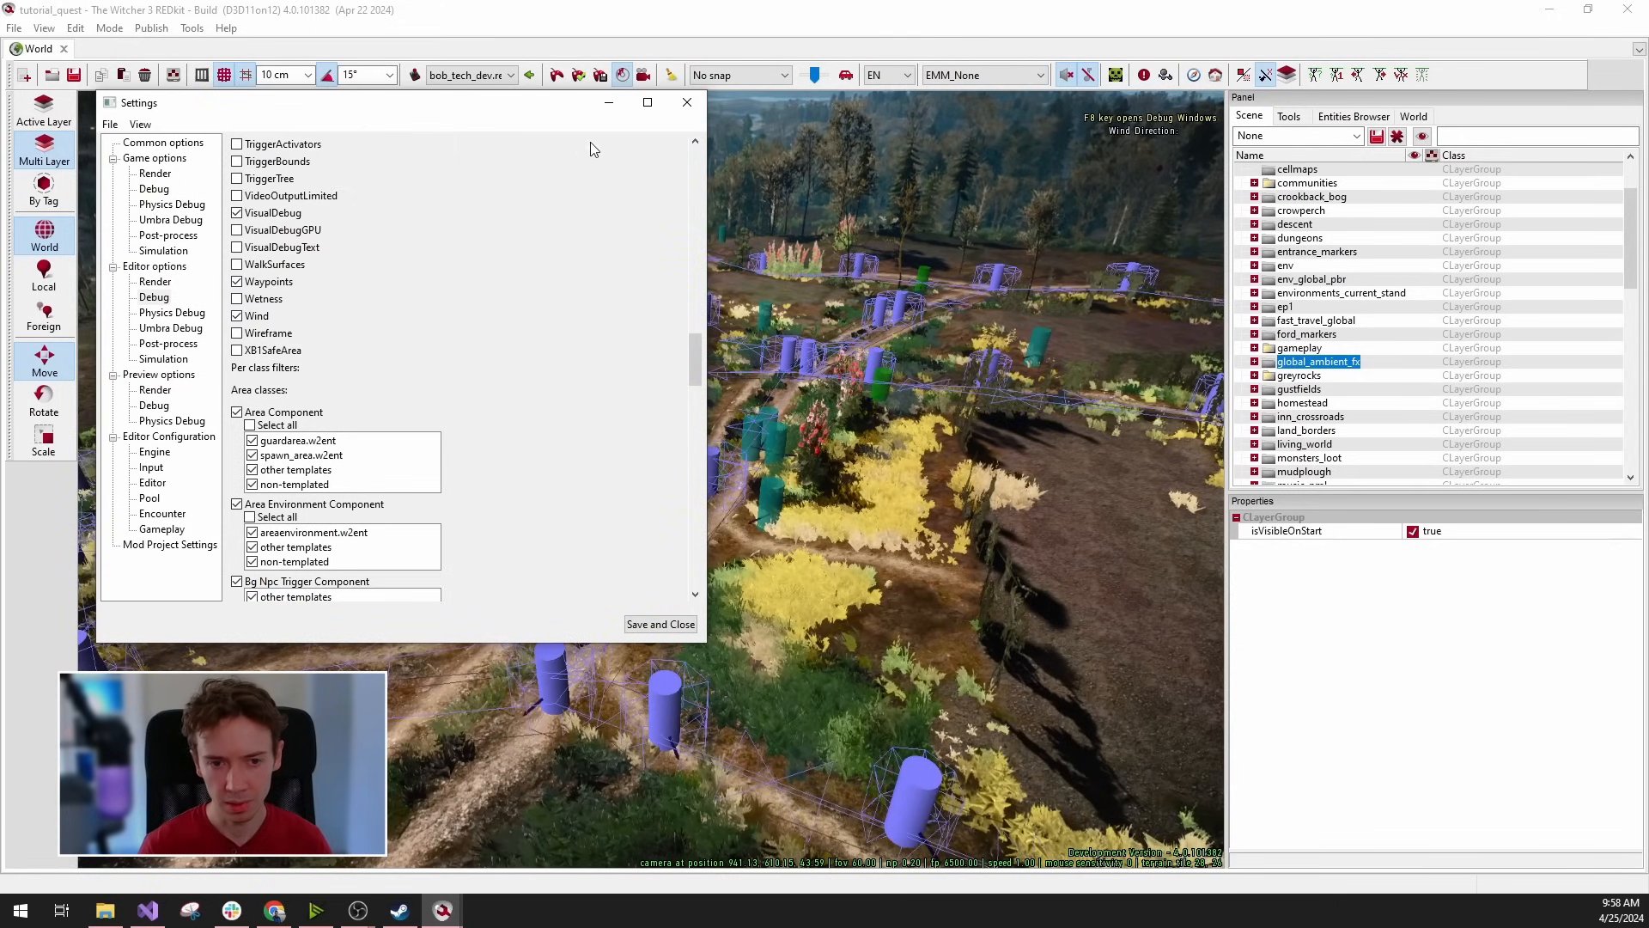
pyautogui.click(687, 102)
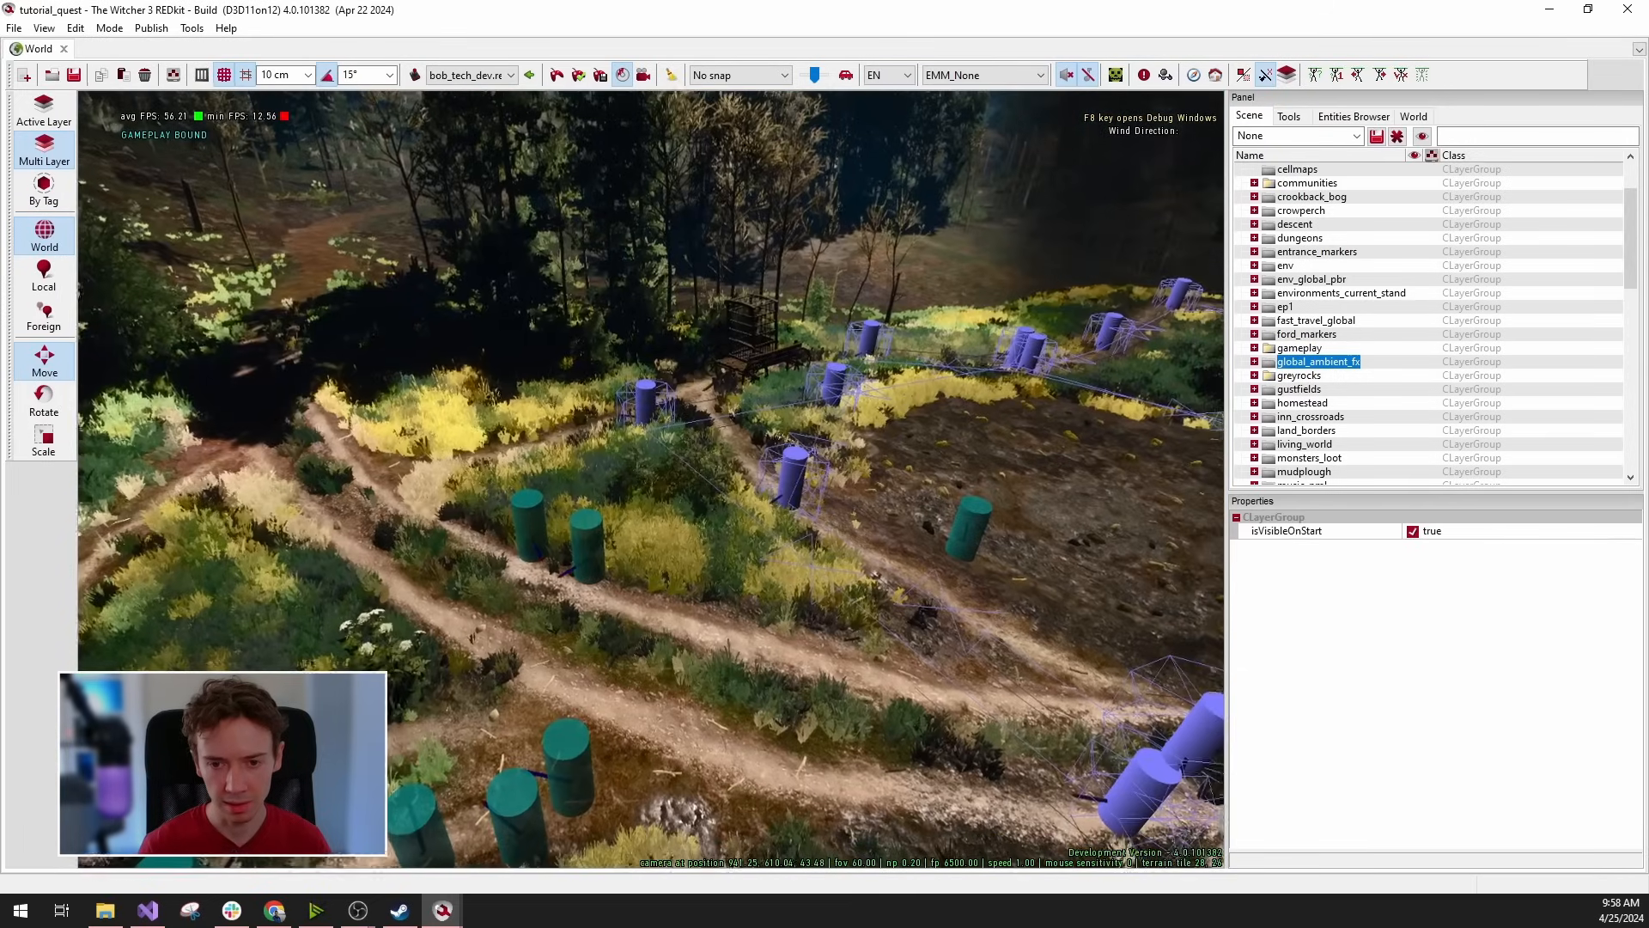
# Look over the roads around the camera and examine the novigrad world's layer groups, including novigrad and nml_villages.
pyautogui.moveTo(650, 479)
pyautogui.mouseDown(button='right')
pyautogui.moveTo(575, 483)
pyautogui.moveTo(791, 473)
pyautogui.moveTo(602, 460)
pyautogui.moveTo(666, 486)
pyautogui.mouseUp(button='right')
pyautogui.moveTo(824, 657); pyautogui.dragTo(747, 642, button='right')
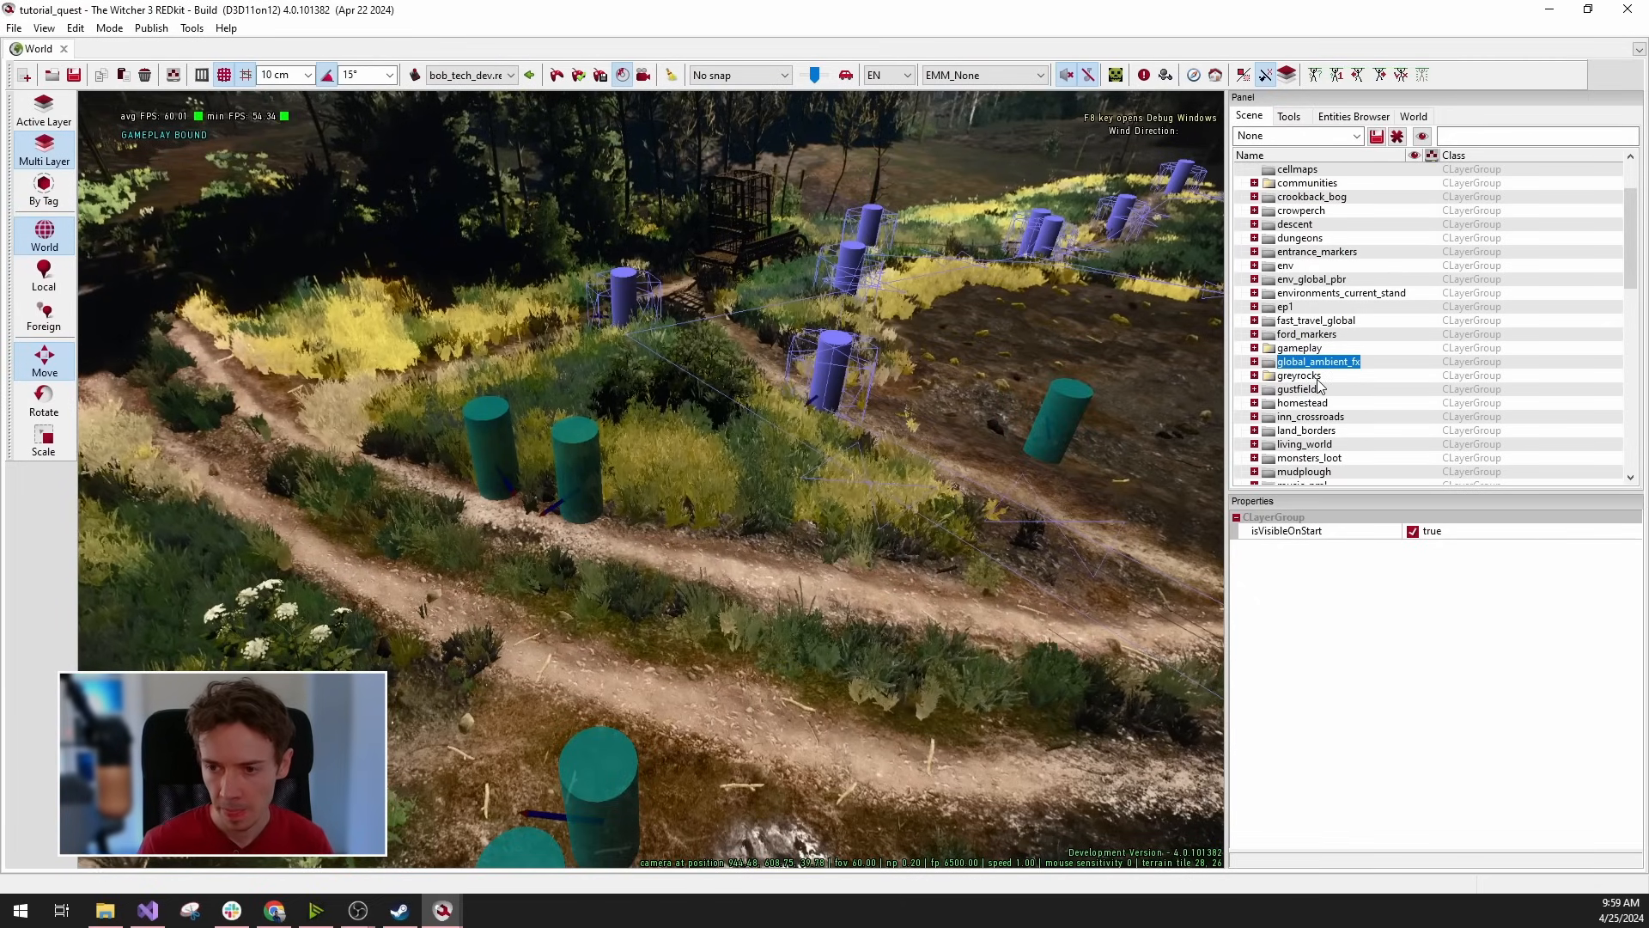
pyautogui.scroll(-1, 1320, 386)
pyautogui.scroll(3, 1306, 300)
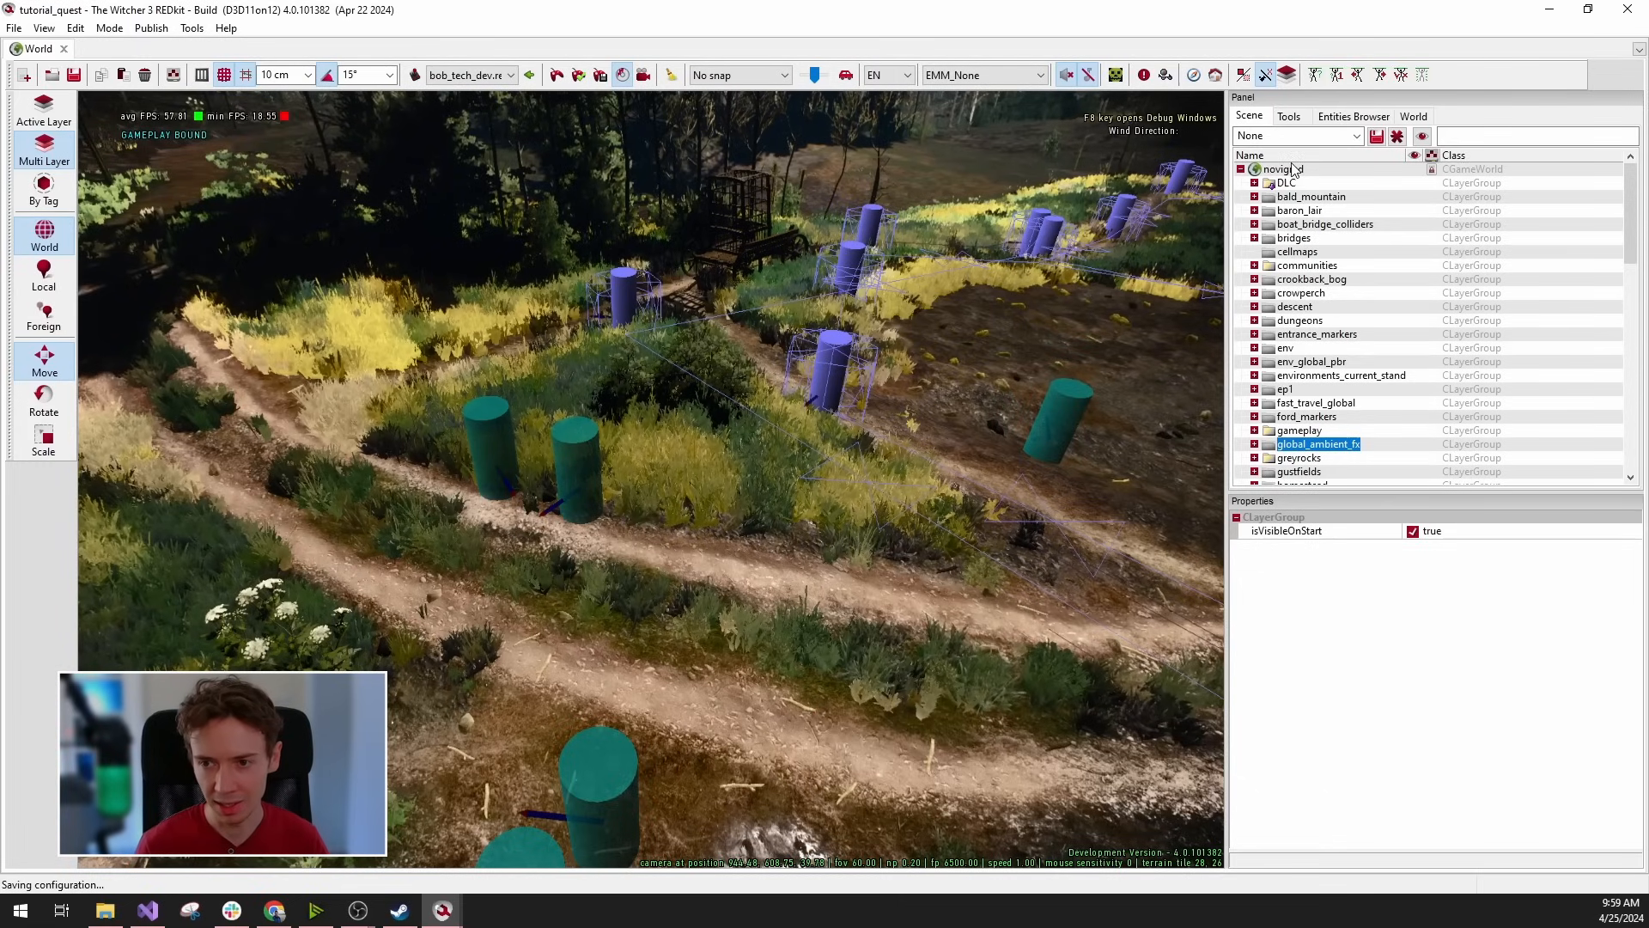
pyautogui.click(1292, 170)
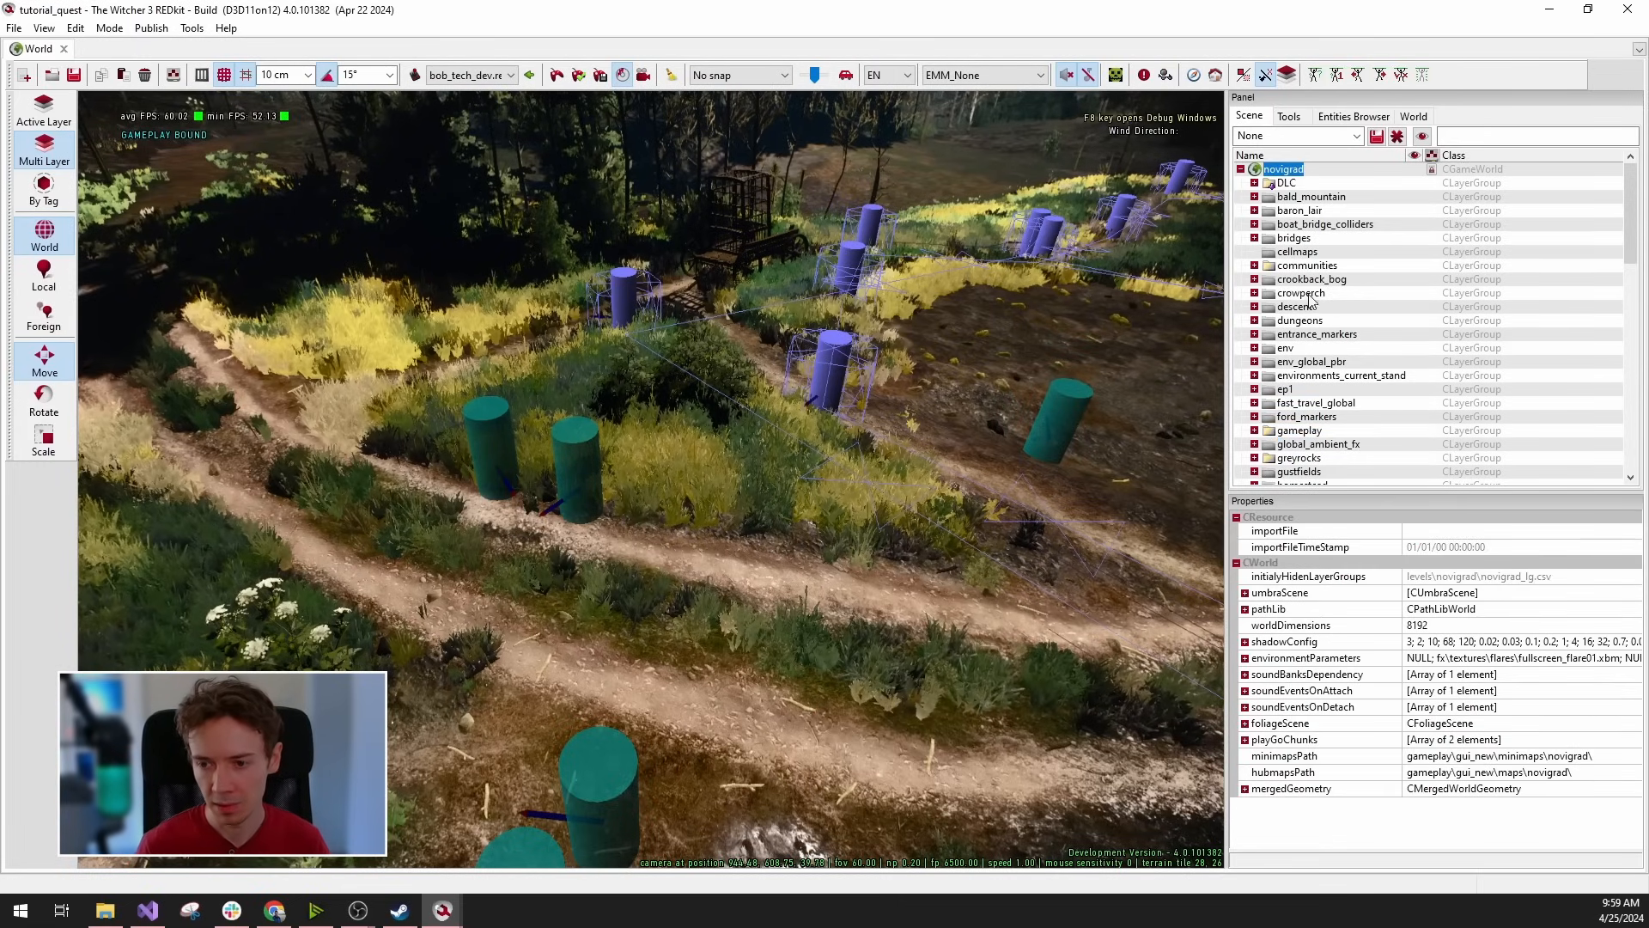
pyautogui.scroll(-8, 1560, 378)
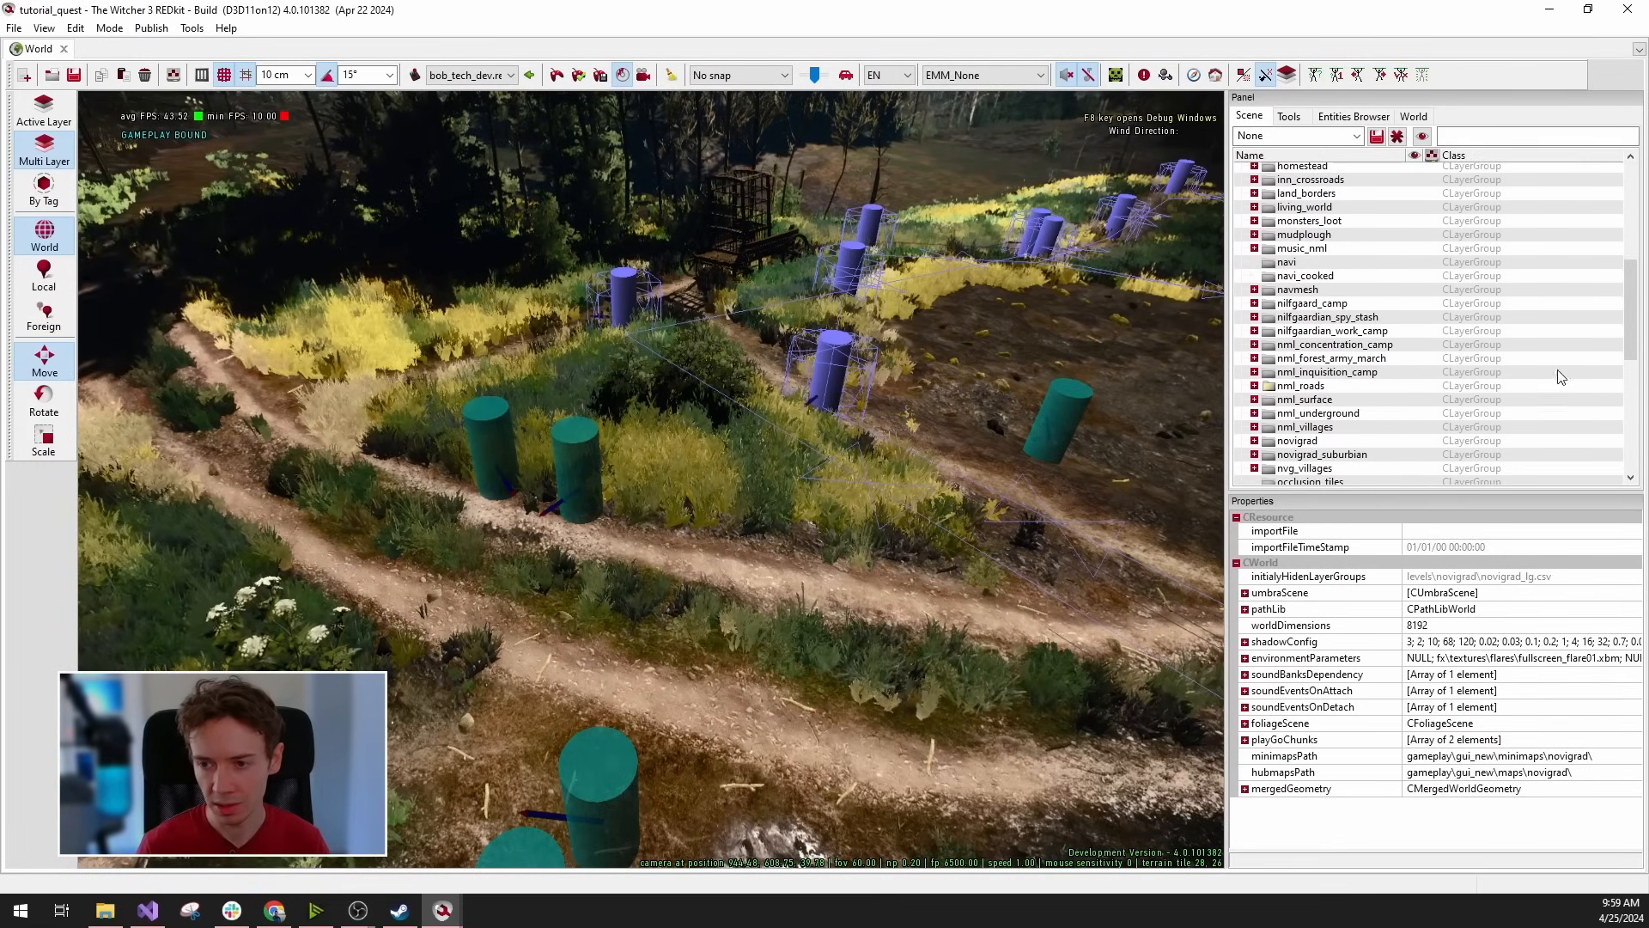
pyautogui.moveTo(1630, 326); pyautogui.dragTo(1639, 372)
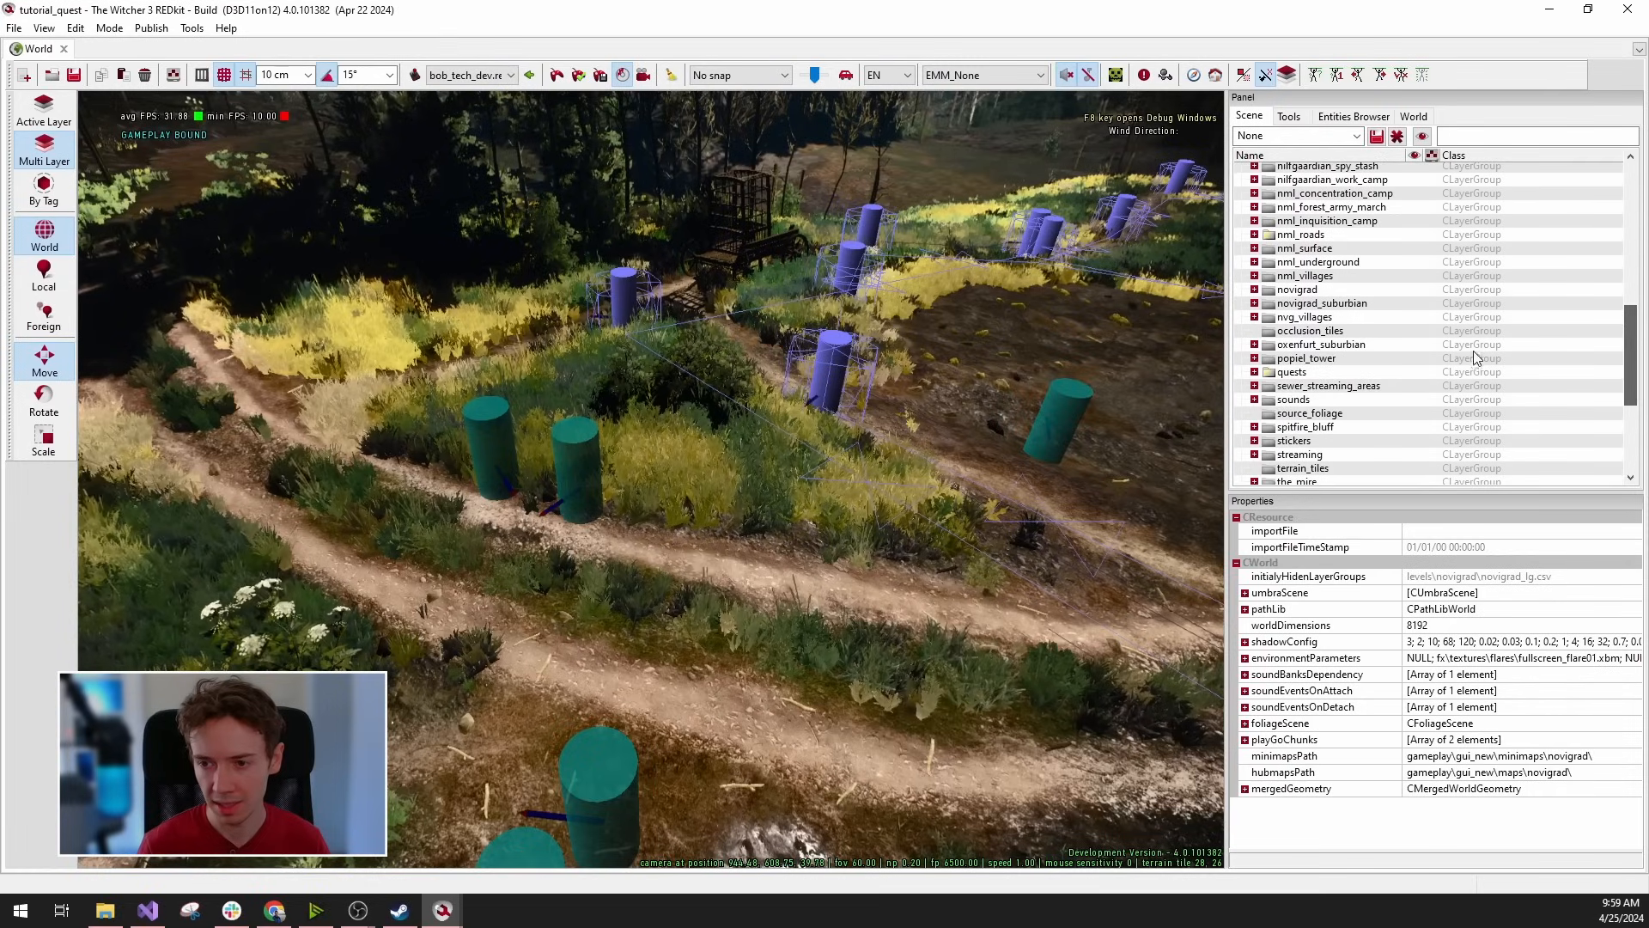
pyautogui.click(1308, 291)
pyautogui.click(1254, 289)
pyautogui.click(1254, 289)
pyautogui.click(1277, 278)
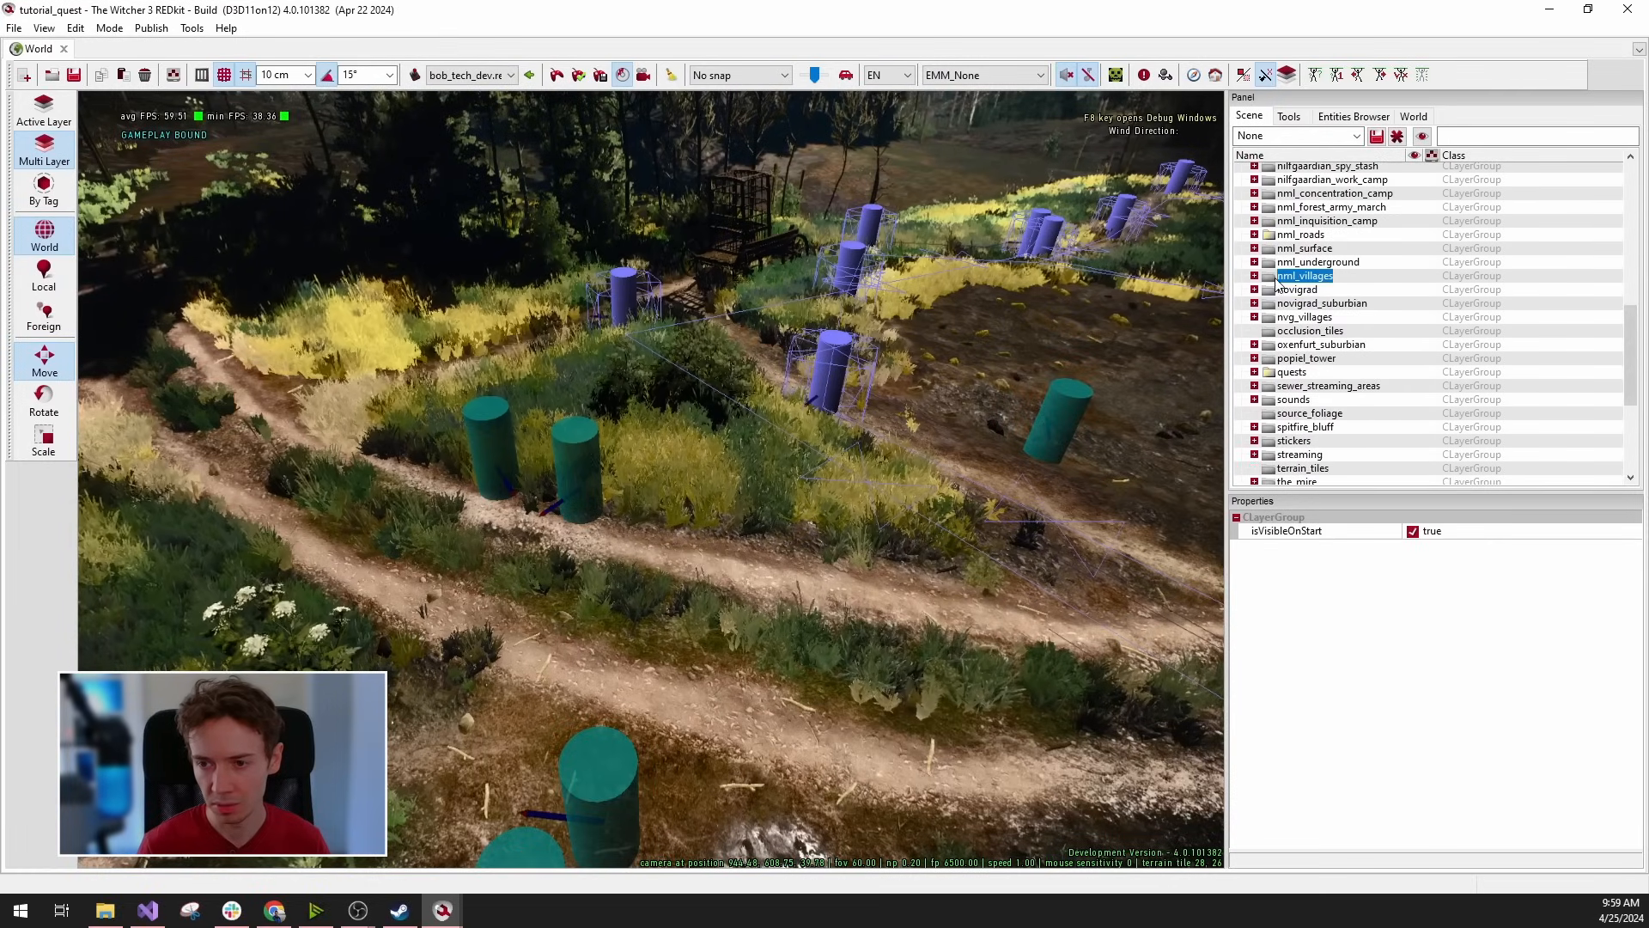
pyautogui.moveTo(902, 395)
pyautogui.mouseDown(button='right')
pyautogui.moveTo(1013, 344)
pyautogui.moveTo(1133, 339)
pyautogui.moveTo(859, 386)
pyautogui.moveTo(902, 420)
pyautogui.mouseUp(button='right')
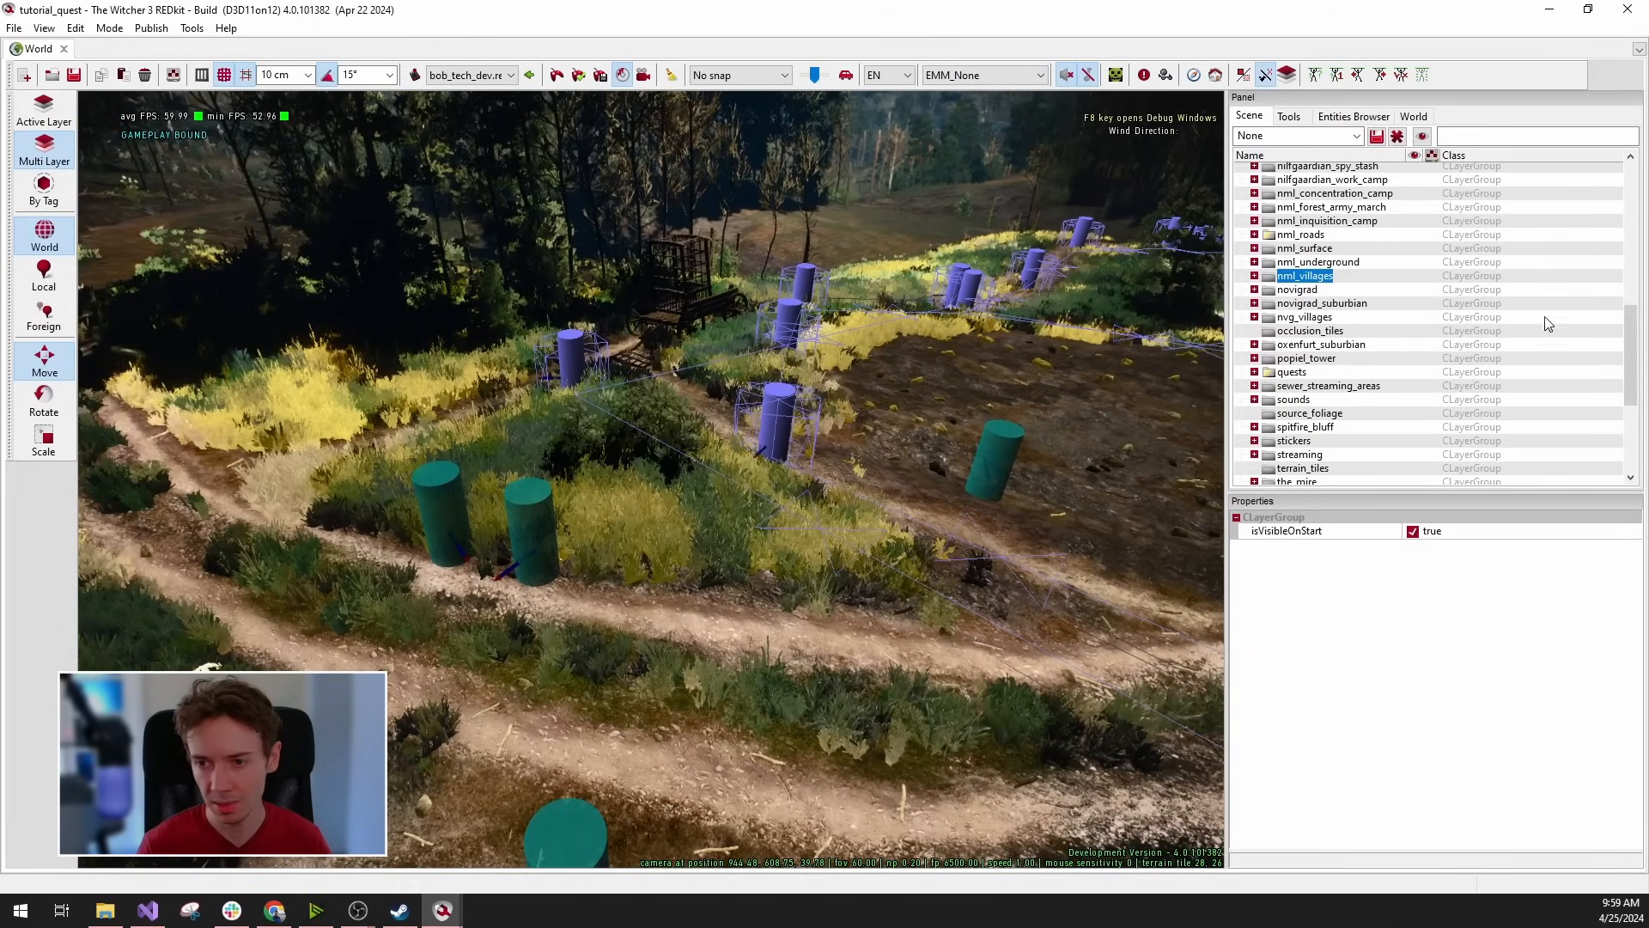
# Create a non-static layer named tutorial_quest_01 with the Quest build tag in the novigrad world root.
pyautogui.moveTo(1630, 356); pyautogui.dragTo(1630, 206)
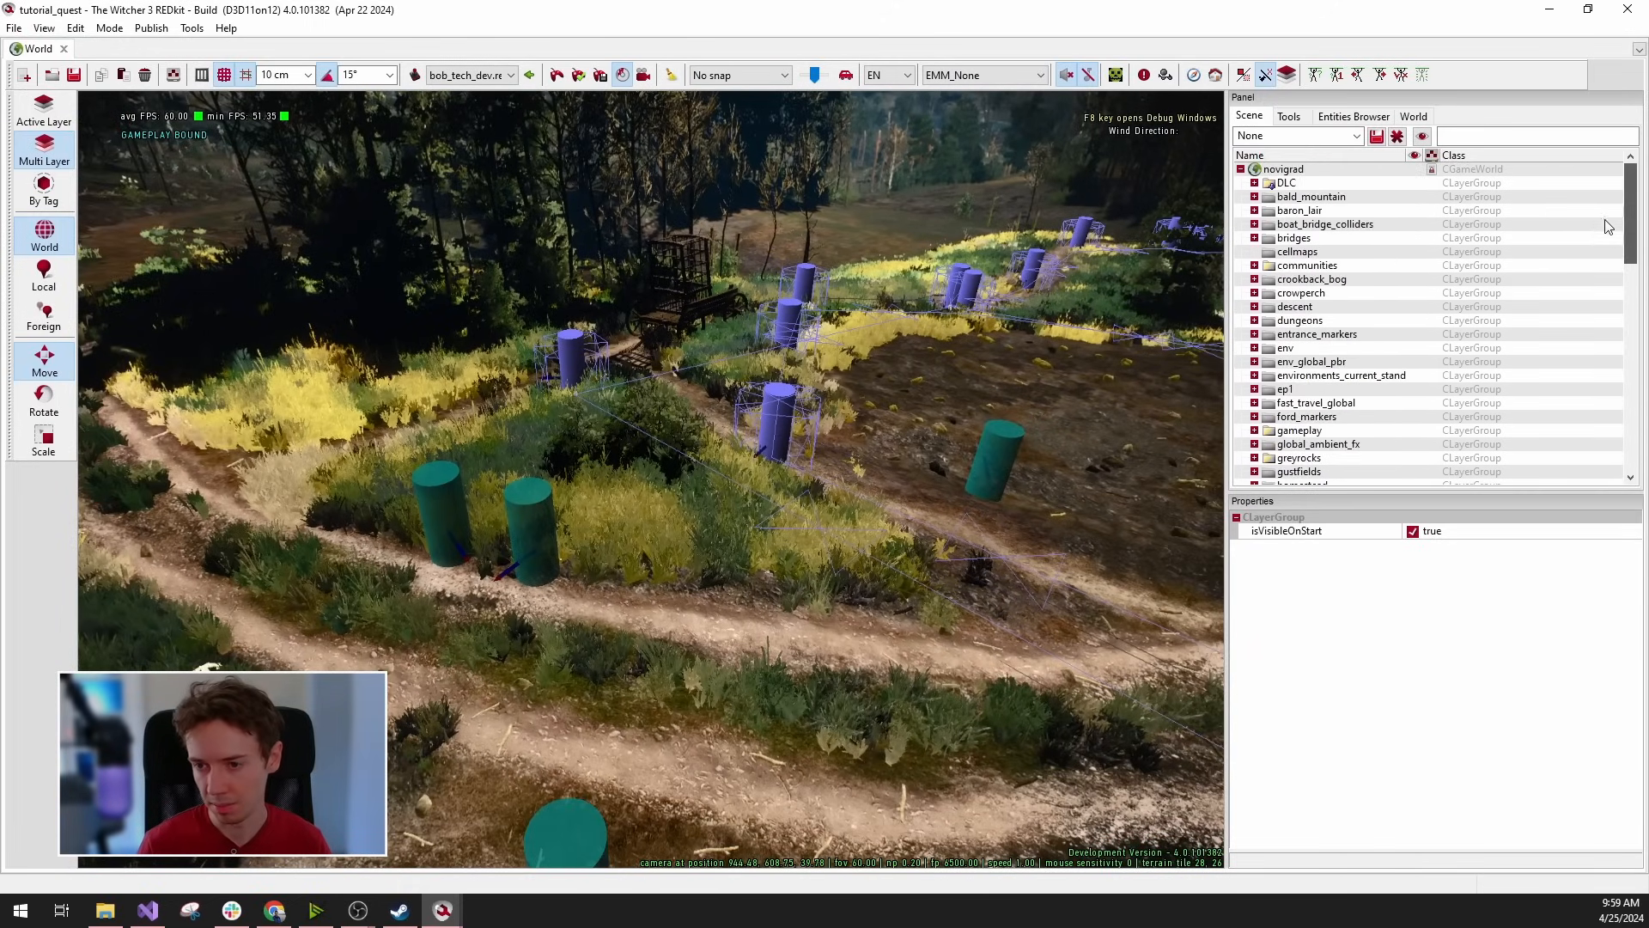
pyautogui.rightClick(1285, 169)
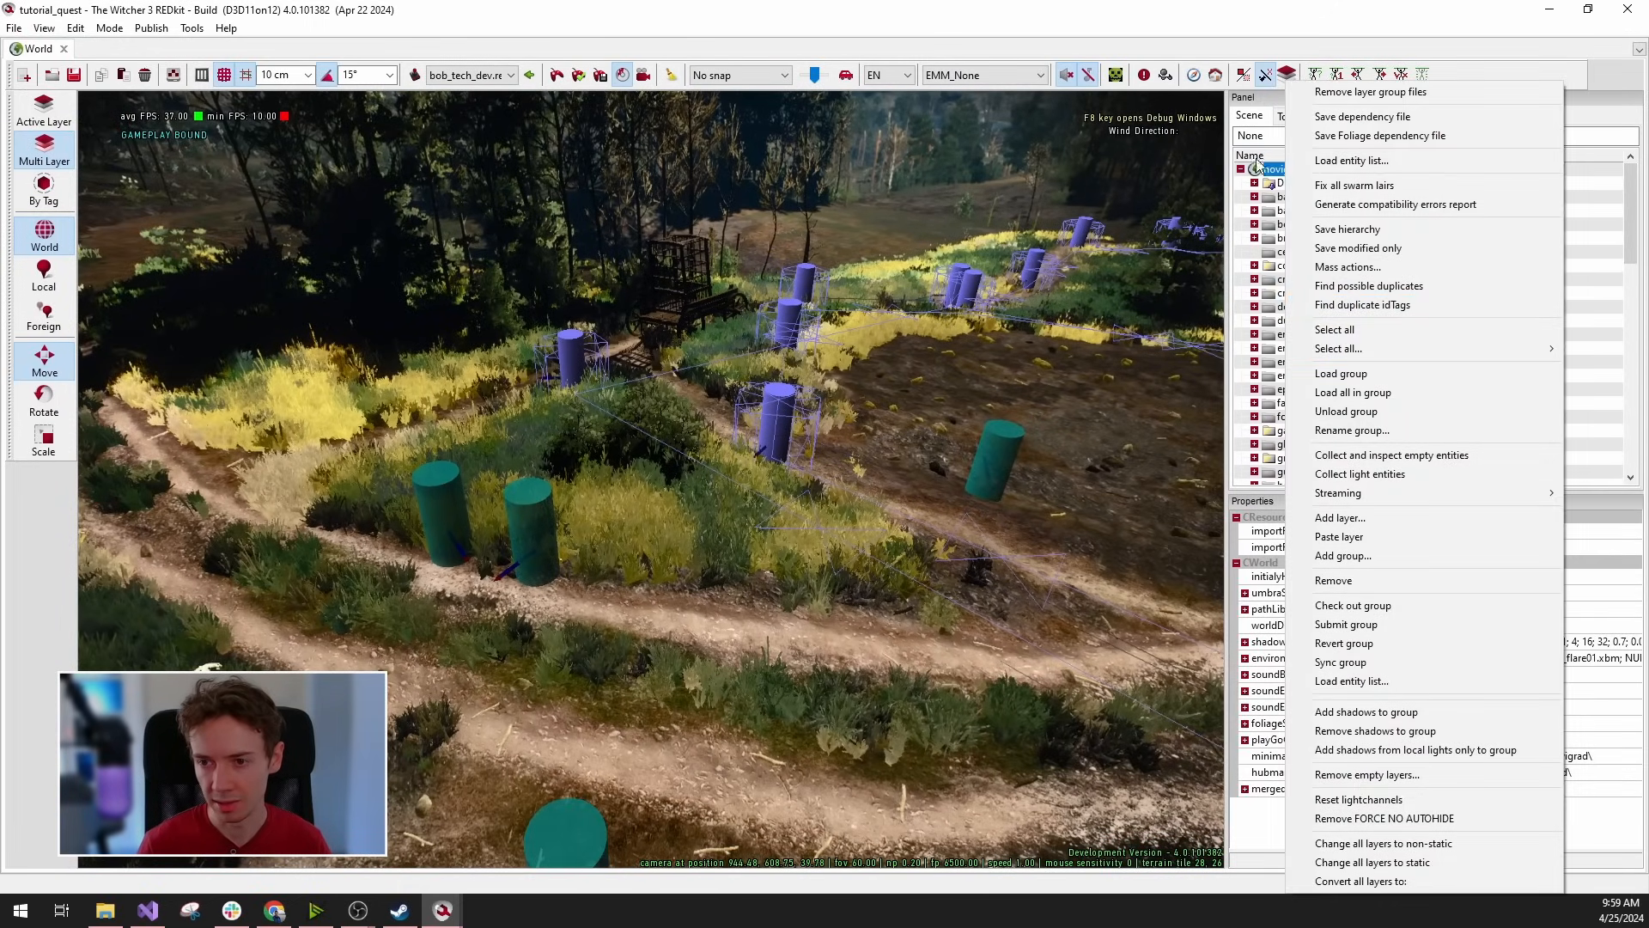
pyautogui.click(1256, 168)
pyautogui.rightClick(1274, 170)
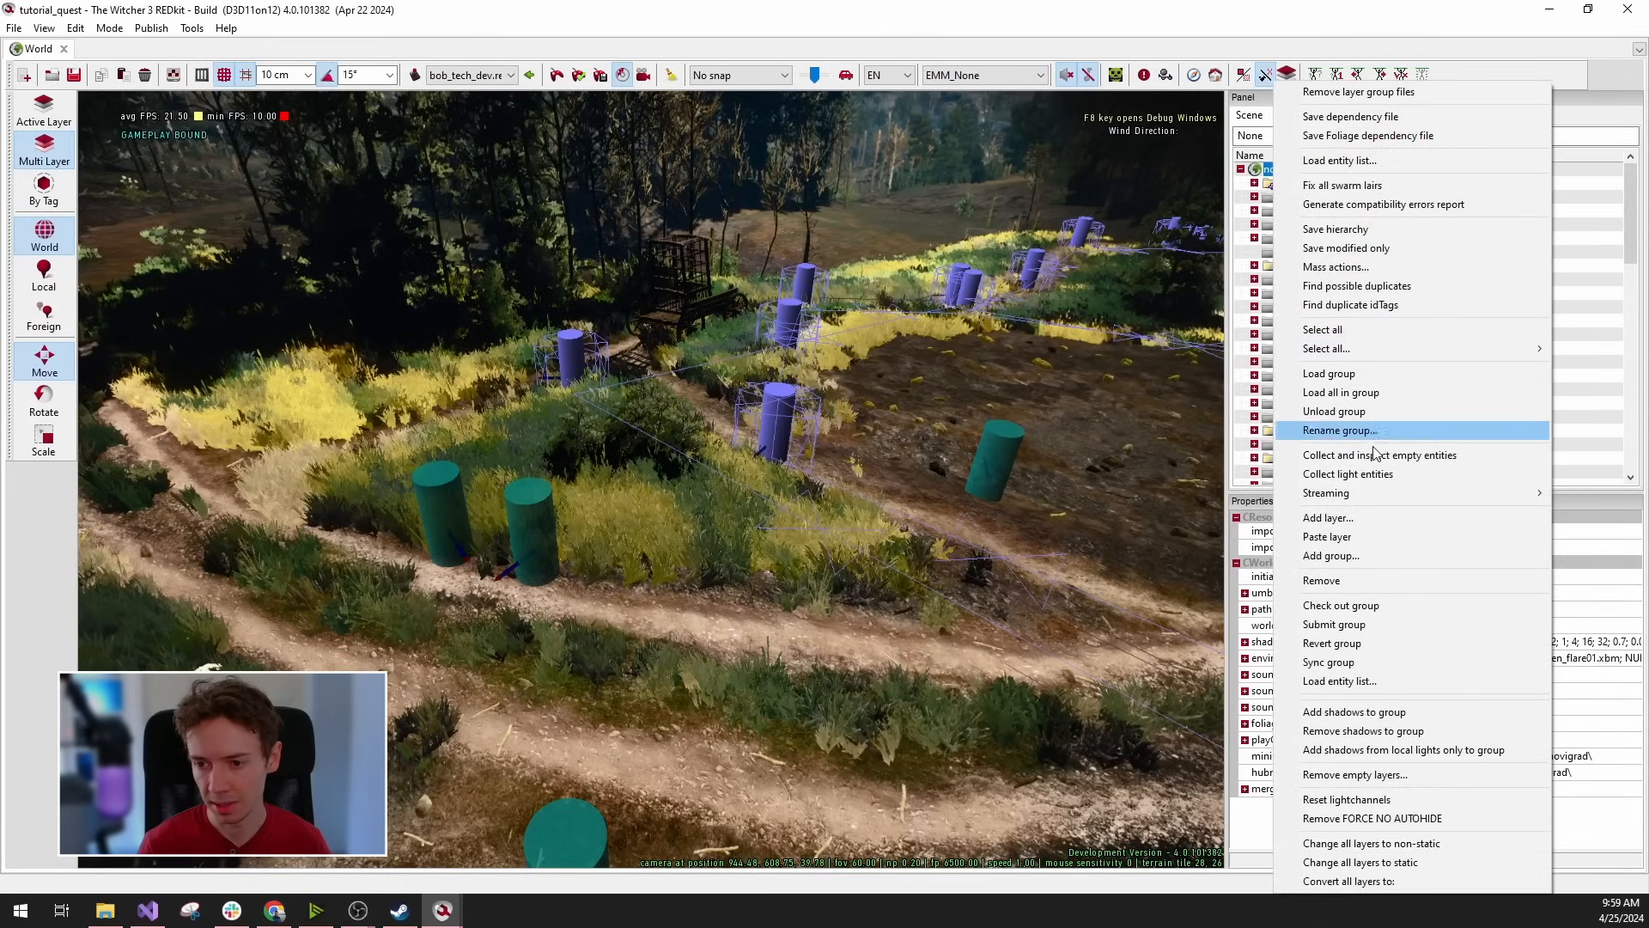
pyautogui.click(1352, 518)
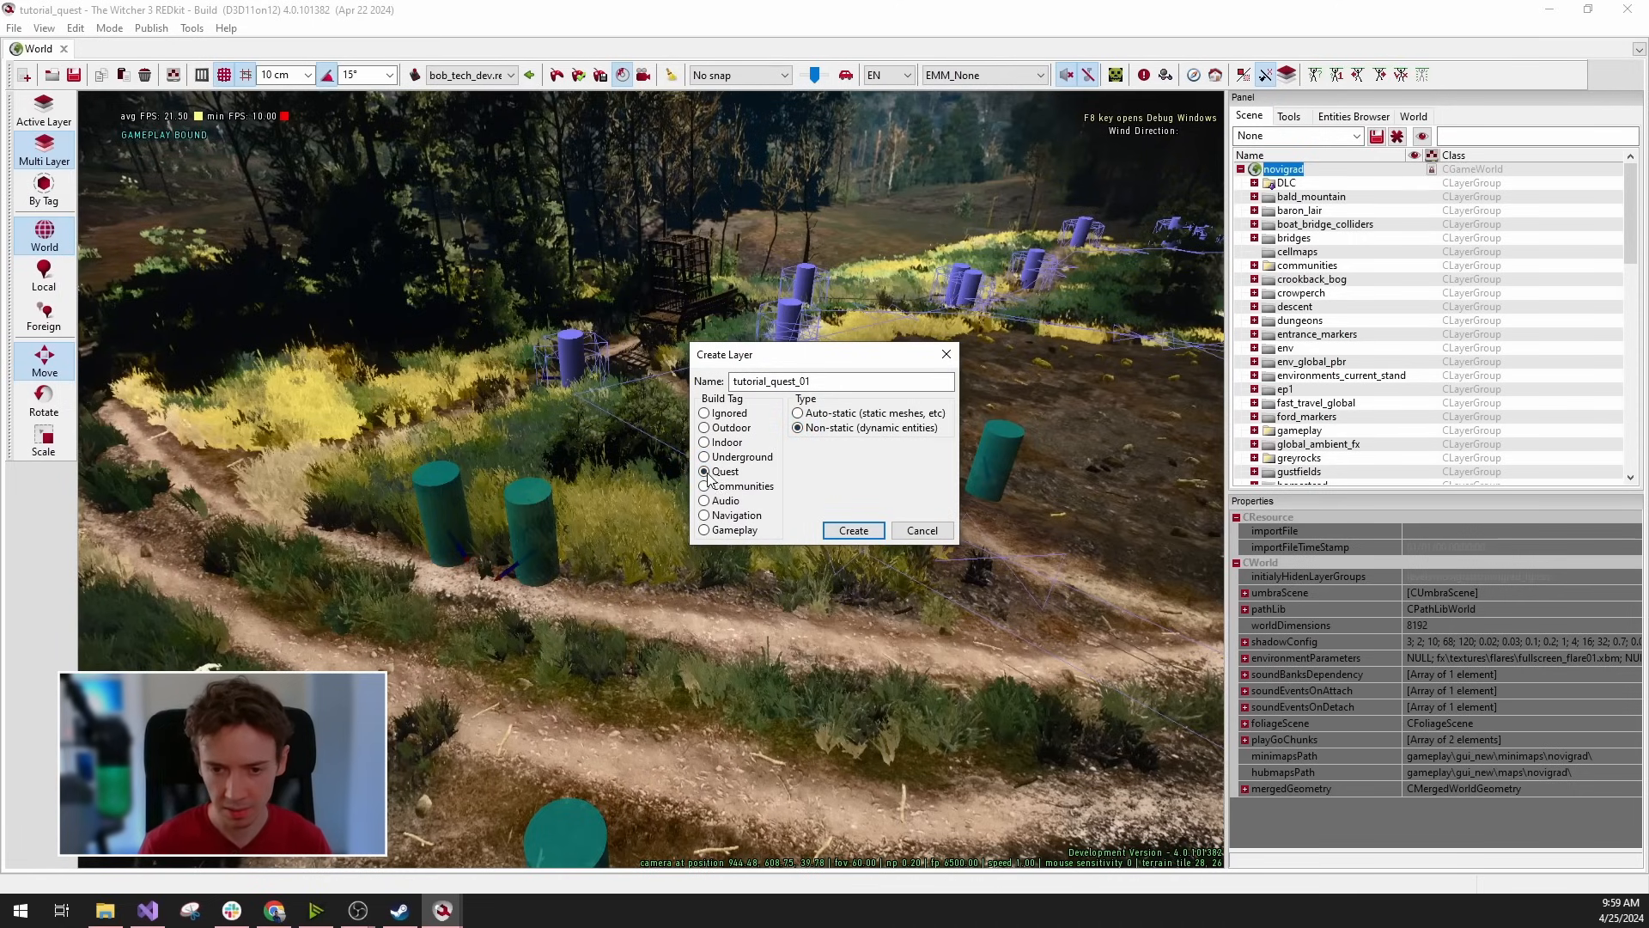
pyautogui.click(853, 530)
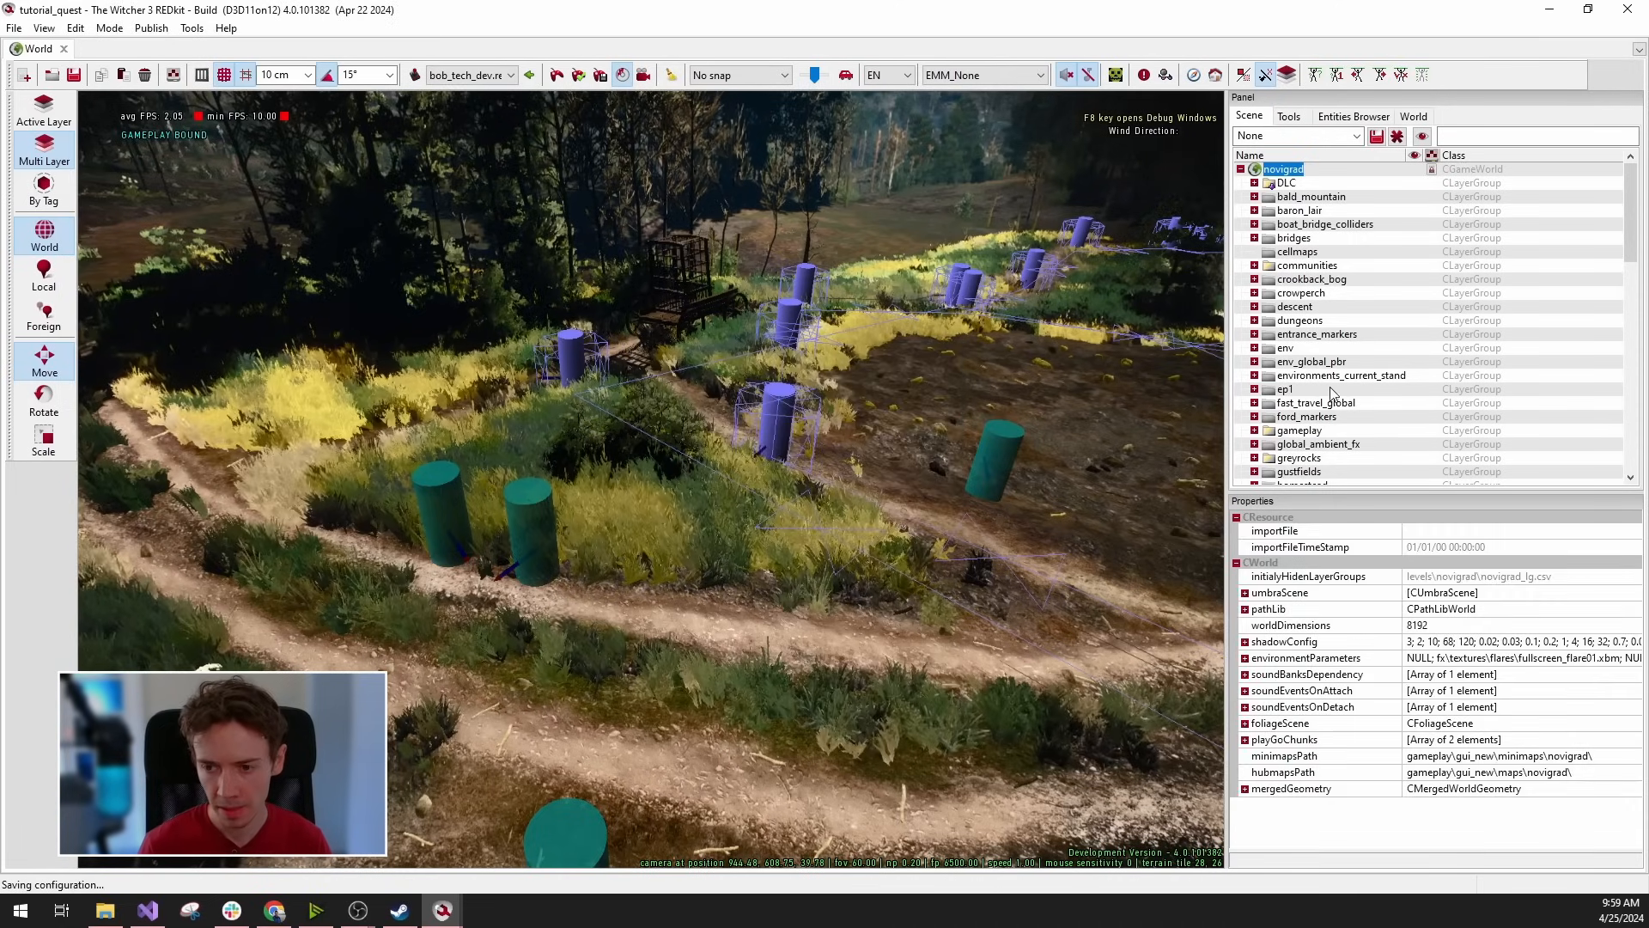
# Make tutorial_quest_01 the active layer and add a trigger area beside the dirt path, near the white flowers.
pyautogui.scroll(-15, 1340, 395)
pyautogui.scroll(-6, 1340, 395)
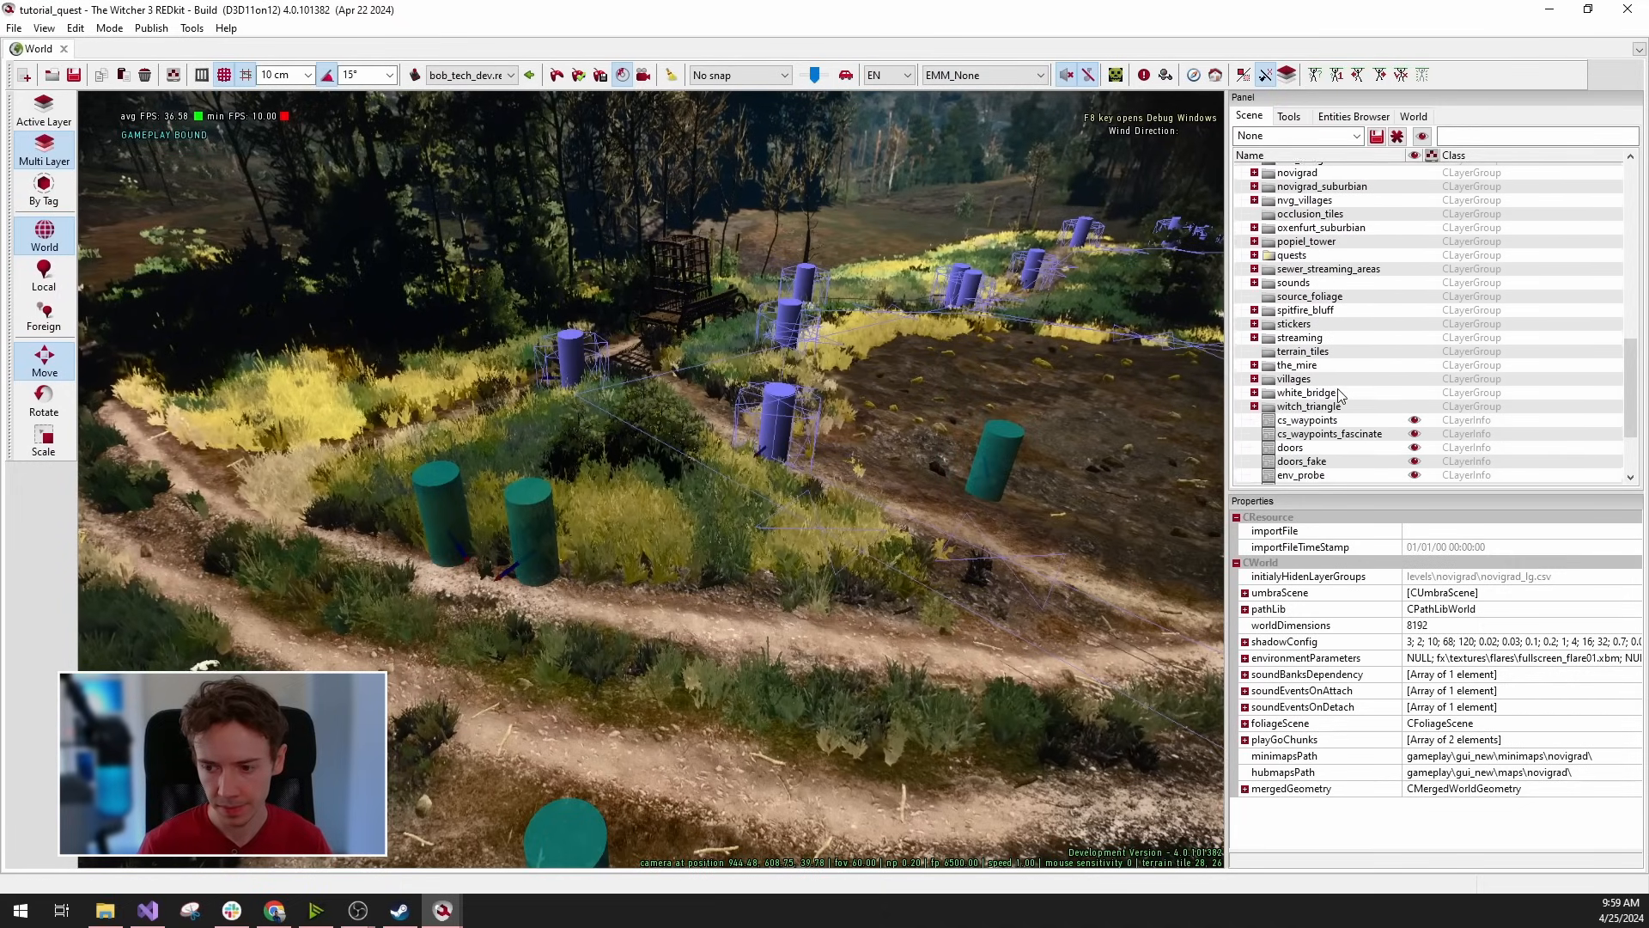
pyautogui.click(1300, 480)
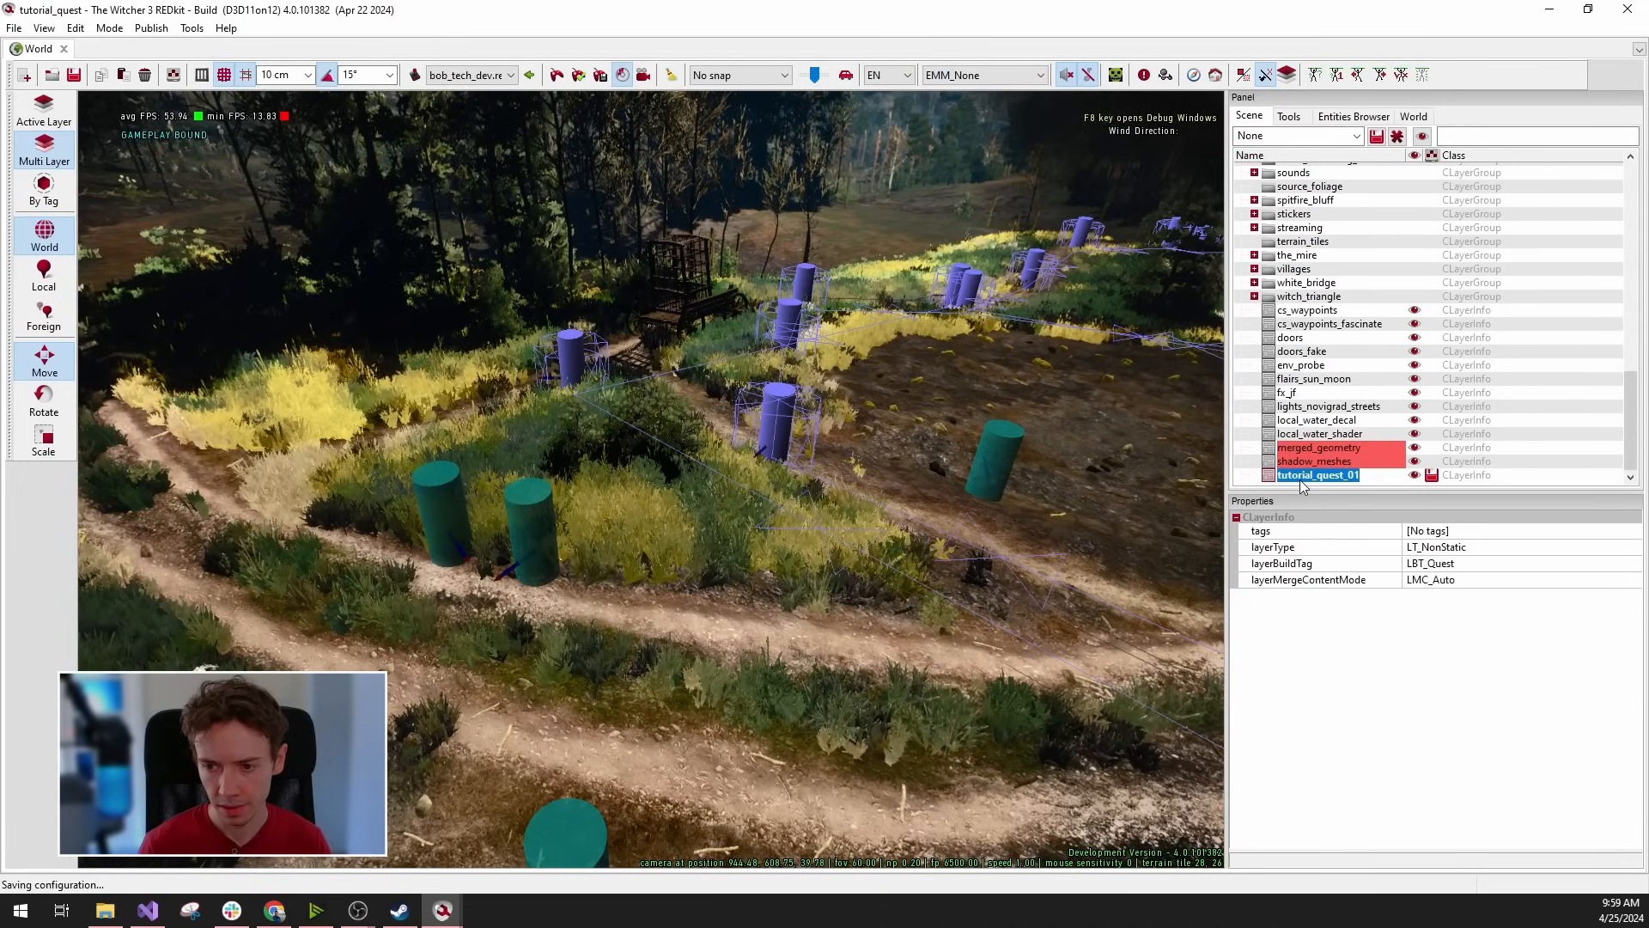
pyautogui.moveTo(773, 611); pyautogui.dragTo(731, 595, button='right')
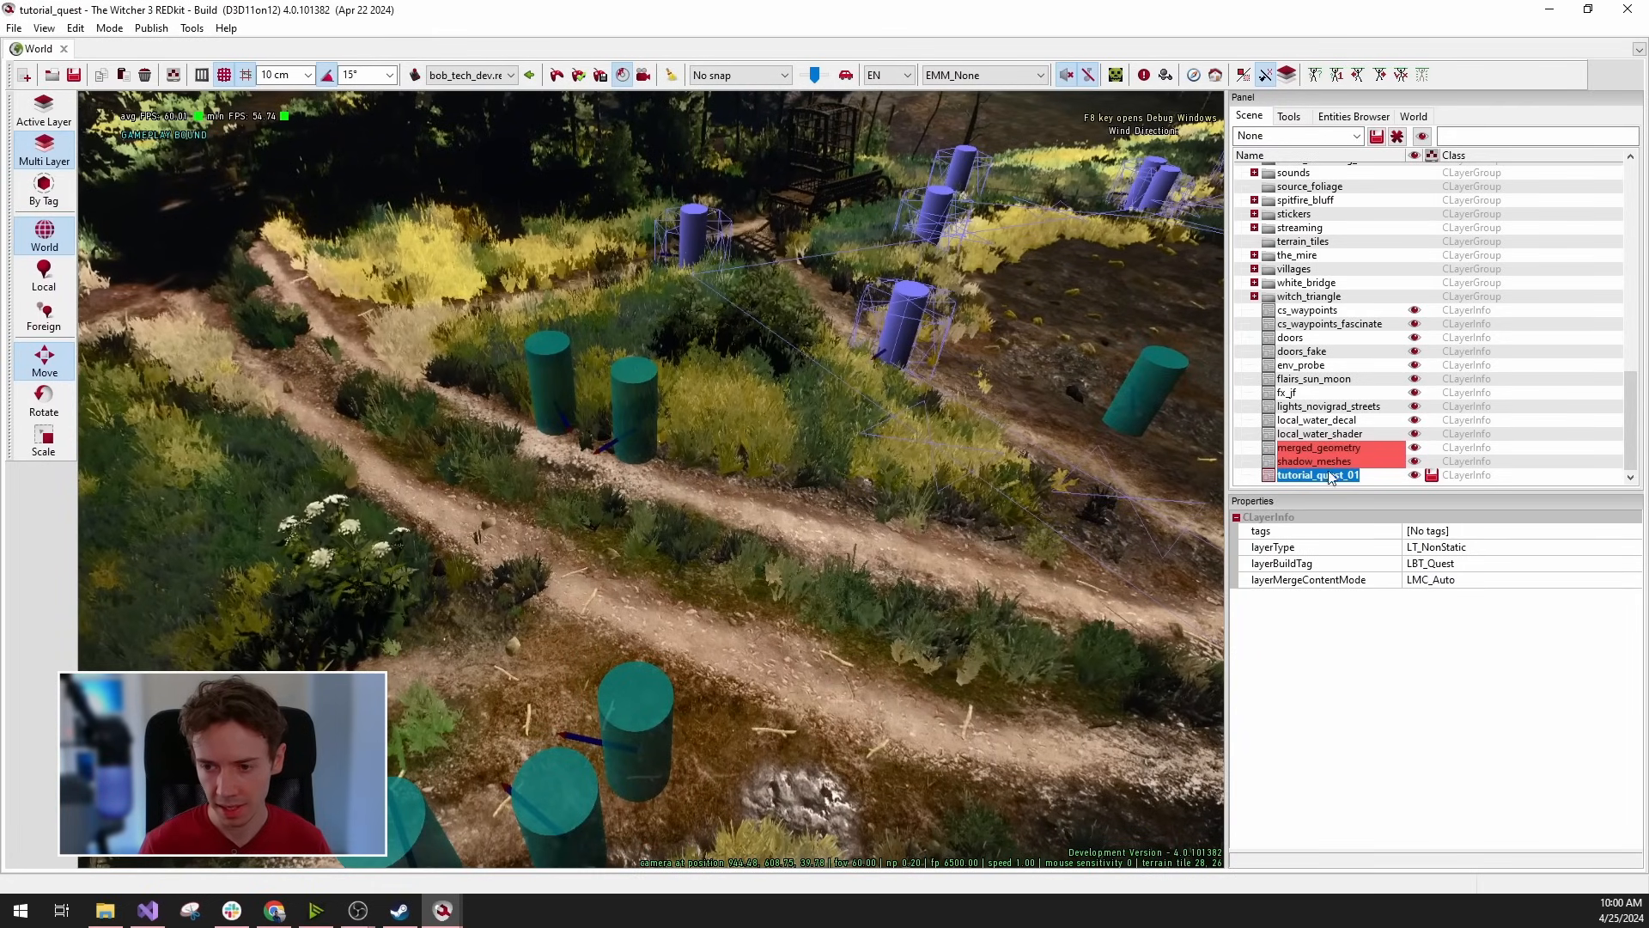
pyautogui.click(1333, 463)
pyautogui.click(1327, 476)
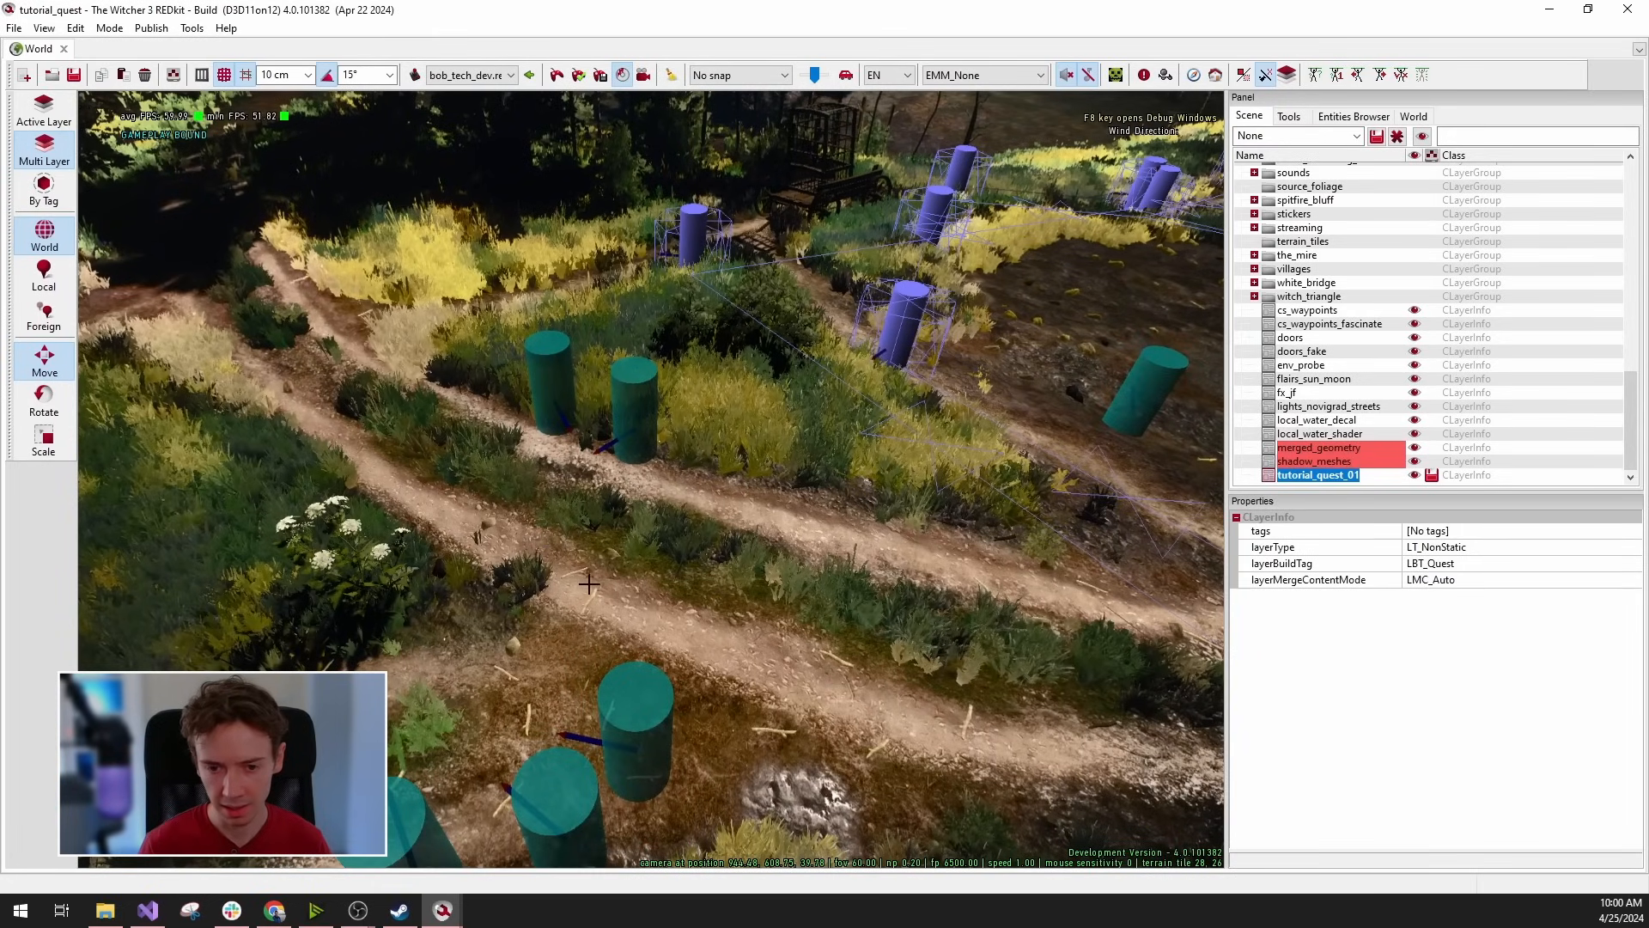
pyautogui.moveTo(552, 546); pyautogui.dragTo(556, 549, button='right')
pyautogui.moveTo(657, 735)
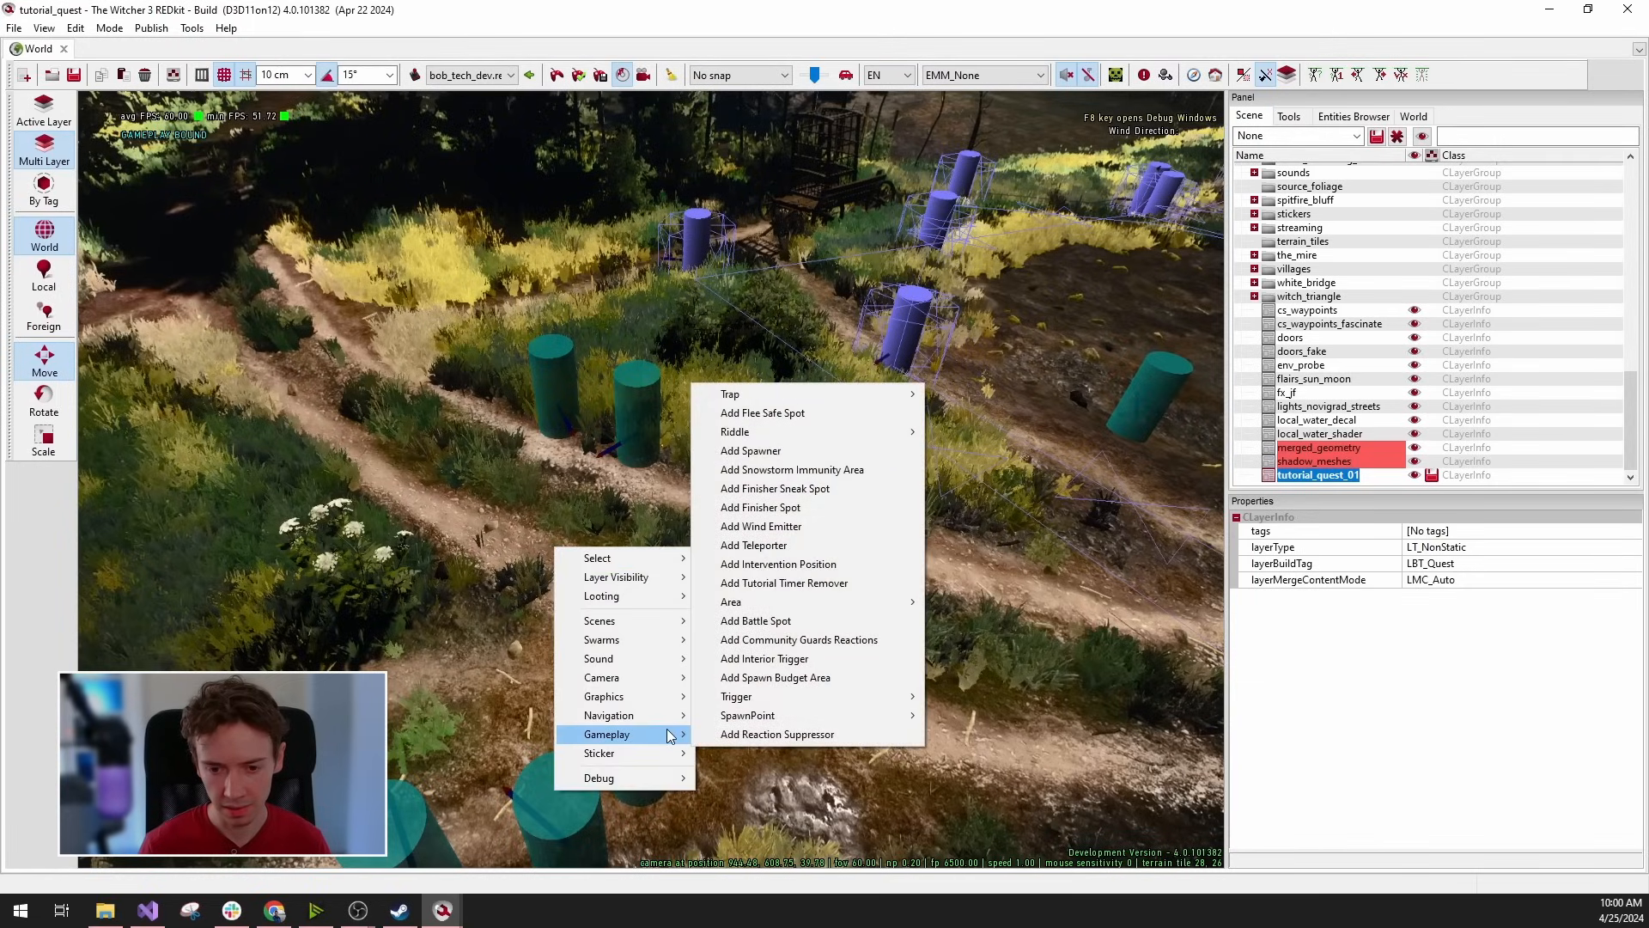
pyautogui.moveTo(781, 612)
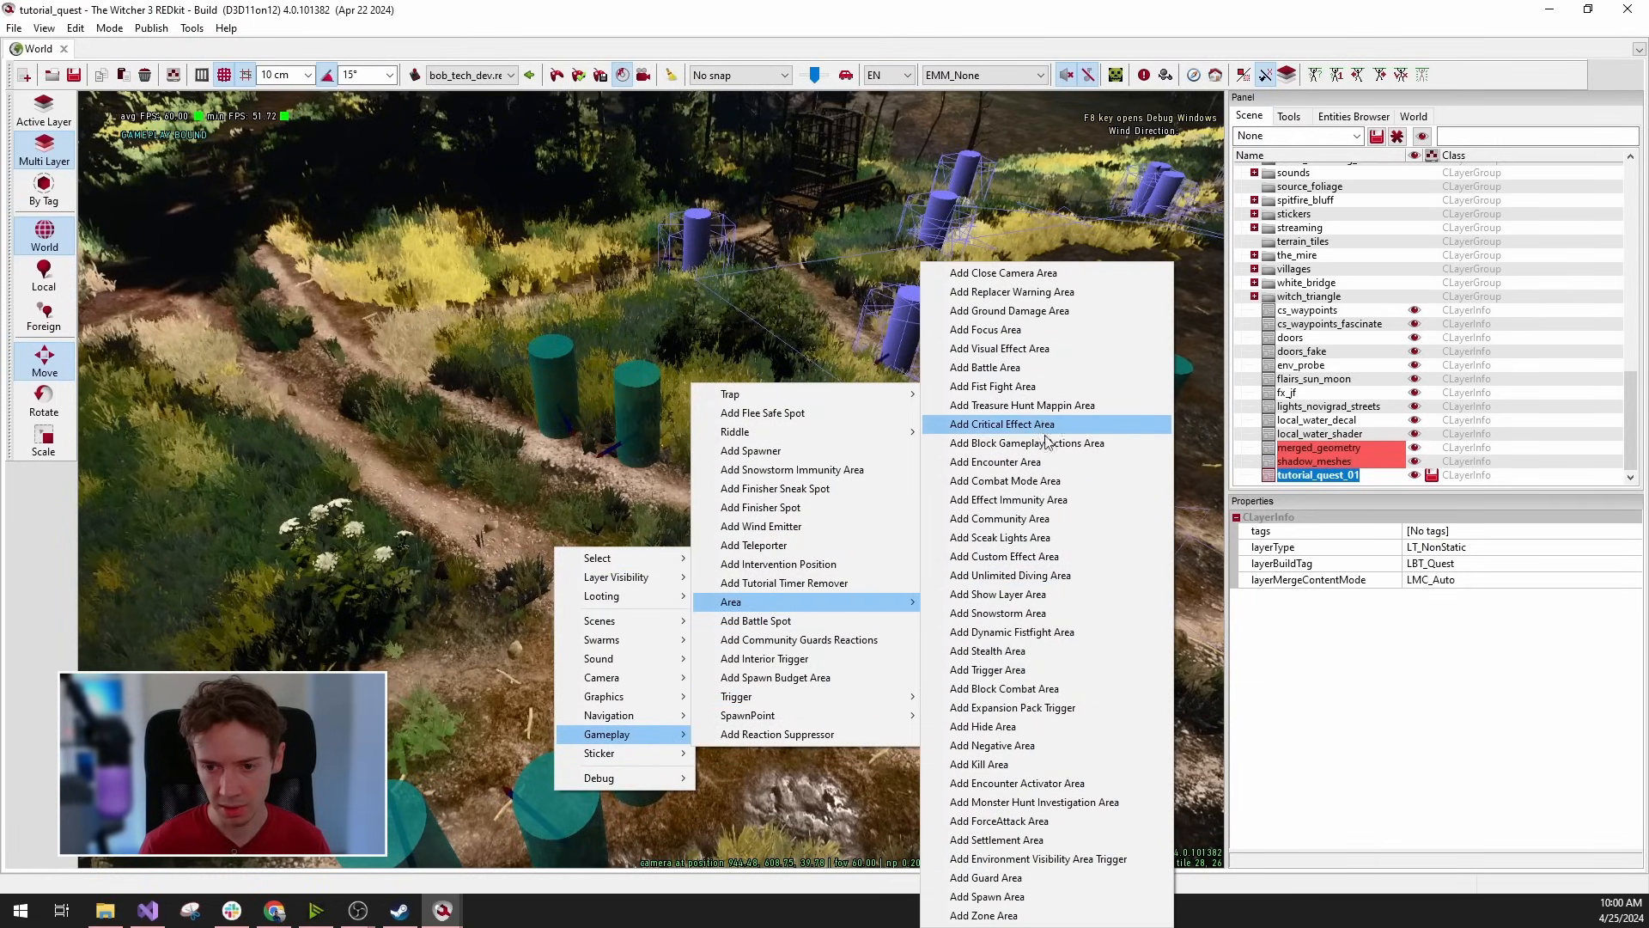
pyautogui.click(1070, 668)
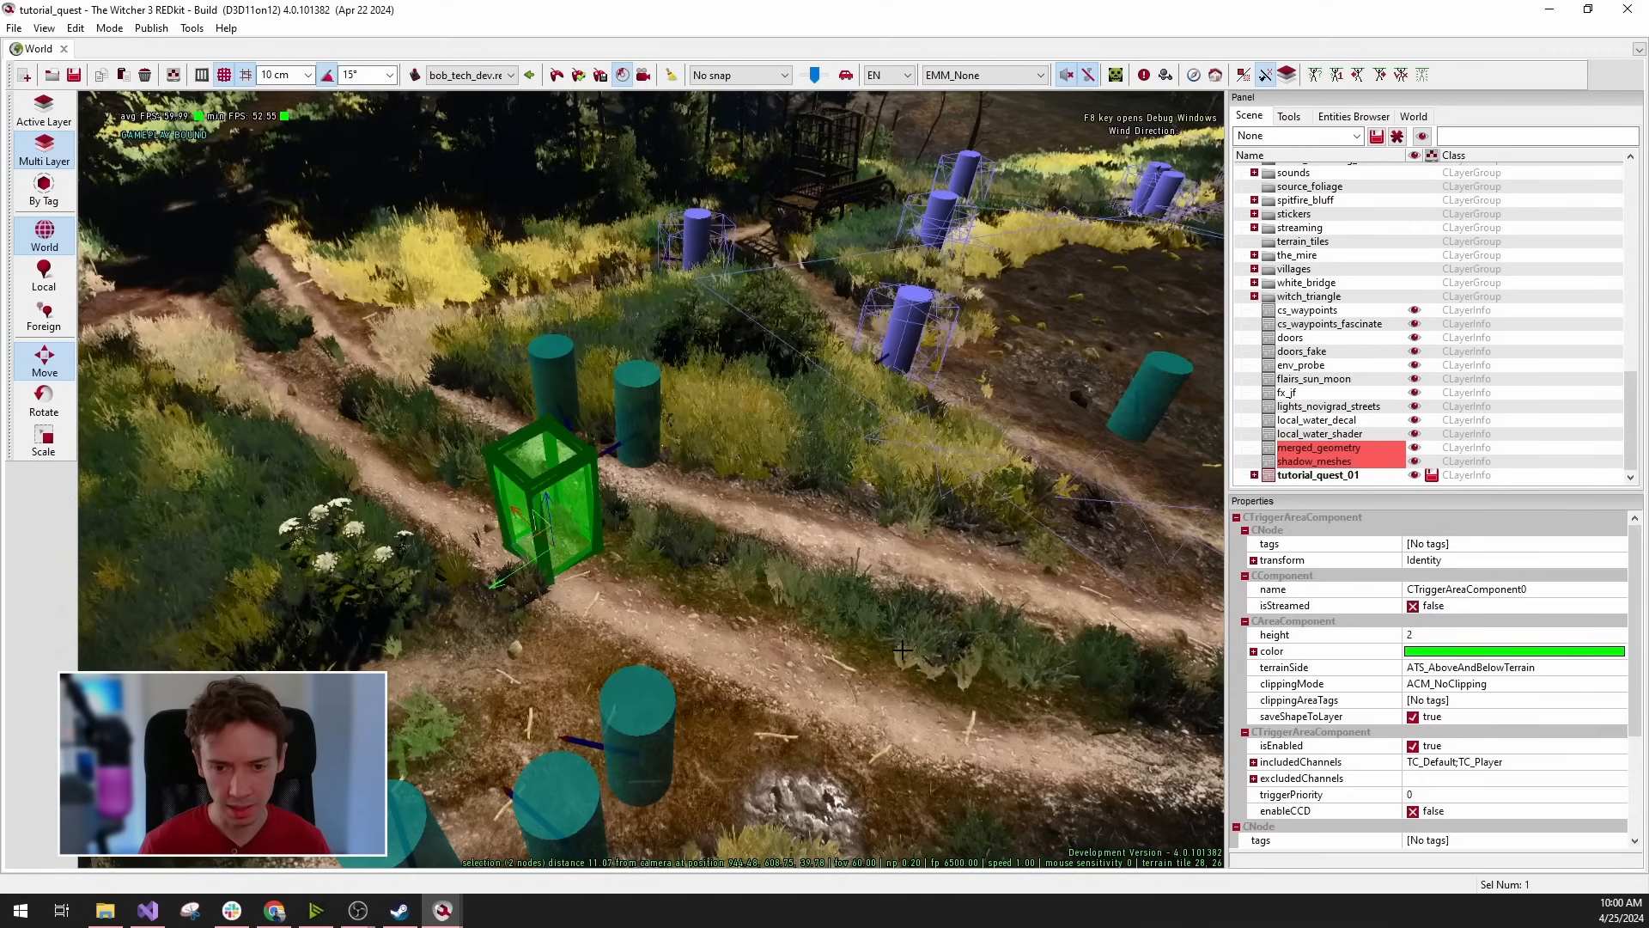
# Scale the trigger area up horizontally so its footprint spans both dirt paths around the white flowers.
pyautogui.moveTo(821, 654); pyautogui.dragTo(656, 571, button='right')
pyautogui.press('space')
pyautogui.press('space')
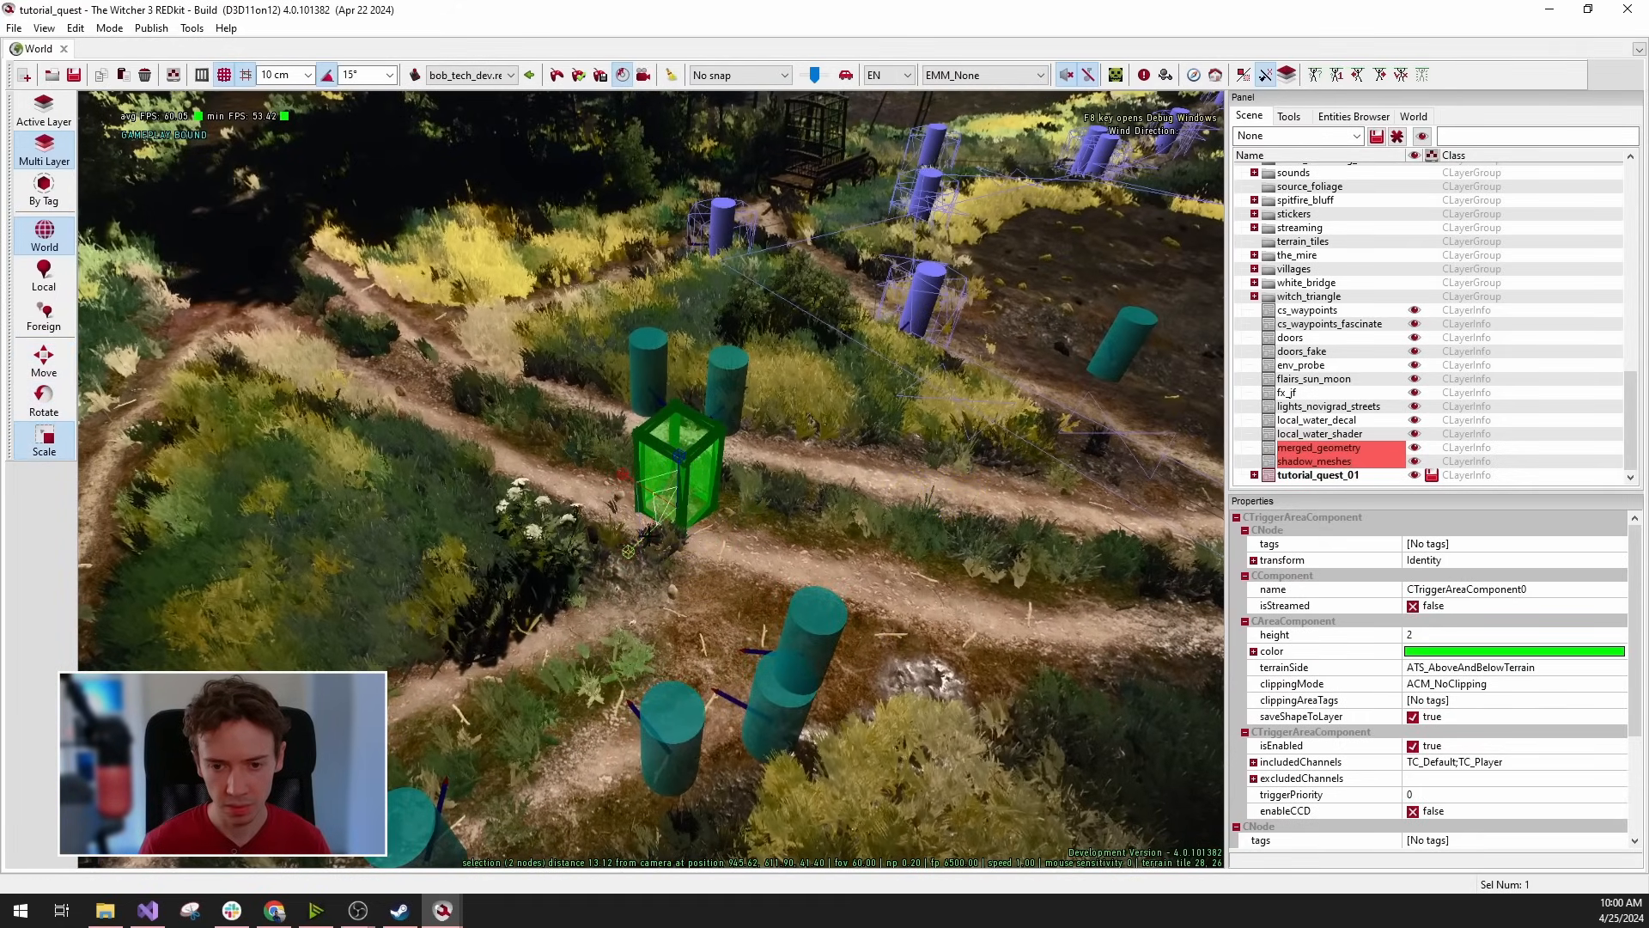
pyautogui.press('a')
pyautogui.moveTo(637, 505); pyautogui.dragTo(731, 541, button='right')
pyautogui.moveTo(745, 524)
pyautogui.mouseDown()
pyautogui.moveTo(674, 601)
pyautogui.moveTo(728, 540)
pyautogui.mouseUp()
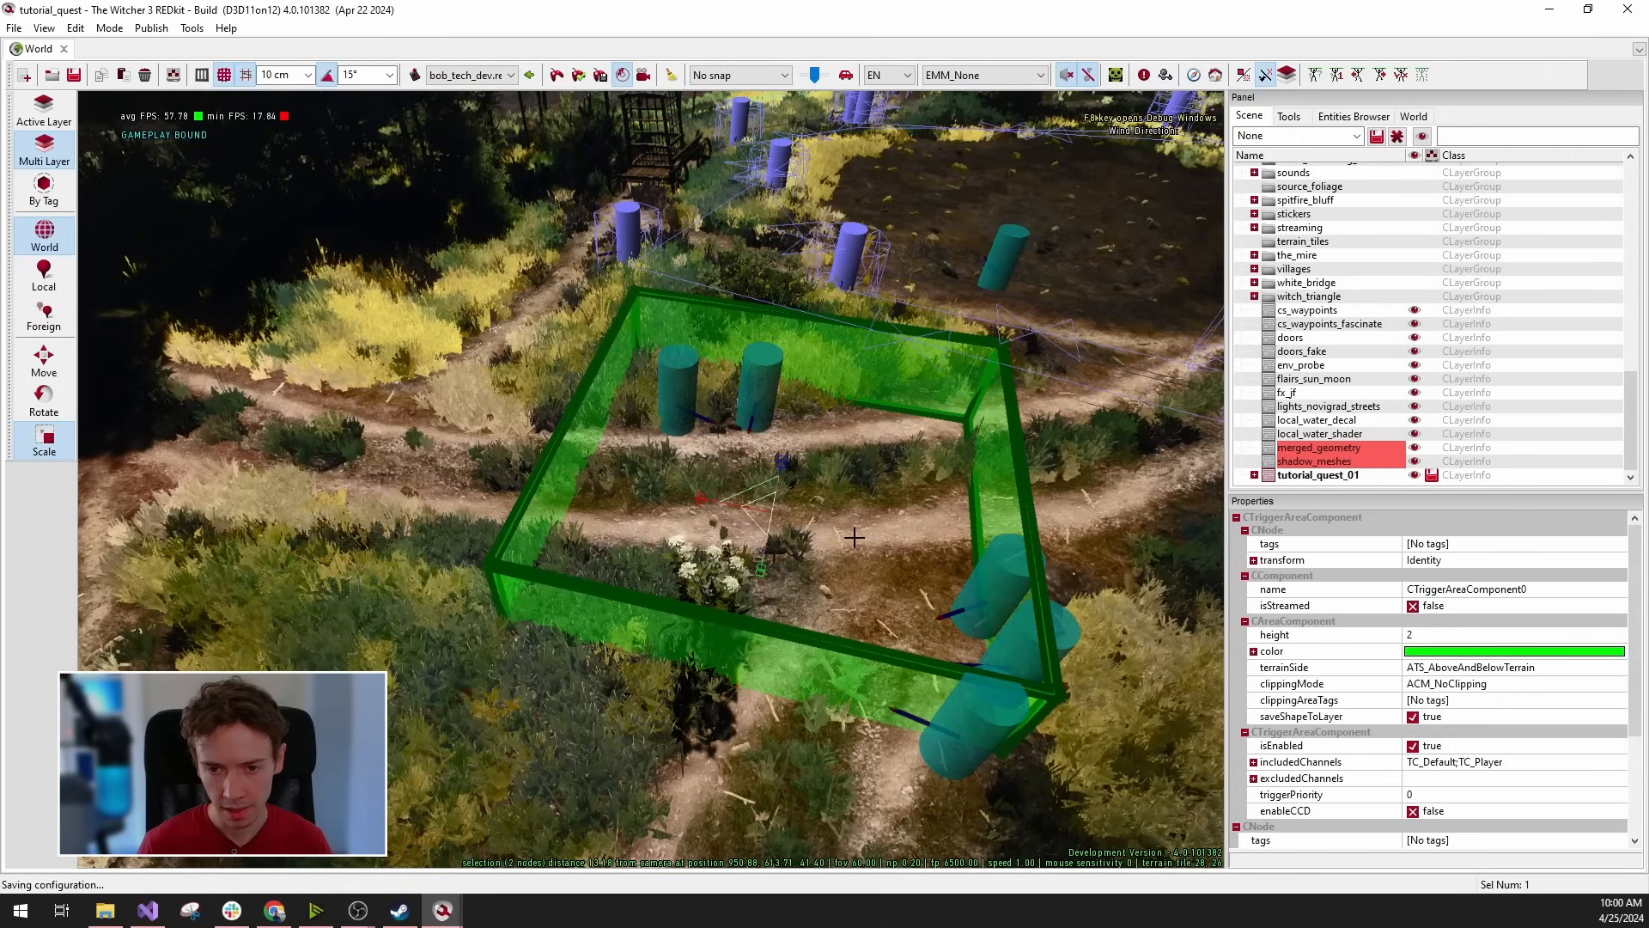
# Raise the trigger area's height by scaling it vertically to about 2.5.
pyautogui.moveTo(780, 508); pyautogui.dragTo(781, 461)
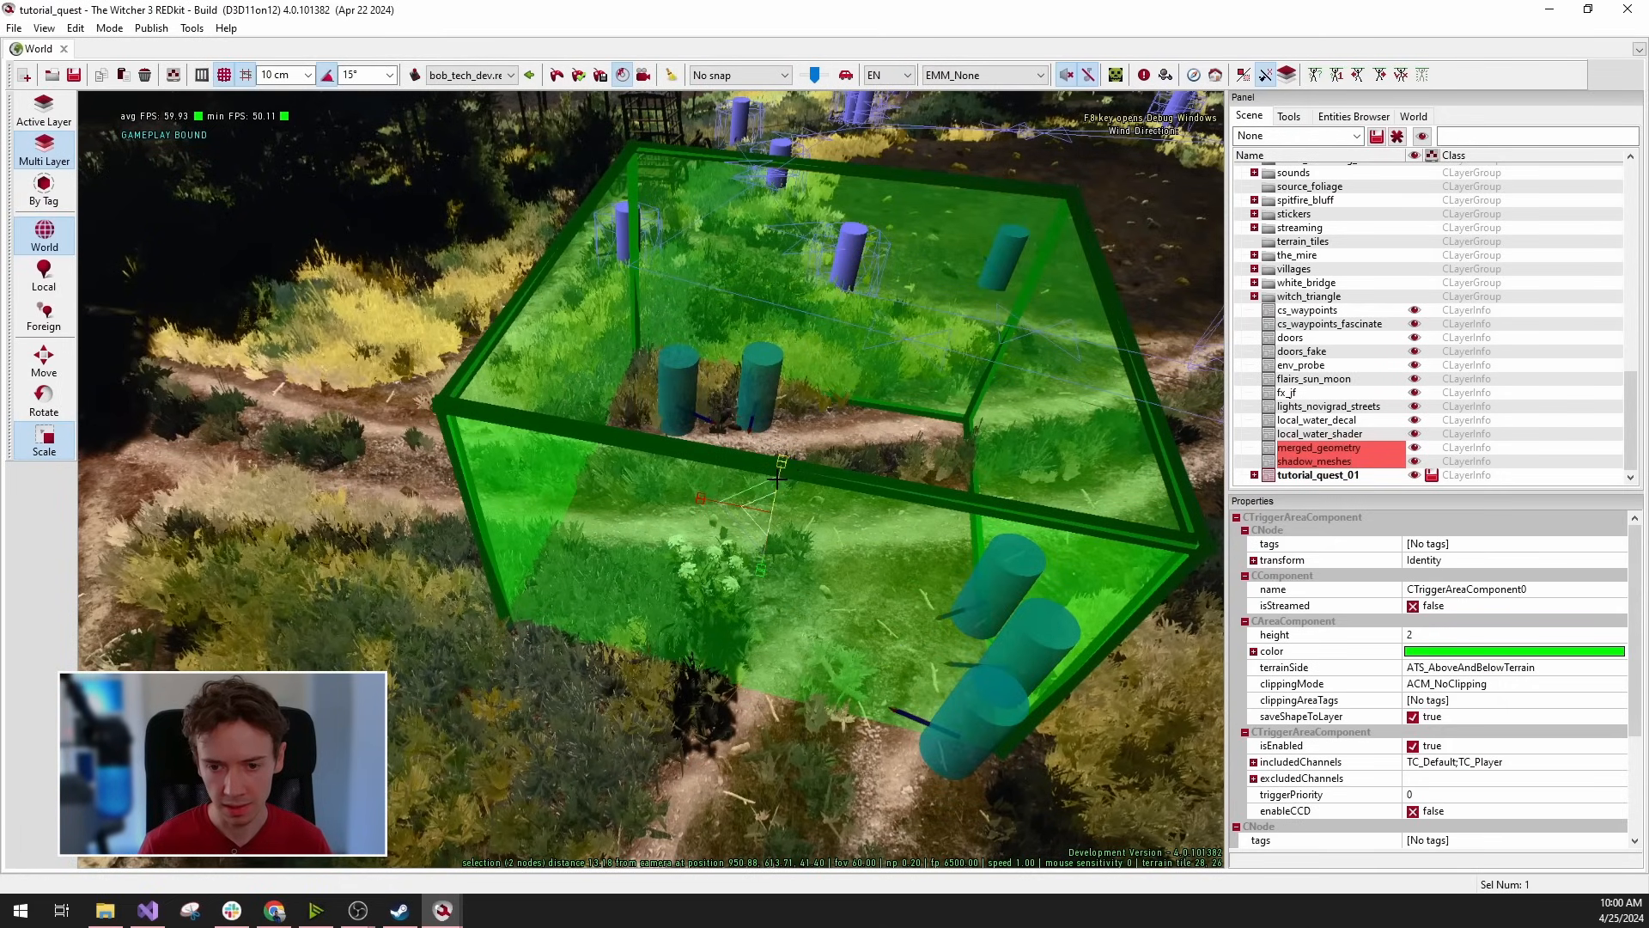
pyautogui.press('space')
pyautogui.press('space')
pyautogui.press('space')
pyautogui.press('space')
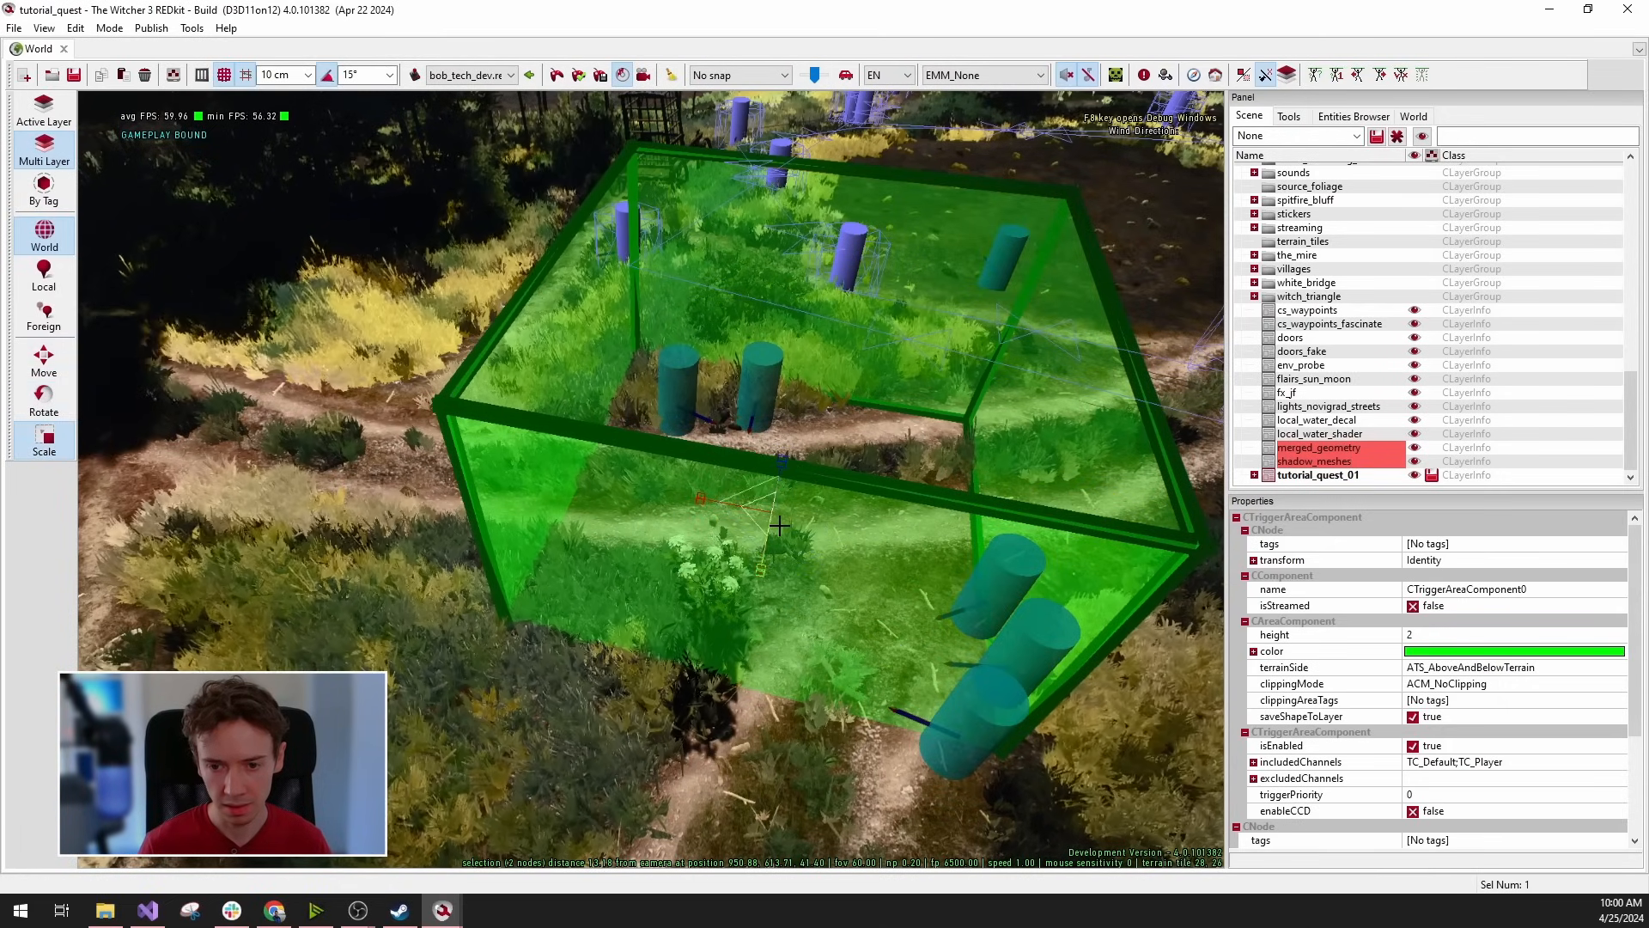
pyautogui.moveTo(781, 468); pyautogui.dragTo(776, 491)
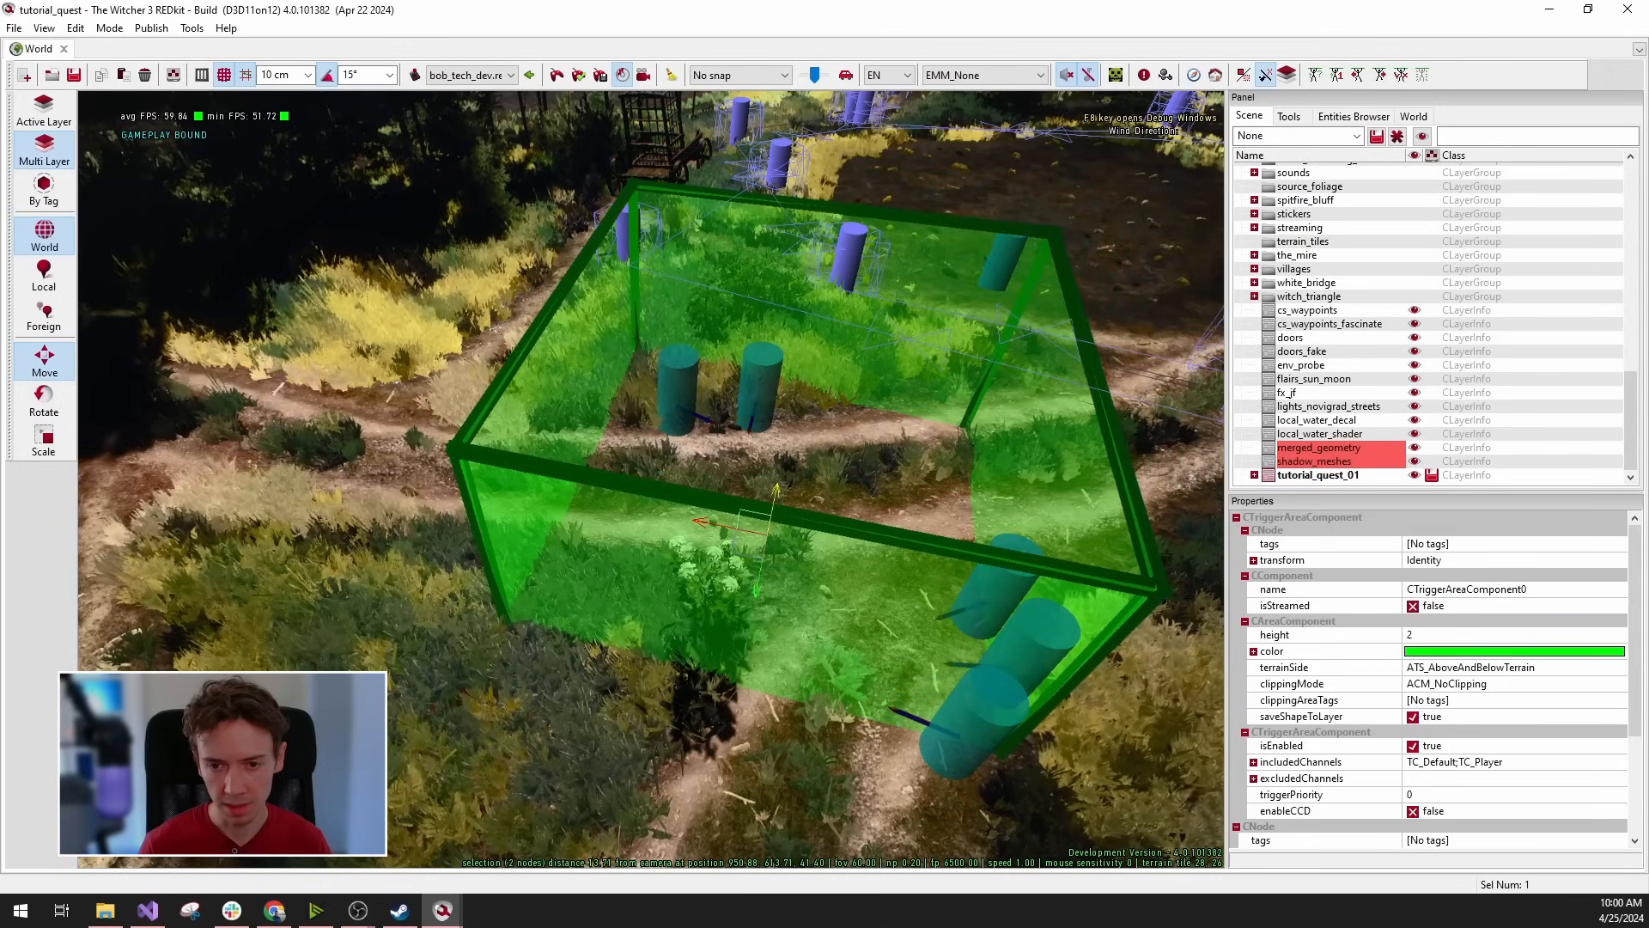
# Enlarge the trigger area's footprint to a horizontal scale of about 13.28, and return to move mode.
pyautogui.press('space')
pyautogui.press('space')
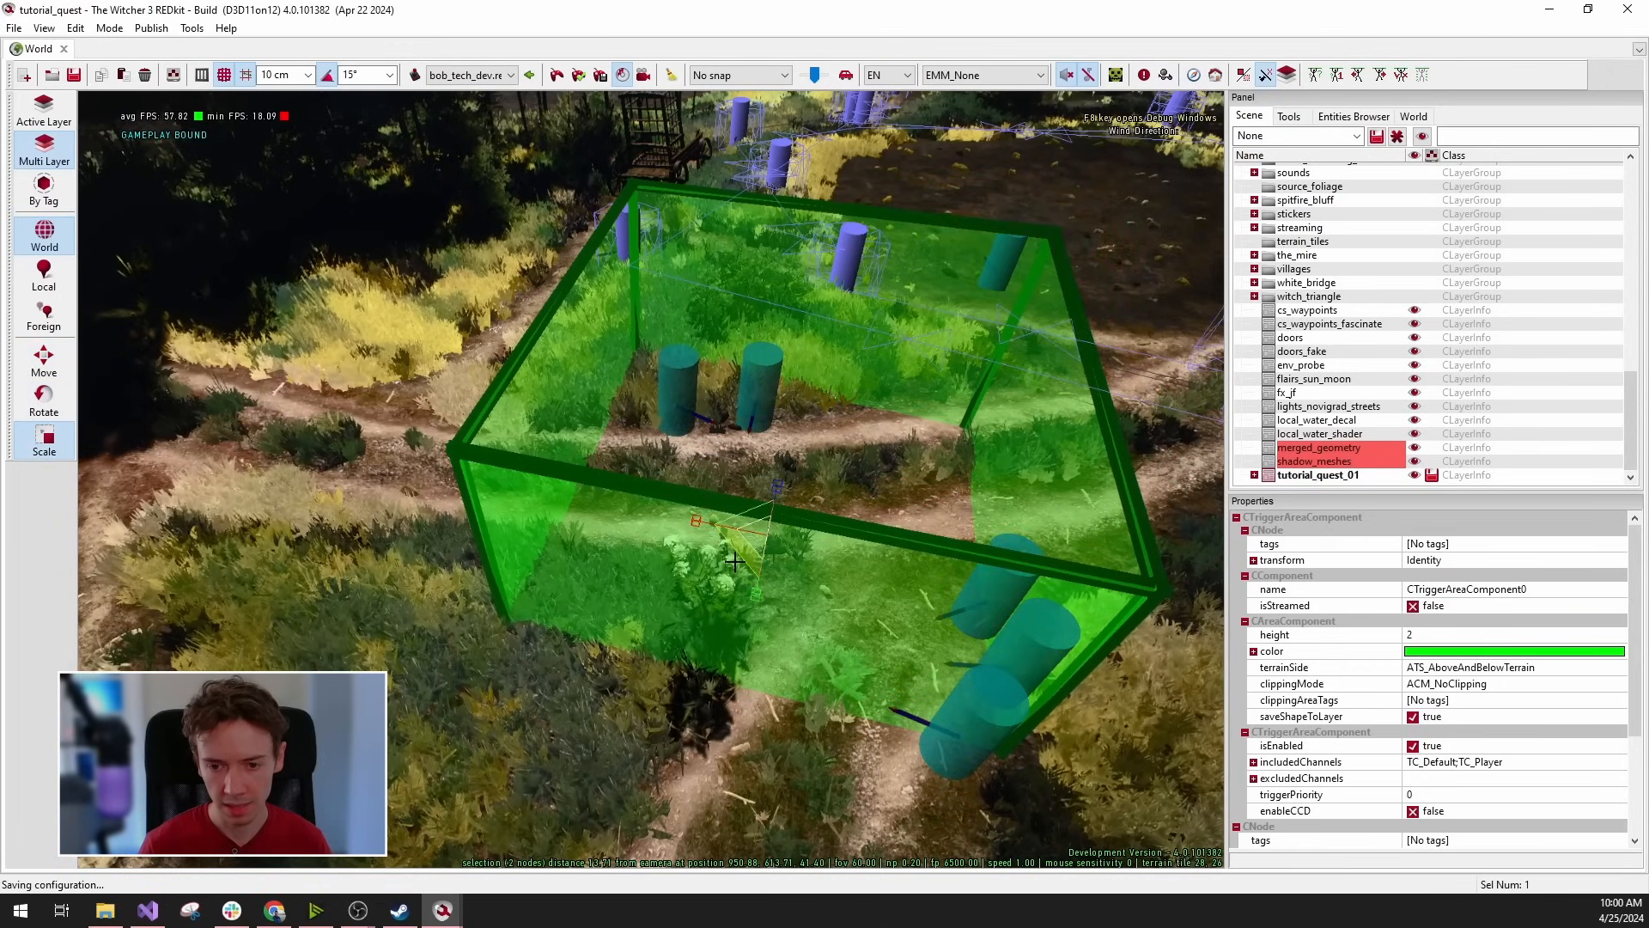
pyautogui.moveTo(735, 562); pyautogui.dragTo(709, 564)
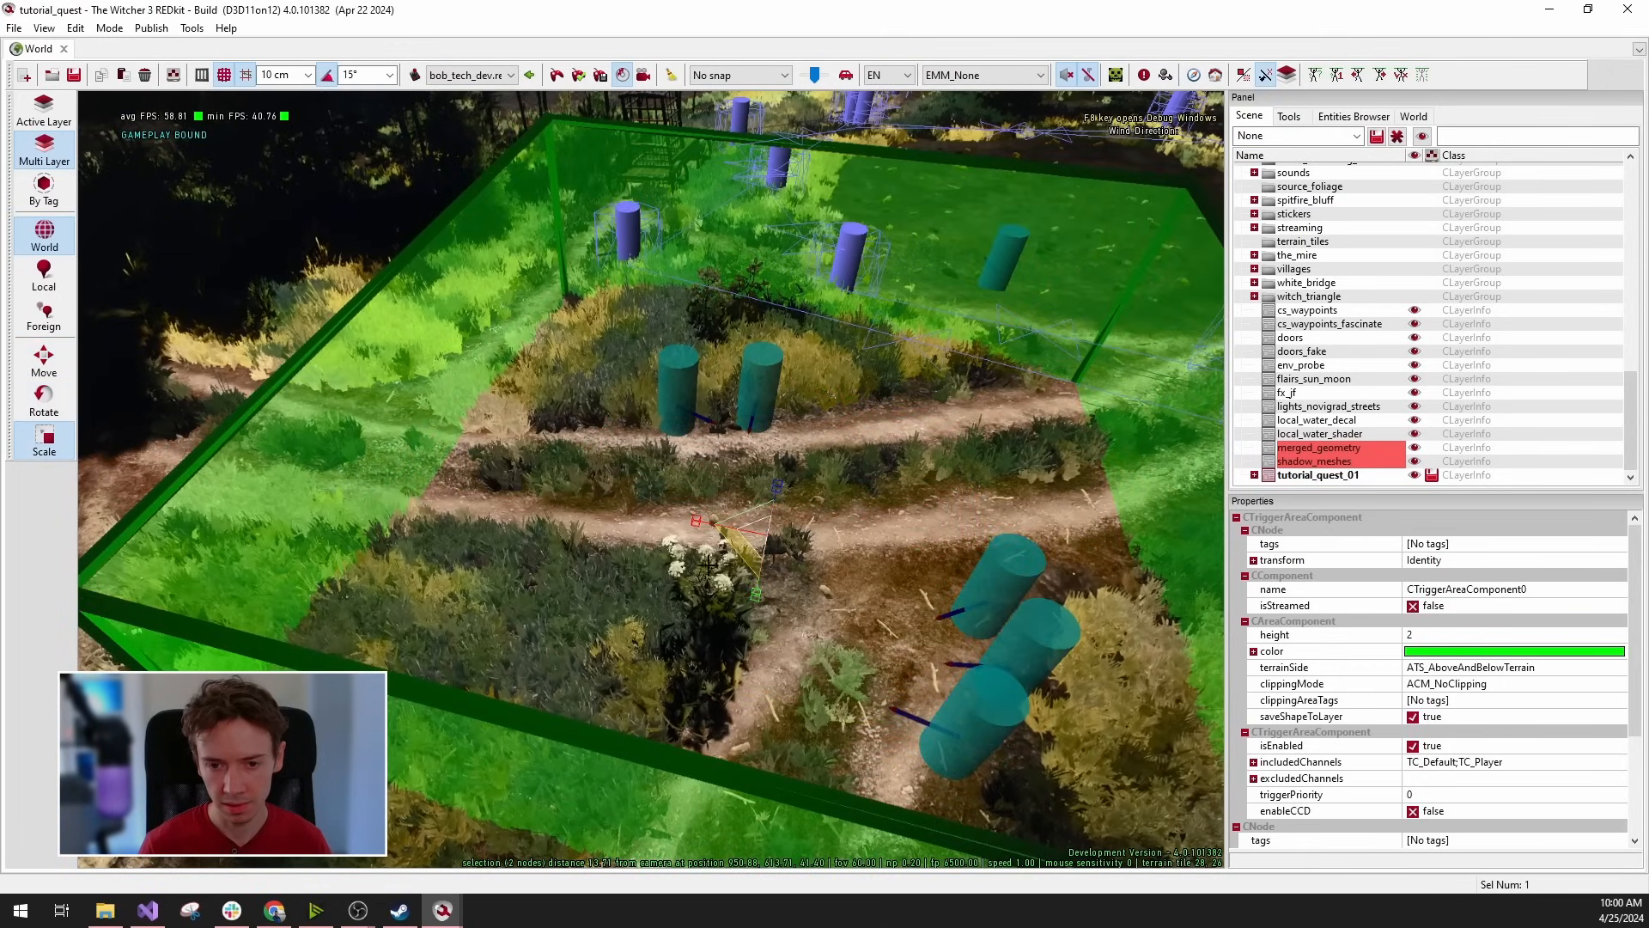
pyautogui.moveTo(709, 564); pyautogui.dragTo(754, 490, button='right')
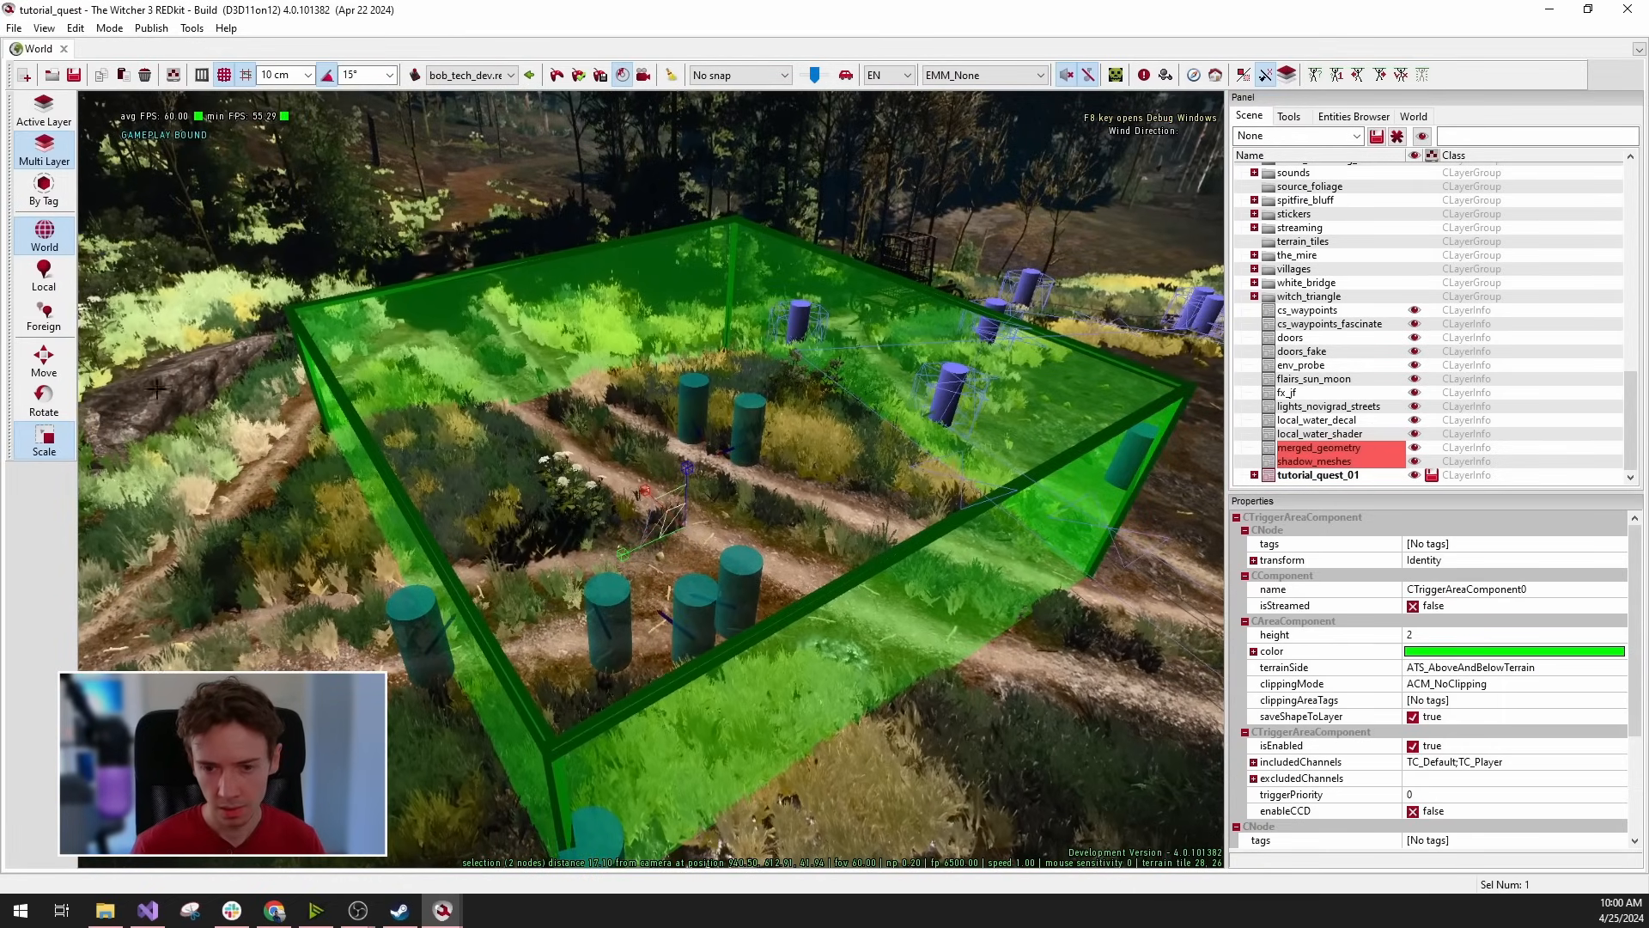
pyautogui.click(56, 369)
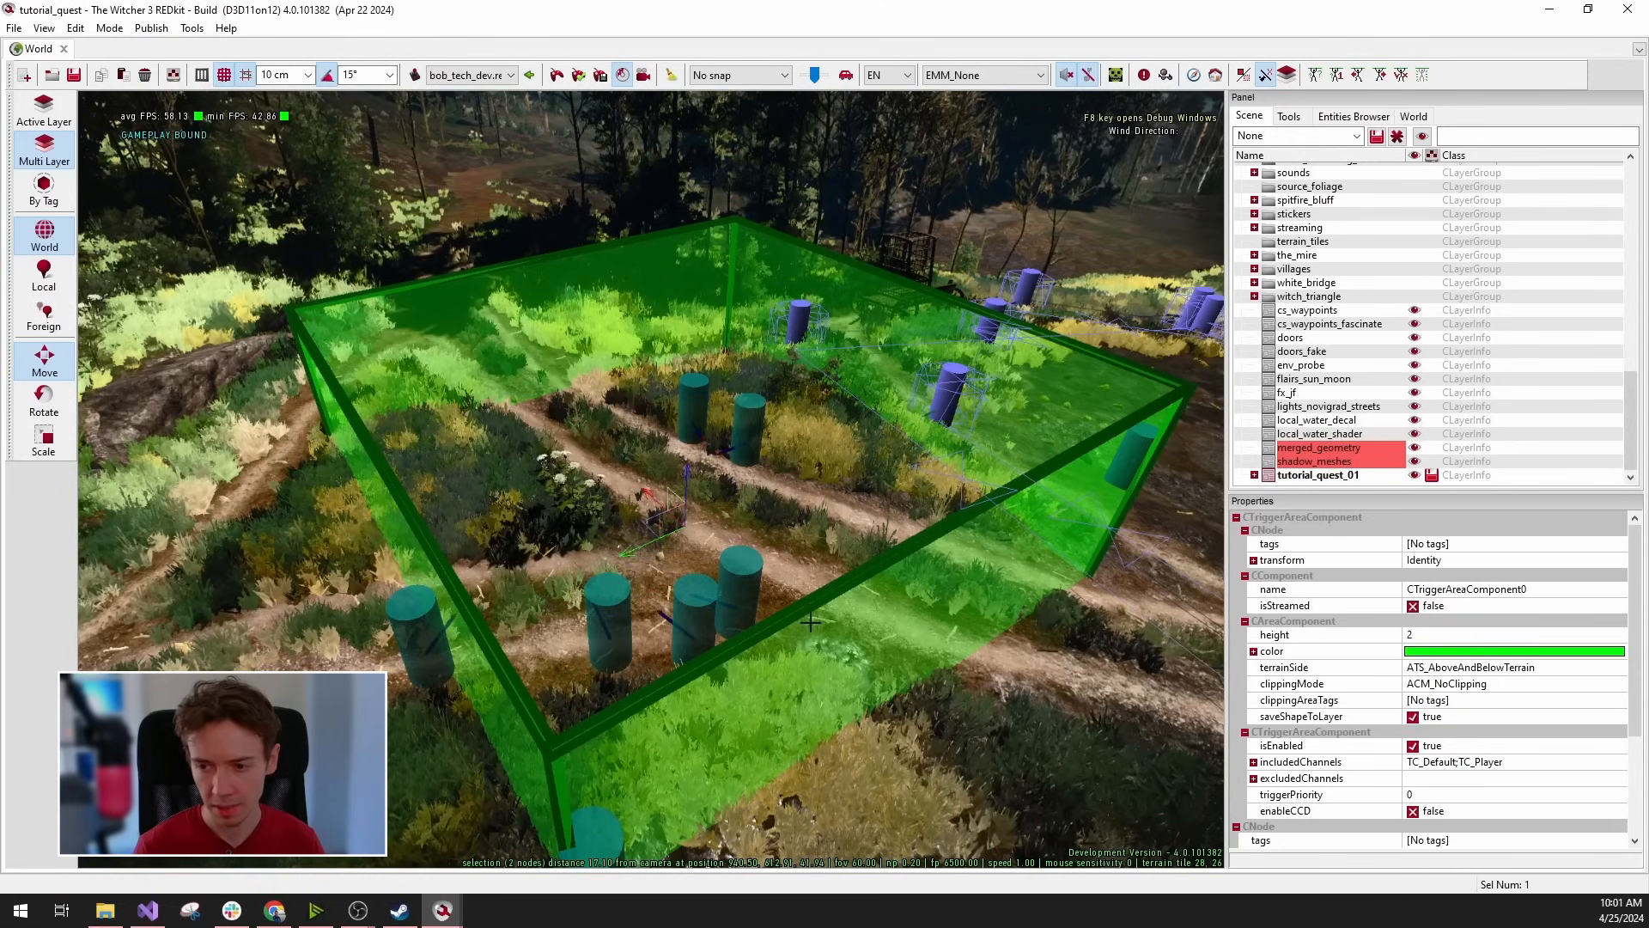
# Expand the tutorial_quest_01 layer and set the trigger area component's tag to tutorial_tr_1.
pyautogui.click(1468, 543)
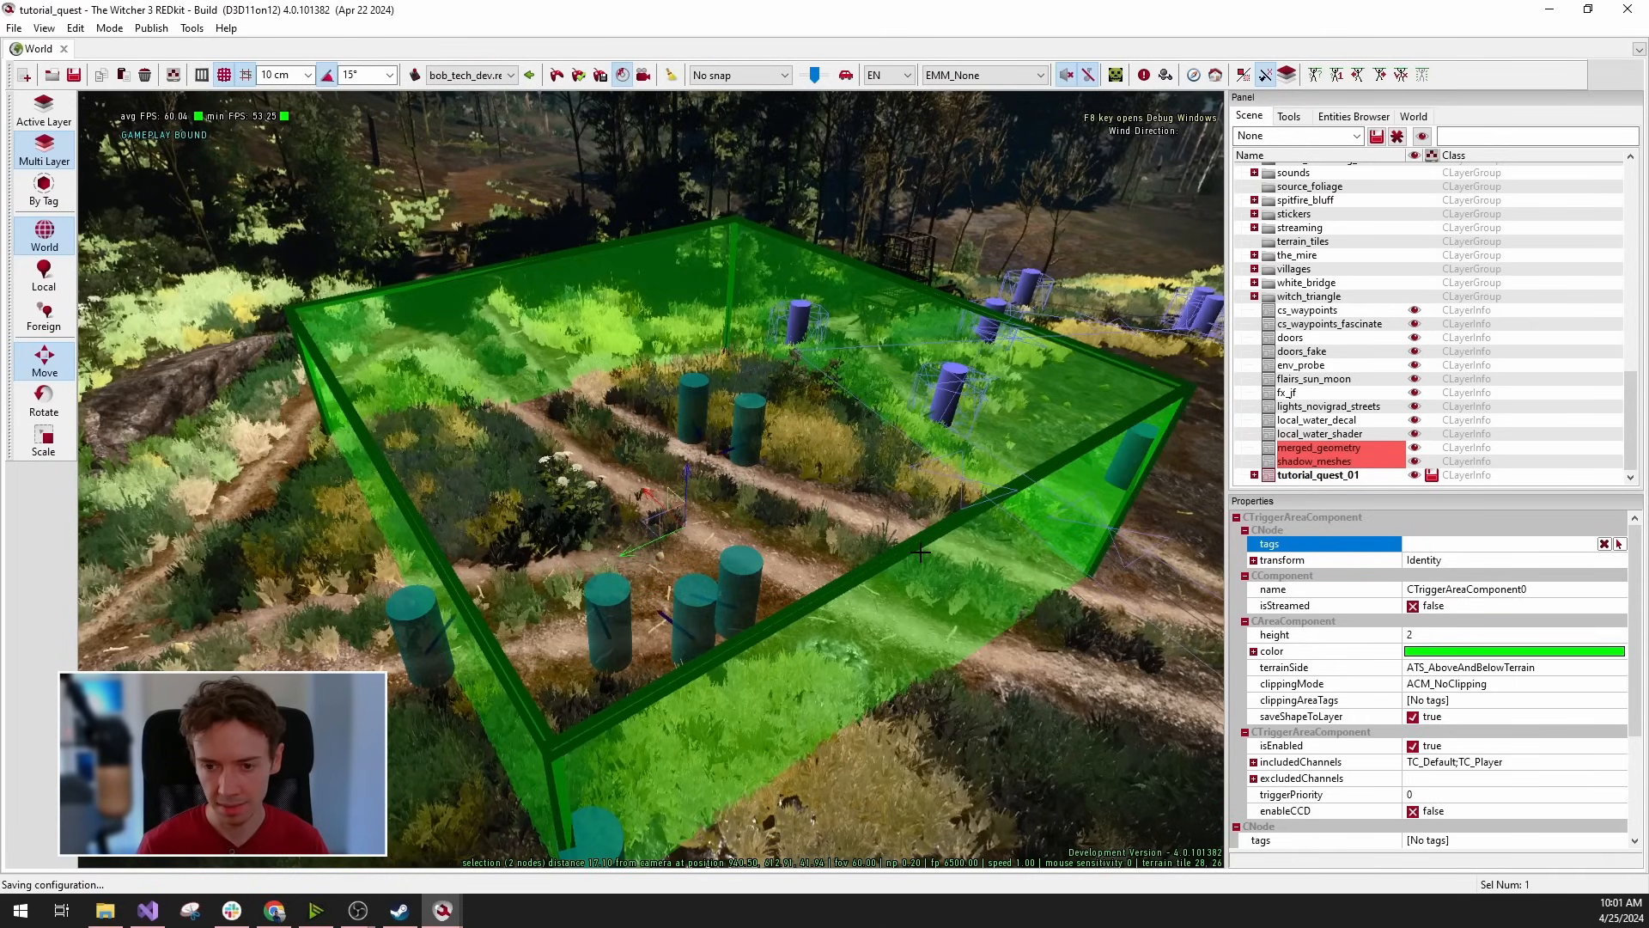
pyautogui.click(1254, 475)
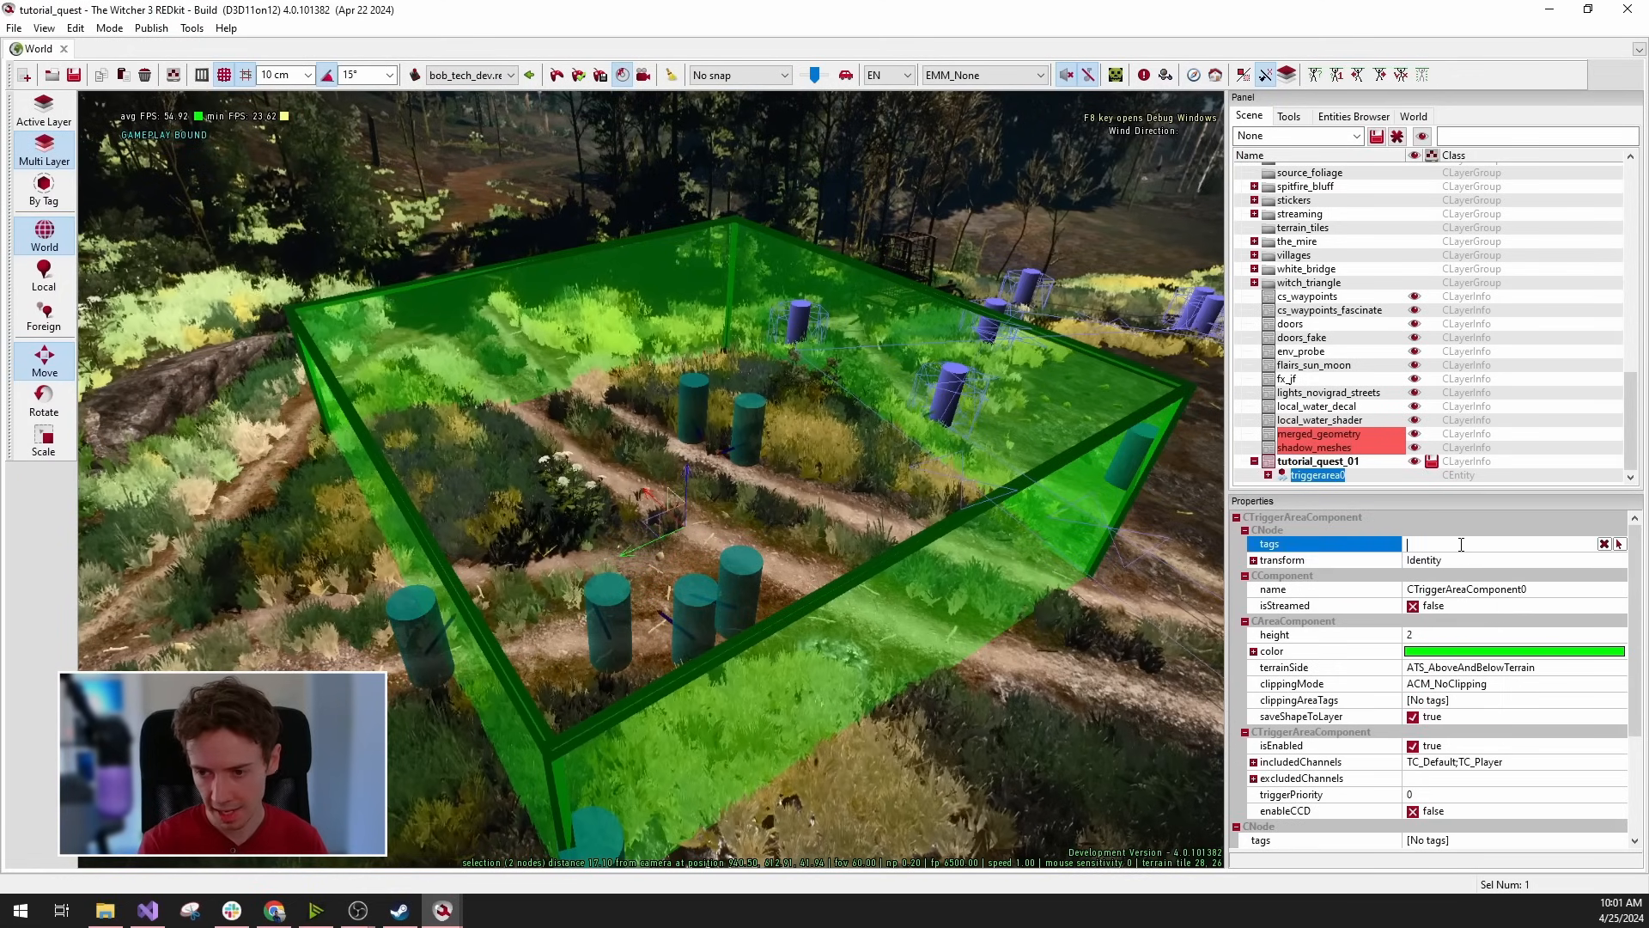
pyautogui.write('orial_t')
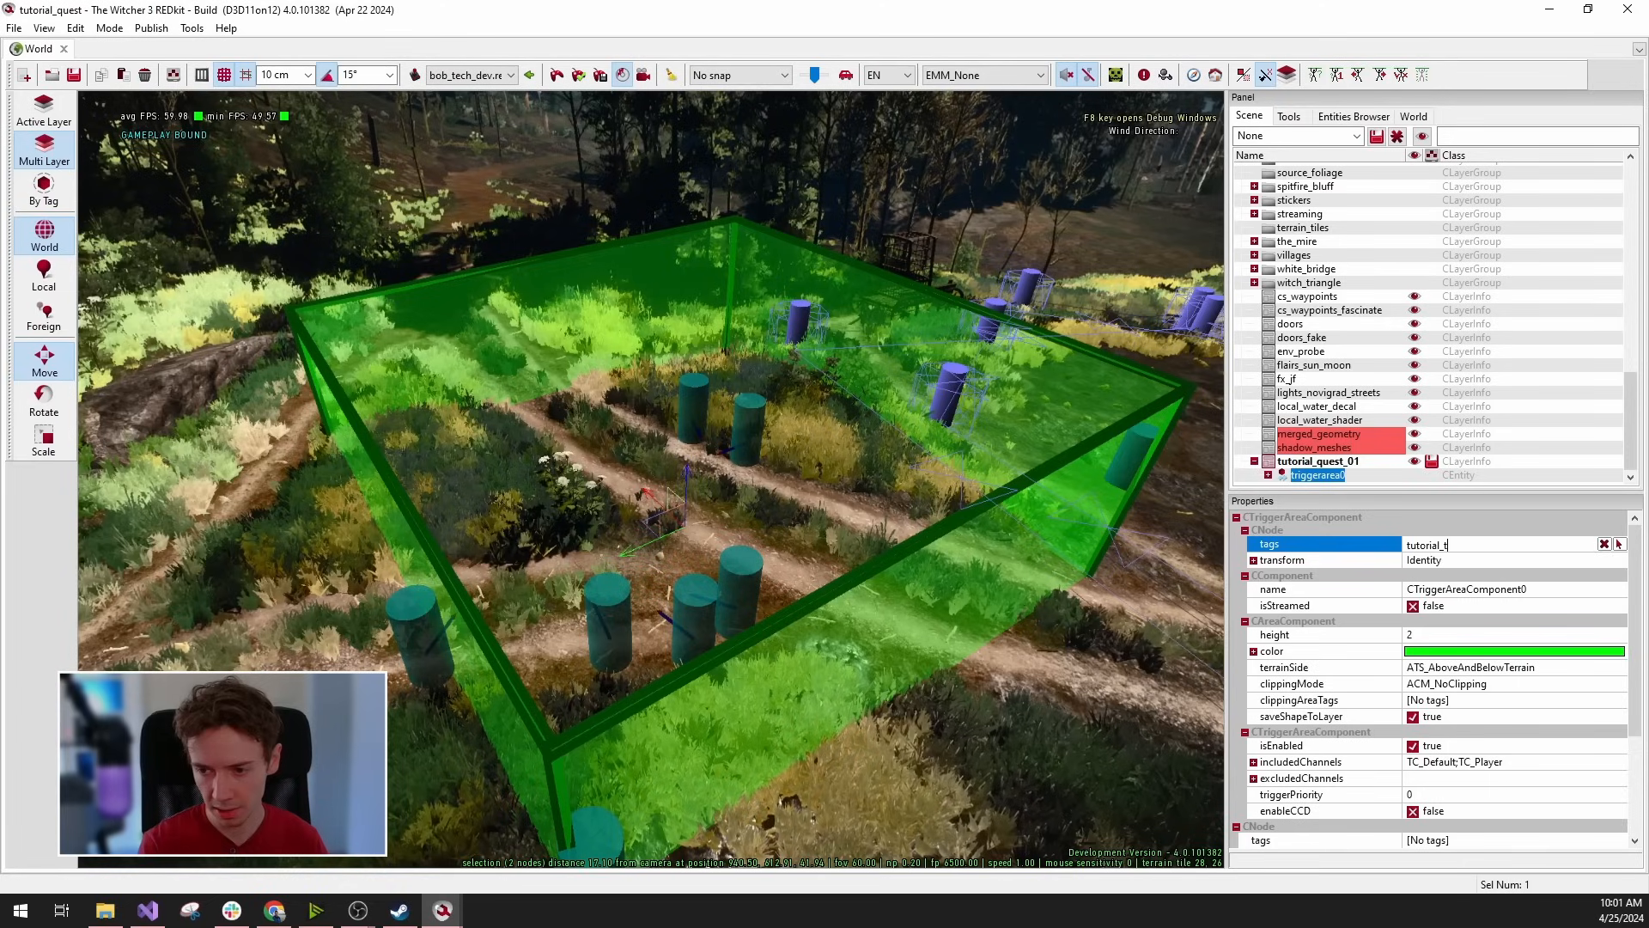
pyautogui.write('r_1')
pyautogui.press('Return')
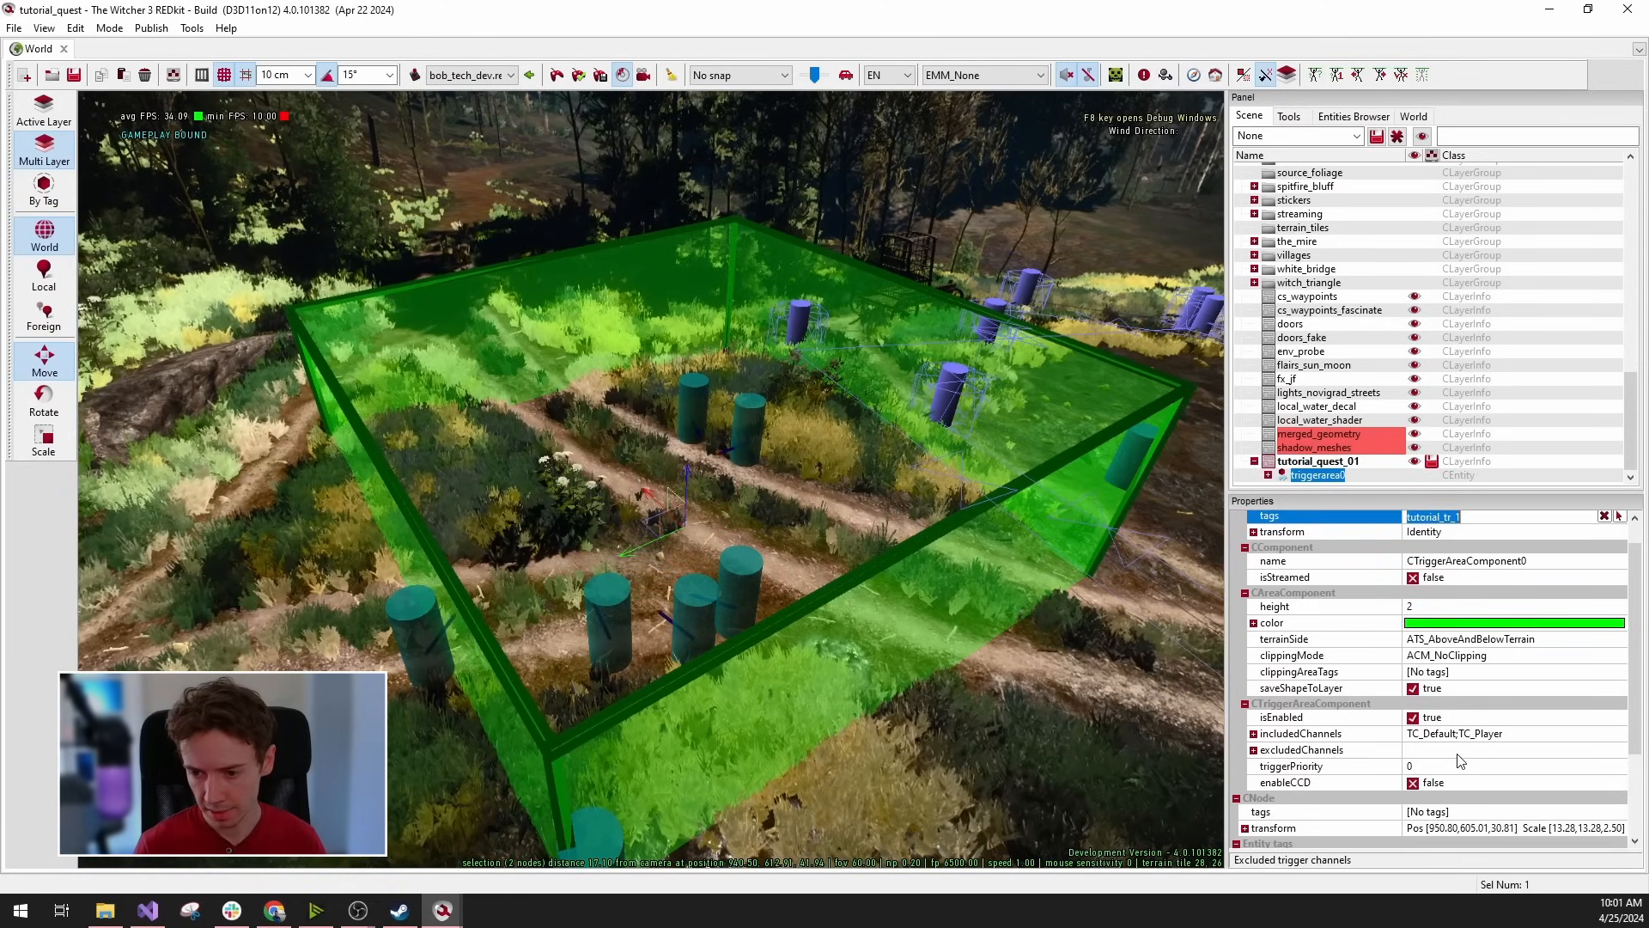
# Set the tag of the trigger area's entity node to tutorial_tr_1 as well.
pyautogui.click(1333, 560)
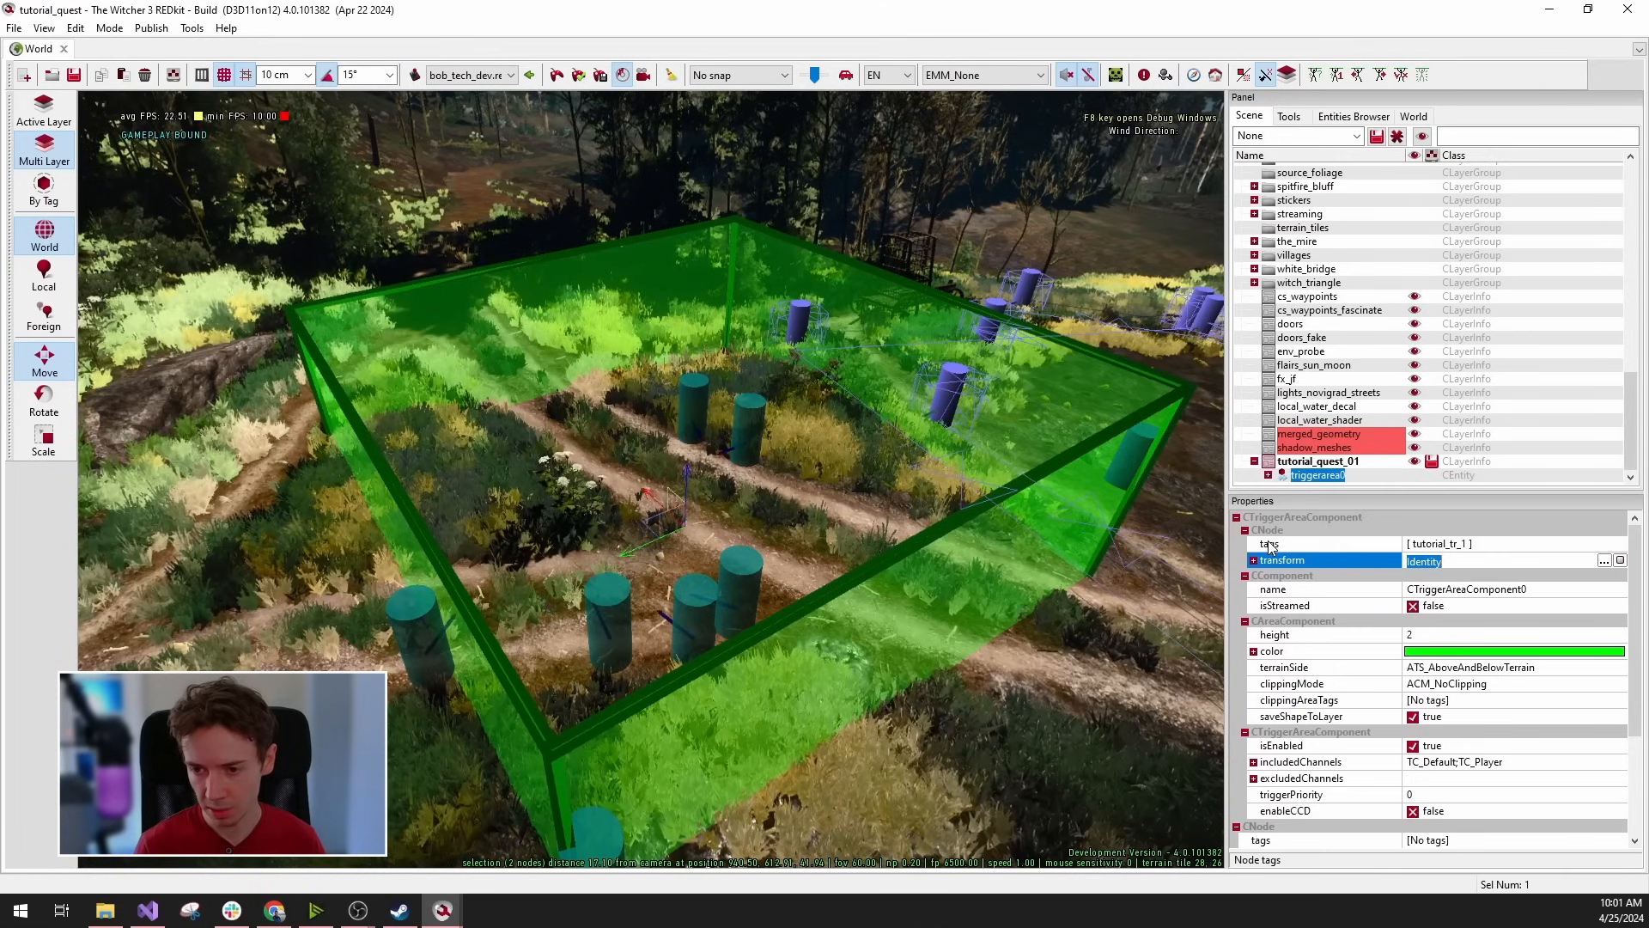
pyautogui.scroll(-2, 1269, 636)
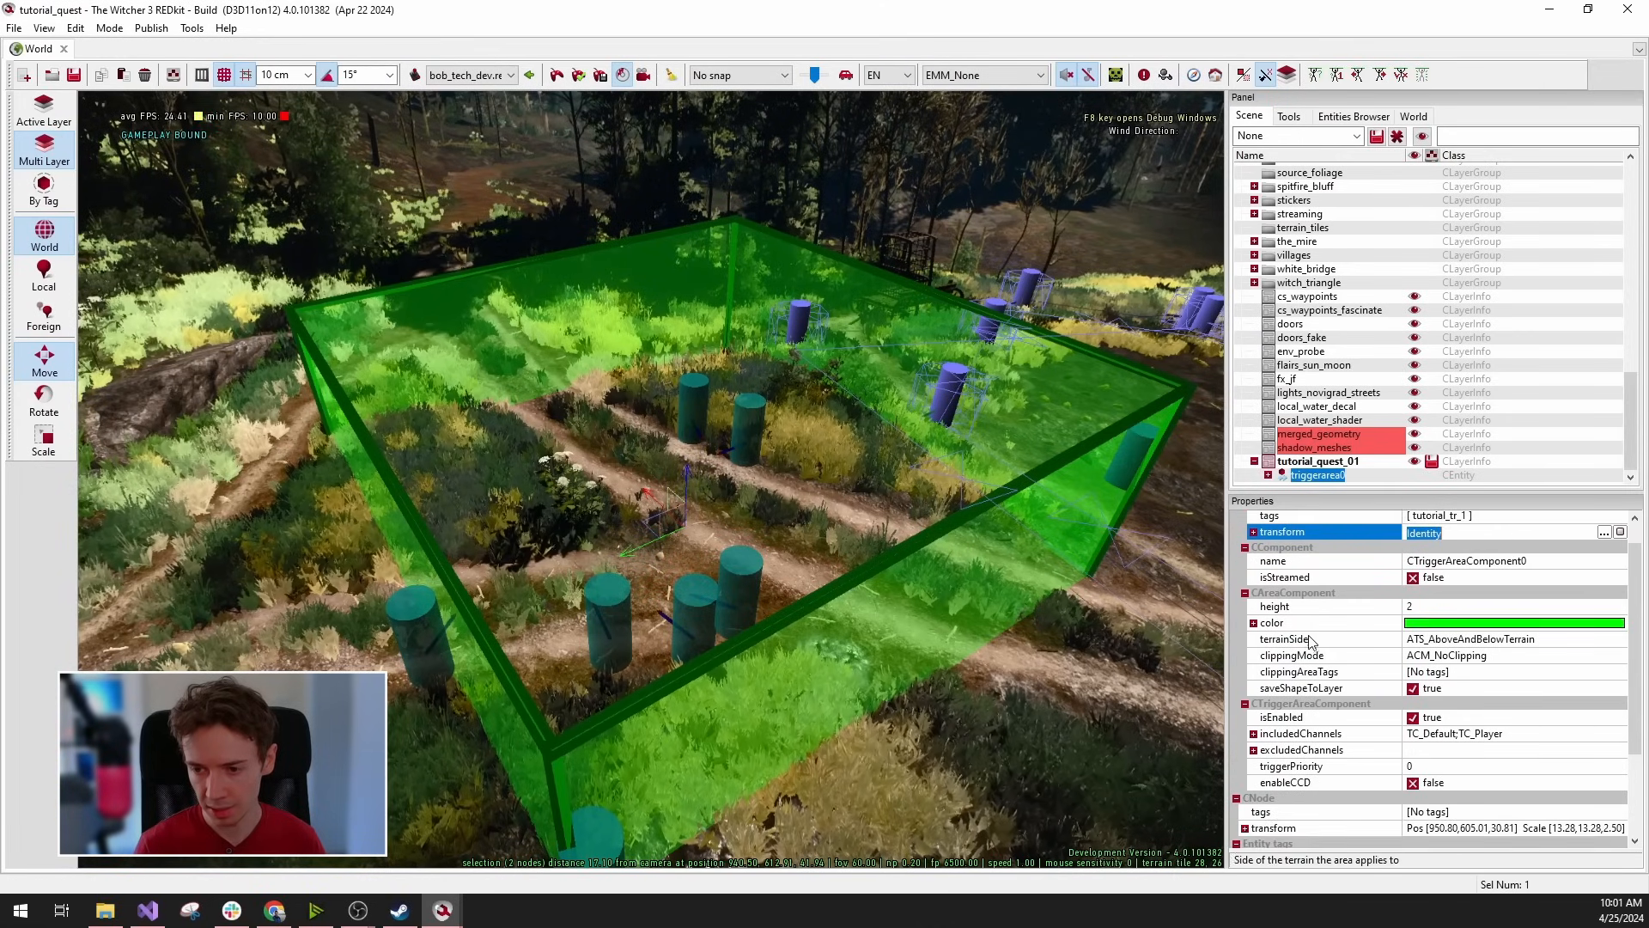
pyautogui.scroll(2, 1264, 731)
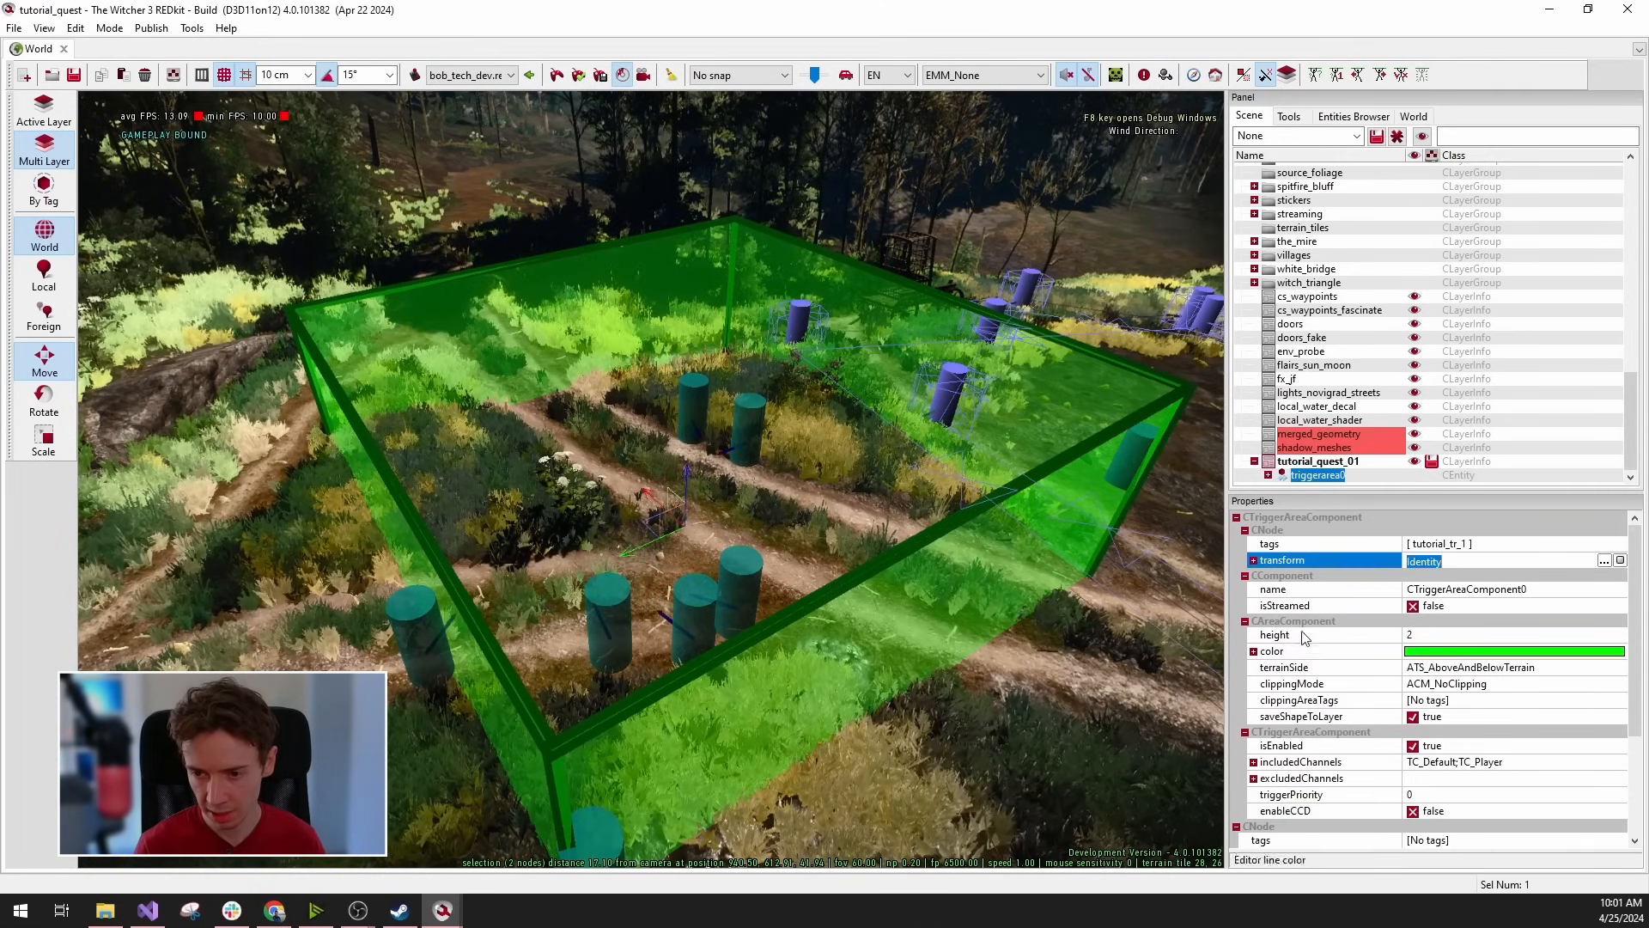
pyautogui.scroll(-2, 1259, 740)
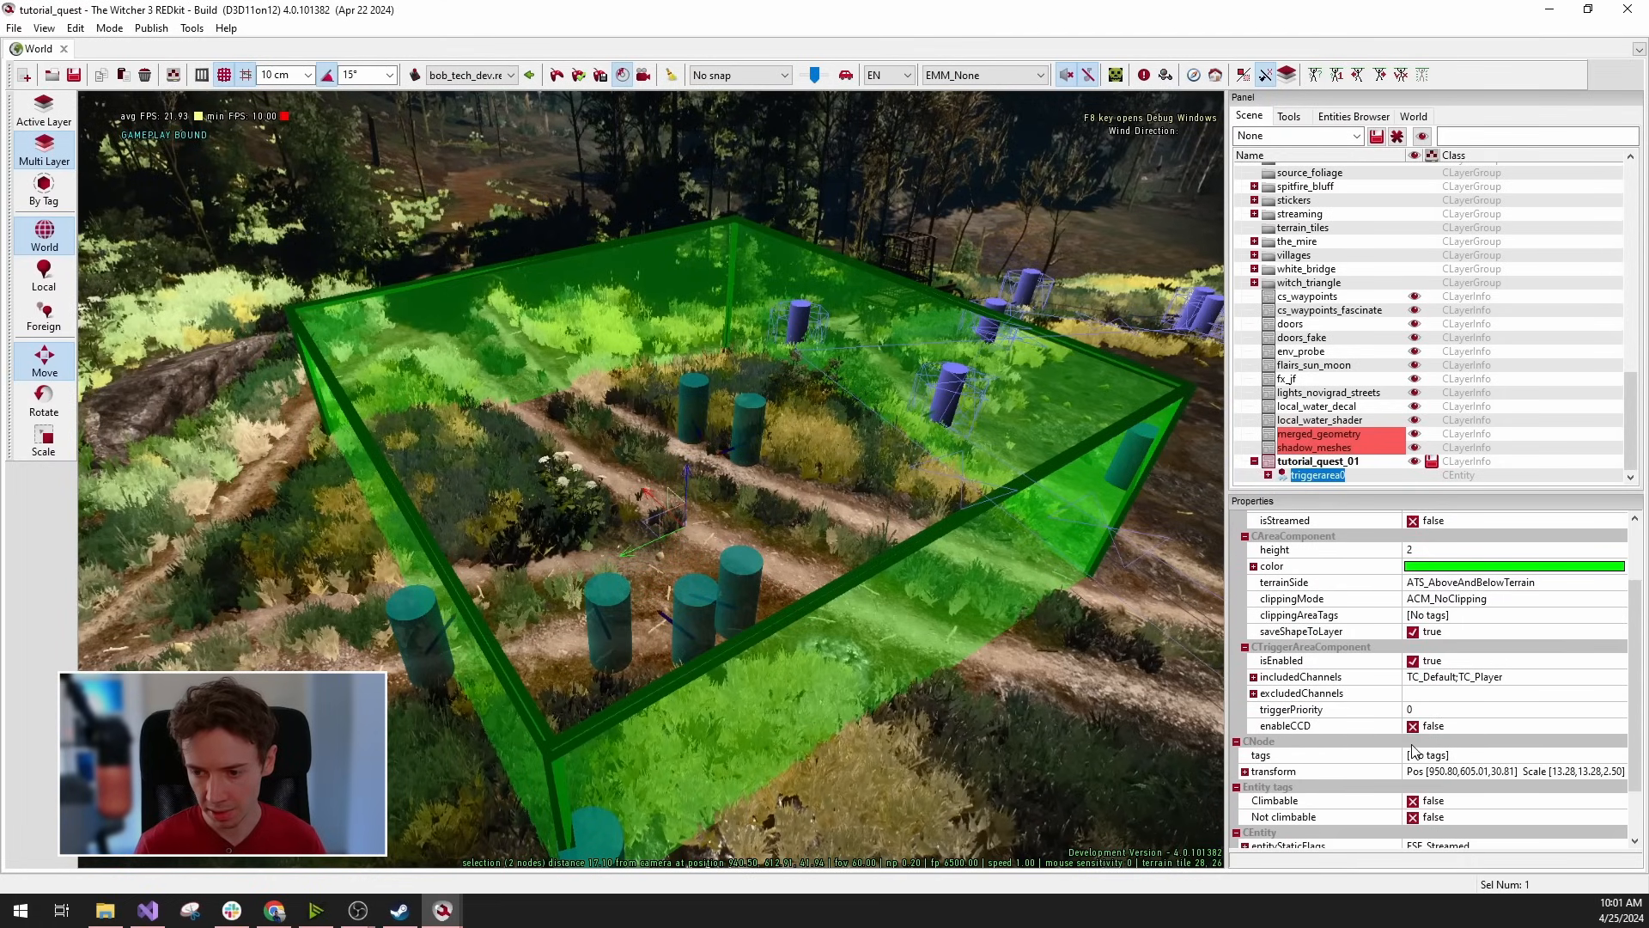
pyautogui.click(1293, 755)
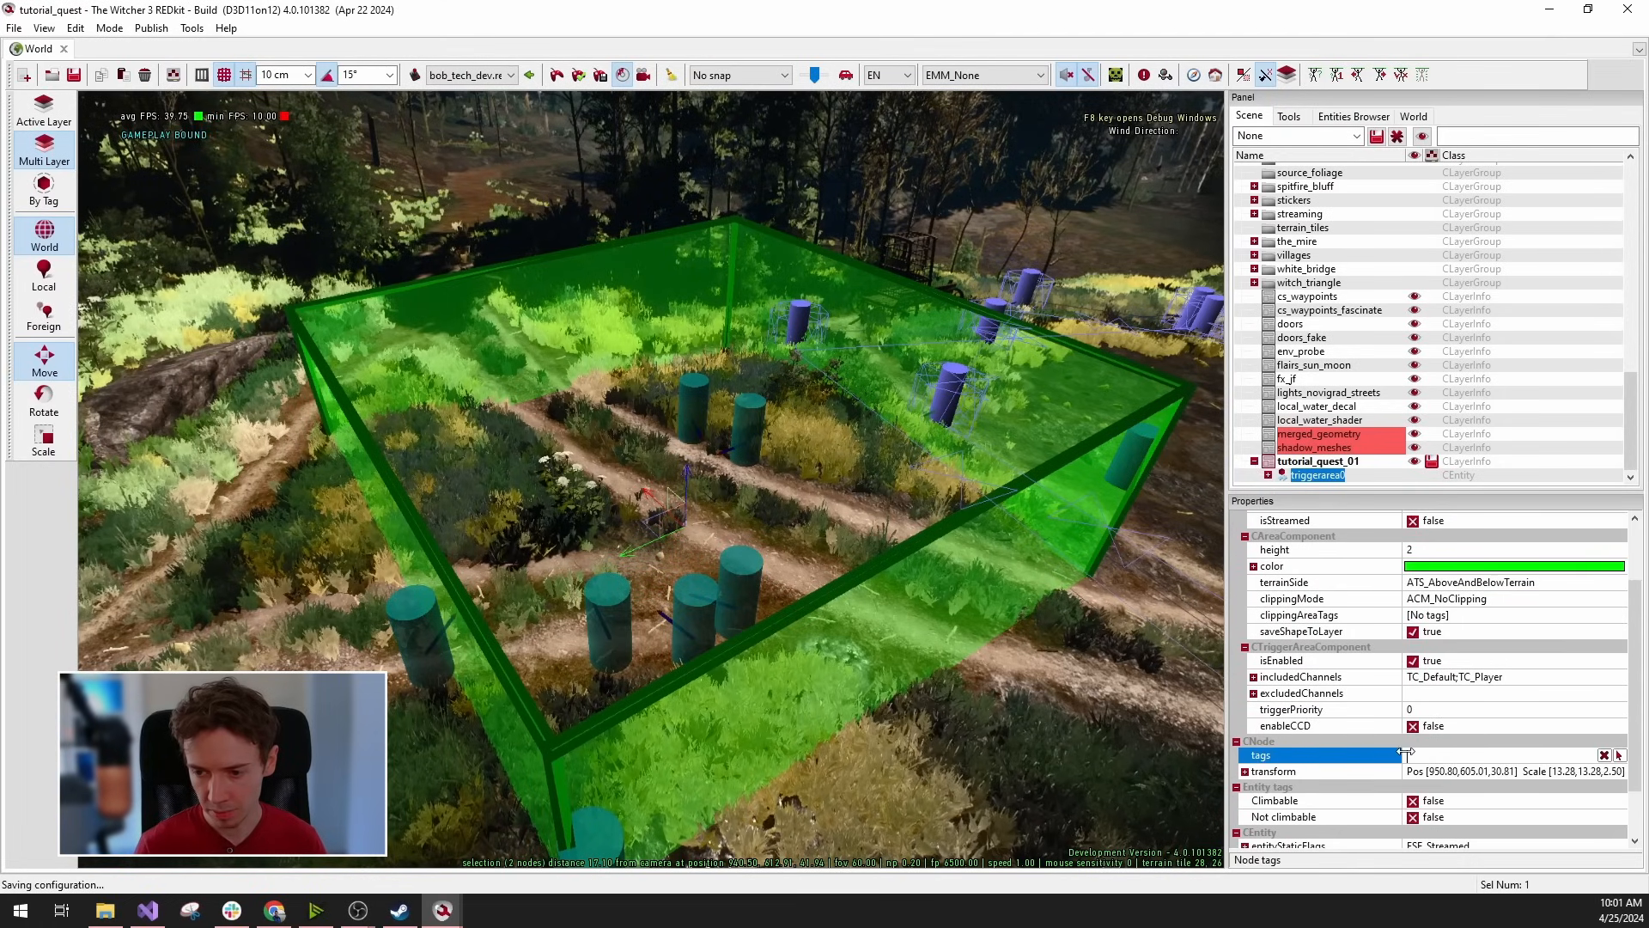
pyautogui.write('tutorial_tr_1')
pyautogui.press('Return')
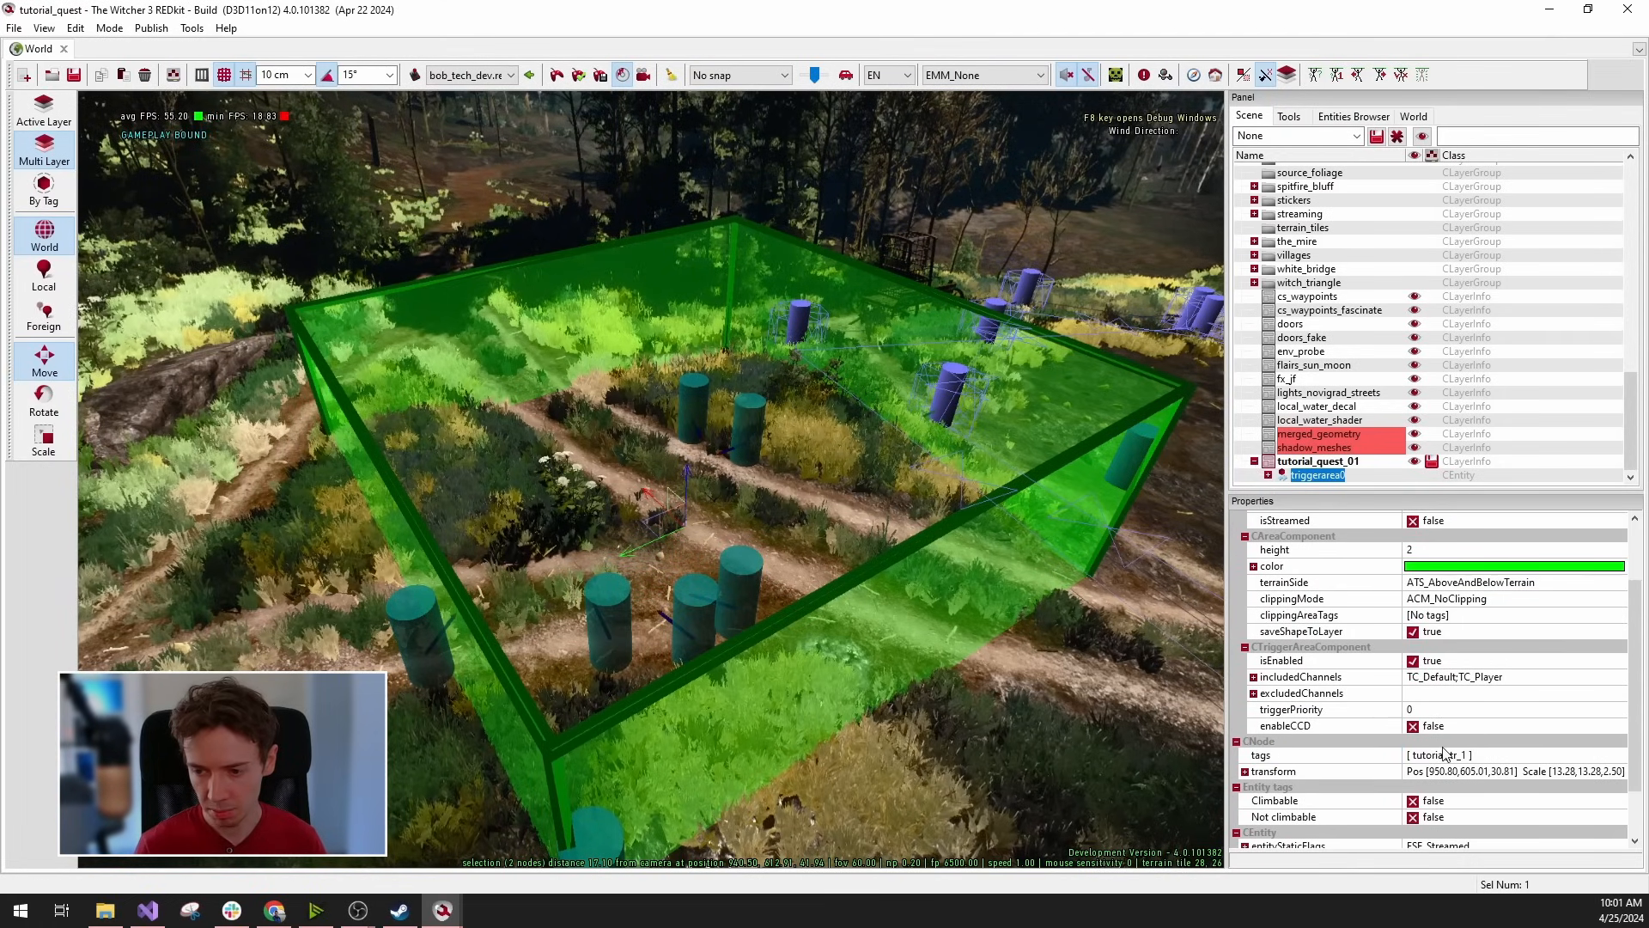
# Compare the trigger area's component and entity tags, and save the changes to the tutorial_quest_01 layer.
pyautogui.scroll(3, 1452, 759)
pyautogui.scroll(-3, 1467, 786)
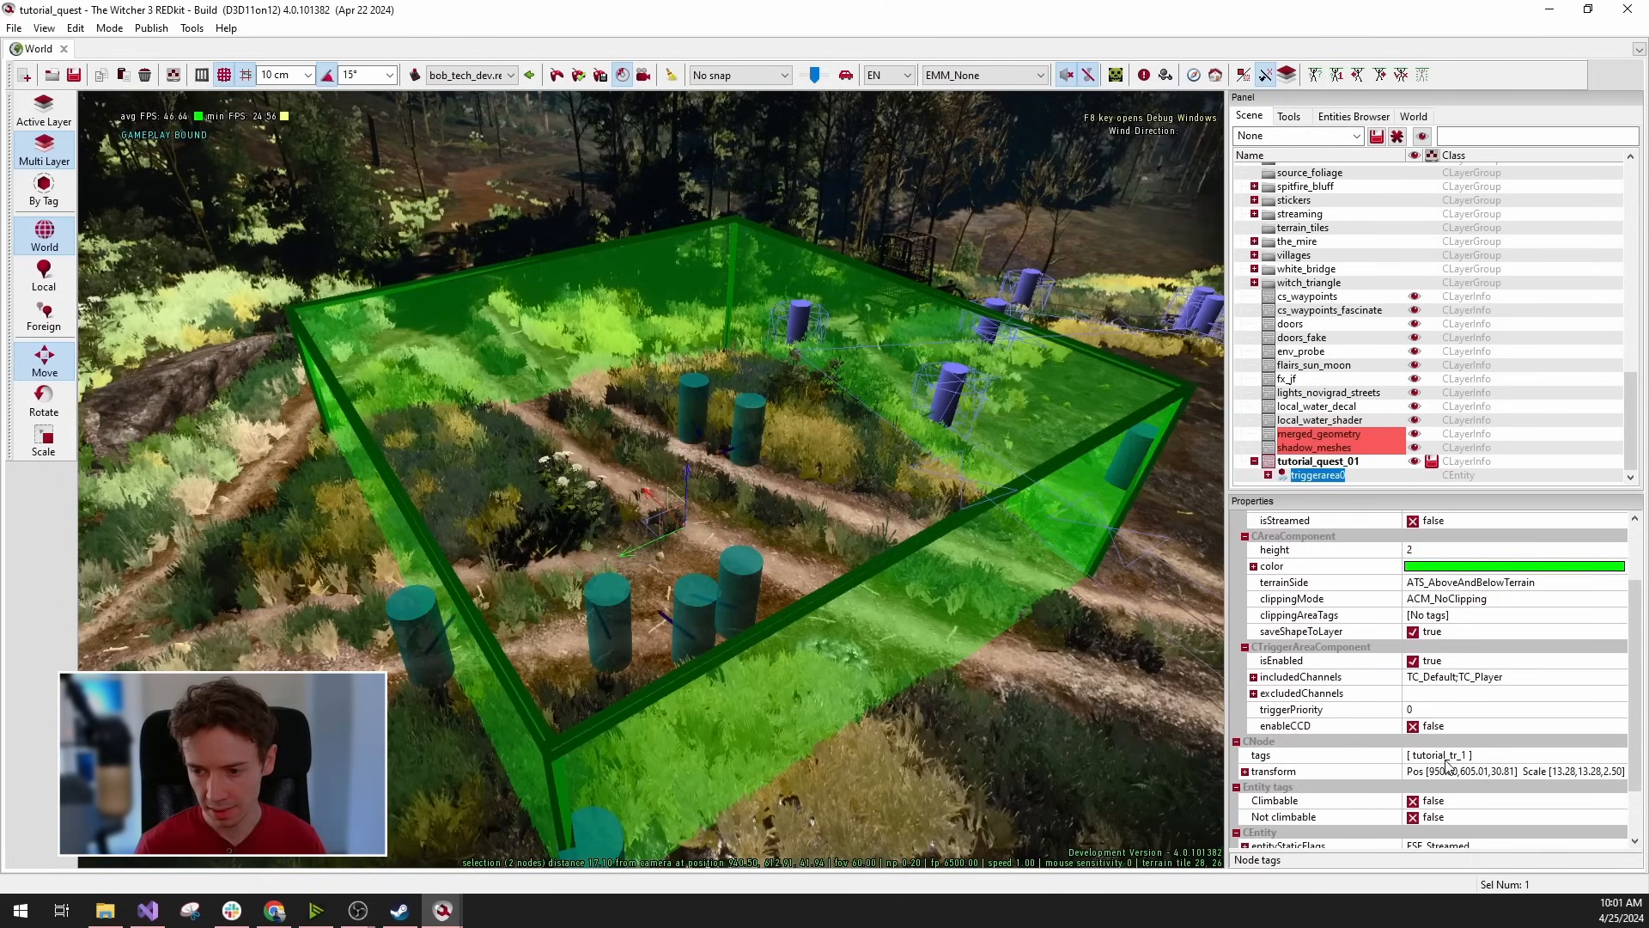
pyautogui.scroll(3, 1451, 773)
pyautogui.scroll(-3, 1460, 777)
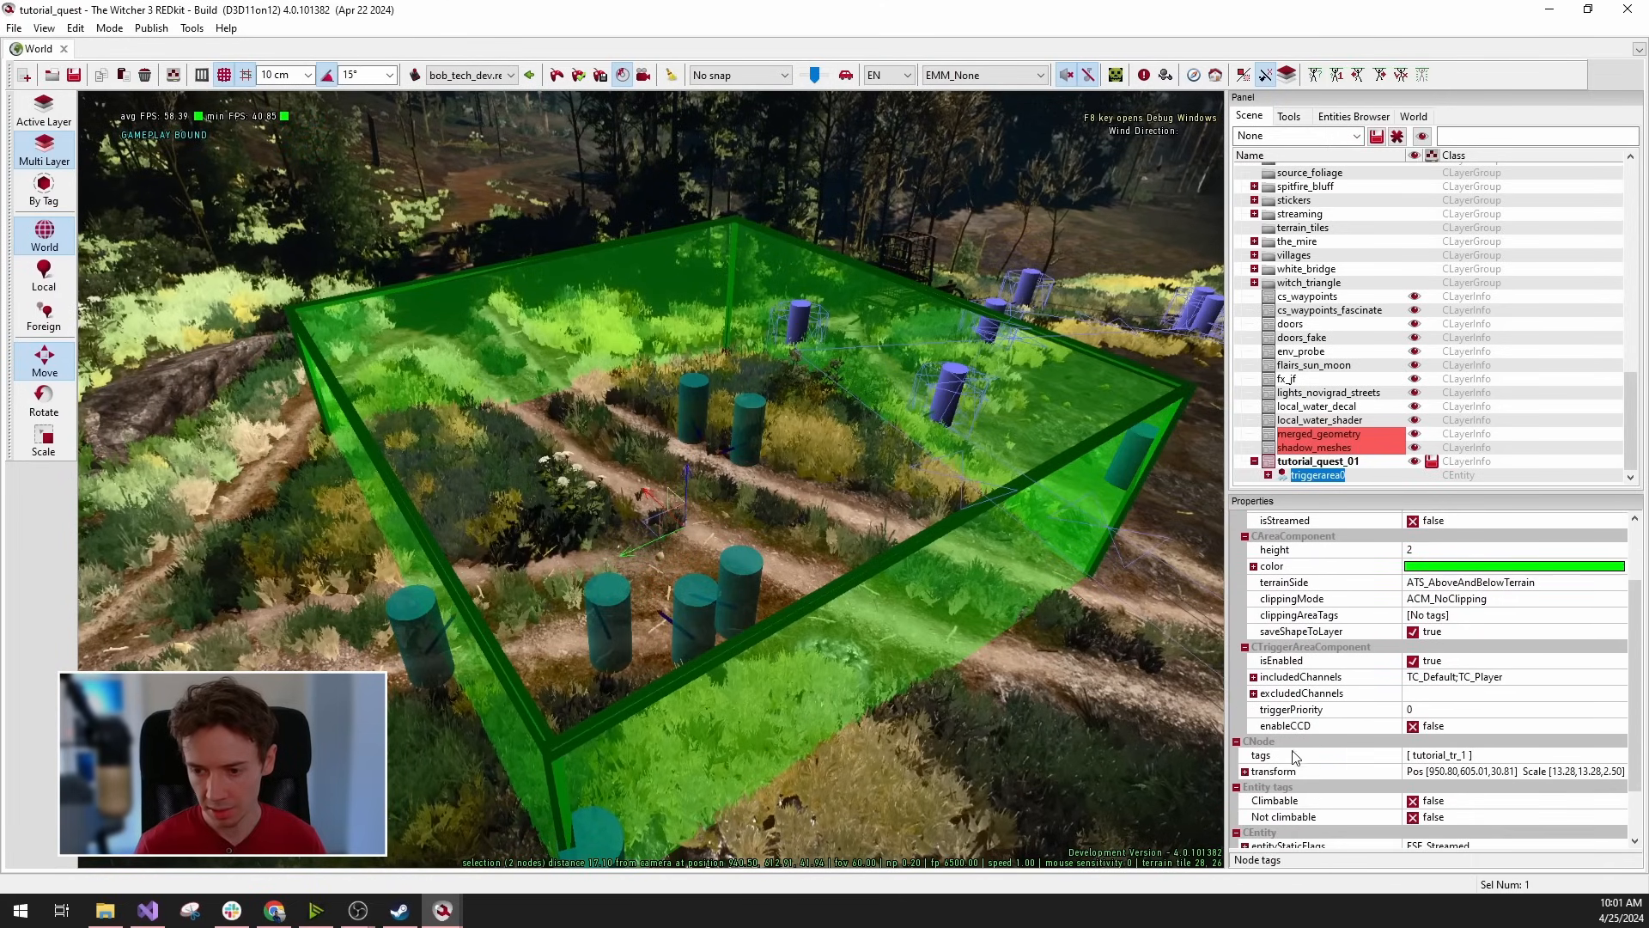
pyautogui.scroll(3, 1475, 790)
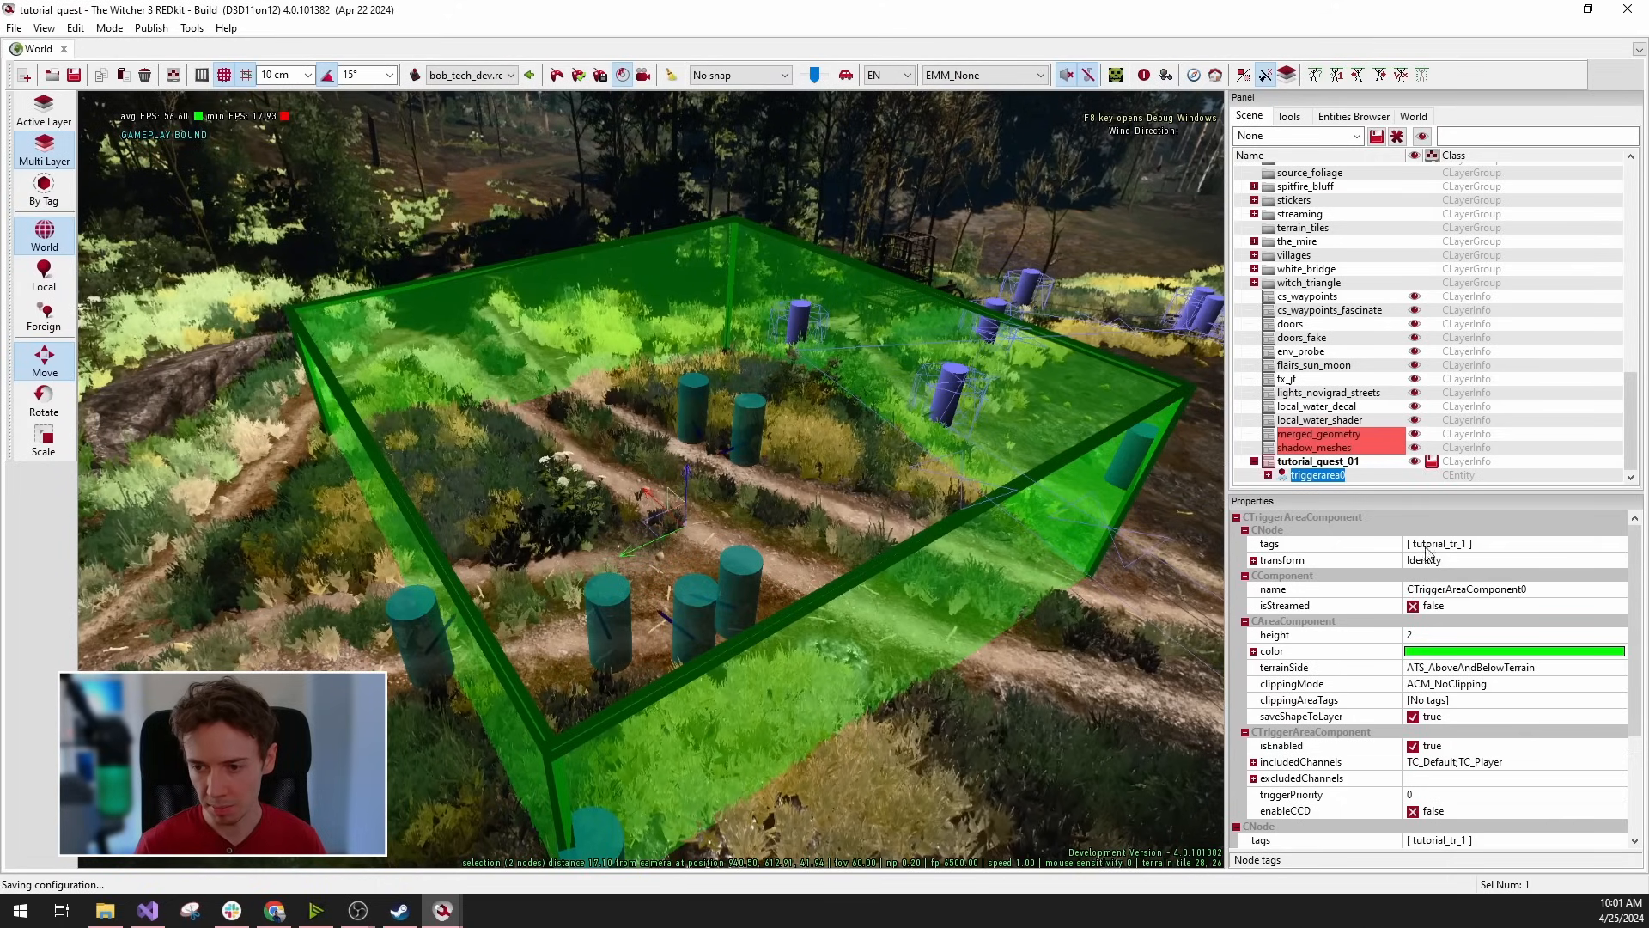
pyautogui.scroll(-4, 1460, 687)
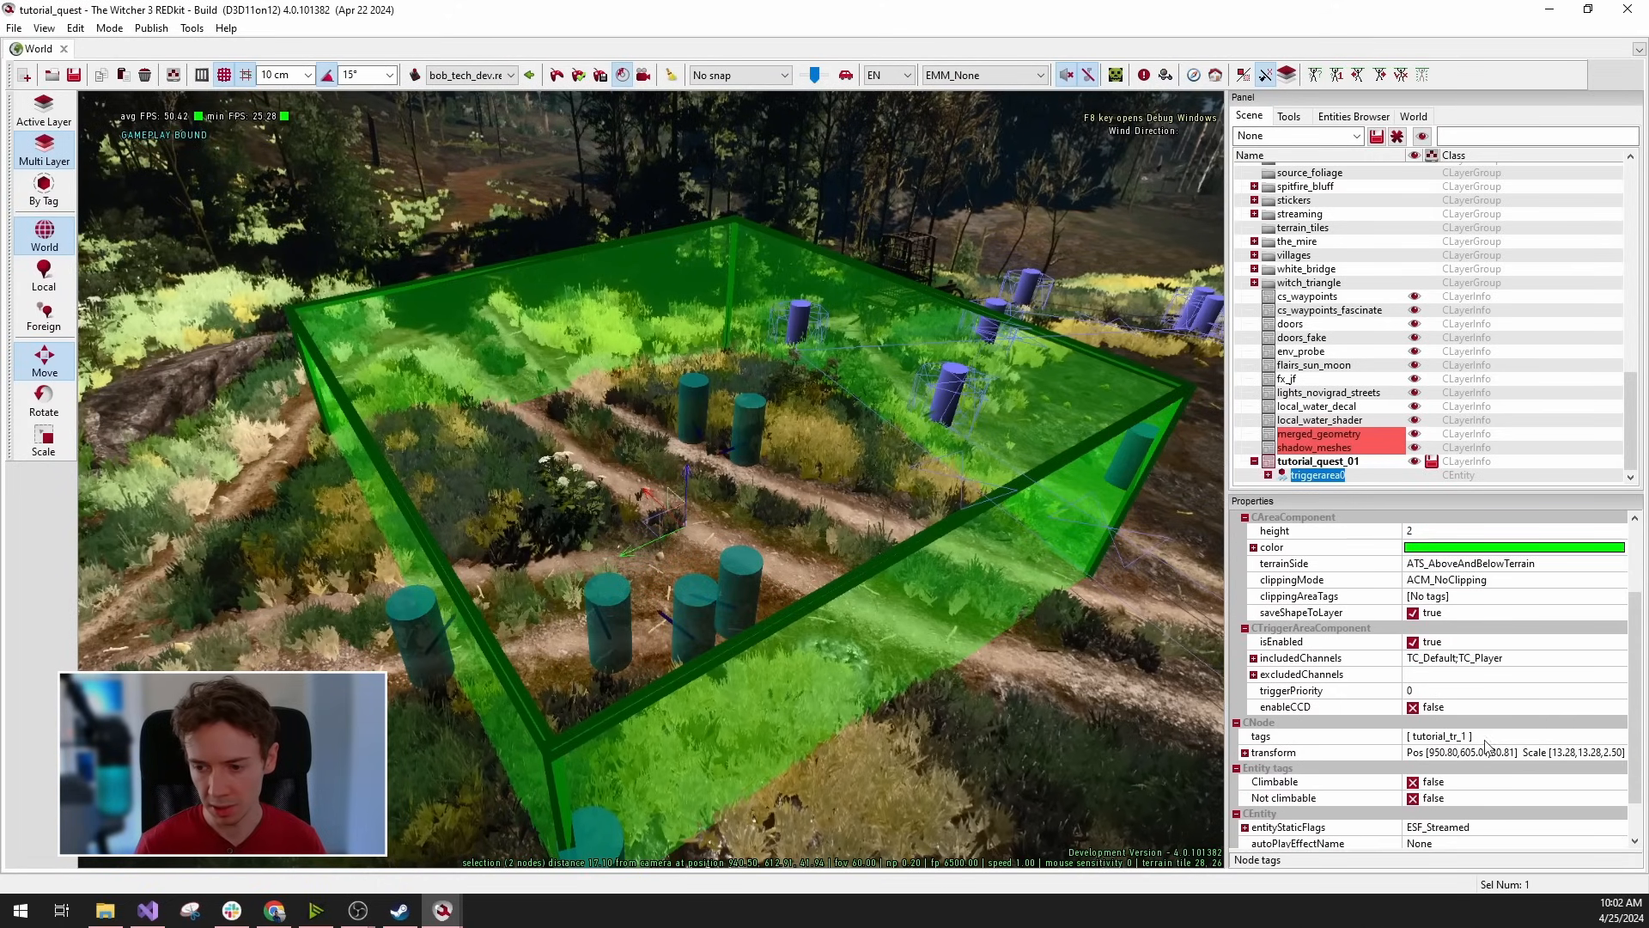
pyautogui.scroll(4, 1486, 745)
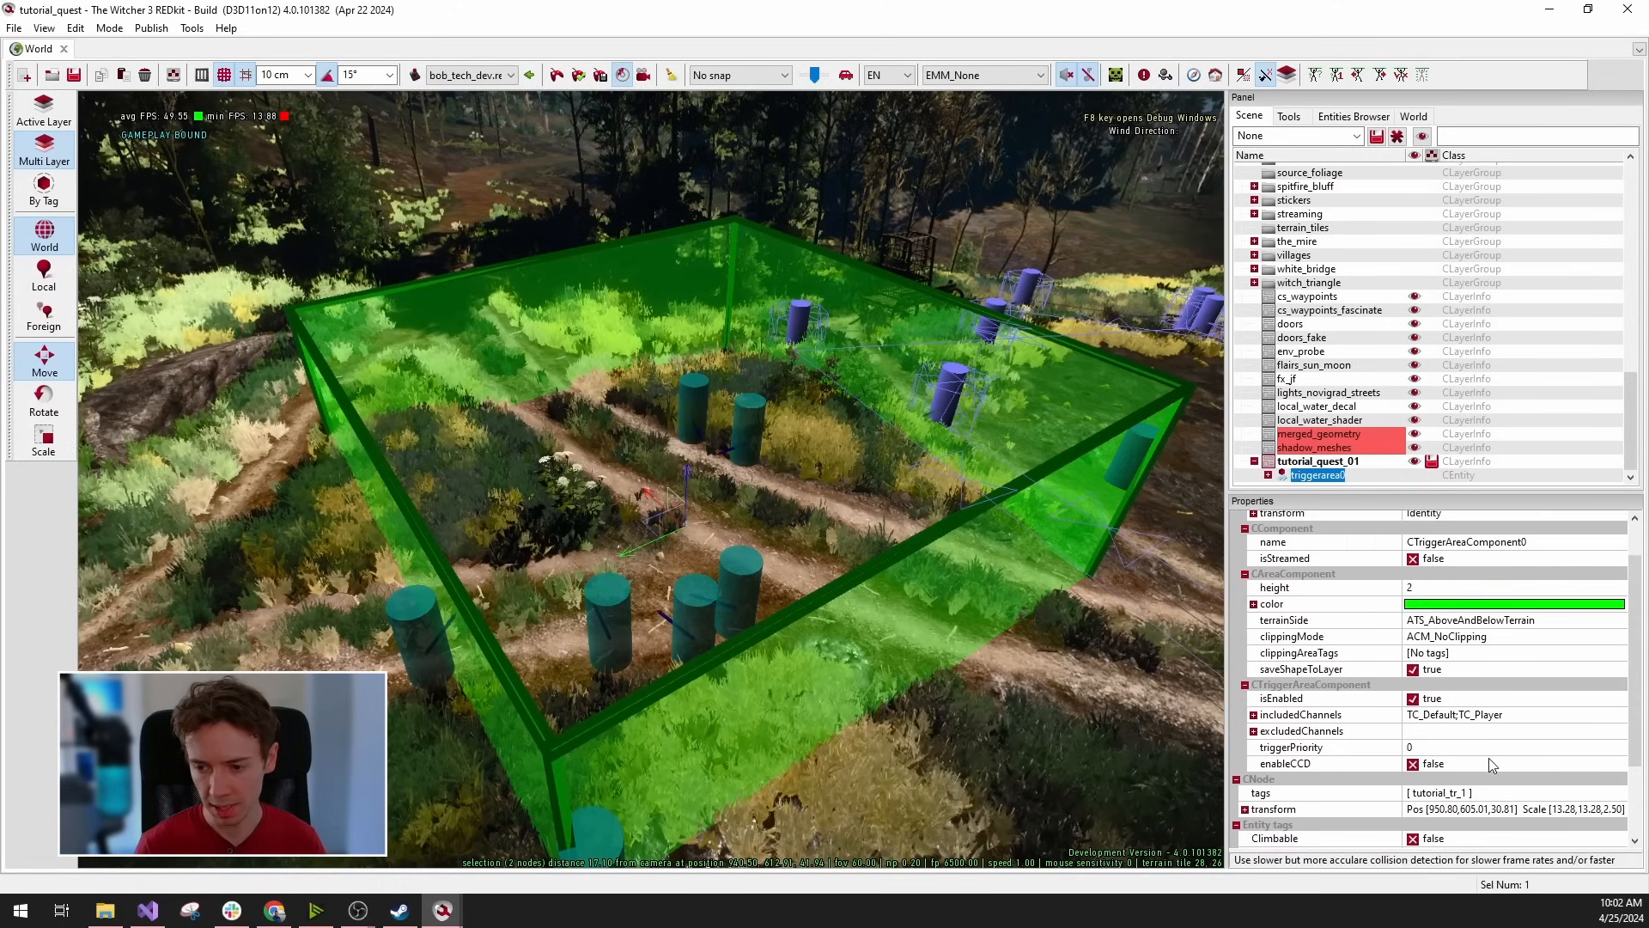
pyautogui.click(75, 76)
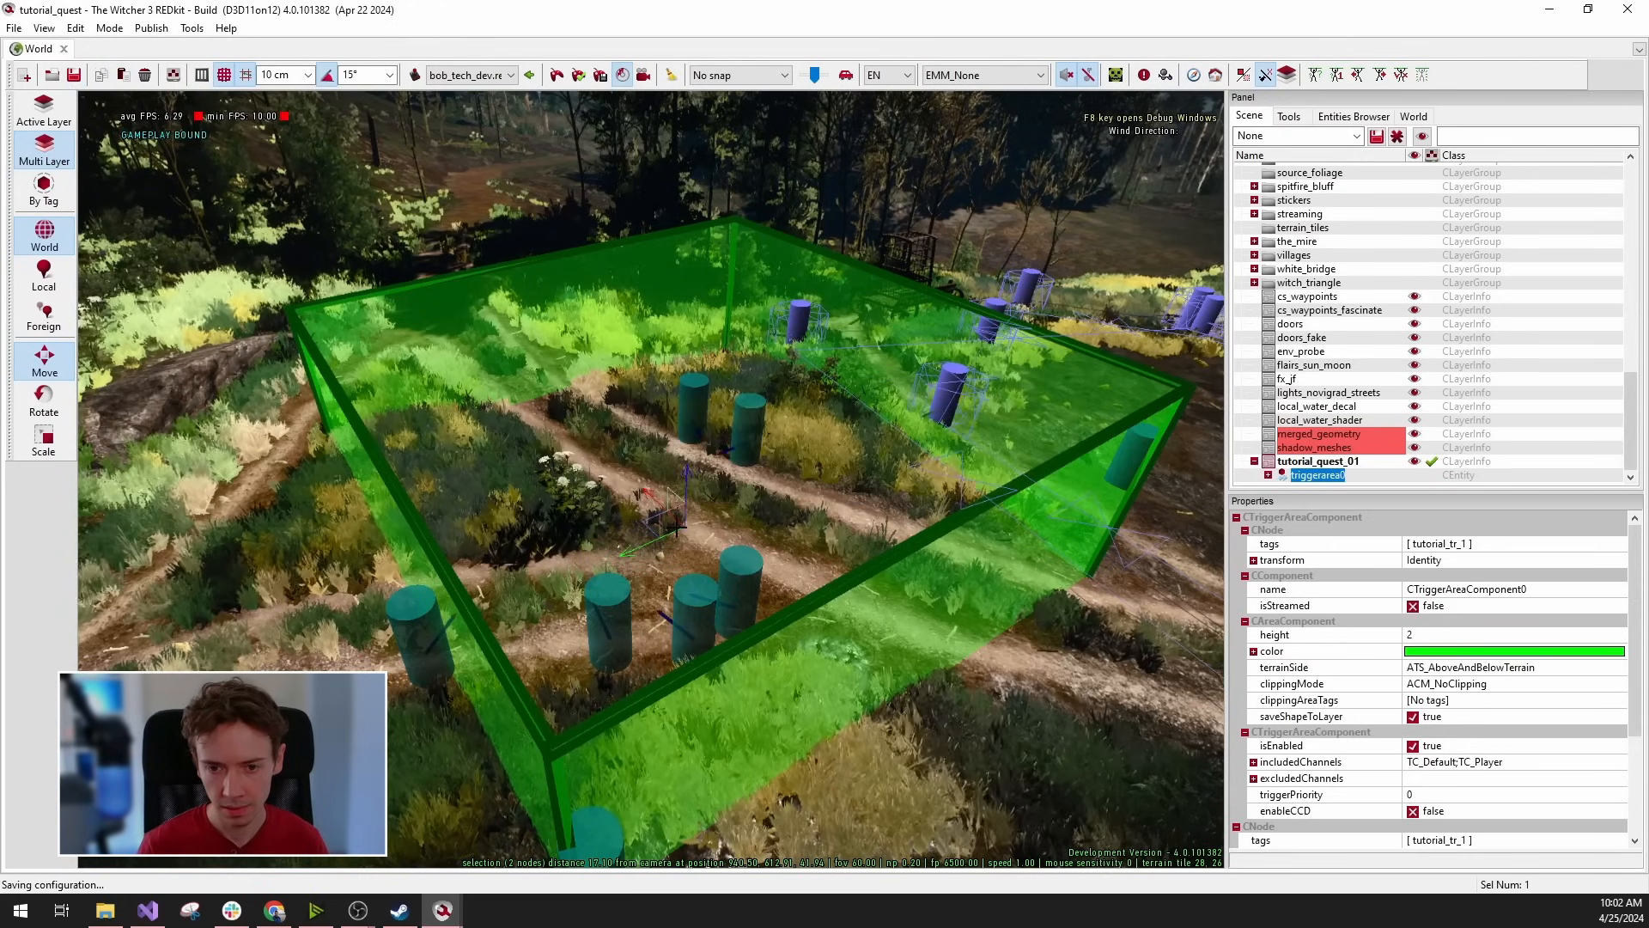
# Add a gameplay spawn point on the ground in front of the trees, away from the trigger area.
pyautogui.moveTo(1001, 578); pyautogui.dragTo(953, 550, button='right')
pyautogui.press('w')
pyautogui.press('a')
pyautogui.hotkey('shift', 'w')
pyautogui.rightClick(591, 574)
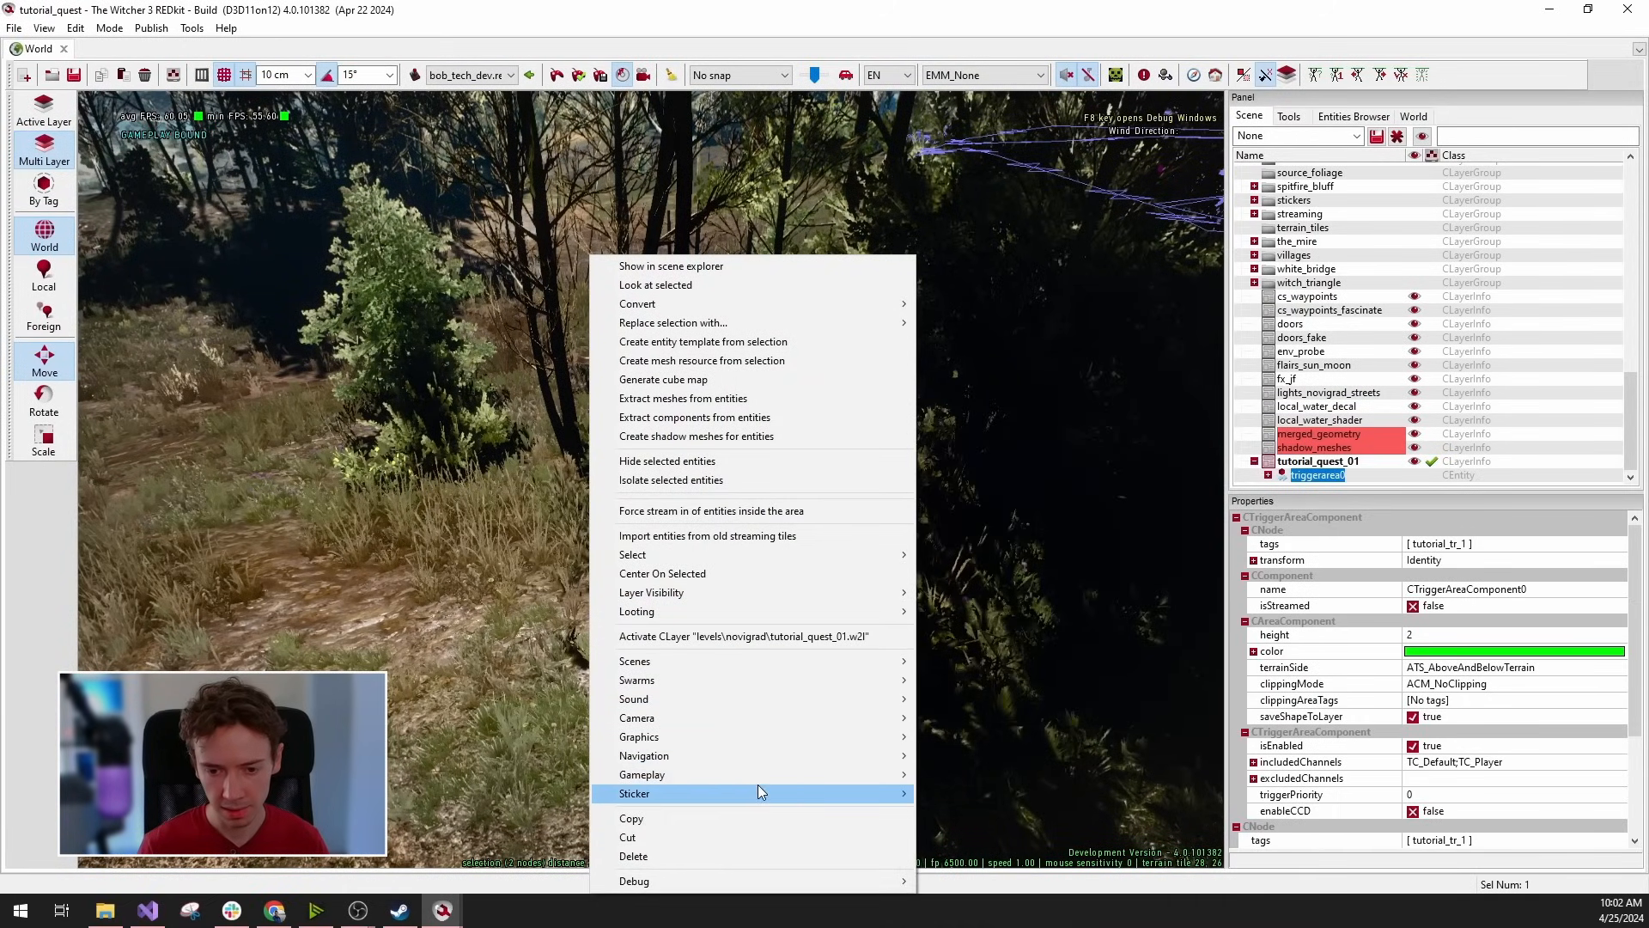
pyautogui.moveTo(755, 777)
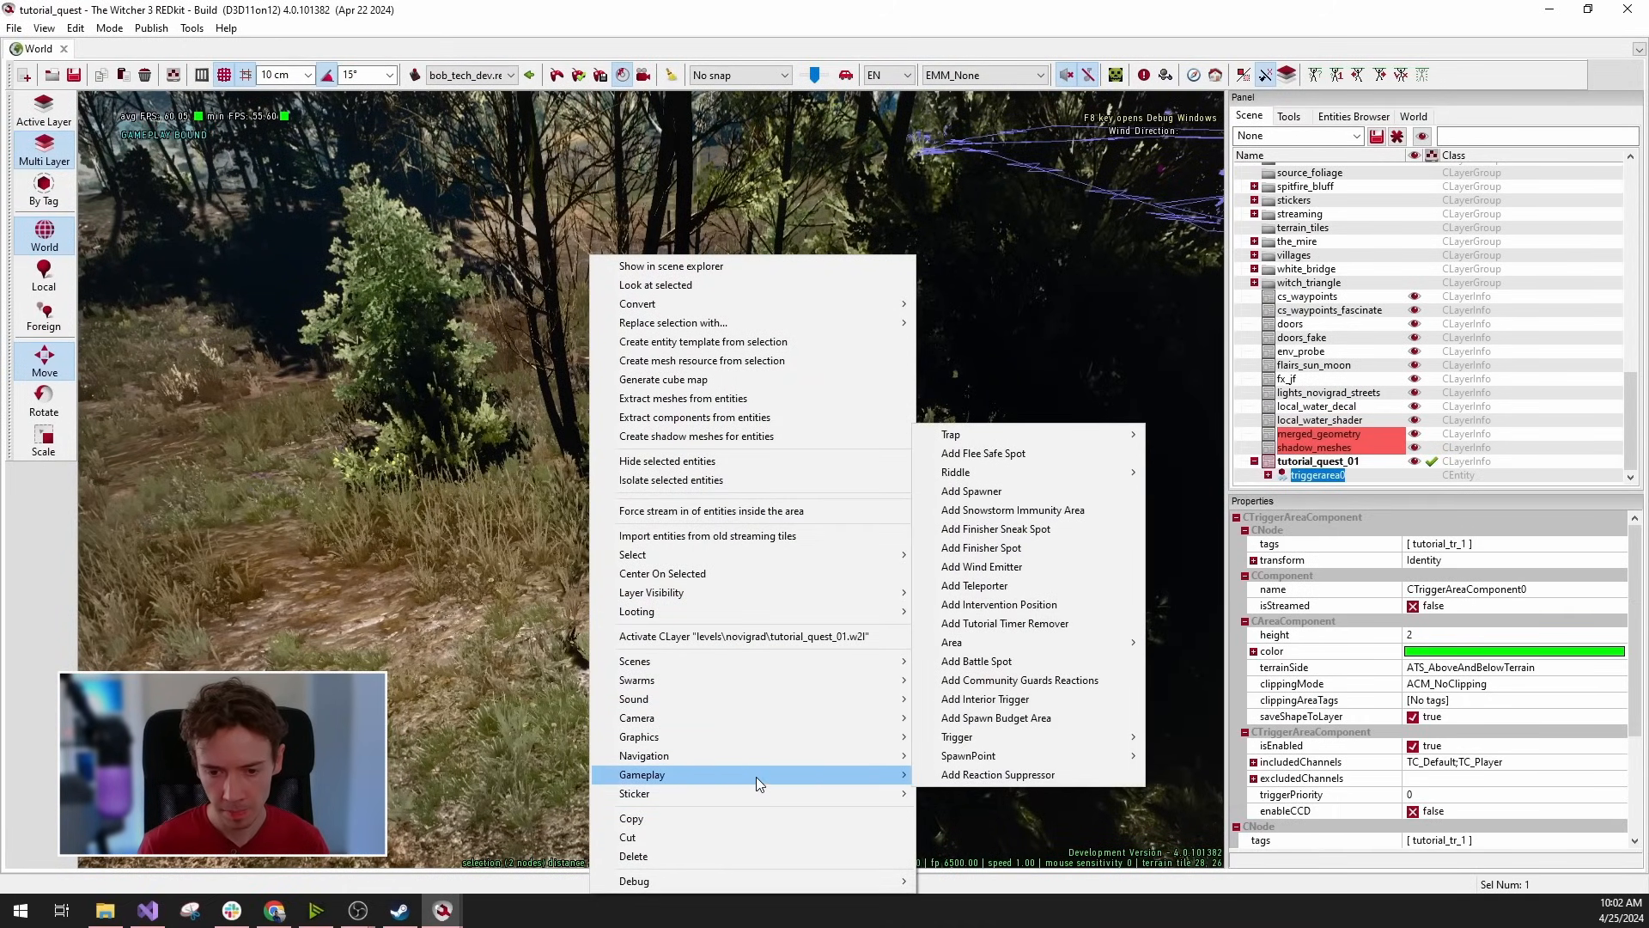
pyautogui.moveTo(965, 757)
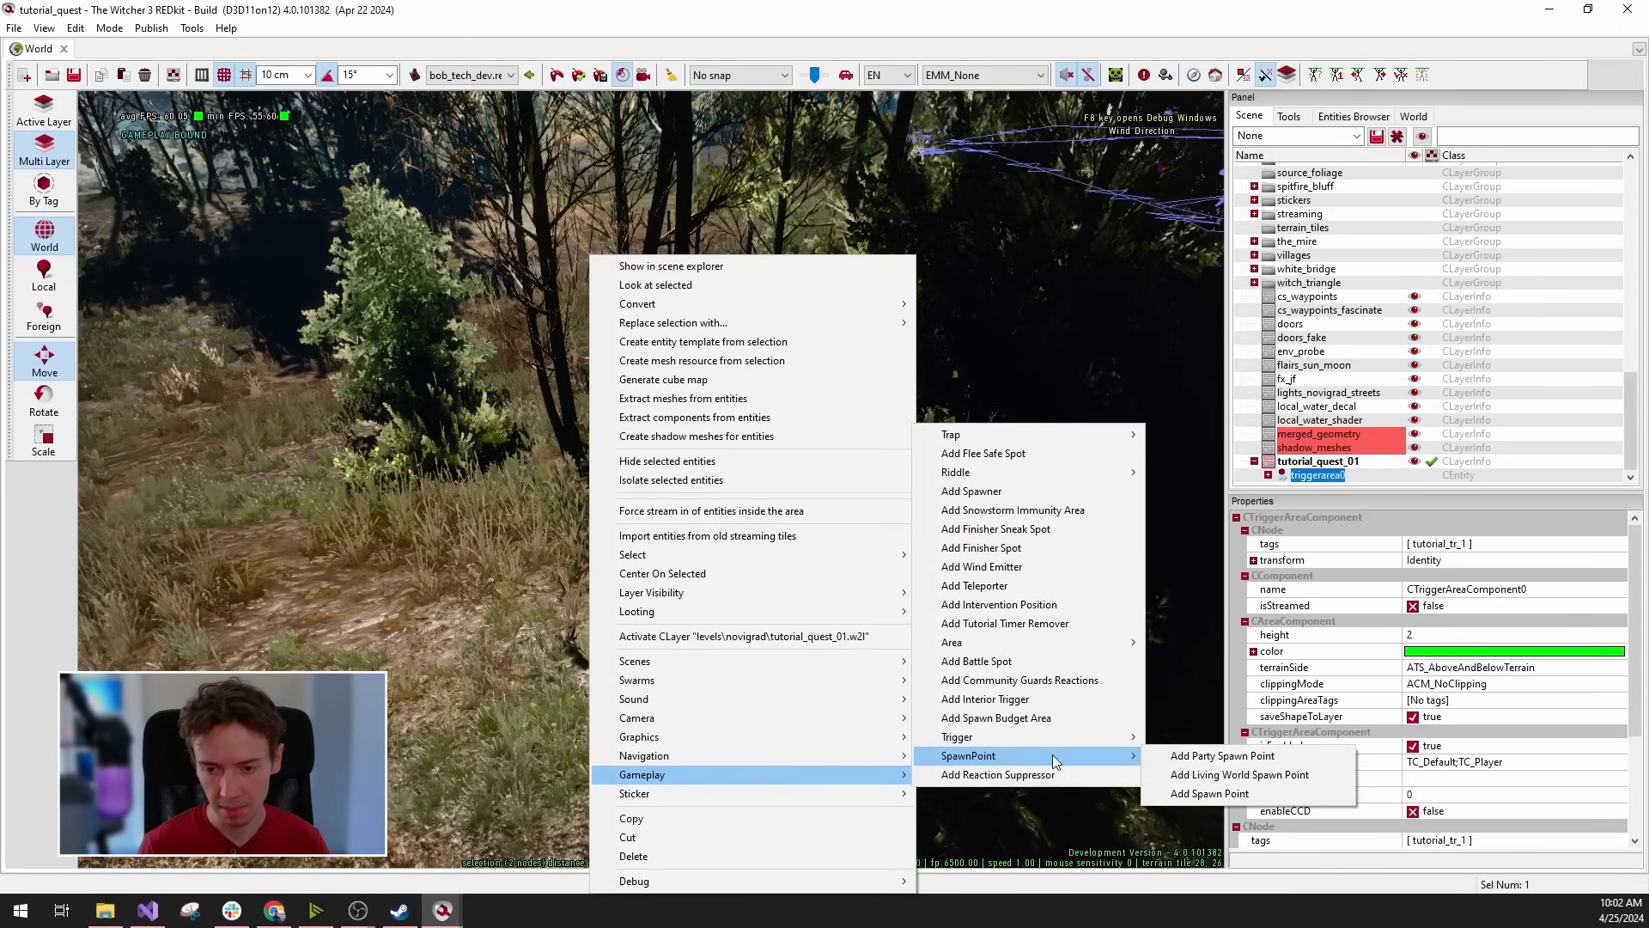
pyautogui.click(1228, 795)
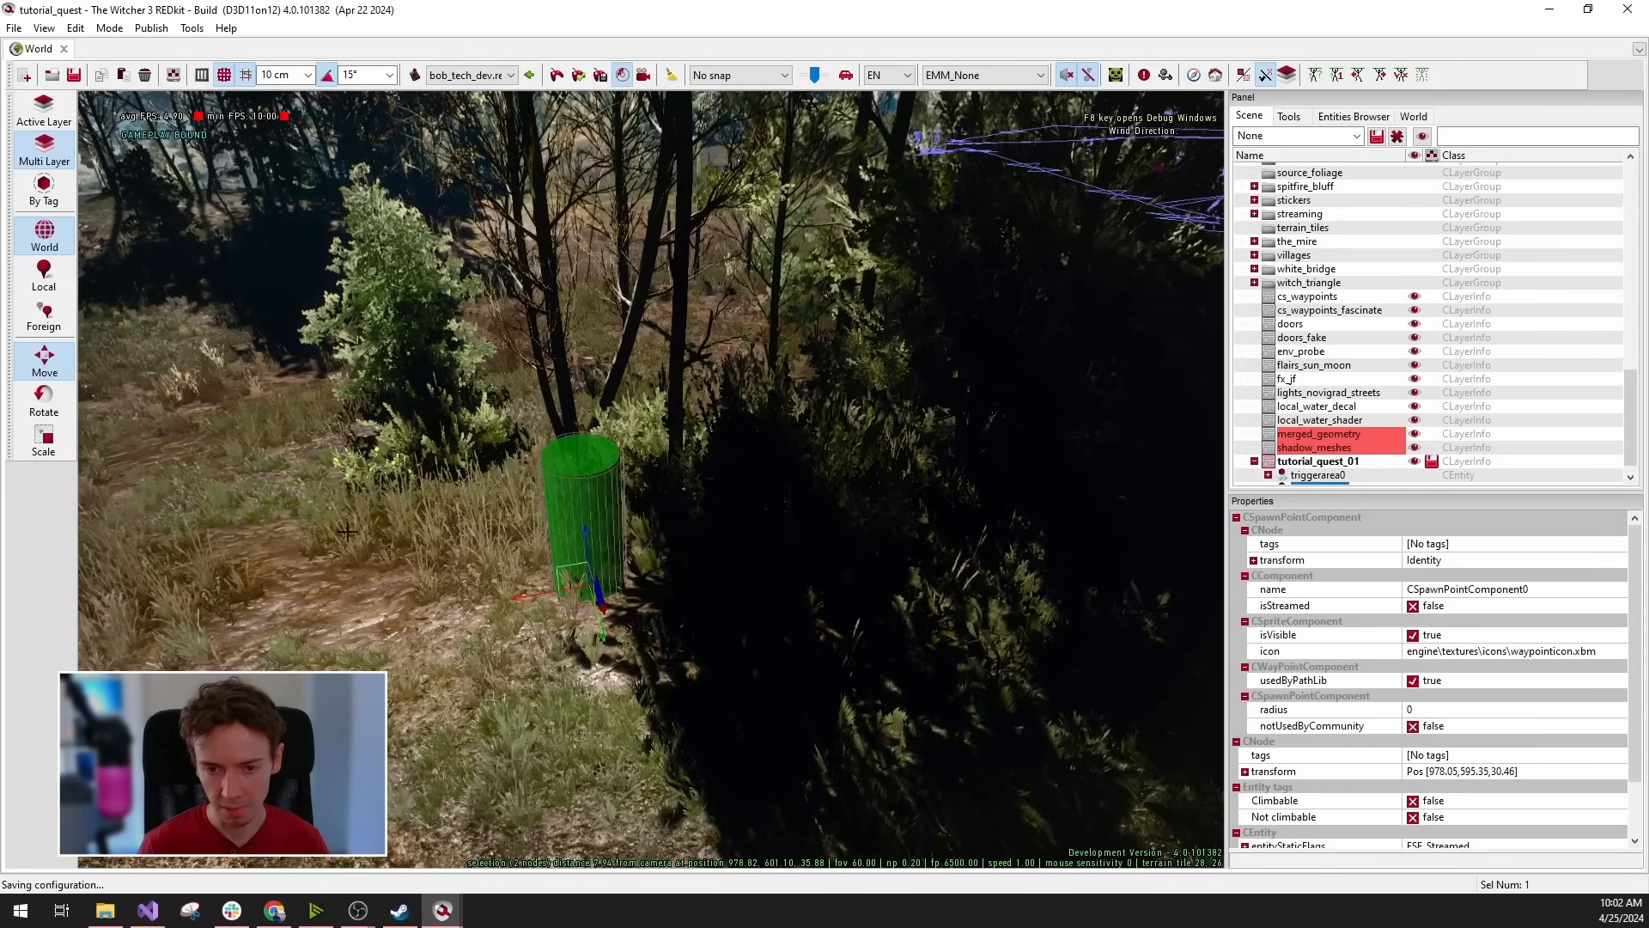
pyautogui.moveTo(347, 531)
pyautogui.mouseDown(button='right')
pyautogui.moveTo(550, 459)
pyautogui.moveTo(371, 513)
pyautogui.moveTo(369, 549)
pyautogui.mouseUp(button='right')
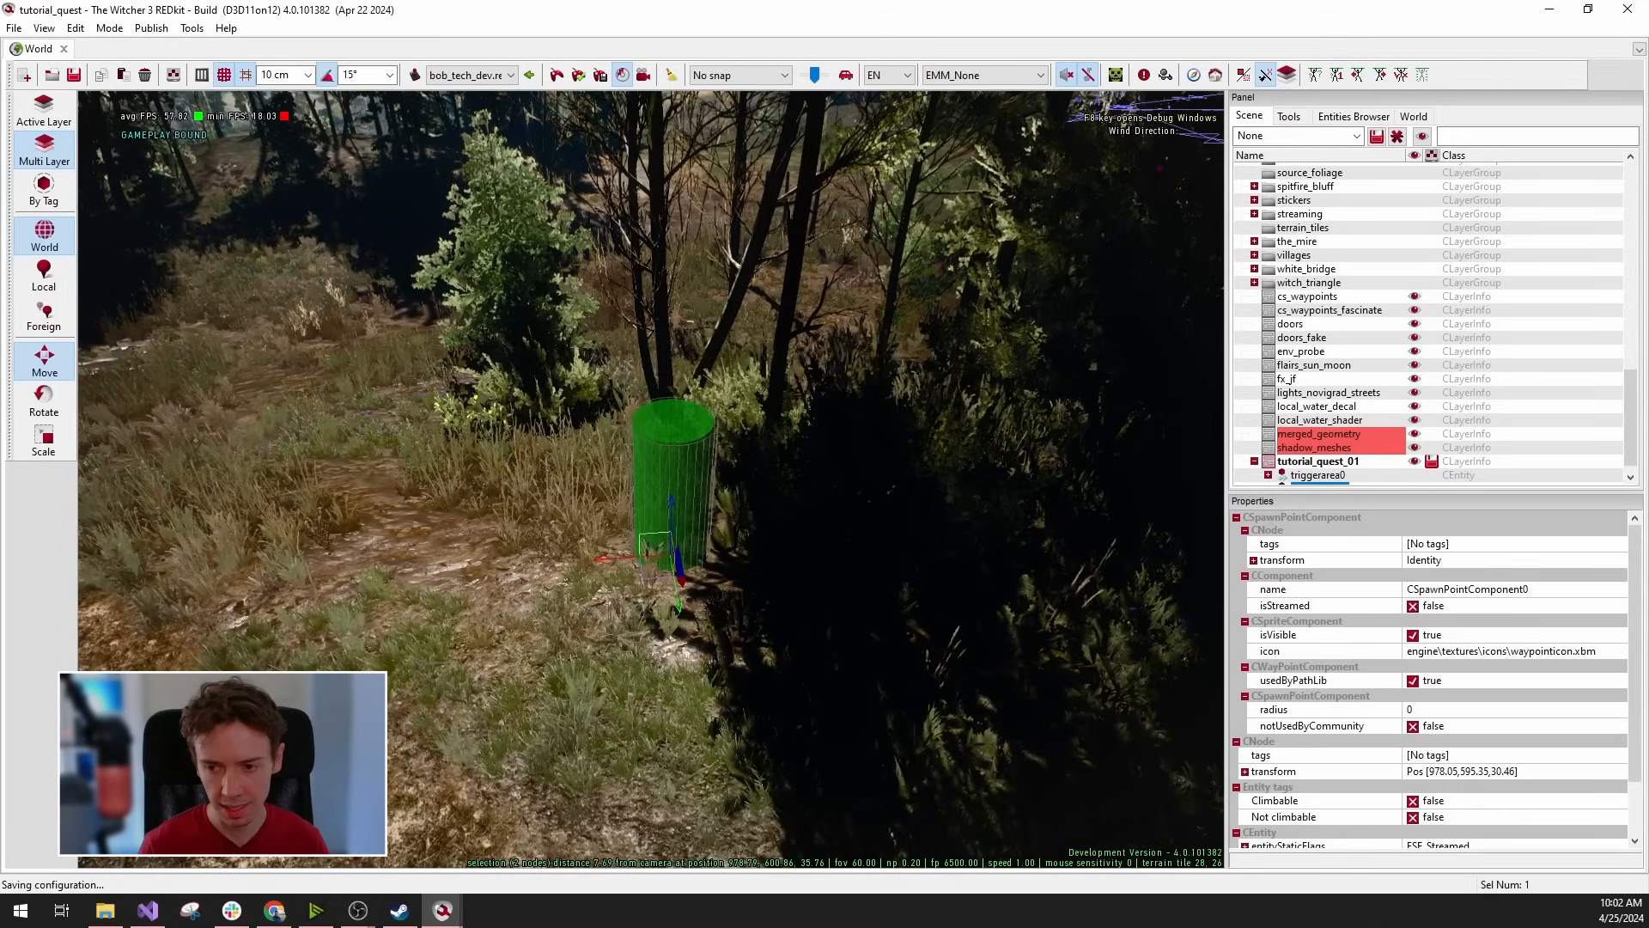
# Set the tag of the new spawn point's component to tutorial_monster_sp_1.
pyautogui.scroll(-1, 1409, 462)
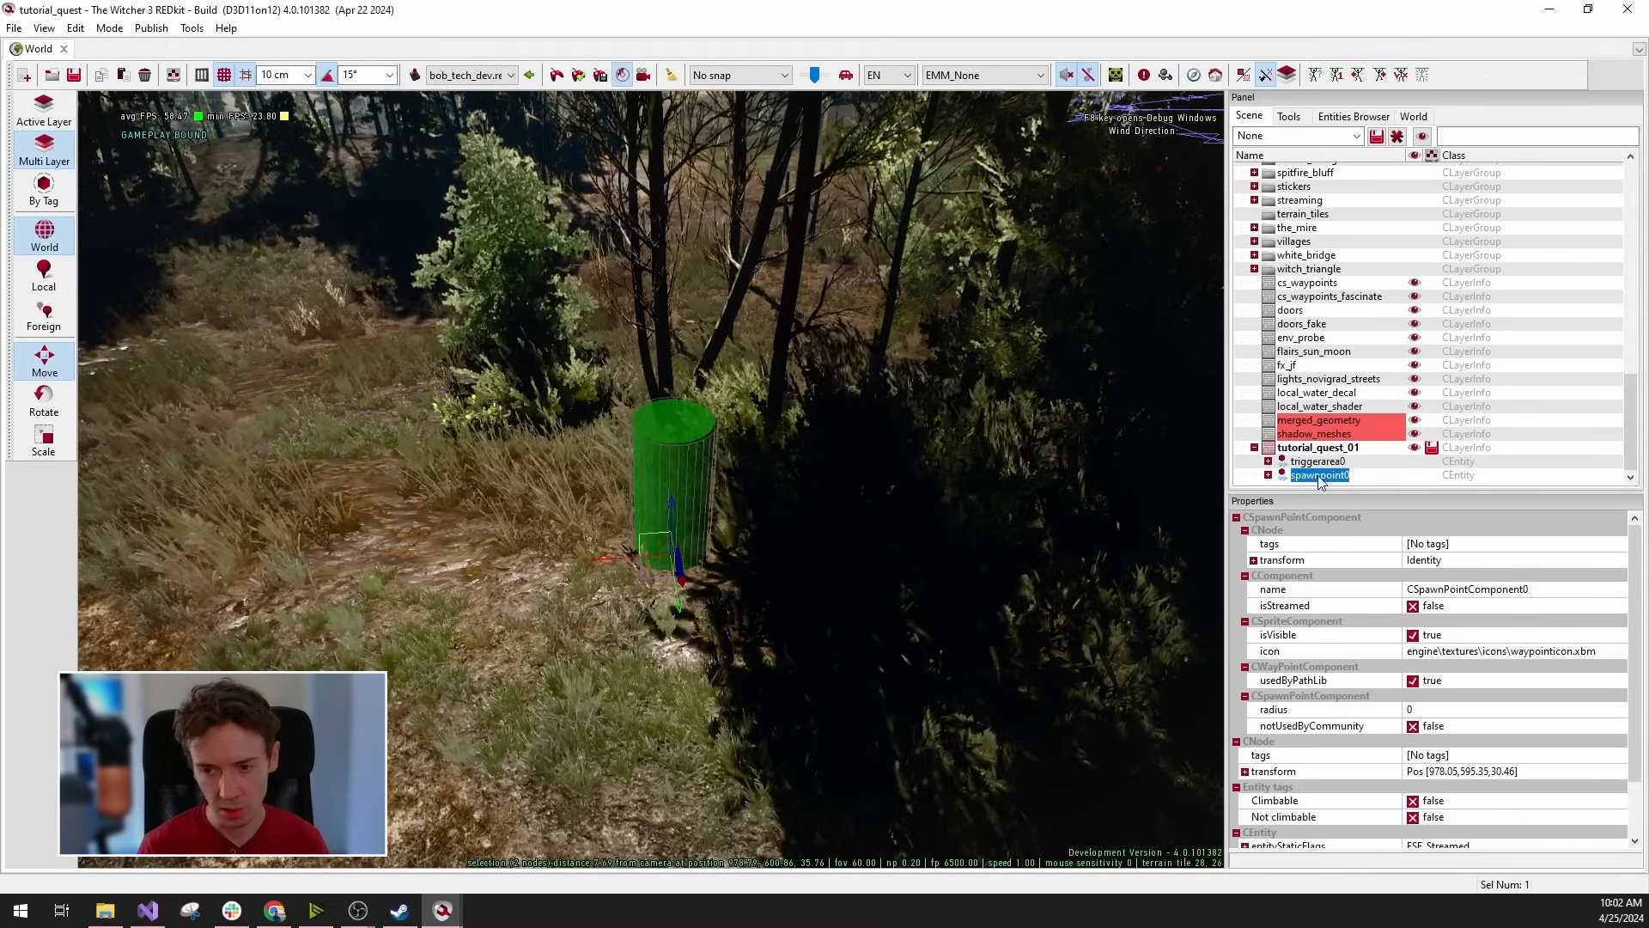
pyautogui.click(1472, 544)
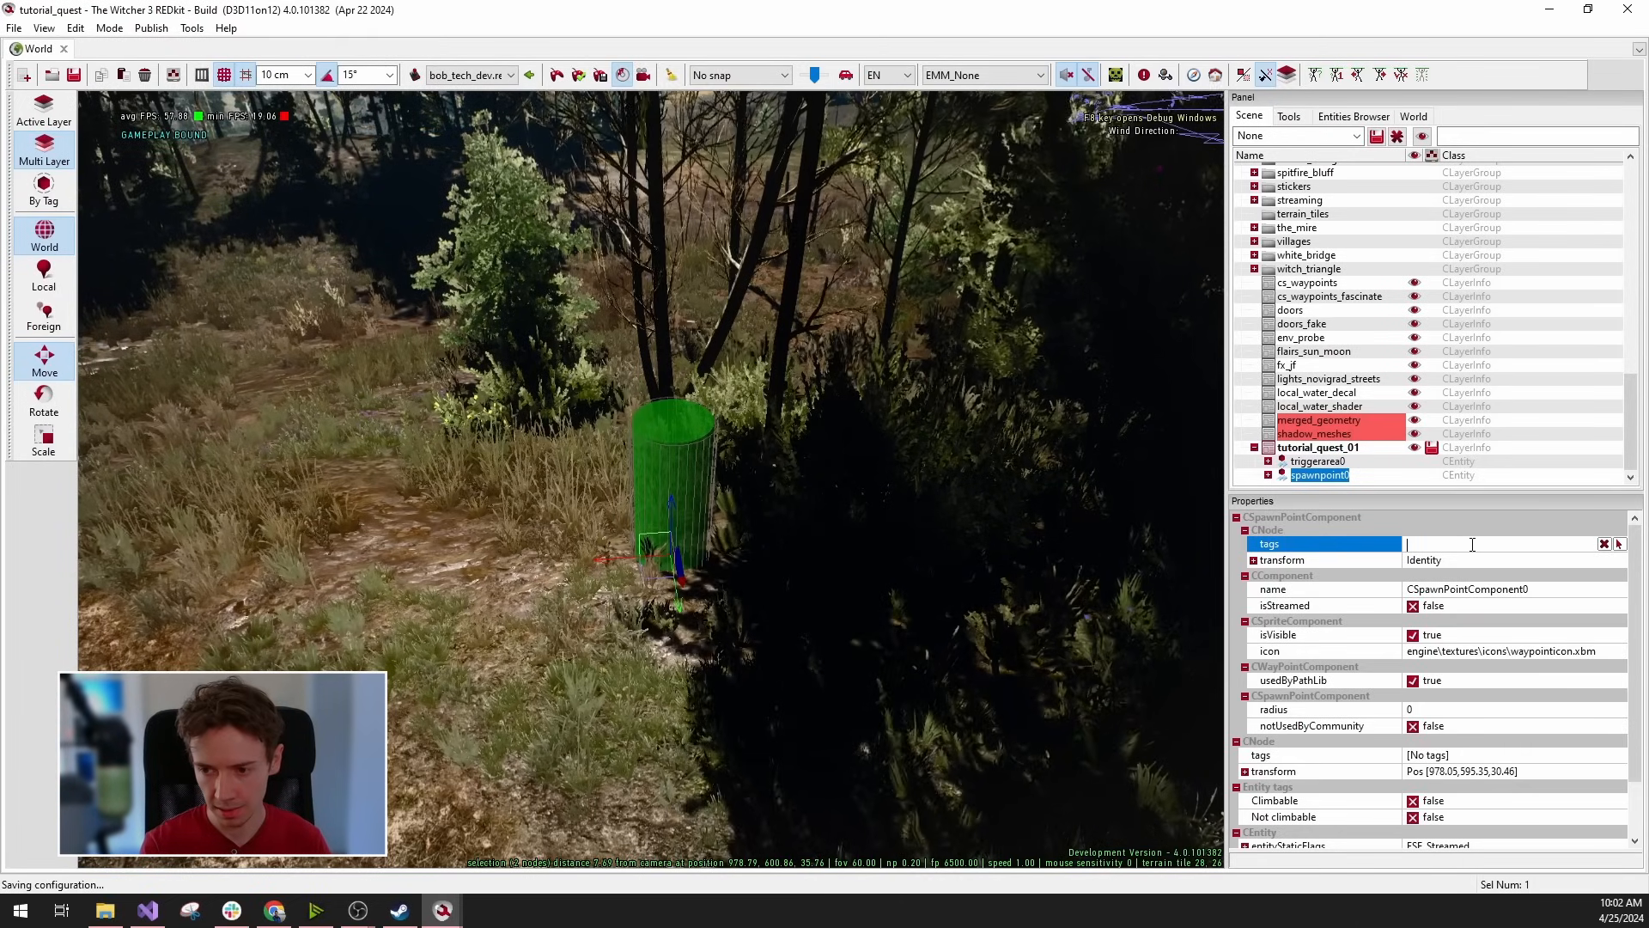
pyautogui.write('monster_sp_')
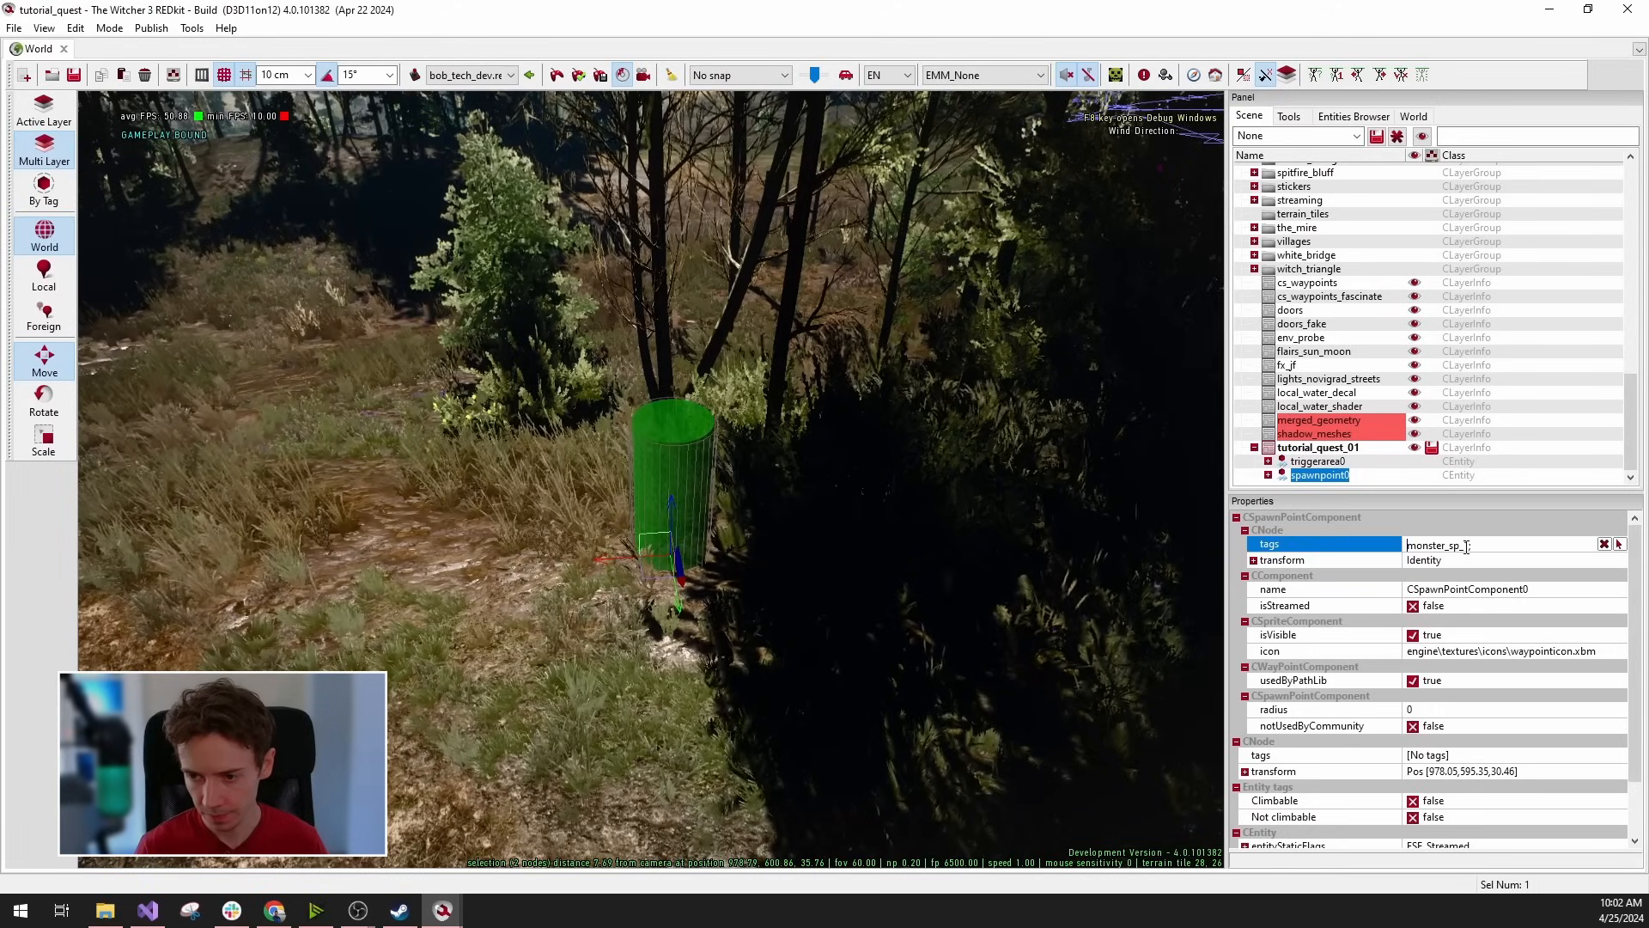
pyautogui.write('1;')
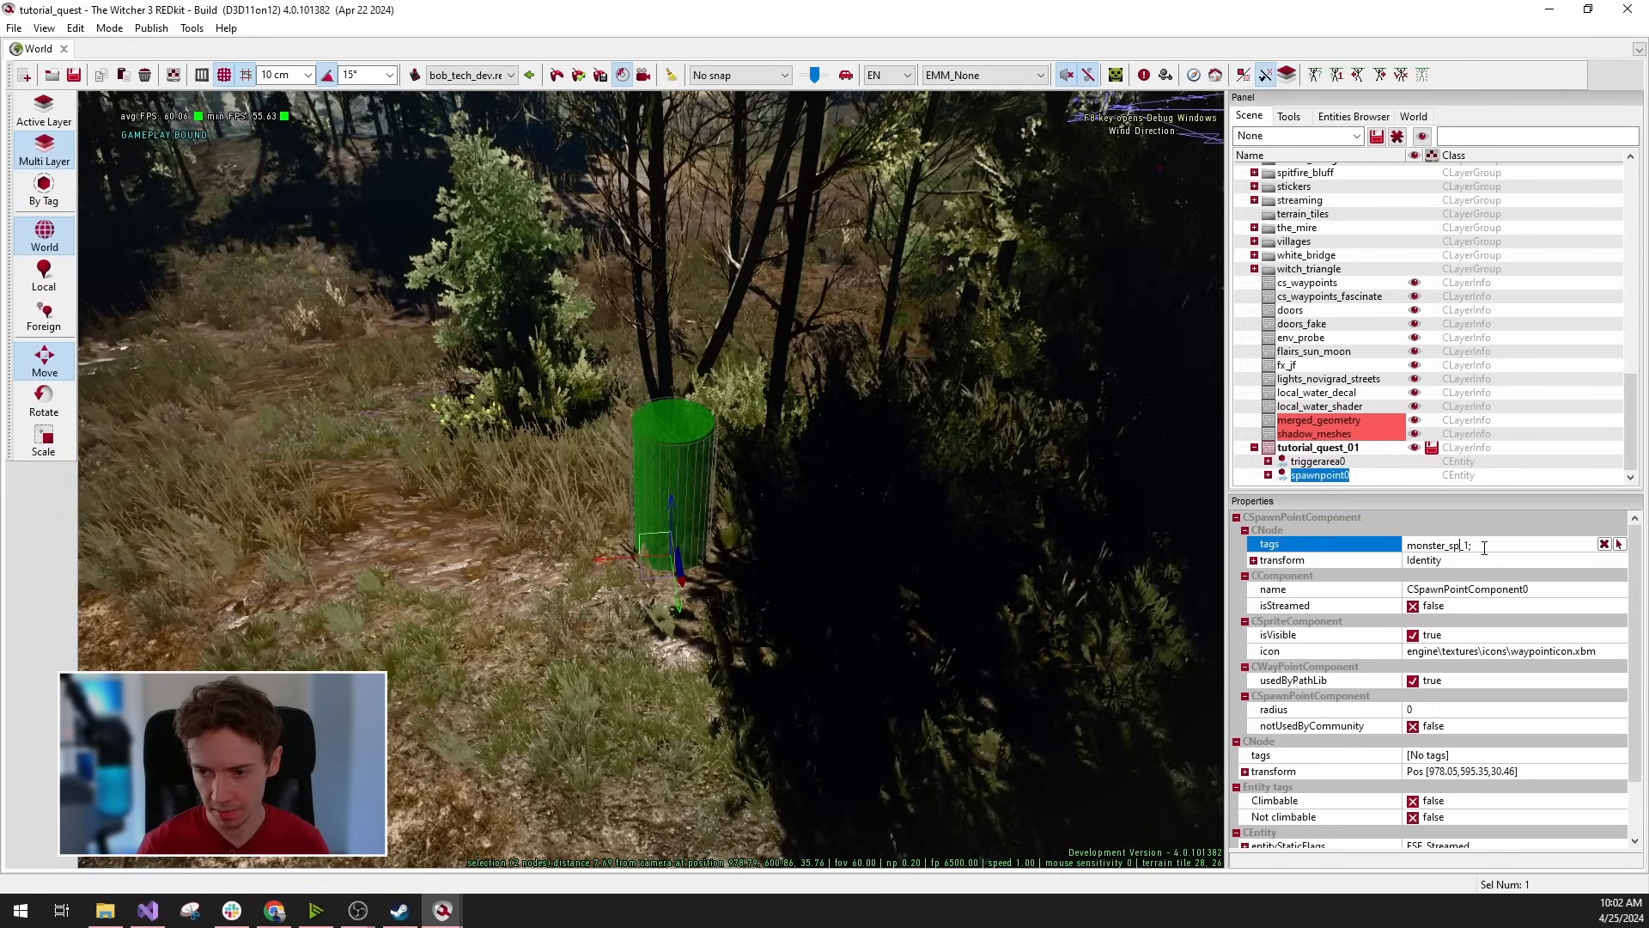
pyautogui.press('Home')
pyautogui.write('tutorial_')
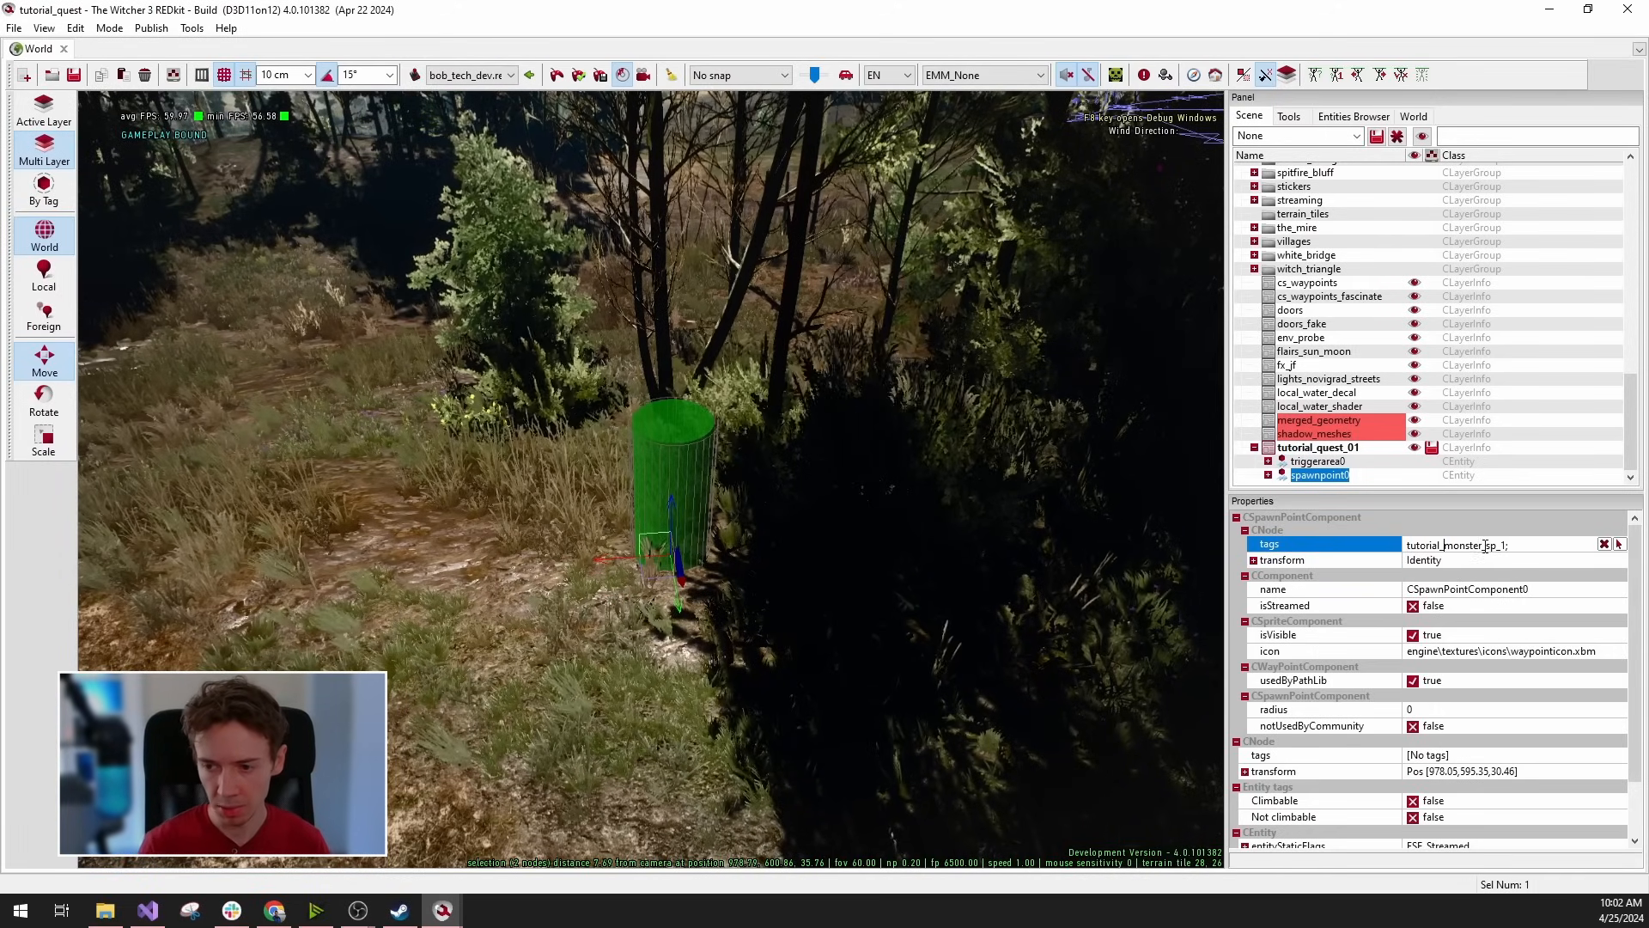
pyautogui.press('Return')
# Give the spawn point's entity node the tag tutorial_monster_sp_1 and save the tutorial_quest_01 layer.
pyautogui.scroll(-1, 1493, 692)
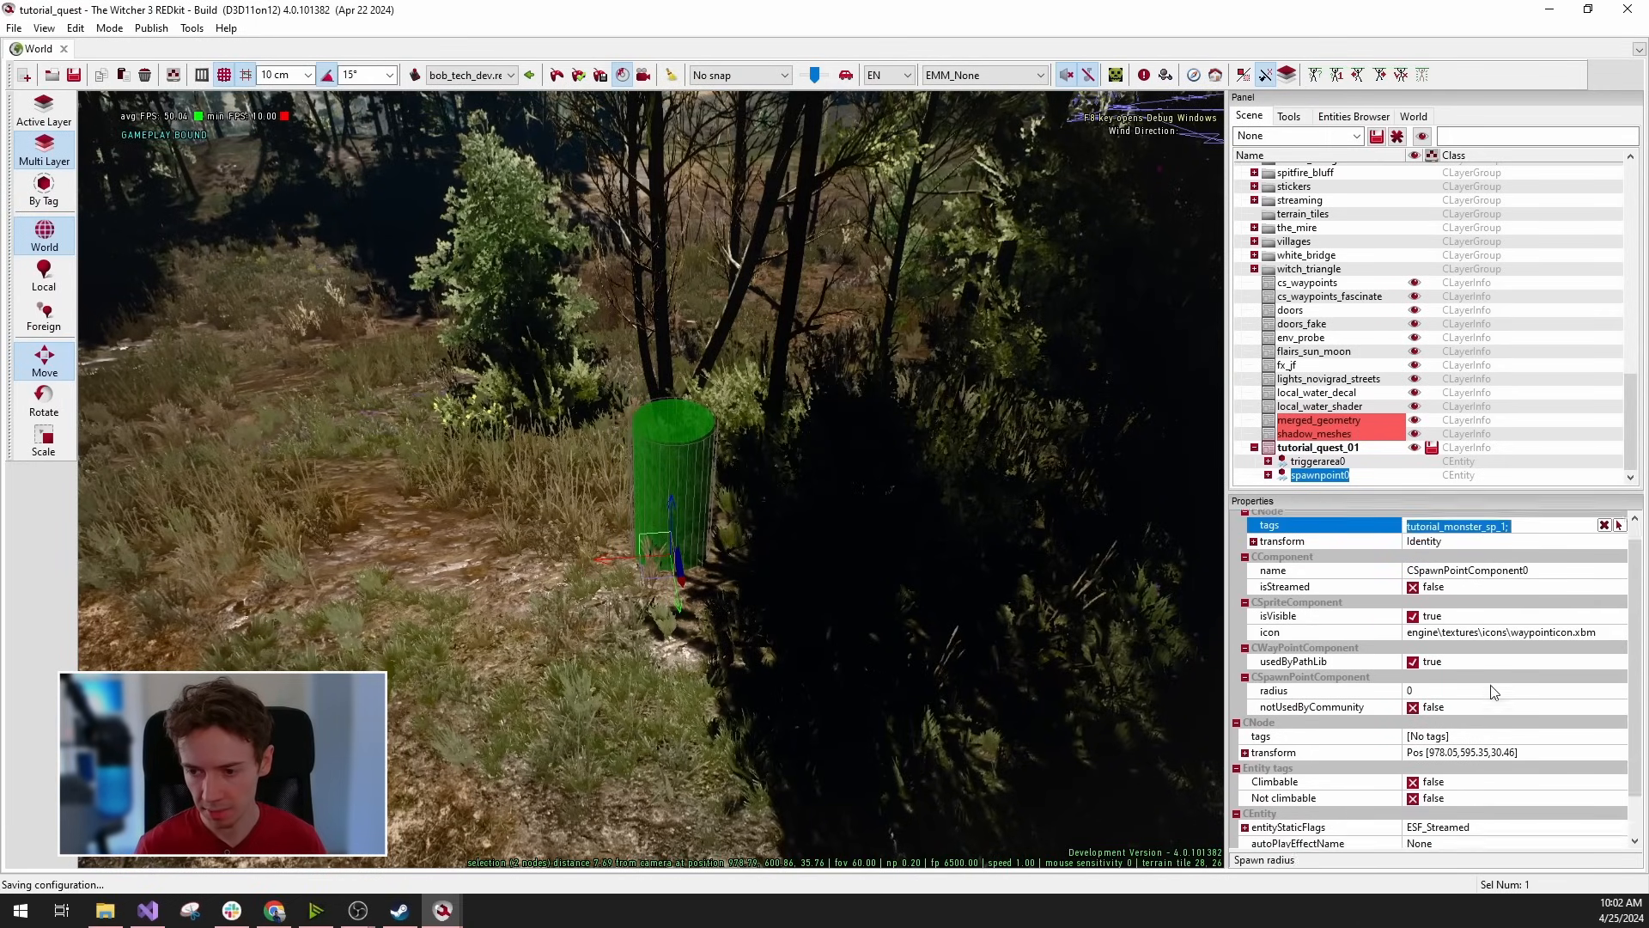
pyautogui.scroll(-1, 1493, 692)
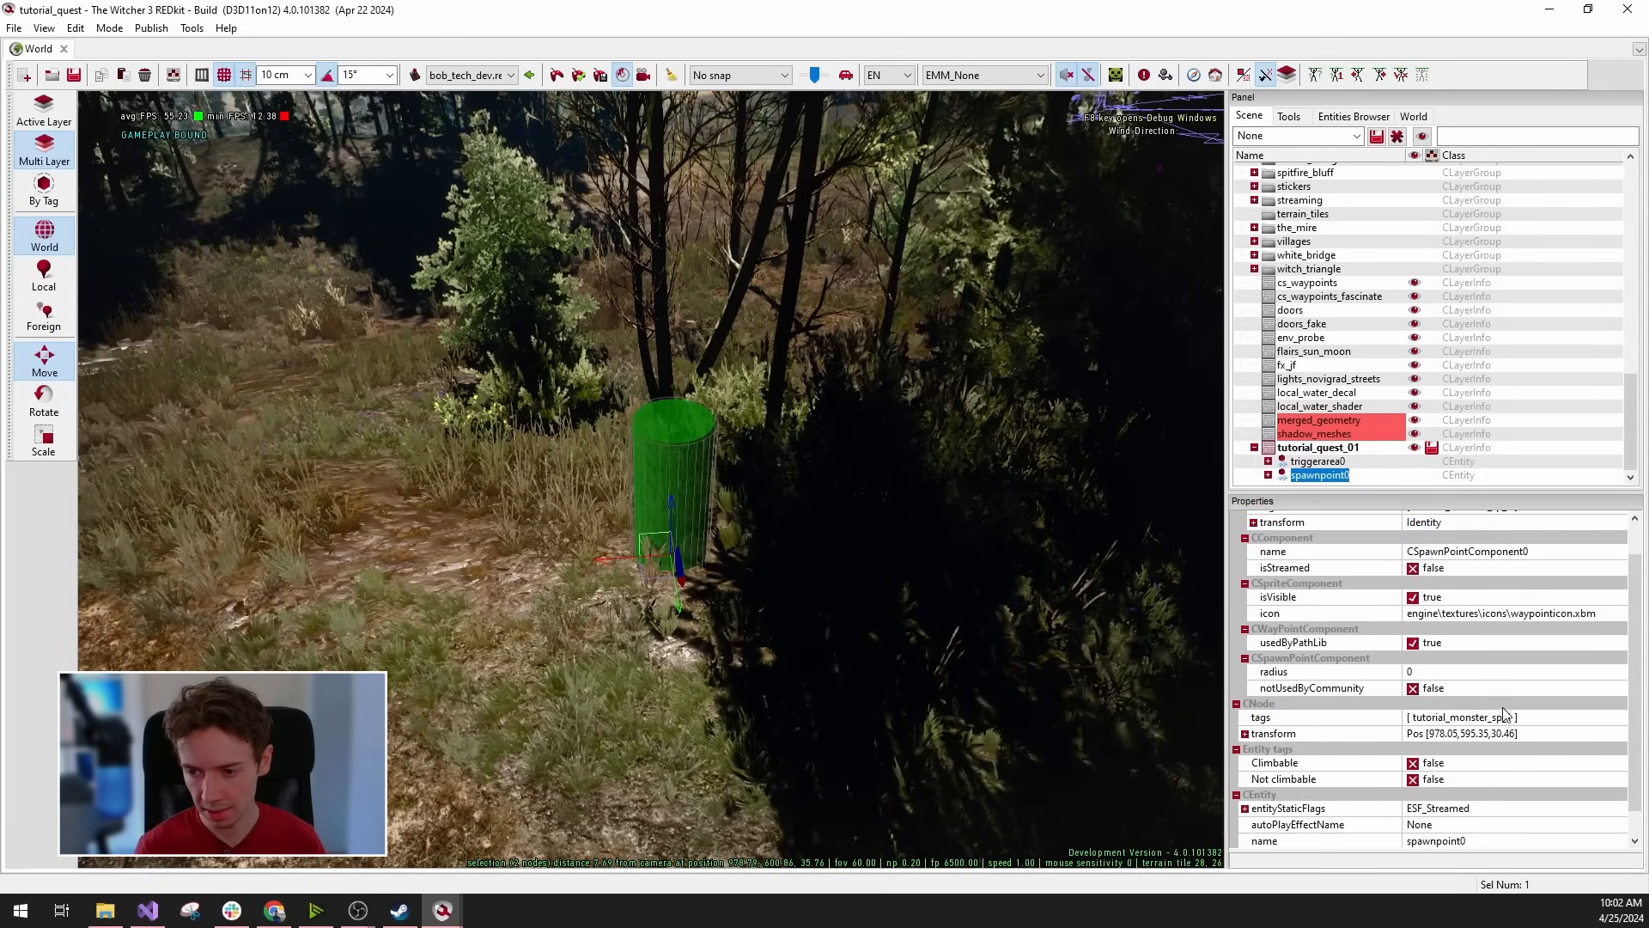
pyautogui.hotkey('ctrl', 's')
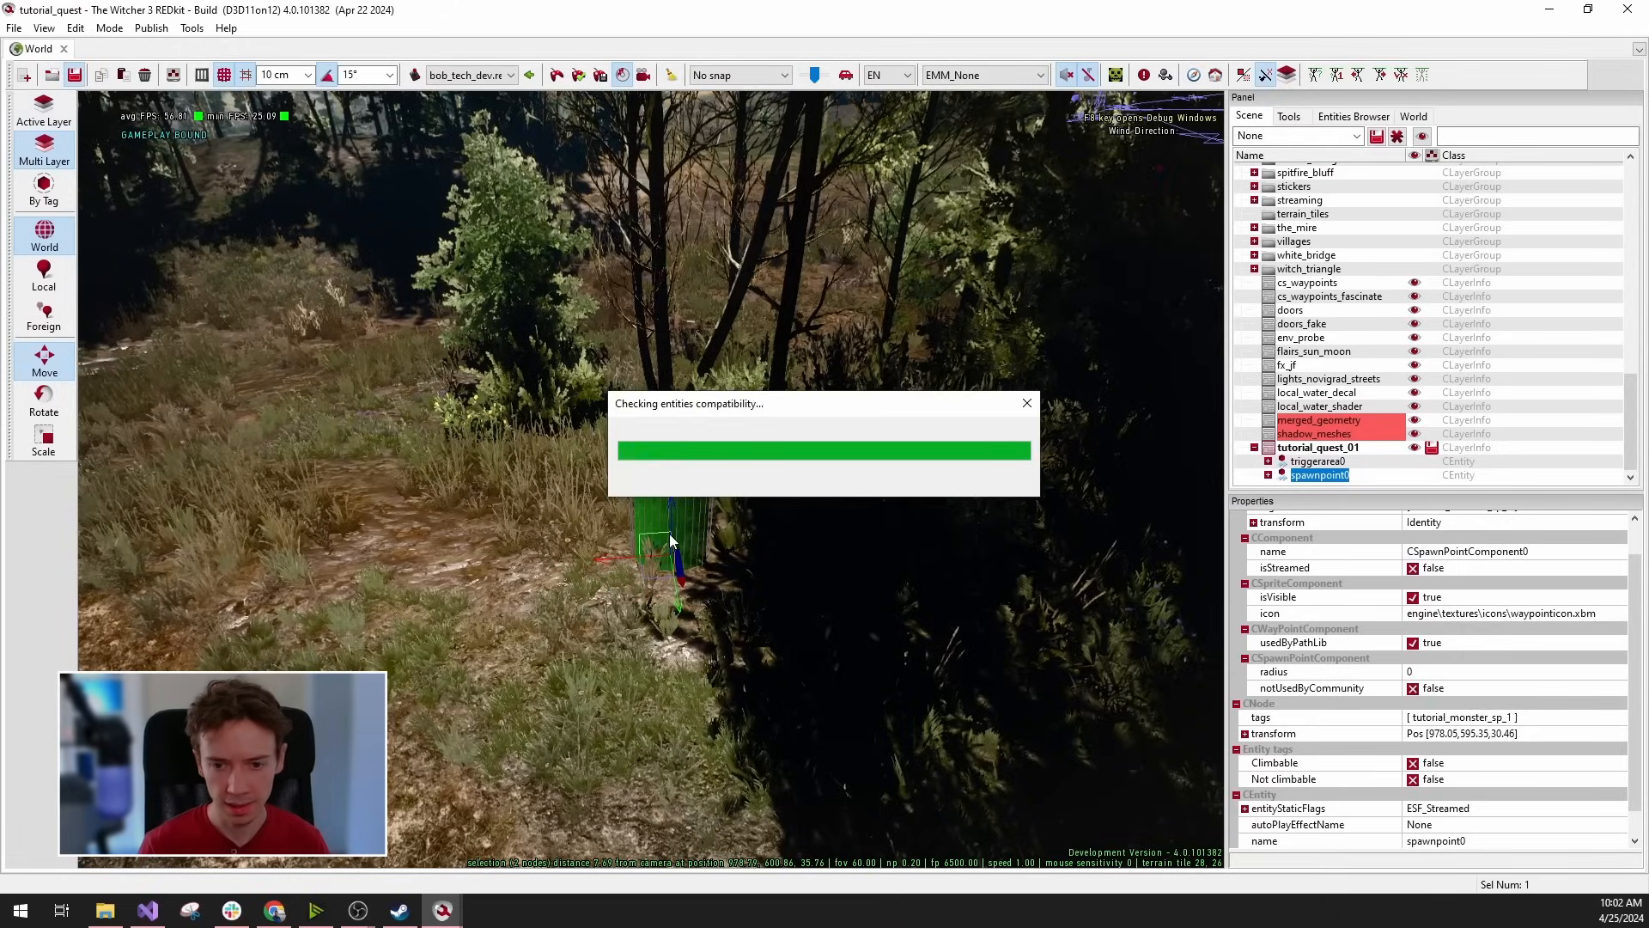
pyautogui.moveTo(773, 589); pyautogui.dragTo(755, 665, button='right')
pyautogui.press('w')
pyautogui.press('s')
# Switch to the bob_quest.w2quest Quest Editor and add a Pause flow control block beside the tutorial's journal quest block.
pyautogui.click(443, 910)
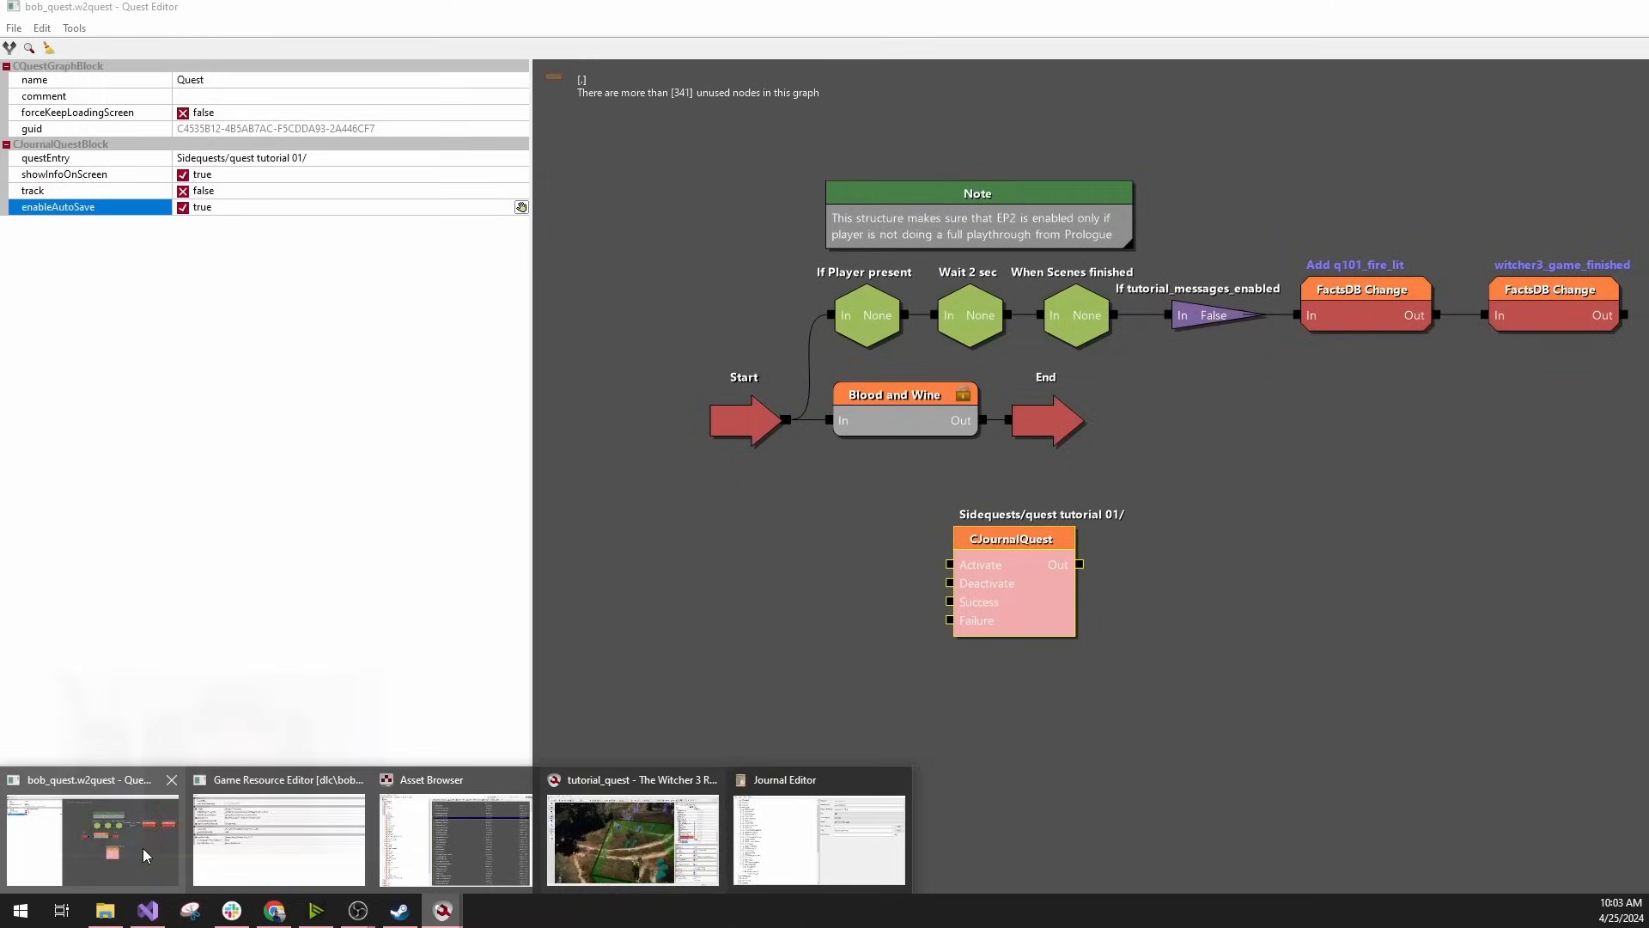
pyautogui.click(143, 848)
pyautogui.moveTo(1013, 537); pyautogui.dragTo(1029, 556)
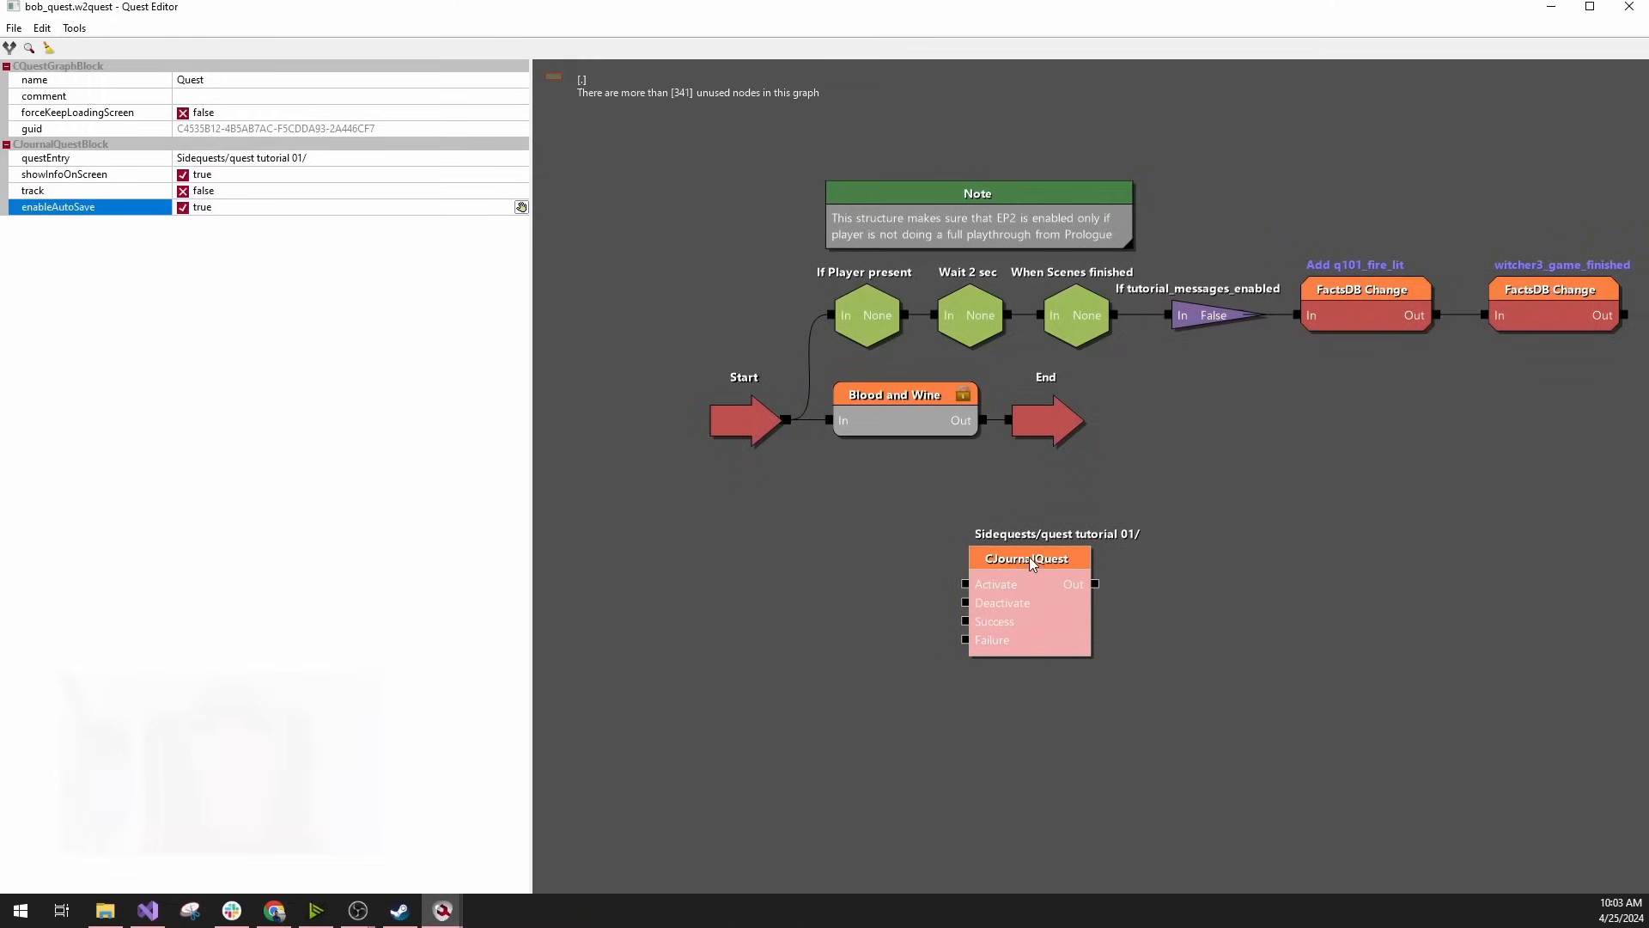
pyautogui.click(825, 534)
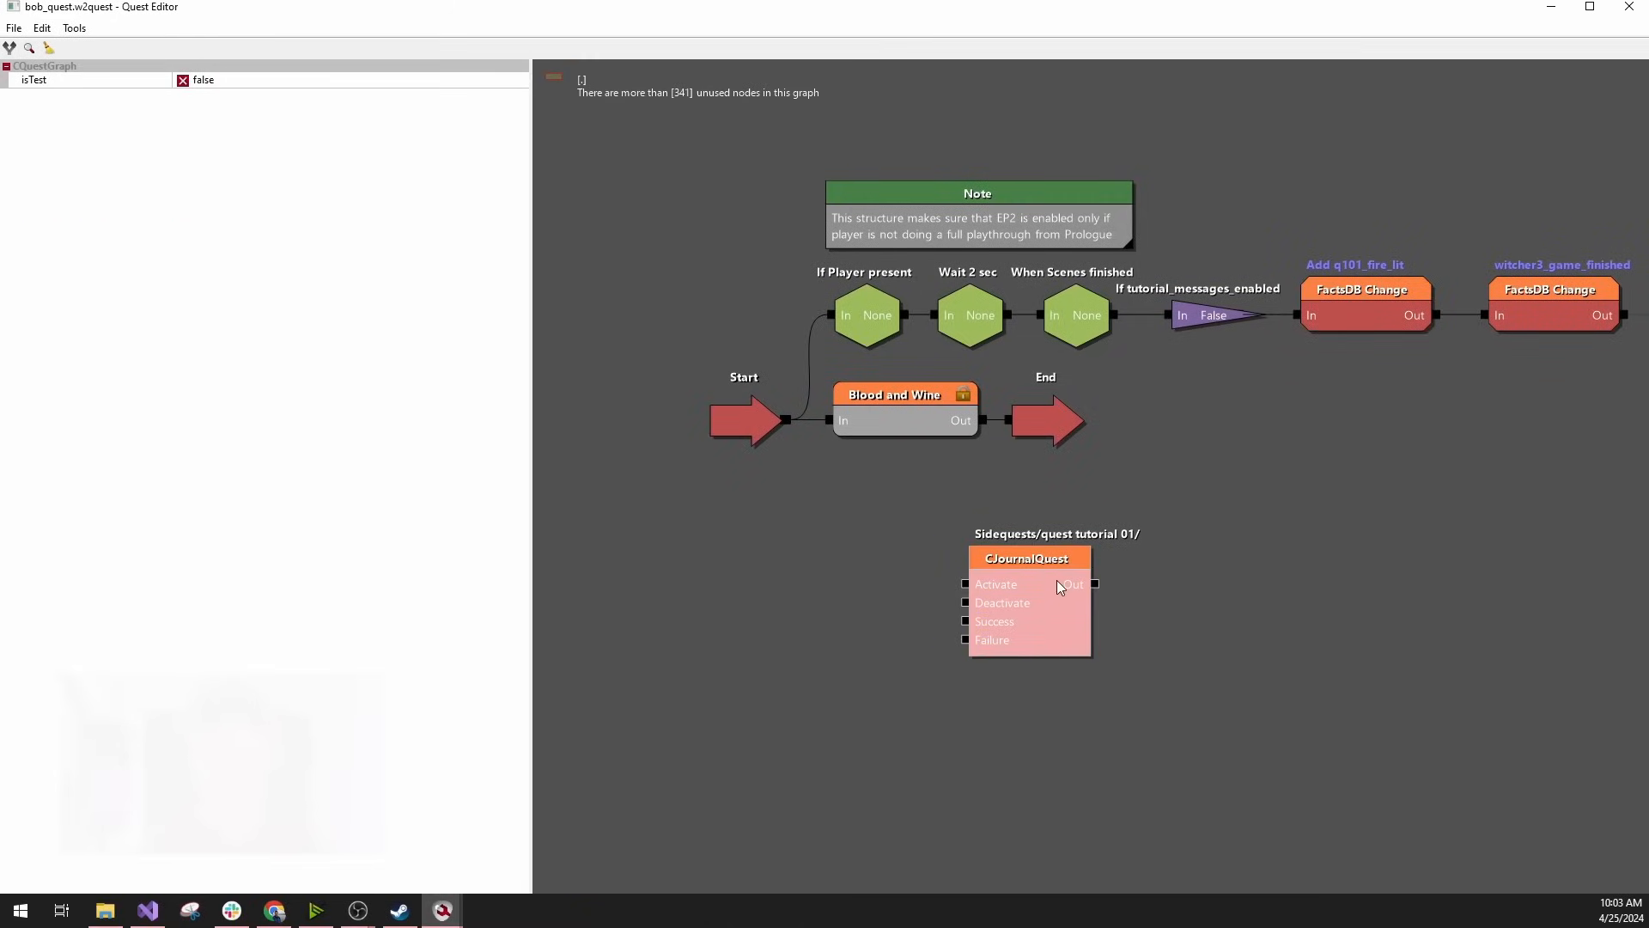
pyautogui.rightClick(793, 530)
pyautogui.moveTo(876, 580)
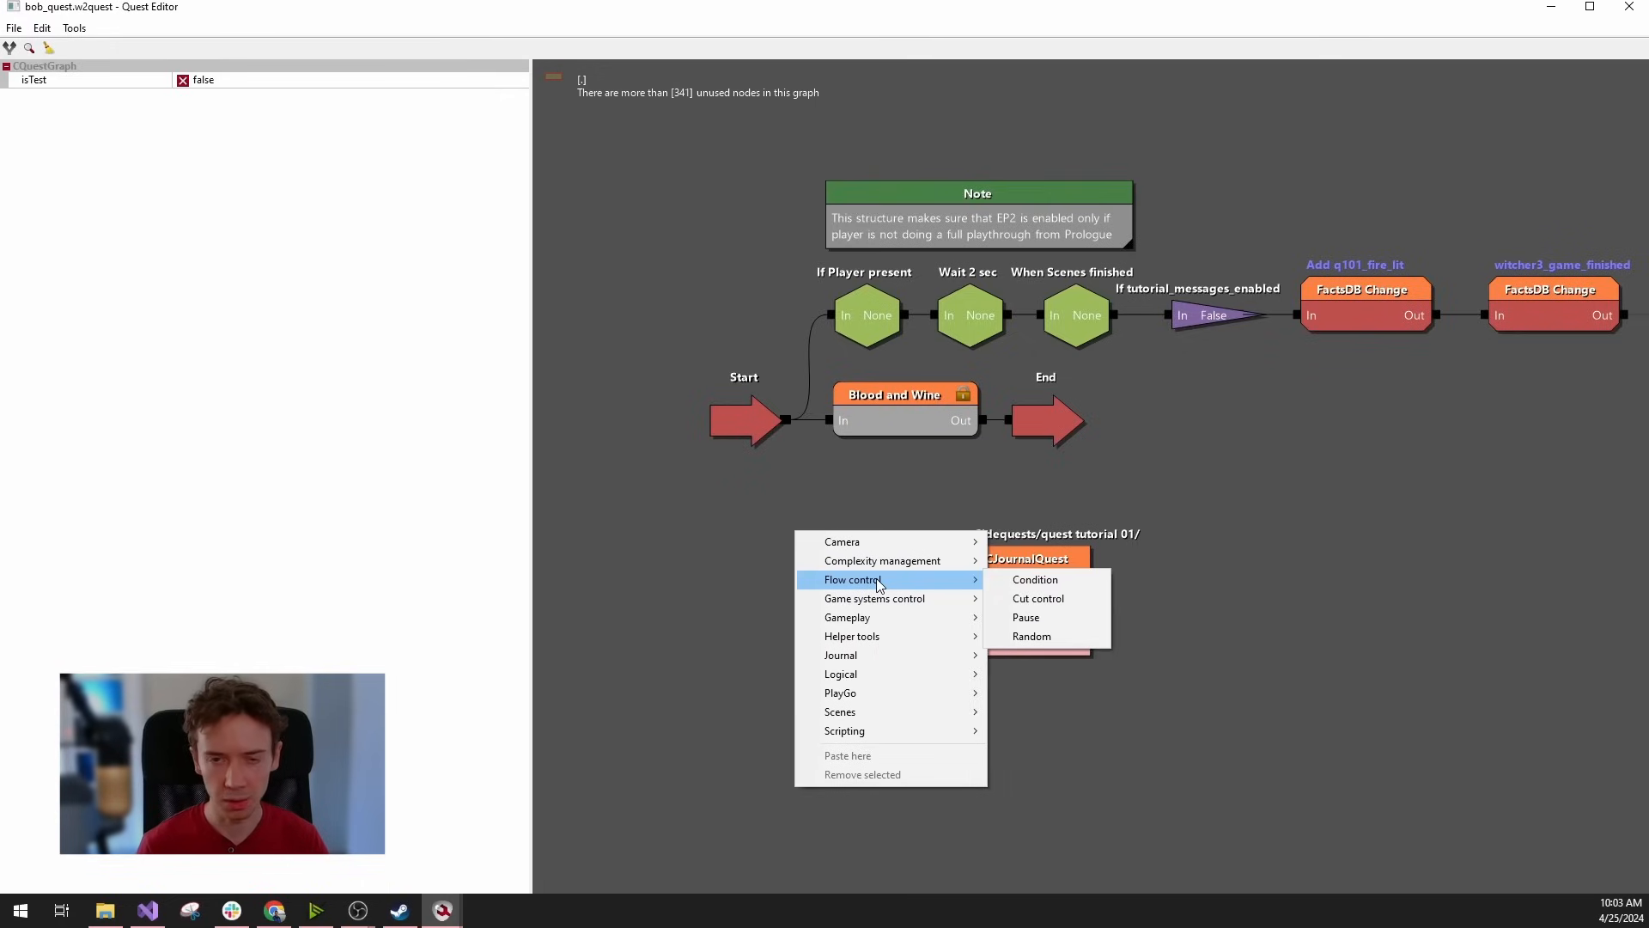
pyautogui.click(1055, 617)
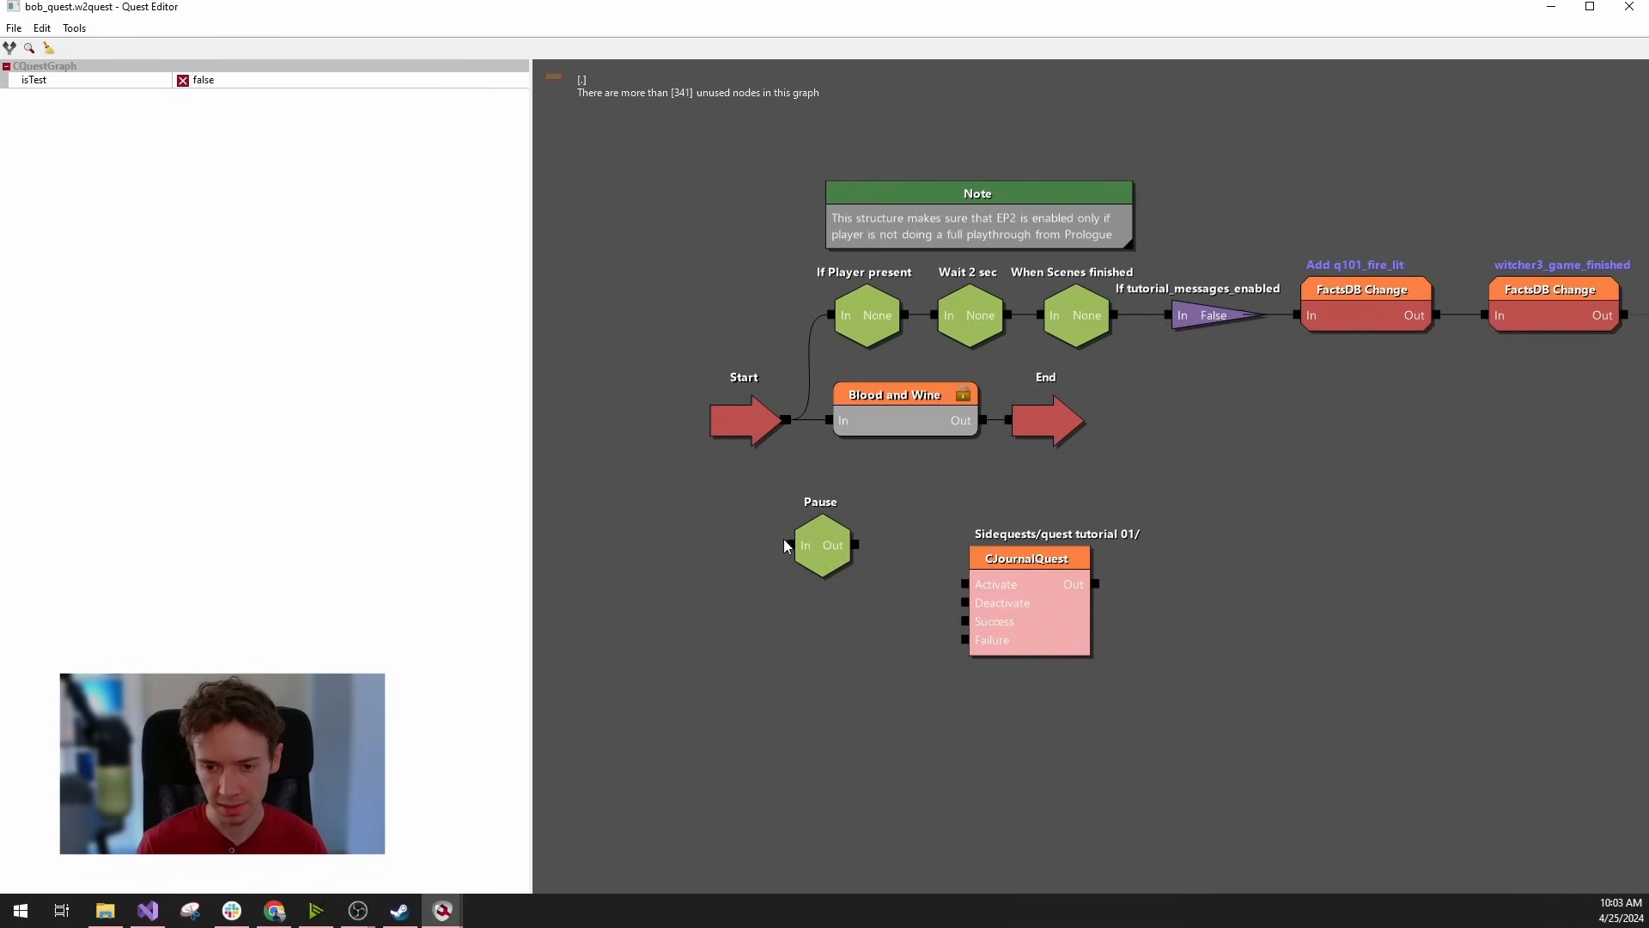
# Add one element to the conditions array of the Pause block and expand it.
pyautogui.click(824, 533)
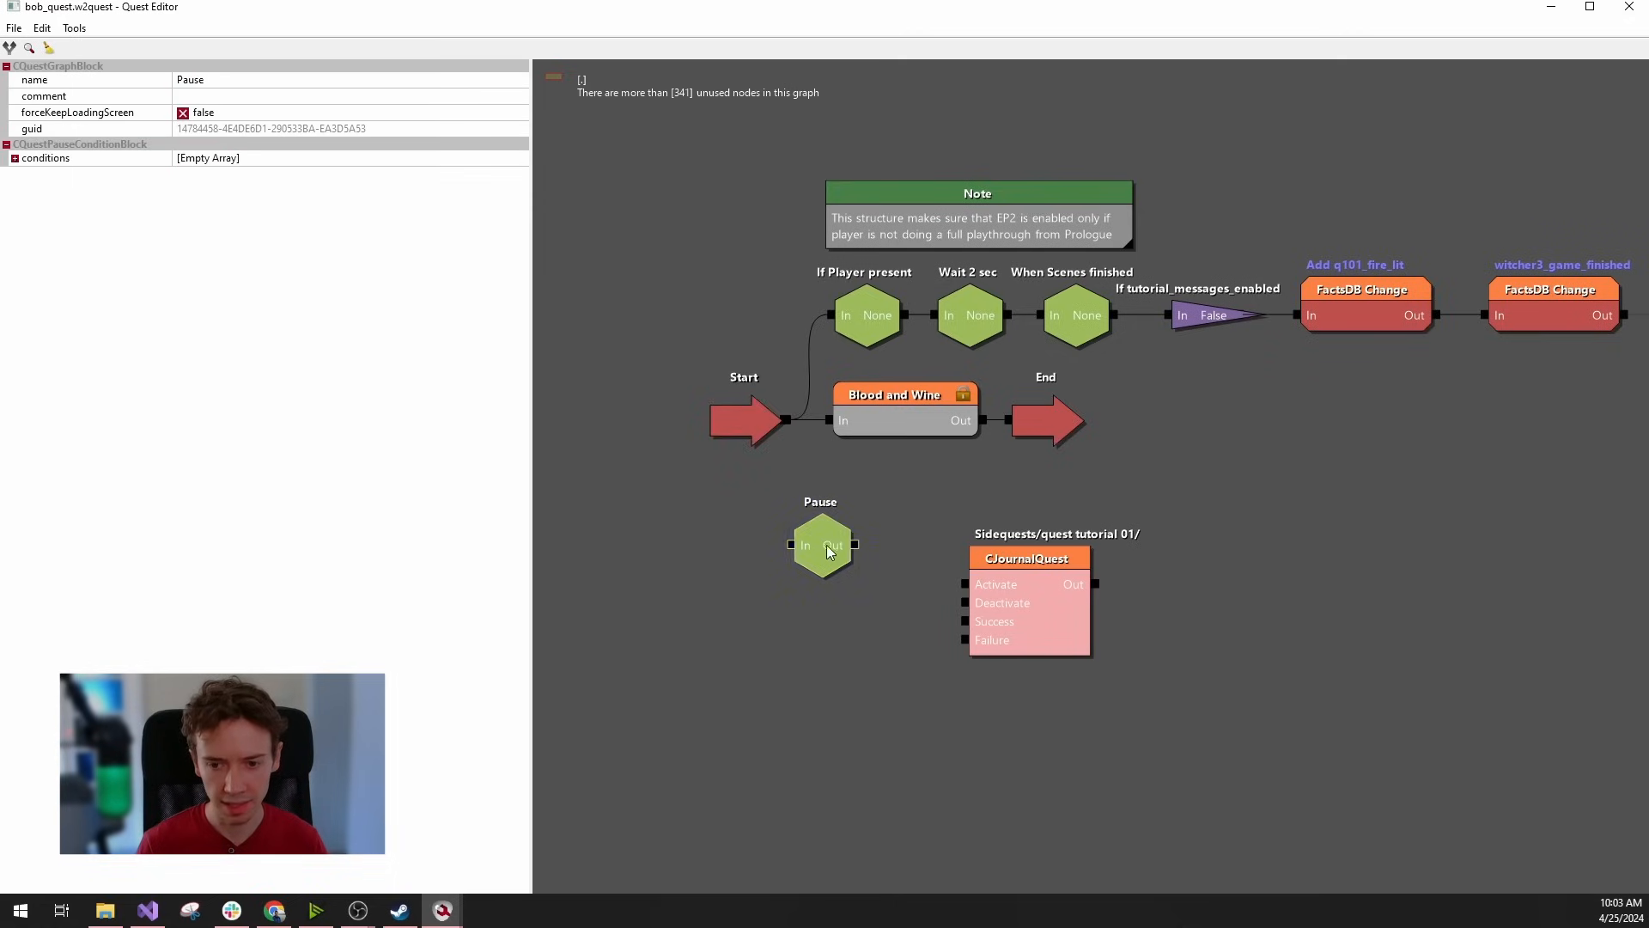
pyautogui.click(21, 161)
pyautogui.click(505, 159)
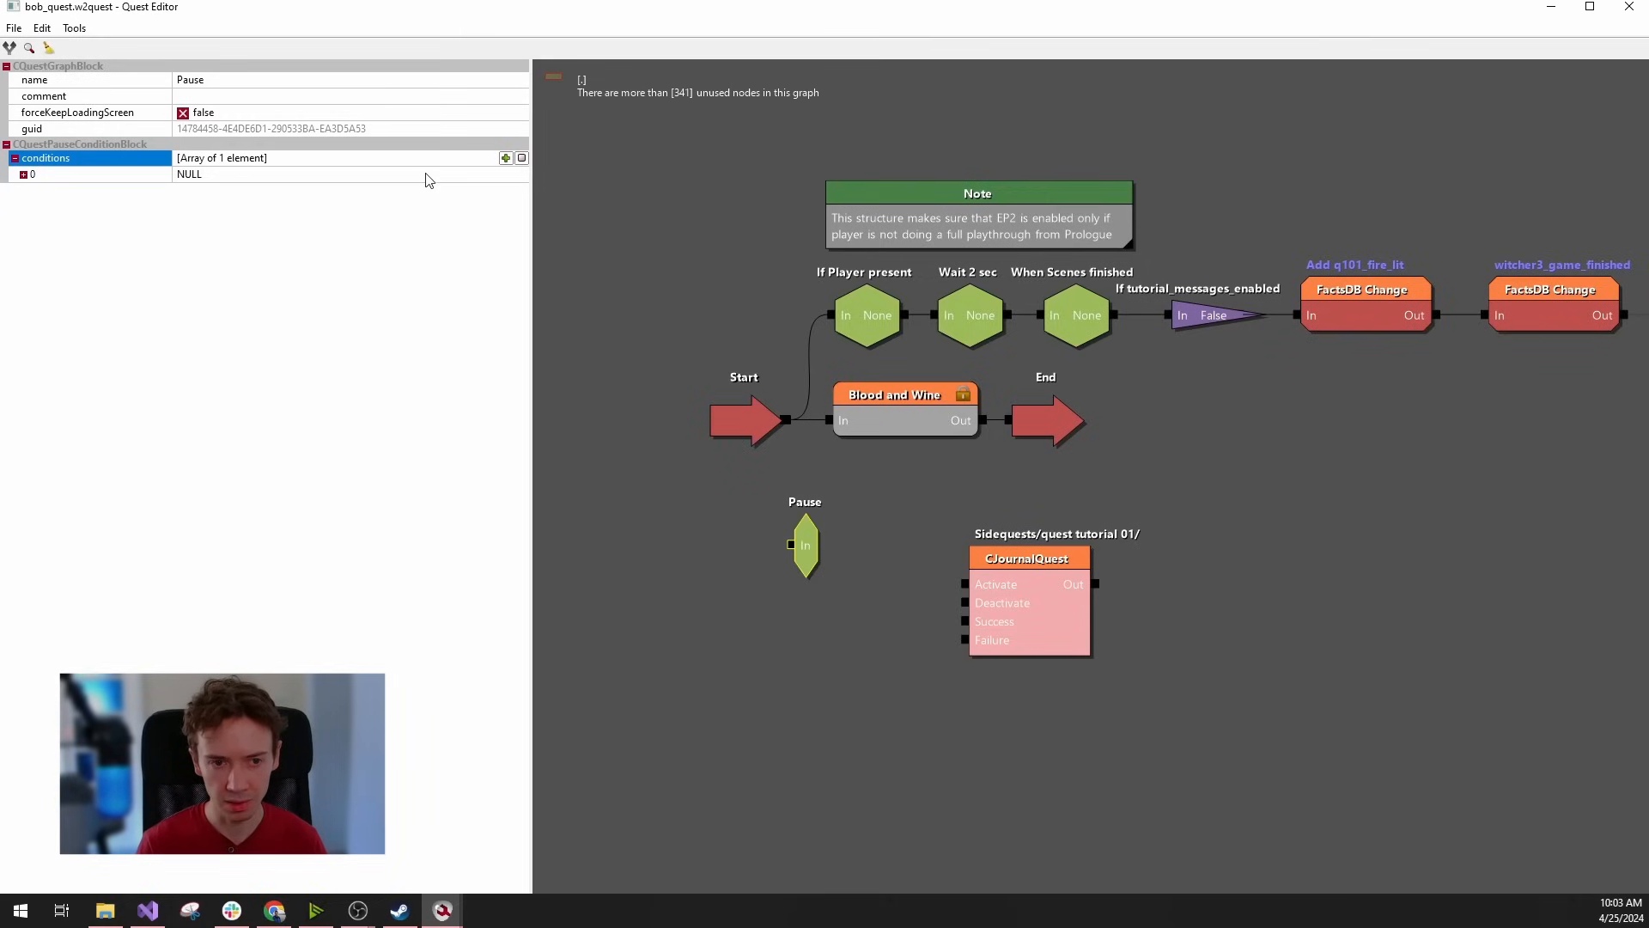
pyautogui.click(23, 176)
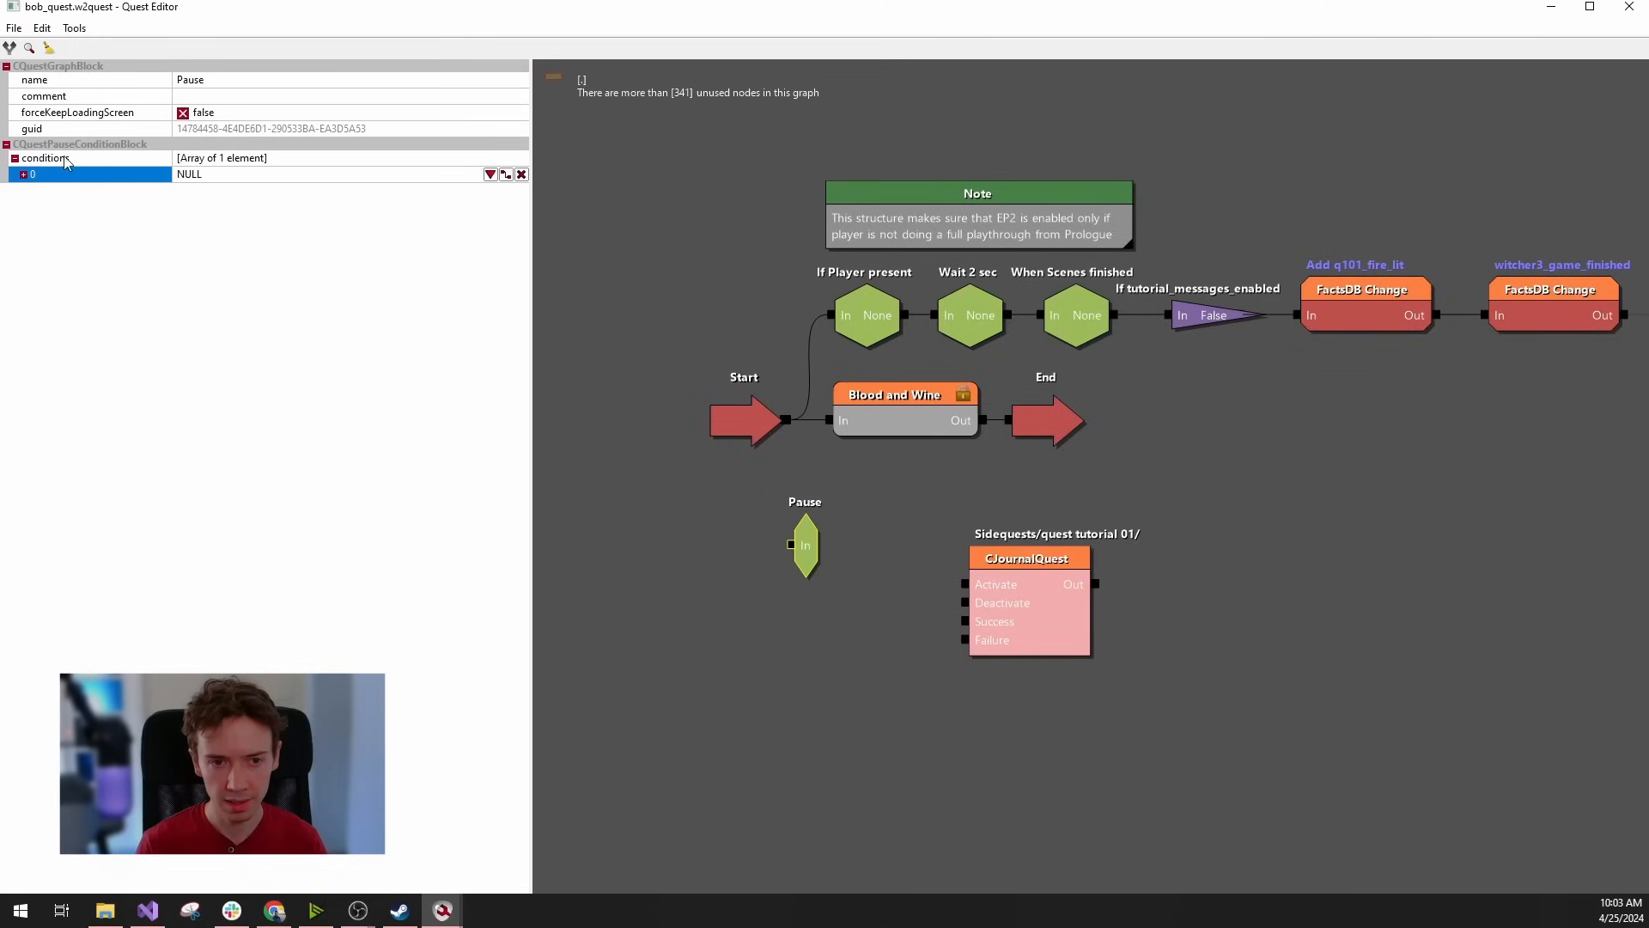
# Search the condition classes for "trigger" and assign CQuestEnterTriggerCondition to the Pause block's first condition.
pyautogui.click(490, 175)
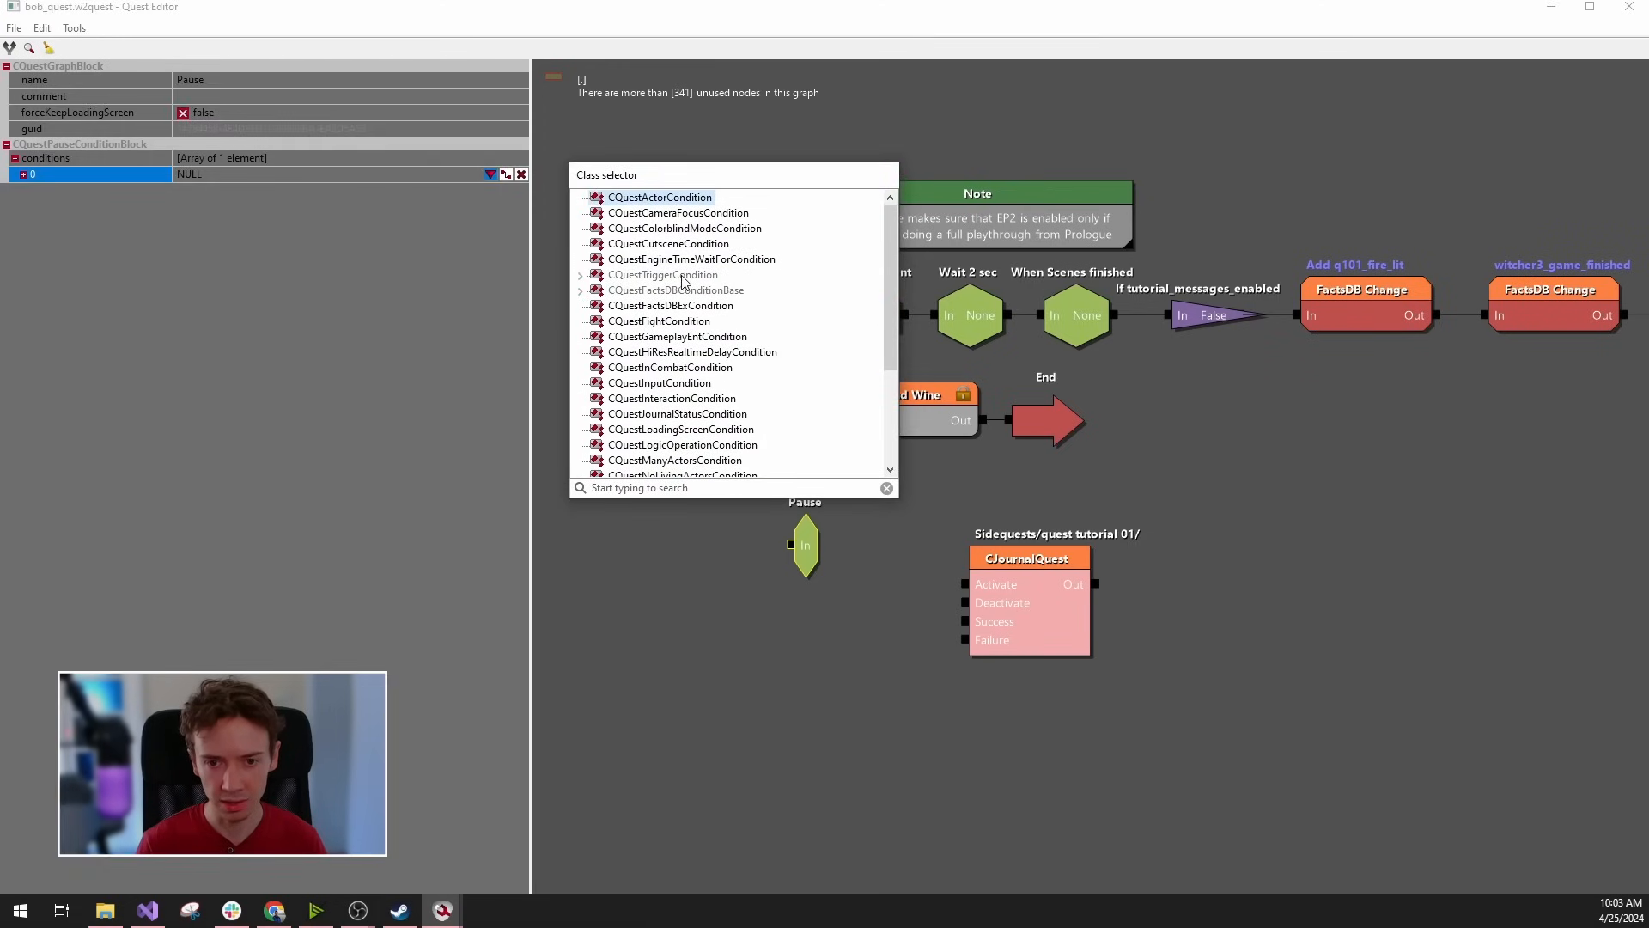
pyautogui.click(687, 487)
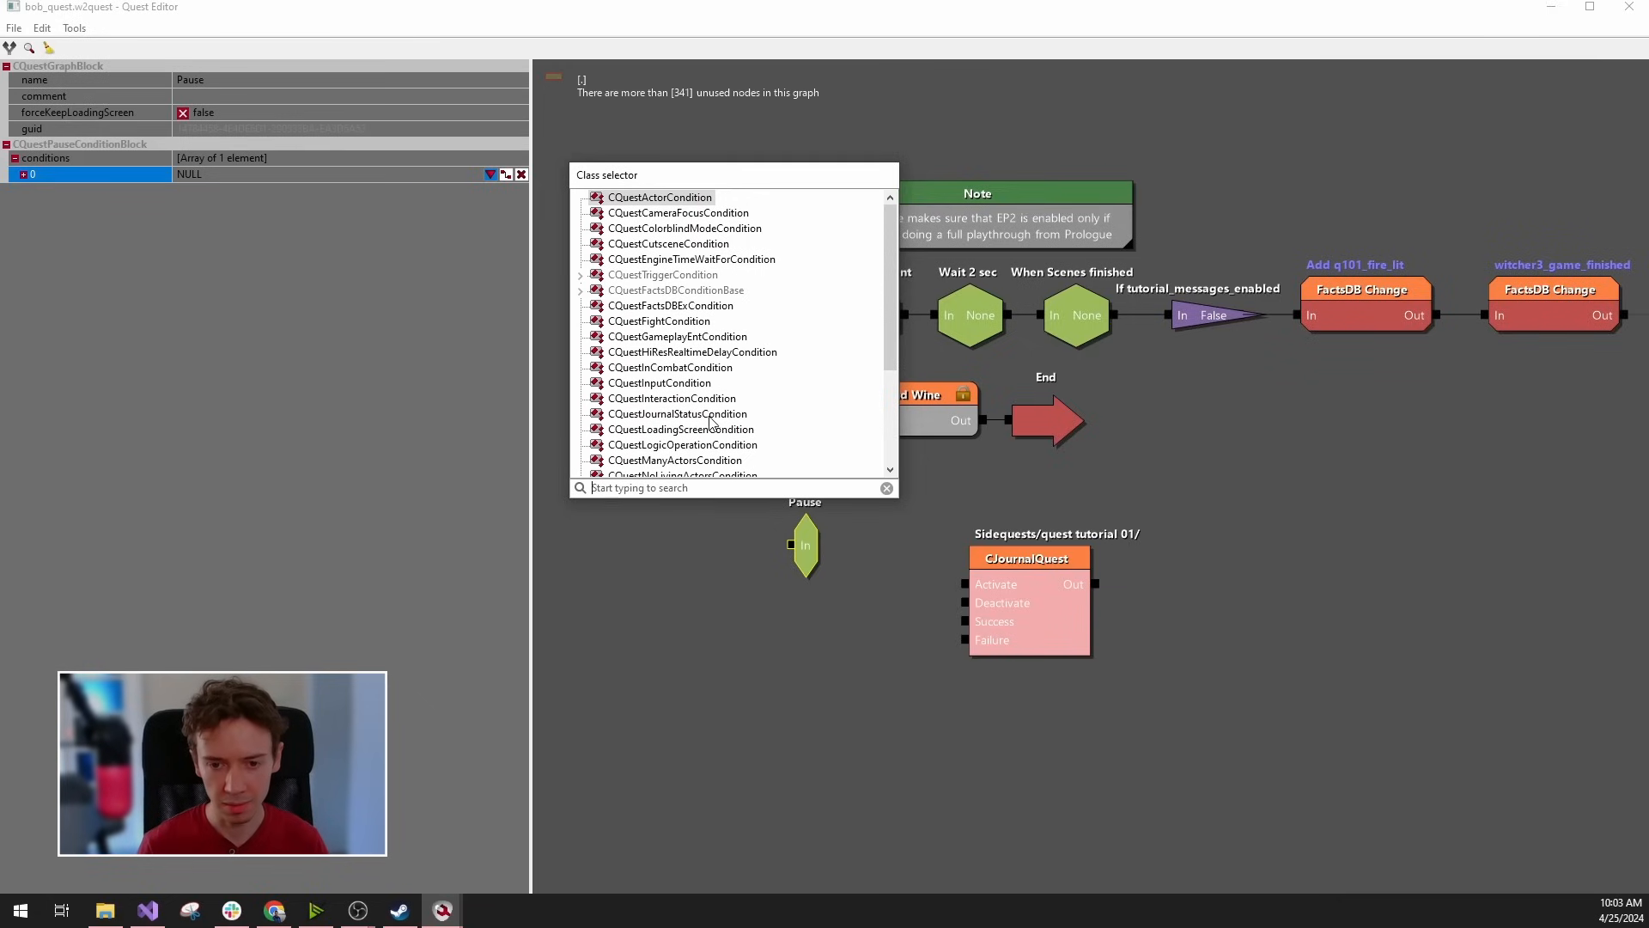
pyautogui.scroll(-3, 721, 429)
pyautogui.scroll(3, 721, 429)
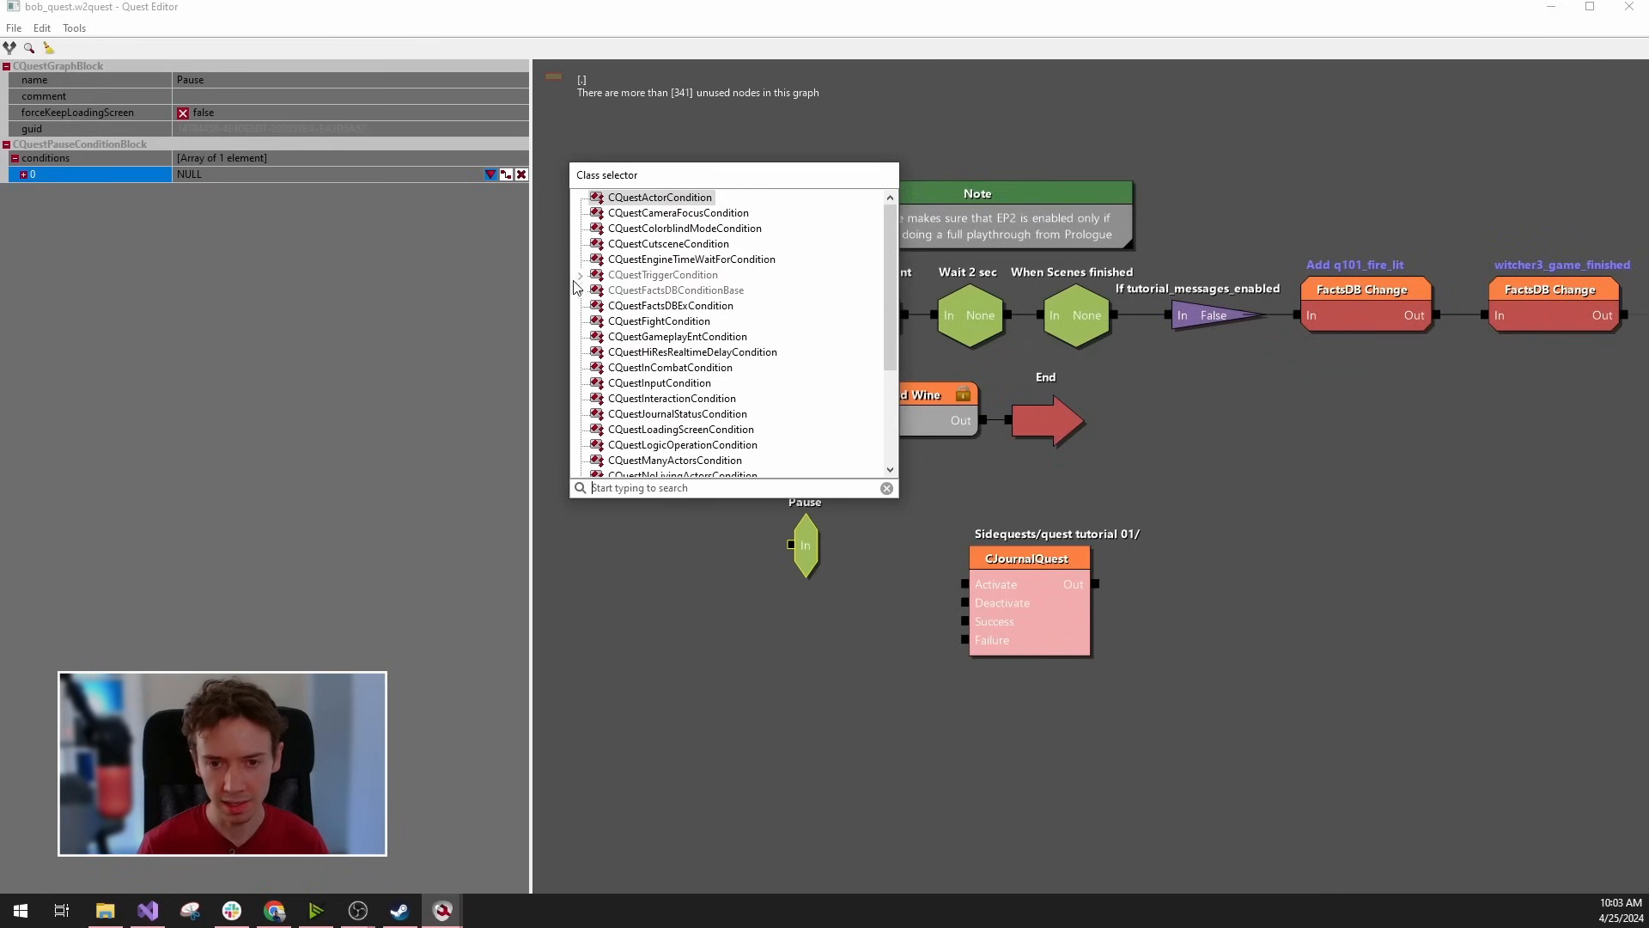
pyautogui.click(581, 291)
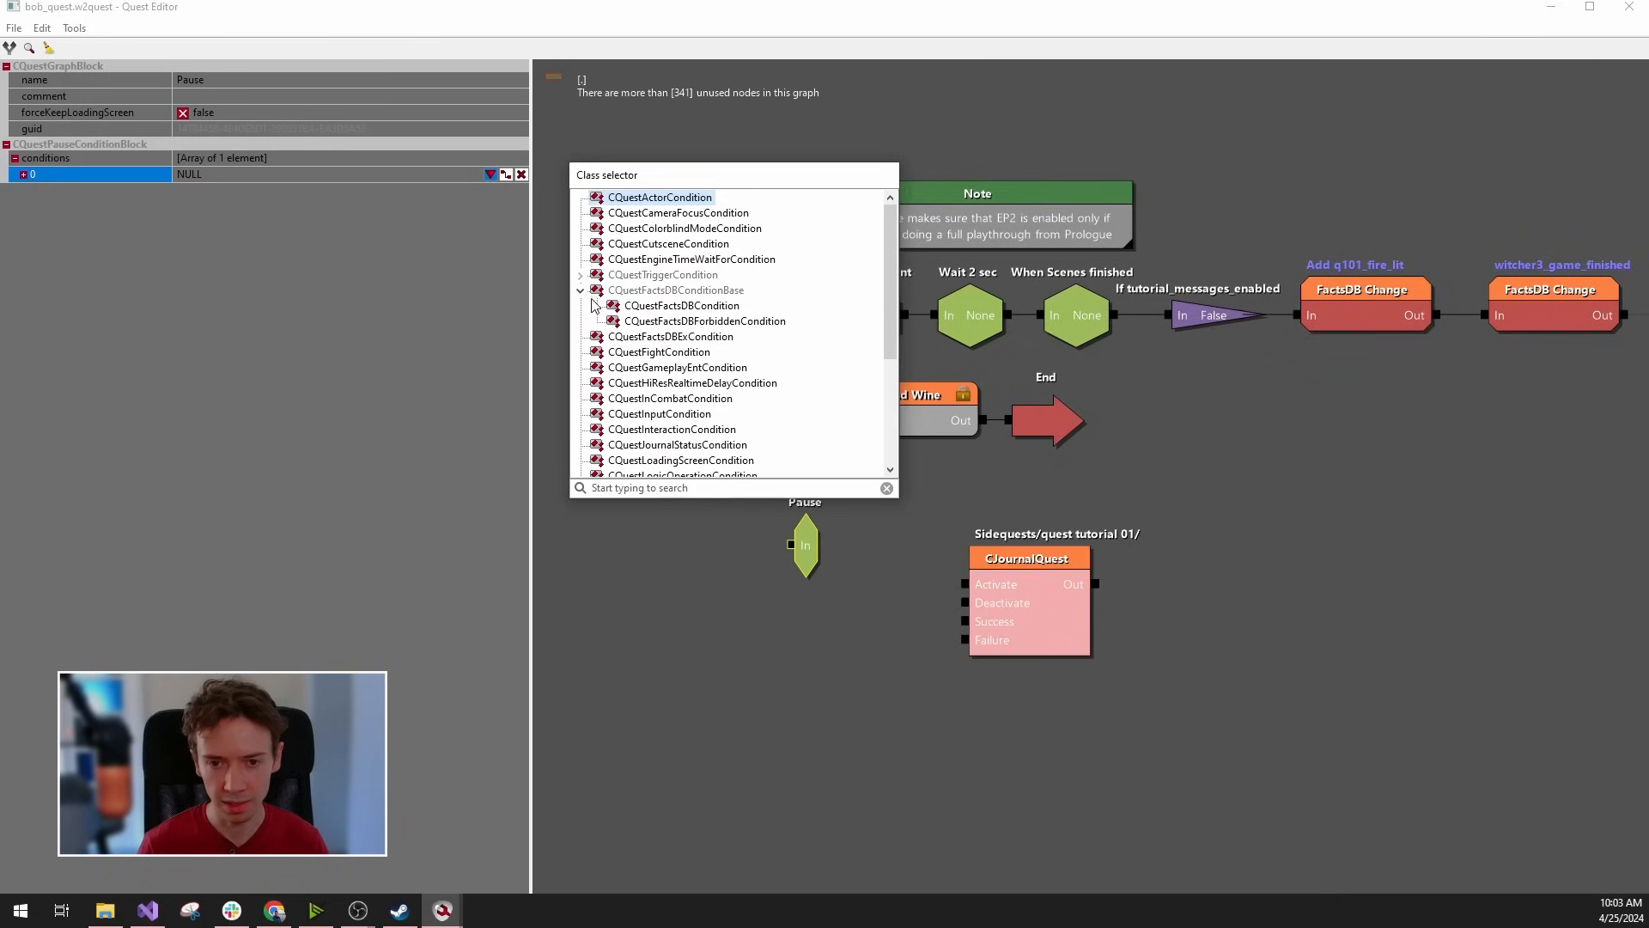
pyautogui.click(581, 290)
pyautogui.click(581, 290)
pyautogui.click(581, 290)
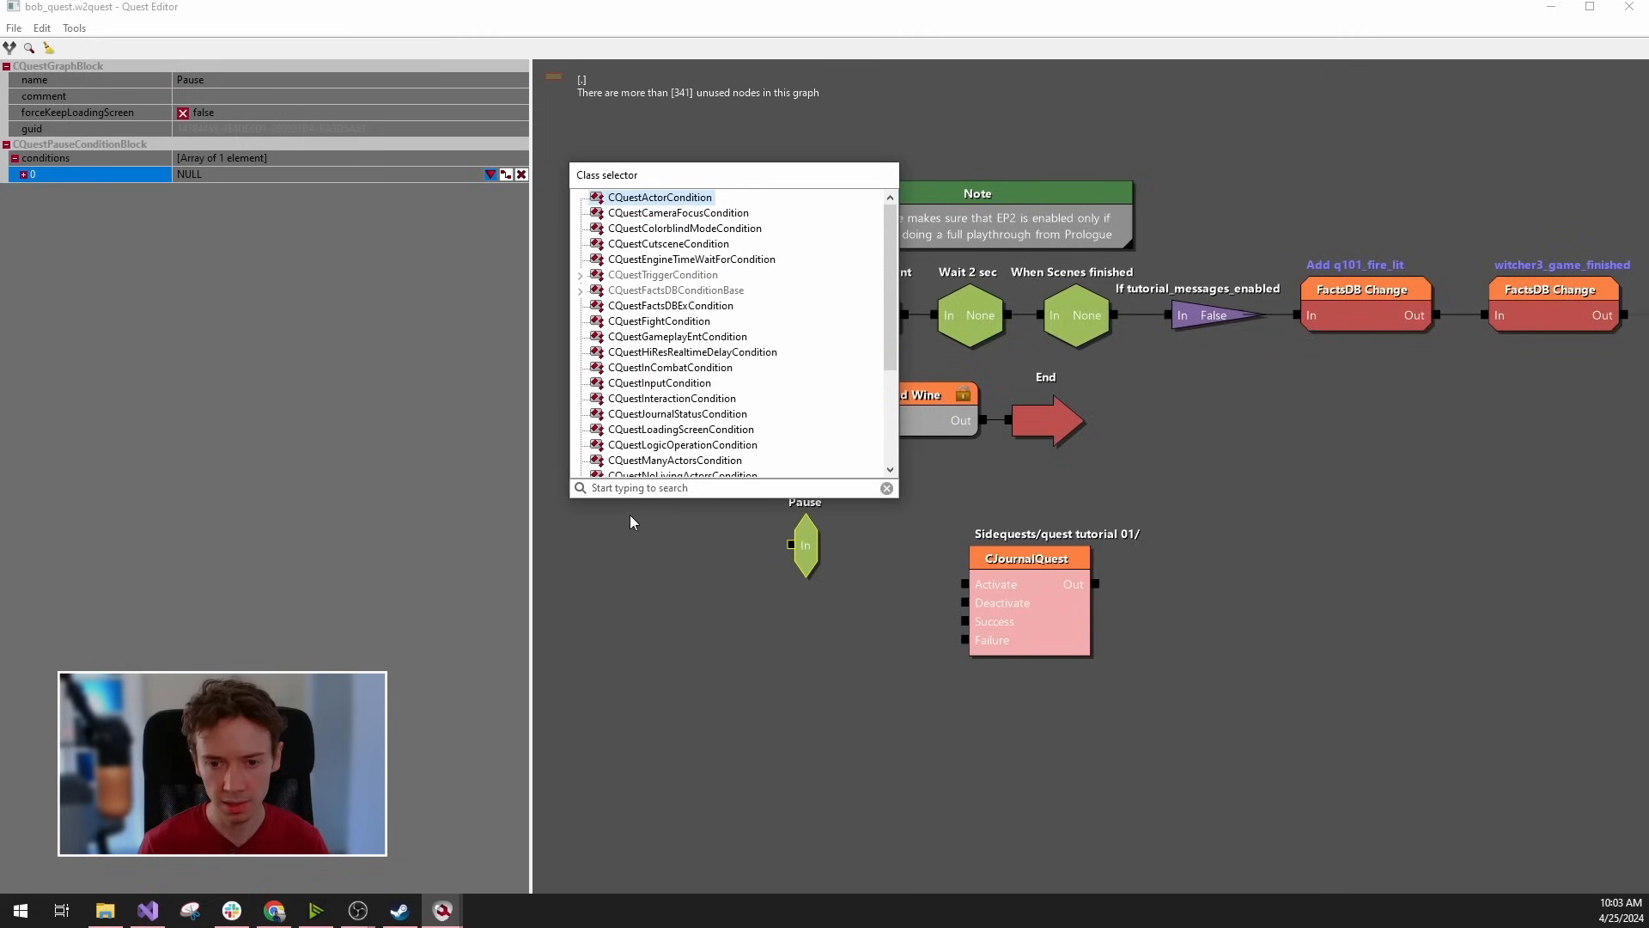
pyautogui.click(638, 488)
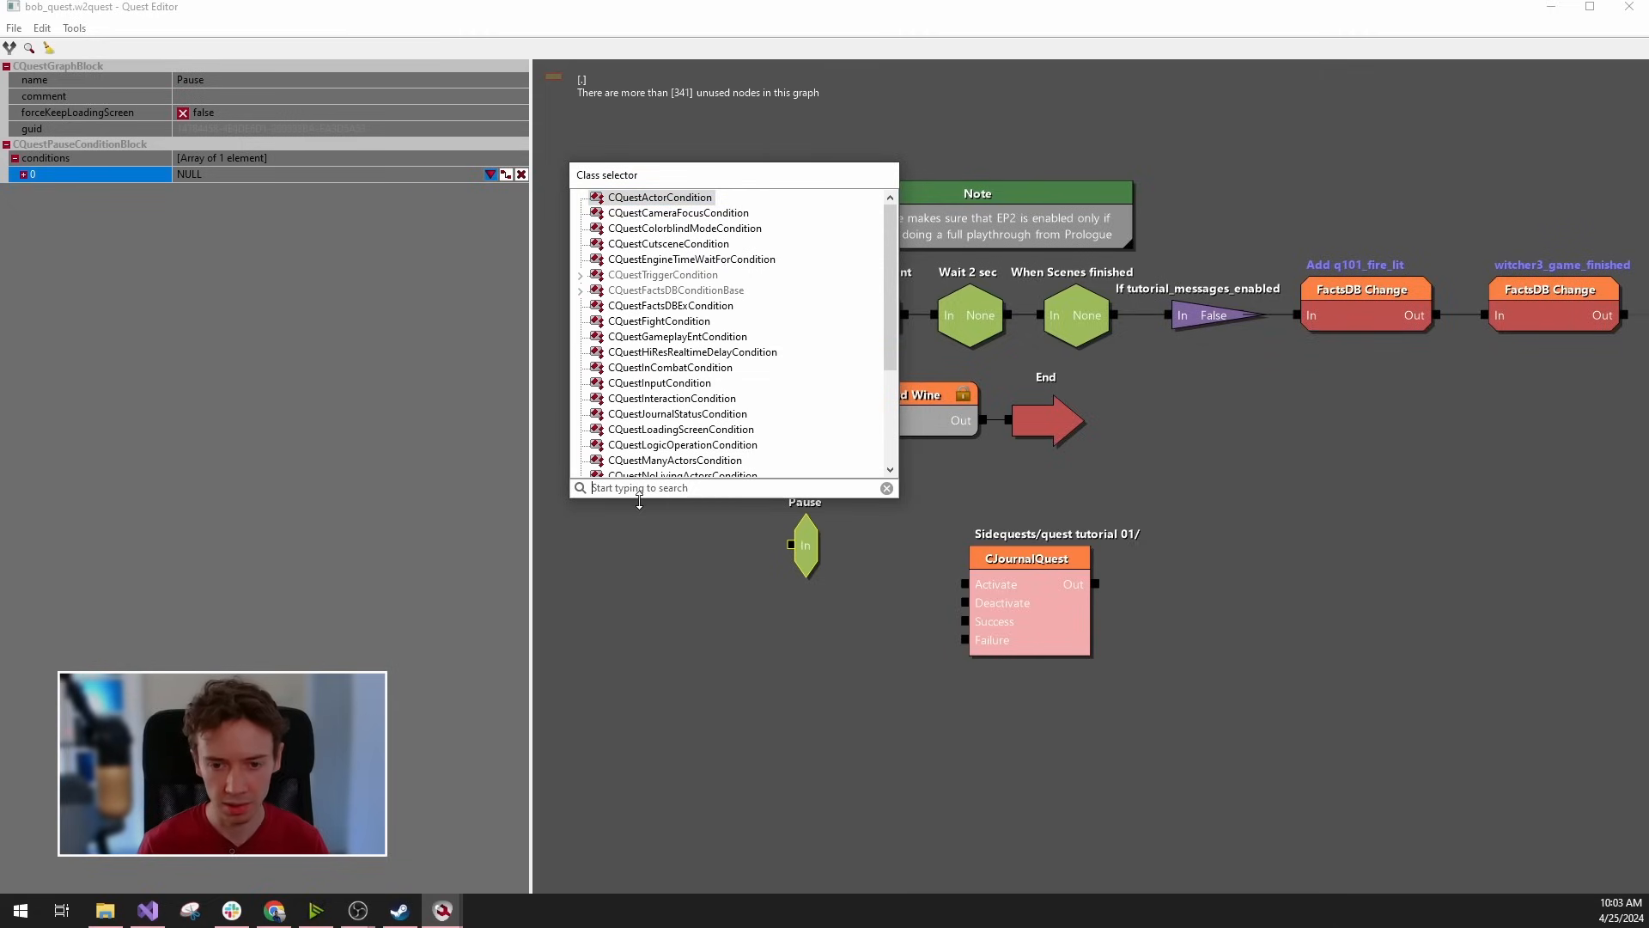
pyautogui.write('trigger')
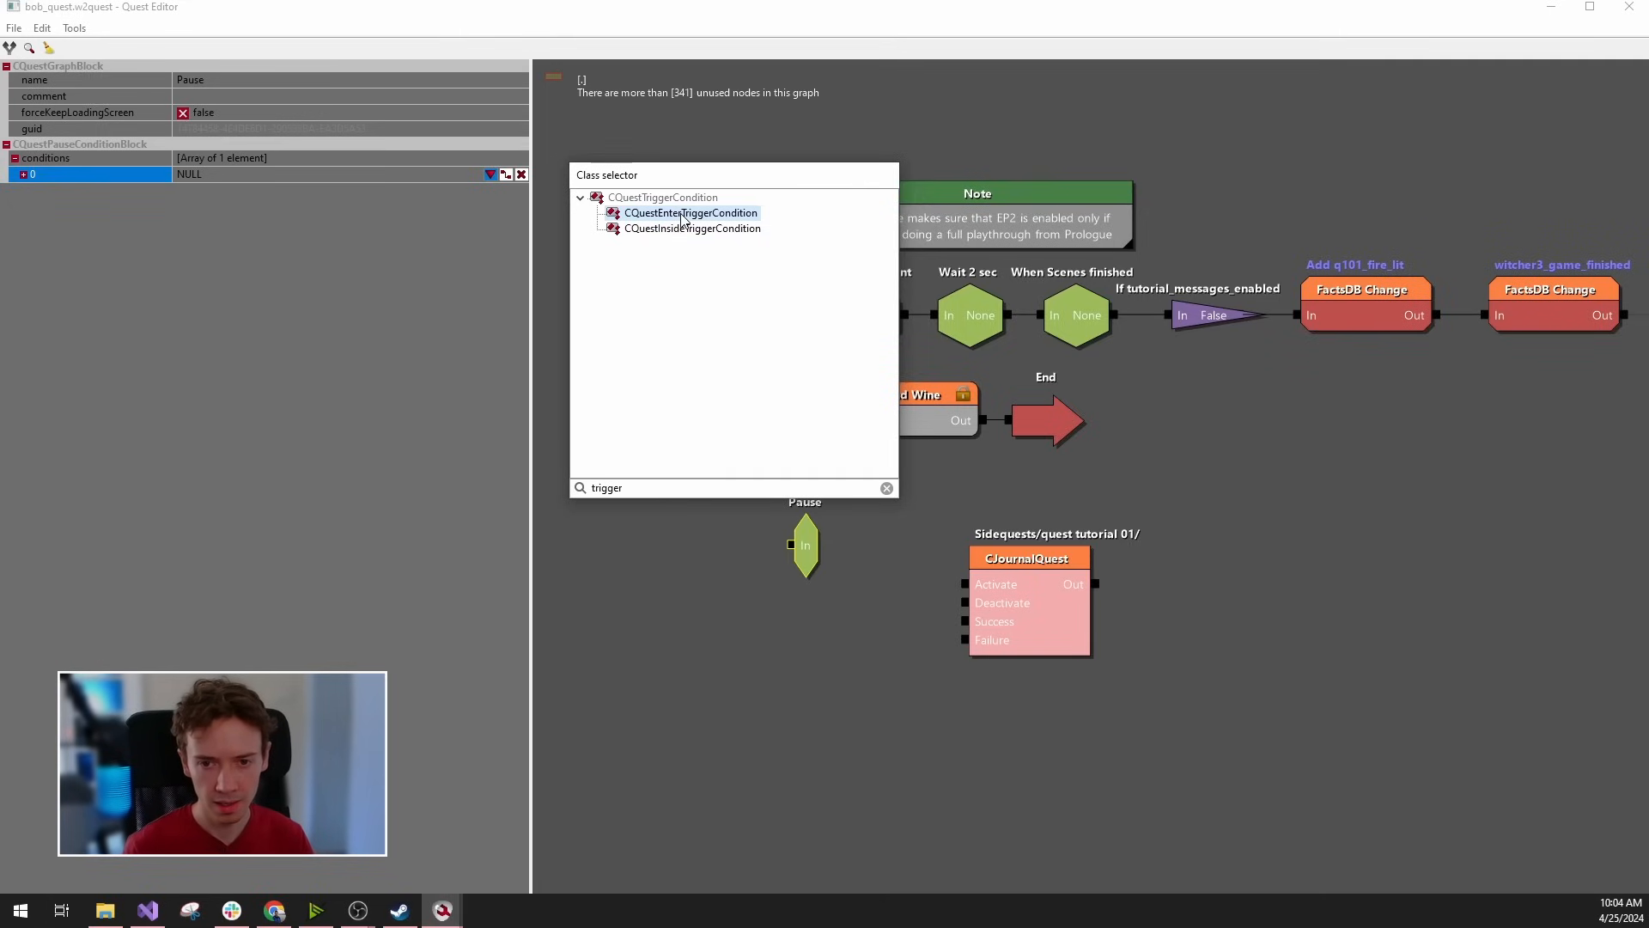
pyautogui.doubleClick(654, 216)
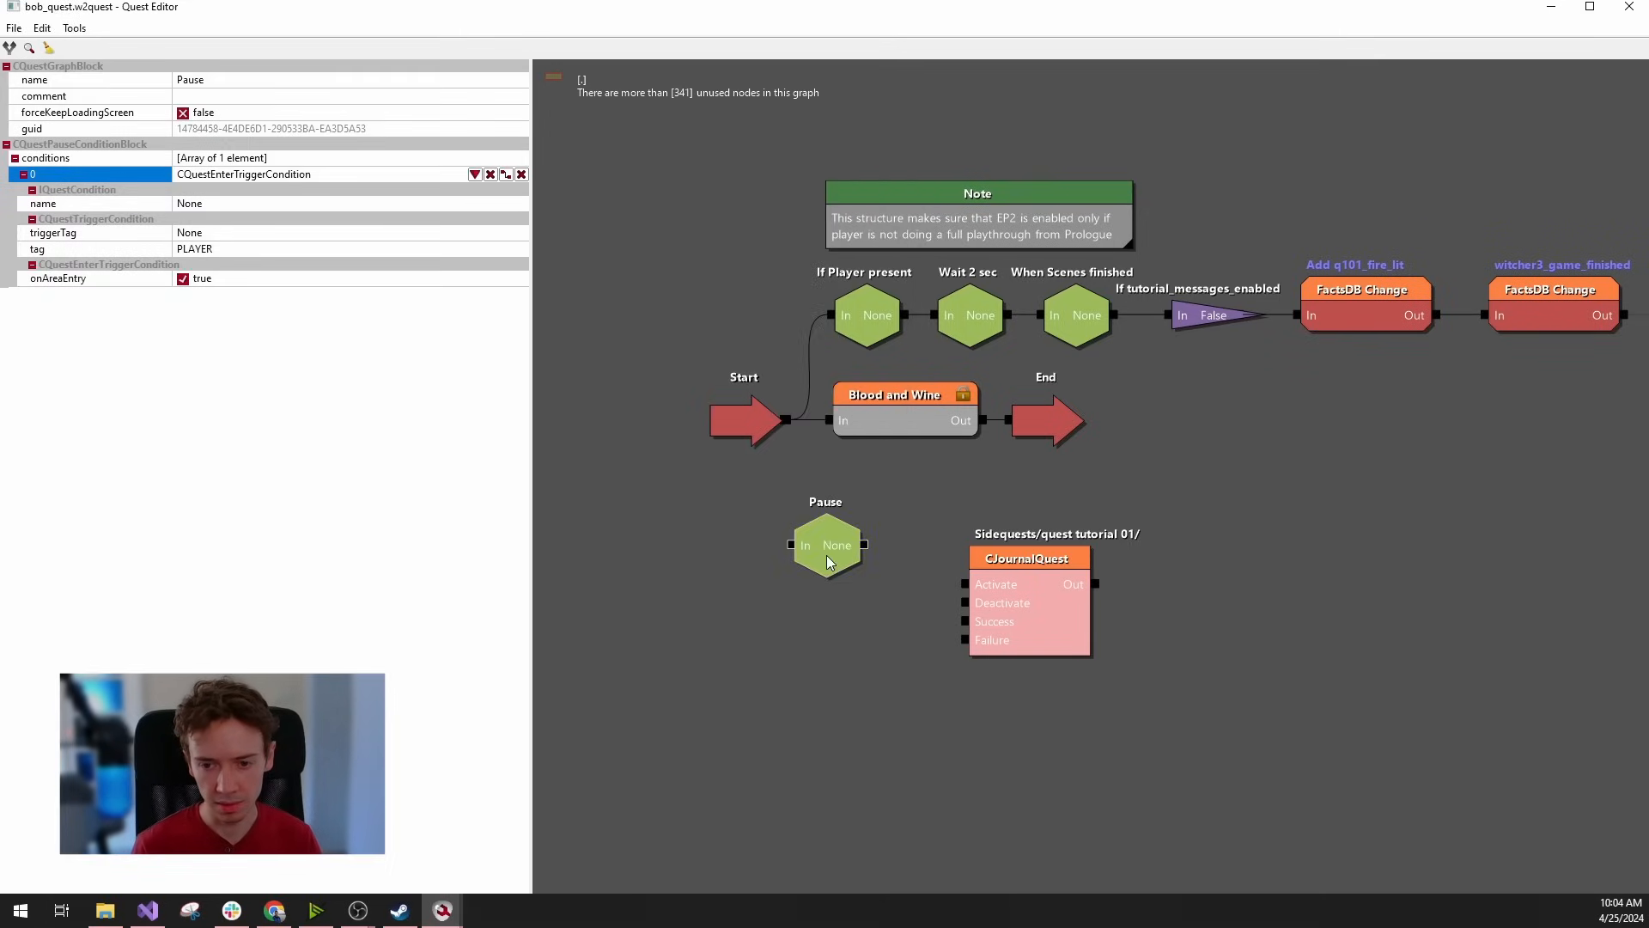
# Rename the Pause block to playerEnters.
pyautogui.click(191, 80)
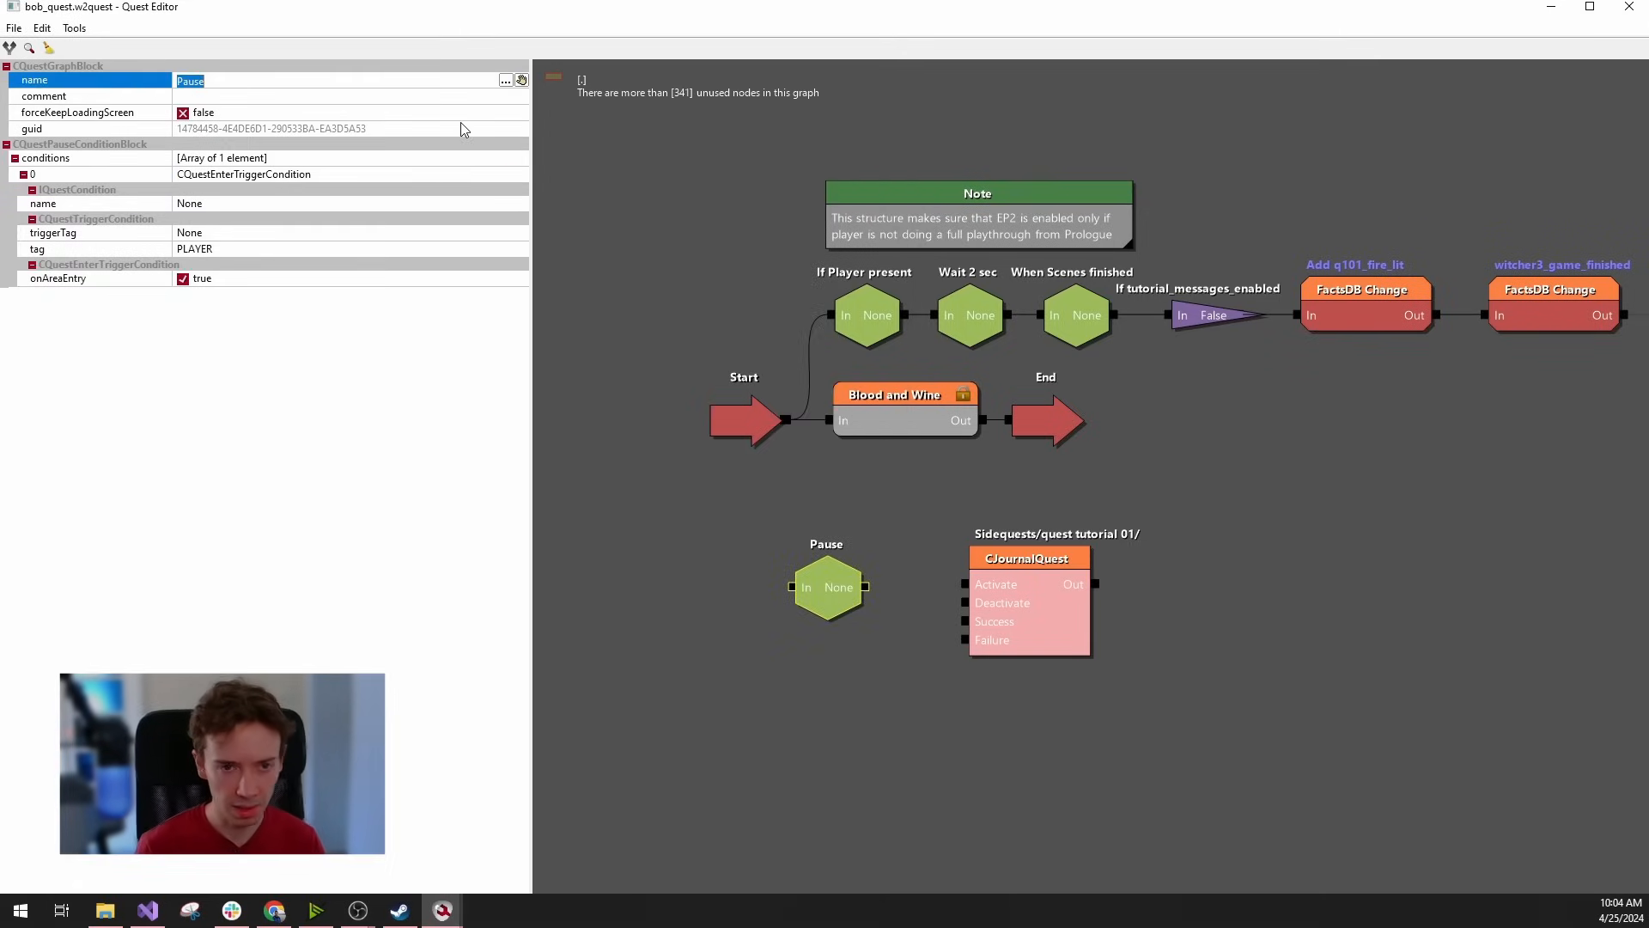
pyautogui.write('is')
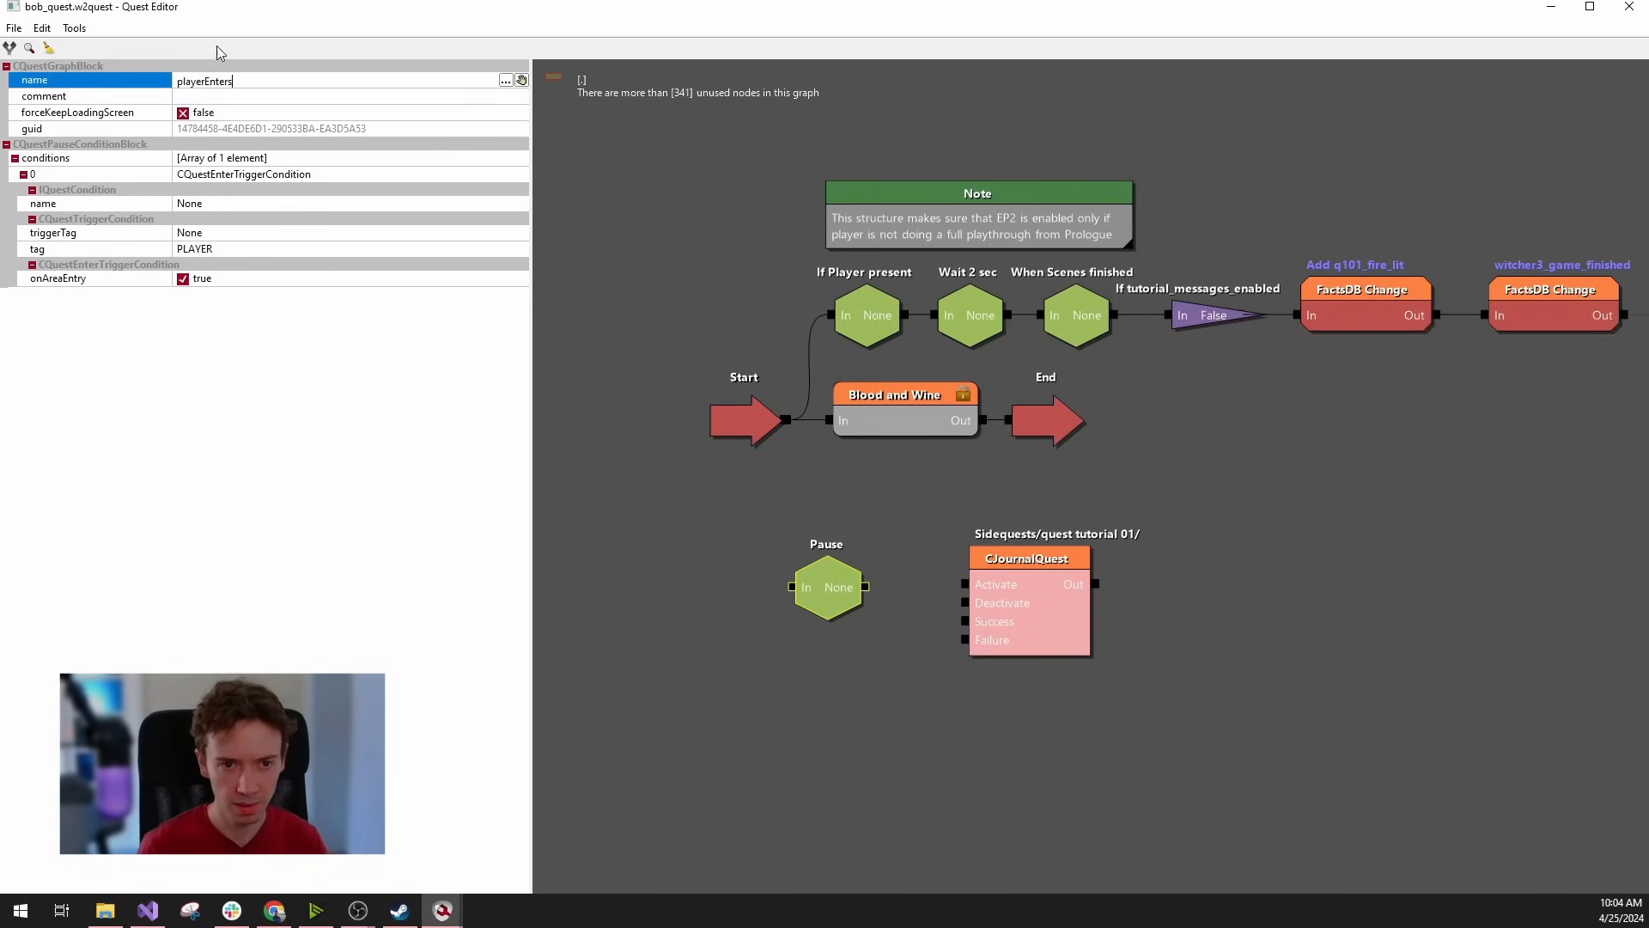
pyautogui.click(201, 98)
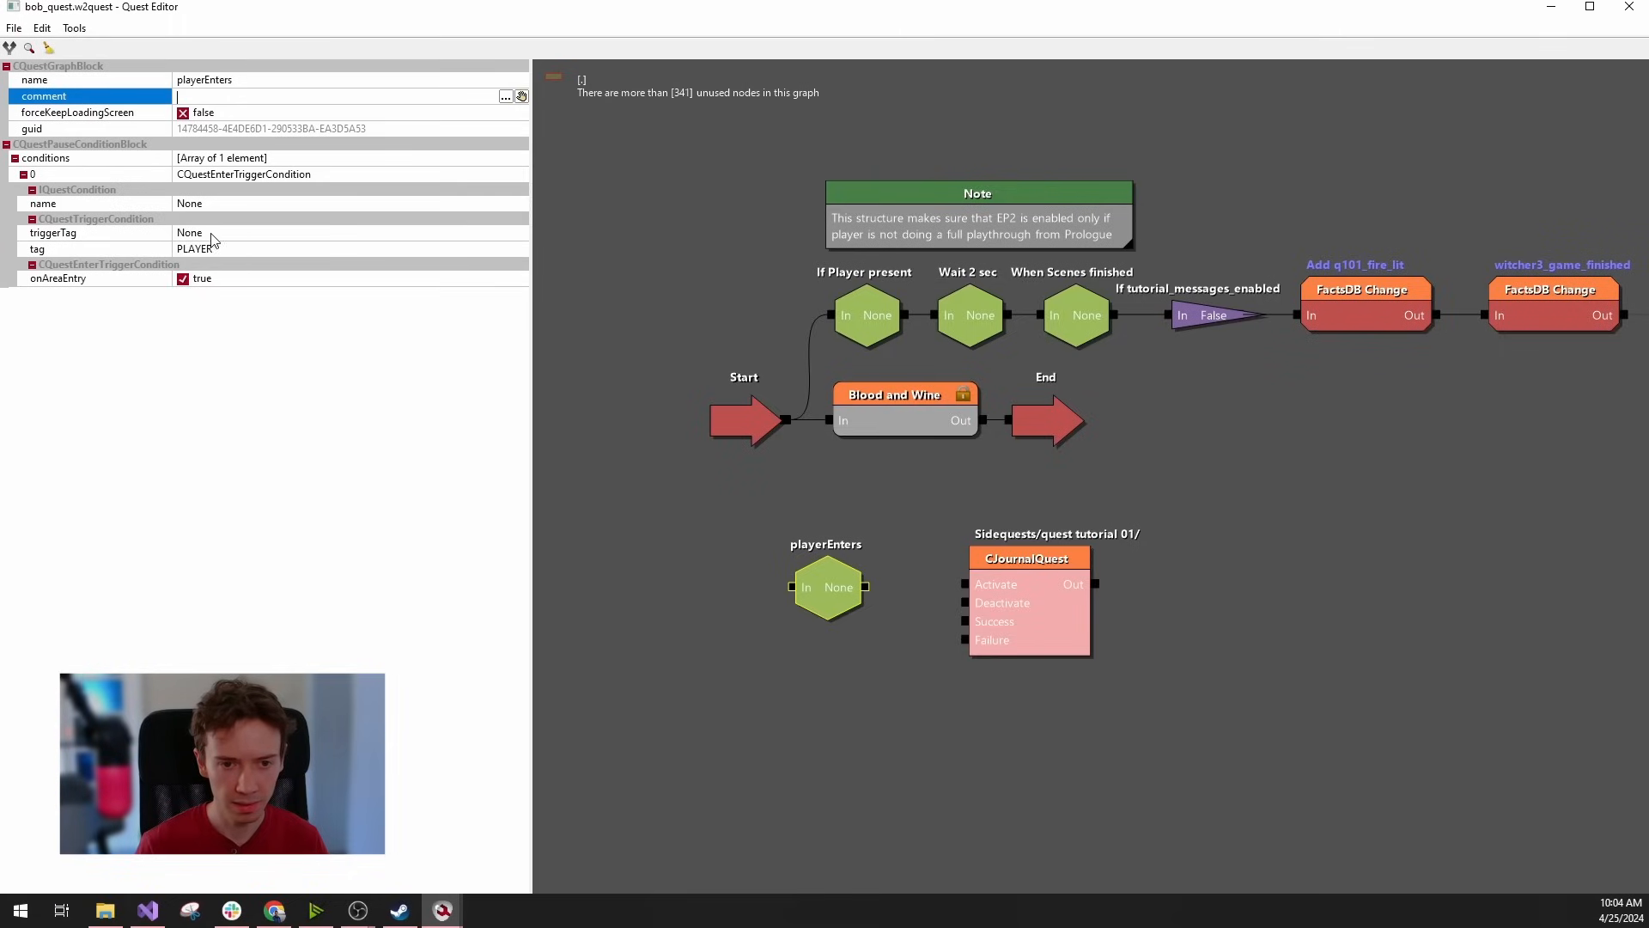
# Switch to the tutorial_quest world editor, select the trigger area of the tutorial_quest_01 layer and copy its tag.
pyautogui.click(211, 233)
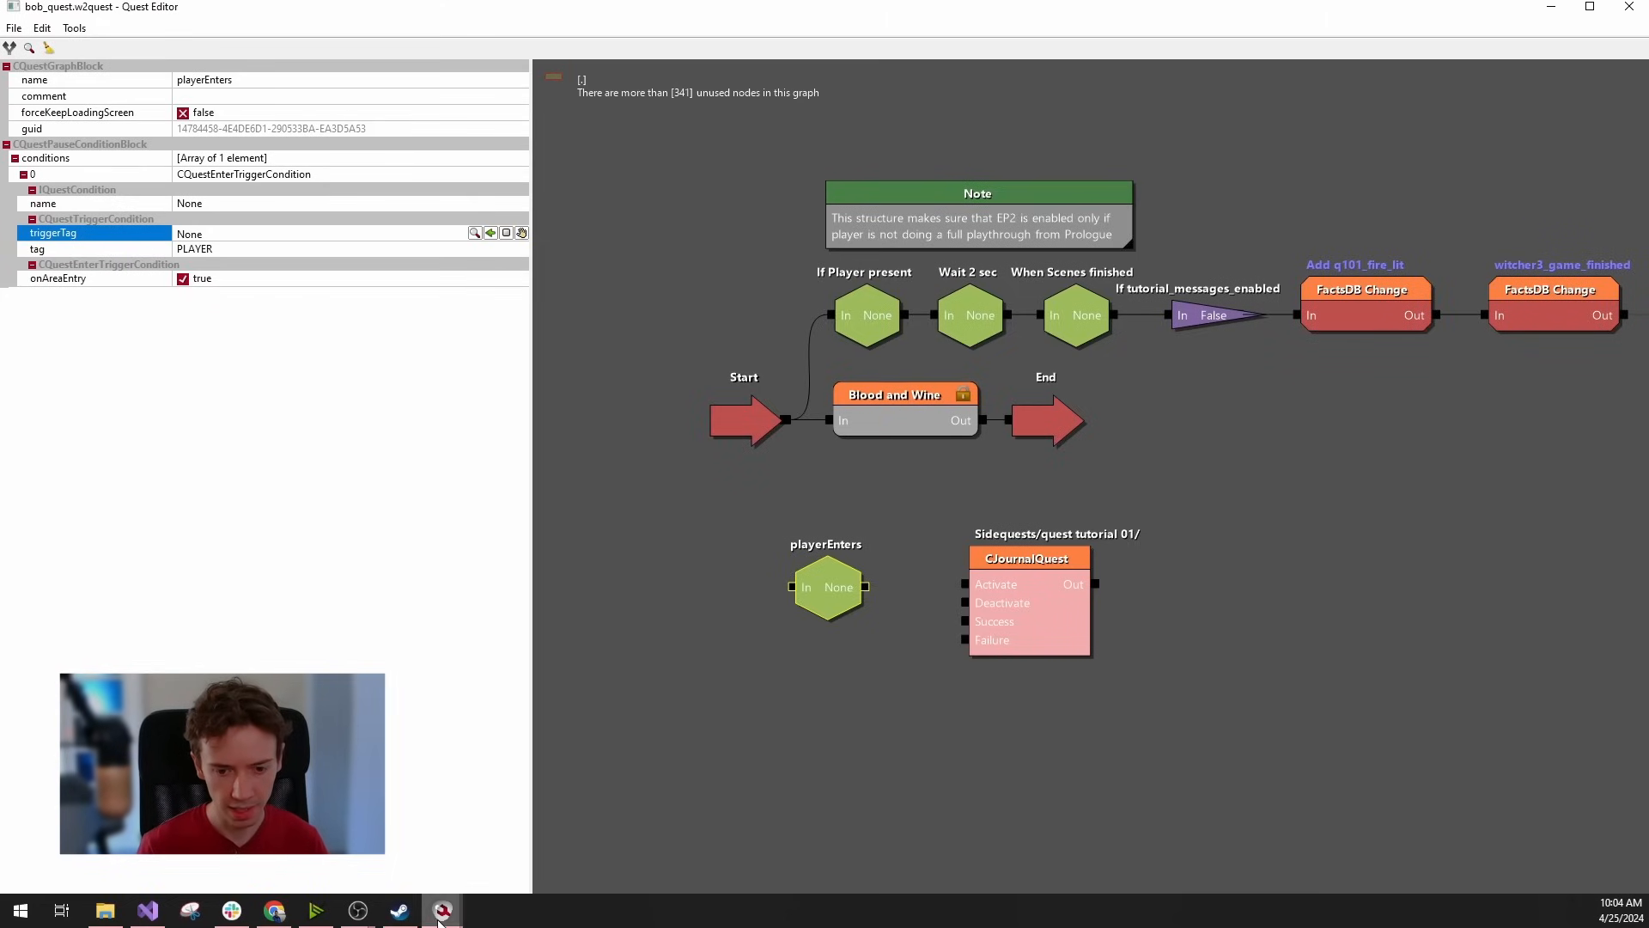
pyautogui.moveTo(441, 919)
pyautogui.click(637, 869)
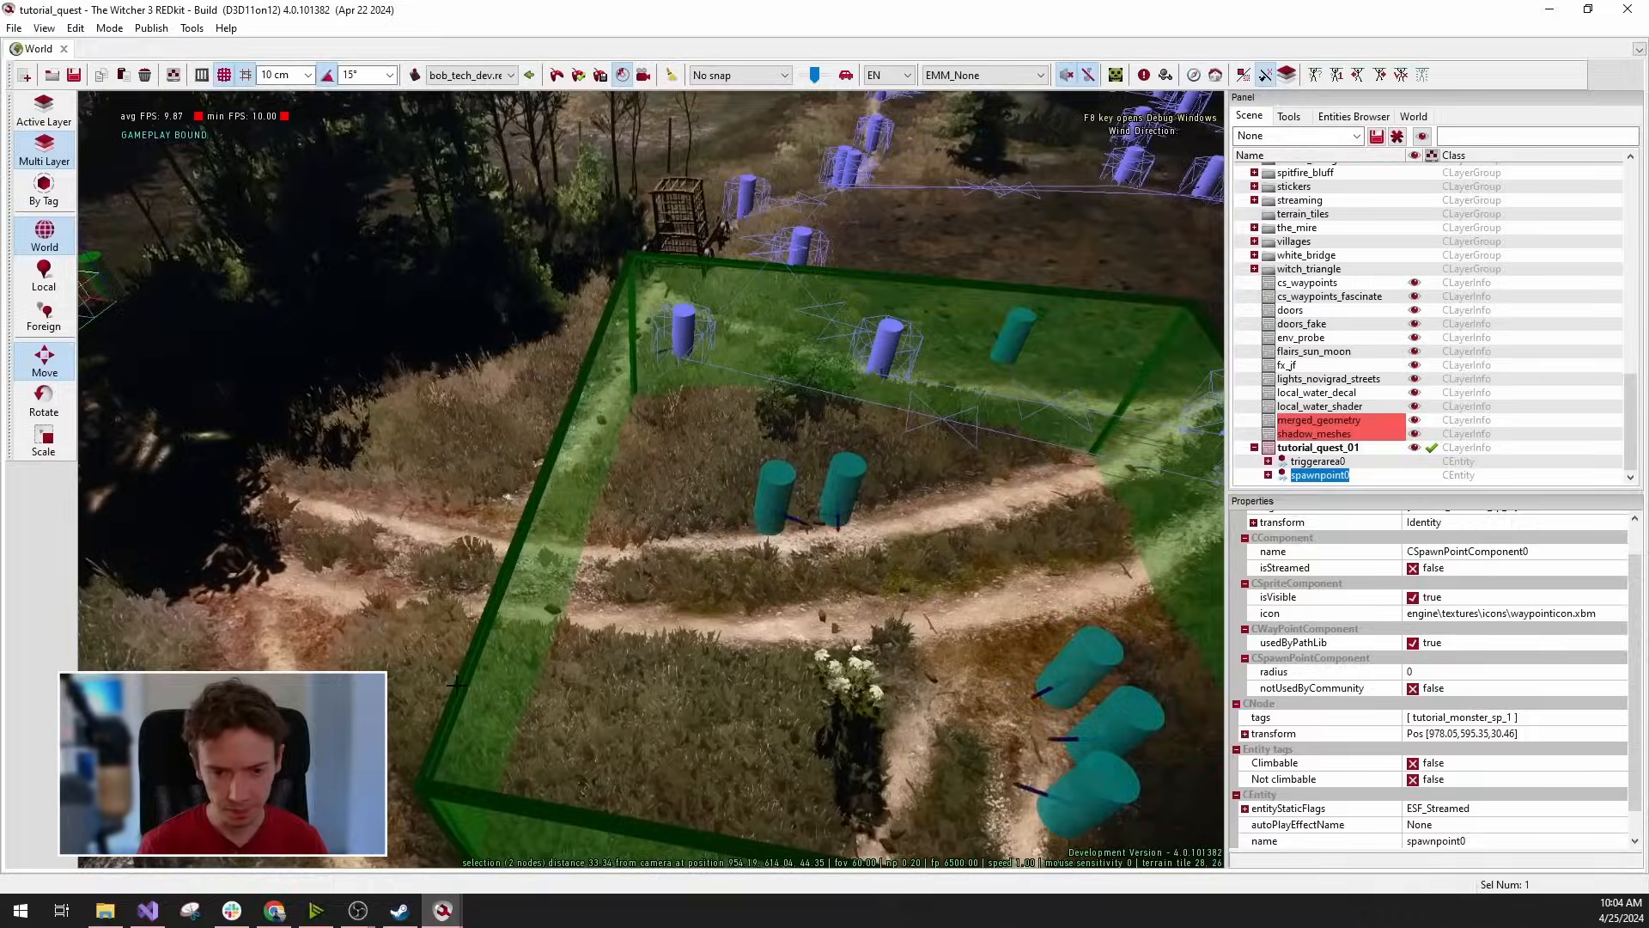
pyautogui.hotkey('alt', 'Tab')
pyautogui.click(1551, 7)
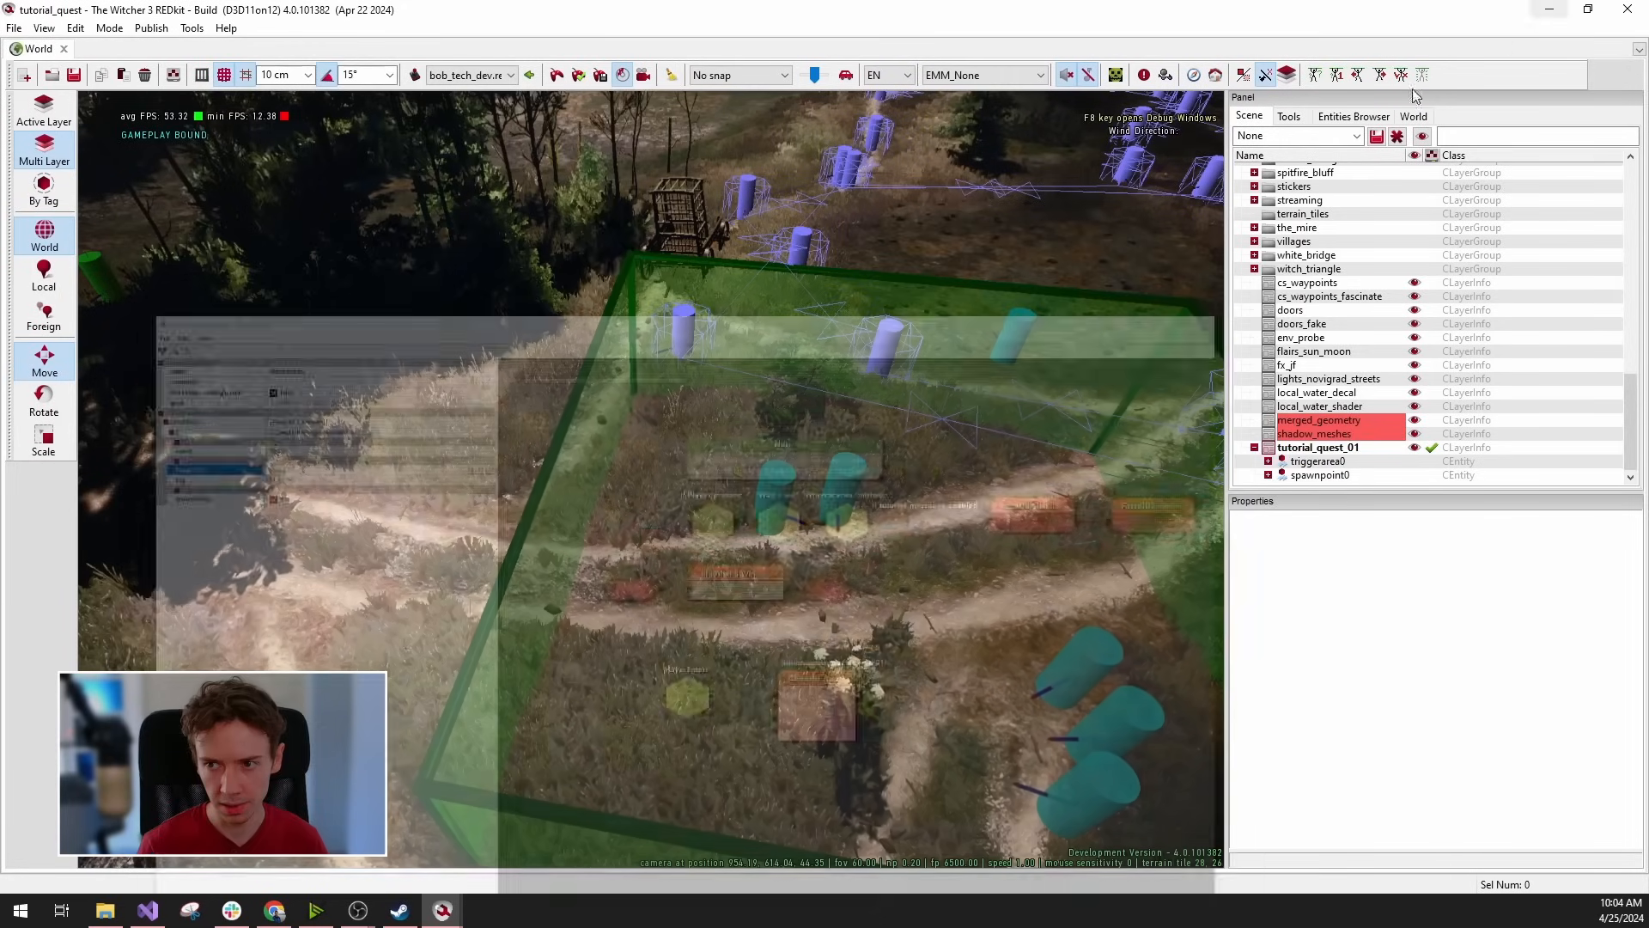
pyautogui.click(536, 538)
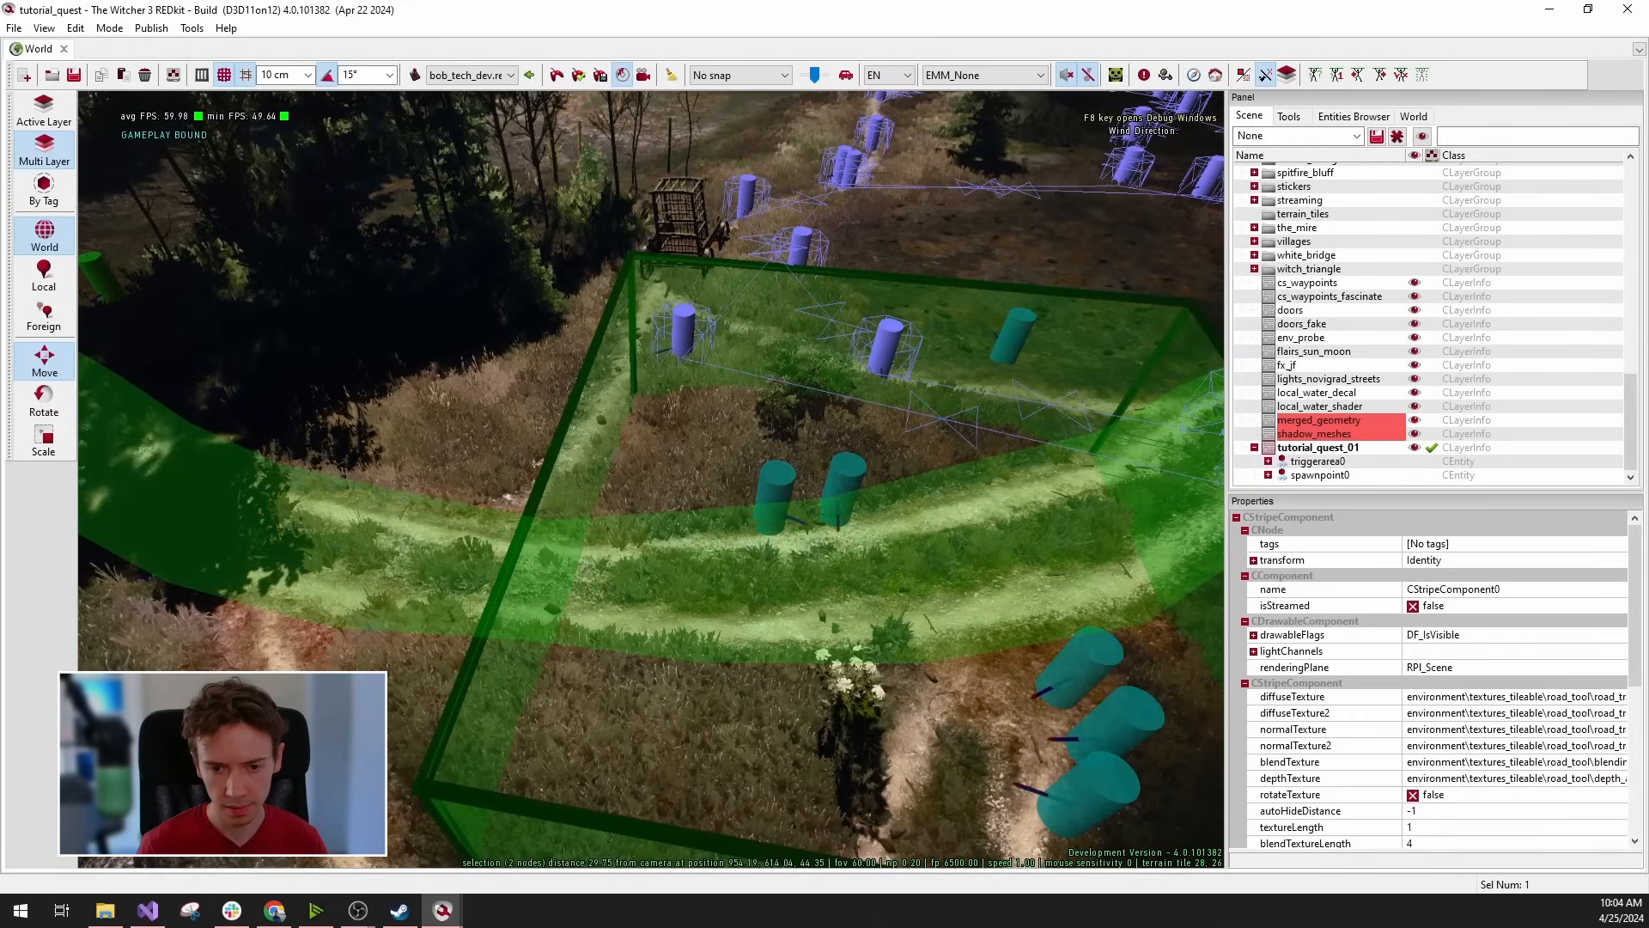
pyautogui.click(526, 540)
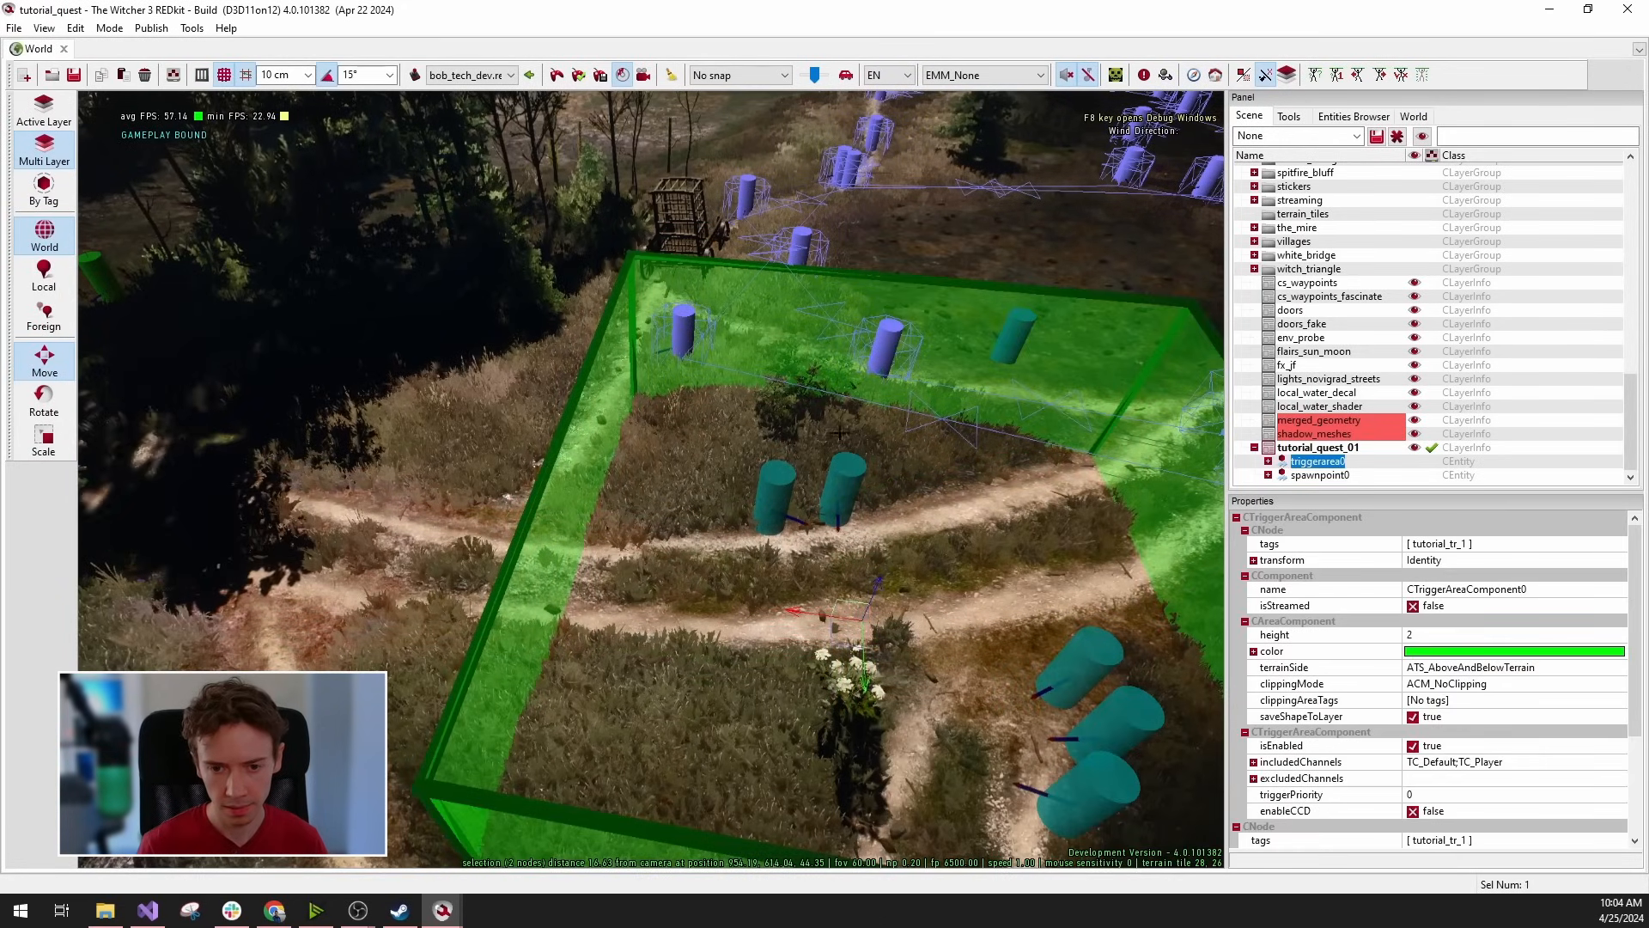
pyautogui.click(1460, 544)
pyautogui.click(1460, 543)
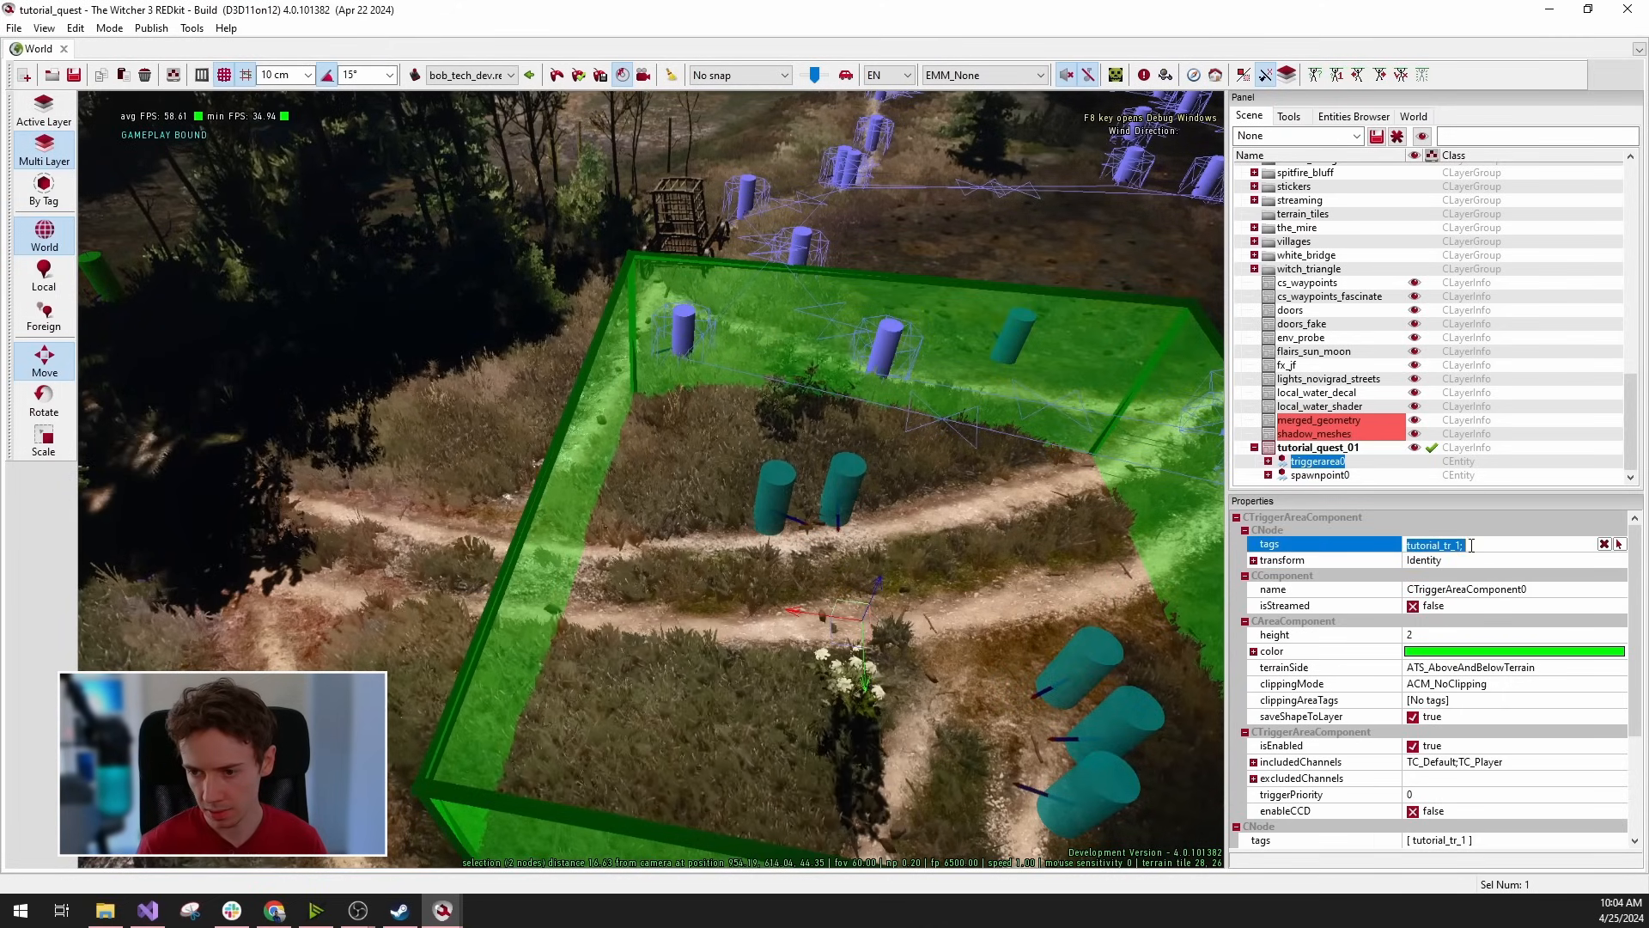
# Return to the bob_quest.w2quest Quest Editor and set the playerEnters condition's triggerTag to tutorial_tr_1.
pyautogui.click(442, 911)
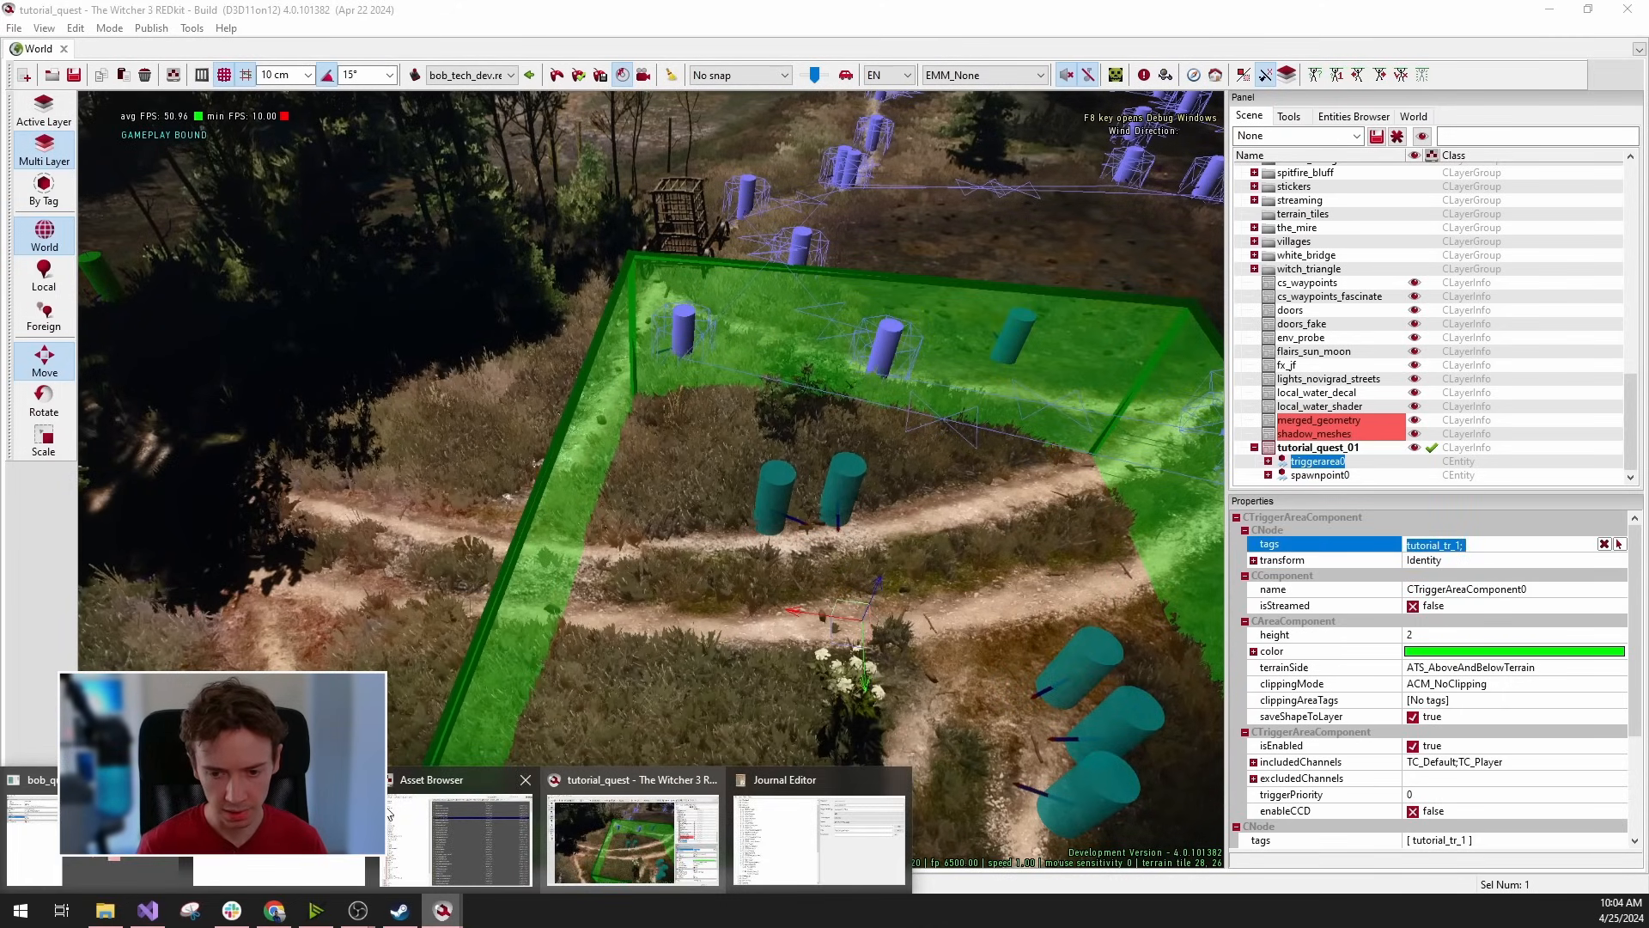
pyautogui.click(33, 824)
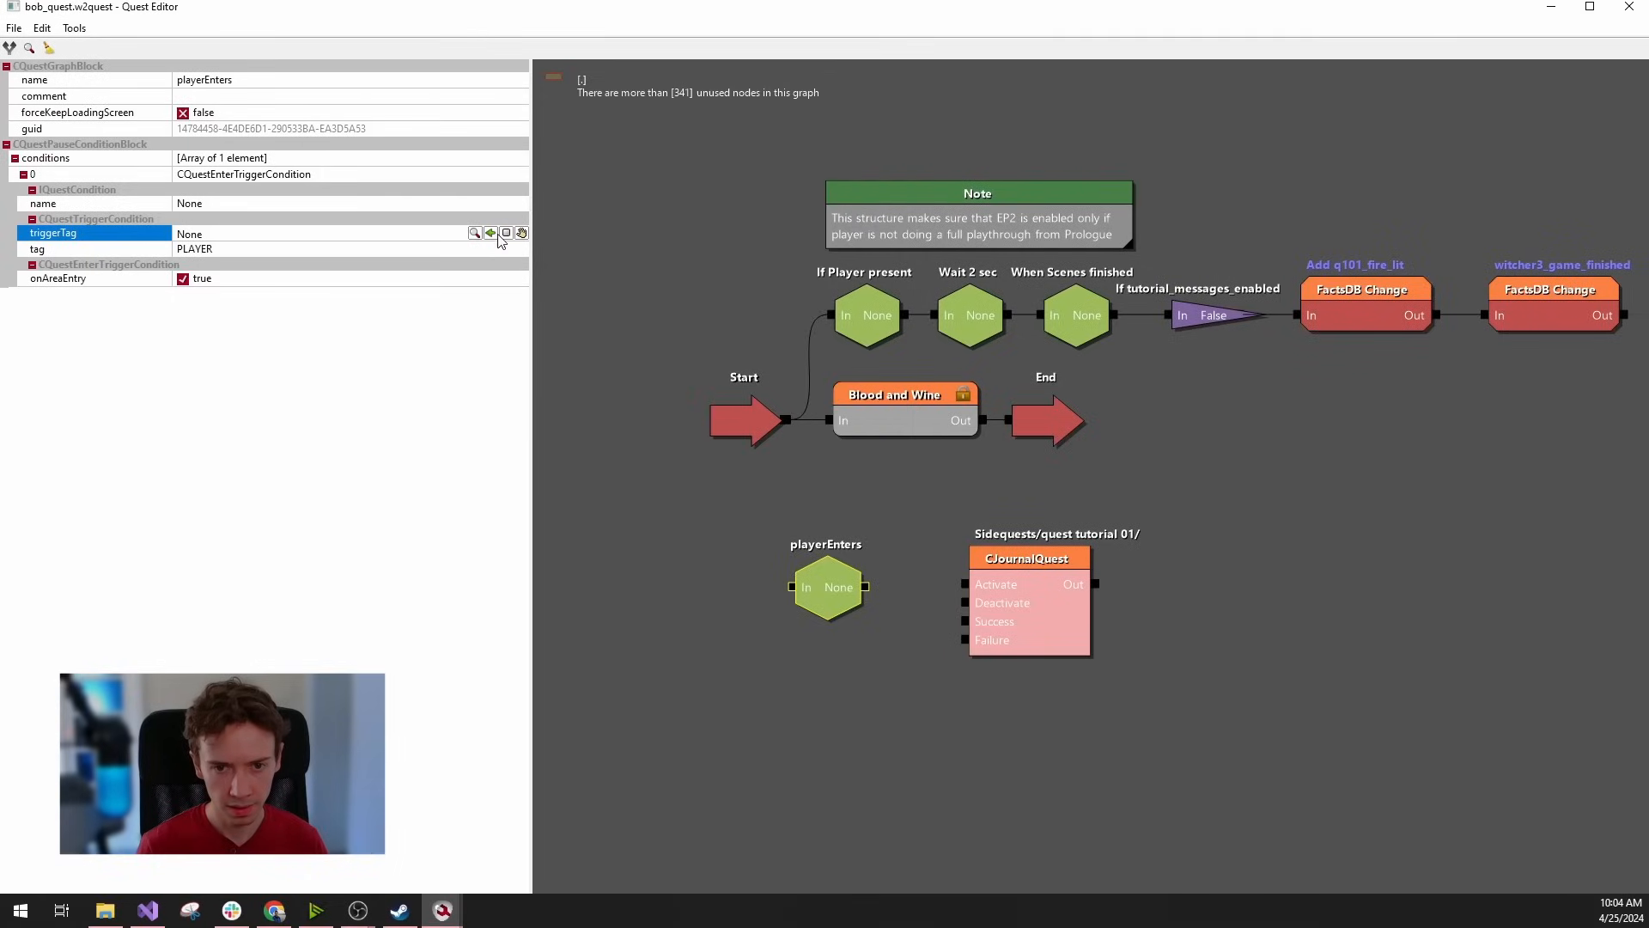
pyautogui.click(291, 244)
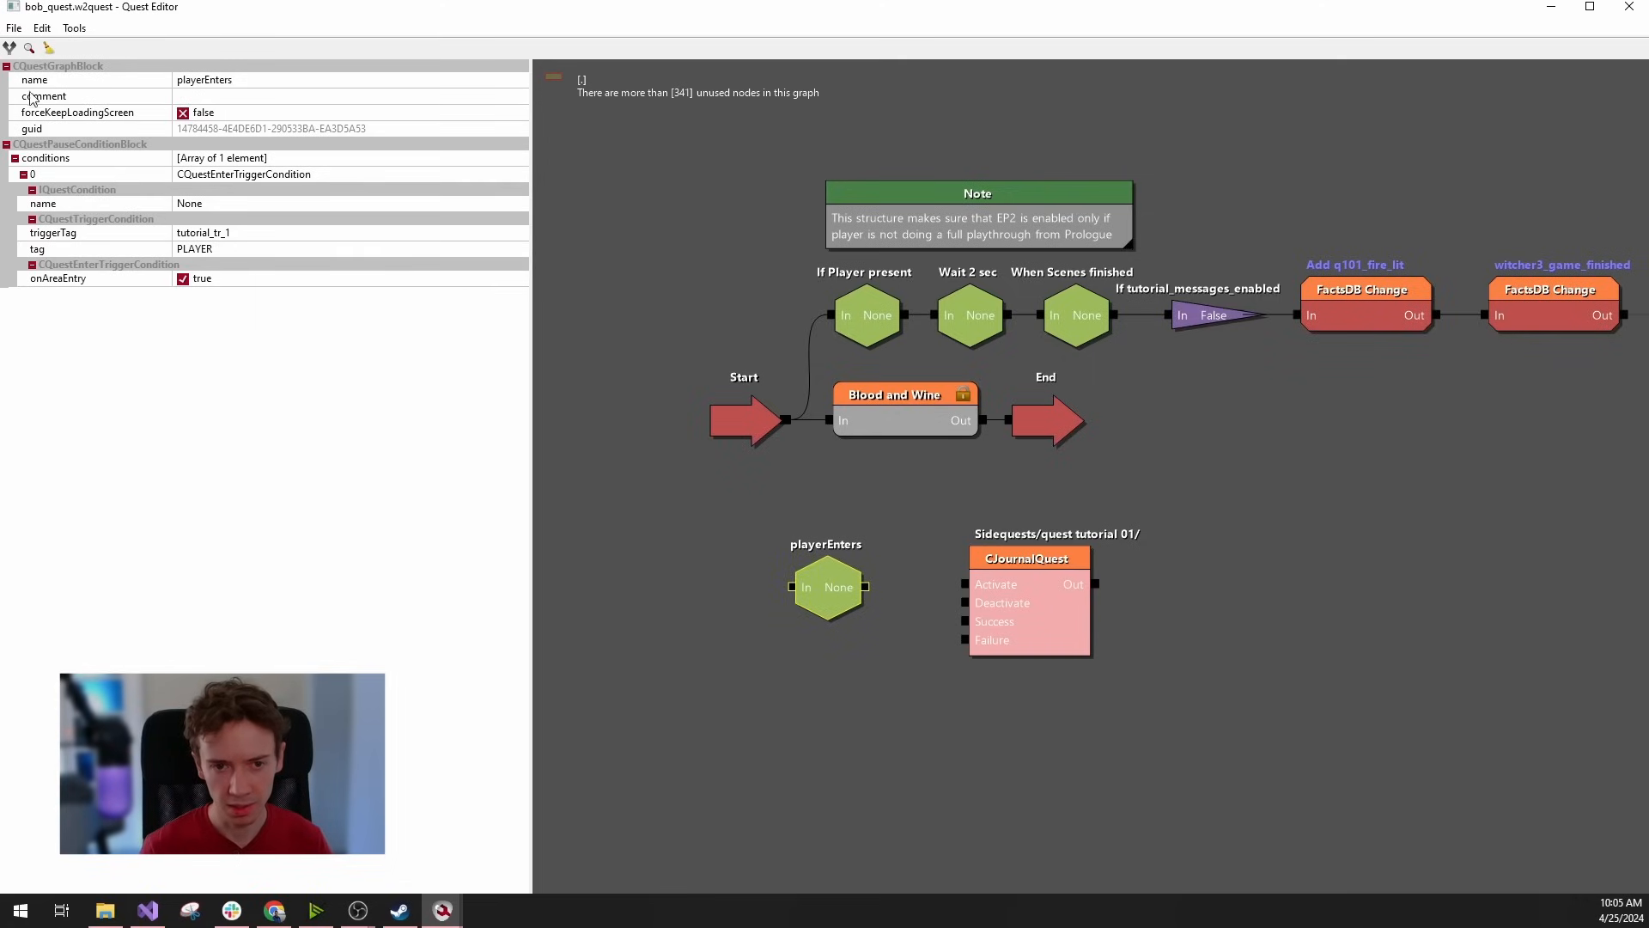
# Connect the Start block to playerEnters and the playerEnters output to Activate on the CJournalQuest block, repositioning both blocks.
pyautogui.moveTo(831, 604); pyautogui.dragTo(859, 605)
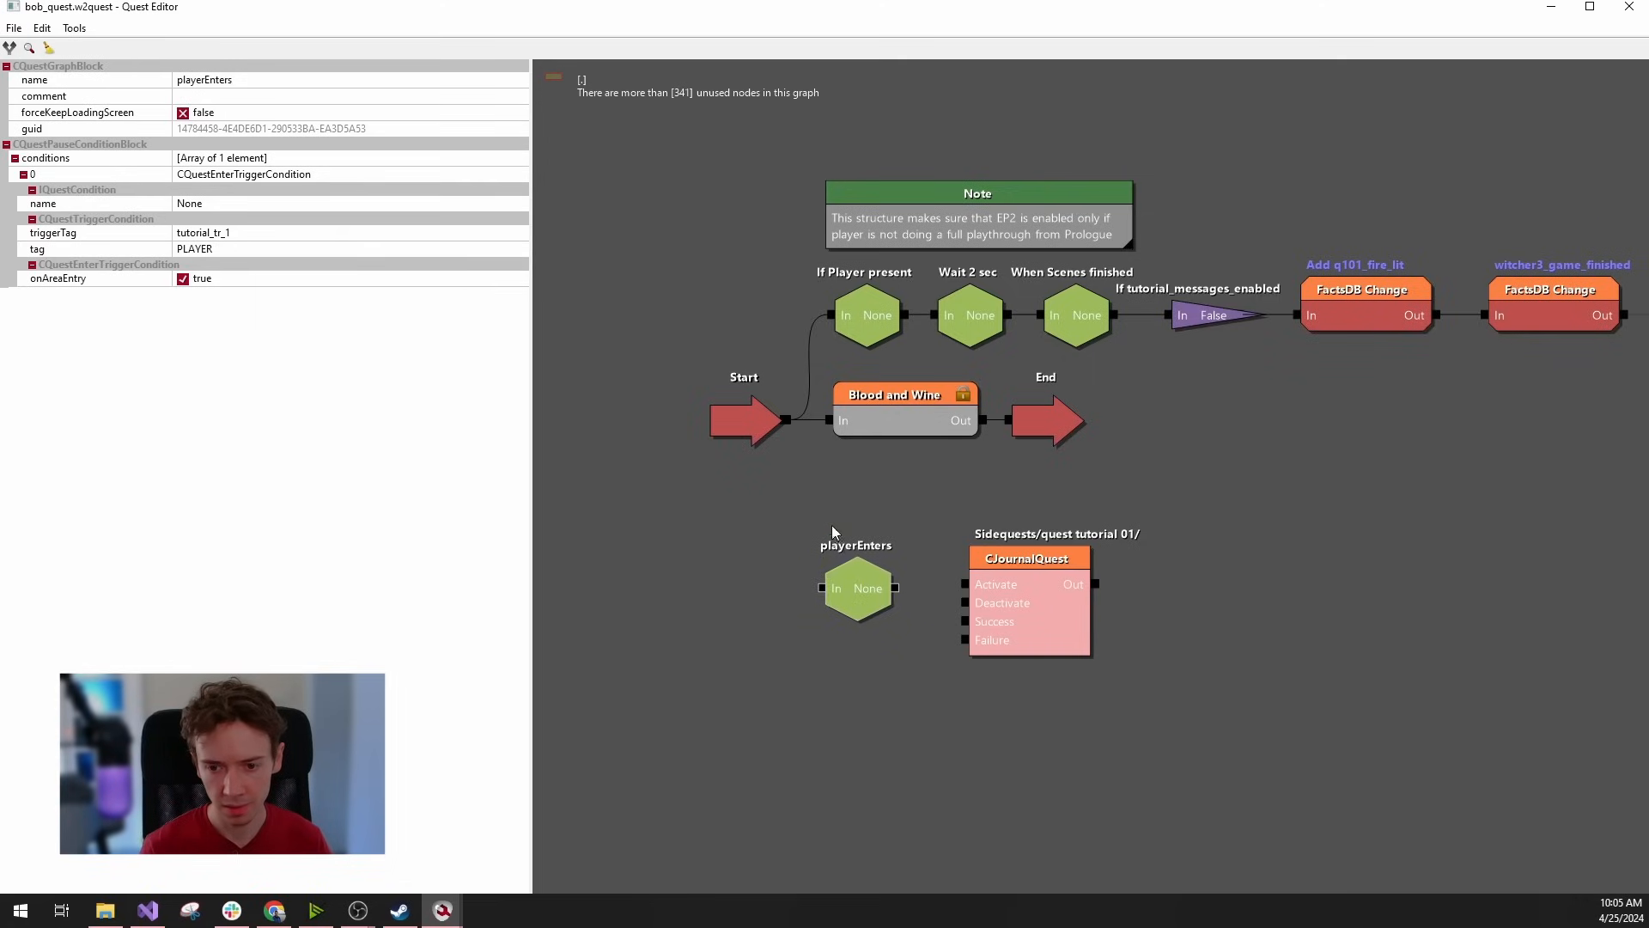
pyautogui.moveTo(785, 419); pyautogui.dragTo(821, 587)
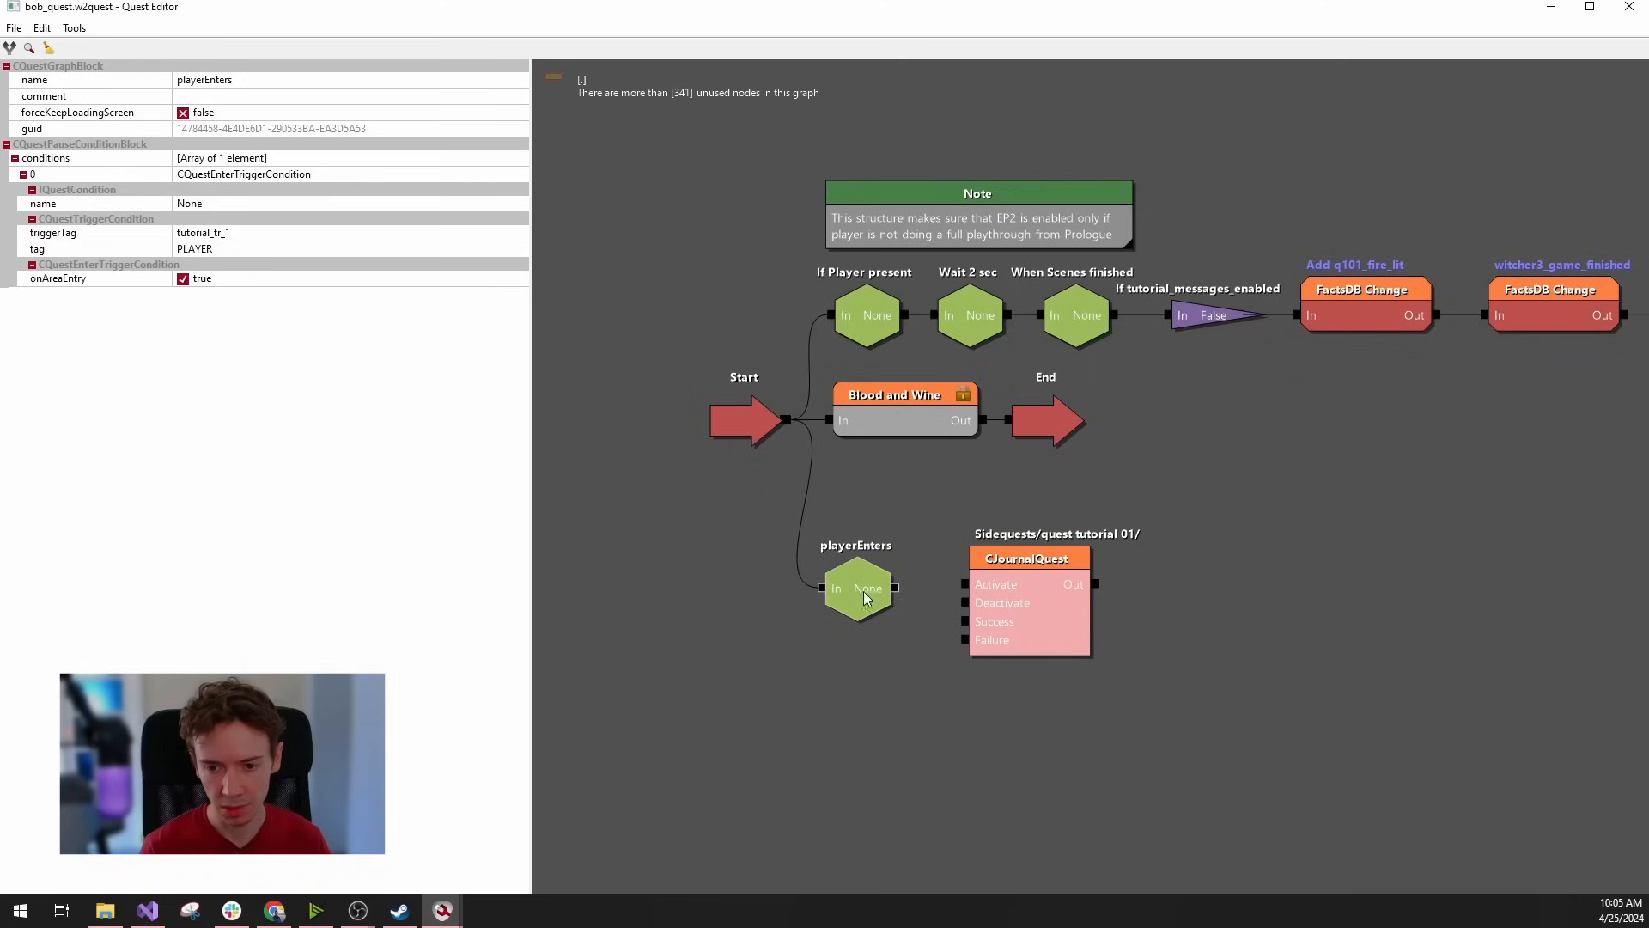
pyautogui.moveTo(1022, 563); pyautogui.dragTo(1095, 581)
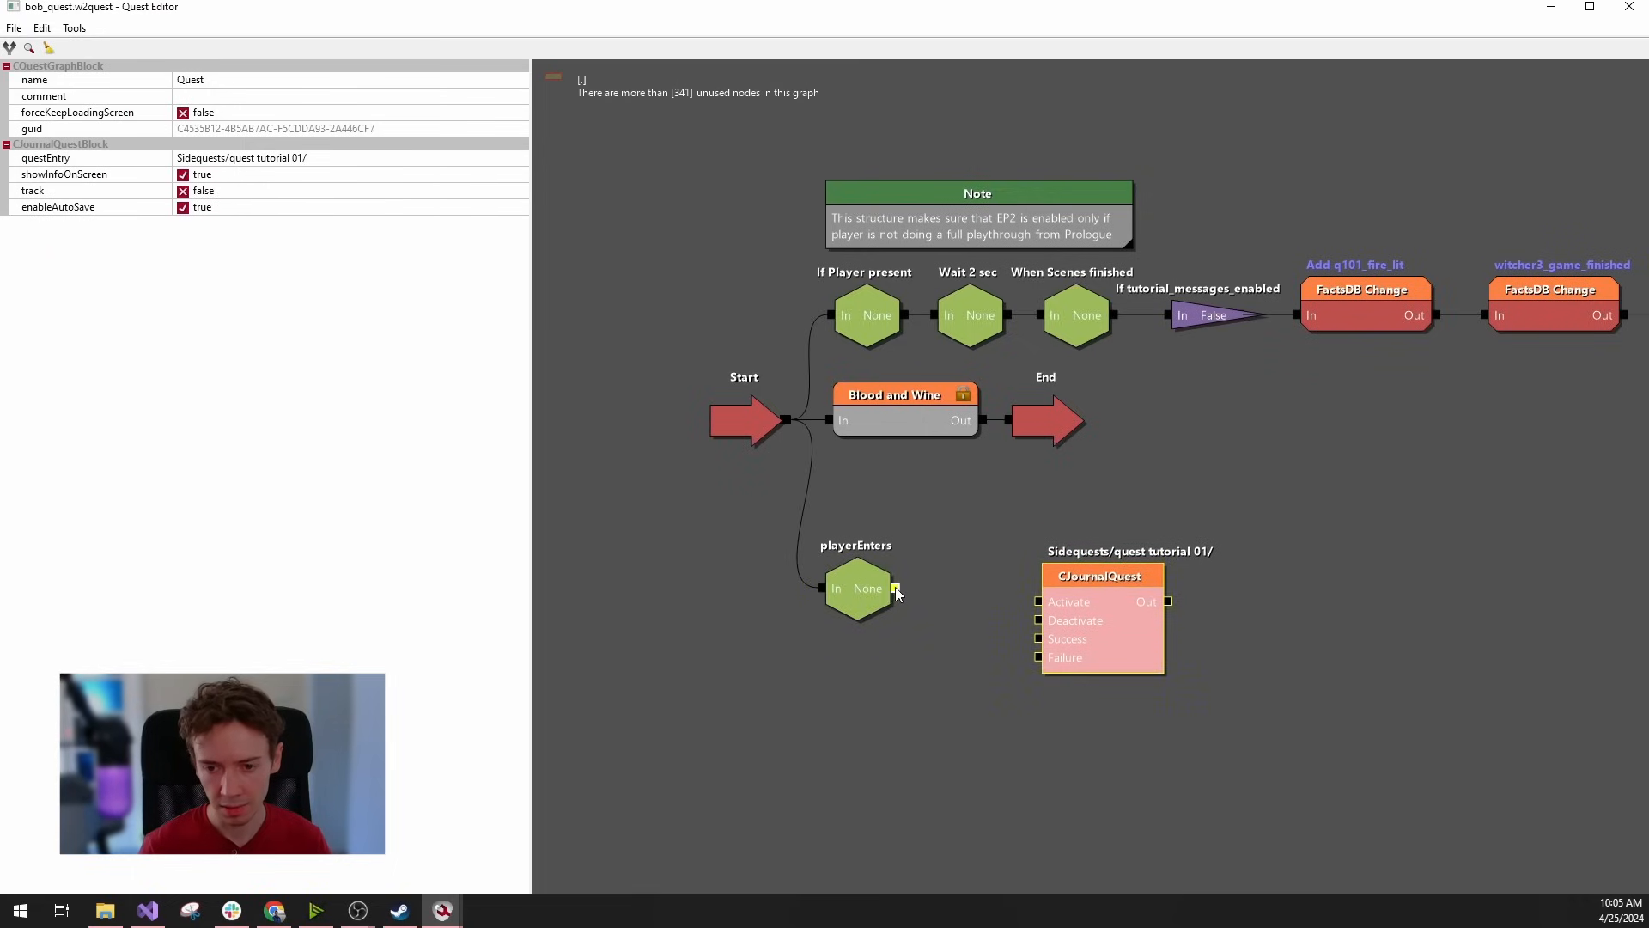
pyautogui.moveTo(896, 588); pyautogui.dragTo(1042, 569)
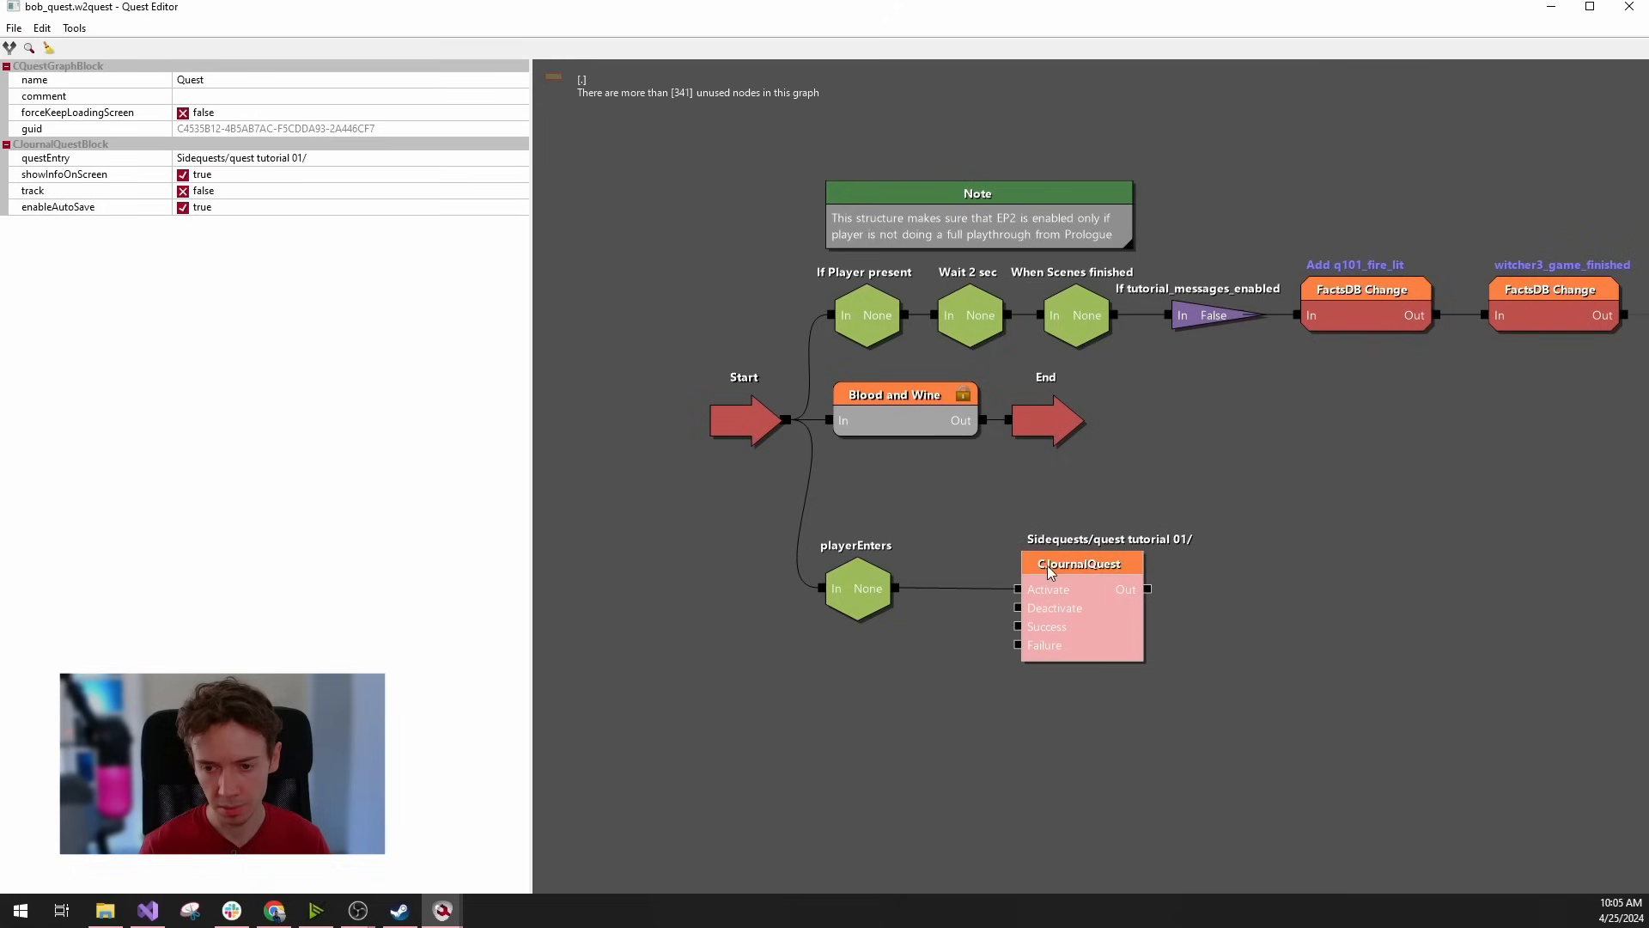
pyautogui.moveTo(1044, 571); pyautogui.dragTo(976, 552, button='right')
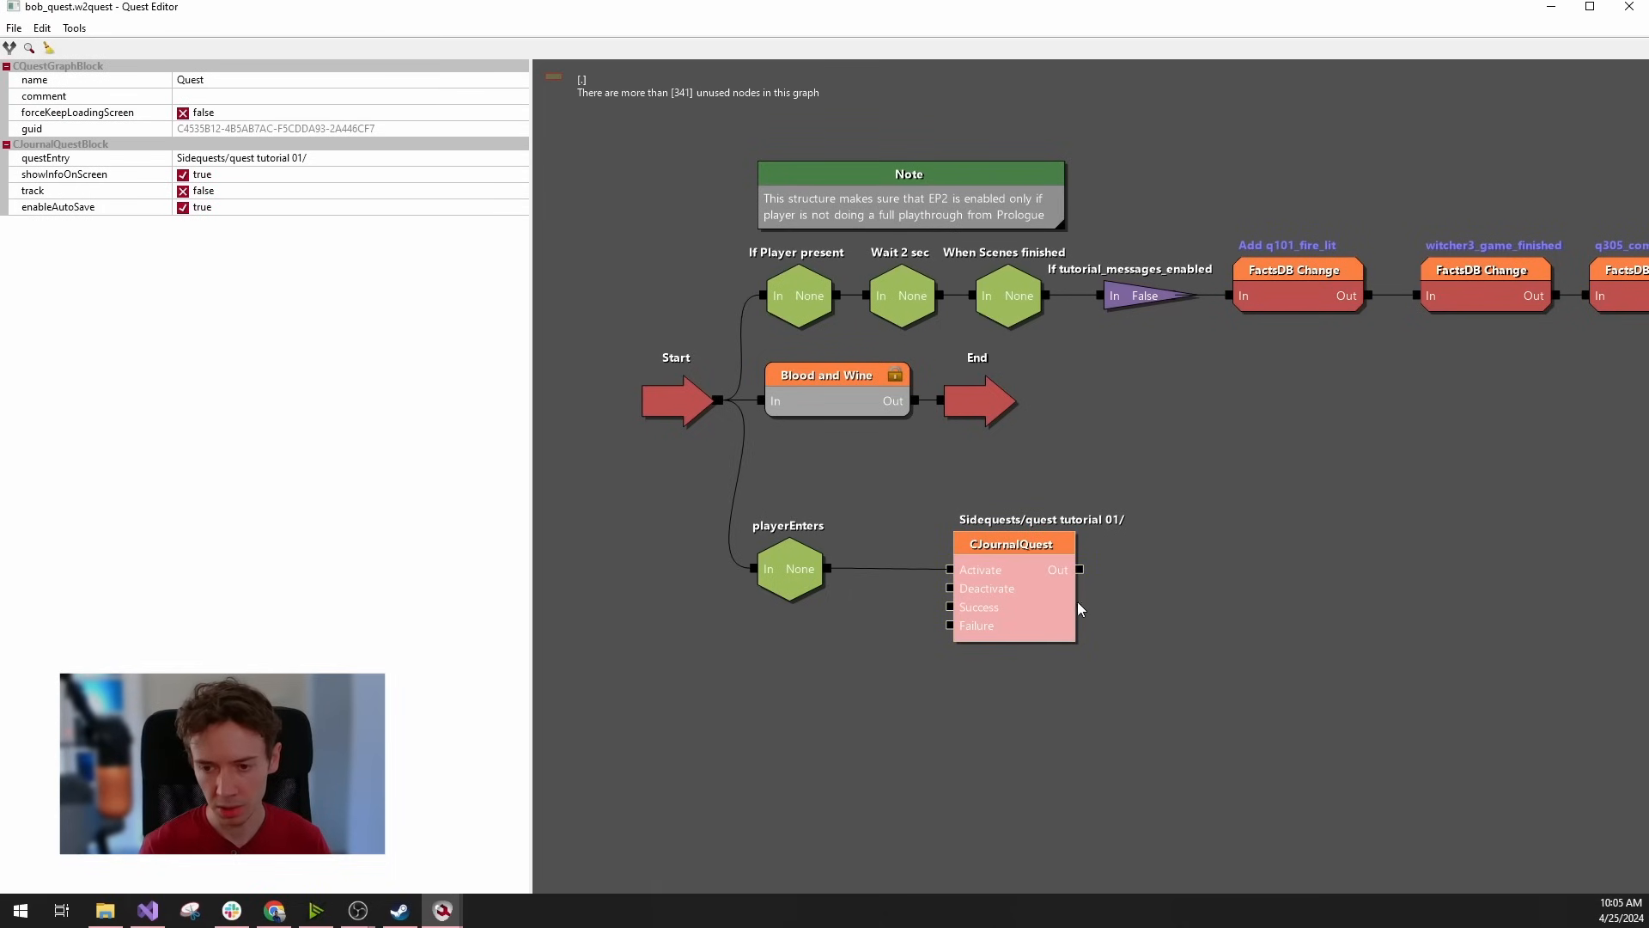
pyautogui.click(1220, 610)
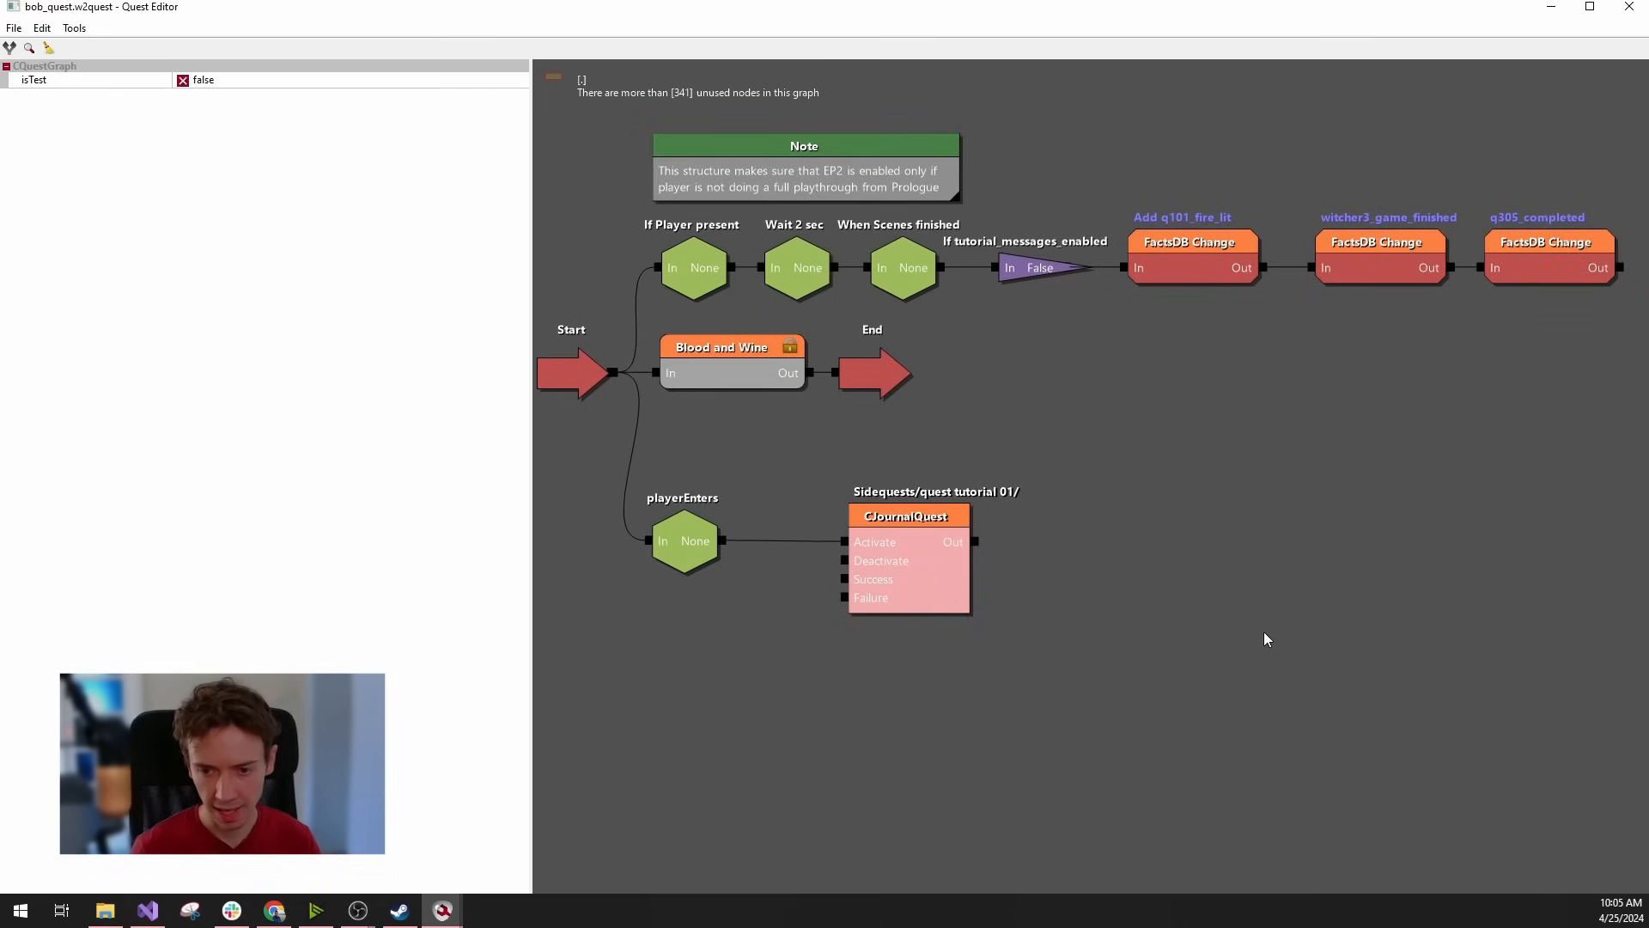
pyautogui.click(442, 910)
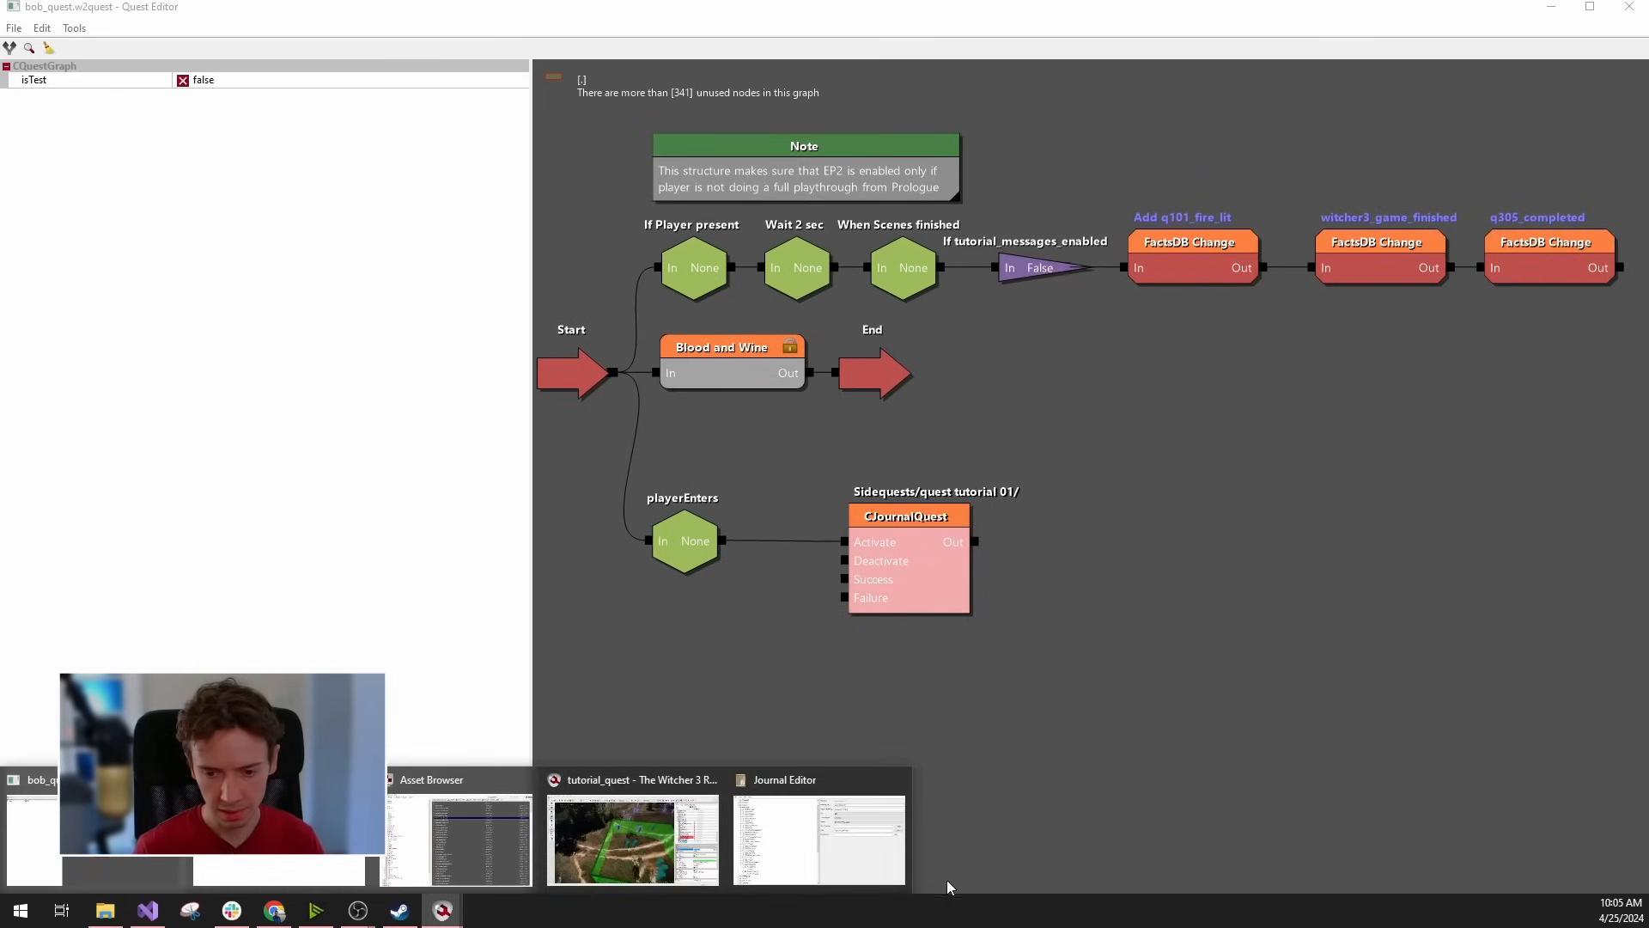
pyautogui.click(449, 925)
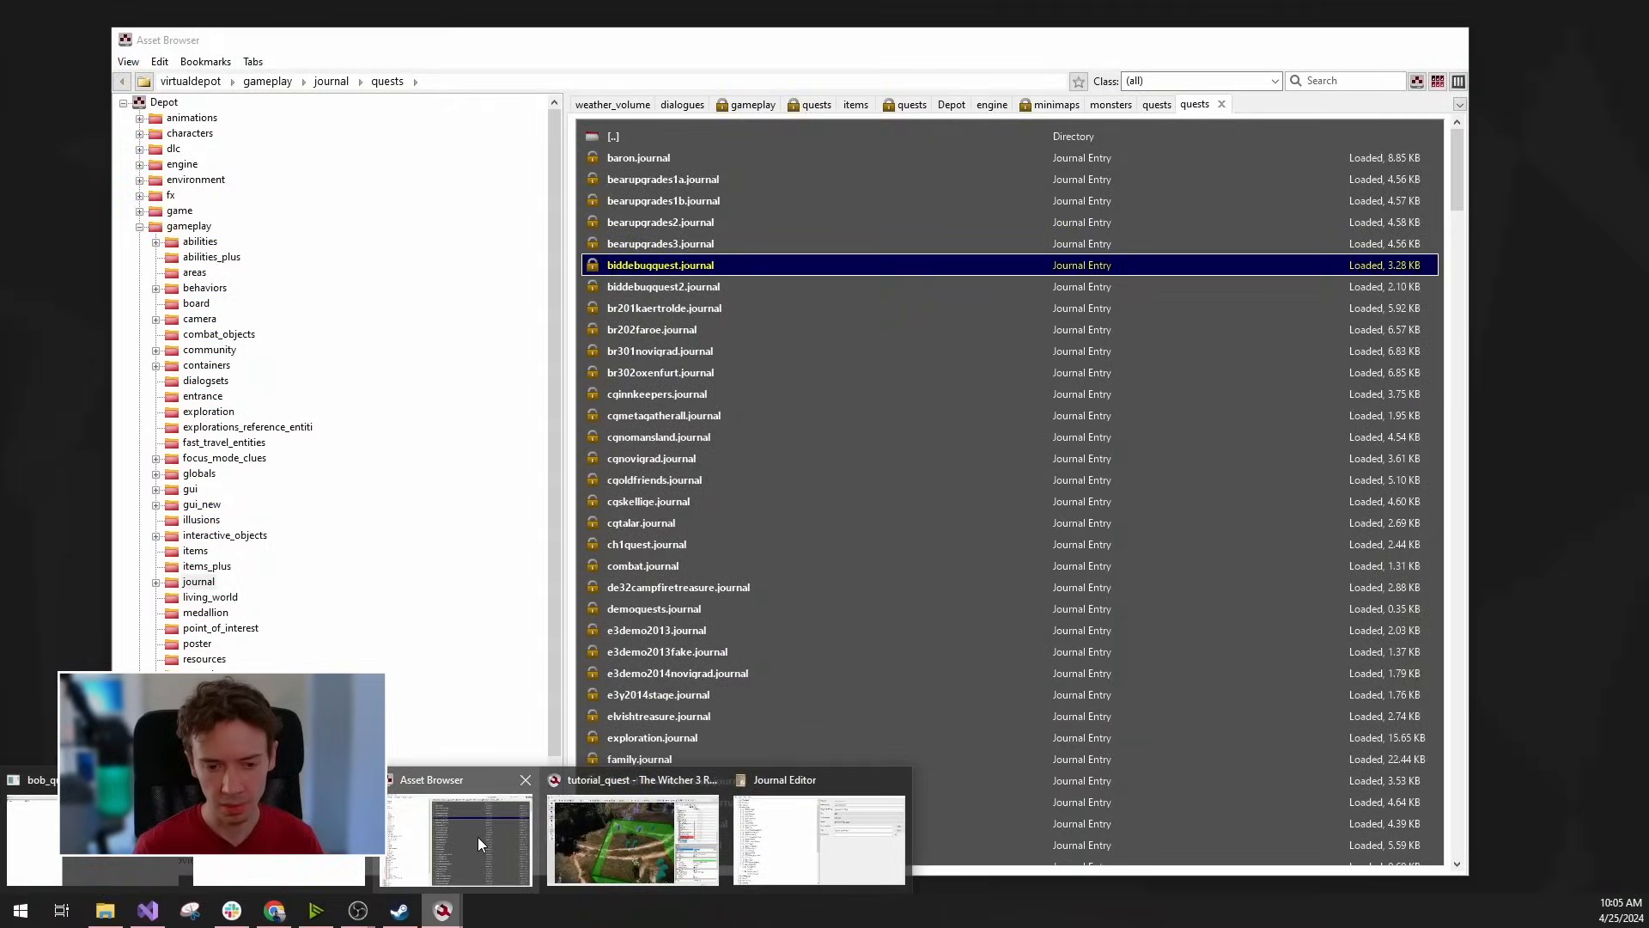
pyautogui.click(478, 837)
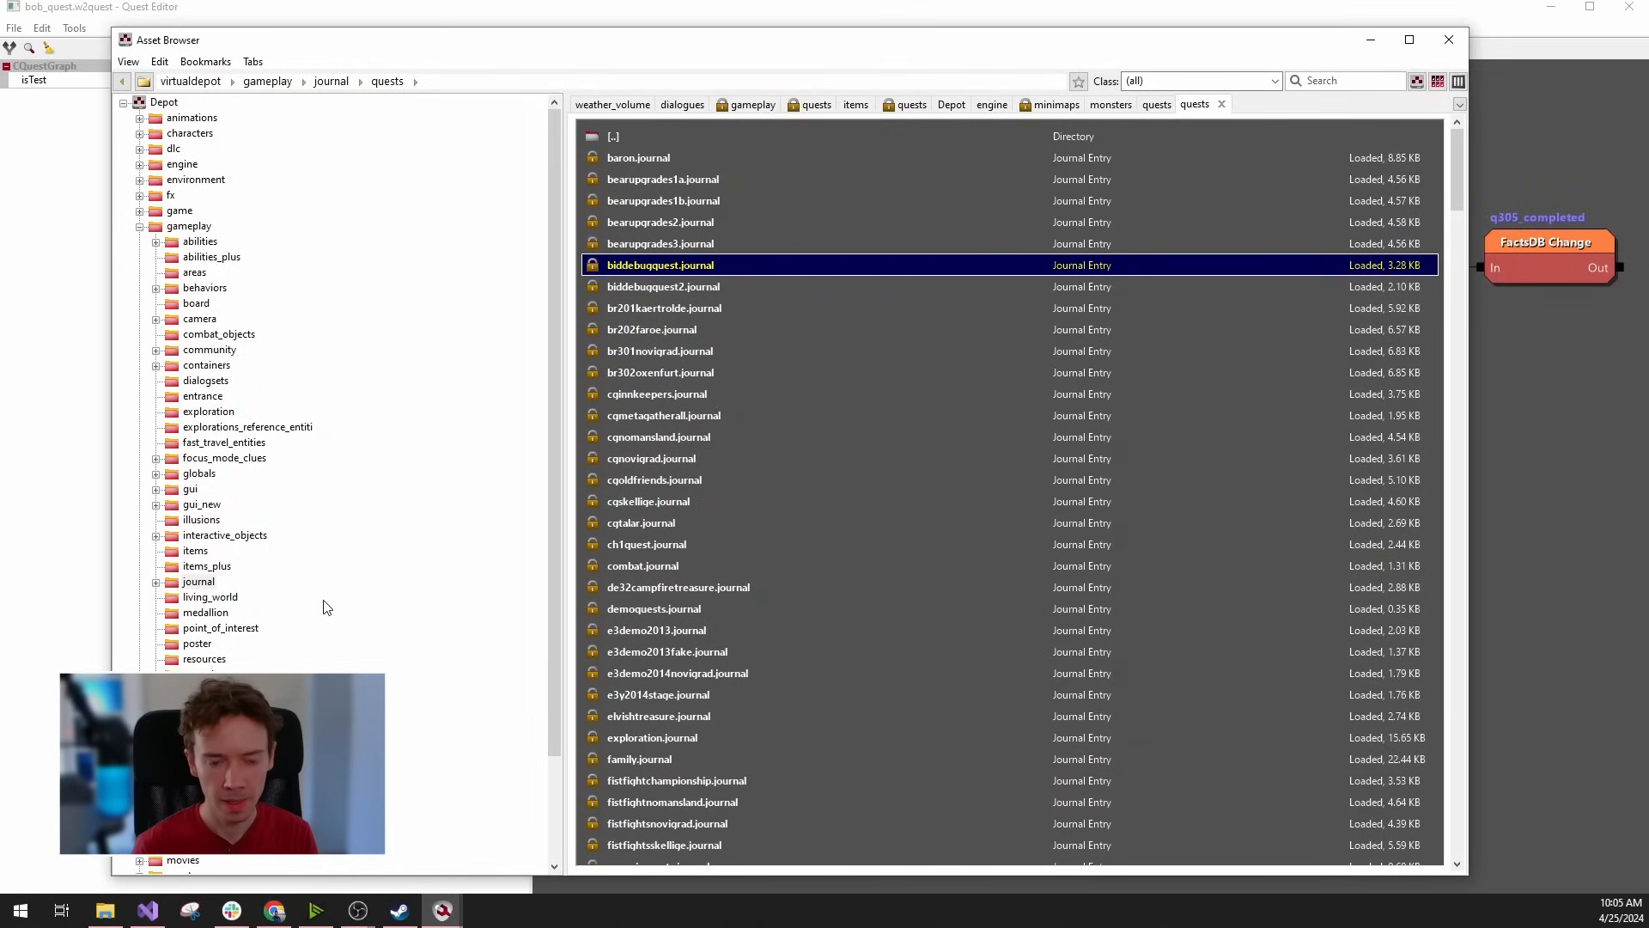
pyautogui.scroll(-3, 867, 608)
pyautogui.scroll(3, 870, 622)
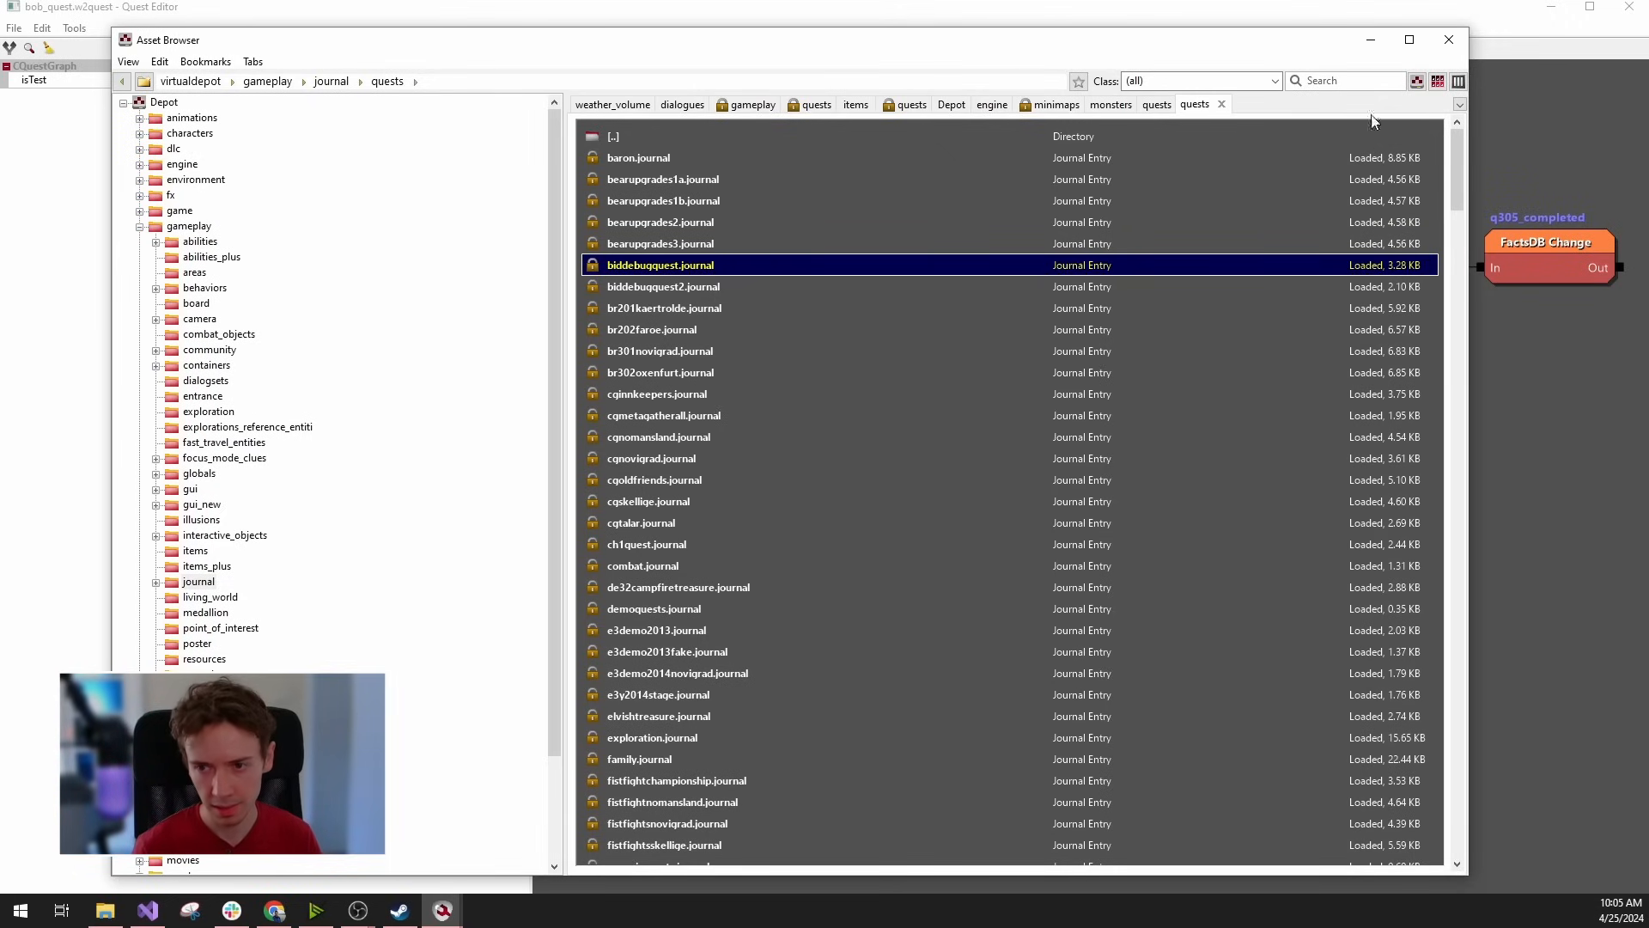
pyautogui.click(1371, 39)
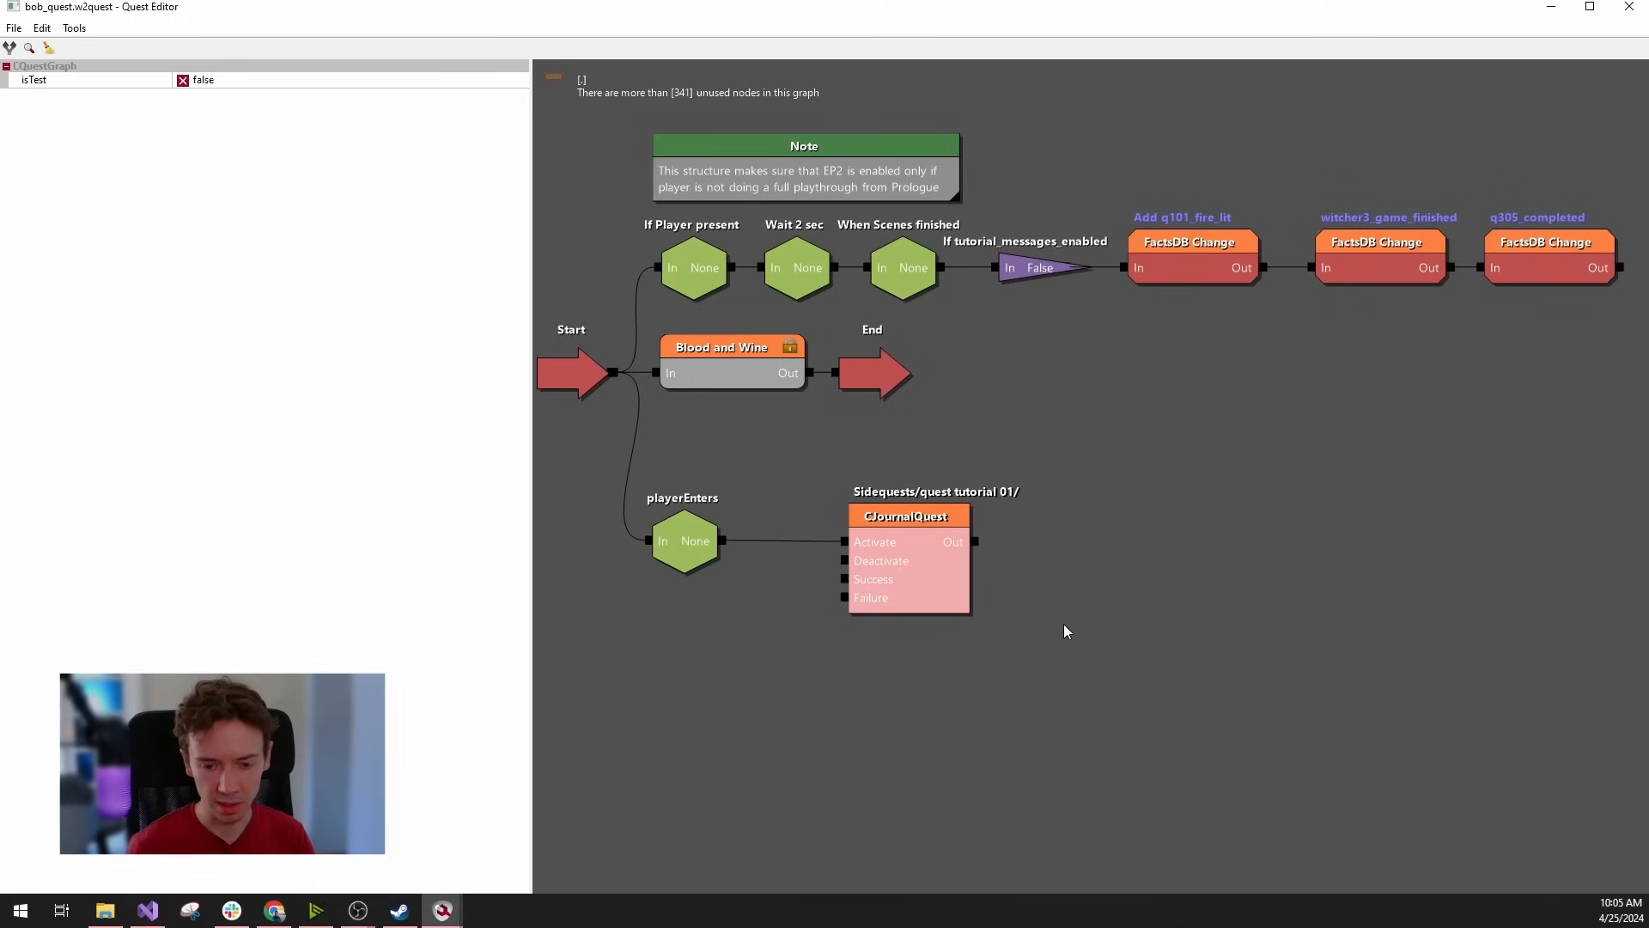
# Switch to the Asset Browser, collapse the gameplay folder and open the depot's top-level quests folder.
pyautogui.moveTo(442, 911)
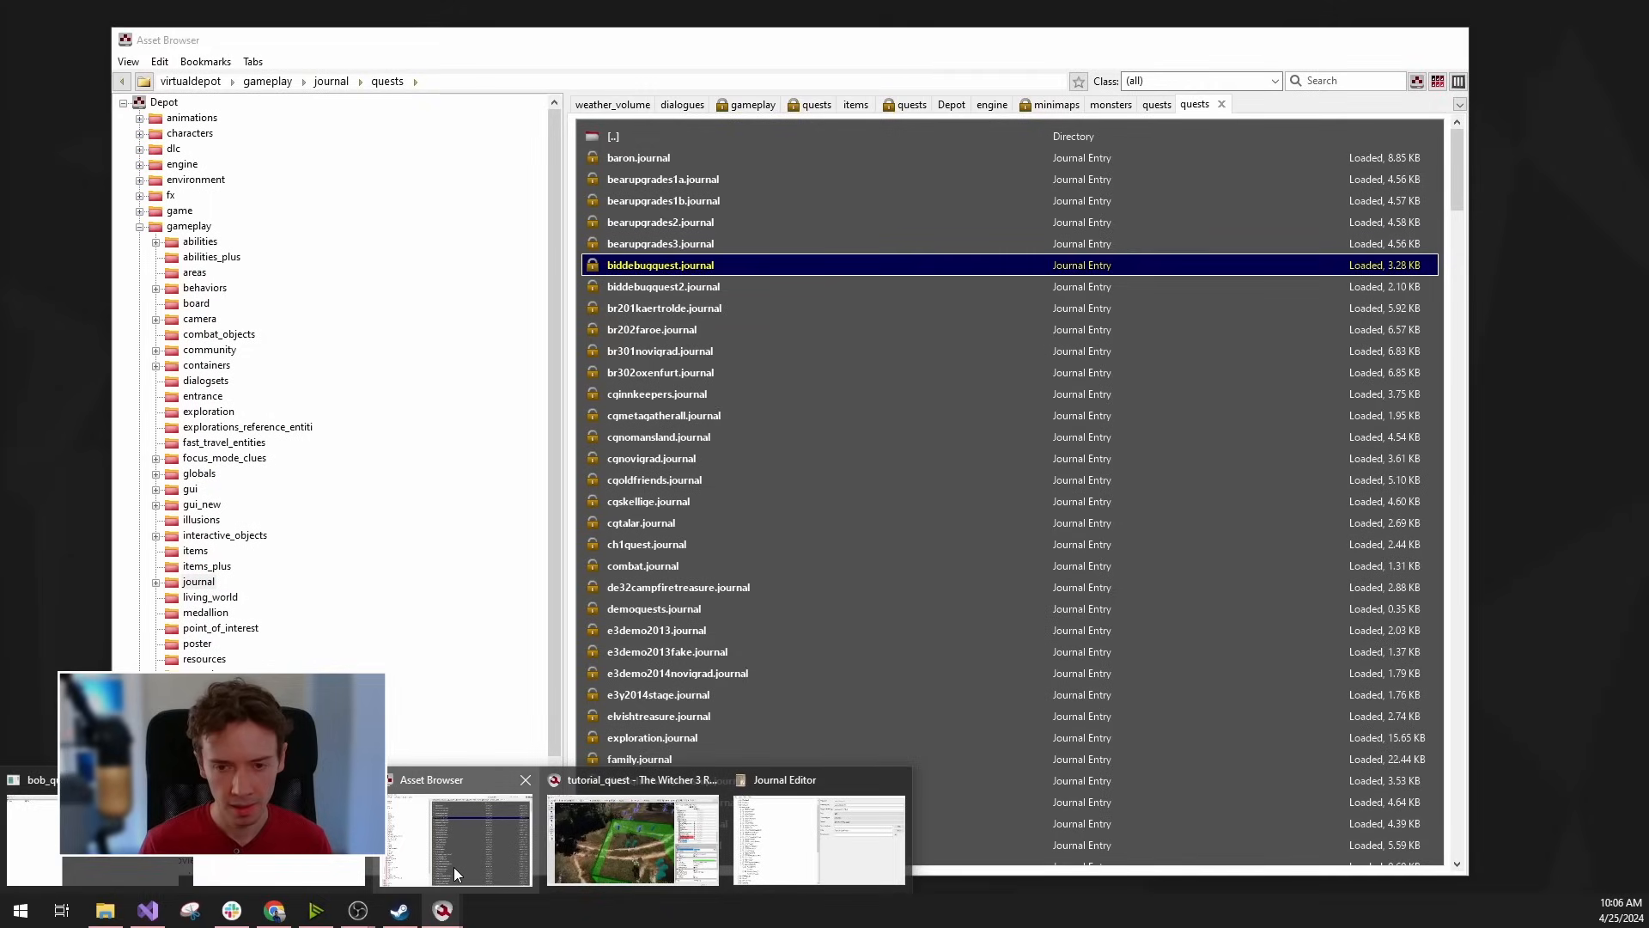
pyautogui.click(454, 867)
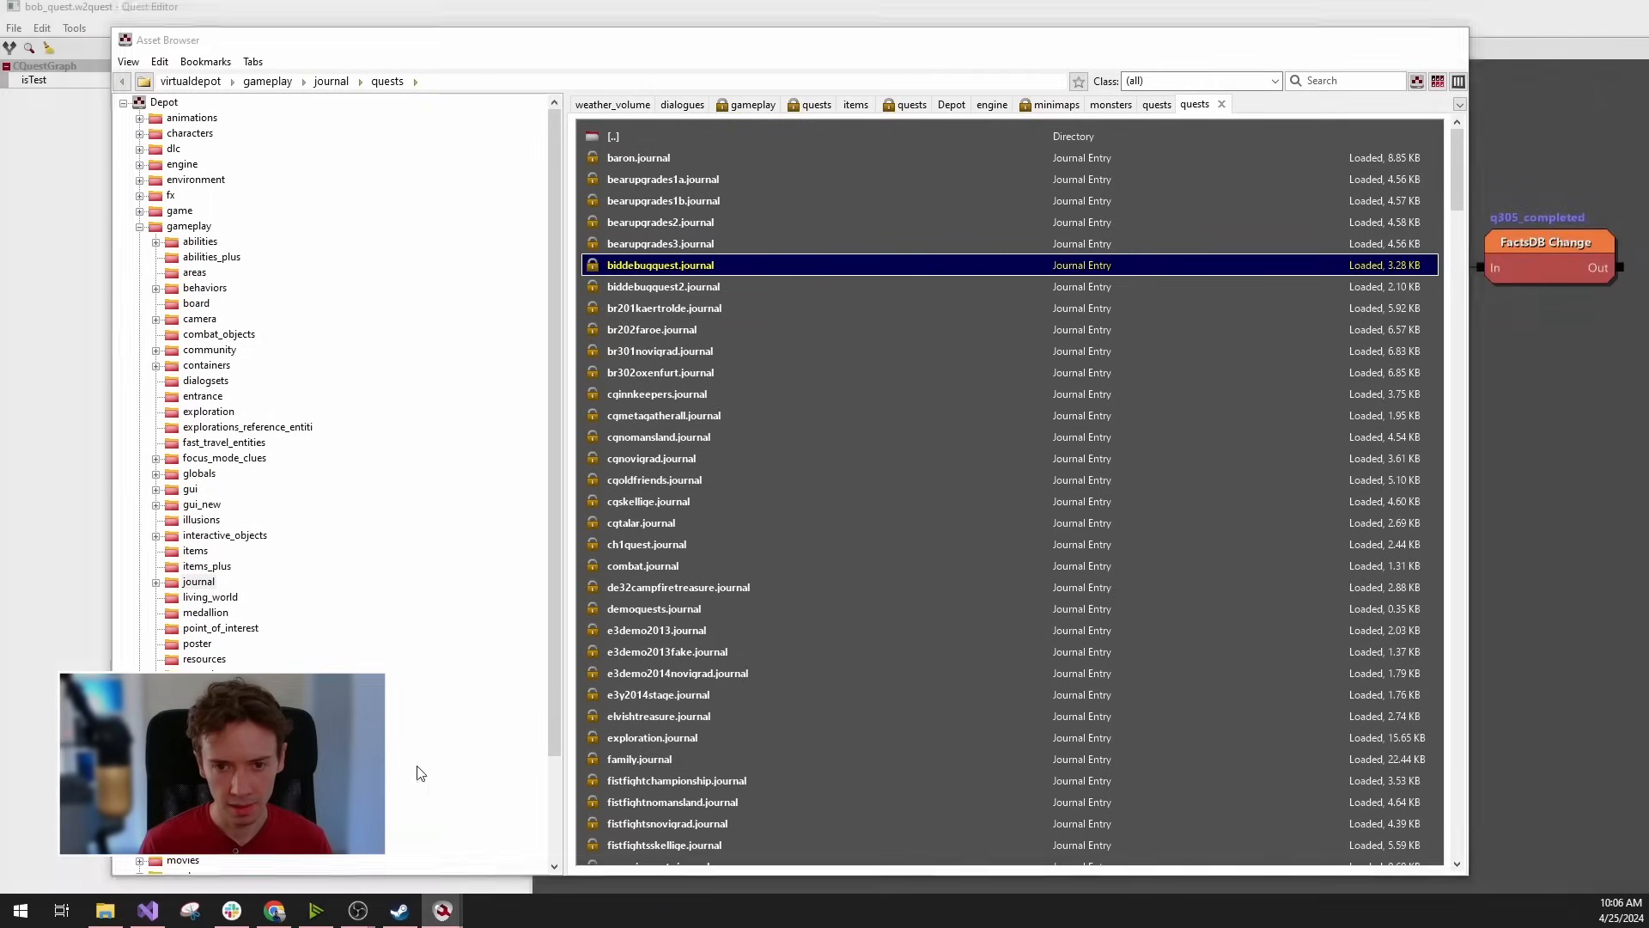
pyautogui.scroll(-3, 415, 770)
pyautogui.scroll(3, 200, 655)
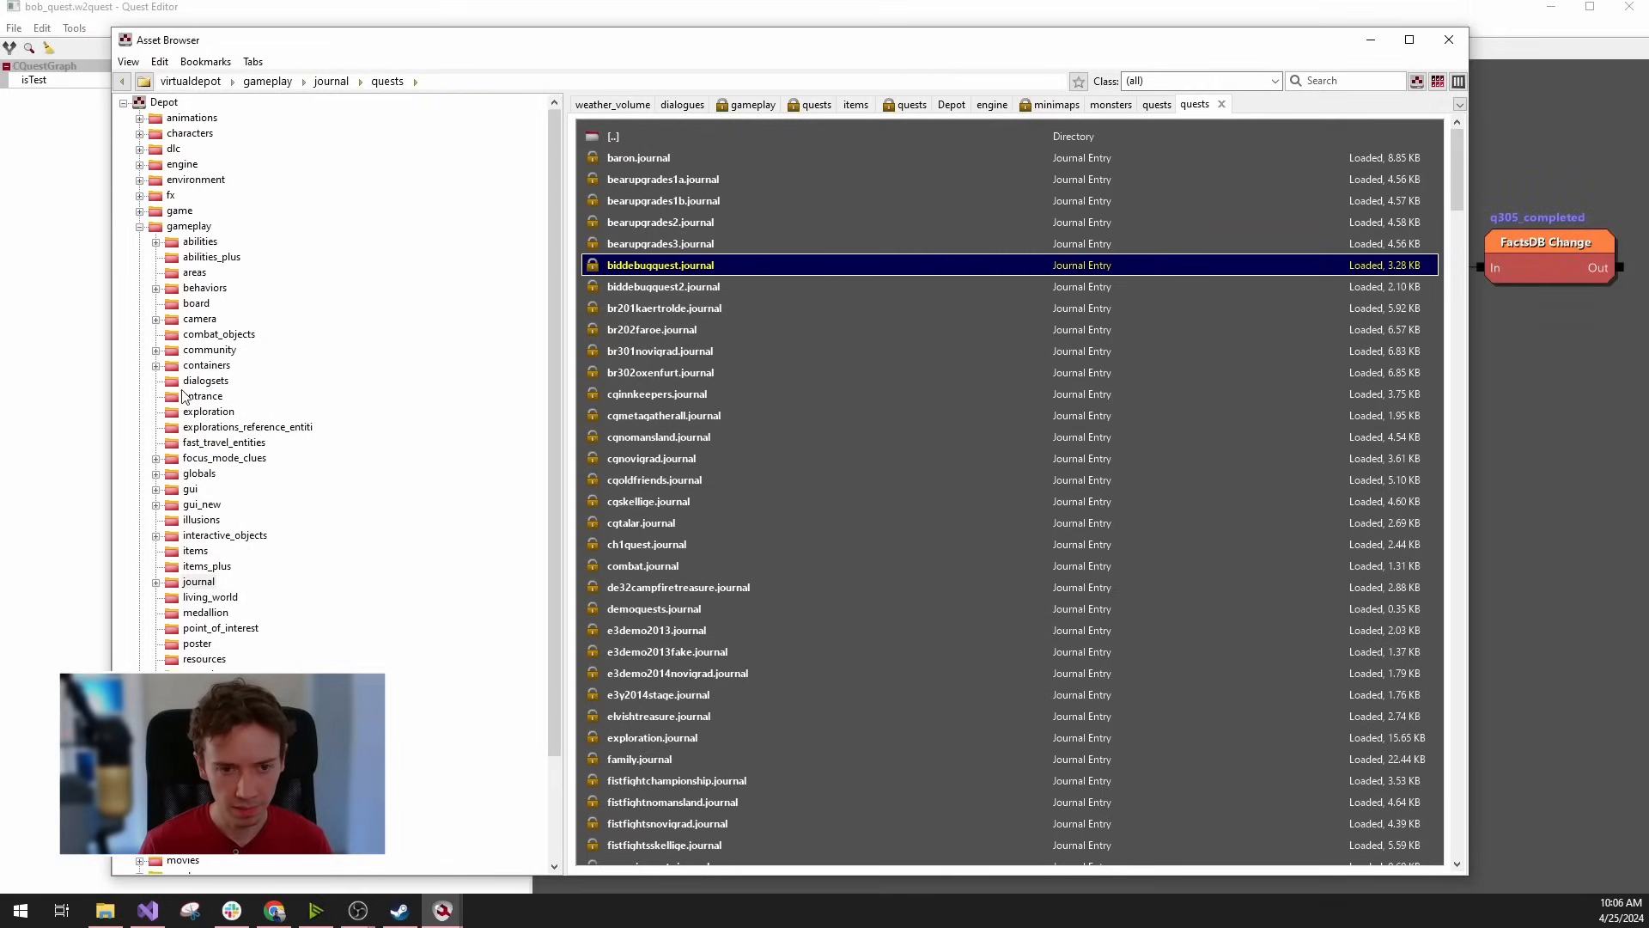
pyautogui.click(140, 226)
pyautogui.click(182, 304)
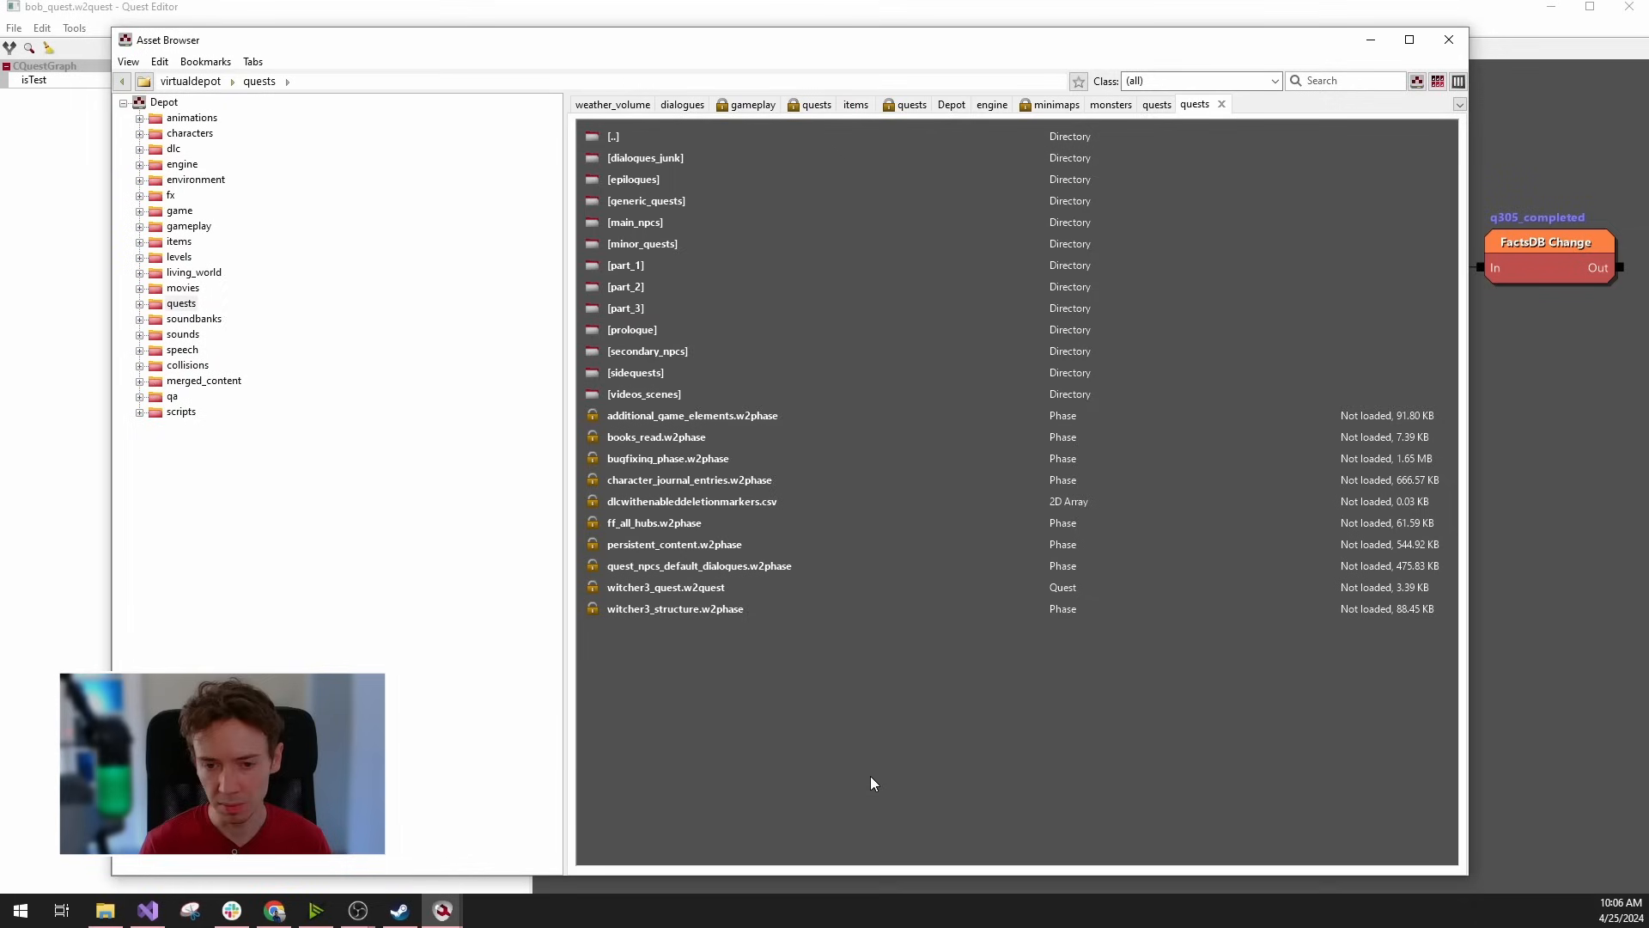
pyautogui.click(178, 258)
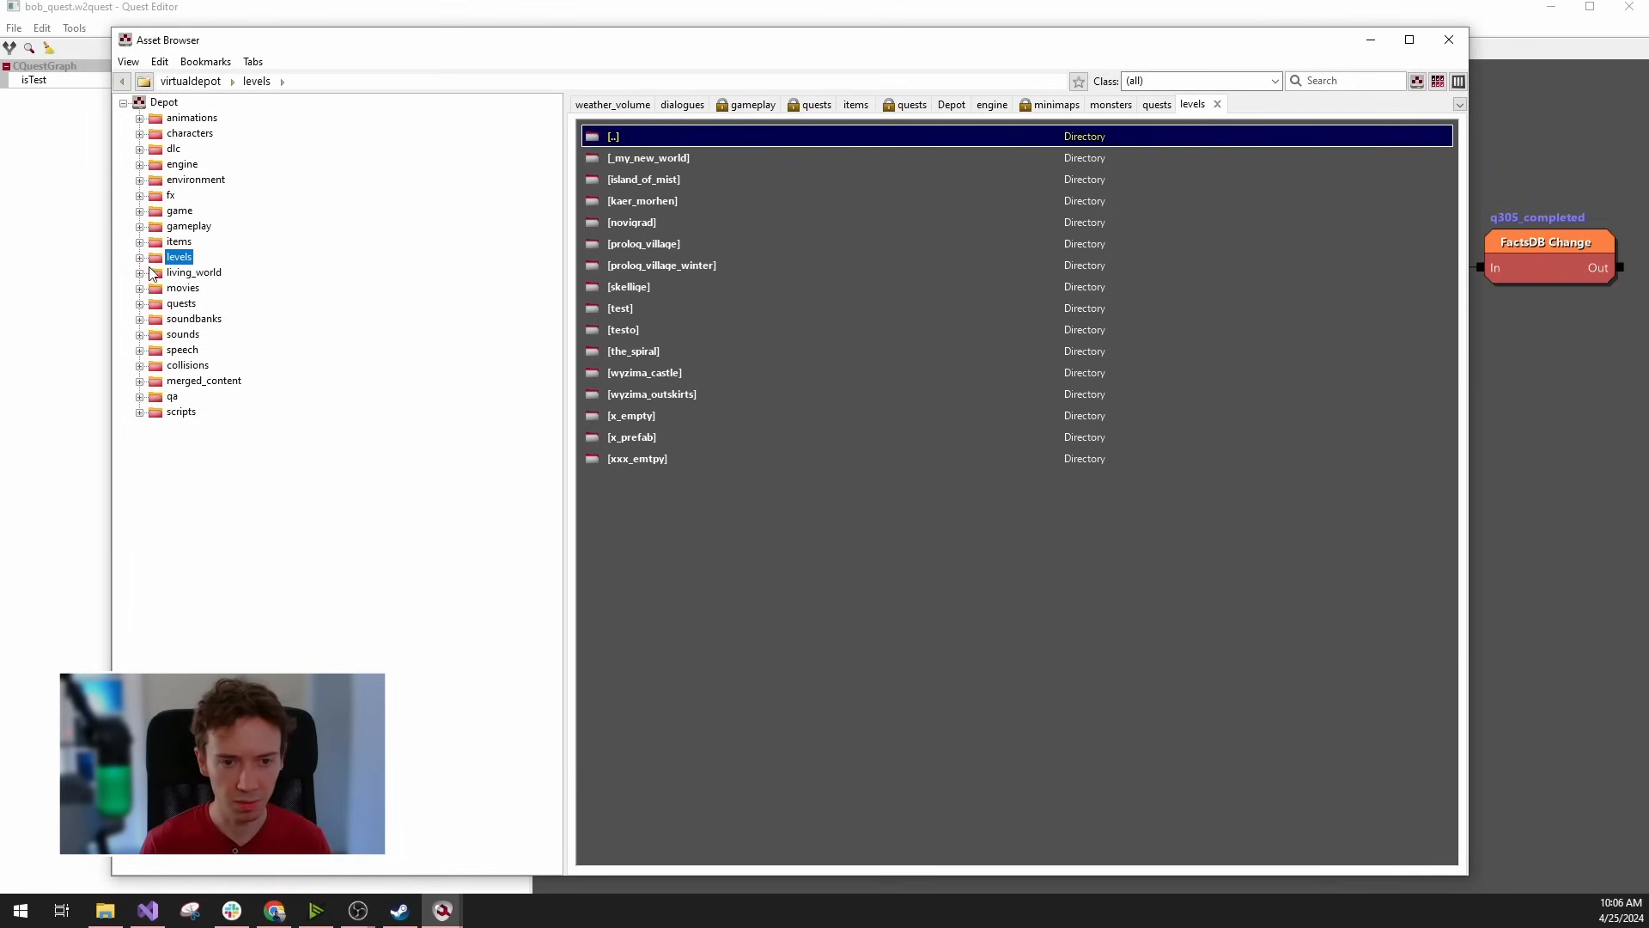
pyautogui.click(140, 258)
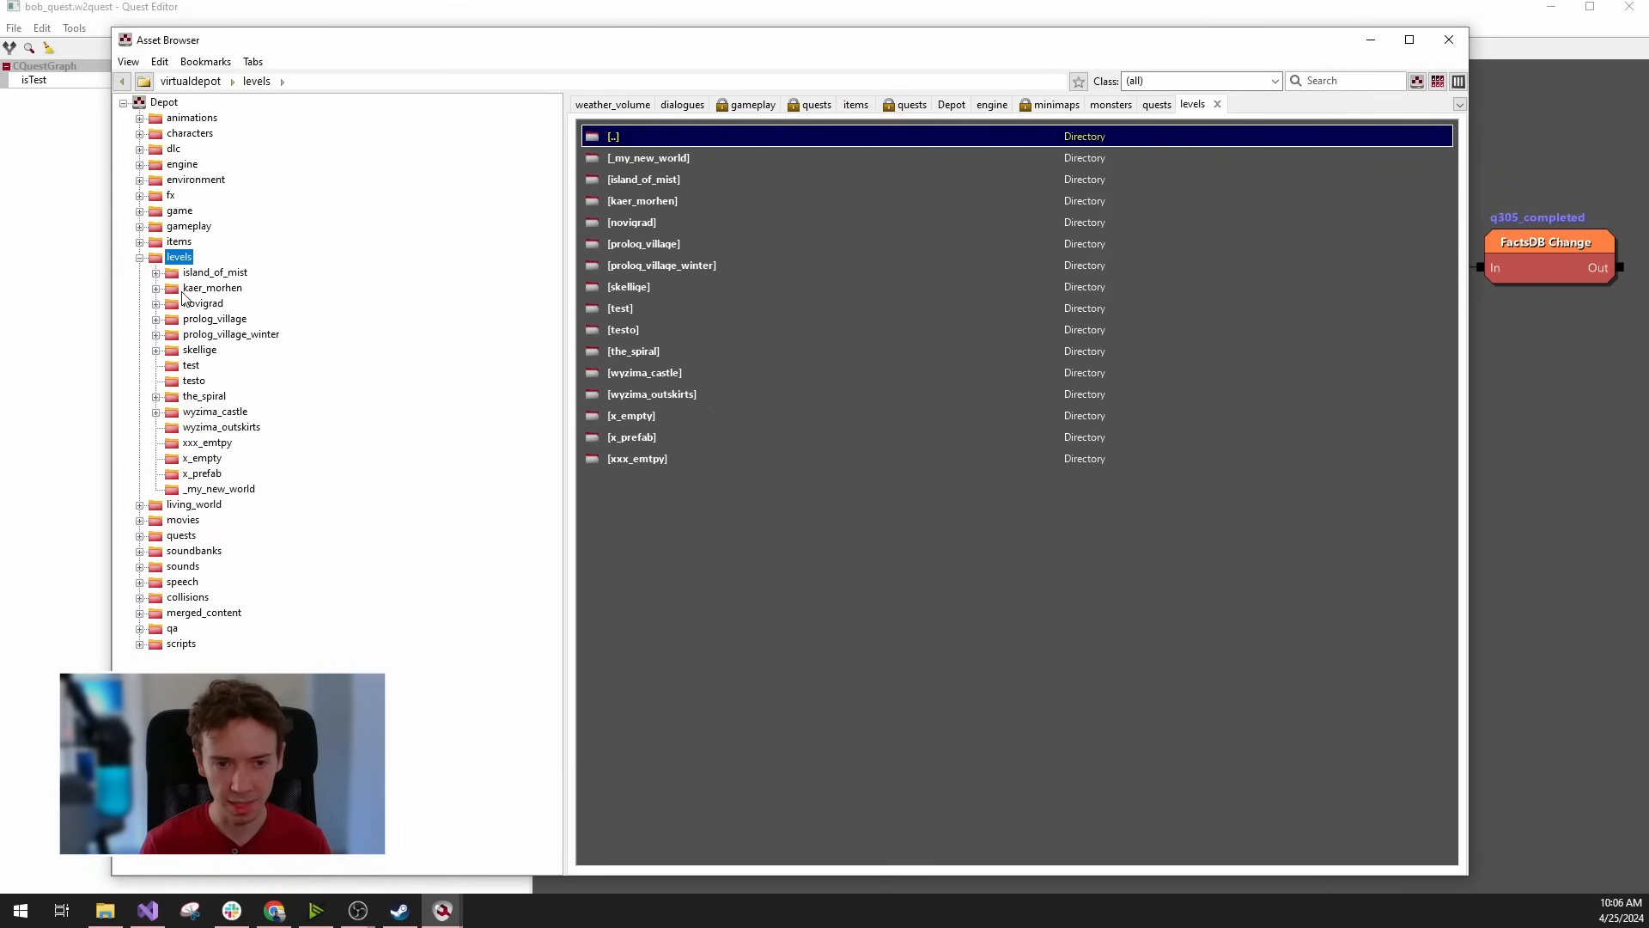
pyautogui.click(141, 259)
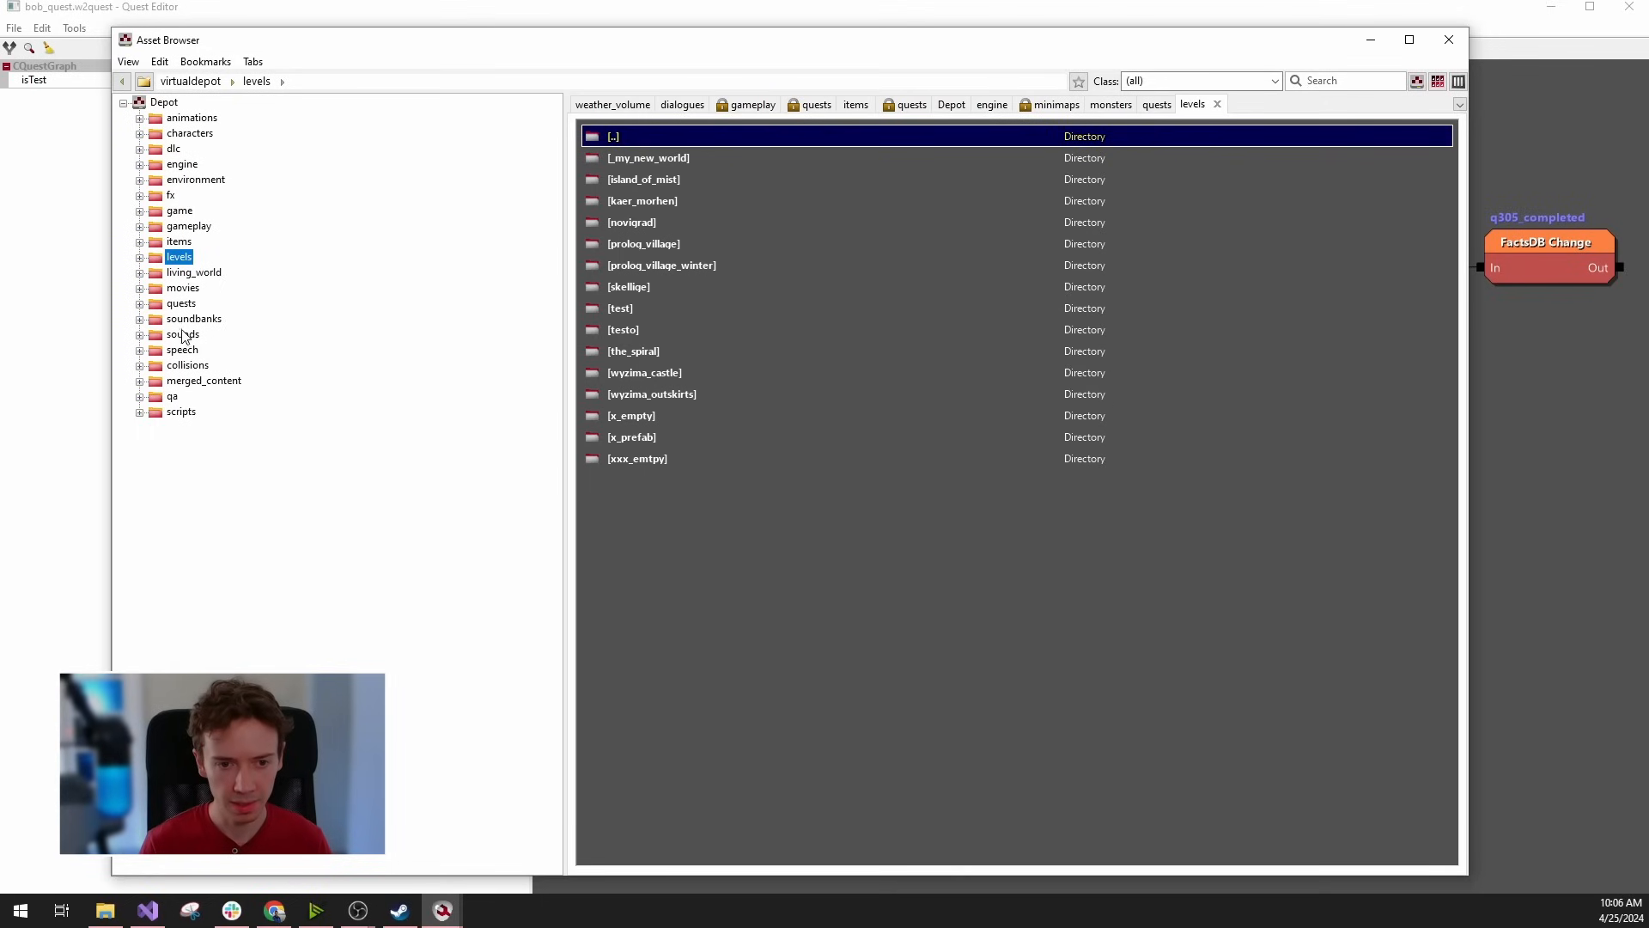
pyautogui.click(180, 303)
# Create a Community resource named tutorial_monster_com in the quests folder.
pyautogui.rightClick(806, 696)
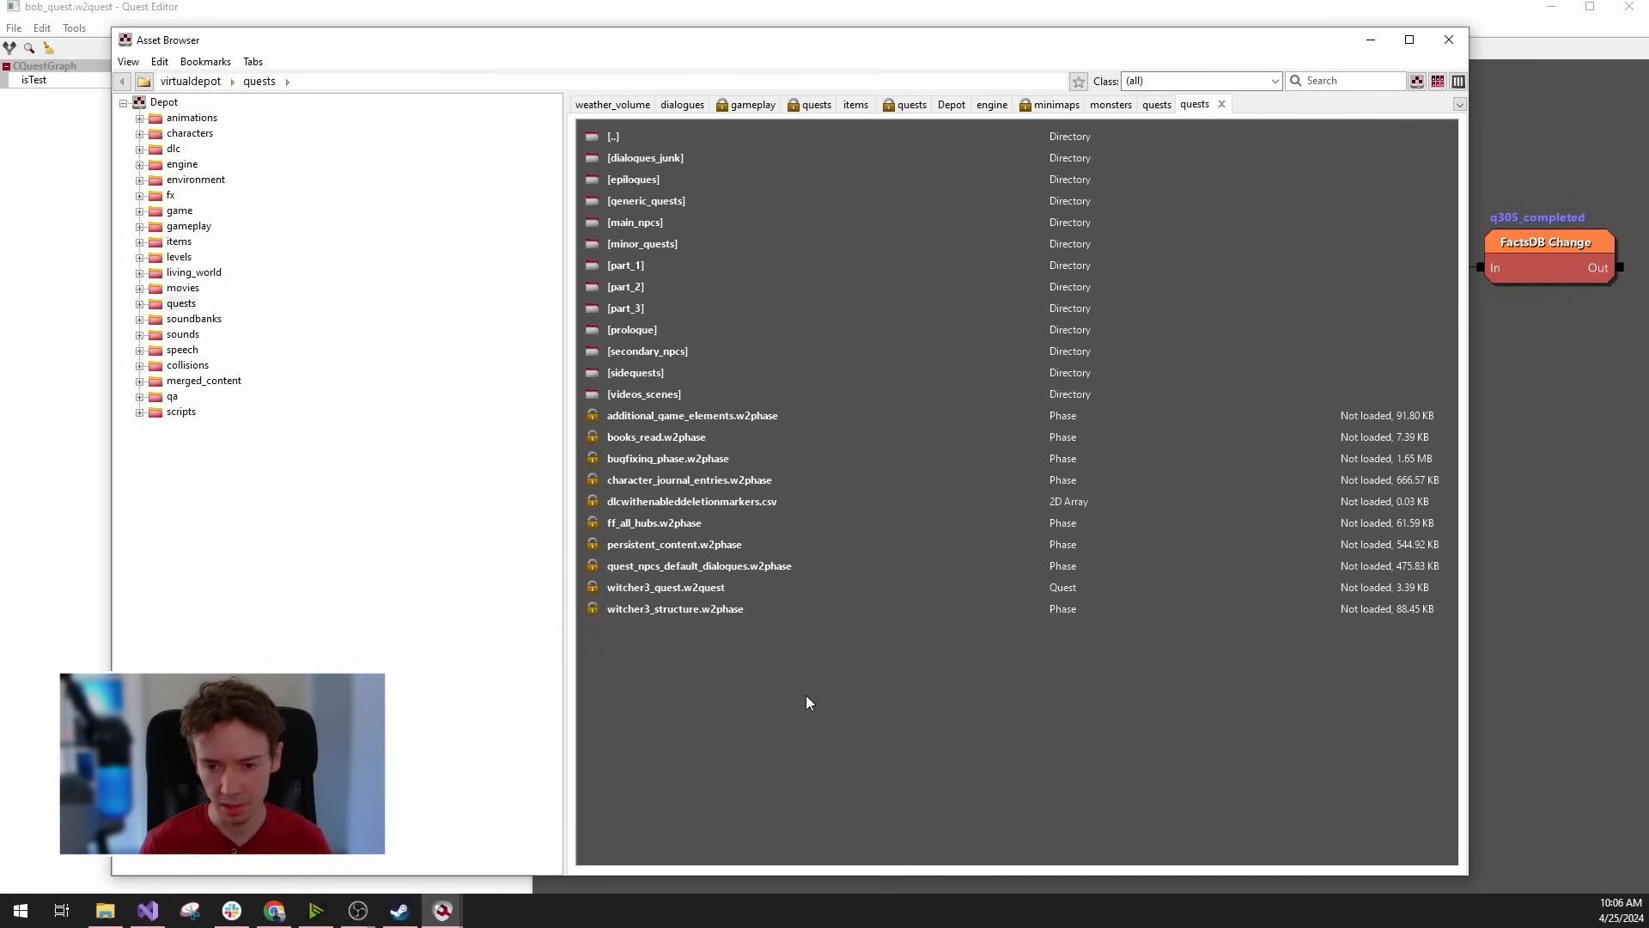
pyautogui.moveTo(914, 794)
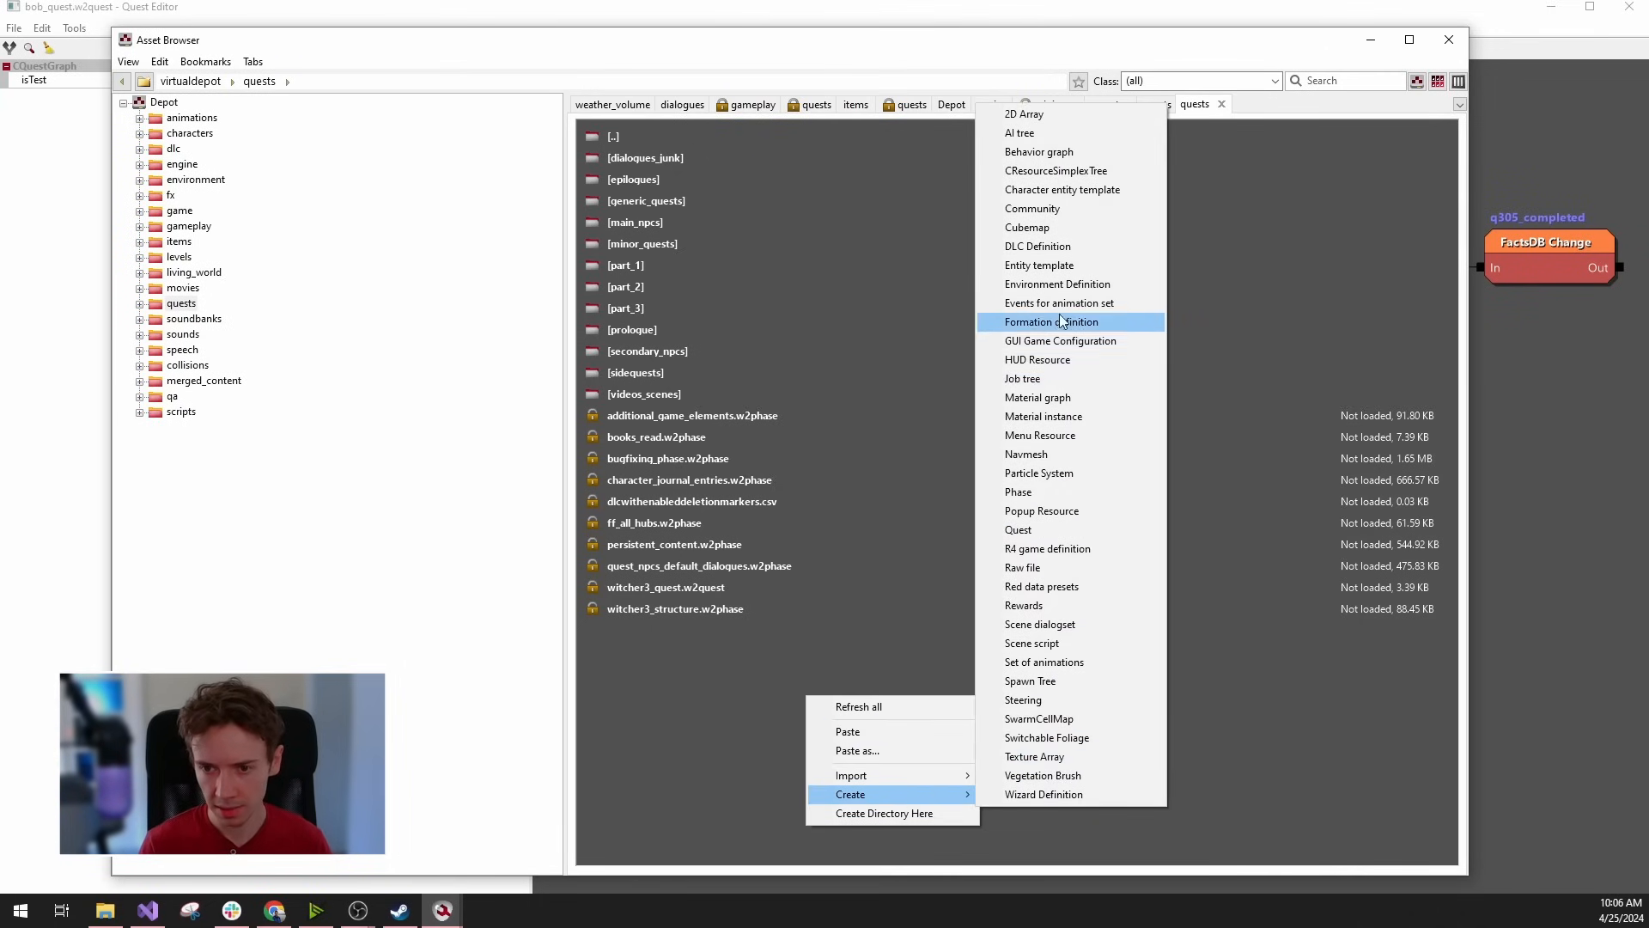
pyautogui.click(1055, 209)
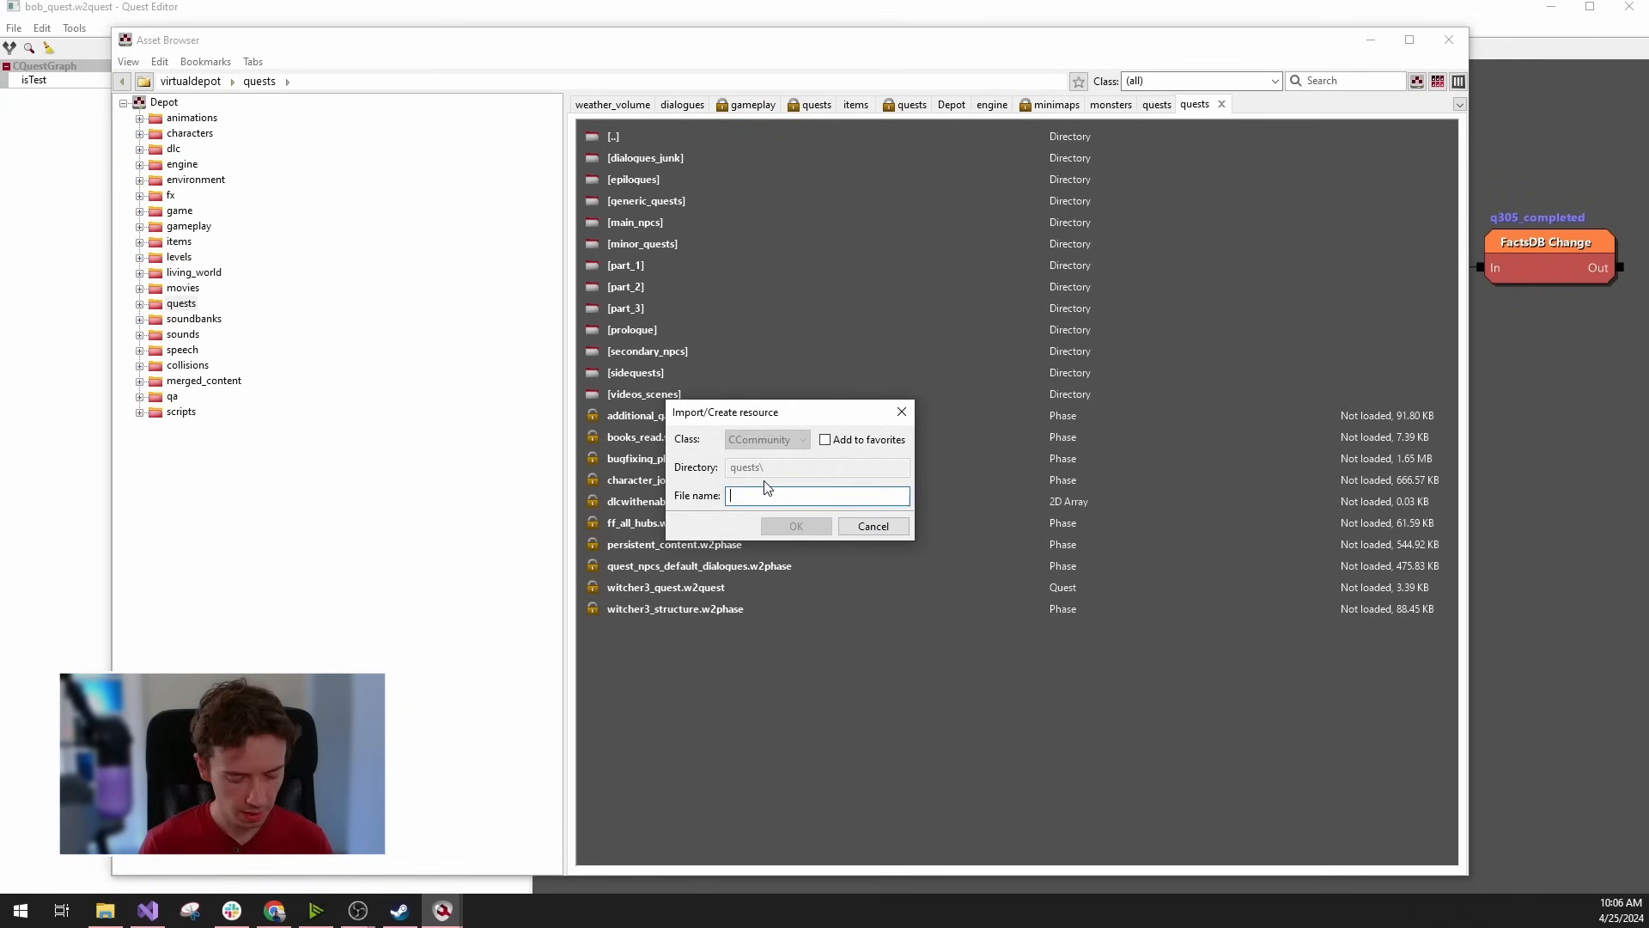
pyautogui.write('tutorial_mo')
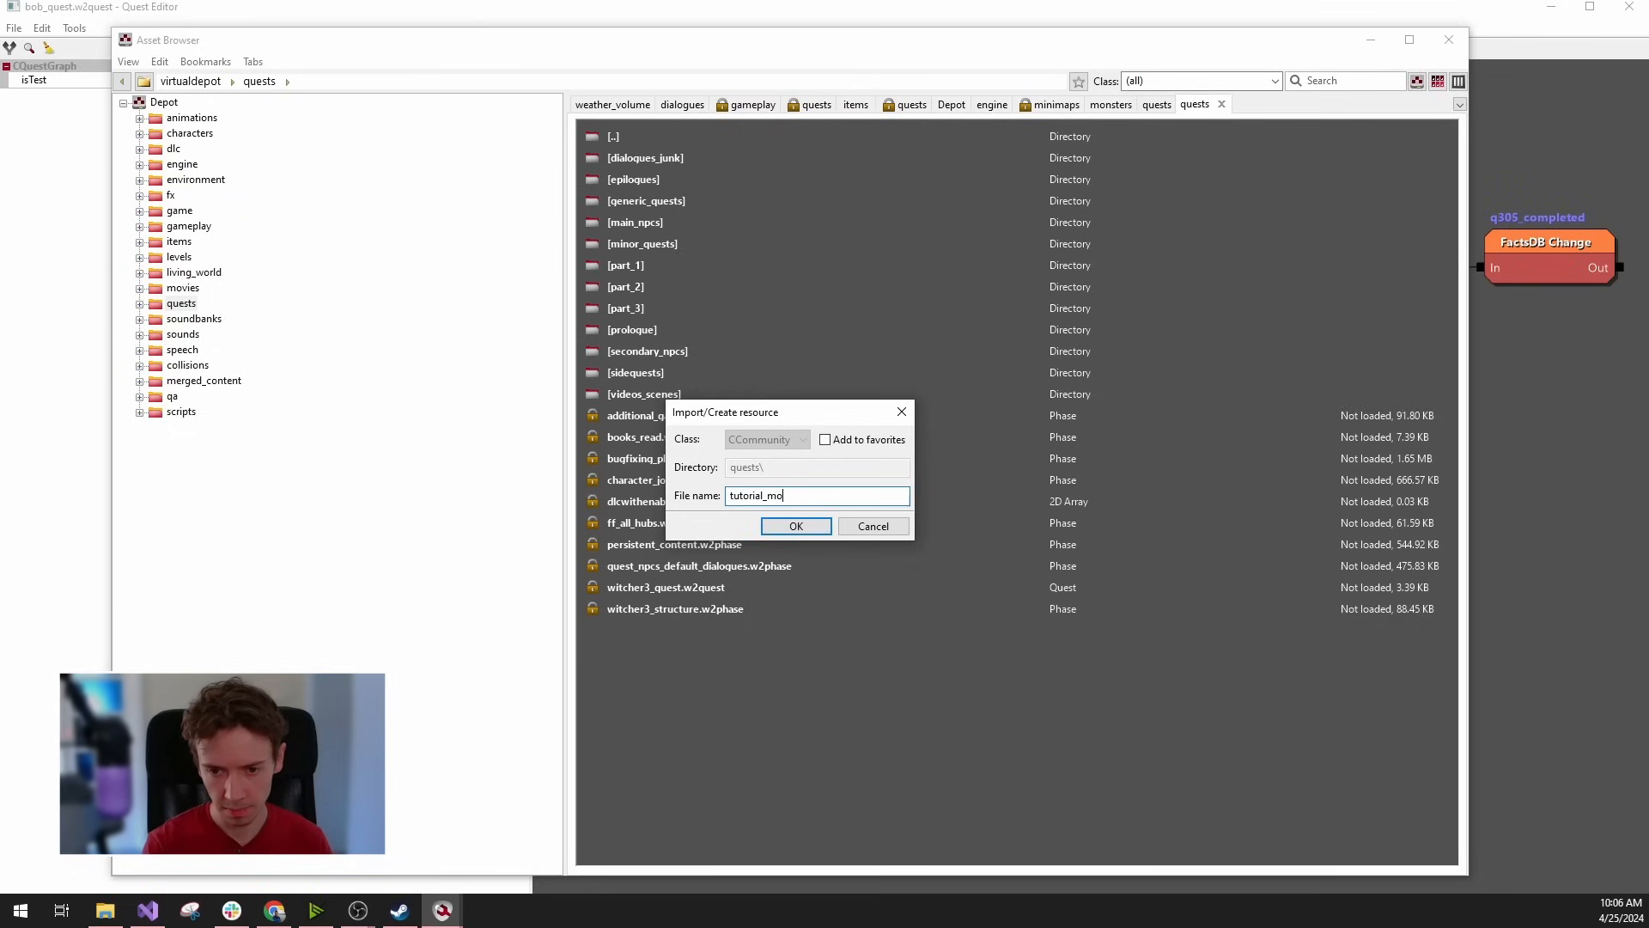
pyautogui.write('nster_com')
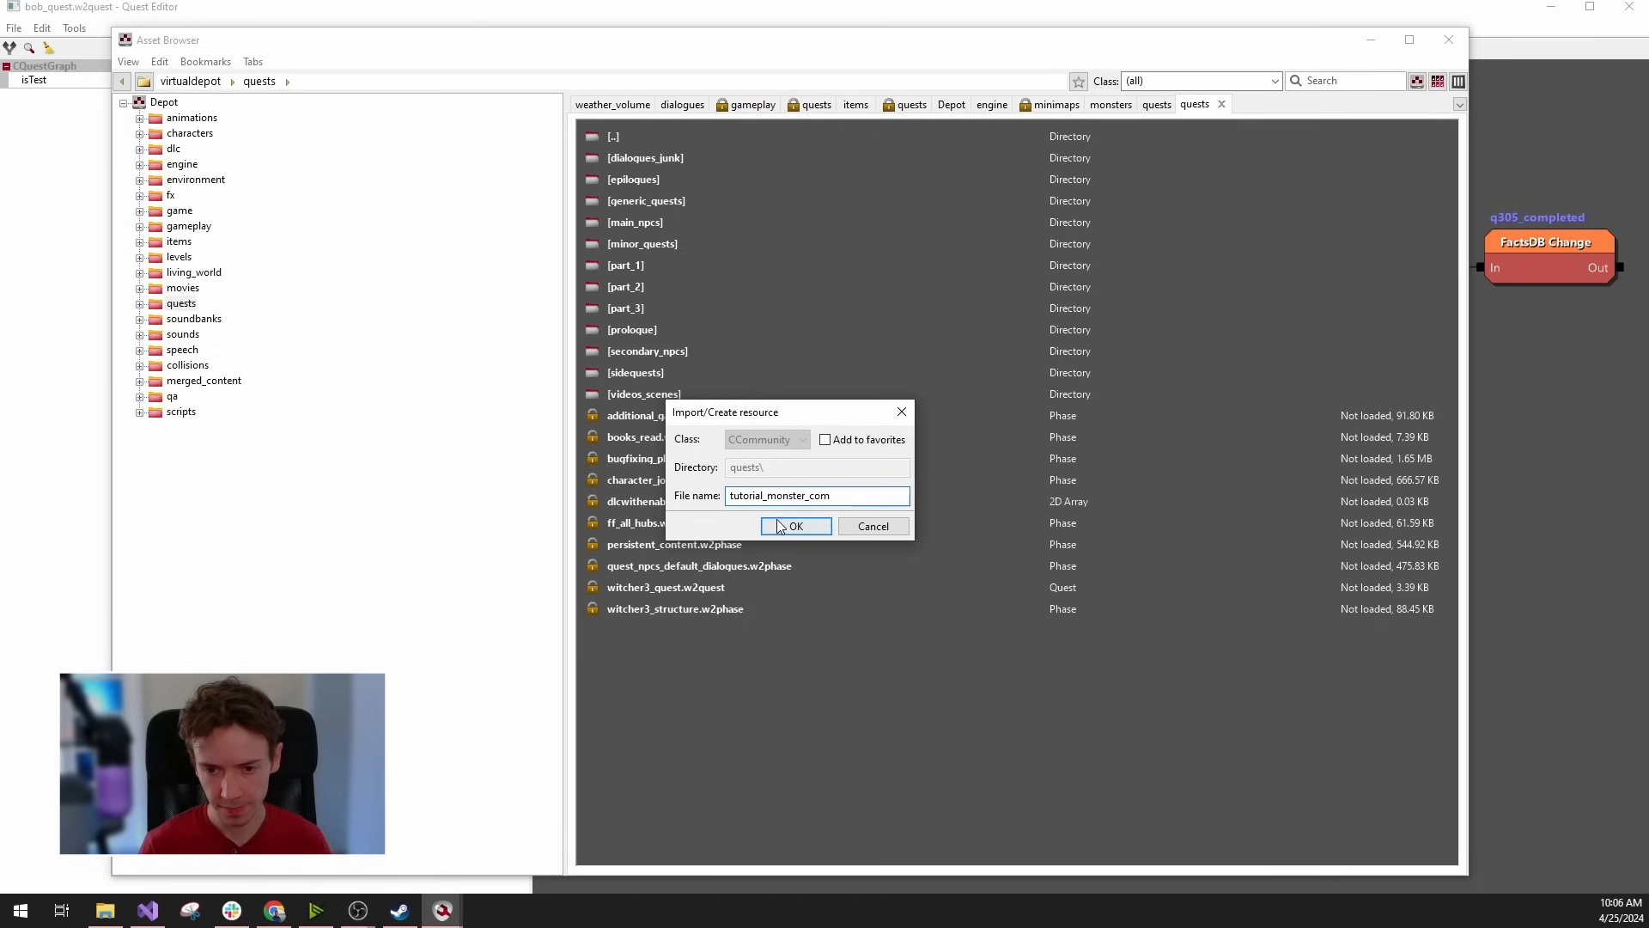
pyautogui.click(797, 526)
# Open tutorial_monster_com.w2comm in the Community Editor and maximize its window.
pyautogui.click(652, 591)
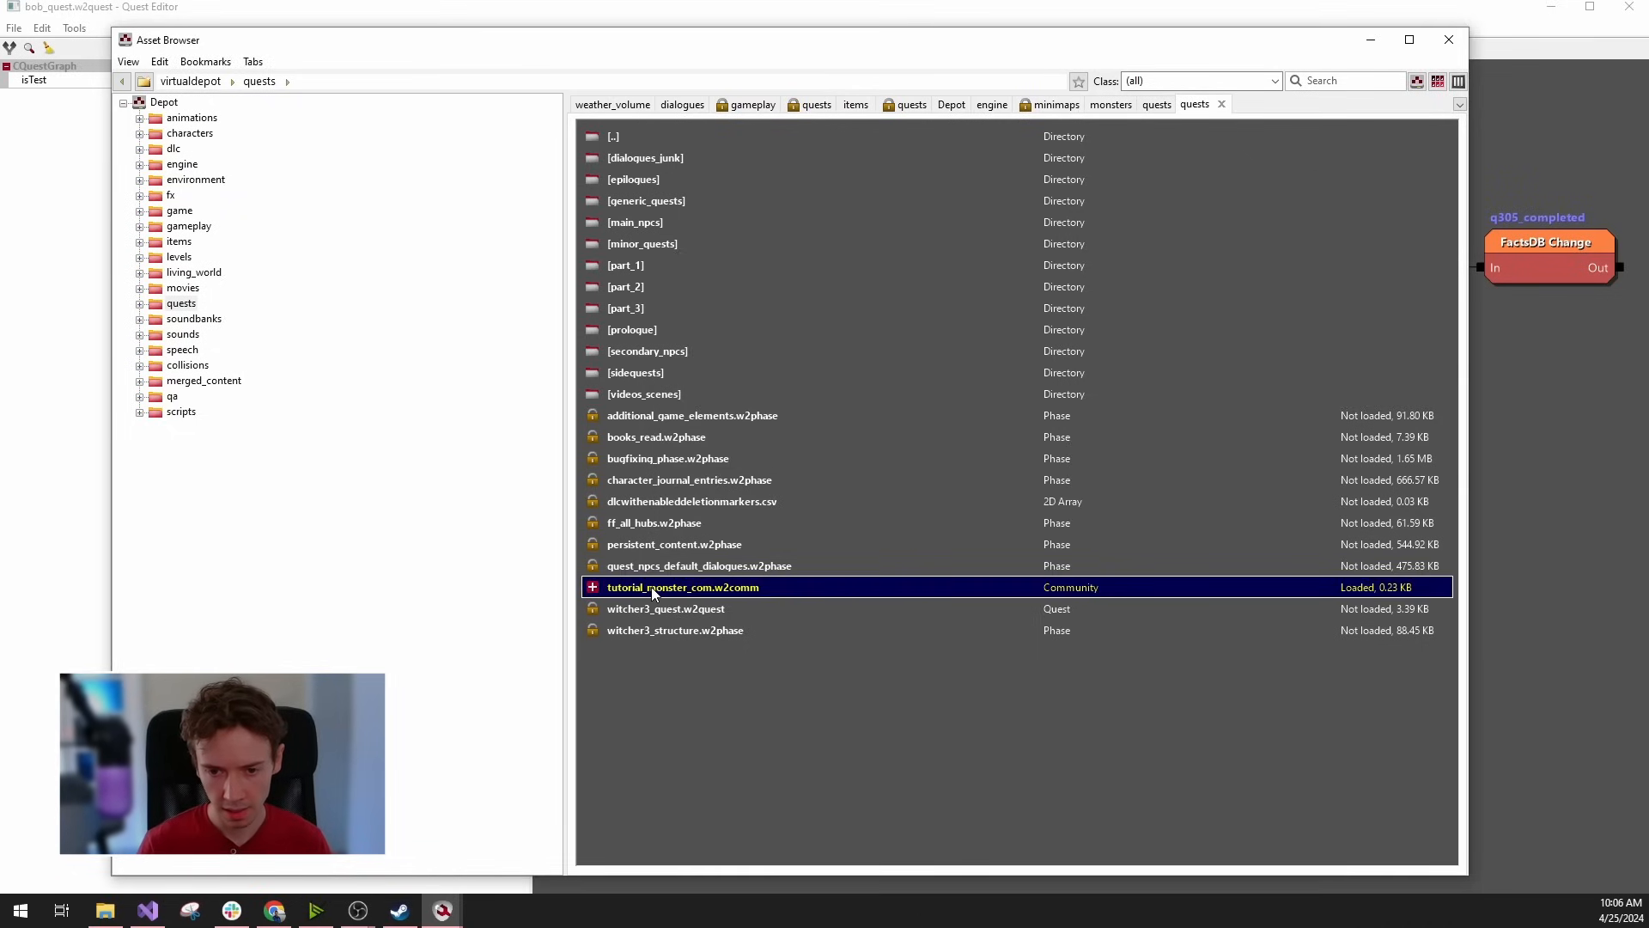
pyautogui.doubleClick(651, 585)
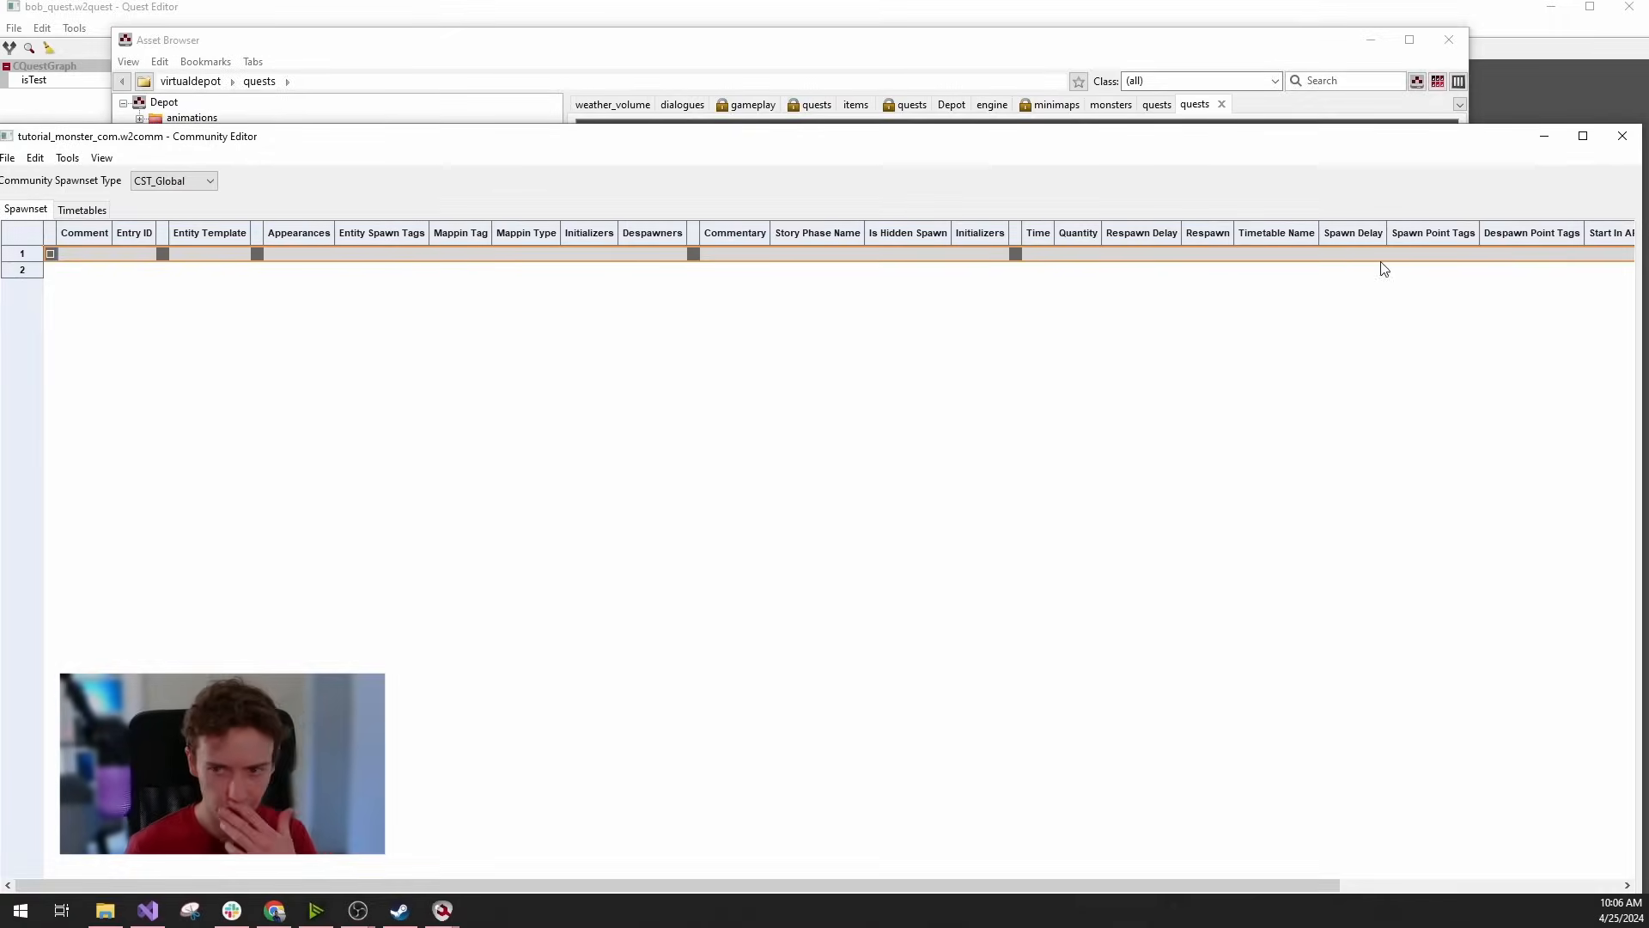
pyautogui.click(1583, 136)
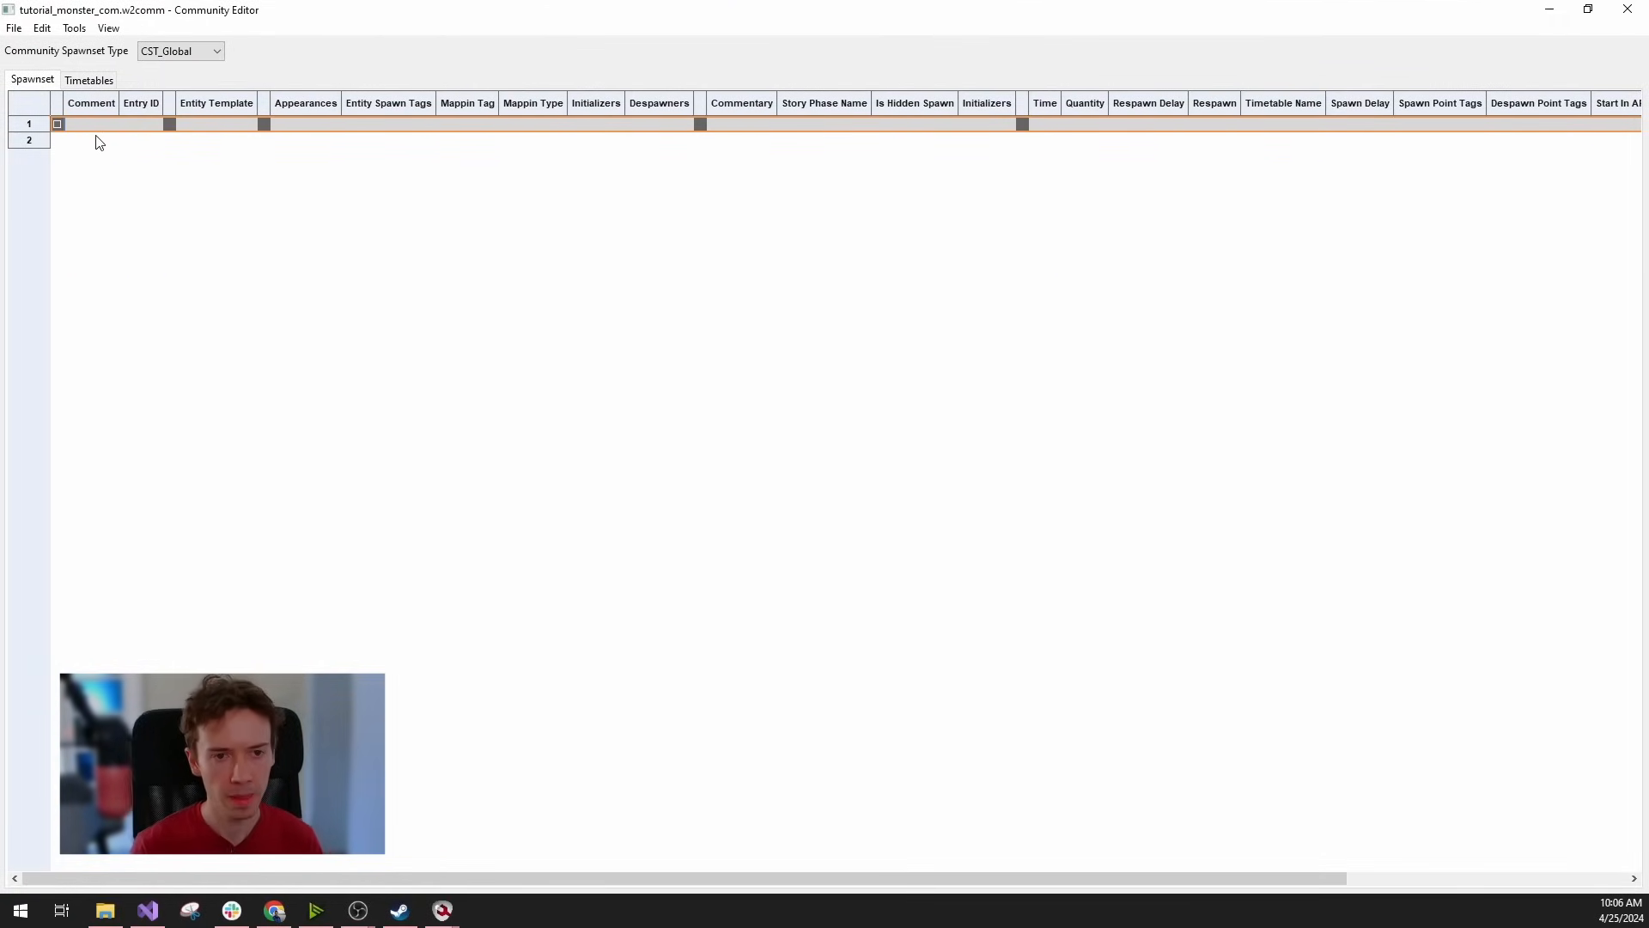
# Review the columns of the community's Timetables and Spawnset tables.
pyautogui.click(90, 82)
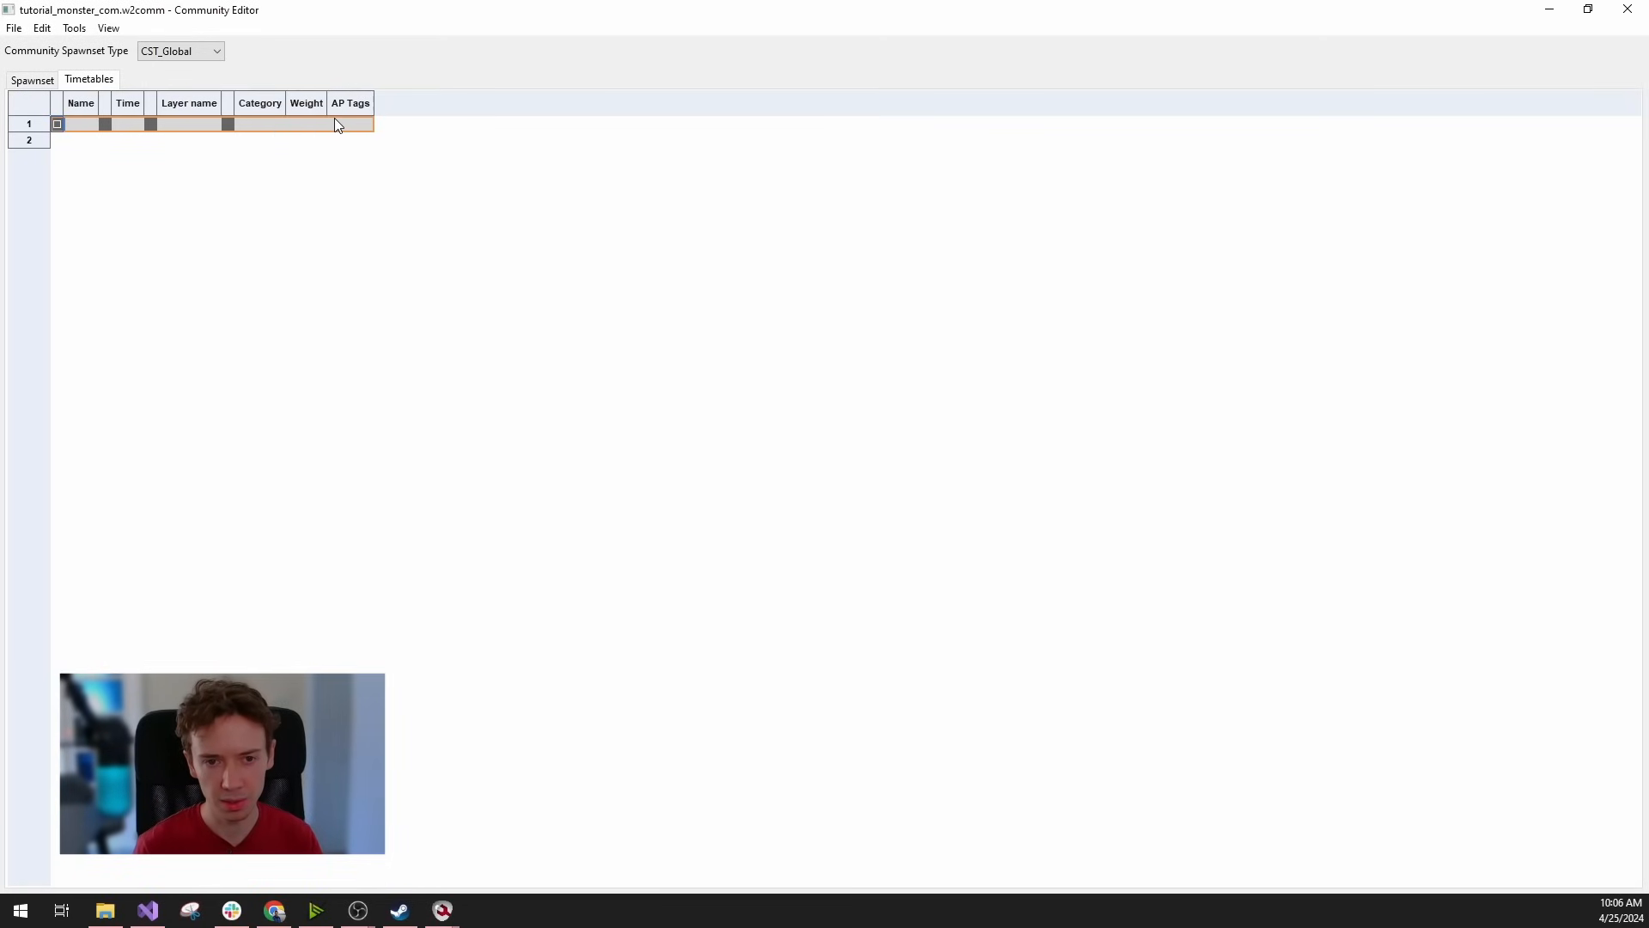
pyautogui.click(46, 84)
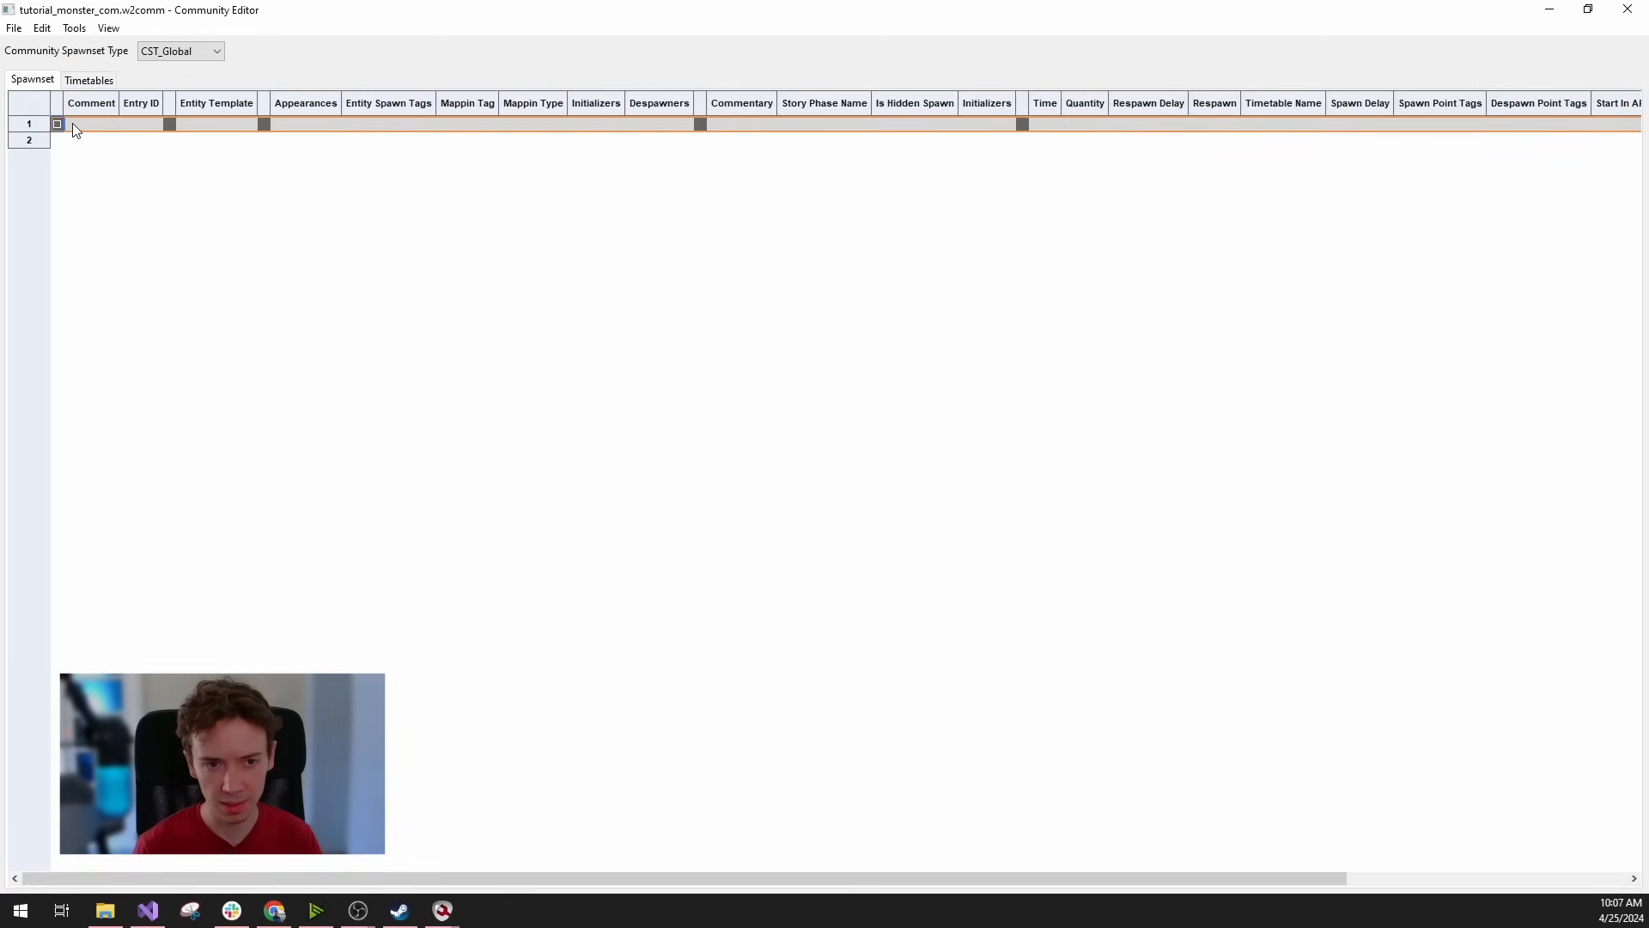
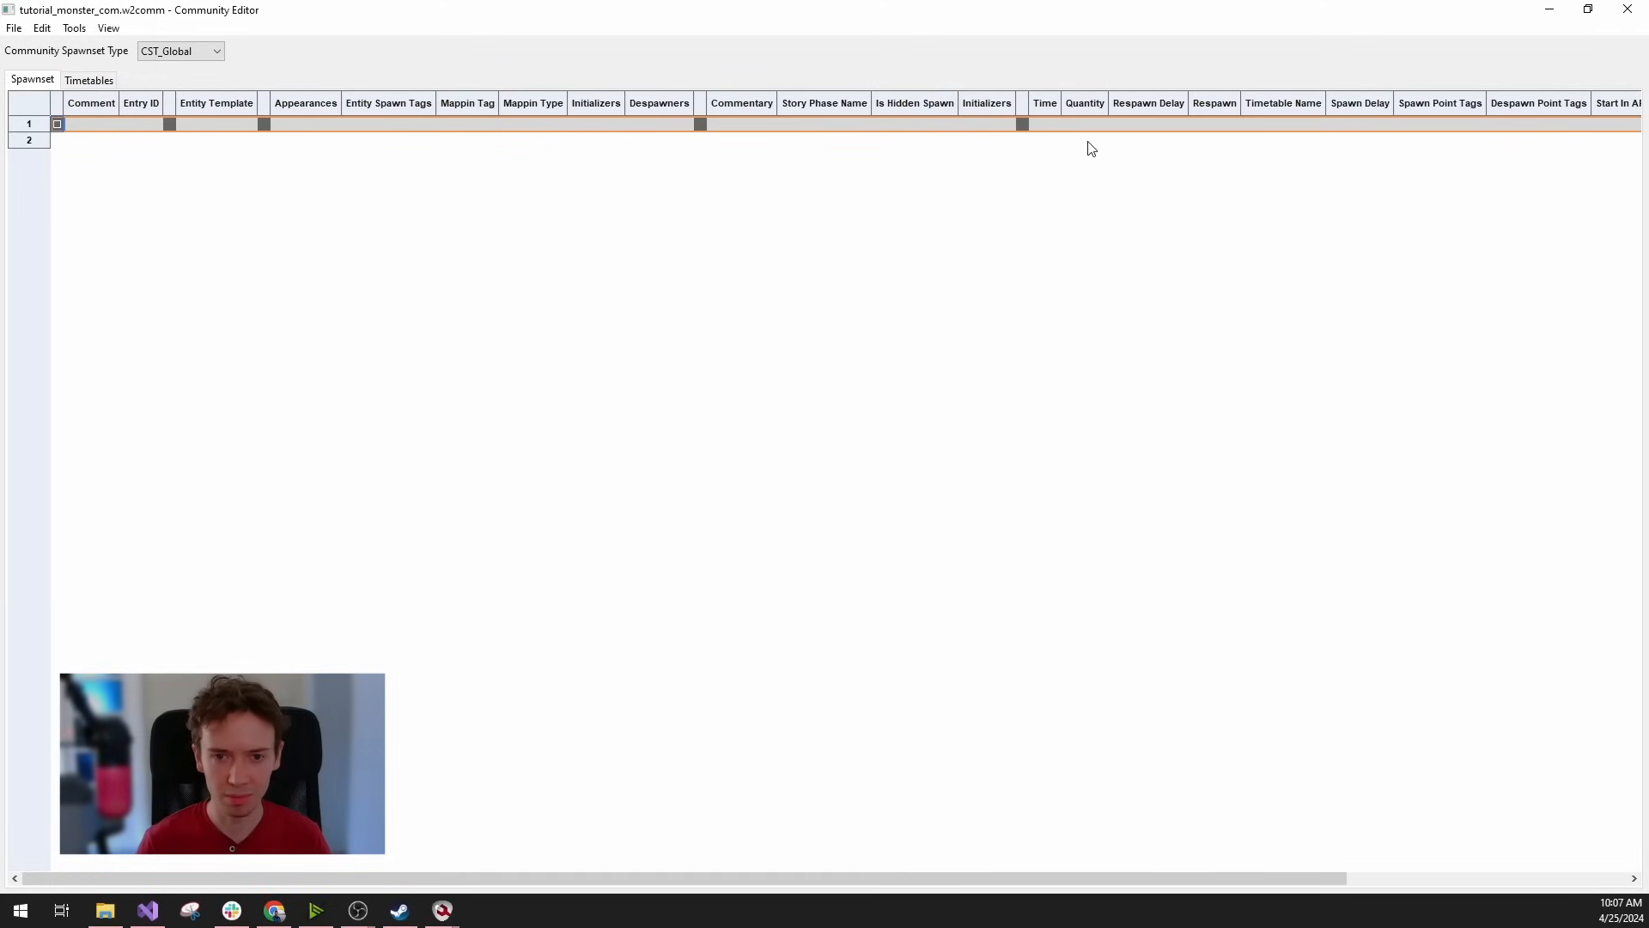
pyautogui.moveTo(773, 878); pyautogui.dragTo(733, 857)
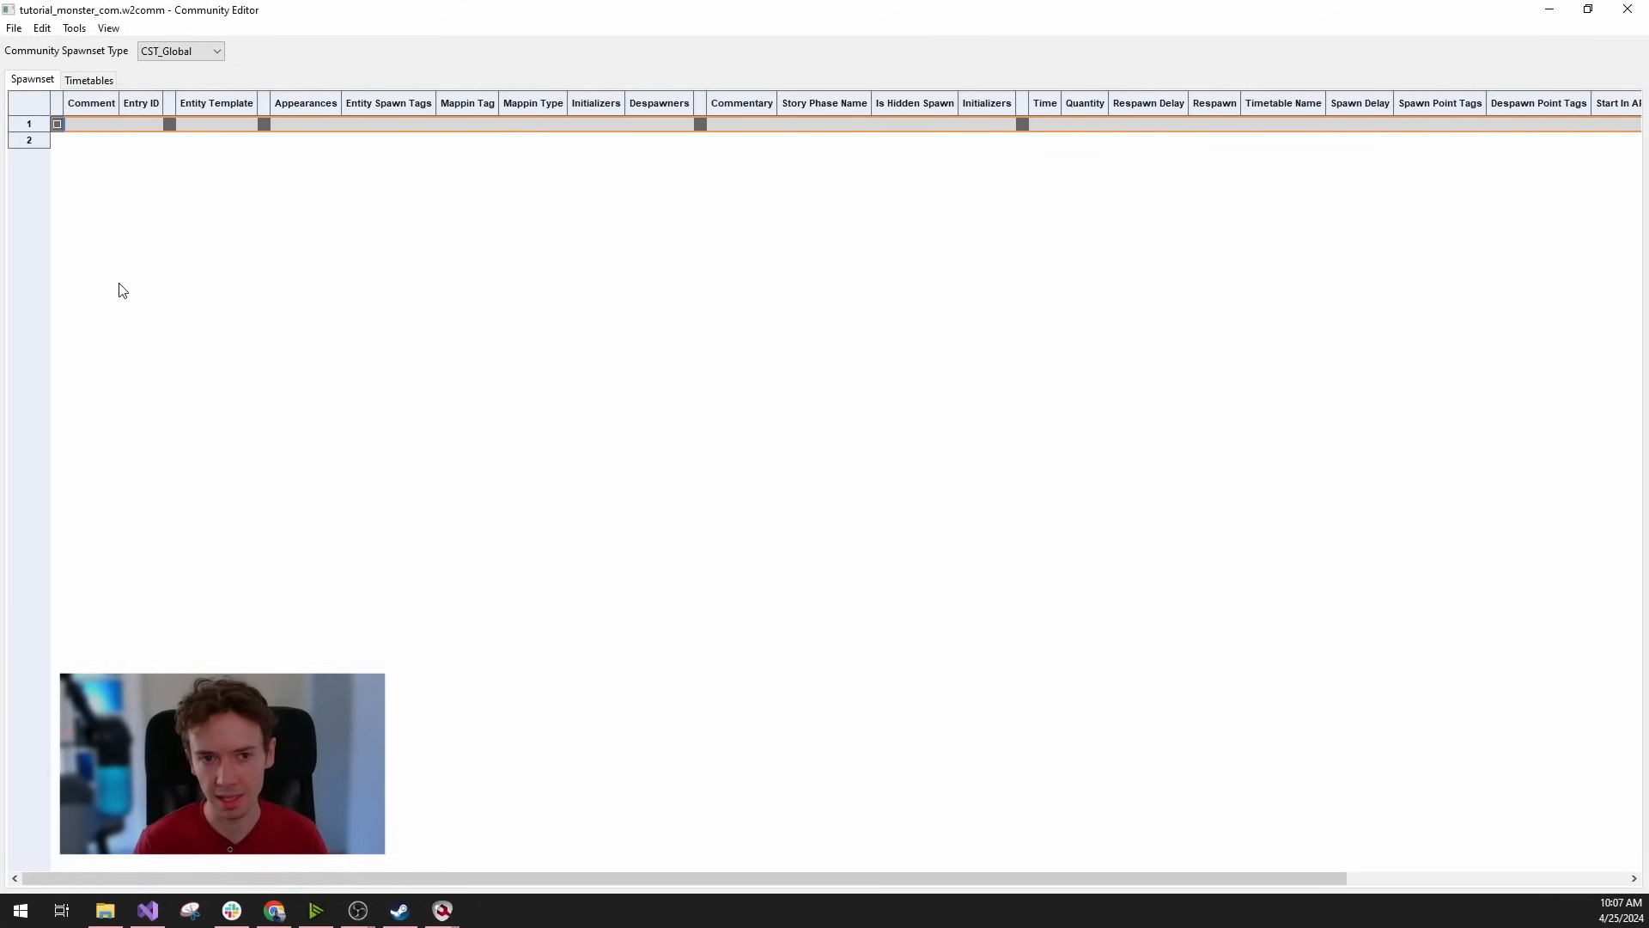
pyautogui.click(90, 80)
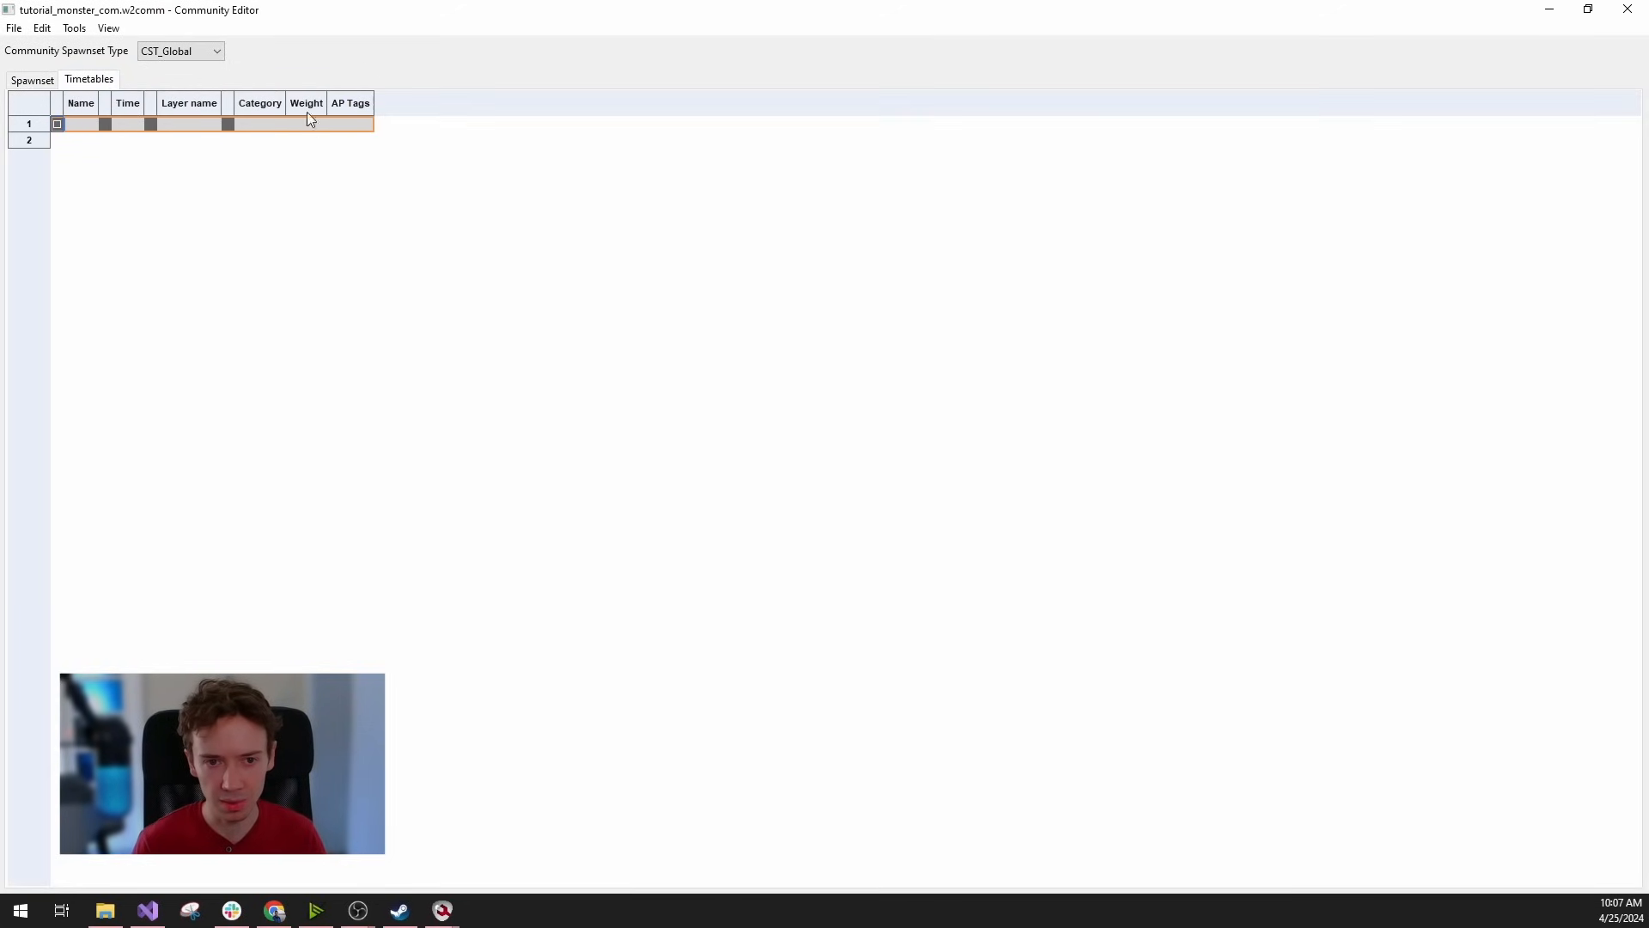
pyautogui.click(36, 81)
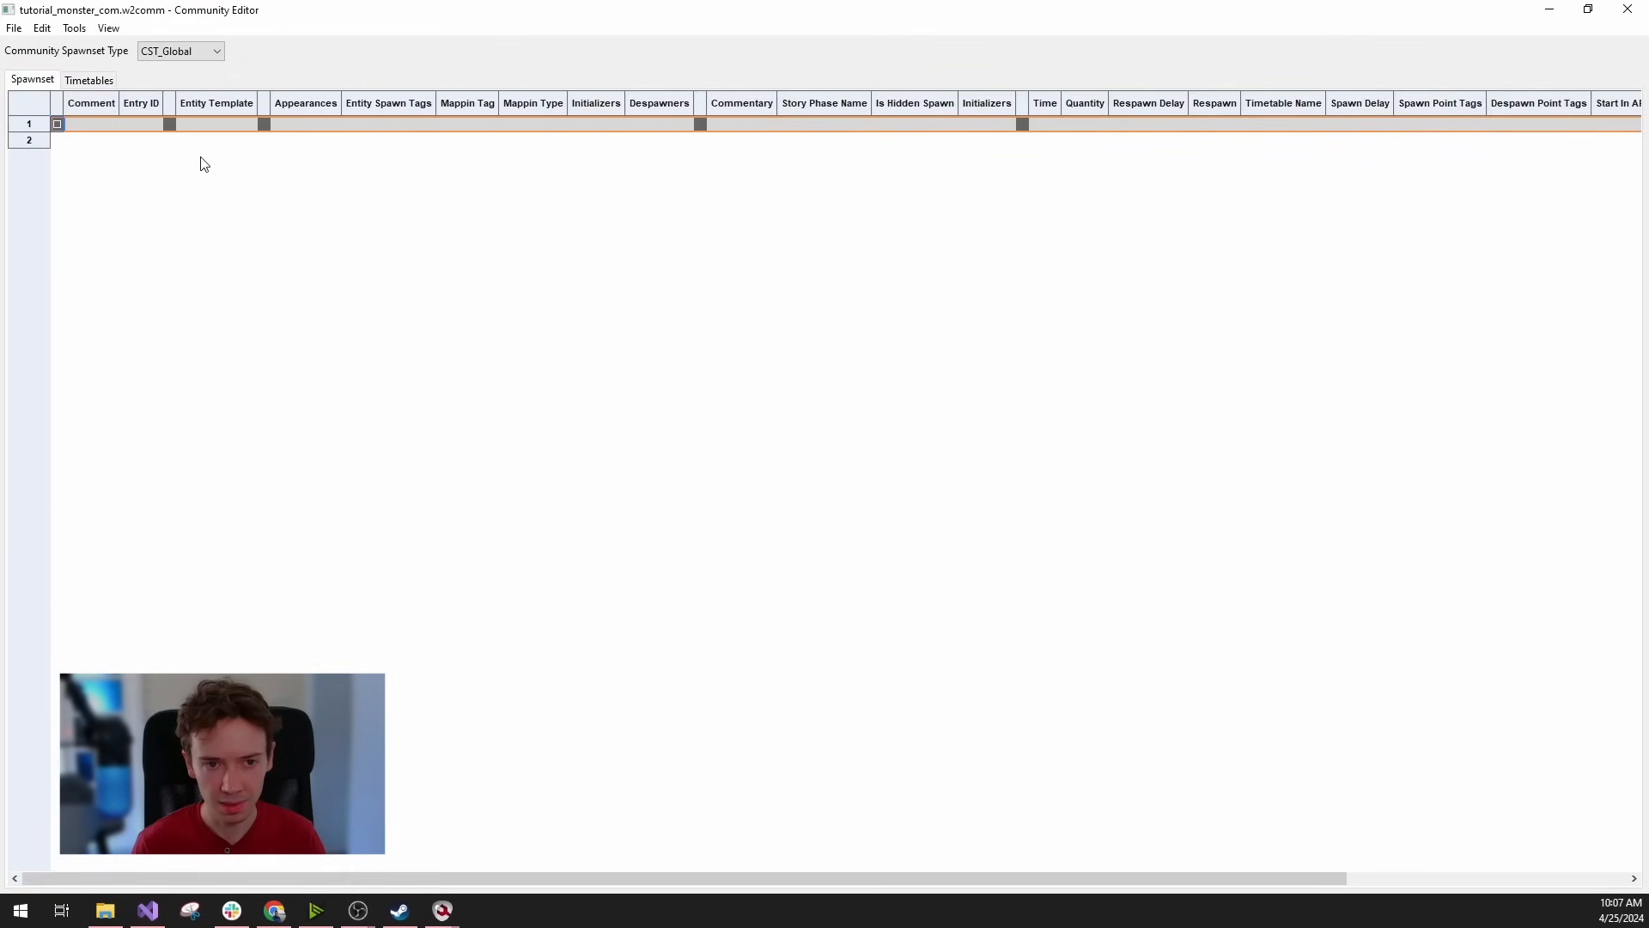
# Add elements to spawnset row 1 for the entry, entity template, story phase and spawn time sections.
pyautogui.rightClick(89, 133)
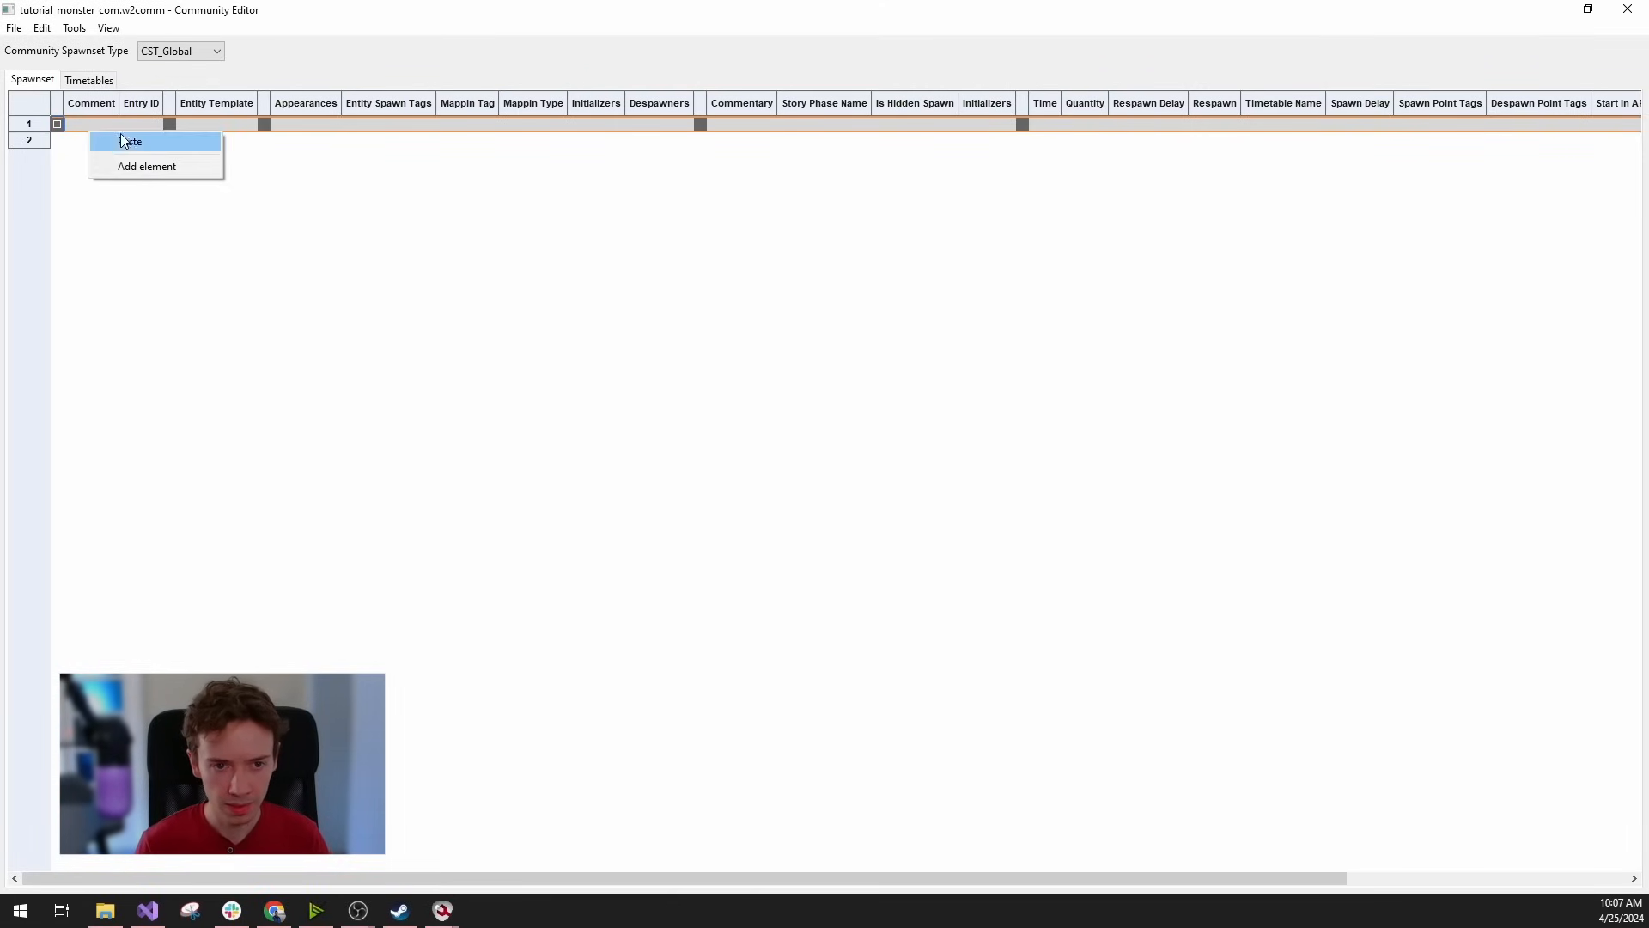
pyautogui.click(152, 167)
pyautogui.rightClick(216, 129)
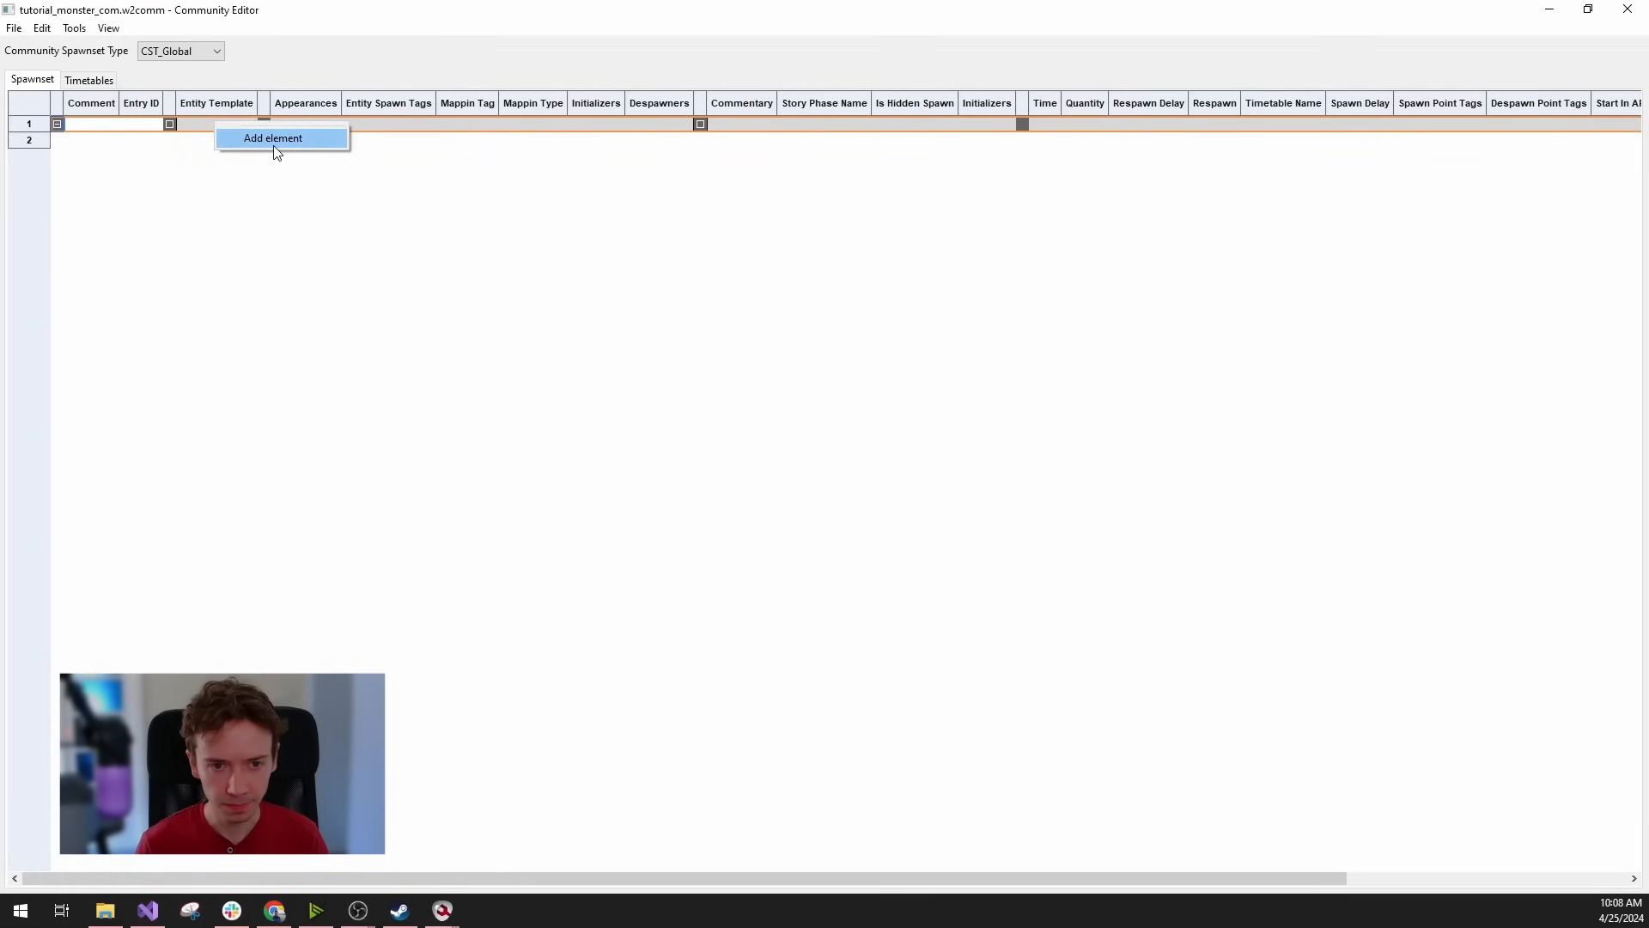
pyautogui.click(275, 145)
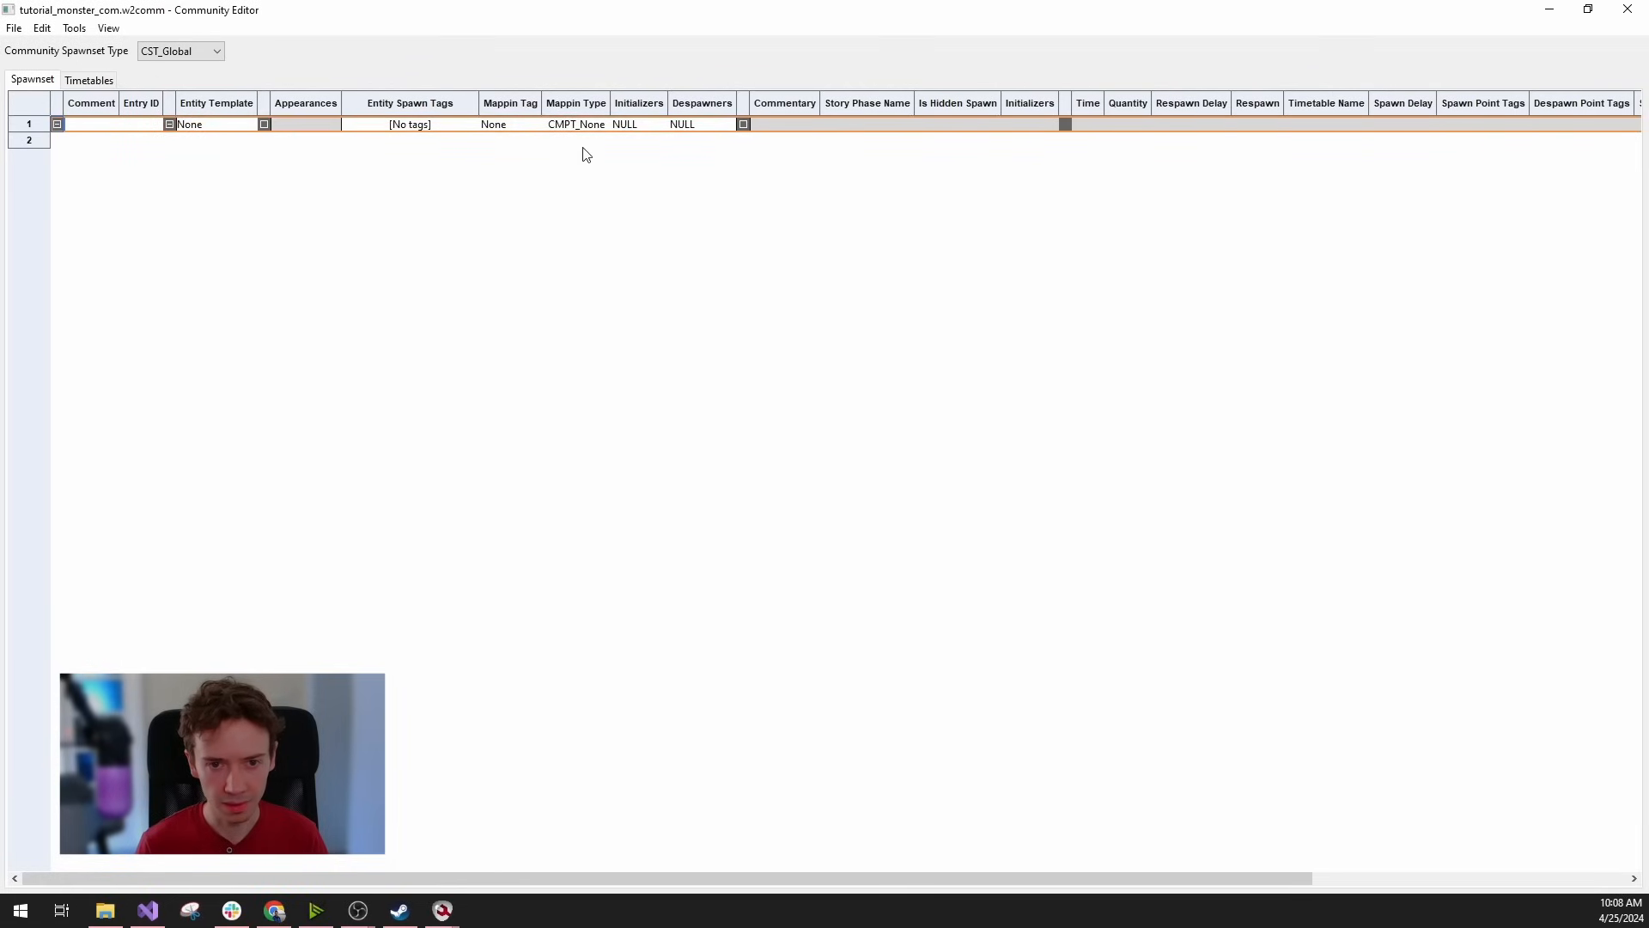
pyautogui.rightClick(846, 129)
pyautogui.click(909, 147)
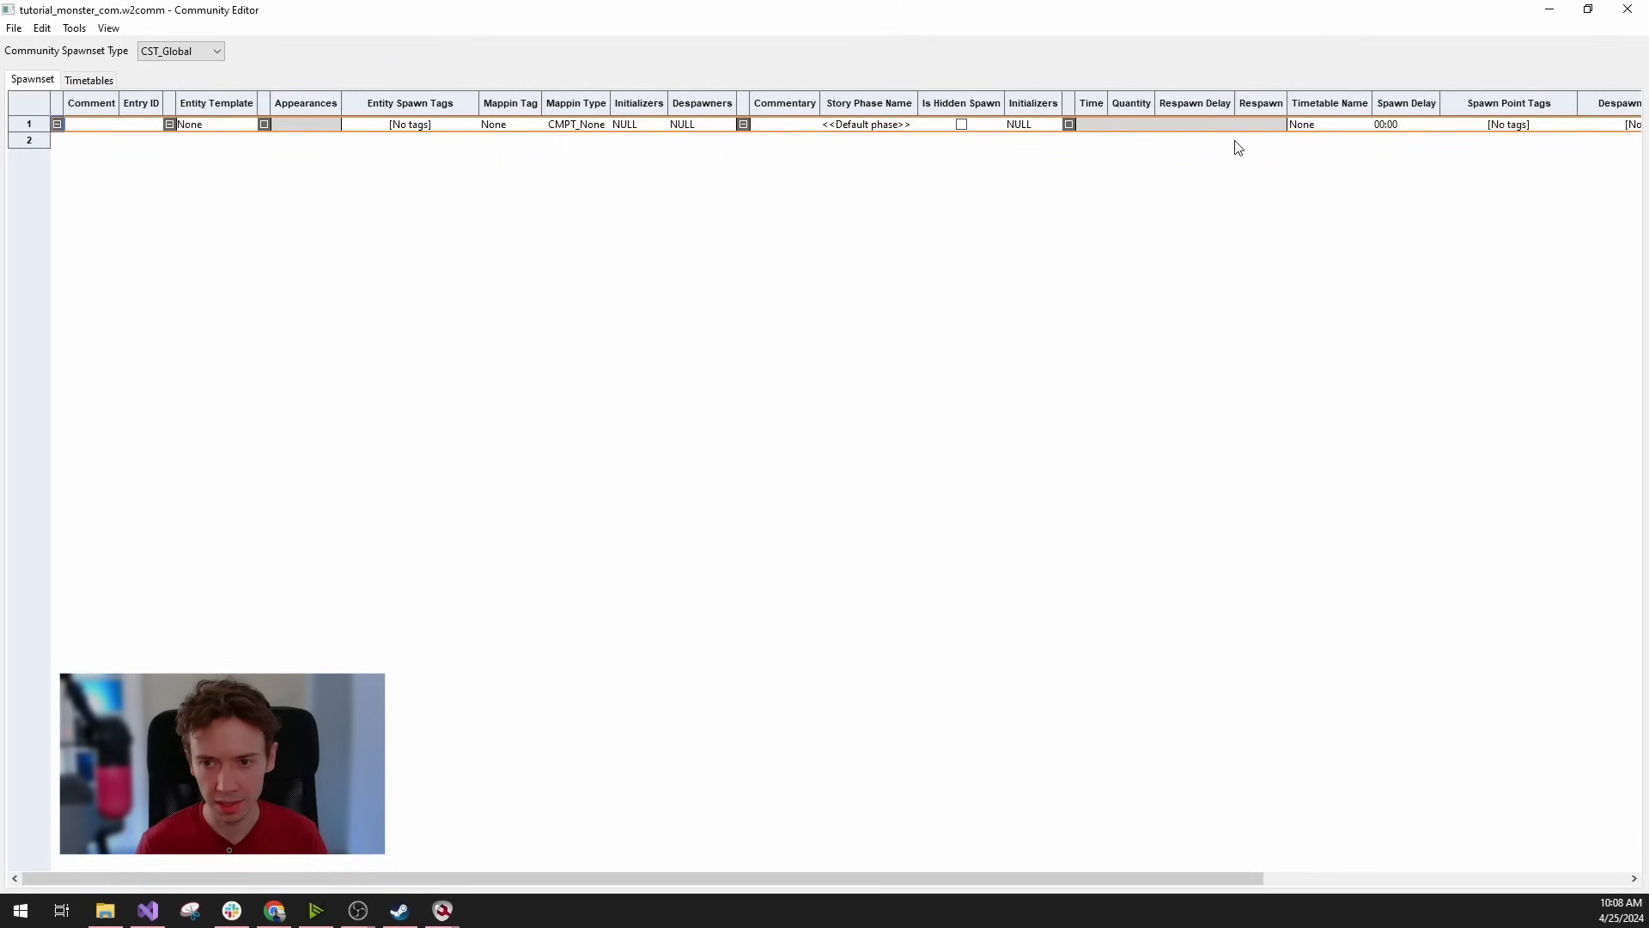
pyautogui.rightClick(1204, 128)
pyautogui.click(1260, 147)
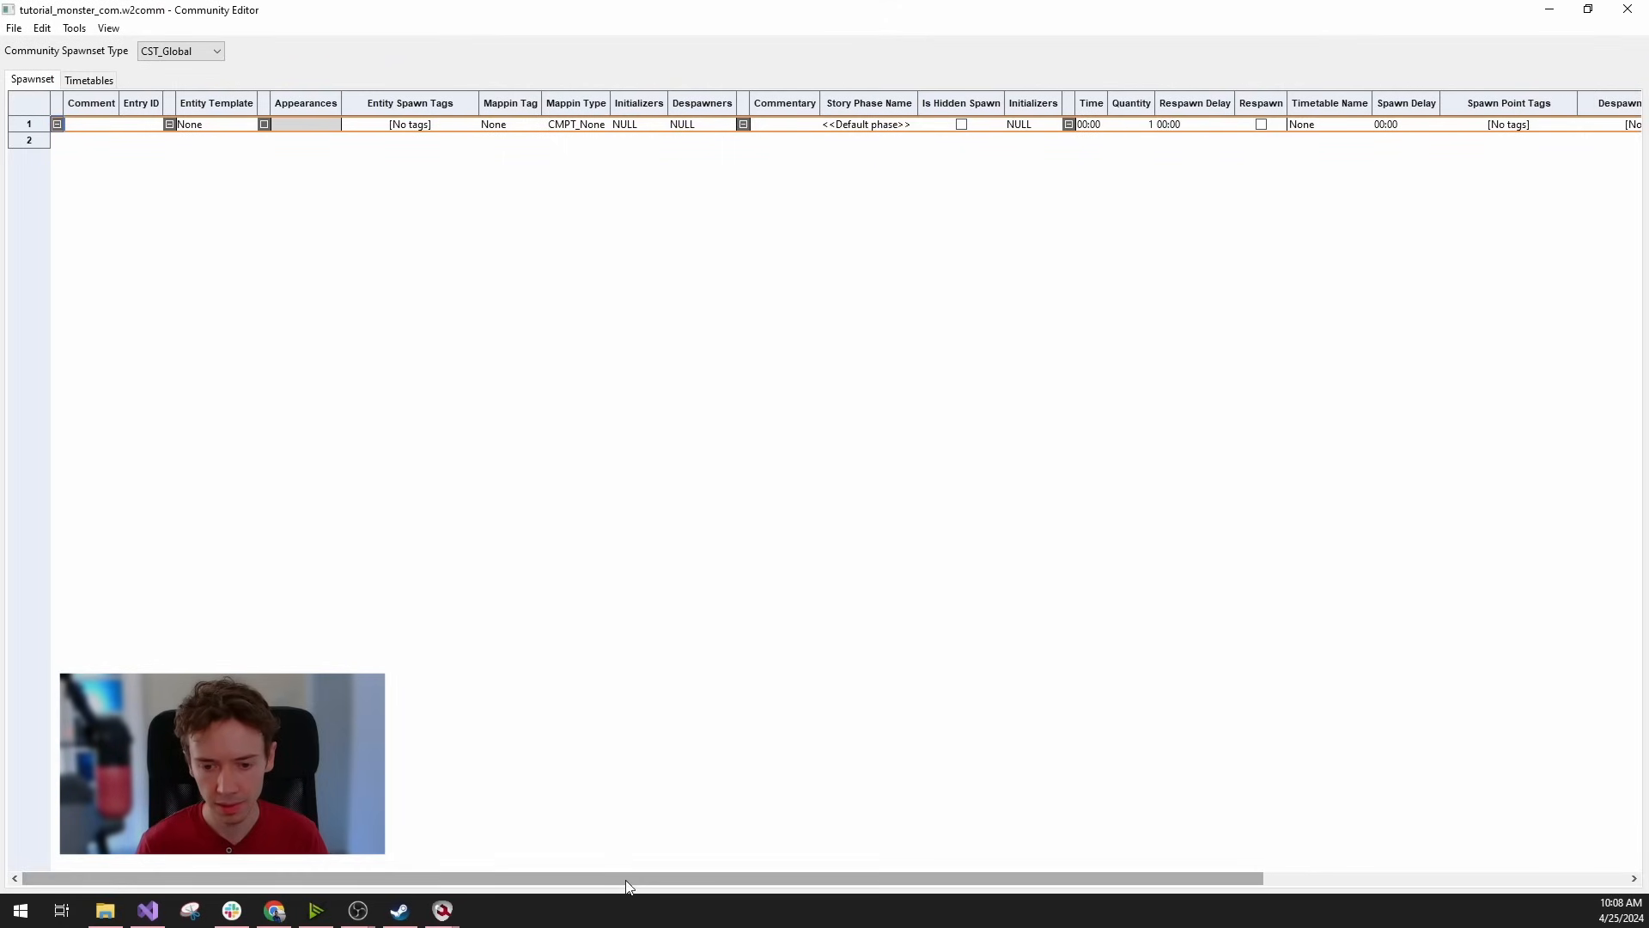
pyautogui.moveTo(625, 881); pyautogui.dragTo(687, 874)
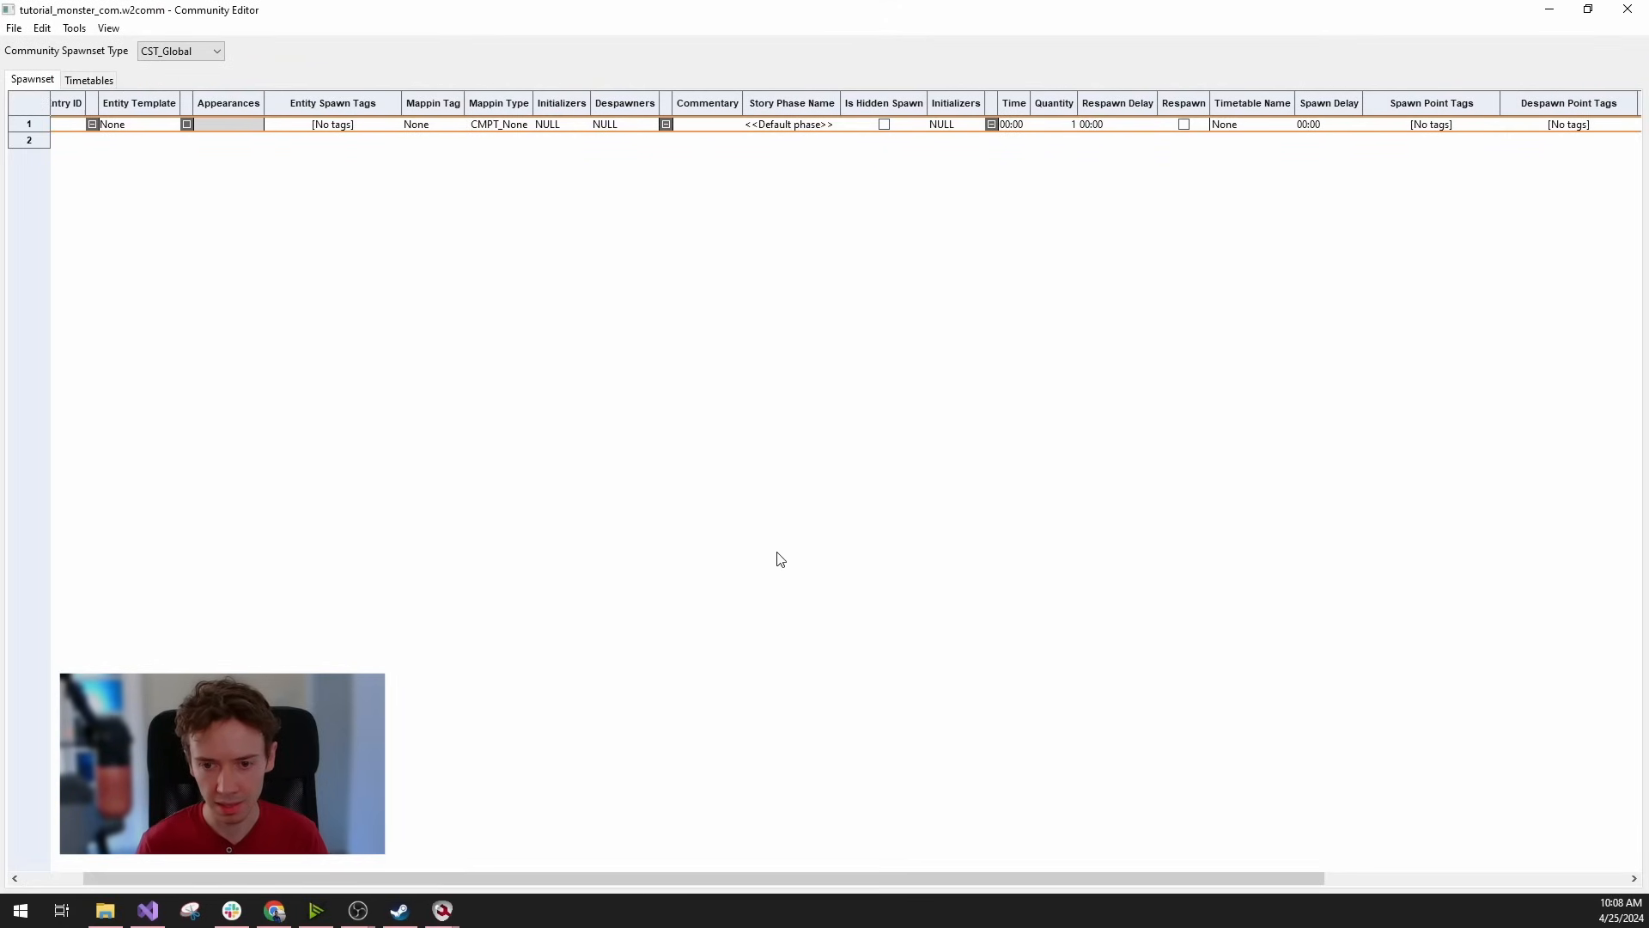
pyautogui.moveTo(894, 879); pyautogui.dragTo(933, 878)
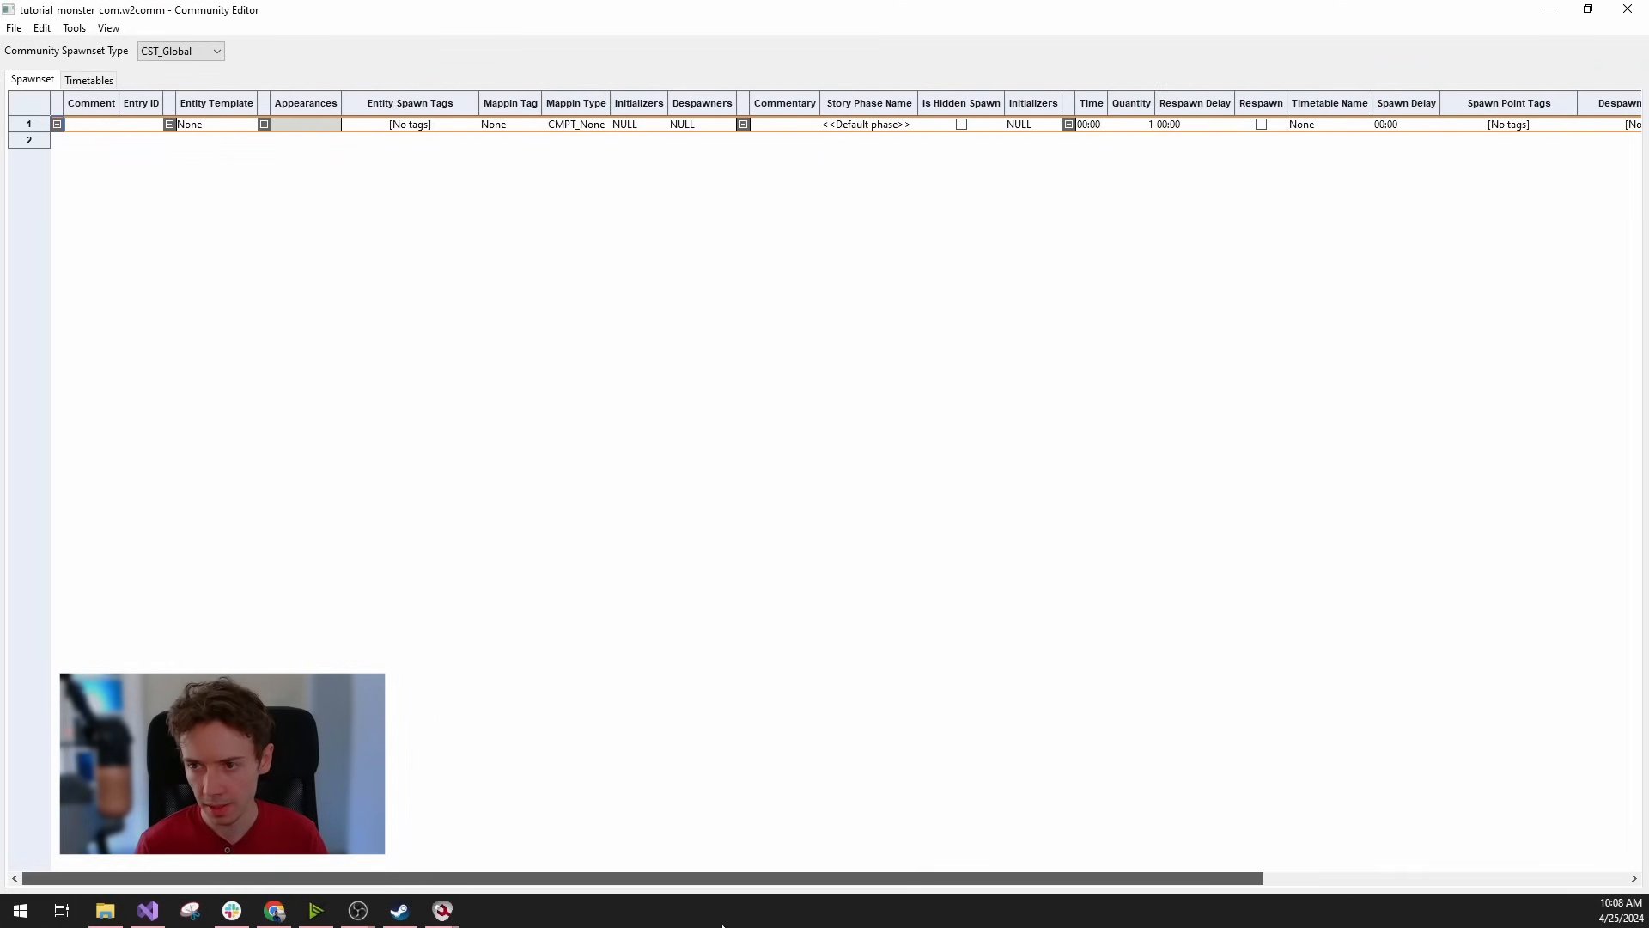
# Switch to the Asset Browser and open the characters\npc_entities\monsters folder.
pyautogui.click(228, 127)
pyautogui.moveTo(443, 910)
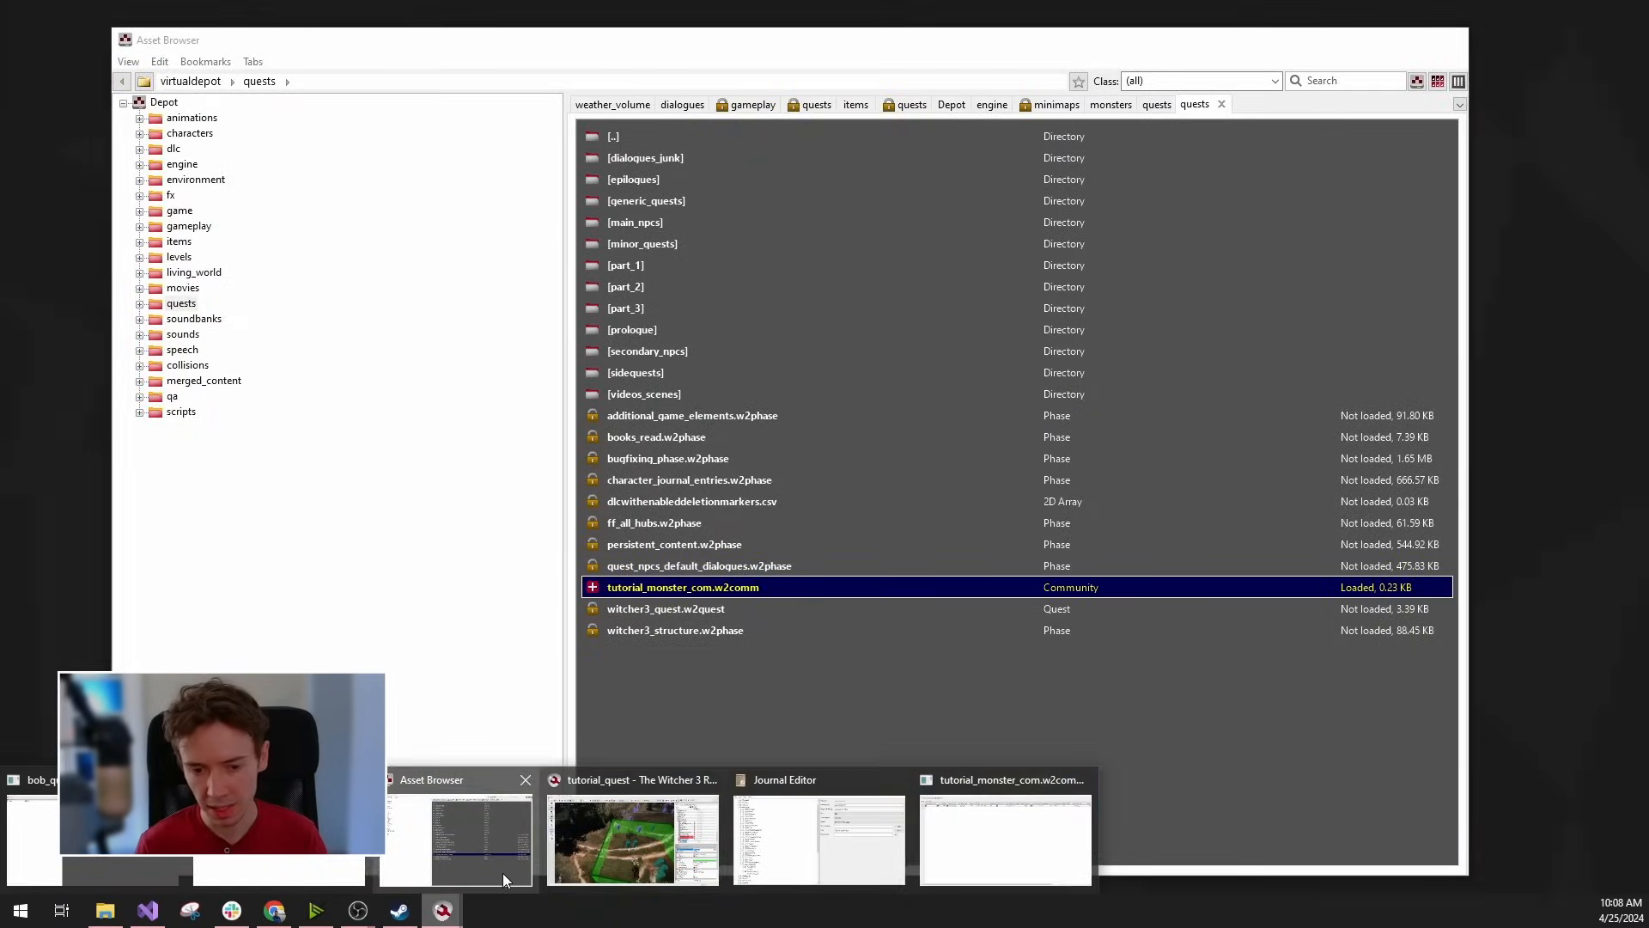
pyautogui.click(502, 872)
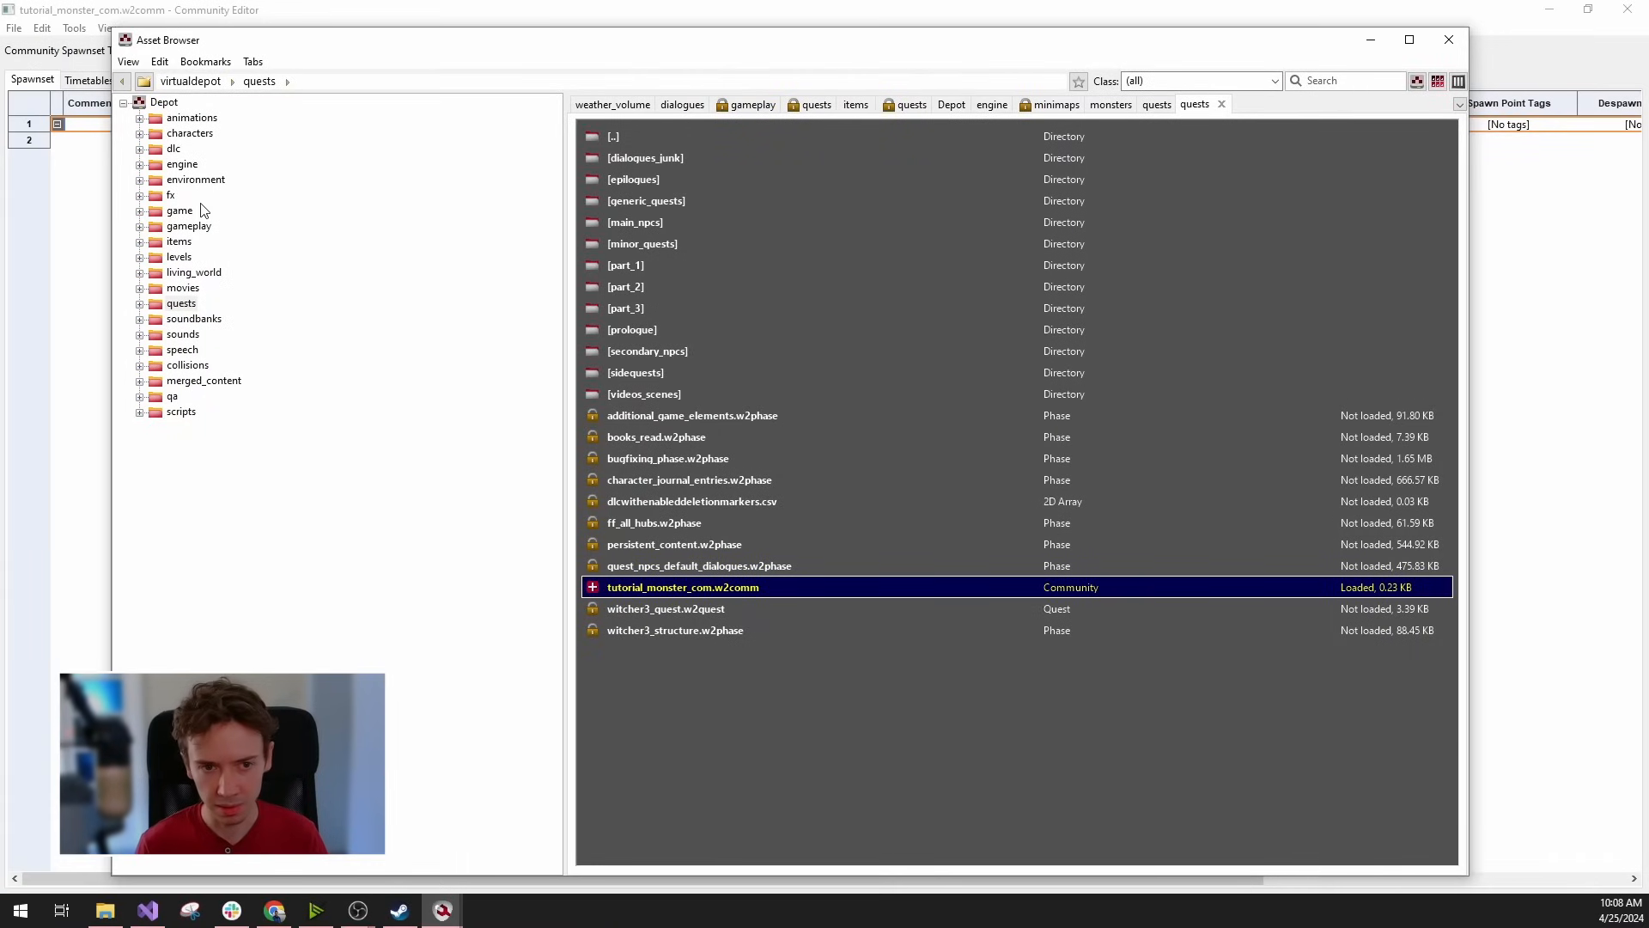
pyautogui.click(191, 135)
pyautogui.click(139, 134)
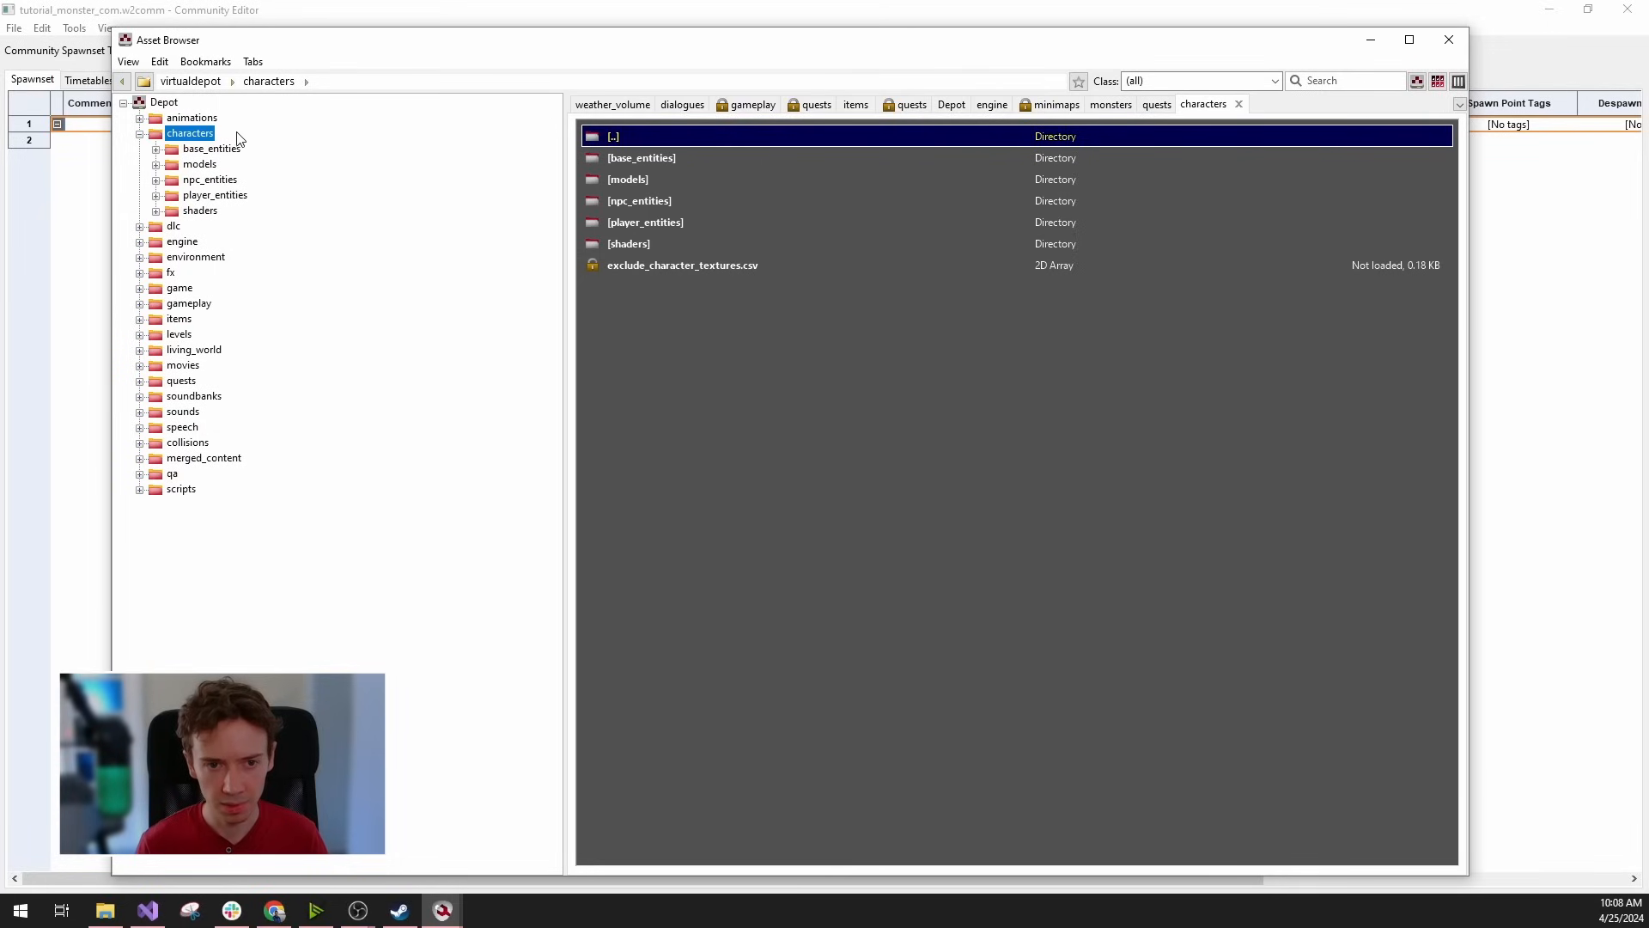
pyautogui.click(206, 180)
pyautogui.click(155, 180)
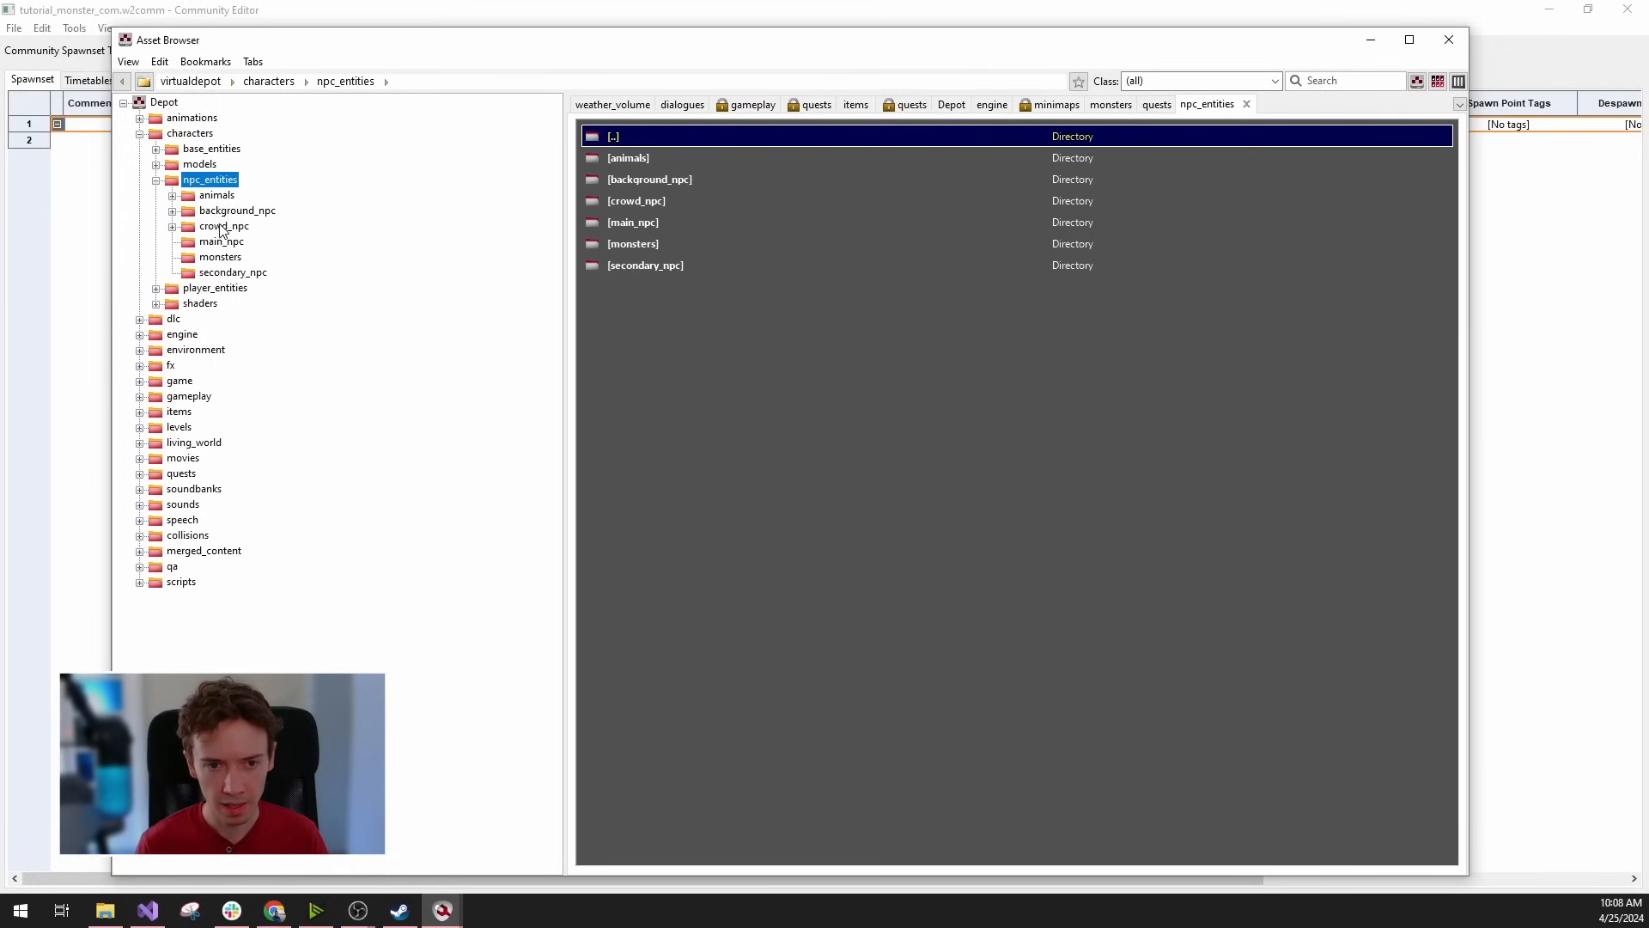
pyautogui.click(221, 257)
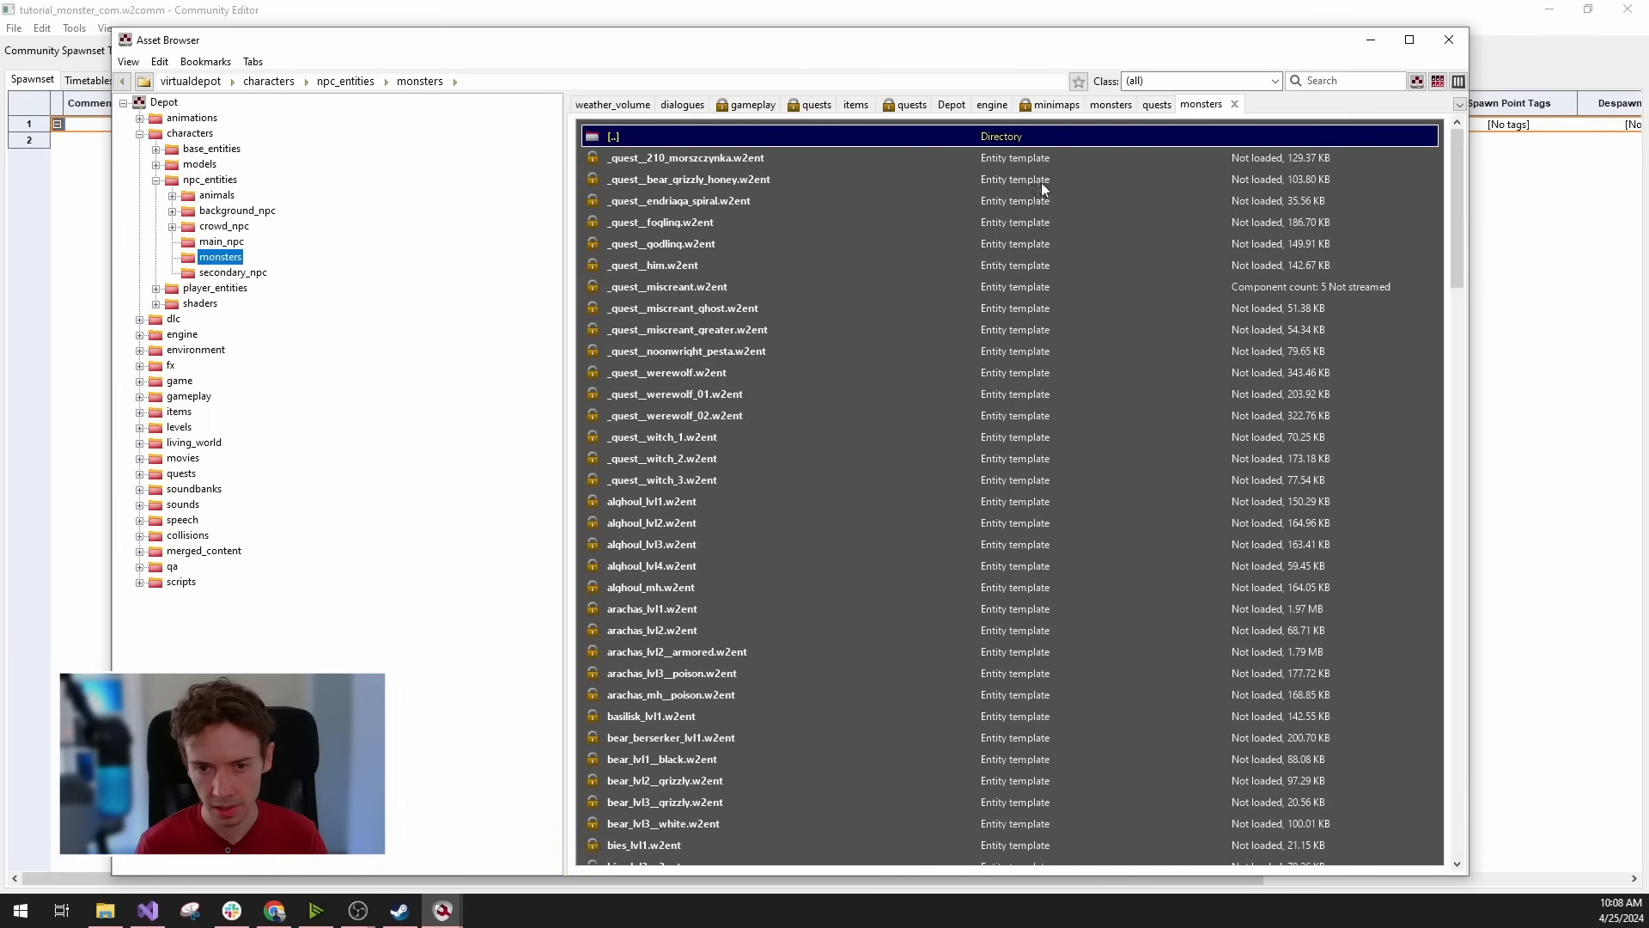
# Show the monsters folder as thumbnails, select ghoul_lvl2.w2ent and assign it as row 1's Entity Template in the Community Editor.
pyautogui.click(1438, 80)
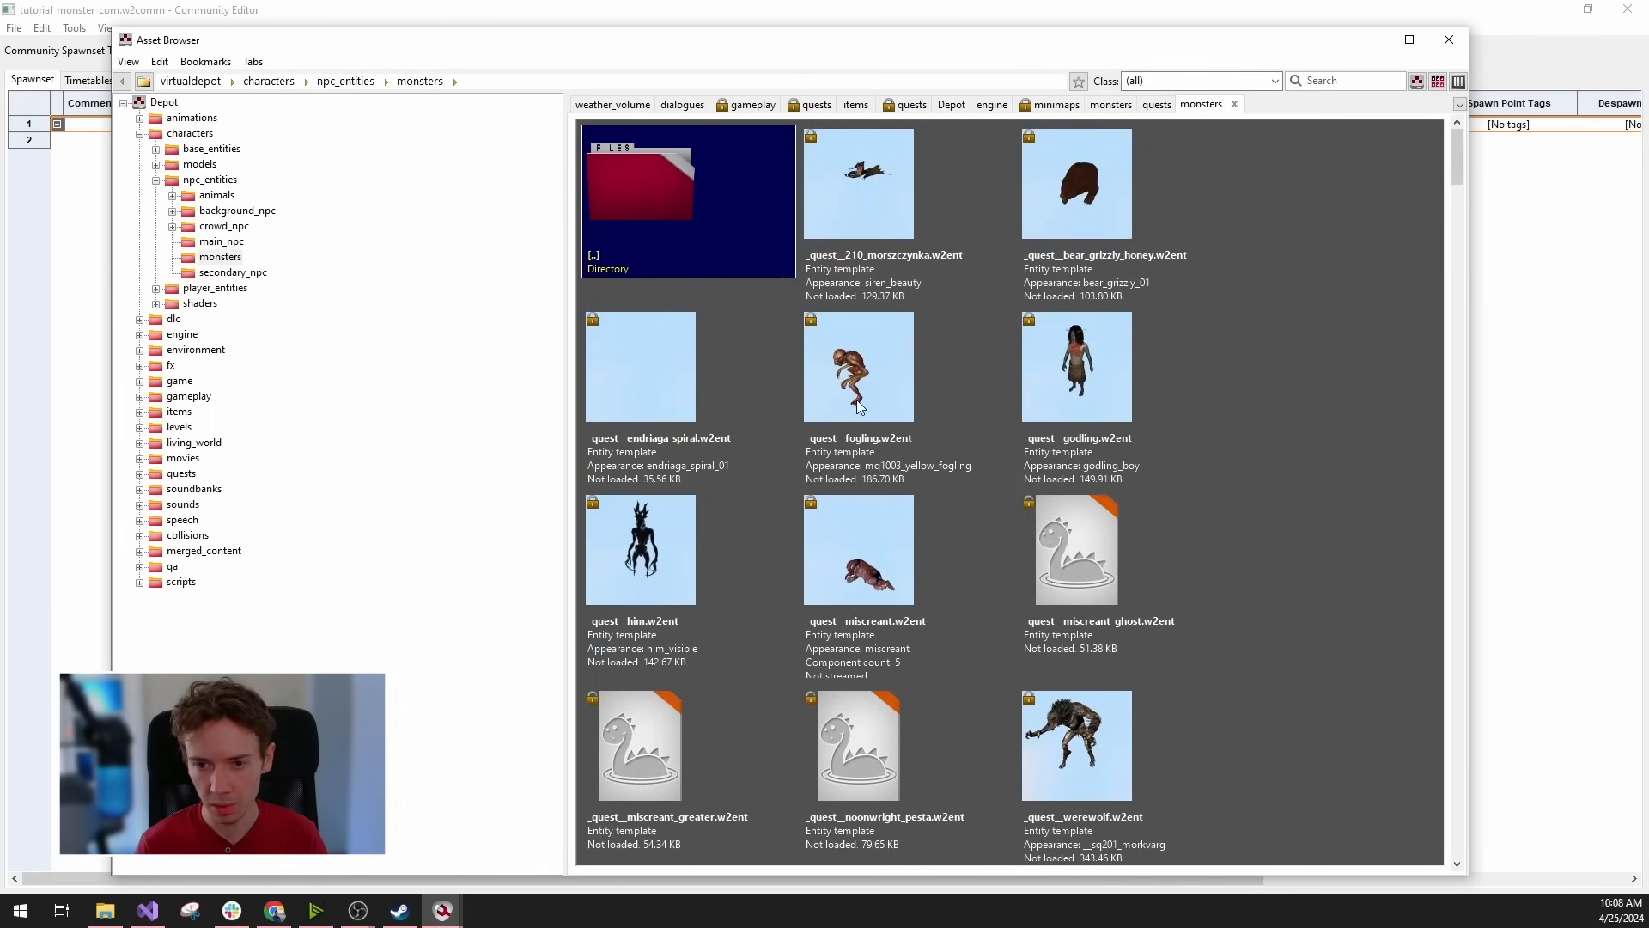
pyautogui.scroll(-5, 920, 513)
pyautogui.scroll(-10, 921, 513)
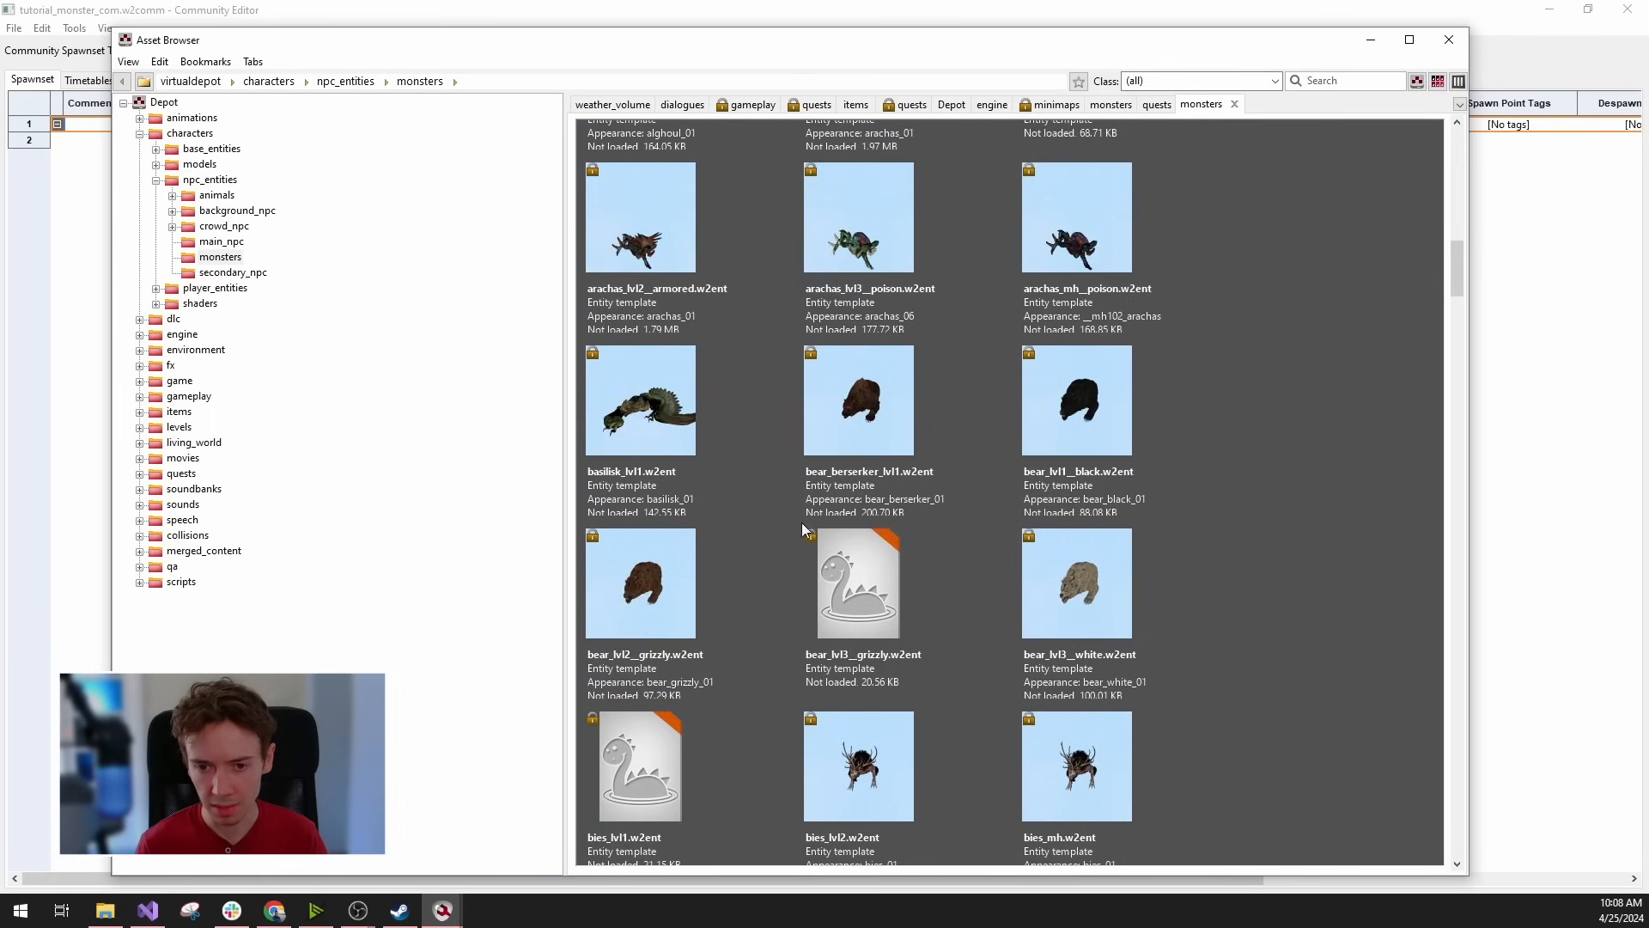
pyautogui.scroll(-8, 811, 546)
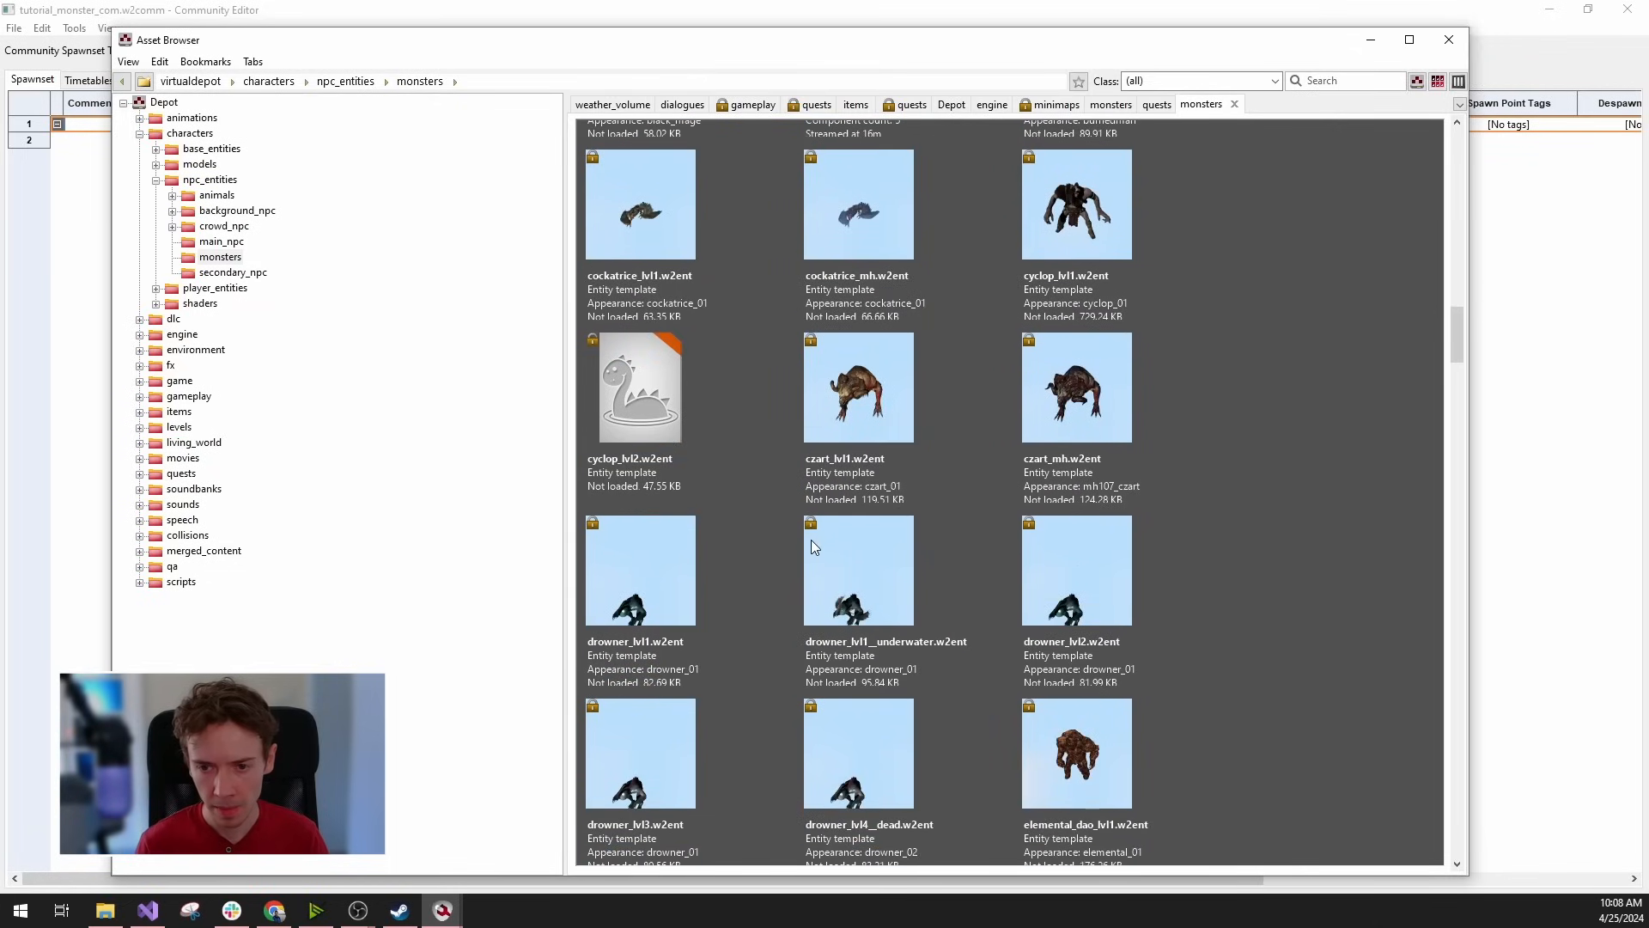
pyautogui.scroll(-10, 874, 579)
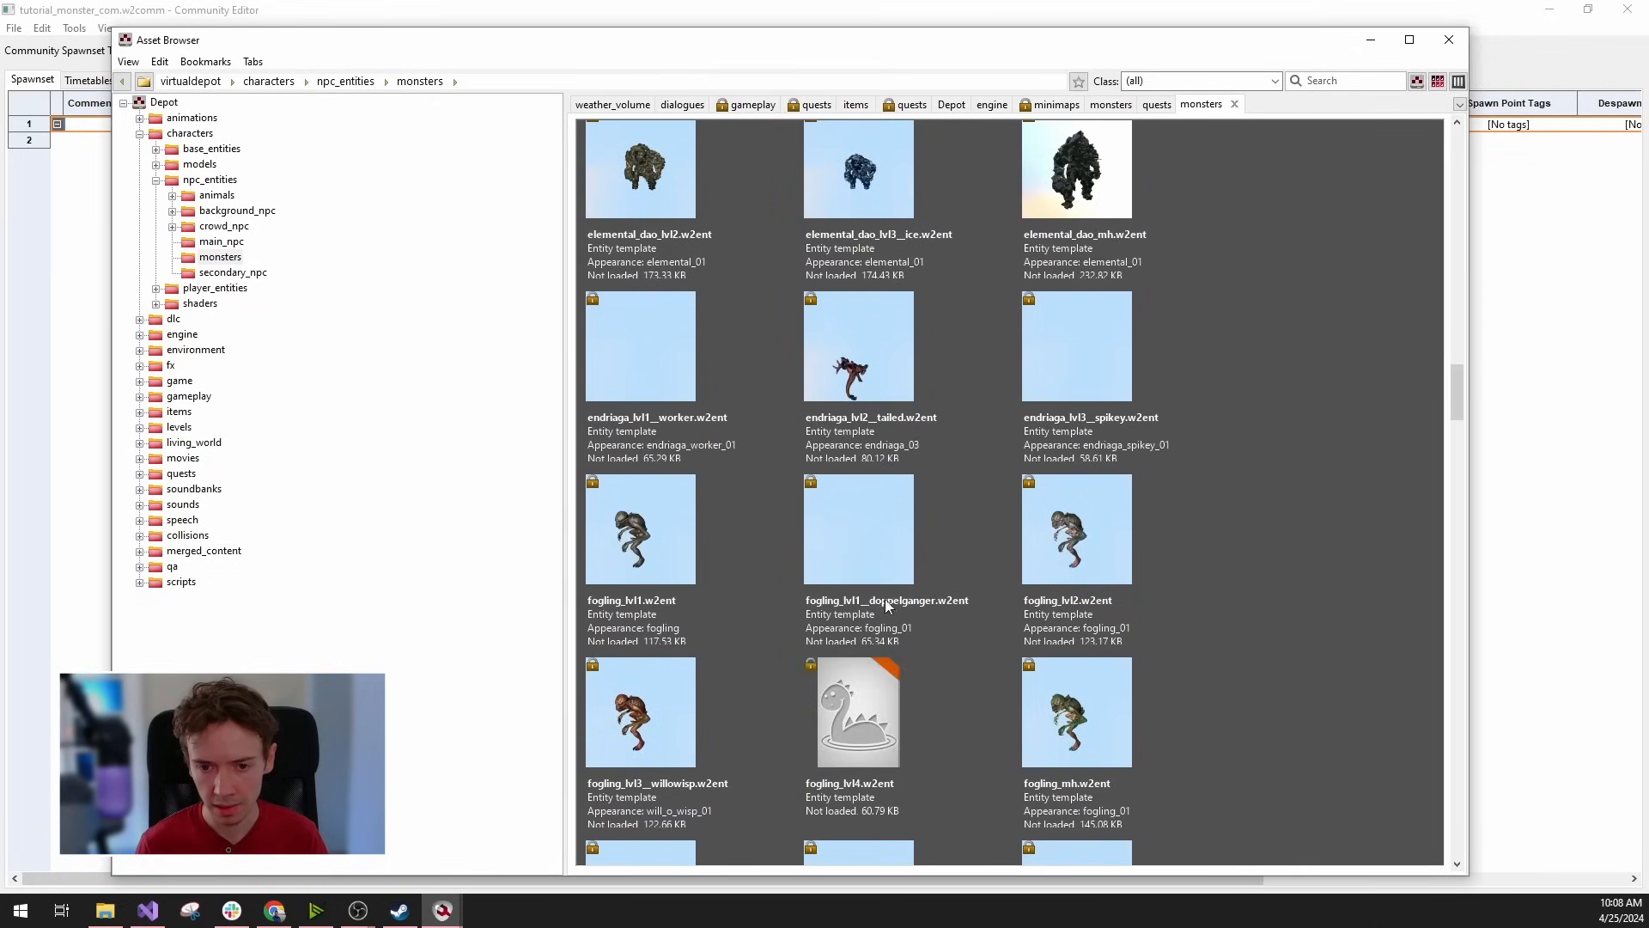
pyautogui.scroll(-3, 857, 602)
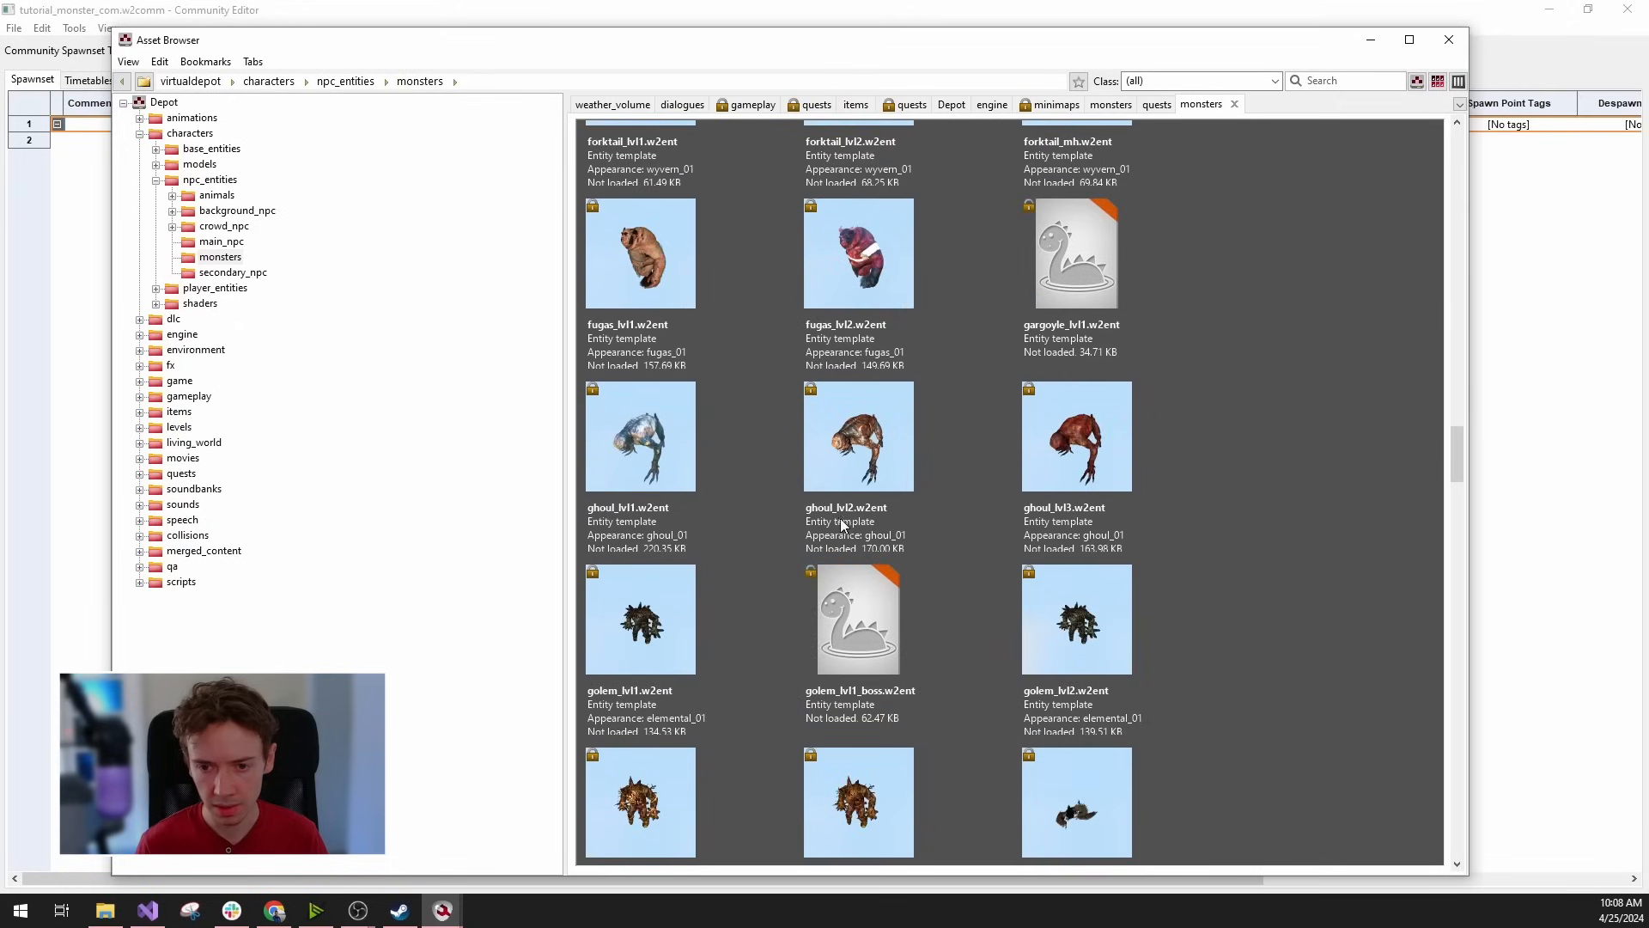
pyautogui.click(919, 478)
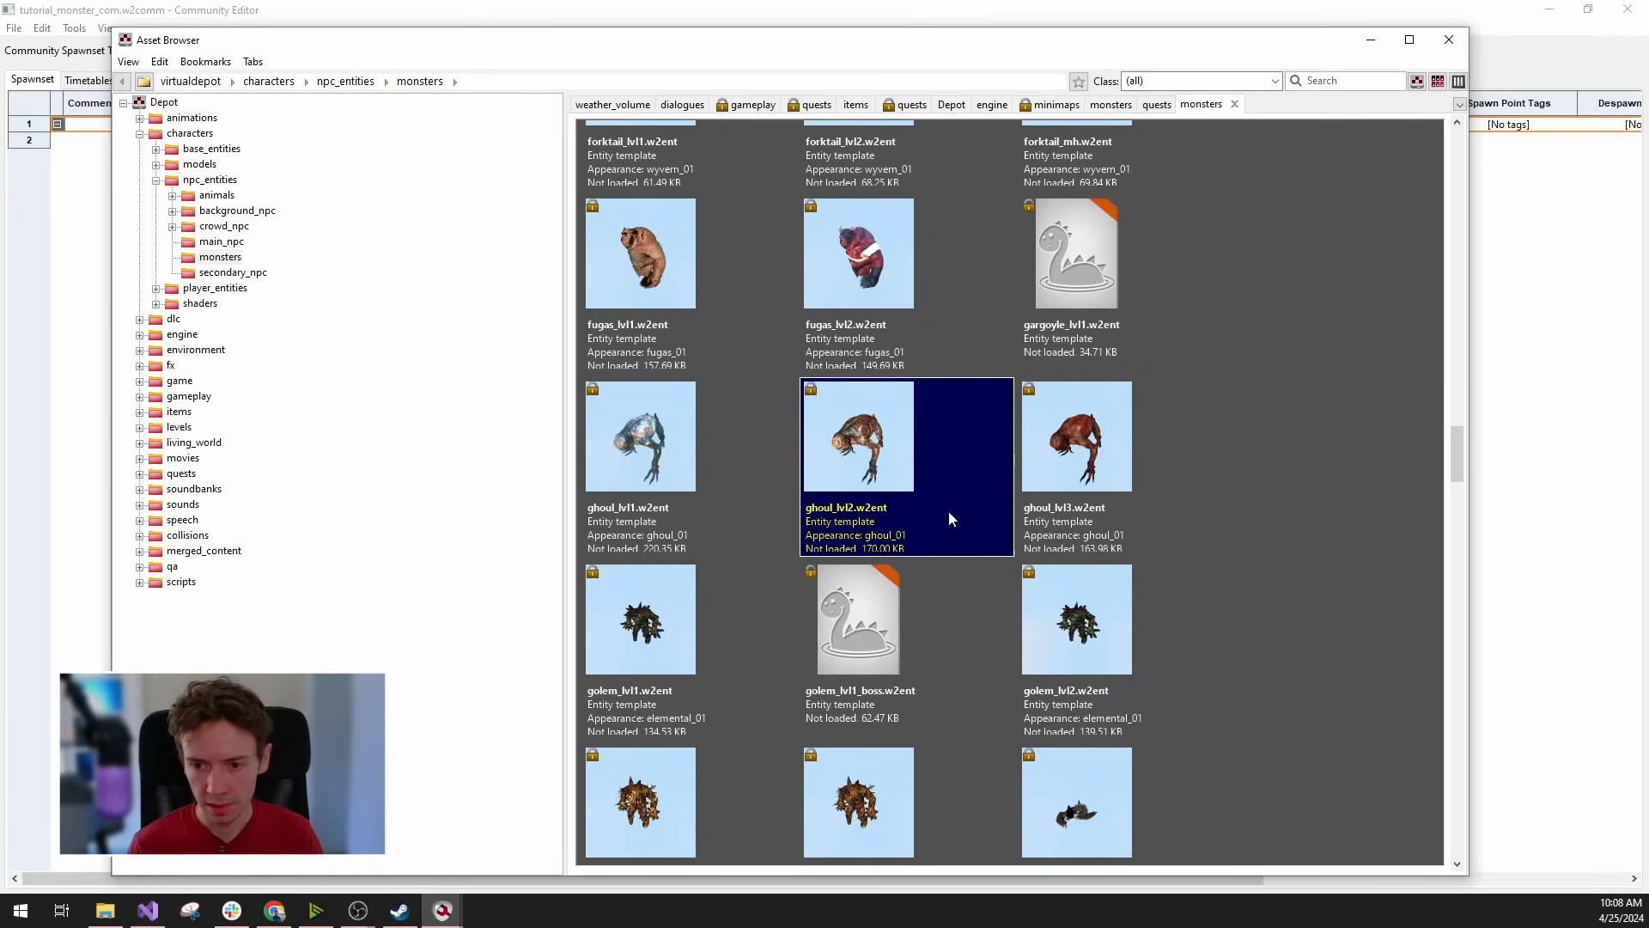
pyautogui.click(1371, 40)
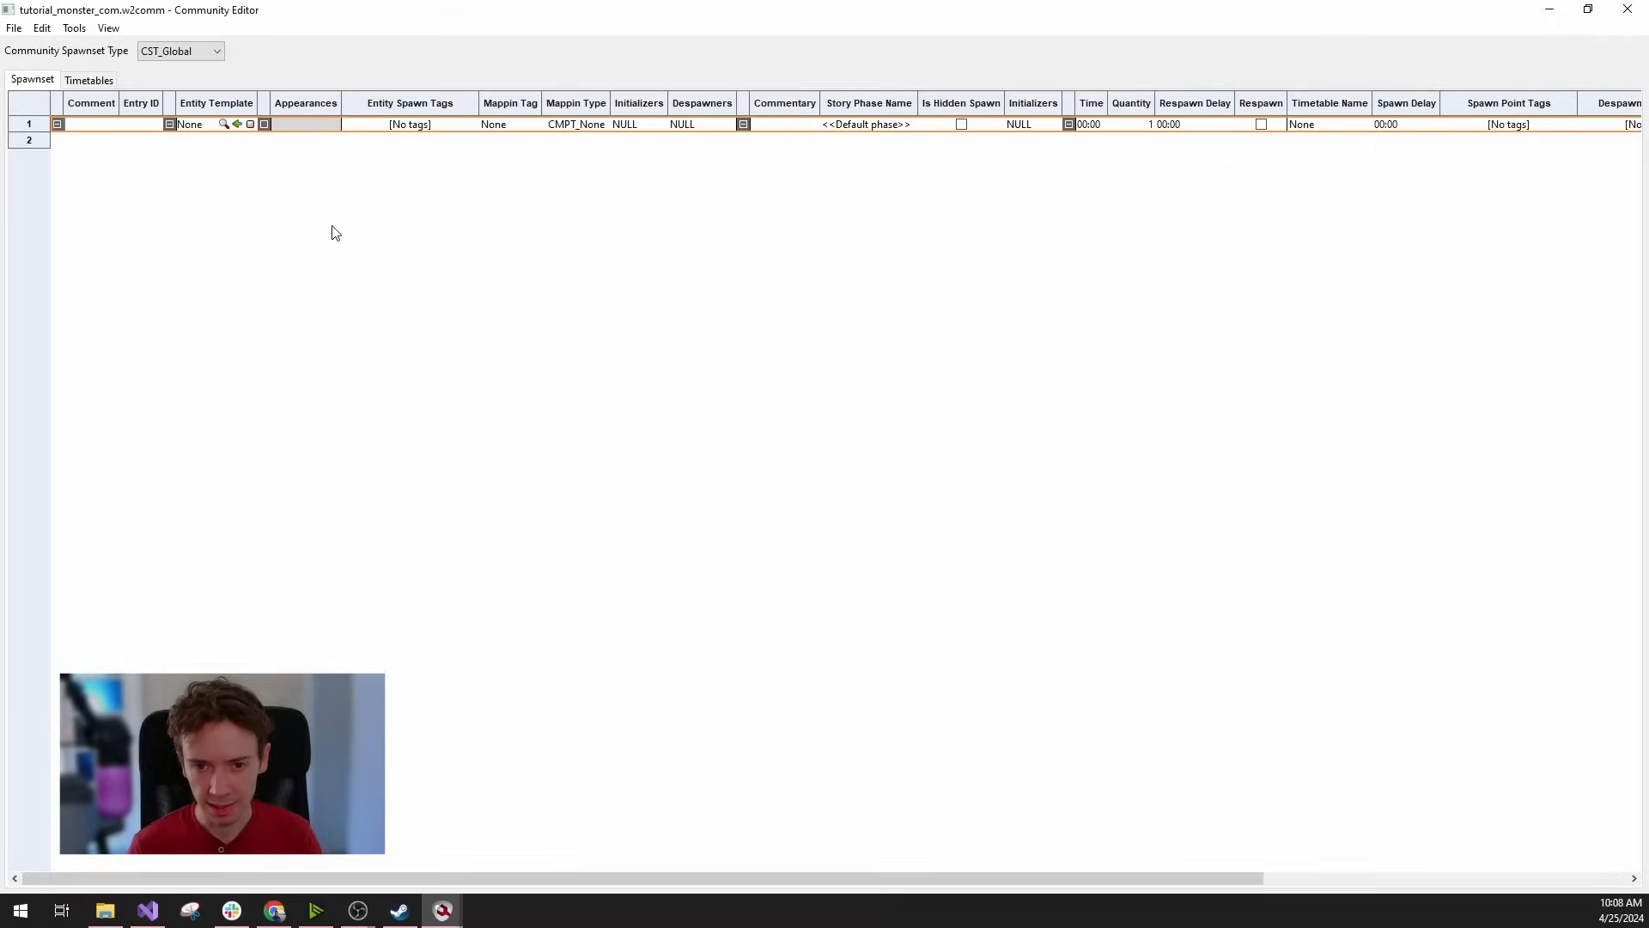
pyautogui.doubleClick(237, 126)
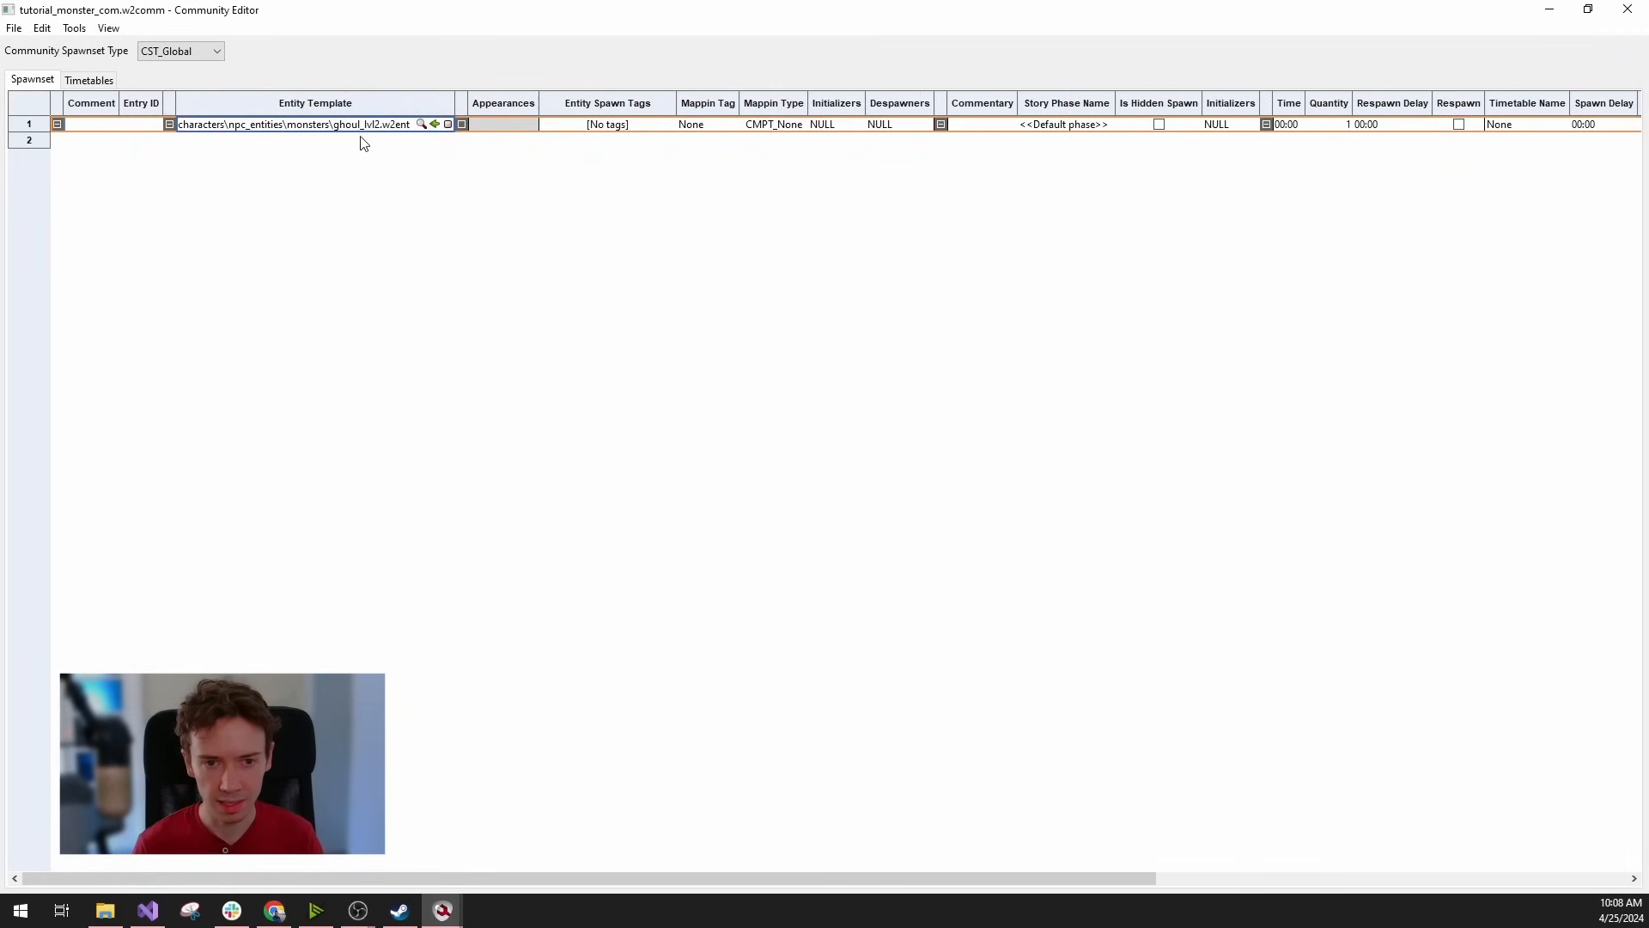
# Set row 1's Entity Spawn Tags to tutorial_monster_ghoul1.
pyautogui.click(630, 127)
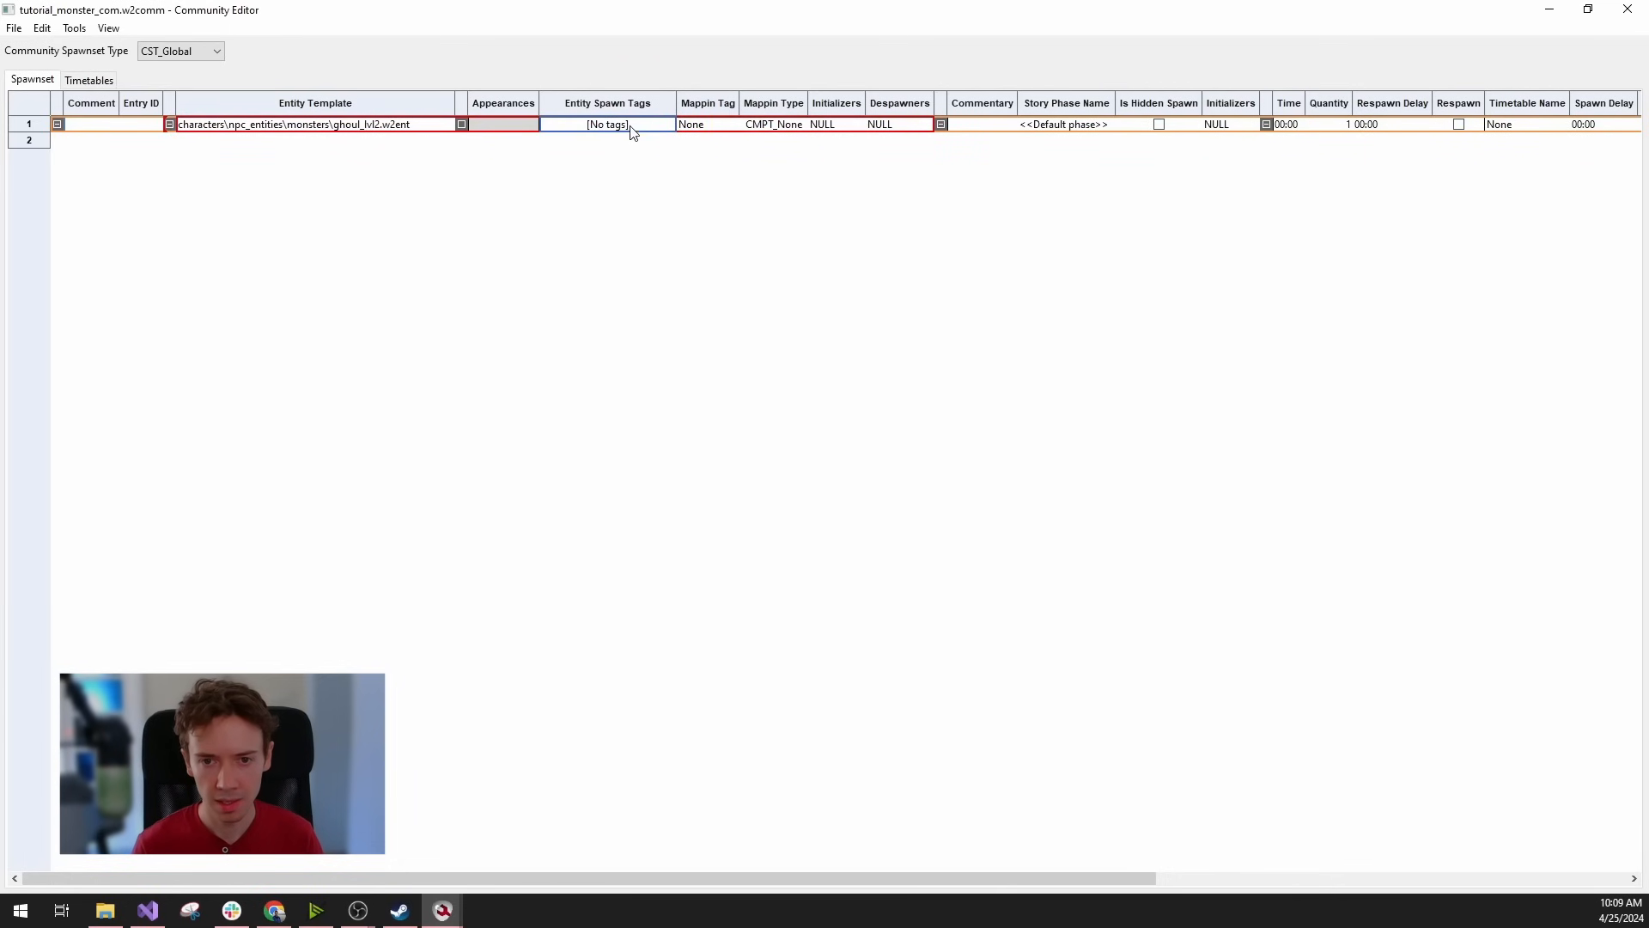
pyautogui.click(637, 128)
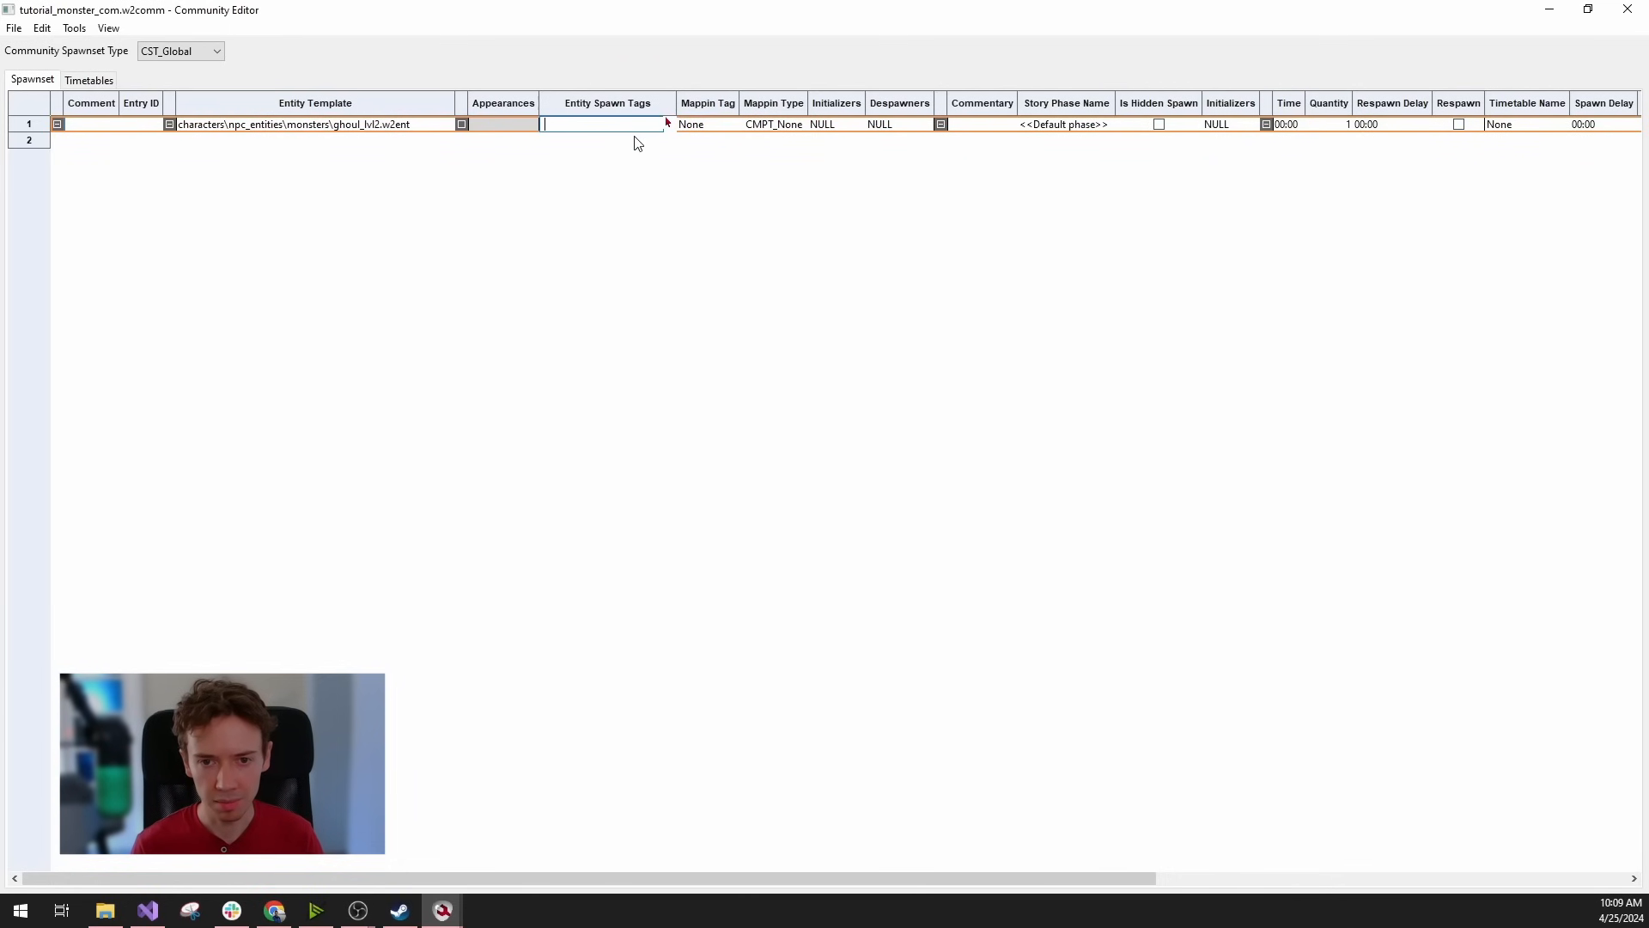
pyautogui.moveTo(443, 911)
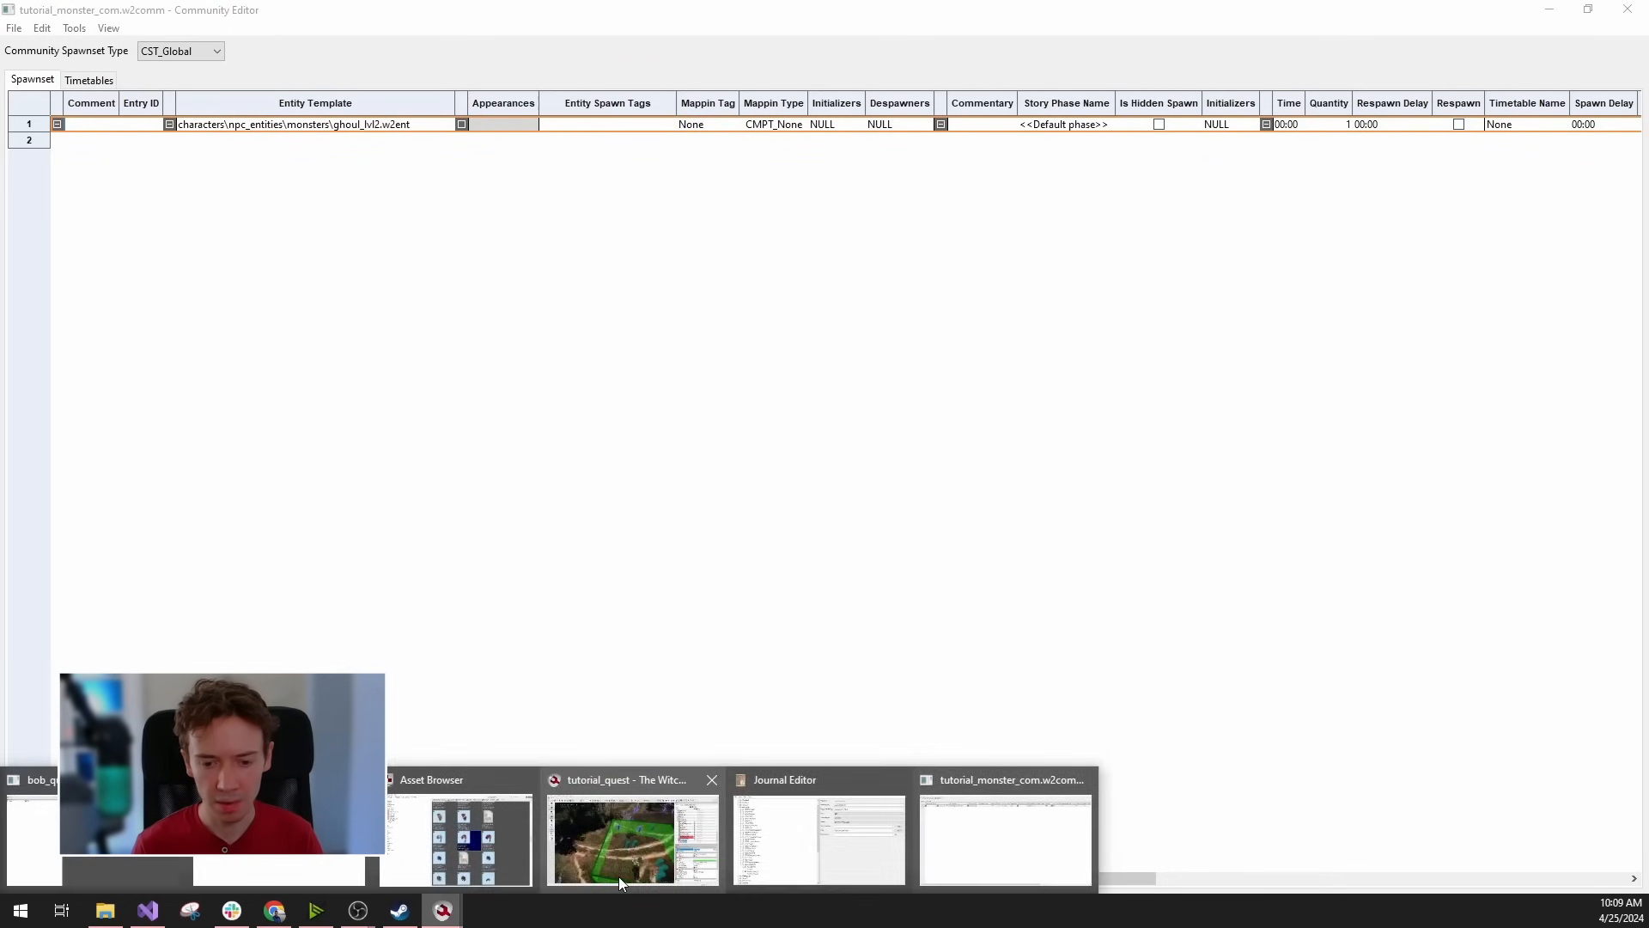
pyautogui.moveTo(622, 873)
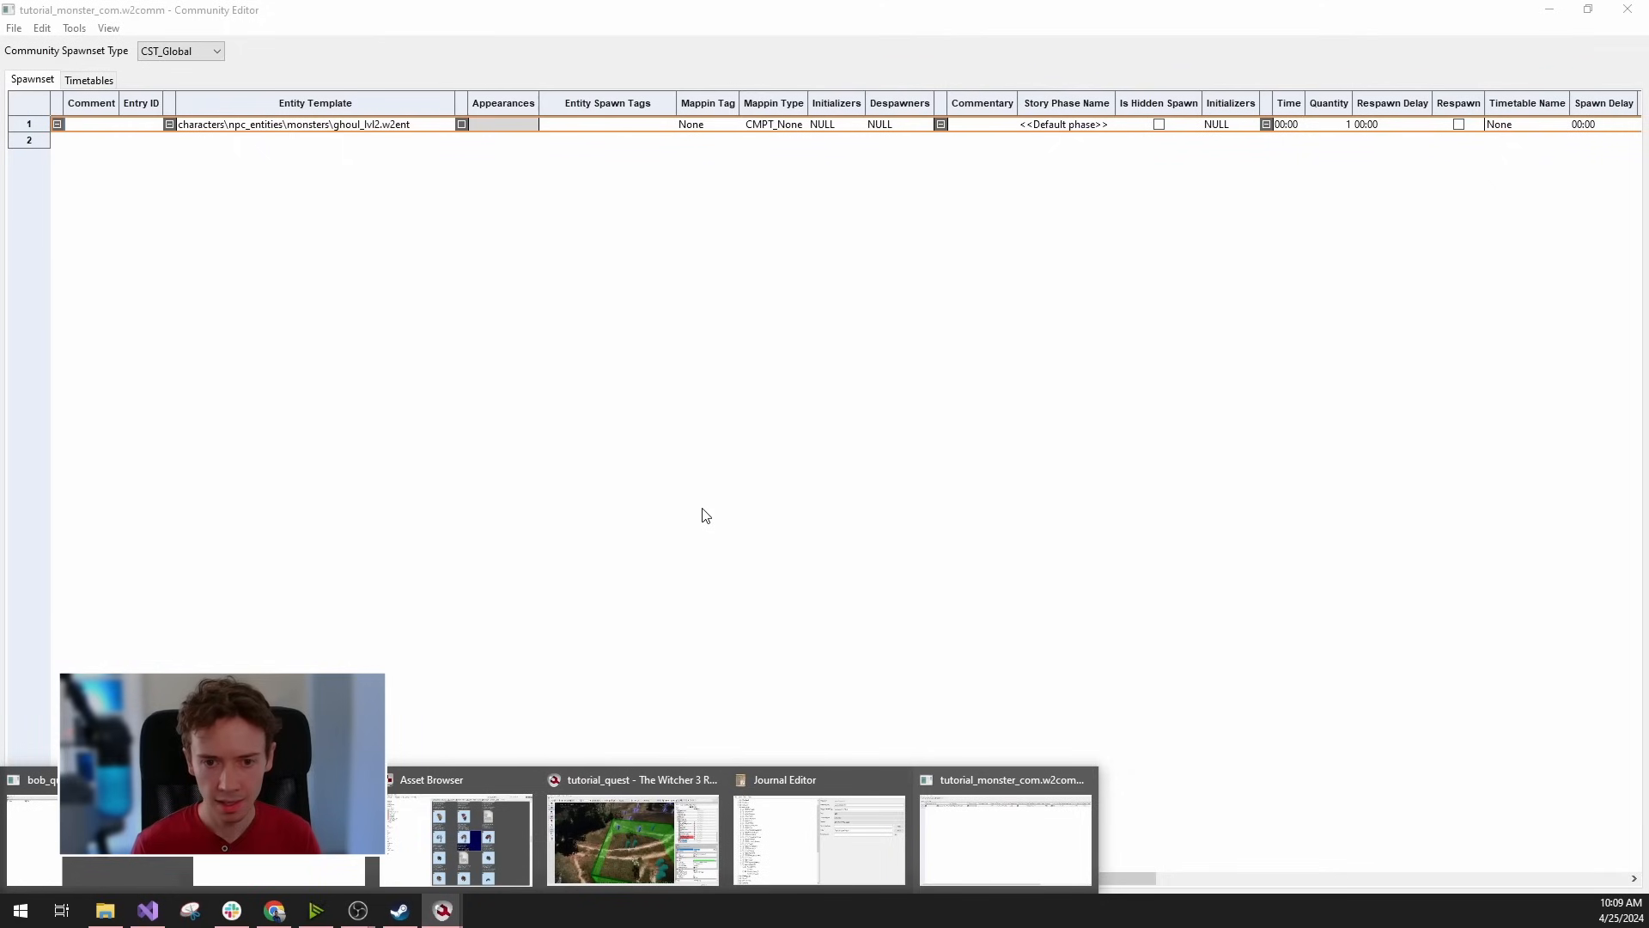
pyautogui.click(616, 129)
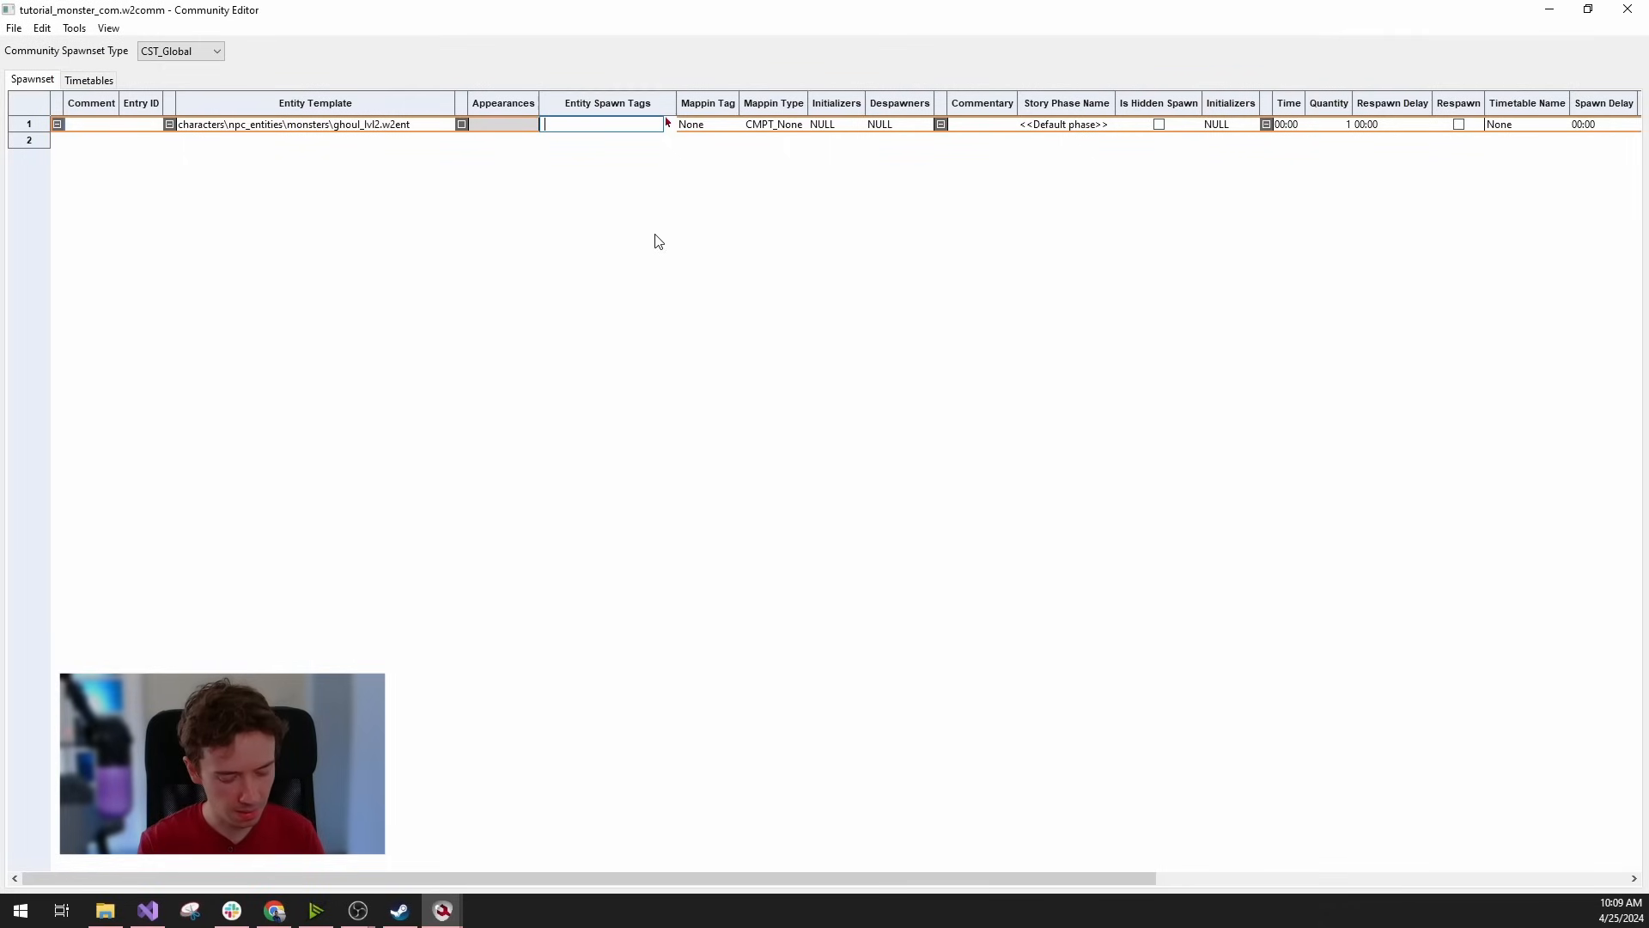
pyautogui.write('tutorial_monster_ghoul1')
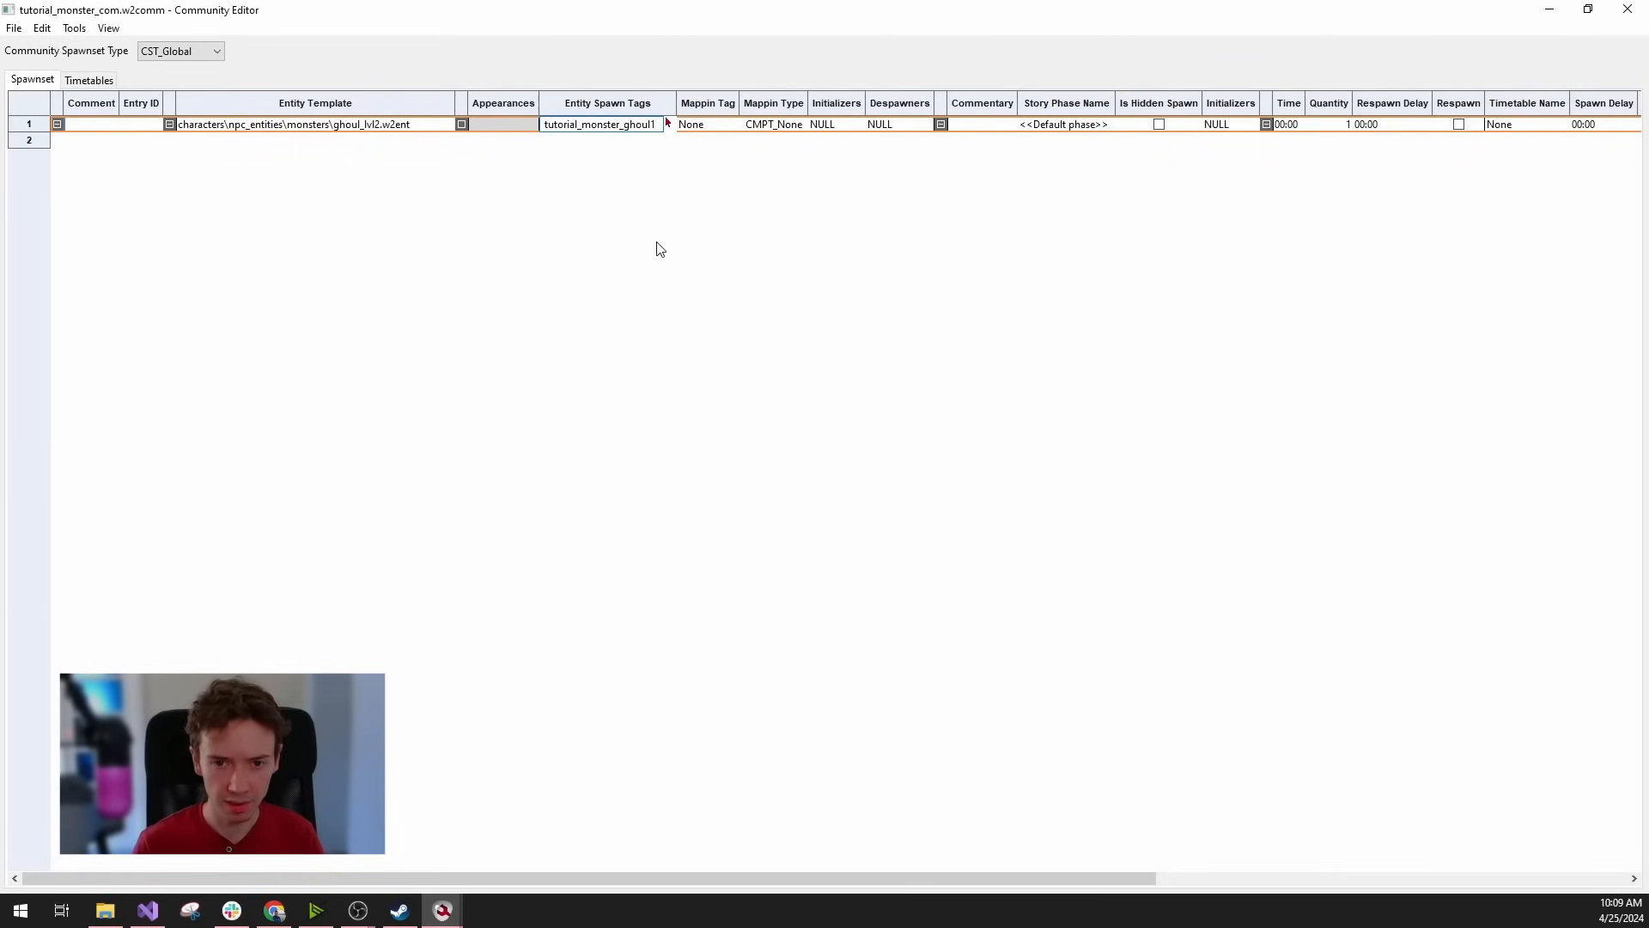
pyautogui.doubleClick(597, 127)
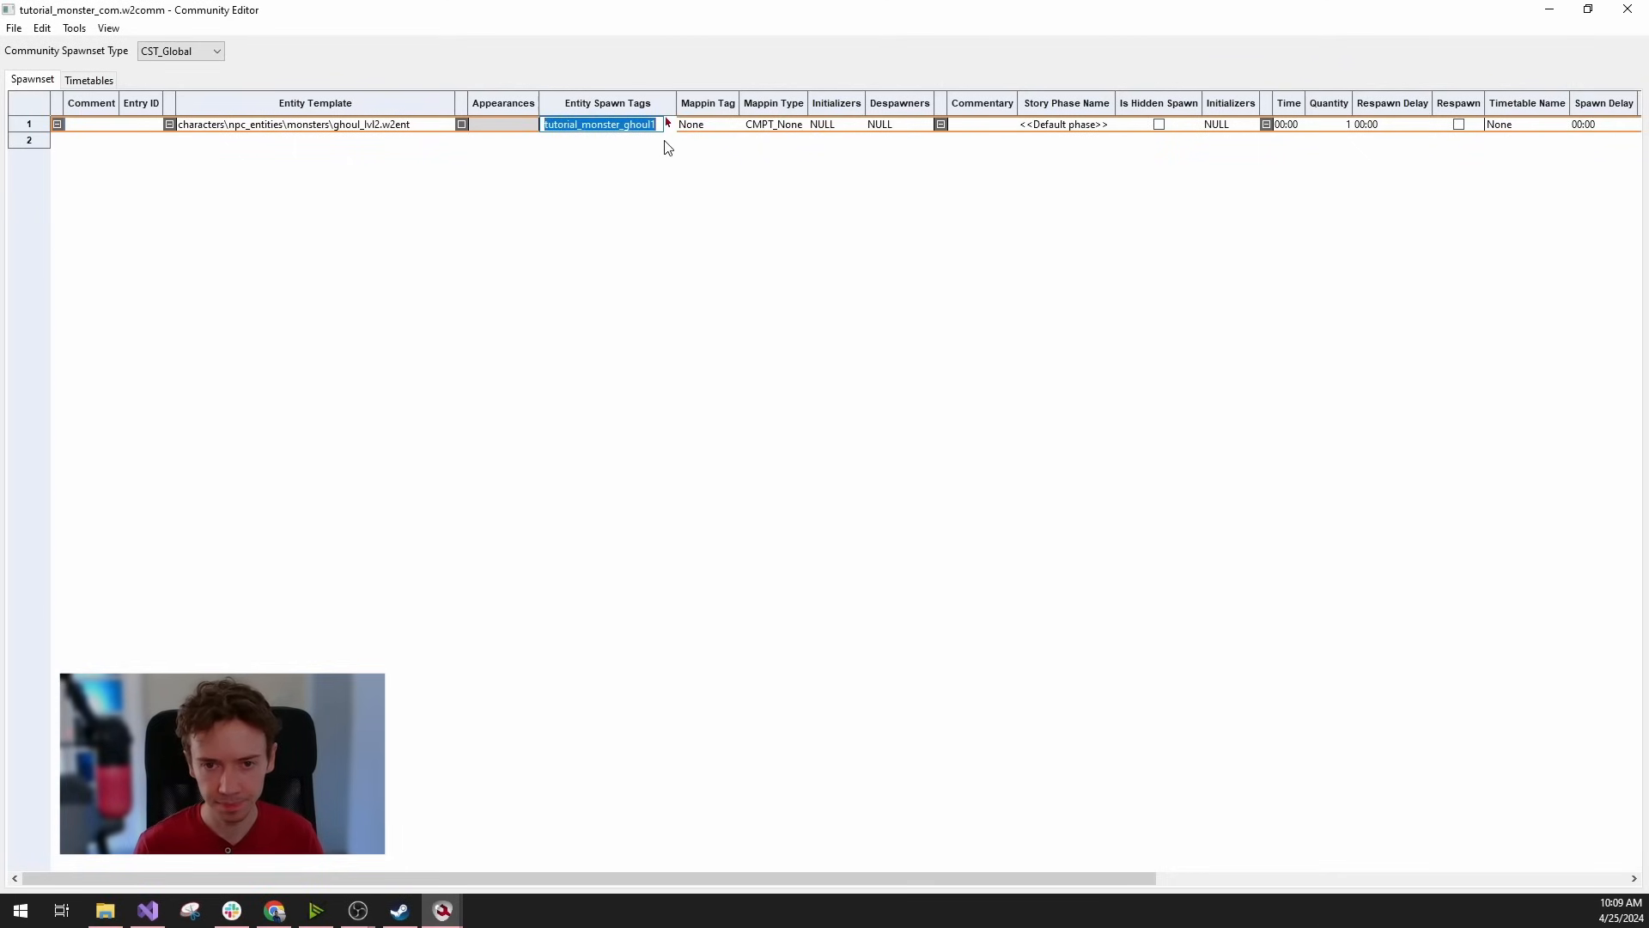
pyautogui.click(662, 166)
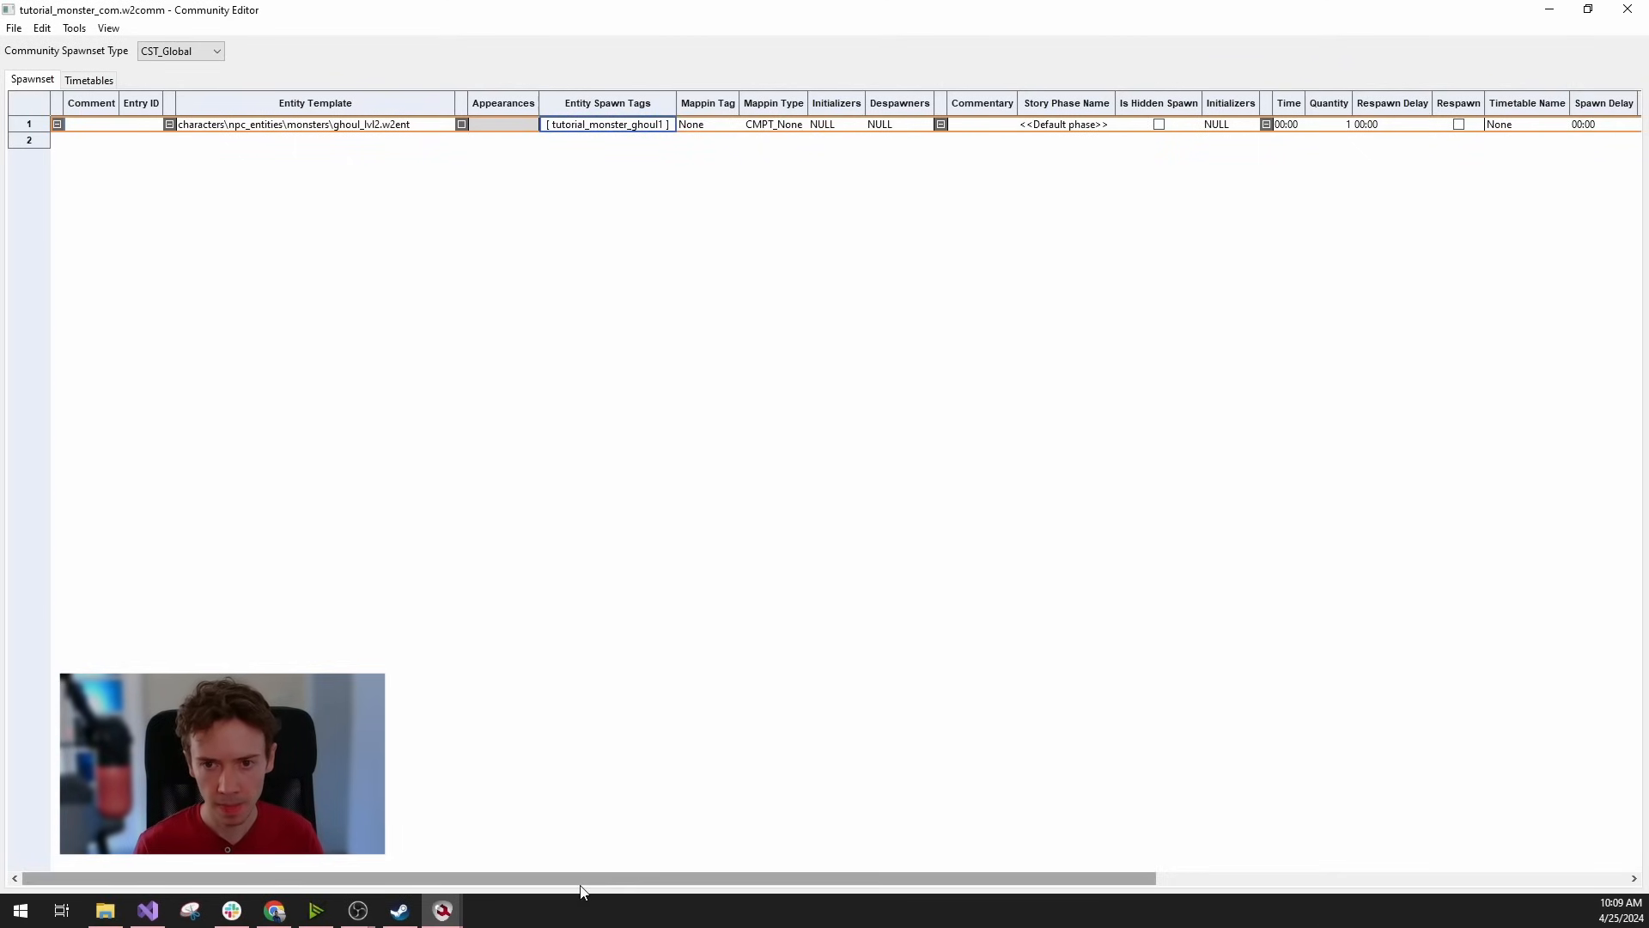
pyautogui.moveTo(589, 876); pyautogui.dragTo(795, 906)
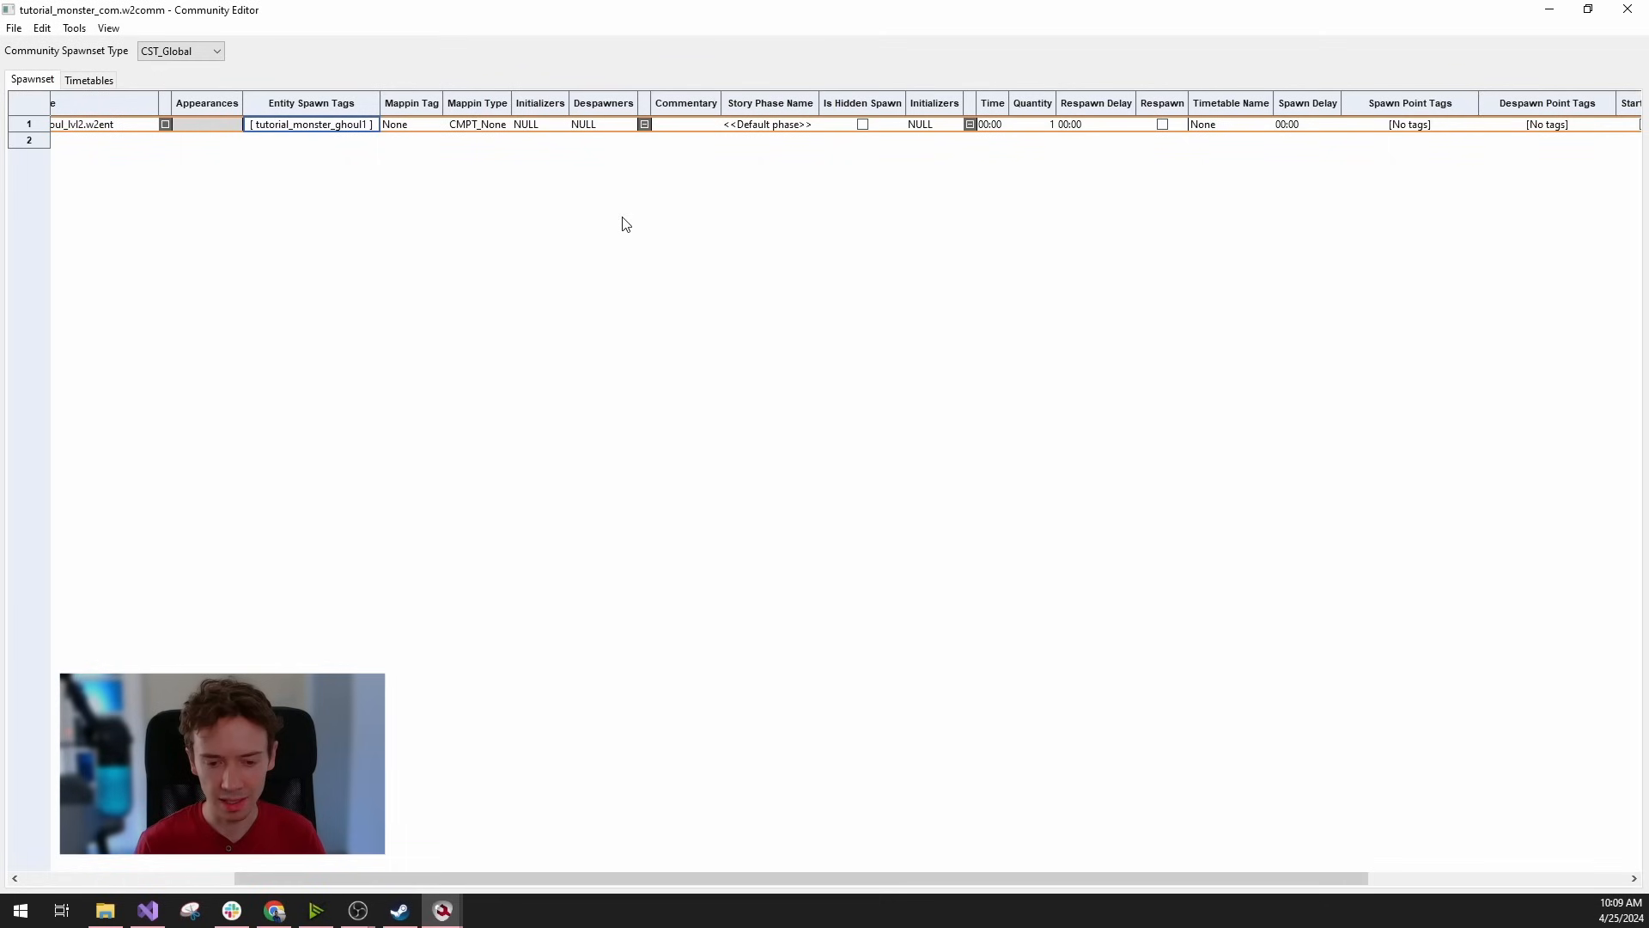
# Set row 1's Story Phase Name to default in the spawnset.
pyautogui.click(777, 125)
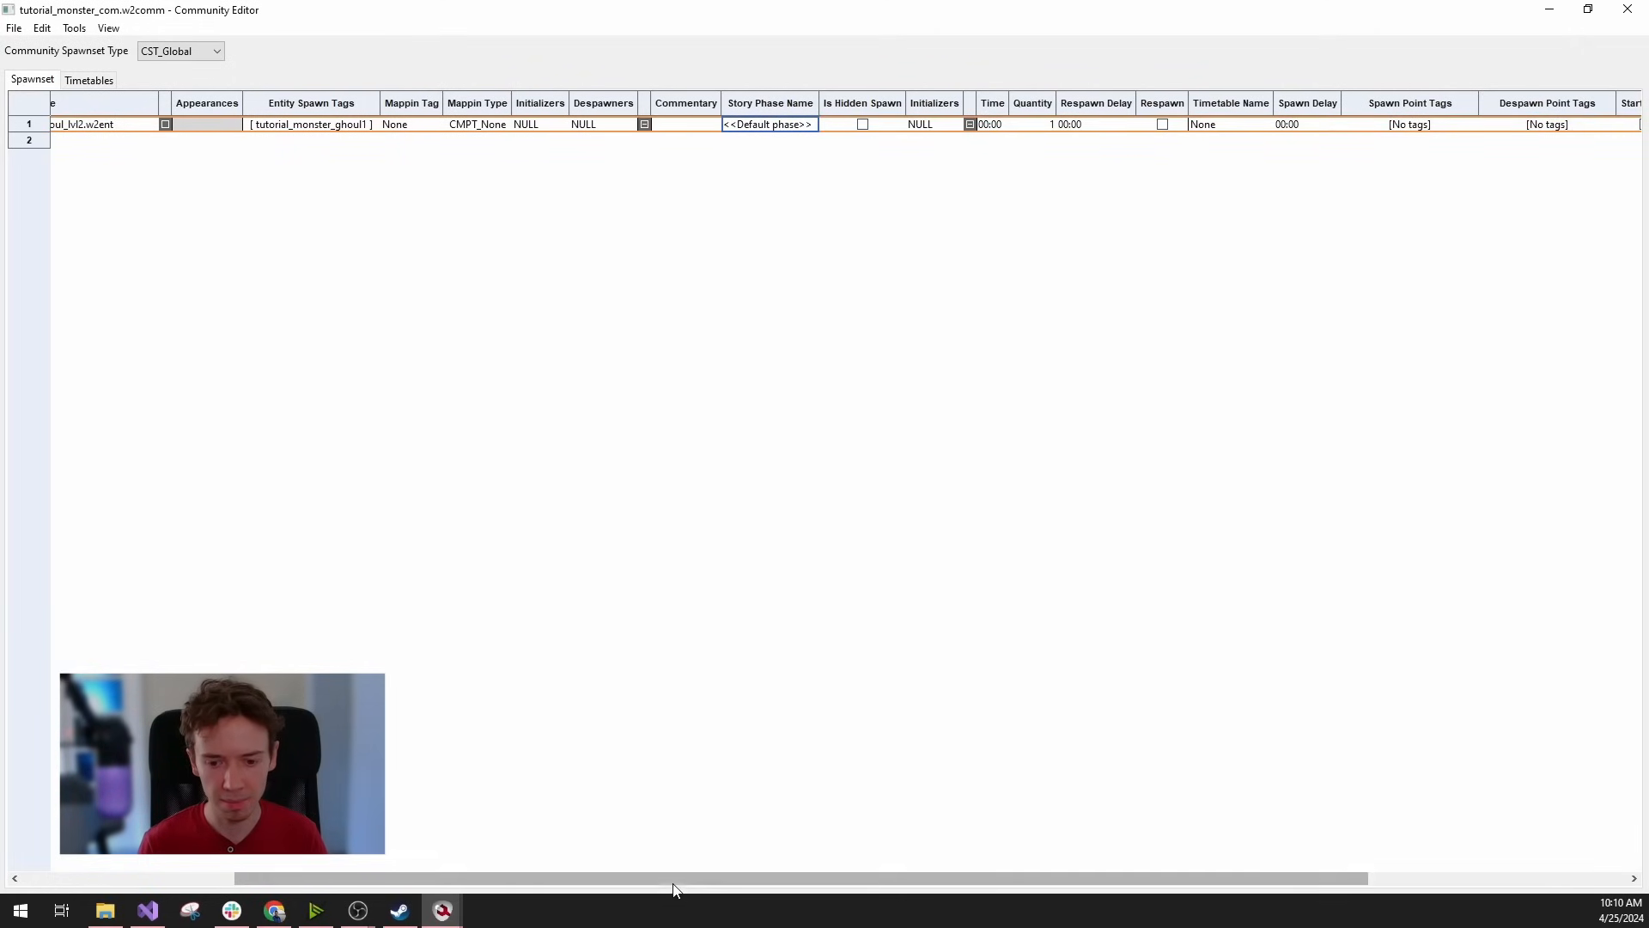
pyautogui.moveTo(673, 879); pyautogui.dragTo(498, 878)
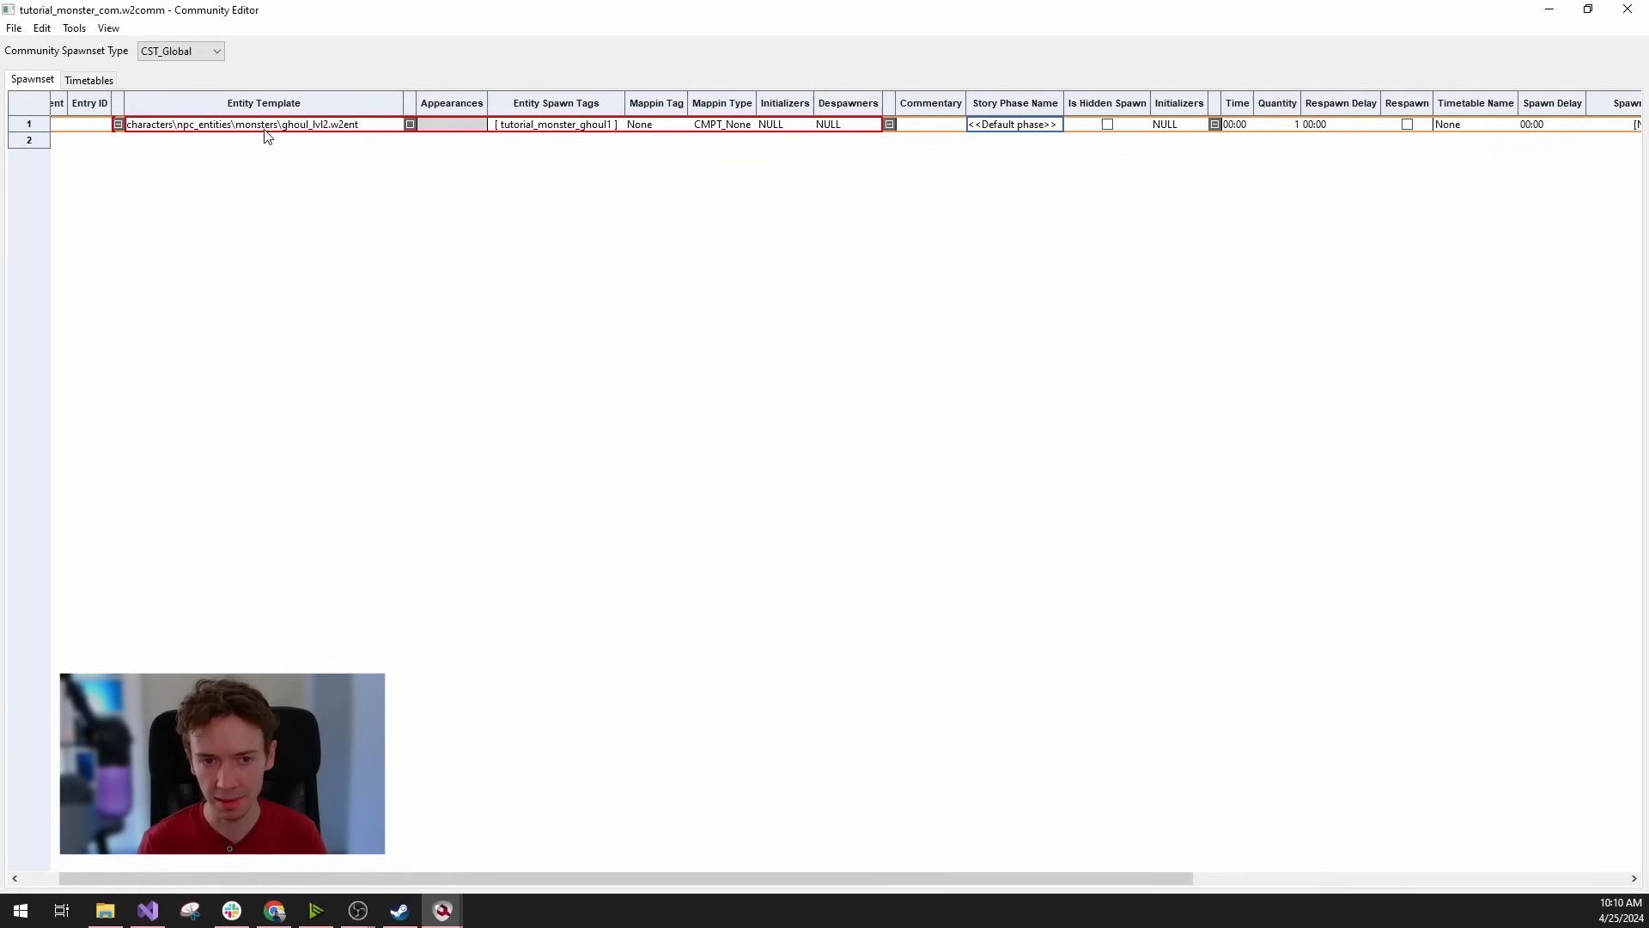
pyautogui.moveTo(780, 878); pyautogui.dragTo(929, 878)
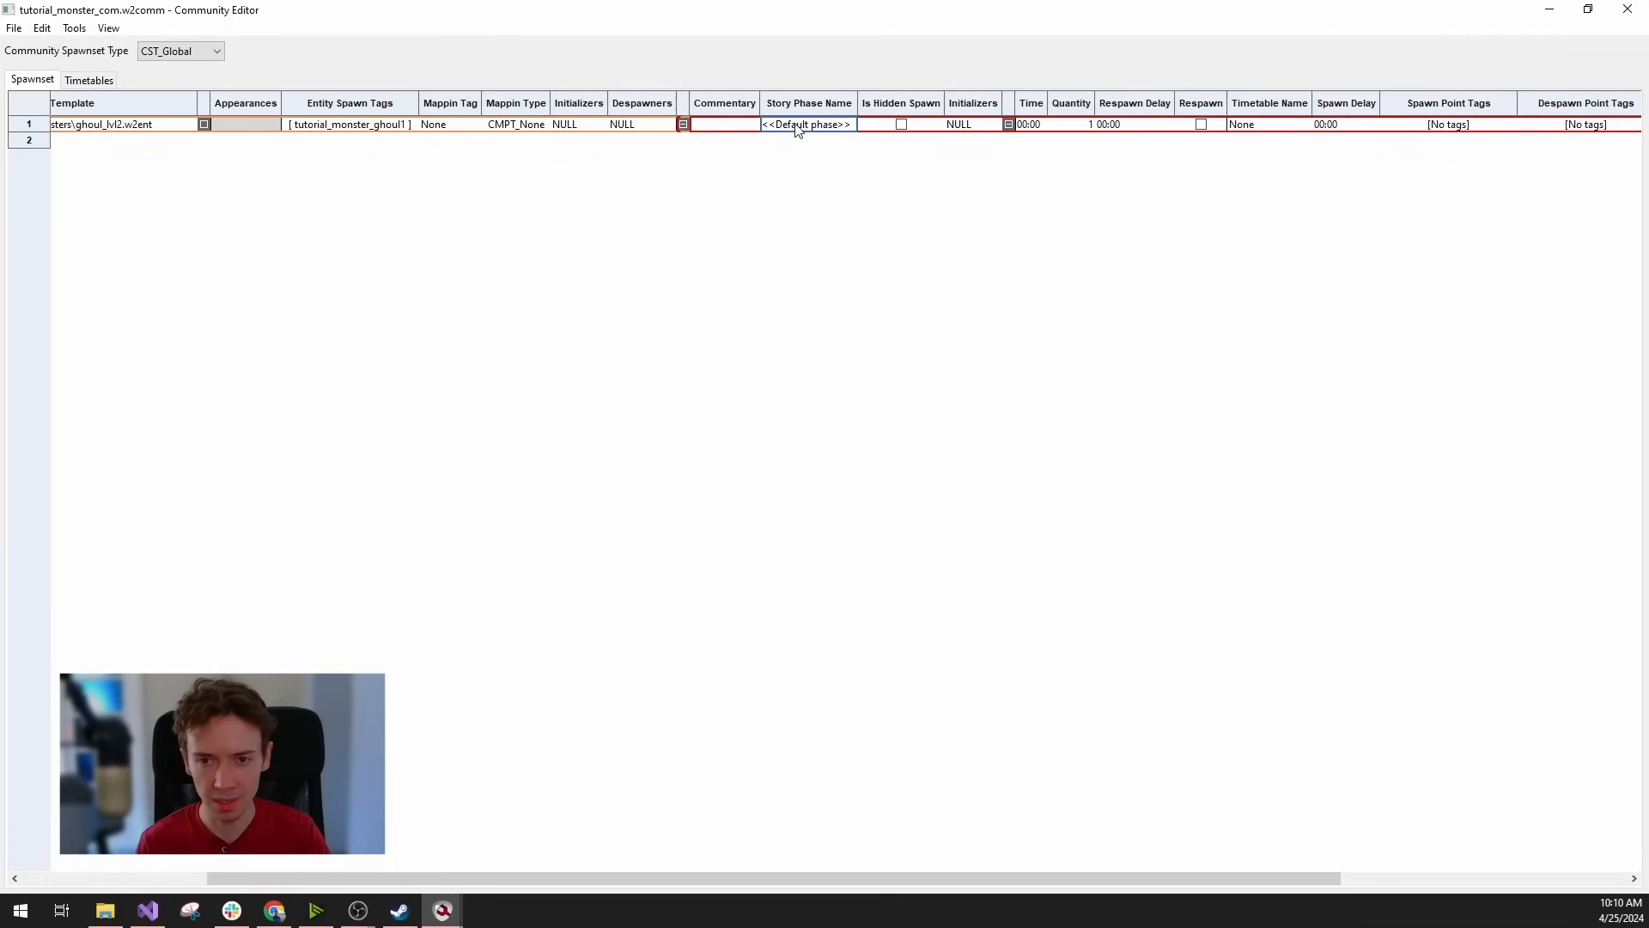
pyautogui.click(847, 131)
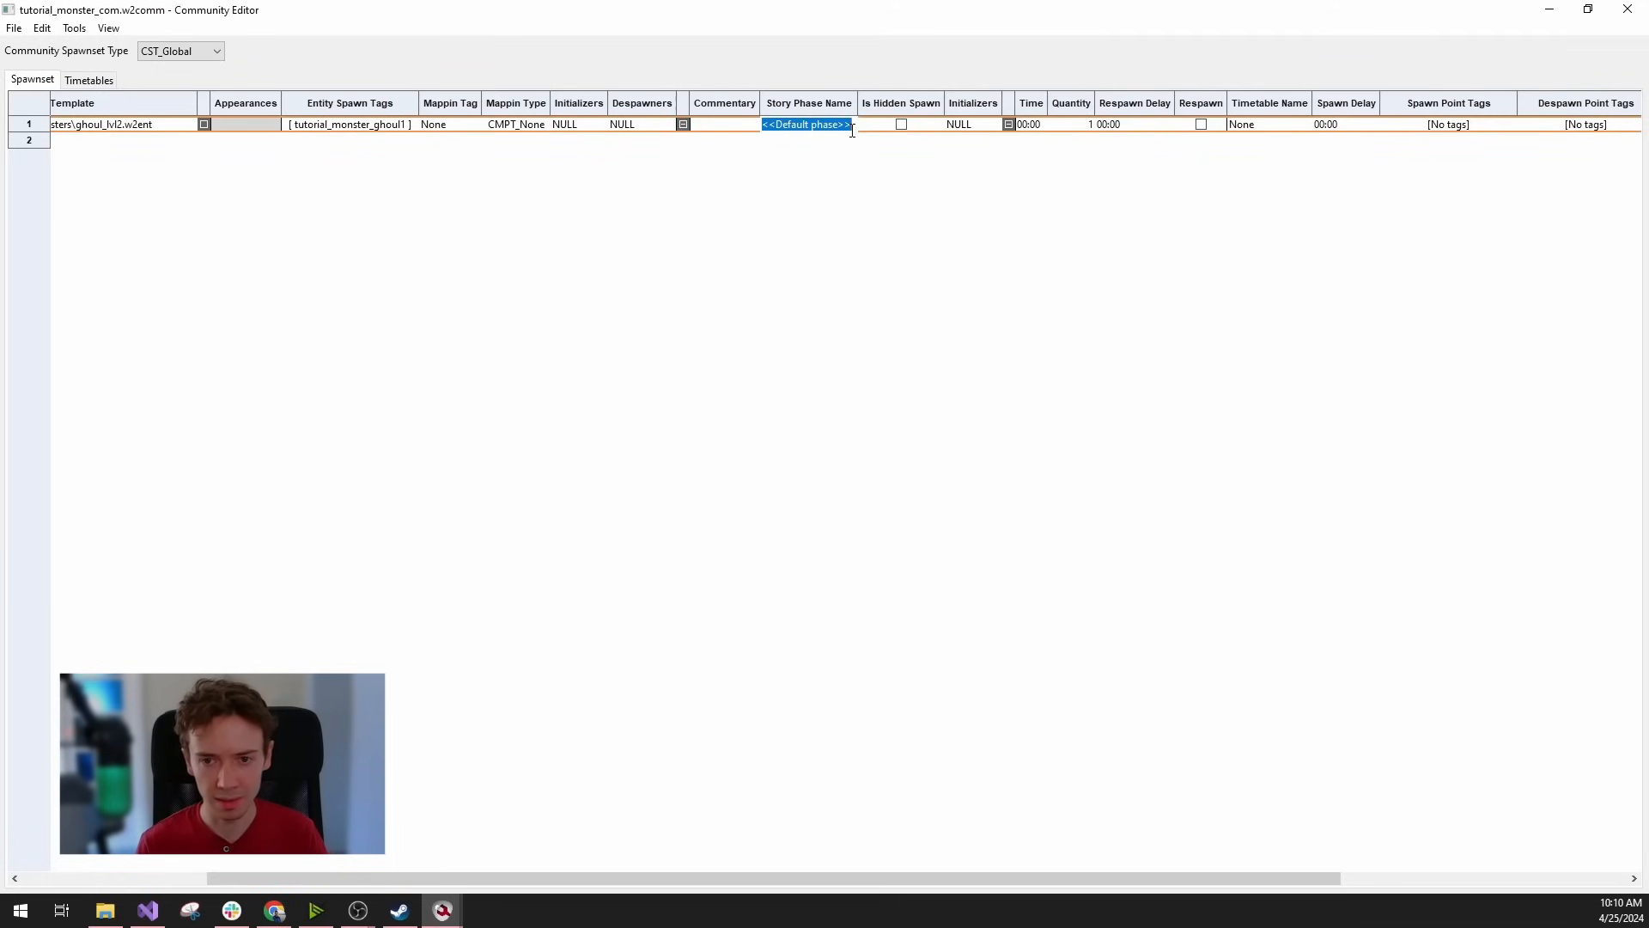
pyautogui.click(853, 127)
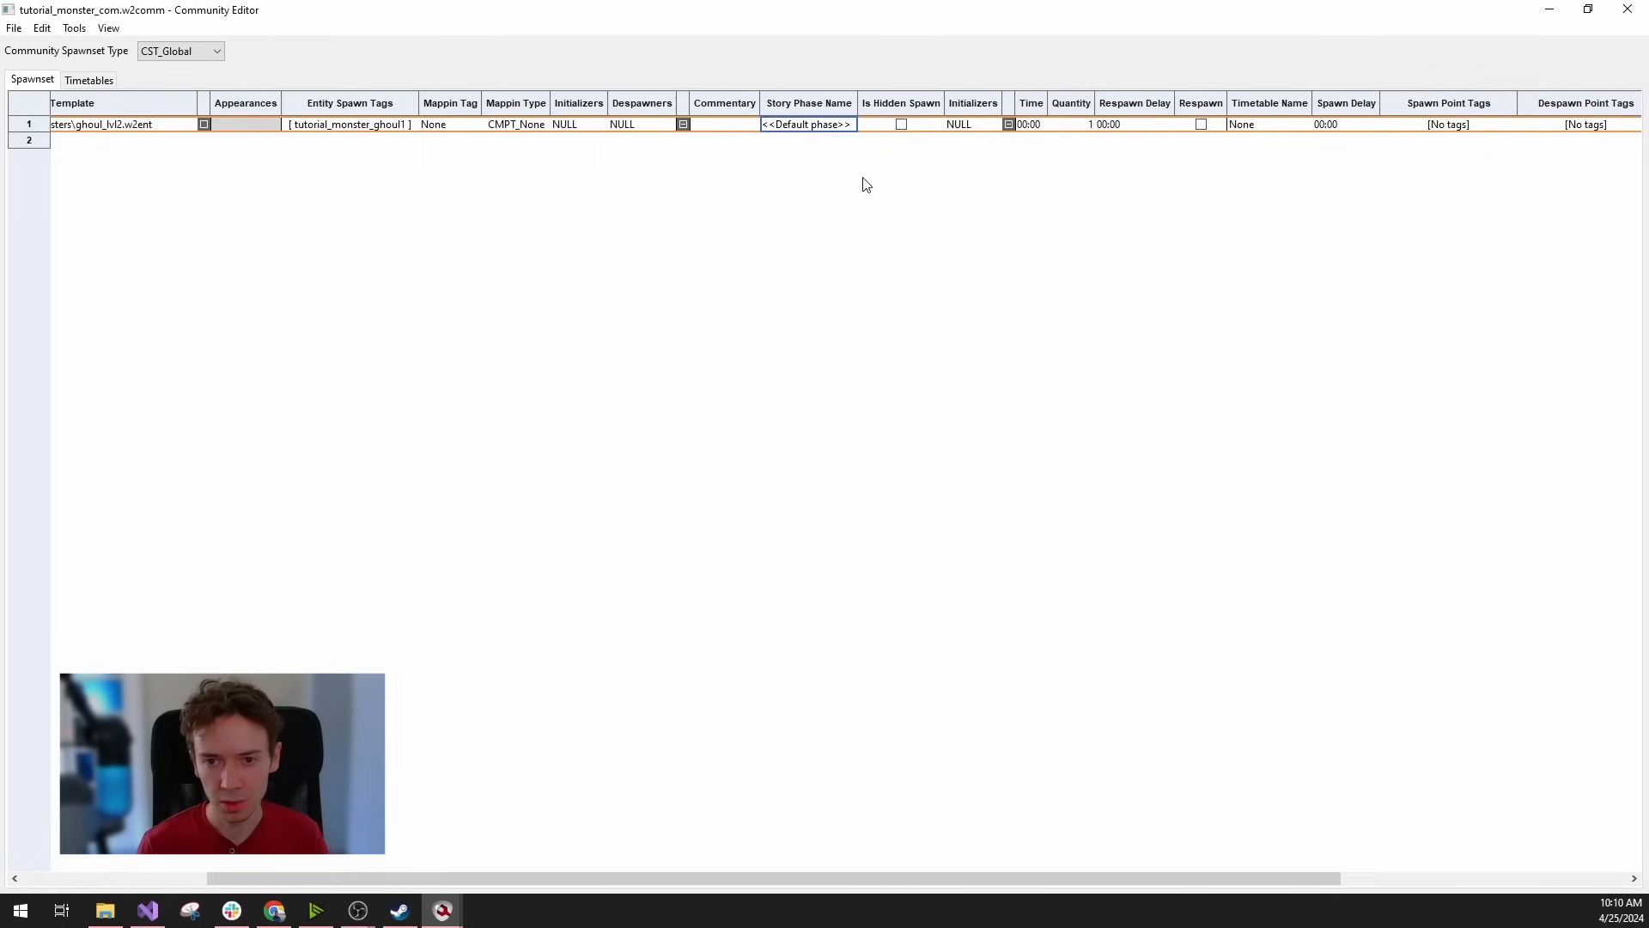
pyautogui.click(813, 125)
pyautogui.moveTo(853, 120); pyautogui.dragTo(761, 125)
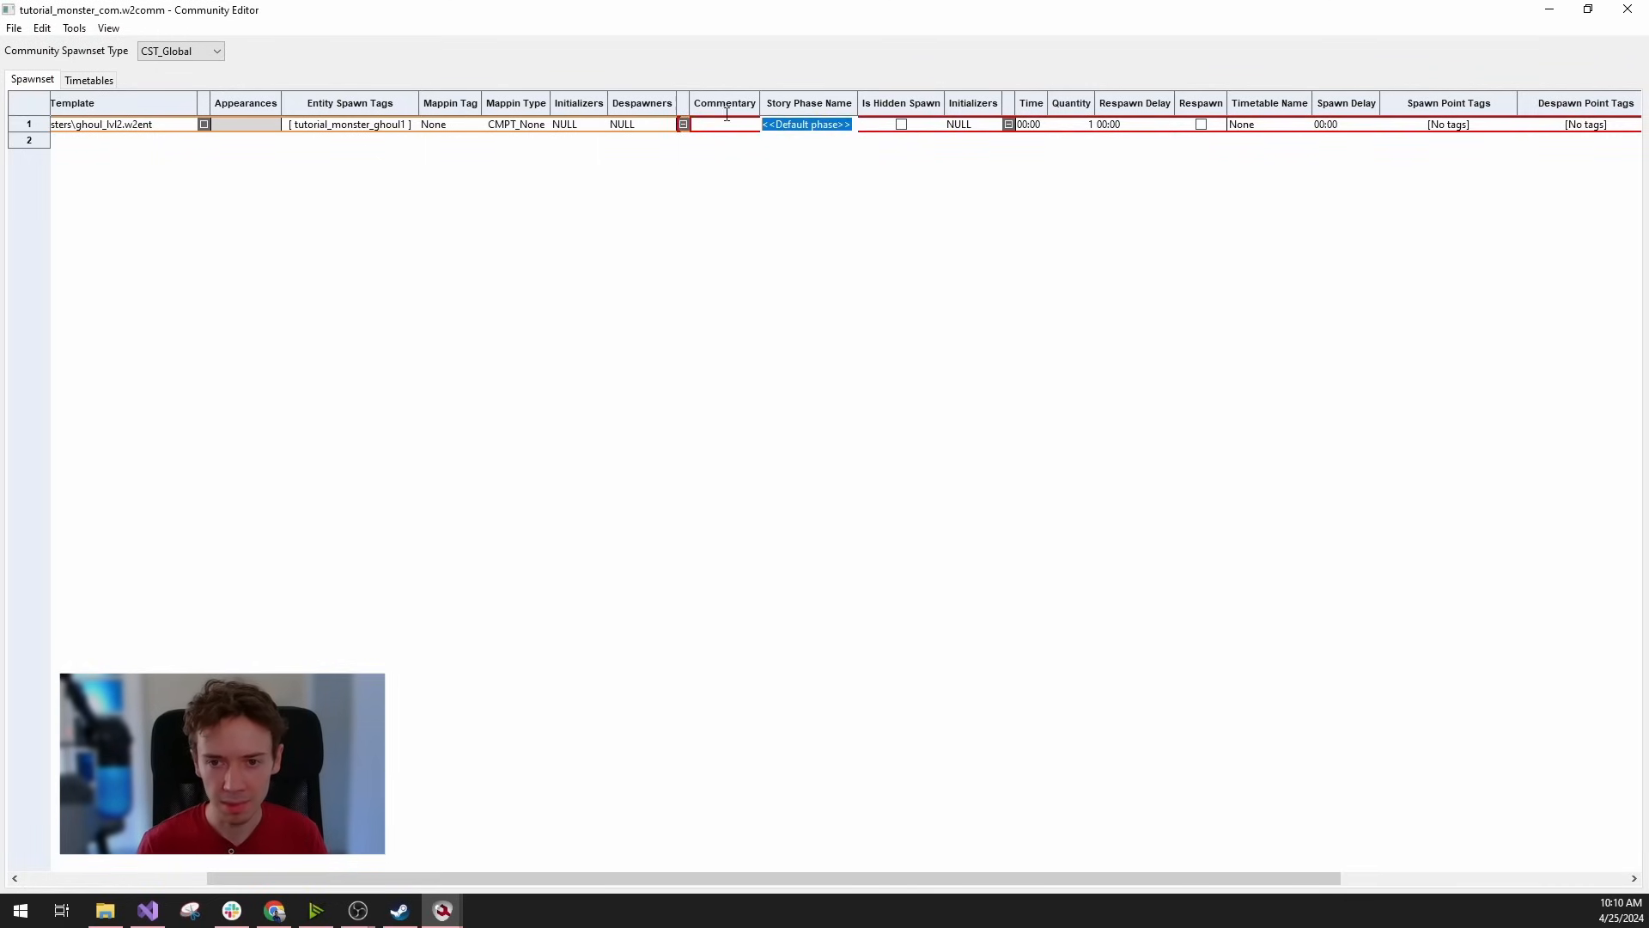
pyautogui.write('default')
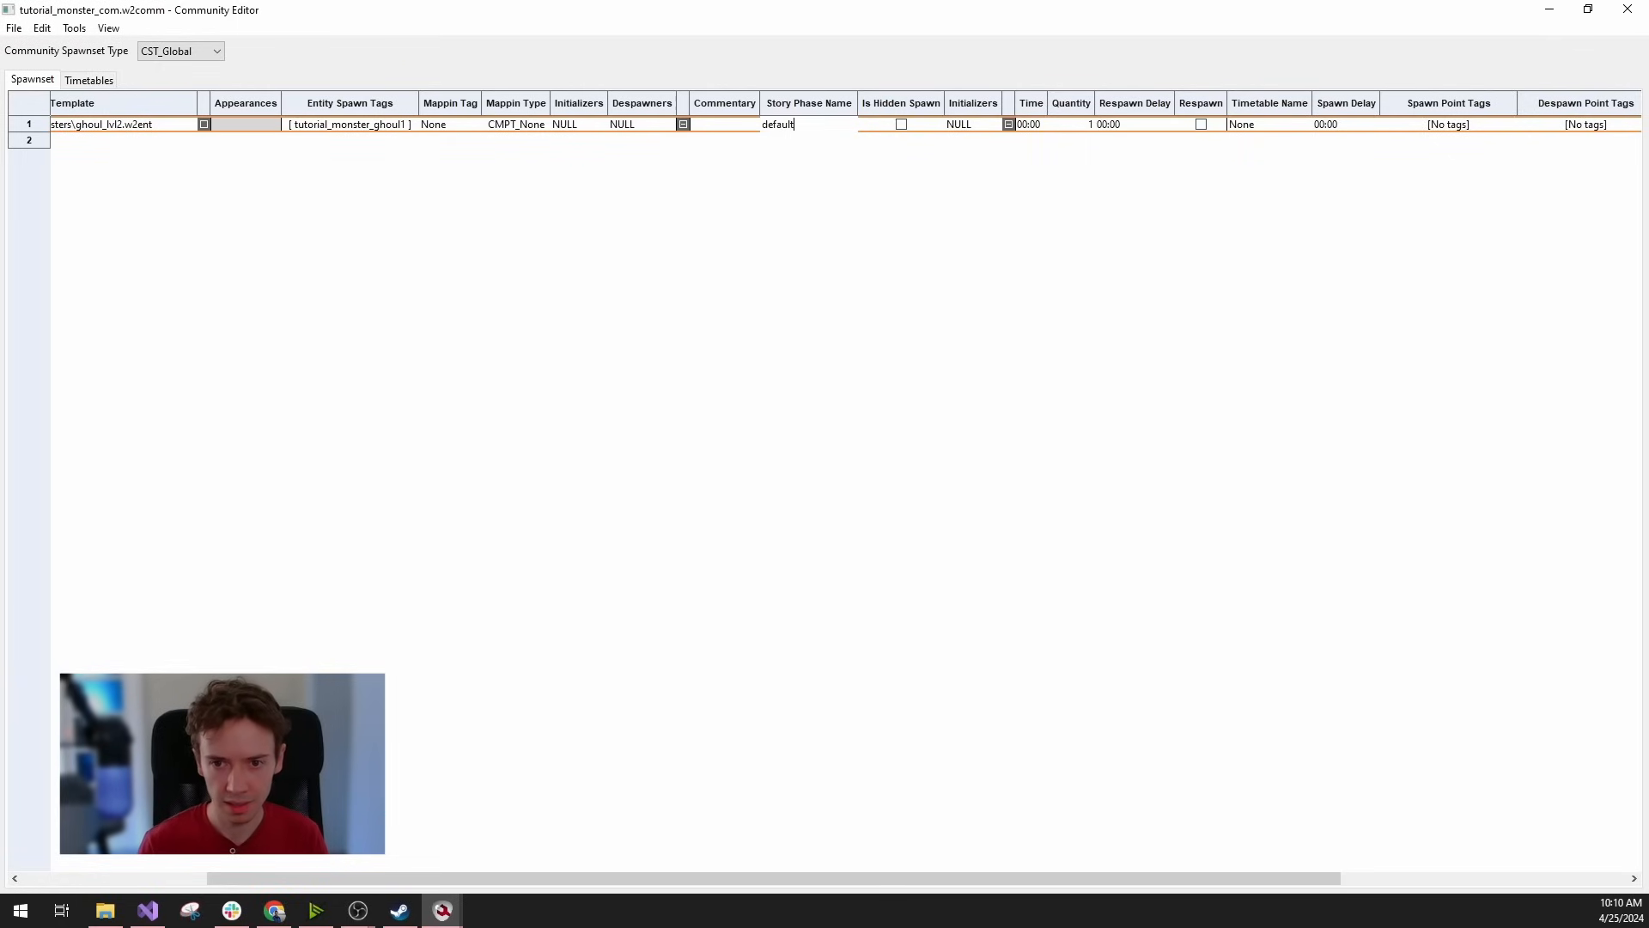
pyautogui.press('Return')
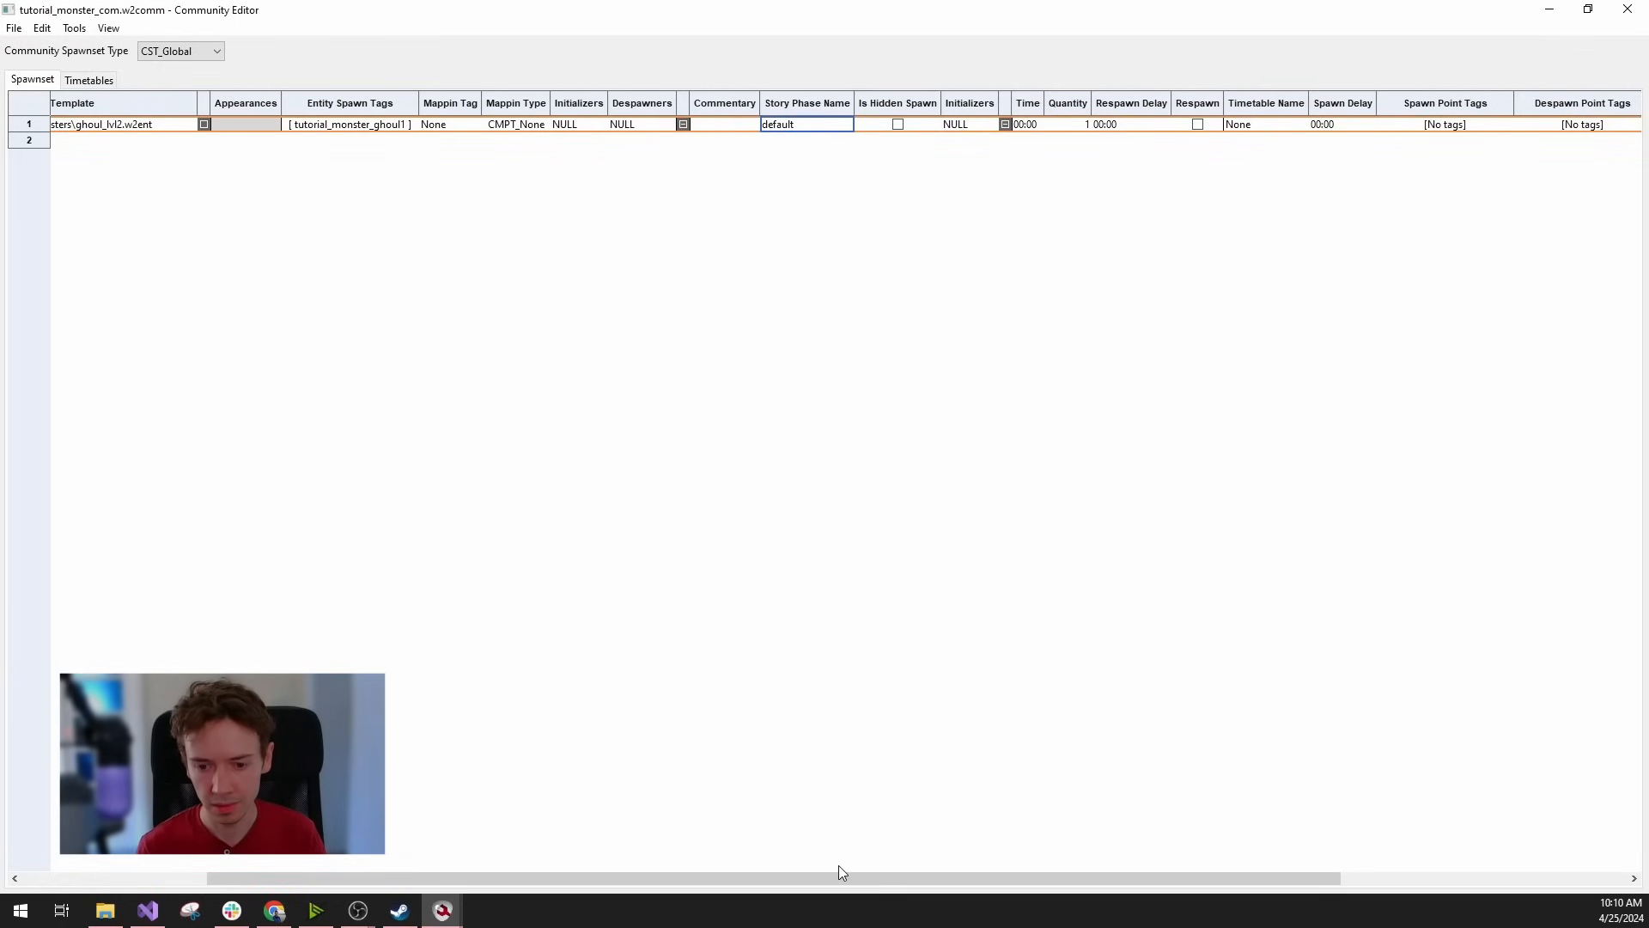
# Switch to the world editor, select spawnpoint0 in the tutorial_quest_01 layer and copy its tag tutorial_monster_sp_1.
pyautogui.moveTo(839, 871); pyautogui.dragTo(1104, 829)
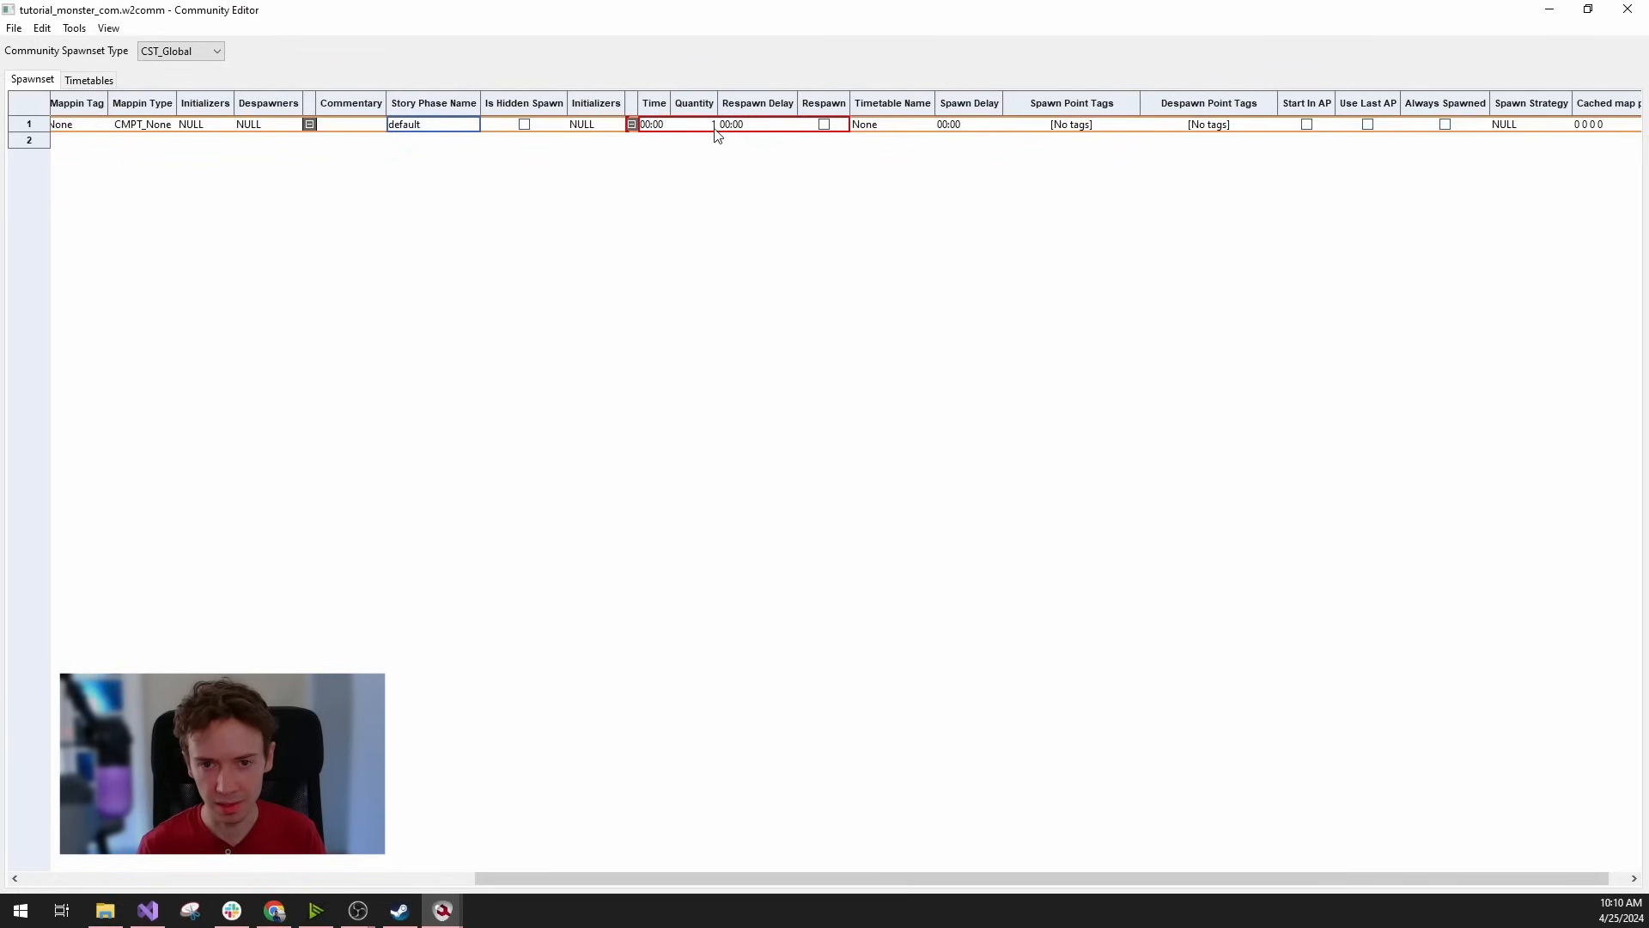
pyautogui.moveTo(902, 879); pyautogui.dragTo(920, 879)
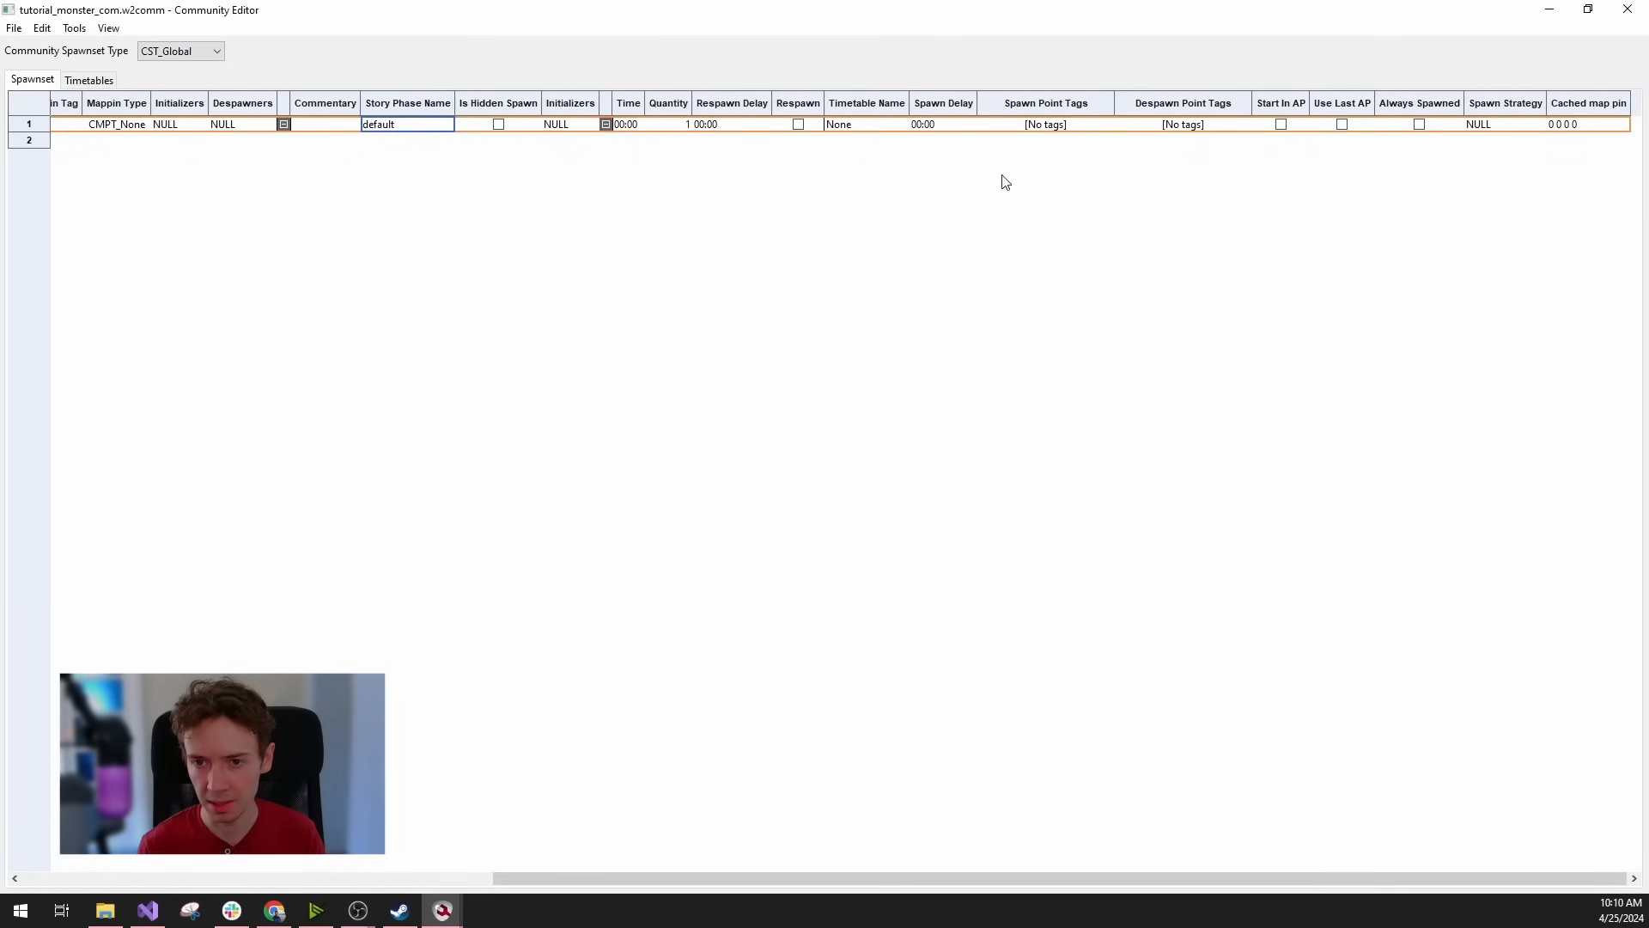
pyautogui.click(1045, 125)
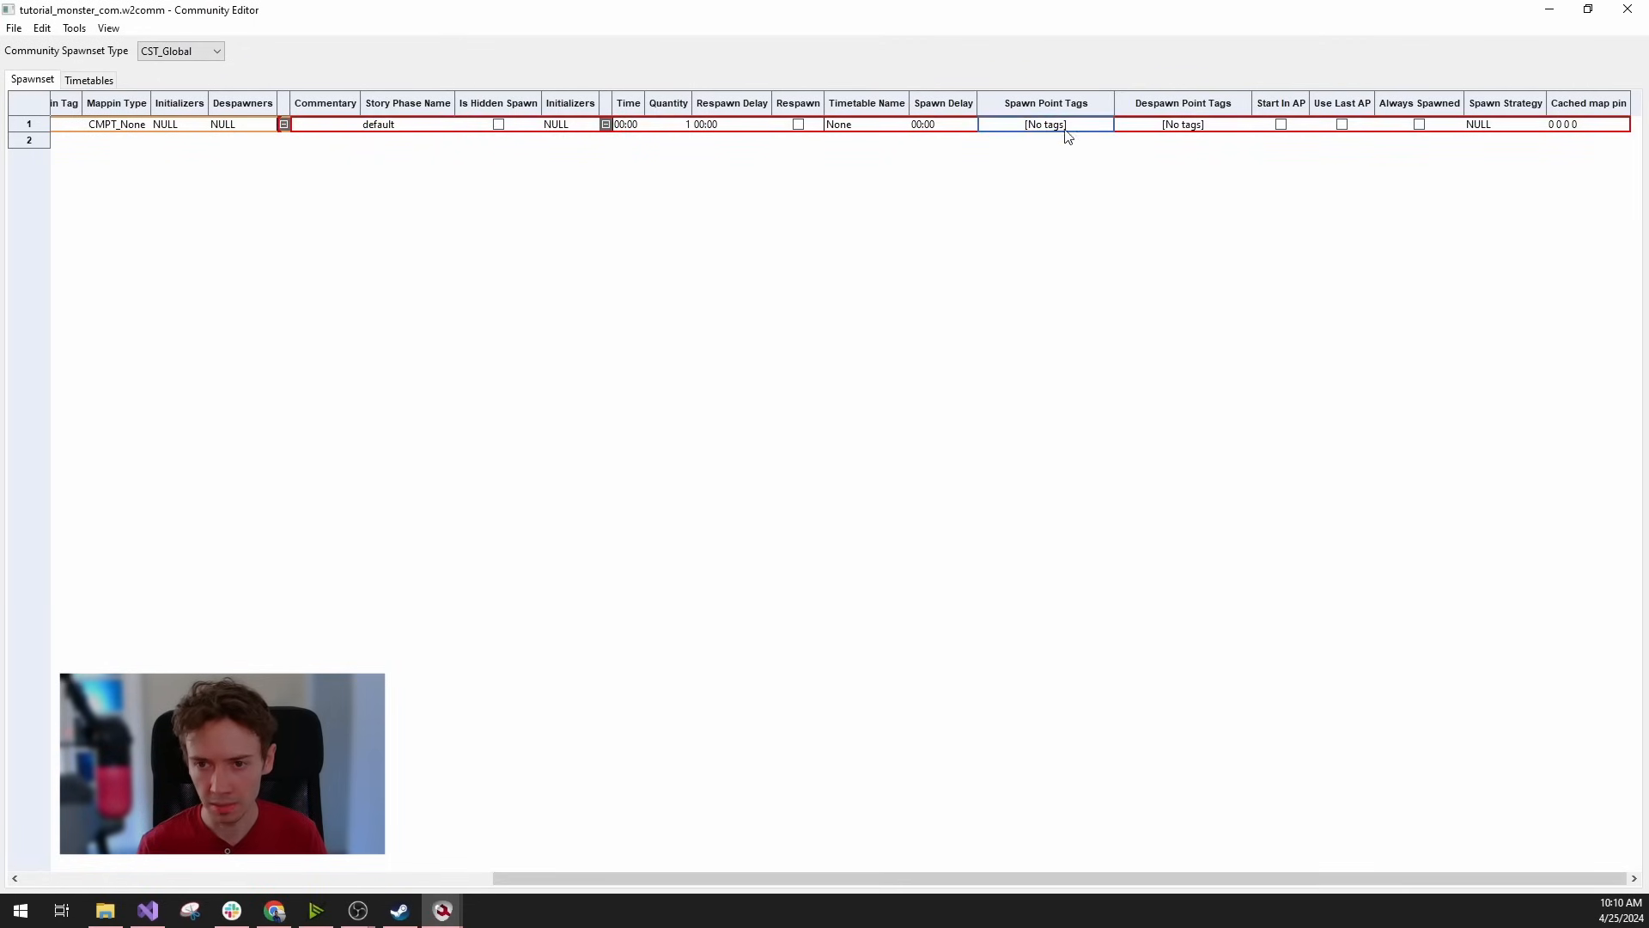
pyautogui.click(1052, 123)
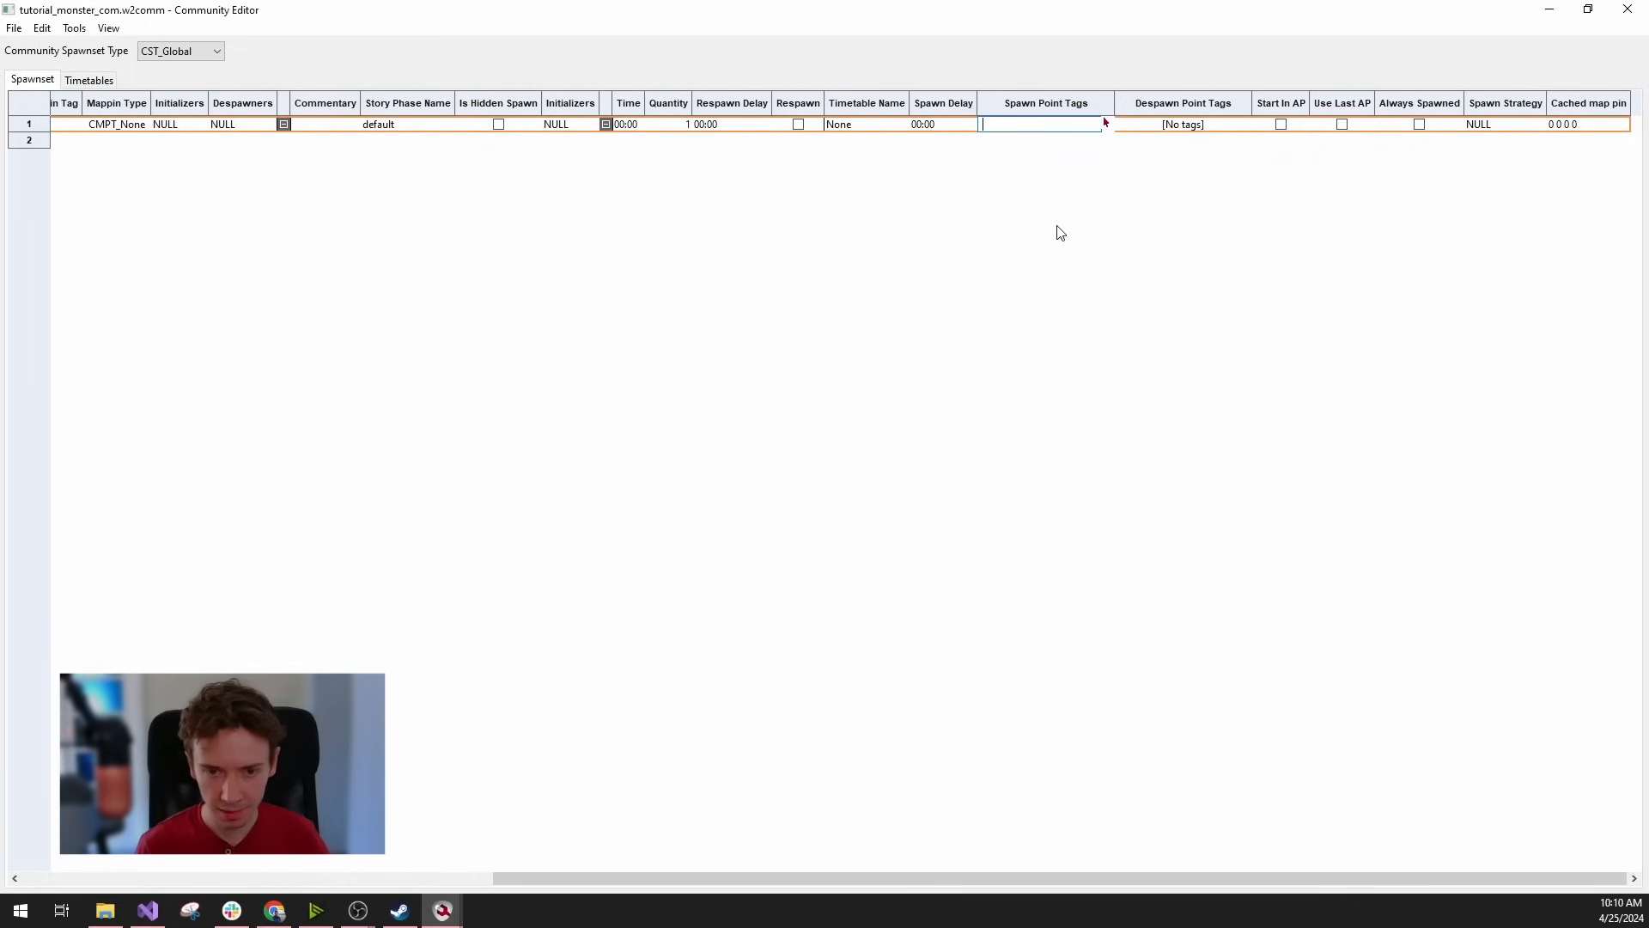
pyautogui.moveTo(443, 911)
pyautogui.click(633, 828)
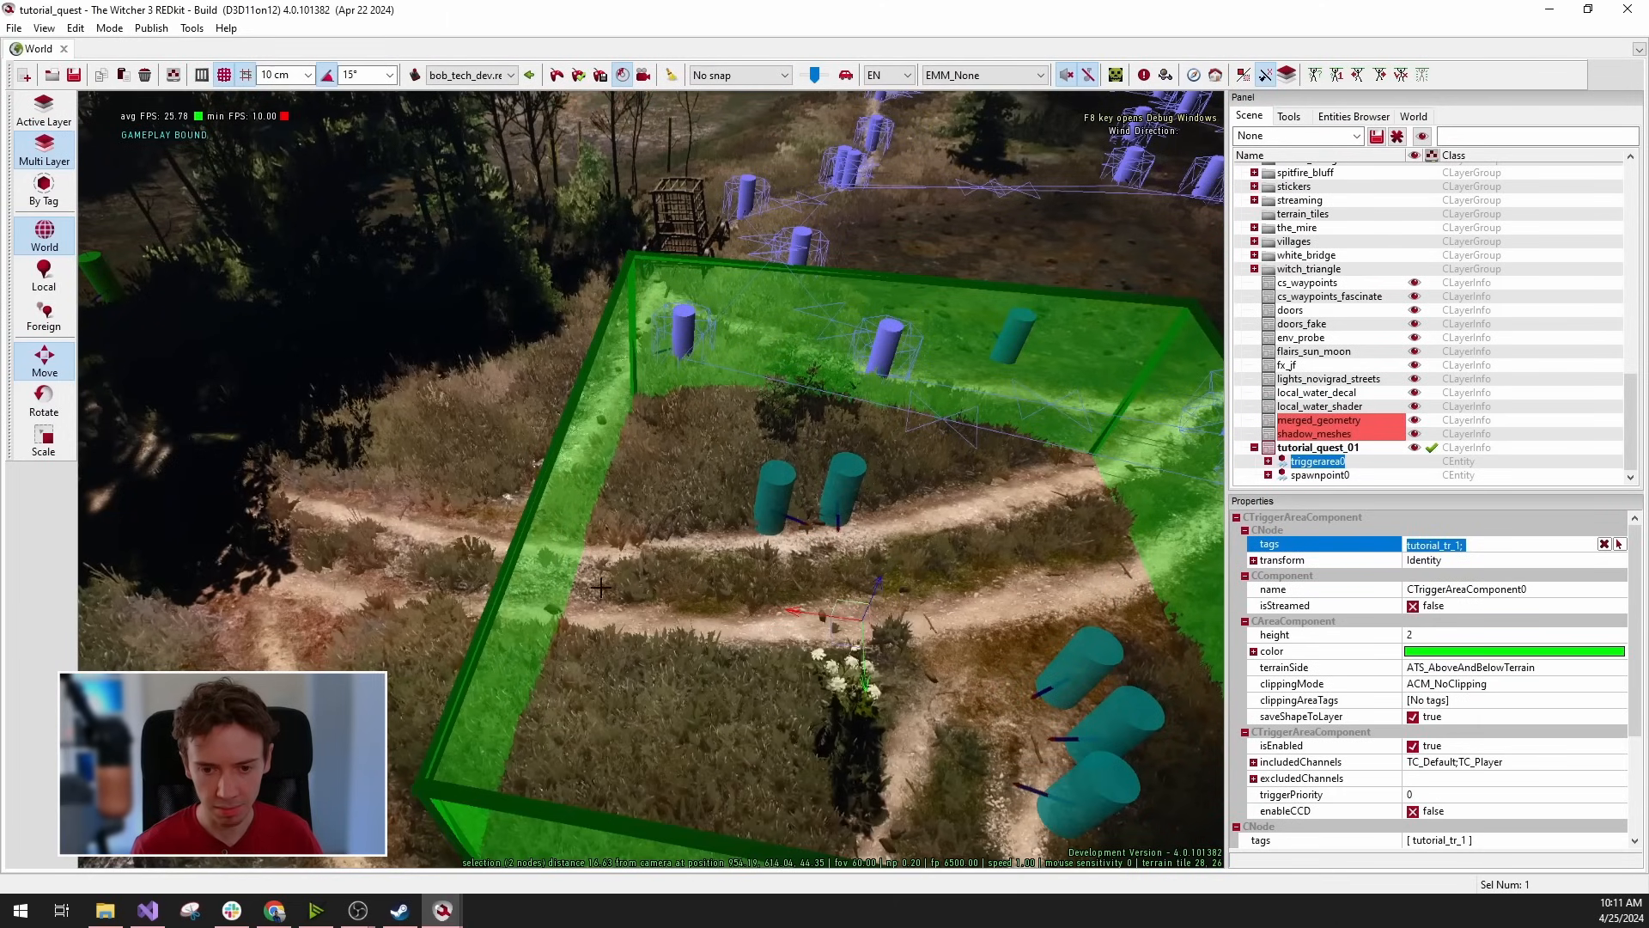
pyautogui.moveTo(590, 591); pyautogui.dragTo(408, 515, button='right')
pyautogui.press('w')
pyautogui.click(1320, 475)
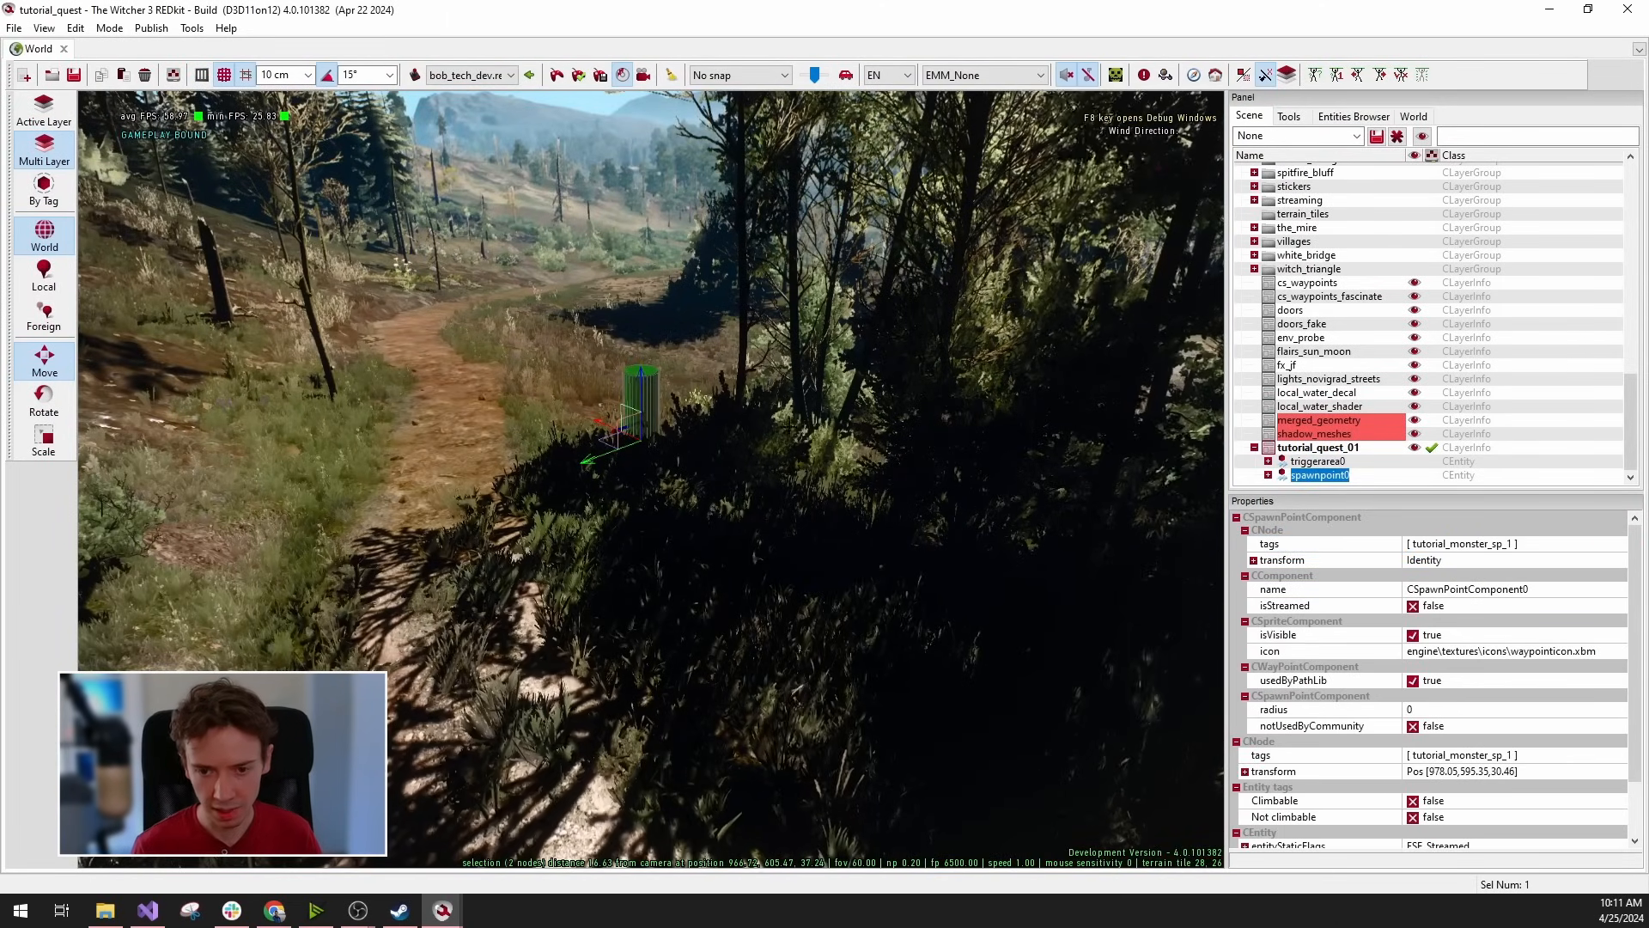
pyautogui.click(1452, 544)
pyautogui.hotkey('ctrl', 'c')
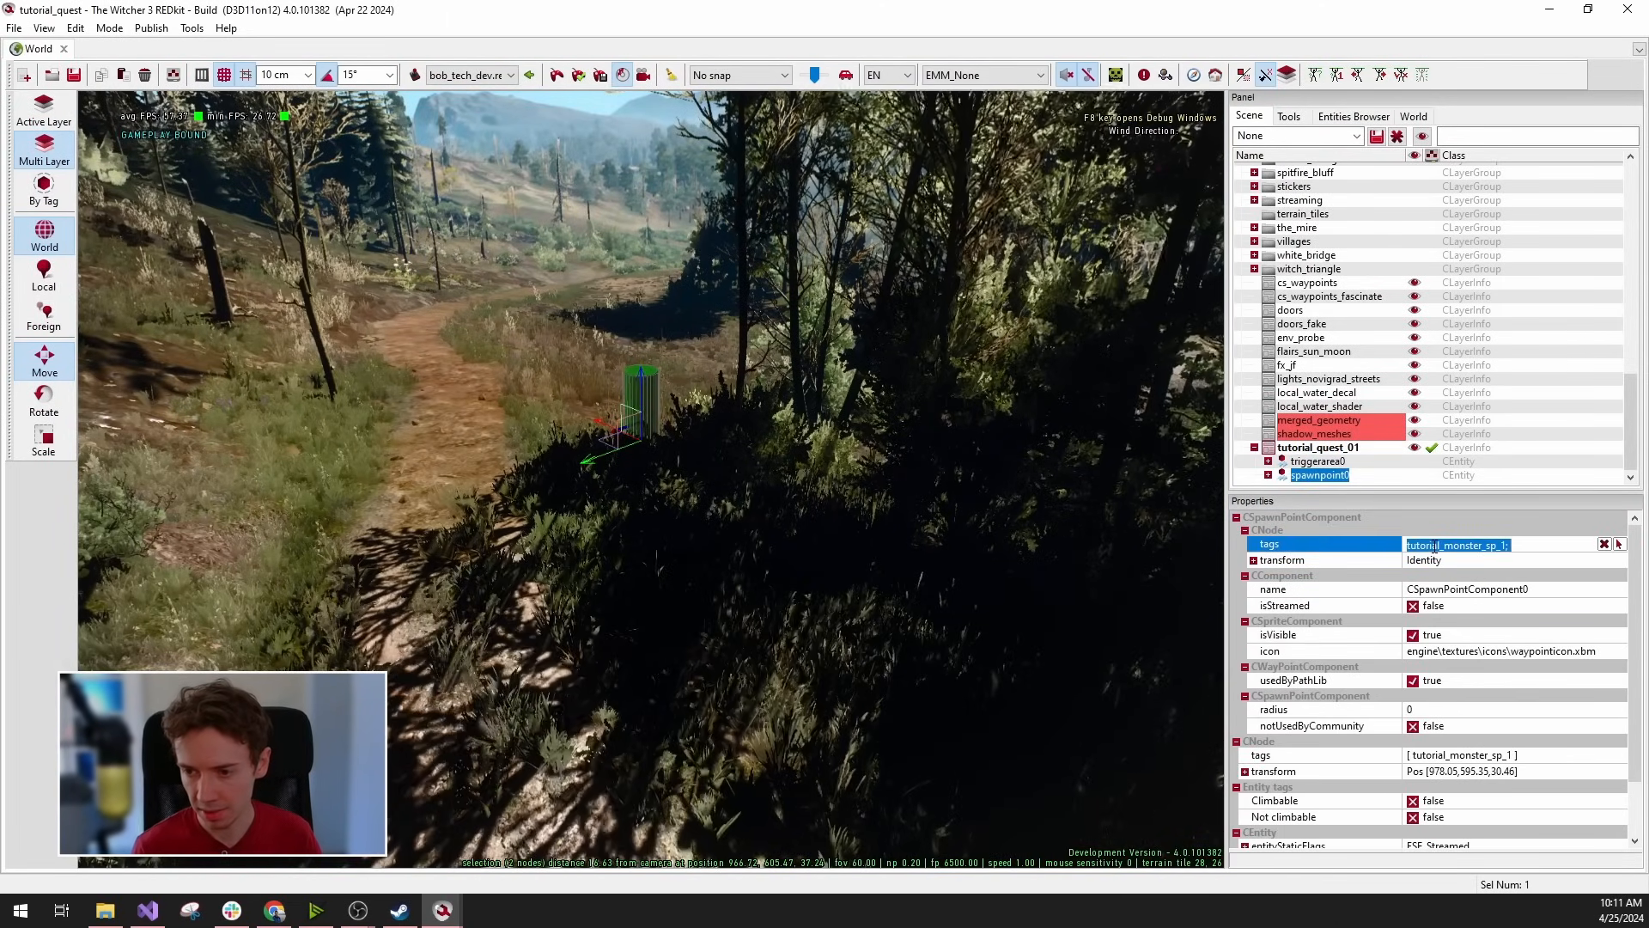
pyautogui.click(1419, 560)
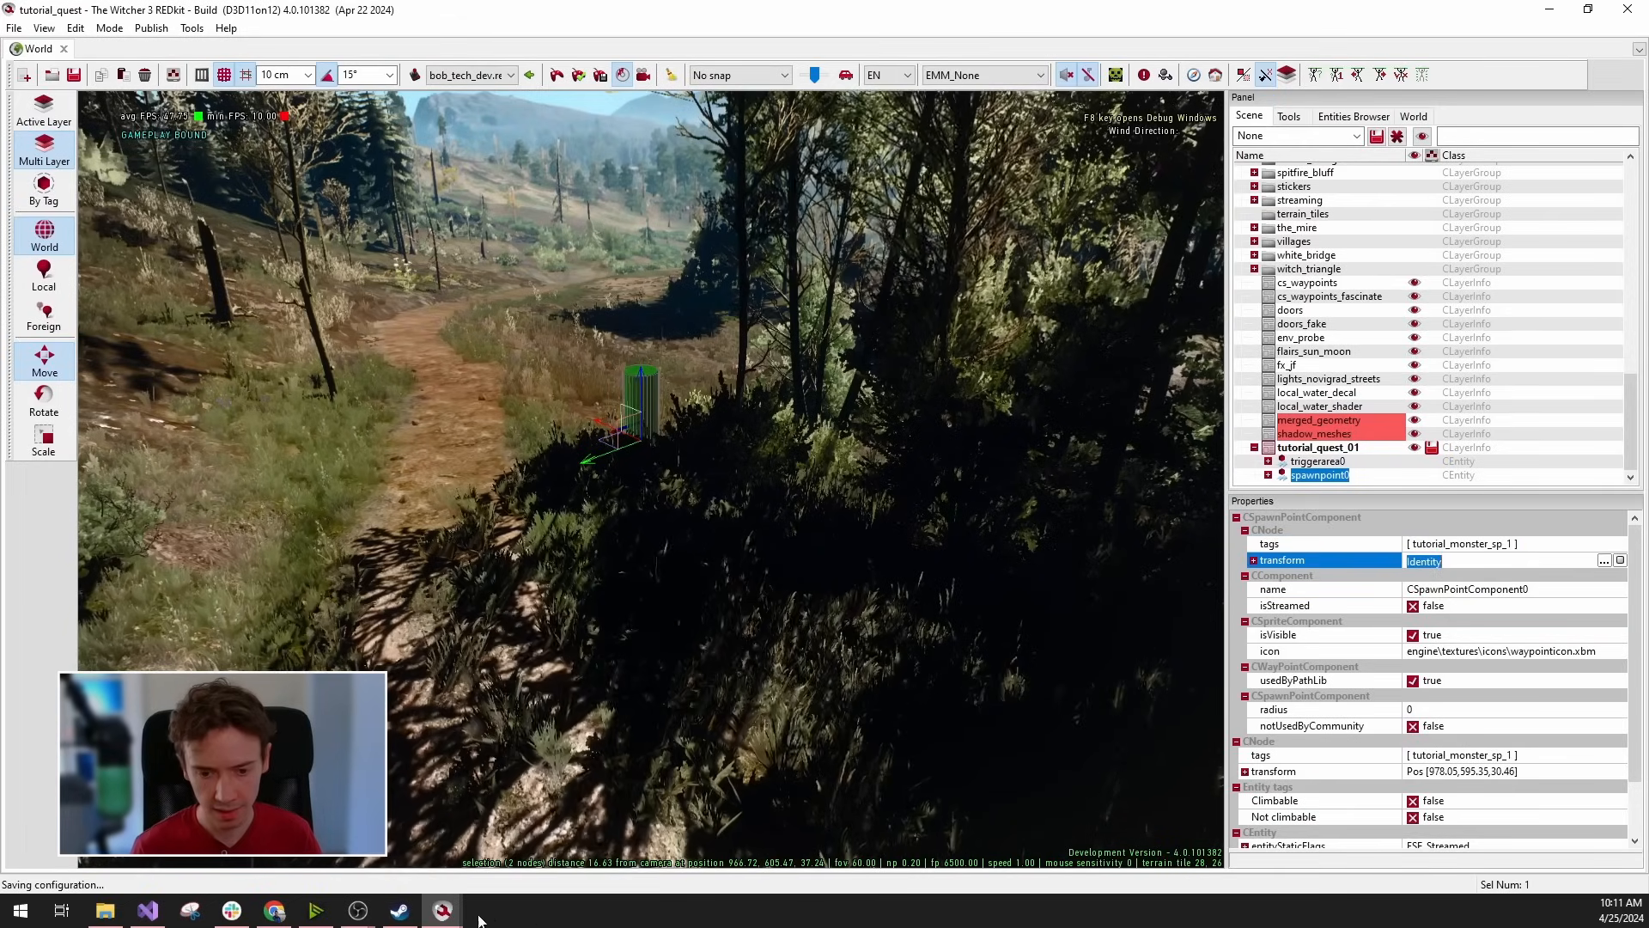
# Switch back to the Community Editor and paste tutorial_monster_sp_1 as row 1's Spawn Point Tags.
pyautogui.moveTo(465, 921)
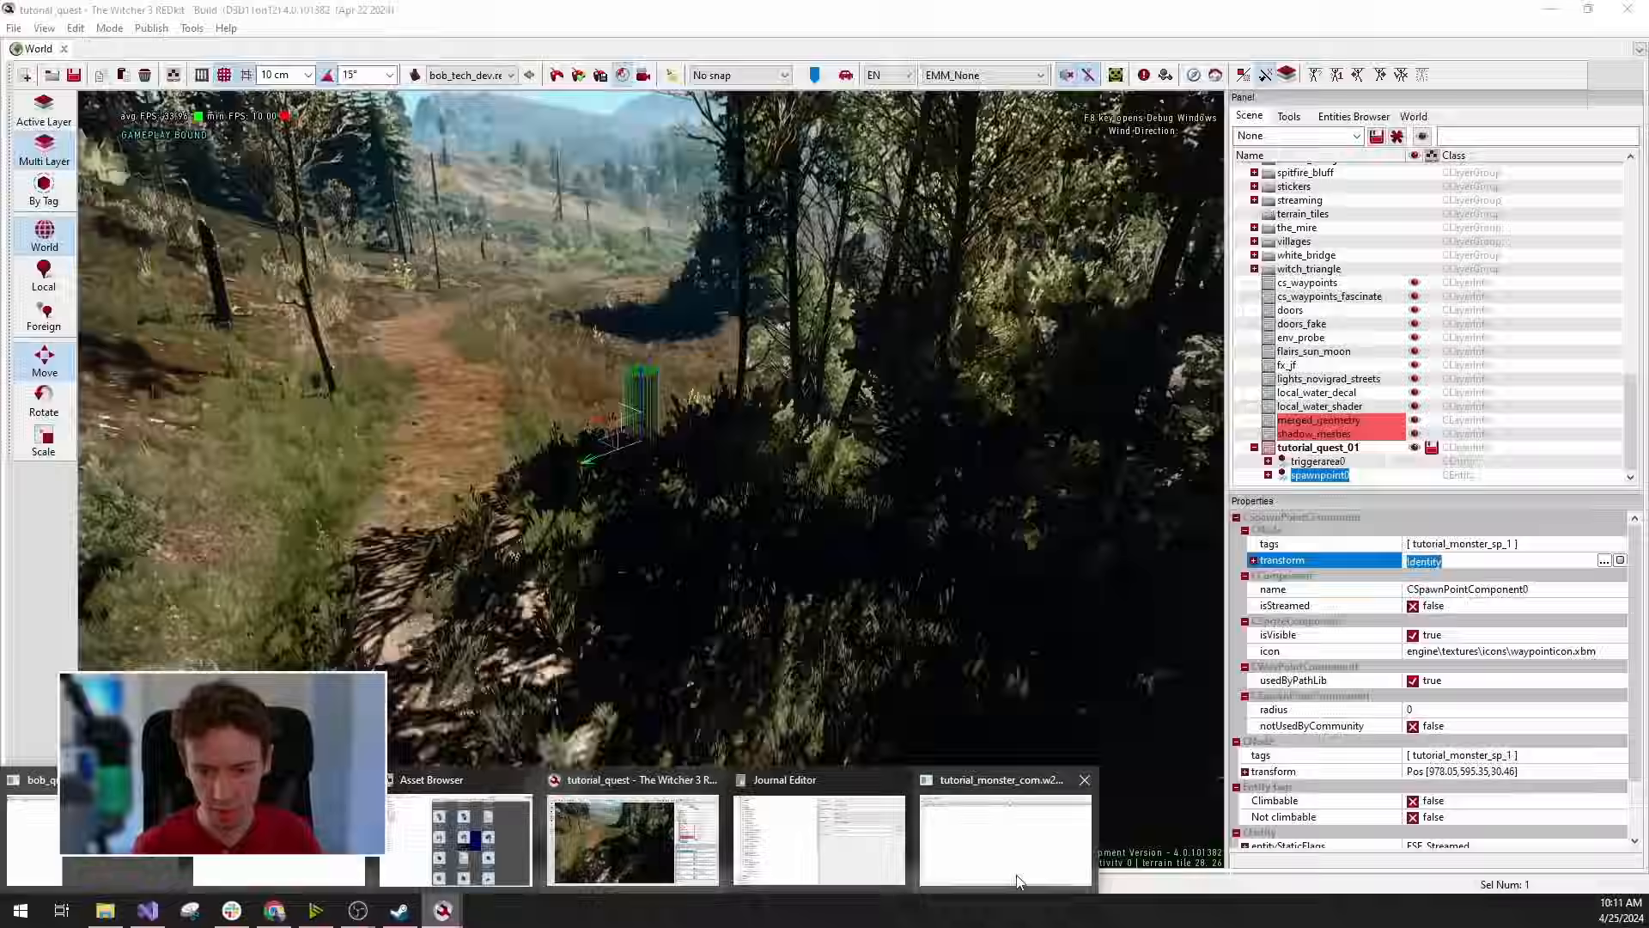
pyautogui.click(1005, 838)
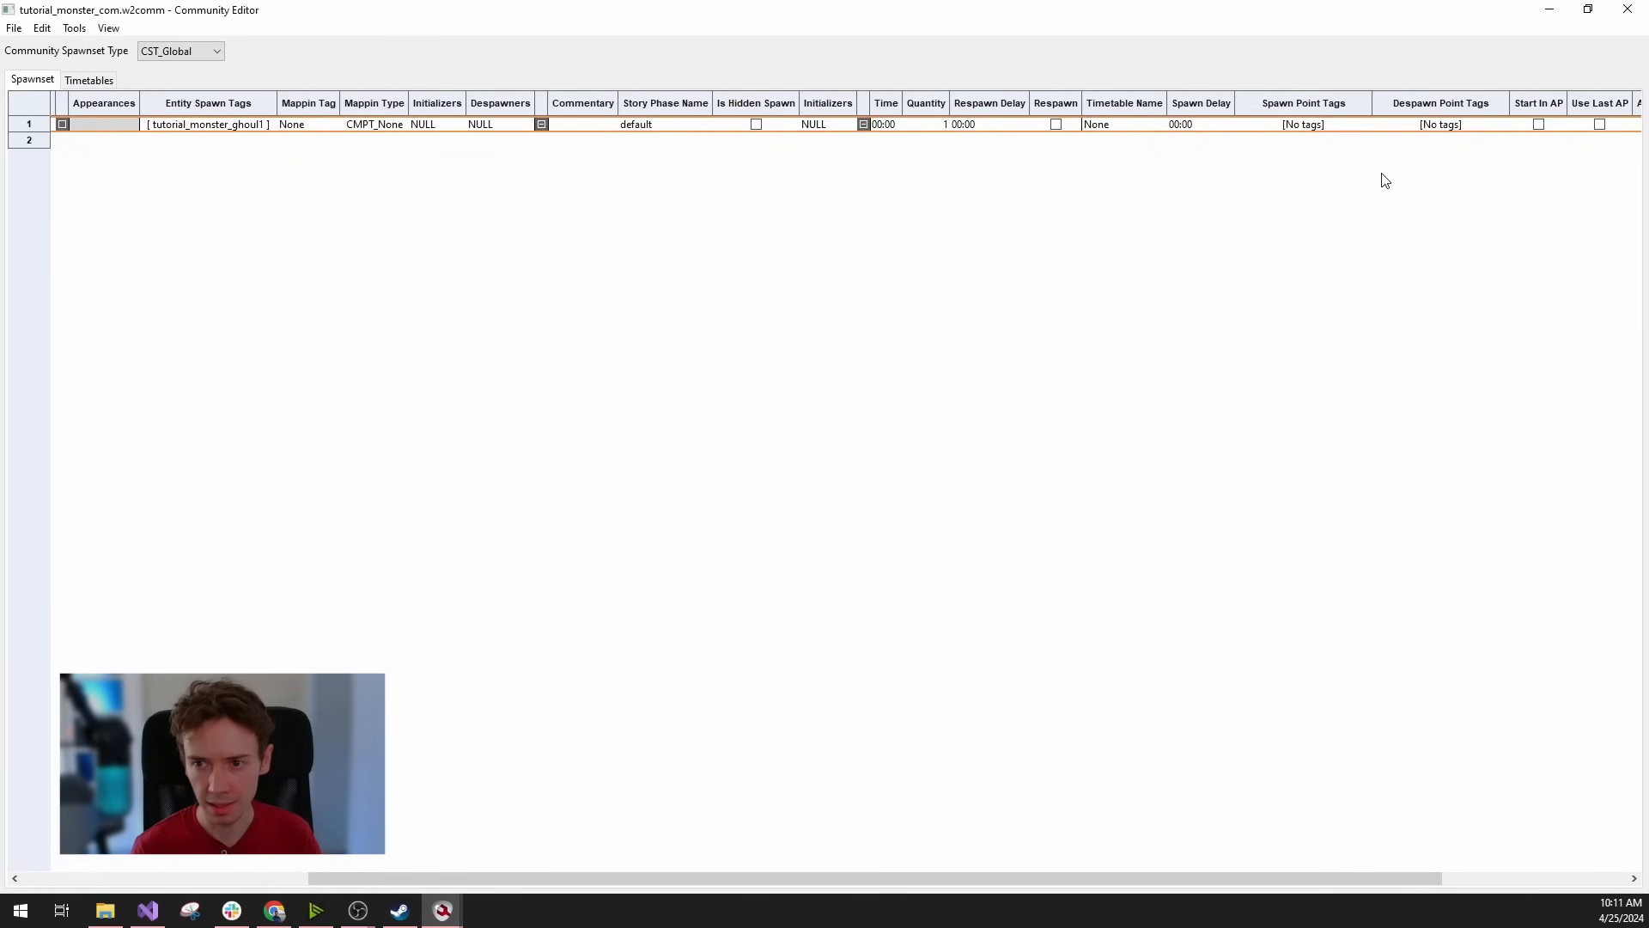
pyautogui.click(1301, 126)
pyautogui.click(1301, 125)
pyautogui.hotkey('ctrl', 'v')
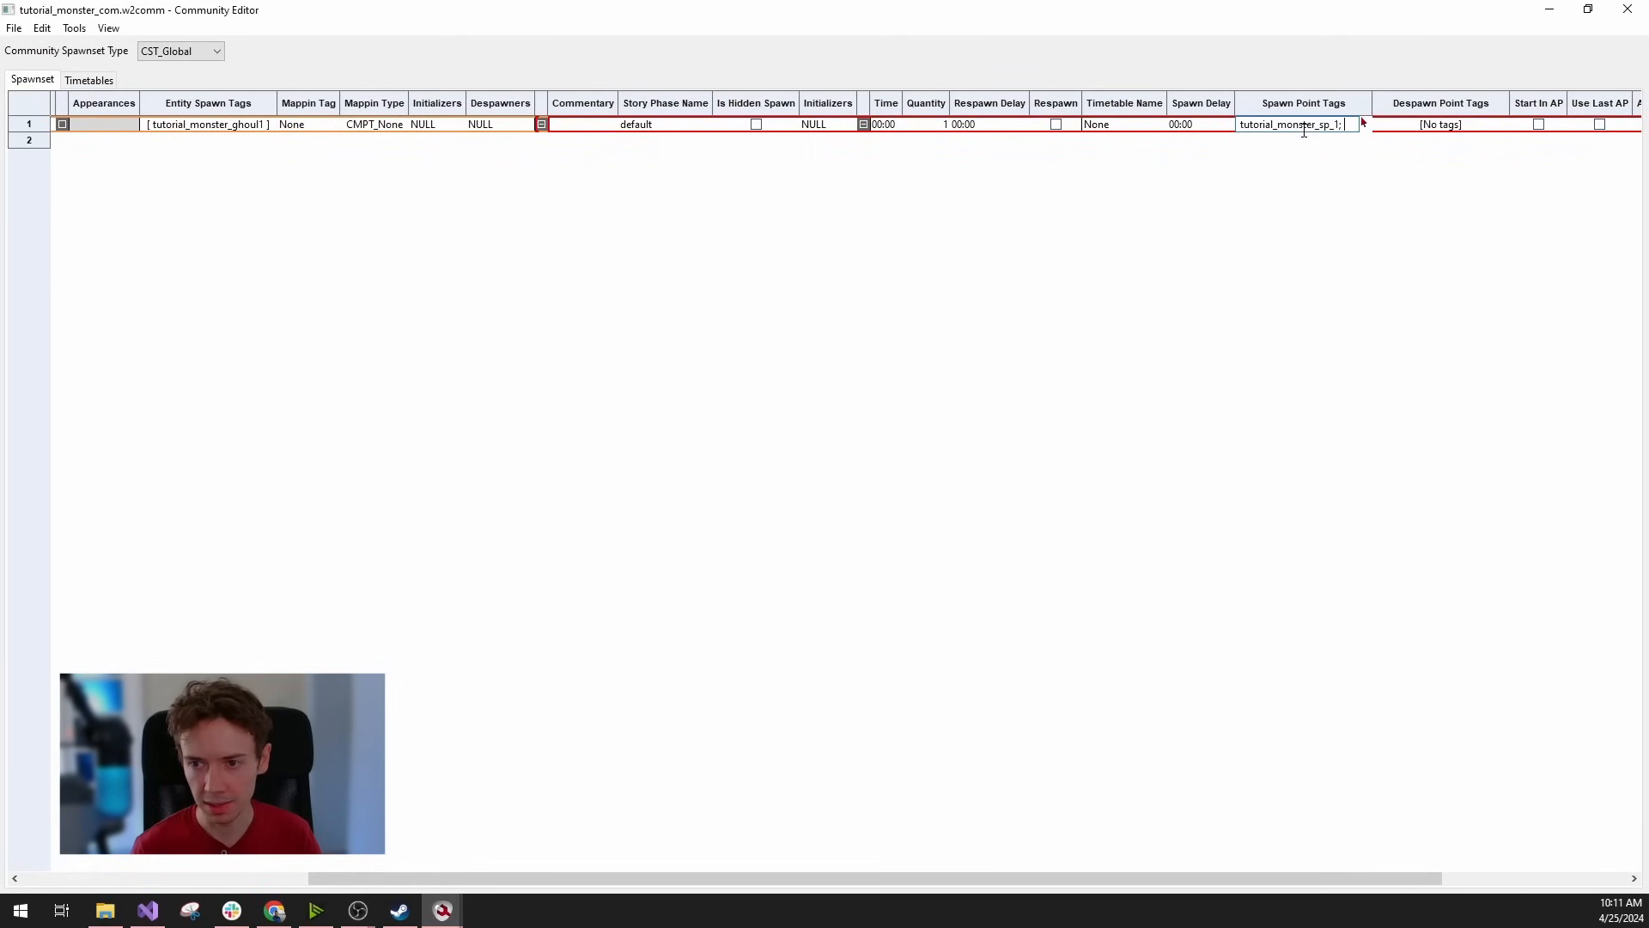
pyautogui.click(1315, 106)
pyautogui.click(1315, 124)
pyautogui.hotkey('ctrl', 'v')
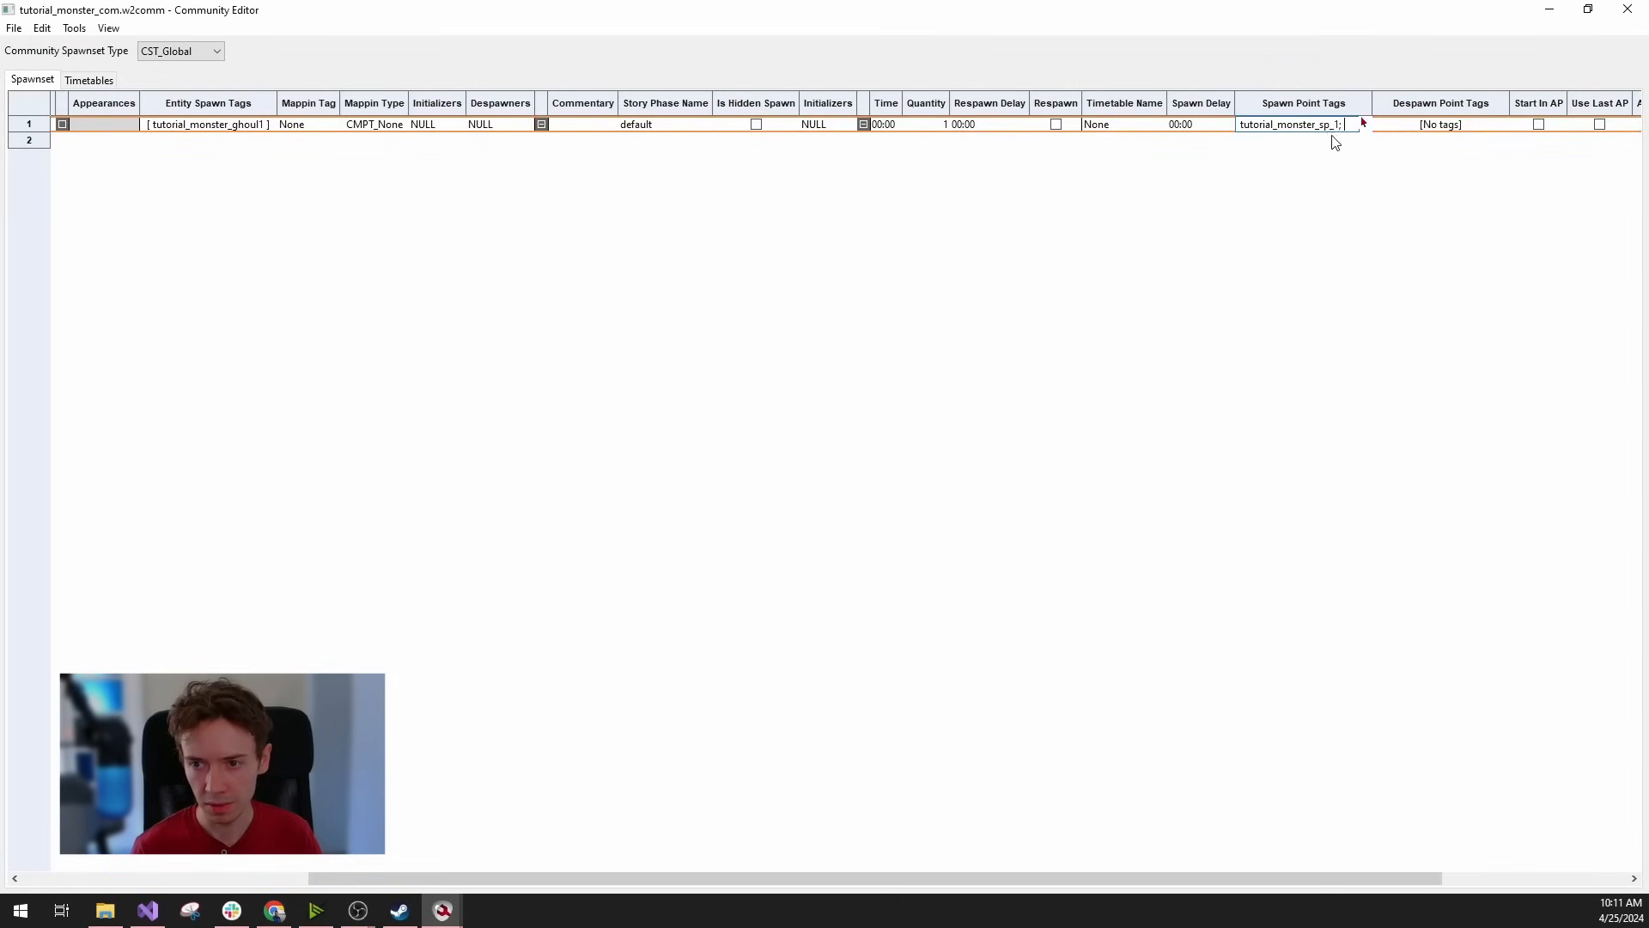
pyautogui.click(1332, 141)
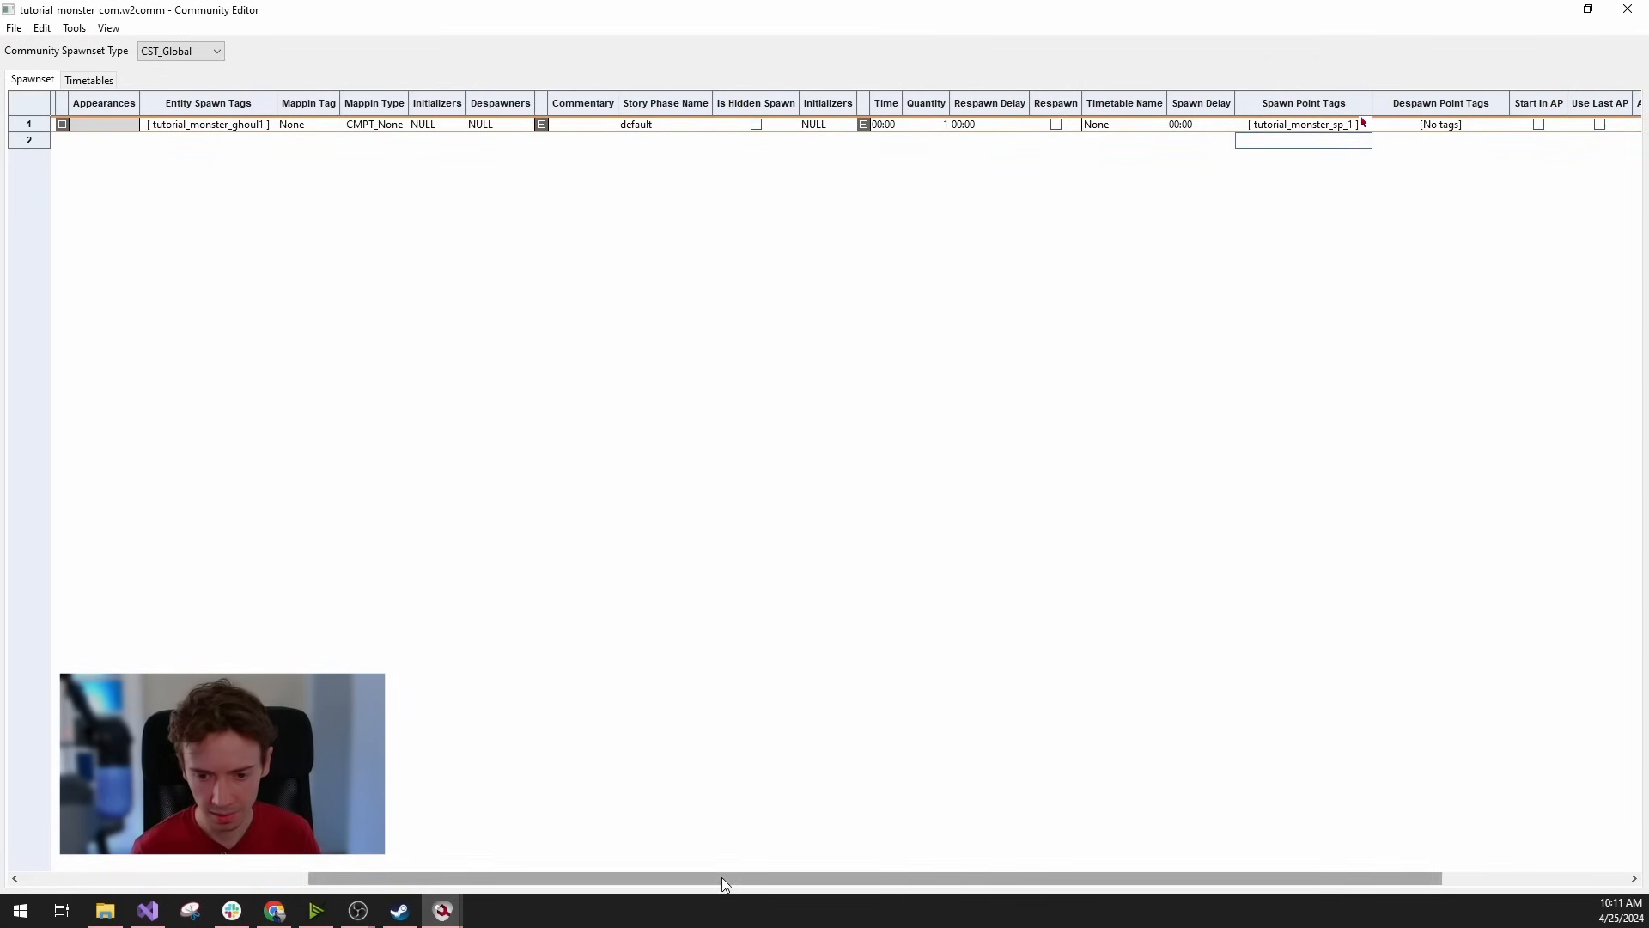
# Review row 1's spawnset columns and save the tutorial_monster_com community file.
pyautogui.moveTo(722, 878); pyautogui.dragTo(1120, 874)
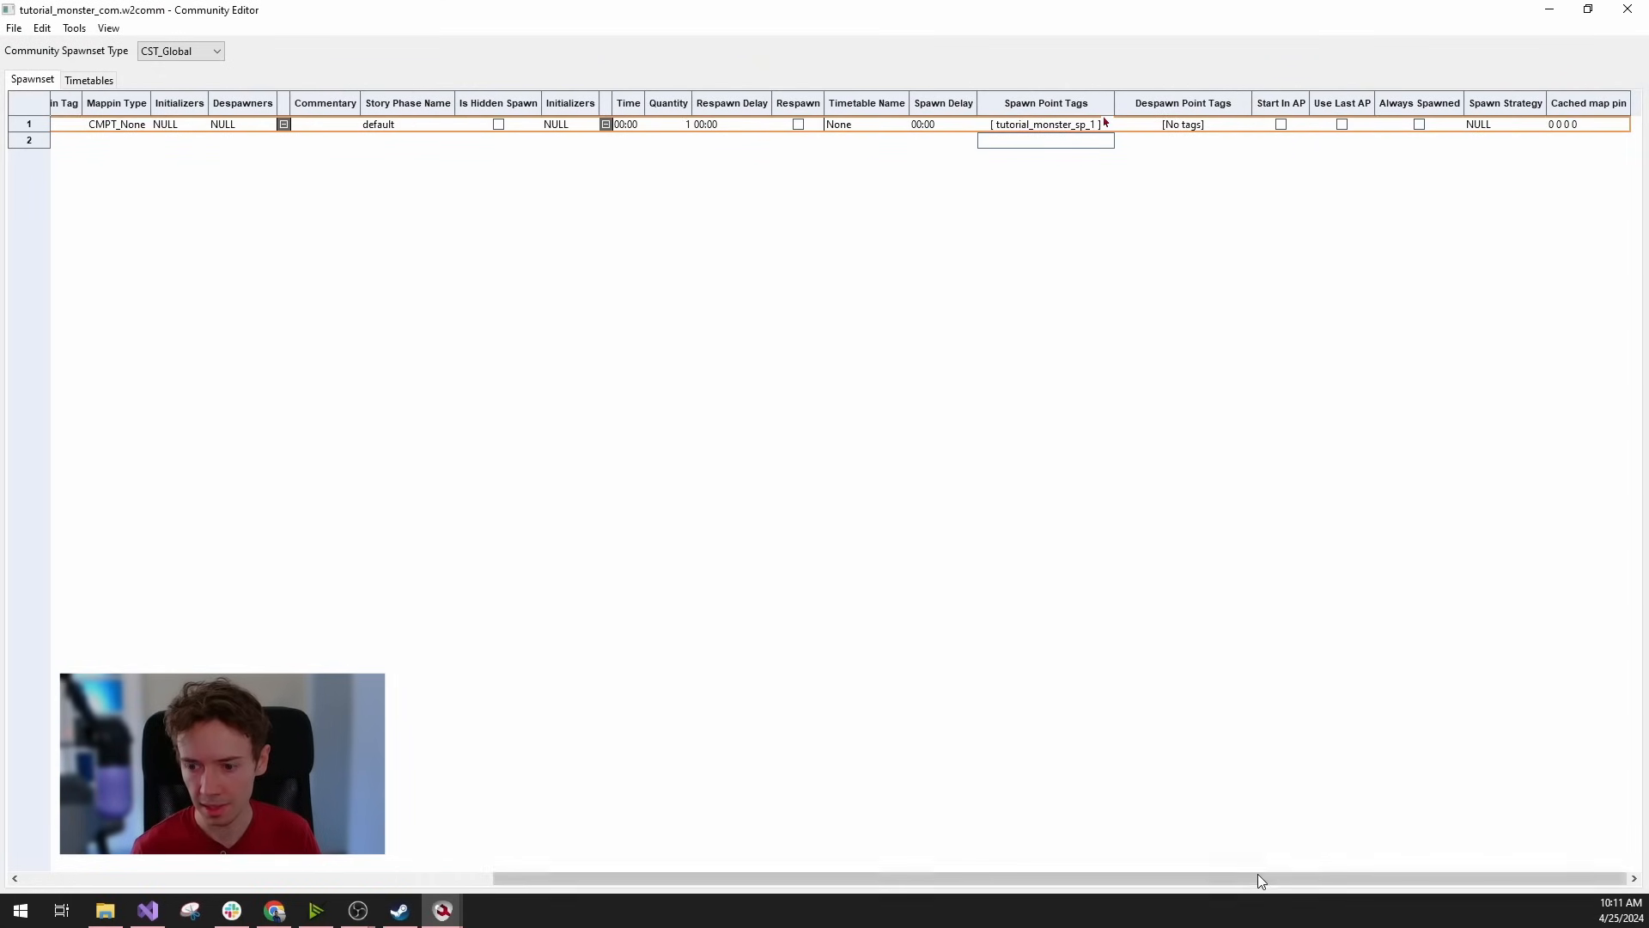
pyautogui.moveTo(1257, 873); pyautogui.dragTo(704, 840)
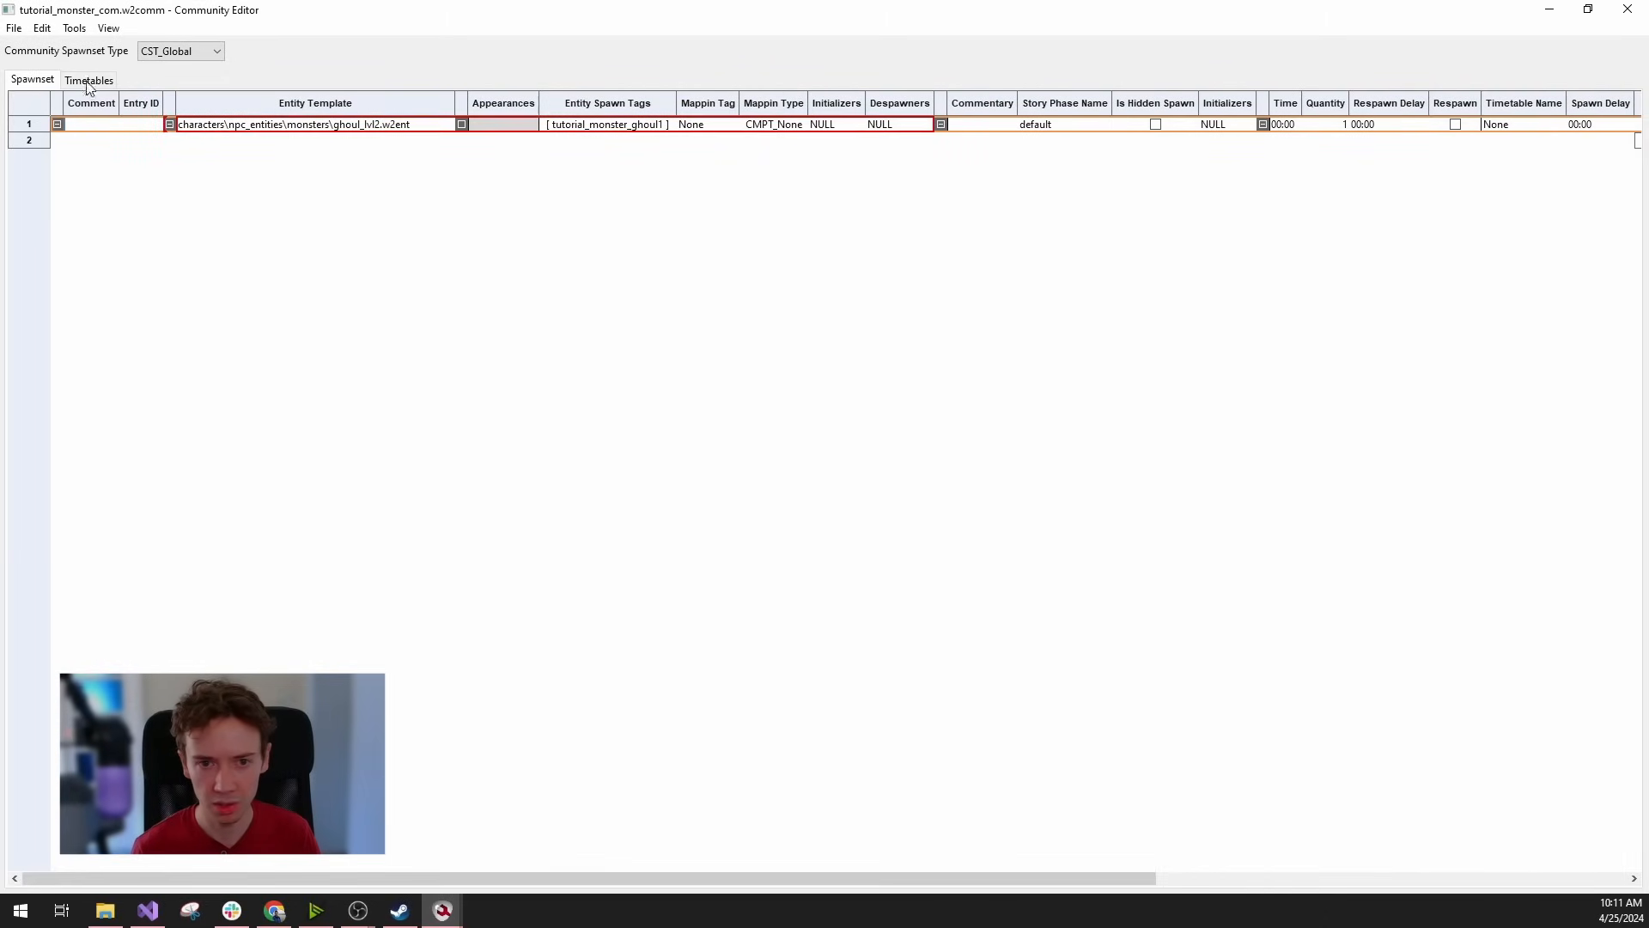
pyautogui.click(12, 28)
pyautogui.click(31, 48)
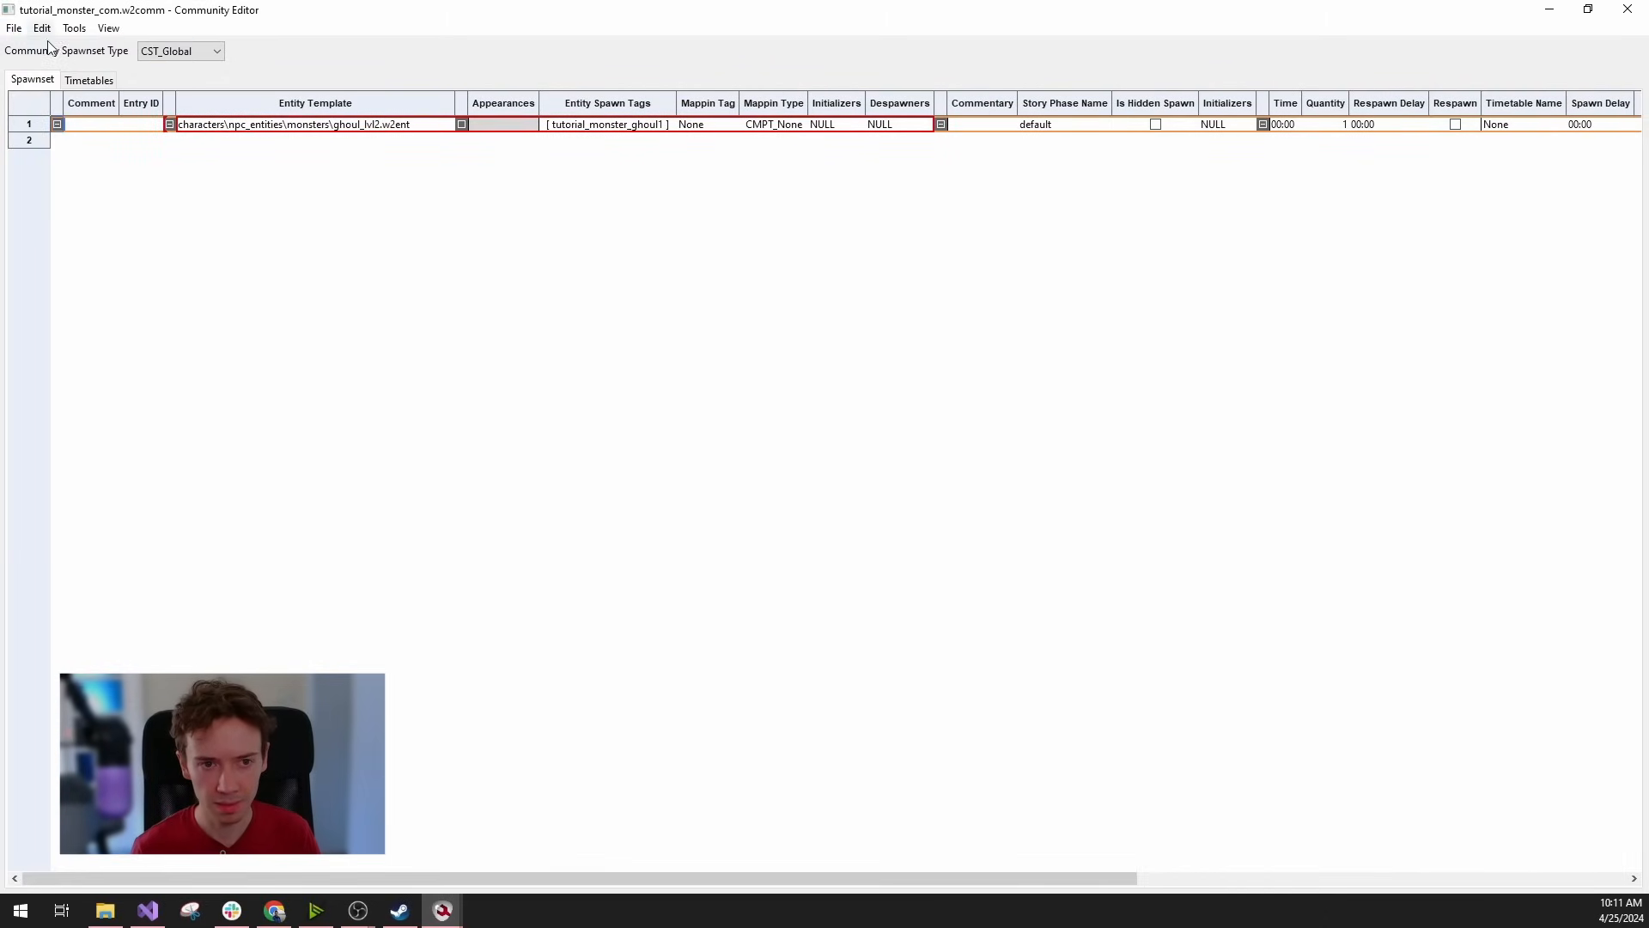
# Close the tutorial_monster_com.w2comm community window and switch to the bob_quest.w2quest quest graph.
pyautogui.click(1628, 9)
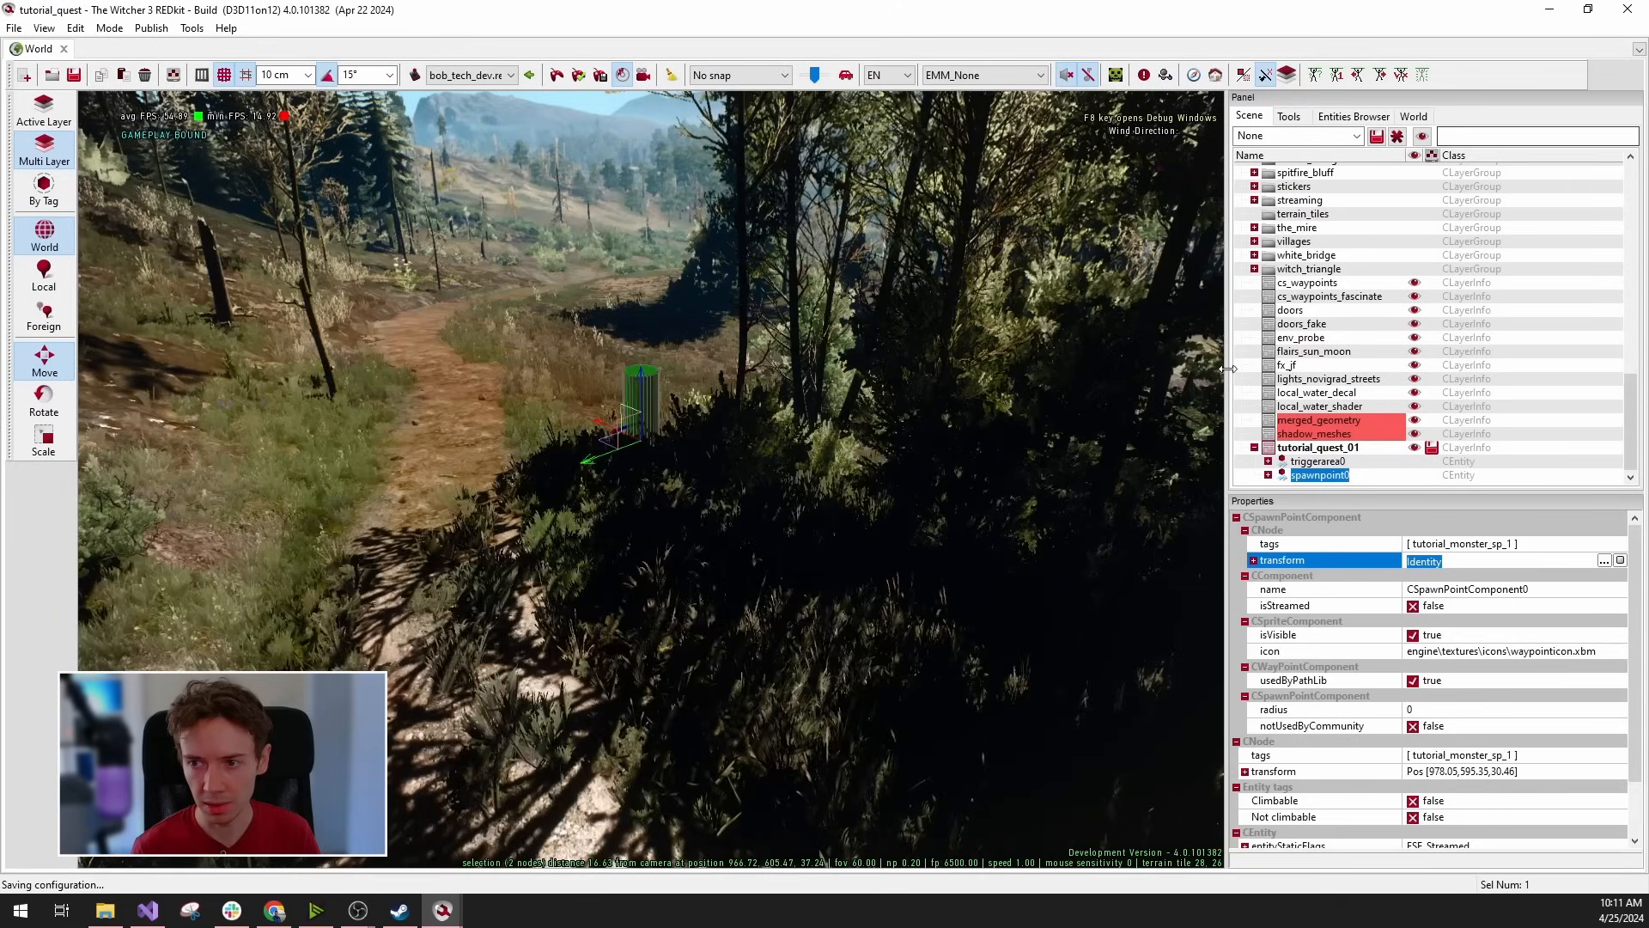
pyautogui.moveTo(651, 480); pyautogui.dragTo(824, 550, button='right')
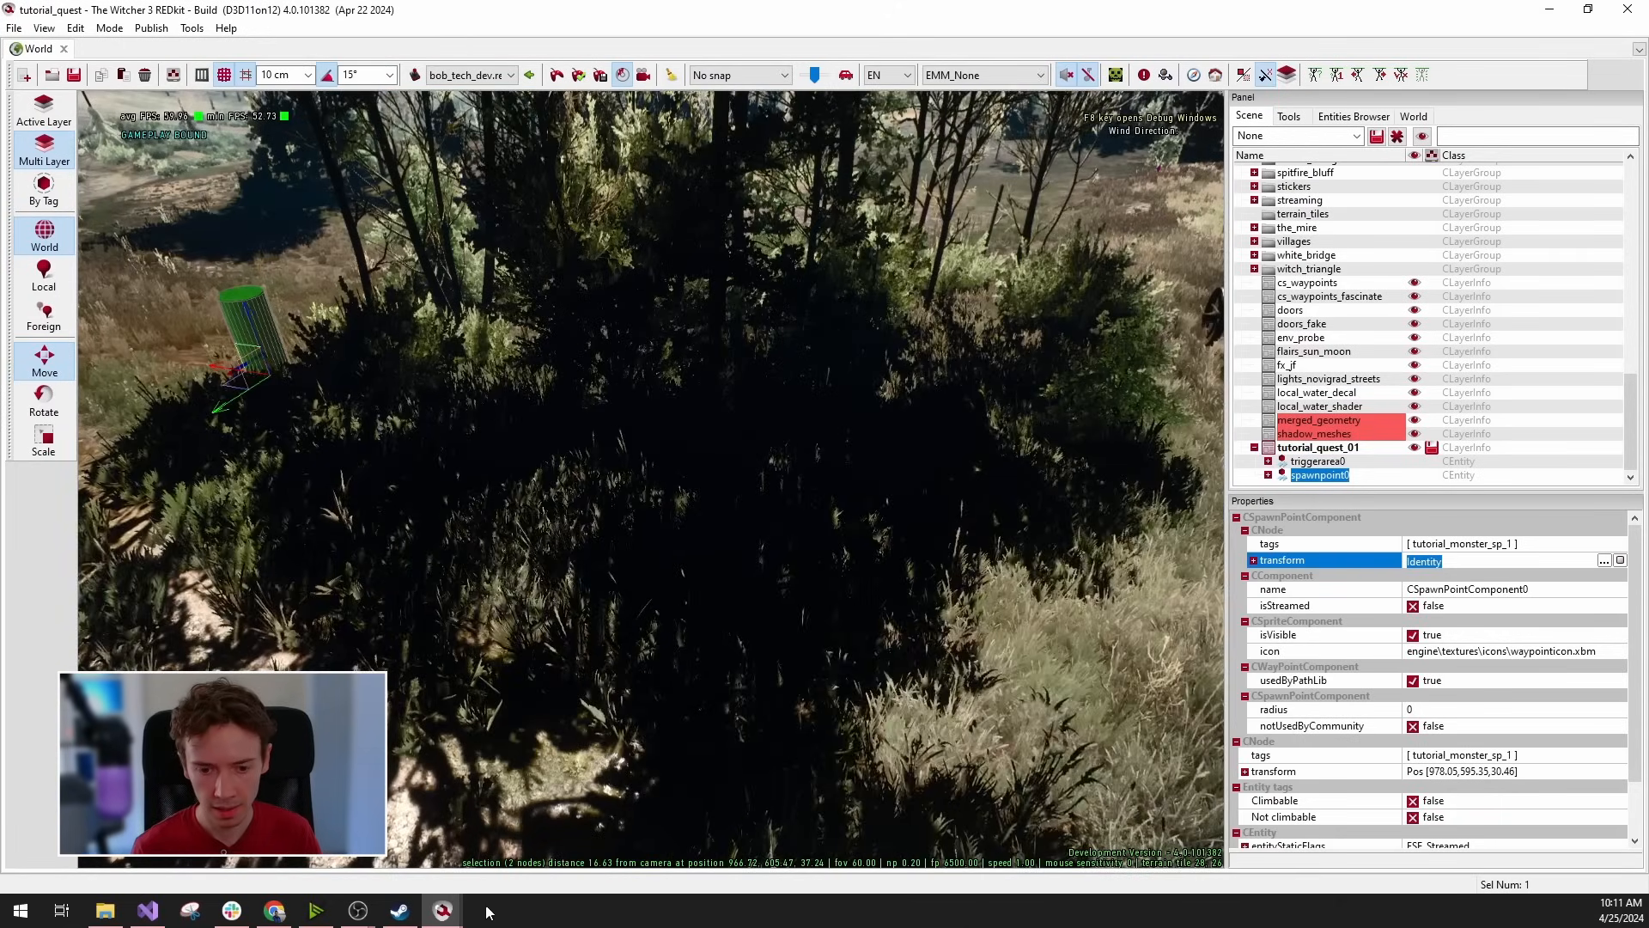
pyautogui.click(444, 911)
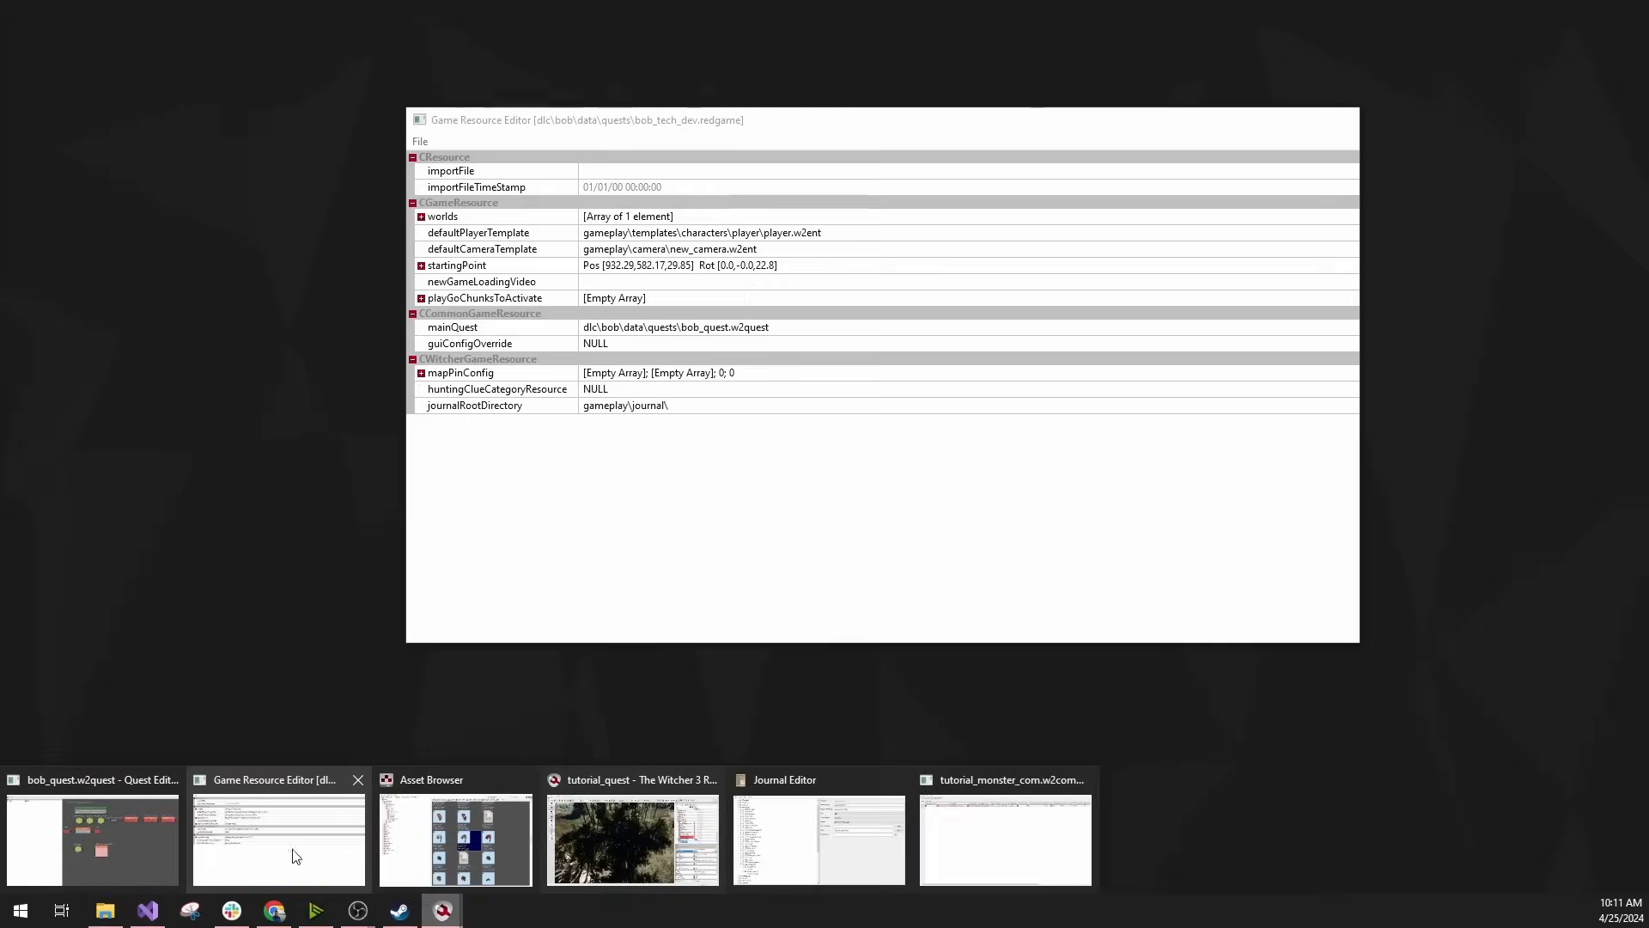
pyautogui.click(129, 834)
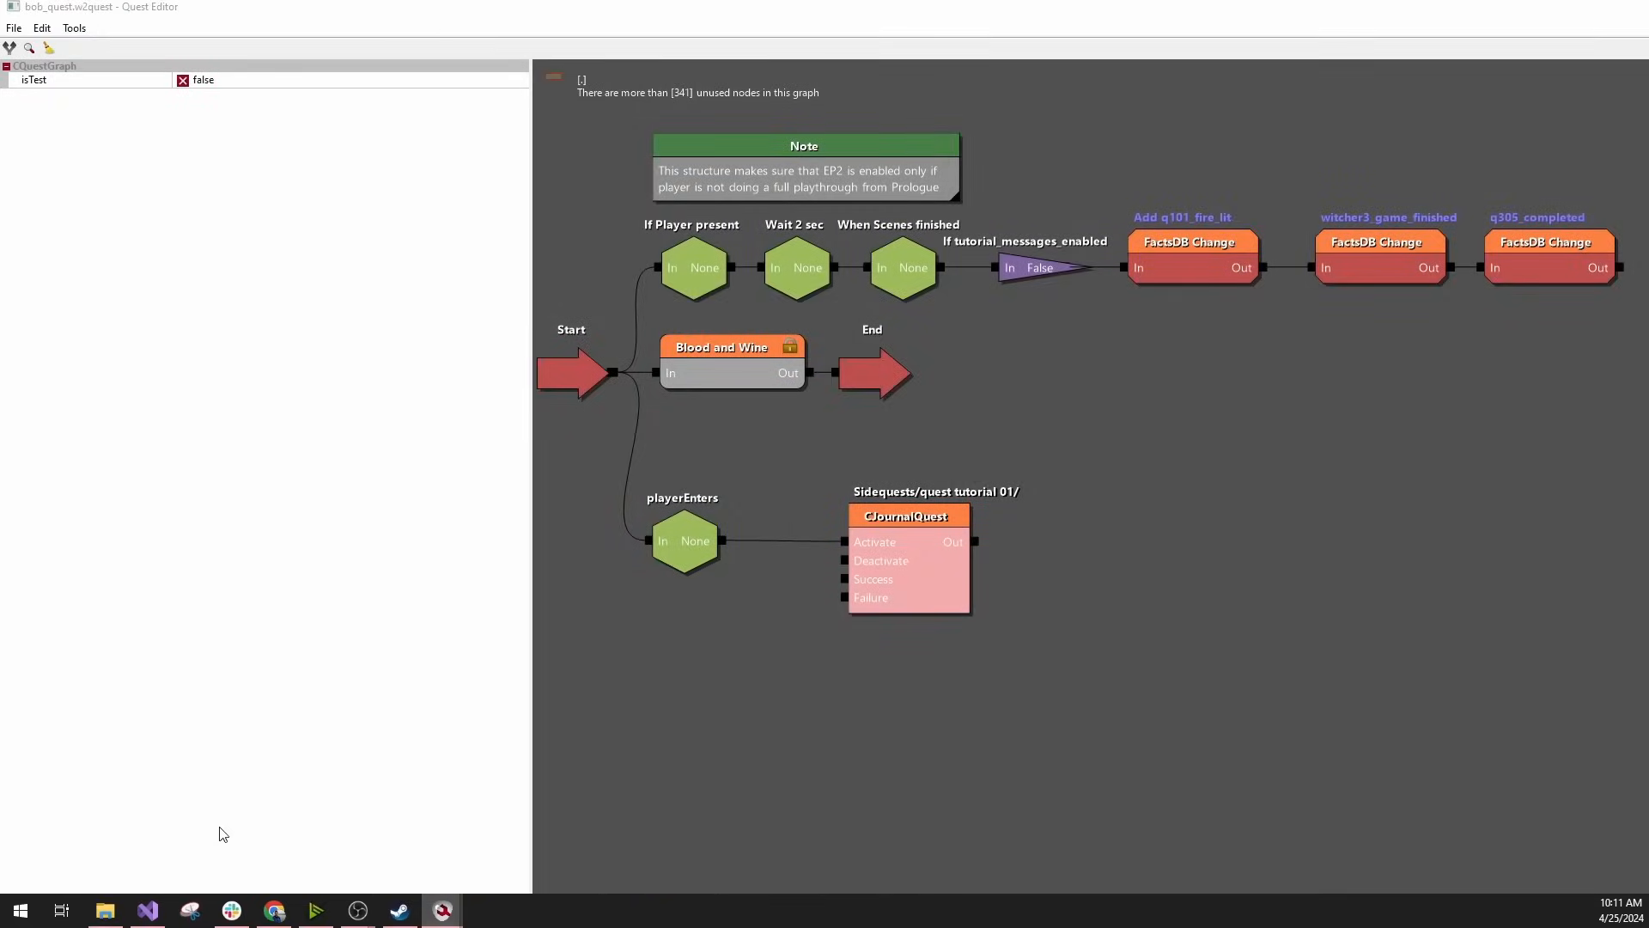
pyautogui.scroll(2, 1185, 610)
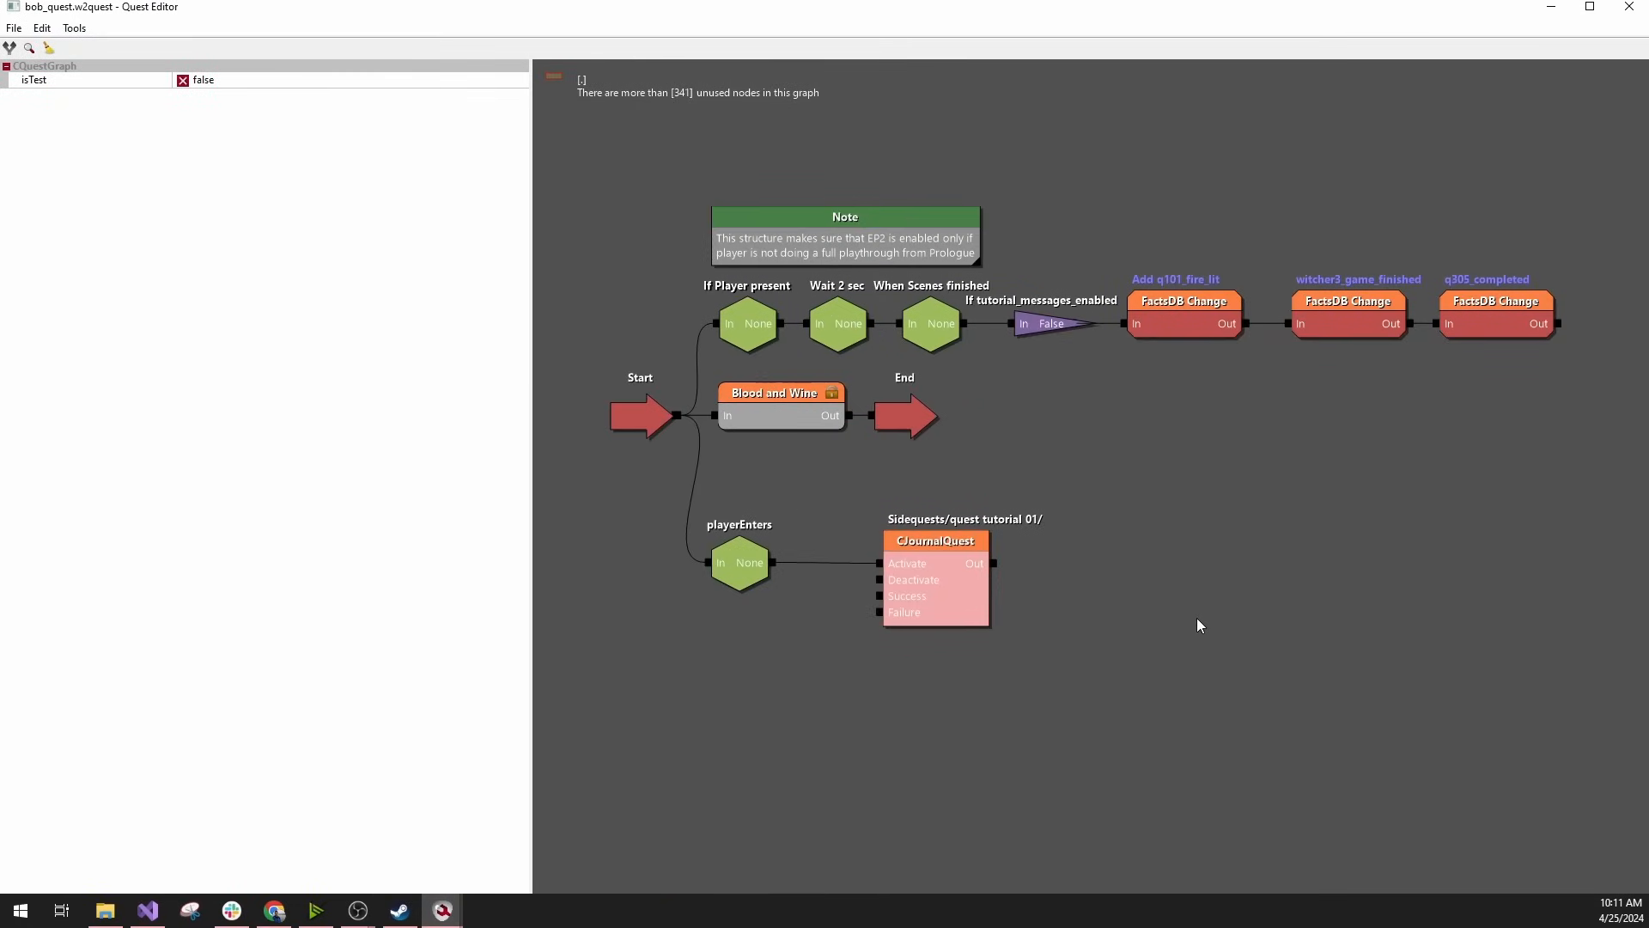
pyautogui.rightClick(1101, 552)
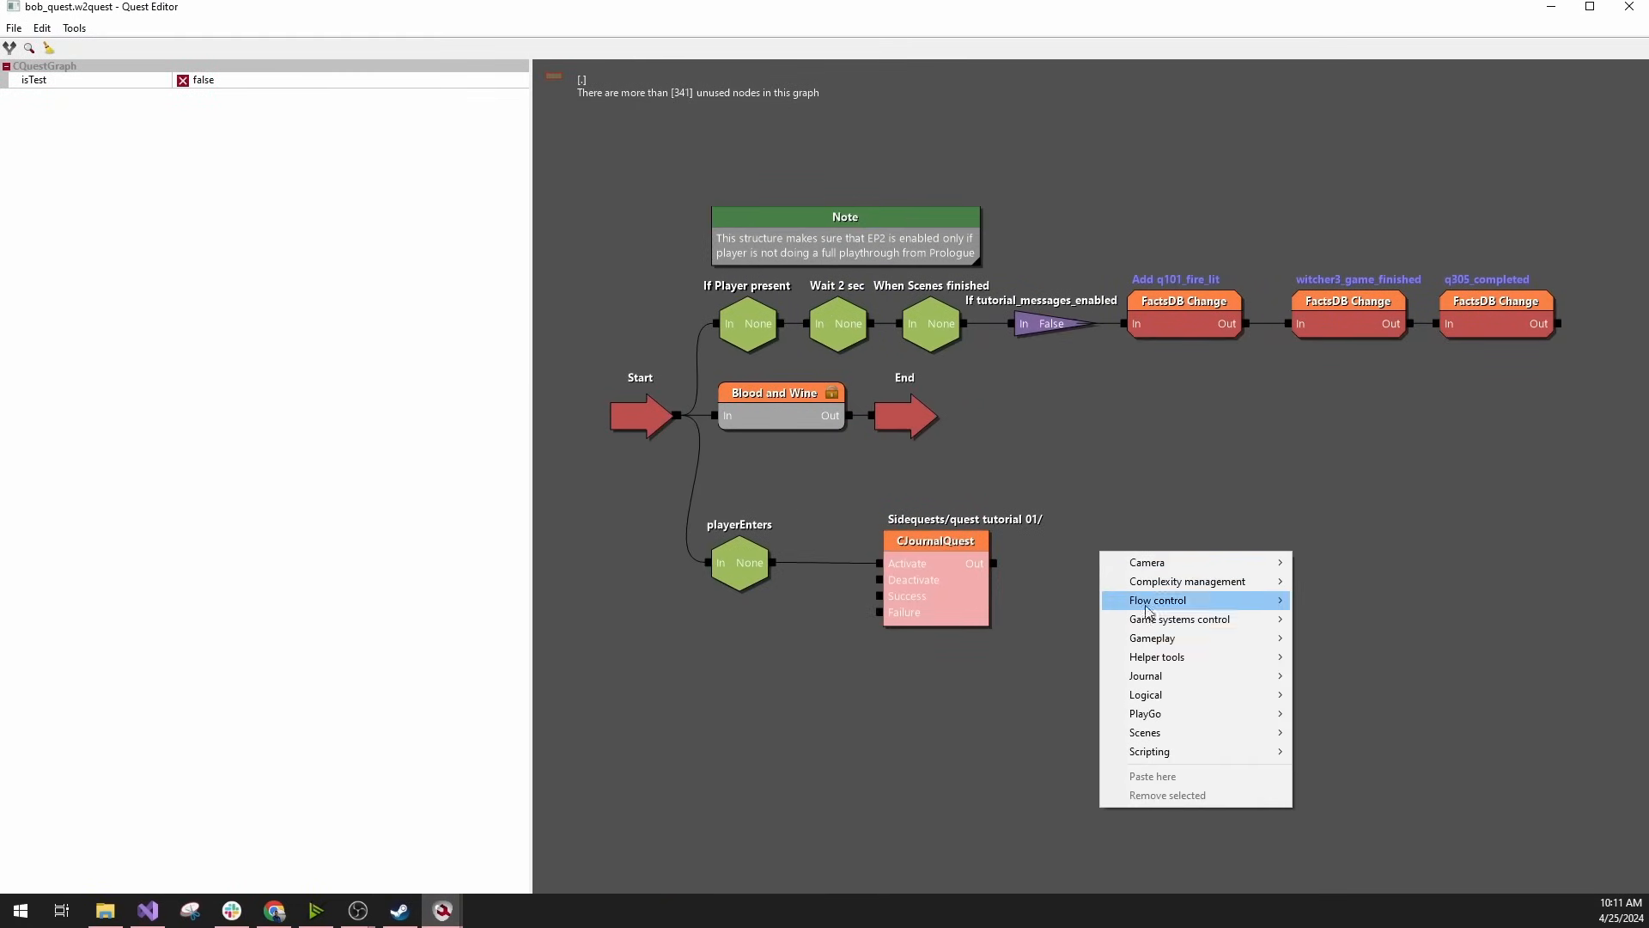
pyautogui.moveTo(1175, 627)
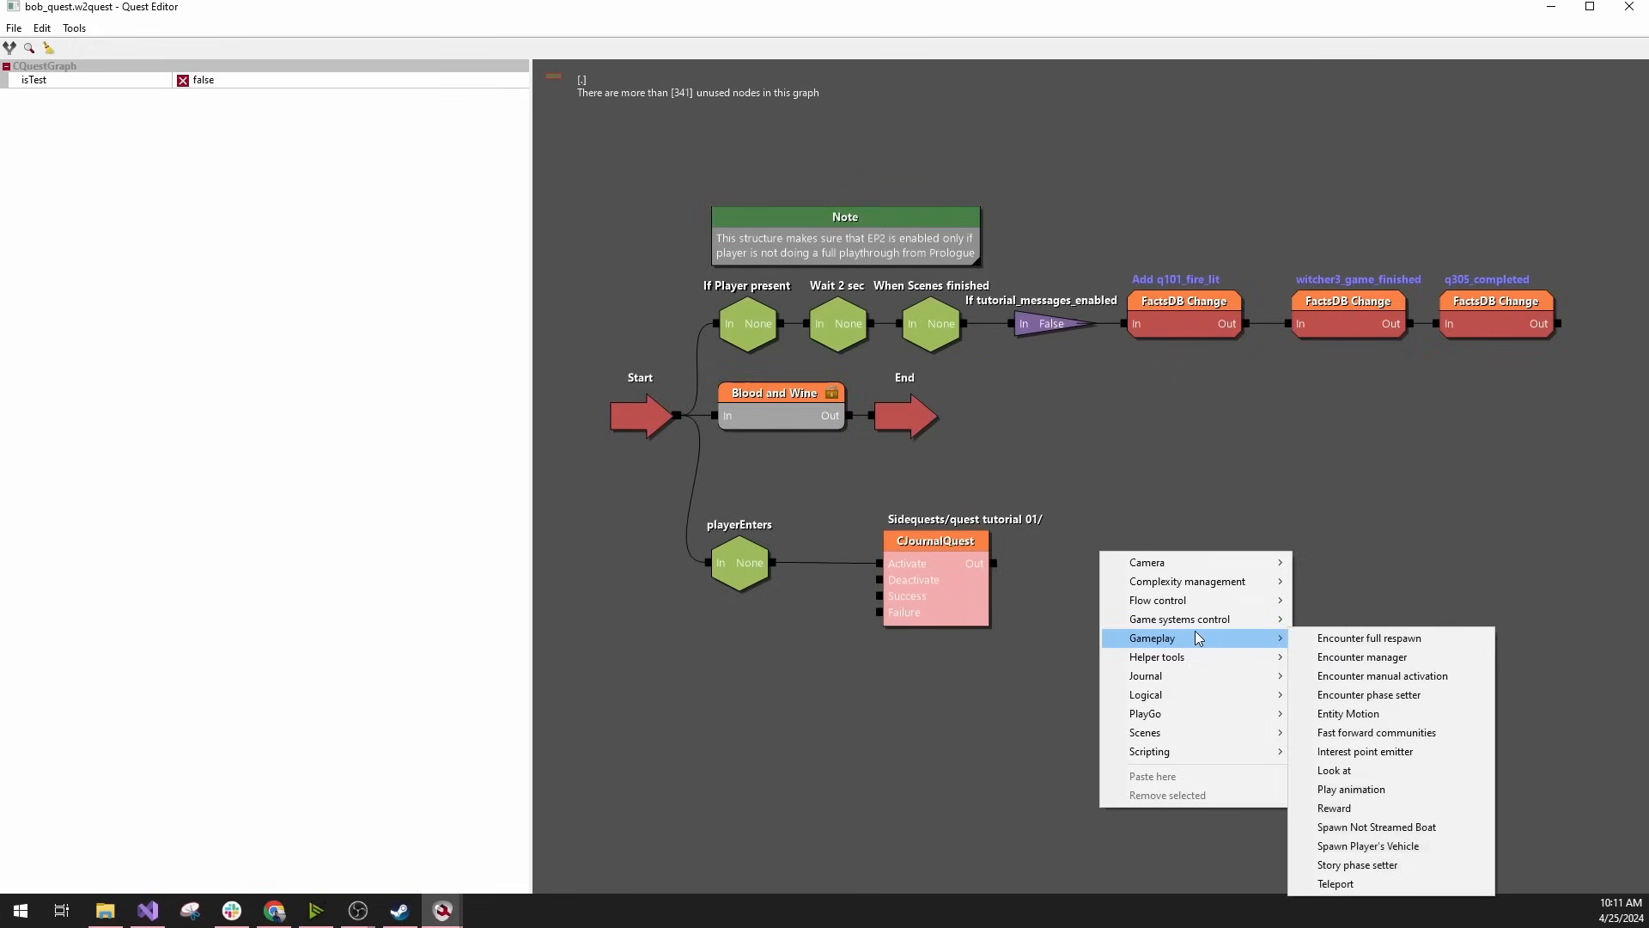
pyautogui.click(998, 688)
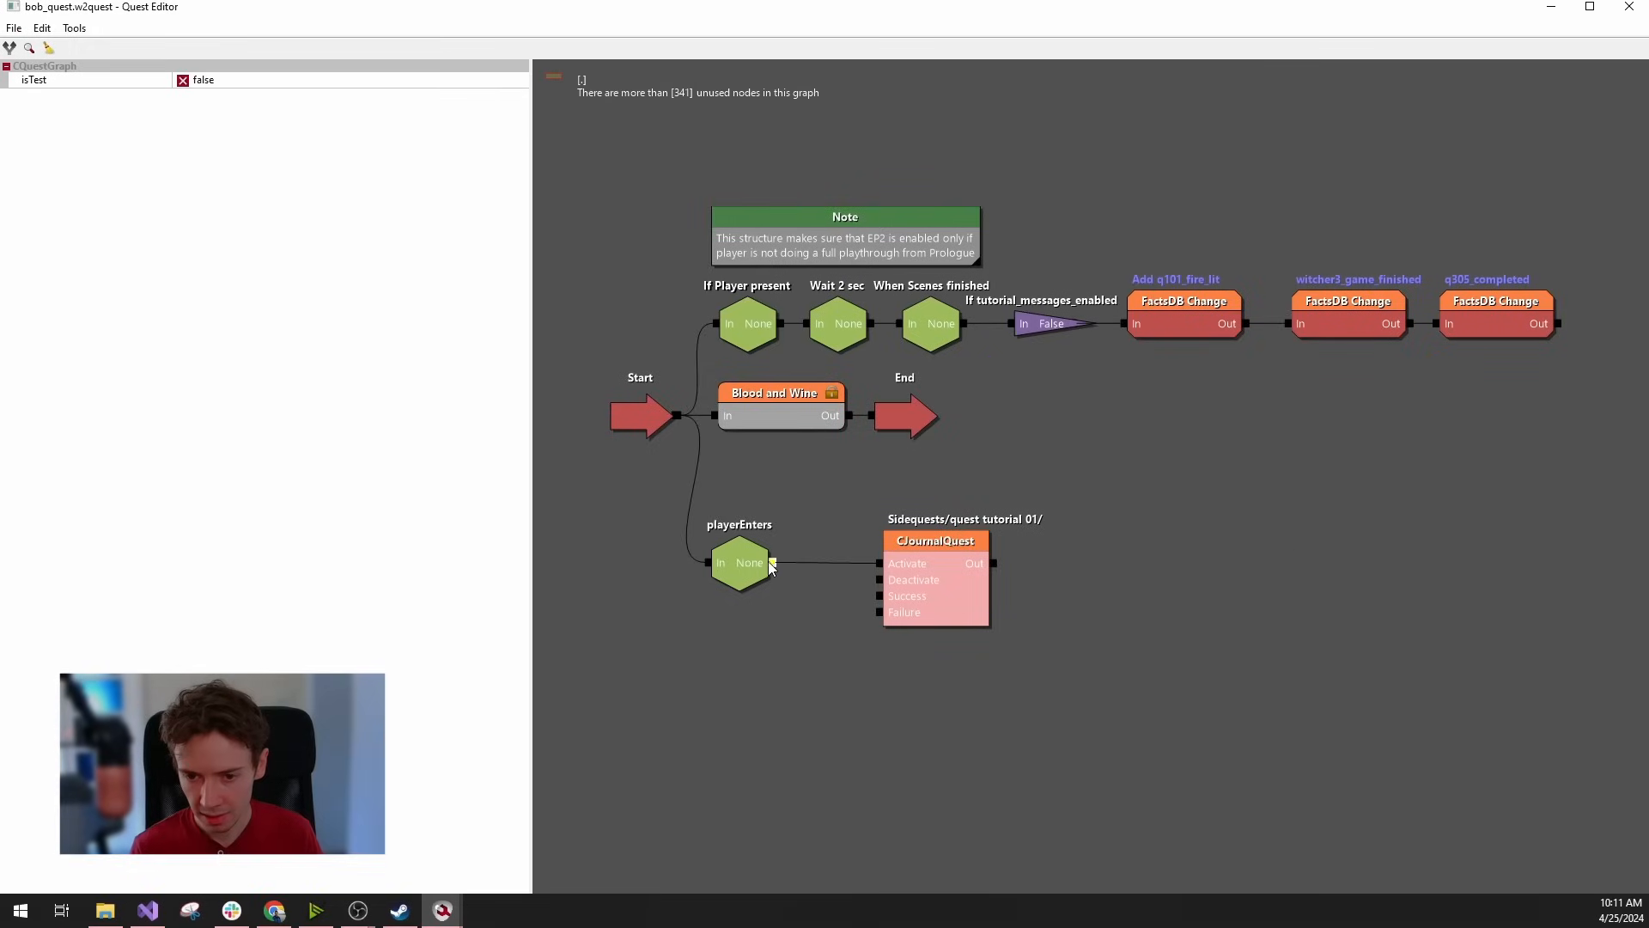
pyautogui.moveTo(773, 564); pyautogui.dragTo(898, 725)
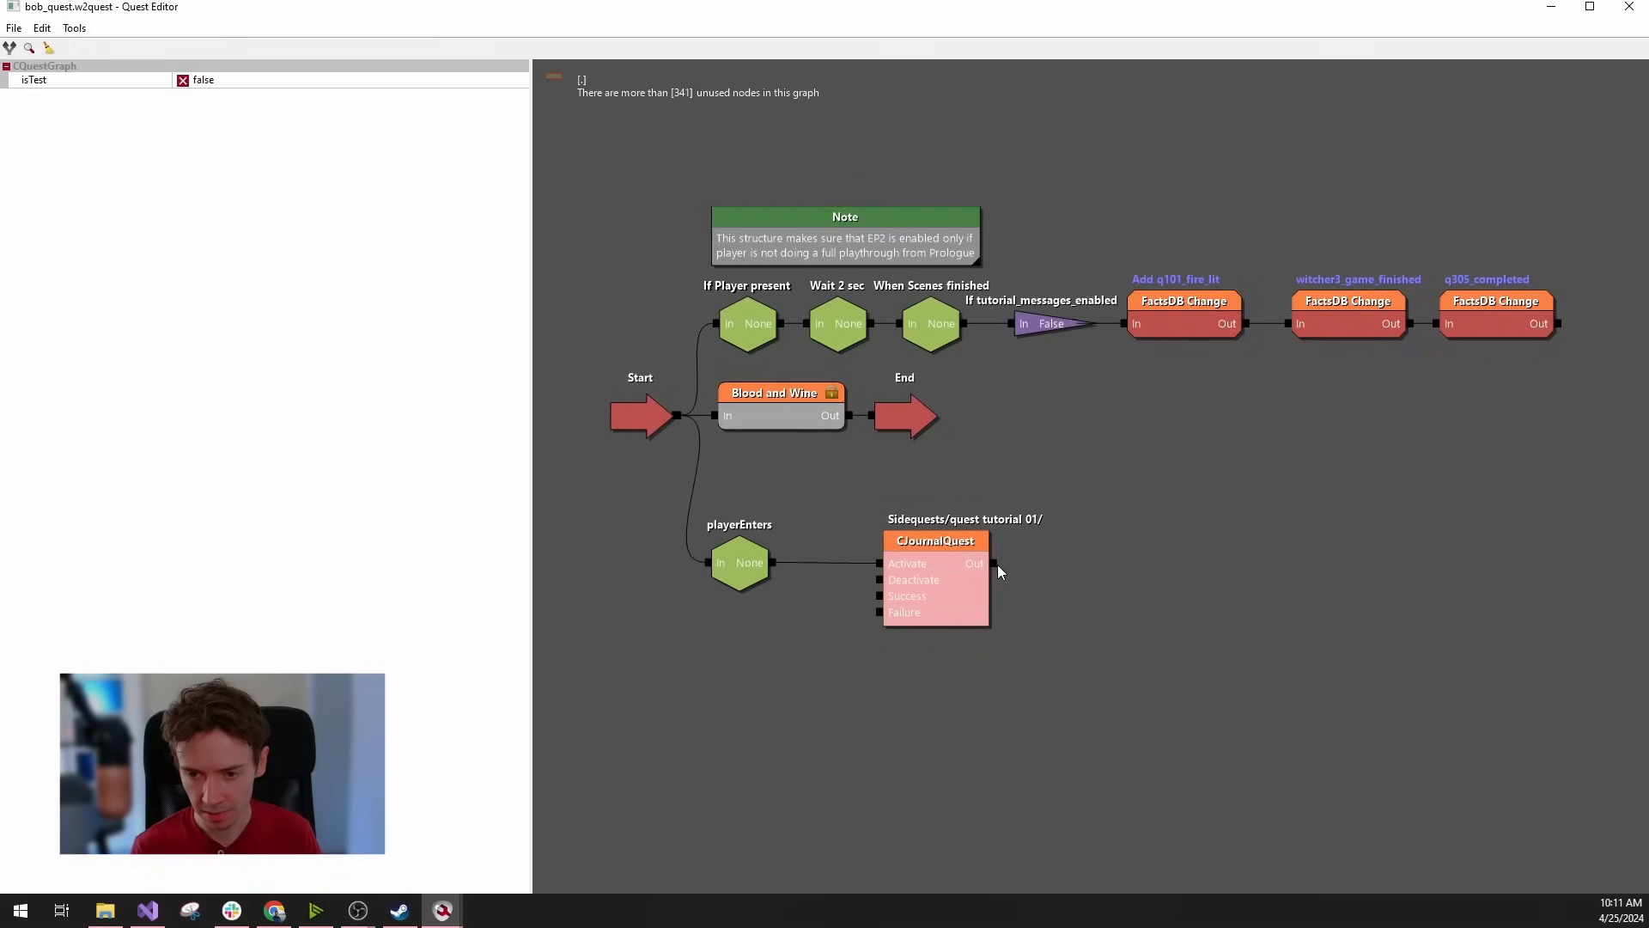
# Add a journal Quest block to the graph and place it beside the existing CJournalQuest block.
pyautogui.rightClick(1111, 569)
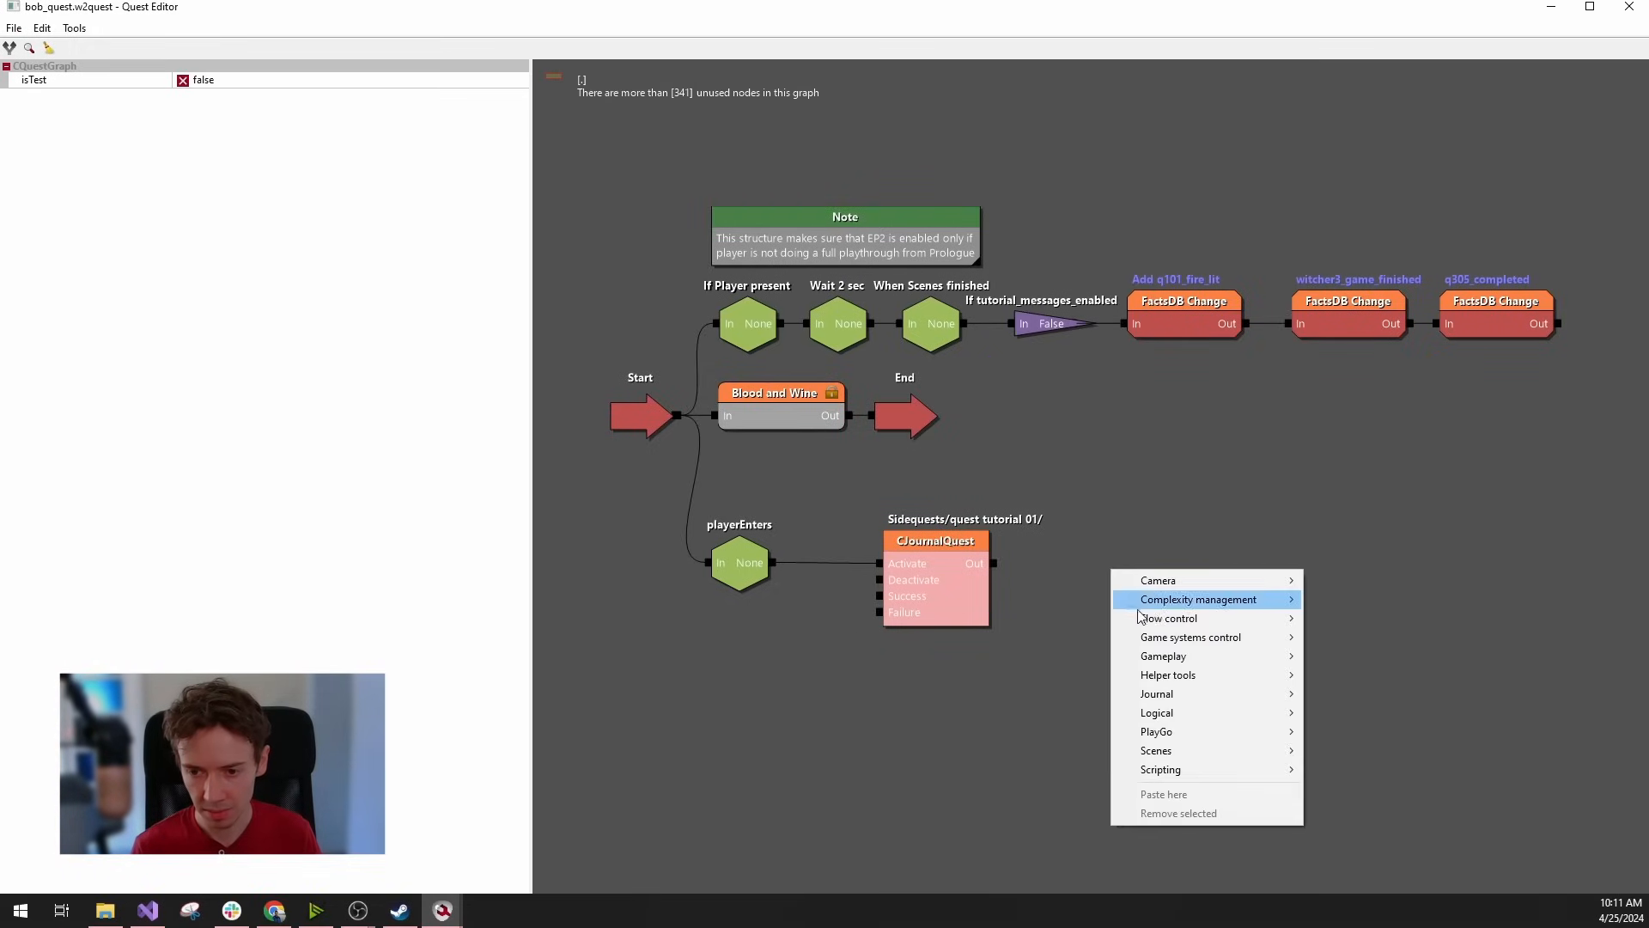
pyautogui.moveTo(1214, 698)
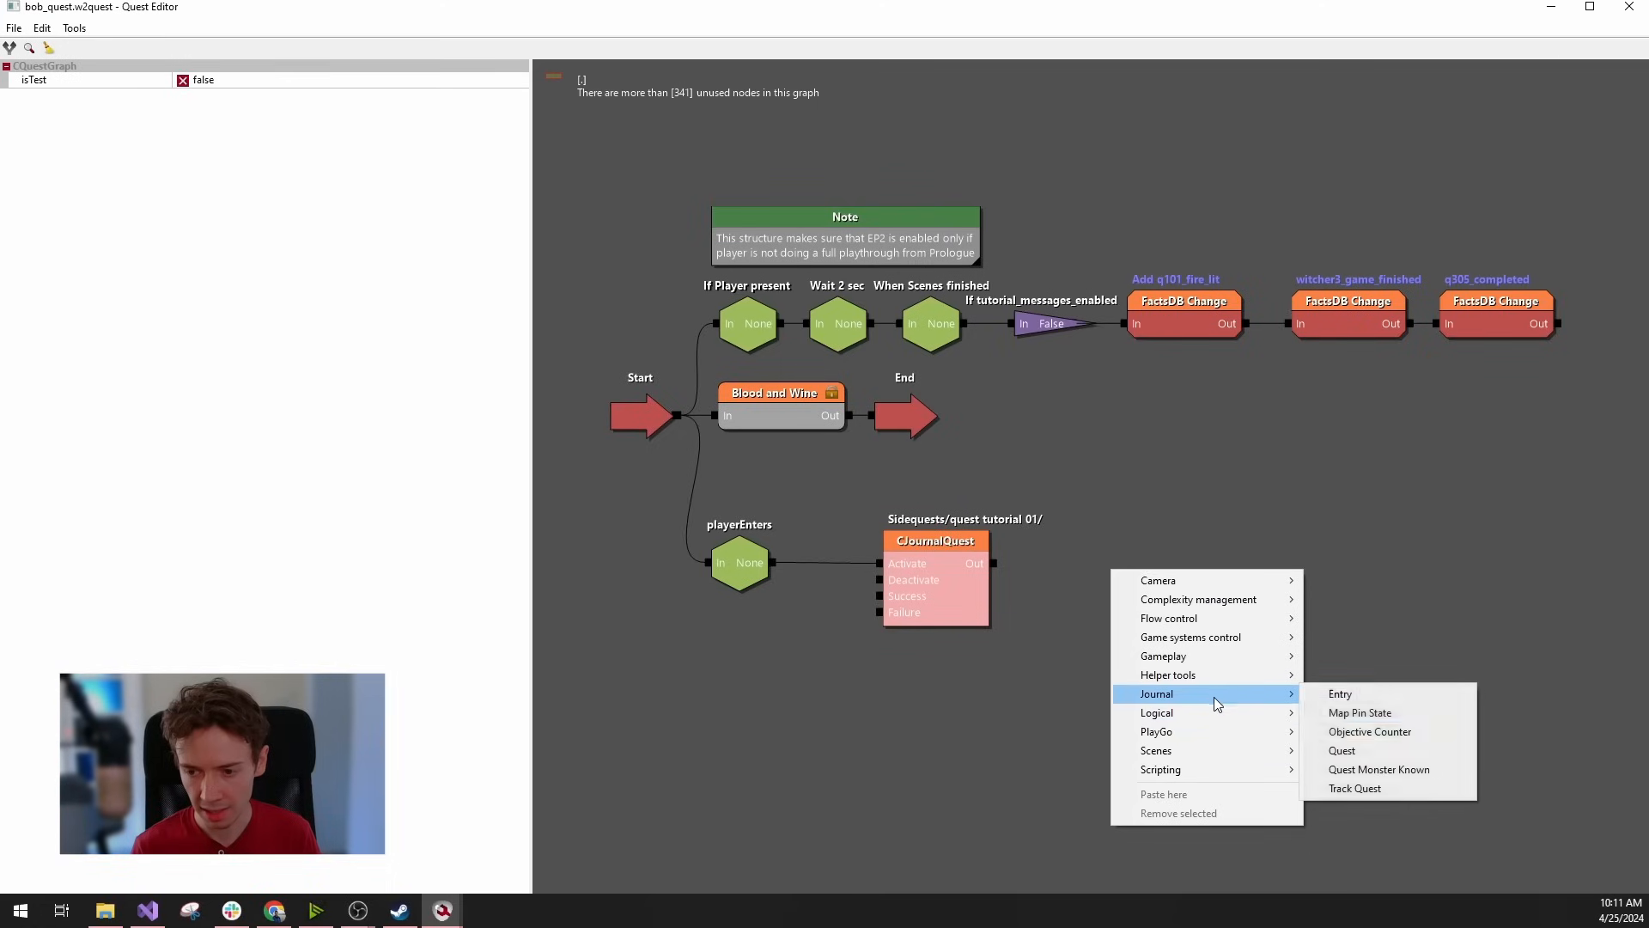
pyautogui.click(1374, 751)
pyautogui.moveTo(1127, 595); pyautogui.dragTo(1122, 555)
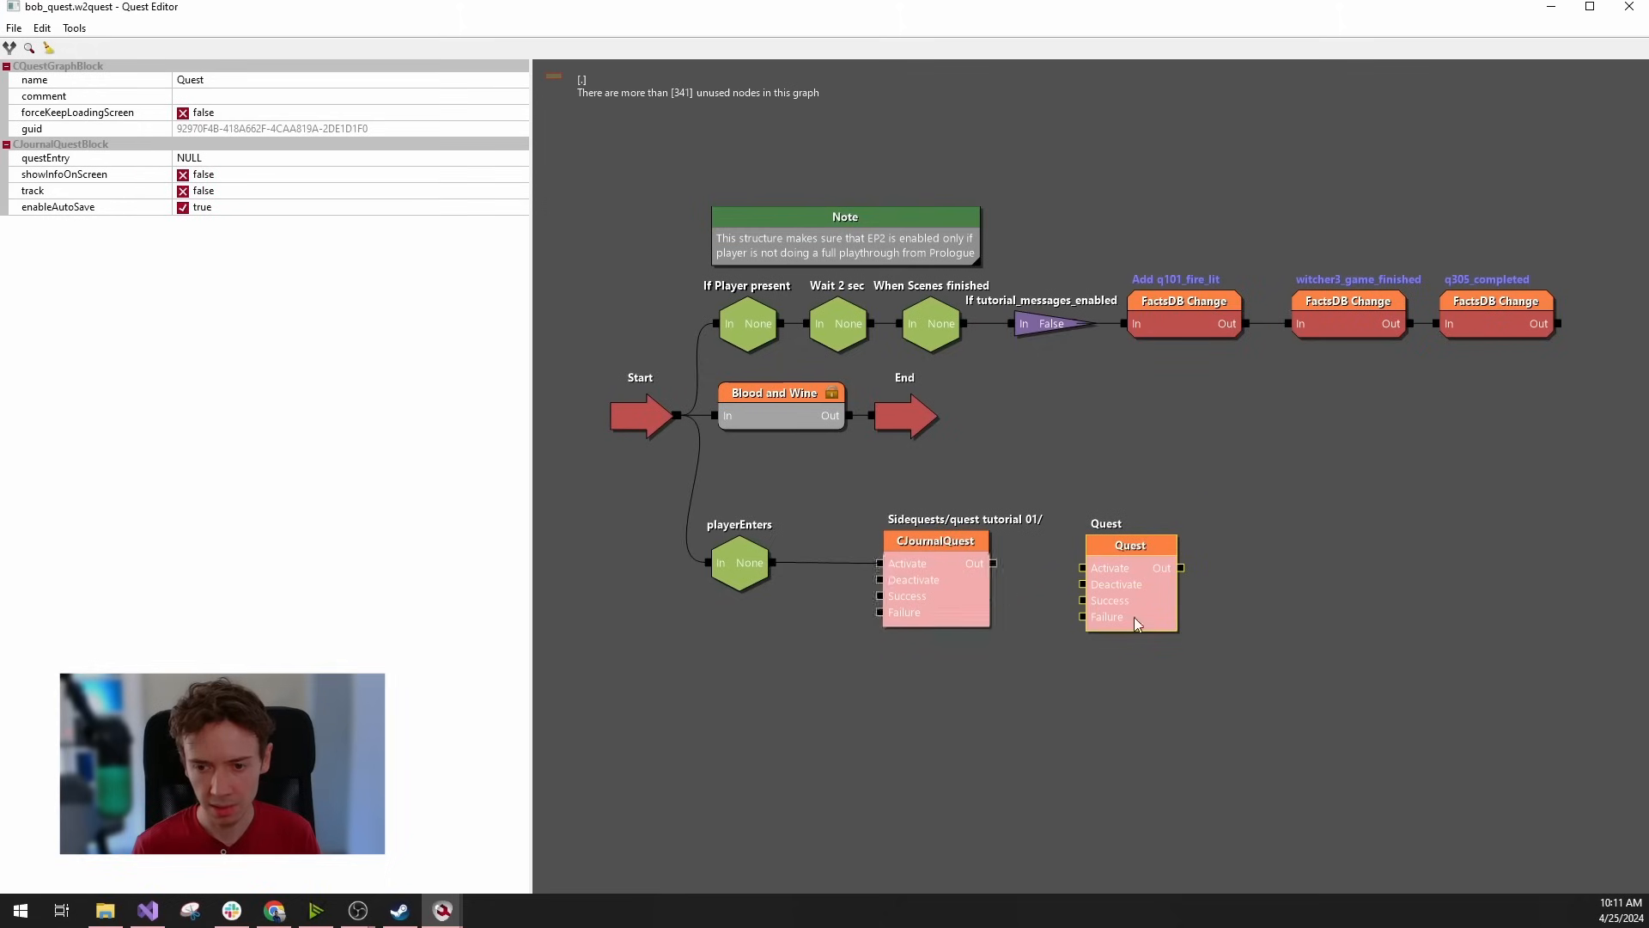
pyautogui.moveTo(1107, 544); pyautogui.dragTo(1102, 595)
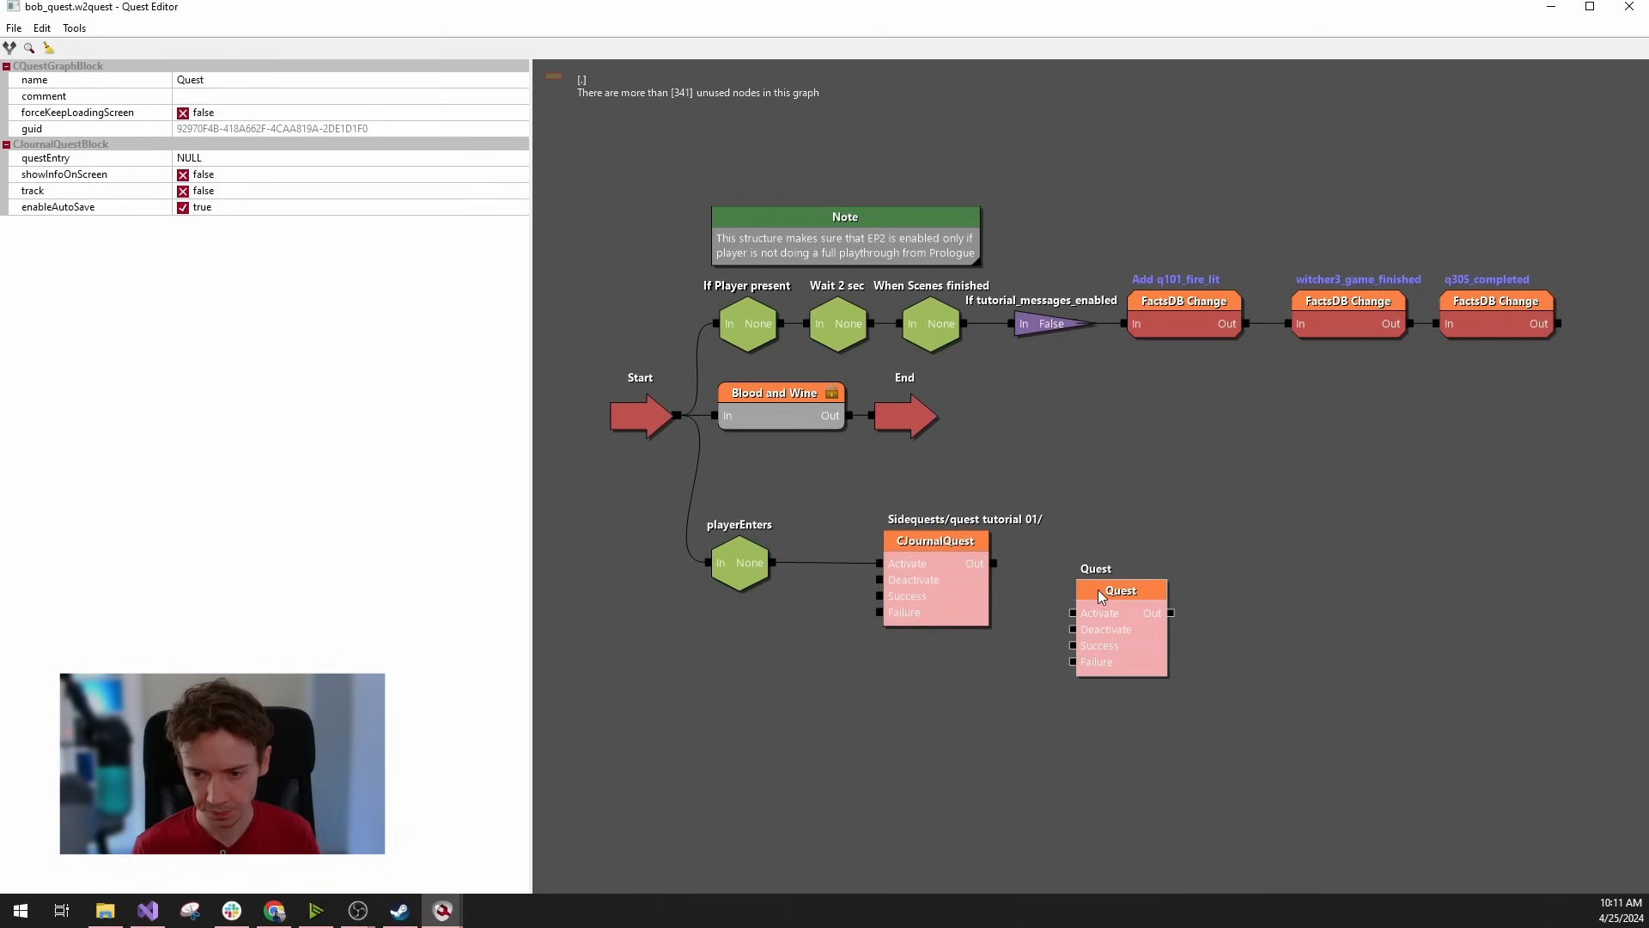
# Set the new block's questEntry to Sidequests/quest tutorial 01/Descriptions/Start with showInfoOnScreen enabled, and link CJournalQuest's output to its Activate input.
pyautogui.click(221, 158)
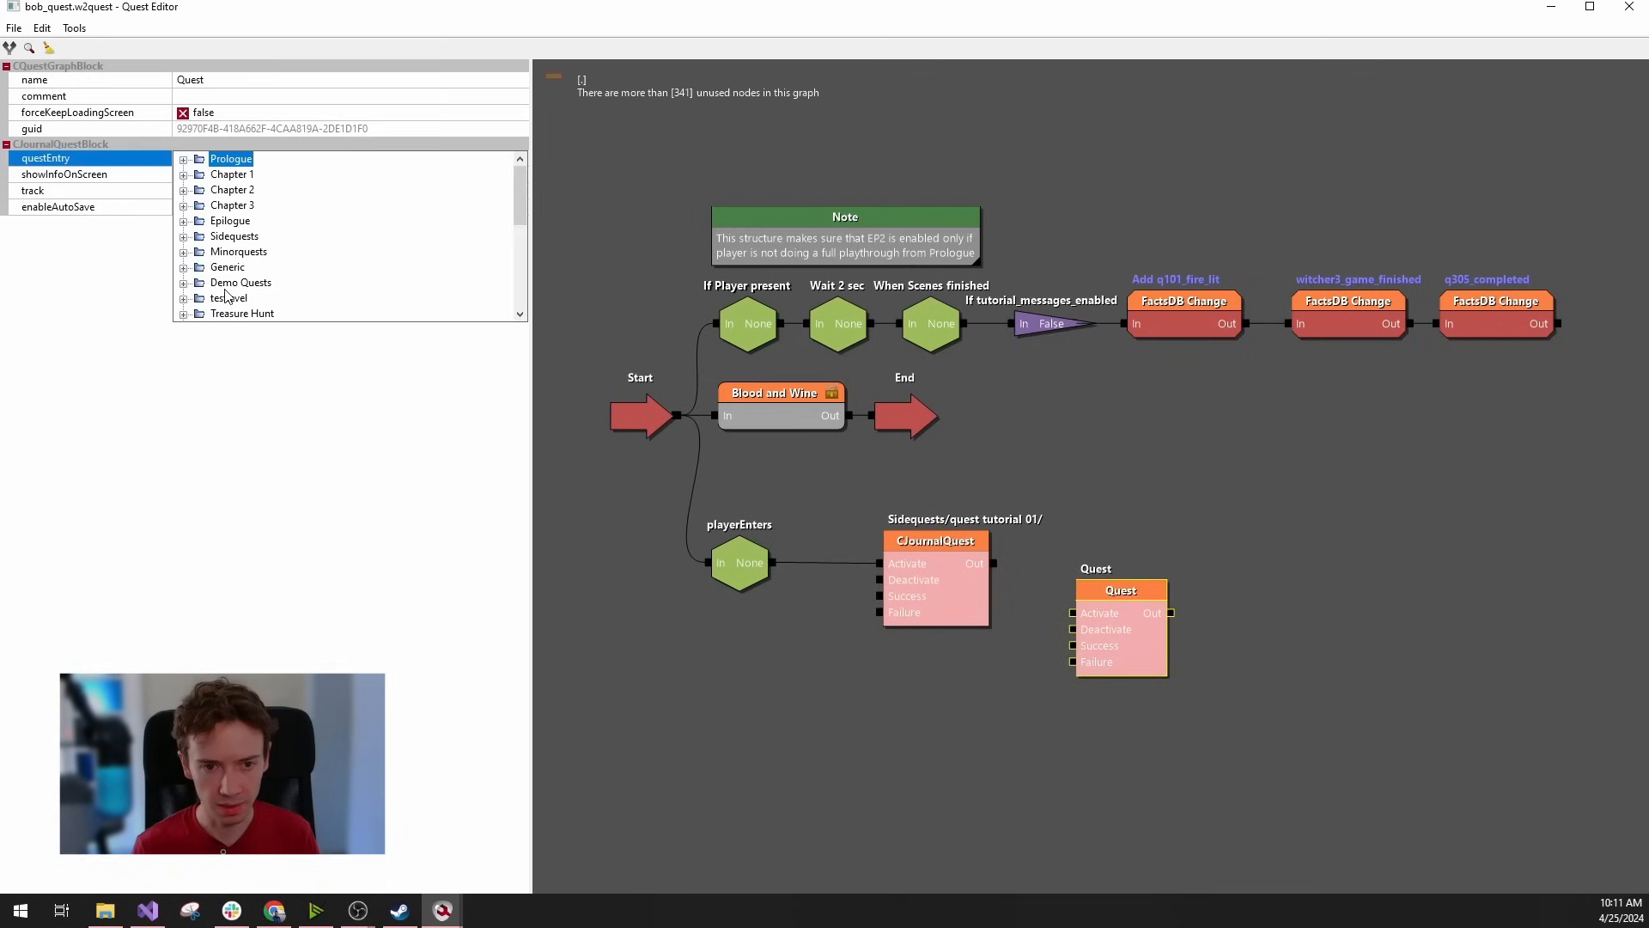
pyautogui.scroll(-6, 269, 239)
pyautogui.scroll(4, 223, 258)
pyautogui.click(236, 192)
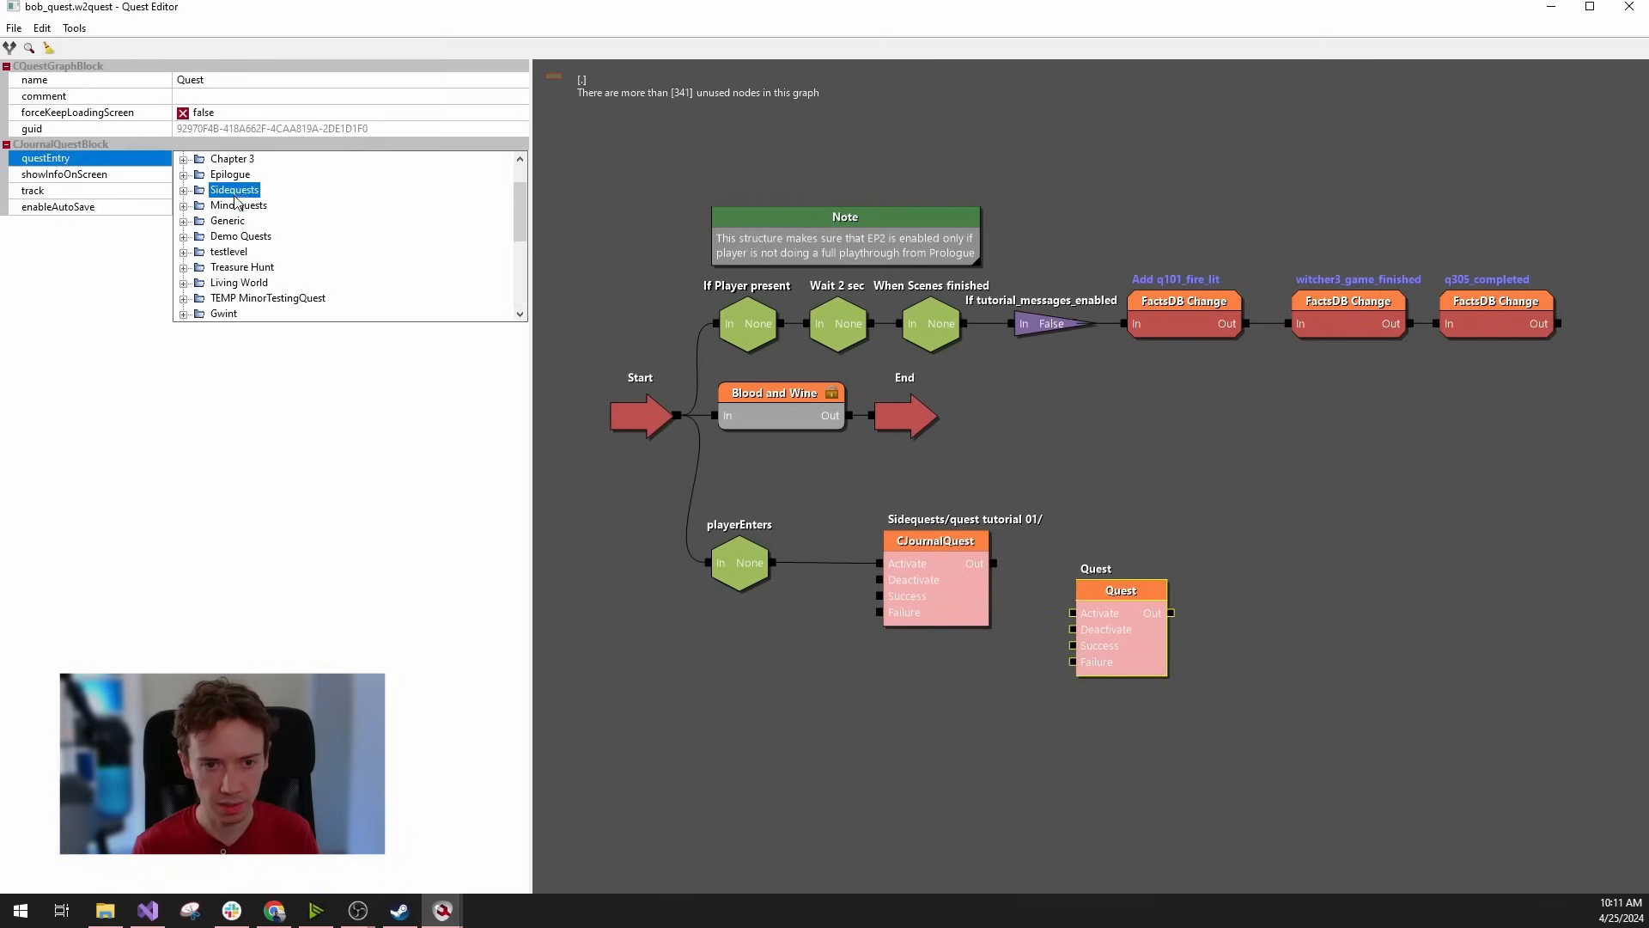
pyautogui.click(184, 191)
pyautogui.scroll(-5, 232, 211)
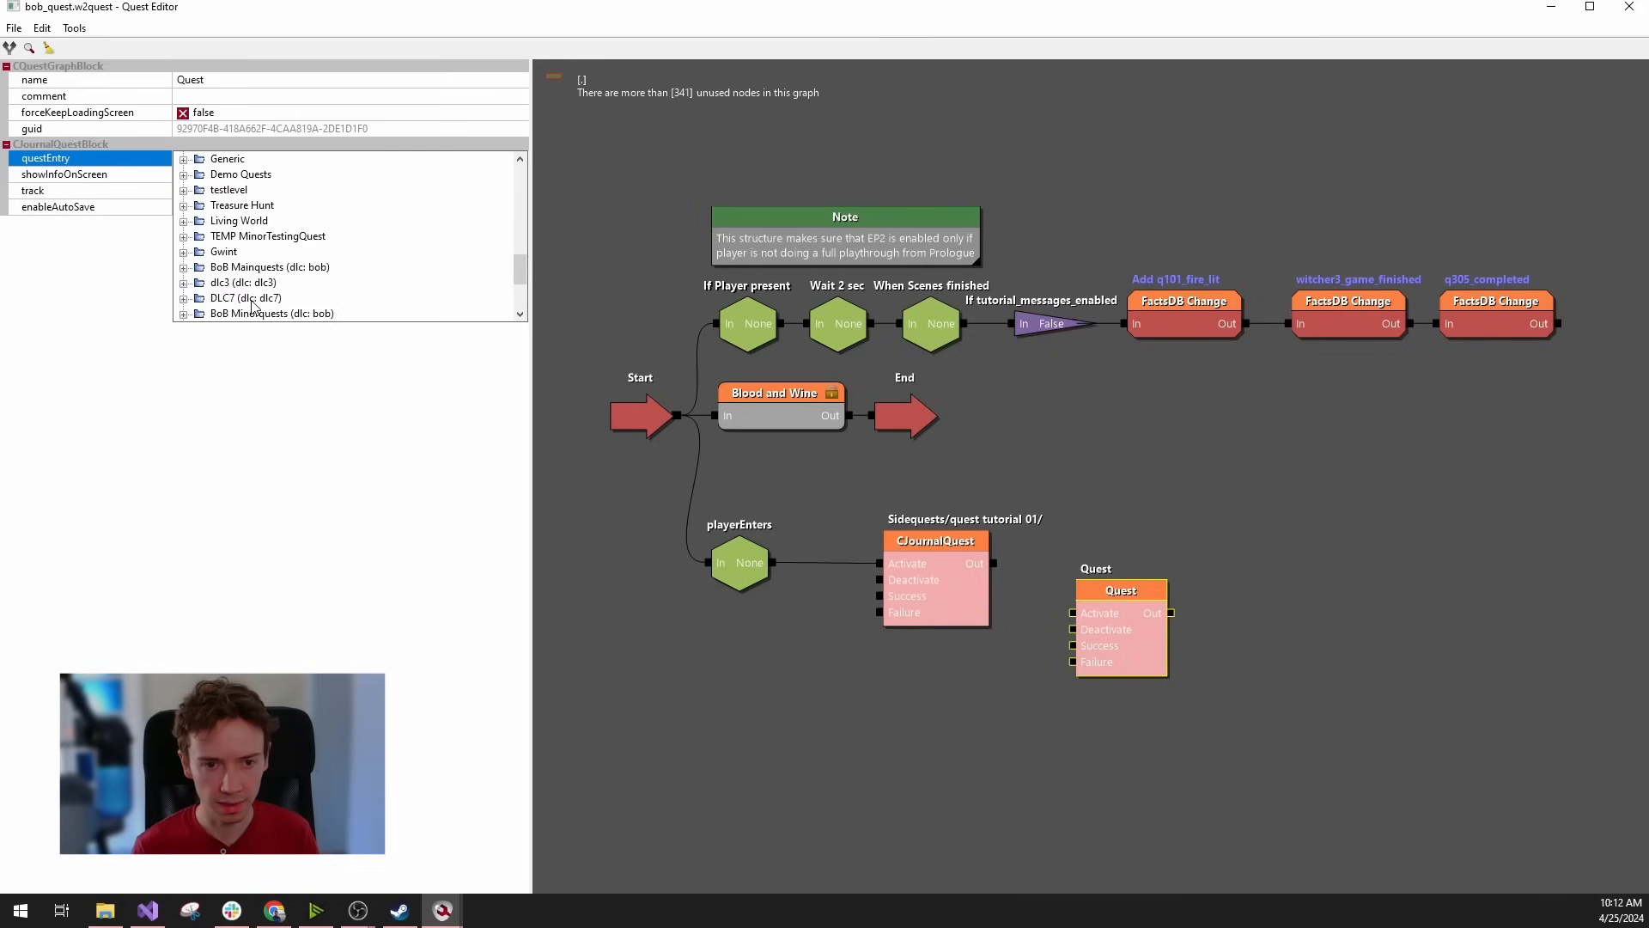
pyautogui.scroll(3, 239, 215)
pyautogui.doubleClick(262, 267)
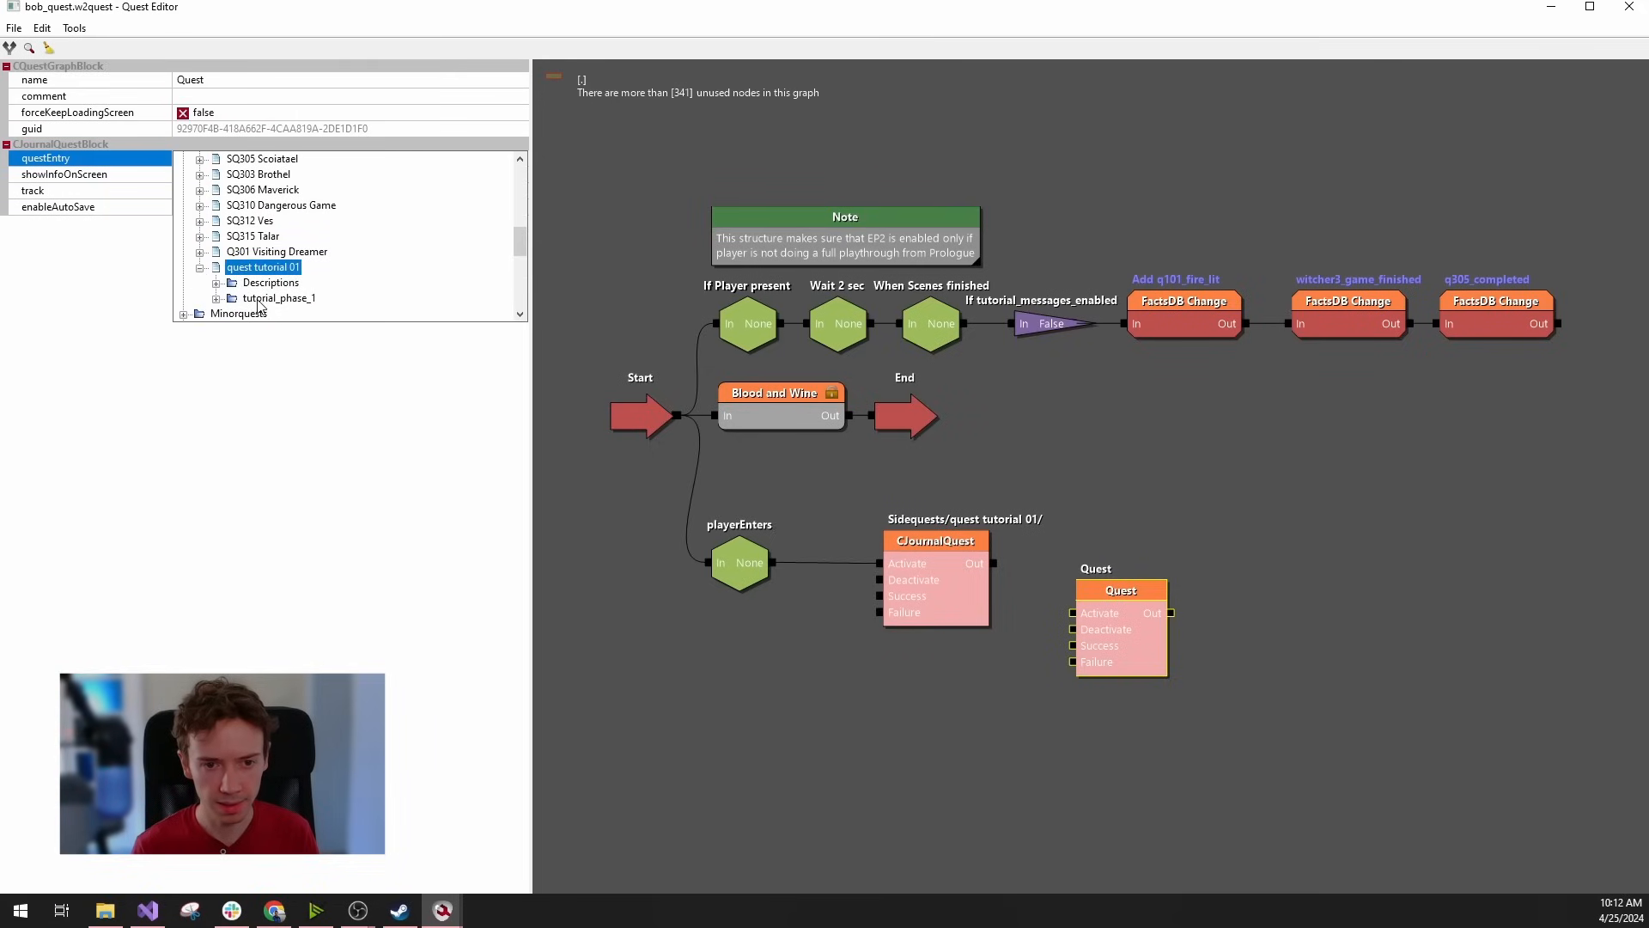
pyautogui.click(257, 284)
pyautogui.click(216, 283)
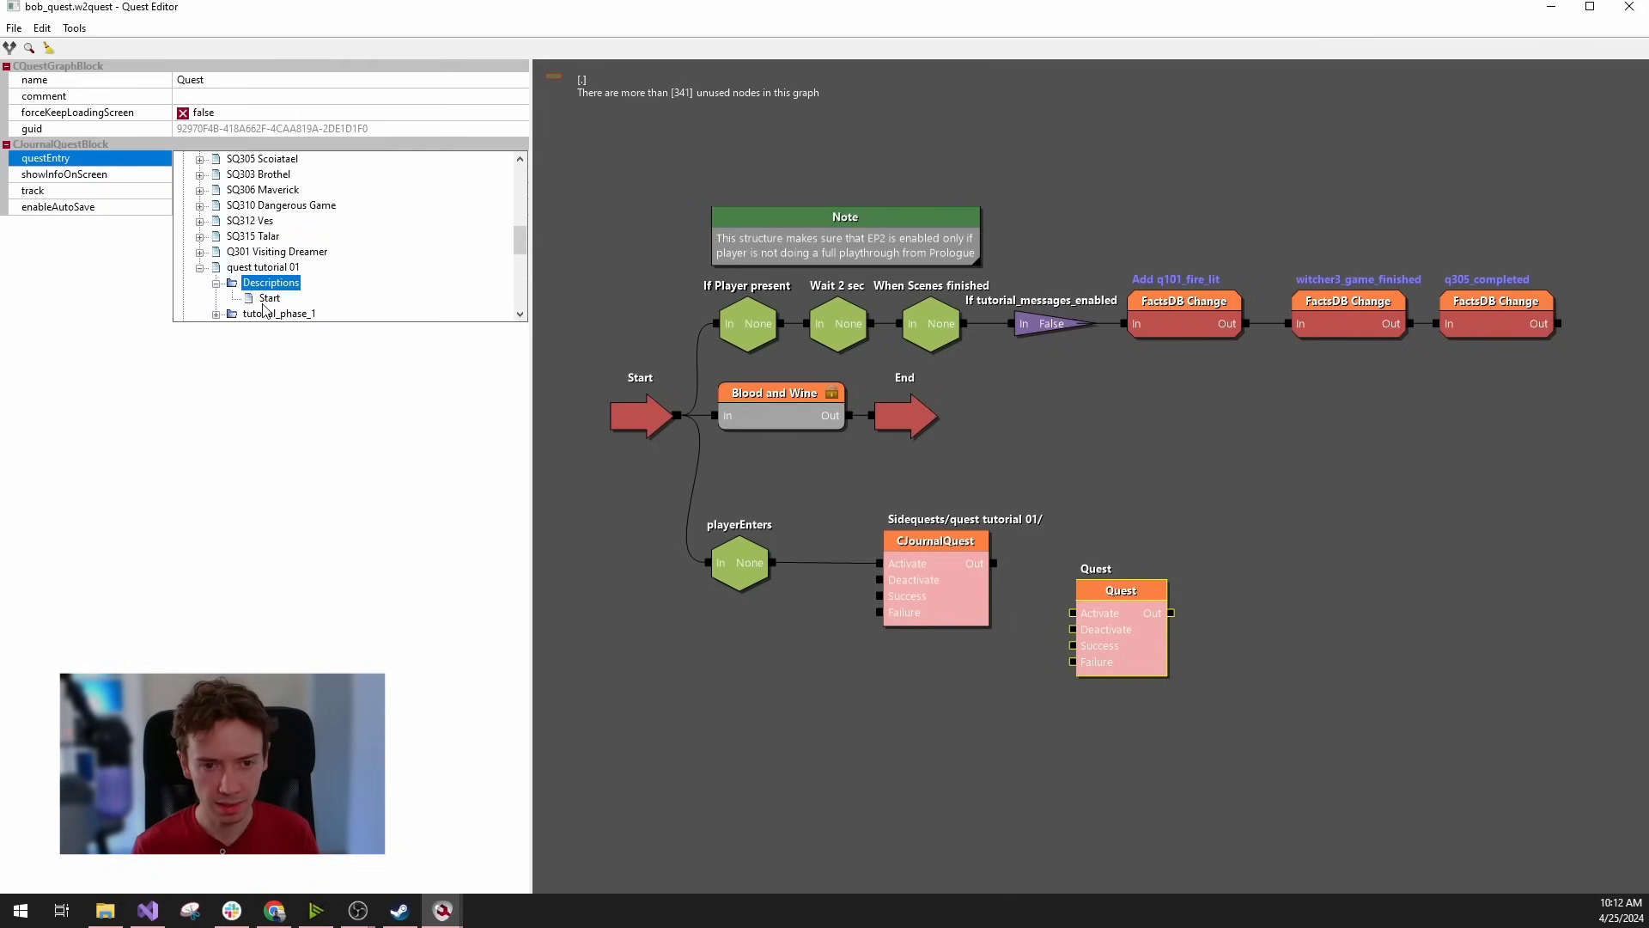
pyautogui.click(270, 298)
pyautogui.click(271, 300)
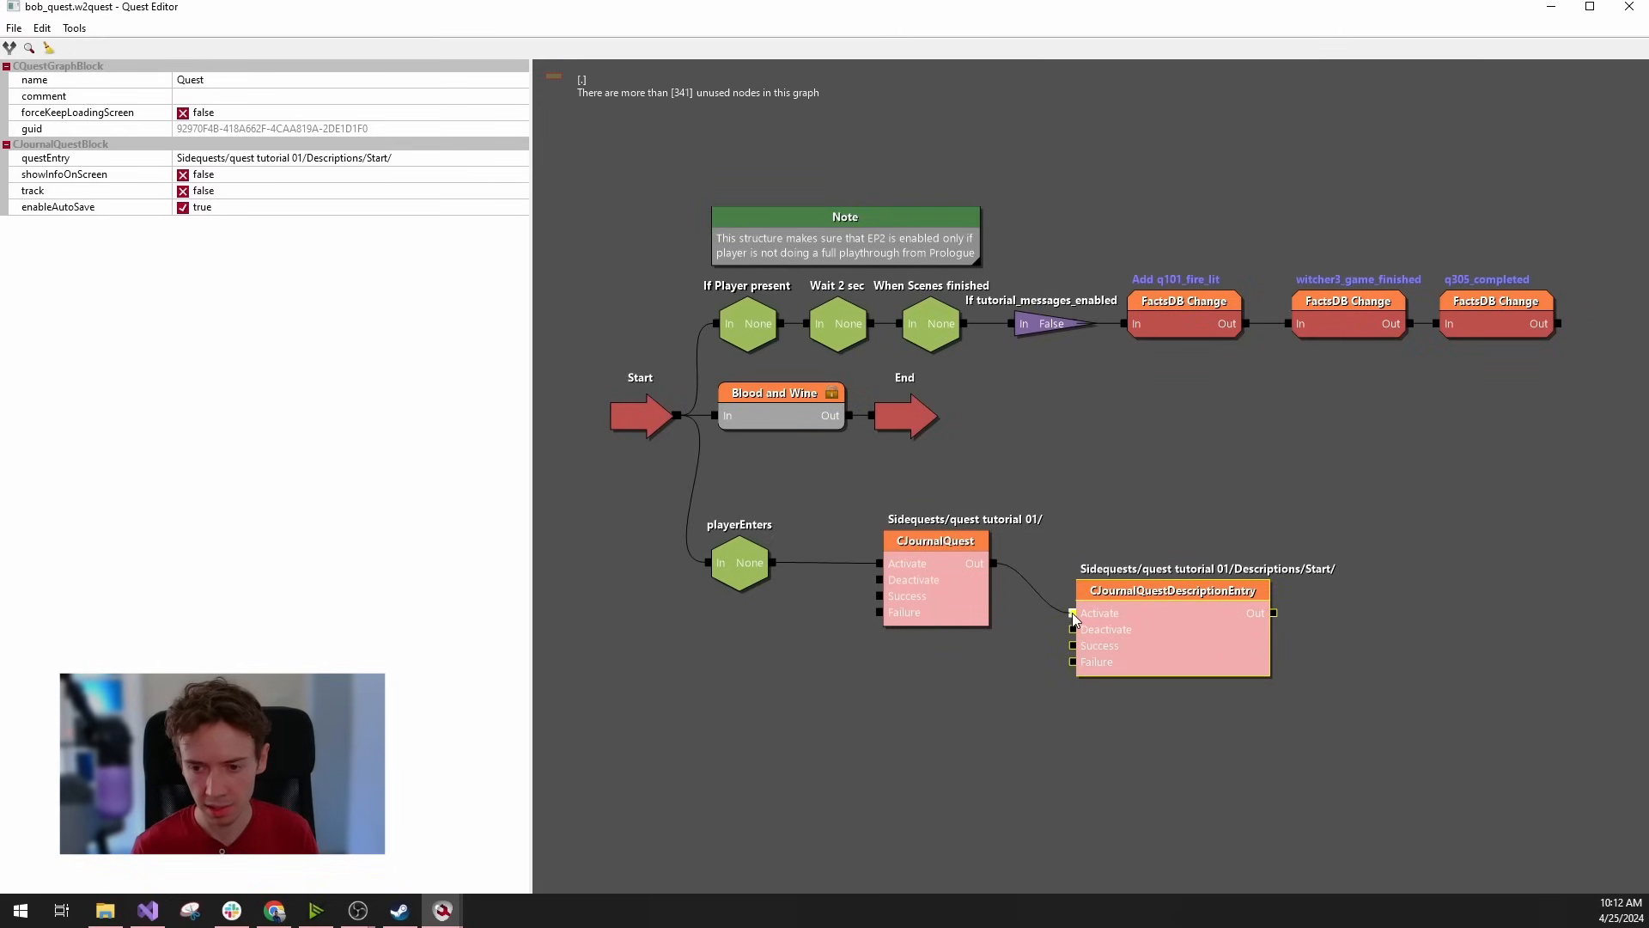
pyautogui.click(184, 176)
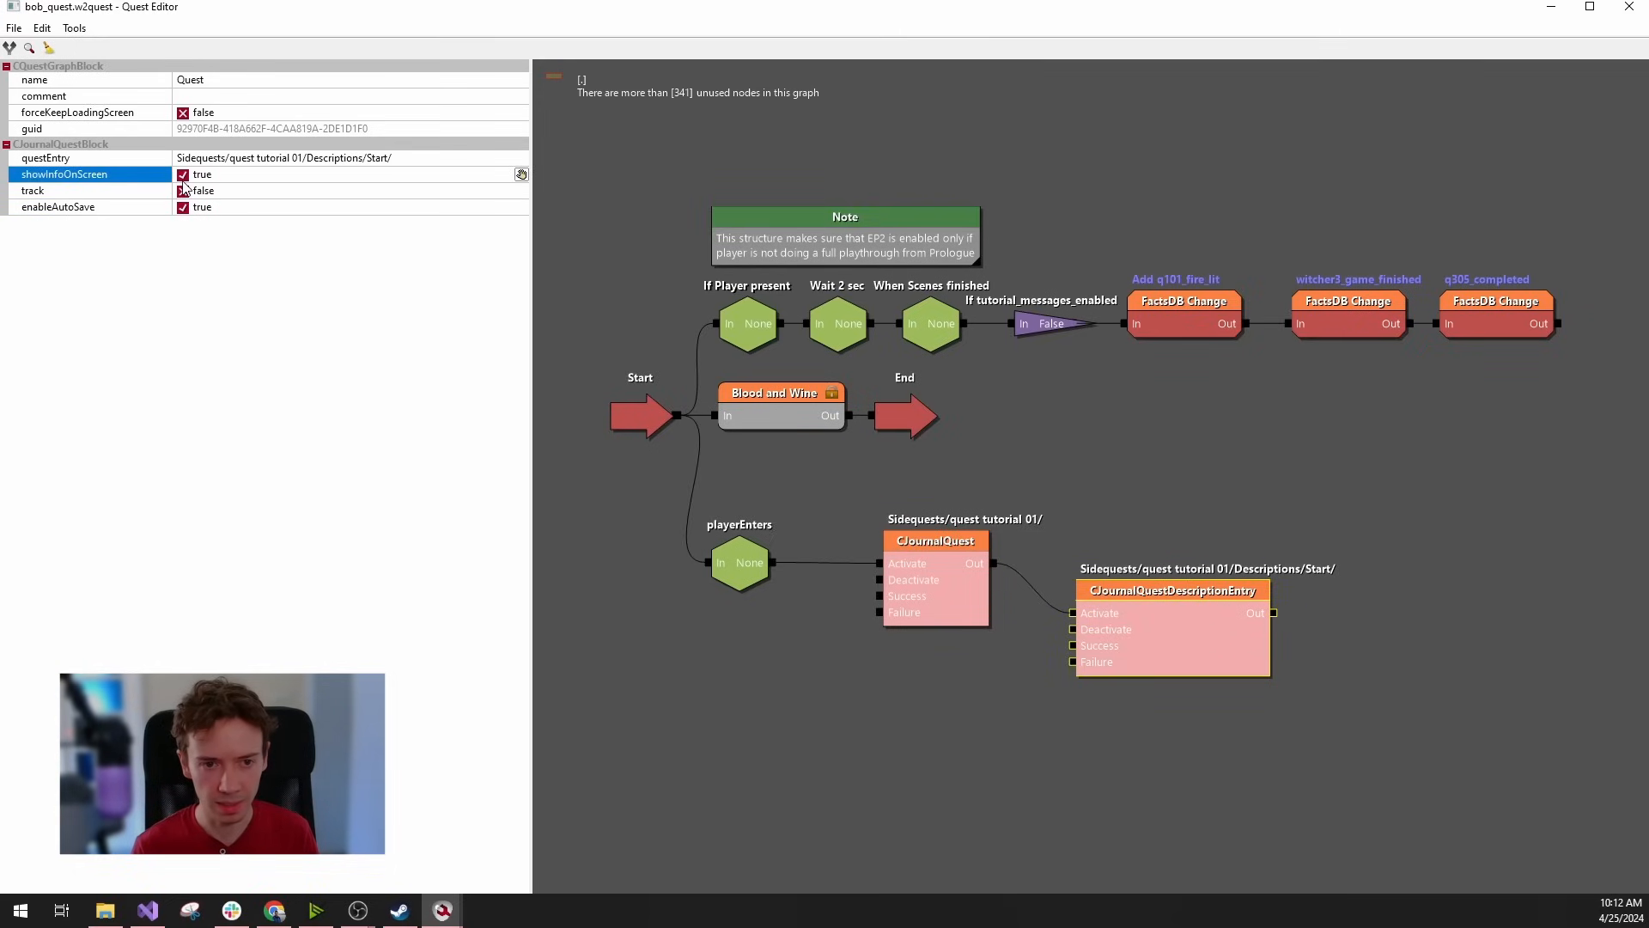
# Add another journal Quest block and place it beyond the CJournalQuestDescriptionEntry block.
pyautogui.scroll(-1, 1405, 676)
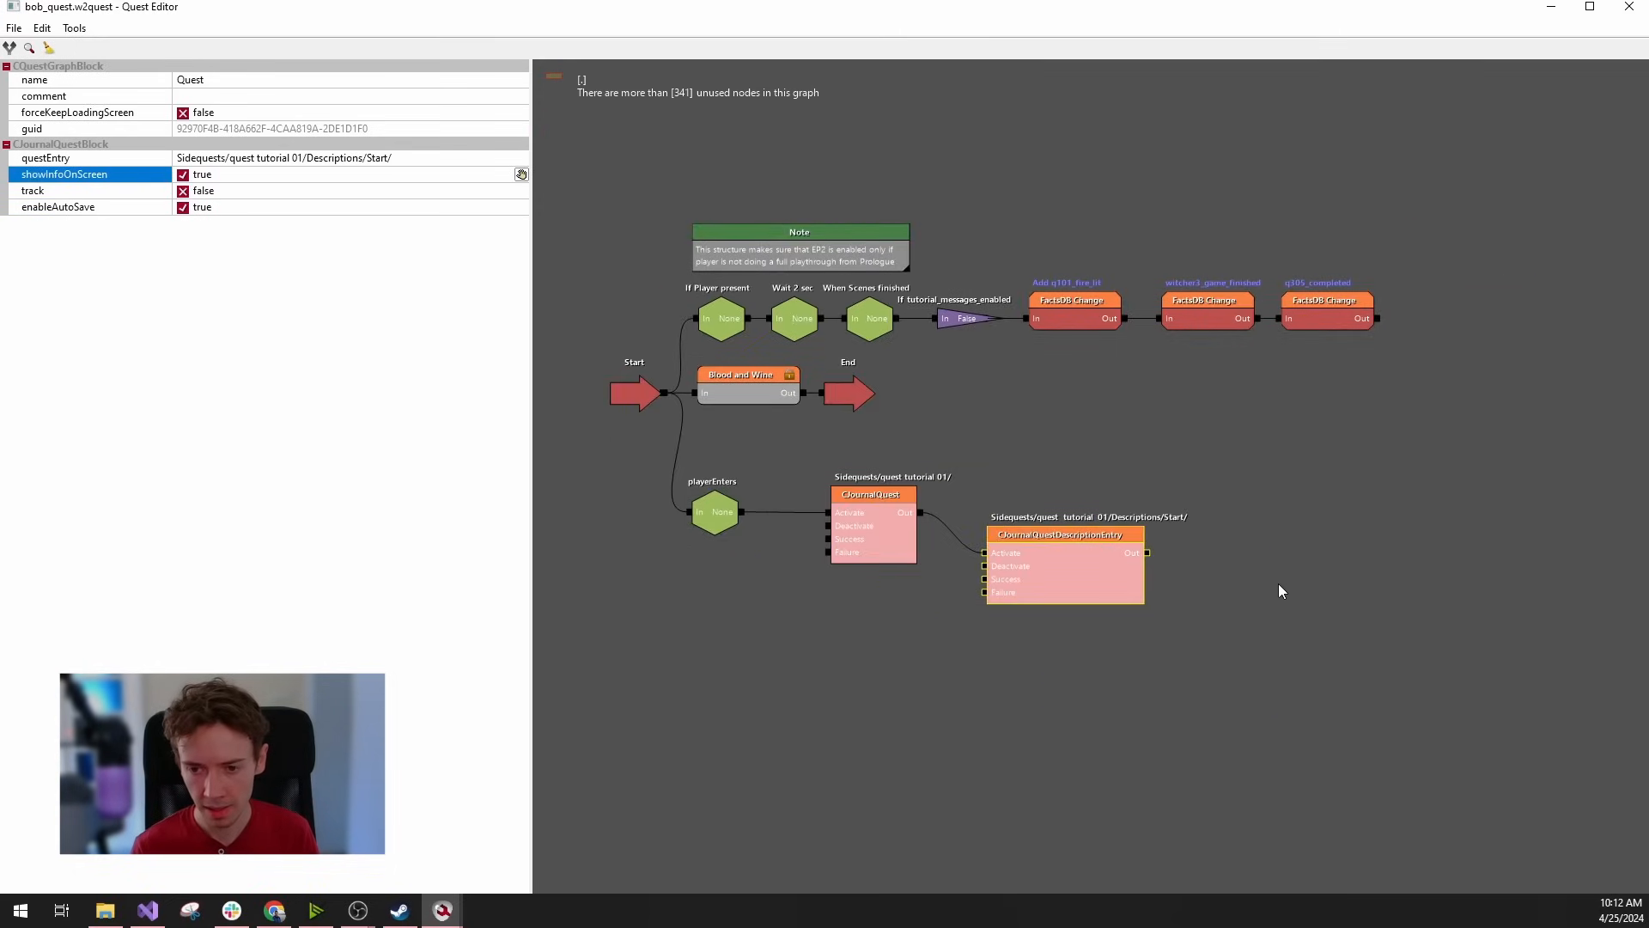
pyautogui.rightClick(1200, 578)
pyautogui.moveTo(1301, 673)
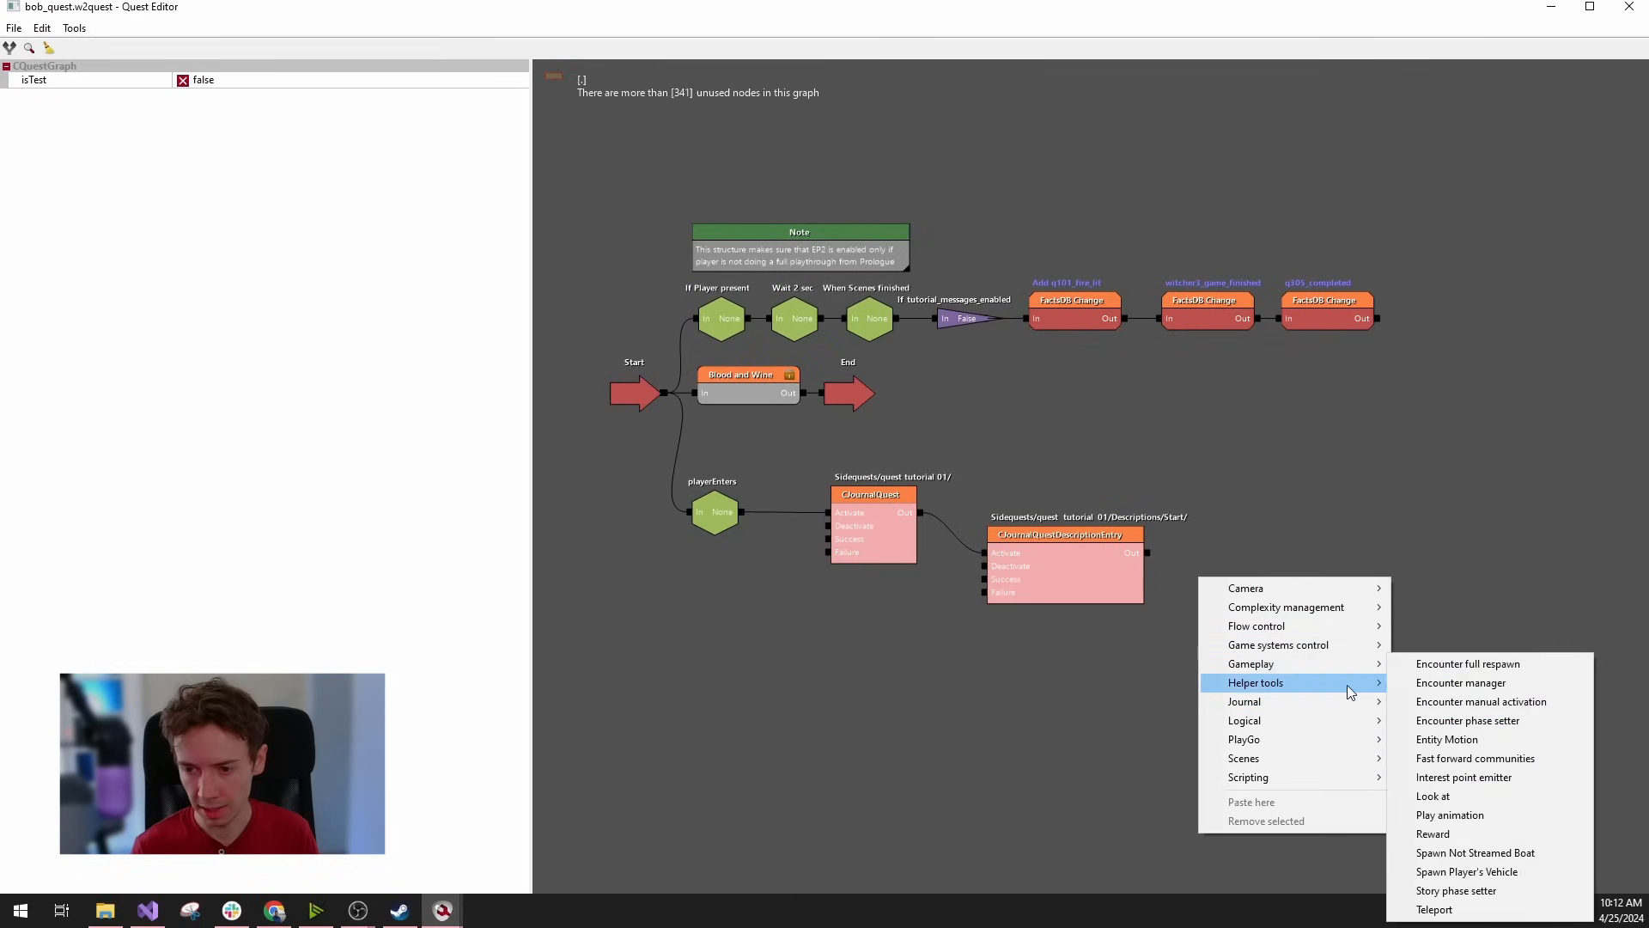
pyautogui.moveTo(1273, 704)
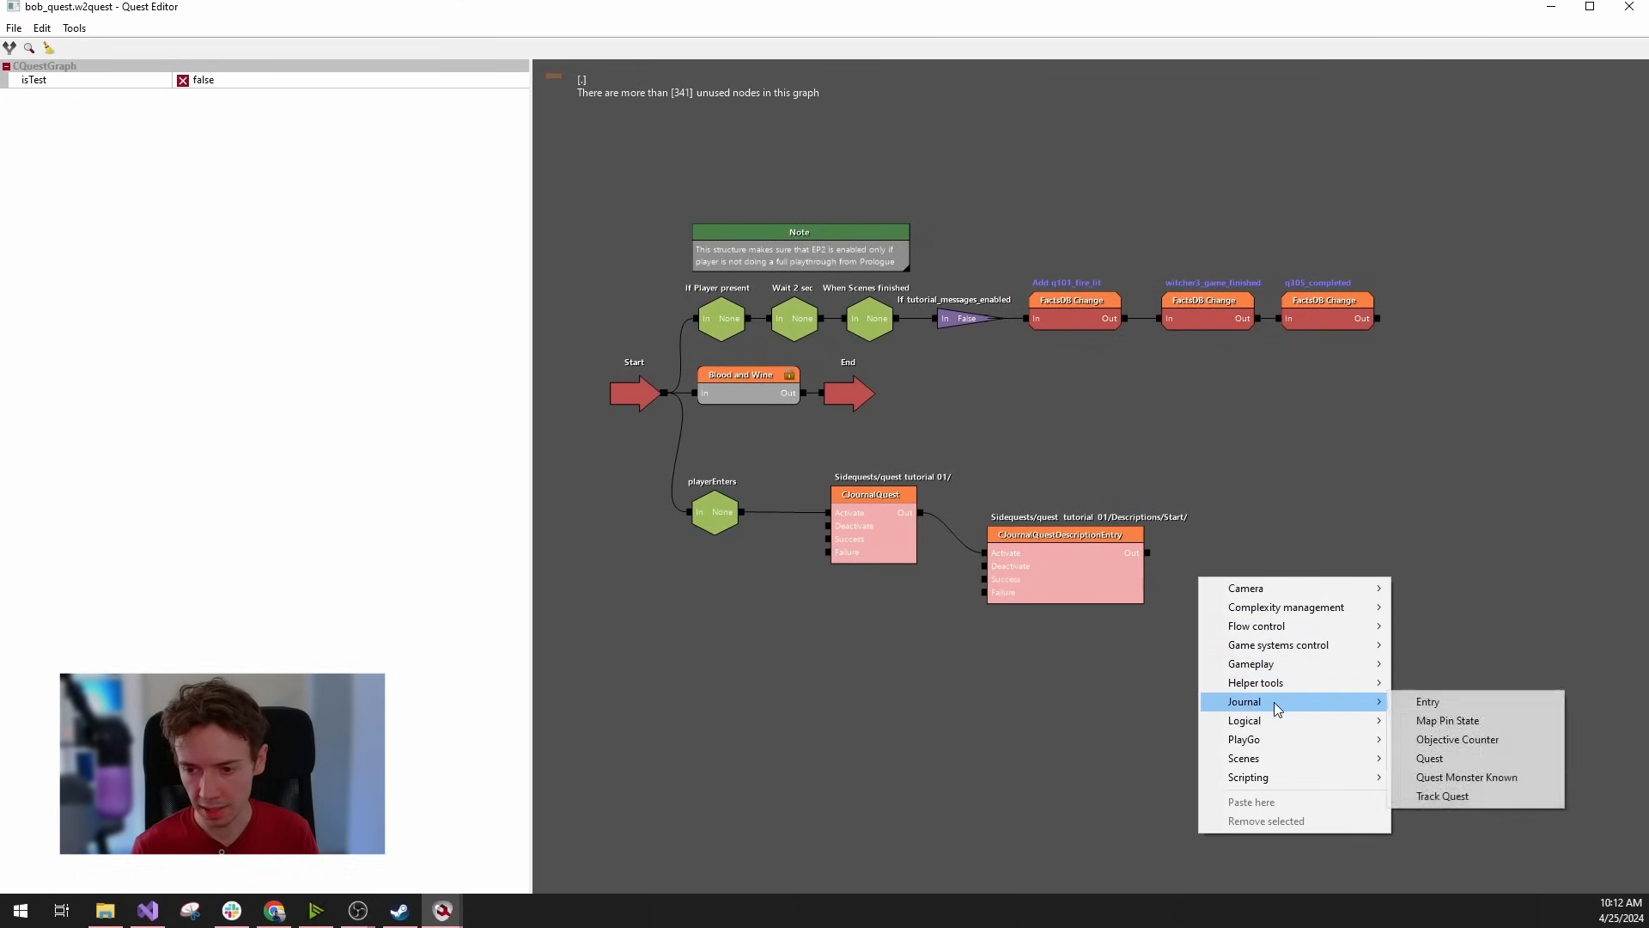
pyautogui.click(1429, 758)
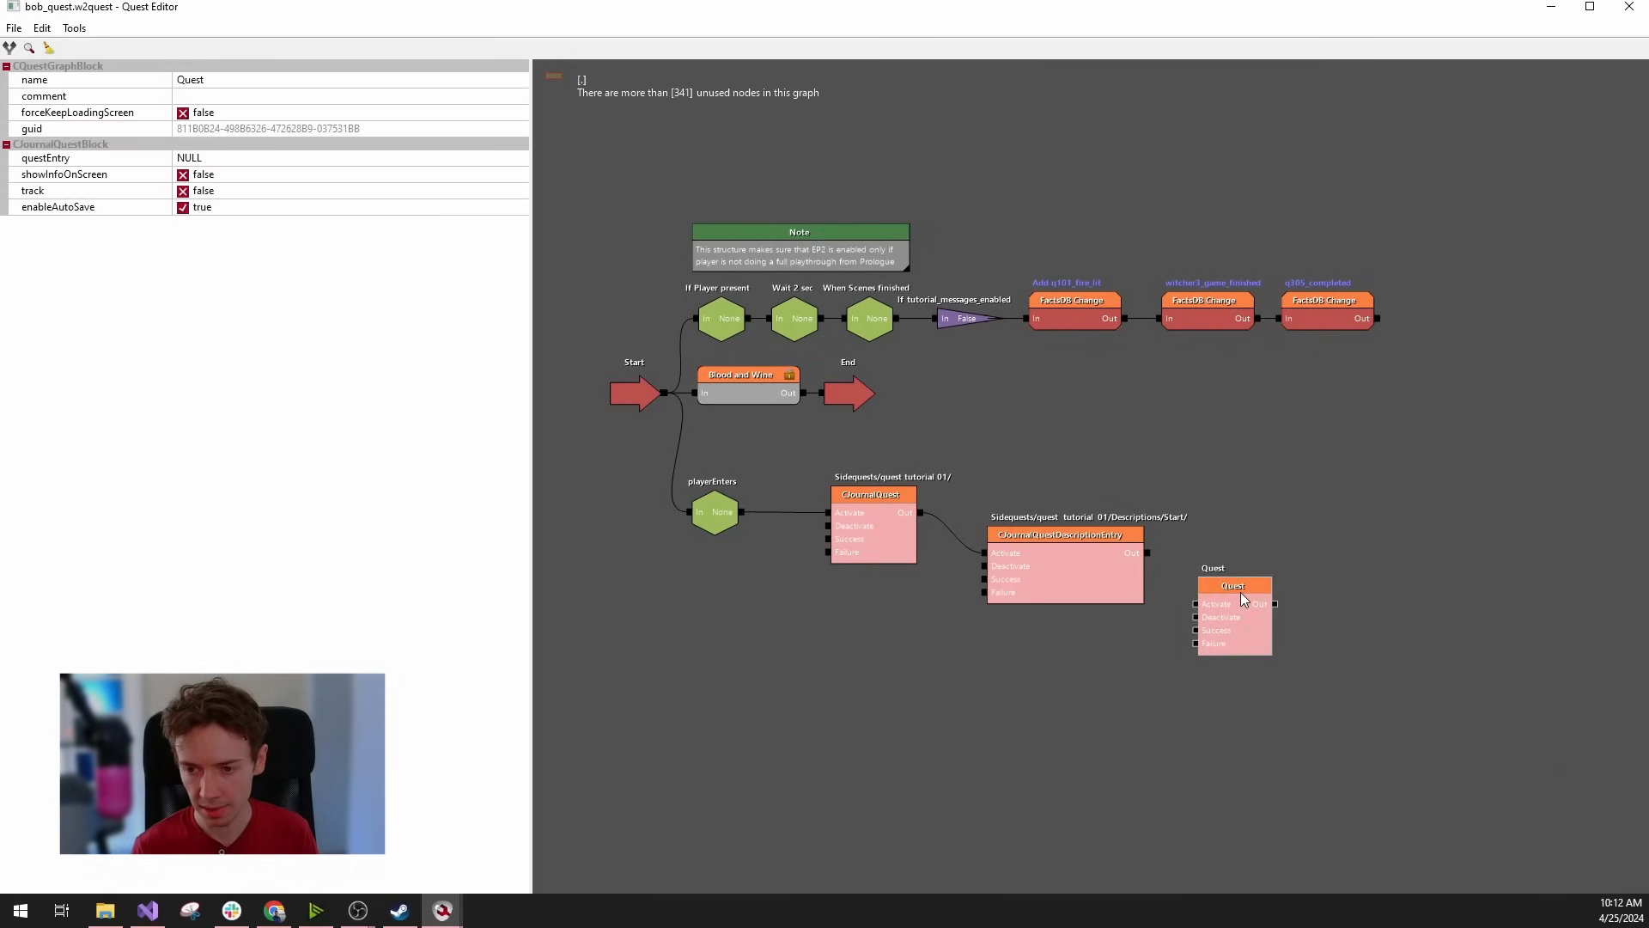
pyautogui.moveTo(1241, 591); pyautogui.dragTo(1266, 546)
# Set the newest block's questEntry to Sidequests/quest tutorial 01/tutorial_phase_1/tutorial_obj_1 and link the description entry's output to its Activate input.
pyautogui.click(262, 158)
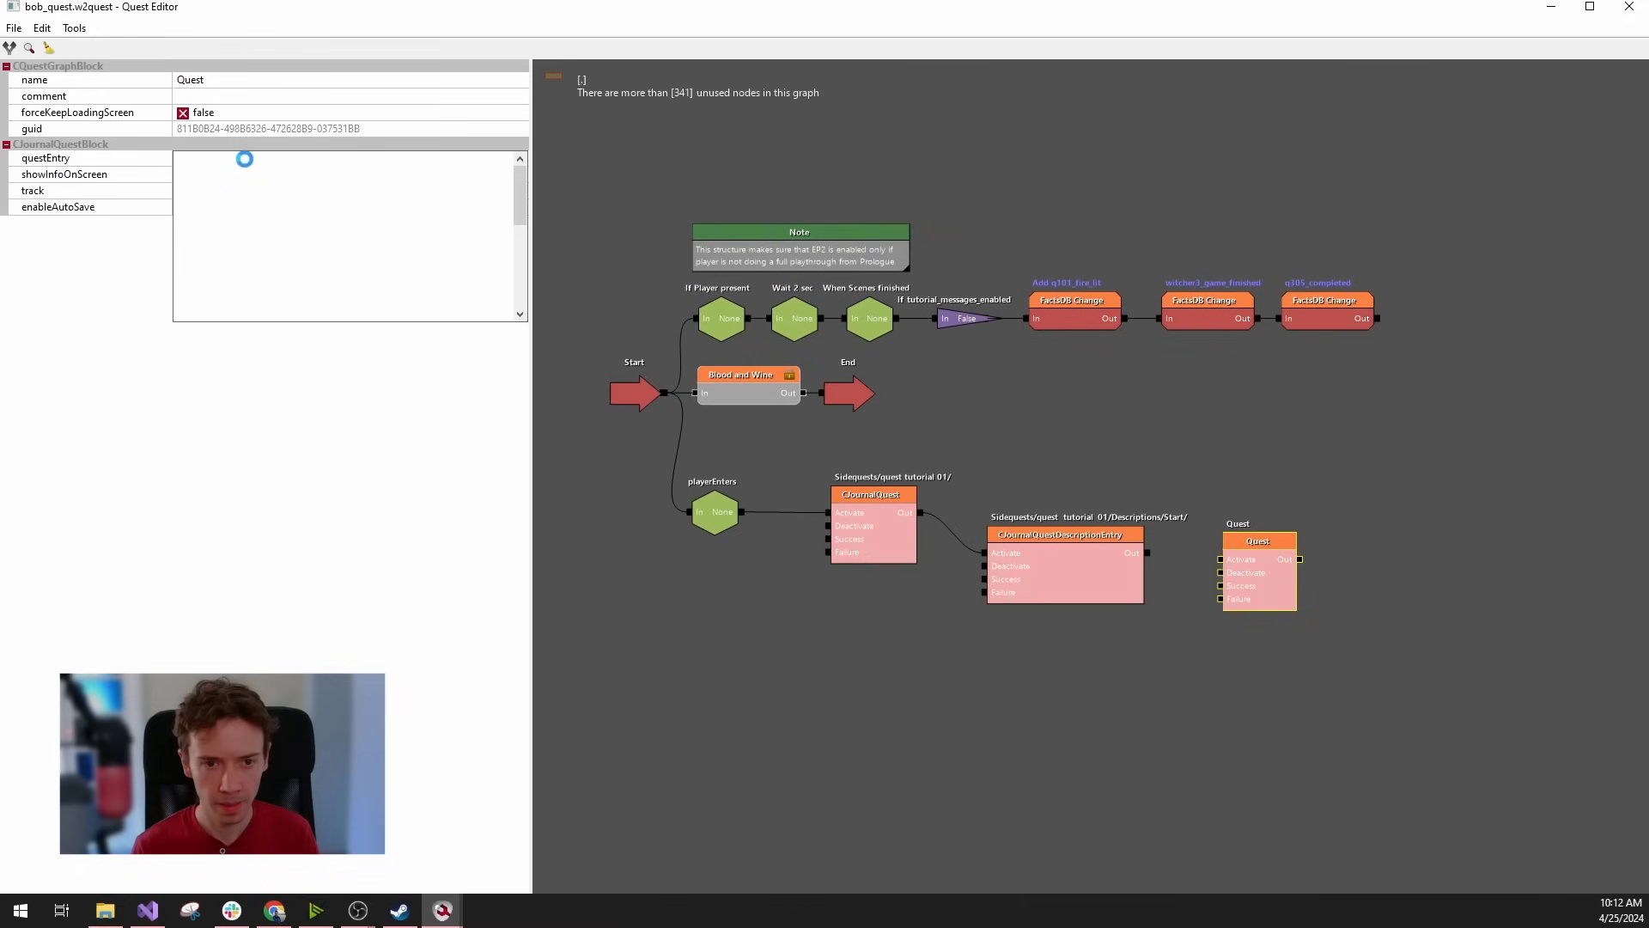
pyautogui.scroll(-5, 259, 231)
pyautogui.scroll(4, 259, 230)
pyautogui.click(233, 192)
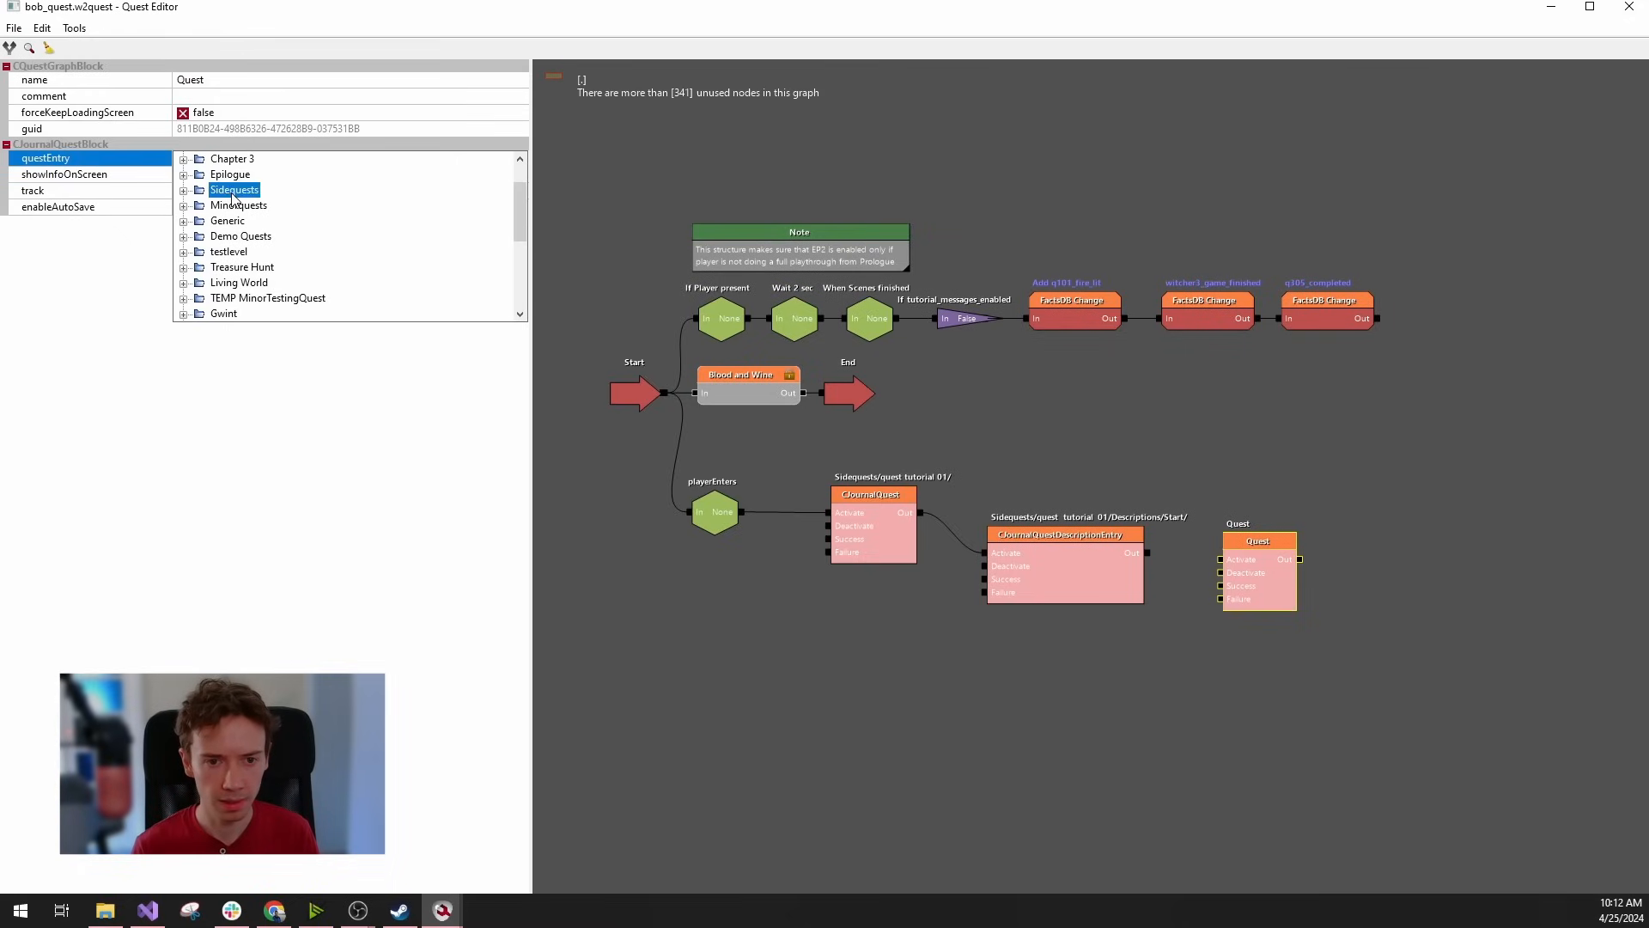
pyautogui.click(183, 190)
pyautogui.scroll(-5, 267, 262)
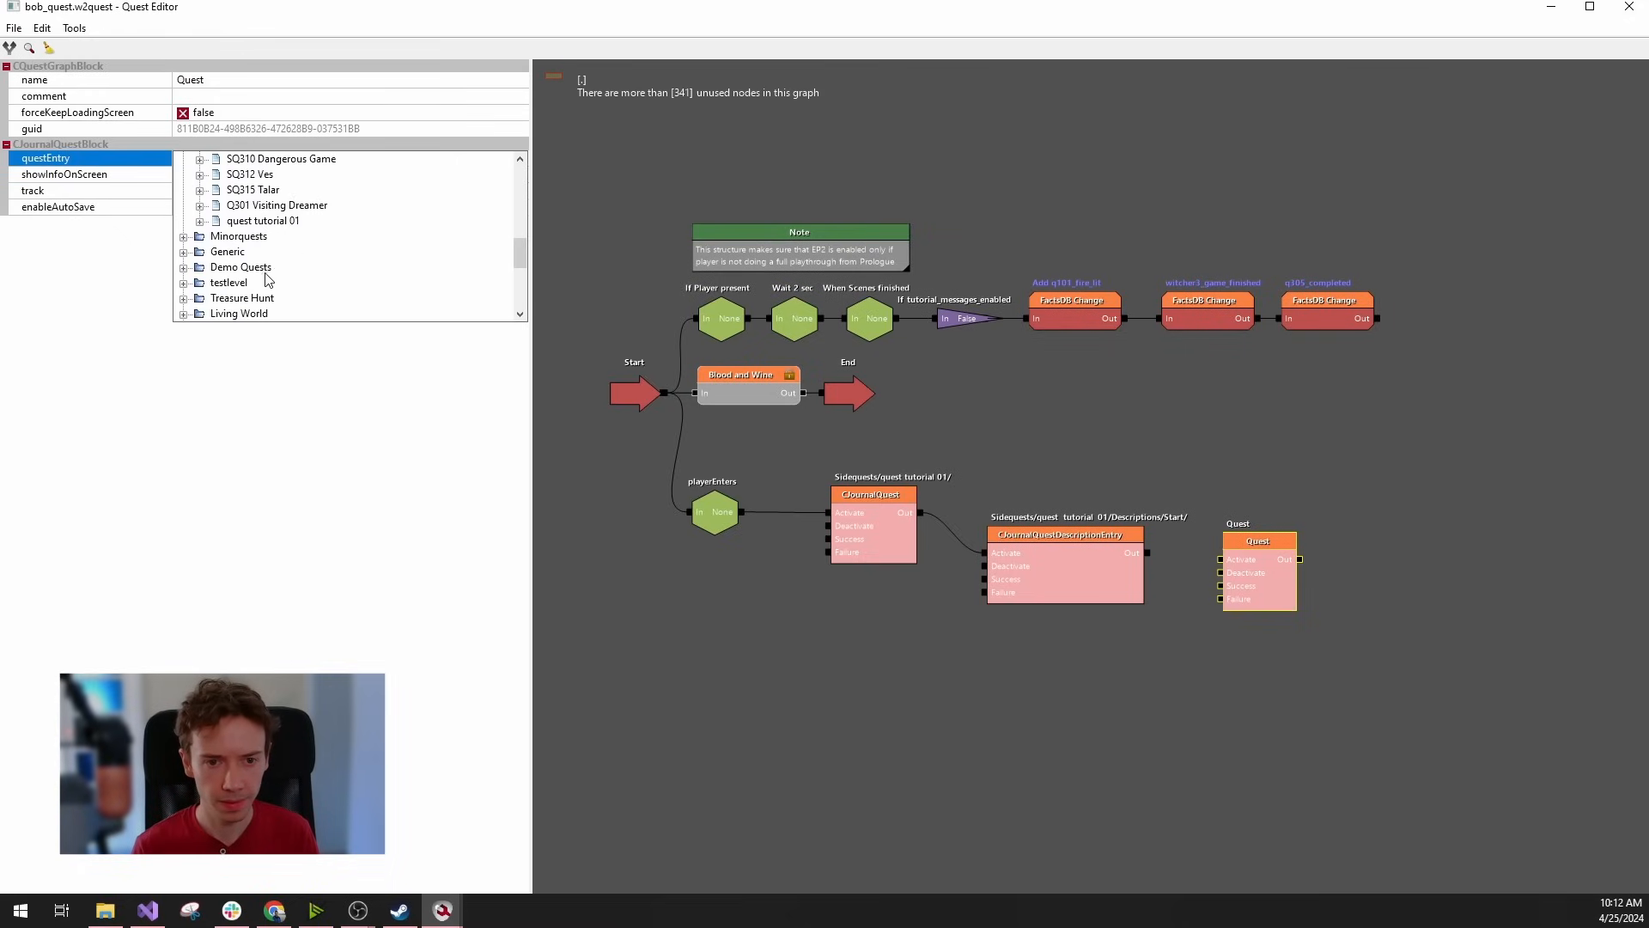
pyautogui.click(251, 221)
pyautogui.click(201, 223)
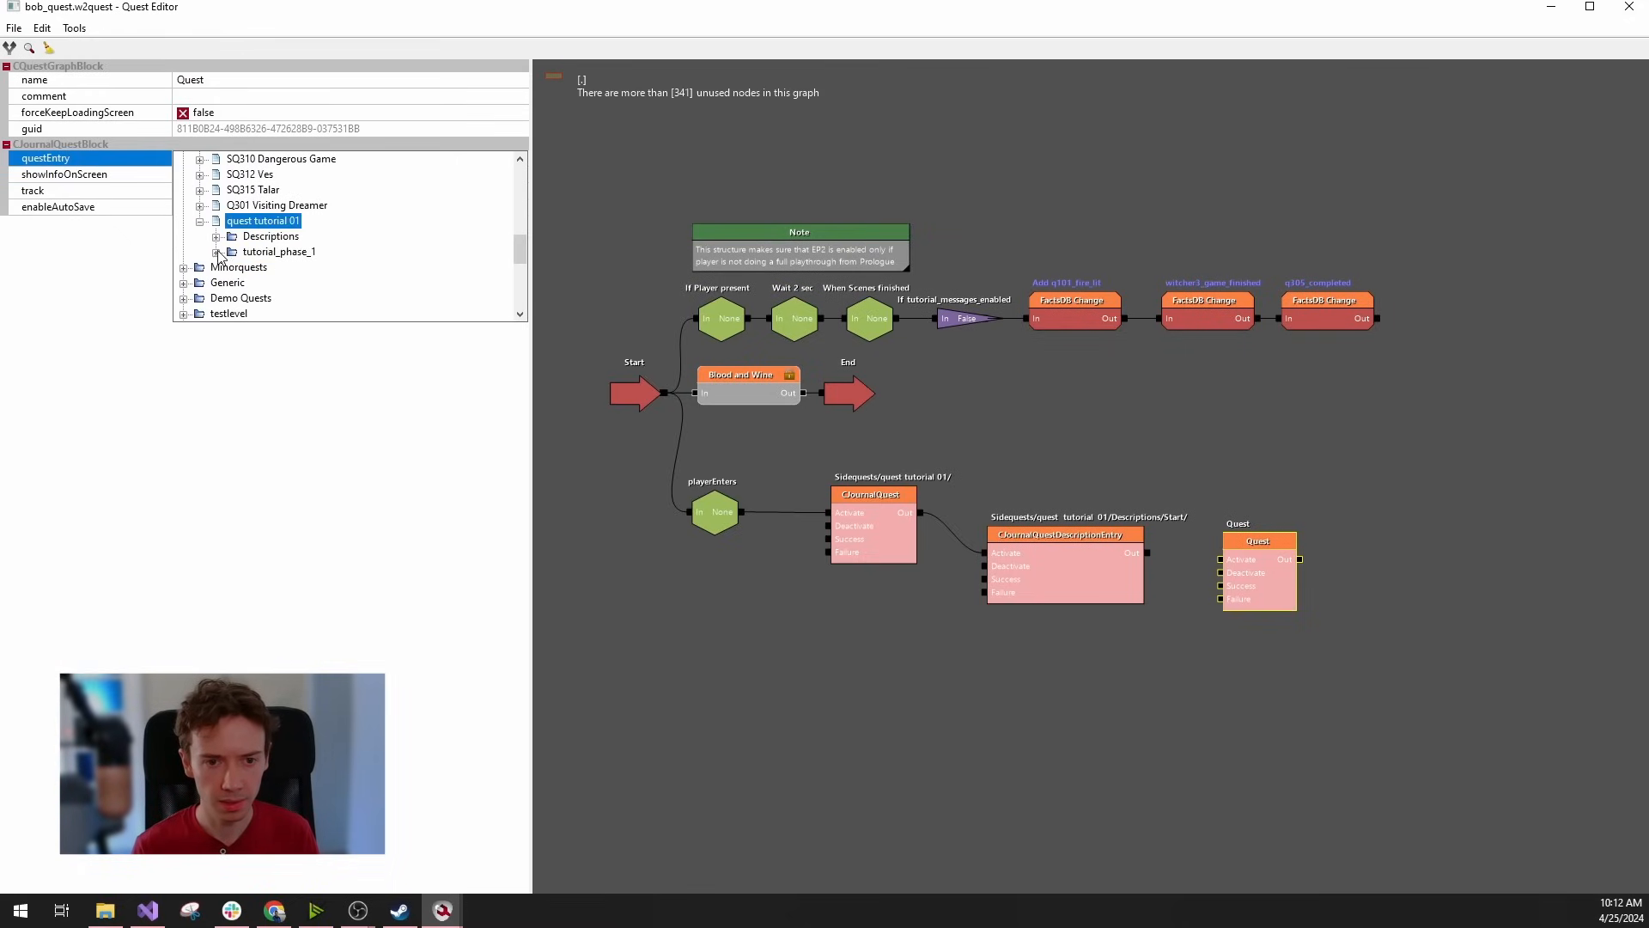
pyautogui.click(217, 252)
pyautogui.doubleClick(283, 267)
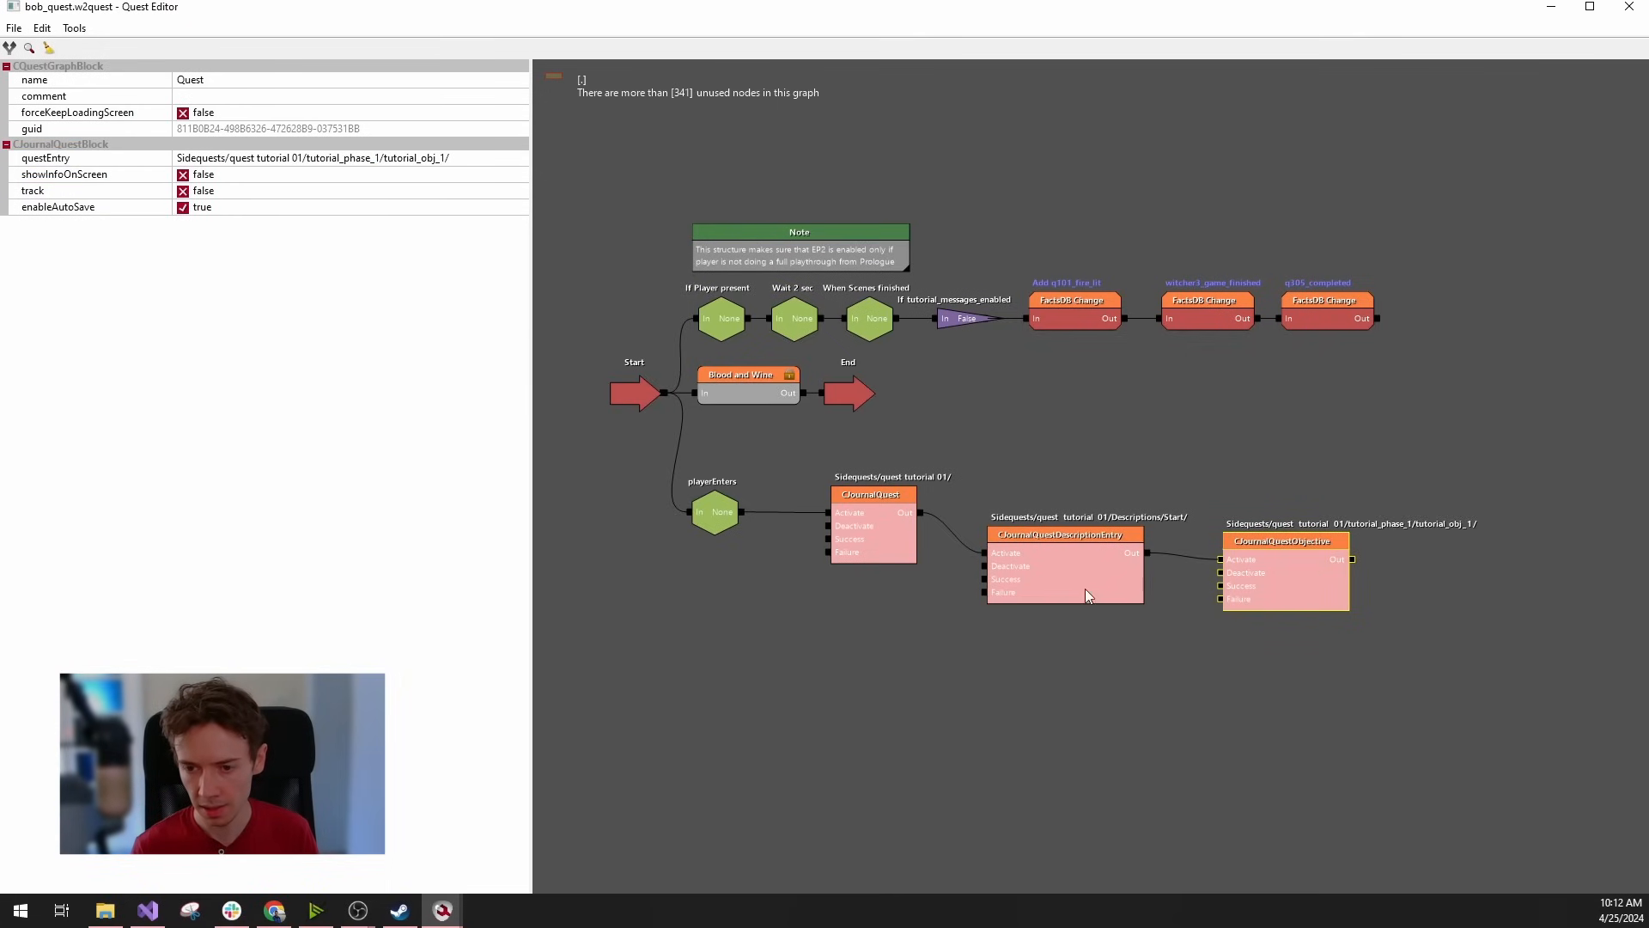
# Hide the unused sockets on the CJournalQuest and CJournalQuestDescriptionEntry blocks.
pyautogui.click(878, 536)
pyautogui.scroll(2, 879, 550)
pyautogui.scroll(1, 875, 546)
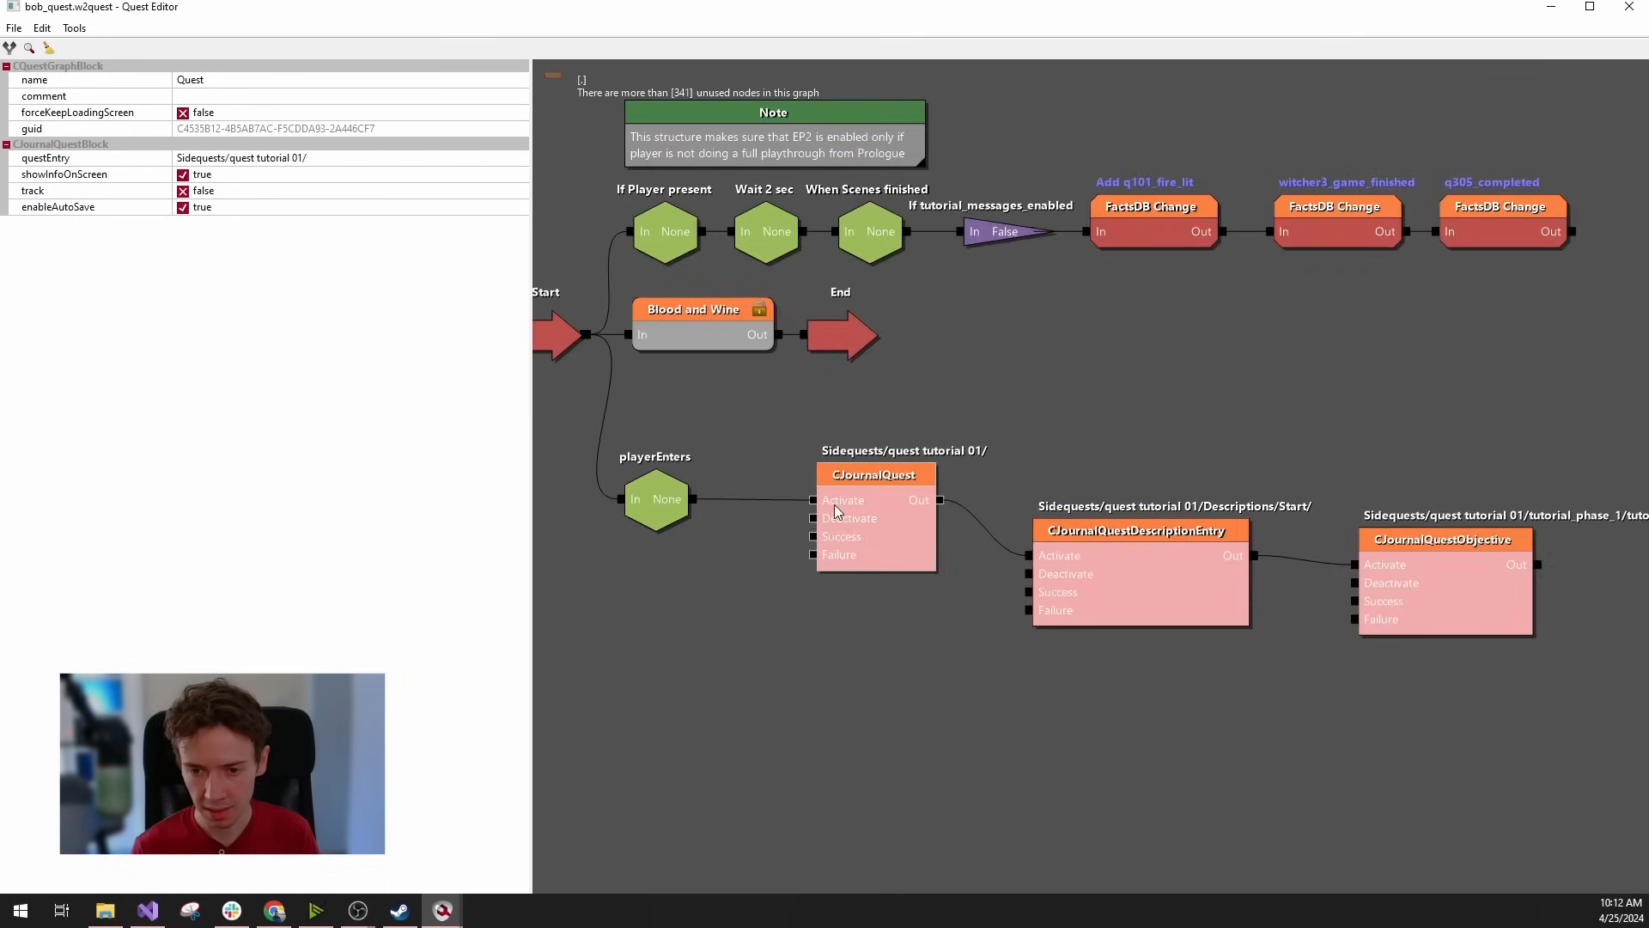
pyautogui.rightClick(877, 547)
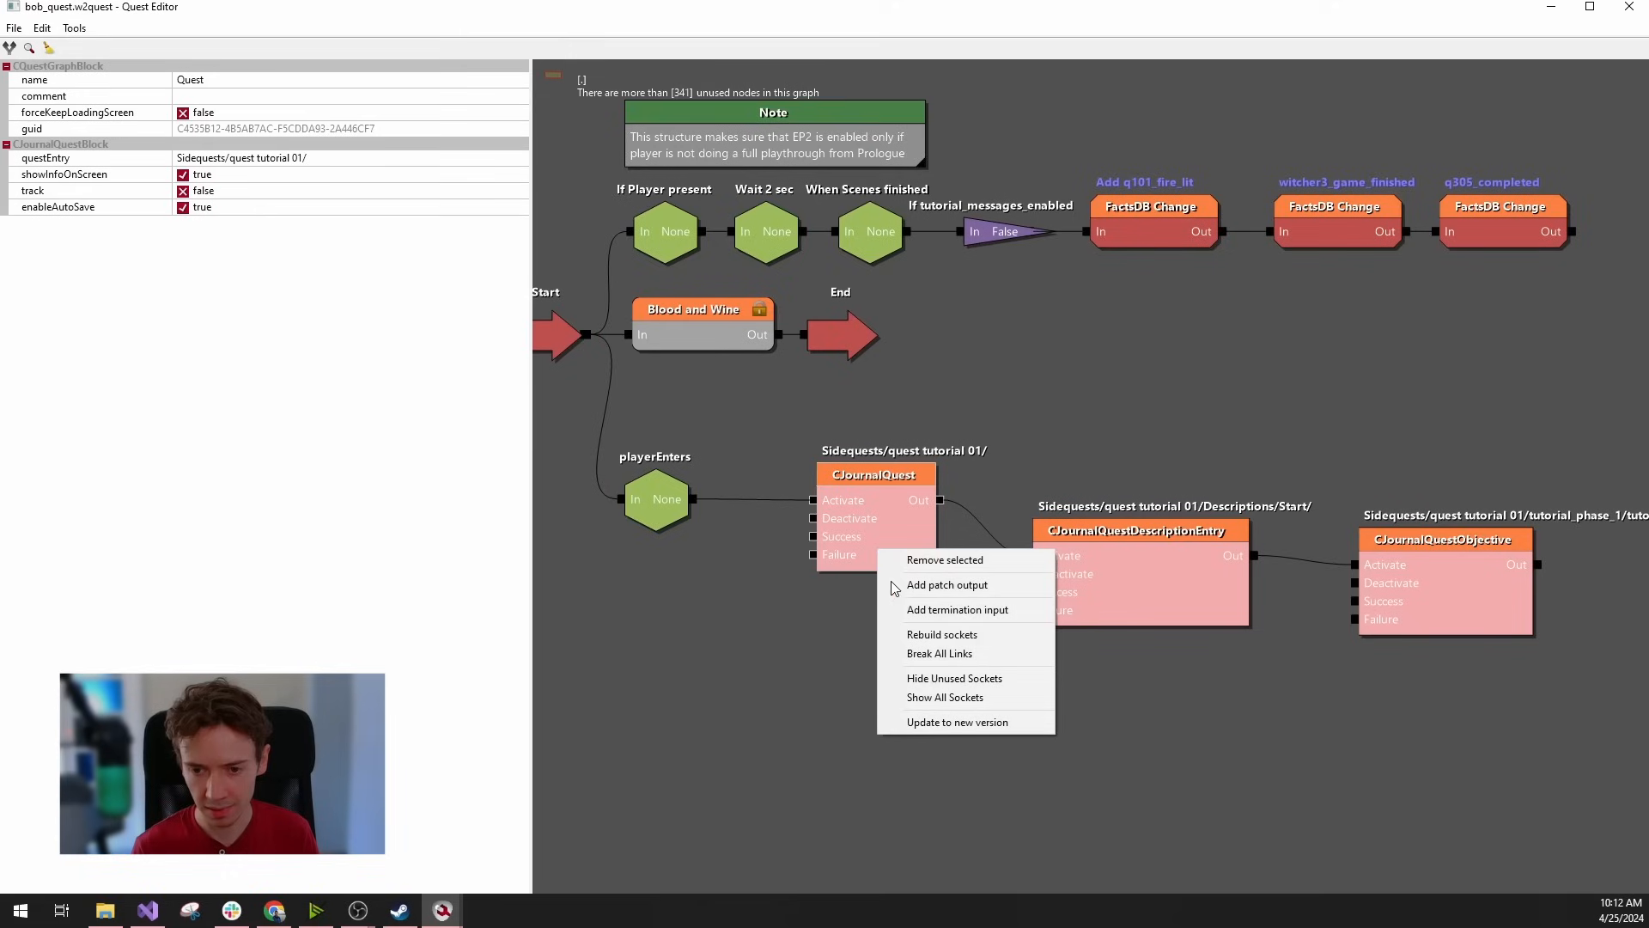
pyautogui.click(974, 684)
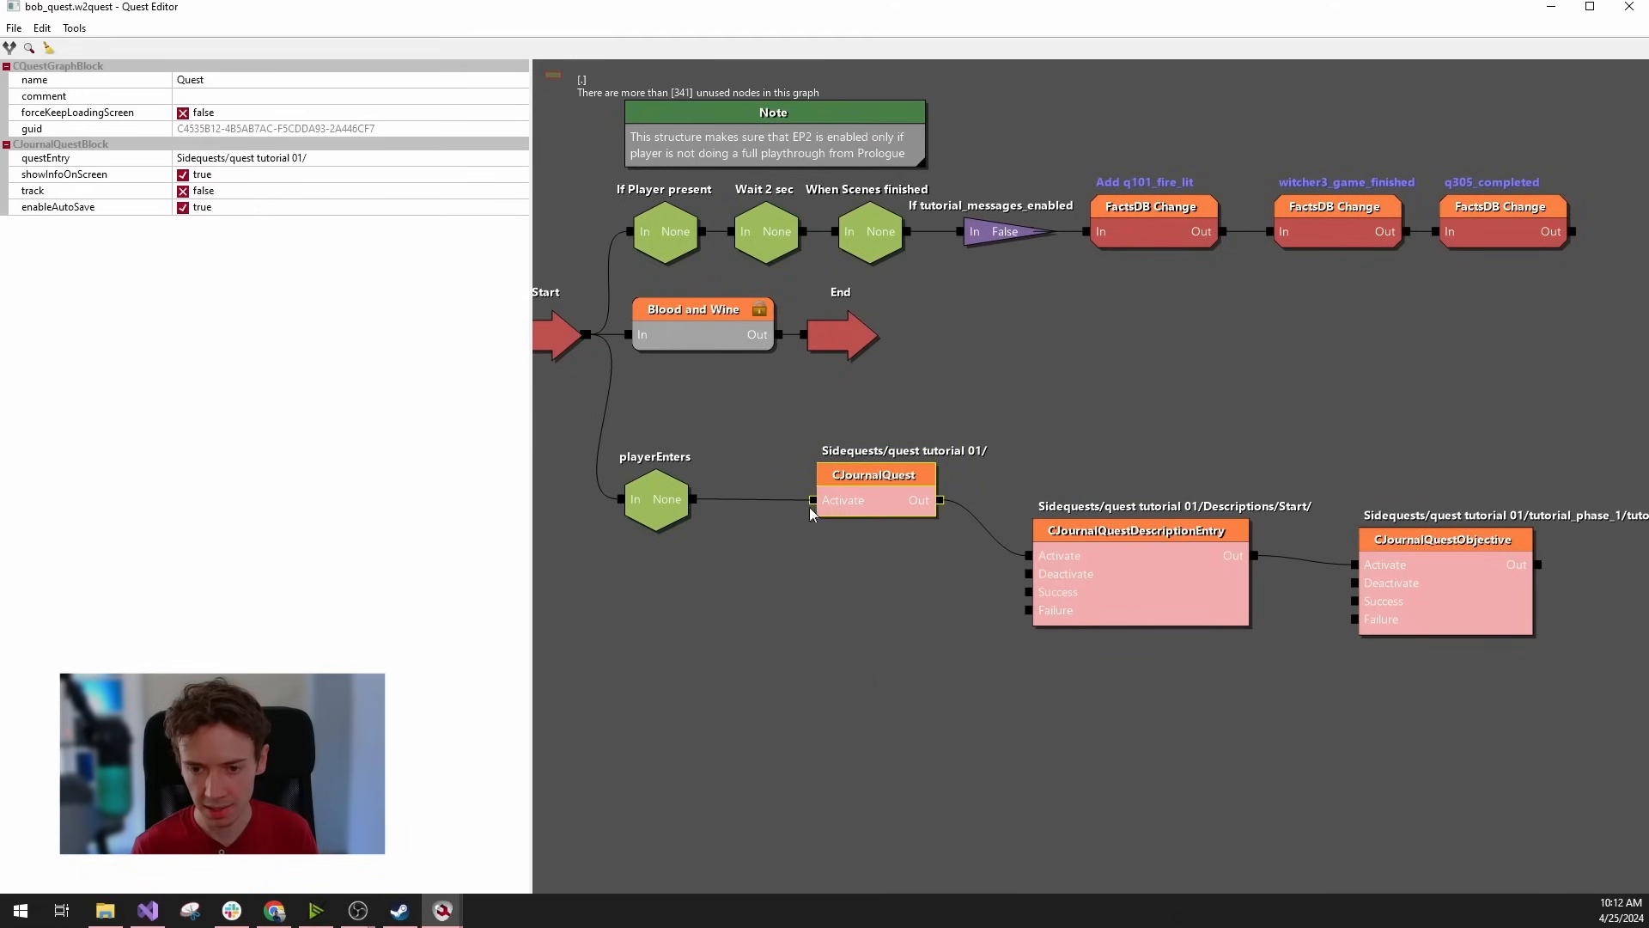
pyautogui.click(1080, 595)
pyautogui.rightClick(1115, 593)
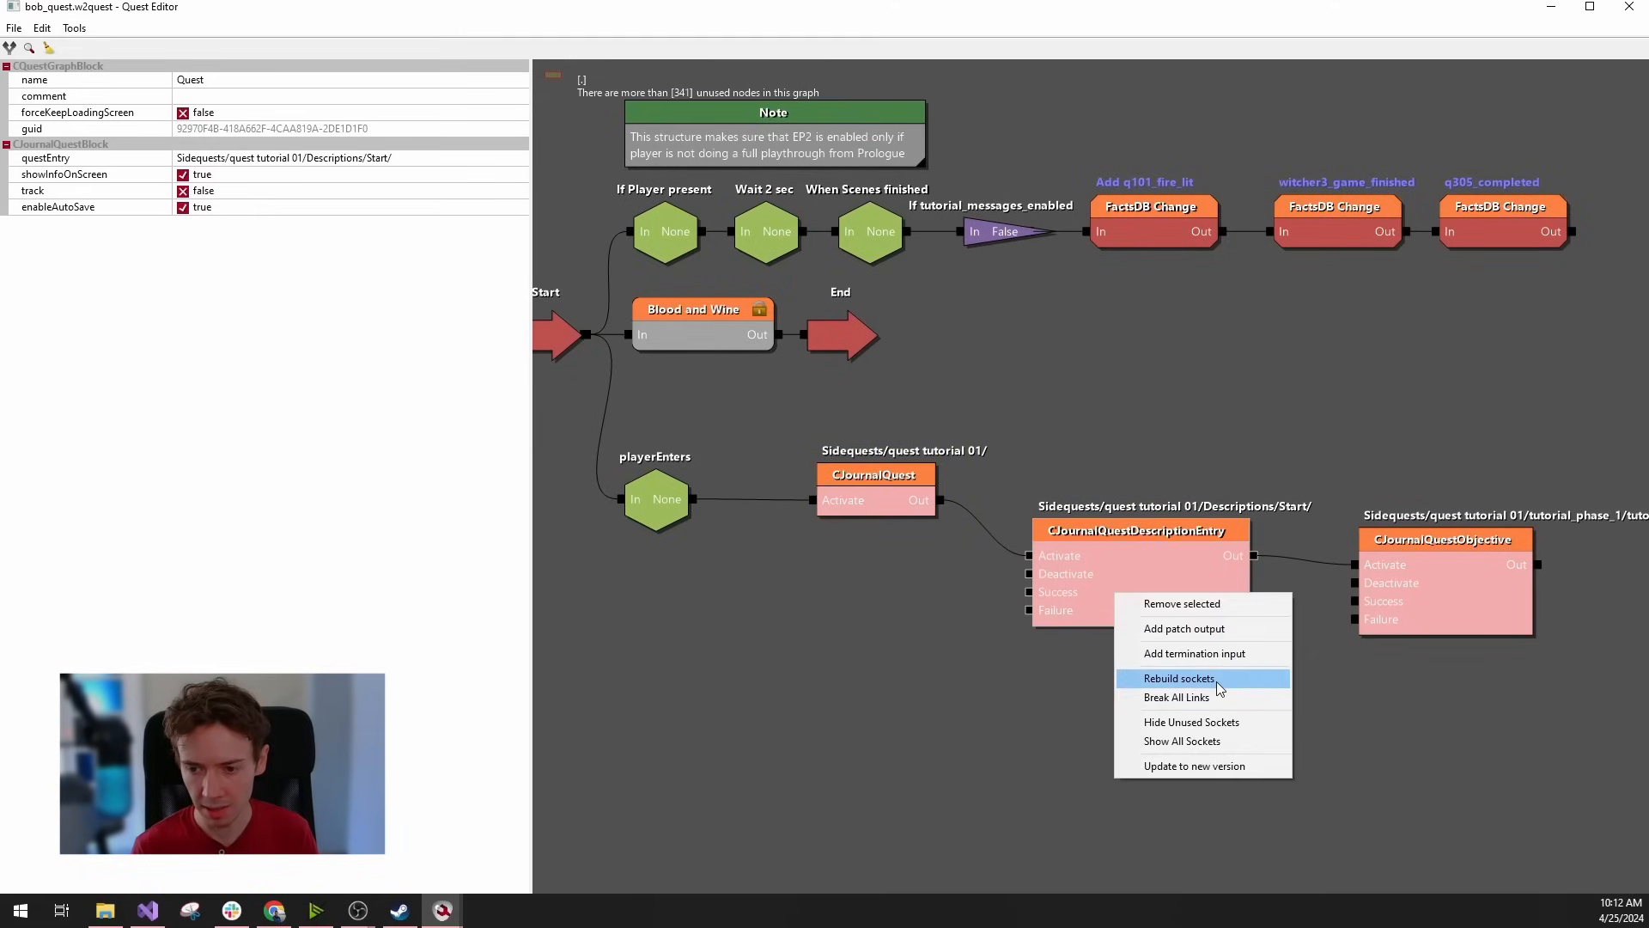
pyautogui.click(1221, 728)
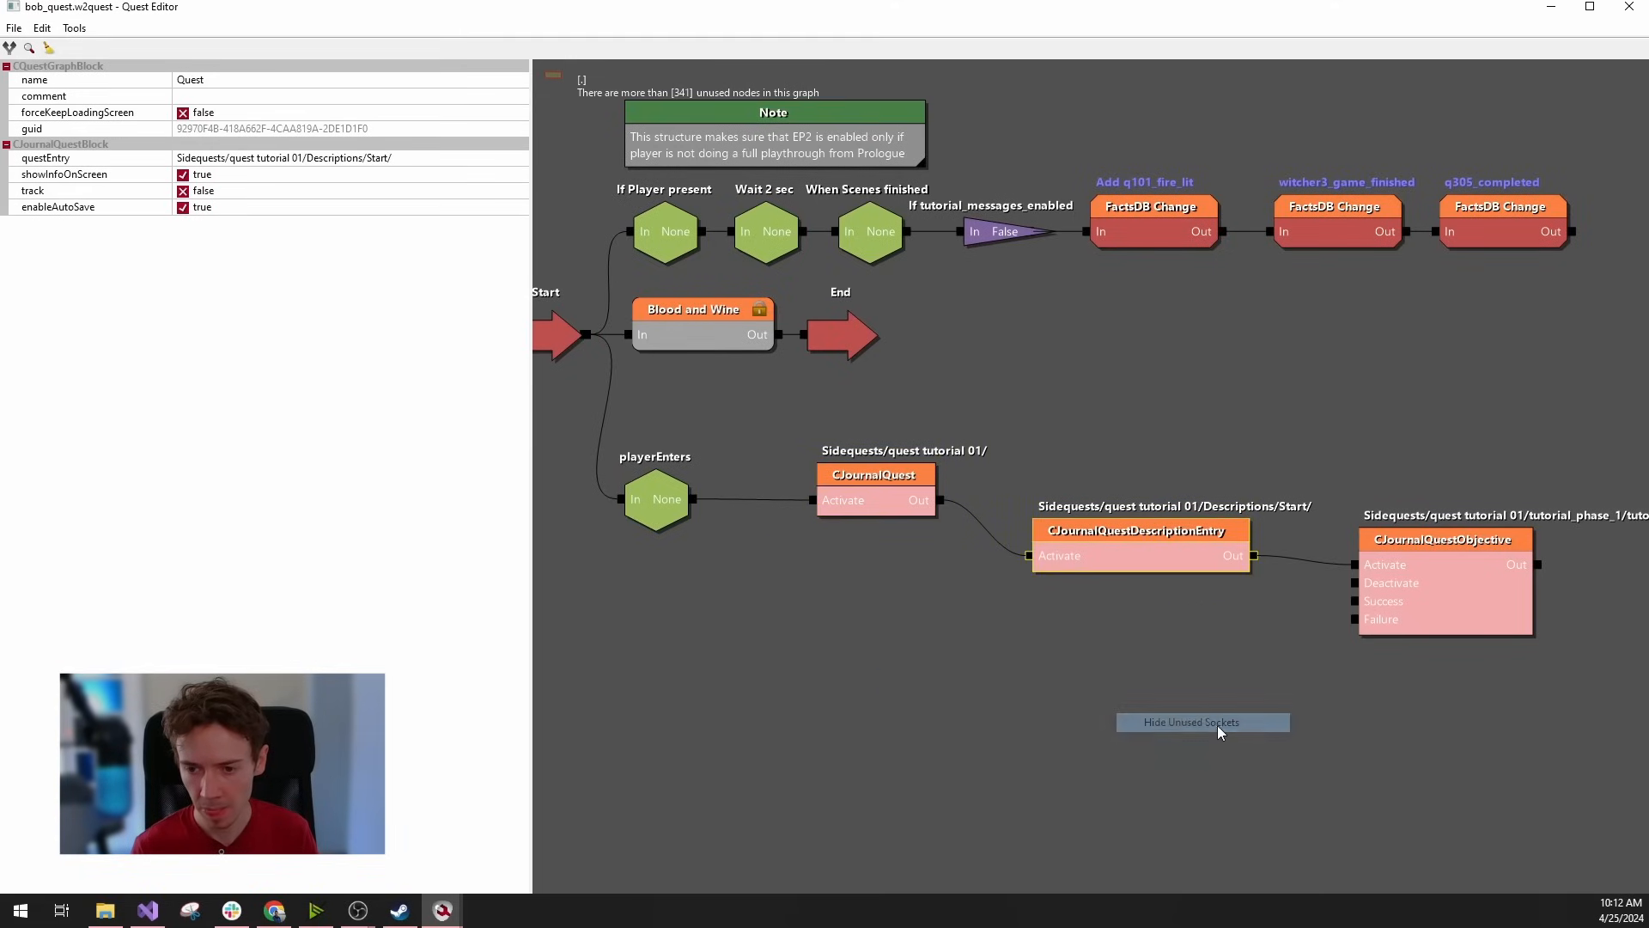
pyautogui.scroll(-3, 1165, 631)
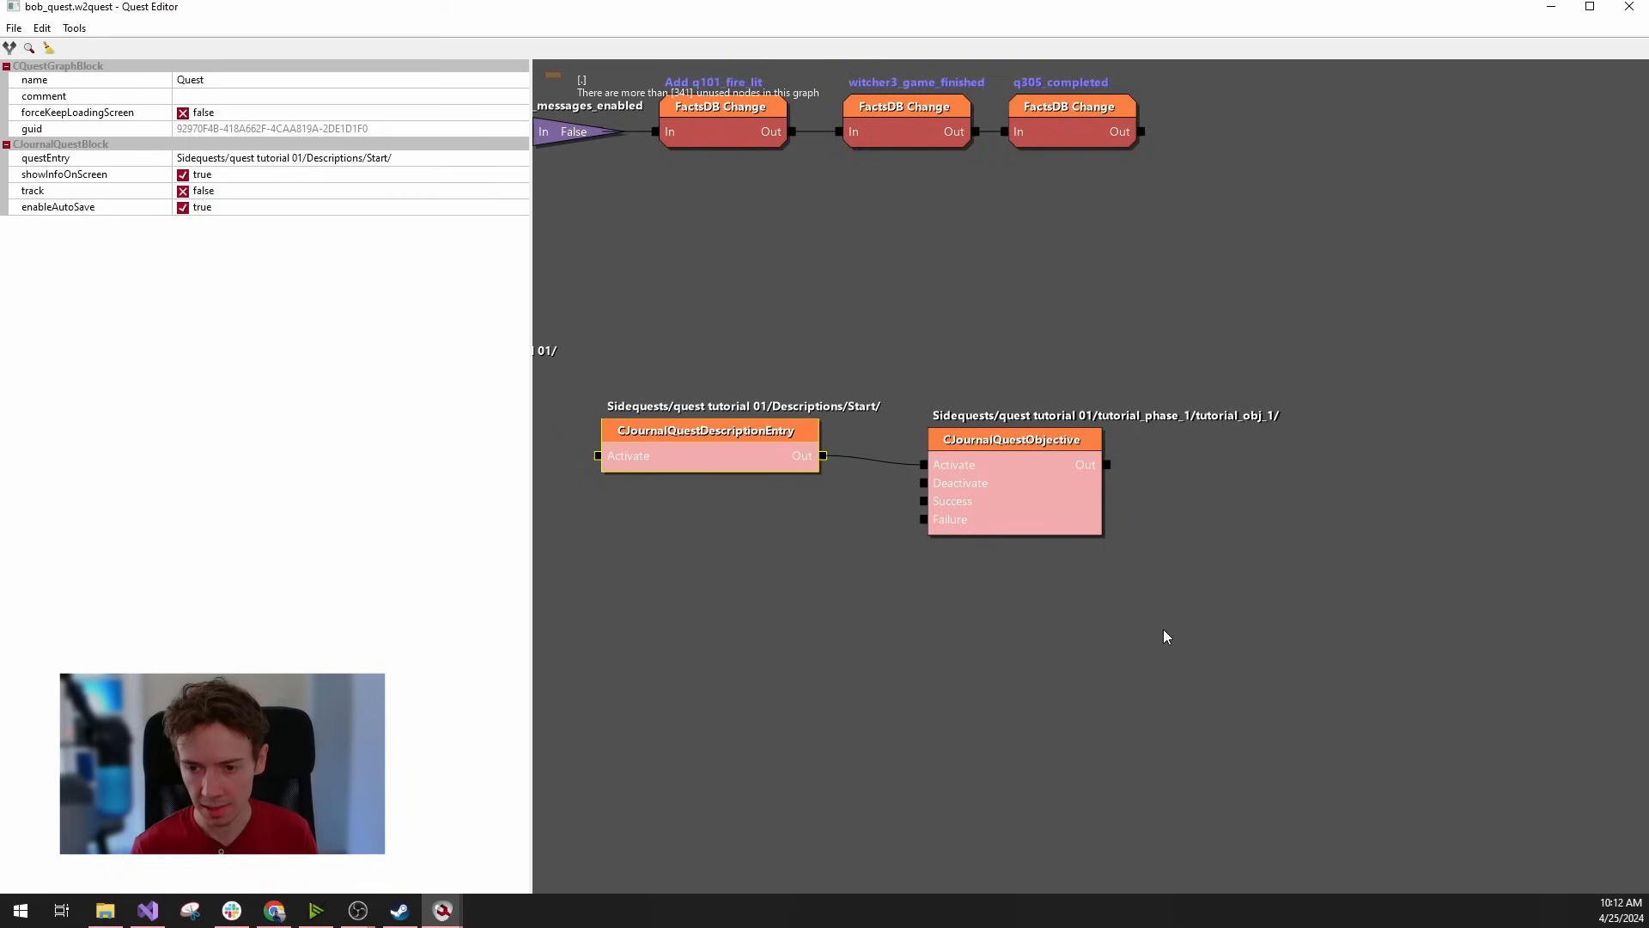
pyautogui.rightClick(1189, 585)
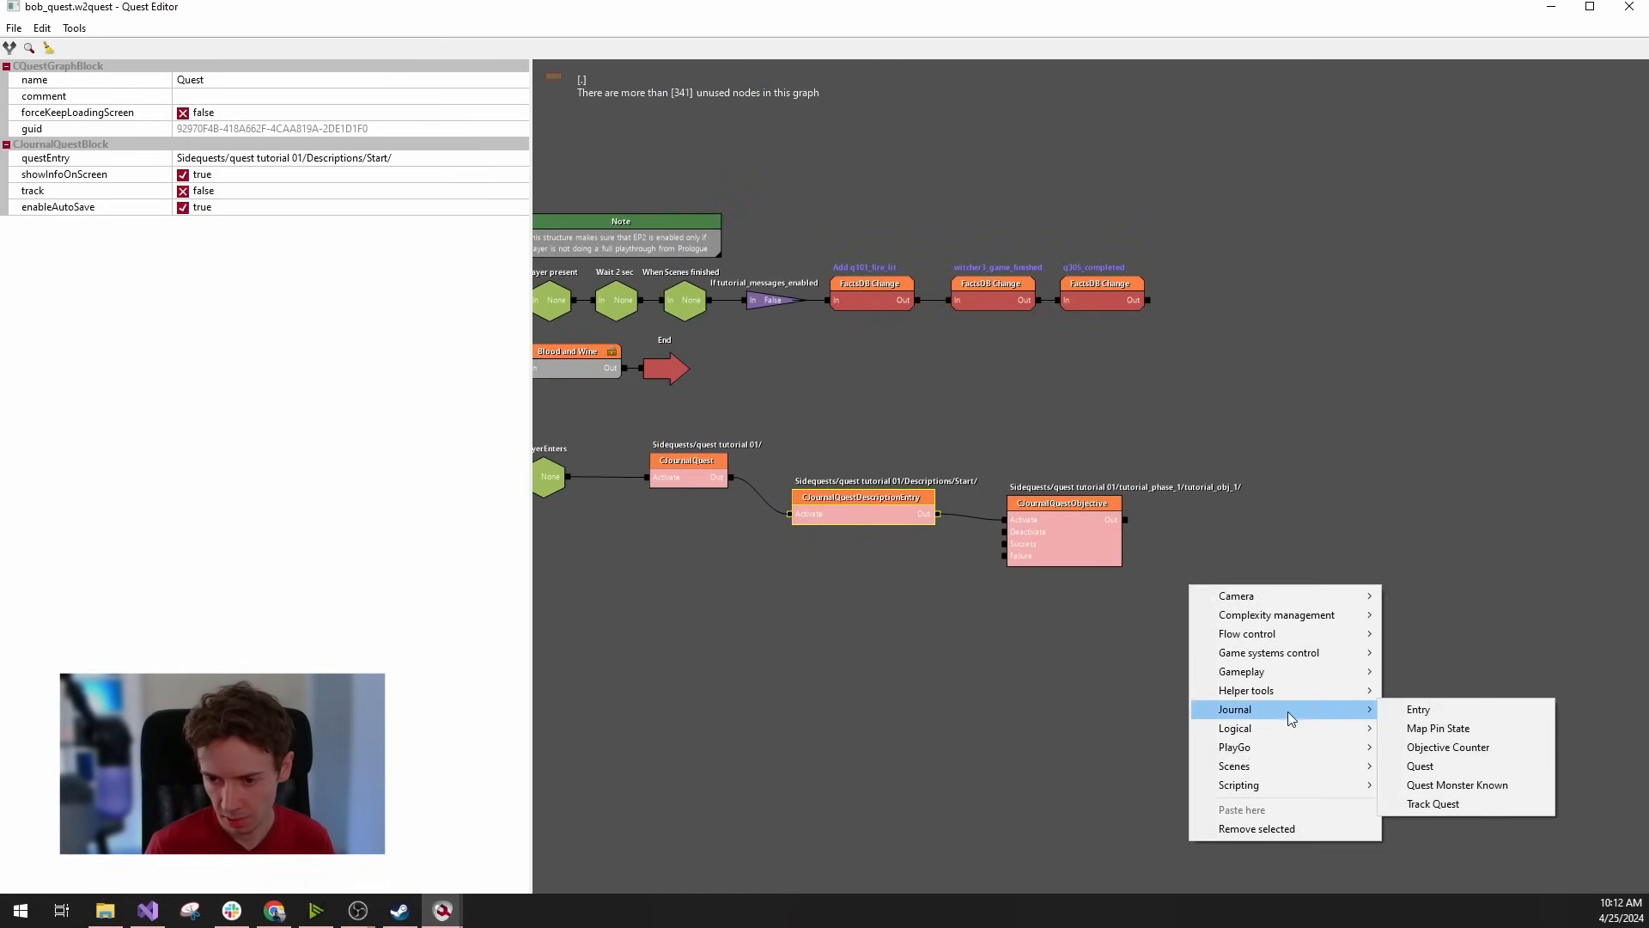
pyautogui.moveTo(1305, 642)
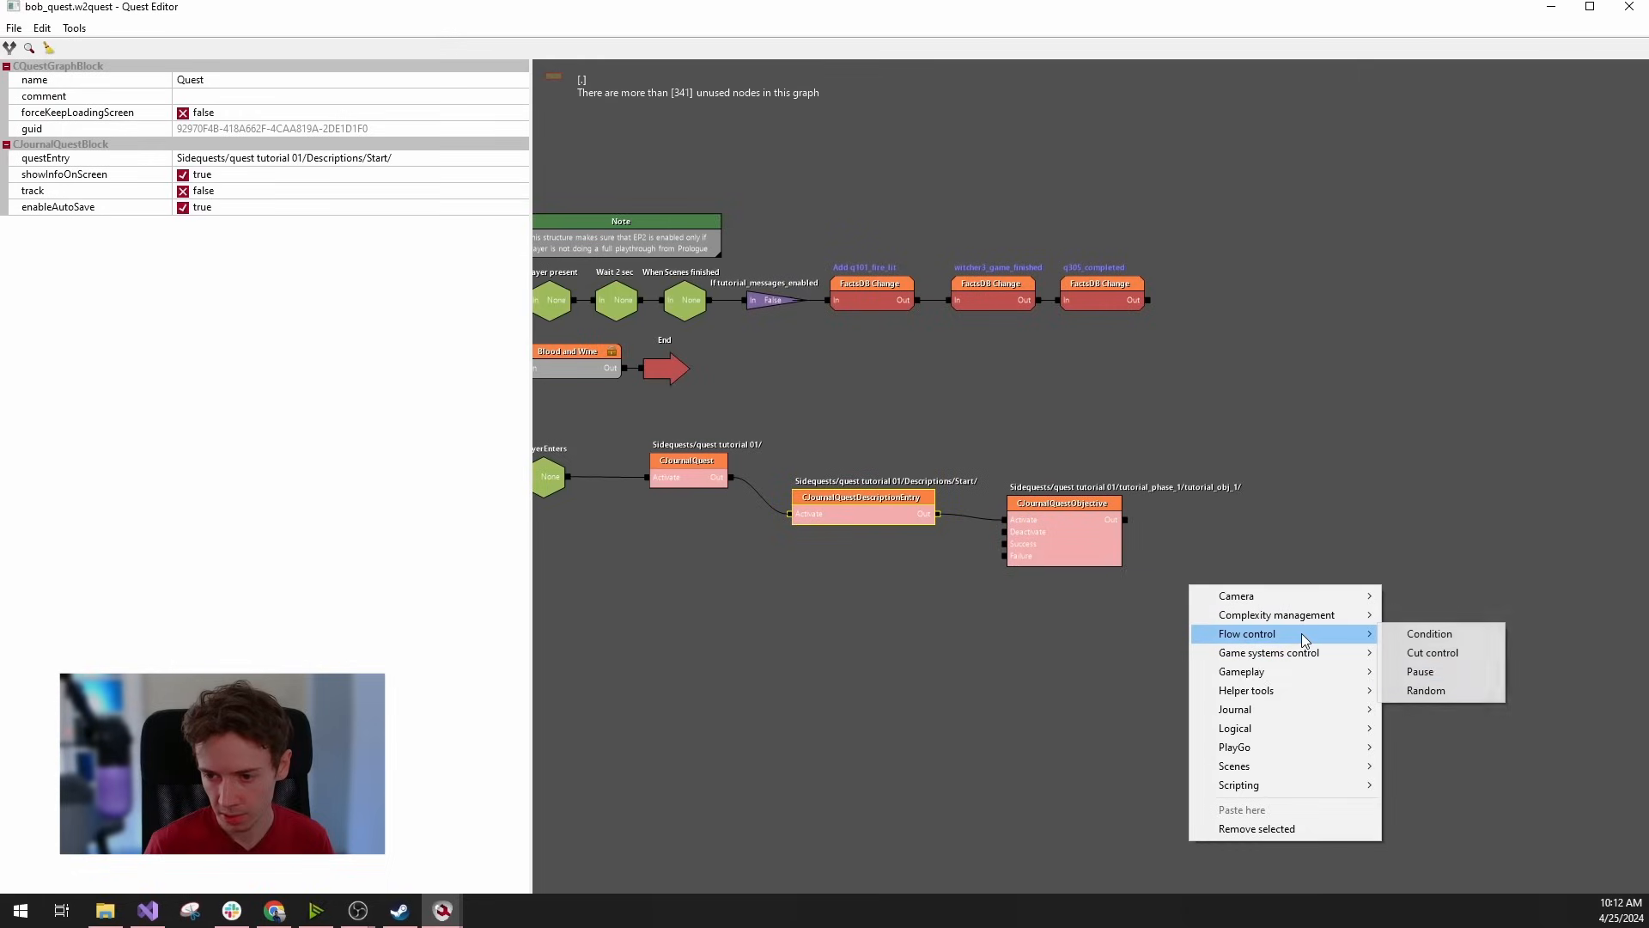
pyautogui.click(1436, 674)
pyautogui.click(1201, 604)
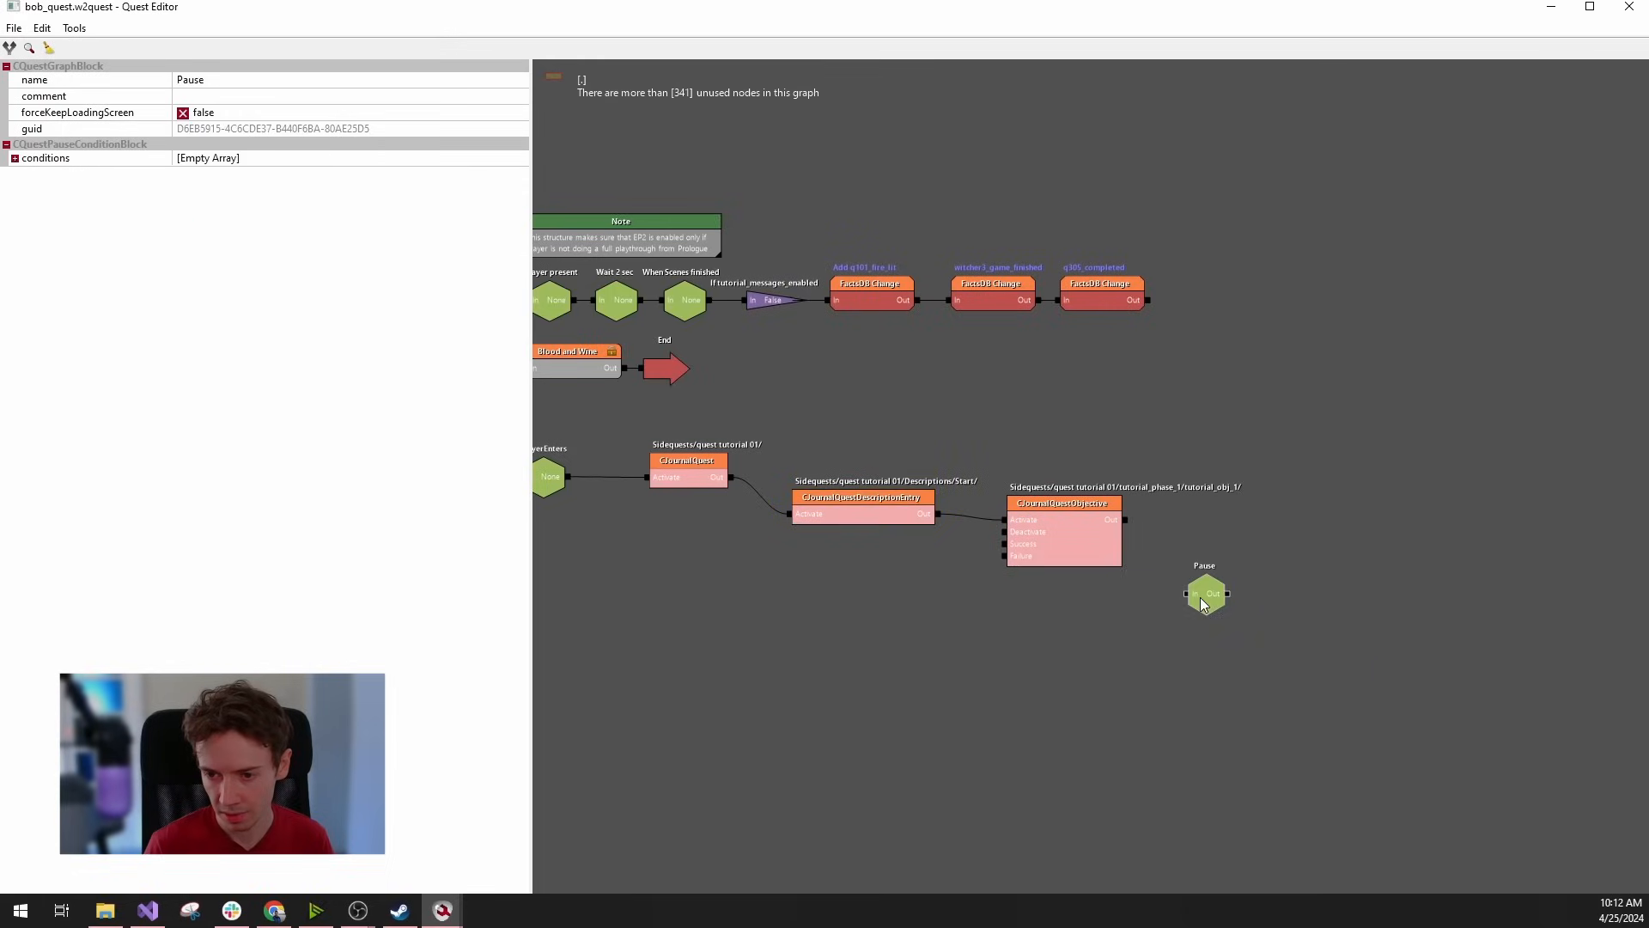
pyautogui.hotkey('ctrl', 'z')
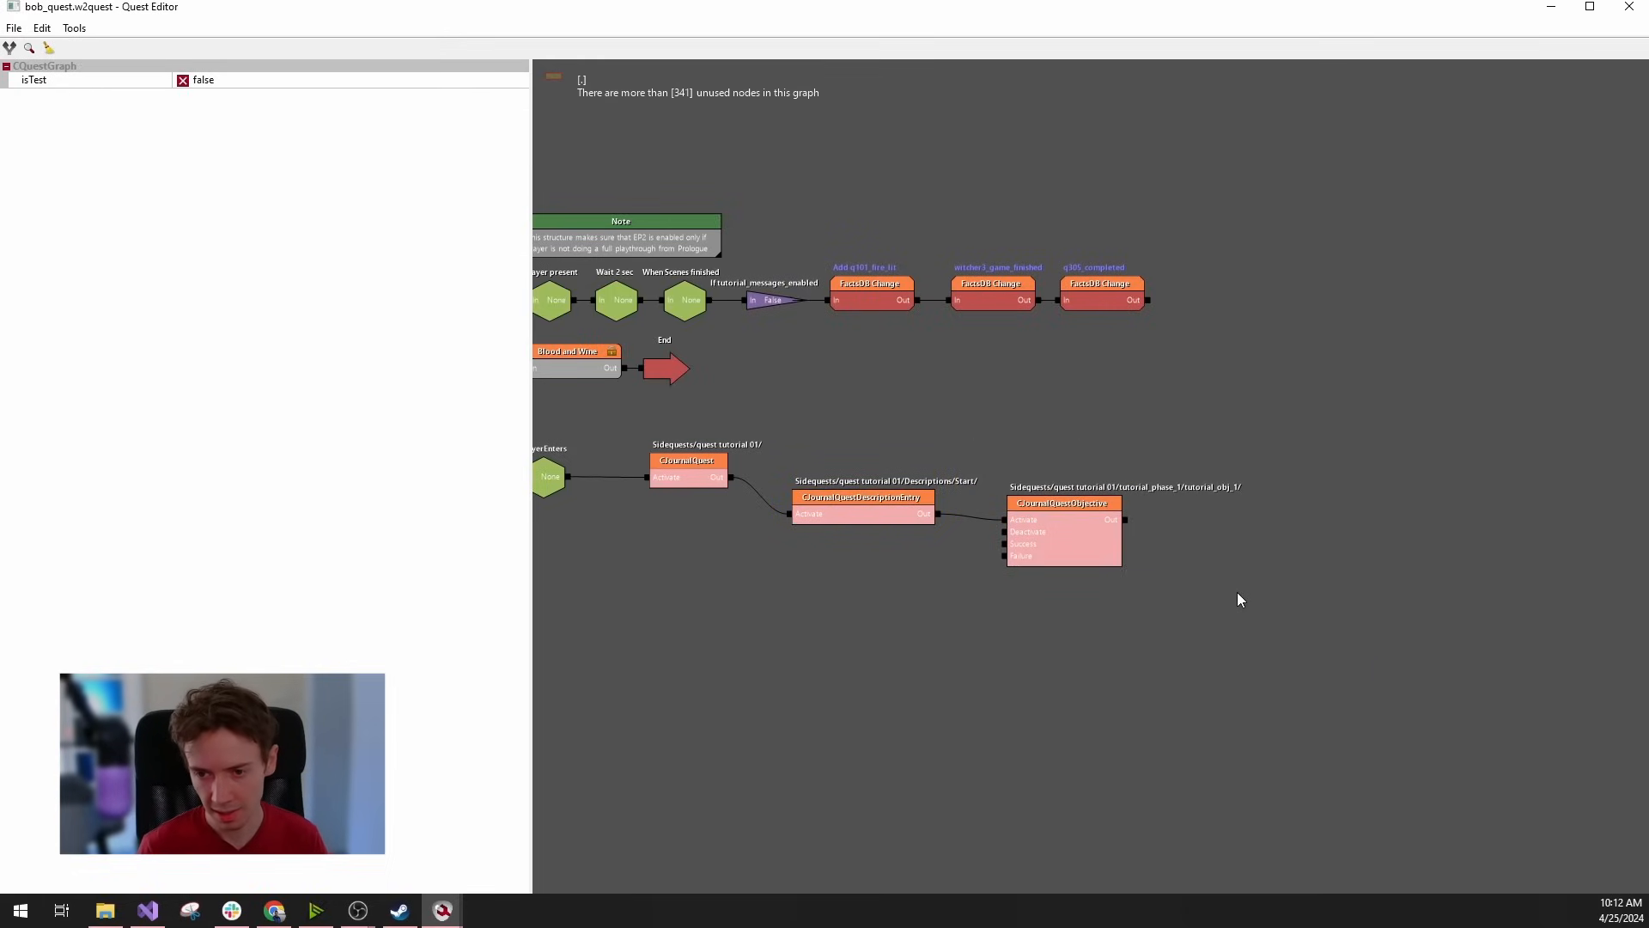
pyautogui.scroll(-1, 1237, 591)
pyautogui.scroll(2, 754, 566)
pyautogui.moveTo(1202, 549); pyautogui.dragTo(1043, 560, button='middle')
pyautogui.moveTo(1023, 396); pyautogui.dragTo(1122, 622)
pyautogui.rightClick(1091, 554)
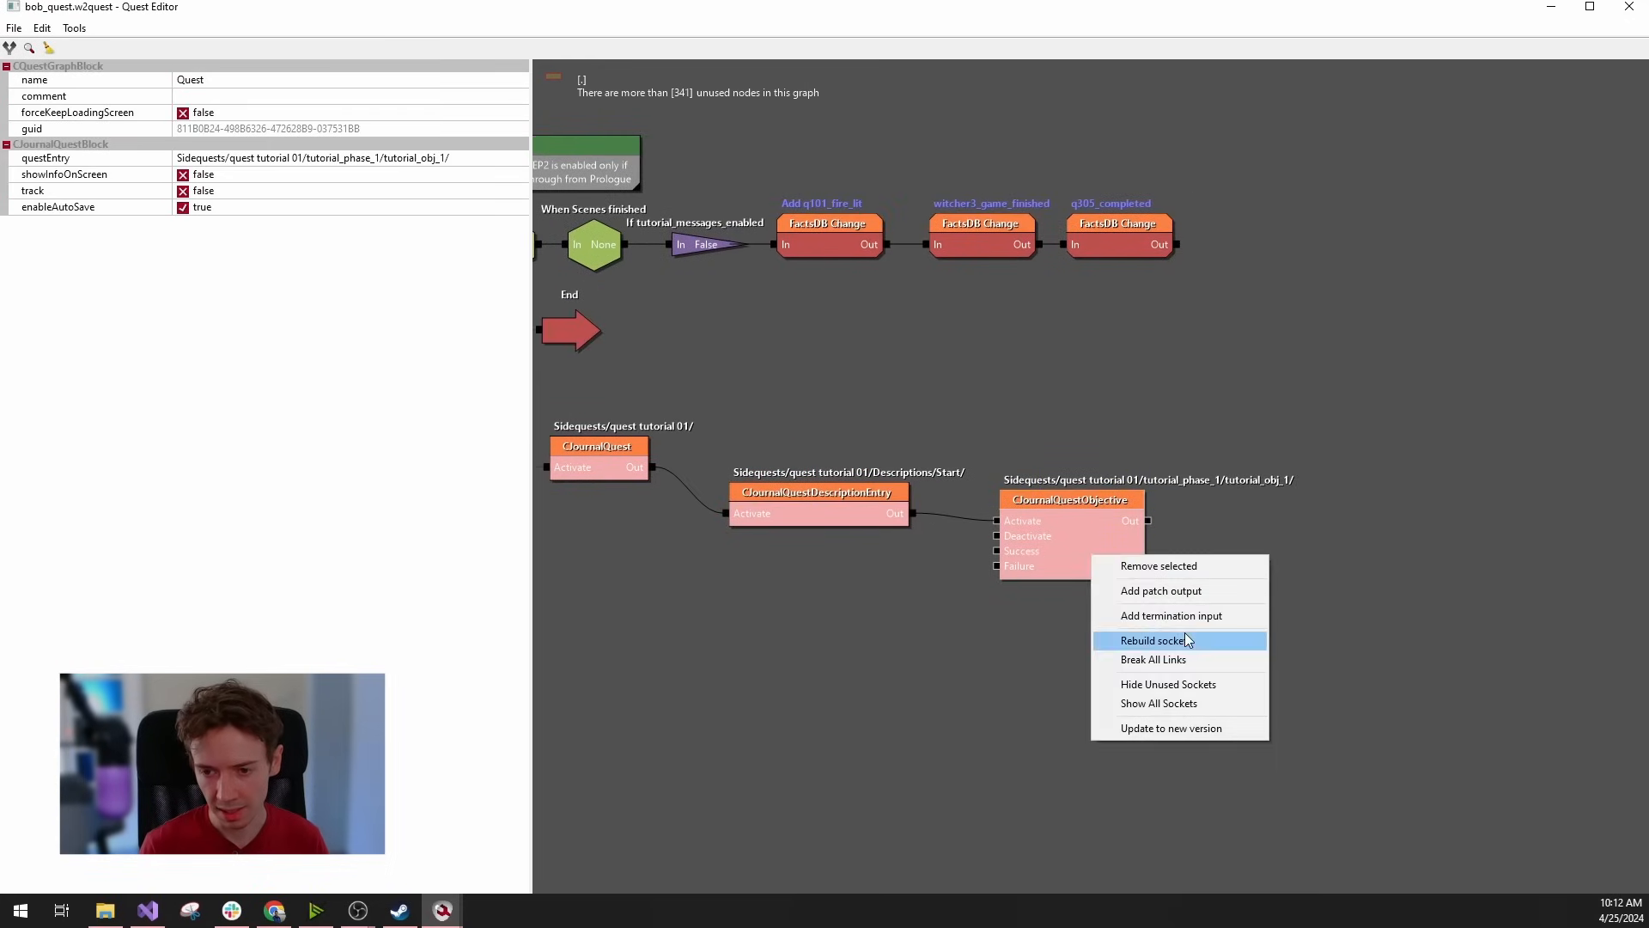
pyautogui.click(1053, 501)
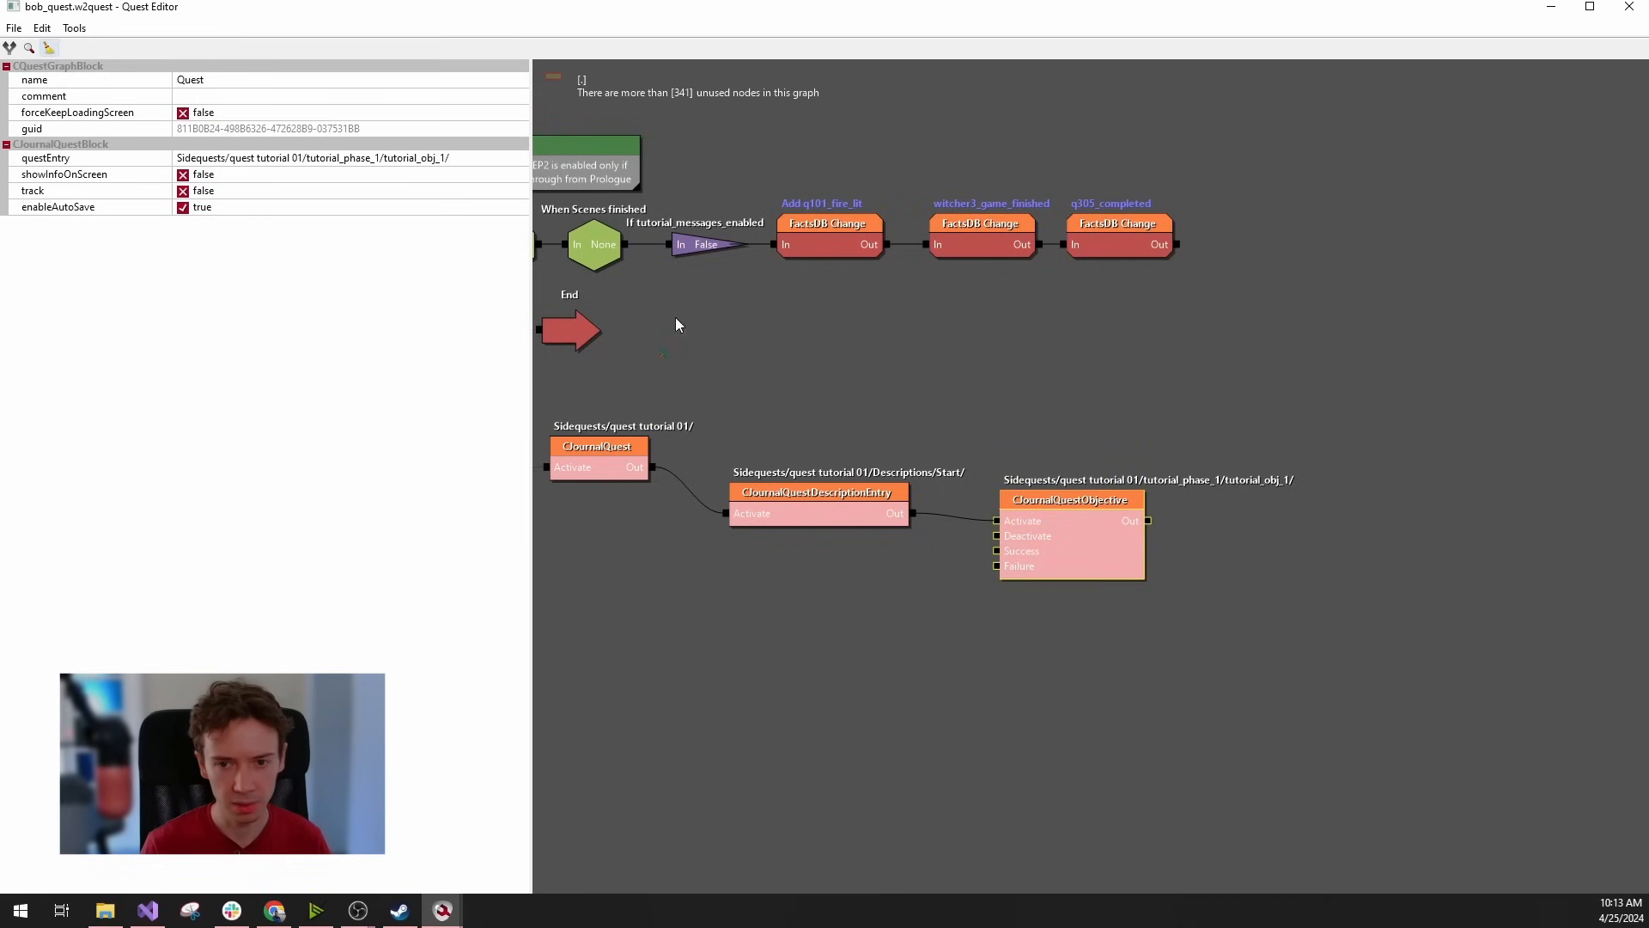
pyautogui.moveTo(682, 368); pyautogui.dragTo(799, 401)
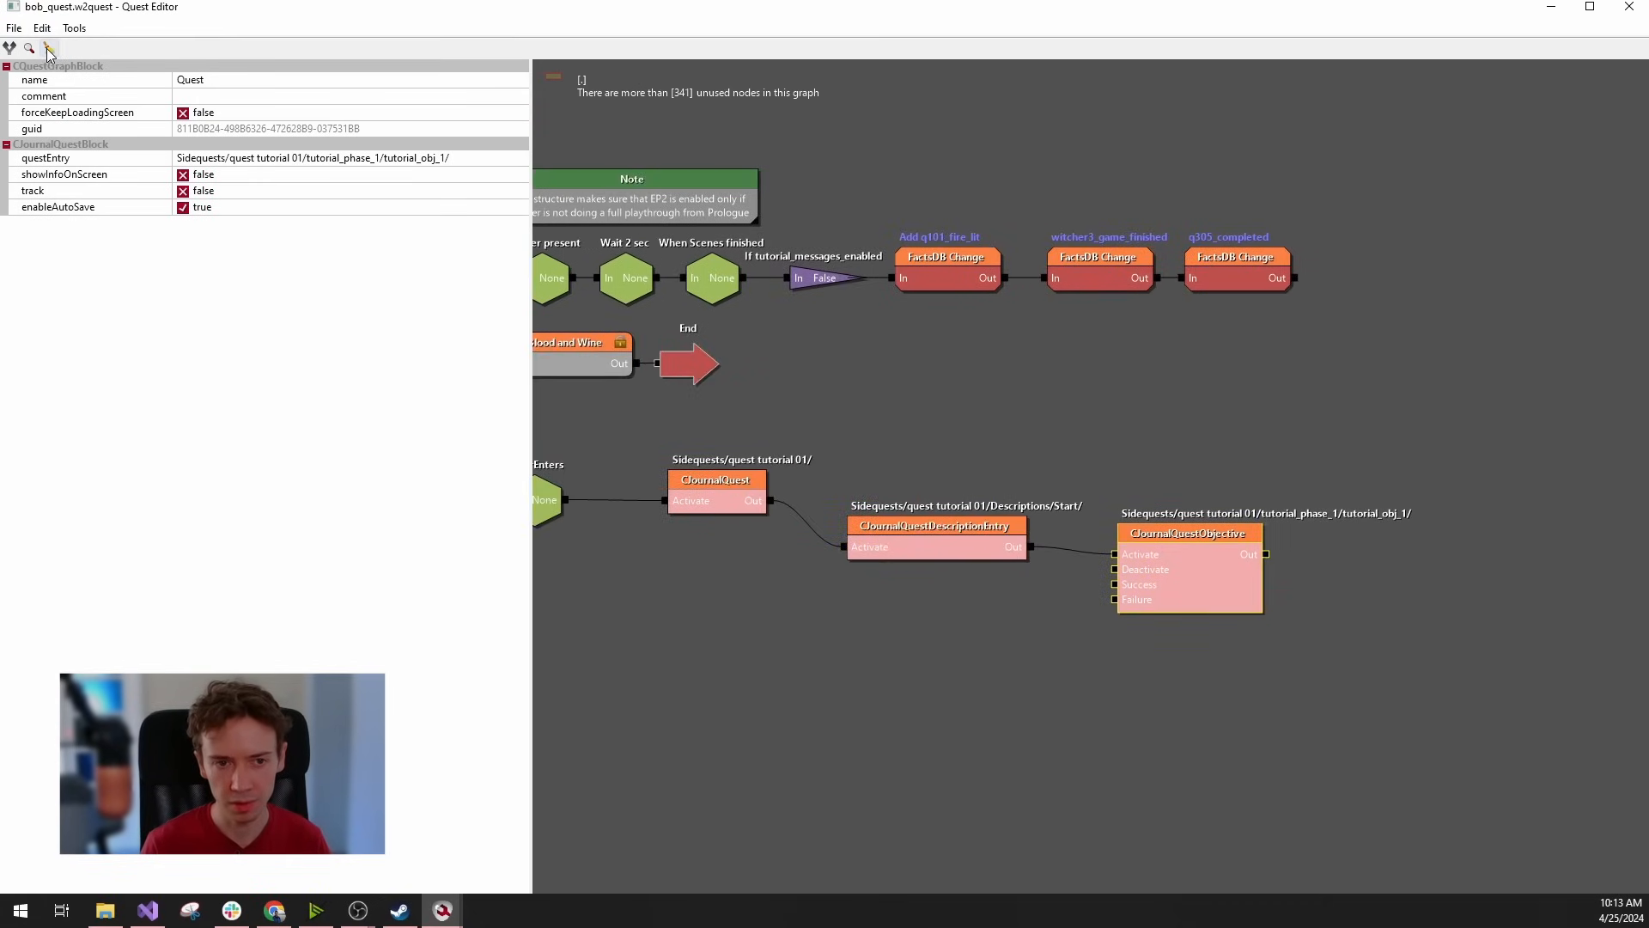
# Add a Story phase setter block to the graph beyond the CJournalQuestObjective block.
pyautogui.moveTo(1393, 516); pyautogui.dragTo(1080, 454, button='right')
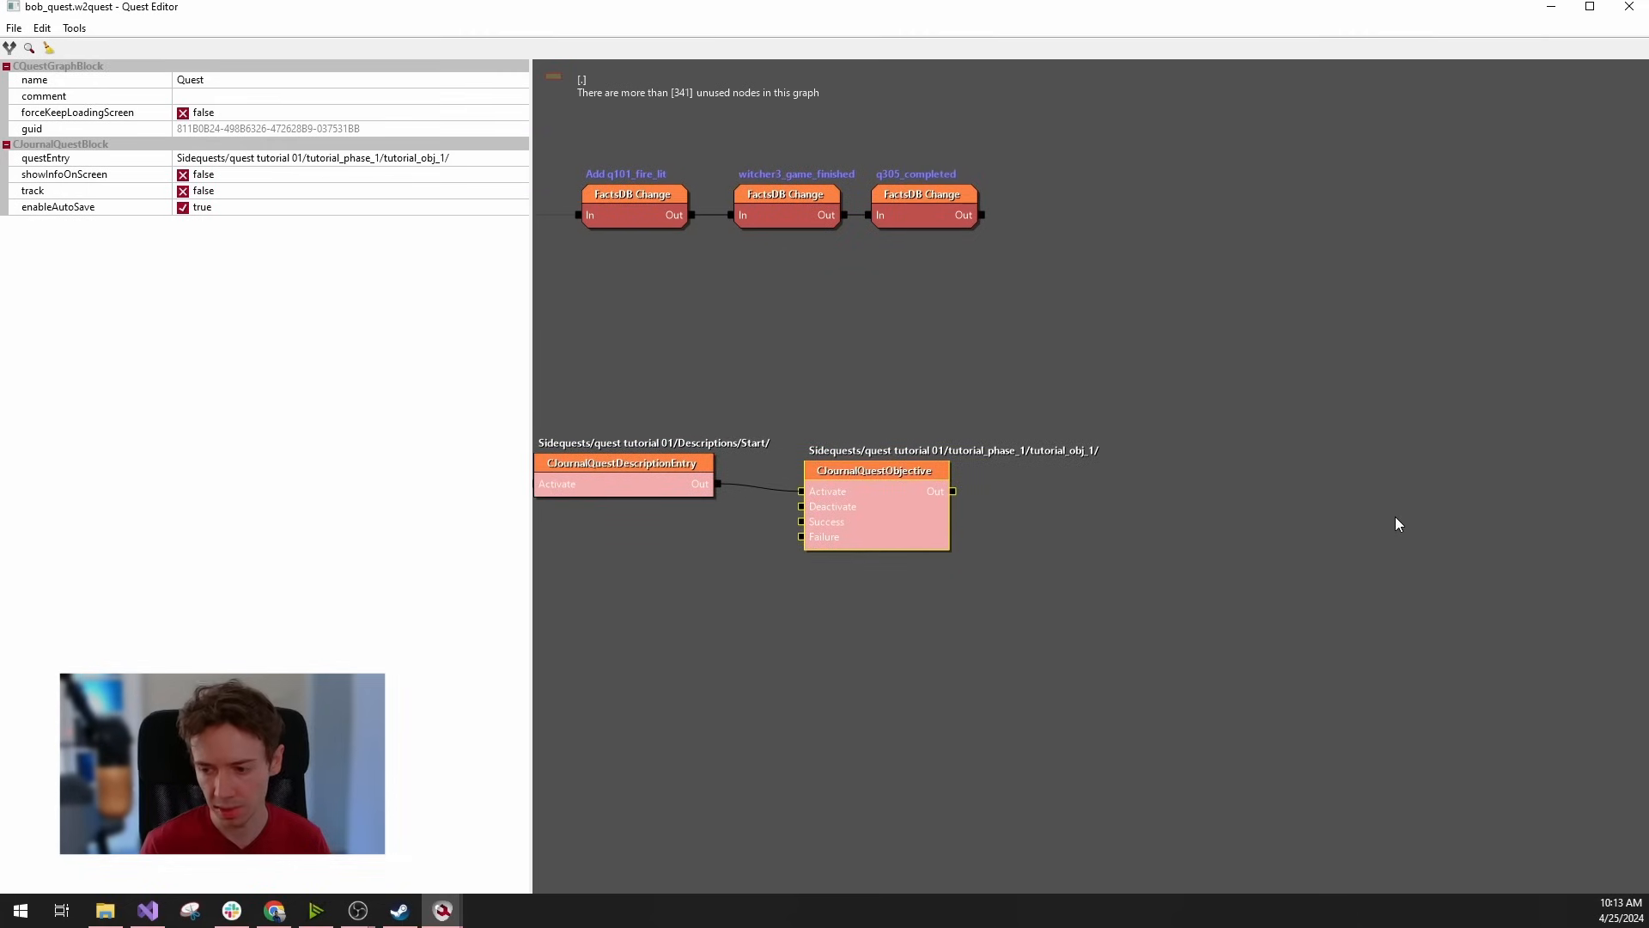
pyautogui.rightClick(1090, 505)
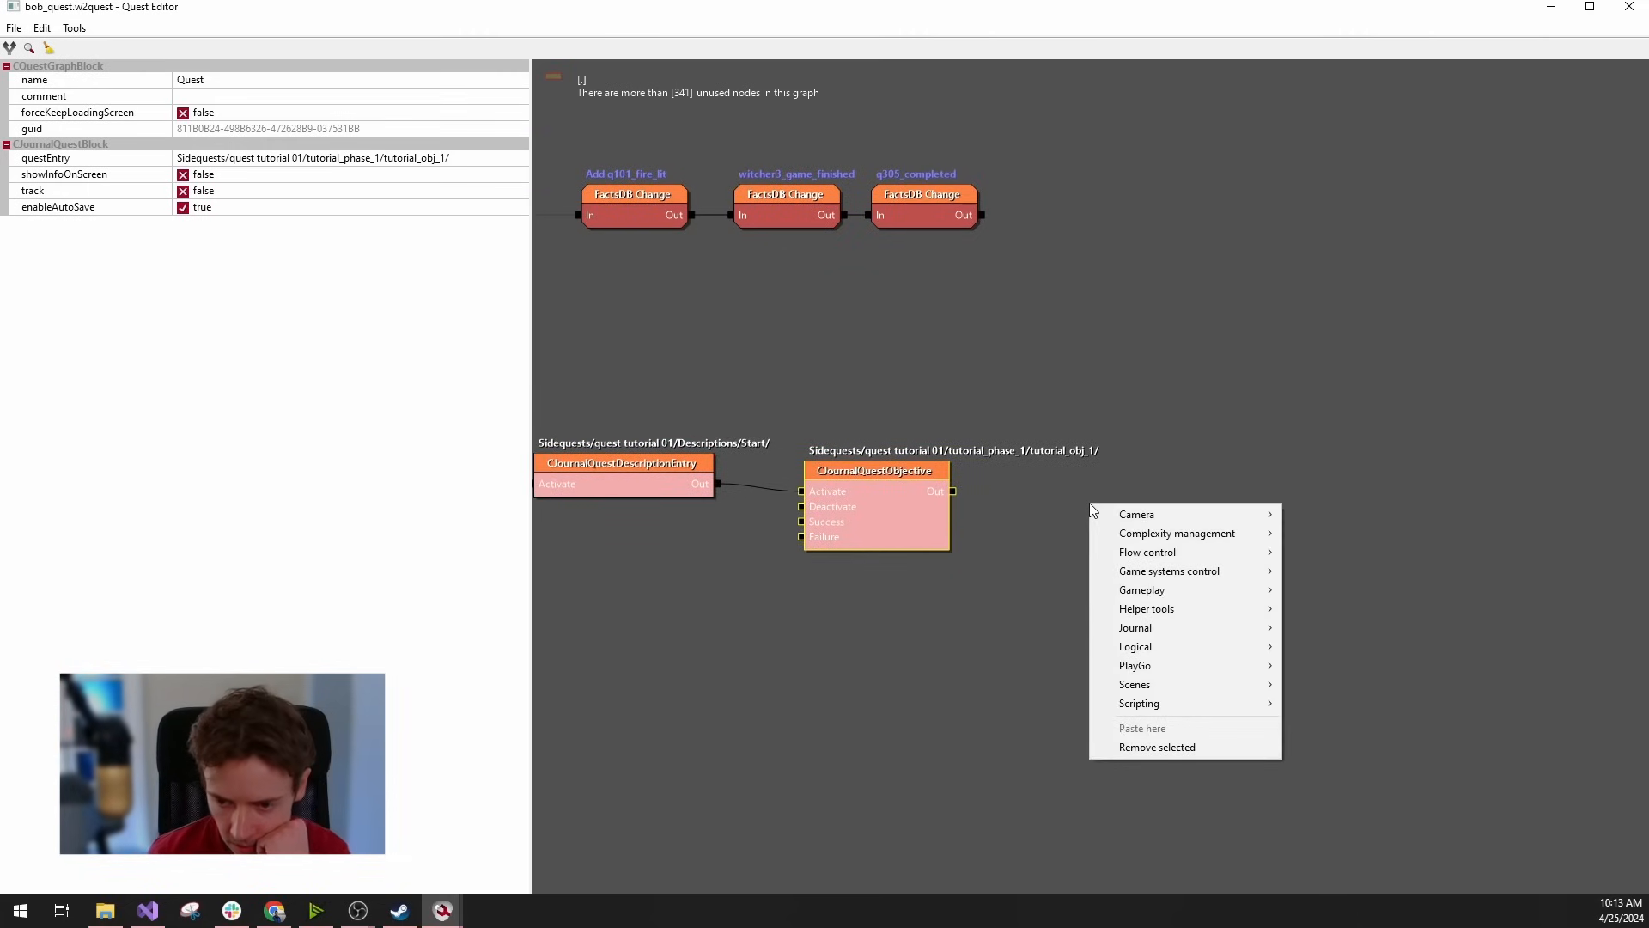
pyautogui.moveTo(1236, 558)
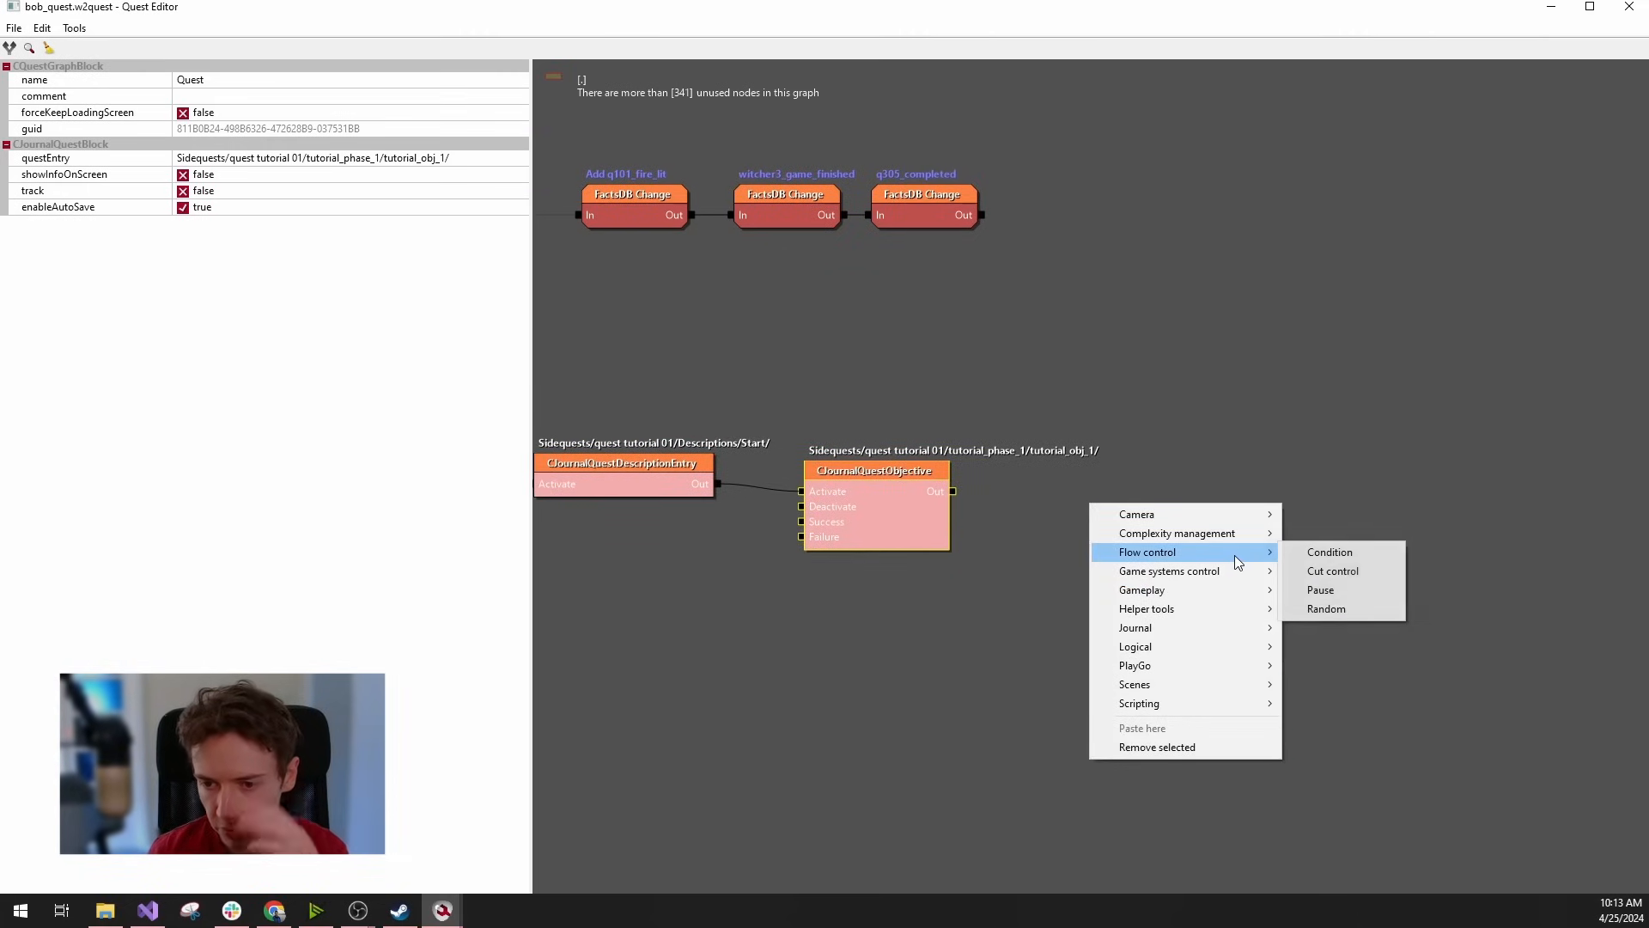
pyautogui.moveTo(1235, 590)
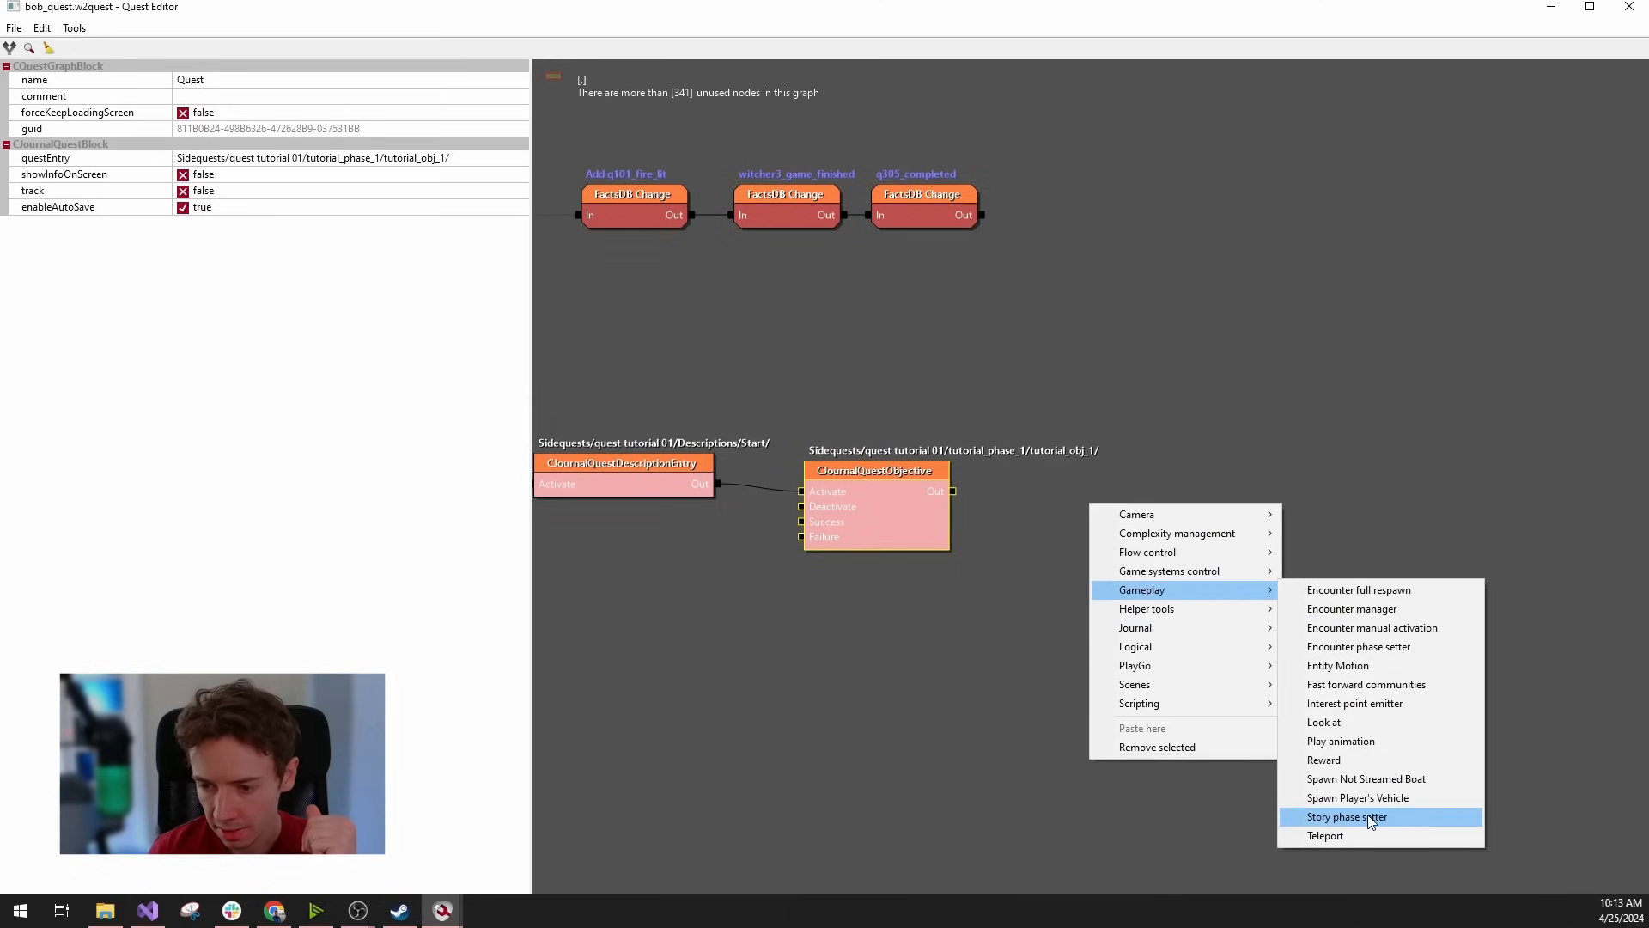
pyautogui.click(1371, 818)
pyautogui.click(1130, 529)
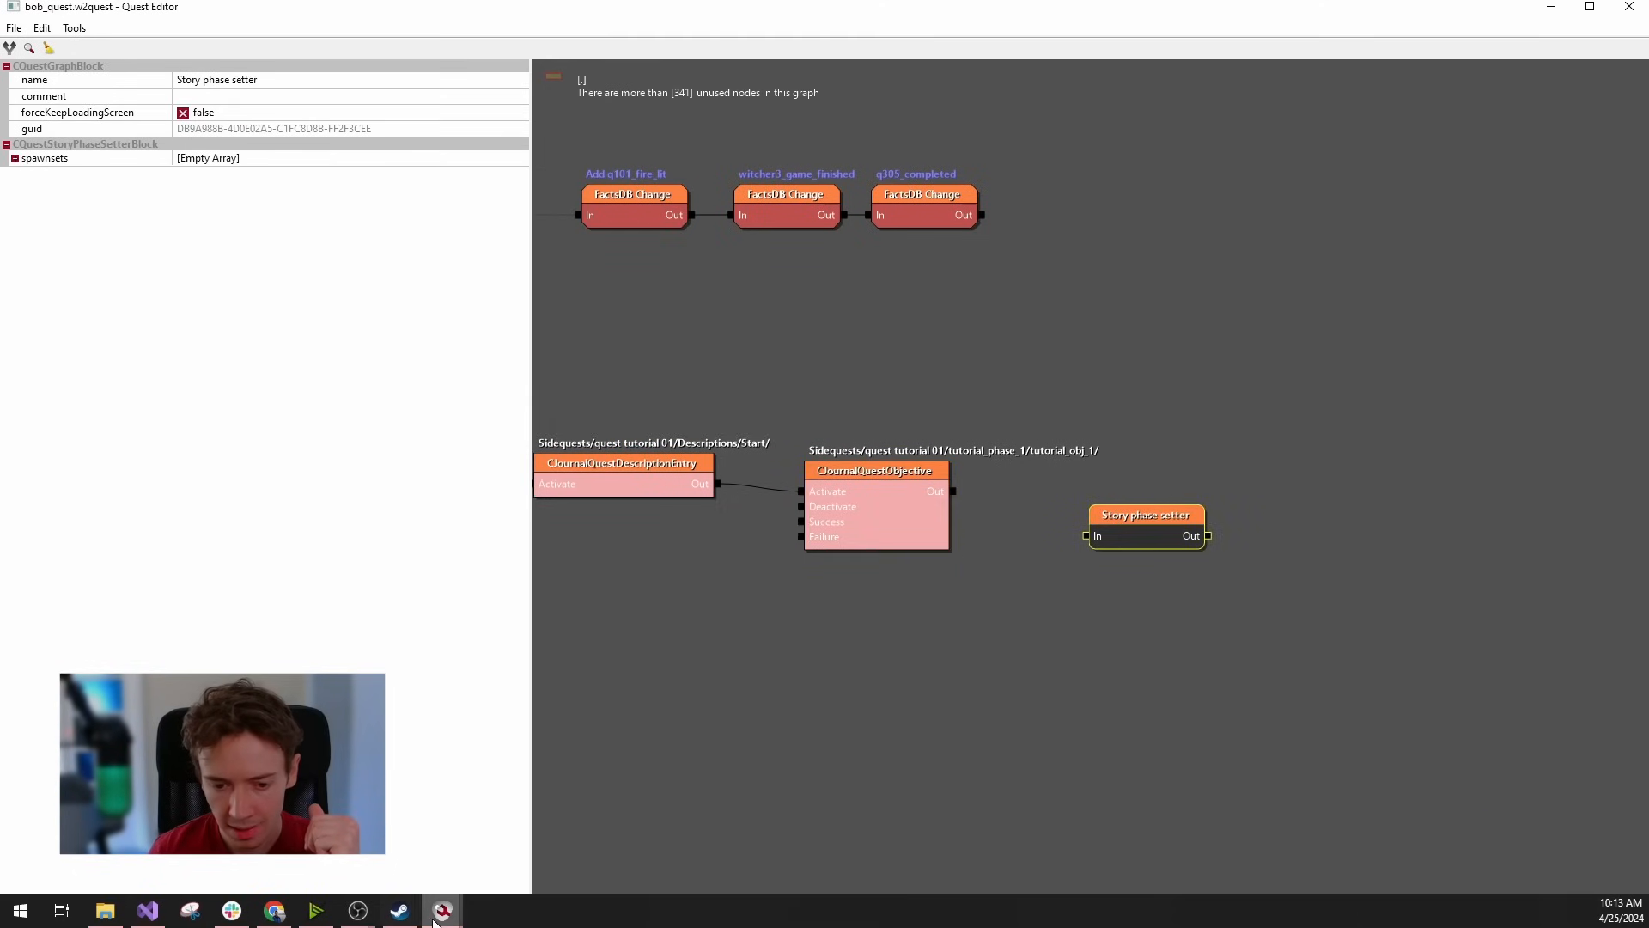
# Review the ghoul's spawn tags, story phase name and spawn point tags in the tutorial_monster_com.w2comm community, then return to the quest graph.
pyautogui.moveTo(438, 916)
pyautogui.click(972, 859)
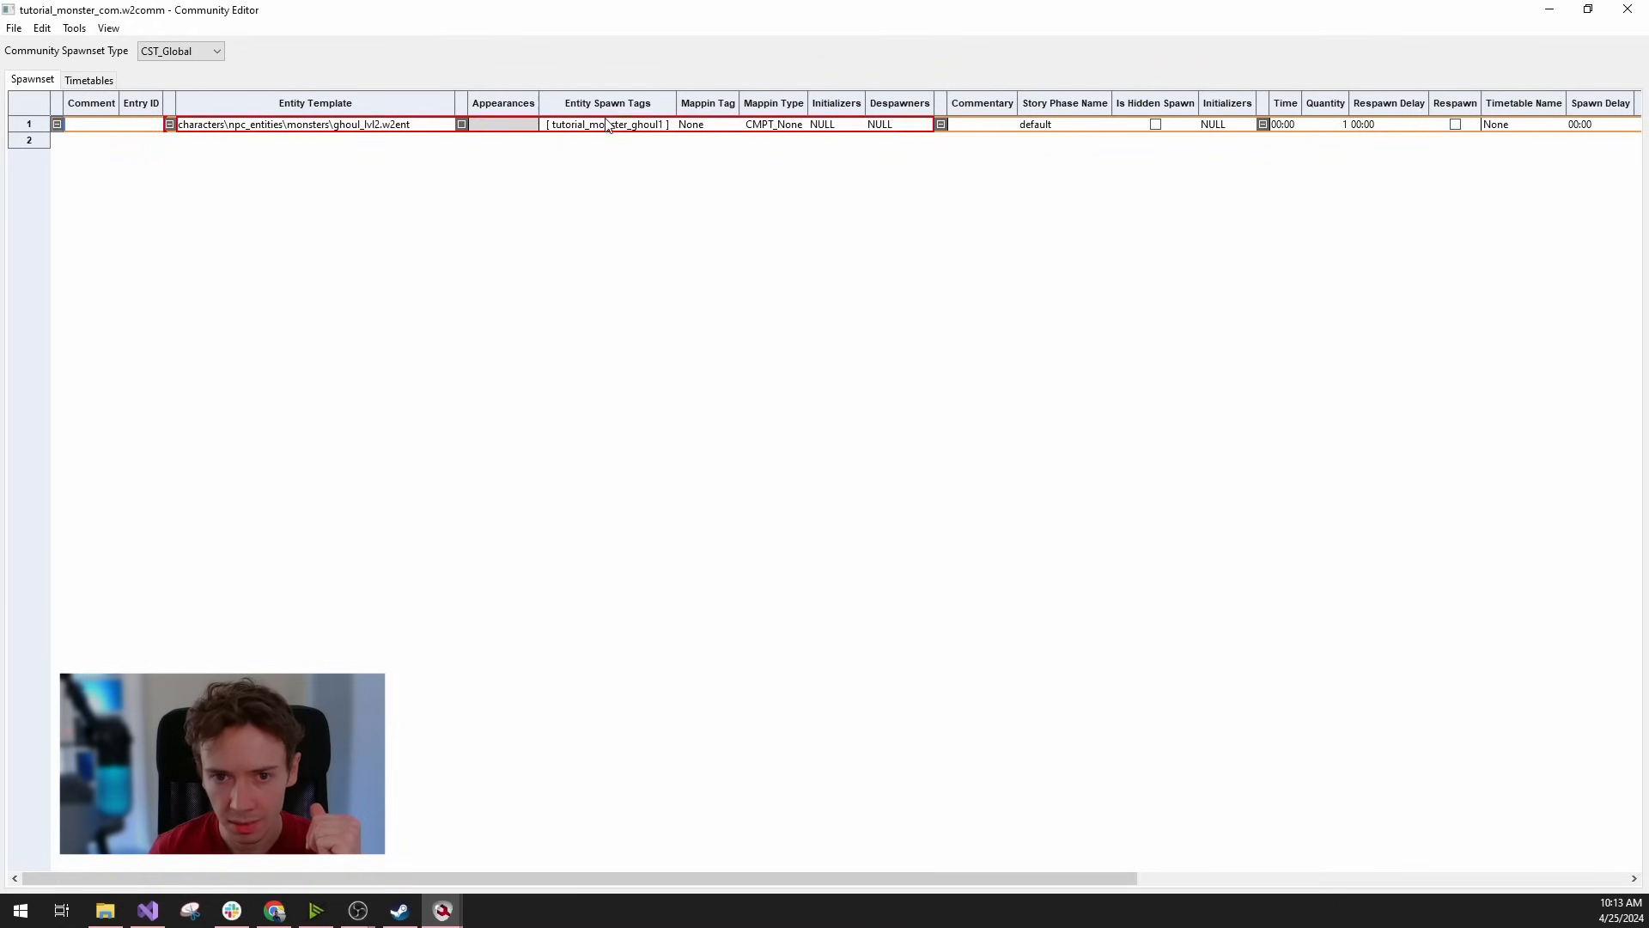
pyautogui.moveTo(945, 876); pyautogui.dragTo(1289, 876)
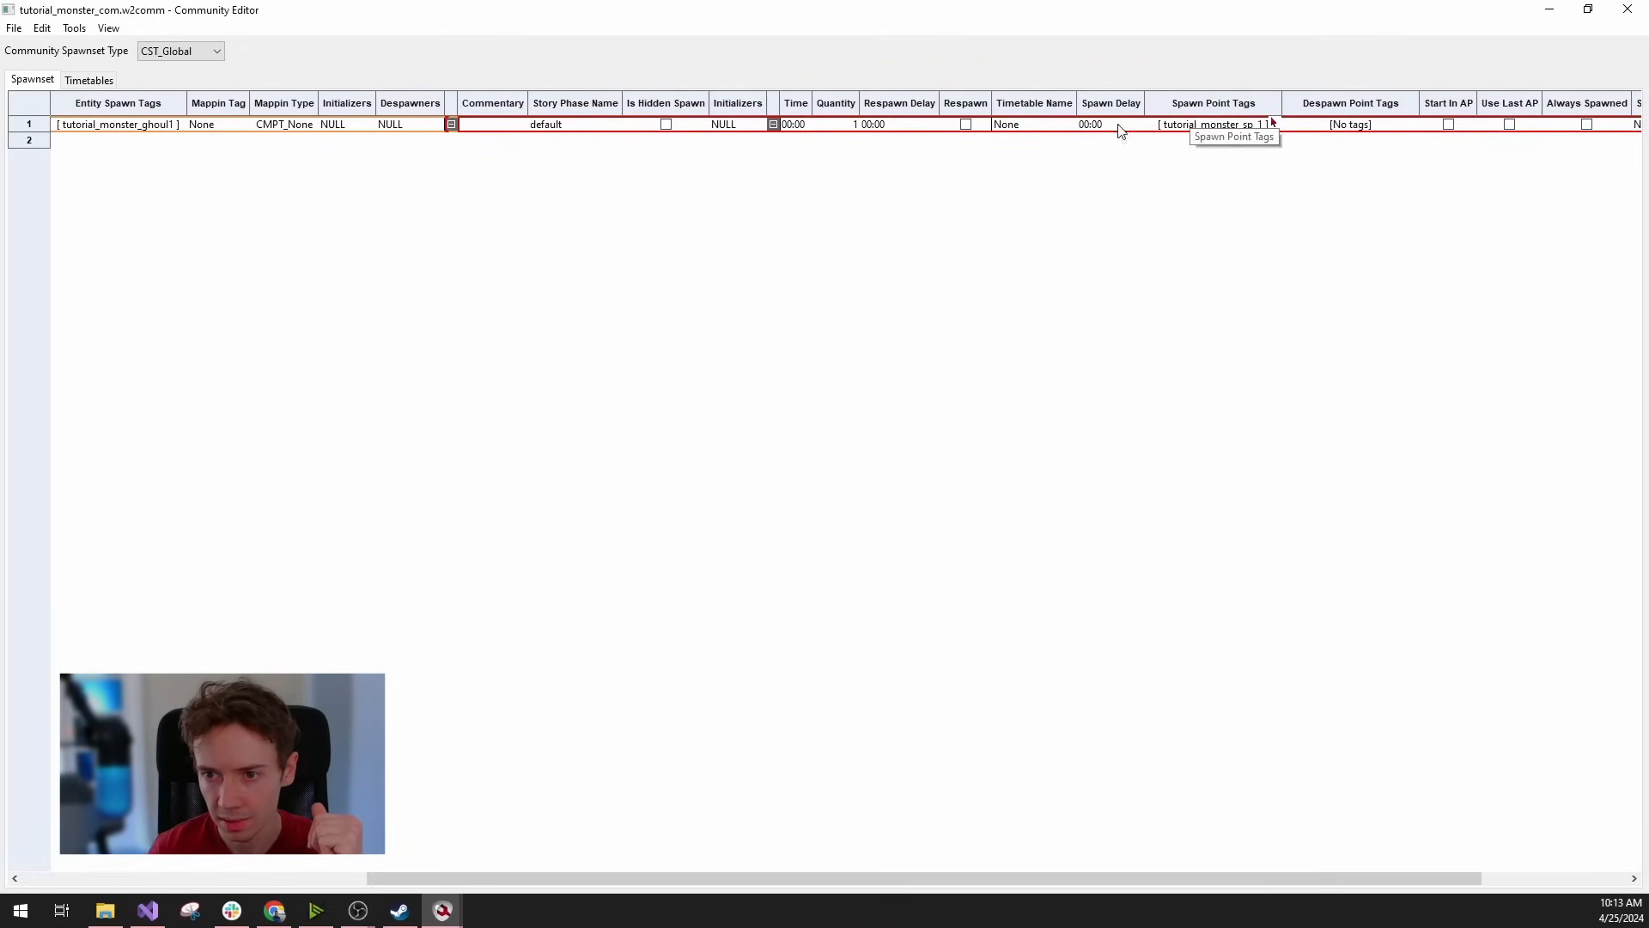
pyautogui.moveTo(1035, 877); pyautogui.dragTo(775, 860)
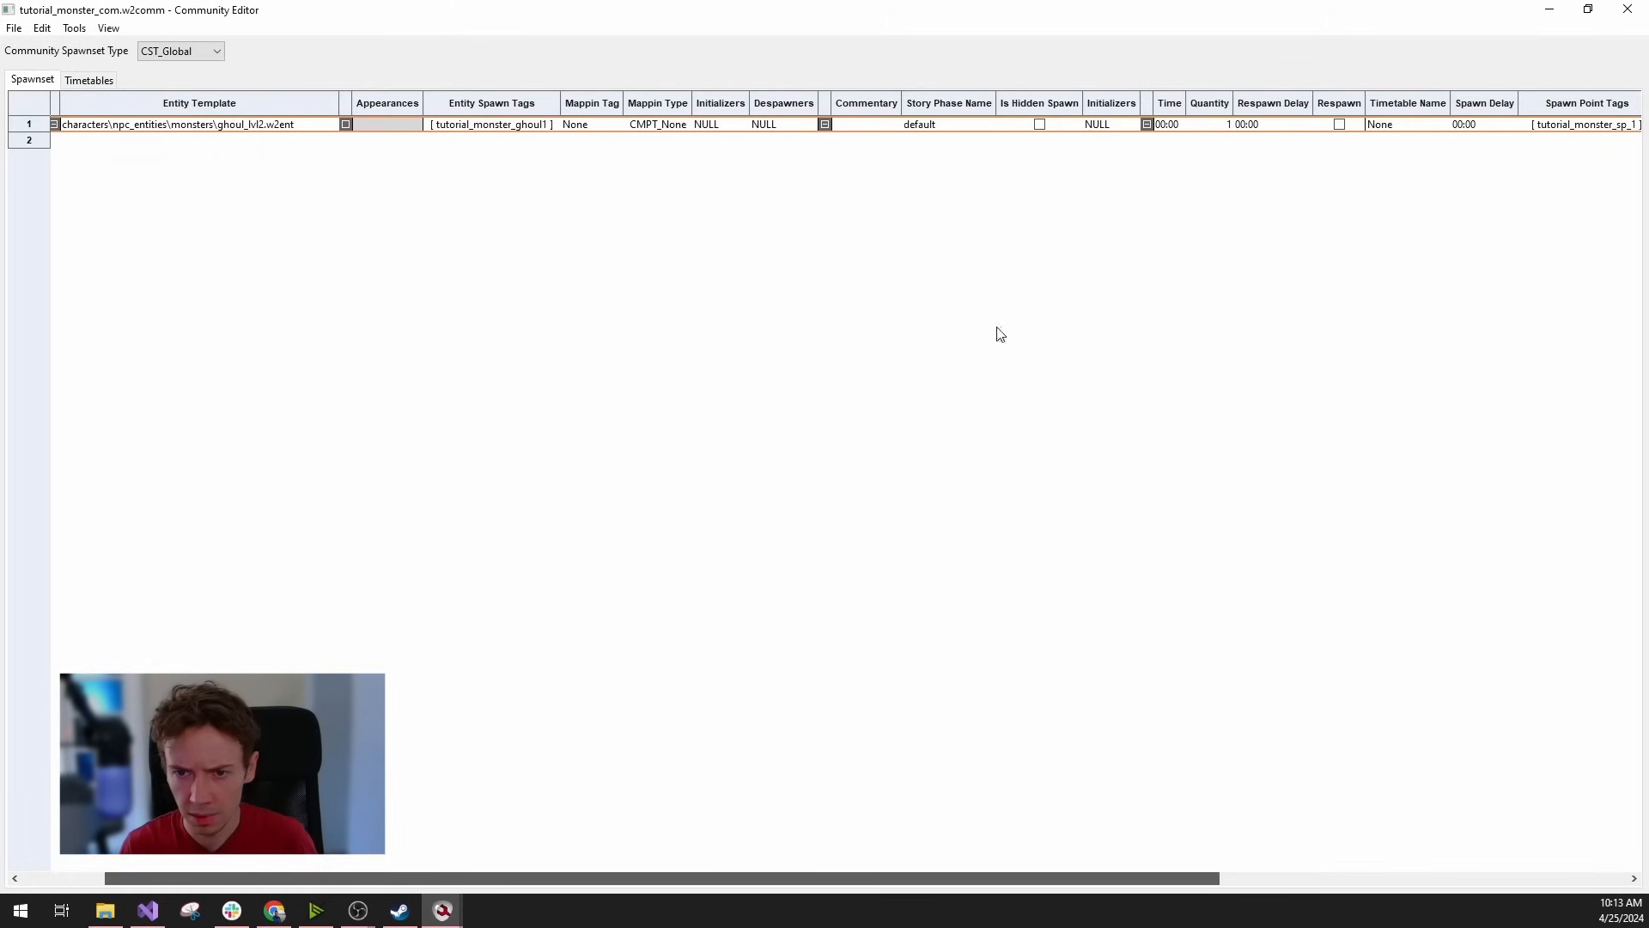
pyautogui.click(1552, 8)
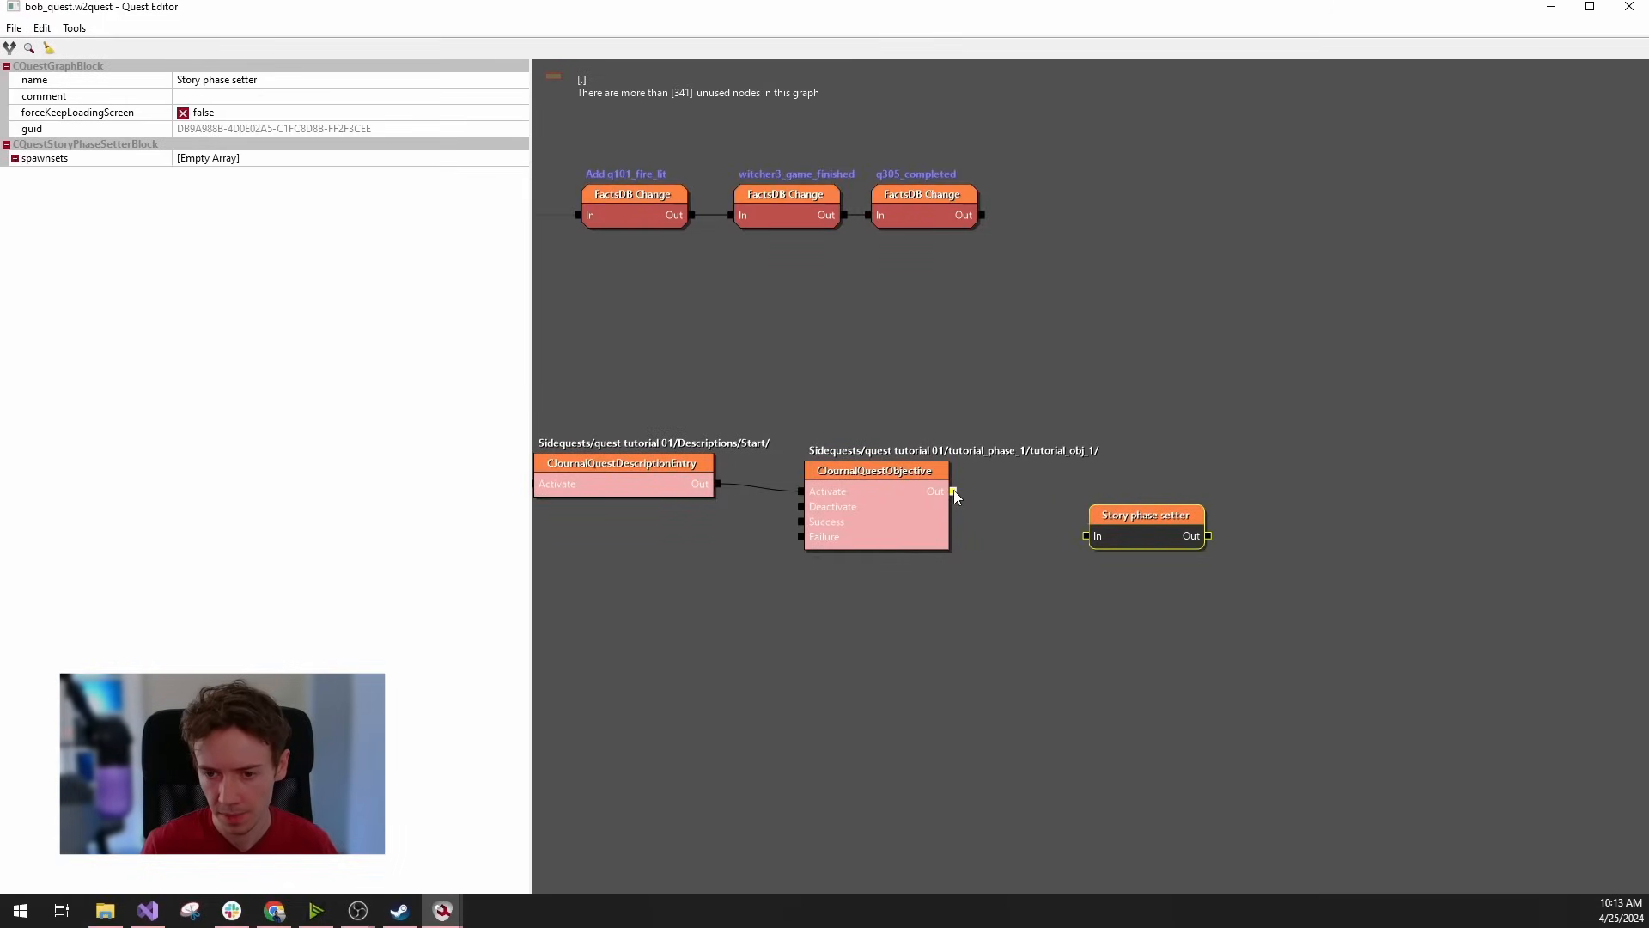
# Link CJournalQuestObjective's output to the Story phase setter's input and add a CActivateStoryPhase element to the setter's spawnsets.
pyautogui.moveTo(954, 492); pyautogui.dragTo(1087, 535)
pyautogui.click(269, 163)
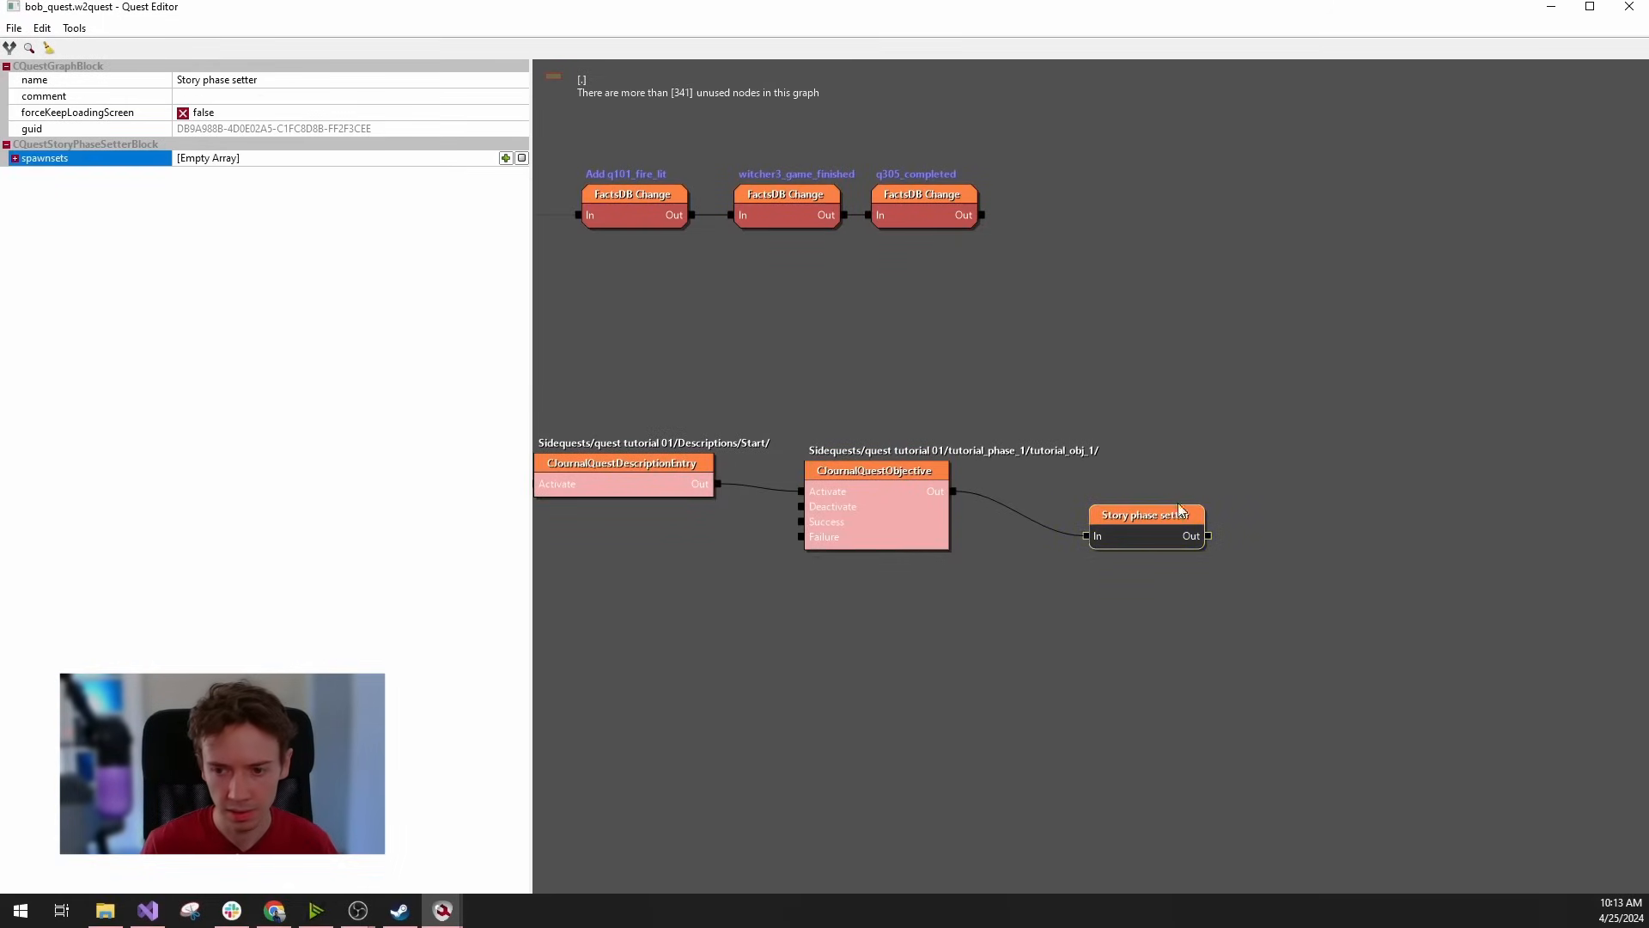
pyautogui.click(521, 158)
pyautogui.click(241, 175)
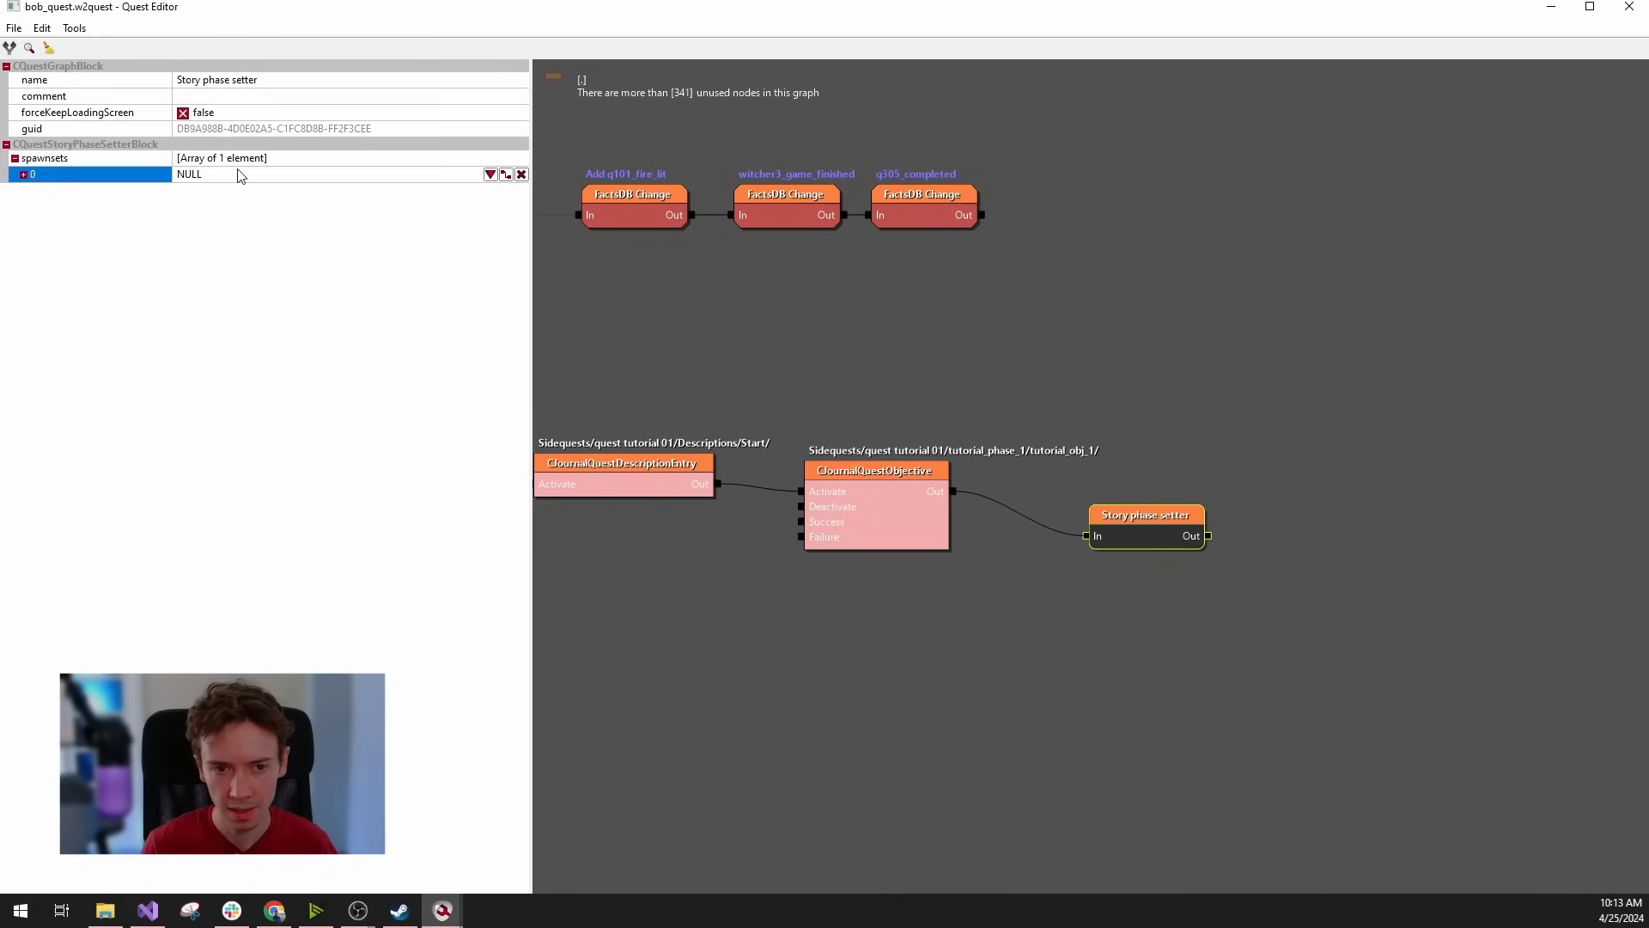
pyautogui.click(490, 174)
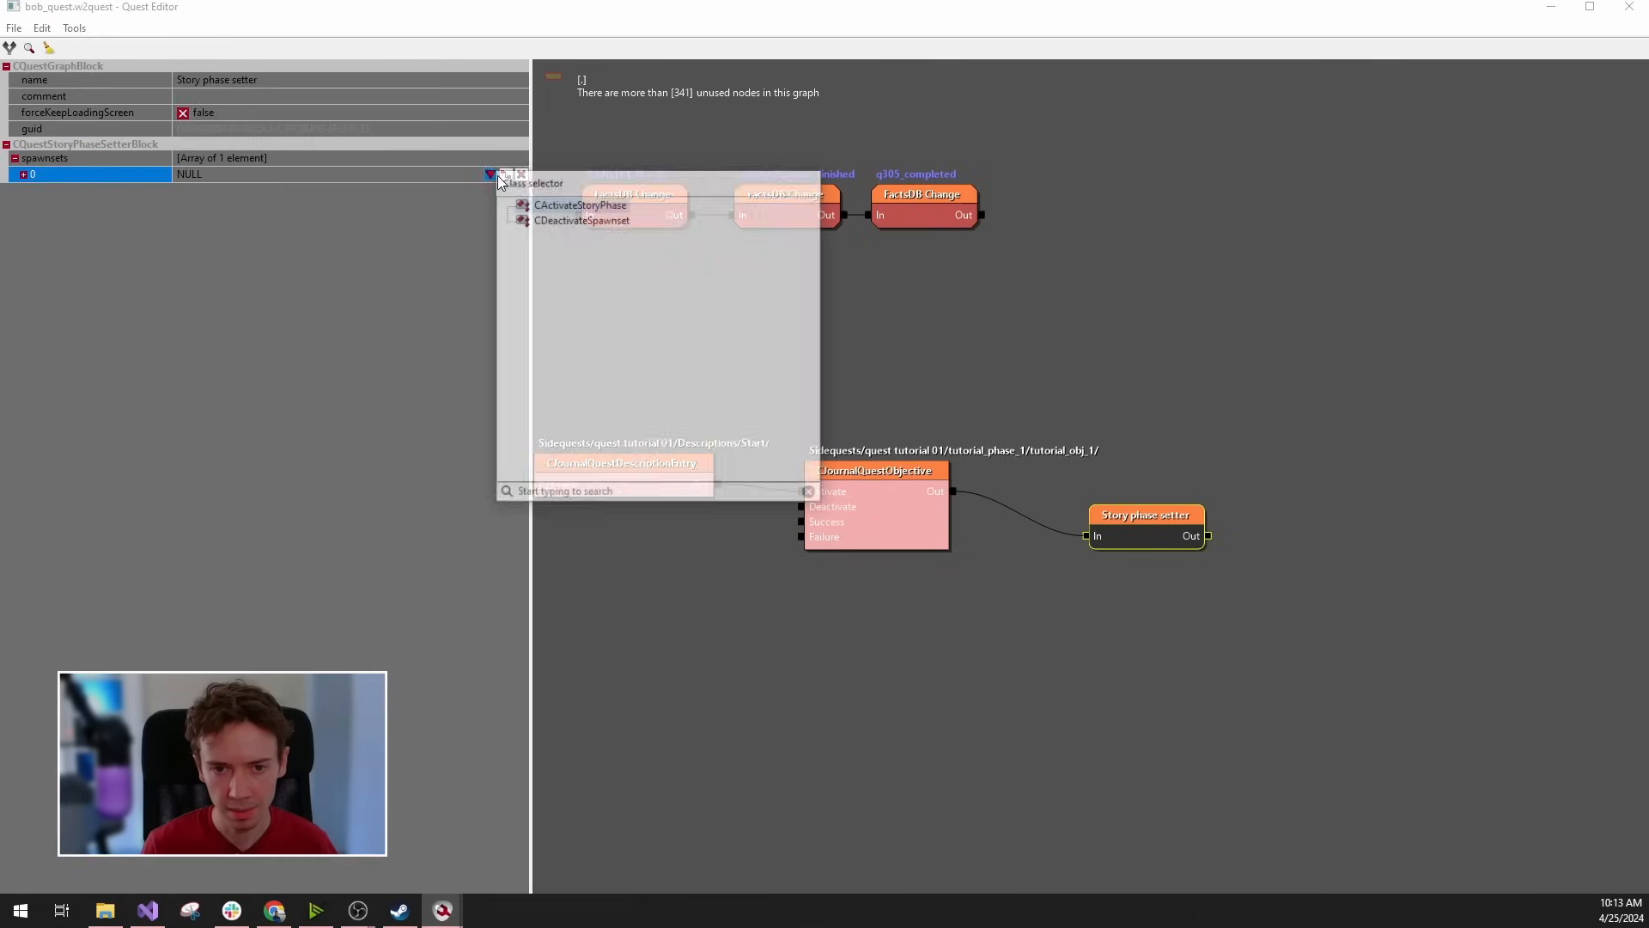
pyautogui.doubleClick(563, 204)
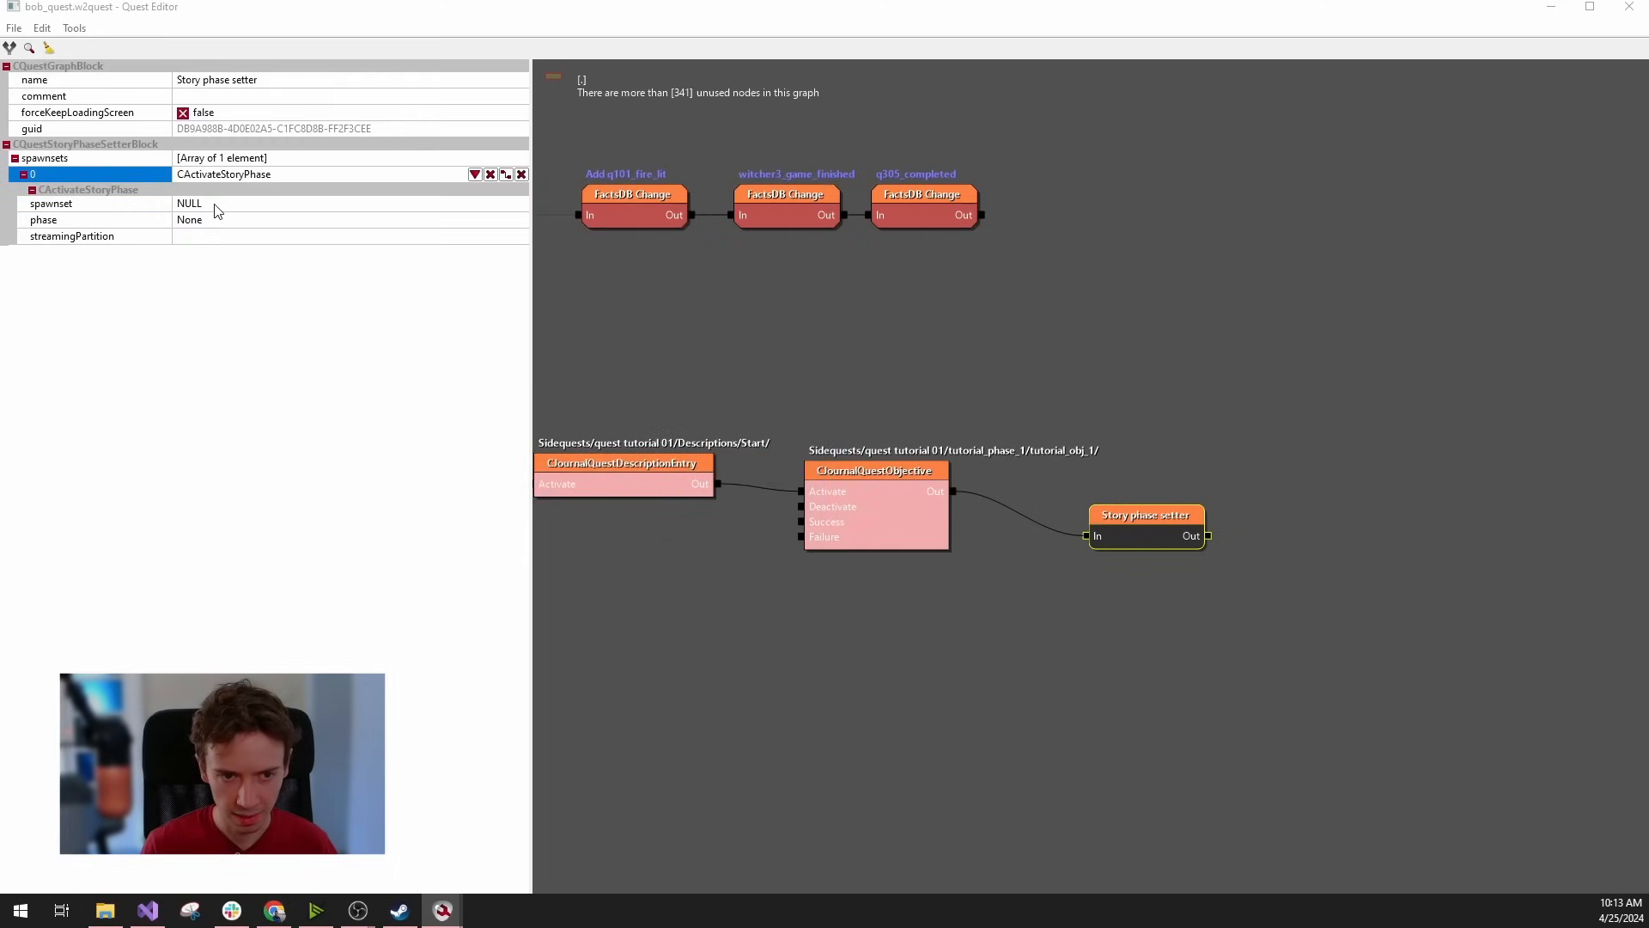
# Assign tutorial_monster_com.w2comm from the depot's quests folder as the spawnset of the CActivateStoryPhase element.
pyautogui.click(217, 211)
pyautogui.moveTo(442, 911)
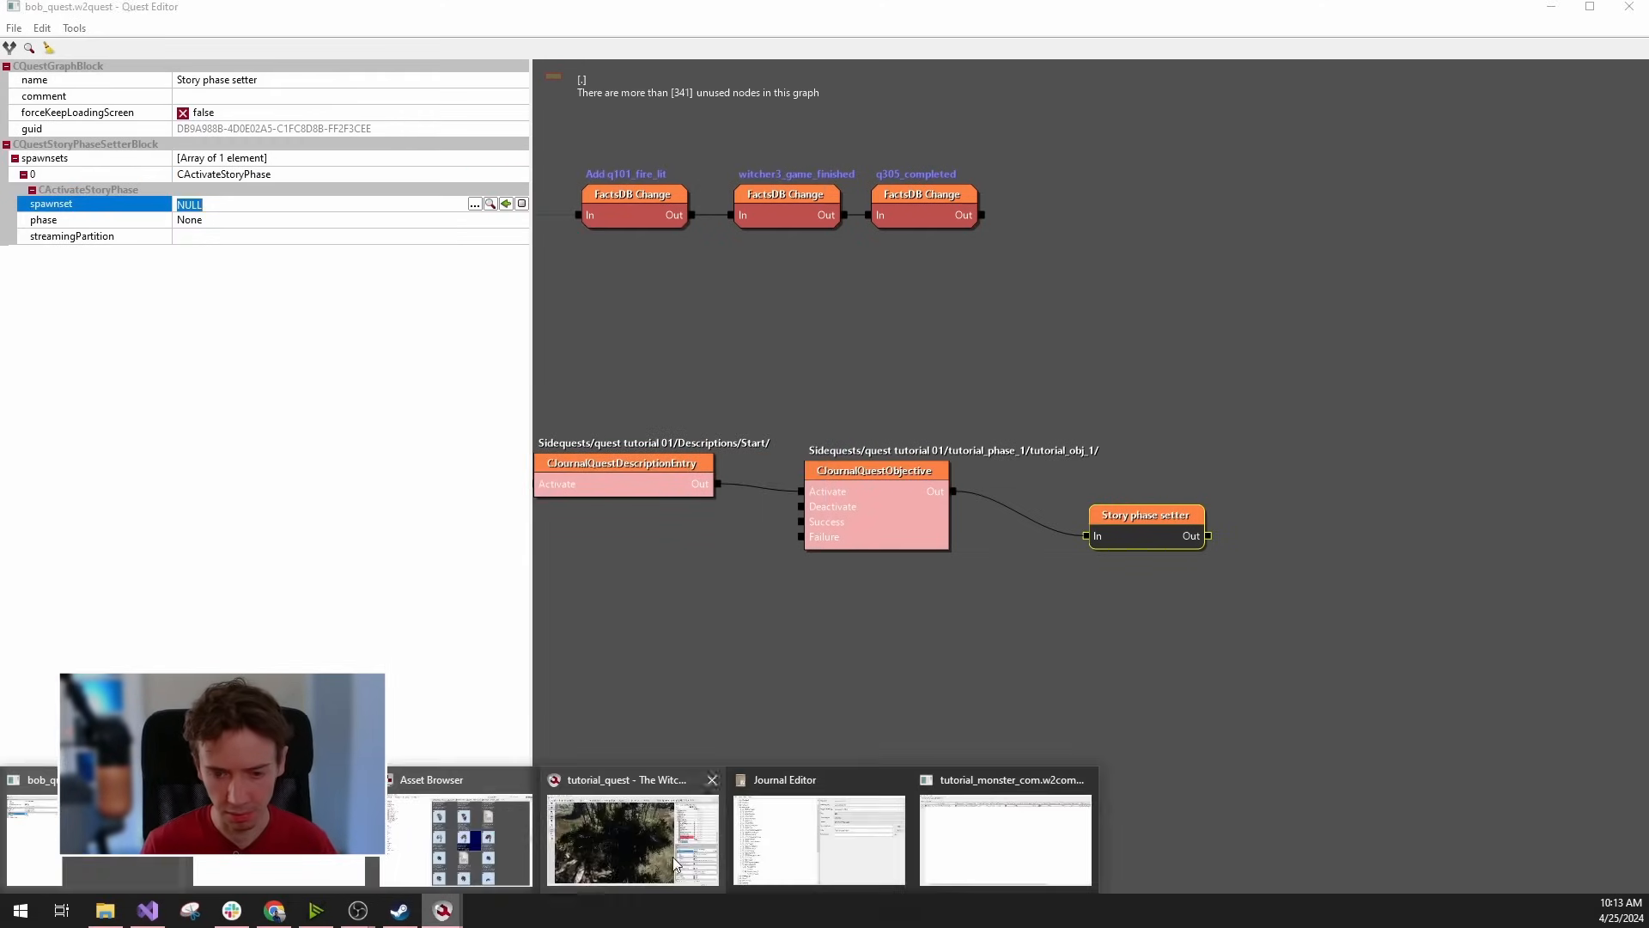
pyautogui.click(494, 846)
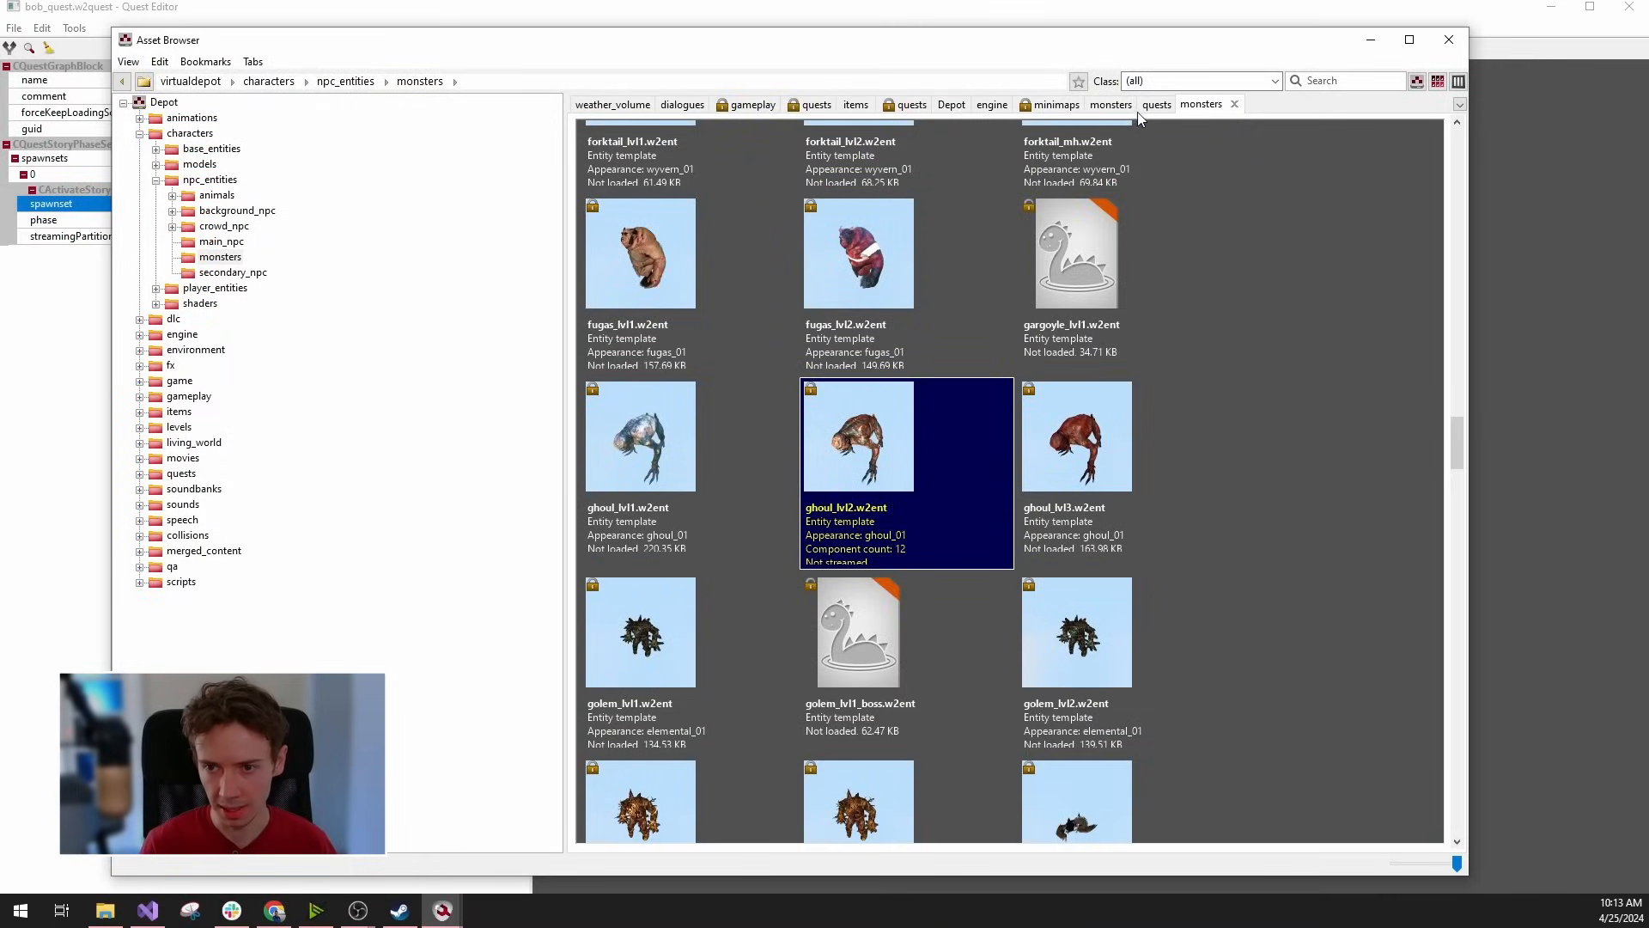
pyautogui.click(1147, 105)
pyautogui.scroll(-1, 1114, 682)
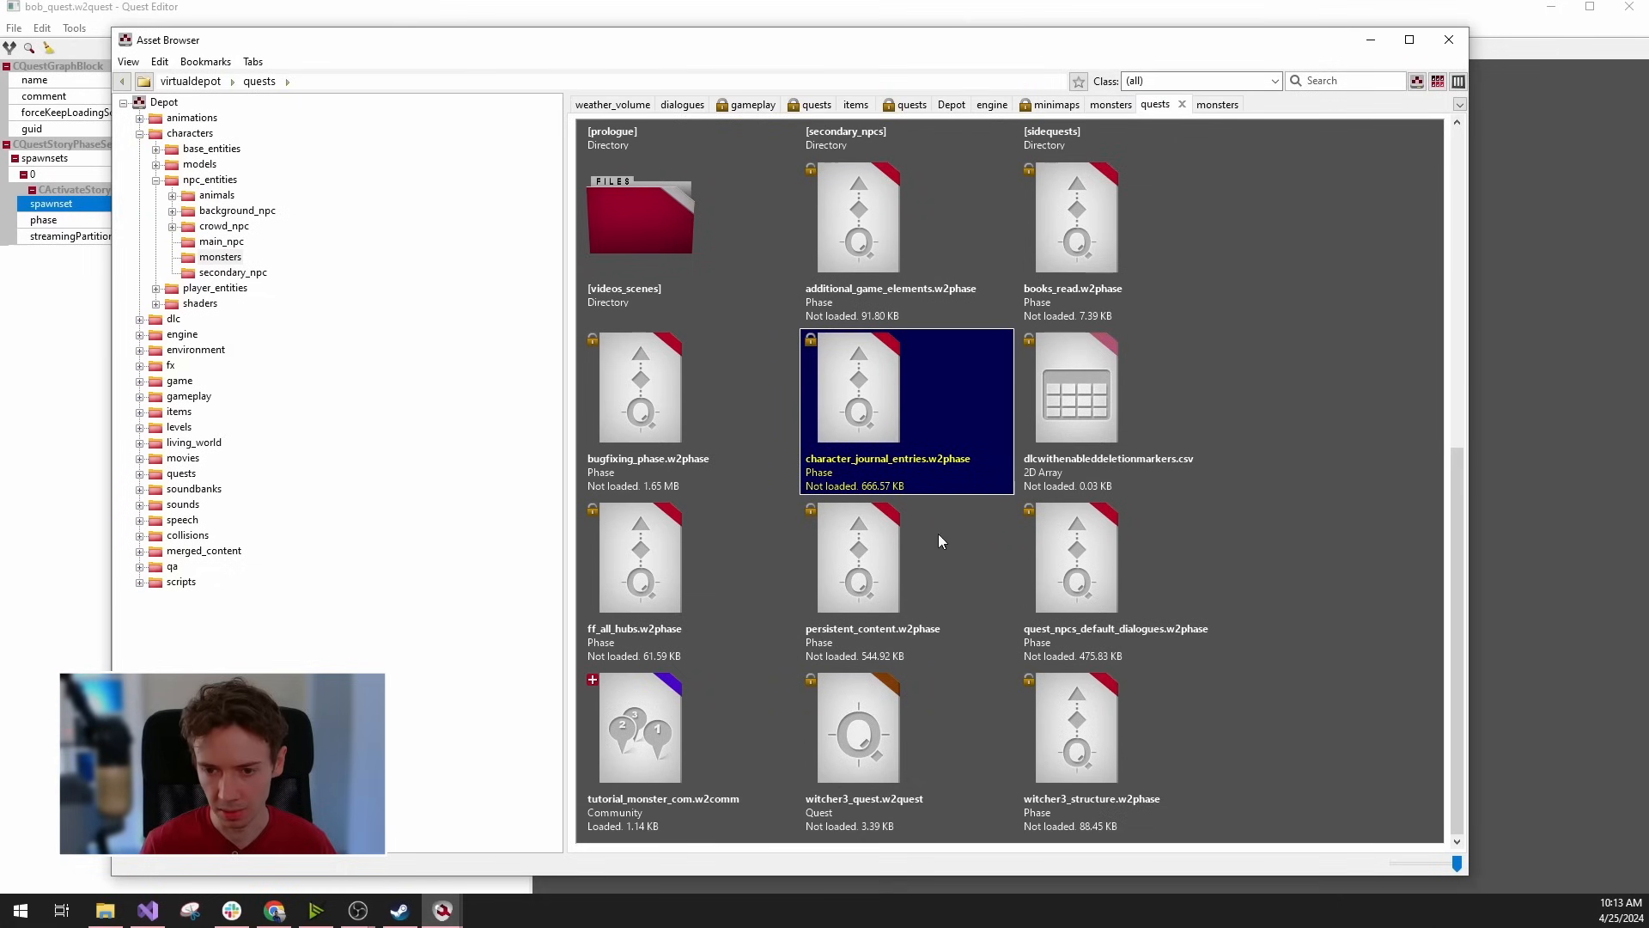
pyautogui.click(634, 784)
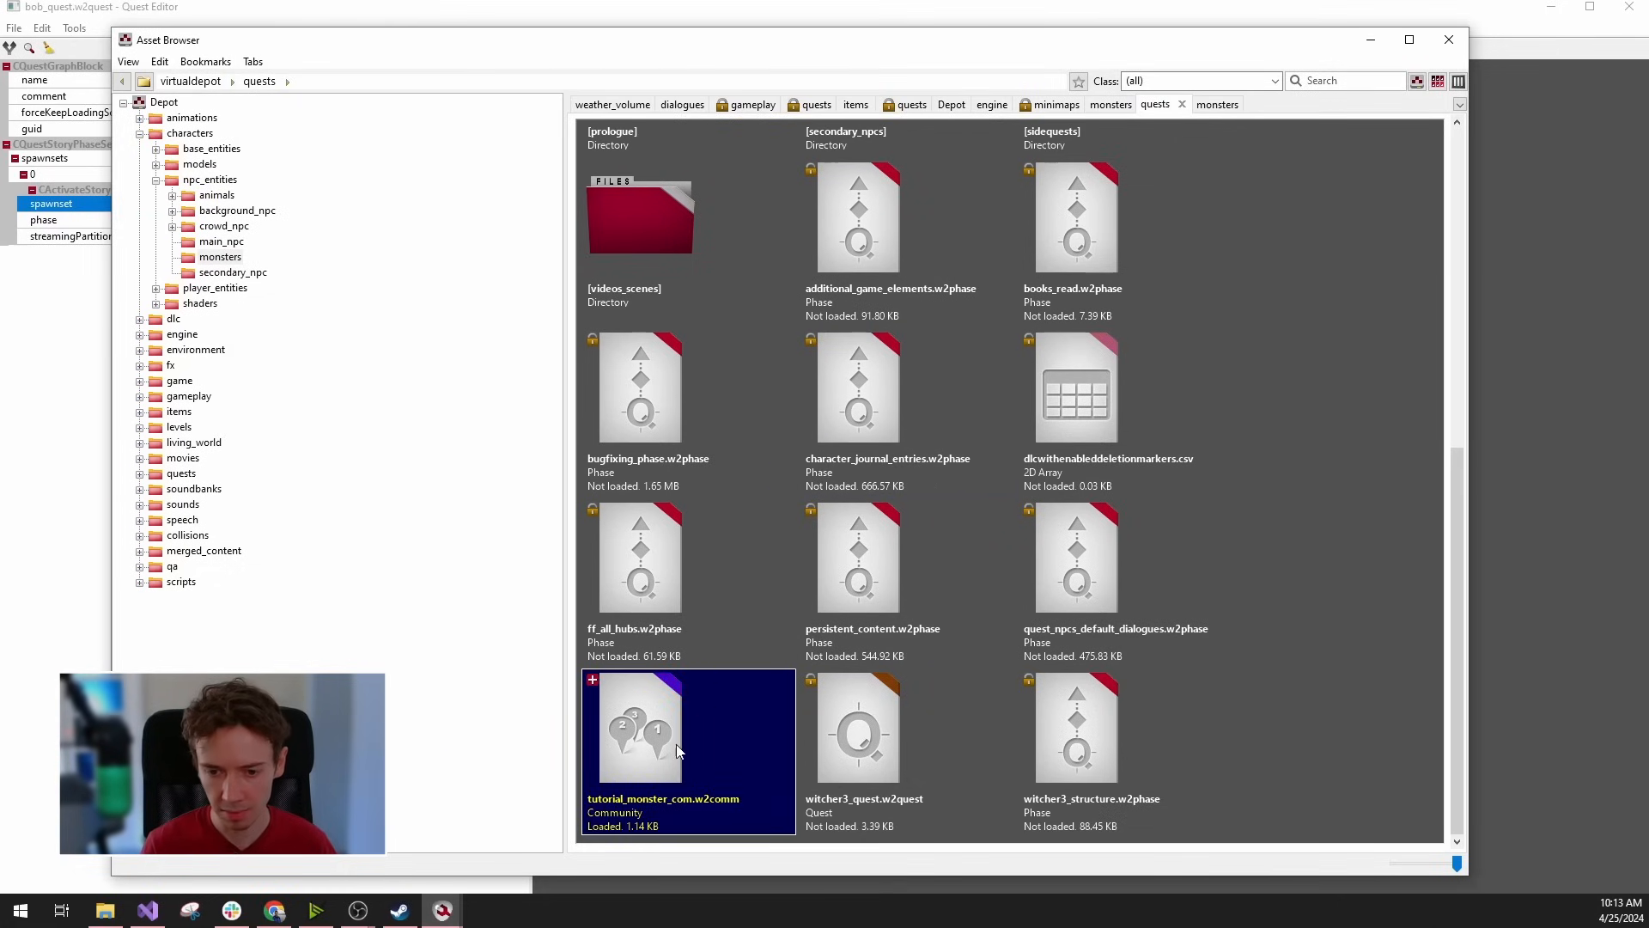
pyautogui.click(1371, 40)
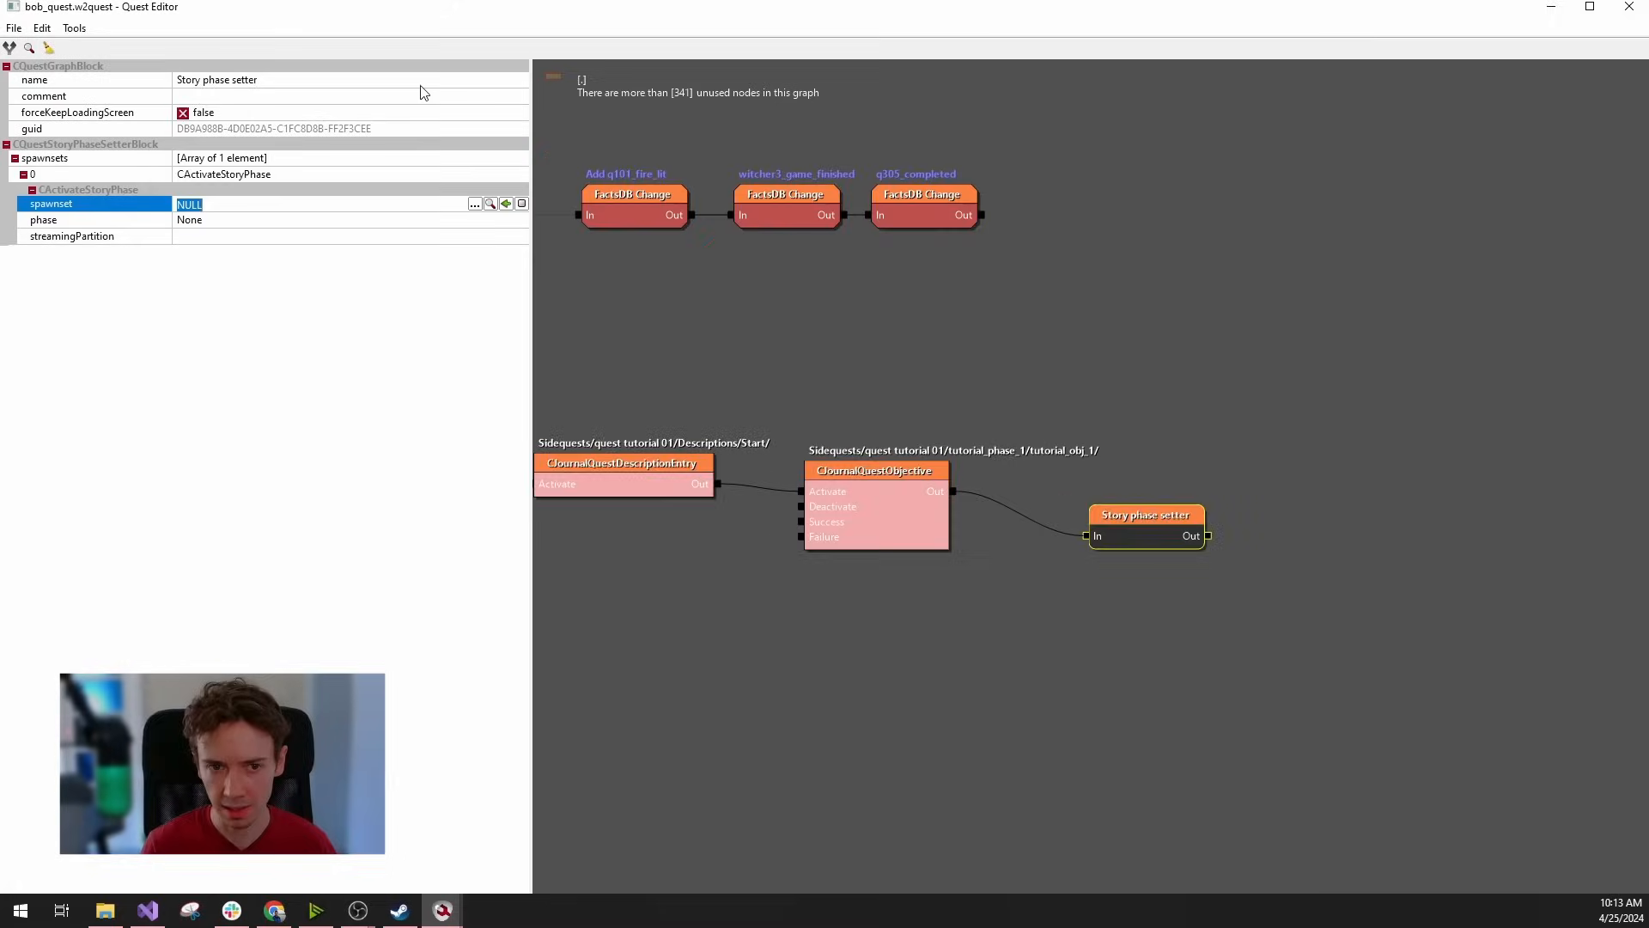
pyautogui.click(505, 205)
# Set the CActivateStoryPhase element's phase to default.
pyautogui.click(336, 222)
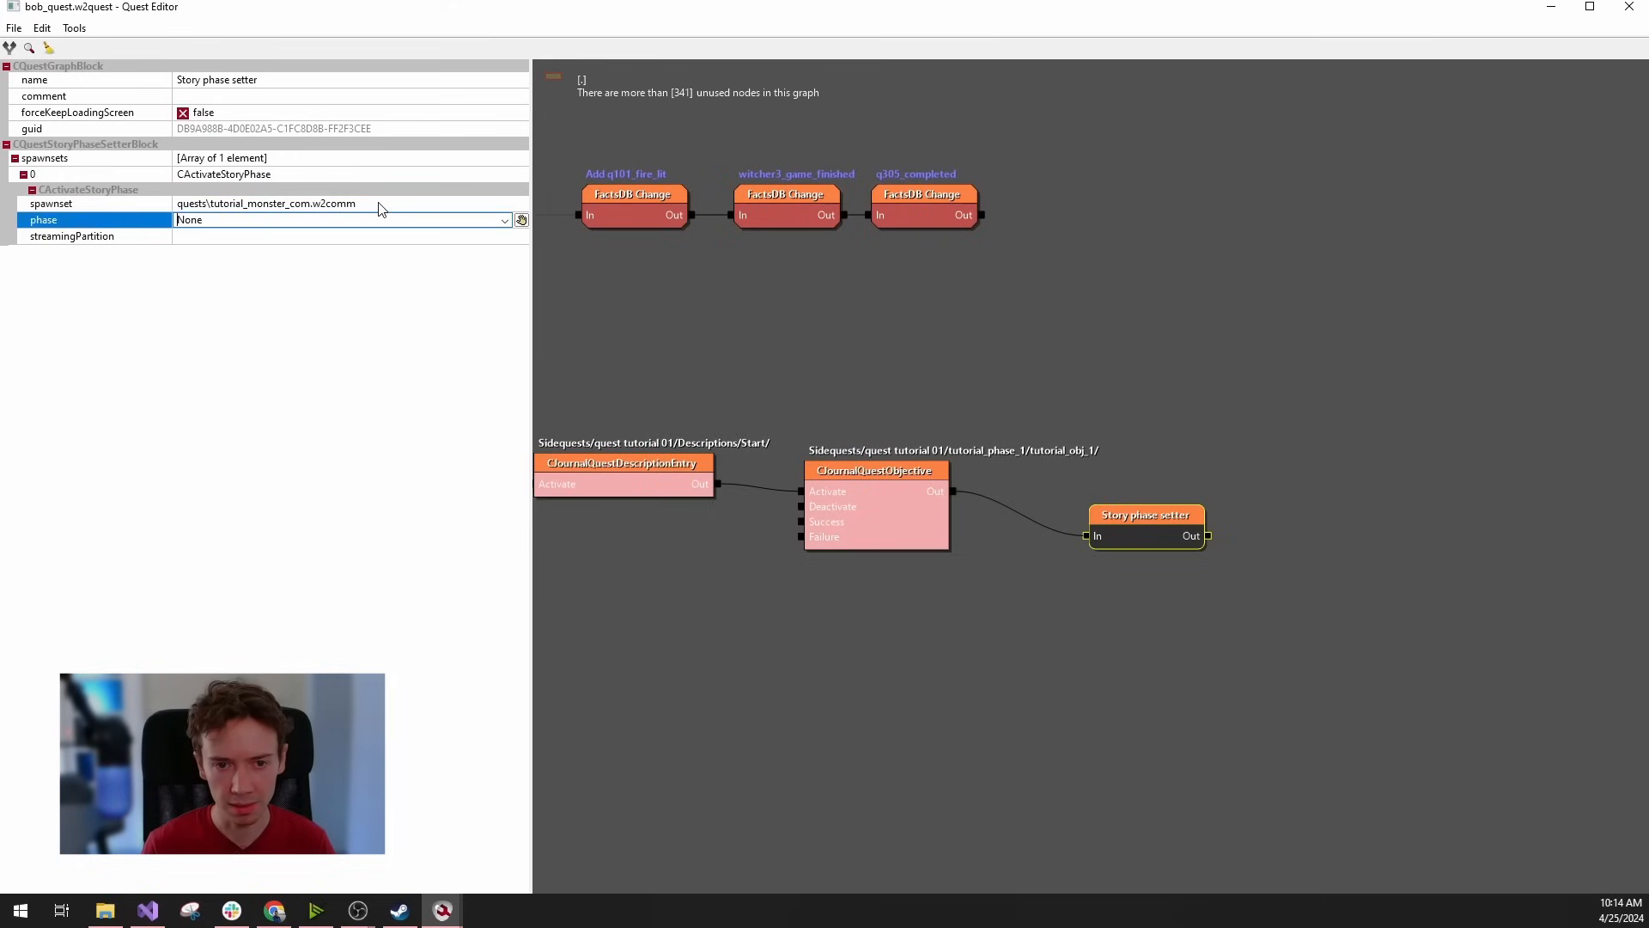
pyautogui.click(504, 223)
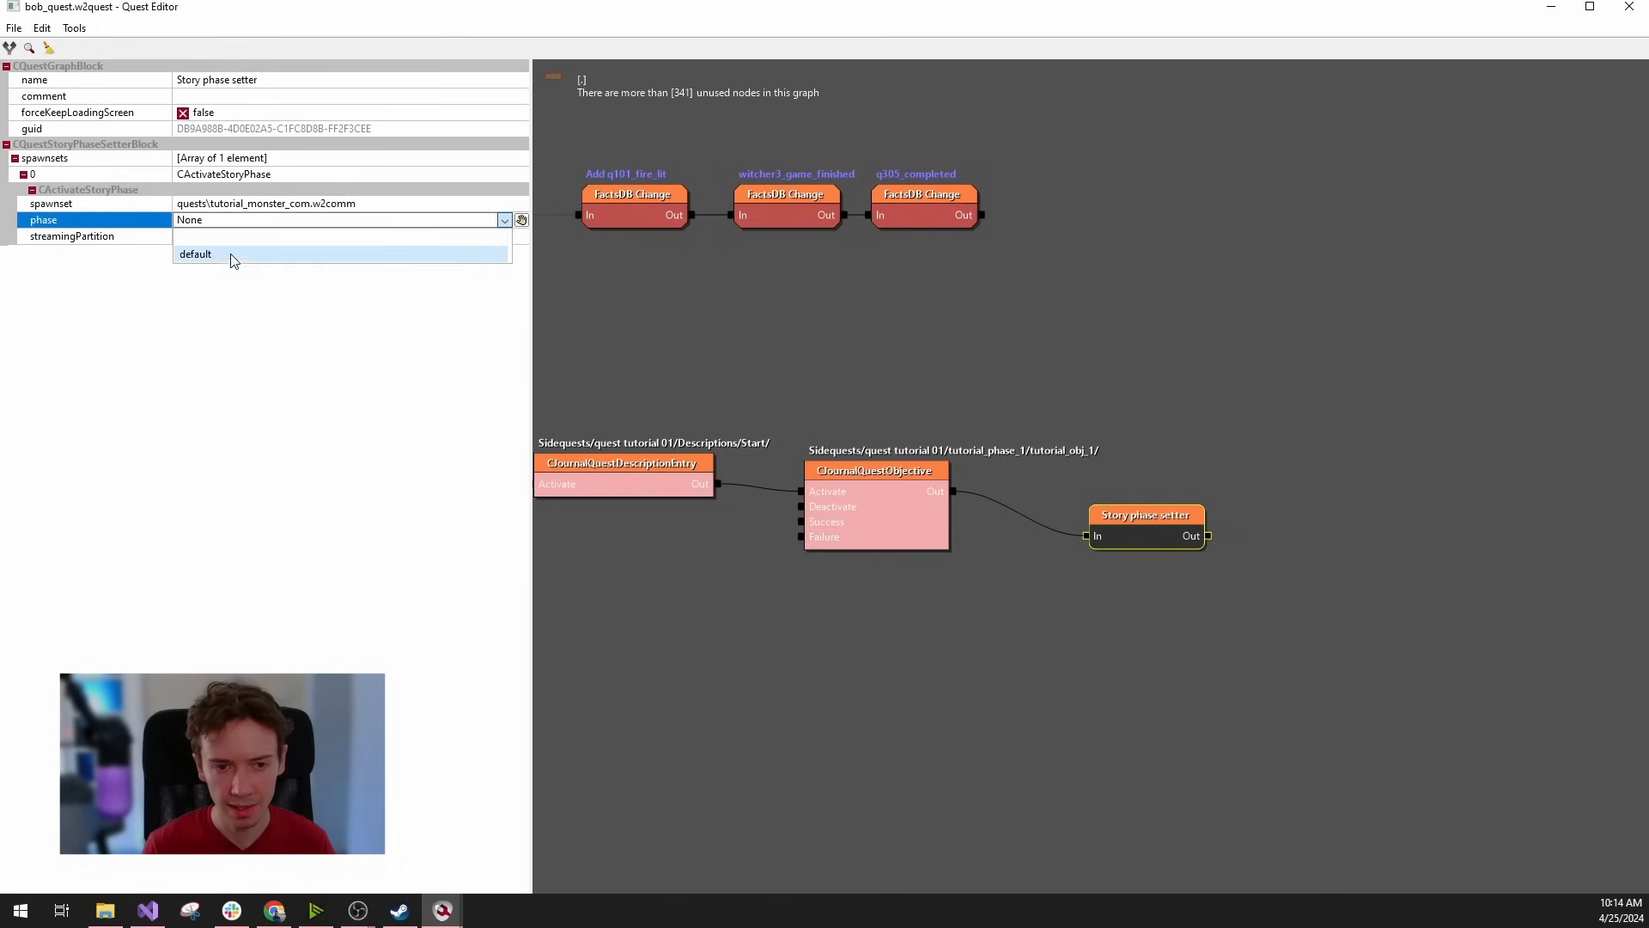
pyautogui.click(197, 255)
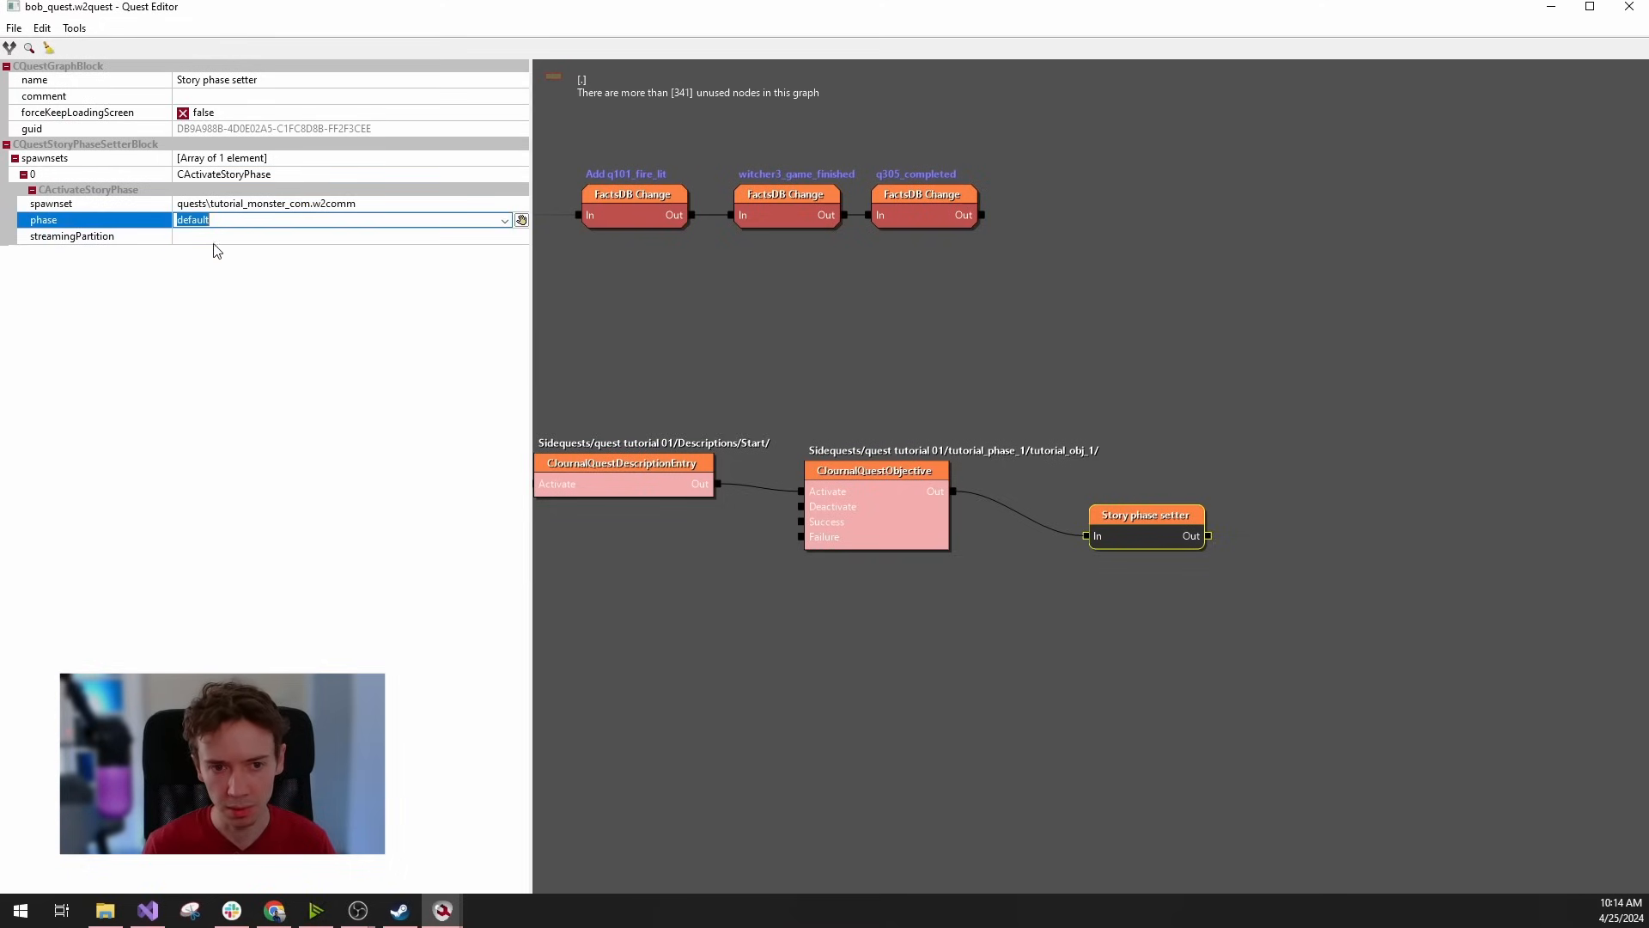
pyautogui.click(209, 237)
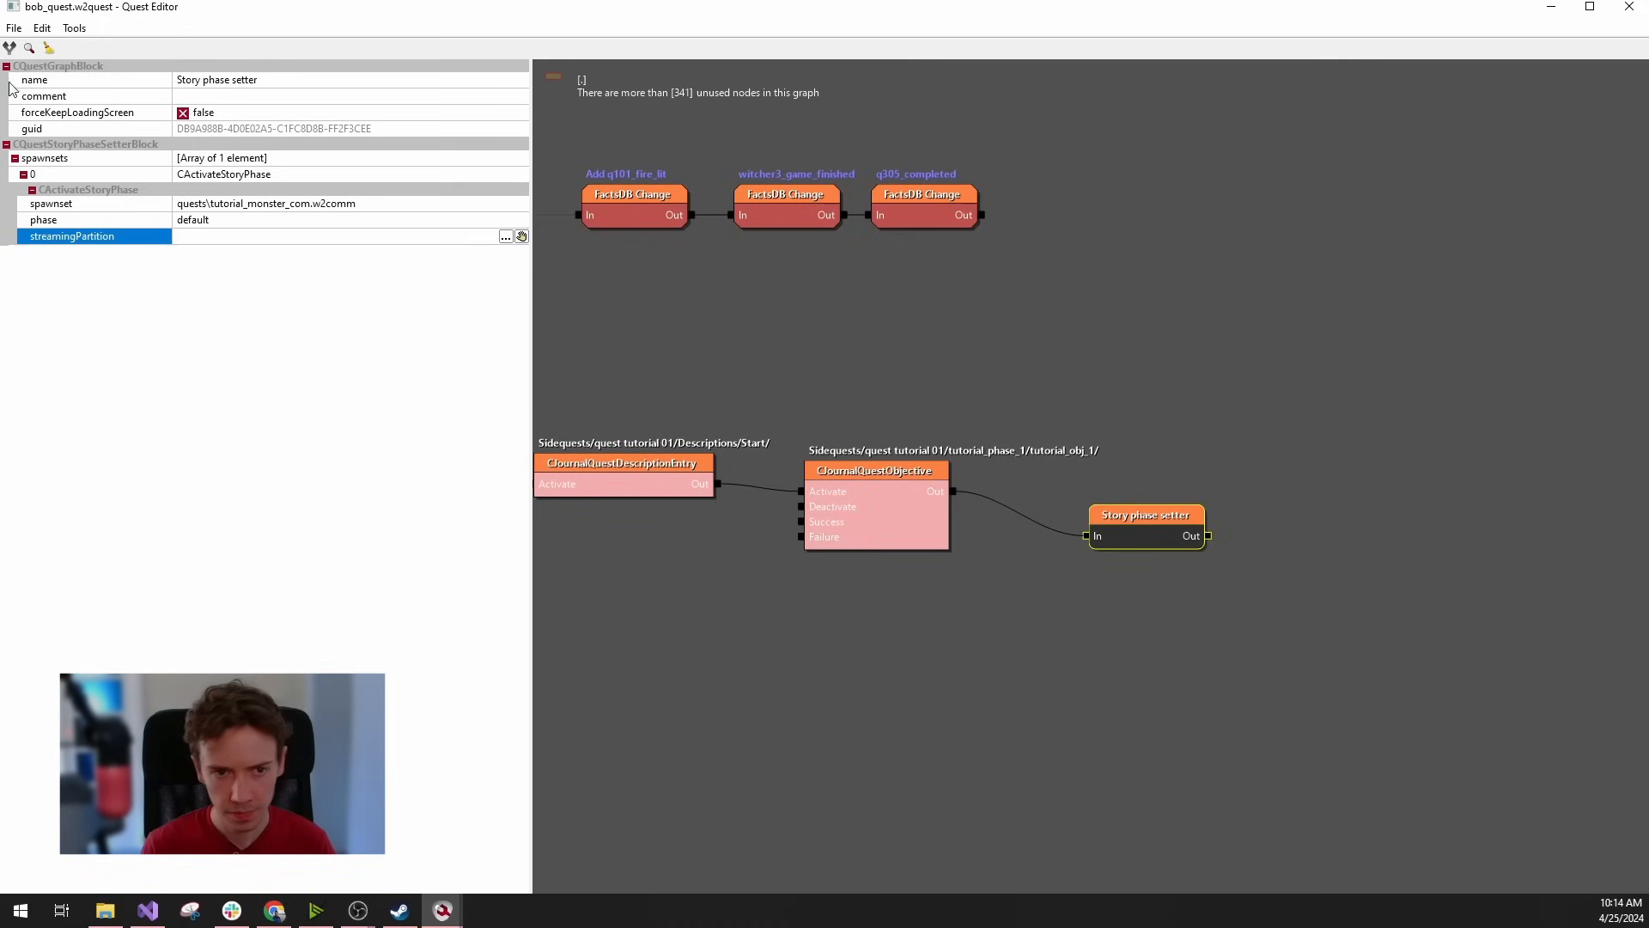
# Save the bob_quest.w2quest file.
pyautogui.click(13, 27)
pyautogui.click(28, 50)
pyautogui.moveTo(714, 309); pyautogui.dragTo(671, 300, button='right')
pyautogui.click(14, 27)
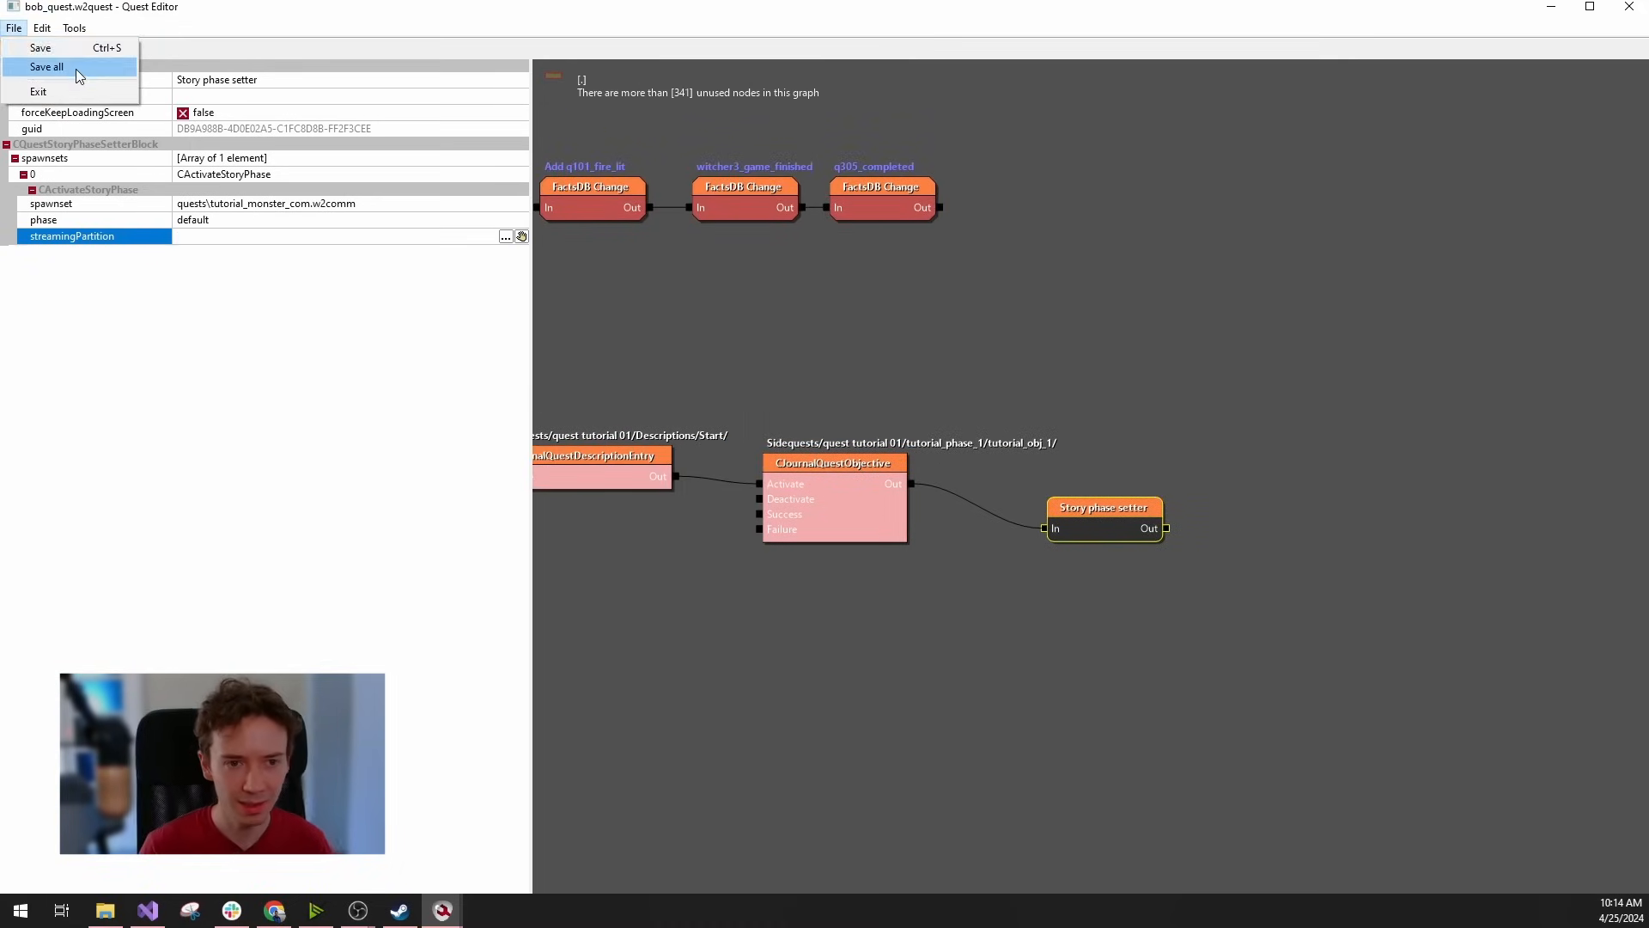
pyautogui.click(918, 309)
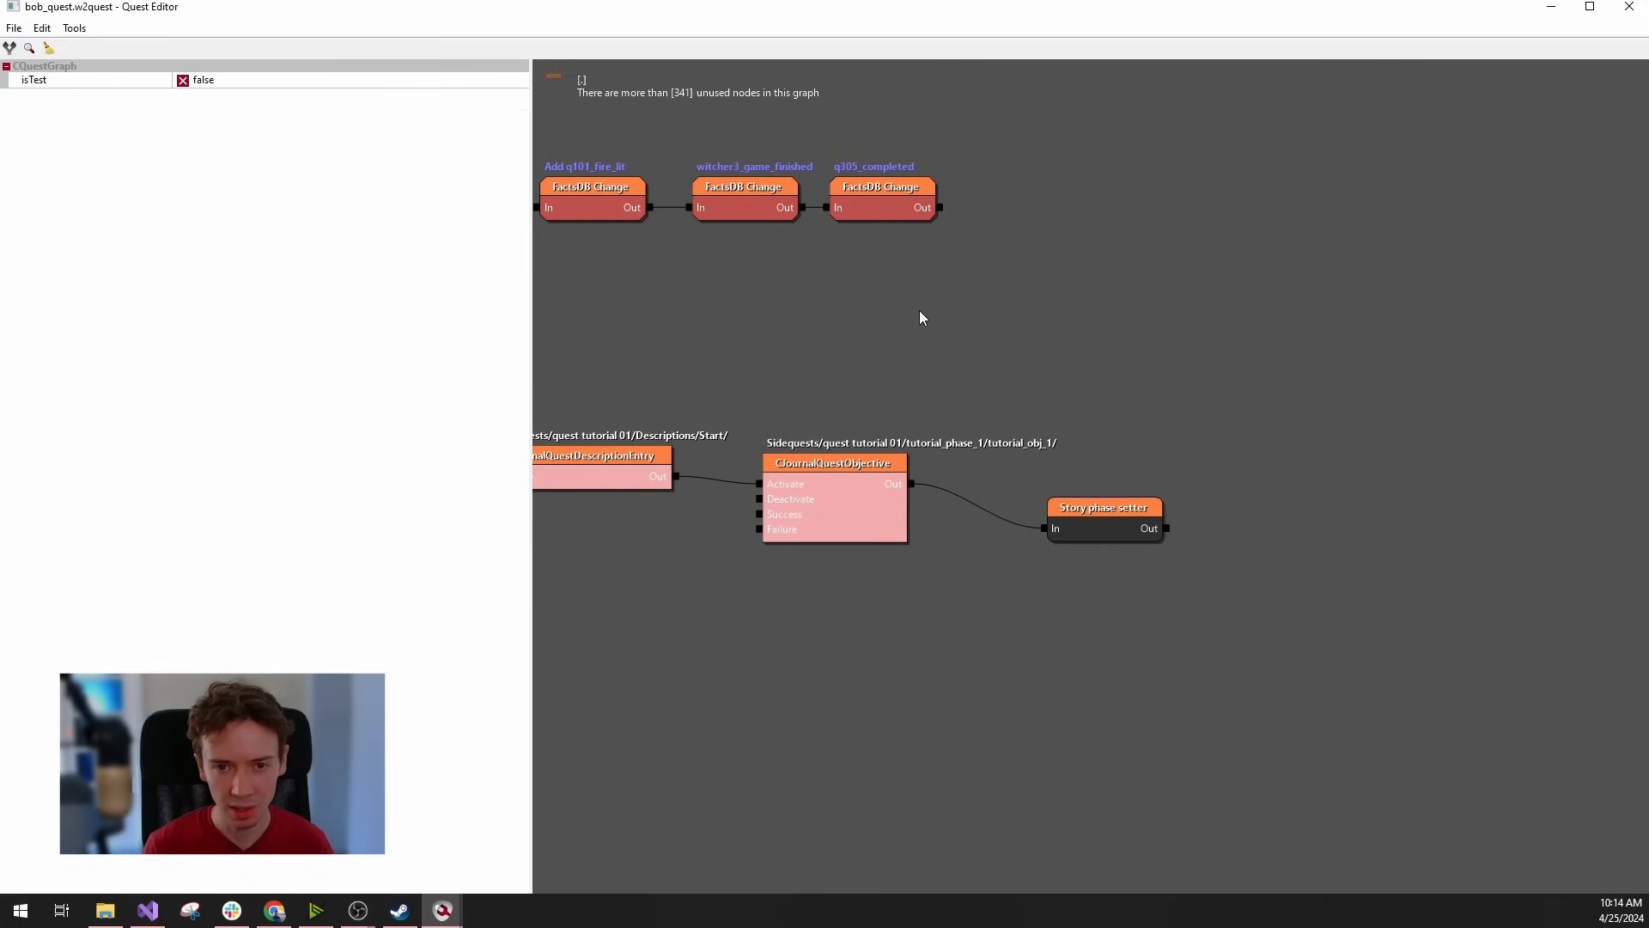
# Review the whole quest graph, including the inside of the Blood and Wine phase, and return to the top level.
pyautogui.moveTo(541, 296); pyautogui.dragTo(873, 335, button='right')
pyautogui.scroll(-3, 921, 364)
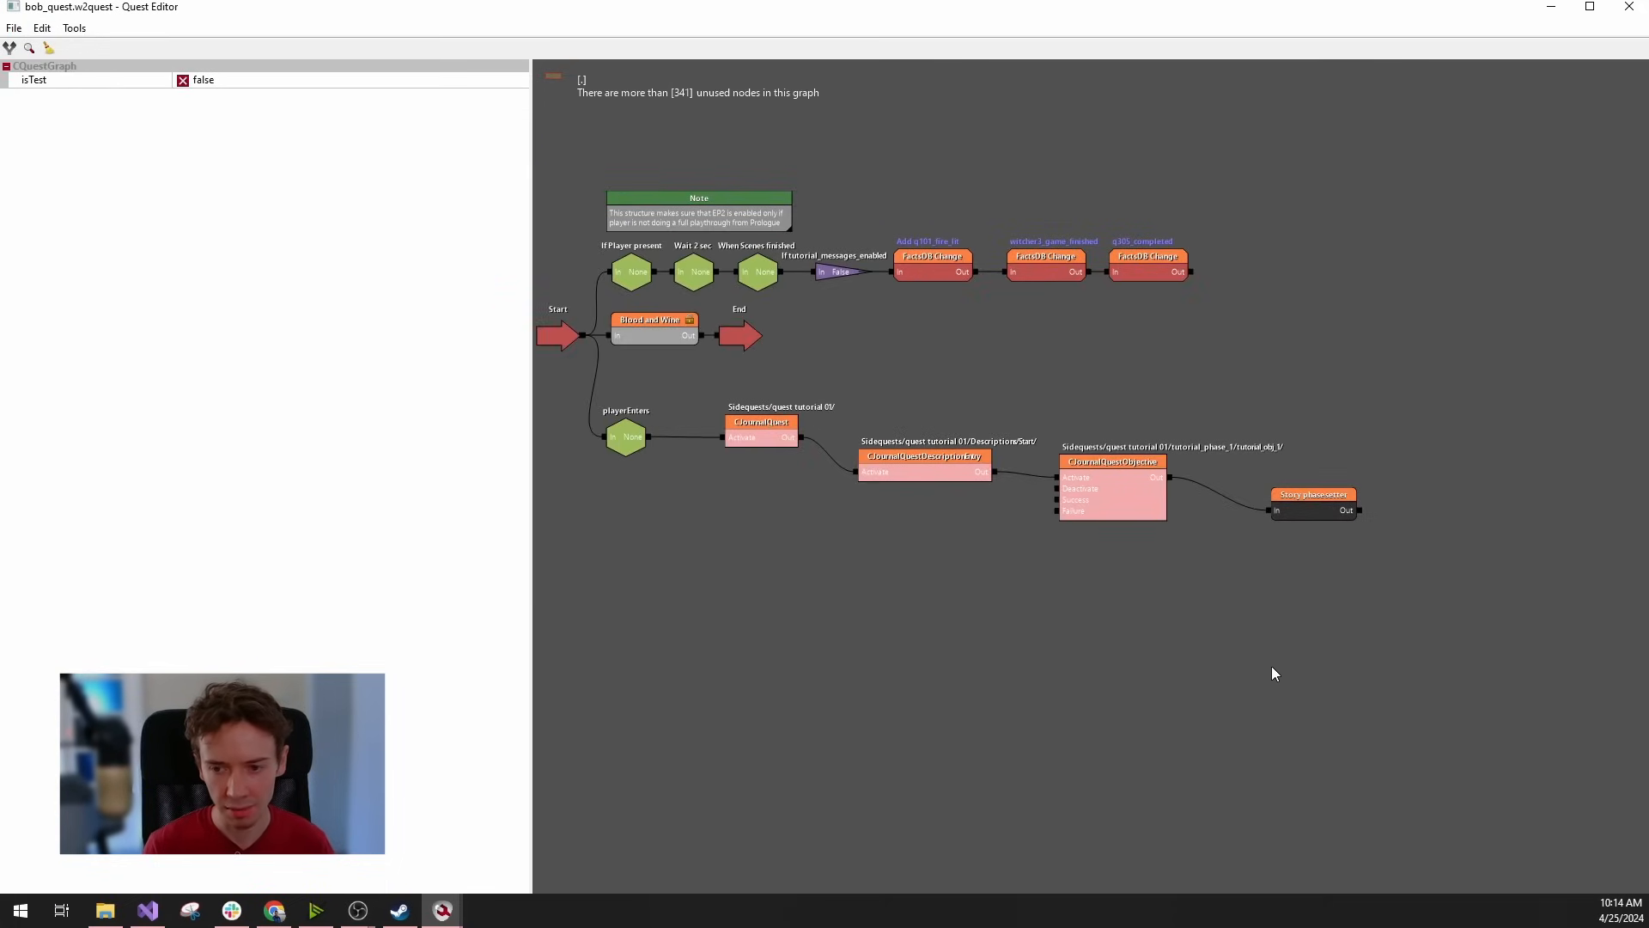
pyautogui.moveTo(1083, 541); pyautogui.dragTo(1206, 559, button='right')
pyautogui.doubleClick(766, 343)
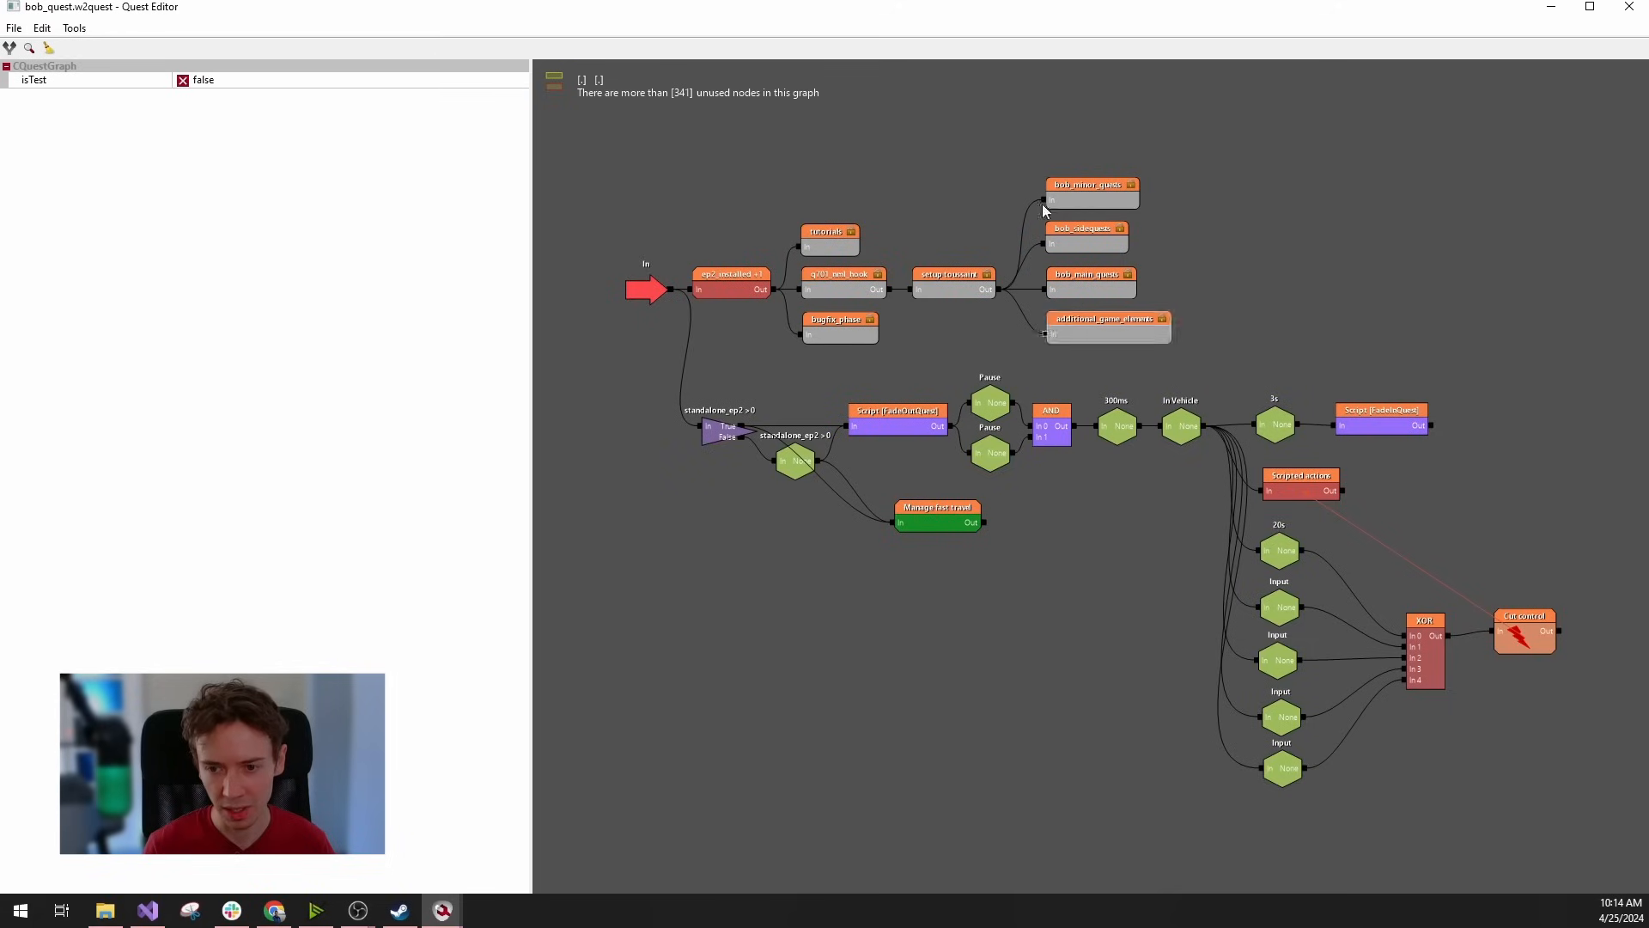
pyautogui.doubleClick(920, 623)
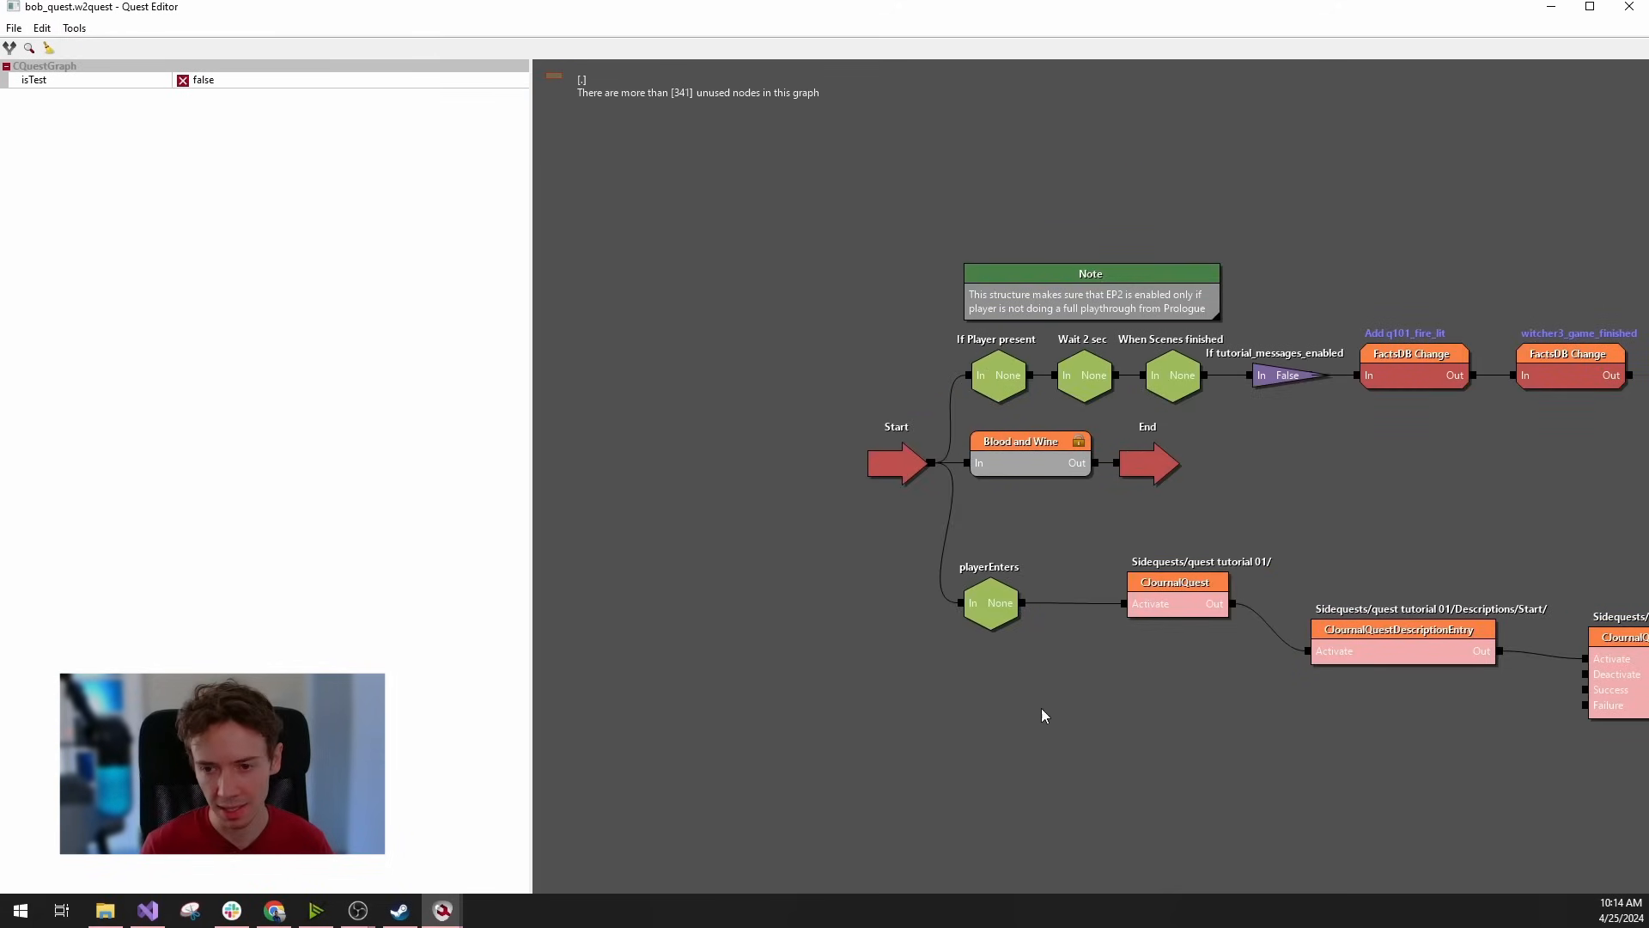
pyautogui.moveTo(1060, 731); pyautogui.dragTo(805, 674)
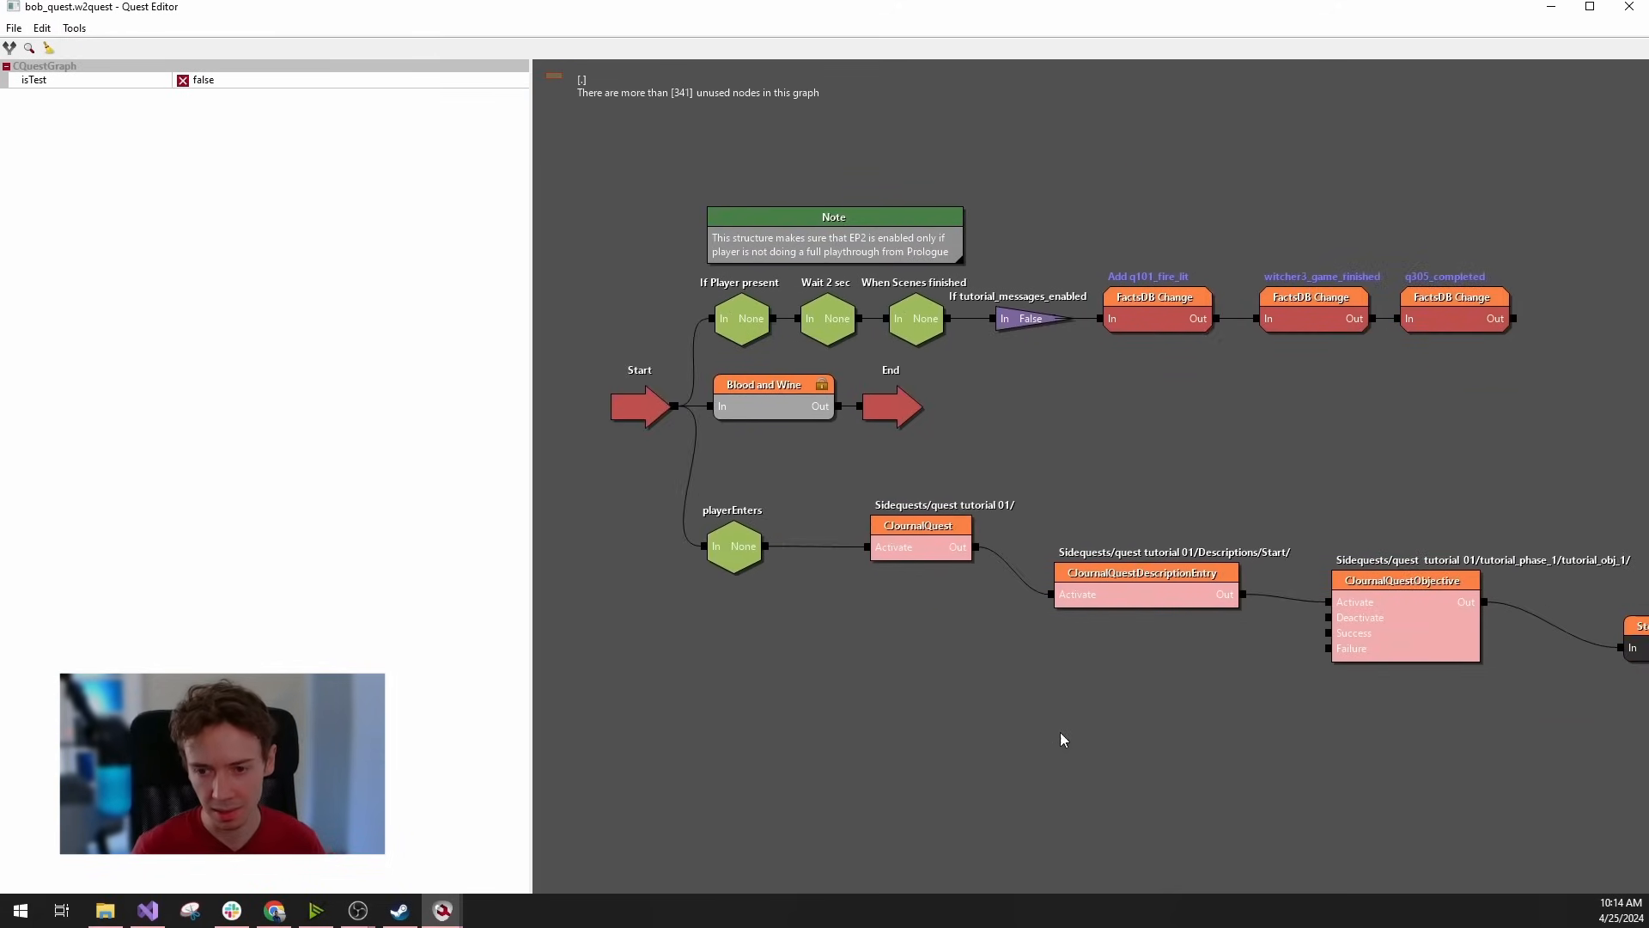
# Save the quest file with the story phase setter chained after the journal objective.
pyautogui.scroll(-2, 1323, 737)
pyautogui.moveTo(1323, 737); pyautogui.dragTo(1032, 629)
pyautogui.moveTo(961, 672); pyautogui.dragTo(1076, 672)
pyautogui.scroll(-3, 1076, 672)
pyautogui.scroll(1, 1079, 680)
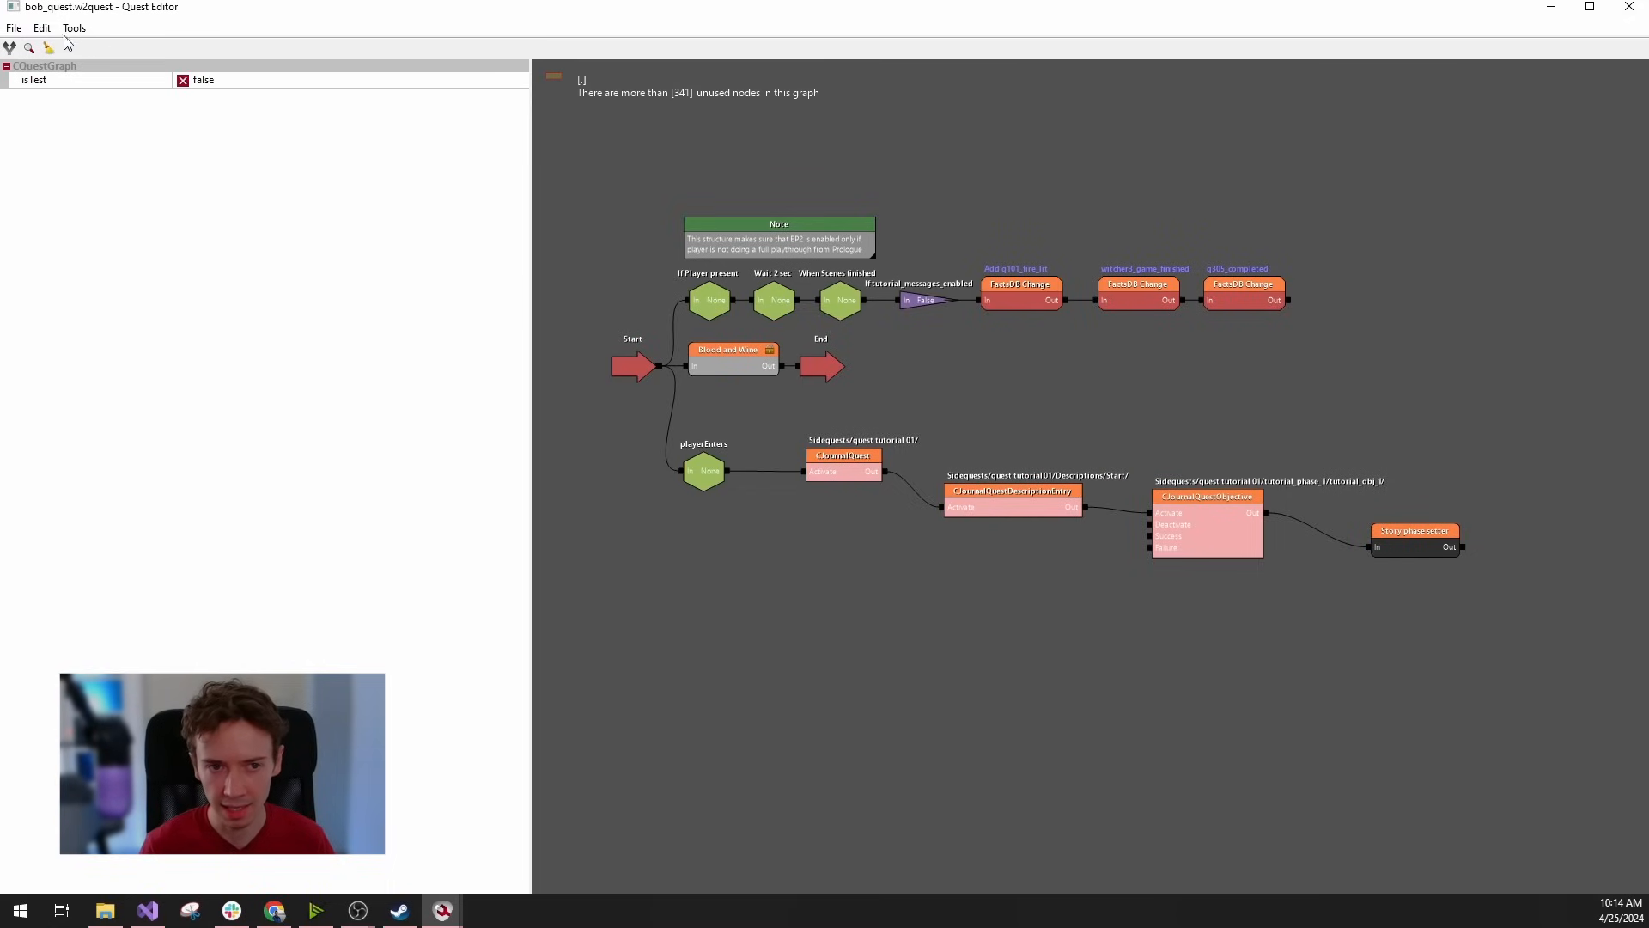
pyautogui.click(14, 27)
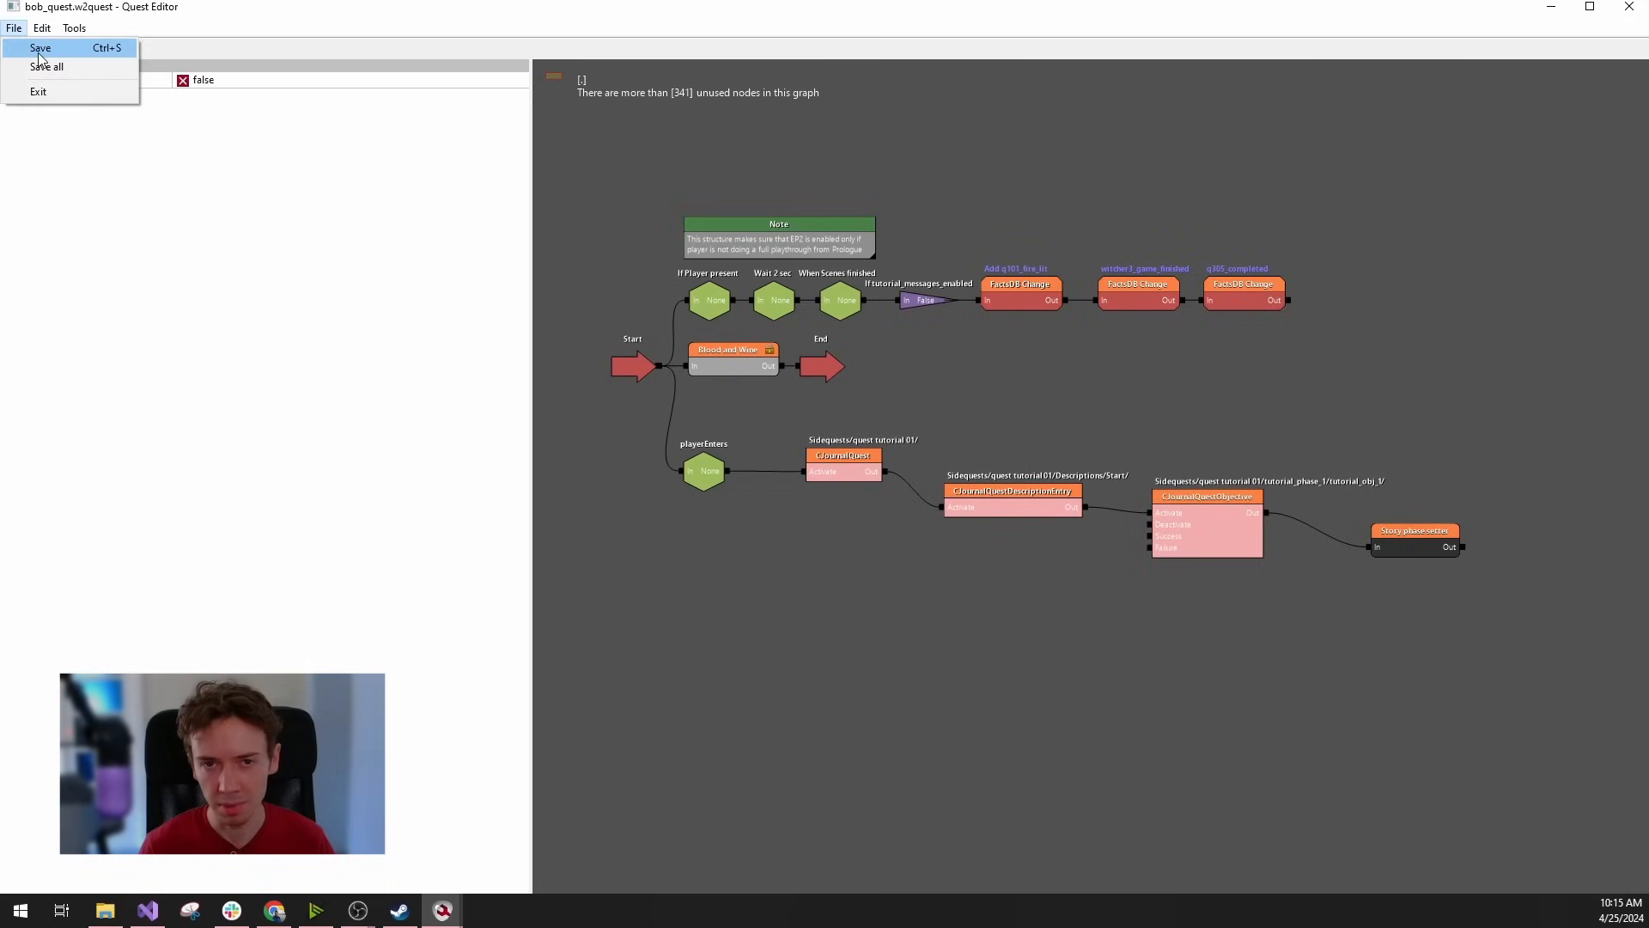
pyautogui.click(39, 49)
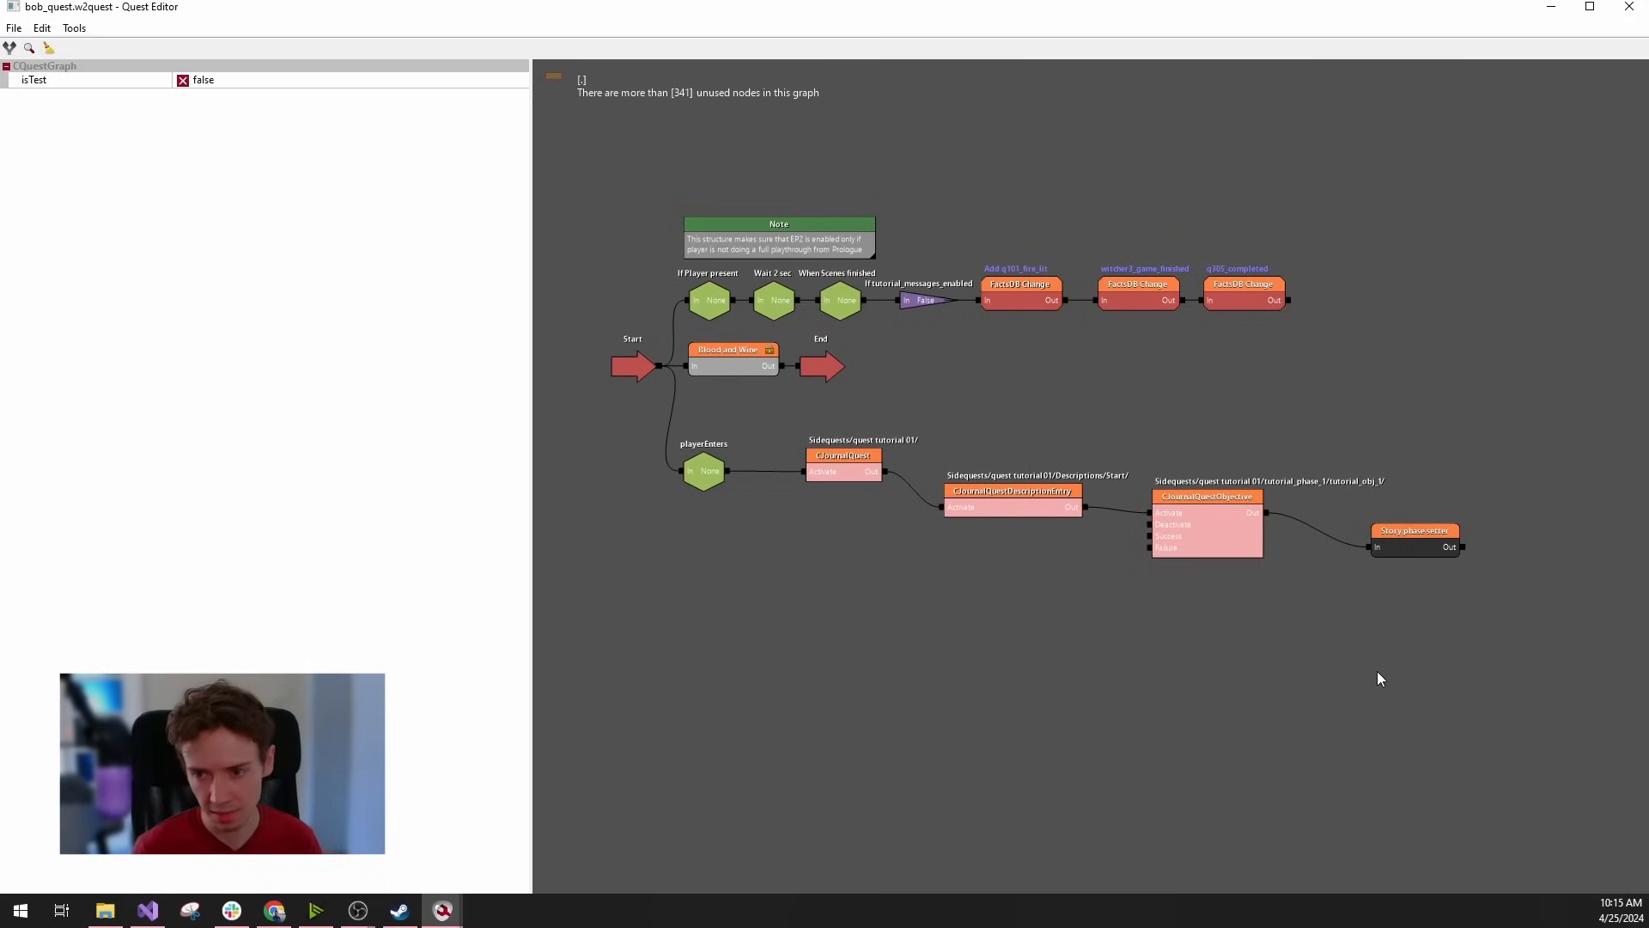
# Add the comment "monster spawn" to the Story phase setter block.
pyautogui.moveTo(1367, 658); pyautogui.dragTo(907, 554, button='right')
pyautogui.scroll(3, 1295, 615)
pyautogui.click(816, 368)
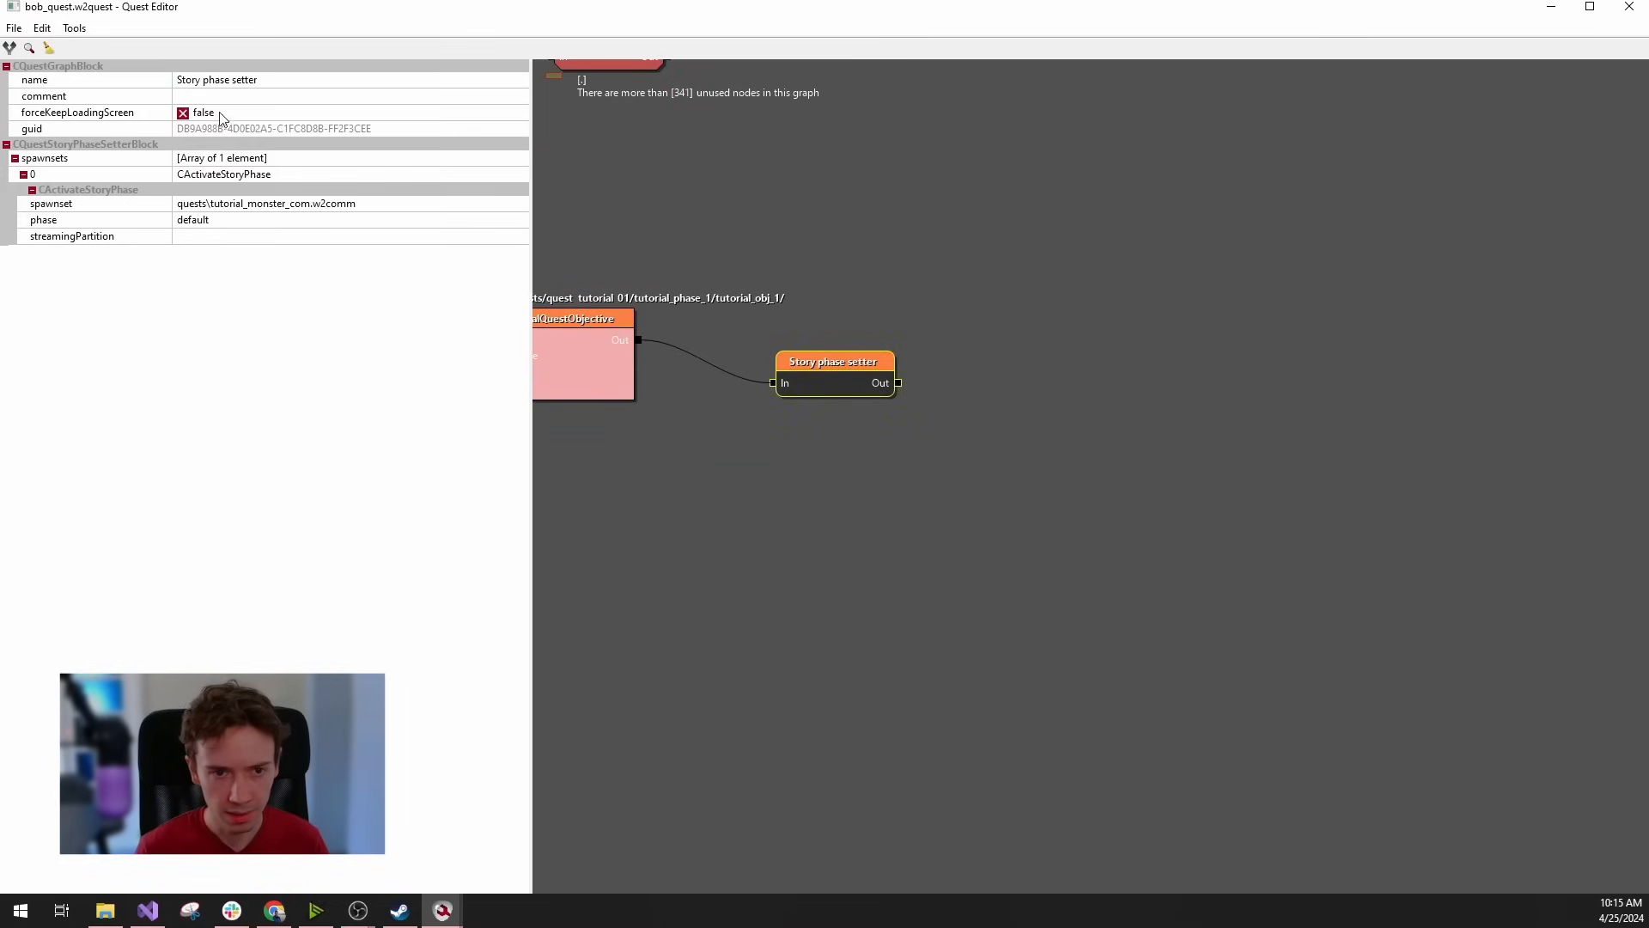
pyautogui.click(209, 98)
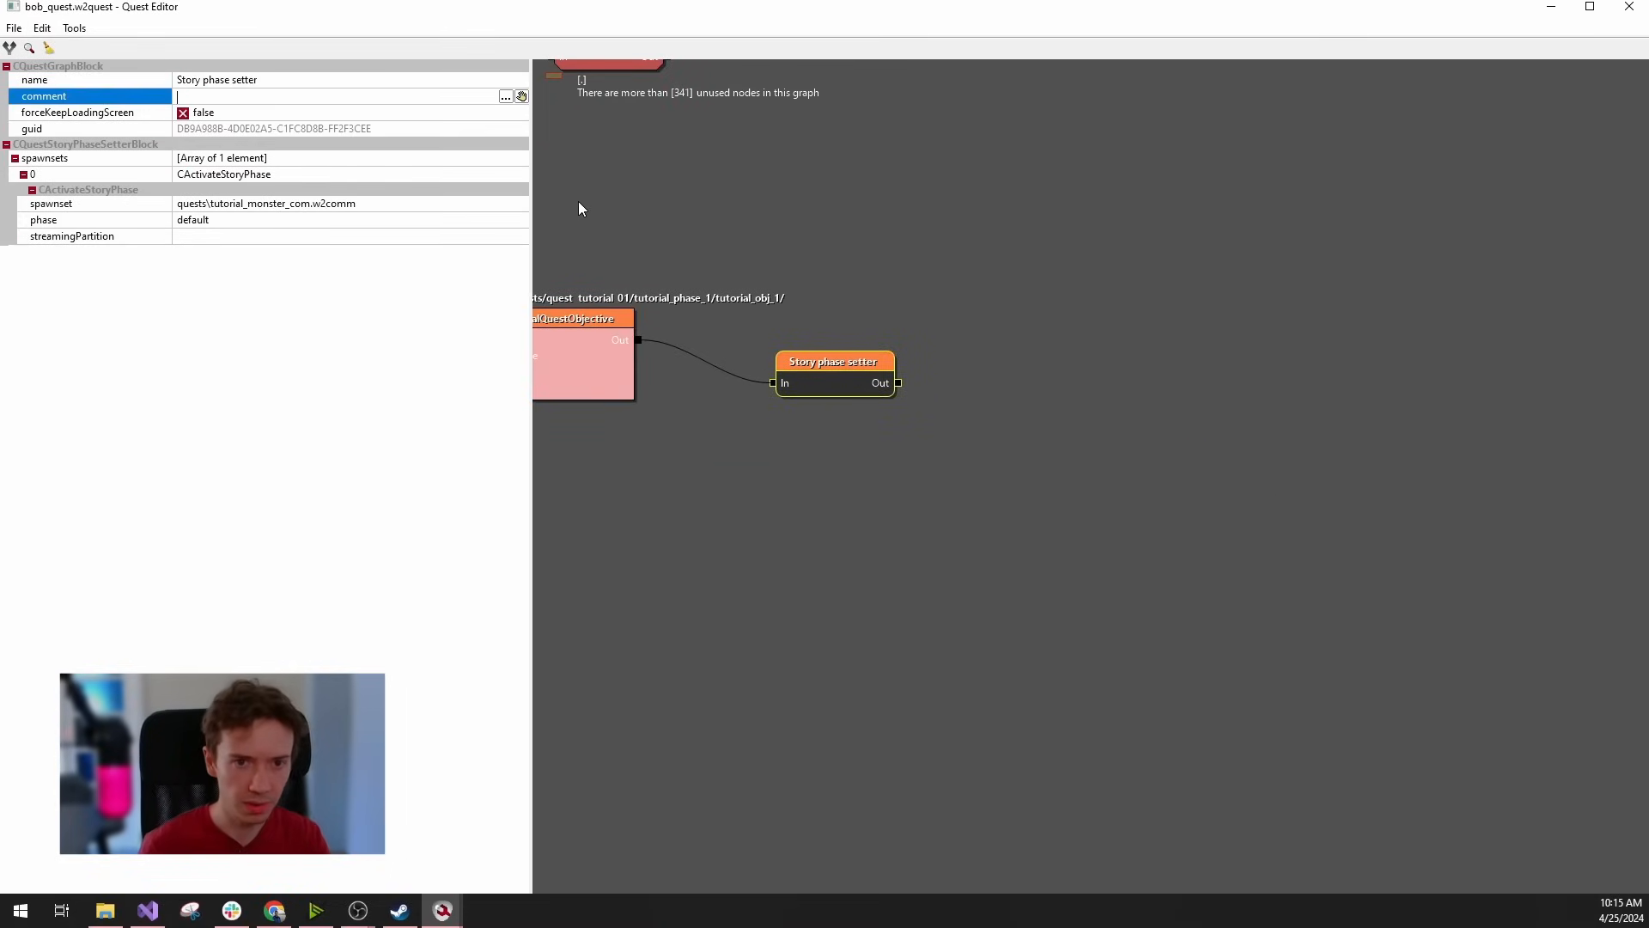
pyautogui.click(276, 81)
pyautogui.moveTo(930, 429); pyautogui.dragTo(1027, 439, button='middle')
pyautogui.scroll(-2, 1022, 439)
pyautogui.scroll(2, 915, 356)
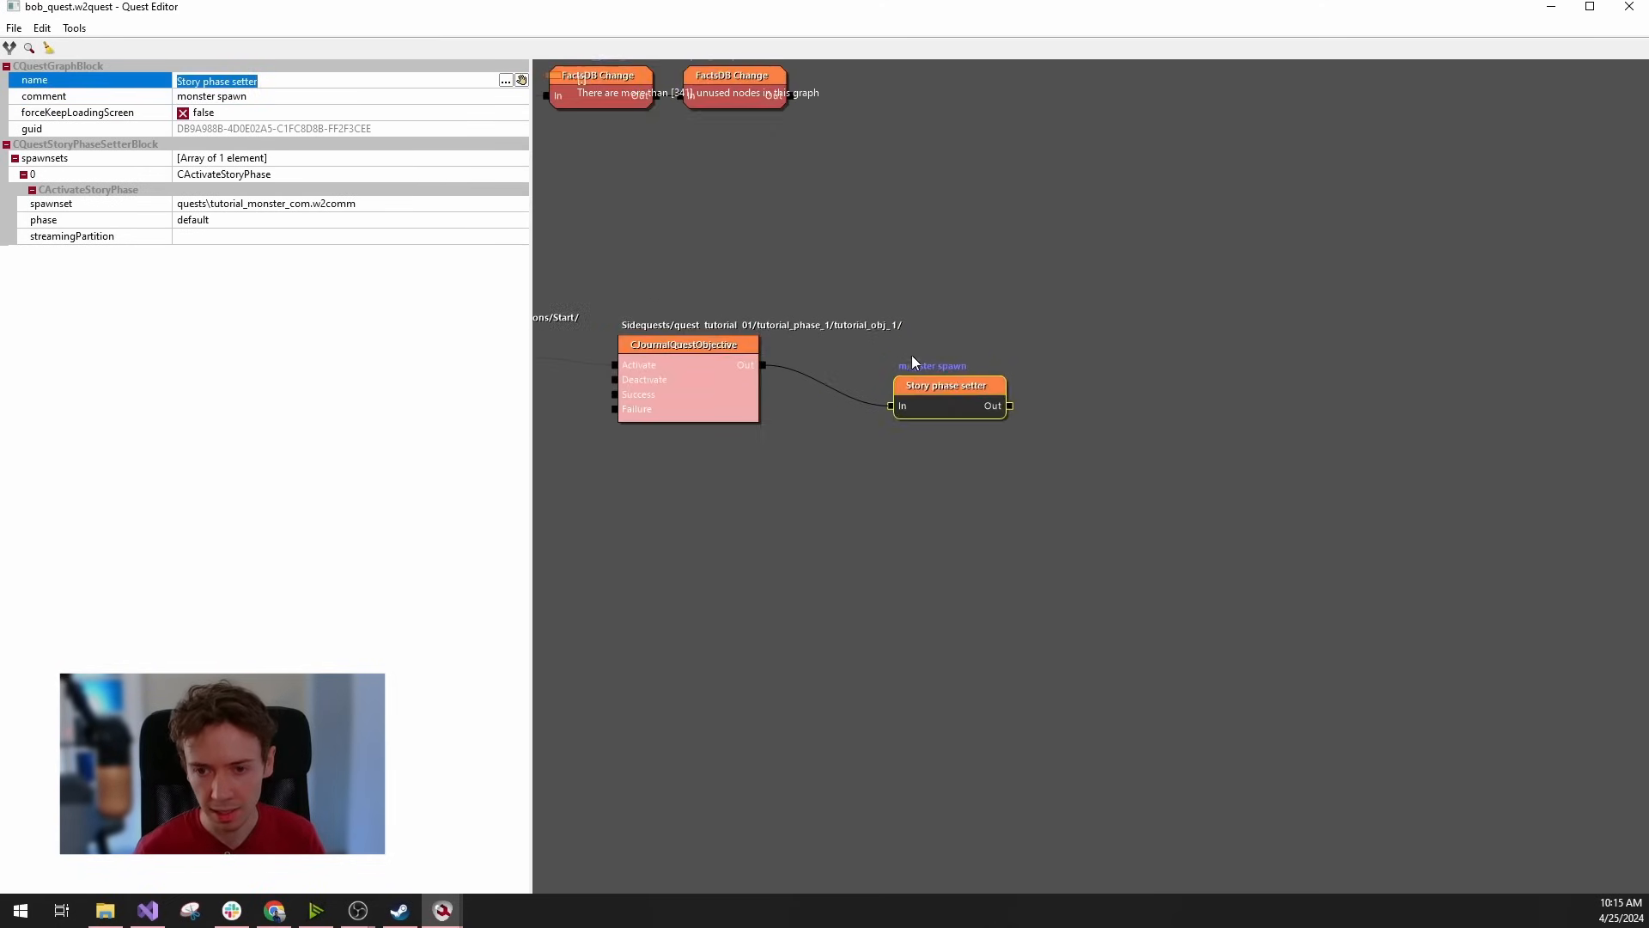
pyautogui.click(1108, 434)
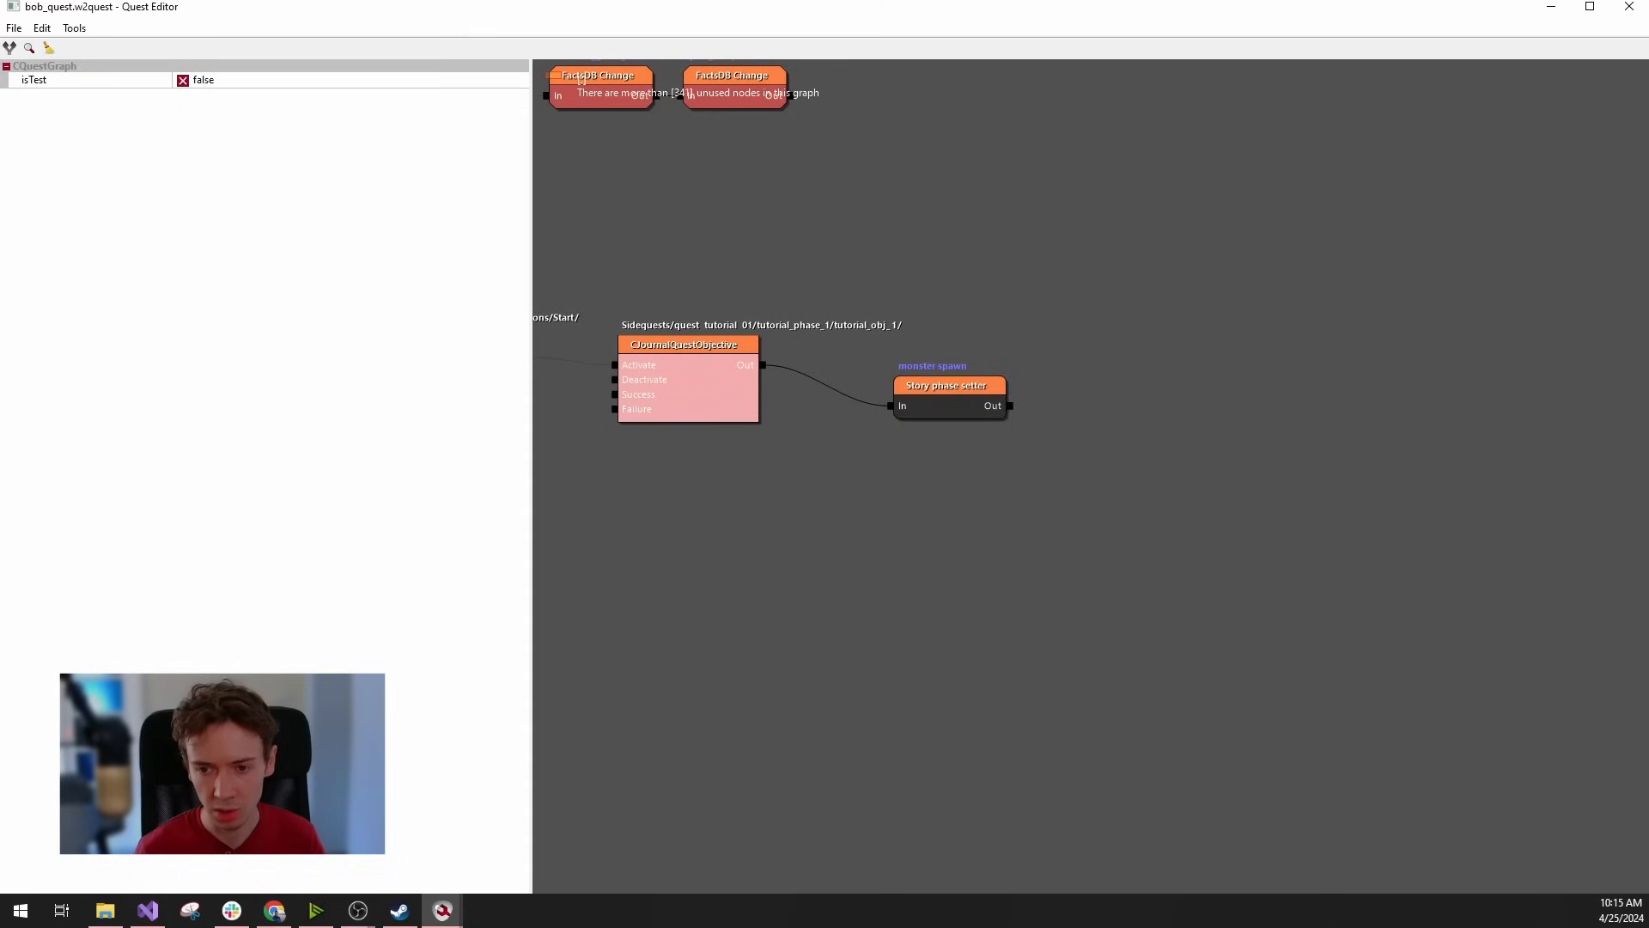
# Add a Pause flow control block after the Story phase setter in the quest graph.
pyautogui.scroll(1, 1199, 549)
pyautogui.moveTo(1182, 474); pyautogui.dragTo(971, 454, button='middle')
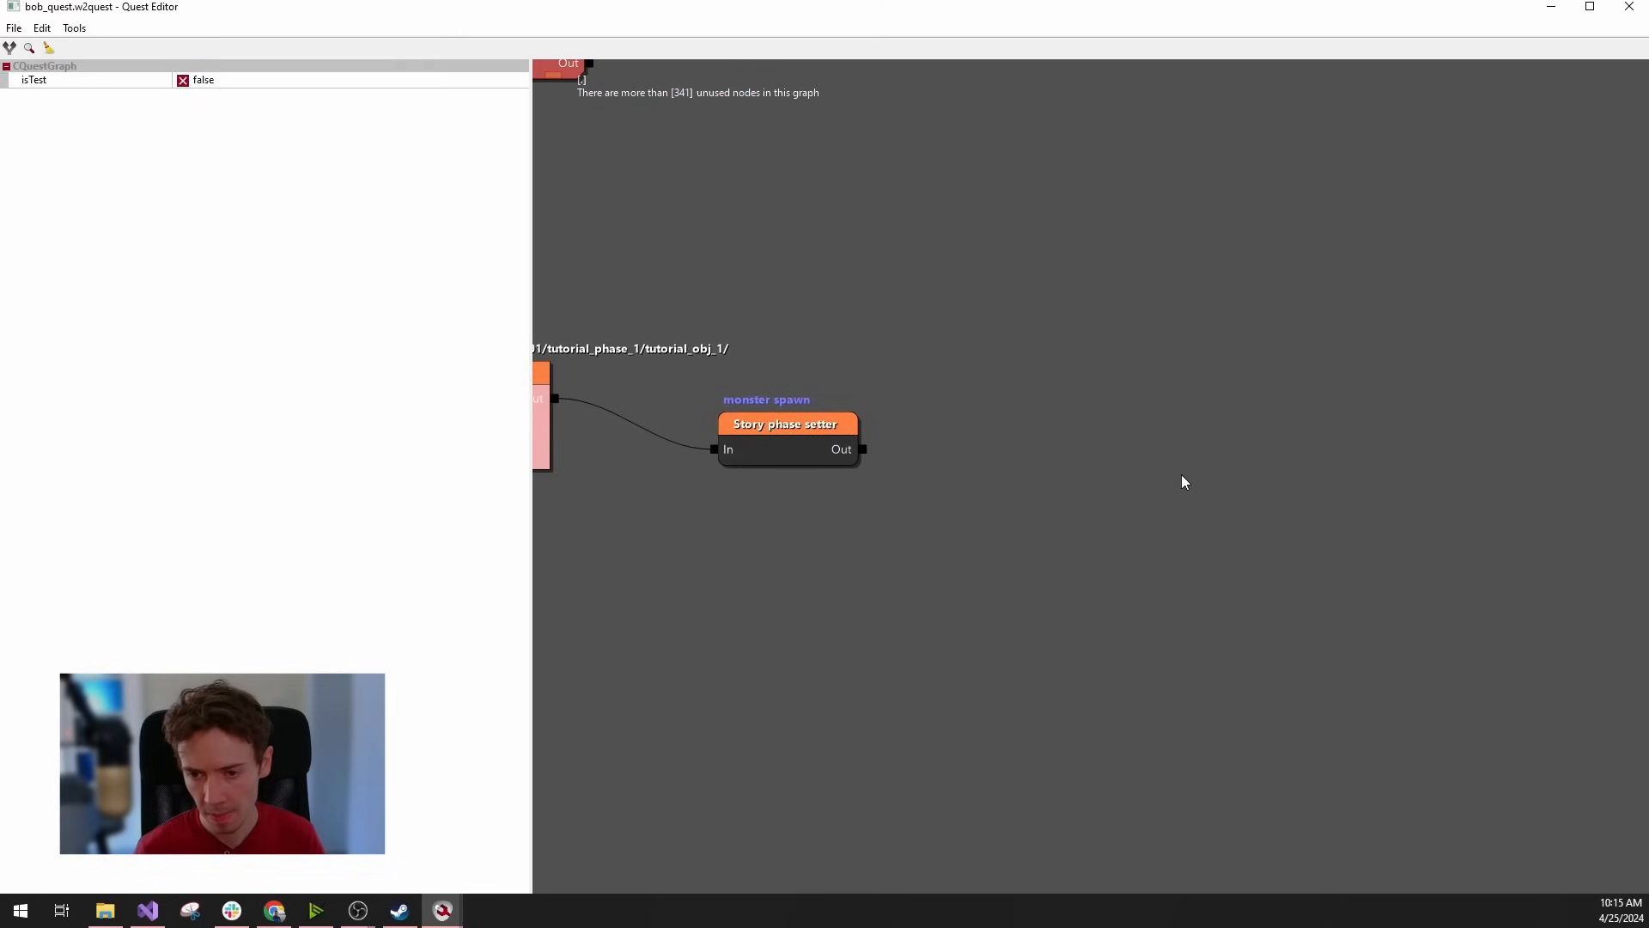
pyautogui.scroll(-1, 993, 456)
pyautogui.rightClick(993, 456)
pyautogui.moveTo(1093, 550)
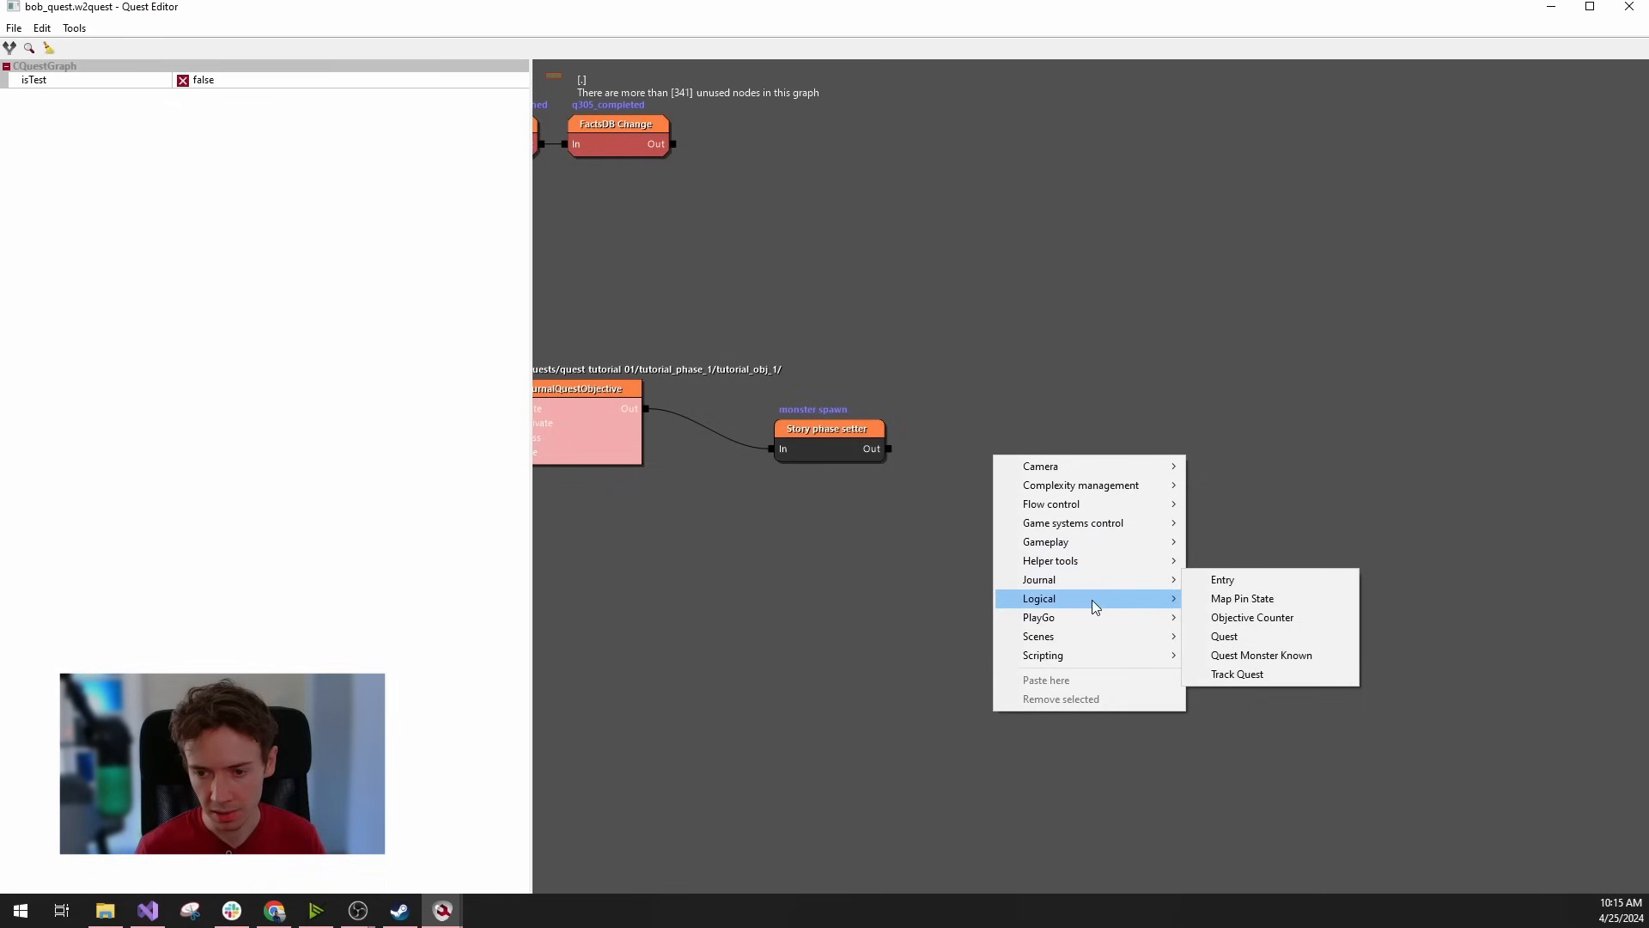
pyautogui.moveTo(1092, 612)
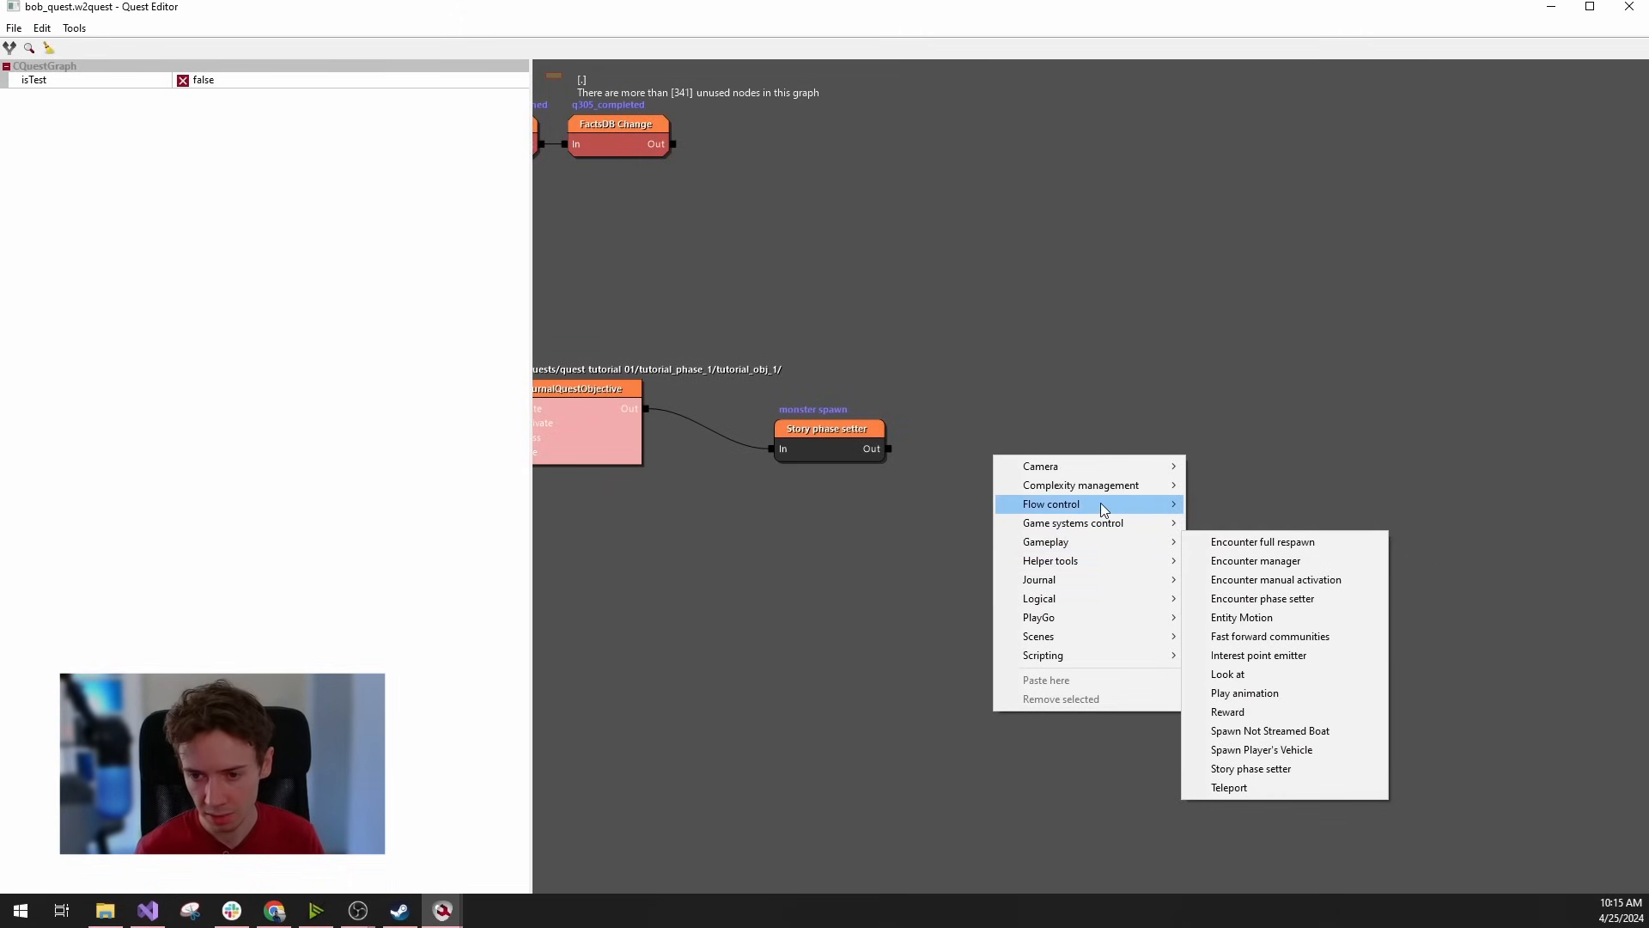
pyautogui.moveTo(1100, 504)
pyautogui.click(1233, 542)
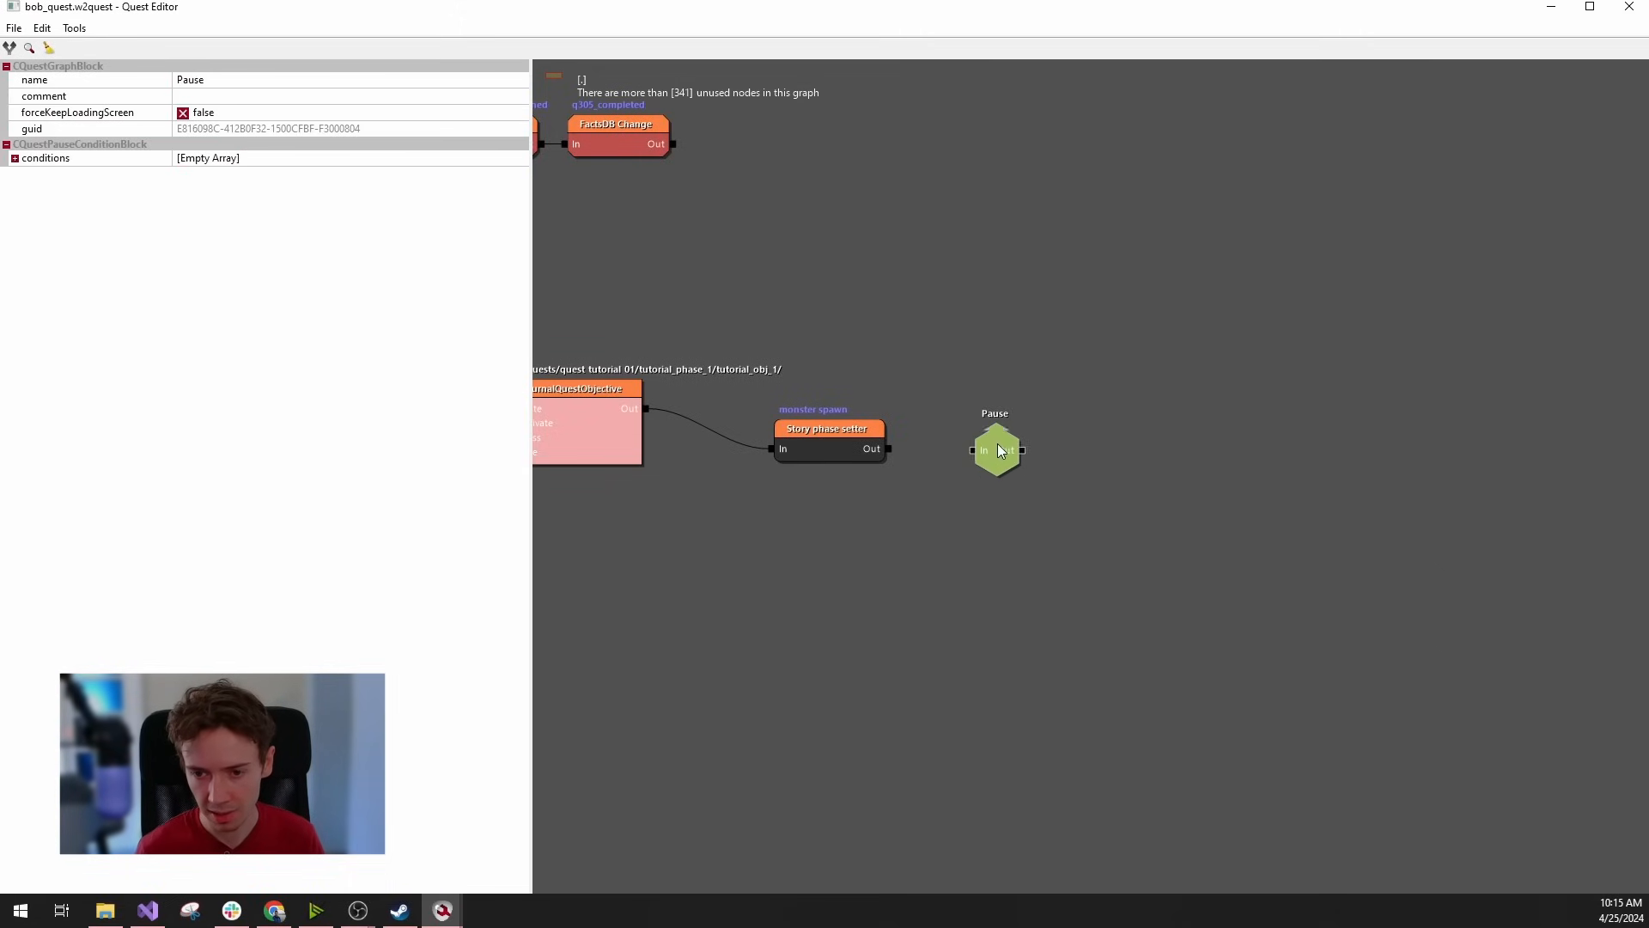
# Add one condition element to the Pause block and set its class to CQuestTagsPresenceCondition.
pyautogui.click(207, 82)
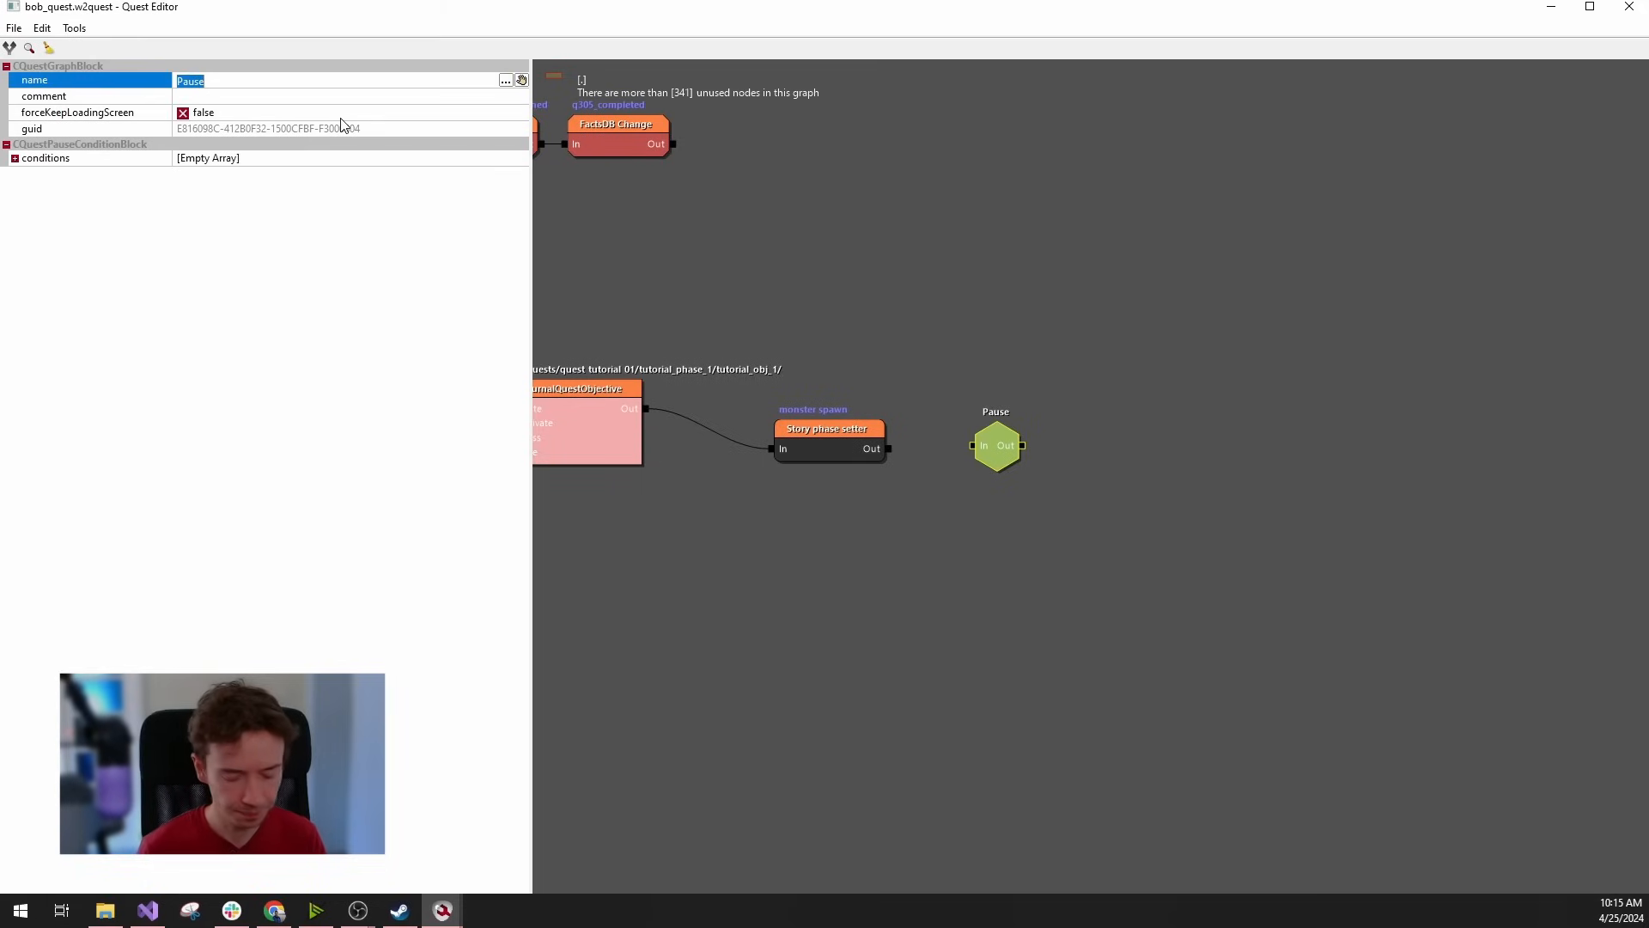
pyautogui.click(298, 161)
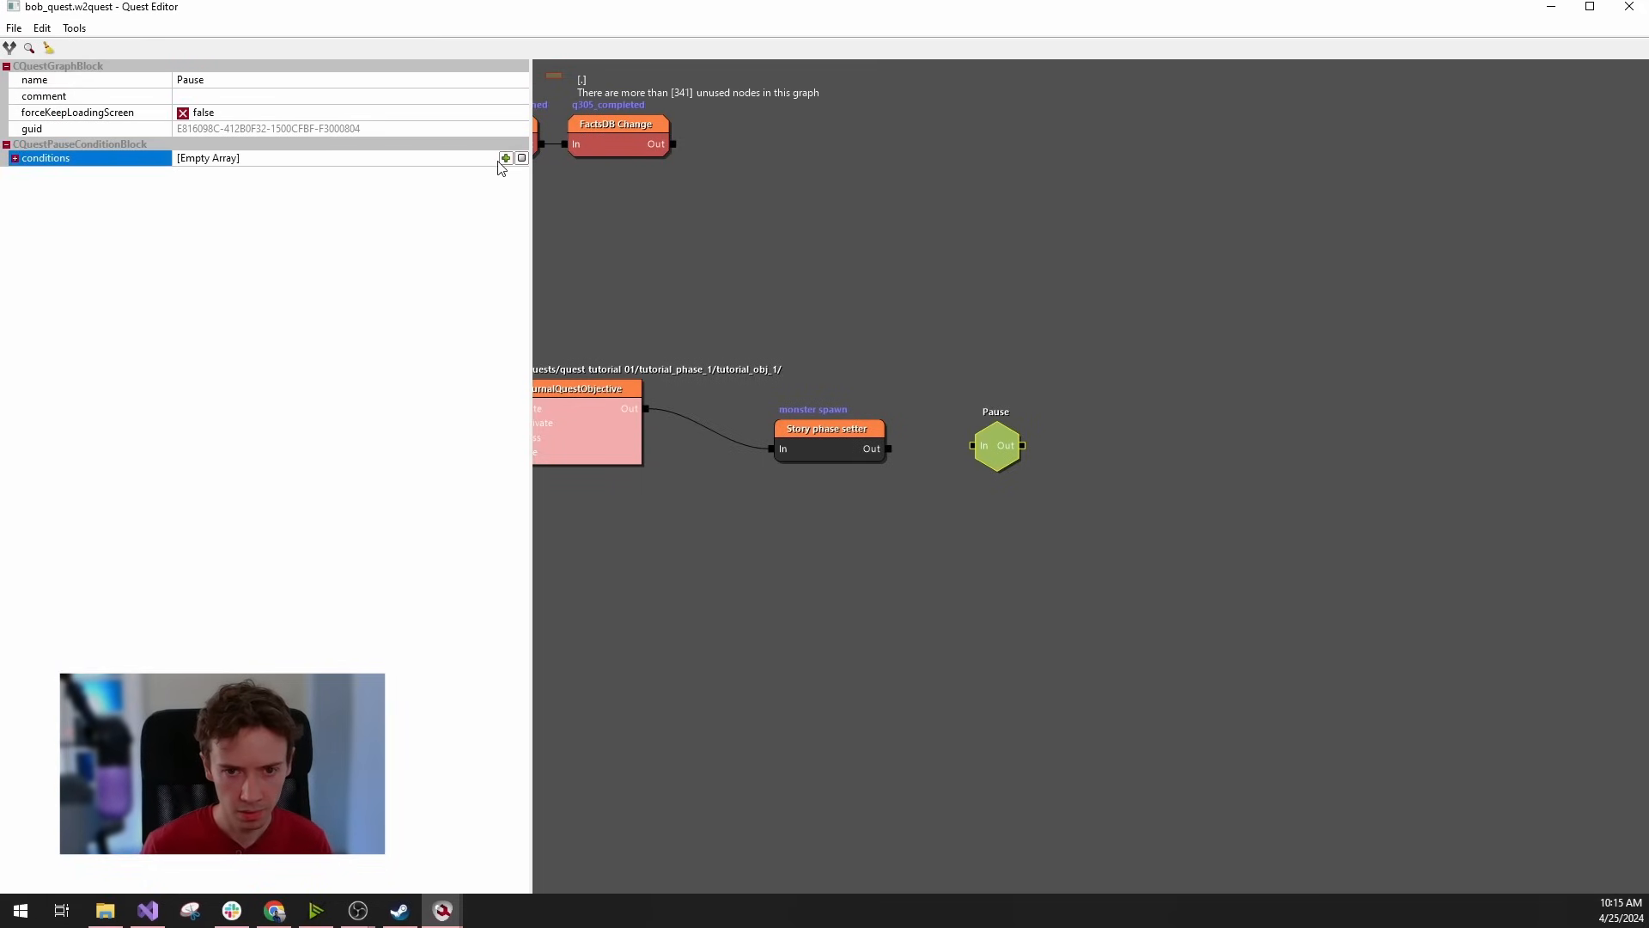
pyautogui.click(506, 158)
pyautogui.click(301, 176)
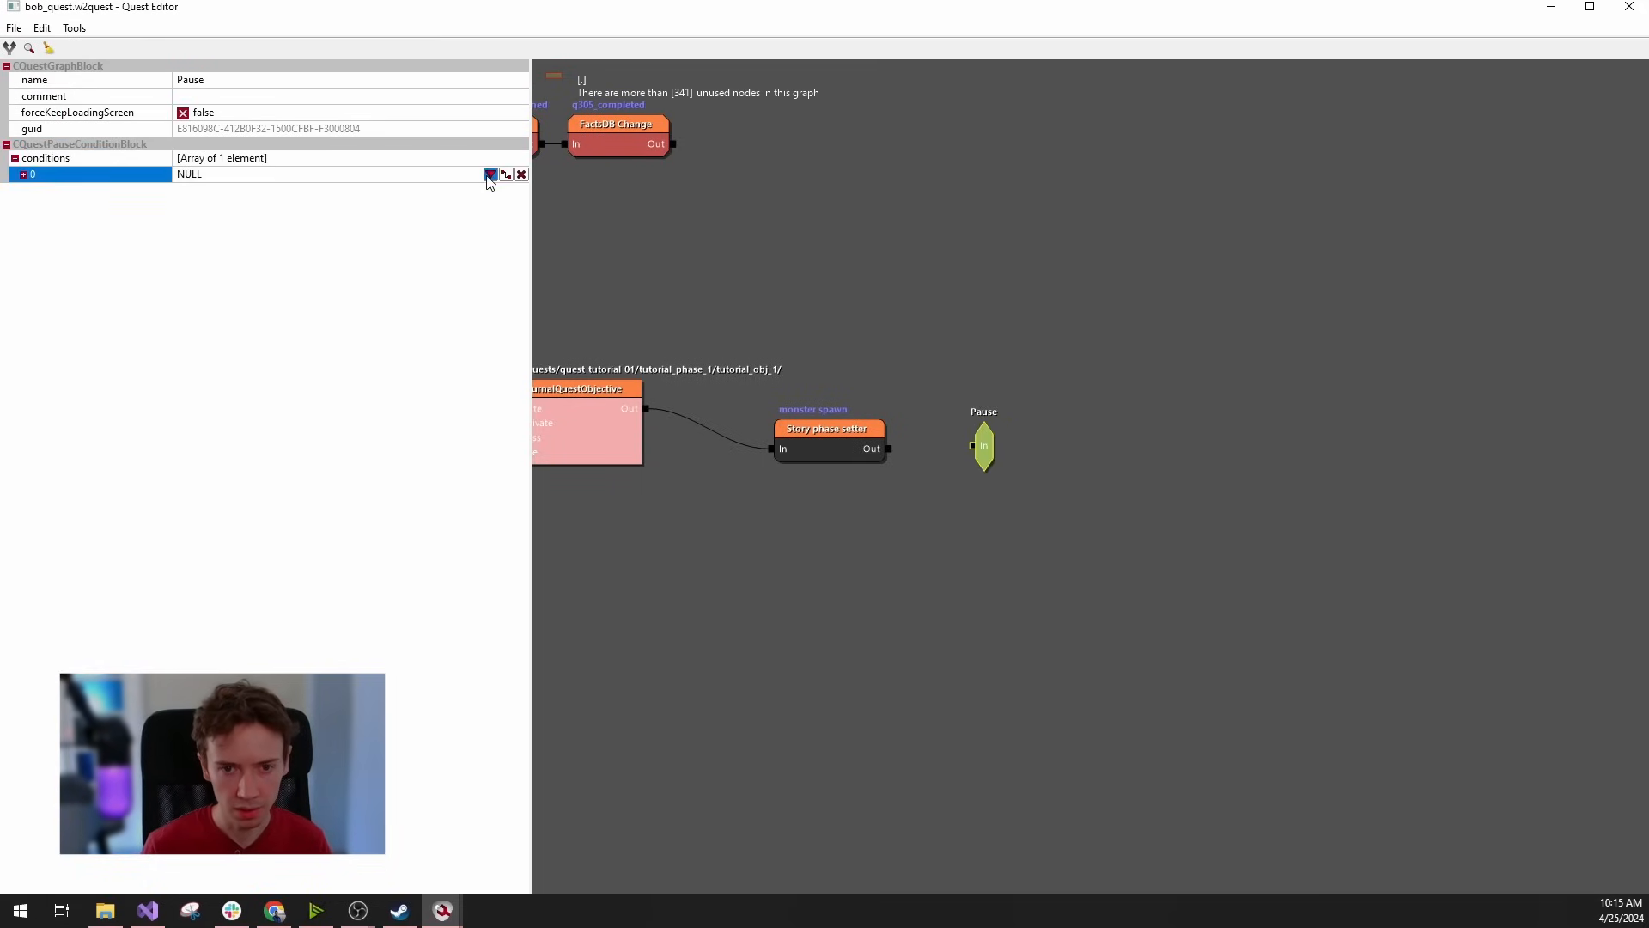
pyautogui.click(490, 175)
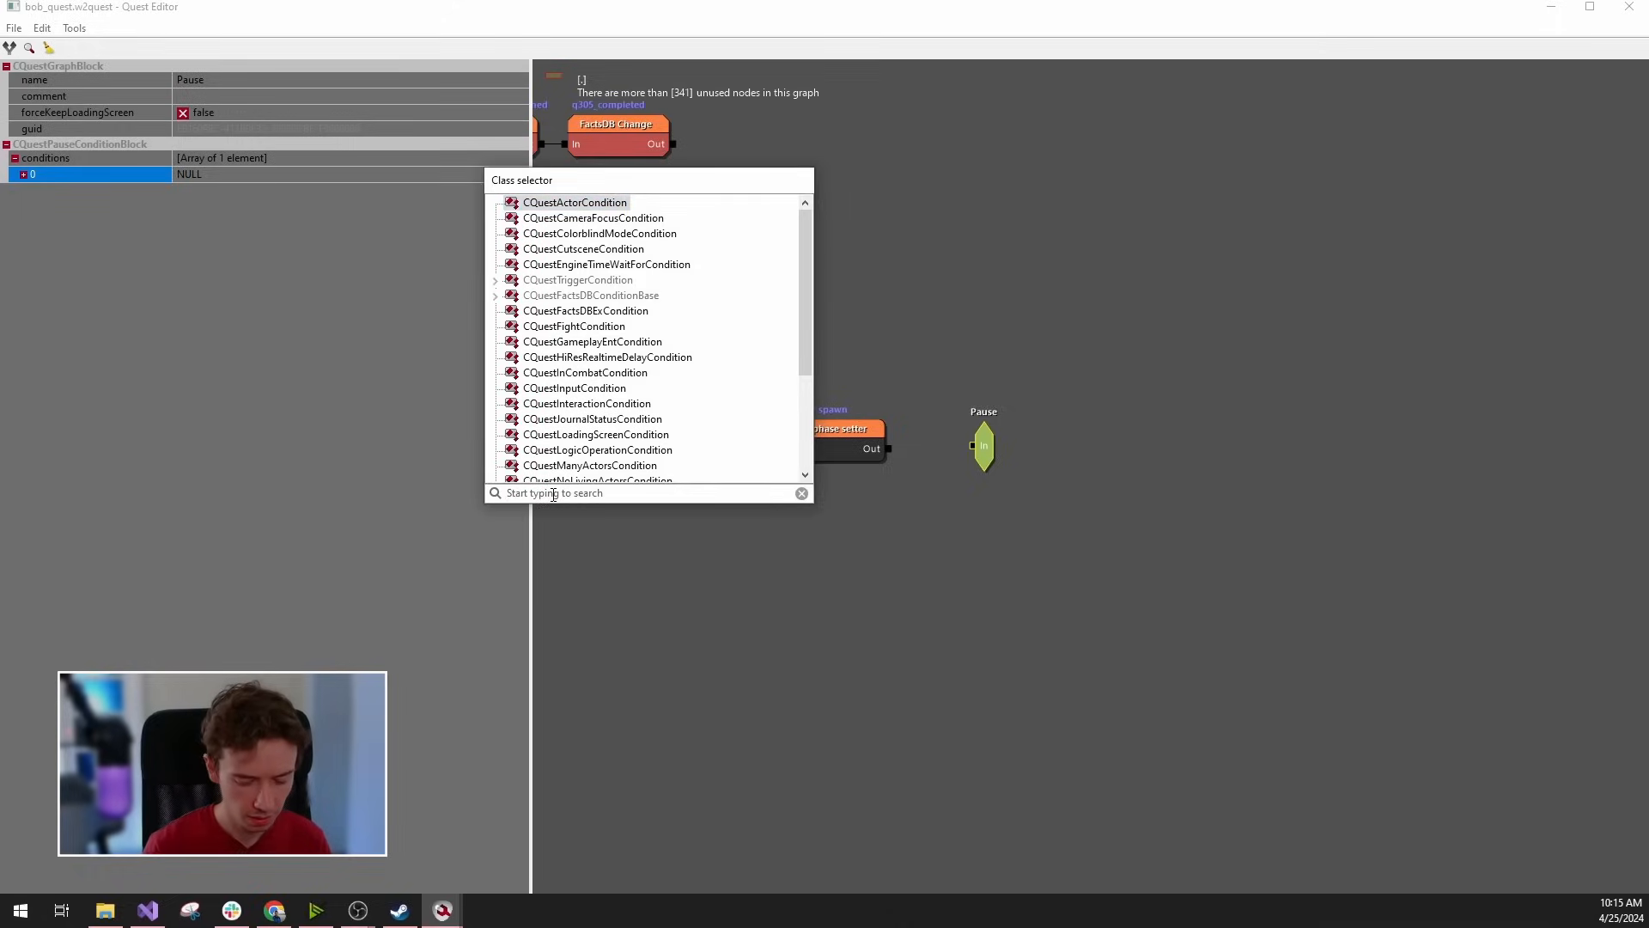
pyautogui.write('prese')
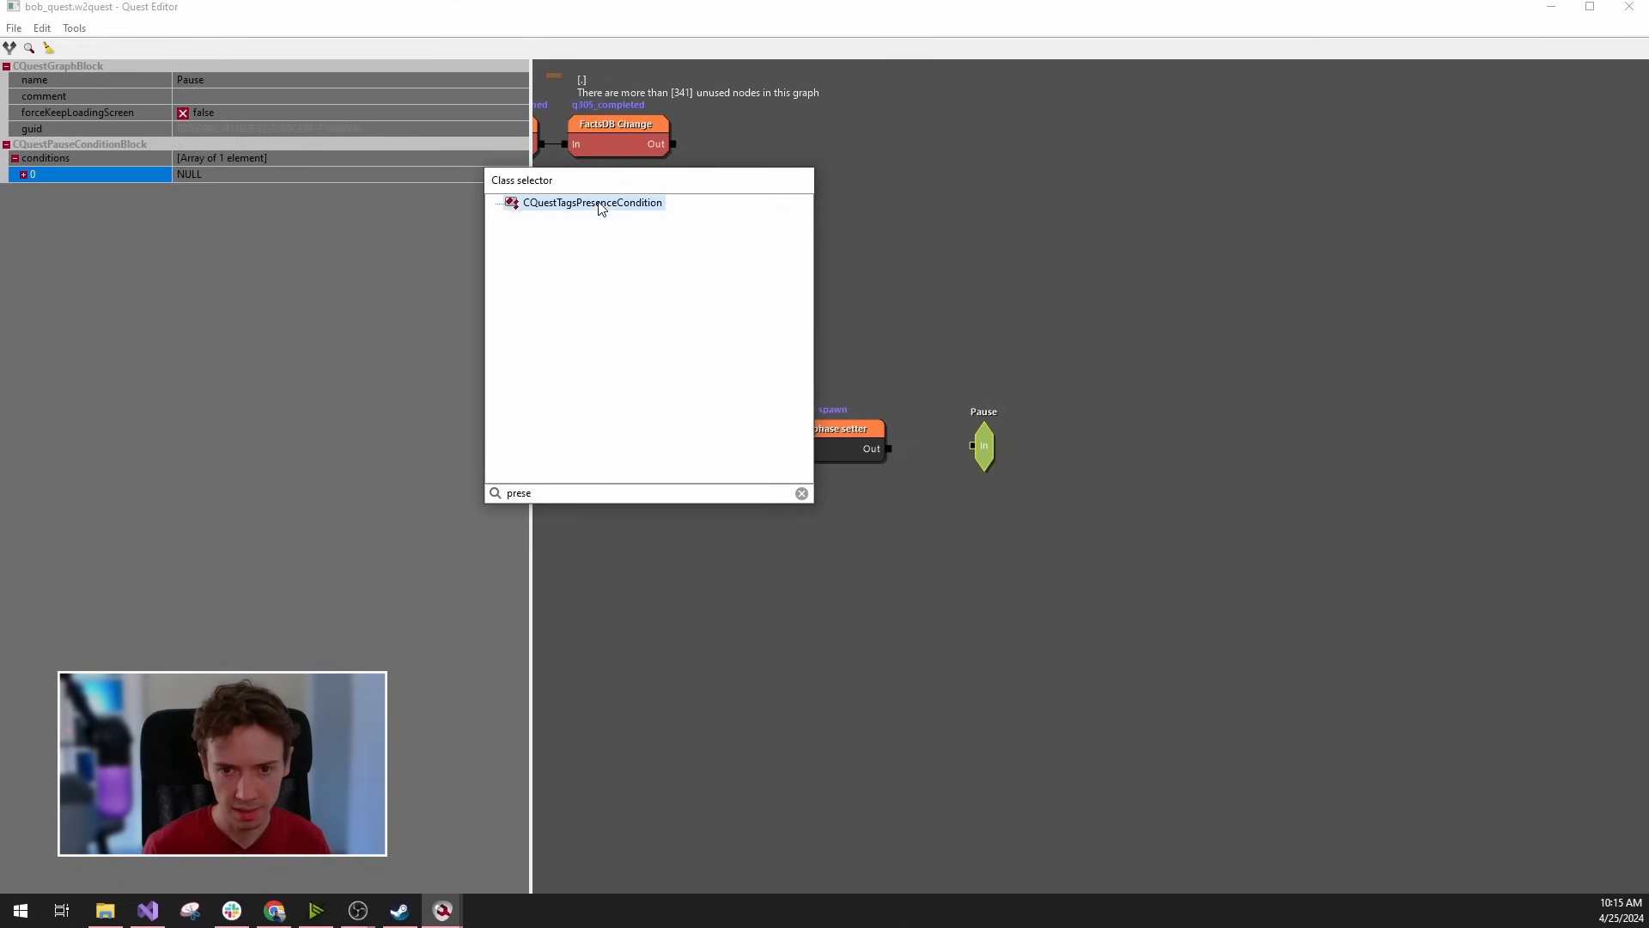
pyautogui.doubleClick(600, 205)
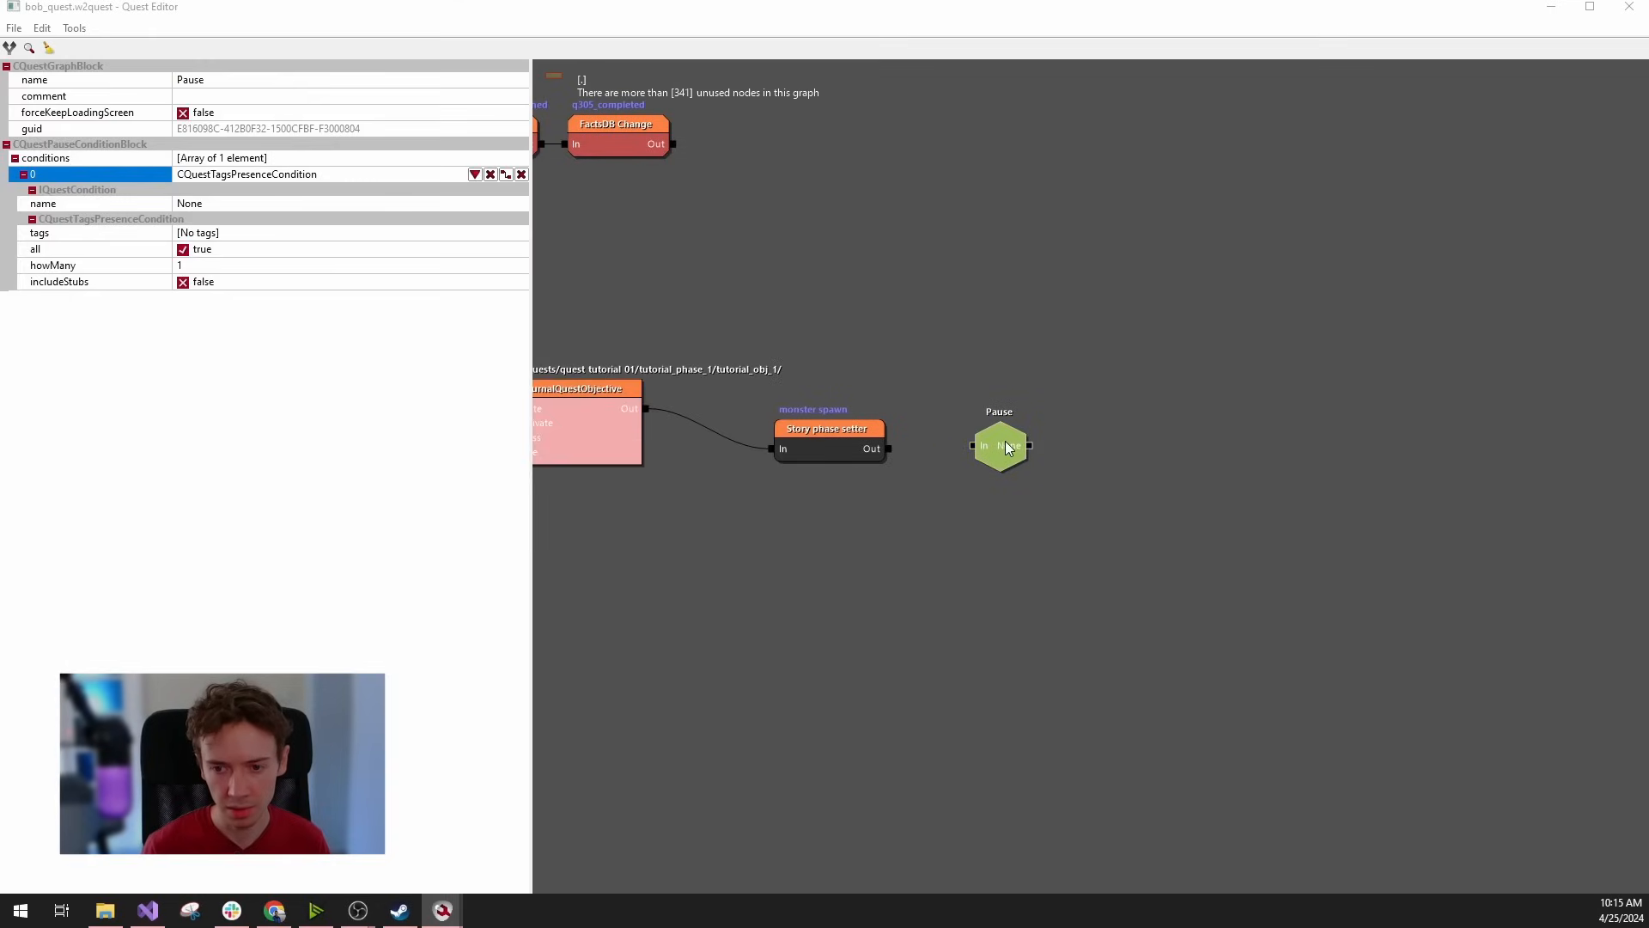
# Rename the Pause block as monsterSpawned.
pyautogui.click(222, 82)
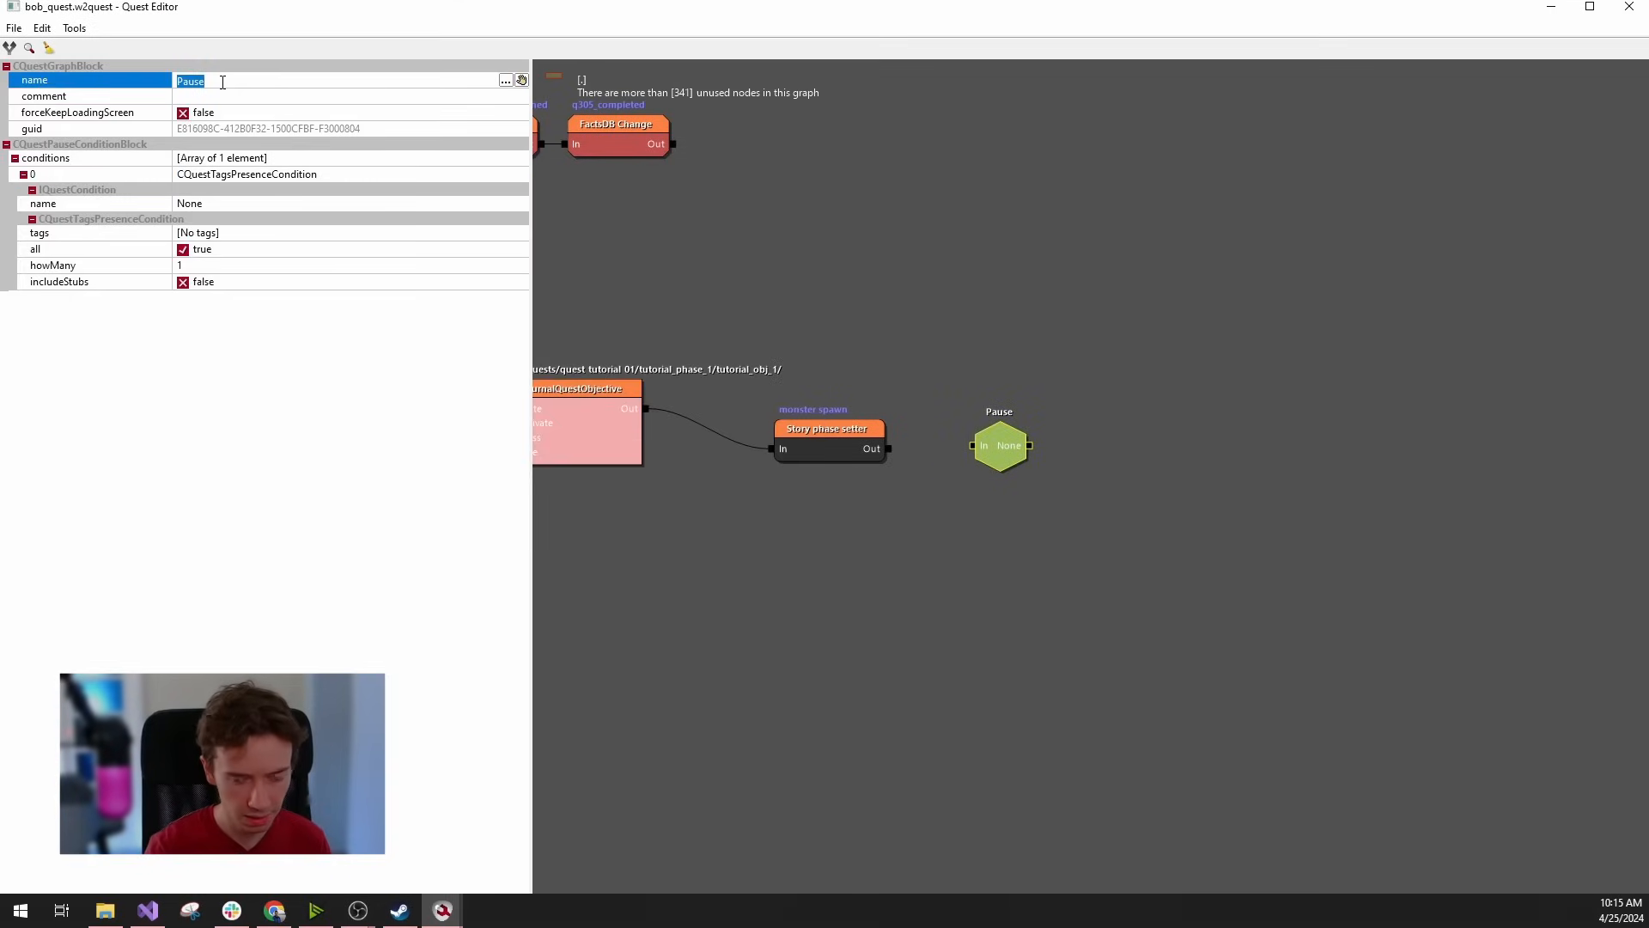
pyautogui.write('monsterSpaw')
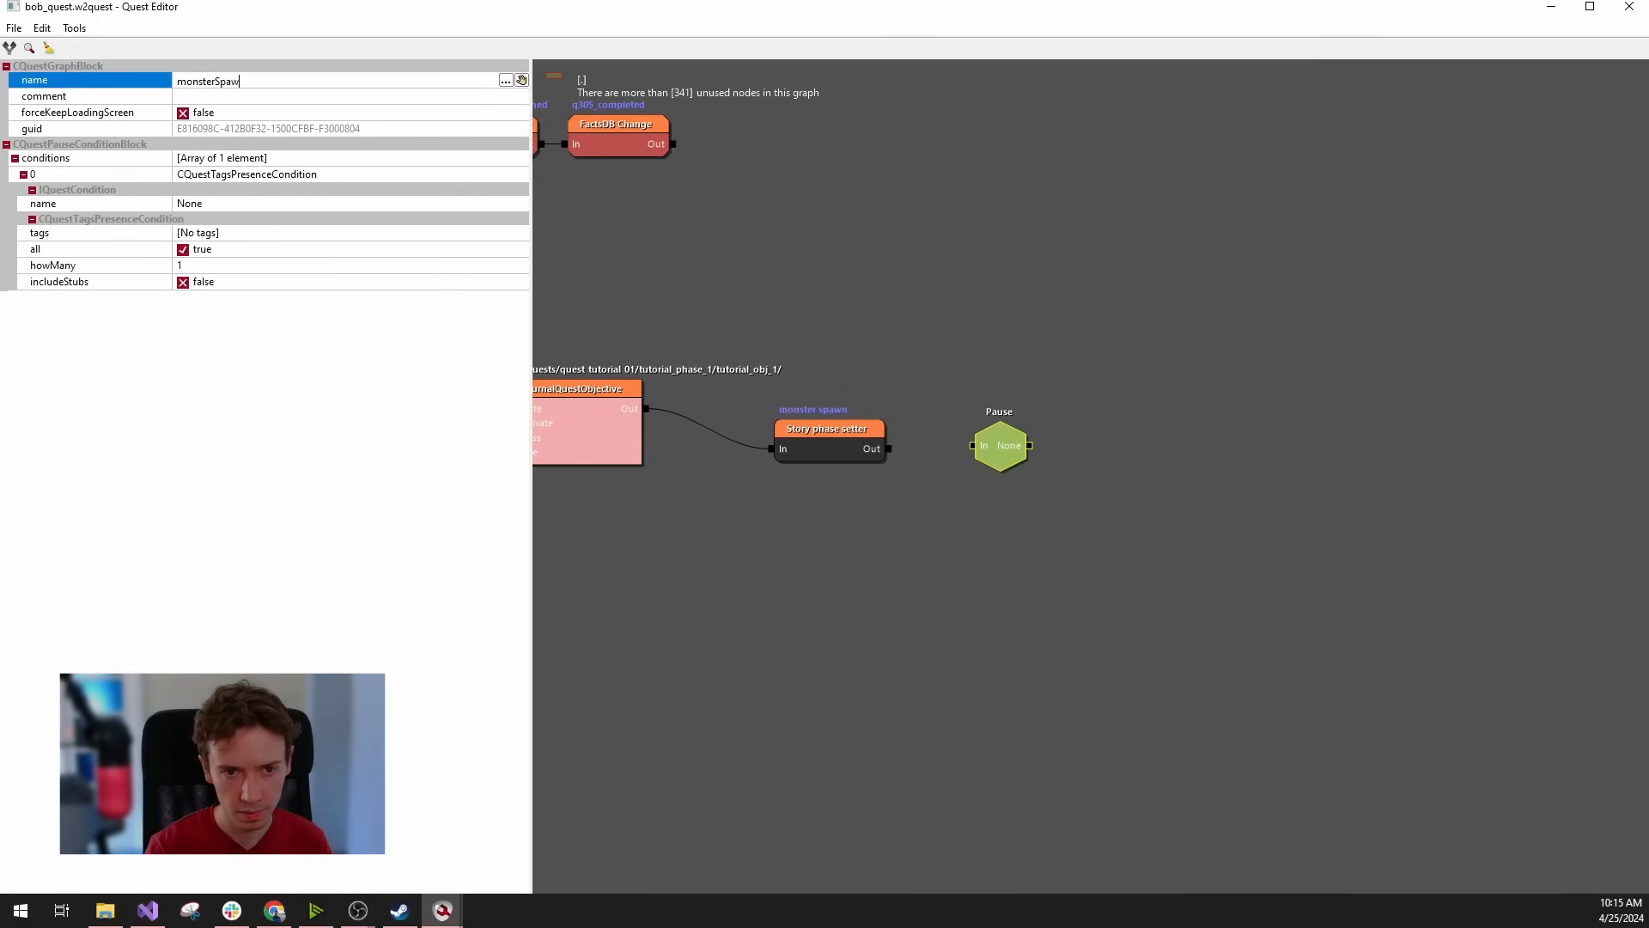
pyautogui.write('ned')
pyautogui.click(196, 98)
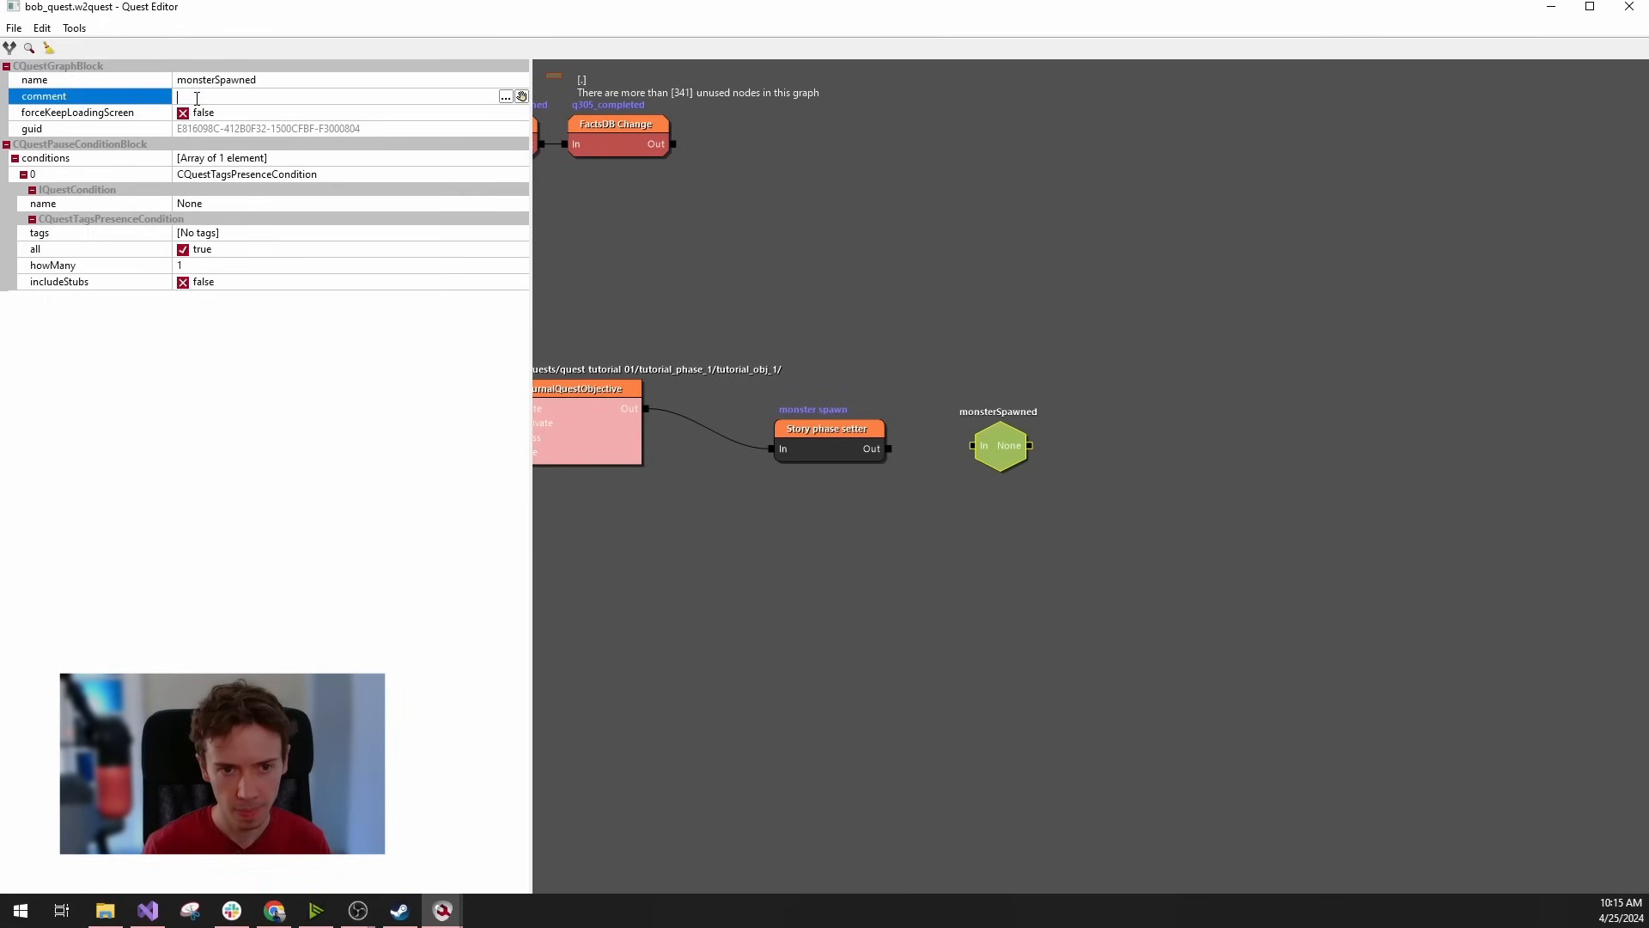
# Switch to the Community Editor with tutorial_monster_com.w2comm and copy the entity spawn tag tutorial_monster_ghoul1.
pyautogui.click(219, 235)
pyautogui.moveTo(442, 910)
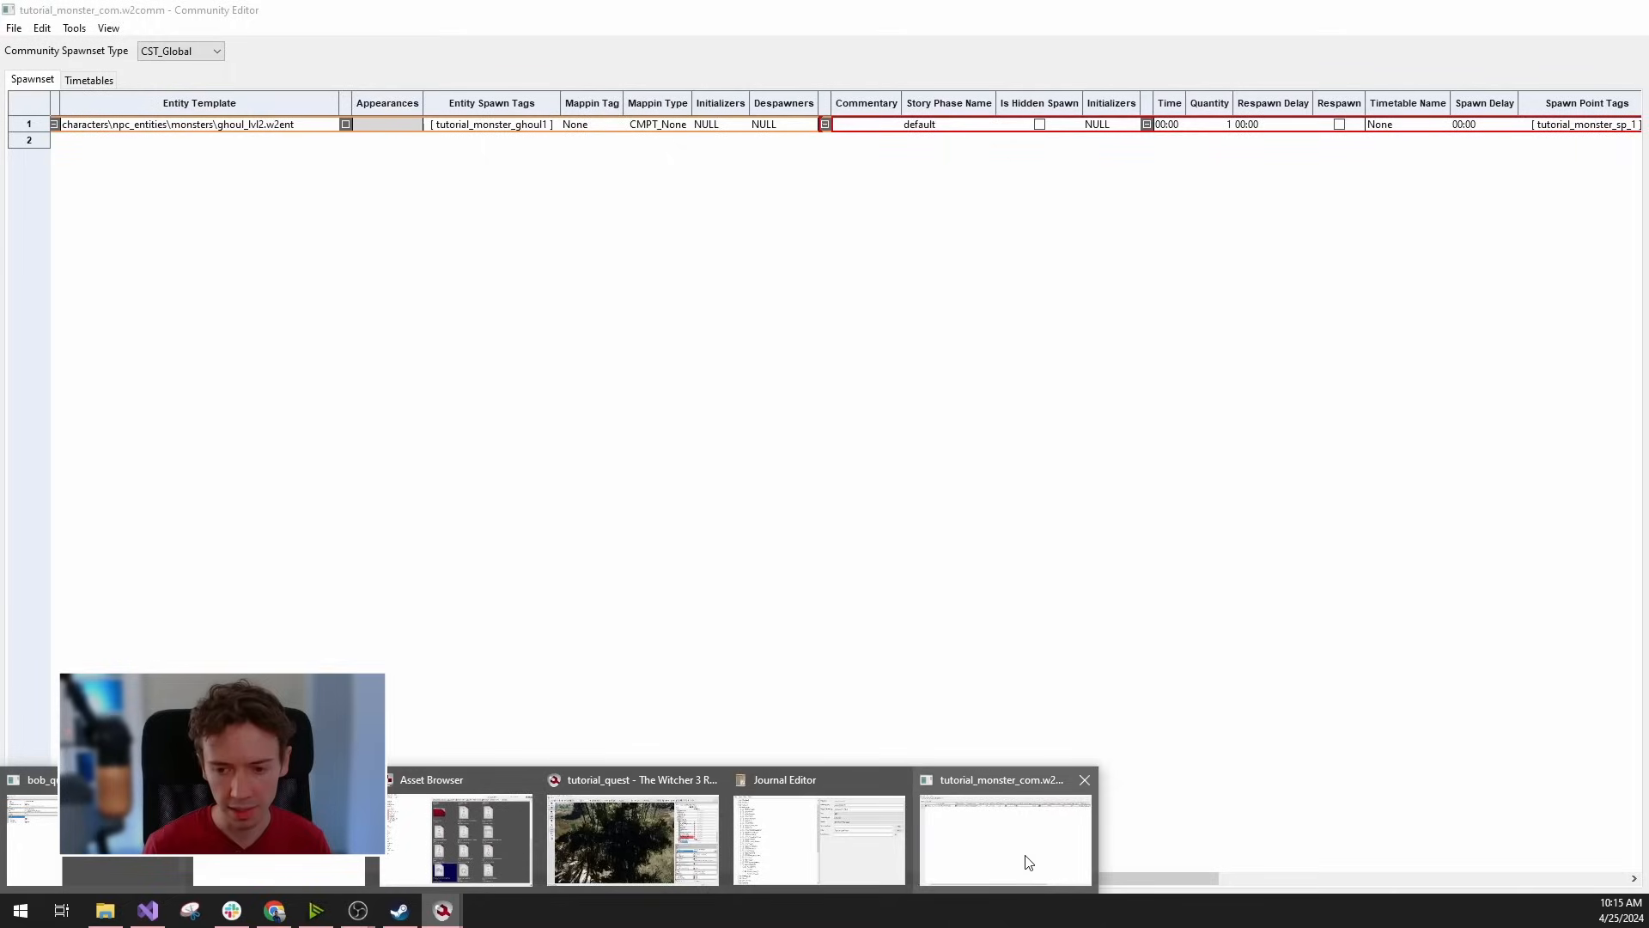
pyautogui.click(1029, 862)
pyautogui.click(455, 127)
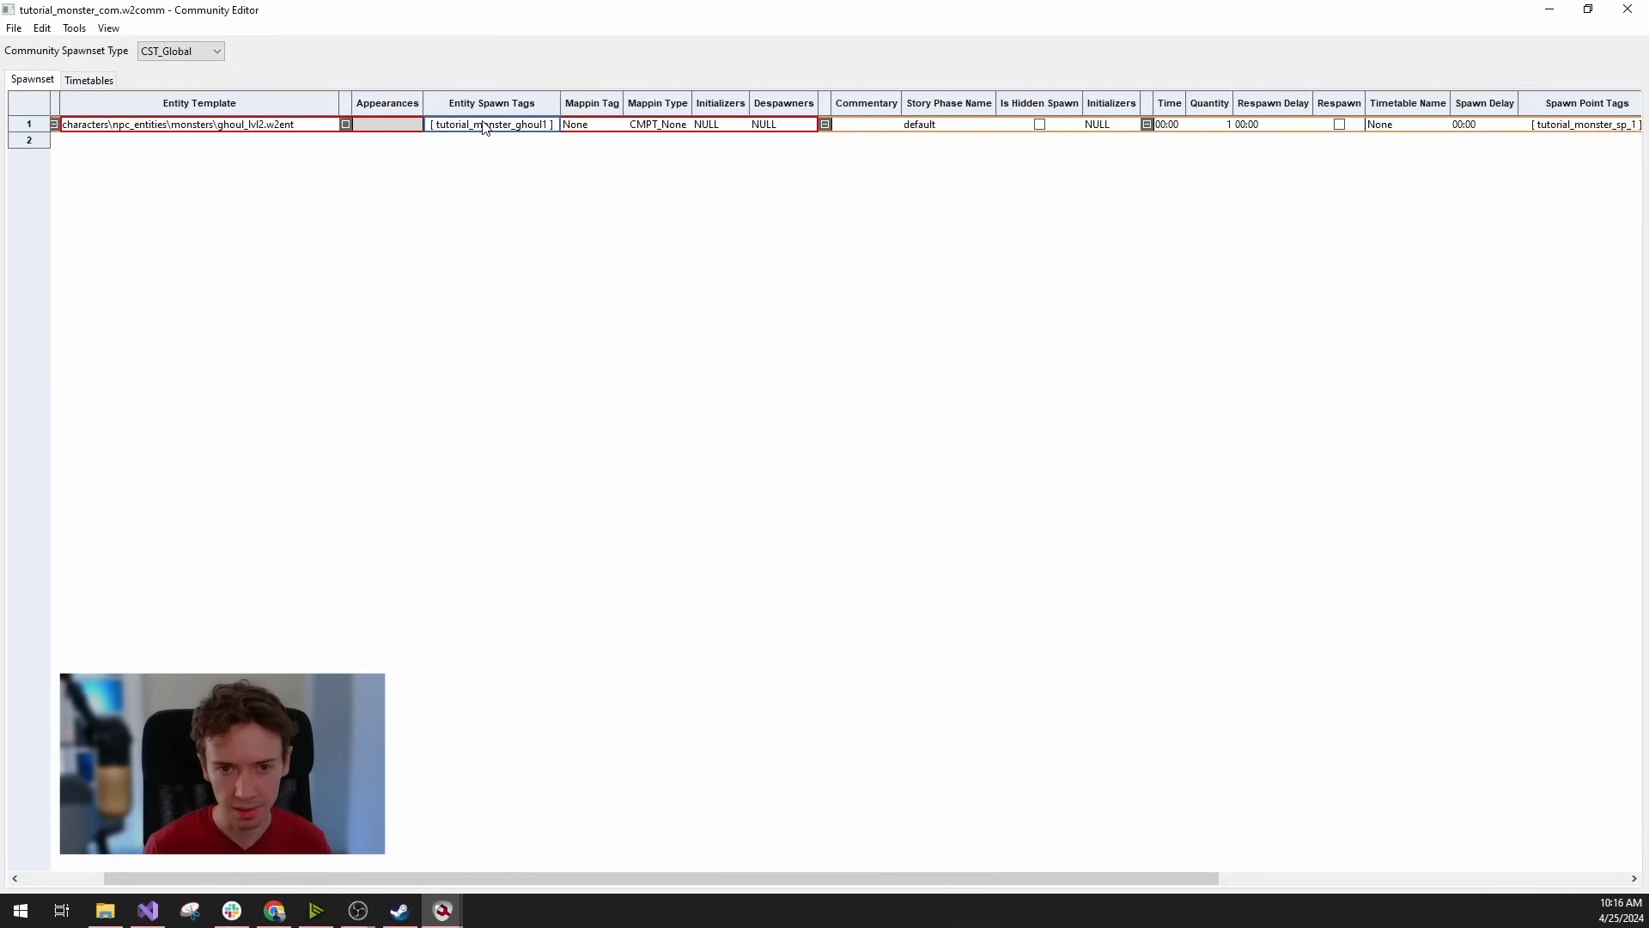
pyautogui.click(483, 127)
pyautogui.doubleClick(541, 127)
pyautogui.hotkey('ctrl', 'c')
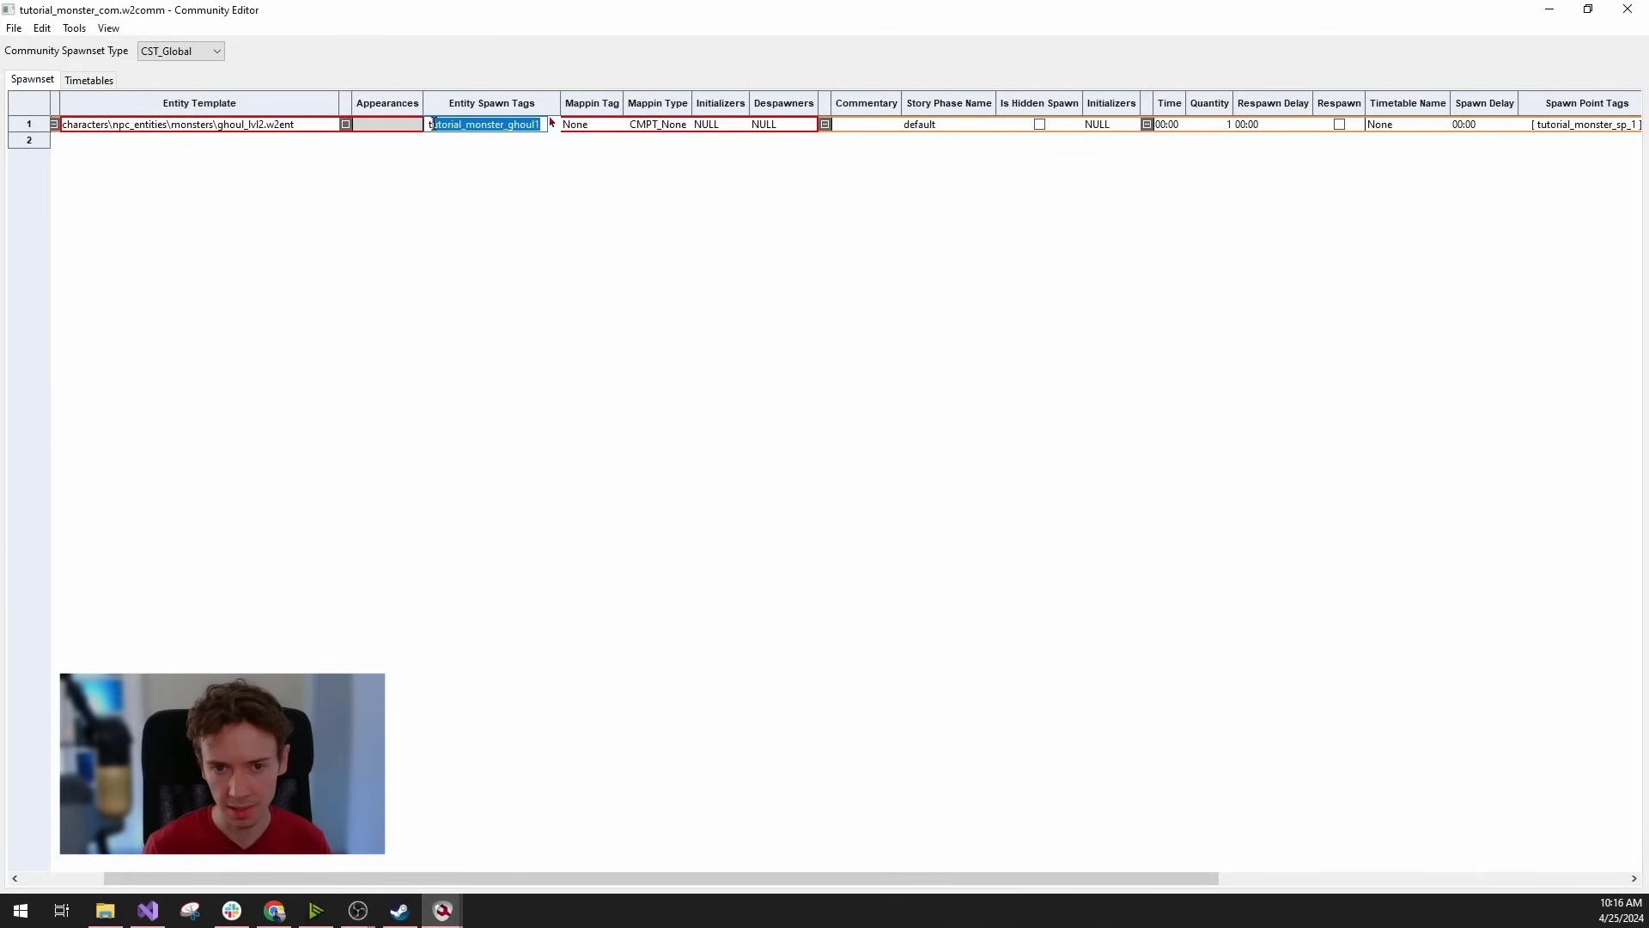
pyautogui.click(492, 119)
# Return to the Quest Editor and set the presence condition's tags to tutorial_monster_ghoul1.
pyautogui.click(457, 917)
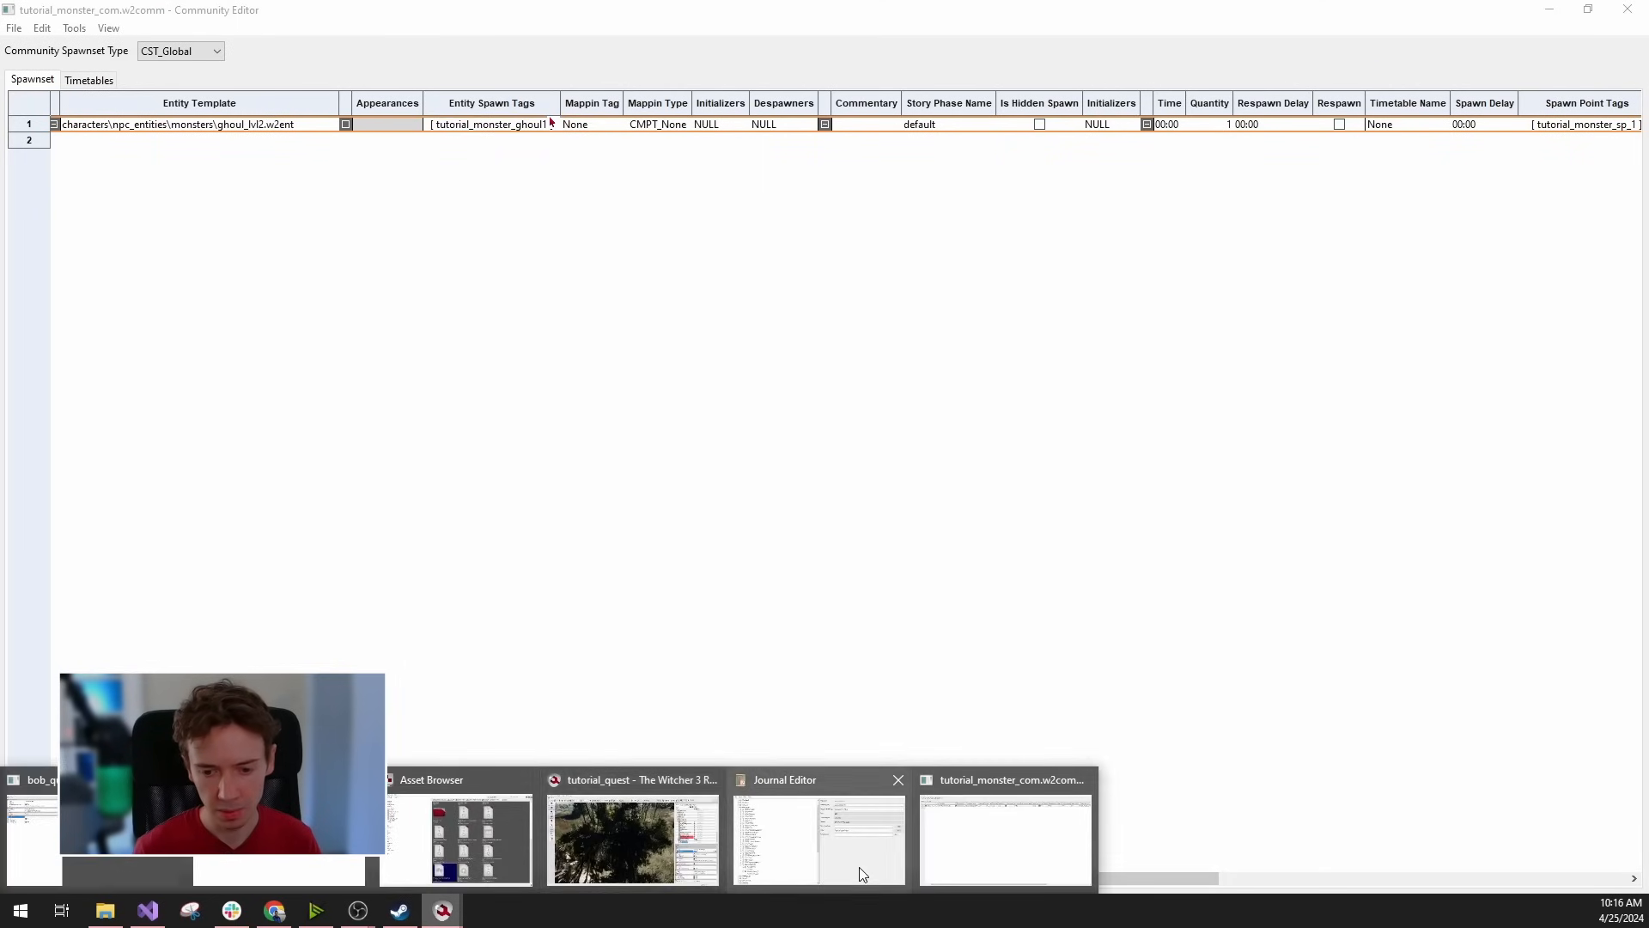
pyautogui.click(161, 876)
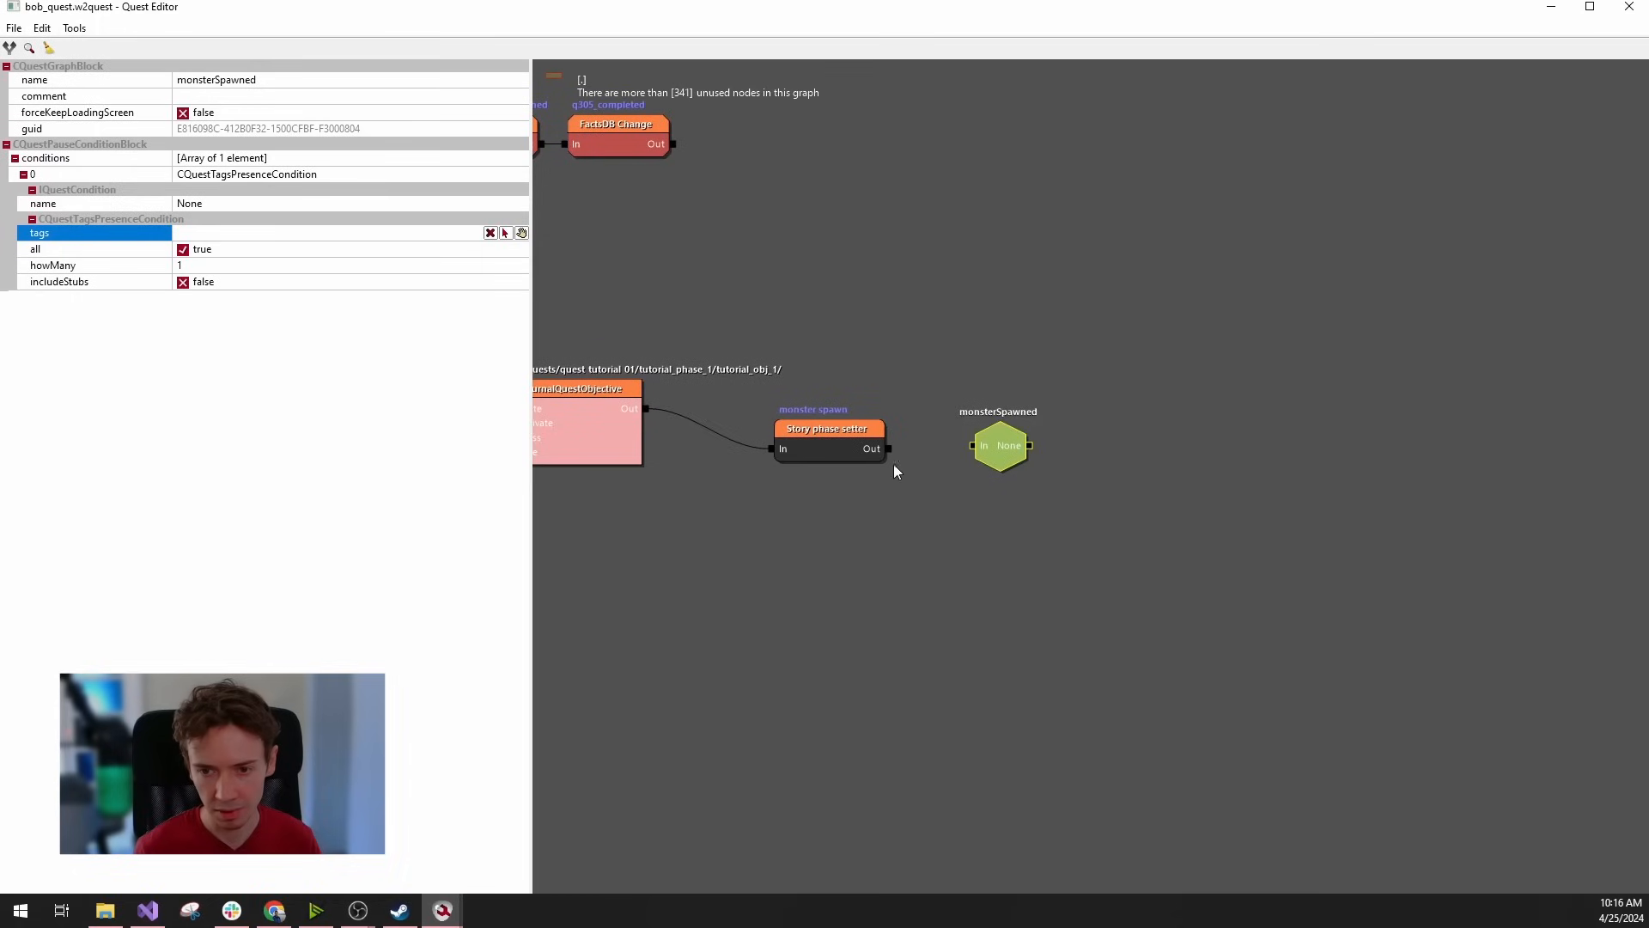
pyautogui.hotkey('ctrl', 'v')
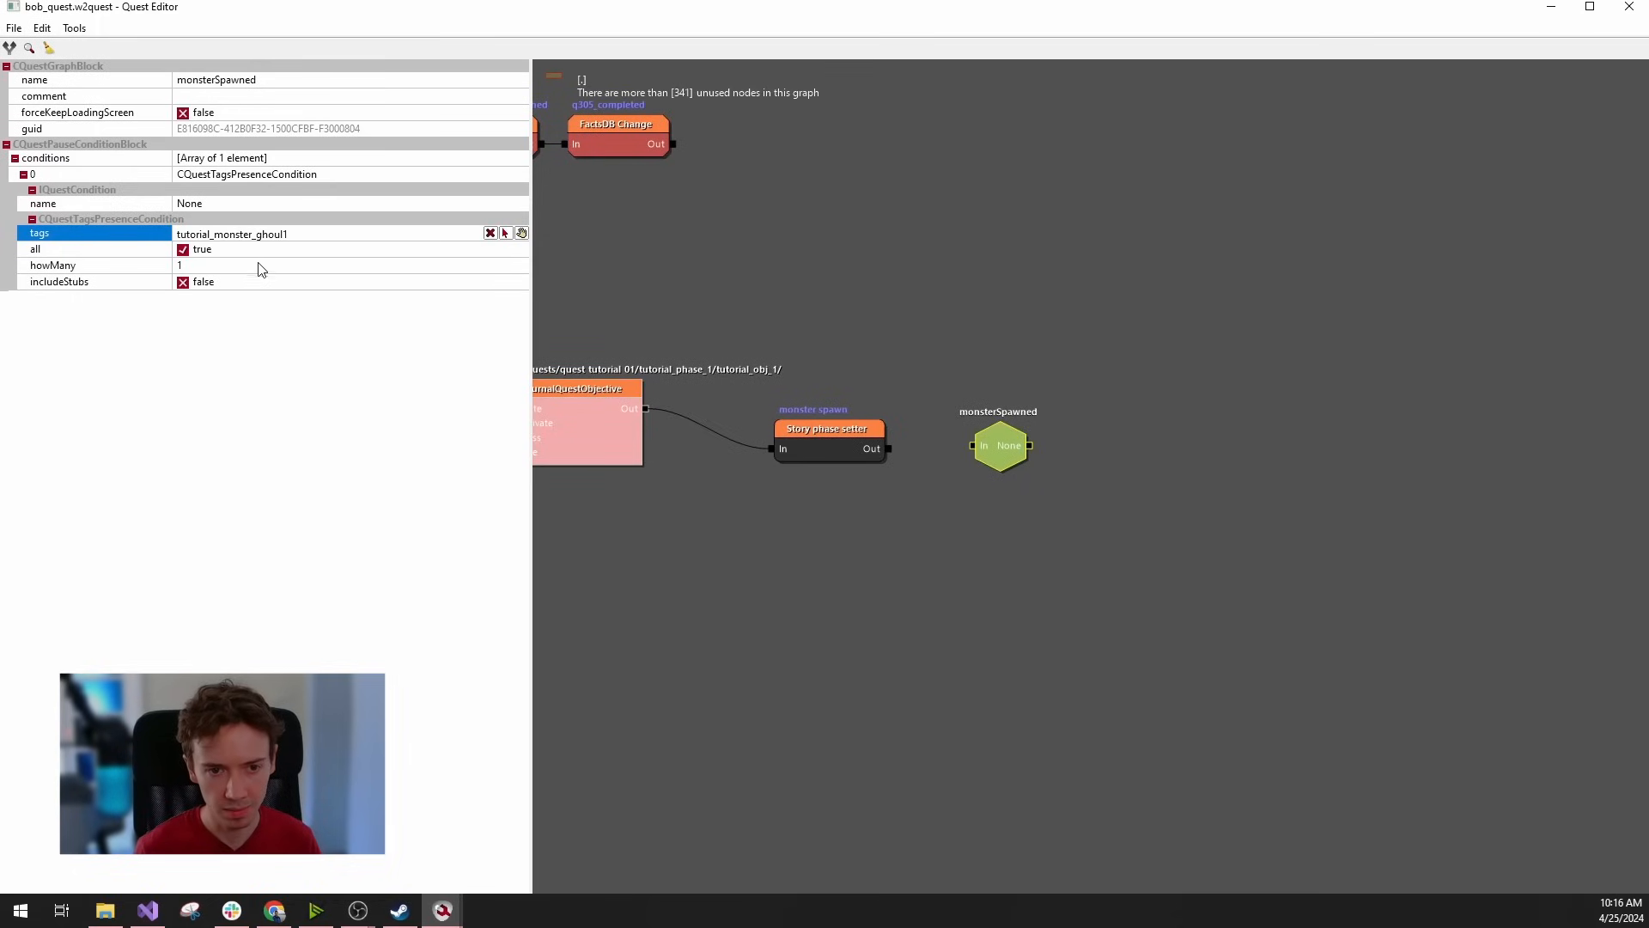
pyautogui.click(255, 252)
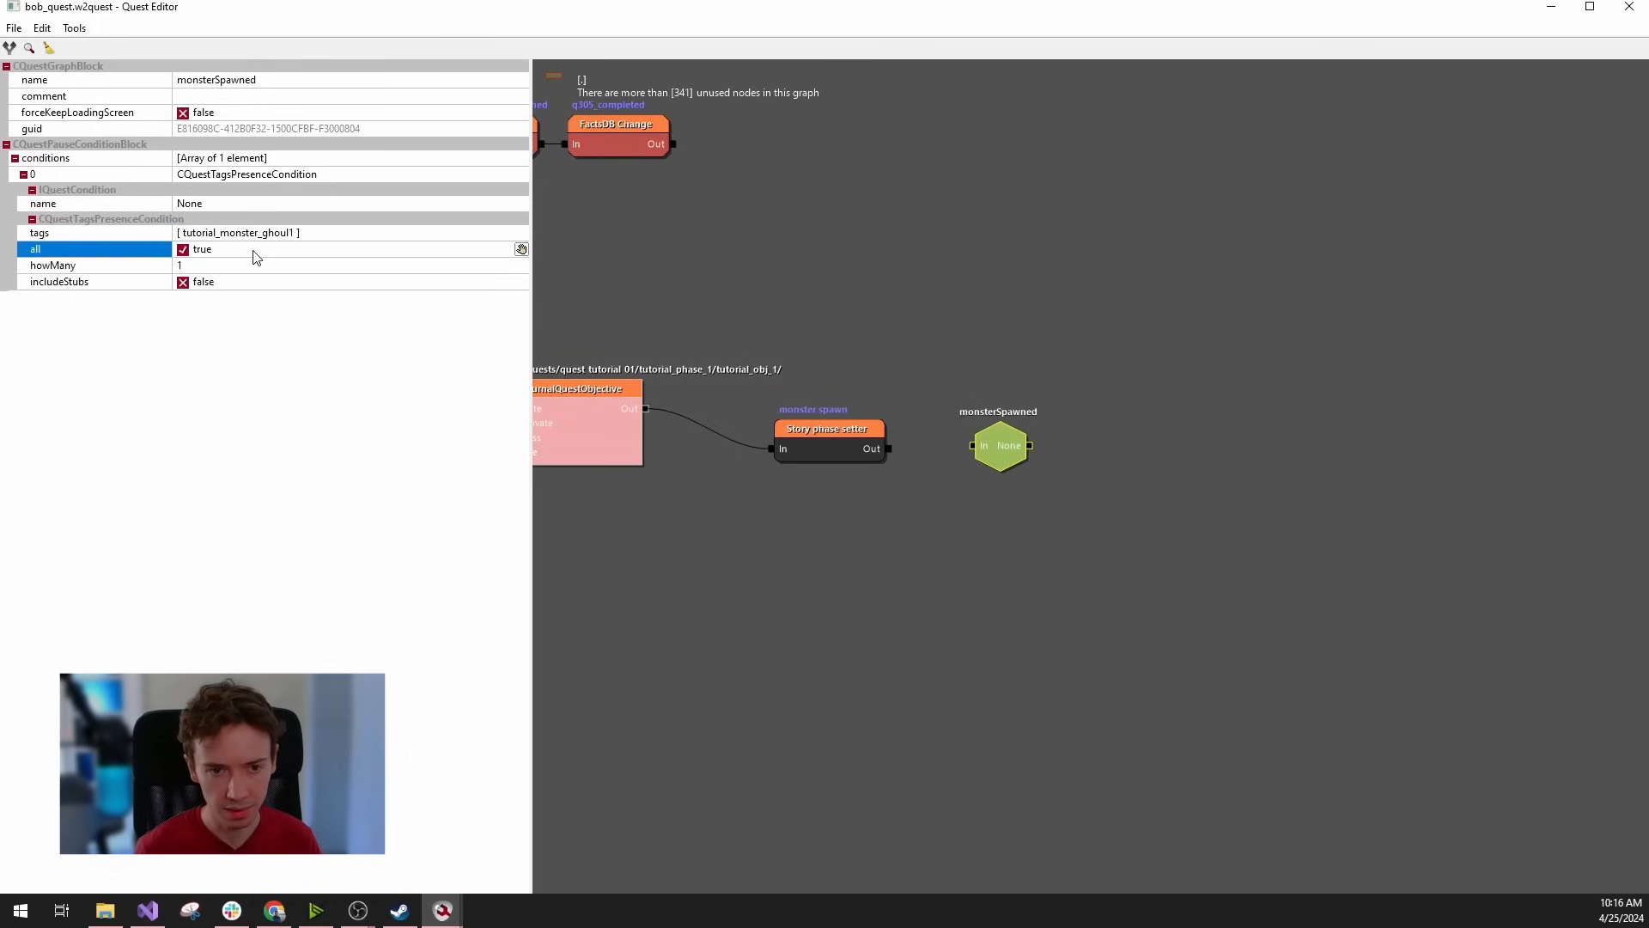
pyautogui.click(211, 267)
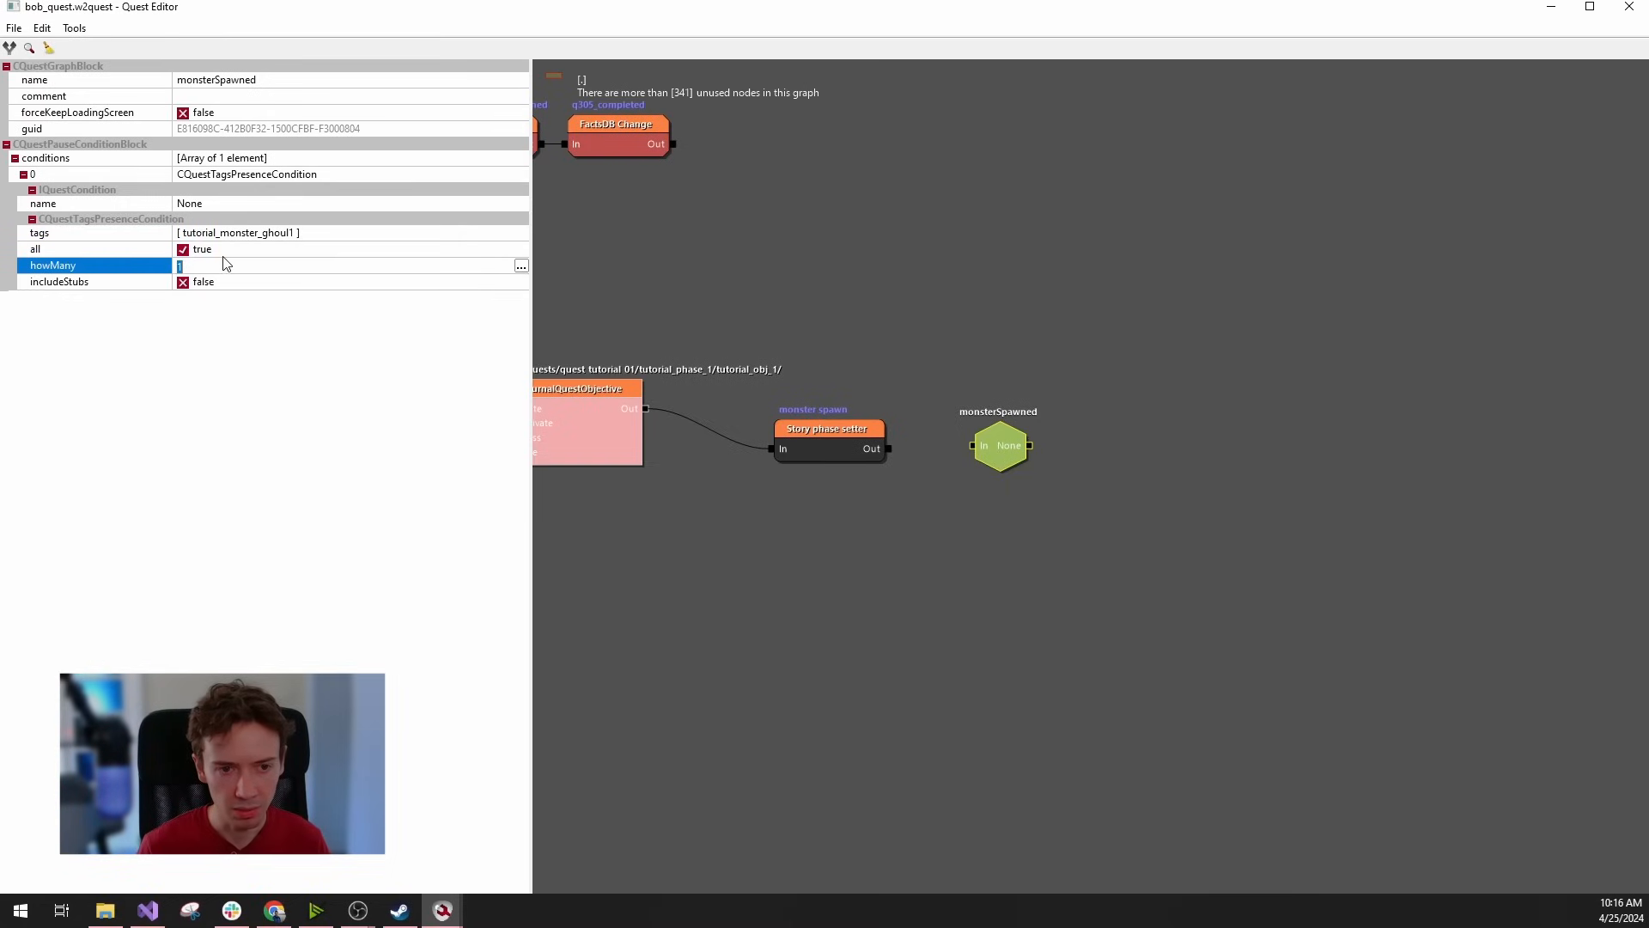
# Connect the Story phase setter's Out socket to the In socket of the monsterSpawned block.
pyautogui.click(889, 451)
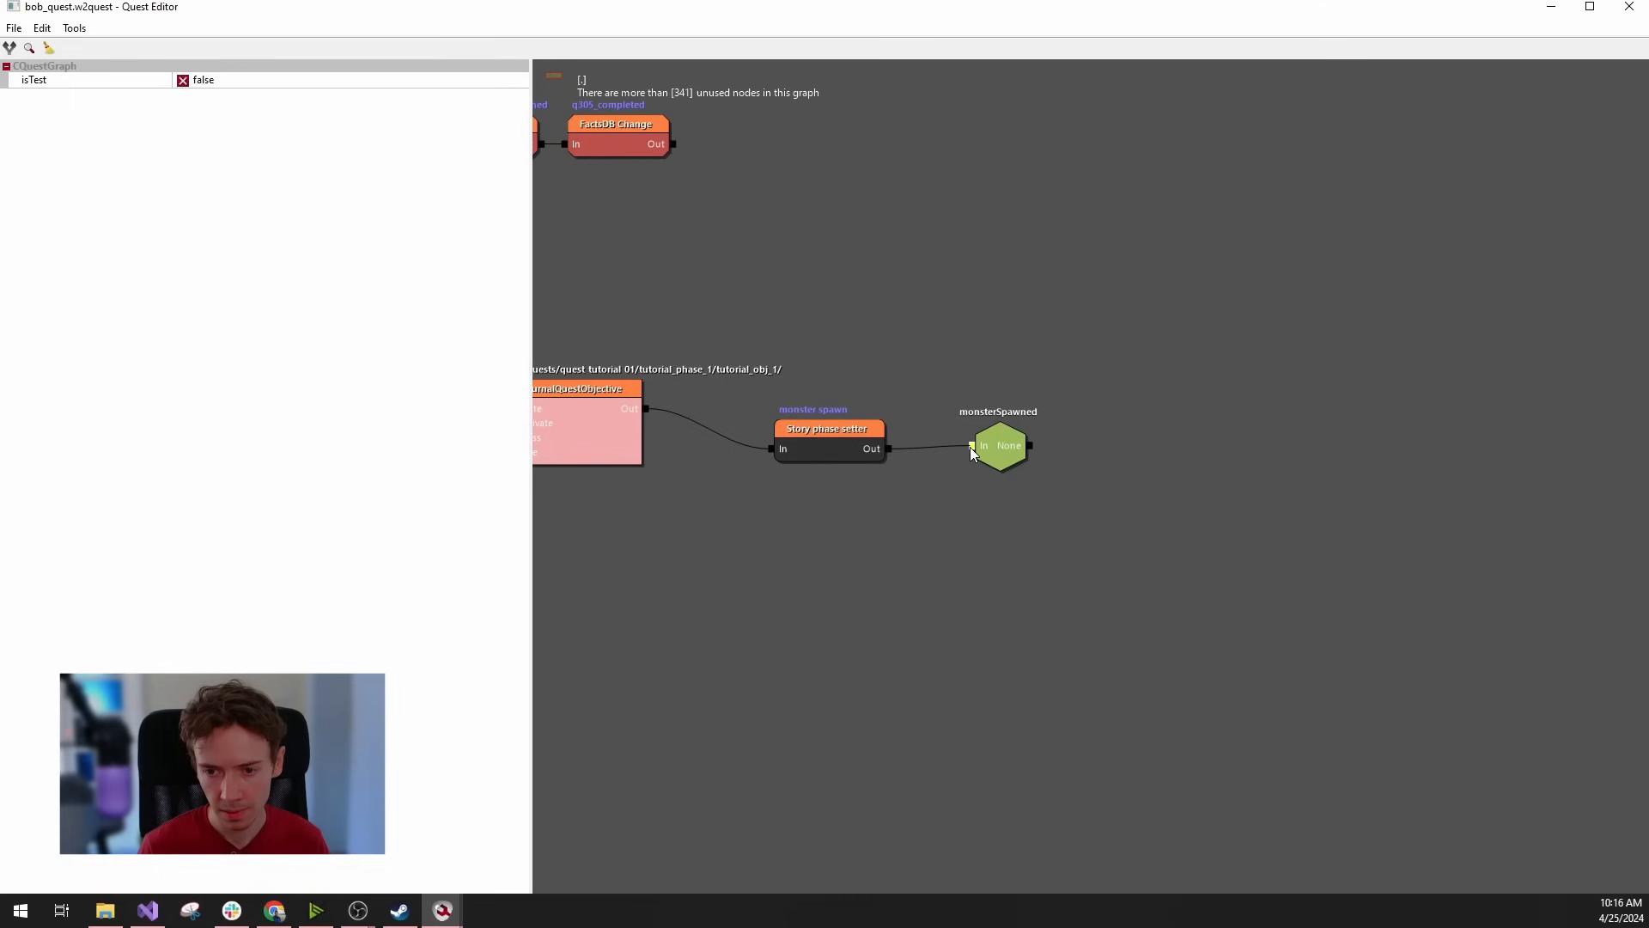
pyautogui.click(997, 450)
pyautogui.click(1104, 452)
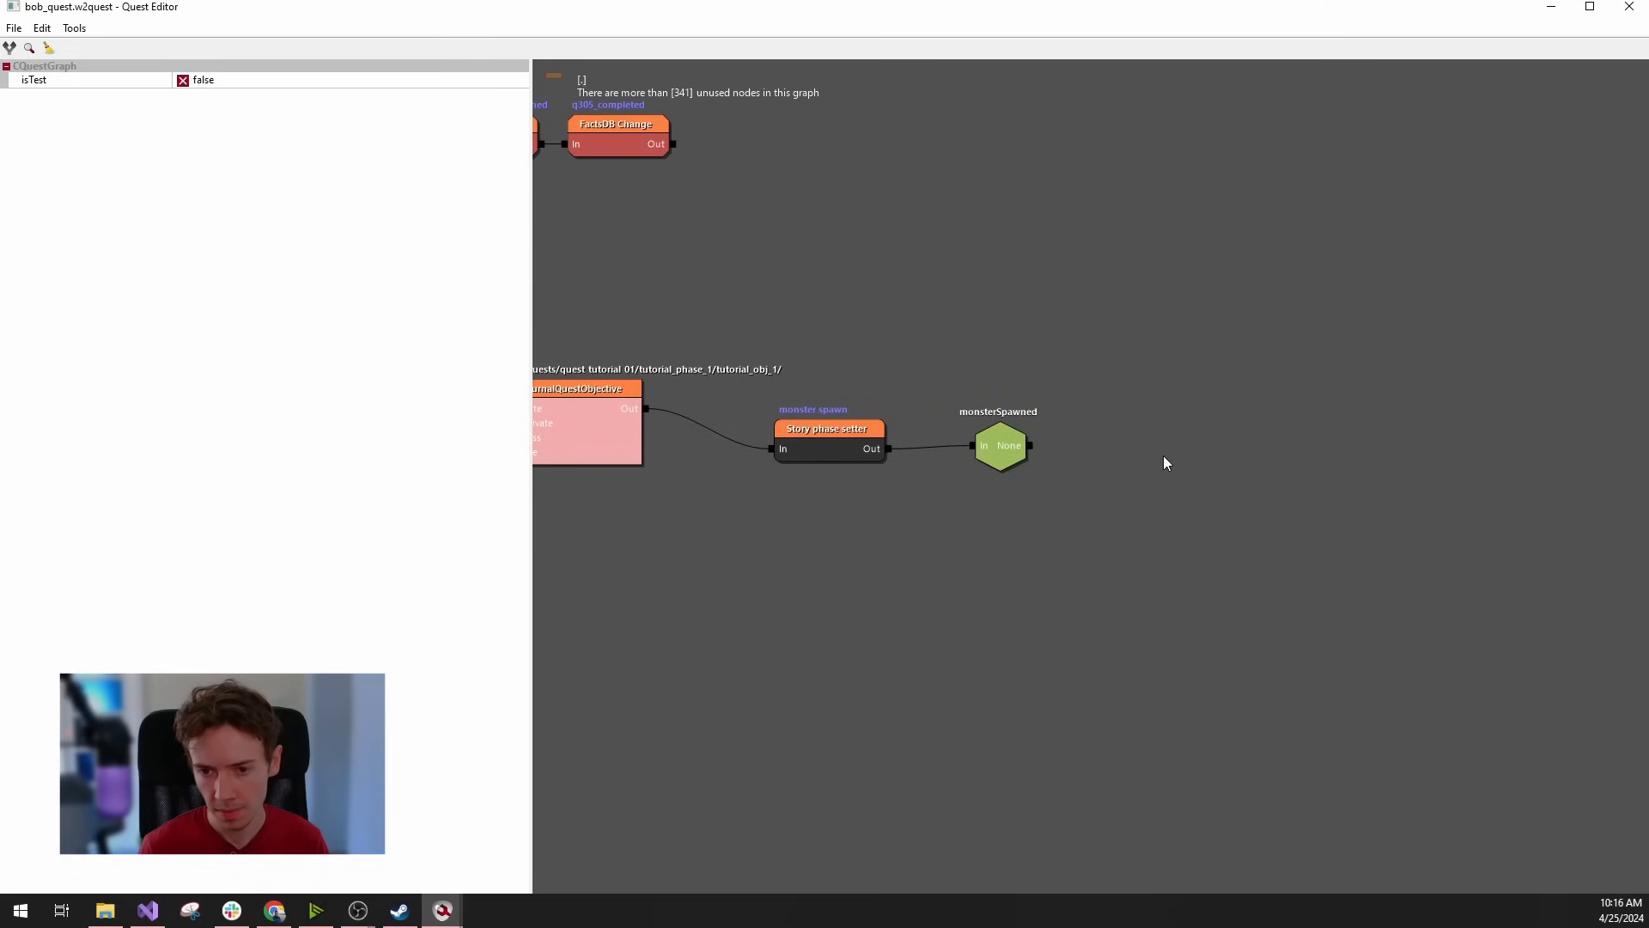
# Add a second Pause flow control block beside monsterSpawned in the quest graph.
pyautogui.rightClick(1120, 445)
pyautogui.moveTo(1250, 533)
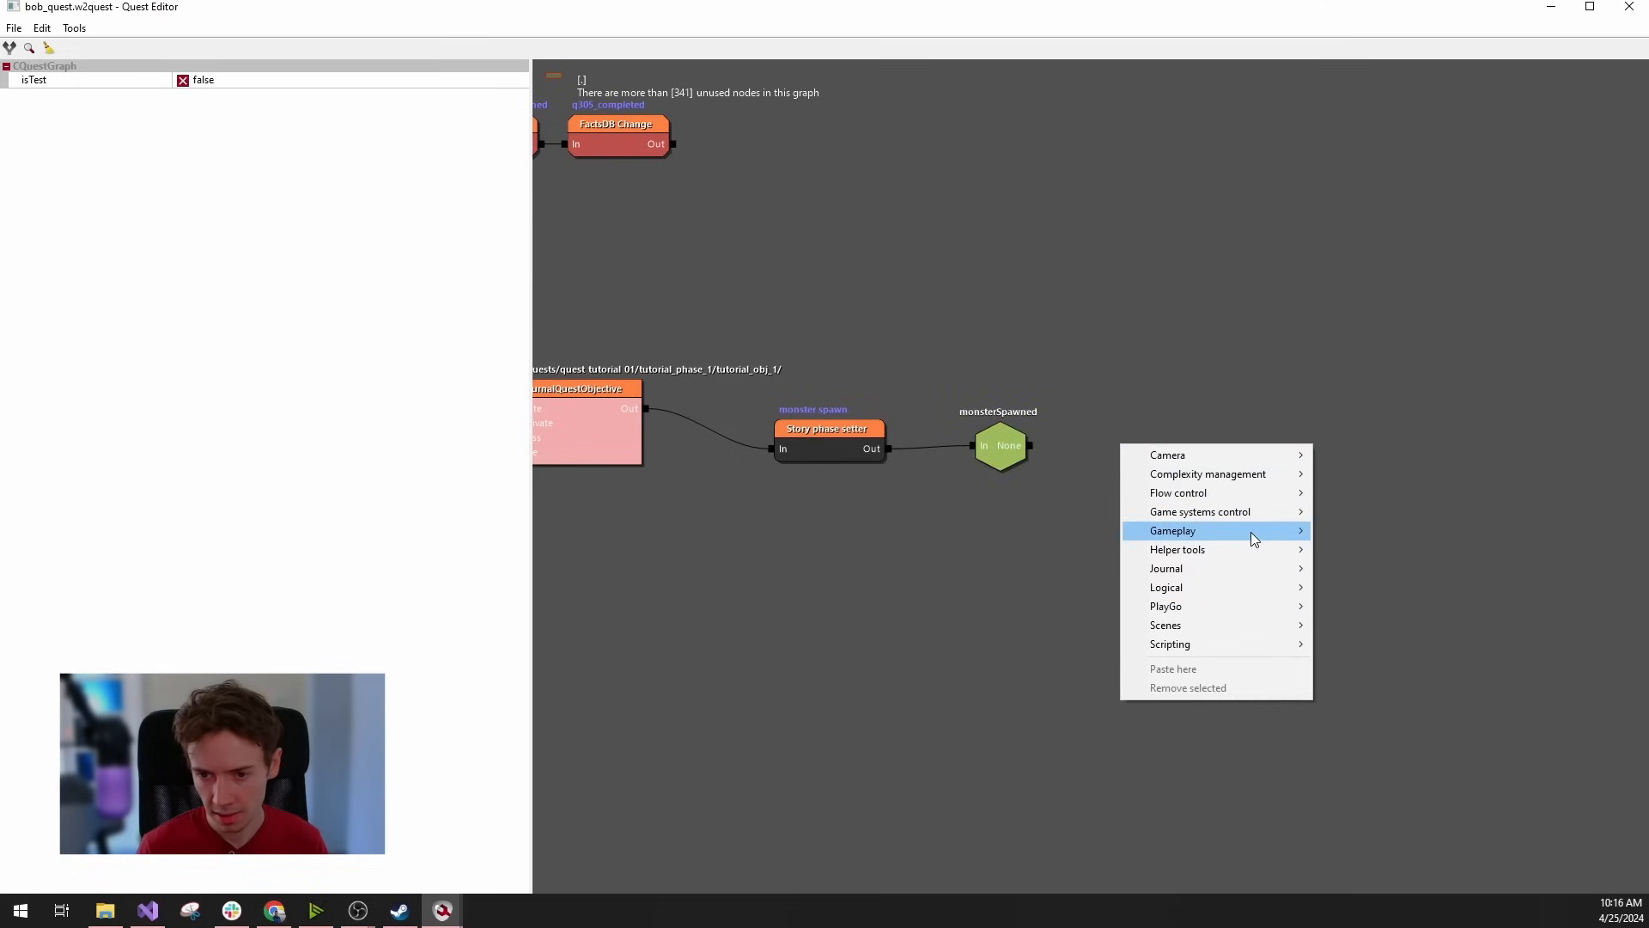
pyautogui.moveTo(1257, 495)
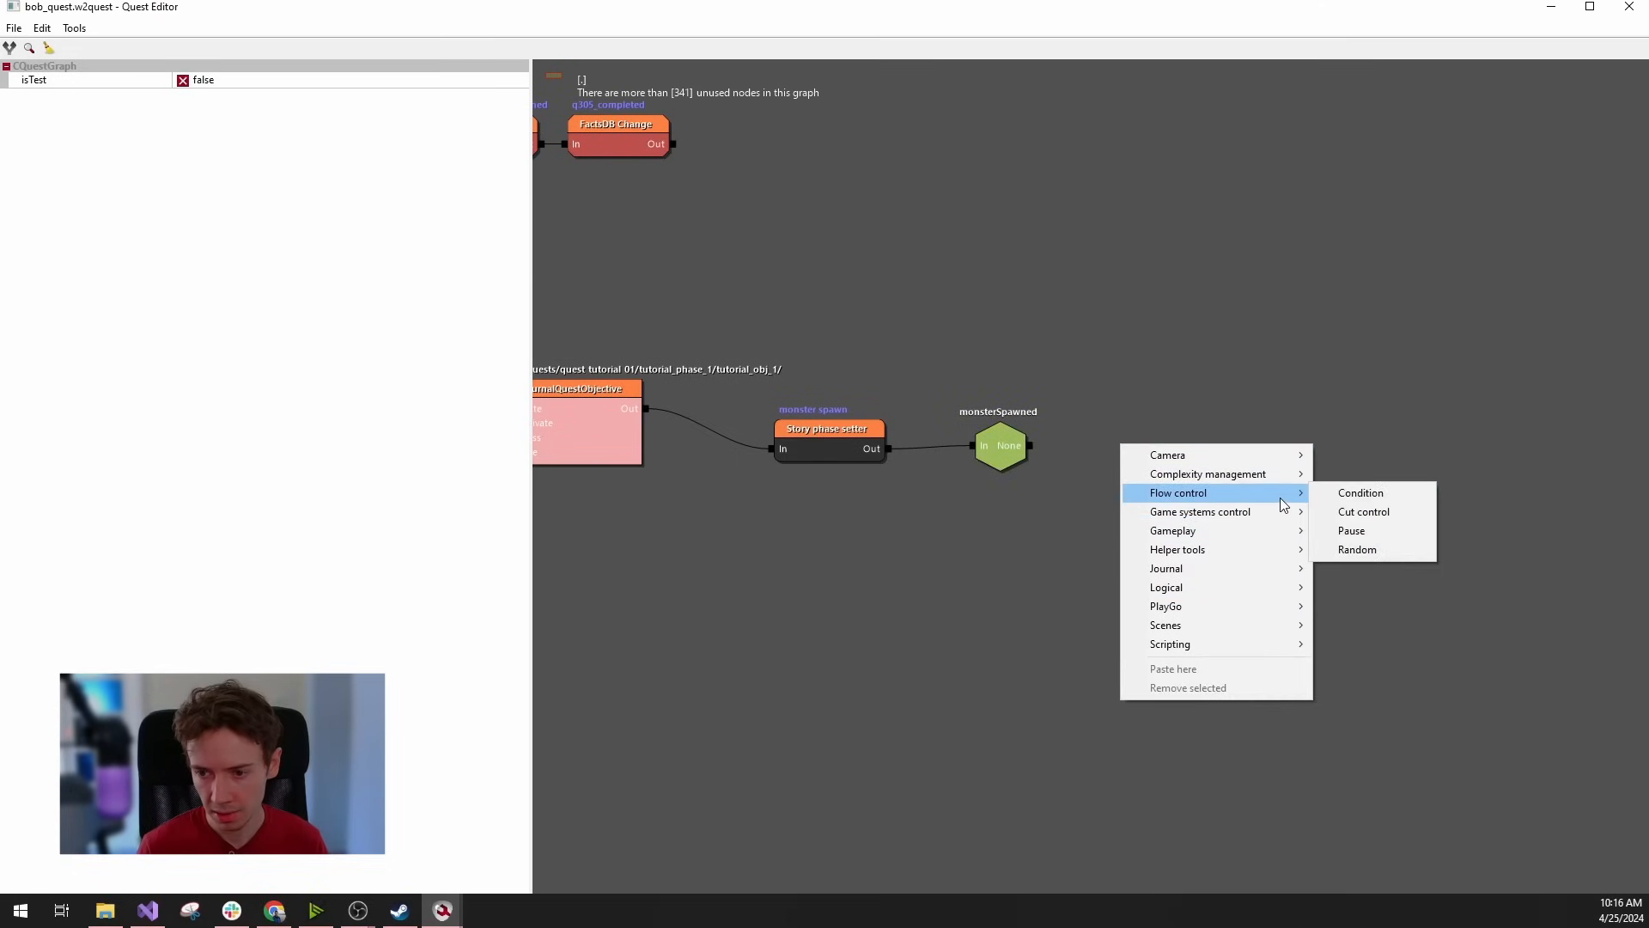
pyautogui.click(1378, 531)
pyautogui.click(1139, 445)
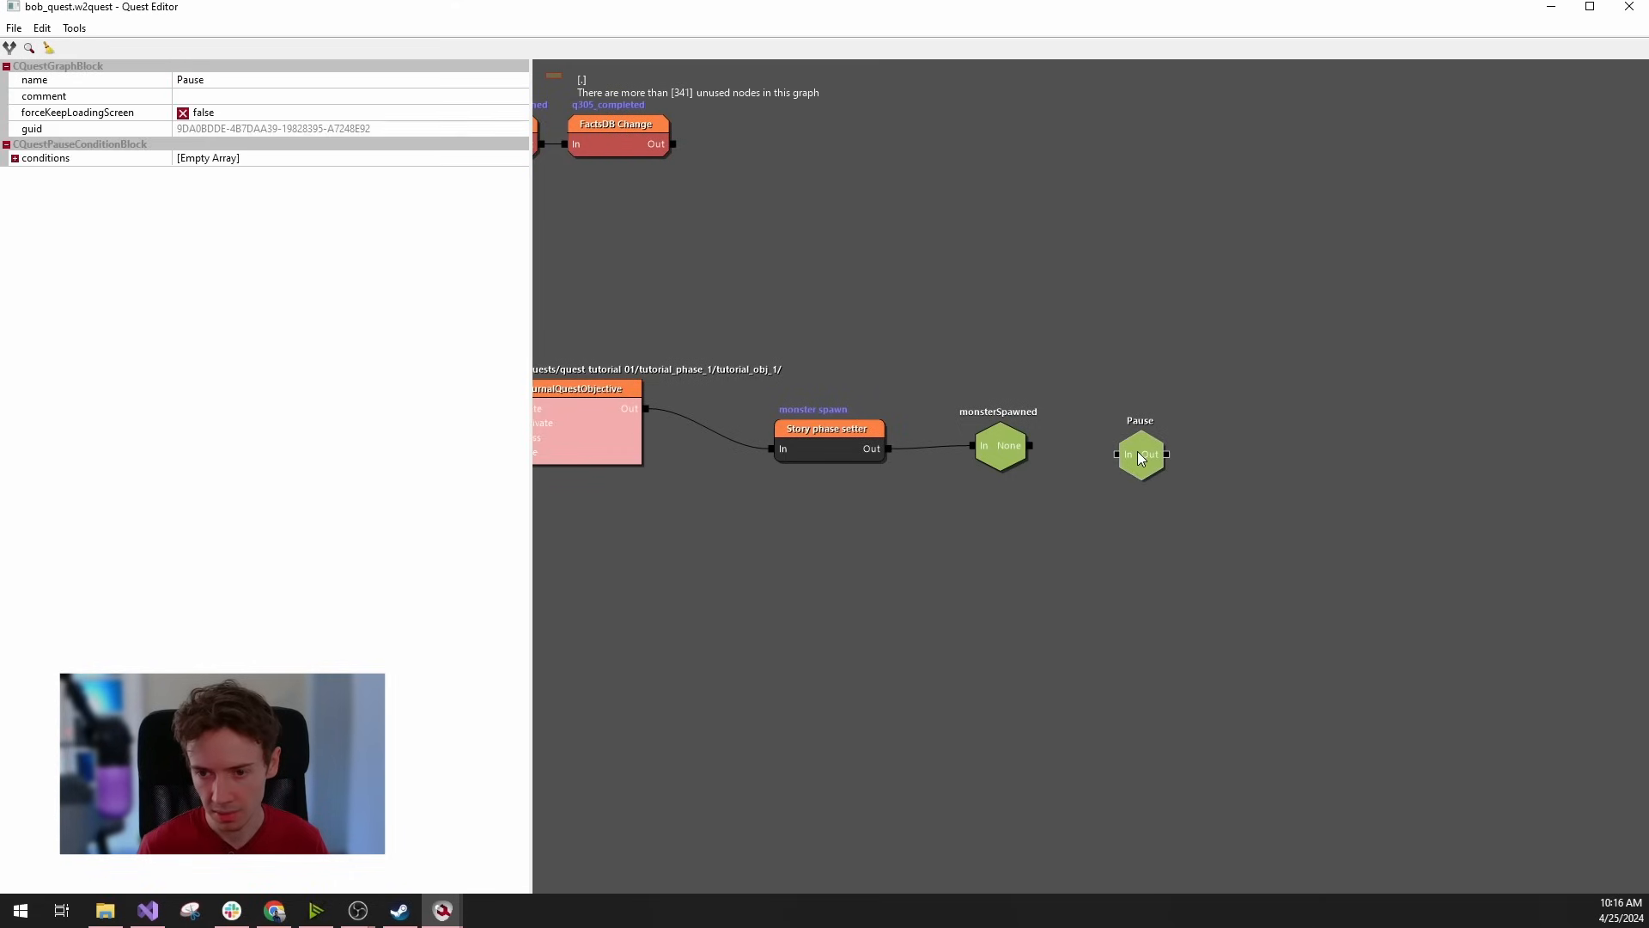
# Add a CQuestActorCondition to the new Pause block's conditions and connect the monsterSpawned block's output to its In socket.
pyautogui.click(206, 81)
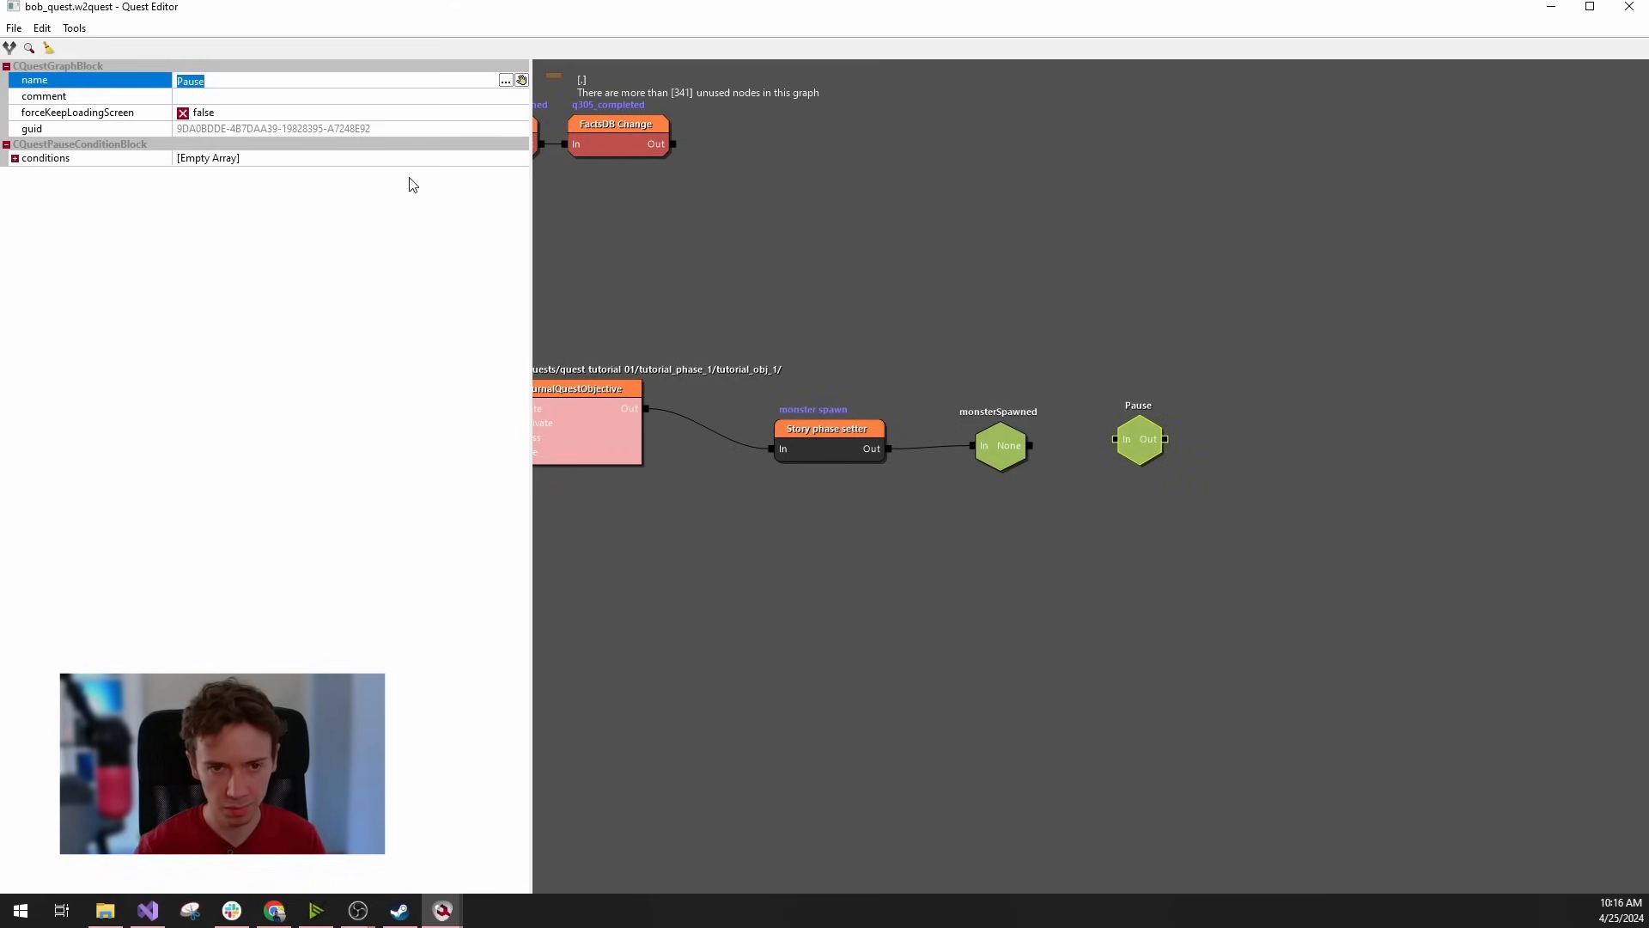
pyautogui.click(232, 159)
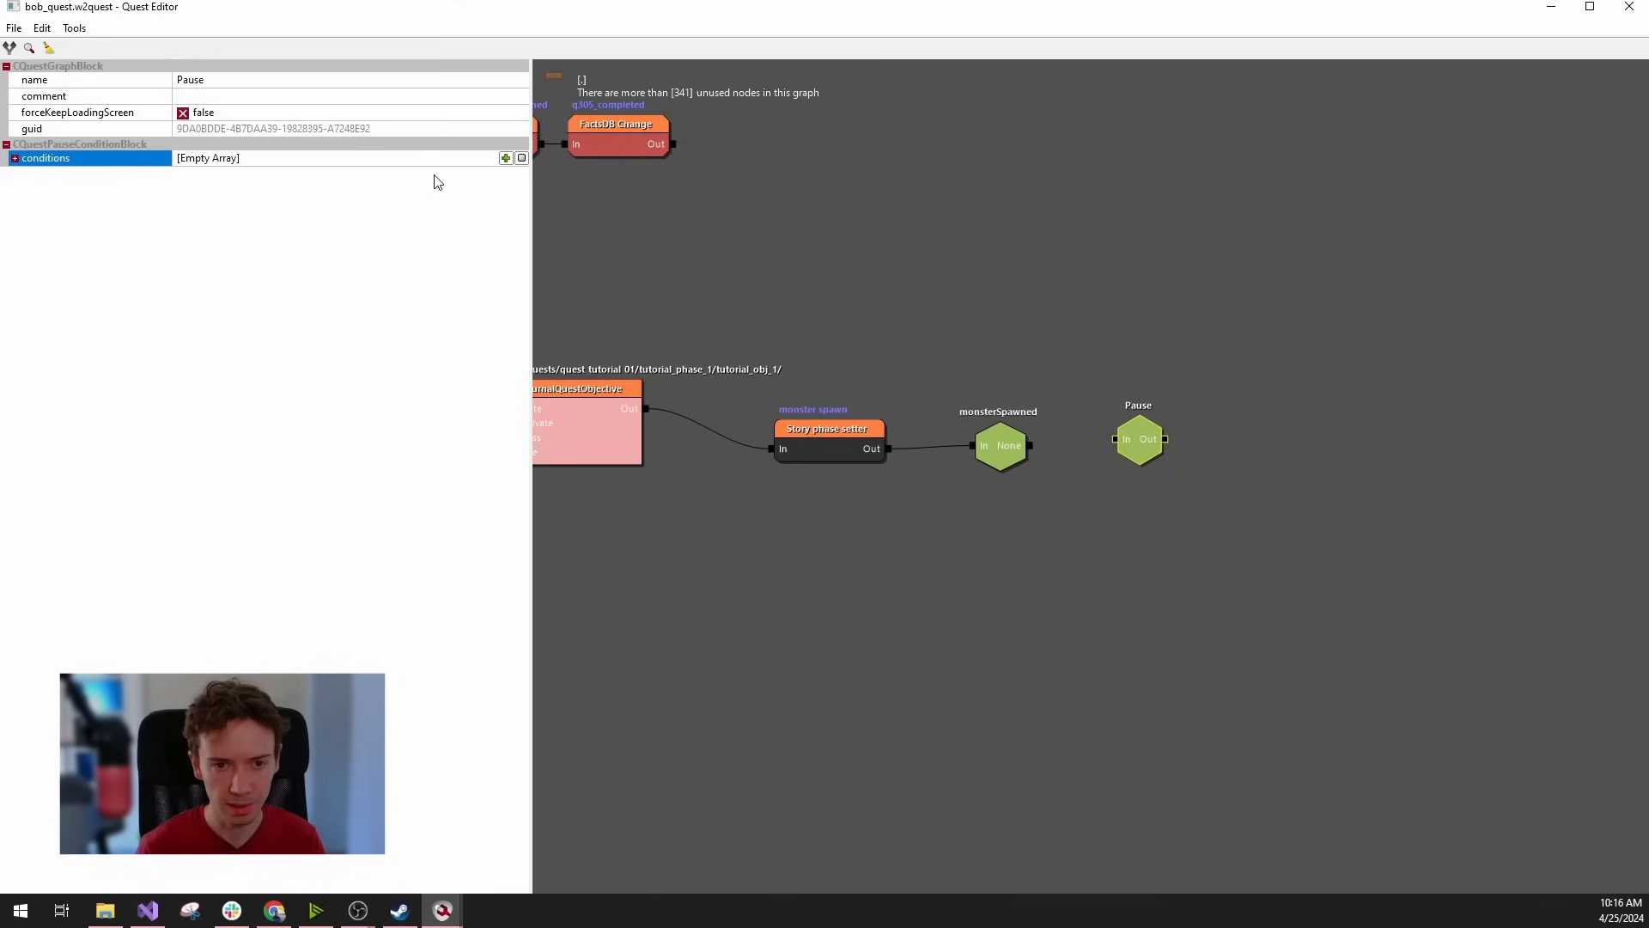
pyautogui.click(506, 159)
pyautogui.click(289, 177)
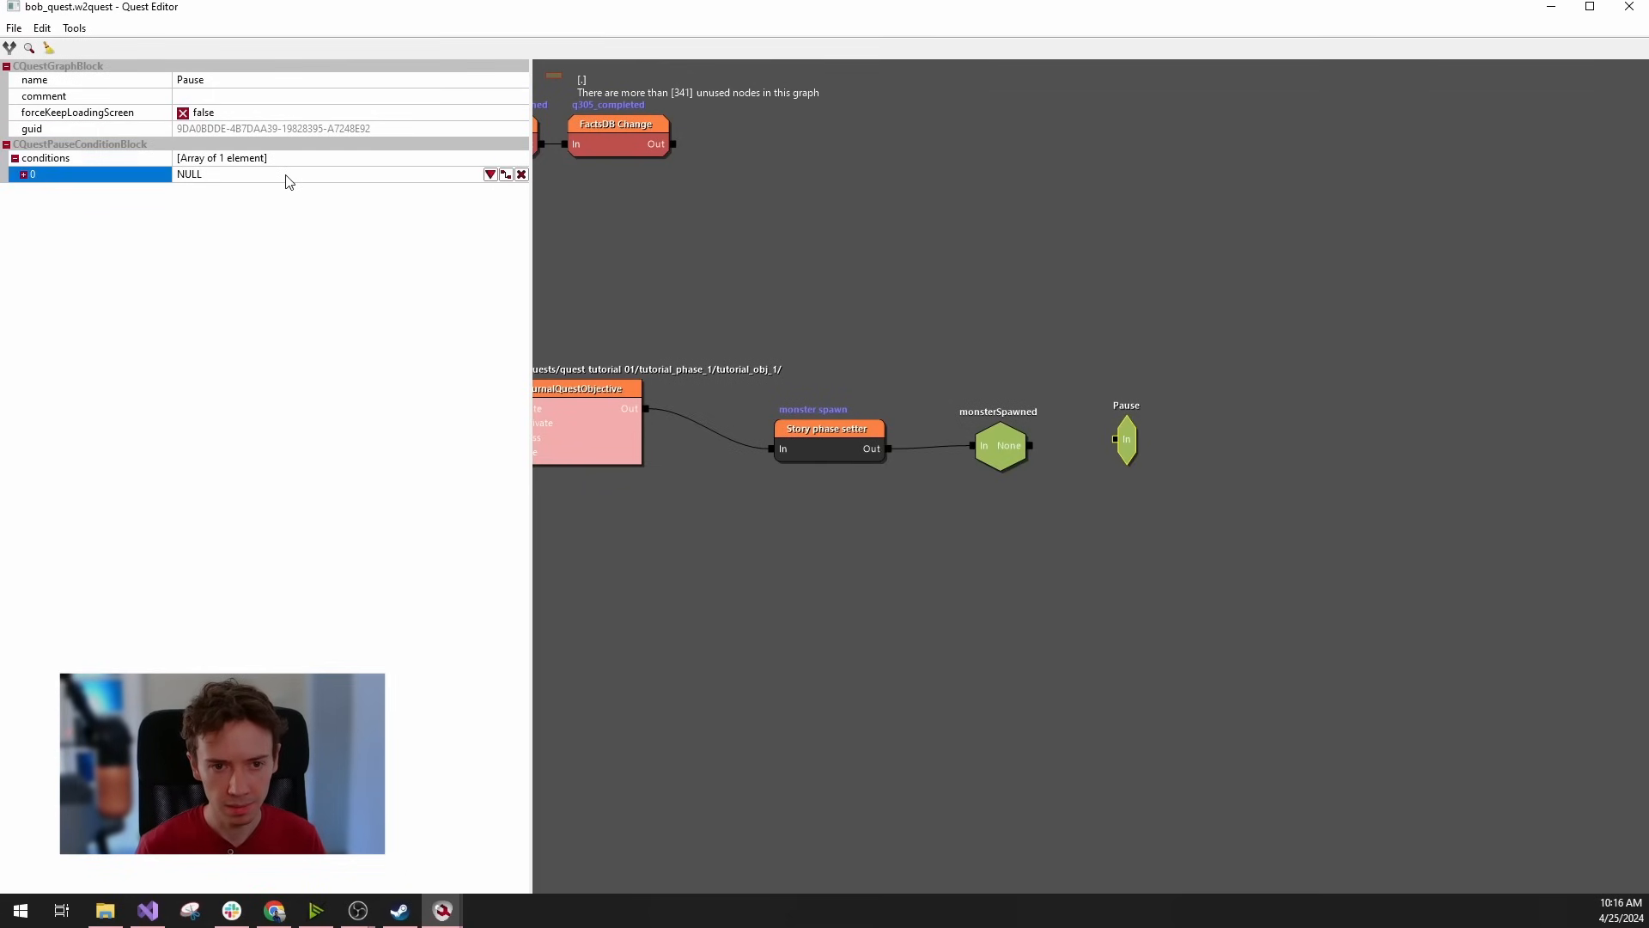
pyautogui.click(489, 175)
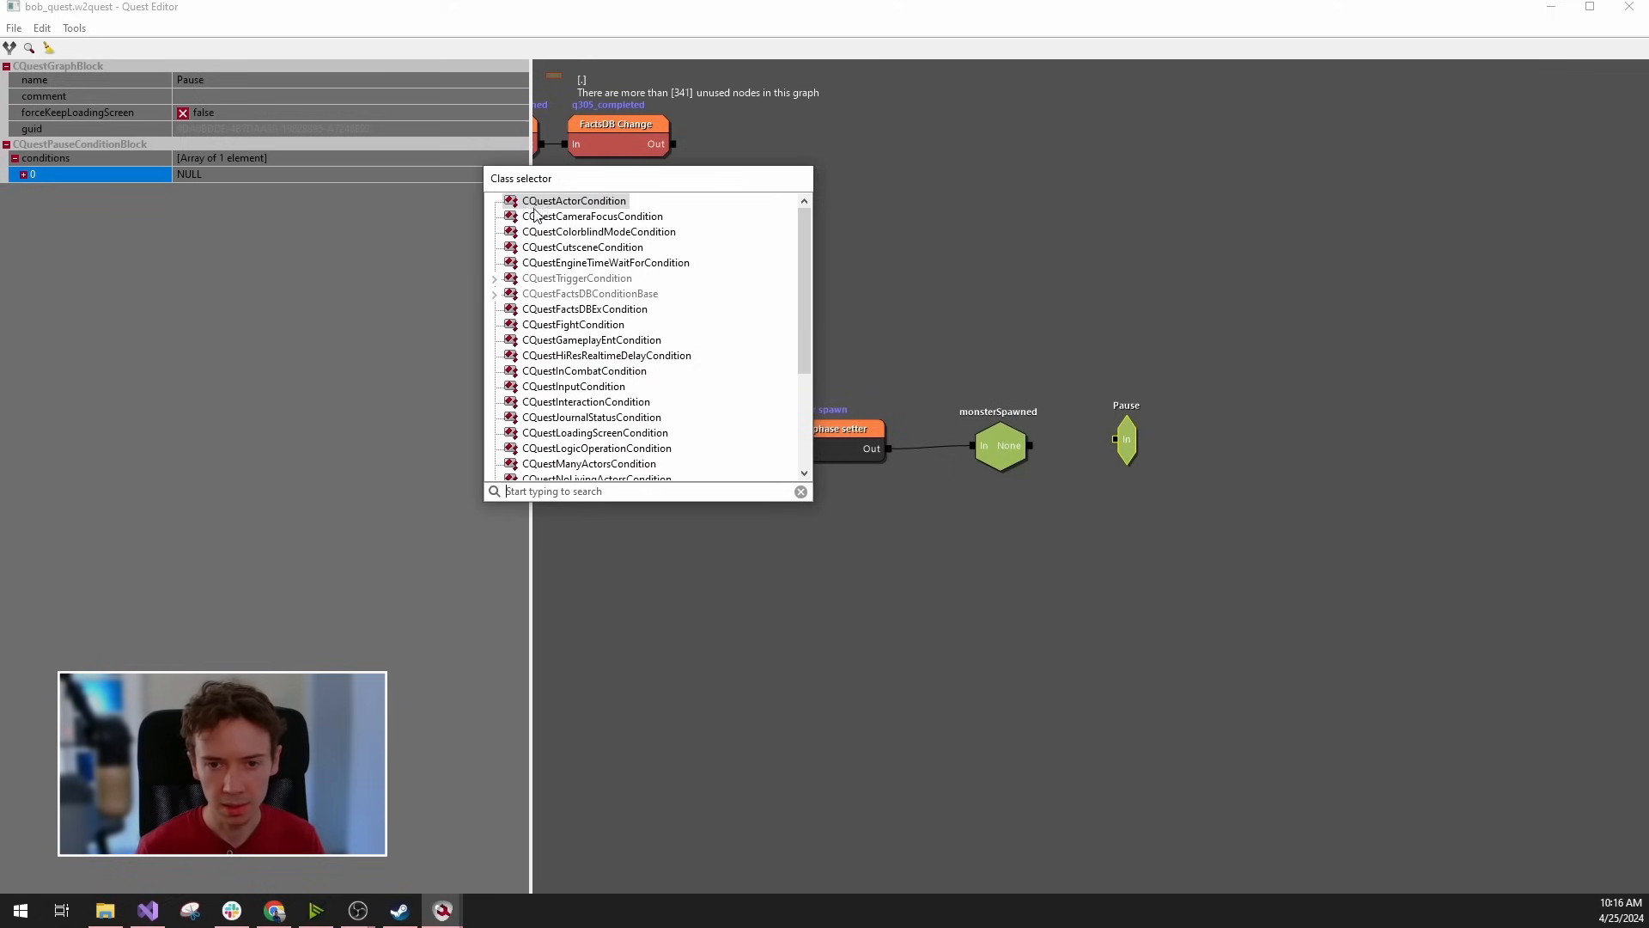
pyautogui.doubleClick(573, 203)
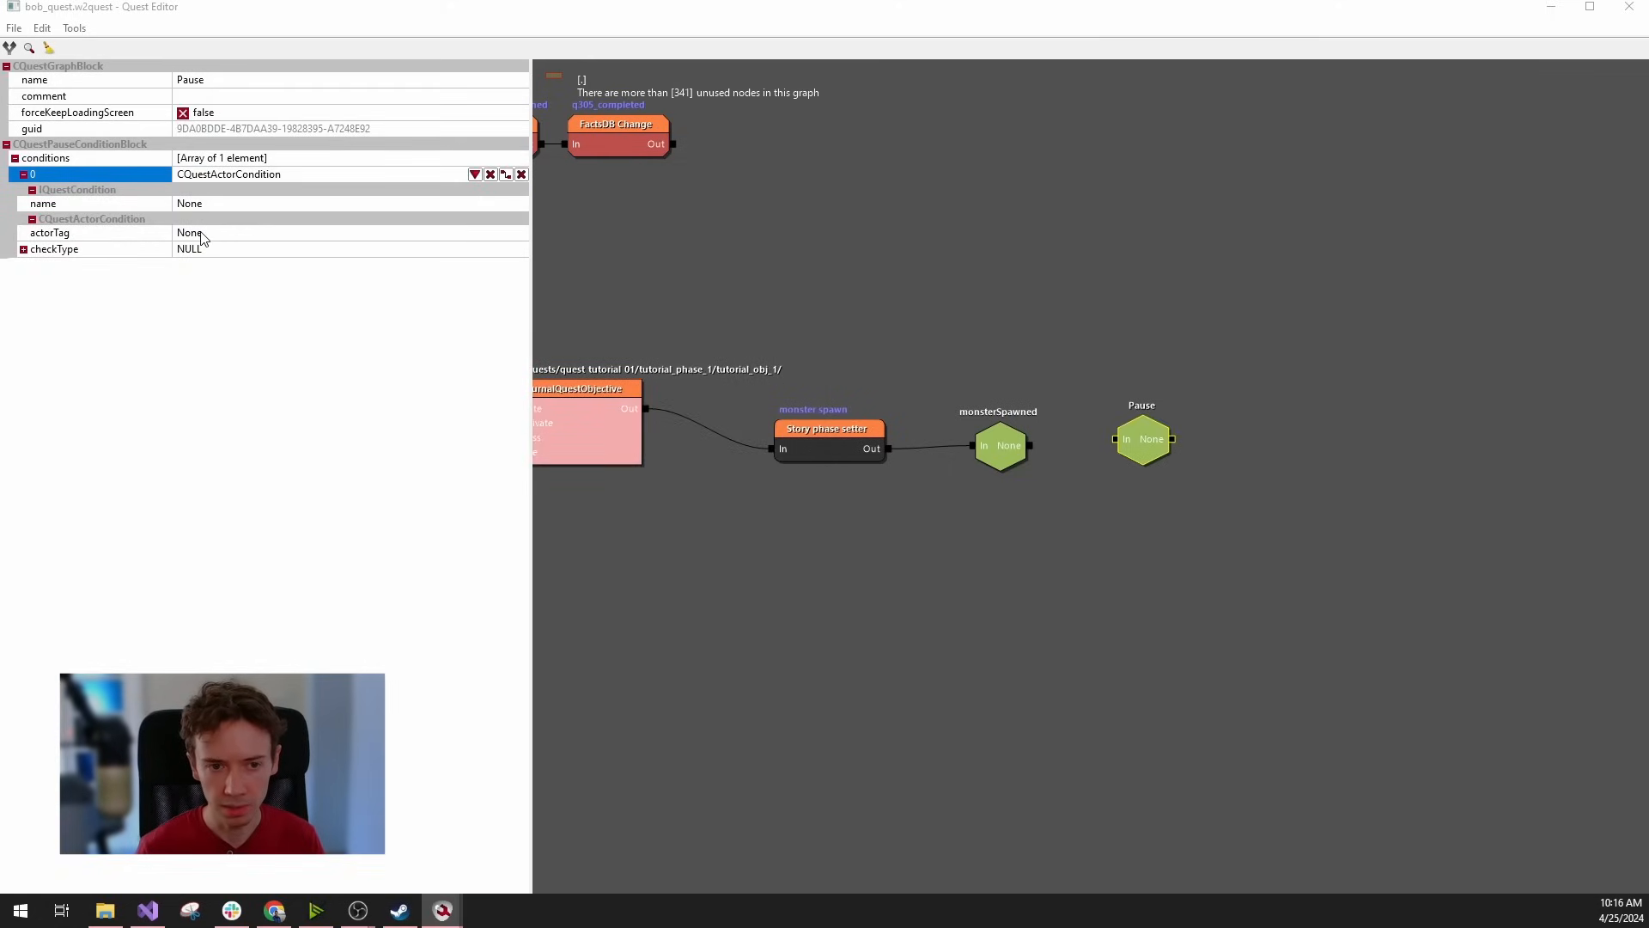
pyautogui.moveTo(1150, 450); pyautogui.dragTo(1155, 454)
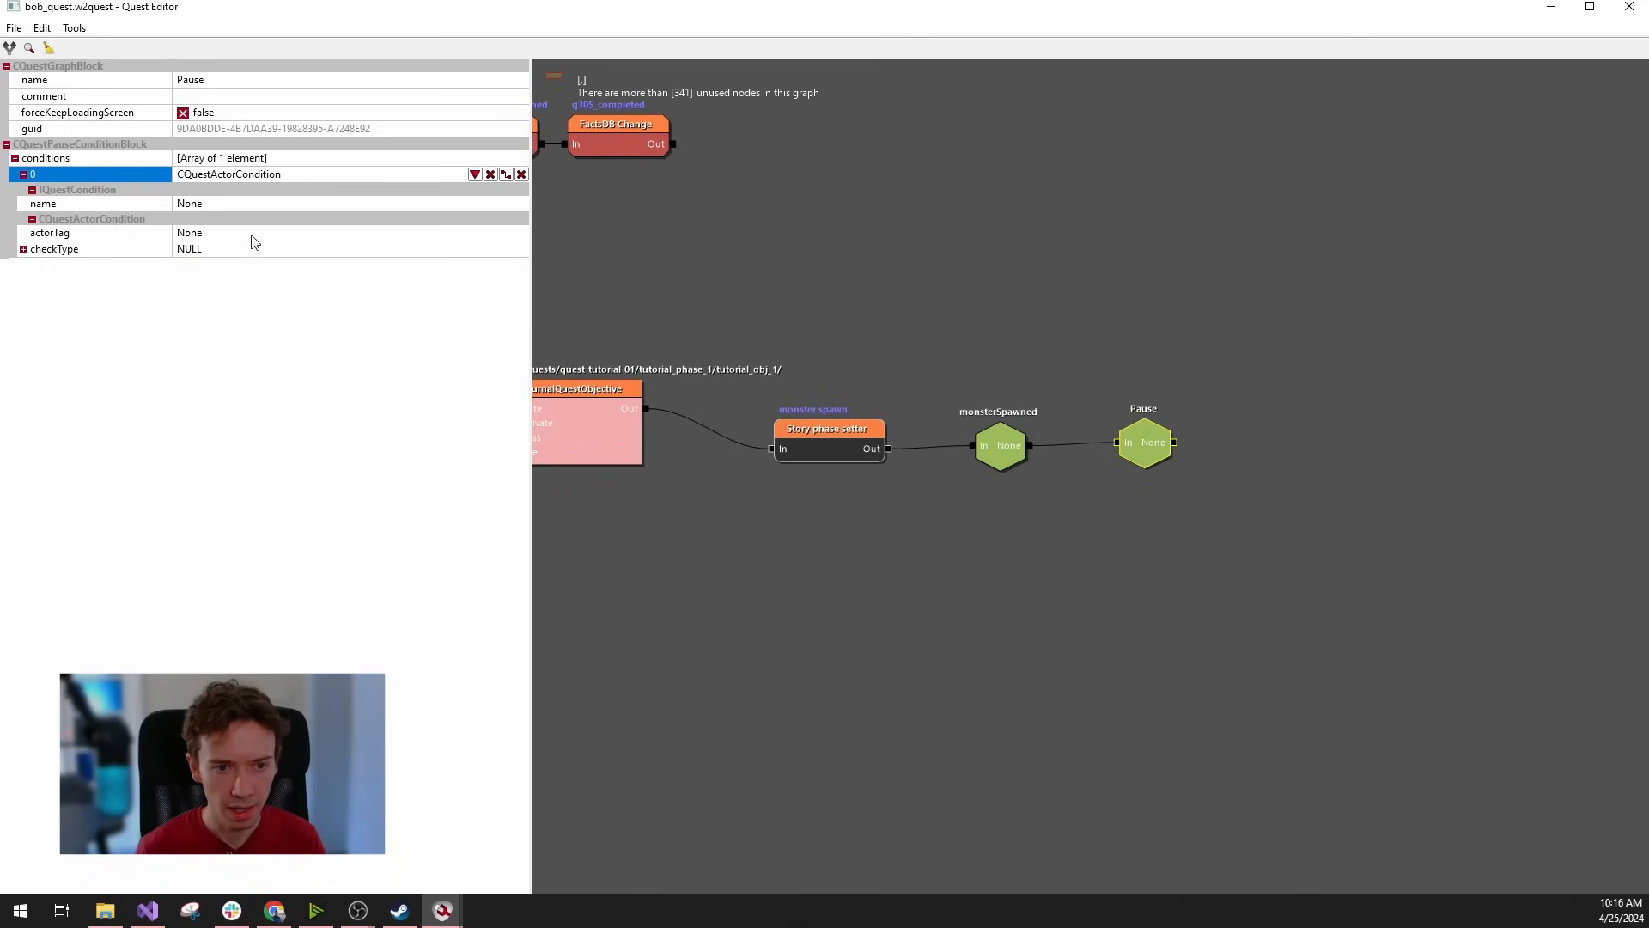
# Set the actor condition's checkType to CQCIsAlive with inverted set to true.
pyautogui.click(220, 250)
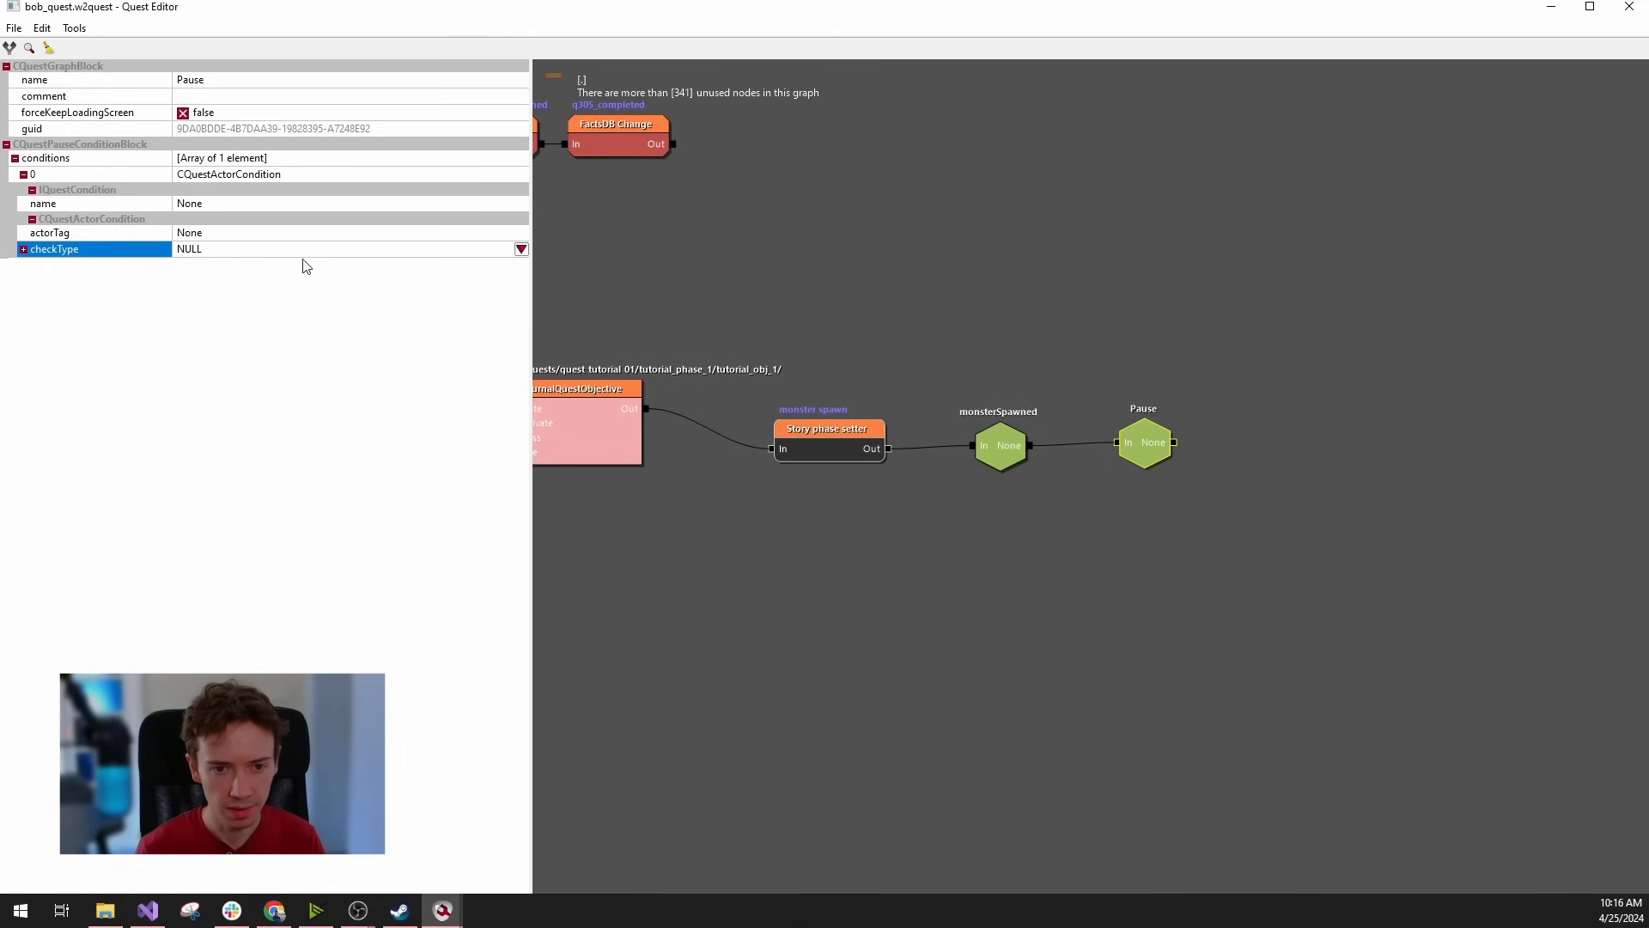
pyautogui.click(521, 249)
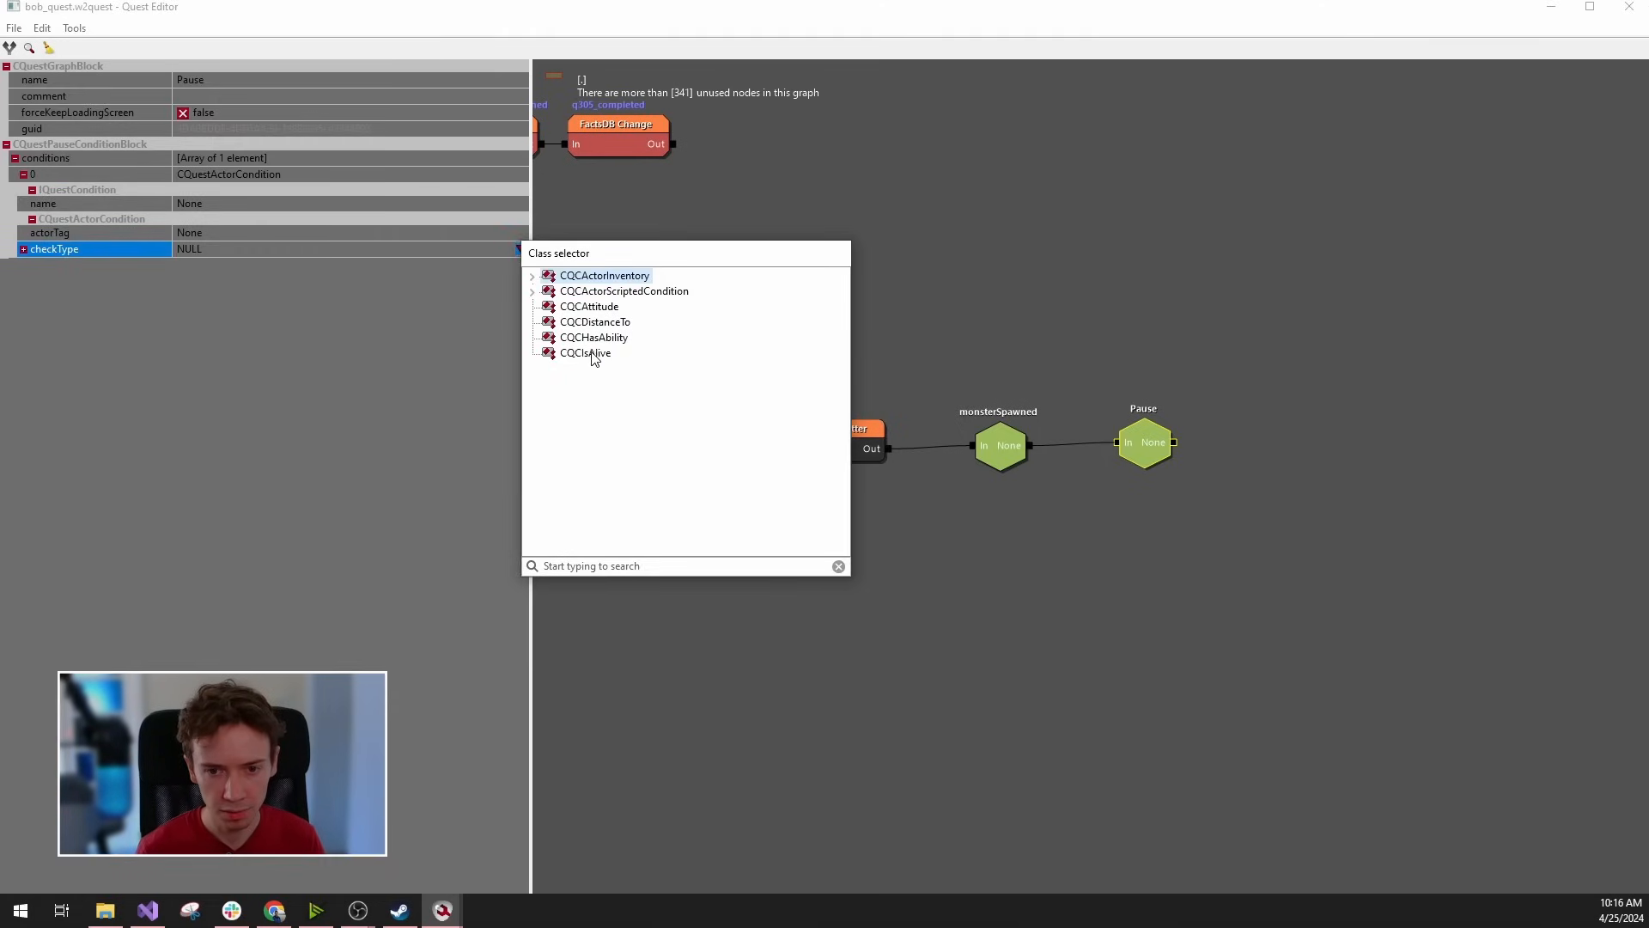
pyautogui.click(591, 356)
pyautogui.doubleClick(587, 353)
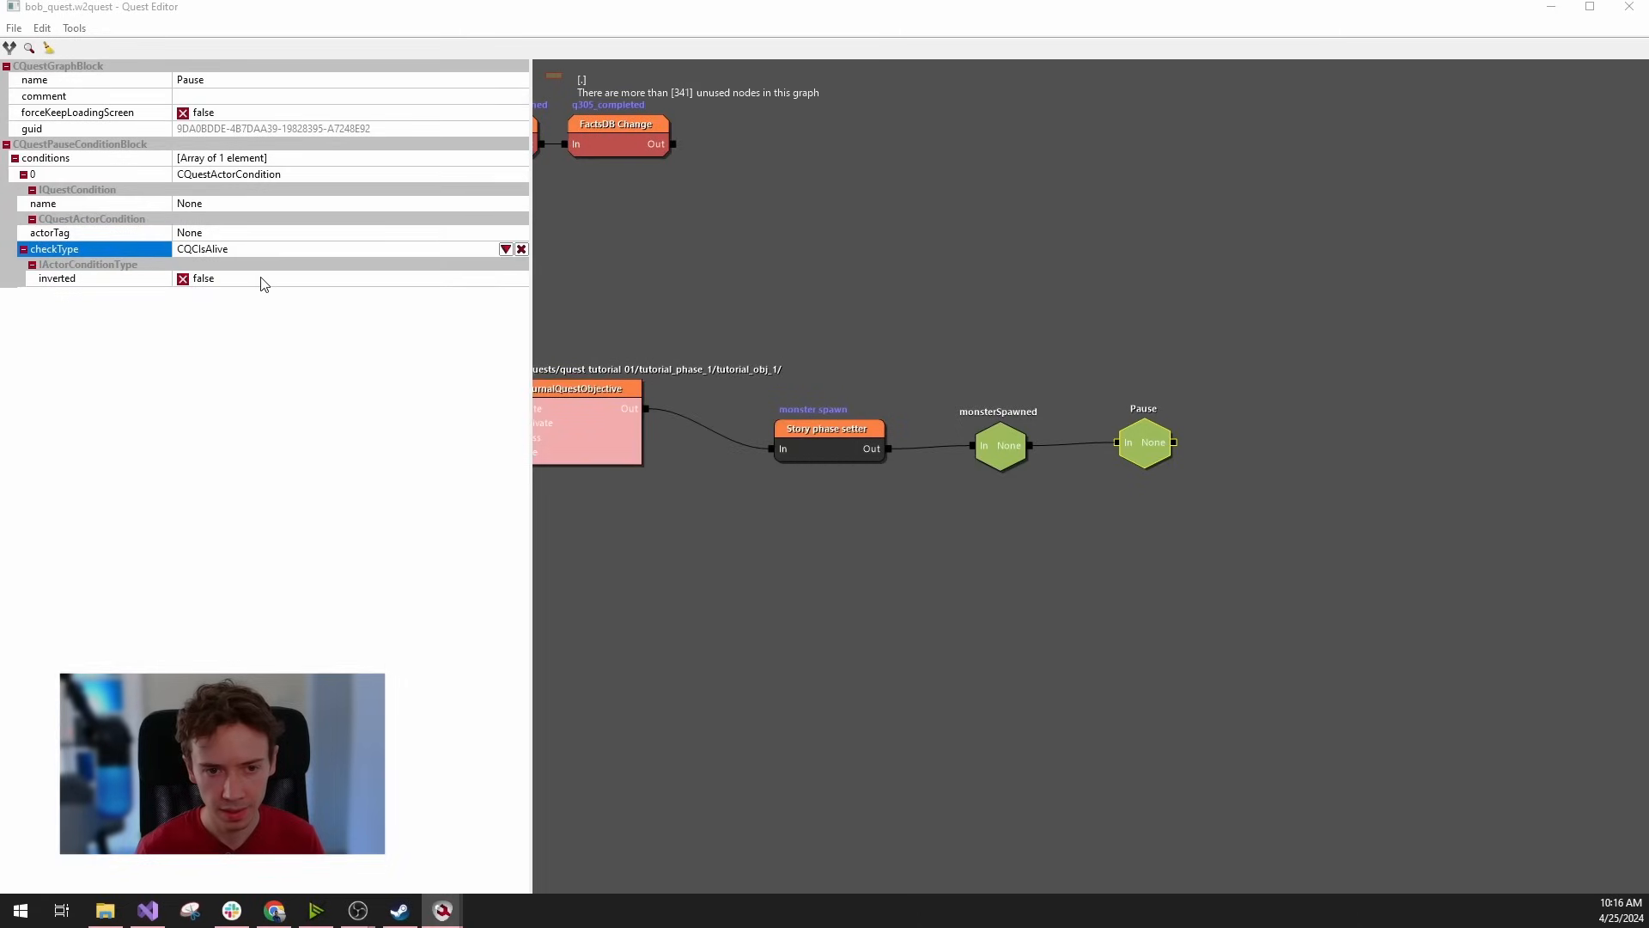
pyautogui.click(183, 278)
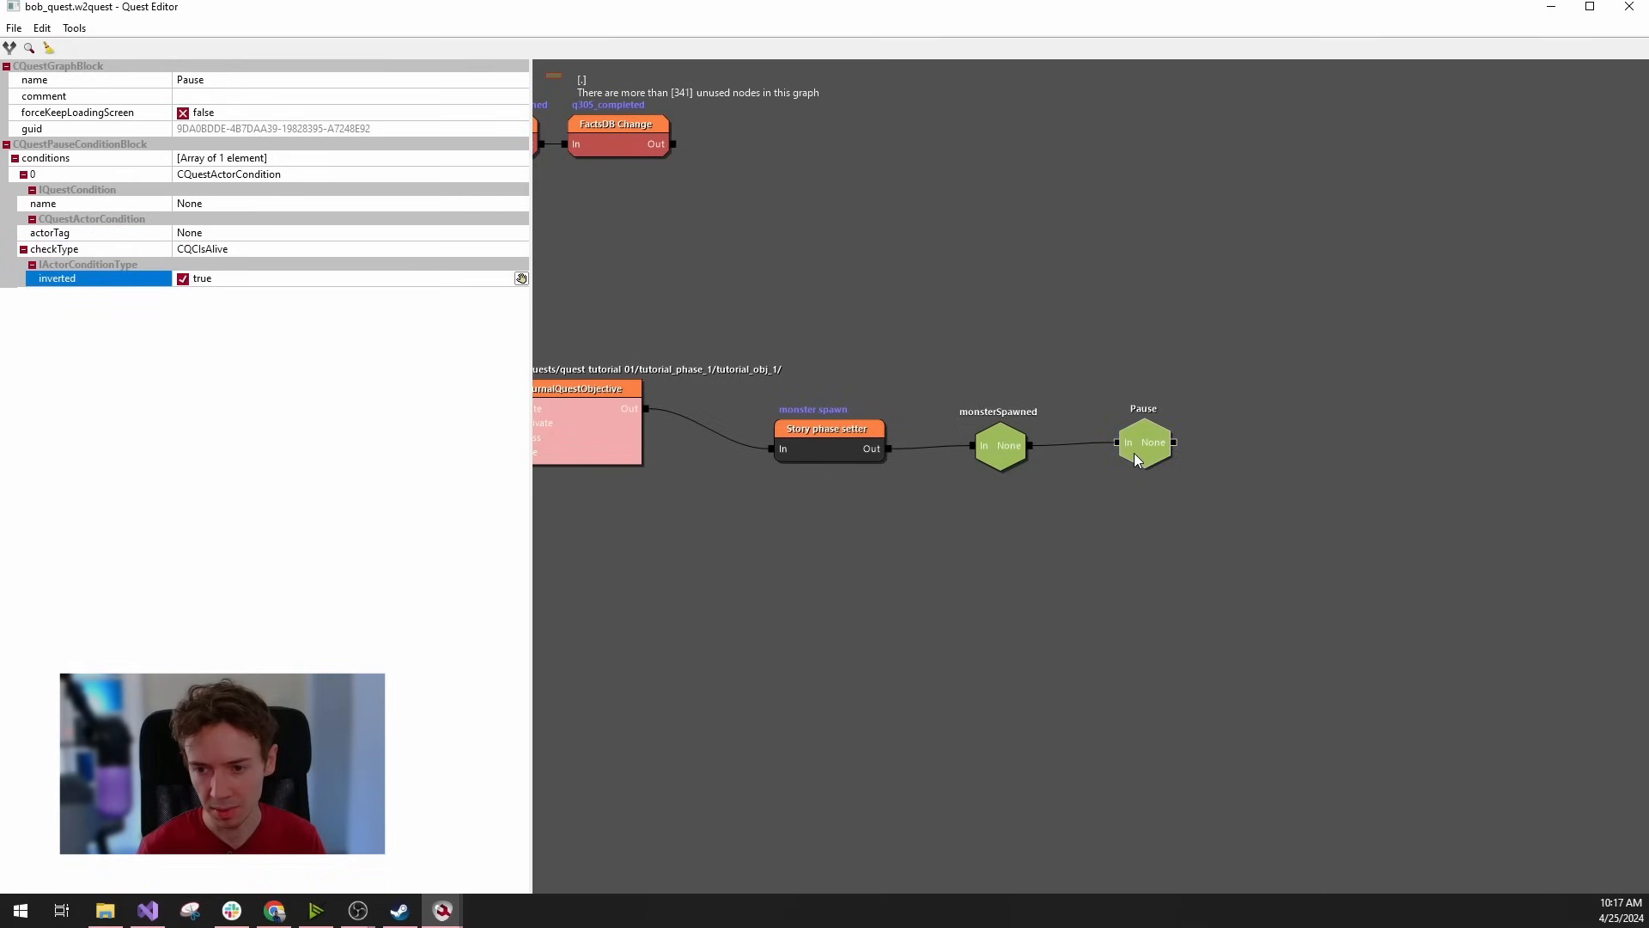
# Rename the new Pause block to isMonsterDead and save the quest file.
pyautogui.click(209, 80)
pyautogui.write('isM')
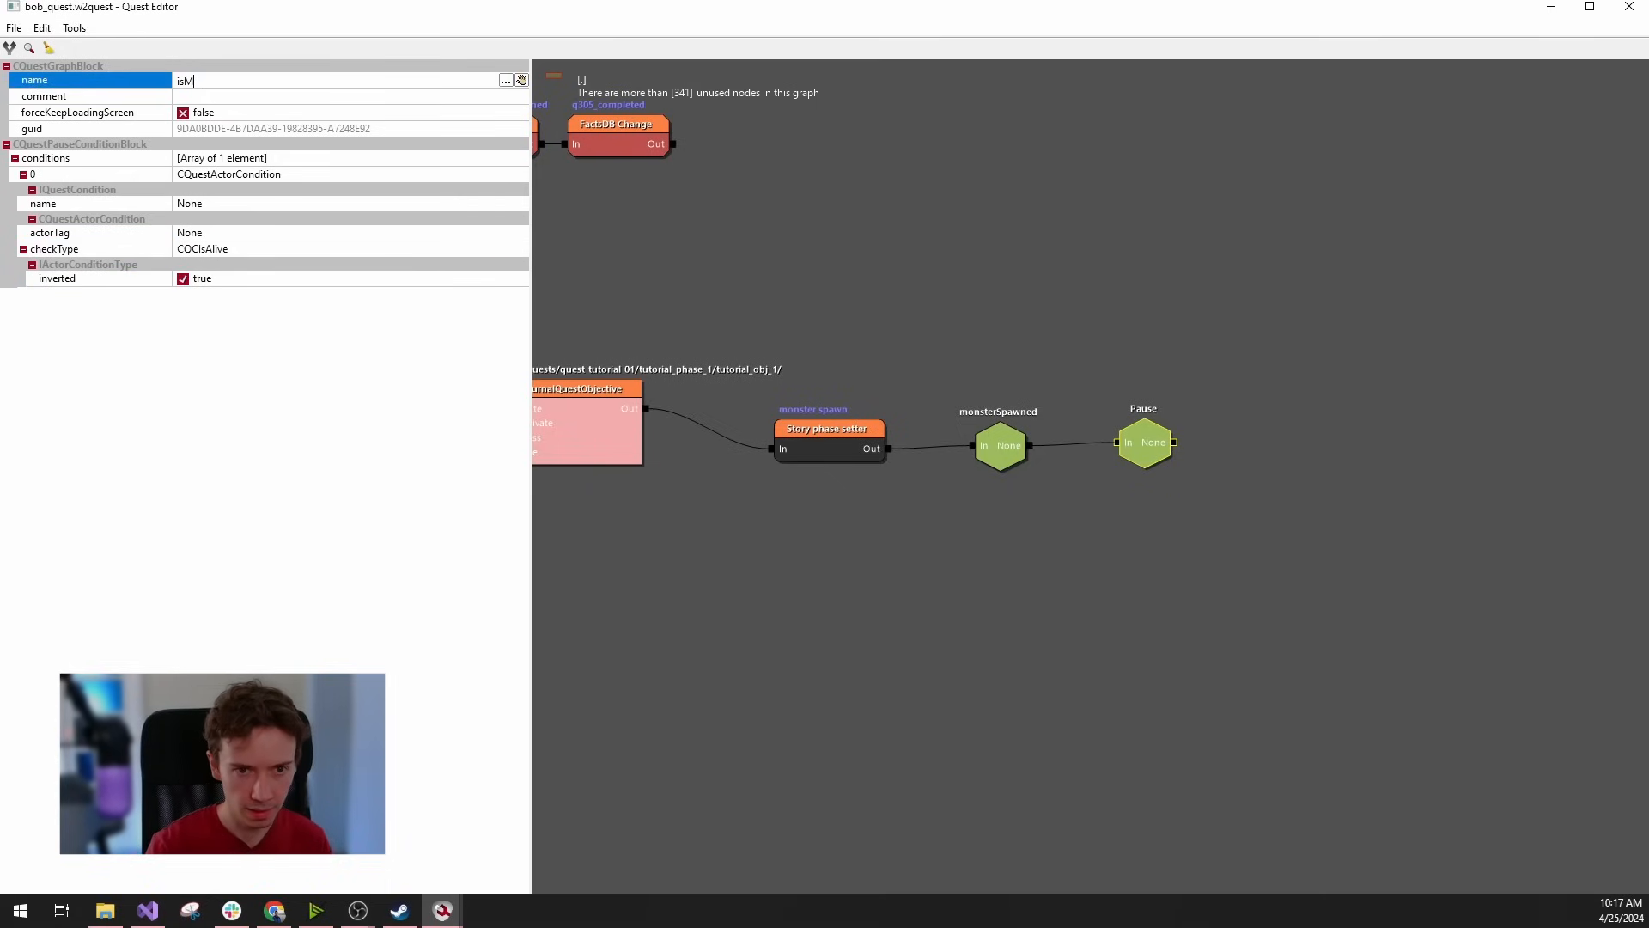
pyautogui.write('onsterDead')
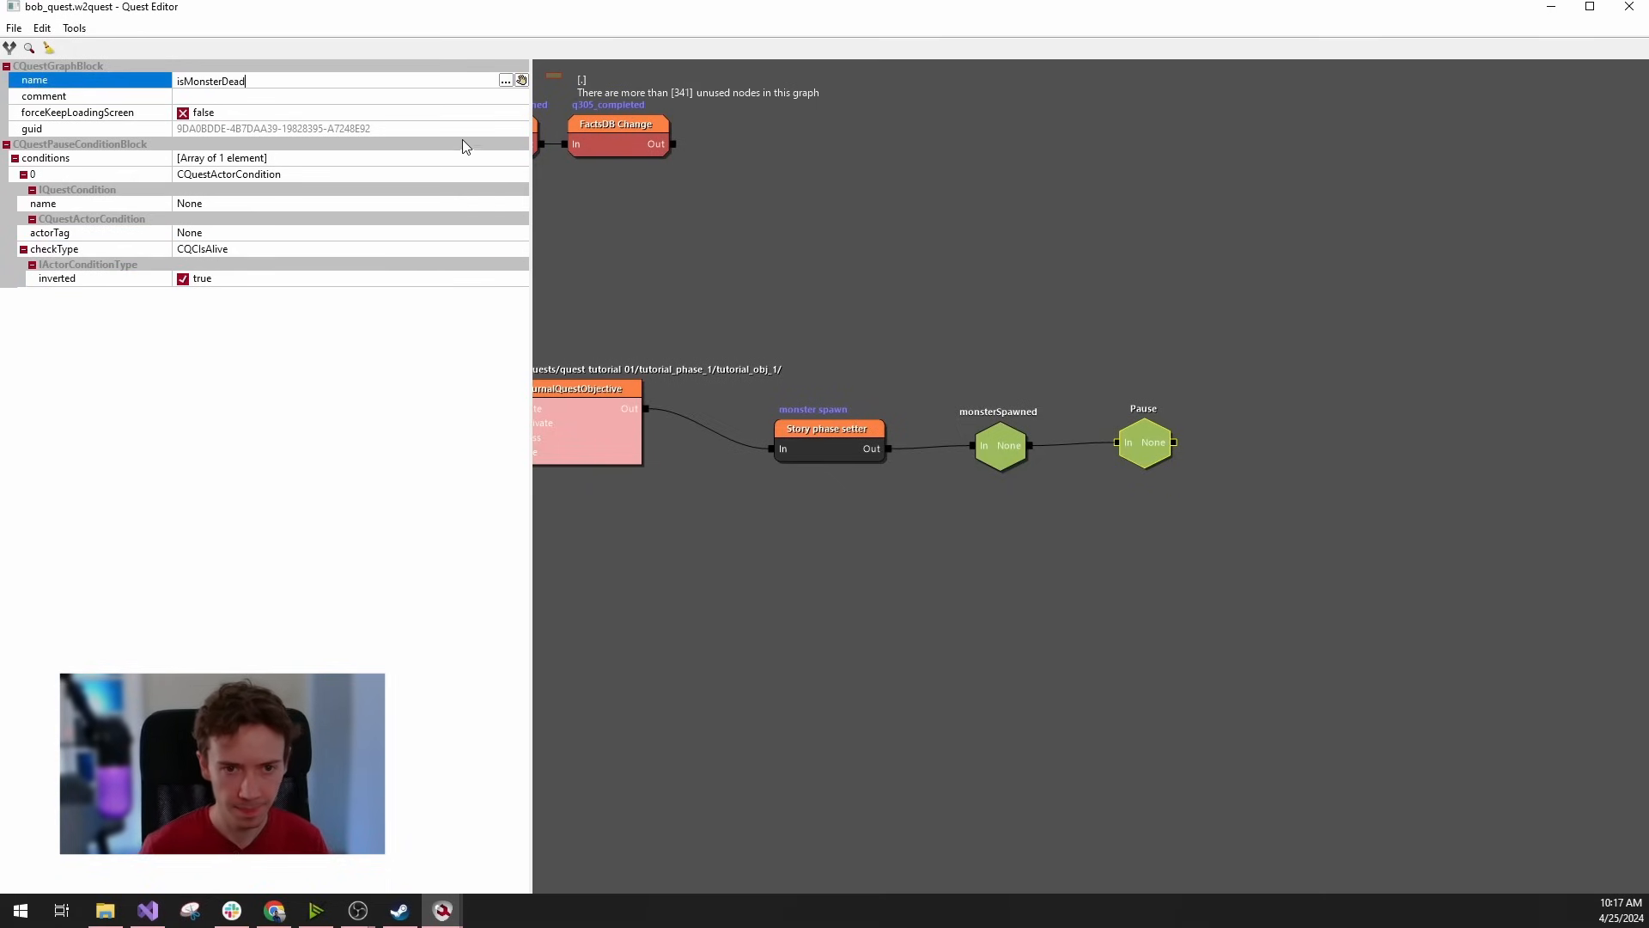
pyautogui.click(269, 99)
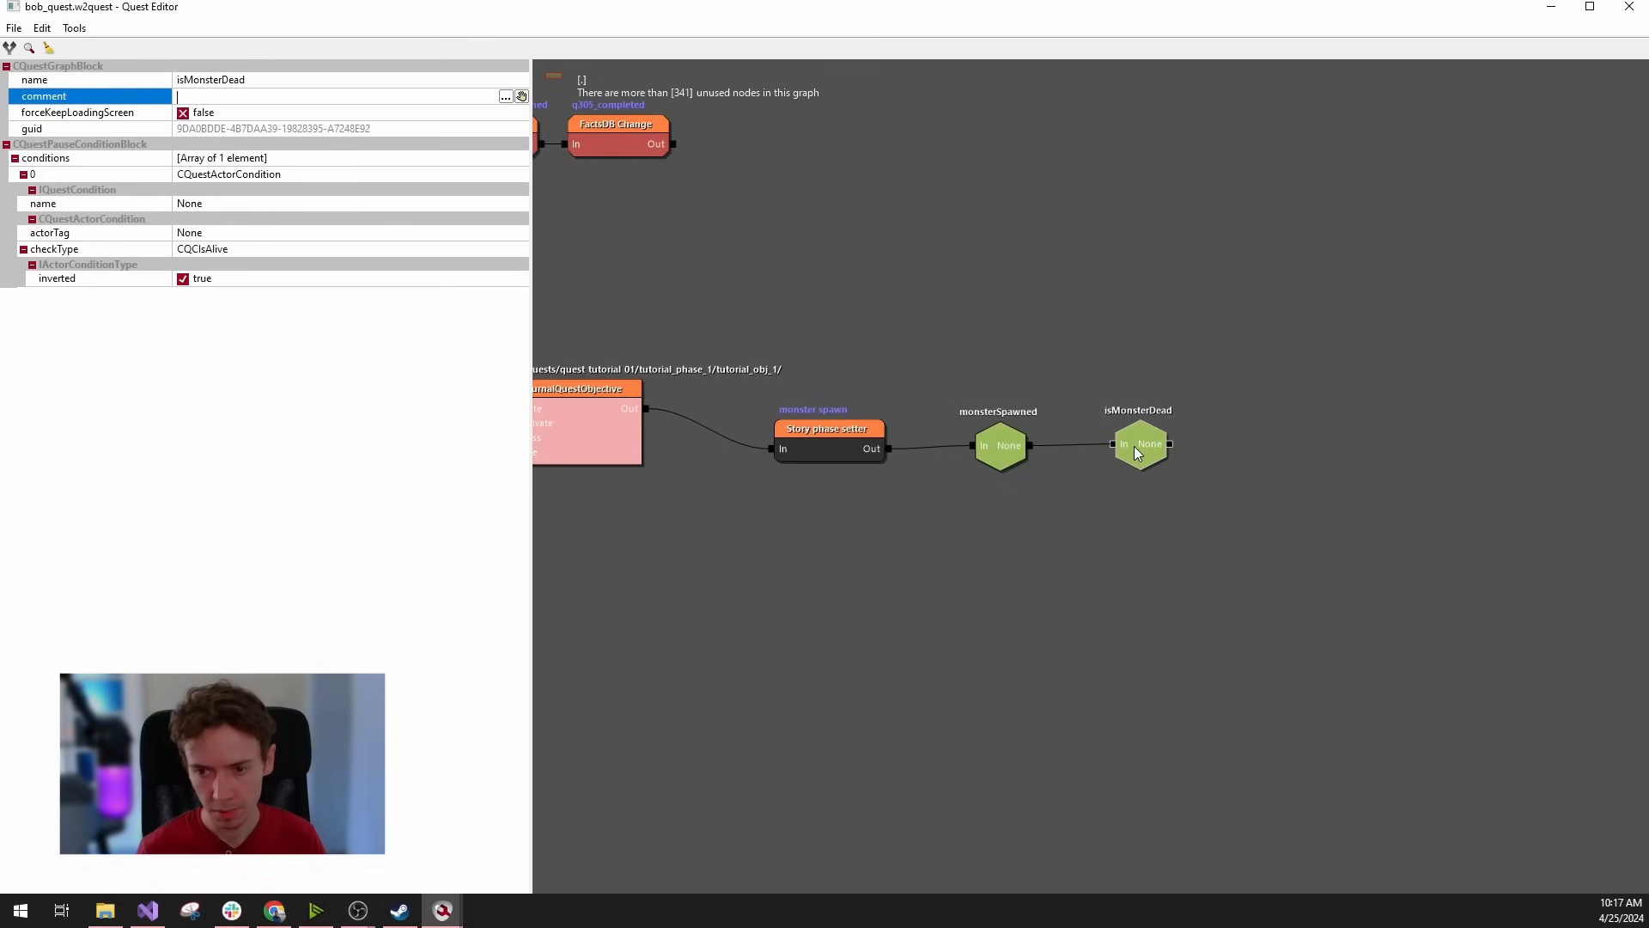
pyautogui.click(14, 27)
pyautogui.click(39, 48)
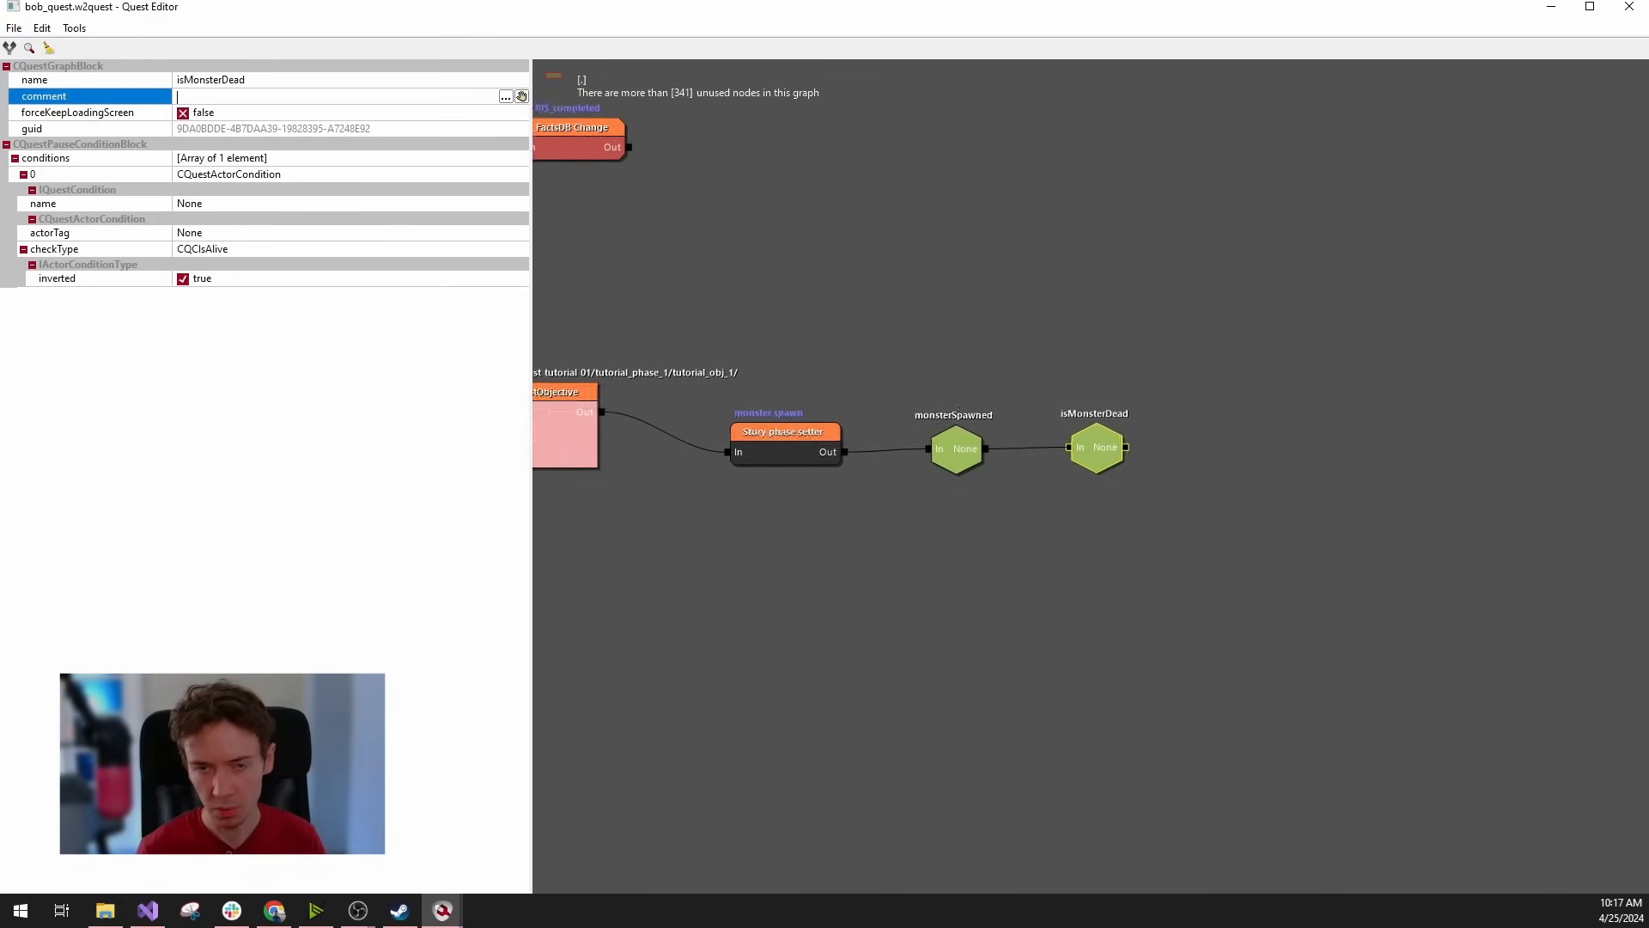
# Add a Journal Quest block beside isMonsterDead in the quest graph.
pyautogui.click(1144, 455)
pyautogui.rightClick(1143, 455)
pyautogui.moveTo(1177, 488)
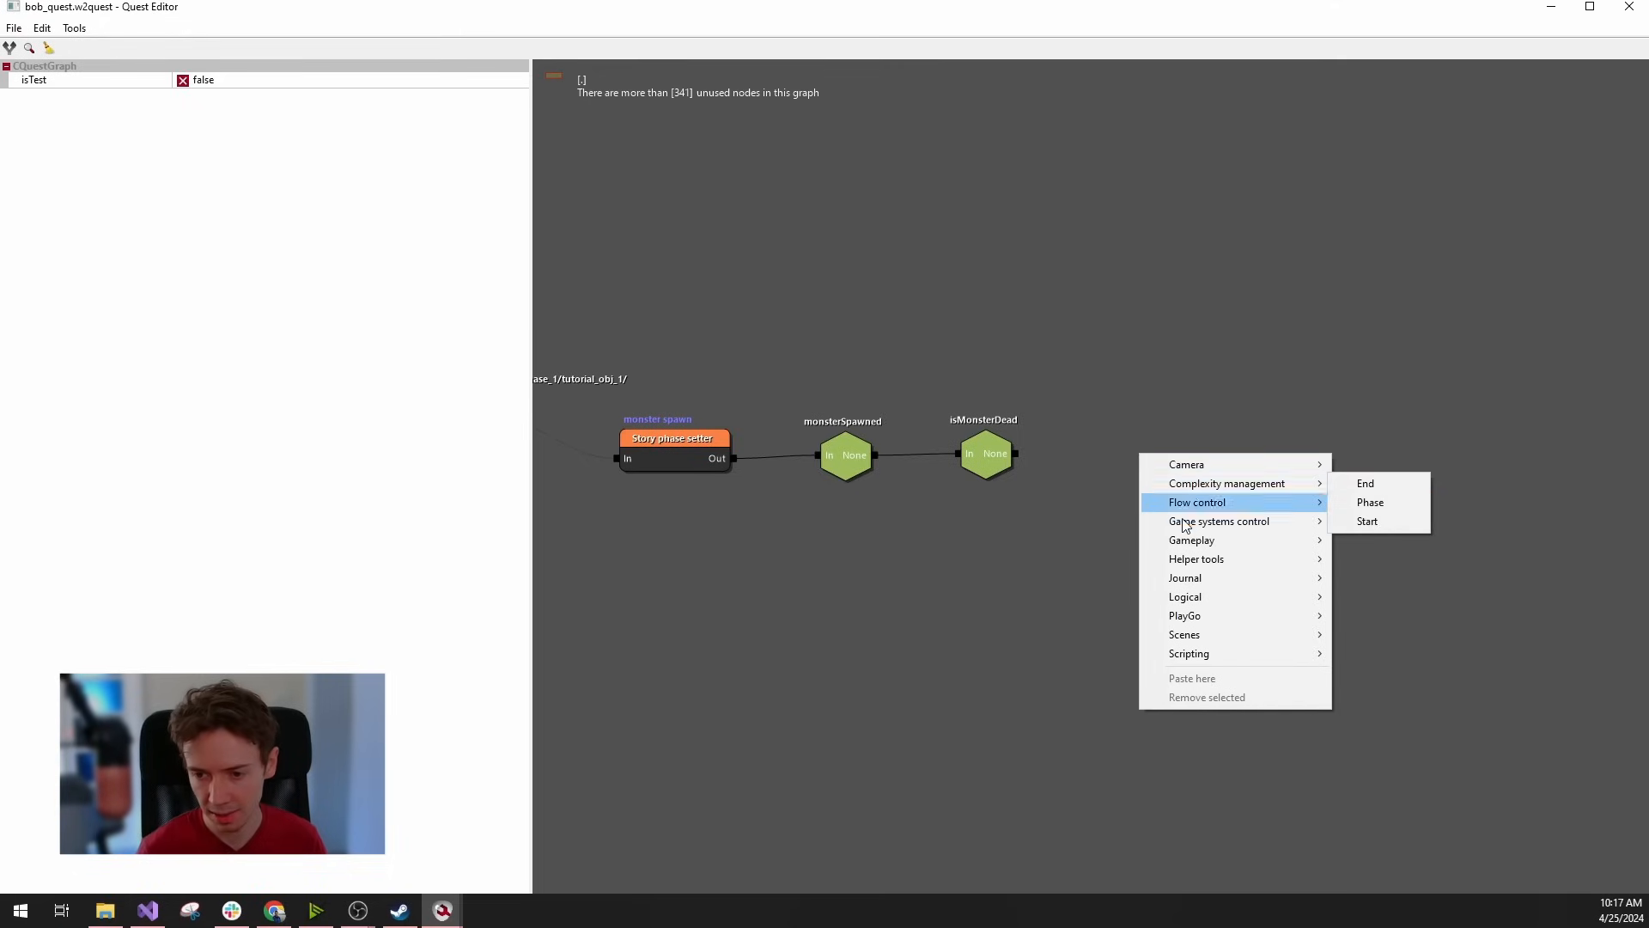
pyautogui.moveTo(1251, 578)
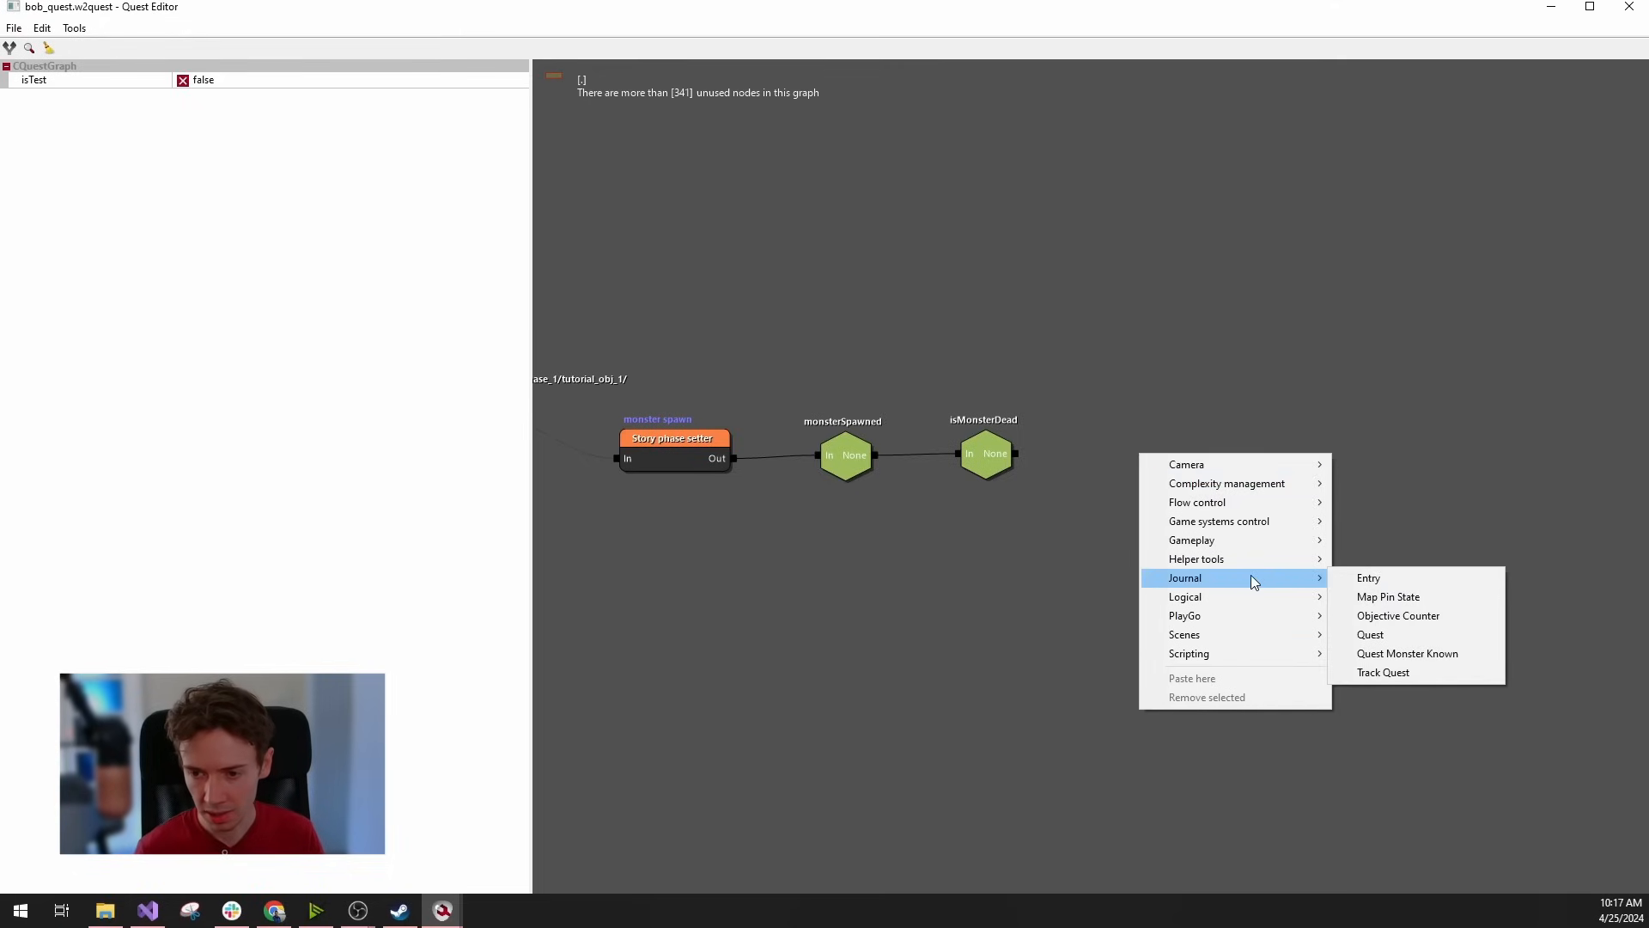
pyautogui.click(1393, 634)
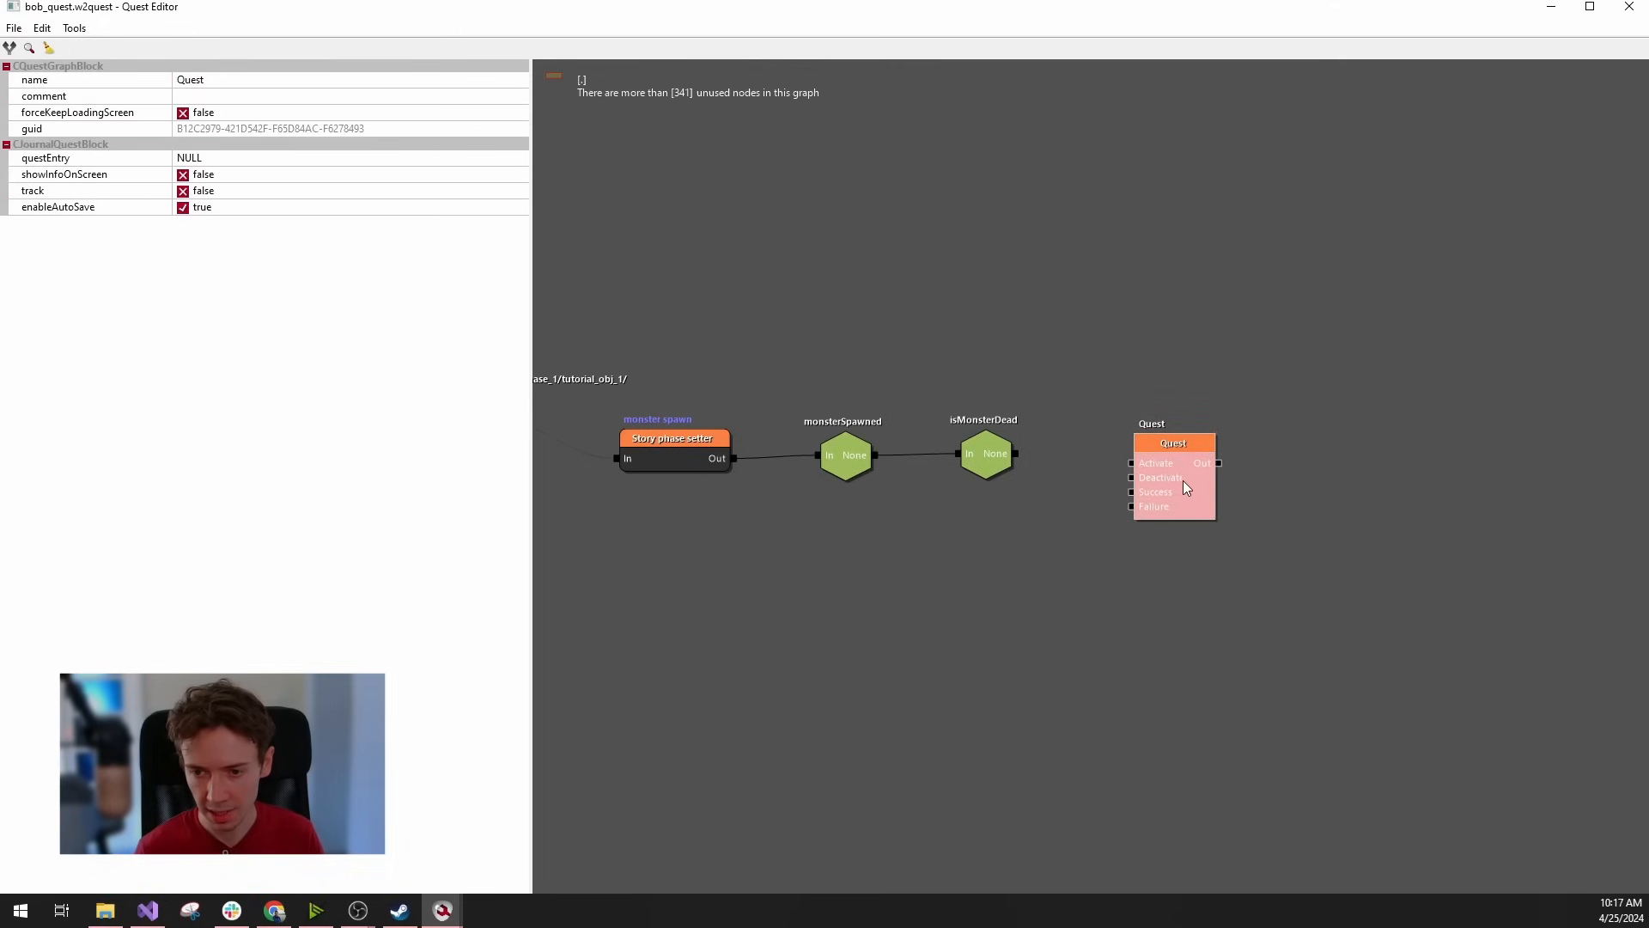
pyautogui.moveTo(1182, 482); pyautogui.dragTo(1182, 484)
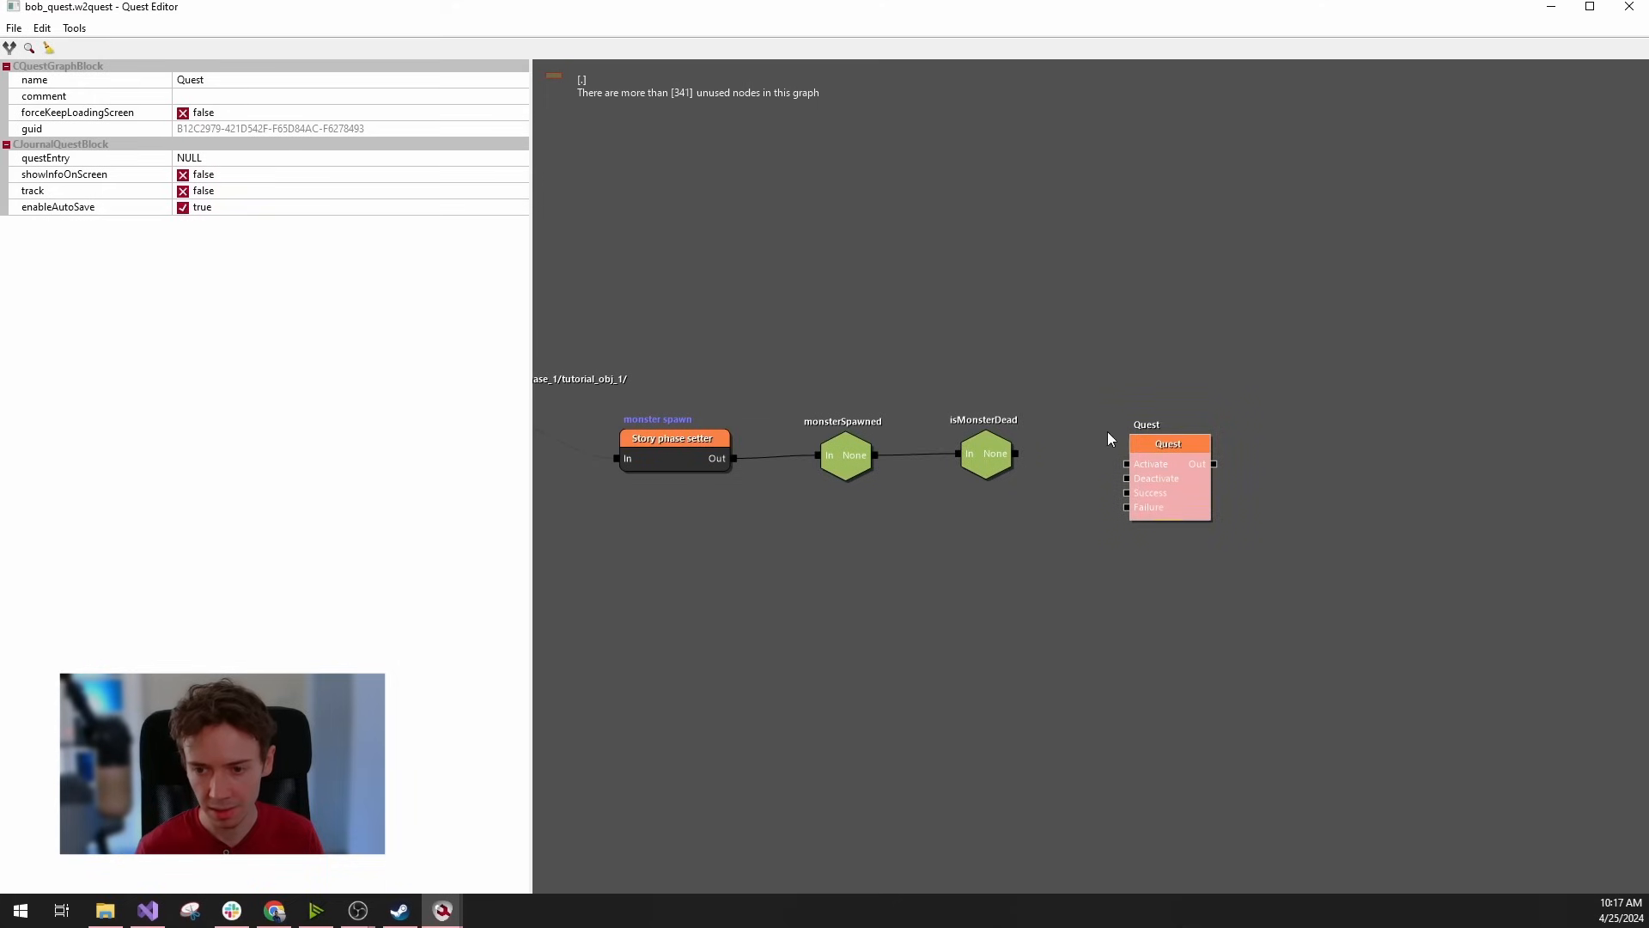
# Set the new Quest block's questEntry to Sidequests/quest tutorial 01.
pyautogui.click(1164, 508)
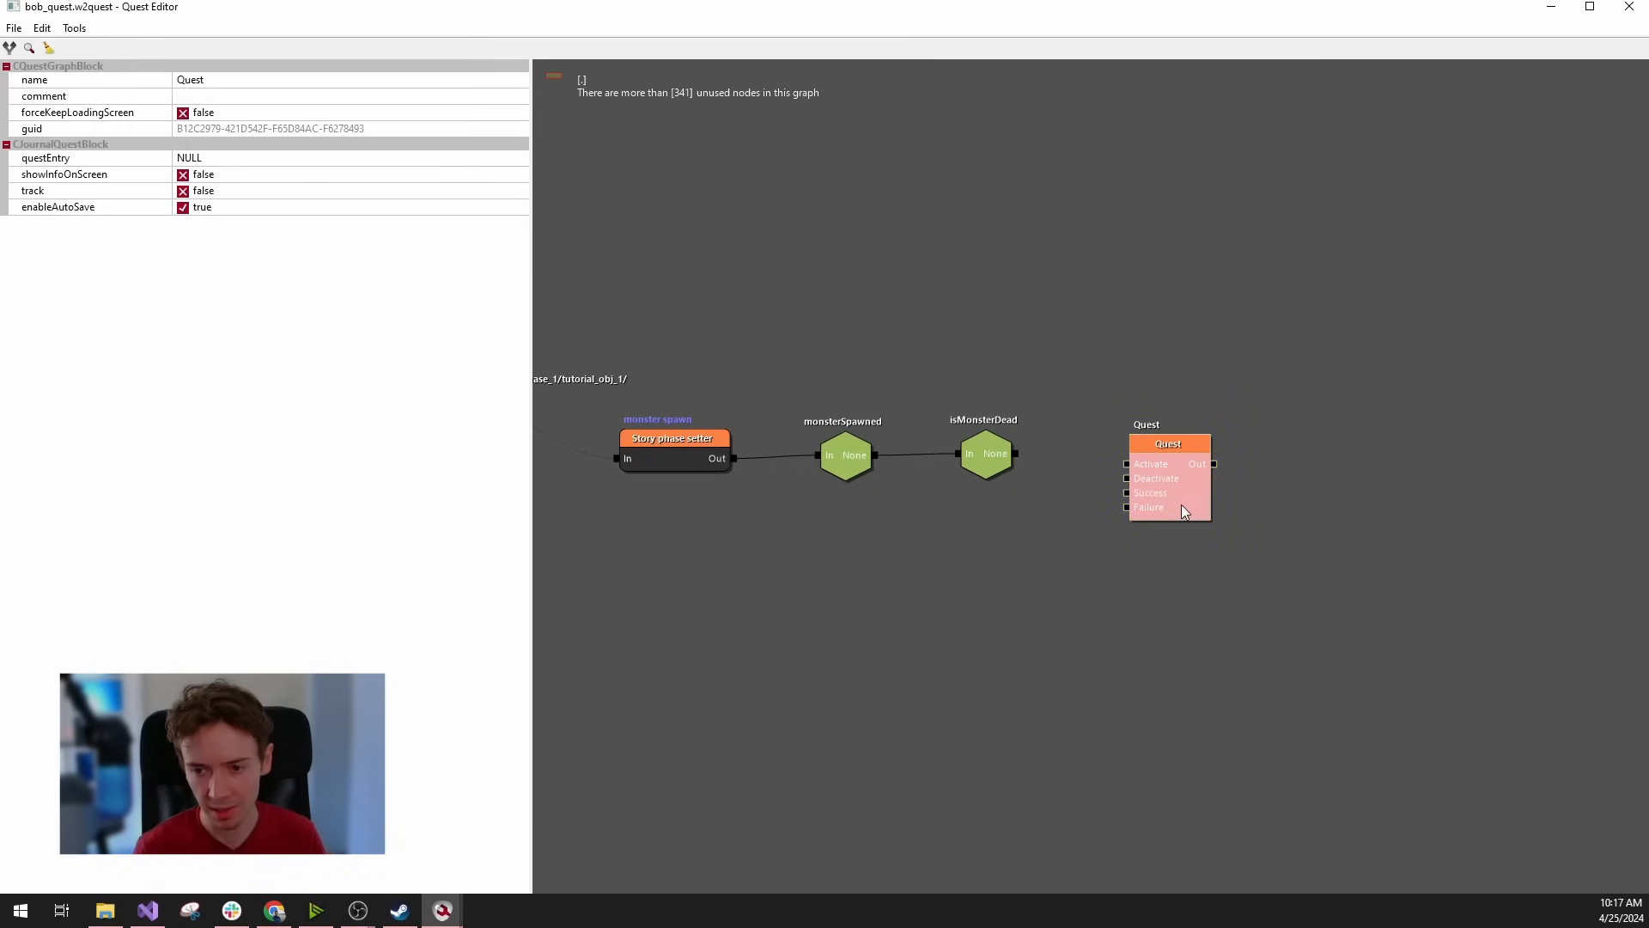
pyautogui.click(1157, 454)
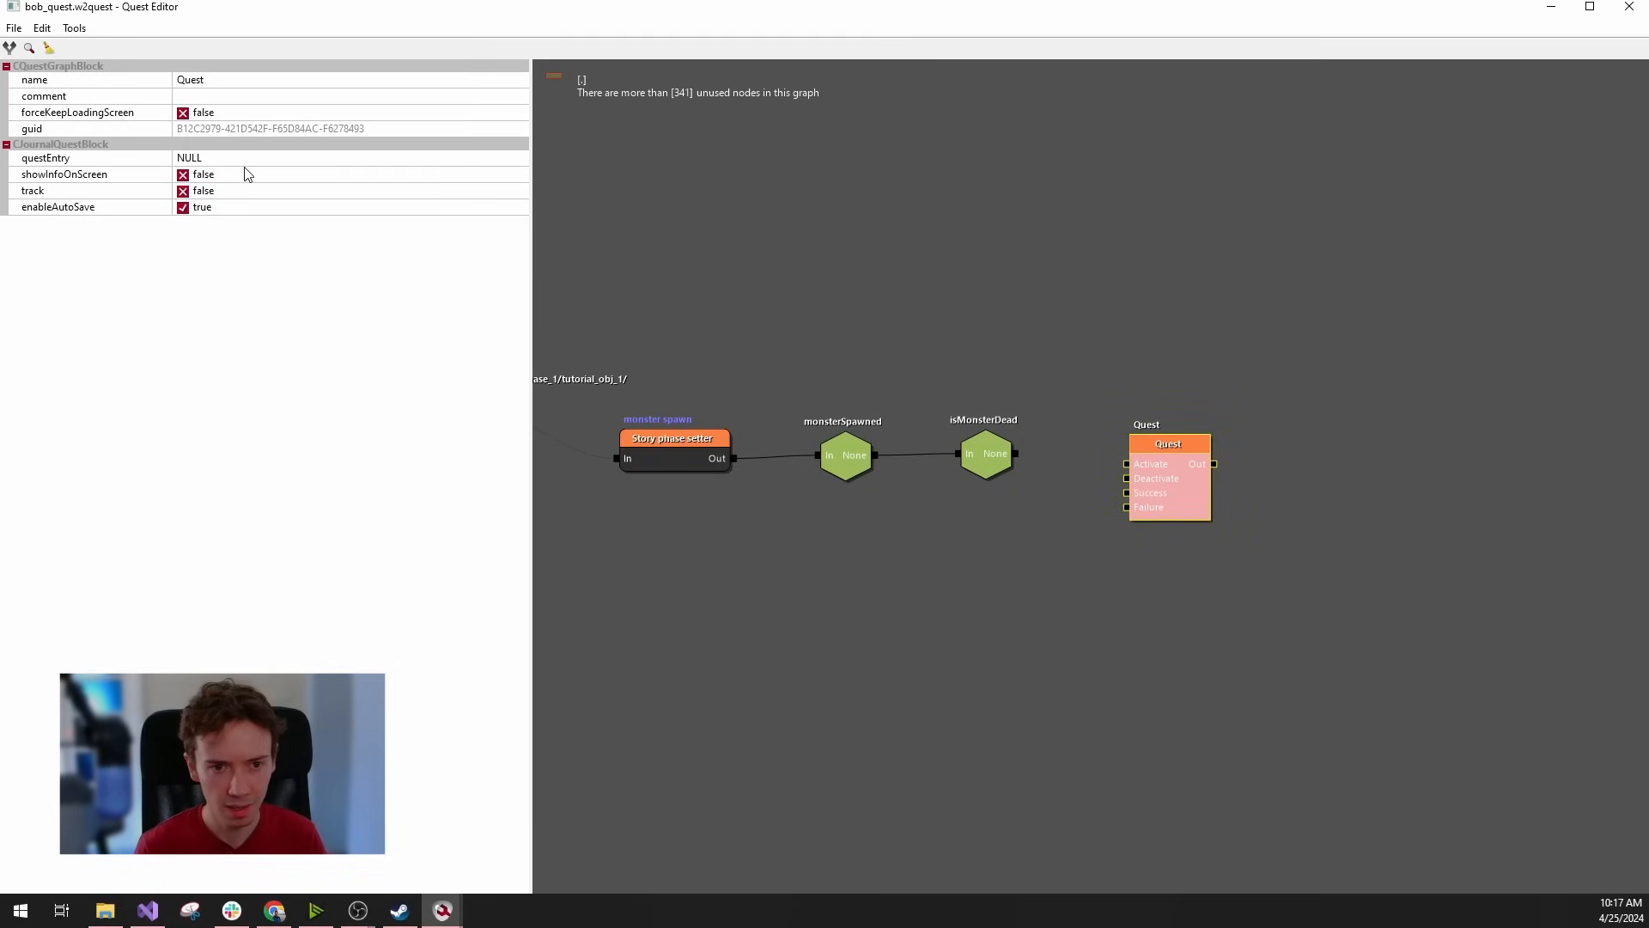
pyautogui.click(243, 158)
pyautogui.scroll(-5, 247, 273)
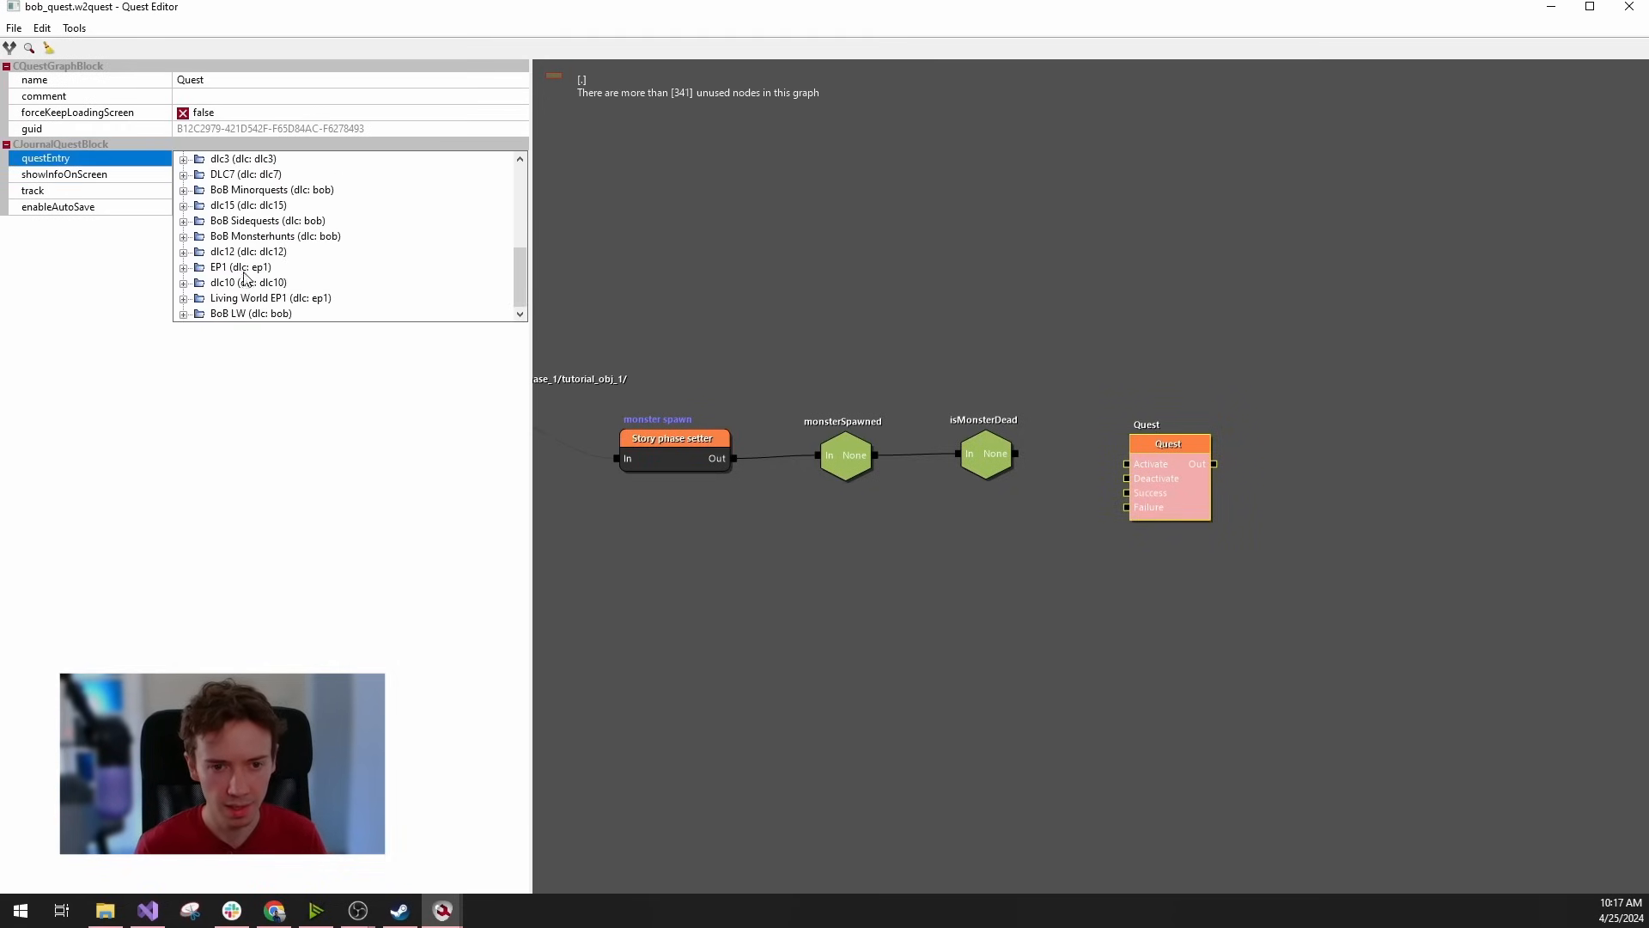
pyautogui.scroll(3, 246, 276)
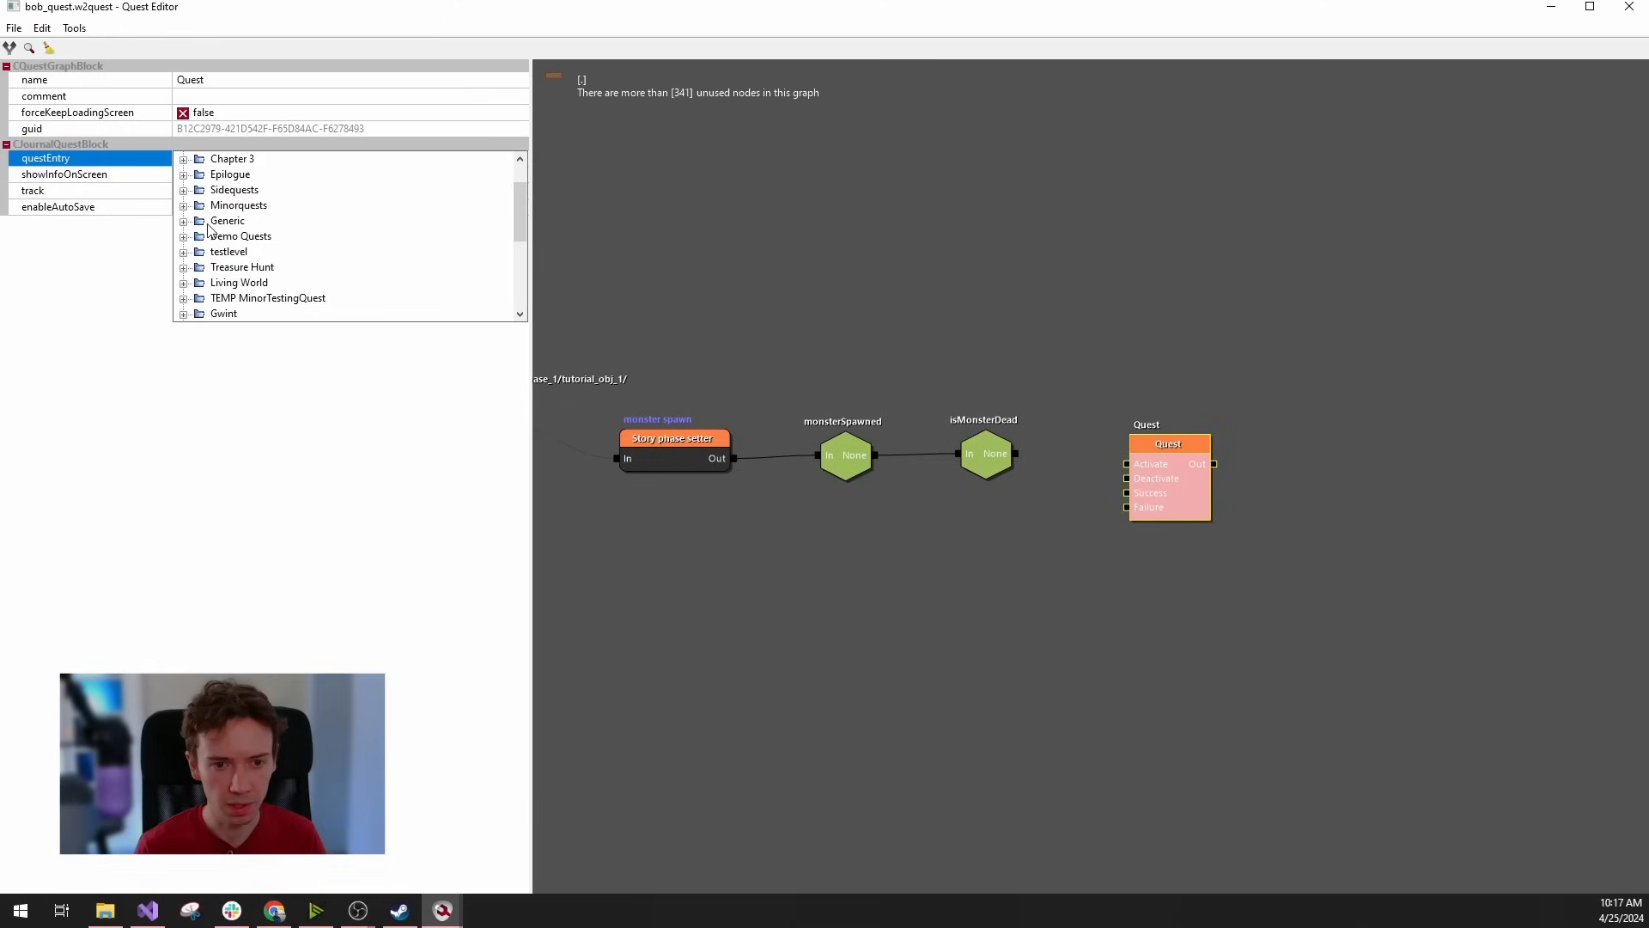
pyautogui.click(203, 189)
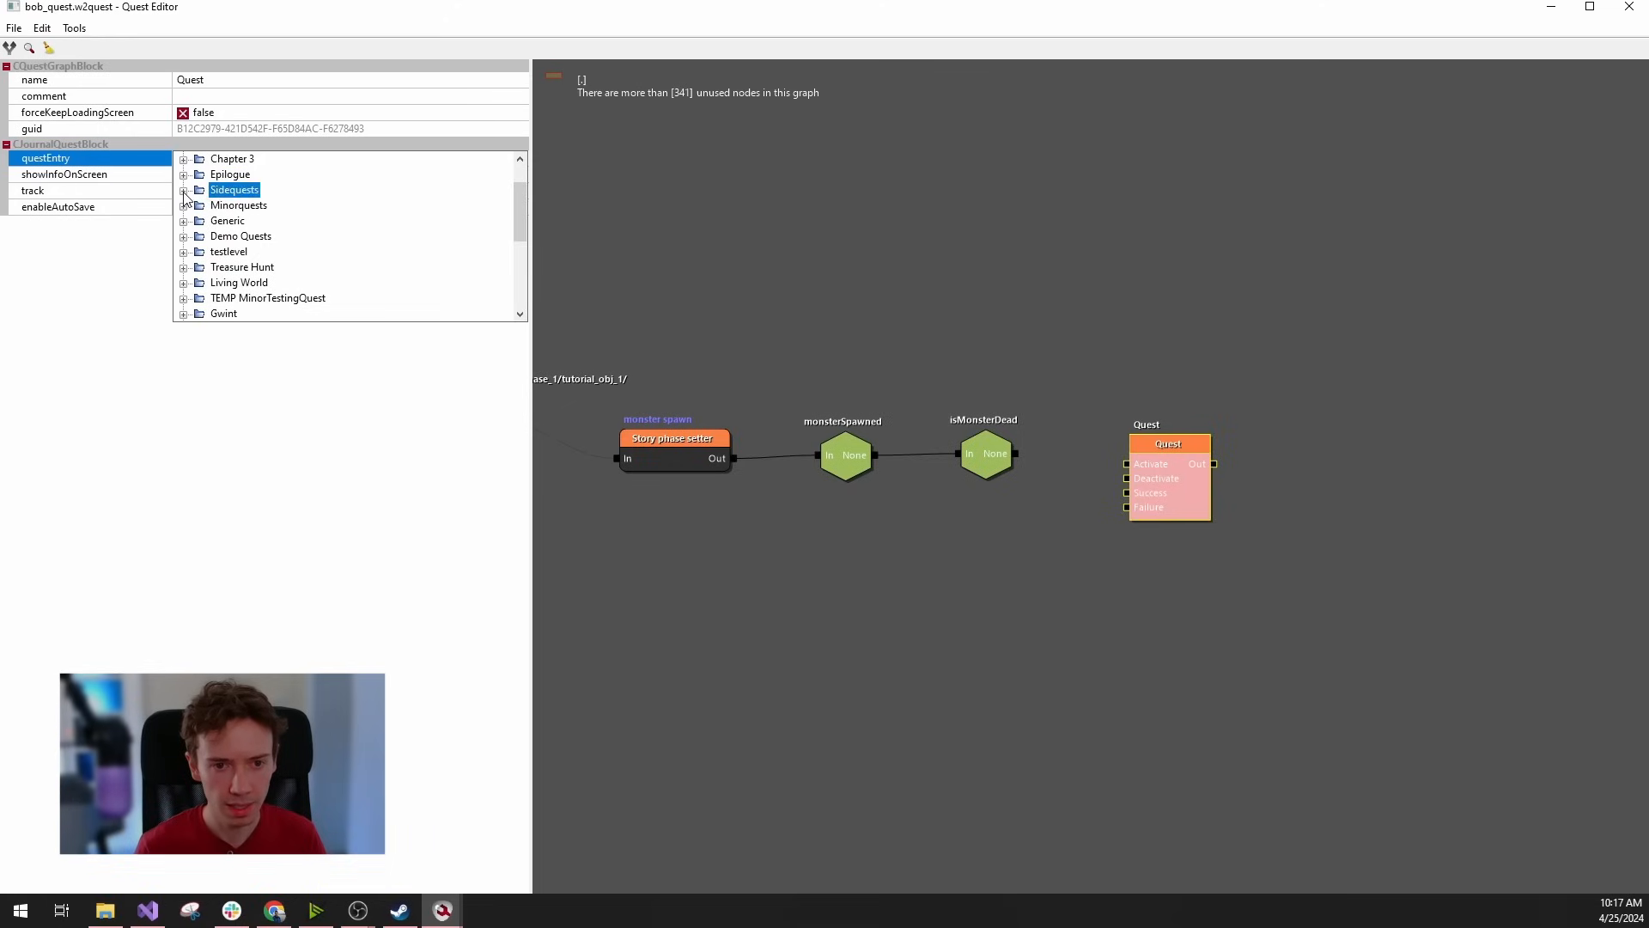
pyautogui.click(183, 190)
pyautogui.scroll(-3, 224, 257)
pyautogui.click(258, 267)
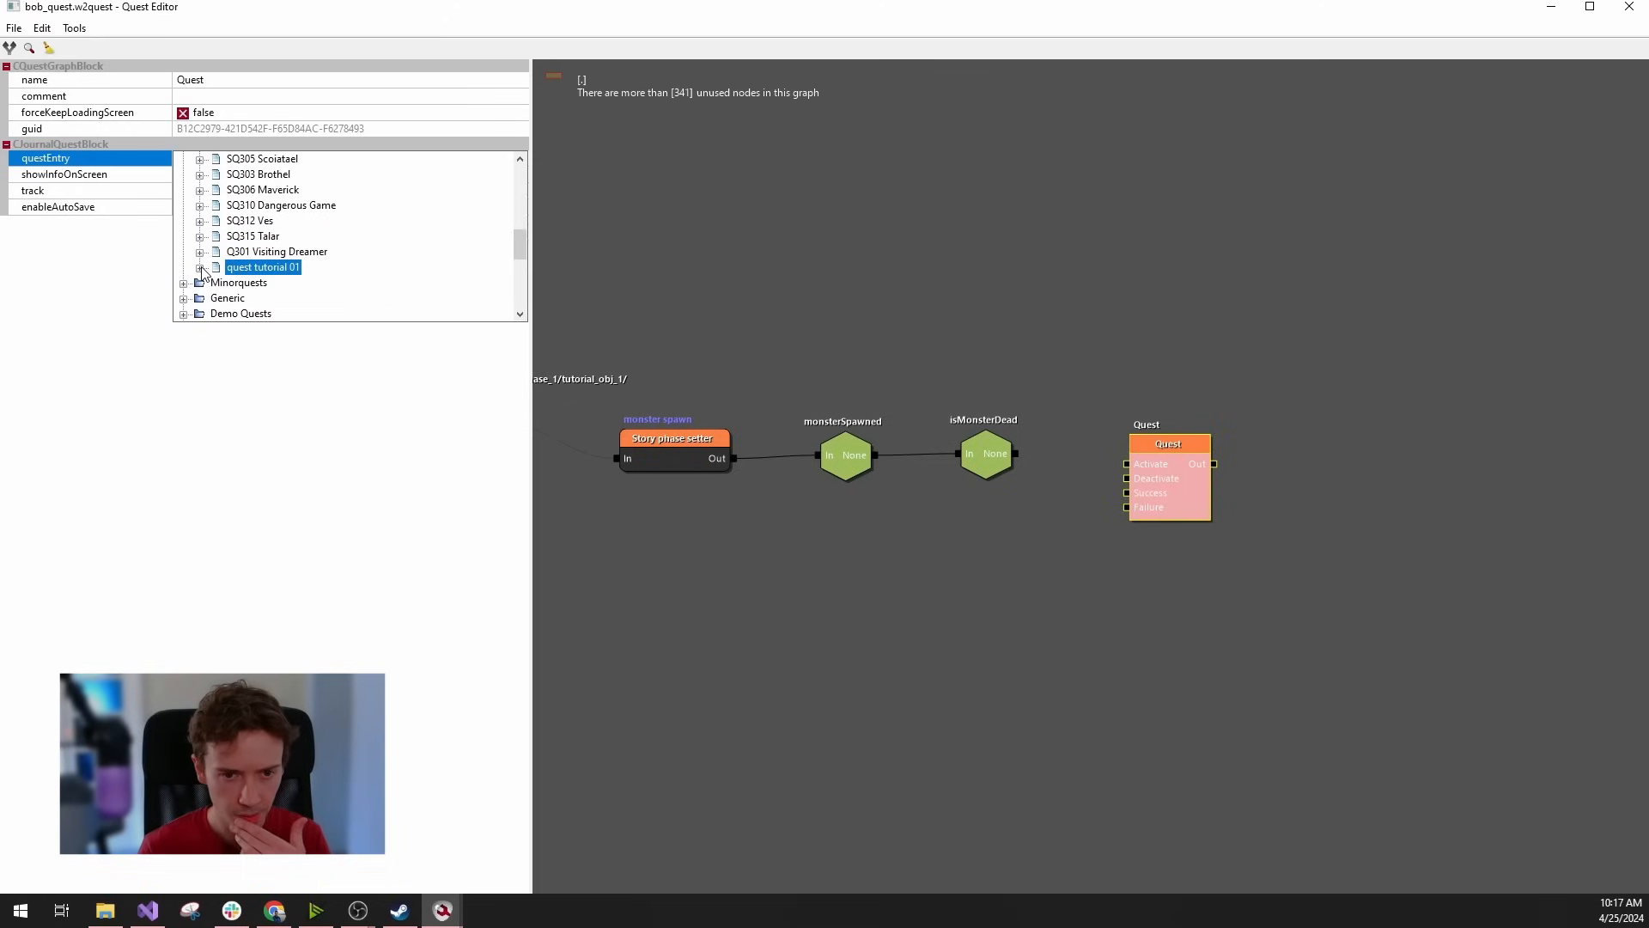
pyautogui.click(200, 268)
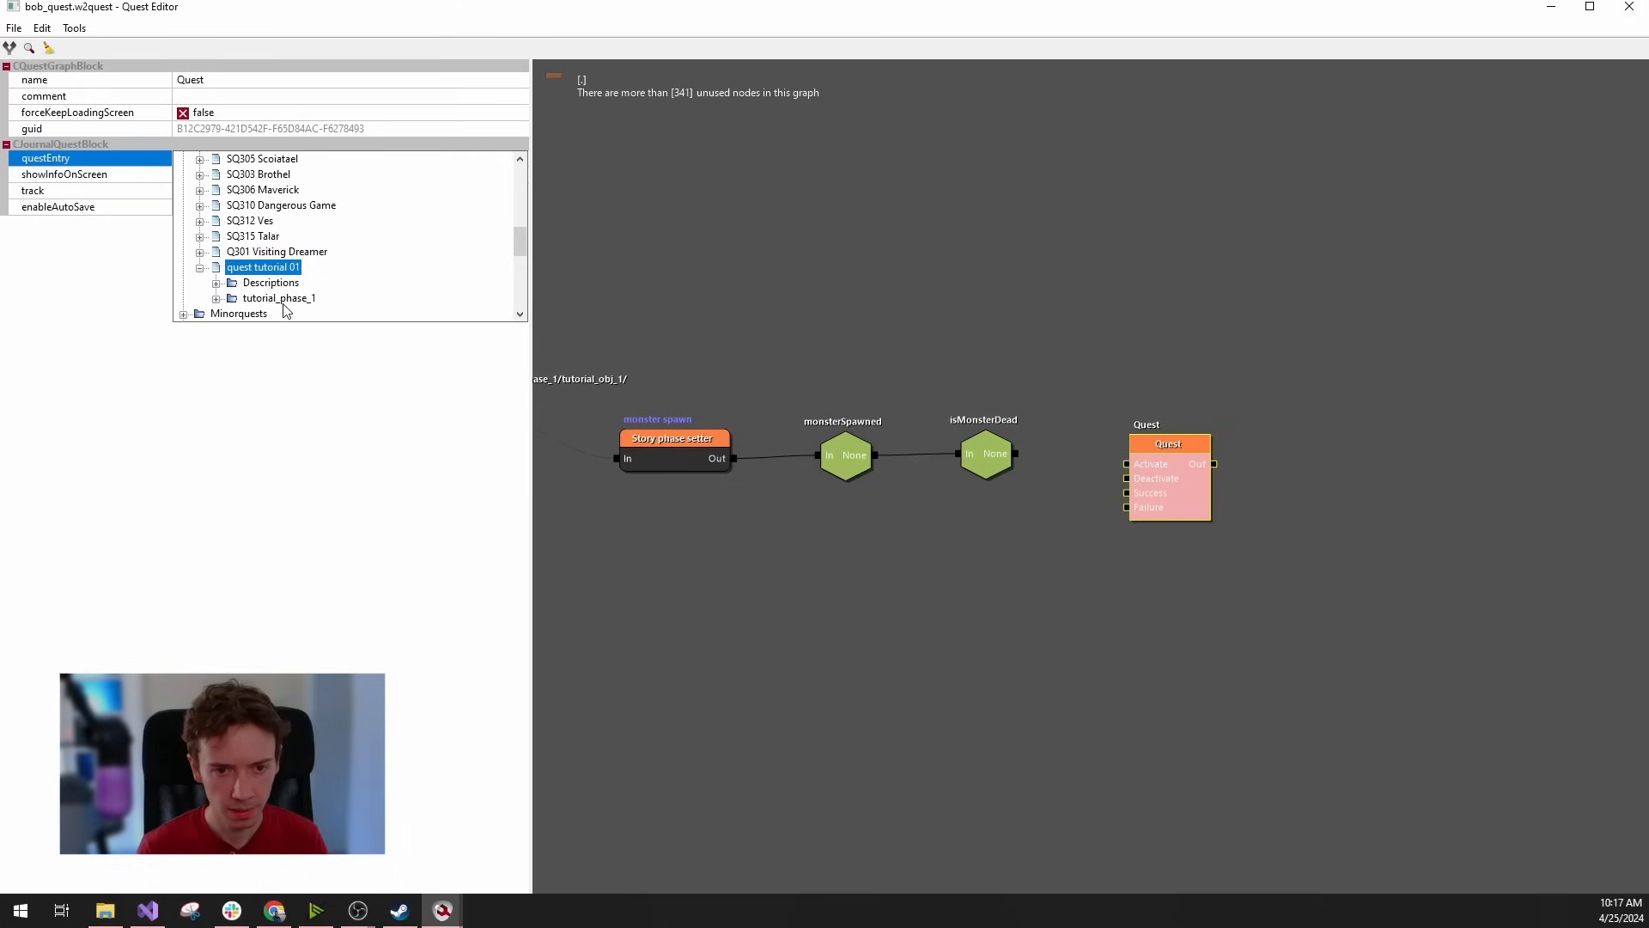
pyautogui.doubleClick(239, 273)
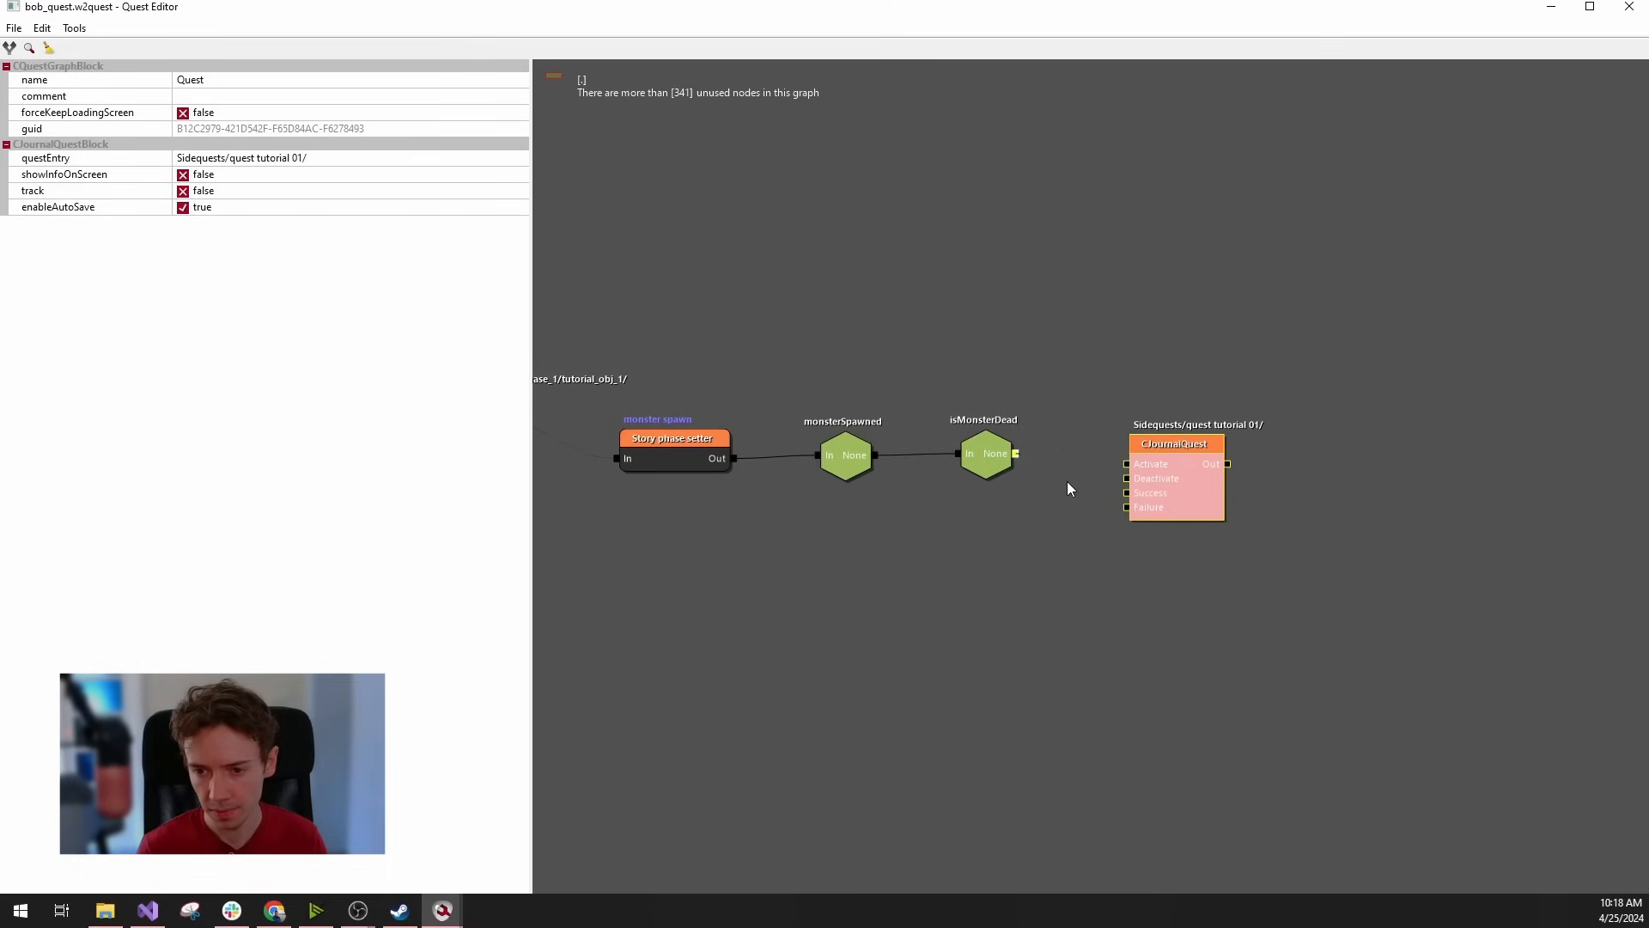
# Connect isMonsterDead's output to the journal quest block's Success socket and hide the block's unused sockets.
pyautogui.click(1126, 493)
pyautogui.moveTo(1163, 445); pyautogui.dragTo(1120, 427)
pyautogui.rightClick(1133, 451)
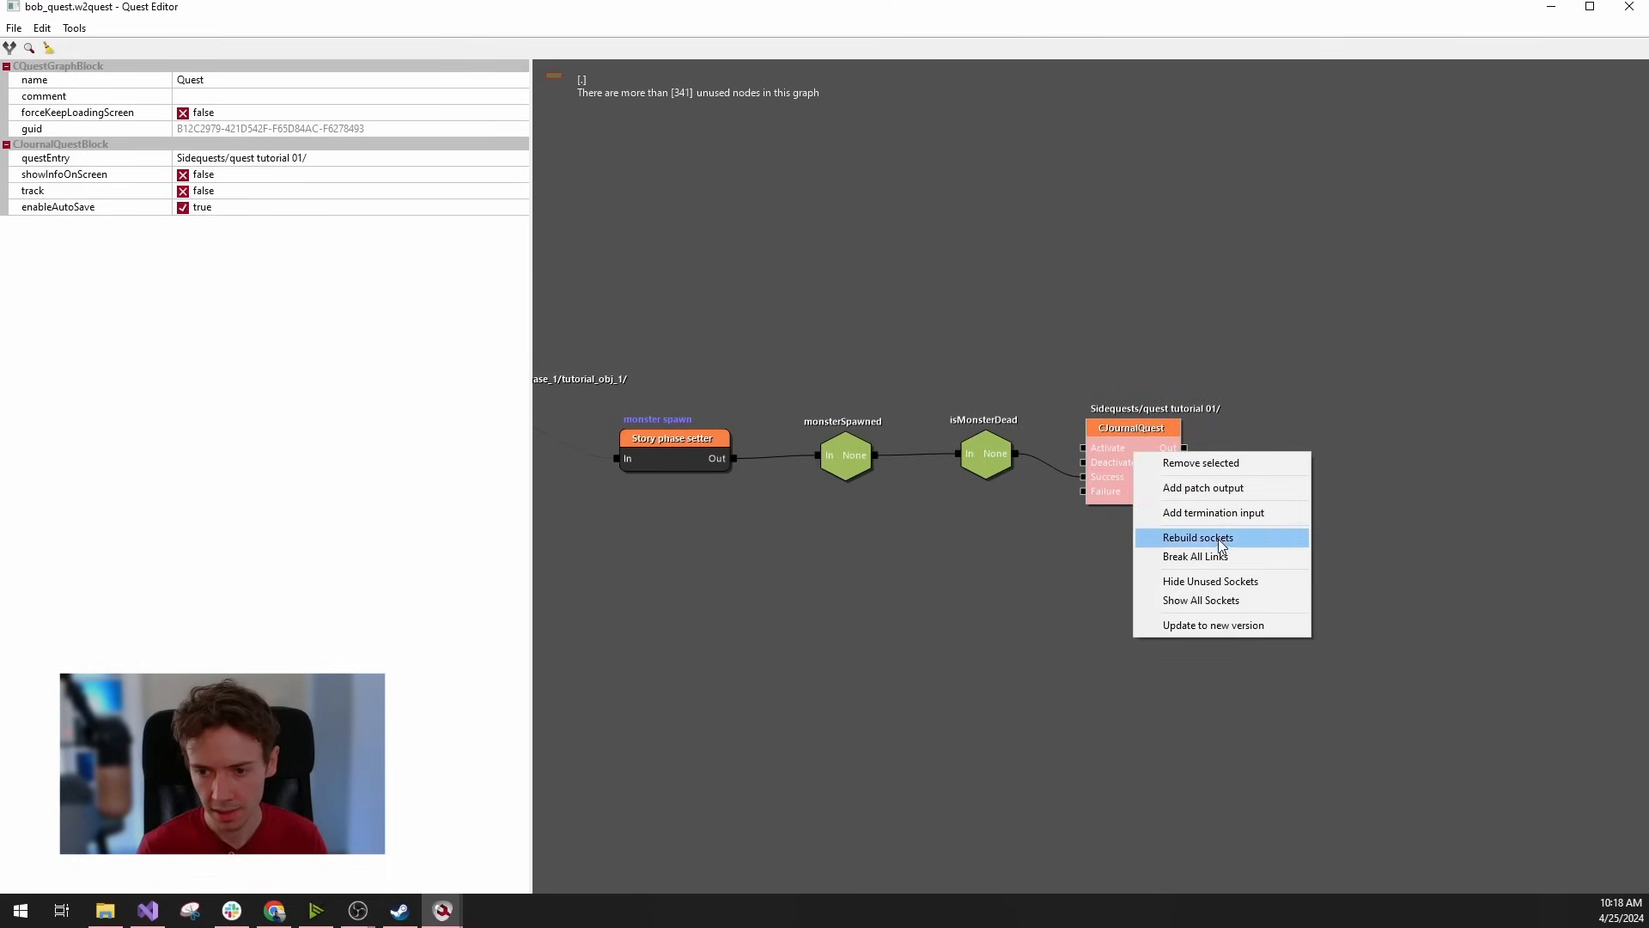
pyautogui.click(1218, 582)
pyautogui.click(940, 572)
# Review the quest chain from its Start block and examine the graph inside the Blood and Wine phase.
pyautogui.scroll(-1, 940, 572)
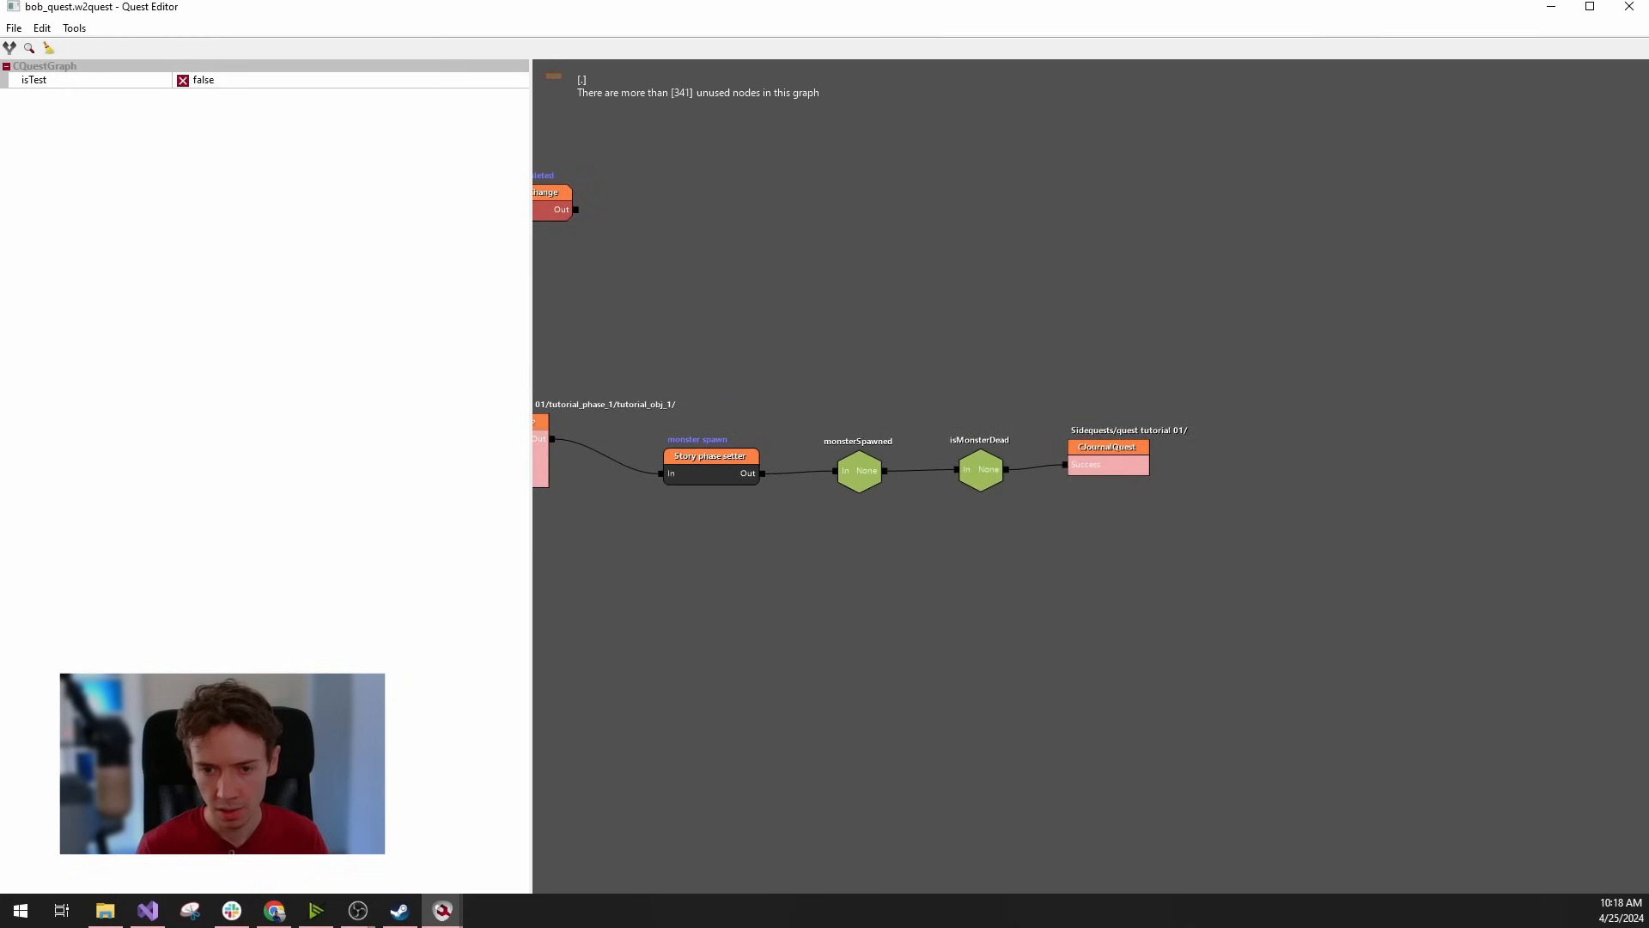
pyautogui.moveTo(889, 588); pyautogui.dragTo(1324, 644)
pyautogui.scroll(-3, 888, 588)
pyautogui.moveTo(766, 445); pyautogui.dragTo(1053, 438)
pyautogui.scroll(3, 888, 429)
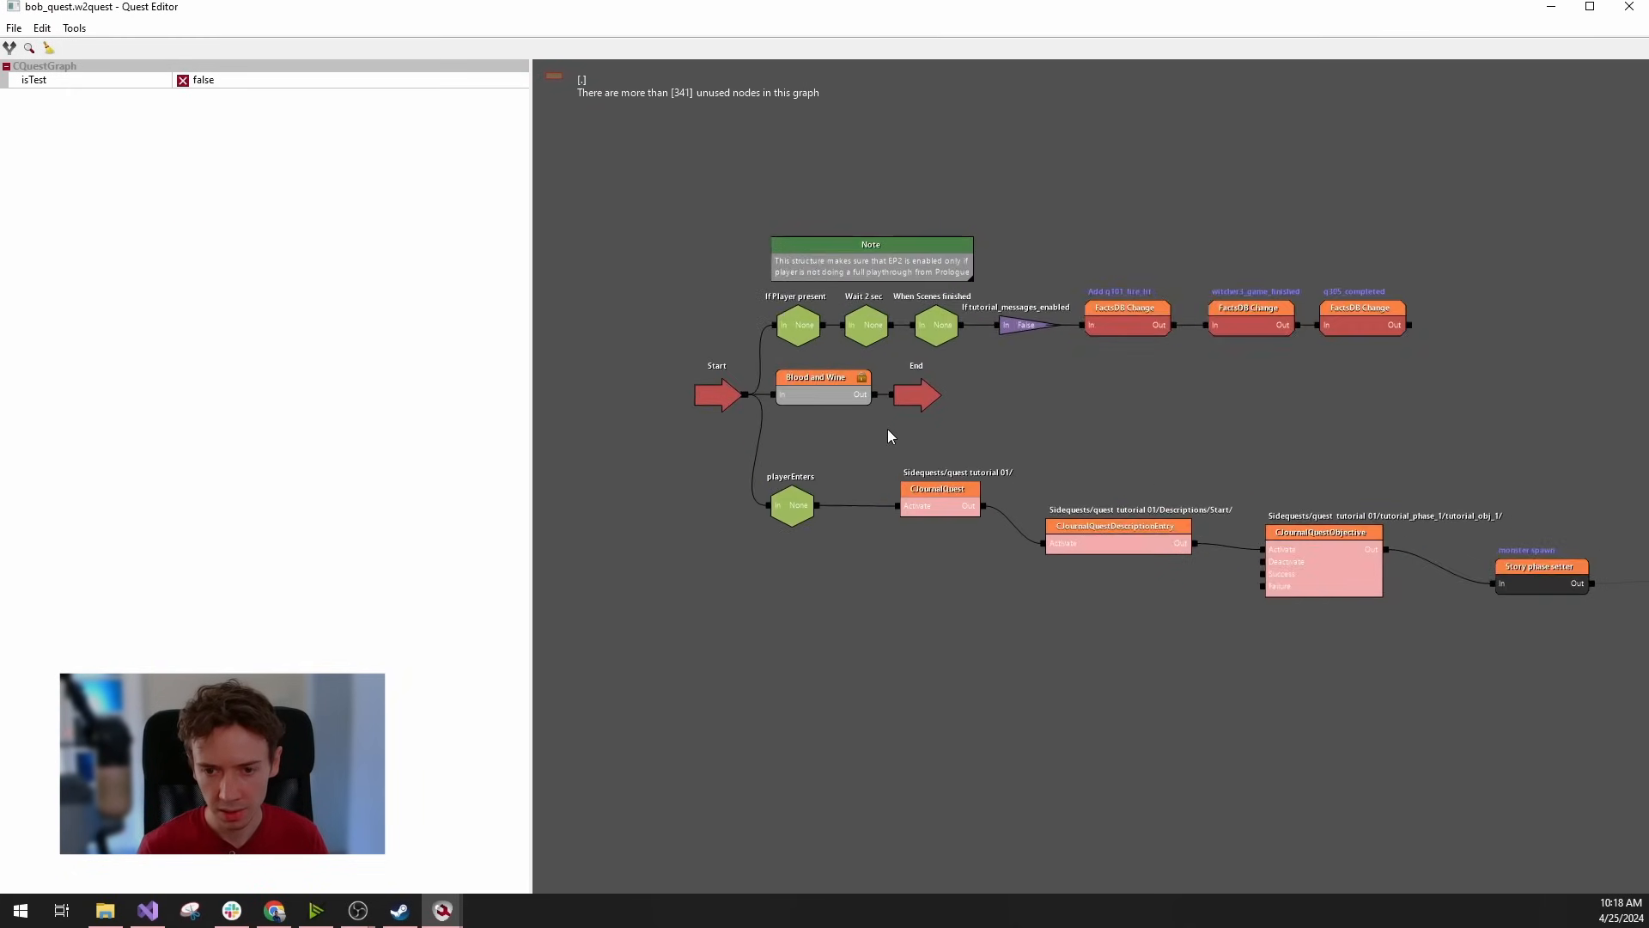
pyautogui.scroll(2, 888, 429)
pyautogui.doubleClick(792, 370)
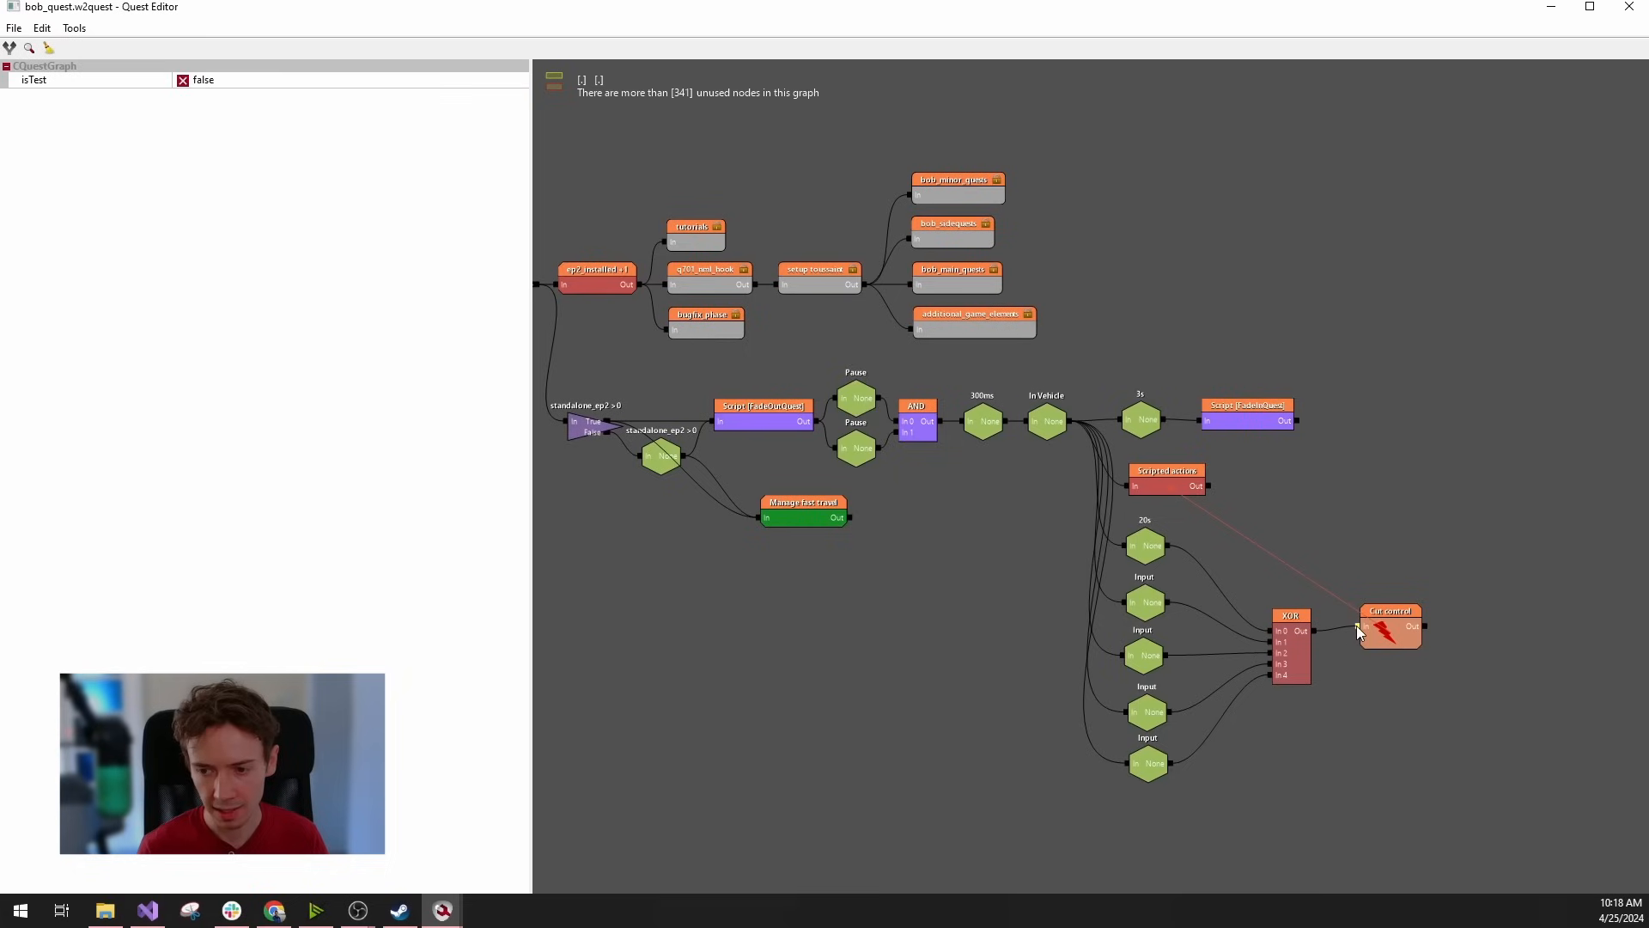
pyautogui.moveTo(1340, 467); pyautogui.dragTo(1586, 477)
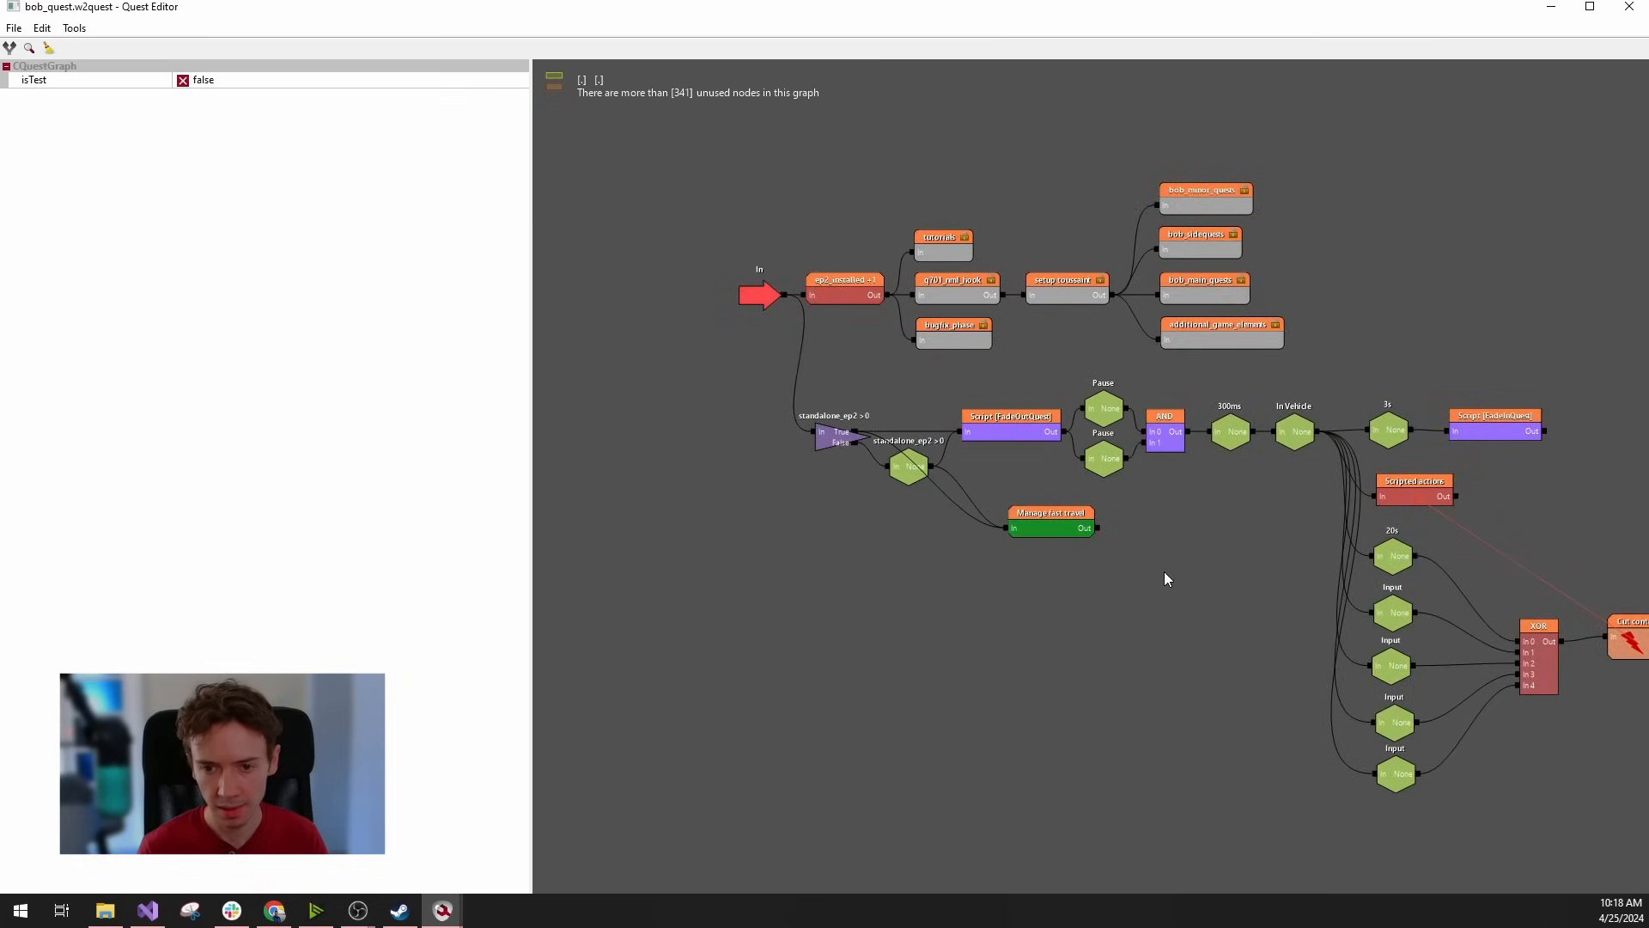
pyautogui.doubleClick(1089, 644)
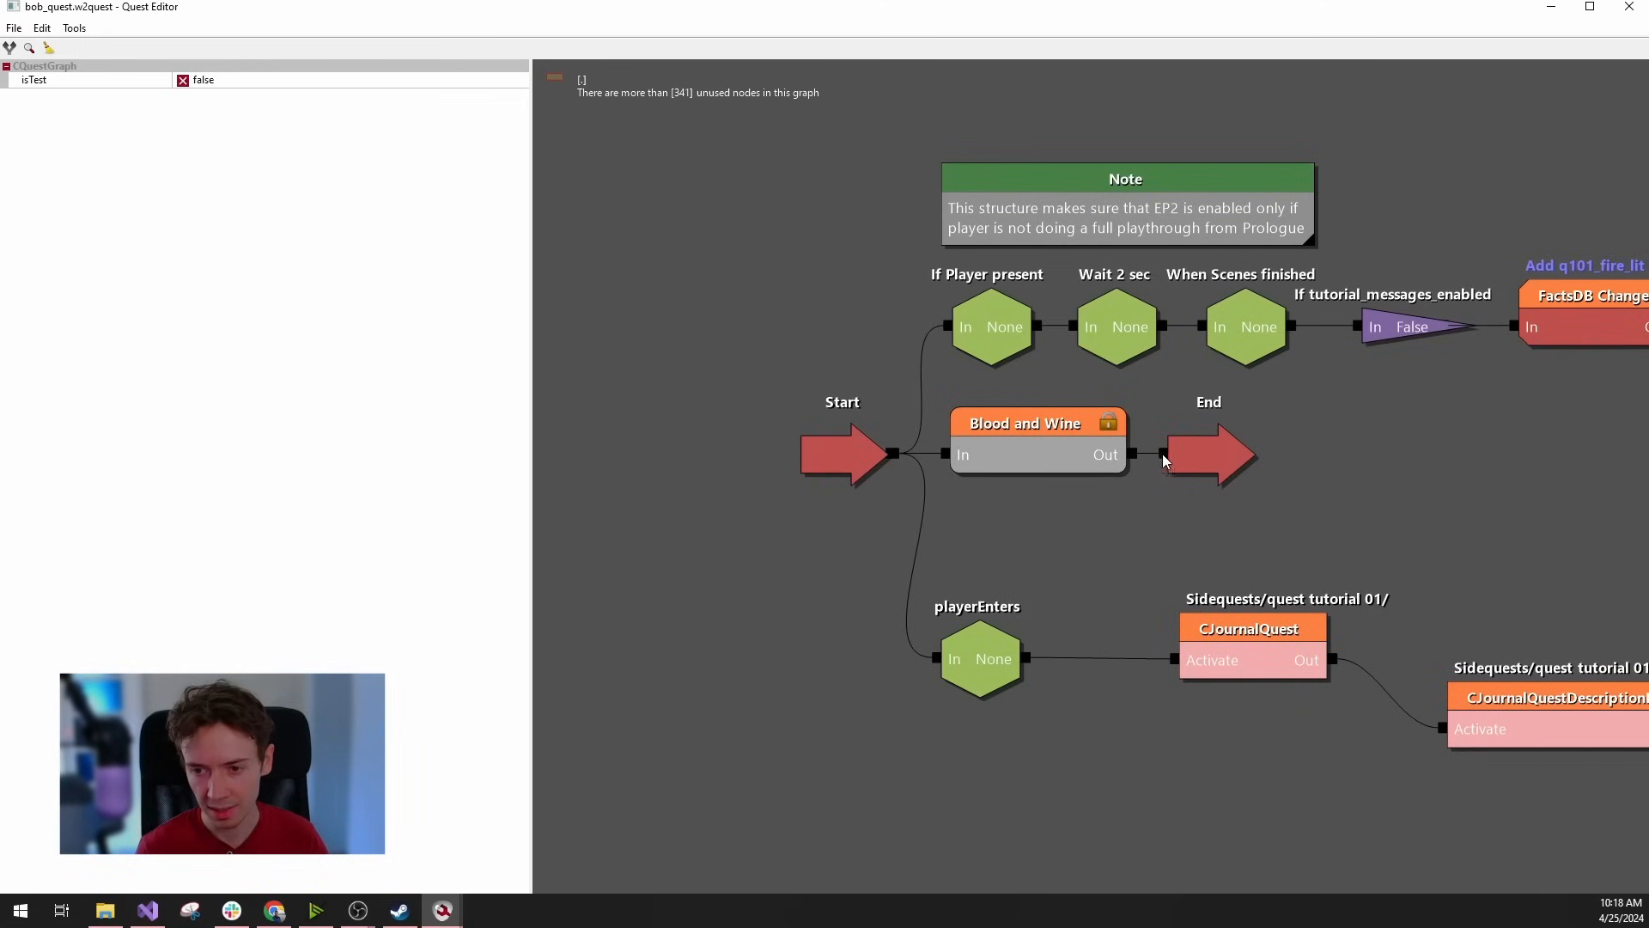
pyautogui.doubleClick(1092, 466)
pyautogui.scroll(-4, 1090, 560)
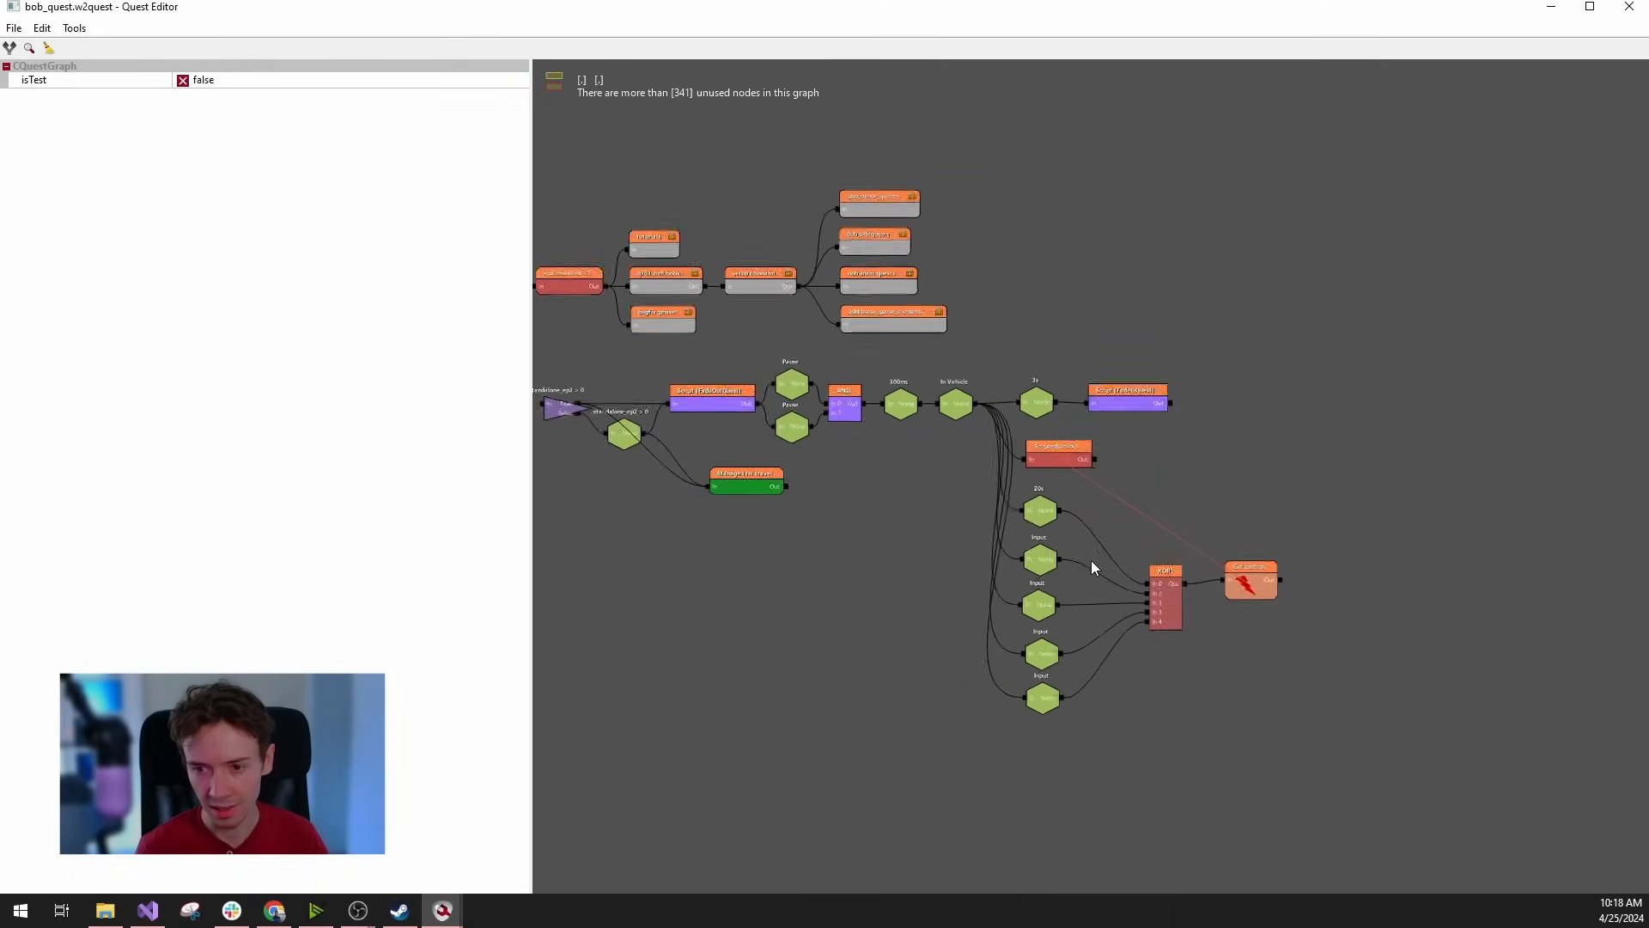
pyautogui.scroll(4, 1158, 576)
pyautogui.moveTo(756, 550); pyautogui.dragTo(889, 593)
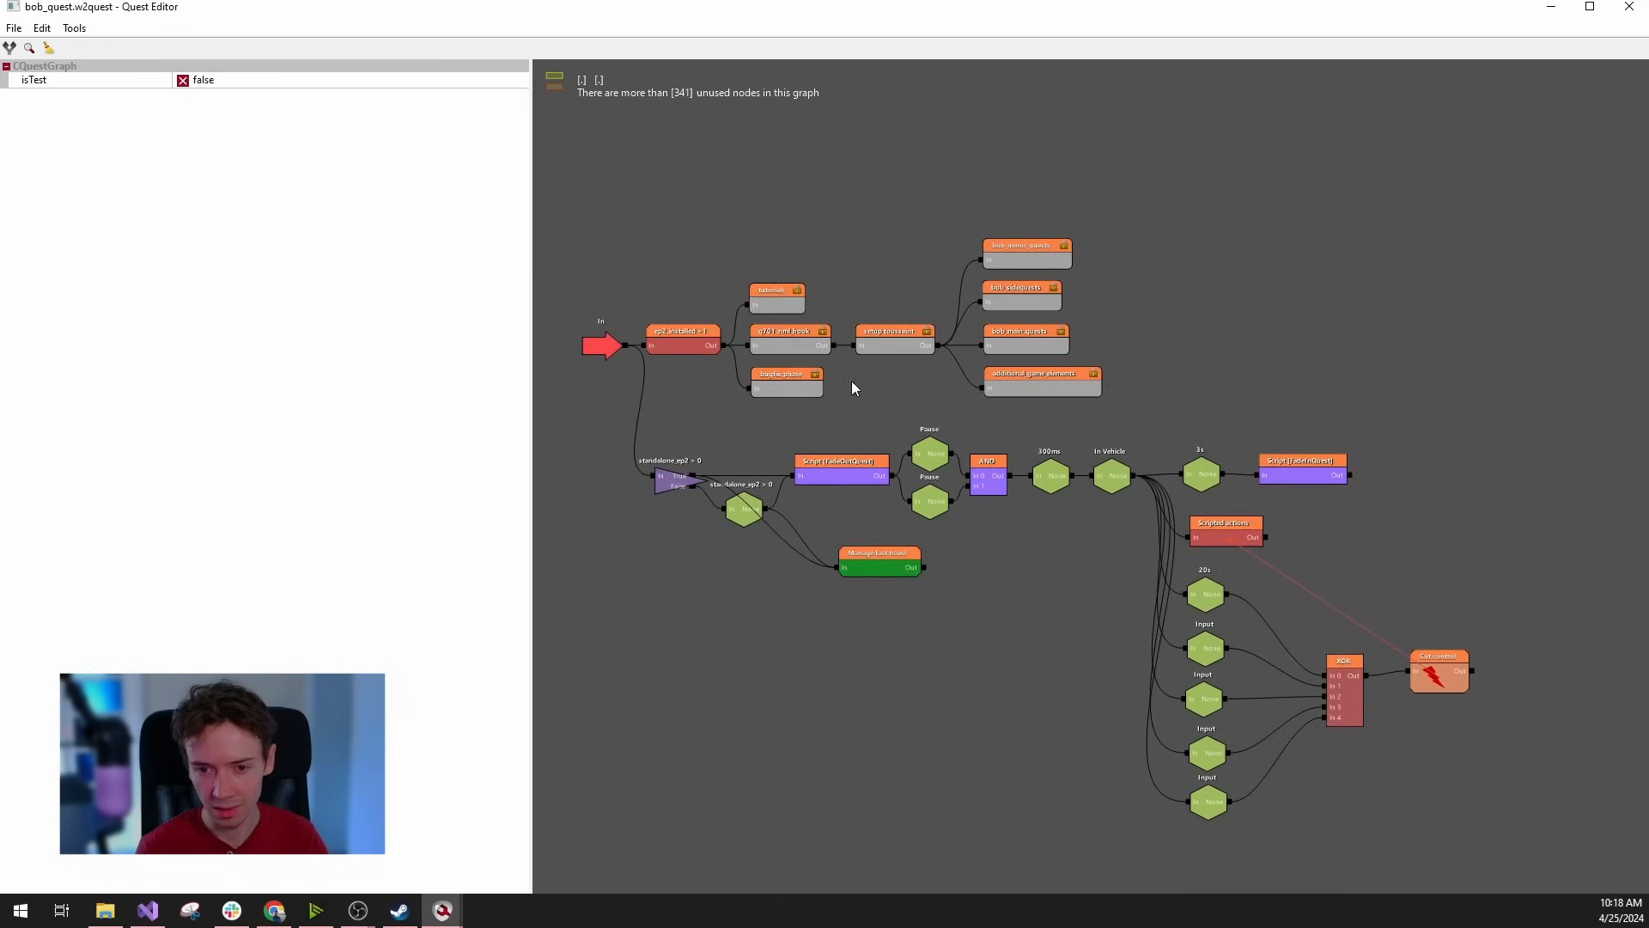
pyautogui.doubleClick(1237, 373)
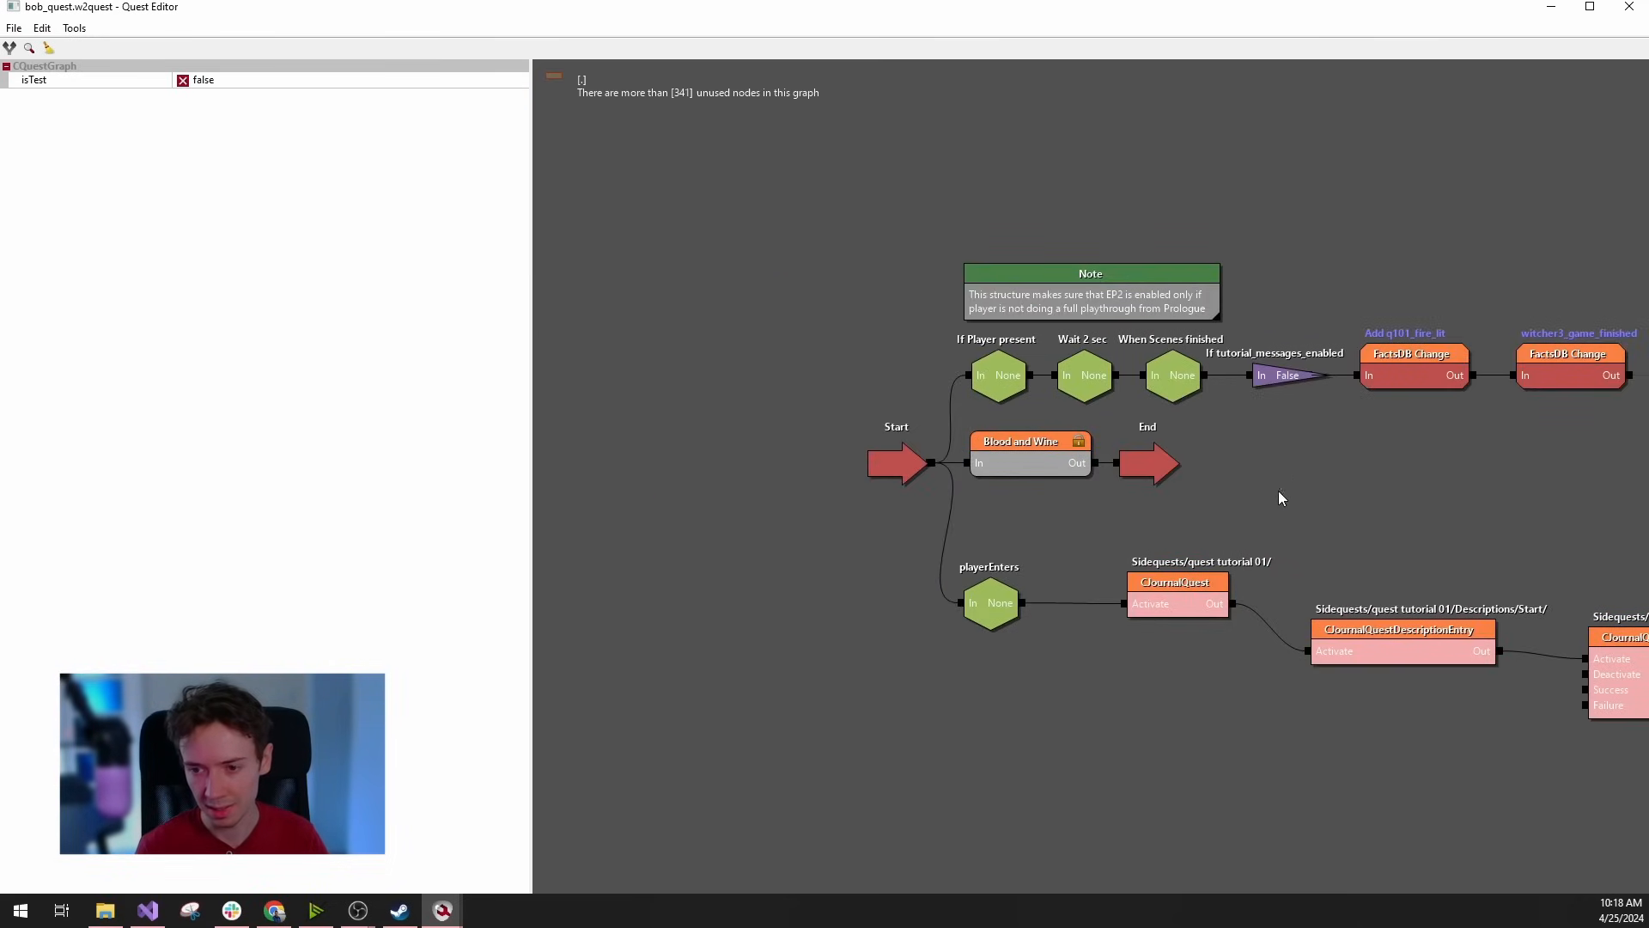
# Open the setup toussaint phase inside Blood and Wine, check the phase file out, and disable the link from Time management to Out.
pyautogui.doubleClick(1046, 462)
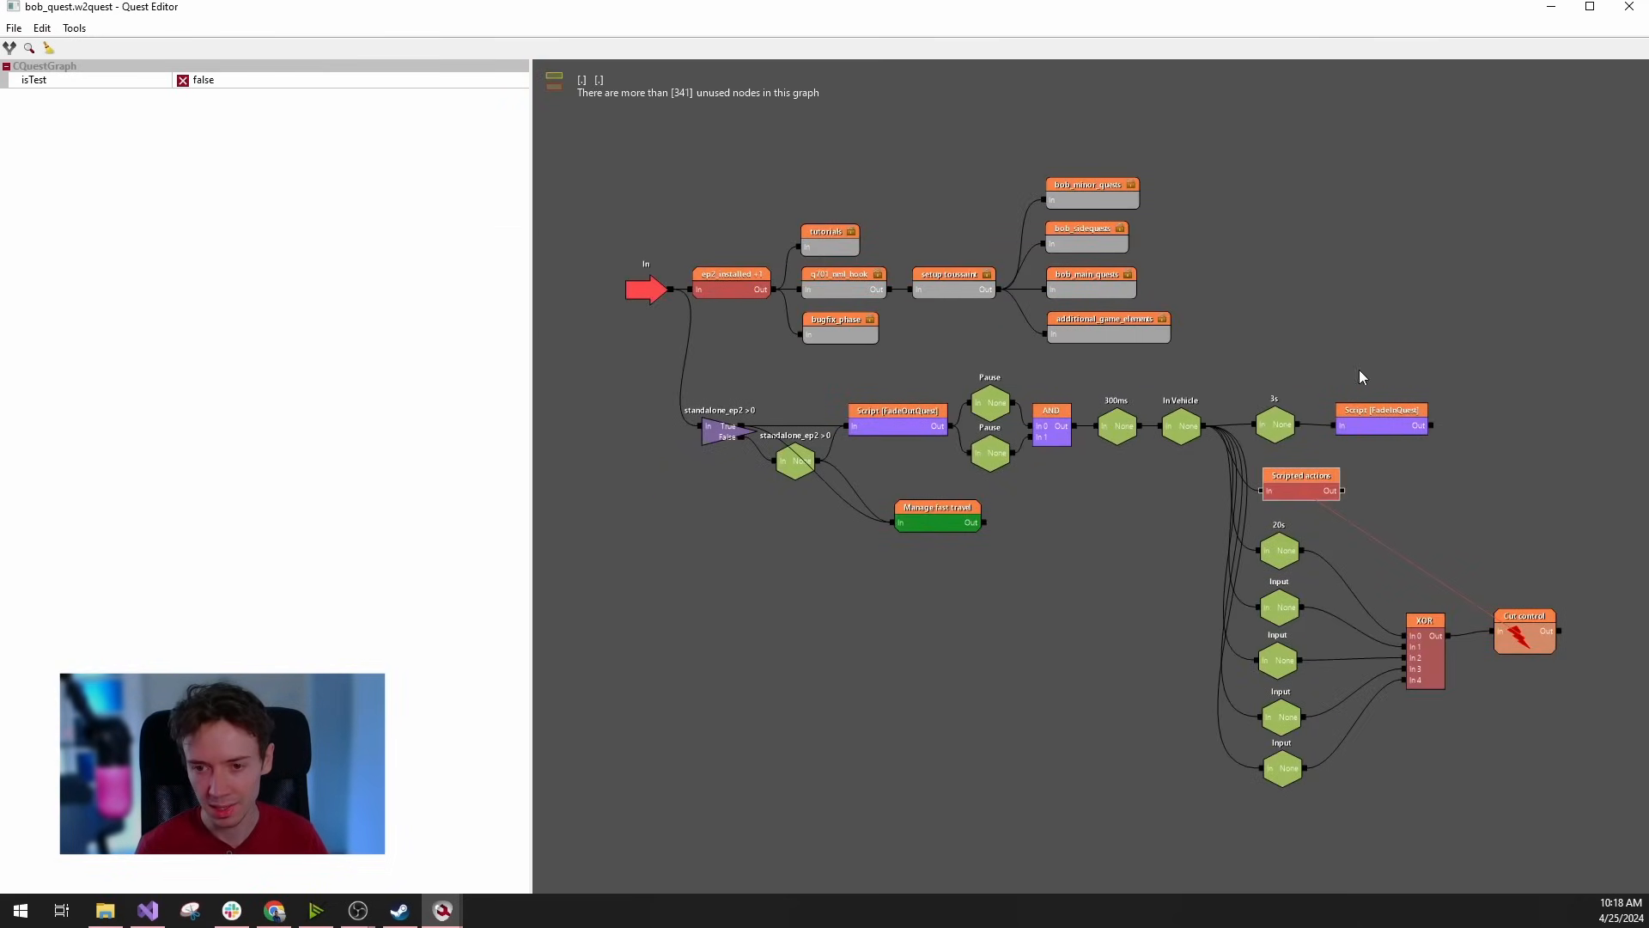
pyautogui.moveTo(1511, 386); pyautogui.dragTo(1408, 368)
pyautogui.doubleClick(1408, 369)
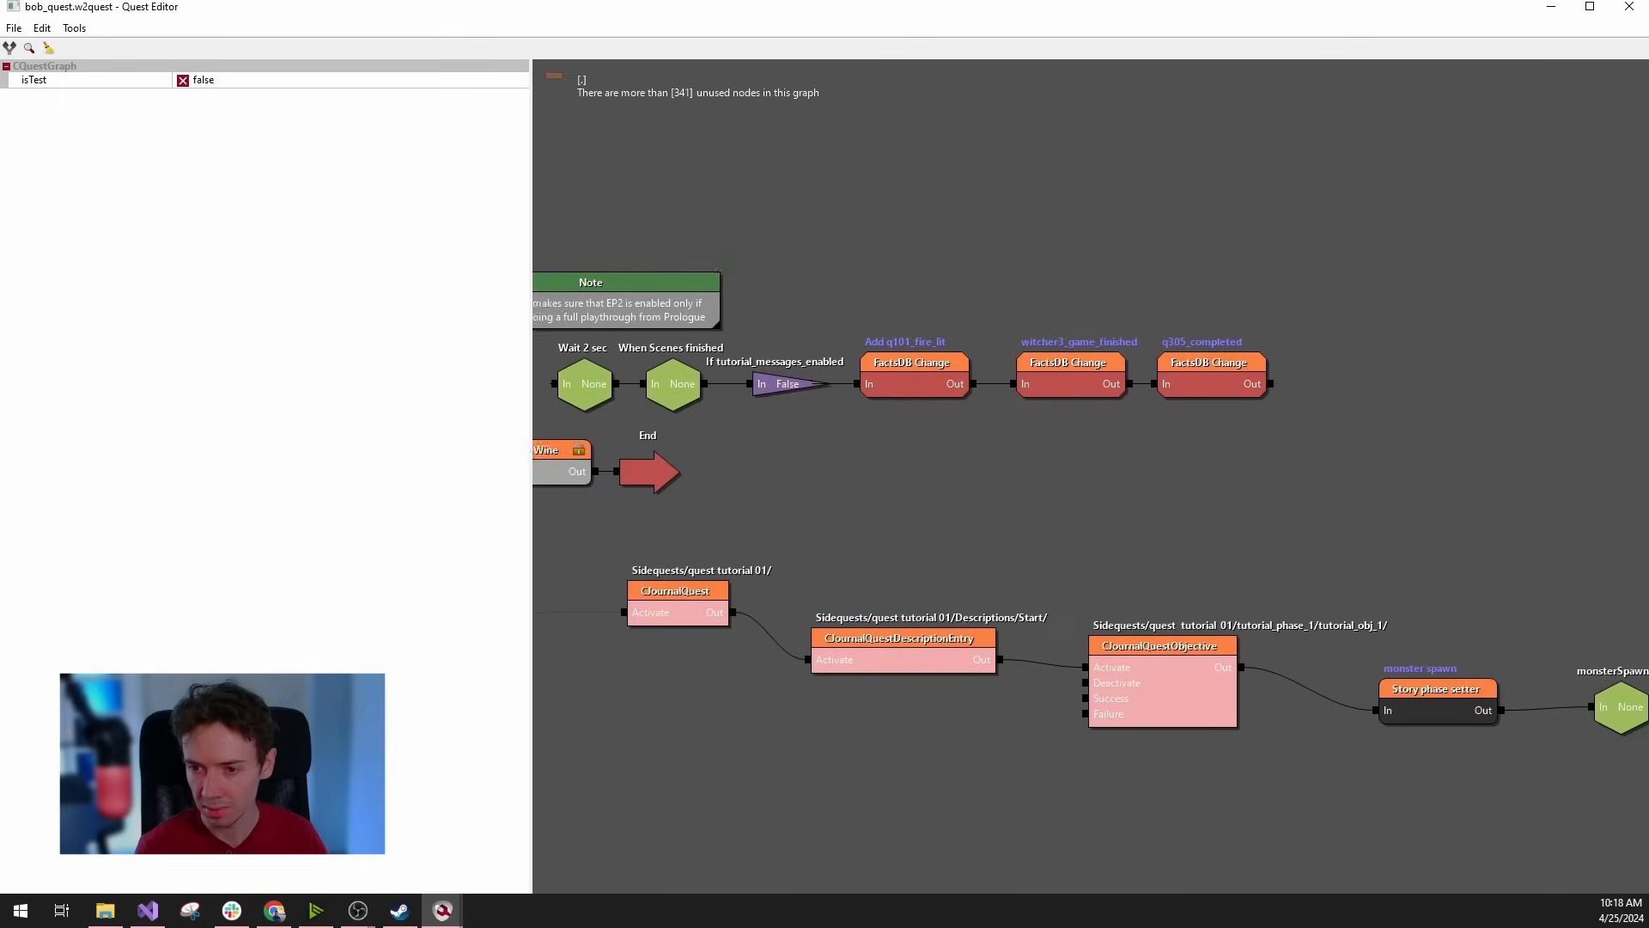
pyautogui.click(919, 475)
pyautogui.doubleClick(919, 469)
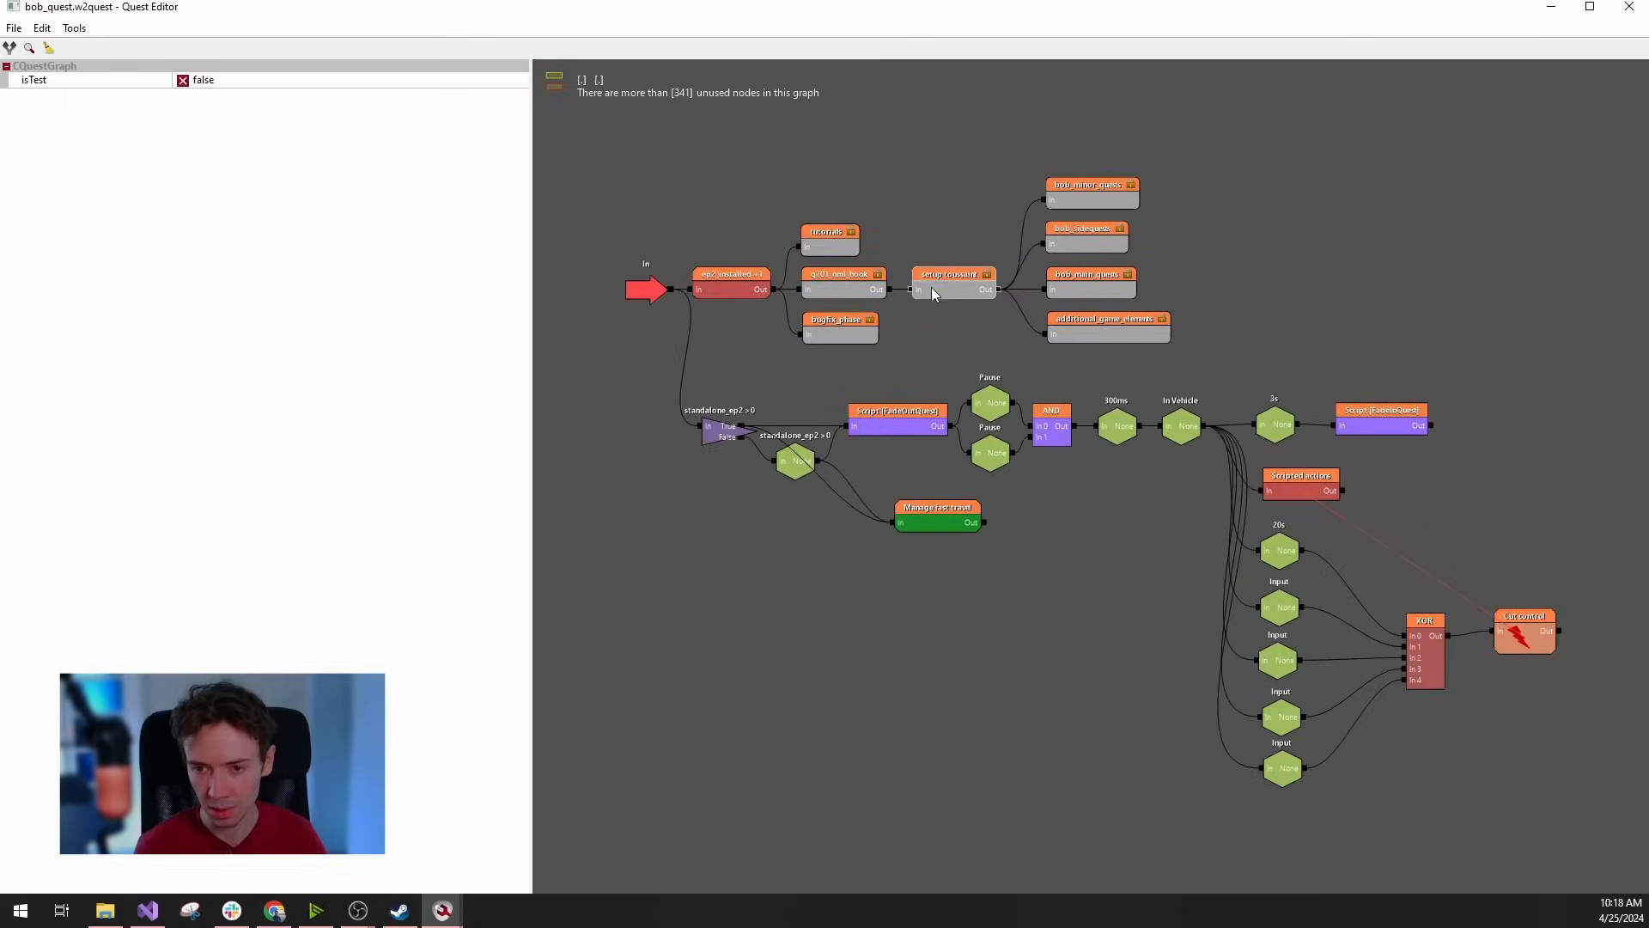
pyautogui.doubleClick(948, 280)
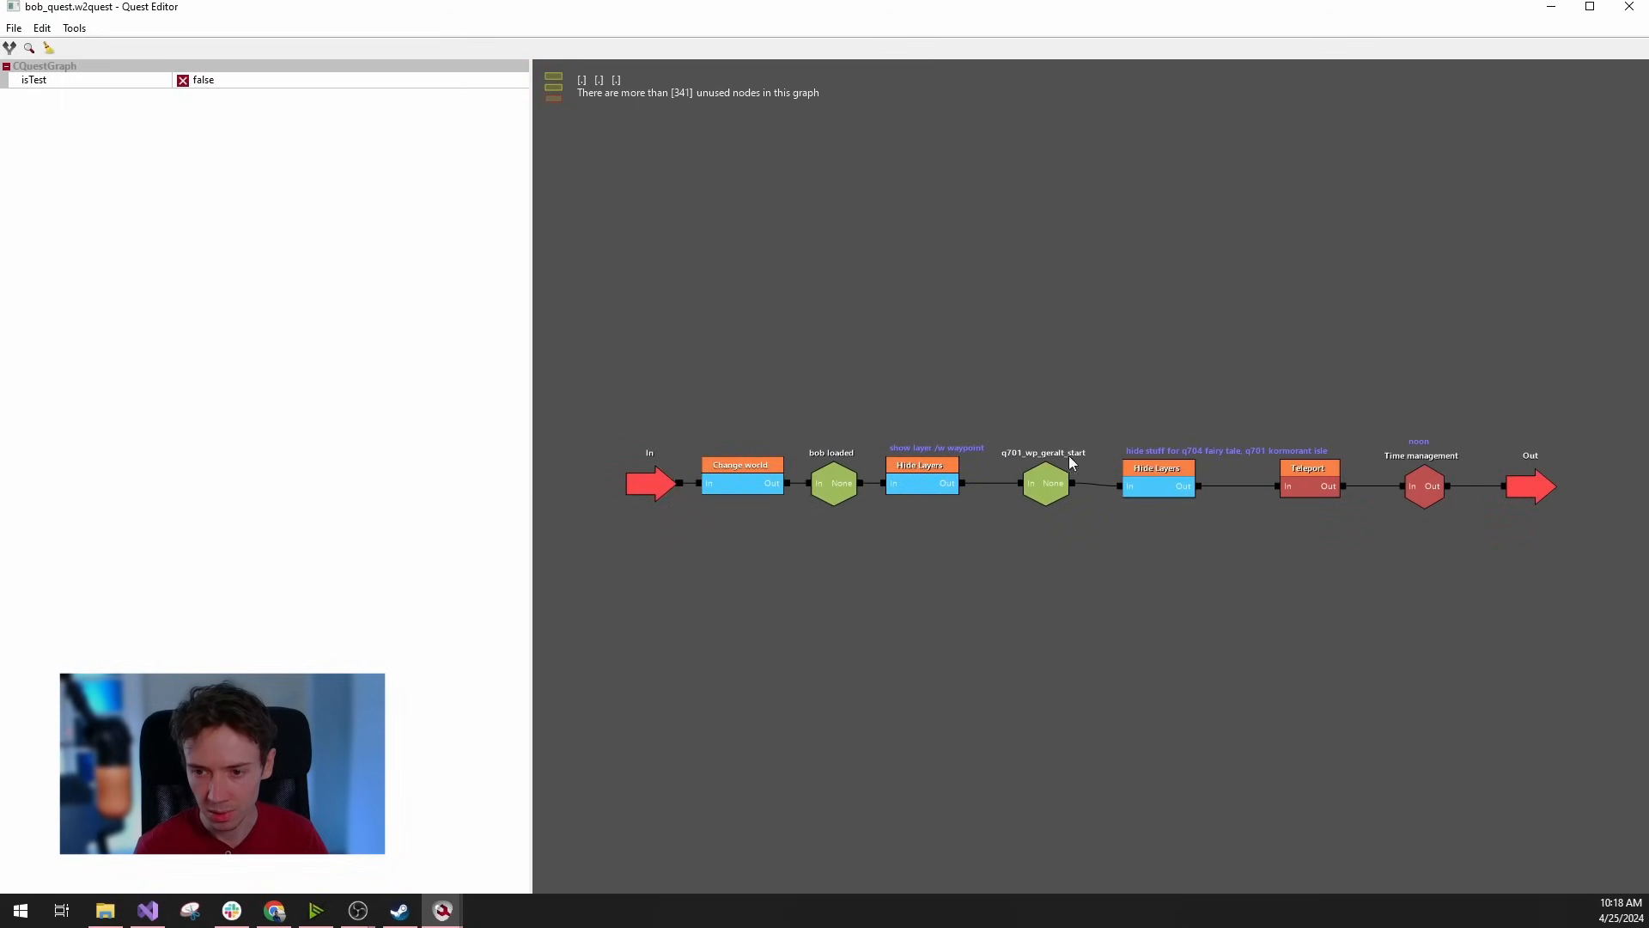
pyautogui.click(1473, 486)
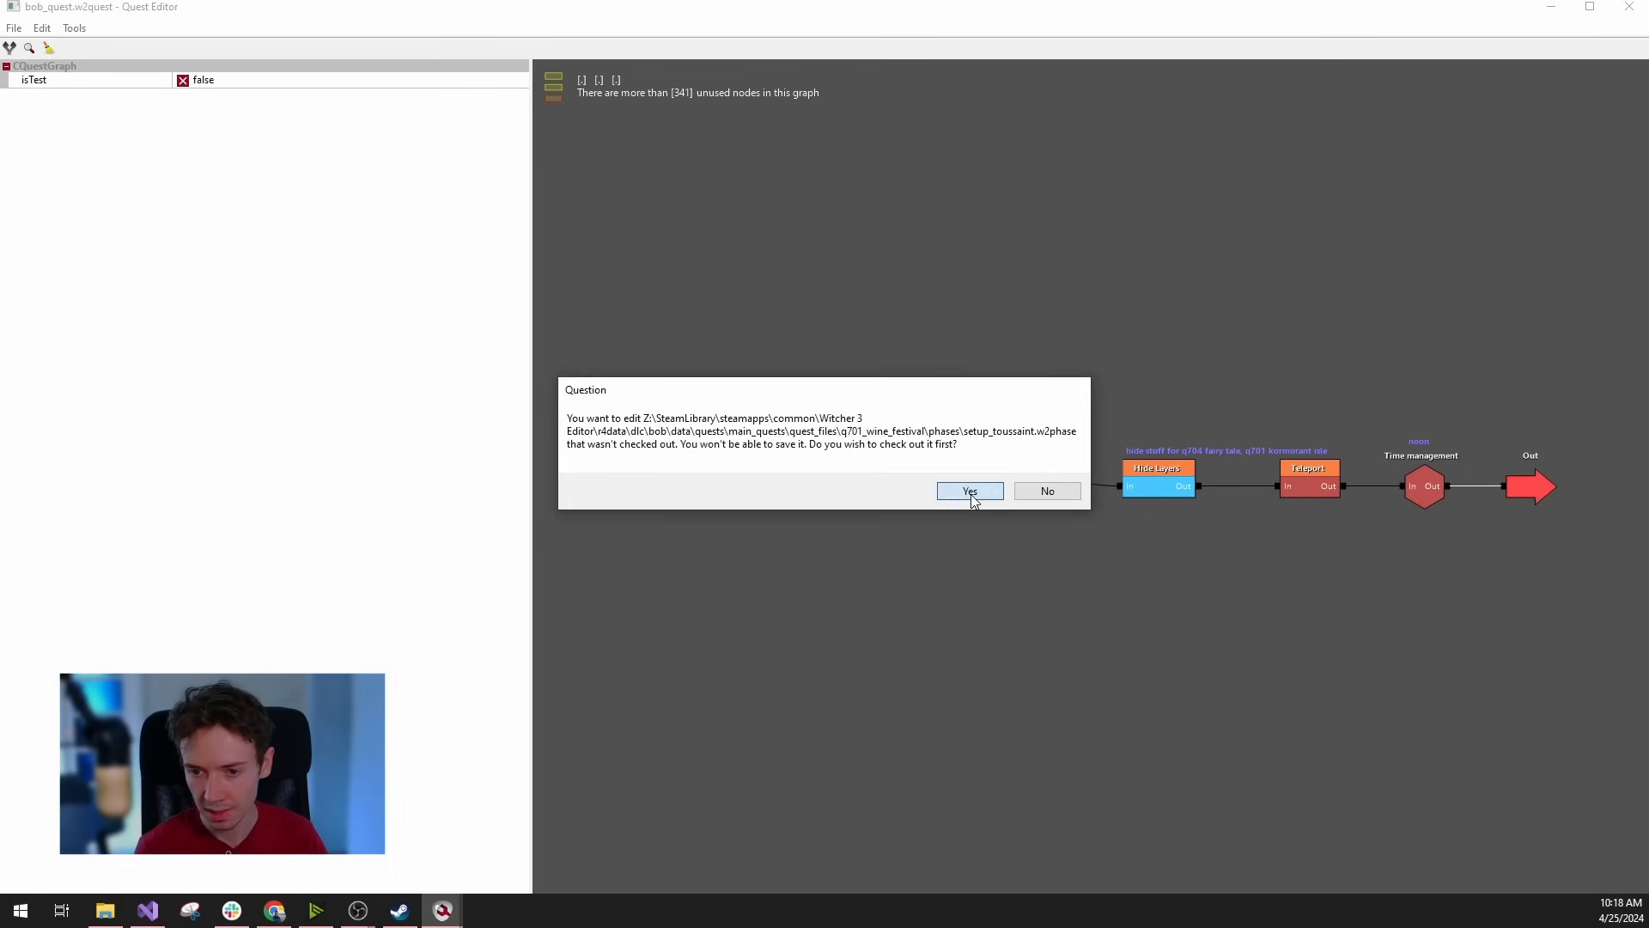
pyautogui.click(968, 489)
# Inspect the link to Out in the setup toussaint phase again, and return to the tutorial quest chain in the top-level graph.
pyautogui.doubleClick(1465, 544)
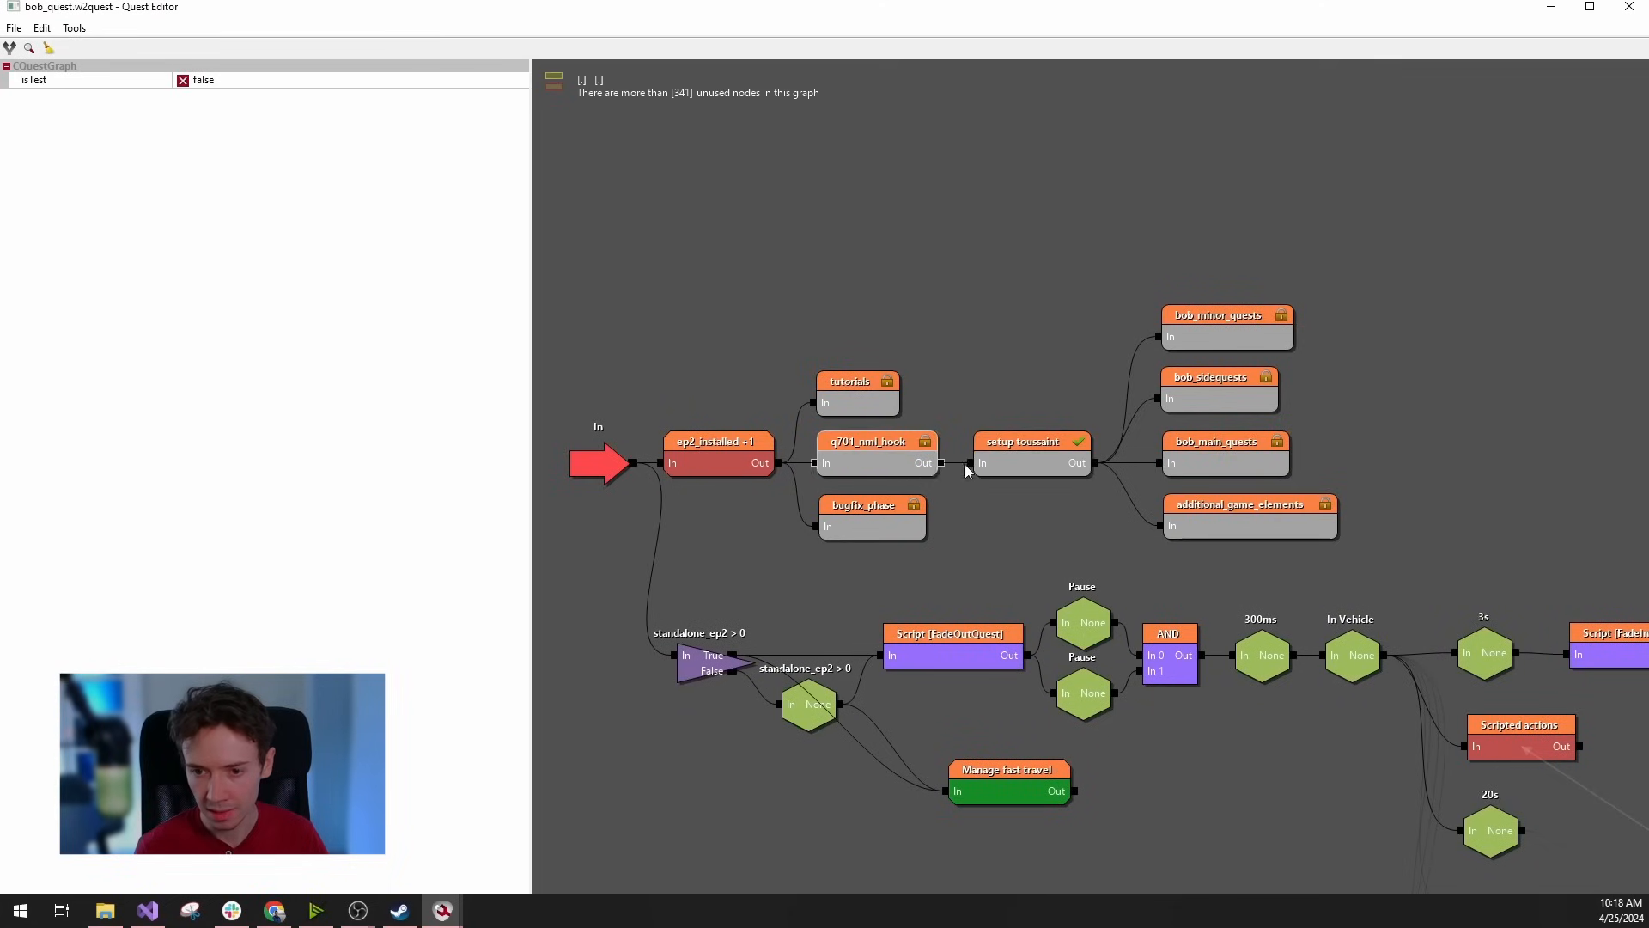
pyautogui.scroll(1, 1014, 464)
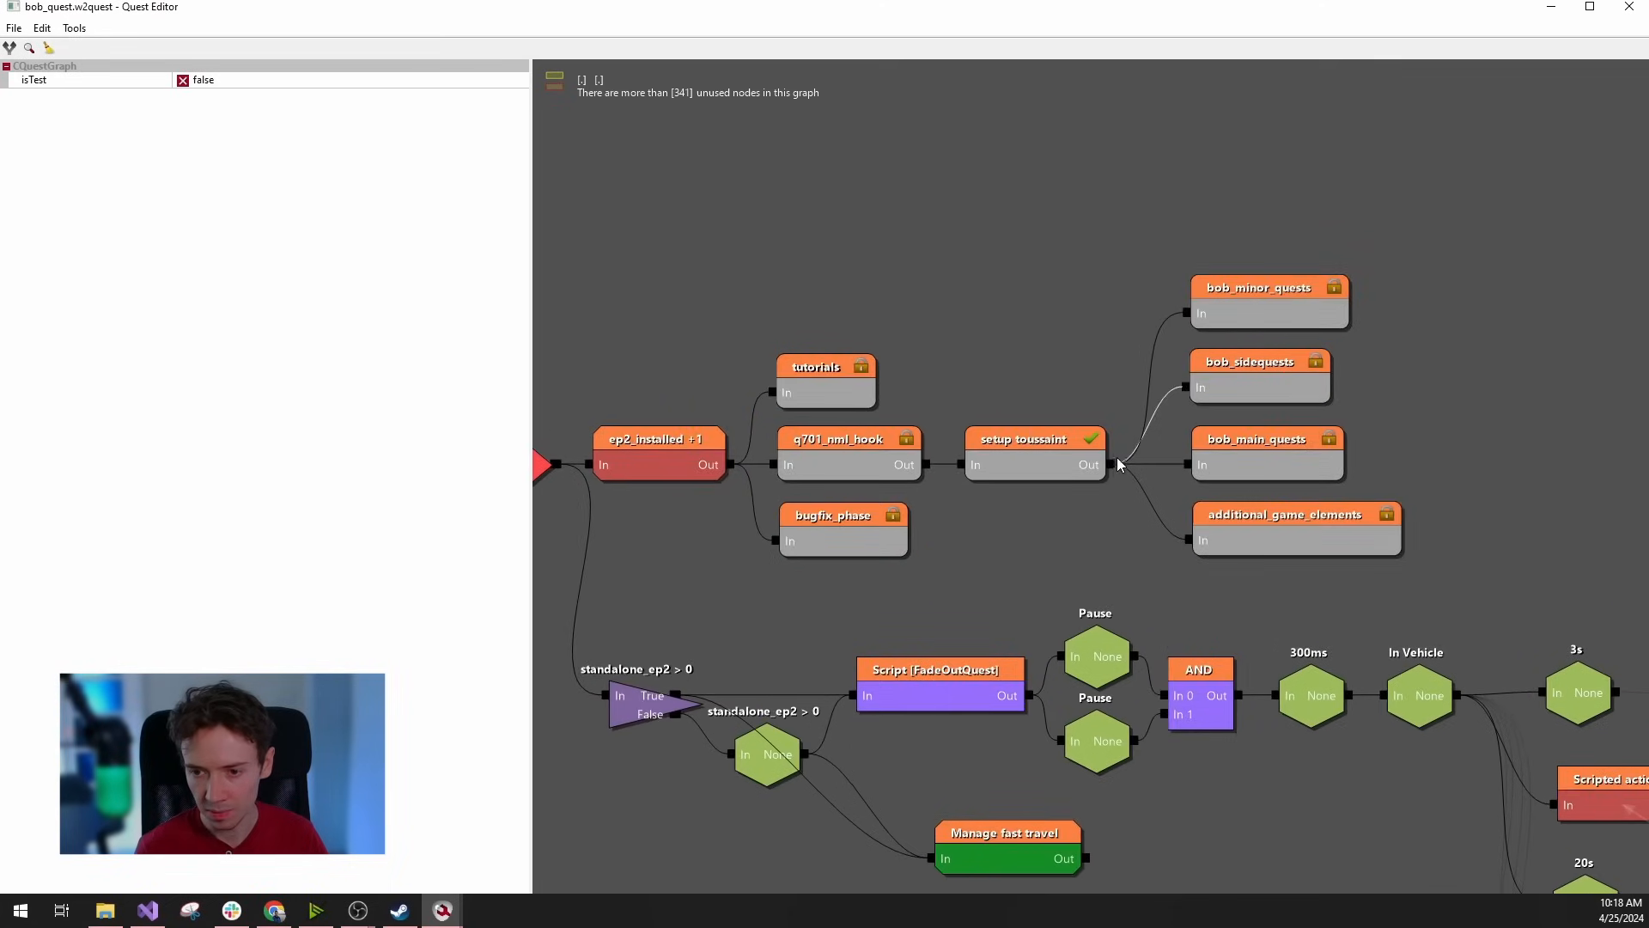
pyautogui.doubleClick(1049, 460)
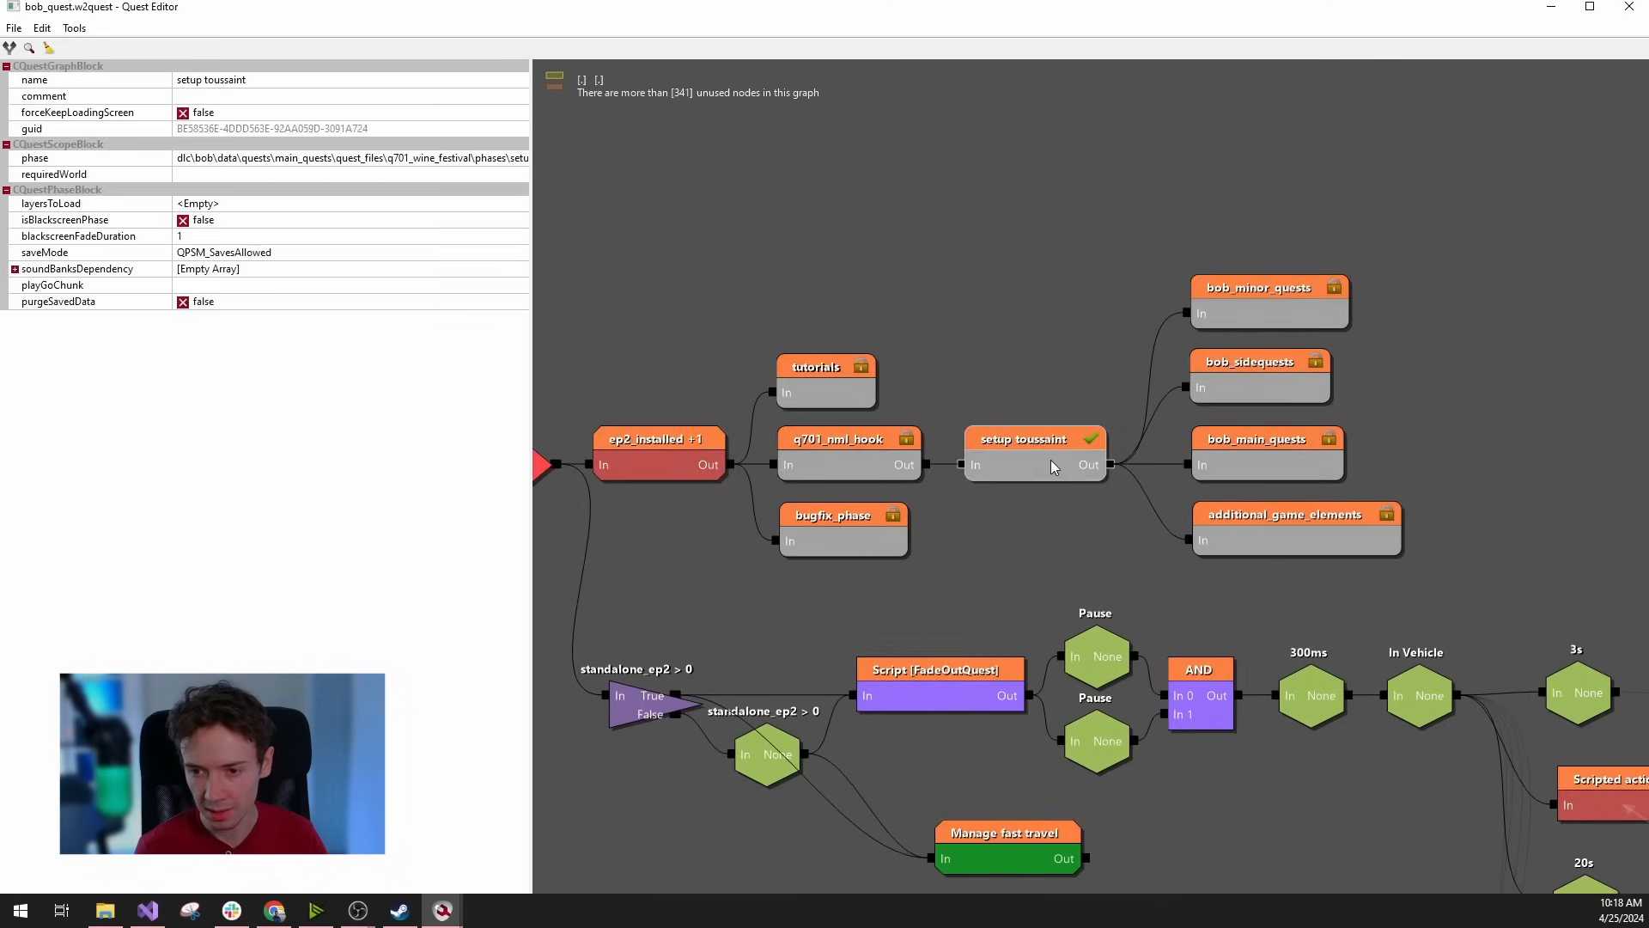
pyautogui.scroll(3, 1487, 482)
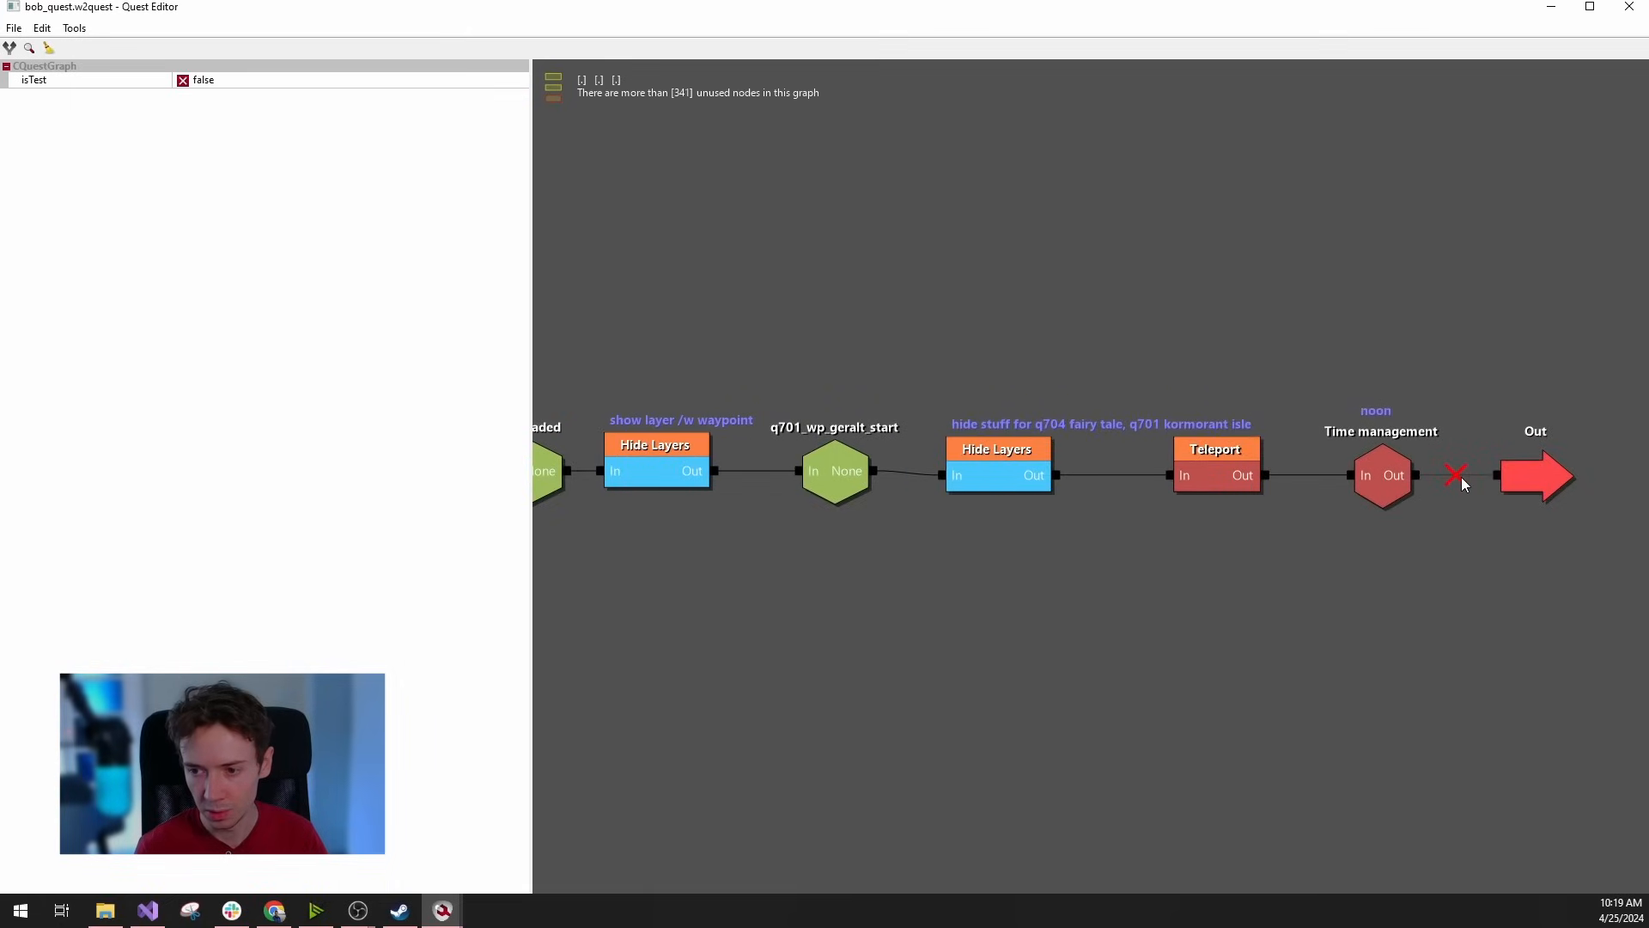
pyautogui.scroll(1, 1457, 477)
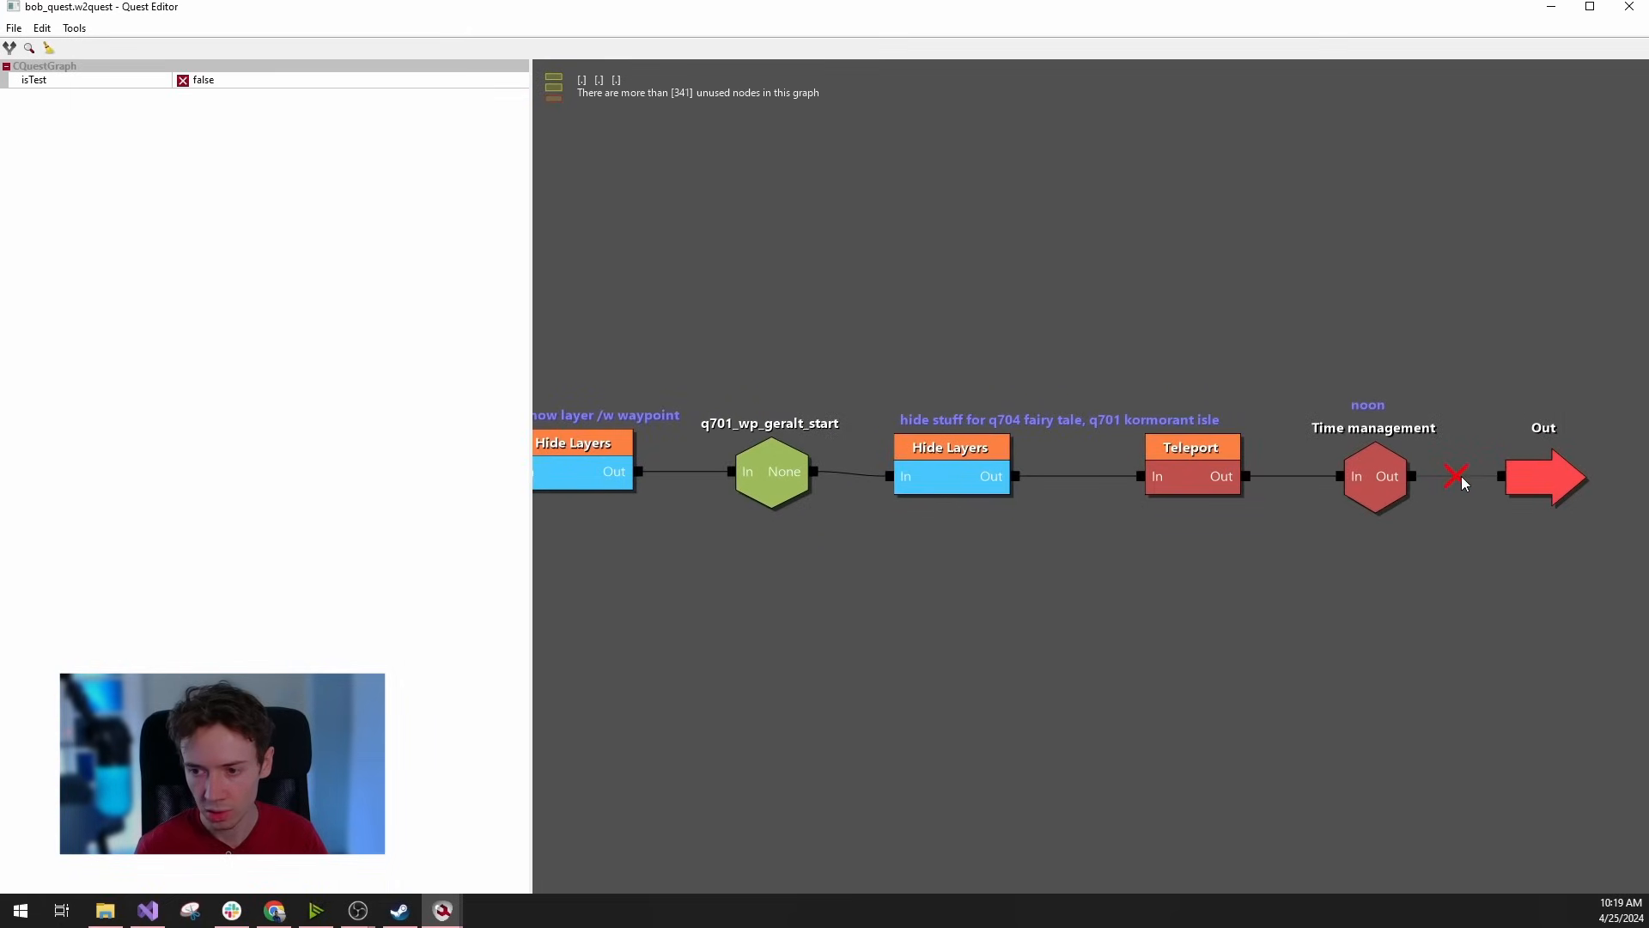
pyautogui.doubleClick(1353, 619)
pyautogui.moveTo(1275, 739); pyautogui.dragTo(710, 438)
pyautogui.scroll(-3, 1275, 739)
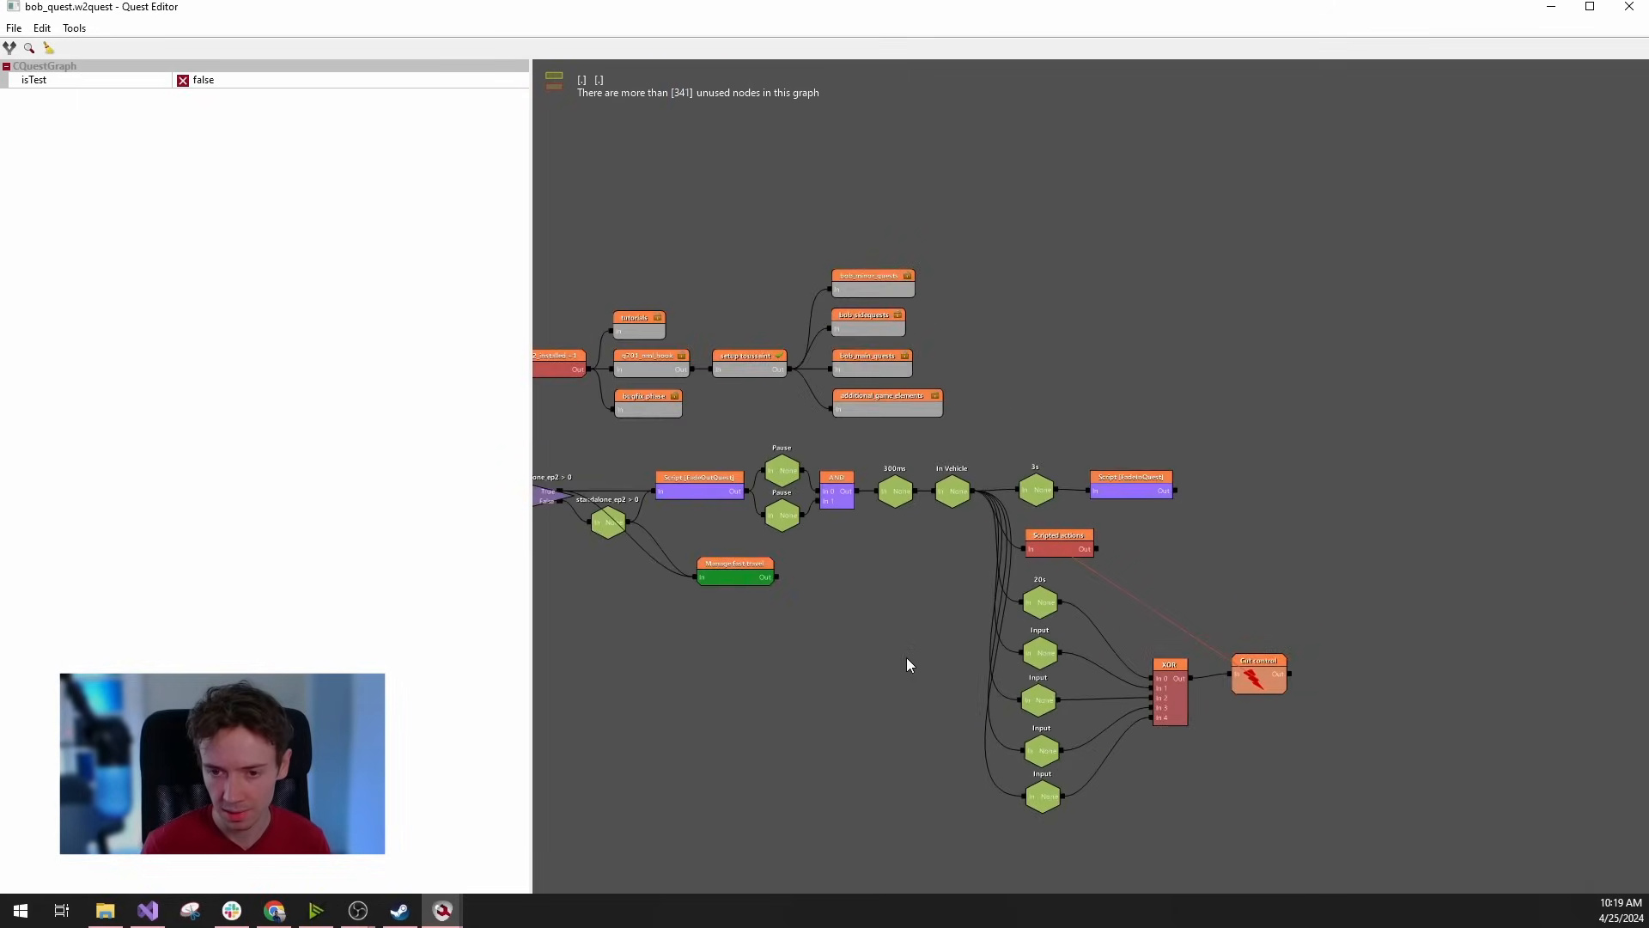
pyautogui.doubleClick(905, 657)
pyautogui.moveTo(1404, 793); pyautogui.dragTo(238, 556)
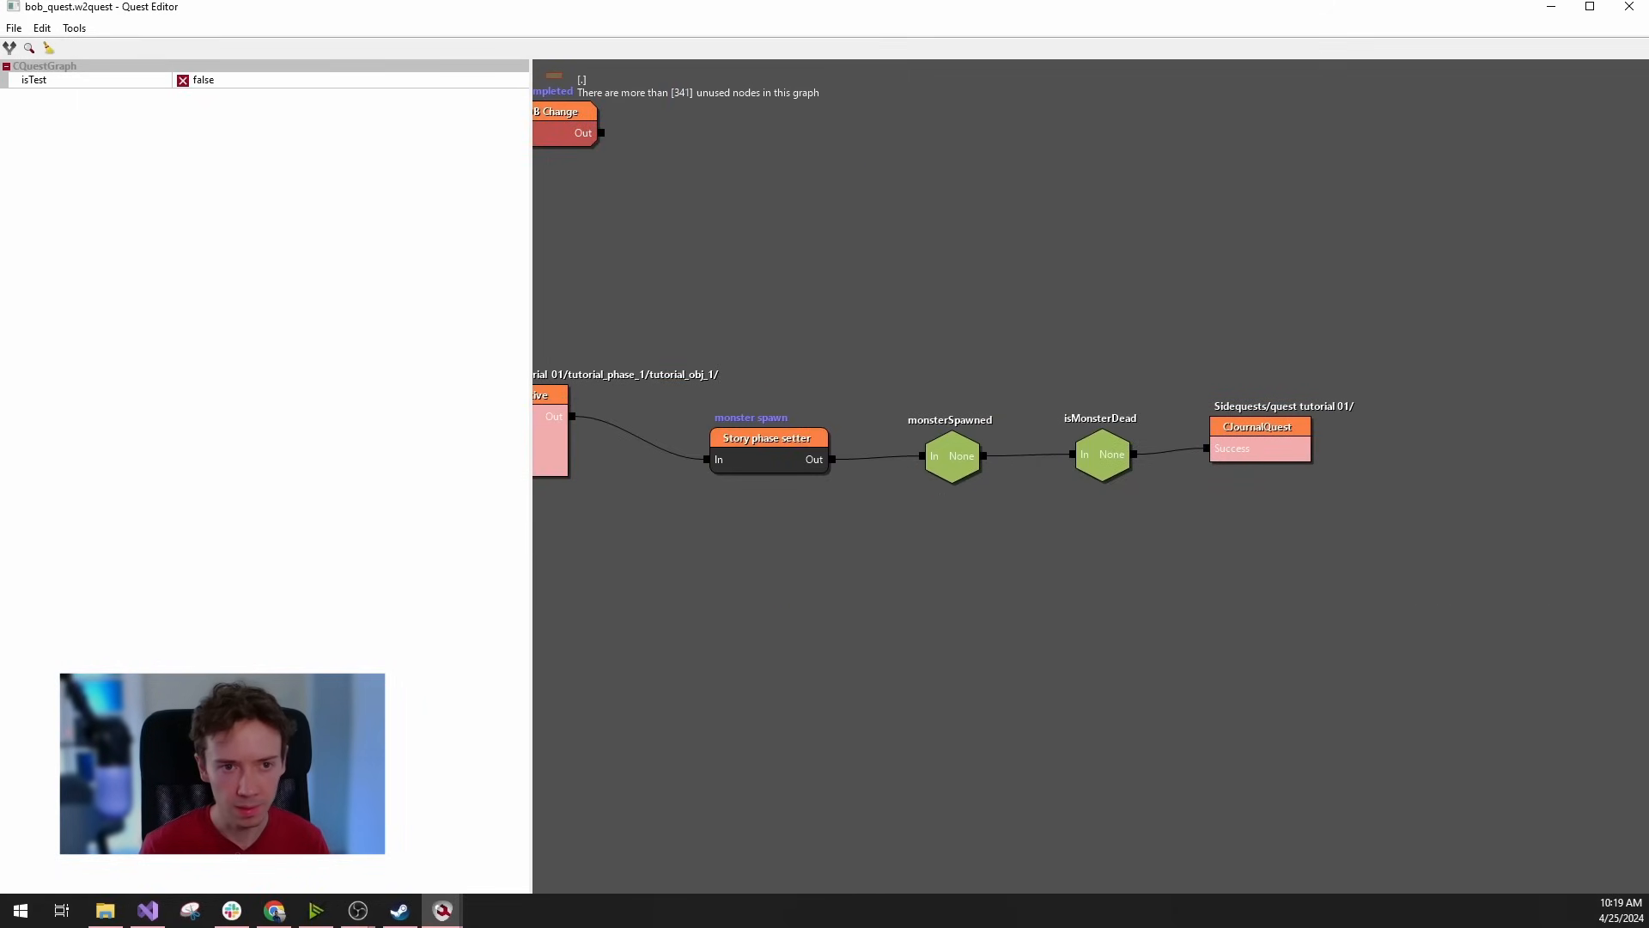
# Save bob_quest.w2quest and the tutorial_monster_com.w2comm community, minimising both editors to return to the world view.
pyautogui.click(17, 32)
pyautogui.click(34, 48)
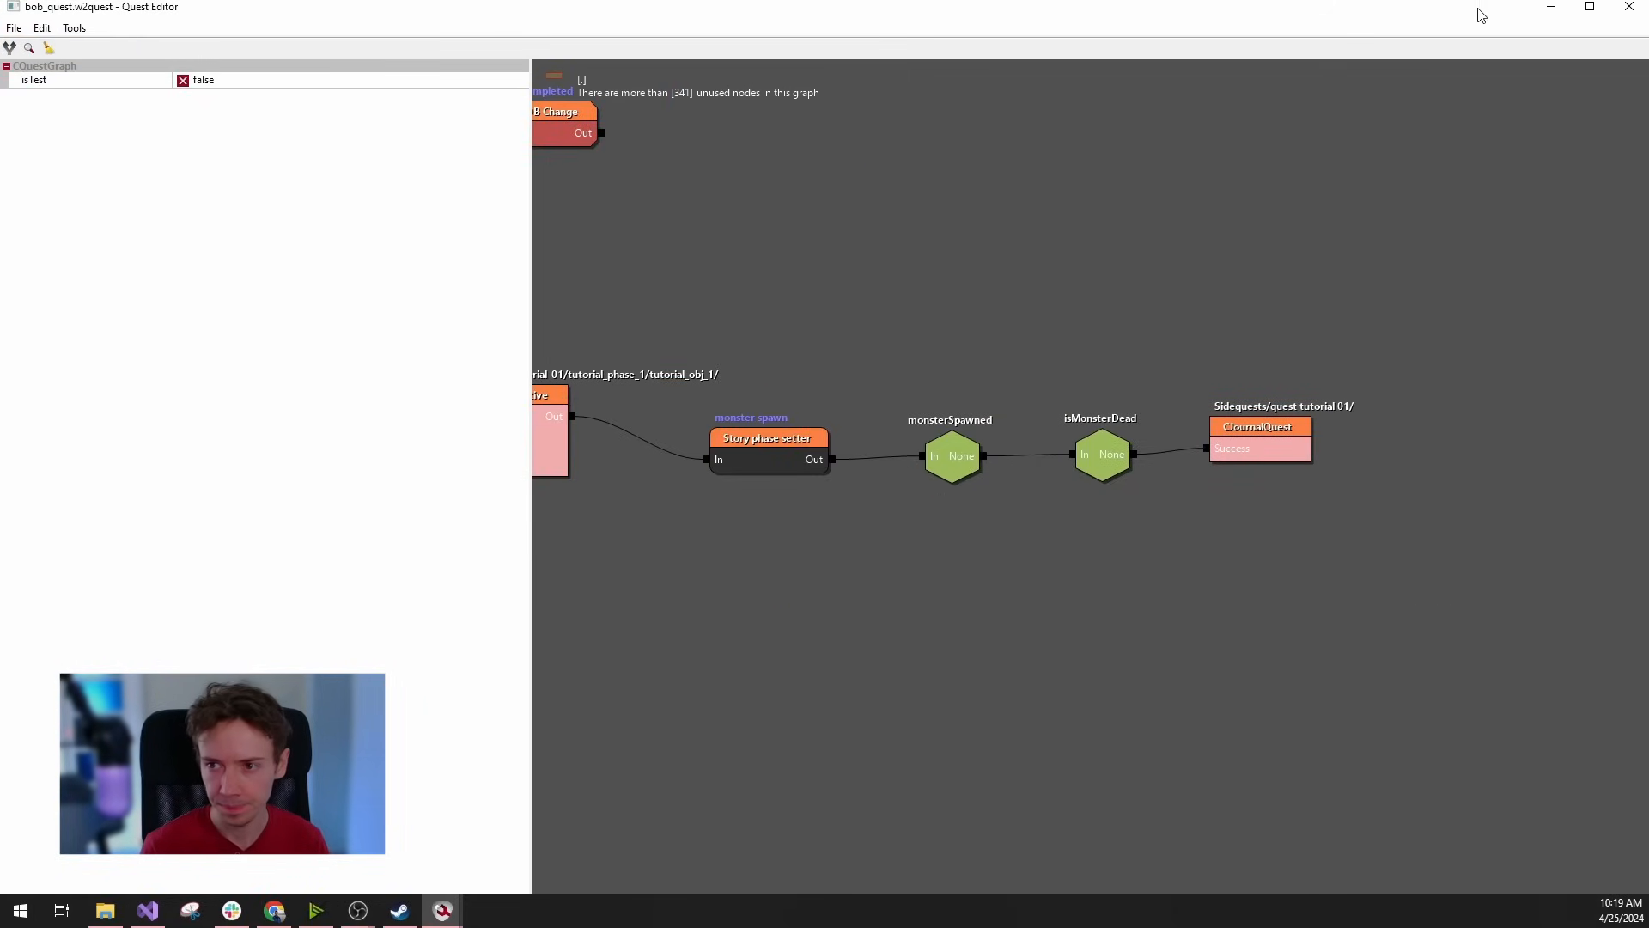
pyautogui.click(1550, 7)
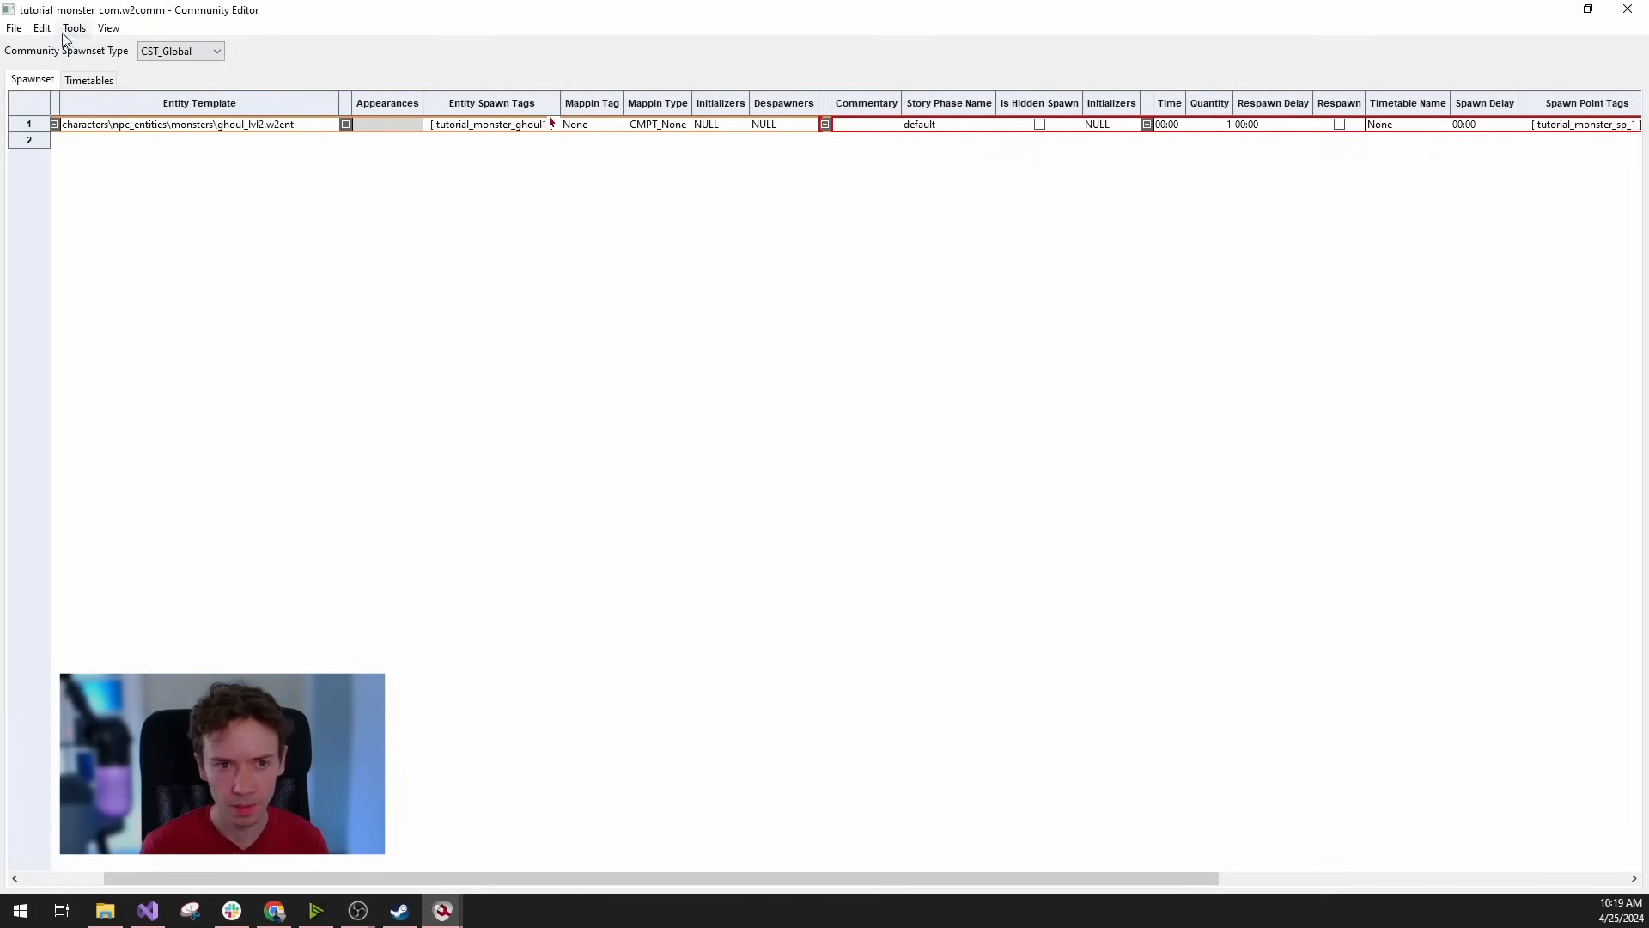
pyautogui.click(12, 33)
pyautogui.click(41, 48)
pyautogui.click(1549, 8)
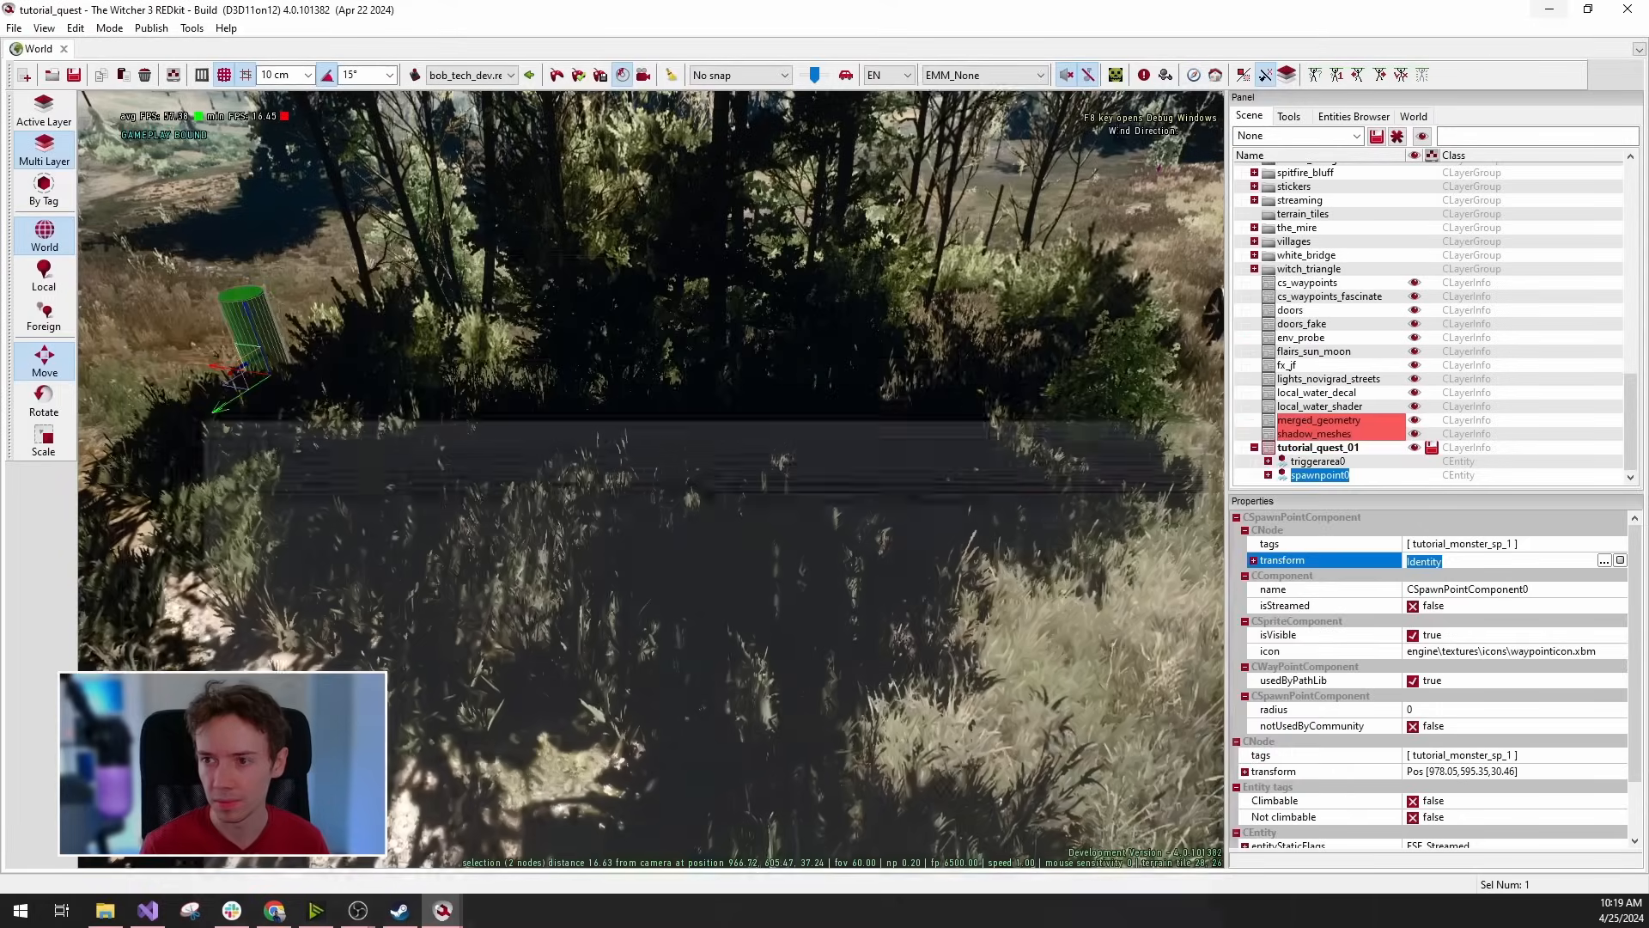
# Fly the world camera from the monster spawn point to the dirt path fork and examine the area around it.
pyautogui.moveTo(618, 386); pyautogui.dragTo(786, 292, button='right')
pyautogui.hotkey('shift', 'w')
pyautogui.press('w')
pyautogui.moveTo(650, 479); pyautogui.dragTo(592, 472, button='right')
pyautogui.press('w')
pyautogui.moveTo(524, 163); pyautogui.dragTo(504, 221, button='right')
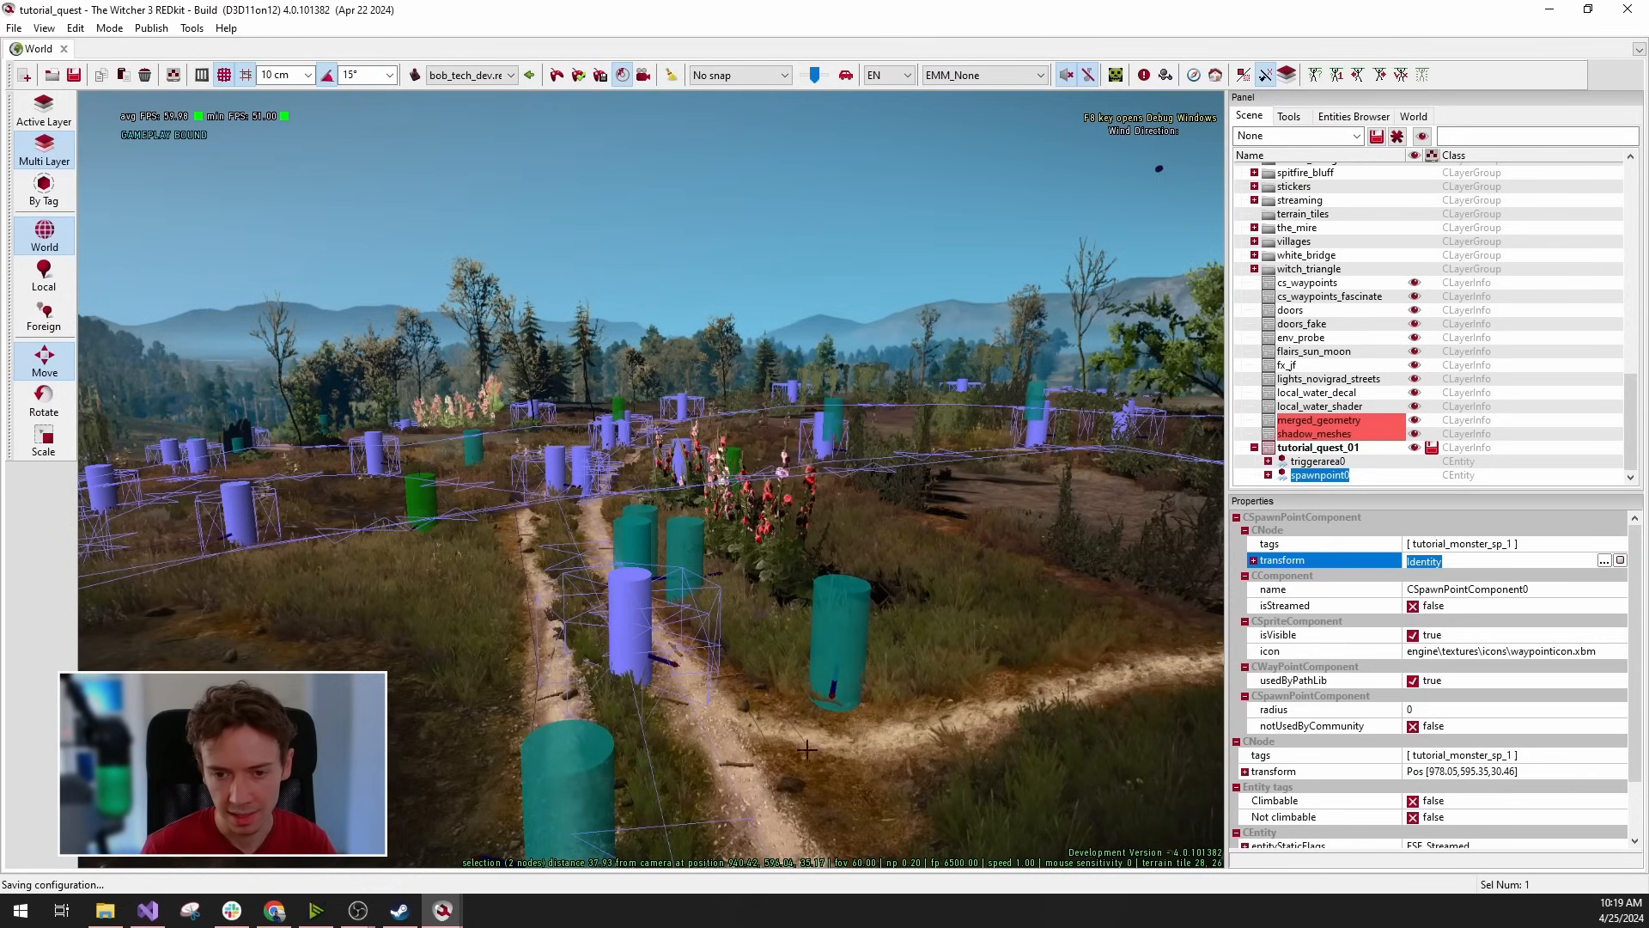
pyautogui.moveTo(806, 750); pyautogui.dragTo(812, 812, button='right')
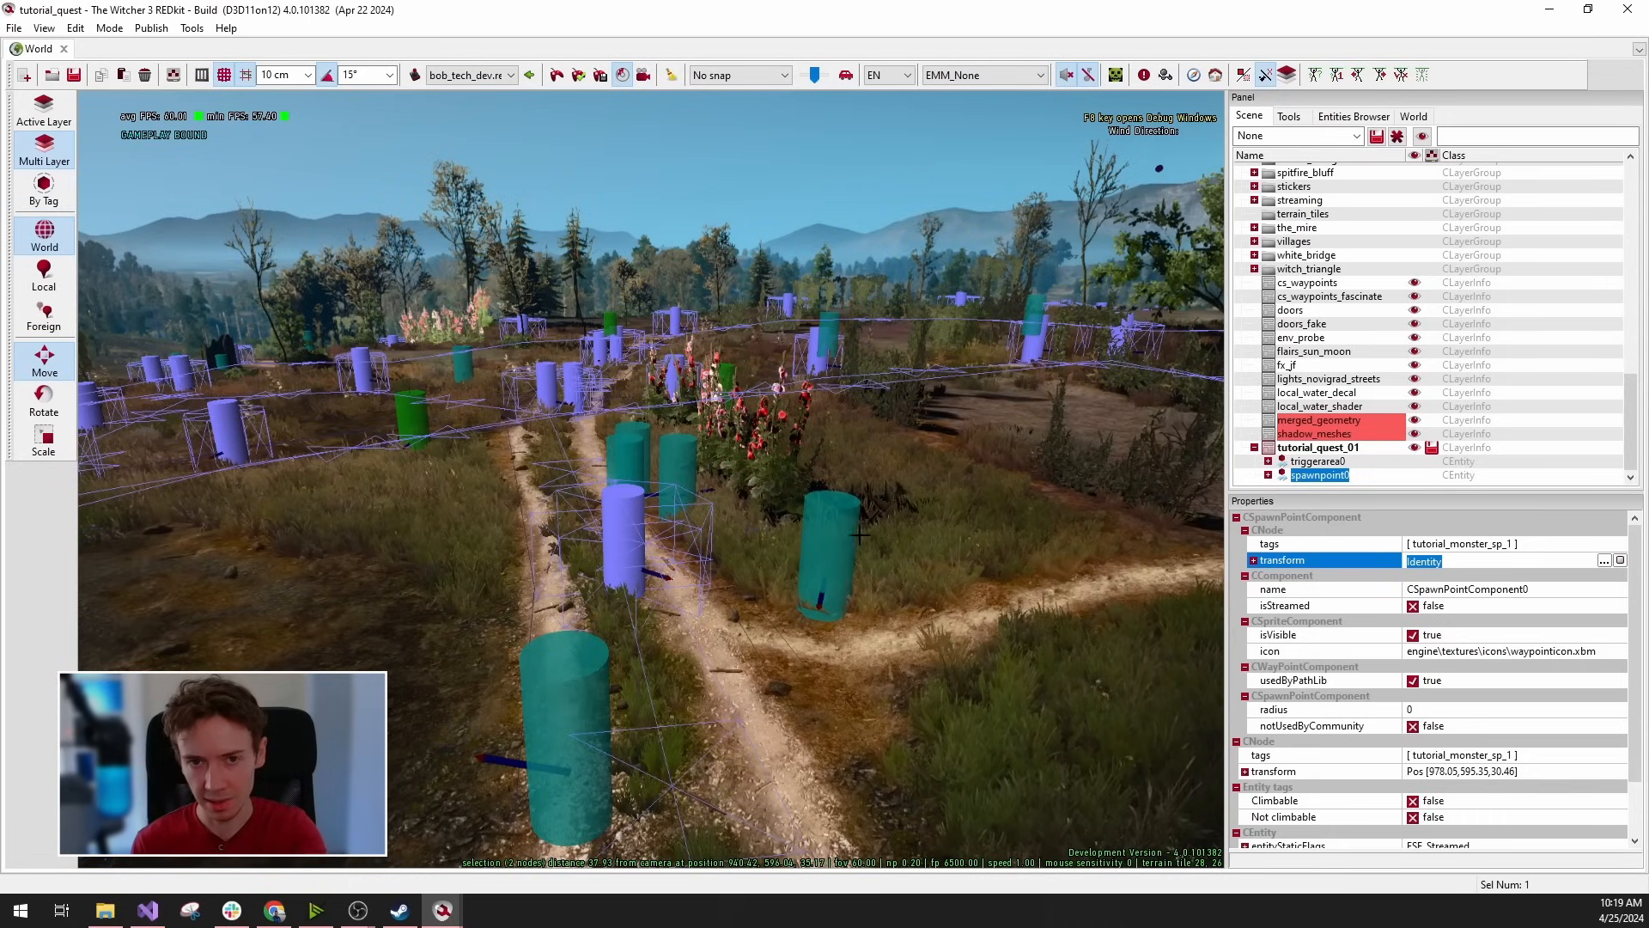
# Bring up the Asset Browser and look through the base quests folder down to witcher3_quest.w2quest.
pyautogui.click(580, 79)
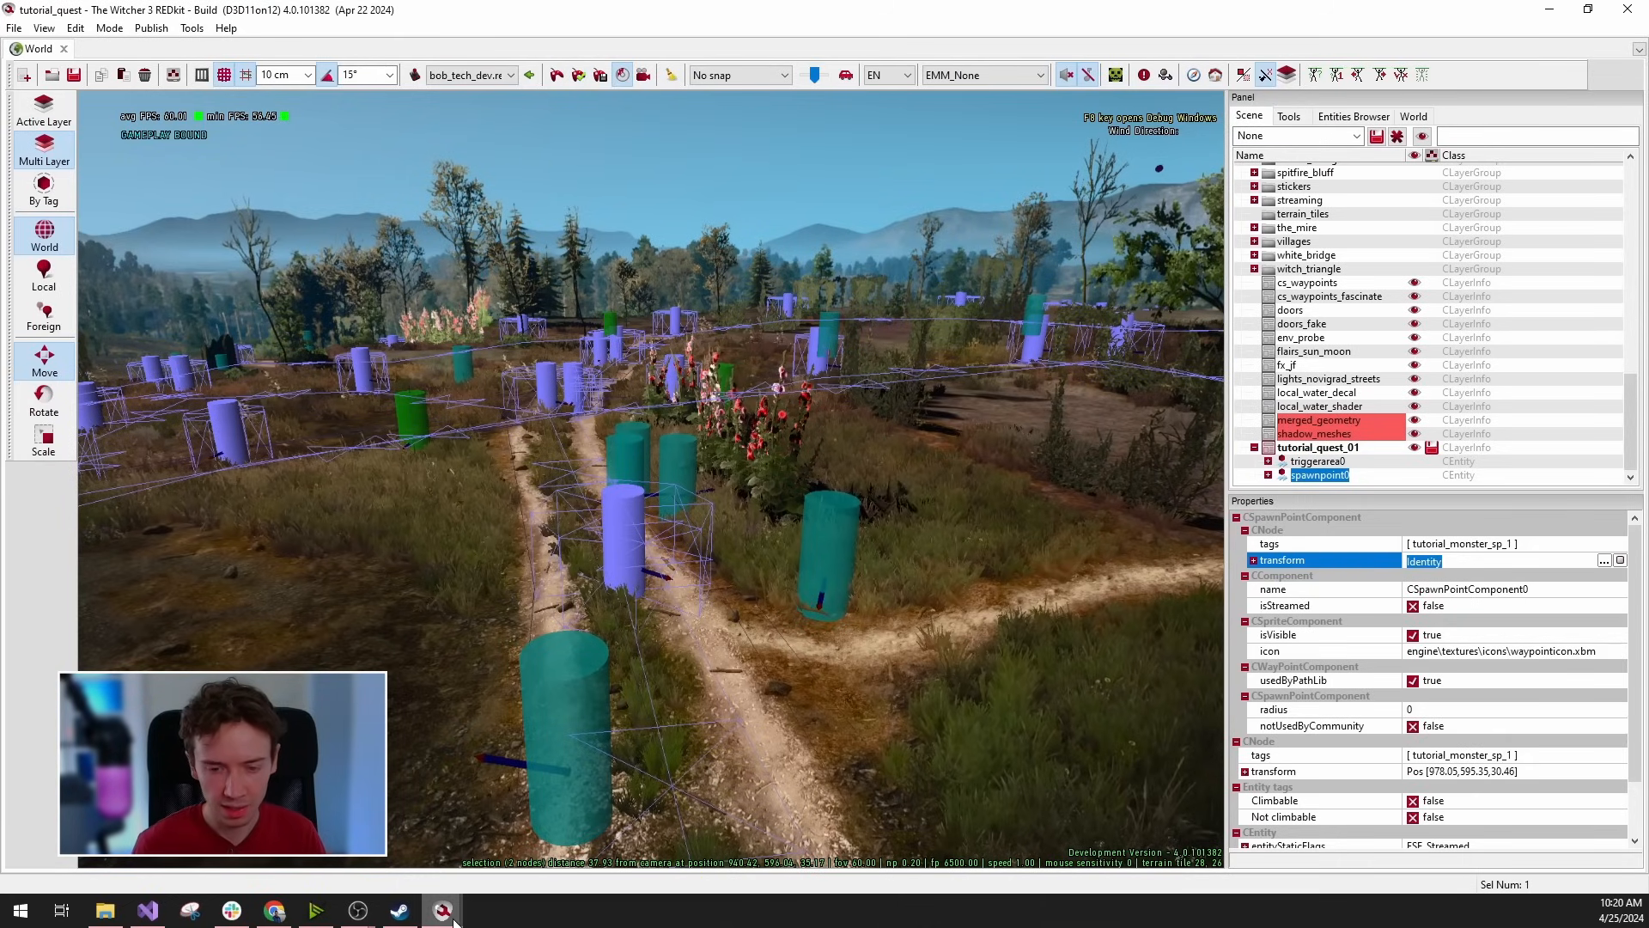
pyautogui.moveTo(455, 917)
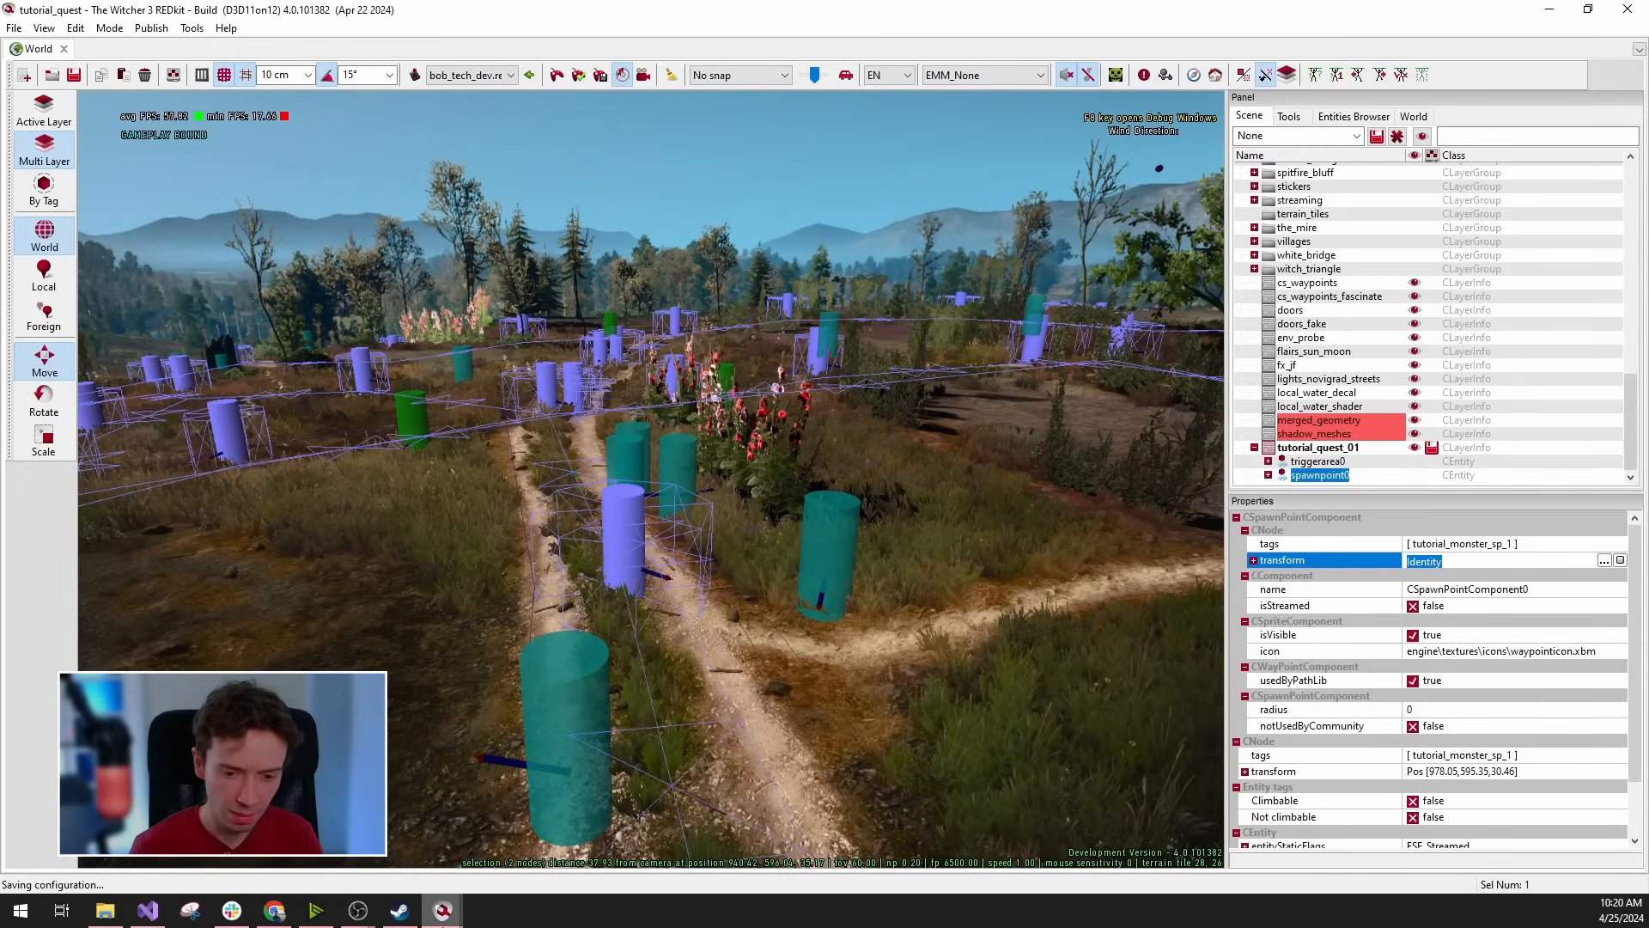
pyautogui.click(460, 838)
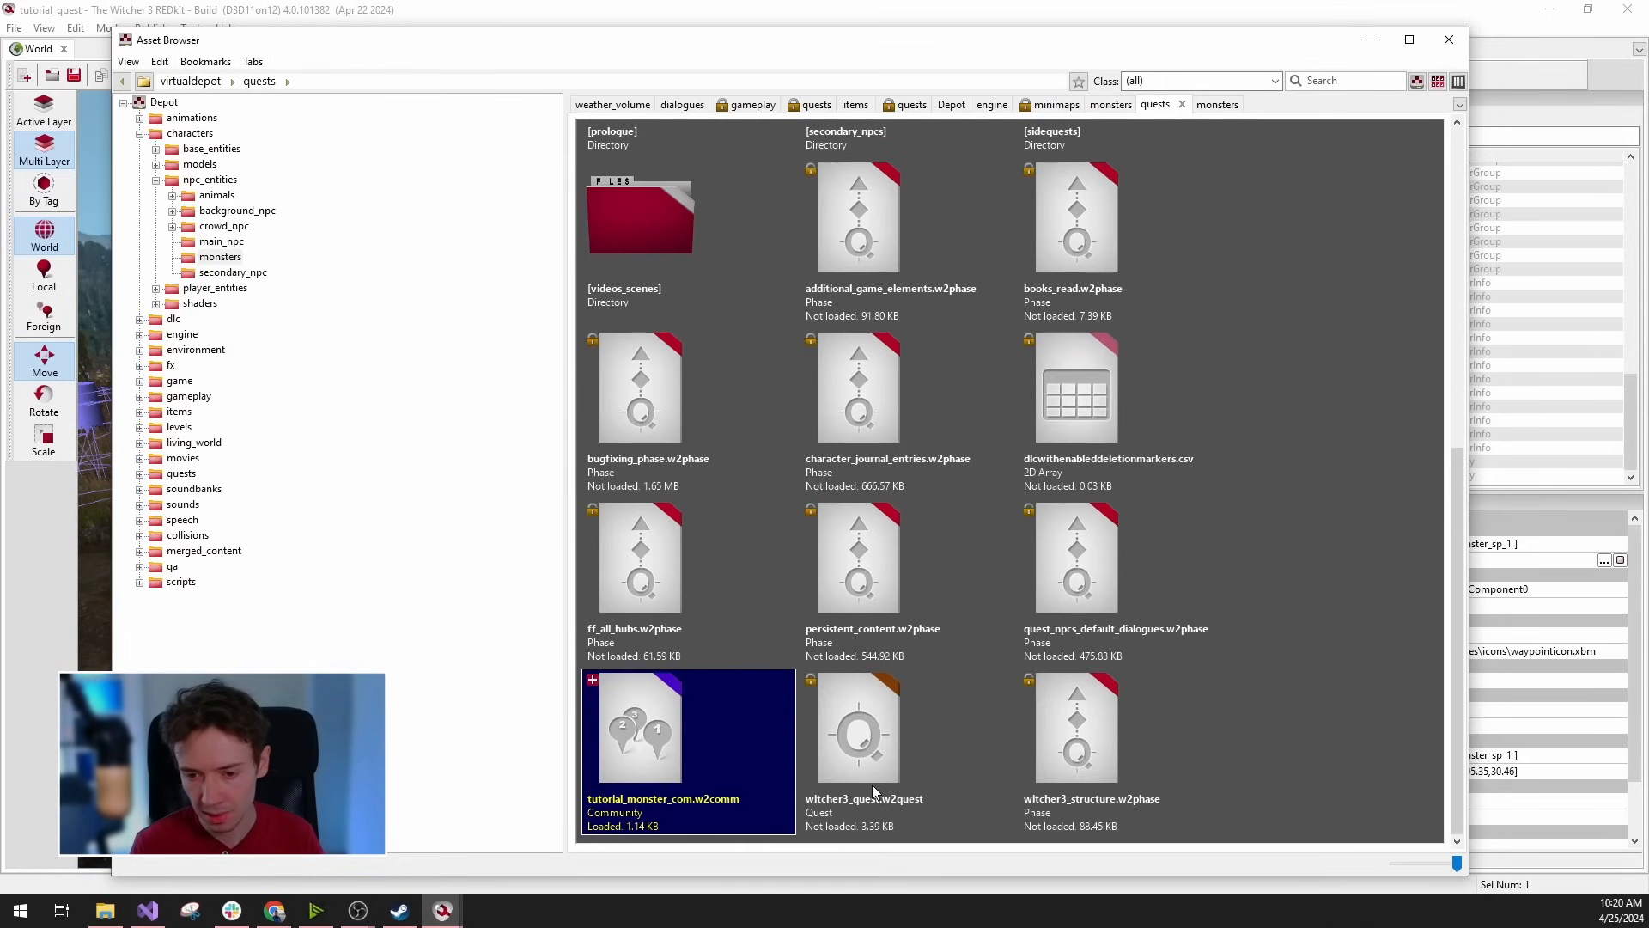
pyautogui.scroll(3, 1023, 752)
pyautogui.scroll(-3, 1097, 684)
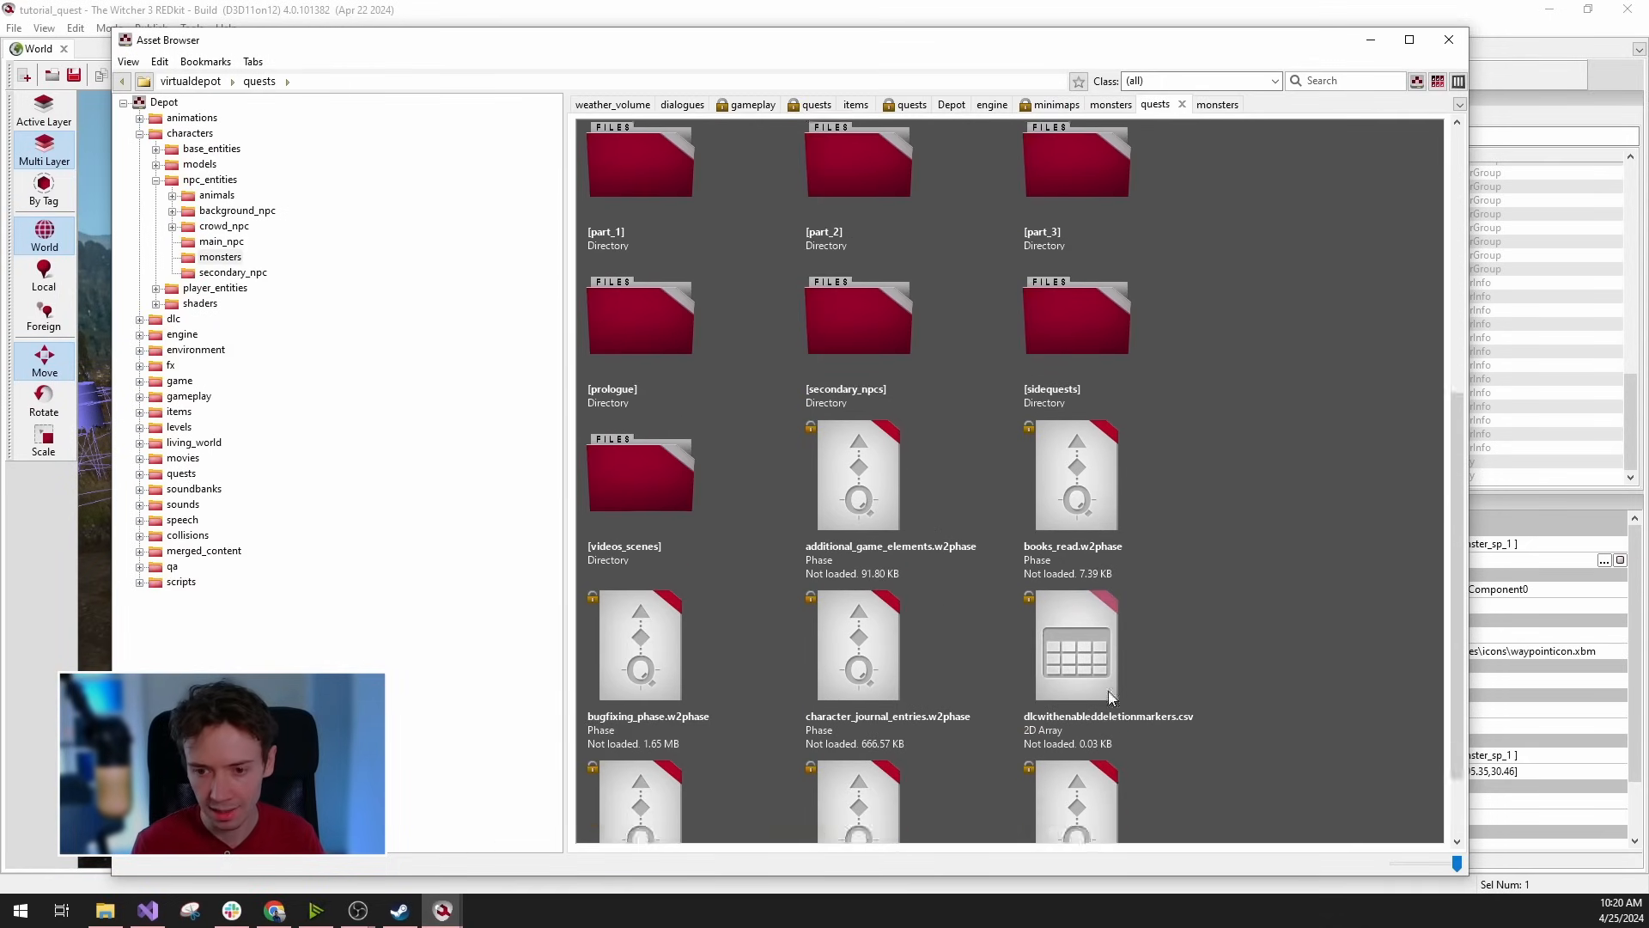
pyautogui.click(866, 745)
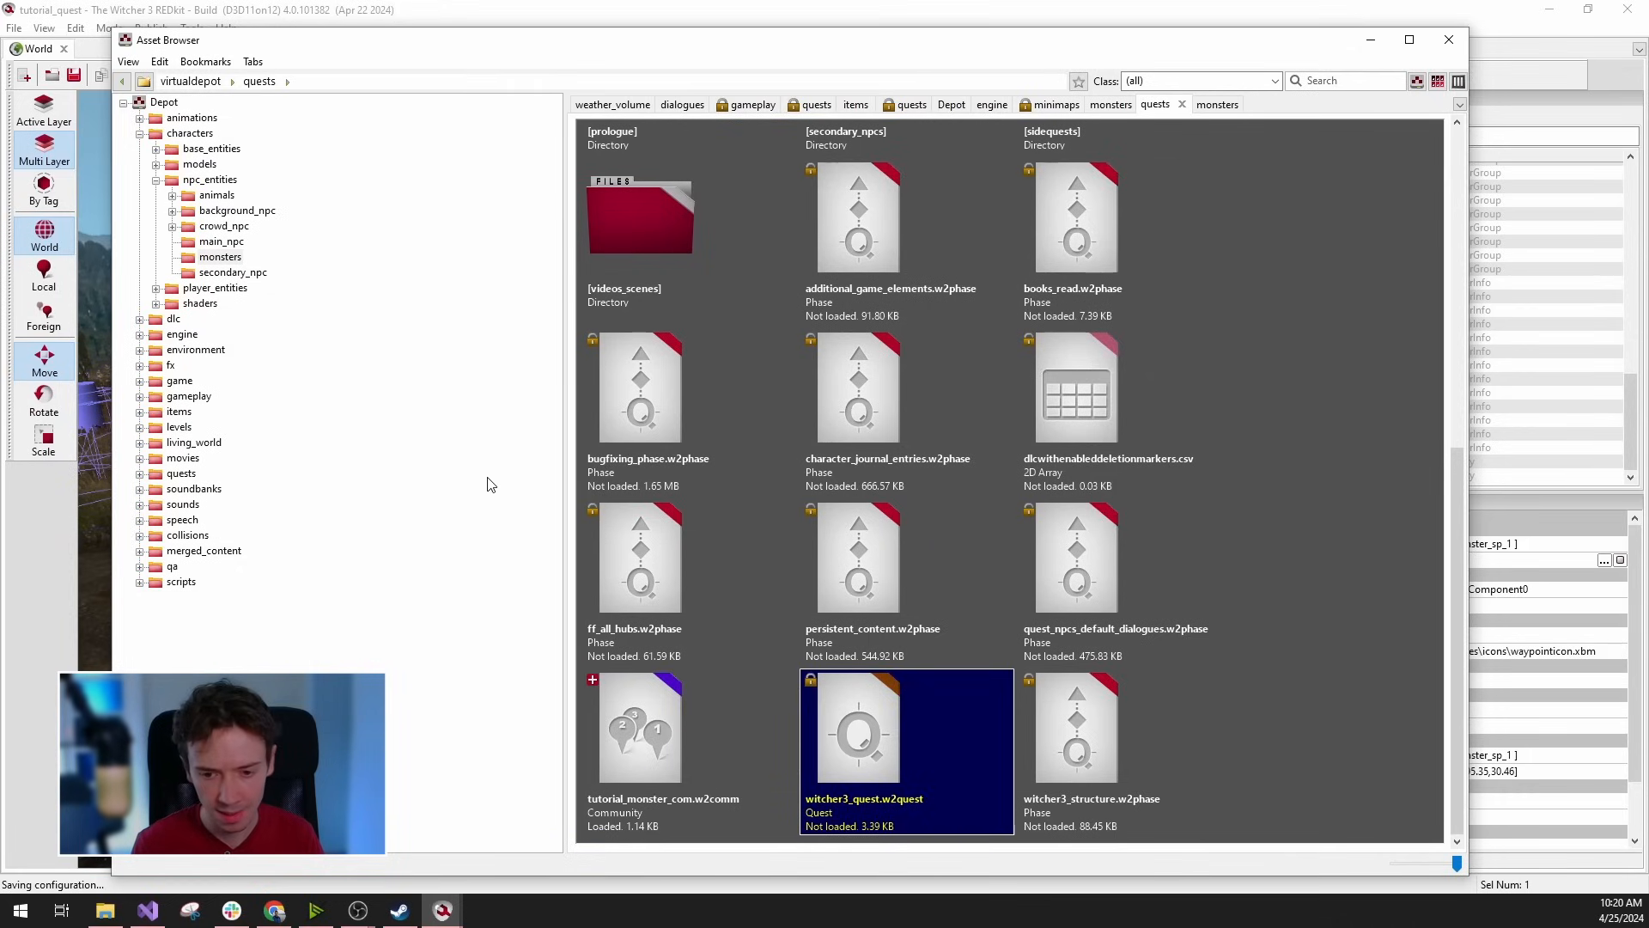
pyautogui.scroll(3, 790, 535)
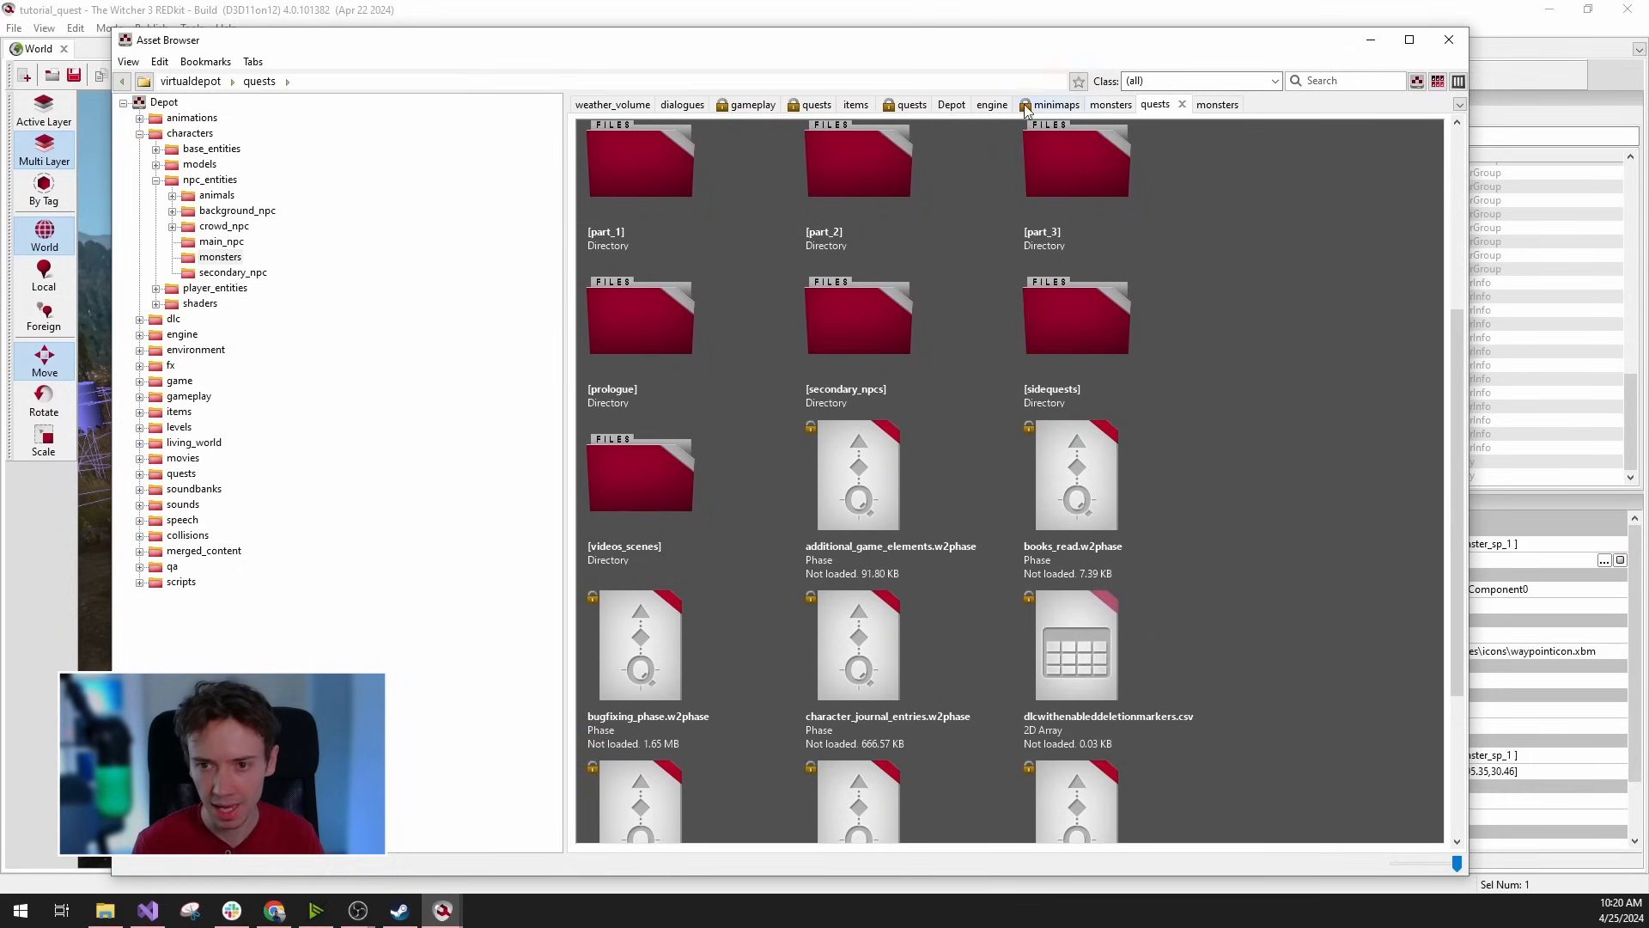
# Locate the game definition bob_tech_dev.redgame in dlc\bob\data\quests and minimise the Asset Browser.
pyautogui.click(142, 135)
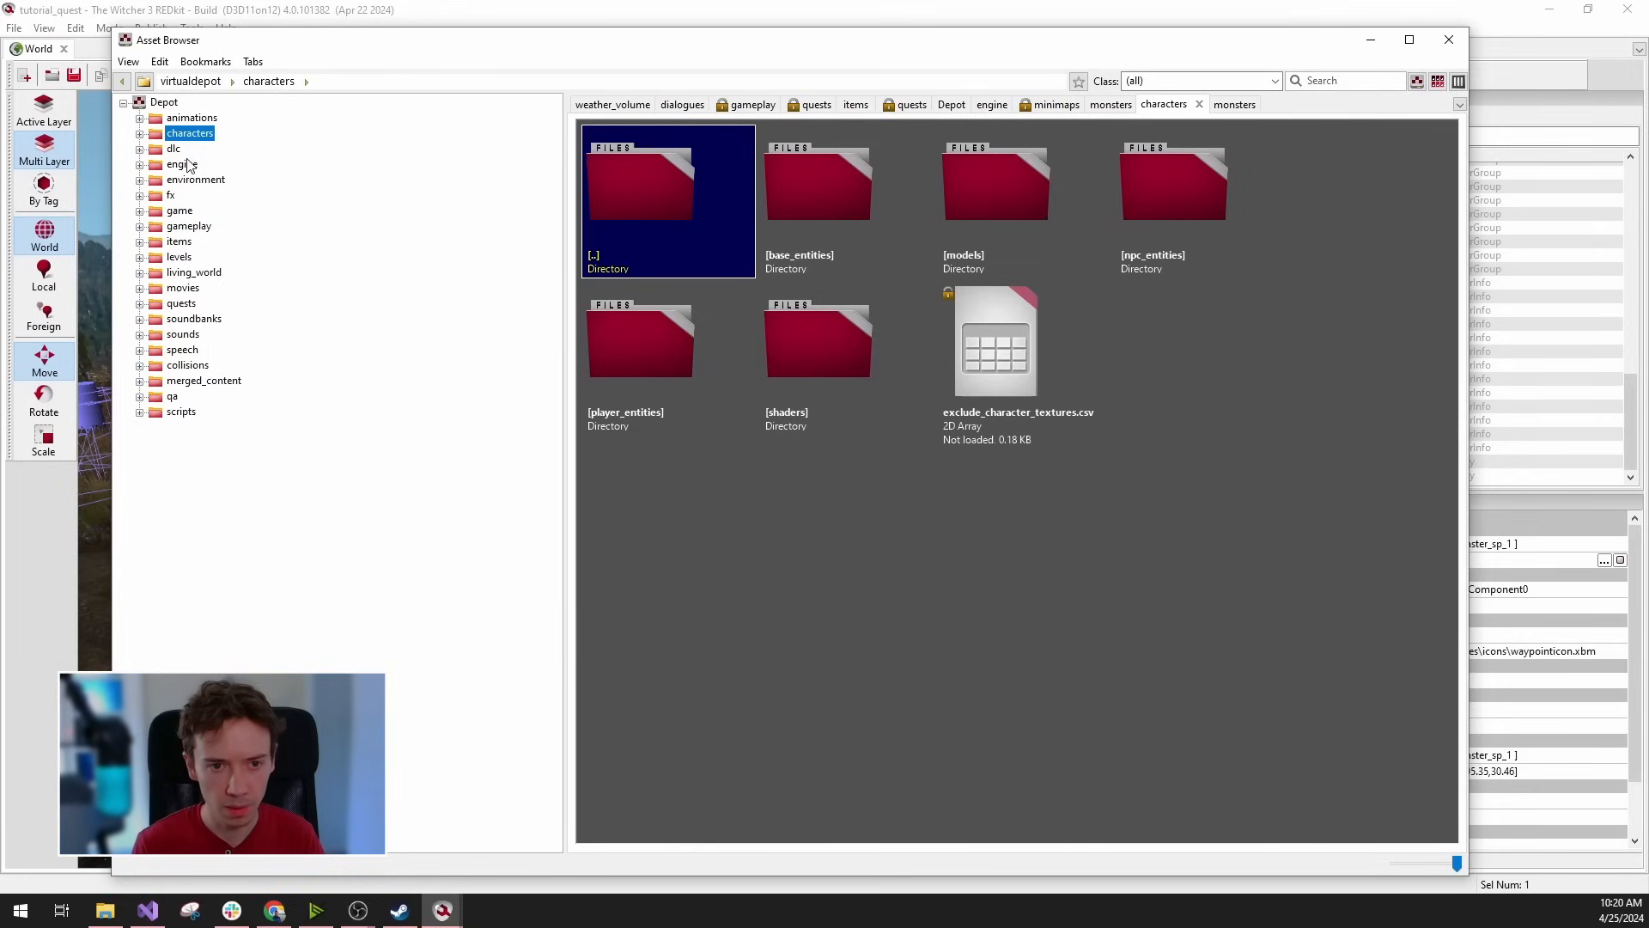
pyautogui.click(175, 149)
pyautogui.click(140, 150)
pyautogui.click(191, 164)
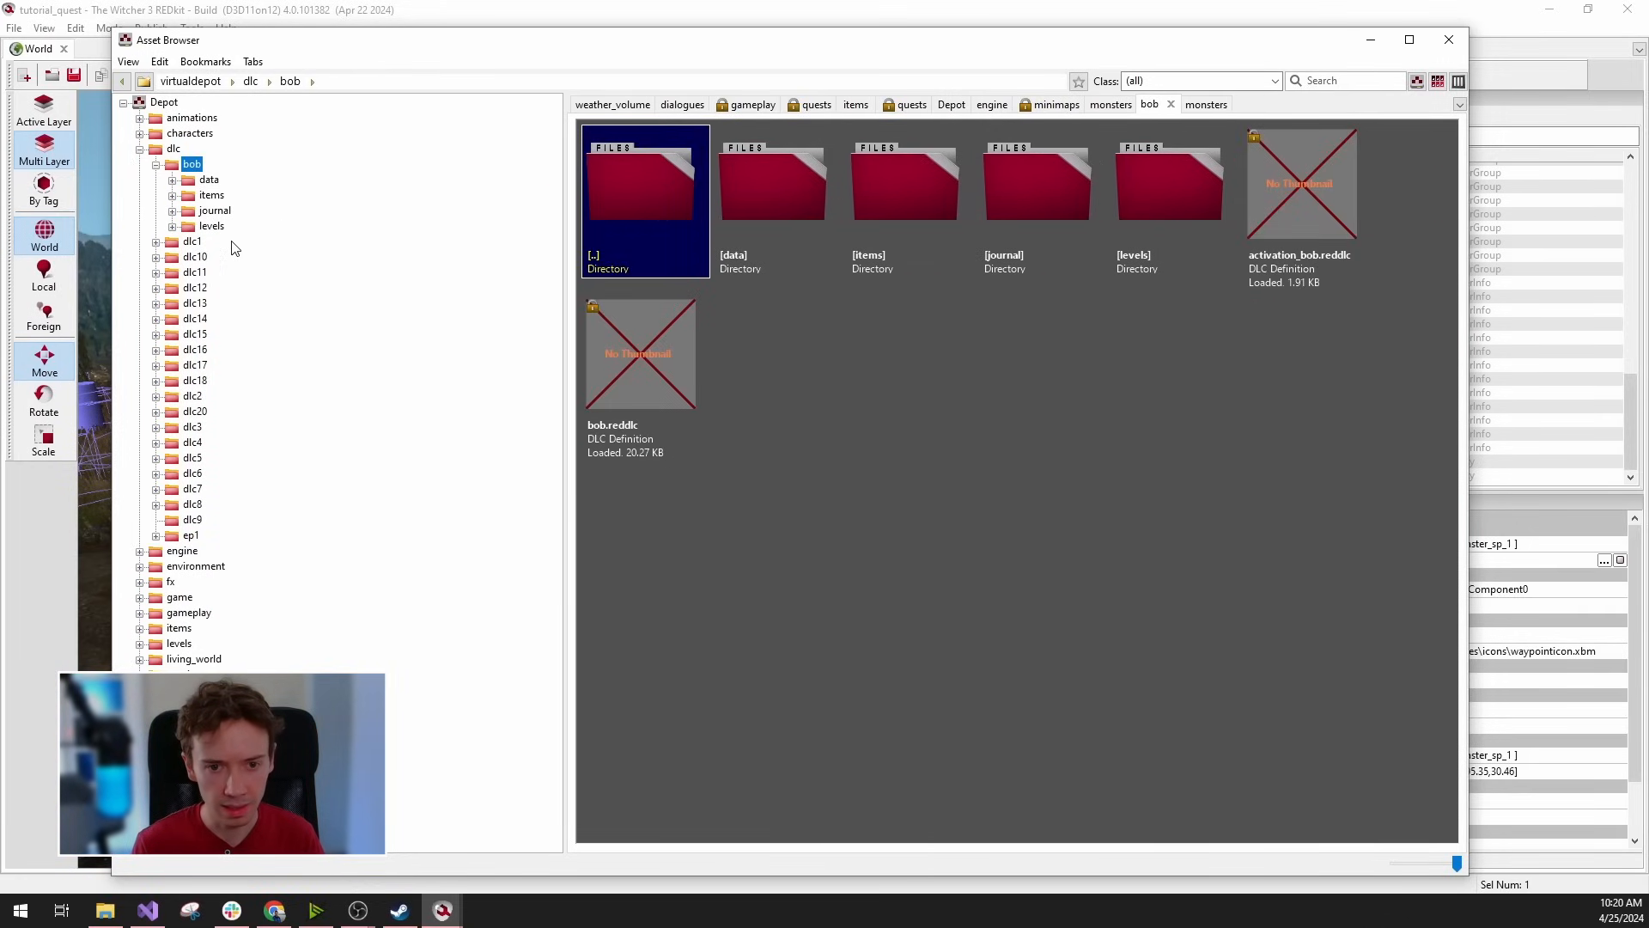
pyautogui.doubleClick(797, 215)
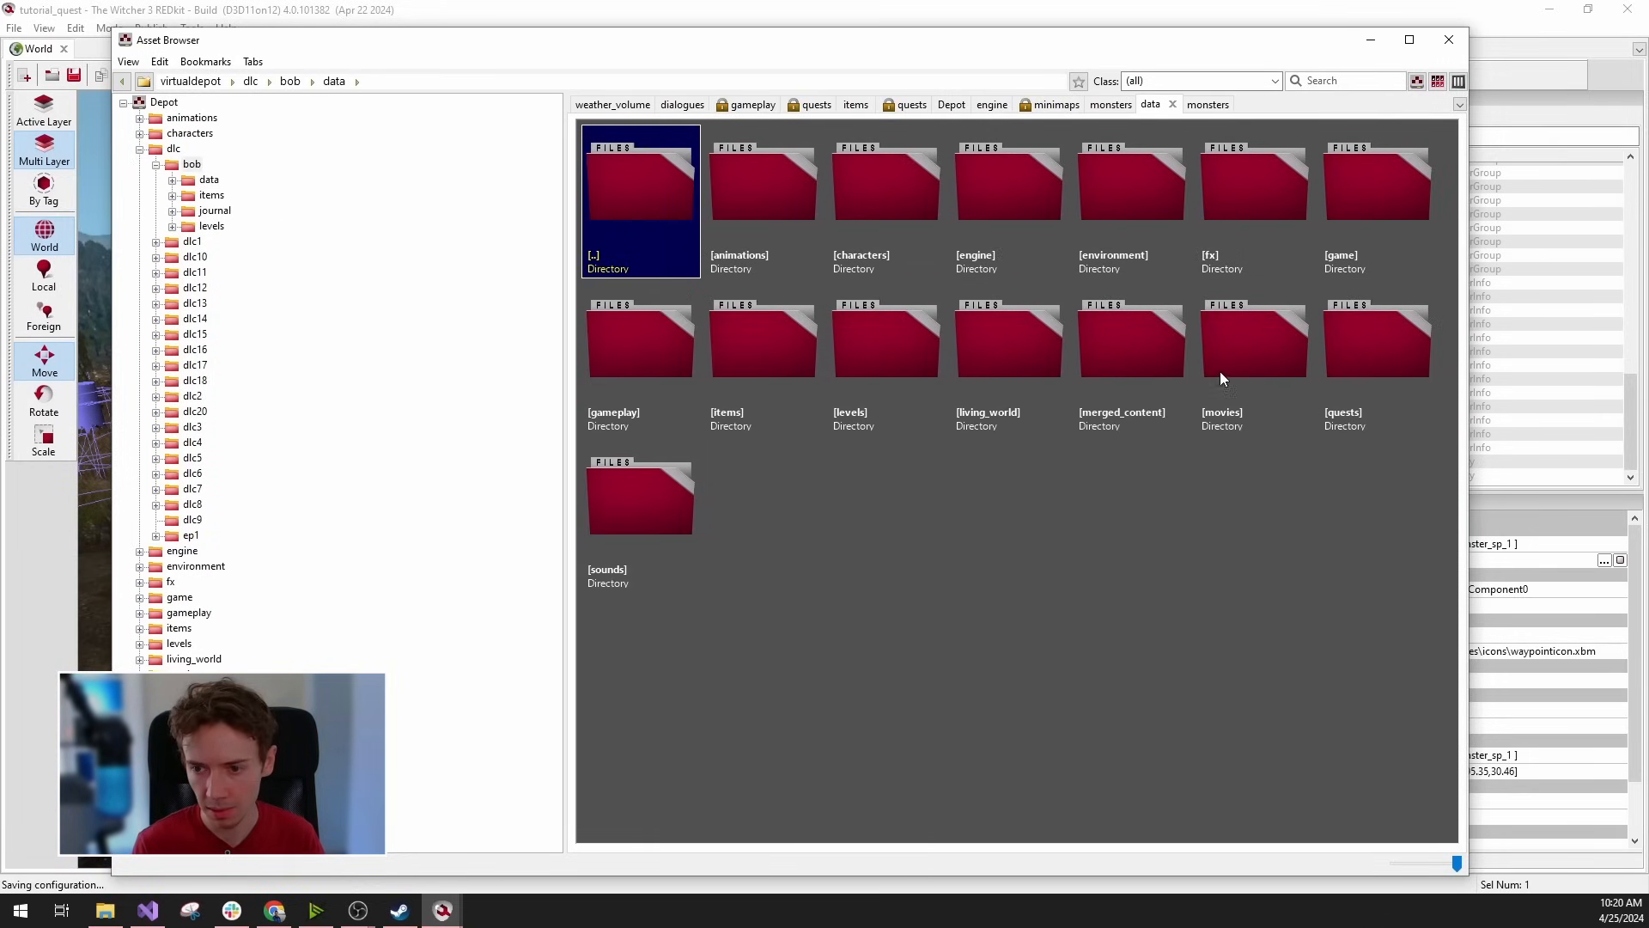
pyautogui.doubleClick(1372, 391)
pyautogui.scroll(-3, 945, 490)
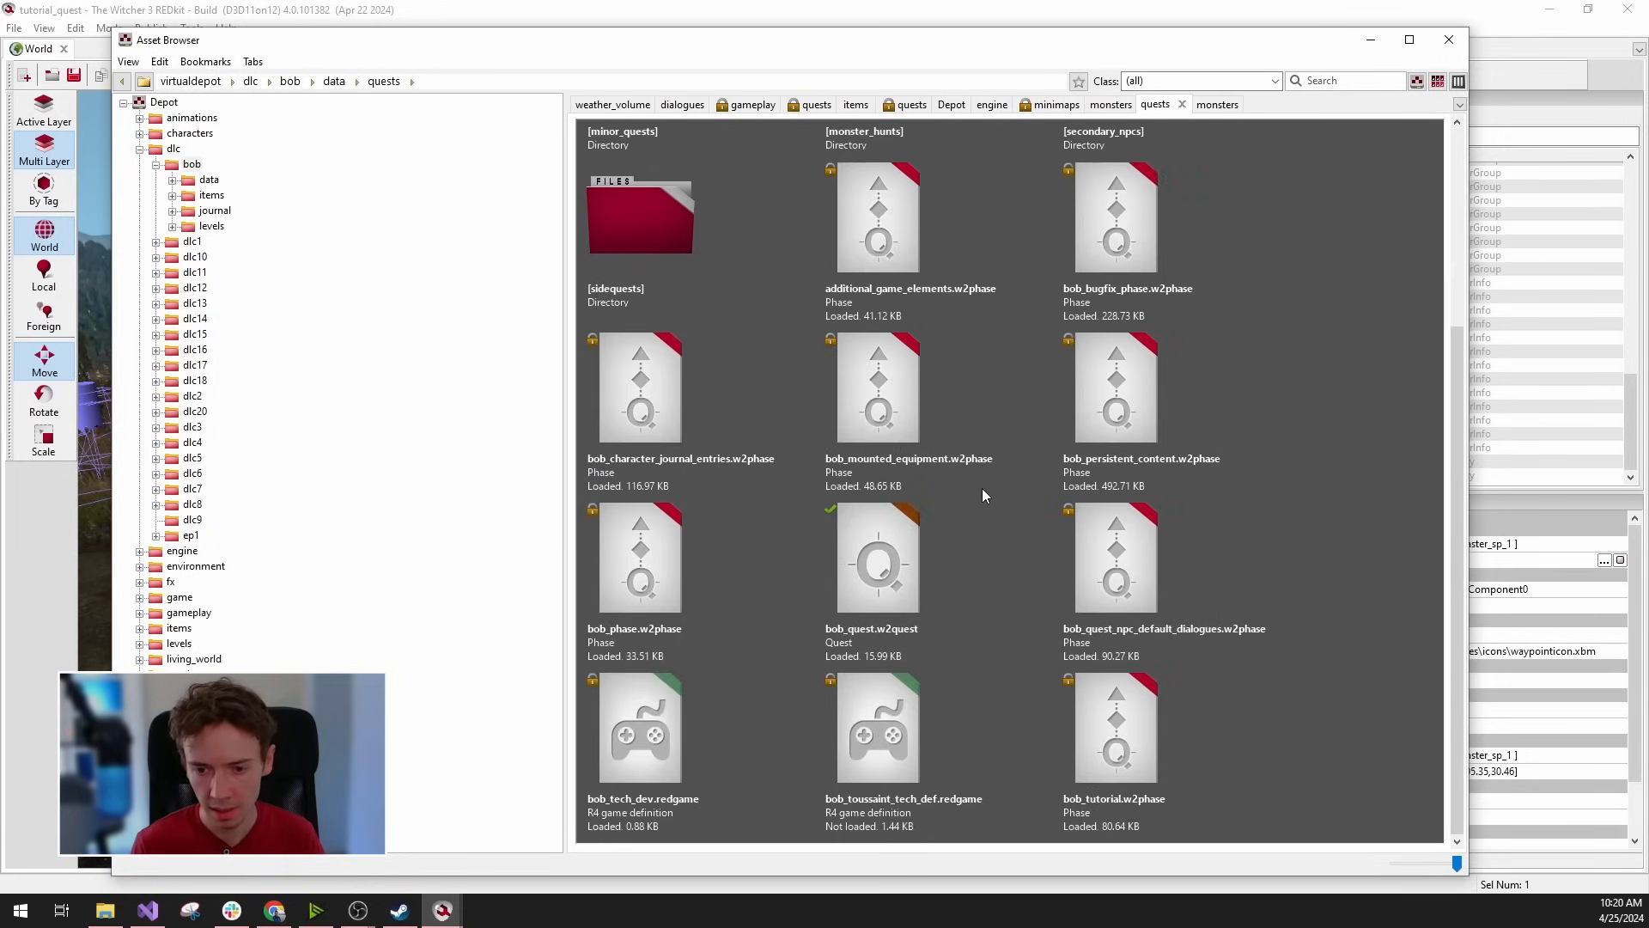
pyautogui.click(821, 731)
pyautogui.click(703, 734)
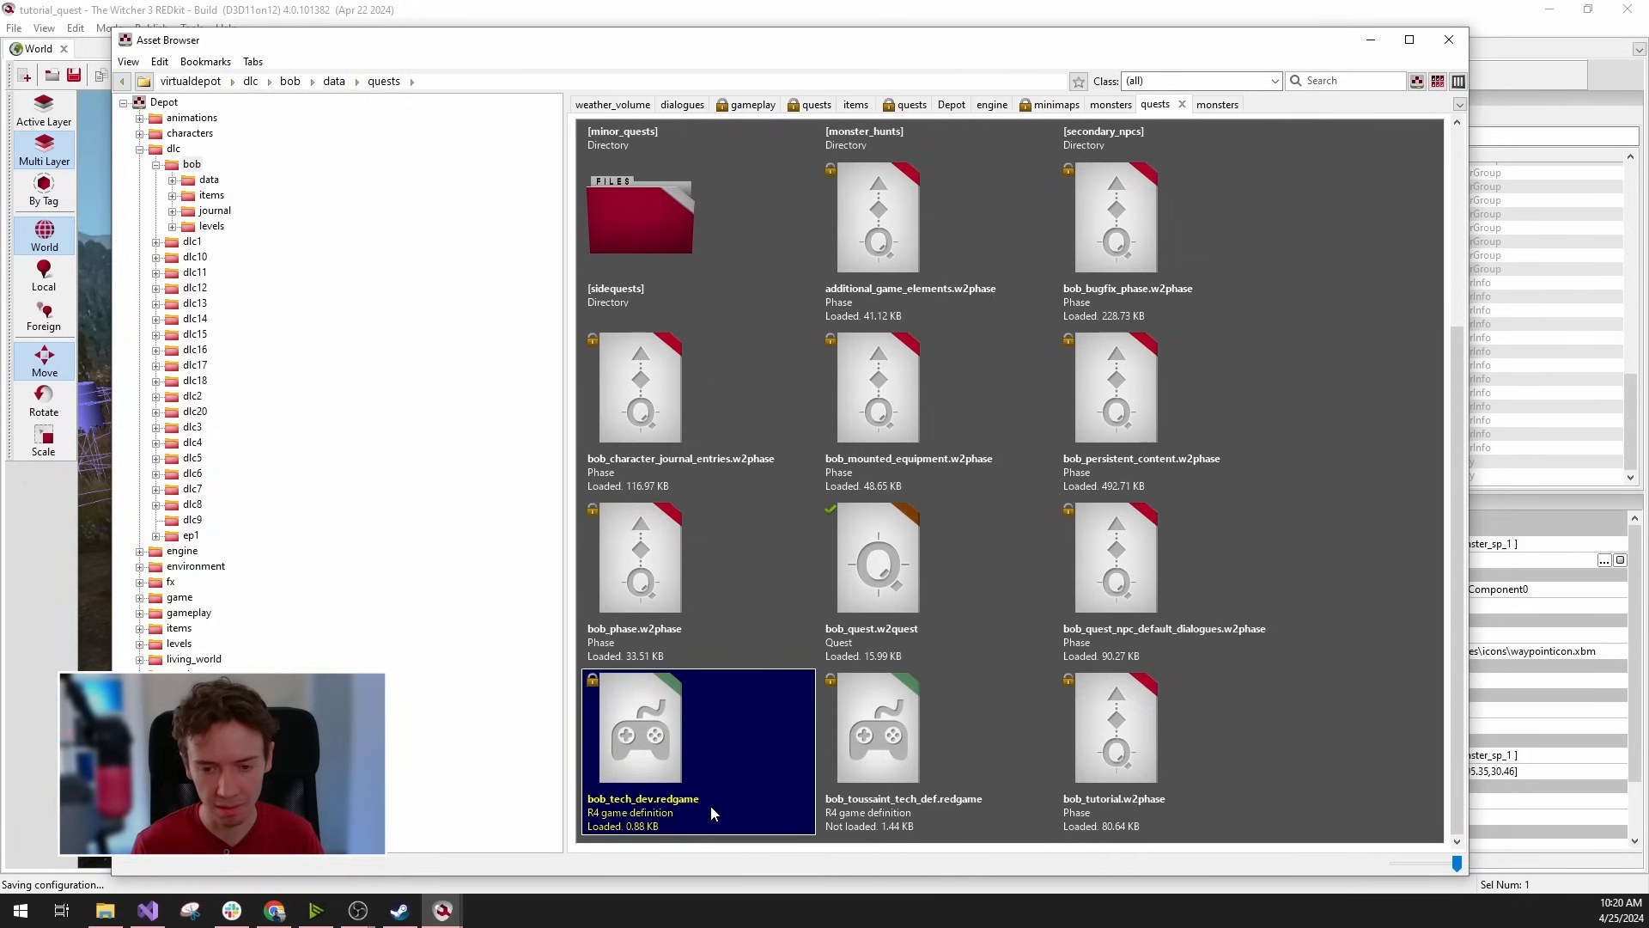
pyautogui.click(1370, 40)
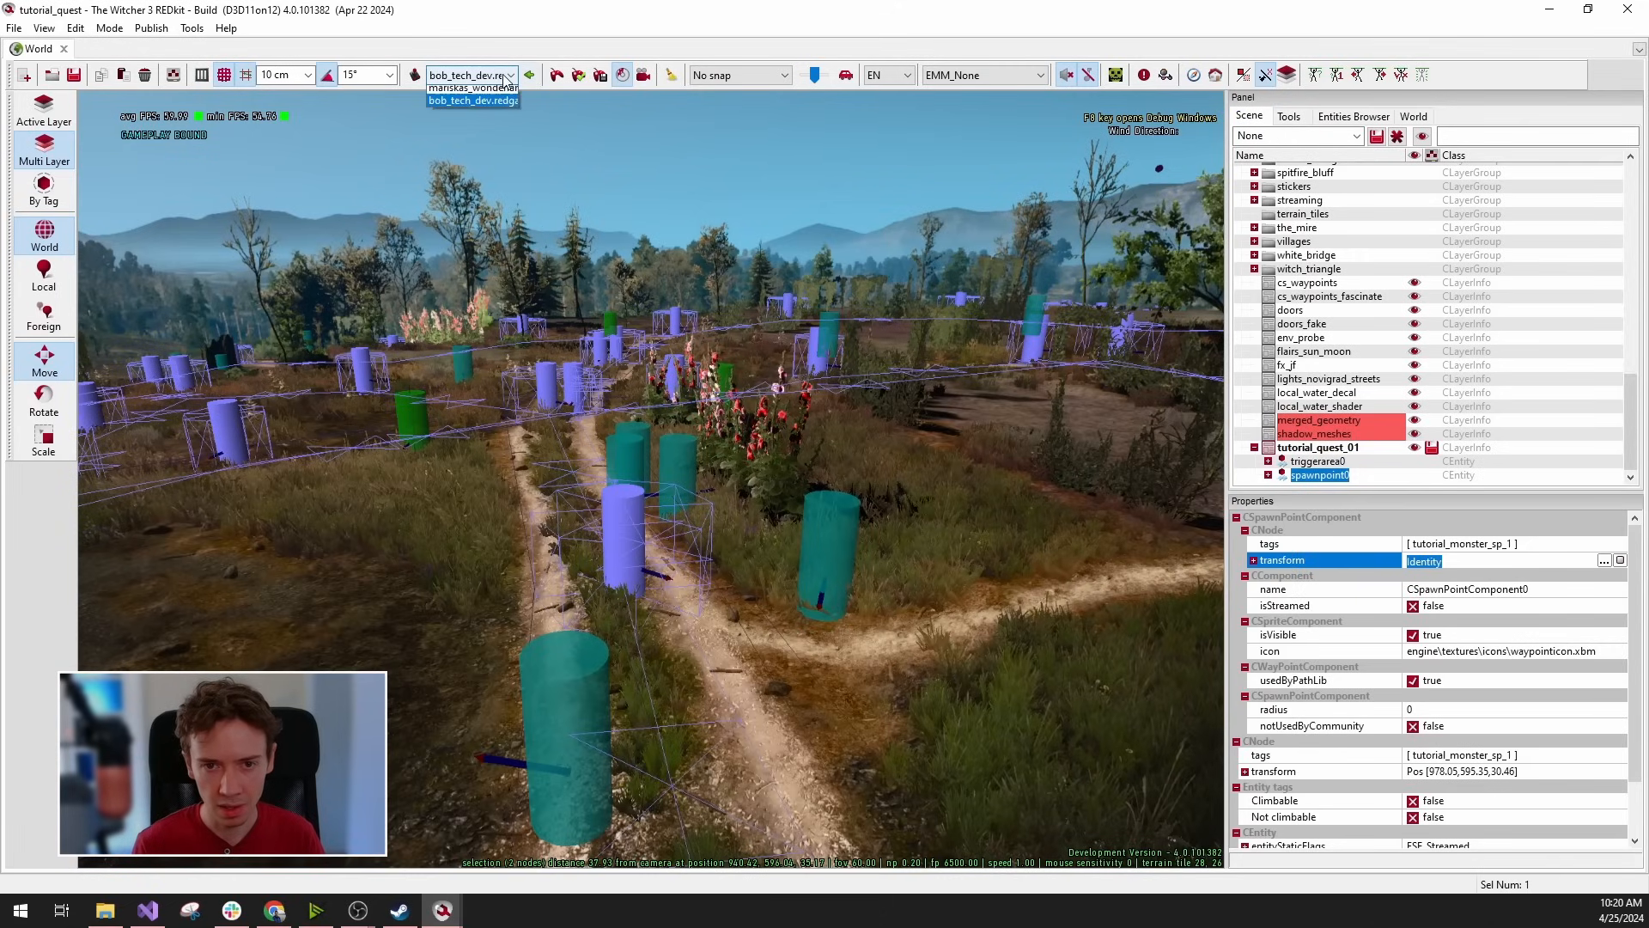
# Review the available game definitions, keep bob_tech_dev.redgame selected, and start playing the game from it.
pyautogui.click(507, 76)
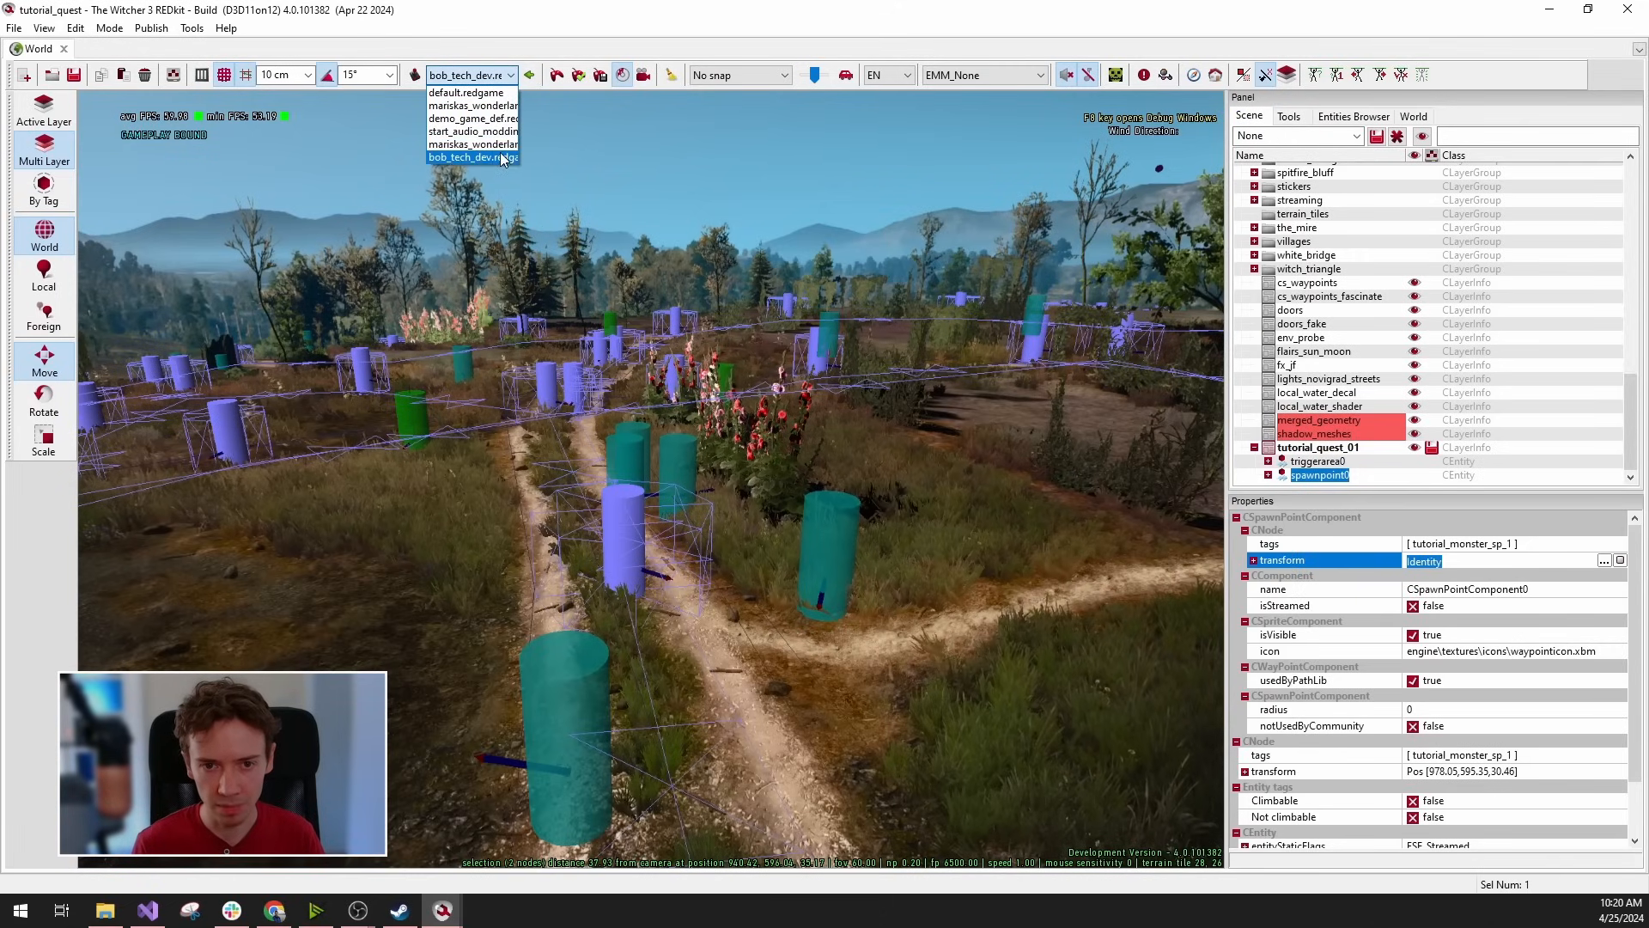
pyautogui.click(527, 79)
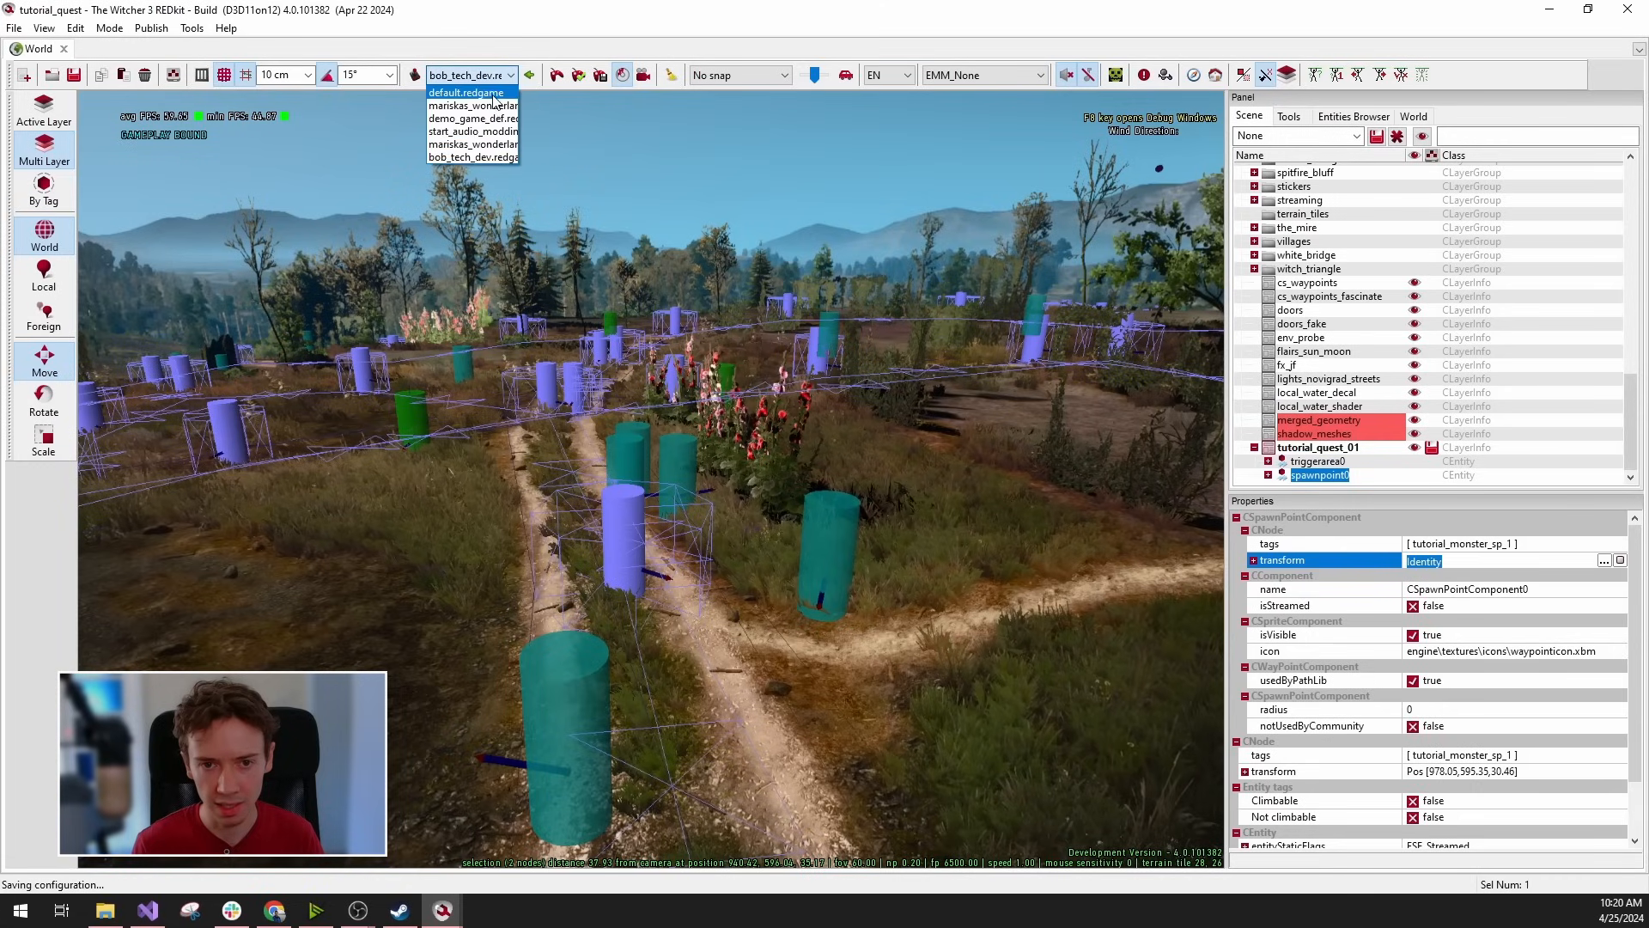
pyautogui.click(493, 178)
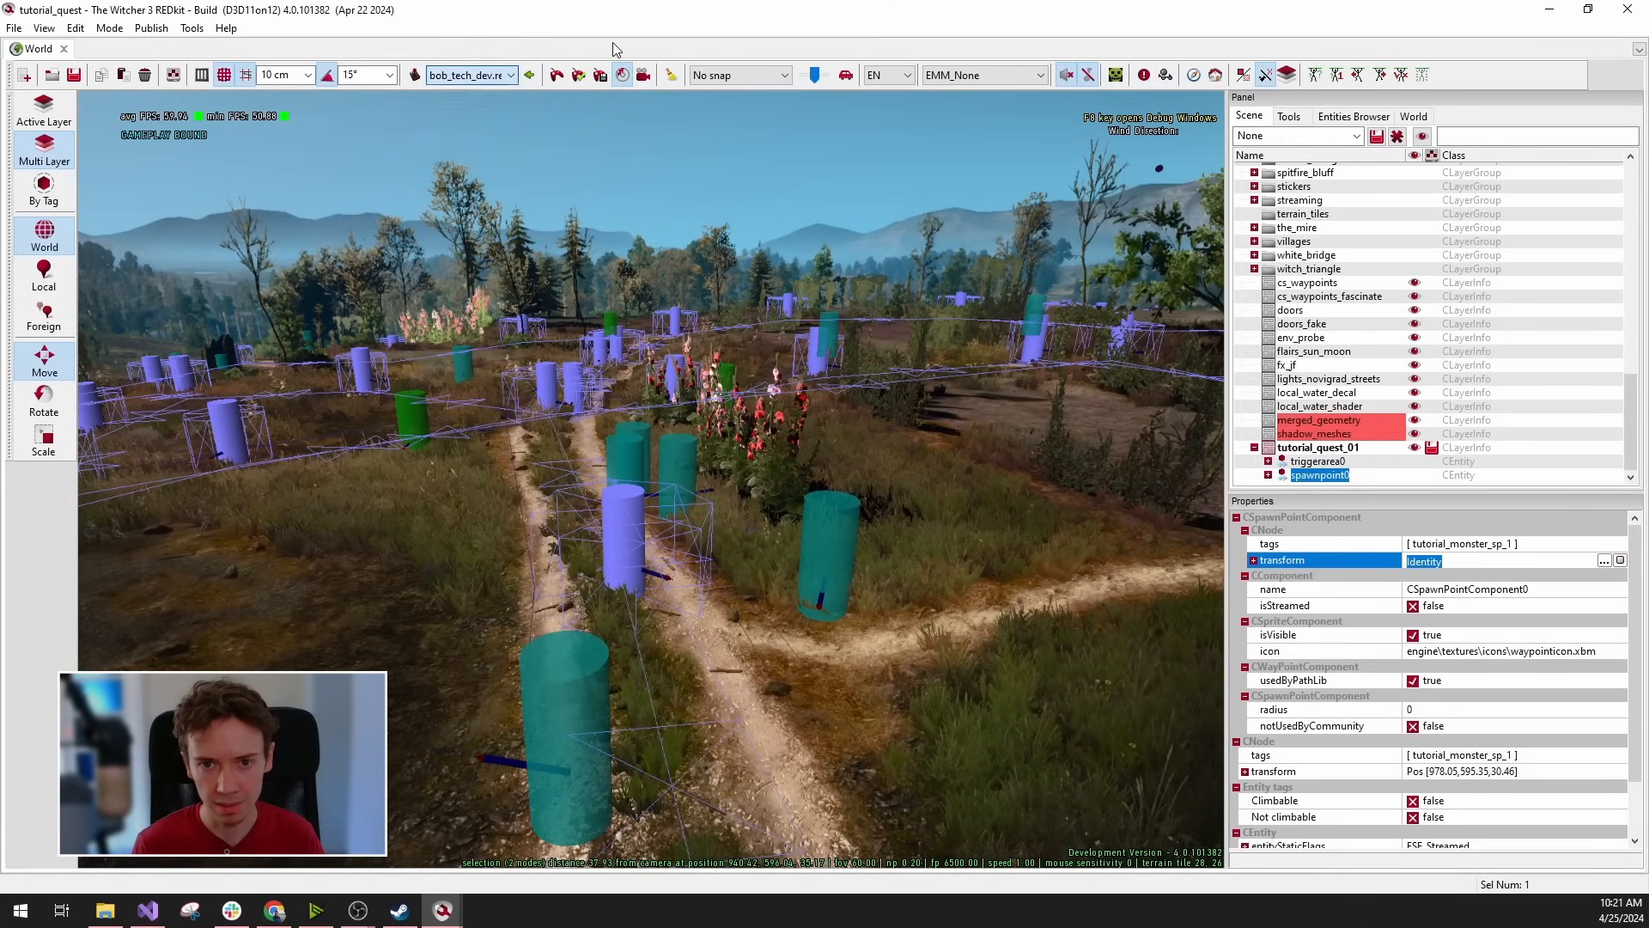
pyautogui.click(416, 76)
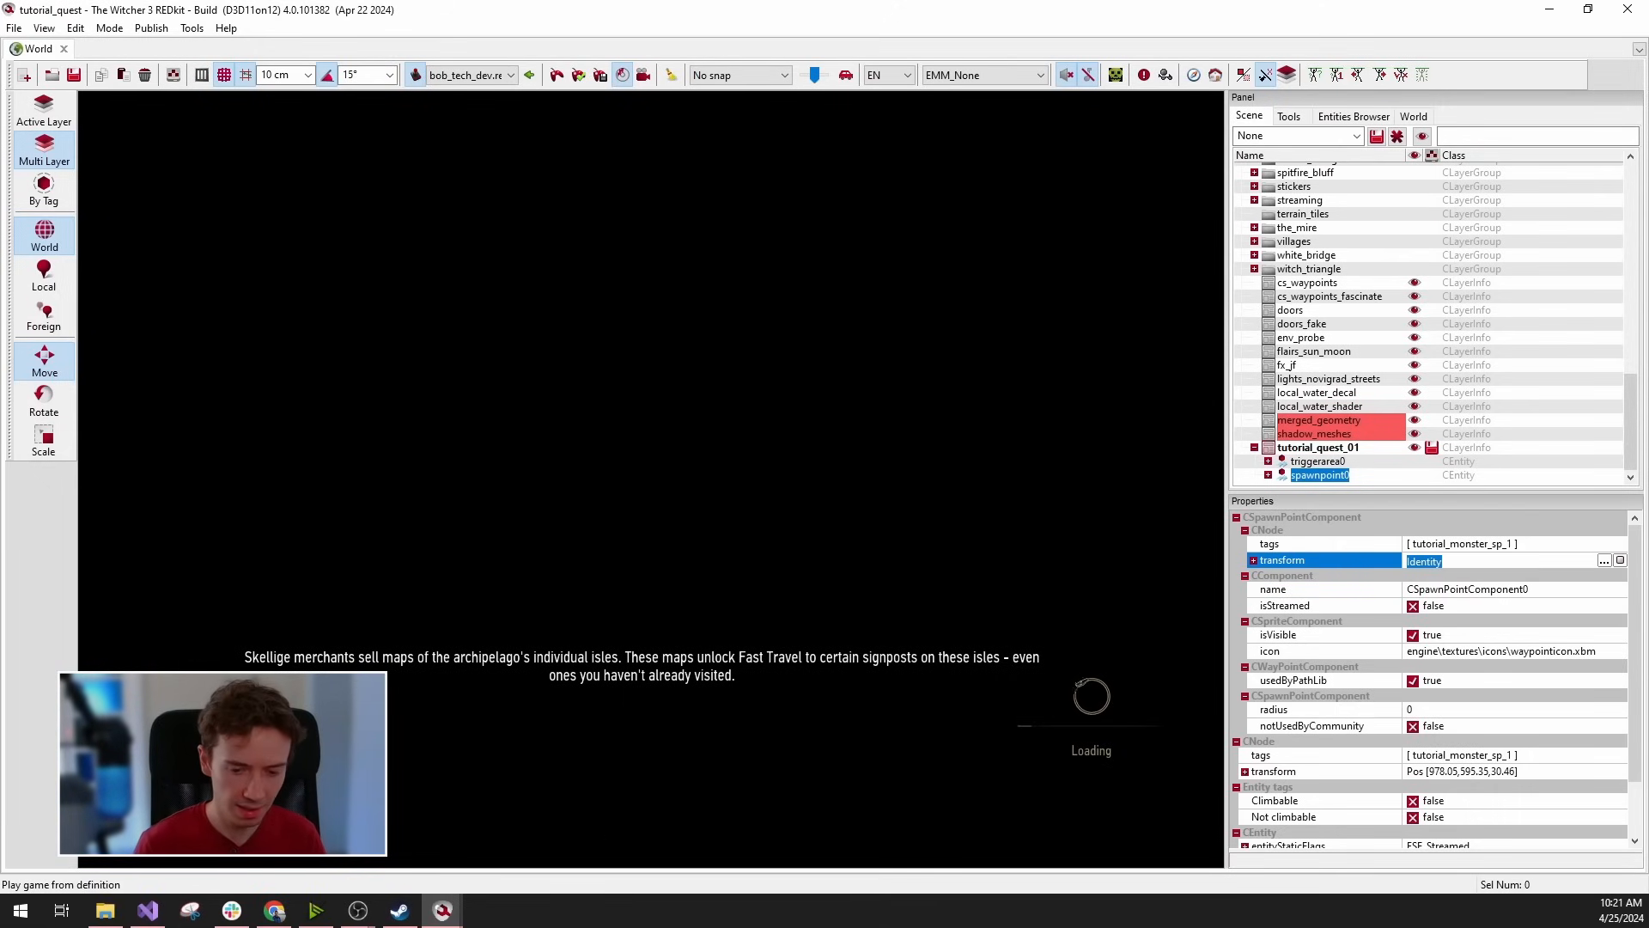
pyautogui.moveTo(442, 911)
pyautogui.click(472, 855)
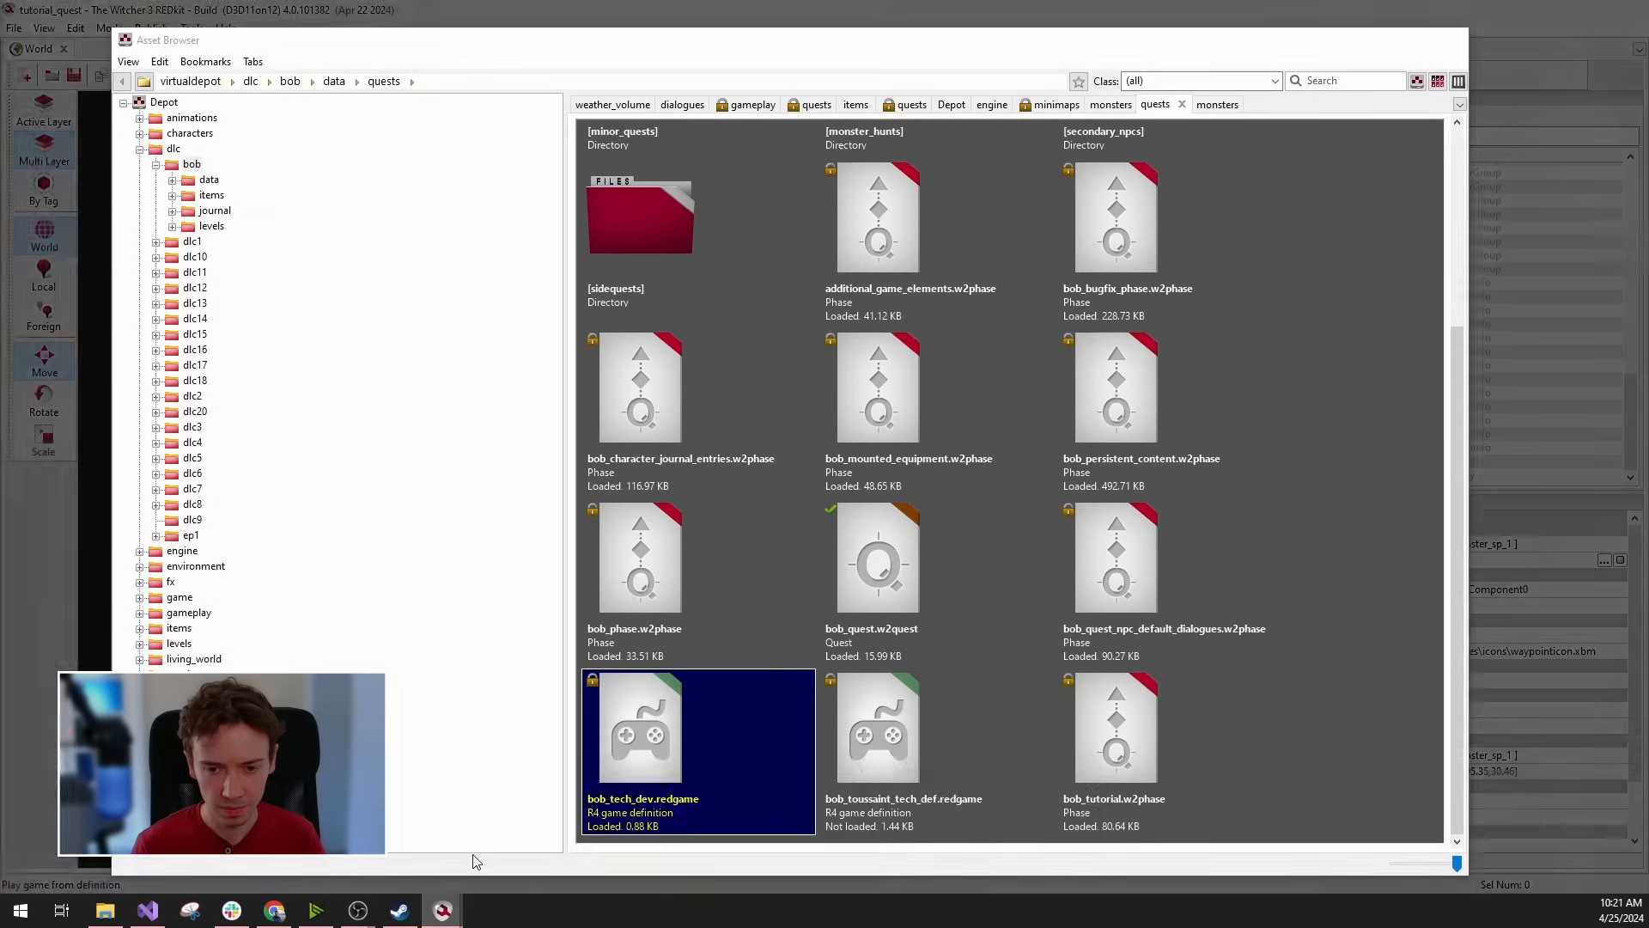
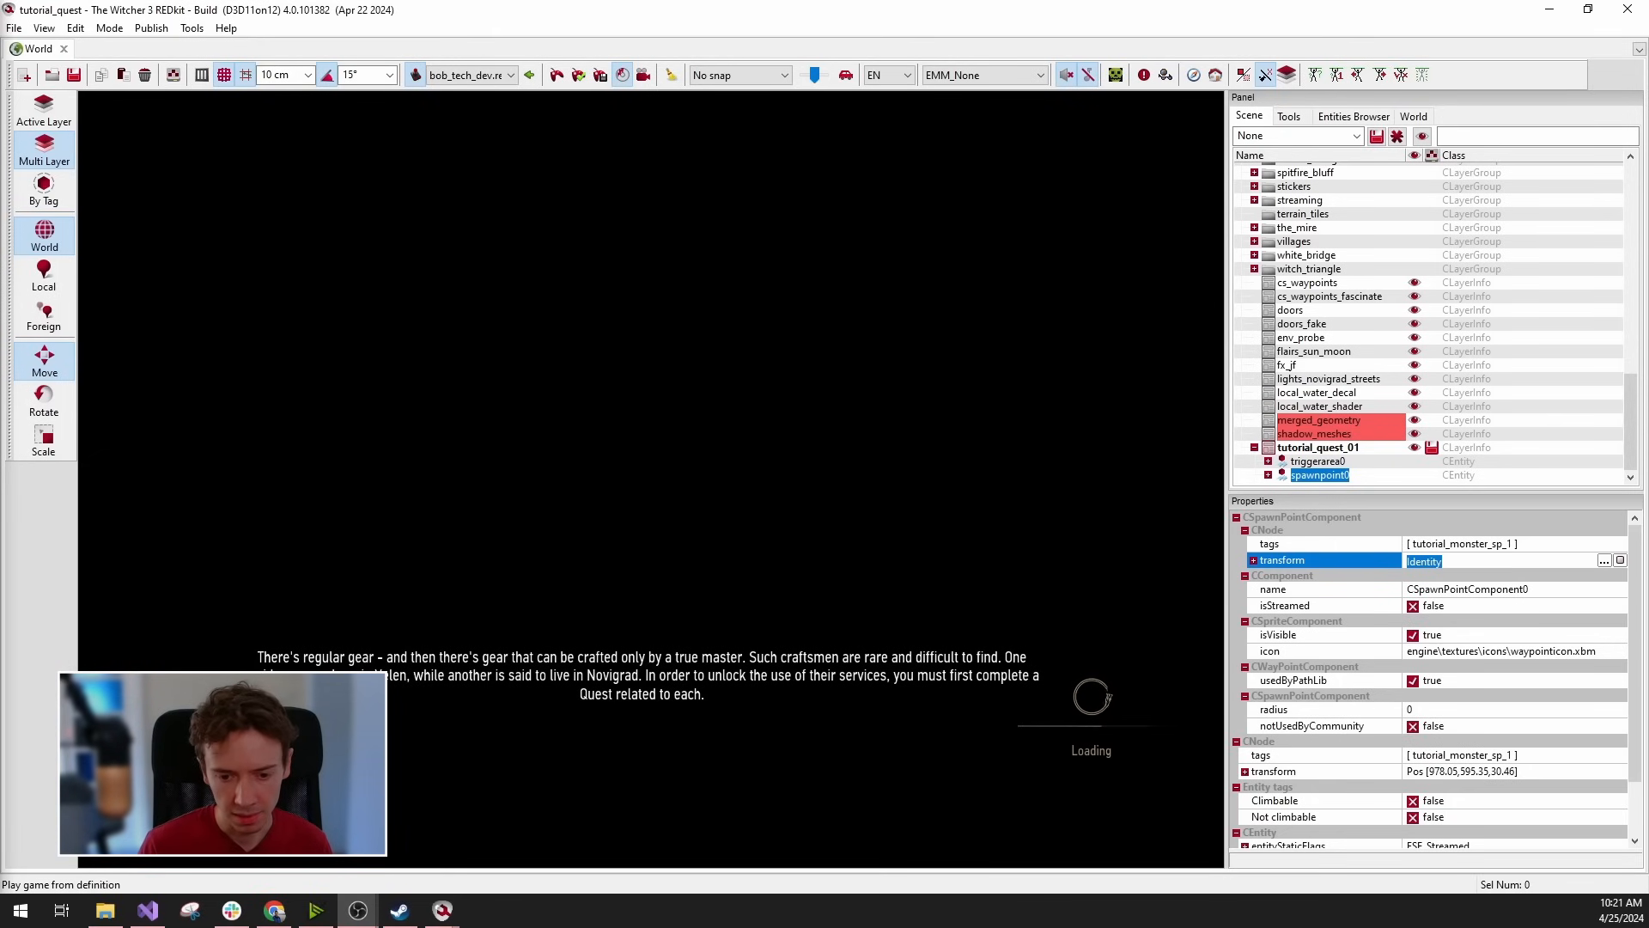
# Move the Asset Browser clear of the running game and dismiss the Hearts of Stone and Runewright tutorial messages.
pyautogui.hotkey('alt', 'Tab')
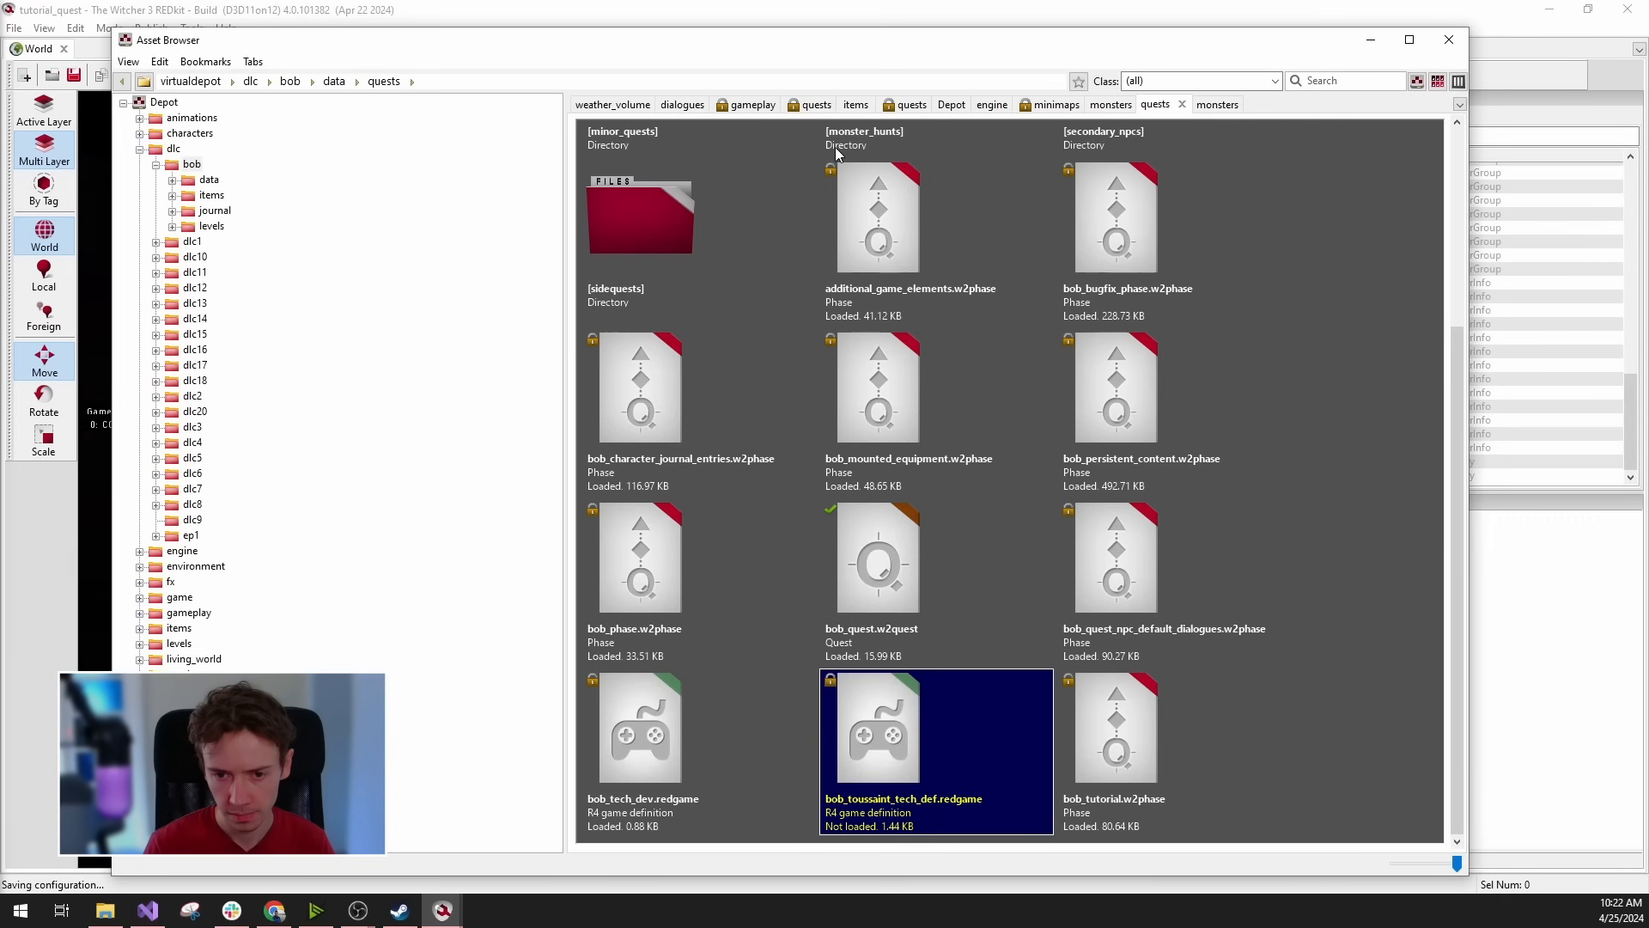
pyautogui.moveTo(1329, 43); pyautogui.dragTo(0, 55)
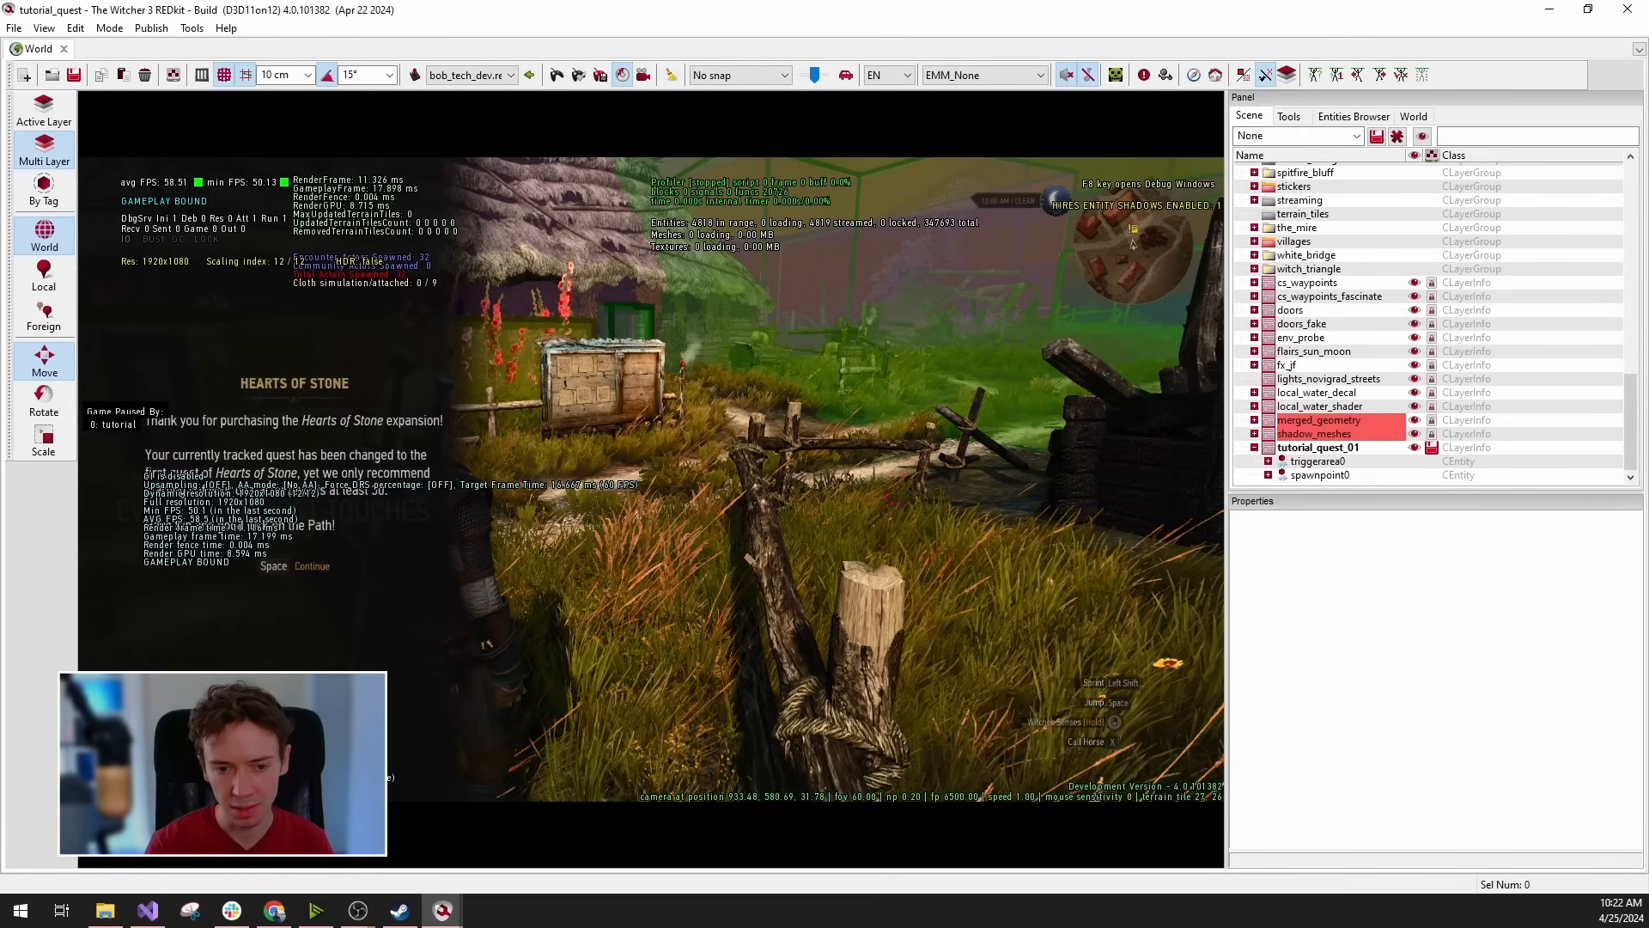
pyautogui.press('space')
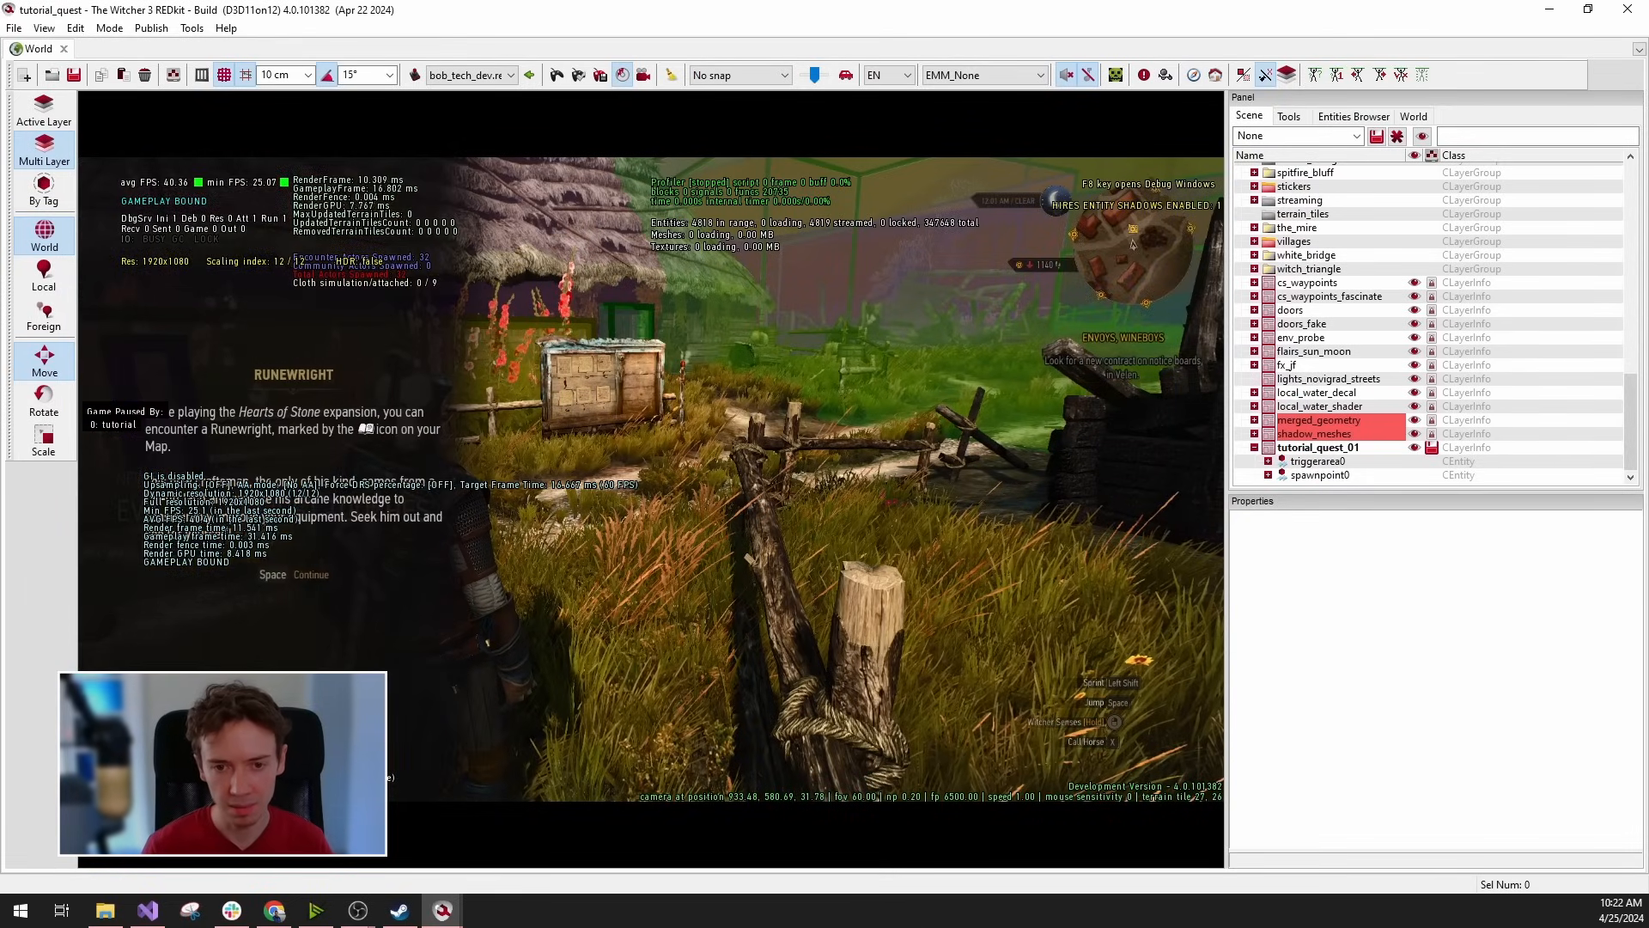
pyautogui.press('space')
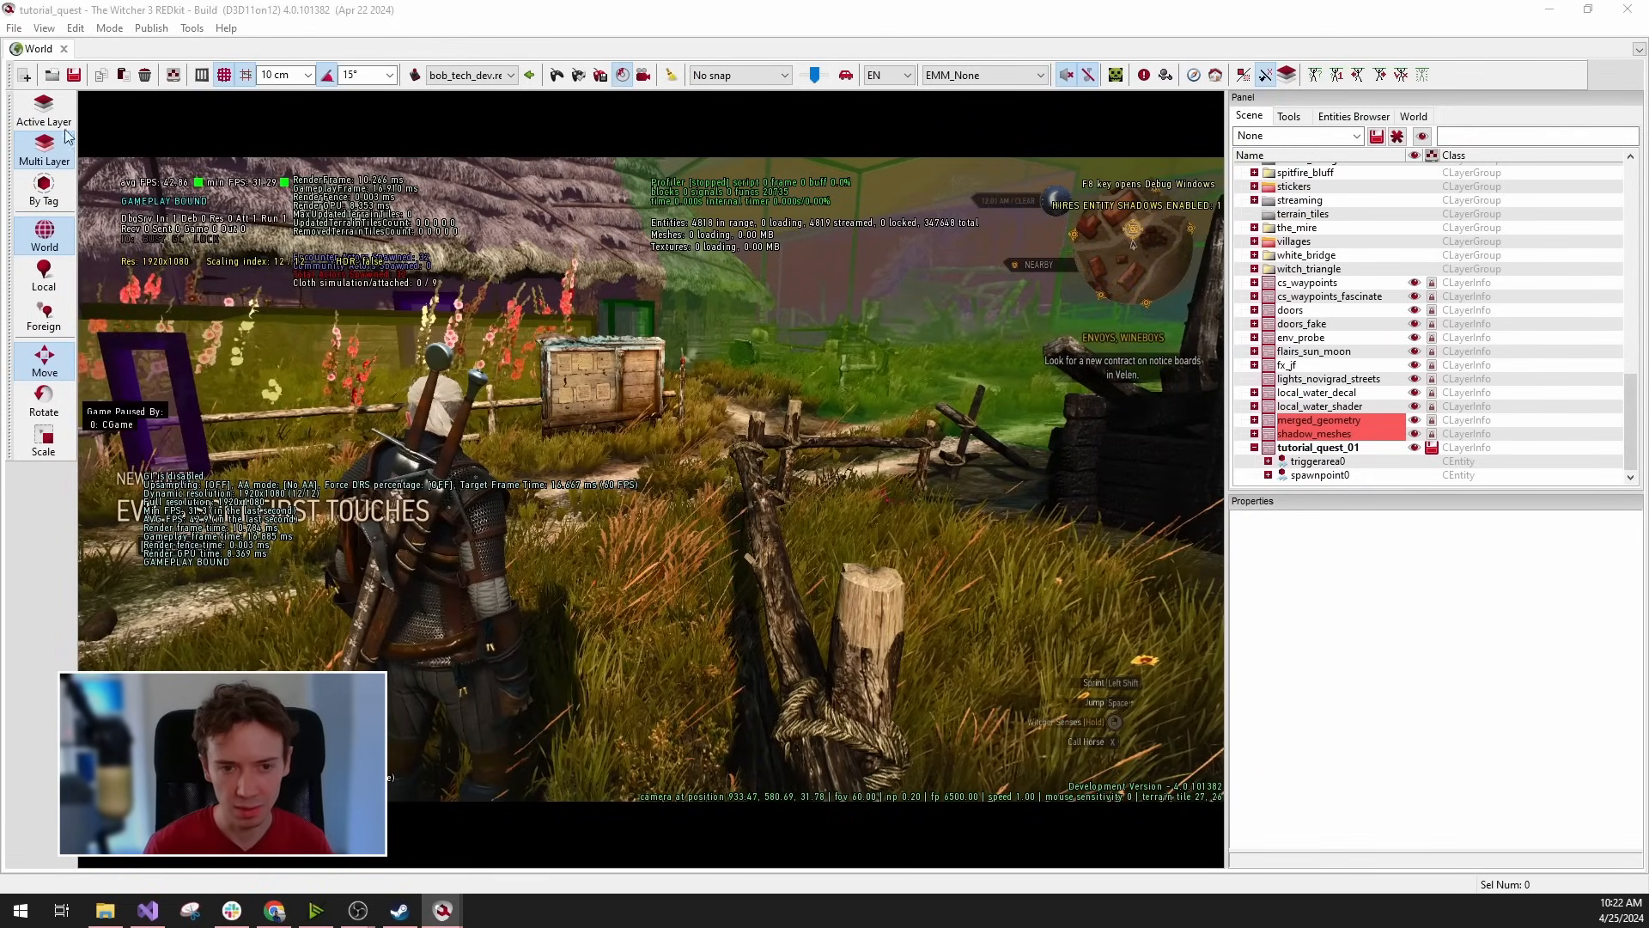
# Review the game debug display options in the editor settings and close the settings window.
pyautogui.click(44, 28)
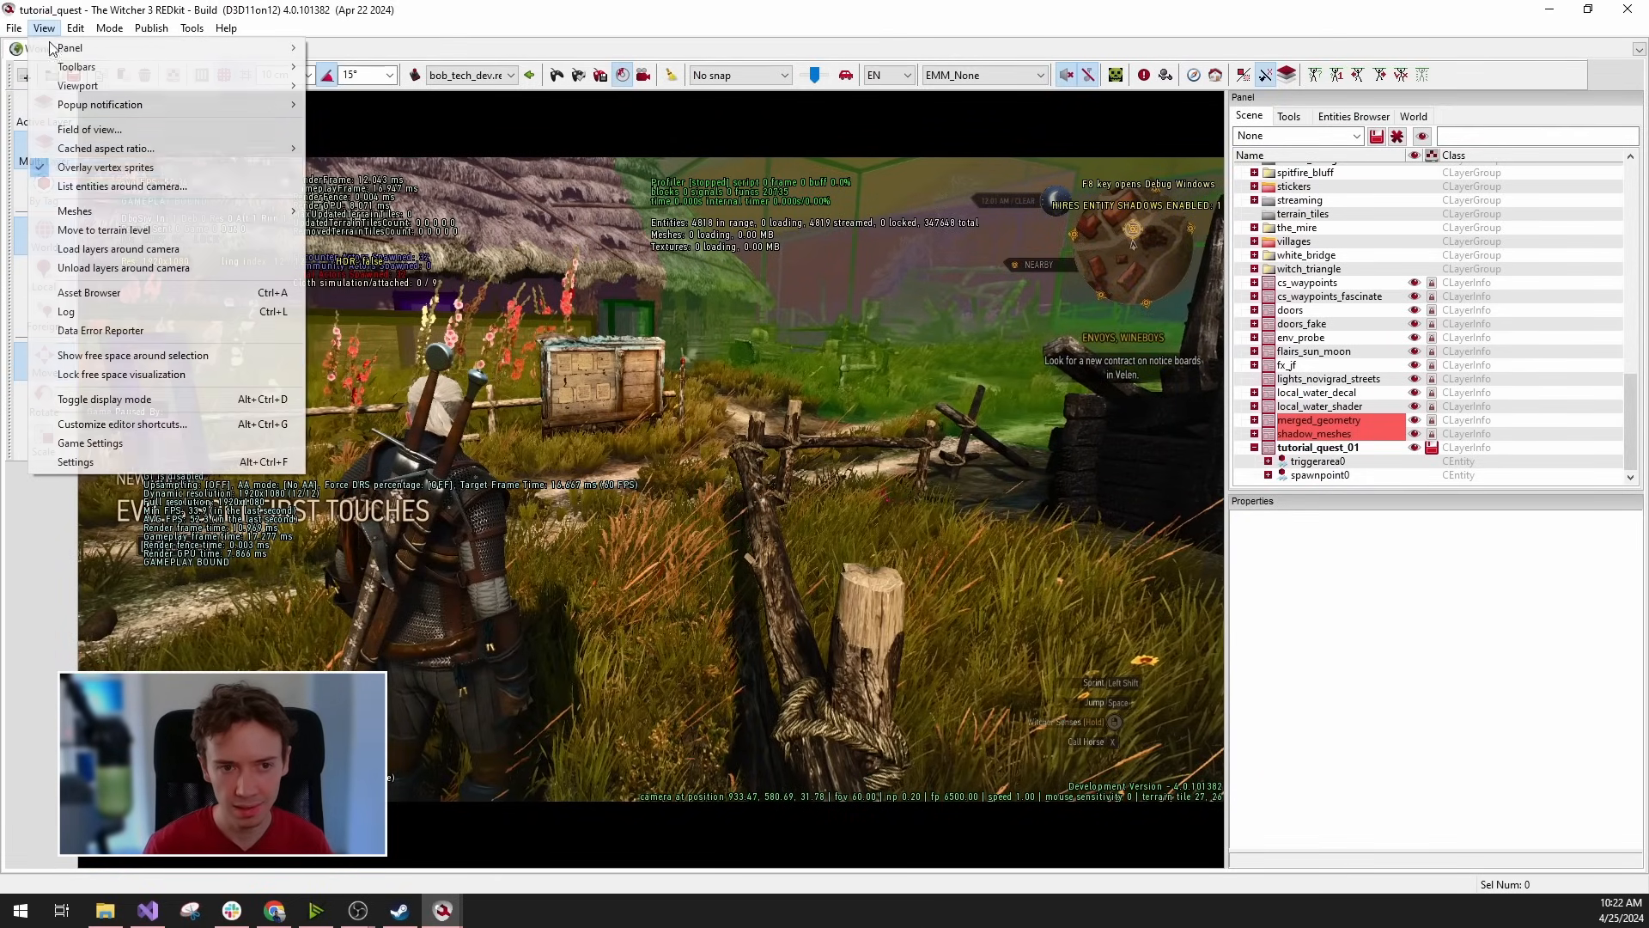
pyautogui.click(126, 462)
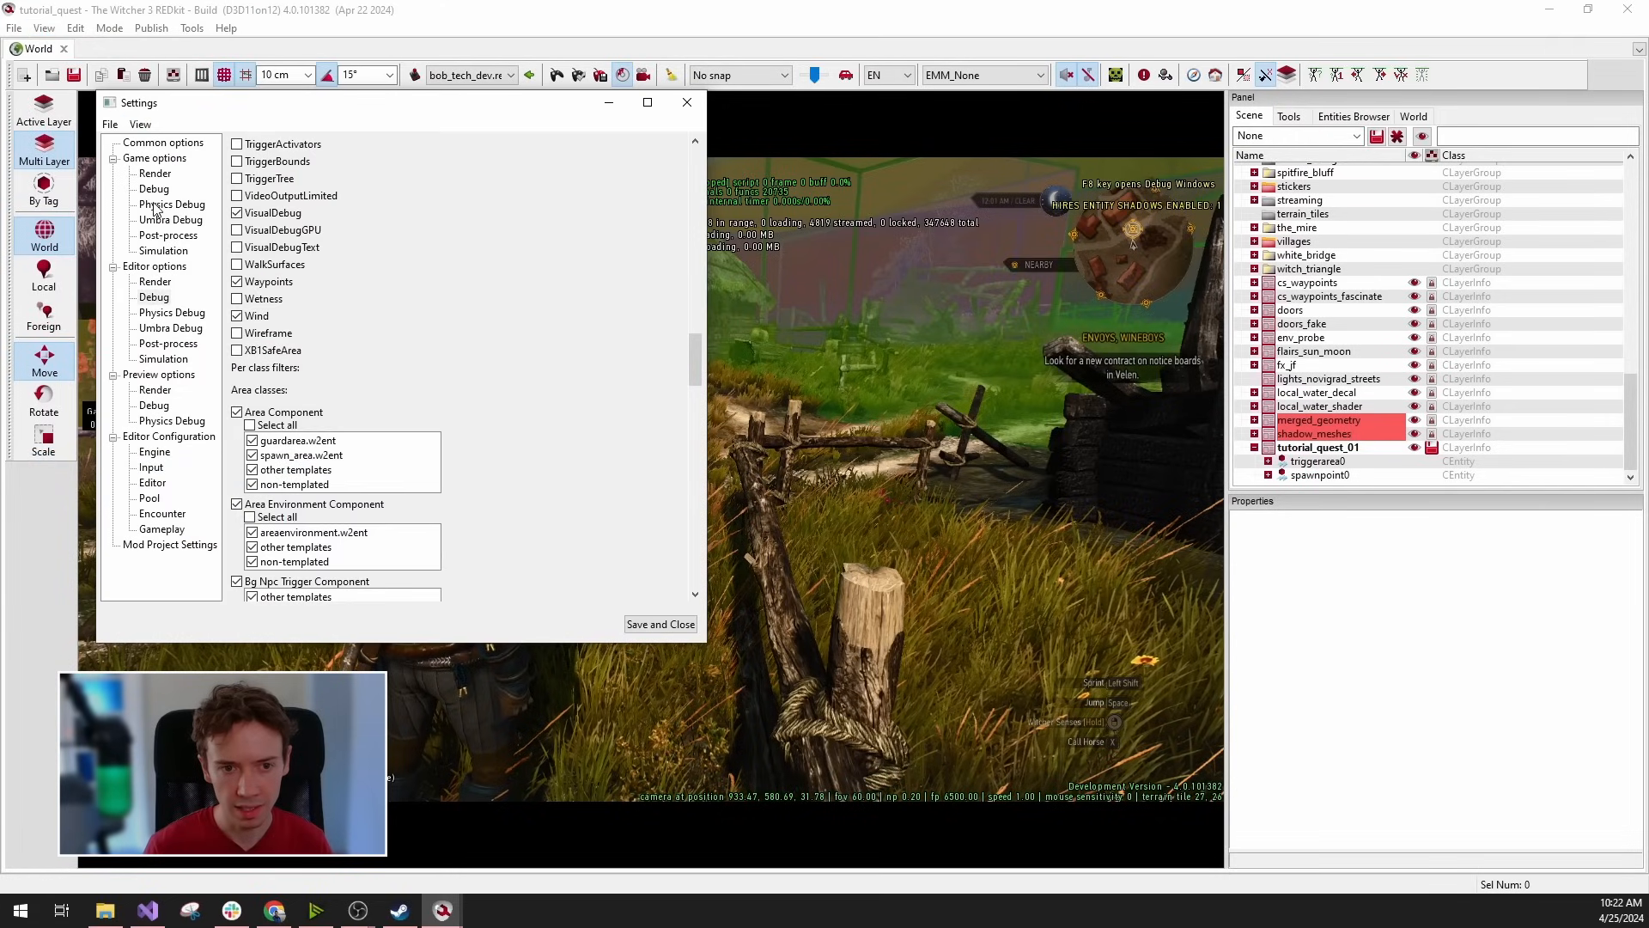
pyautogui.click(155, 189)
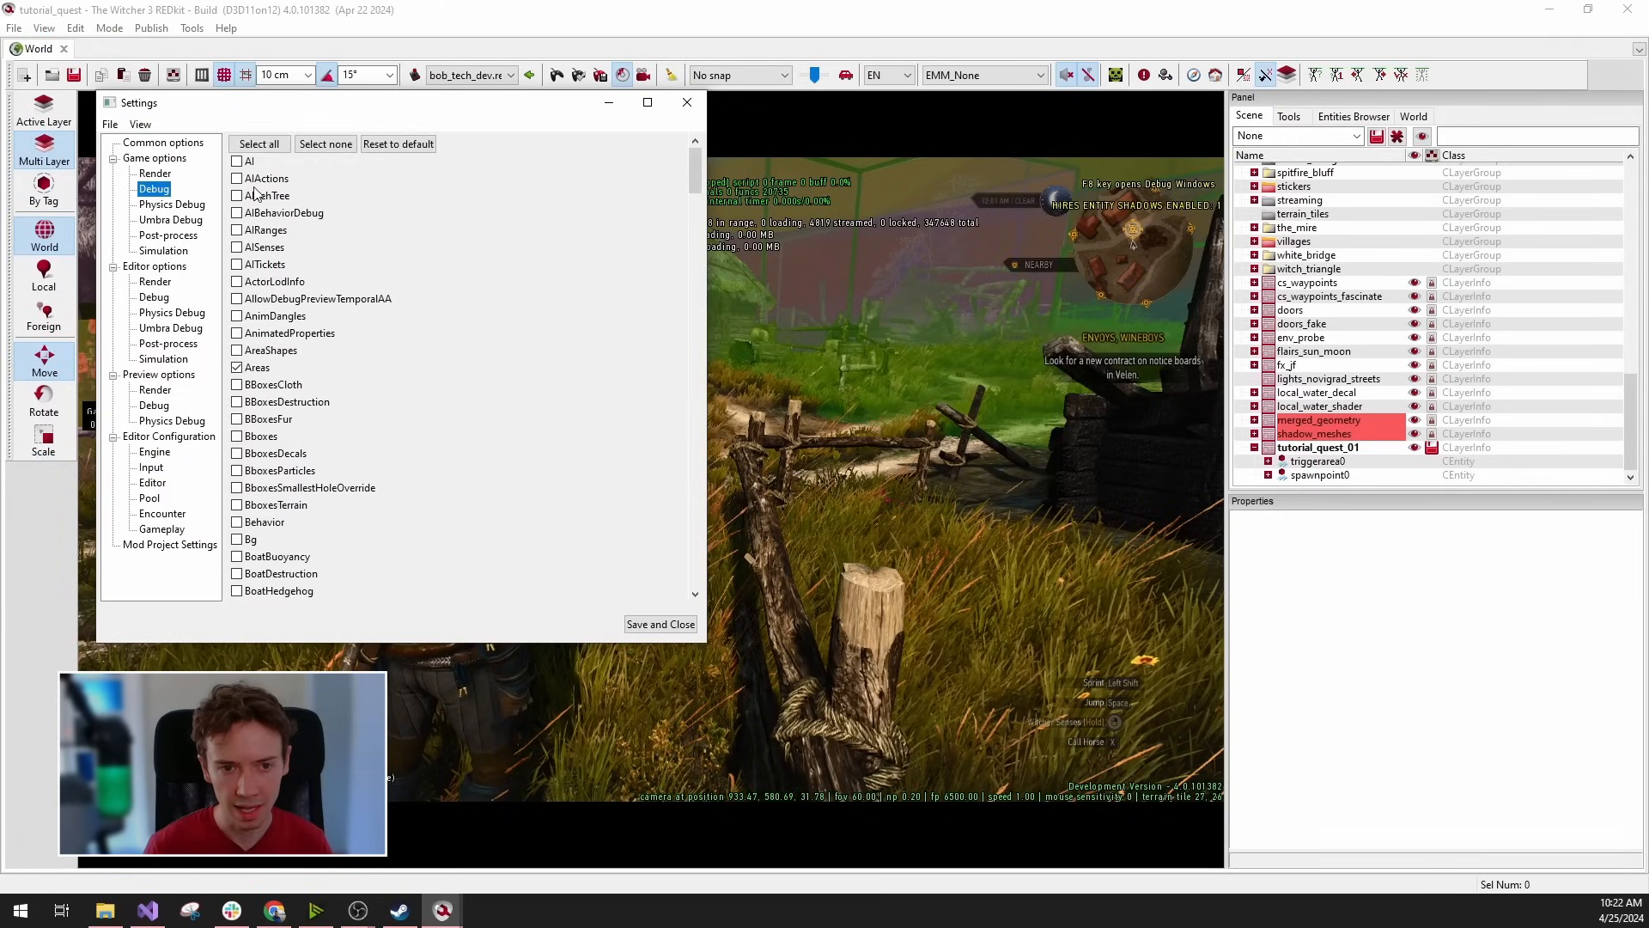
pyautogui.click(687, 103)
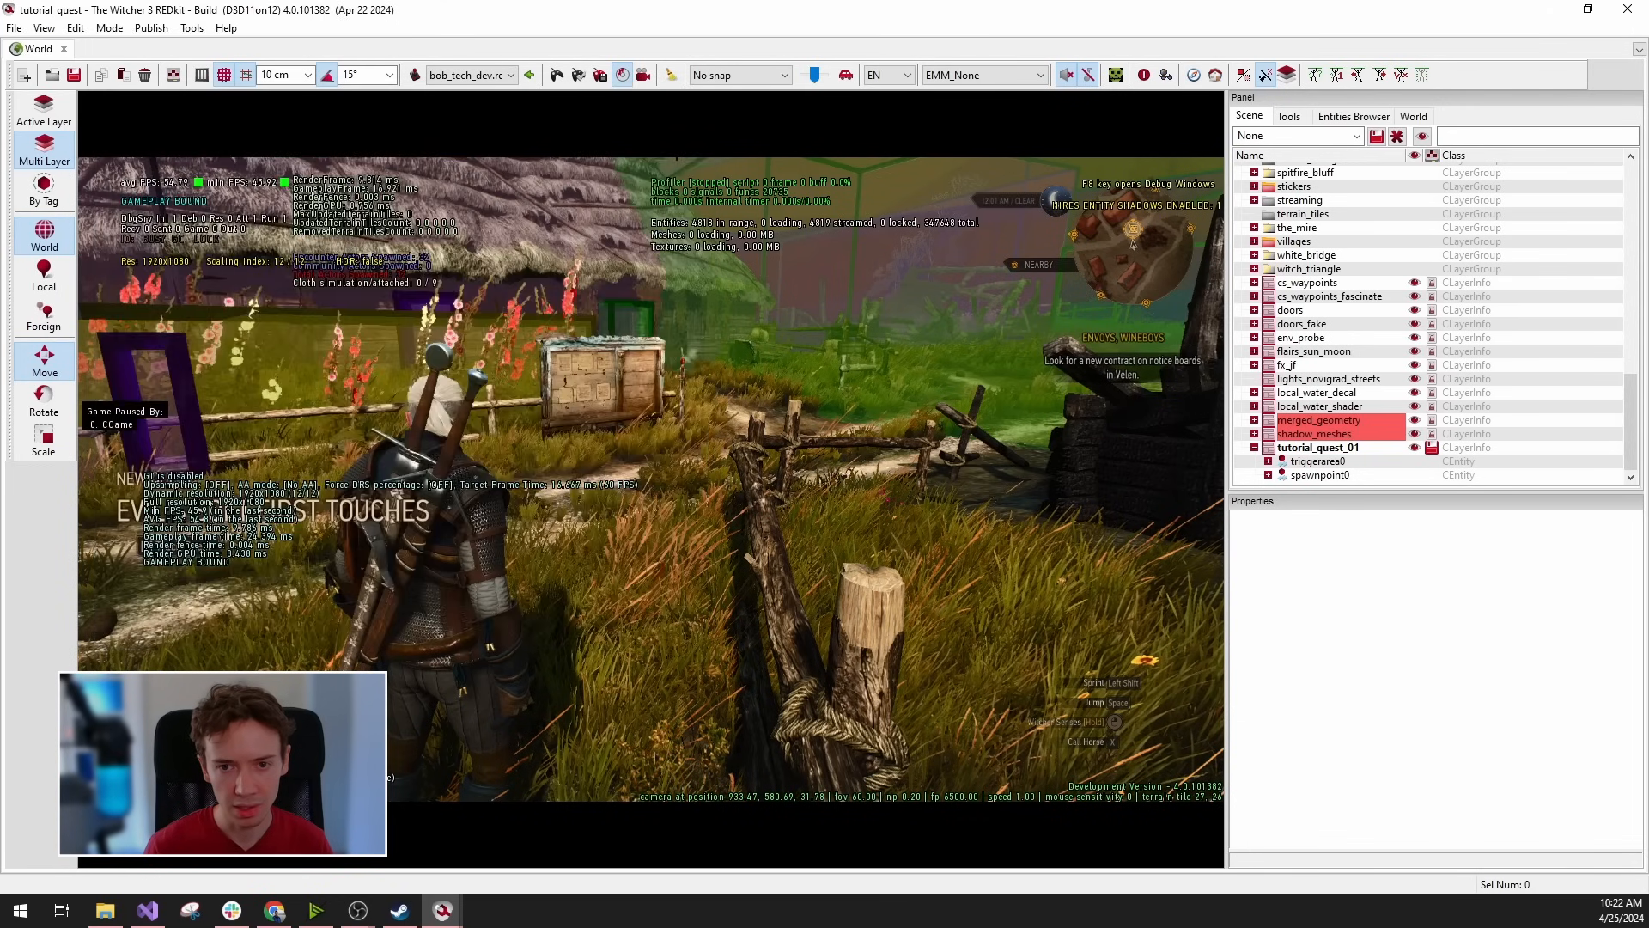
# Toggle the debug overlays in the game view to compare both displays while walking Geralt, and leave them hidden.
pyautogui.click(674, 80)
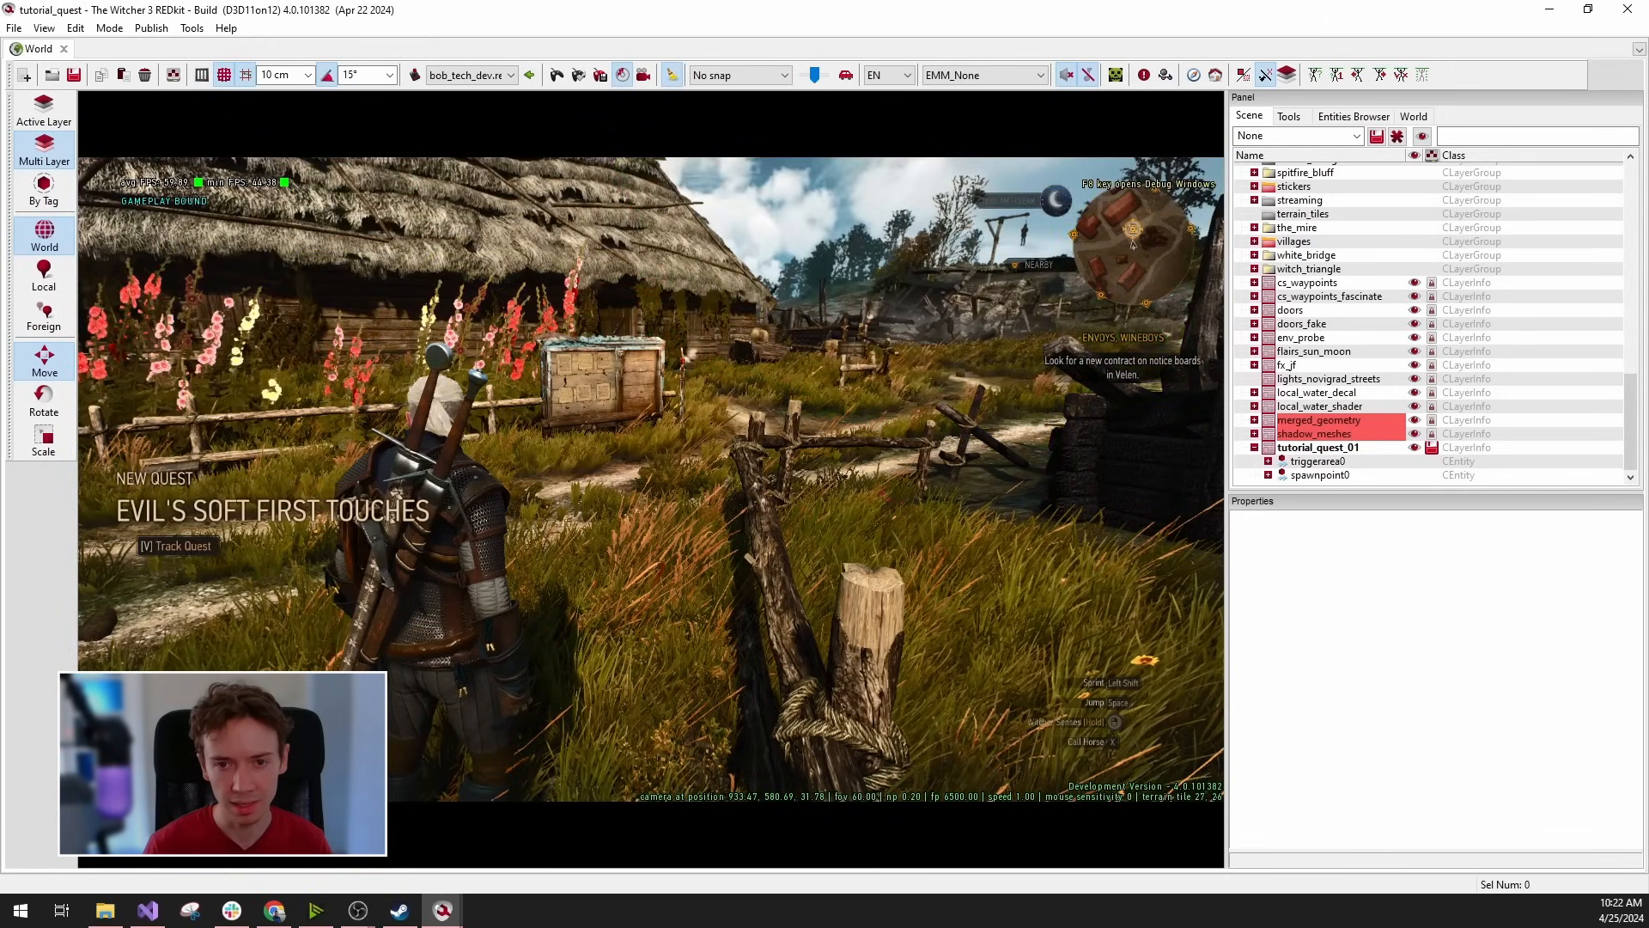
pyautogui.click(675, 76)
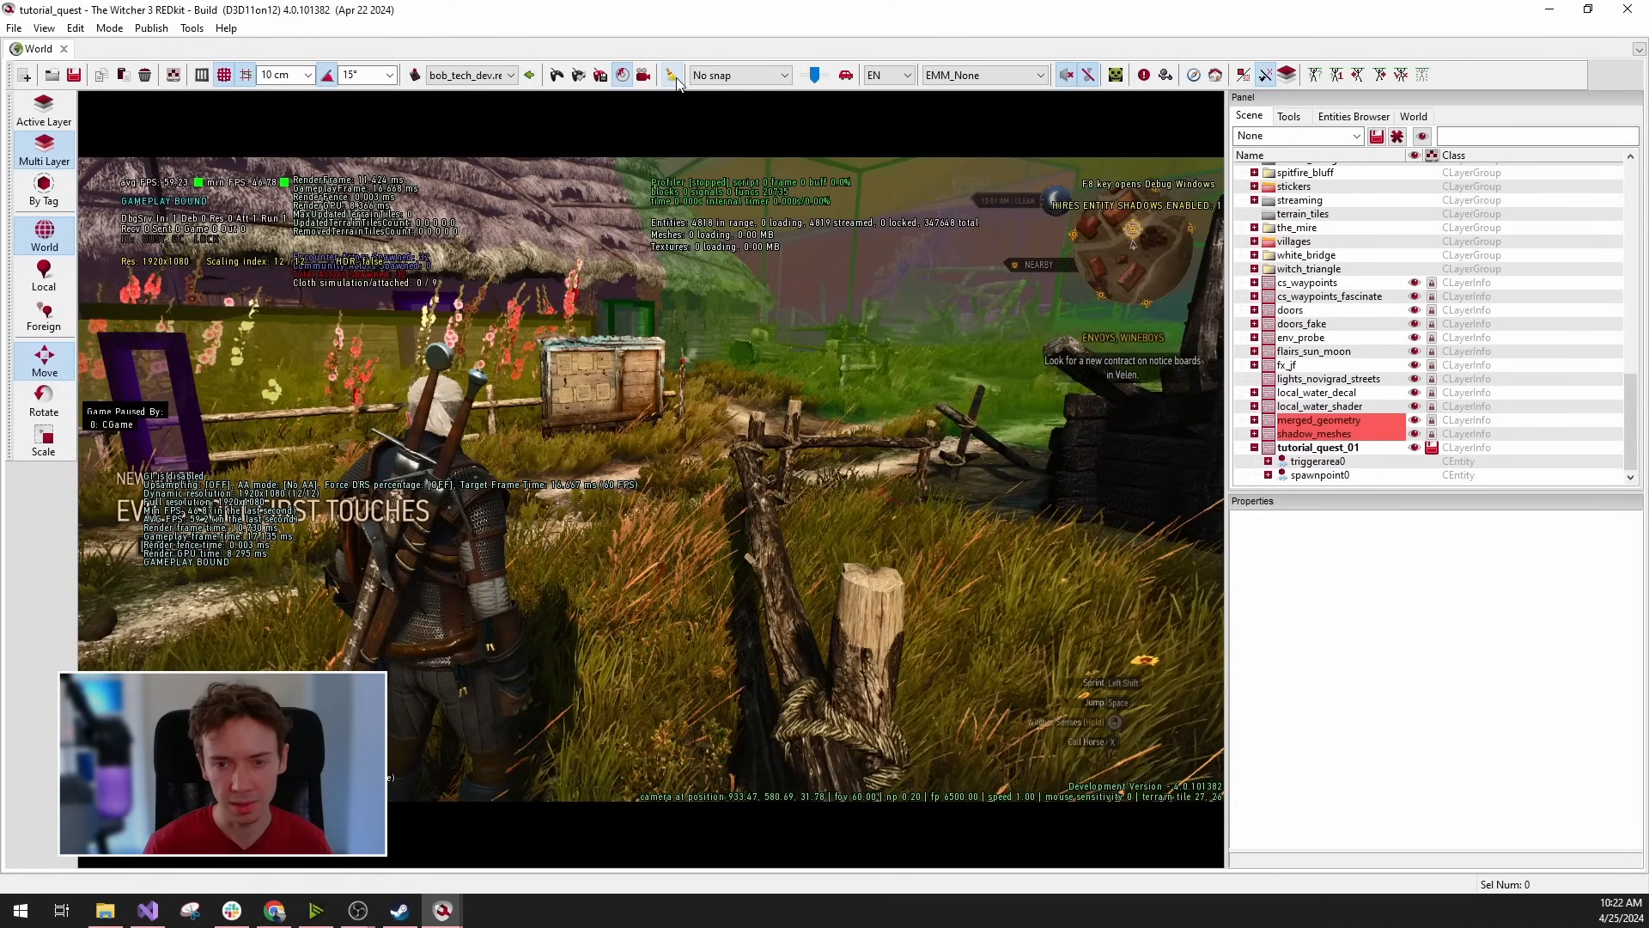
pyautogui.click(672, 76)
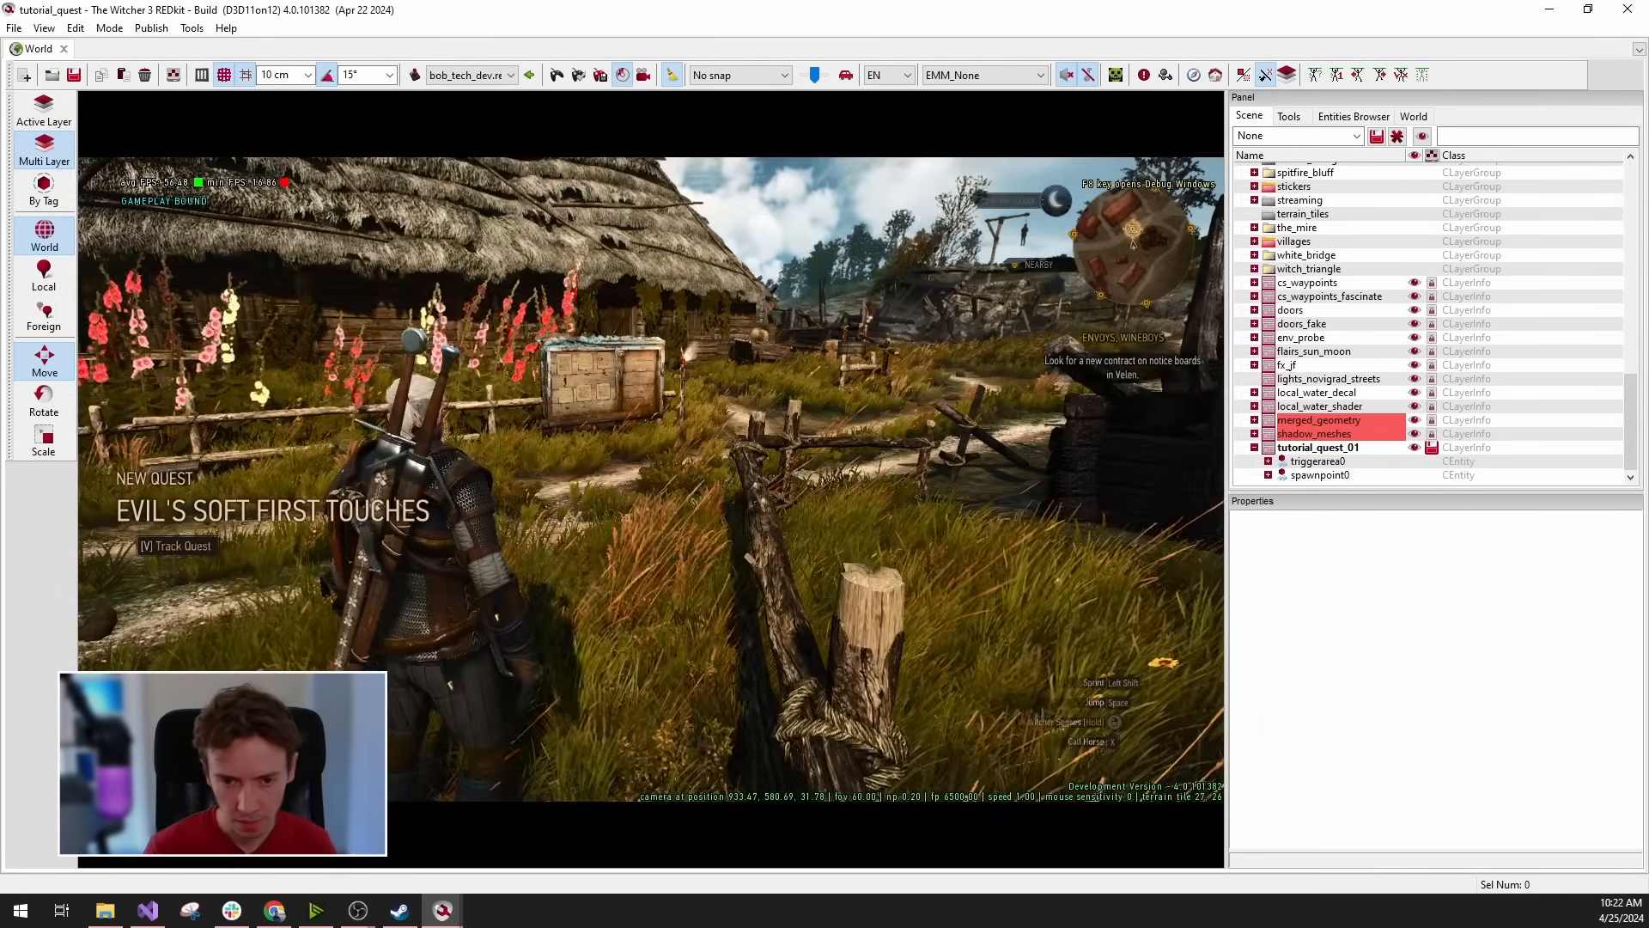
pyautogui.press('w')
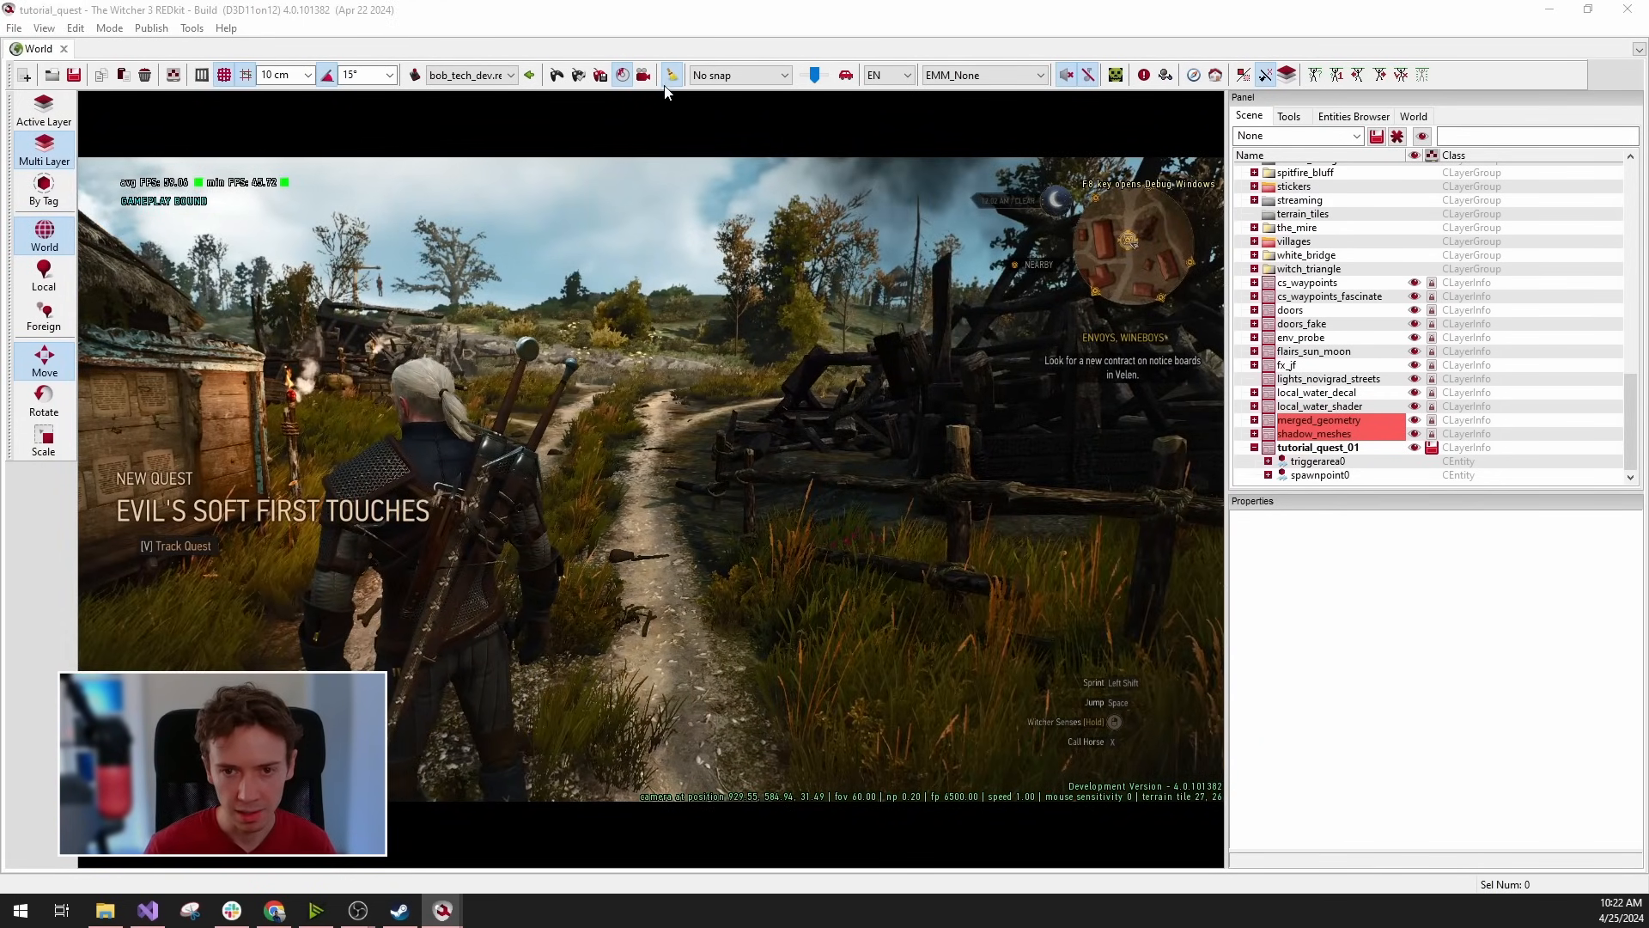
pyautogui.click(669, 79)
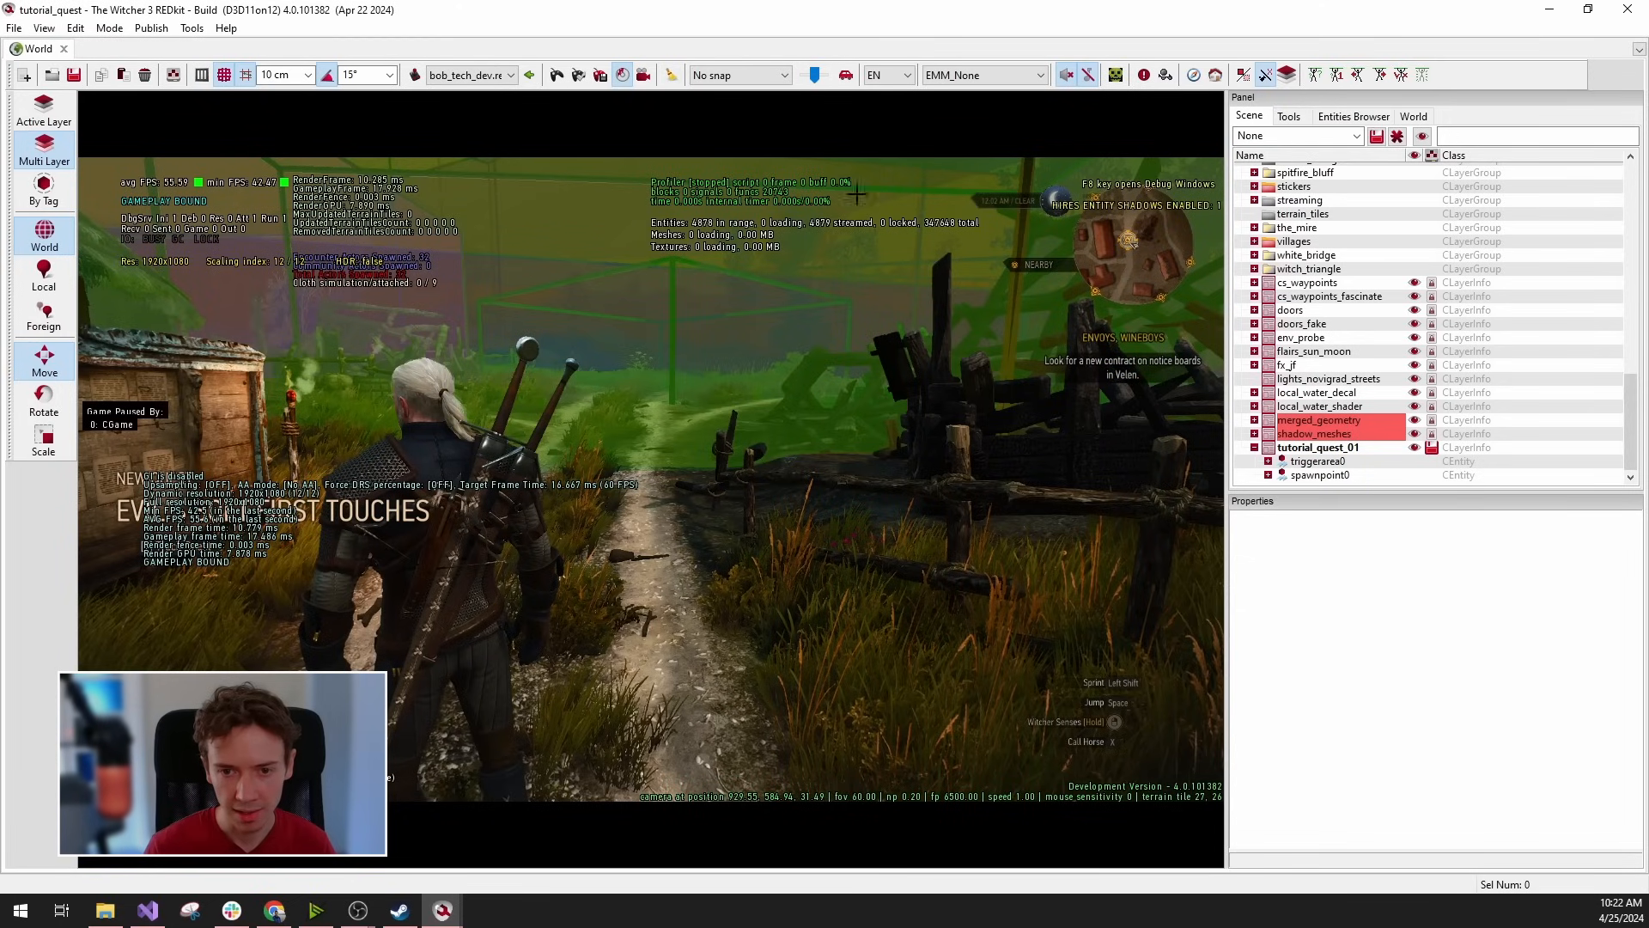
pyautogui.click(671, 77)
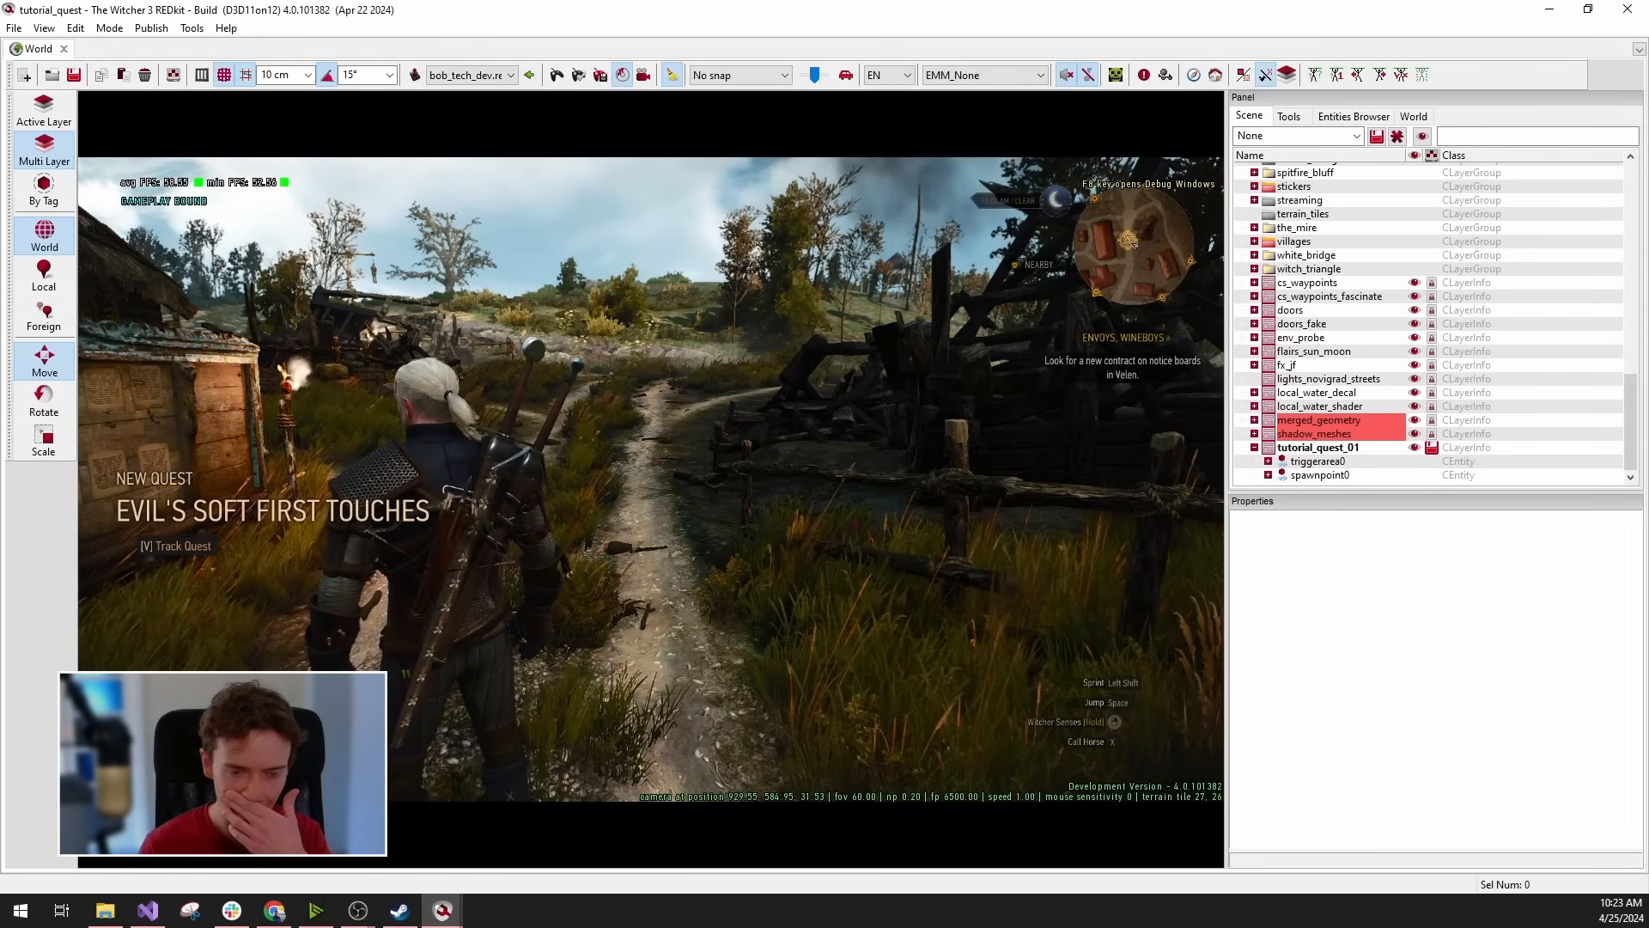
# Walk Geralt past the village notice board and along the dirt path to trigger the tutorial quest.
pyautogui.press('s')
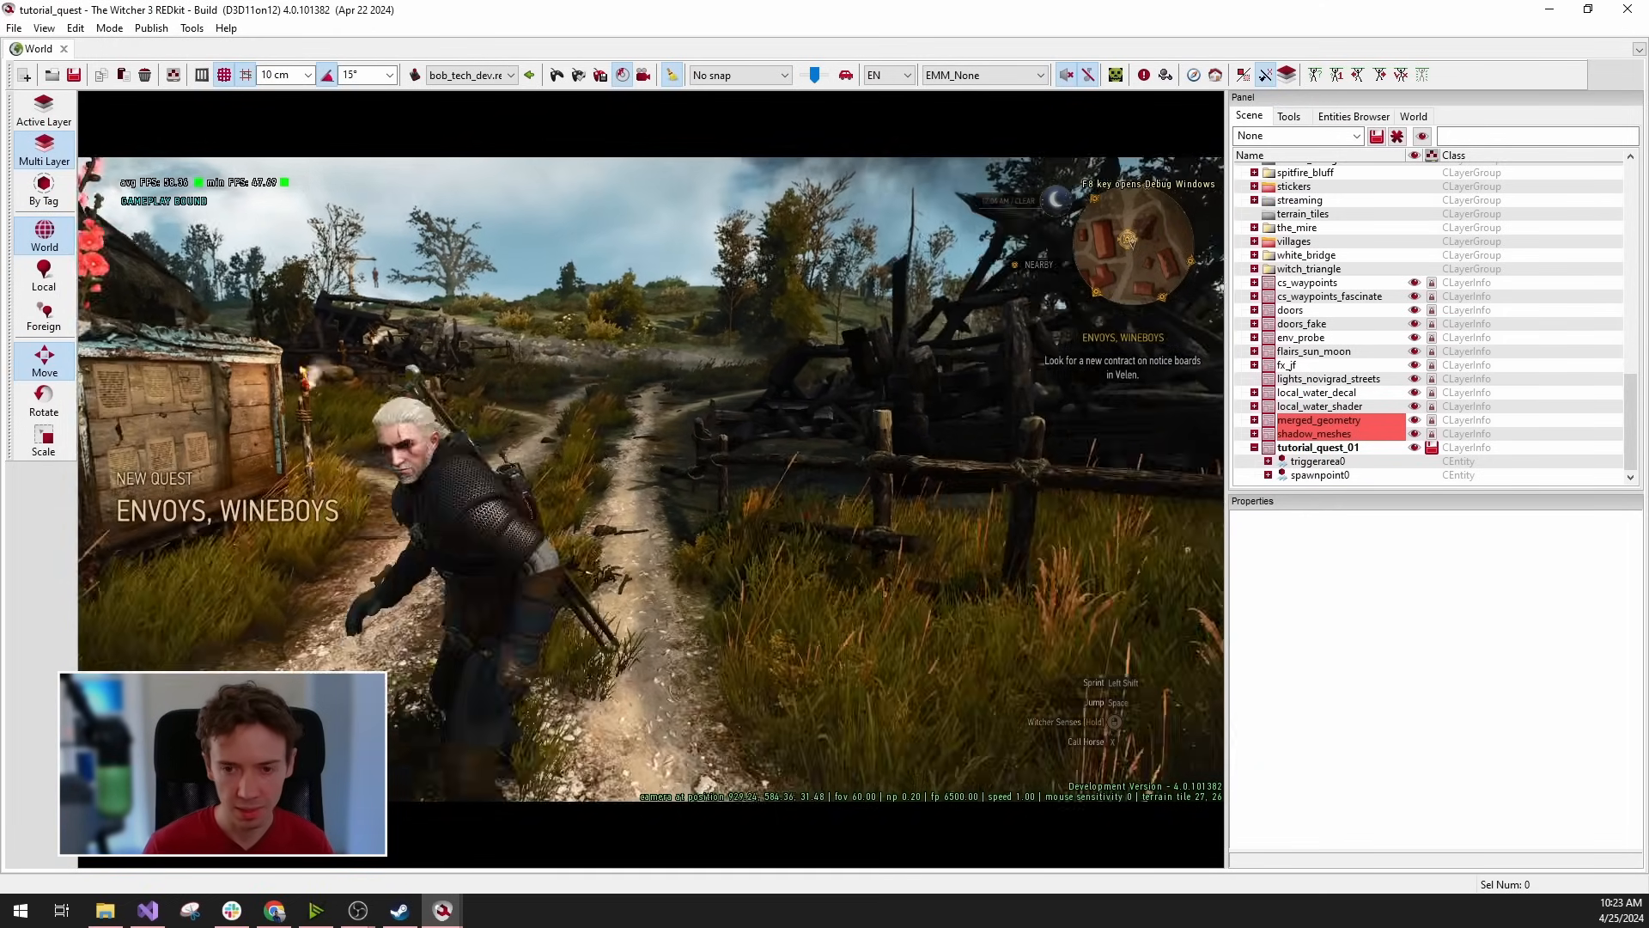
pyautogui.press('w')
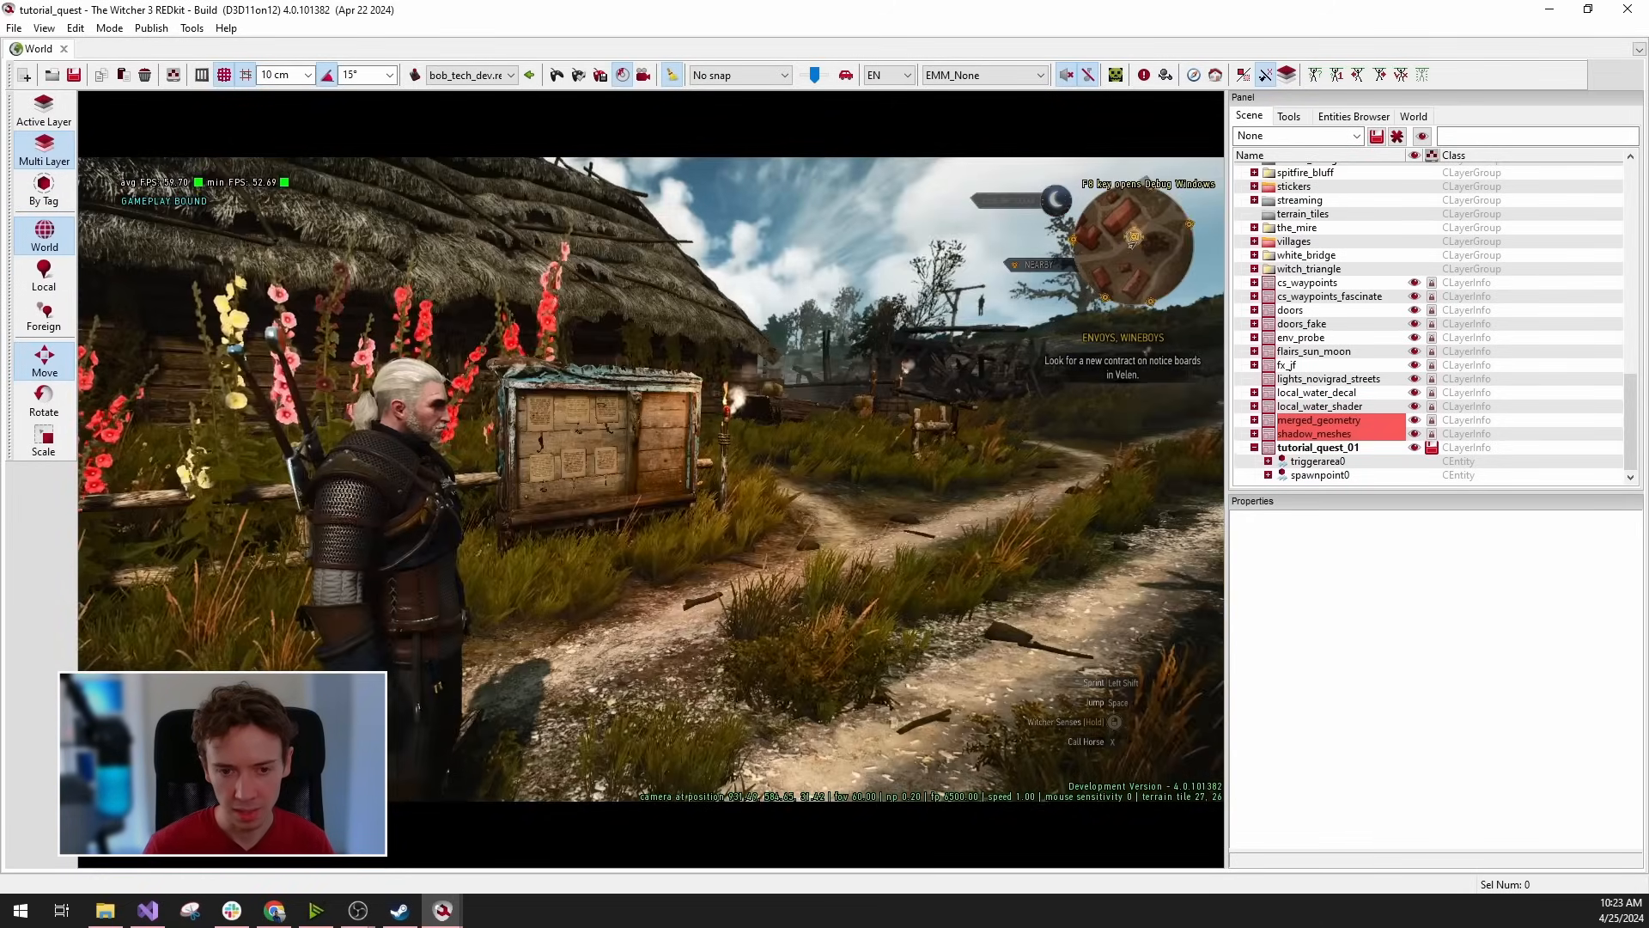
pyautogui.press('w')
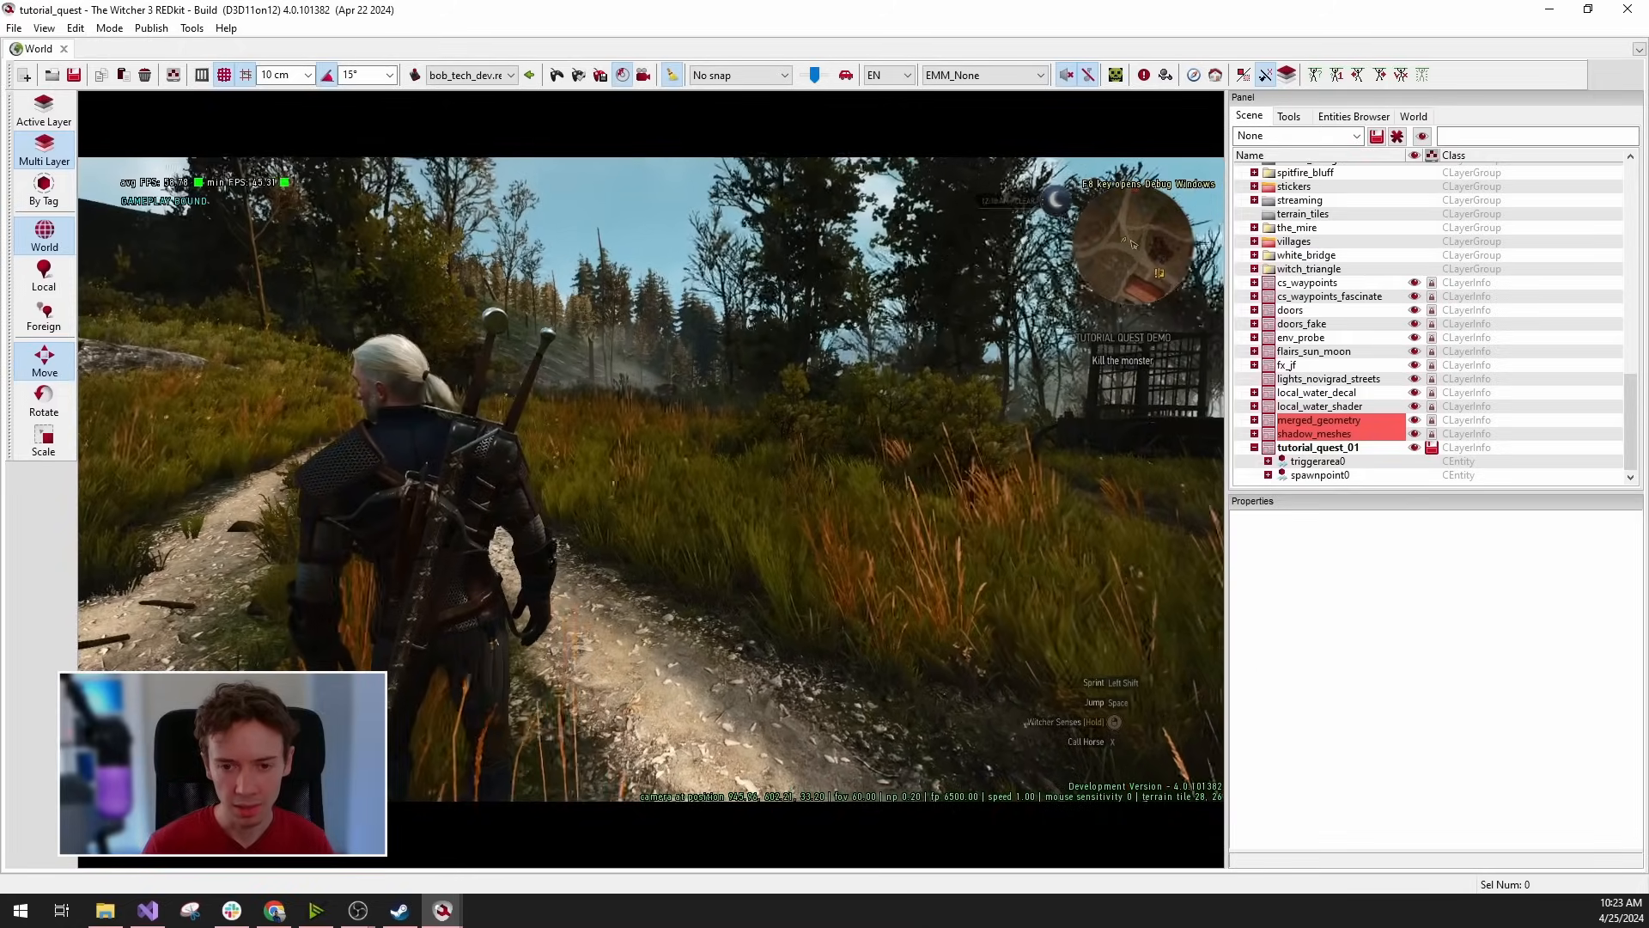
pyautogui.rightClick(652, 479)
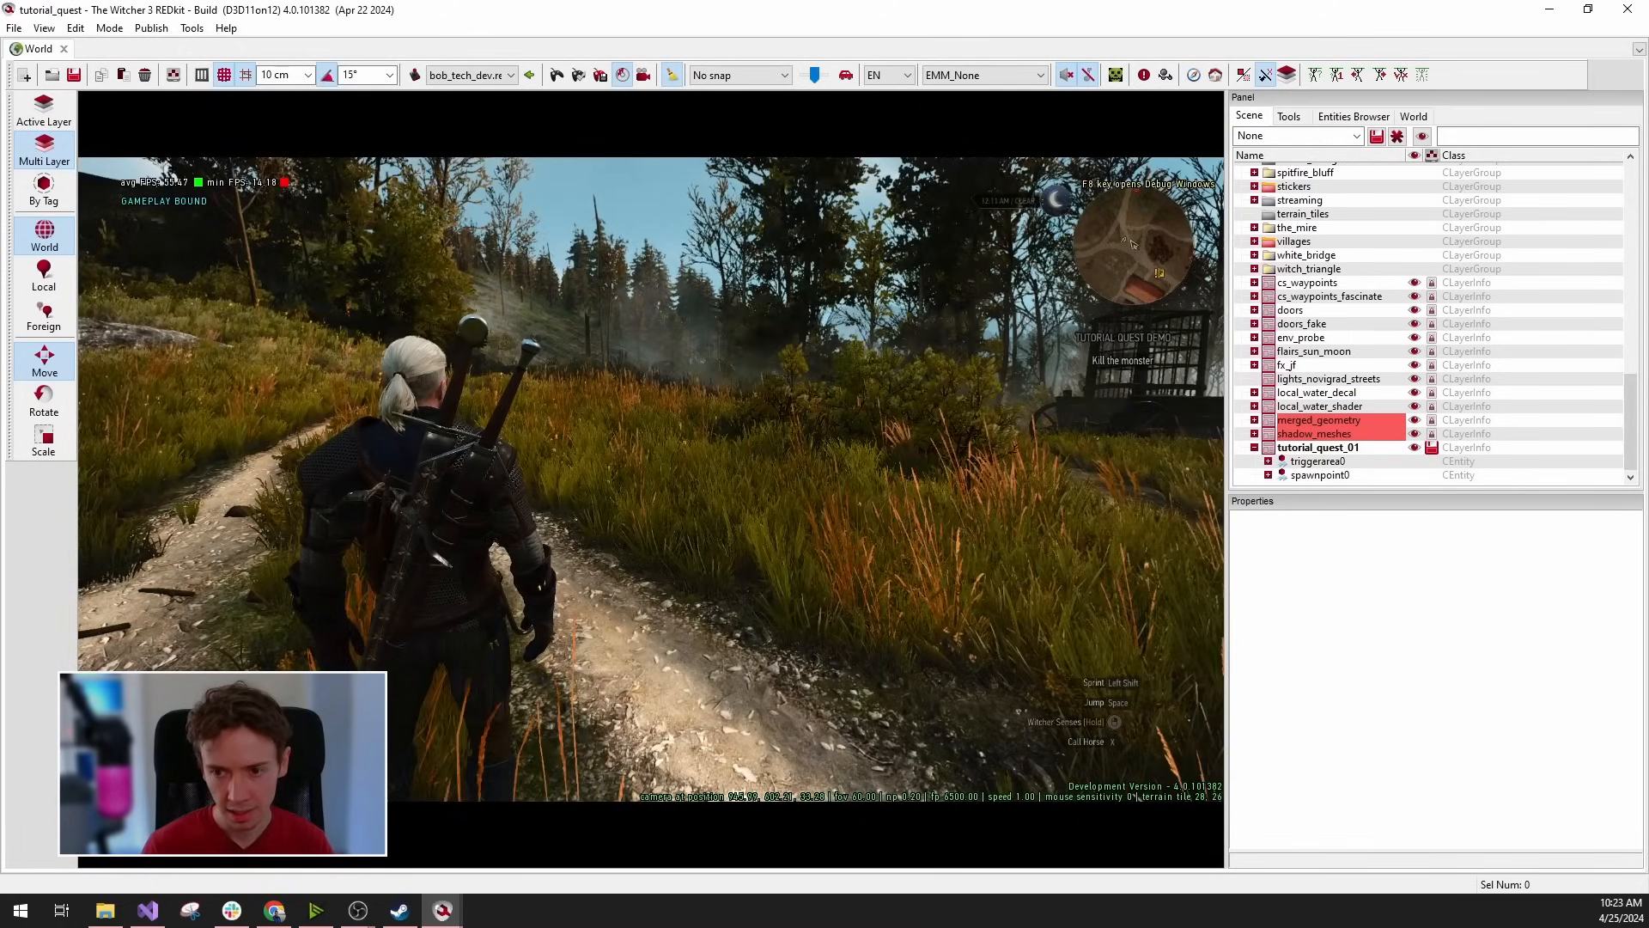
# Check the Tutorial Quest Demo entry and its objective in the in-game quest journal, and close the journal.
pyautogui.press('j')
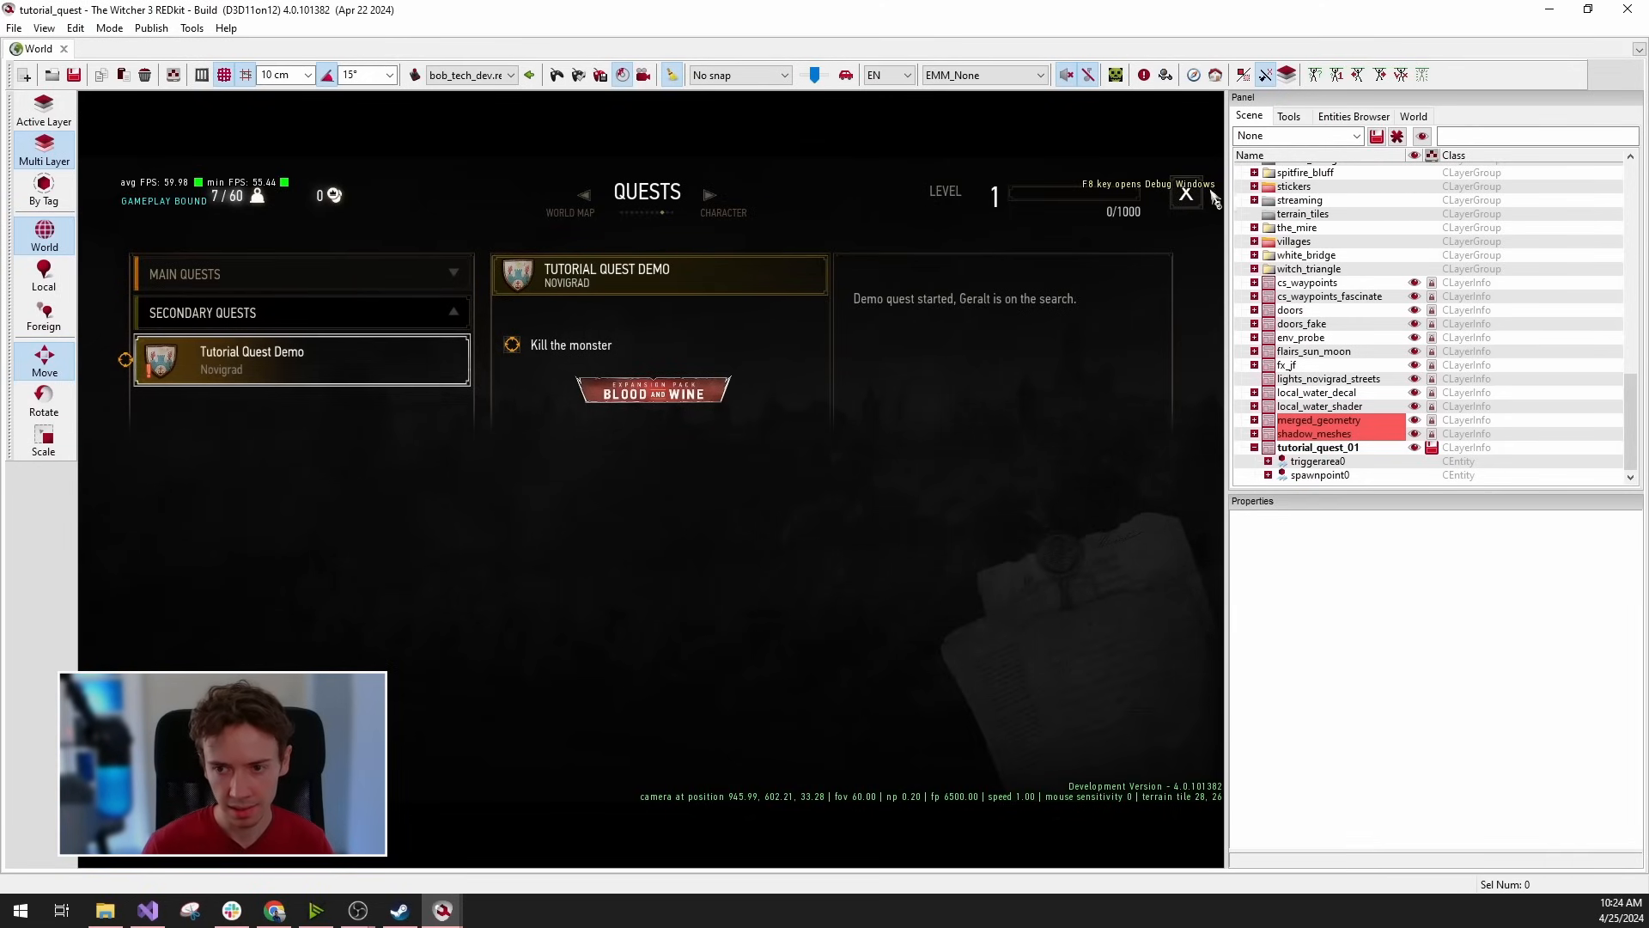
pyautogui.click(1186, 198)
pyautogui.click(1187, 195)
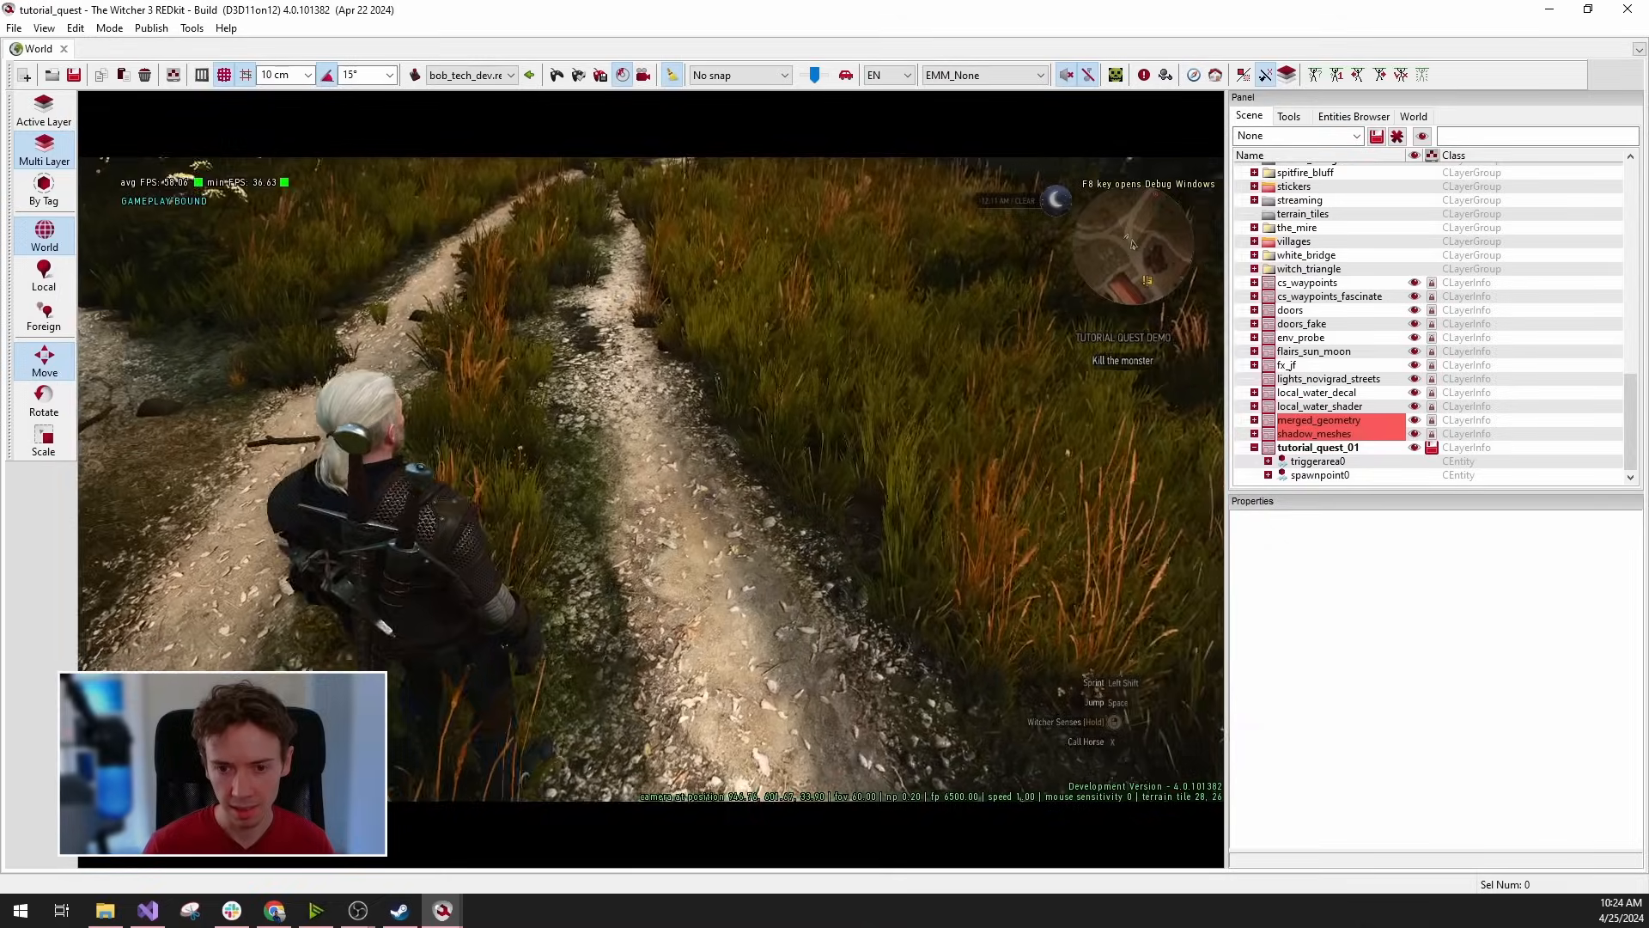
# Run Geralt along the path to the spawned monster and kill it with the console command killall.
pyautogui.press('w')
pyautogui.press('w')
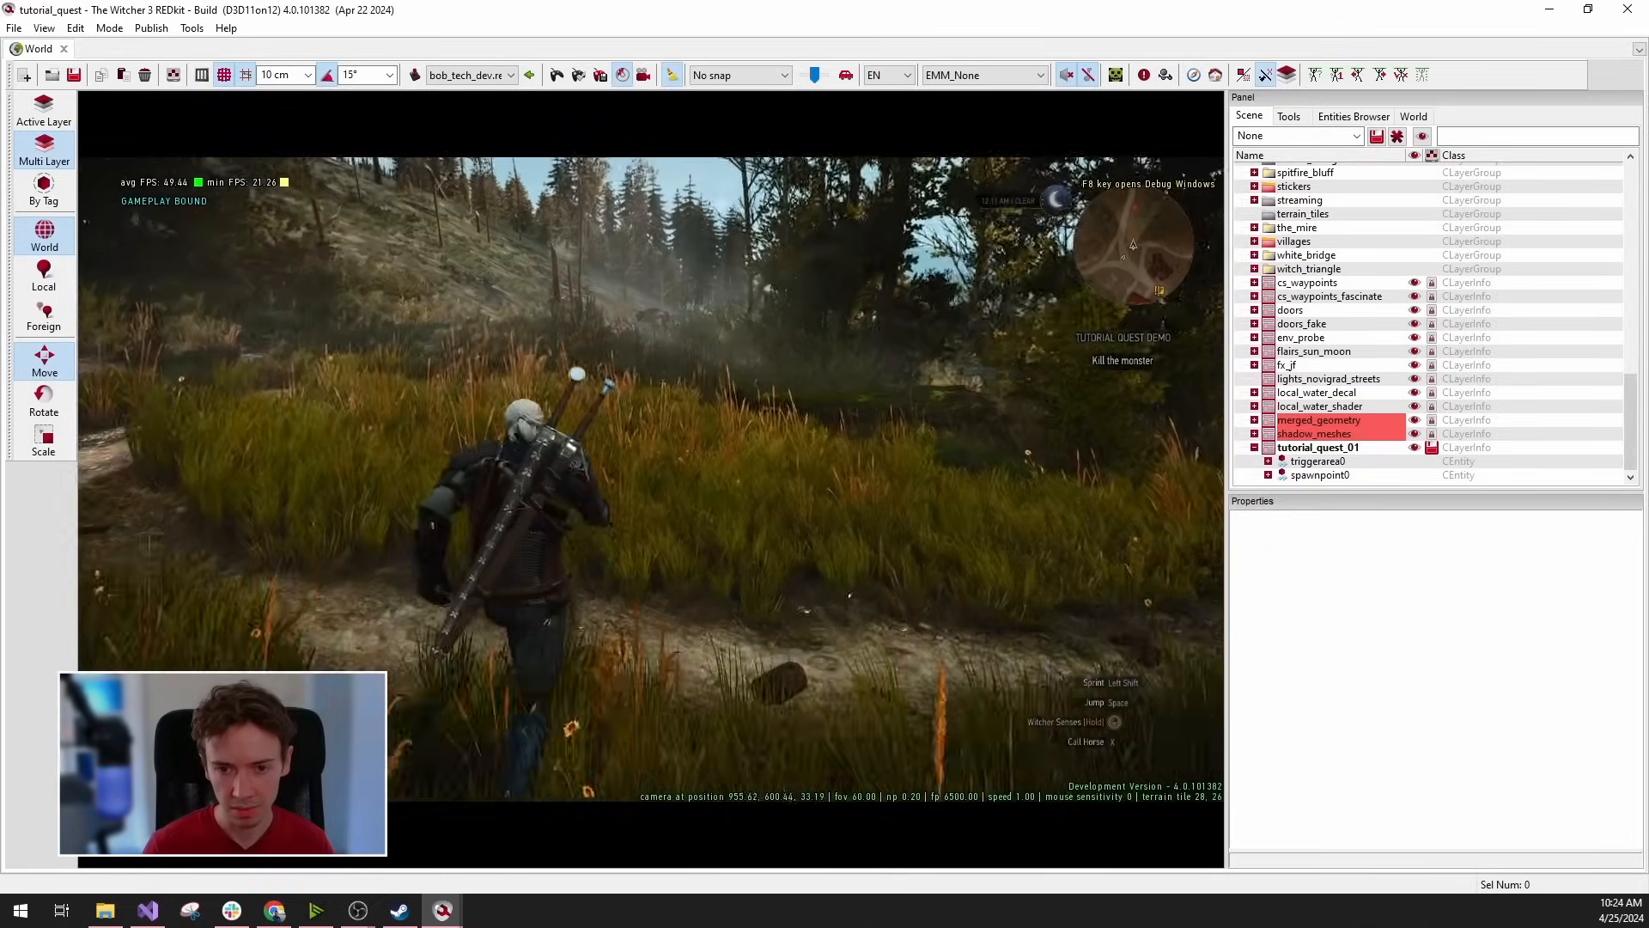
pyautogui.press('w')
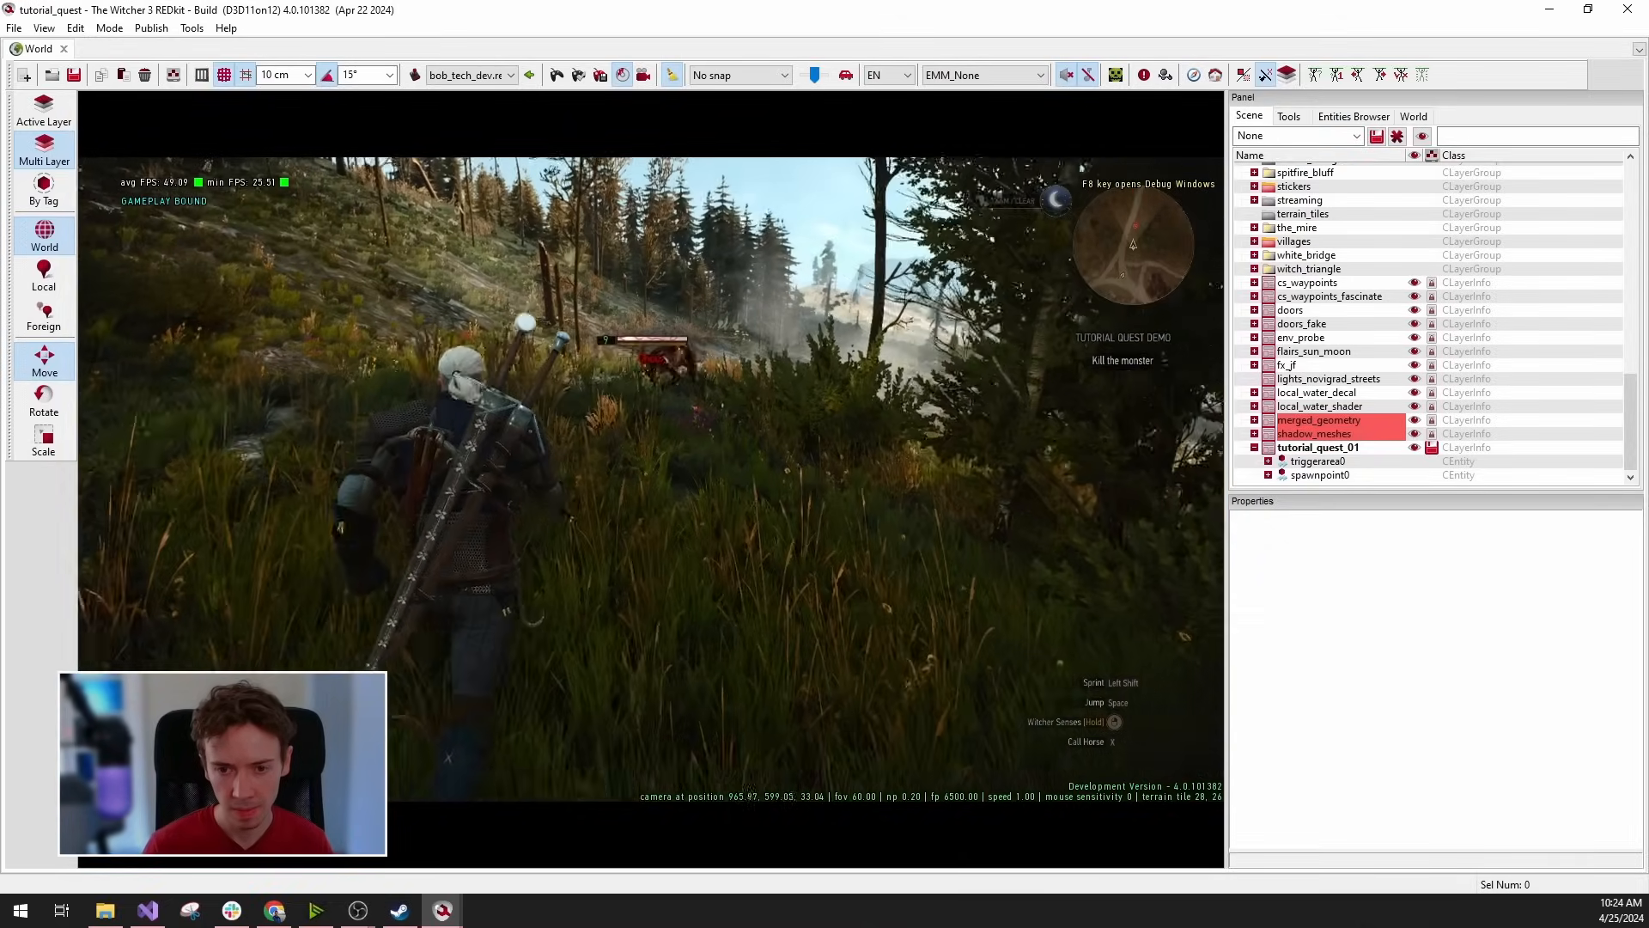
pyautogui.press('`')
pyautogui.write('killall')
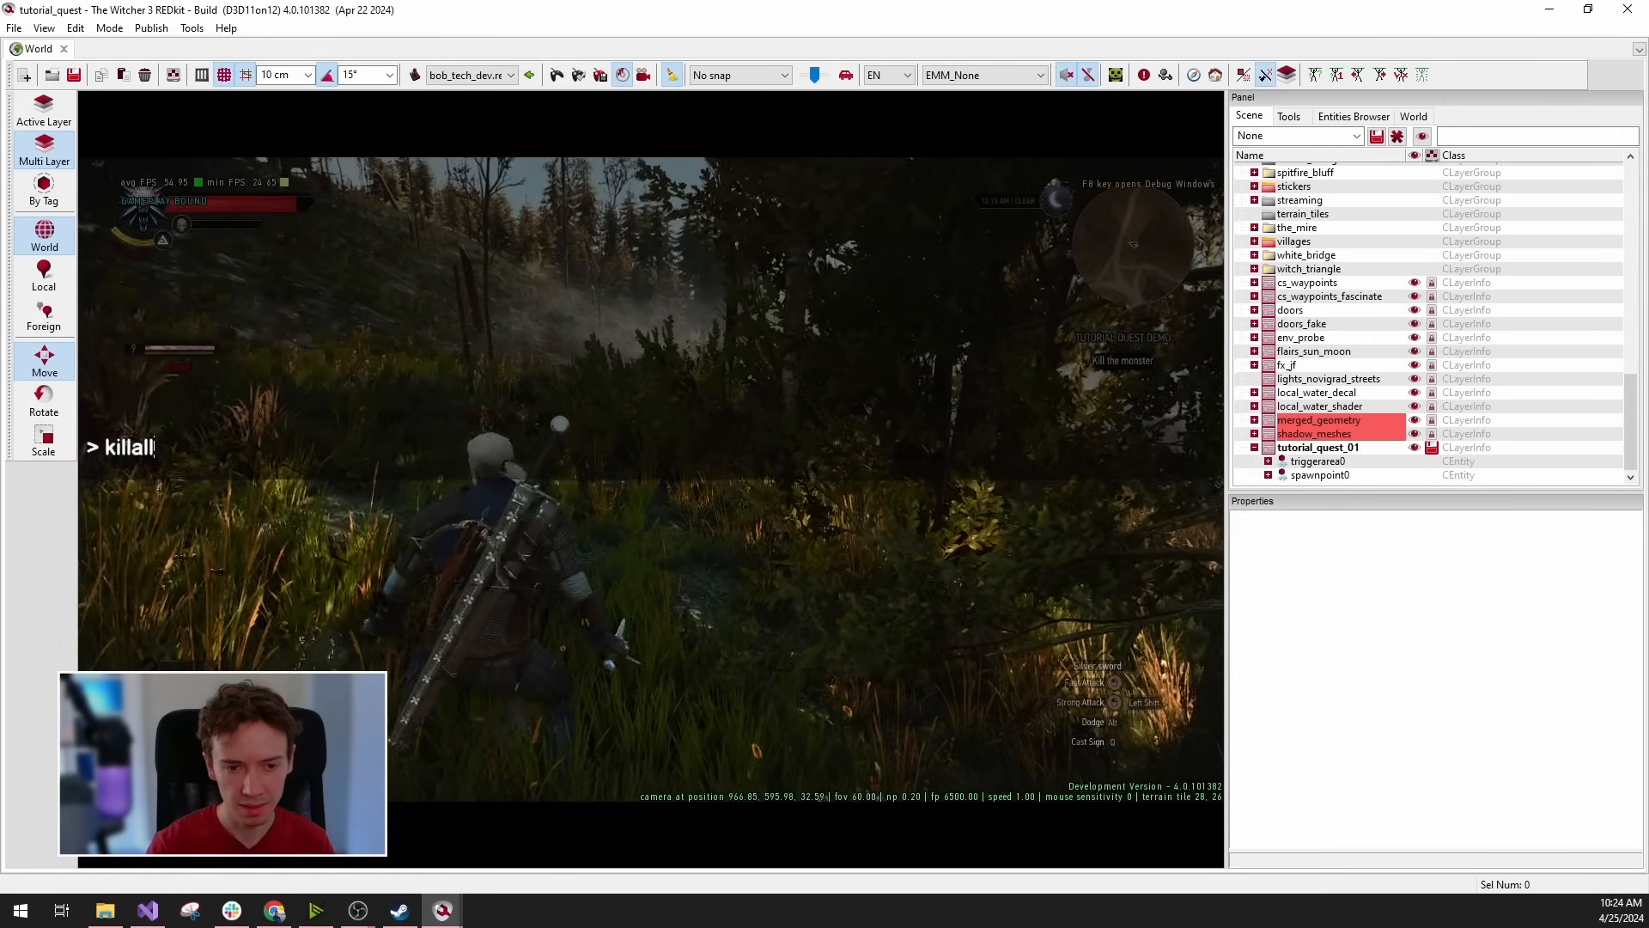
pyautogui.press('Return')
pyautogui.press('`')
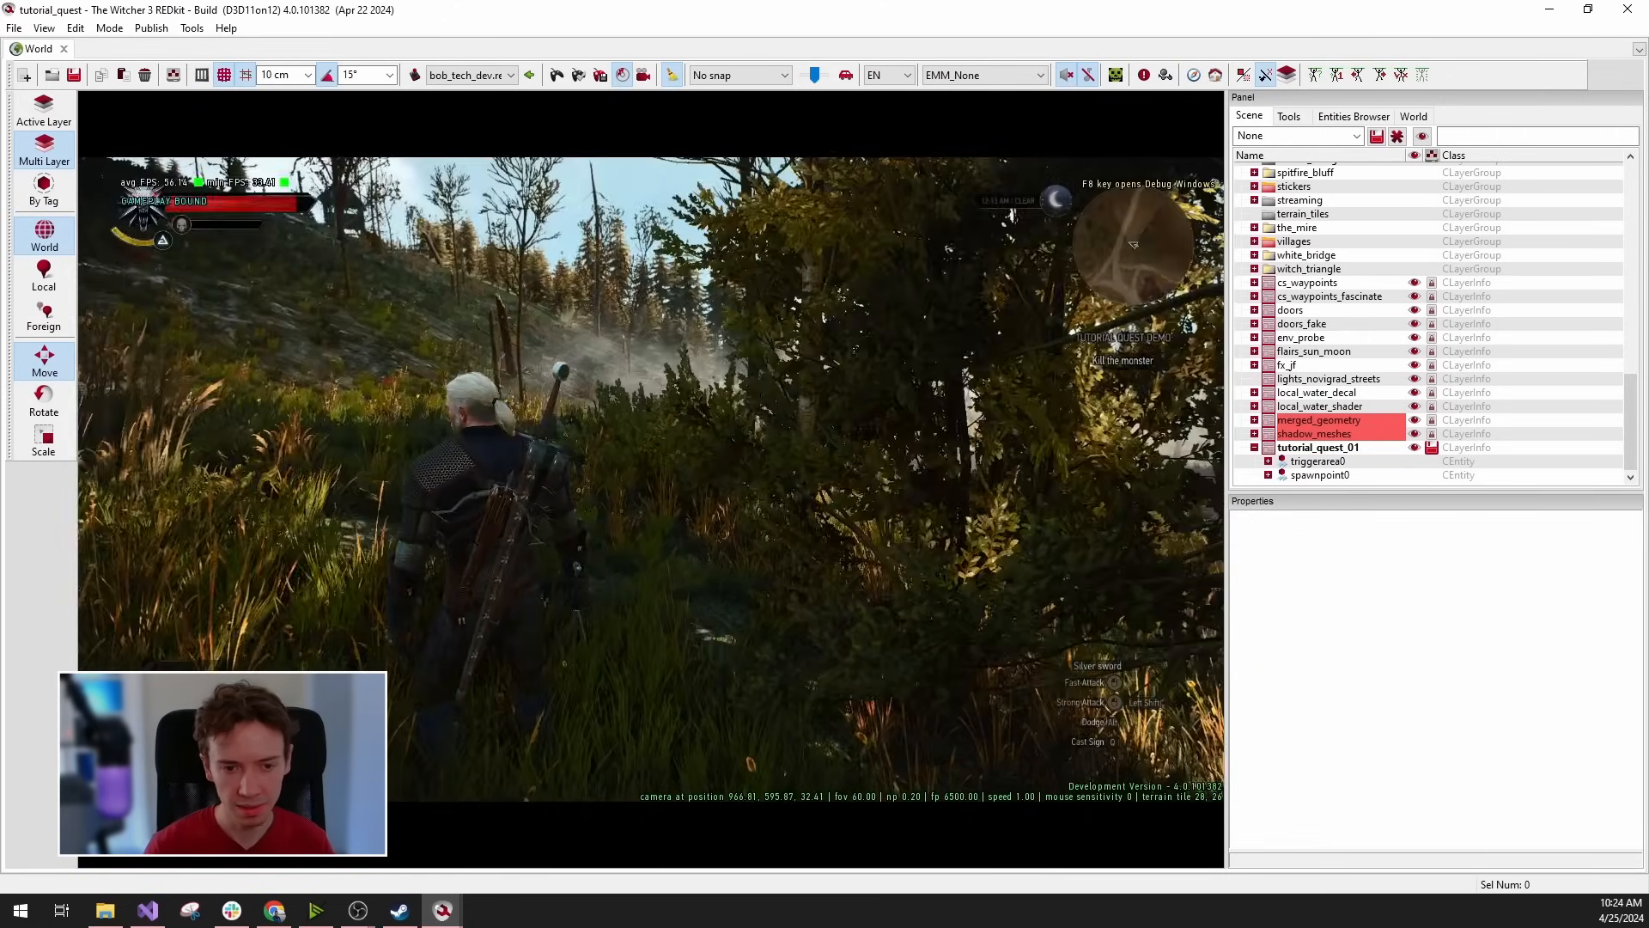
# Walk Geralt up to the monster's corpse and check the quest's status in the journal.
pyautogui.press('w')
pyautogui.press('w')
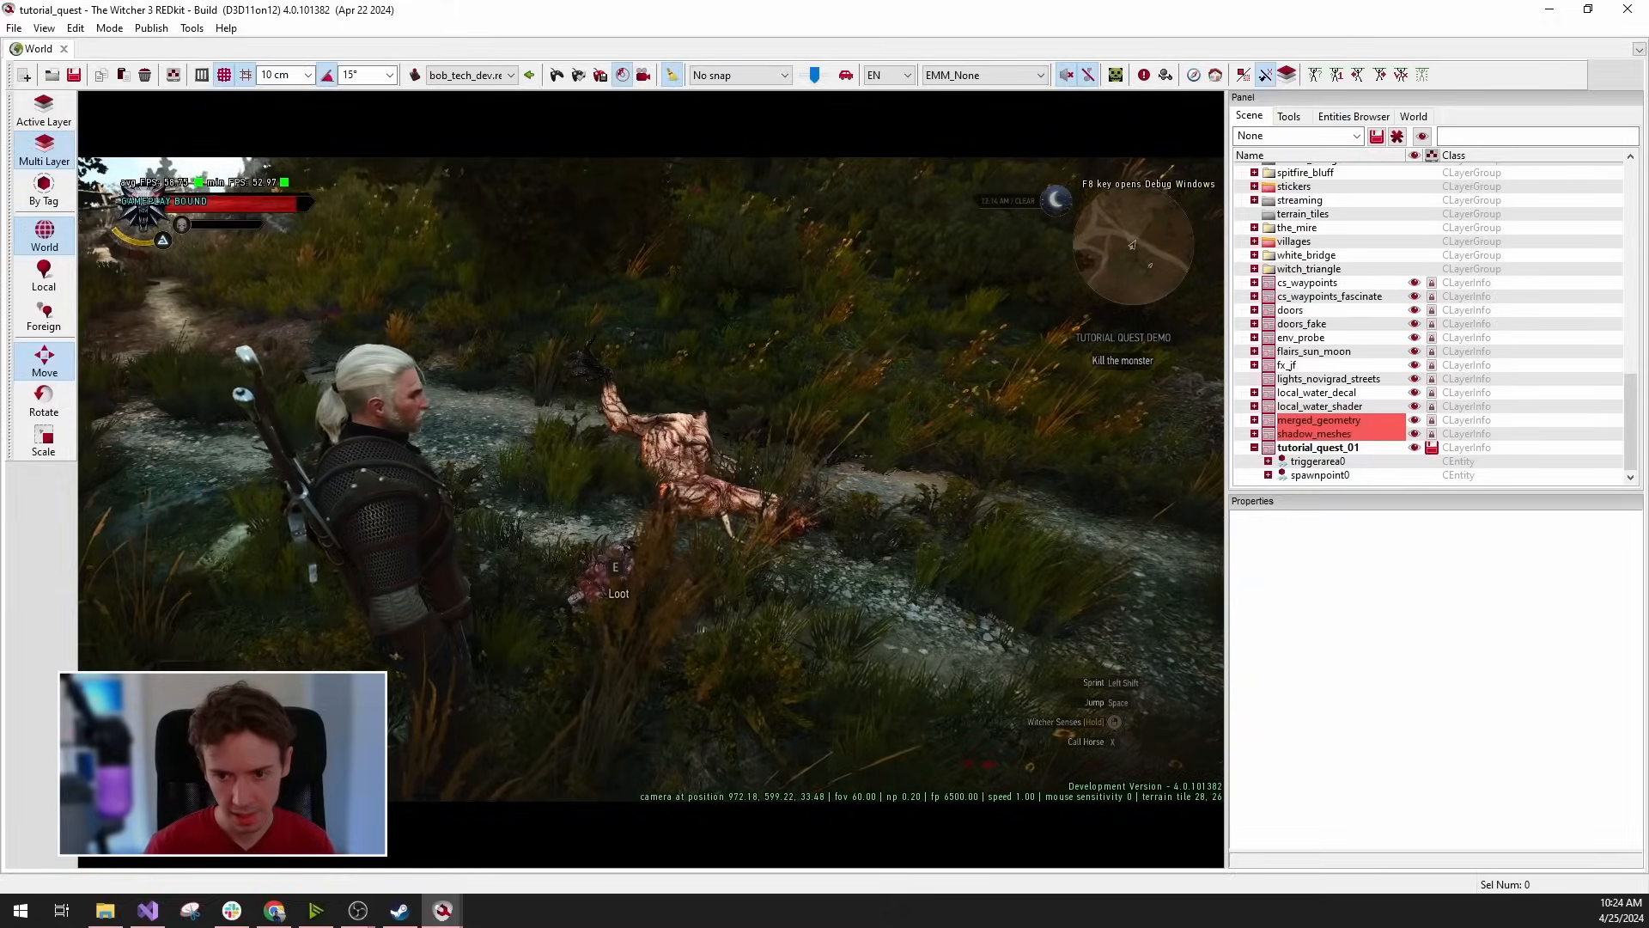
pyautogui.press('j')
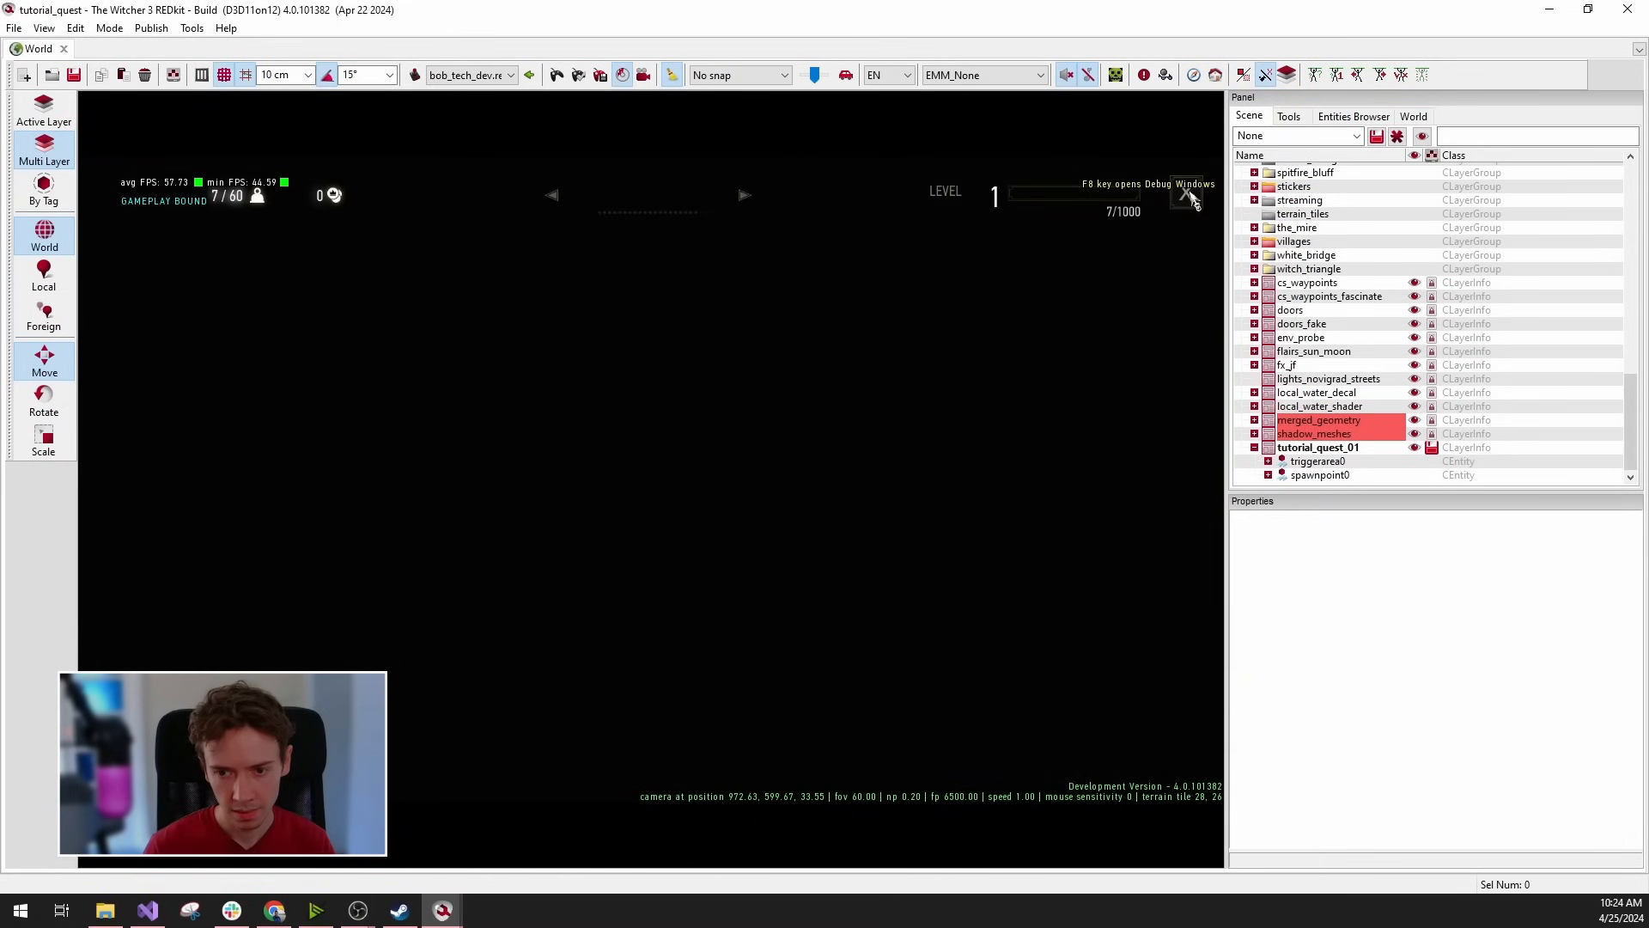
# End the game test and return to the world editor window of tutorial_quest.
pyautogui.press('Escape')
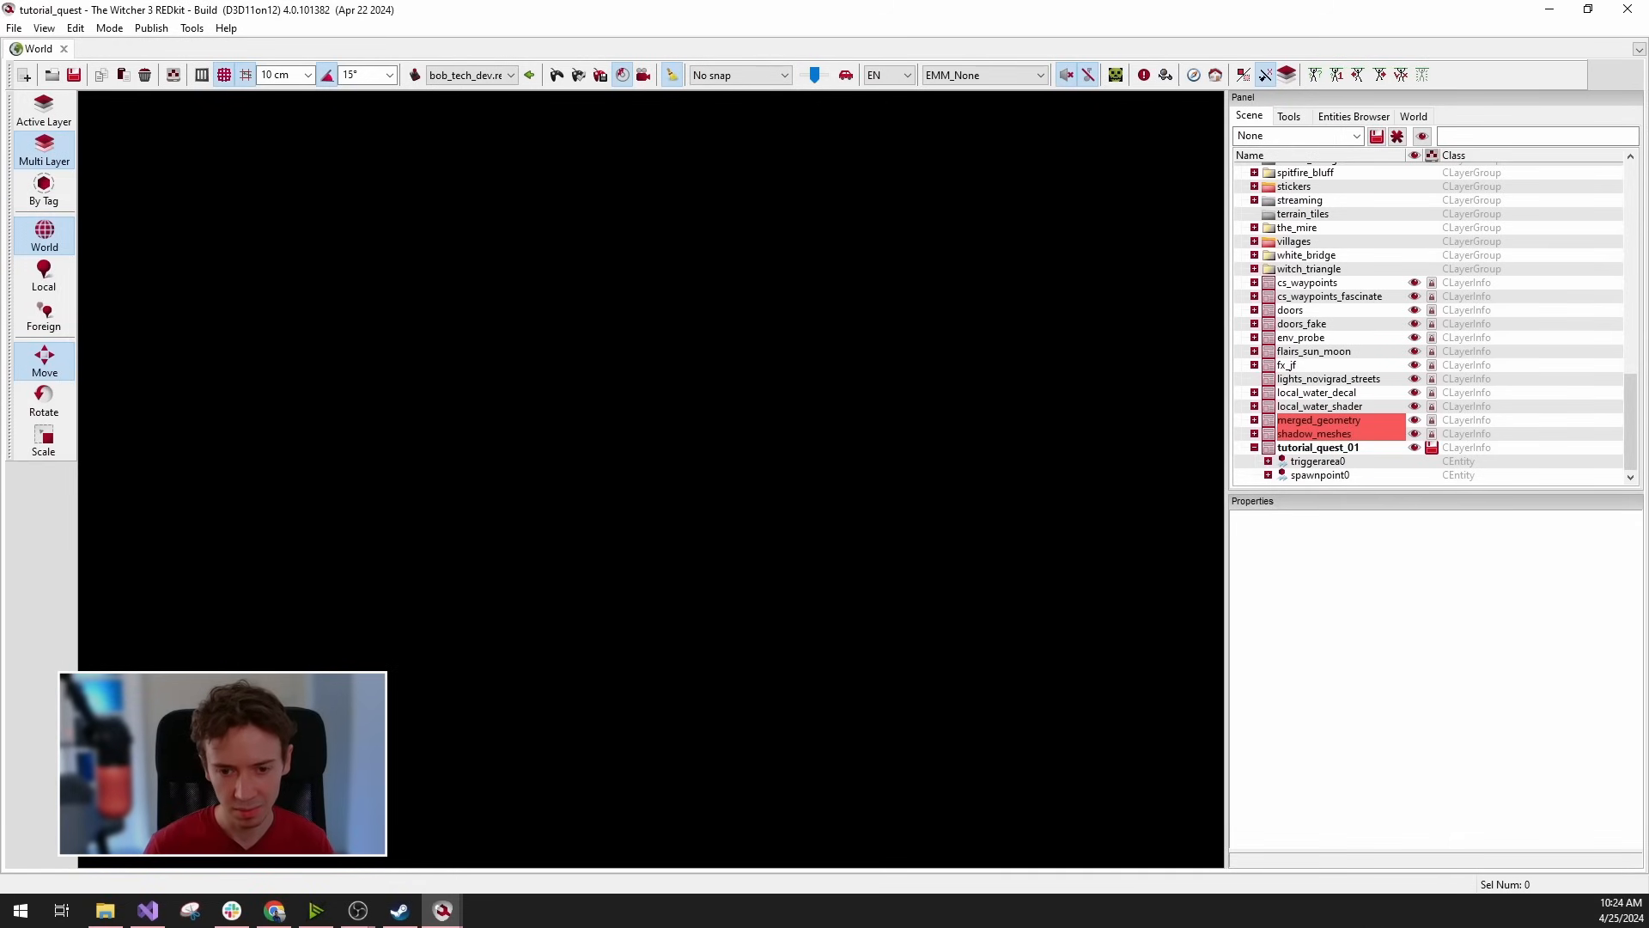
pyautogui.click(442, 910)
pyautogui.click(592, 868)
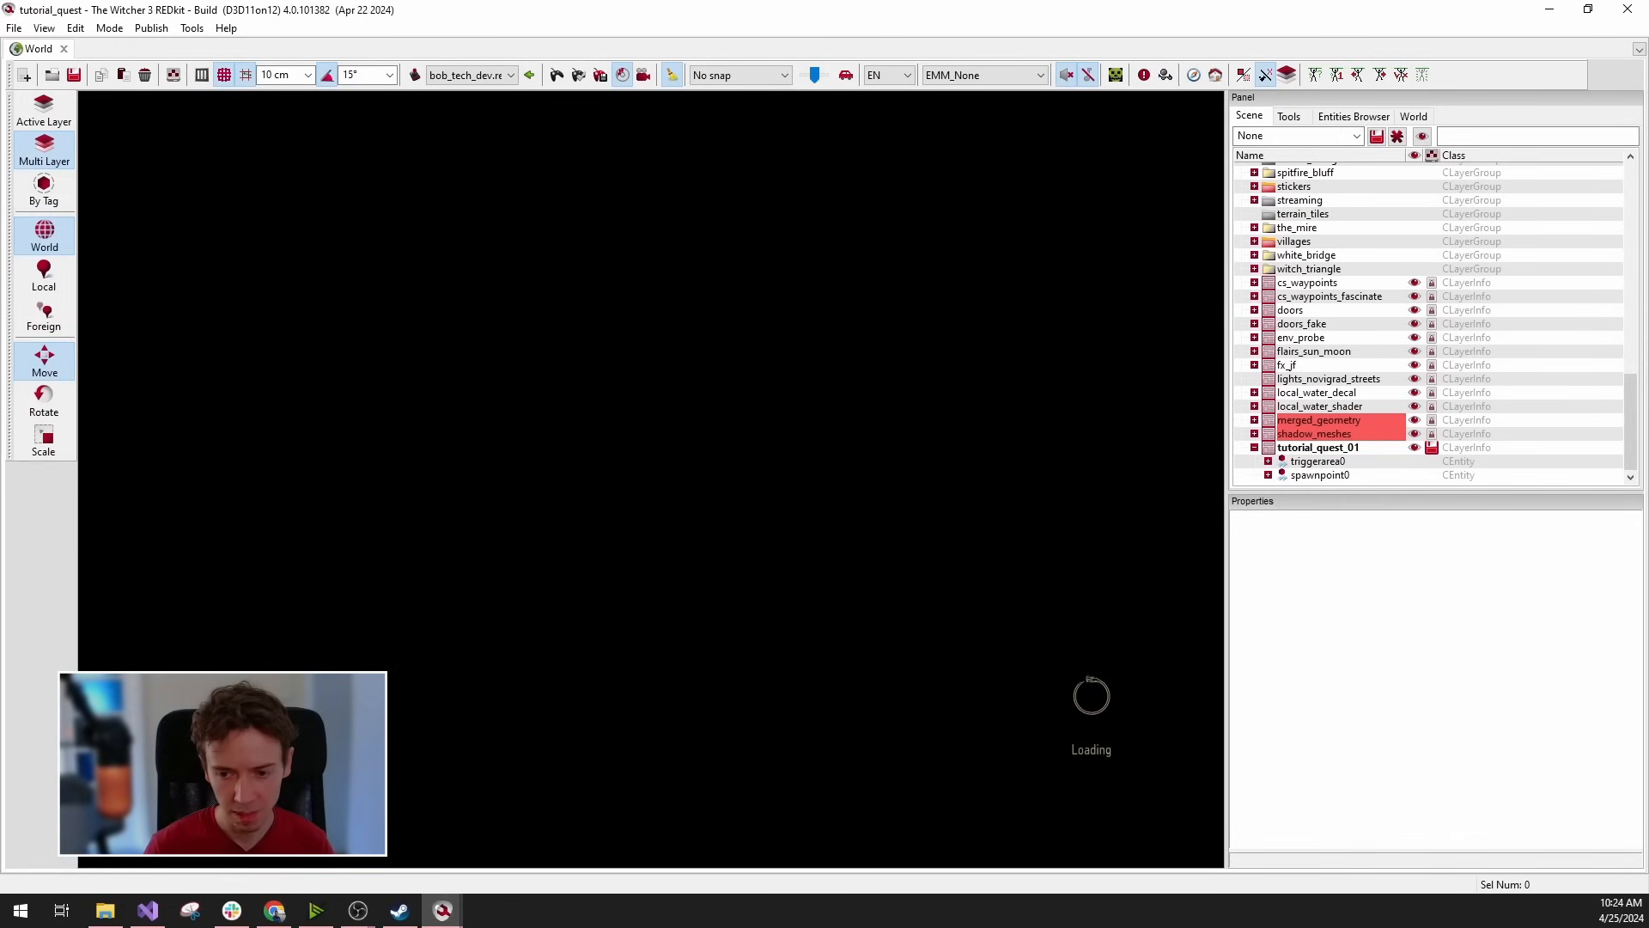
pyautogui.moveTo(442, 911)
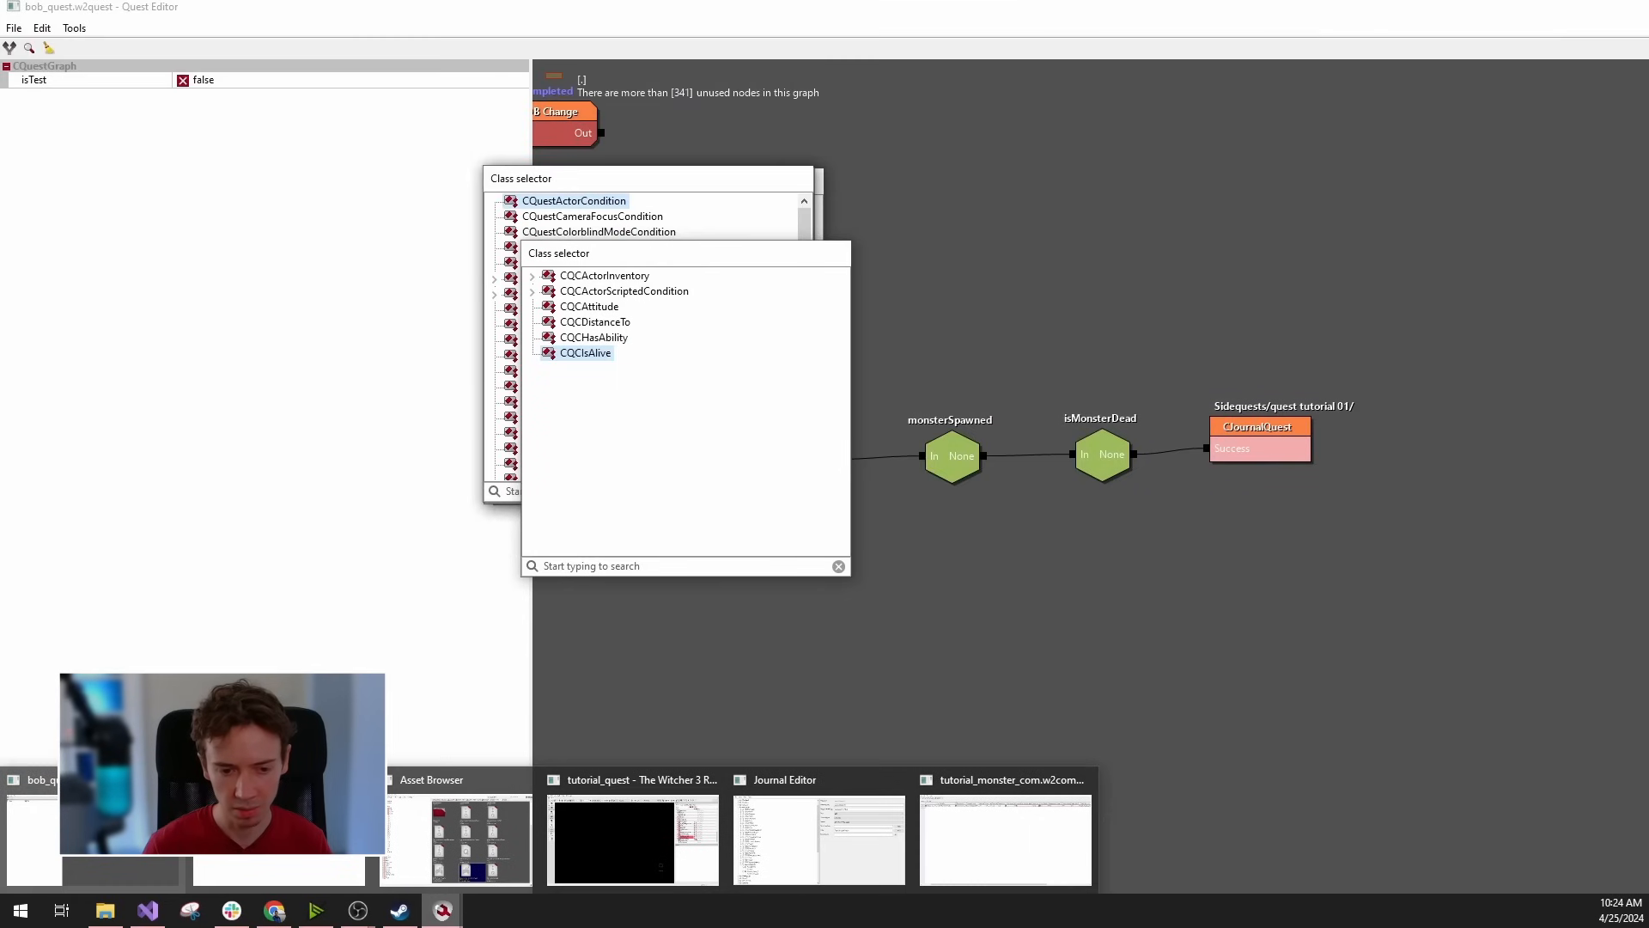
pyautogui.click(633, 829)
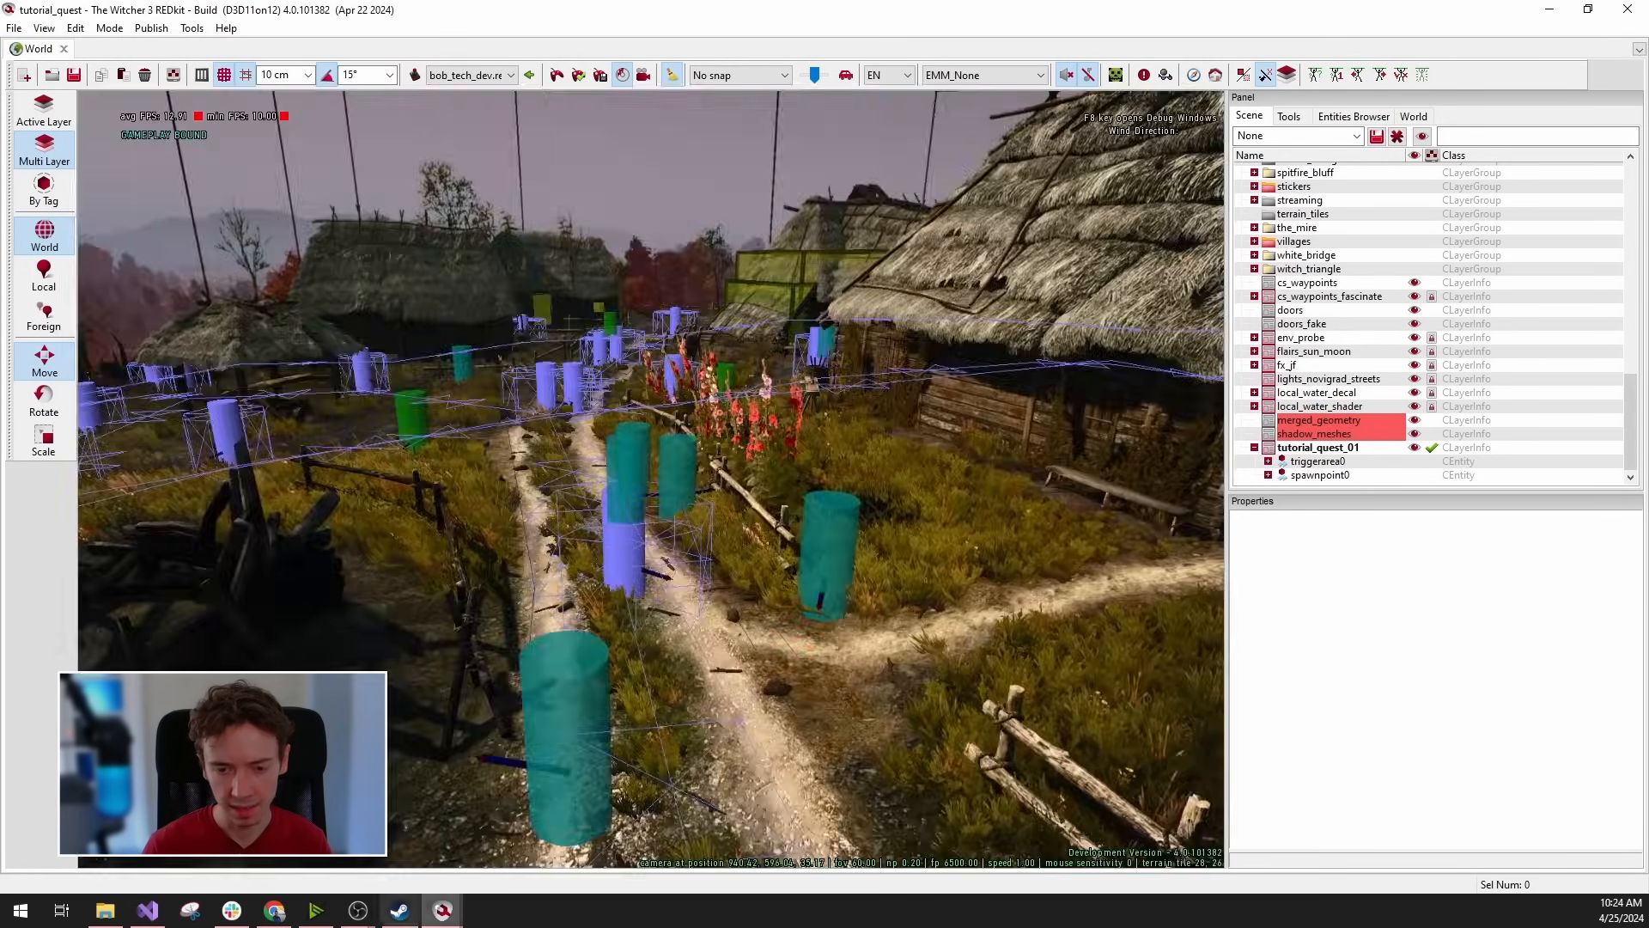
# Bring up bob_quest.w2quest and compare the condition properties of the monsterSpawned and isMonsterDead blocks.
pyautogui.moveTo(442, 914)
pyautogui.click(93, 829)
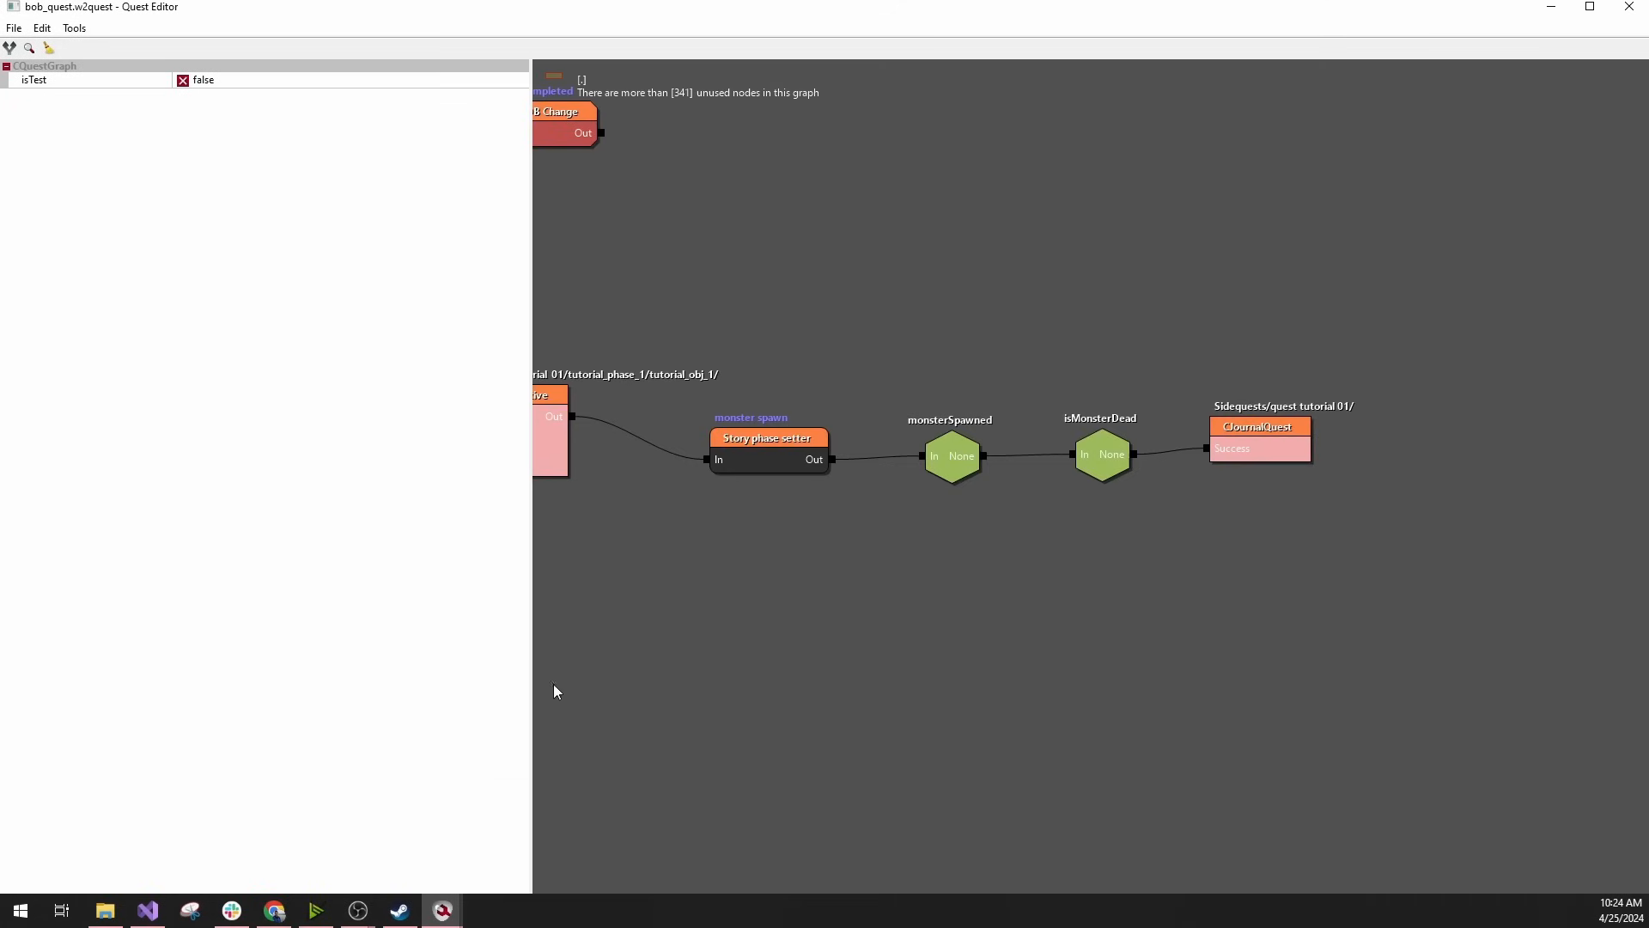
pyautogui.click(976, 457)
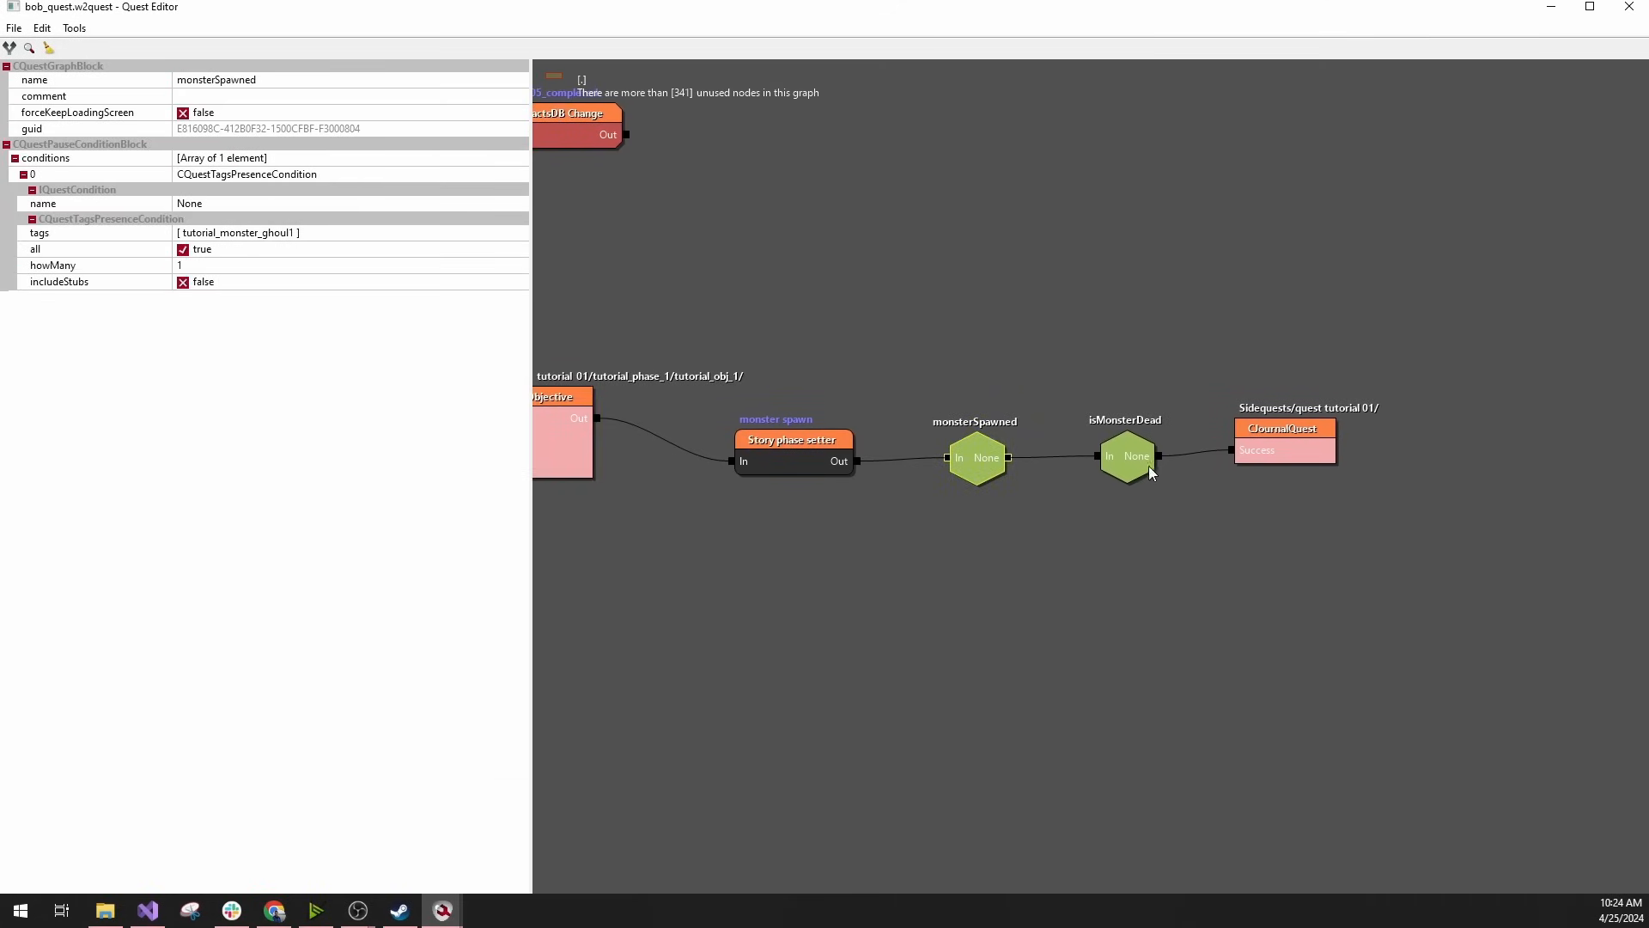
pyautogui.click(1113, 457)
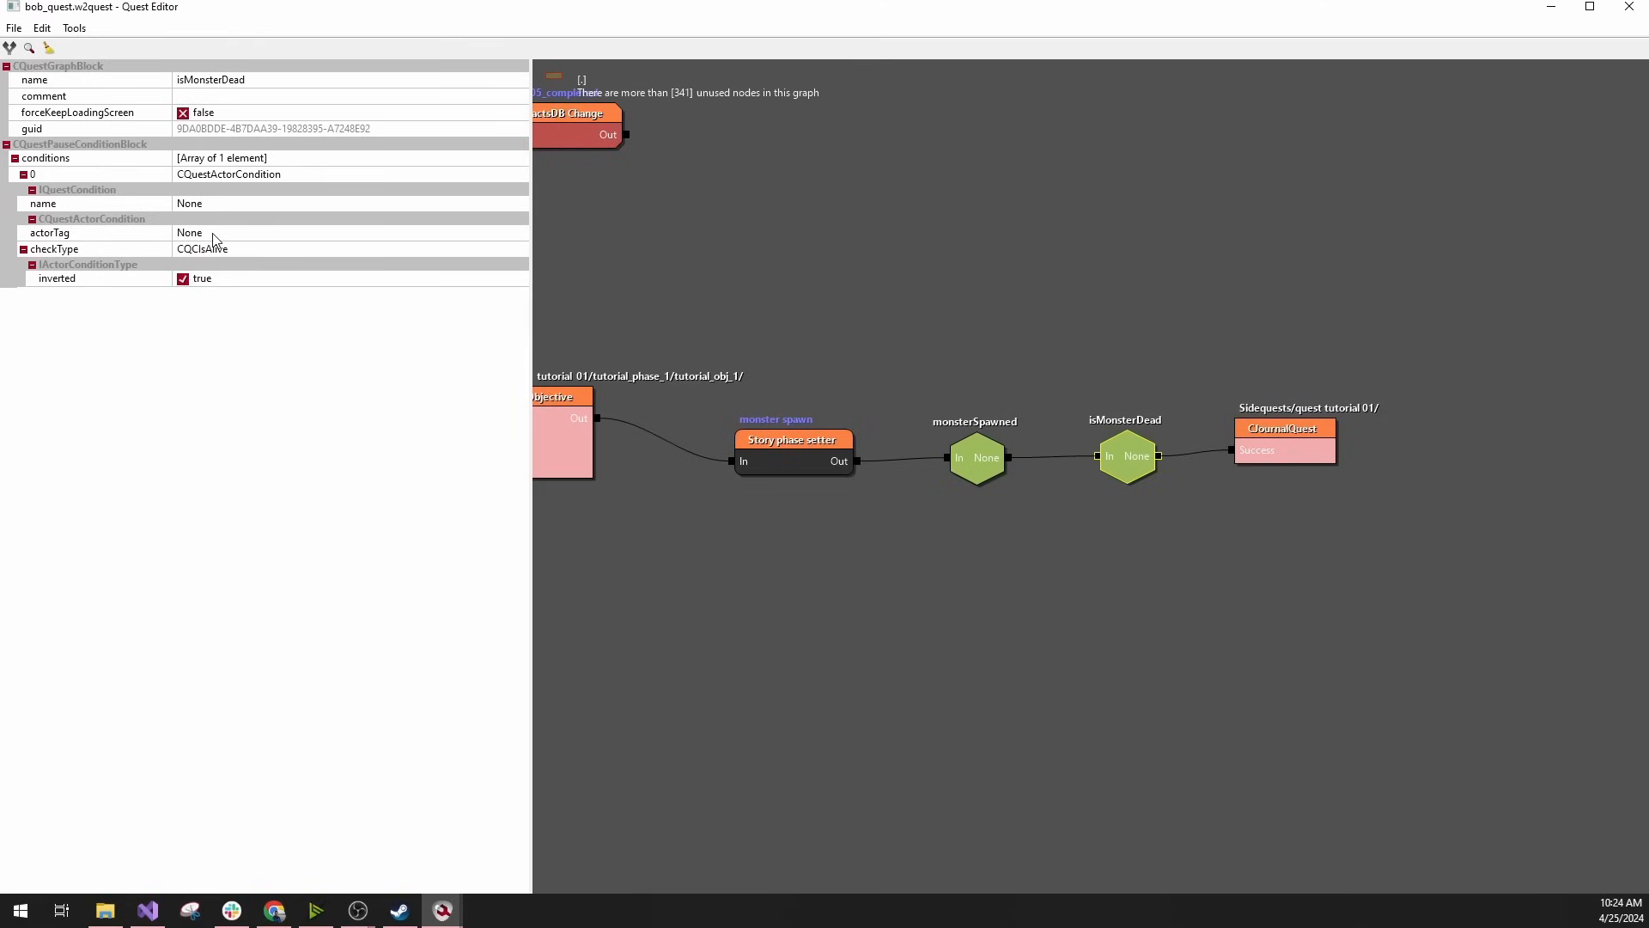
# Copy the monsterSpawned tag into the isMonsterDead condition as actorTag "tutorial_monster_ghoul1;" and save the quest.
pyautogui.click(977, 464)
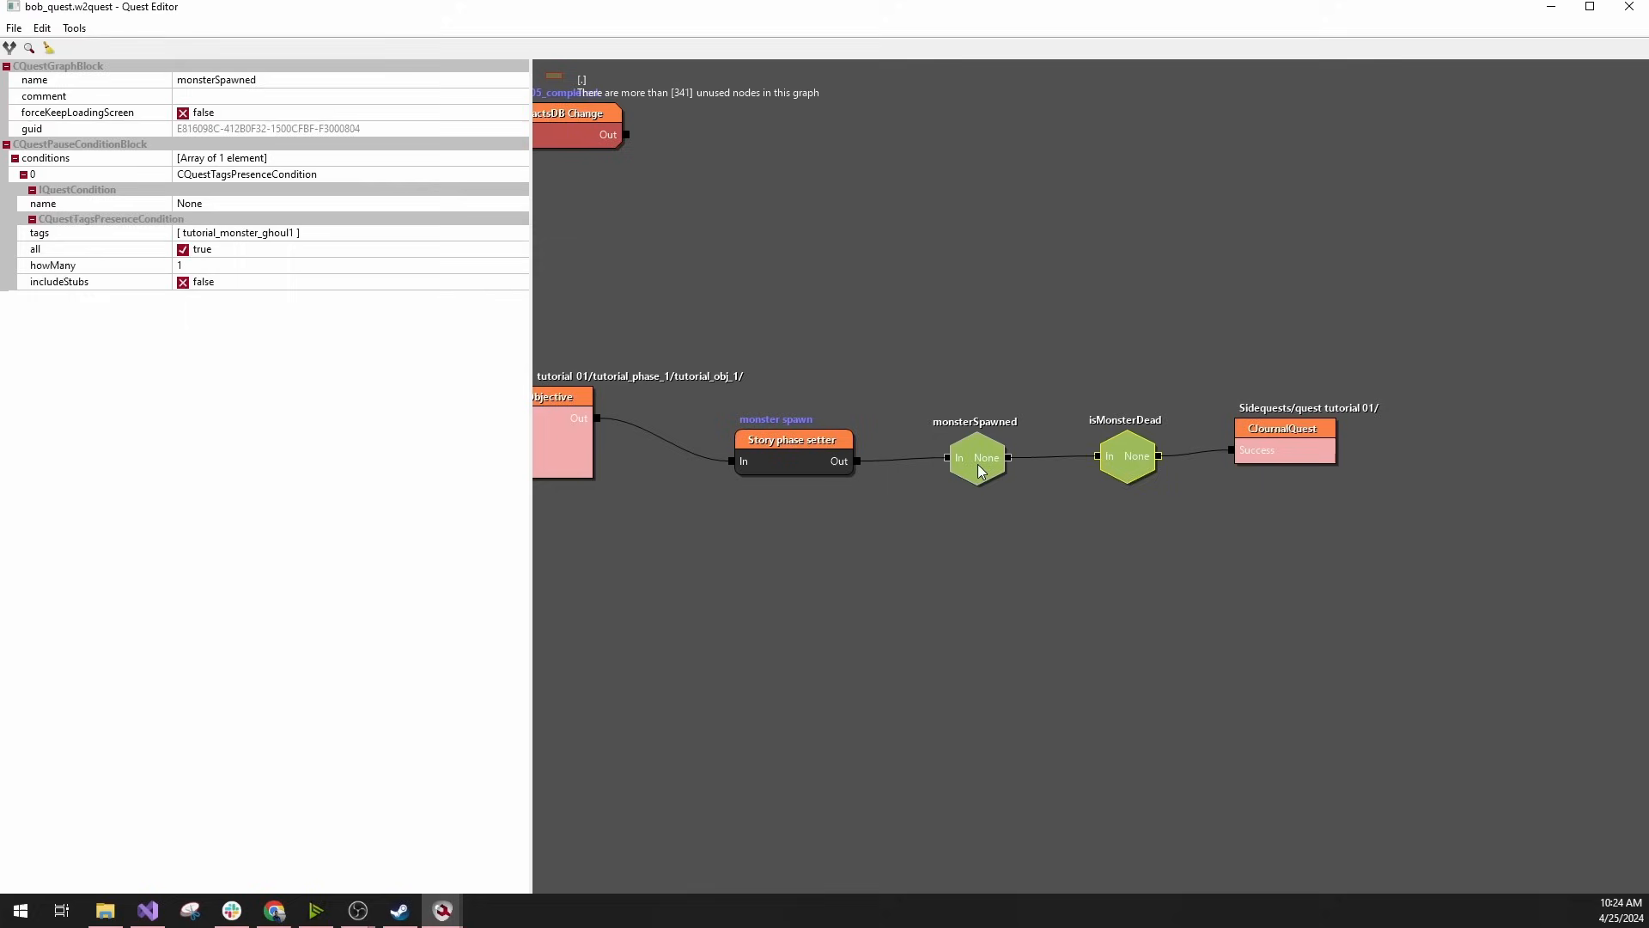
pyautogui.click(230, 232)
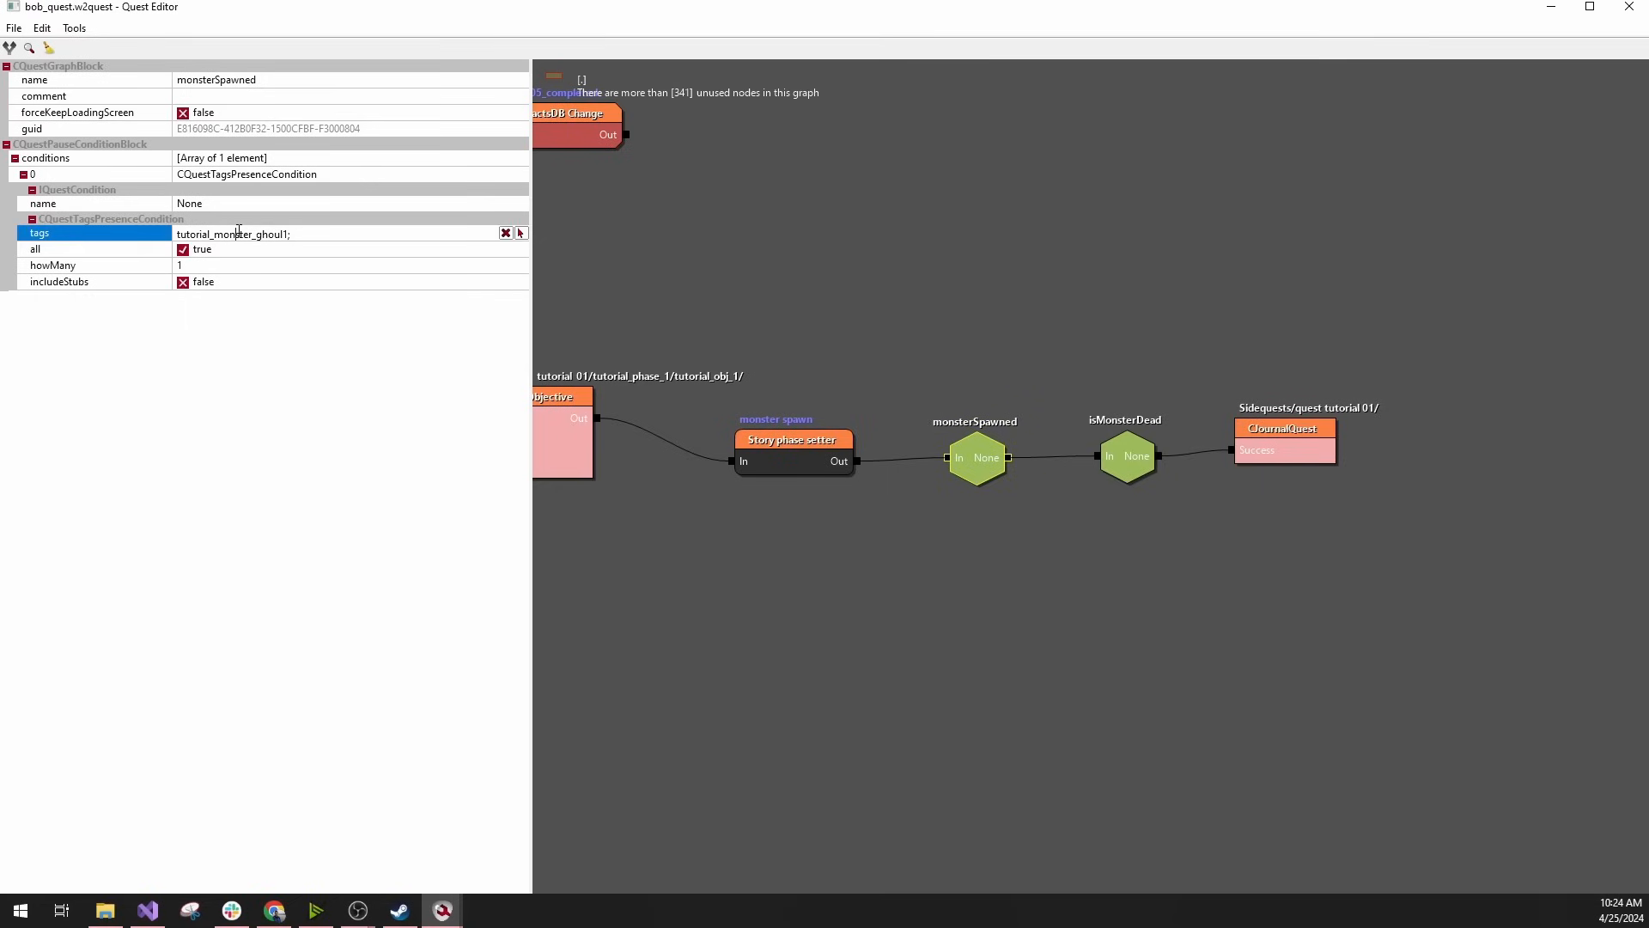
pyautogui.click(1132, 464)
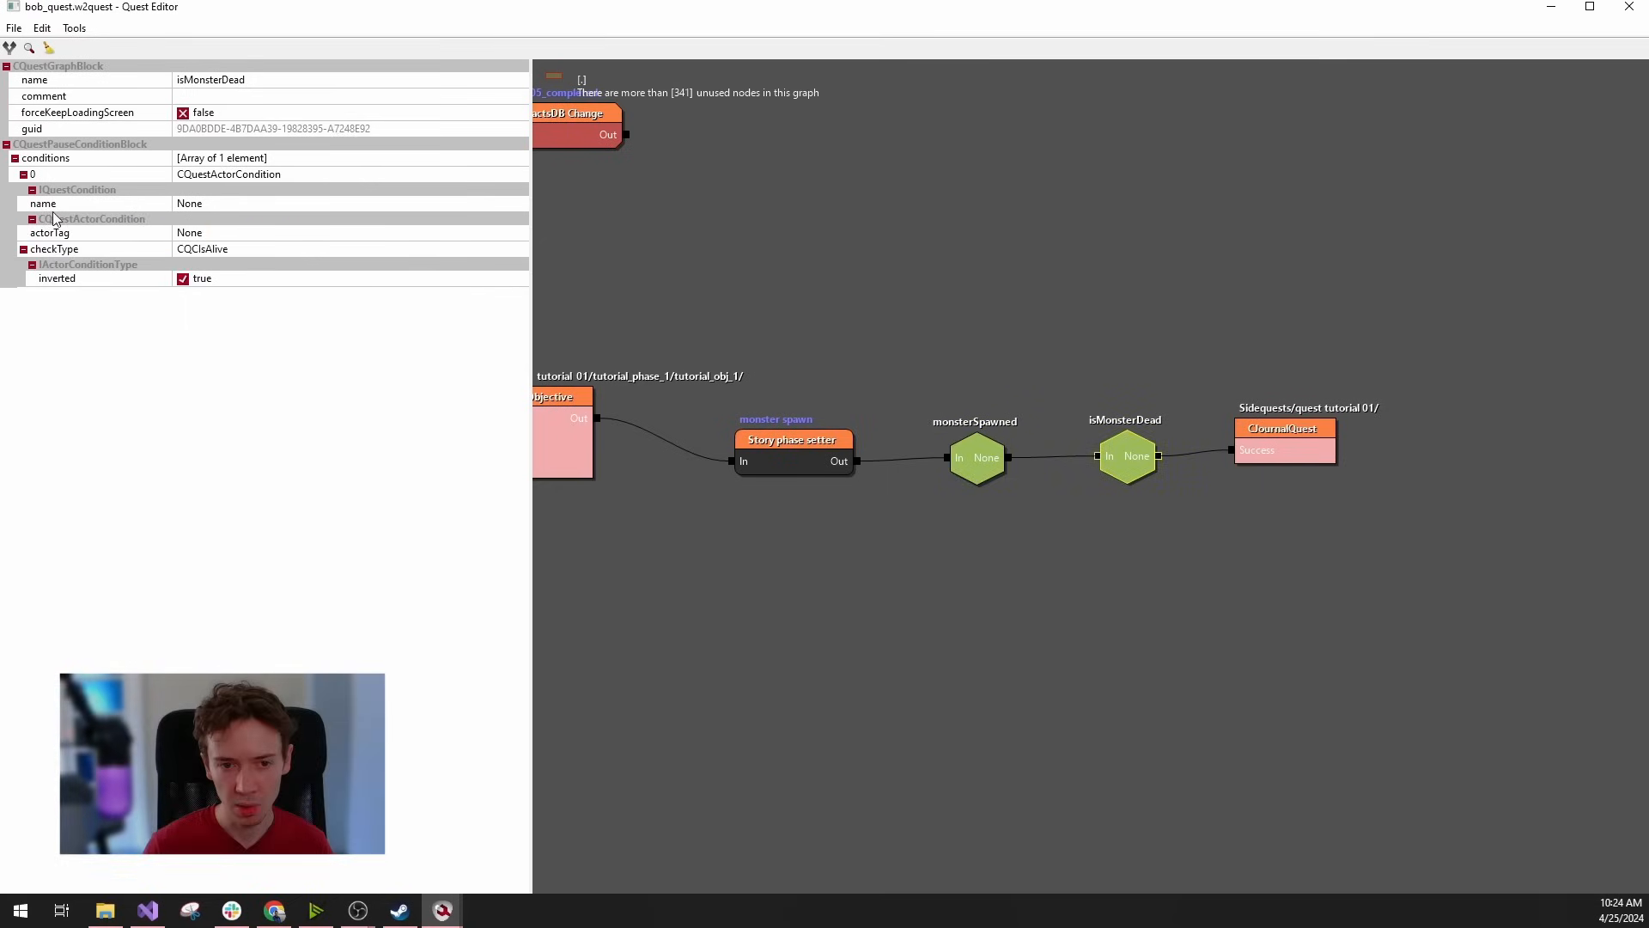
pyautogui.click(198, 233)
pyautogui.write('tutorial_monster_ghoul1;')
pyautogui.click(251, 248)
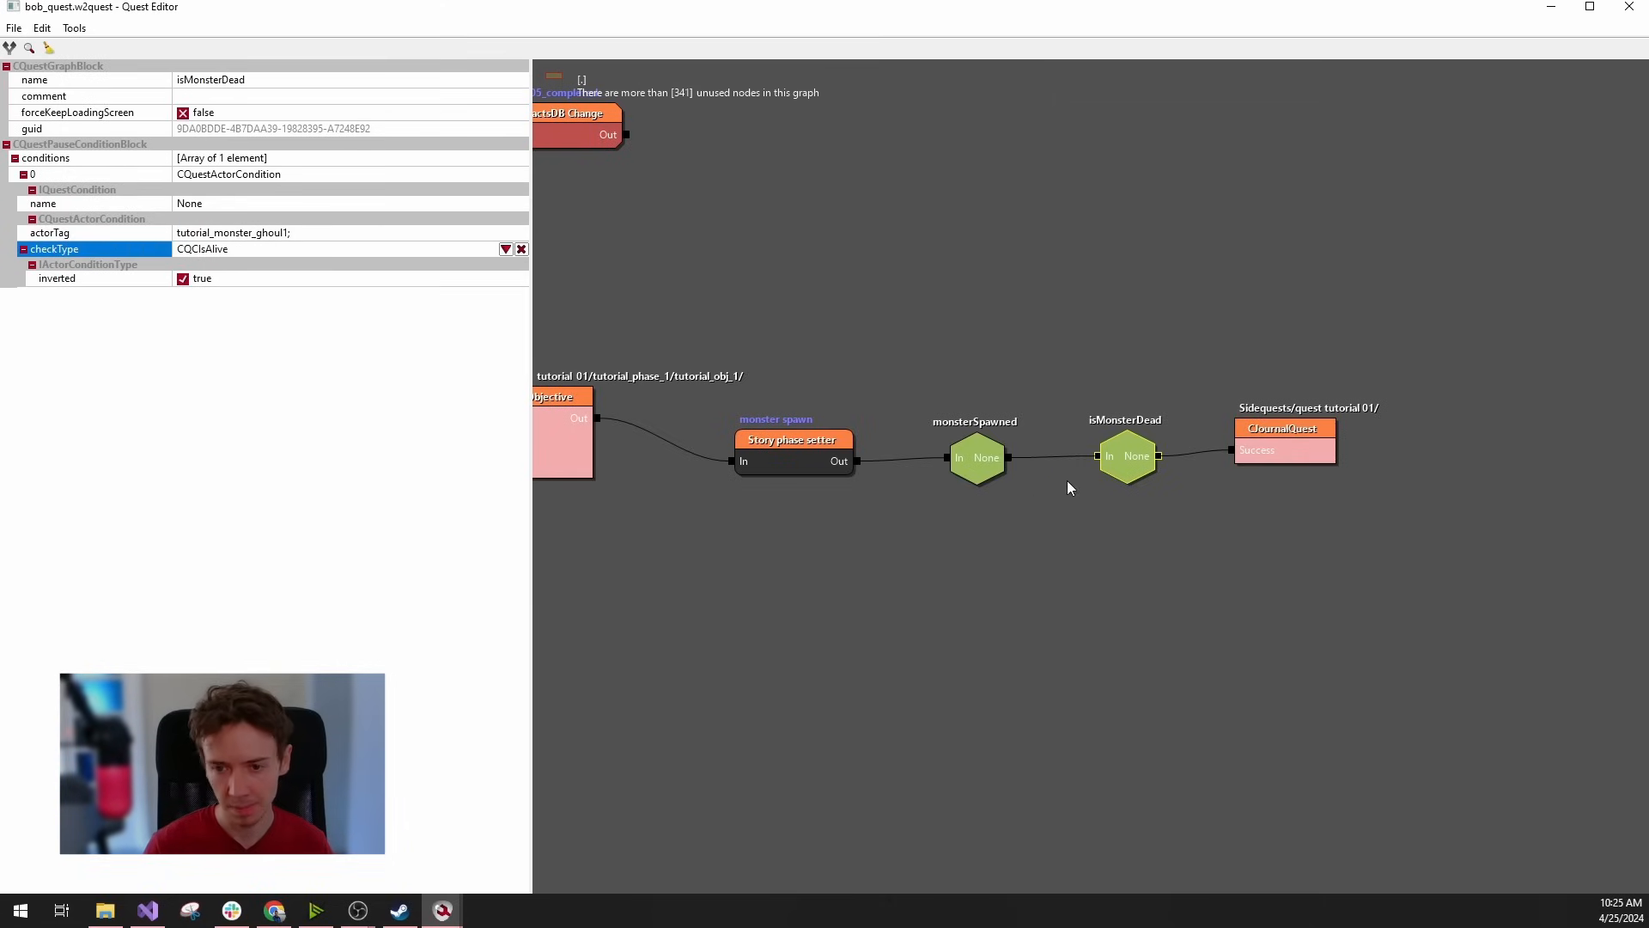
pyautogui.click(14, 28)
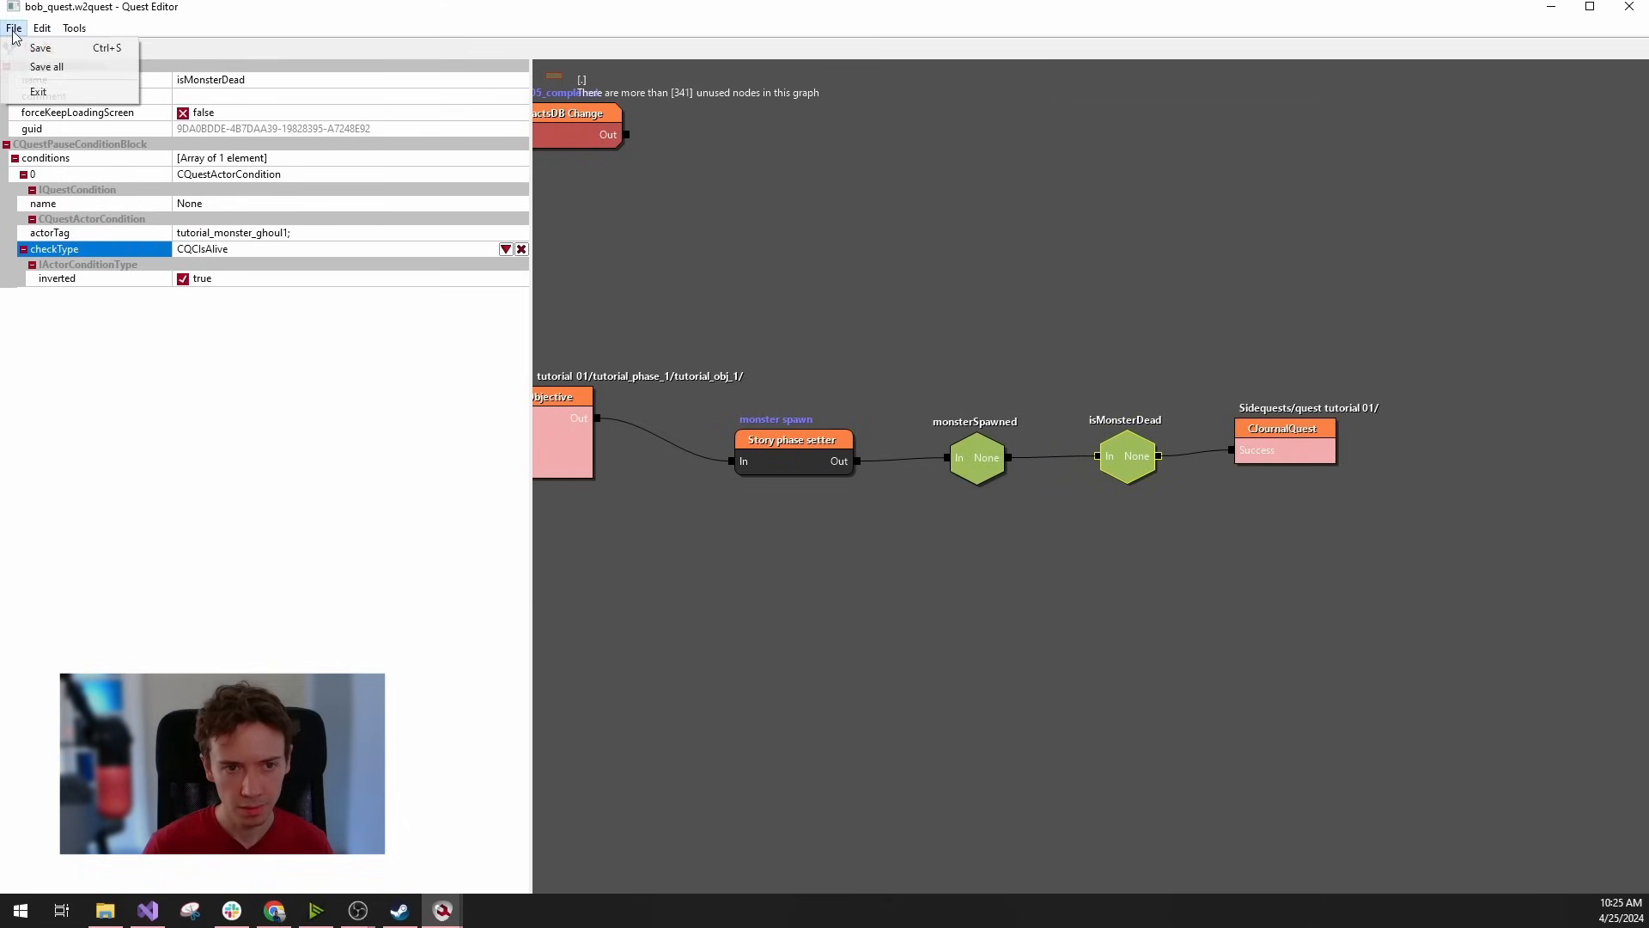
pyautogui.click(40, 48)
# Enable showInfoOnScreen on the CJournalQuest success block after isMonsterDead and save the quest.
pyautogui.click(1551, 7)
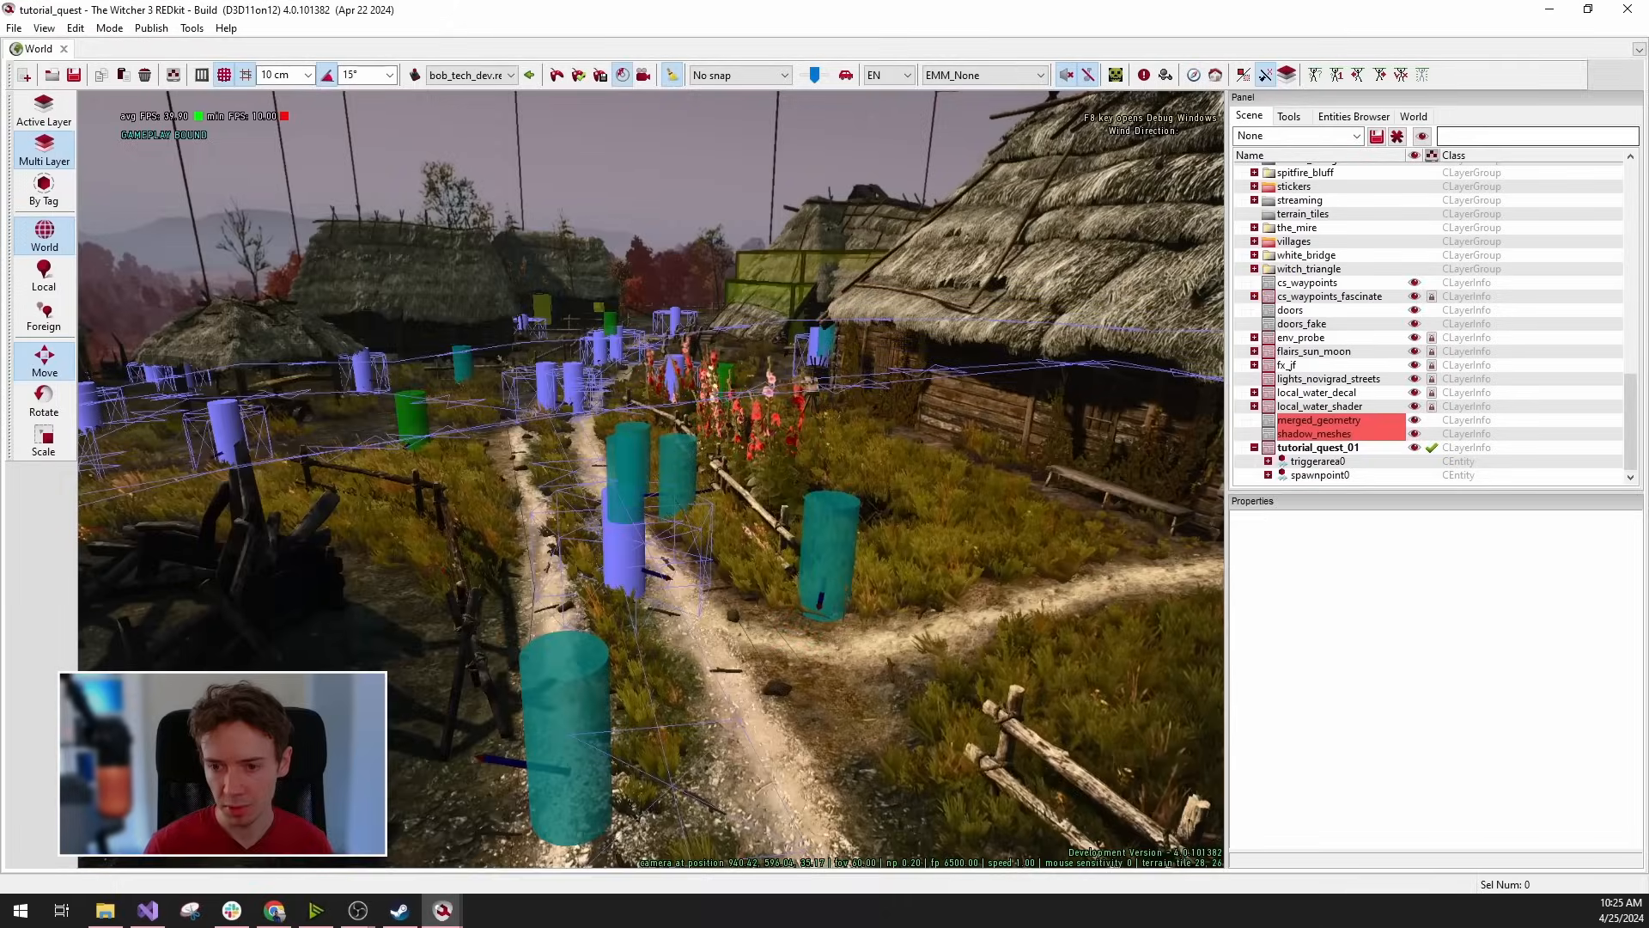
pyautogui.moveTo(650, 478); pyautogui.dragTo(945, 481, button='right')
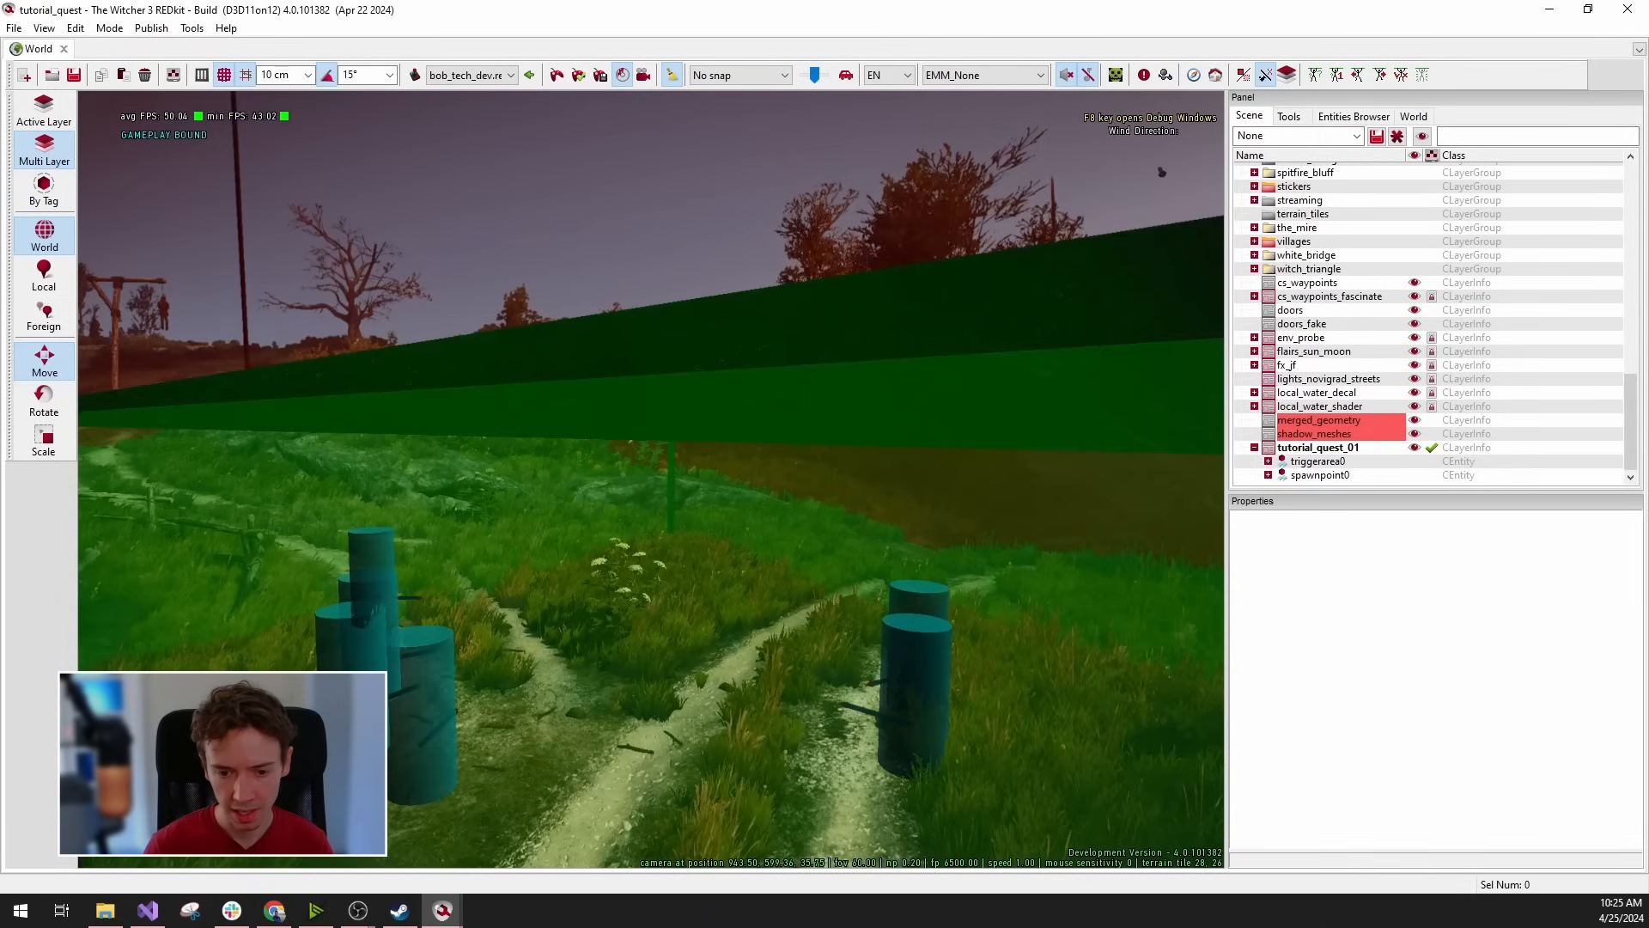
pyautogui.moveTo(439, 914)
pyautogui.click(129, 848)
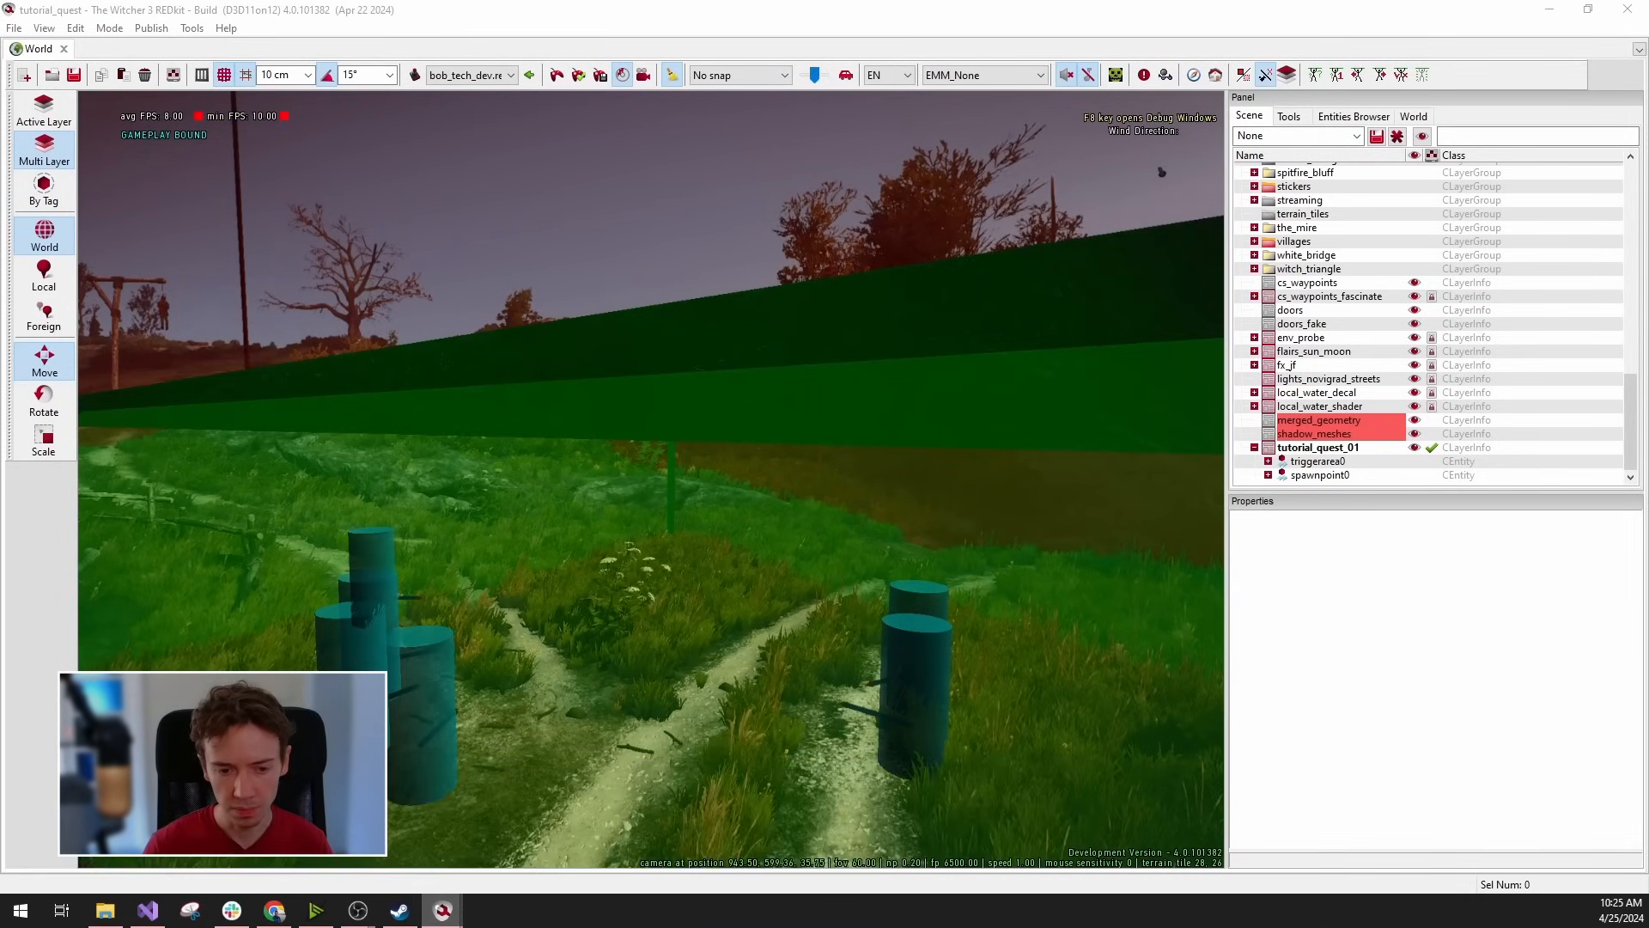
pyautogui.click(1288, 429)
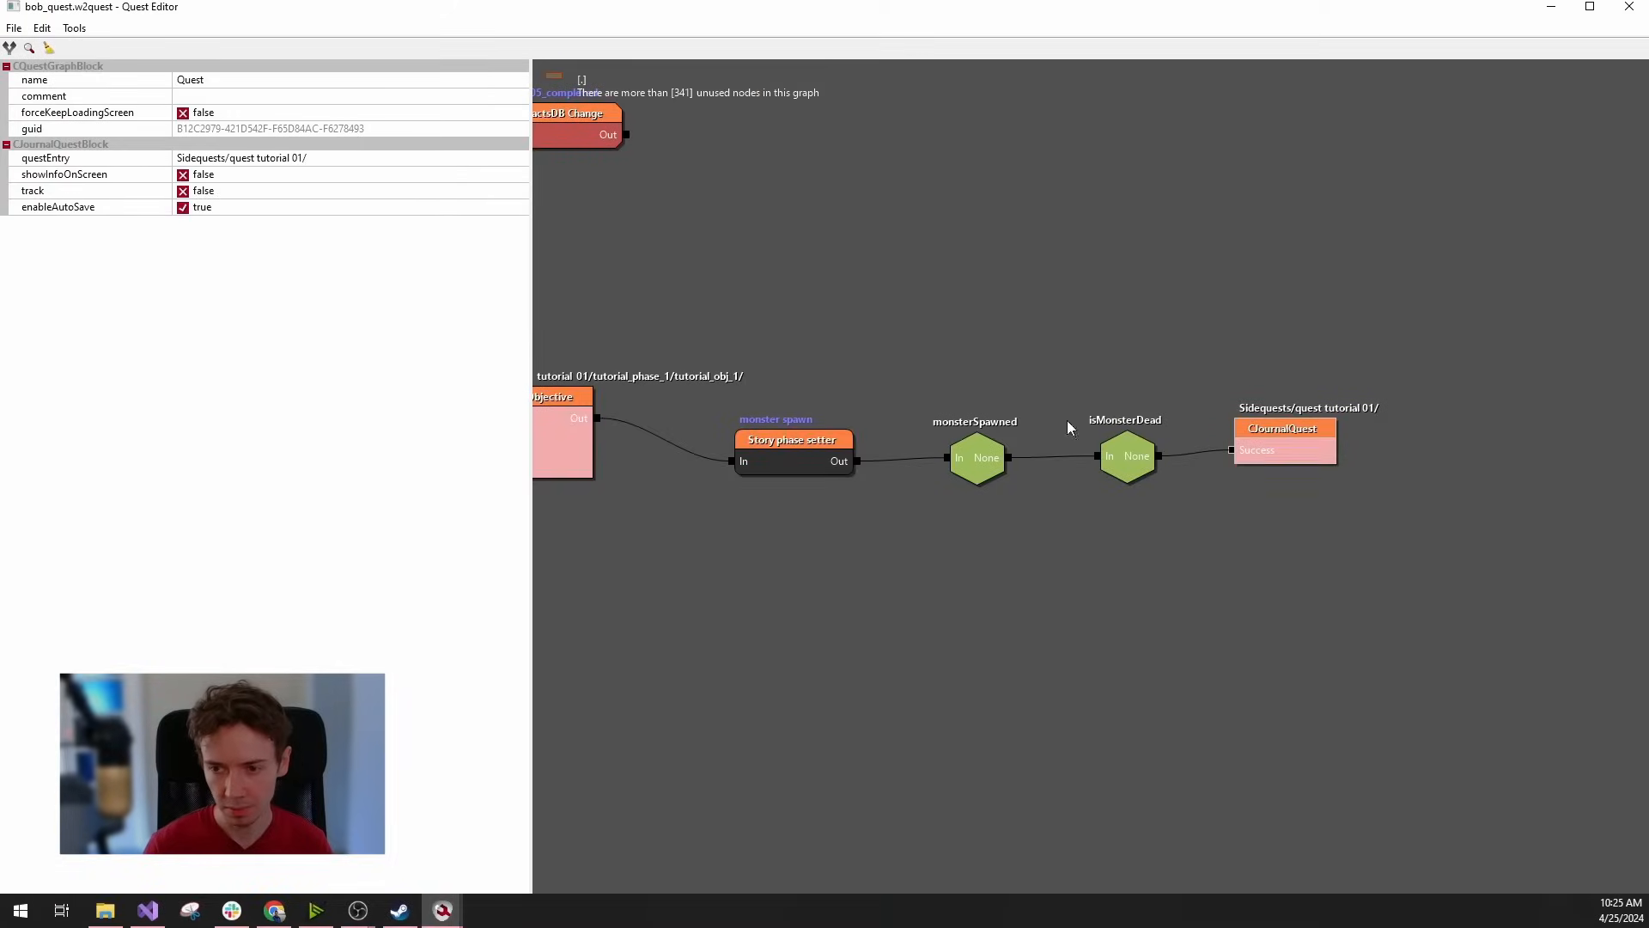
pyautogui.click(182, 176)
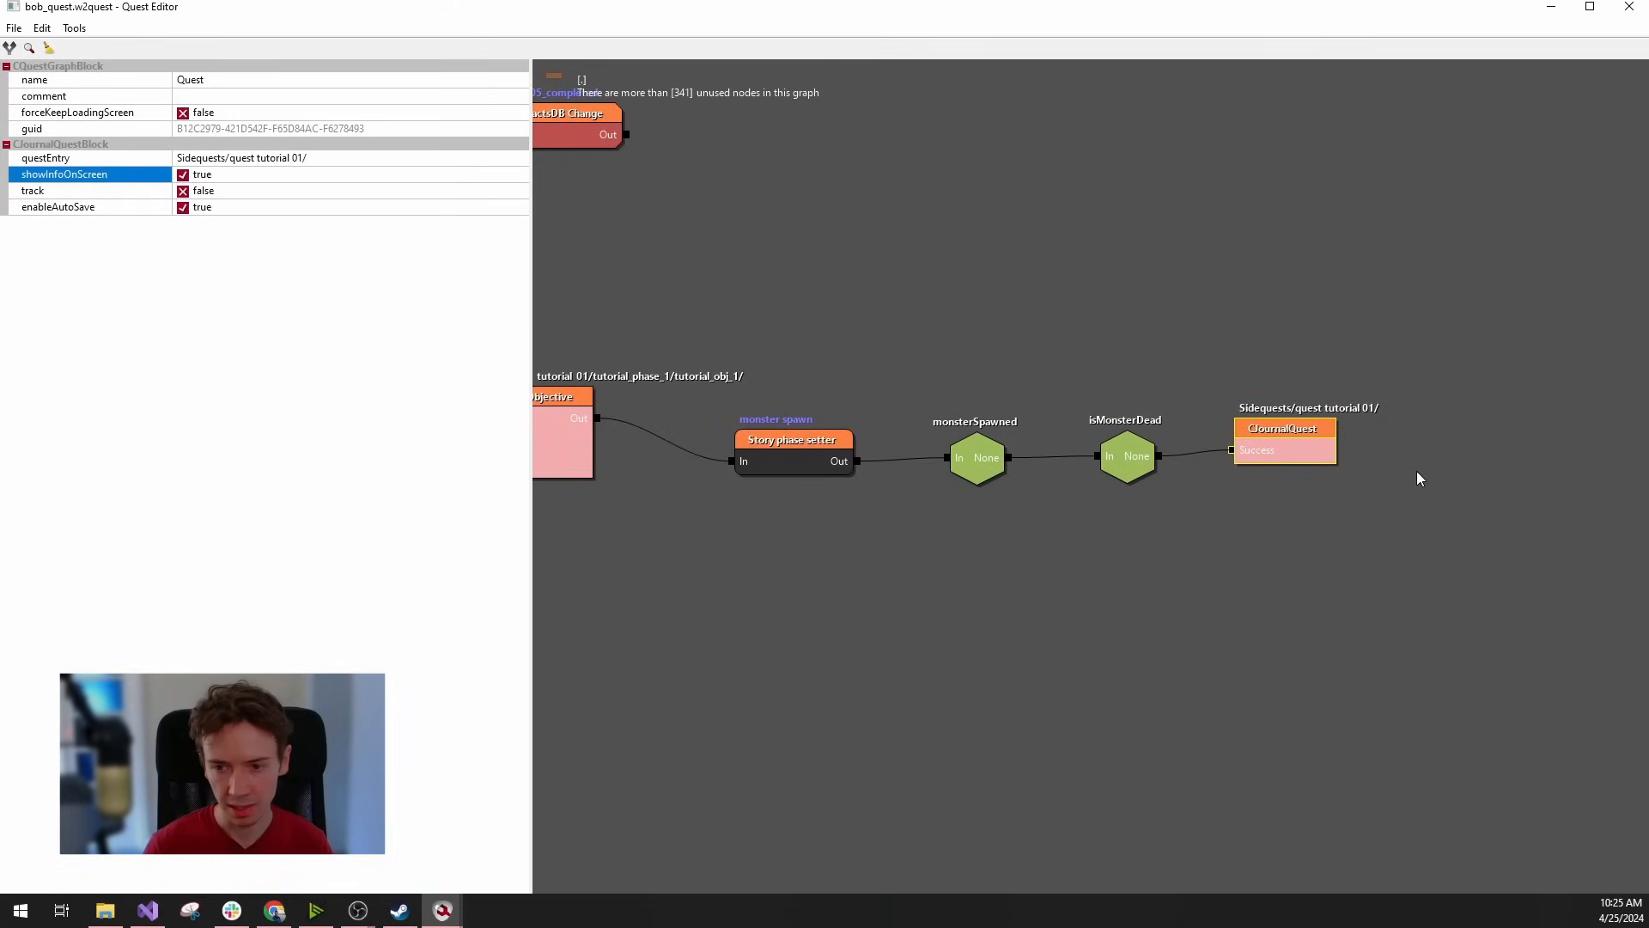
pyautogui.click(13, 28)
pyautogui.click(20, 44)
# Bring up the Asset Browser and search the depot for focus_clue.
pyautogui.click(1550, 7)
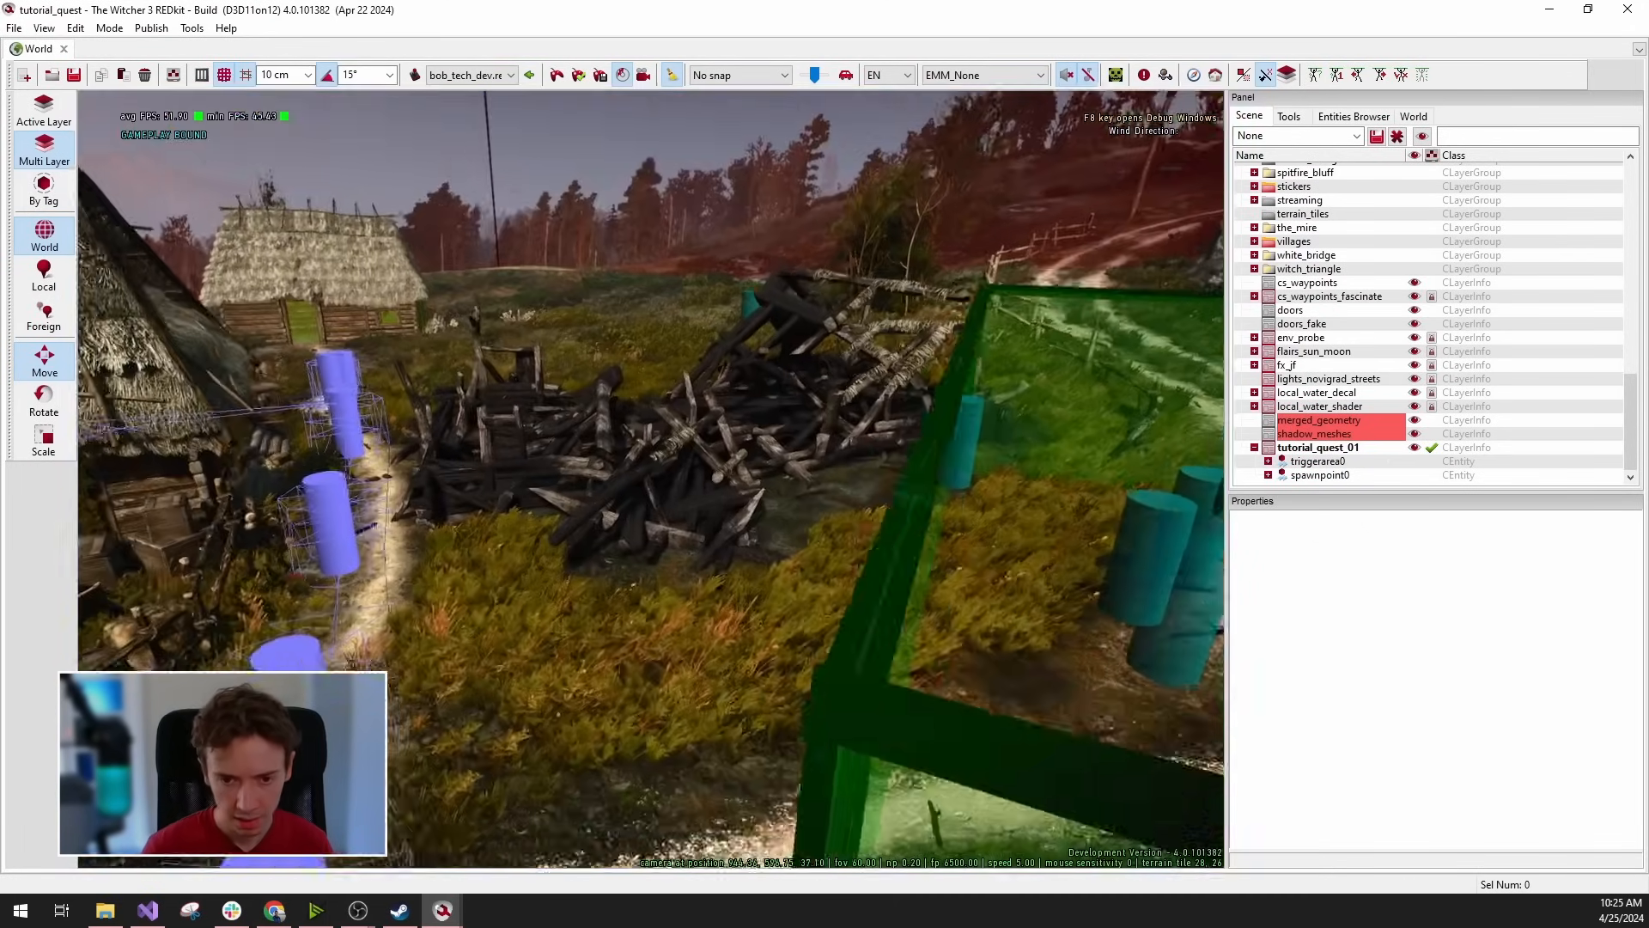
pyautogui.moveTo(651, 478); pyautogui.dragTo(730, 507, button='right')
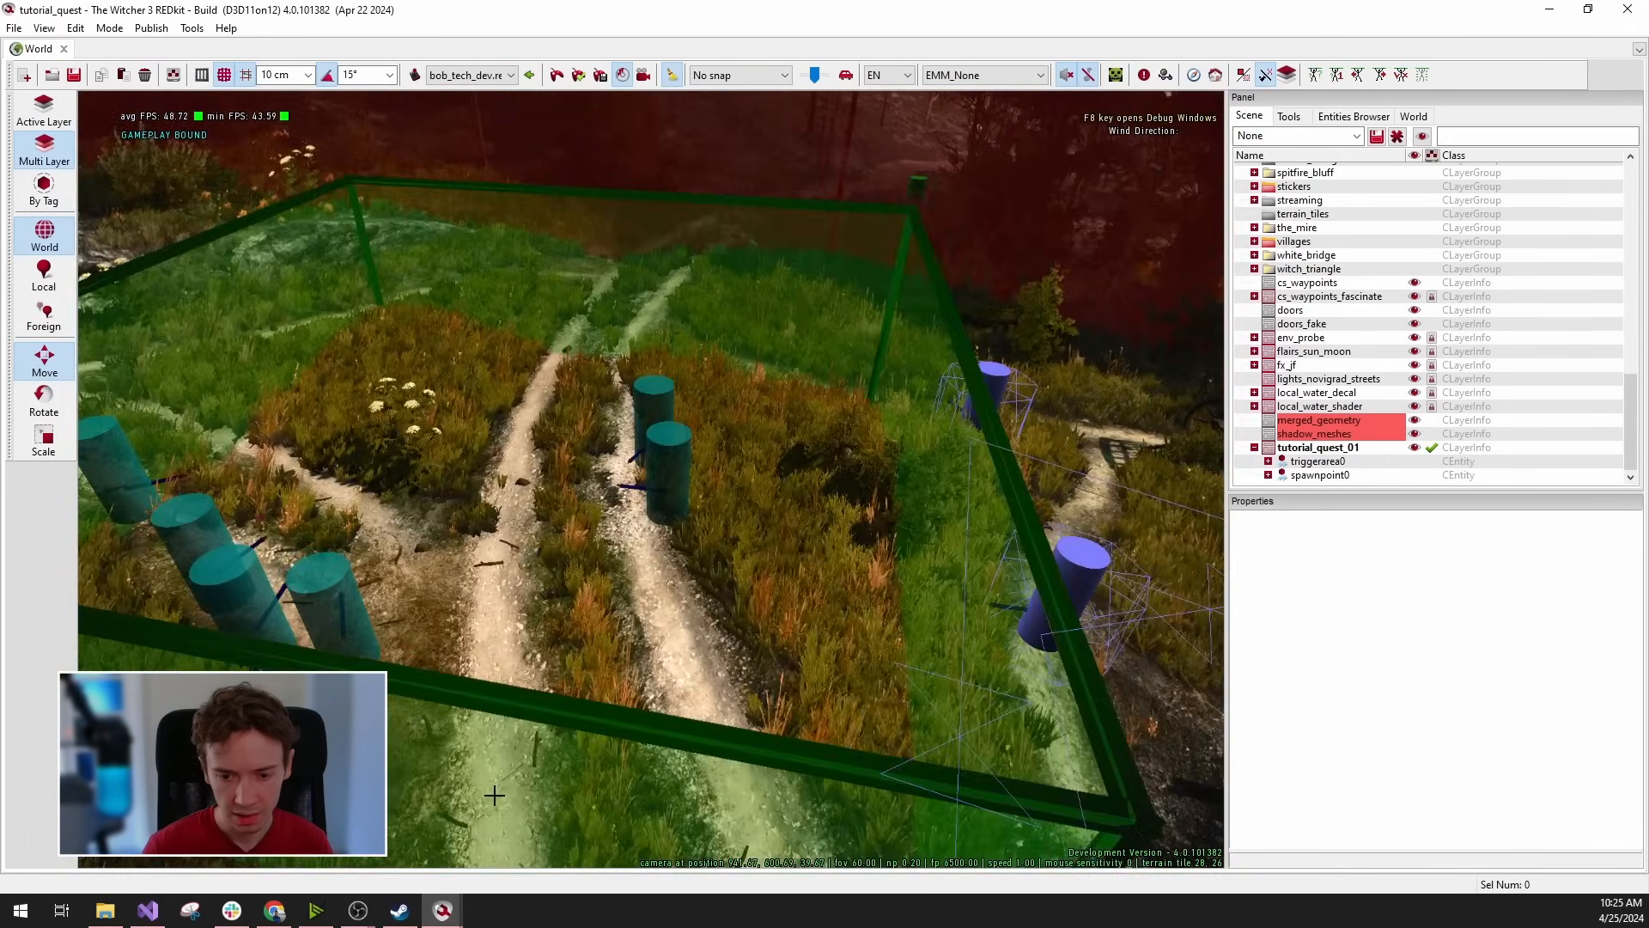
pyautogui.click(442, 911)
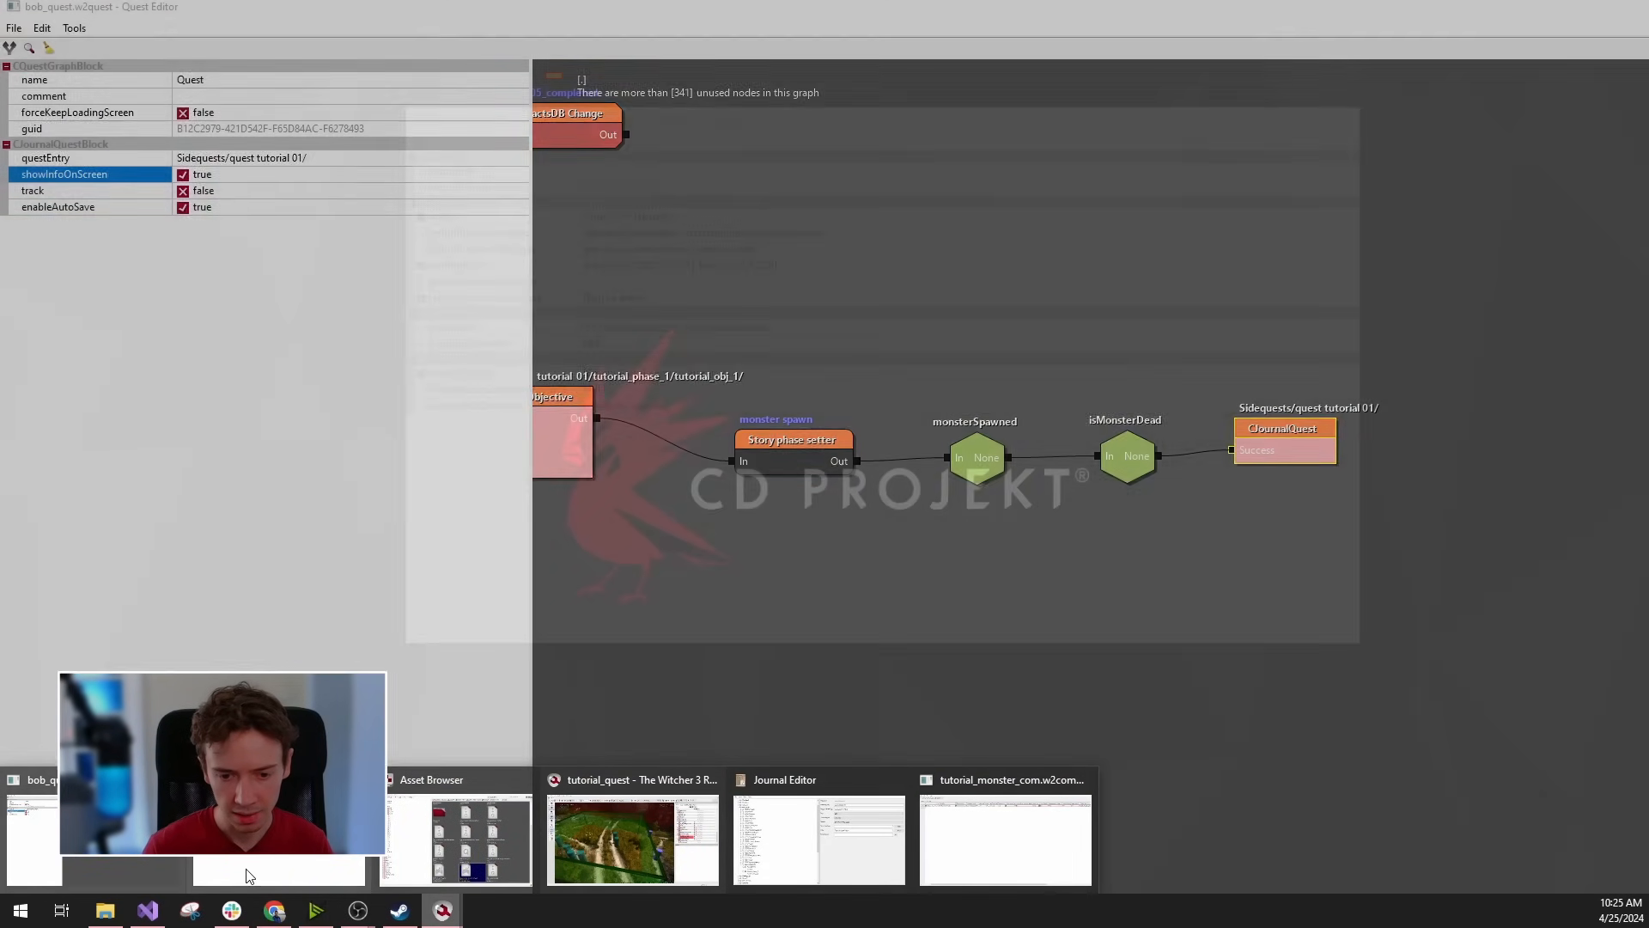
pyautogui.click(446, 868)
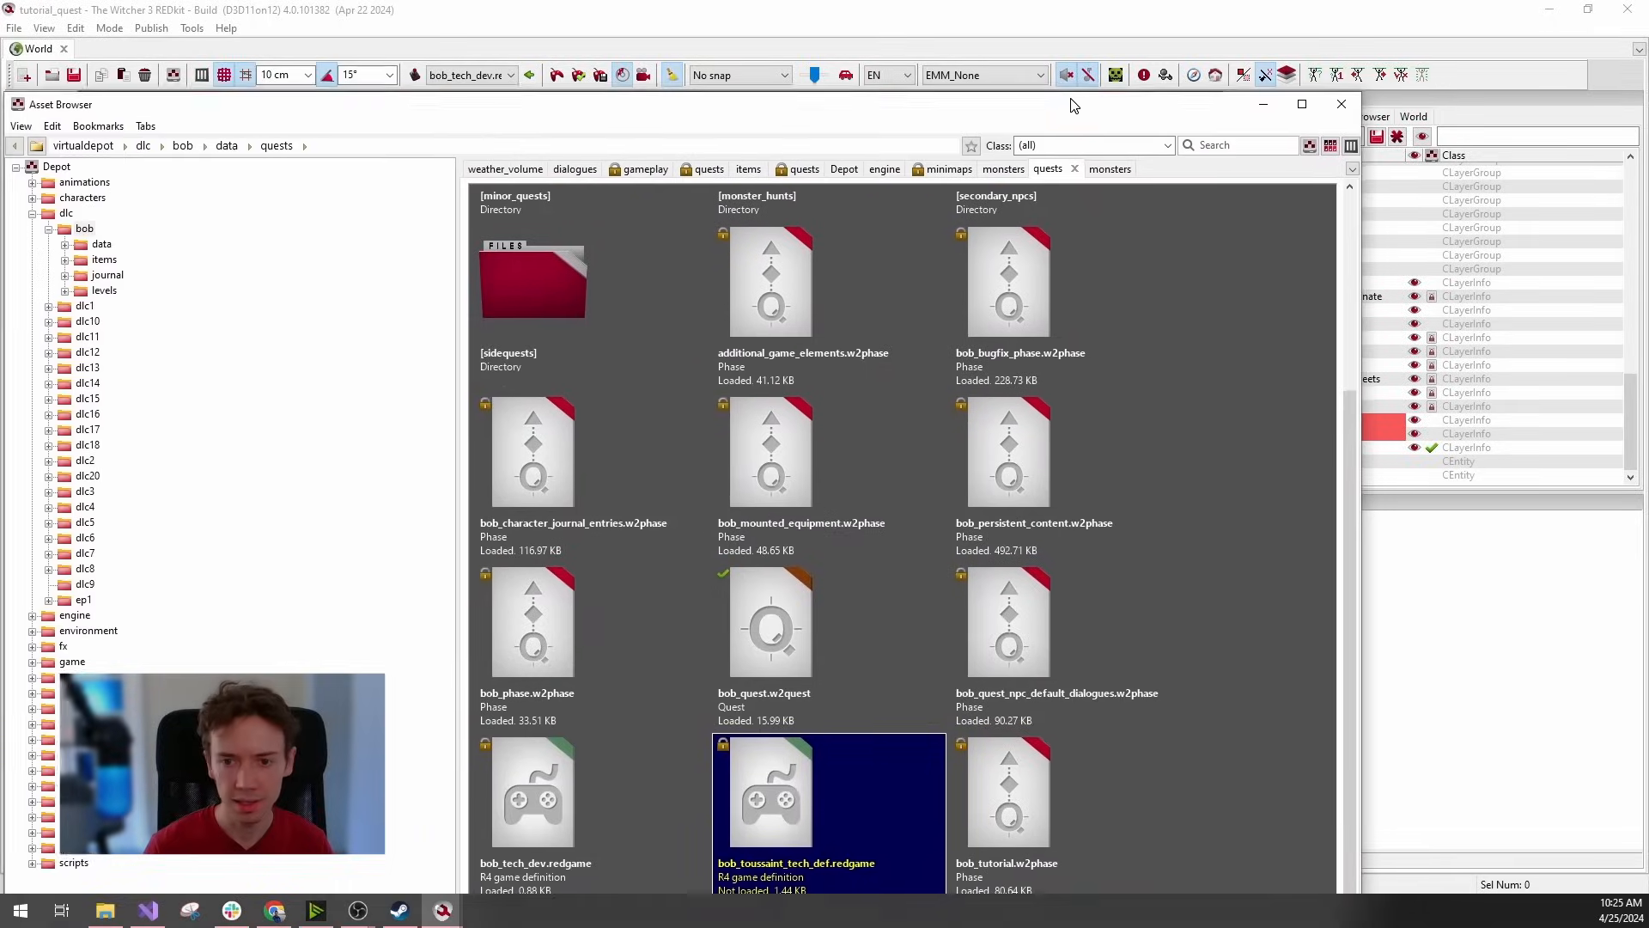
pyautogui.click(1239, 144)
pyautogui.write('f')
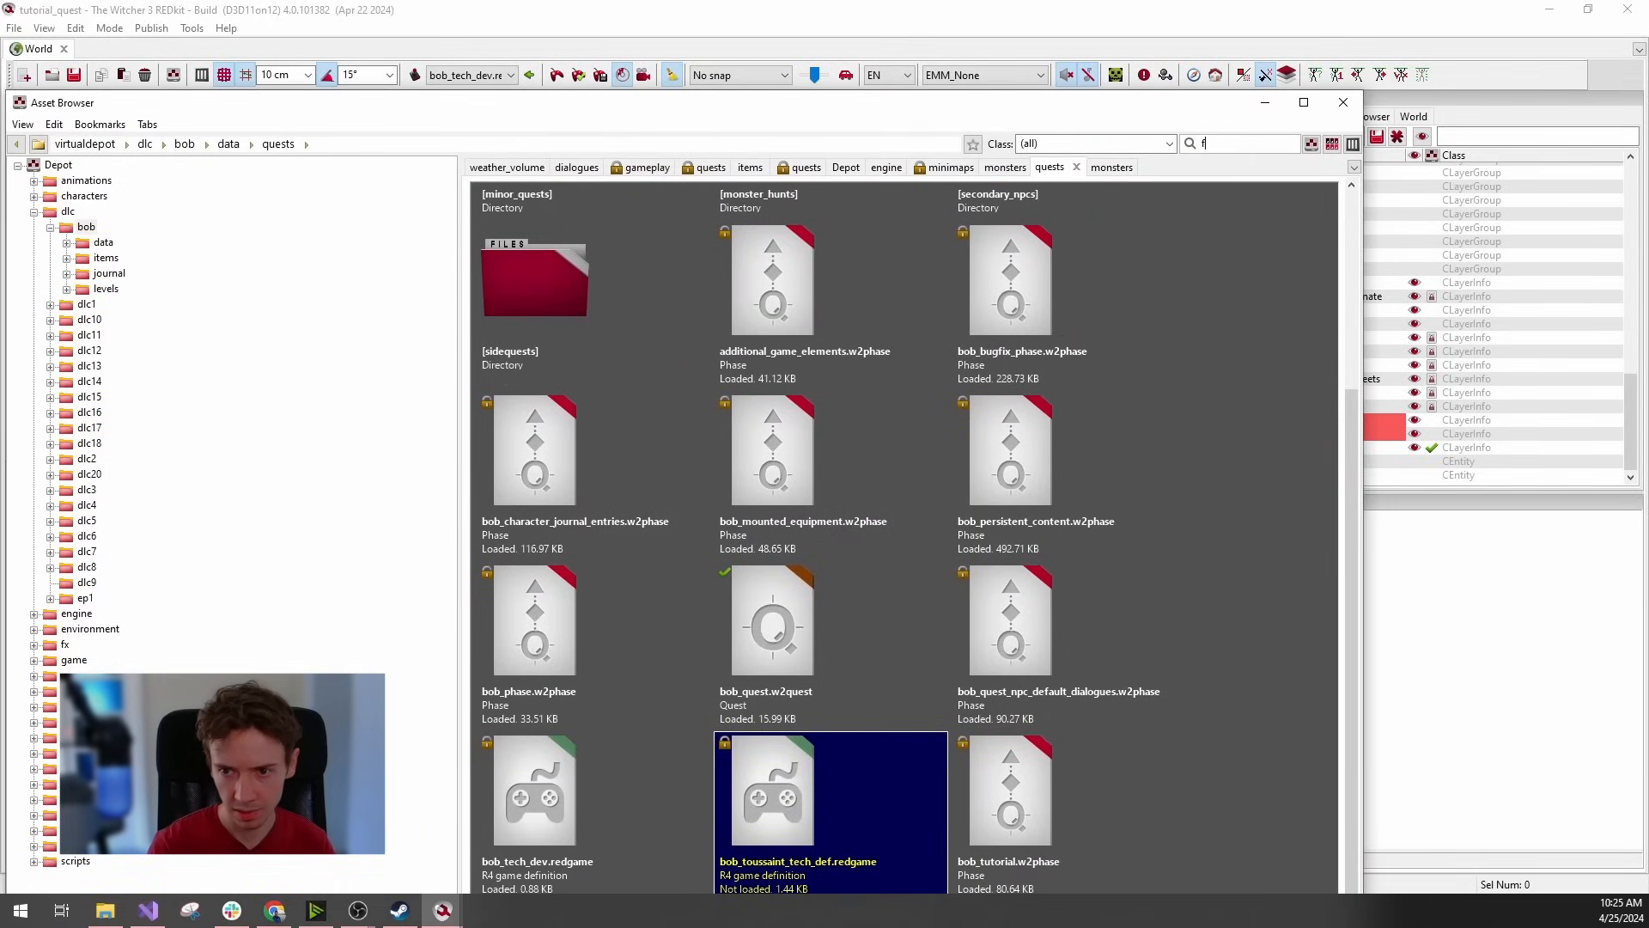
pyautogui.write('ocus_clue')
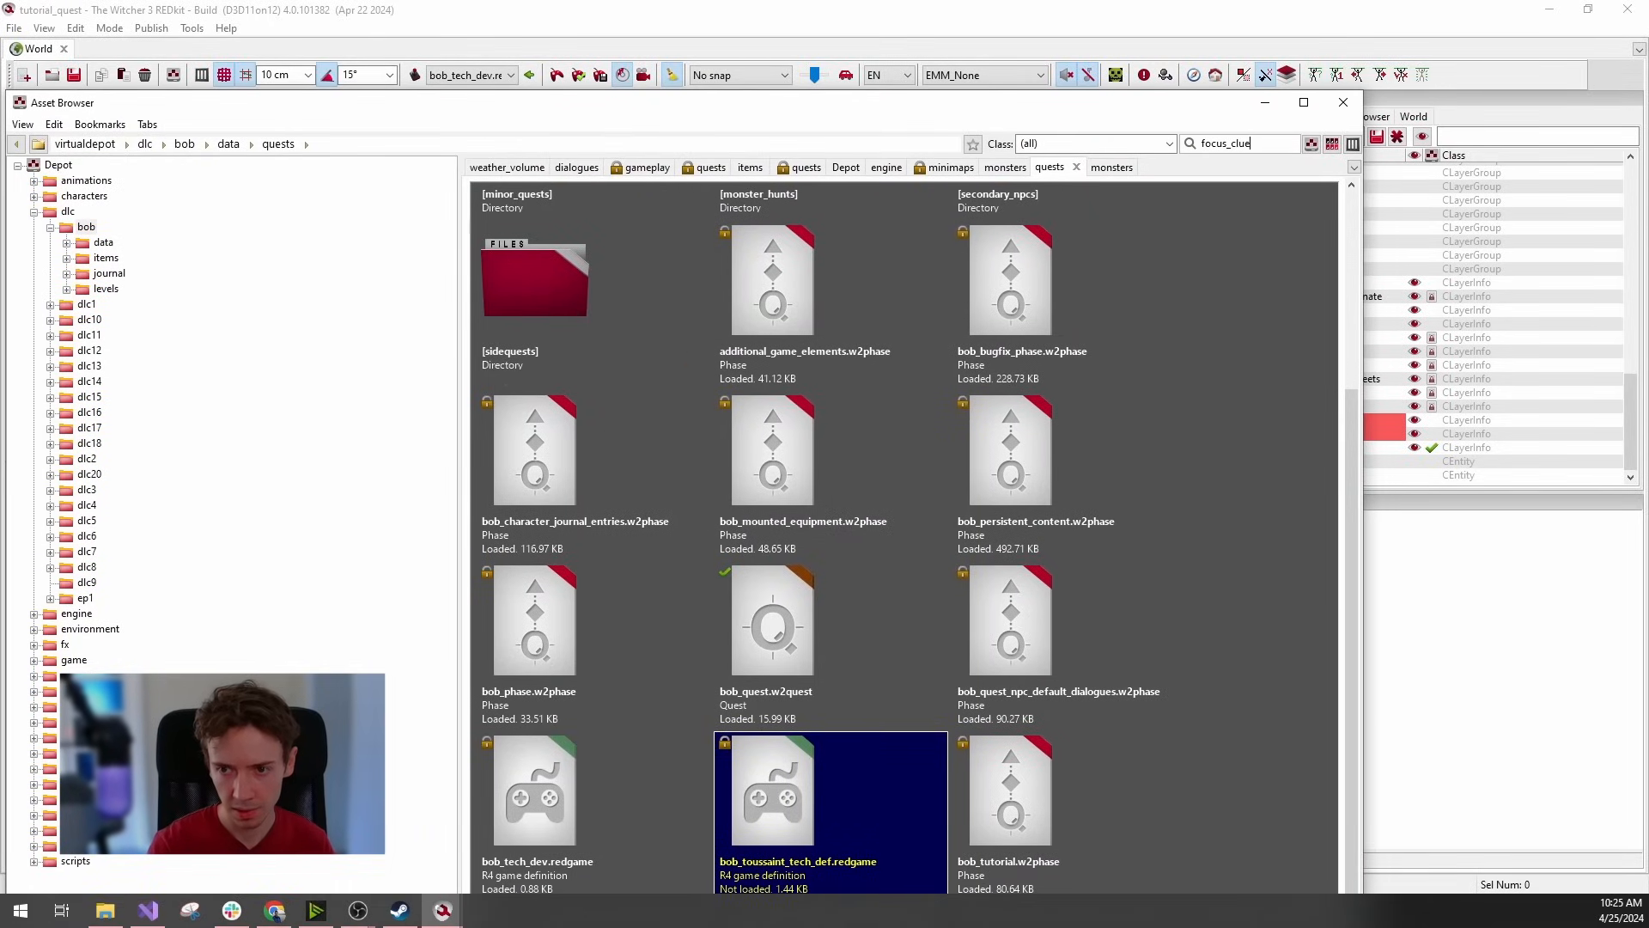
pyautogui.press('Return')
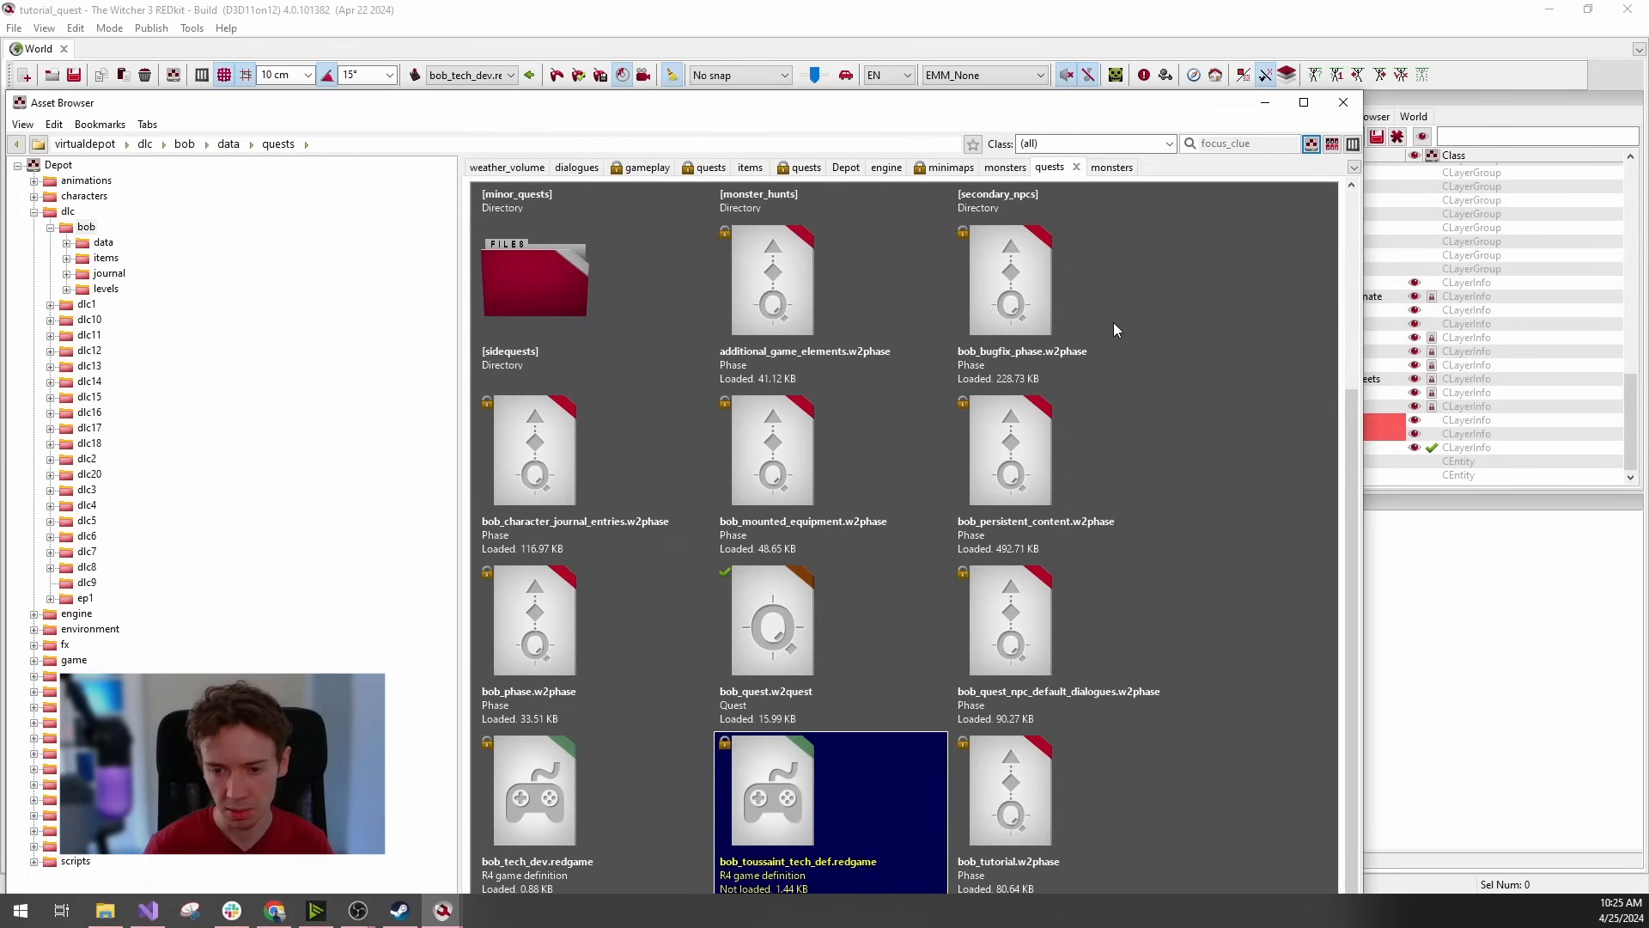
# Go from the search results to the home folder of the focus_clue.w2ent entity template.
pyautogui.scroll(-1, 624, 358)
pyautogui.scroll(1, 624, 352)
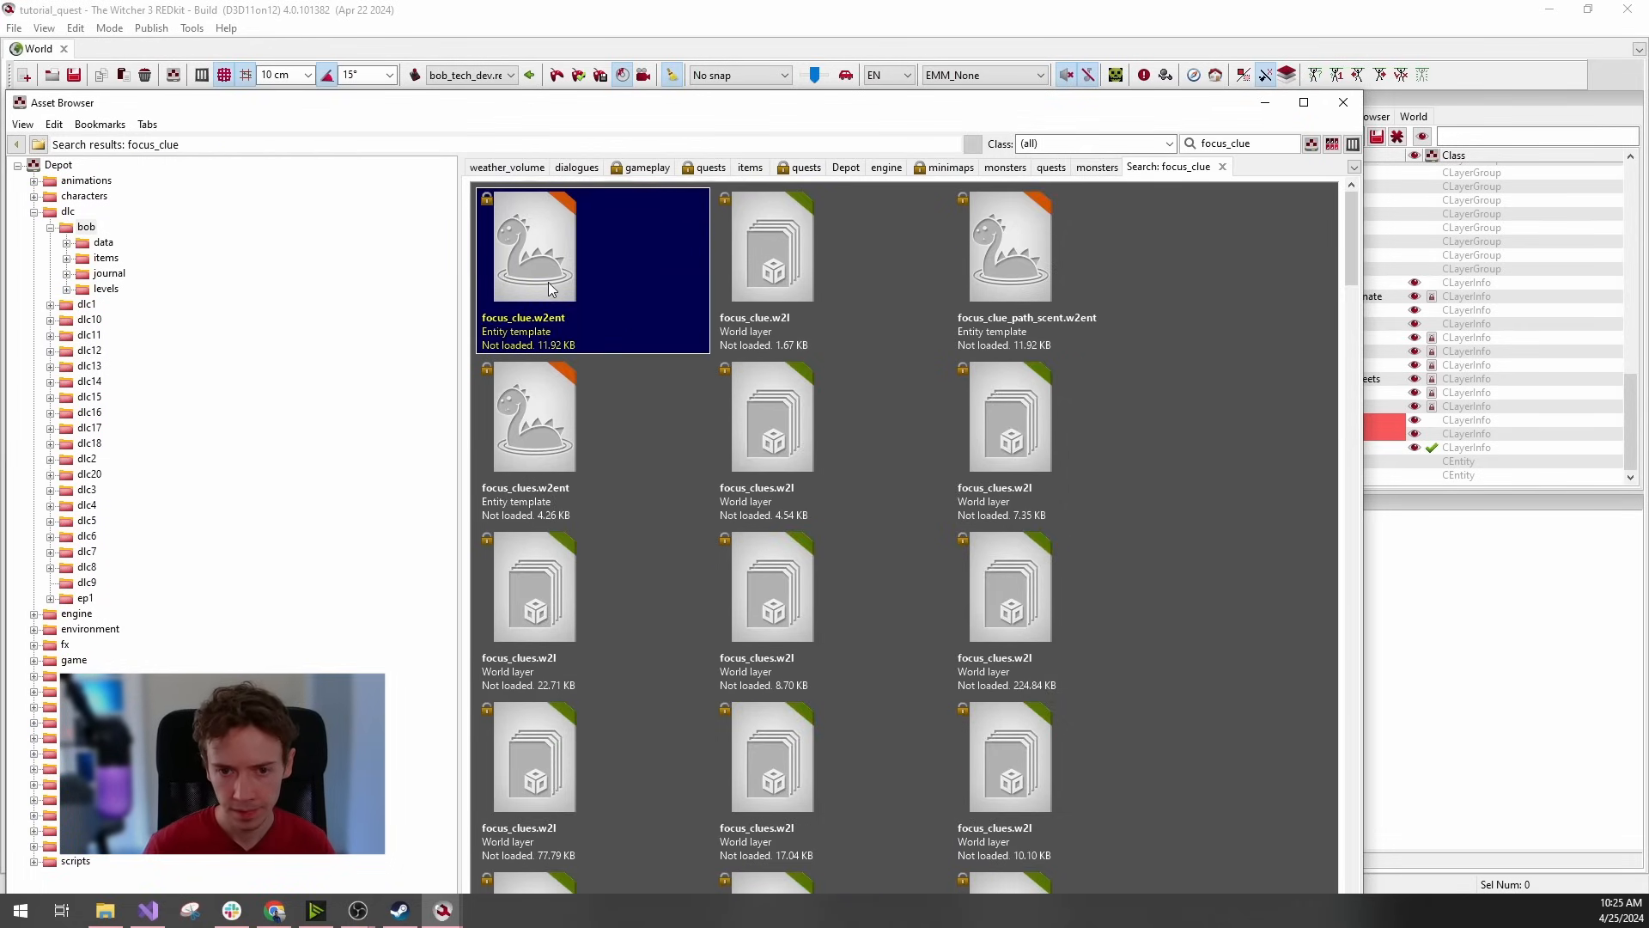
pyautogui.rightClick(548, 282)
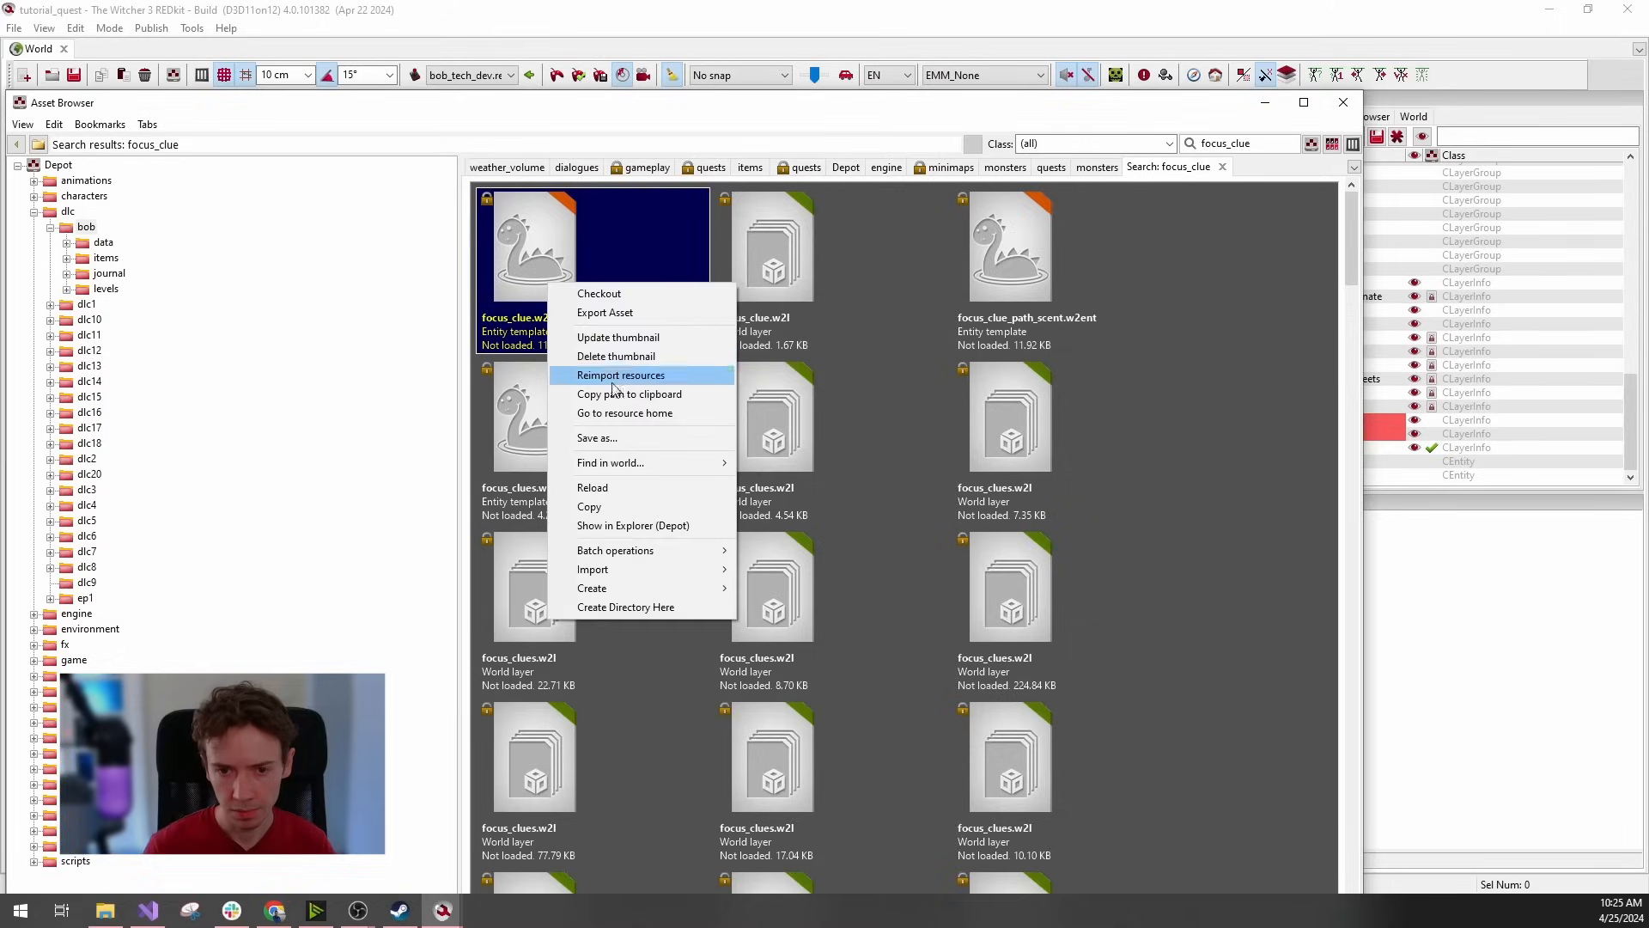
pyautogui.click(657, 416)
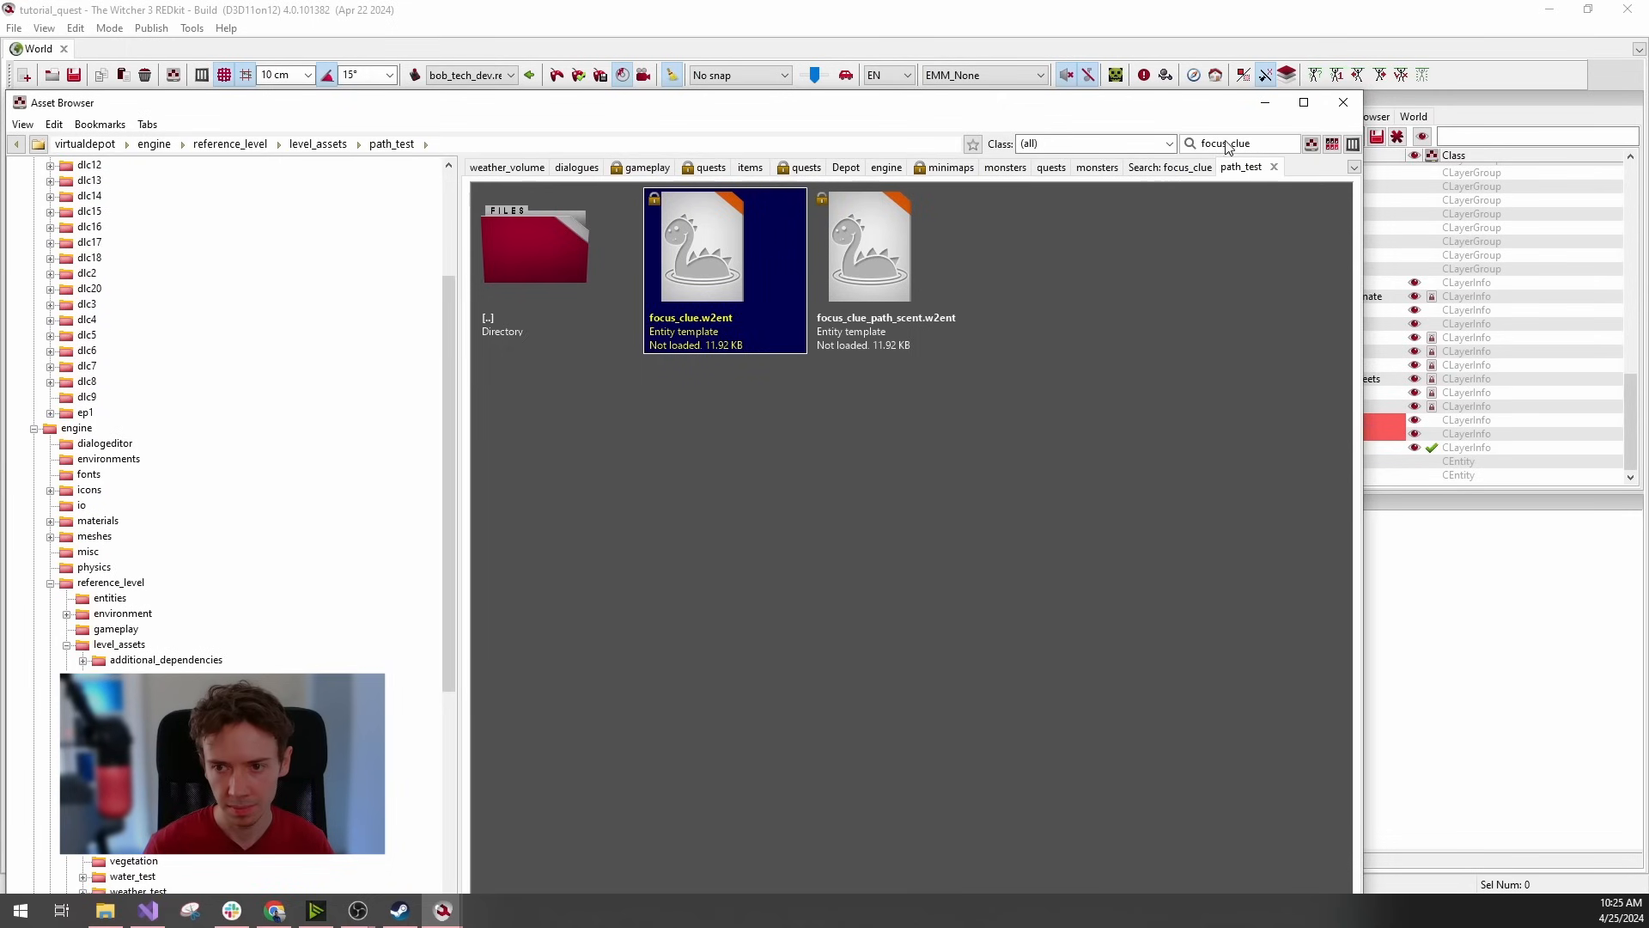
# Repeat the focus_clue search and go to the home folder of focus_clues_magic_rocks_group.w2ent.
pyautogui.press('Return')
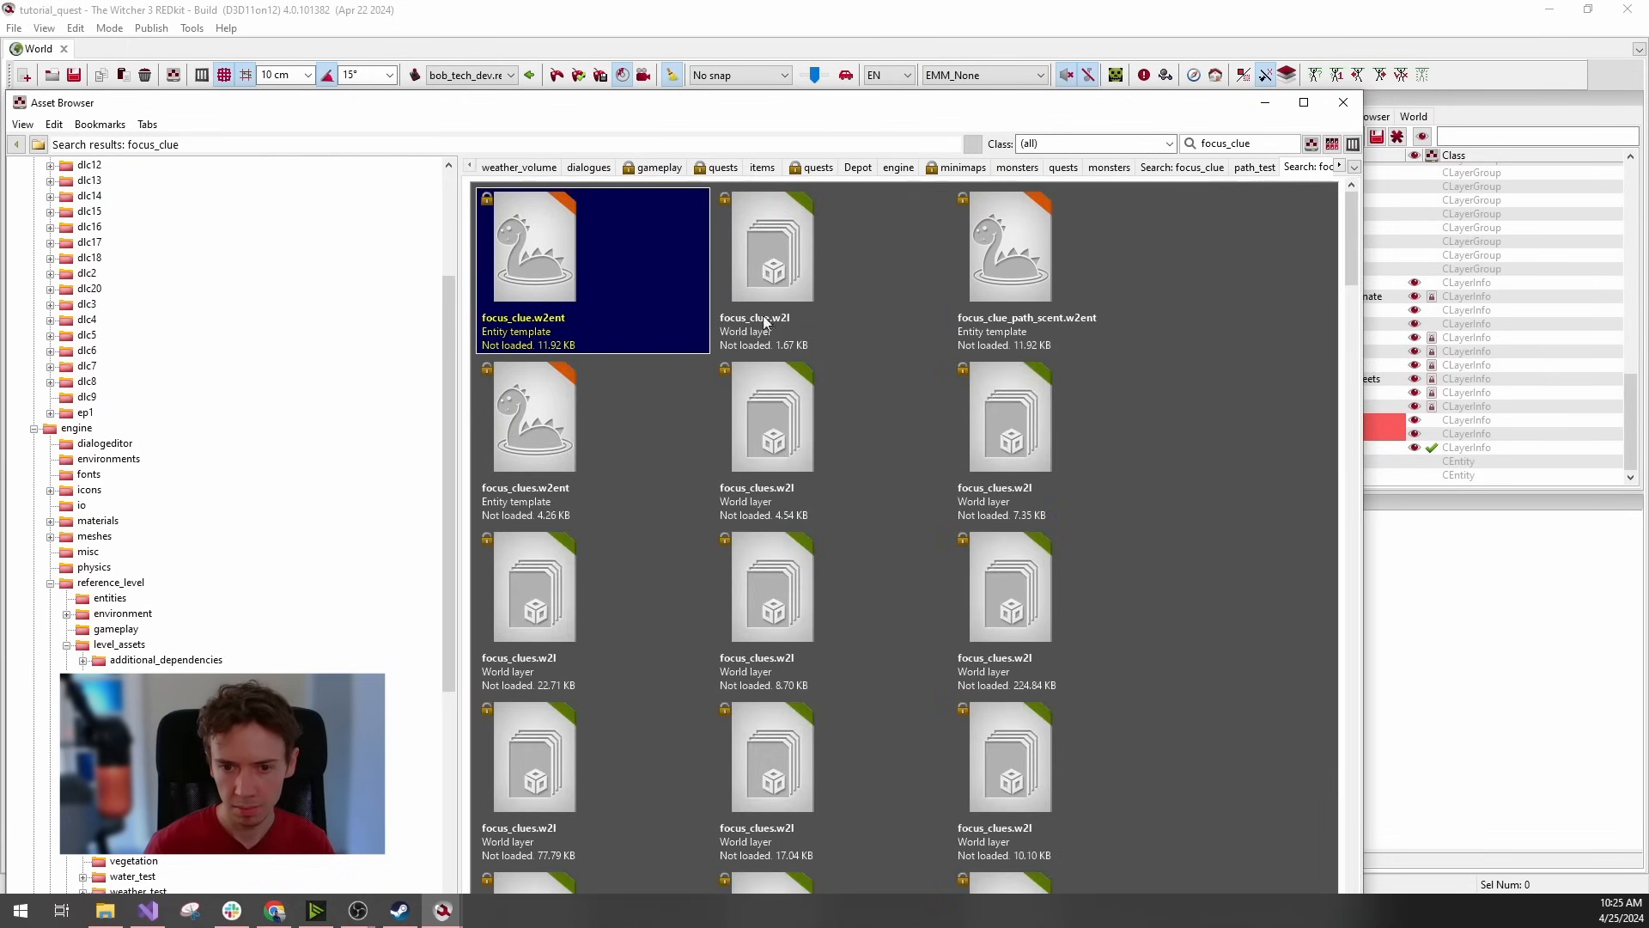
pyautogui.click(574, 490)
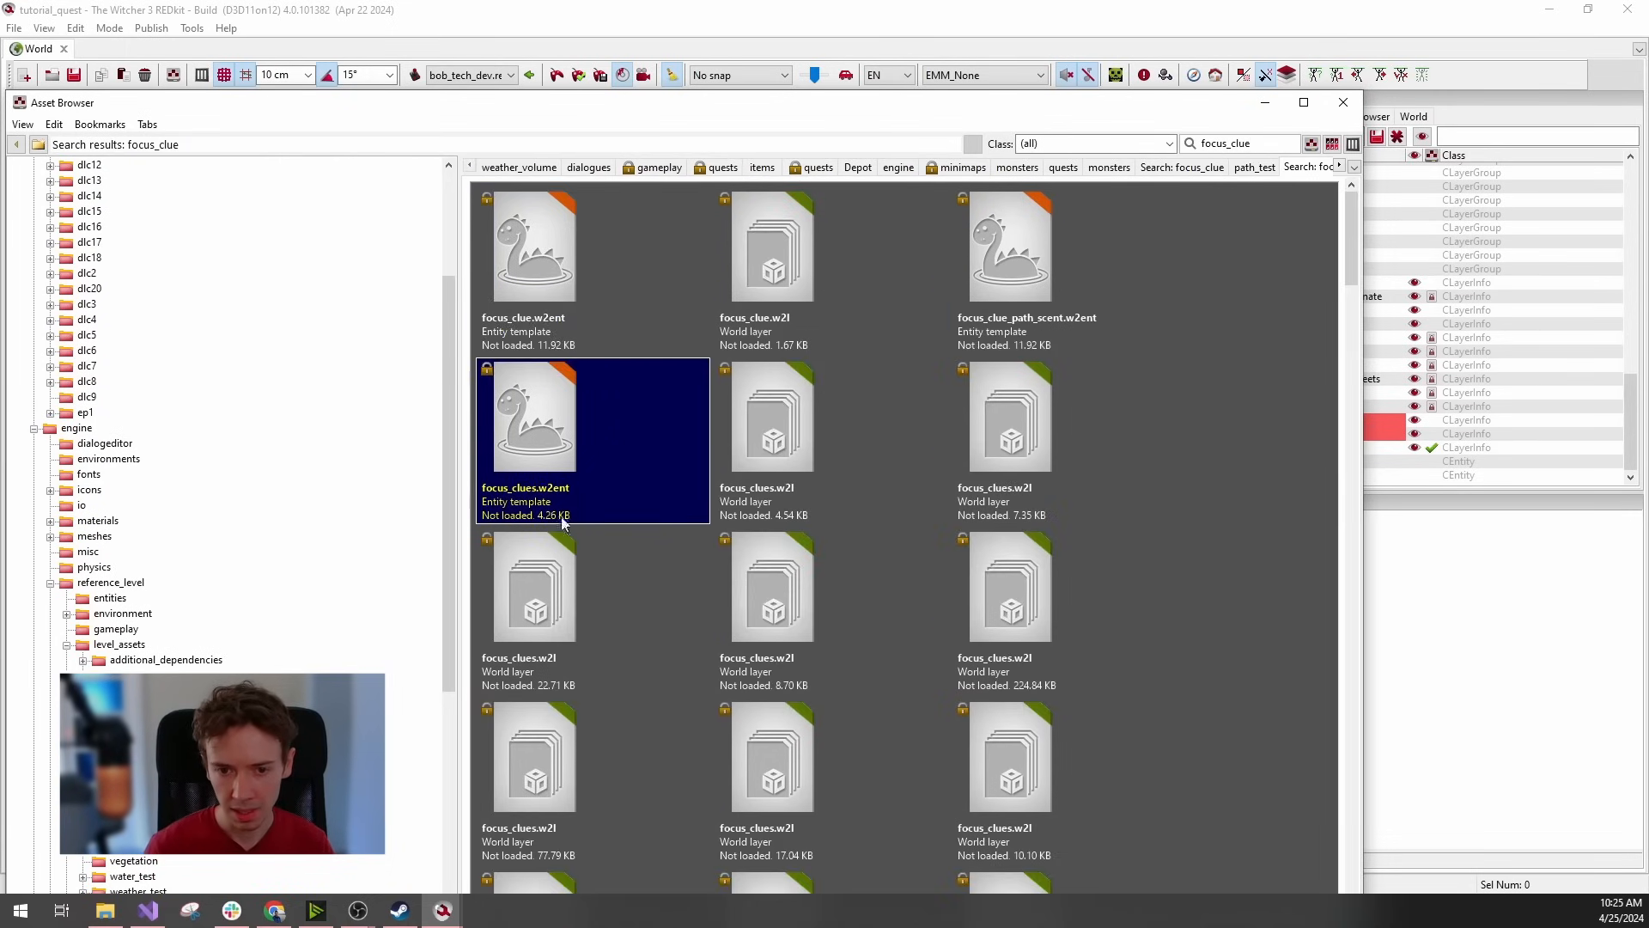
pyautogui.scroll(-5, 672, 570)
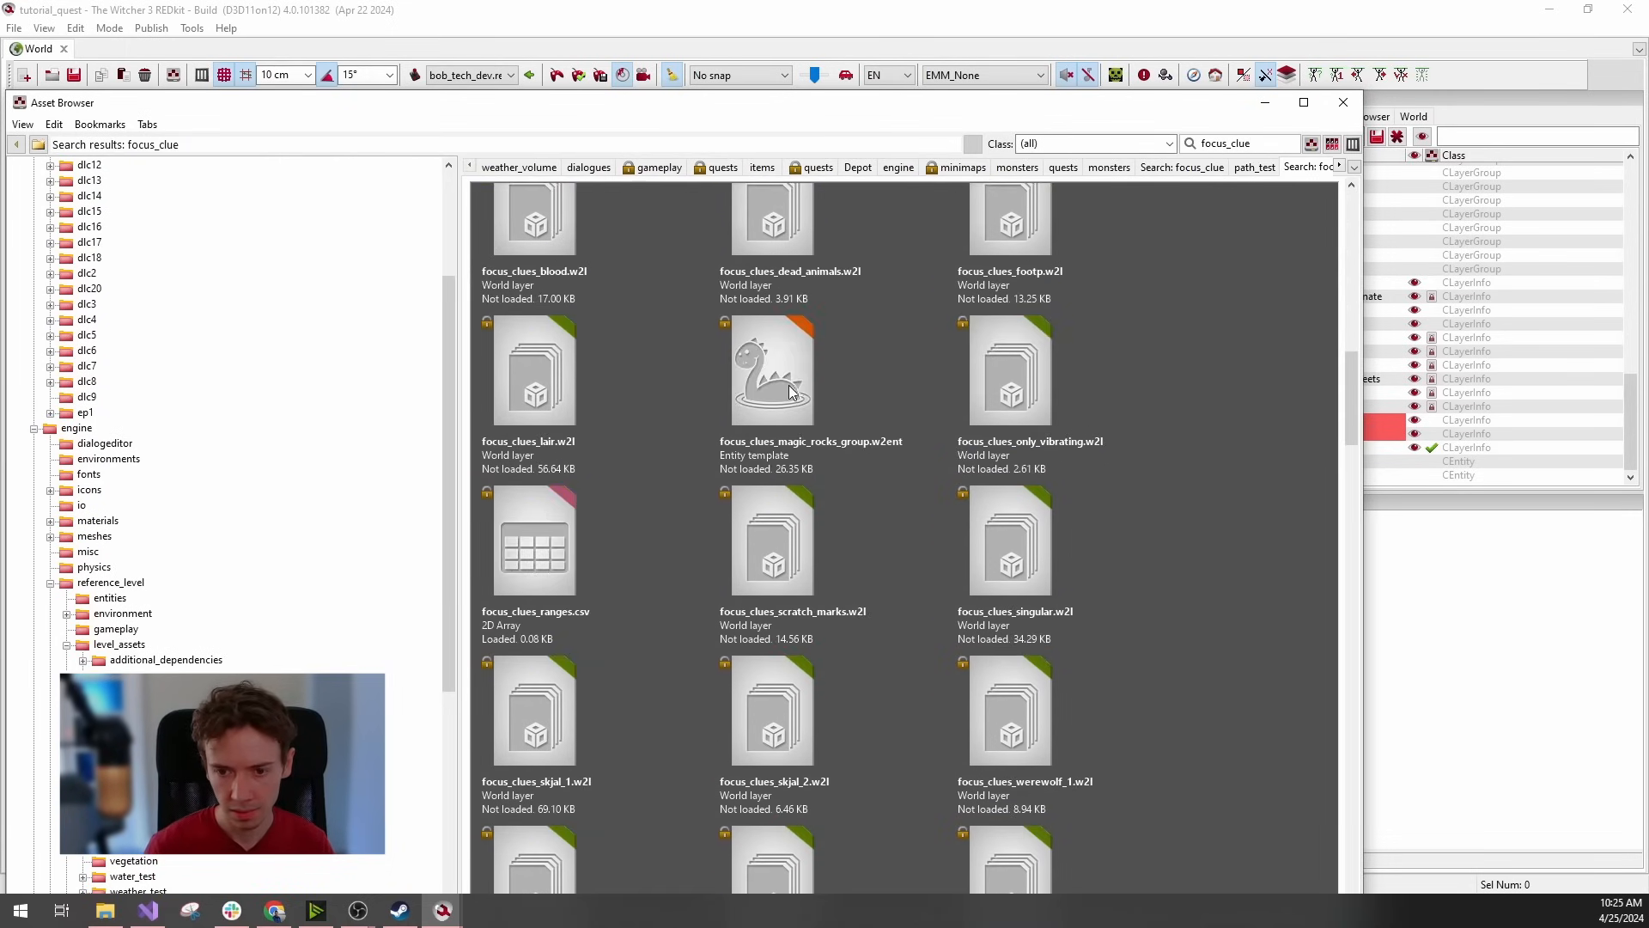
pyautogui.click(792, 393)
pyautogui.scroll(-3, 807, 498)
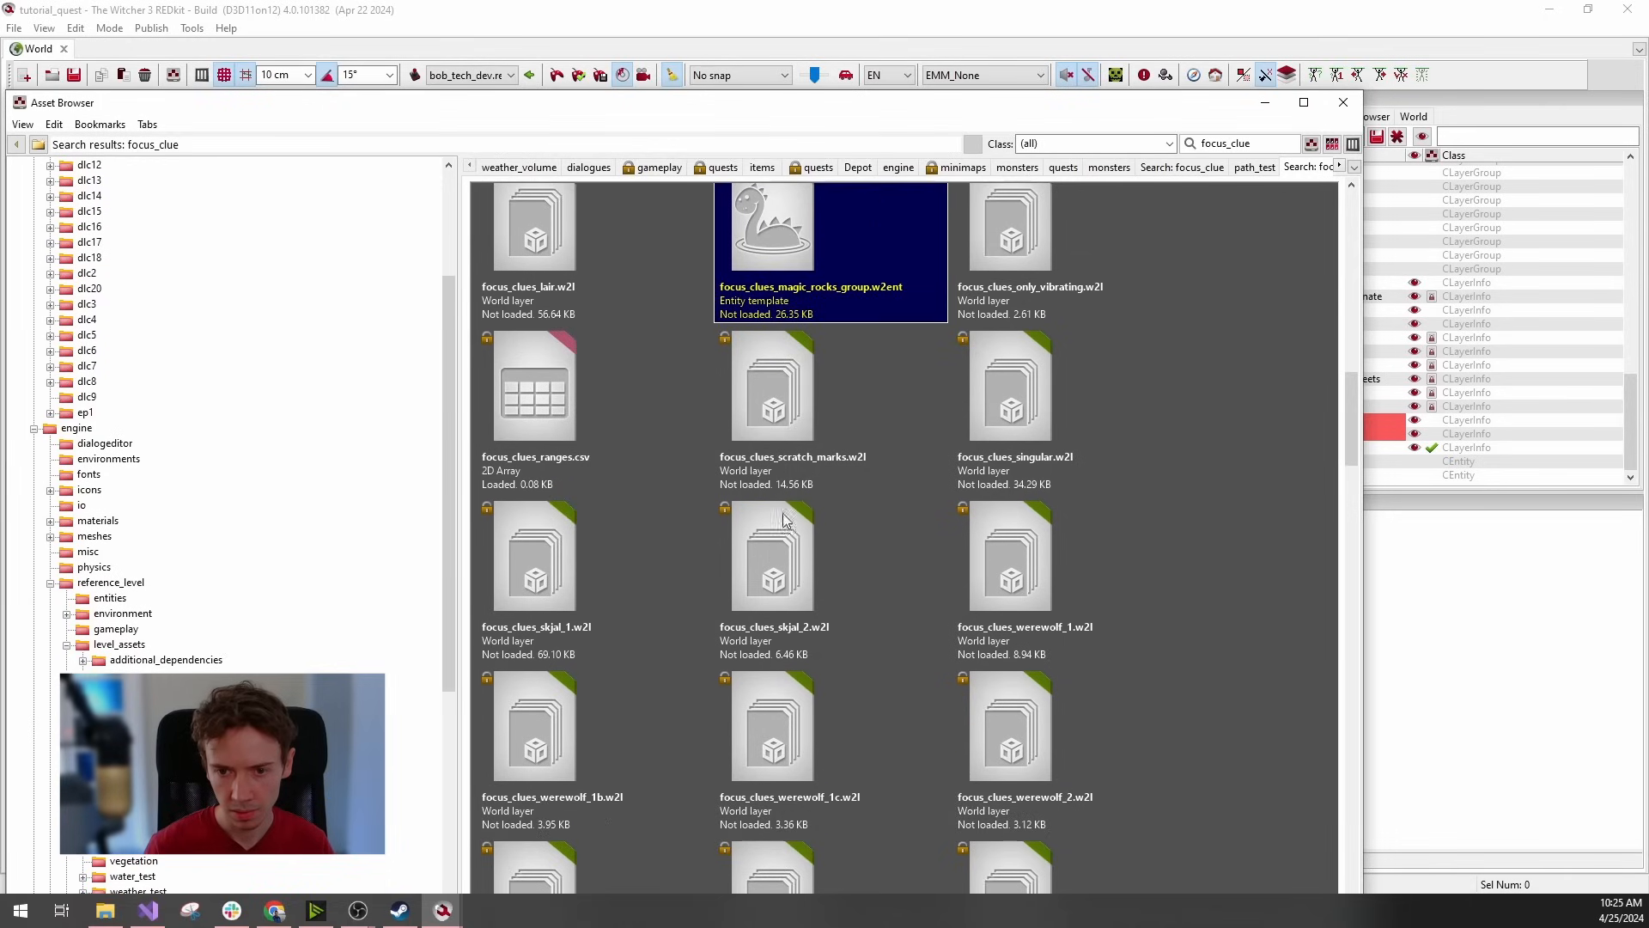
pyautogui.scroll(-3, 863, 550)
pyautogui.scroll(7, 867, 558)
pyautogui.rightClick(816, 445)
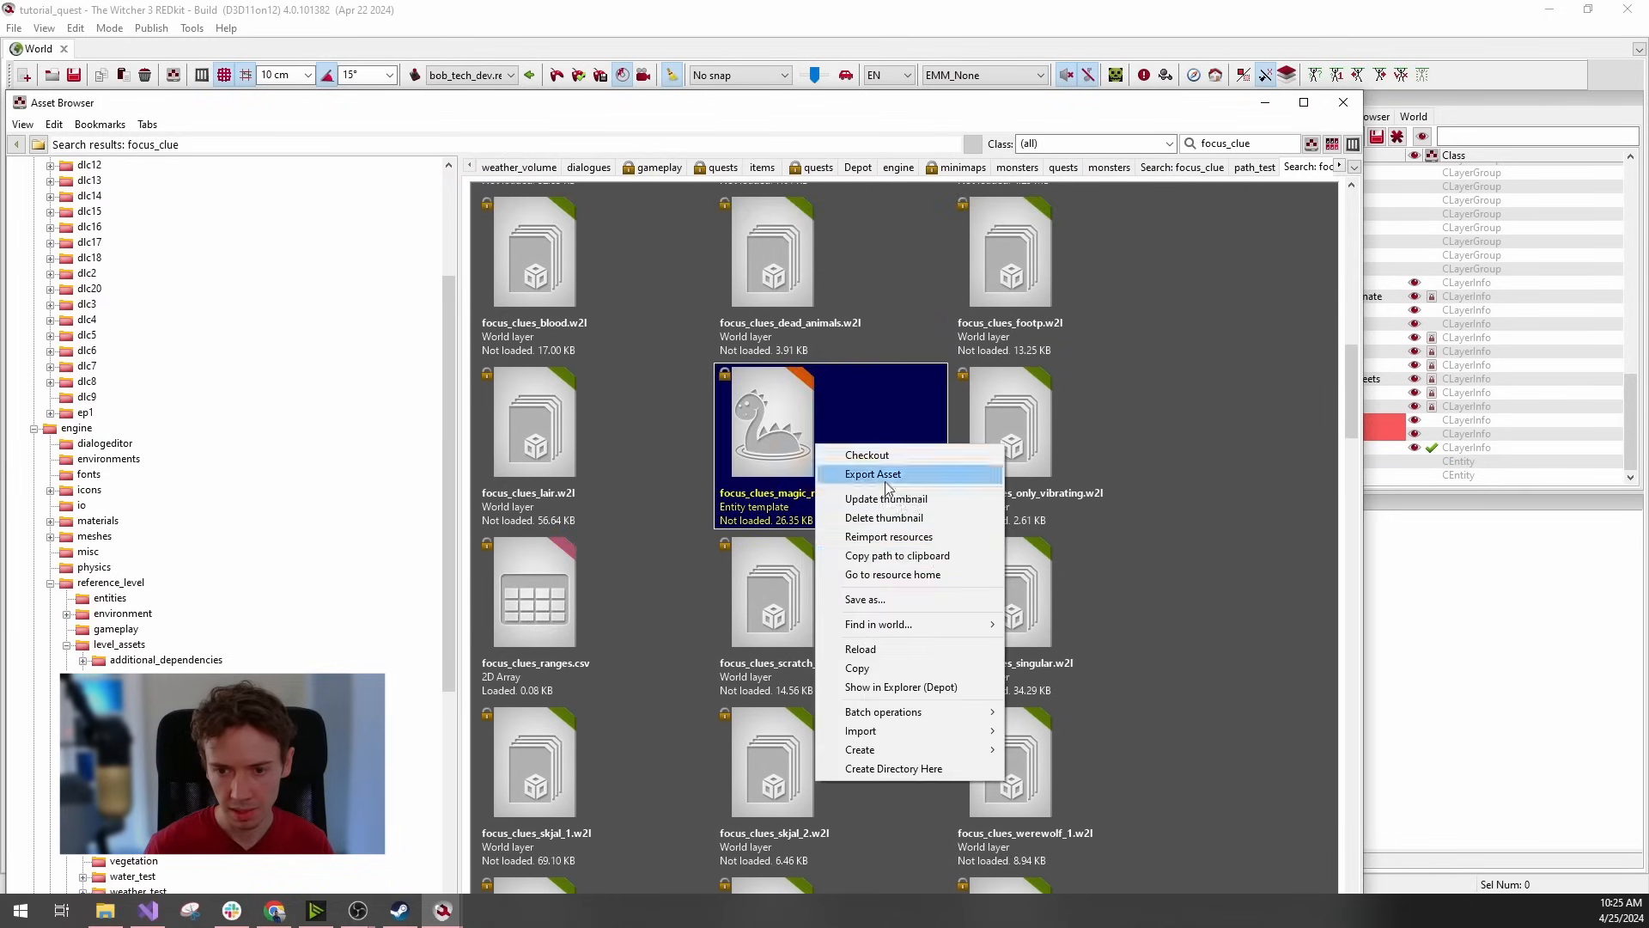
pyautogui.click(919, 574)
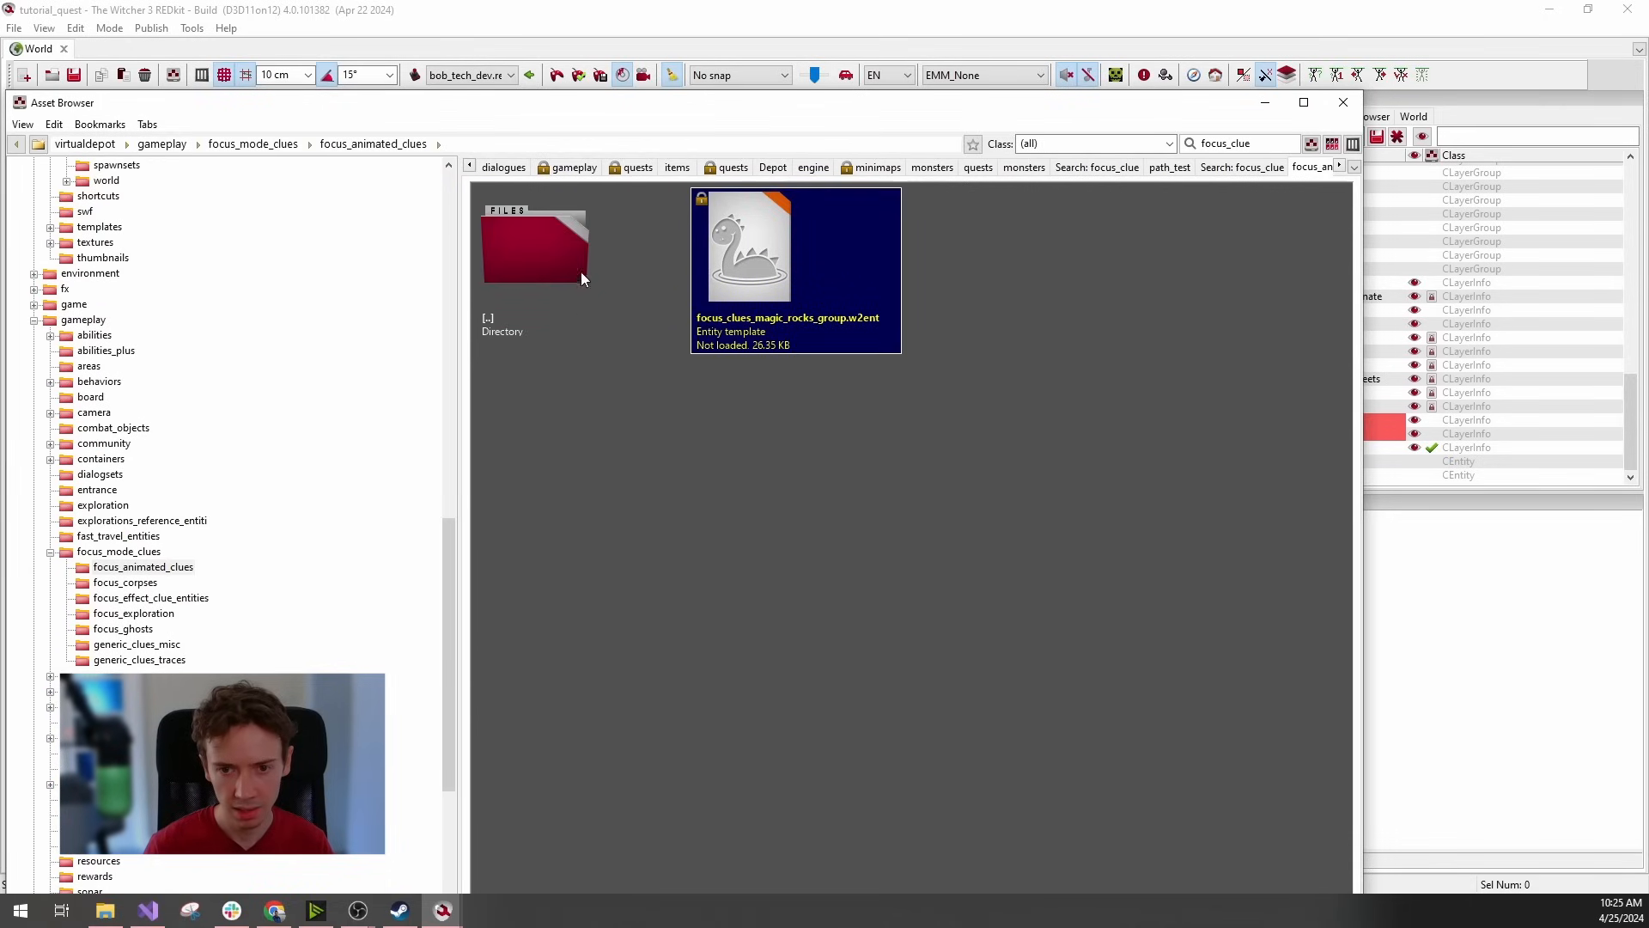
# Go up to the gameplay/focus_mode_clues folder and examine its subfolders and clue entity templates.
pyautogui.click(254, 144)
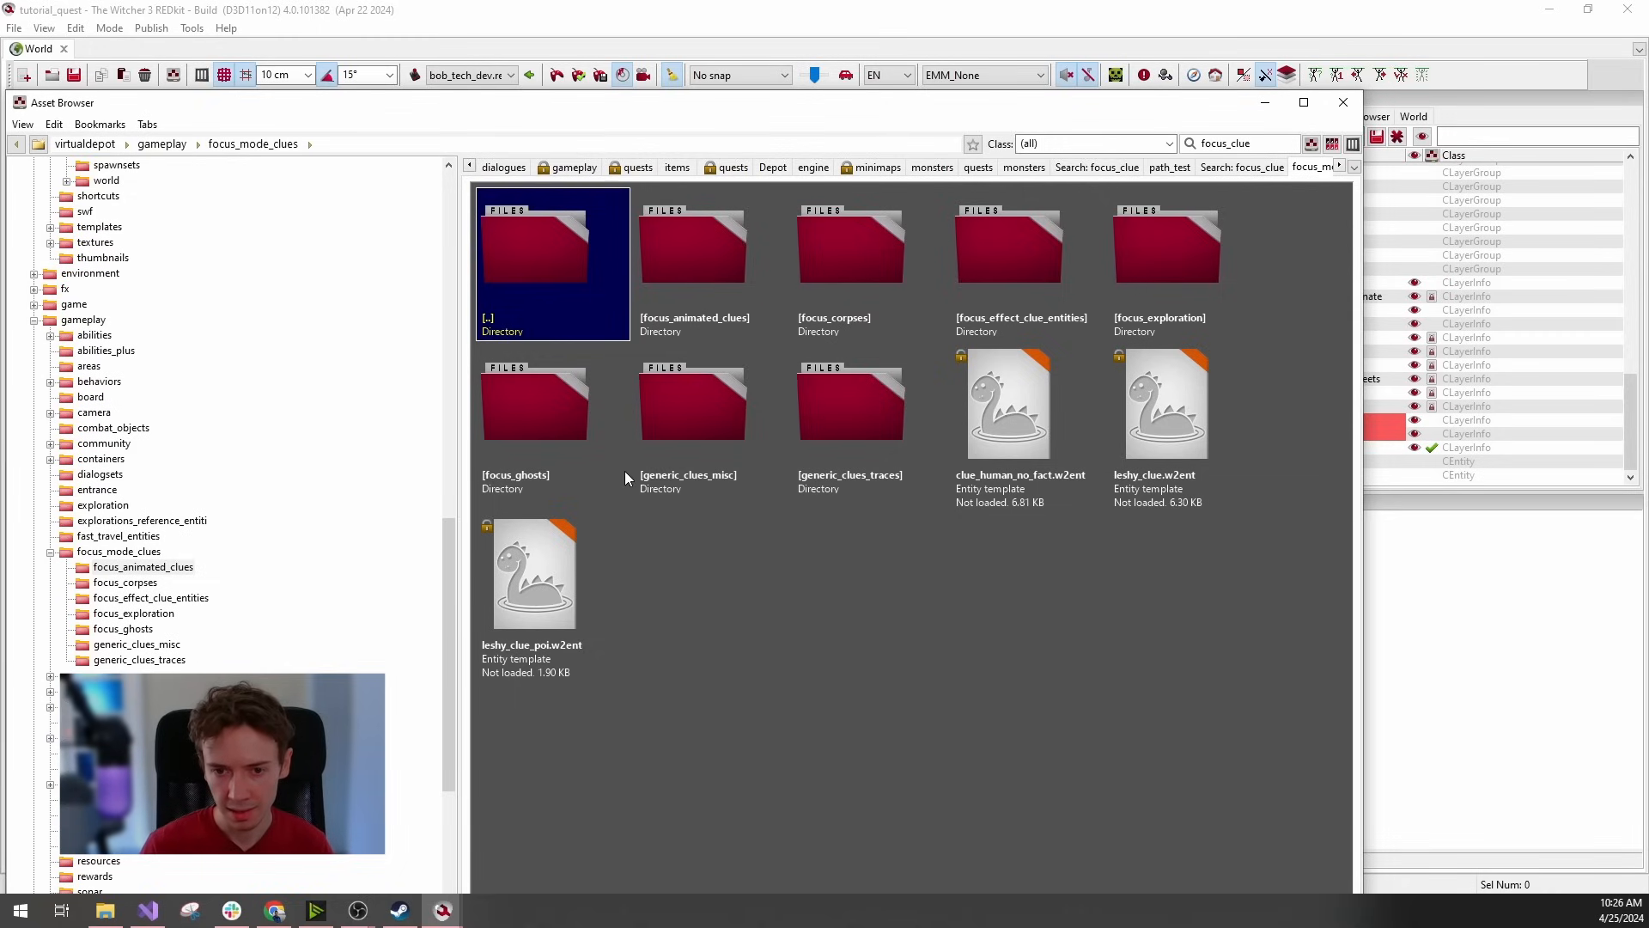
pyautogui.click(623, 641)
pyautogui.click(766, 491)
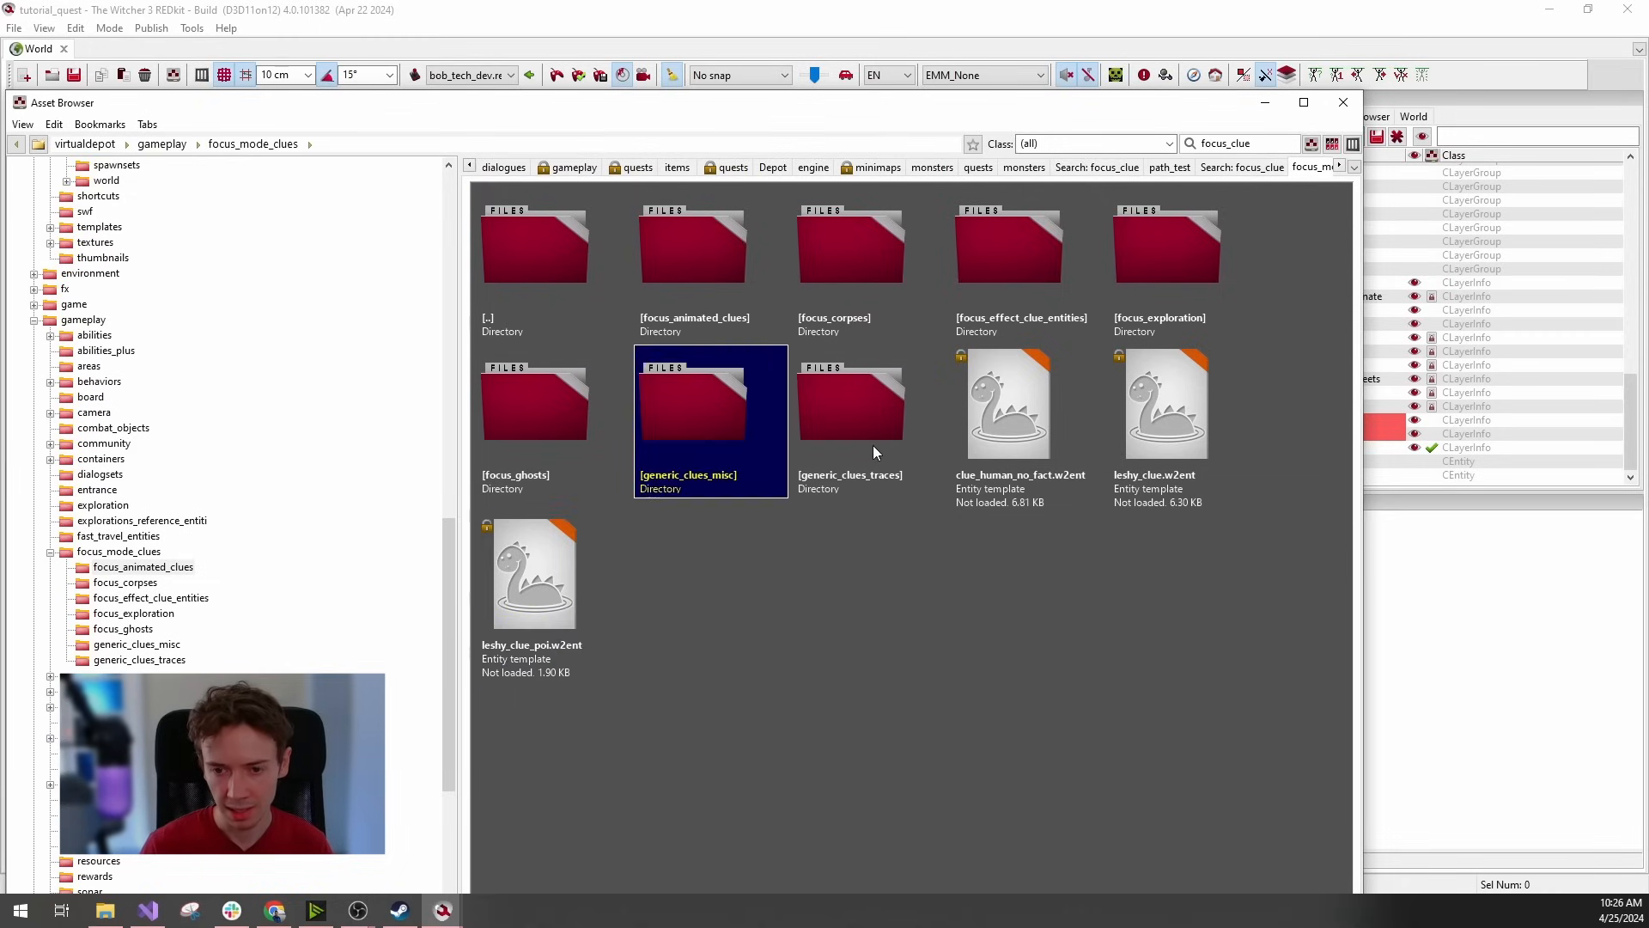
pyautogui.click(876, 457)
pyautogui.click(1030, 455)
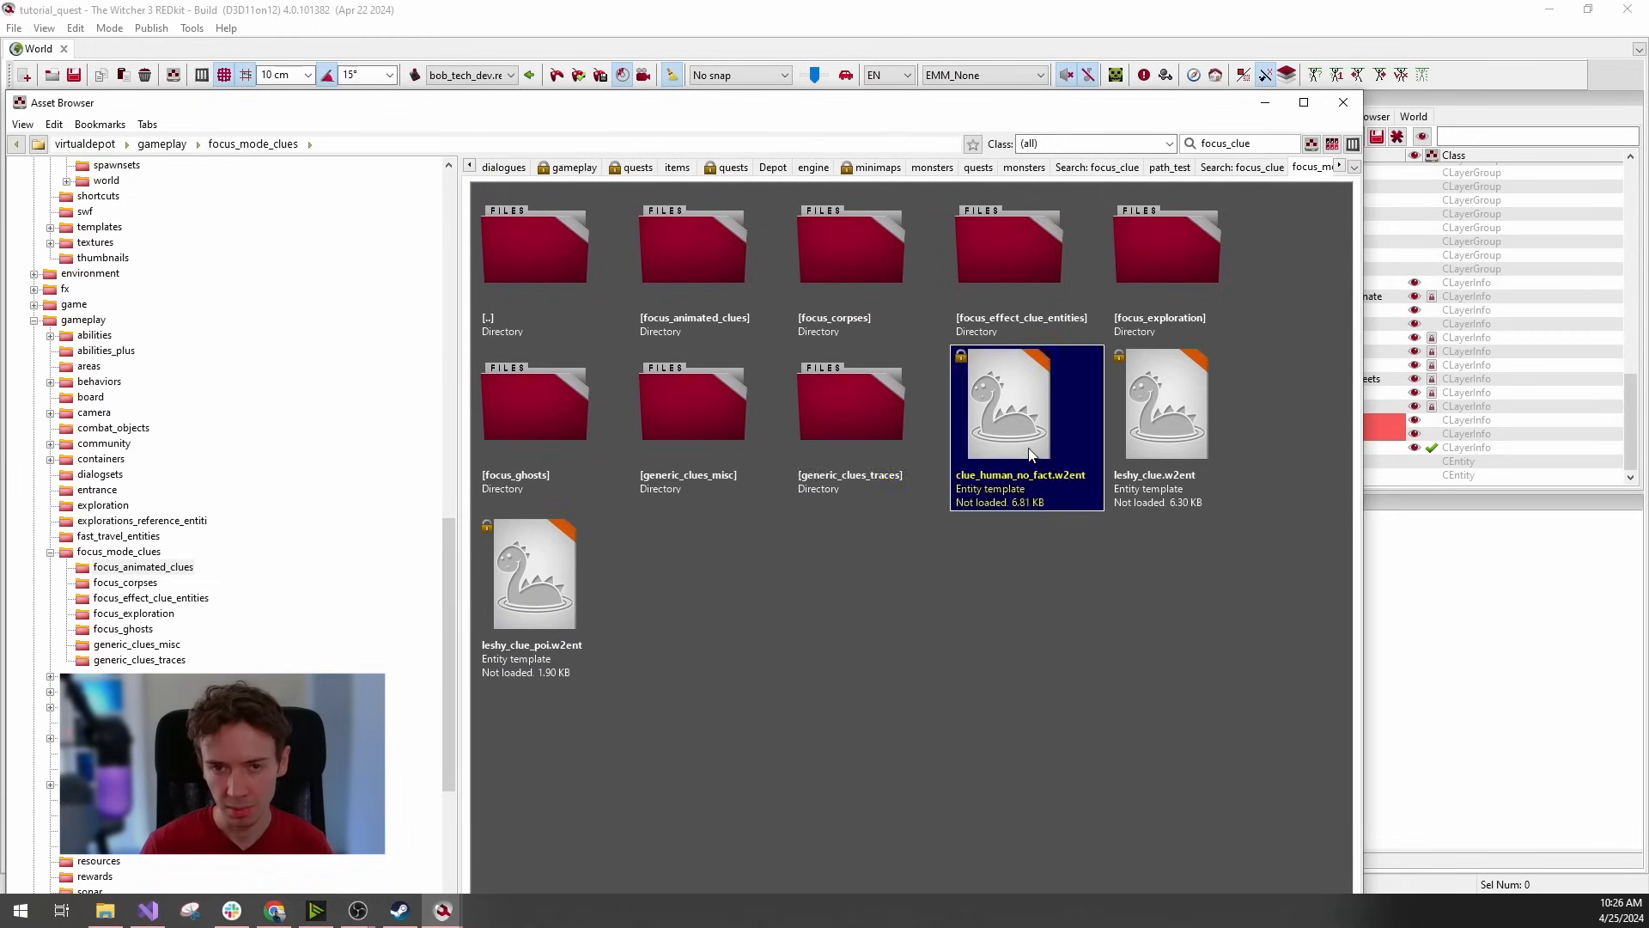
pyautogui.click(1173, 445)
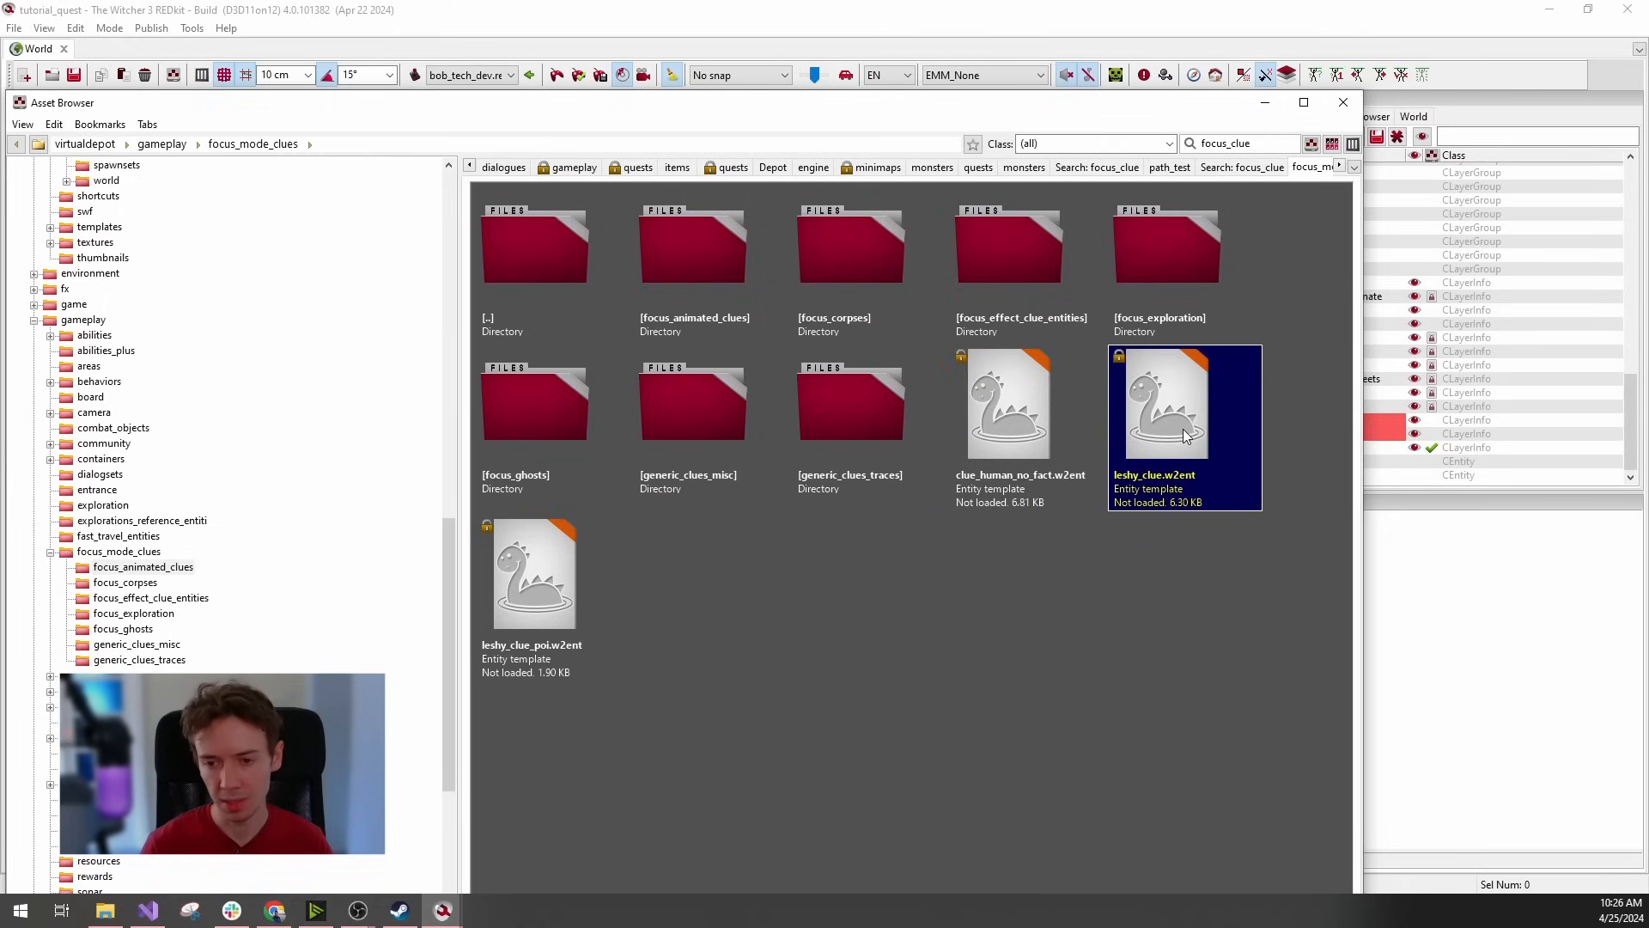
pyautogui.press('Up')
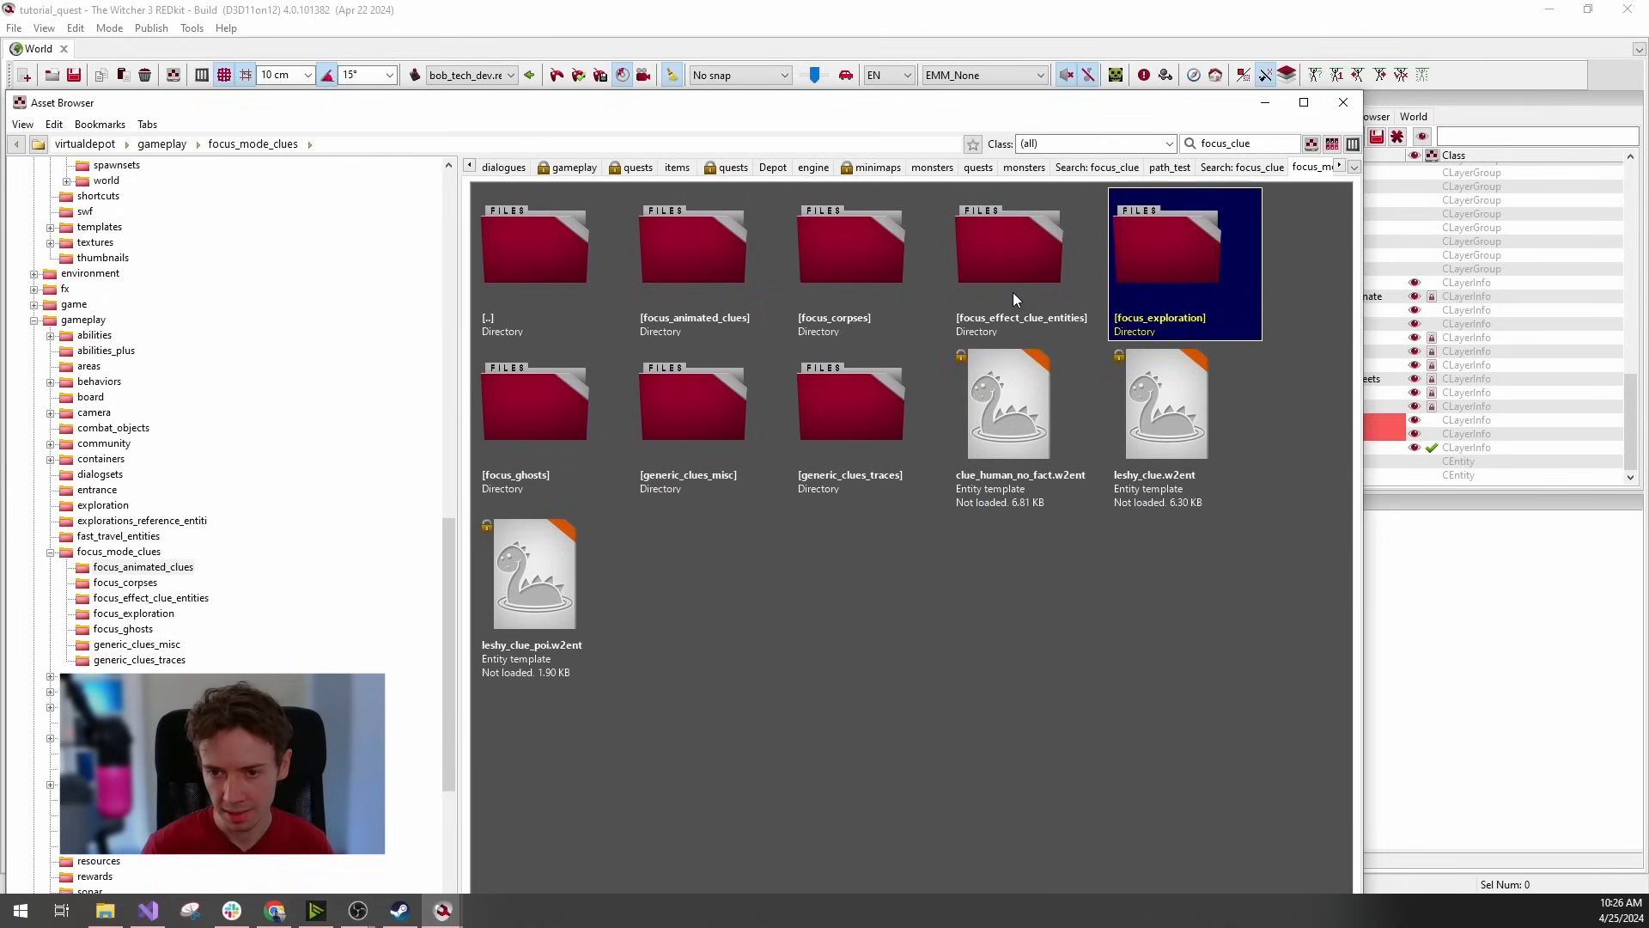
pyautogui.click(1144, 445)
pyautogui.click(1045, 476)
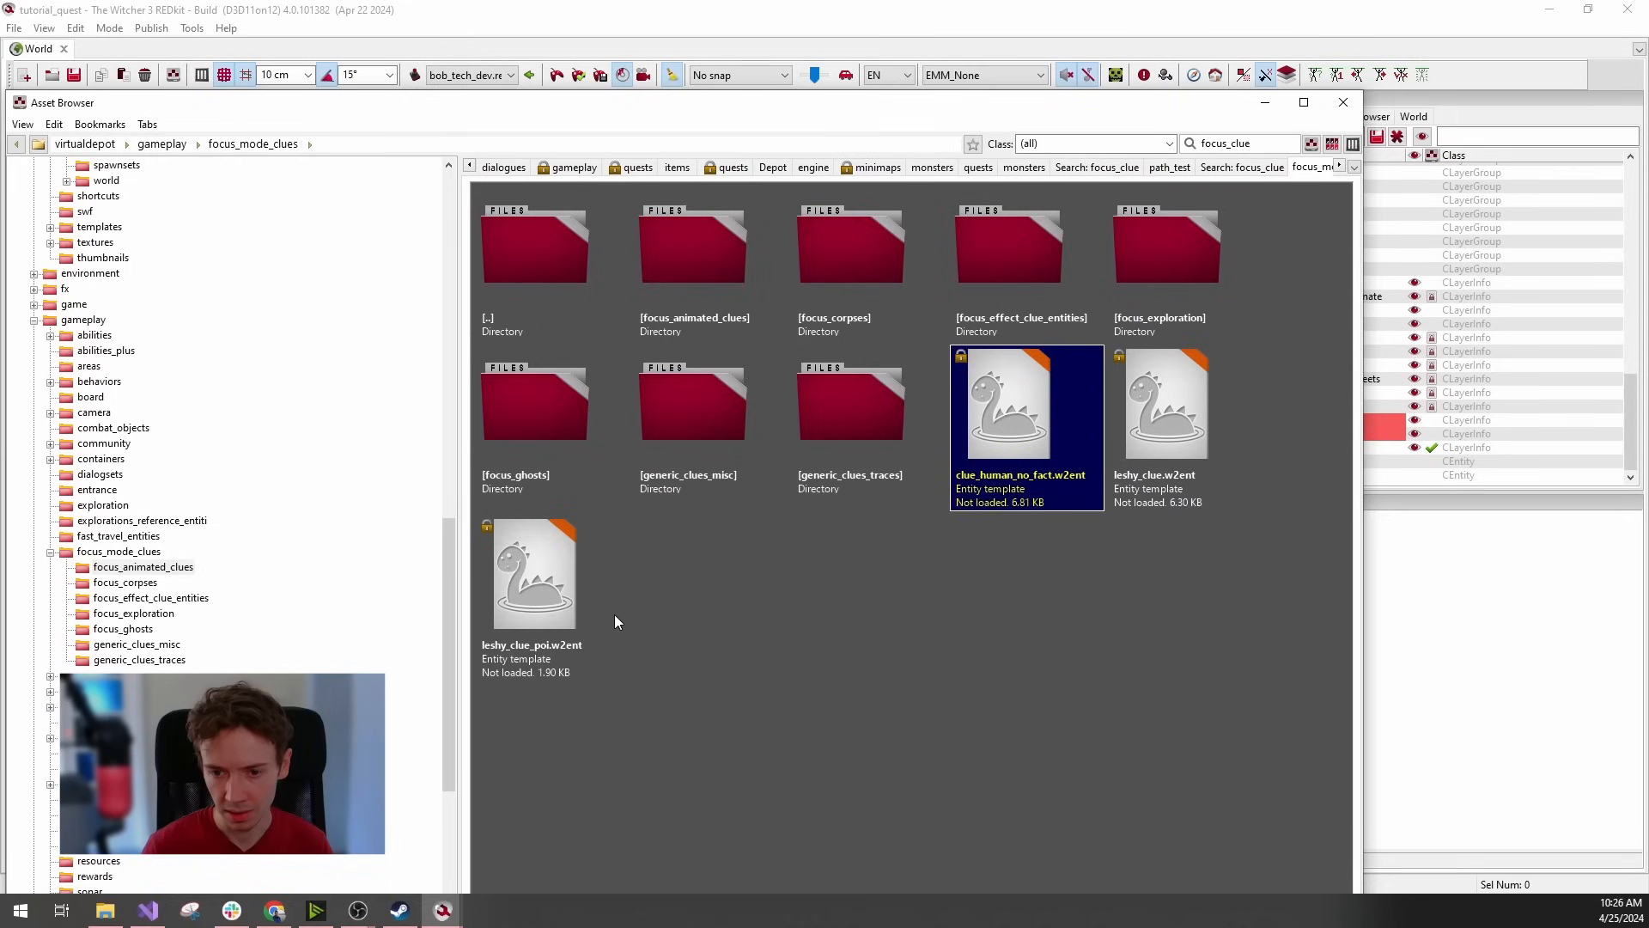
pyautogui.click(551, 639)
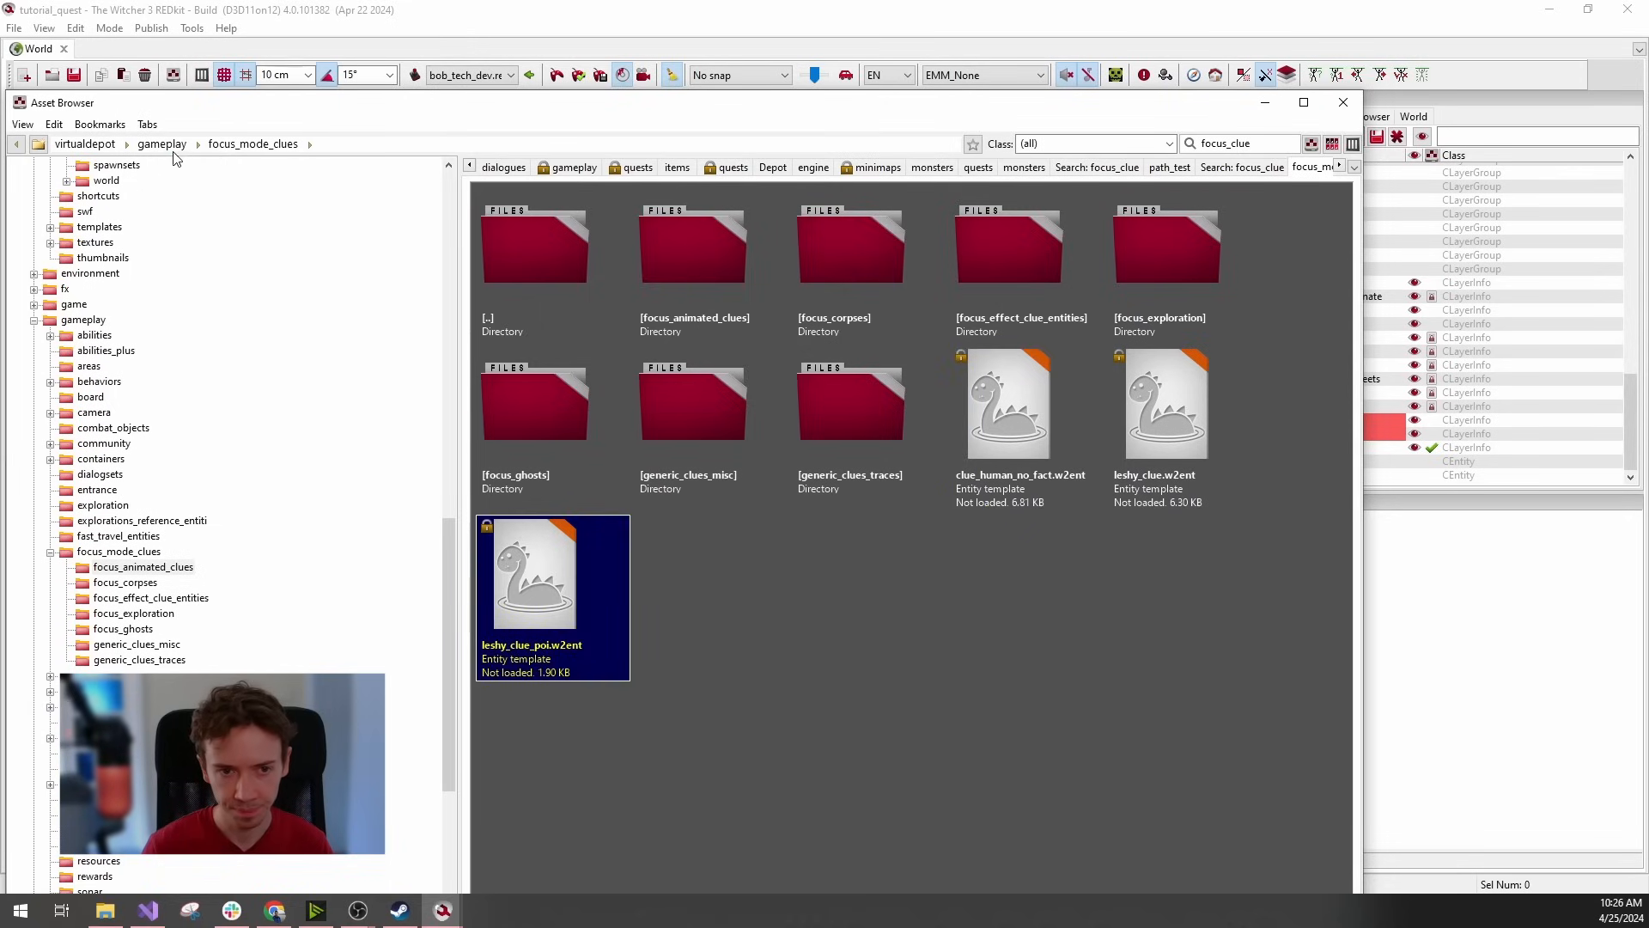
pyautogui.click(725, 318)
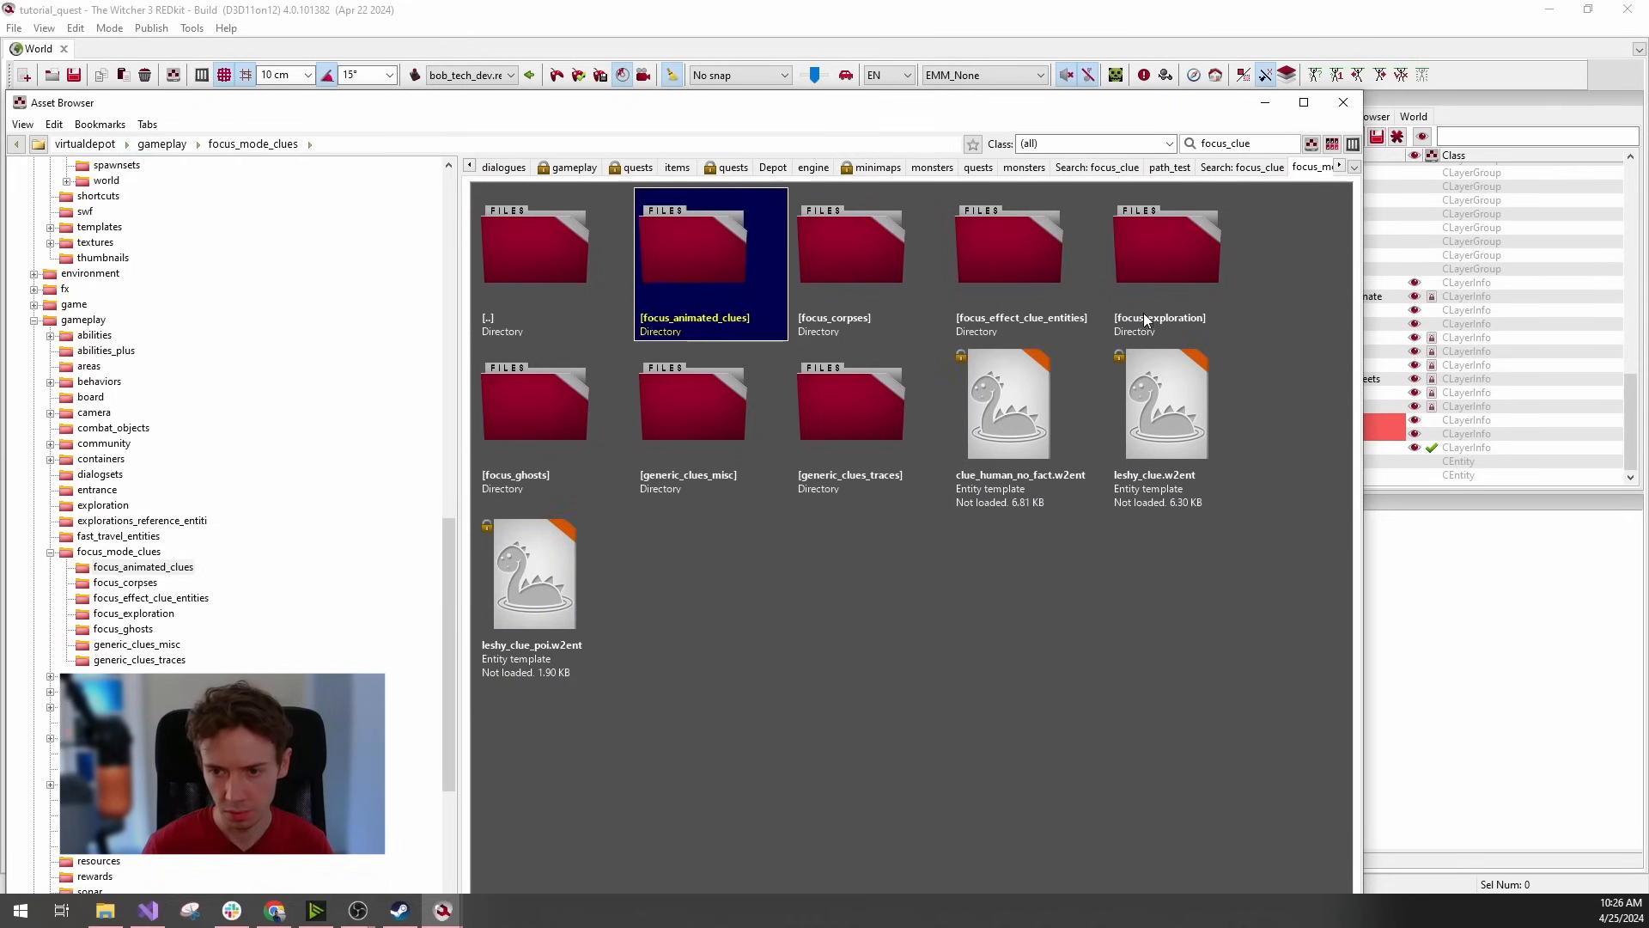
pyautogui.click(1046, 269)
pyautogui.click(656, 255)
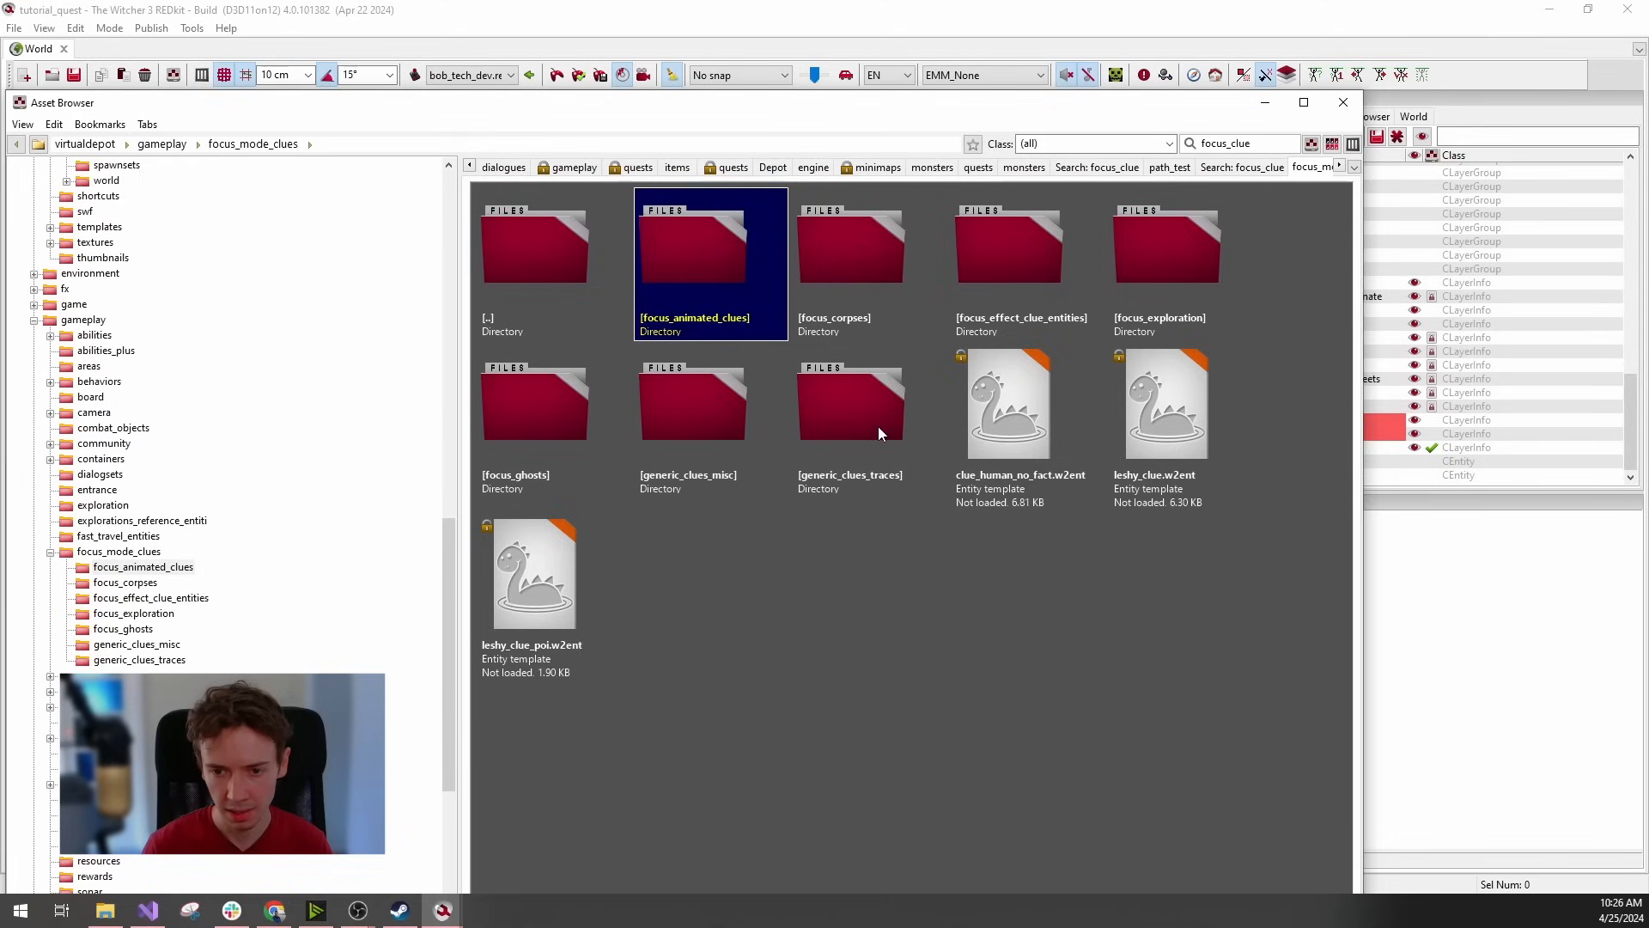
# Examine the clue entity templates in the generic_clues_traces and focus_animated_clues folders.
pyautogui.doubleClick(835, 431)
pyautogui.click(714, 273)
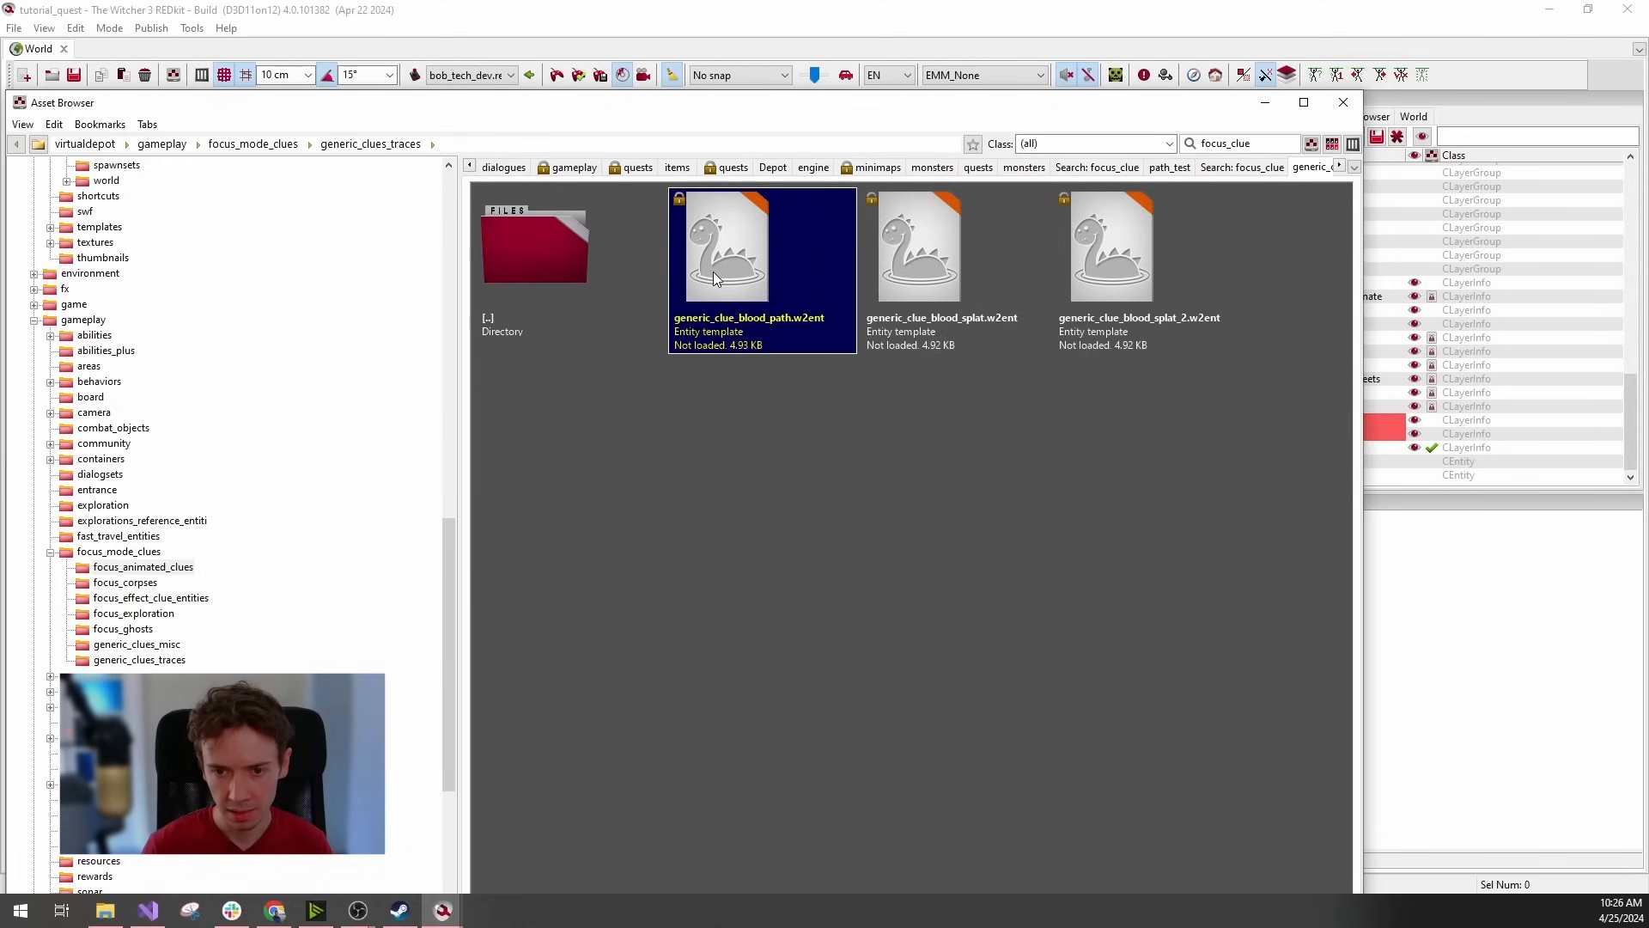
pyautogui.click(953, 299)
pyautogui.click(1107, 299)
pyautogui.doubleClick(569, 275)
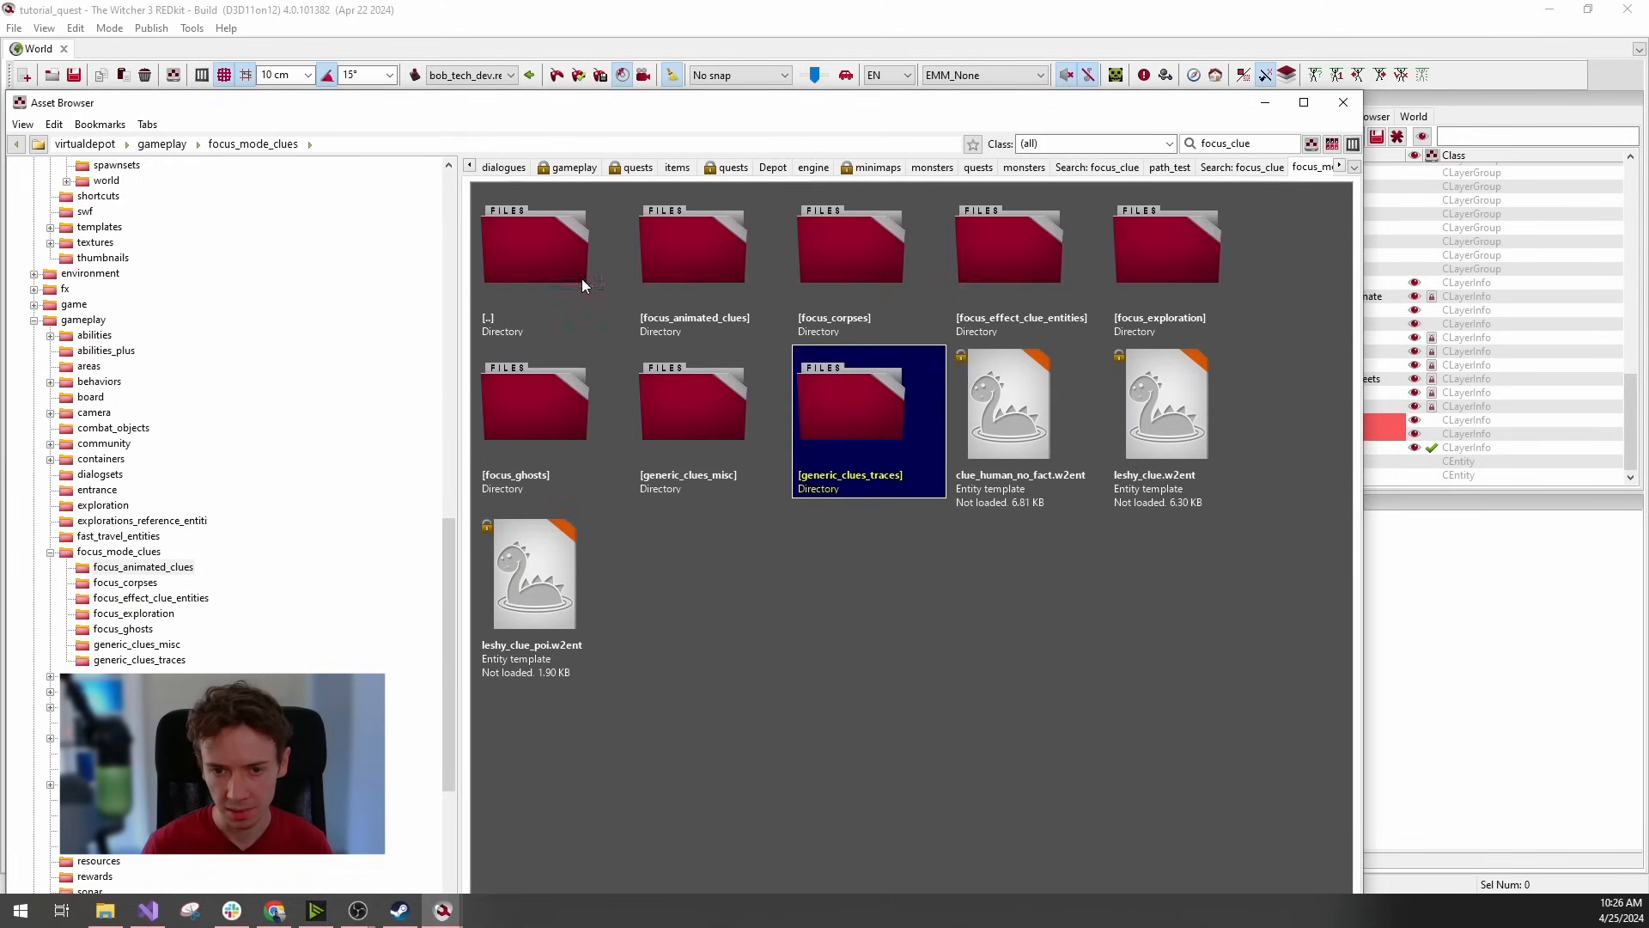
pyautogui.click(679, 285)
pyautogui.doubleClick(684, 282)
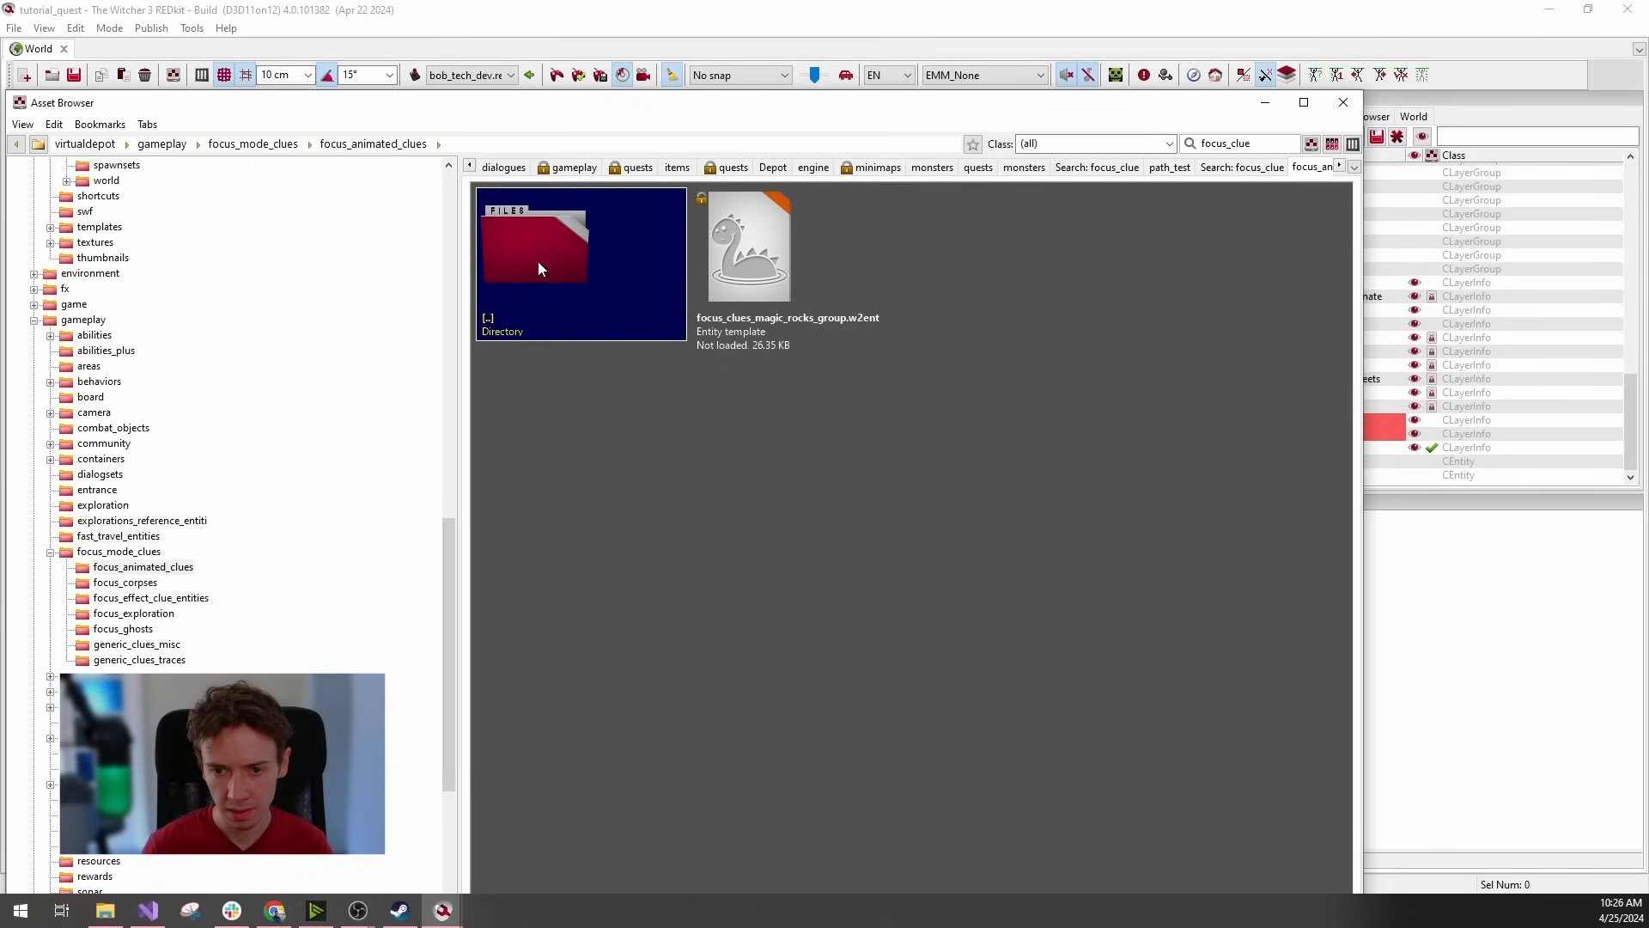
pyautogui.doubleClick(537, 261)
# Place generic_clue_blood_splat_2.w2ent from the generic_clues_traces folder on the grass inside the green trigger area.
pyautogui.click(834, 429)
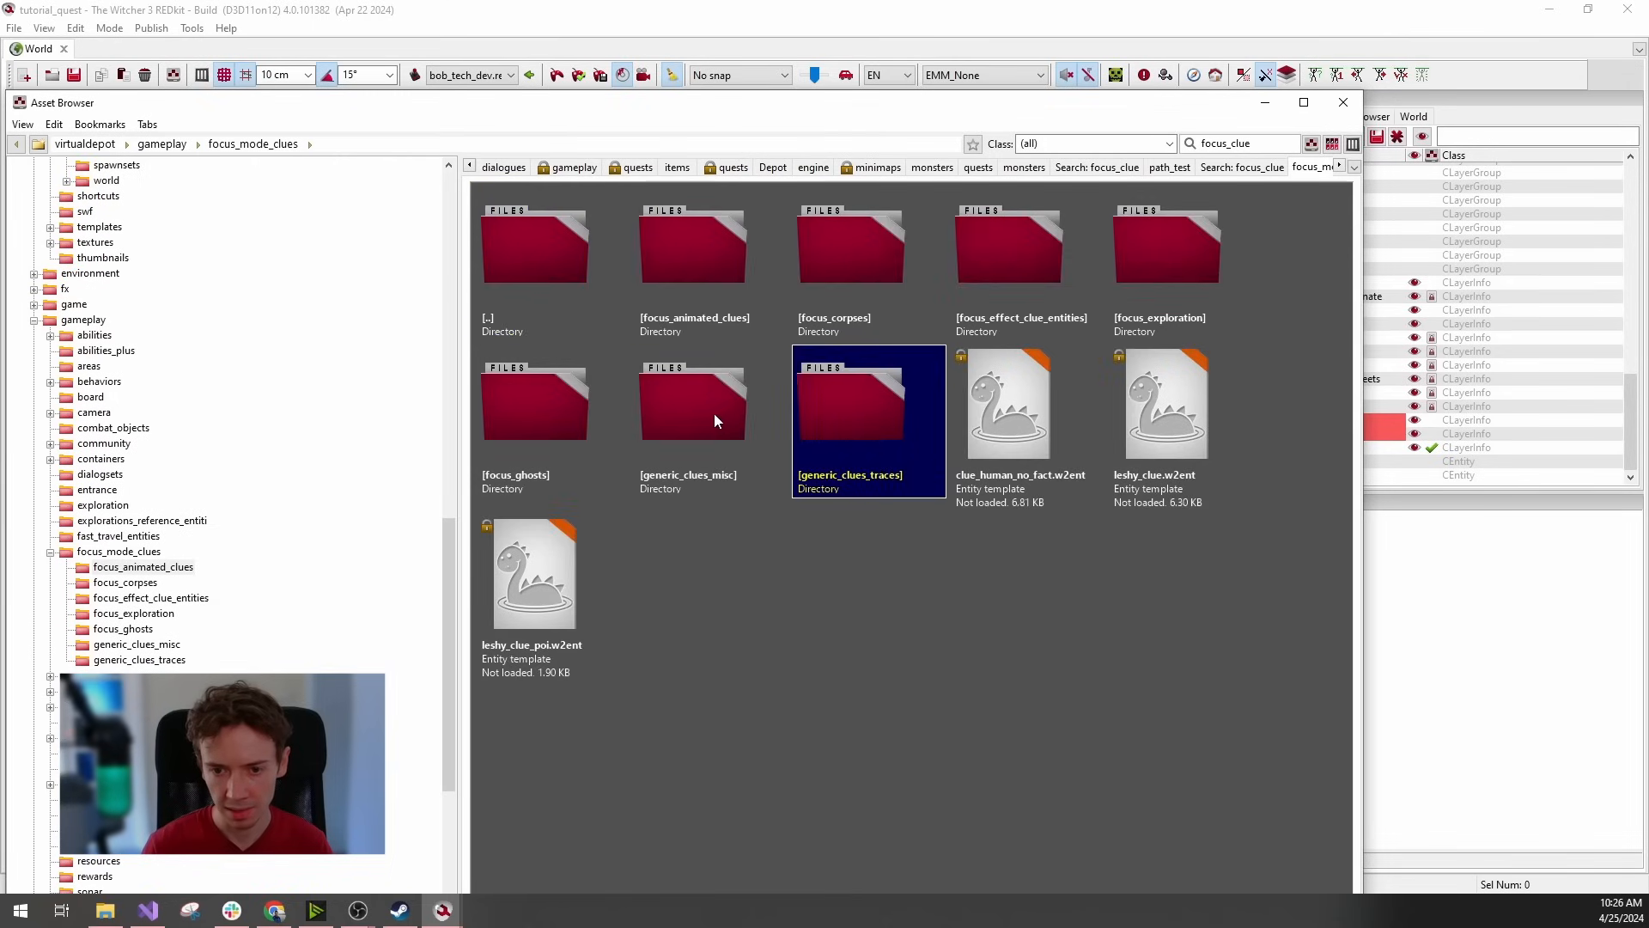
pyautogui.doubleClick(829, 410)
pyautogui.click(771, 345)
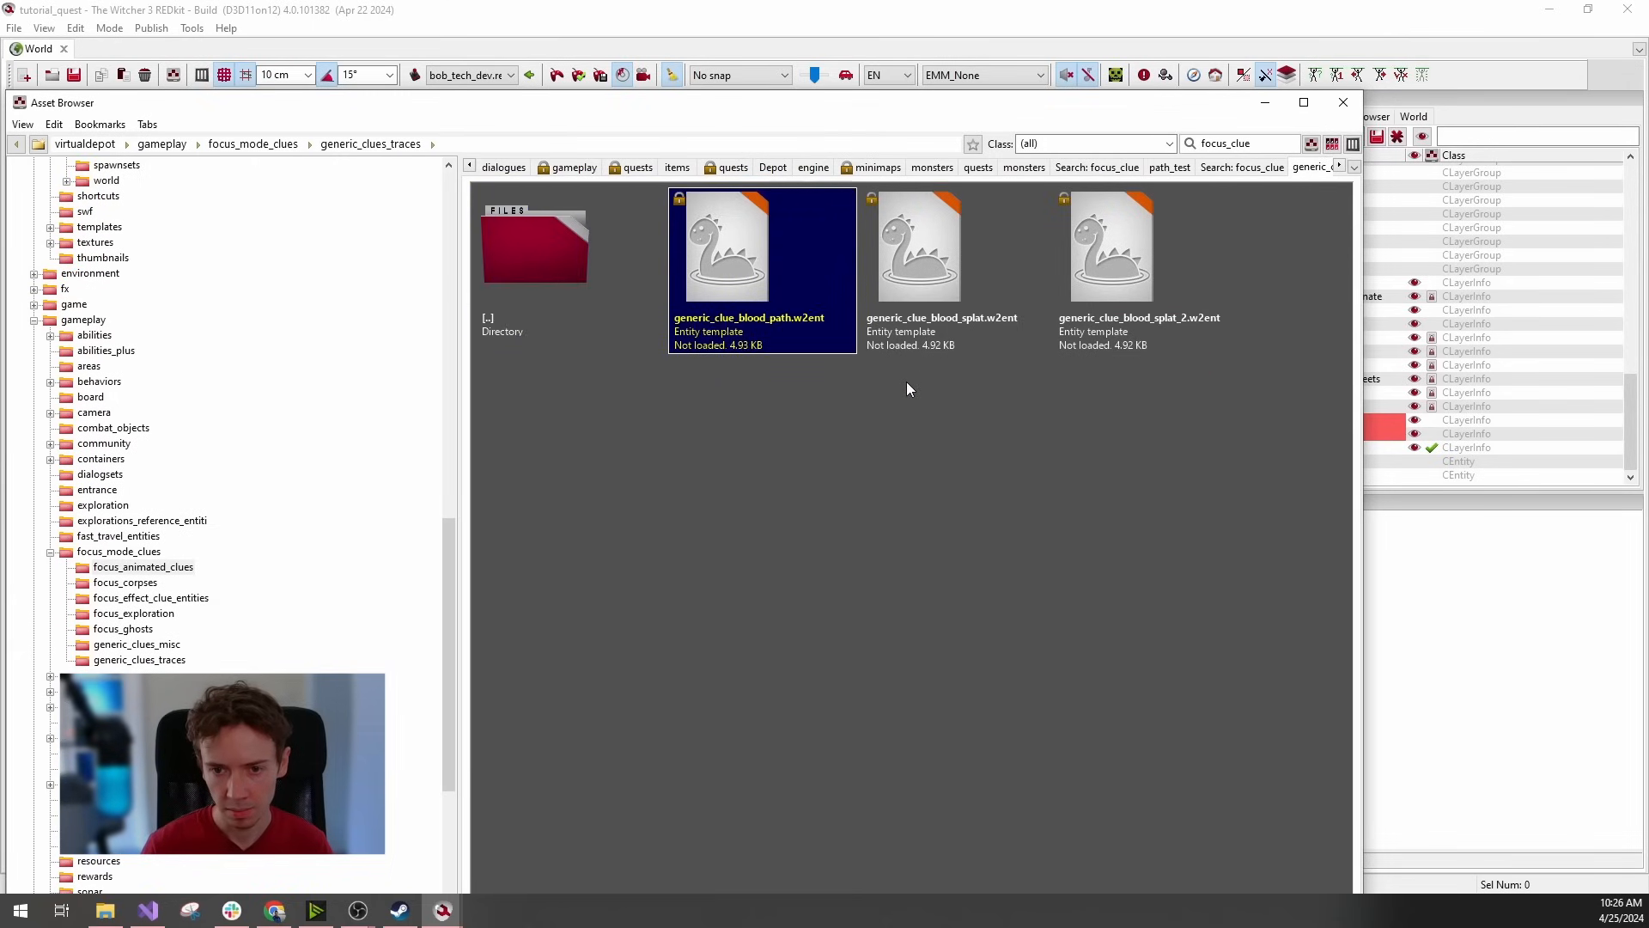
pyautogui.click(991, 294)
pyautogui.click(1114, 358)
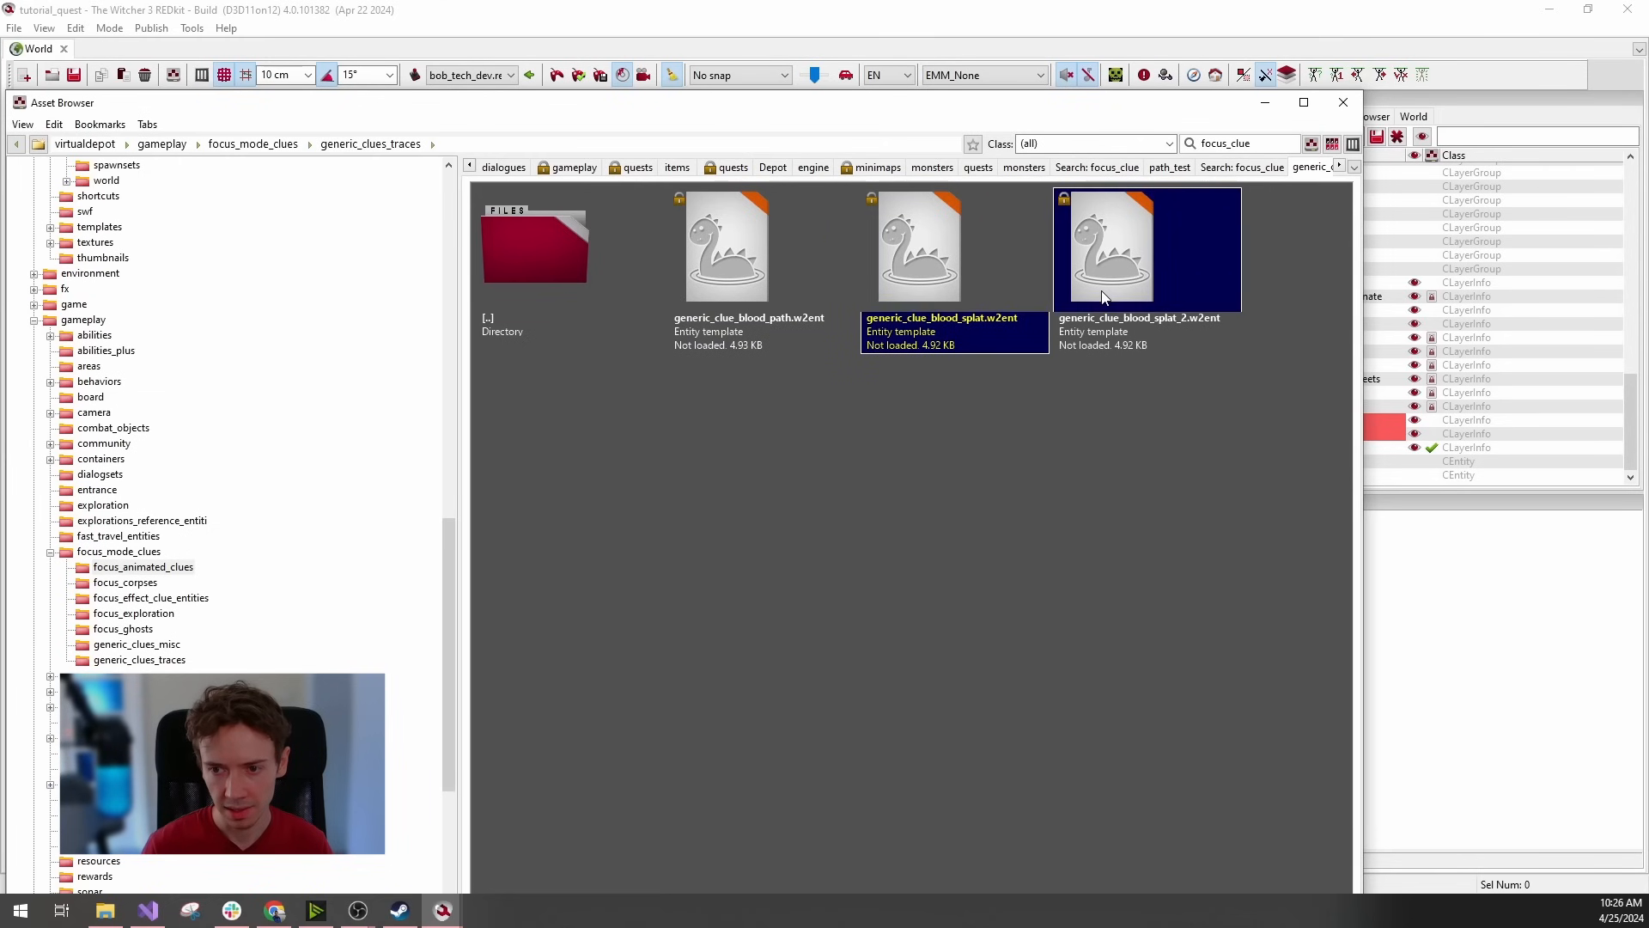
pyautogui.moveTo(1108, 104); pyautogui.dragTo(1156, 166)
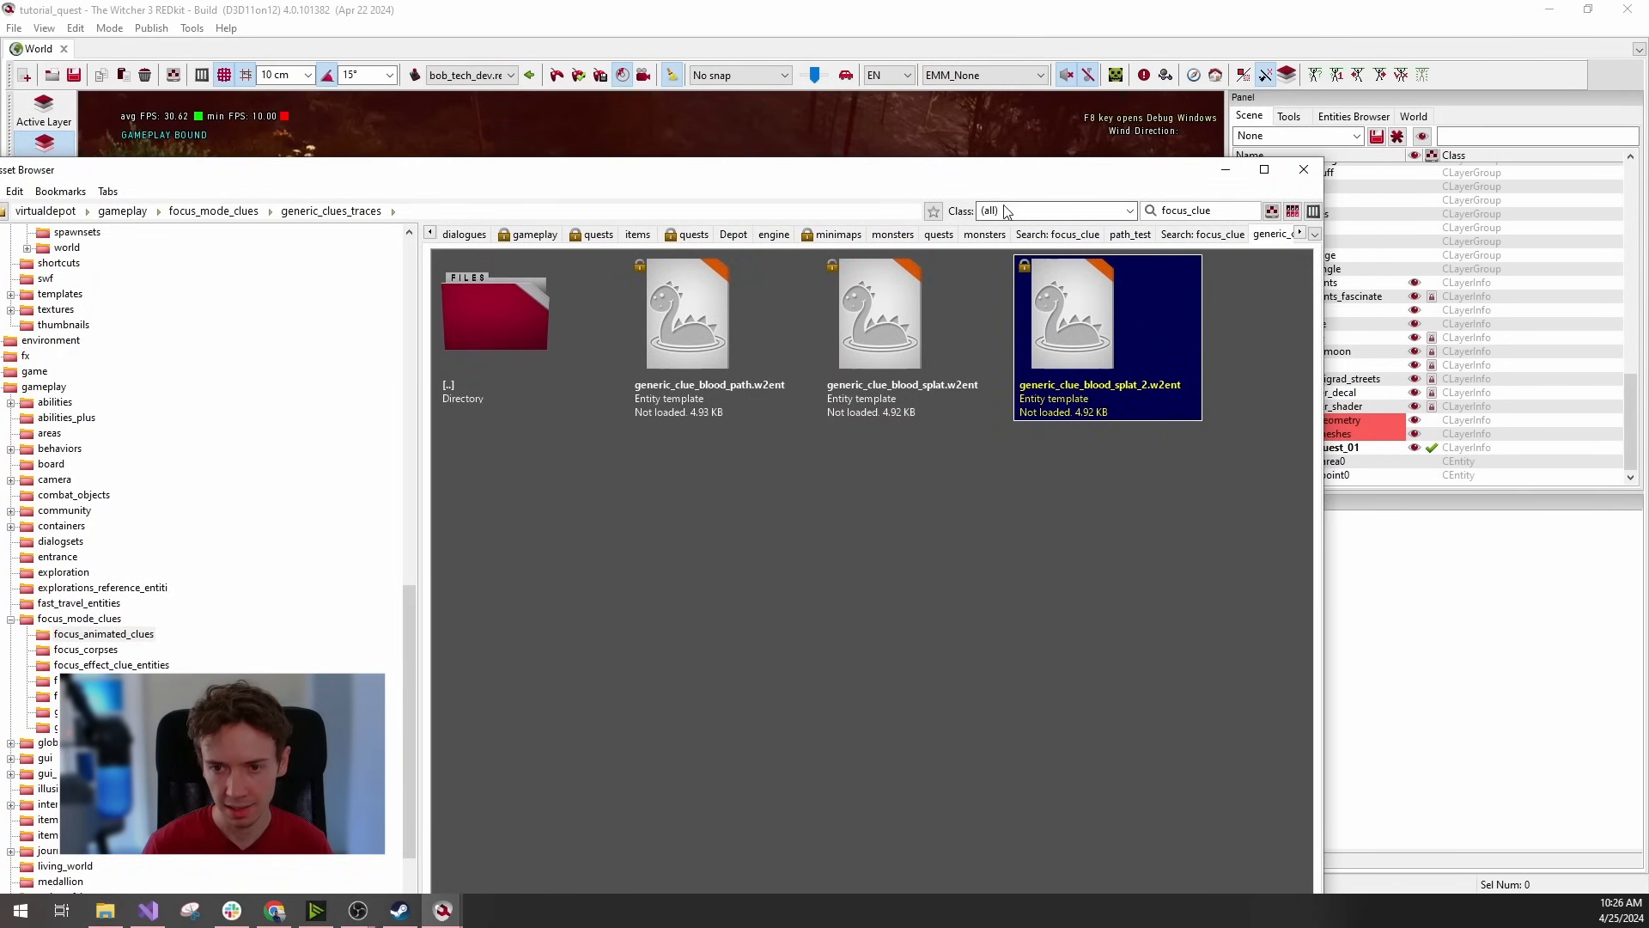
pyautogui.moveTo(993, 183); pyautogui.dragTo(455, 464)
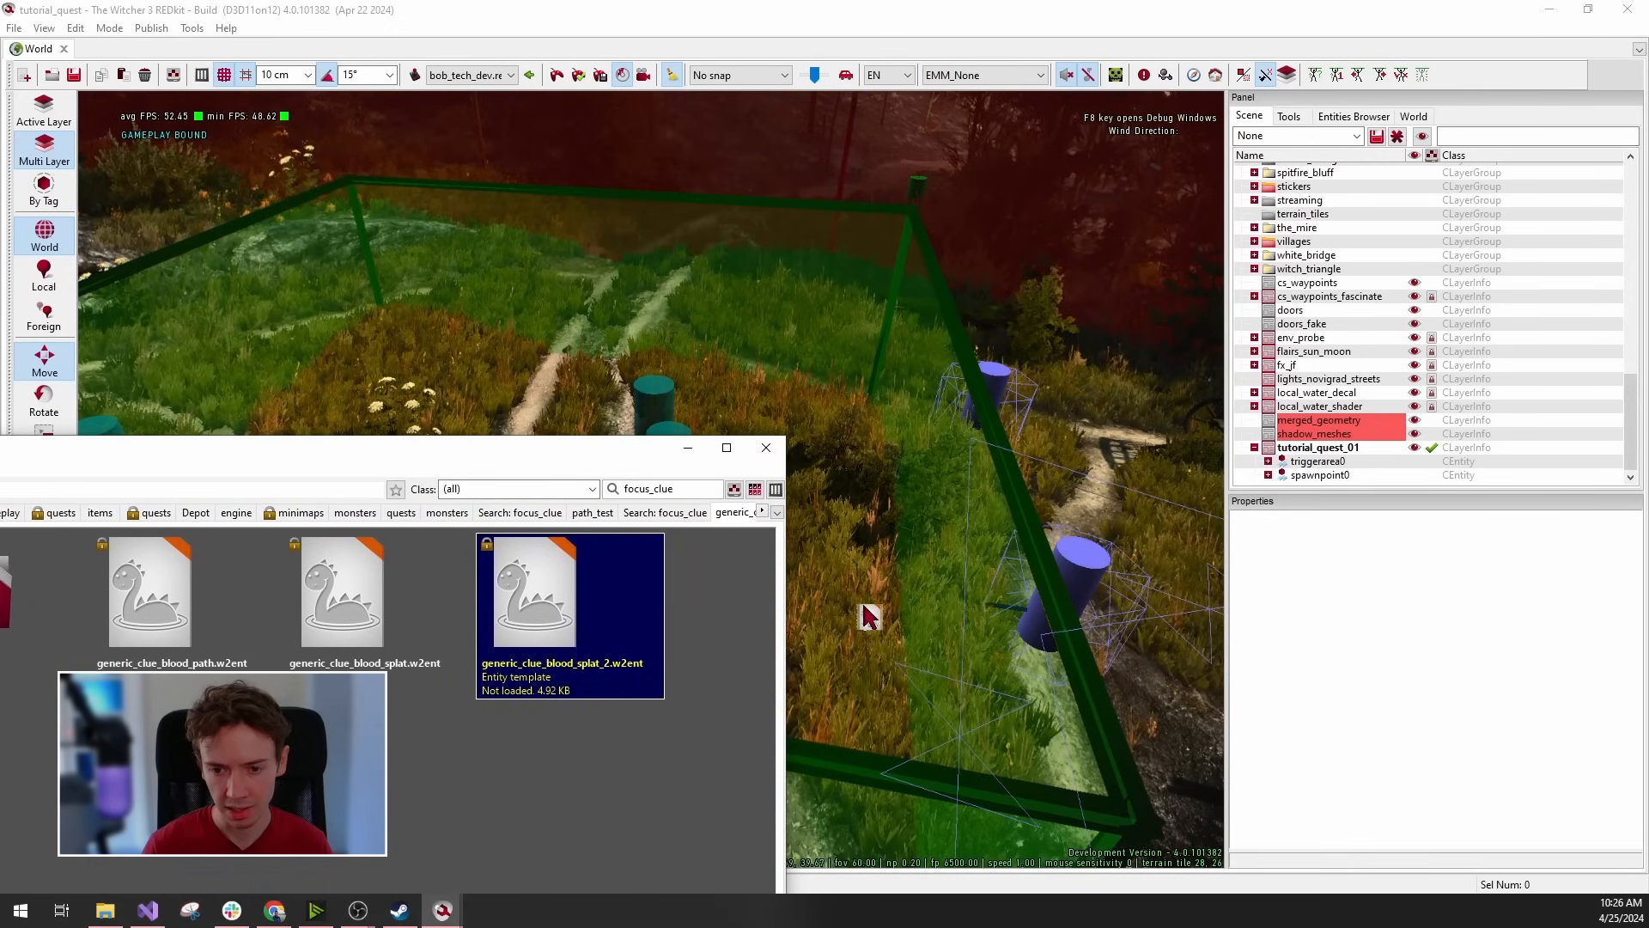
pyautogui.moveTo(853, 619); pyautogui.dragTo(852, 618)
pyautogui.click(688, 448)
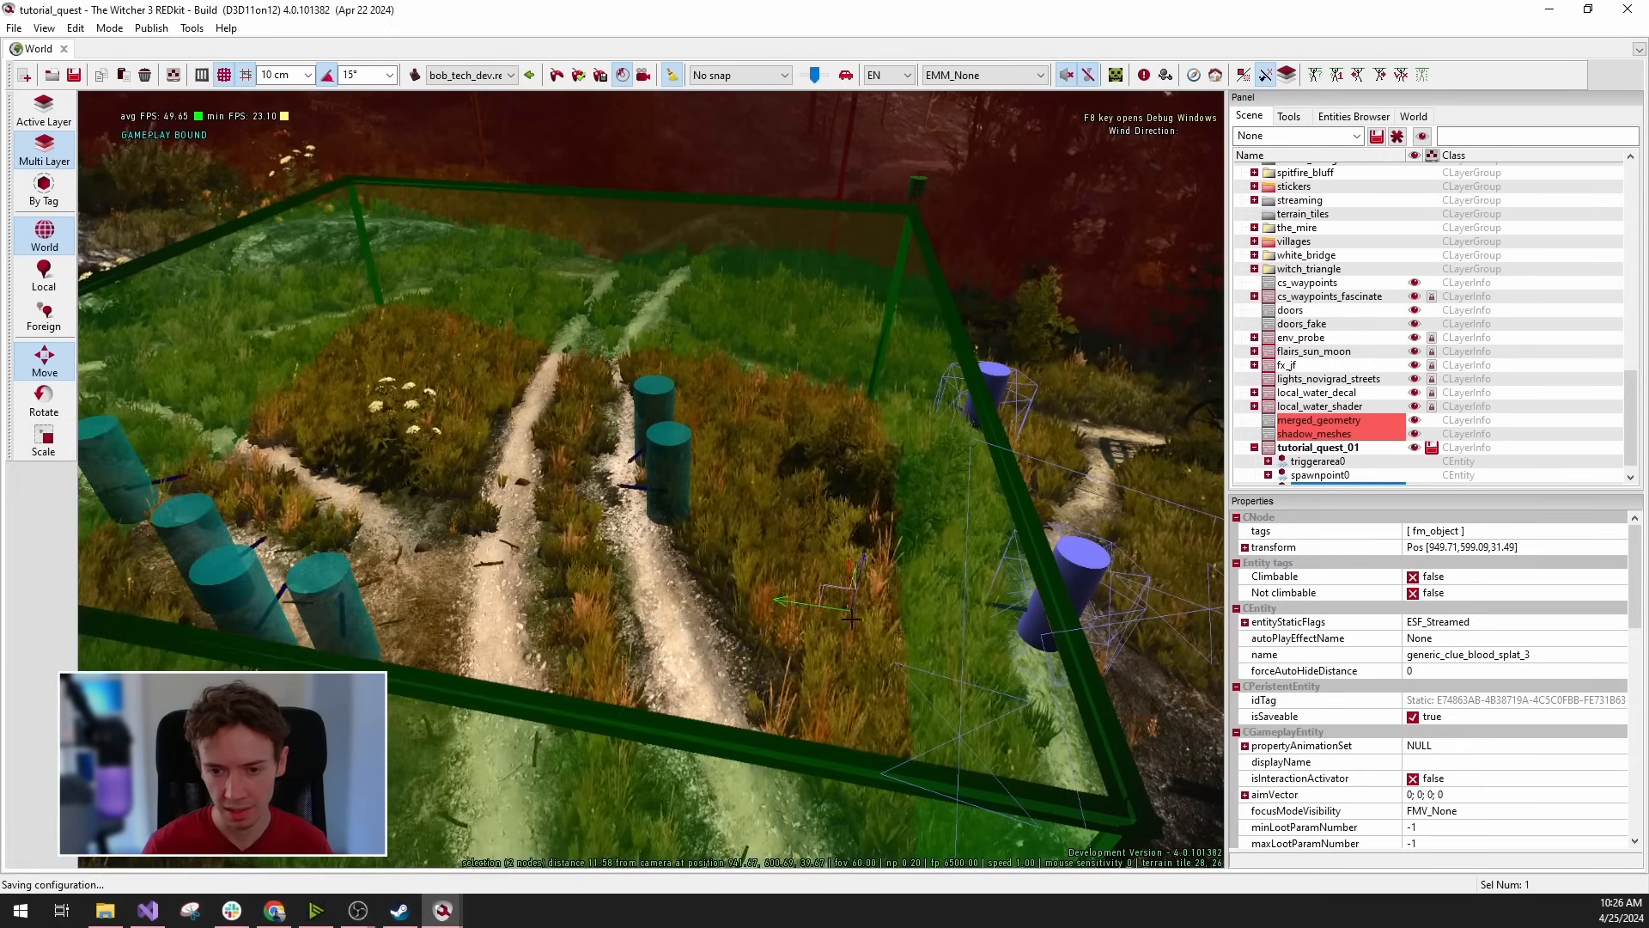
# Examine the placed blood splat clue and the surrounding grass up close in the world view.
pyautogui.moveTo(713, 481); pyautogui.dragTo(850, 517, button='right')
pyautogui.press('w')
pyautogui.moveTo(723, 515); pyautogui.dragTo(723, 534, button='right')
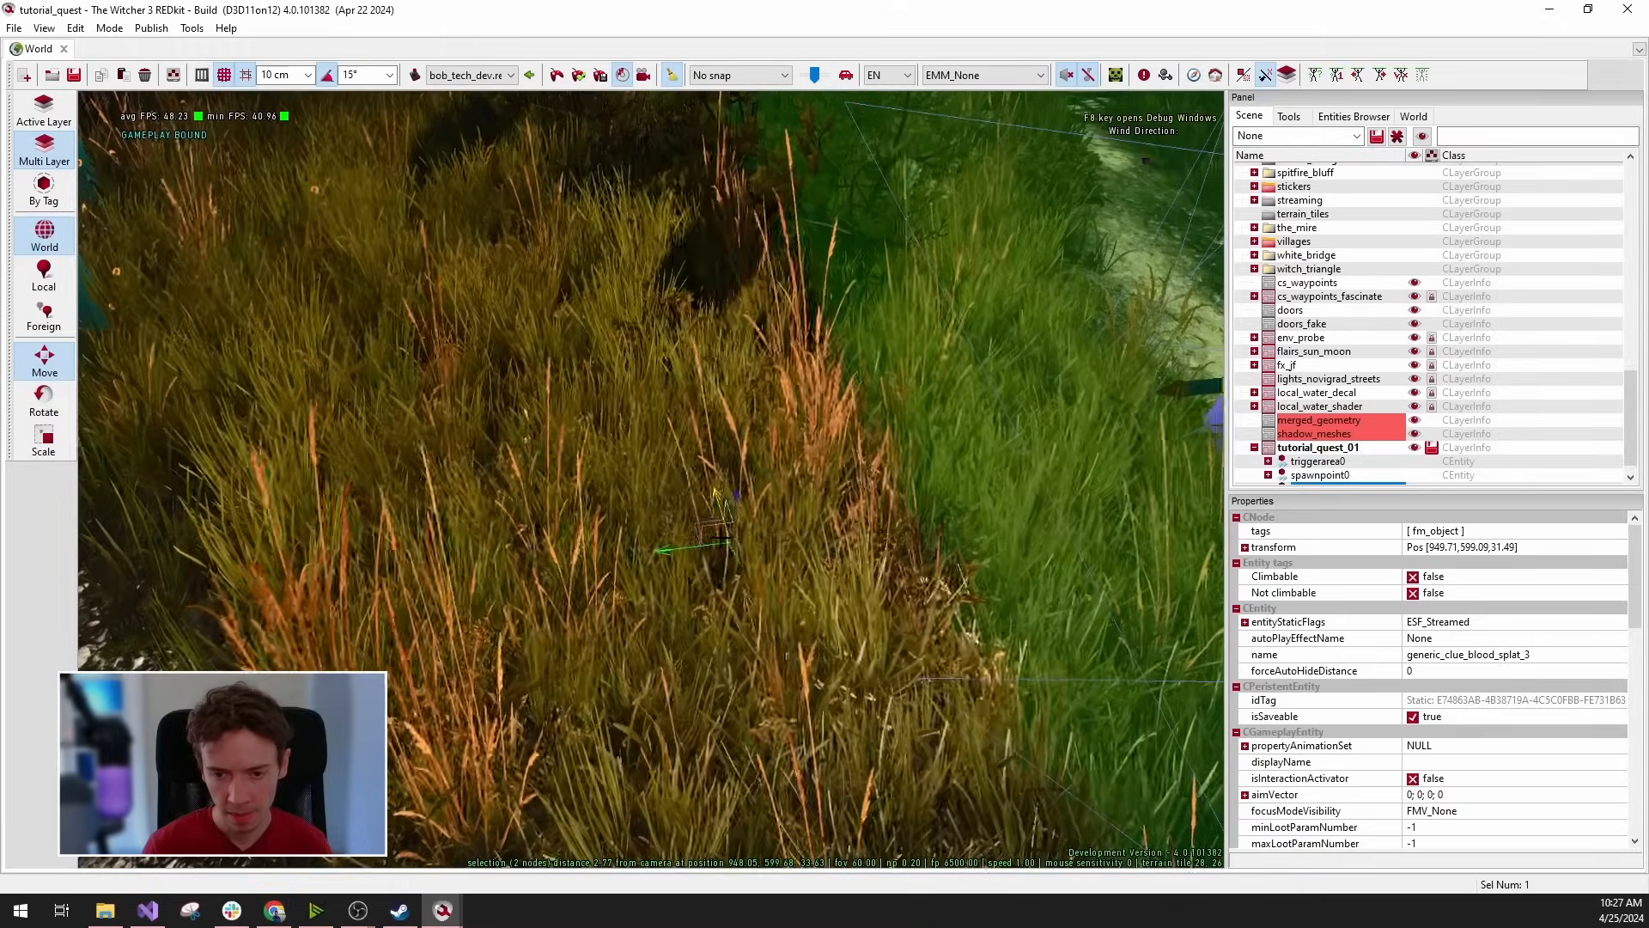
pyautogui.rightClick(723, 539)
pyautogui.click(464, 533)
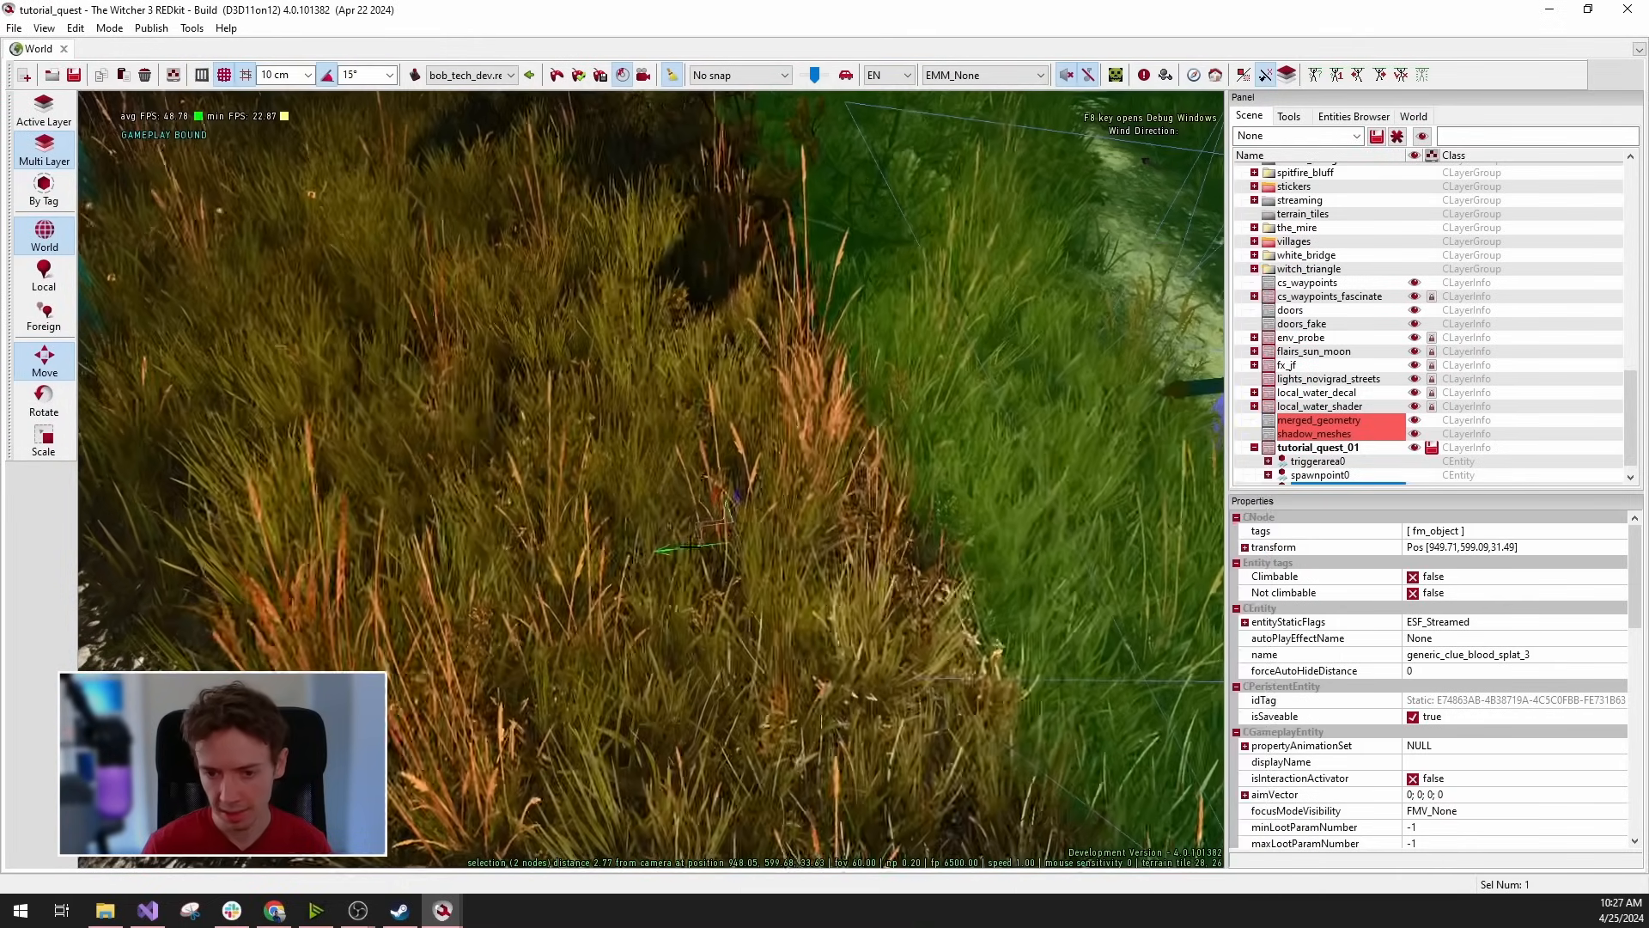
pyautogui.moveTo(785, 579)
pyautogui.mouseDown(button='right')
pyautogui.moveTo(800, 546)
pyautogui.moveTo(798, 593)
pyautogui.mouseUp(button='right')
pyautogui.press('w')
pyautogui.press('s')
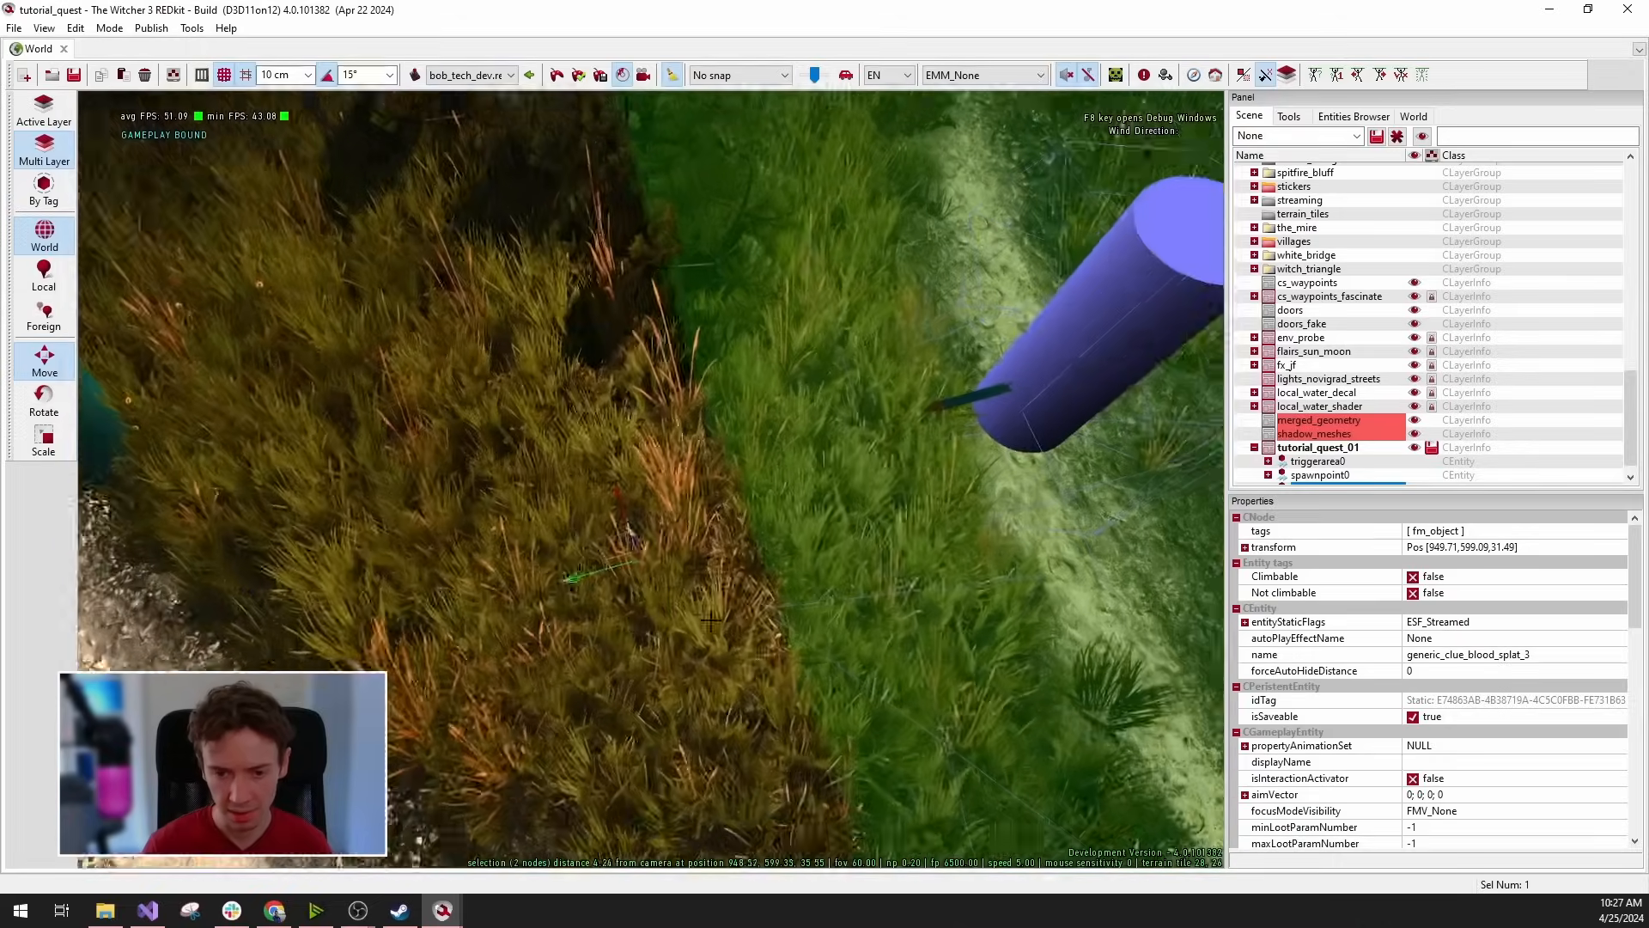
pyautogui.press('w')
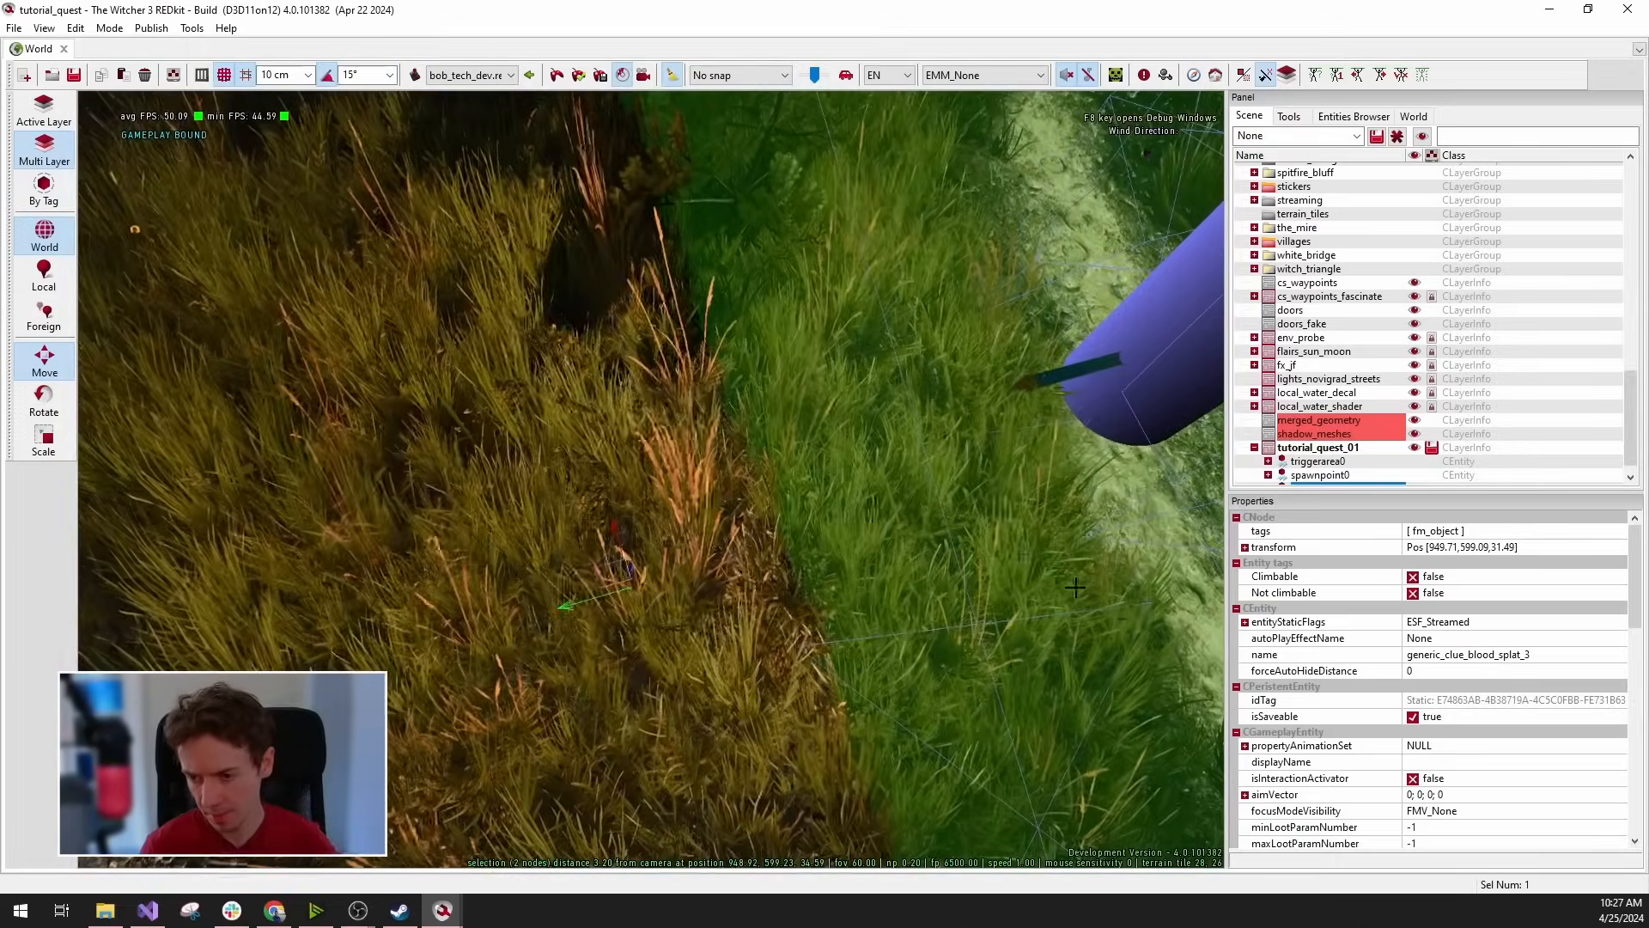
# Set isInteractive to true for the blood splat clue in the tutorial_quest_01 layer.
pyautogui.scroll(-6, 1486, 748)
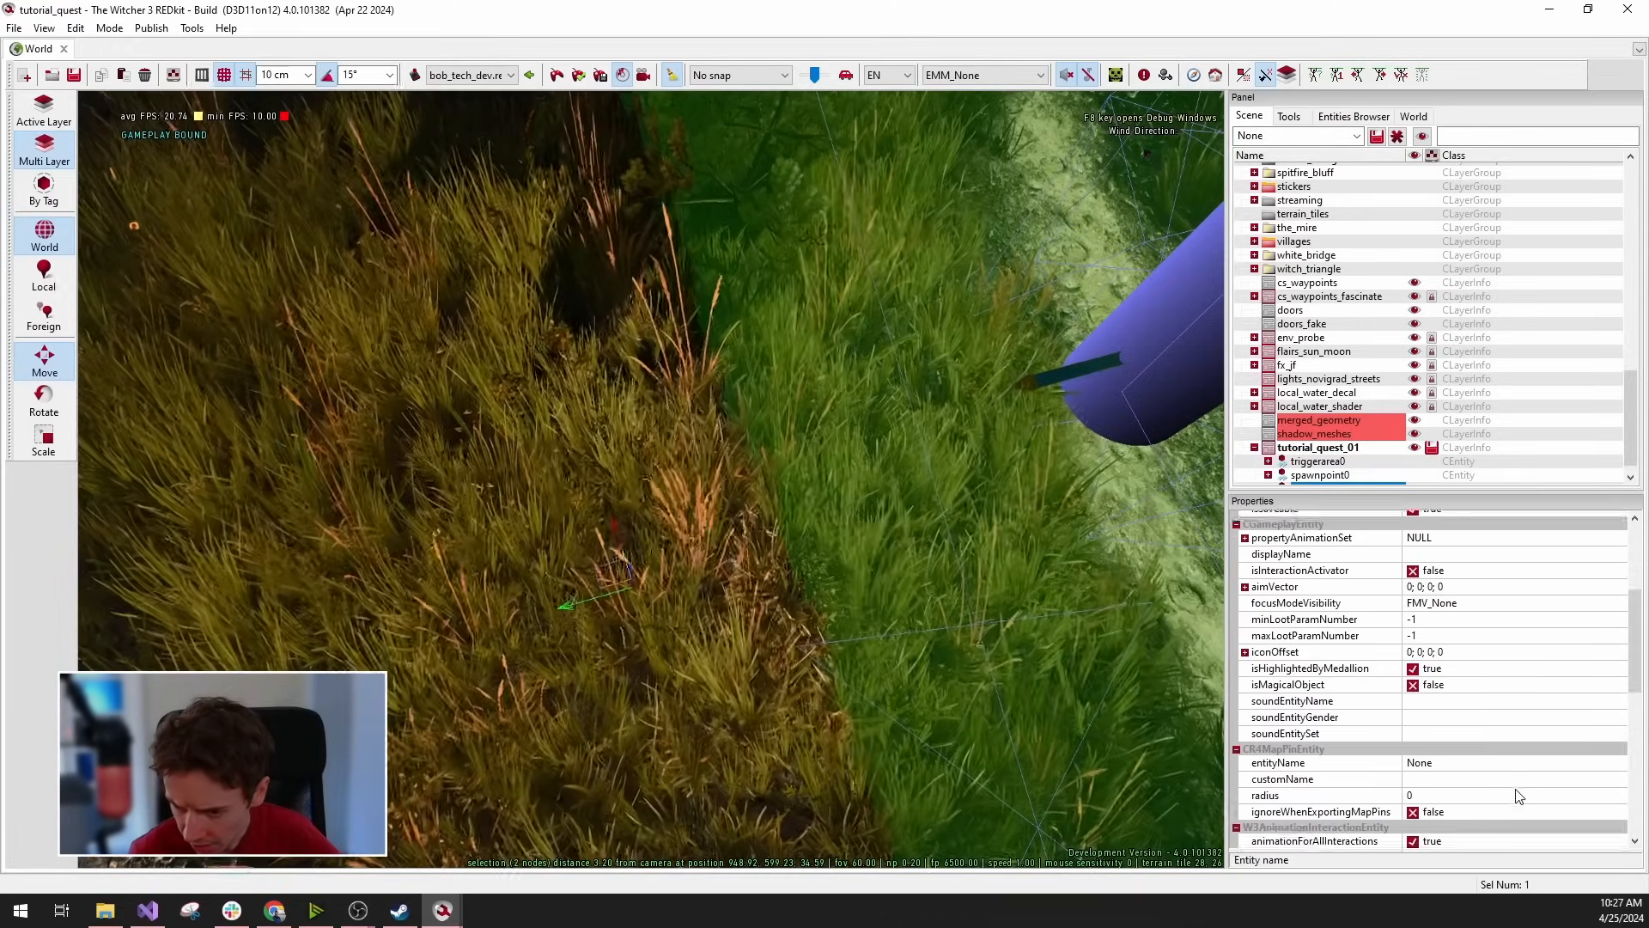
pyautogui.scroll(-3, 1512, 792)
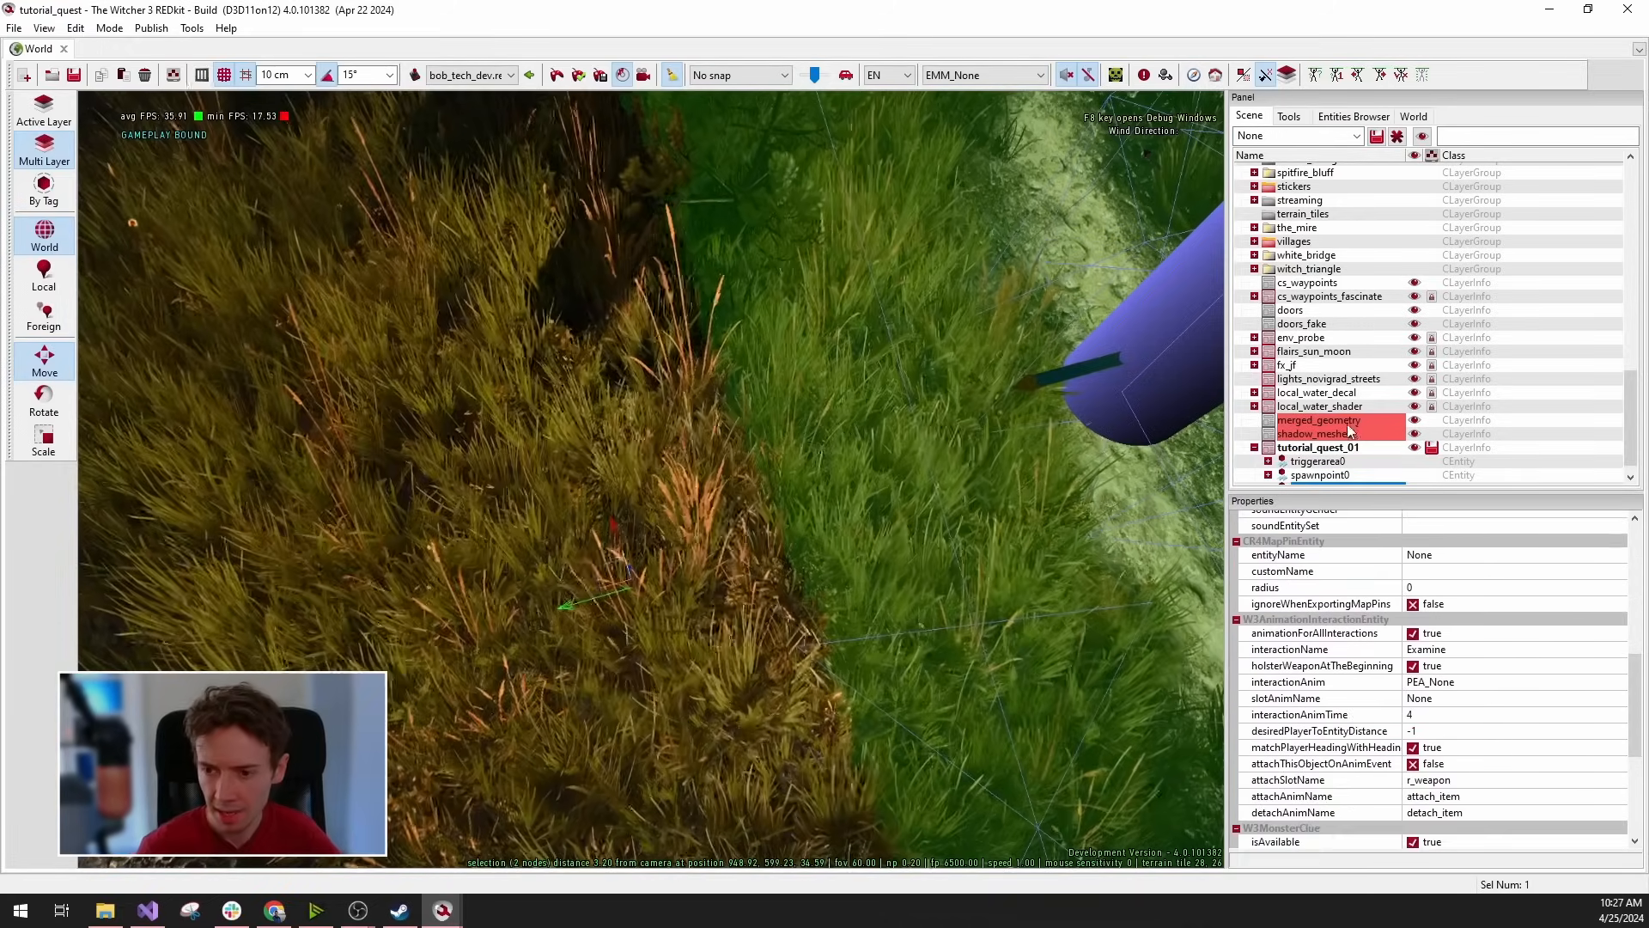
pyautogui.click(1317, 481)
pyautogui.scroll(-3, 1471, 764)
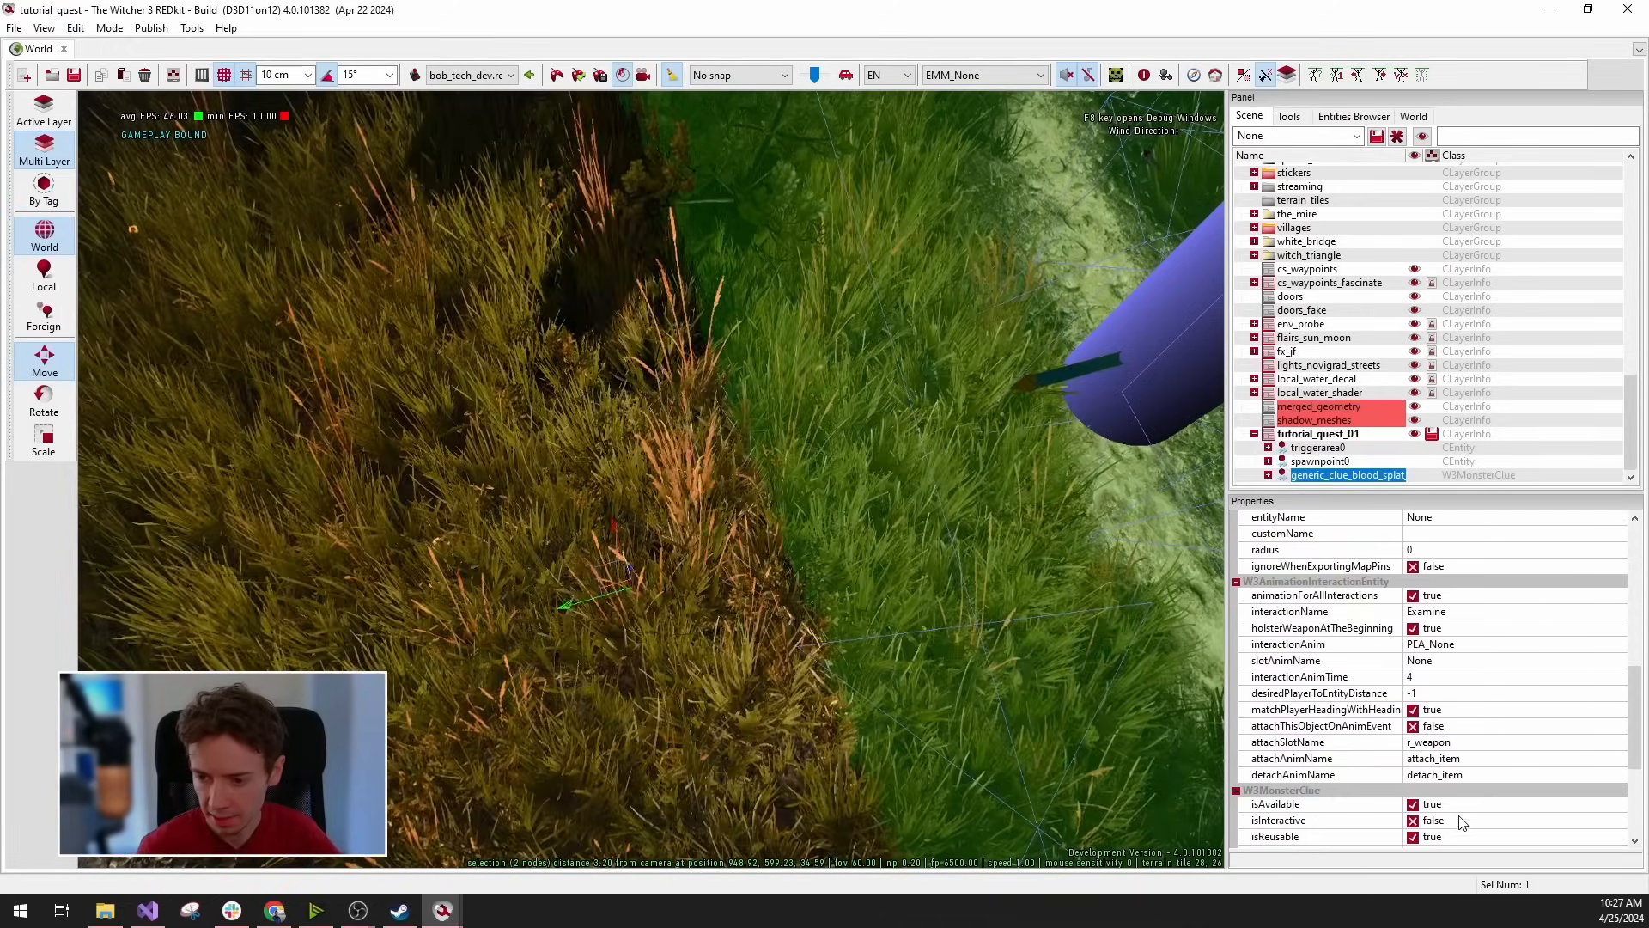
pyautogui.scroll(-1, 1471, 764)
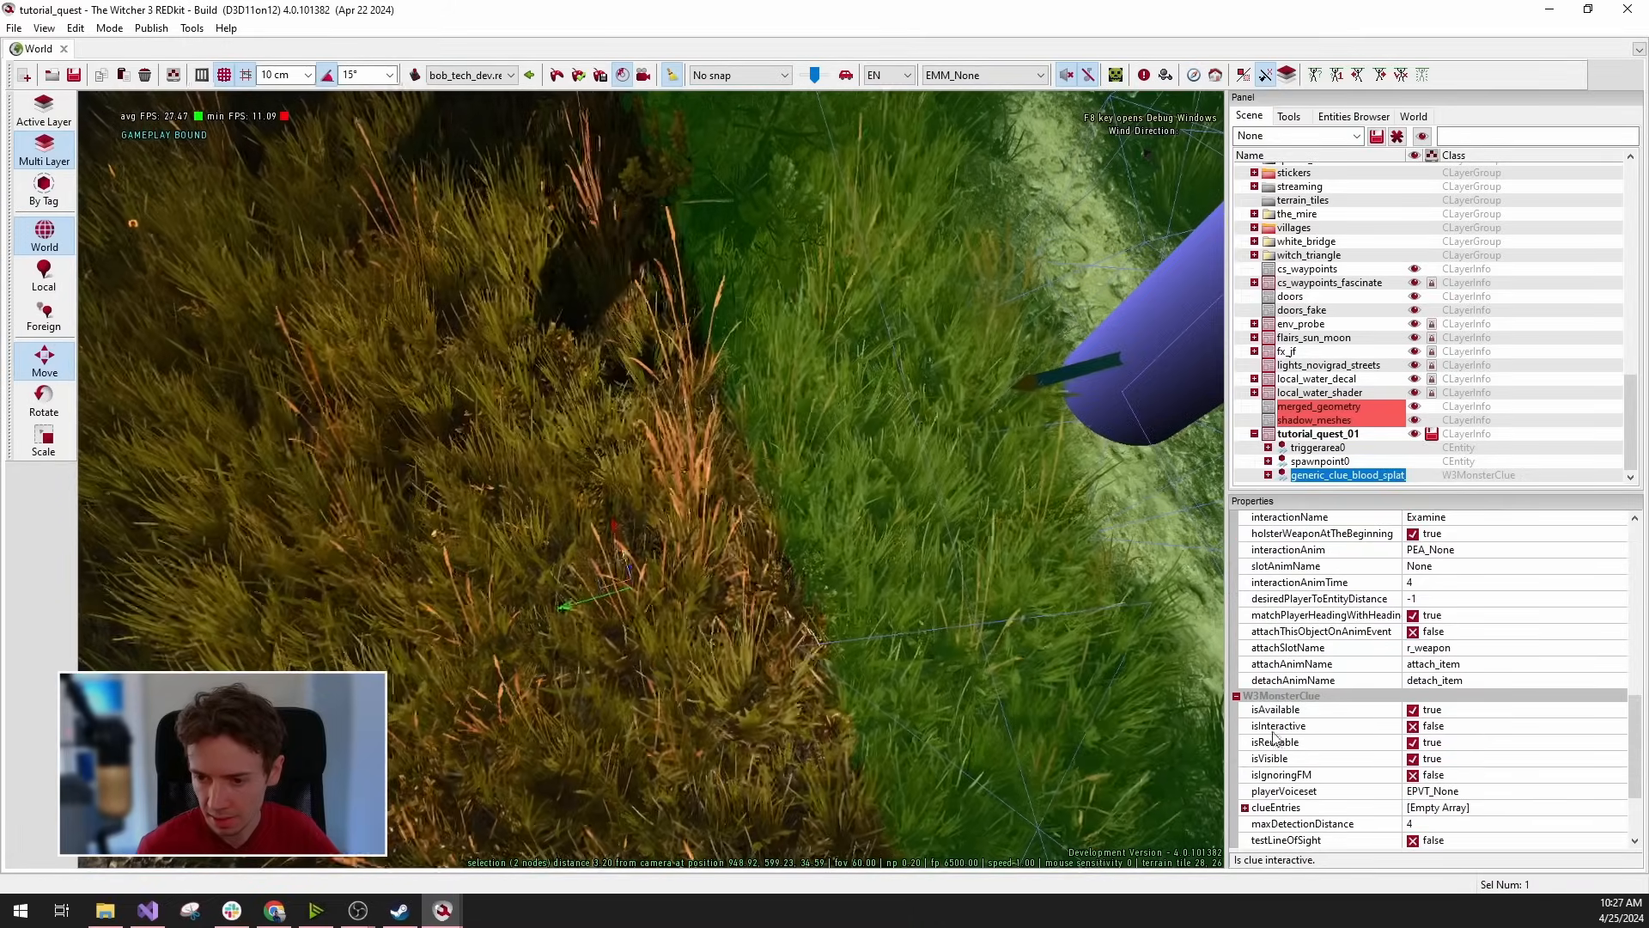
pyautogui.click(1413, 727)
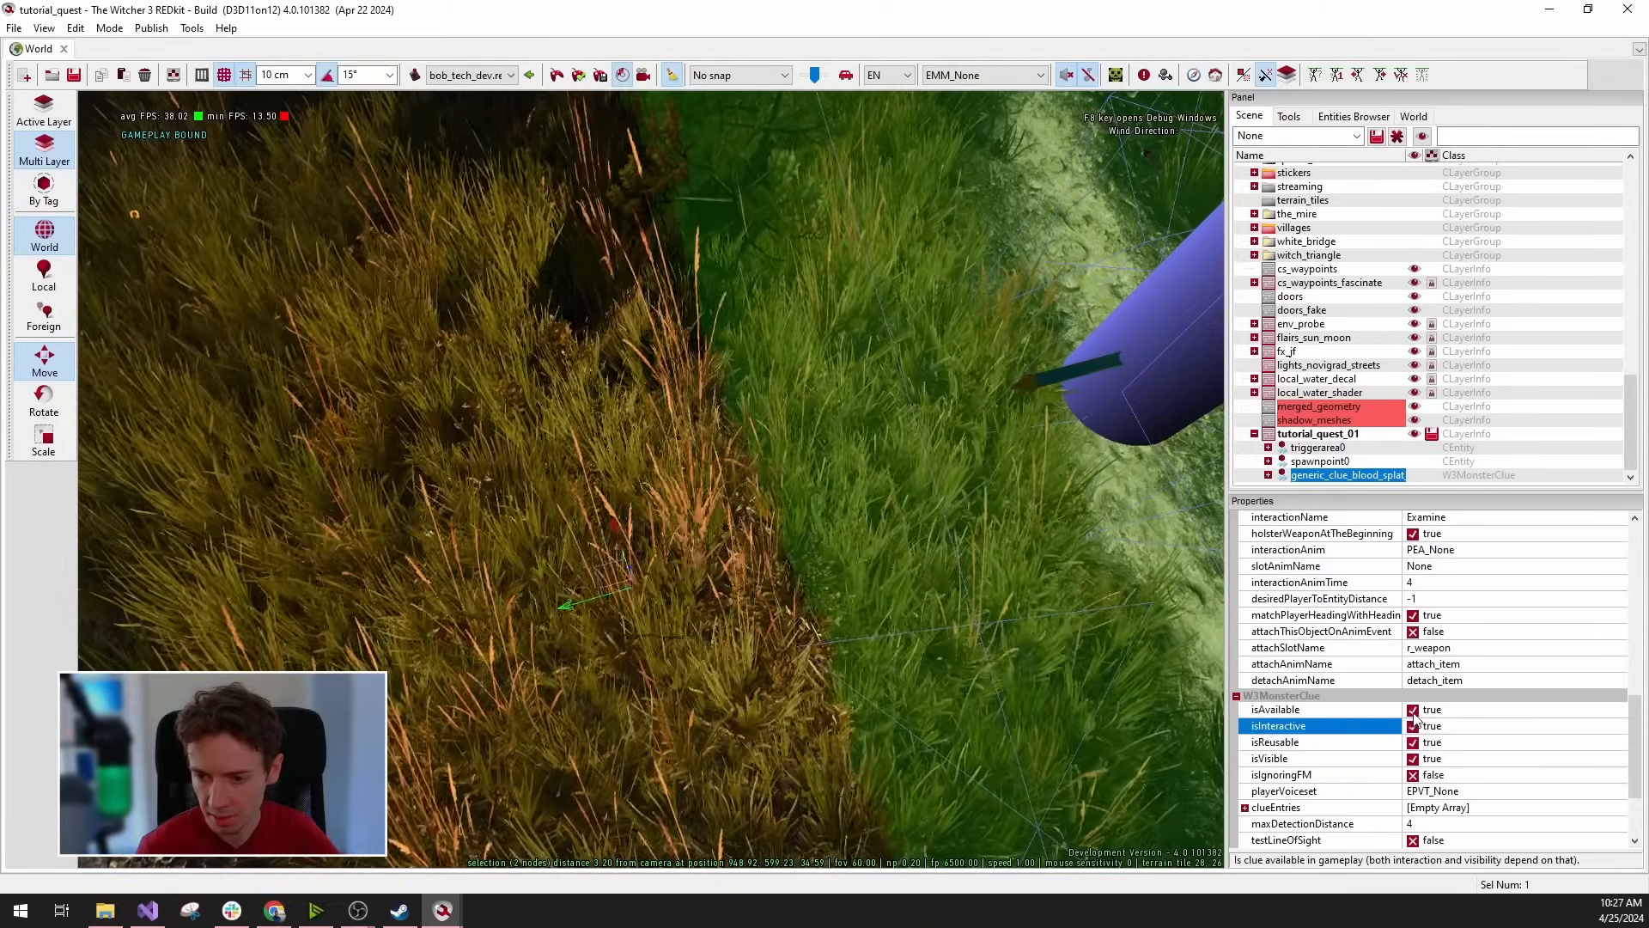
# Set the blood splat clue's interactionAnim to PEA_ExamineGround.
pyautogui.scroll(1, 1556, 726)
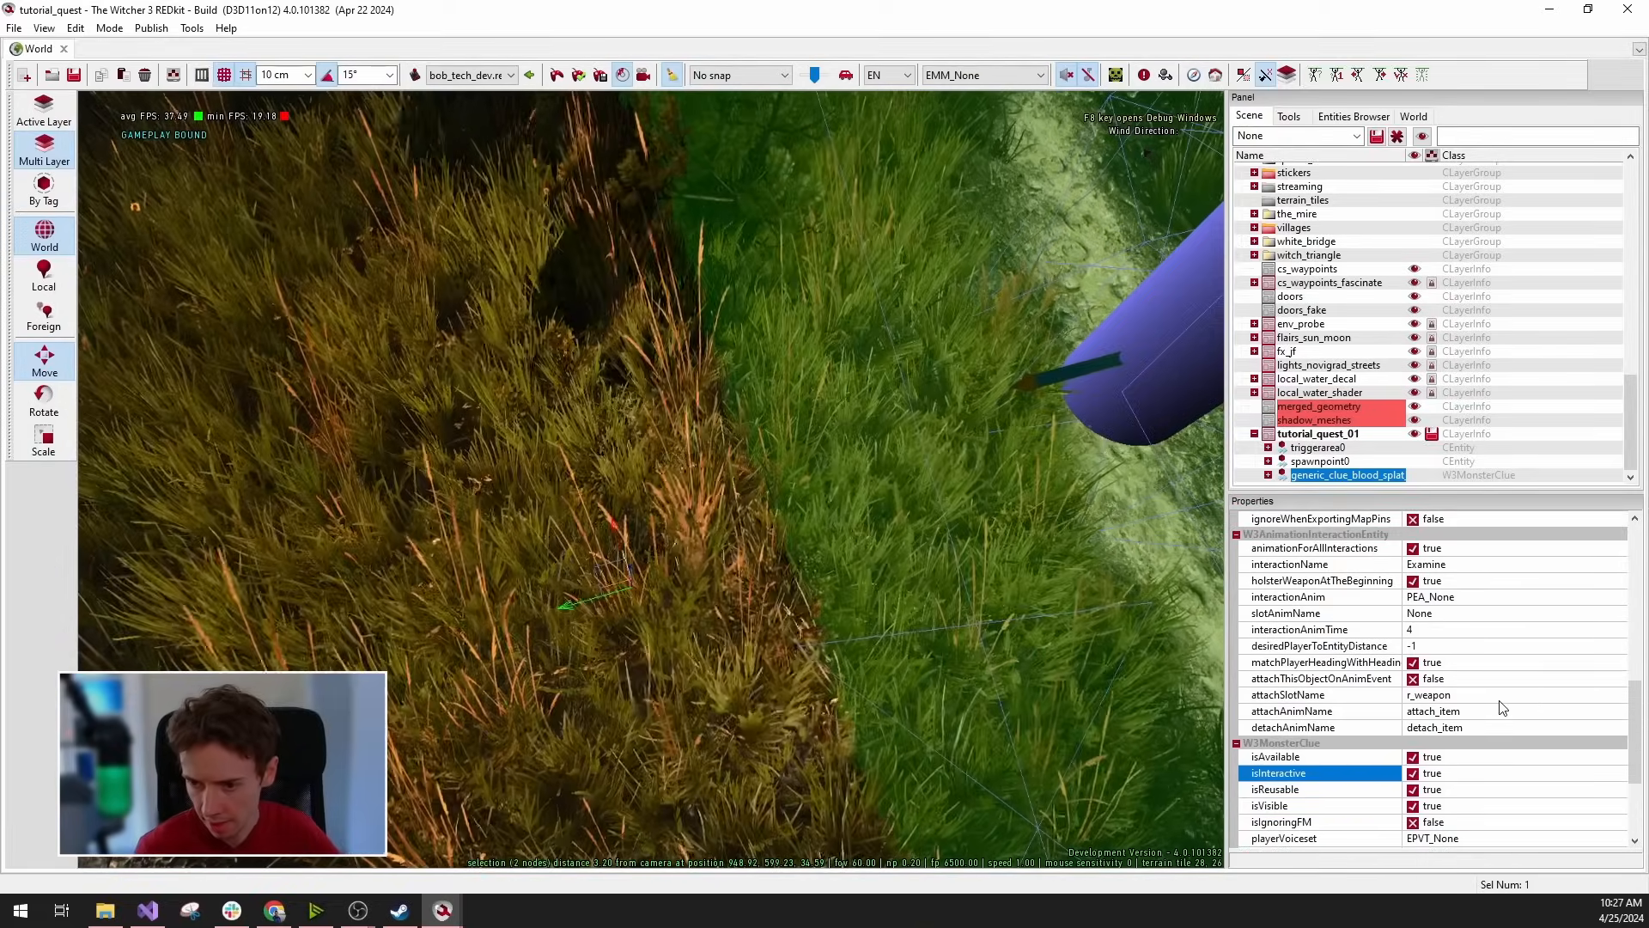
pyautogui.scroll(2, 1501, 707)
pyautogui.click(1443, 688)
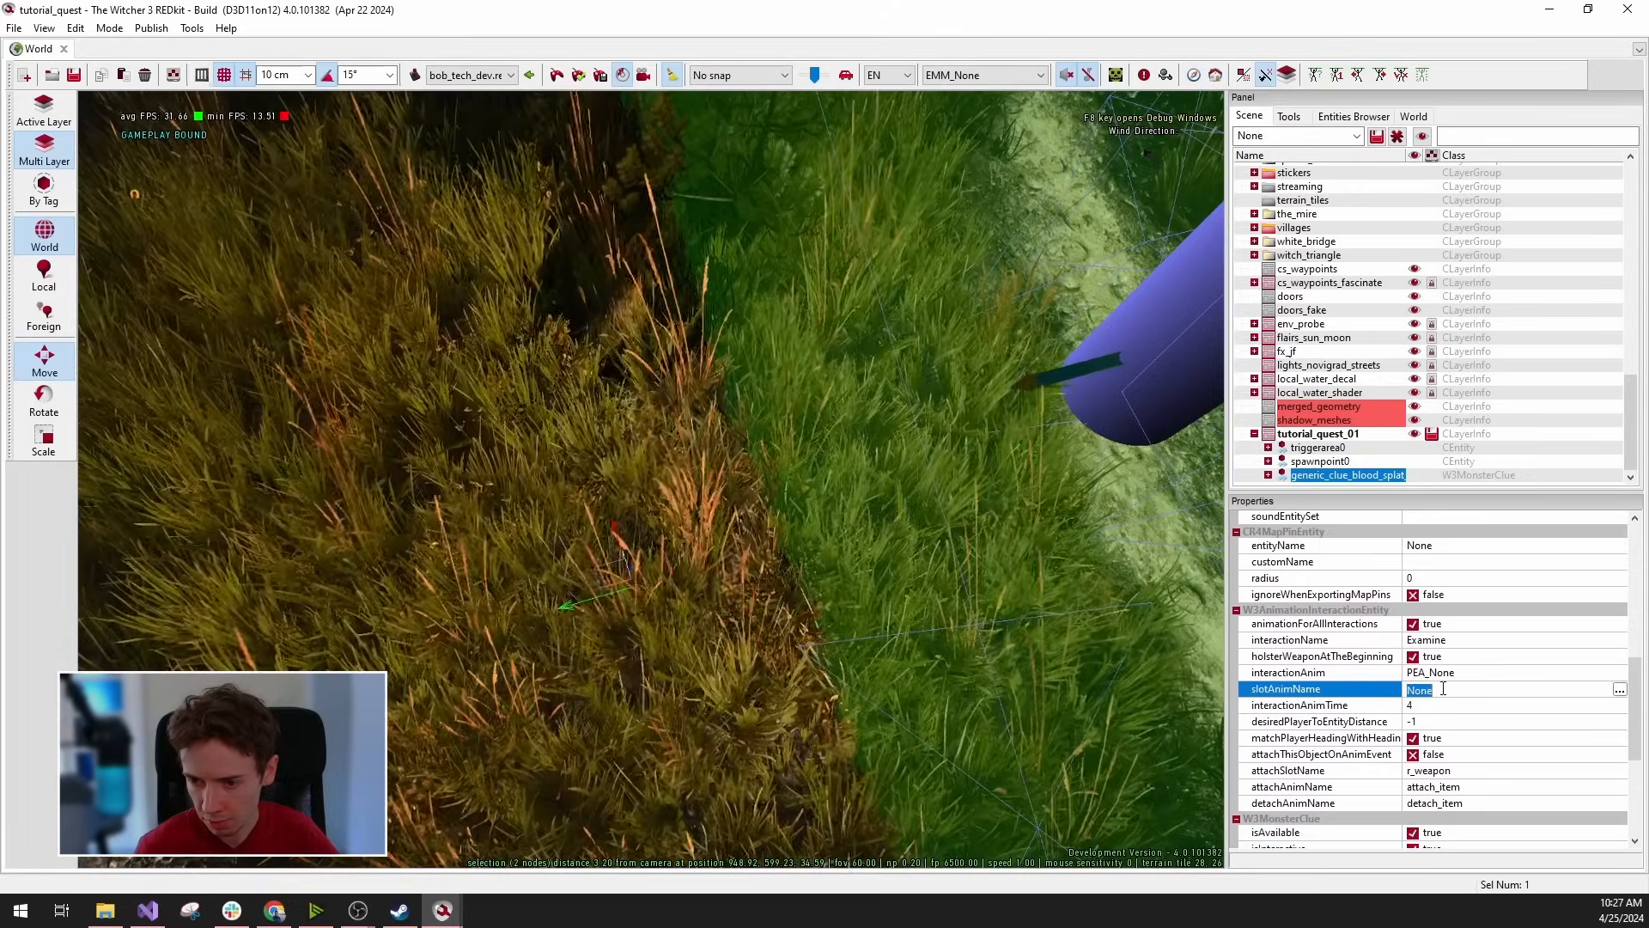
pyautogui.click(1457, 673)
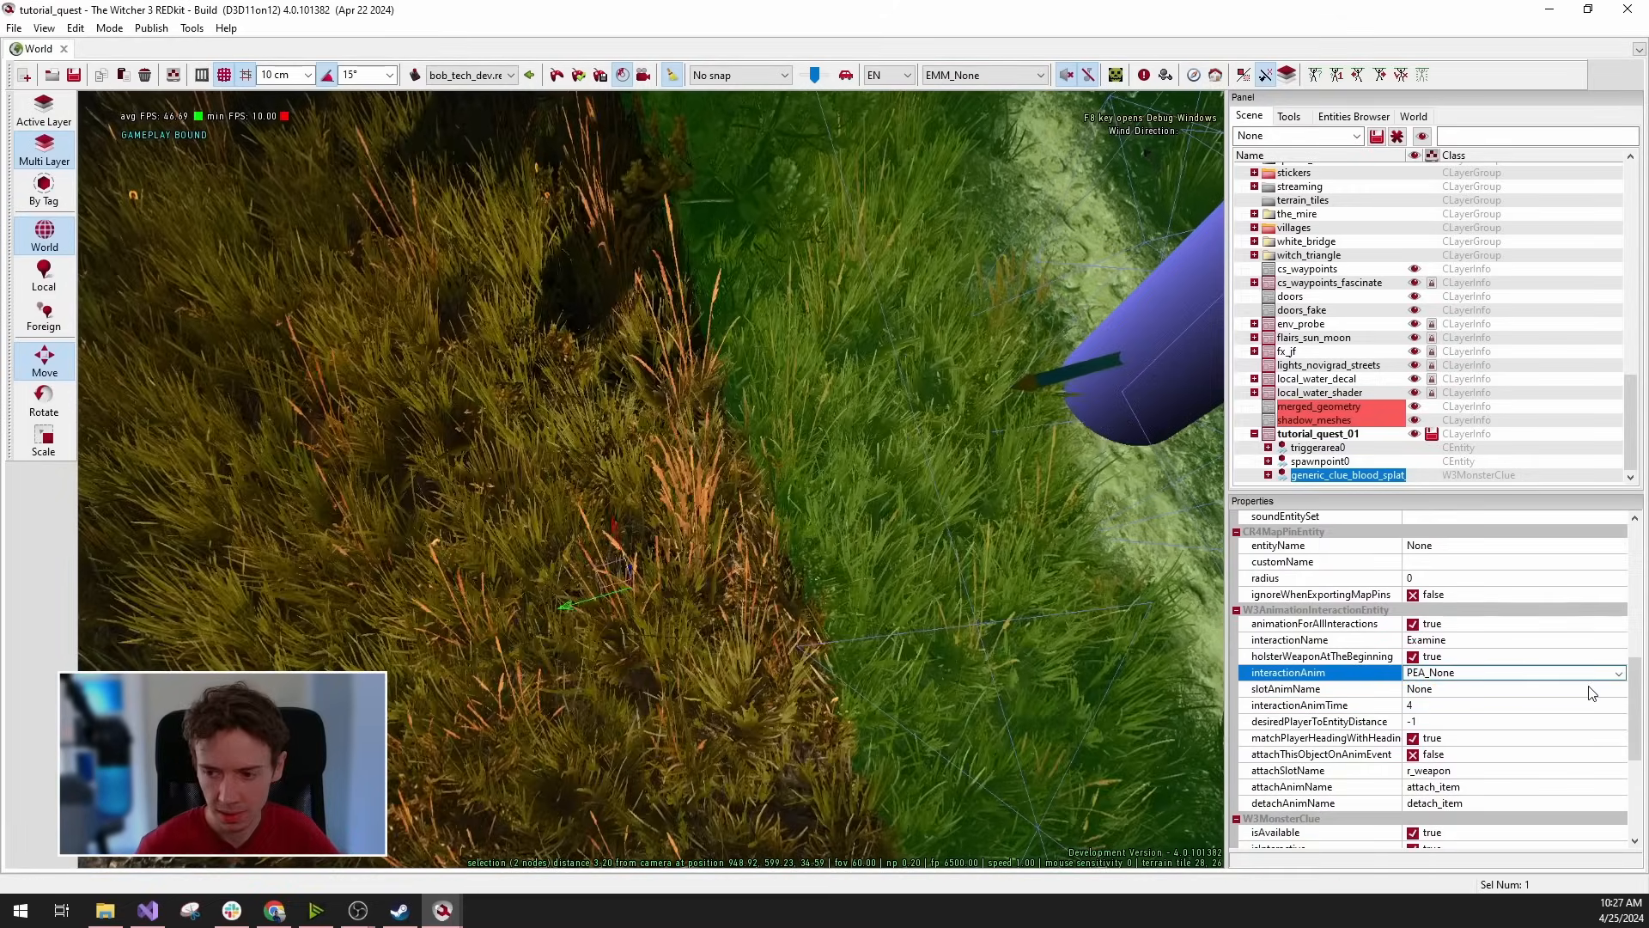
pyautogui.click(1618, 672)
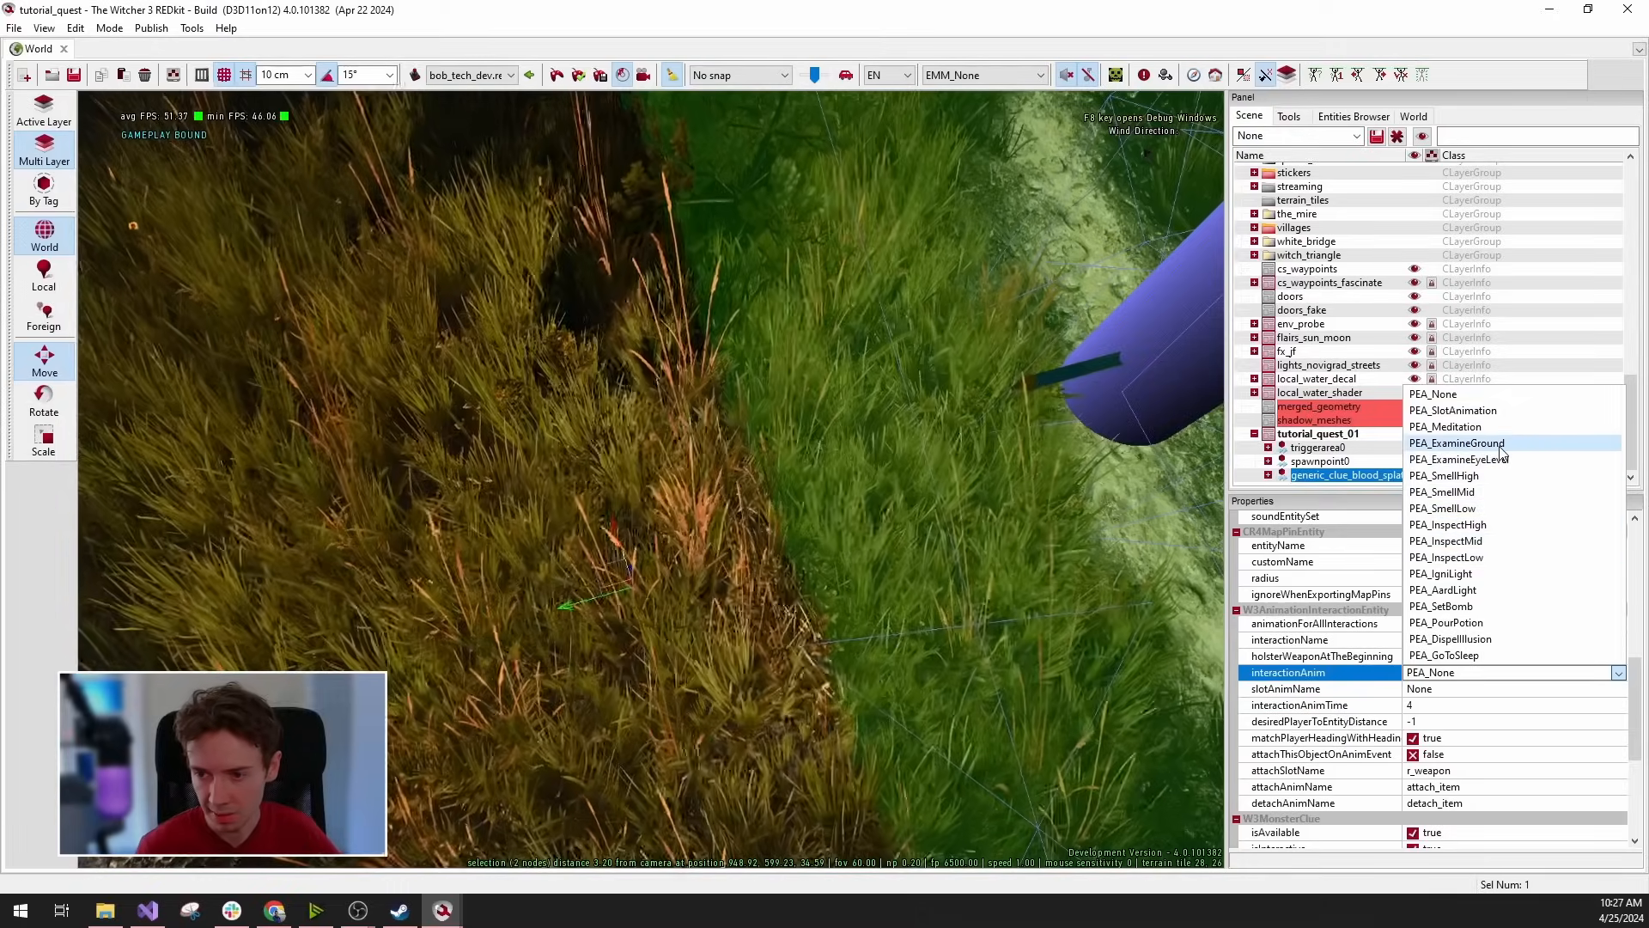
pyautogui.click(1469, 443)
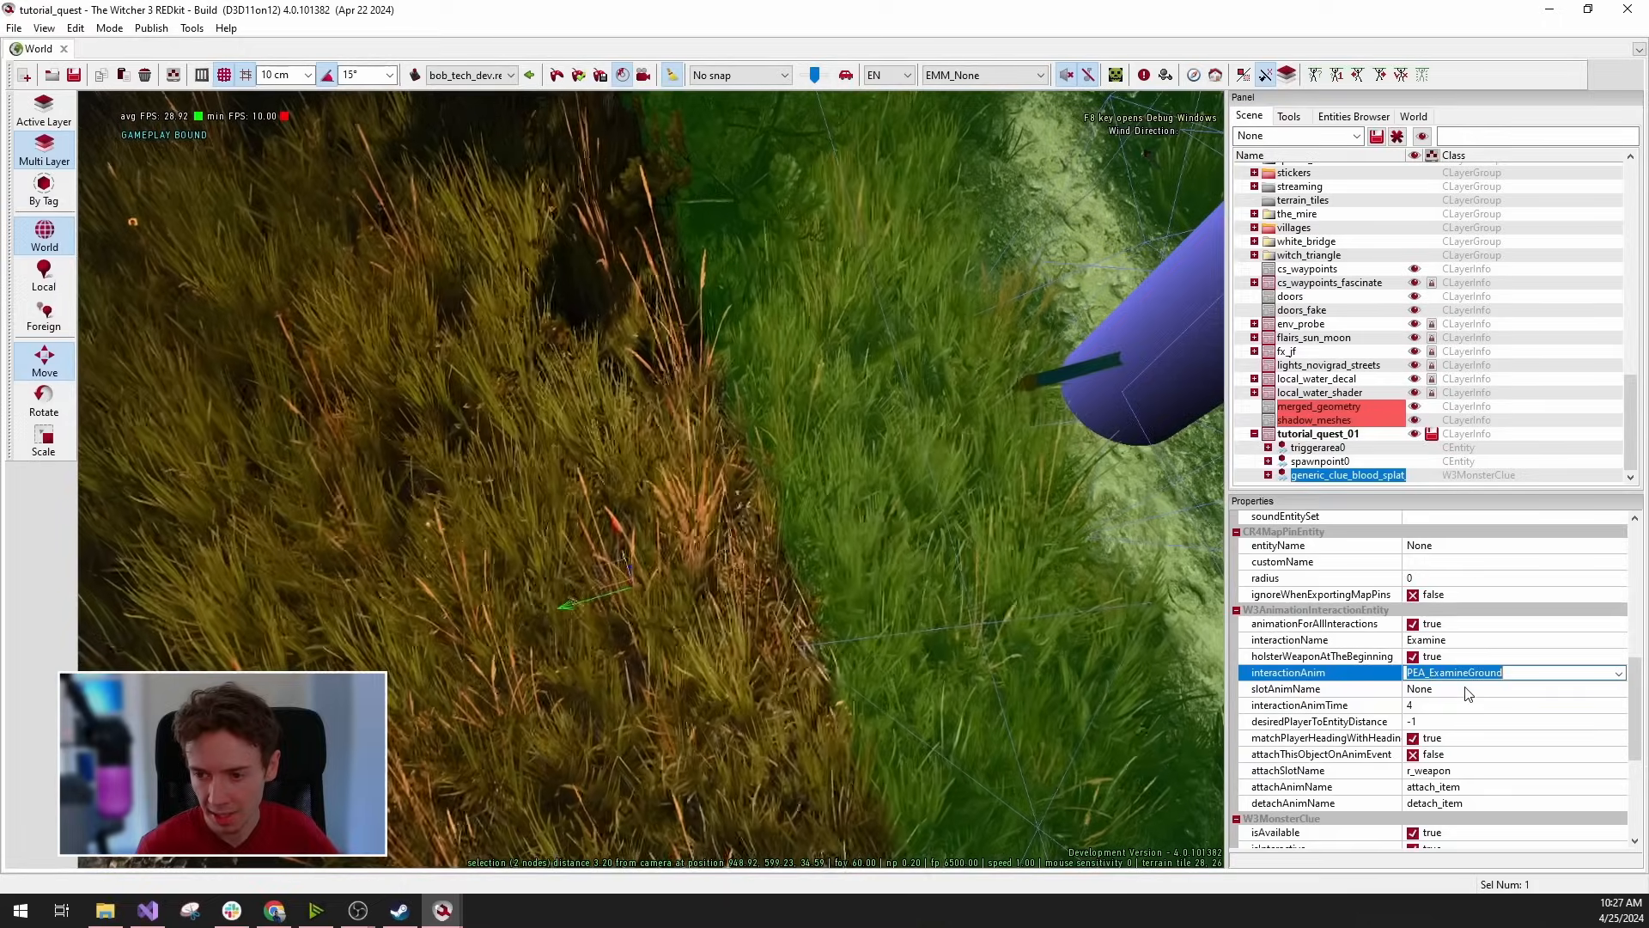
pyautogui.click(1469, 690)
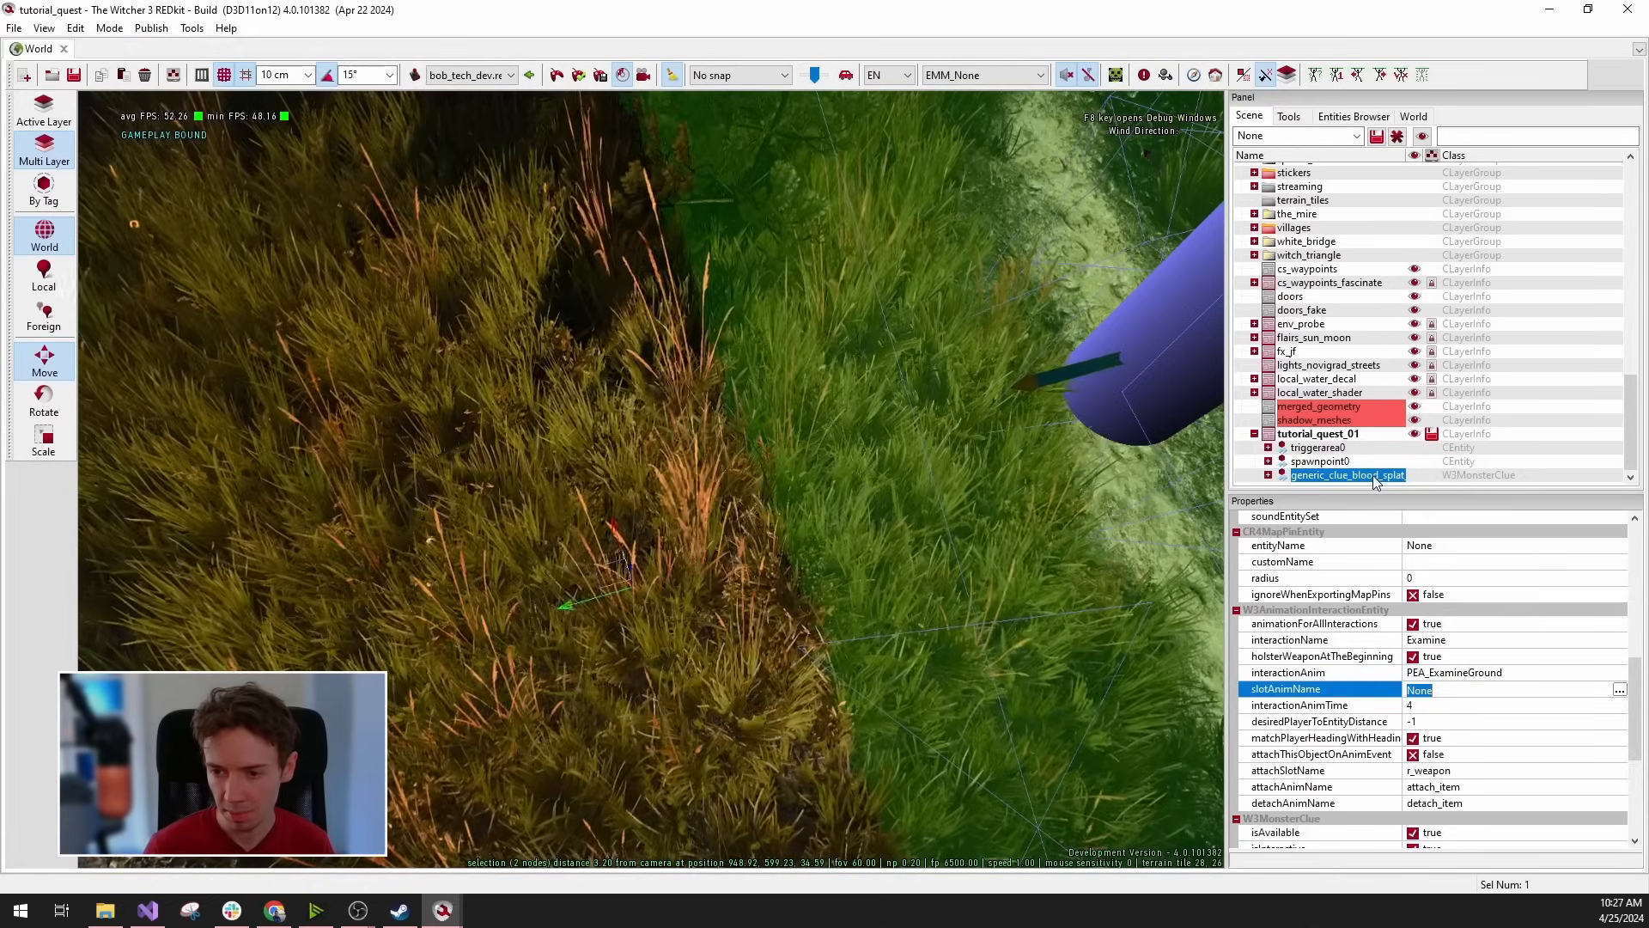
# Save the world changes and review the clue's remaining W3MonsterClue properties.
pyautogui.rightClick(1375, 478)
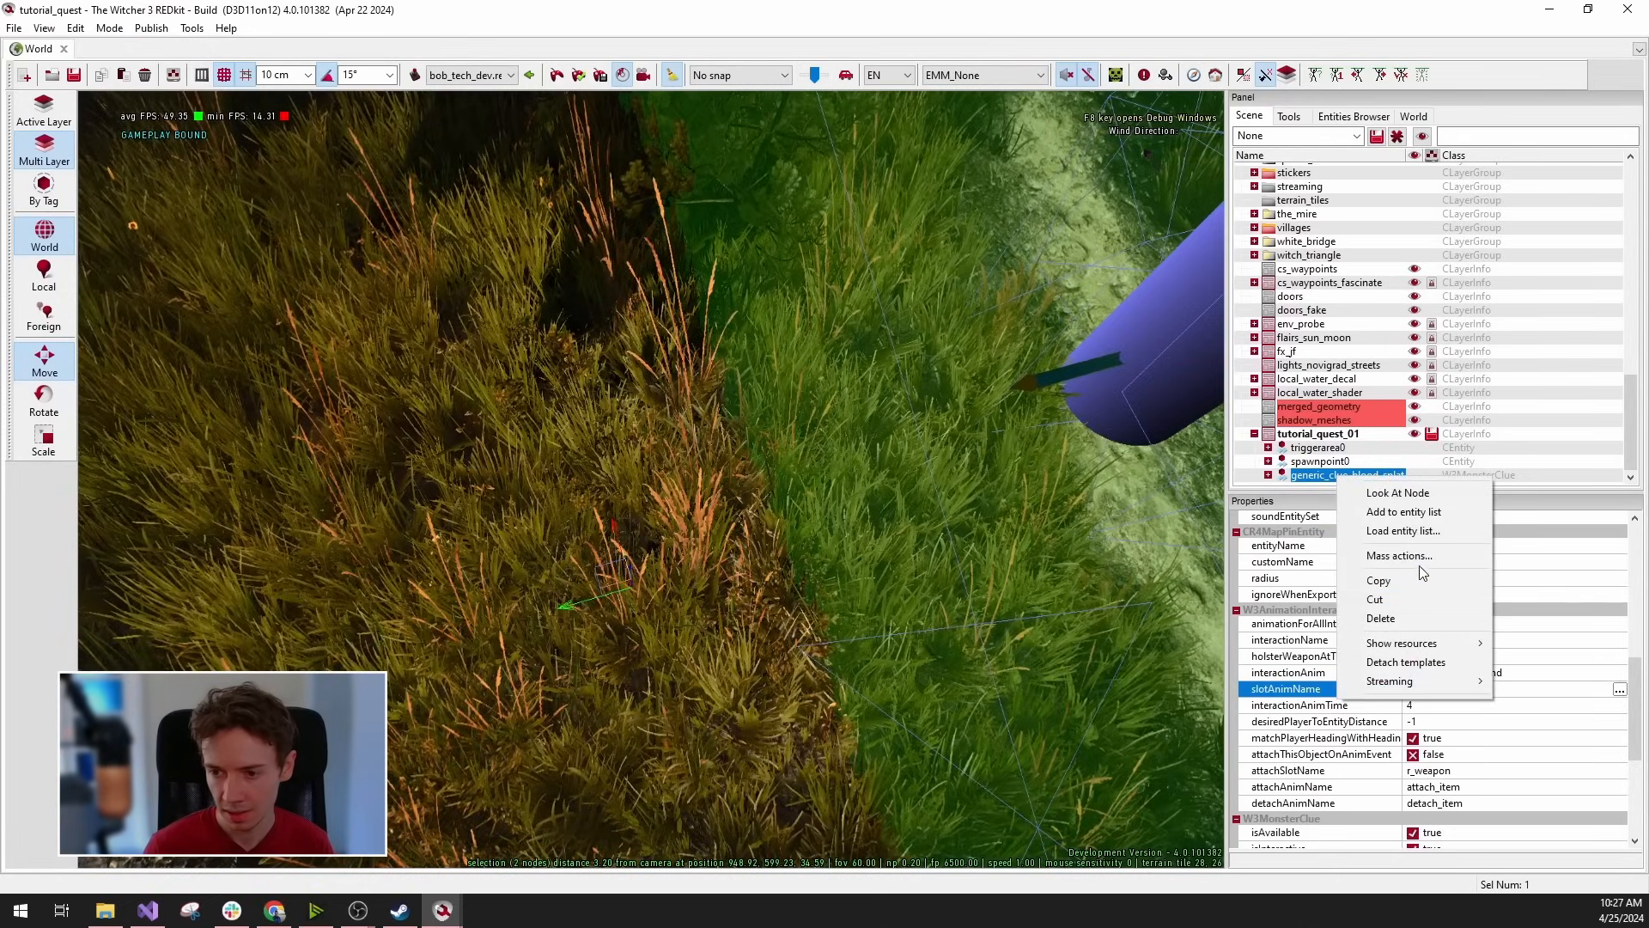
pyautogui.rightClick(488, 493)
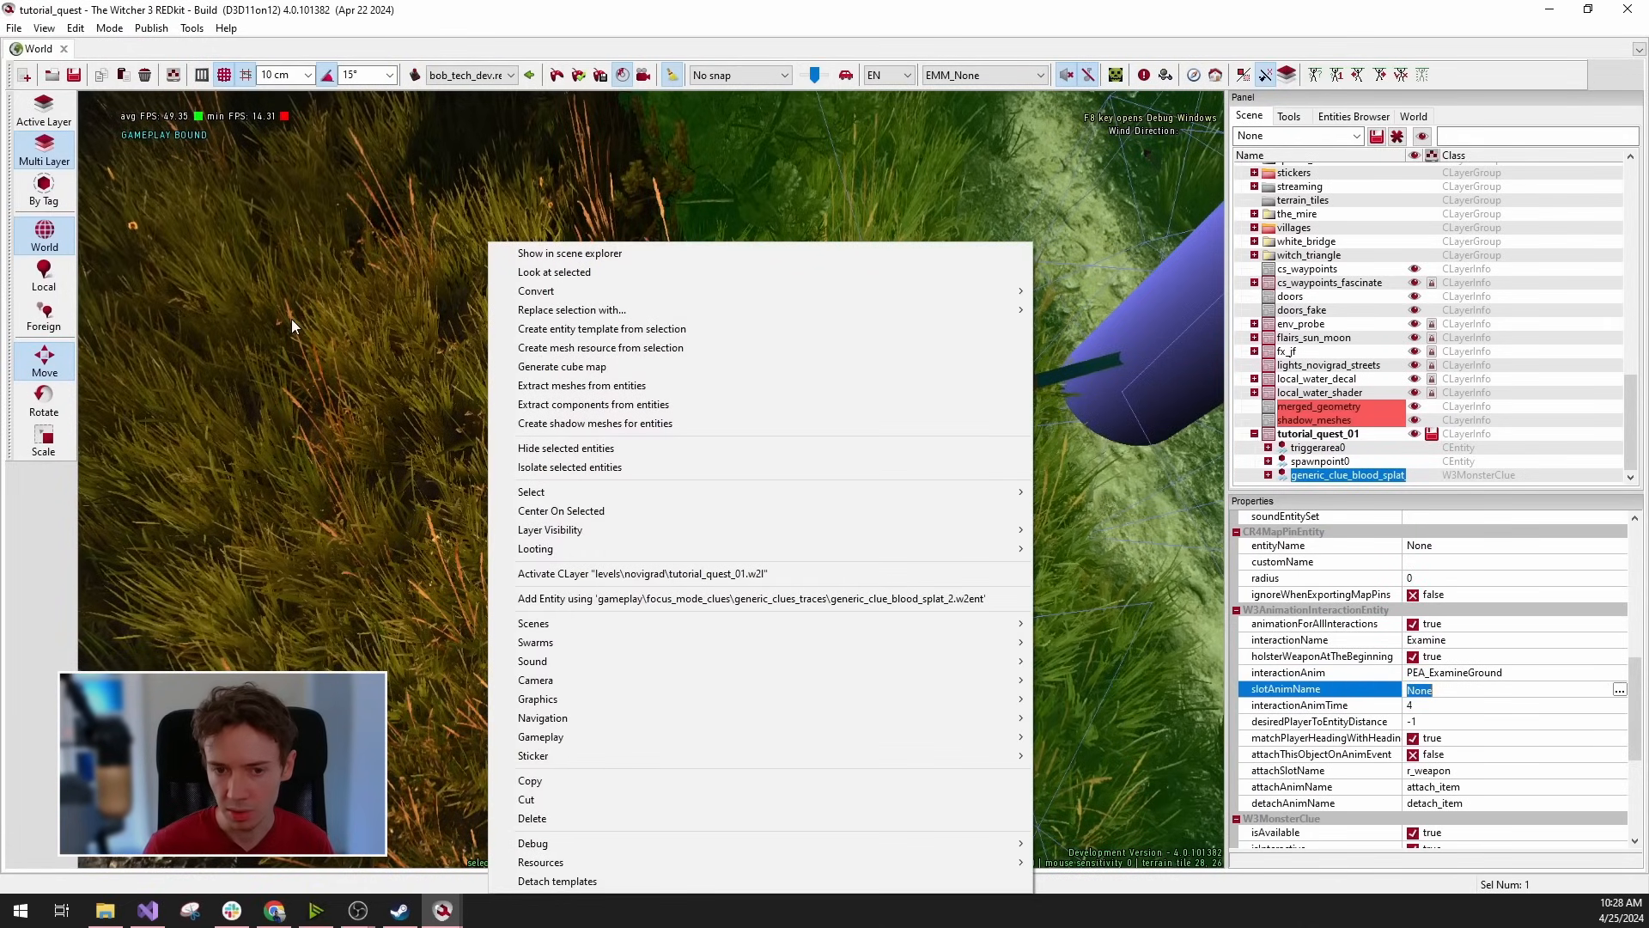
pyautogui.click(292, 327)
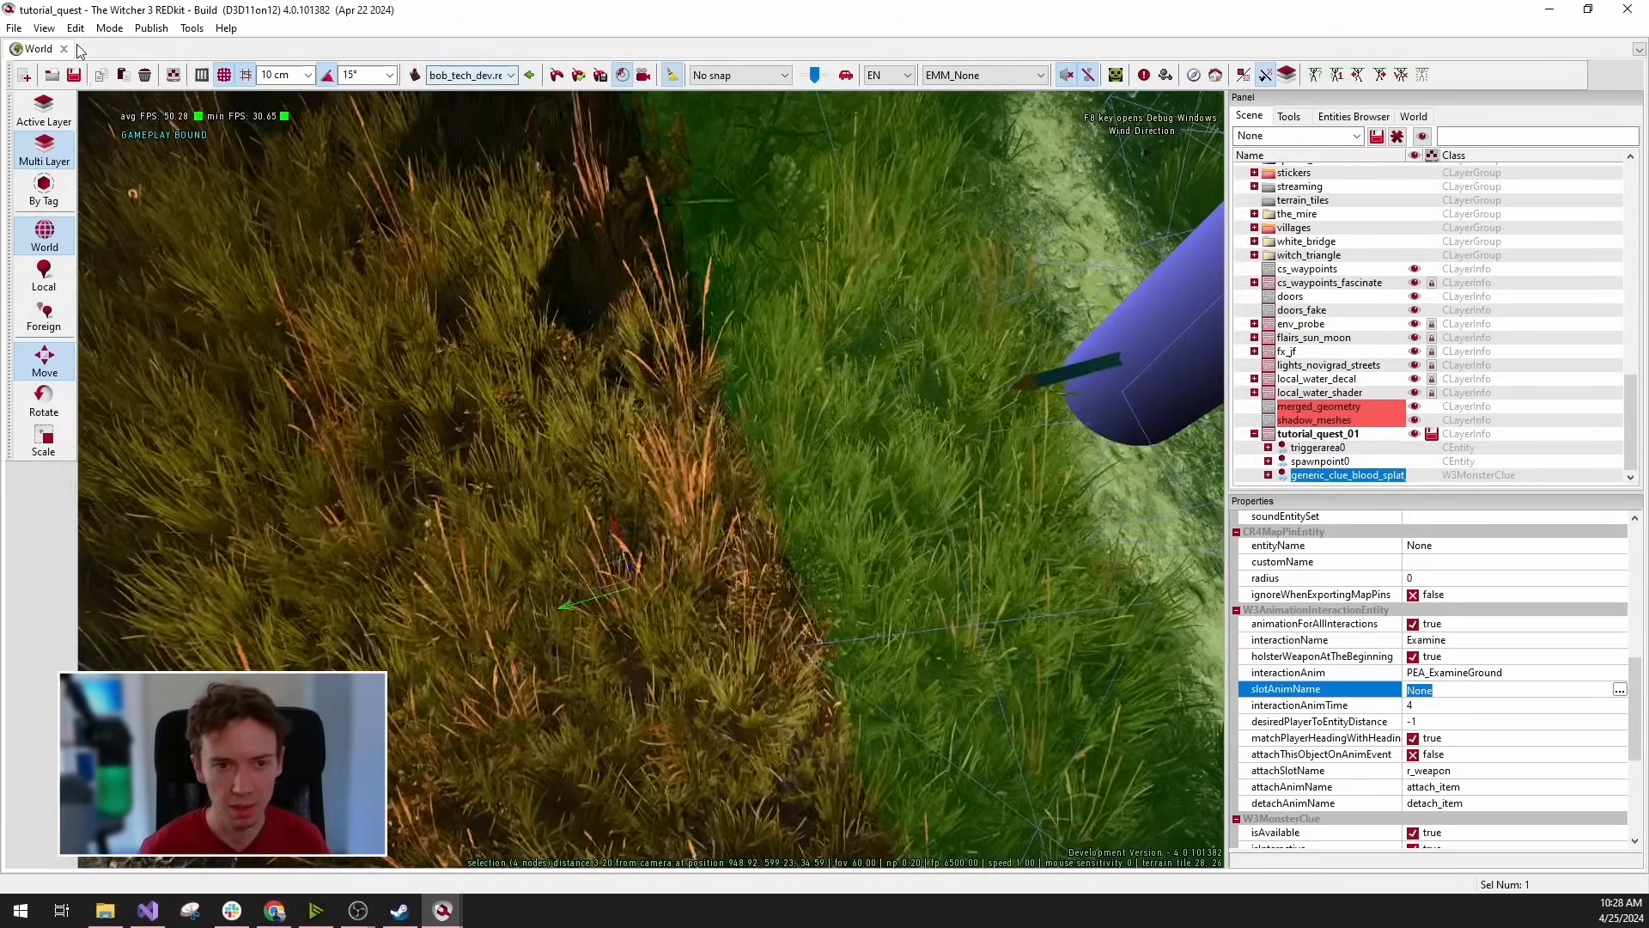
pyautogui.click(75, 75)
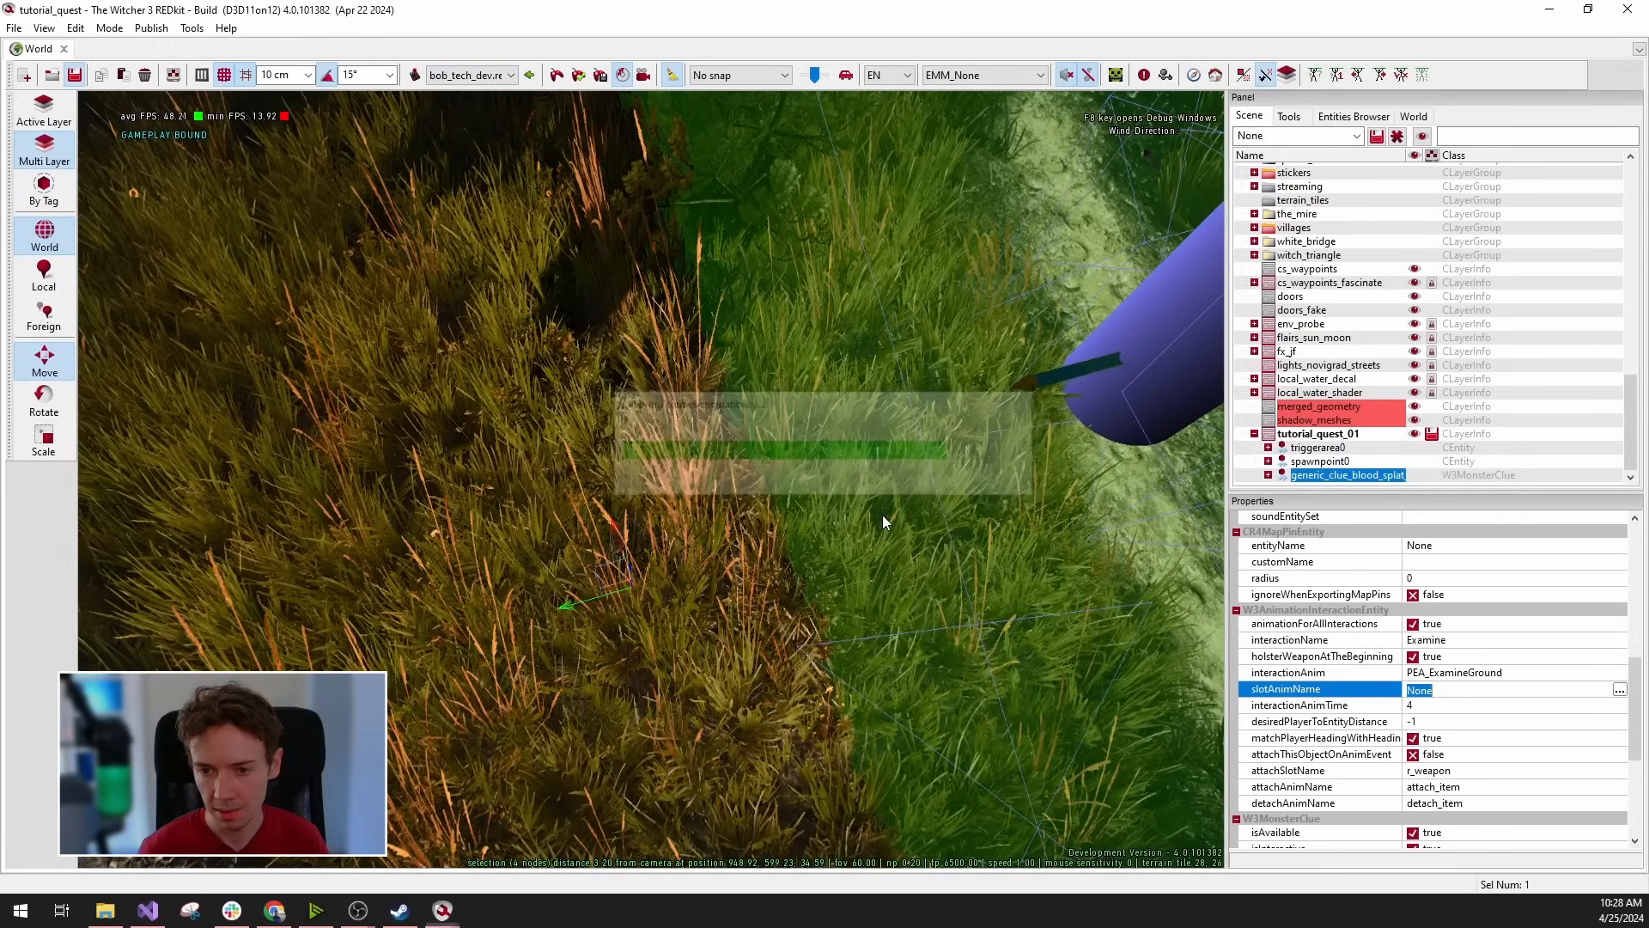
pyautogui.click(1468, 696)
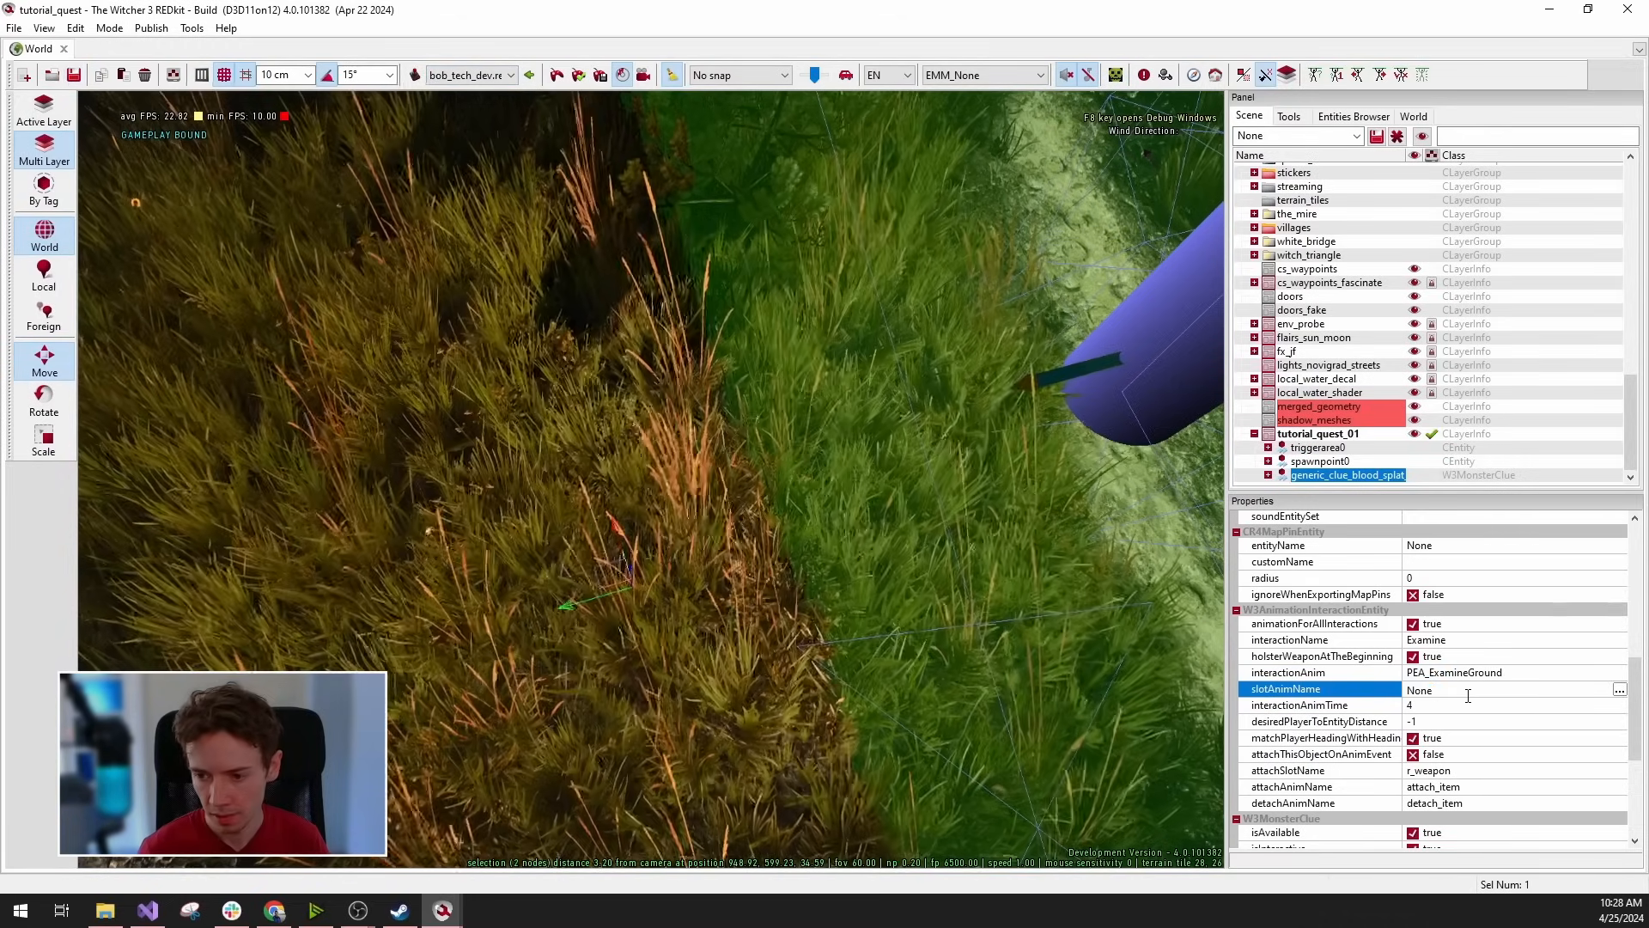
pyautogui.scroll(-3, 1499, 756)
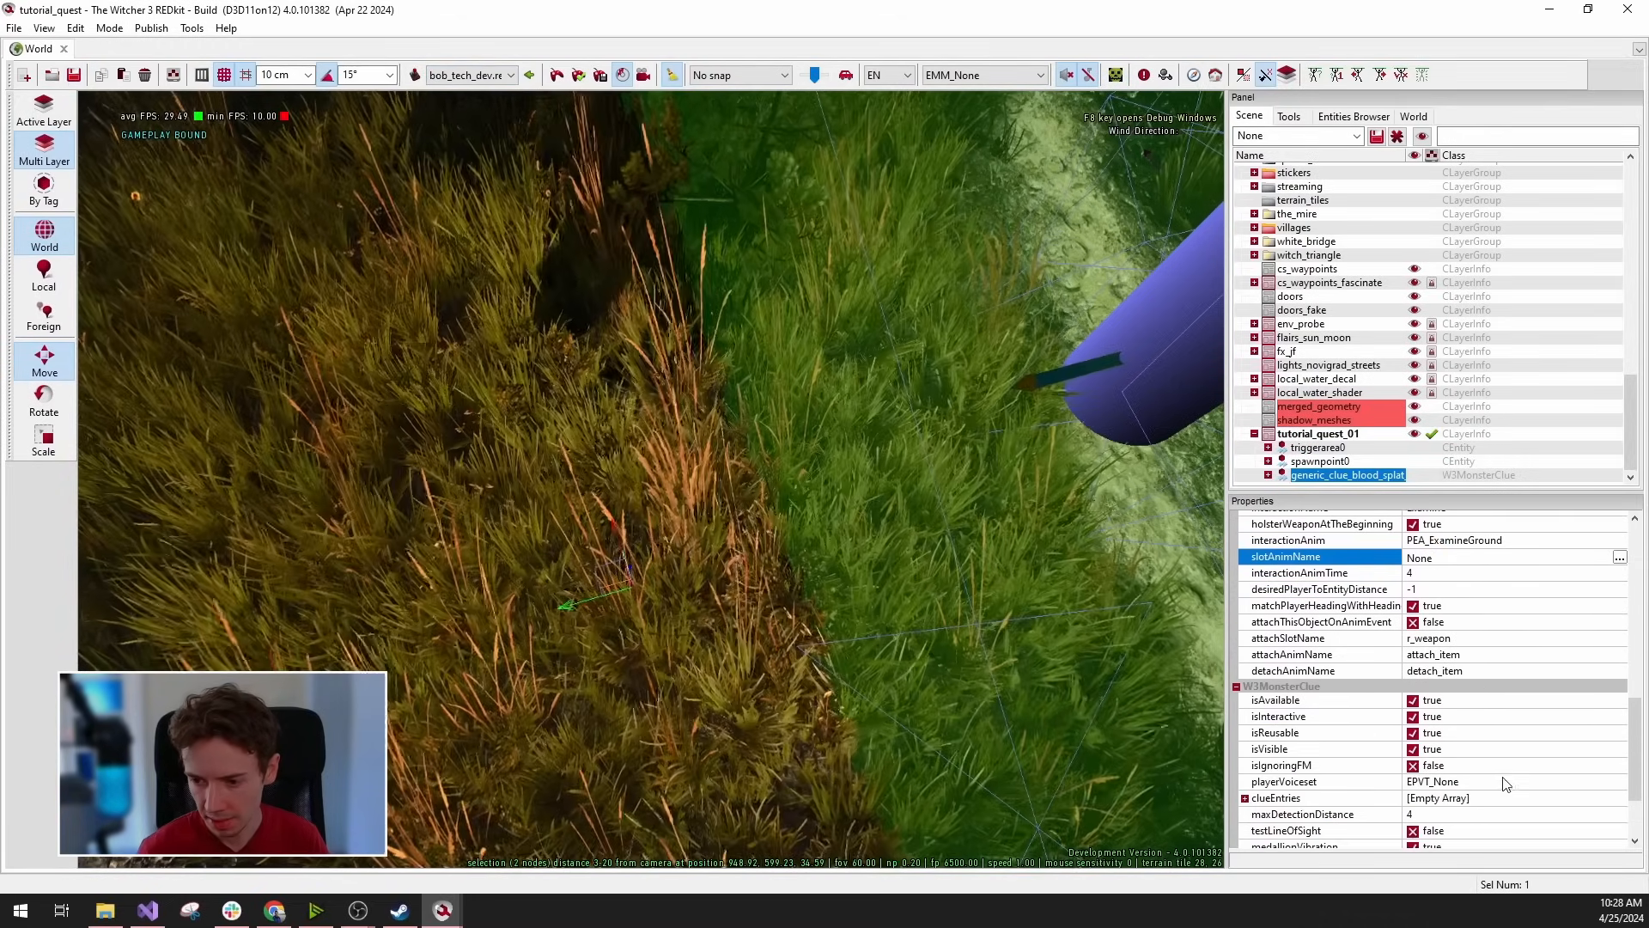
pyautogui.scroll(-2, 1499, 773)
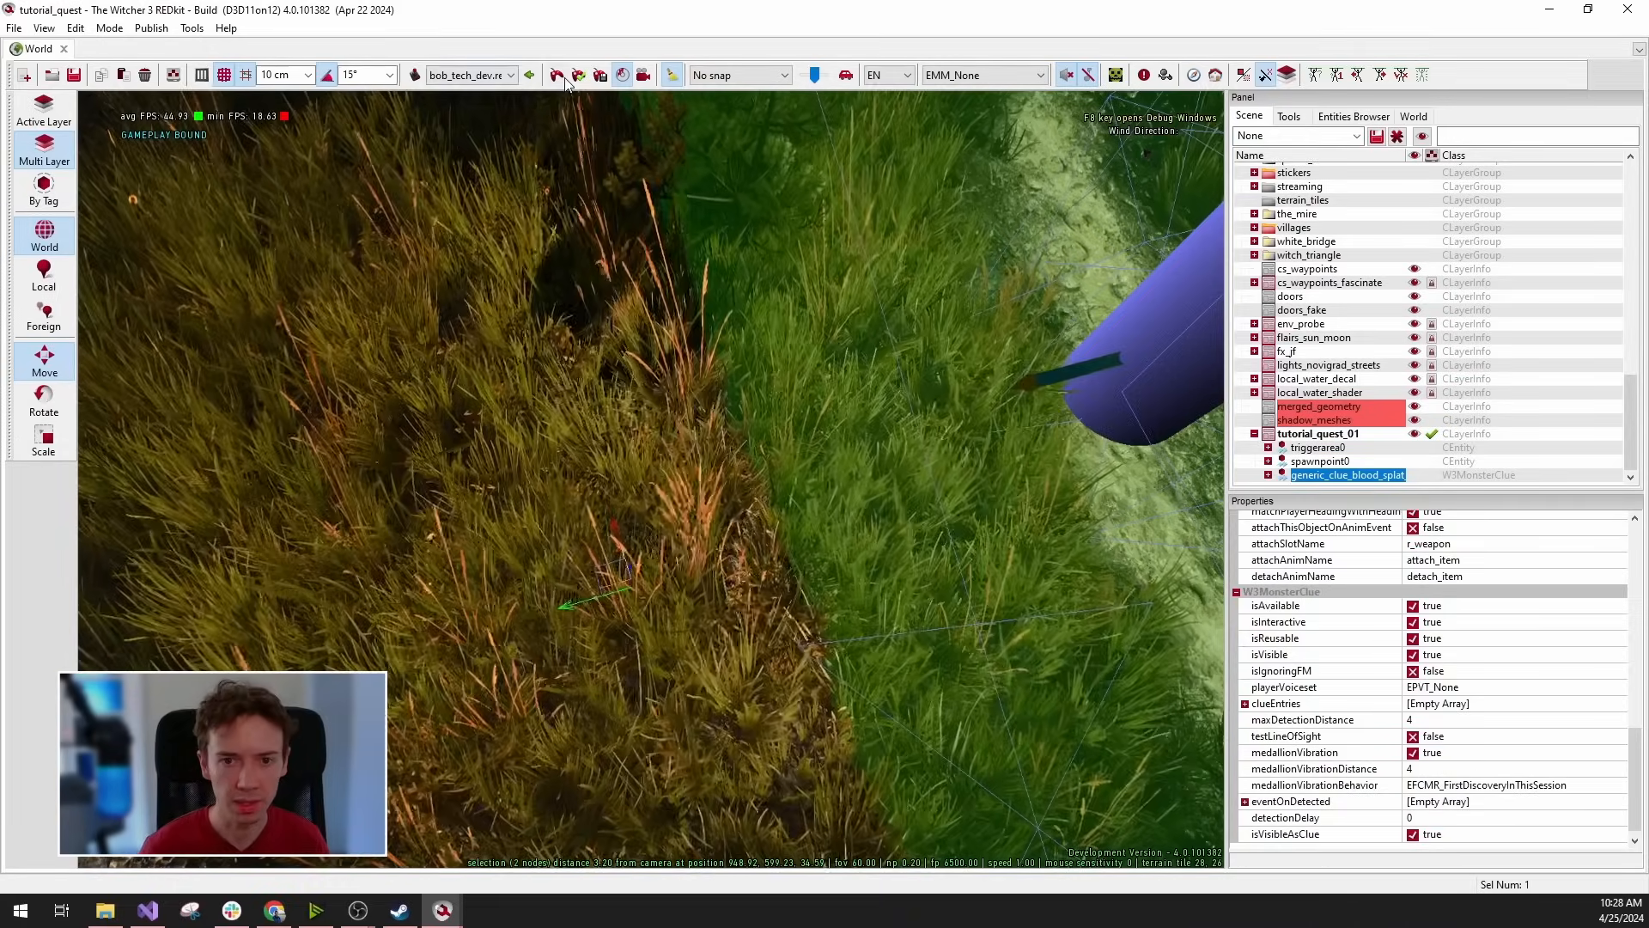
# Start the game in the world view and dismiss the Hearts of Stone tutorial message.
pyautogui.click(415, 75)
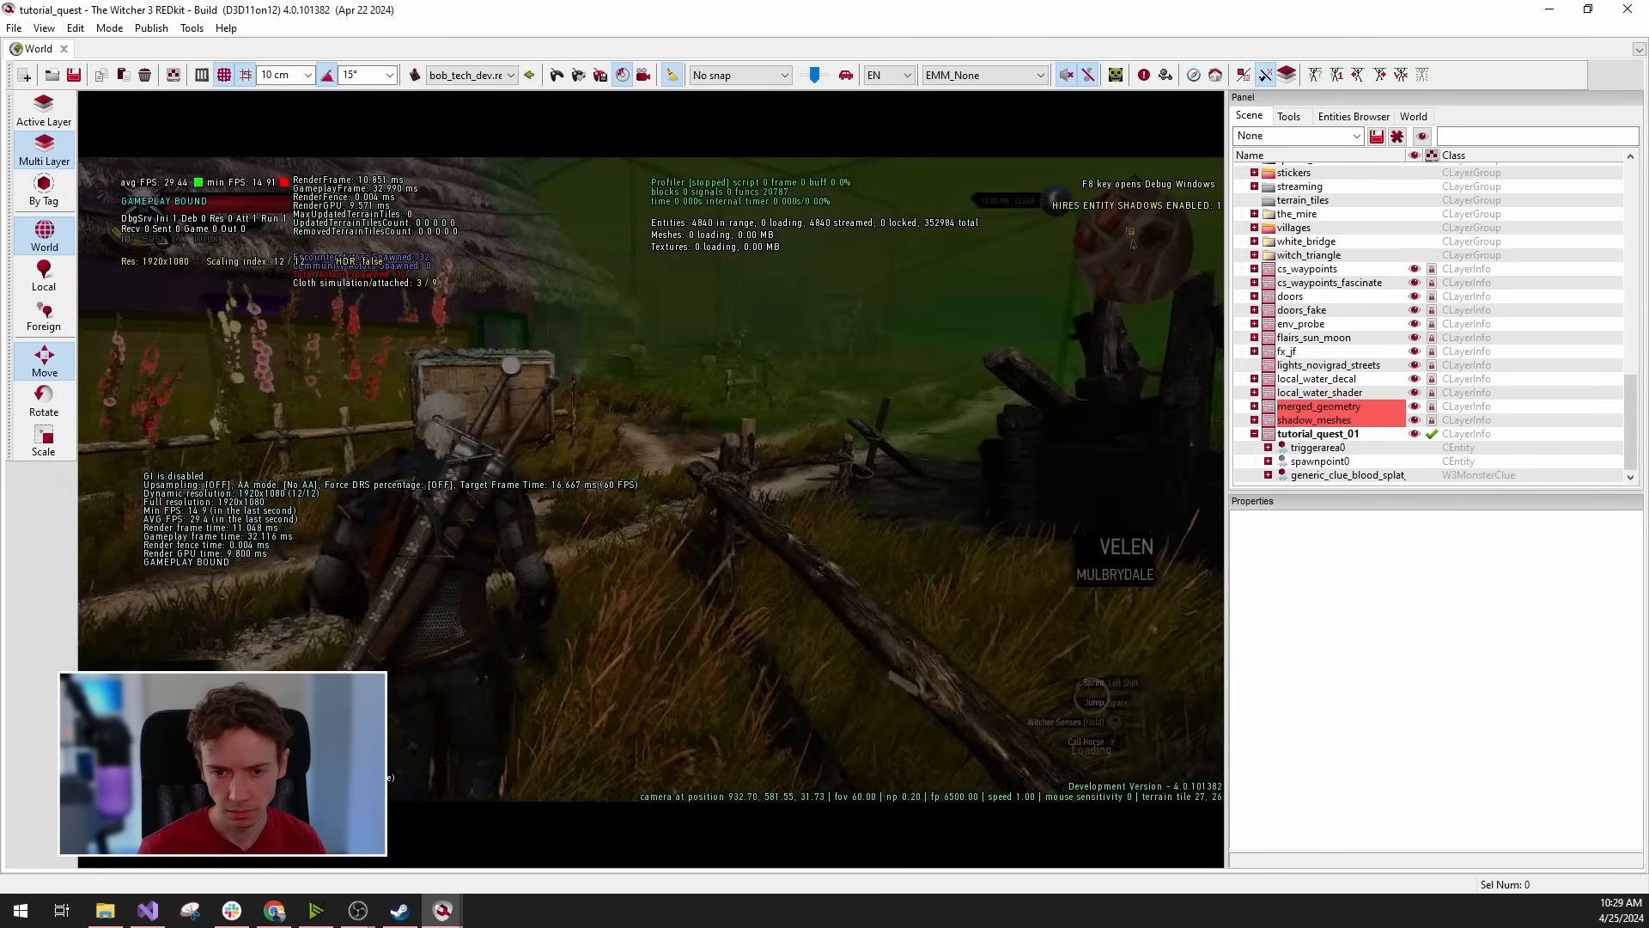
pyautogui.press('w')
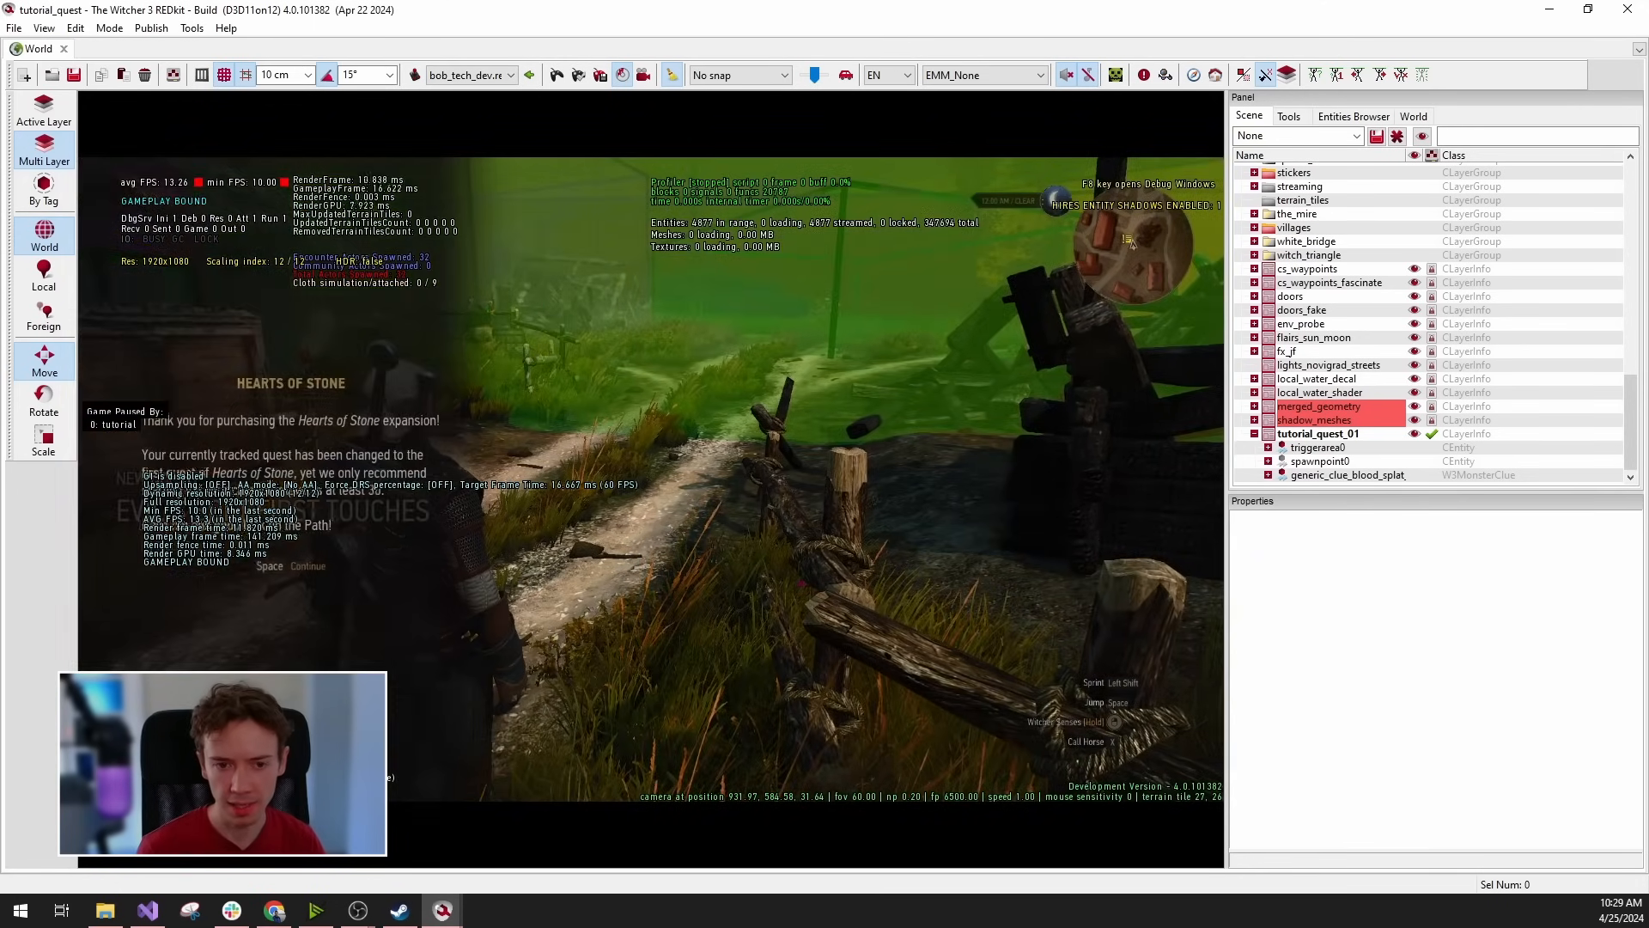
pyautogui.press('space')
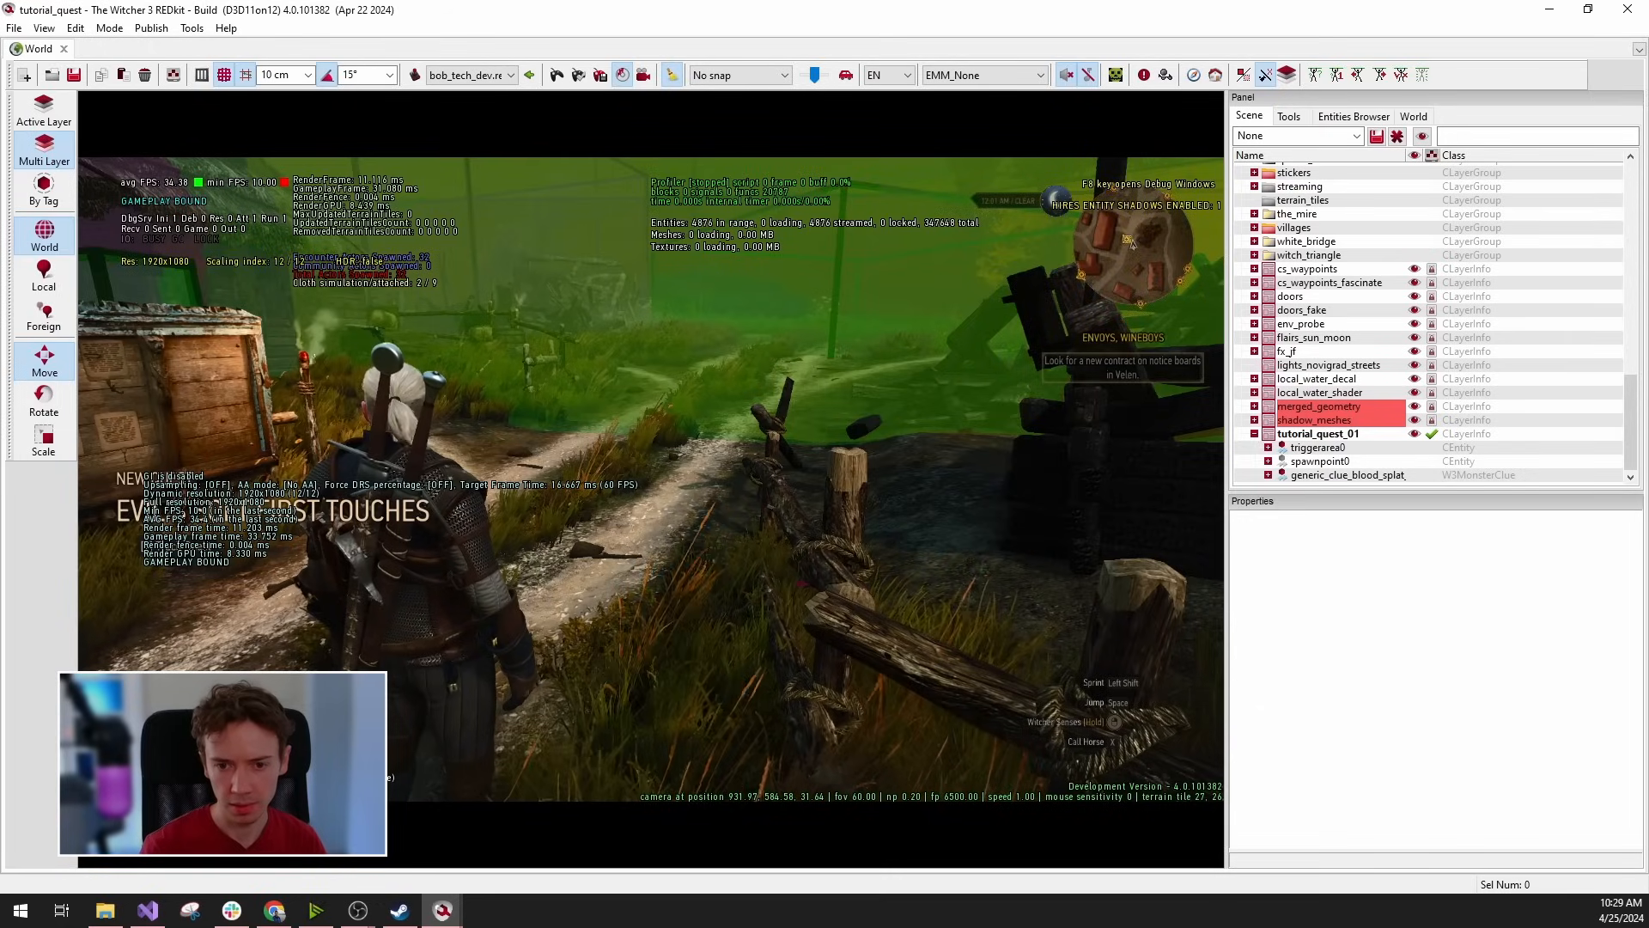
pyautogui.press('space')
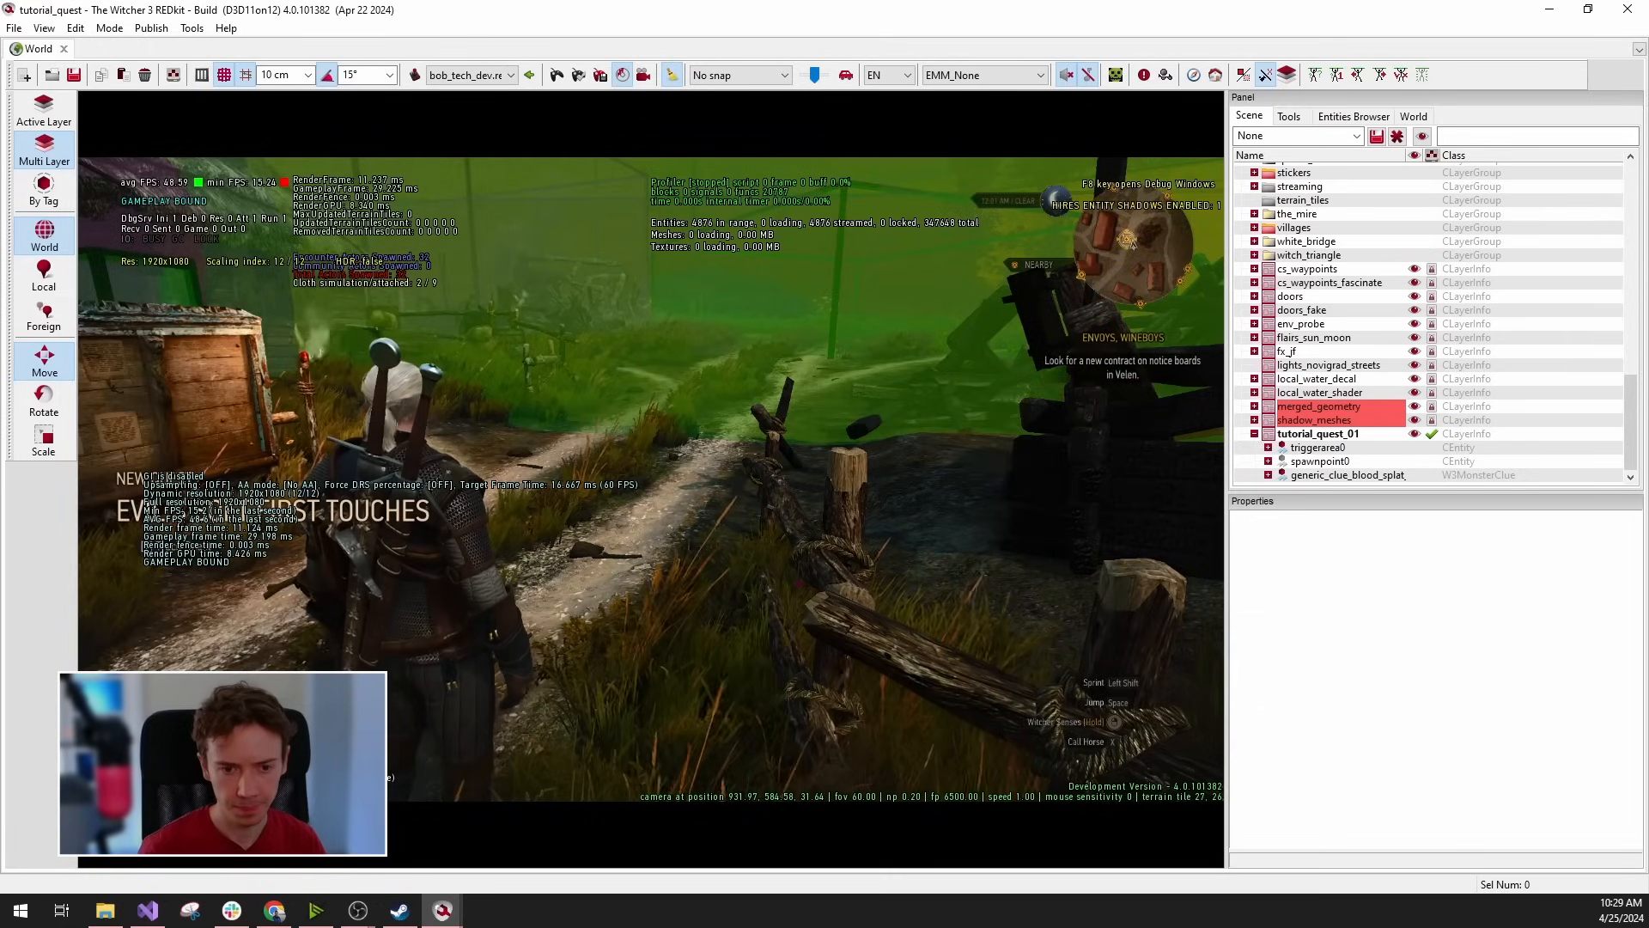
# Hide the debug statistics and coloured area volumes in the running game view.
pyautogui.press('Return')
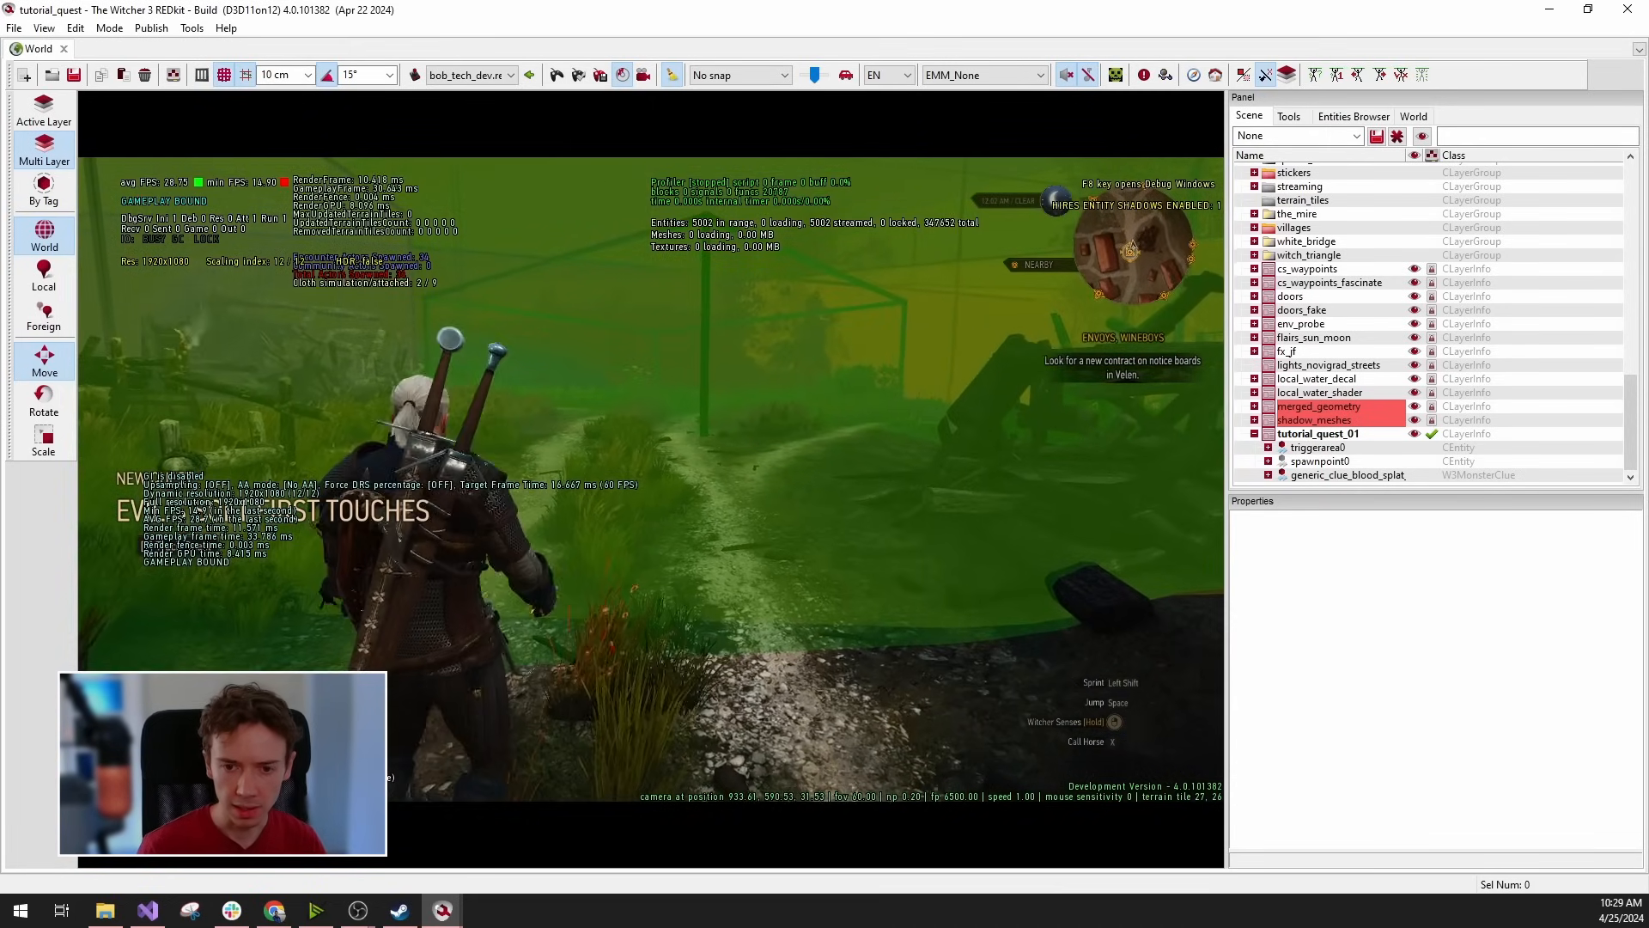
pyautogui.hotkey('alt', 'Tab')
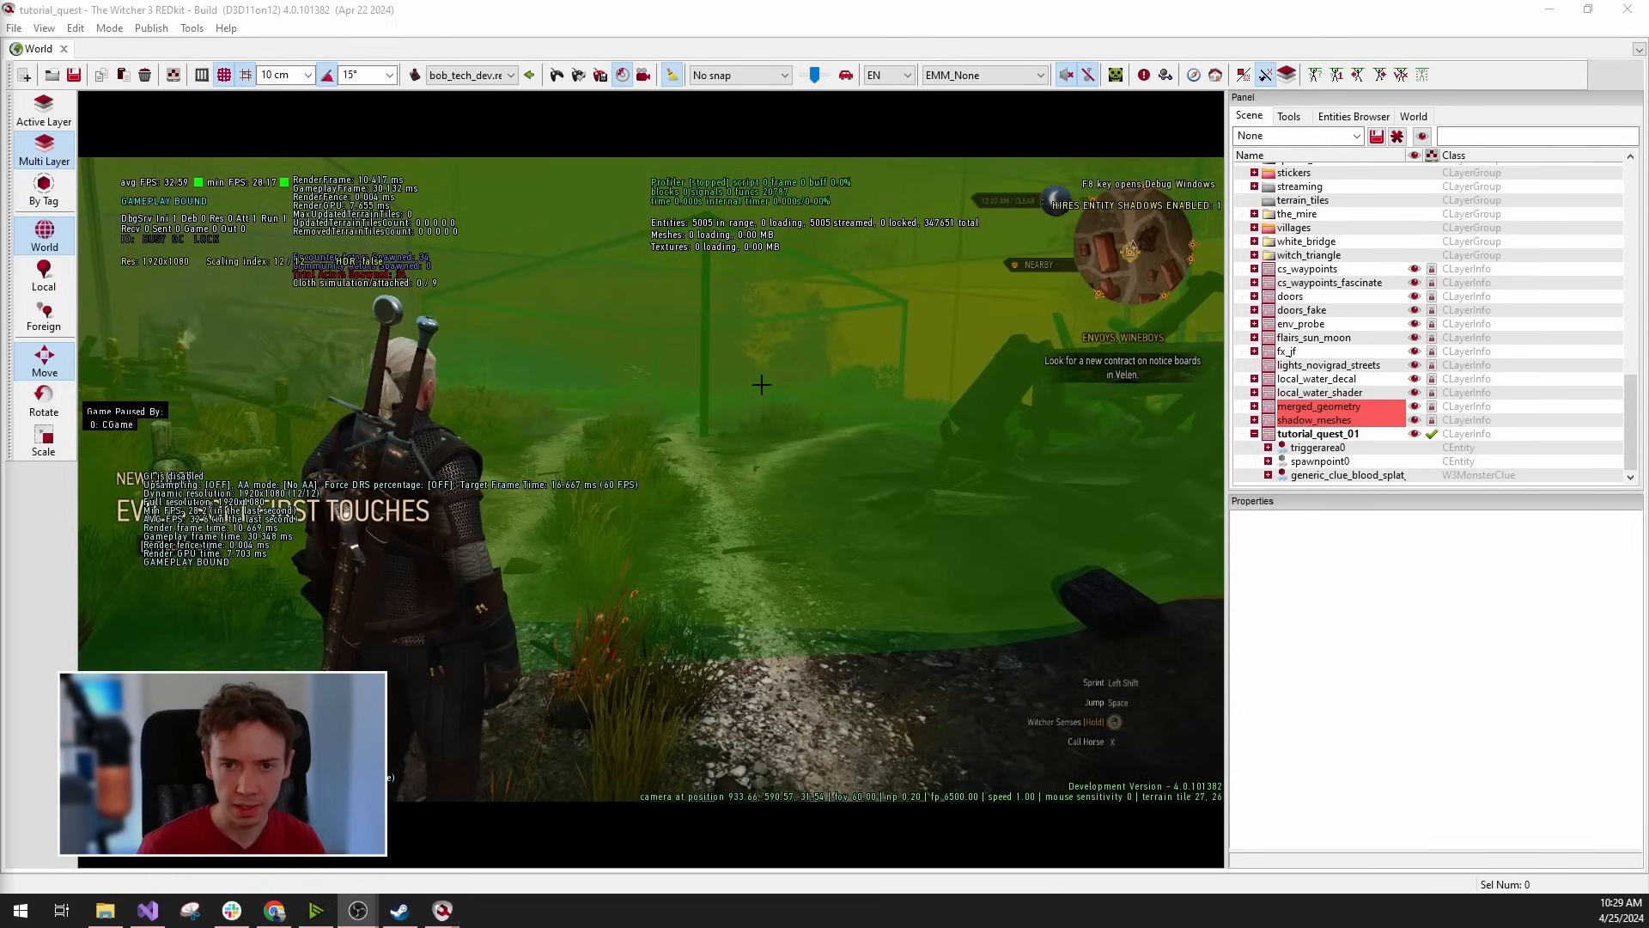
pyautogui.click(673, 79)
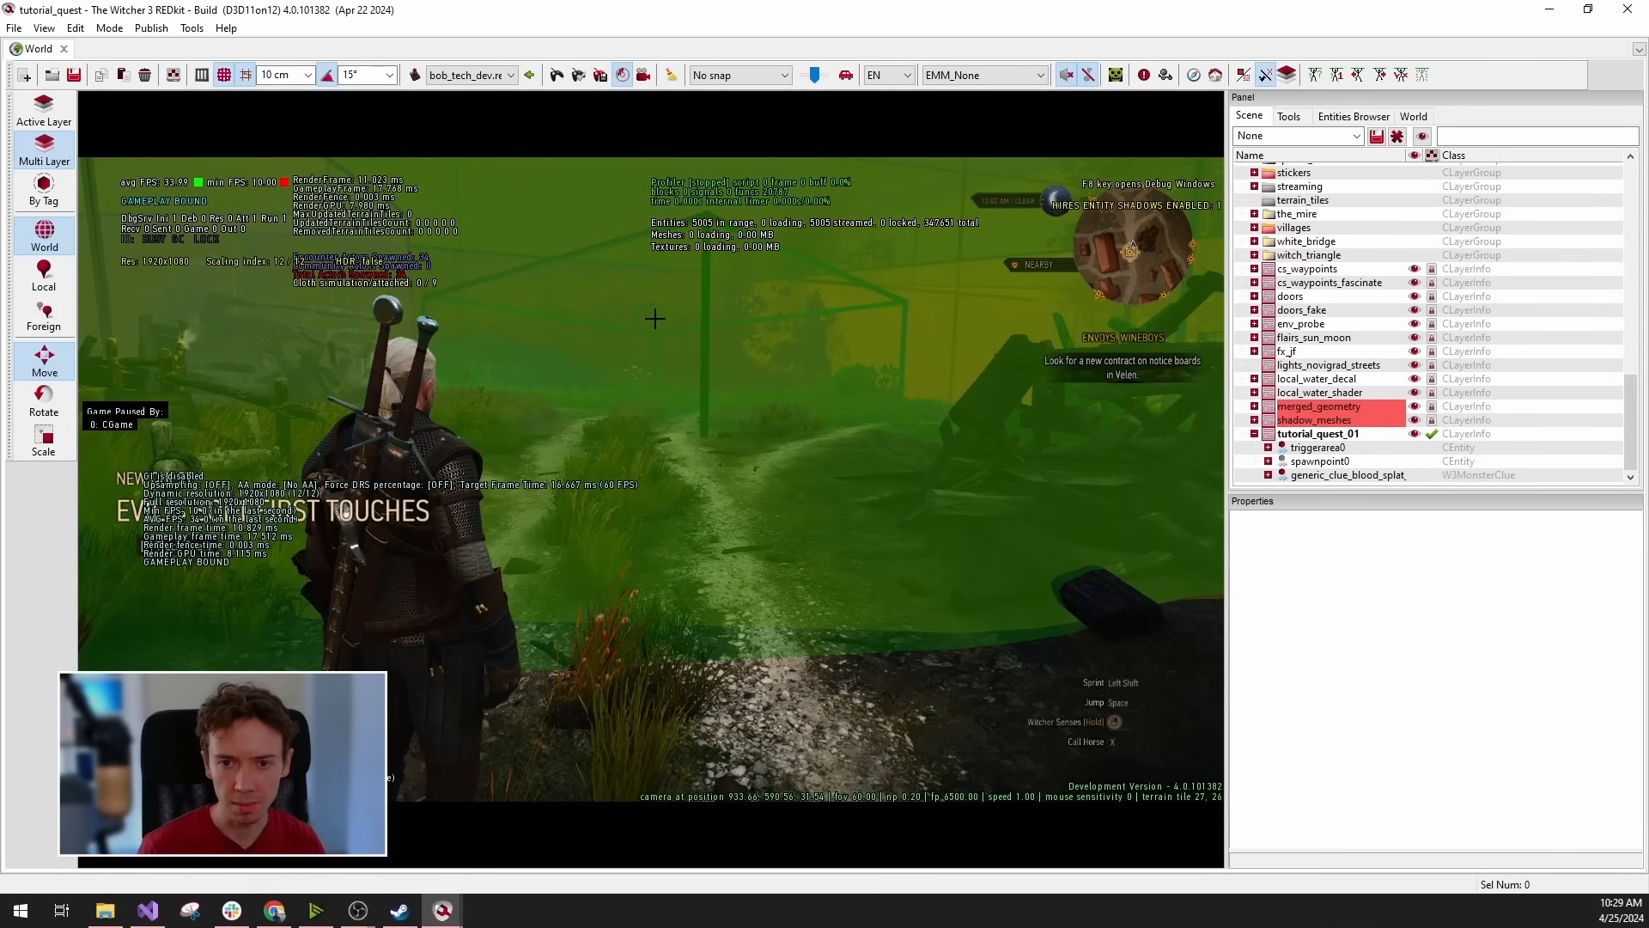
pyautogui.click(667, 80)
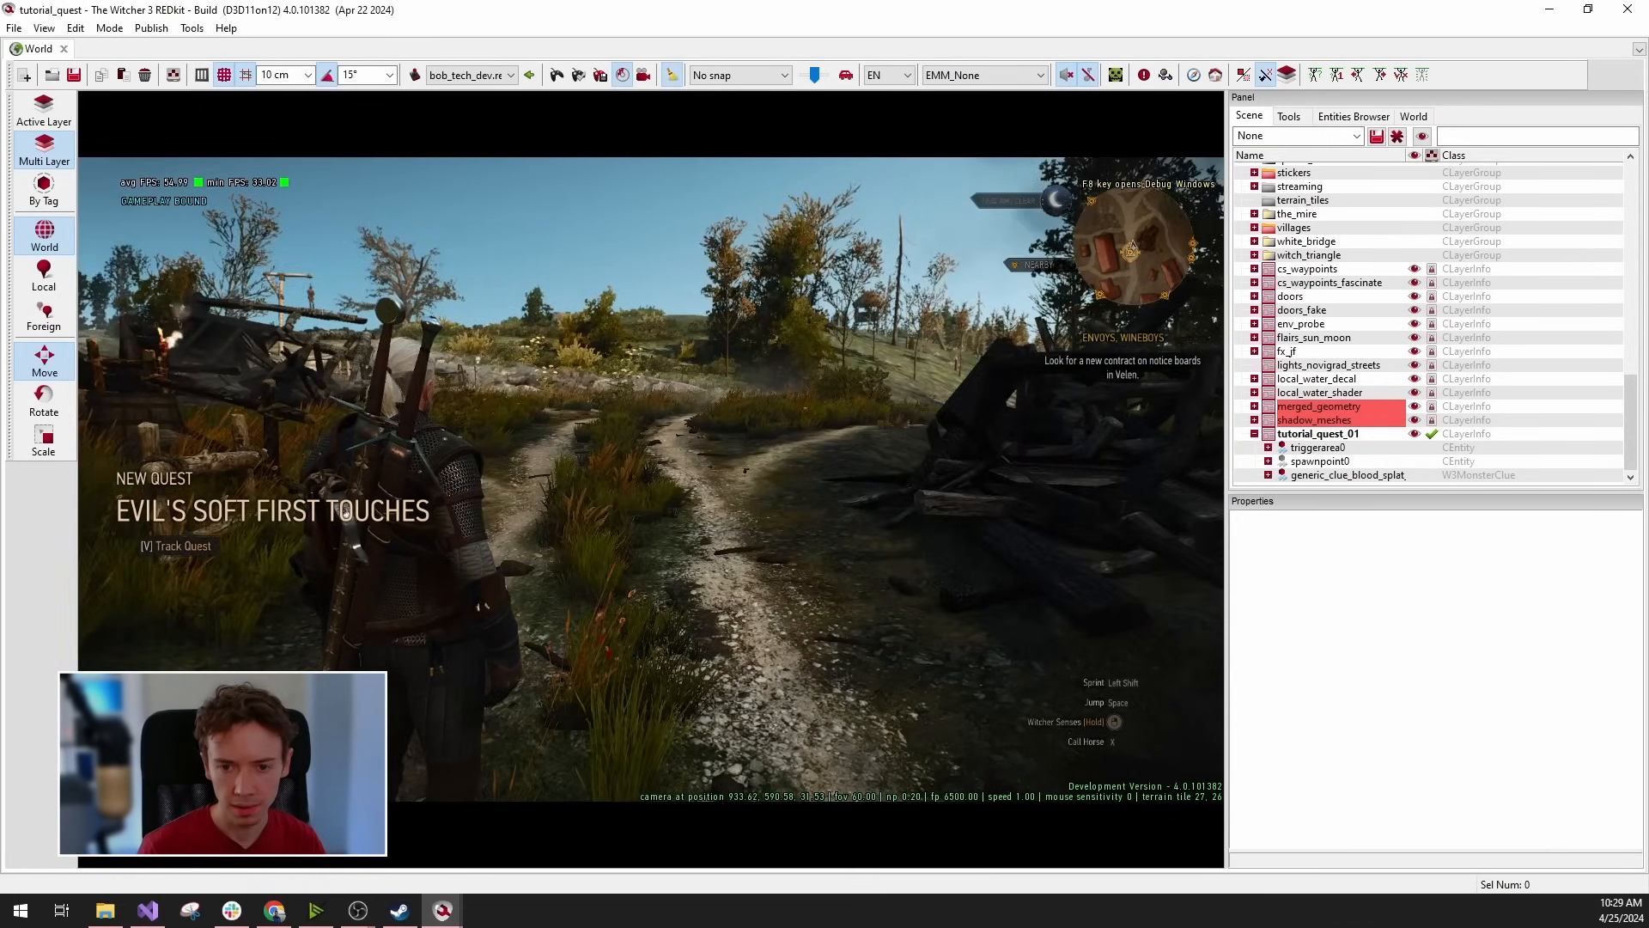
# Run Geralt through the grass to the quest monster and kill it with the console command killall.
pyautogui.press('w')
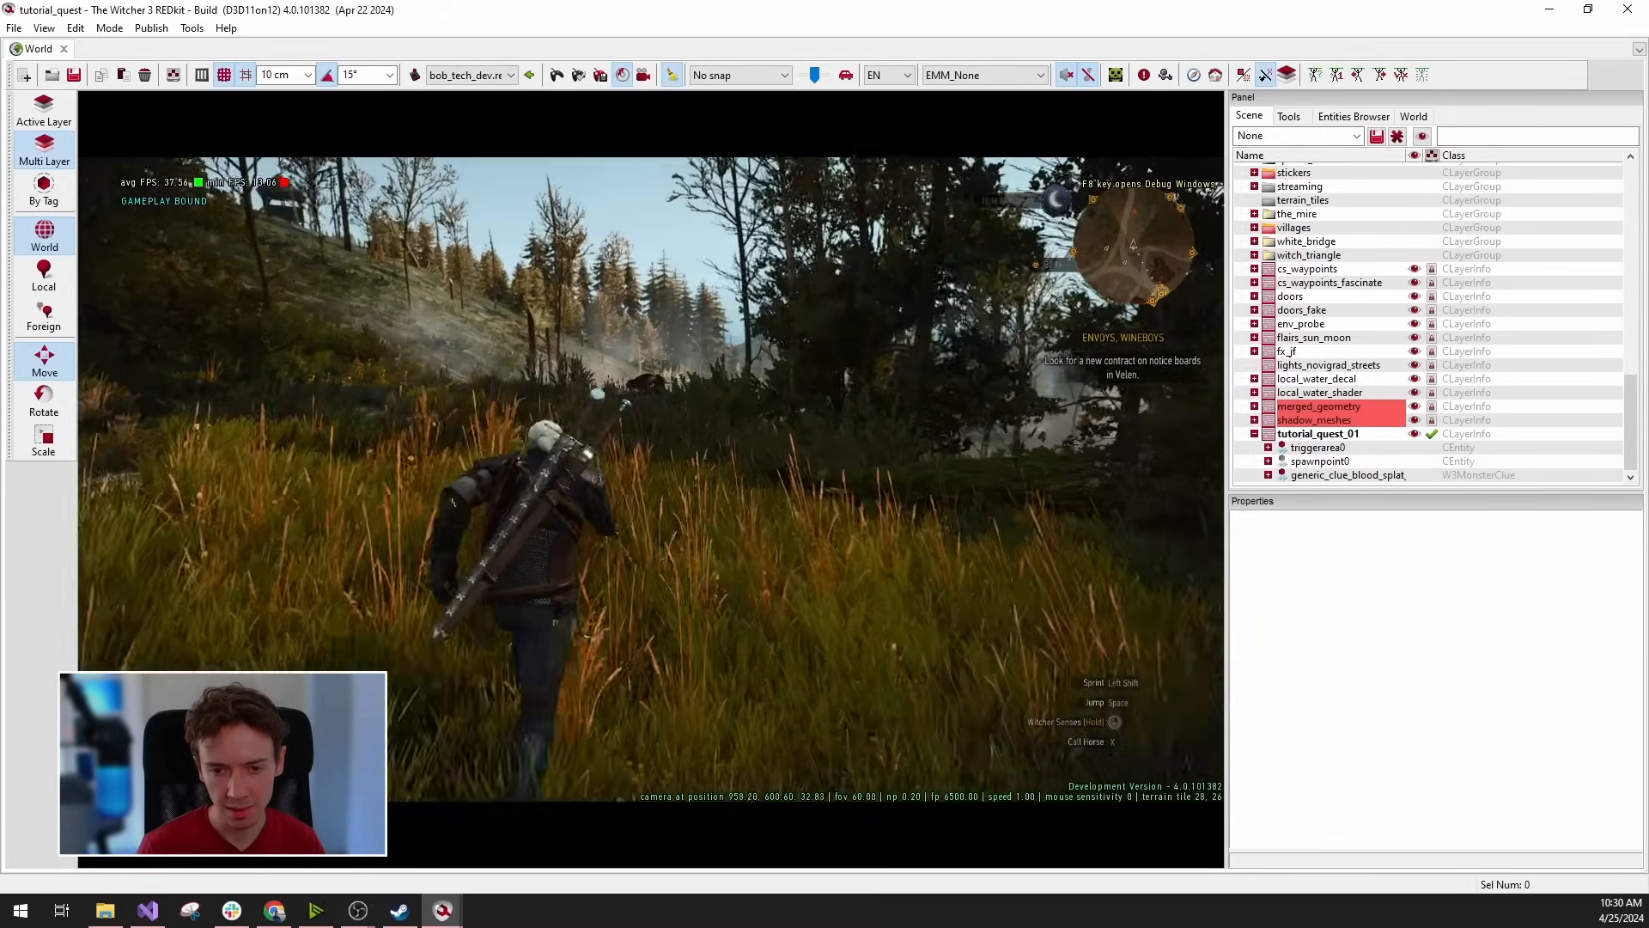
pyautogui.write('w')
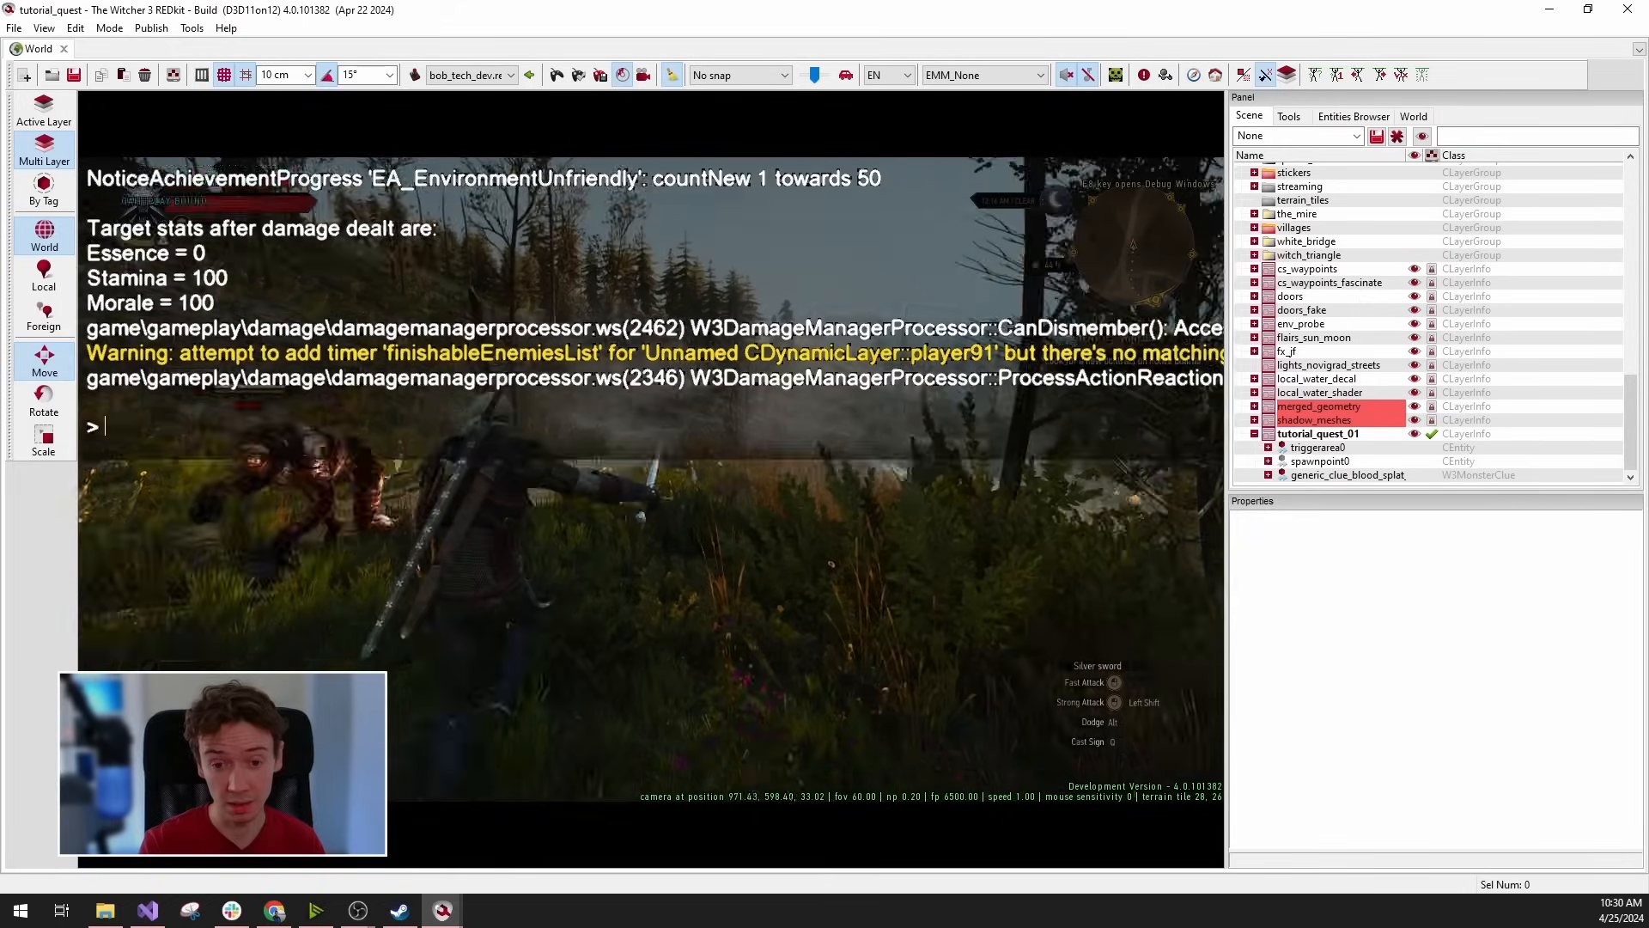
pyautogui.write('killall')
pyautogui.press('Return')
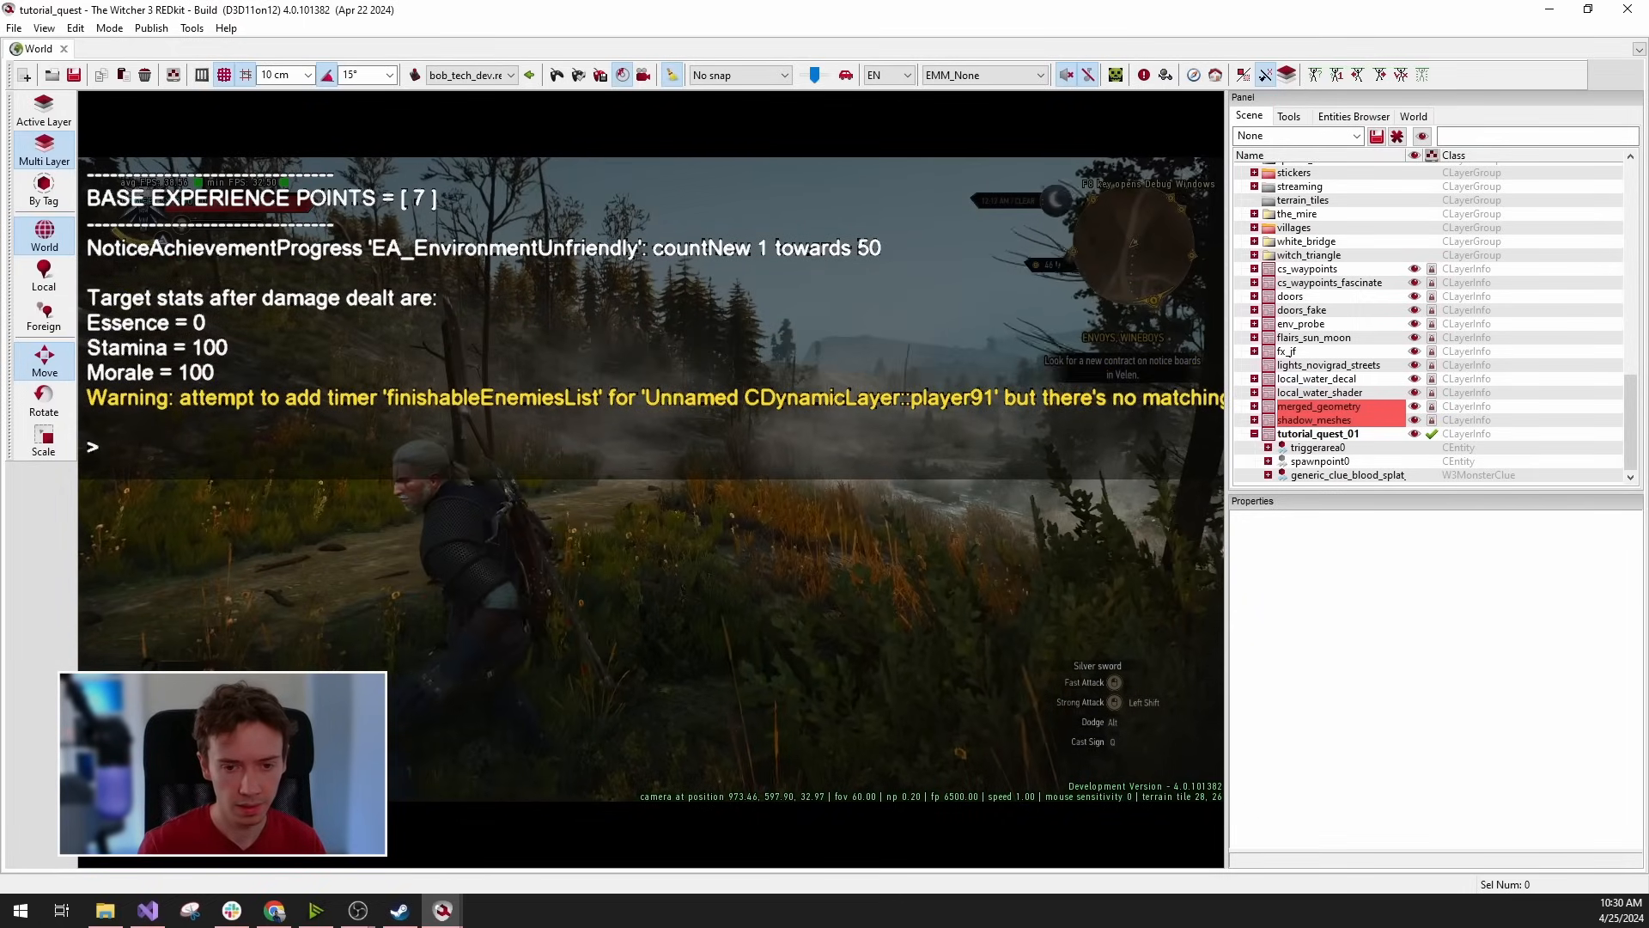
pyautogui.press('`')
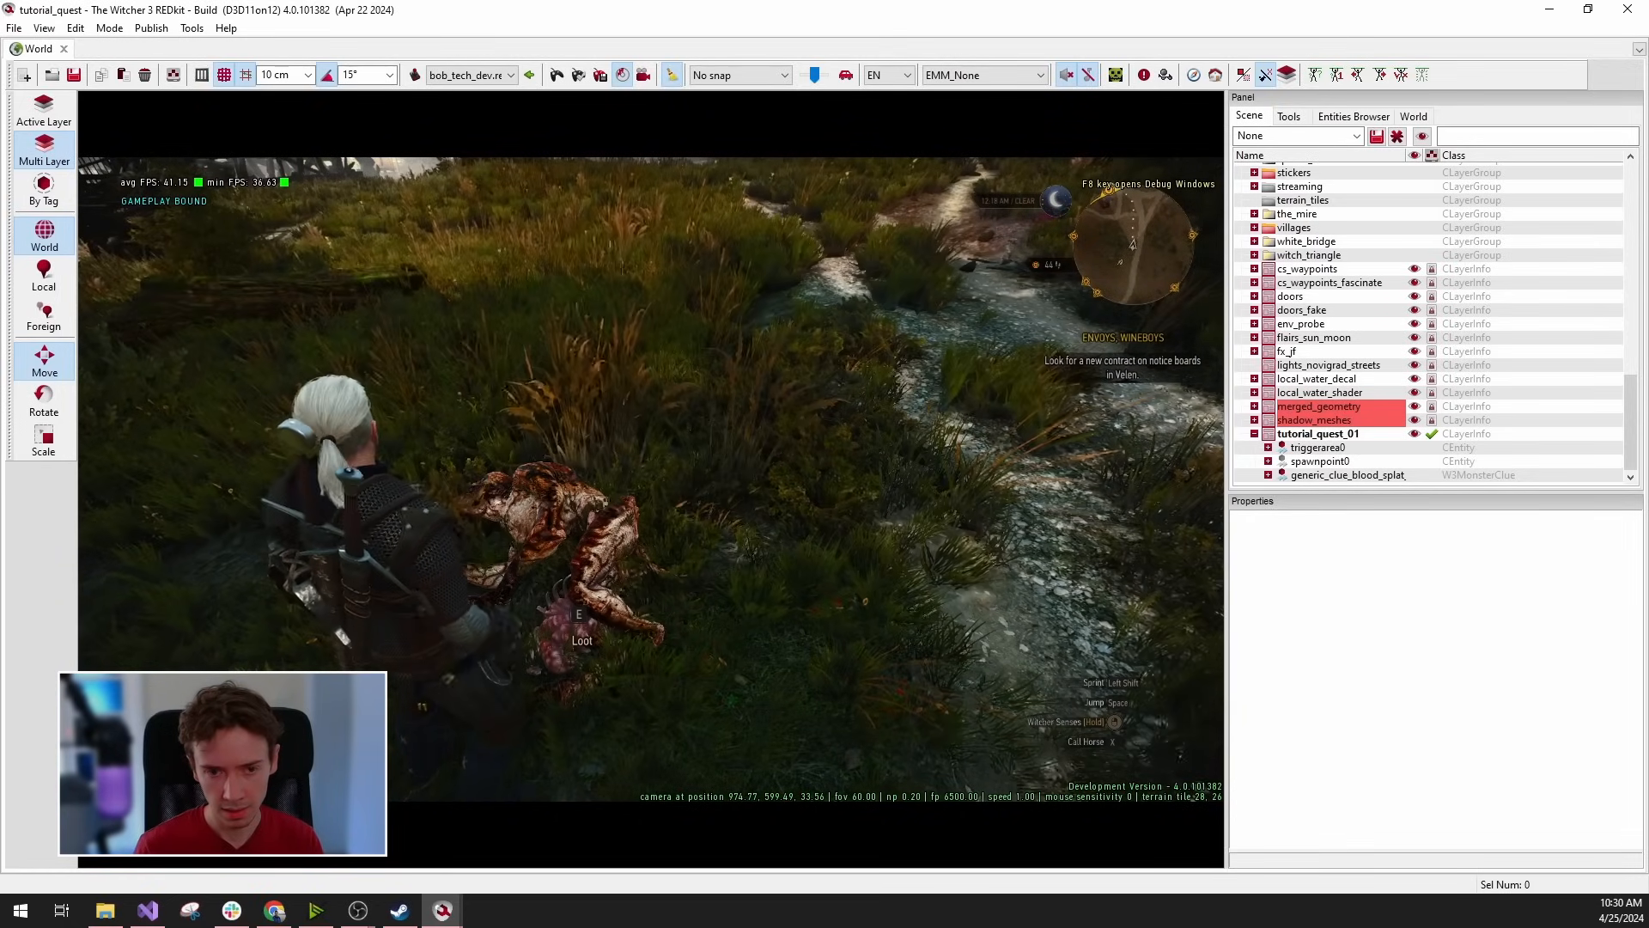
# Check the objective of the completed Tutorial Quest Demo in the in-game quest journal and return to the game.
pyautogui.press('j')
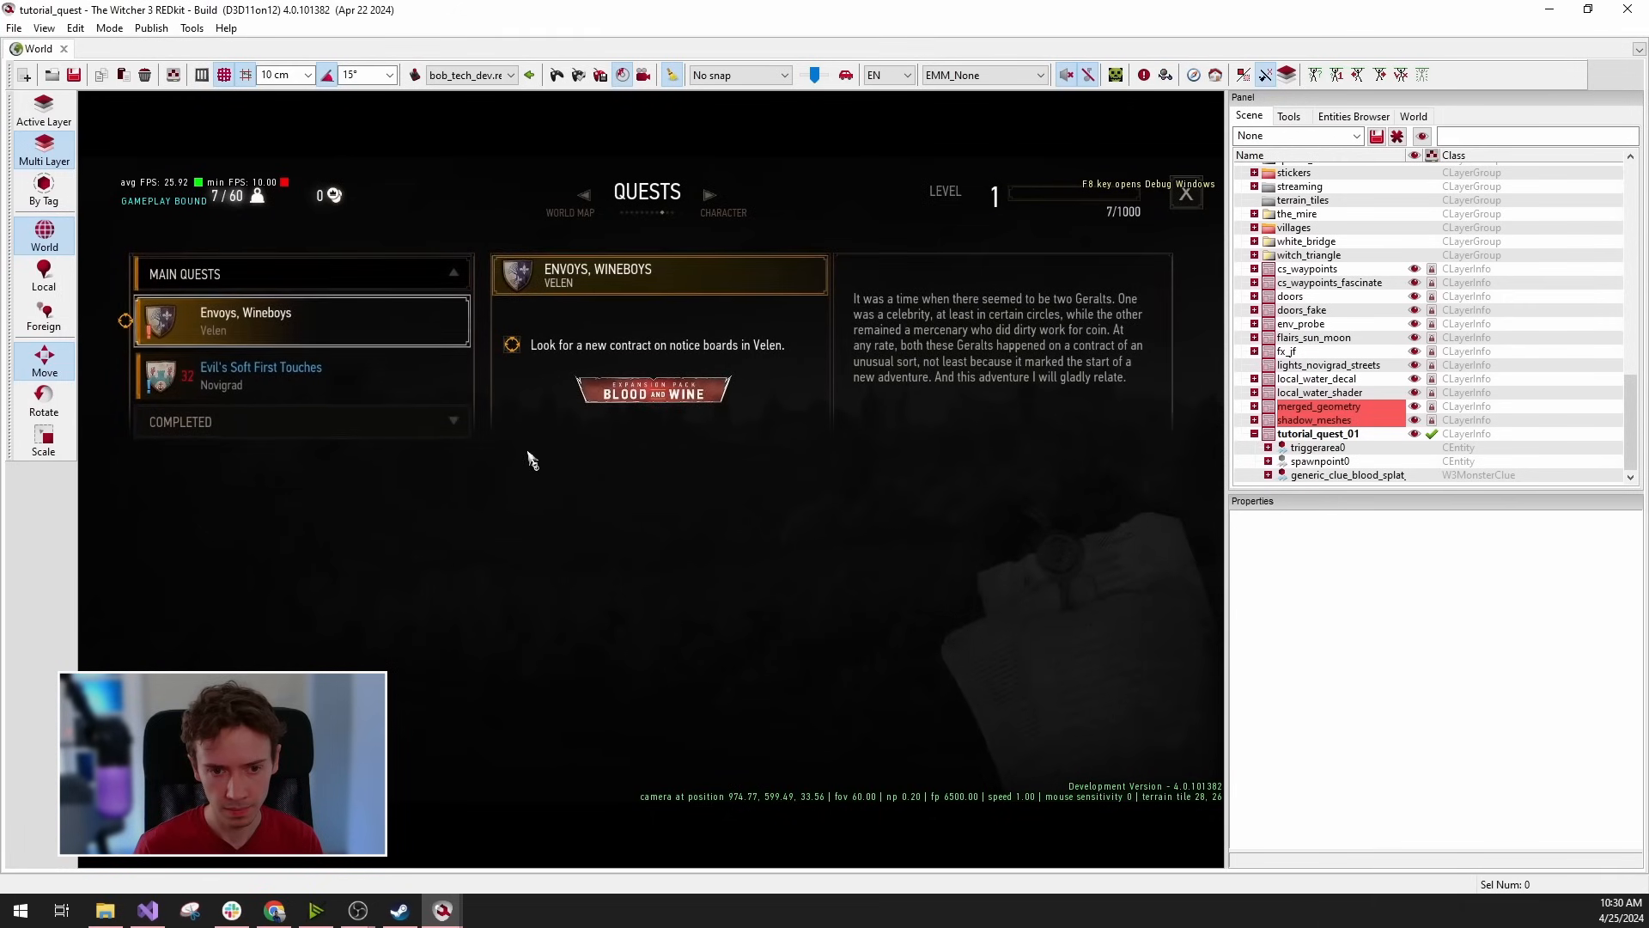
pyautogui.click(433, 436)
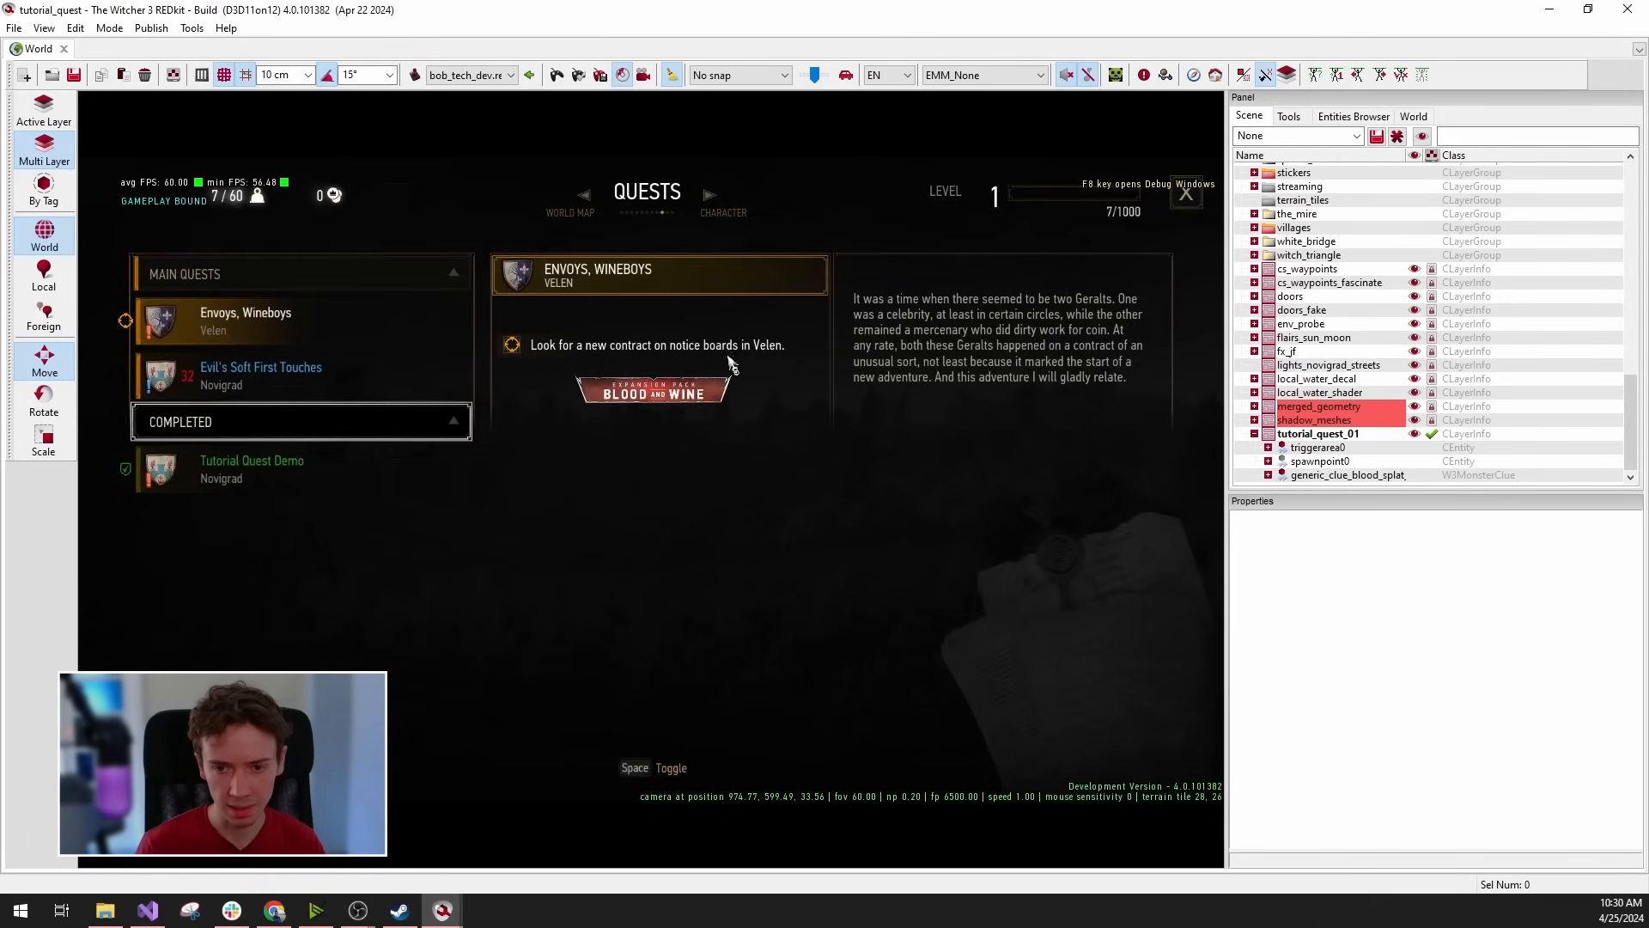
pyautogui.click(284, 487)
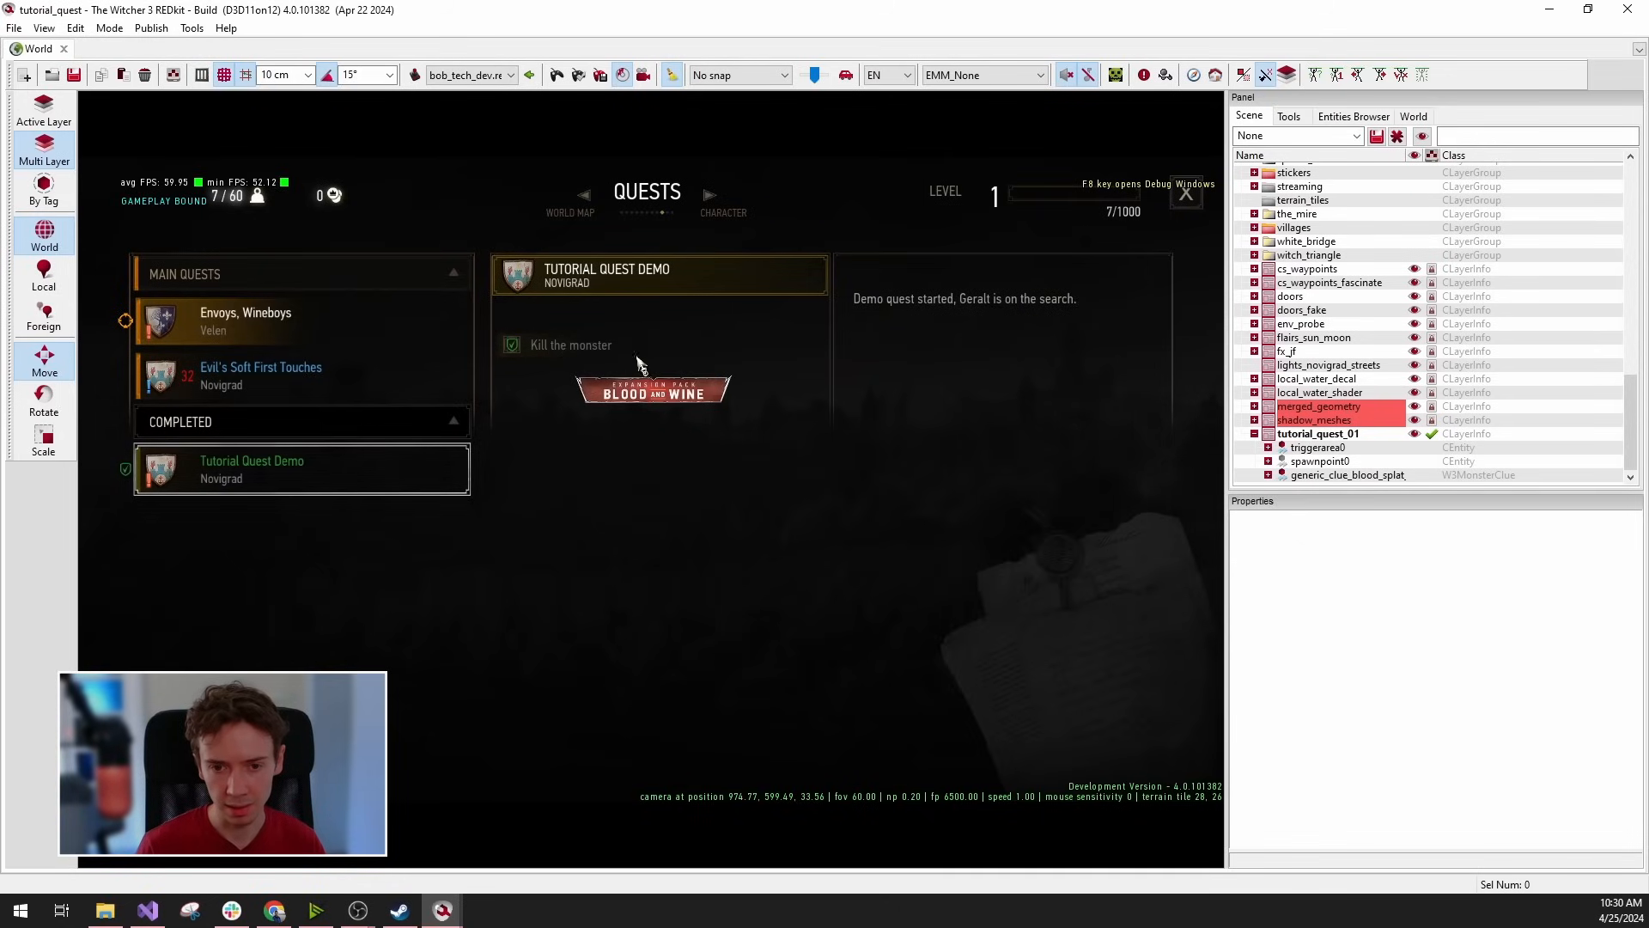
pyautogui.press('Escape')
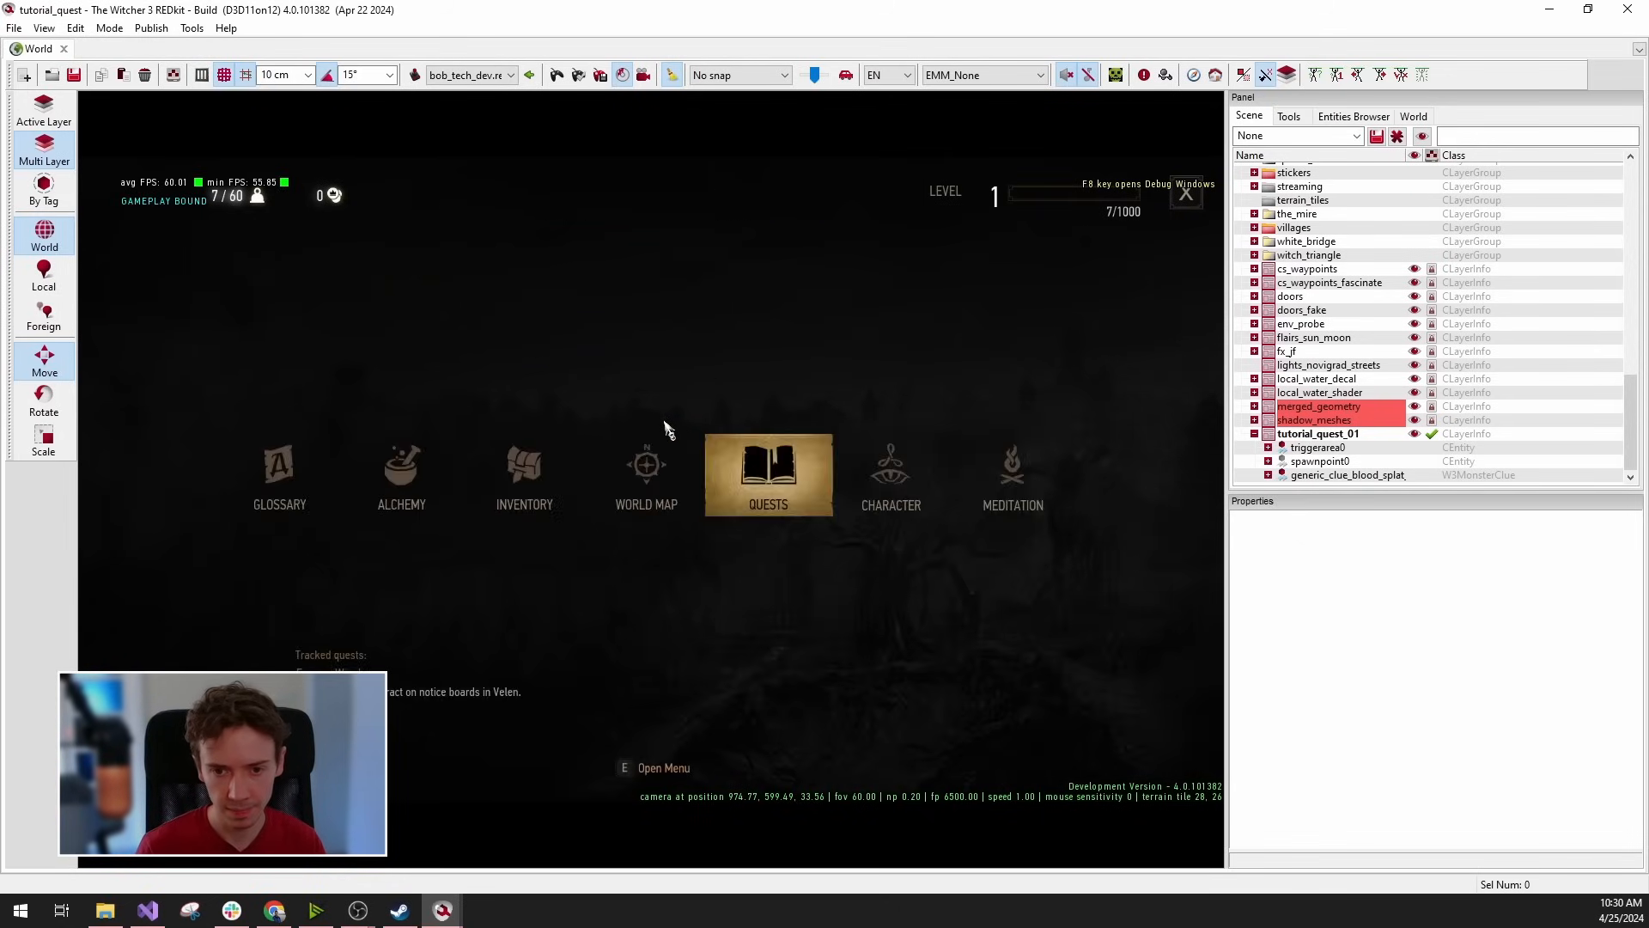
pyautogui.press('Escape')
# Loot the Ghoul's blood and Monster ear from the monster's corpse and walk Geralt away along the path.
pyautogui.press('e')
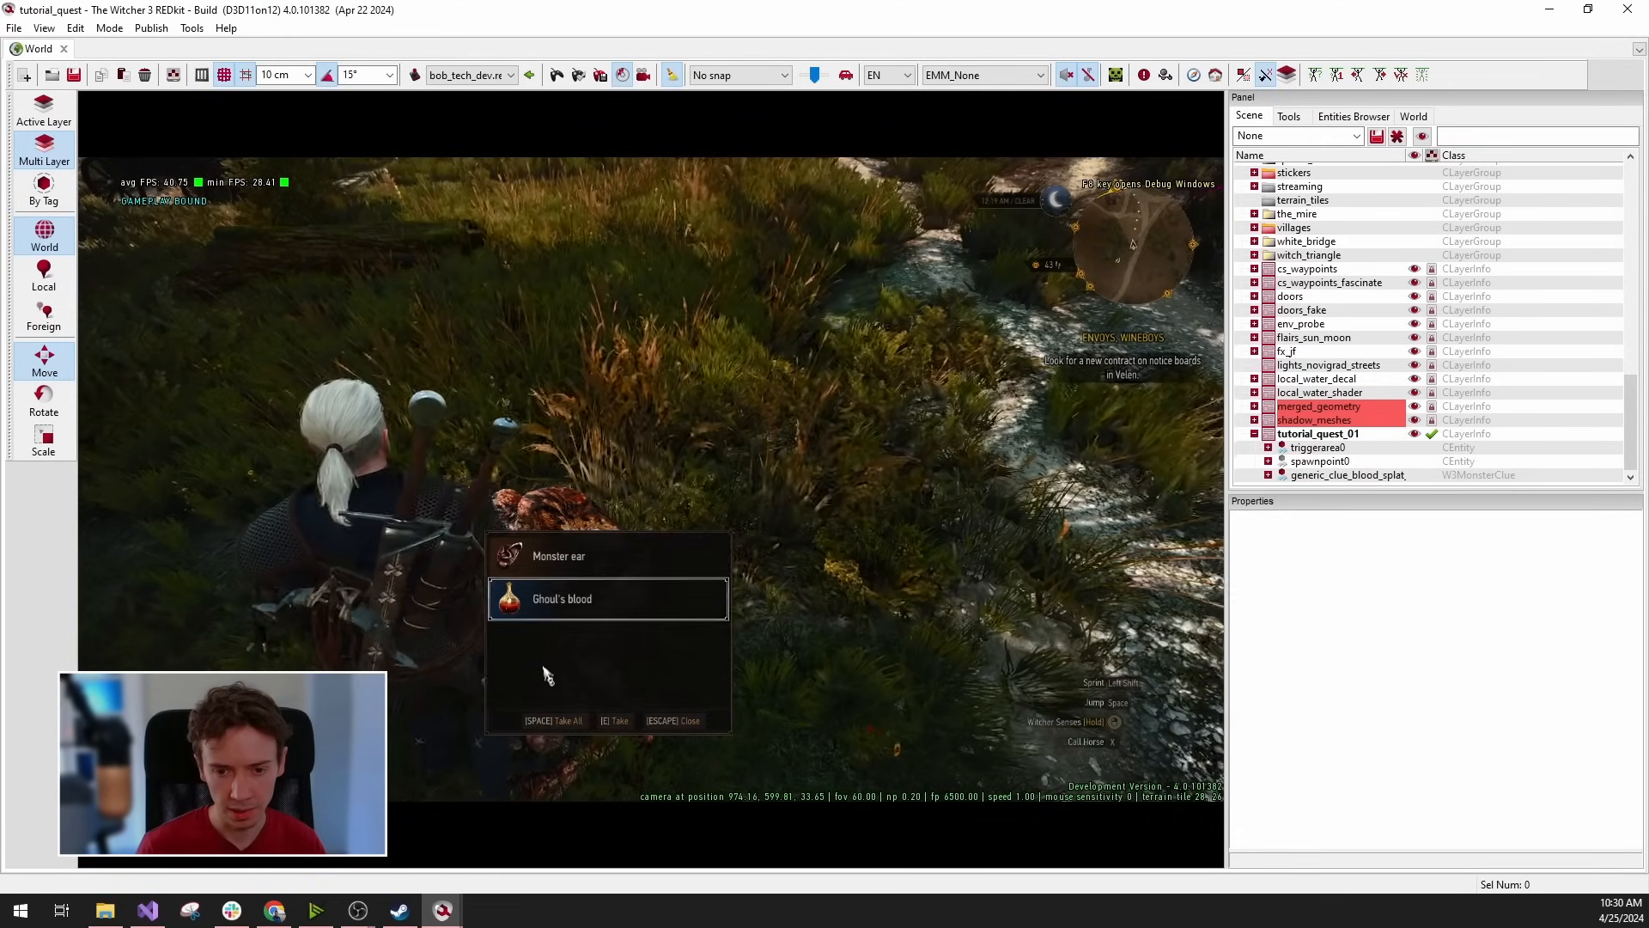
pyautogui.click(564, 613)
pyautogui.click(563, 560)
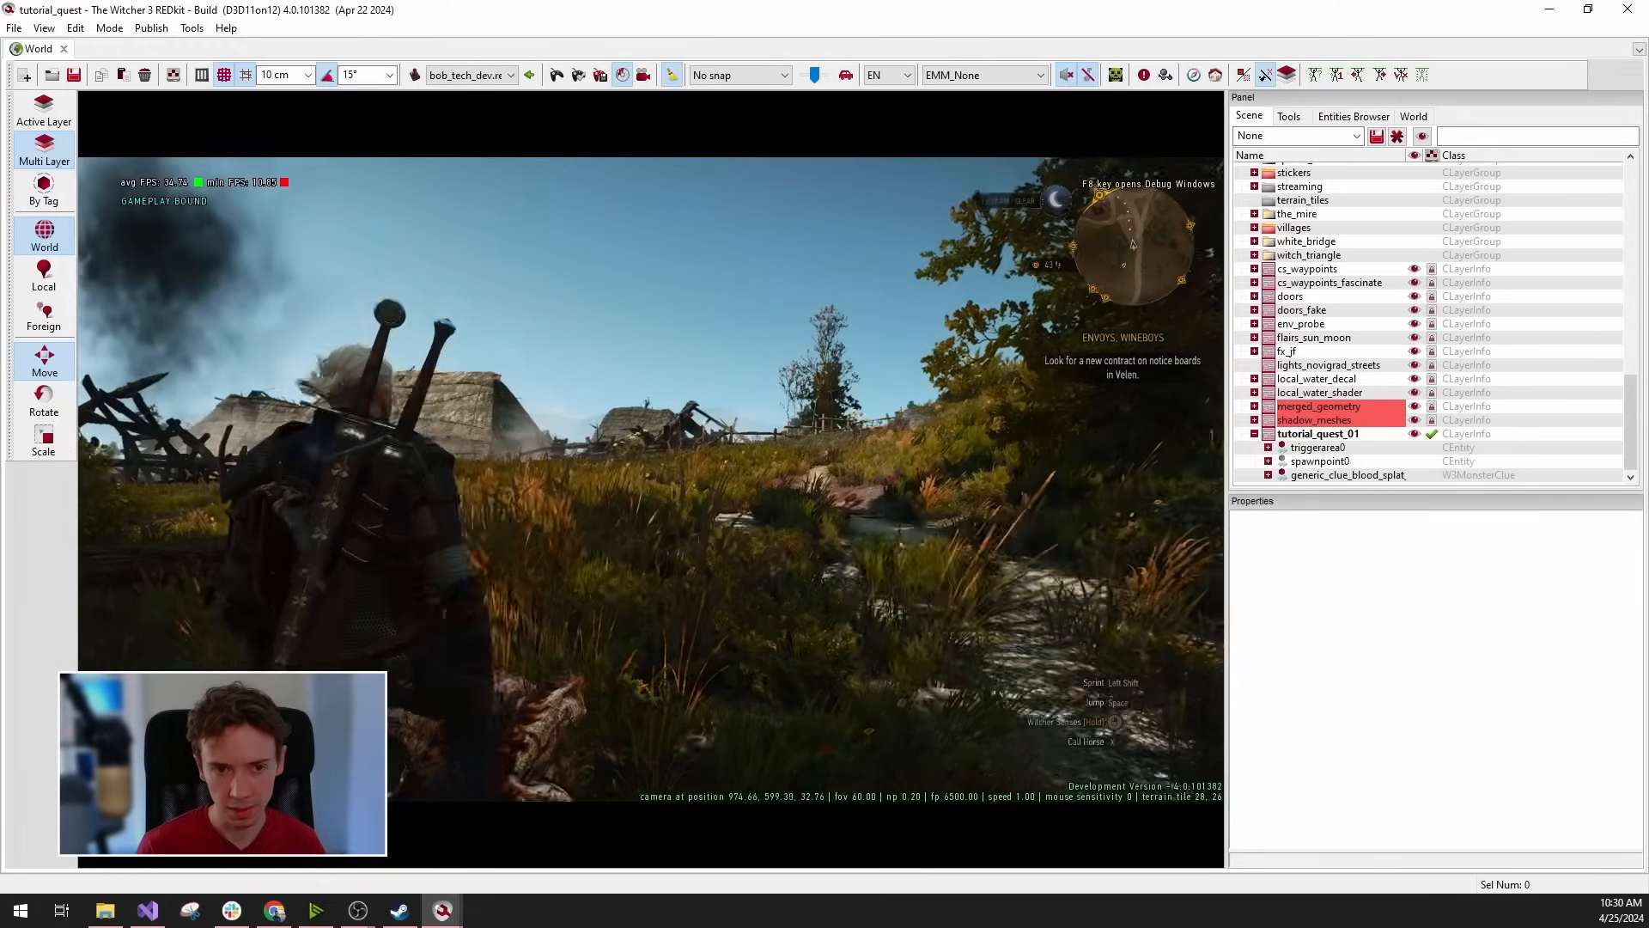
pyautogui.press('w')
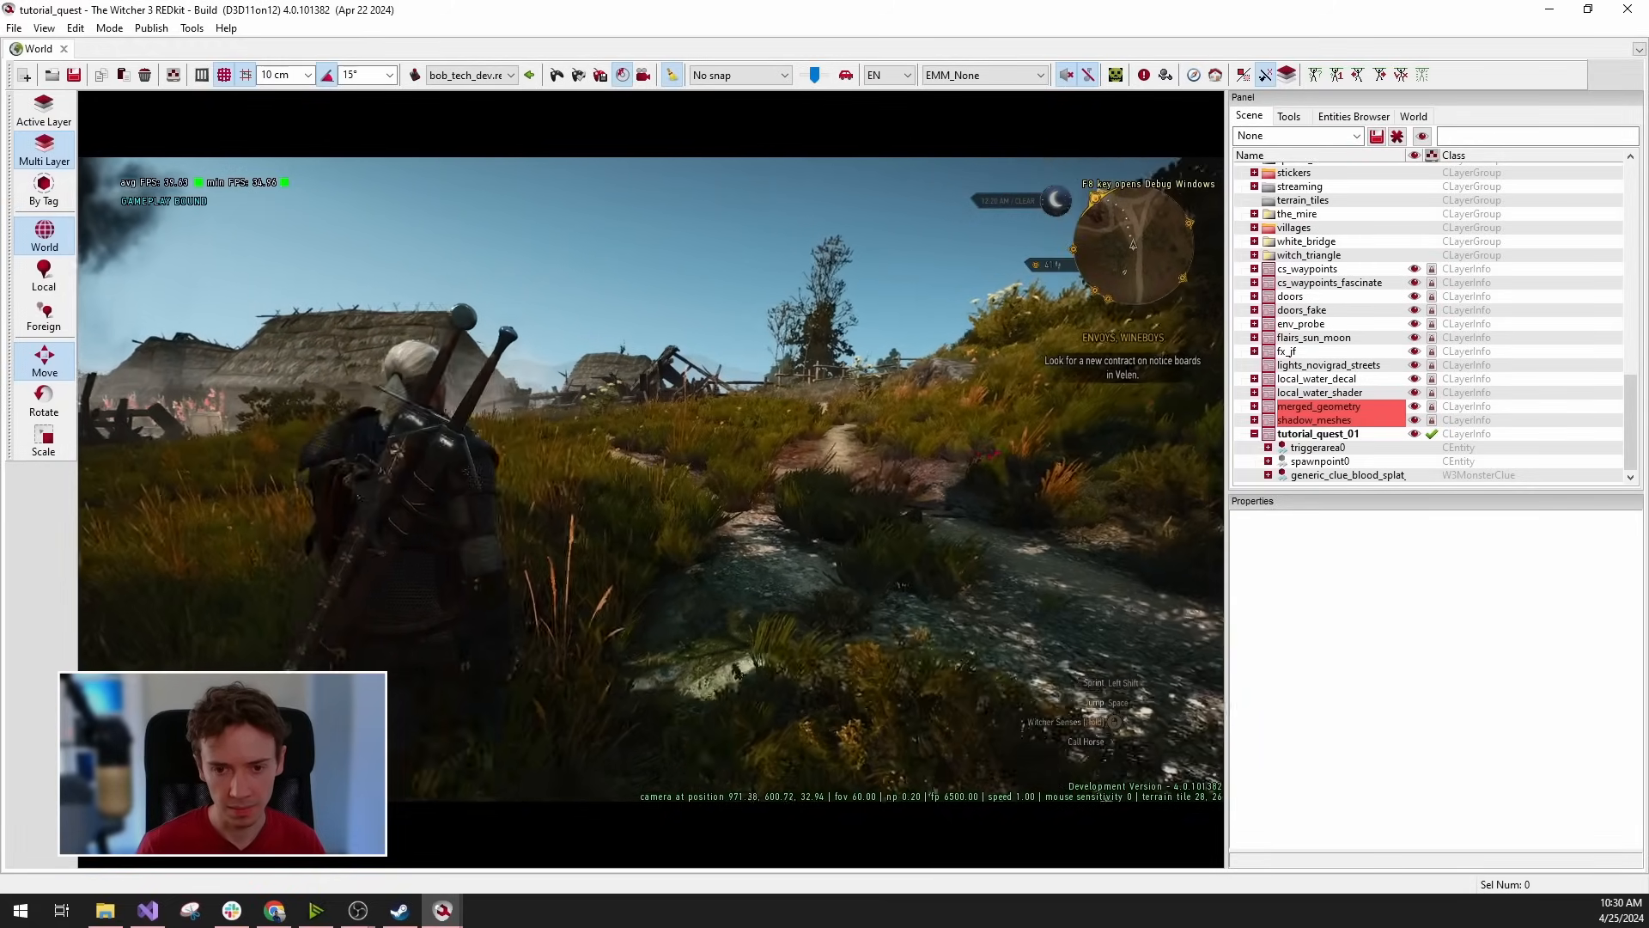